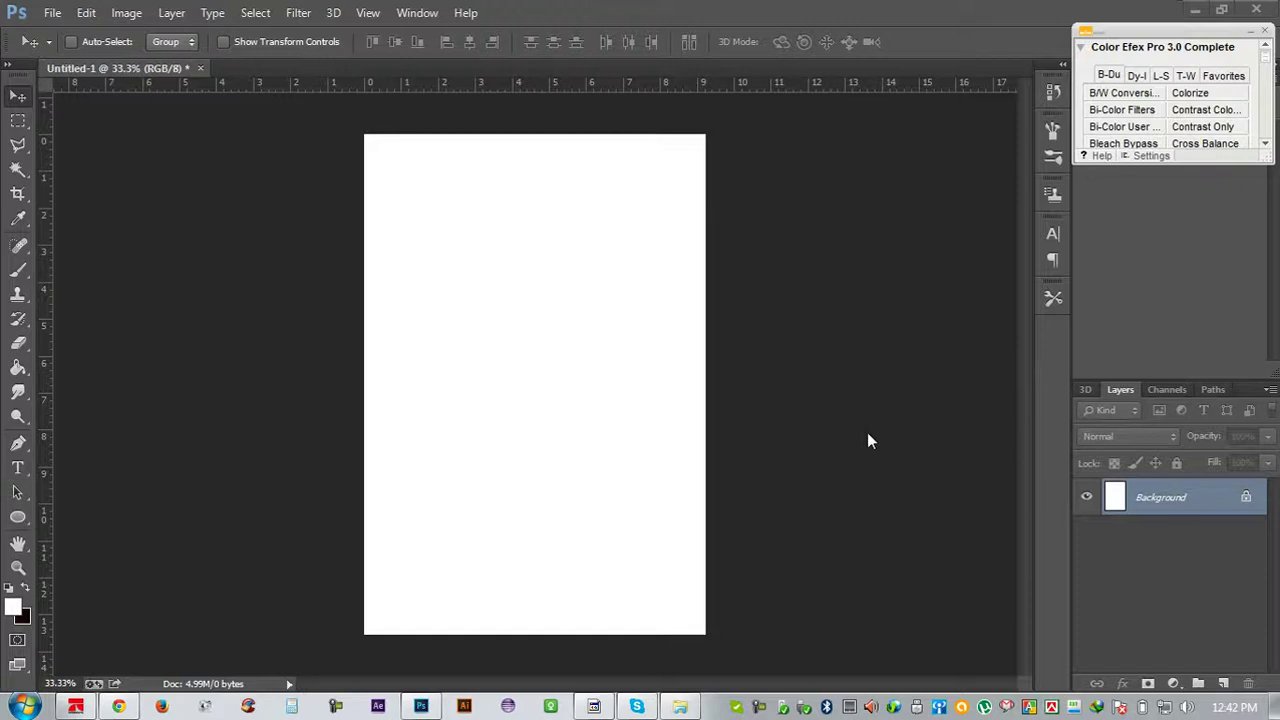
# Add a Gradient Fill layer using the black-to-white preset, Radial style, reversed
pyautogui.click(1173, 684)
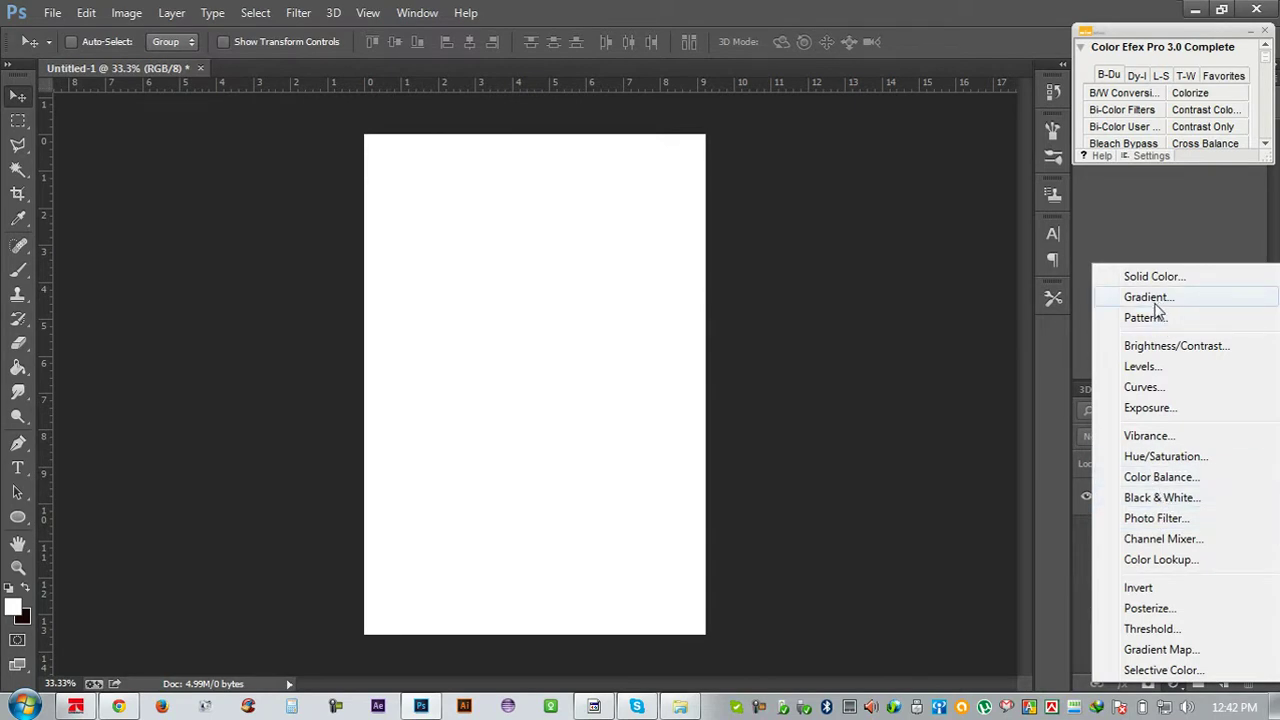
pyautogui.press('Return')
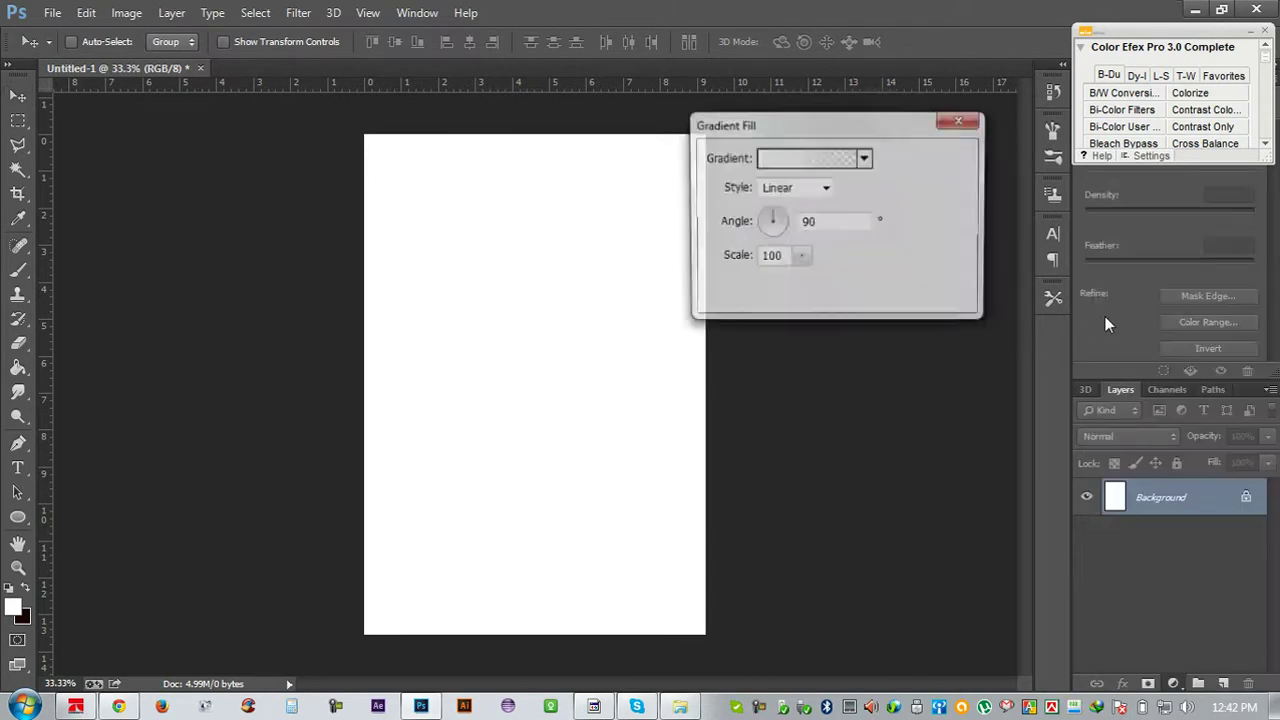
pyautogui.click(865, 158)
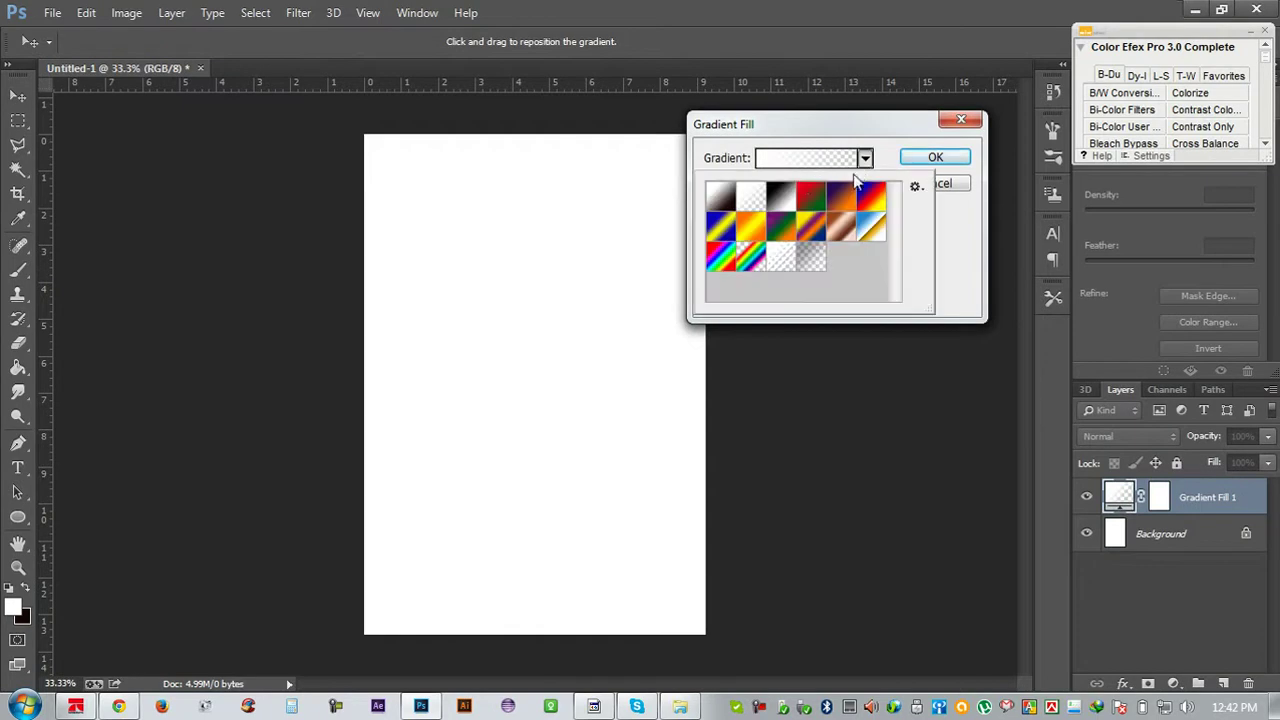
pyautogui.click(782, 200)
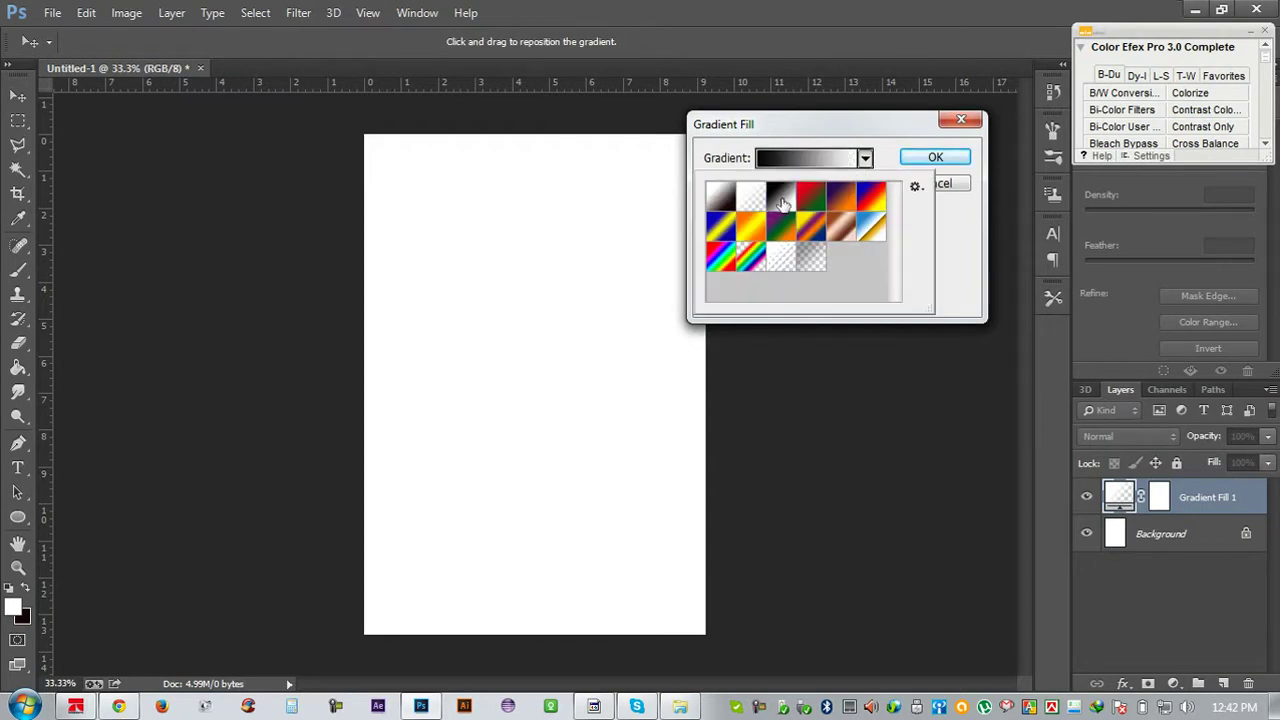
pyautogui.click(896, 147)
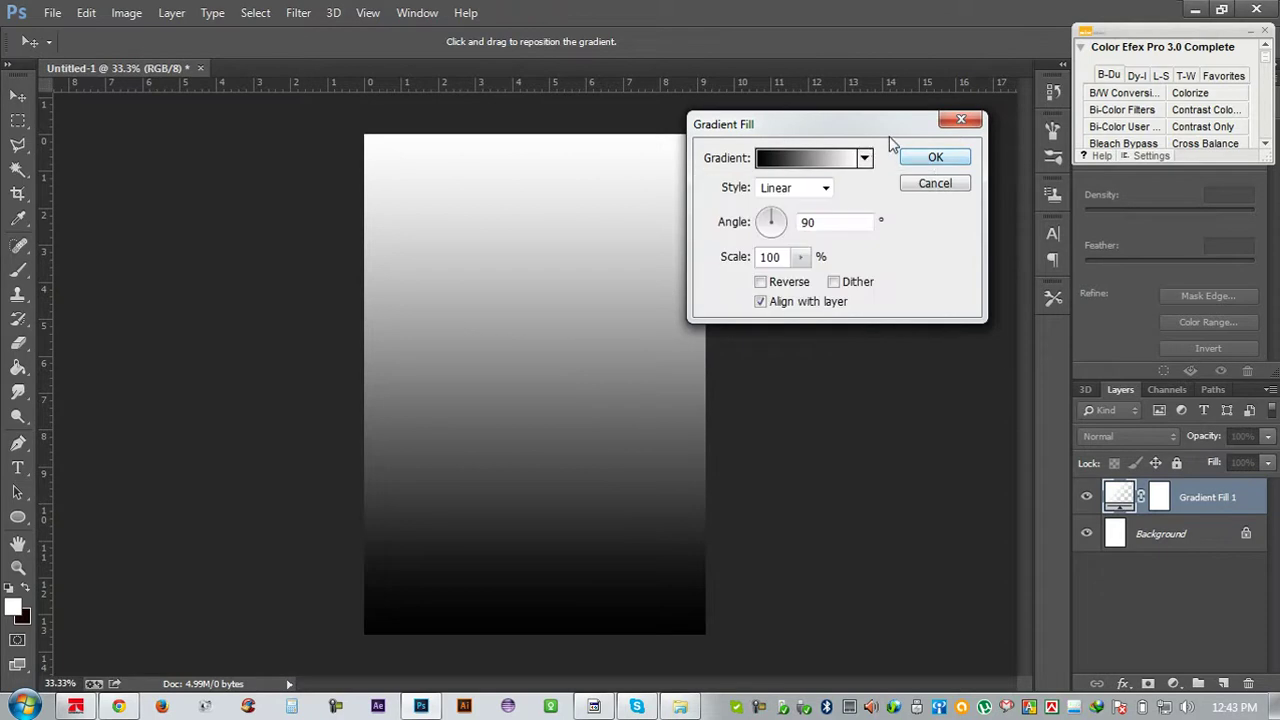
pyautogui.click(810, 198)
pyautogui.click(803, 222)
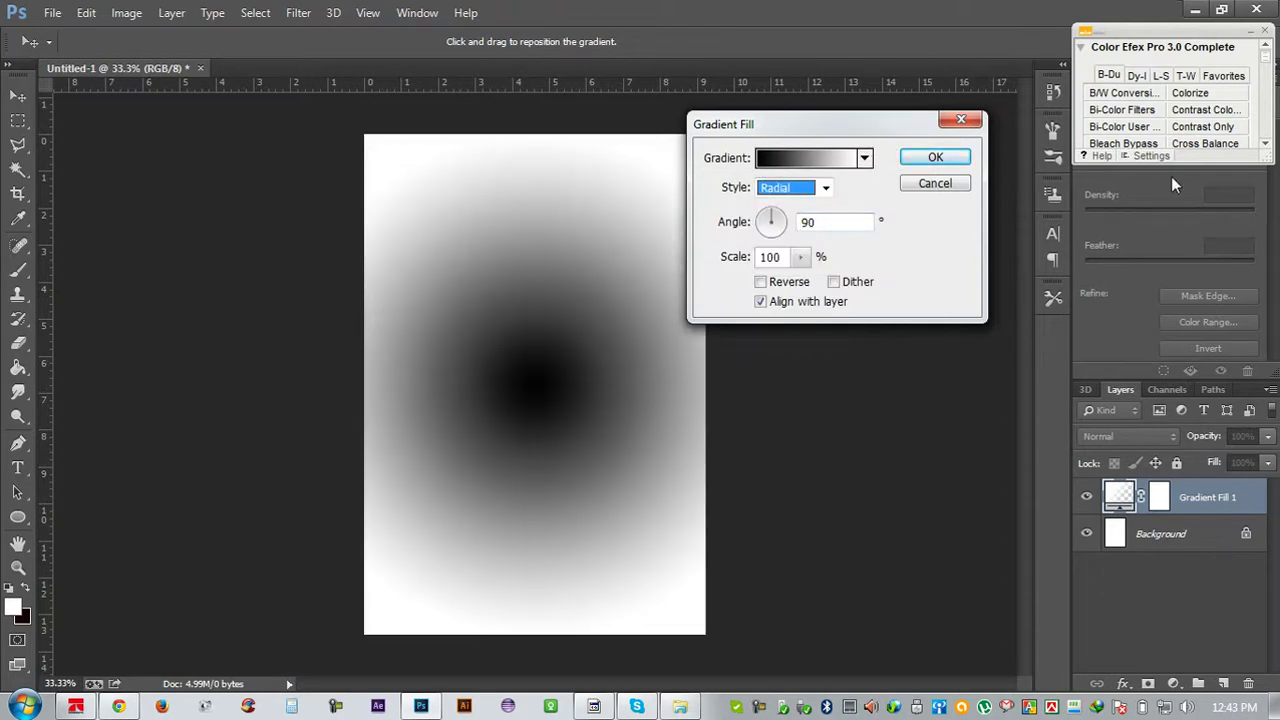
pyautogui.click(781, 284)
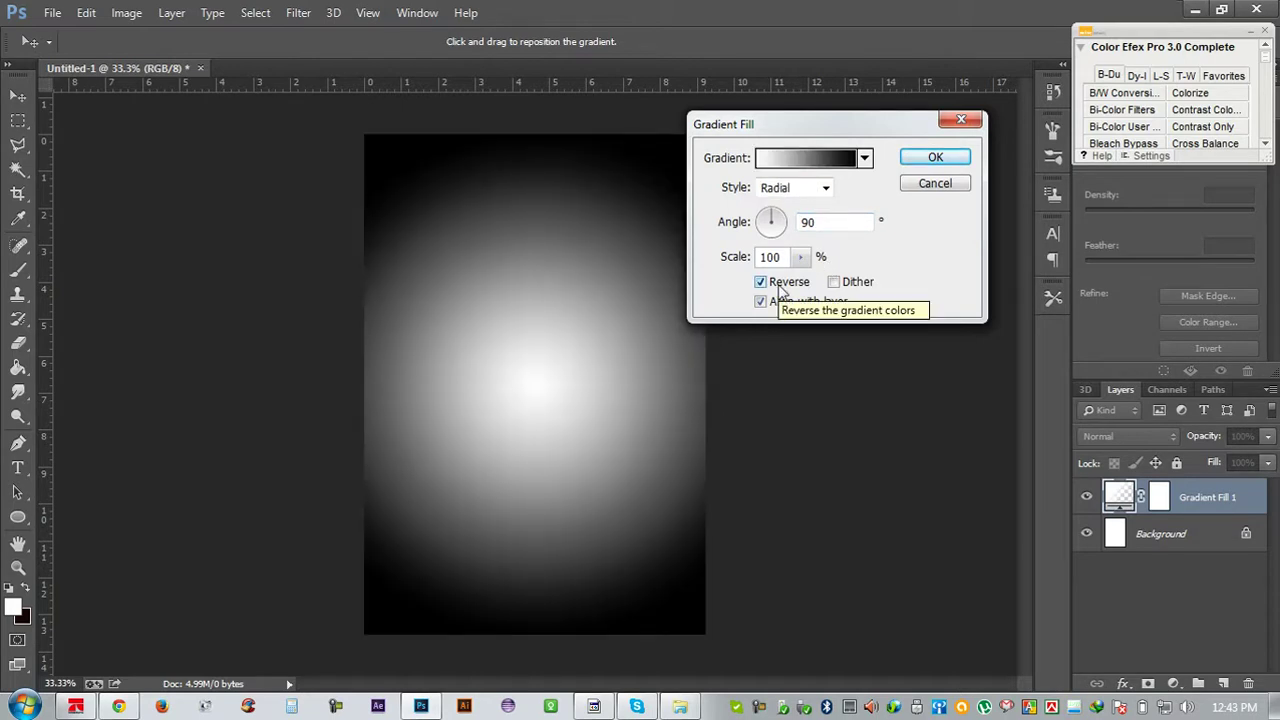
# Set the gradient angle to 90° and the scale to 250%, and accept the fill
pyautogui.moveTo(823, 224); pyautogui.dragTo(792, 230)
pyautogui.write('0')
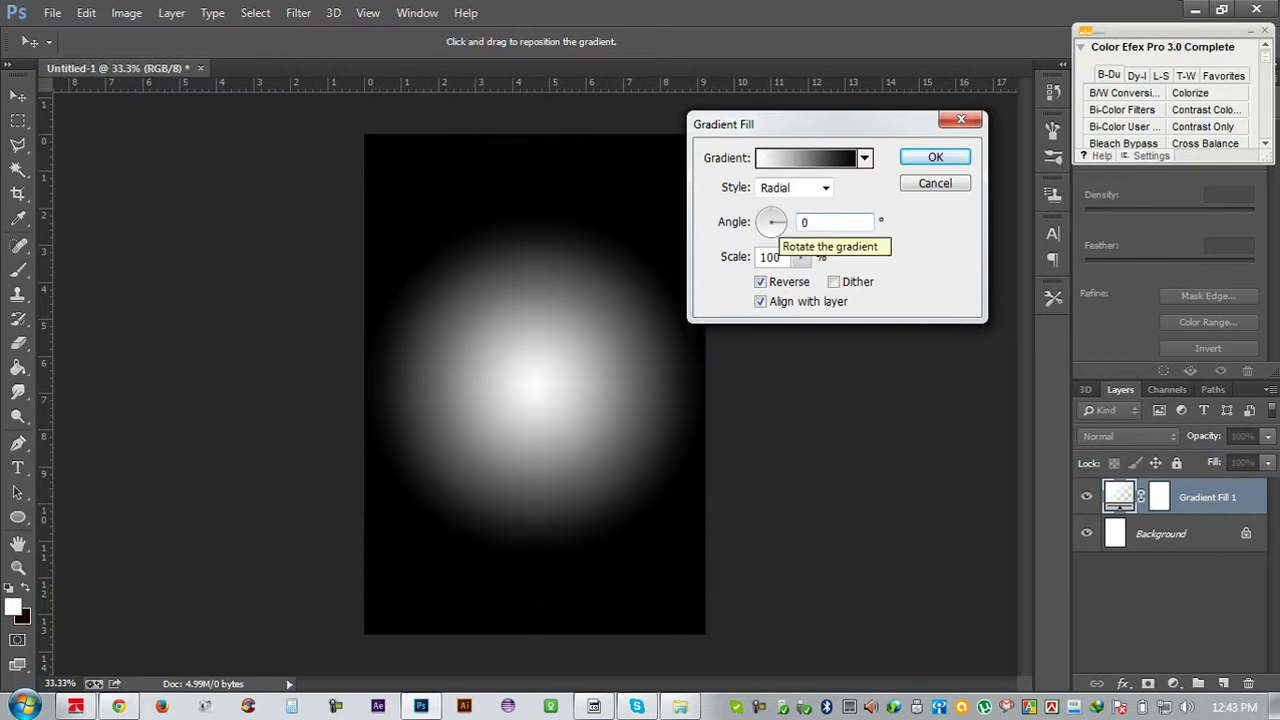
pyautogui.click(771, 213)
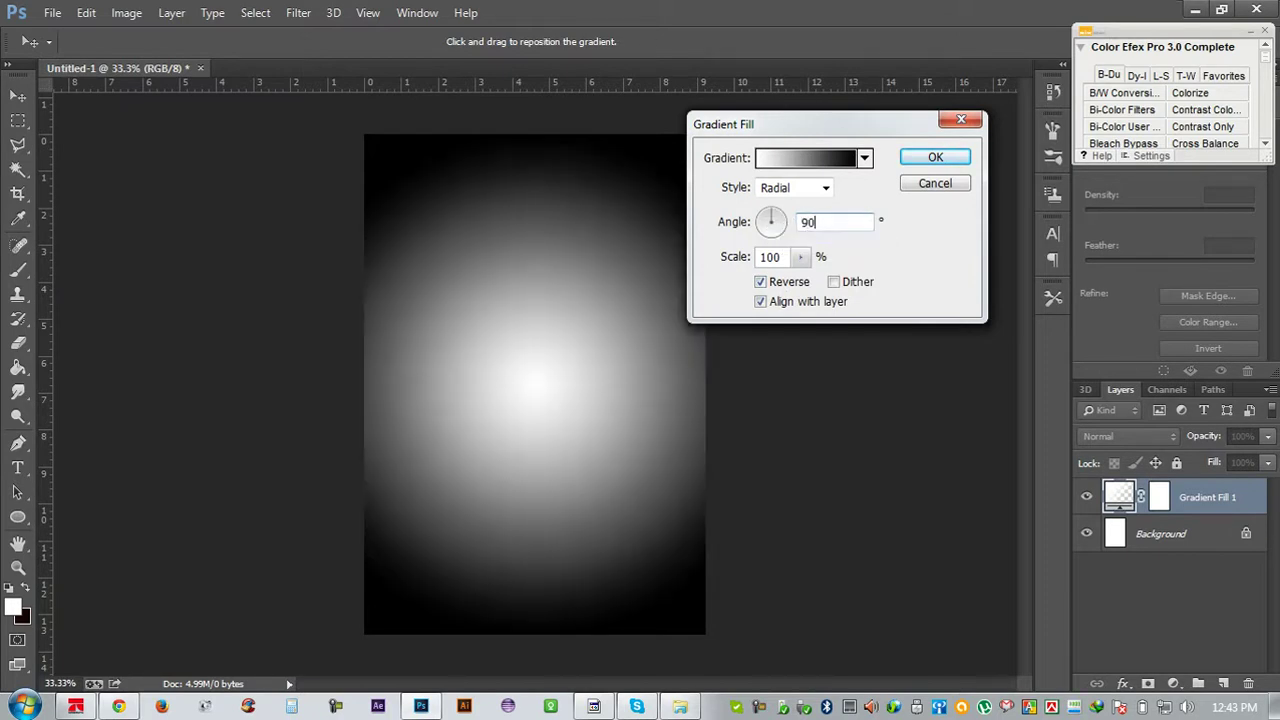
pyautogui.click(805, 259)
pyautogui.moveTo(806, 285); pyautogui.dragTo(815, 287)
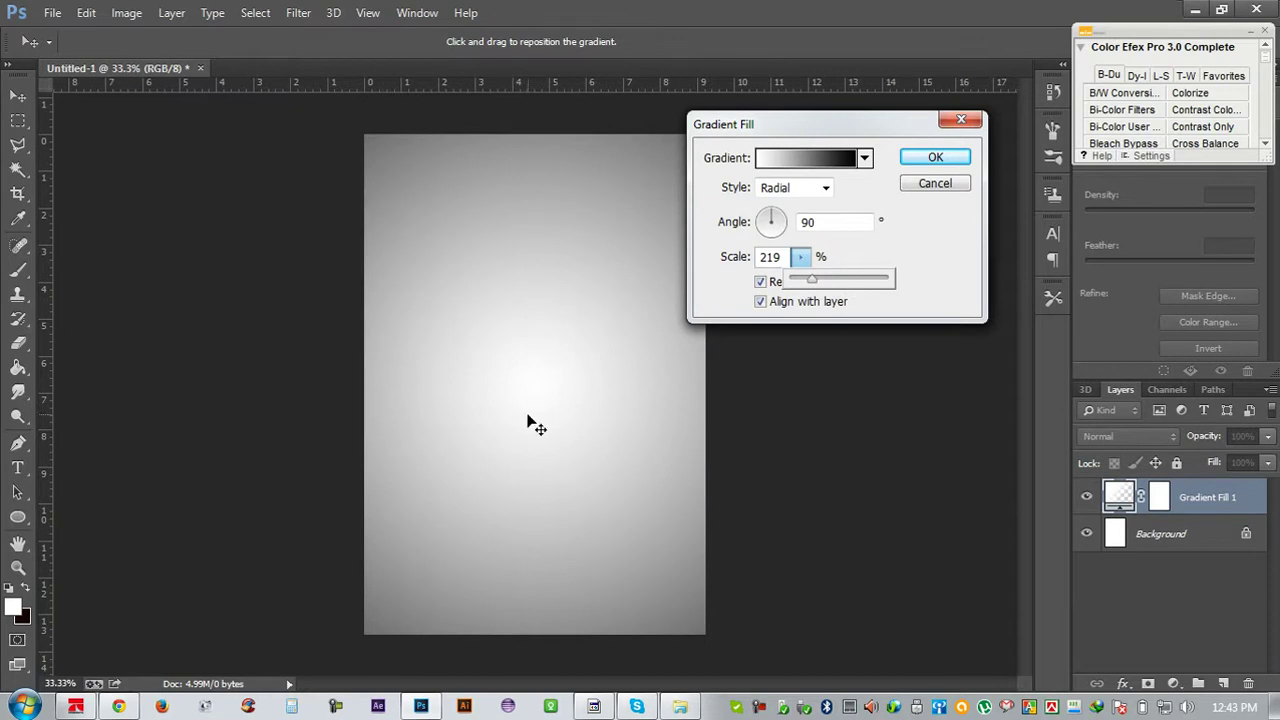
pyautogui.click(818, 286)
pyautogui.click(800, 257)
pyautogui.click(745, 258)
pyautogui.write('250')
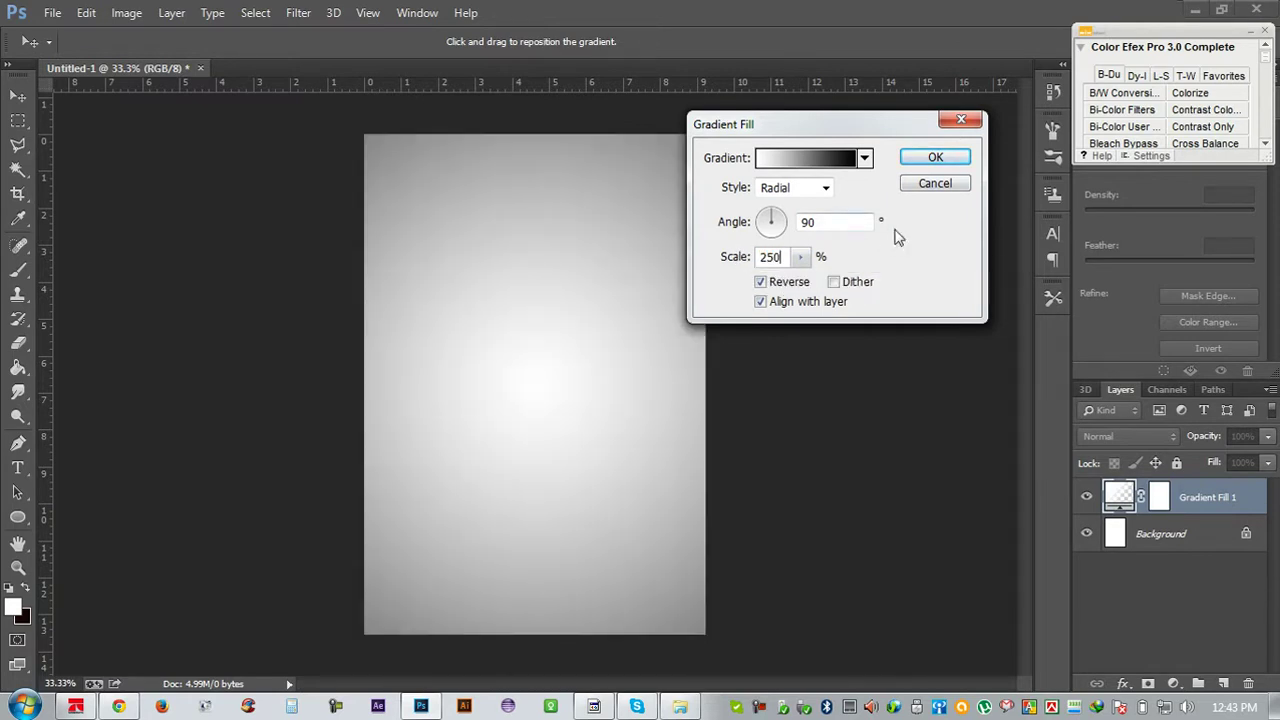
pyautogui.click(916, 160)
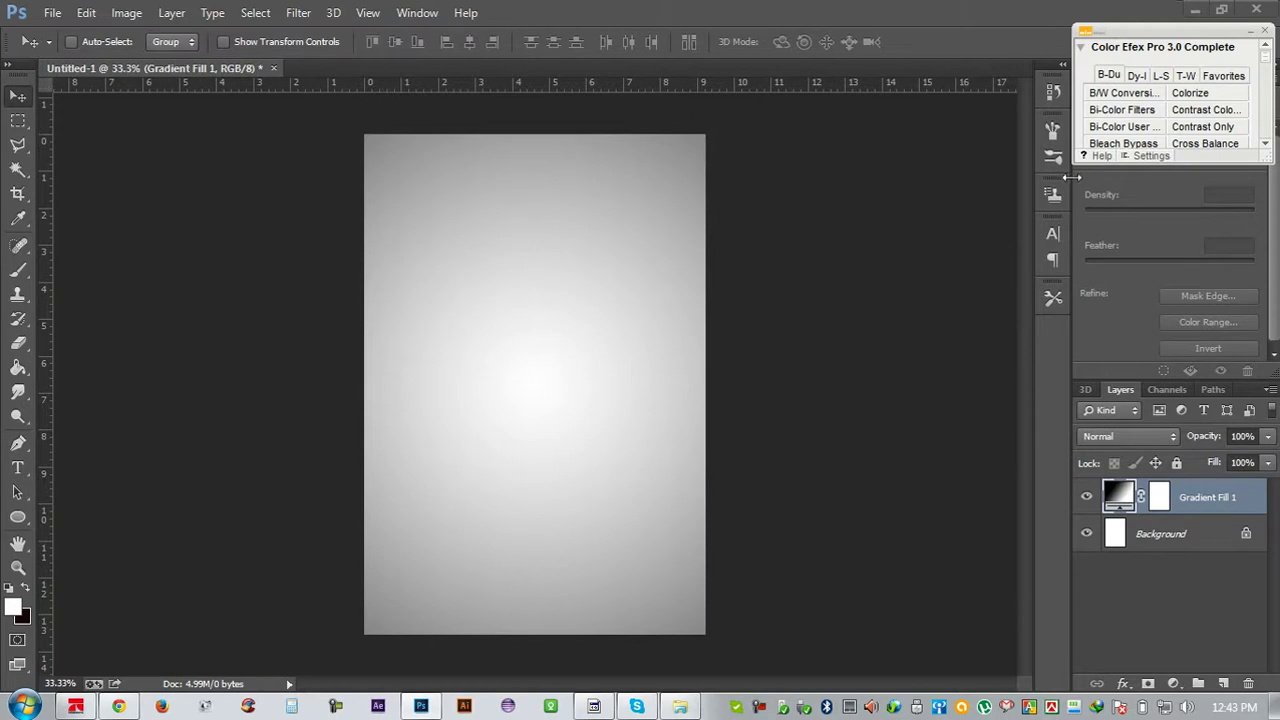
# Reopen the Gradient Fill 1 settings, try shifting the bright centre, and close unchanged
pyautogui.doubleClick(1120, 497)
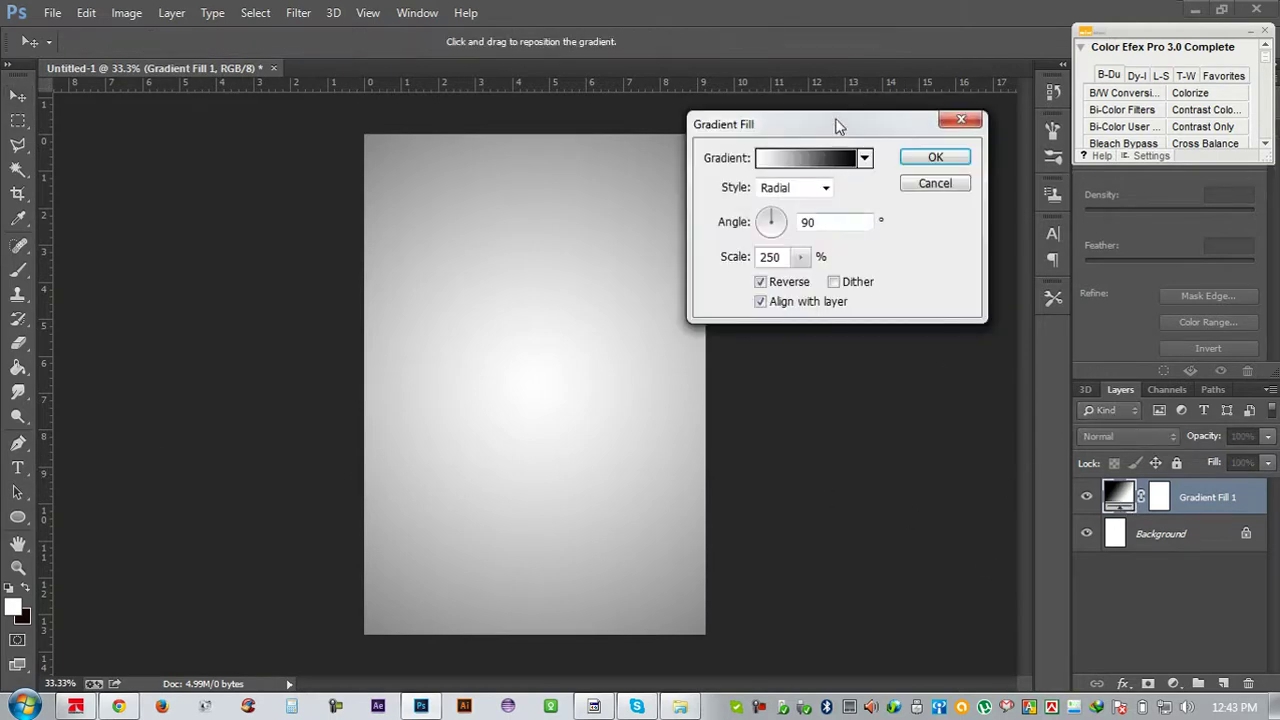
pyautogui.moveTo(838, 126); pyautogui.dragTo(926, 166)
pyautogui.moveTo(545, 409); pyautogui.dragTo(539, 409)
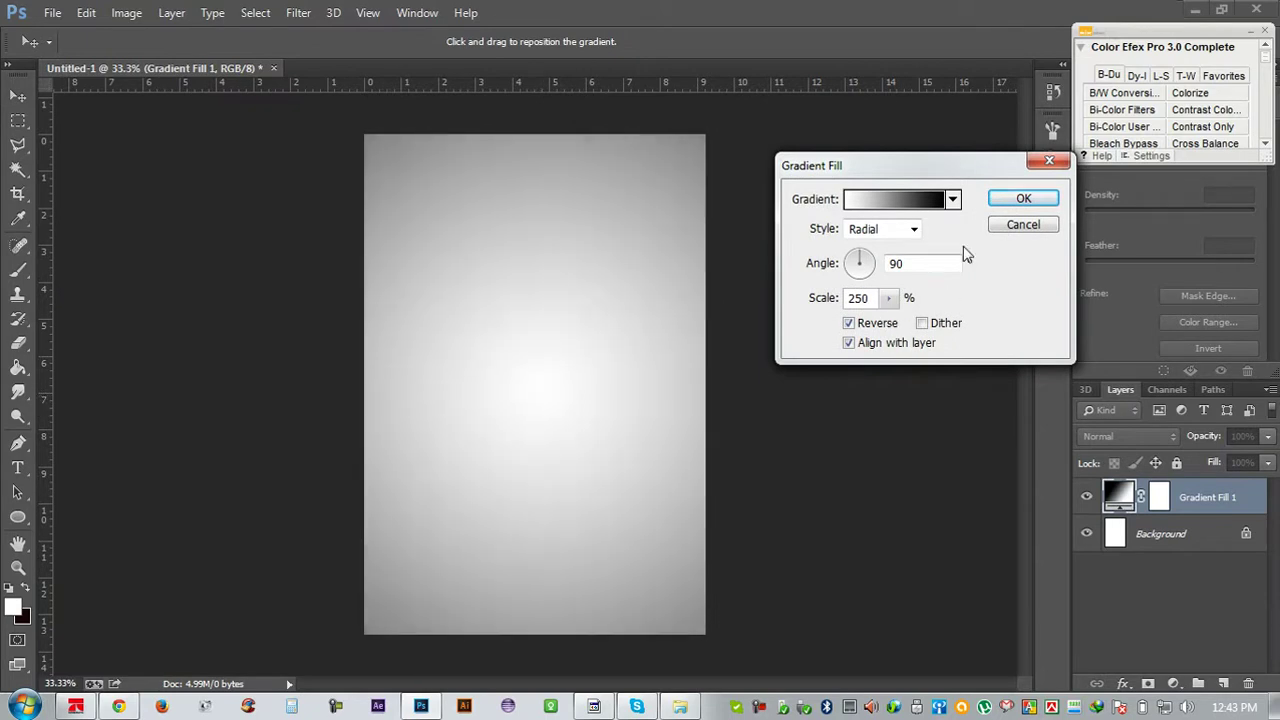
pyautogui.click(1023, 224)
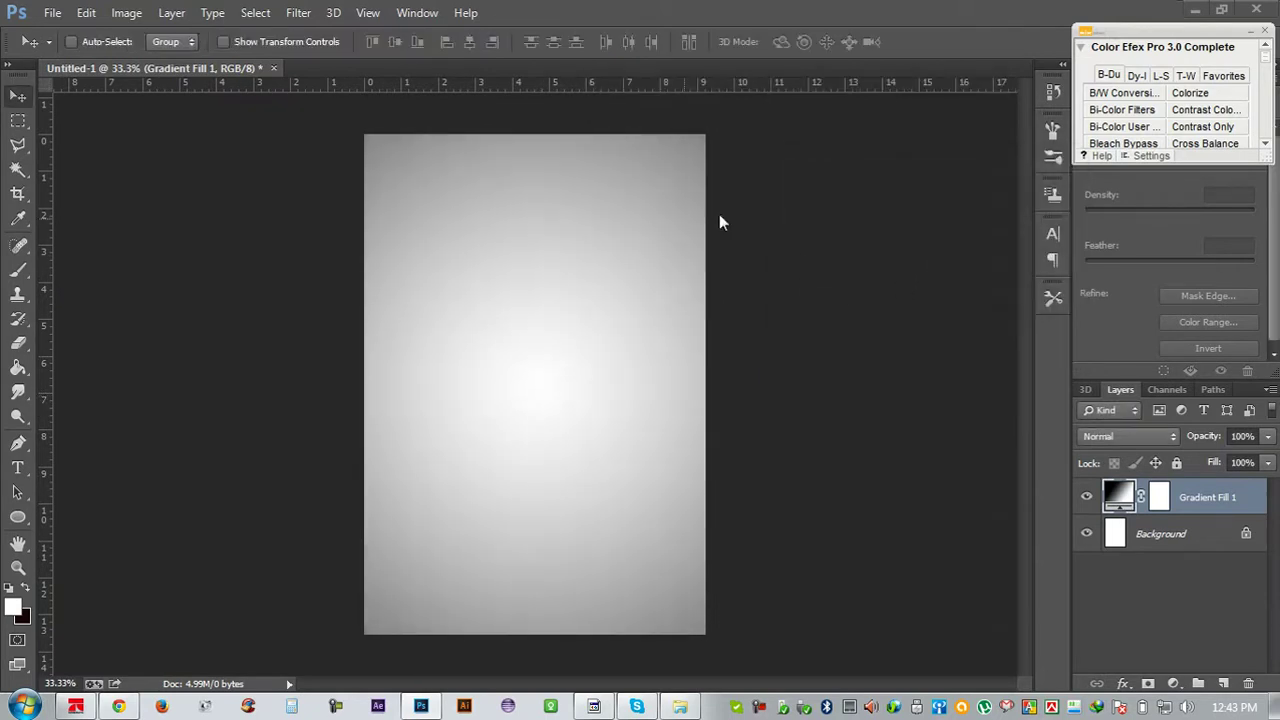
# Minimize Photoshop and browse Computer > Media (E:) > My All Photoshoot
pyautogui.click(1204, 8)
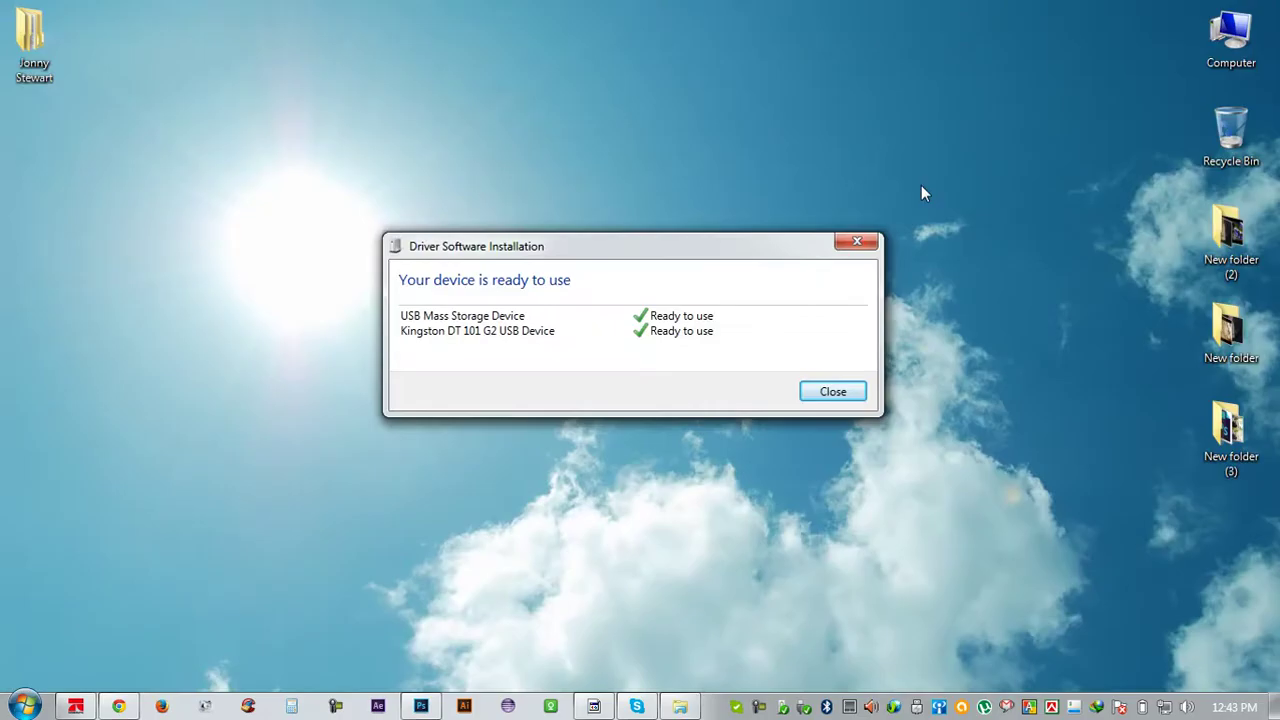
pyautogui.doubleClick(1259, 36)
pyautogui.doubleClick(726, 174)
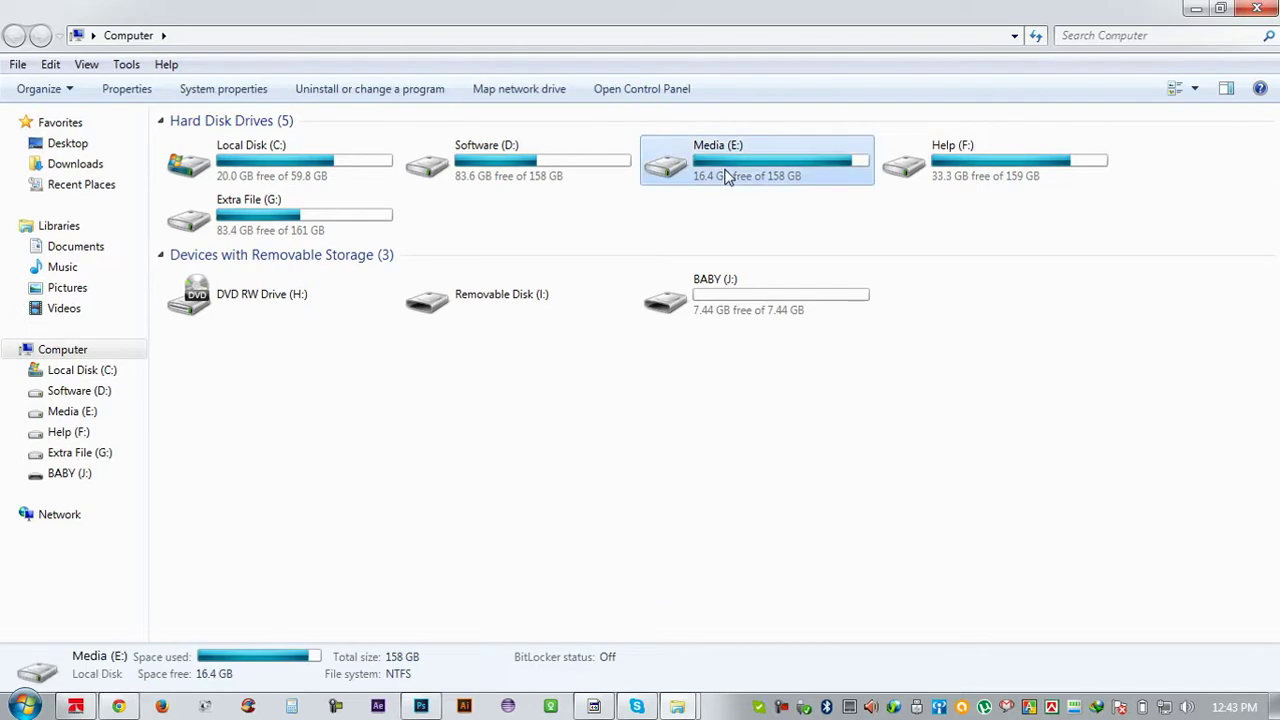
pyautogui.doubleClick(243, 320)
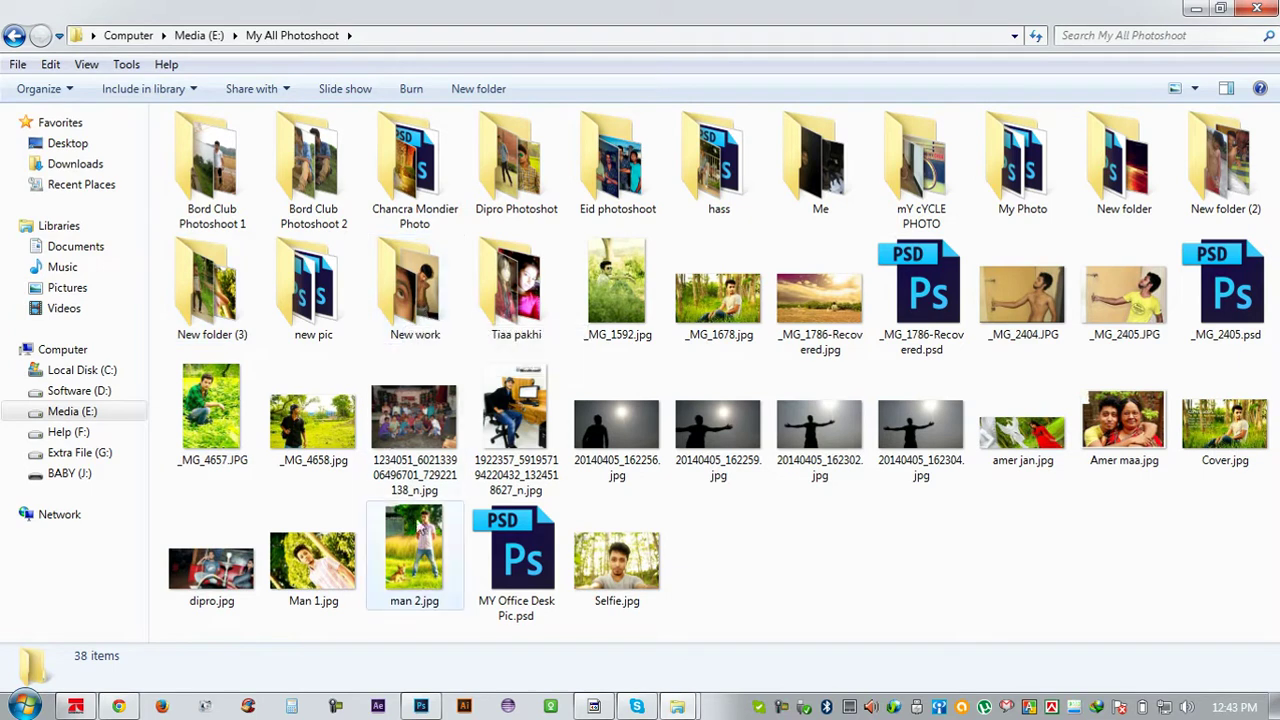
# Preview man 2.jpg in Photo Viewer, then return to the folder and select New folder (3)
pyautogui.click(425, 535)
pyautogui.doubleClick(425, 535)
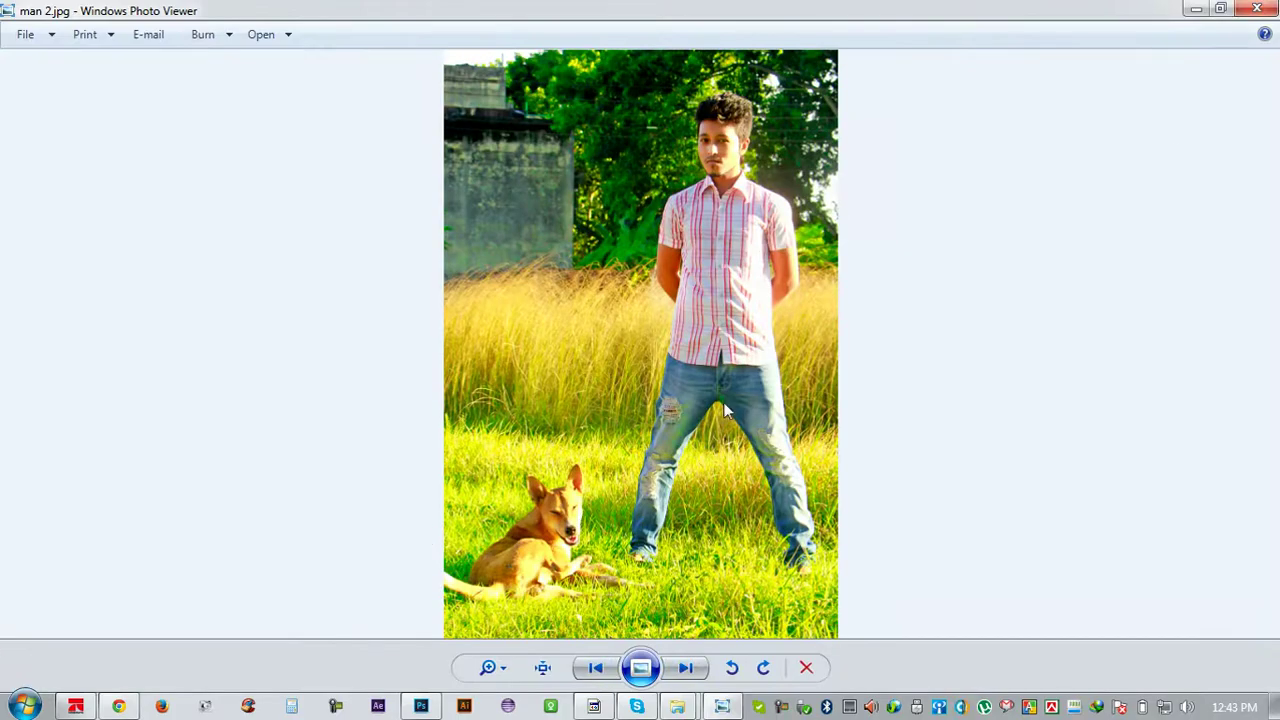
pyautogui.click(1257, 9)
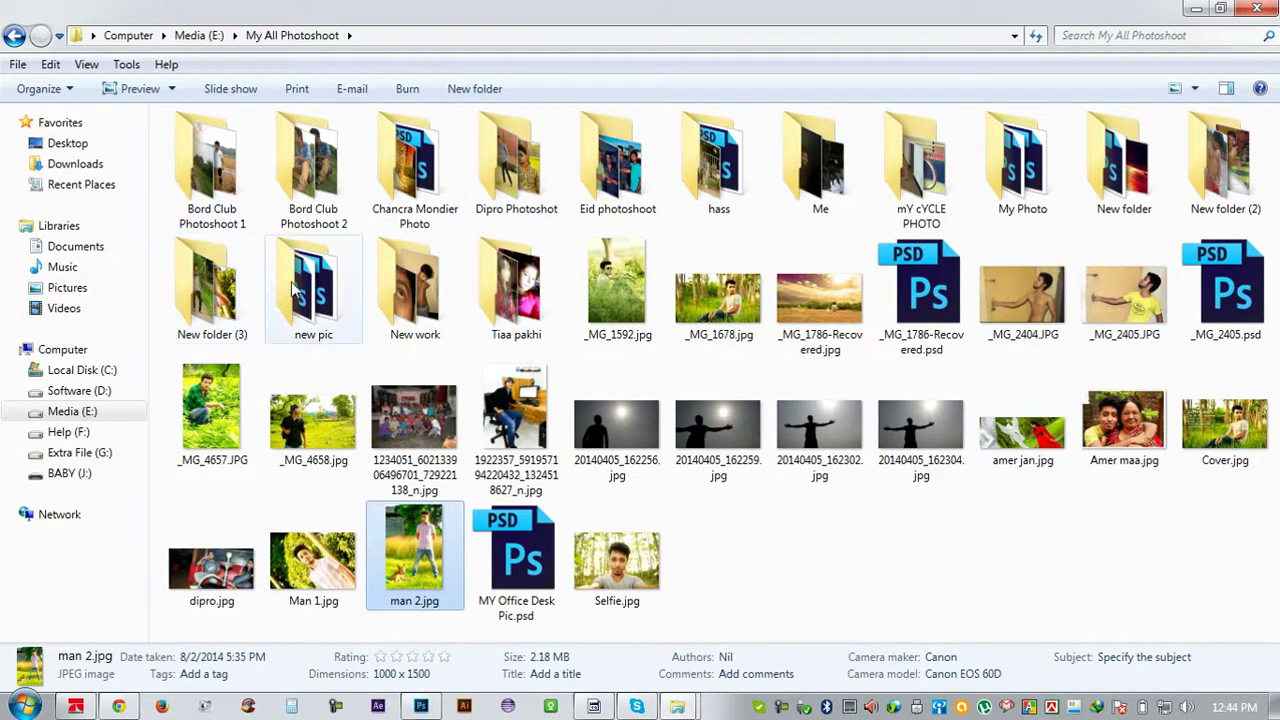
pyautogui.doubleClick(421, 538)
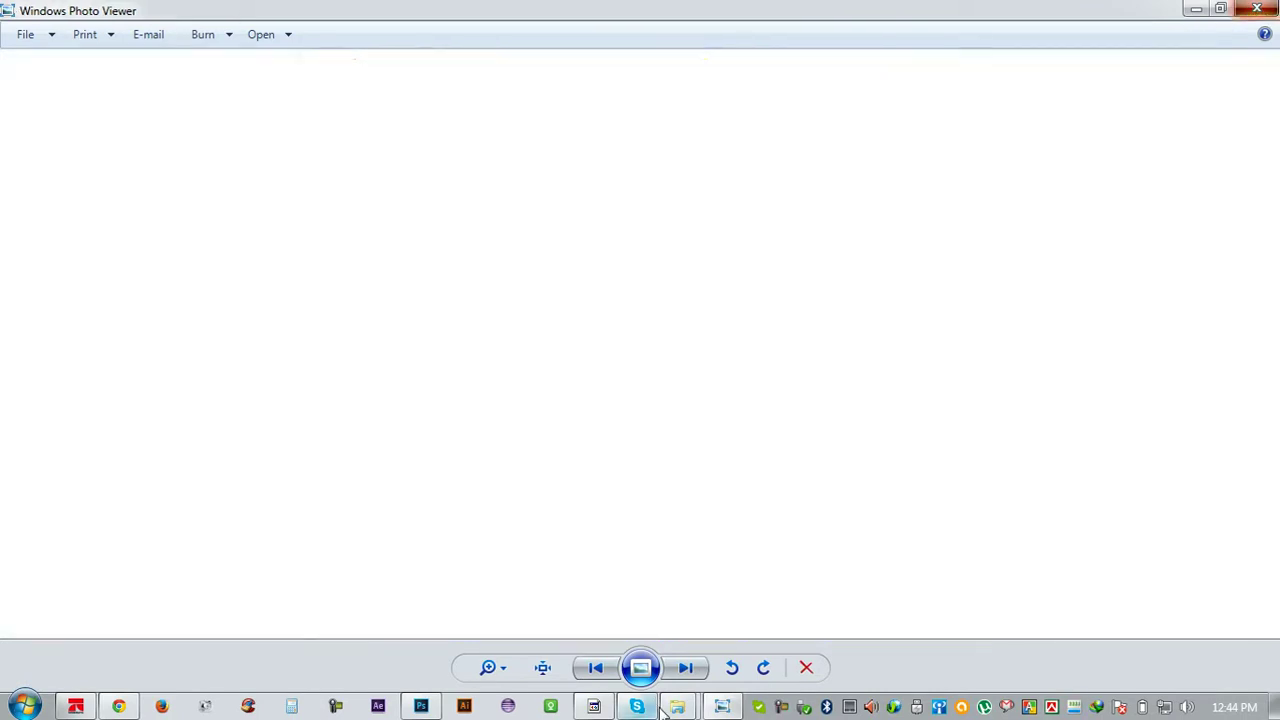
pyautogui.click(672, 707)
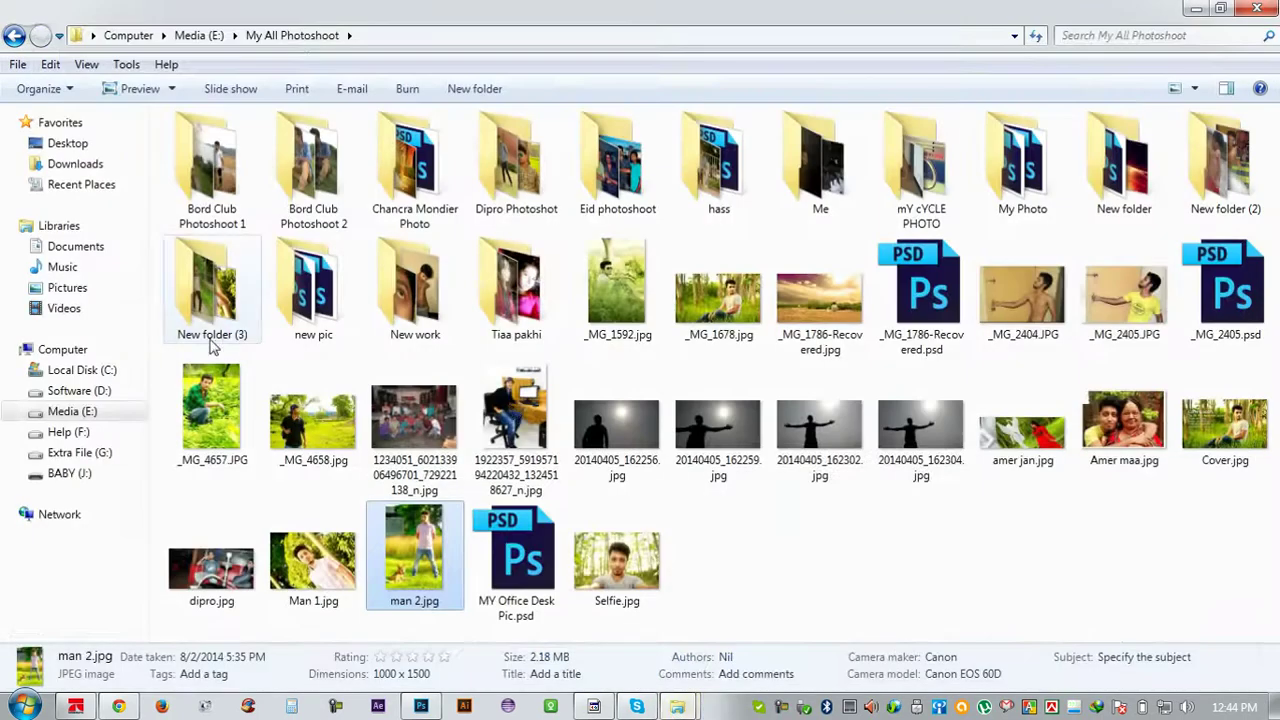
pyautogui.click(208, 316)
# Open New folder (3) and preview its photos starting from _MG_5922.JPG
pyautogui.doubleClick(208, 316)
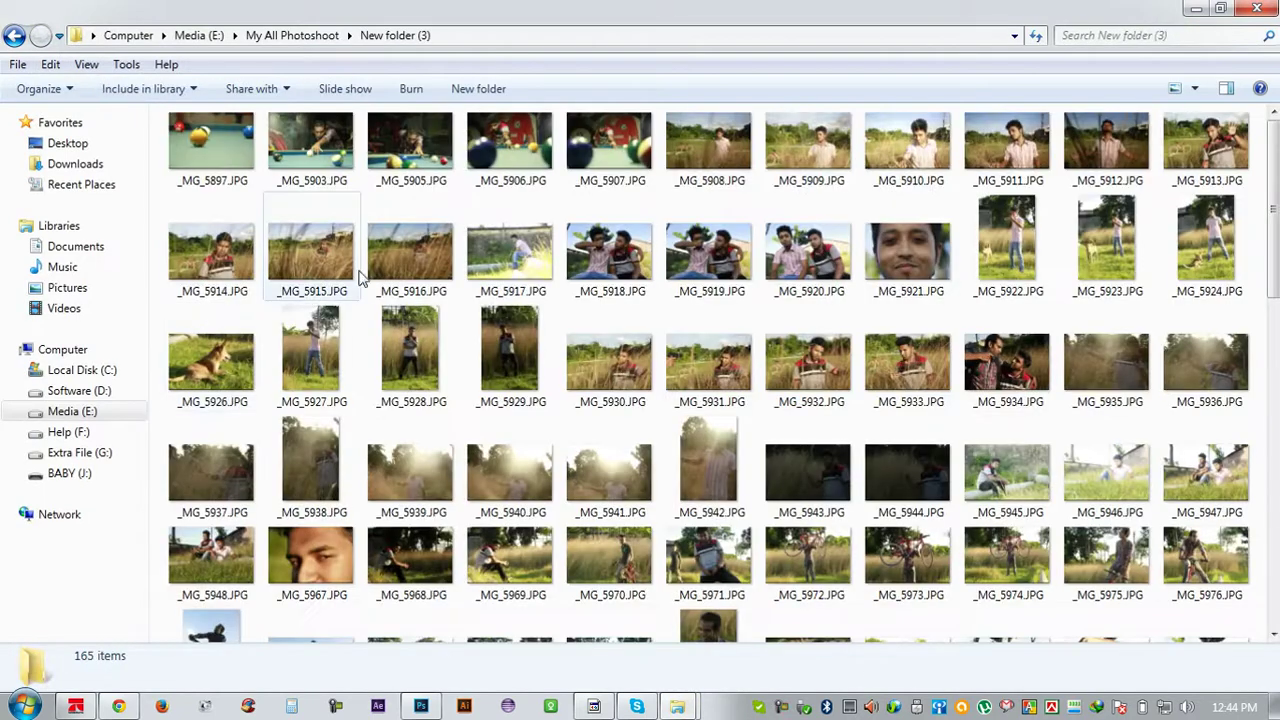
pyautogui.doubleClick(1012, 250)
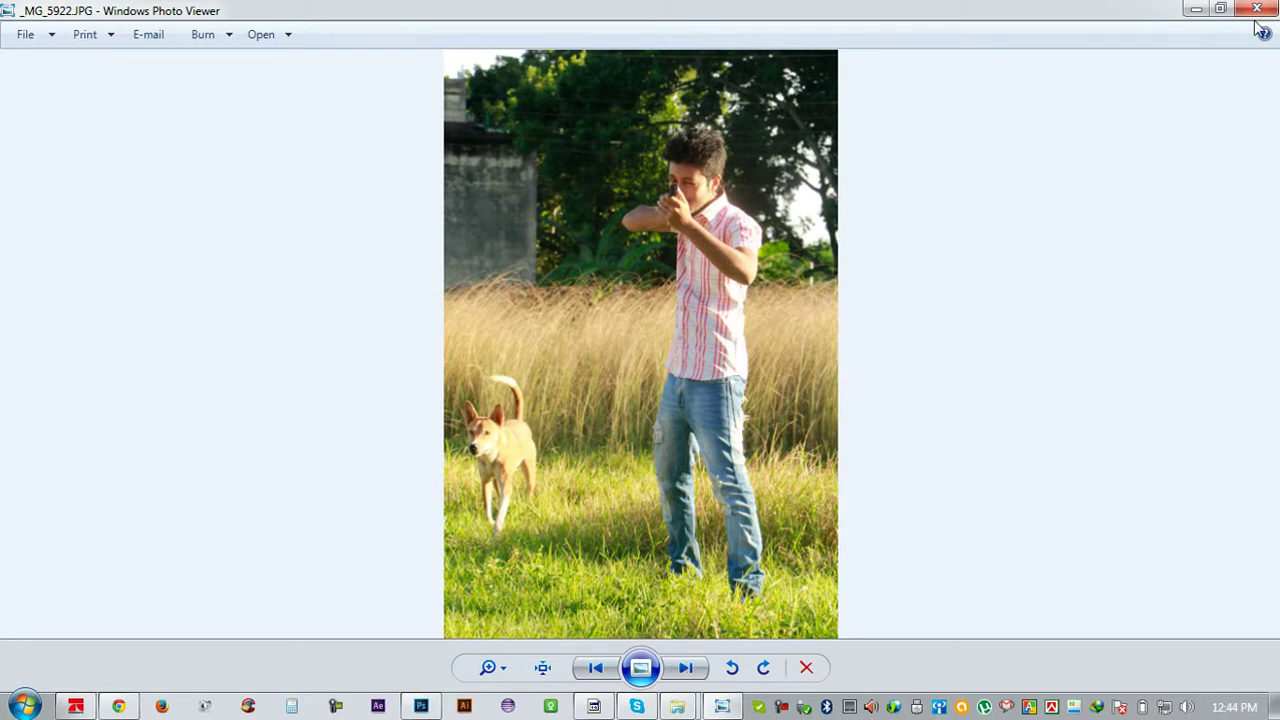
pyautogui.press('Right')
pyautogui.press('Right')
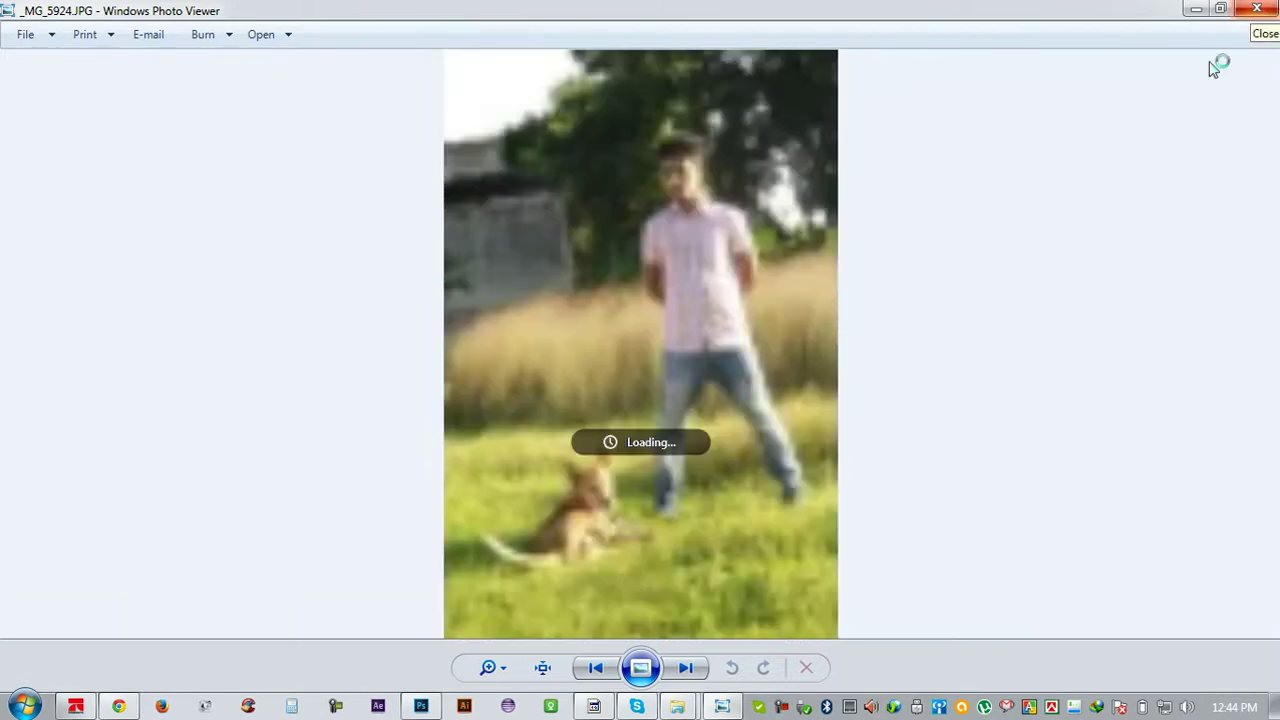
pyautogui.press('Right')
pyautogui.press('Right')
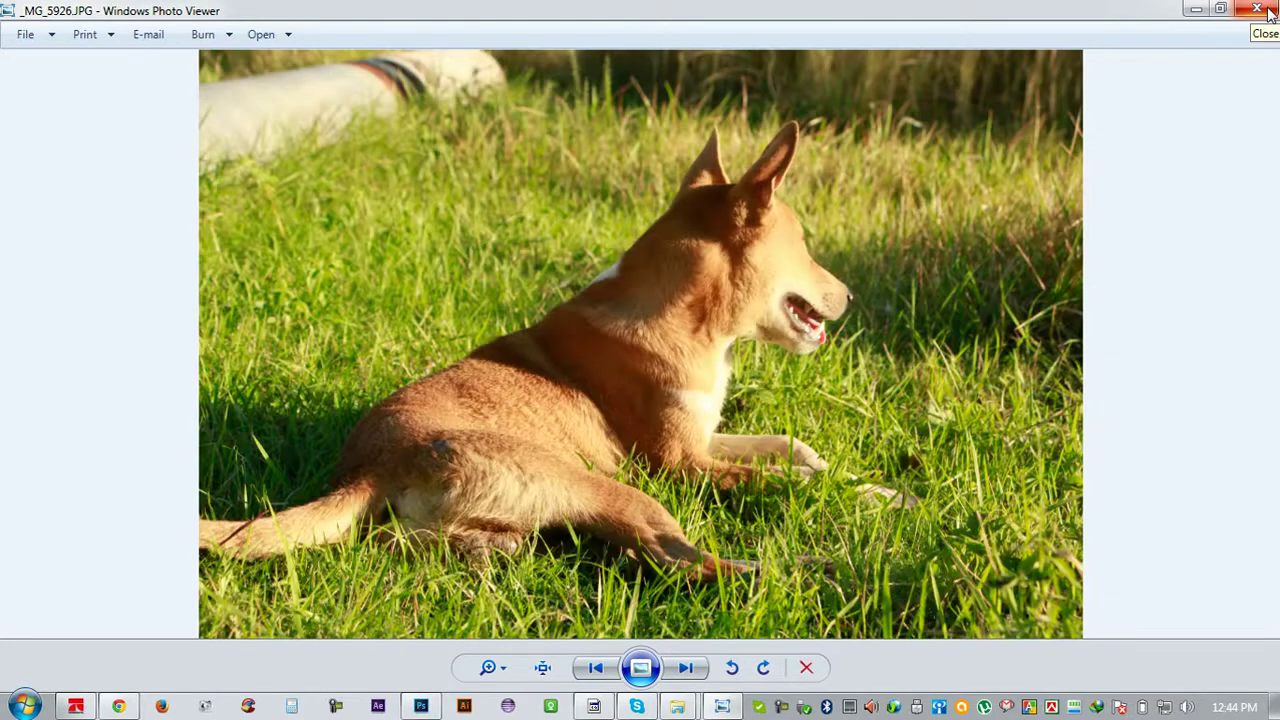
pyautogui.click(1258, 9)
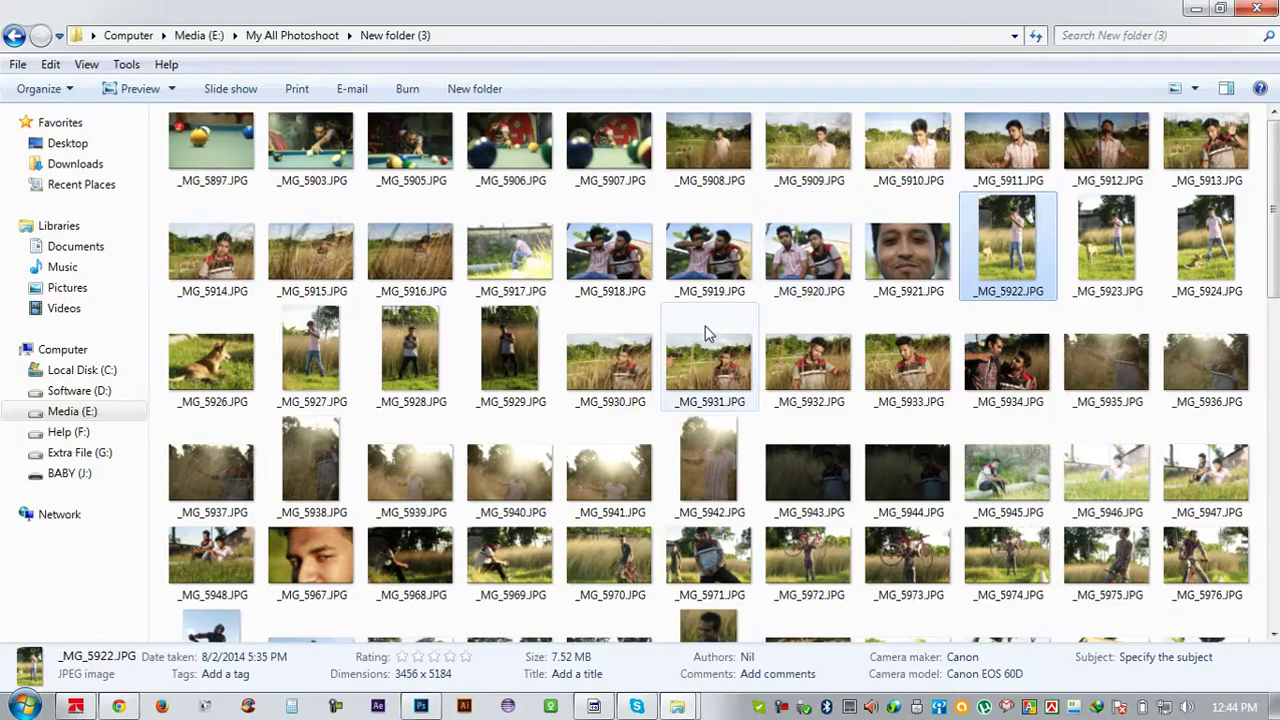
# Drag _MG_0772.JPG from the Me folder onto Photoshop
pyautogui.scroll(-3, 703, 333)
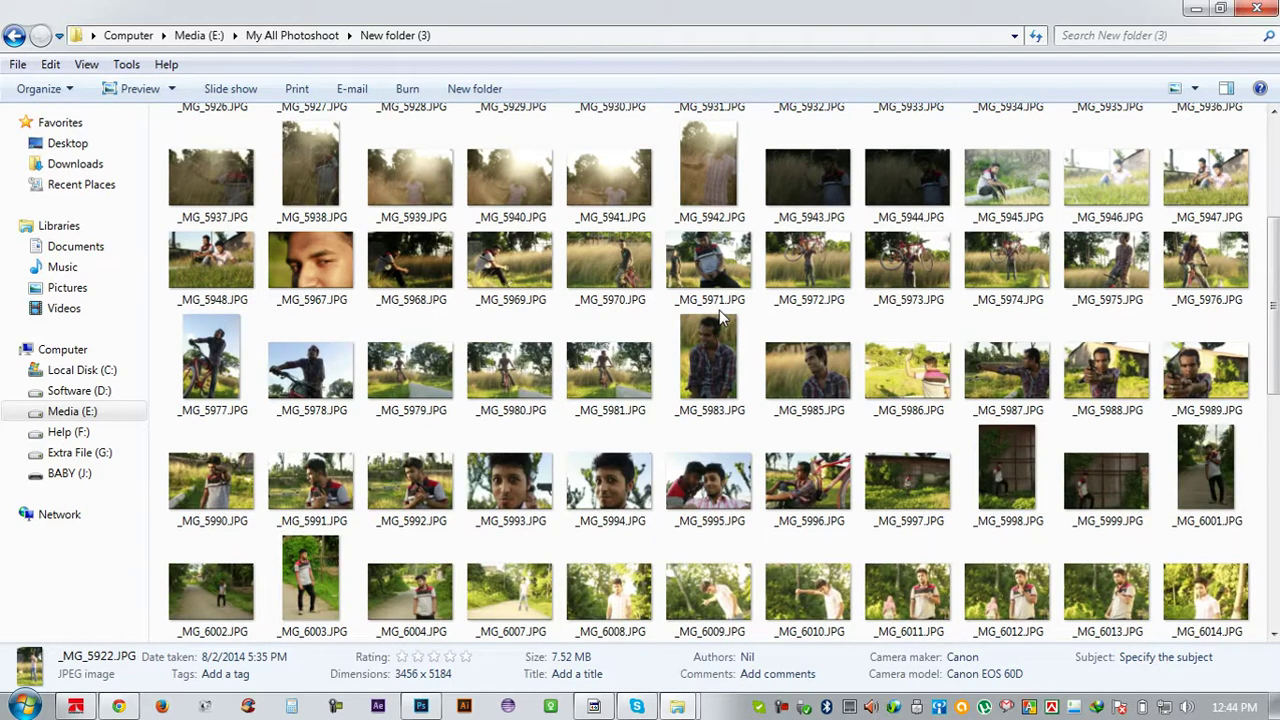
pyautogui.scroll(3, 722, 318)
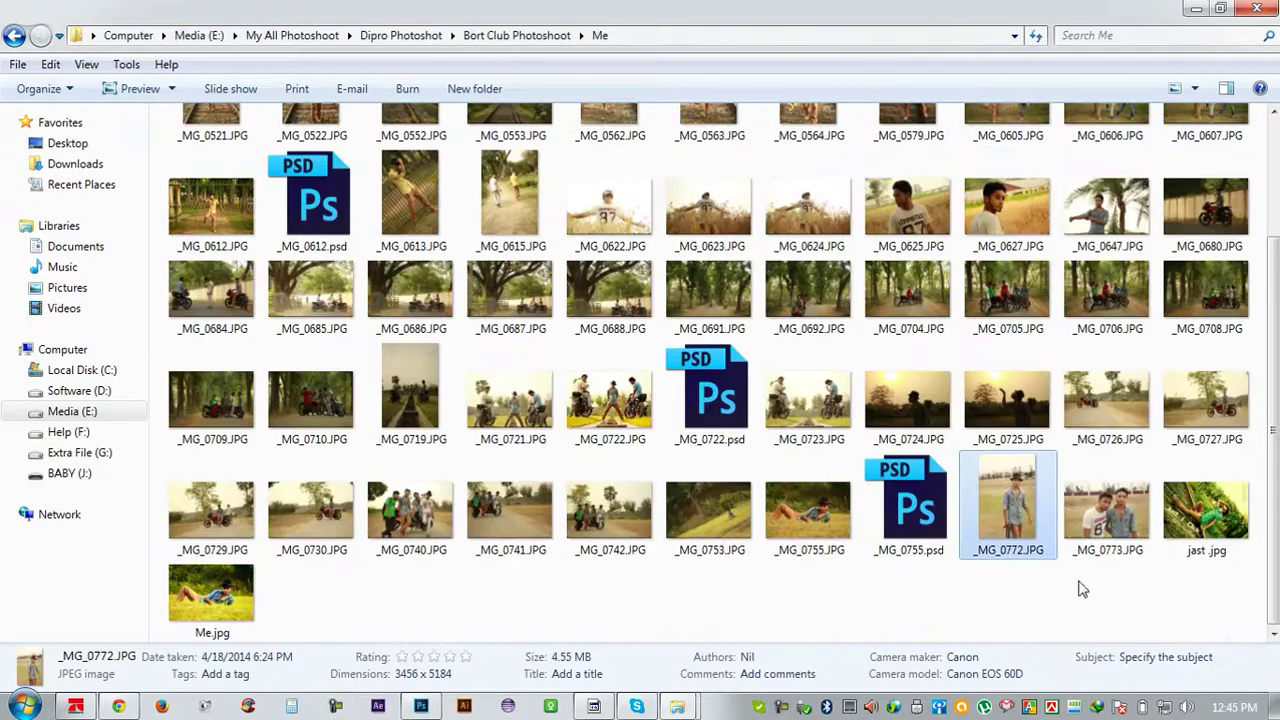
pyautogui.moveTo(1000, 510)
pyautogui.mouseDown()
pyautogui.moveTo(422, 710)
pyautogui.moveTo(534, 76)
pyautogui.mouseUp()
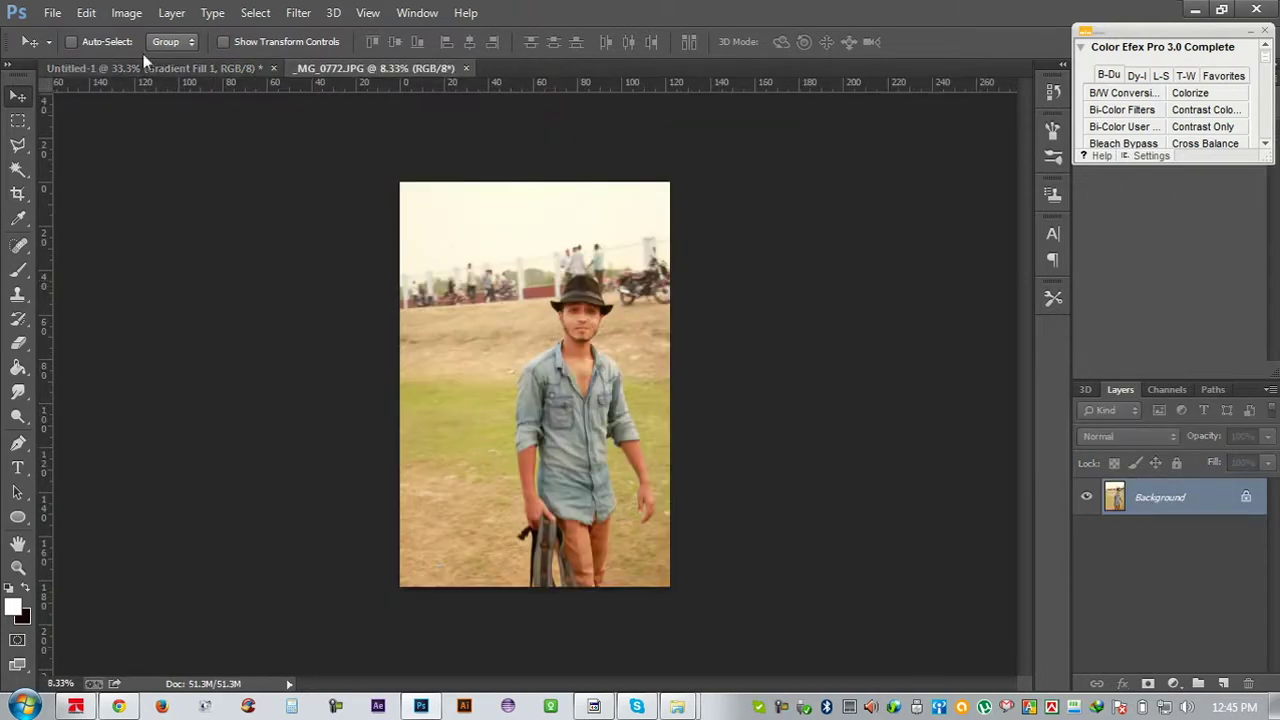
# Apply Auto Contrast to _MG_0772.JPG, inspect it zoomed in, and duplicate the Background layer
pyautogui.click(130, 12)
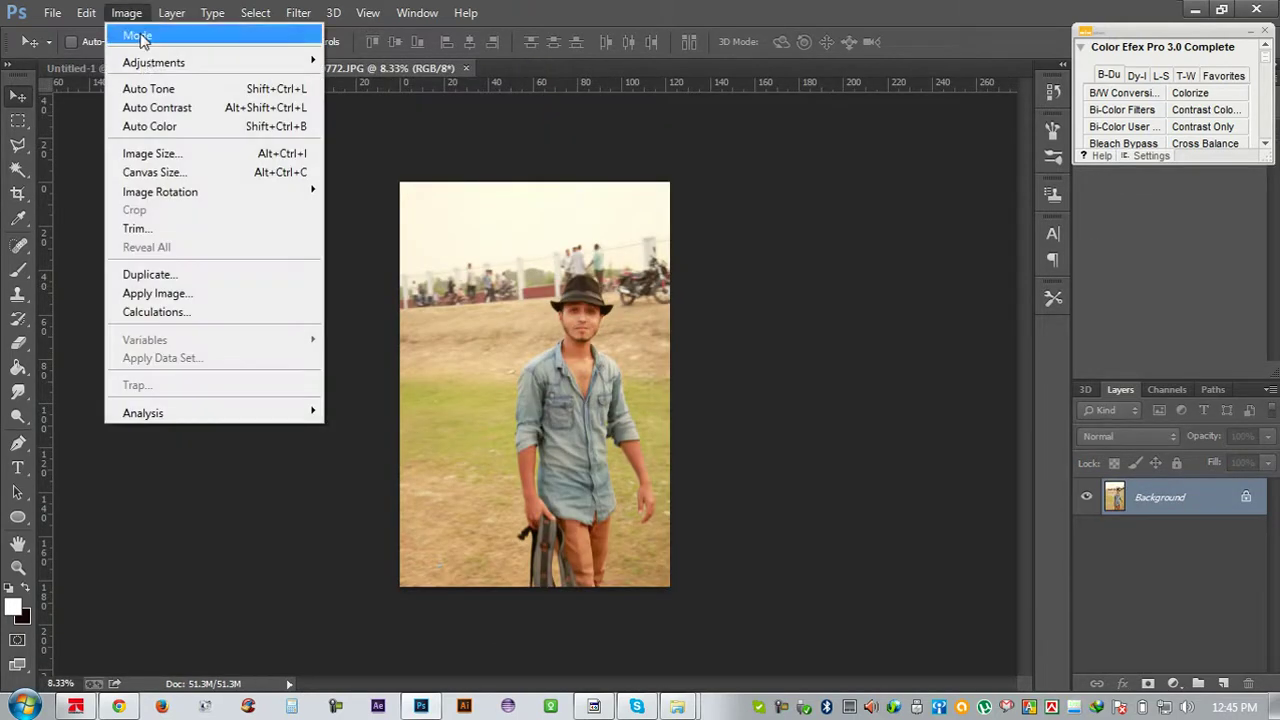
pyautogui.click(163, 110)
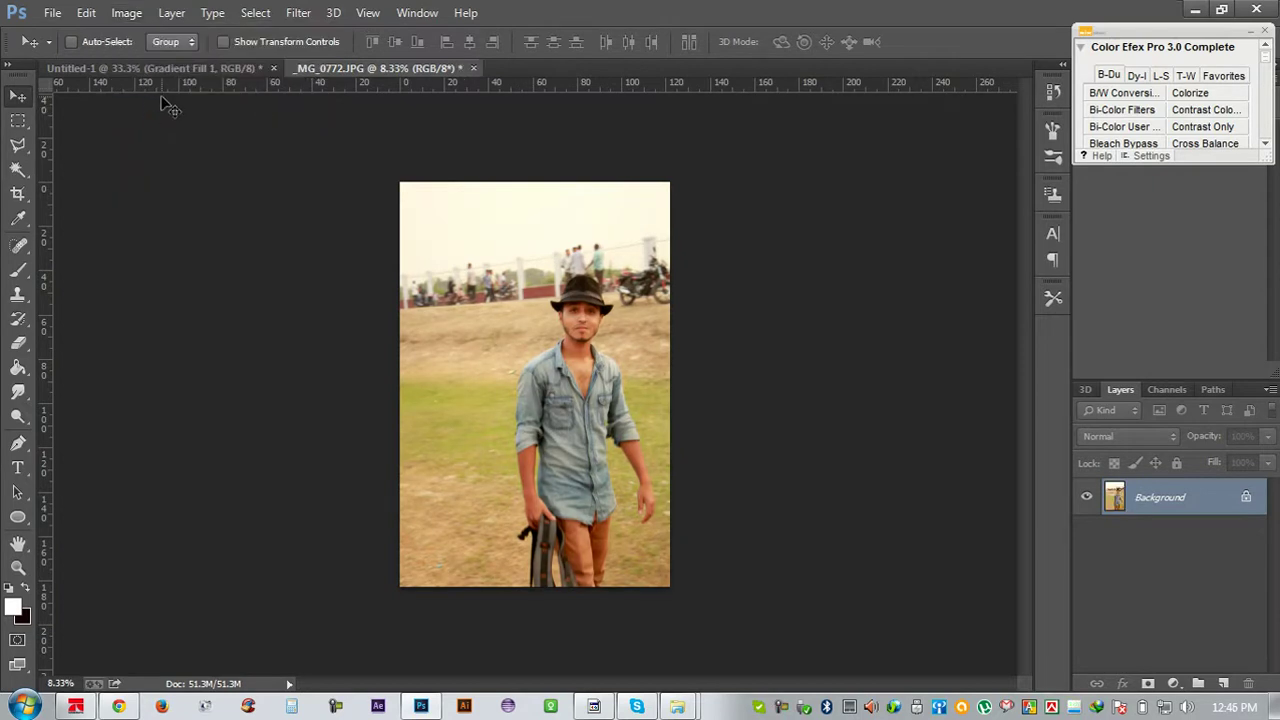
pyautogui.hotkey('ctrl', '+')
pyautogui.hotkey('ctrl', '+')
pyautogui.hotkey('ctrl', '+')
pyautogui.hotkey('ctrl', '+')
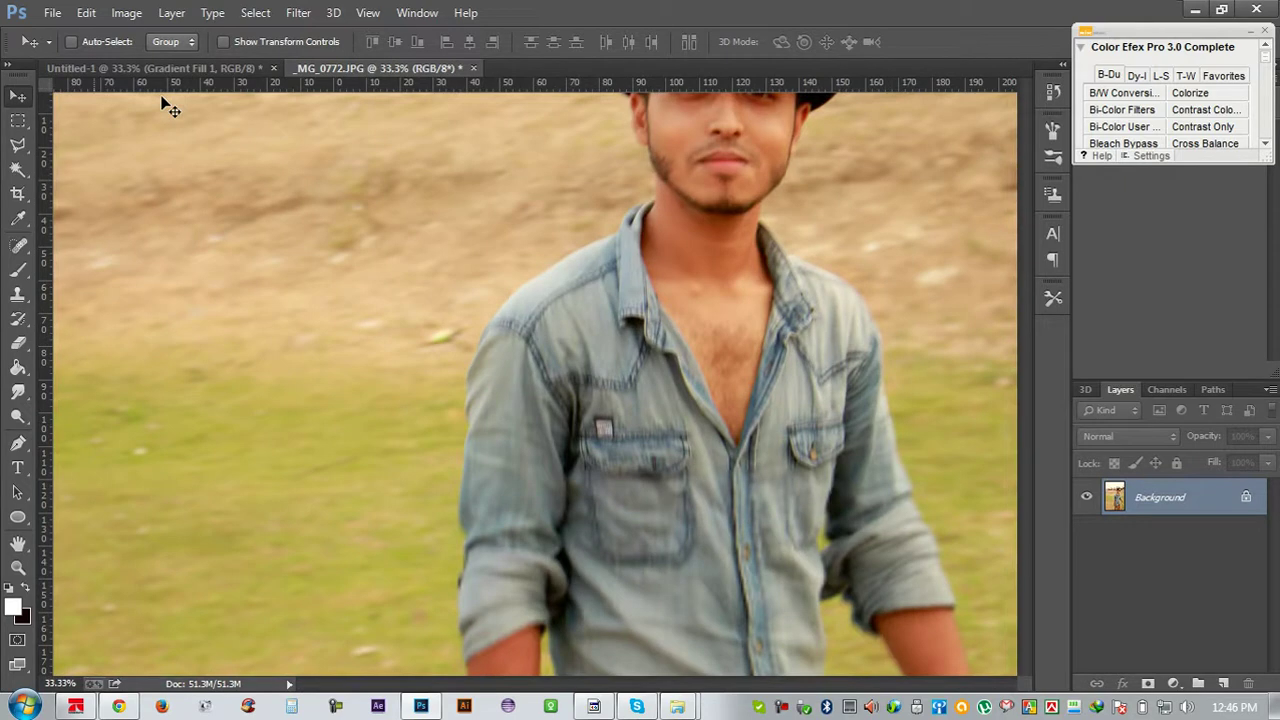
pyautogui.scroll(-5, 659, 248)
pyautogui.moveTo(700, 414); pyautogui.dragTo(685, 339)
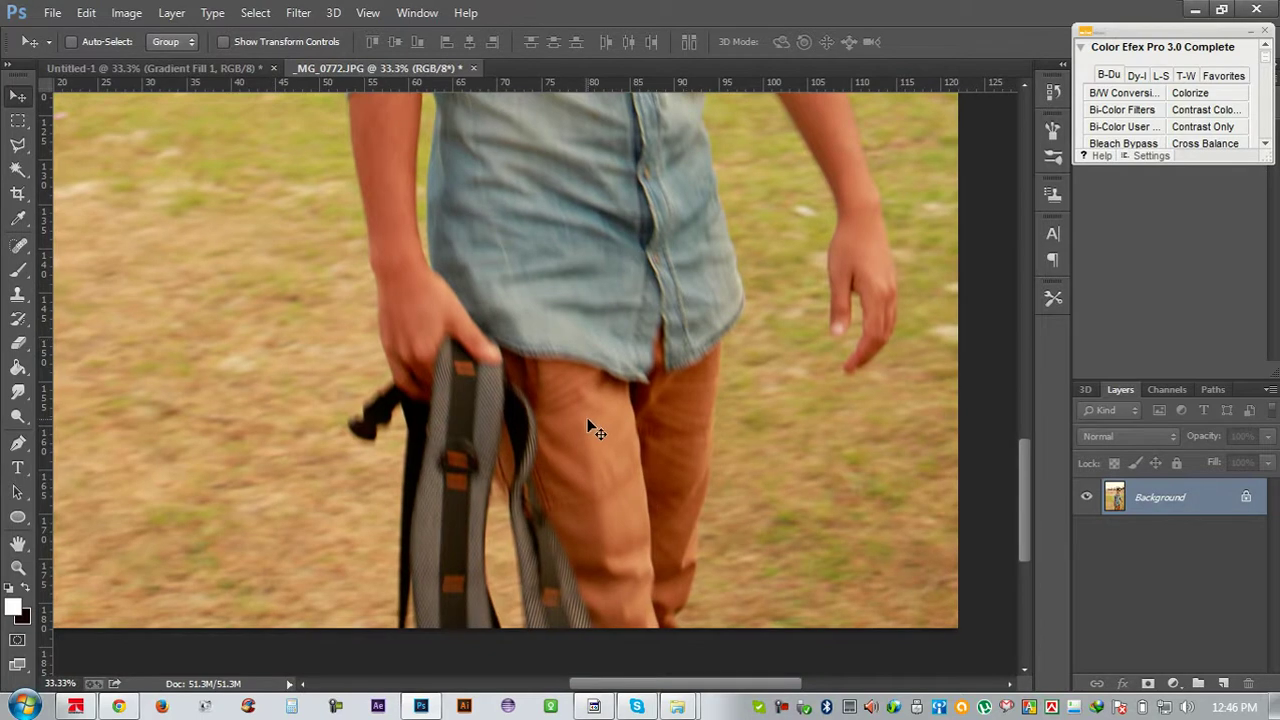
pyautogui.hotkey('ctrl', '-')
pyautogui.hotkey('ctrl', '-')
pyautogui.hotkey('ctrl', '-')
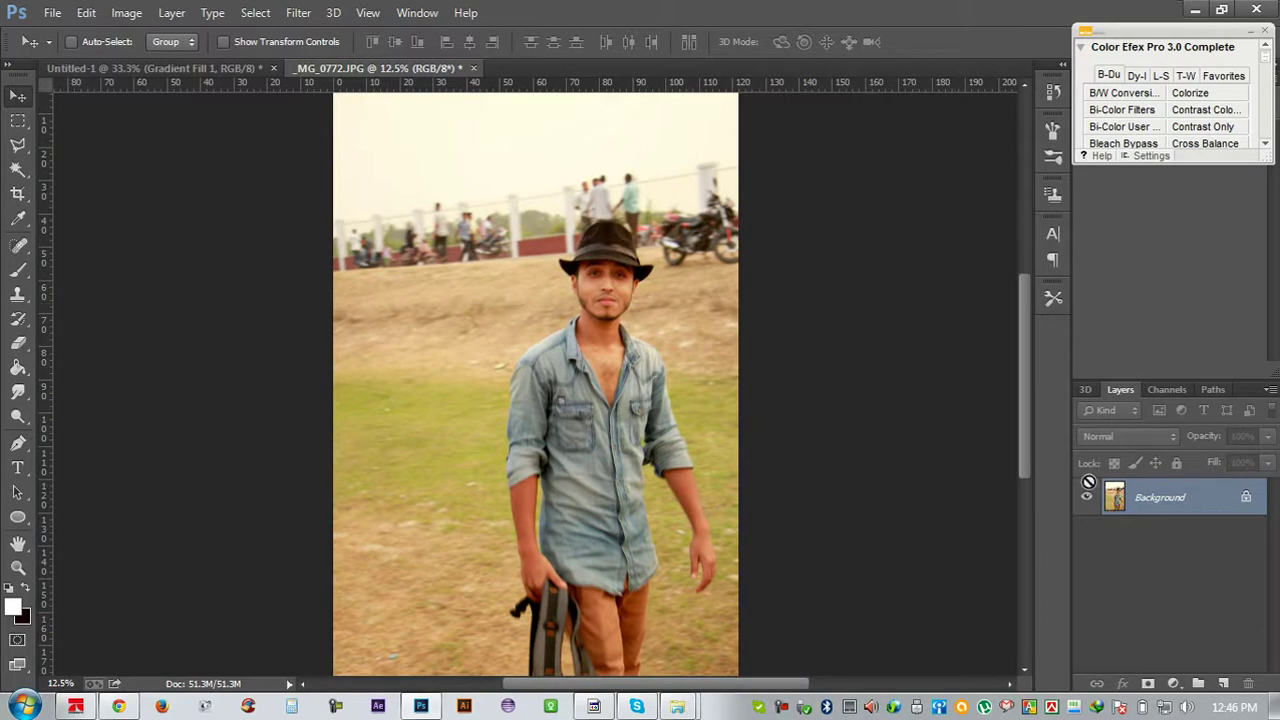
pyautogui.hotkey('ctrl', 'j')
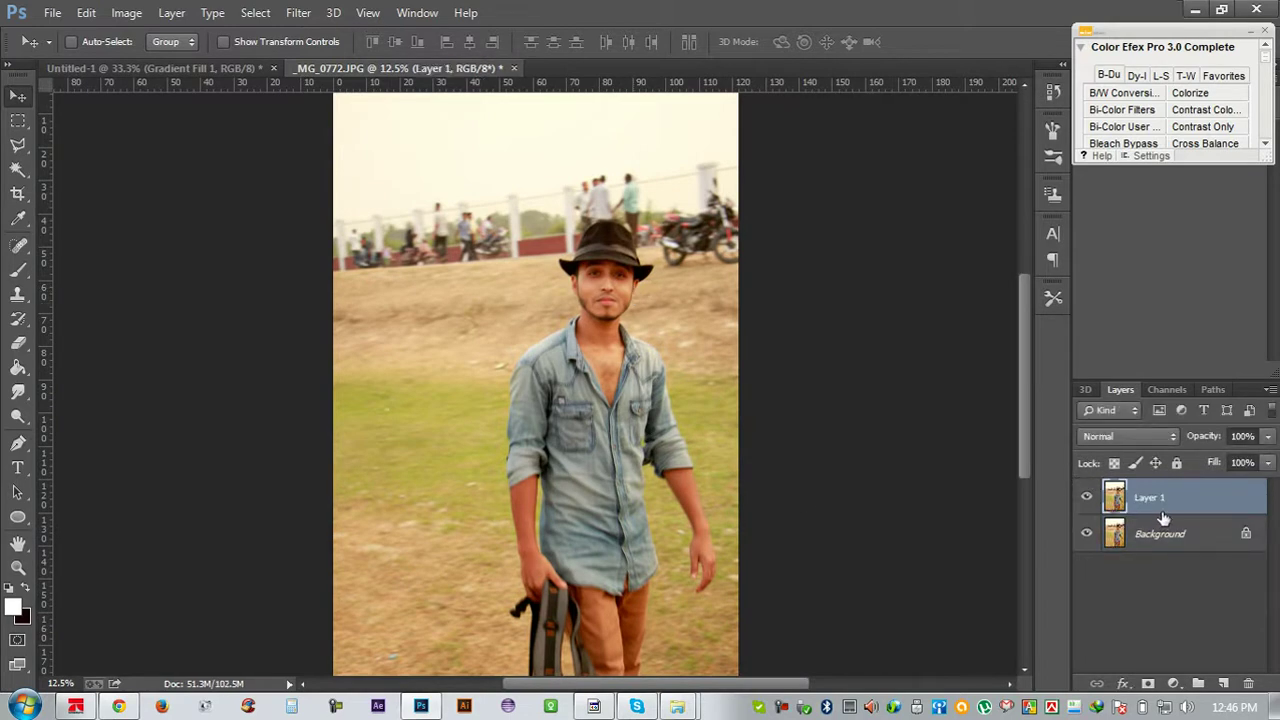
# Apply a High Pass filter with radius 6 to Layer 1
pyautogui.click(298, 13)
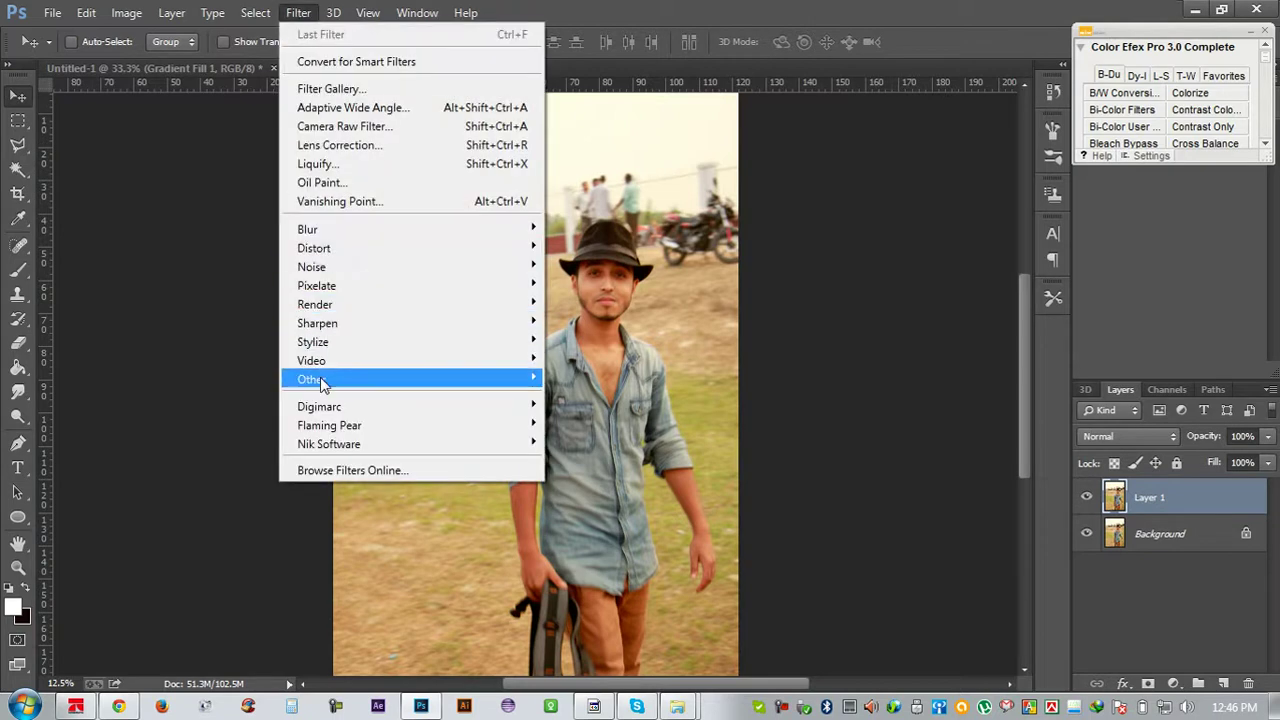
pyautogui.moveTo(311, 379)
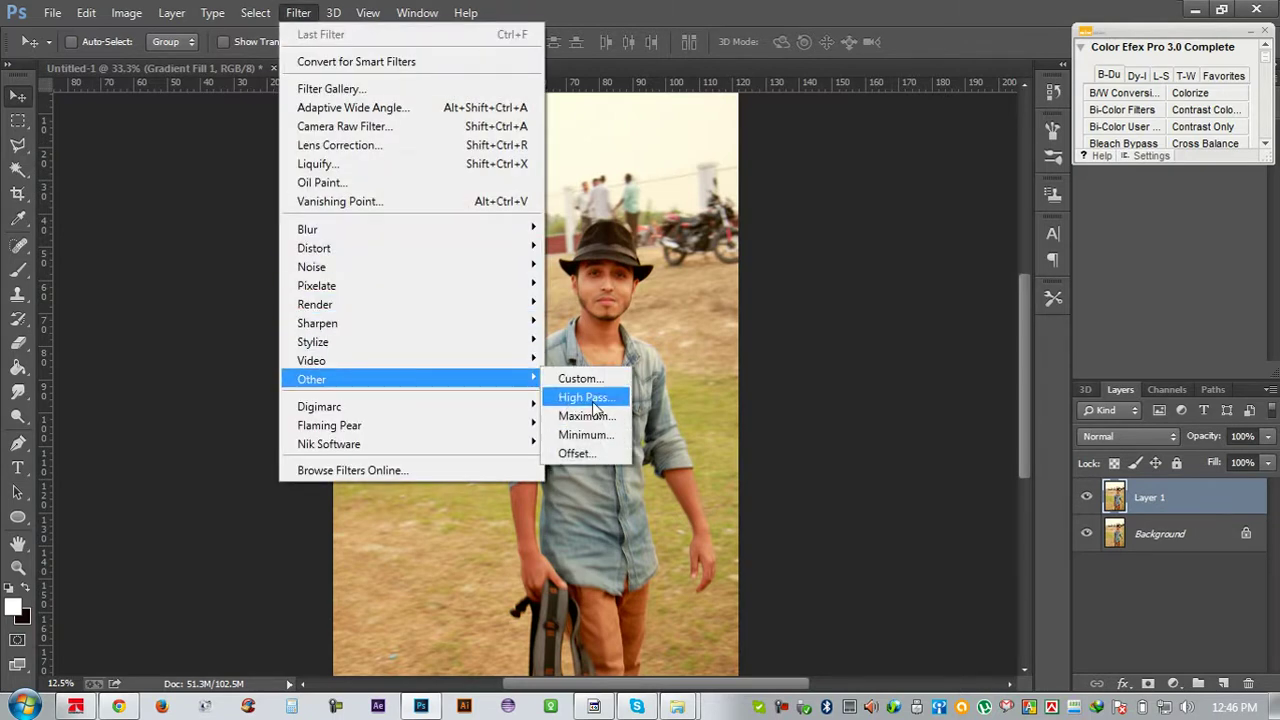
pyautogui.click(594, 403)
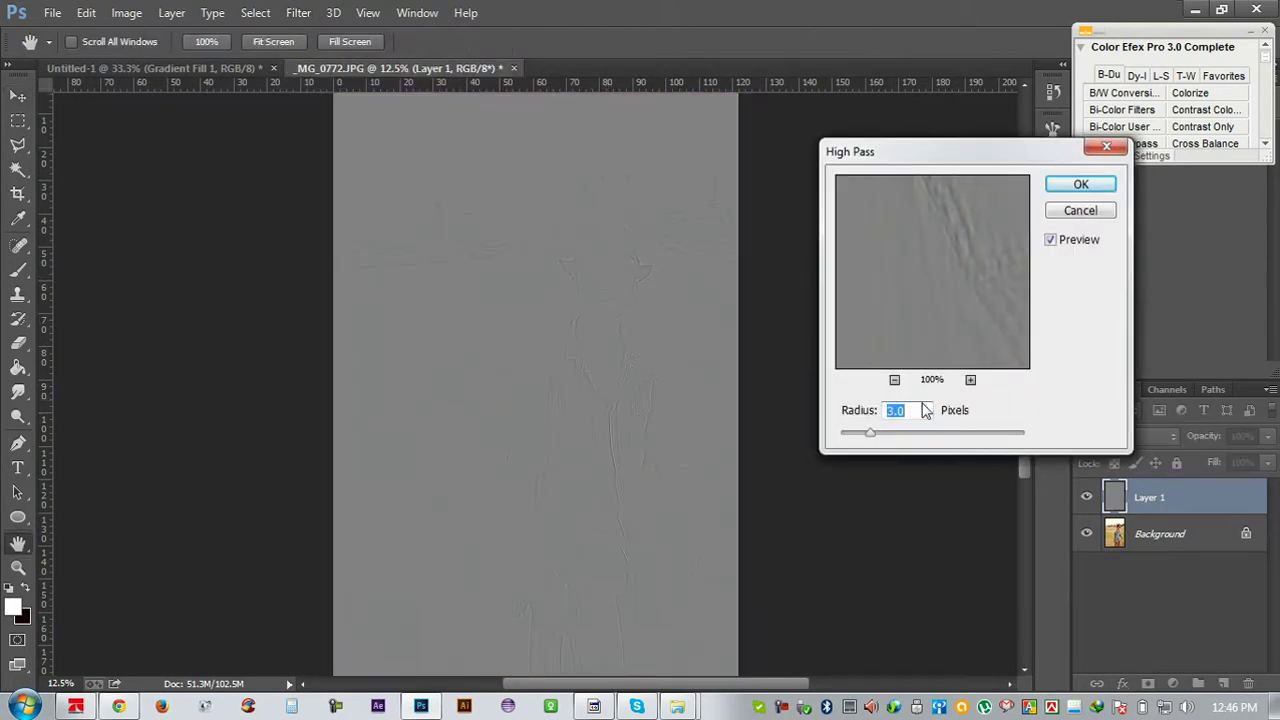
pyautogui.write('2')
pyautogui.press('BackSpace')
pyautogui.write('5')
pyautogui.click(860, 410)
pyautogui.write('6')
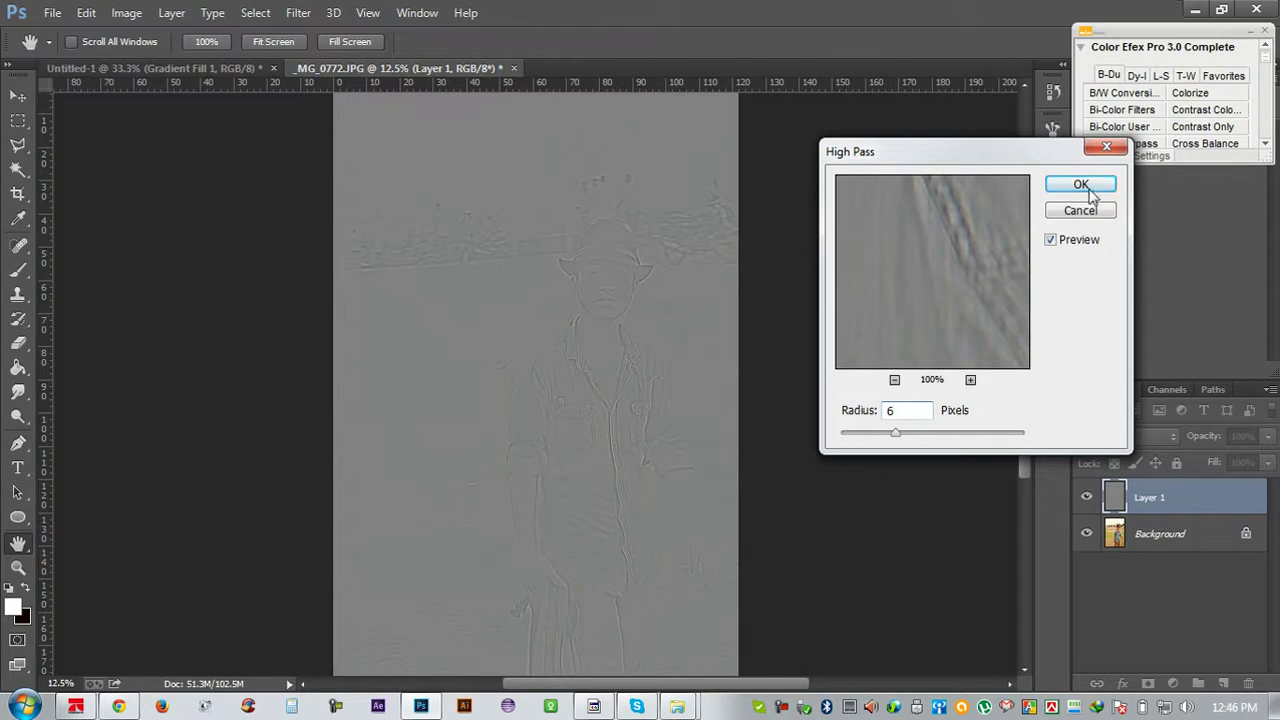
pyautogui.click(1081, 184)
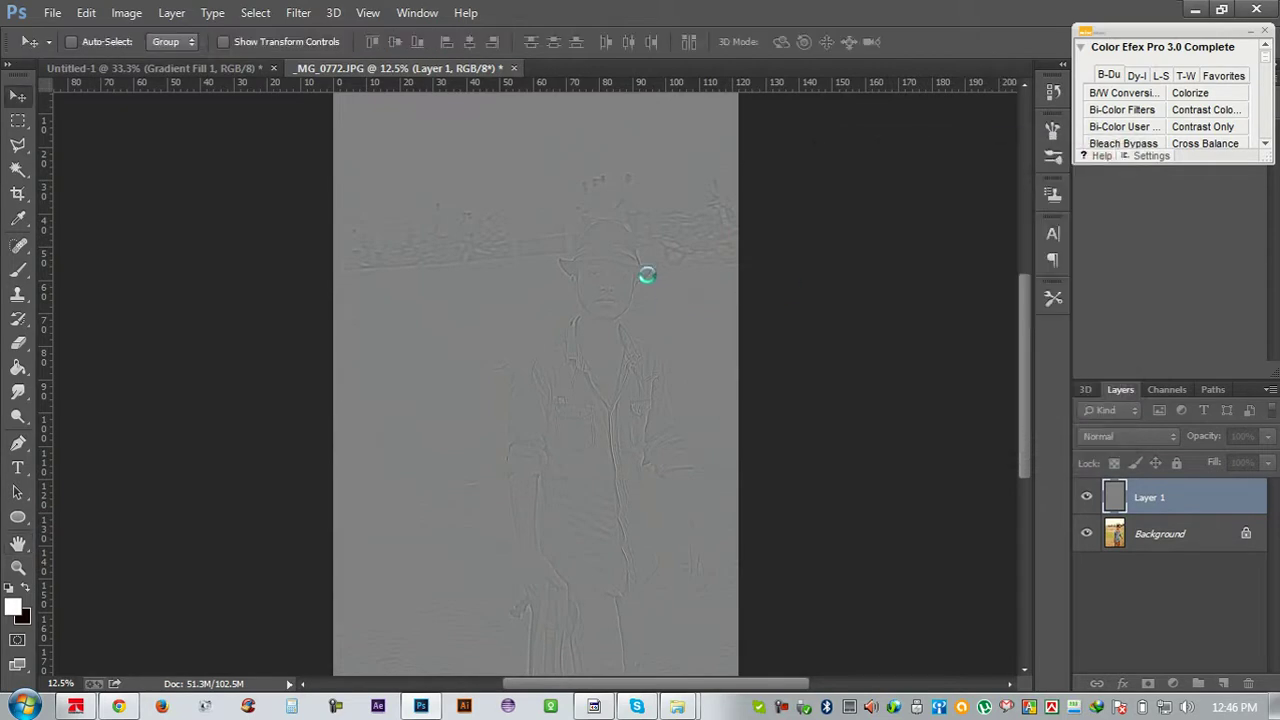
# Blend Layer 1 as Overlay, compare by toggling its visibility, and merge it into the Background
pyautogui.click(1128, 436)
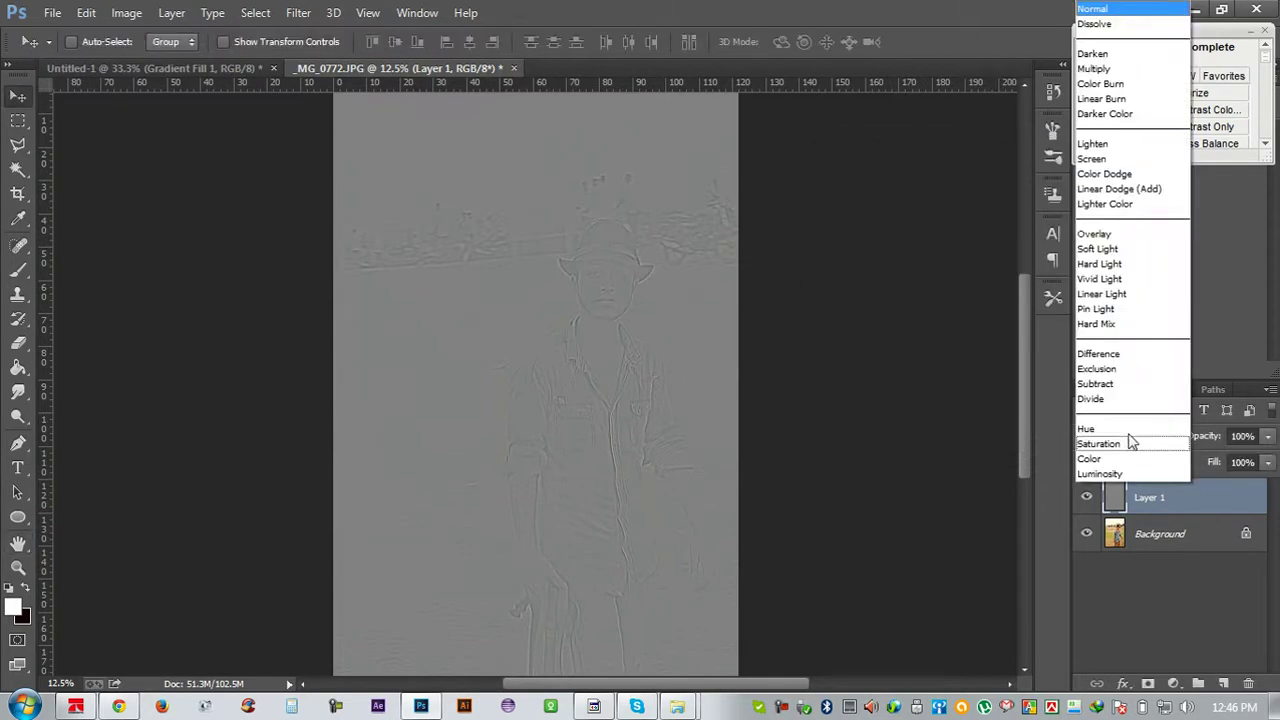
pyautogui.click(1106, 236)
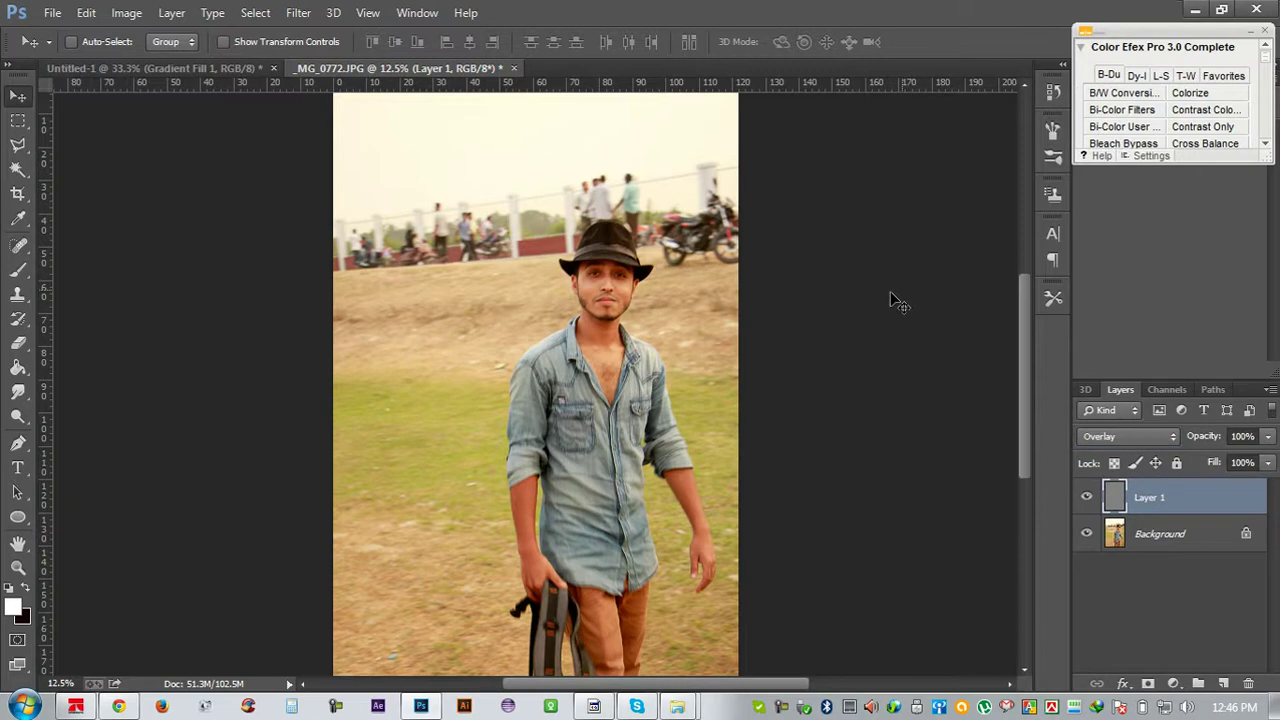
pyautogui.hotkey('ctrl', '+')
pyautogui.hotkey('ctrl', '+')
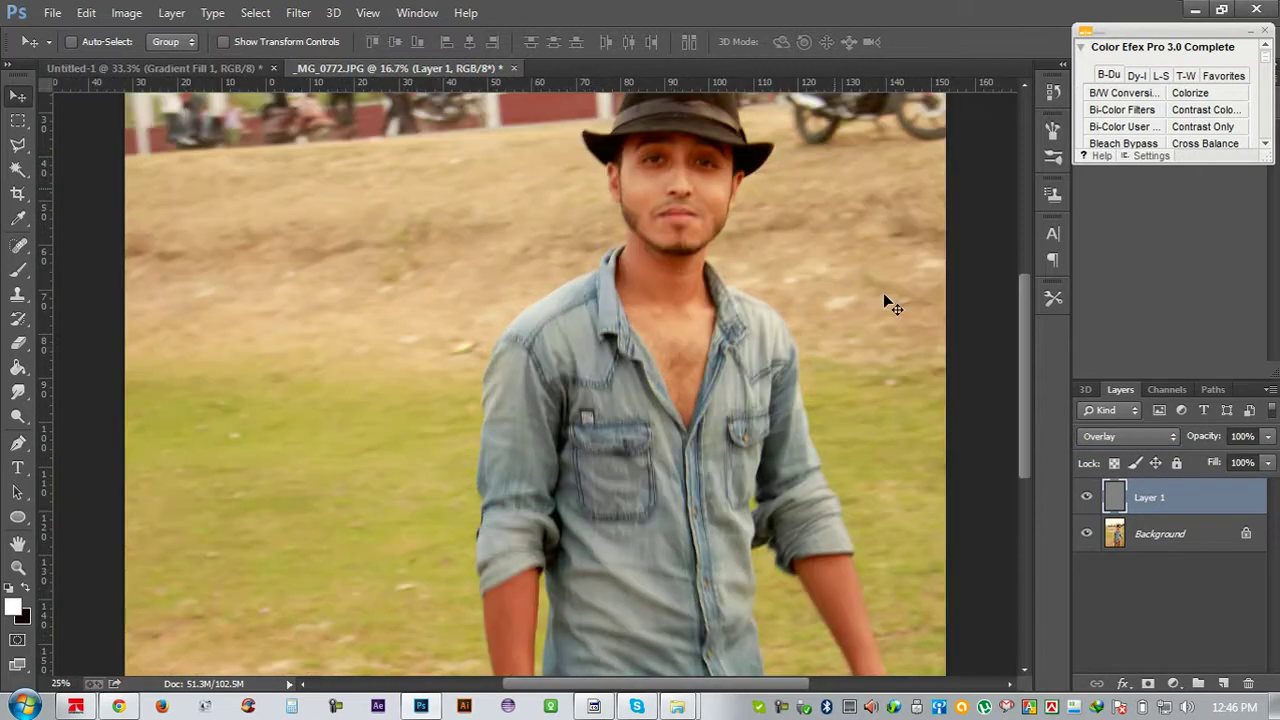
pyautogui.hotkey('ctrl', '+')
pyautogui.hotkey('ctrl', '+')
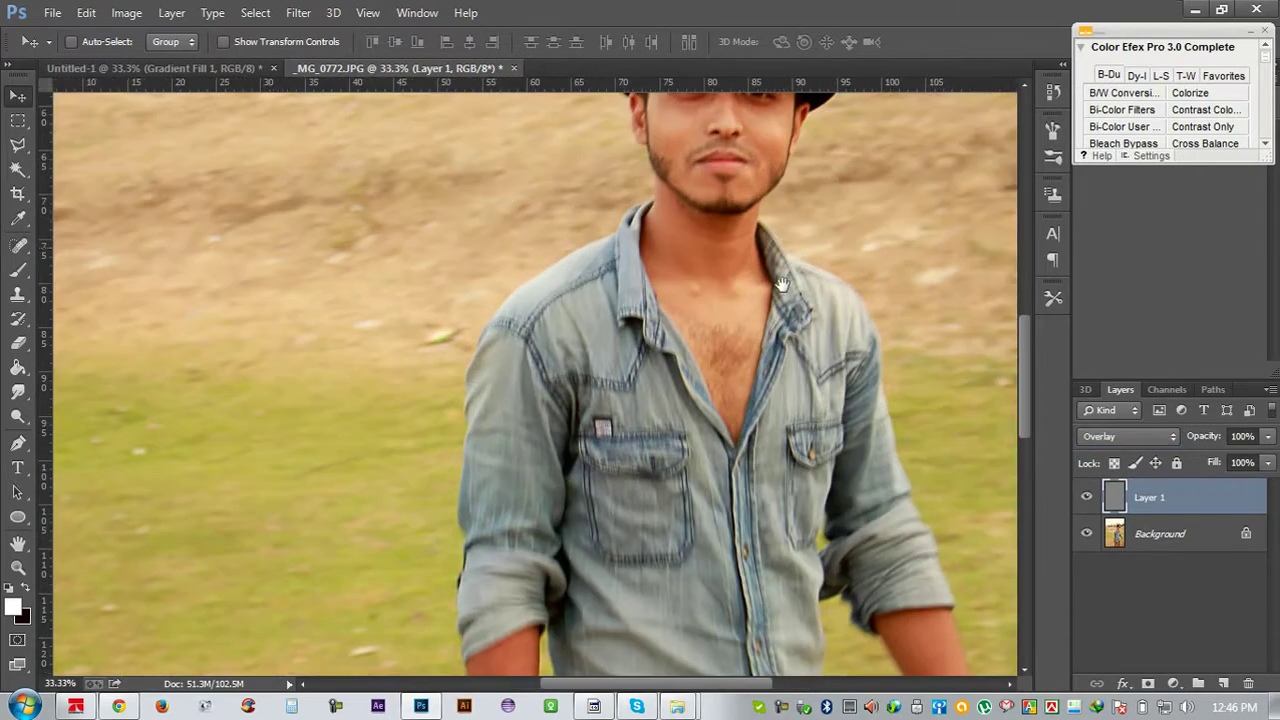
pyautogui.moveTo(782, 284); pyautogui.dragTo(771, 367)
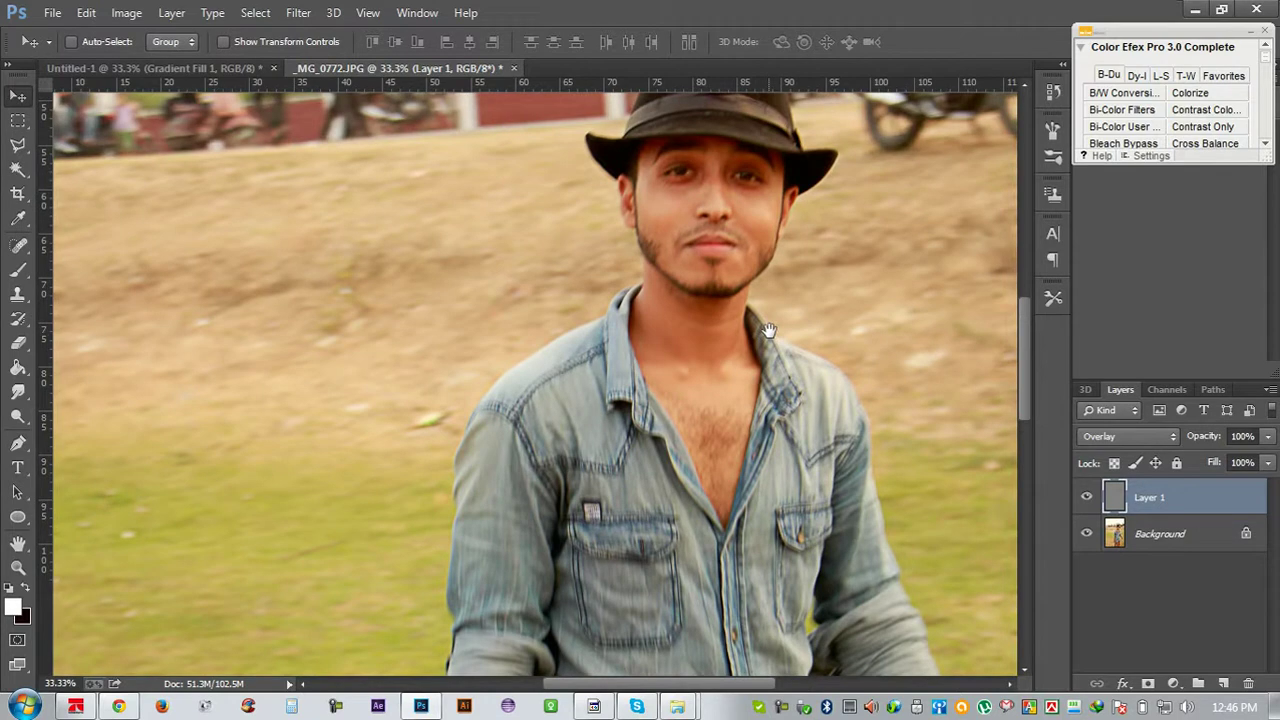
pyautogui.click(1087, 498)
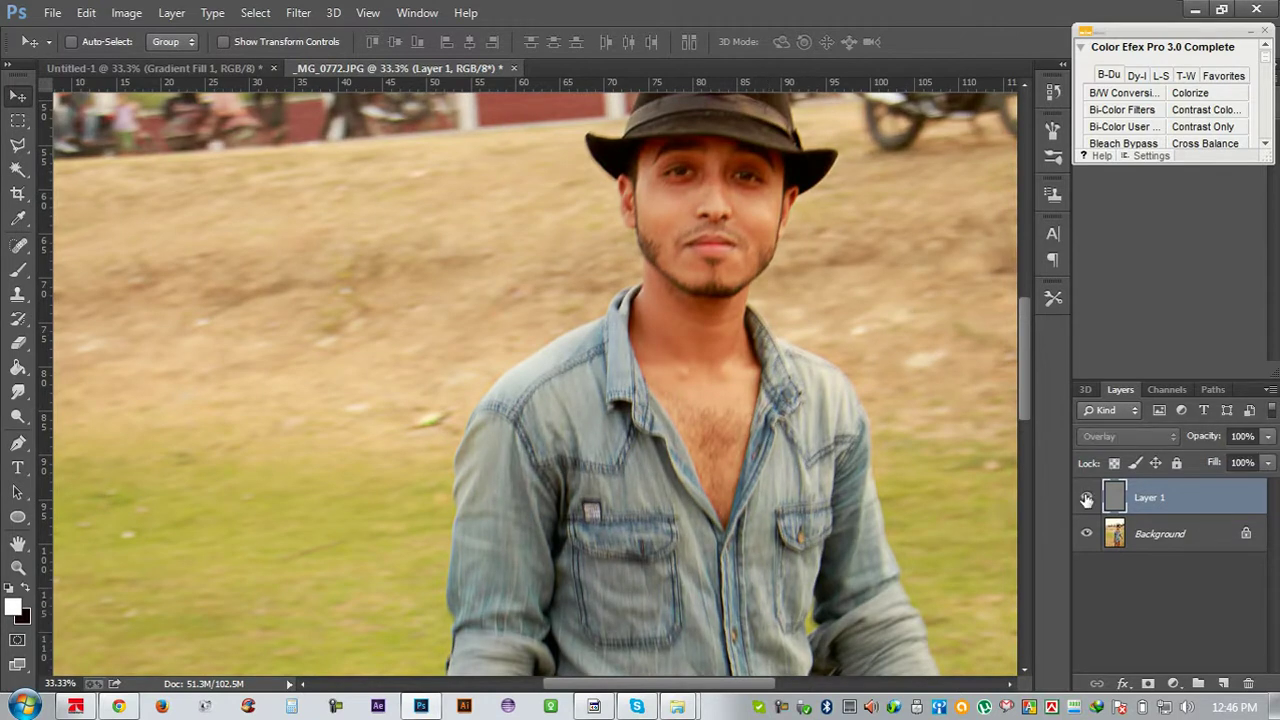
pyautogui.click(1086, 499)
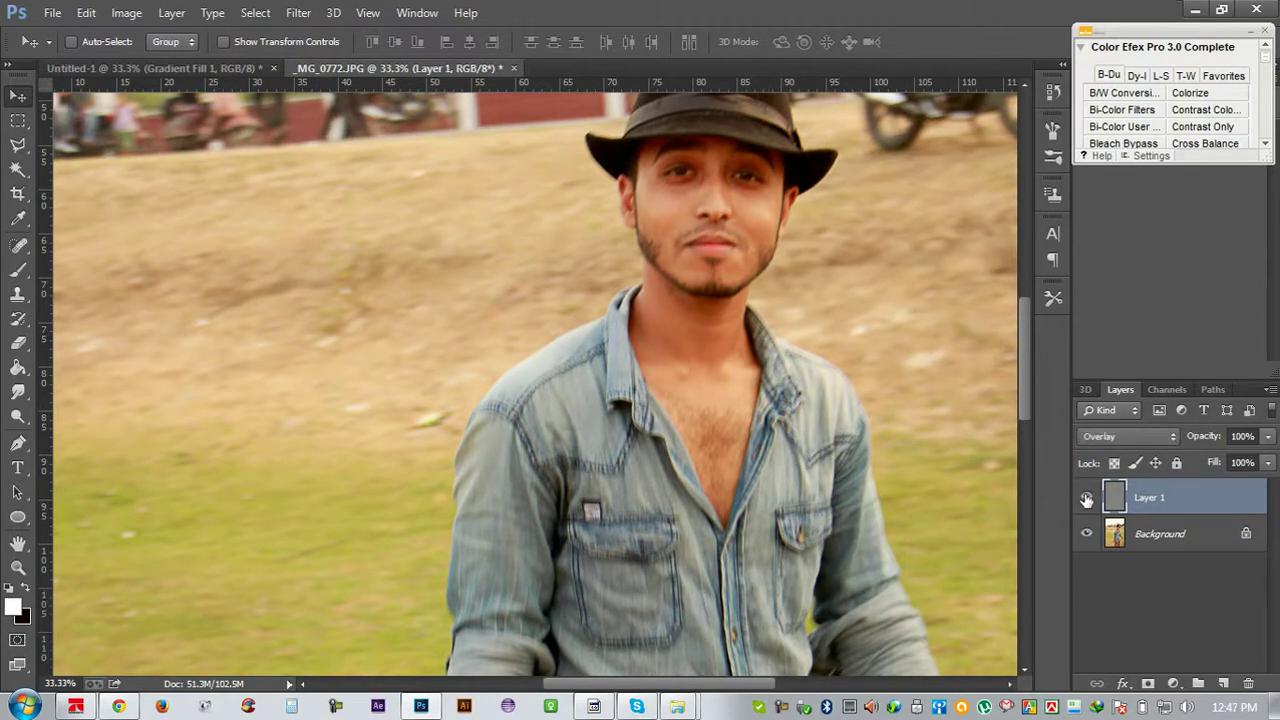
pyautogui.keyDown('shift'); pyautogui.click(1142, 533); pyautogui.keyUp('shift')
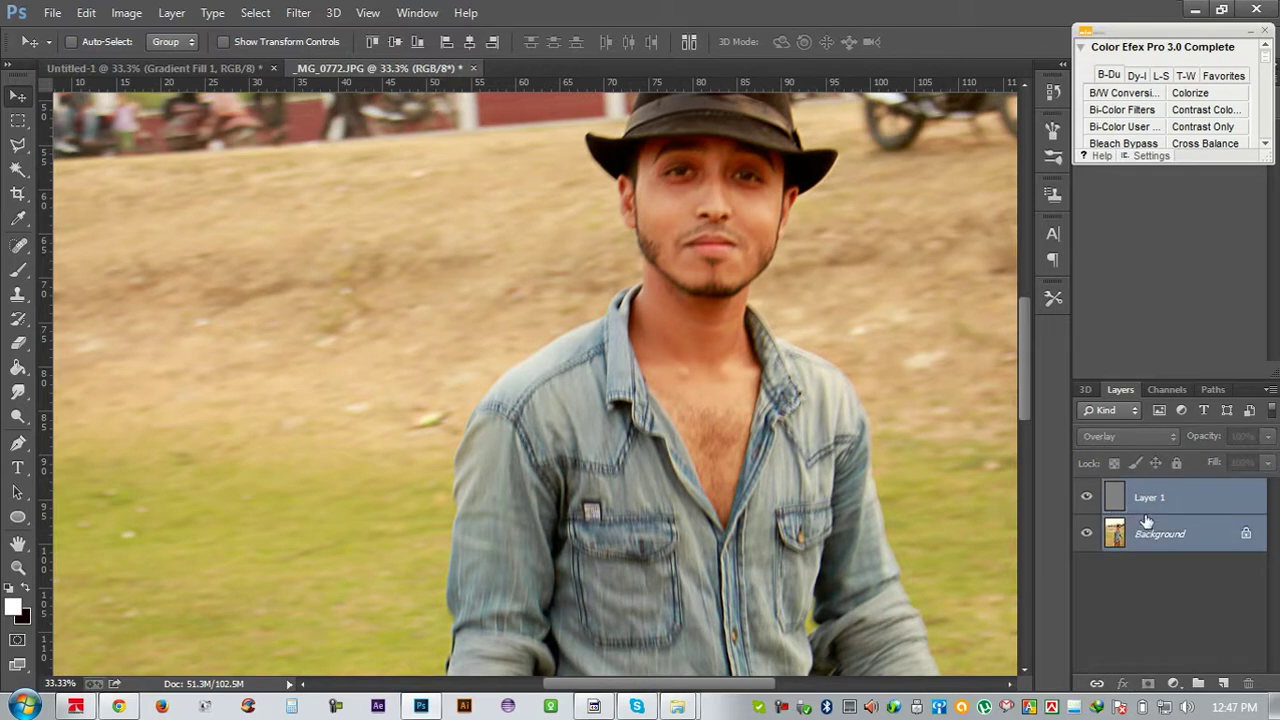
pyautogui.hotkey('ctrl', 'e')
# Zoom in to 100% on the bag strap and select the Pen tool in Path mode
pyautogui.rightClick(1156, 492)
pyautogui.click(950, 383)
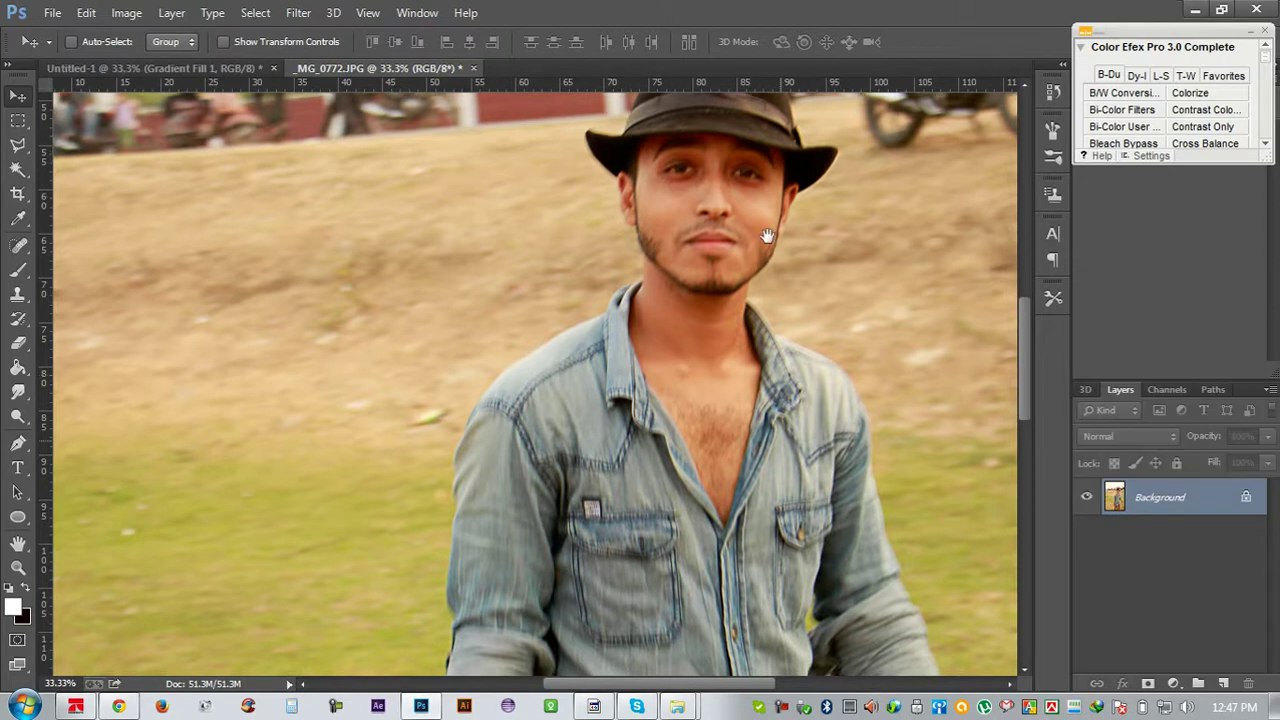
pyautogui.scroll(-5, 800, 391)
pyautogui.hotkey('ctrl', 'r')
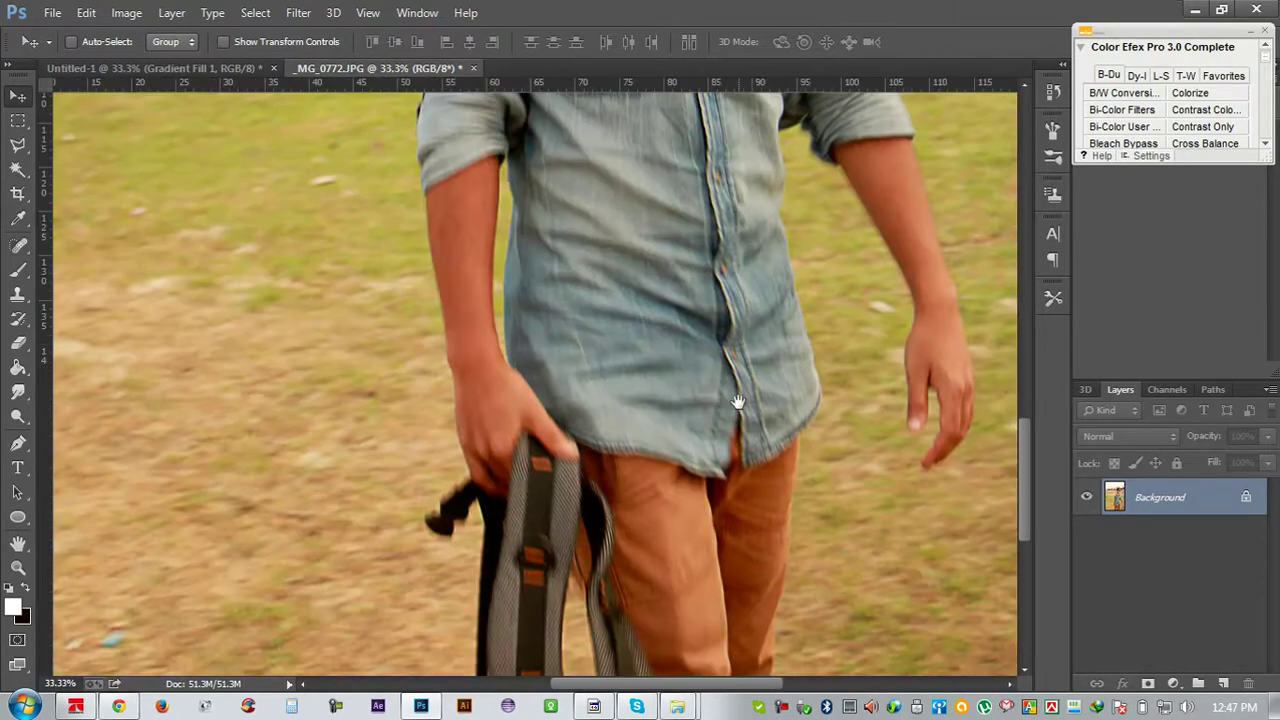
pyautogui.scroll(-3, 737, 402)
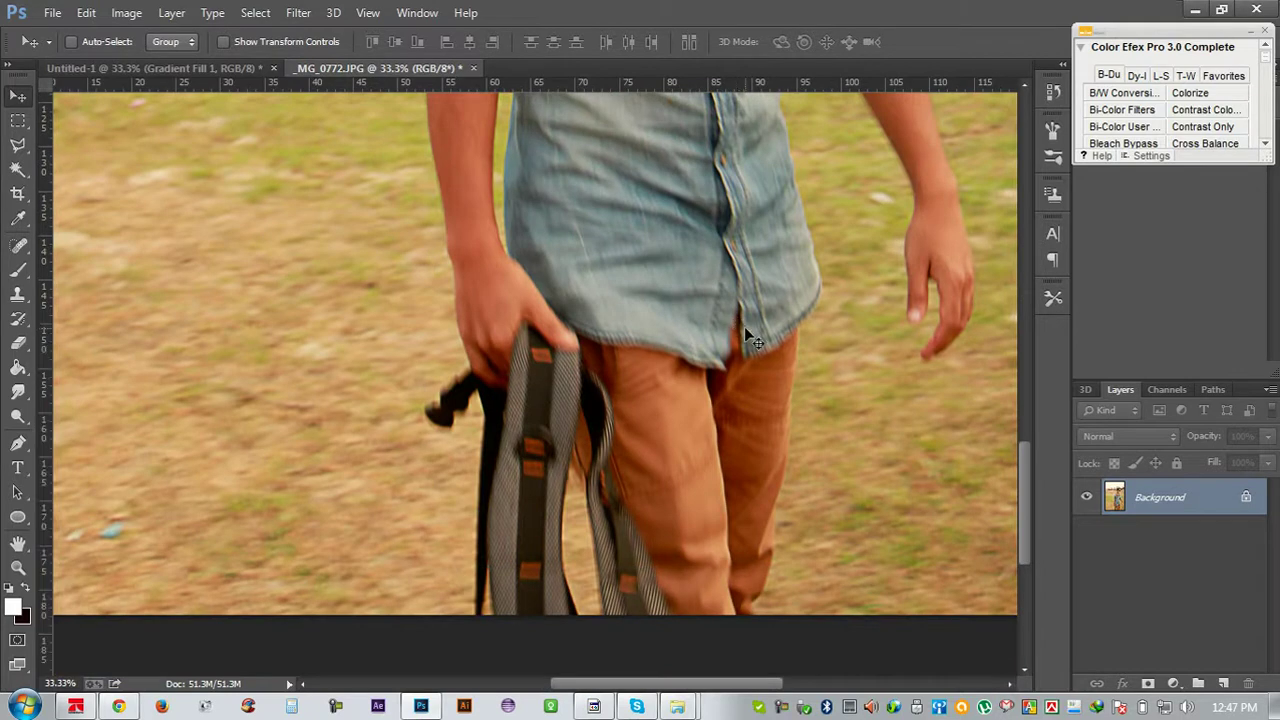
pyautogui.hotkey('ctrl', '+')
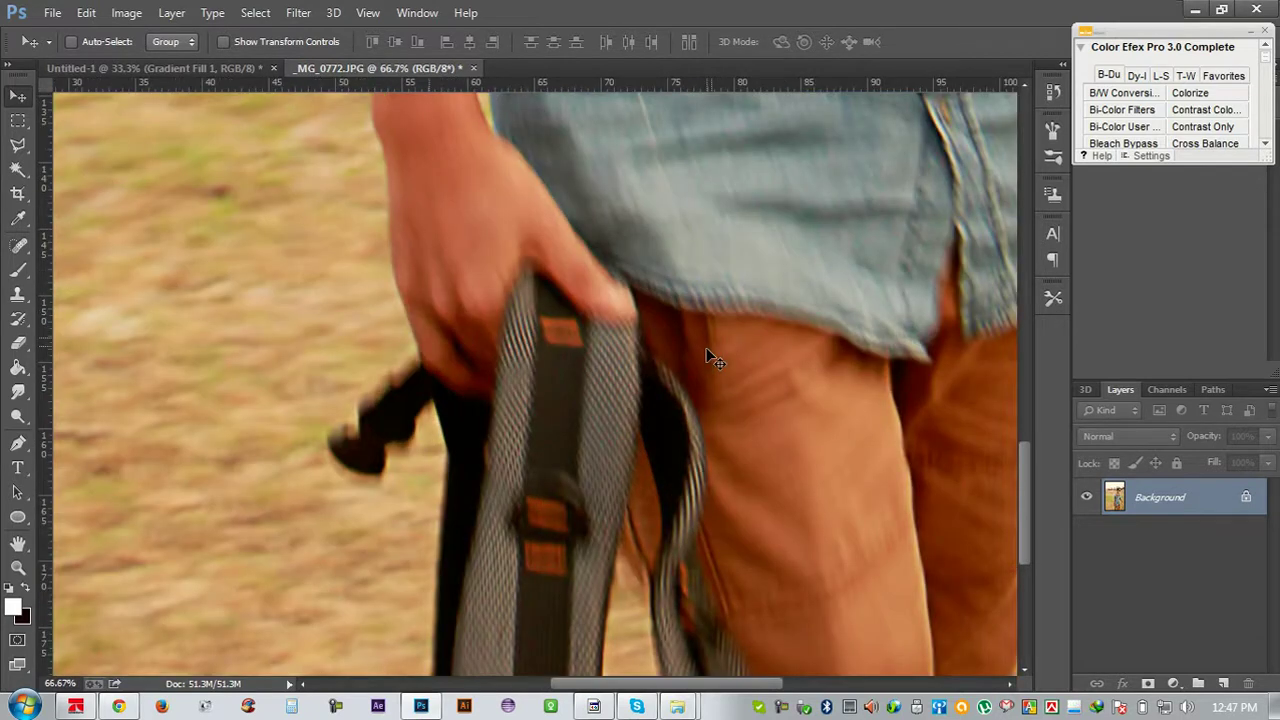
pyautogui.scroll(-5, 661, 340)
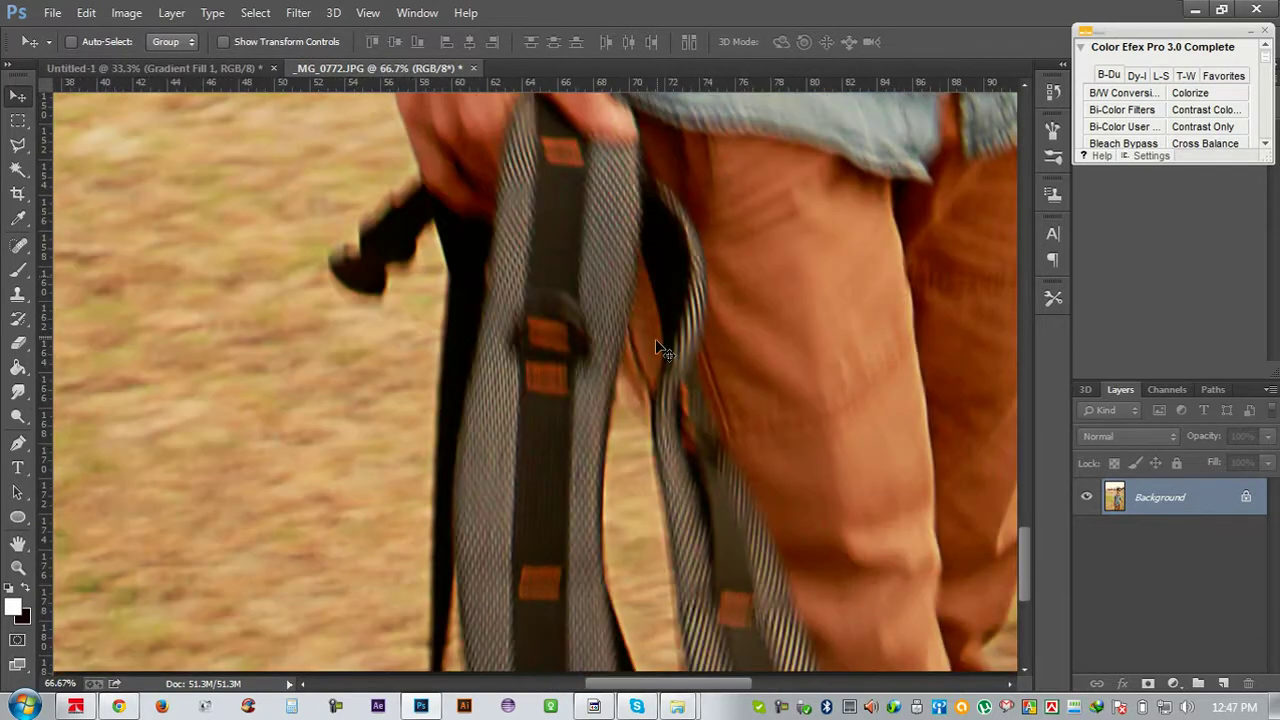
pyautogui.scroll(-3, 655, 345)
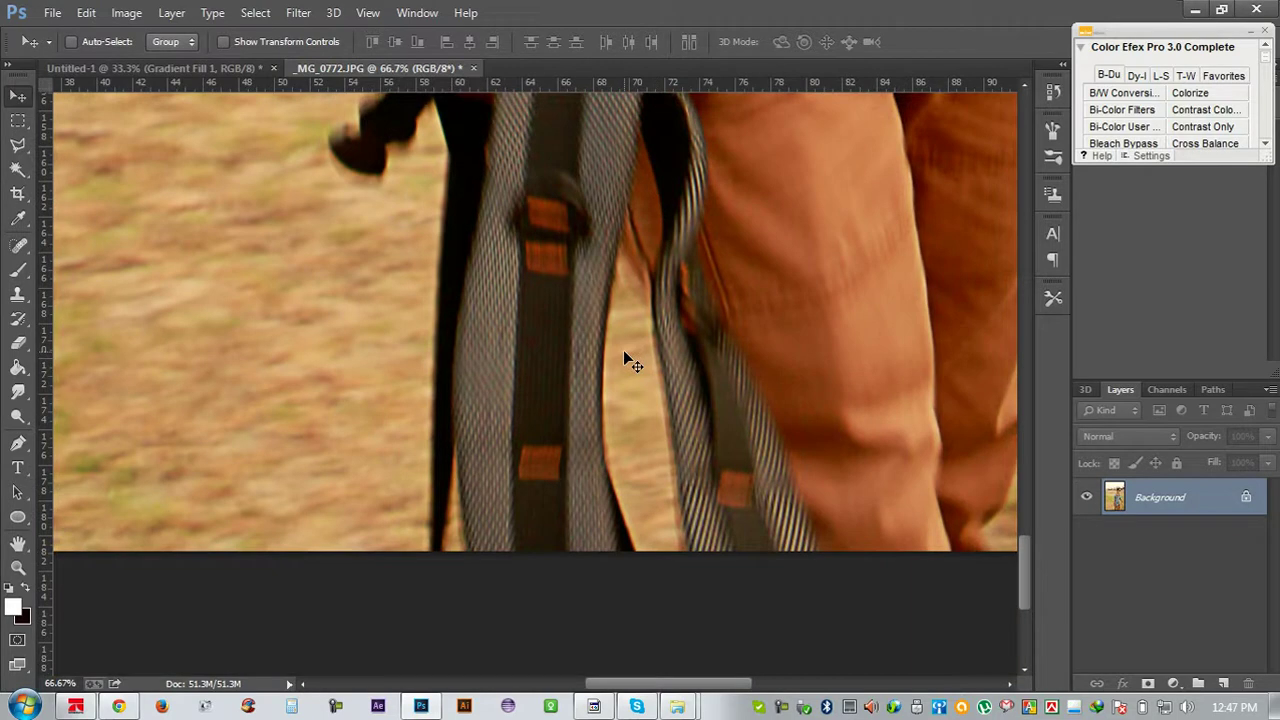
pyautogui.click(17, 443)
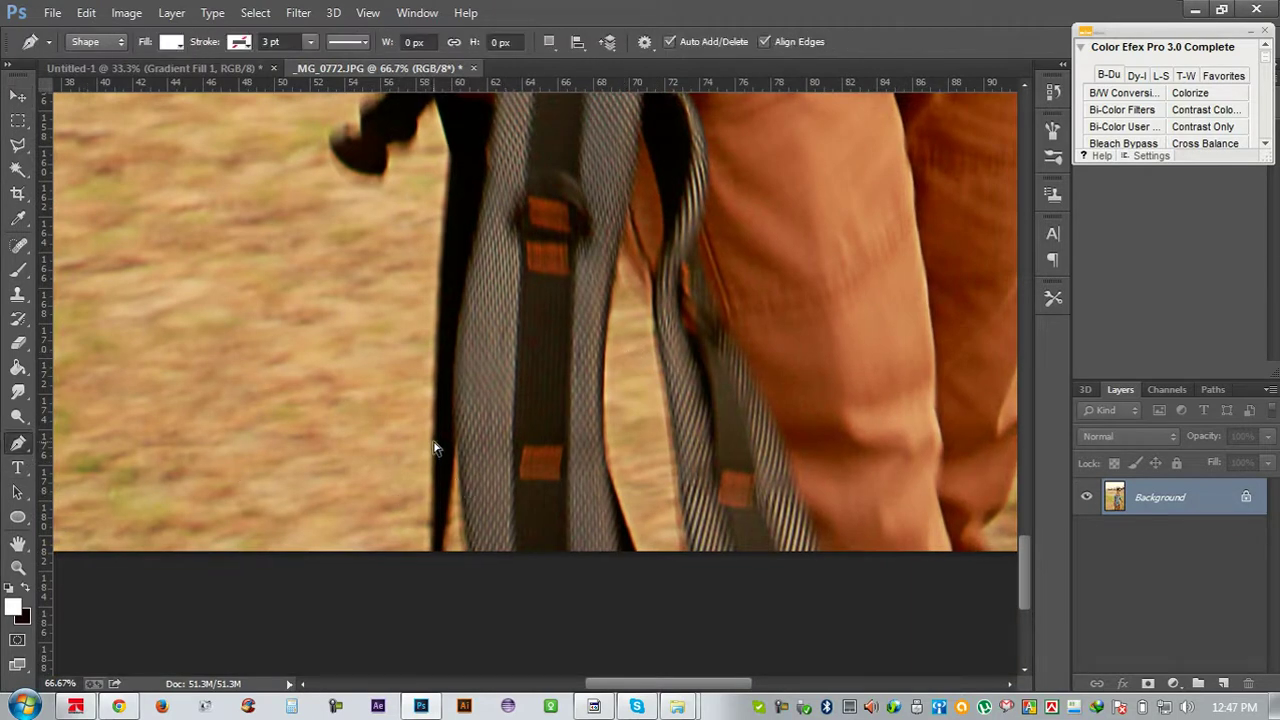
pyautogui.hotkey('ctrl', '+')
pyautogui.click(98, 42)
pyautogui.click(105, 78)
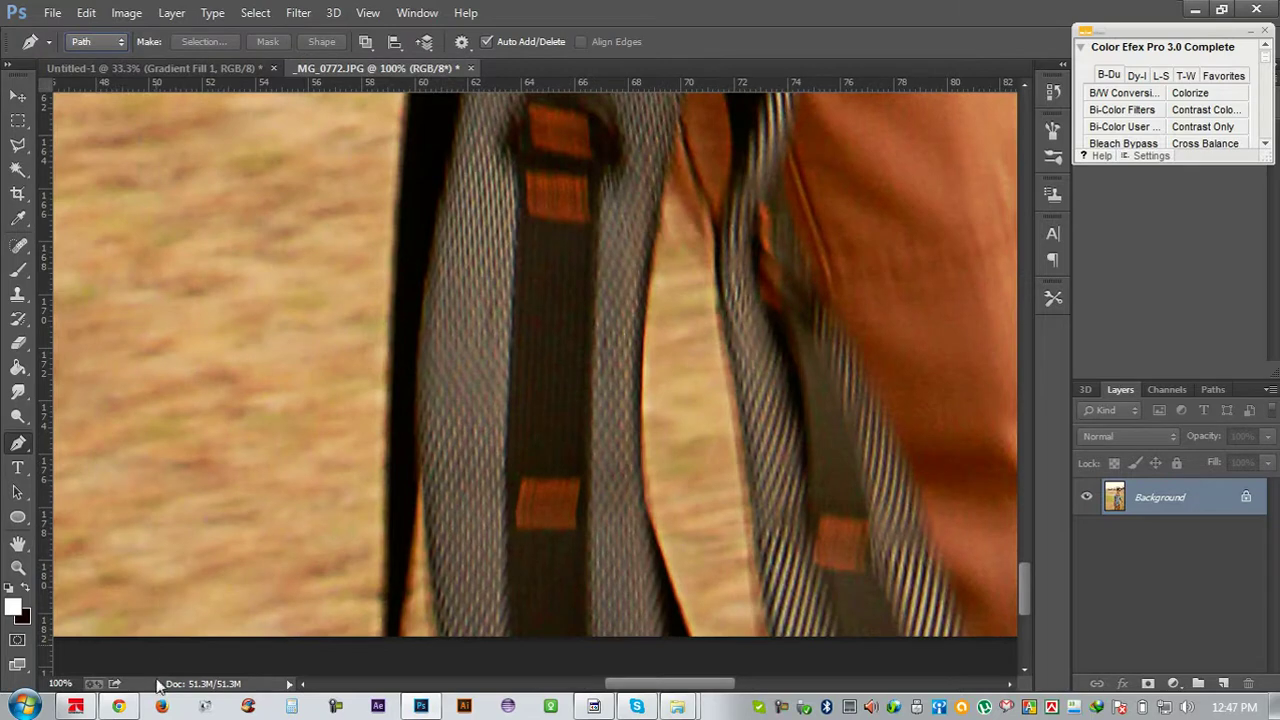
# Attach Green screen - phone pose.psd to the oDesk reply via Upload a file
pyautogui.click(118, 706)
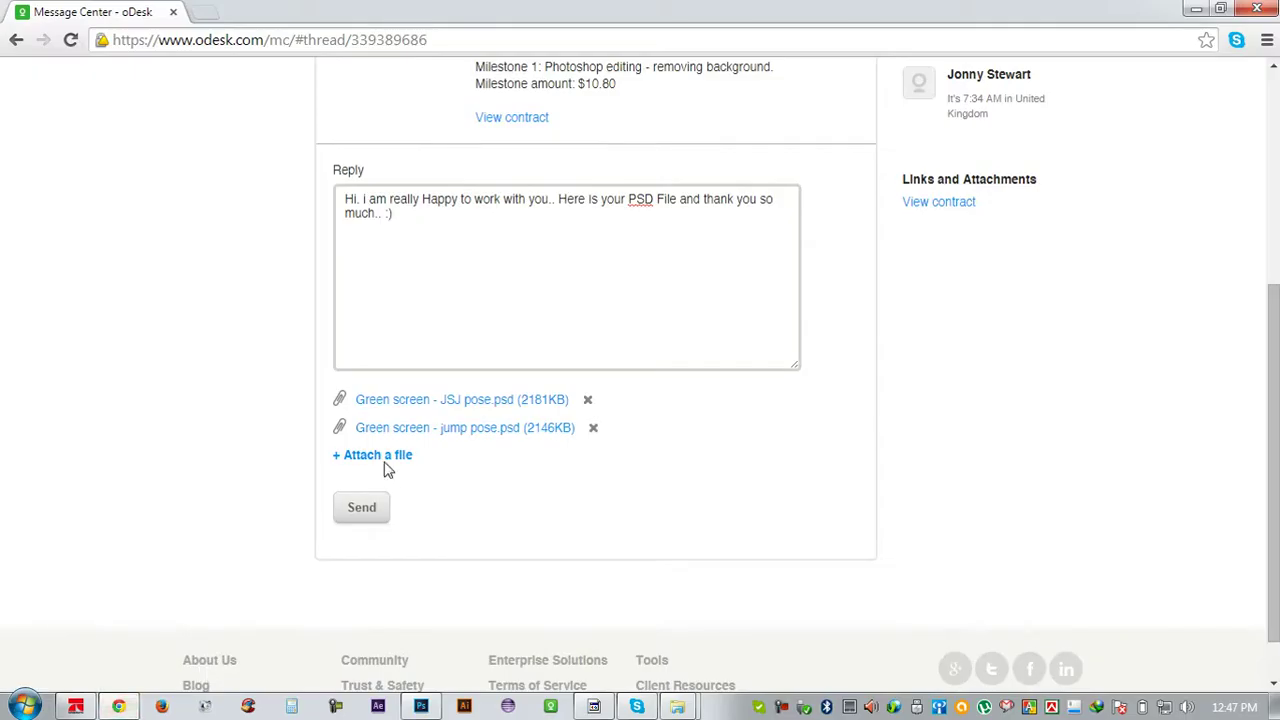
pyautogui.click(383, 458)
pyautogui.click(368, 503)
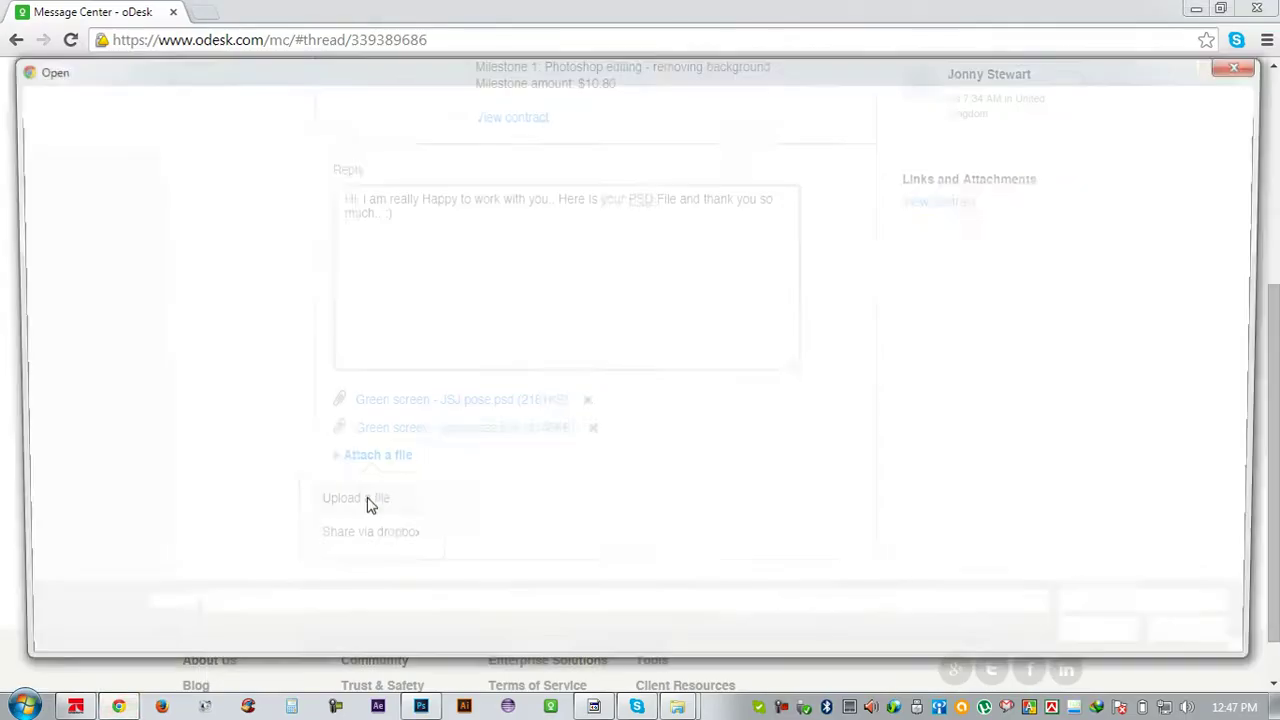
pyautogui.doubleClick(909, 203)
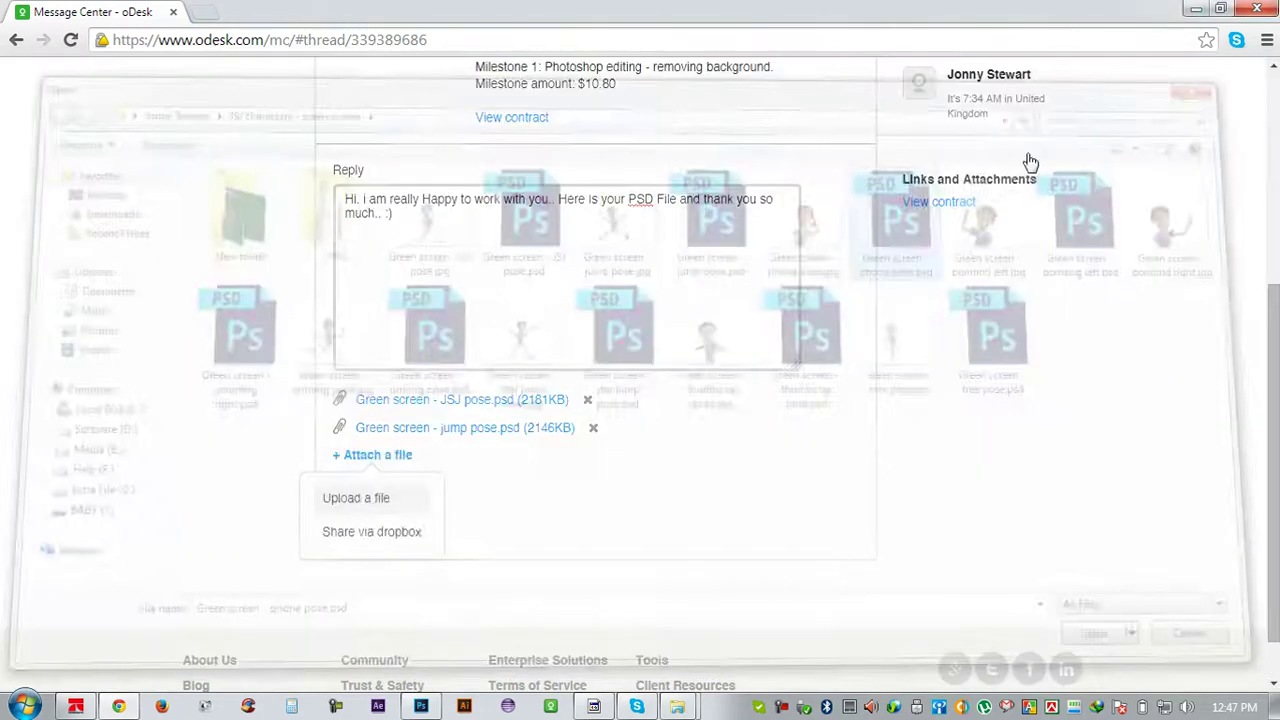
# Confirm the PSD upload, then start the pen path up the strap's outer edge
pyautogui.click(1194, 12)
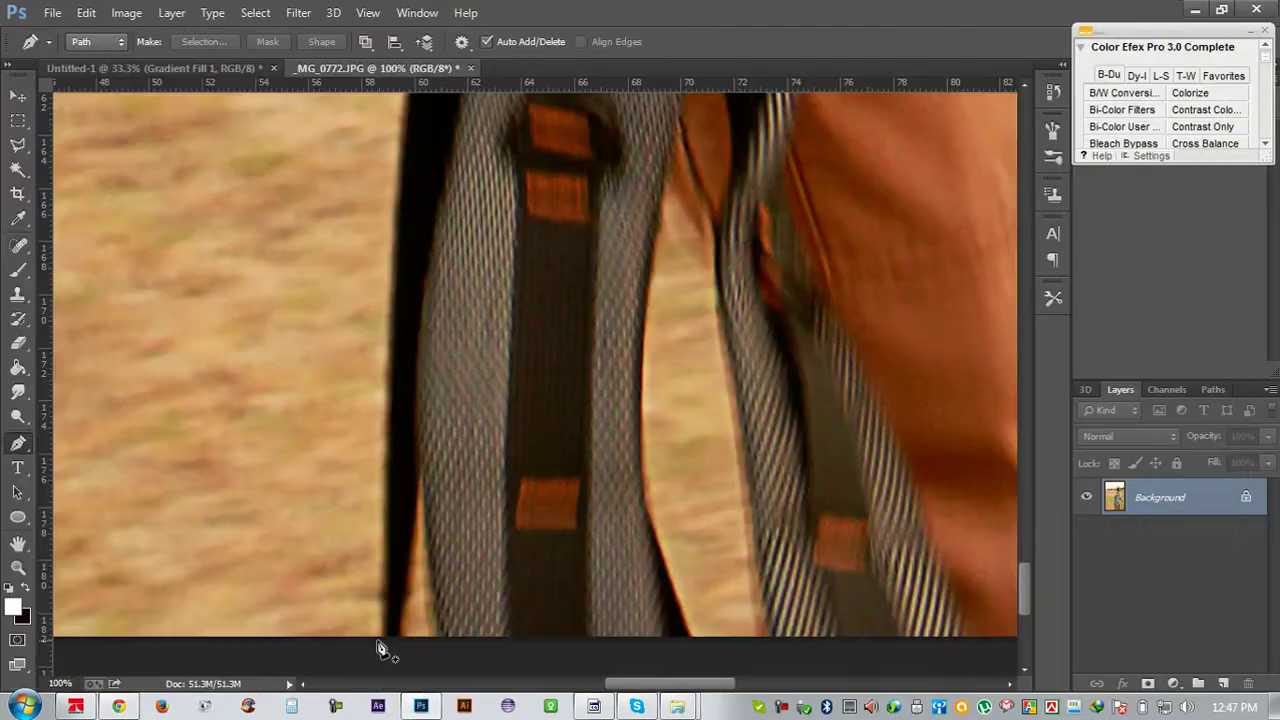
pyautogui.click(386, 636)
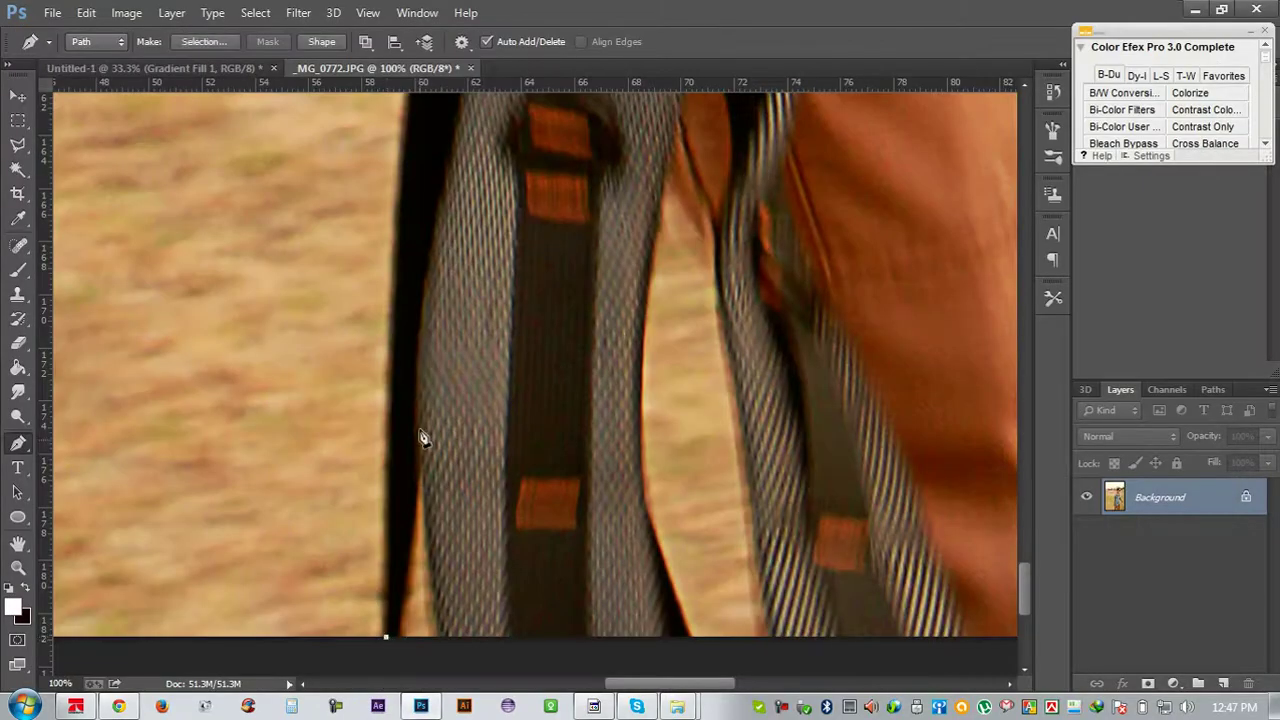
pyautogui.click(399, 222)
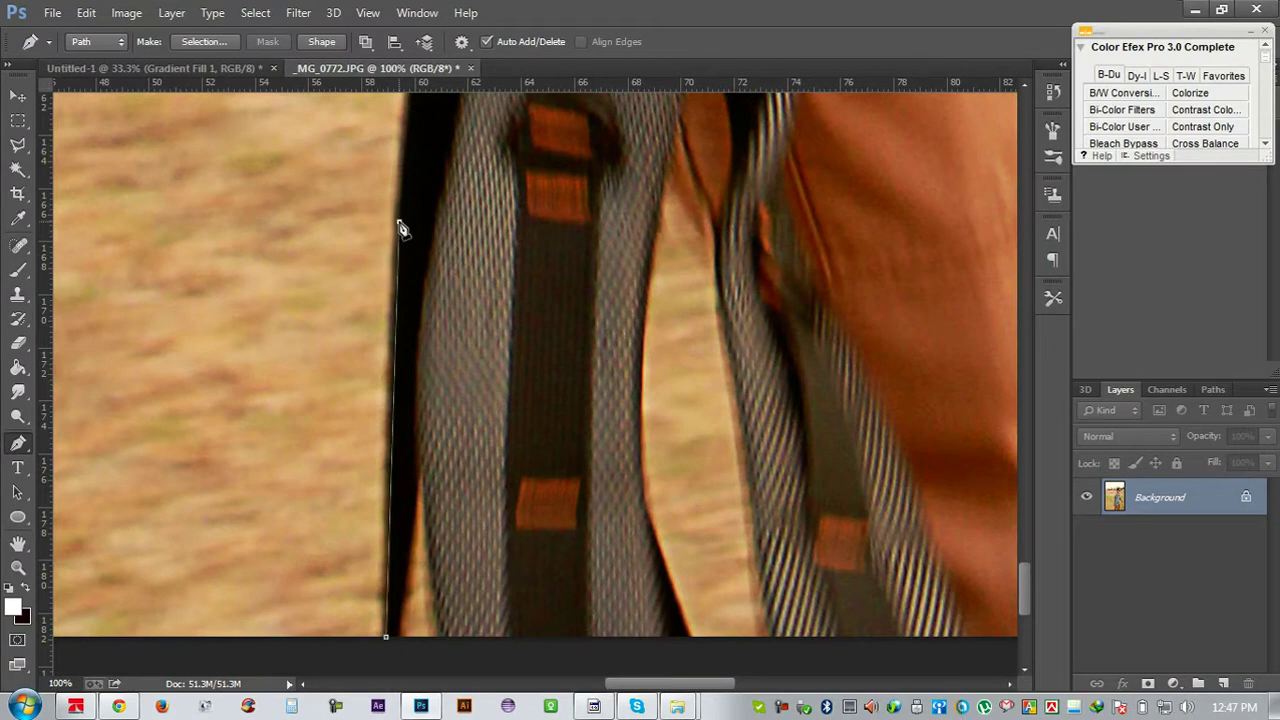
pyautogui.scroll(1, 406, 243)
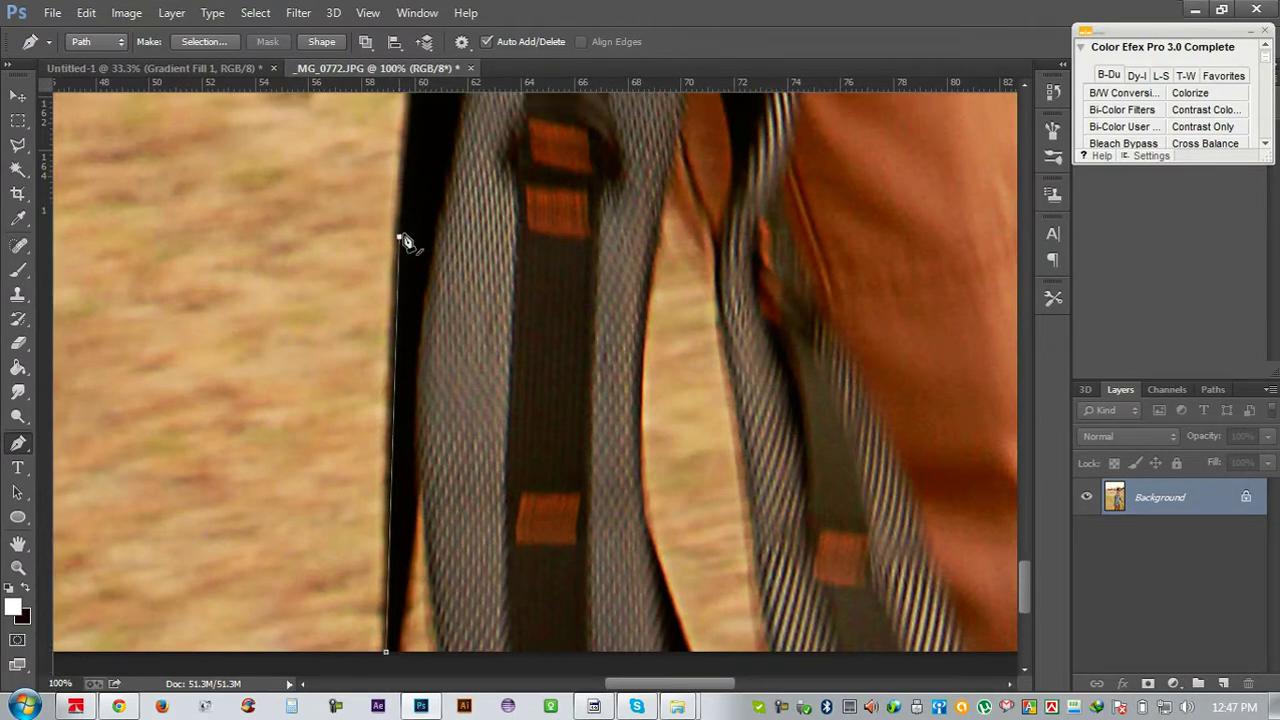
pyautogui.scroll(5, 406, 243)
pyautogui.click(413, 226)
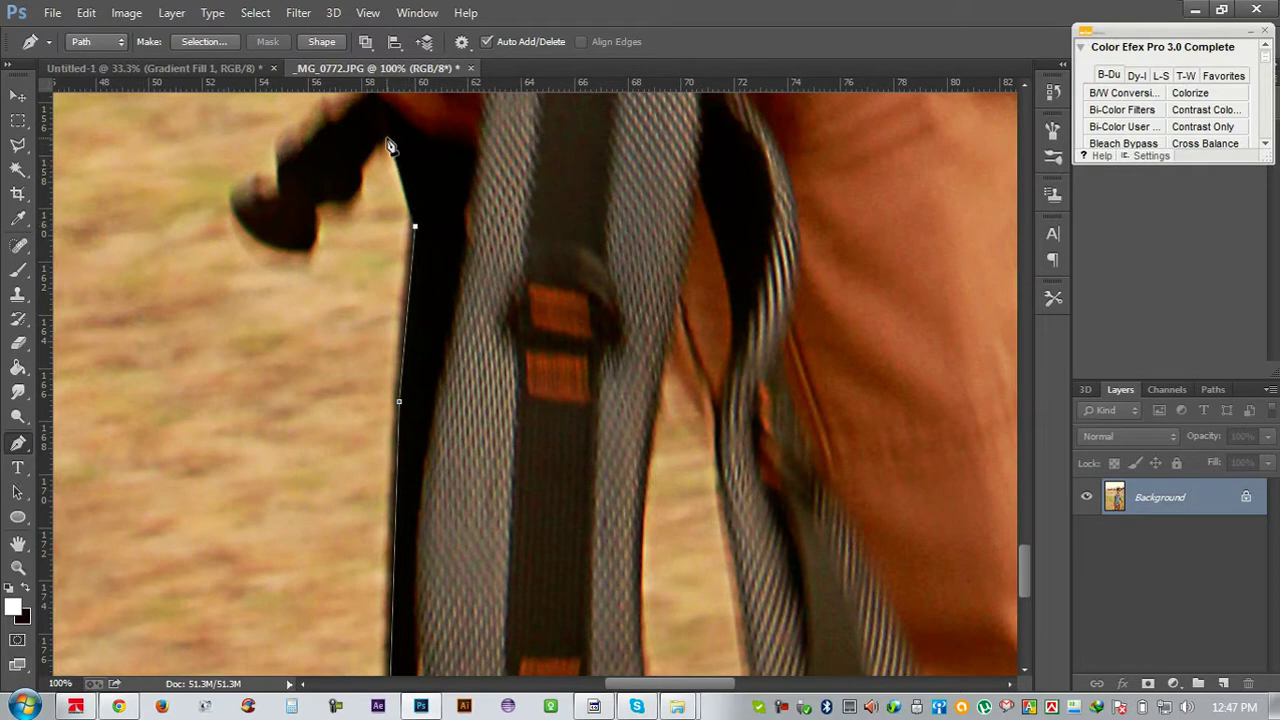
pyautogui.click(388, 141)
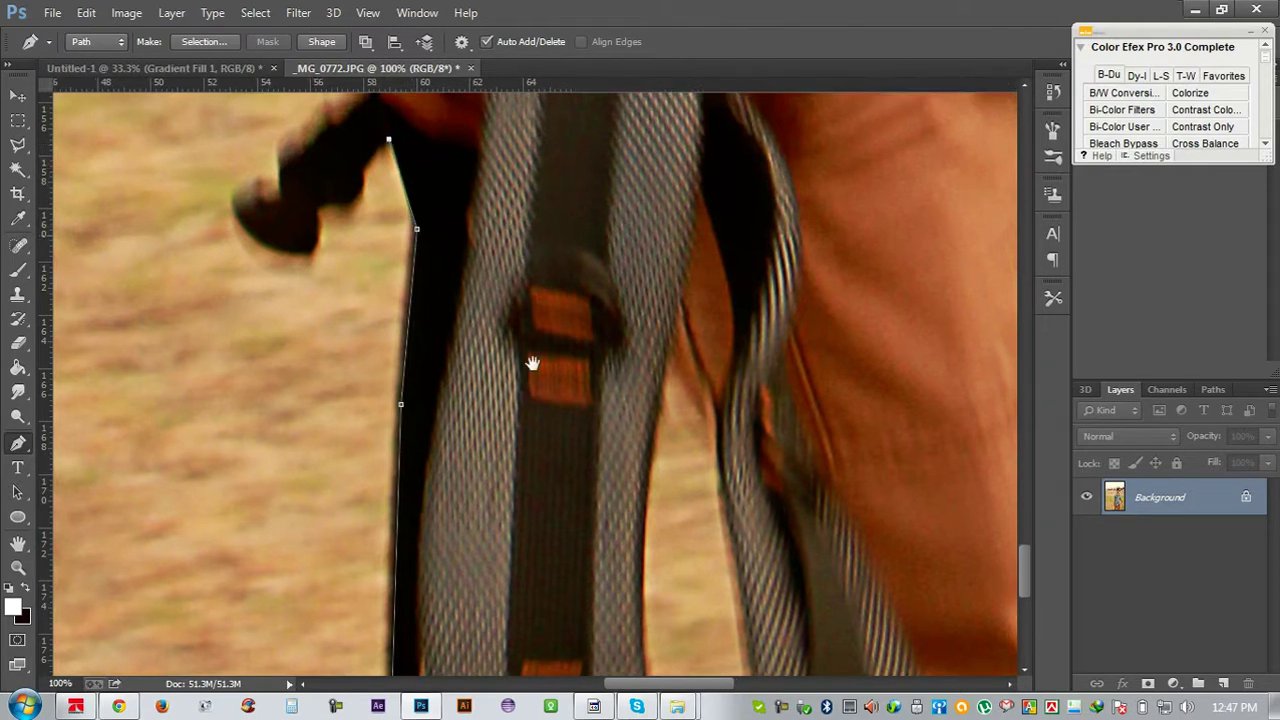
pyautogui.moveTo(532, 363); pyautogui.dragTo(628, 529)
pyautogui.hotkey('ctrl', 'z')
pyautogui.click(484, 302)
# Trace the path around the dark object's corner, lower edge, rounded tip and top edge
pyautogui.click(457, 338)
pyautogui.moveTo(425, 370); pyautogui.dragTo(461, 382)
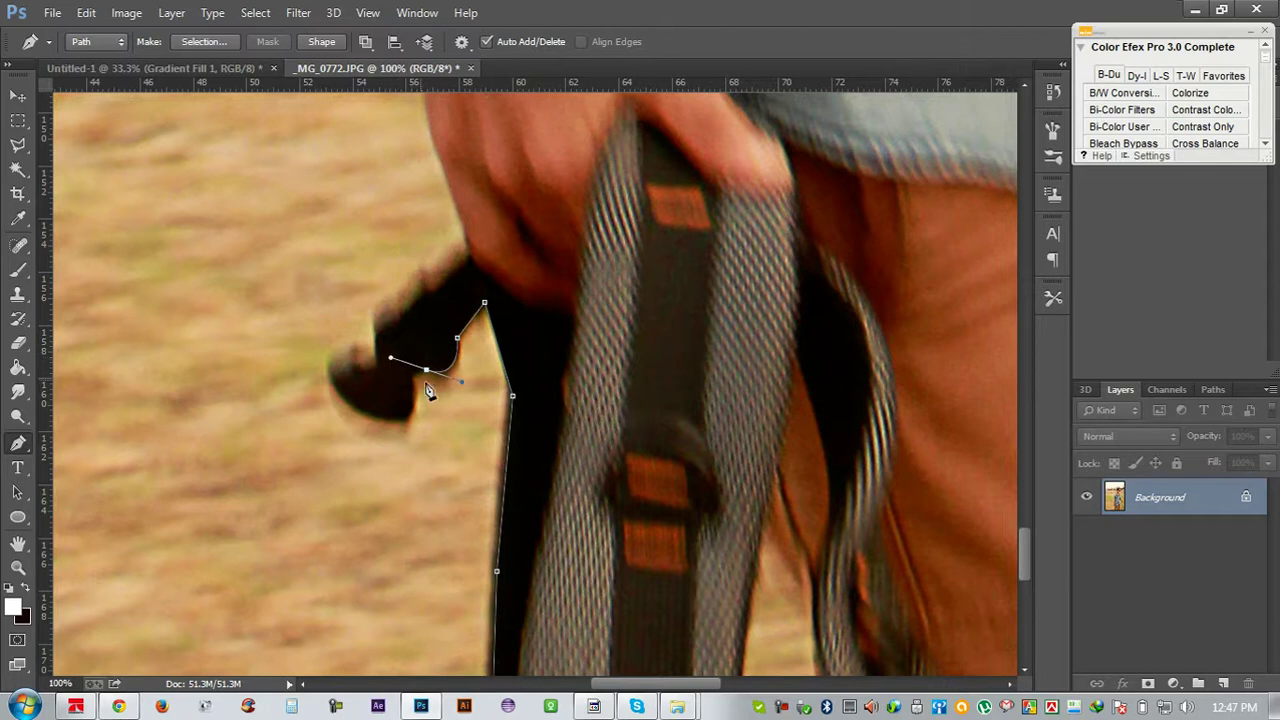
pyautogui.keyDown('alt'); pyautogui.click(426, 370); pyautogui.keyUp('alt')
pyautogui.click(411, 376)
pyautogui.click(412, 385)
pyautogui.moveTo(325, 368); pyautogui.dragTo(302, 302)
pyautogui.keyDown('alt'); pyautogui.click(325, 370); pyautogui.keyUp('alt')
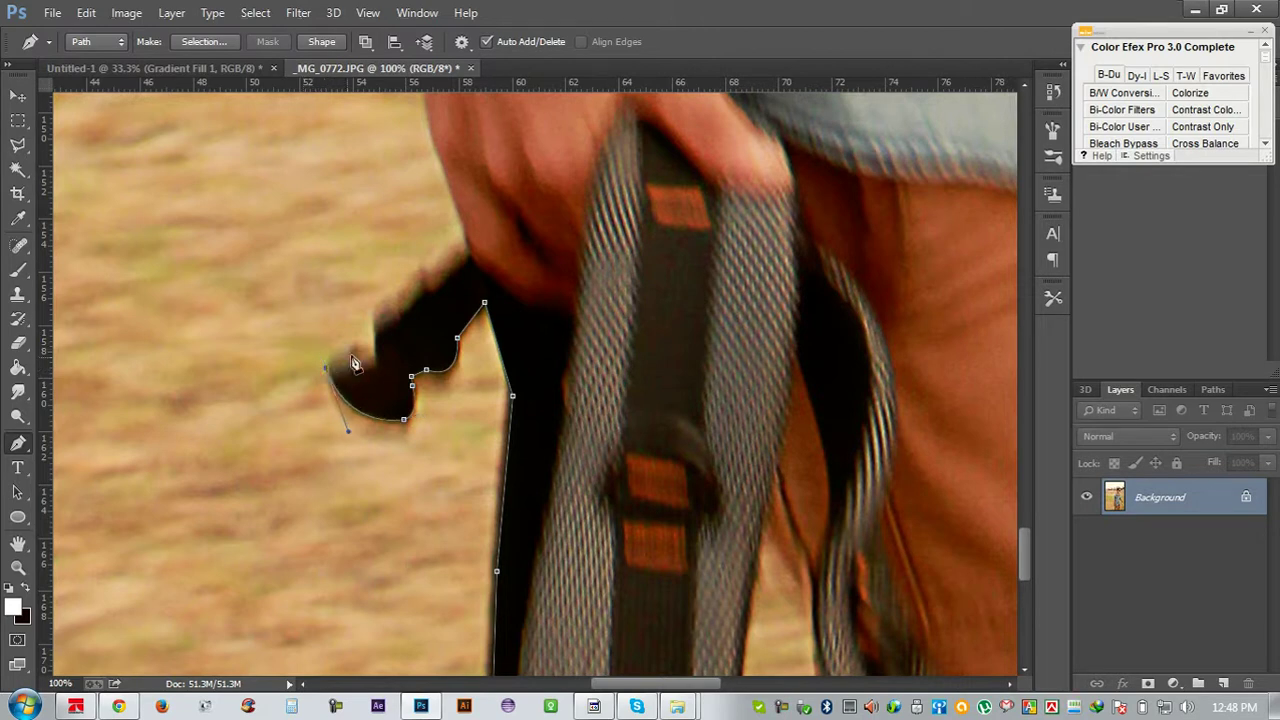
pyautogui.moveTo(328, 348)
pyautogui.mouseDown()
pyautogui.moveTo(388, 346)
pyautogui.moveTo(373, 345)
pyautogui.mouseUp()
pyautogui.moveTo(373, 342); pyautogui.dragTo(374, 309)
# Lengthen the path handles to fit the curve where the object meets the hand
pyautogui.moveTo(503, 273); pyautogui.dragTo(530, 366)
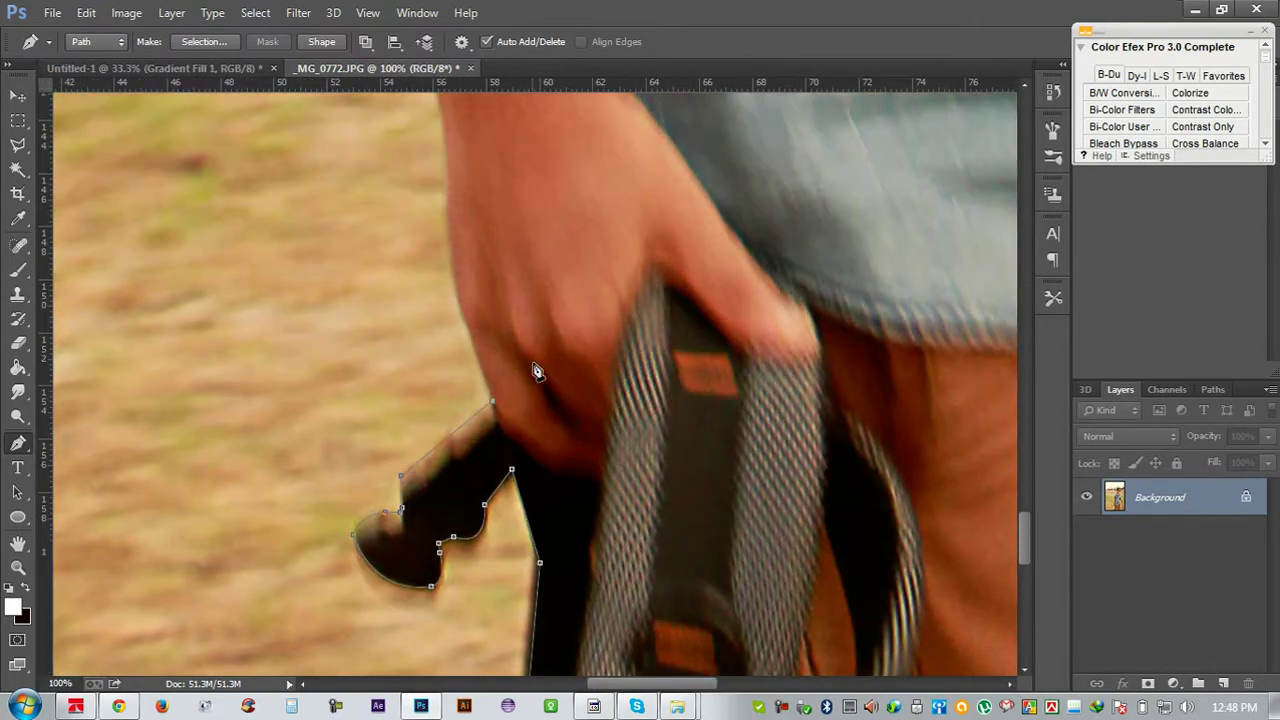
pyautogui.scroll(2, 500, 358)
pyautogui.scroll(1, 470, 347)
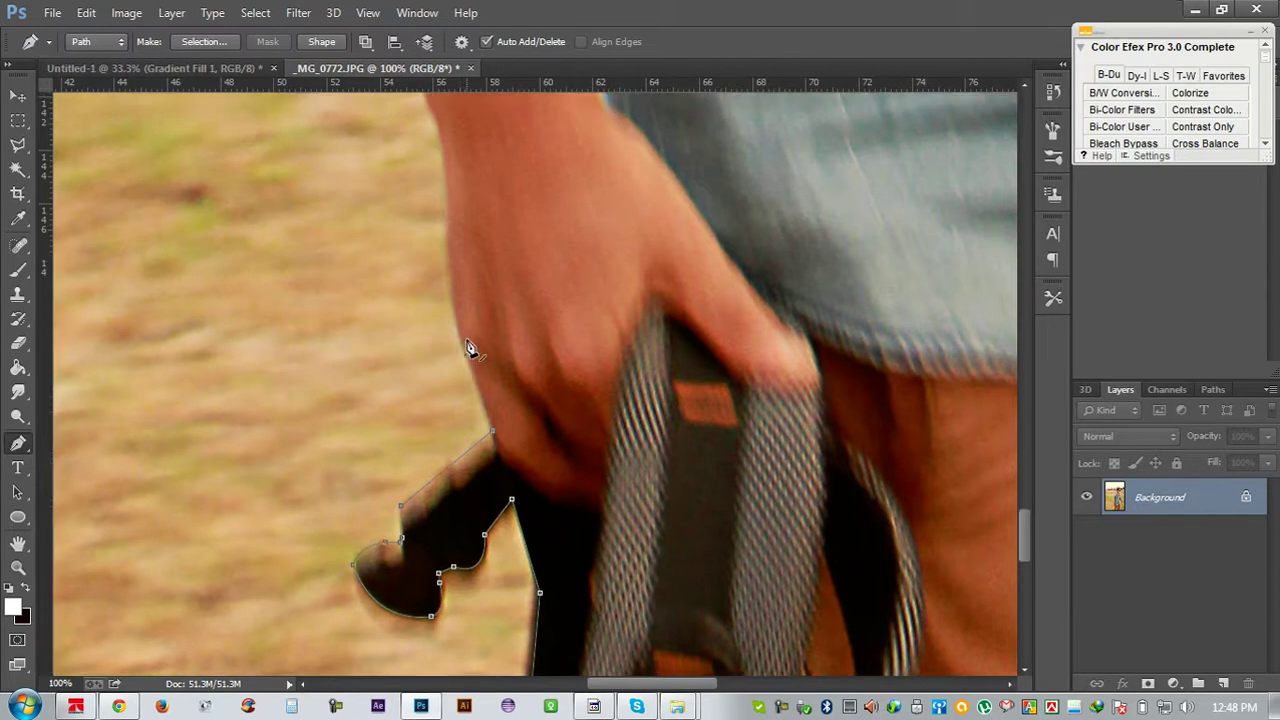
pyautogui.scroll(2, 470, 347)
pyautogui.moveTo(447, 203); pyautogui.dragTo(446, 179)
pyautogui.moveTo(536, 361); pyautogui.dragTo(556, 494)
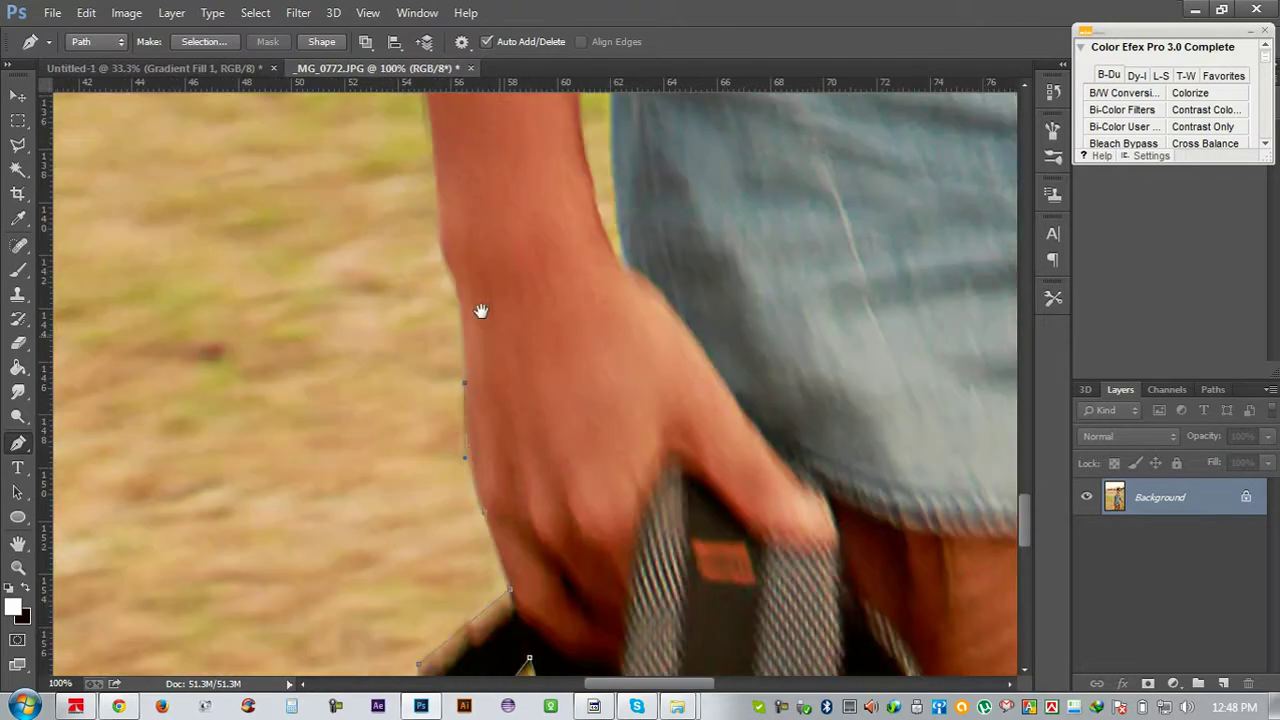
# Place path anchors along the wrist and forearm edge, converting corners where needed
pyautogui.click(439, 252)
pyautogui.scroll(2, 457, 287)
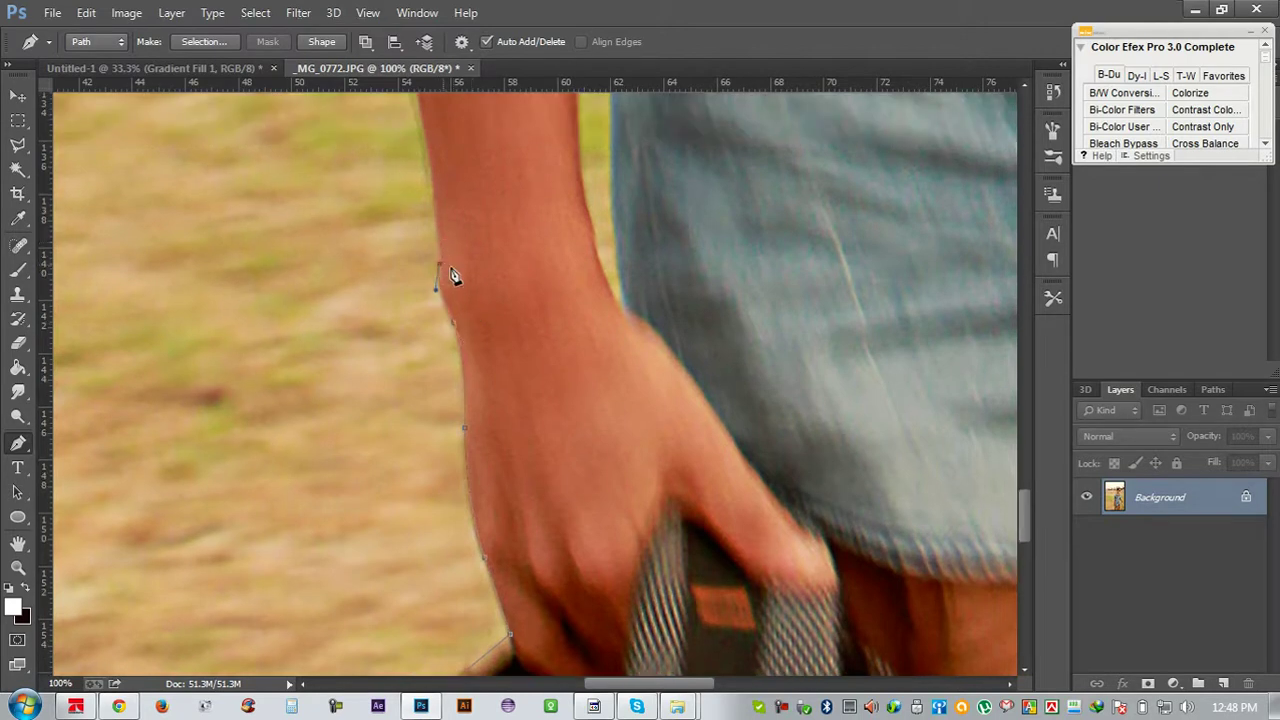
pyautogui.moveTo(512, 305); pyautogui.dragTo(560, 463)
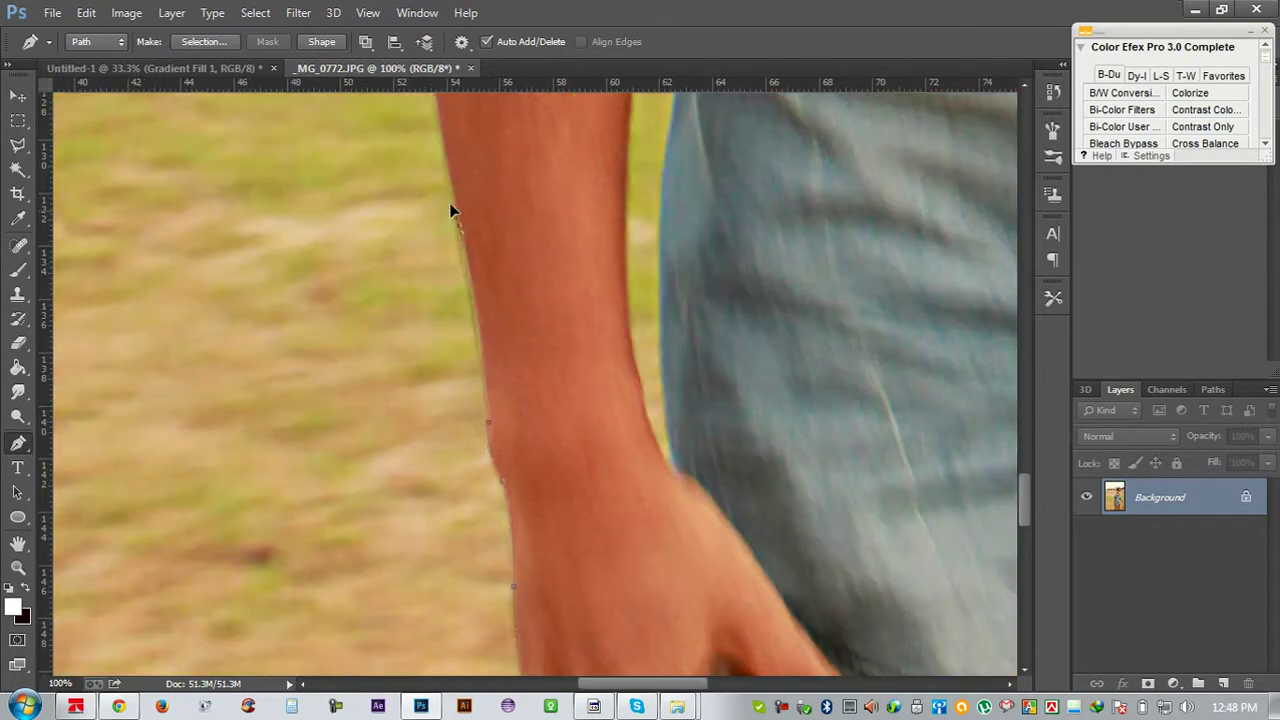
pyautogui.click(439, 149)
pyautogui.click(461, 229)
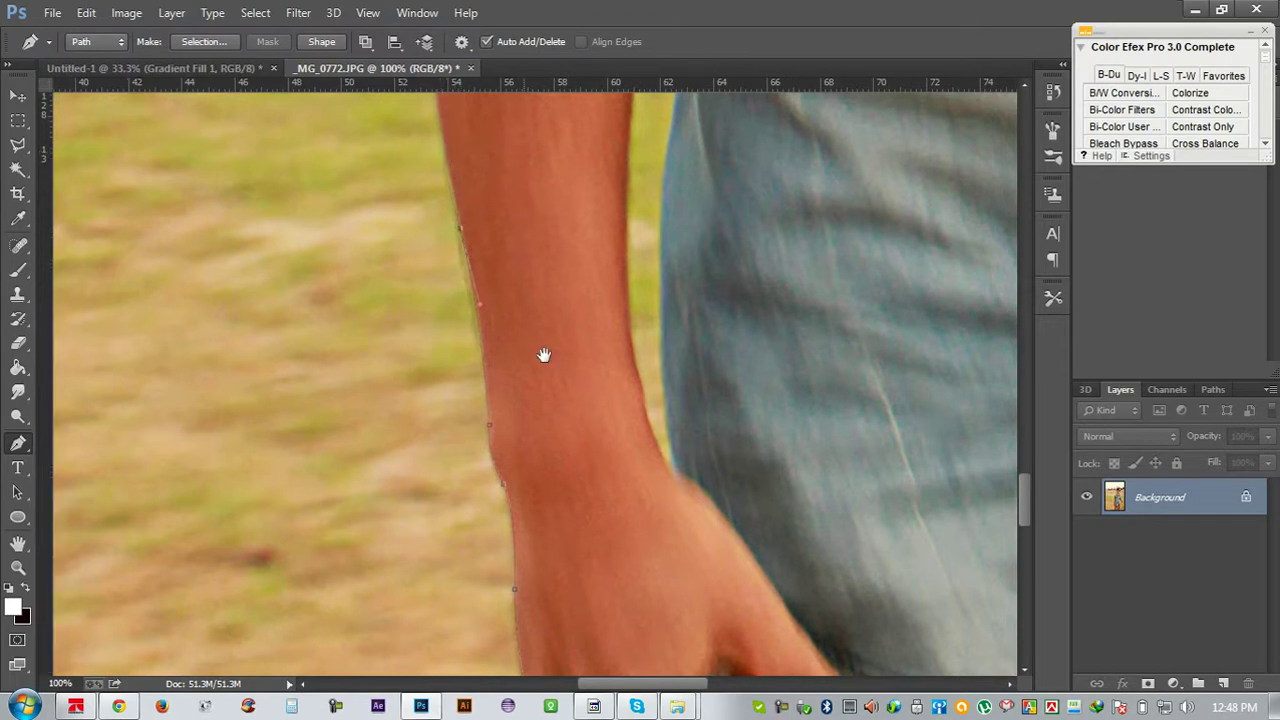
pyautogui.moveTo(544, 355); pyautogui.dragTo(530, 393)
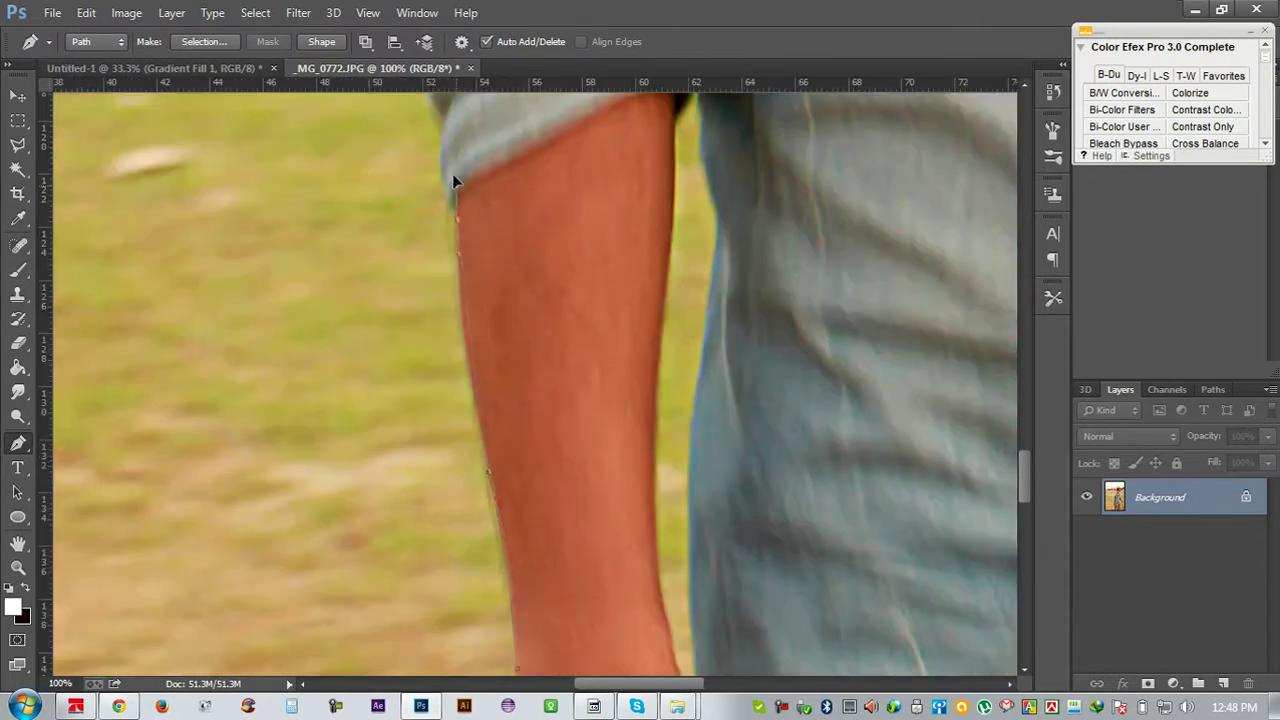
pyautogui.moveTo(450, 152); pyautogui.dragTo(459, 118)
pyautogui.click(456, 219)
pyautogui.click(449, 188)
# Continue the path with curved anchors up the rolled shirt sleeve's edge
pyautogui.moveTo(508, 237); pyautogui.dragTo(558, 372)
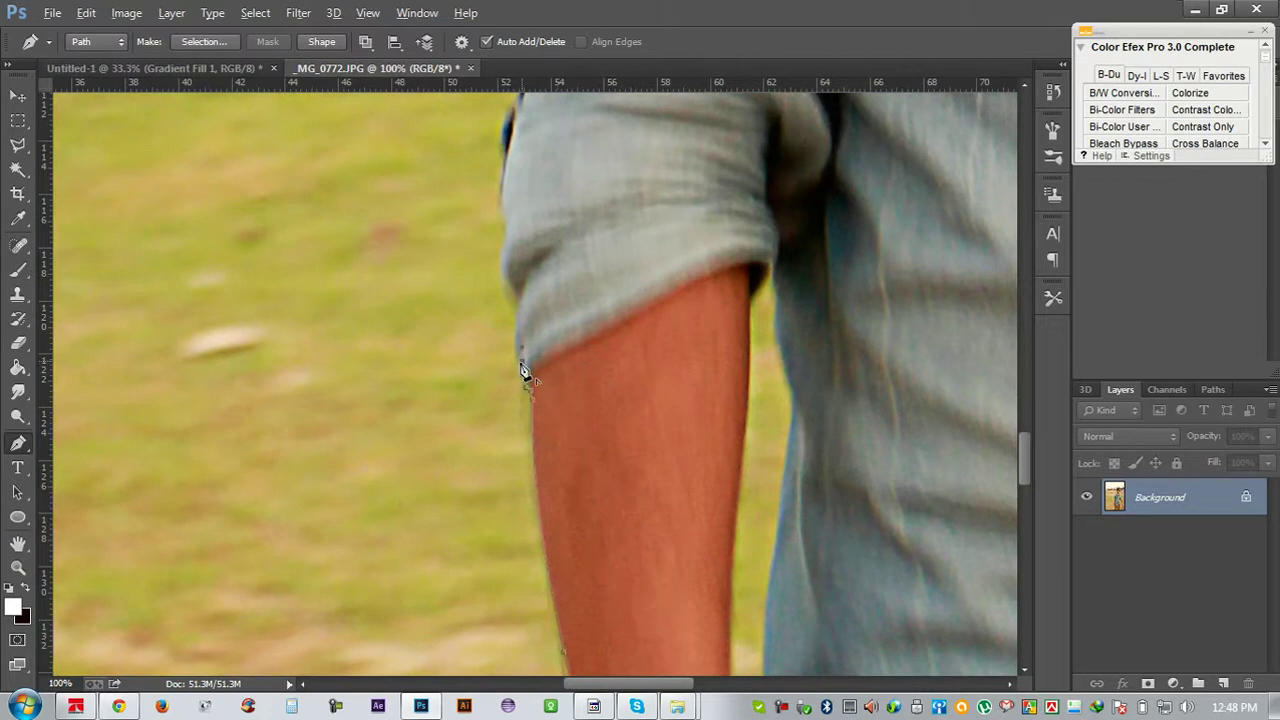
pyautogui.moveTo(511, 328); pyautogui.dragTo(516, 309)
pyautogui.moveTo(508, 212); pyautogui.dragTo(516, 195)
pyautogui.keyDown('alt'); pyautogui.click(507, 240); pyautogui.keyUp('alt')
pyautogui.moveTo(560, 336); pyautogui.dragTo(560, 405)
pyautogui.click(514, 404)
pyautogui.moveTo(516, 327); pyautogui.dragTo(527, 280)
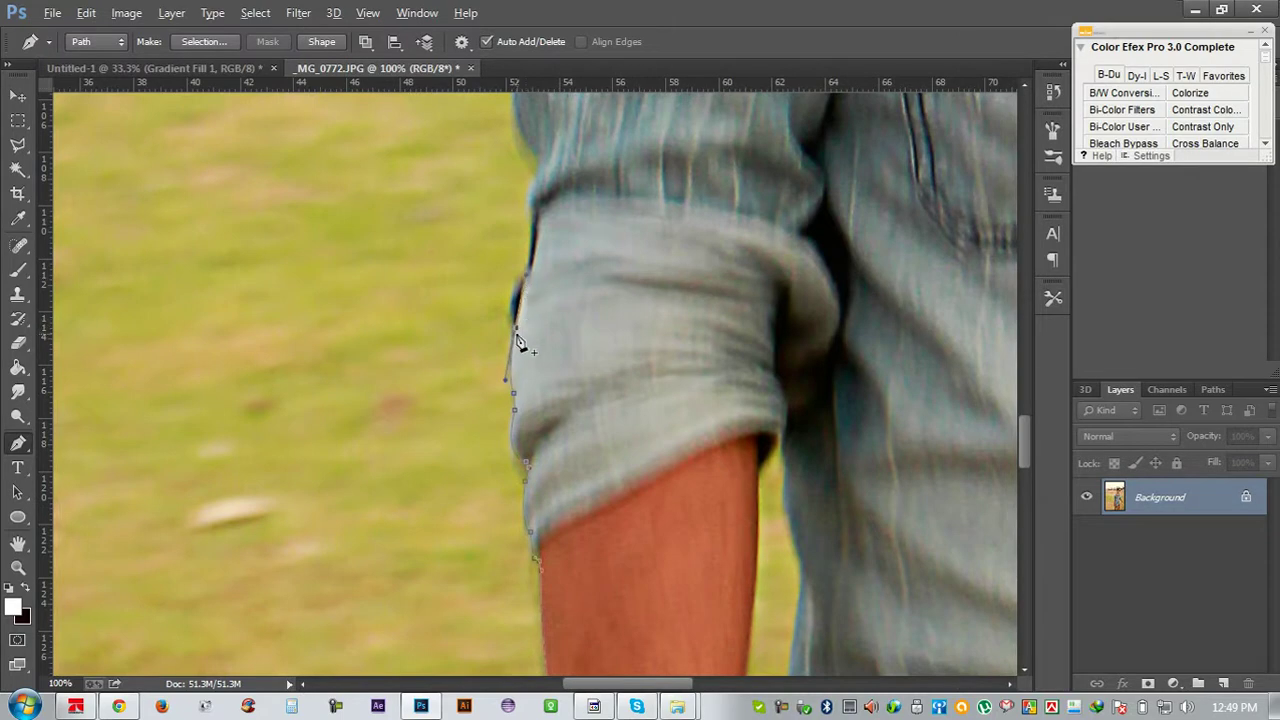
# Trace the path up the sleeve fold with curved anchors converted to corners
pyautogui.click(516, 327)
pyautogui.scroll(2, 520, 217)
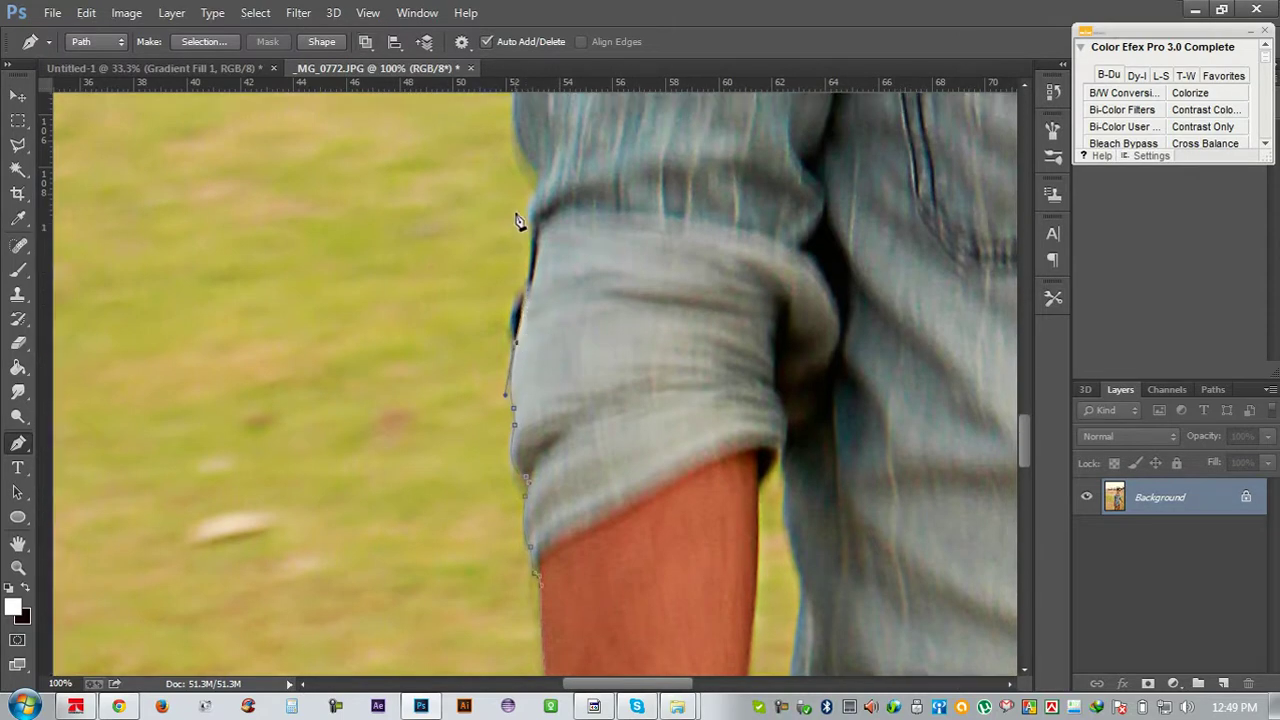
pyautogui.moveTo(521, 325); pyautogui.dragTo(542, 294)
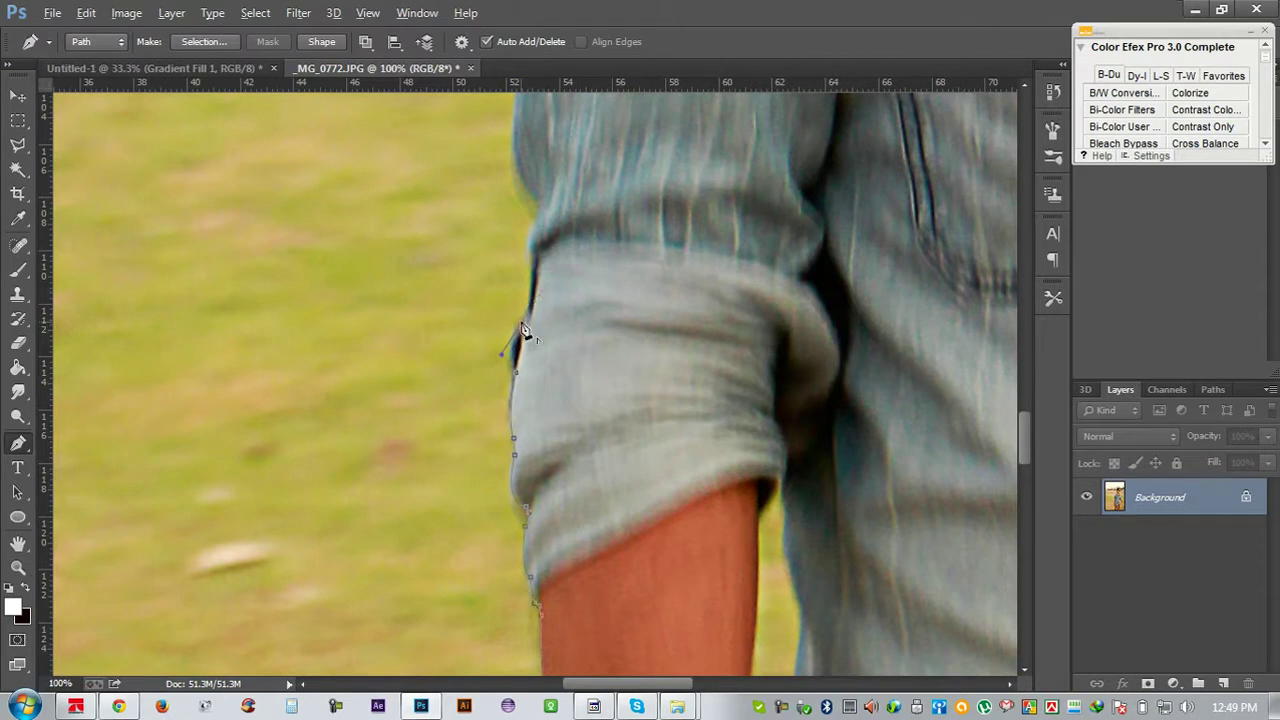
pyautogui.click(523, 323)
pyautogui.moveTo(527, 237); pyautogui.dragTo(538, 205)
pyautogui.moveTo(604, 326); pyautogui.dragTo(621, 481)
pyautogui.click(527, 349)
pyautogui.click(527, 272)
pyautogui.moveTo(531, 202); pyautogui.dragTo(531, 193)
pyautogui.click(528, 275)
pyautogui.moveTo(611, 254); pyautogui.dragTo(613, 467)
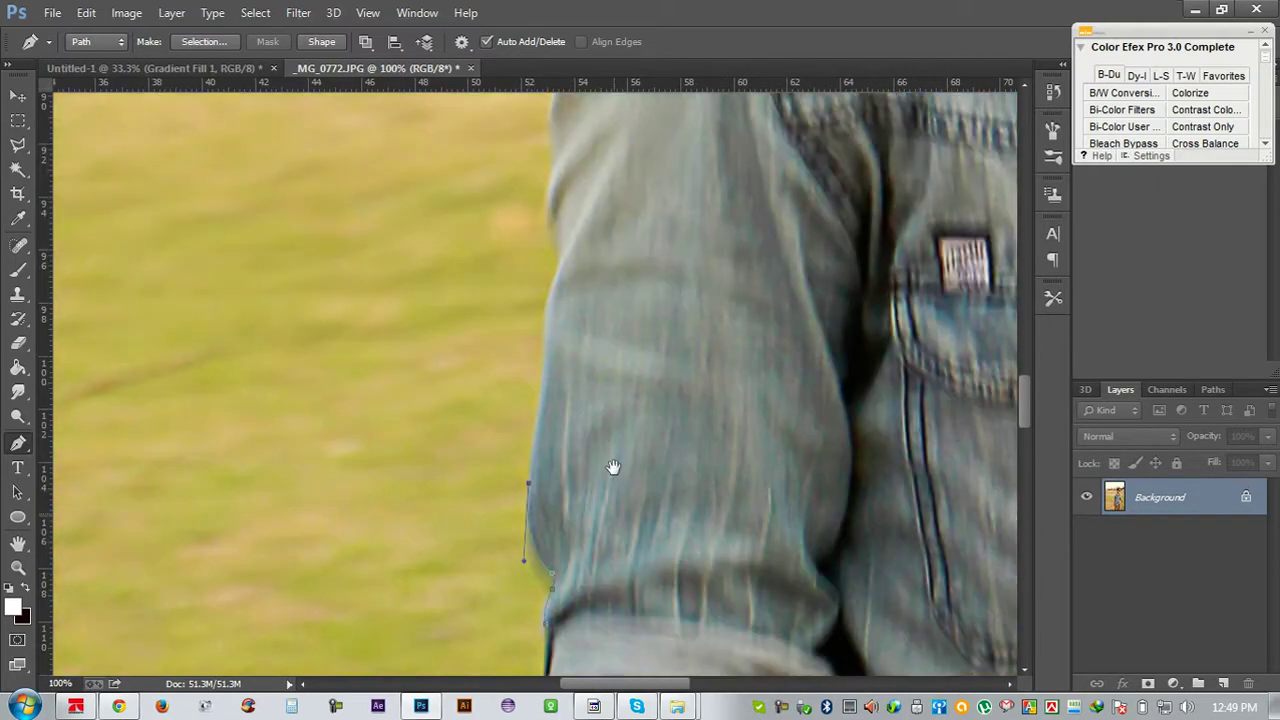
# Continue the path up the outer edge of the upper arm to the shoulder
pyautogui.click(546, 335)
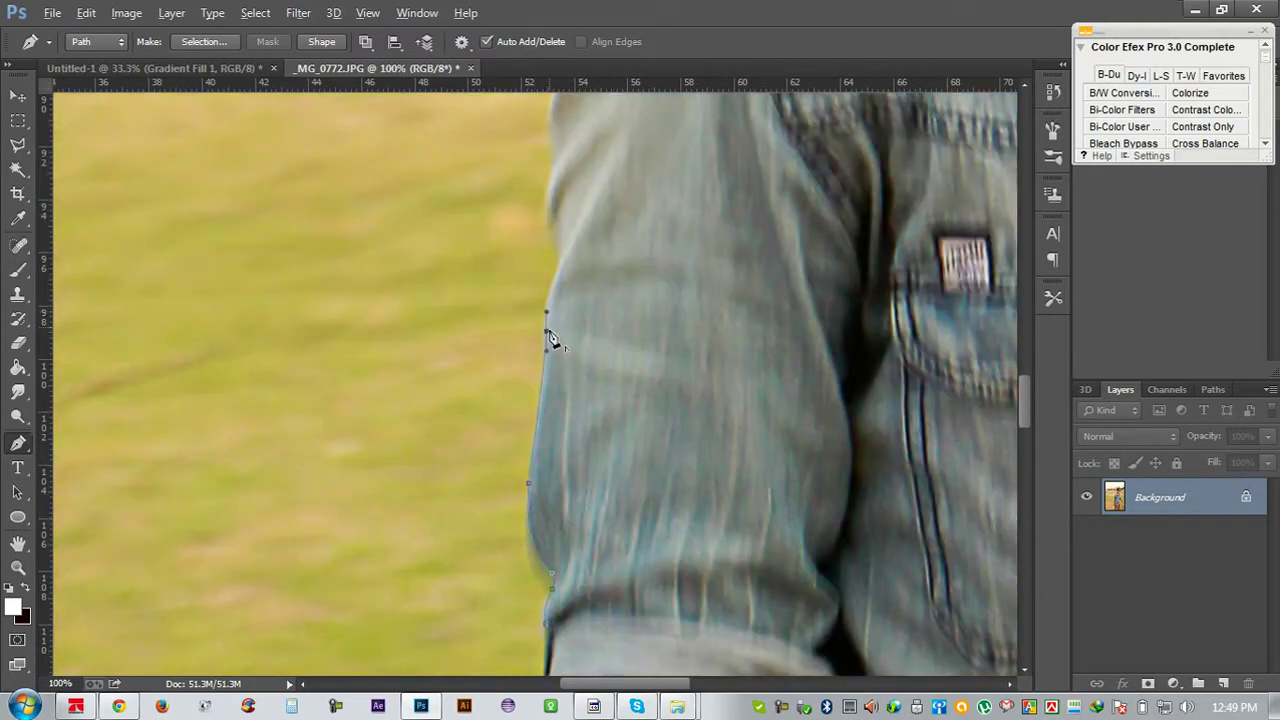
pyautogui.moveTo(548, 444); pyautogui.dragTo(519, 556)
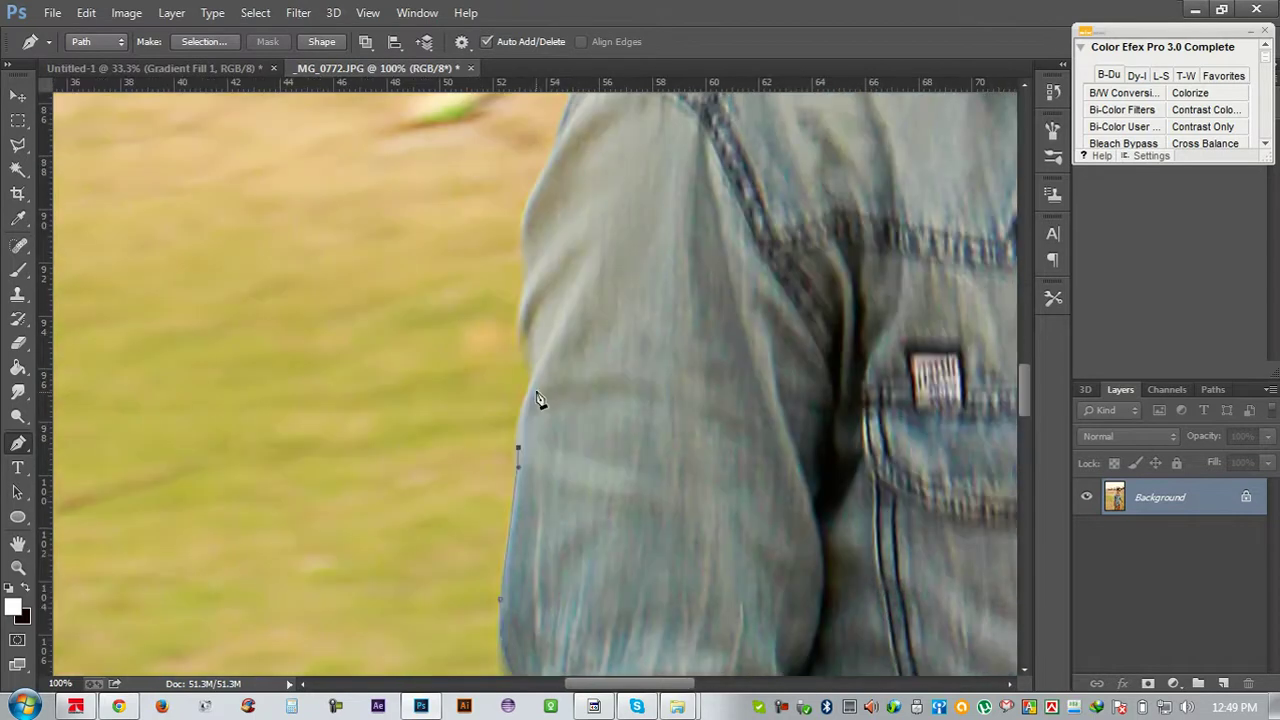
pyautogui.moveTo(535, 371); pyautogui.dragTo(560, 322)
pyautogui.keyDown('alt'); pyautogui.click(535, 371); pyautogui.keyUp('alt')
pyautogui.moveTo(526, 351)
pyautogui.mouseDown()
pyautogui.moveTo(530, 326)
pyautogui.moveTo(527, 338)
pyautogui.mouseUp()
pyautogui.moveTo(527, 283); pyautogui.dragTo(544, 219)
pyautogui.keyDown('alt'); pyautogui.click(527, 284); pyautogui.keyUp('alt')
pyautogui.moveTo(554, 326); pyautogui.dragTo(538, 438)
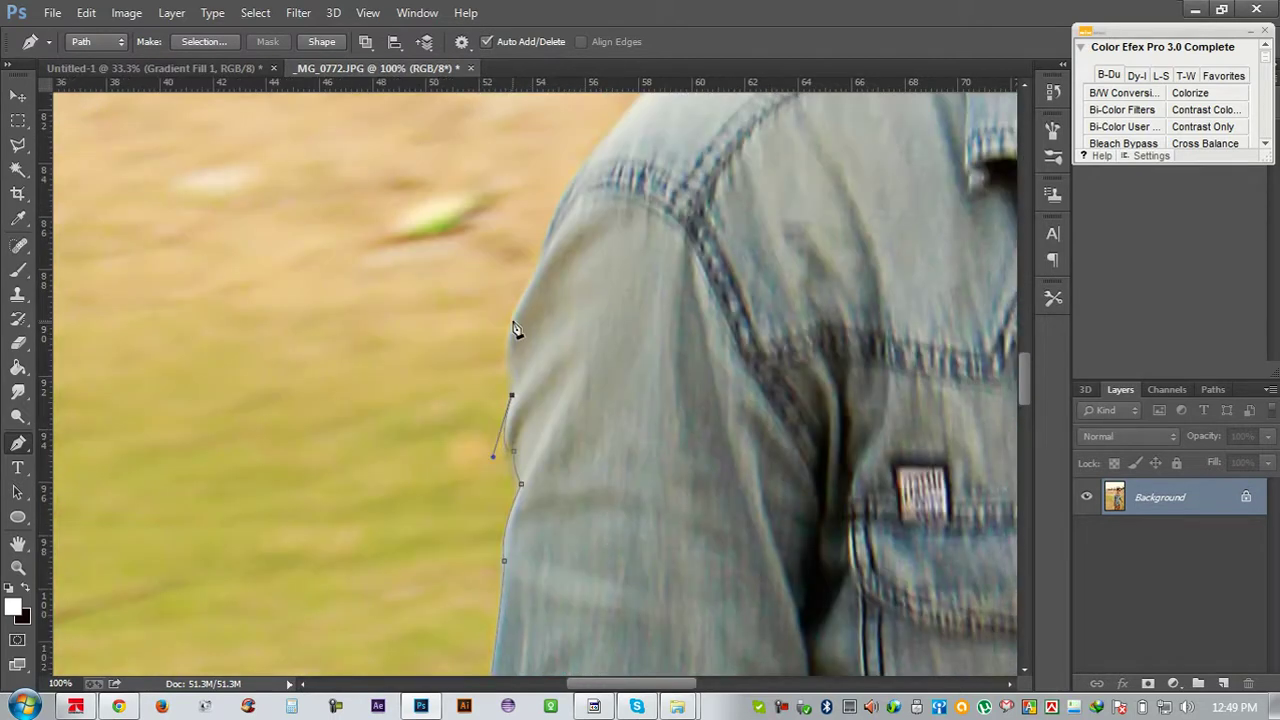
pyautogui.moveTo(513, 318); pyautogui.dragTo(527, 293)
pyautogui.keyDown('alt'); pyautogui.click(513, 318); pyautogui.keyUp('alt')
# Carry the path over the curve of the shoulder to its top
pyautogui.moveTo(573, 404); pyautogui.dragTo(552, 526)
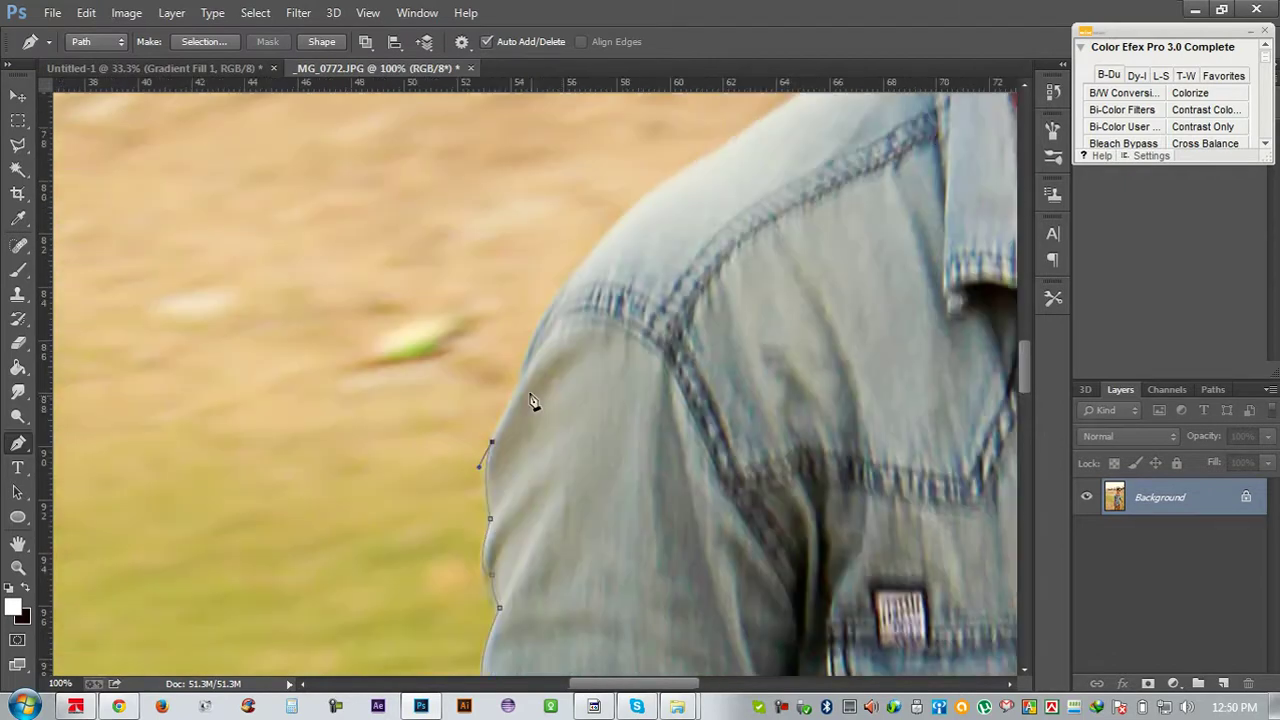
pyautogui.click(523, 374)
pyautogui.moveTo(576, 268); pyautogui.dragTo(624, 209)
pyautogui.keyDown('alt'); pyautogui.click(576, 268); pyautogui.keyUp('alt')
pyautogui.moveTo(532, 386); pyautogui.dragTo(398, 517)
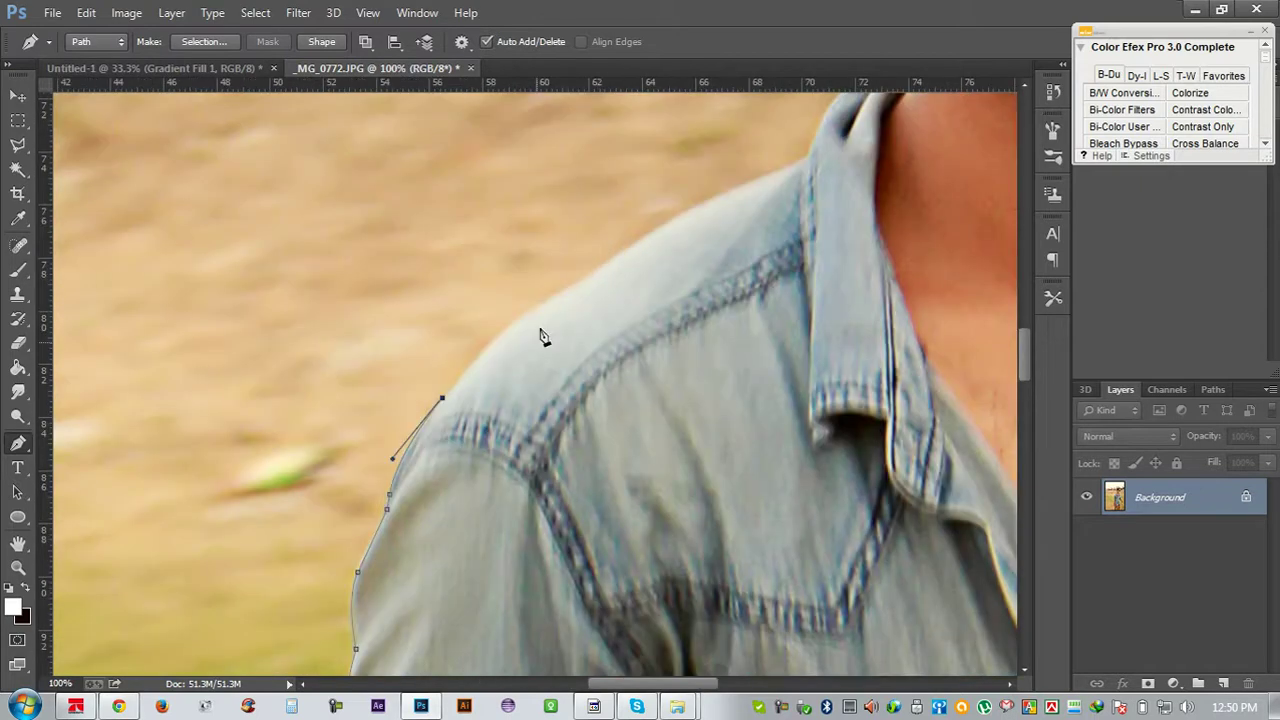
pyautogui.moveTo(541, 302); pyautogui.dragTo(598, 270)
pyautogui.keyDown('alt'); pyautogui.click(541, 302); pyautogui.keyUp('alt')
pyautogui.moveTo(643, 252); pyautogui.dragTo(540, 355)
pyautogui.click(566, 324)
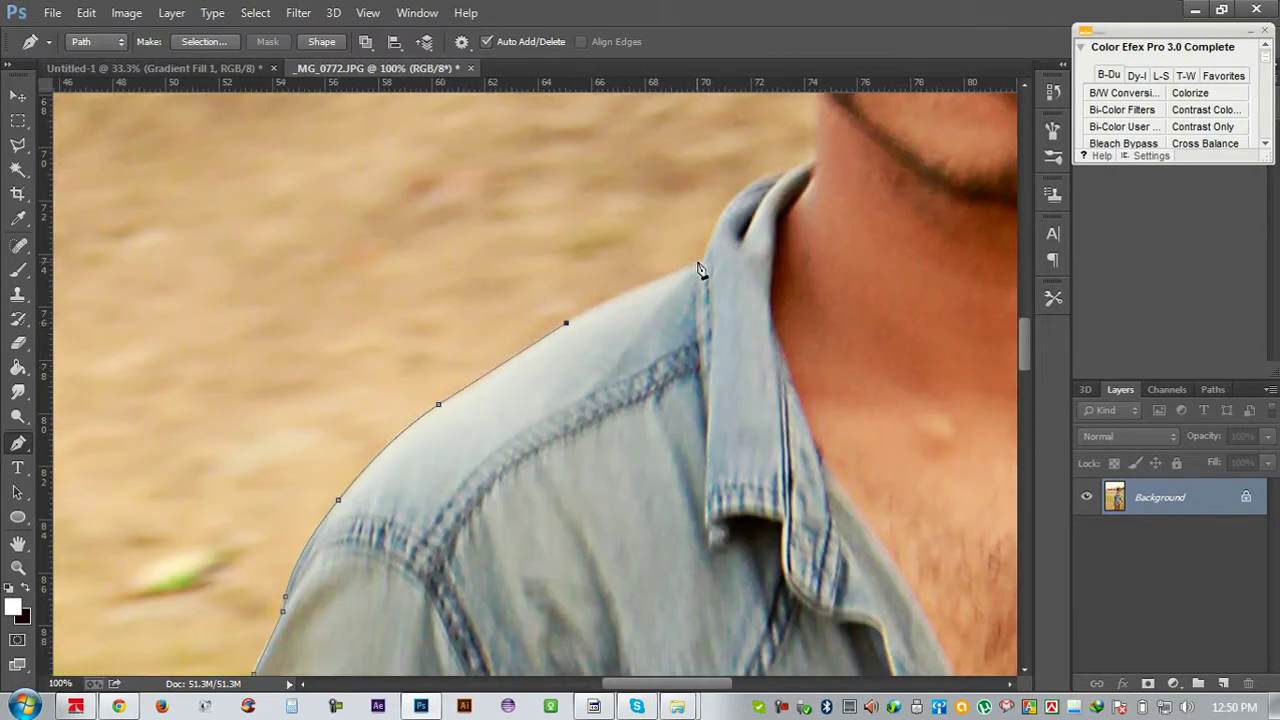
pyautogui.moveTo(720, 249); pyautogui.dragTo(774, 231)
pyautogui.keyDown('alt'); pyautogui.click(702, 260); pyautogui.keyUp('alt')
# Trace along the collar, neck and jaw to the ear, zoomed to 200%
pyautogui.moveTo(660, 379); pyautogui.dragTo(514, 532)
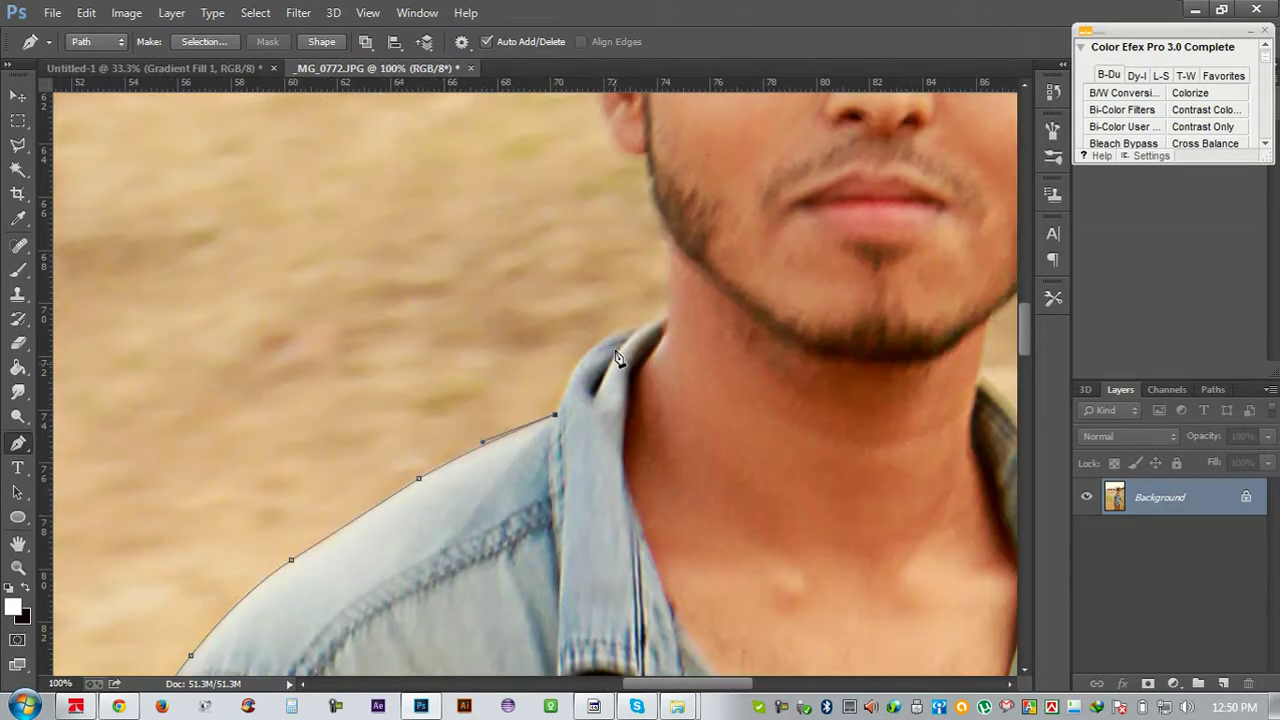
pyautogui.click(637, 329)
pyautogui.moveTo(637, 329)
pyautogui.mouseDown()
pyautogui.moveTo(703, 312)
pyautogui.moveTo(704, 323)
pyautogui.mouseUp()
pyautogui.keyDown('alt'); pyautogui.click(637, 329); pyautogui.keyUp('alt')
pyautogui.click(666, 316)
pyautogui.moveTo(717, 313); pyautogui.dragTo(692, 386)
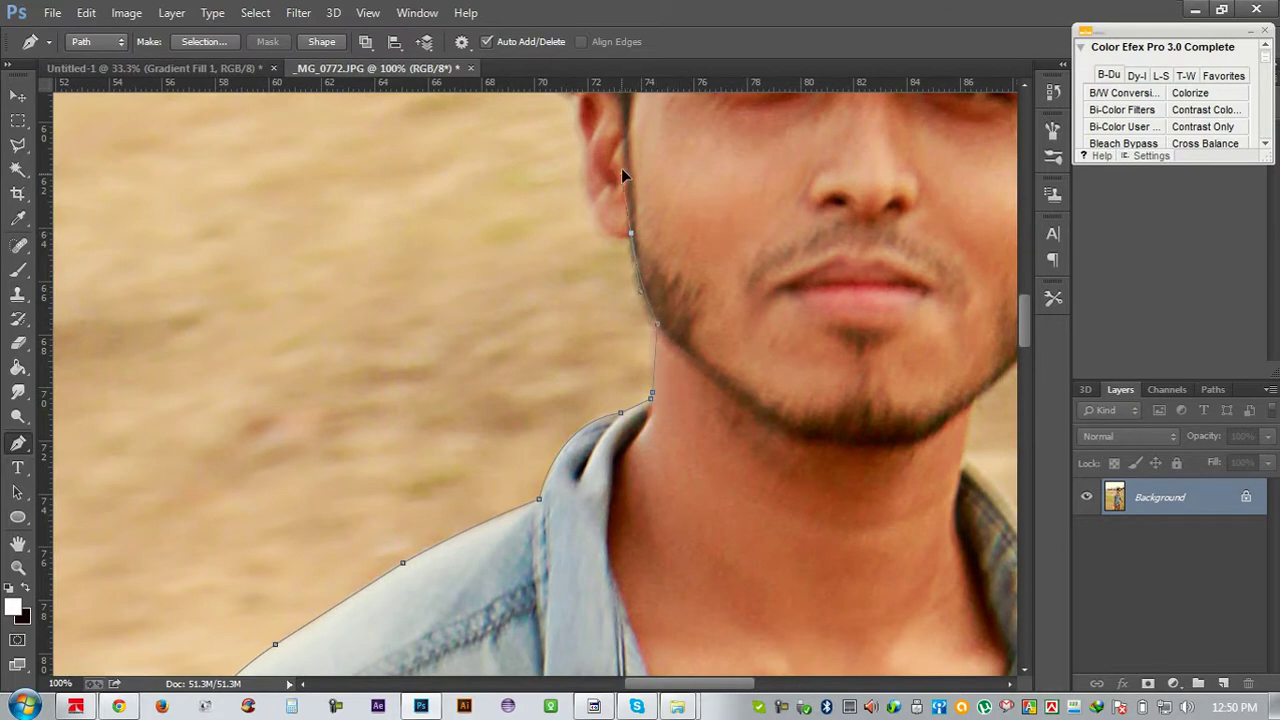
pyautogui.moveTo(622, 170); pyautogui.dragTo(628, 164)
pyautogui.scroll(1, 634, 300)
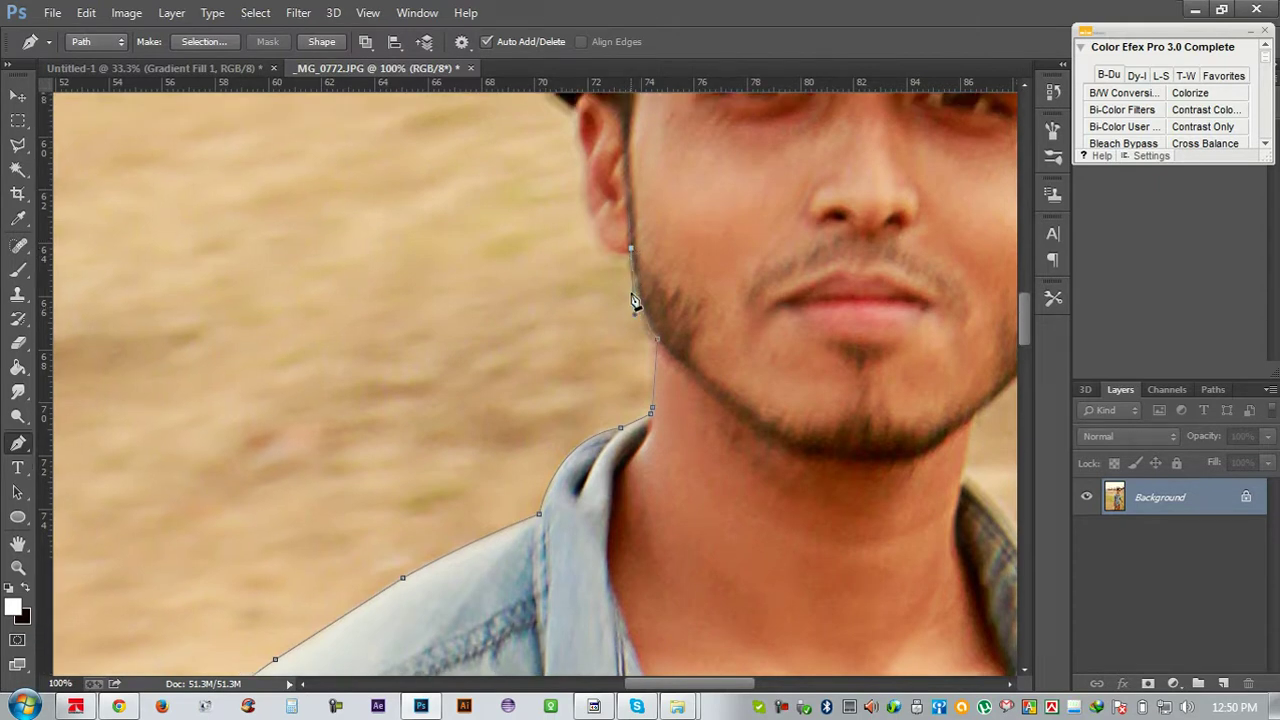
pyautogui.scroll(3, 634, 300)
pyautogui.hotkey('ctrl', '+')
pyautogui.scroll(2, 700, 338)
pyautogui.scroll(2, 712, 345)
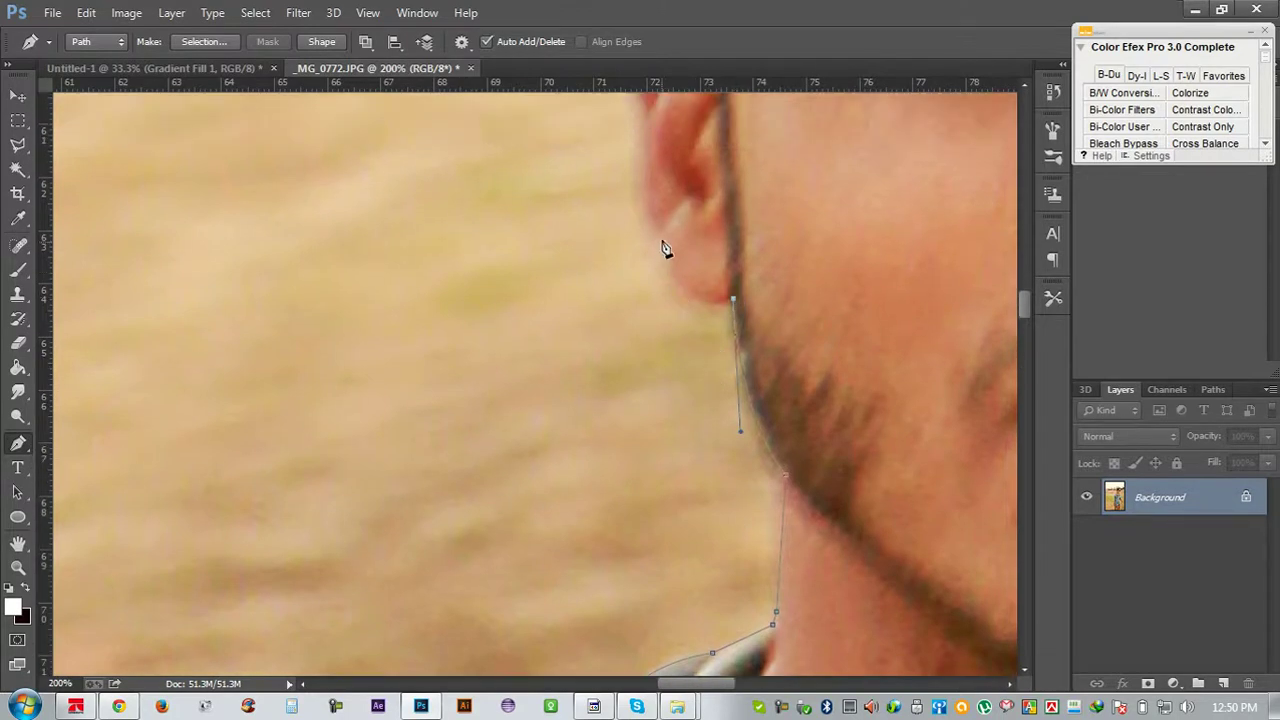
# Trace the path up the back of the ear with corner anchors
pyautogui.moveTo(658, 238); pyautogui.dragTo(641, 152)
pyautogui.keyDown('alt'); pyautogui.click(658, 238); pyautogui.keyUp('alt')
pyautogui.moveTo(679, 298); pyautogui.dragTo(608, 474)
pyautogui.moveTo(571, 289); pyautogui.dragTo(582, 216)
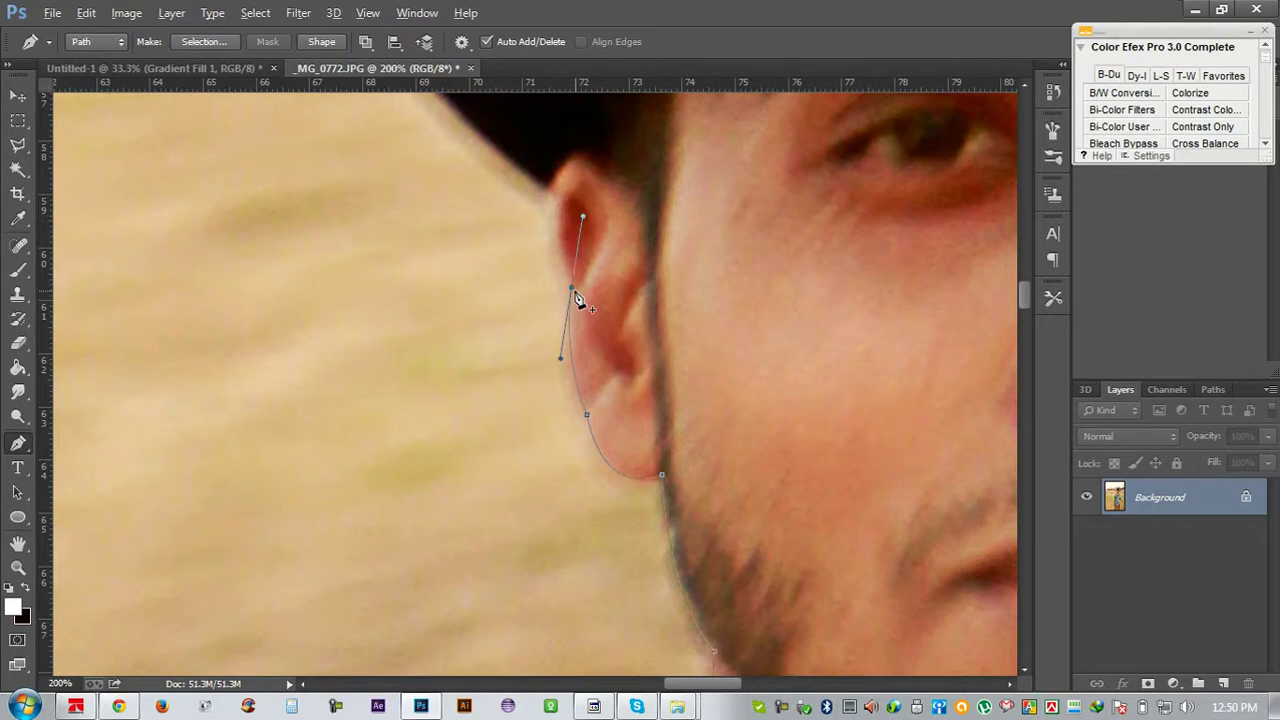
pyautogui.keyDown('alt'); pyautogui.click(571, 288); pyautogui.keyUp('alt')
pyautogui.scroll(1, 605, 290)
pyautogui.scroll(2, 605, 290)
pyautogui.moveTo(553, 231); pyautogui.dragTo(560, 162)
pyautogui.keyDown('alt'); pyautogui.click(554, 234); pyautogui.keyUp('alt')
# Carry the path along the left brim's underside, around its tip and along its top
pyautogui.moveTo(617, 229); pyautogui.dragTo(683, 423)
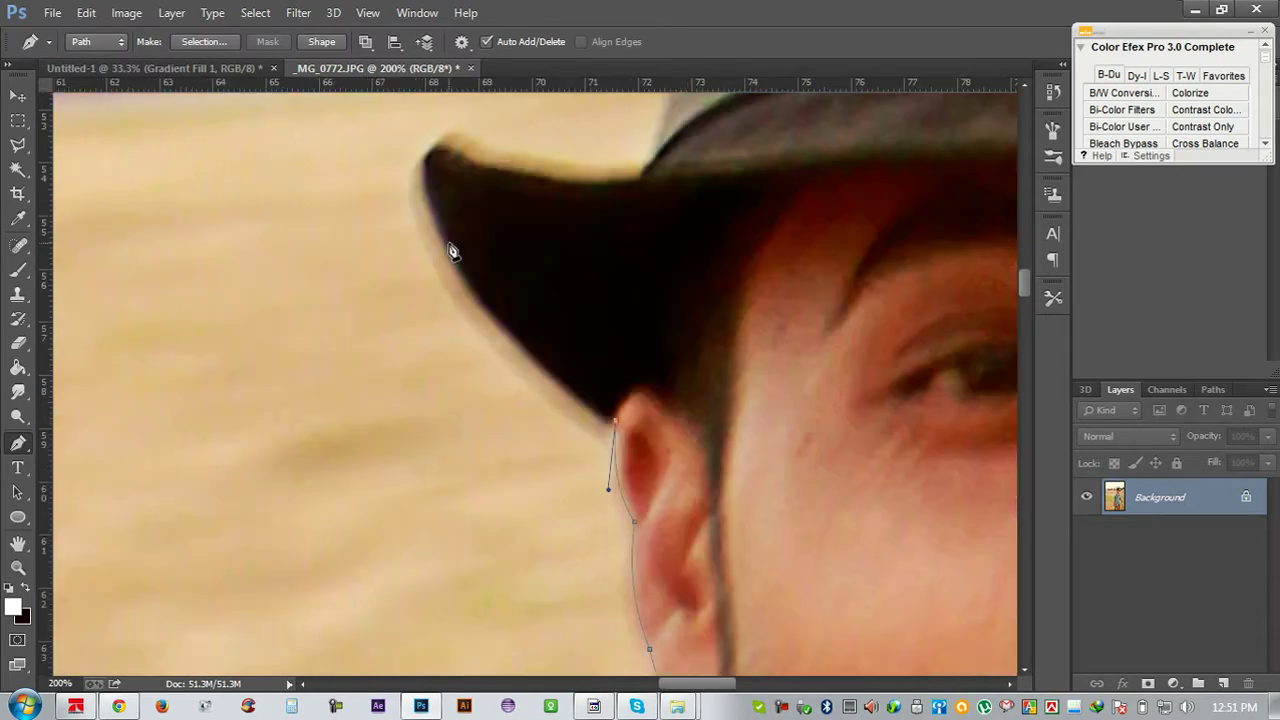
pyautogui.moveTo(445, 244); pyautogui.dragTo(390, 140)
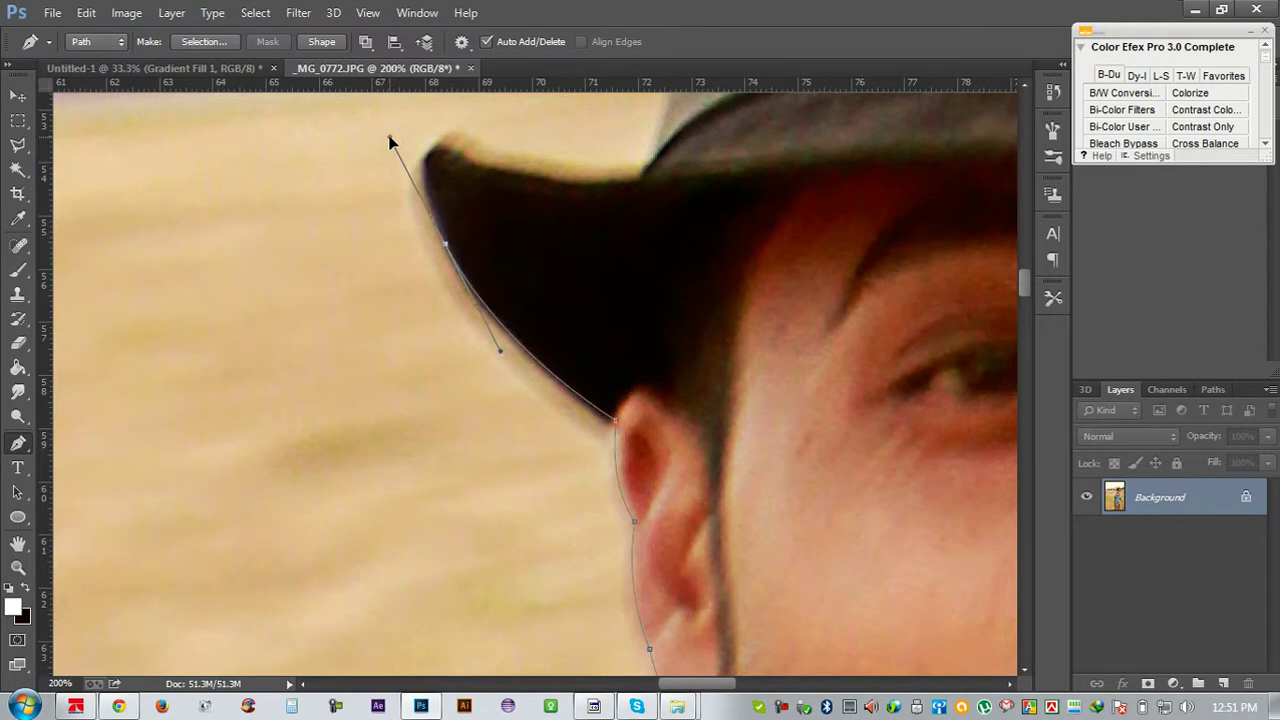
pyautogui.keyDown('alt'); pyautogui.click(445, 244); pyautogui.keyUp('alt')
pyautogui.scroll(1, 445, 244)
pyautogui.scroll(1, 452, 233)
pyautogui.moveTo(440, 178); pyautogui.dragTo(474, 172)
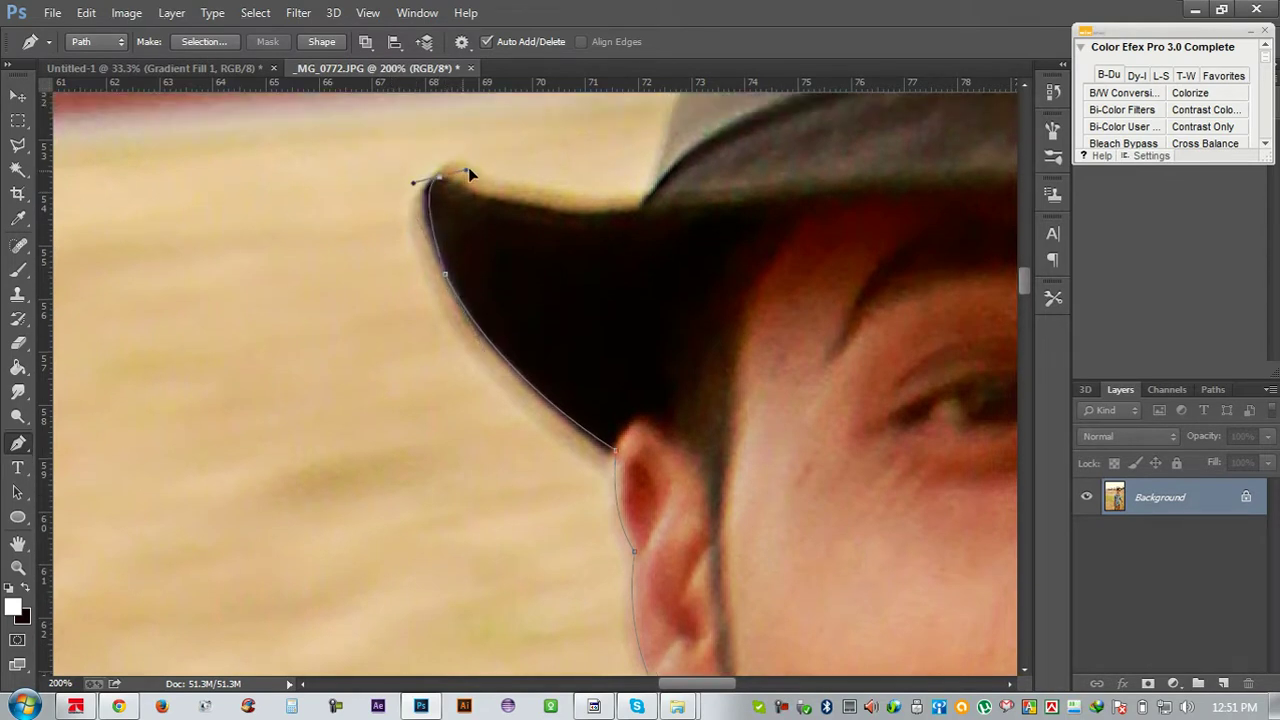
pyautogui.keyDown('alt'); pyautogui.click(450, 182); pyautogui.keyUp('alt')
pyautogui.click(473, 196)
pyautogui.moveTo(638, 211); pyautogui.dragTo(714, 197)
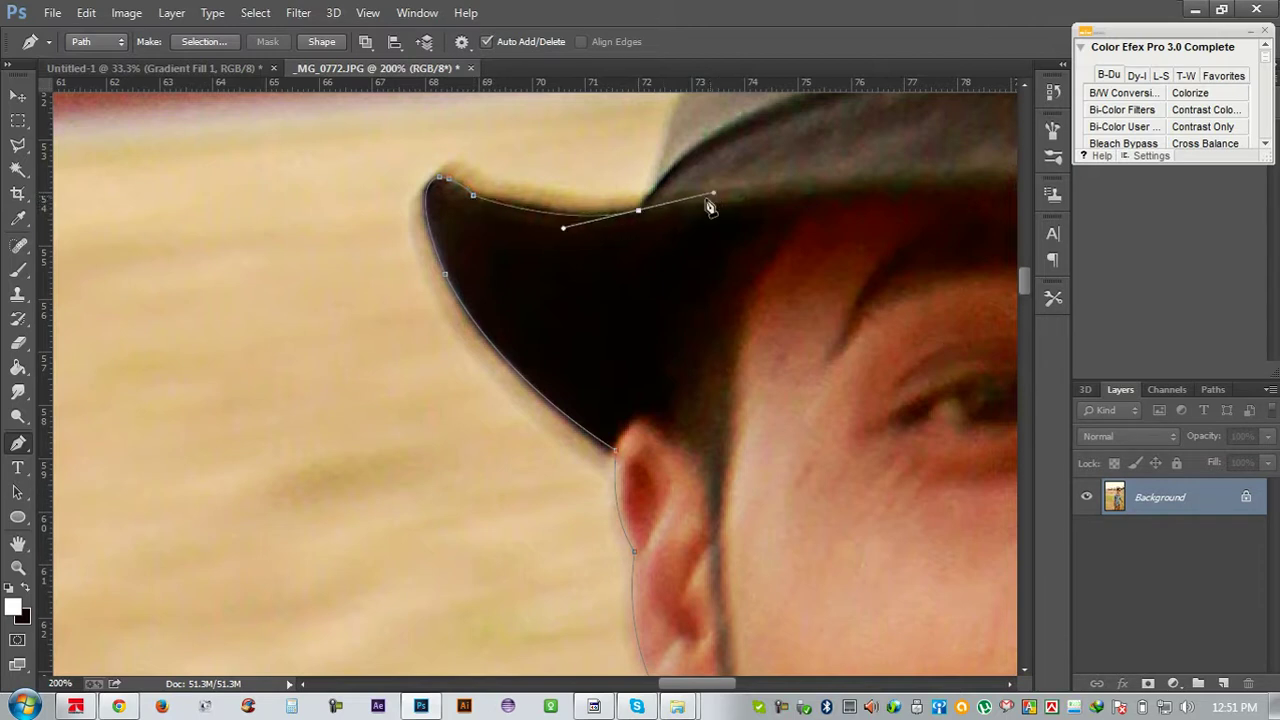
pyautogui.keyDown('alt'); pyautogui.click(638, 211); pyautogui.keyUp('alt')
# Extend the path from the hat band up the side of the hat
pyautogui.moveTo(721, 192); pyautogui.dragTo(451, 437)
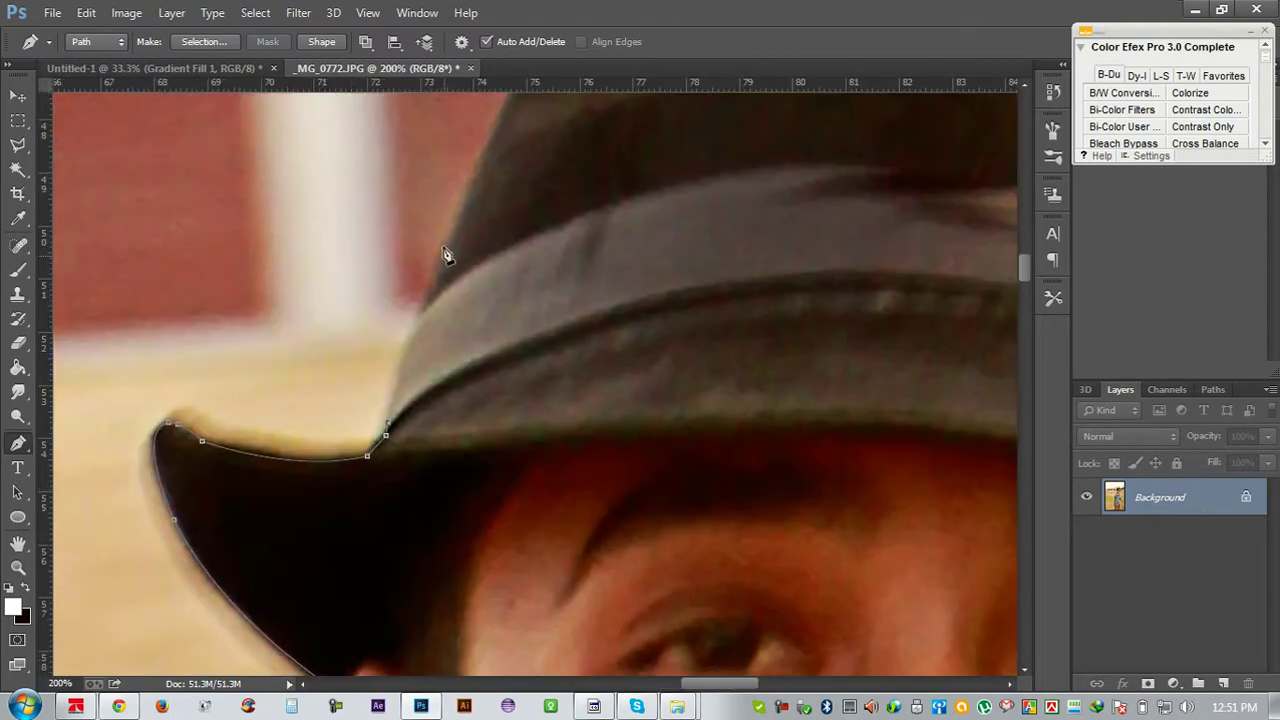
pyautogui.moveTo(456, 200); pyautogui.dragTo(464, 192)
pyautogui.moveTo(479, 252); pyautogui.dragTo(391, 452)
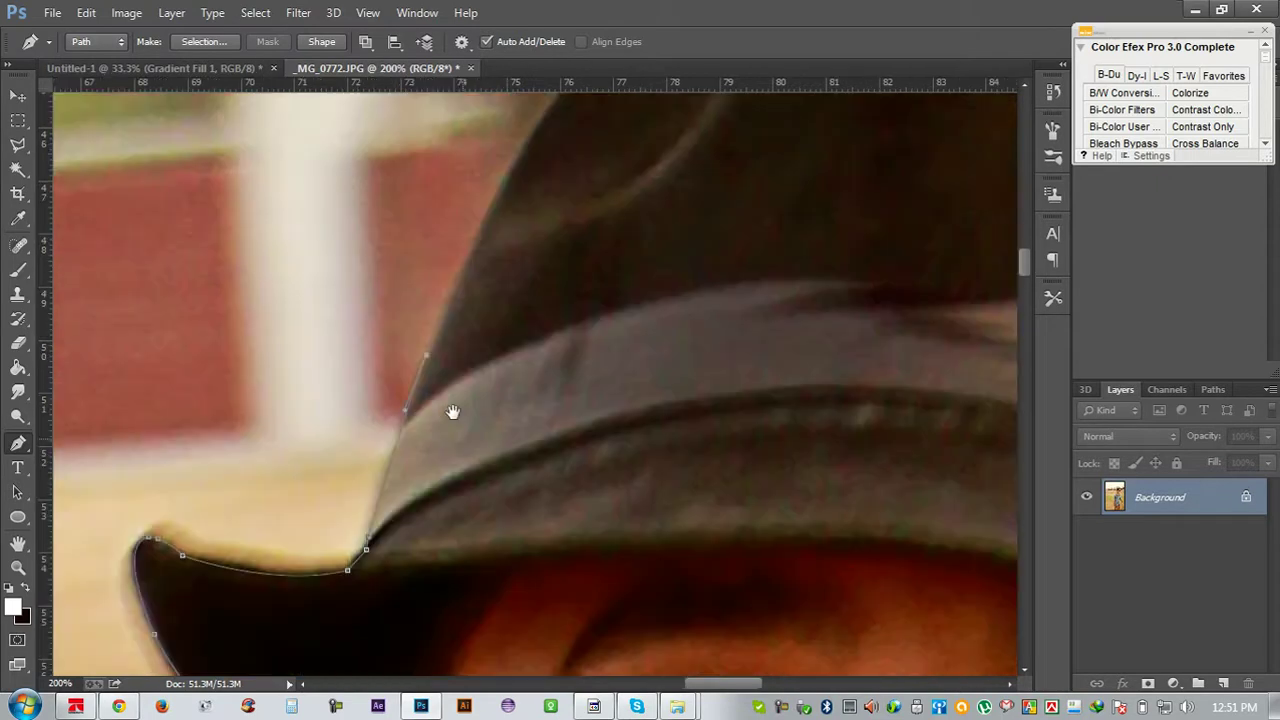
pyautogui.scroll(3, 391, 452)
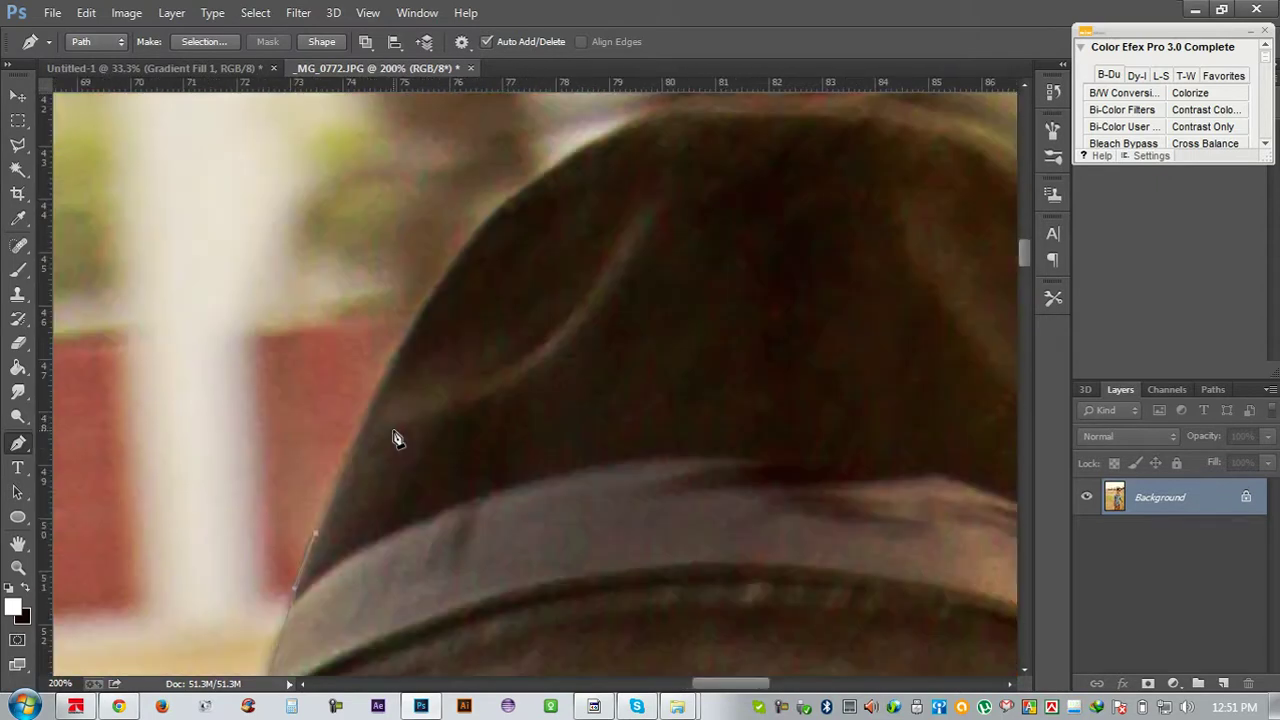
# Trace the path up the crown's left side and across its top
pyautogui.moveTo(443, 283); pyautogui.dragTo(511, 184)
pyautogui.keyDown('alt'); pyautogui.click(443, 282); pyautogui.keyUp('alt')
pyautogui.moveTo(535, 267); pyautogui.dragTo(437, 391)
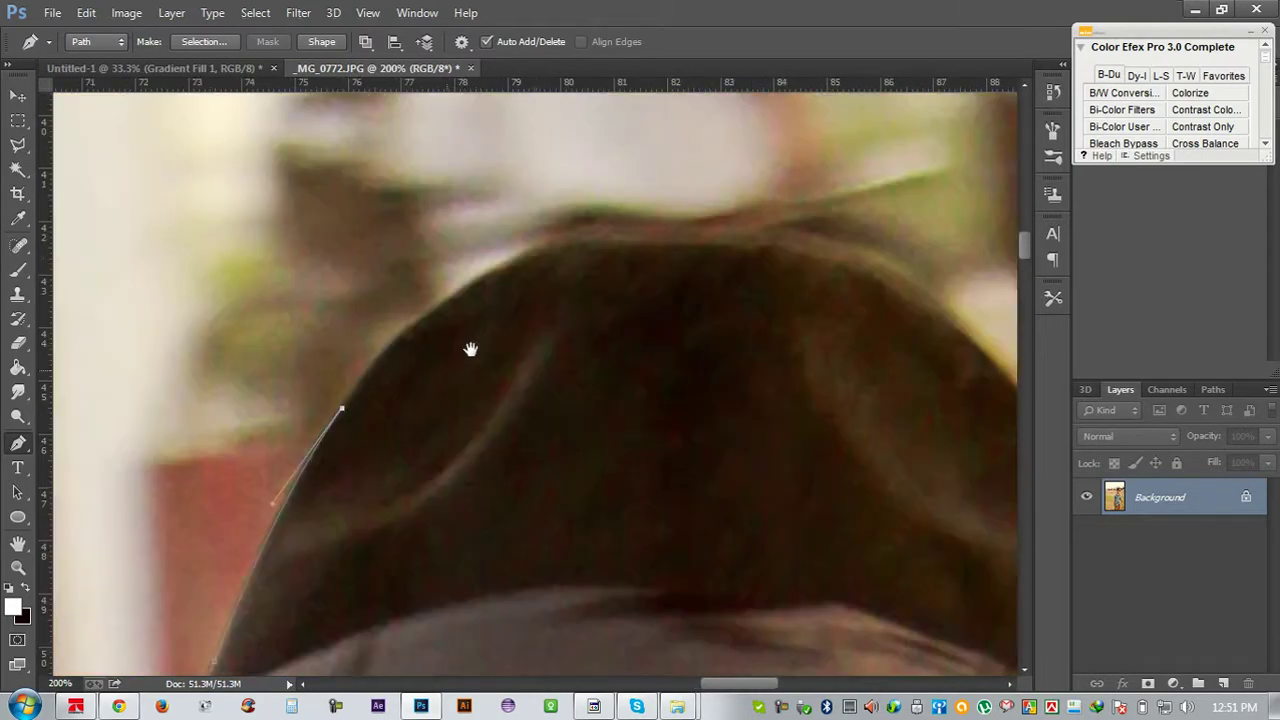
pyautogui.moveTo(536, 254); pyautogui.dragTo(667, 209)
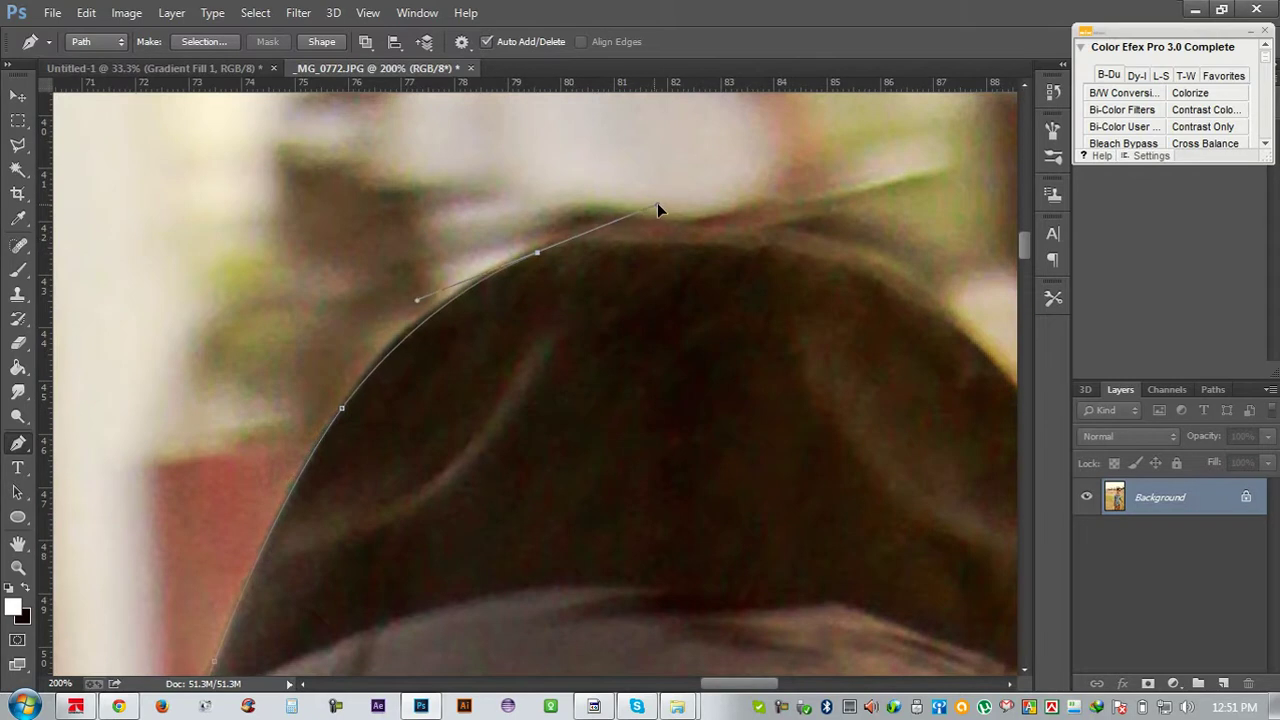
pyautogui.keyDown('alt'); pyautogui.click(538, 255); pyautogui.keyUp('alt')
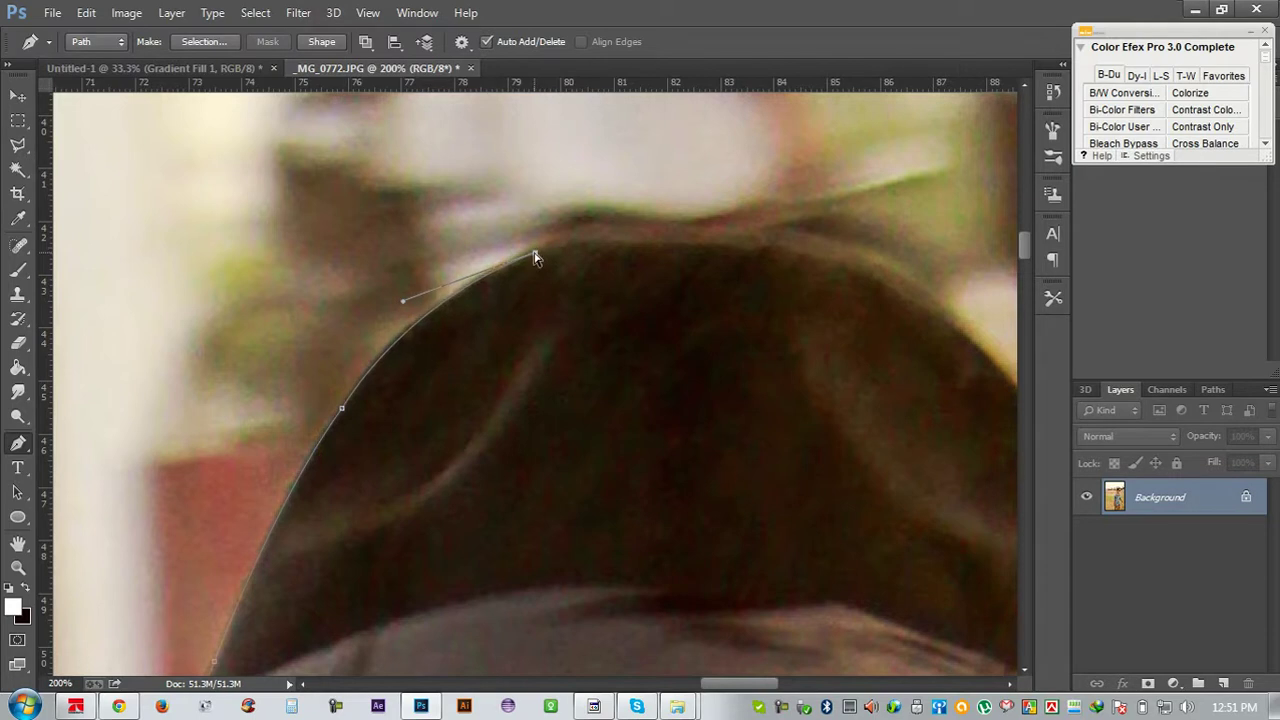
pyautogui.click(698, 245)
pyautogui.moveTo(702, 245); pyautogui.dragTo(843, 260)
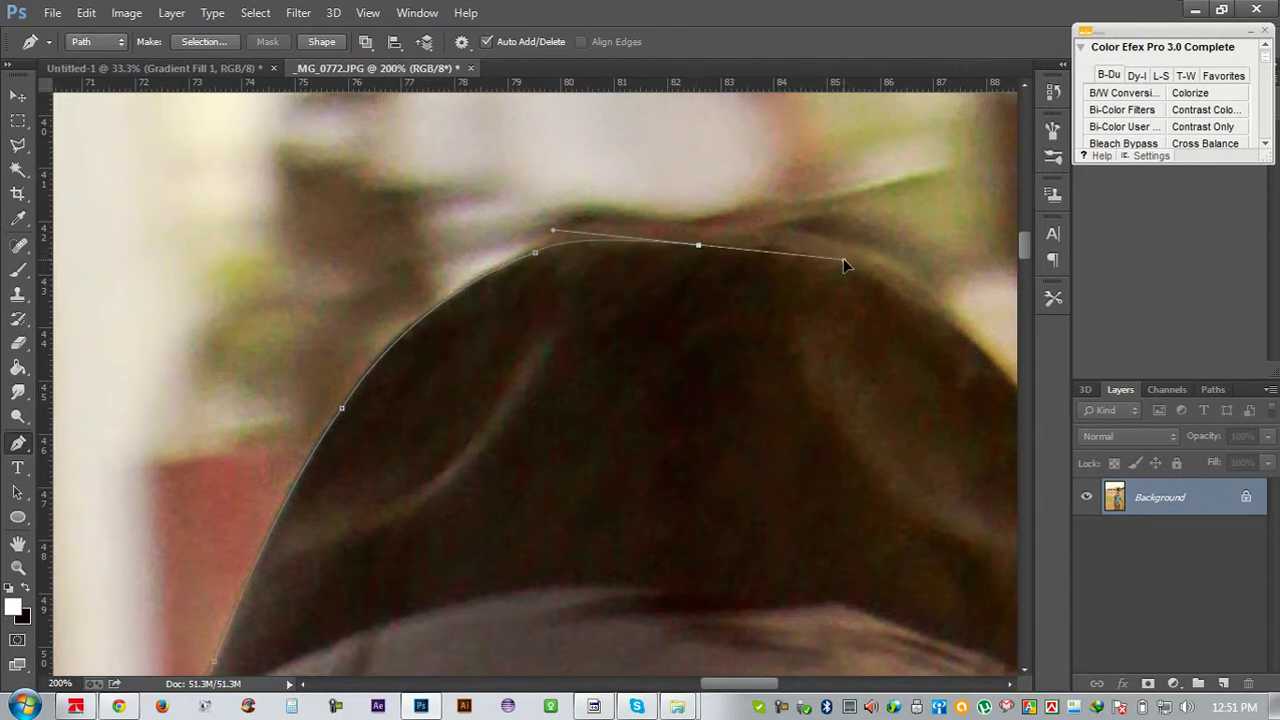
pyautogui.keyDown('alt'); pyautogui.click(698, 245); pyautogui.keyUp('alt')
# Bring the path down the crown's right side to where it meets the band
pyautogui.moveTo(711, 266); pyautogui.dragTo(518, 217)
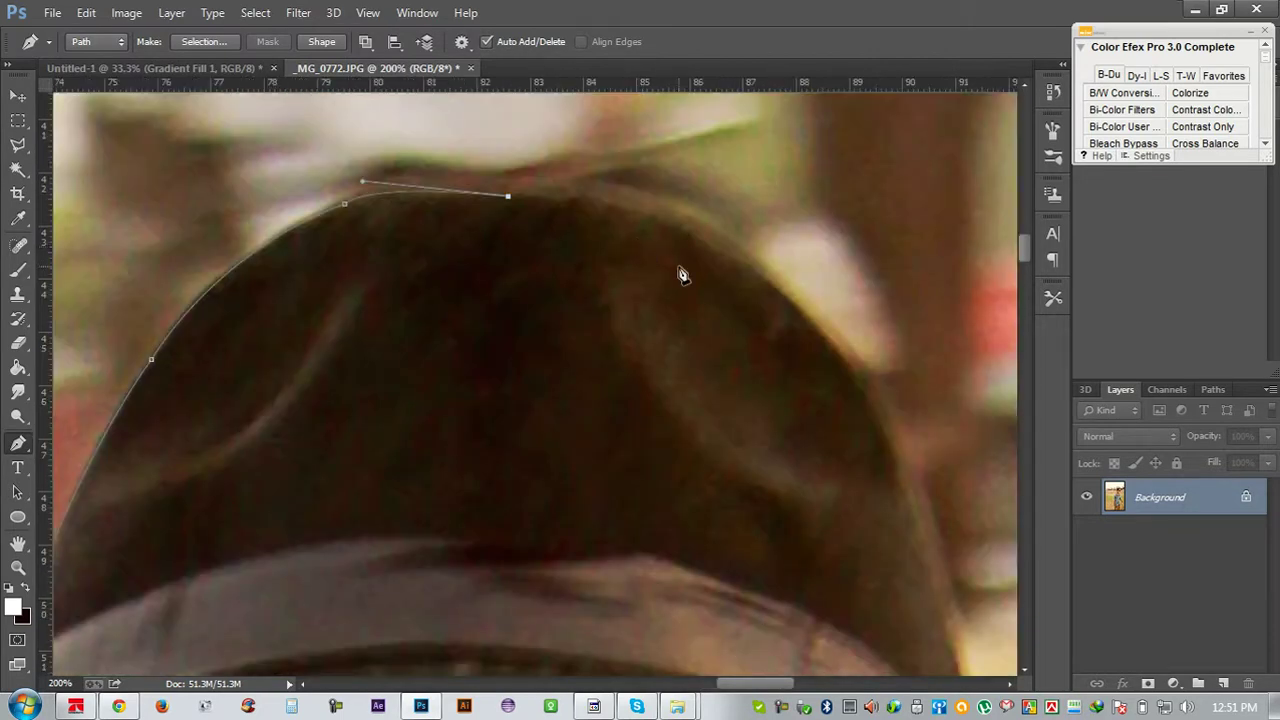
pyautogui.moveTo(777, 290); pyautogui.dragTo(893, 392)
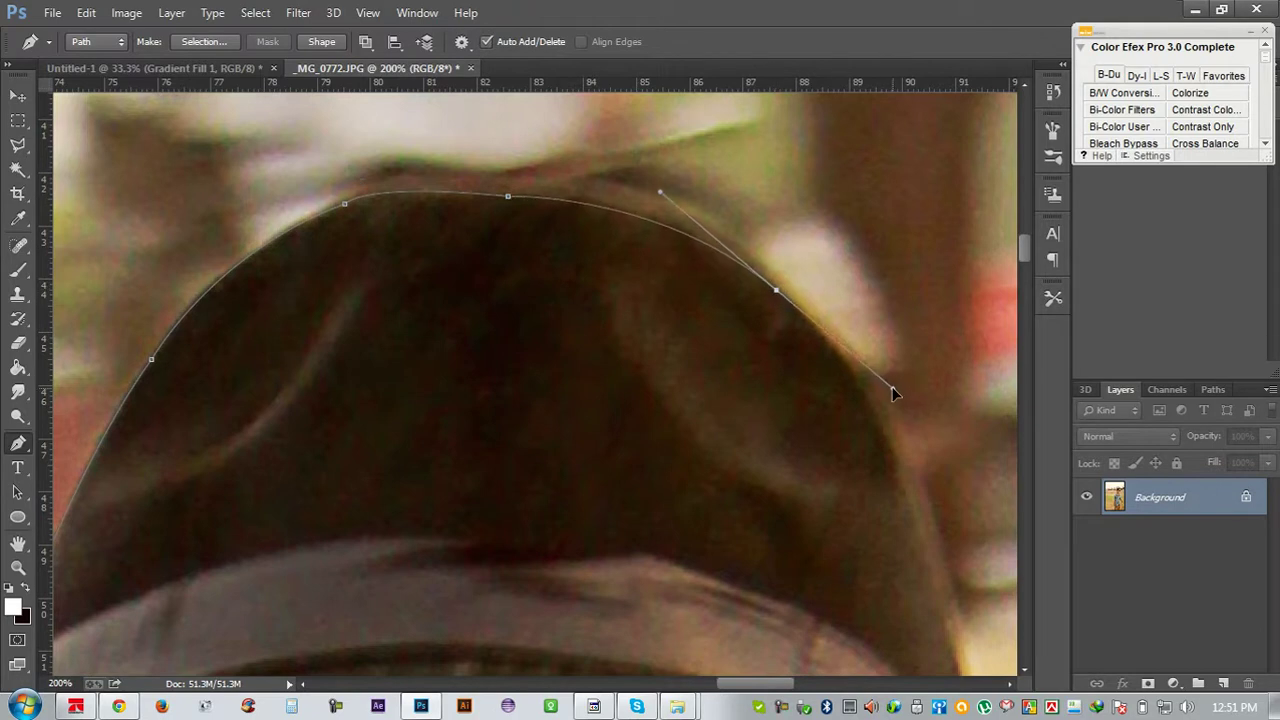
pyautogui.keyDown('alt'); pyautogui.click(777, 290); pyautogui.keyUp('alt')
pyautogui.scroll(-1, 908, 447)
pyautogui.scroll(-1, 920, 480)
pyautogui.moveTo(926, 512); pyautogui.dragTo(930, 532)
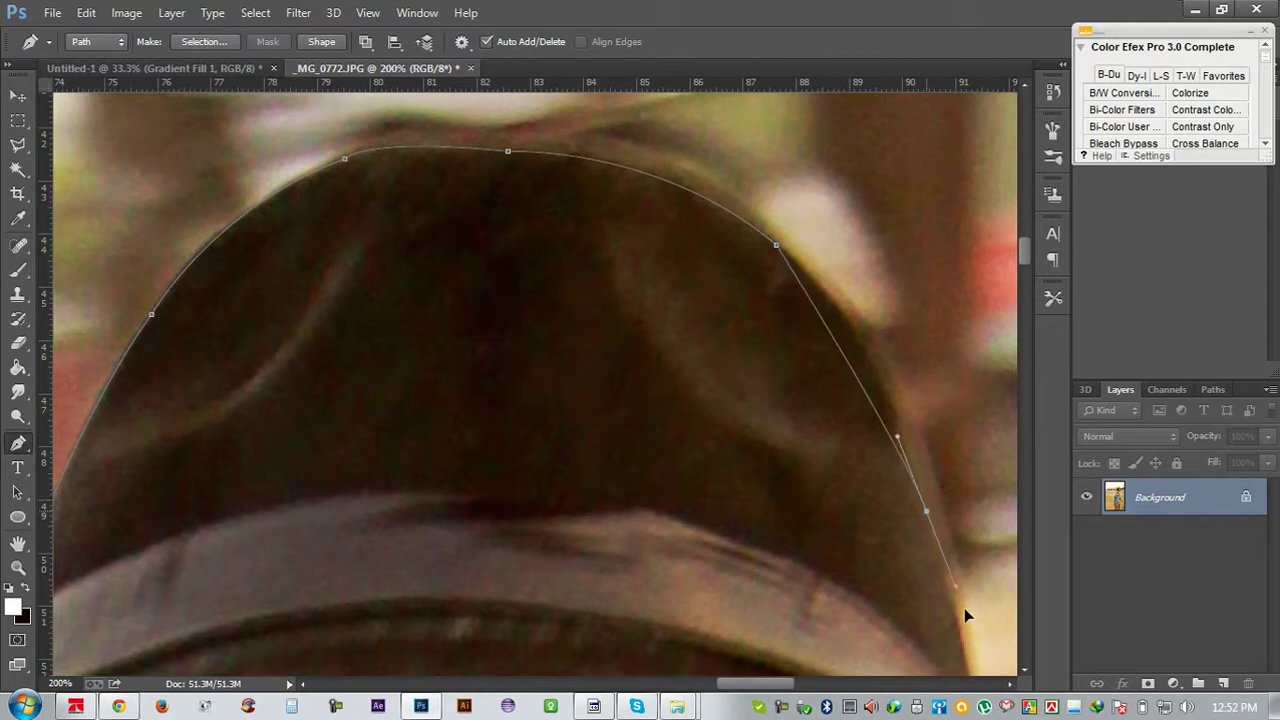
pyautogui.moveTo(955, 590); pyautogui.dragTo(975, 640)
pyautogui.scroll(-2, 970, 650)
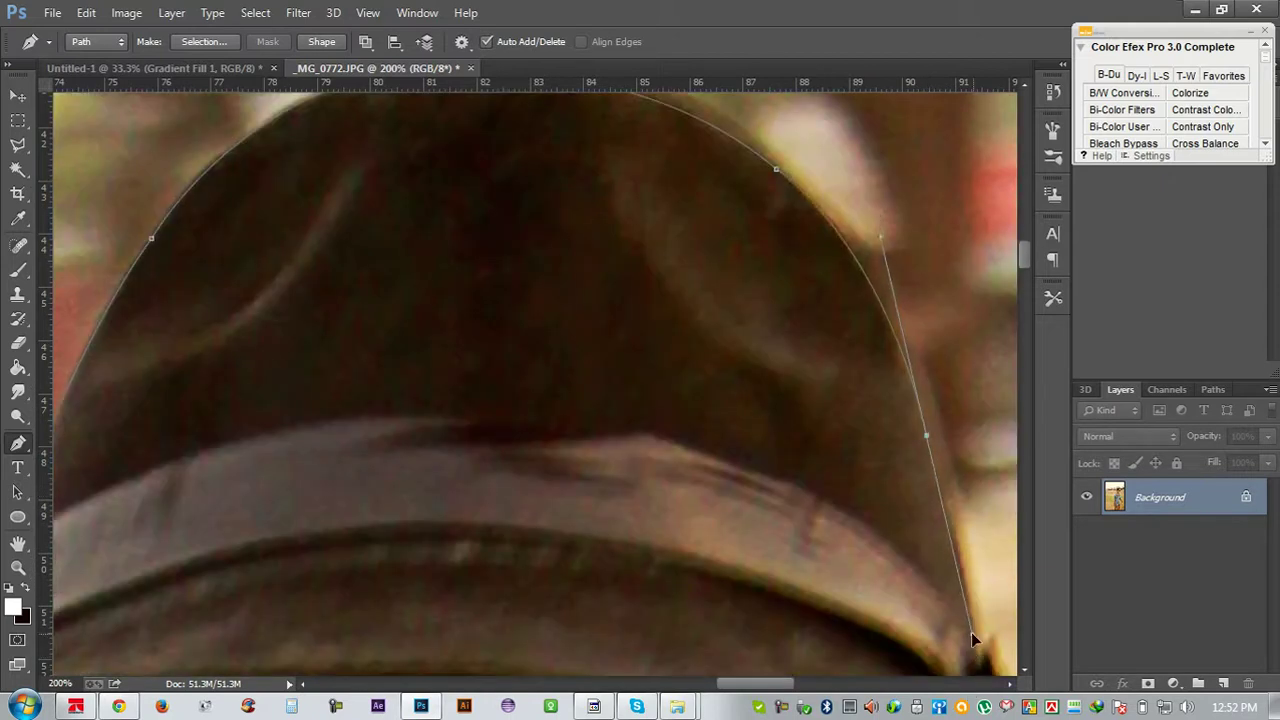
pyautogui.keyDown('alt'); pyautogui.click(927, 437); pyautogui.keyUp('alt')
pyautogui.moveTo(940, 491); pyautogui.dragTo(863, 299)
pyautogui.moveTo(899, 476); pyautogui.dragTo(897, 541)
# Add corner anchors down the hat band's right edge to the brim's inner corner
pyautogui.keyDown('alt'); pyautogui.click(899, 475); pyautogui.keyUp('alt')
pyautogui.click(909, 466)
pyautogui.click(919, 490)
pyautogui.click(948, 572)
pyautogui.moveTo(950, 578); pyautogui.dragTo(773, 390)
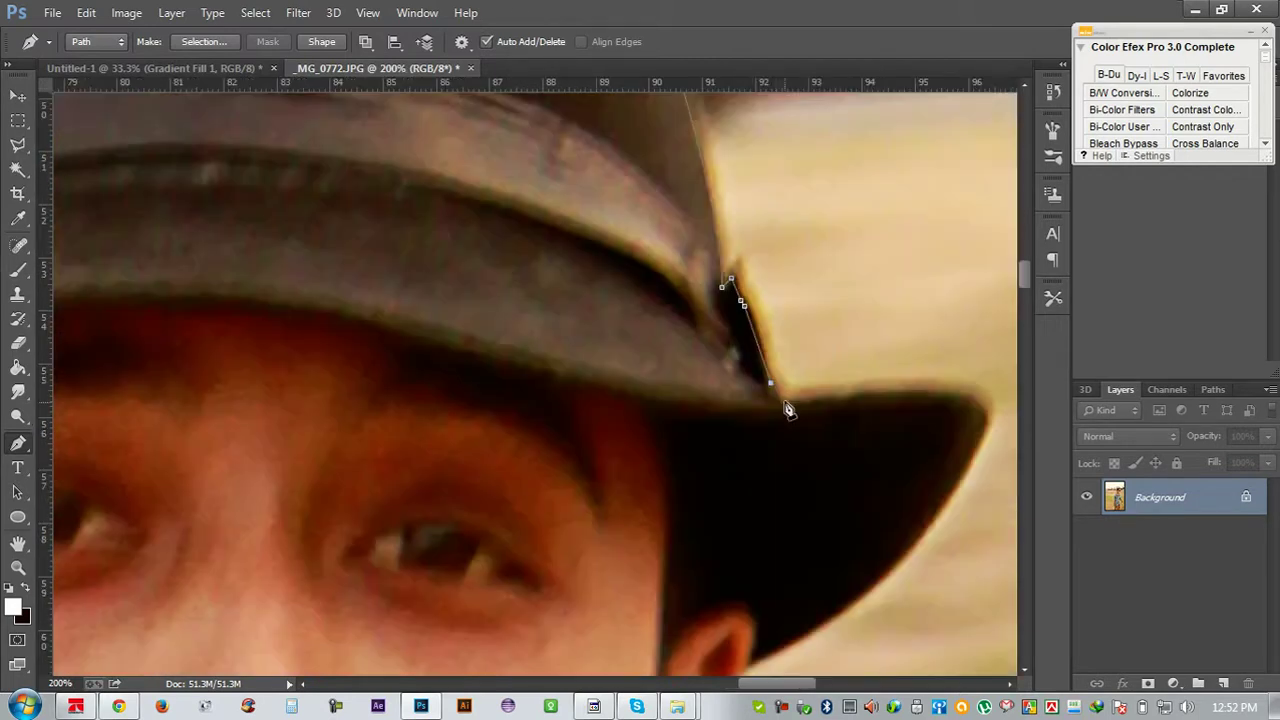
pyautogui.click(789, 405)
# Curve the path around the right brim tip and along its underside to the ear
pyautogui.moveTo(975, 401); pyautogui.dragTo(1008, 430)
pyautogui.moveTo(970, 419); pyautogui.dragTo(901, 233)
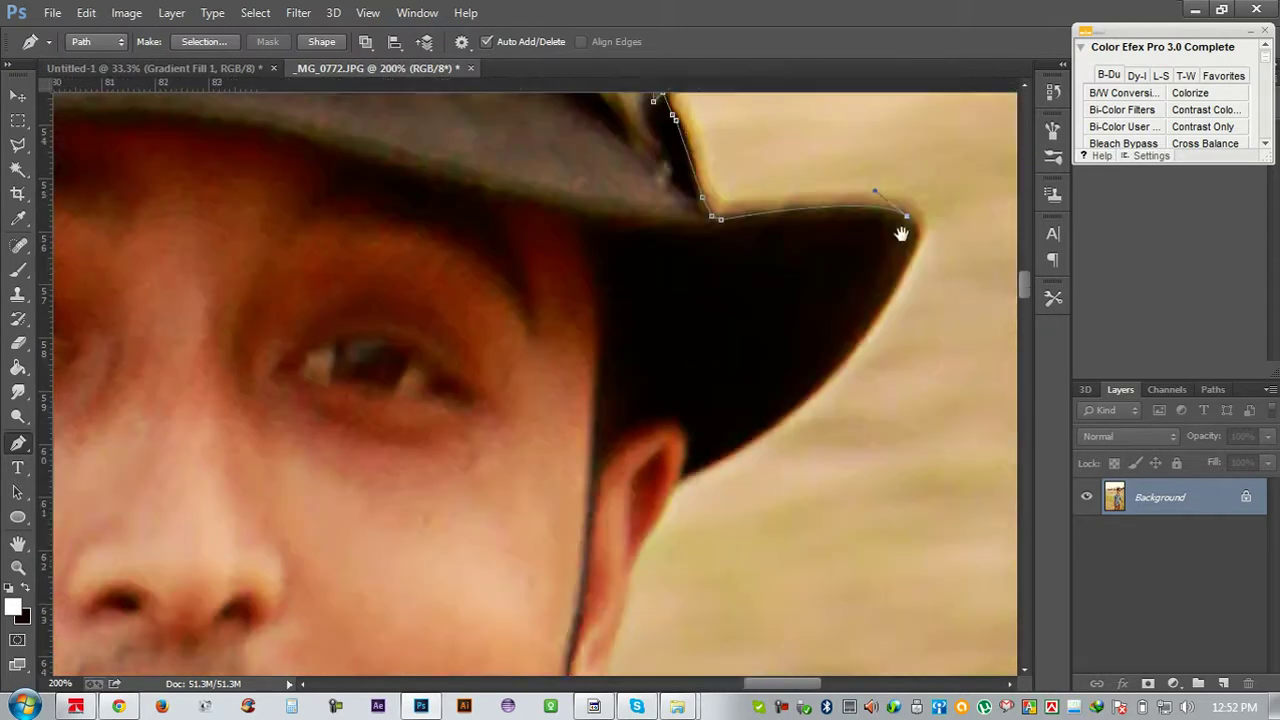
pyautogui.moveTo(889, 316); pyautogui.dragTo(869, 319)
pyautogui.keyDown('alt'); pyautogui.click(901, 274); pyautogui.keyUp('alt')
pyautogui.moveTo(769, 424); pyautogui.dragTo(687, 468)
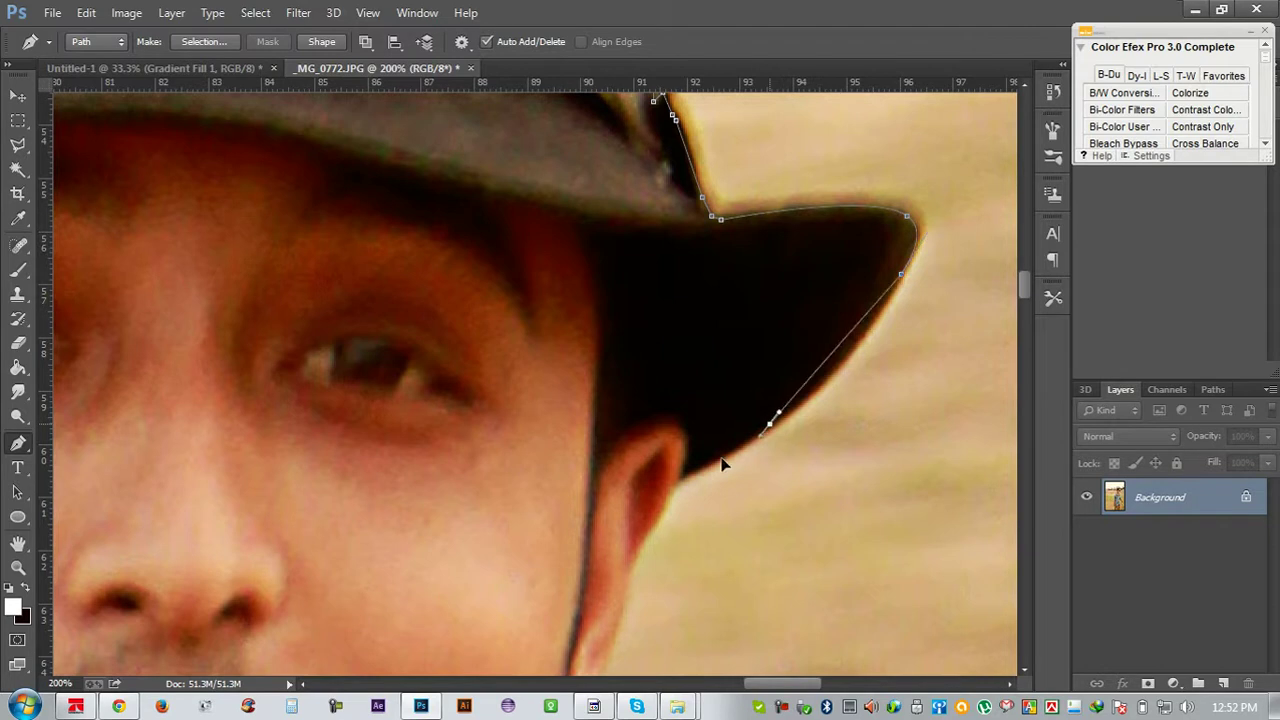
pyautogui.keyDown('alt'); pyautogui.click(769, 424); pyautogui.keyUp('alt')
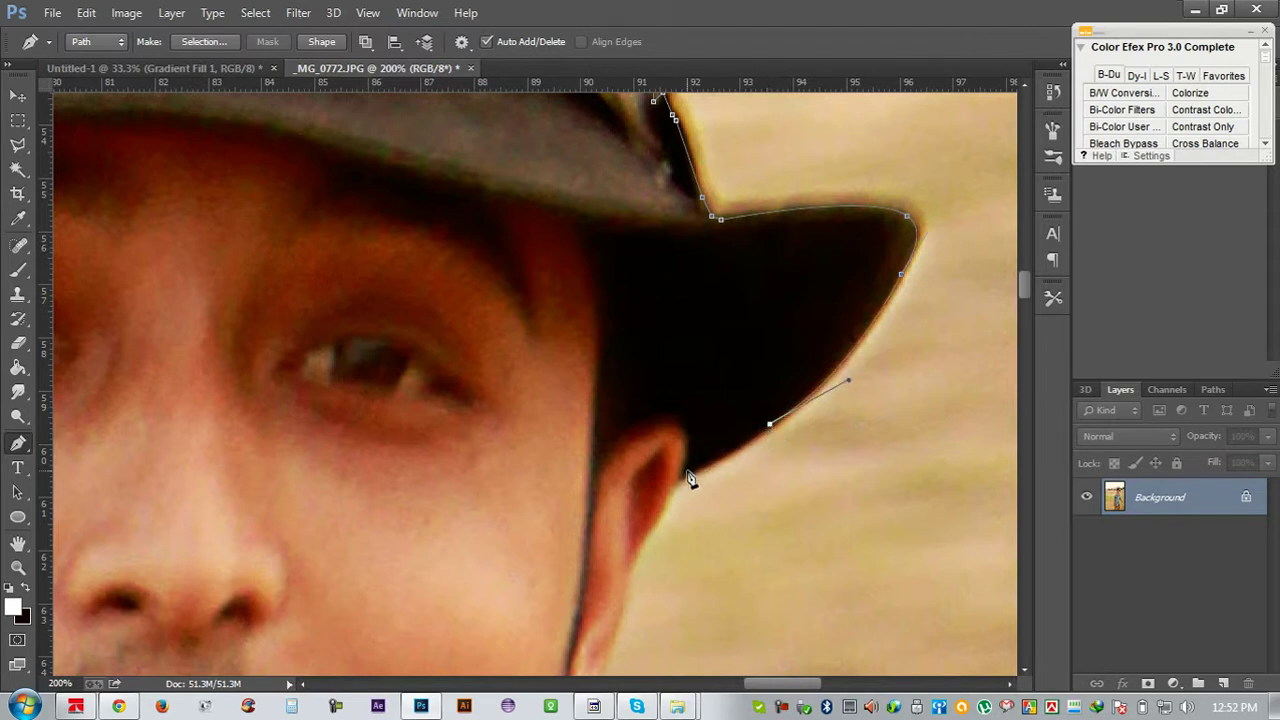
pyautogui.moveTo(685, 474); pyautogui.dragTo(652, 488)
pyautogui.keyDown('alt'); pyautogui.click(682, 479); pyautogui.keyUp('alt')
pyautogui.moveTo(680, 487); pyautogui.dragTo(810, 243)
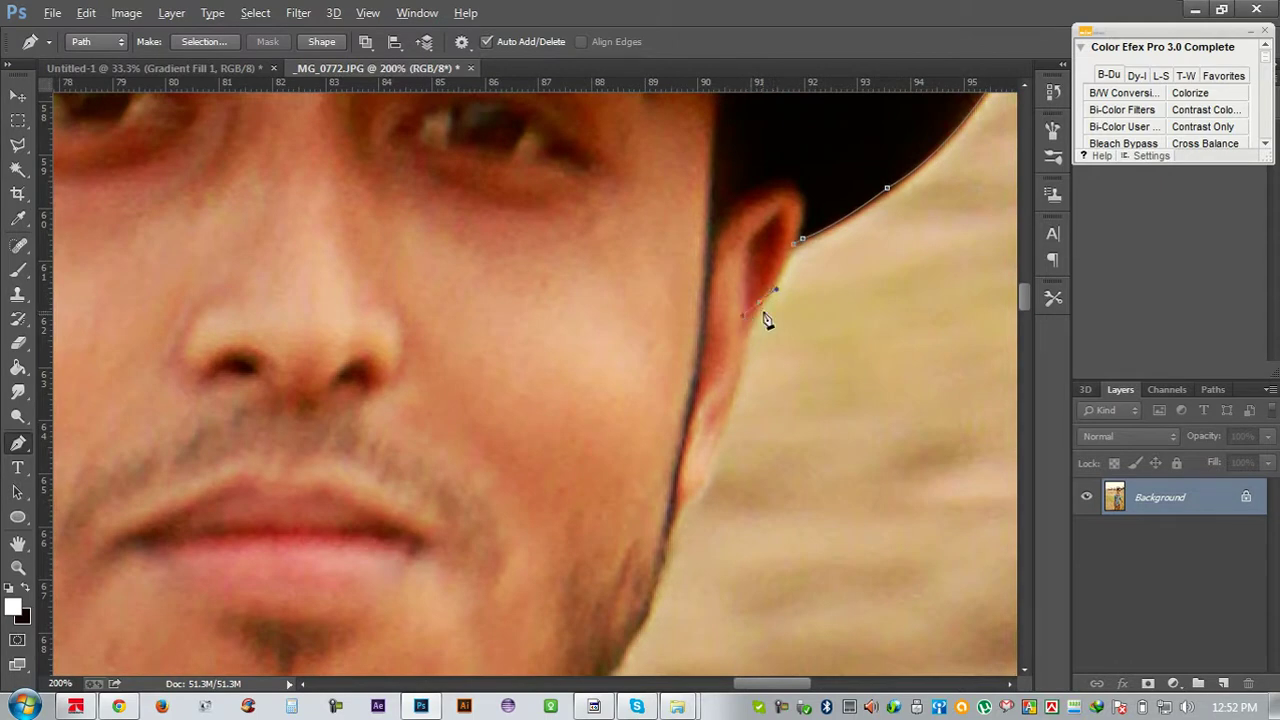
# Trace the path down the right ear's edge
pyautogui.scroll(-2, 762, 310)
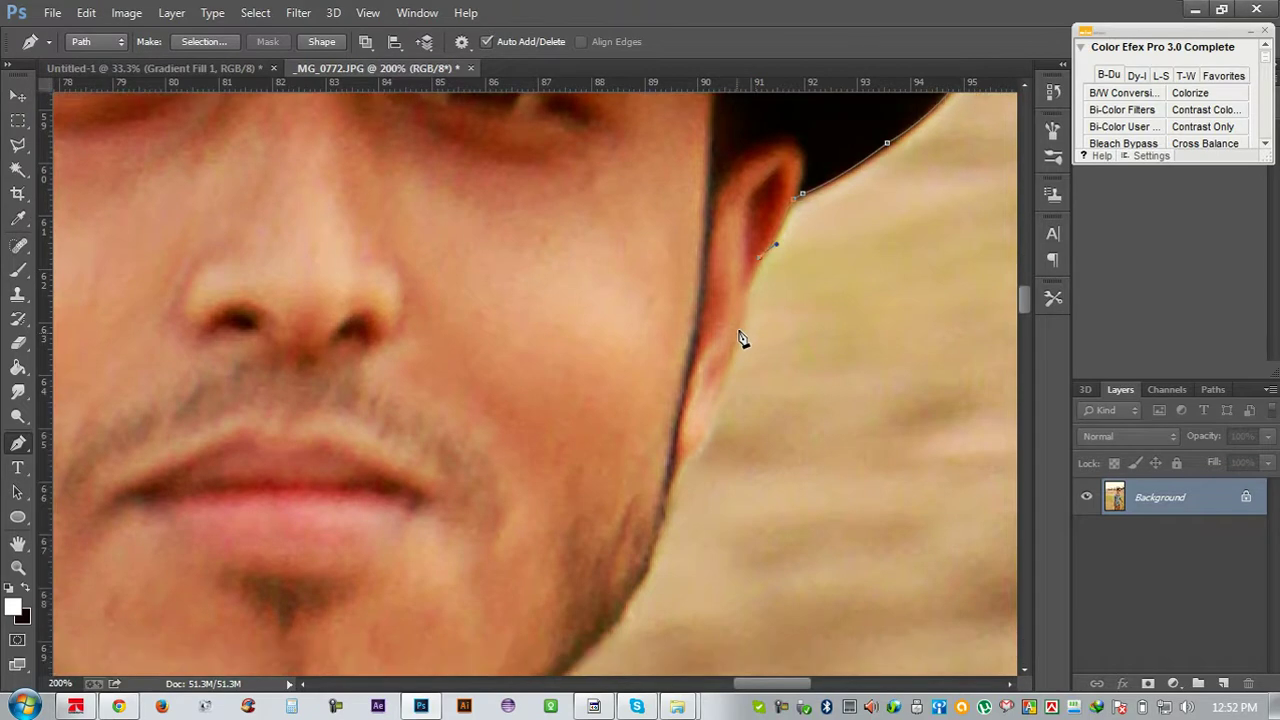
pyautogui.moveTo(735, 343); pyautogui.dragTo(803, 220)
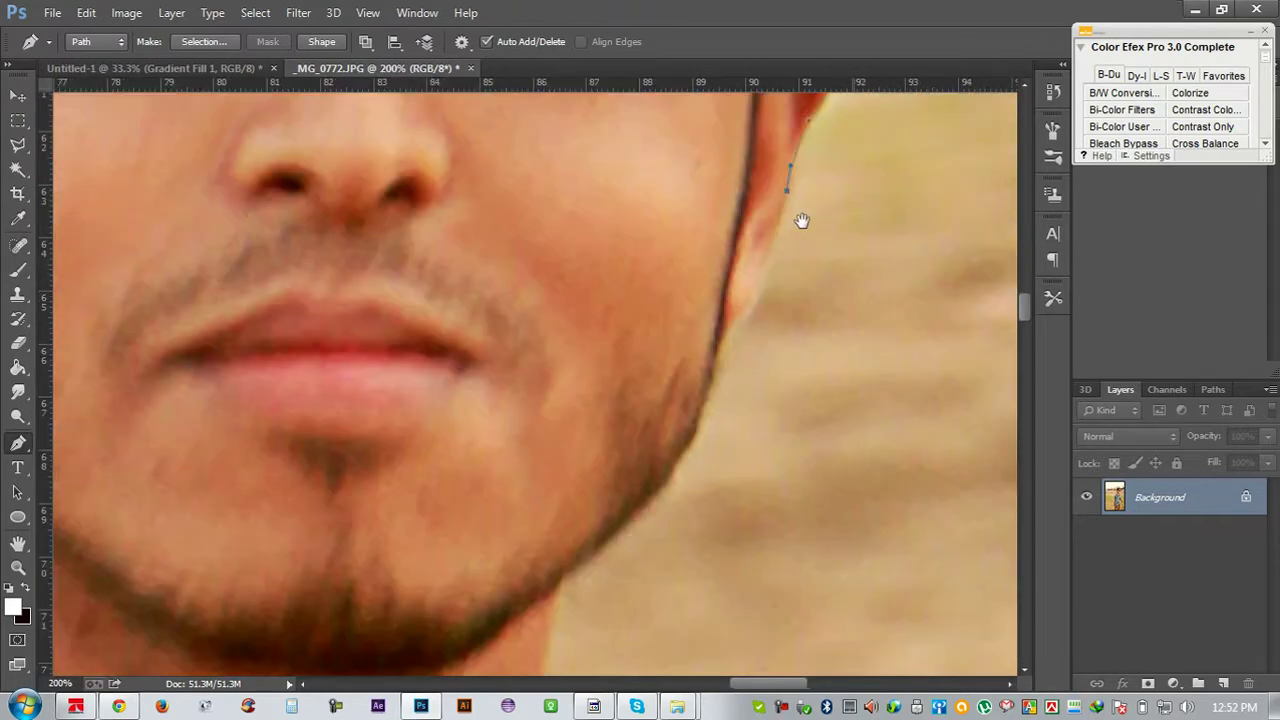
pyautogui.click(718, 323)
pyautogui.moveTo(706, 322); pyautogui.dragTo(757, 312)
pyautogui.keyDown('alt'); pyautogui.click(726, 326); pyautogui.keyUp('alt')
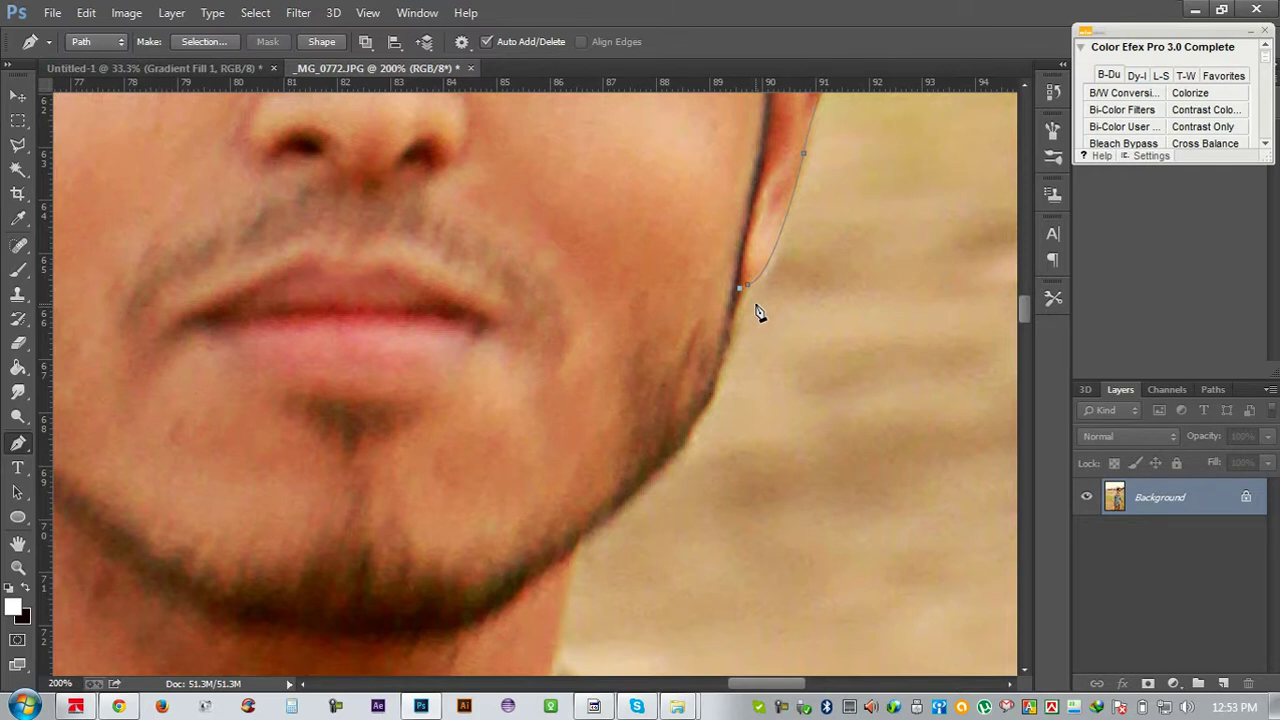
pyautogui.scroll(-1, 774, 340)
pyautogui.scroll(-1, 720, 354)
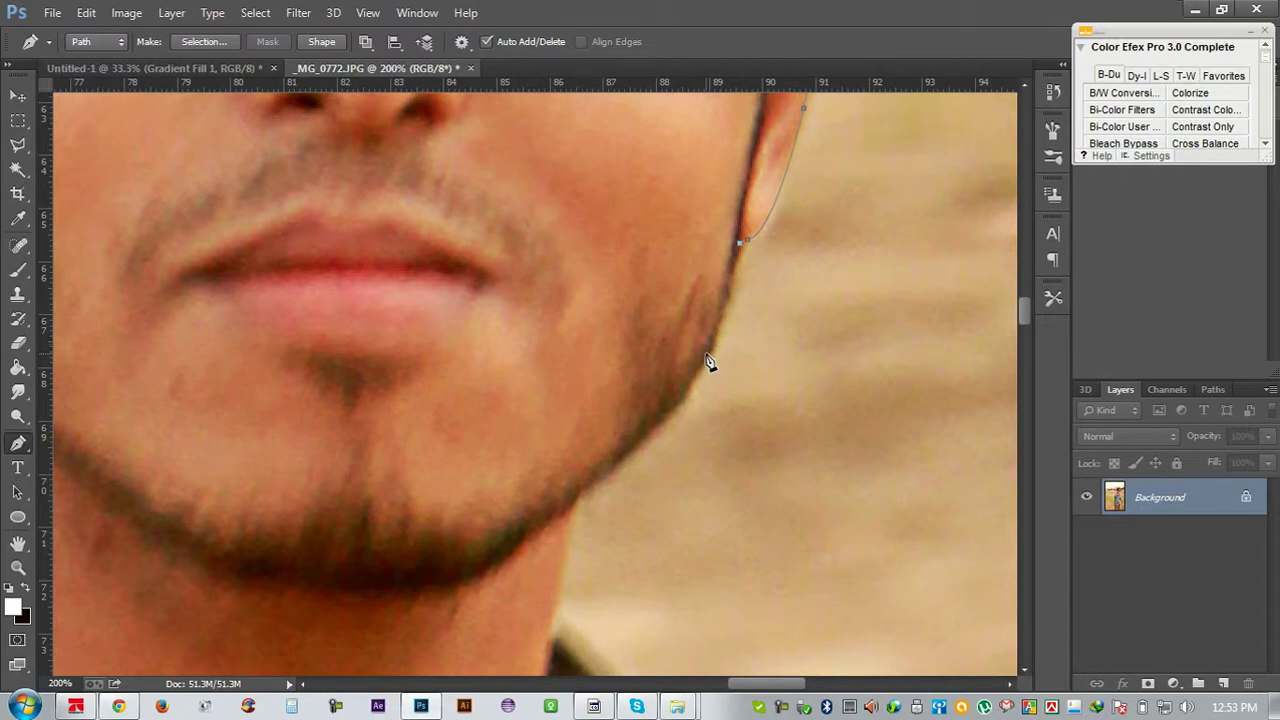
# Carry the path along the jawline beard and down toward the neck
pyautogui.click(705, 358)
pyautogui.moveTo(705, 360); pyautogui.dragTo(697, 380)
pyautogui.moveTo(622, 462); pyautogui.dragTo(556, 518)
pyautogui.keyDown('alt'); pyautogui.click(621, 461); pyautogui.keyUp('alt')
pyautogui.click(580, 494)
pyautogui.moveTo(580, 517); pyautogui.dragTo(626, 343)
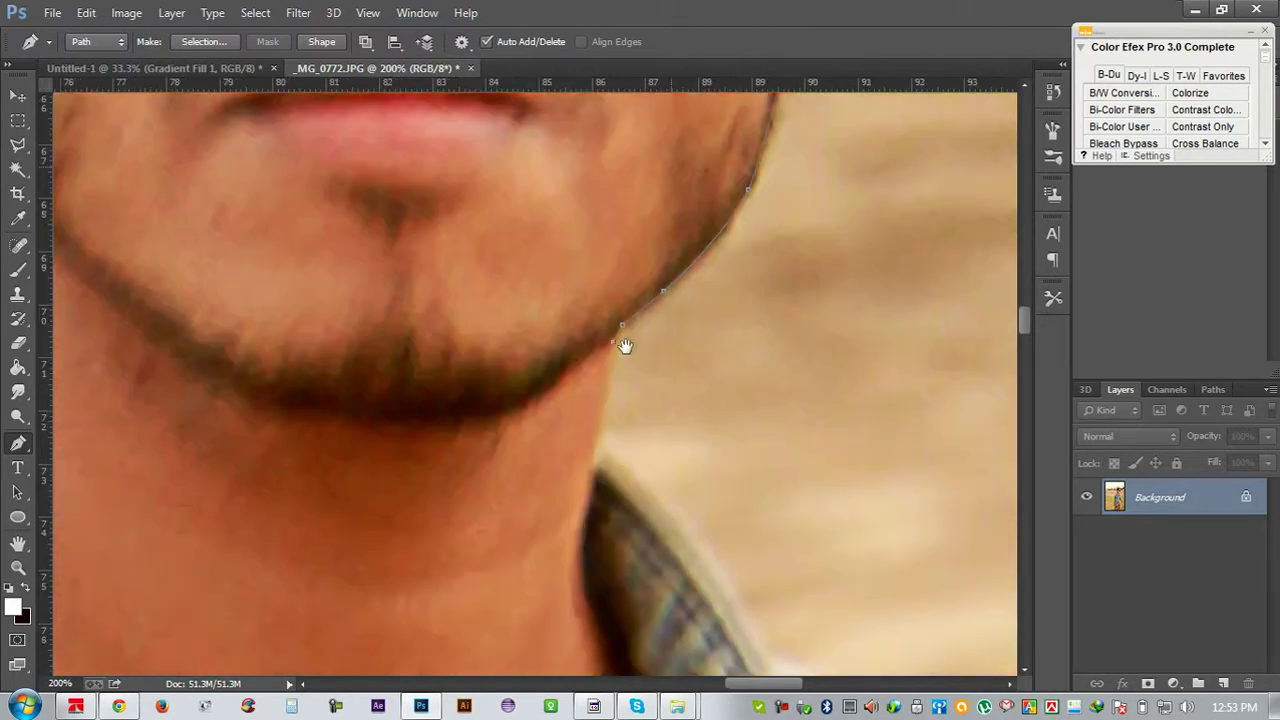
pyautogui.click(596, 471)
pyautogui.moveTo(596, 475); pyautogui.dragTo(645, 205)
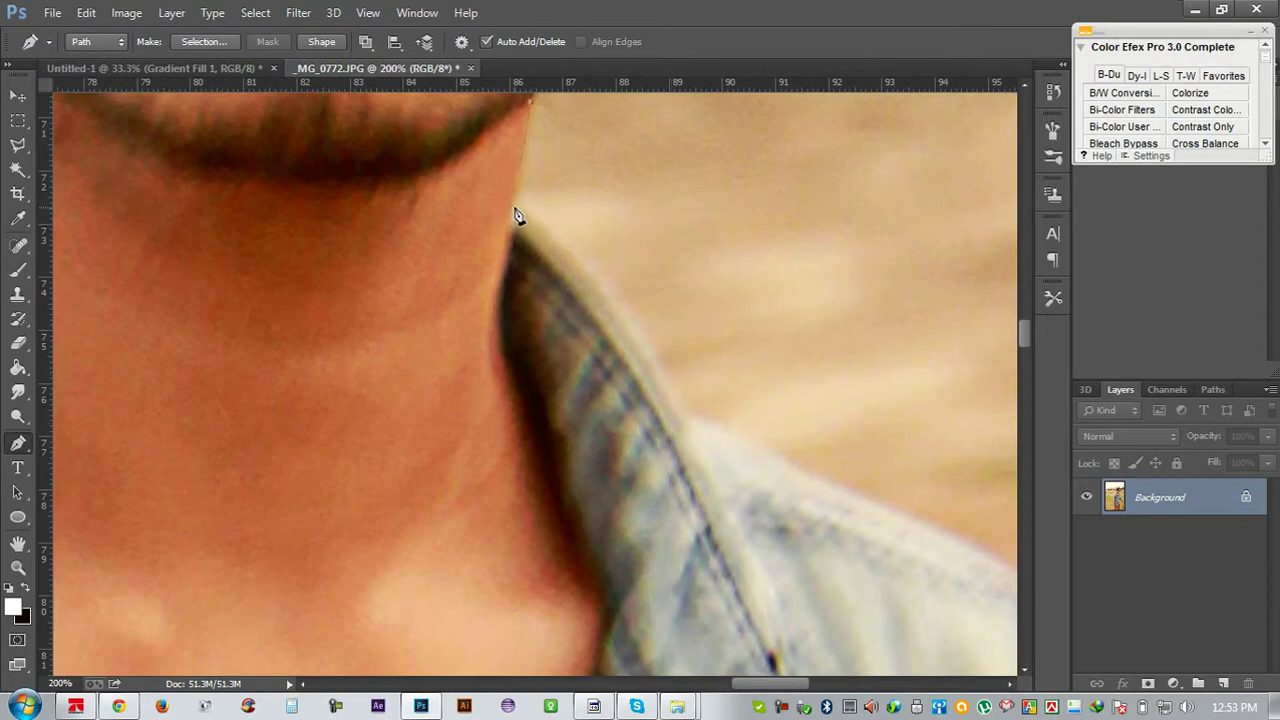
# Continue the path along the collar and across the top of the right shoulder
pyautogui.moveTo(680, 412); pyautogui.dragTo(751, 560)
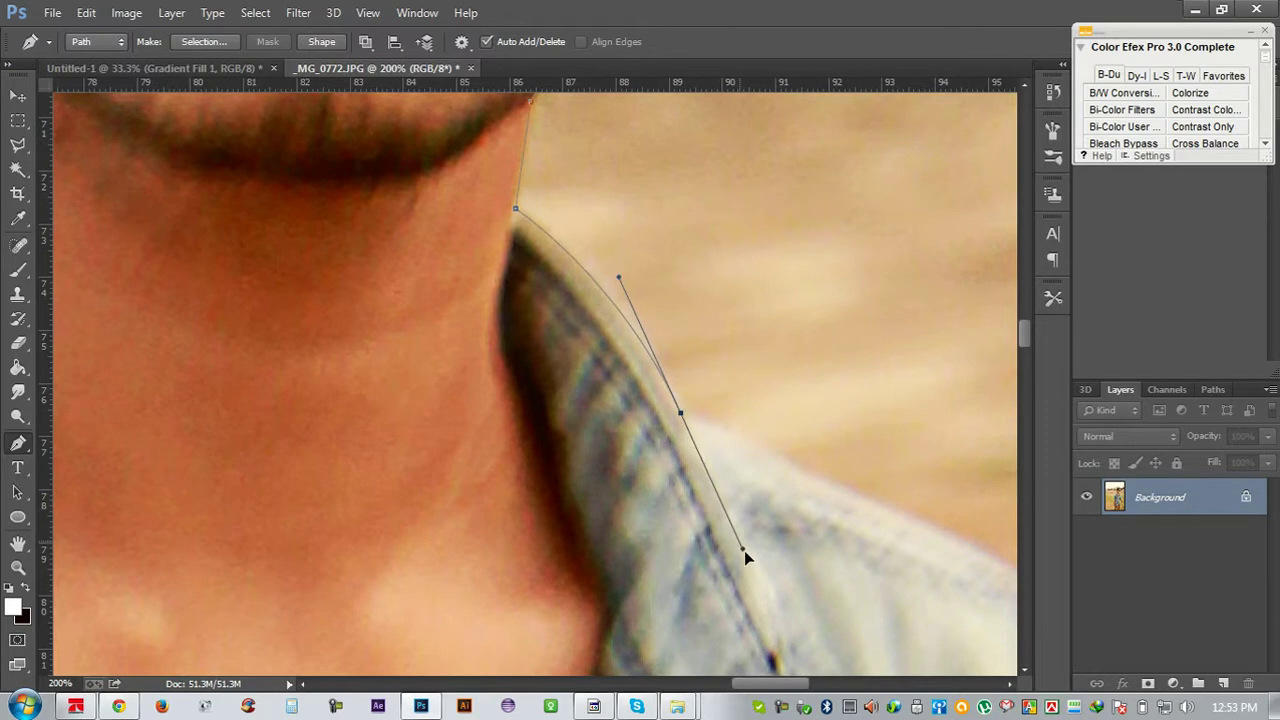
pyautogui.keyDown('alt'); pyautogui.click(686, 420); pyautogui.keyUp('alt')
pyautogui.moveTo(590, 370); pyautogui.dragTo(310, 218)
pyautogui.moveTo(783, 459); pyautogui.dragTo(855, 524)
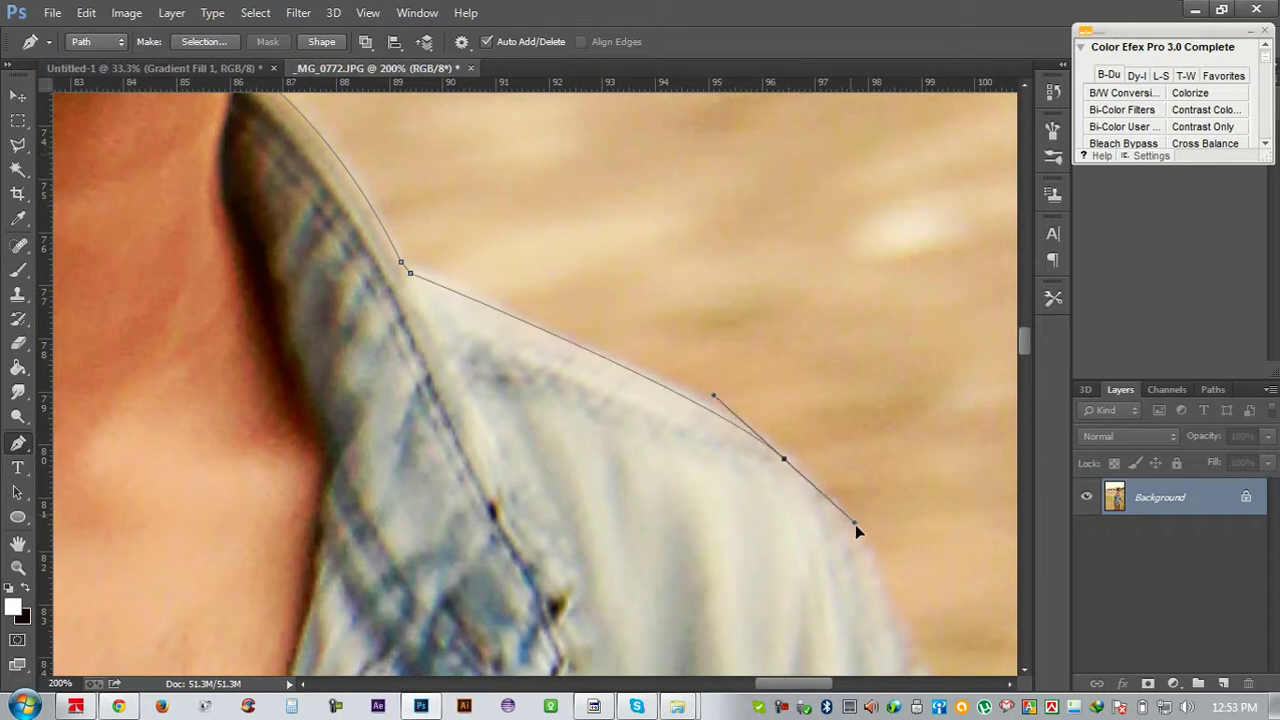
pyautogui.keyDown('alt'); pyautogui.click(783, 459); pyautogui.keyUp('alt')
pyautogui.moveTo(758, 347); pyautogui.dragTo(757, 342)
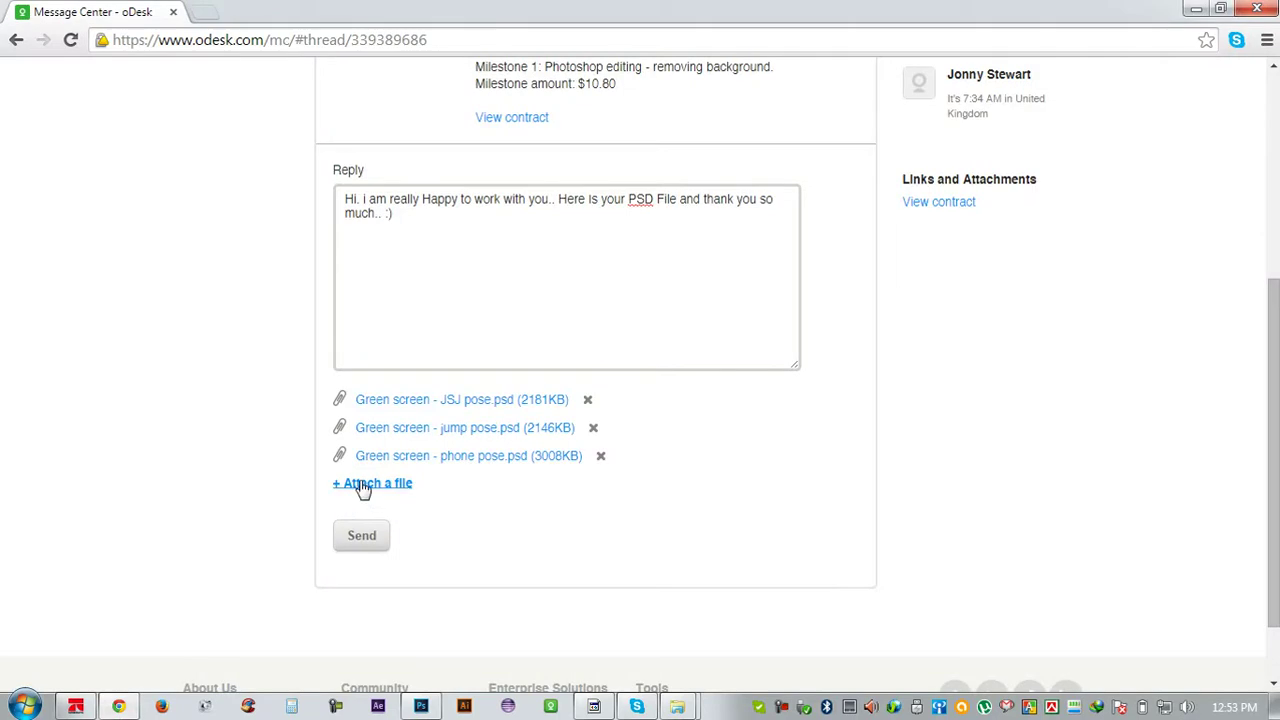
# Attach Green screen - pointing left.psd to the oDesk reply, then return to Photoshop
pyautogui.click(363, 486)
pyautogui.click(369, 535)
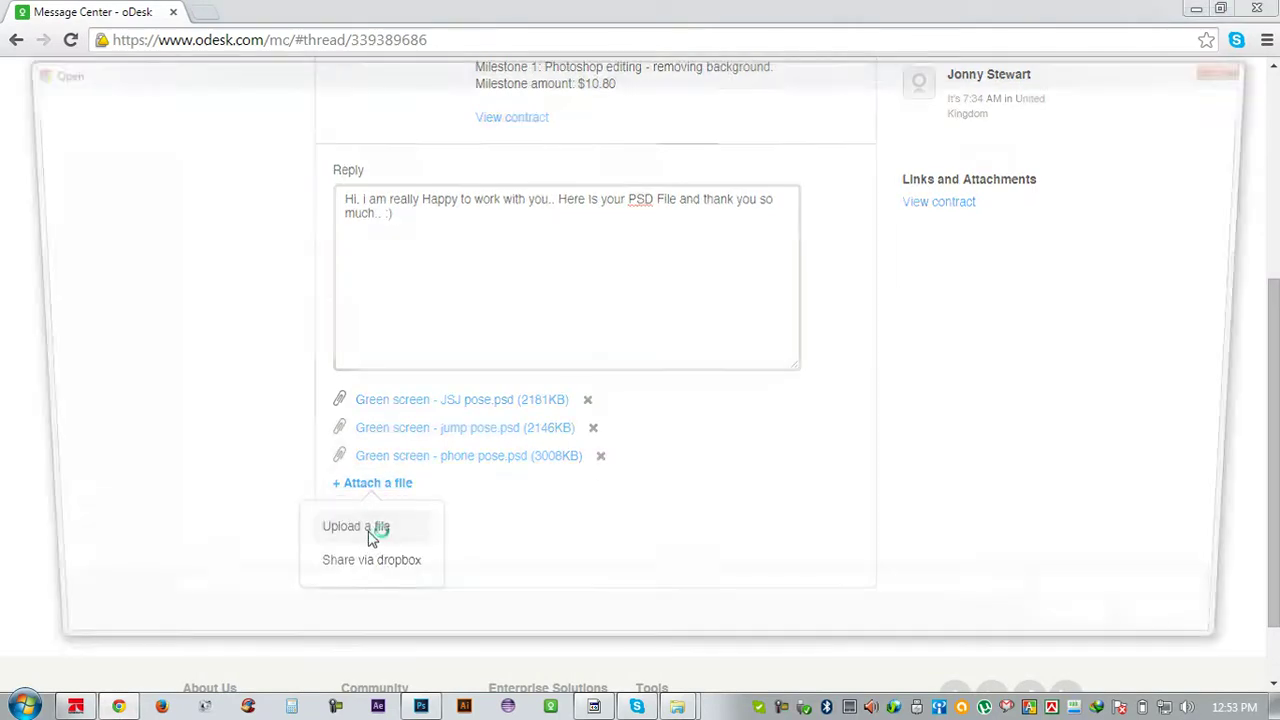
pyautogui.click(1115, 232)
pyautogui.doubleClick(1115, 232)
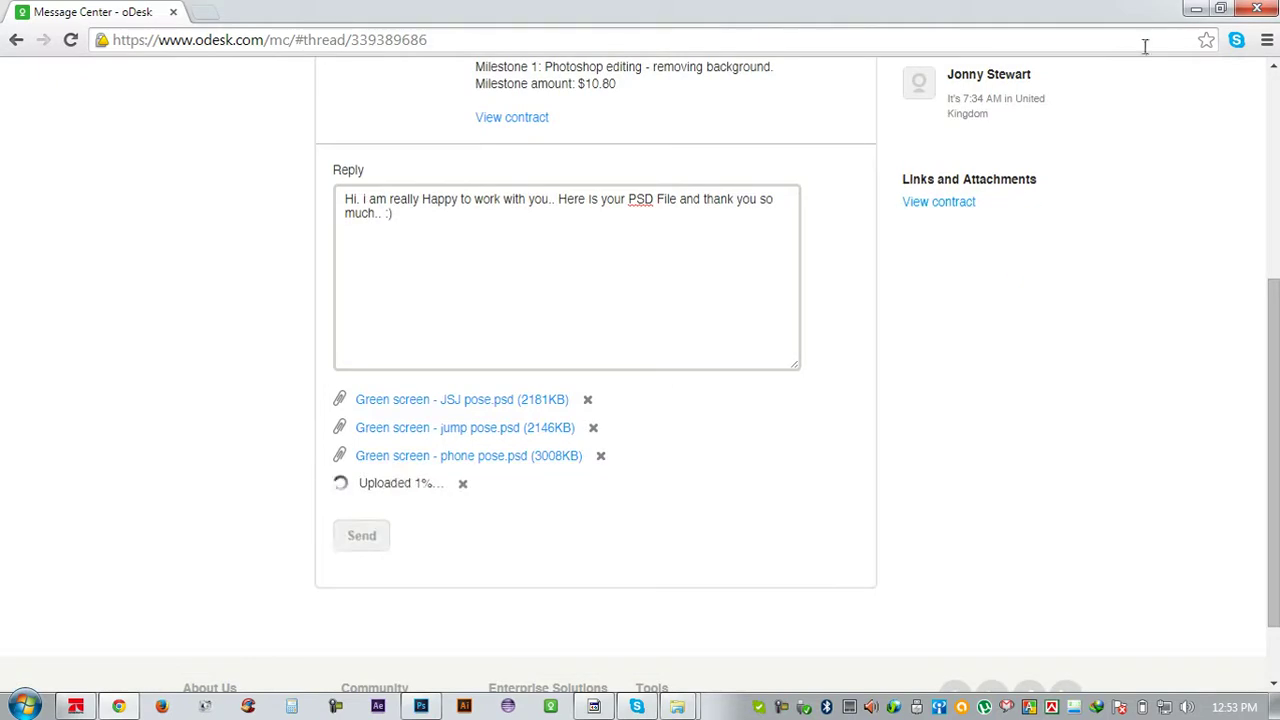
pyautogui.click(1196, 10)
# Add curved anchors down the right edge of the denim shirt, breaking their lower handles
pyautogui.scroll(-1, 735, 345)
pyautogui.moveTo(813, 432); pyautogui.dragTo(838, 541)
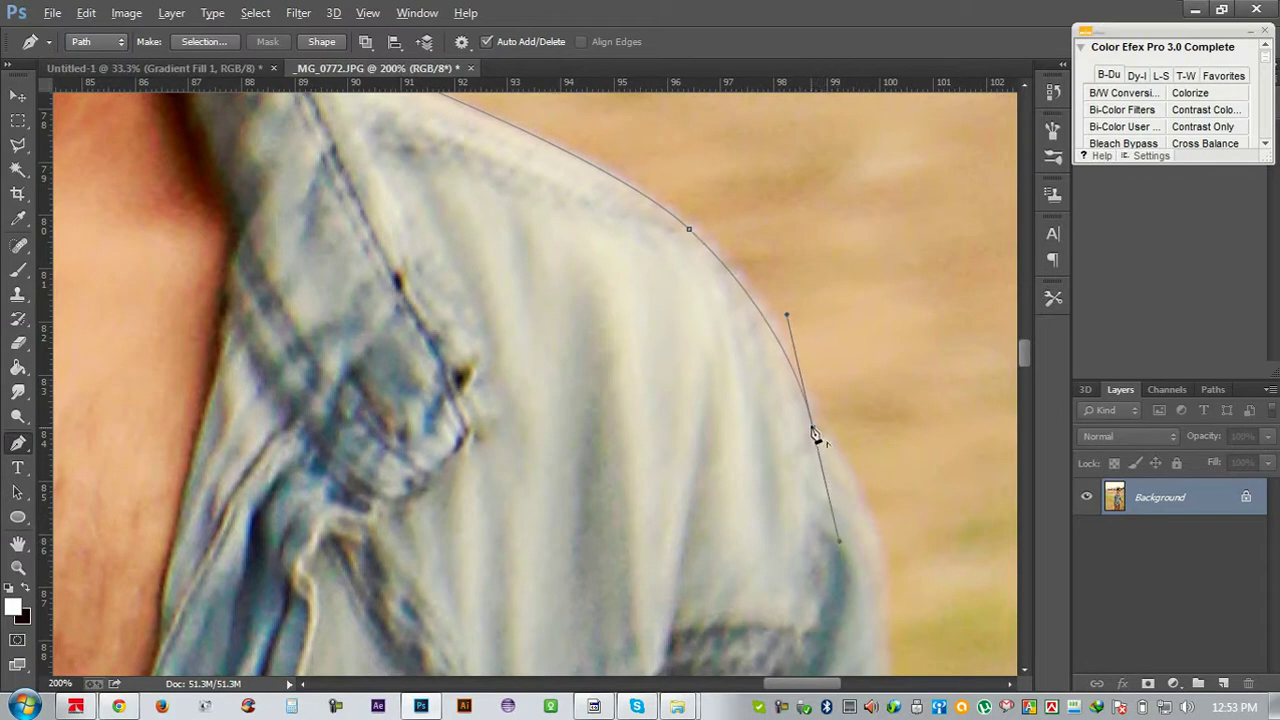
pyautogui.moveTo(843, 457); pyautogui.dragTo(723, 269)
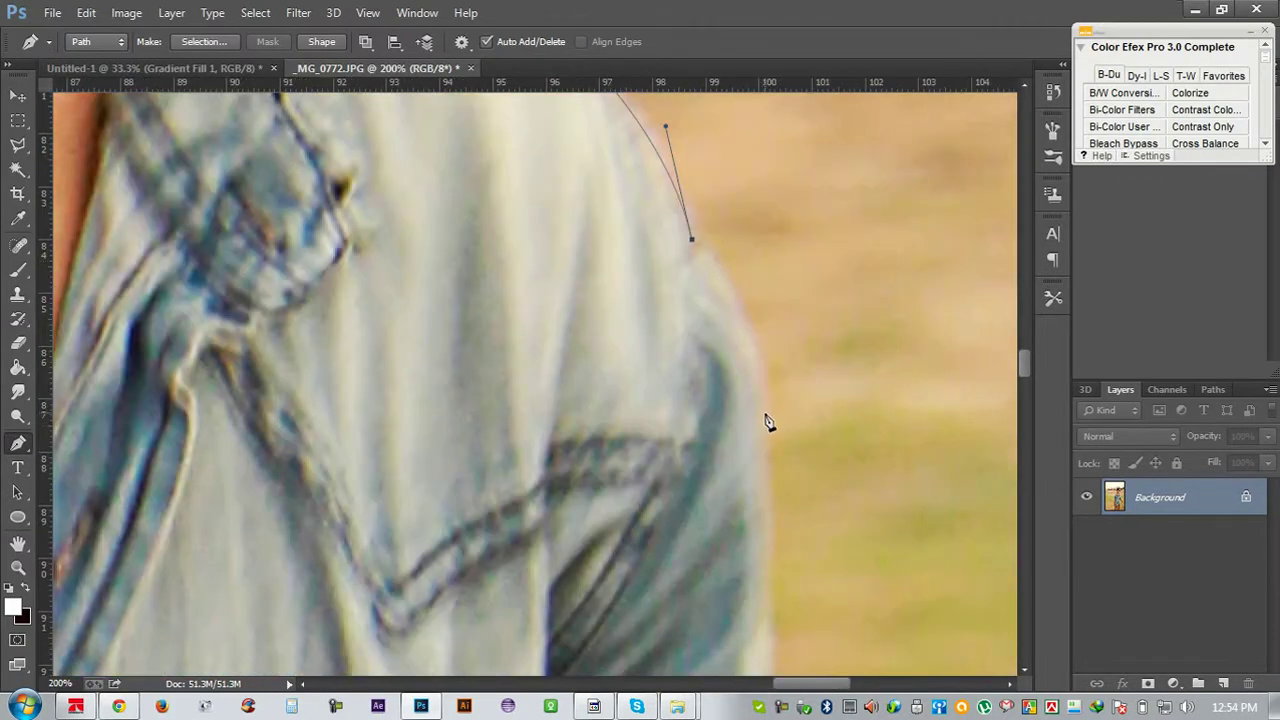
pyautogui.moveTo(762, 427); pyautogui.dragTo(766, 540)
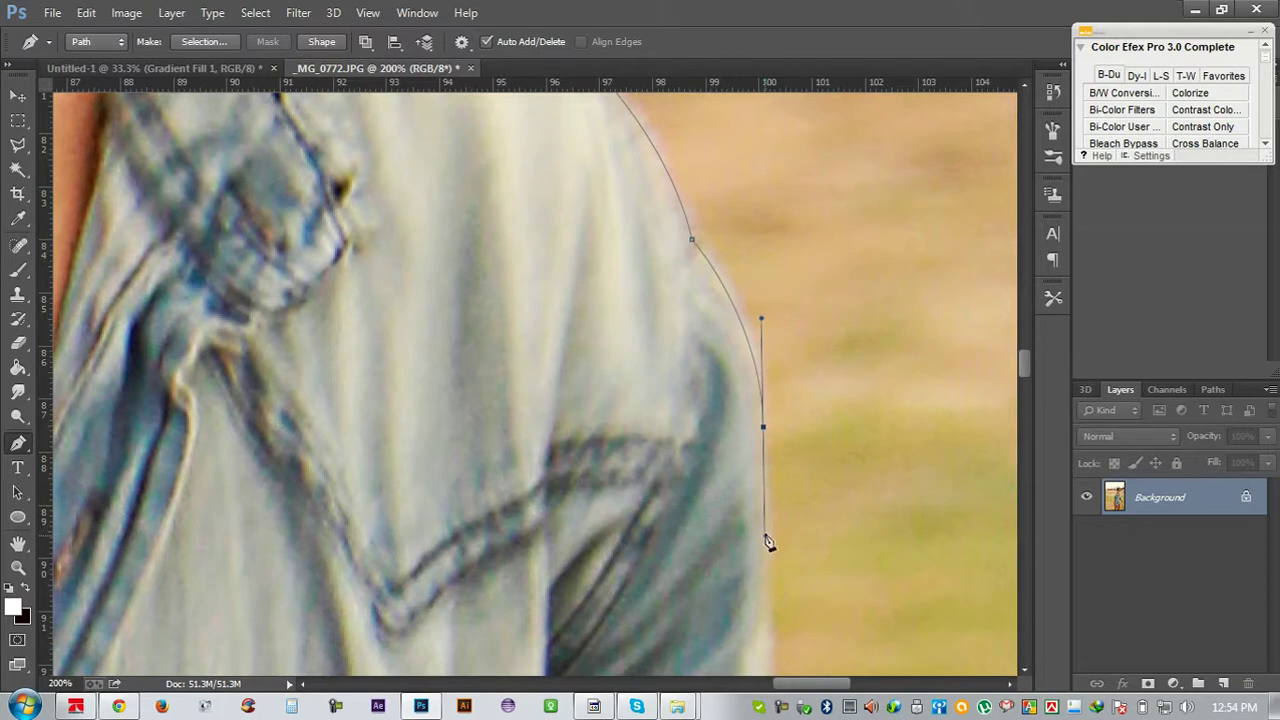
pyautogui.keyDown('alt'); pyautogui.click(764, 428); pyautogui.keyUp('alt')
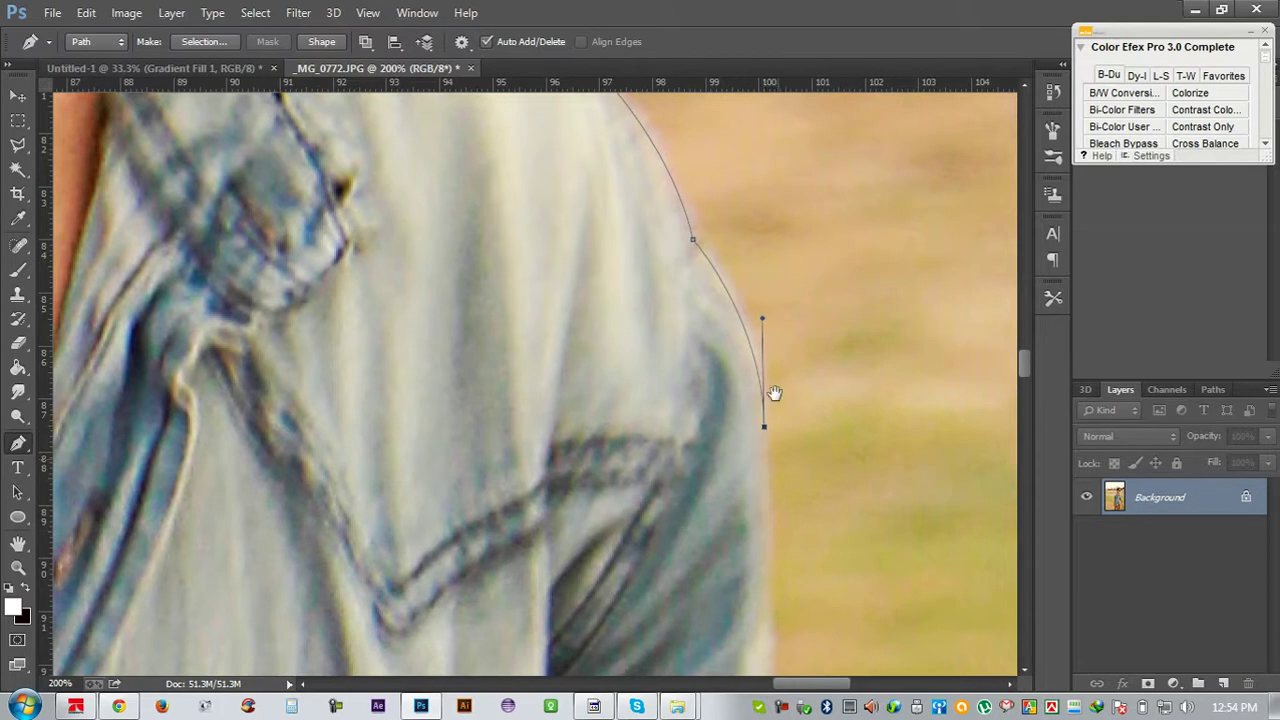
pyautogui.moveTo(774, 393); pyautogui.dragTo(704, 169)
pyautogui.moveTo(698, 433); pyautogui.dragTo(708, 481)
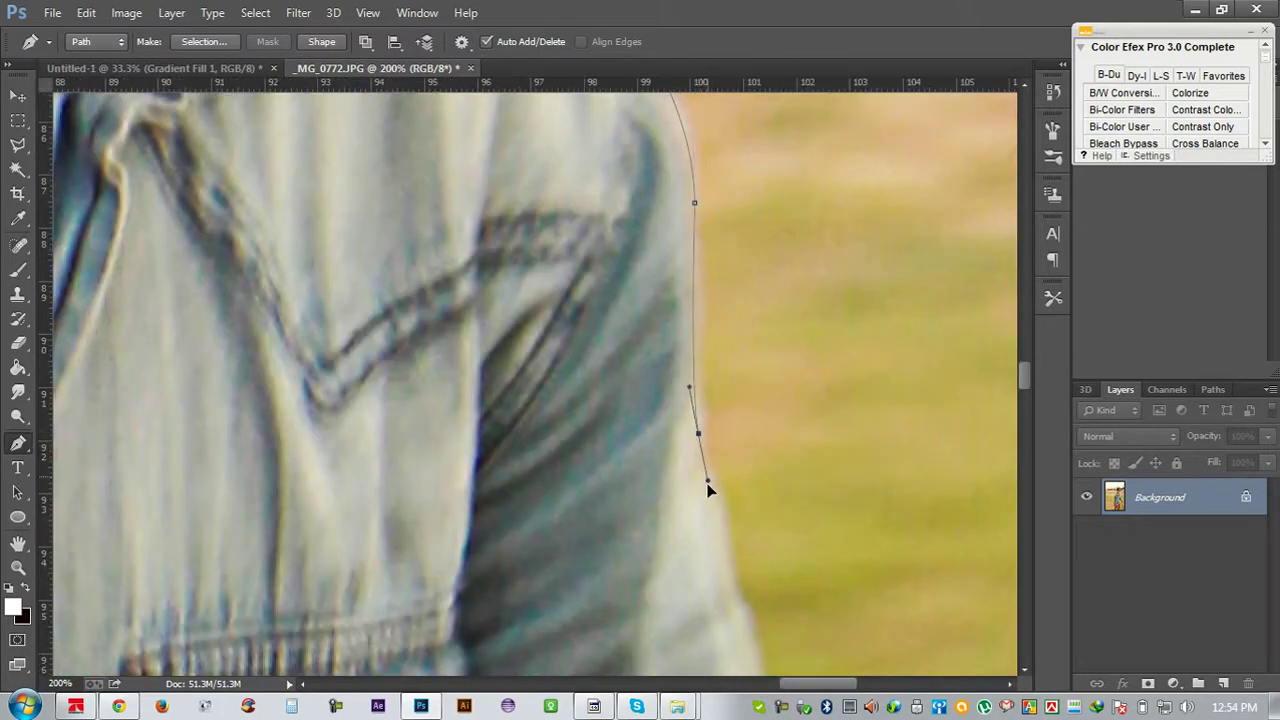
pyautogui.keyDown('alt'); pyautogui.click(698, 433); pyautogui.keyUp('alt')
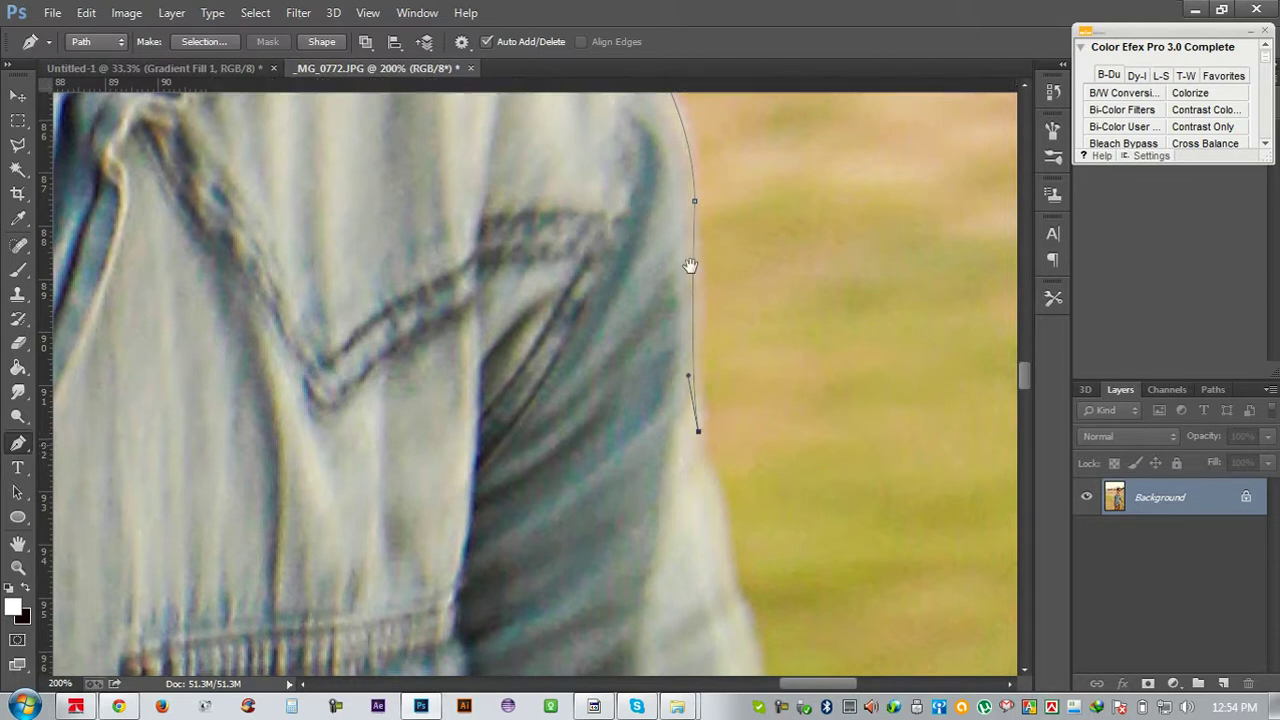
# Continue anchors further down the shirt edge, undoing two misplaced points
pyautogui.moveTo(690, 265); pyautogui.dragTo(678, 230)
pyautogui.click(688, 441)
pyautogui.hotkey('ctrl', 'z')
pyautogui.moveTo(712, 362); pyautogui.dragTo(704, 193)
pyautogui.click(724, 423)
pyautogui.click(742, 548)
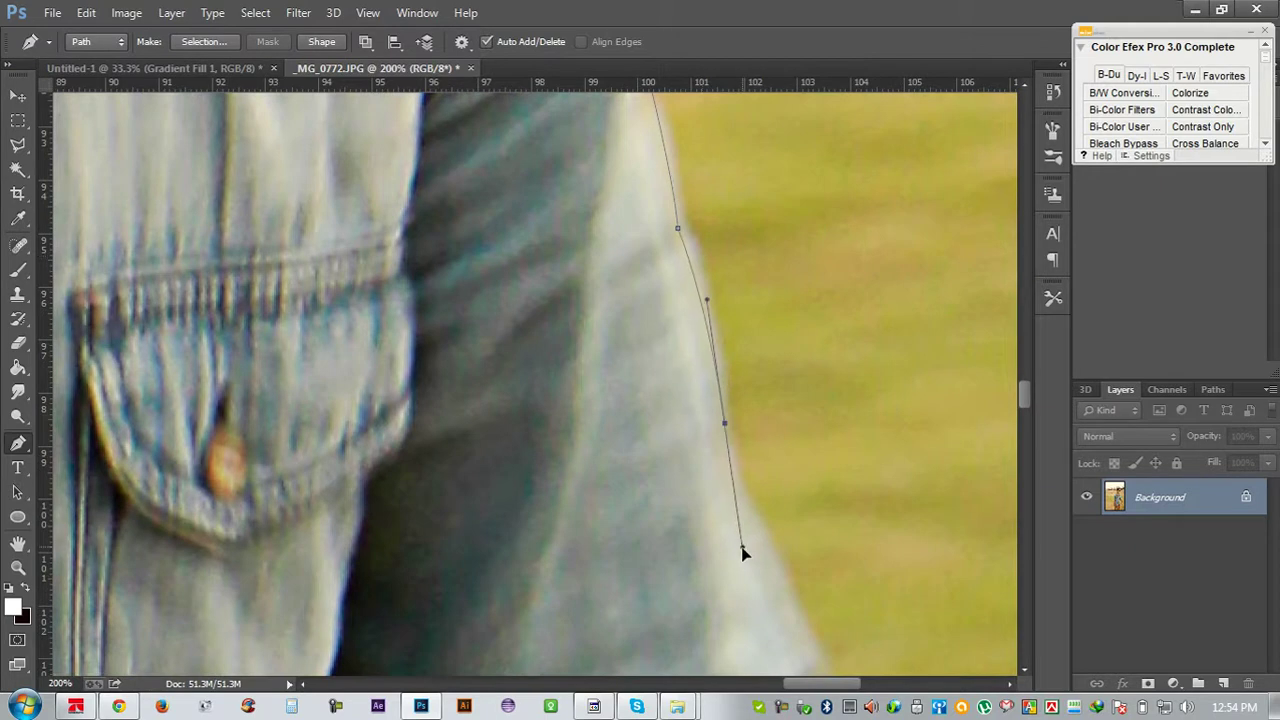
pyautogui.hotkey('ctrl', 'z')
pyautogui.moveTo(688, 355); pyautogui.dragTo(578, 188)
# Add more curved anchors along the edge toward the grey sleeve
pyautogui.click(639, 339)
pyautogui.moveTo(653, 375); pyautogui.dragTo(658, 375)
pyautogui.keyDown('alt'); pyautogui.click(639, 339); pyautogui.keyUp('alt')
pyautogui.scroll(-2, 686, 423)
pyautogui.moveTo(704, 447); pyautogui.dragTo(708, 480)
pyautogui.click(713, 502)
pyautogui.moveTo(749, 506); pyautogui.dragTo(633, 248)
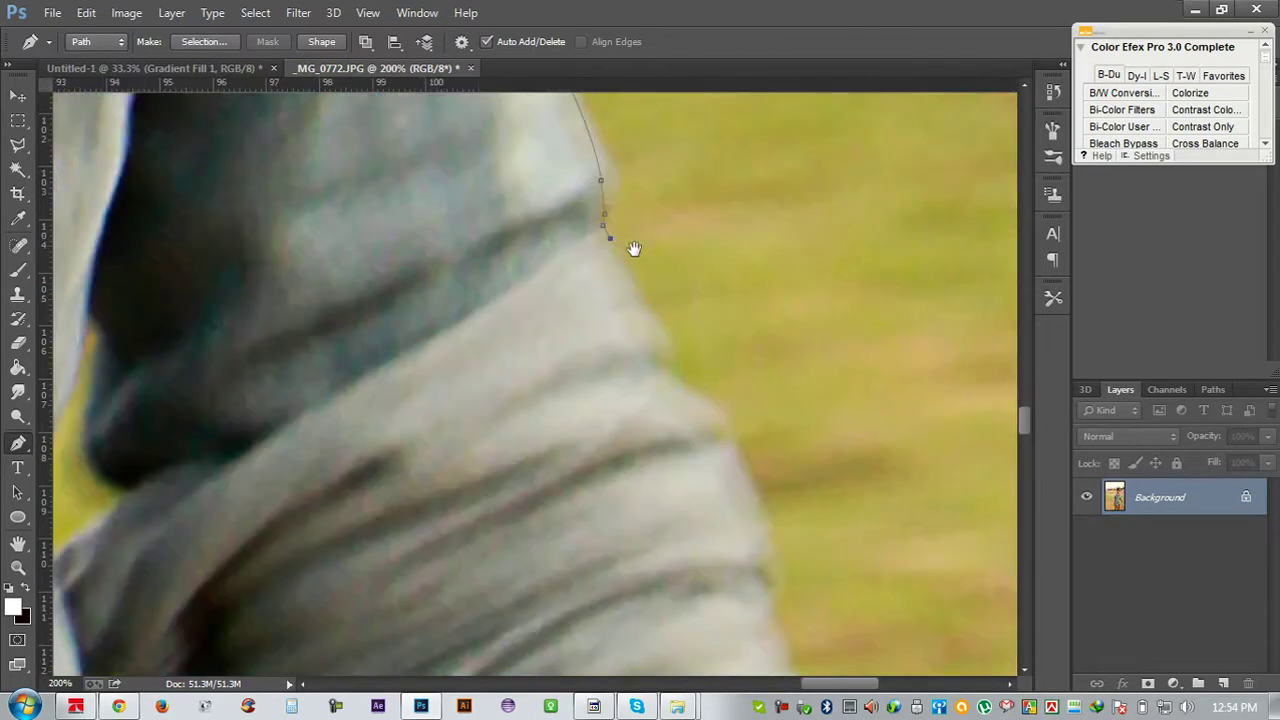
# Trace the sleeve's shoulder edge with curved anchors, dropping the last outgoing handle
pyautogui.click(666, 333)
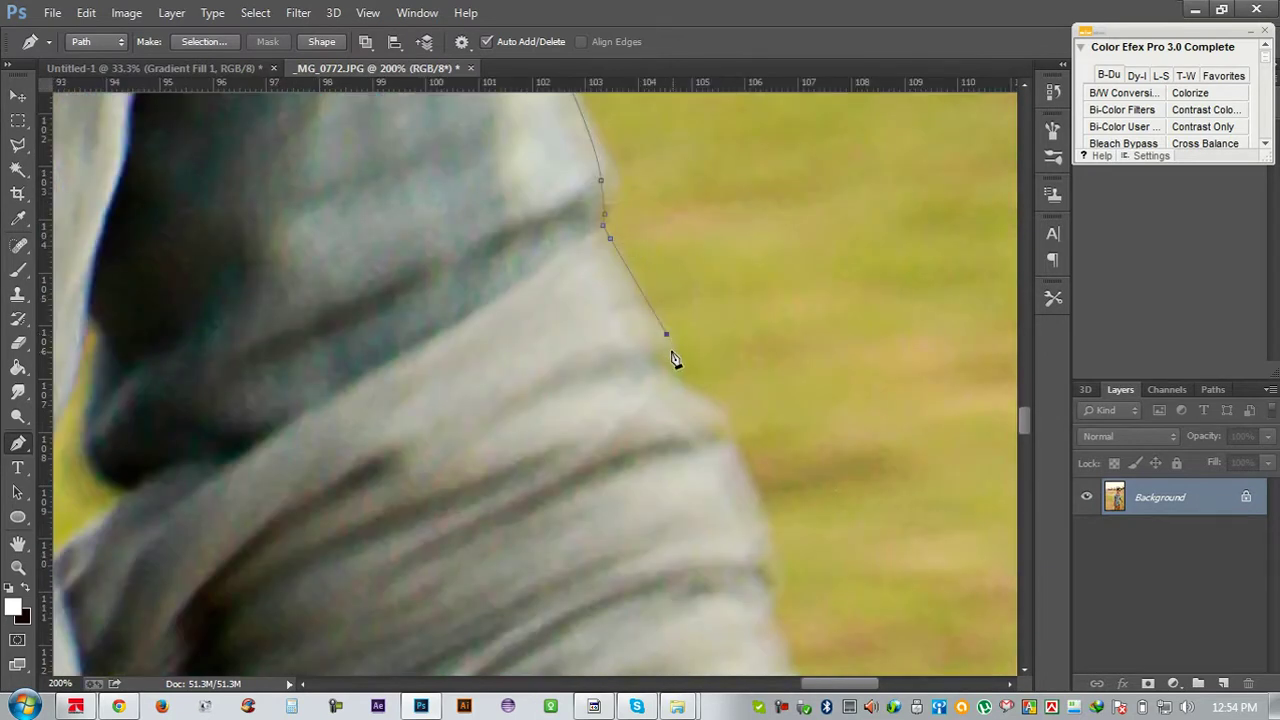
pyautogui.moveTo(667, 335)
pyautogui.mouseDown()
pyautogui.moveTo(680, 348)
pyautogui.moveTo(671, 364)
pyautogui.mouseUp()
pyautogui.click(679, 384)
pyautogui.click(724, 430)
pyautogui.moveTo(727, 452); pyautogui.dragTo(726, 450)
pyautogui.scroll(-1, 771, 510)
pyautogui.scroll(-1, 771, 514)
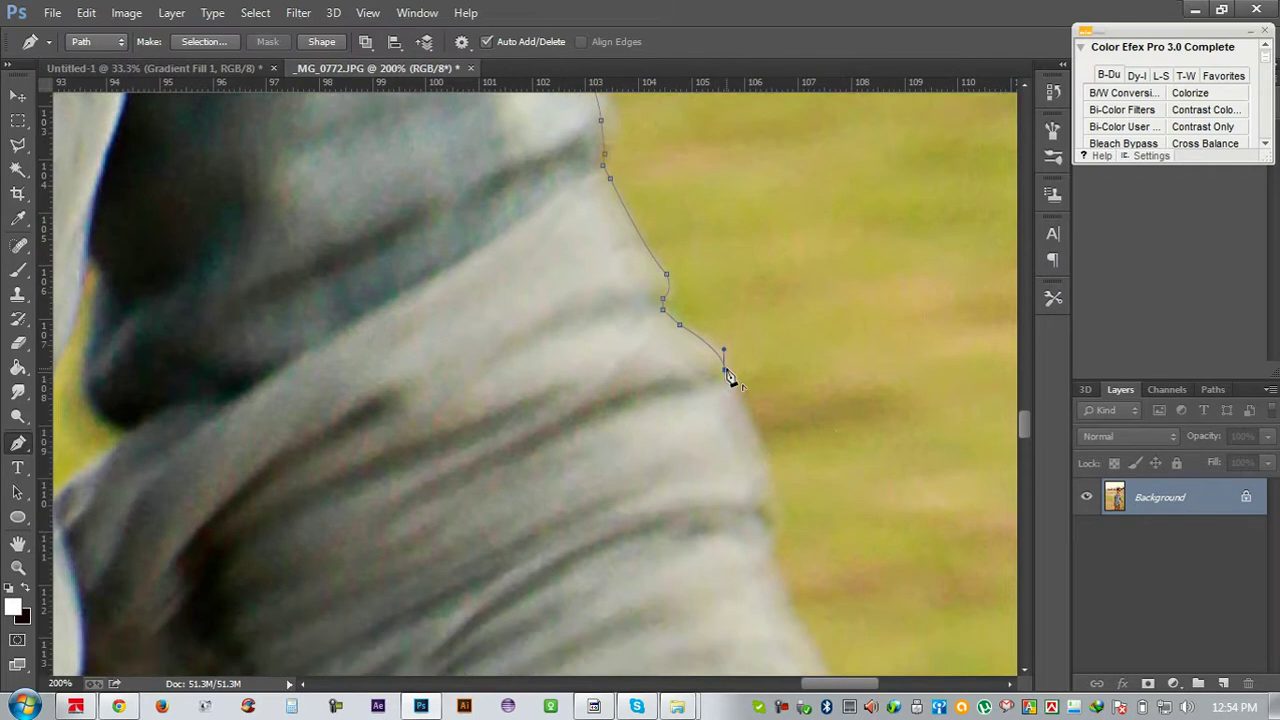
pyautogui.scroll(-1, 742, 395)
pyautogui.scroll(-1, 760, 435)
pyautogui.moveTo(769, 455)
pyautogui.mouseDown()
pyautogui.moveTo(752, 490)
pyautogui.moveTo(786, 509)
pyautogui.mouseUp()
pyautogui.keyDown('alt'); pyautogui.click(769, 456); pyautogui.keyUp('alt')
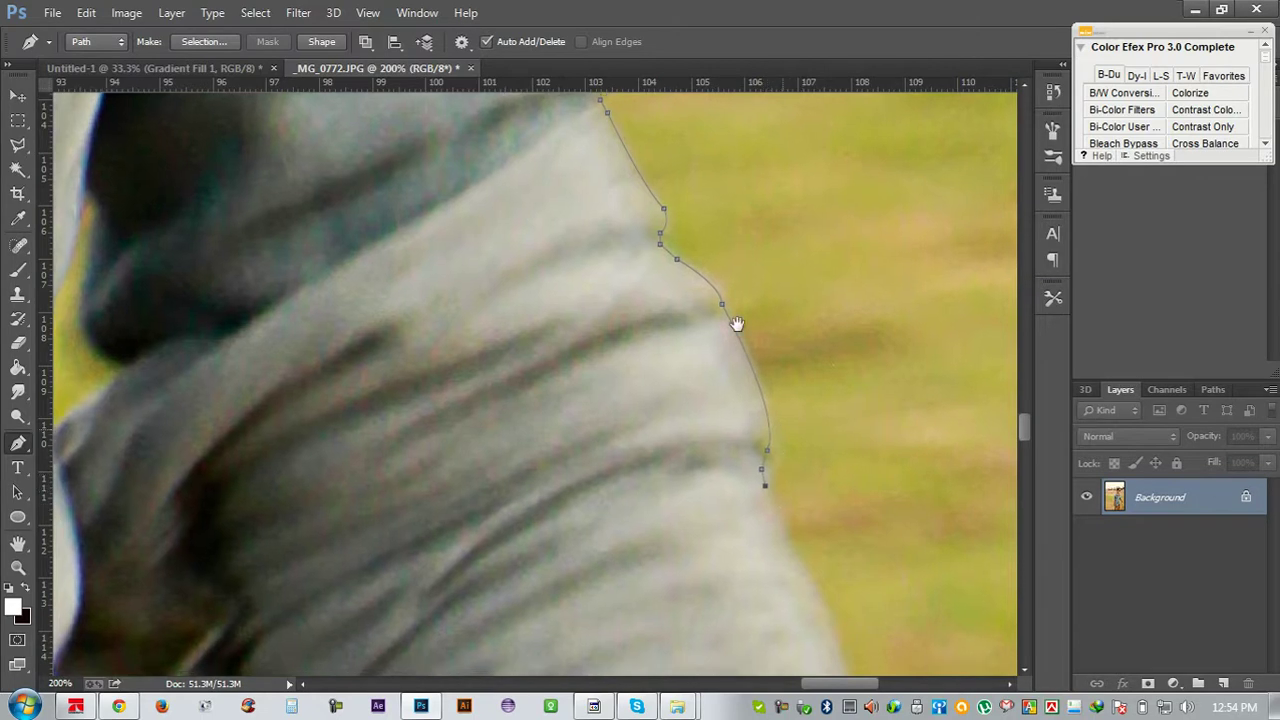
# Curve the path down the sleeve edge to a corner anchor at its bottom
pyautogui.moveTo(737, 323); pyautogui.dragTo(678, 148)
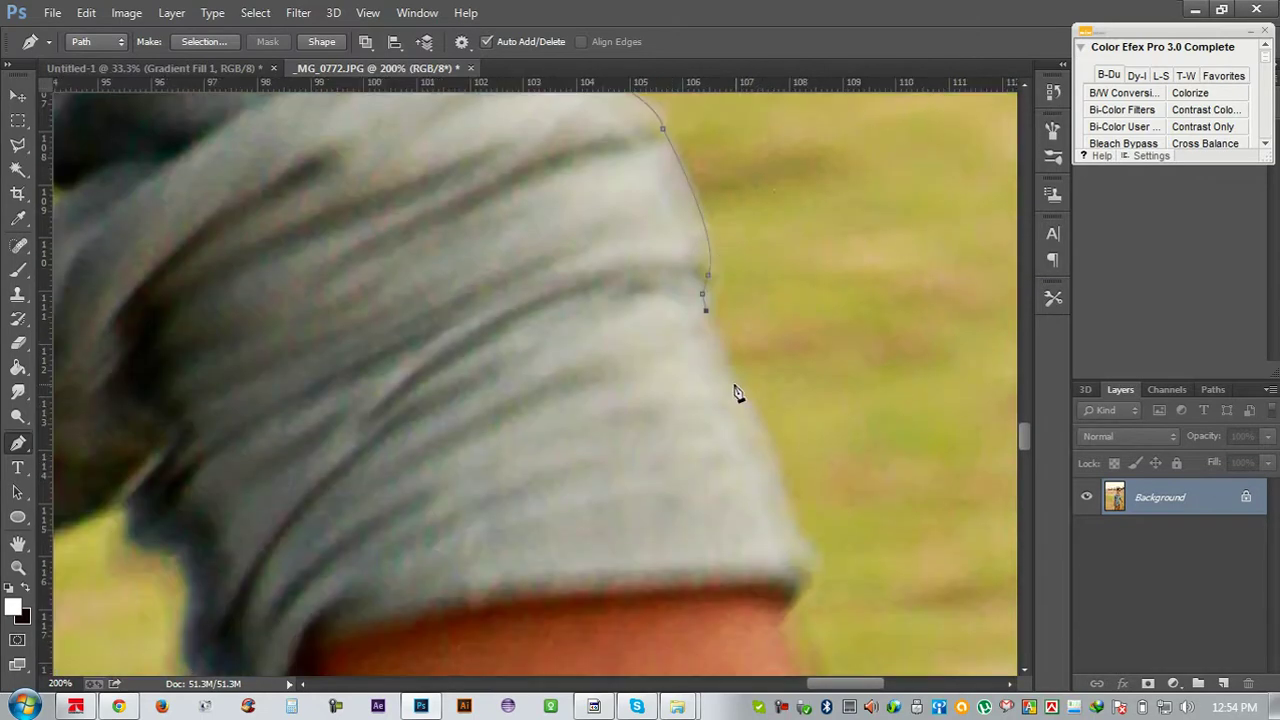
pyautogui.moveTo(732, 383); pyautogui.dragTo(736, 398)
pyautogui.moveTo(780, 494); pyautogui.dragTo(789, 556)
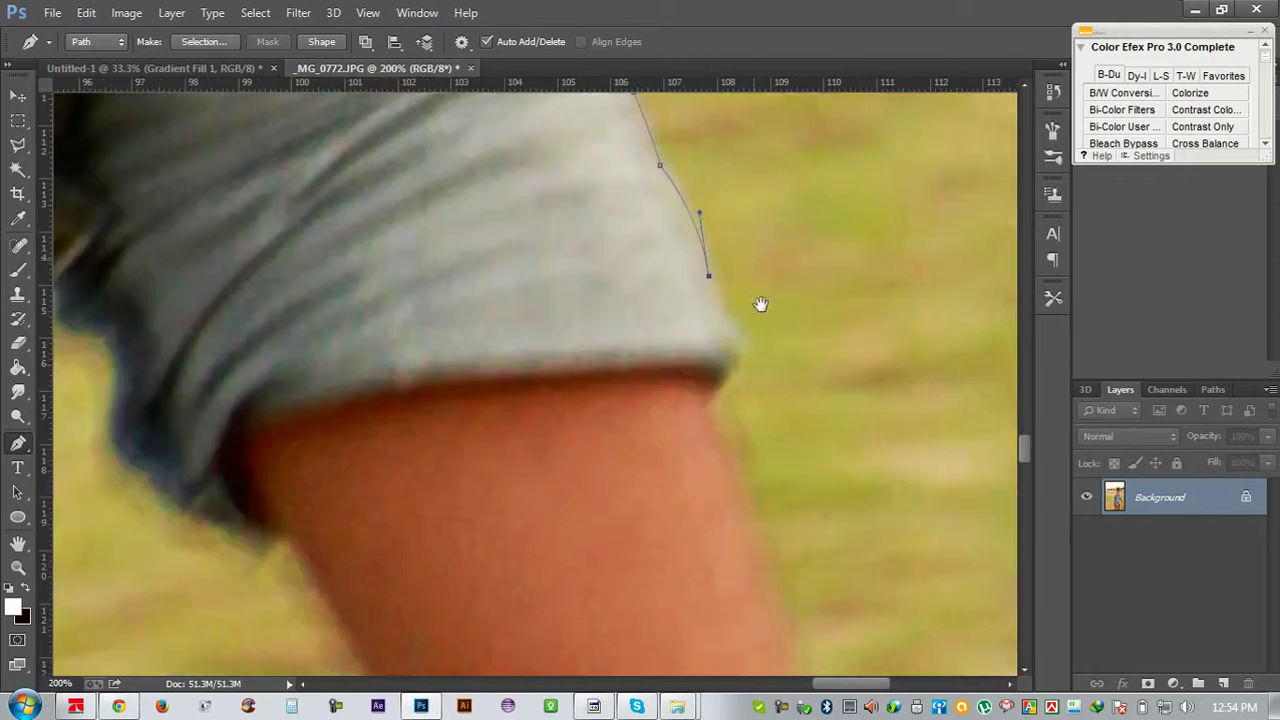
pyautogui.moveTo(832, 521); pyautogui.dragTo(760, 303)
pyautogui.click(731, 379)
pyautogui.moveTo(716, 385)
pyautogui.mouseDown()
pyautogui.moveTo(703, 397)
pyautogui.moveTo(727, 371)
pyautogui.moveTo(701, 388)
pyautogui.moveTo(636, 311)
pyautogui.mouseUp()
pyautogui.keyDown('alt'); pyautogui.click(731, 379); pyautogui.keyUp('alt')
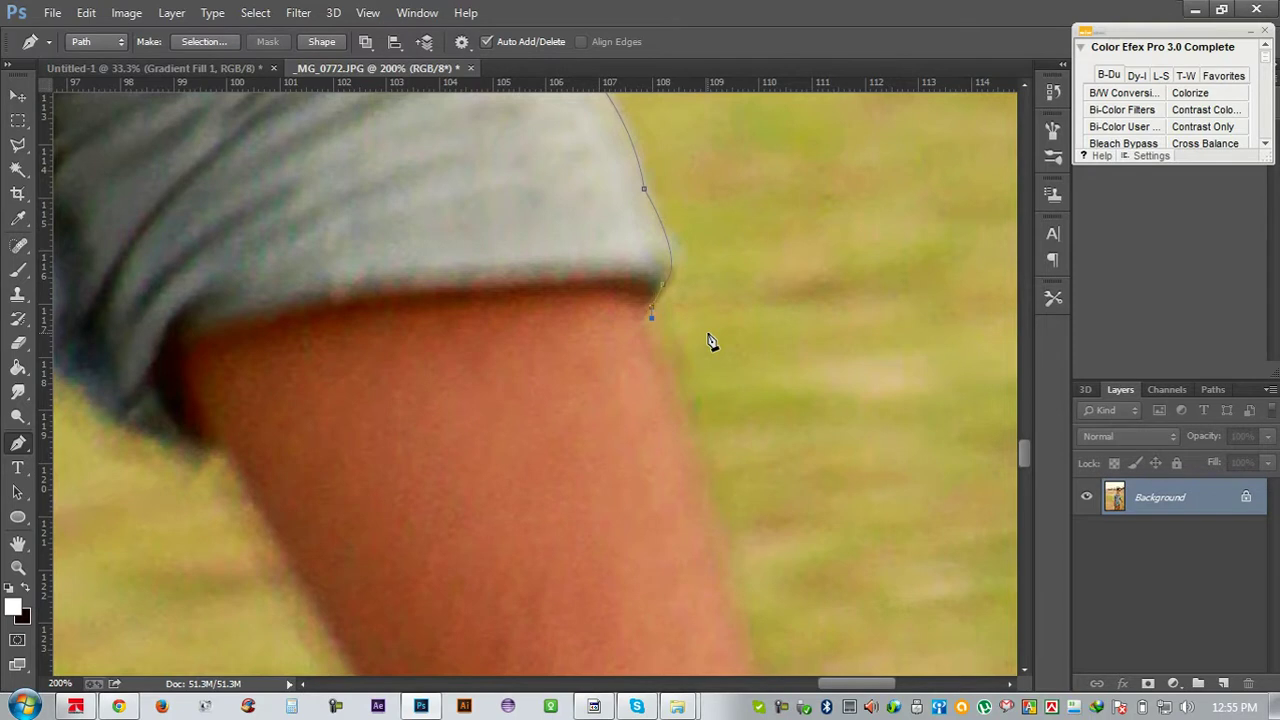
# Add anchors down the bare upper arm's outer edge past the elbow bend
pyautogui.moveTo(760, 389); pyautogui.dragTo(633, 245)
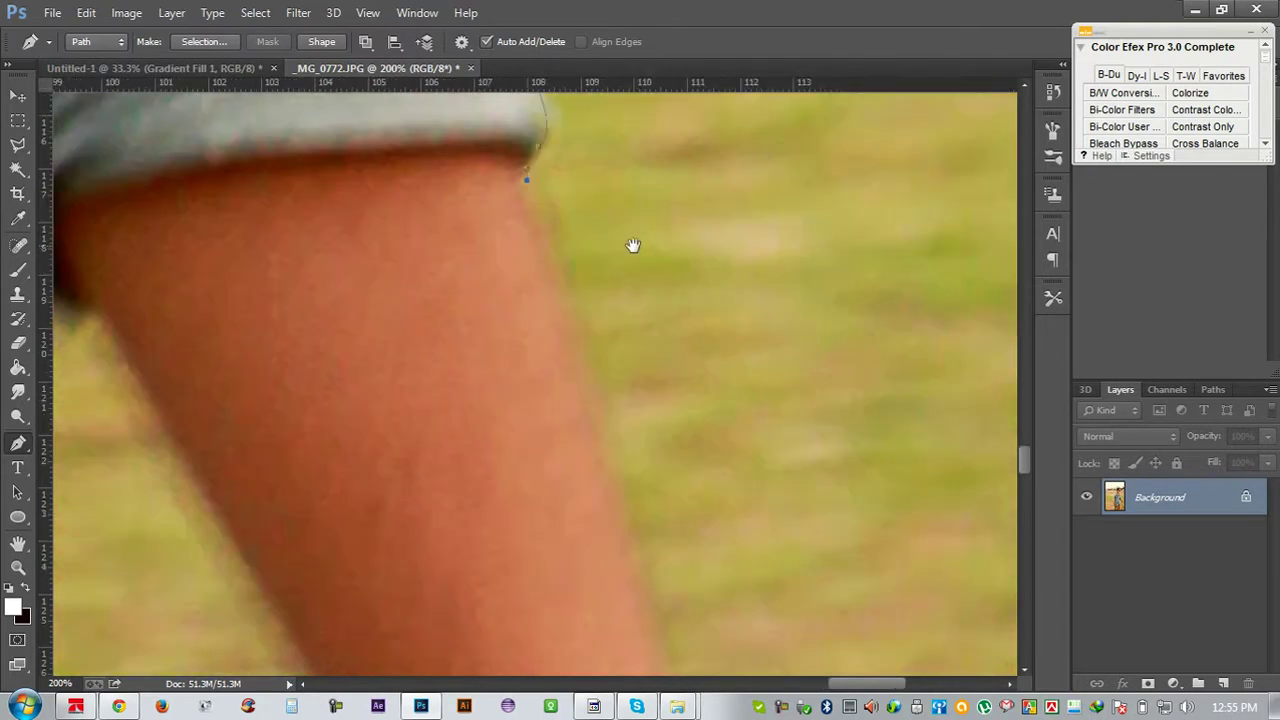
pyautogui.moveTo(636, 581); pyautogui.dragTo(655, 640)
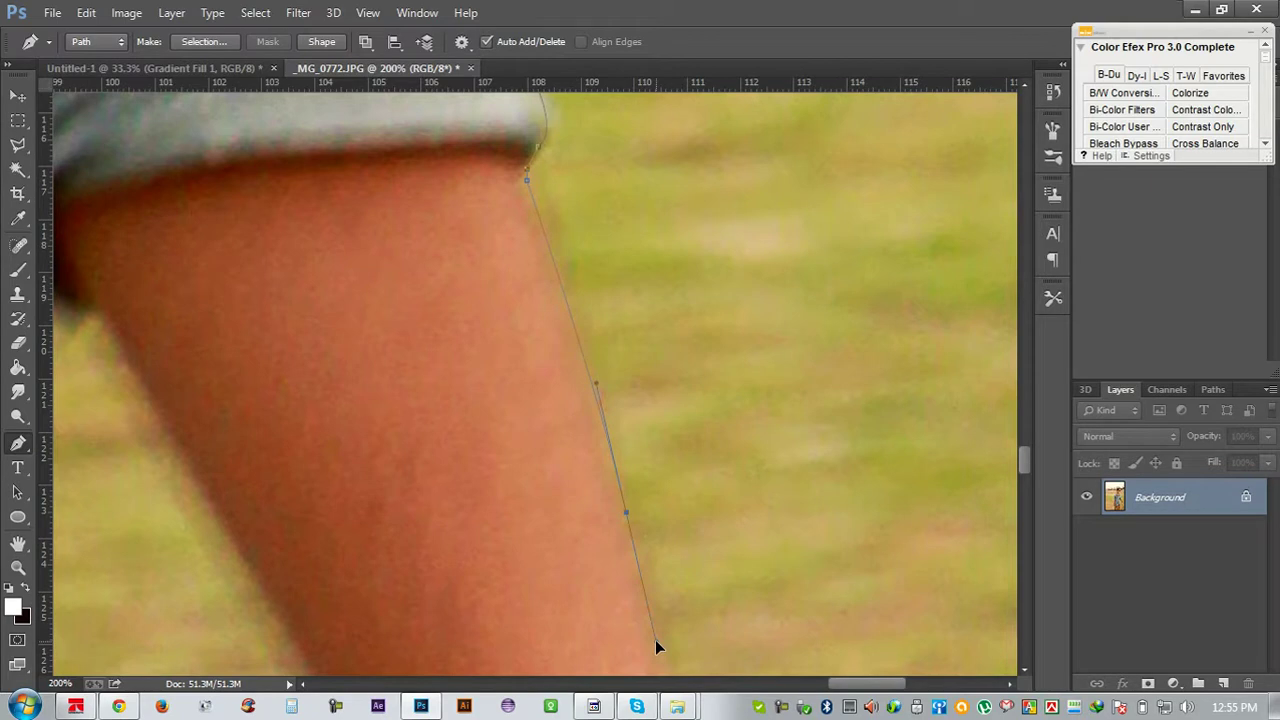
pyautogui.moveTo(655, 640); pyautogui.dragTo(646, 517)
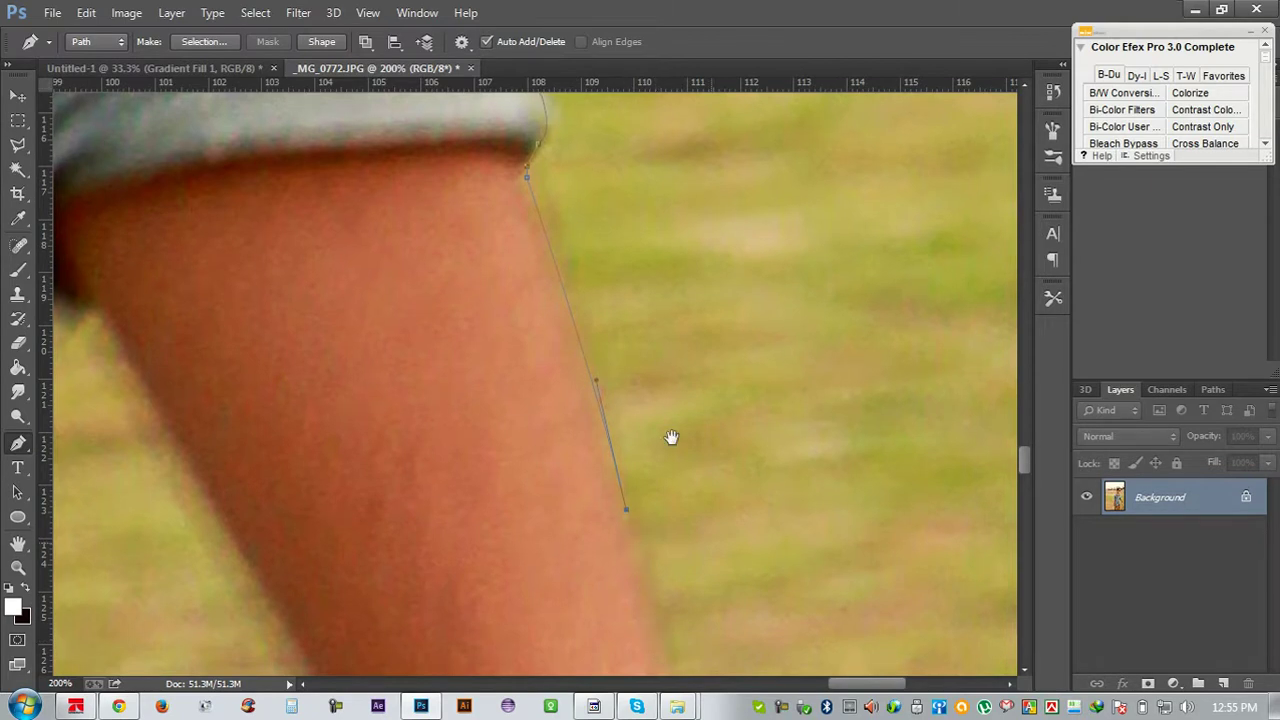
pyautogui.moveTo(671, 437); pyautogui.dragTo(618, 252)
pyautogui.click(643, 628)
pyautogui.moveTo(697, 560); pyautogui.dragTo(645, 435)
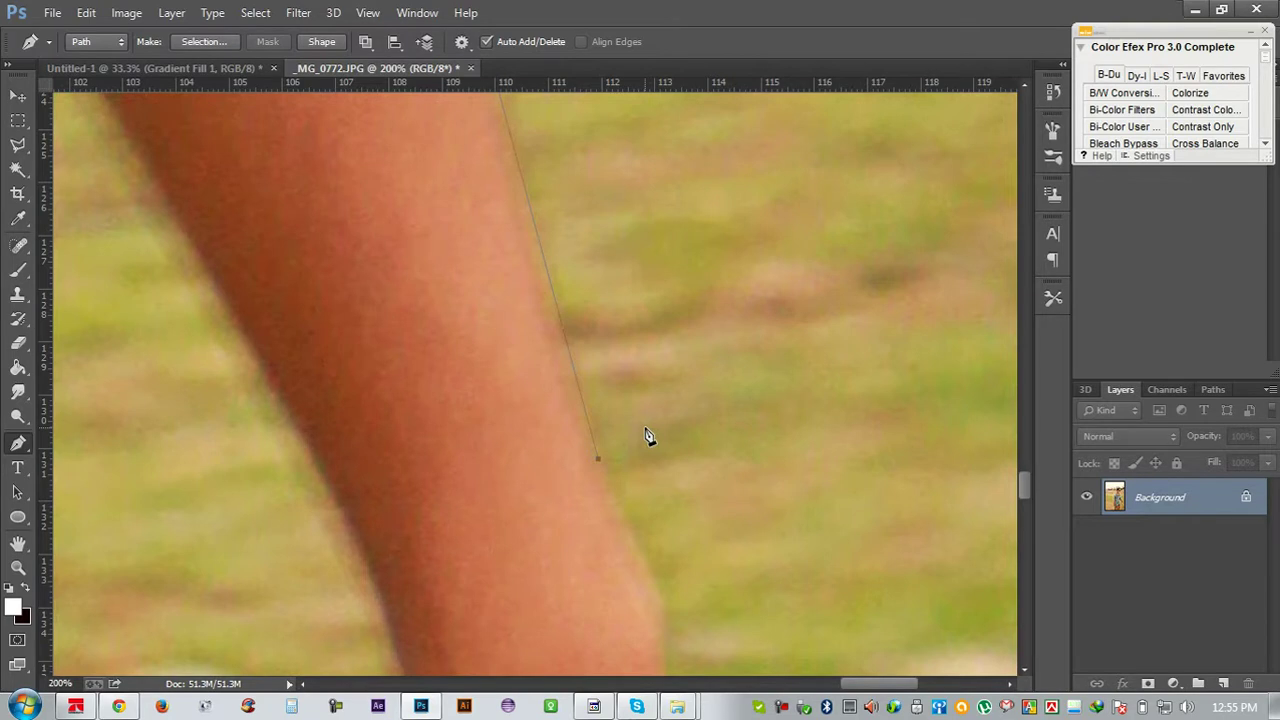
# Place a curved anchor following the forearm's outer edge
pyautogui.scroll(-1, 651, 430)
pyautogui.scroll(-5, 666, 449)
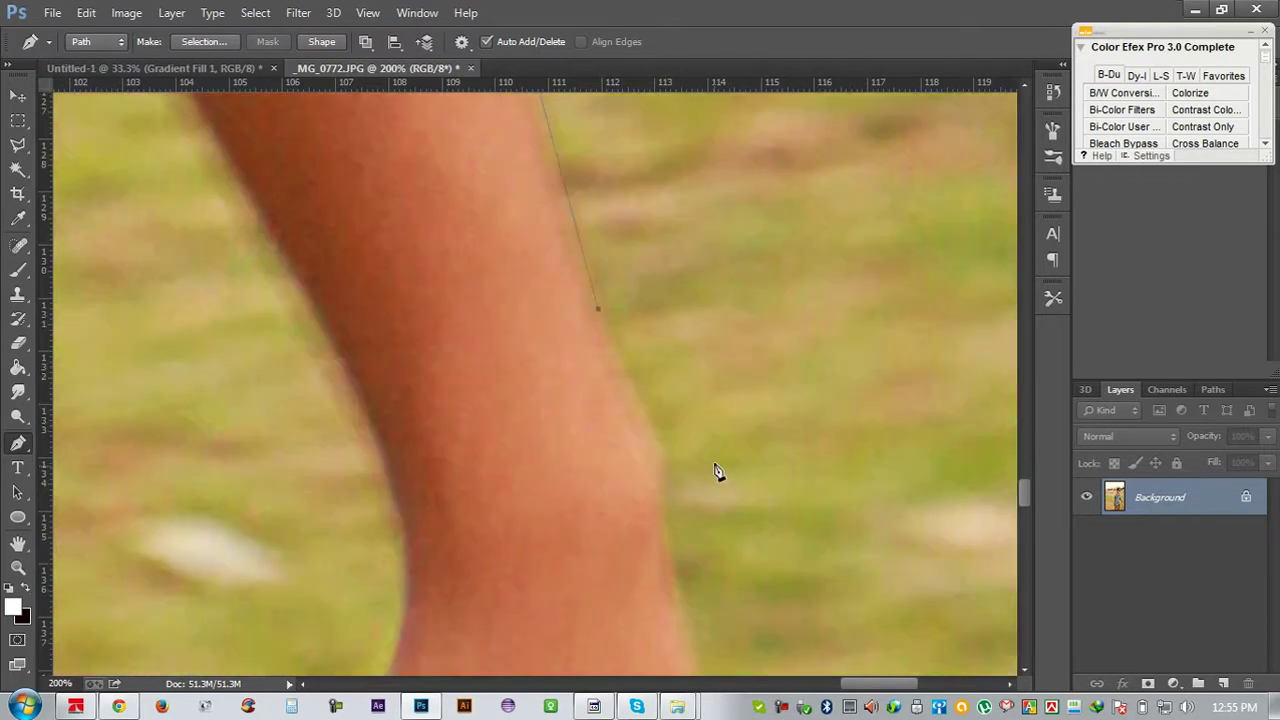
pyautogui.moveTo(660, 469)
pyautogui.mouseDown()
pyautogui.moveTo(655, 503)
pyautogui.moveTo(640, 345)
pyautogui.mouseUp()
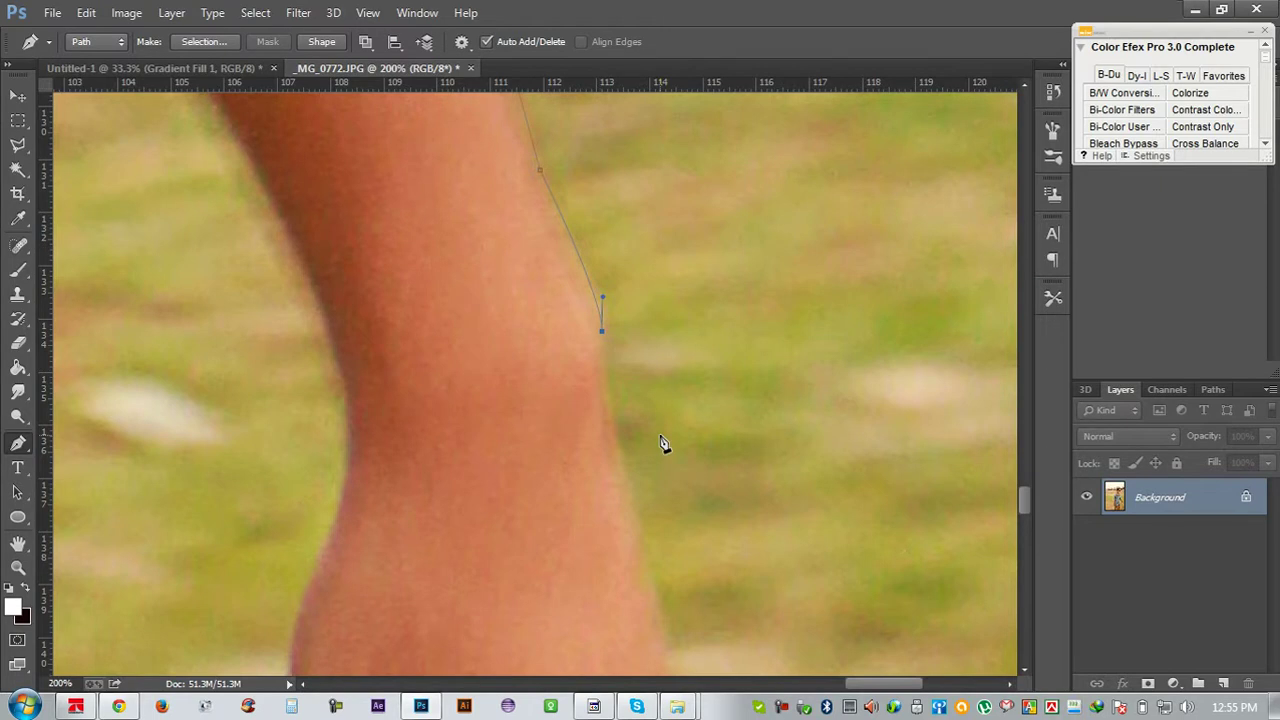
pyautogui.scroll(-2, 680, 465)
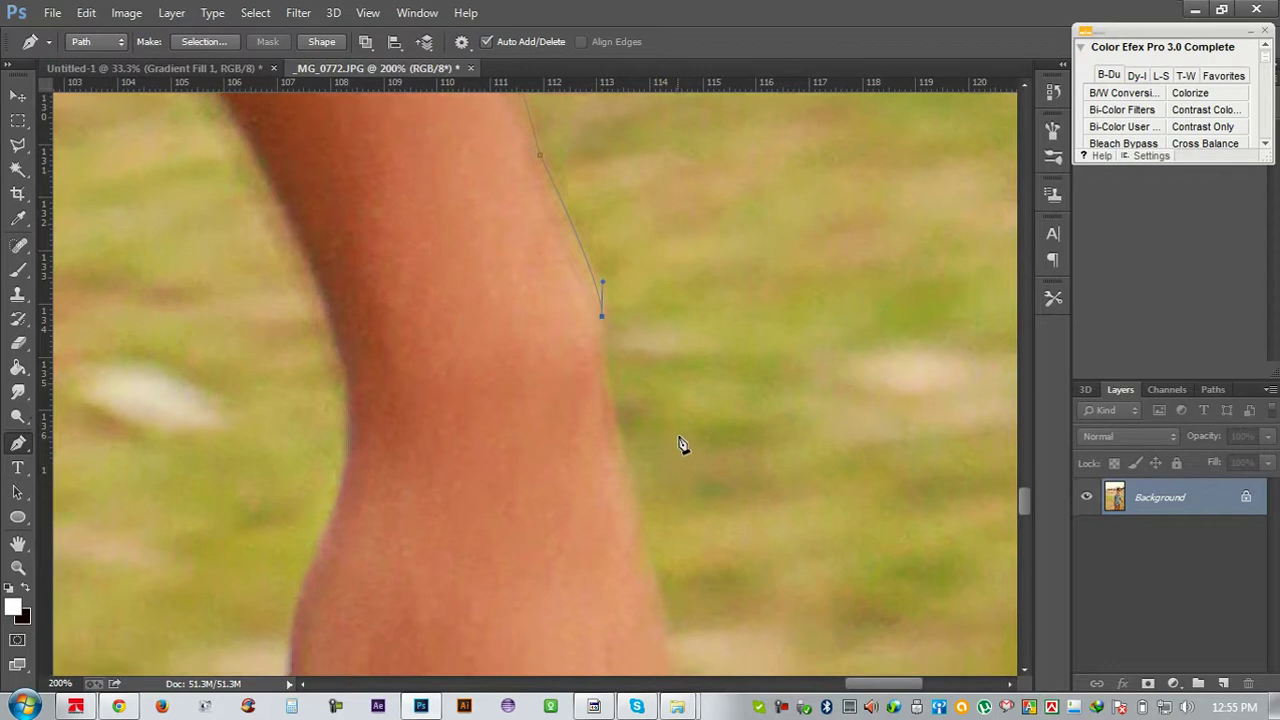
pyautogui.moveTo(639, 459); pyautogui.dragTo(668, 566)
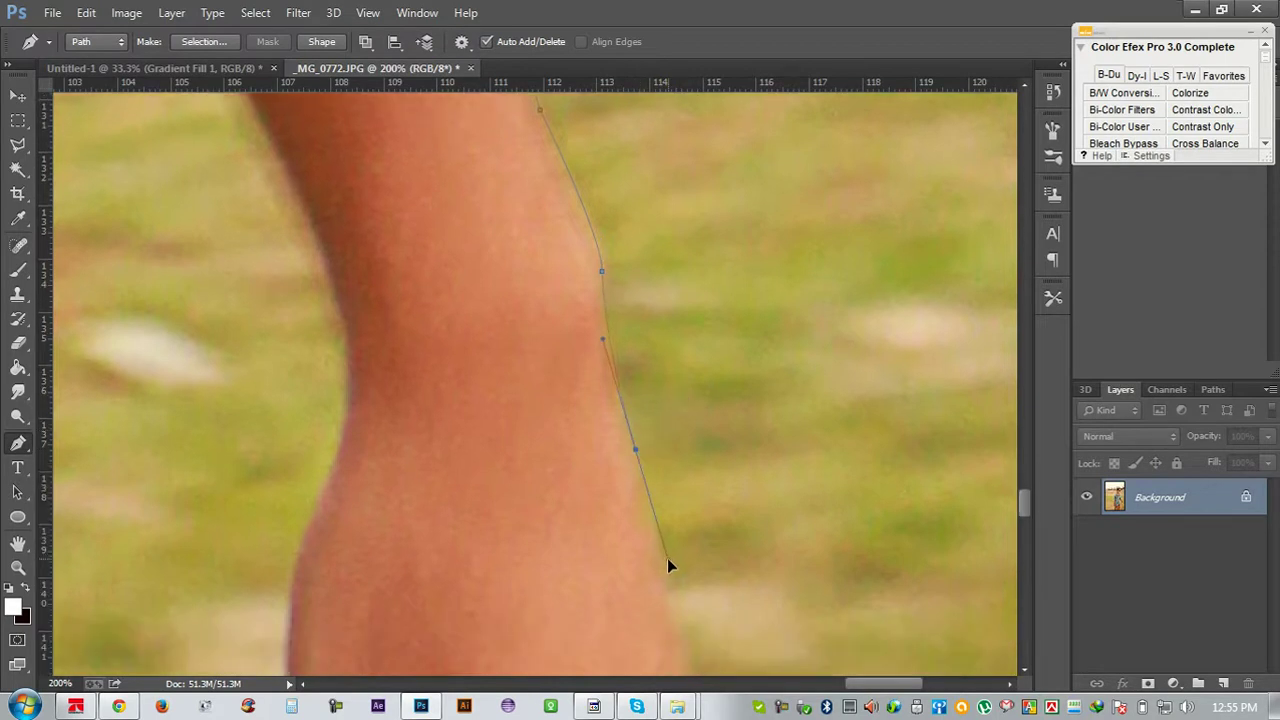
# Add curved anchors down the finger edge toward the hand
pyautogui.keyDown('alt'); pyautogui.click(636, 451); pyautogui.keyUp('alt')
pyautogui.moveTo(636, 456); pyautogui.dragTo(559, 178)
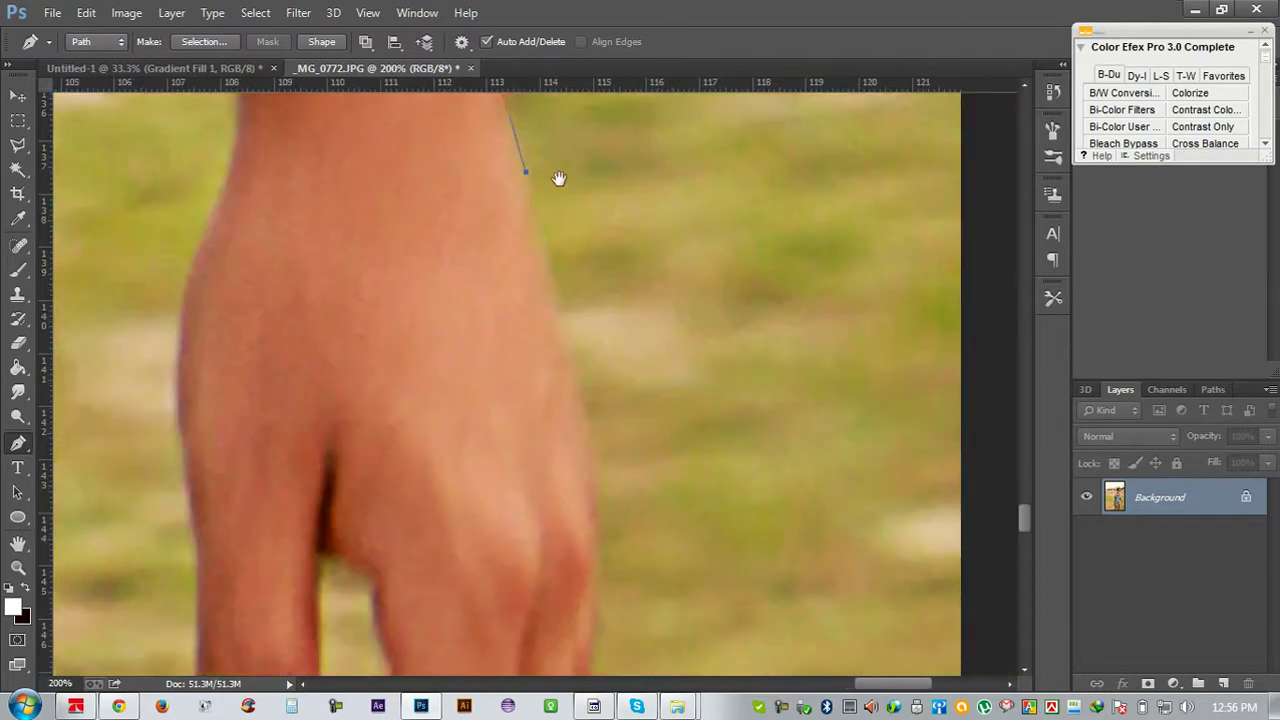
pyautogui.moveTo(594, 517); pyautogui.dragTo(600, 524)
pyautogui.moveTo(615, 468)
pyautogui.mouseDown()
pyautogui.moveTo(603, 314)
pyautogui.moveTo(614, 254)
pyautogui.mouseUp()
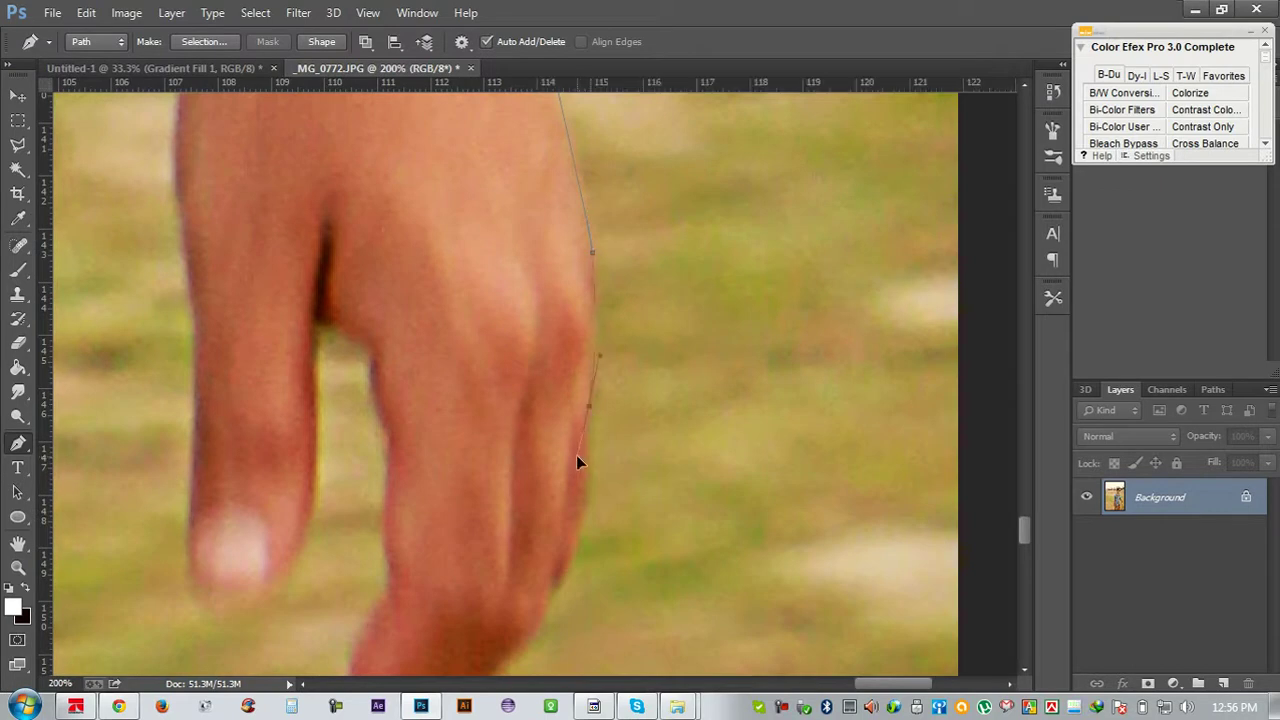
pyautogui.moveTo(605, 420); pyautogui.dragTo(611, 203)
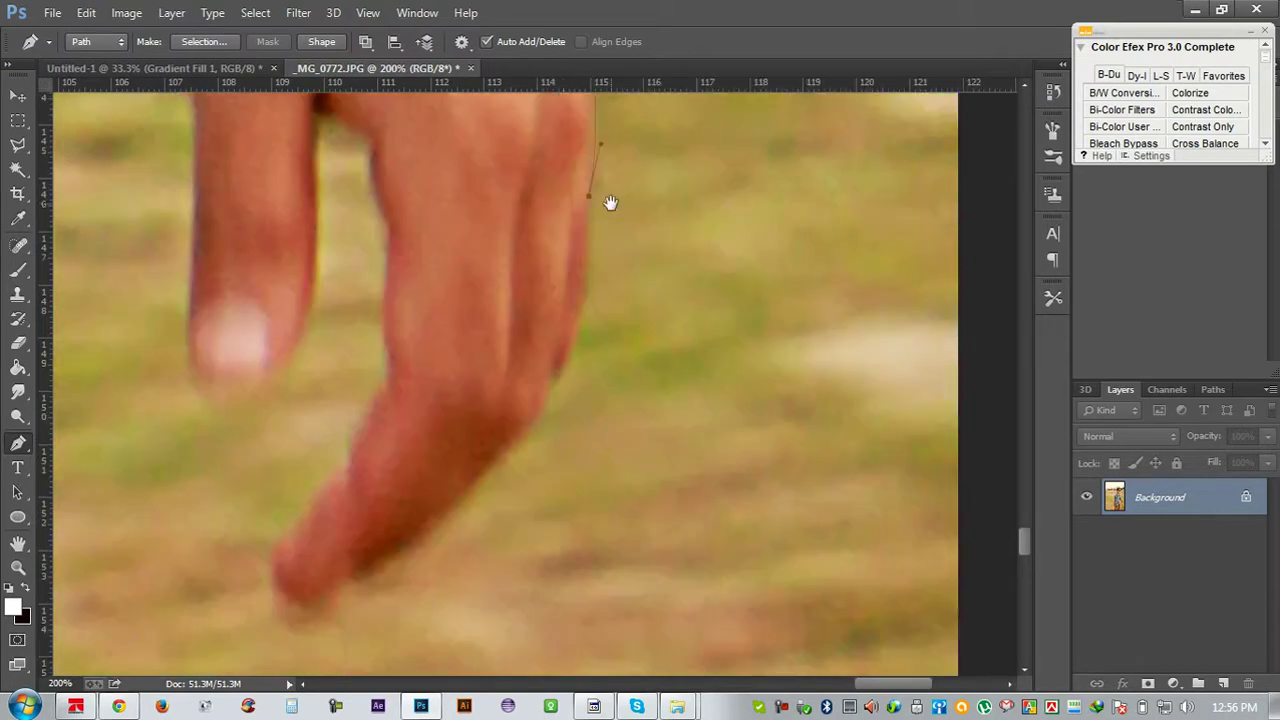
pyautogui.moveTo(562, 371); pyautogui.dragTo(525, 413)
pyautogui.keyDown('alt'); pyautogui.click(558, 390); pyautogui.keyUp('alt')
pyautogui.moveTo(486, 458); pyautogui.dragTo(481, 457)
pyautogui.keyDown('alt'); pyautogui.click(507, 446); pyautogui.keyUp('alt')
# Place a corner anchor at the fingertip and curve the path up the finger's other edge
pyautogui.moveTo(566, 378); pyautogui.dragTo(628, 318)
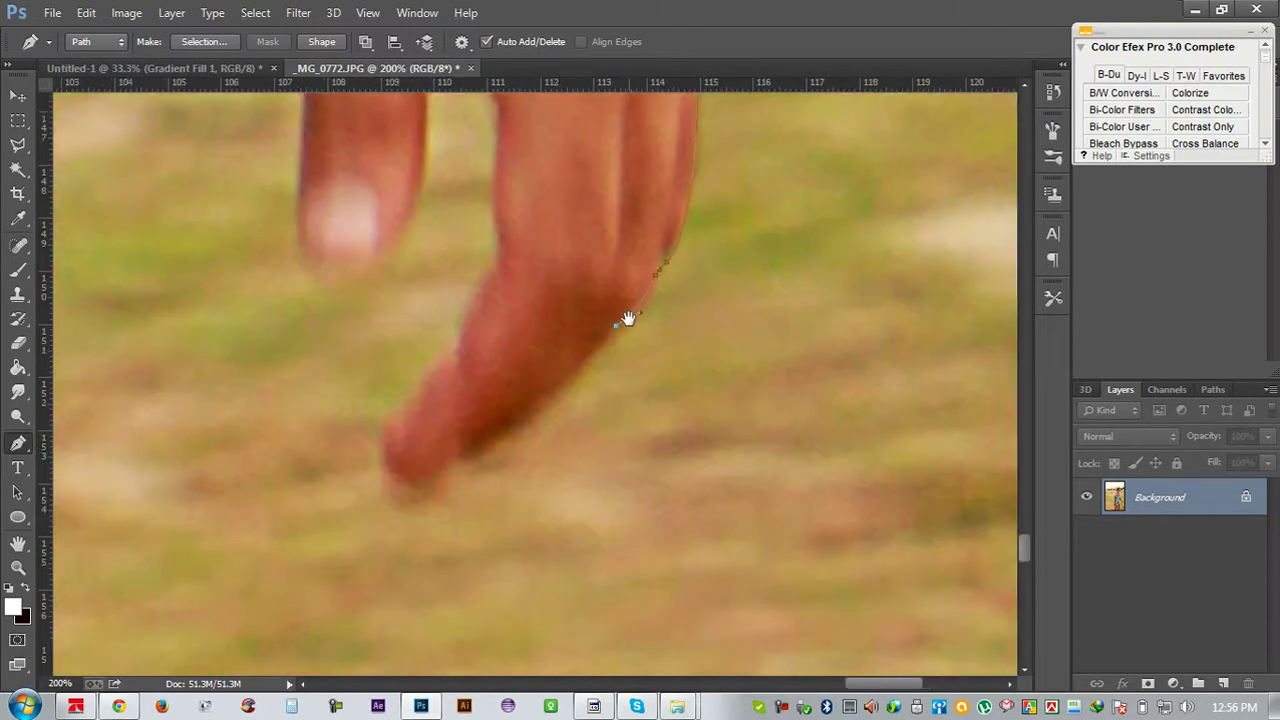
pyautogui.moveTo(416, 484); pyautogui.dragTo(462, 470)
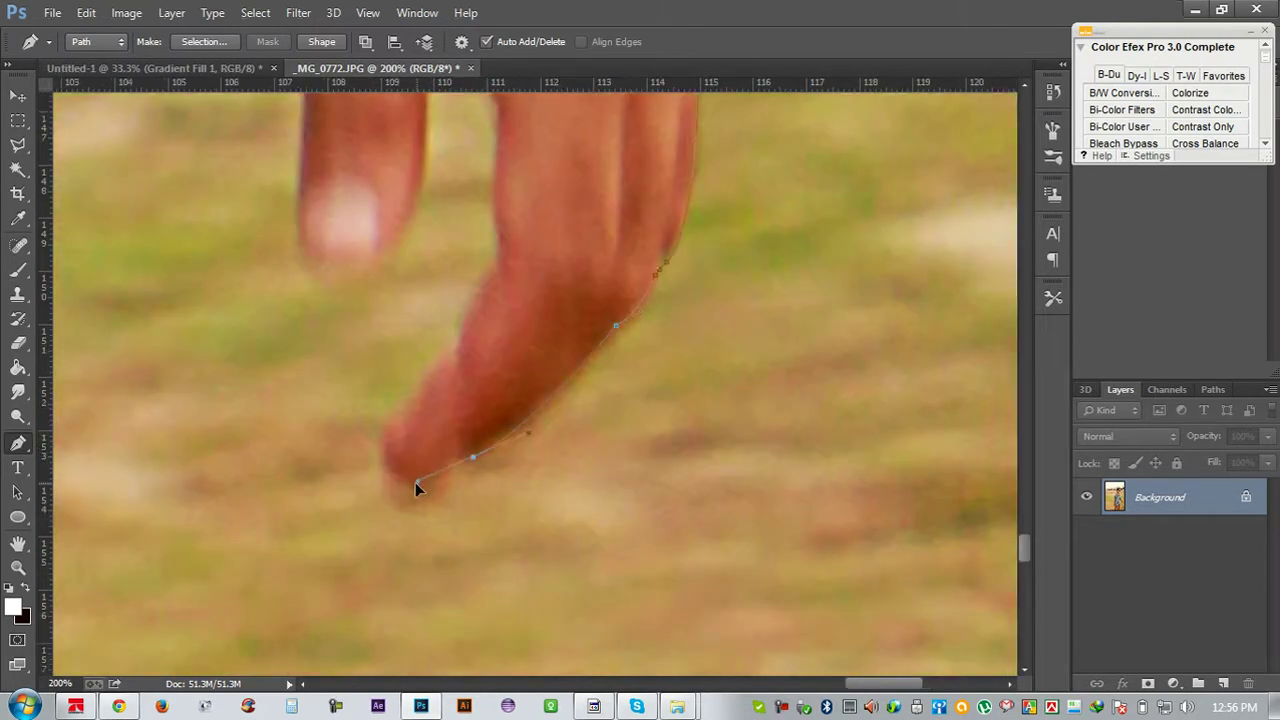
pyautogui.keyDown('alt'); pyautogui.click(473, 459); pyautogui.keyUp('alt')
pyautogui.keyDown('alt'); pyautogui.click(380, 435); pyautogui.keyUp('alt')
pyautogui.moveTo(453, 344); pyautogui.dragTo(463, 326)
pyautogui.moveTo(503, 252); pyautogui.dragTo(502, 228)
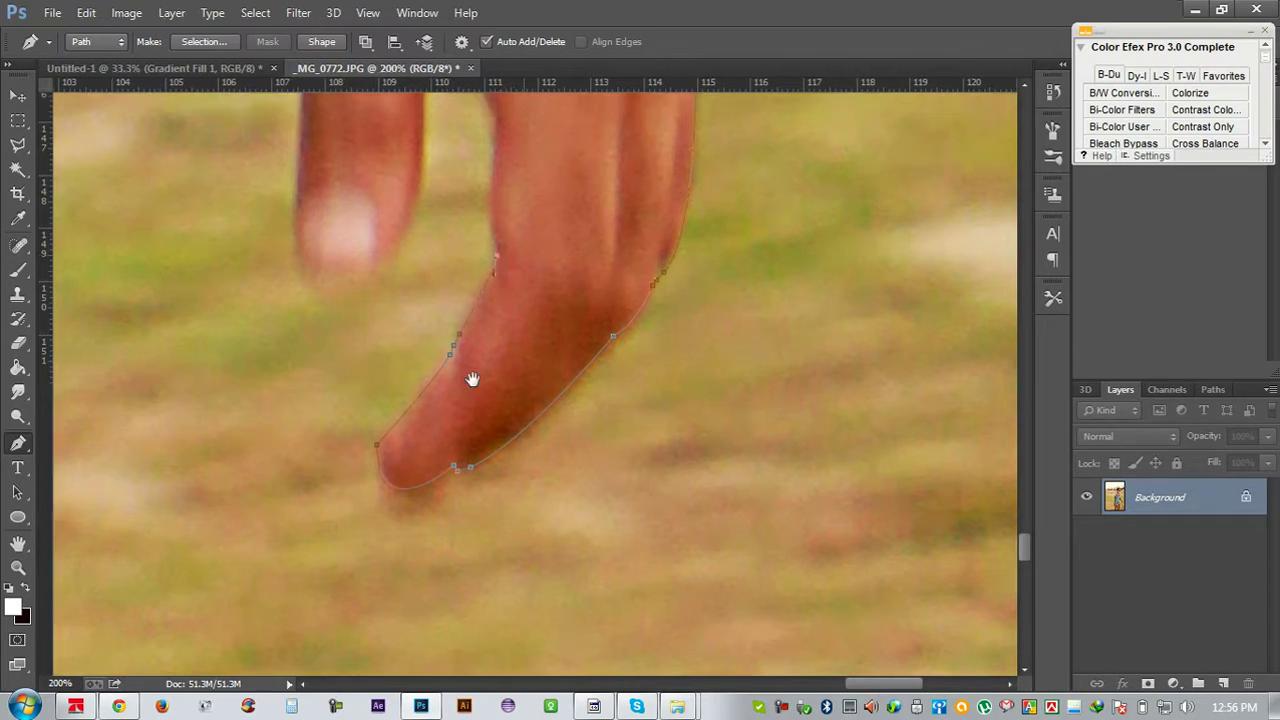
# Break the upper handle of the anchor between the fingers, then switch to the oDesk message thread
pyautogui.scroll(3, 471, 380)
pyautogui.hscroll(1, 471, 380)
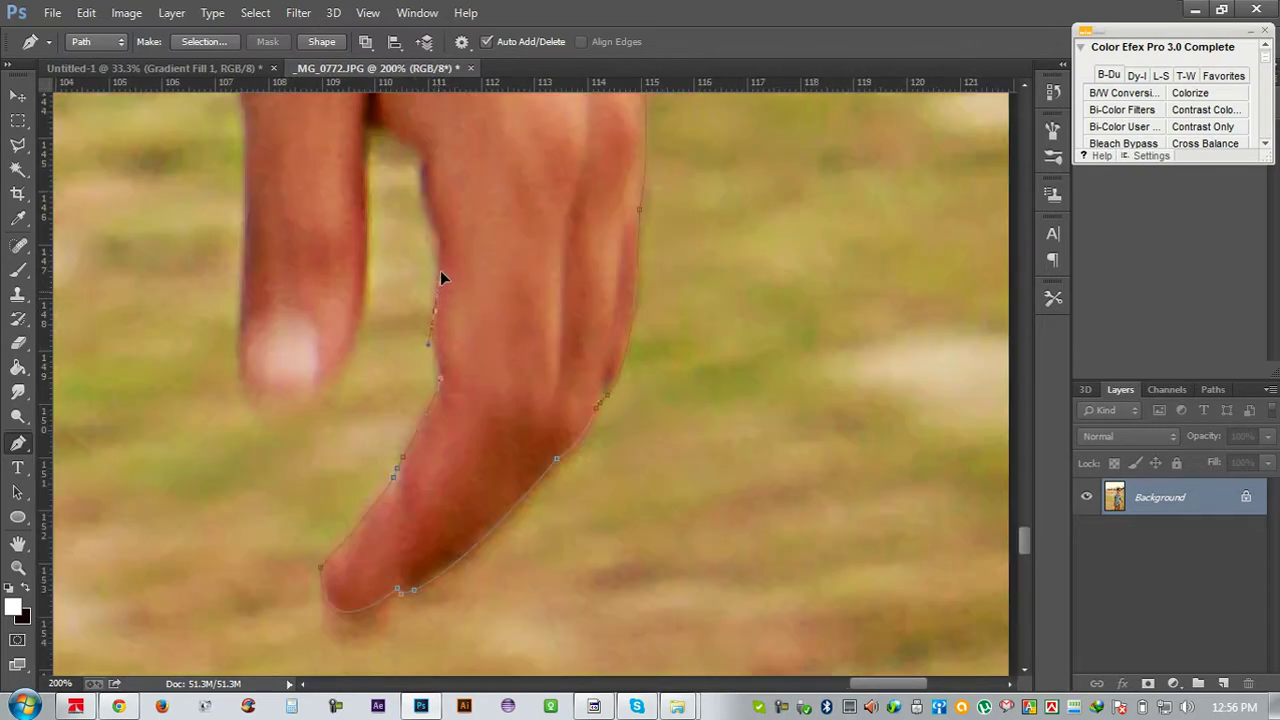
pyautogui.moveTo(447, 385); pyautogui.dragTo(431, 483)
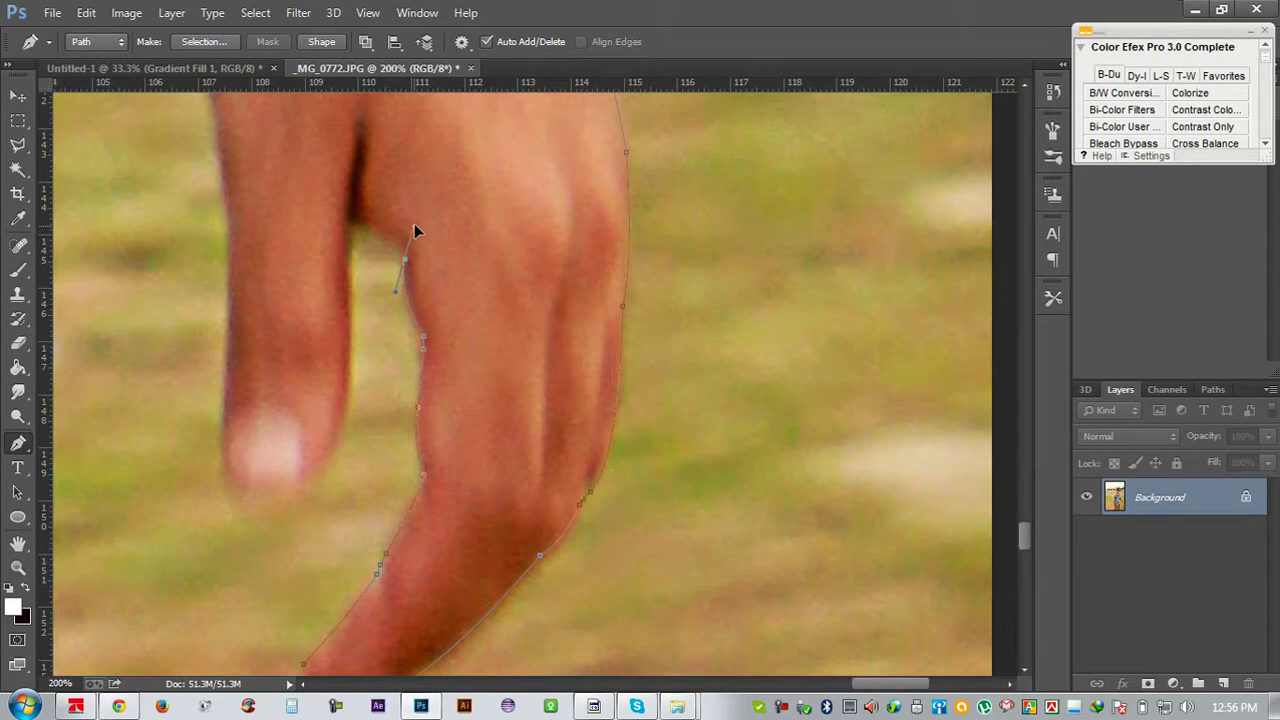
pyautogui.moveTo(413, 230); pyautogui.dragTo(406, 259)
pyautogui.click(118, 706)
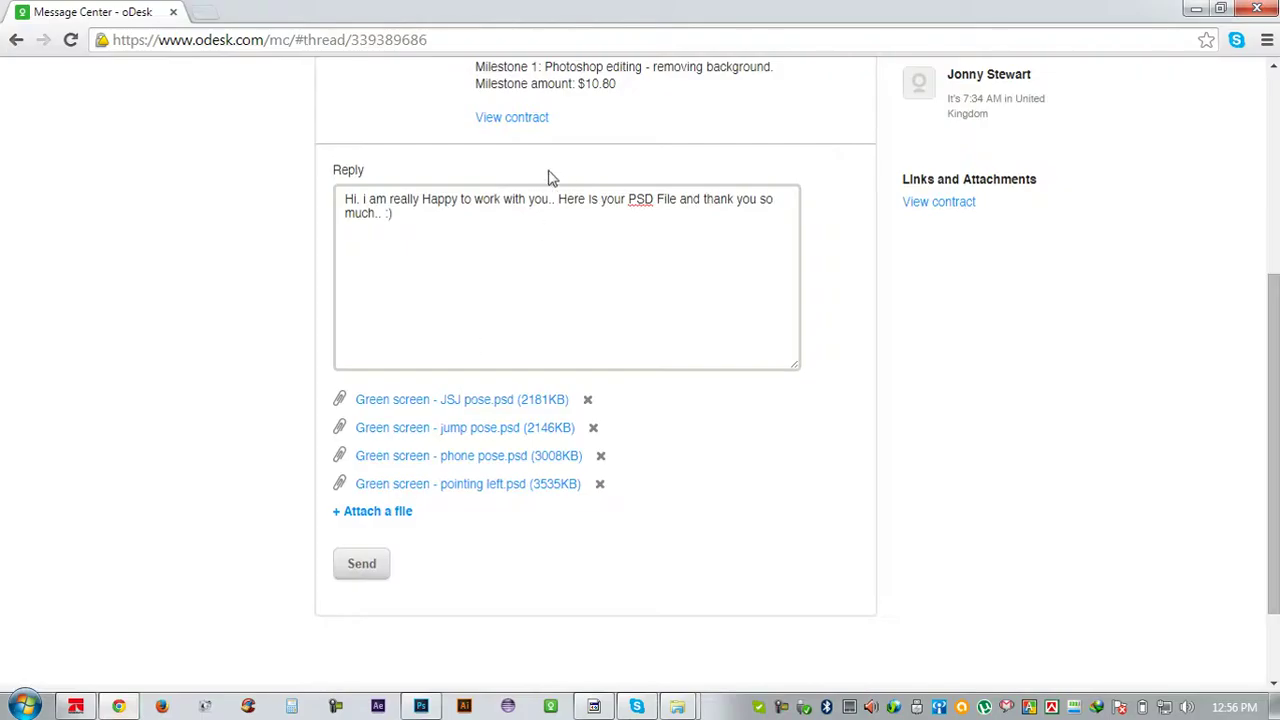
# Upload 'Green screen - pointing right.psd' as a fifth reply attachment, then return to Photoshop
pyautogui.click(406, 513)
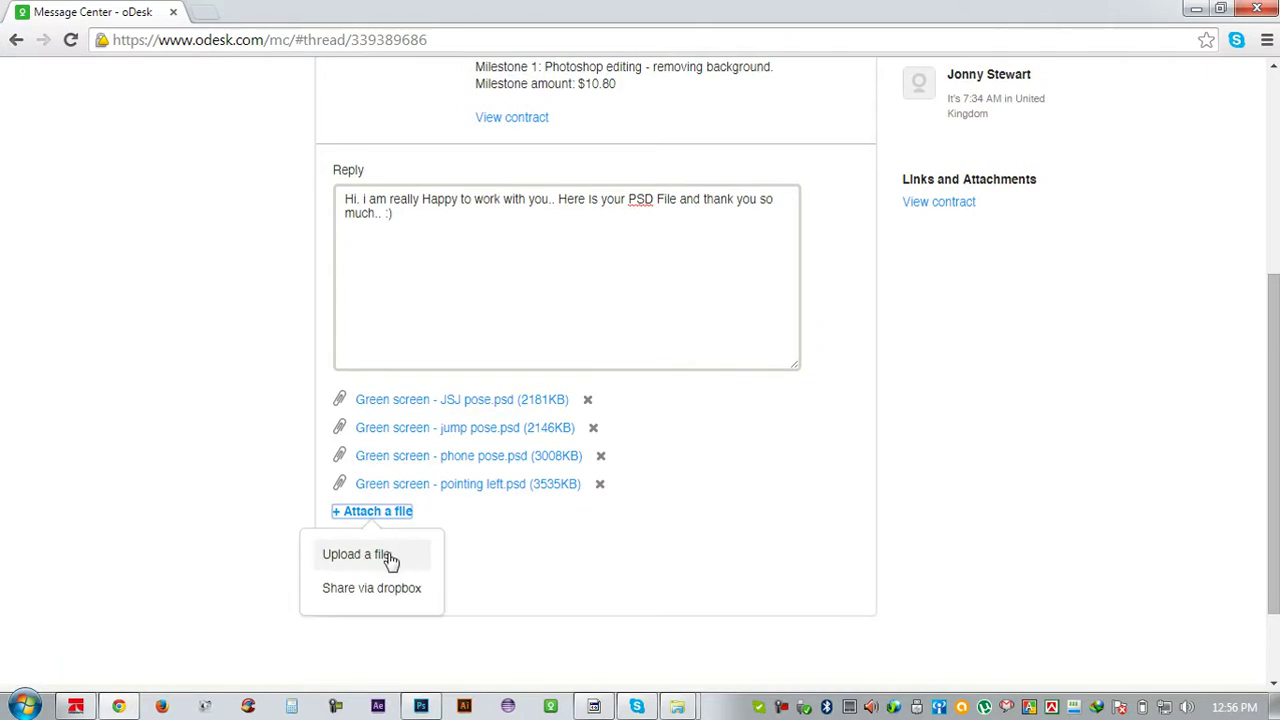
pyautogui.click(388, 556)
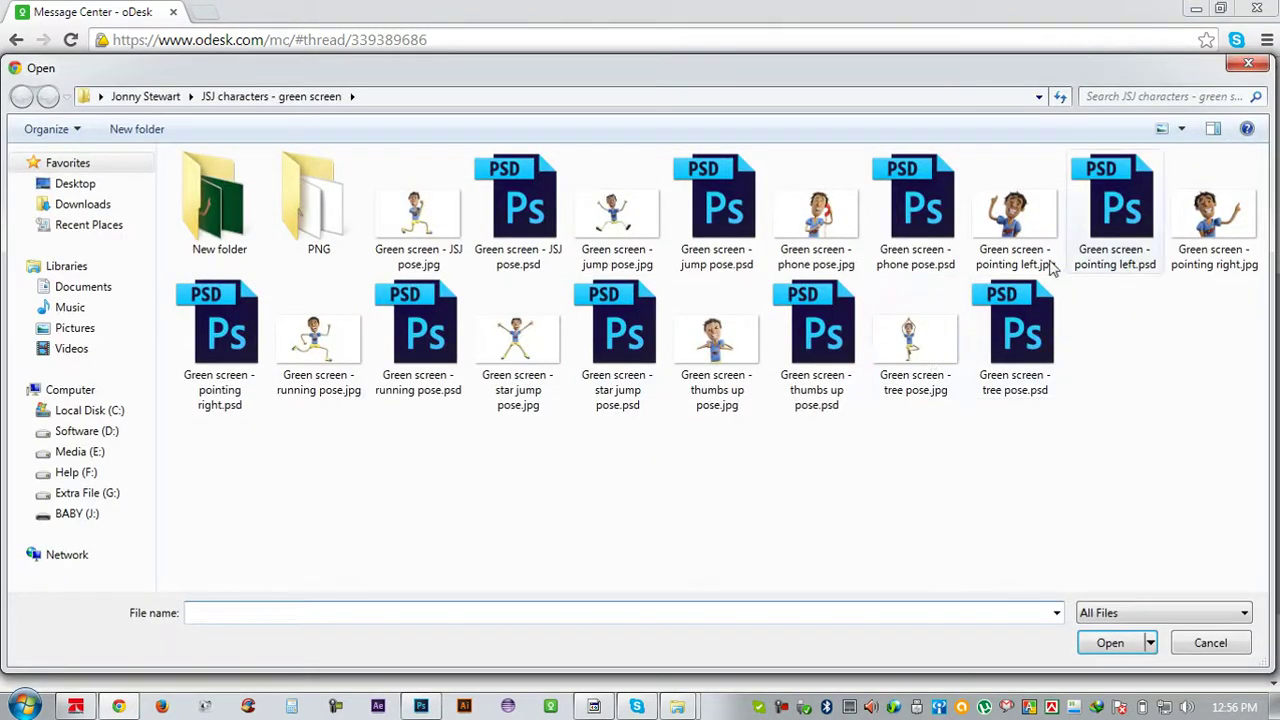
pyautogui.doubleClick(245, 342)
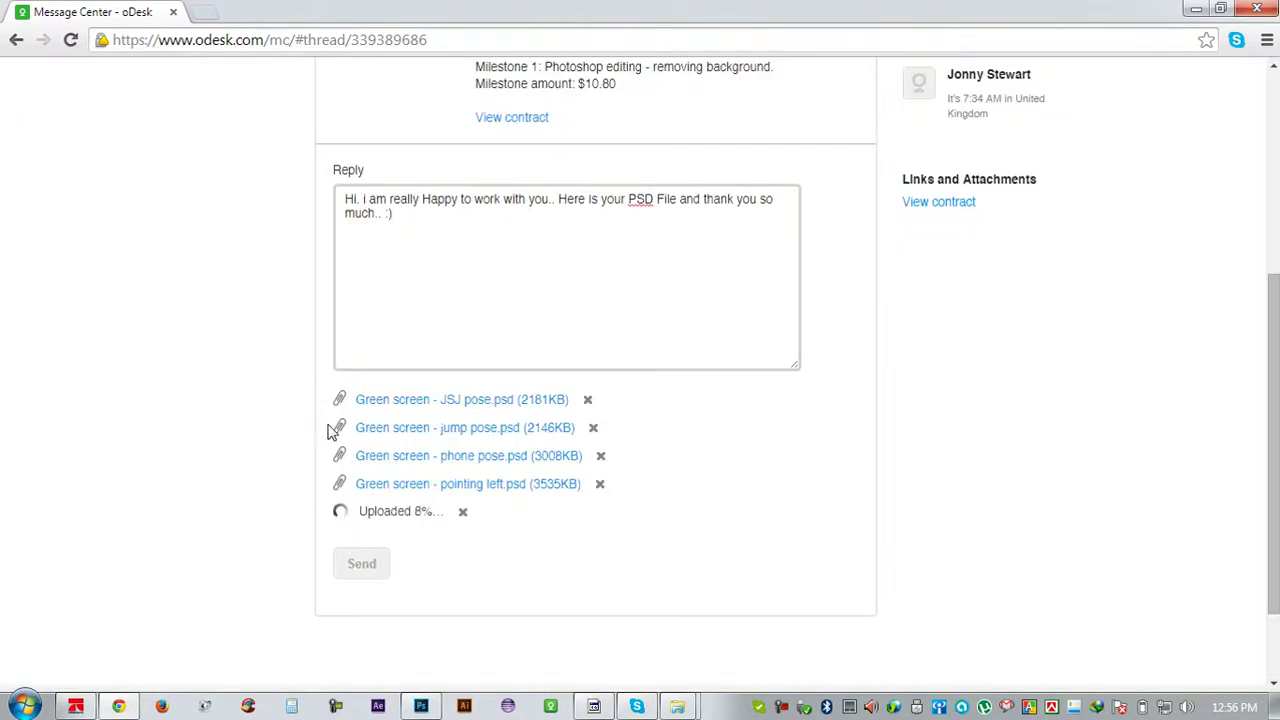
pyautogui.click(1197, 14)
pyautogui.scroll(1, 369, 323)
# Curve the path between the fingers and along the hand outline, undoing one misplaced anchor
pyautogui.moveTo(357, 315); pyautogui.dragTo(347, 314)
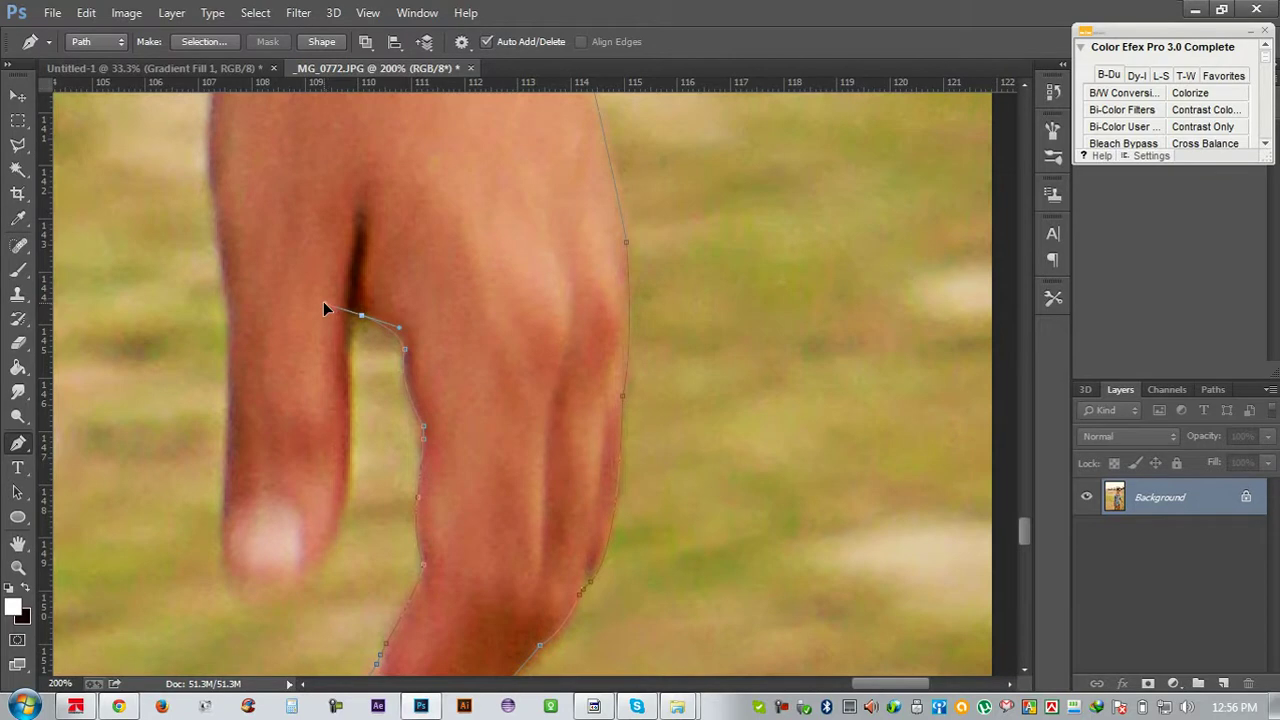
pyautogui.moveTo(323, 308); pyautogui.dragTo(350, 318)
pyautogui.click(345, 499)
pyautogui.hotkey('ctrl', 'z')
pyautogui.moveTo(278, 605); pyautogui.dragTo(258, 605)
pyautogui.keyDown('alt'); pyautogui.click(305, 578); pyautogui.keyUp('alt')
# Add corner anchors climbing up the finger edge
pyautogui.moveTo(210, 497); pyautogui.dragTo(210, 490)
pyautogui.keyDown('alt'); pyautogui.click(223, 551); pyautogui.keyUp('alt')
pyautogui.click(223, 480)
pyautogui.click(230, 396)
pyautogui.click(229, 289)
# Add an anchor along the finger and refine curves along the hand and wrist edge
pyautogui.scroll(3, 280, 450)
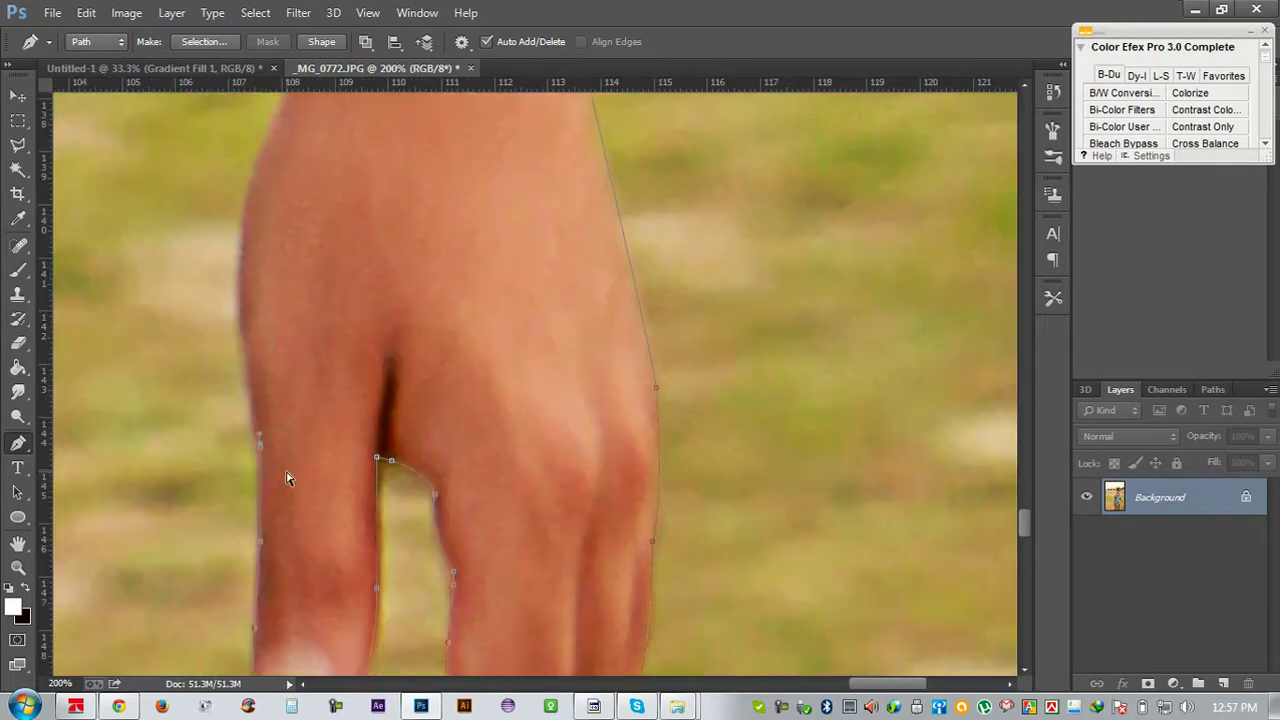
pyautogui.click(260, 449)
pyautogui.scroll(3, 268, 398)
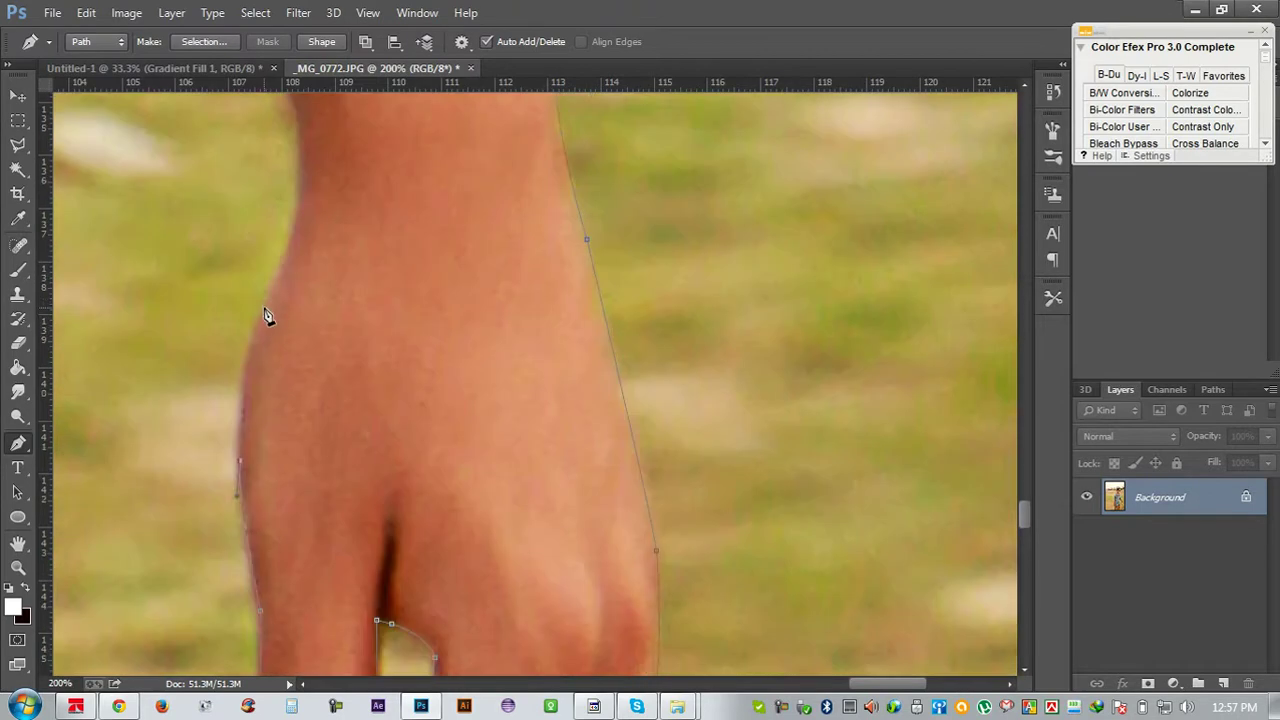
pyautogui.moveTo(355, 435); pyautogui.dragTo(424, 593)
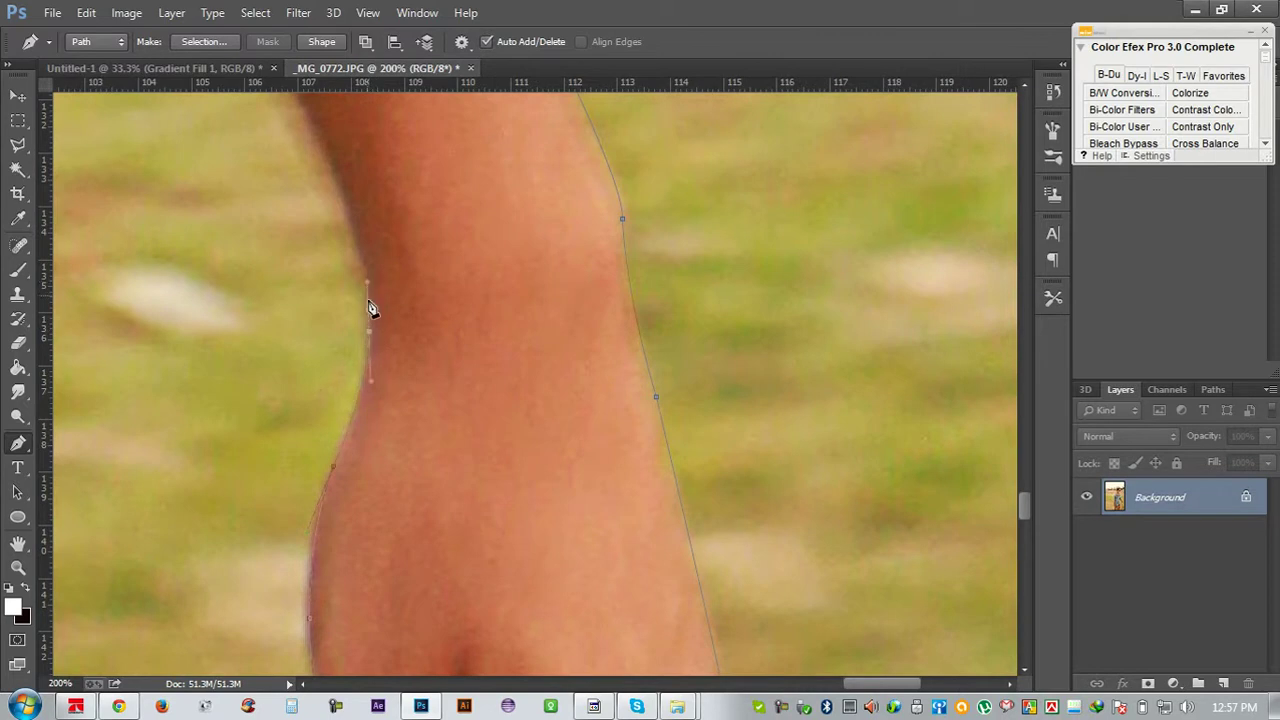
pyautogui.moveTo(369, 369)
pyautogui.mouseDown()
pyautogui.moveTo(371, 393)
pyautogui.moveTo(449, 491)
pyautogui.mouseUp()
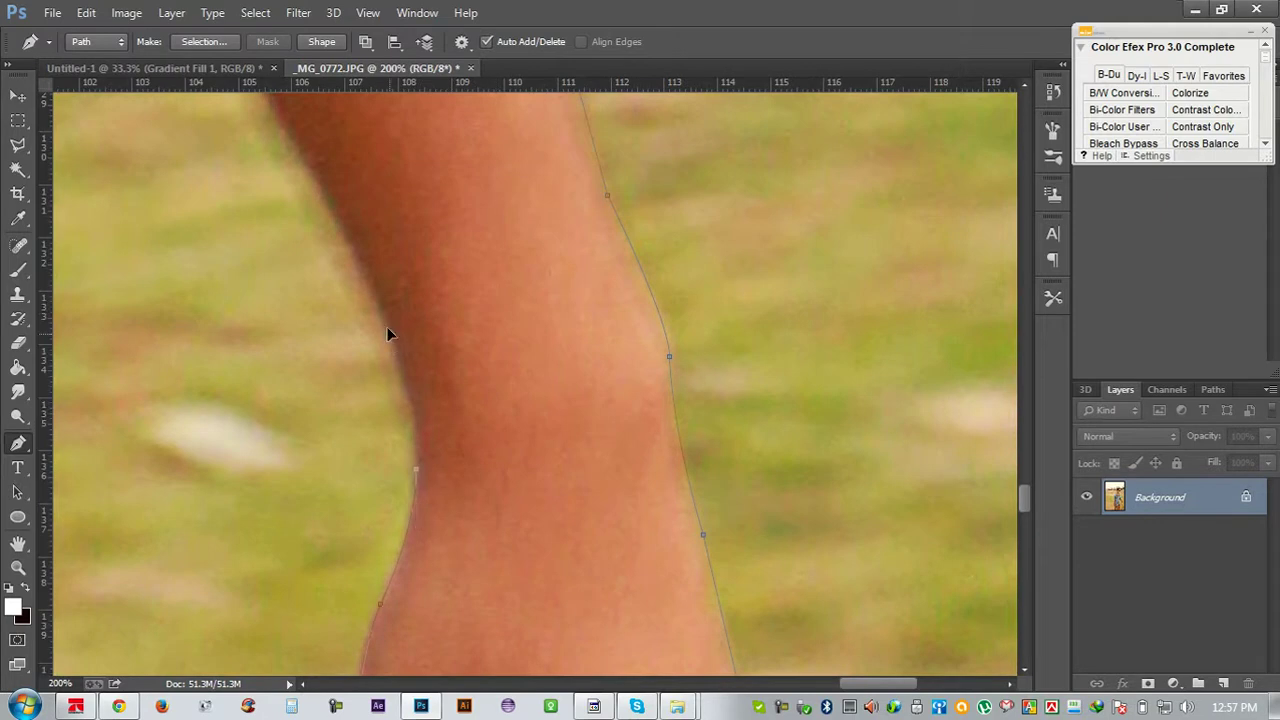
pyautogui.moveTo(406, 370)
pyautogui.mouseDown()
pyautogui.moveTo(412, 388)
pyautogui.moveTo(624, 543)
pyautogui.mouseUp()
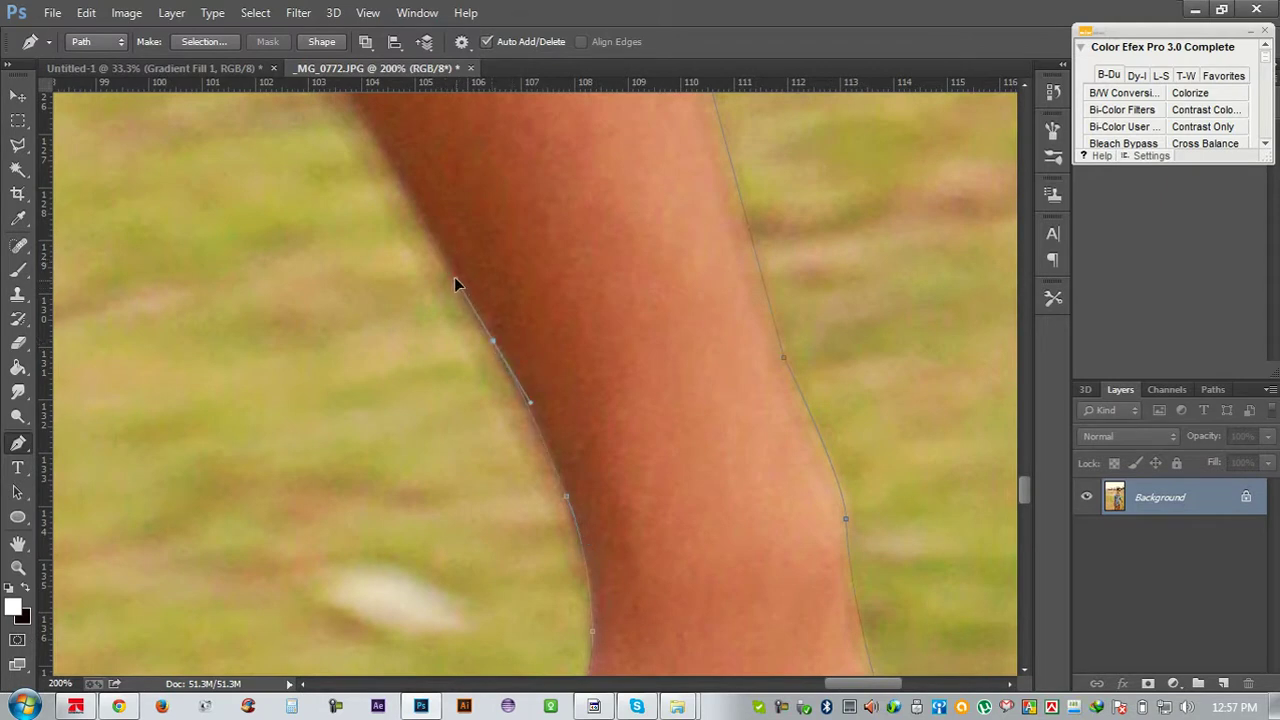
# Place Pen anchors up the forearm edge toward the top of the arm
pyautogui.rightClick(538, 342)
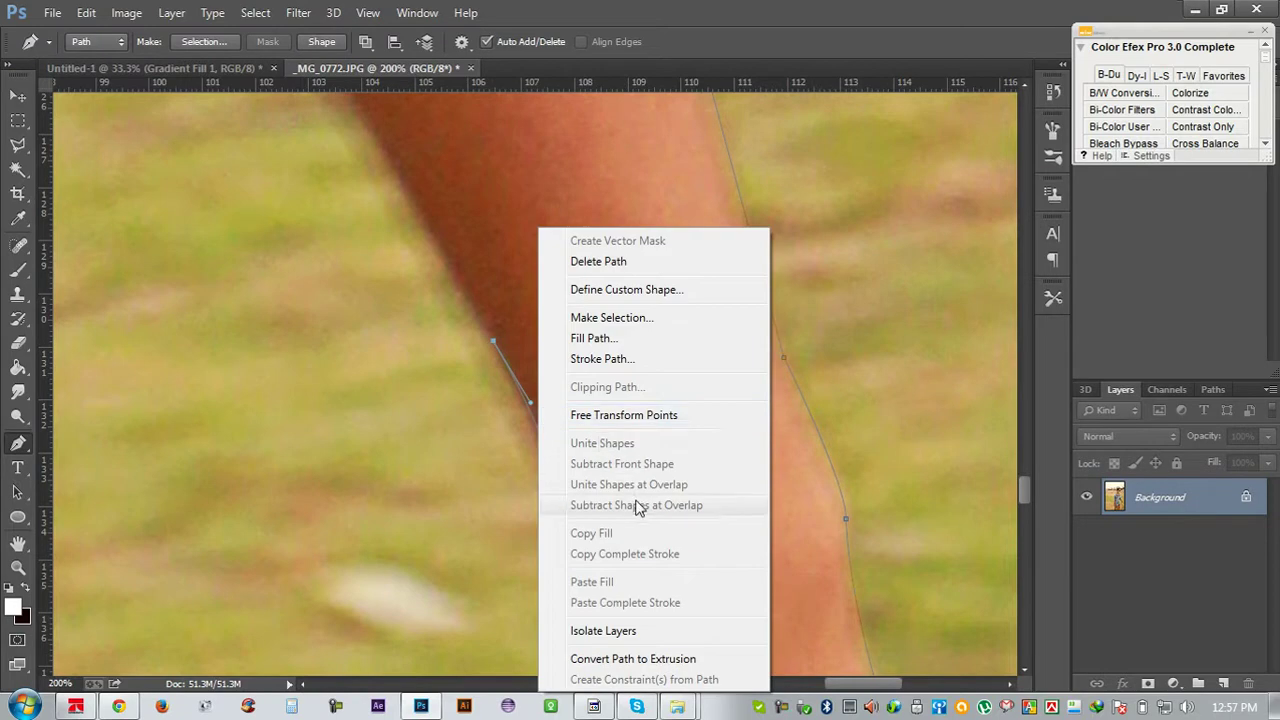
pyautogui.click(646, 124)
pyautogui.moveTo(590, 325); pyautogui.dragTo(672, 504)
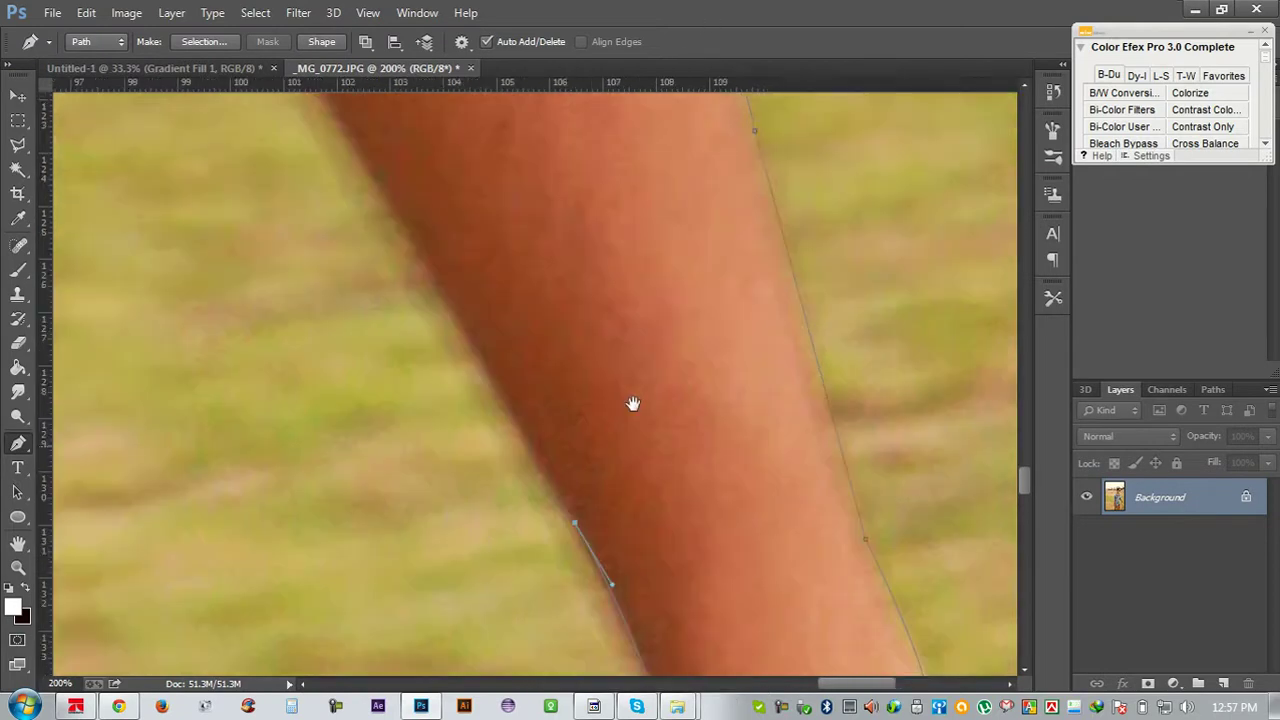
pyautogui.click(407, 237)
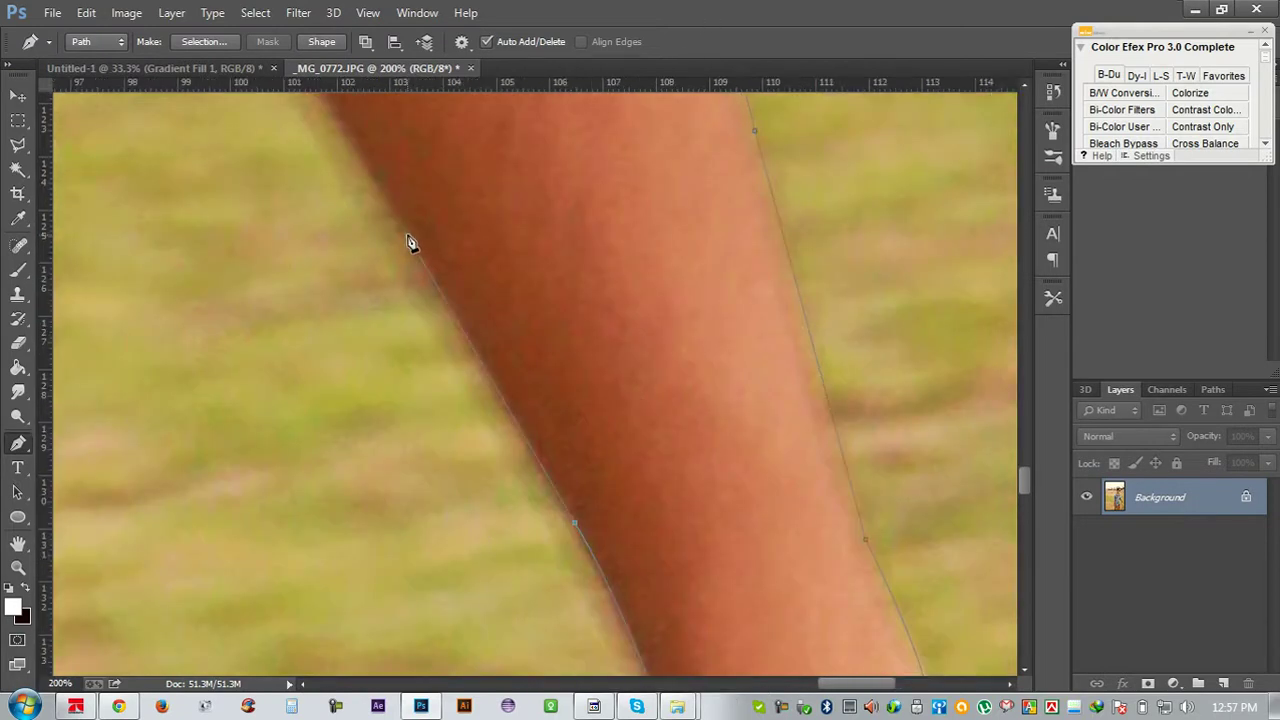
pyautogui.moveTo(537, 391); pyautogui.dragTo(608, 468)
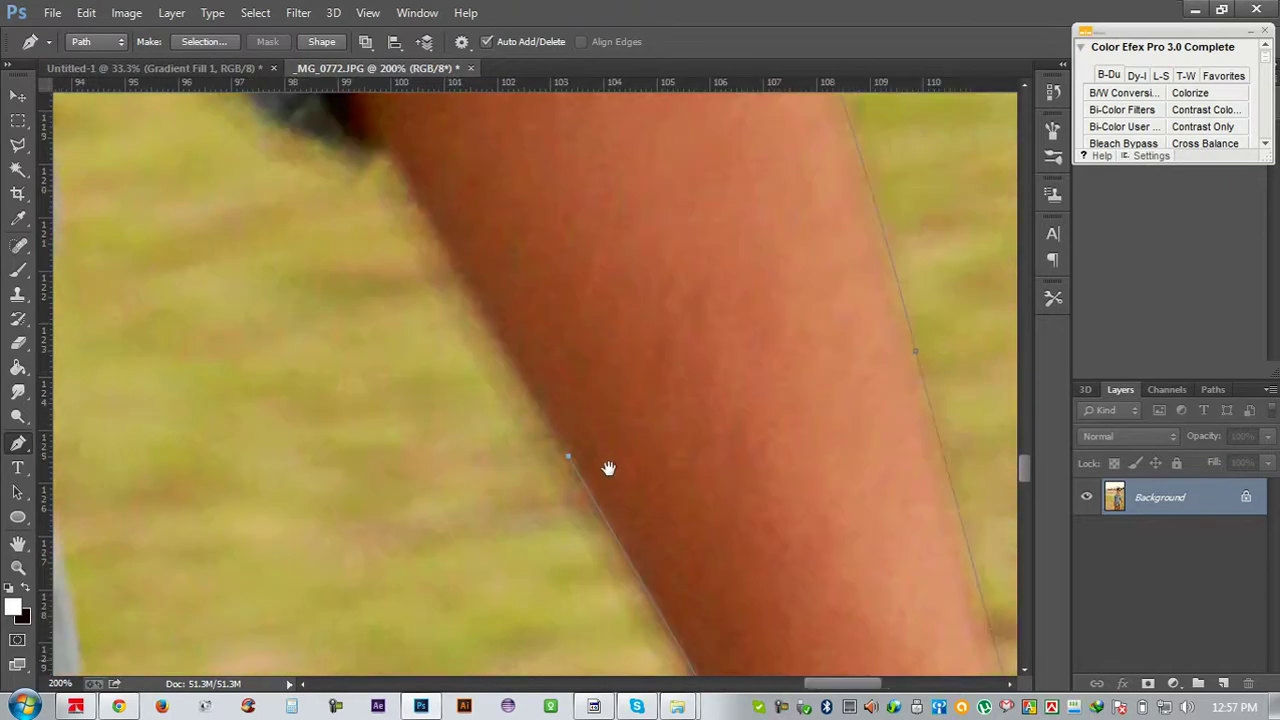
pyautogui.click(406, 172)
pyautogui.moveTo(531, 286); pyautogui.dragTo(630, 416)
# Trace the sleeve edge from the arm joint, undoing one misplaced anchor
pyautogui.click(491, 284)
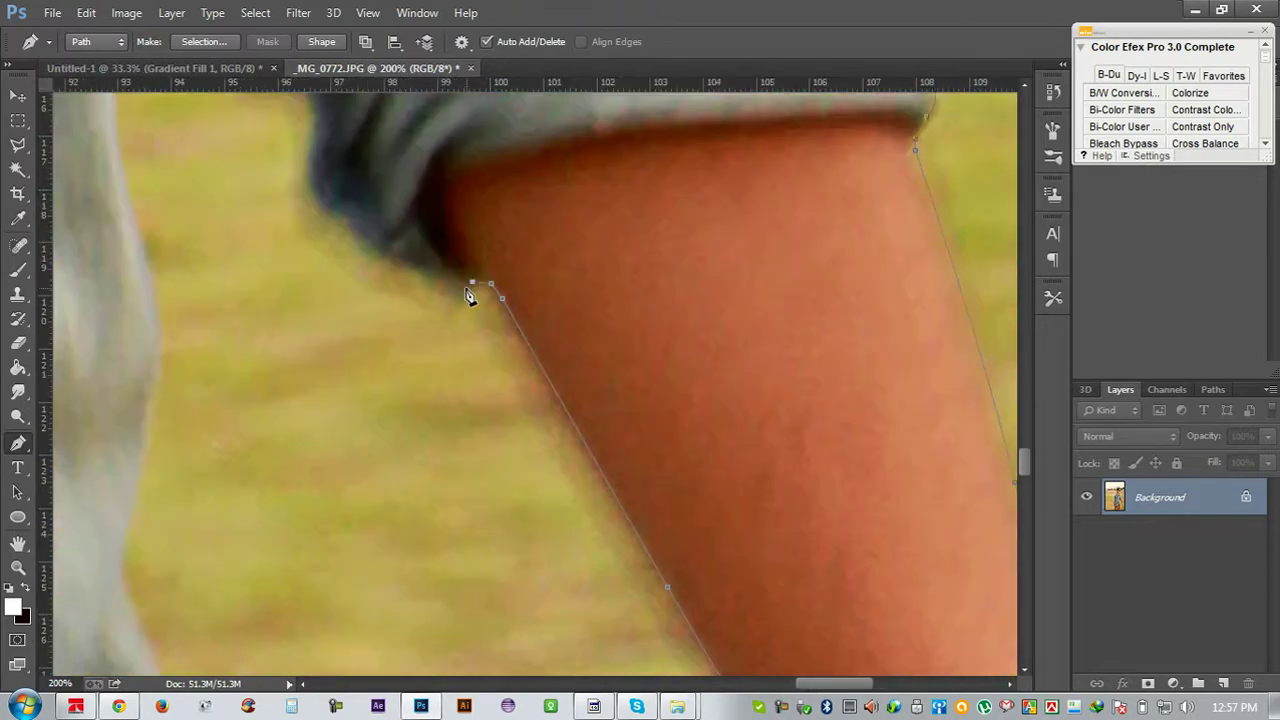
pyautogui.click(423, 272)
pyautogui.click(400, 244)
pyautogui.hotkey('ctrl', 'z')
pyautogui.moveTo(350, 220)
pyautogui.mouseDown()
pyautogui.moveTo(355, 191)
pyautogui.moveTo(350, 220)
pyautogui.mouseUp()
pyautogui.moveTo(310, 162); pyautogui.dragTo(319, 118)
pyautogui.moveTo(387, 183); pyautogui.dragTo(517, 449)
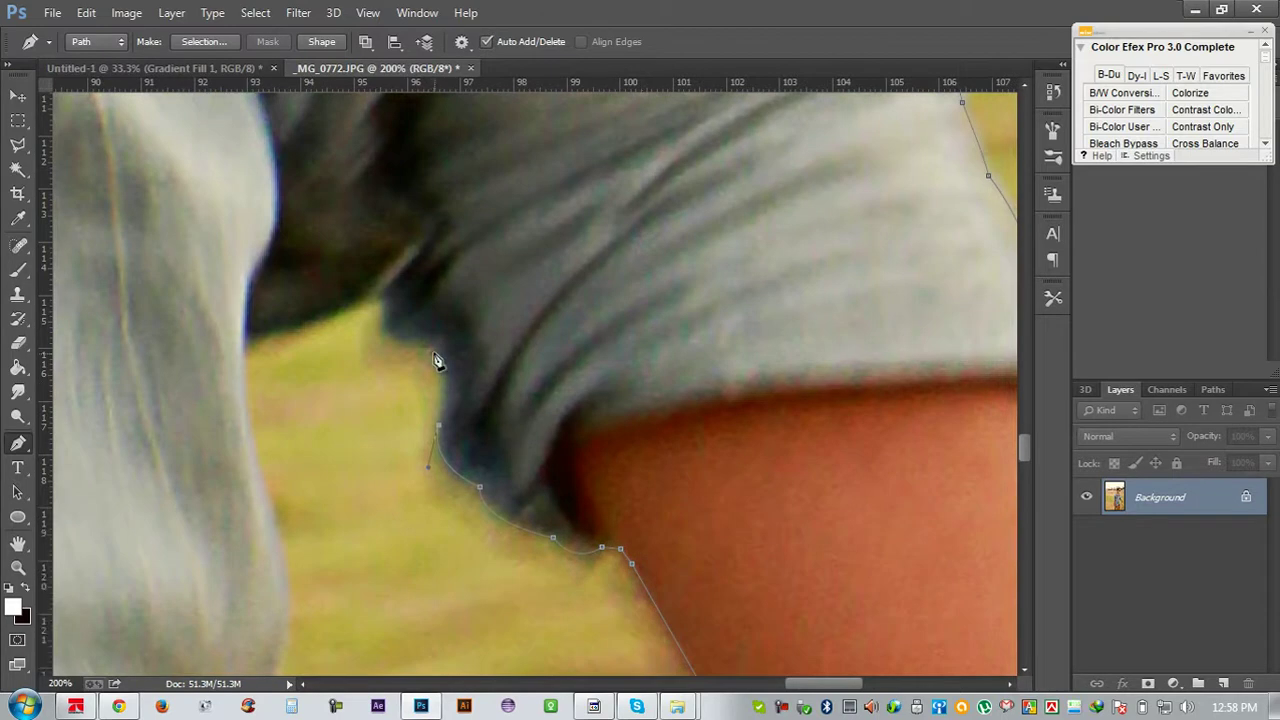
pyautogui.moveTo(410, 330); pyautogui.dragTo(436, 356)
pyautogui.moveTo(386, 304); pyautogui.dragTo(397, 272)
pyautogui.click(384, 307)
# Carry the path under the sleeve across to the hat edge with corner points
pyautogui.click(365, 295)
pyautogui.moveTo(252, 329); pyautogui.dragTo(242, 333)
pyautogui.keyDown('alt'); pyautogui.click(250, 329); pyautogui.keyUp('alt')
pyautogui.scroll(-3, 300, 314)
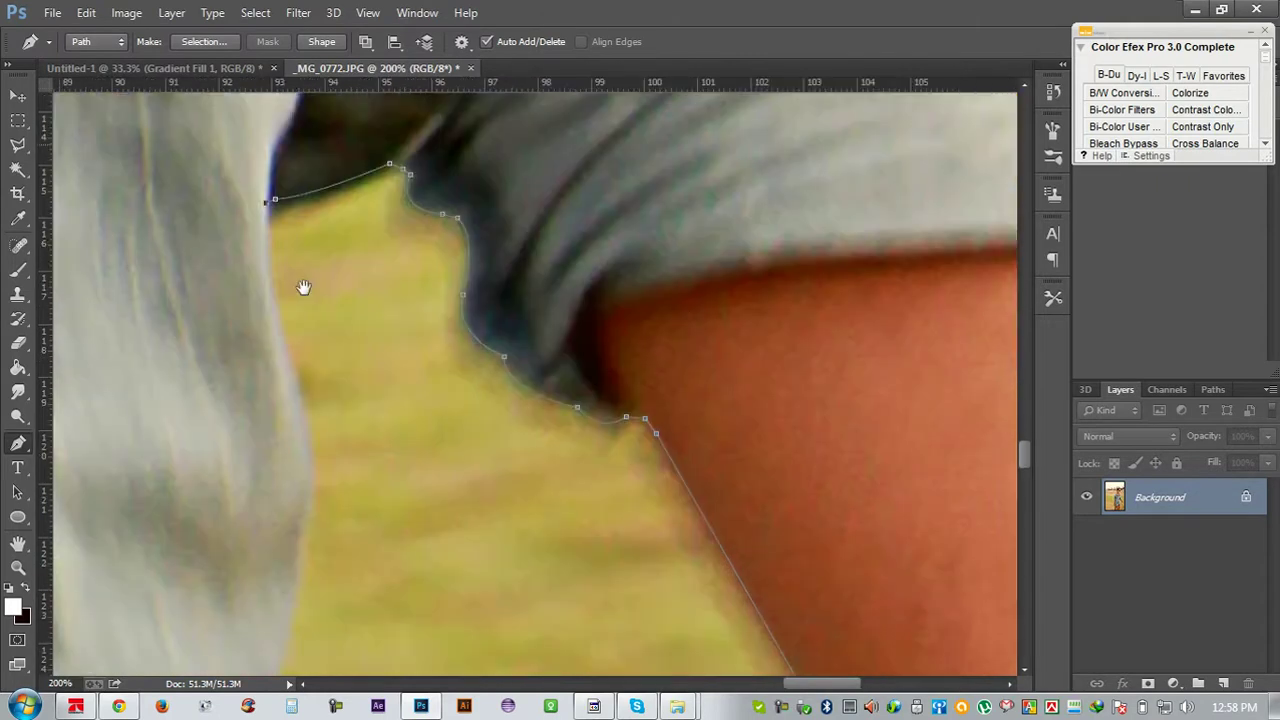
pyautogui.moveTo(292, 371); pyautogui.dragTo(320, 477)
pyautogui.keyDown('alt'); pyautogui.click(291, 371); pyautogui.keyUp('alt')
pyautogui.moveTo(369, 406); pyautogui.dragTo(426, 277)
pyautogui.moveTo(368, 384); pyautogui.dragTo(348, 438)
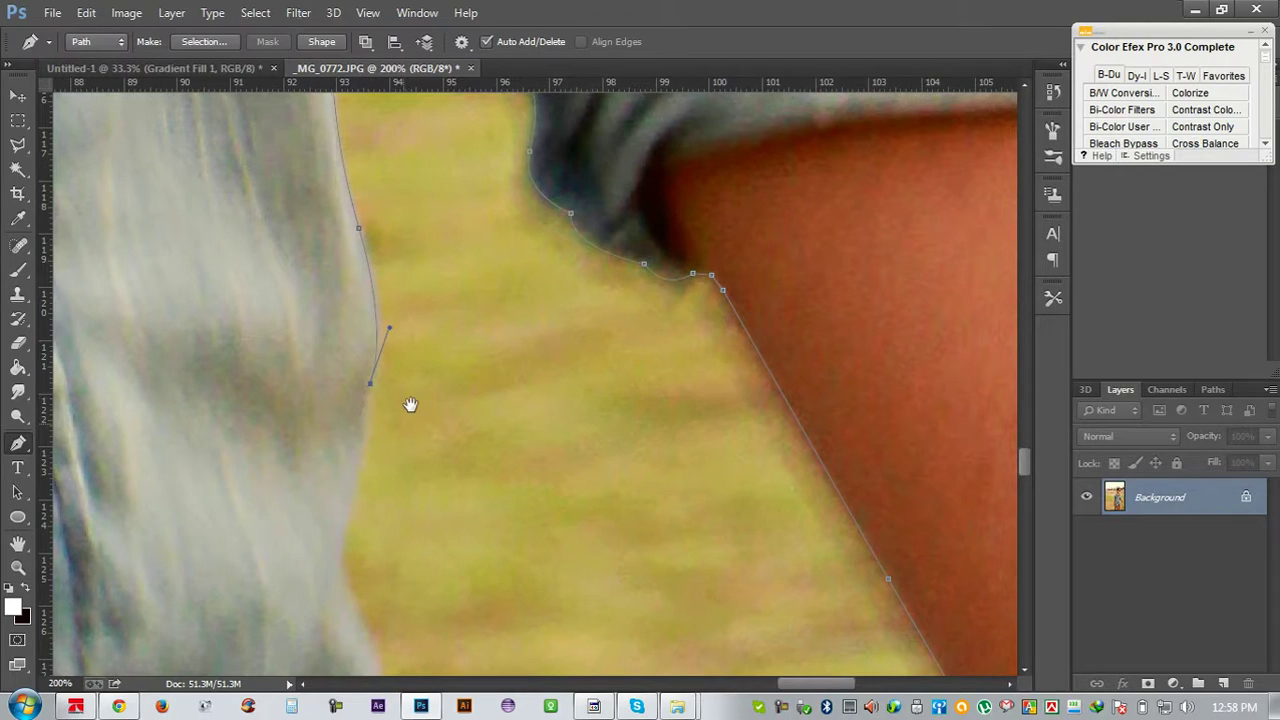
# Add corner and curved anchors down the grey hat's edge
pyautogui.moveTo(411, 406); pyautogui.dragTo(443, 271)
pyautogui.click(396, 319)
pyautogui.click(374, 410)
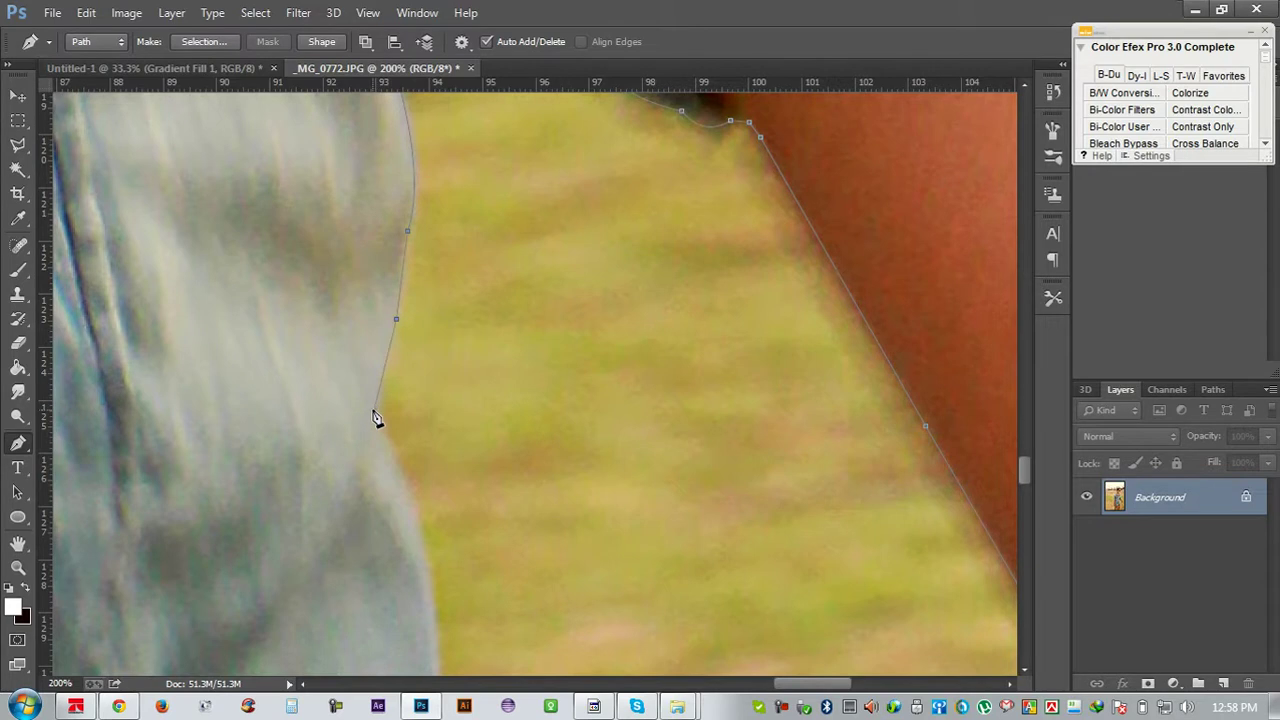
pyautogui.scroll(-2, 390, 455)
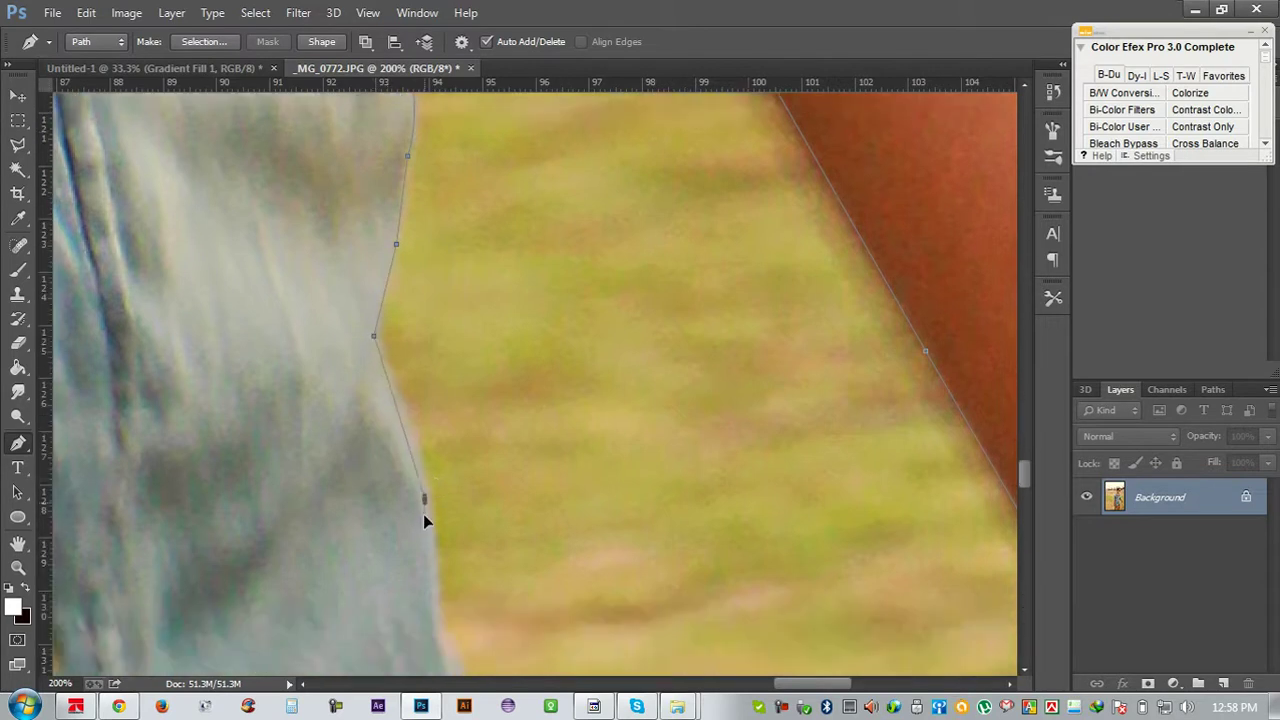
pyautogui.moveTo(423, 514); pyautogui.dragTo(426, 550)
pyautogui.moveTo(470, 500); pyautogui.dragTo(470, 272)
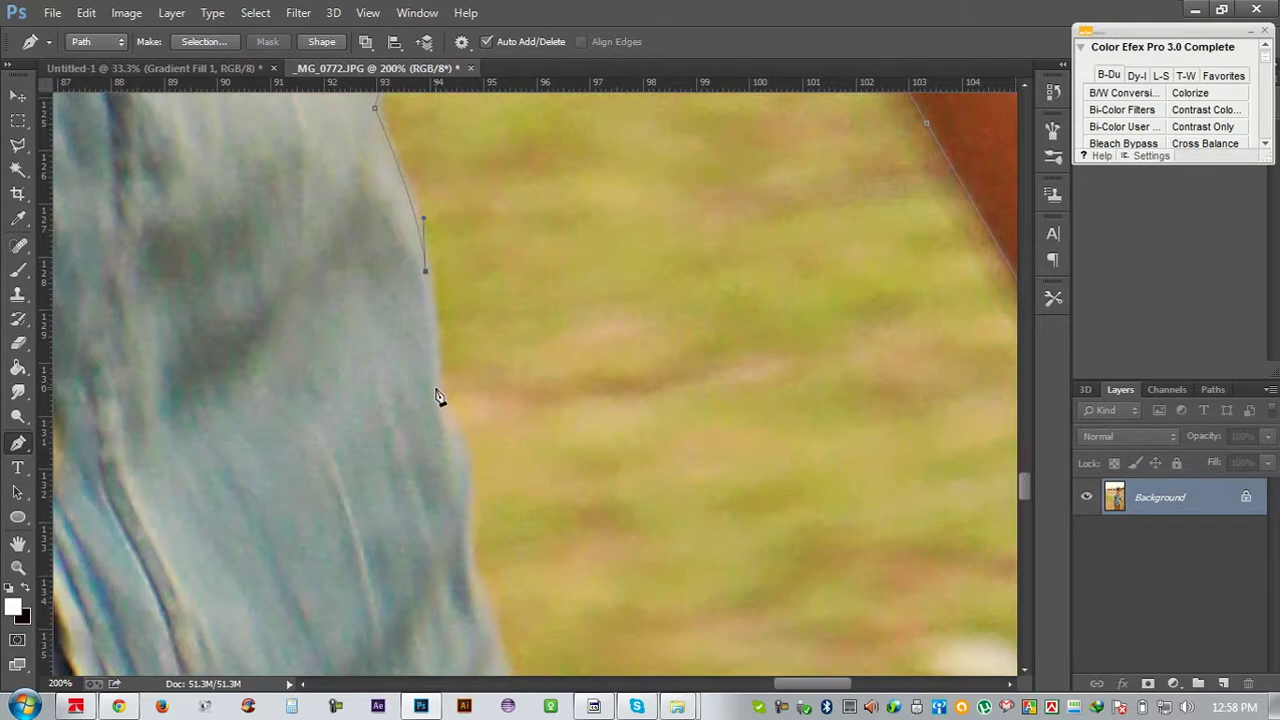
pyautogui.moveTo(432, 408); pyautogui.dragTo(443, 417)
pyautogui.scroll(-1, 455, 440)
pyautogui.scroll(-2, 468, 458)
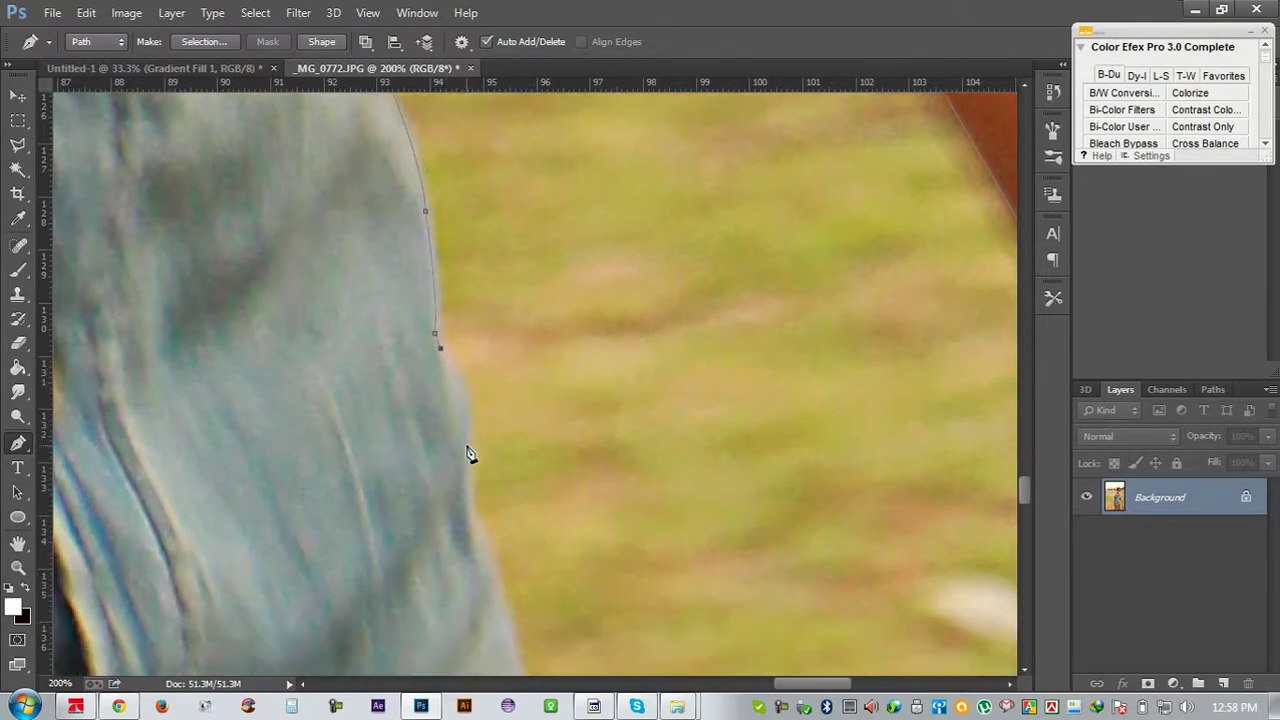
pyautogui.moveTo(467, 447); pyautogui.dragTo(449, 494)
# Continue placing anchors further down the hat edge toward the brim
pyautogui.scroll(-1, 475, 480)
pyautogui.scroll(-3, 474, 468)
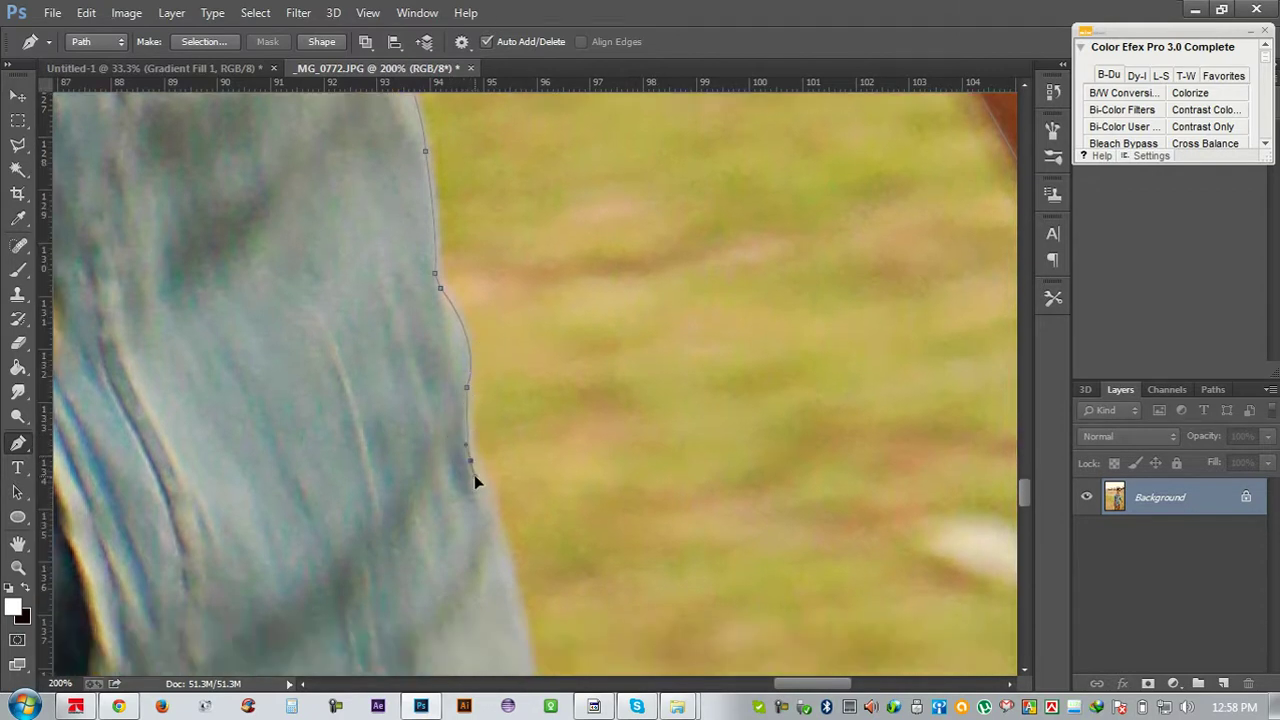
pyautogui.scroll(-10, 455, 320)
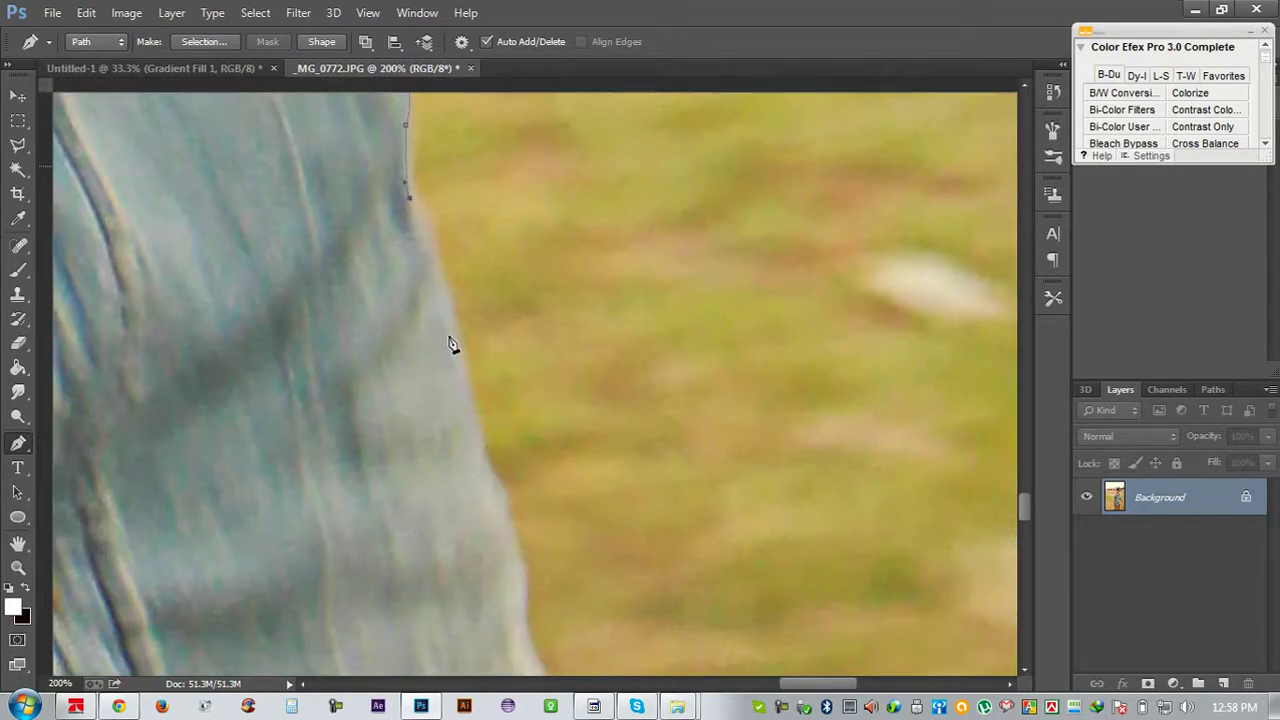
pyautogui.click(446, 295)
pyautogui.click(454, 344)
pyautogui.click(461, 392)
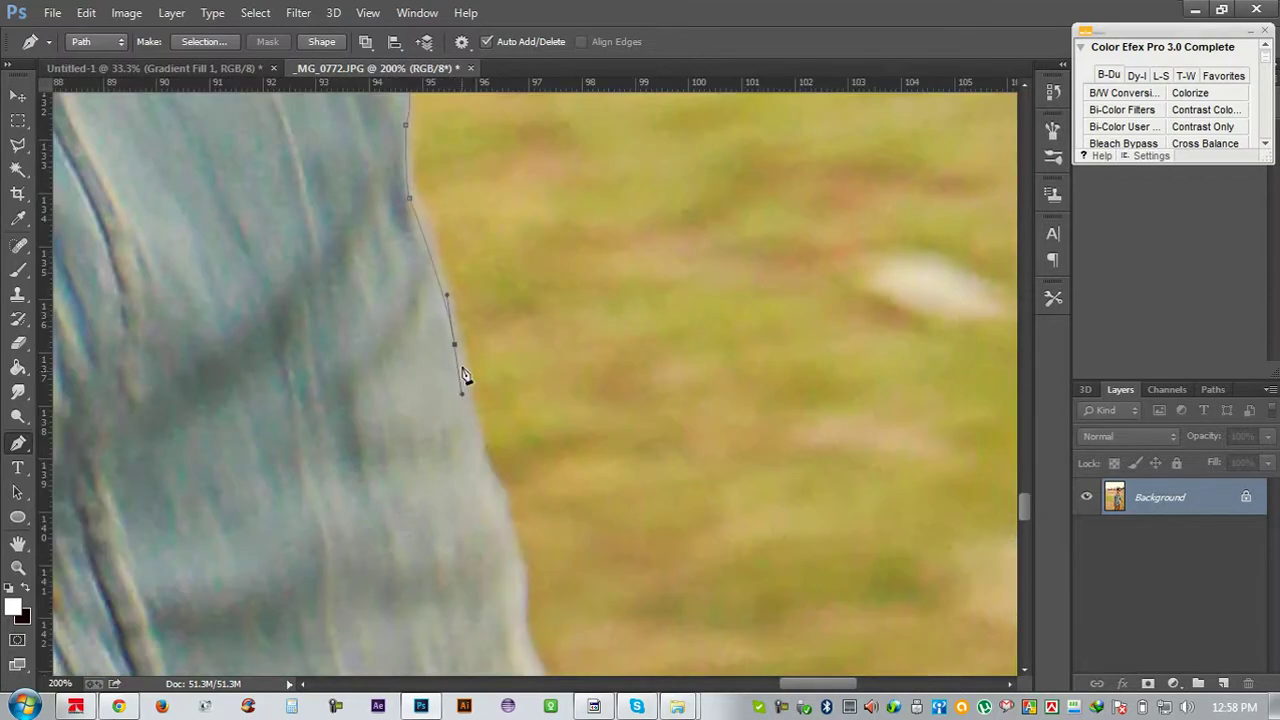
pyautogui.scroll(-3, 466, 386)
pyautogui.click(480, 378)
pyautogui.click(480, 400)
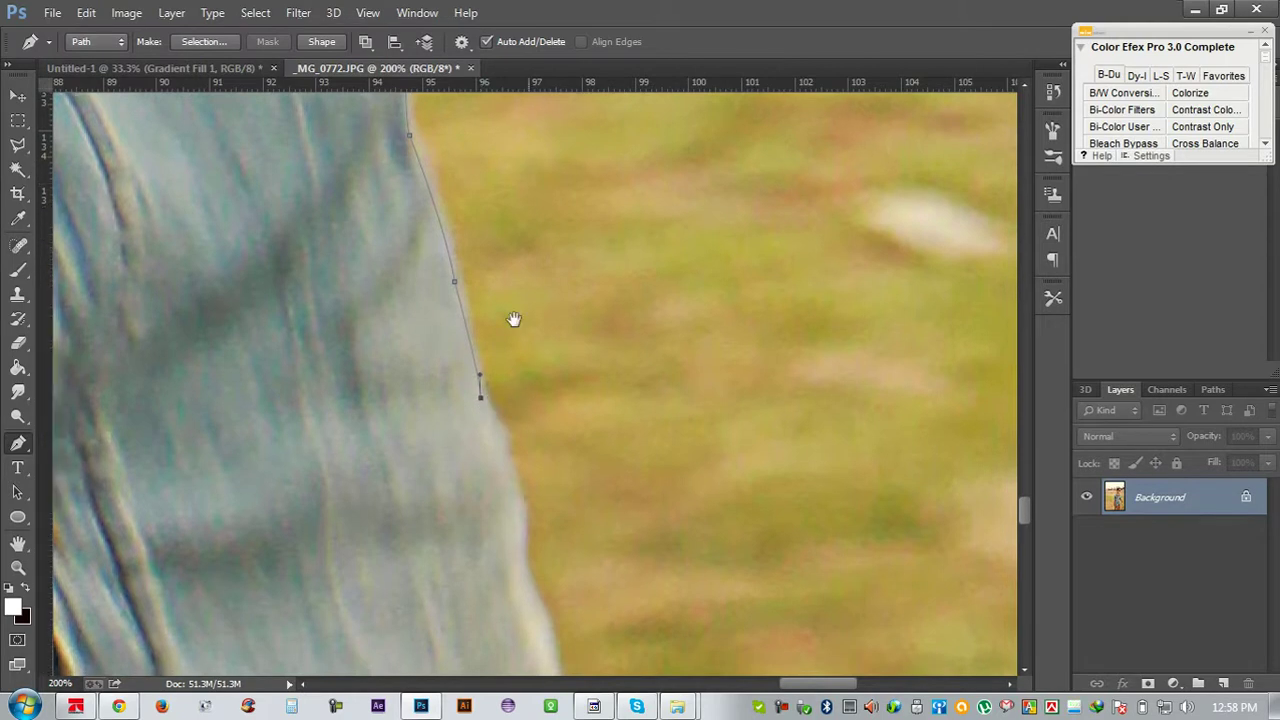
pyautogui.moveTo(528, 396); pyautogui.dragTo(510, 225)
pyautogui.moveTo(502, 371); pyautogui.dragTo(502, 441)
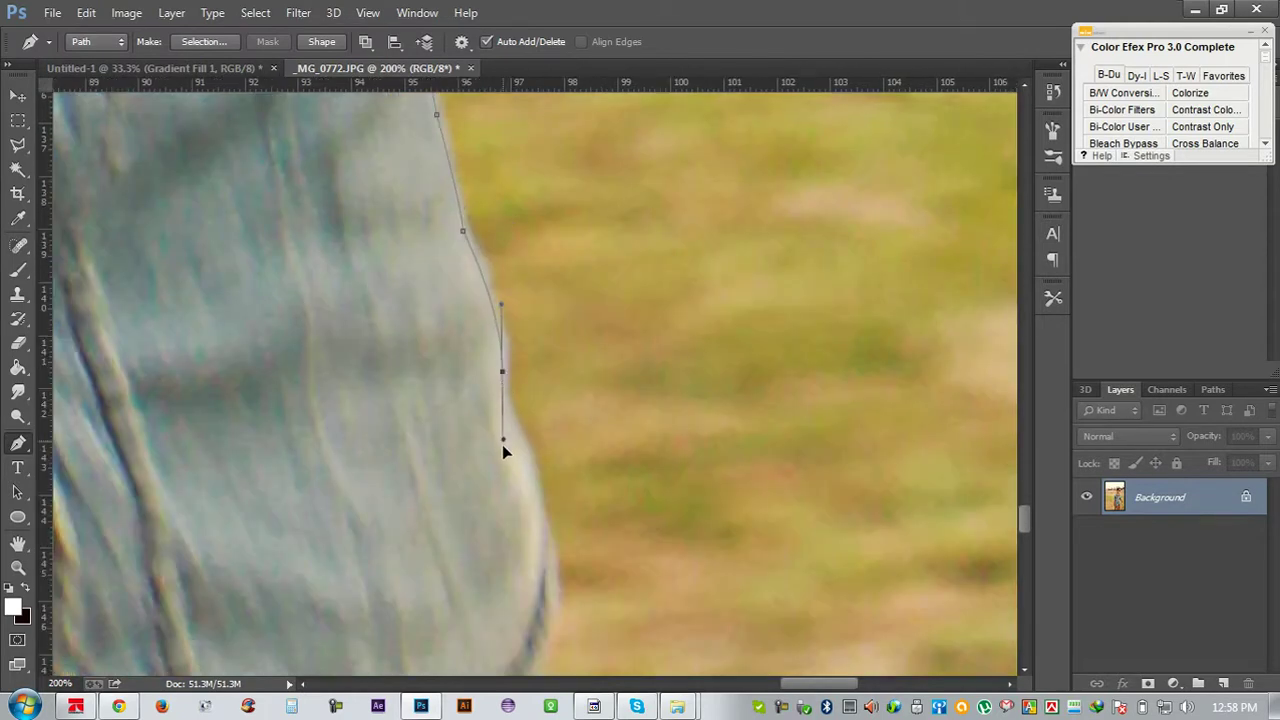
pyautogui.click(505, 405)
pyautogui.click(515, 429)
# Outline the hat brim's underside to where it meets the face
pyautogui.moveTo(563, 539); pyautogui.dragTo(528, 277)
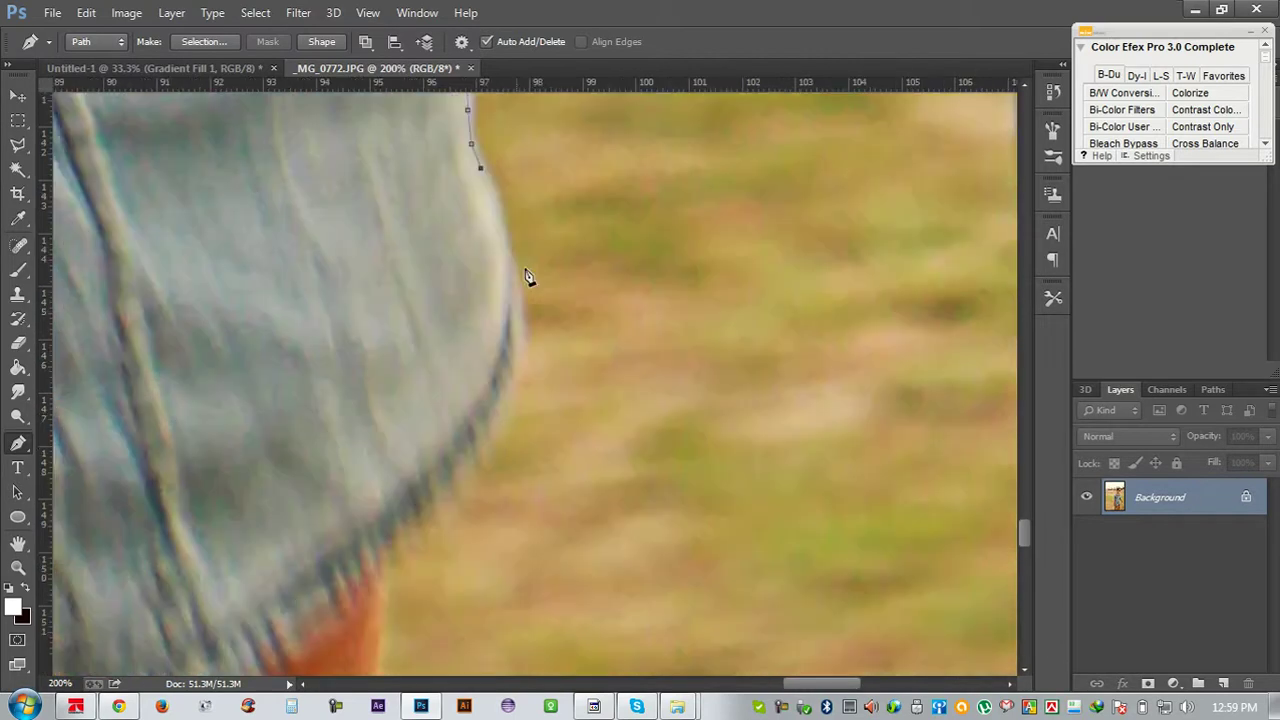
pyautogui.moveTo(515, 328); pyautogui.dragTo(502, 396)
pyautogui.moveTo(414, 509)
pyautogui.mouseDown()
pyautogui.moveTo(460, 363)
pyautogui.moveTo(301, 505)
pyautogui.mouseUp()
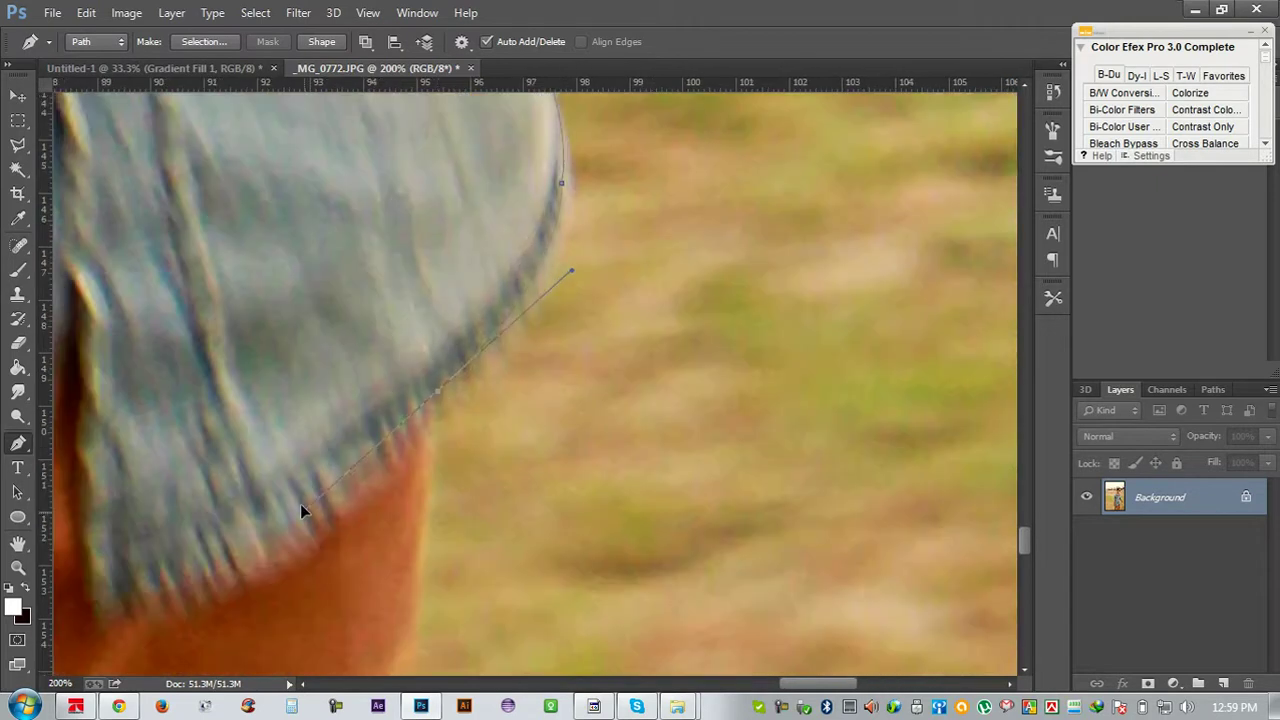
pyautogui.click(438, 396)
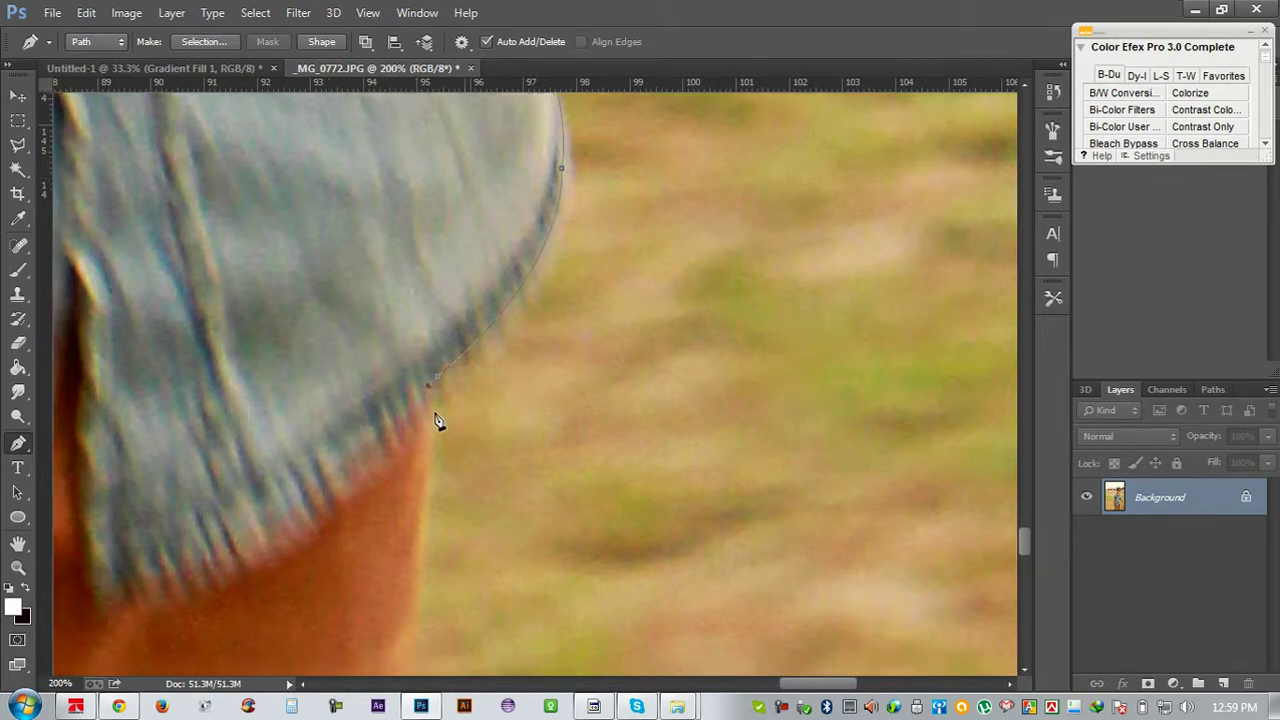
pyautogui.scroll(-3, 432, 421)
pyautogui.click(406, 525)
pyautogui.scroll(-10, 460, 400)
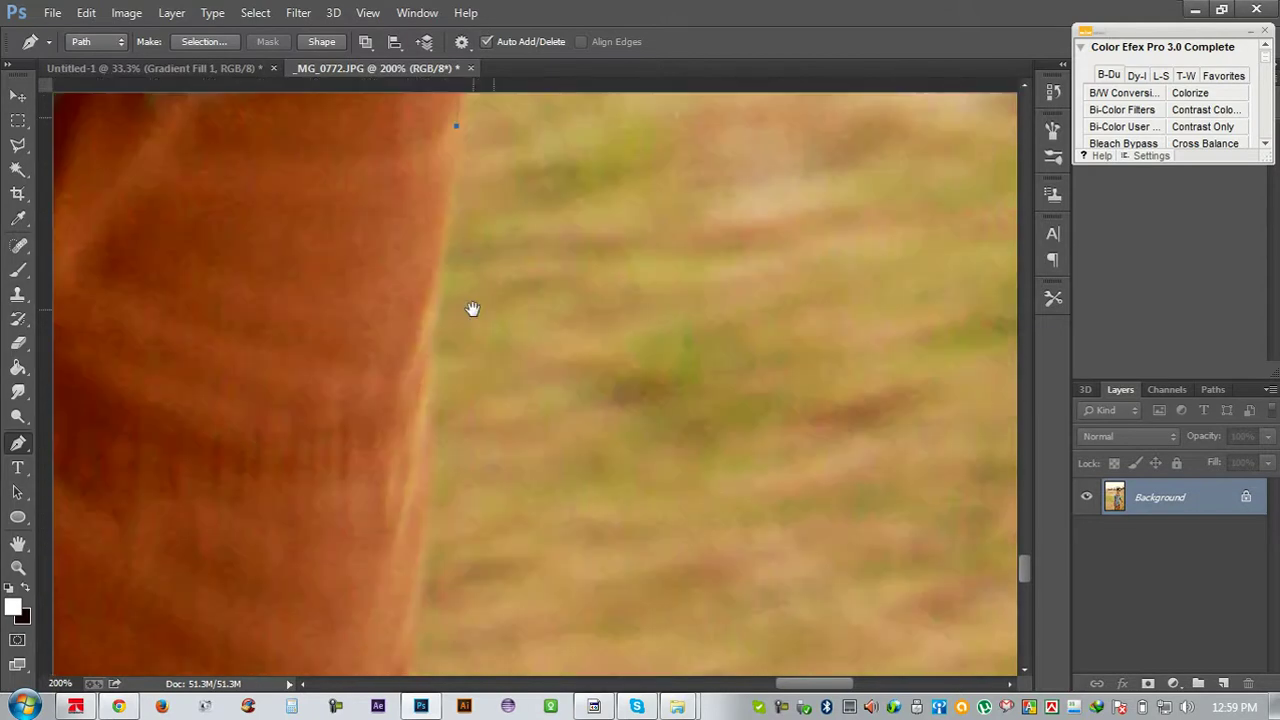
# Run the path down the arm edge to the photo's bottom, restoring the rulers
pyautogui.click(421, 502)
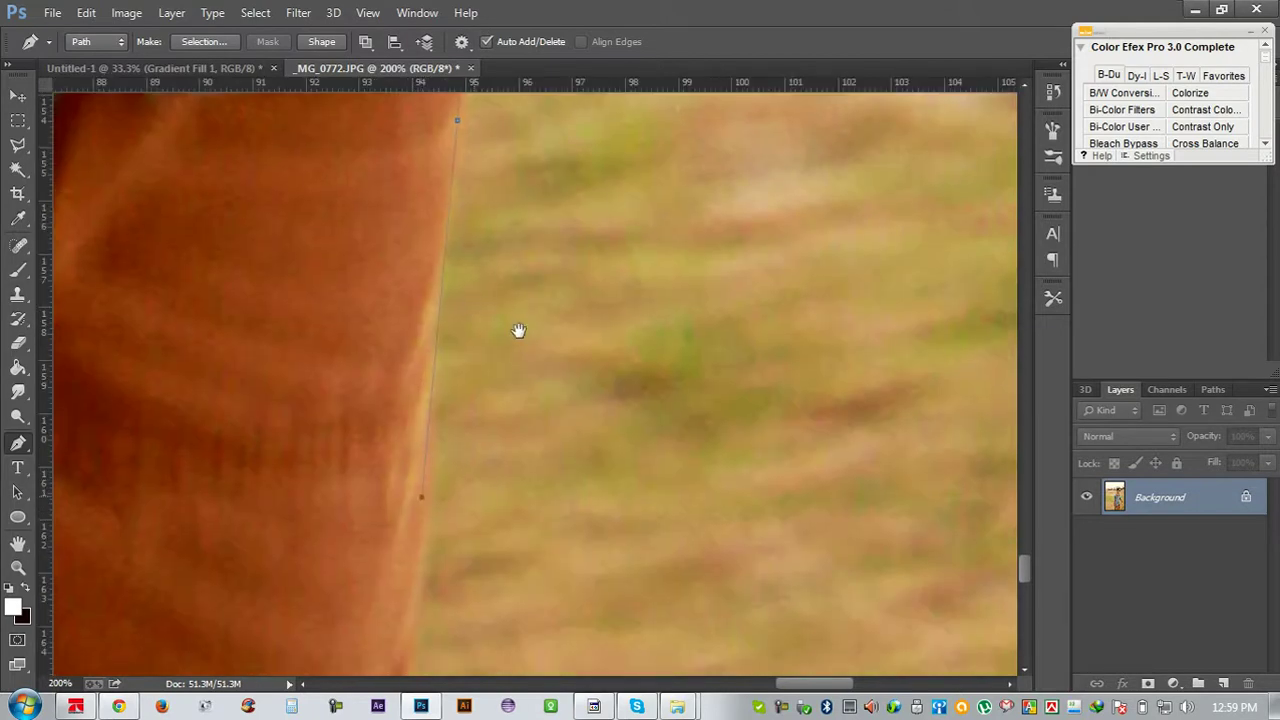
pyautogui.click(427, 551)
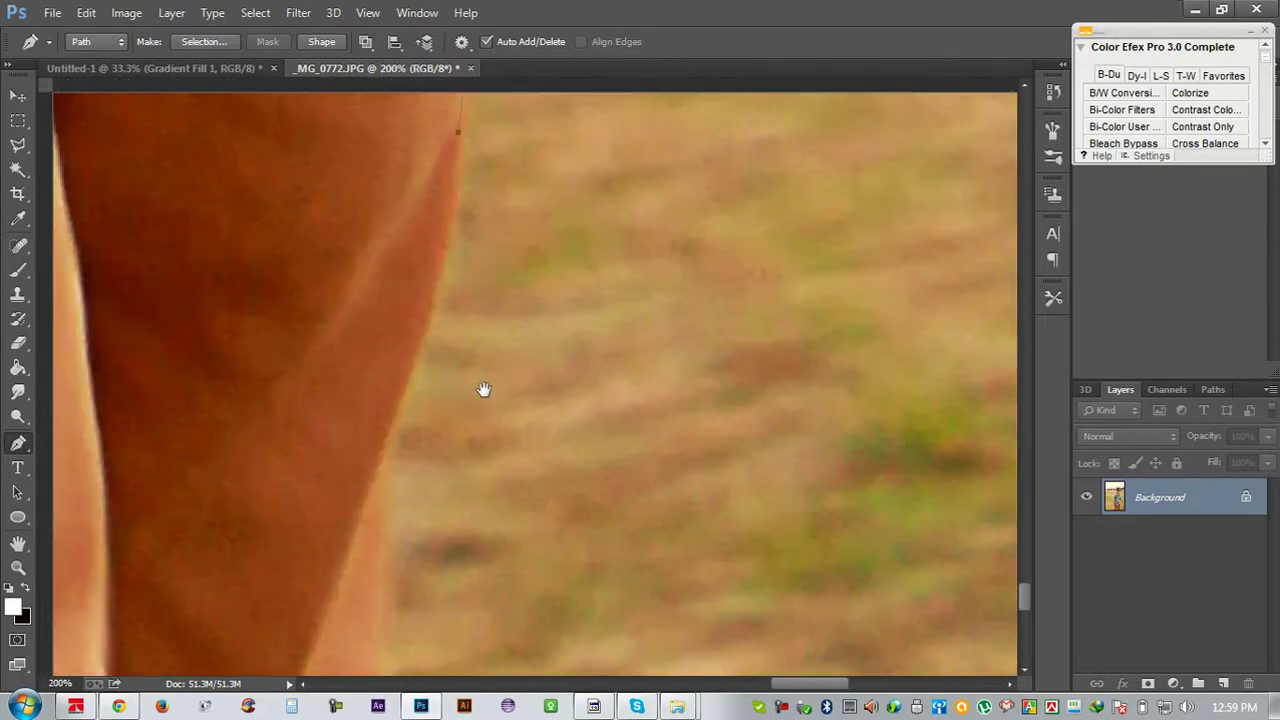
pyautogui.click(483, 390)
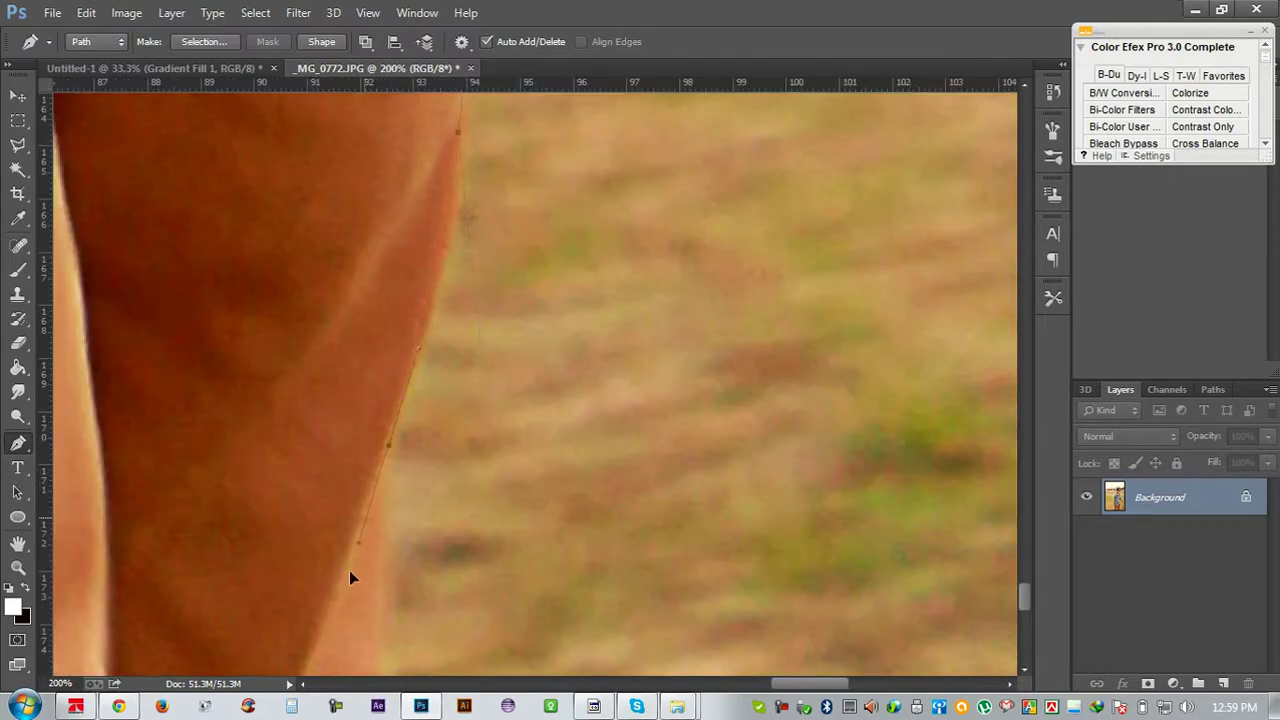
pyautogui.hotkey('ctrl', 'z')
pyautogui.moveTo(446, 374); pyautogui.dragTo(457, 344)
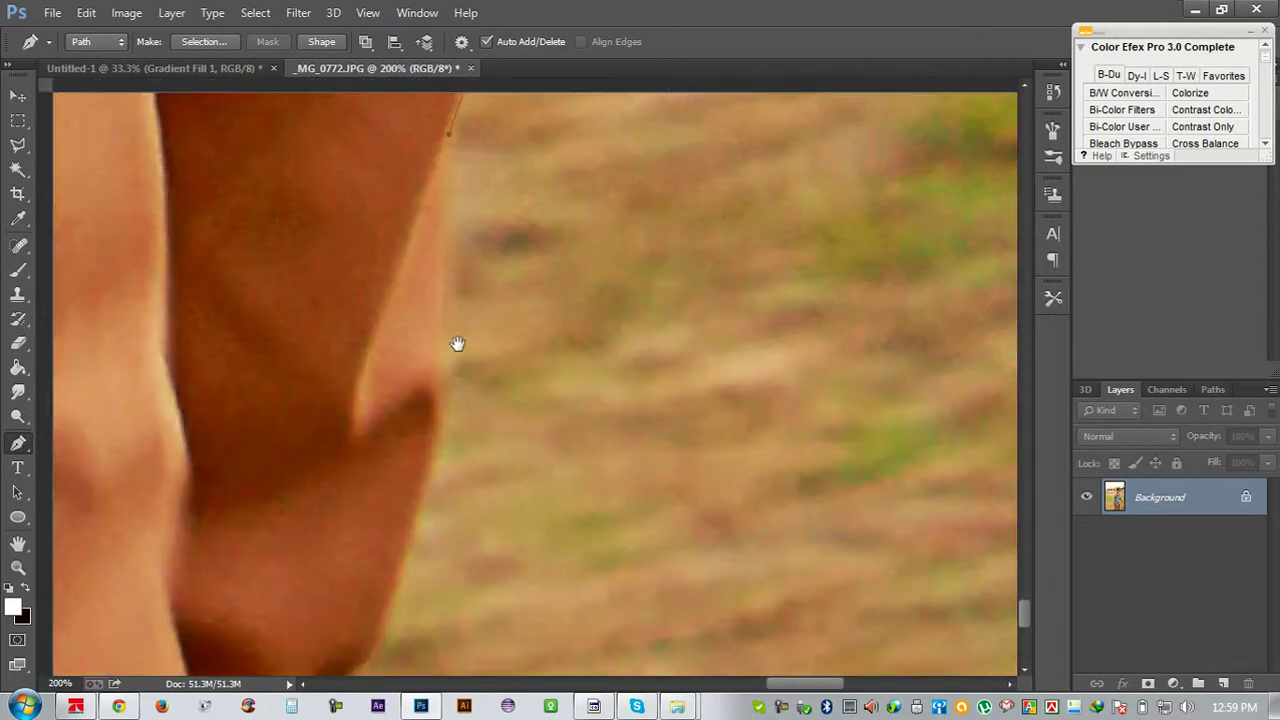
pyautogui.hotkey('ctrl', 'r')
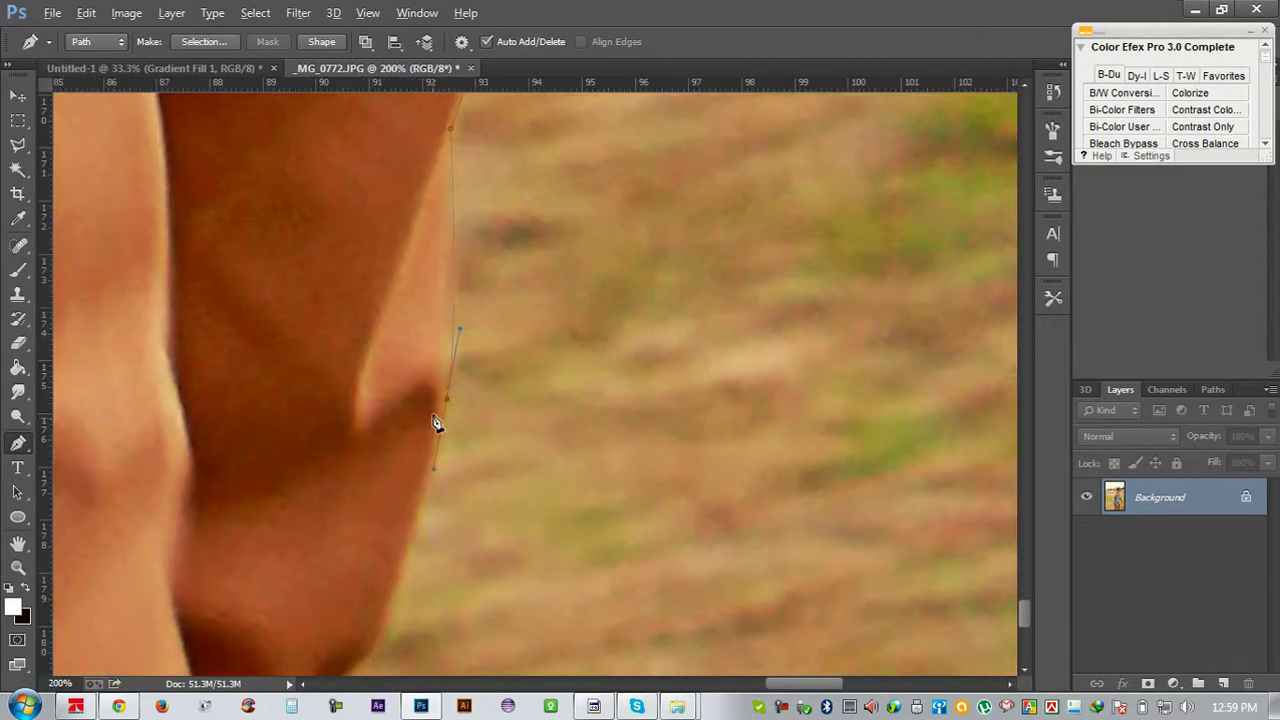
pyautogui.moveTo(510, 337); pyautogui.dragTo(543, 223)
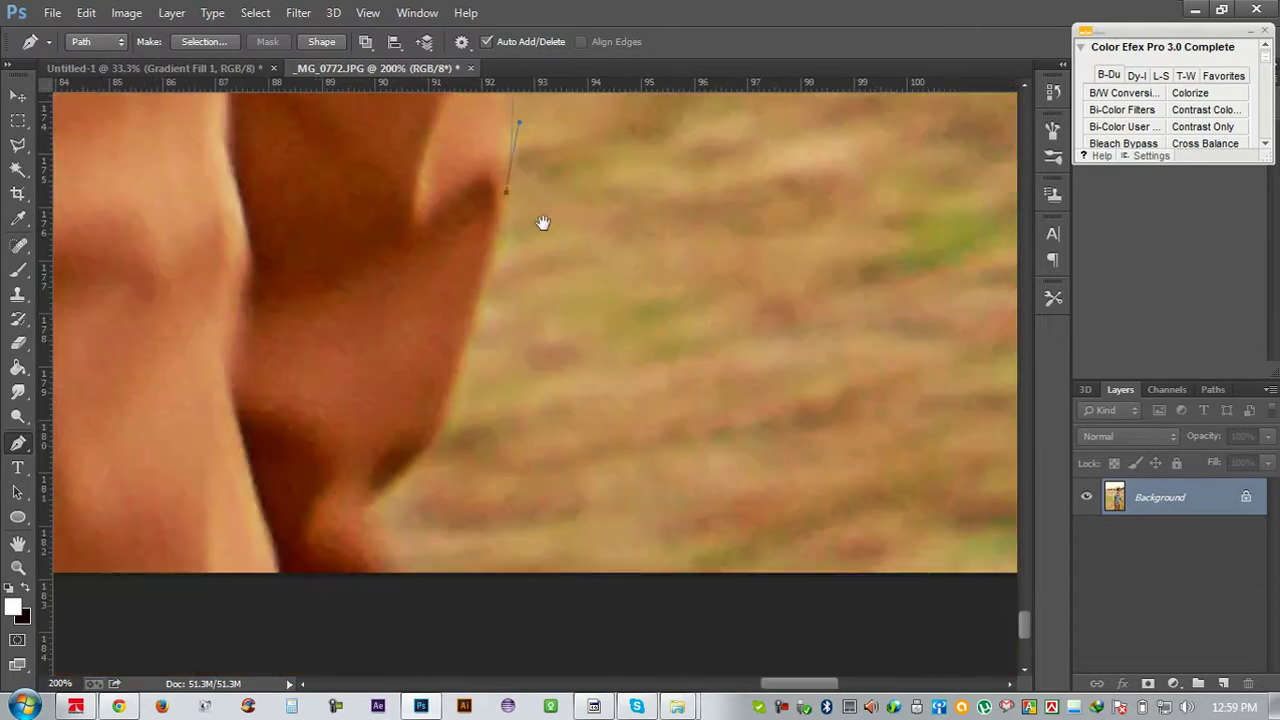
pyautogui.moveTo(400, 495); pyautogui.dragTo(404, 490)
pyautogui.keyDown('alt'); pyautogui.click(367, 502); pyautogui.keyUp('alt')
# Trace along the photo's bottom edge and up the light strip's edge
pyautogui.moveTo(395, 586); pyautogui.dragTo(390, 606)
pyautogui.moveTo(396, 541)
pyautogui.mouseDown()
pyautogui.moveTo(474, 543)
pyautogui.moveTo(617, 514)
pyautogui.mouseUp()
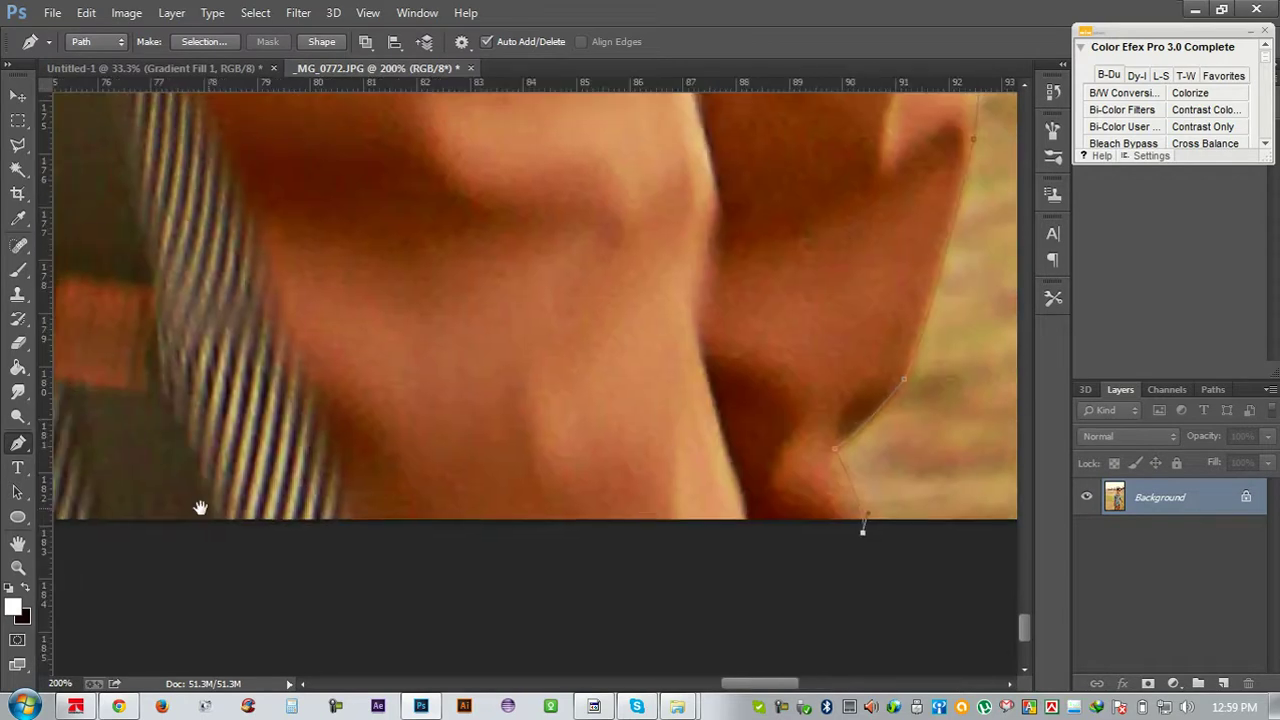
pyautogui.moveTo(200, 509); pyautogui.dragTo(502, 470)
pyautogui.click(267, 484)
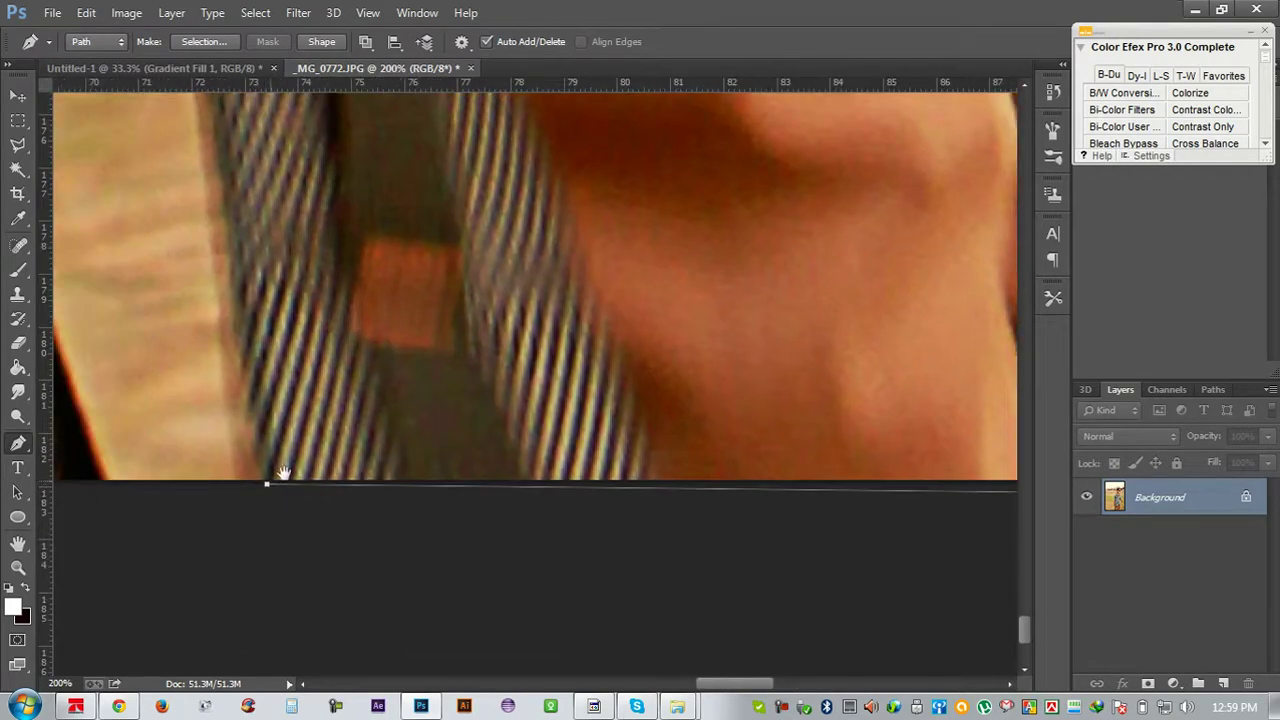
pyautogui.moveTo(337, 549); pyautogui.dragTo(349, 579)
pyautogui.click(321, 291)
pyautogui.moveTo(323, 277); pyautogui.dragTo(386, 457)
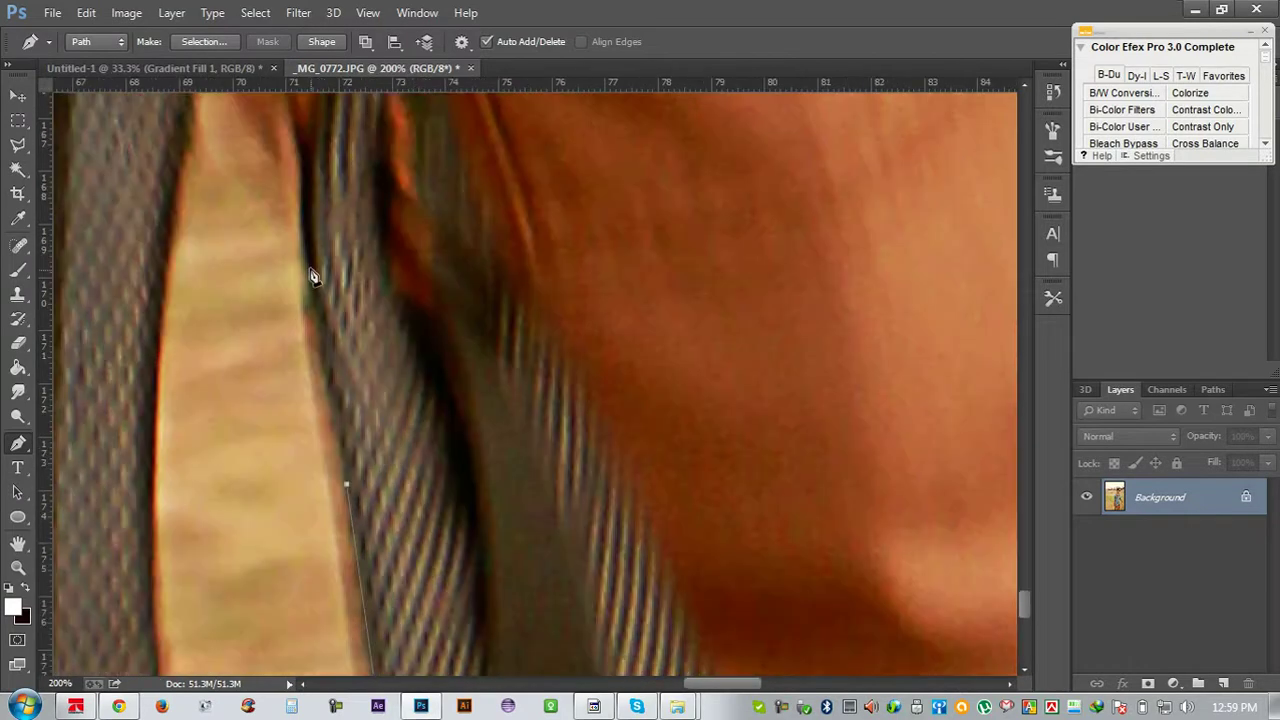
pyautogui.moveTo(307, 268); pyautogui.dragTo(296, 237)
# Outline the strip's left edge, breaking handles on the new anchors
pyautogui.scroll(3, 220, 280)
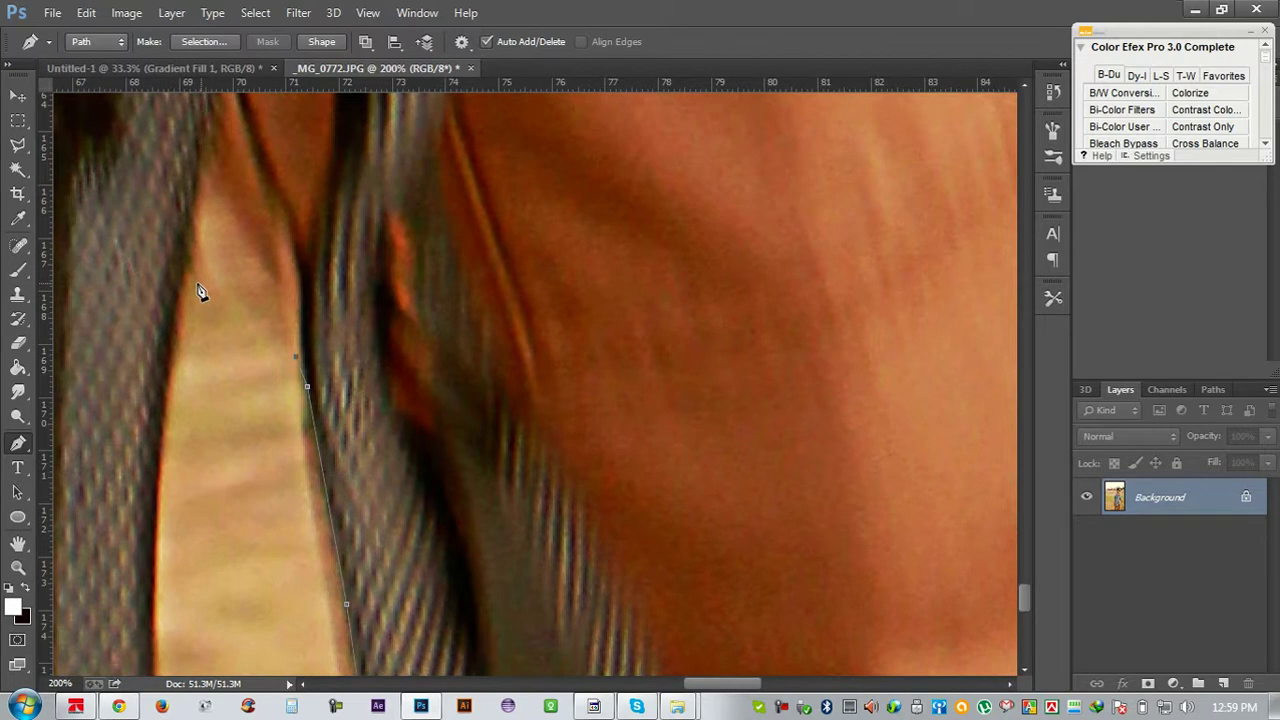
pyautogui.click(192, 220)
pyautogui.hscroll(-1, 263, 194)
pyautogui.scroll(-3, 251, 260)
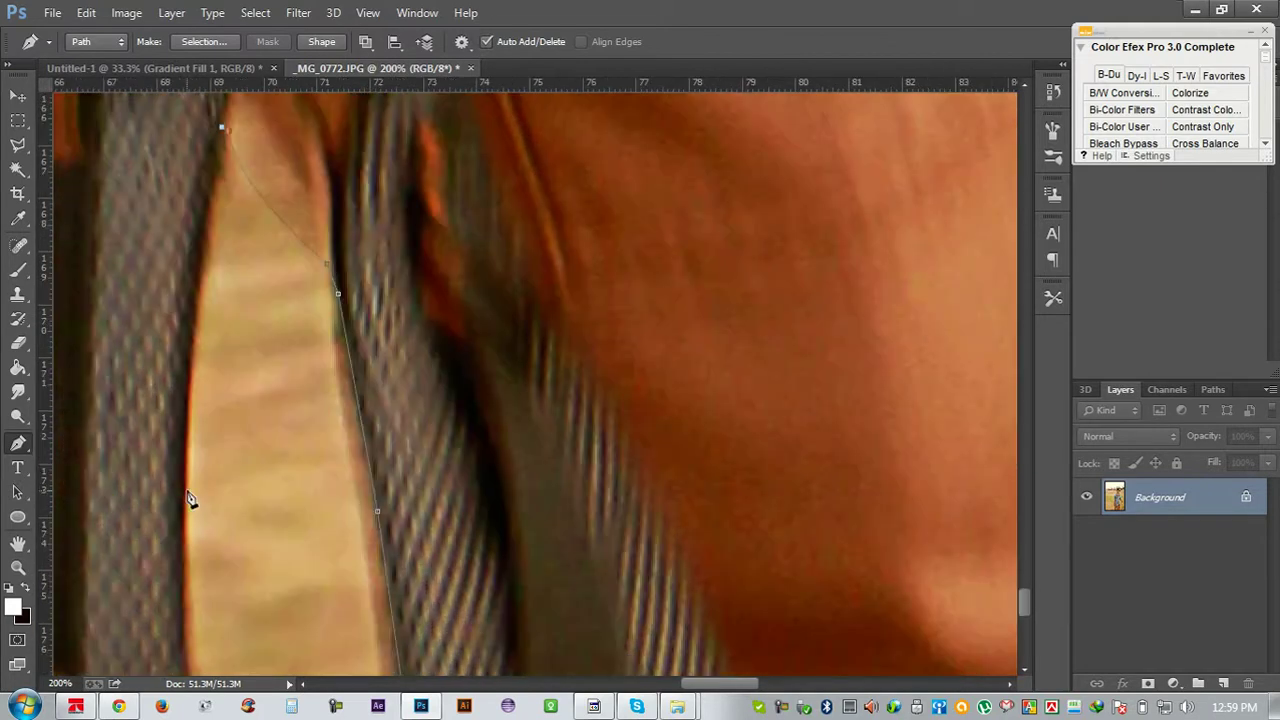
pyautogui.moveTo(185, 498); pyautogui.dragTo(194, 622)
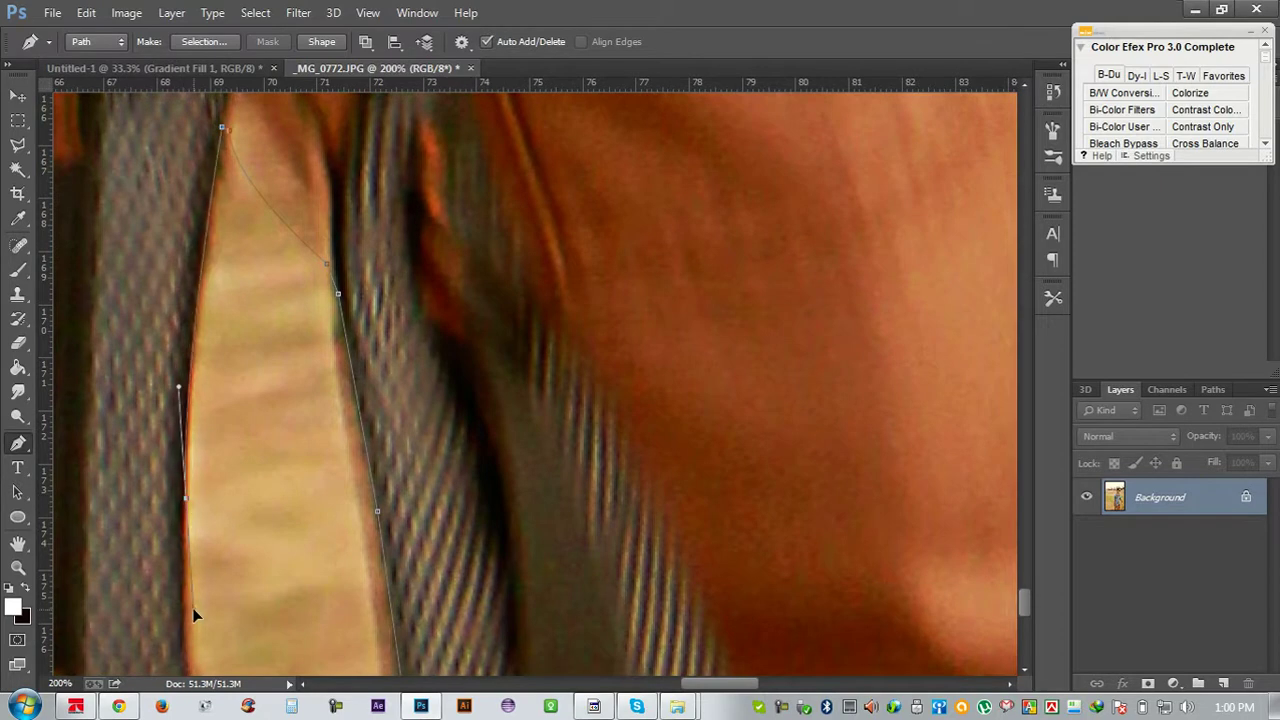
pyautogui.click(186, 499)
pyautogui.moveTo(314, 340)
pyautogui.mouseDown()
pyautogui.moveTo(331, 323)
pyautogui.moveTo(331, 350)
pyautogui.mouseUp()
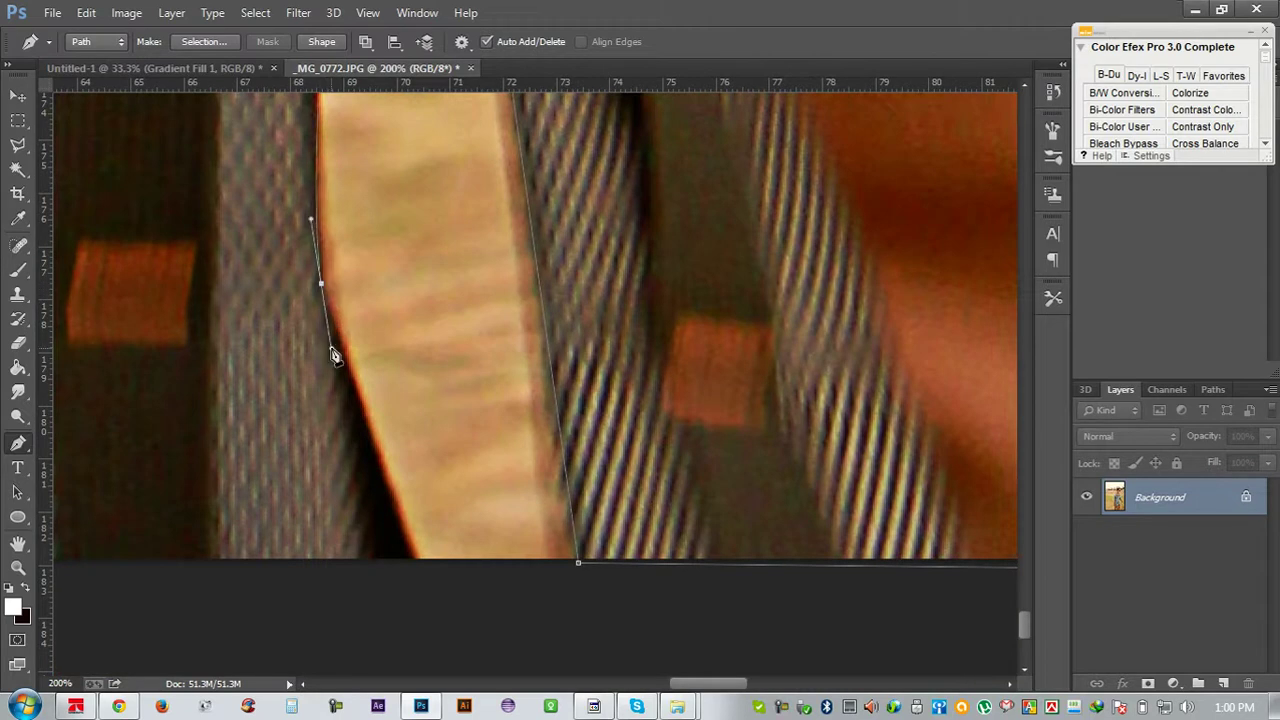
pyautogui.scroll(1, 333, 352)
pyautogui.scroll(2, 335, 355)
pyautogui.keyDown('alt'); pyautogui.click(321, 345); pyautogui.keyUp('alt')
pyautogui.scroll(-1, 386, 508)
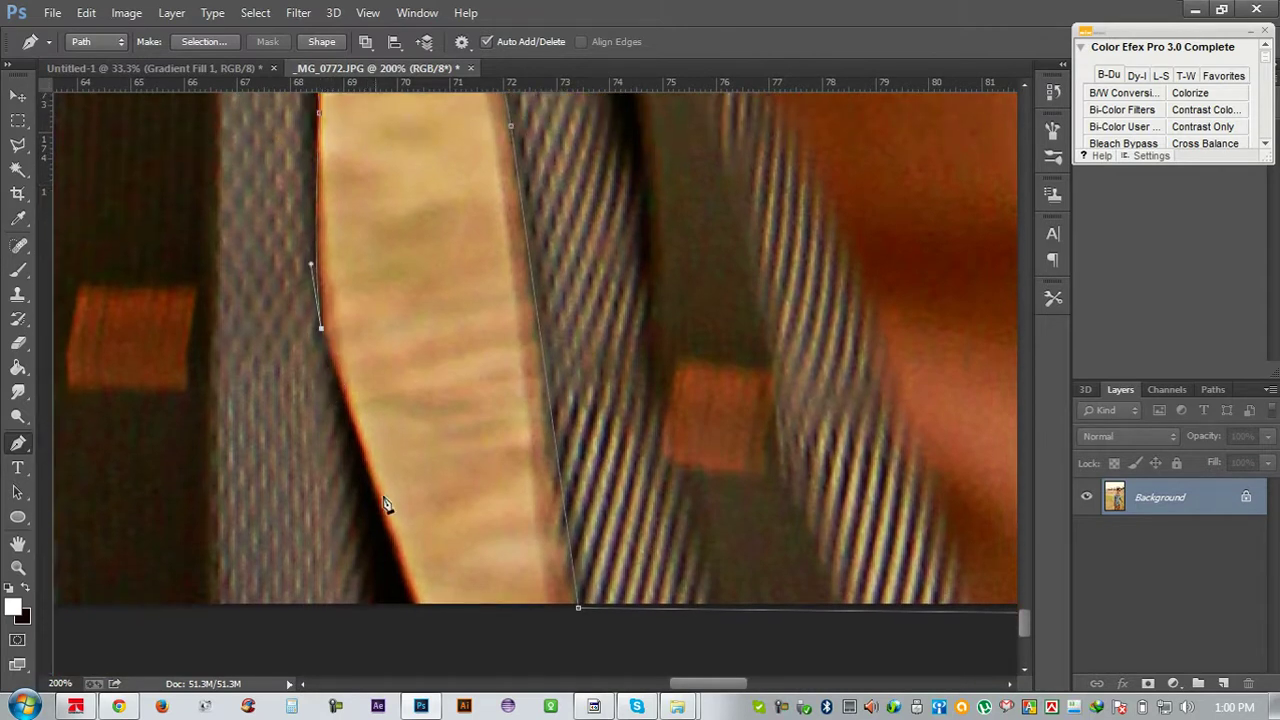
pyautogui.scroll(-1, 426, 578)
# Close the path at its start anchor, load it as a selection, then zoom out
pyautogui.moveTo(309, 583); pyautogui.dragTo(717, 518)
pyautogui.click(660, 455)
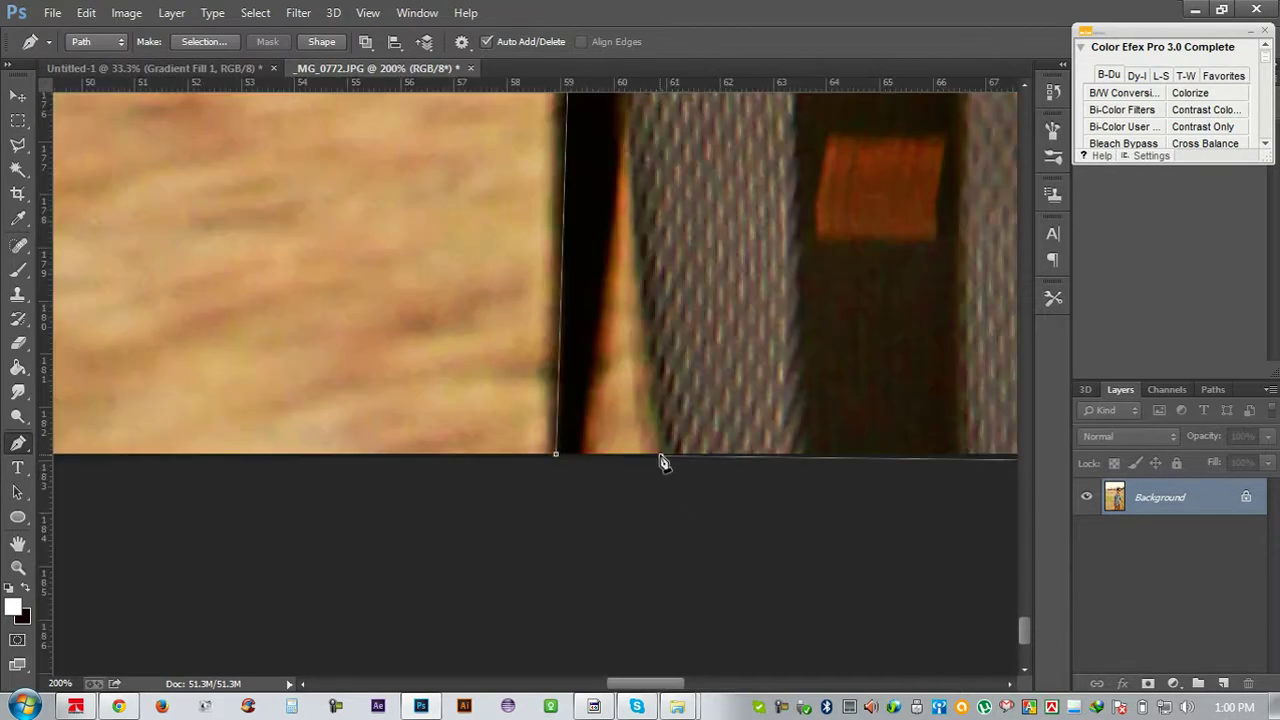
pyautogui.scroll(1, 640, 245)
pyautogui.scroll(1, 643, 240)
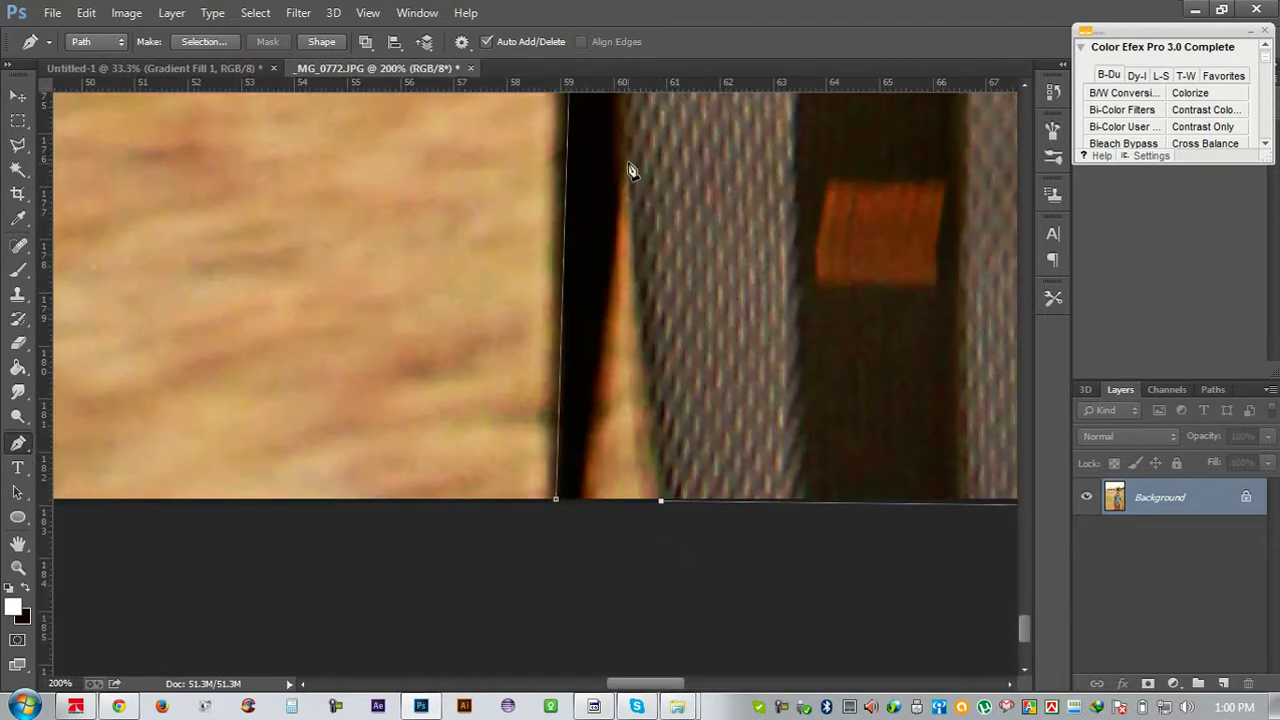
pyautogui.moveTo(622, 203)
pyautogui.mouseDown()
pyautogui.moveTo(635, 123)
pyautogui.moveTo(629, 162)
pyautogui.mouseUp()
pyautogui.click(576, 507)
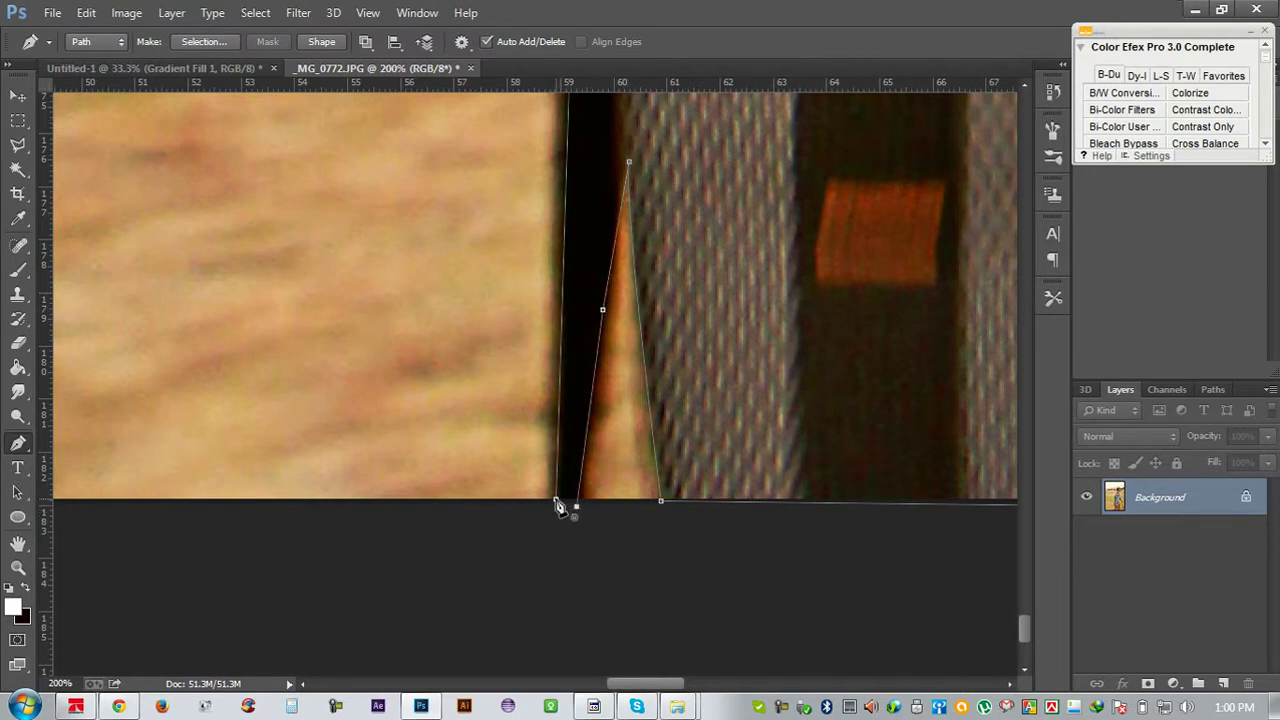
pyautogui.click(556, 501)
pyautogui.hotkey('ctrl', 'Return')
pyautogui.hotkey('ctrl', '0')
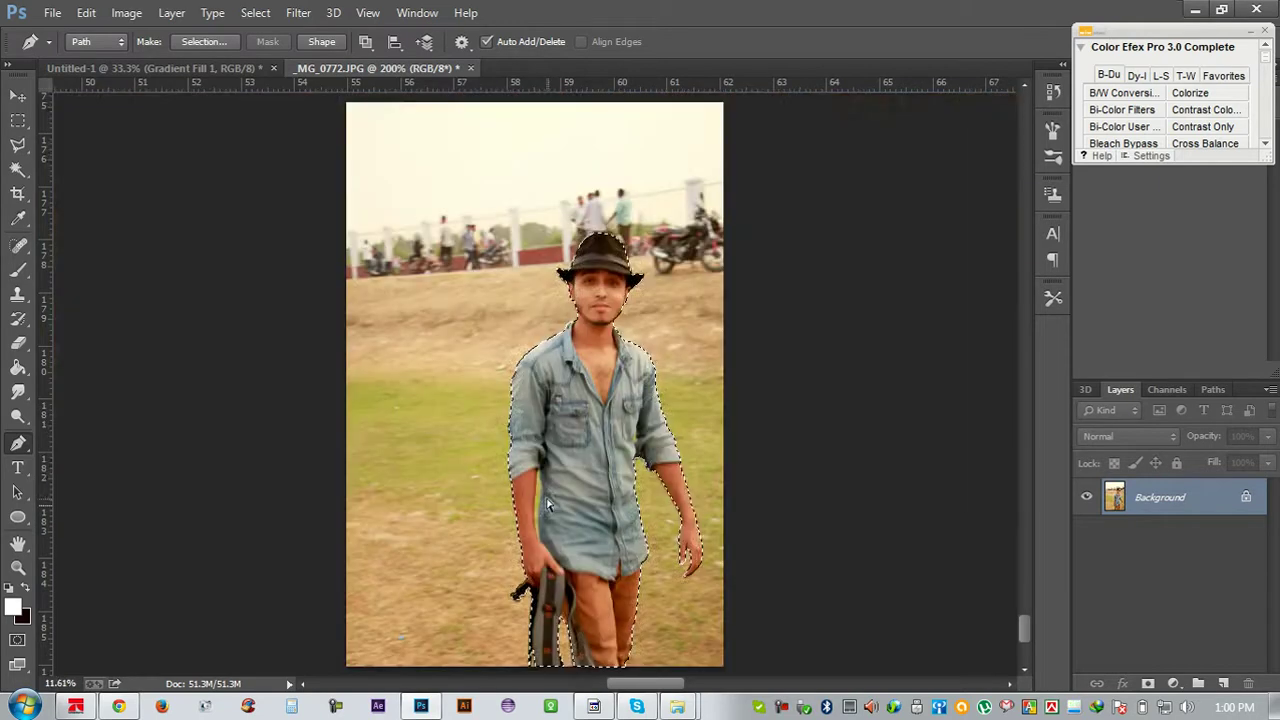
pyautogui.hotkey('ctrl', '-')
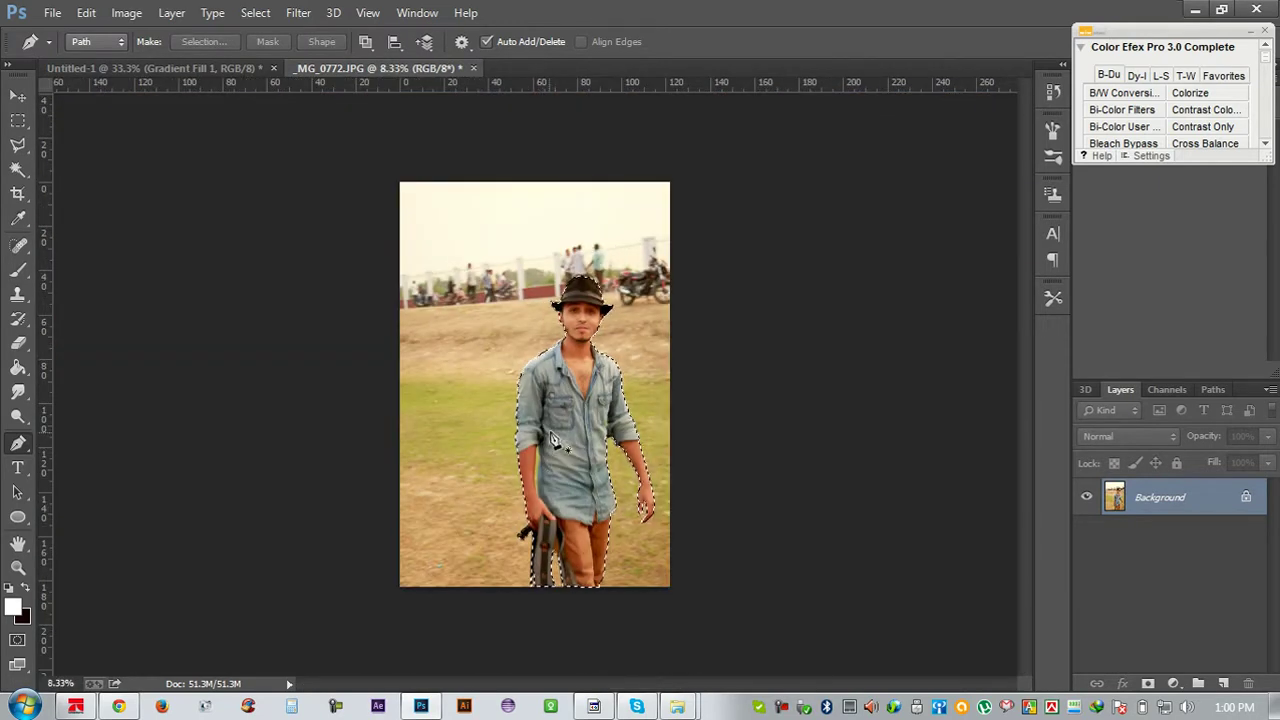
# Convert Layer 1 in Untitled-1 to a smart object and start Free Transform
pyautogui.click(242, 64)
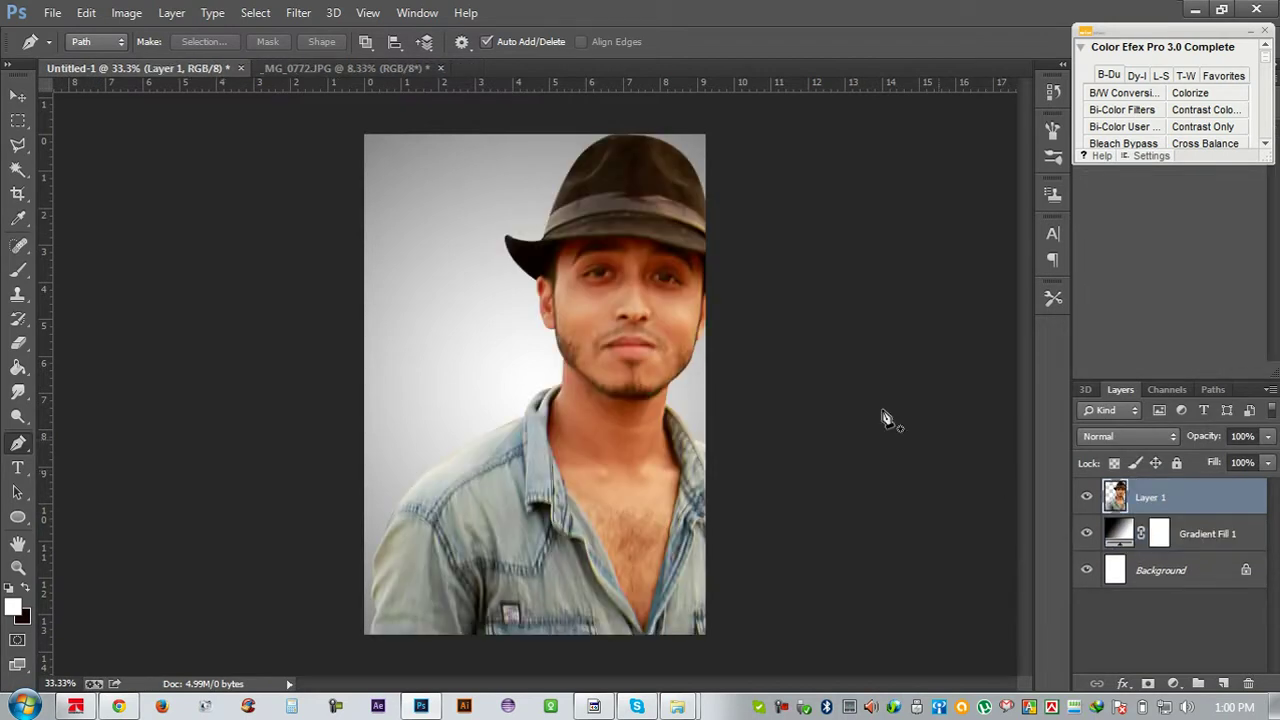
pyautogui.rightClick(1115, 505)
pyautogui.click(810, 220)
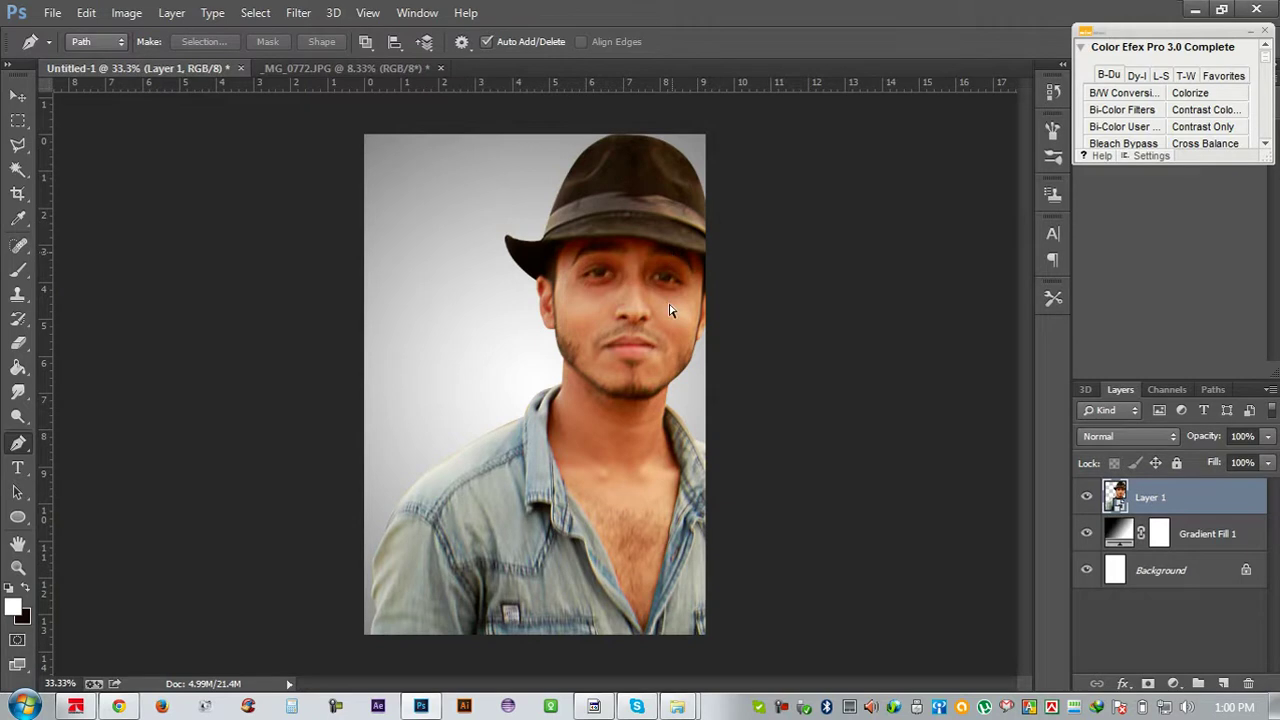
pyautogui.hotkey('ctrl', 't')
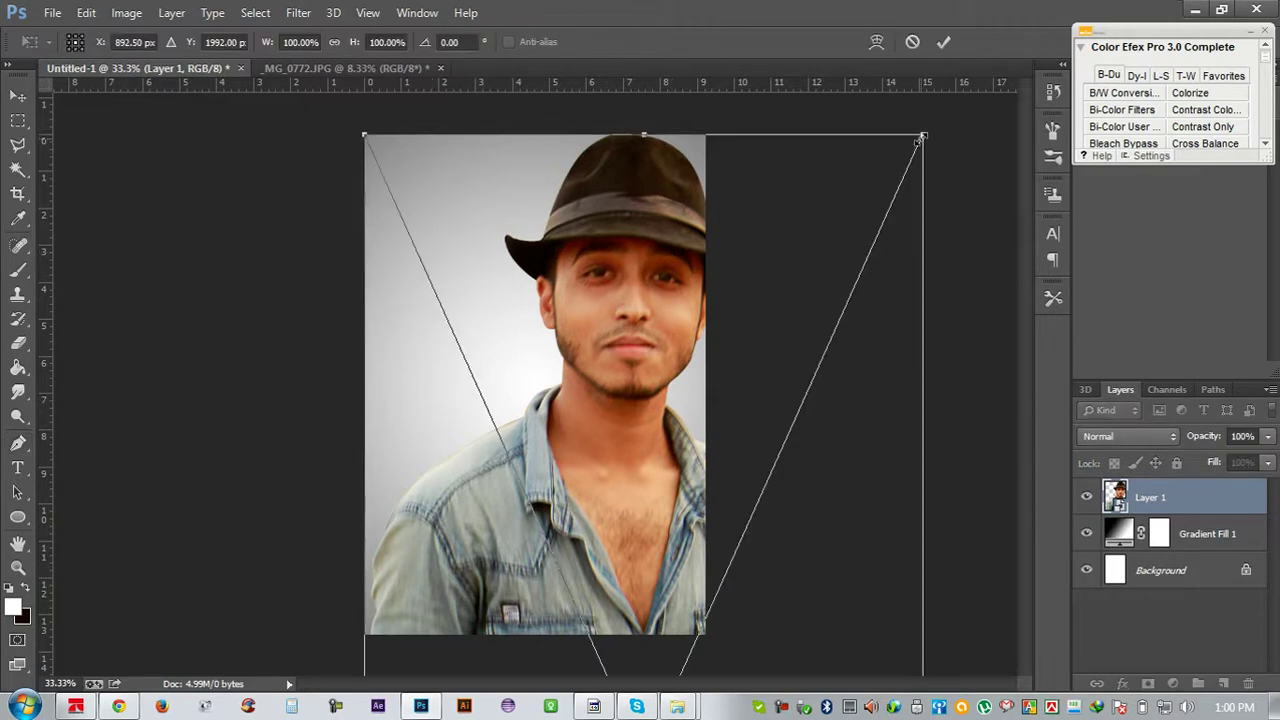
# Scale the man down through 53% and 48% to 38.5%, centring him on the gradient
pyautogui.moveTo(920, 138); pyautogui.dragTo(791, 429)
pyautogui.moveTo(663, 474); pyautogui.dragTo(596, 240)
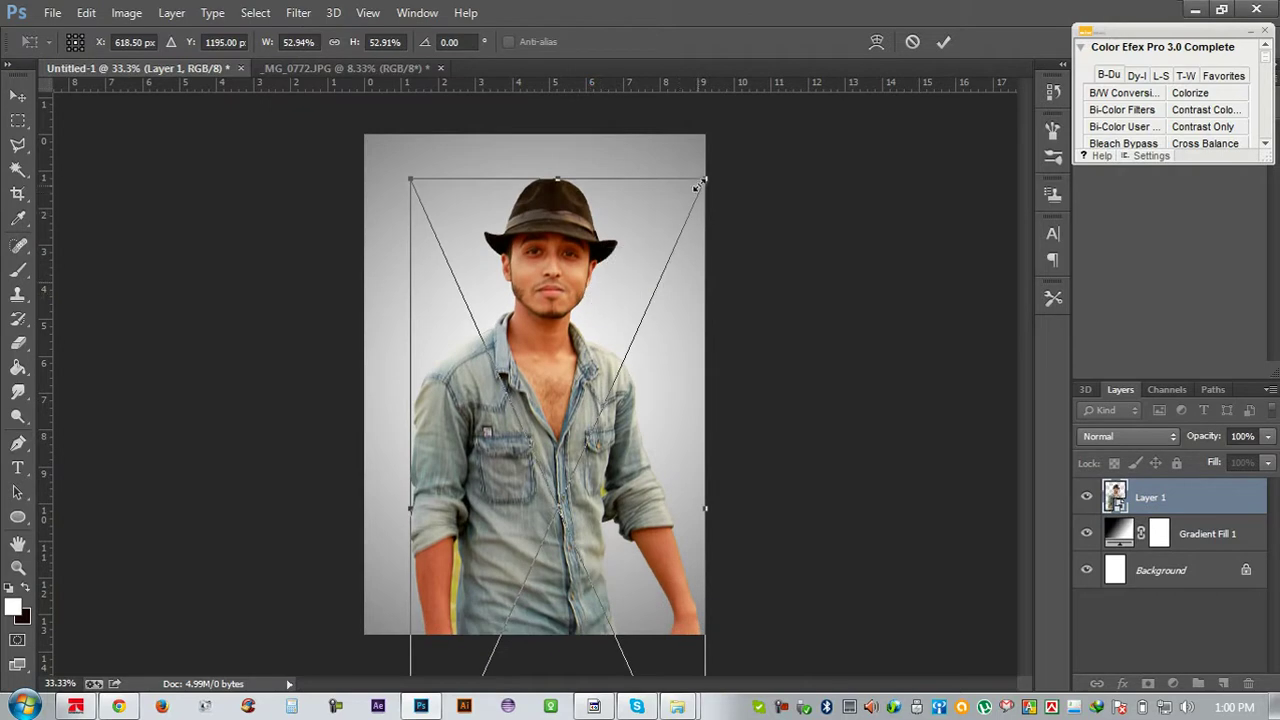
pyautogui.moveTo(703, 179)
pyautogui.mouseDown()
pyautogui.moveTo(671, 183)
pyautogui.moveTo(661, 201)
pyautogui.mouseUp()
pyautogui.moveTo(604, 332); pyautogui.dragTo(606, 280)
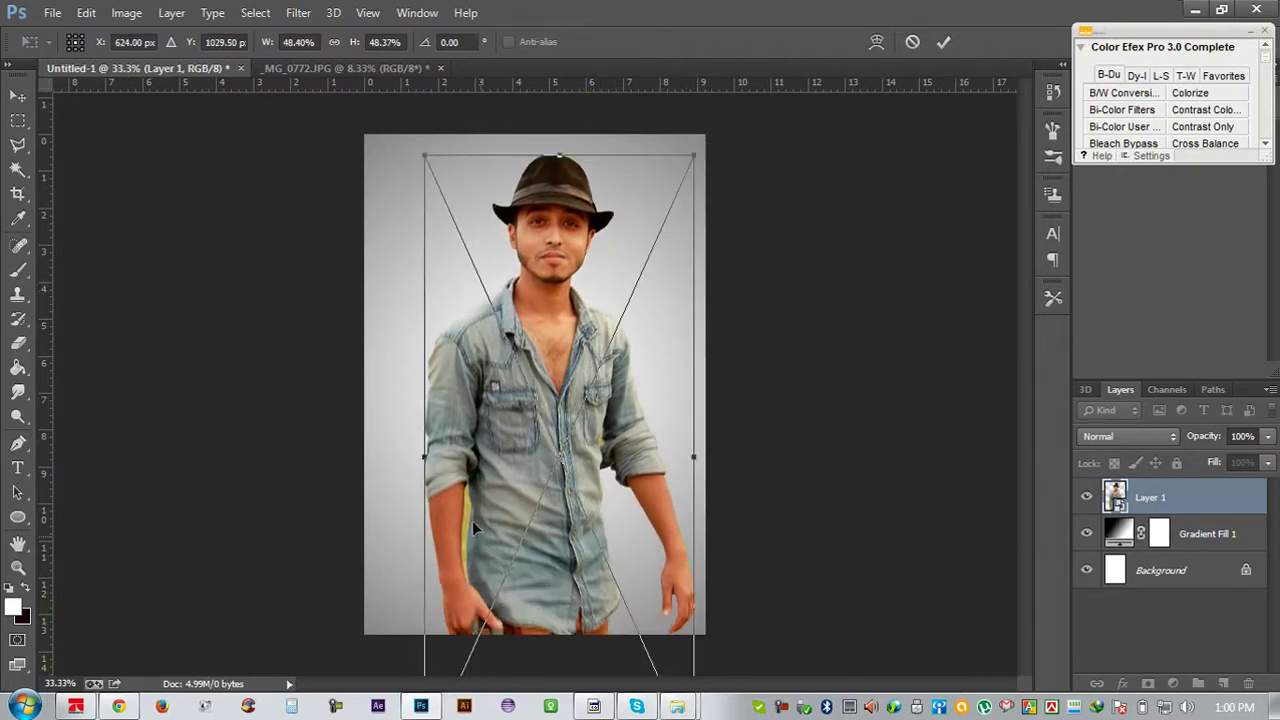
pyautogui.moveTo(679, 172); pyautogui.dragTo(663, 185)
pyautogui.moveTo(614, 263); pyautogui.dragTo(602, 241)
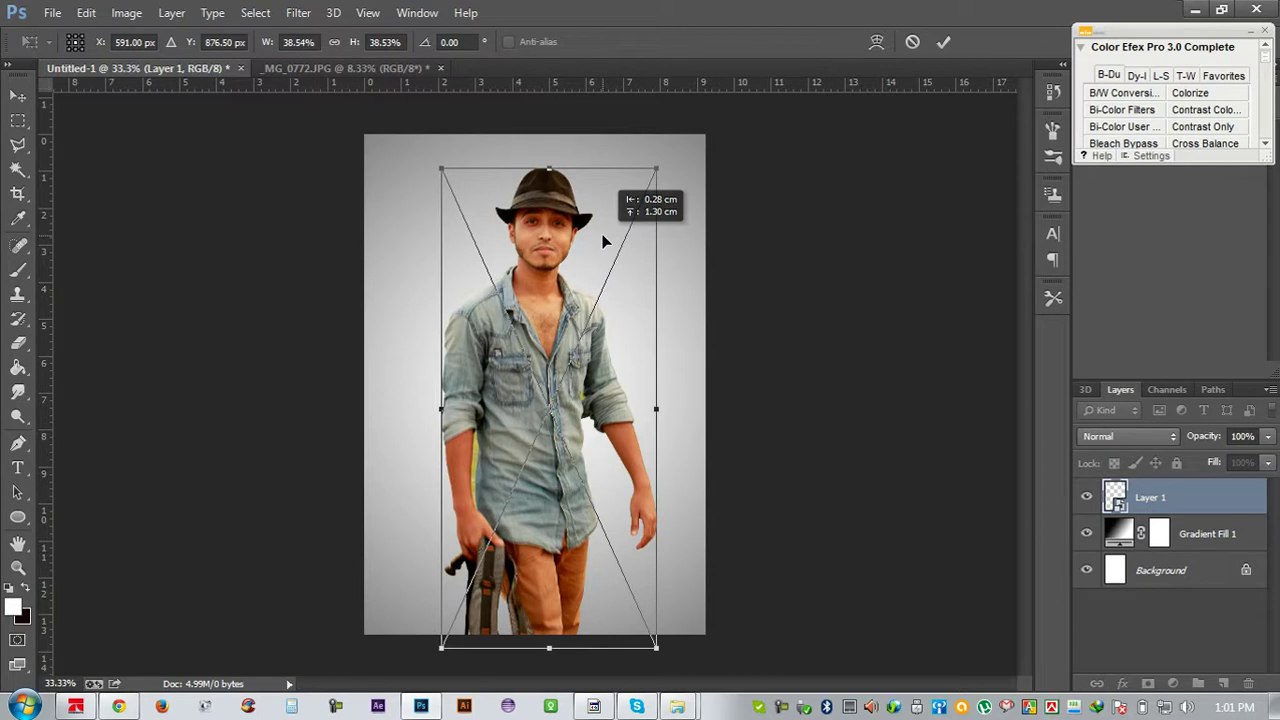
pyautogui.moveTo(603, 241); pyautogui.dragTo(602, 239)
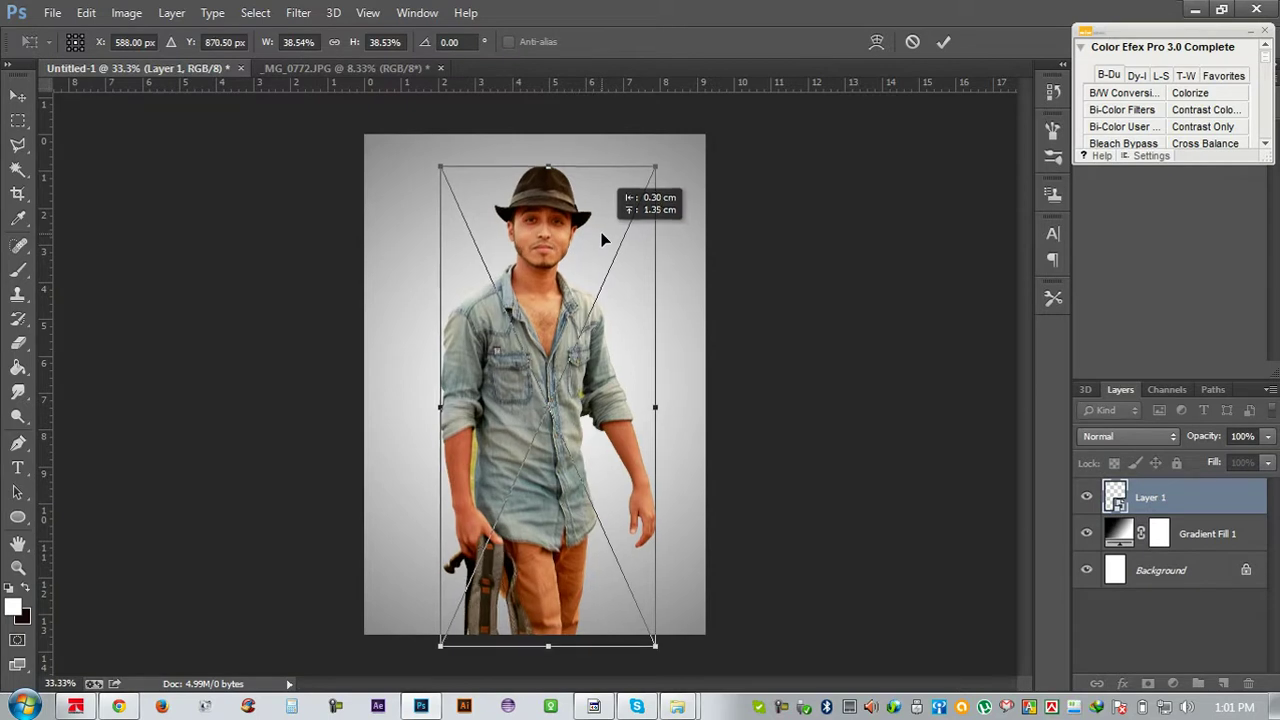
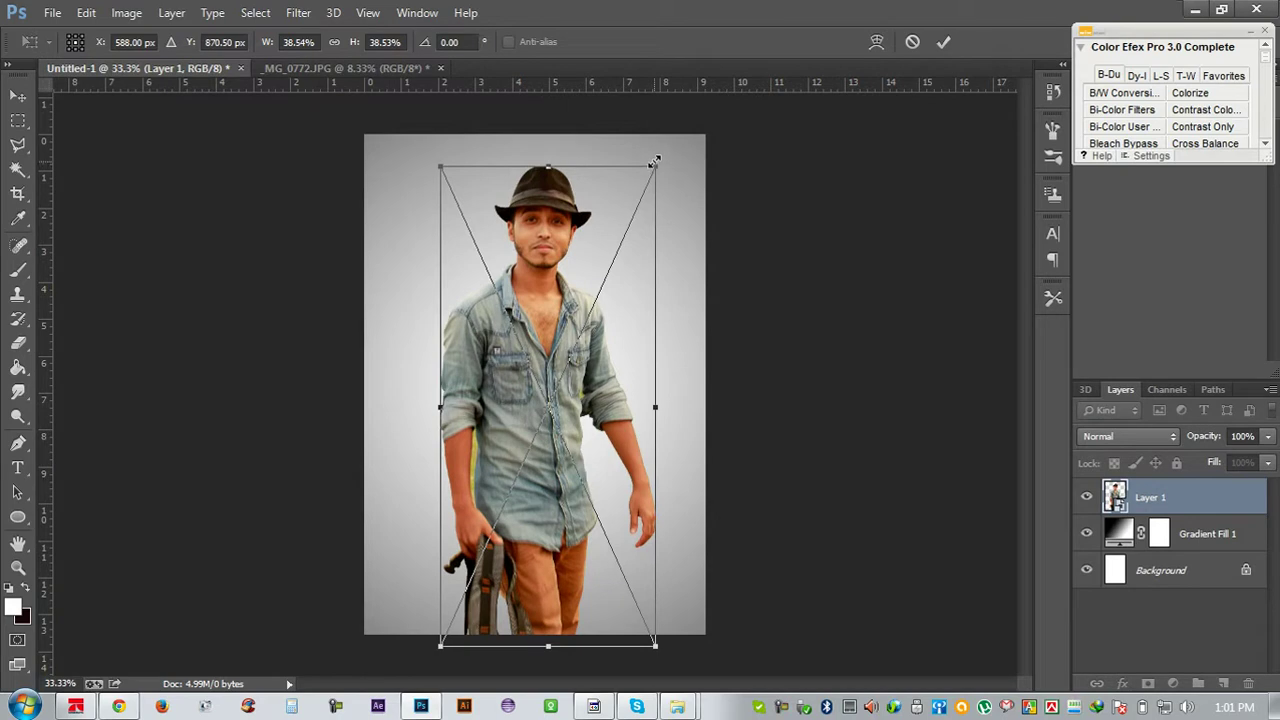
# Scale the cut-out man down to about 38%, nudge him upward, and commit the transform
pyautogui.moveTo(655, 160)
pyautogui.mouseDown()
pyautogui.moveTo(611, 220)
pyautogui.moveTo(613, 206)
pyautogui.mouseUp()
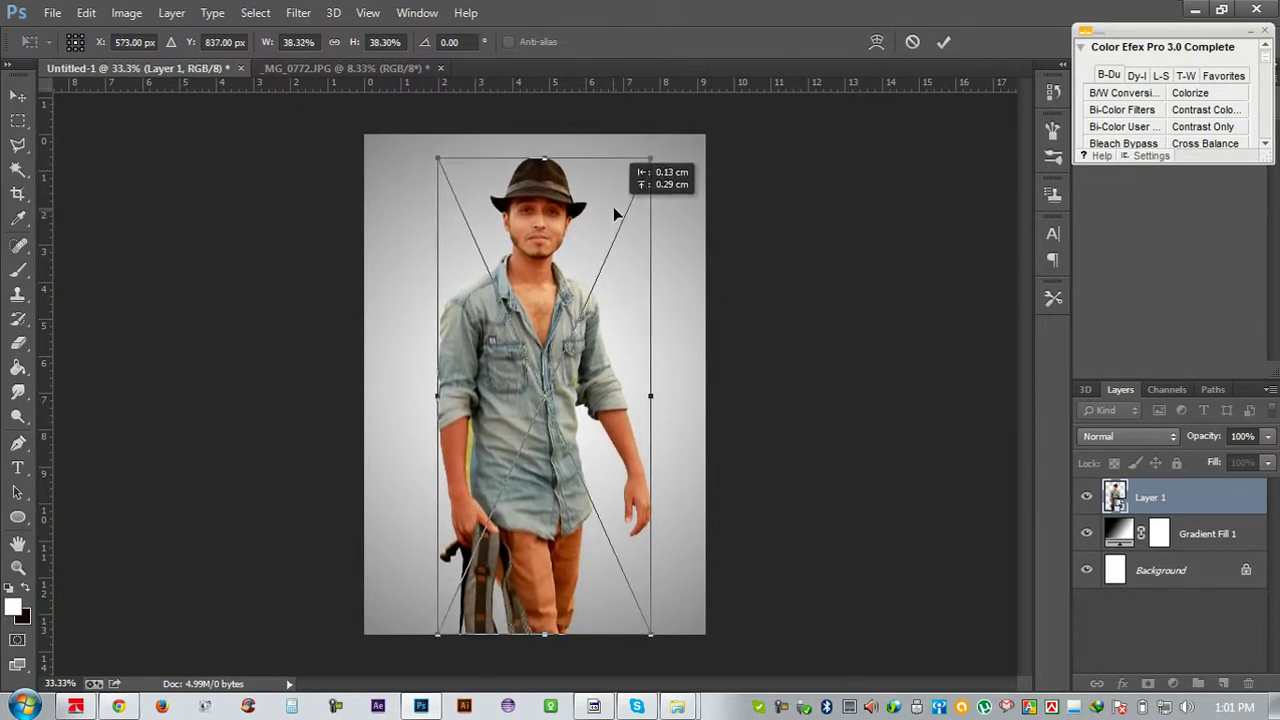
pyautogui.press('Up')
pyautogui.press('Up')
pyautogui.press('Up')
pyautogui.press('Up')
pyautogui.press('Up')
pyautogui.press('Up')
pyautogui.press('p')
pyautogui.press('Return')
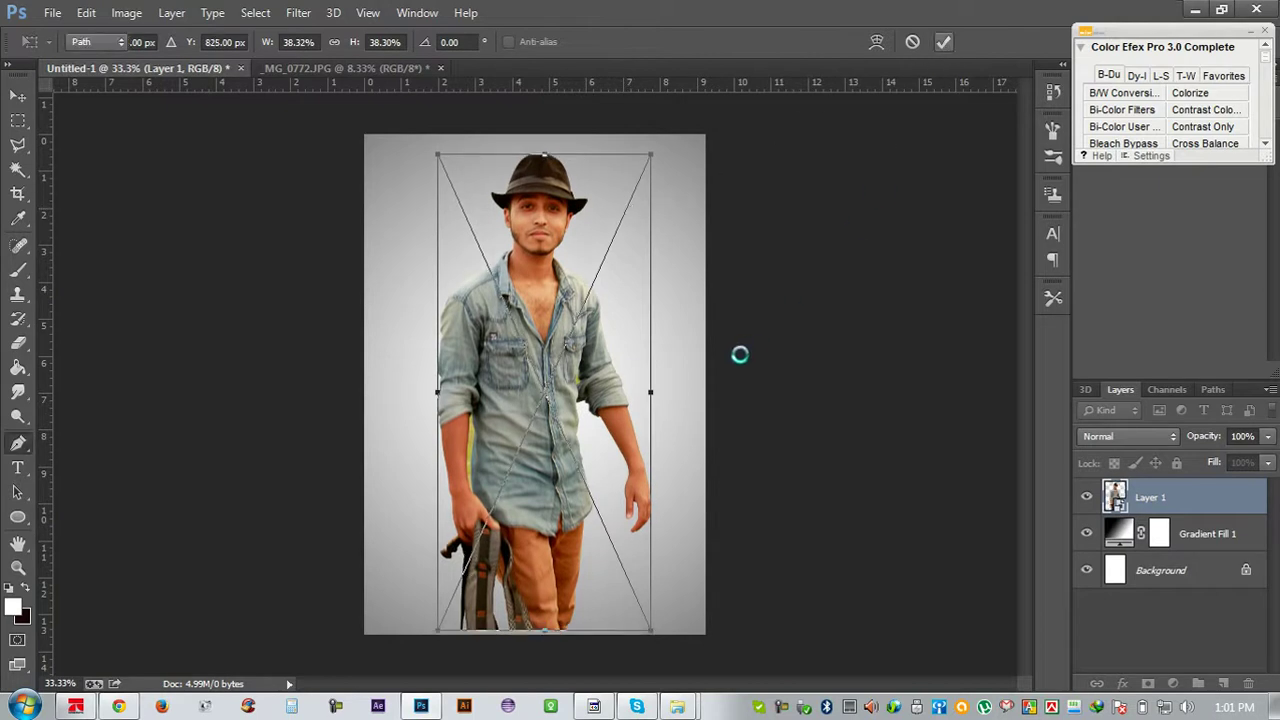
pyautogui.hotkey('ctrl', '+')
# Rasterize Layer 1 into an ordinary pixel layer
pyautogui.hotkey('ctrl', '+')
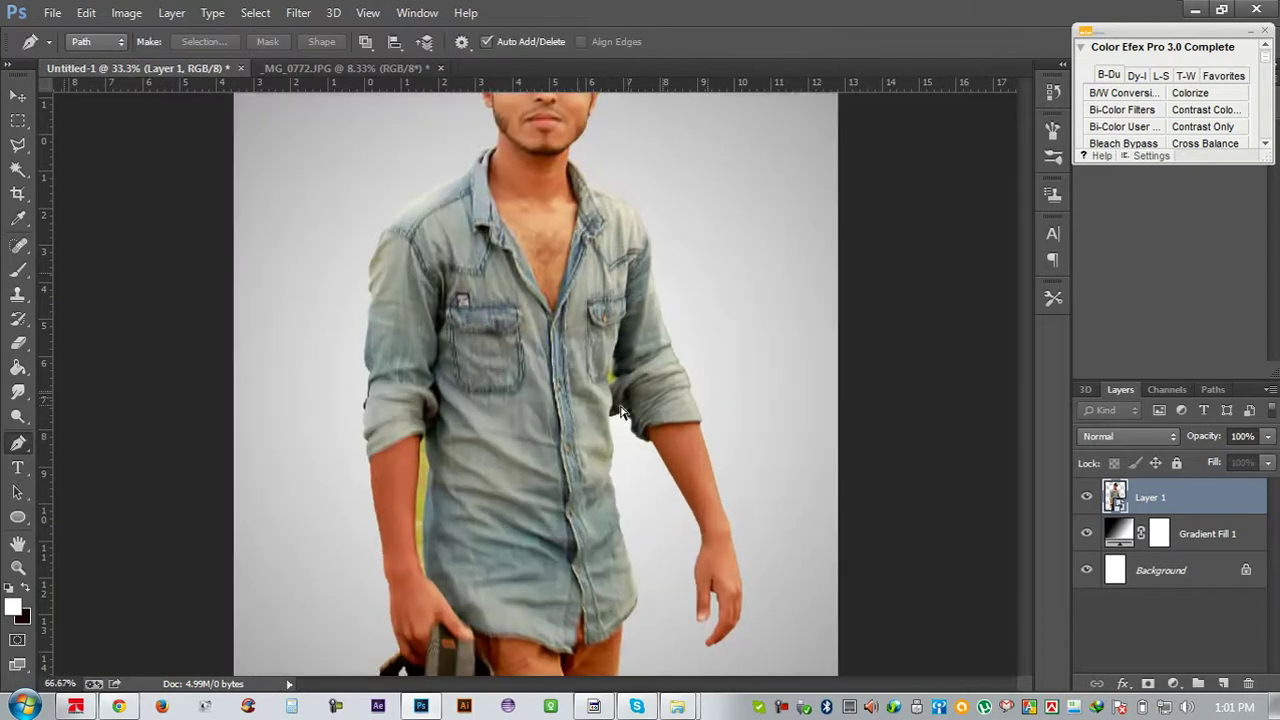
pyautogui.hotkey('ctrl', '+')
pyautogui.hotkey('ctrl', '+')
pyautogui.hotkey('ctrl', '+')
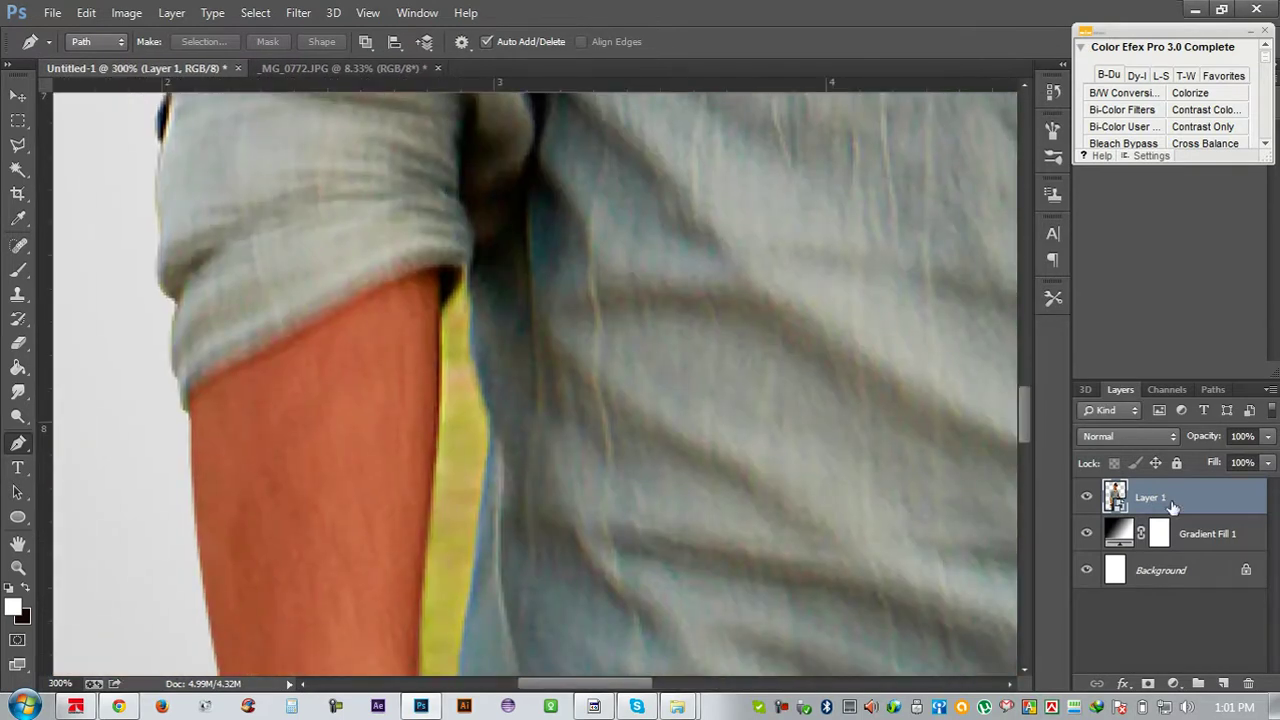
pyautogui.rightClick(1172, 507)
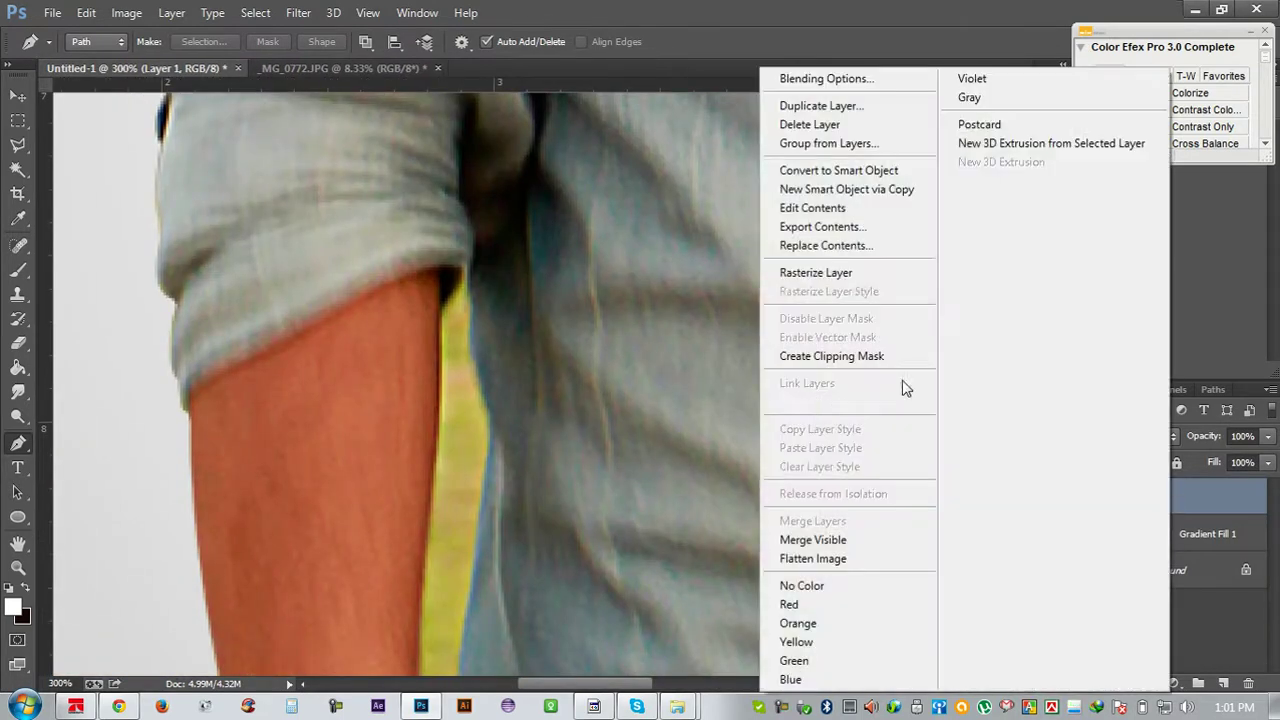
pyautogui.click(840, 276)
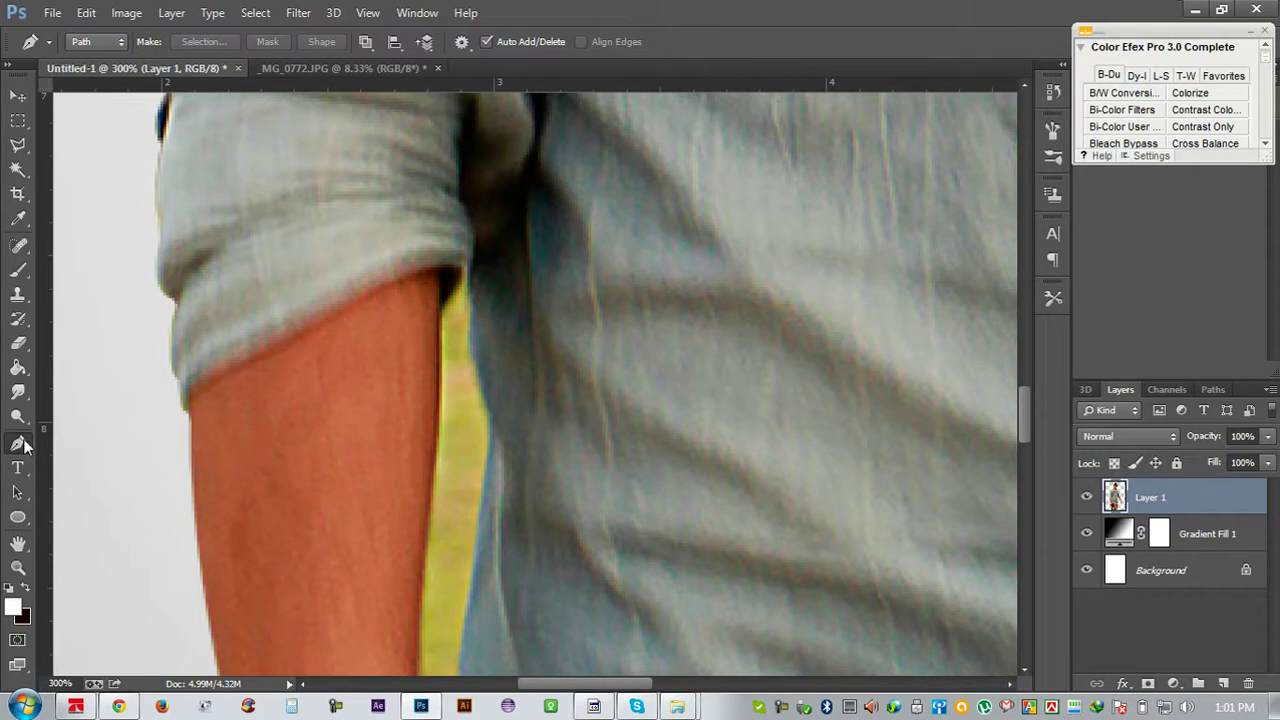
# Start a Pen path at the arm's edge, curving down the shirt edge toward the lower arm
pyautogui.click(467, 270)
pyautogui.moveTo(467, 333); pyautogui.dragTo(473, 343)
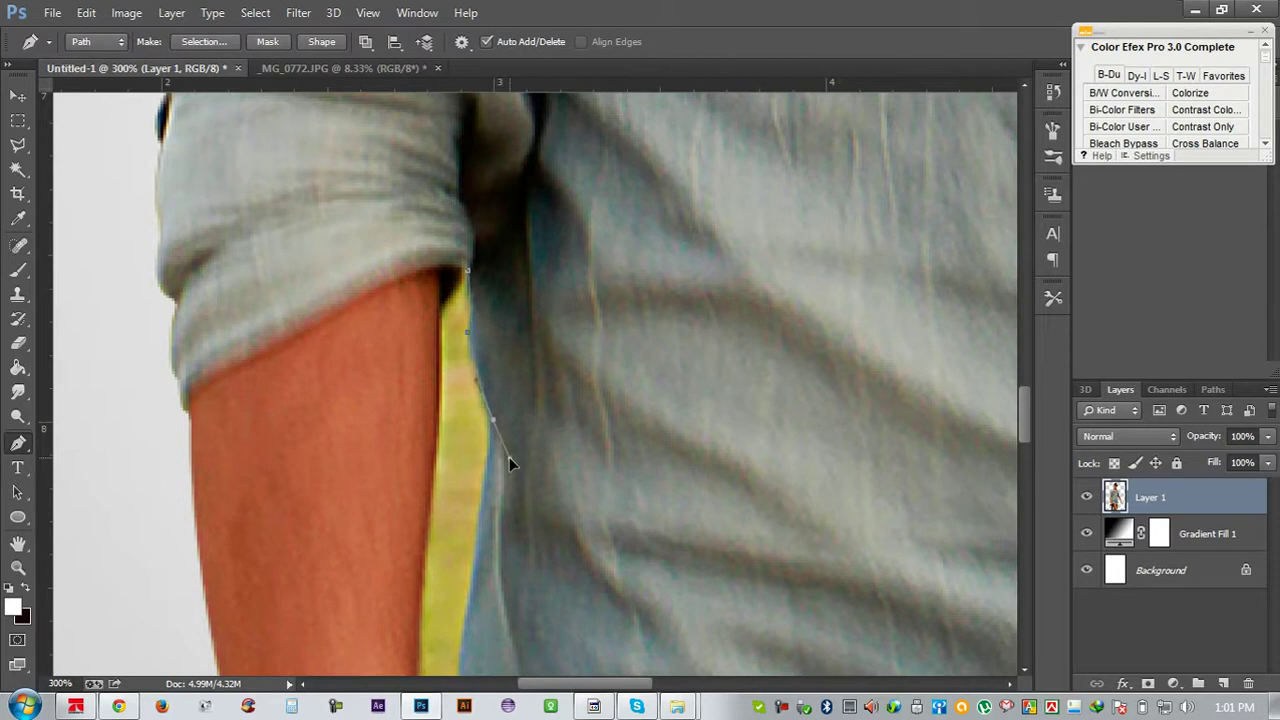
pyautogui.scroll(-1, 503, 466)
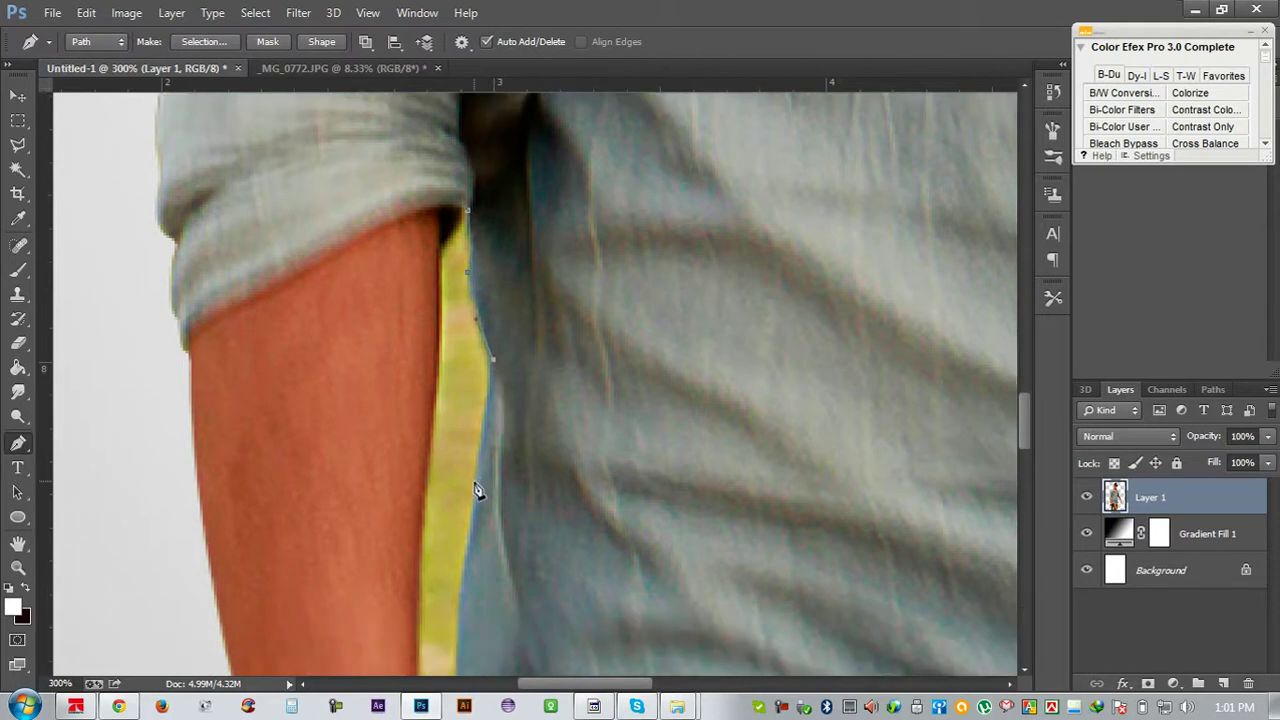
pyautogui.moveTo(522, 469); pyautogui.dragTo(557, 211)
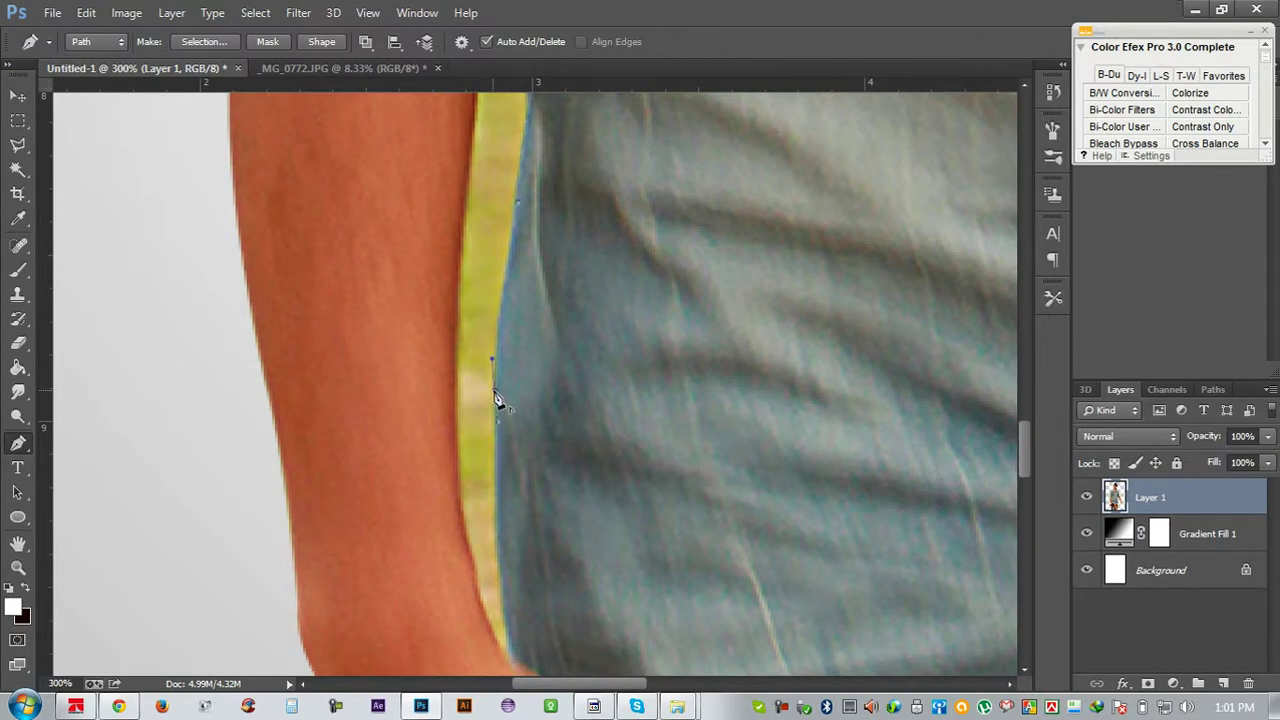
pyautogui.scroll(-3, 510, 430)
pyautogui.moveTo(518, 492); pyautogui.dragTo(539, 549)
# Refine the curve handles of the lower path point along the arm edge
pyautogui.hotkey('ctrl', 'z')
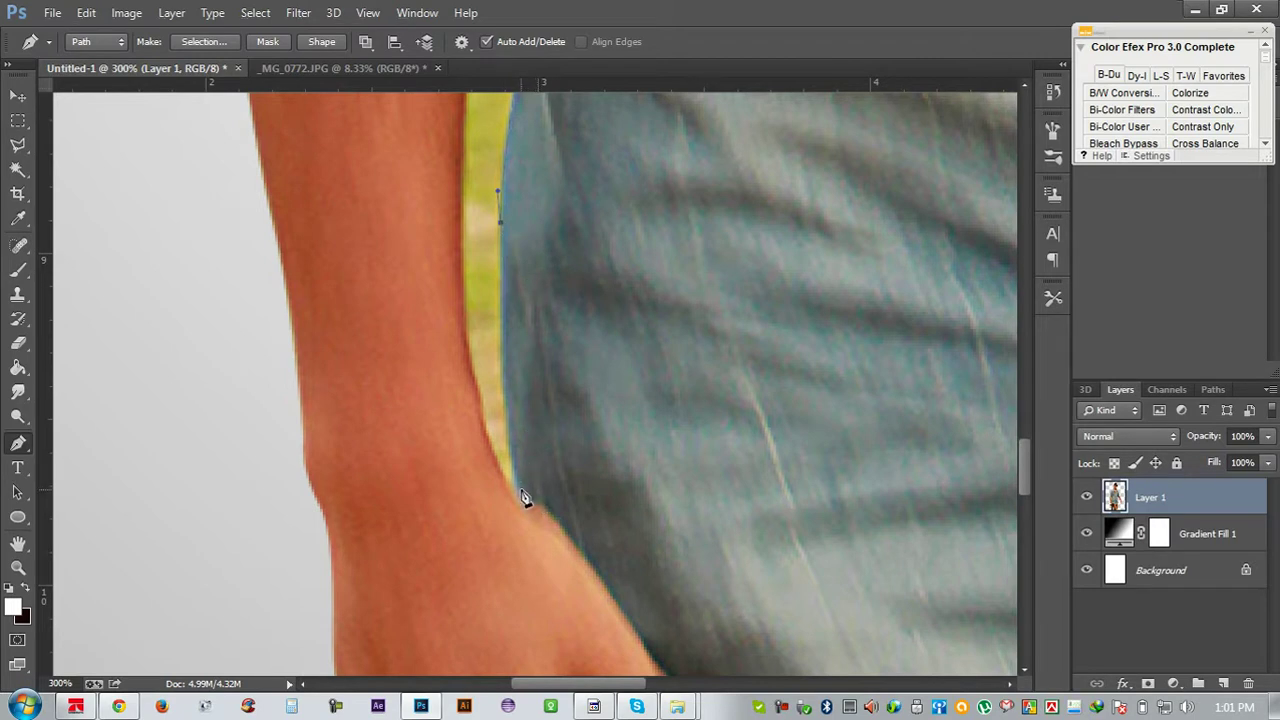
pyautogui.moveTo(529, 526); pyautogui.dragTo(526, 515)
pyautogui.keyDown('alt'); pyautogui.click(519, 489); pyautogui.keyUp('alt')
pyautogui.moveTo(502, 440); pyautogui.dragTo(502, 432)
pyautogui.moveTo(552, 466); pyautogui.dragTo(530, 494)
pyautogui.click(519, 490)
pyautogui.click(507, 463)
pyautogui.moveTo(524, 512); pyautogui.dragTo(517, 490)
# Trace the path back up the arm's edge and close it at the starting point
pyautogui.moveTo(557, 411); pyautogui.dragTo(565, 488)
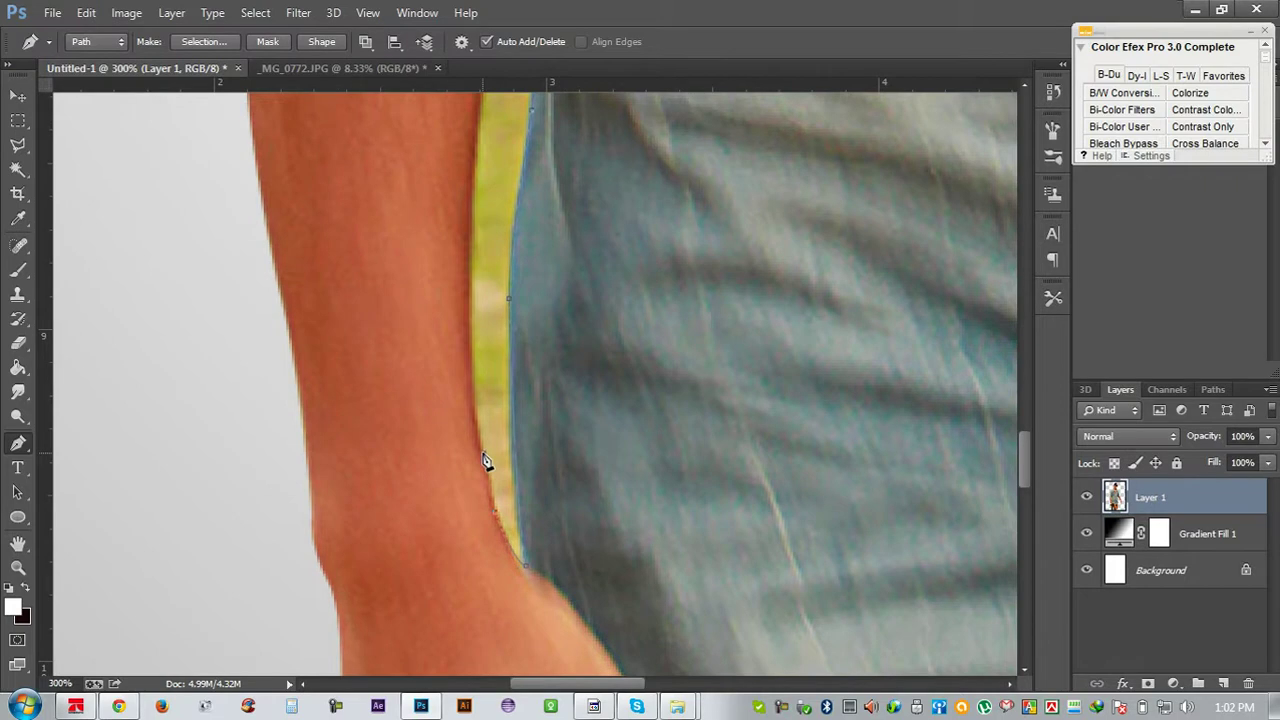
pyautogui.moveTo(468, 368)
pyautogui.mouseDown()
pyautogui.moveTo(468, 349)
pyautogui.moveTo(500, 589)
pyautogui.mouseUp()
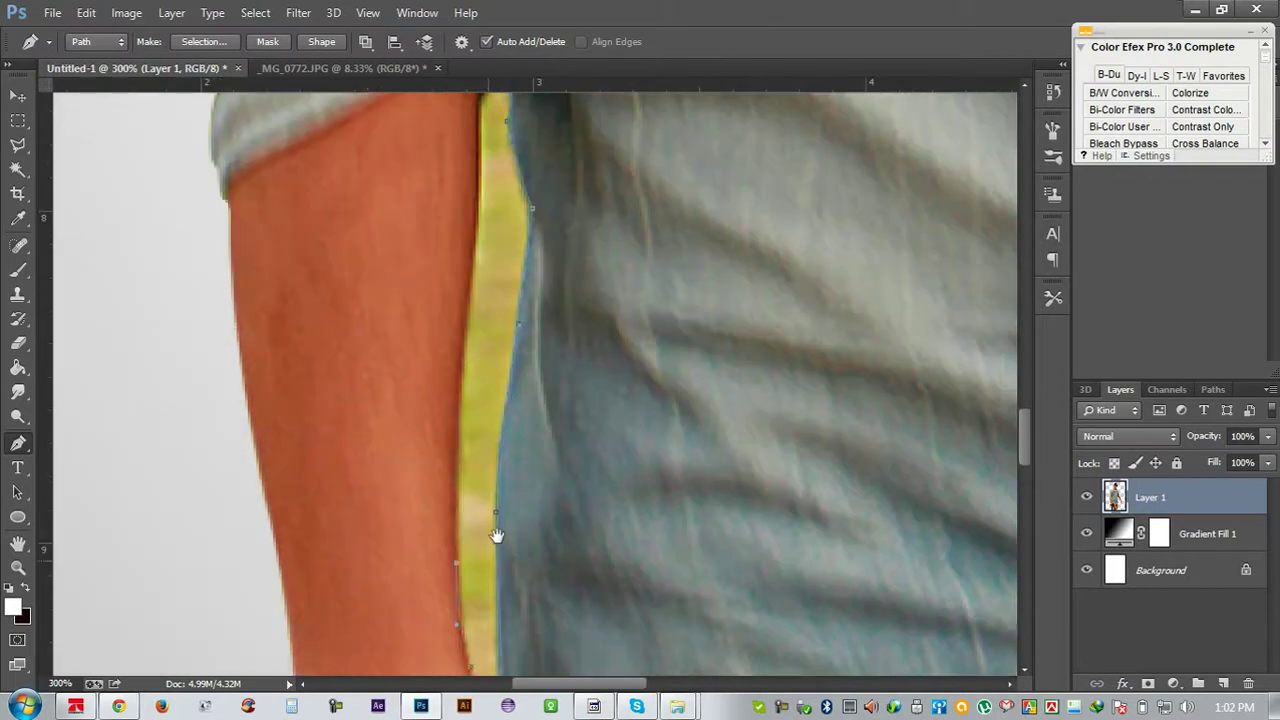
pyautogui.moveTo(469, 262); pyautogui.dragTo(483, 178)
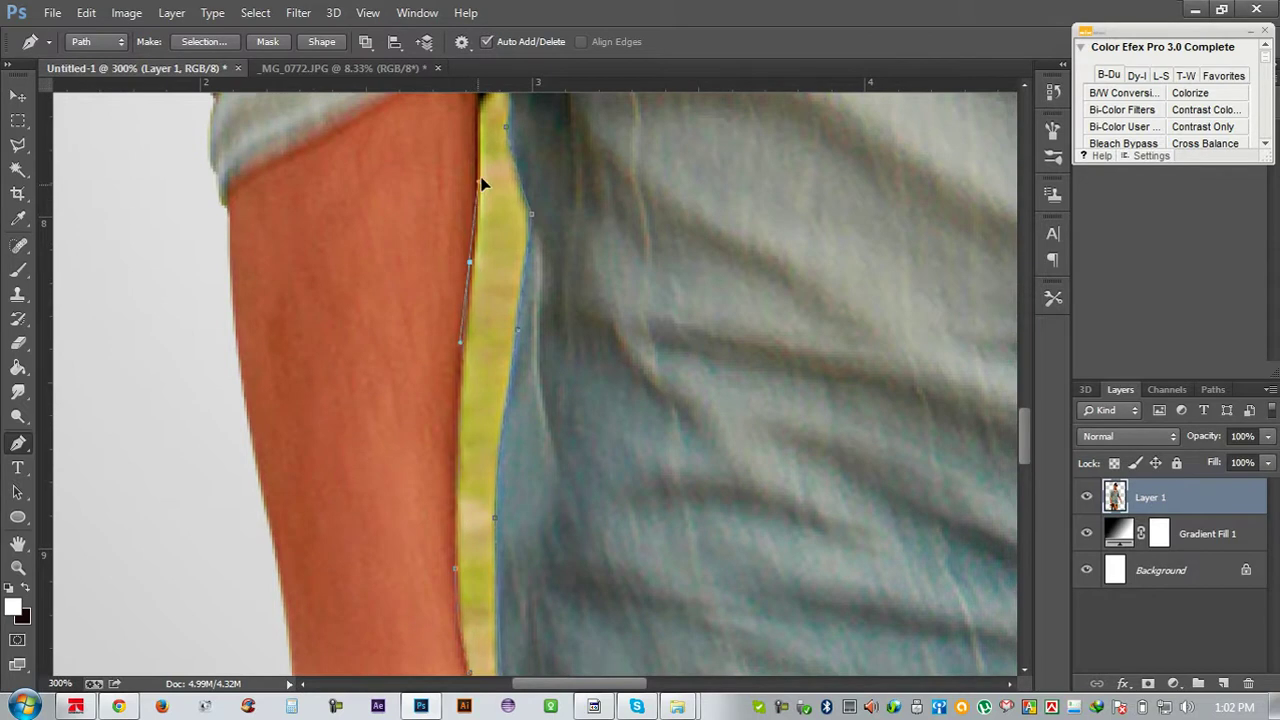
pyautogui.keyDown('alt'); pyautogui.click(469, 262); pyautogui.keyUp('alt')
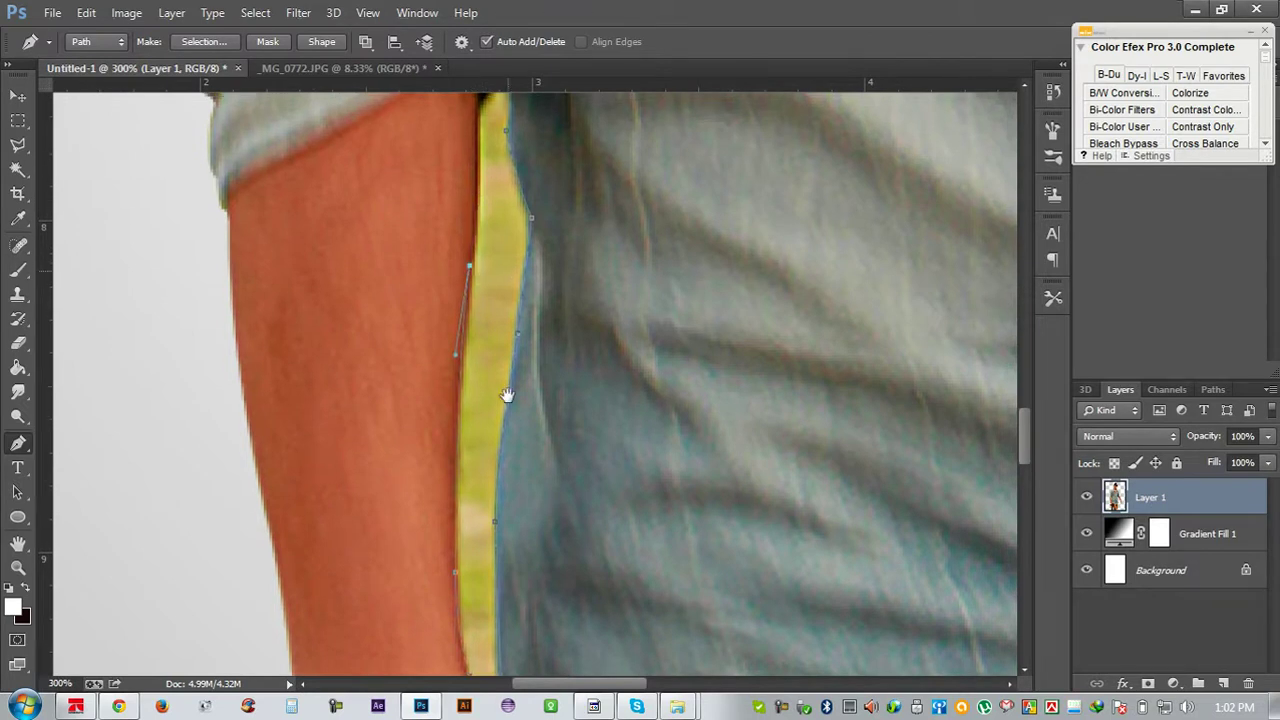
pyautogui.scroll(3, 505, 370)
pyautogui.click(478, 269)
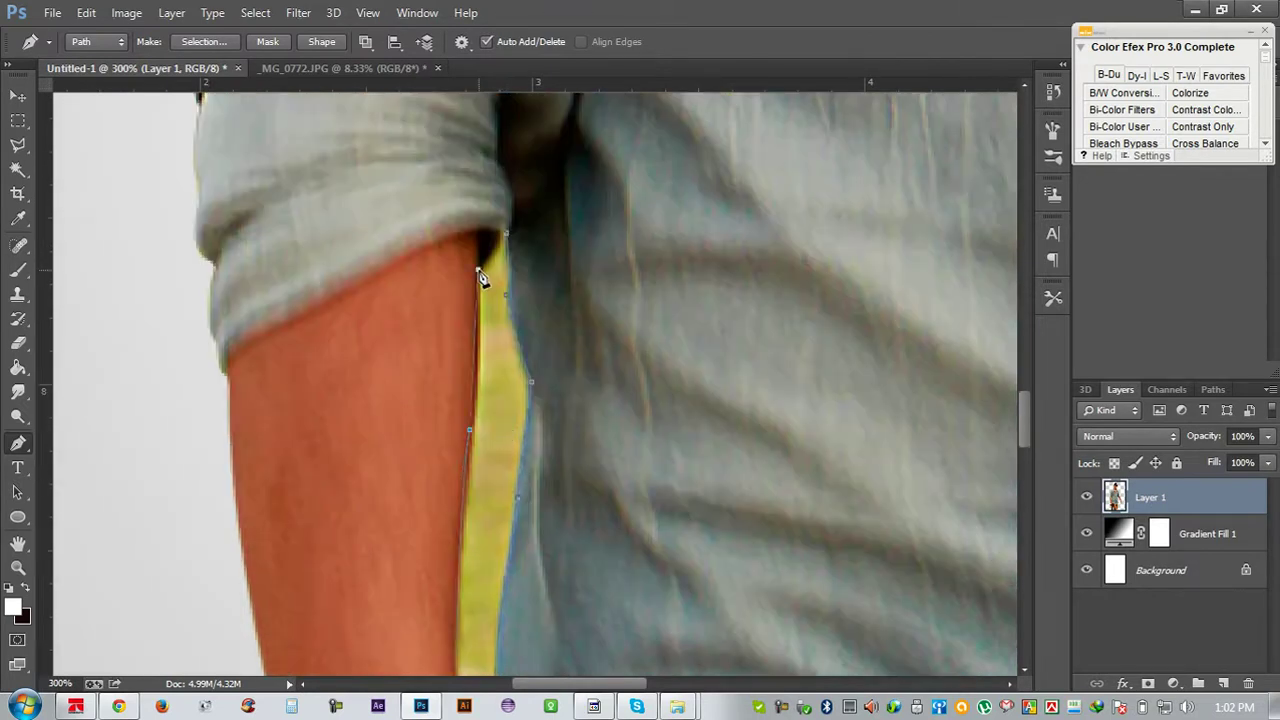
pyautogui.moveTo(498, 238)
pyautogui.mouseDown()
pyautogui.moveTo(503, 222)
pyautogui.moveTo(510, 240)
pyautogui.mouseUp()
# Attach Green screen - running pose.psd to the oDesk reply as a sixth file
pyautogui.click(118, 706)
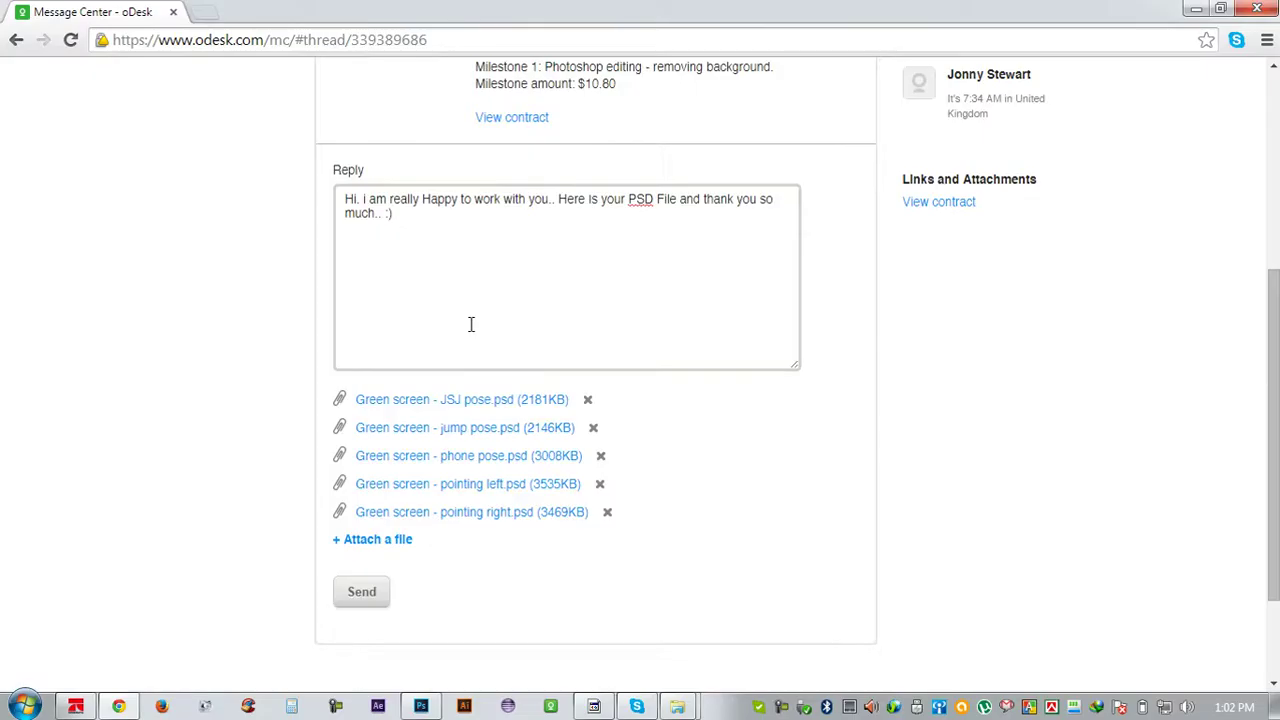
pyautogui.click(393, 545)
pyautogui.click(382, 582)
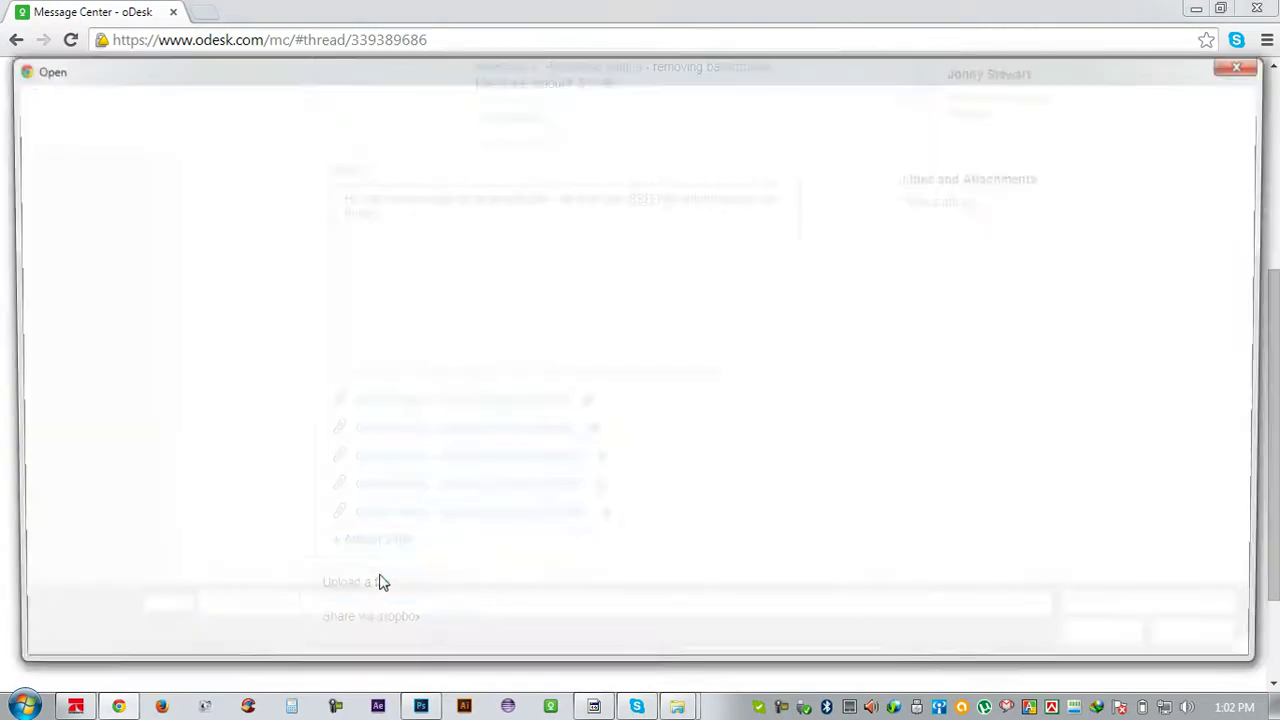
pyautogui.doubleClick(410, 360)
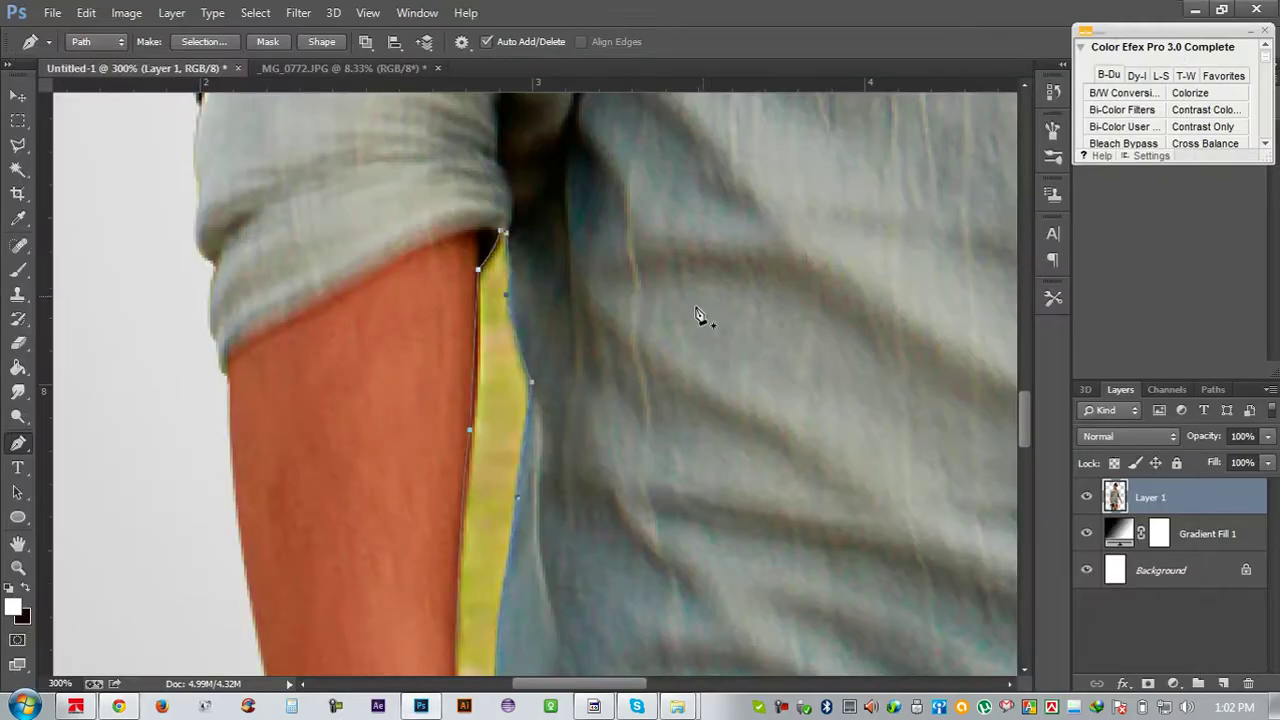
# Load the path as a selection, delete the yellow sliver, and deselect
pyautogui.scroll(-1, 698, 314)
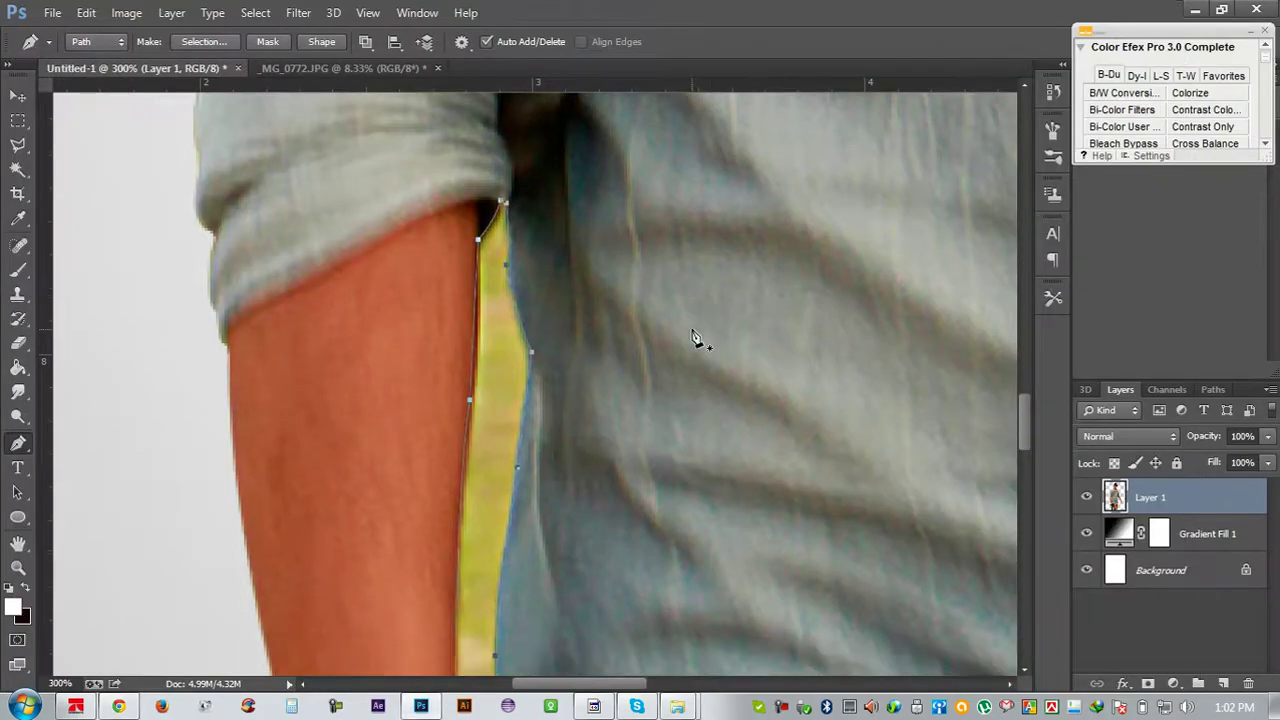
pyautogui.hotkey('ctrl', 'Return')
pyautogui.press('Delete')
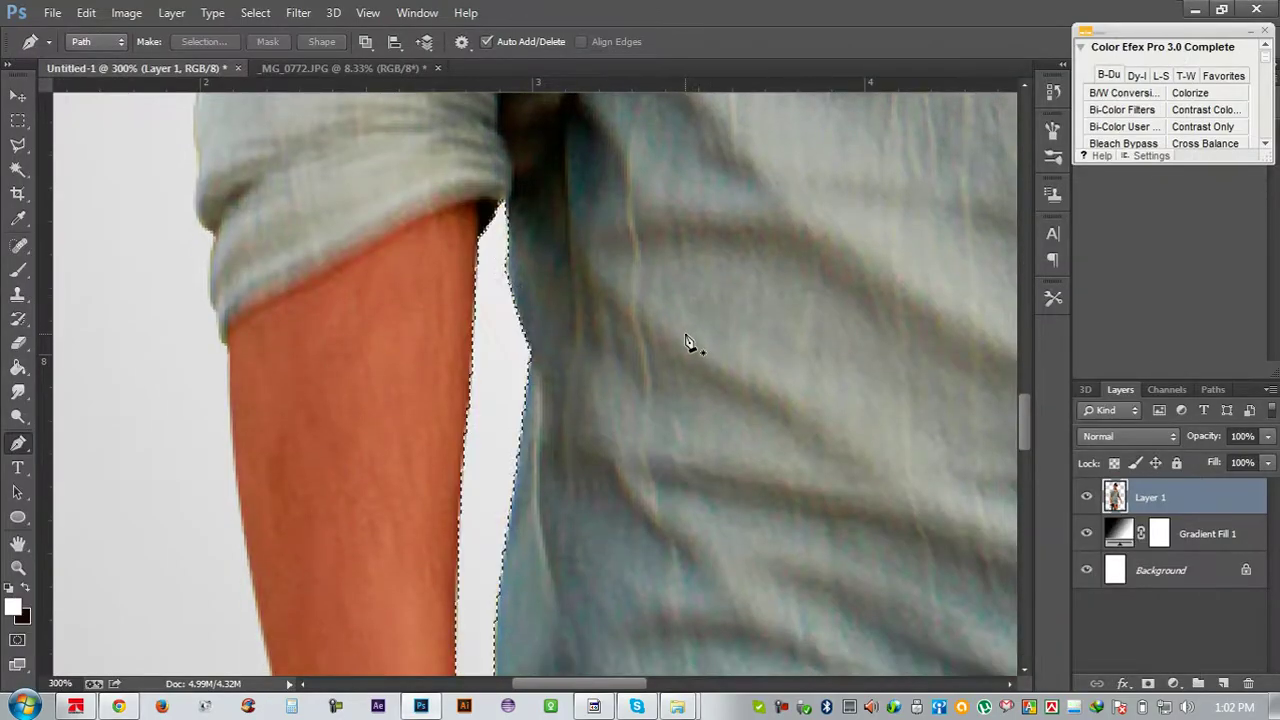
pyautogui.hotkey('ctrl', 'd')
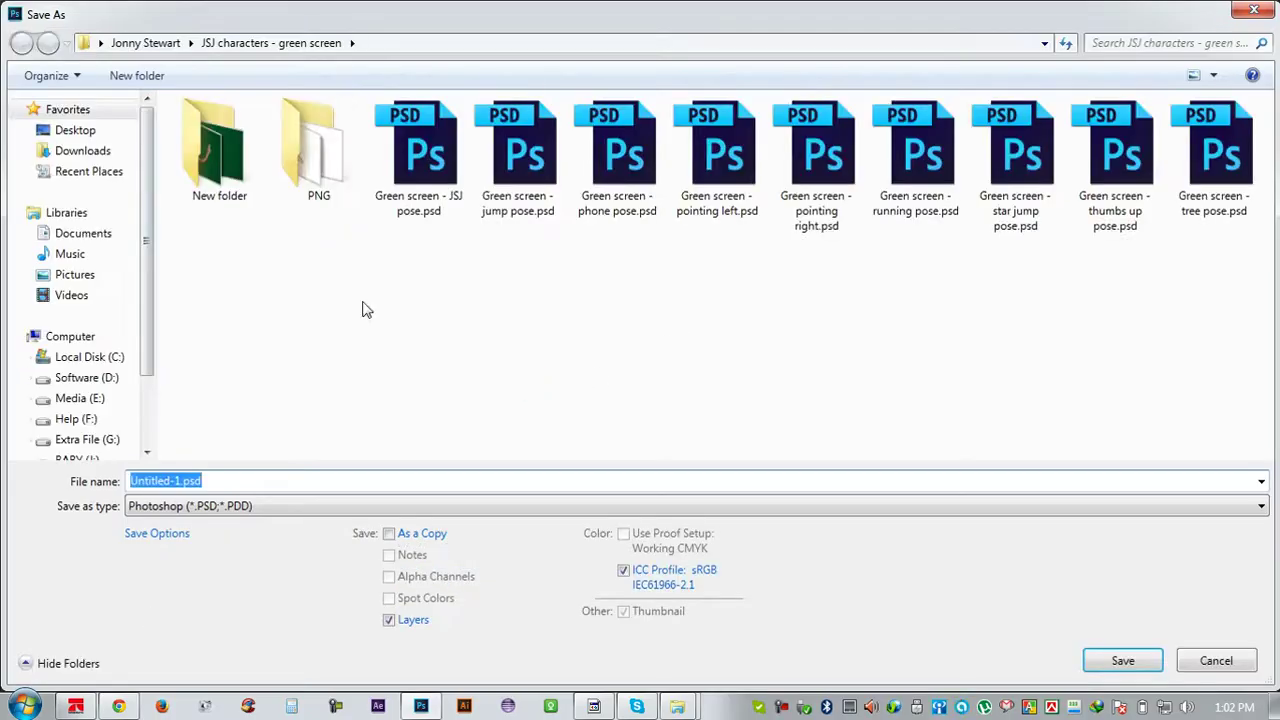
# Save the image as My.psd on the Desktop
pyautogui.click(88, 132)
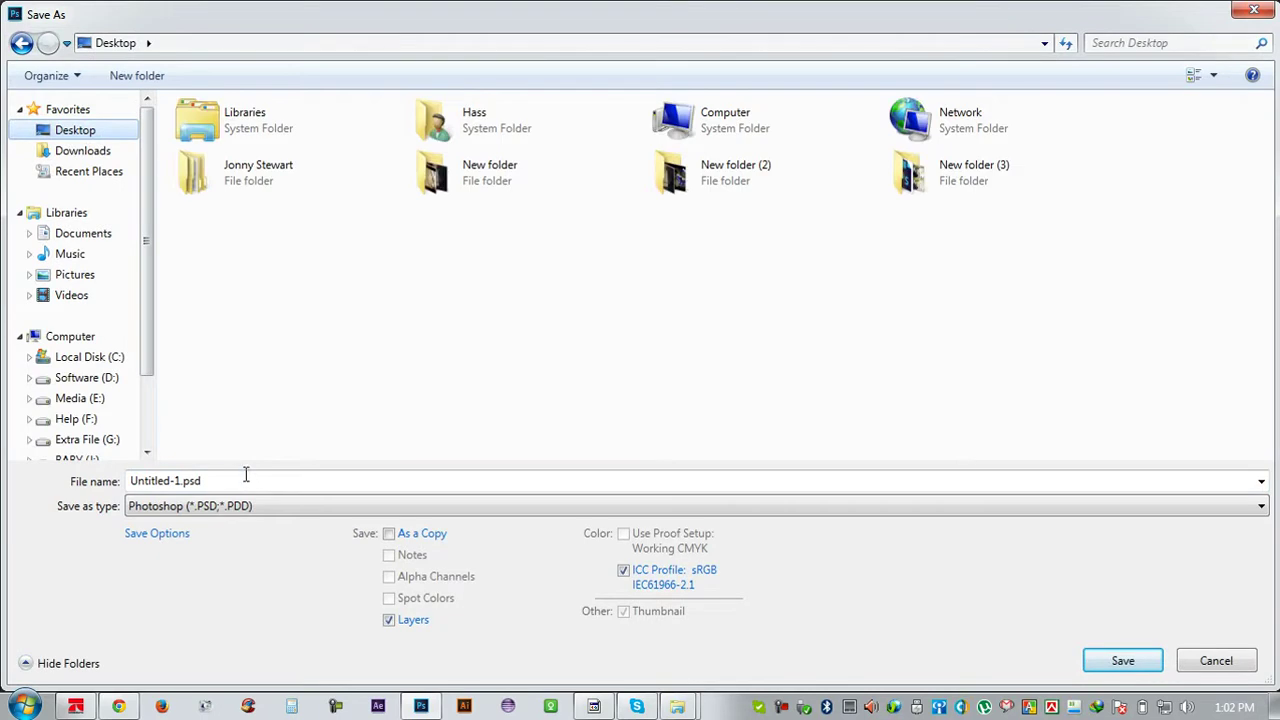
pyautogui.write('My')
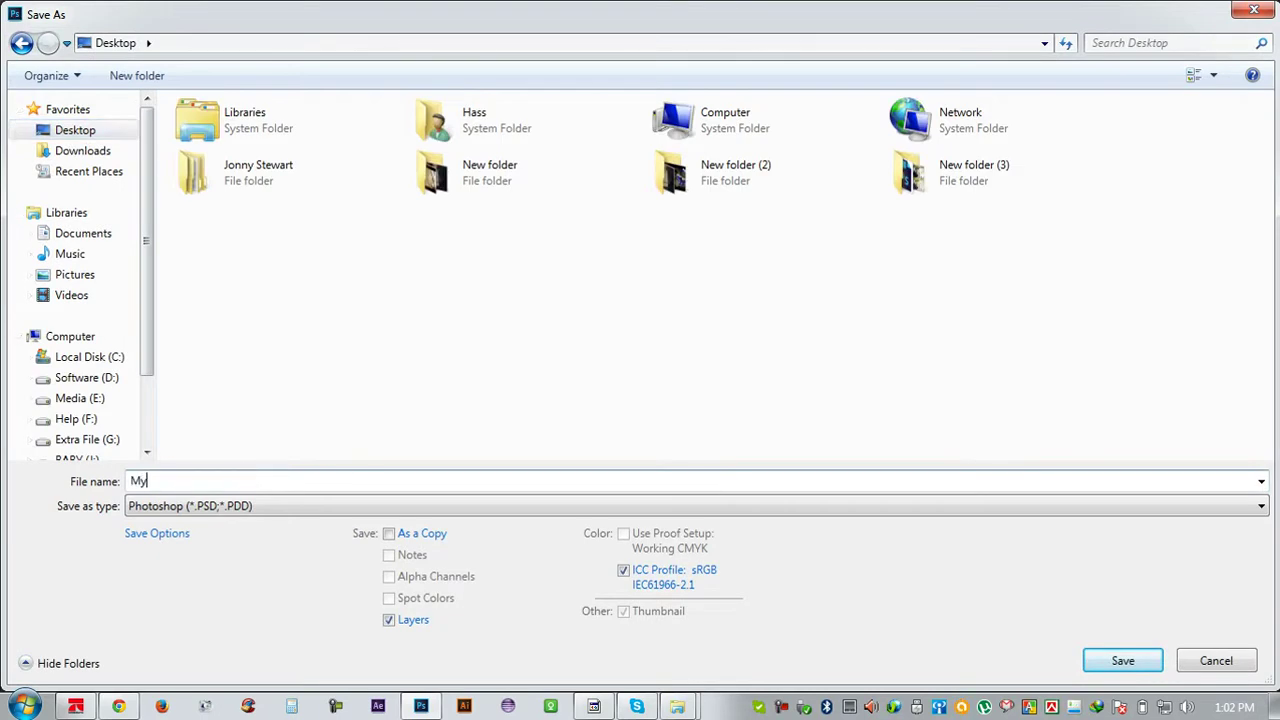
pyautogui.click(1130, 667)
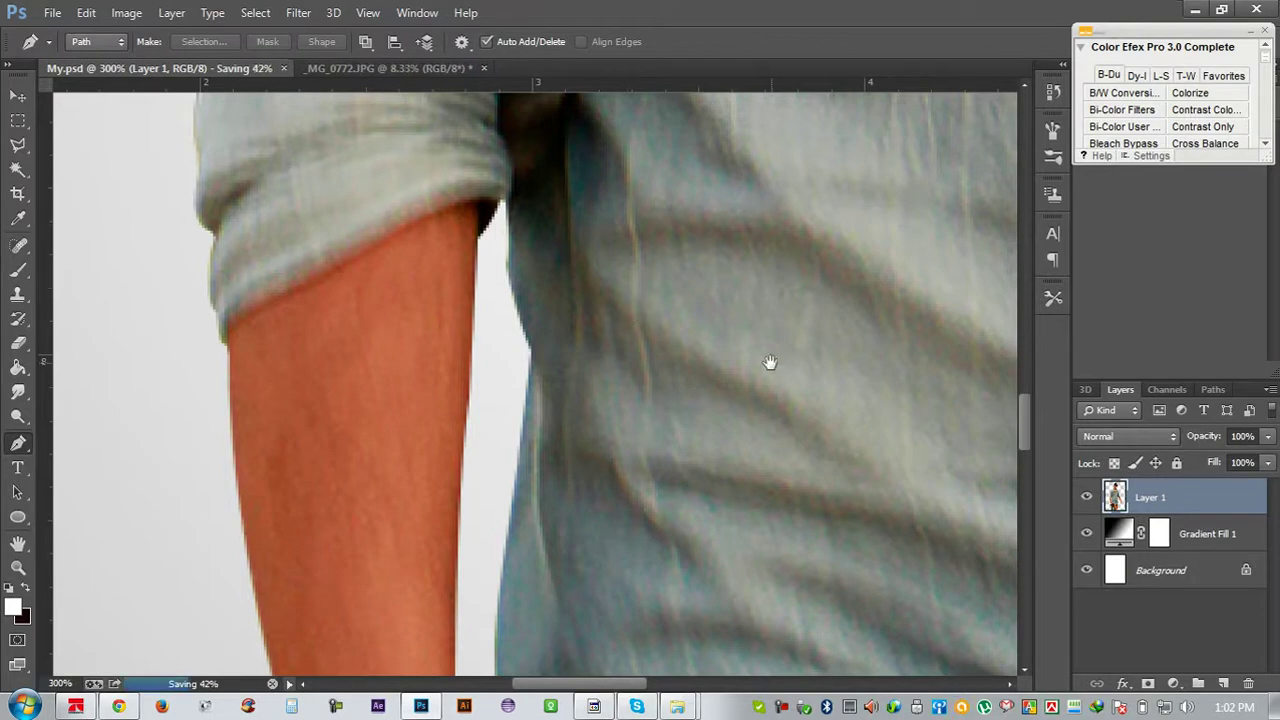
# Trace a closed path around the second yellow patch higher between arm and shirt
pyautogui.moveTo(768, 361); pyautogui.dragTo(471, 349)
pyautogui.moveTo(1008, 338)
pyautogui.mouseDown()
pyautogui.moveTo(816, 334)
pyautogui.moveTo(800, 263)
pyautogui.moveTo(737, 429)
pyautogui.mouseUp()
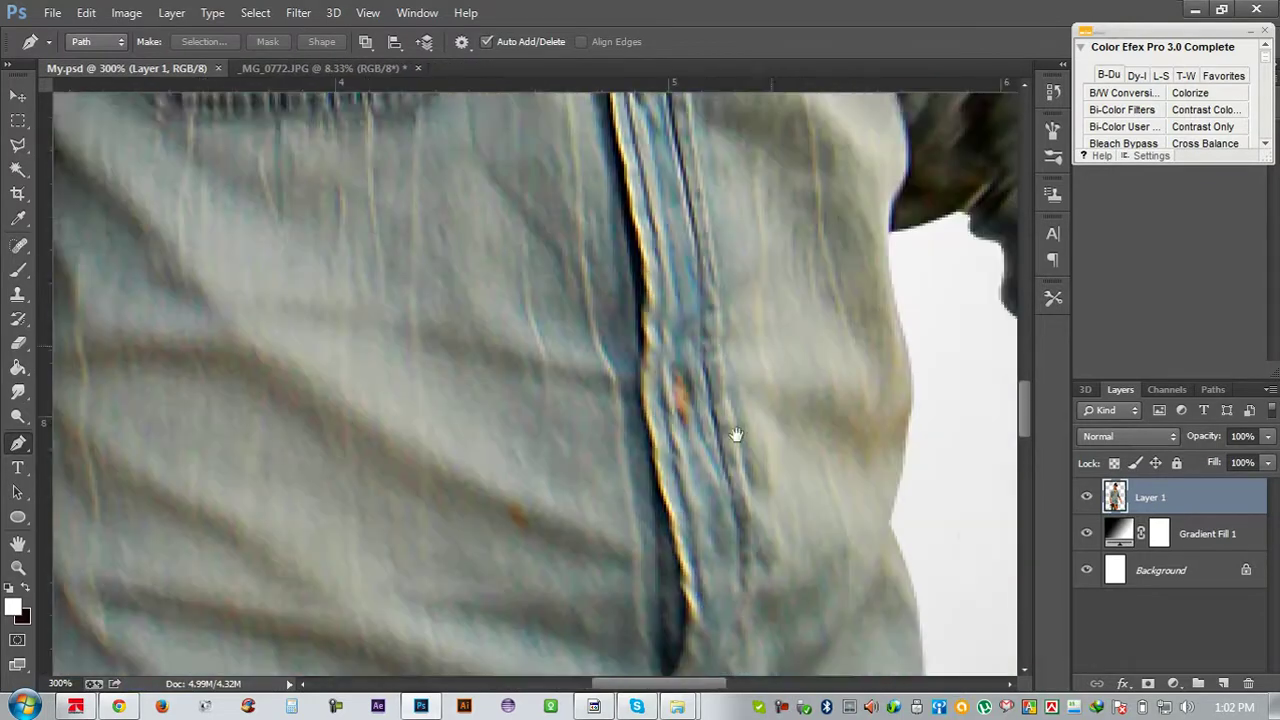
pyautogui.moveTo(794, 357); pyautogui.dragTo(745, 429)
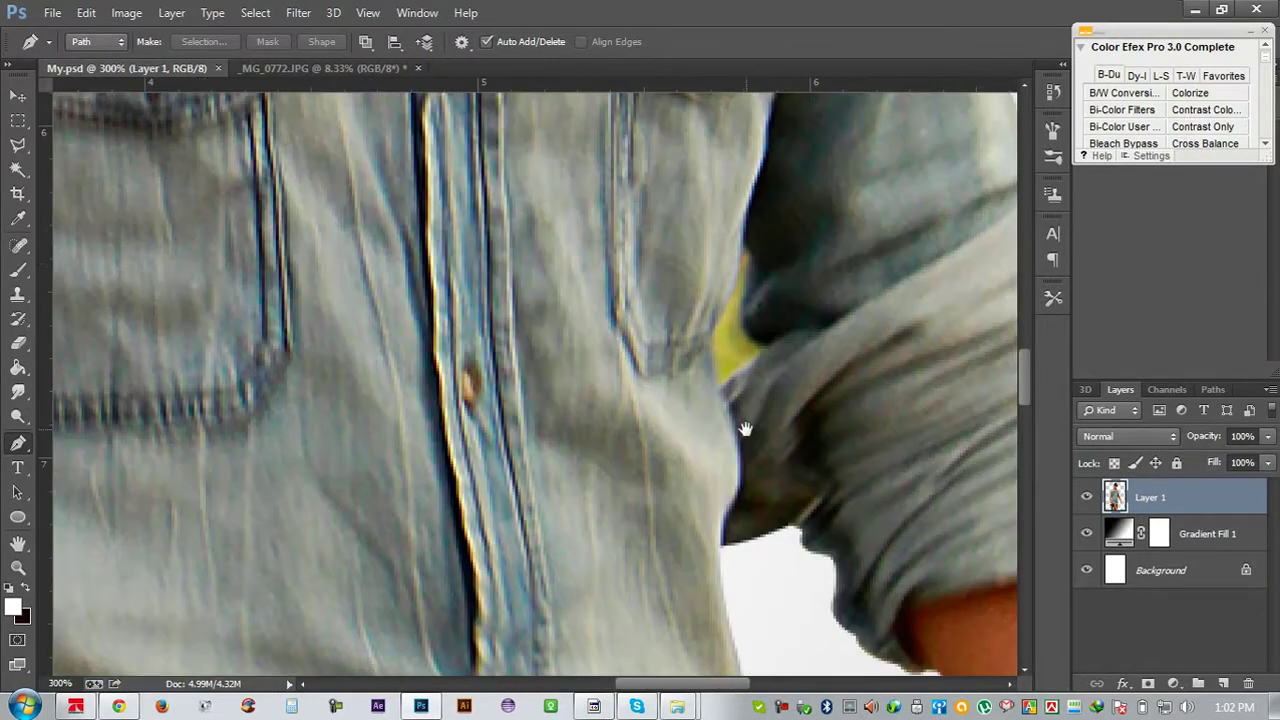
pyautogui.click(743, 246)
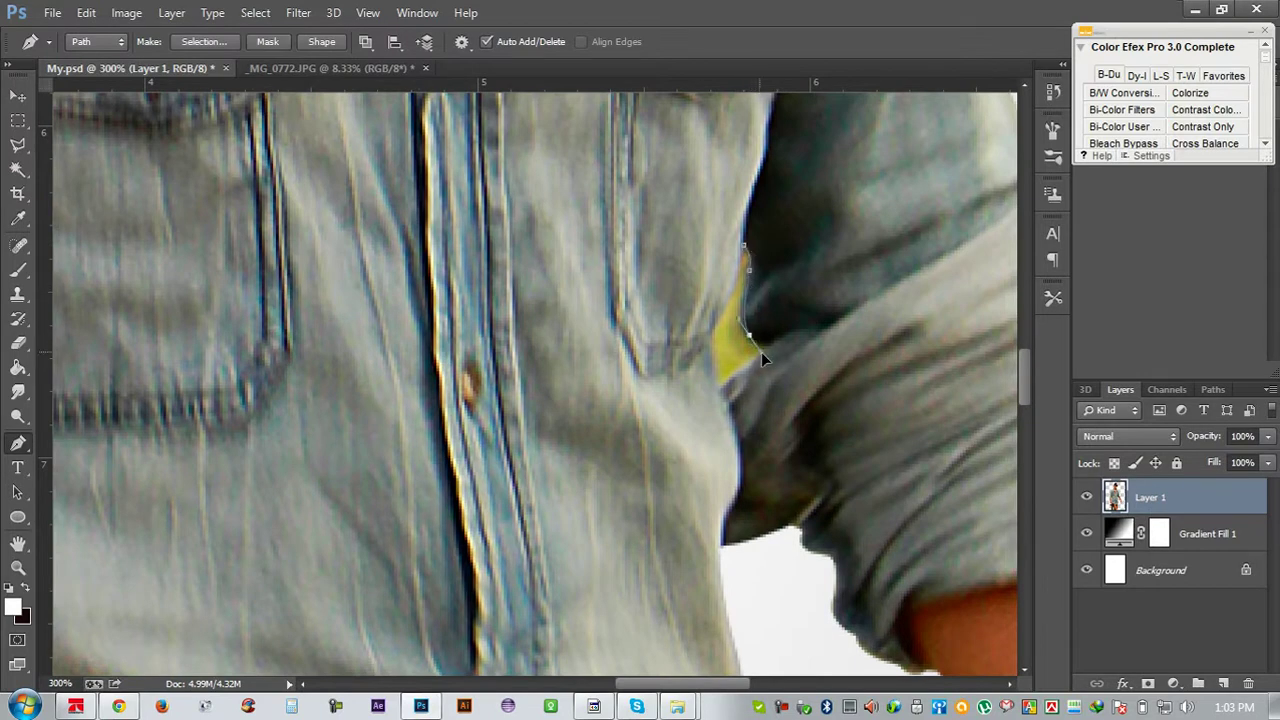
pyautogui.moveTo(749, 335); pyautogui.dragTo(769, 354)
pyautogui.click(716, 395)
pyautogui.moveTo(745, 245); pyautogui.dragTo(750, 228)
# Delete that yellow patch, re-save My.psd, and zoom out to see the whole man
pyautogui.hotkey('ctrl', 'Return')
pyautogui.press('Delete')
pyautogui.hotkey('ctrl', 'd')
pyautogui.hotkey('ctrl', 's')
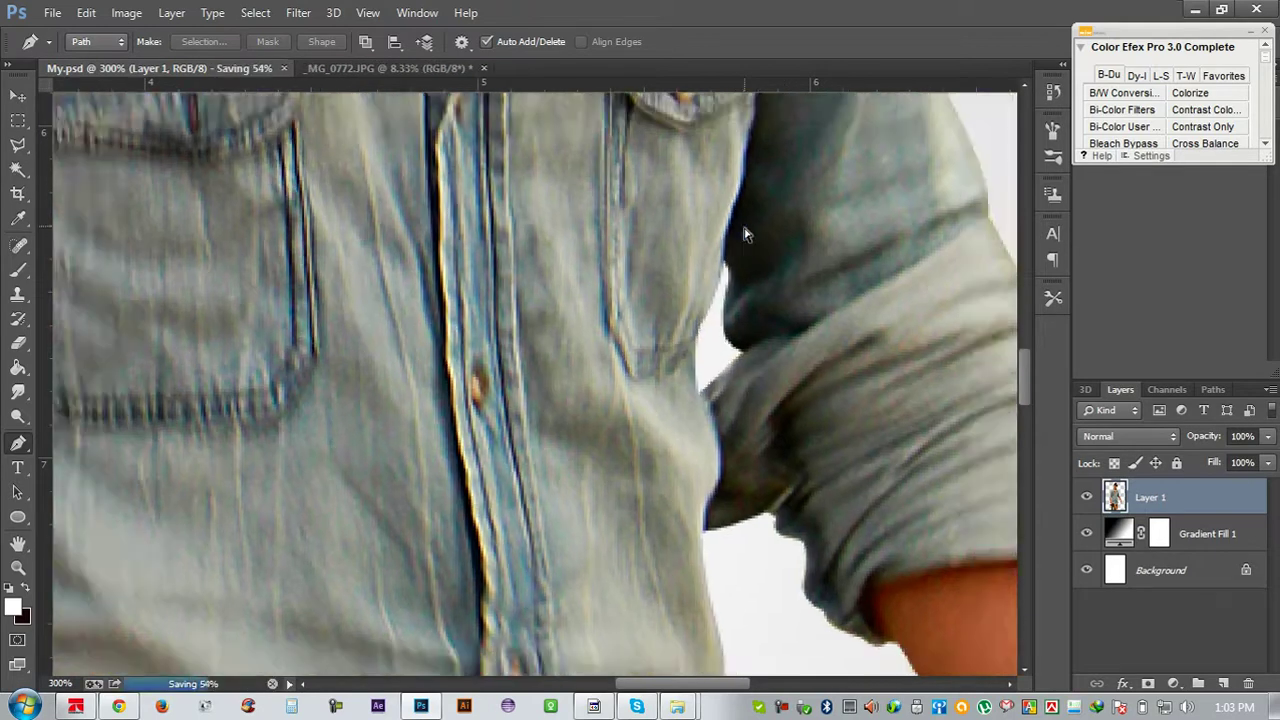
pyautogui.hotkey('ctrl', '-')
pyautogui.hotkey('ctrl', '-')
pyautogui.hotkey('ctrl', '-')
pyautogui.hotkey('ctrl', '-')
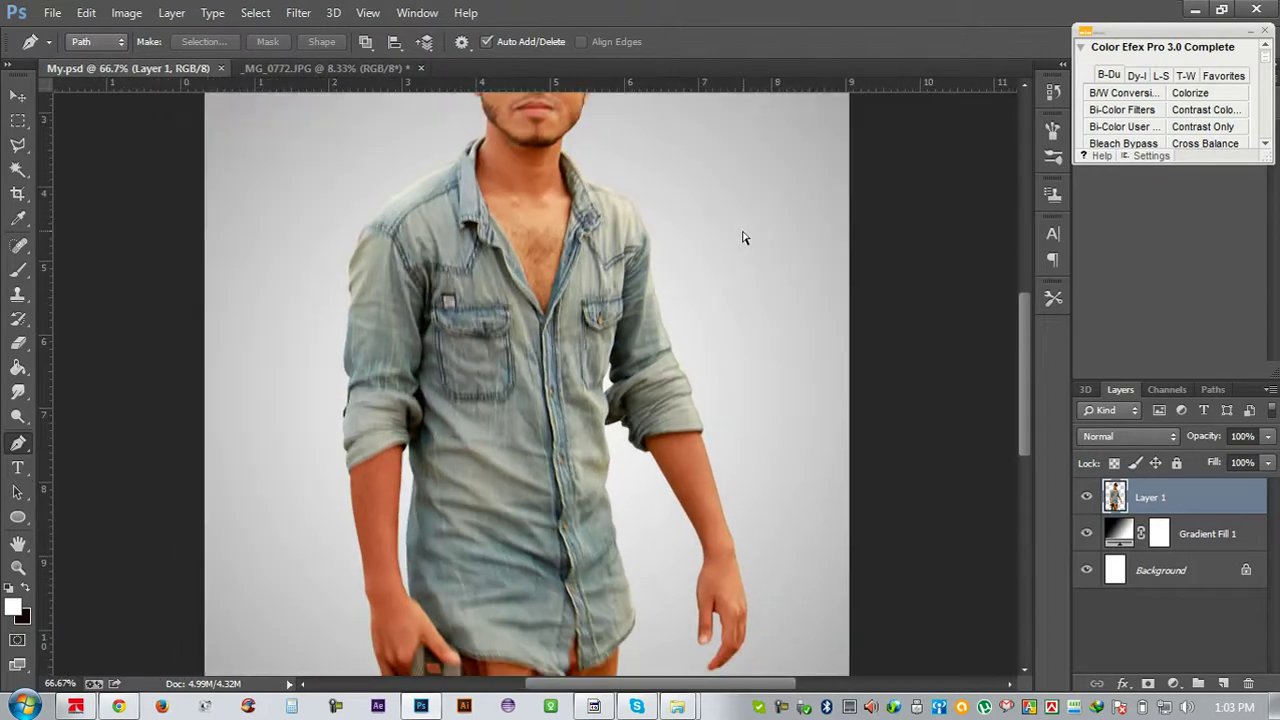
pyautogui.hotkey('ctrl', '-')
# Load Layer 1's outline, contract and invert it, and delete the thin fringe around the man
pyautogui.keyDown('ctrl'); pyautogui.click(1114, 499); pyautogui.keyUp('ctrl')
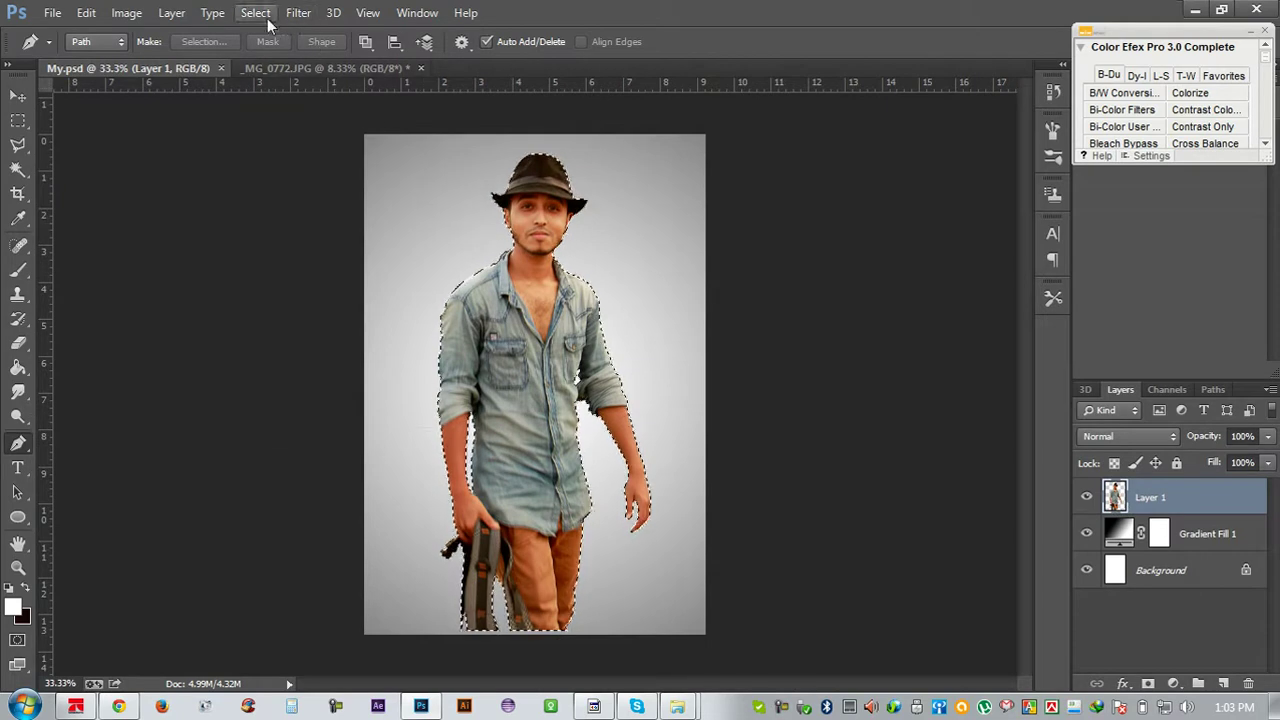
pyautogui.click(255, 12)
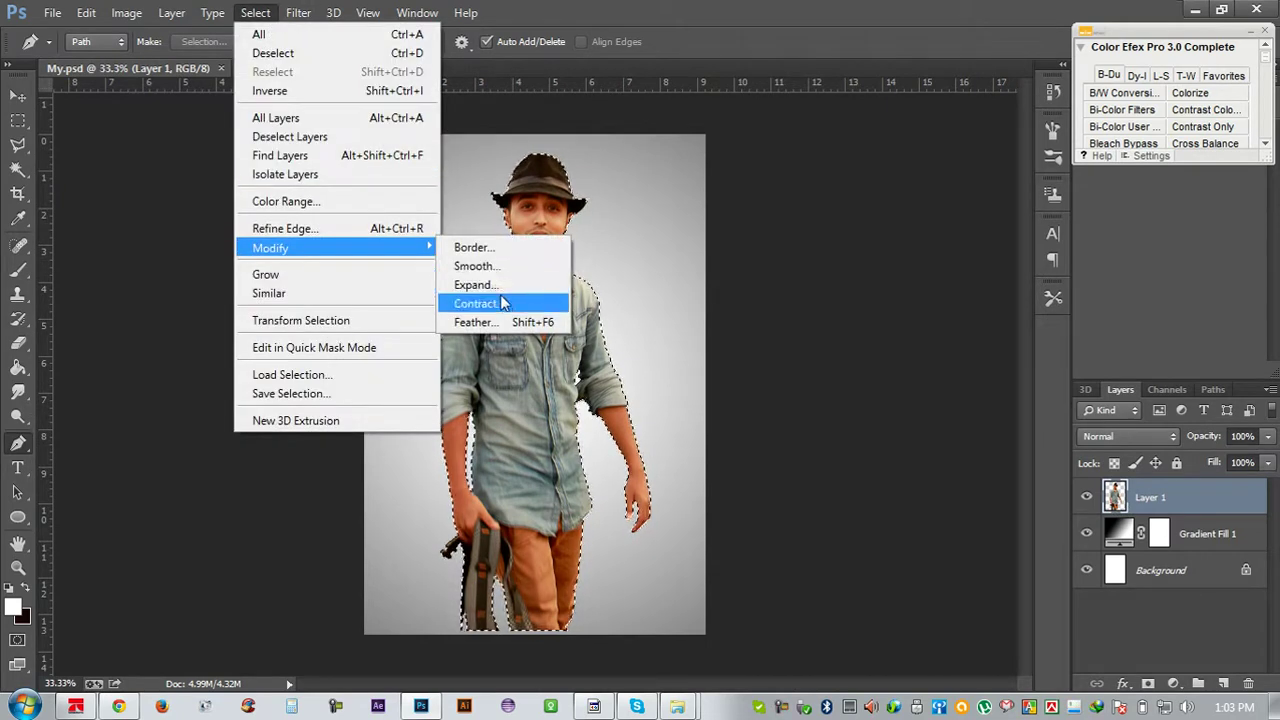
pyautogui.click(478, 303)
pyautogui.click(712, 240)
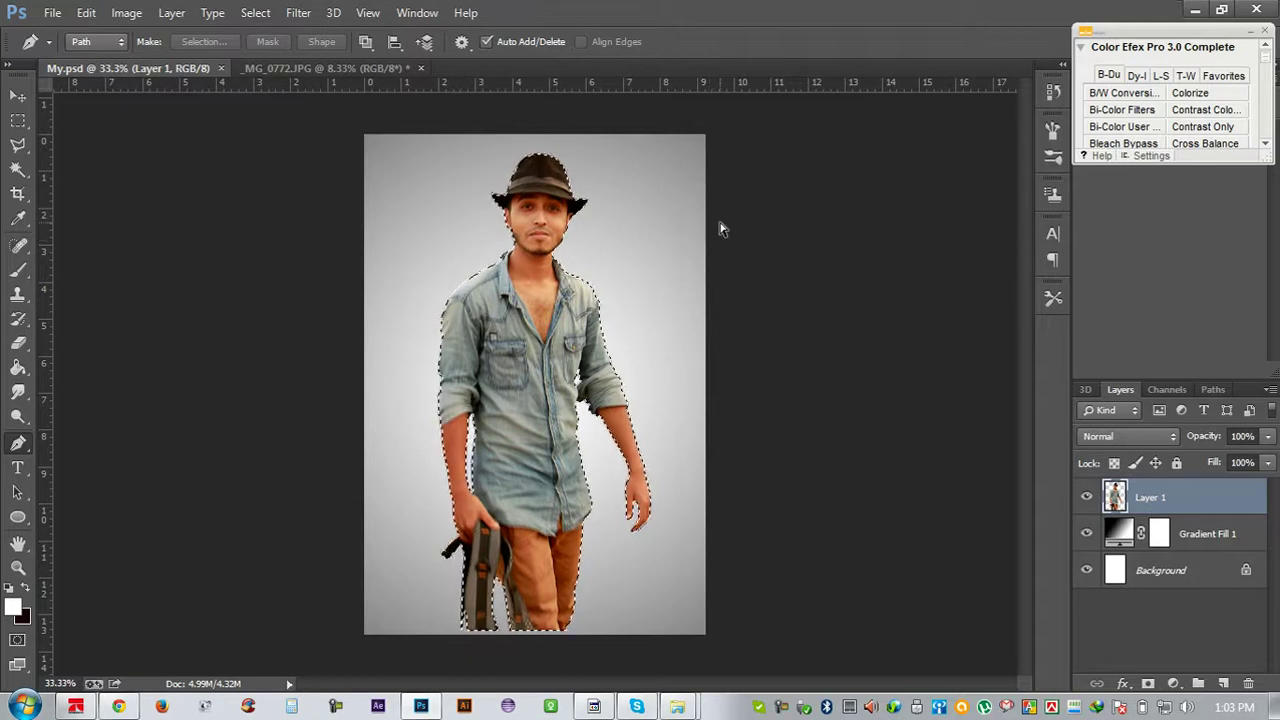
pyautogui.hotkey('ctrl', 'shift', 'i')
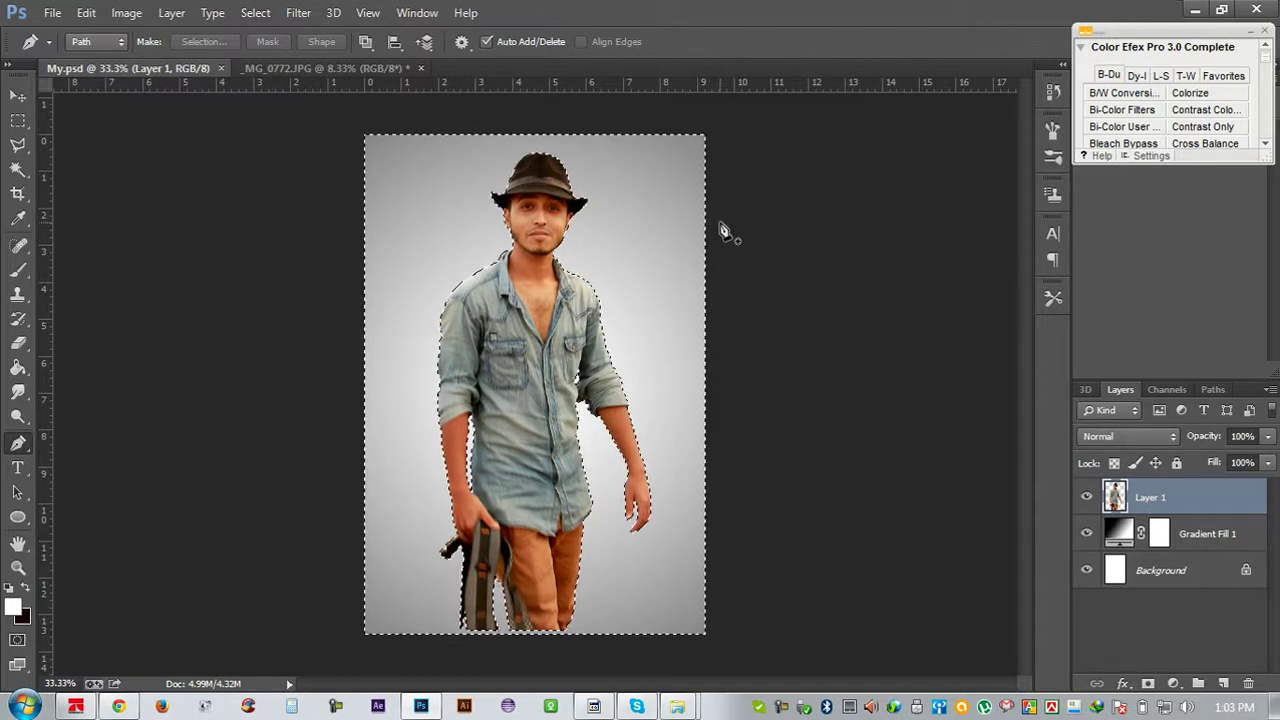
pyautogui.press('Delete')
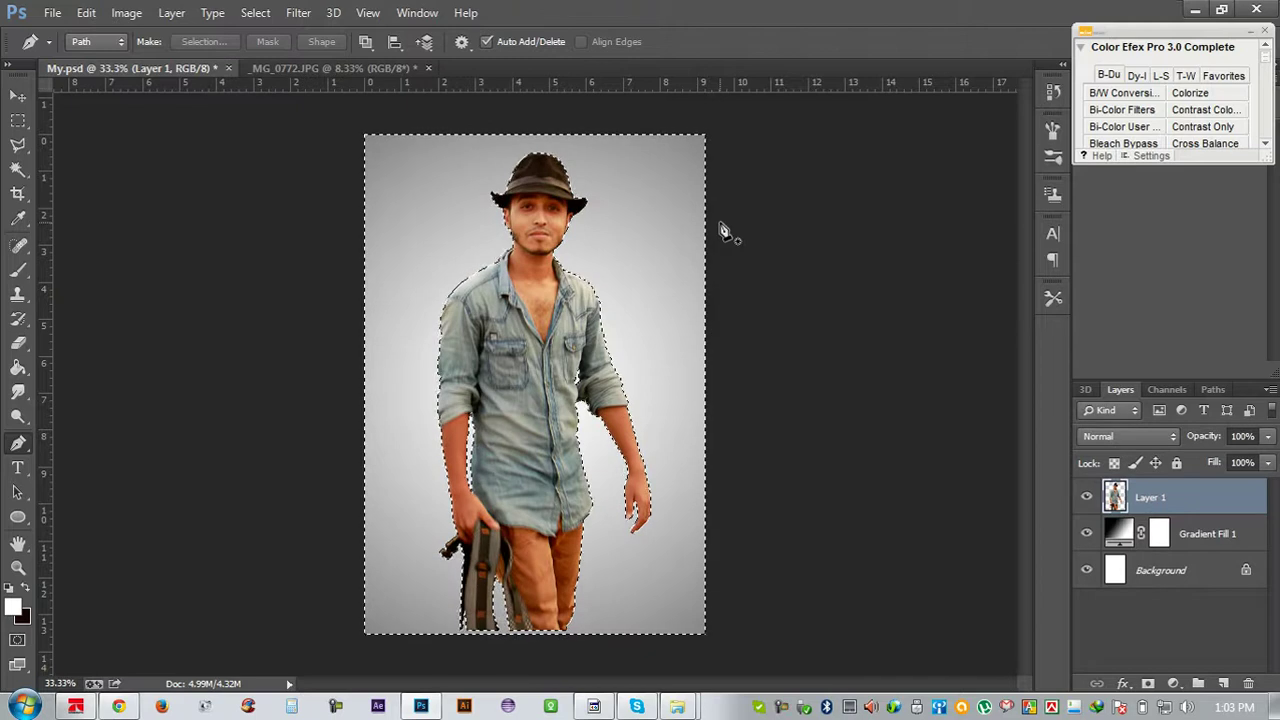
pyautogui.hotkey('ctrl', 'd')
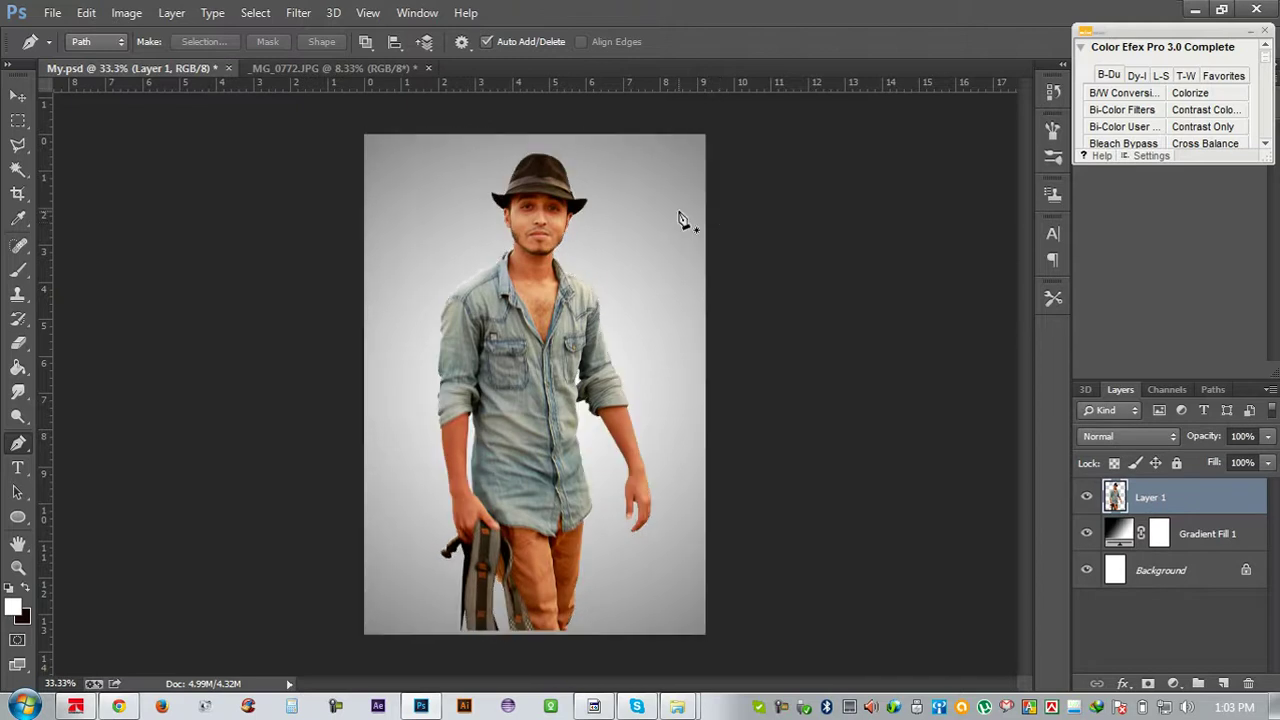
pyautogui.hotkey('ctrl', '+')
# Save My.psd and start a Pen path along the trouser edge where the strap crosses
pyautogui.hotkey('ctrl', 's')
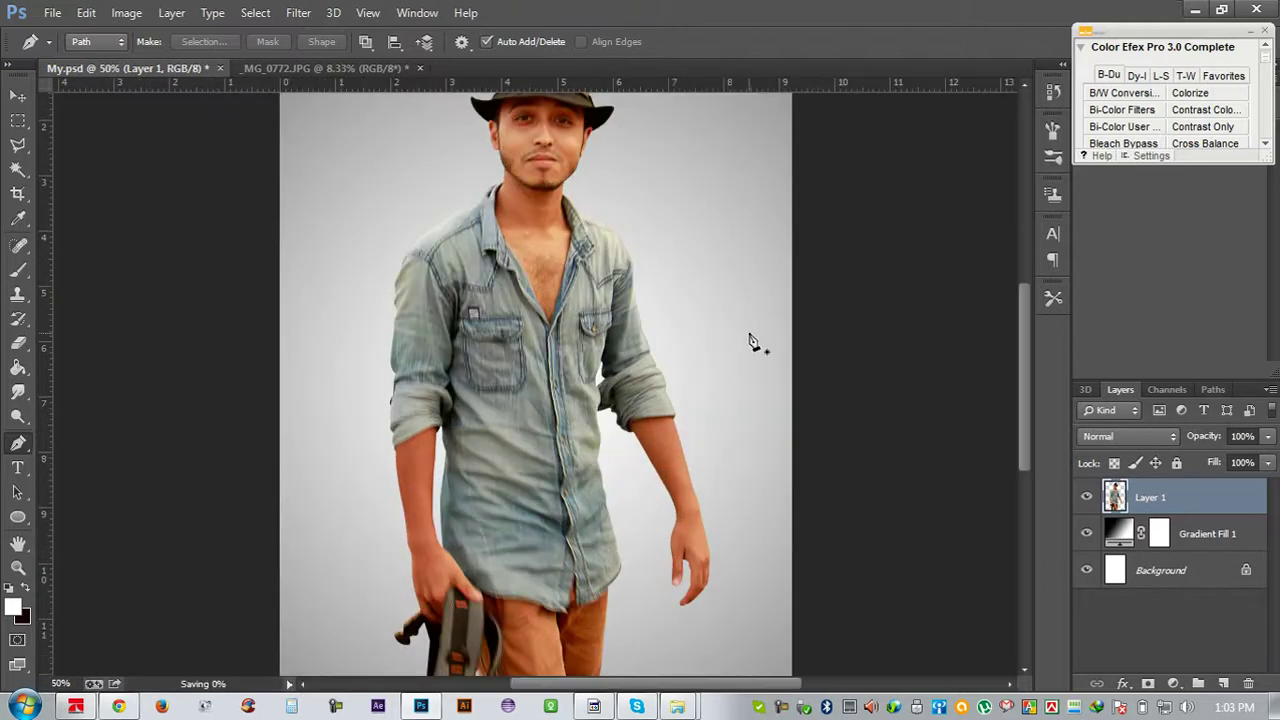
pyautogui.scroll(-5, 502, 335)
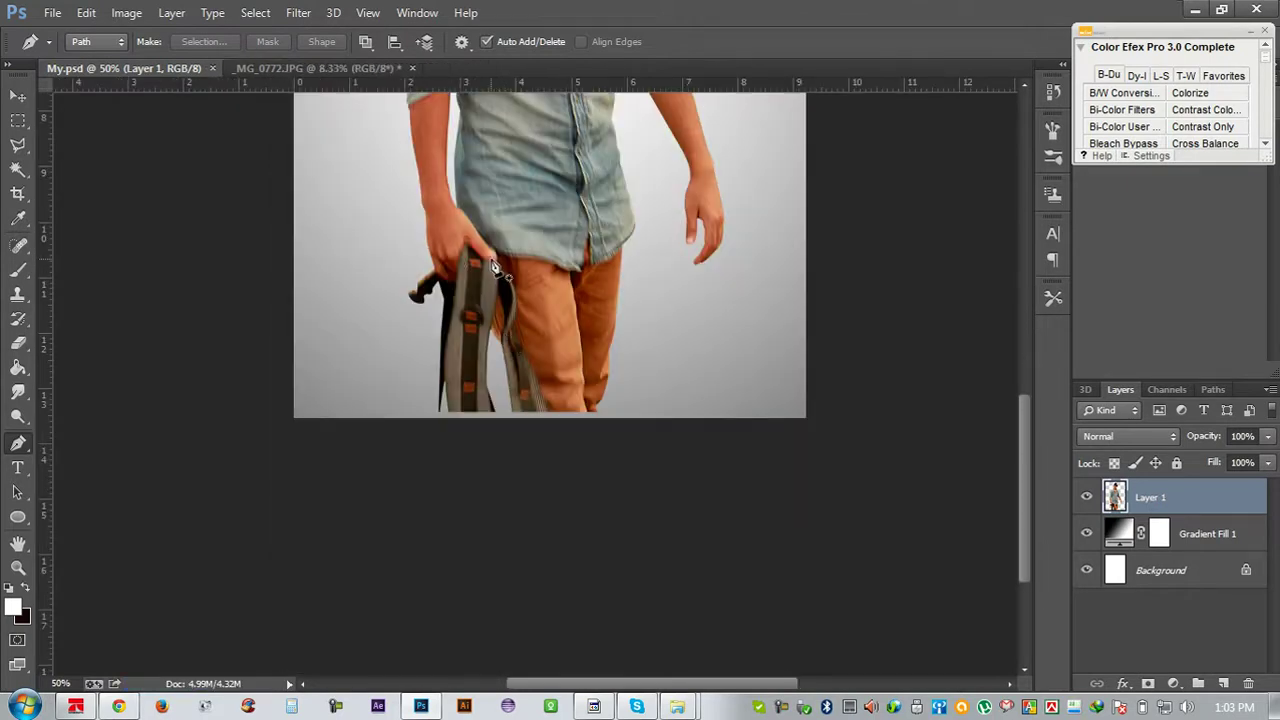
pyautogui.scroll(1, 535, 418)
pyautogui.scroll(1, 533, 418)
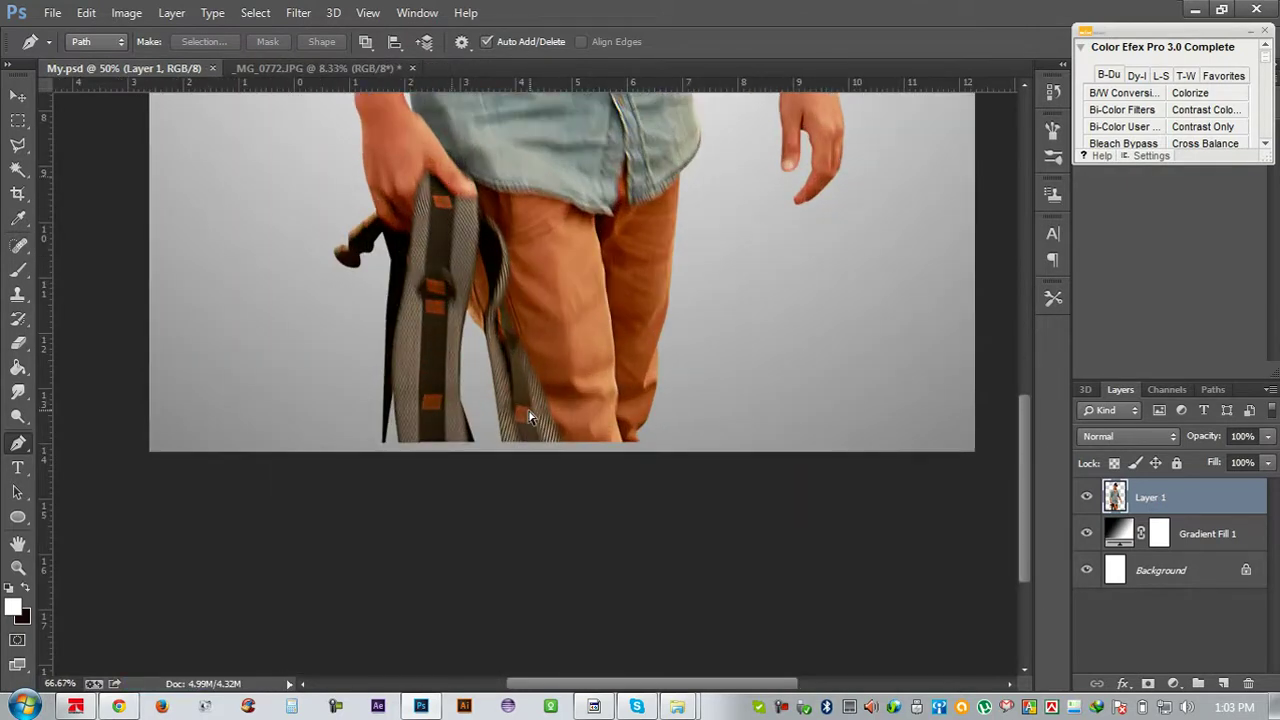
pyautogui.scroll(1, 530, 418)
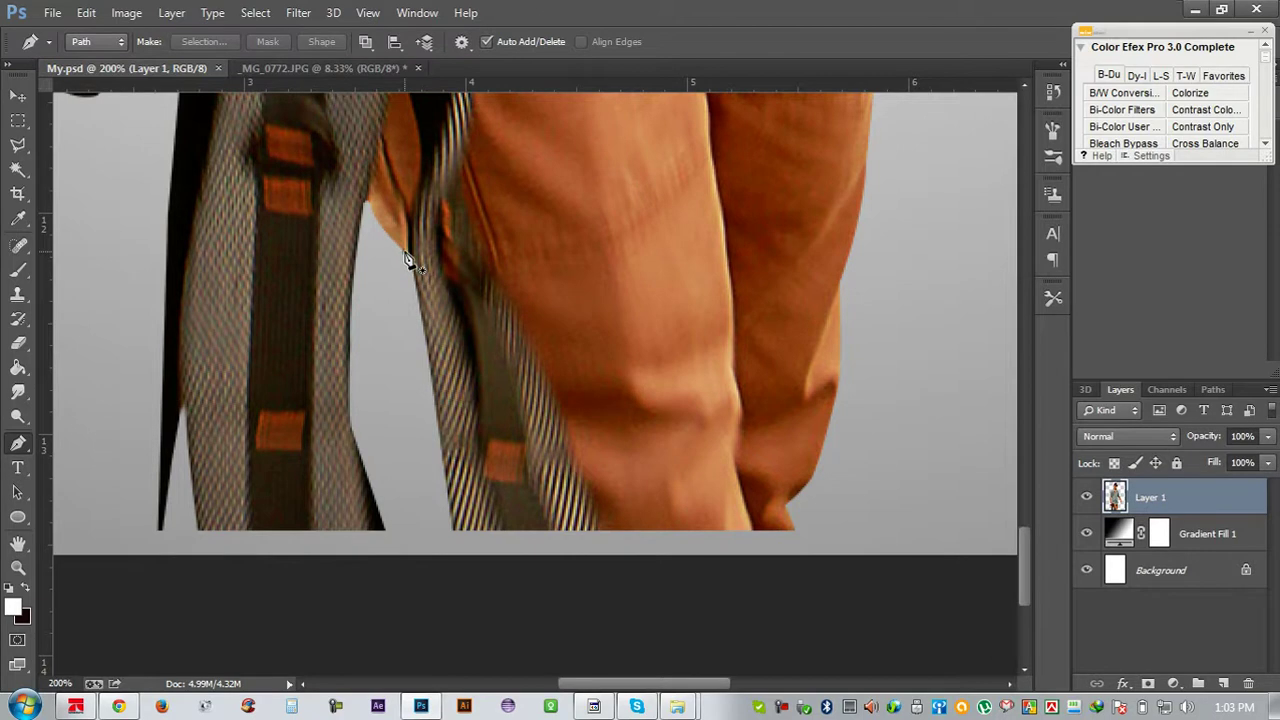
pyautogui.click(405, 251)
pyautogui.scroll(-1, 505, 420)
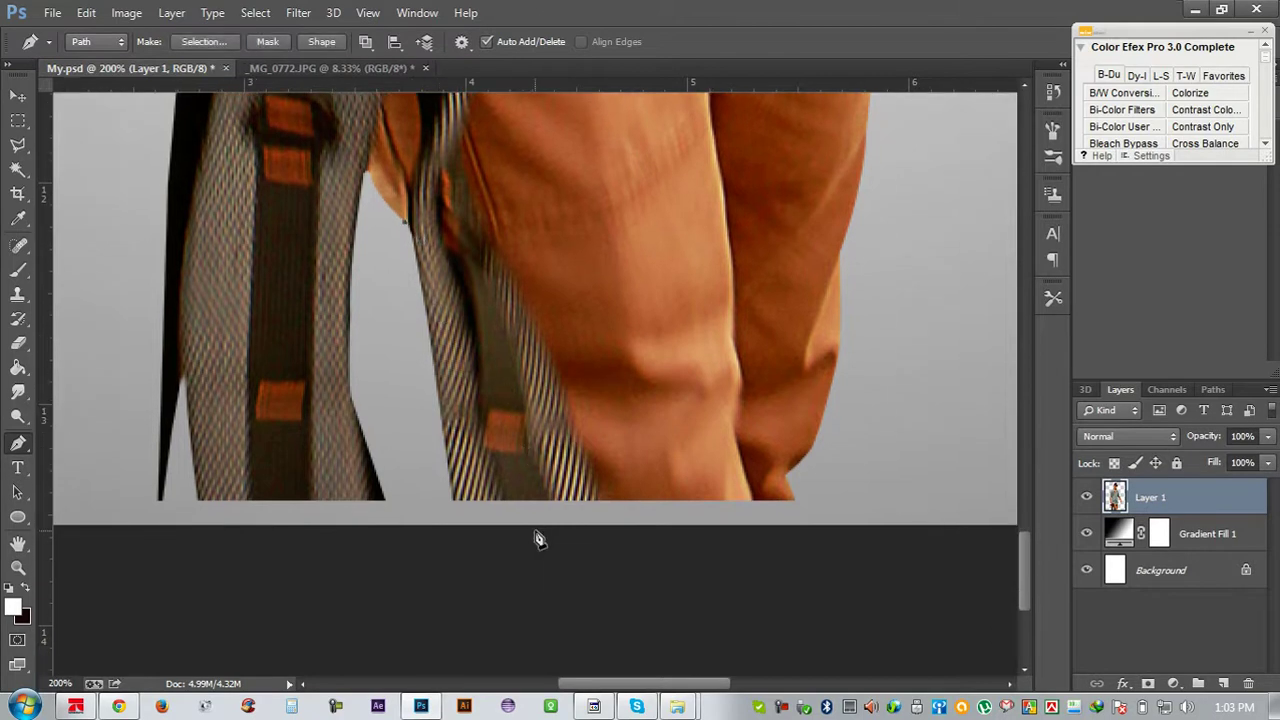
pyautogui.moveTo(526, 512)
pyautogui.mouseDown()
pyautogui.moveTo(530, 613)
pyautogui.moveTo(548, 627)
pyautogui.mouseUp()
# Close the strap outline over the front trouser leg and load it as a selection
pyautogui.scroll(3, 602, 352)
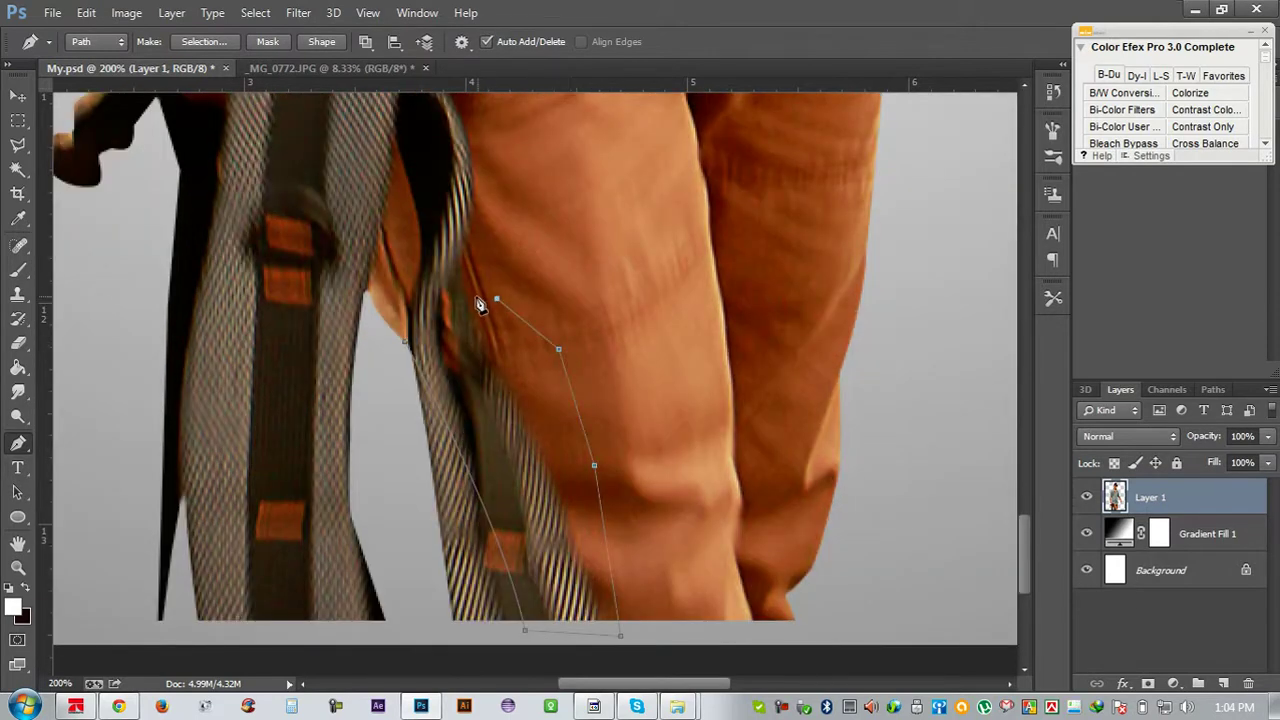
pyautogui.scroll(1, 480, 304)
pyautogui.scroll(2, 475, 303)
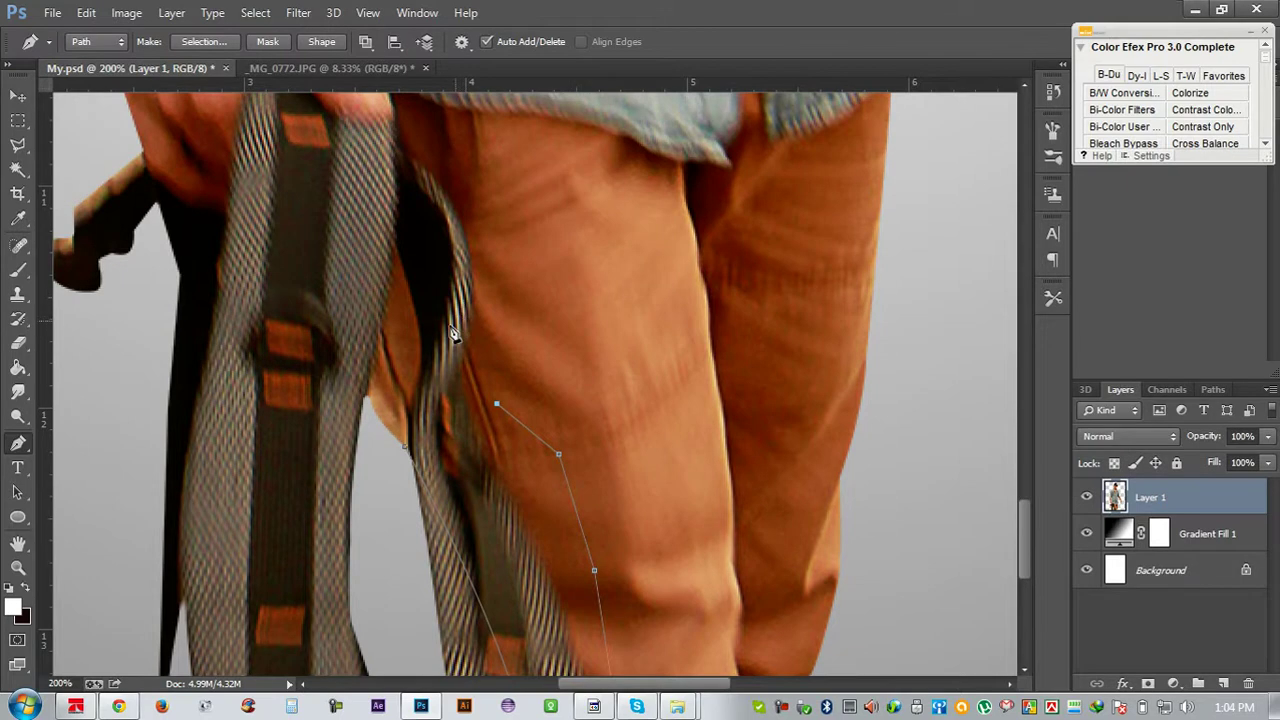
pyautogui.press('alt')
pyautogui.moveTo(405, 385); pyautogui.dragTo(411, 461)
pyautogui.hotkey('ctrl', 'Return')
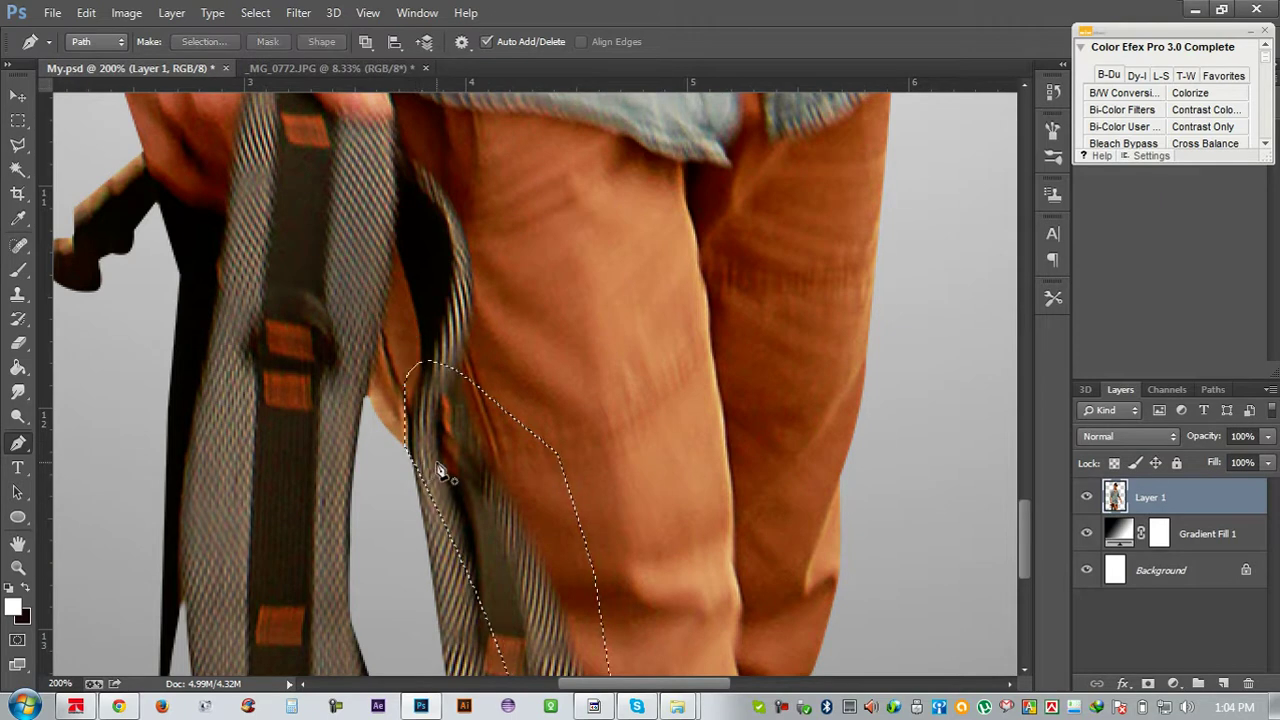
pyautogui.scroll(-1, 443, 429)
pyautogui.scroll(-1, 471, 457)
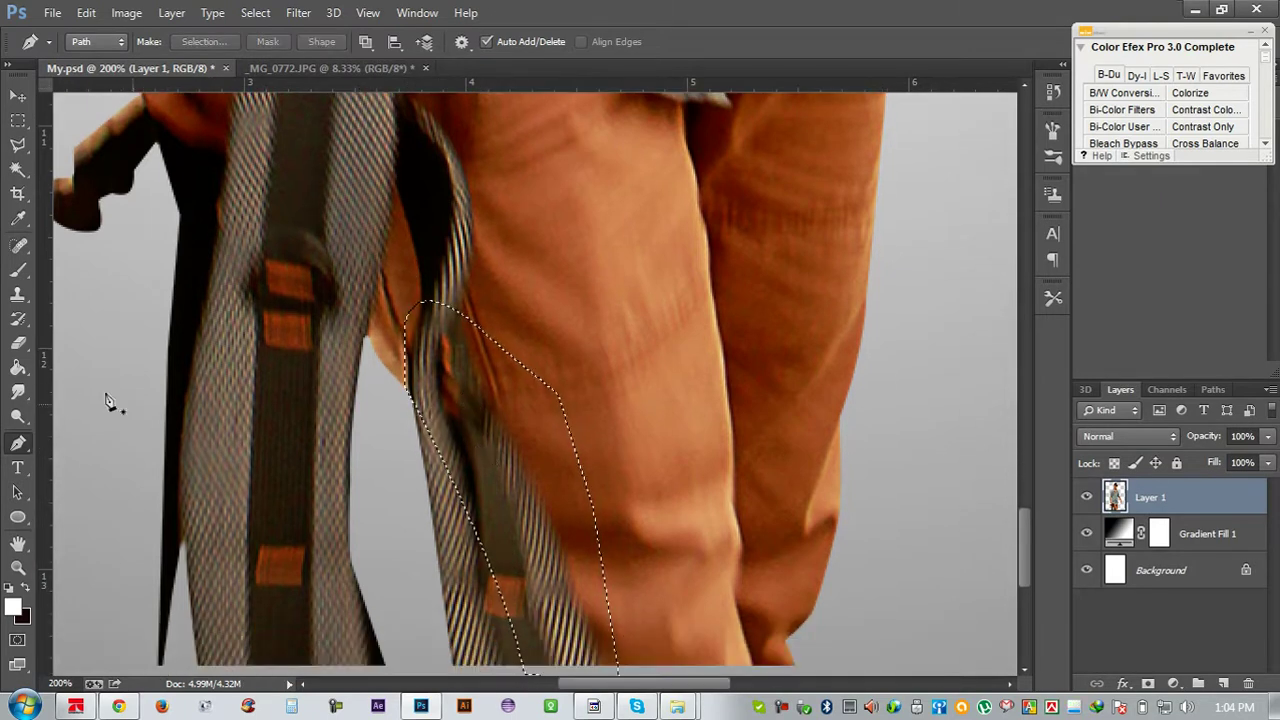
# Clone orange trouser fabric over the strap inside the selection with a size 45 Clone Stamp
pyautogui.click(18, 294)
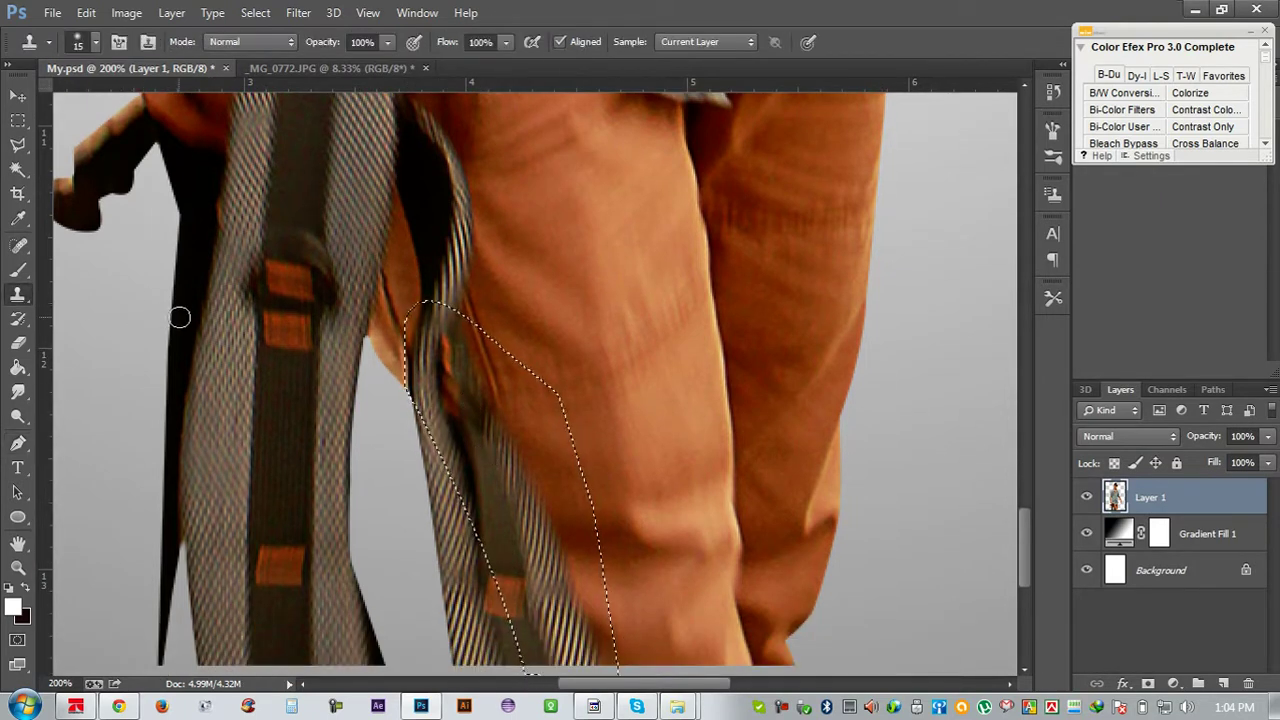
pyautogui.press(']')
pyautogui.press(']')
pyautogui.press(']')
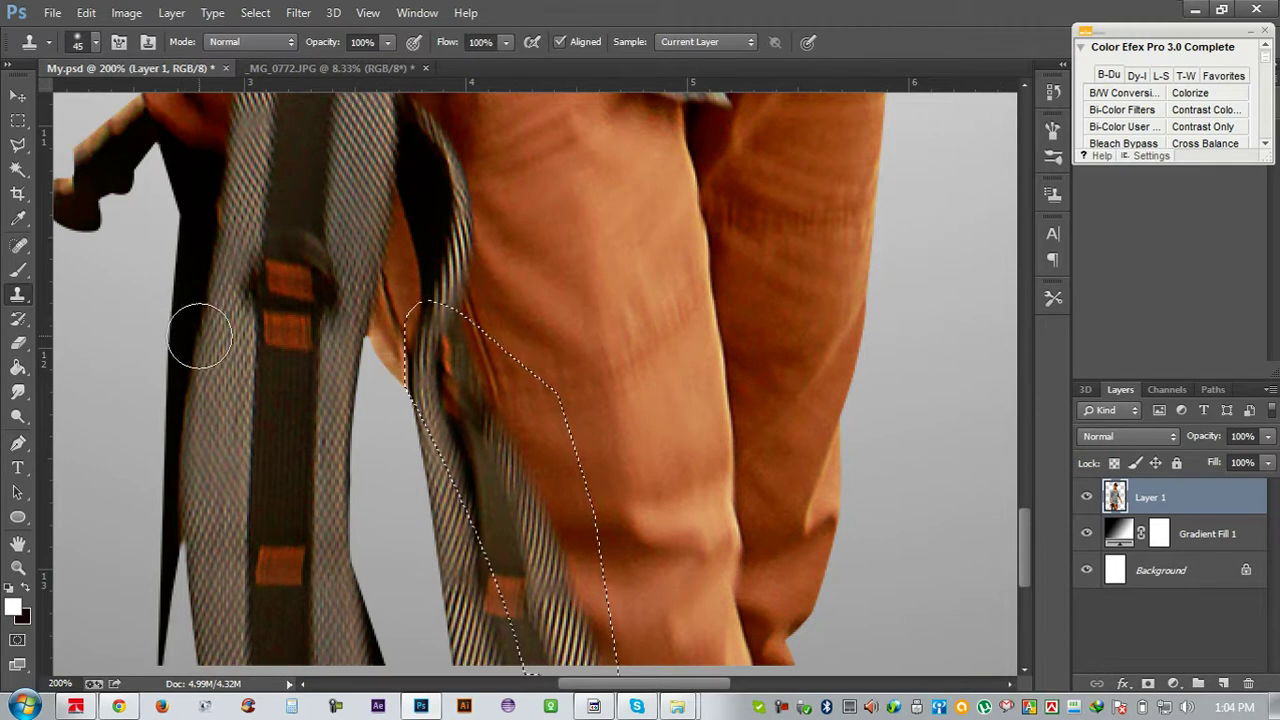
pyautogui.scroll(-1, 390, 368)
pyautogui.scroll(-3, 390, 368)
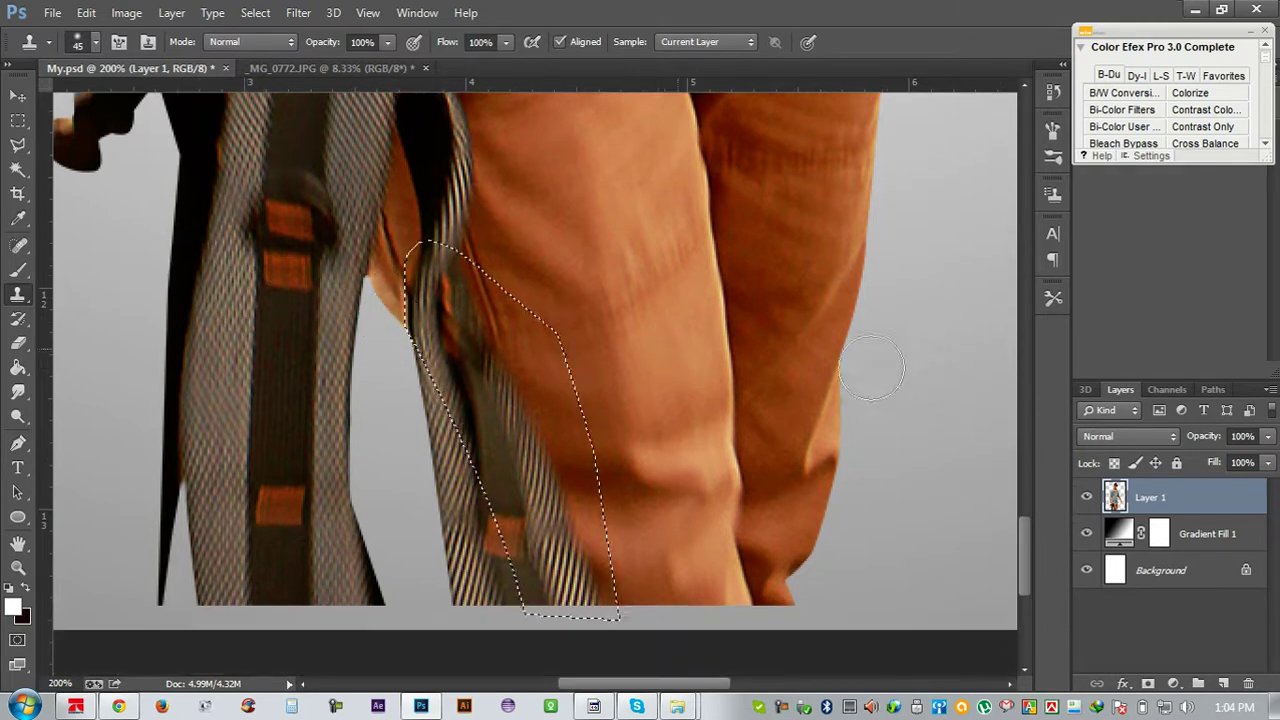
pyautogui.keyDown('alt'); pyautogui.click(591, 273); pyautogui.keyUp('alt')
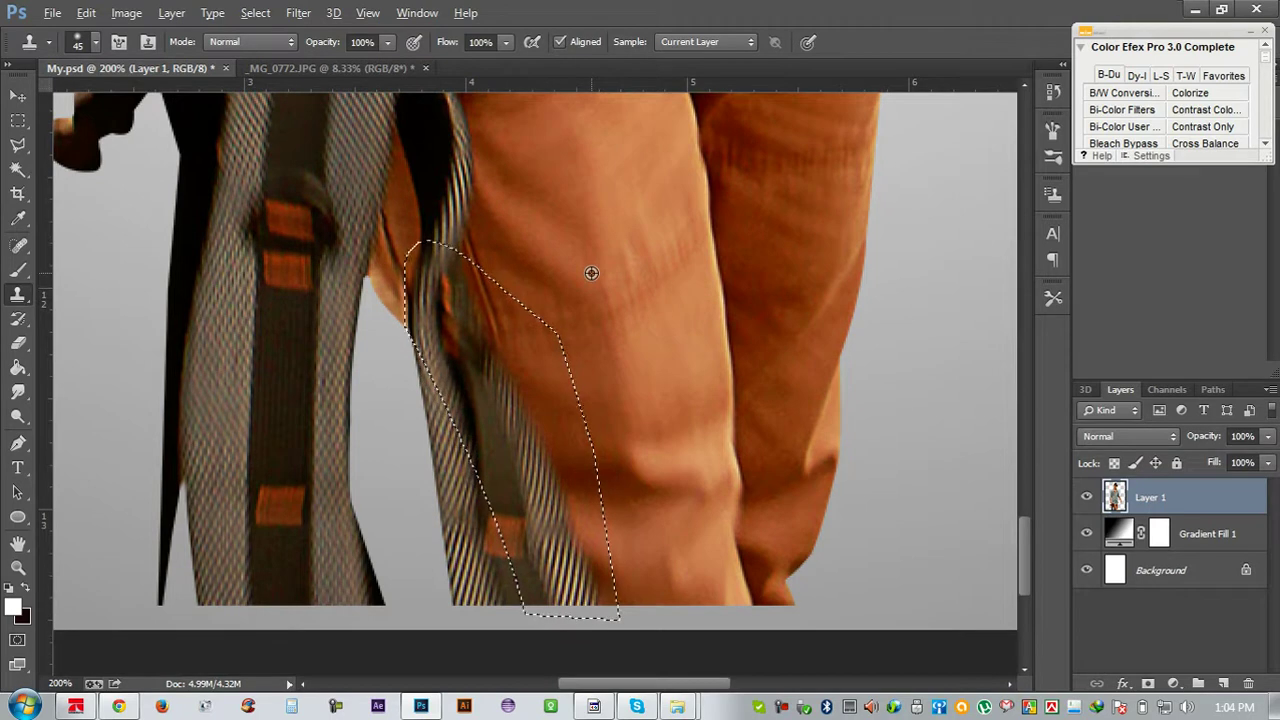
pyautogui.moveTo(530, 276)
pyautogui.mouseDown()
pyautogui.moveTo(436, 275)
pyautogui.moveTo(429, 286)
pyautogui.moveTo(471, 320)
pyautogui.moveTo(563, 503)
pyautogui.moveTo(551, 423)
pyautogui.moveTo(525, 401)
pyautogui.moveTo(463, 277)
pyautogui.moveTo(526, 420)
pyautogui.moveTo(443, 286)
pyautogui.moveTo(453, 325)
pyautogui.moveTo(437, 307)
pyautogui.moveTo(494, 346)
pyautogui.moveTo(586, 480)
pyautogui.moveTo(563, 394)
pyautogui.moveTo(522, 386)
pyautogui.moveTo(540, 434)
pyautogui.moveTo(557, 434)
pyautogui.moveTo(480, 423)
pyautogui.moveTo(568, 430)
pyautogui.moveTo(506, 423)
pyautogui.moveTo(465, 400)
pyautogui.moveTo(526, 383)
pyautogui.moveTo(504, 386)
pyautogui.moveTo(466, 337)
pyautogui.moveTo(443, 263)
pyautogui.moveTo(494, 351)
pyautogui.moveTo(429, 257)
pyautogui.moveTo(506, 357)
pyautogui.moveTo(541, 455)
pyautogui.mouseUp()
pyautogui.scroll(-1, 586, 480)
pyautogui.scroll(-1, 563, 394)
pyautogui.scroll(-1, 512, 387)
pyautogui.scroll(-2, 512, 387)
pyautogui.moveTo(540, 317)
pyautogui.mouseDown()
pyautogui.moveTo(586, 469)
pyautogui.moveTo(572, 470)
pyautogui.moveTo(551, 406)
pyautogui.moveTo(531, 446)
pyautogui.moveTo(571, 480)
pyautogui.moveTo(631, 491)
pyautogui.mouseUp()
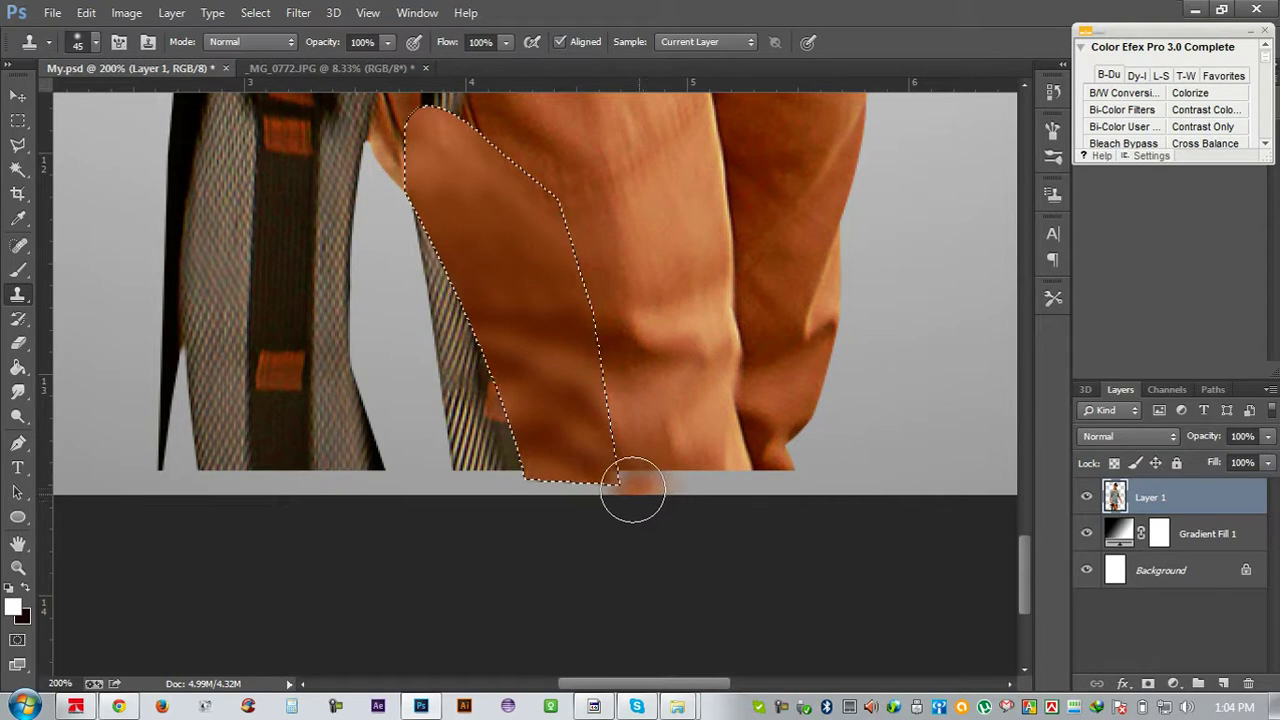
pyautogui.scroll(1, 659, 535)
pyautogui.scroll(3, 657, 528)
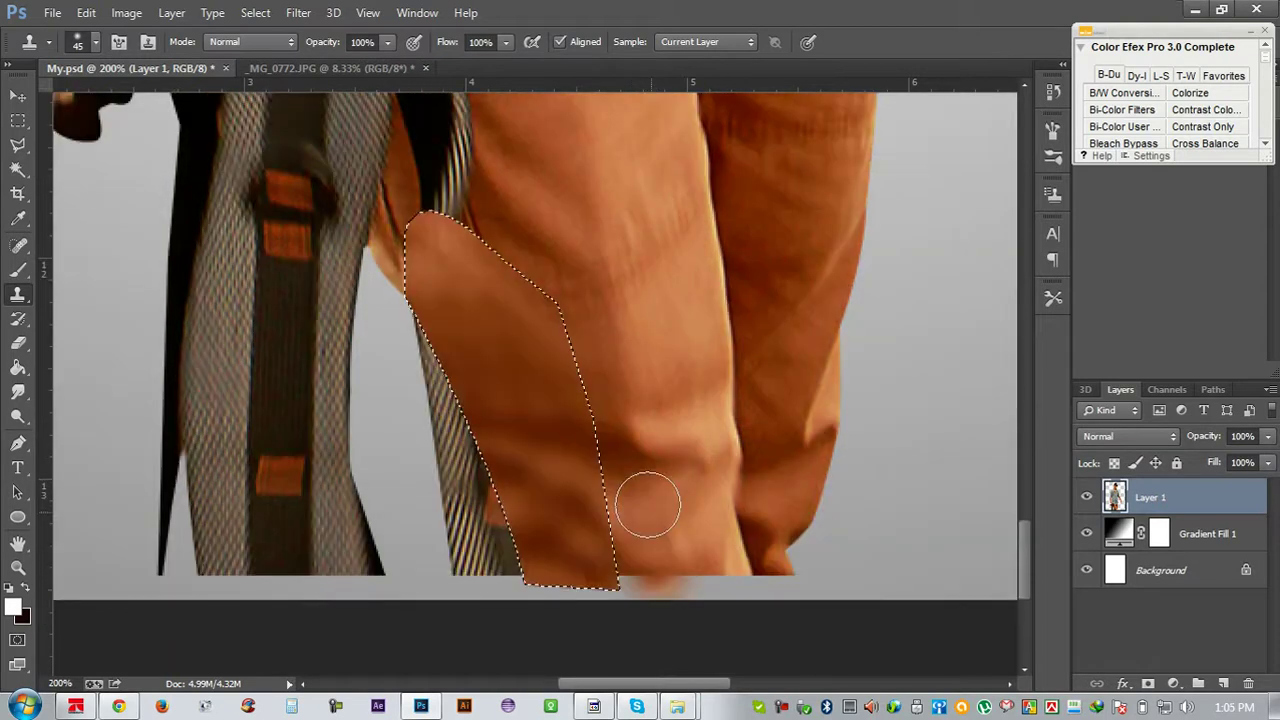
# Deselect and clone trouser fabric over the leftover strap stripes near the leg's edge
pyautogui.hotkey('ctrl', 'd')
pyautogui.keyDown('alt'); pyautogui.click(547, 298); pyautogui.keyUp('alt')
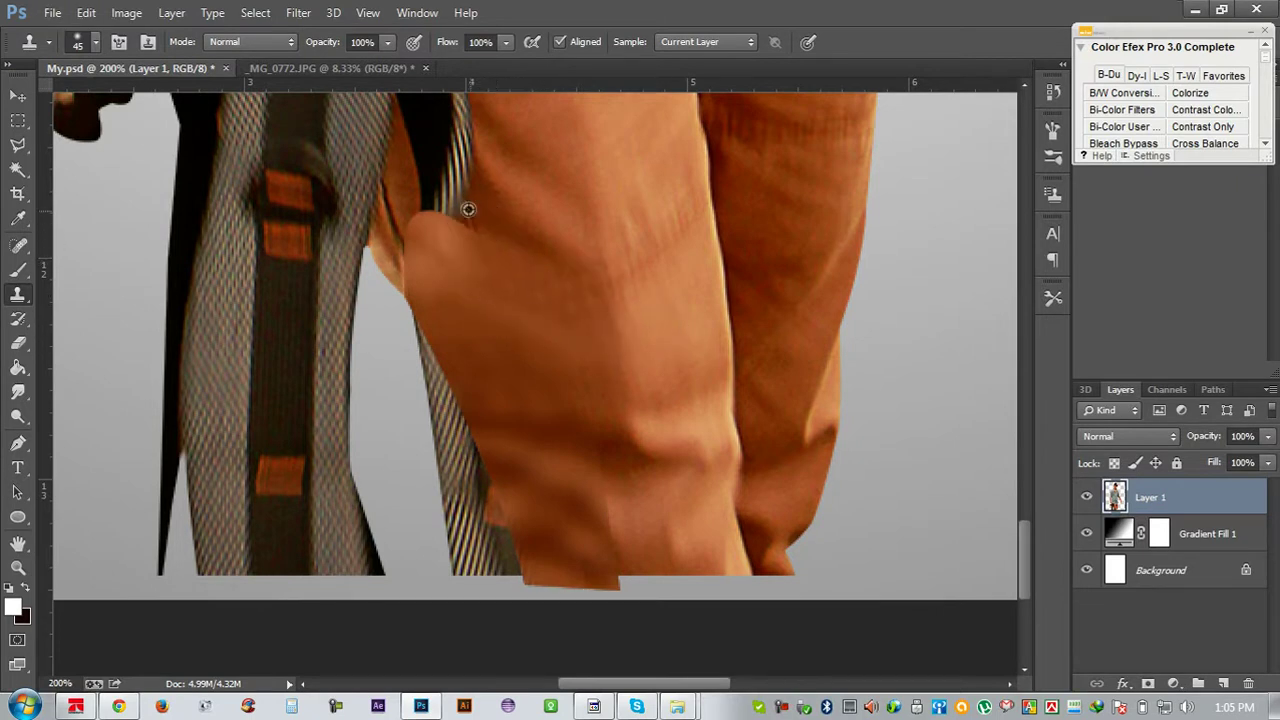
pyautogui.keyDown('alt'); pyautogui.click(498, 221); pyautogui.keyUp('alt')
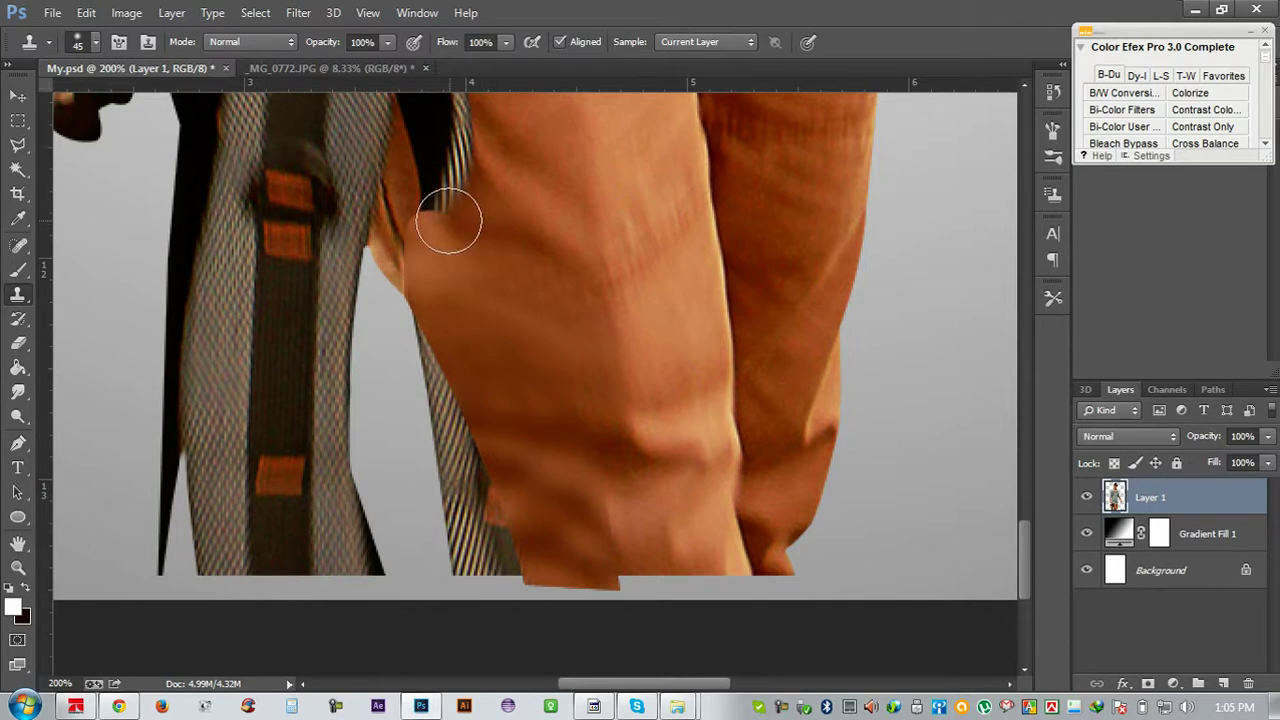
pyautogui.moveTo(448, 220); pyautogui.dragTo(500, 300)
pyautogui.scroll(1, 500, 300)
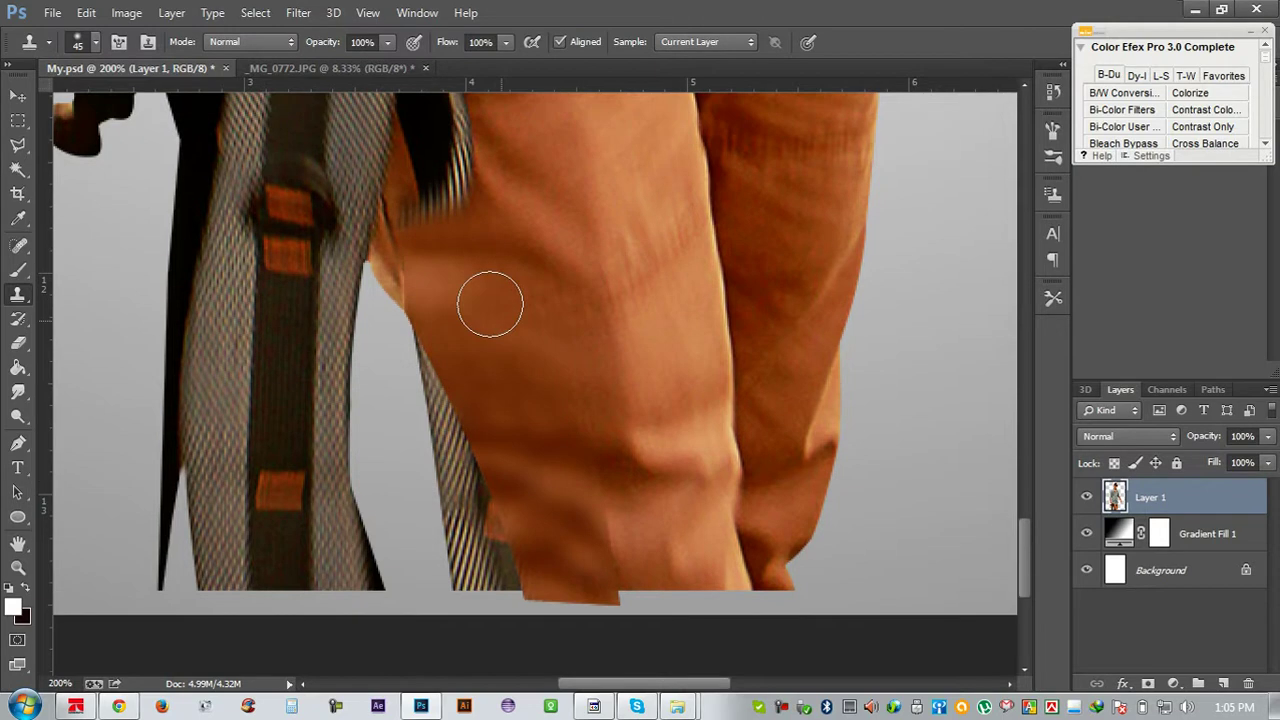
pyautogui.scroll(-3, 580, 350)
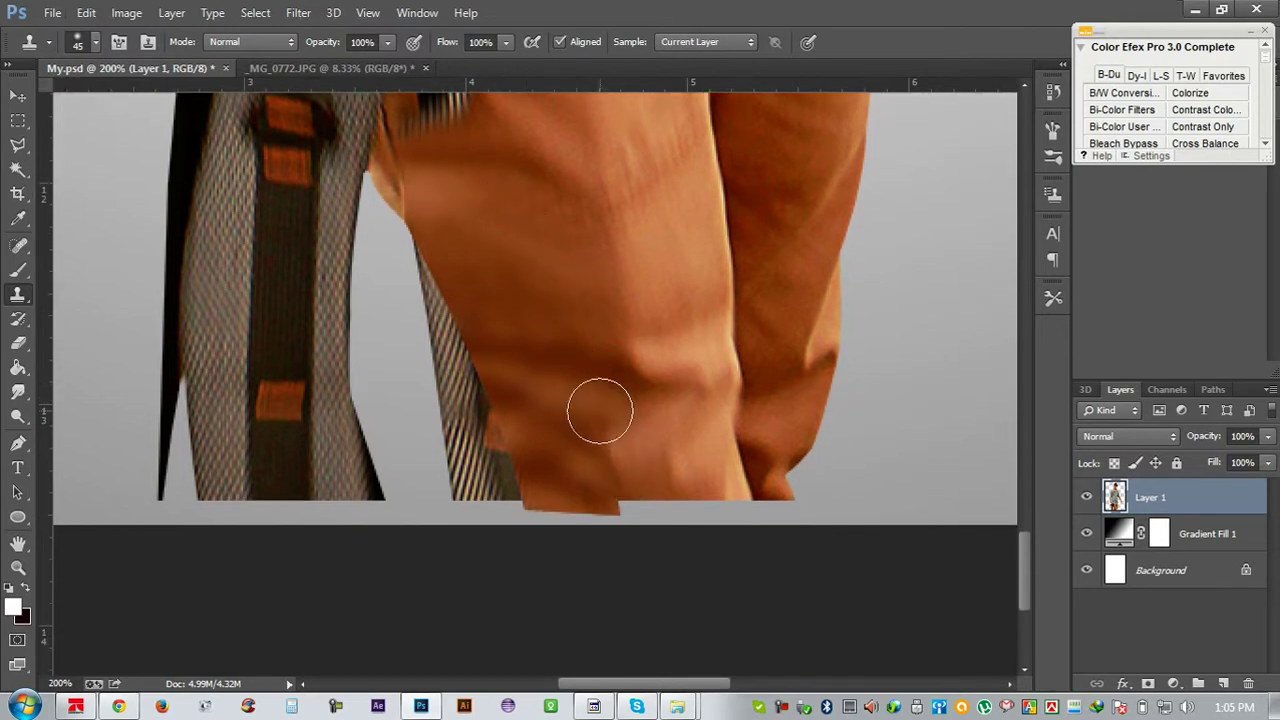
pyautogui.keyDown('alt'); pyautogui.click(646, 437); pyautogui.keyUp('alt')
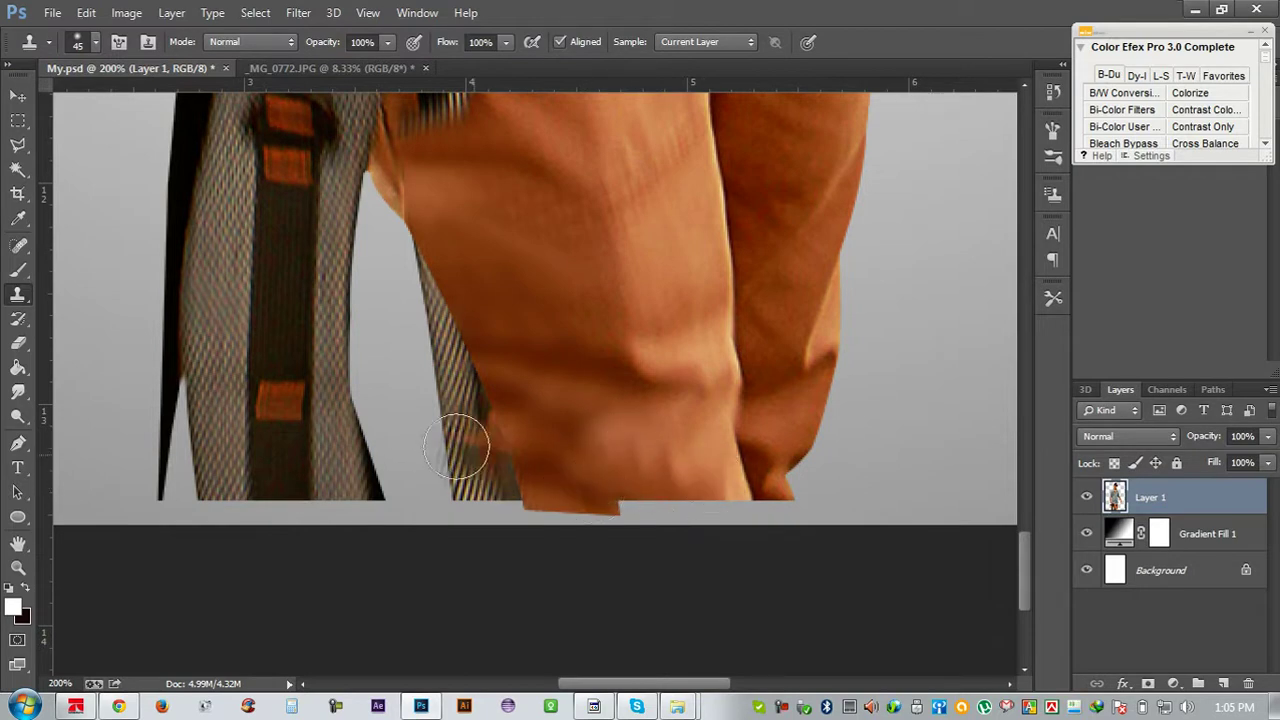
# Erase stray strap pixels along the trouser edge with a 20 px eraser
pyautogui.click(18, 343)
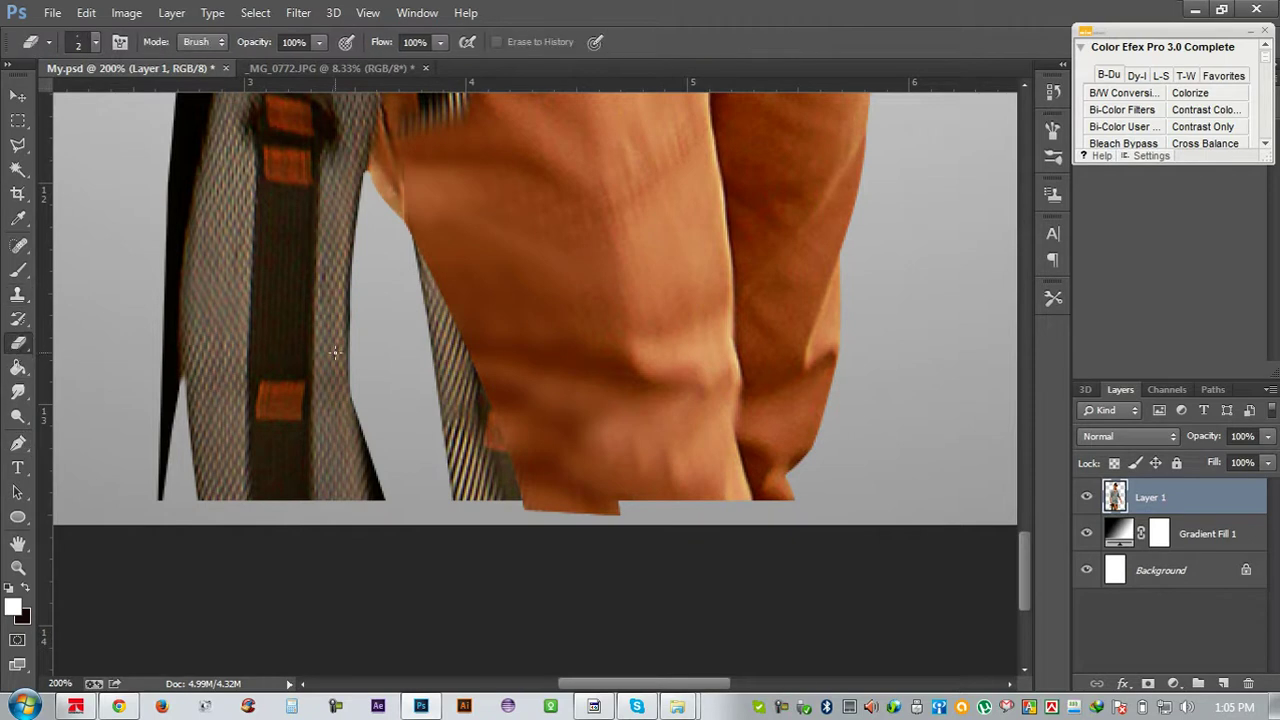
pyautogui.rightClick(500, 292)
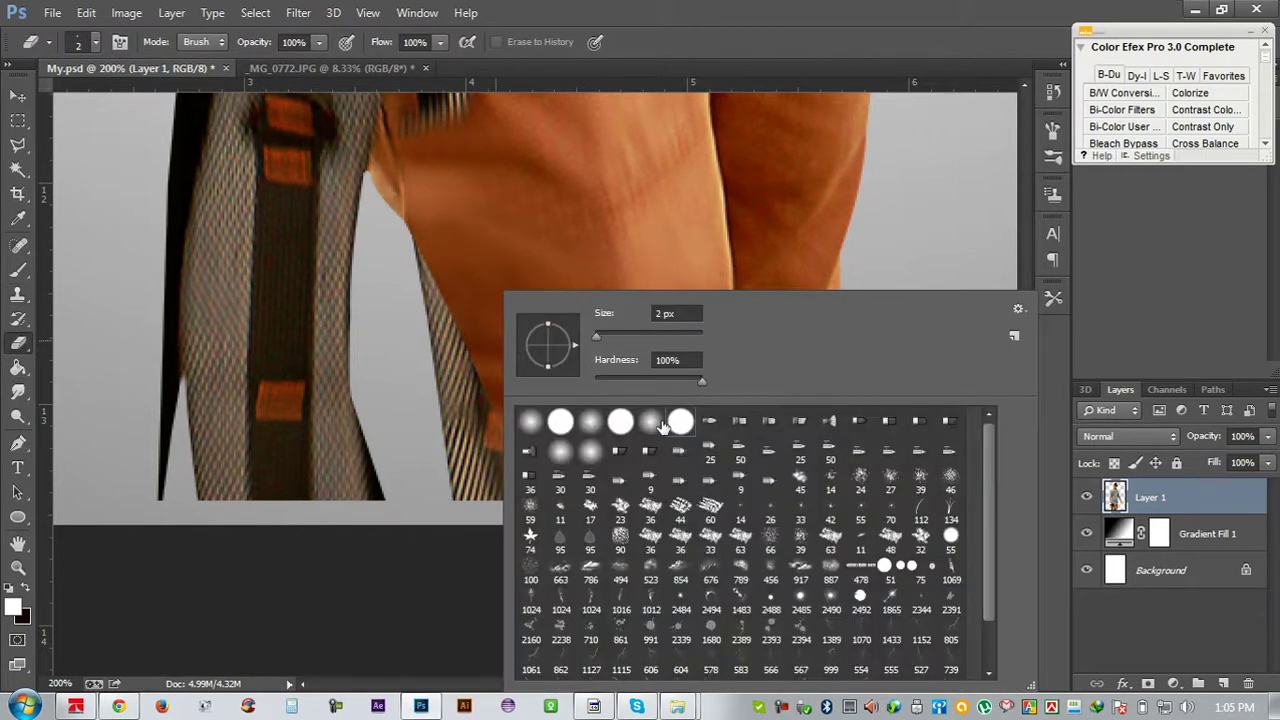
pyautogui.moveTo(598, 335); pyautogui.dragTo(606, 334)
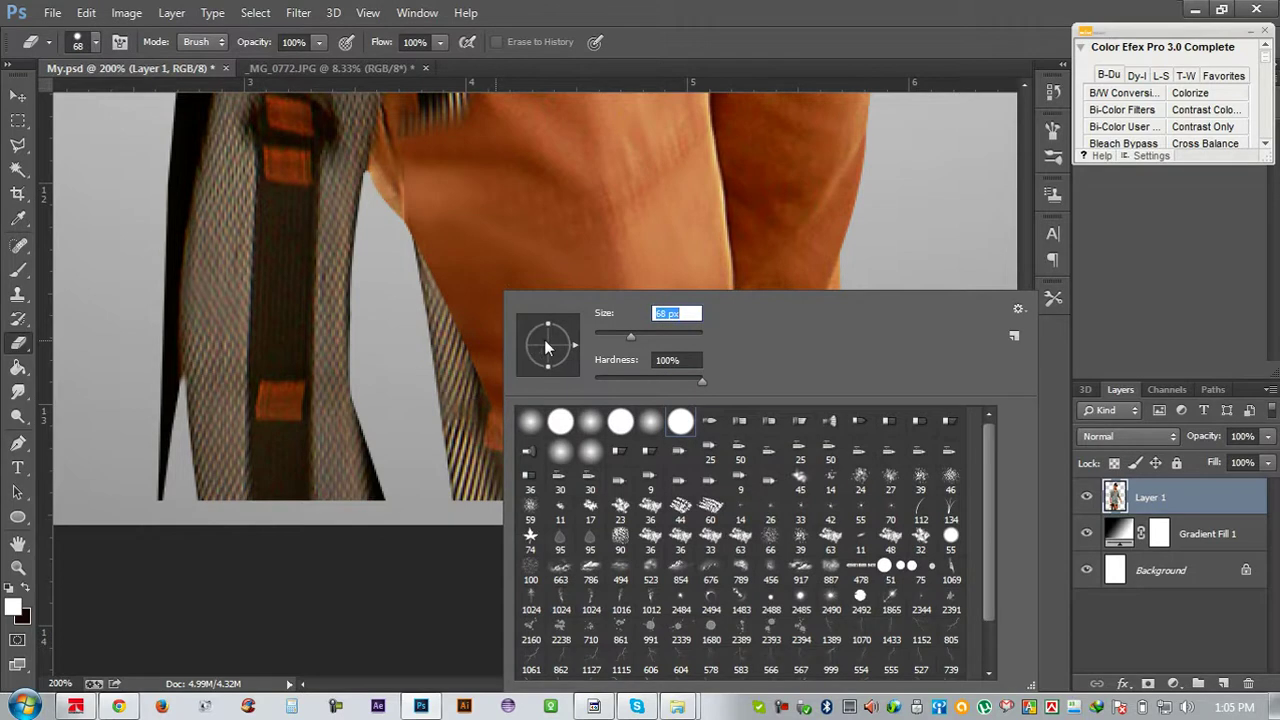
pyautogui.moveTo(422, 482)
pyautogui.mouseDown()
pyautogui.moveTo(457, 500)
pyautogui.moveTo(472, 416)
pyautogui.moveTo(397, 243)
pyautogui.moveTo(460, 477)
pyautogui.moveTo(486, 451)
pyautogui.moveTo(503, 512)
pyautogui.mouseUp()
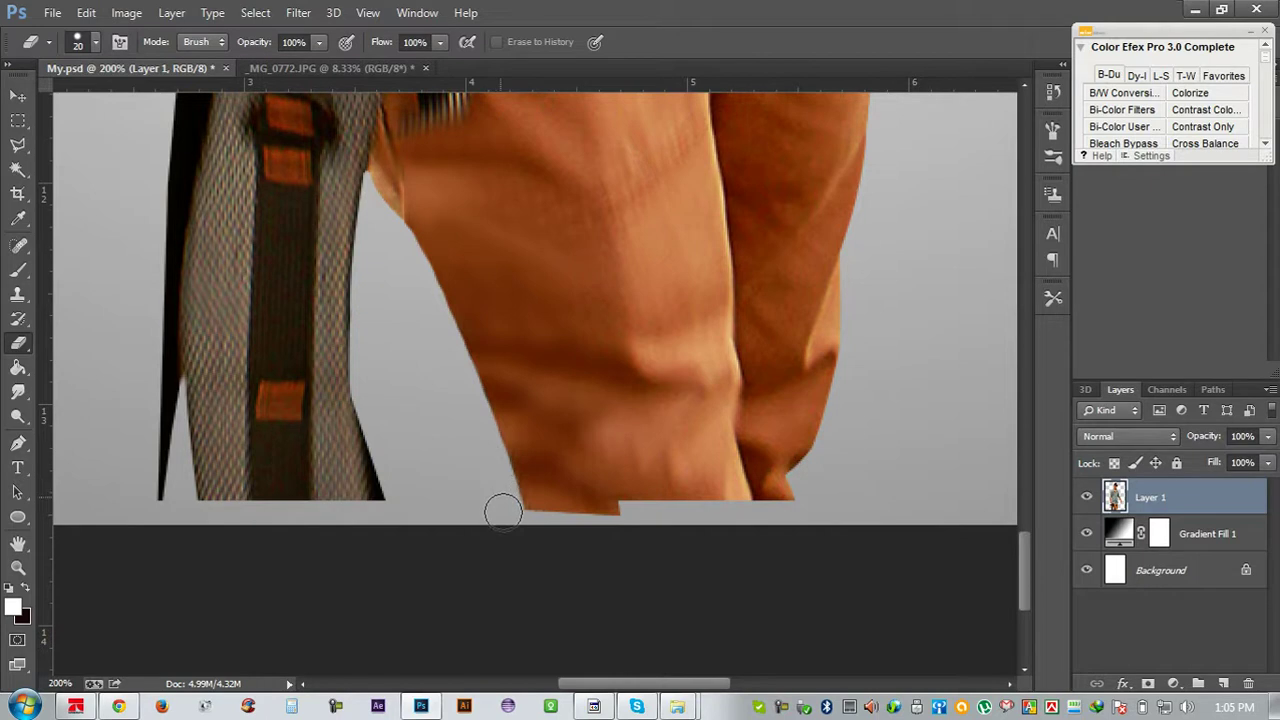
# Delete the thin trouser sliver jutting below the hem using a rectangular selection
pyautogui.click(18, 120)
pyautogui.moveTo(657, 519)
pyautogui.mouseDown()
pyautogui.moveTo(510, 517)
pyautogui.moveTo(477, 499)
pyautogui.mouseUp()
pyautogui.press('Delete')
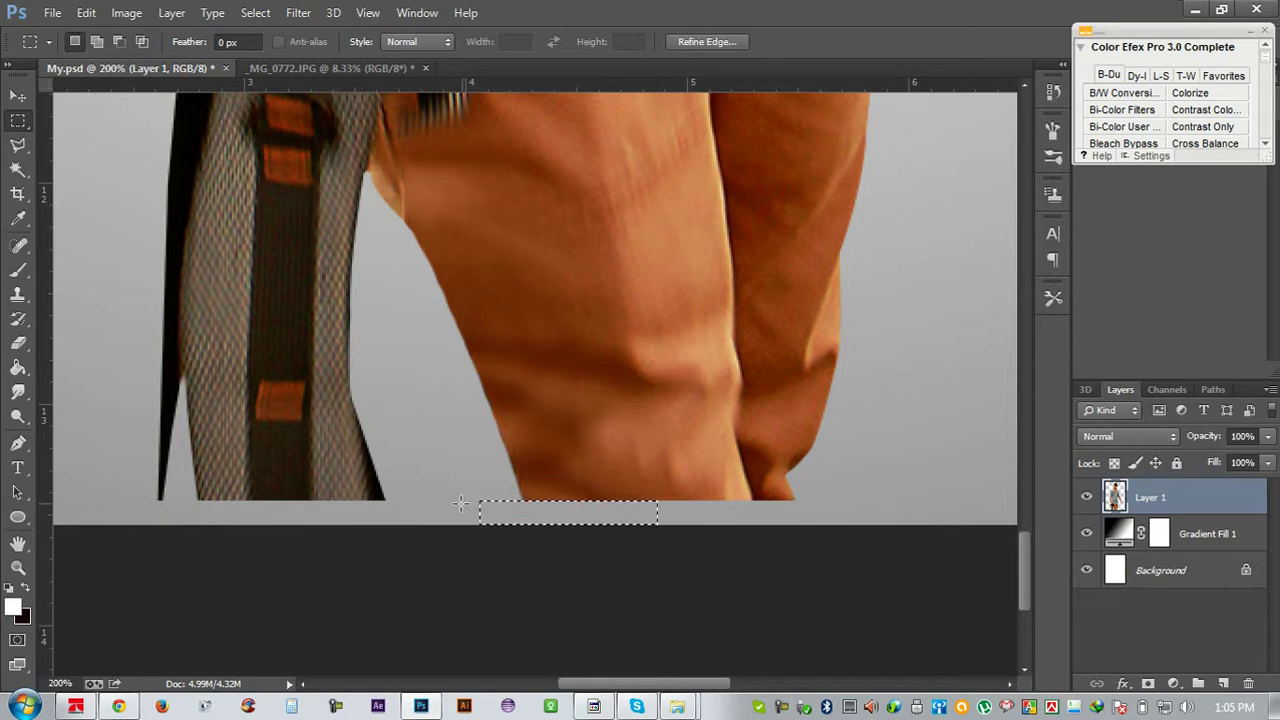
pyautogui.hotkey('ctrl', 'd')
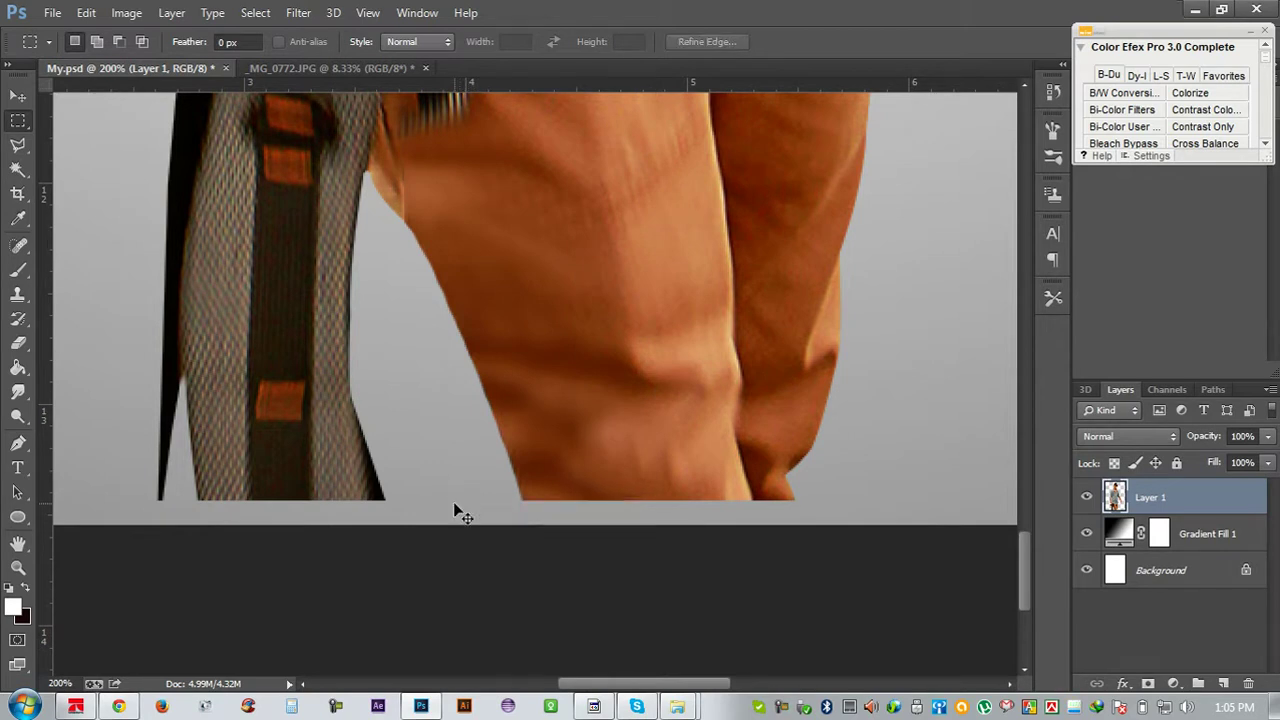
pyautogui.hotkey('ctrl', '-')
pyautogui.hotkey('ctrl', '-')
pyautogui.hotkey('ctrl', '-')
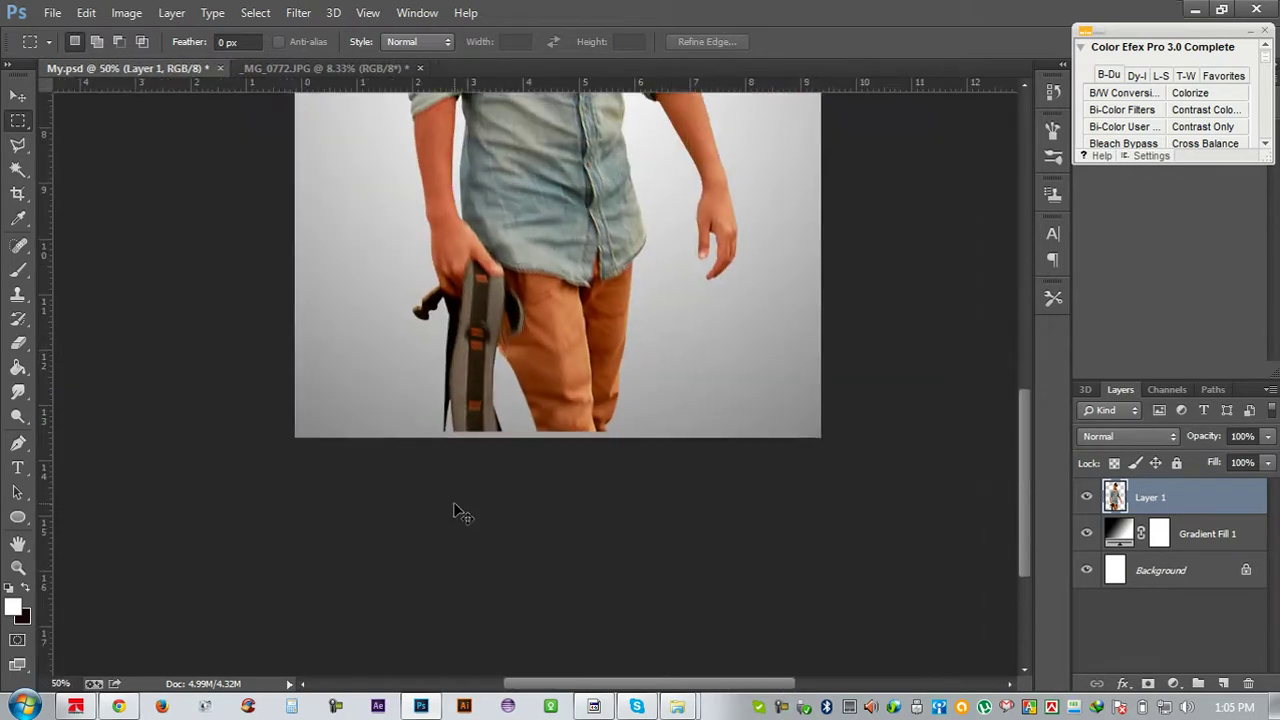
pyautogui.hotkey('ctrl', '+')
pyautogui.hotkey('ctrl', '+')
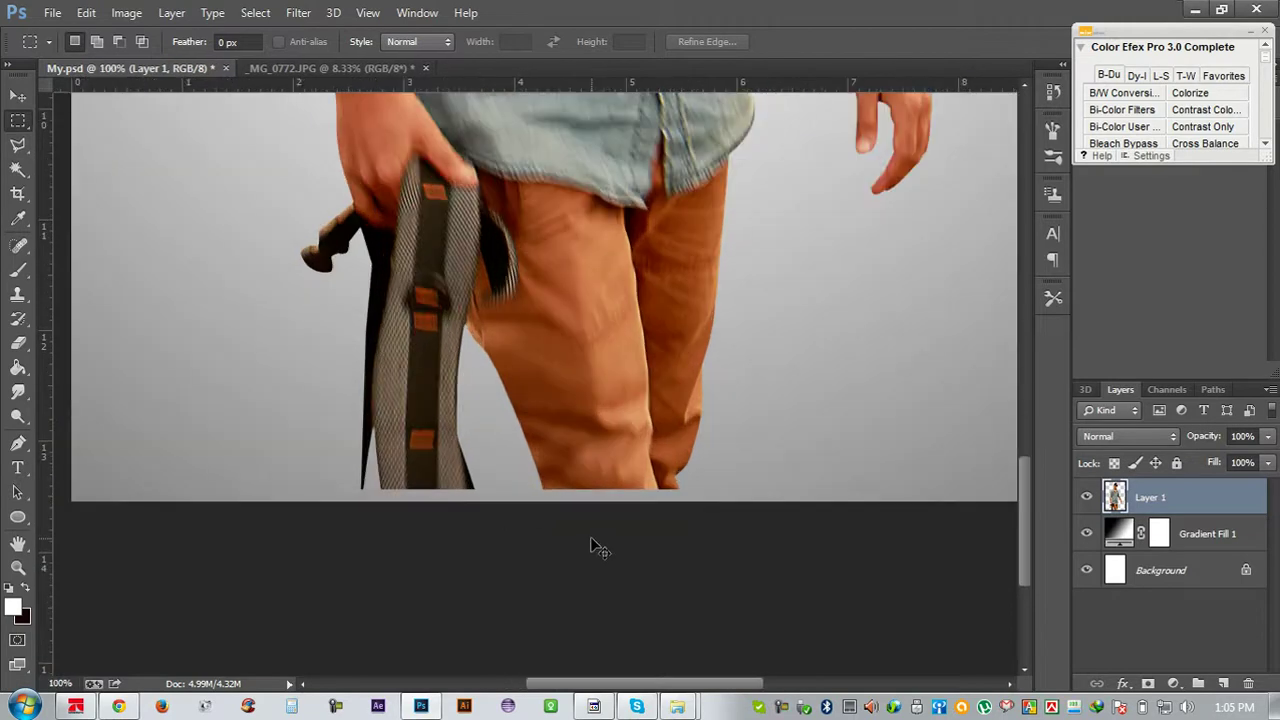
pyautogui.hotkey('ctrl', '-')
pyautogui.hotkey('ctrl', '-')
pyautogui.hotkey('ctrl', '+')
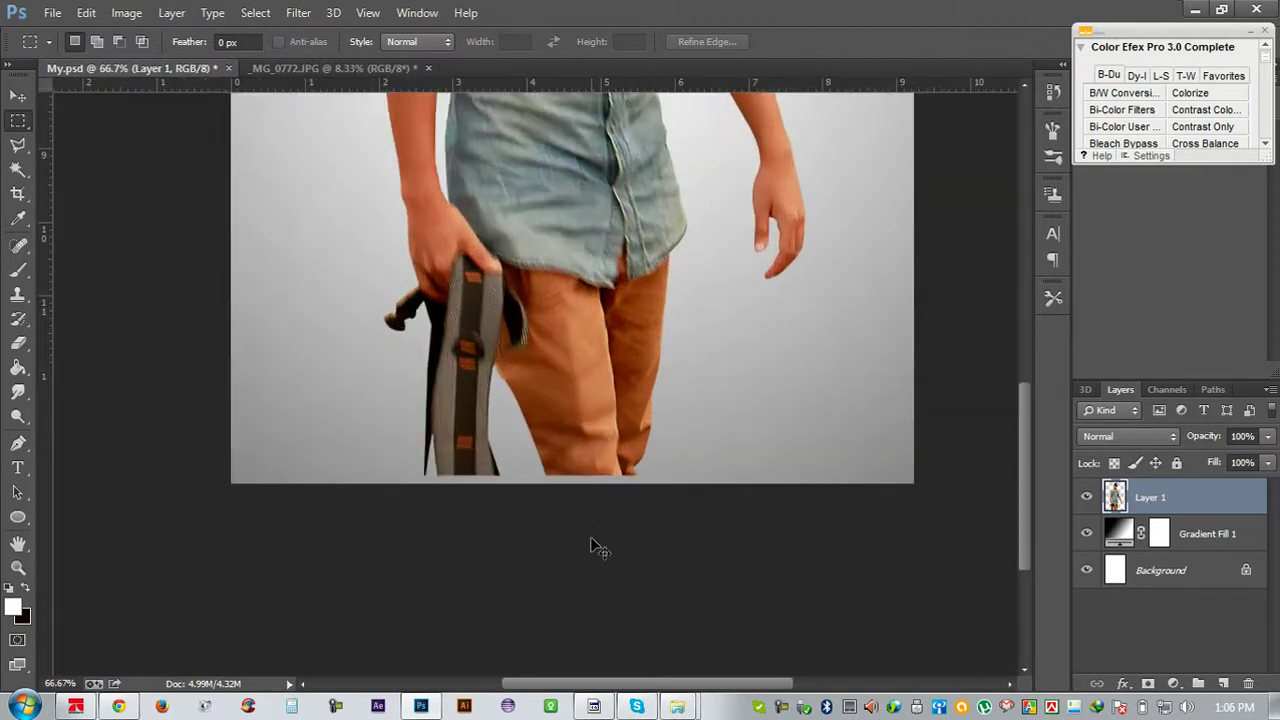
pyautogui.hotkey('ctrl', '+')
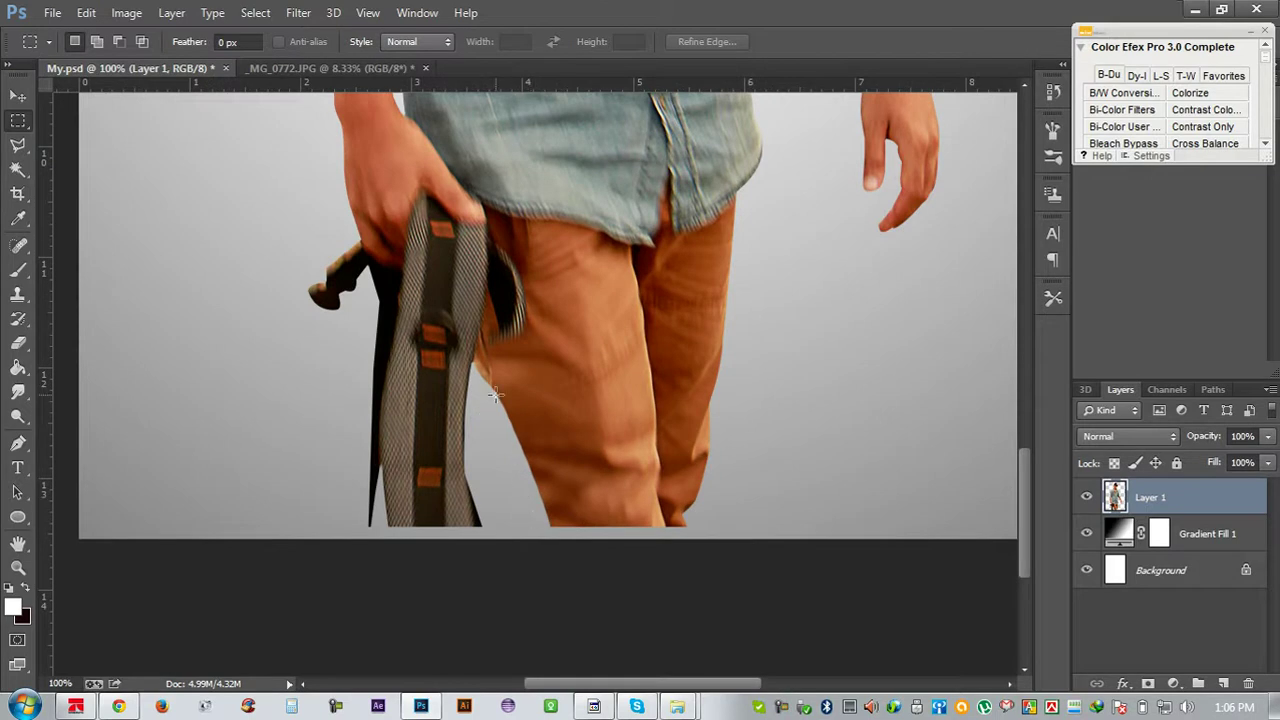
pyautogui.moveTo(538, 433); pyautogui.dragTo(601, 443)
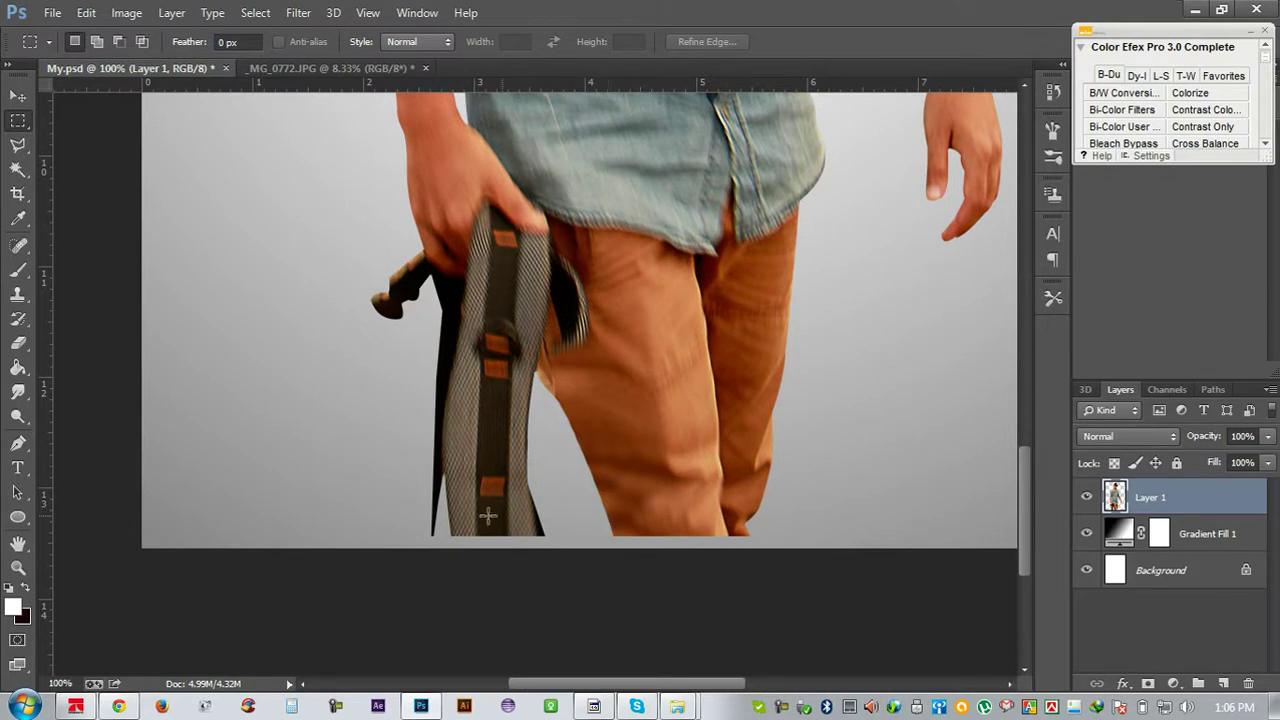
pyautogui.scroll(2, 334, 502)
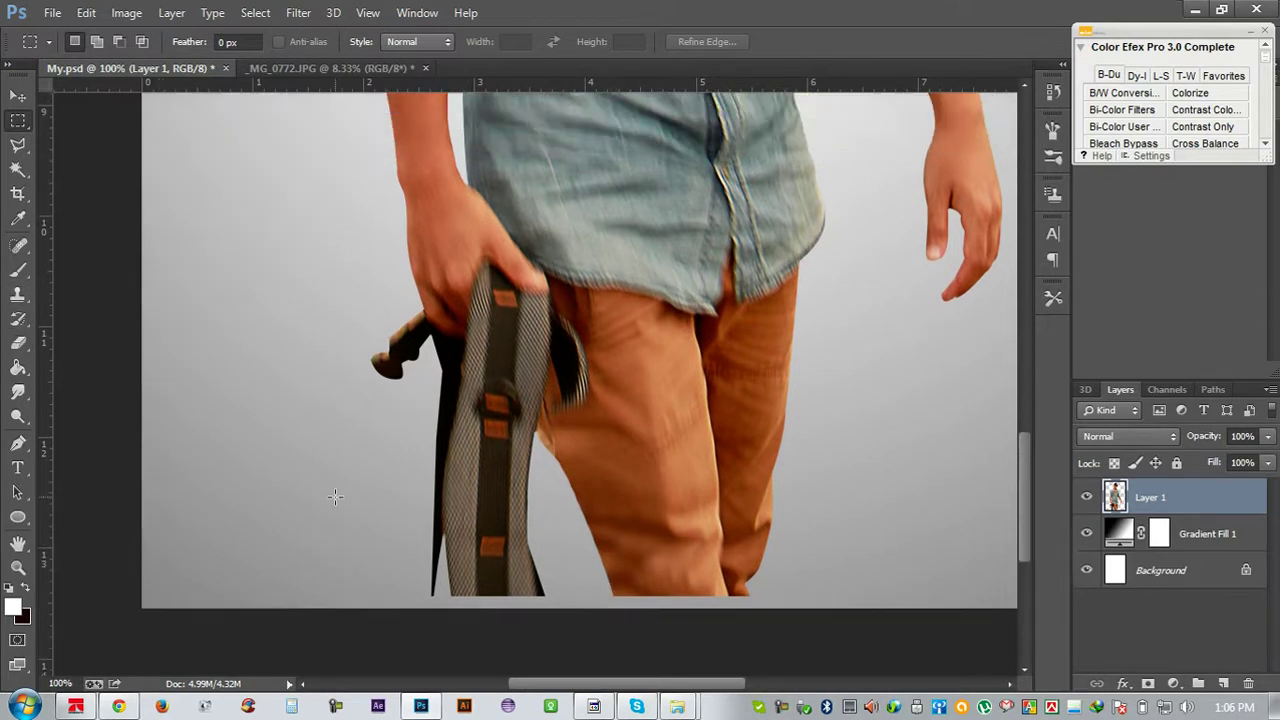
pyautogui.scroll(1, 334, 500)
pyautogui.scroll(1, 335, 498)
pyautogui.scroll(1, 335, 496)
pyautogui.scroll(2, 335, 495)
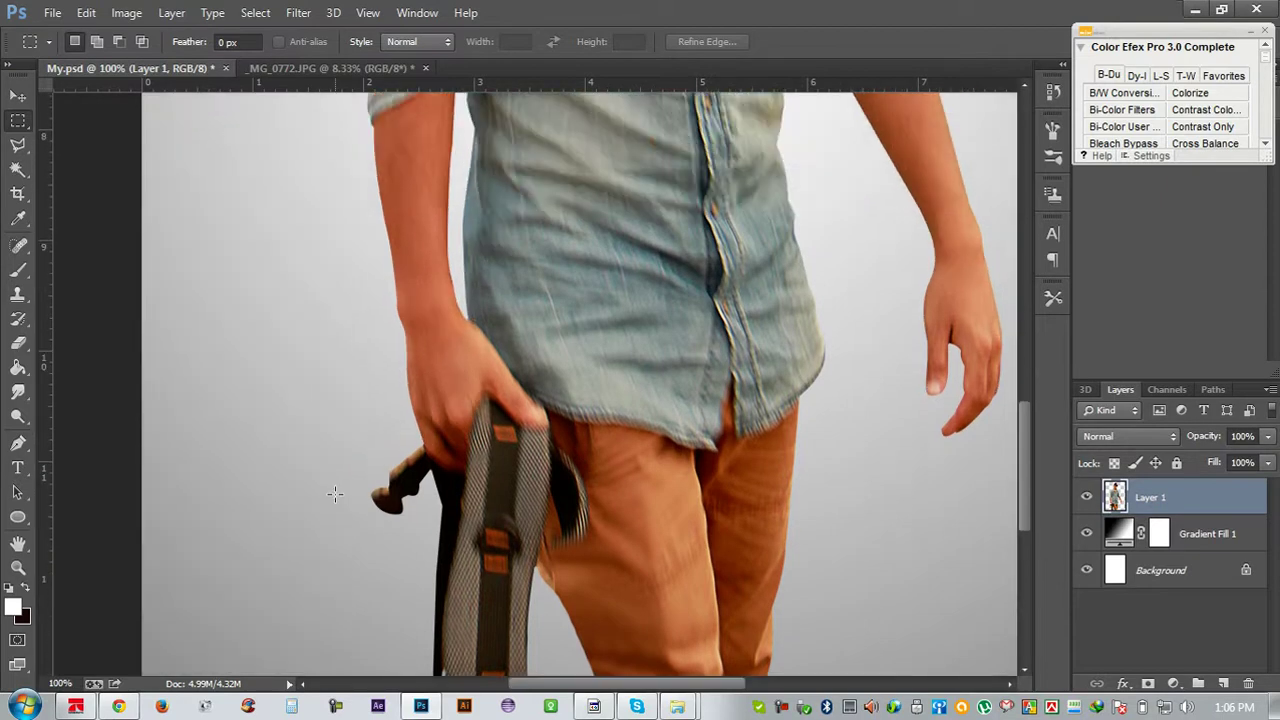
pyautogui.hotkey('ctrl', '-')
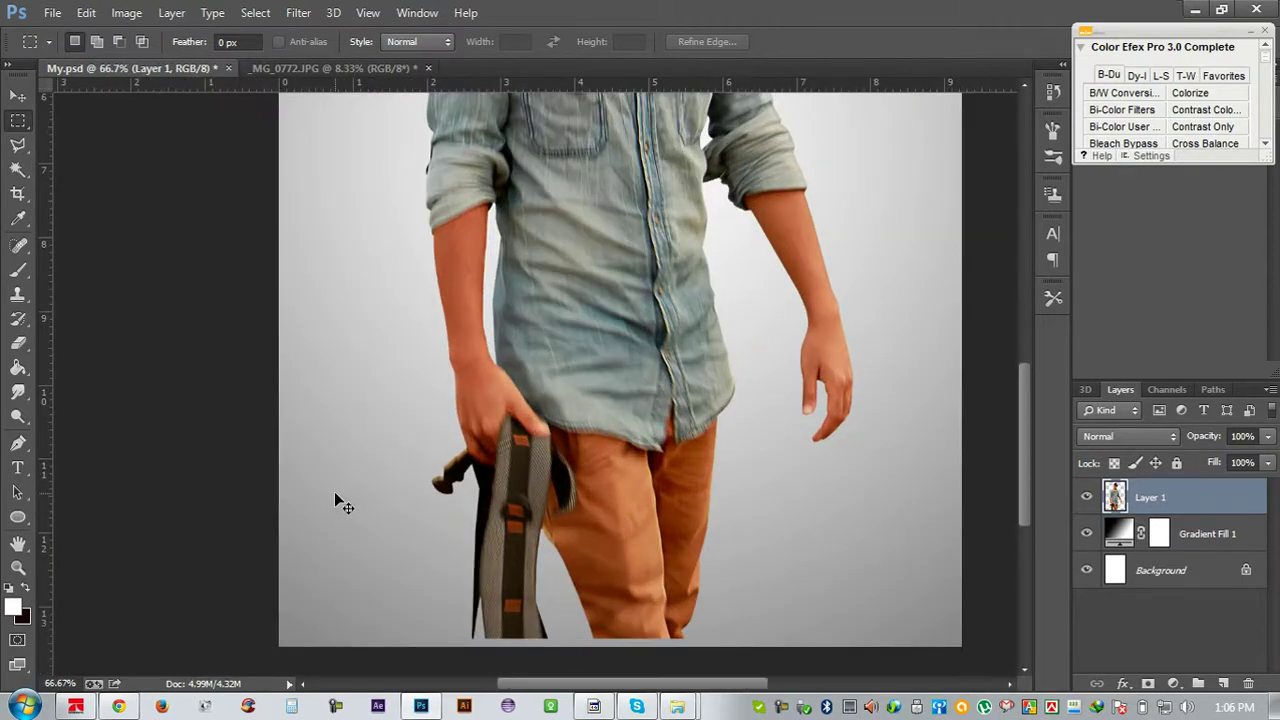
pyautogui.hotkey('ctrl', '+')
pyautogui.scroll(-1, 334, 492)
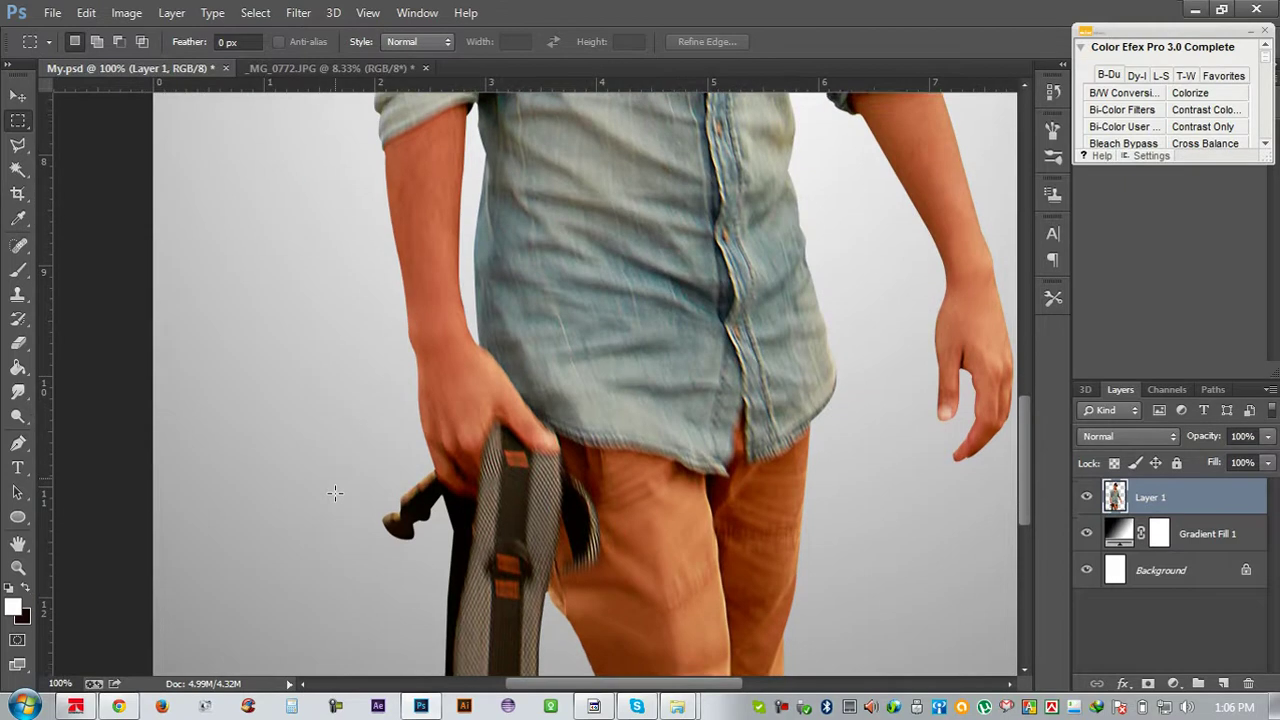
pyautogui.scroll(-1, 334, 492)
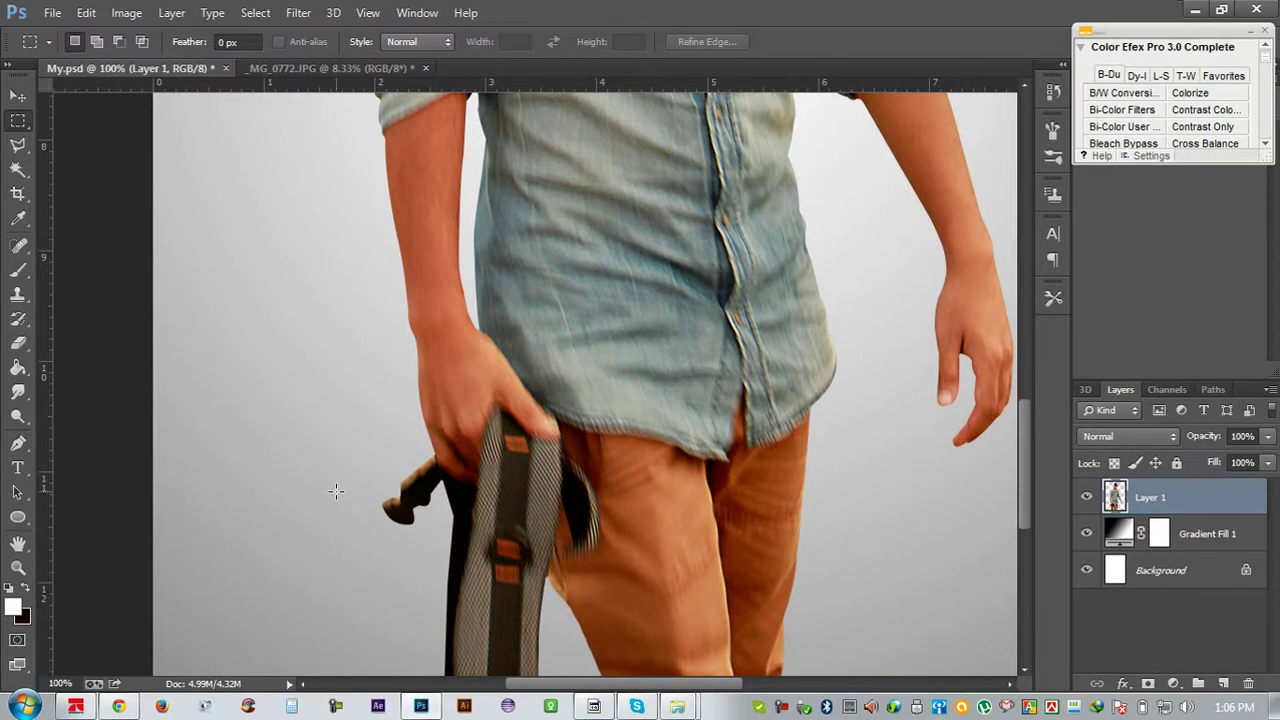
pyautogui.scroll(-2, 336, 490)
pyautogui.scroll(-2, 337, 492)
pyautogui.scroll(-2, 338, 495)
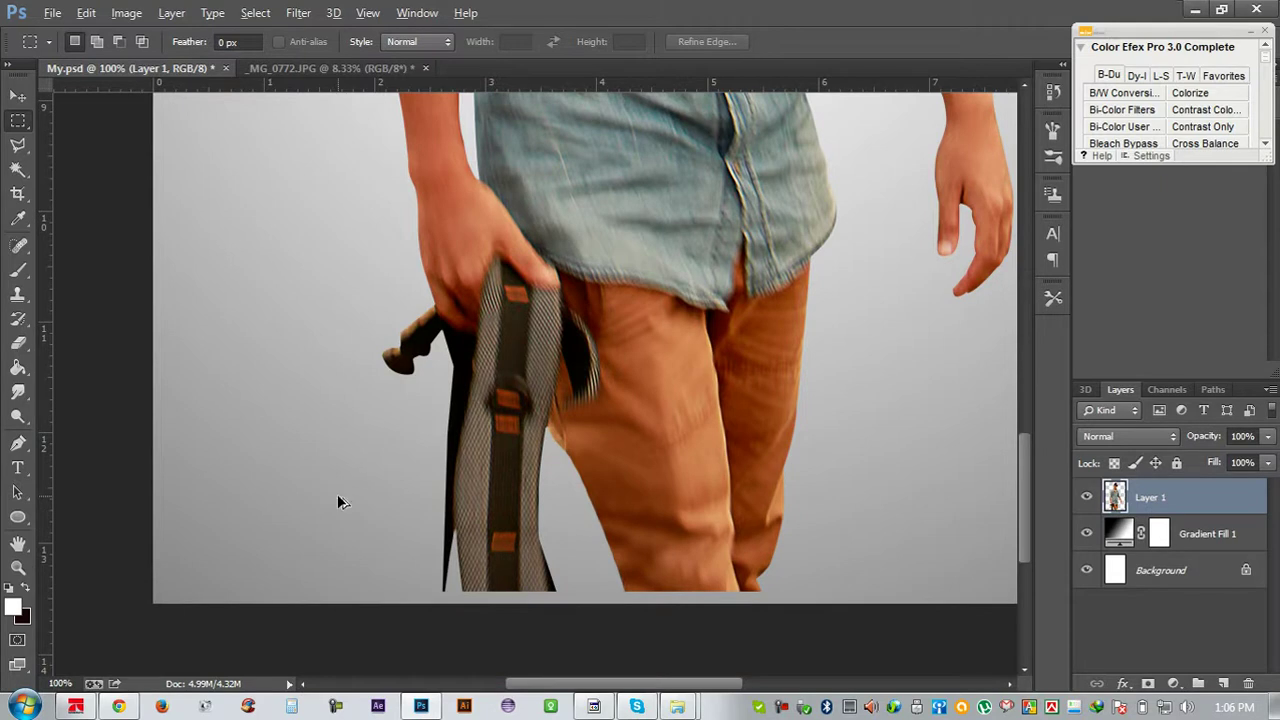
# Compare the first Clone Stamp and final Deselect history states, then close _MG_0772.JPG
pyautogui.click(1057, 94)
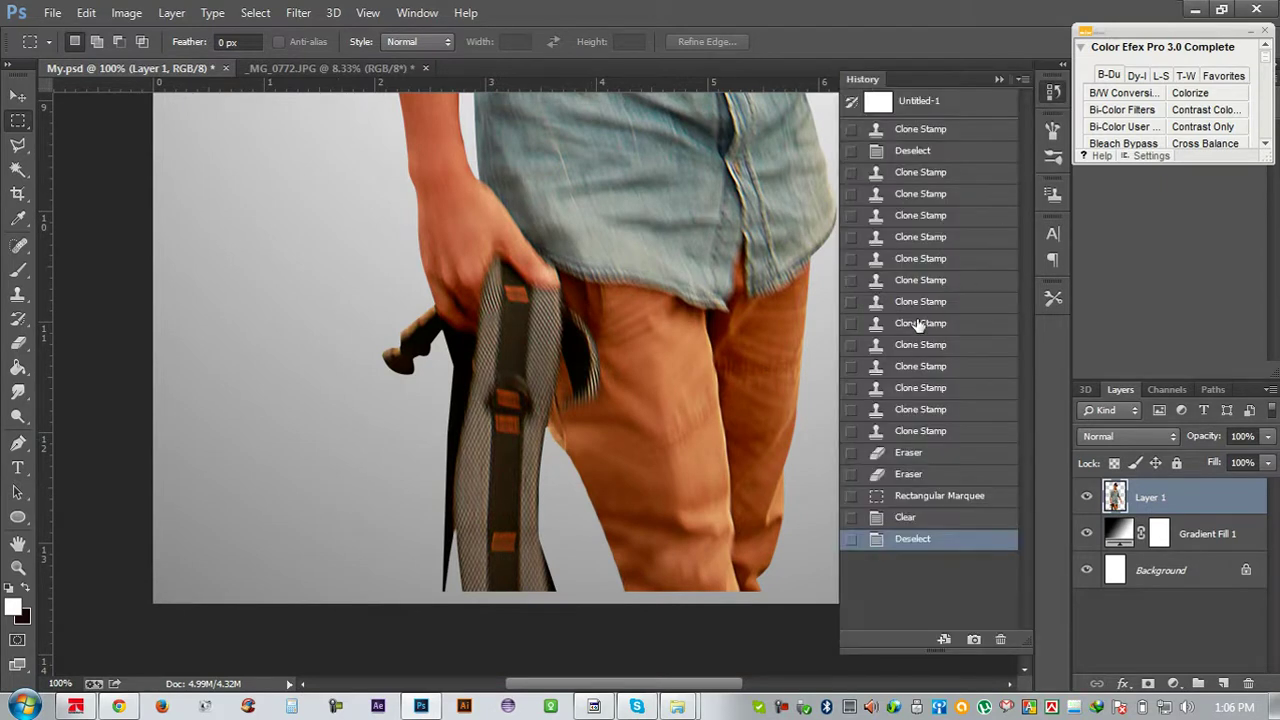
pyautogui.click(918, 130)
pyautogui.click(909, 542)
pyautogui.click(998, 80)
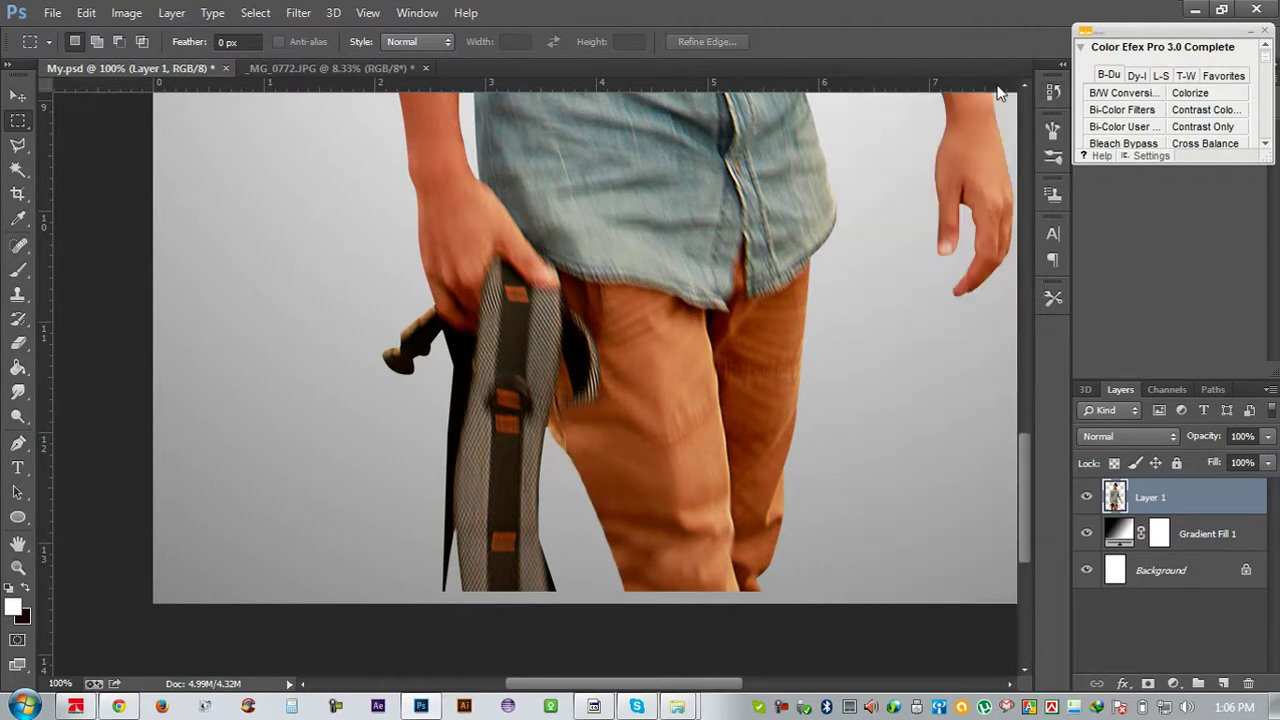
pyautogui.click(425, 68)
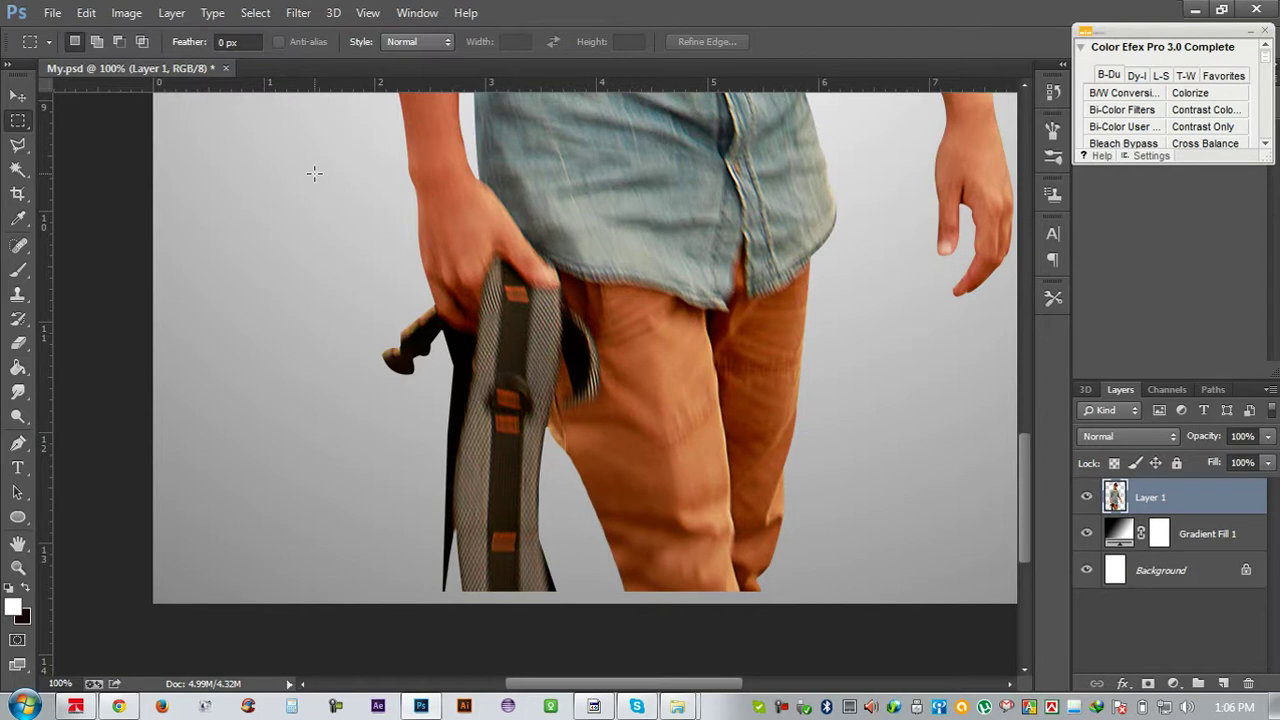
# Zoom and scroll to view the trousers and the bottom of the image
pyautogui.hotkey('ctrl', '-')
pyautogui.hotkey('ctrl', '-')
pyautogui.hotkey('ctrl', '-')
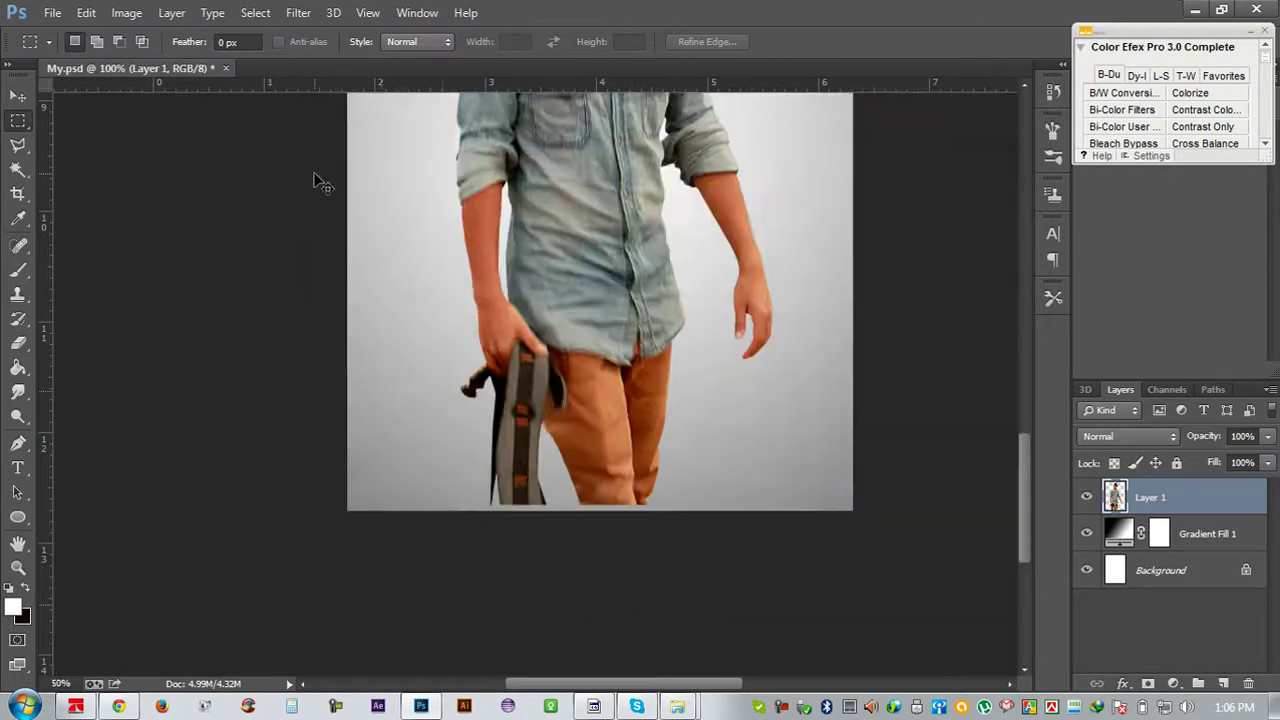
pyautogui.hotkey('ctrl', '-')
pyautogui.hotkey('ctrl', '+')
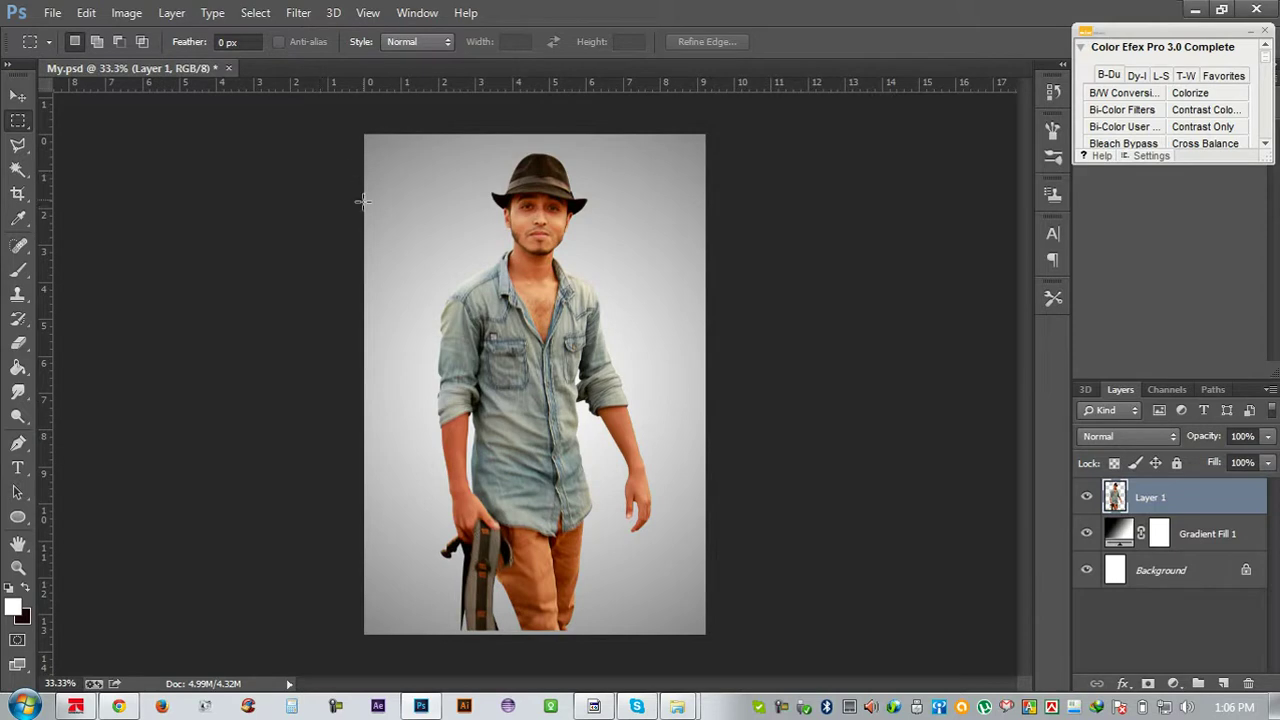
pyautogui.hotkey('ctrl', '+')
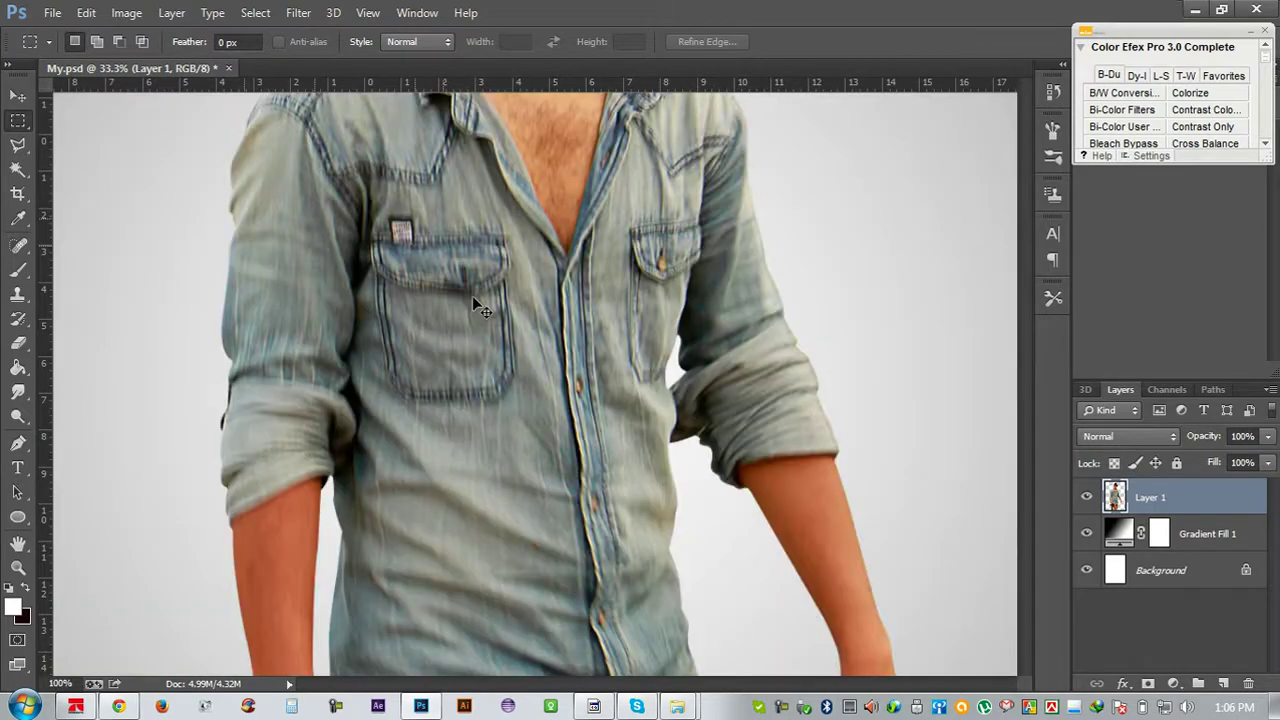
pyautogui.scroll(5, 472, 296)
pyautogui.scroll(-5, 559, 270)
pyautogui.scroll(-5, 559, 270)
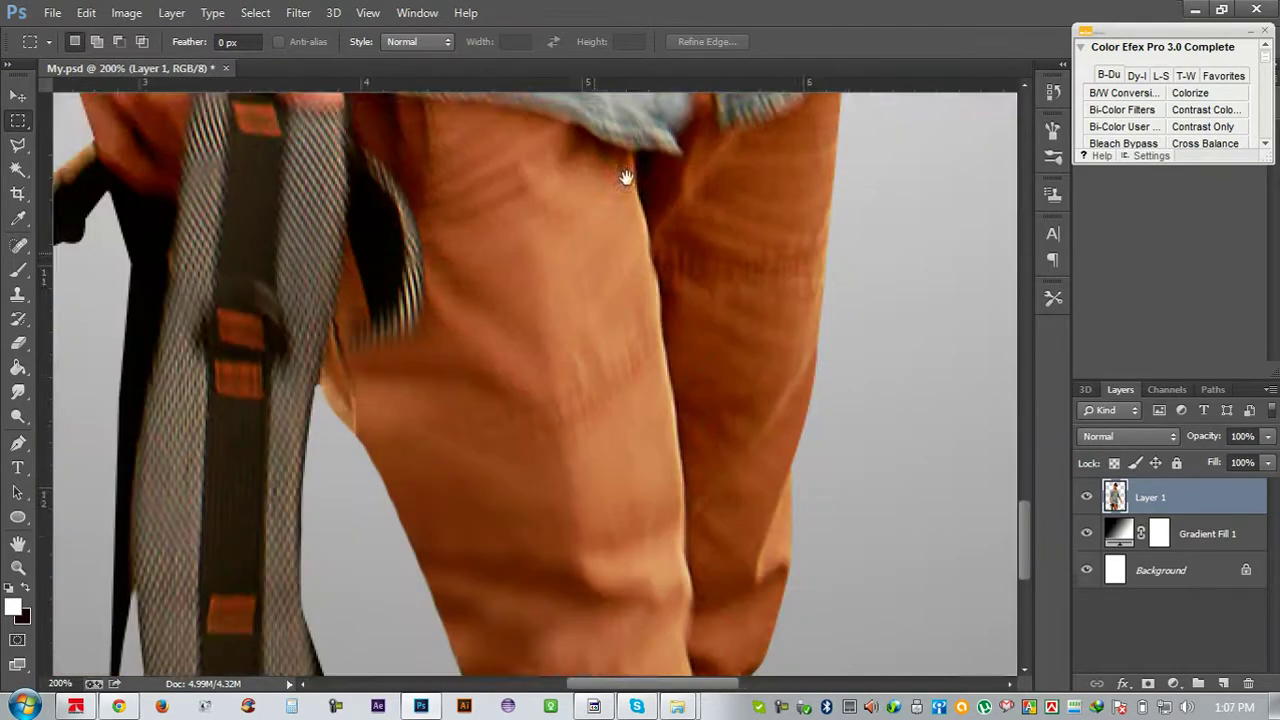
pyautogui.scroll(-2, 623, 177)
pyautogui.hotkey('ctrl', 'r')
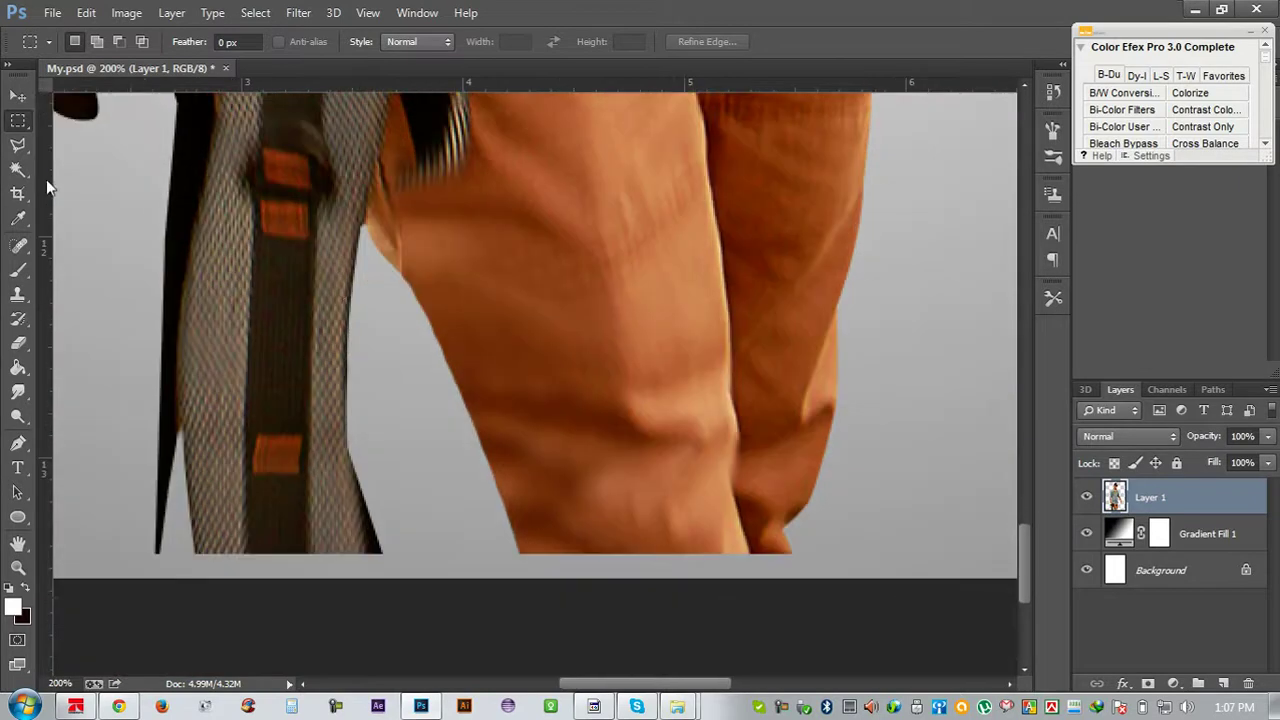
# Lasso the area around the left trouser leg's outer edge and put it into Warp transform
pyautogui.click(20, 148)
pyautogui.click(60, 142)
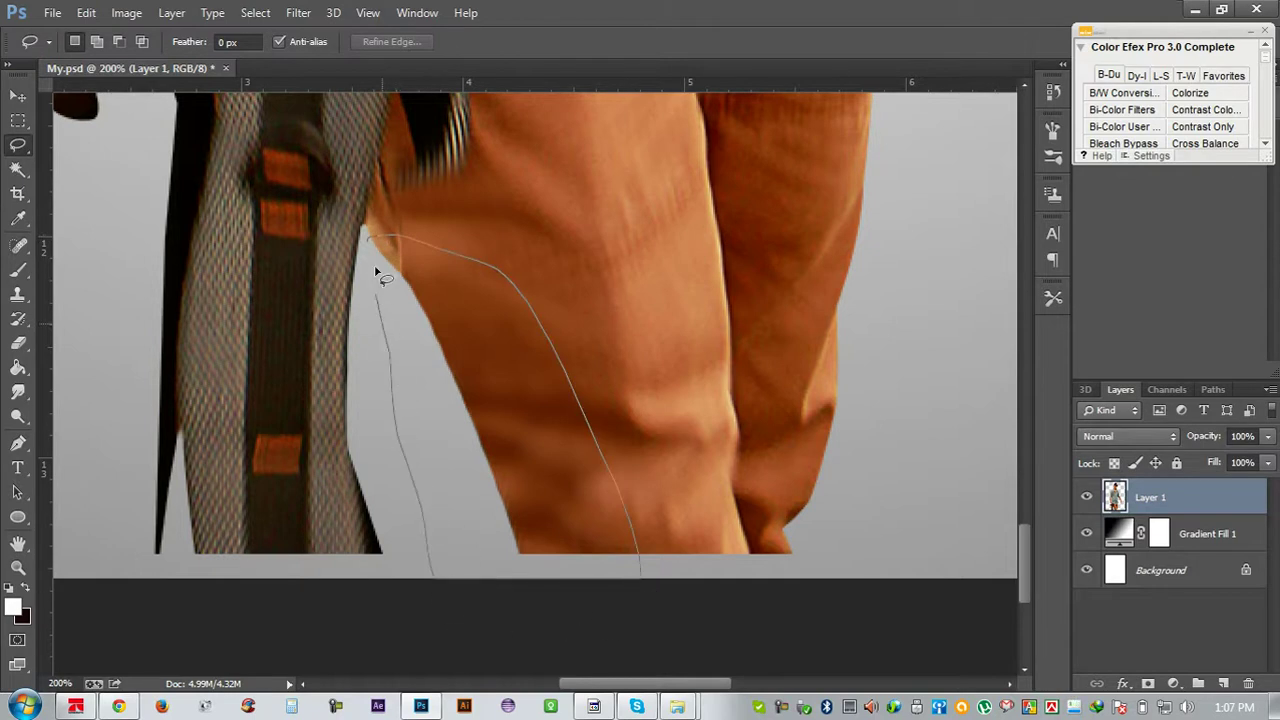
pyautogui.moveTo(381, 275); pyautogui.dragTo(373, 265)
pyautogui.hotkey('ctrl', 't')
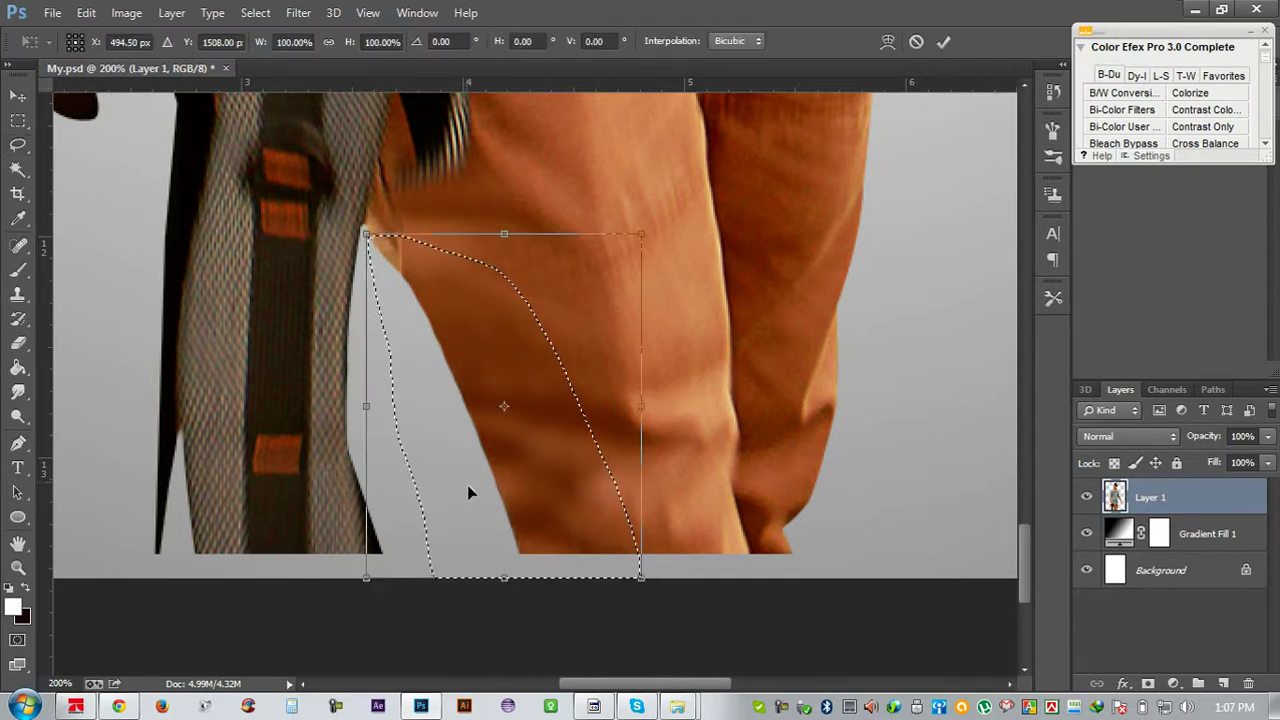
pyautogui.rightClick(472, 470)
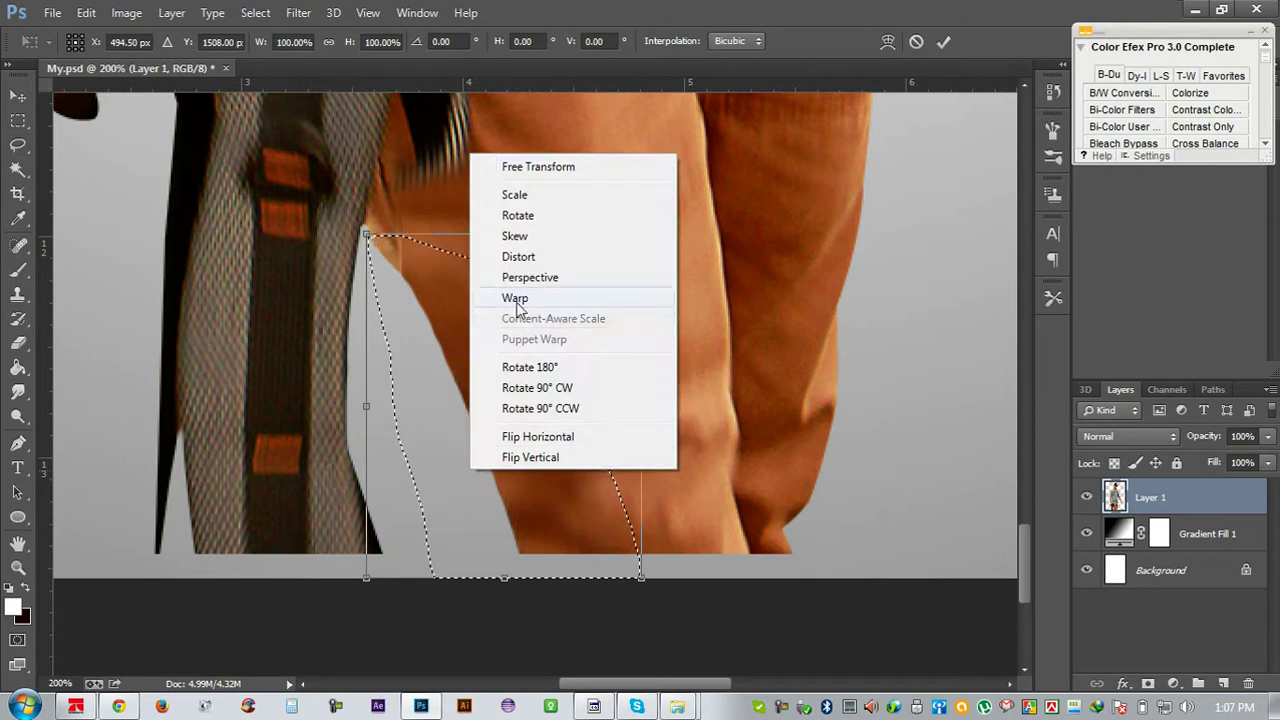
pyautogui.click(516, 300)
# Warp the leg edge into a smoother, fuller curve, apply it and deselect
pyautogui.moveTo(477, 554)
pyautogui.mouseDown()
pyautogui.moveTo(410, 578)
pyautogui.moveTo(422, 373)
pyautogui.moveTo(380, 277)
pyautogui.mouseUp()
pyautogui.moveTo(418, 568)
pyautogui.mouseDown()
pyautogui.moveTo(398, 547)
pyautogui.moveTo(393, 568)
pyautogui.moveTo(391, 553)
pyautogui.mouseUp()
pyautogui.moveTo(523, 374)
pyautogui.mouseDown()
pyautogui.moveTo(552, 374)
pyautogui.moveTo(503, 308)
pyautogui.moveTo(516, 302)
pyautogui.mouseUp()
pyautogui.moveTo(591, 497); pyautogui.dragTo(595, 497)
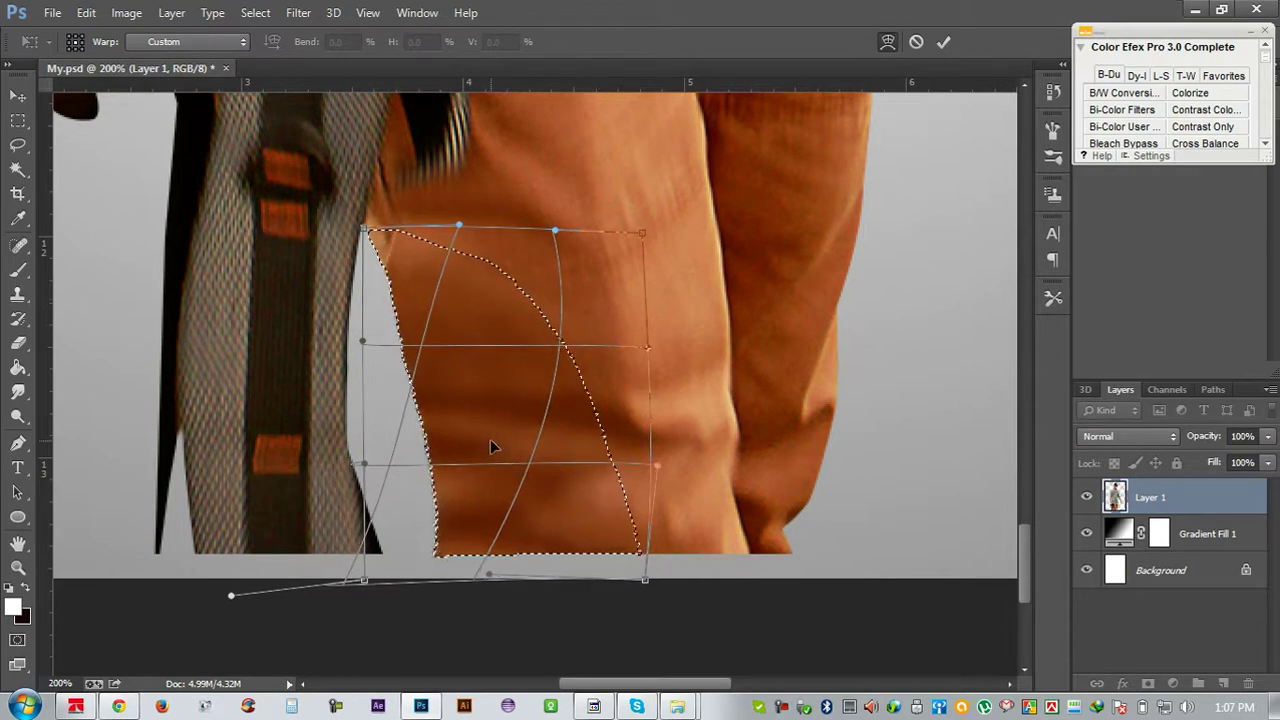
pyautogui.click(943, 42)
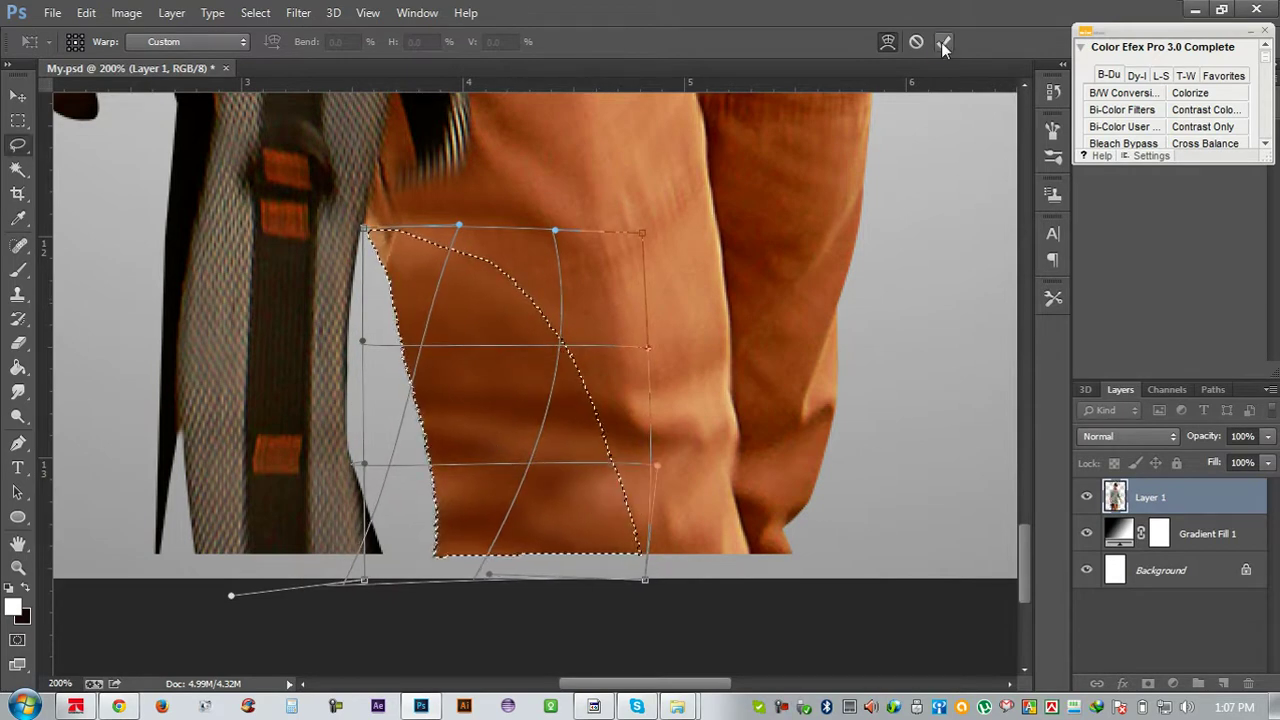
pyautogui.hotkey('ctrl', 'd')
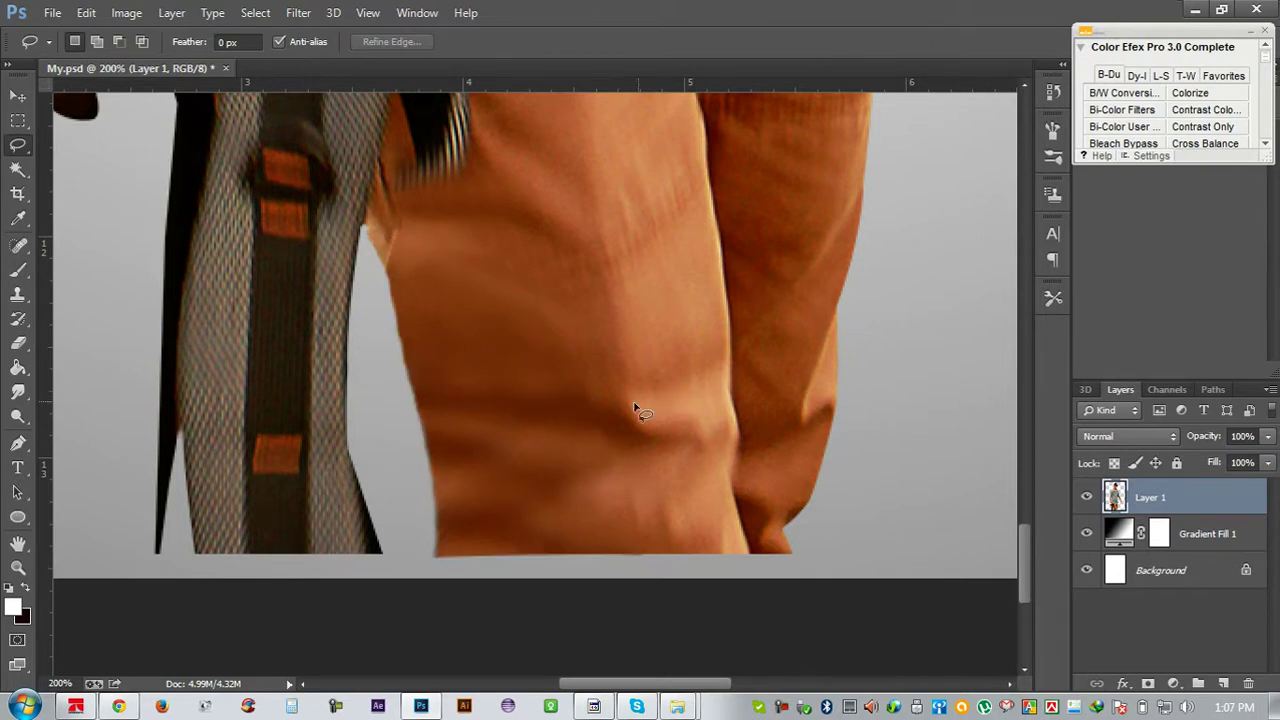
# Load Layer 1 as a selection, sample a dark colour and burn the trousers' left edge darker
pyautogui.keyDown('ctrl'); pyautogui.click(1115, 497); pyautogui.keyUp('ctrl')
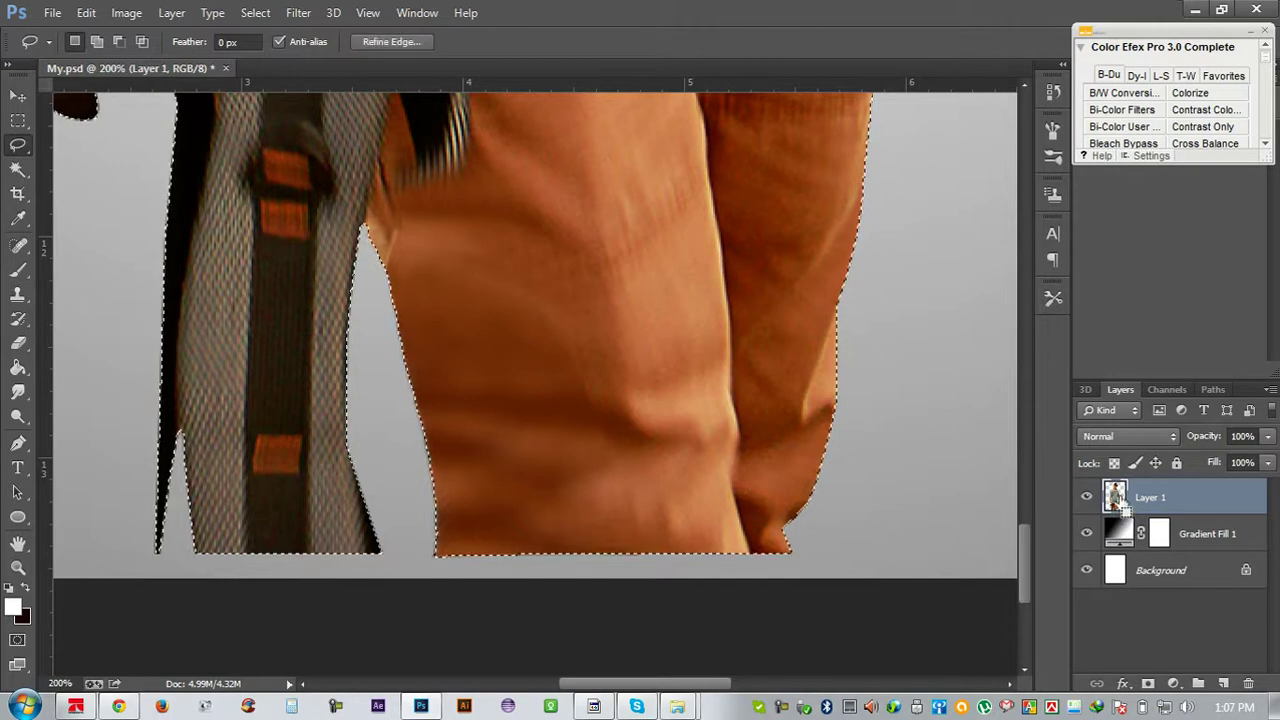
pyautogui.click(22, 352)
pyautogui.click(18, 269)
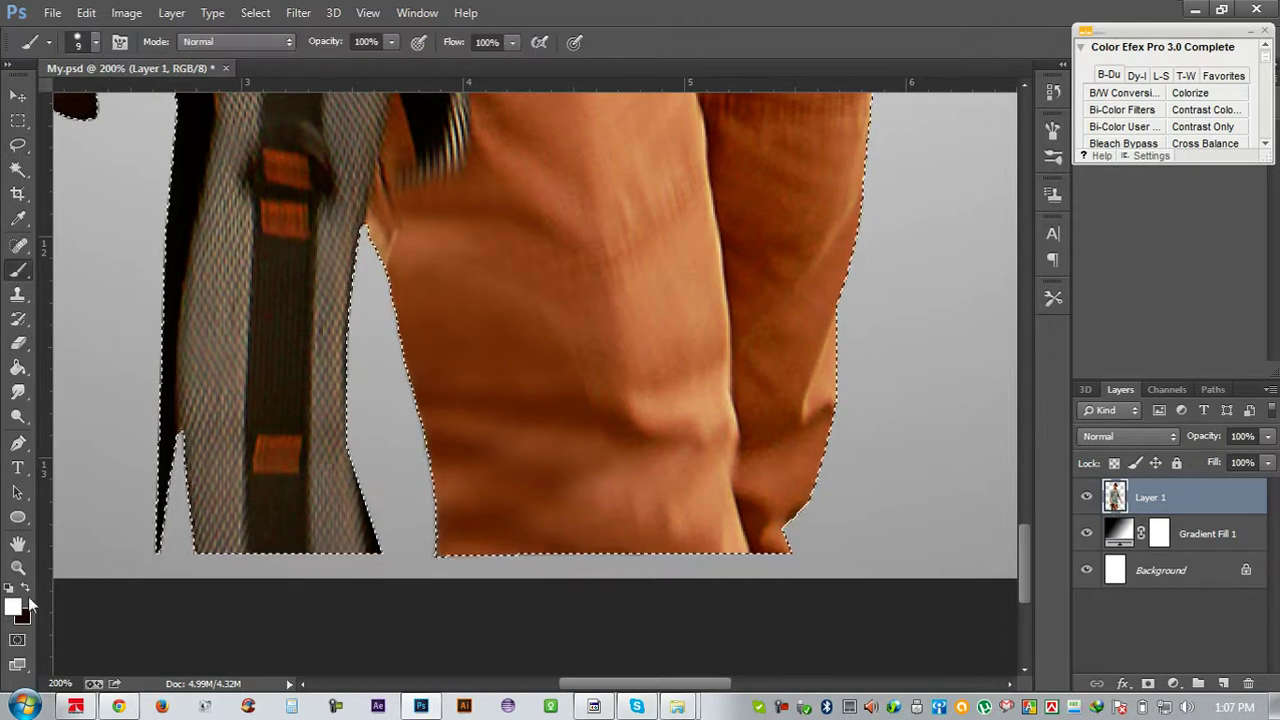
pyautogui.click(18, 219)
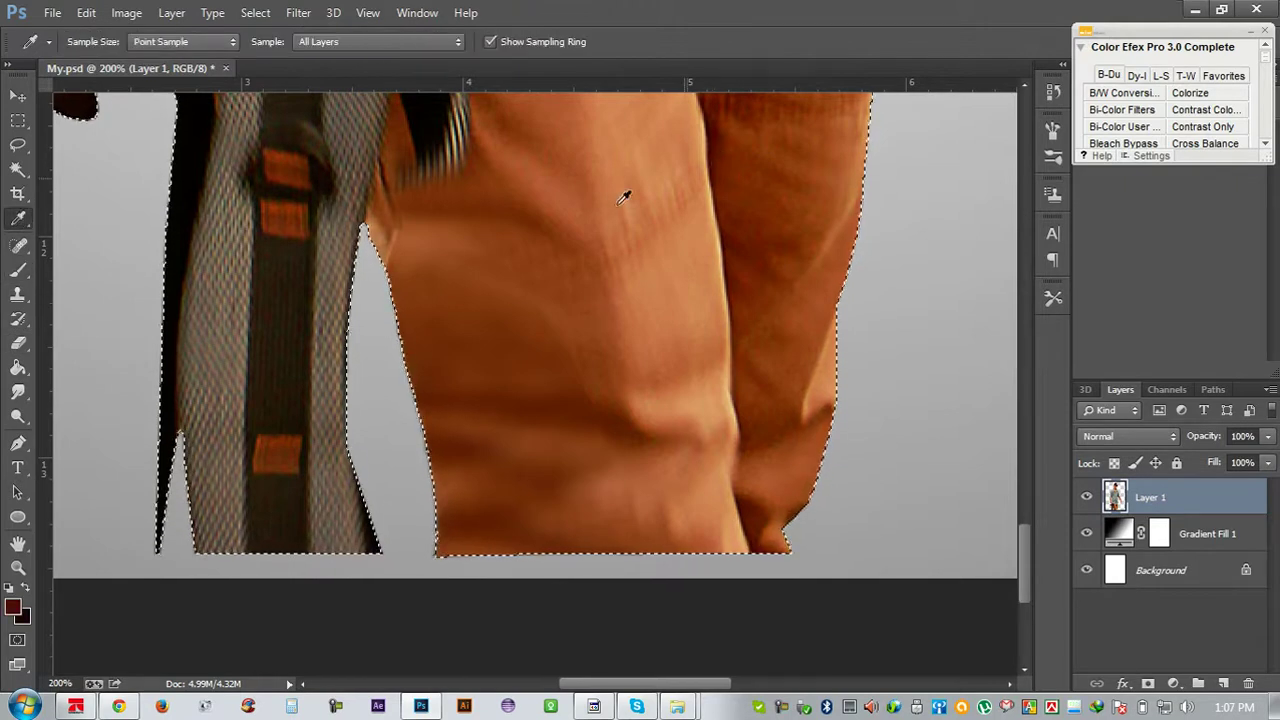
pyautogui.click(18, 269)
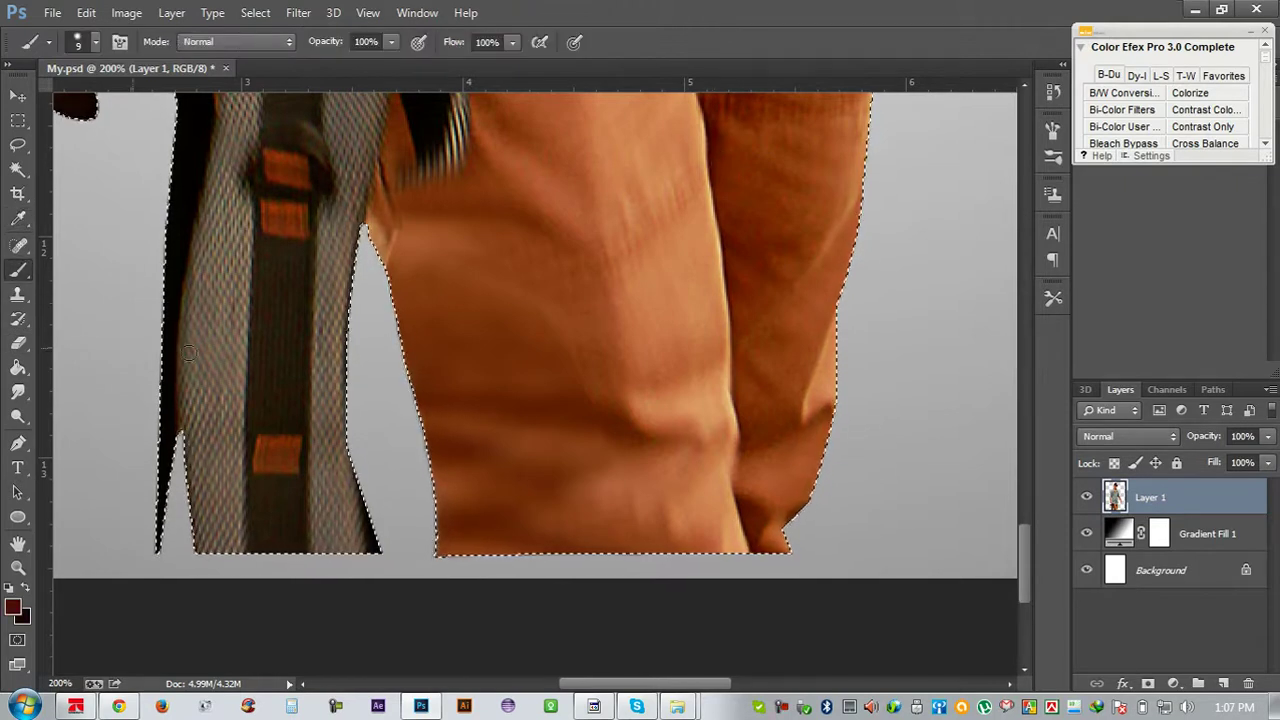
pyautogui.rightClick(18, 427)
pyautogui.click(65, 424)
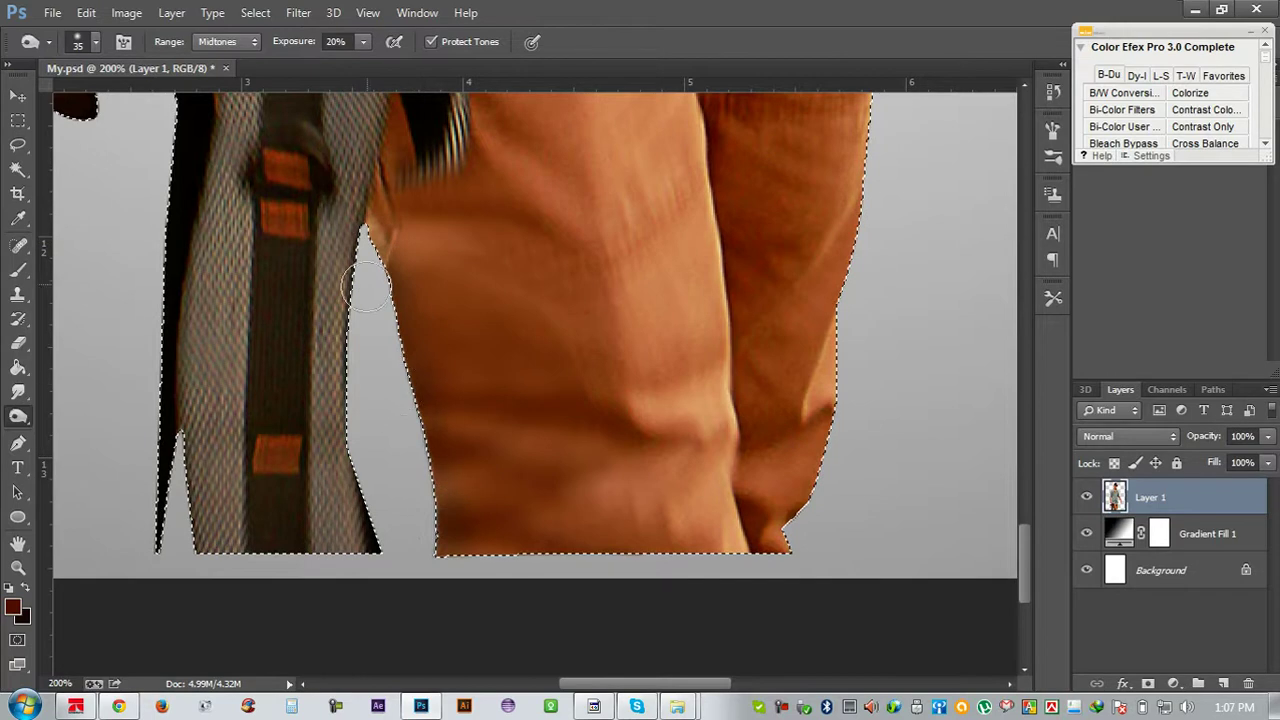
pyautogui.press(']')
pyautogui.press(']')
pyautogui.press(']')
pyautogui.press(']')
pyautogui.moveTo(385, 230); pyautogui.dragTo(440, 380)
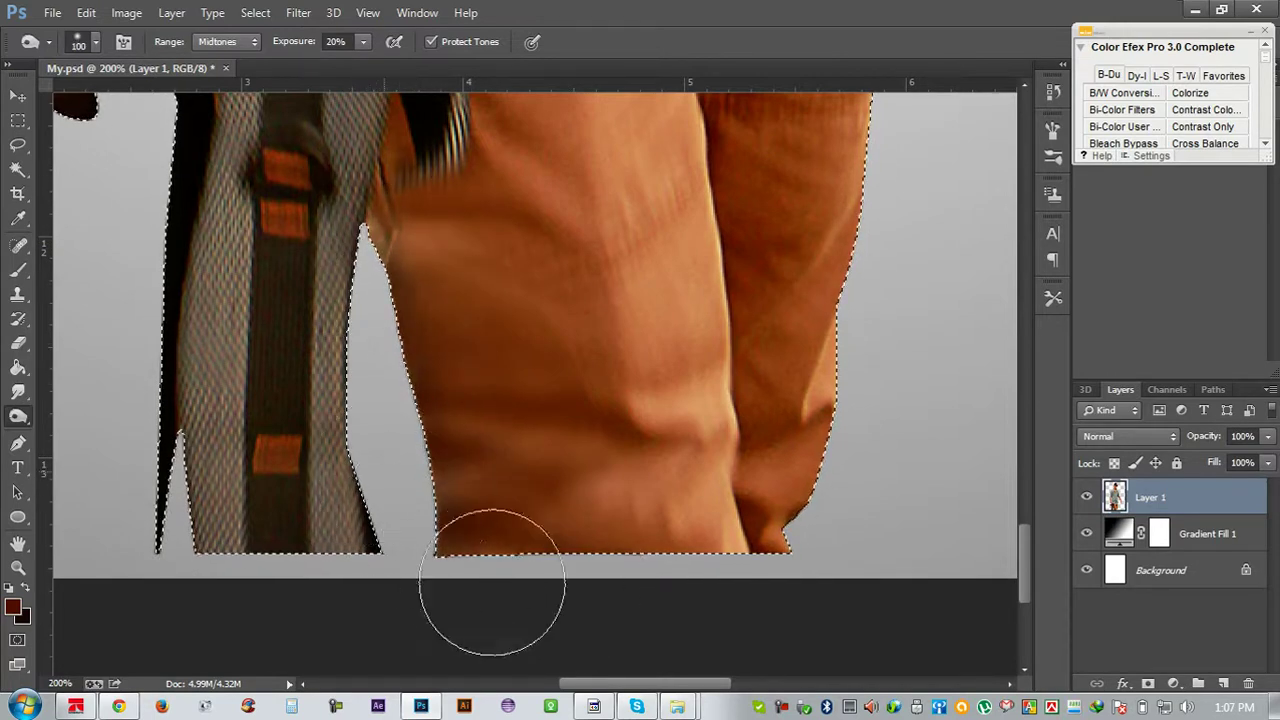
# Deselect, save My.psd, and scroll through the lower body to review it
pyautogui.hotkey('ctrl', 'd')
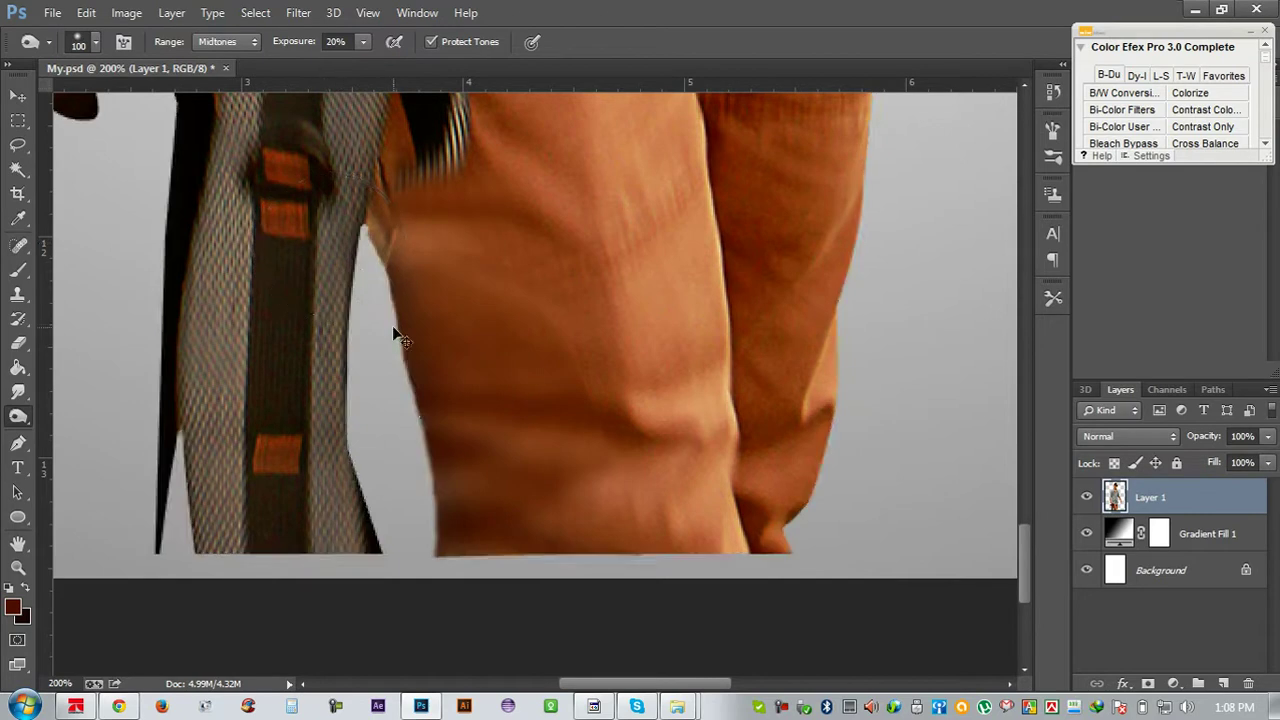
pyautogui.hotkey('ctrl', 's')
pyautogui.scroll(-2, 400, 343)
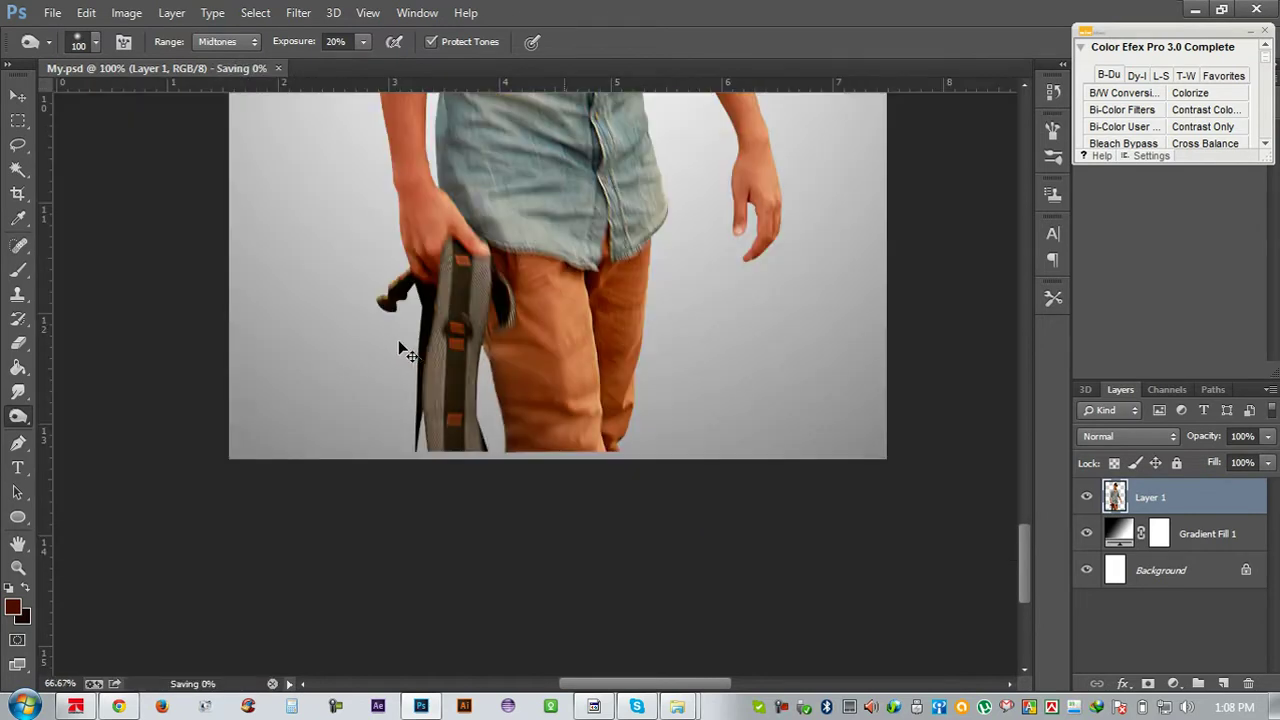
pyautogui.scroll(-2, 393, 335)
pyautogui.scroll(-1, 393, 335)
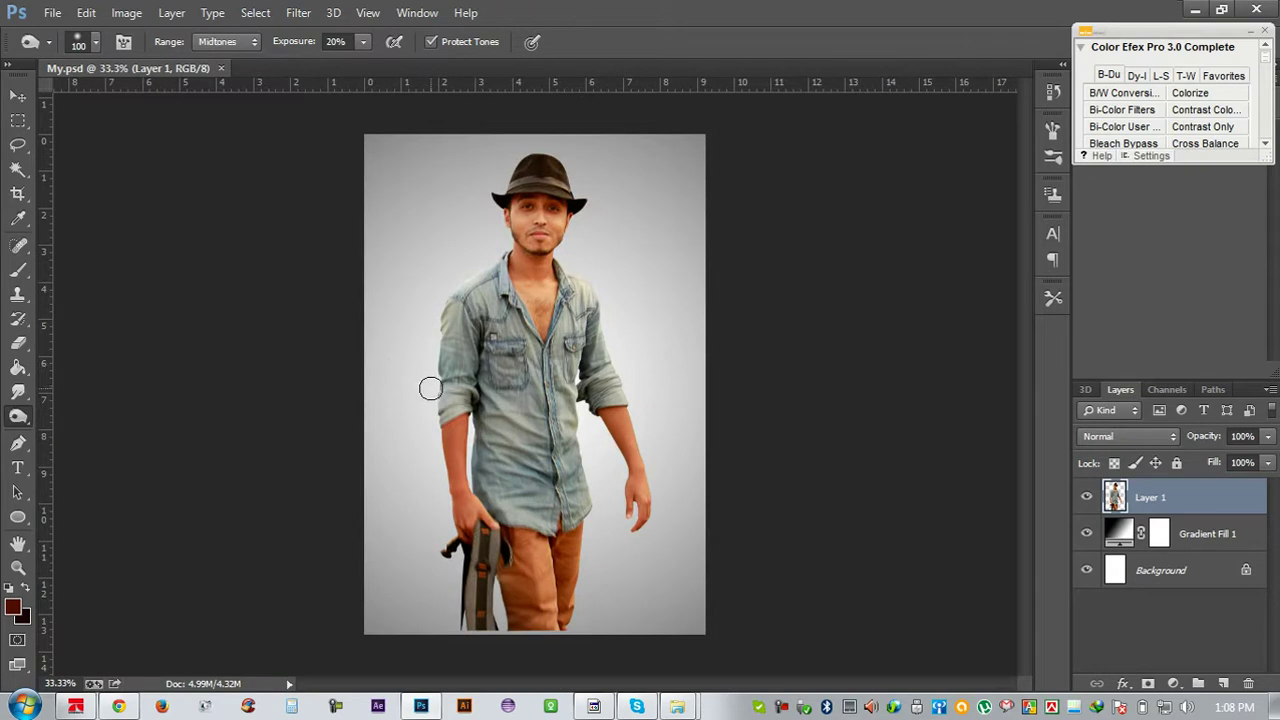
pyautogui.scroll(1, 351, 420)
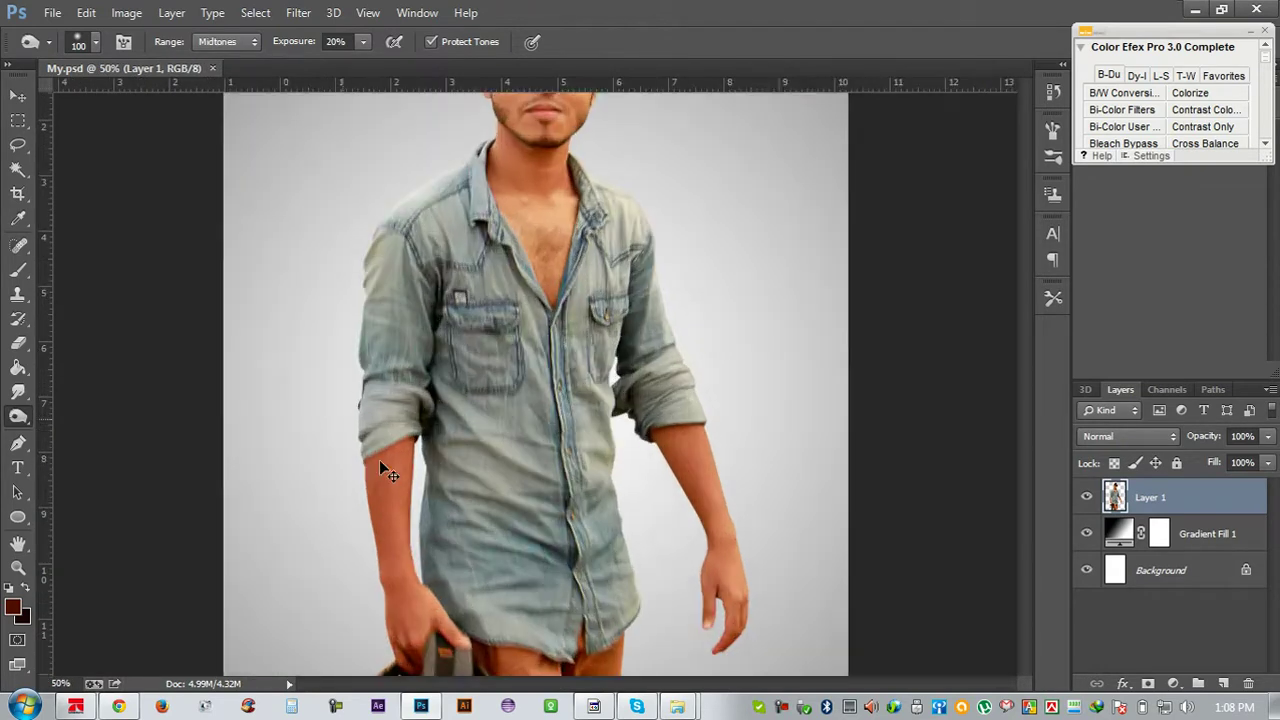
pyautogui.scroll(1, 380, 466)
pyautogui.moveTo(348, 357); pyautogui.dragTo(437, 261)
pyautogui.scroll(-5, 437, 312)
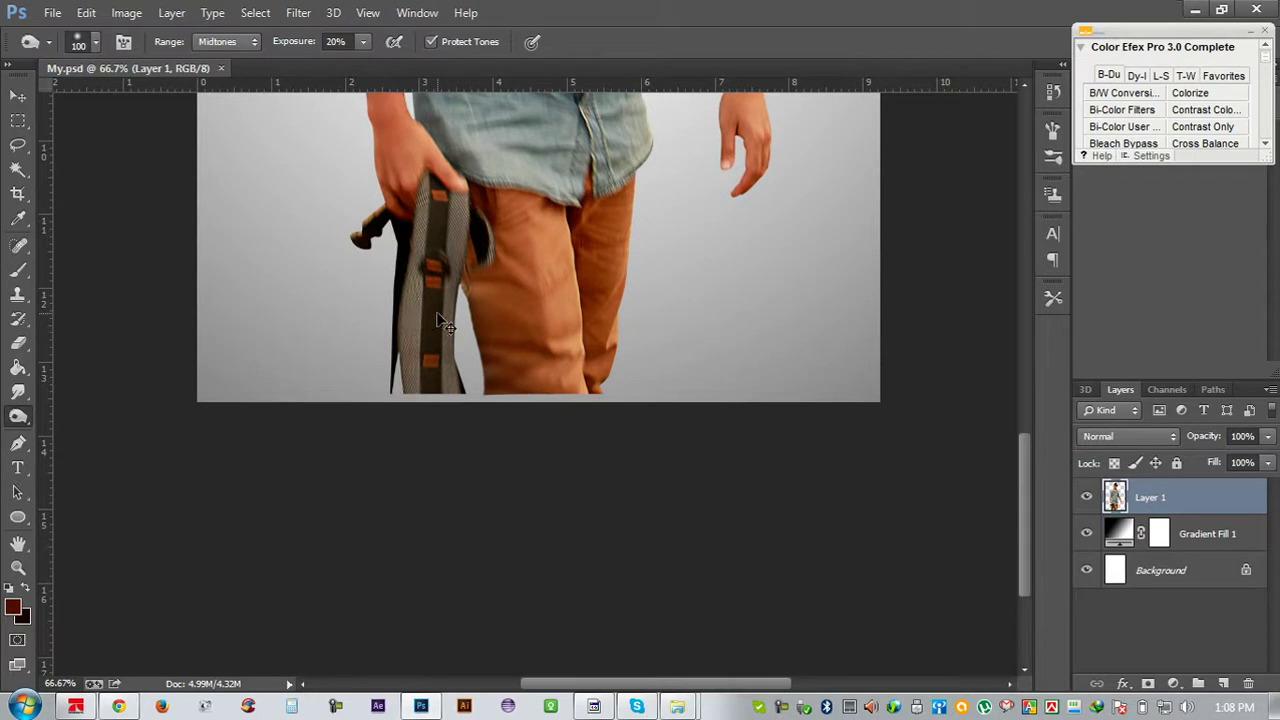
pyautogui.scroll(1, 437, 322)
pyautogui.scroll(2, 523, 386)
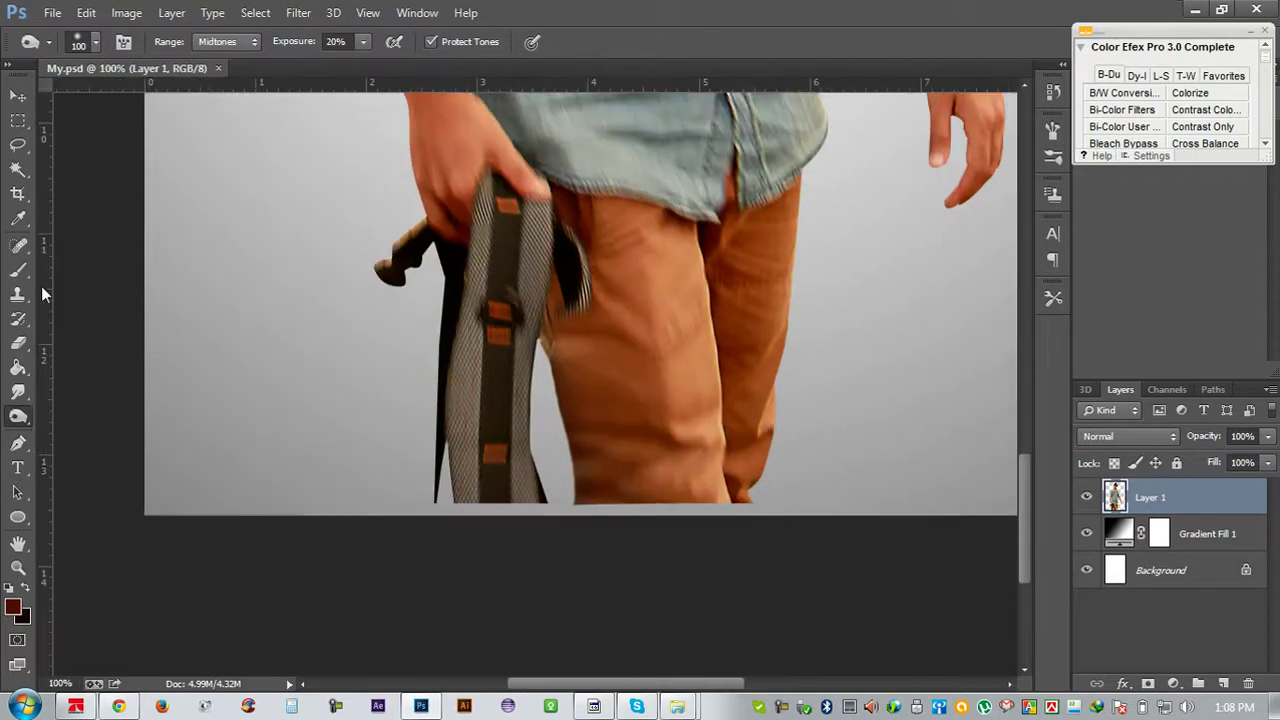
# Erase the dark handle and the strap's lower part down to its end
pyautogui.click(20, 279)
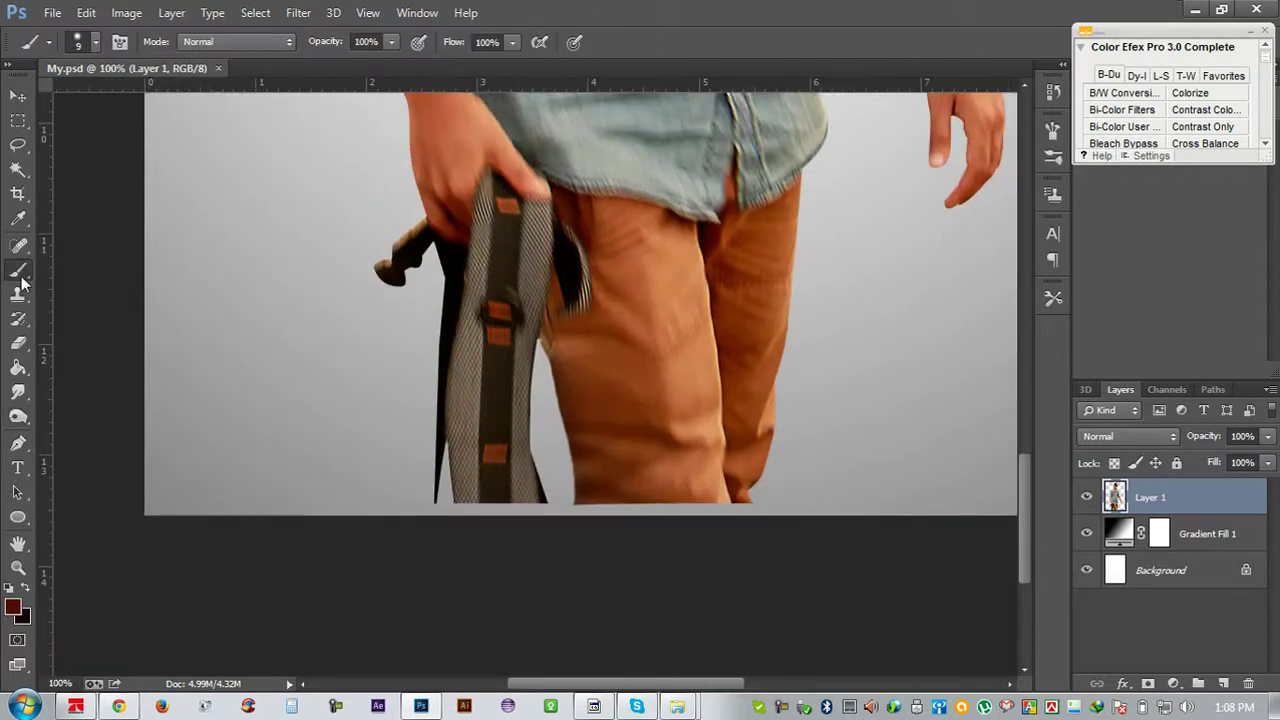
pyautogui.click(16, 352)
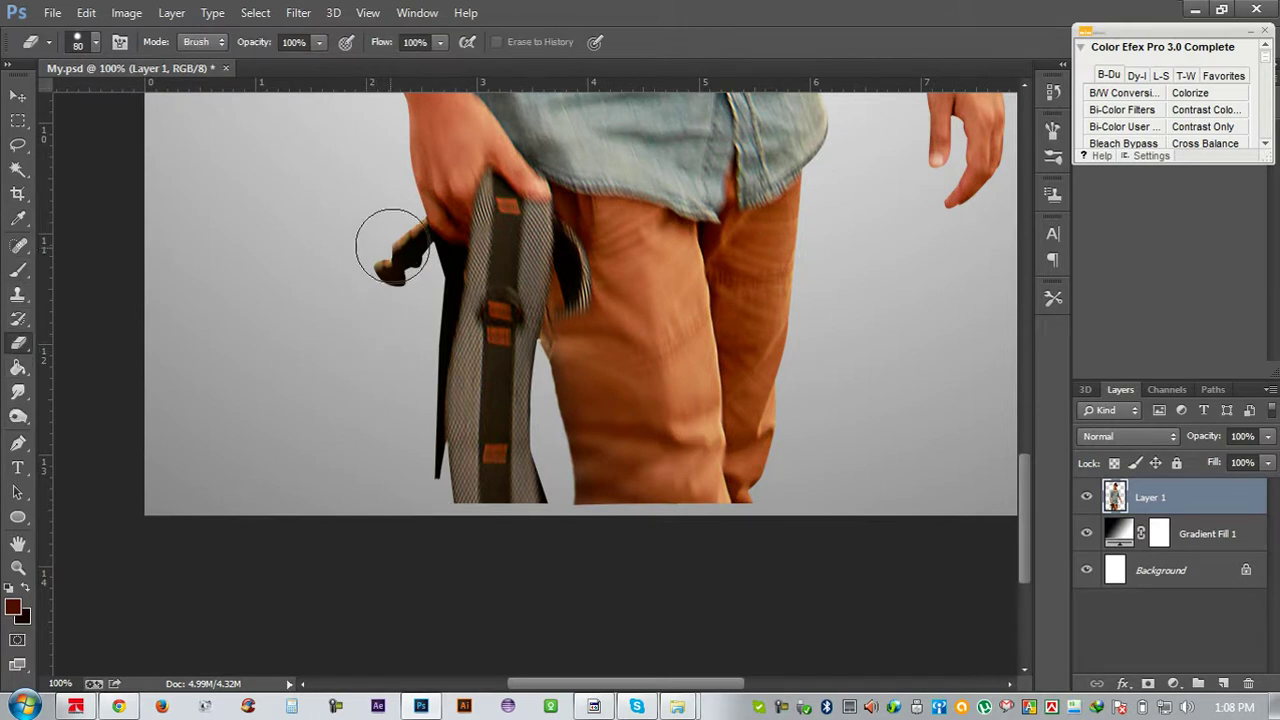
pyautogui.moveTo(393, 237); pyautogui.dragTo(382, 268)
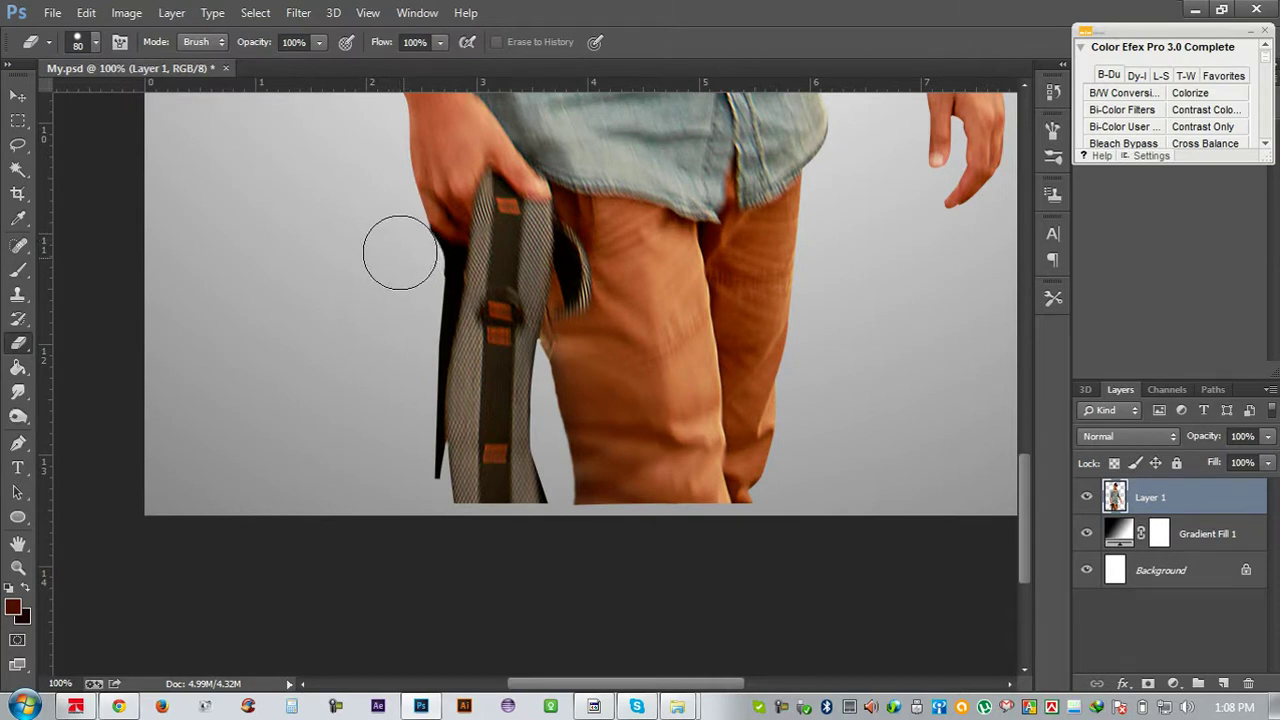
pyautogui.moveTo(397, 249)
pyautogui.mouseDown()
pyautogui.moveTo(400, 366)
pyautogui.moveTo(443, 500)
pyautogui.moveTo(517, 503)
pyautogui.moveTo(500, 434)
pyautogui.moveTo(507, 367)
pyautogui.moveTo(474, 451)
pyautogui.moveTo(429, 307)
pyautogui.mouseUp()
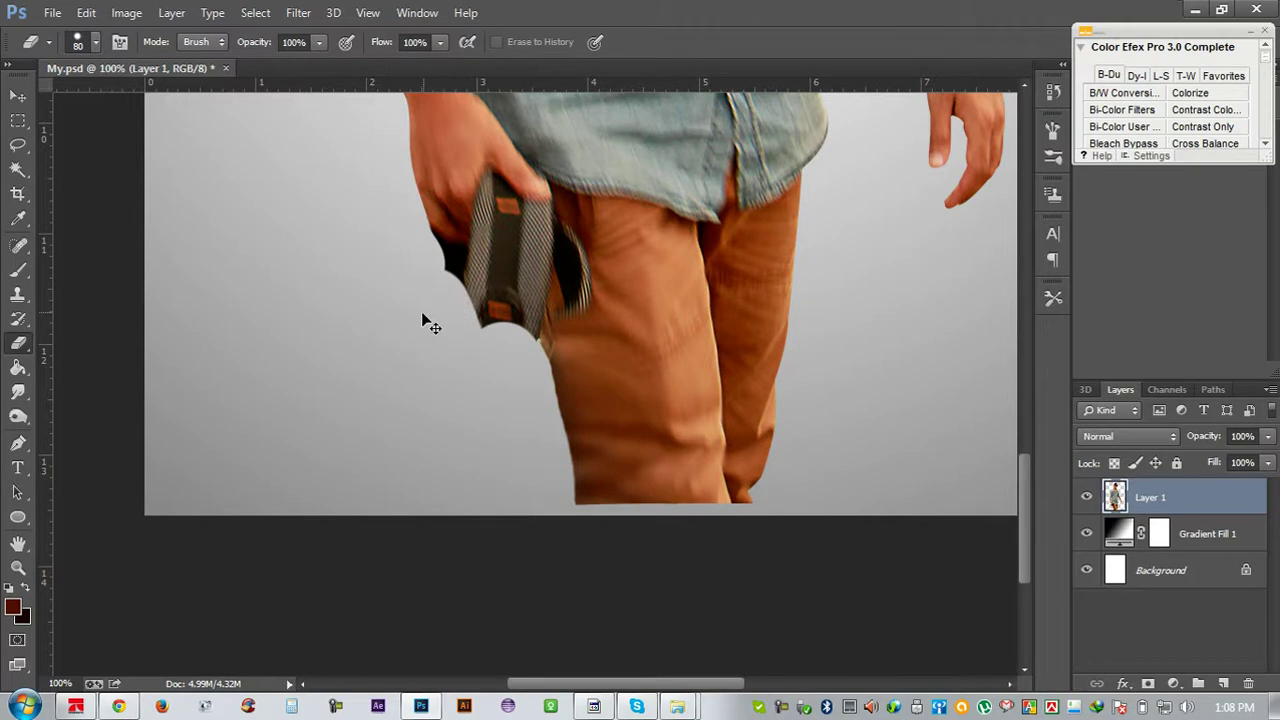
# Zoom in and erase the leftover dark strap edge into a smooth curve
pyautogui.hotkey('ctrl', '+')
pyautogui.hotkey('ctrl', '+')
pyautogui.moveTo(514, 300); pyautogui.dragTo(562, 504)
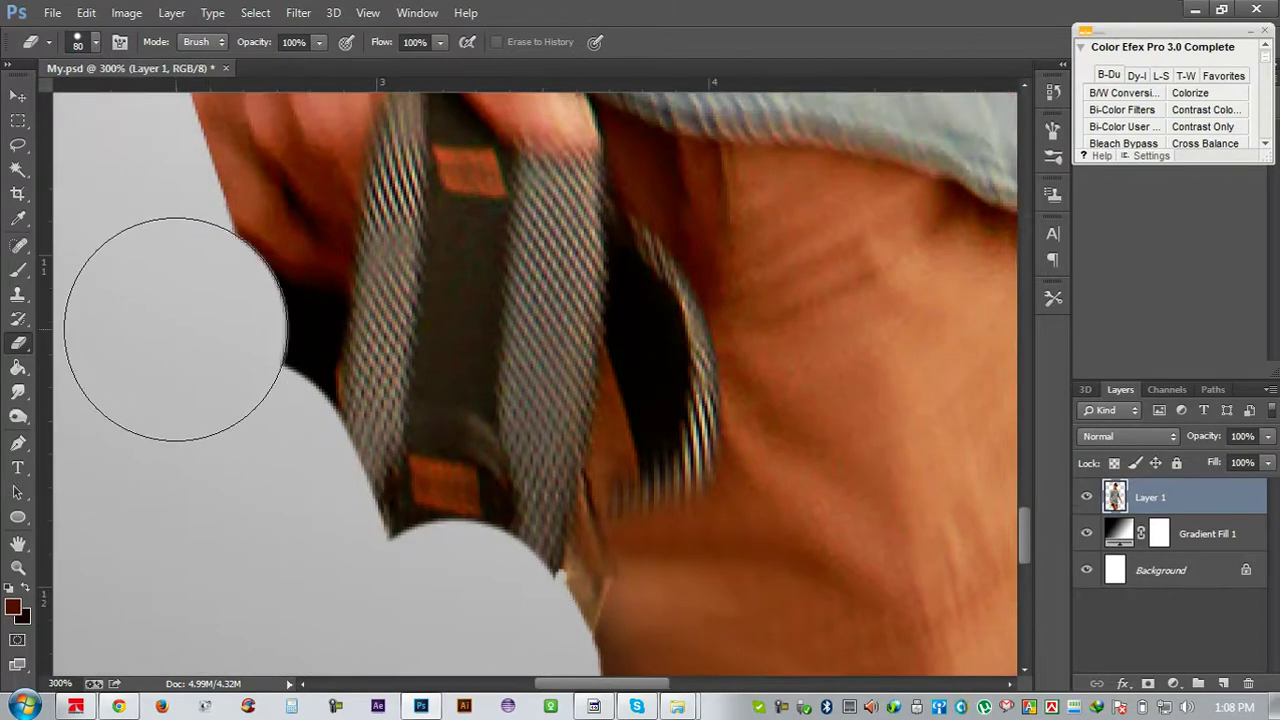
pyautogui.moveTo(197, 362); pyautogui.dragTo(265, 400)
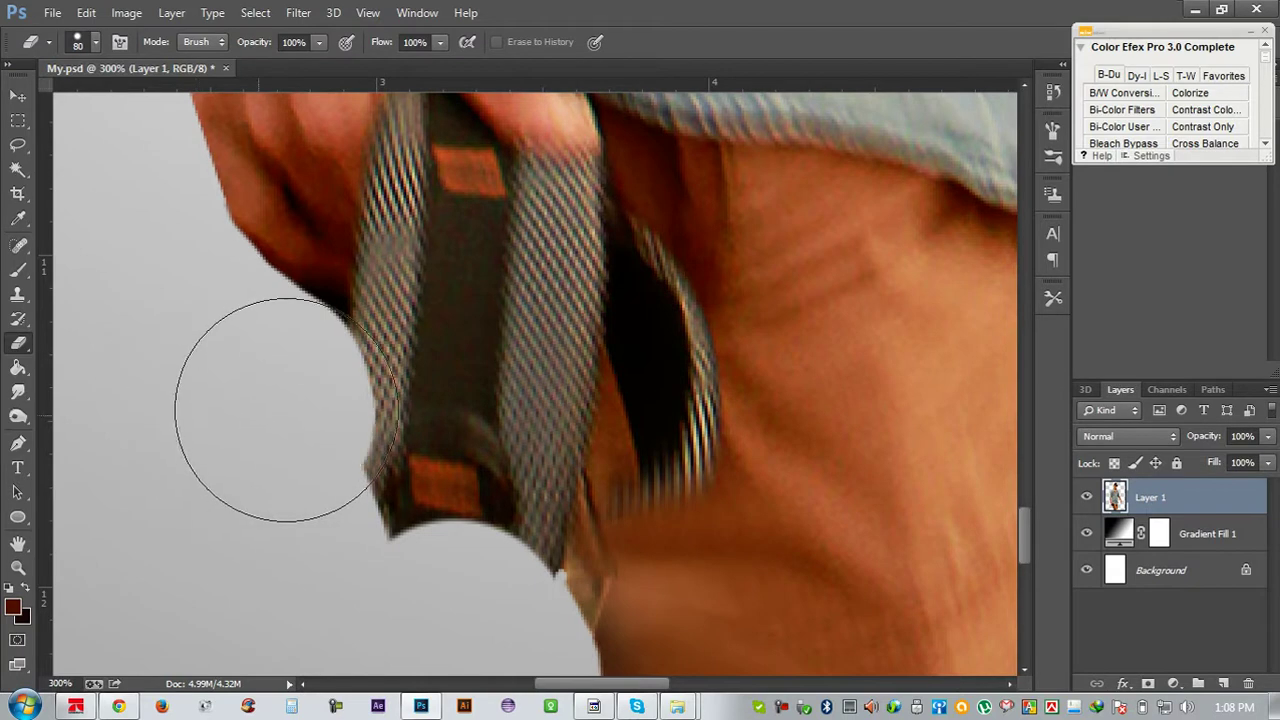
pyautogui.moveTo(287, 410)
pyautogui.mouseDown()
pyautogui.moveTo(421, 615)
pyautogui.moveTo(363, 421)
pyautogui.moveTo(462, 614)
pyautogui.mouseUp()
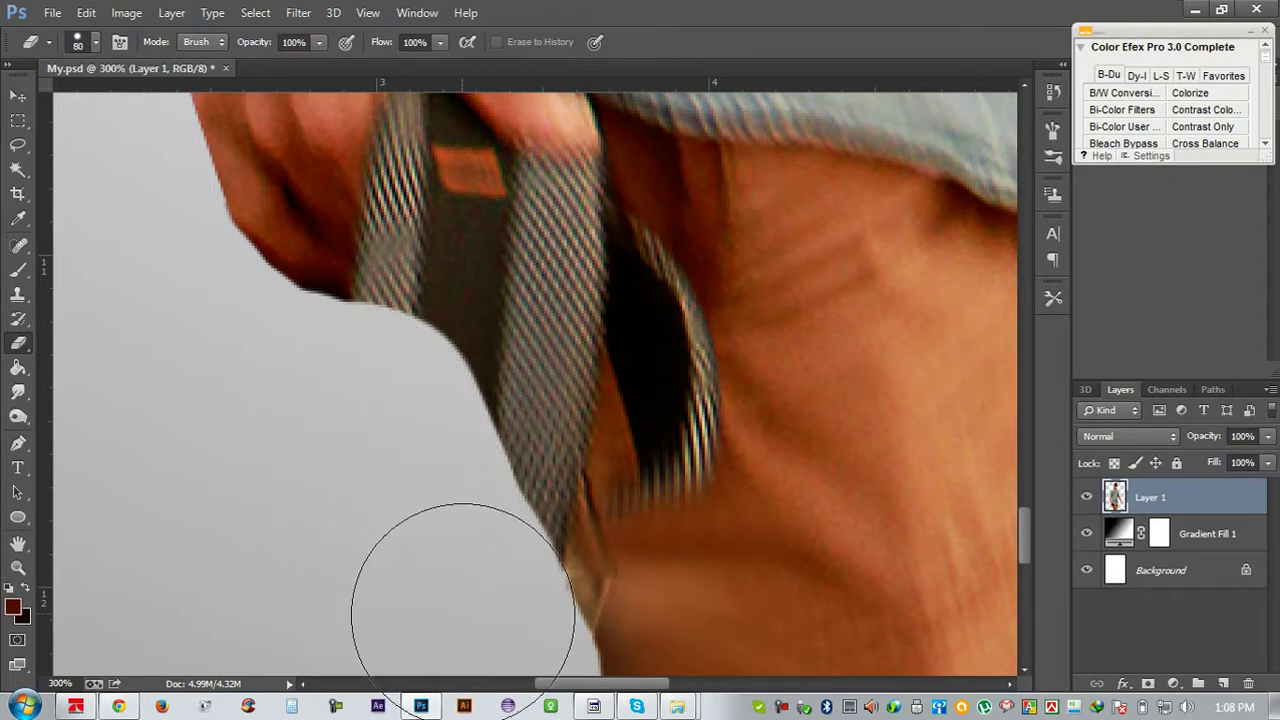
# Check the whole figure, undo the last erase, and load Layer 1's outline as a selection
pyautogui.scroll(2, 431, 628)
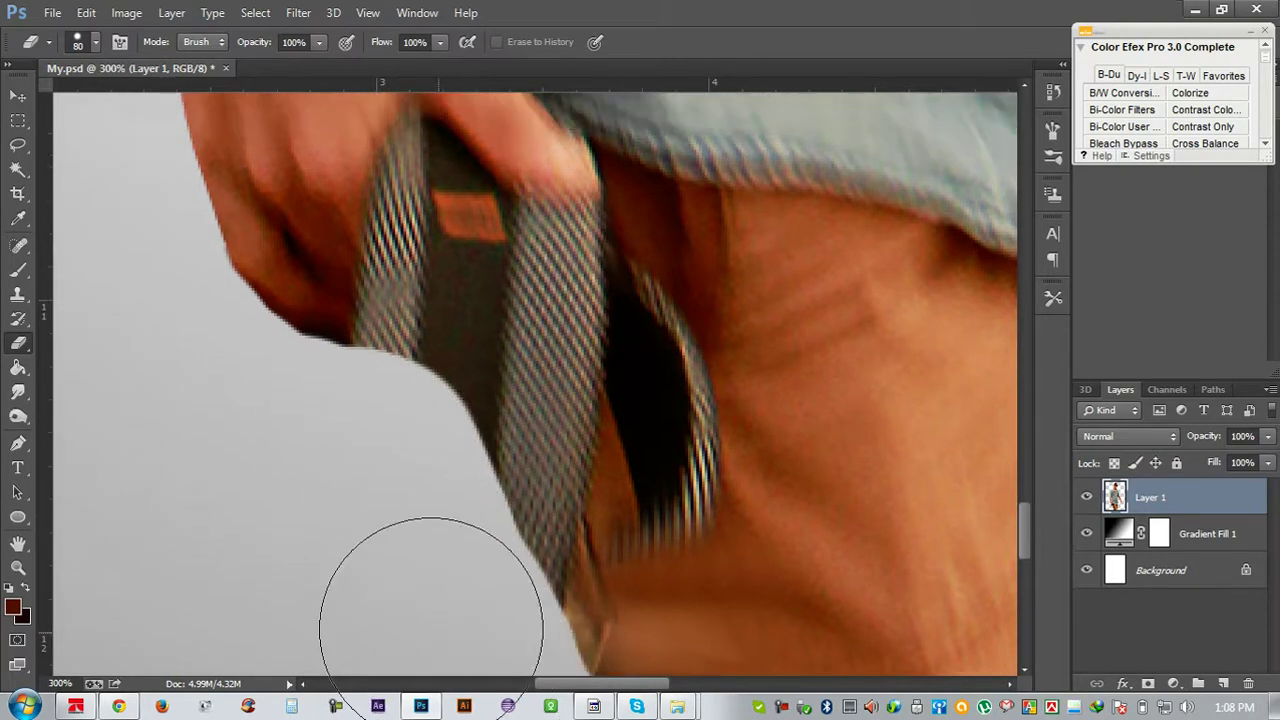
pyautogui.hotkey('ctrl', '-')
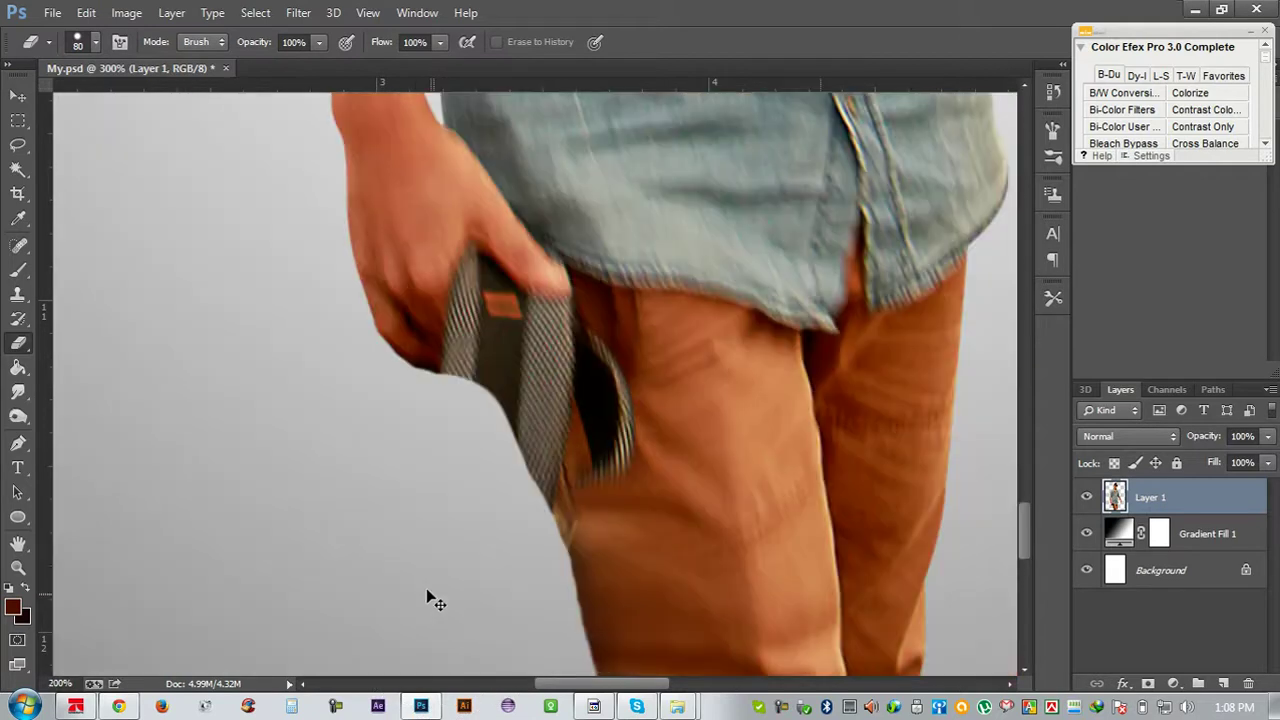
pyautogui.hotkey('ctrl', '-')
pyautogui.hotkey('ctrl', '-')
pyautogui.hotkey('ctrl', '+')
pyautogui.hotkey('ctrl', '+')
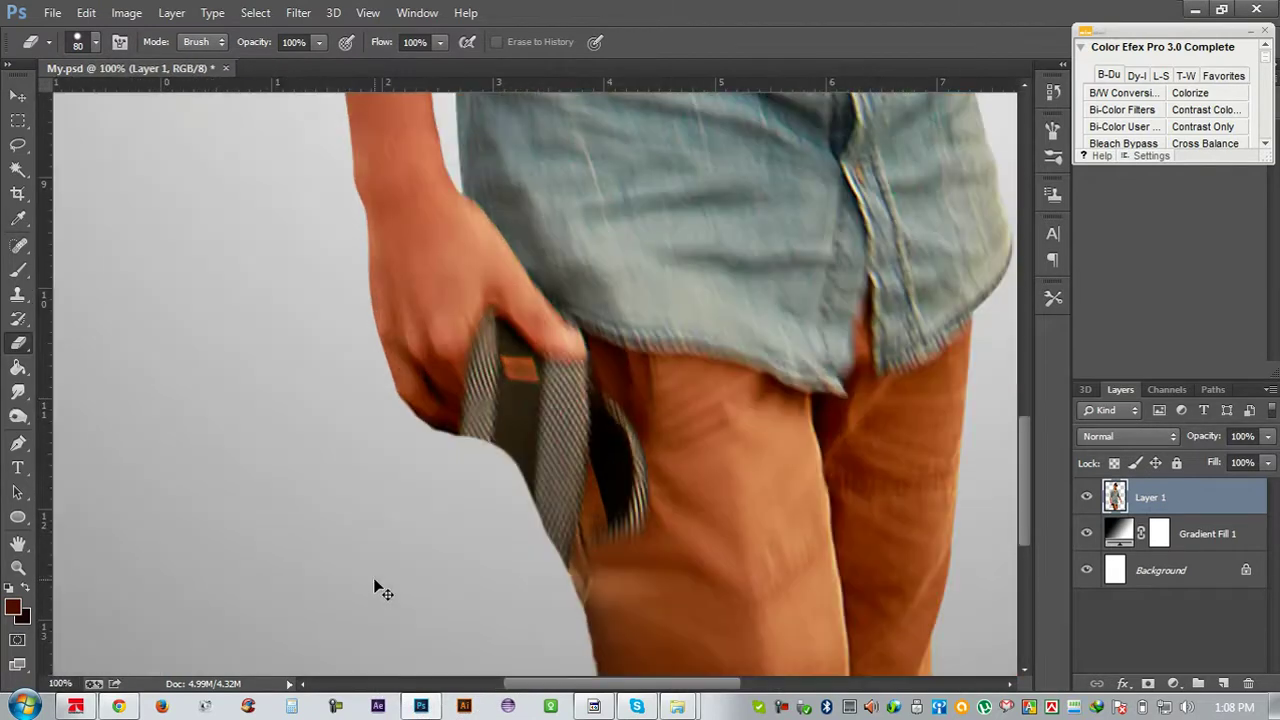
pyautogui.hotkey('ctrl', '+')
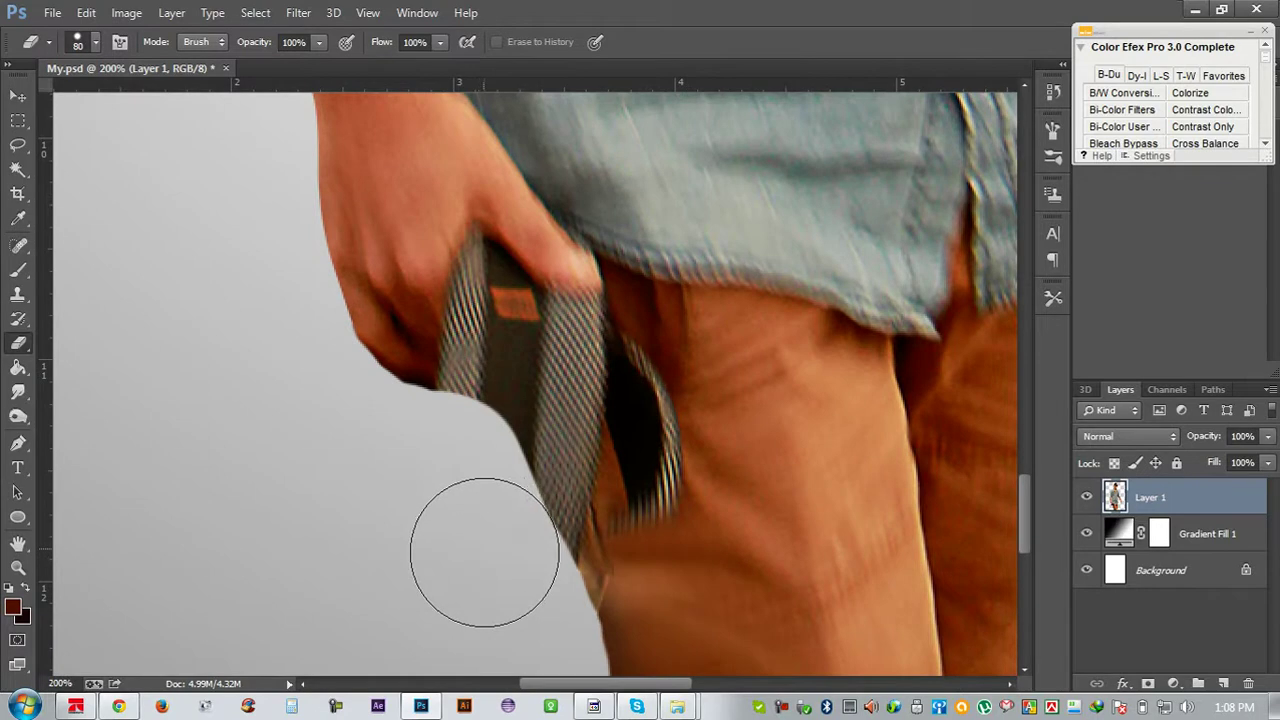
pyautogui.hotkey('ctrl', 'z')
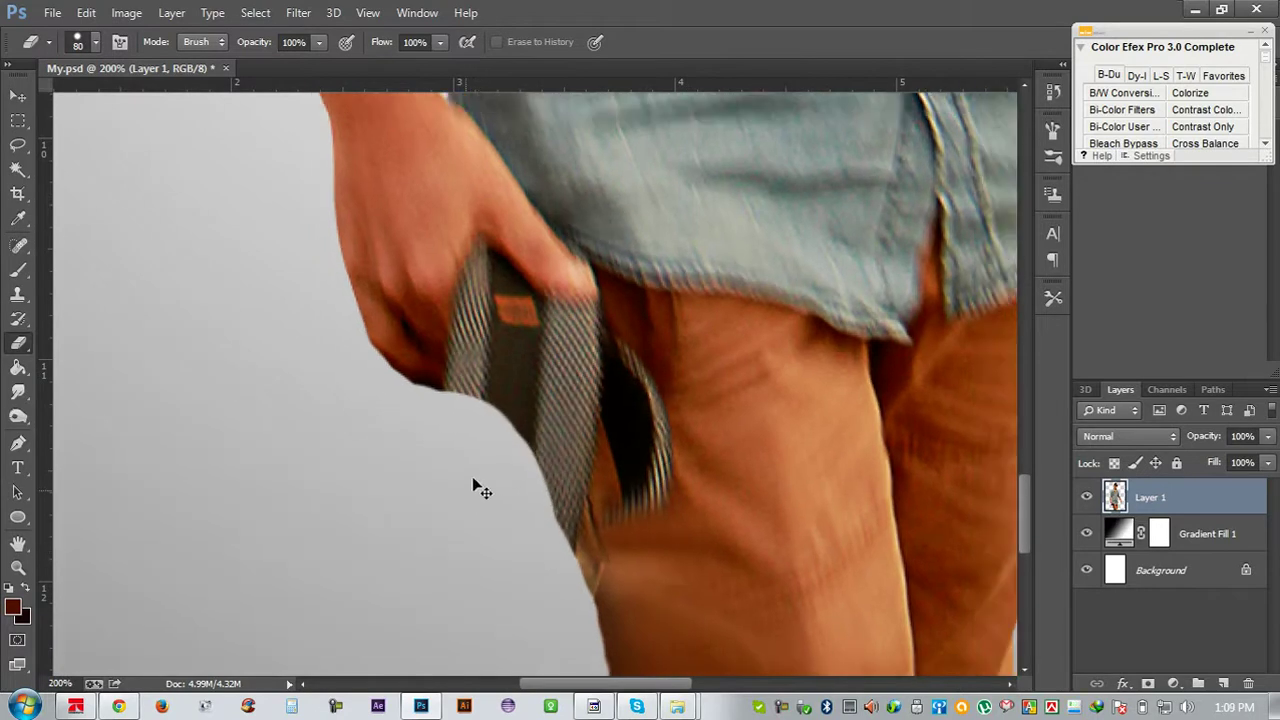
pyautogui.hotkey('ctrl', '-')
pyautogui.hotkey('ctrl', '-')
pyautogui.hotkey('ctrl', '+')
pyautogui.hotkey('ctrl', '+')
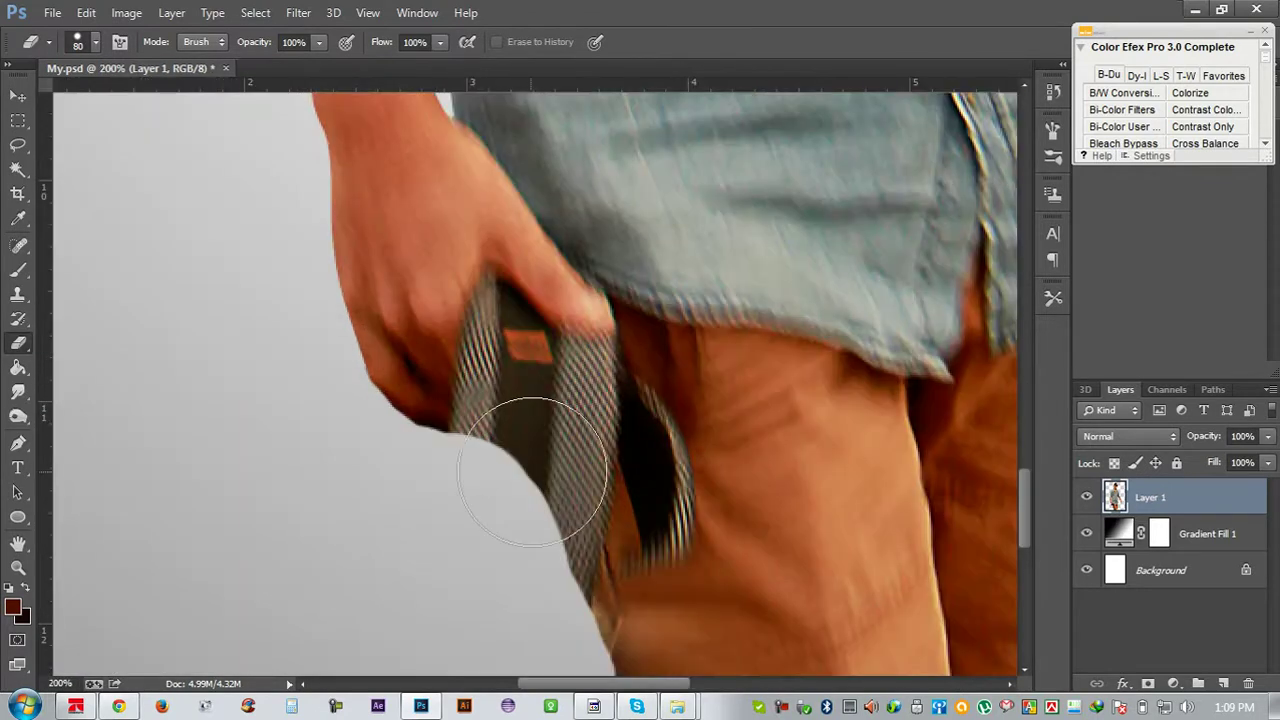
pyautogui.scroll(-2, 530, 400)
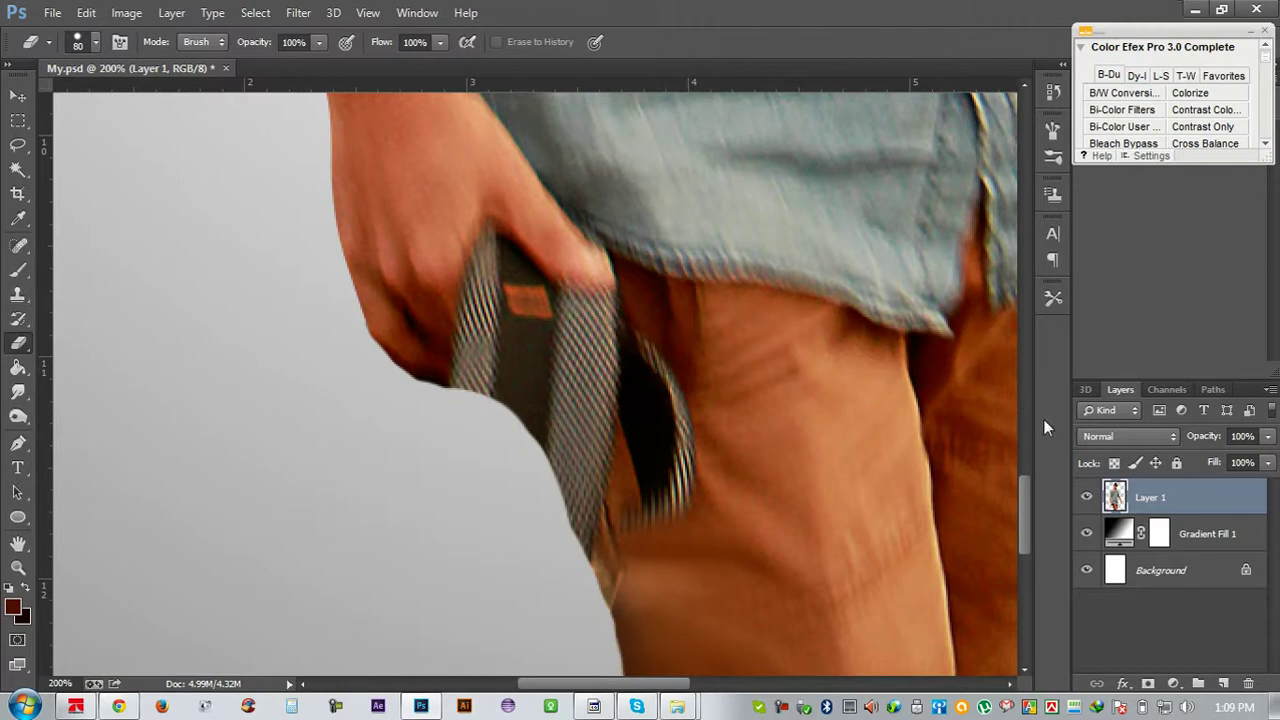
pyautogui.keyDown('ctrl'); pyautogui.click(1115, 497); pyautogui.keyUp('ctrl')
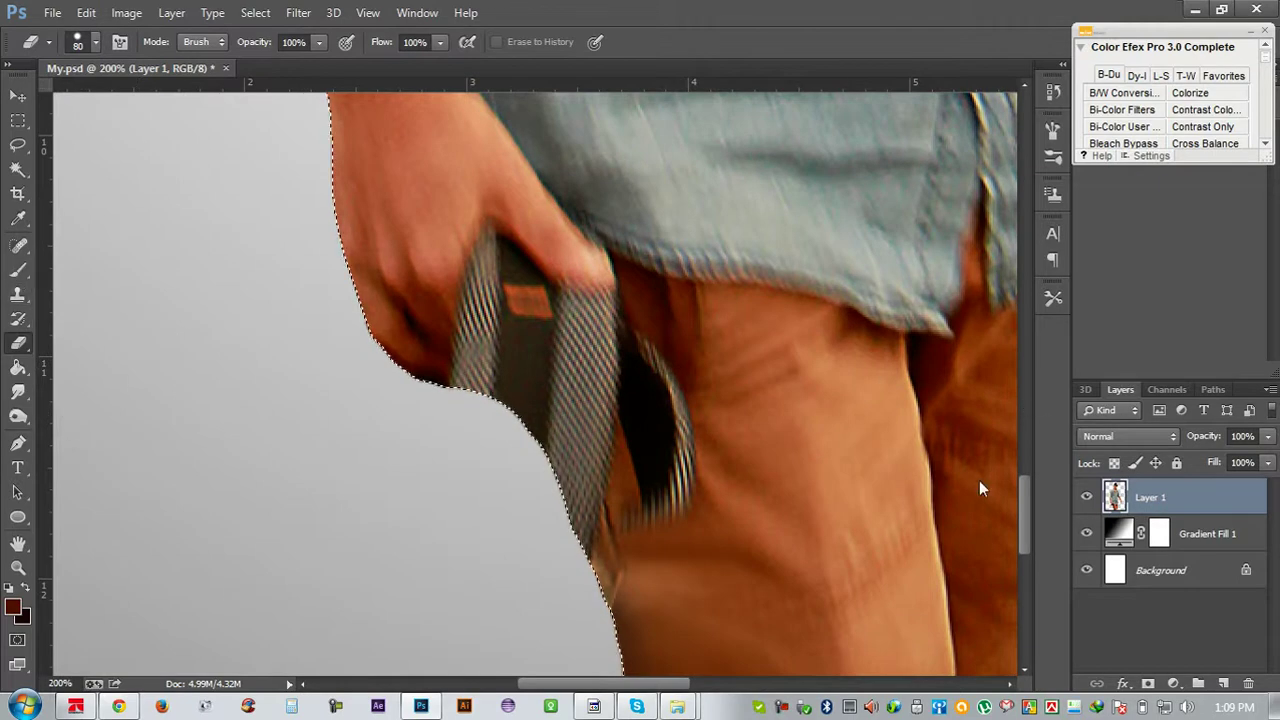
# Clone smooth orange trouser fabric over the striped pocket bottom and the dark shadow beside it
pyautogui.click(18, 294)
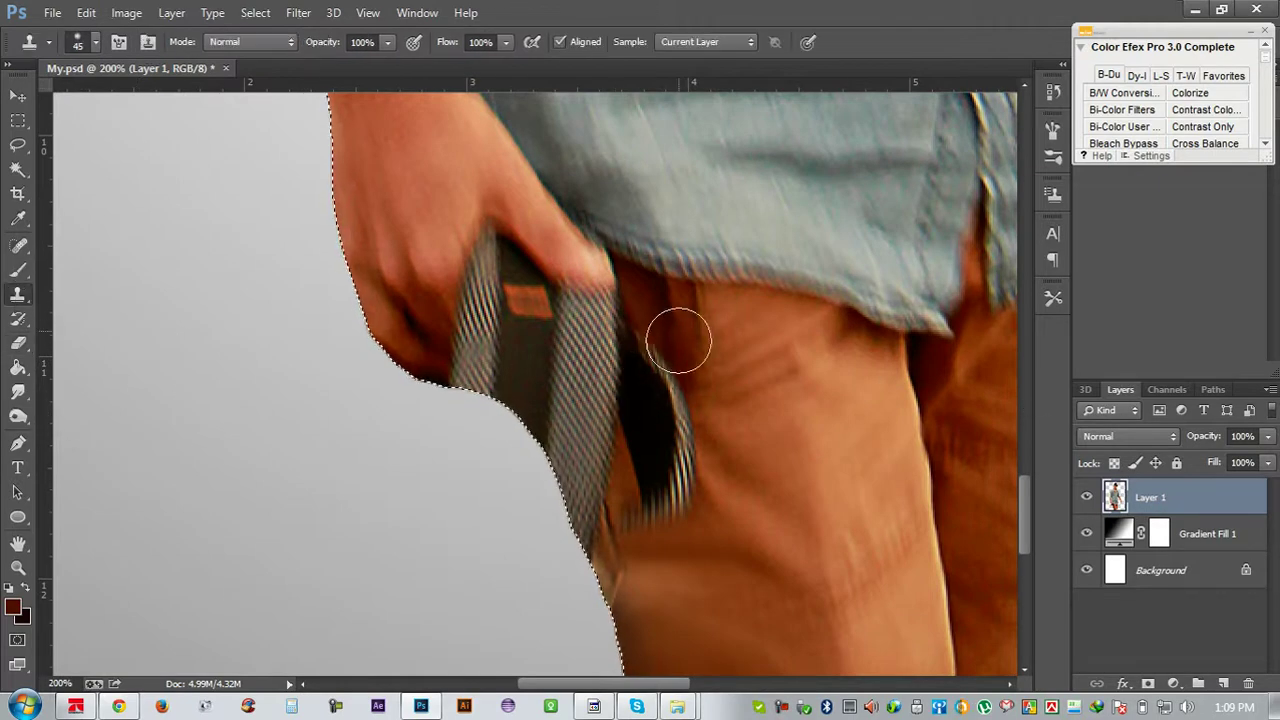
pyautogui.moveTo(674, 367)
pyautogui.mouseDown()
pyautogui.moveTo(677, 494)
pyautogui.moveTo(660, 503)
pyautogui.mouseUp()
pyautogui.keyDown('alt'); pyautogui.click(750, 438); pyautogui.keyUp('alt')
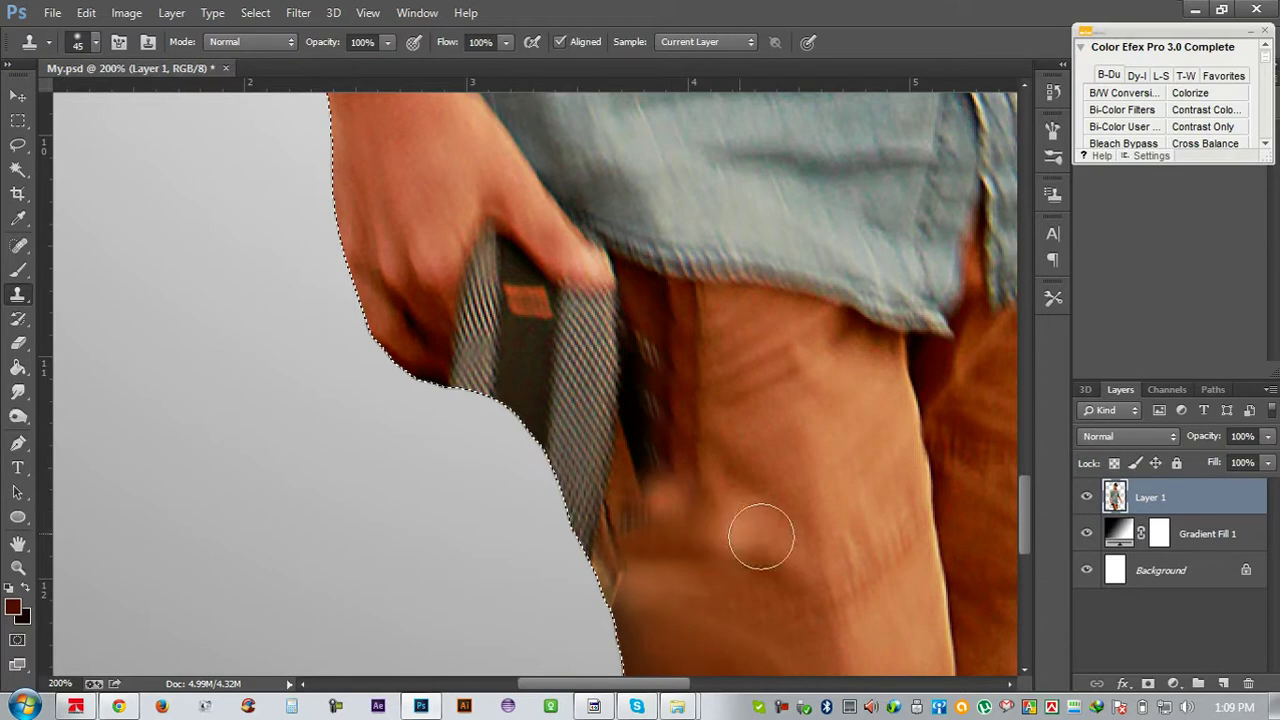
pyautogui.click(677, 521)
pyautogui.moveTo(645, 521); pyautogui.dragTo(584, 524)
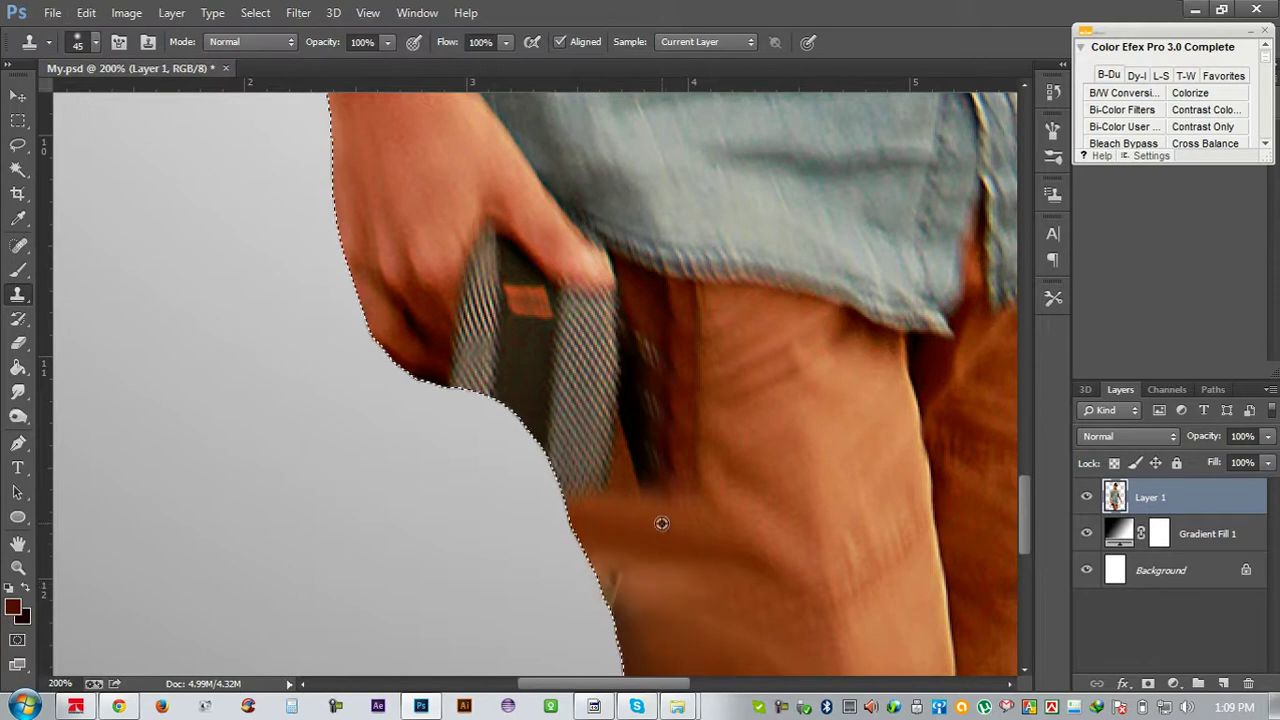
pyautogui.moveTo(667, 490)
pyautogui.mouseDown()
pyautogui.moveTo(640, 451)
pyautogui.moveTo(640, 309)
pyautogui.moveTo(583, 507)
pyautogui.moveTo(614, 506)
pyautogui.moveTo(622, 392)
pyautogui.mouseUp()
# Resample clean trouser texture, cover the remaining striped pixels on the pocket edge, and zoom out
pyautogui.keyDown('alt'); pyautogui.click(621, 515); pyautogui.keyUp('alt')
pyautogui.moveTo(558, 452); pyautogui.dragTo(556, 475)
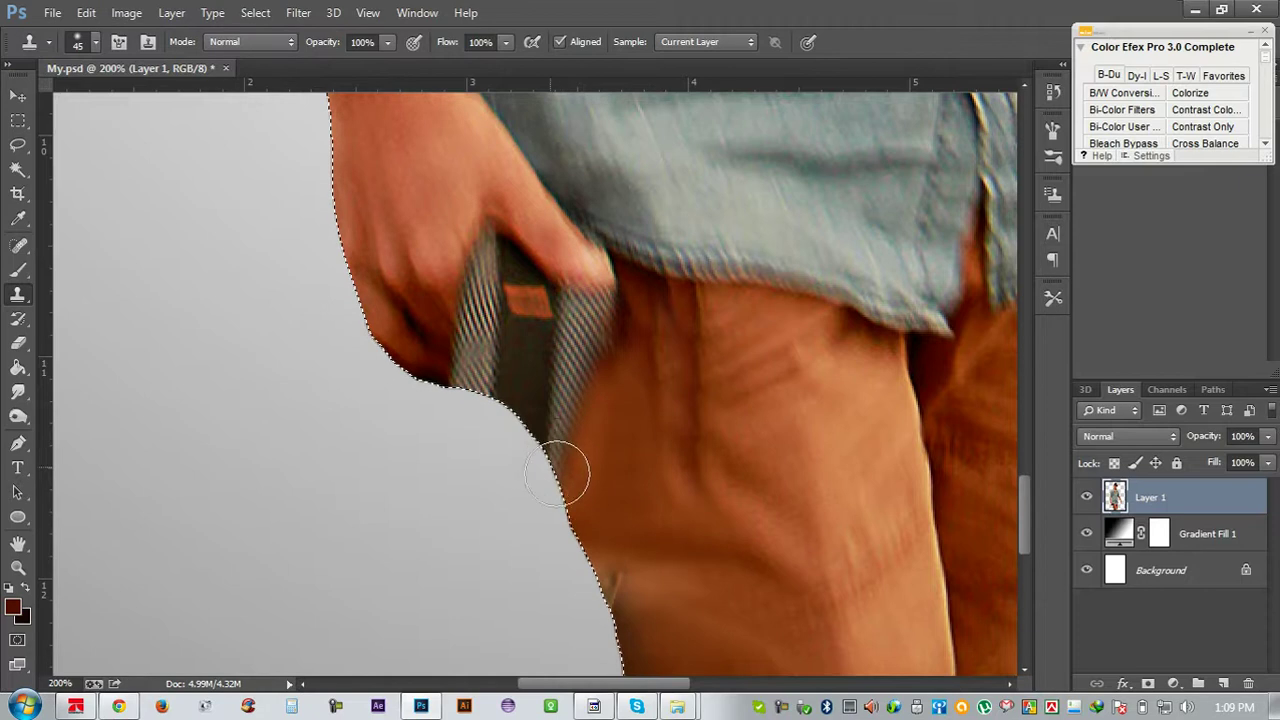
pyautogui.moveTo(549, 430); pyautogui.dragTo(571, 371)
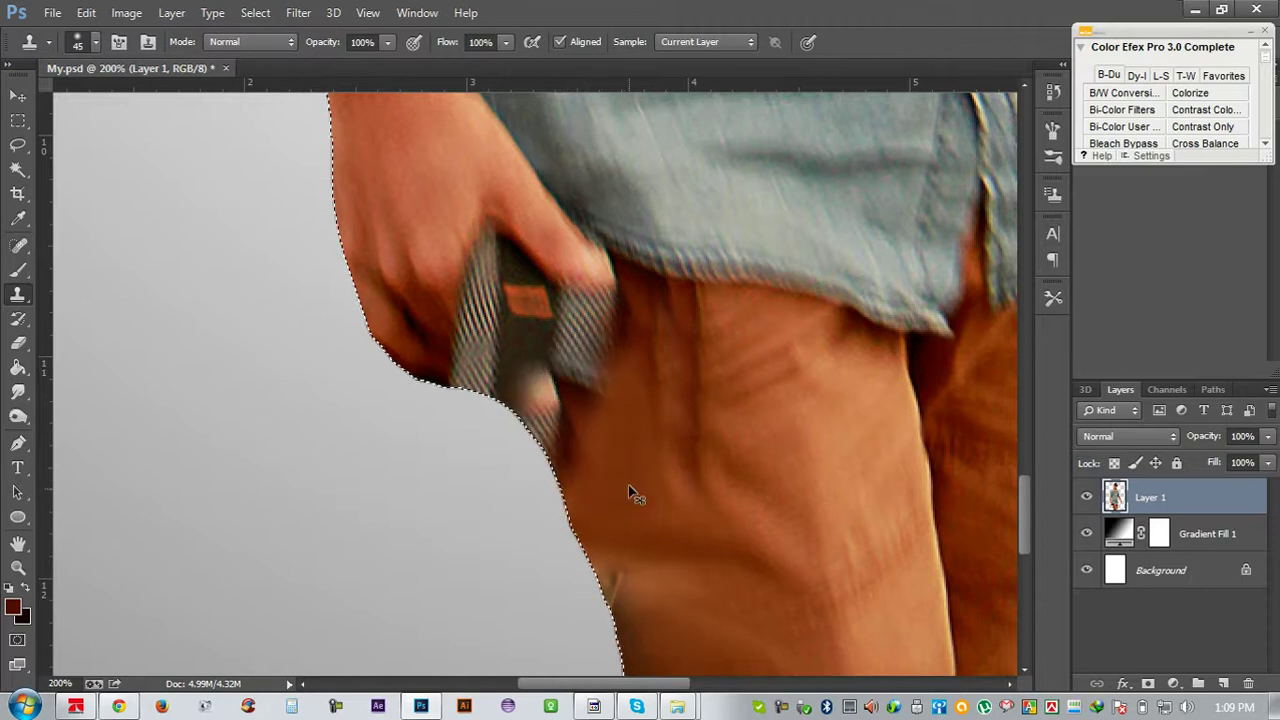
pyautogui.hotkey('ctrl', '-')
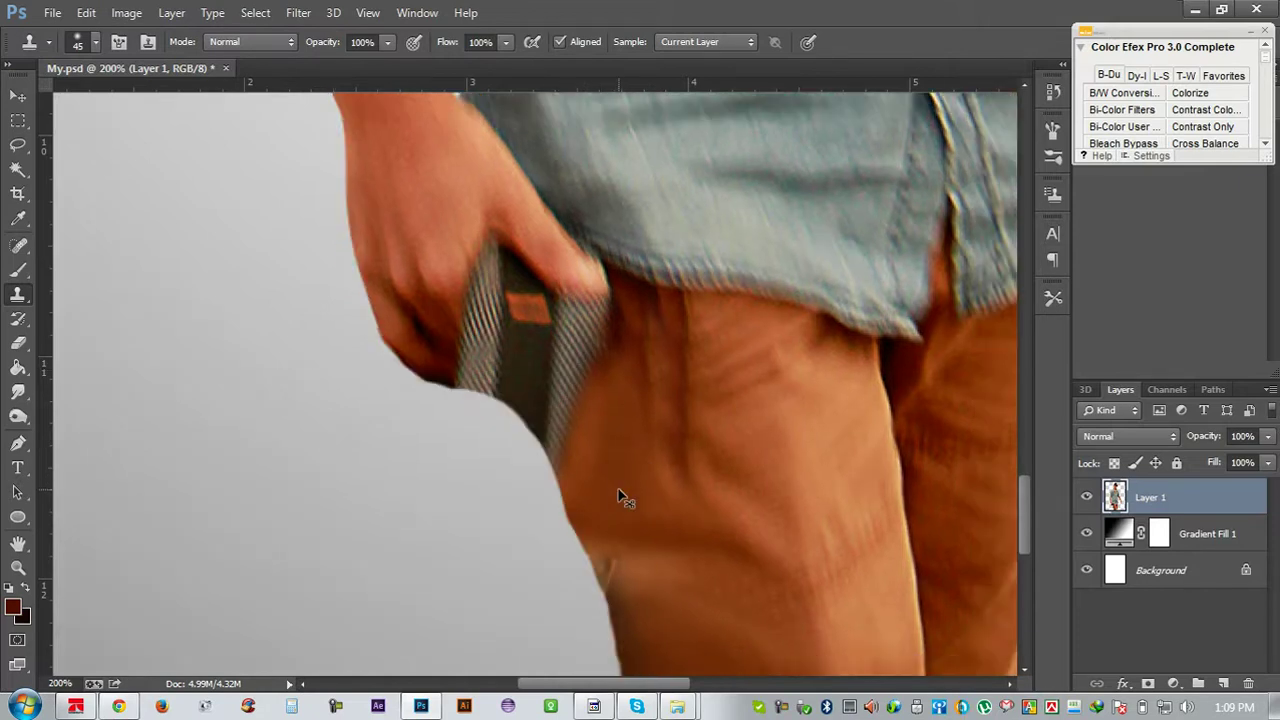
pyautogui.hotkey('ctrl', '-')
# Select the lower legs with a rectangular marquee, delete them and deselect
pyautogui.hotkey('ctrl', 'd')
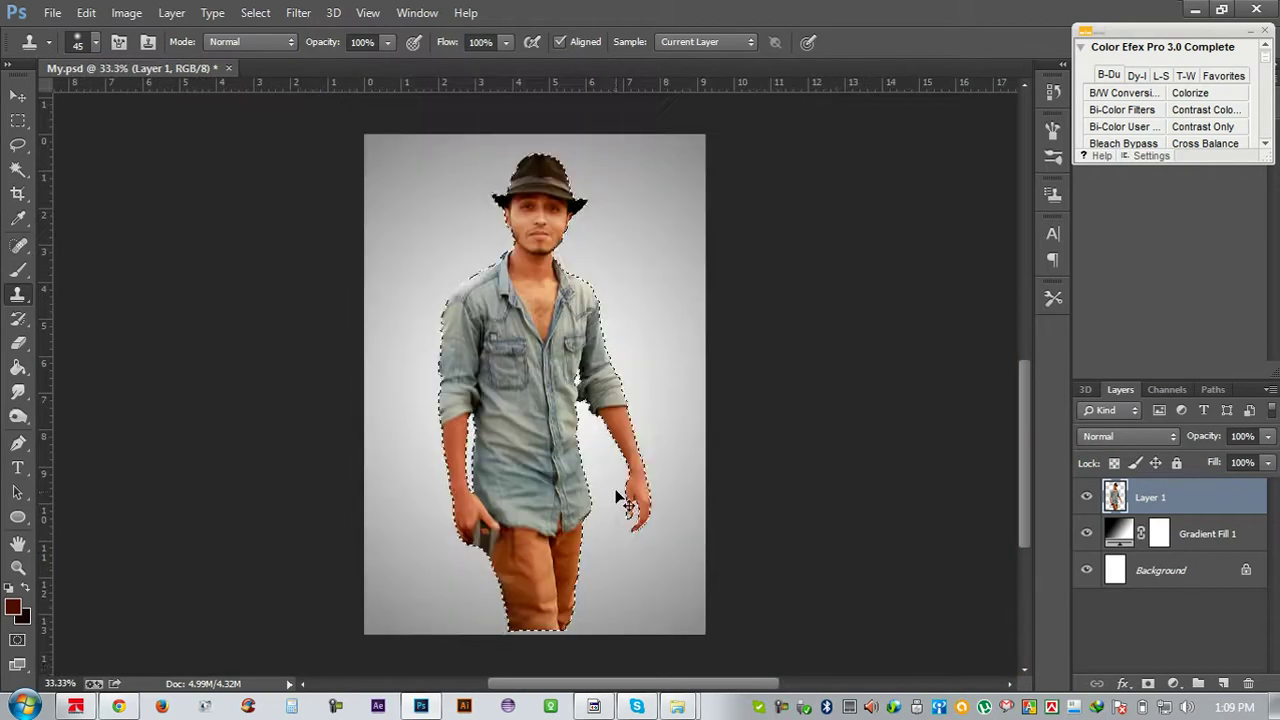
pyautogui.hotkey('ctrl', '-')
pyautogui.hotkey('ctrl', 'shift', 'd')
pyautogui.hotkey('ctrl', '+')
pyautogui.scroll(-3, 622, 498)
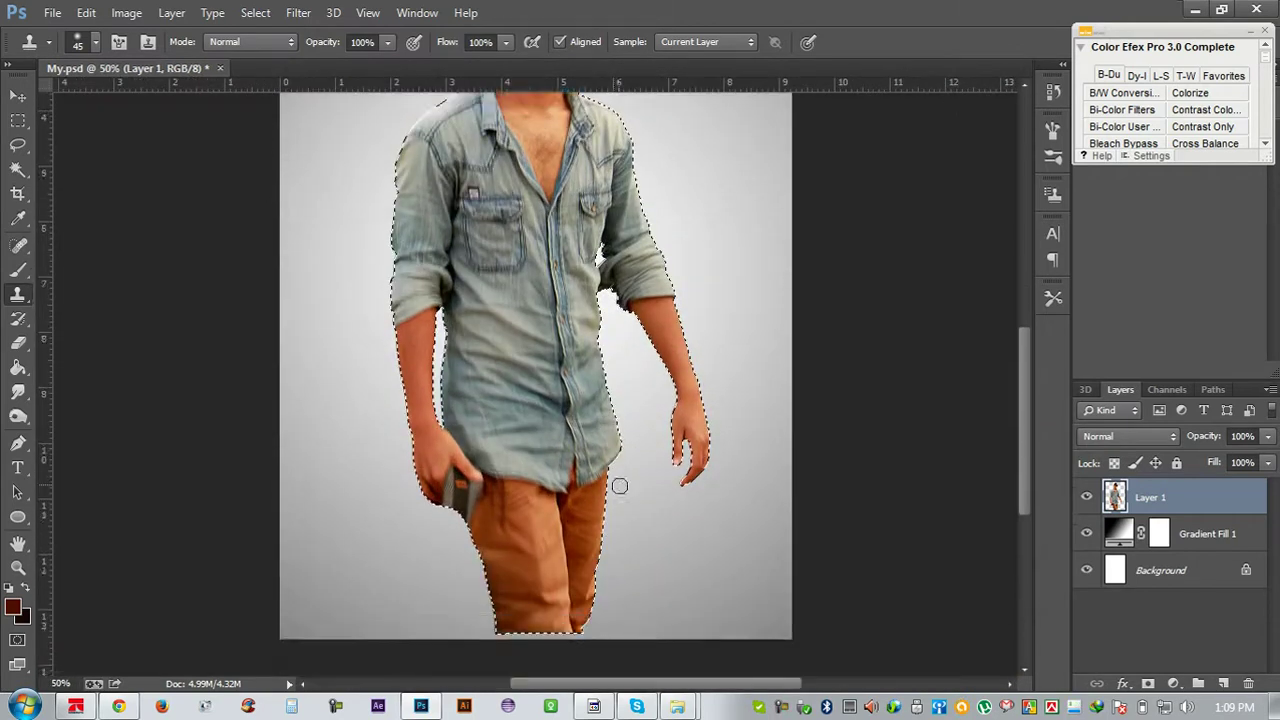
pyautogui.hotkey('ctrl', 'd')
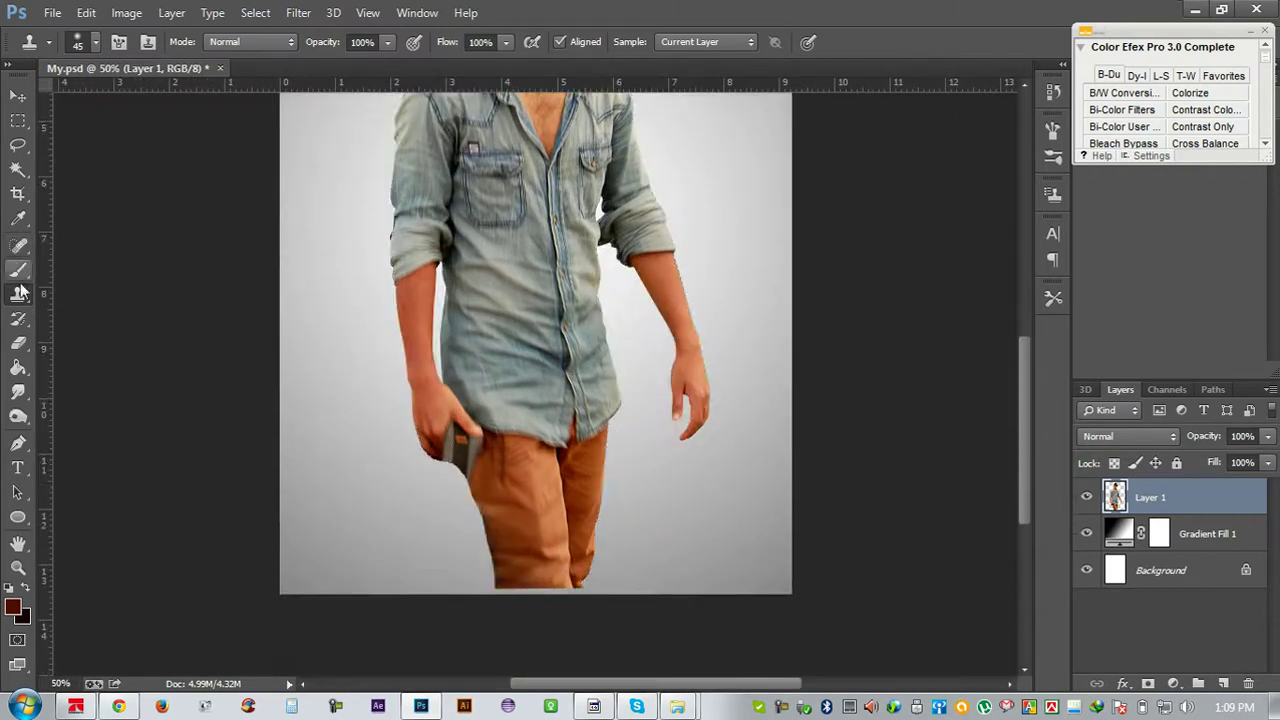
pyautogui.click(17, 121)
pyautogui.moveTo(422, 515); pyautogui.dragTo(679, 664)
pyautogui.press('Delete')
pyautogui.hotkey('ctrl', 'd')
# Zoom out to the whole figure with the Move tool active and save My.psd
pyautogui.click(20, 97)
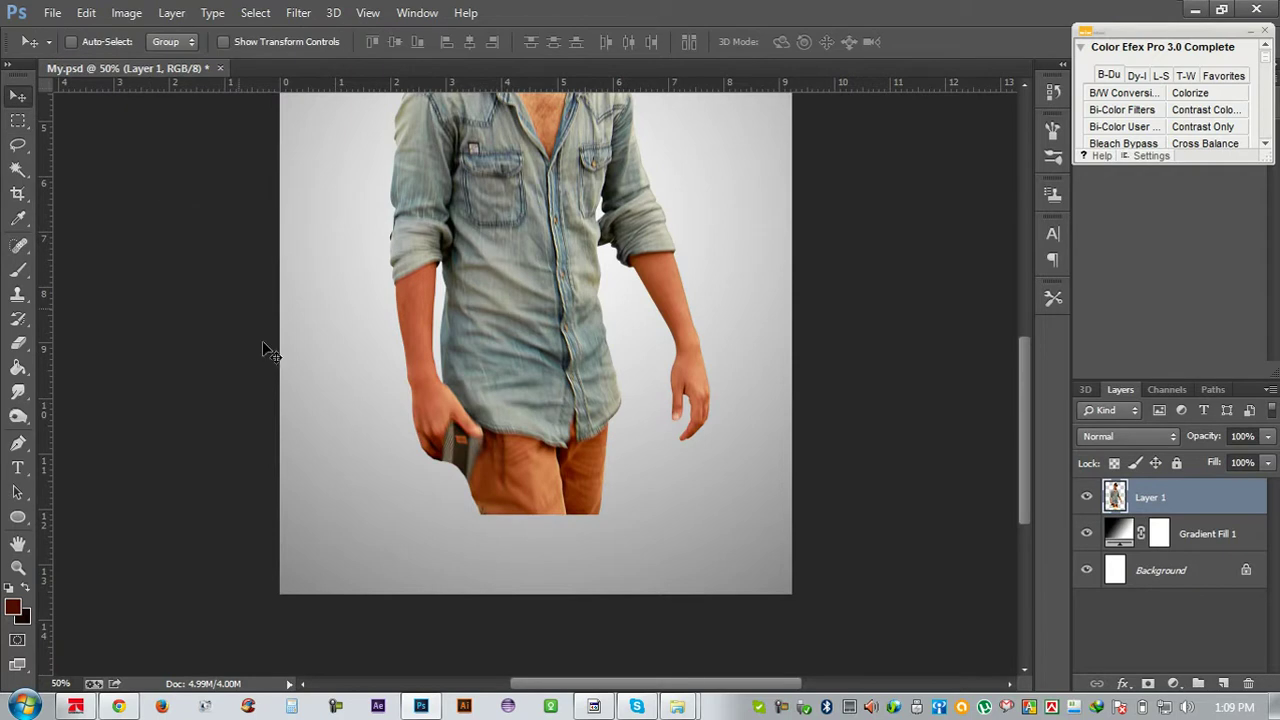
pyautogui.scroll(1, 280, 365)
pyautogui.hotkey('ctrl', '-')
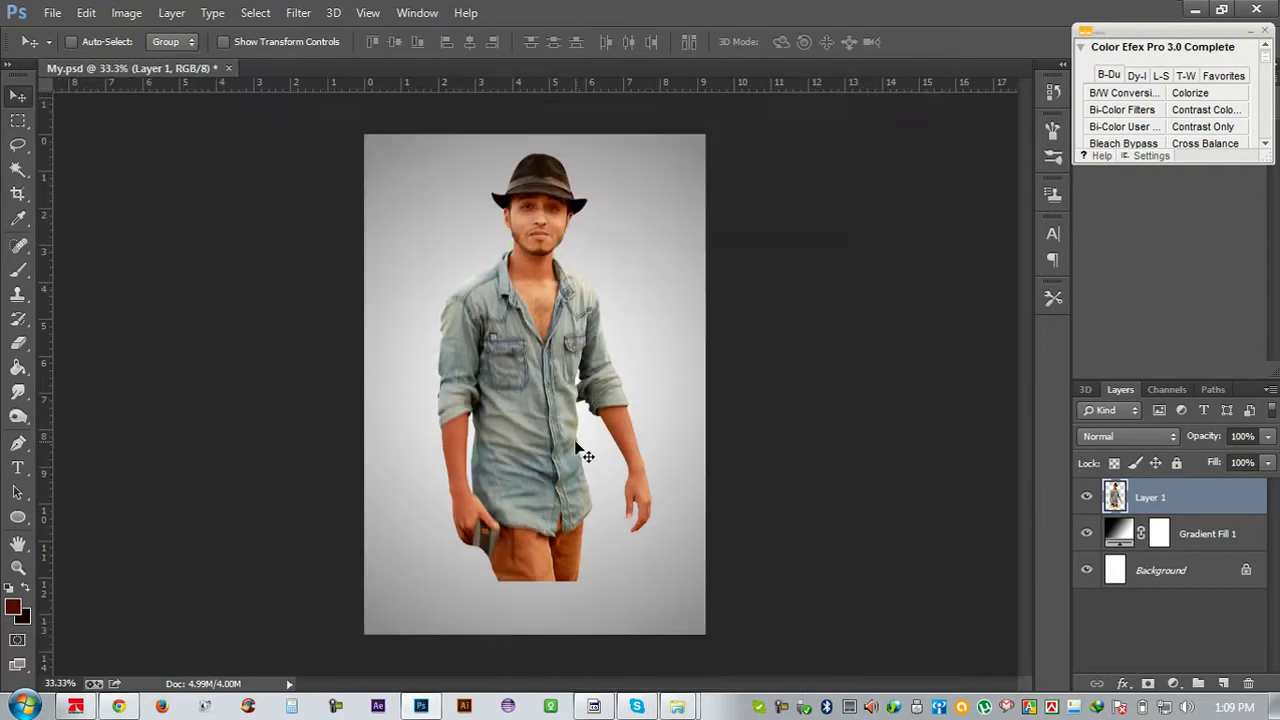
pyautogui.hotkey('ctrl', 's')
# Scale Layer 1's man down to about 79%, raise him slightly and commit the transform
pyautogui.hotkey('ctrl', 't')
pyautogui.moveTo(649, 580); pyautogui.dragTo(638, 549)
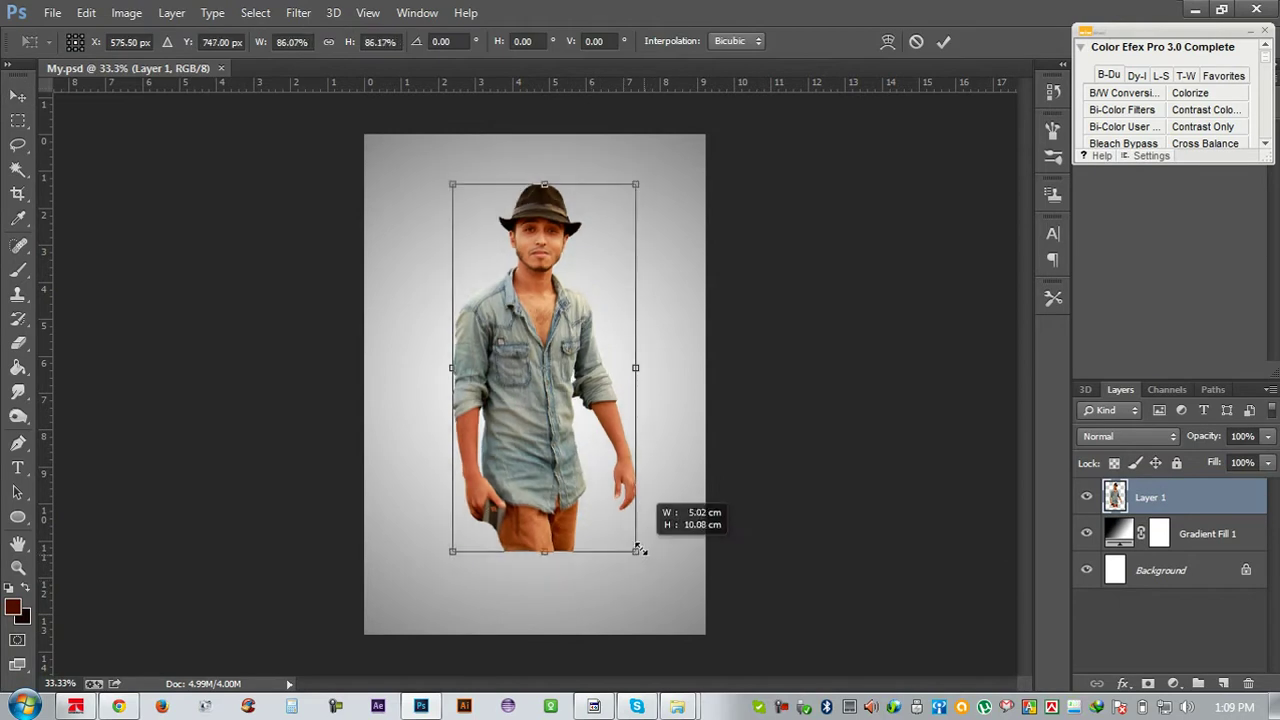
pyautogui.moveTo(599, 500)
pyautogui.mouseDown()
pyautogui.moveTo(596, 488)
pyautogui.moveTo(602, 515)
pyautogui.moveTo(622, 510)
pyautogui.moveTo(596, 484)
pyautogui.mouseUp()
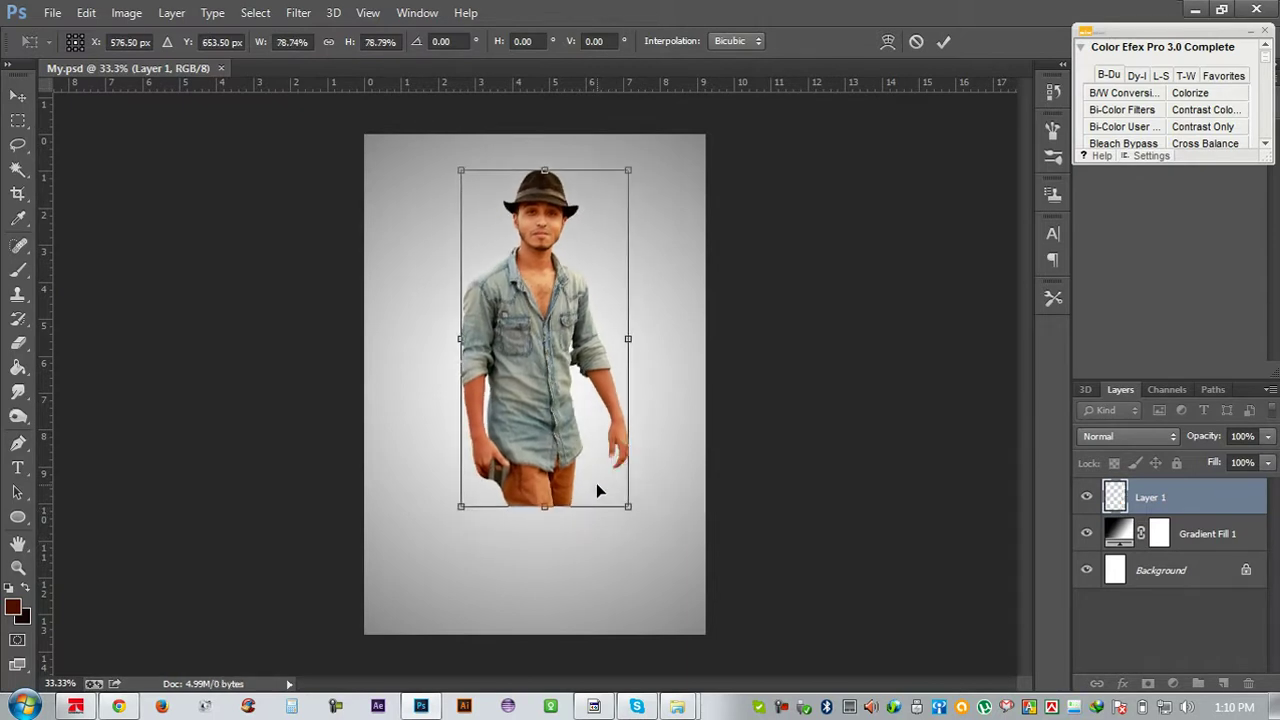
pyautogui.press('Return')
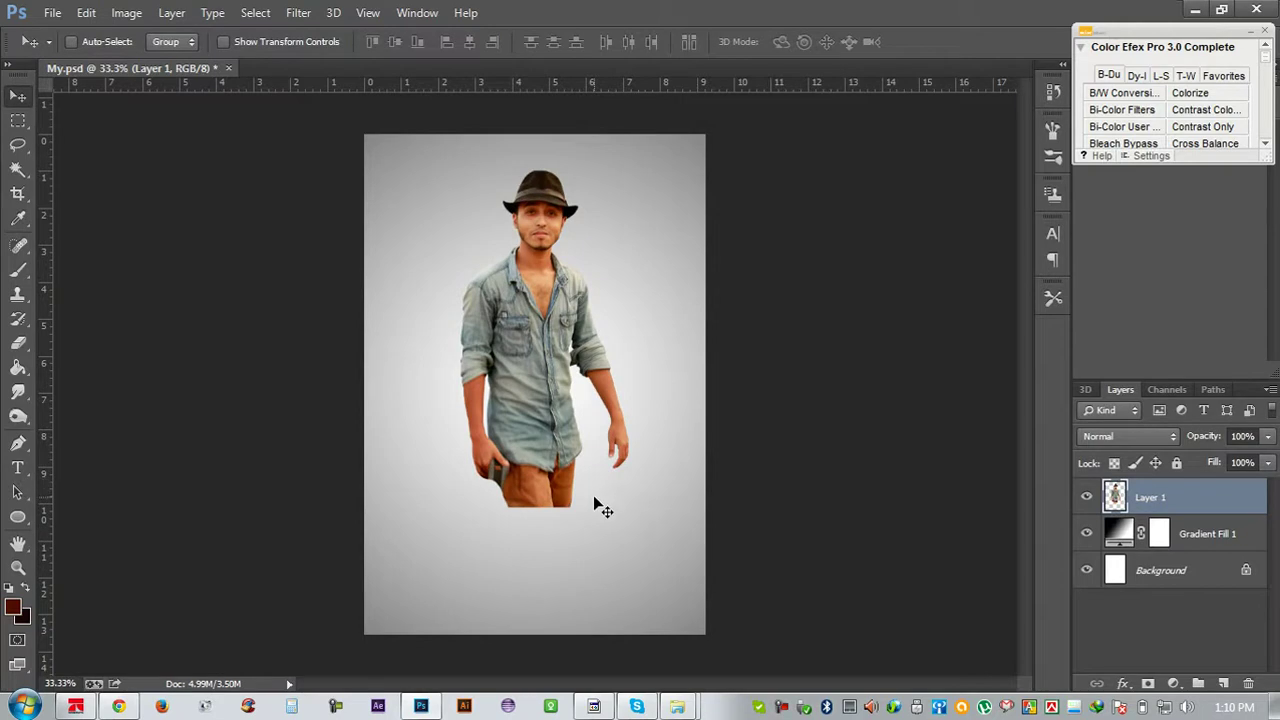
pyautogui.hotkey('ctrl', '+')
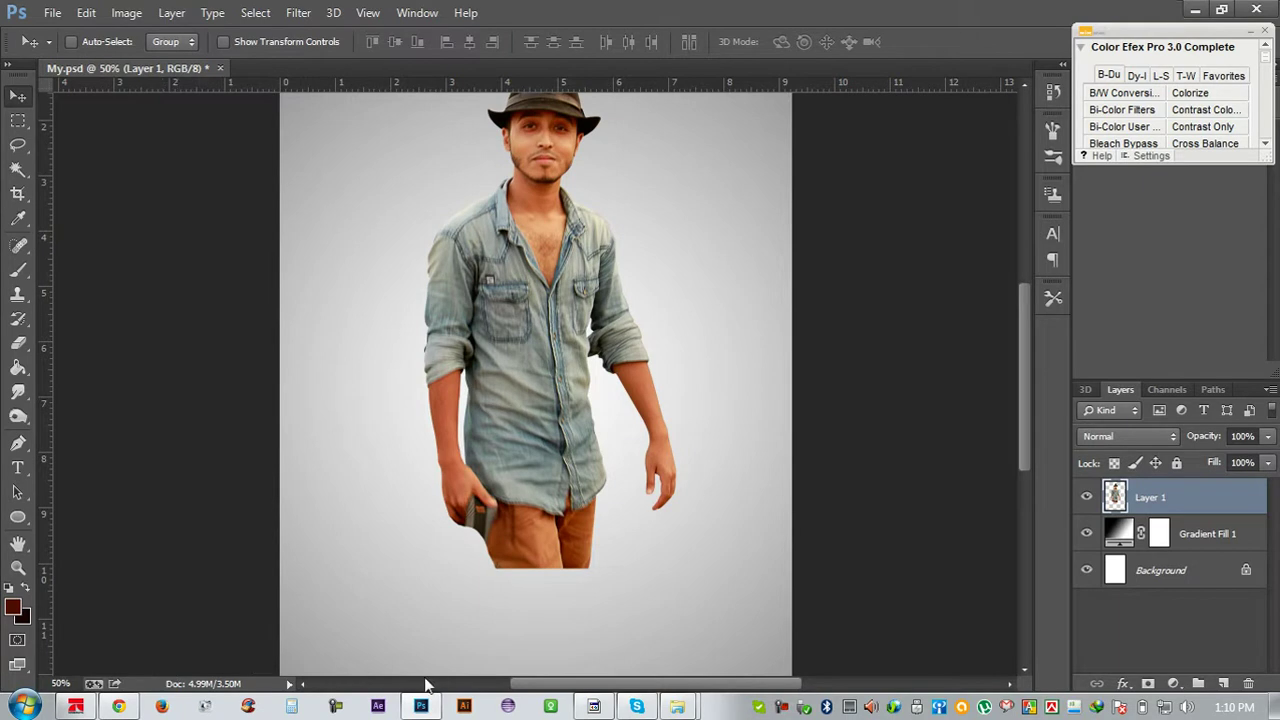
# Zoom in to 200% and lasso around the open hand's fingers
pyautogui.hotkey('ctrl', '+')
pyautogui.scroll(-3, 440, 680)
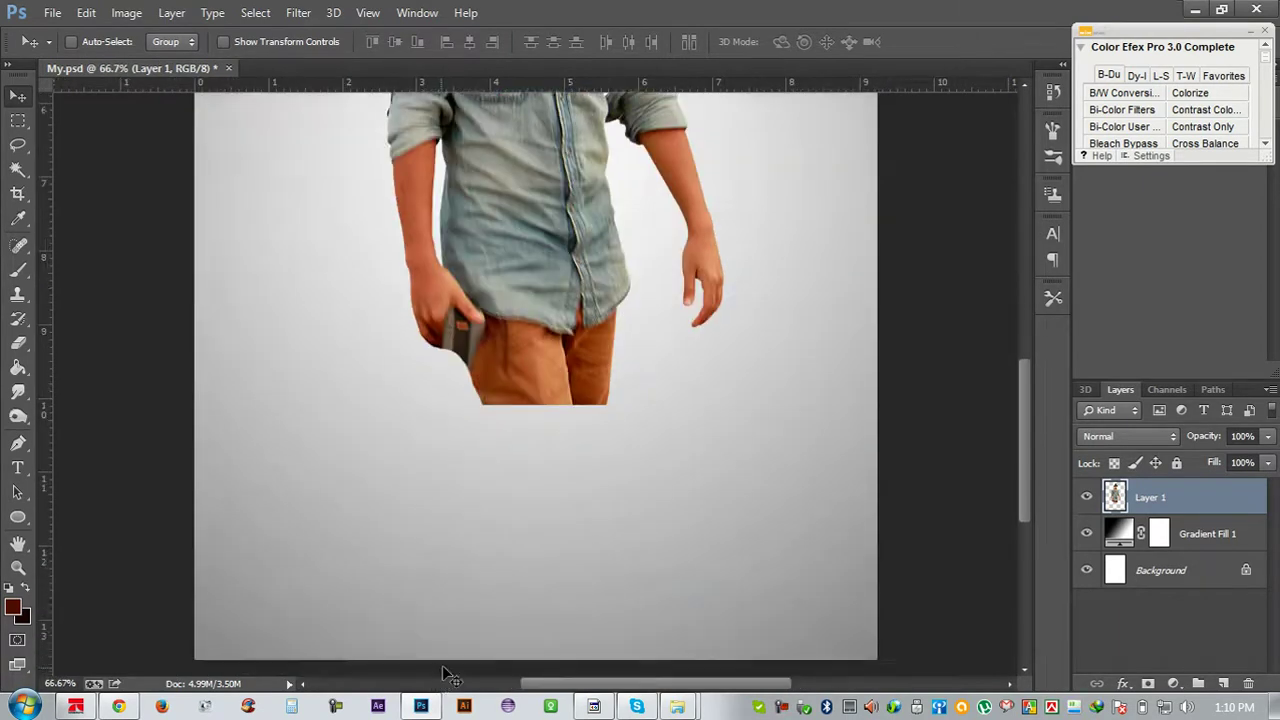
pyautogui.hotkey('ctrl', '+')
pyautogui.hotkey('ctrl', '+')
pyautogui.moveTo(213, 241); pyautogui.dragTo(428, 433)
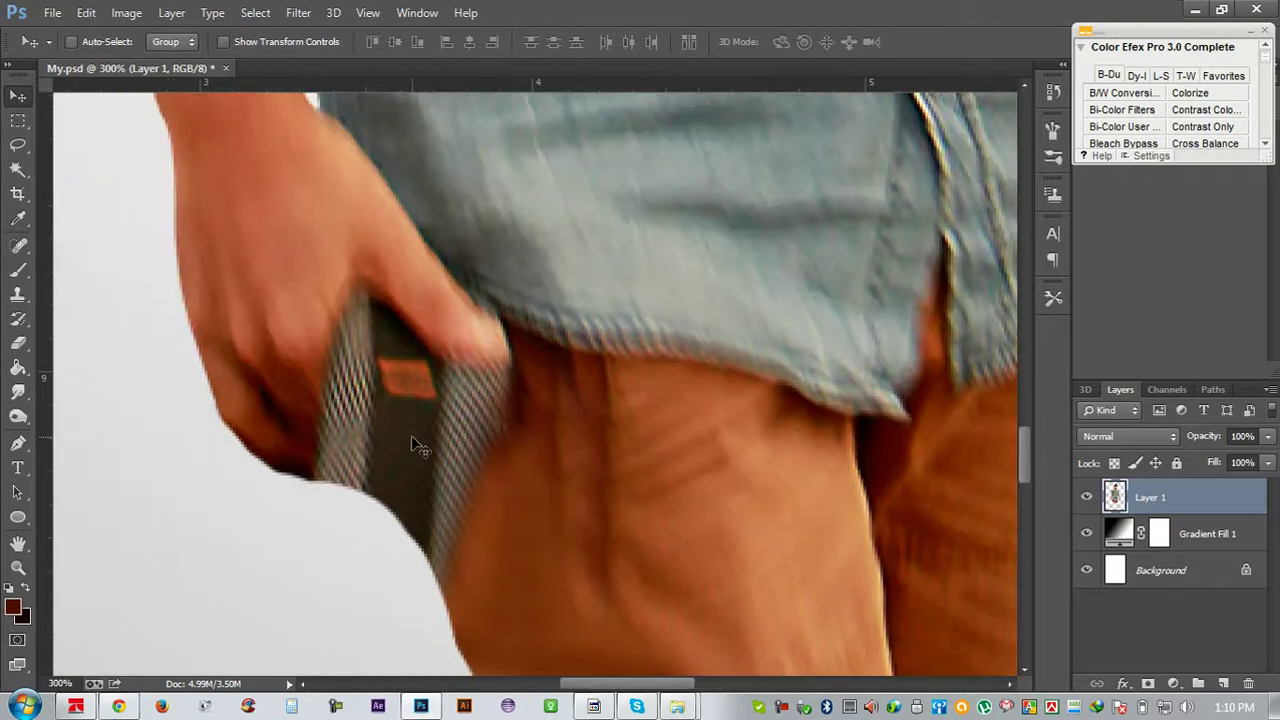
pyautogui.click(20, 447)
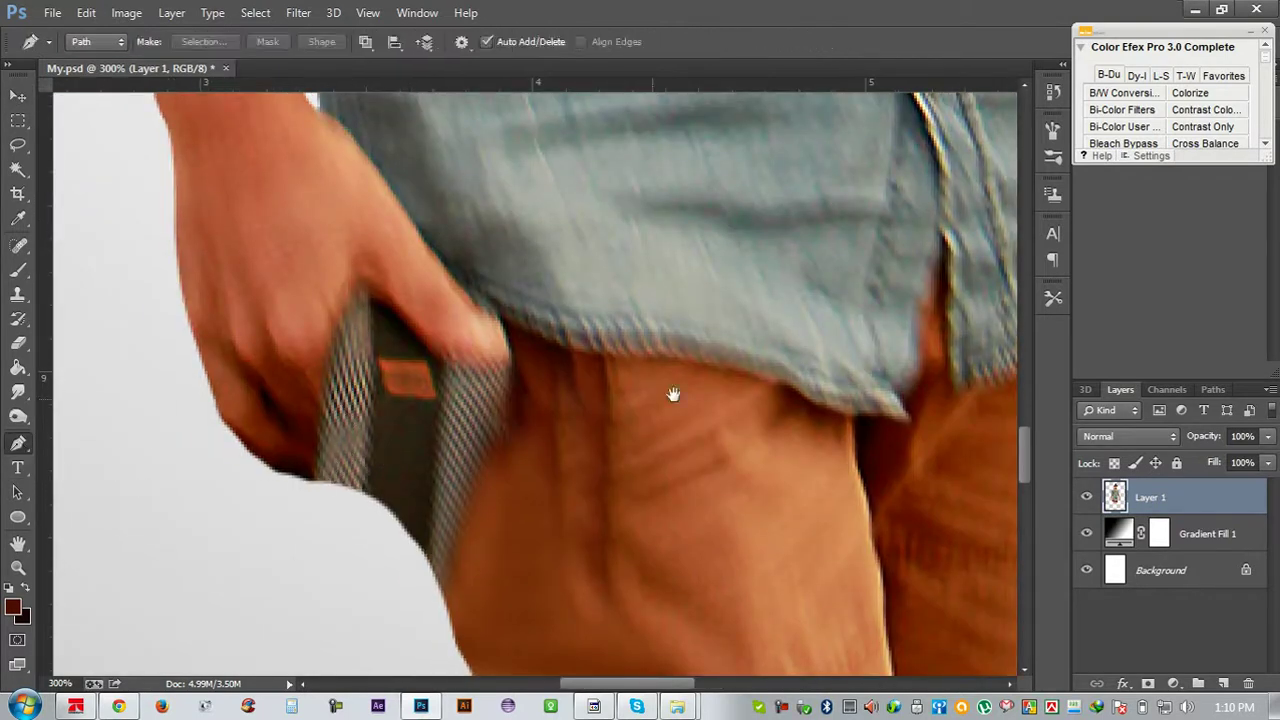
pyautogui.moveTo(340, 443); pyautogui.dragTo(160, 446)
pyautogui.moveTo(640, 403); pyautogui.dragTo(556, 403)
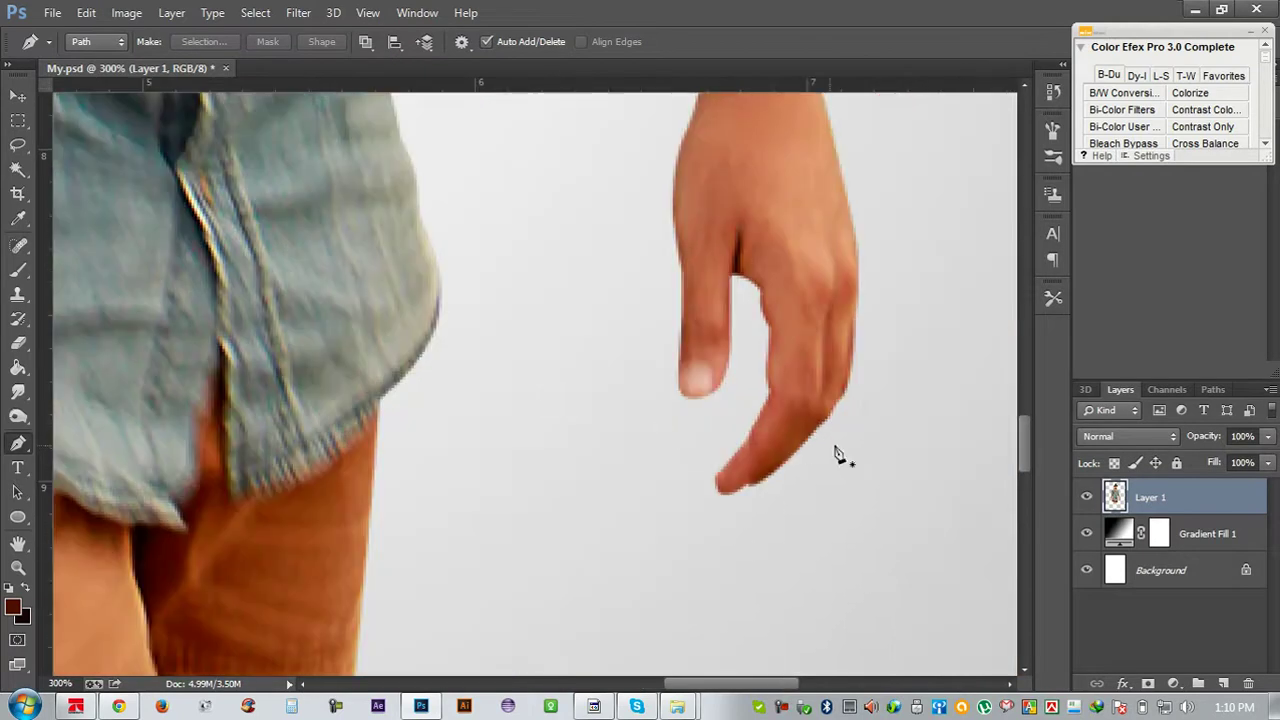
pyautogui.click(18, 145)
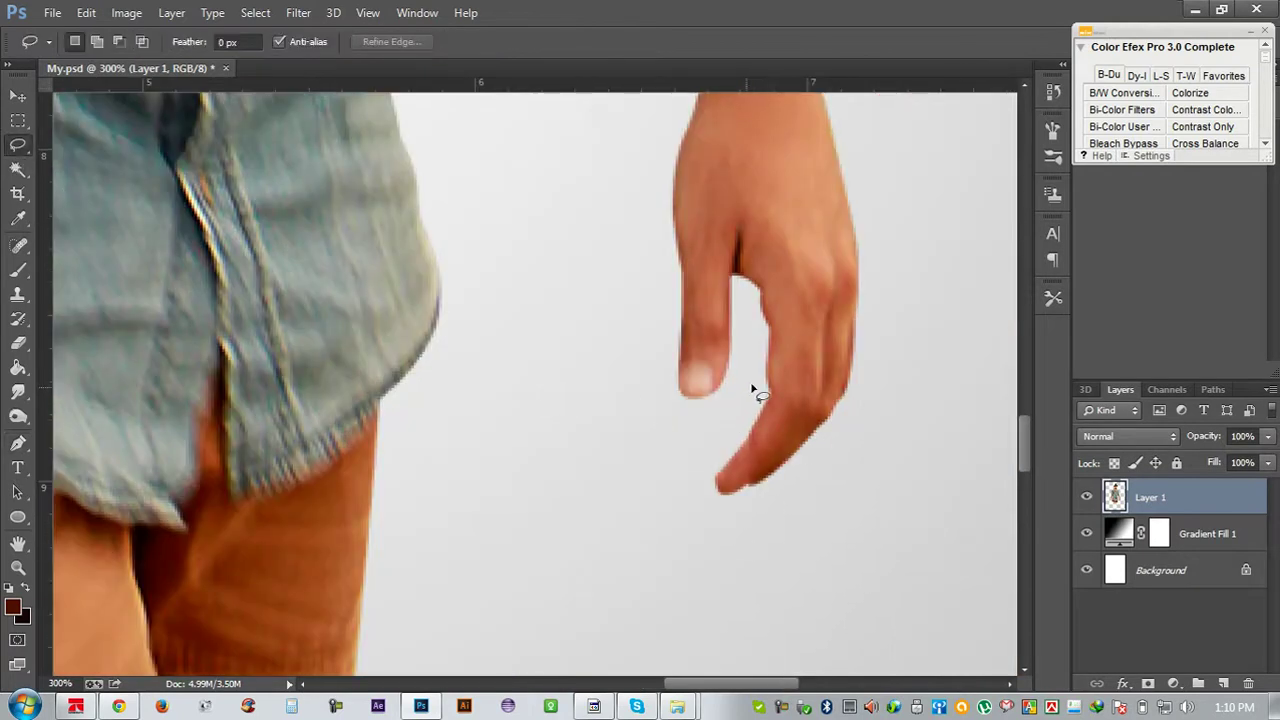
pyautogui.moveTo(829, 320); pyautogui.dragTo(751, 380)
pyautogui.moveTo(902, 449); pyautogui.dragTo(688, 505)
pyautogui.moveTo(757, 392); pyautogui.dragTo(763, 339)
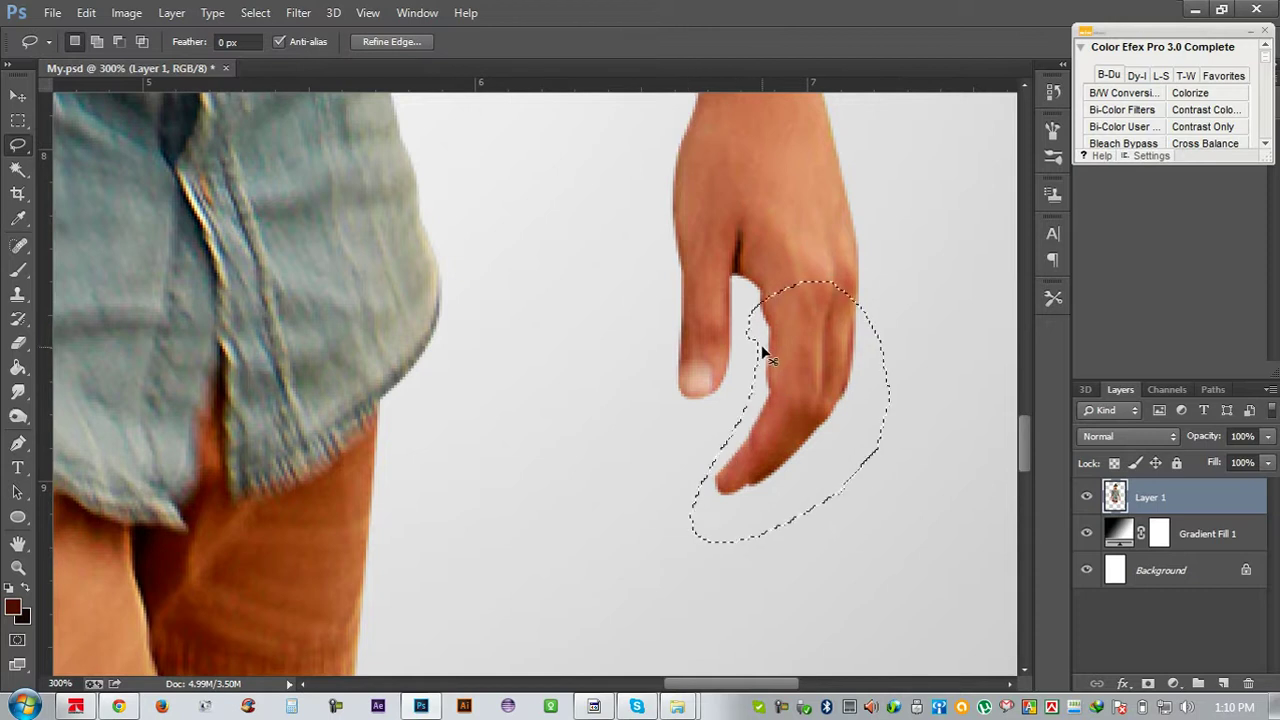
# Copy the fingers to a new Layer 2, flip them horizontally and move them onto the gripping hand
pyautogui.hotkey('ctrl', 'j')
pyautogui.click(18, 96)
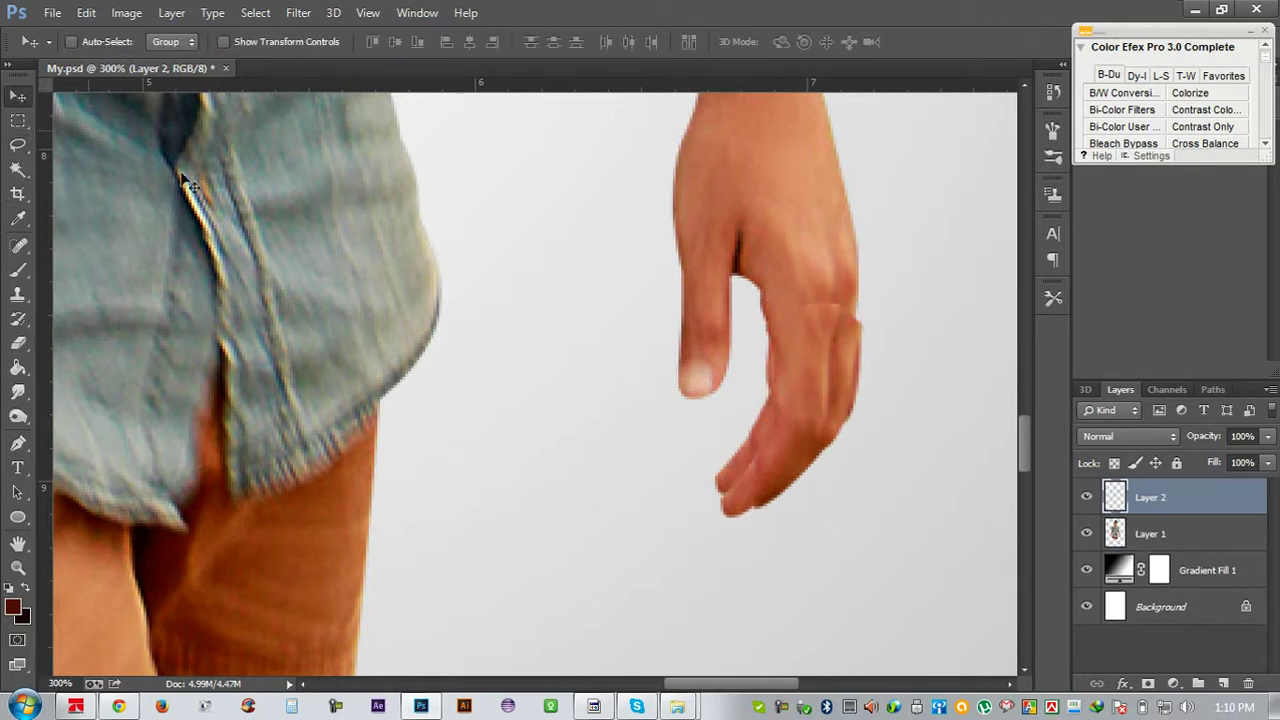
pyautogui.moveTo(512, 348); pyautogui.dragTo(491, 414)
pyautogui.moveTo(817, 317)
pyautogui.mouseDown()
pyautogui.moveTo(505, 403)
pyautogui.moveTo(734, 371)
pyautogui.mouseUp()
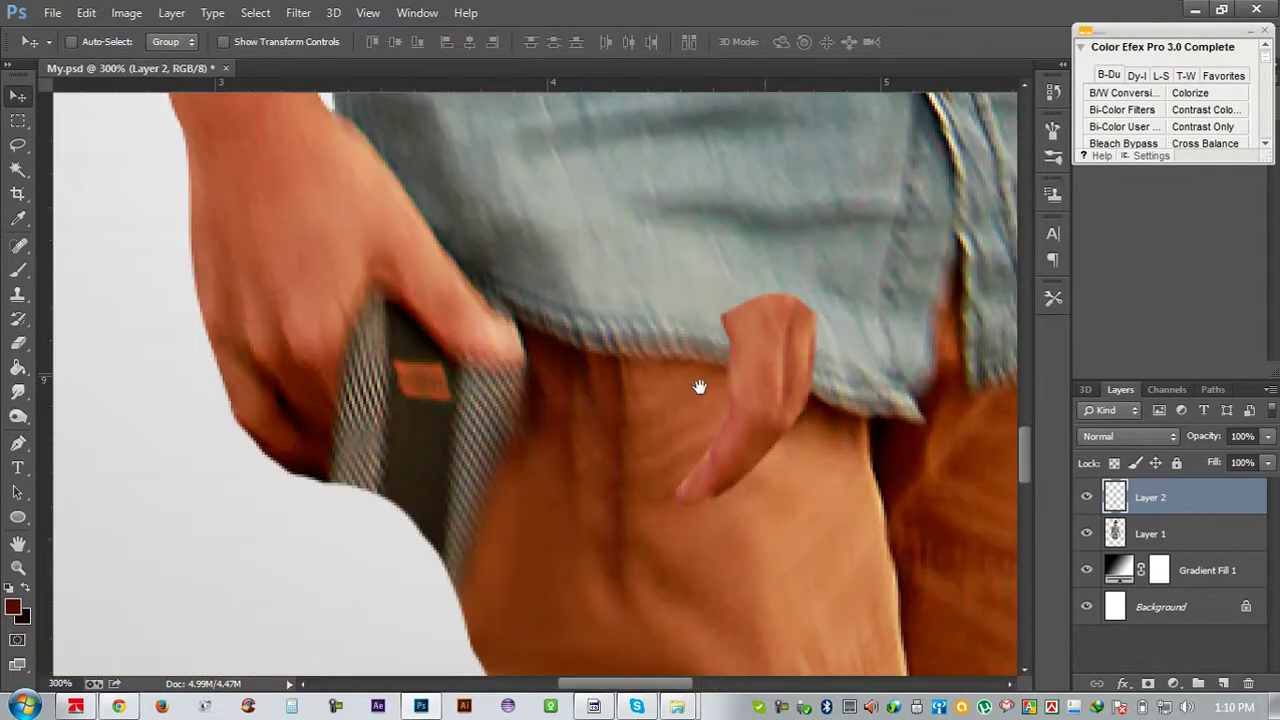
pyautogui.hotkey('ctrl', 't')
pyautogui.rightClick(731, 377)
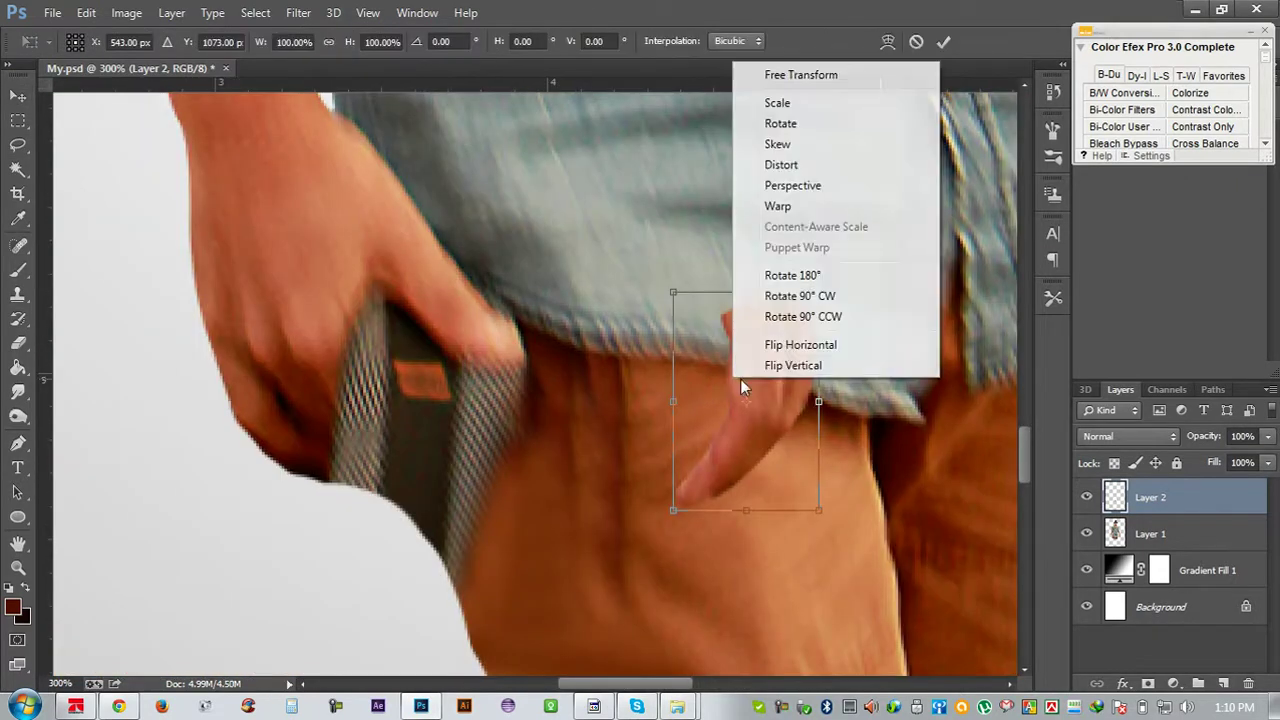
pyautogui.click(789, 345)
pyautogui.moveTo(770, 378); pyautogui.dragTo(364, 450)
# Rotate the copied fingers to about −45°, position them in the grip, commit and nudge down
pyautogui.moveTo(540, 500); pyautogui.dragTo(521, 396)
pyautogui.moveTo(335, 480); pyautogui.dragTo(331, 465)
pyautogui.moveTo(534, 528); pyautogui.dragTo(543, 488)
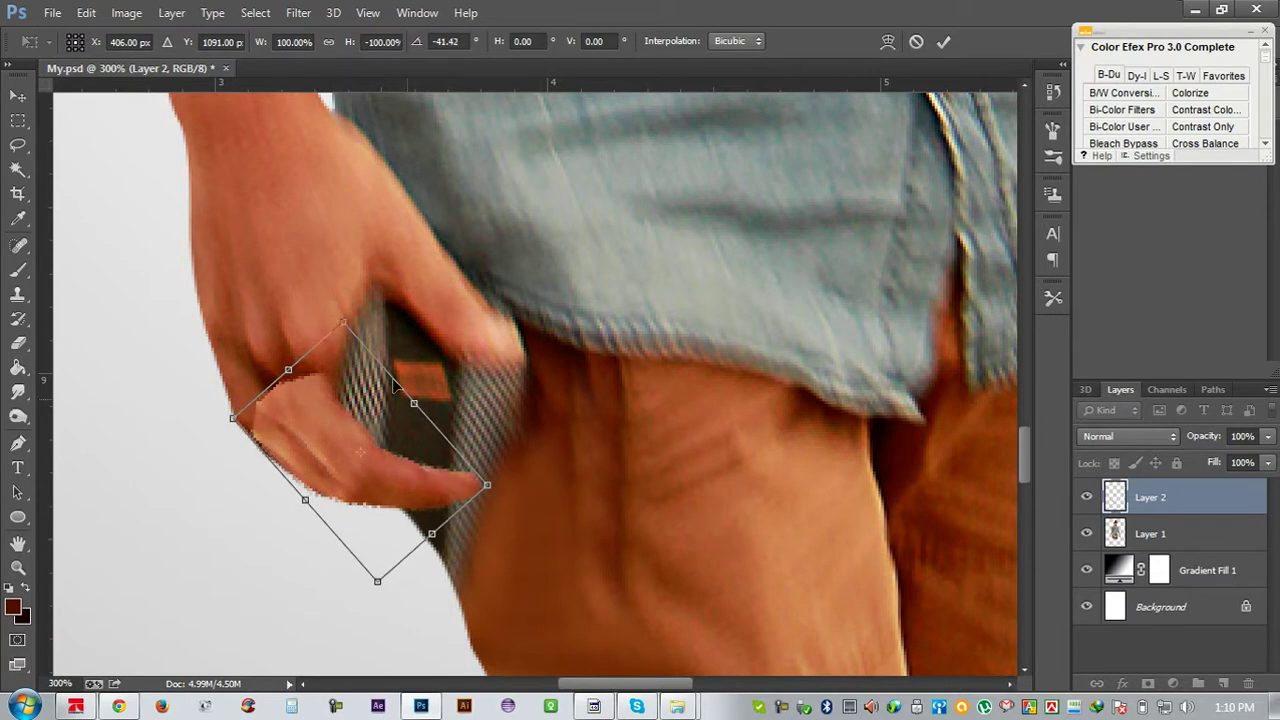
pyautogui.moveTo(336, 420); pyautogui.dragTo(346, 427)
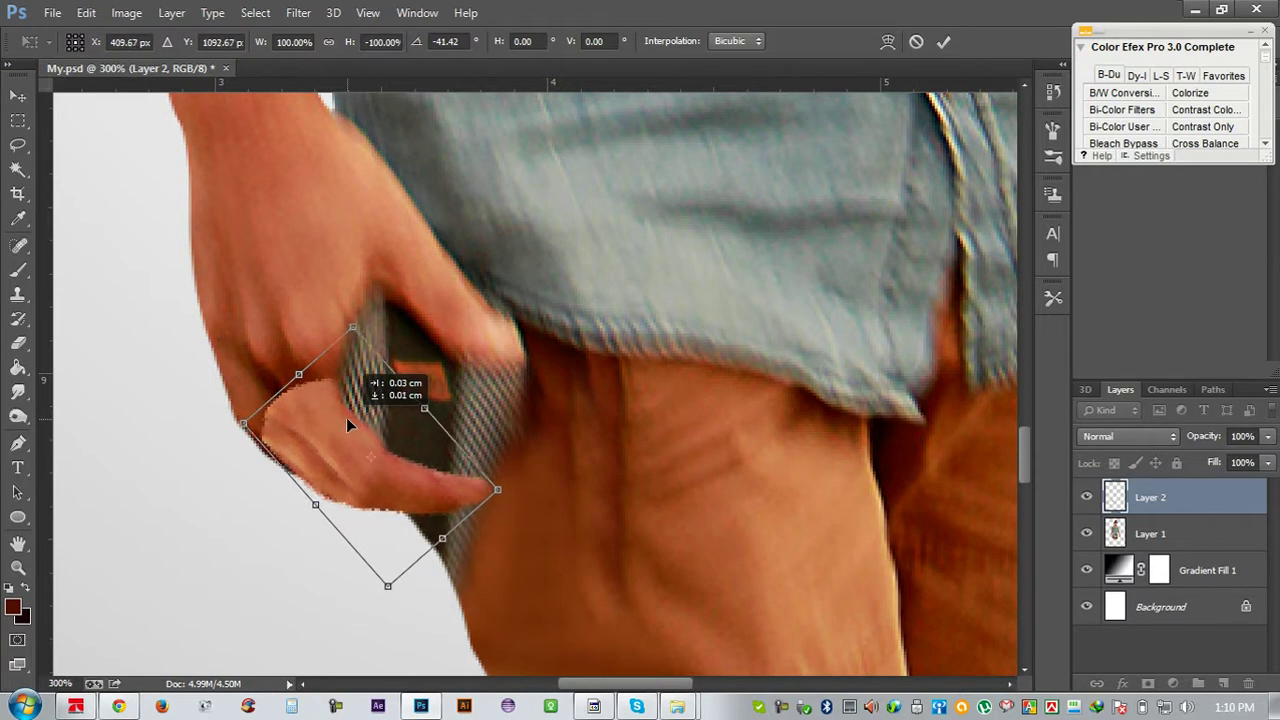
pyautogui.moveTo(550, 596); pyautogui.dragTo(557, 585)
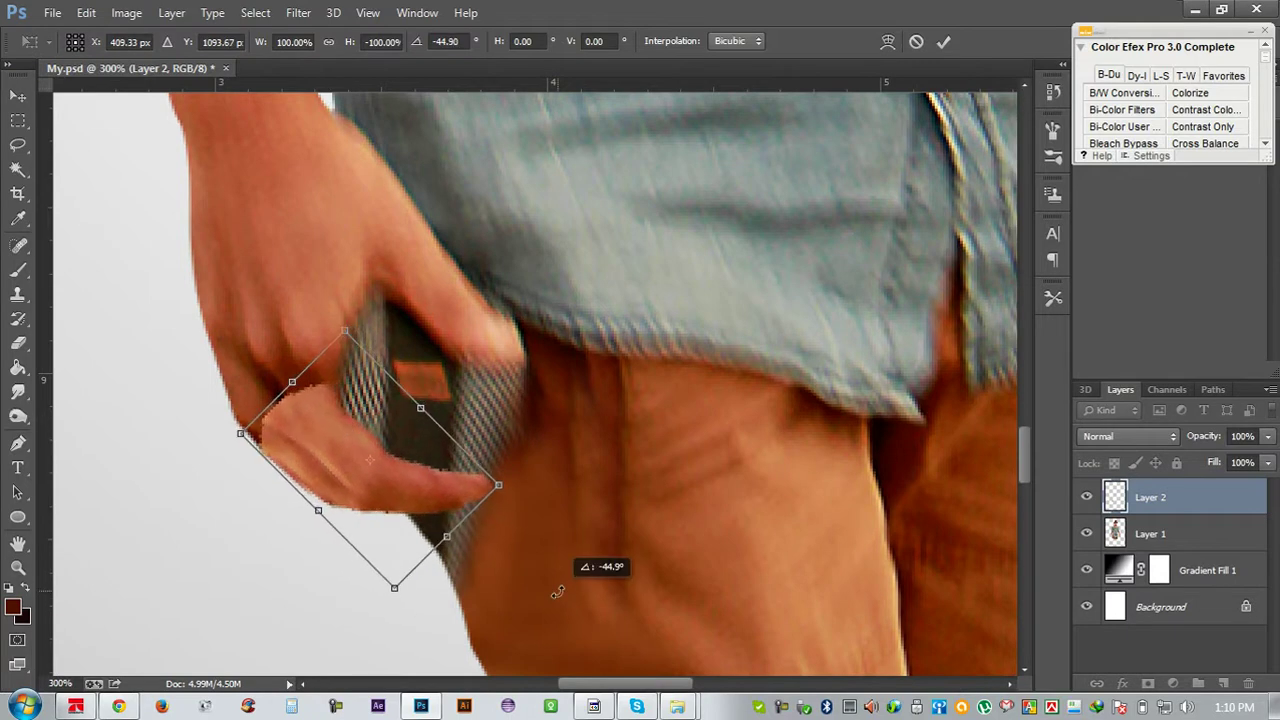
pyautogui.moveTo(434, 491); pyautogui.dragTo(436, 487)
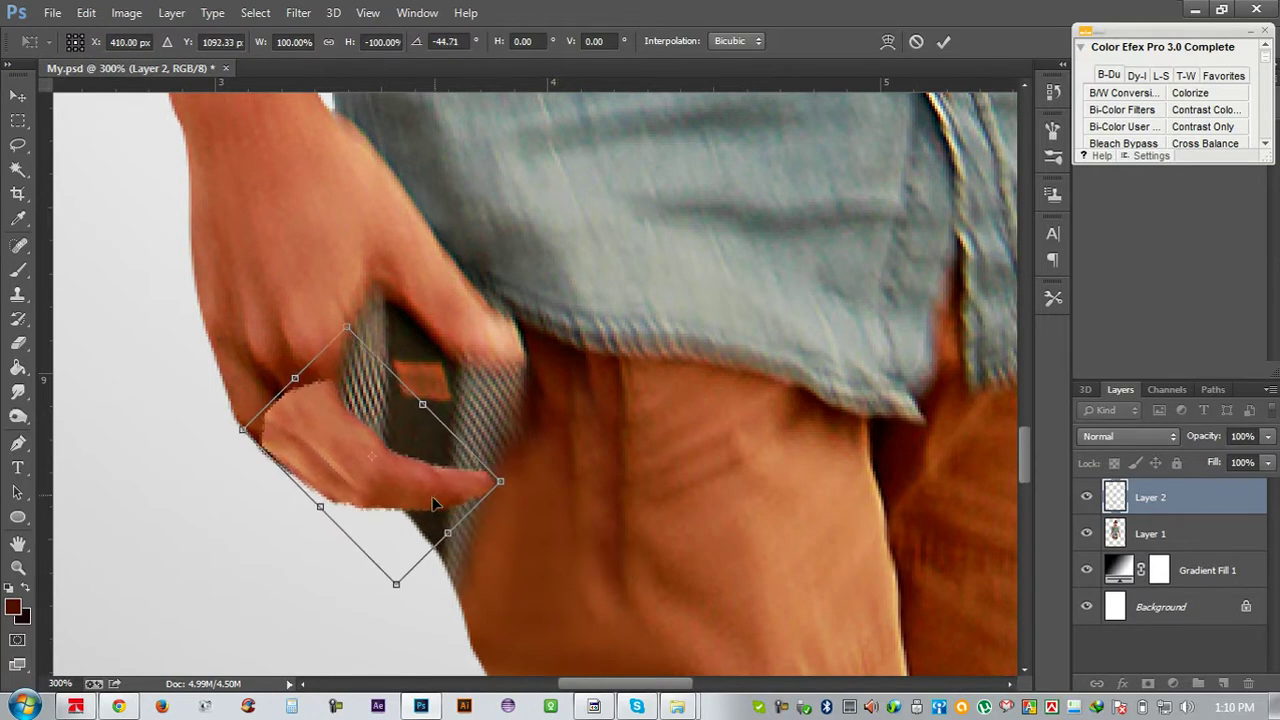
pyautogui.press('Return')
pyautogui.press('Down')
pyautogui.press('Down')
pyautogui.press('Down')
pyautogui.press('Down')
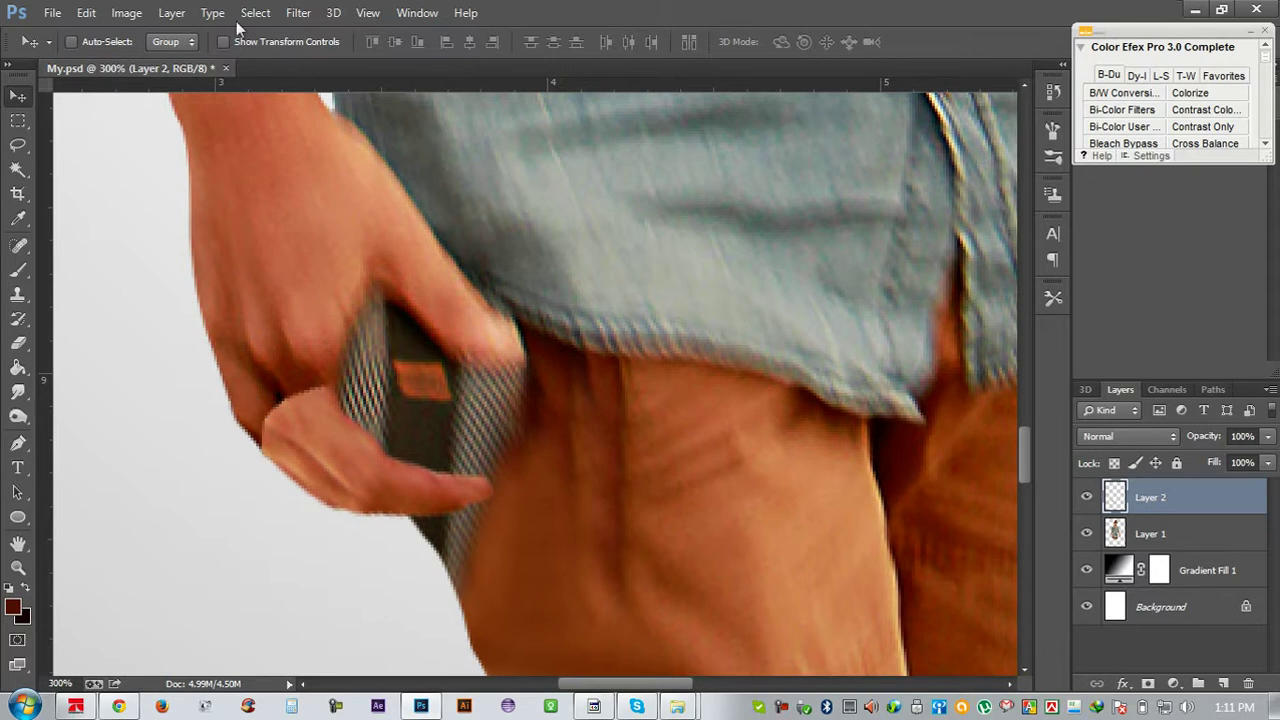
# Darken the copied fingers on Layer 2 with a lowered Curves adjustment
pyautogui.click(127, 13)
pyautogui.moveTo(154, 62)
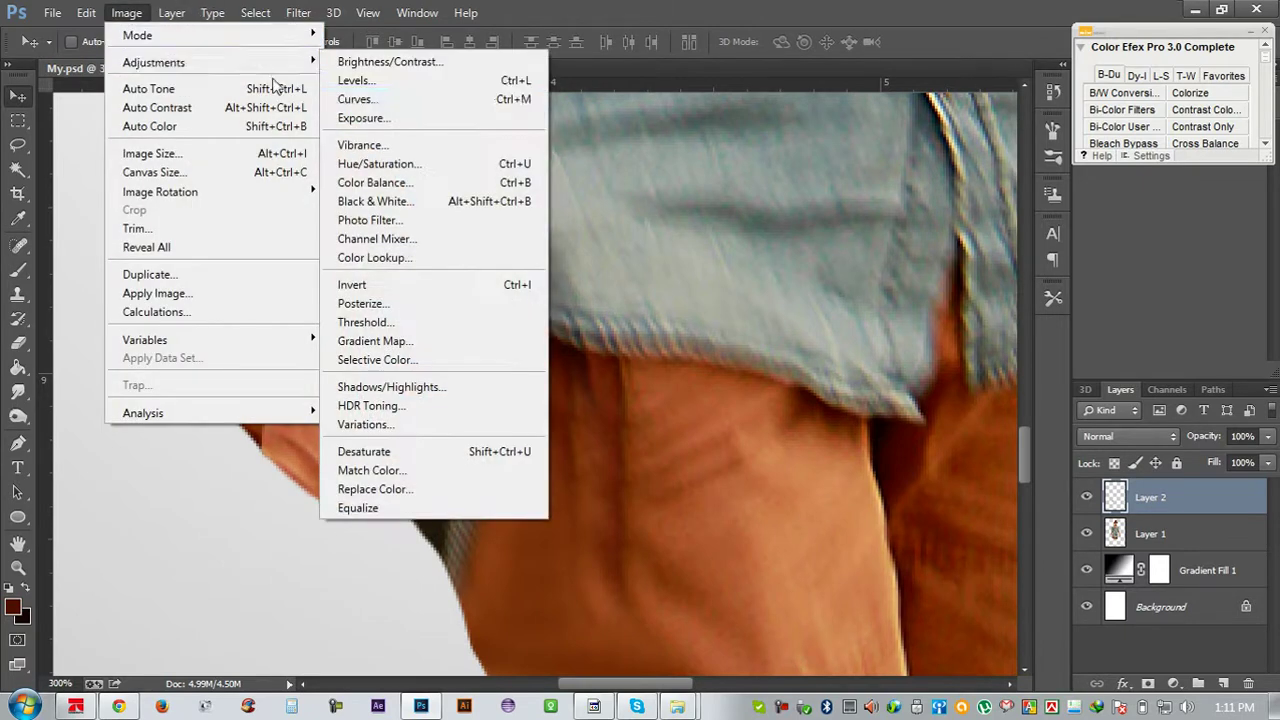
pyautogui.click(375, 99)
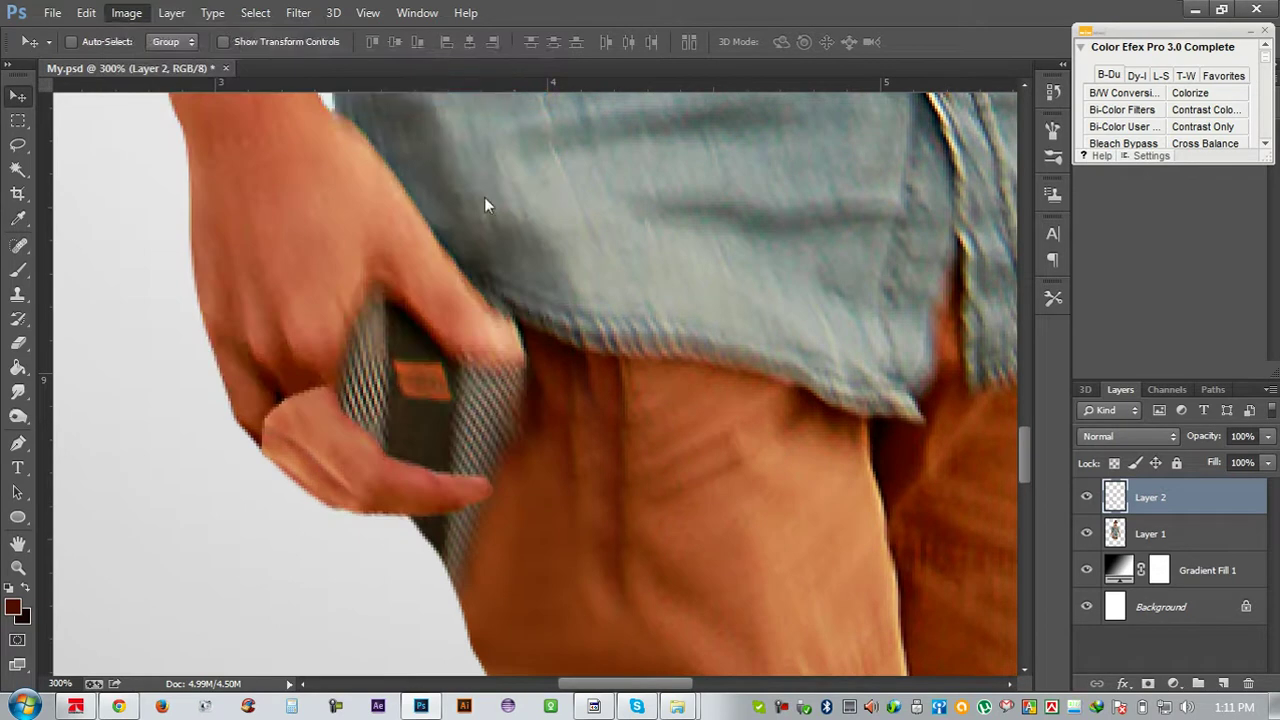
pyautogui.moveTo(935, 260); pyautogui.dragTo(934, 293)
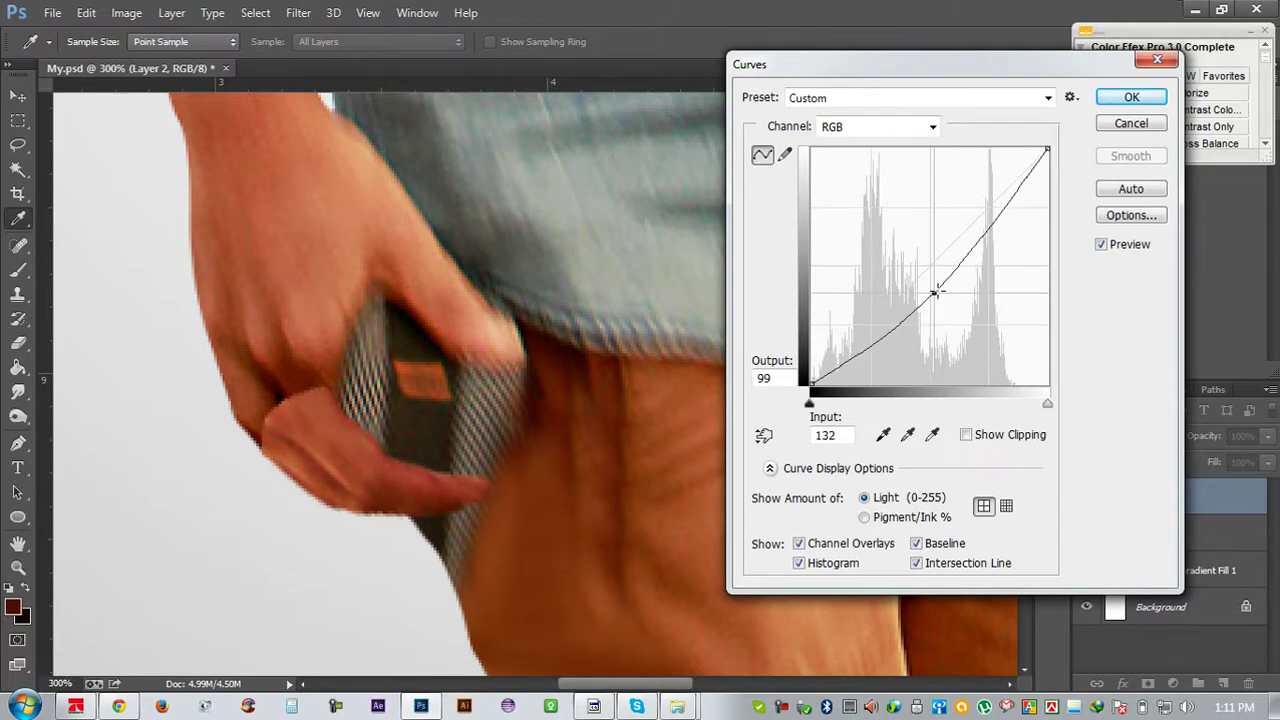
pyautogui.click(1131, 104)
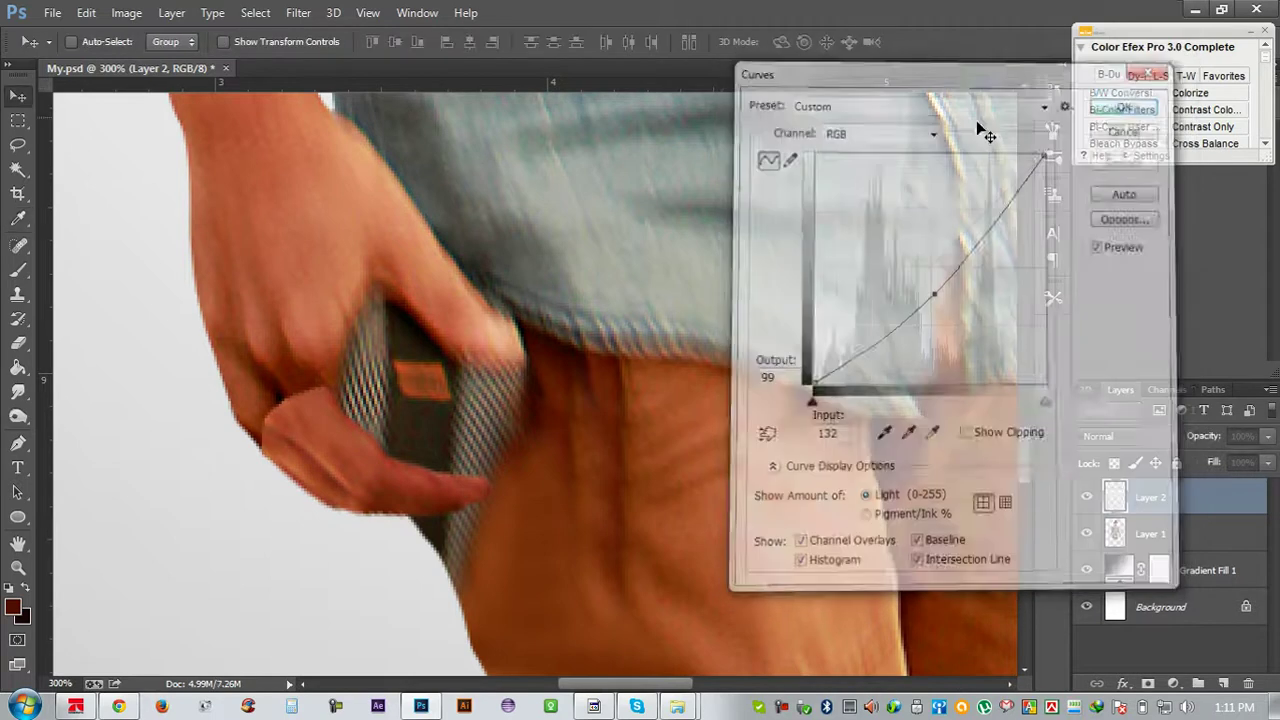
# Erase stray pixels along the hand's left edge with a soft round 30 px eraser
pyautogui.click(25, 342)
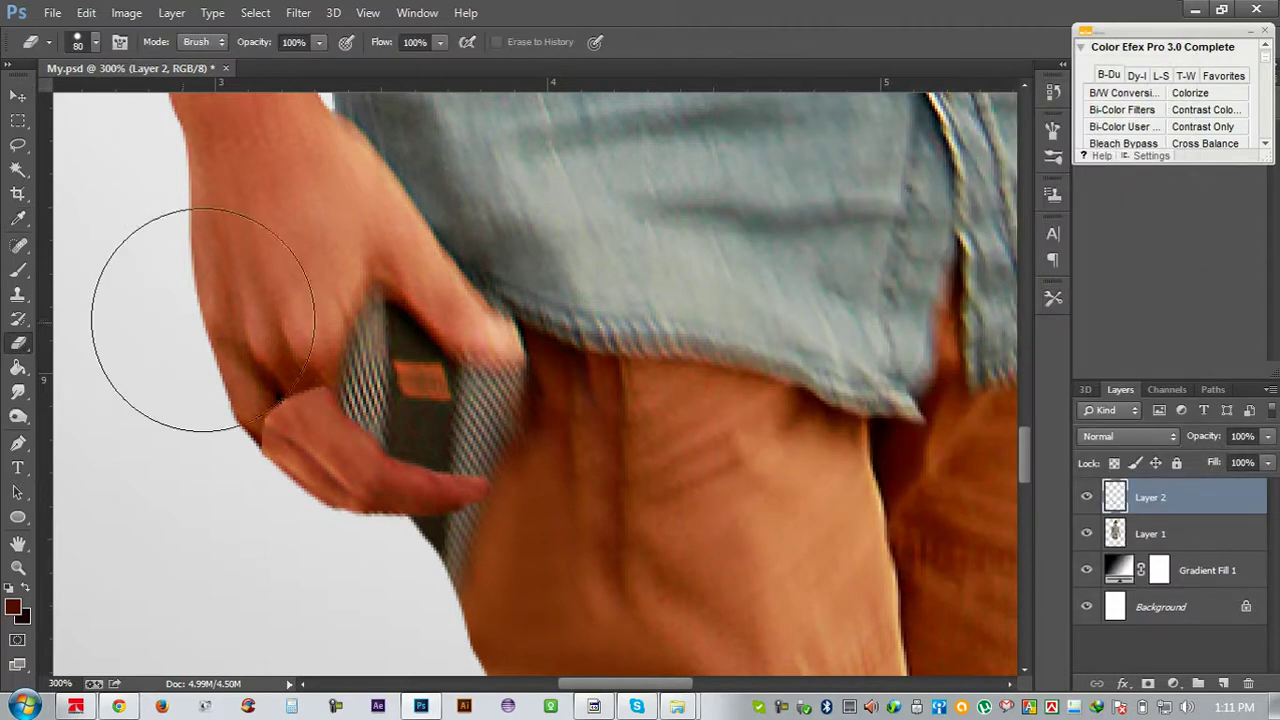
pyautogui.rightClick(265, 293)
pyautogui.click(415, 414)
pyautogui.press('Return')
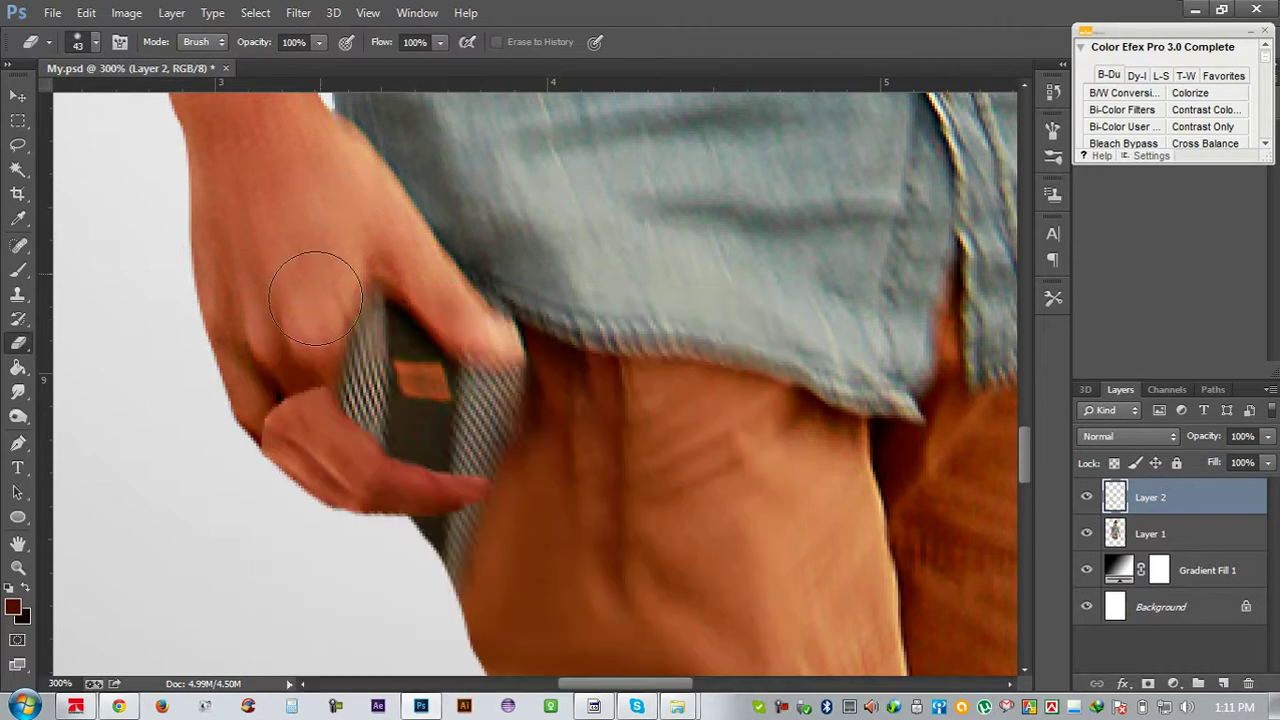
pyautogui.press('[')
pyautogui.press('[')
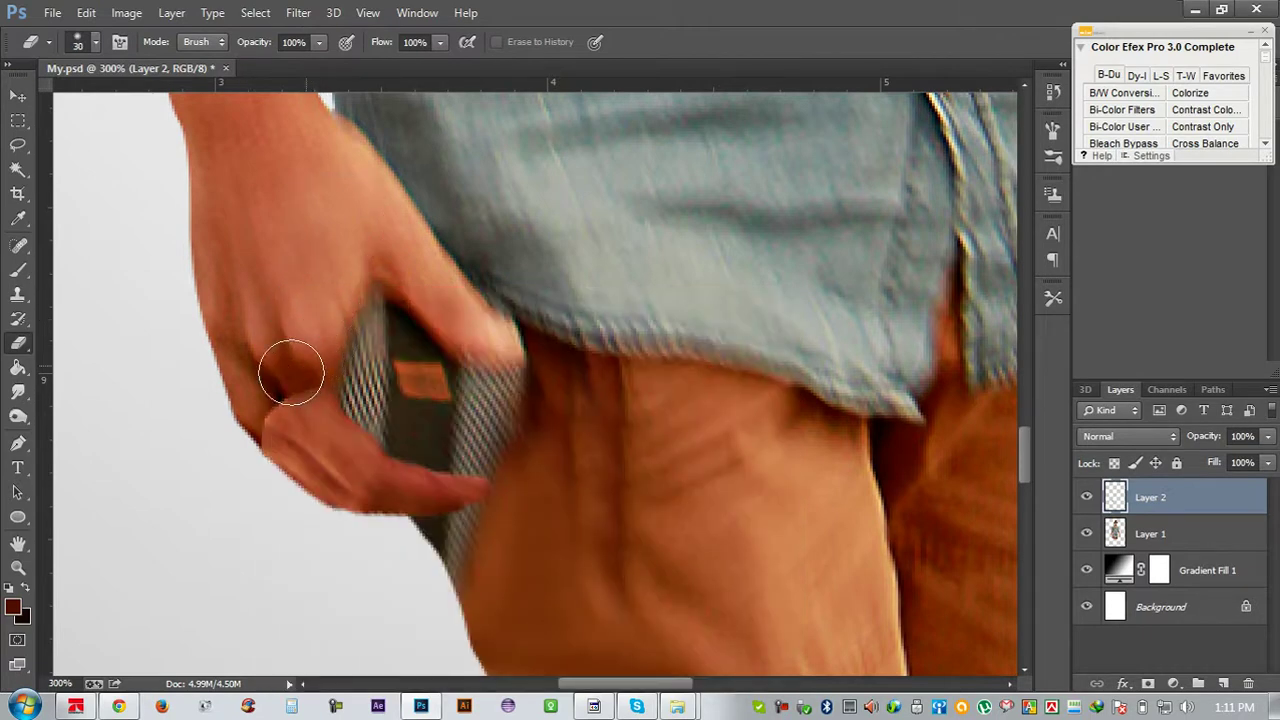
pyautogui.moveTo(278, 378)
pyautogui.mouseDown()
pyautogui.moveTo(334, 343)
pyautogui.moveTo(366, 398)
pyautogui.moveTo(423, 394)
pyautogui.mouseUp()
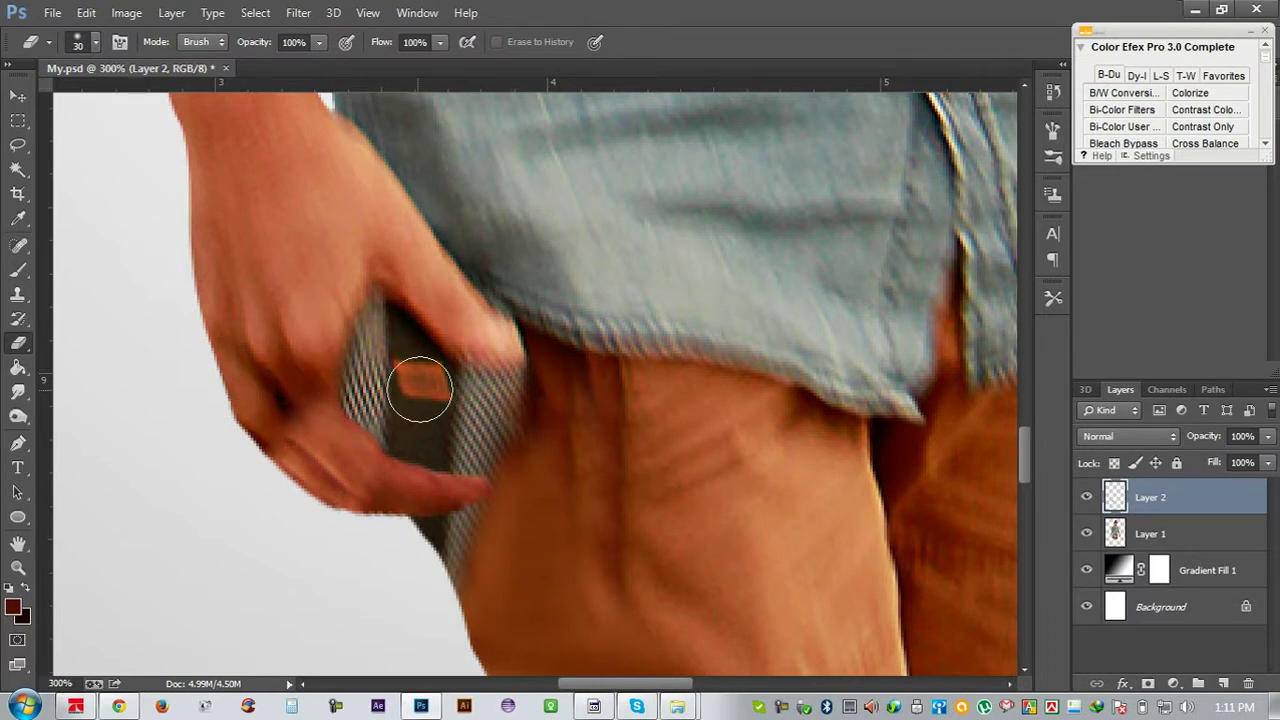
# Deepen the shadows with Levels, setting the black input to about 8
pyautogui.click(127, 12)
pyautogui.moveTo(154, 62)
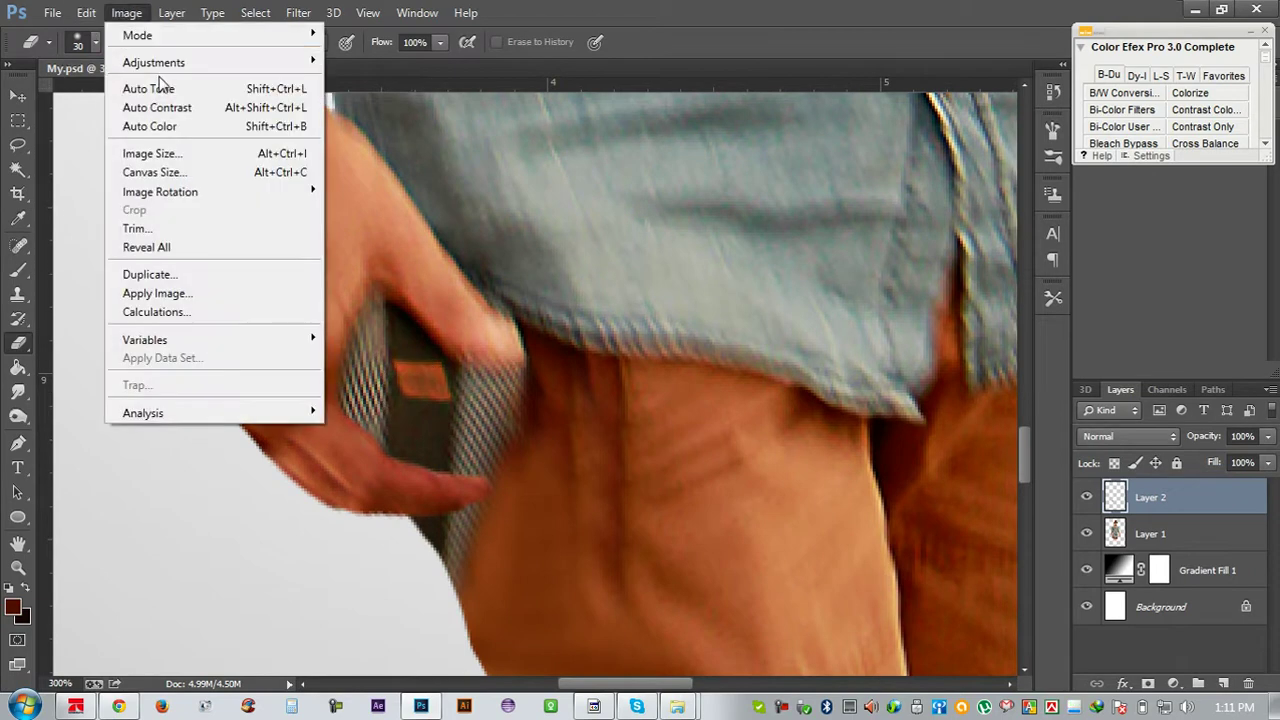
pyautogui.click(346, 80)
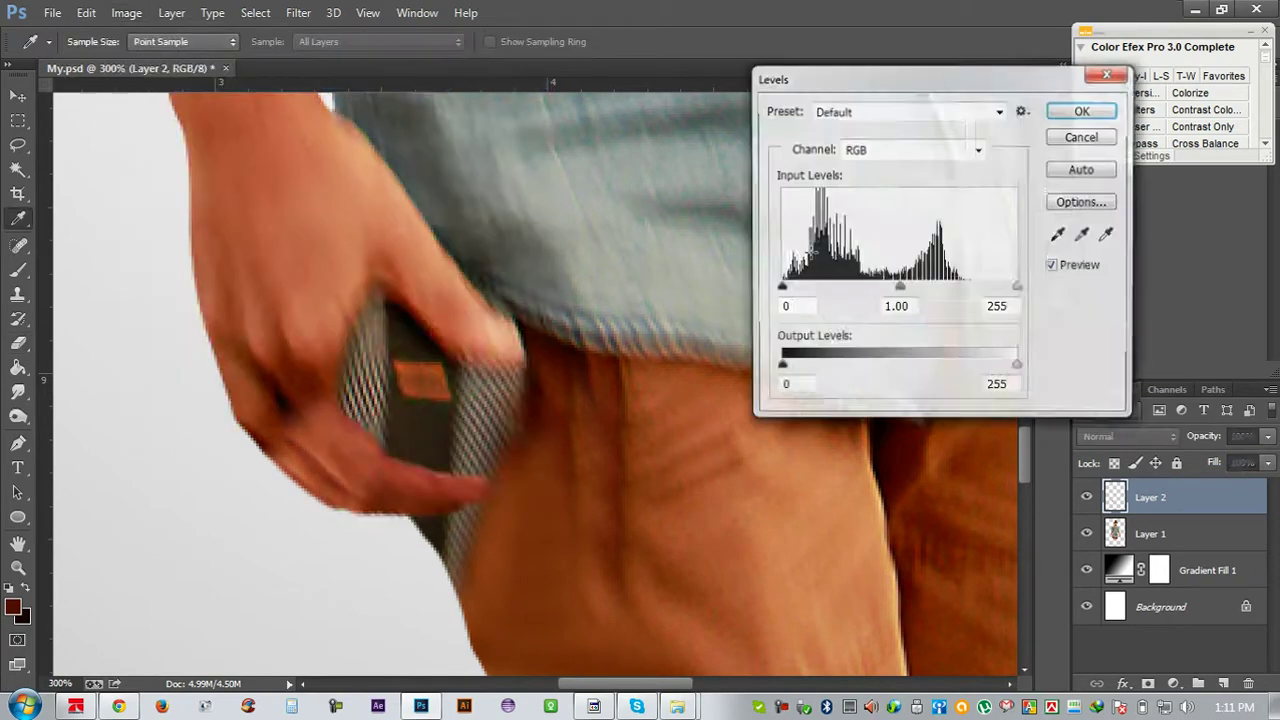
pyautogui.moveTo(781, 288); pyautogui.dragTo(787, 290)
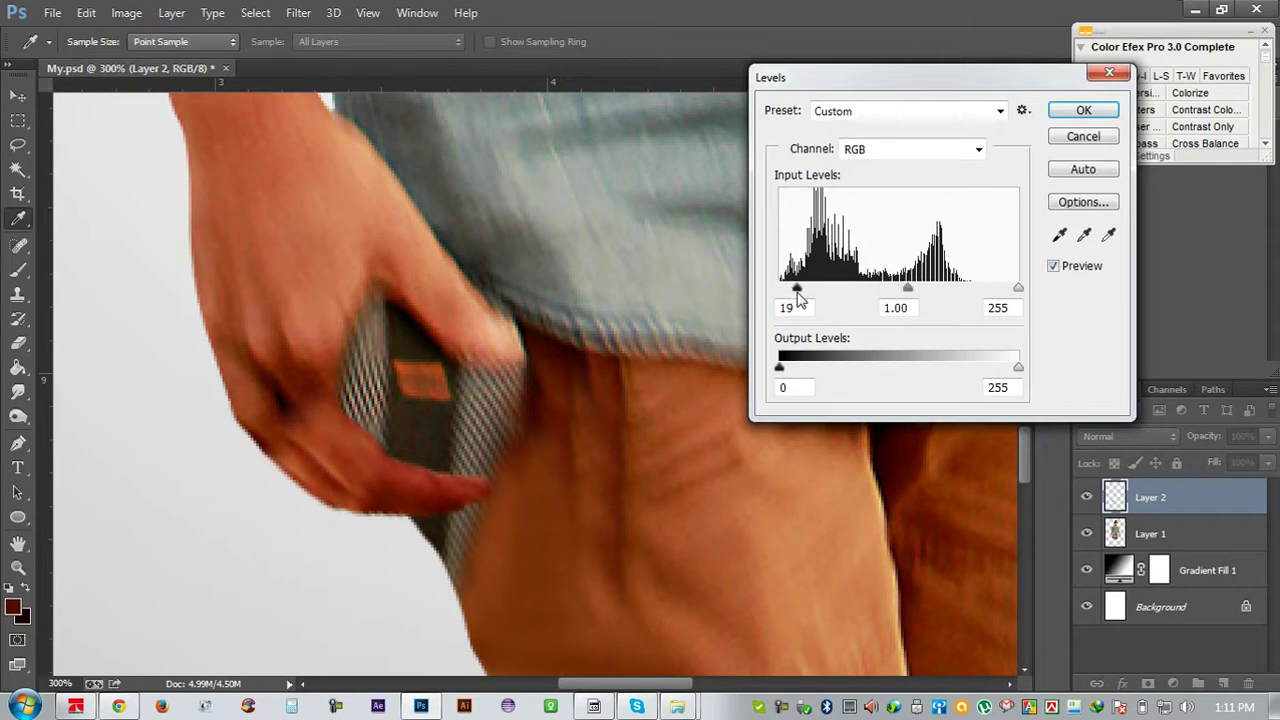
pyautogui.moveTo(799, 300)
pyautogui.mouseDown()
pyautogui.moveTo(810, 305)
pyautogui.moveTo(795, 303)
pyautogui.mouseUp()
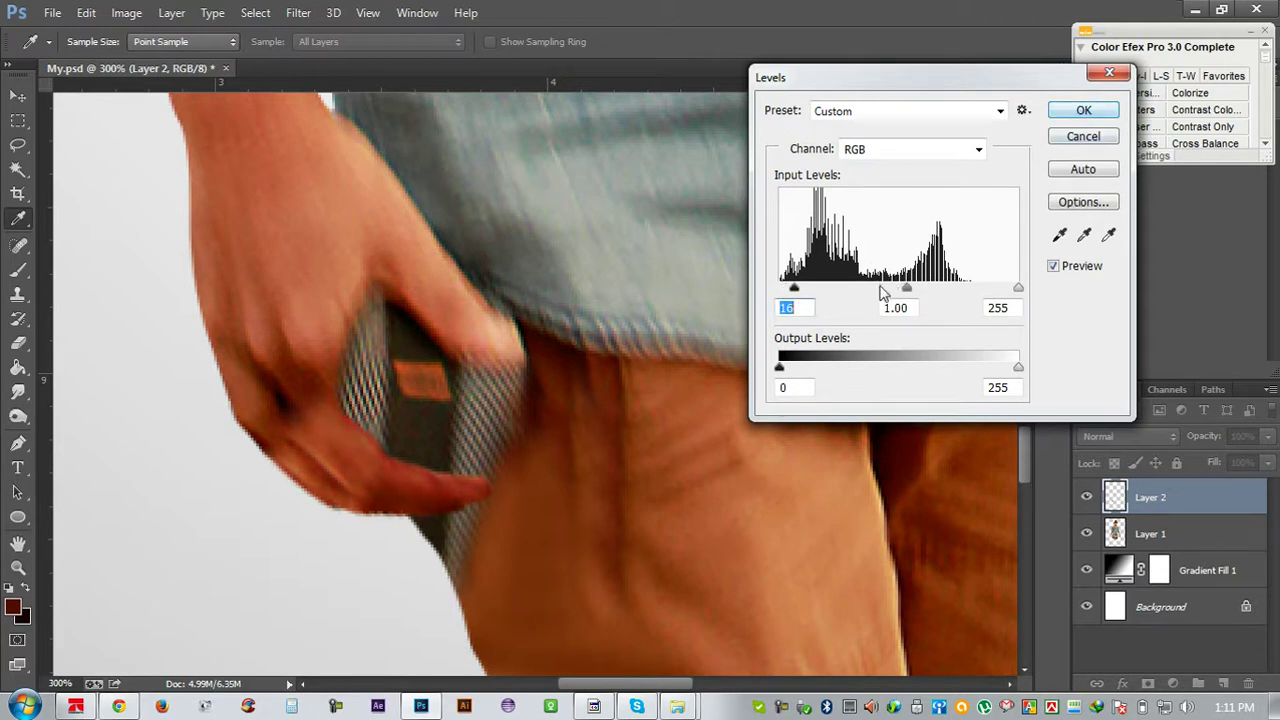
pyautogui.moveTo(794, 290); pyautogui.dragTo(788, 292)
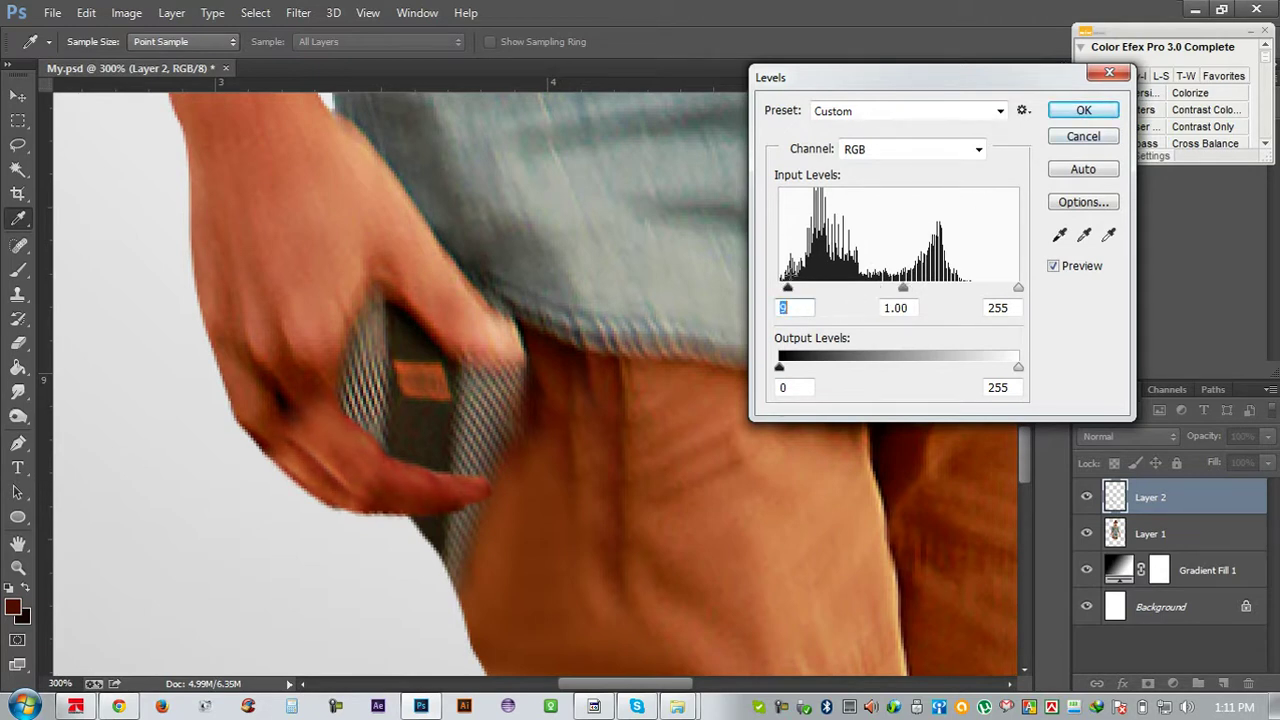
pyautogui.click(1081, 112)
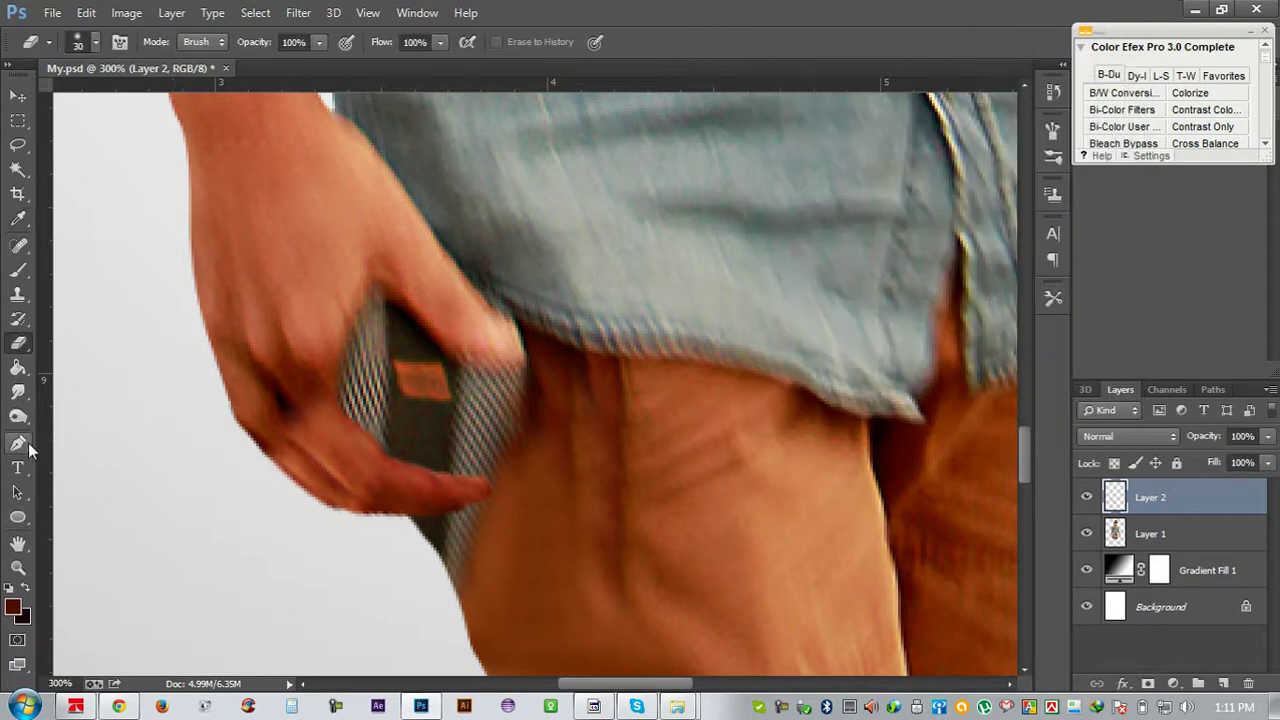
# Lighten parts of the hand slightly with the Dodge tool on midtones
pyautogui.click(24, 418)
pyautogui.click(92, 430)
pyautogui.click(16, 416)
pyautogui.click(60, 426)
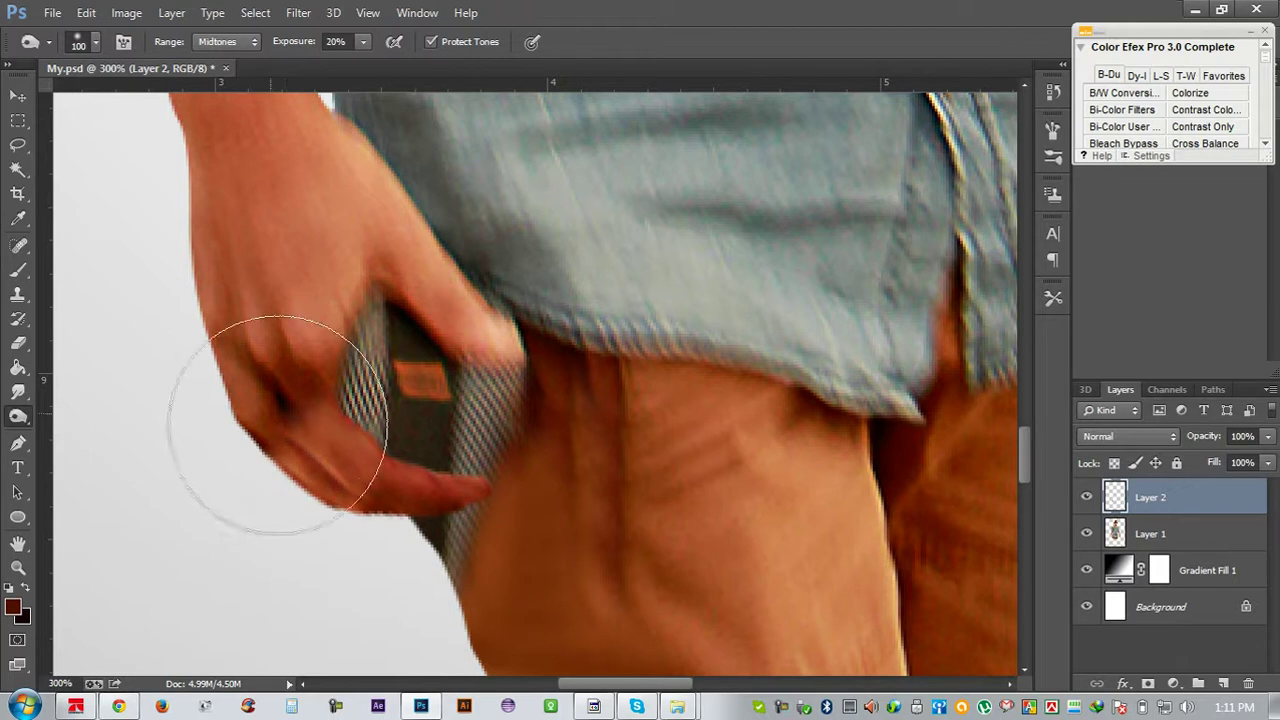
pyautogui.moveTo(278, 425); pyautogui.dragTo(297, 451)
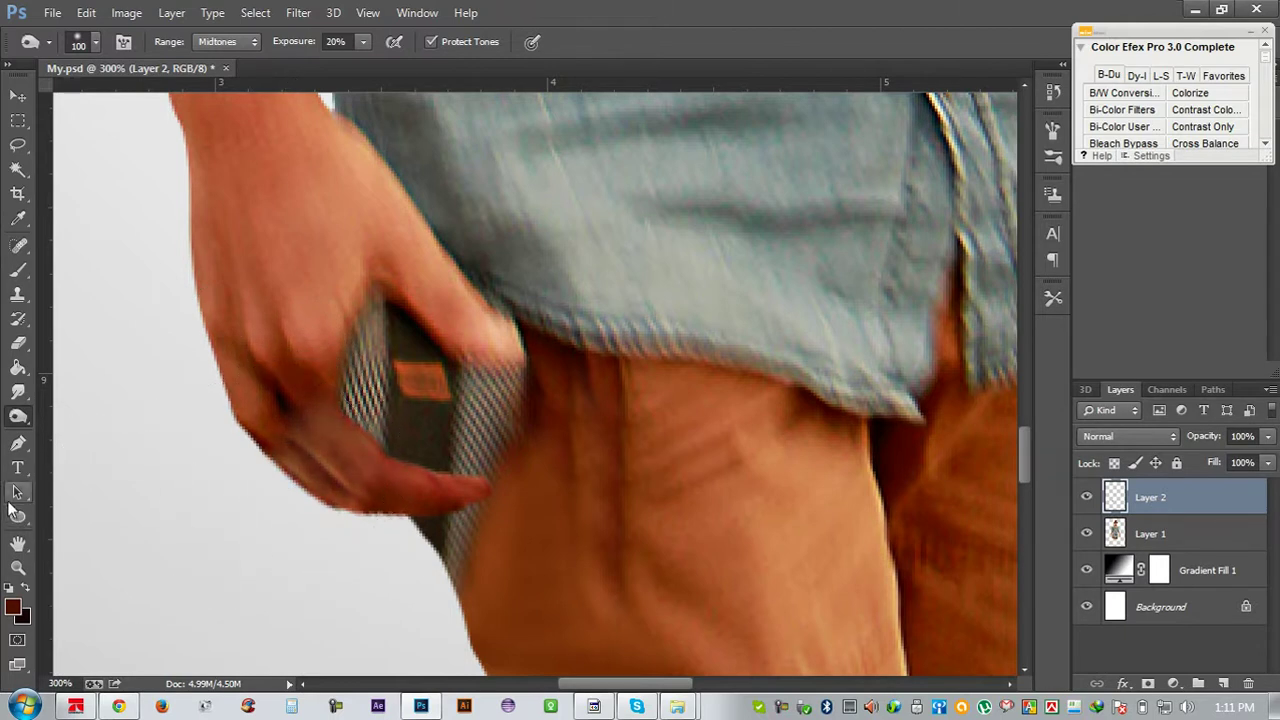
# Review the result with the Move tool and merge Layer 2 down into Layer 1
pyautogui.click(17, 95)
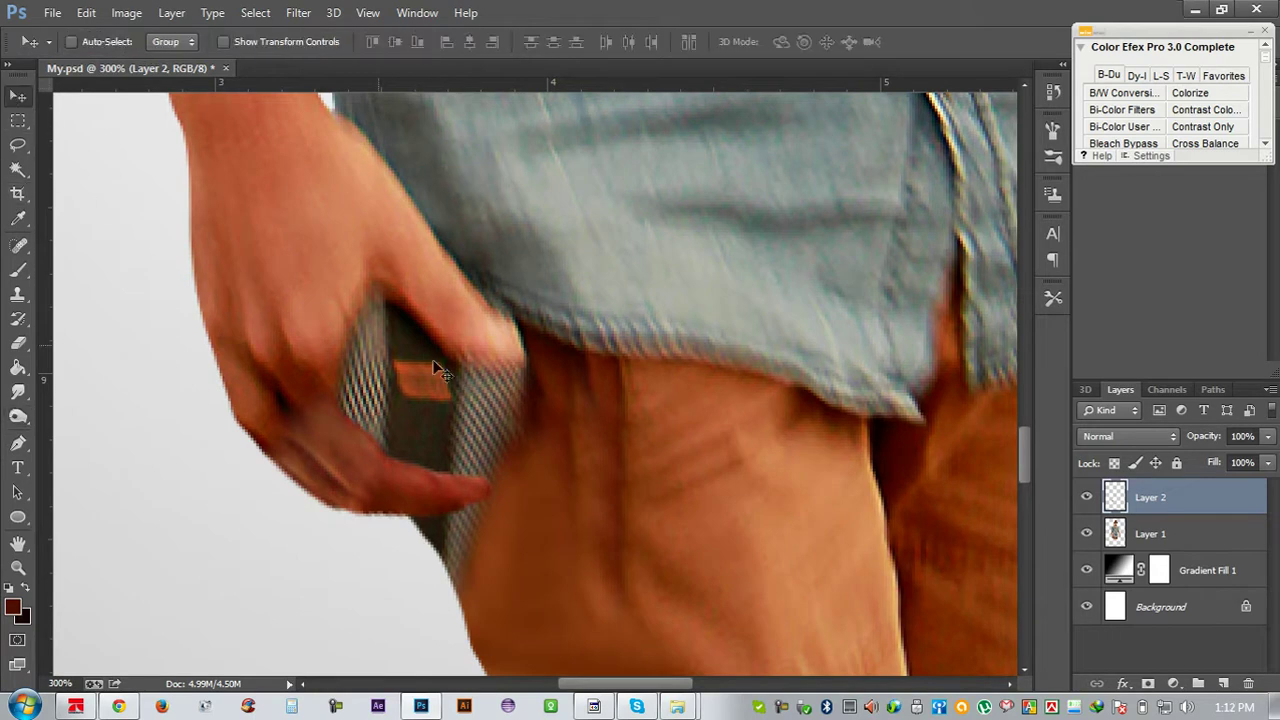
pyautogui.scroll(-2, 458, 380)
pyautogui.scroll(-3, 438, 385)
pyautogui.scroll(4, 223, 443)
pyautogui.scroll(-1, 223, 443)
pyautogui.scroll(1, 223, 443)
pyautogui.scroll(1, 223, 443)
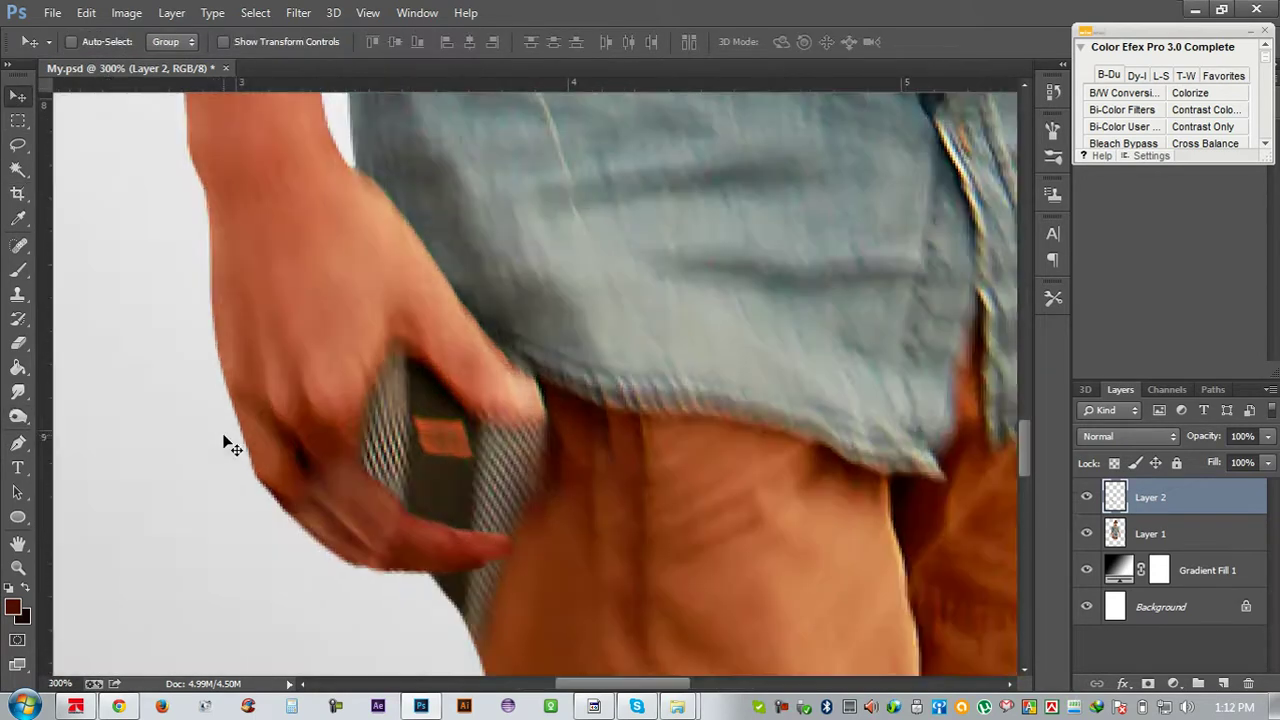
pyautogui.moveTo(442, 462); pyautogui.dragTo(474, 420)
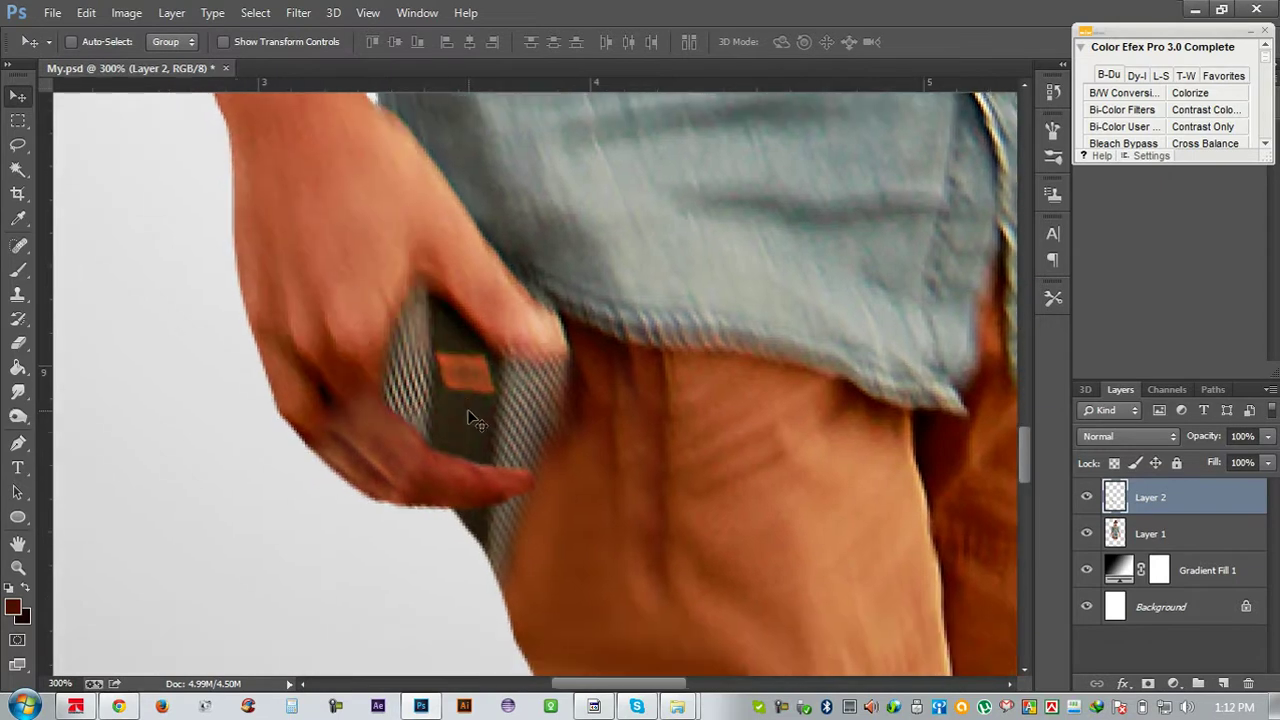
pyautogui.hotkey('ctrl', 'e')
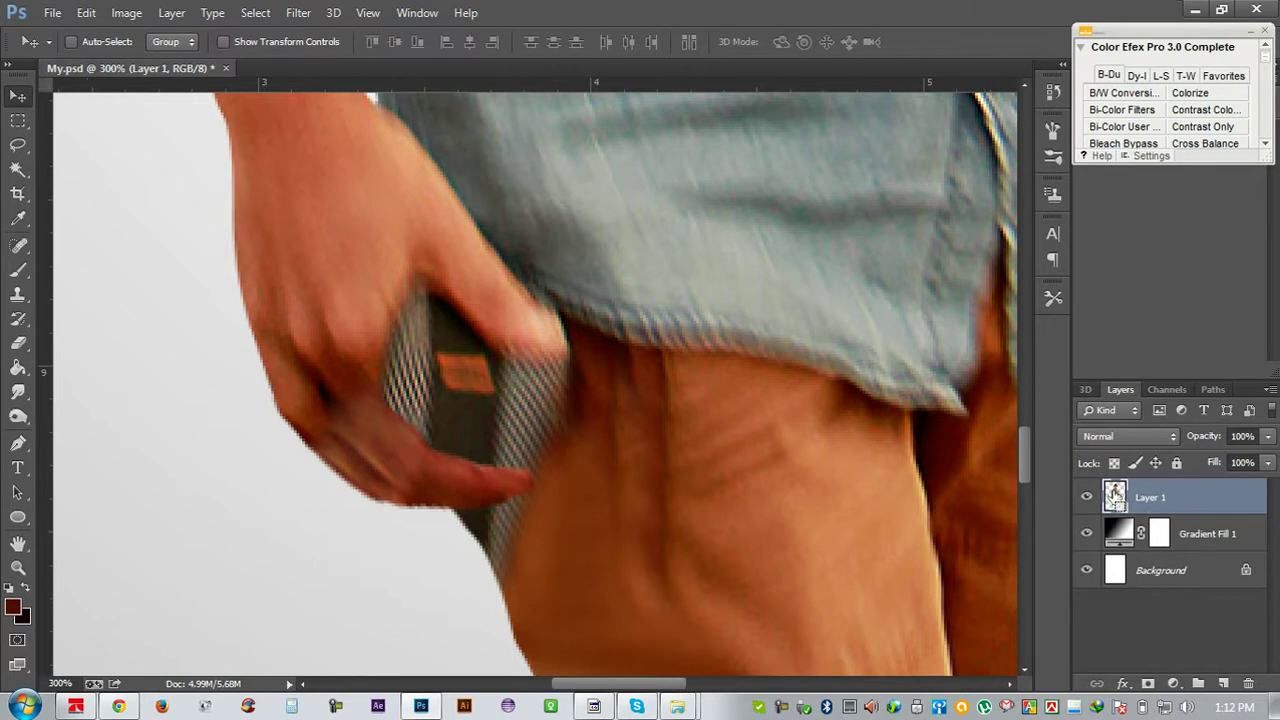
# Lasso the striped phone strip beside the fingers and clone skin tone over it
pyautogui.click(19, 148)
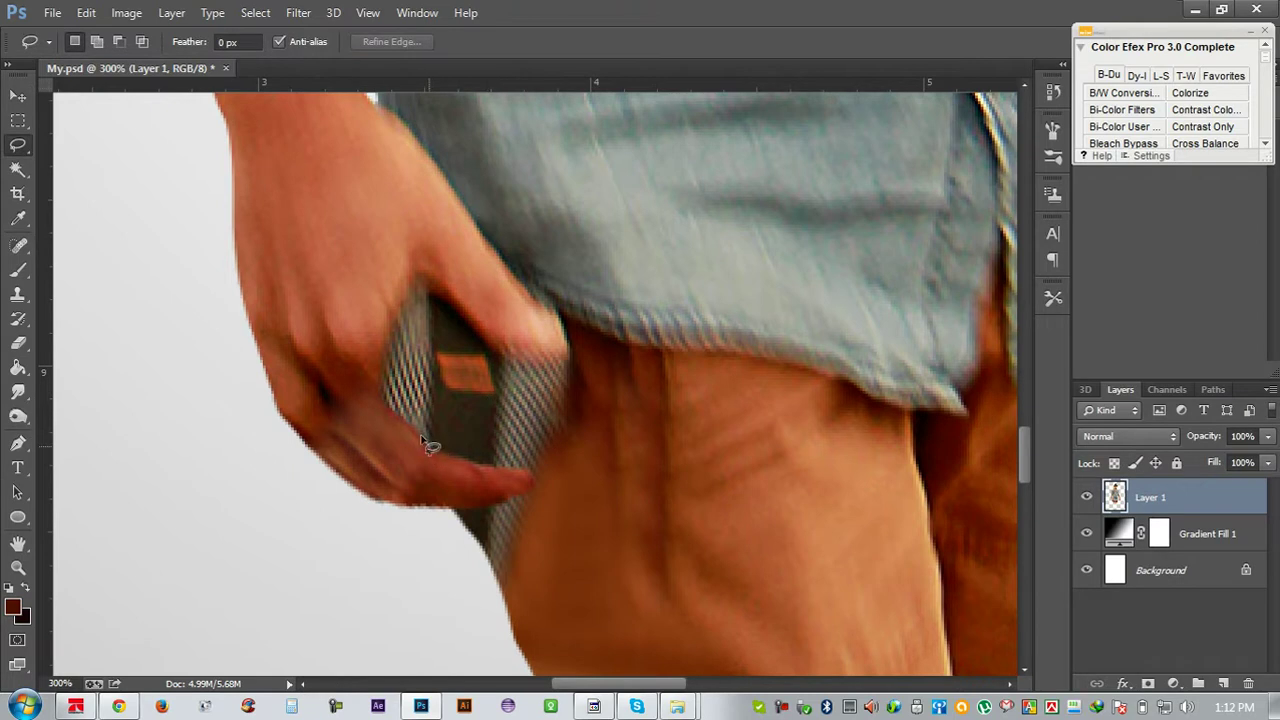
pyautogui.moveTo(405, 318); pyautogui.dragTo(406, 288)
pyautogui.moveTo(409, 459); pyautogui.dragTo(410, 458)
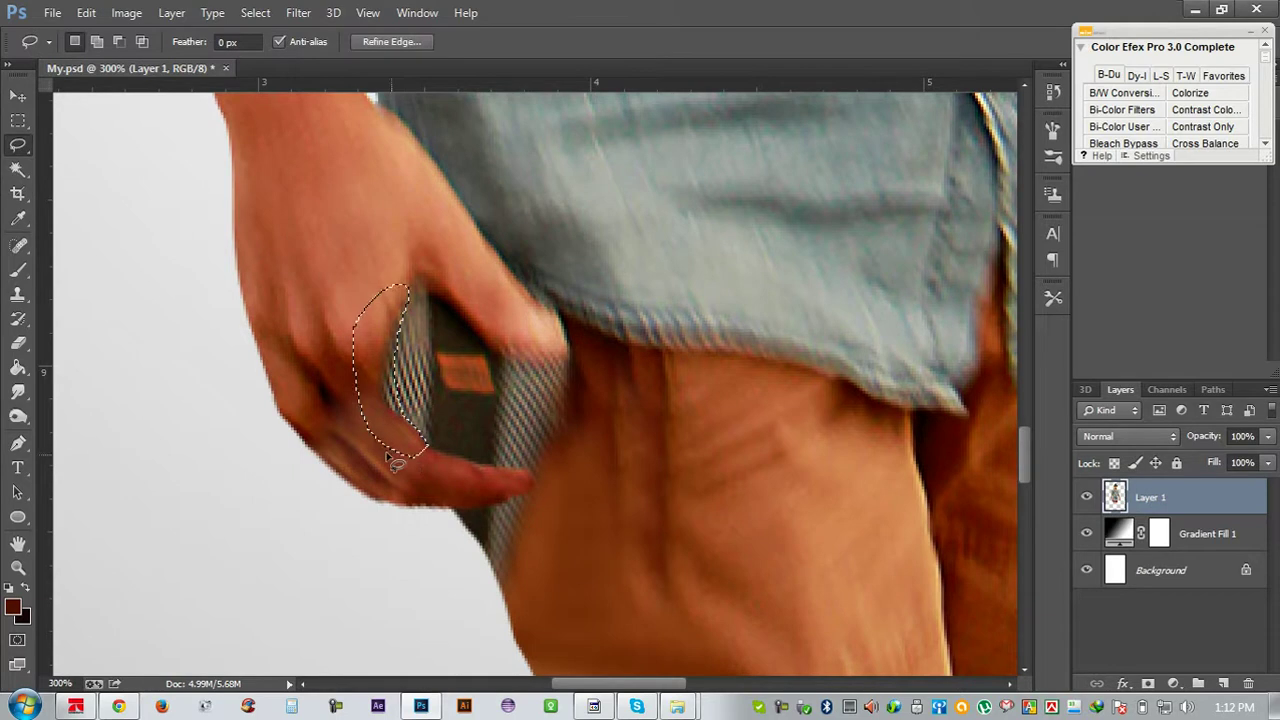
pyautogui.click(17, 298)
pyautogui.moveTo(392, 316)
pyautogui.mouseDown()
pyautogui.moveTo(378, 372)
pyautogui.moveTo(420, 410)
pyautogui.mouseUp()
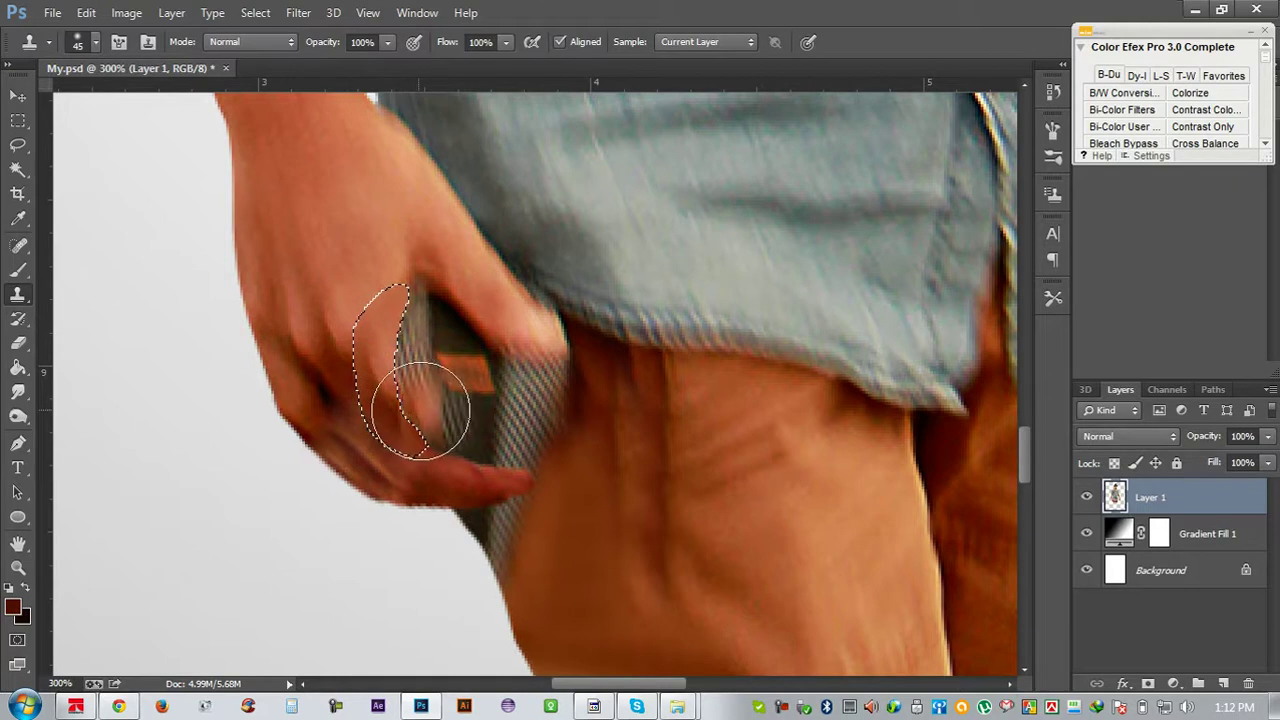
pyautogui.hotkey('ctrl', 'alt', 'z')
pyautogui.hotkey('ctrl', 'alt', 'z')
pyautogui.hotkey('ctrl', 'alt', 'z')
pyautogui.hotkey('ctrl', 'alt', 'z')
pyautogui.hotkey('ctrl', 'alt', 'z')
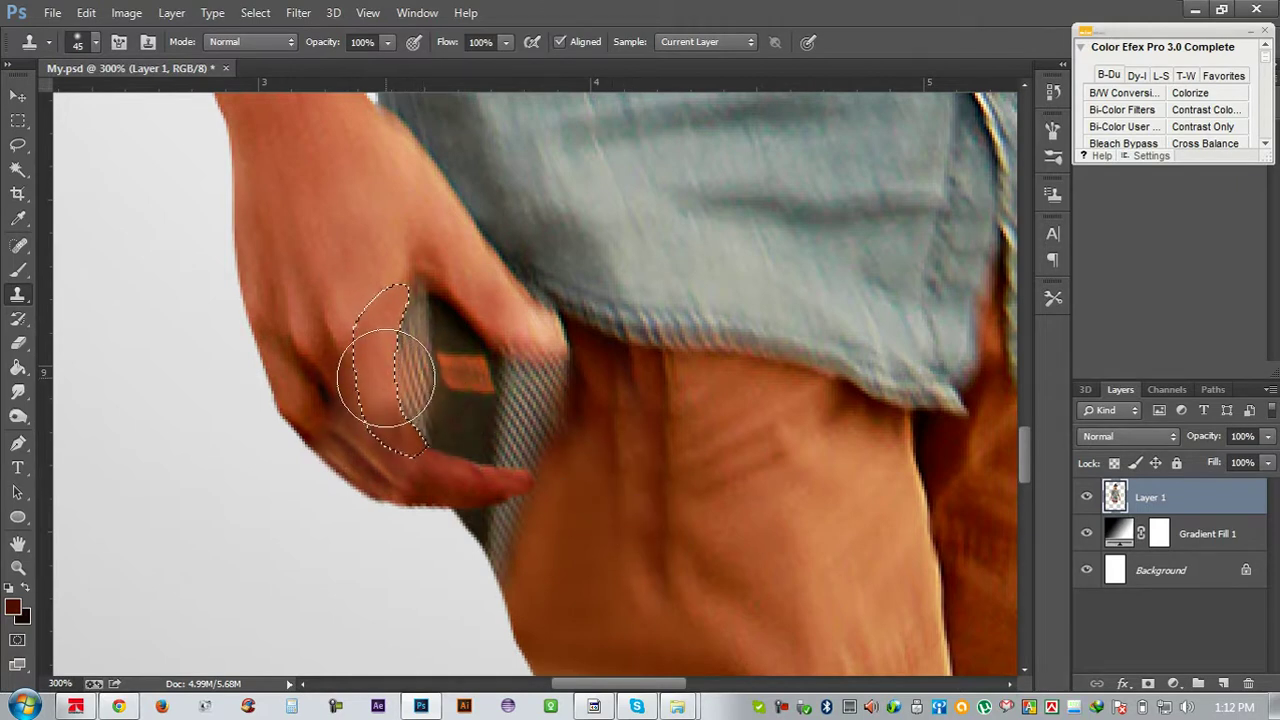
pyautogui.moveTo(395, 340); pyautogui.dragTo(414, 409)
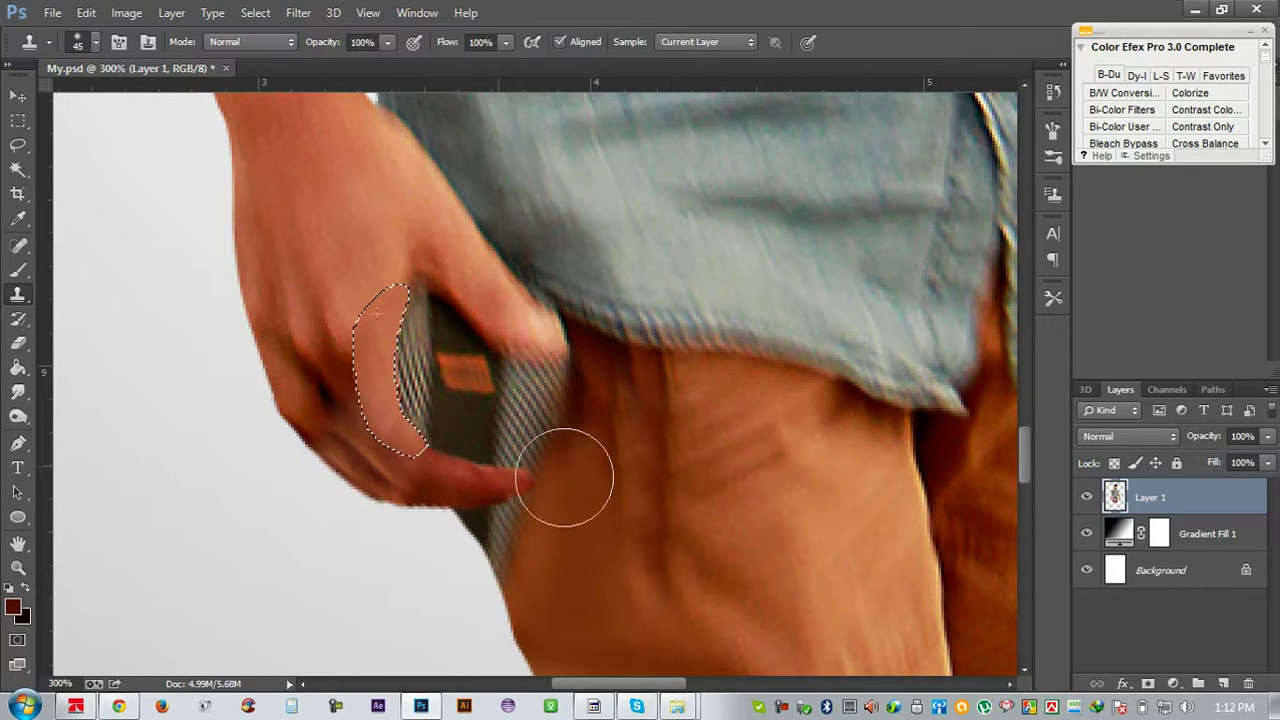
pyautogui.hotkey('ctrl', 'd')
pyautogui.click(623, 491)
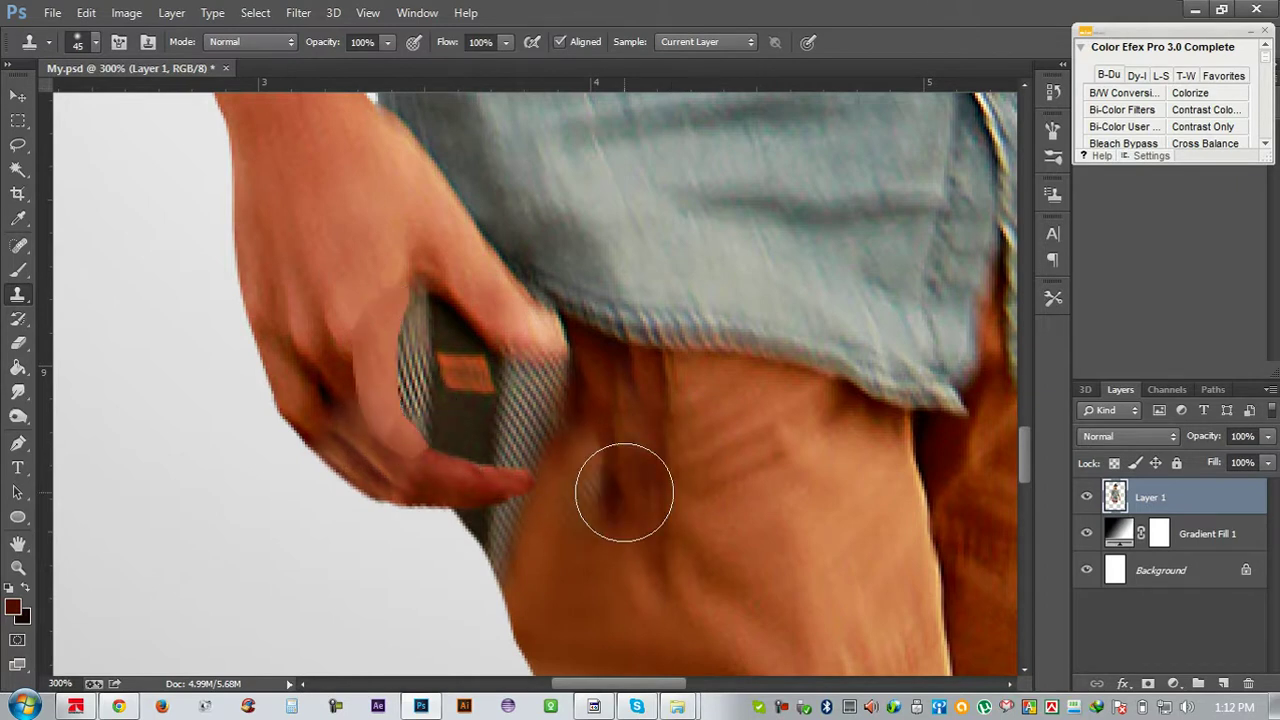
# Smudge the finger's lower edge smooth at 400% zoom
pyautogui.hotkey('ctrl', '+')
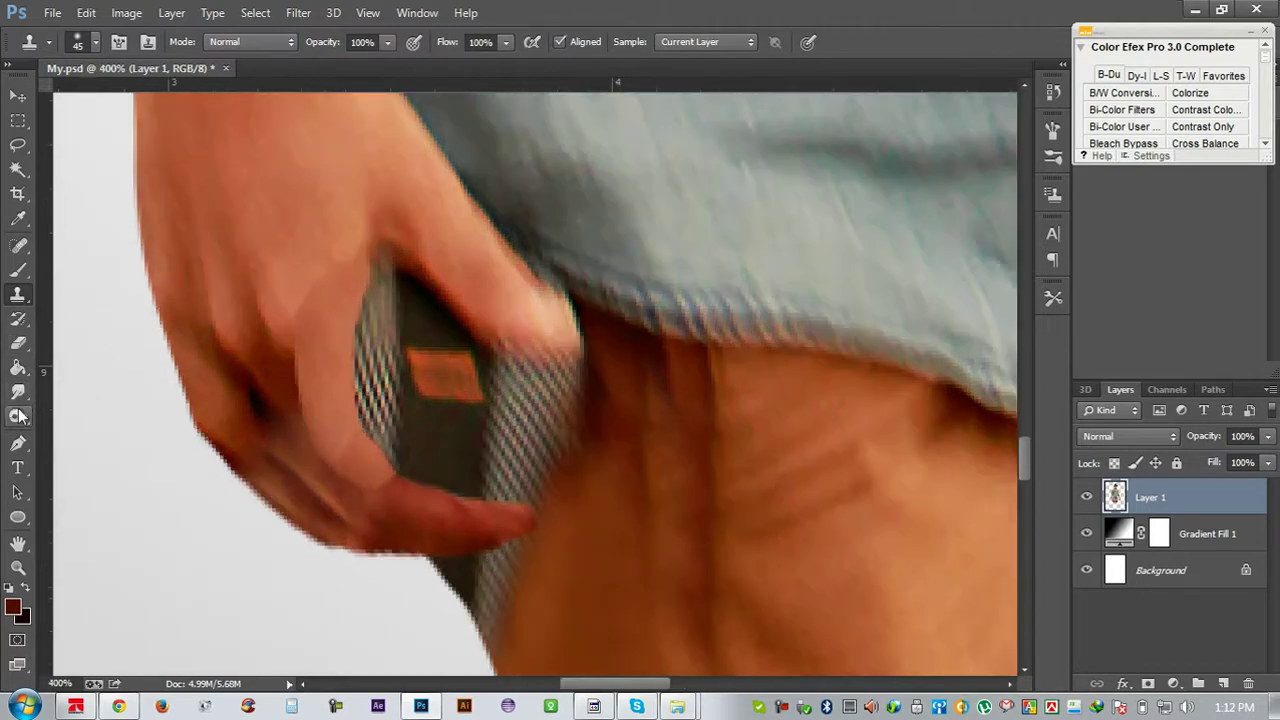
pyautogui.click(20, 416)
pyautogui.click(18, 392)
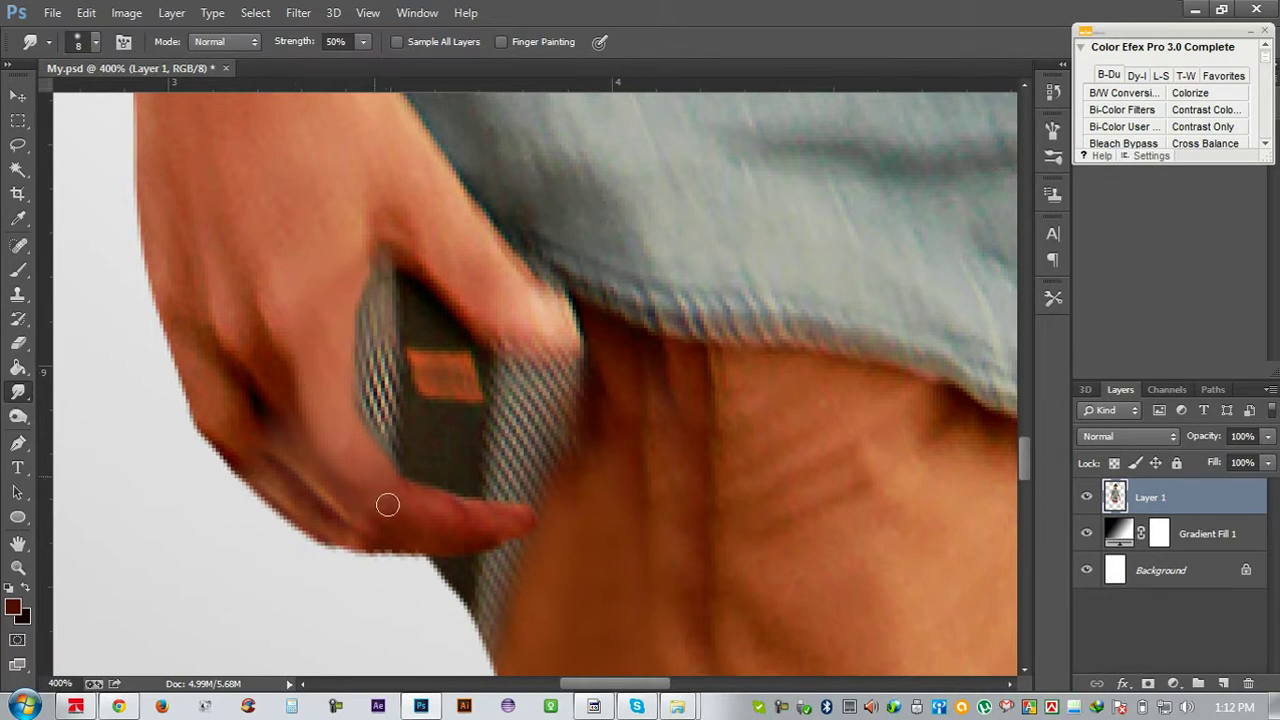
pyautogui.moveTo(462, 541); pyautogui.dragTo(370, 543)
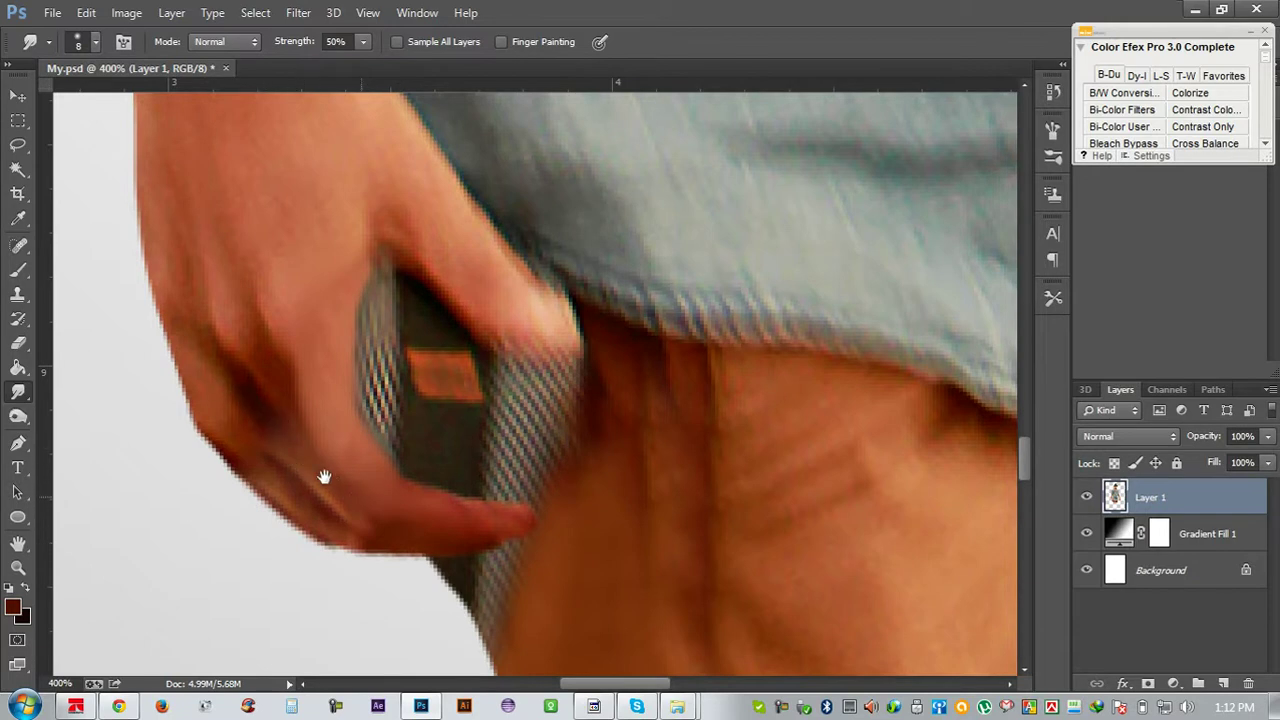
pyautogui.moveTo(324, 476); pyautogui.dragTo(281, 459)
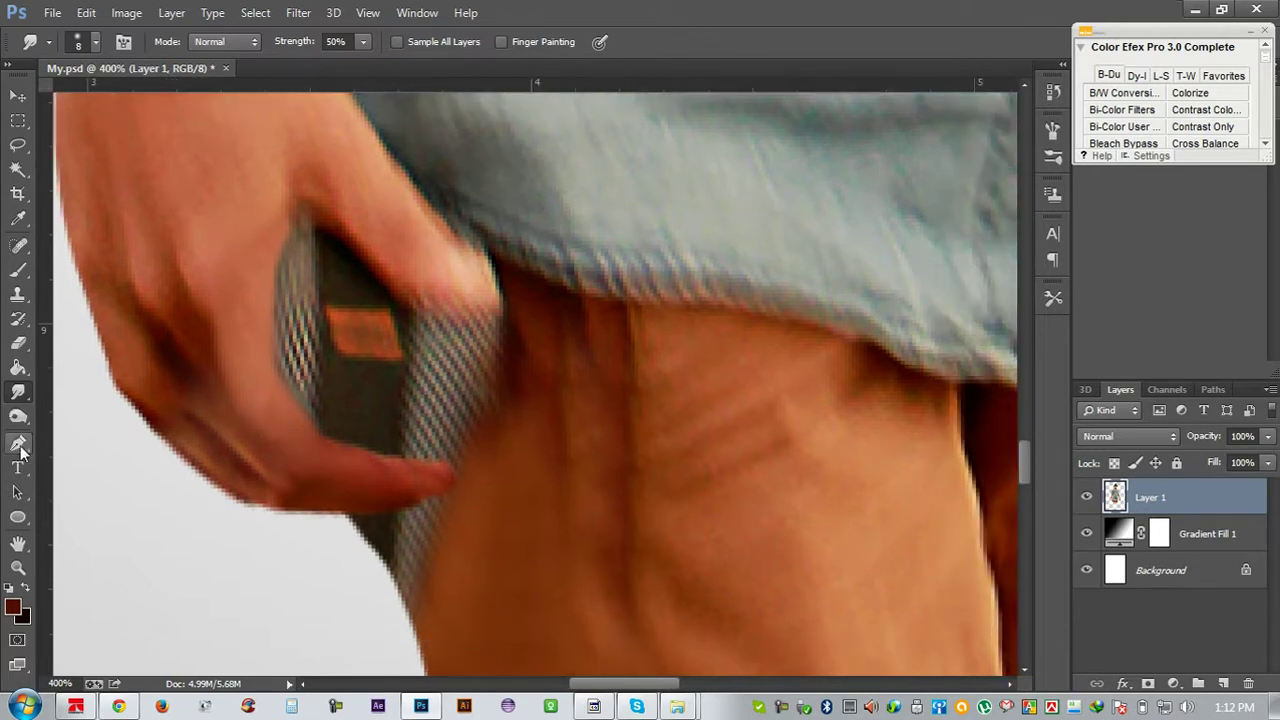
pyautogui.click(18, 144)
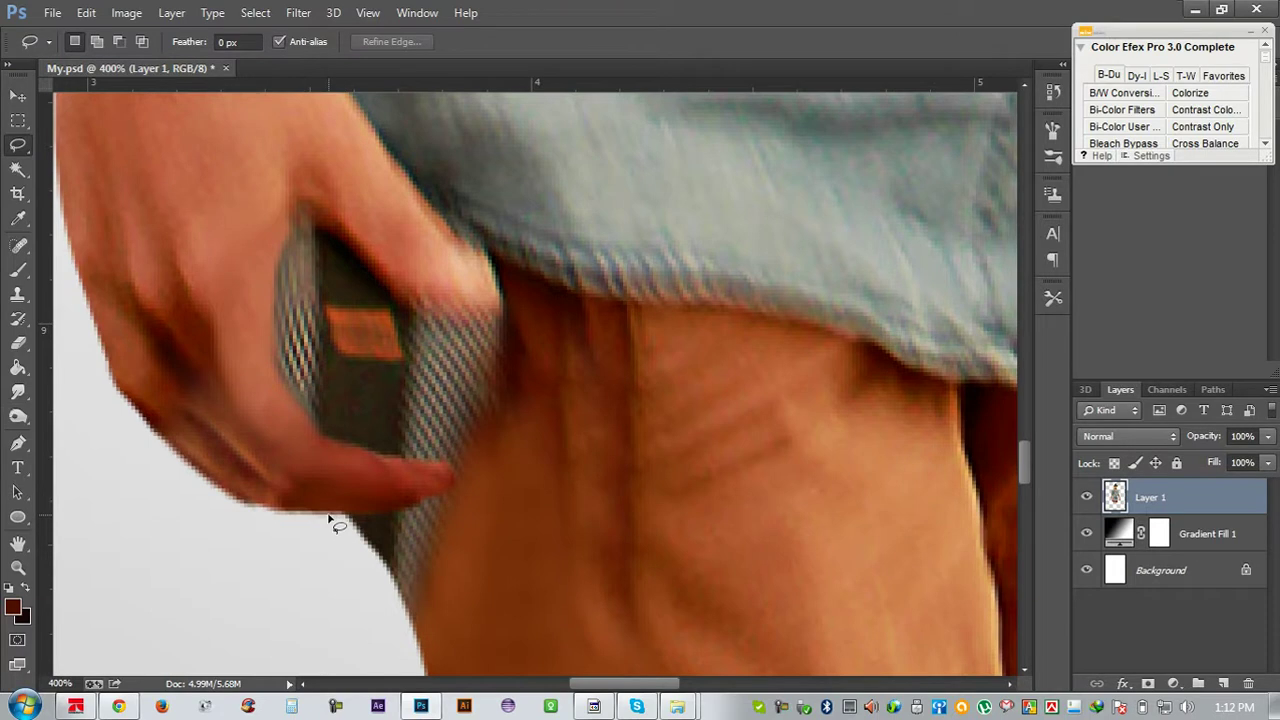
# Lasso-select the phone at the hip, tracing around the finger's lower edge
pyautogui.moveTo(343, 514); pyautogui.dragTo(377, 518)
pyautogui.moveTo(440, 467)
pyautogui.mouseDown()
pyautogui.moveTo(452, 478)
pyautogui.moveTo(376, 462)
pyautogui.mouseUp()
pyautogui.moveTo(271, 347); pyautogui.dragTo(266, 302)
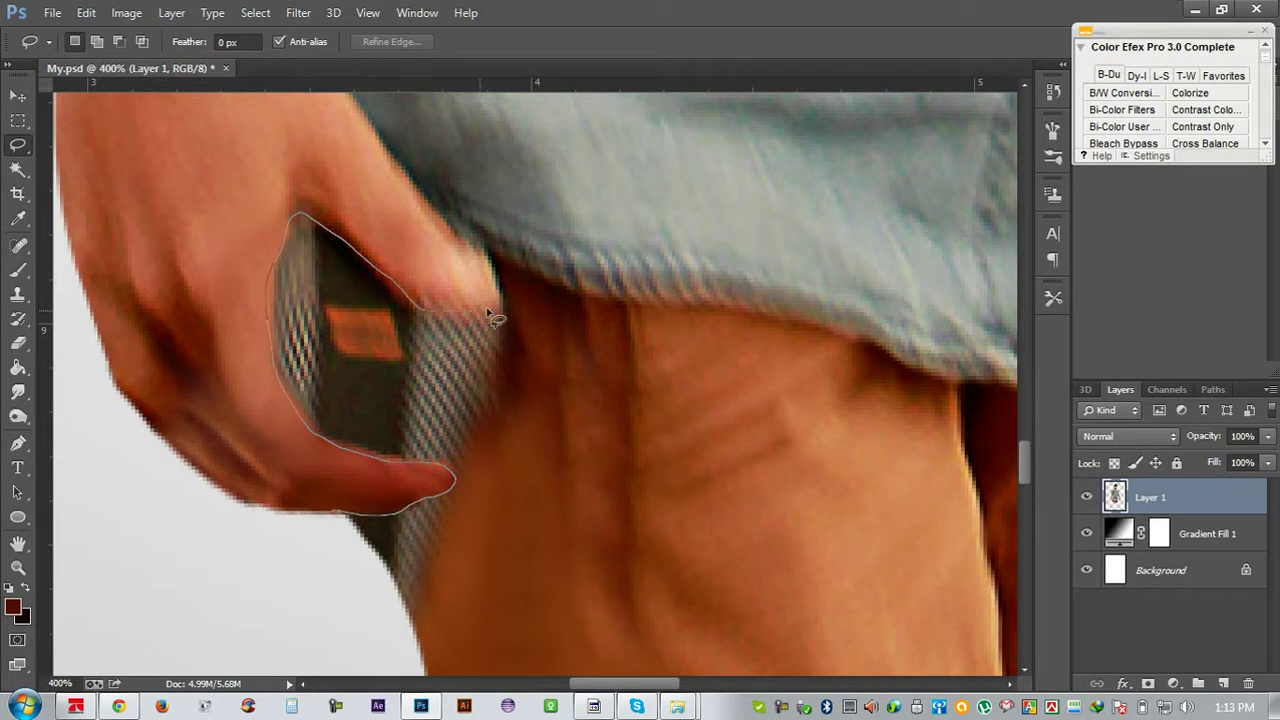
pyautogui.moveTo(502, 303)
pyautogui.mouseDown()
pyautogui.moveTo(528, 366)
pyautogui.moveTo(540, 481)
pyautogui.mouseUp()
pyautogui.moveTo(484, 537)
pyautogui.mouseDown()
pyautogui.moveTo(431, 644)
pyautogui.moveTo(404, 604)
pyautogui.mouseUp()
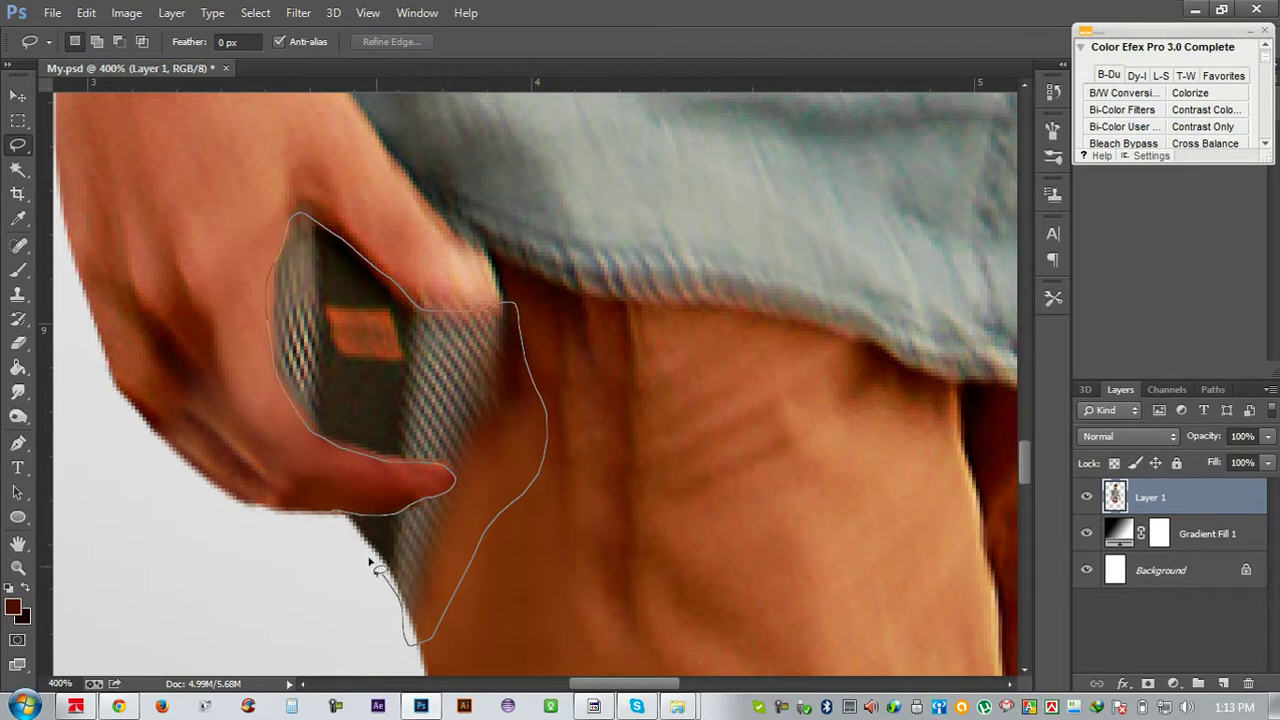
pyautogui.moveTo(344, 520); pyautogui.dragTo(346, 522)
pyautogui.scroll(-2, 350, 530)
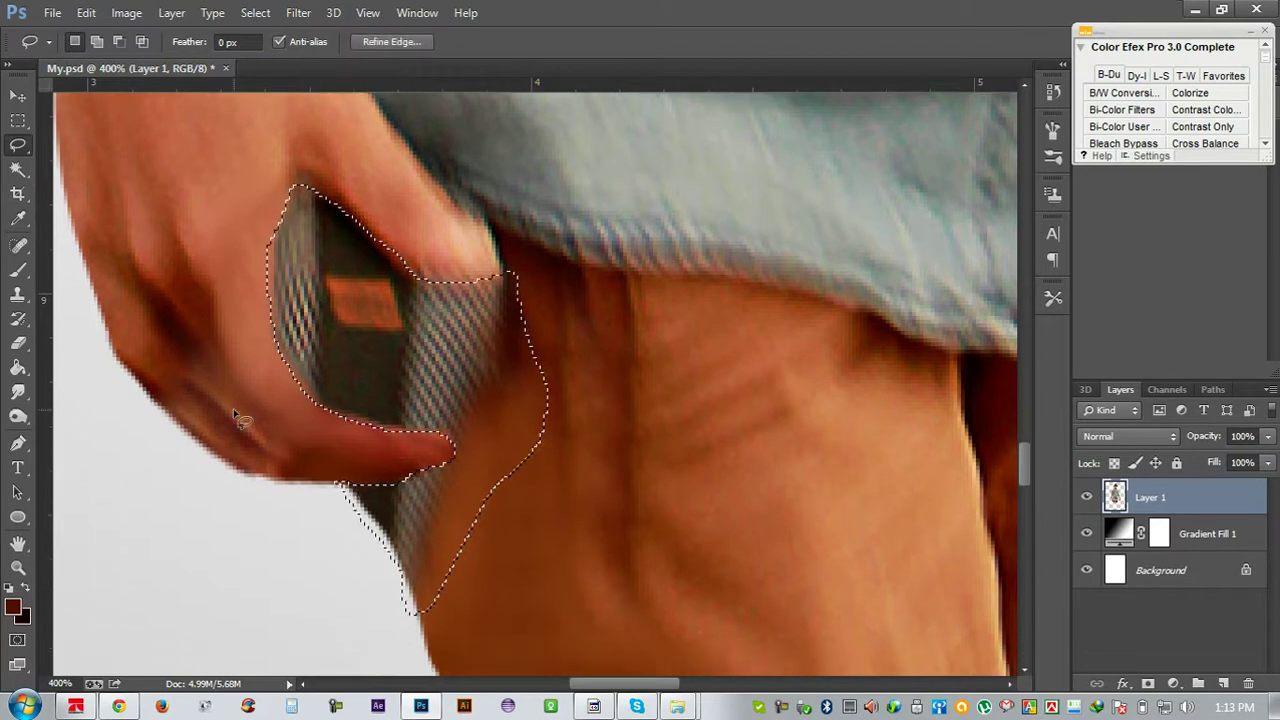
# Clone brown fabric from beside the selection over the striped phone
pyautogui.click(17, 294)
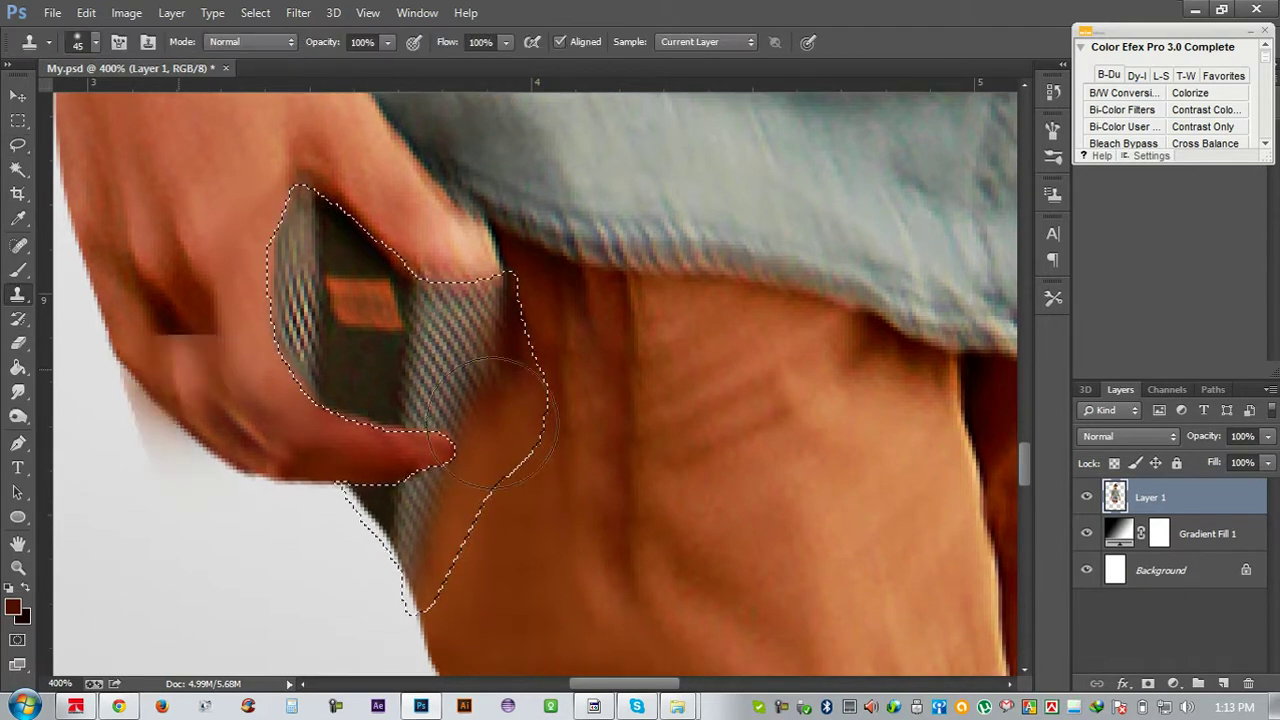
pyautogui.scroll(-3, 542, 498)
pyautogui.keyDown('alt'); pyautogui.click(537, 500); pyautogui.keyUp('alt')
pyautogui.moveTo(430, 452)
pyautogui.mouseDown()
pyautogui.moveTo(377, 400)
pyautogui.moveTo(451, 380)
pyautogui.mouseUp()
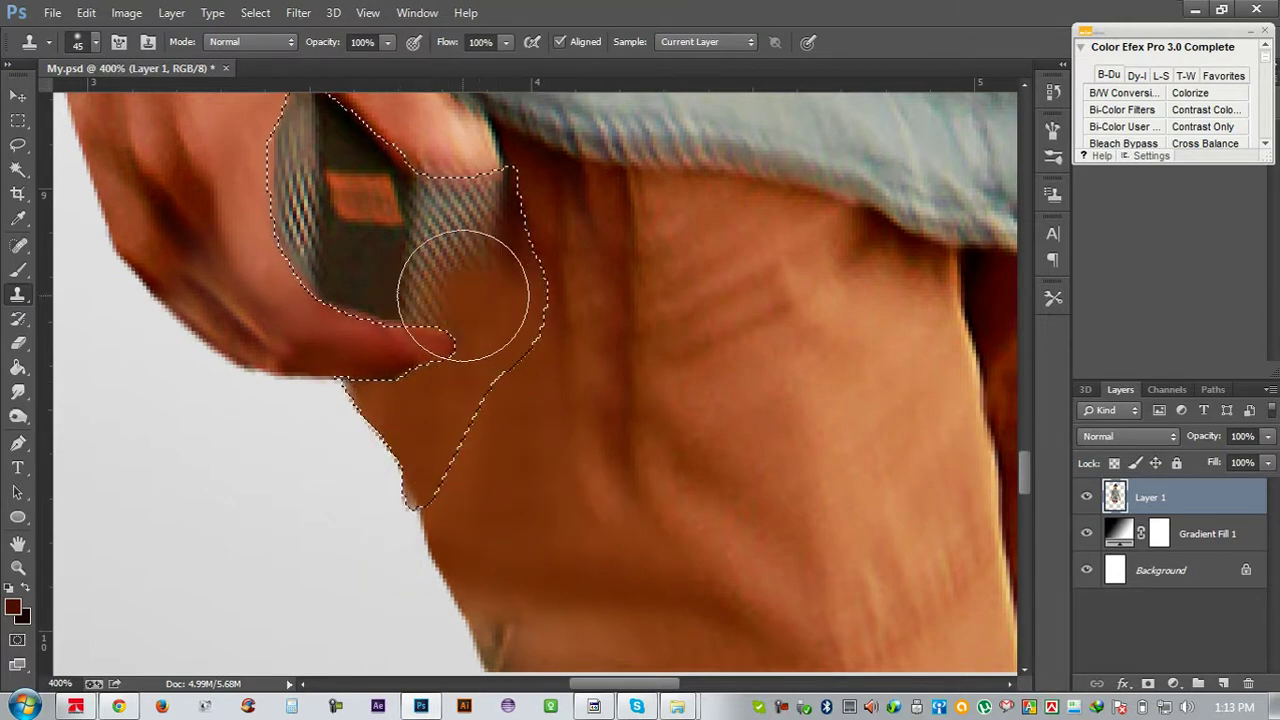
pyautogui.moveTo(463, 241)
pyautogui.mouseDown()
pyautogui.moveTo(466, 206)
pyautogui.moveTo(414, 234)
pyautogui.moveTo(380, 186)
pyautogui.moveTo(395, 190)
pyautogui.mouseUp()
pyautogui.keyDown('alt'); pyautogui.click(571, 166); pyautogui.keyUp('alt')
pyautogui.scroll(-1, 605, 250)
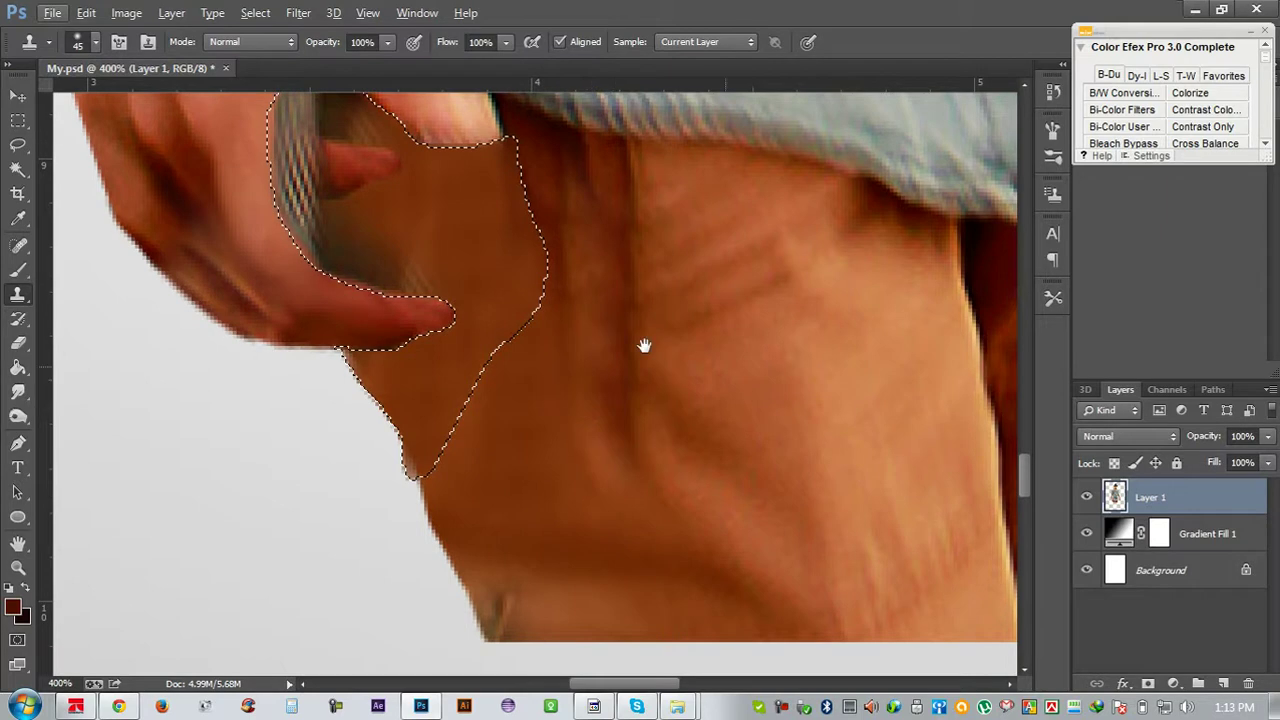
pyautogui.moveTo(646, 346); pyautogui.dragTo(421, 322)
pyautogui.moveTo(587, 295); pyautogui.dragTo(769, 368)
pyautogui.moveTo(634, 346)
pyautogui.mouseDown()
pyautogui.moveTo(606, 354)
pyautogui.moveTo(594, 314)
pyautogui.moveTo(529, 257)
pyautogui.moveTo(500, 290)
pyautogui.mouseUp()
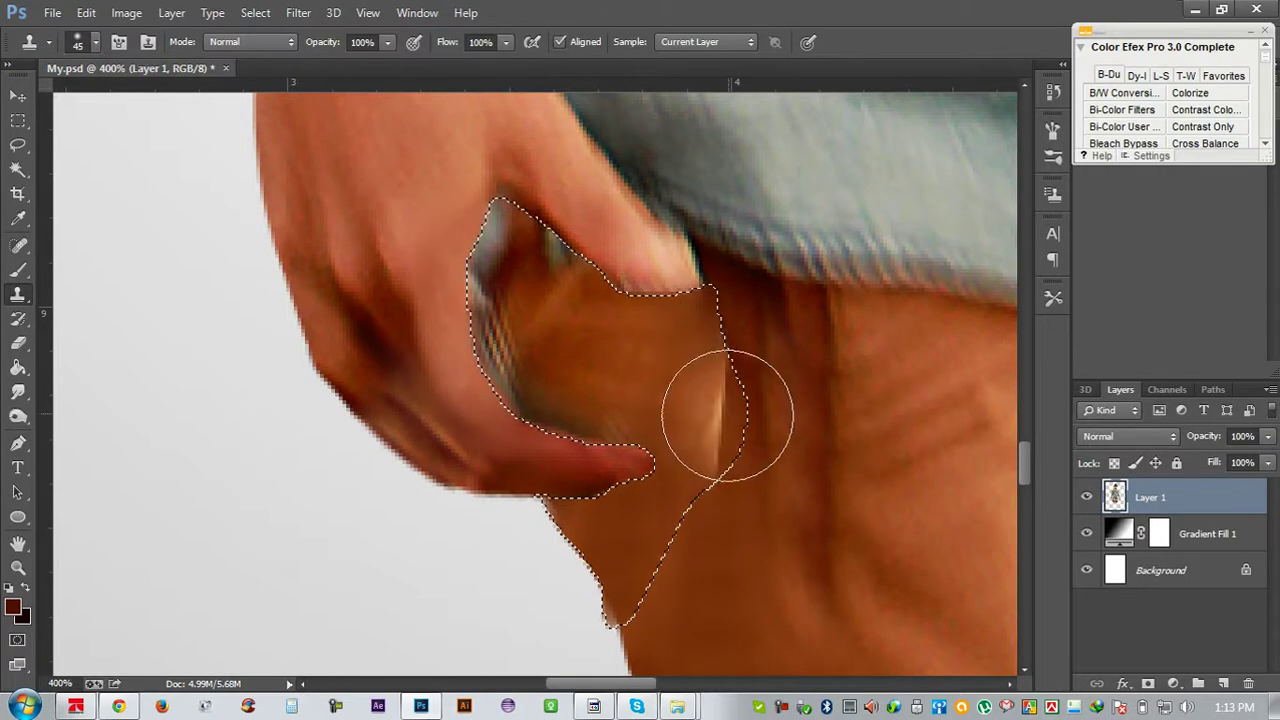
pyautogui.keyDown('alt'); pyautogui.click(680, 391); pyautogui.keyUp('alt')
pyautogui.moveTo(614, 413)
pyautogui.mouseDown()
pyautogui.moveTo(563, 414)
pyautogui.moveTo(523, 371)
pyautogui.moveTo(697, 405)
pyautogui.mouseUp()
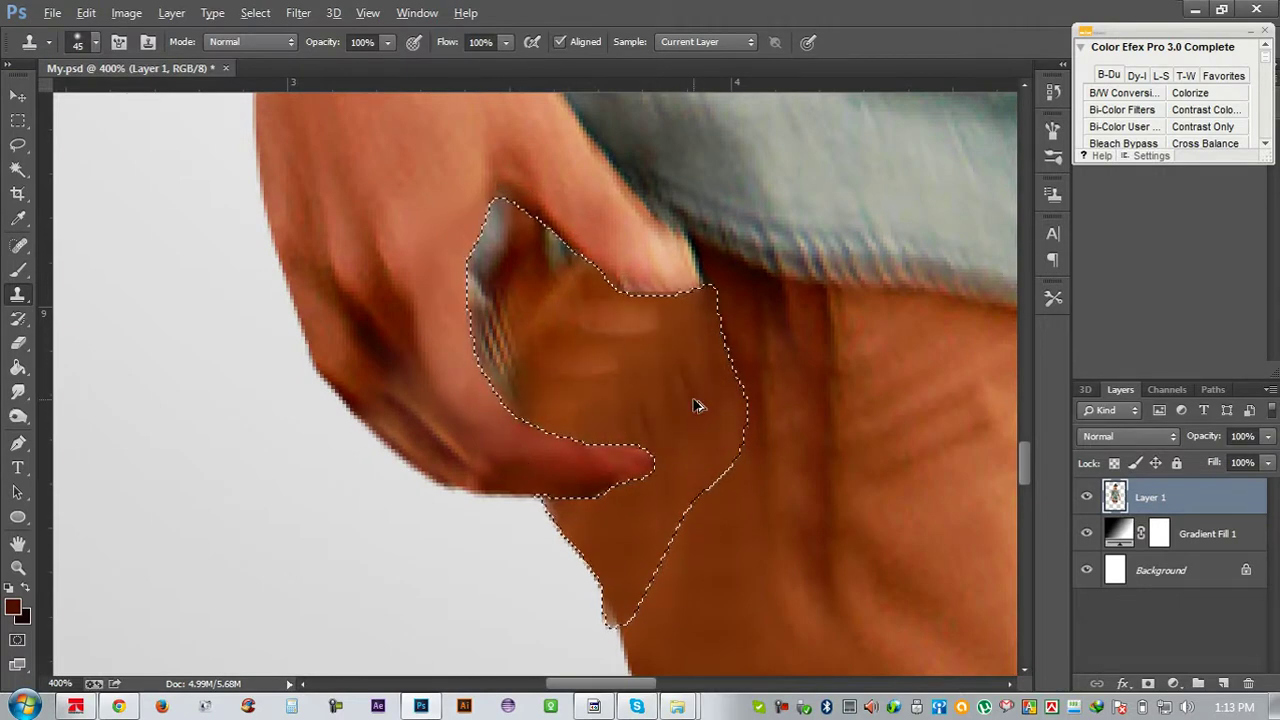
# With the clone brush shrunk to 30, smooth out the lighter and bluish streaks in the selection
pyautogui.press('[')
pyautogui.press('[')
pyautogui.press('[')
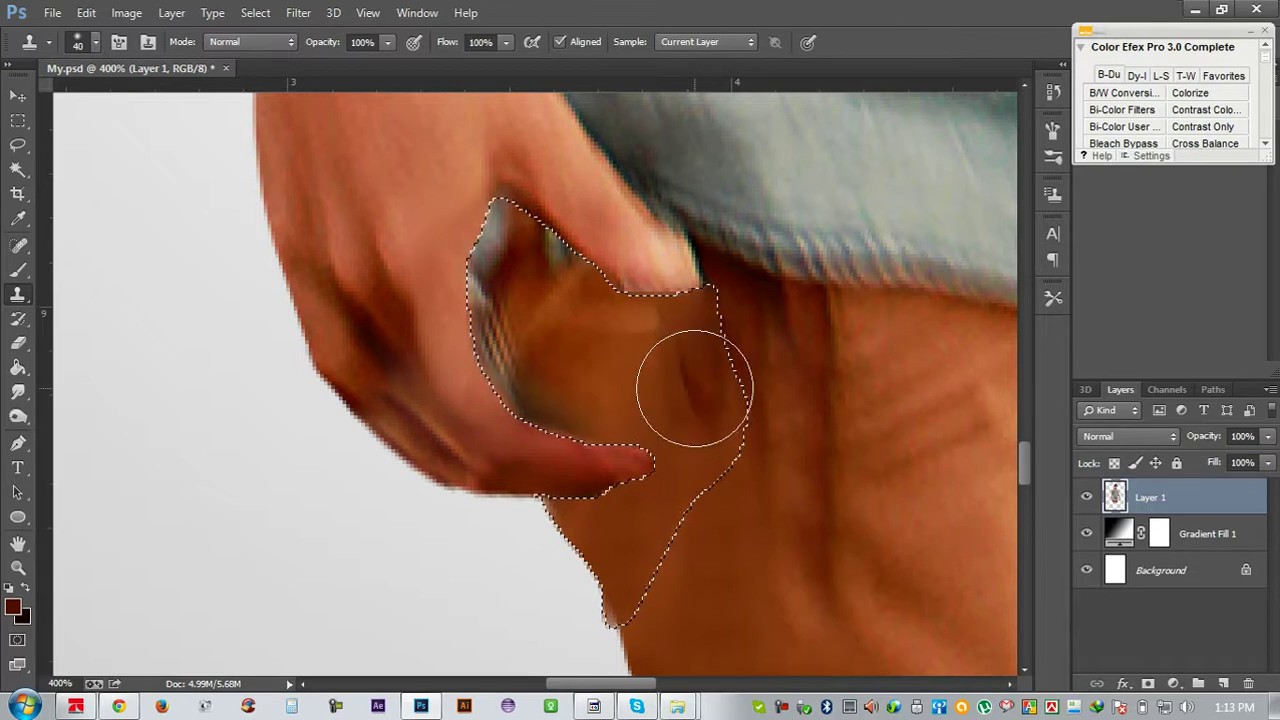
pyautogui.click(670, 373)
pyautogui.moveTo(657, 397)
pyautogui.mouseDown()
pyautogui.moveTo(634, 337)
pyautogui.moveTo(603, 340)
pyautogui.moveTo(566, 320)
pyautogui.moveTo(599, 329)
pyautogui.mouseUp()
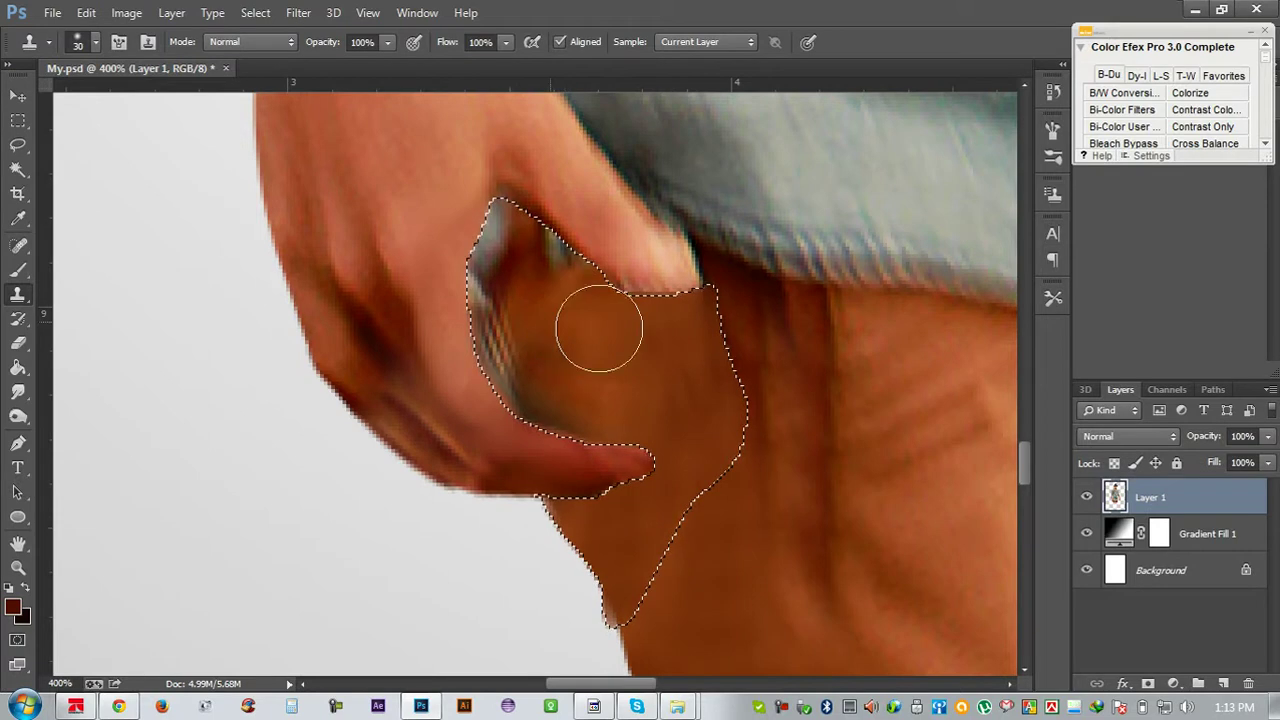
pyautogui.keyDown('alt'); pyautogui.click(663, 380); pyautogui.keyUp('alt')
pyautogui.moveTo(630, 395)
pyautogui.mouseDown()
pyautogui.moveTo(554, 409)
pyautogui.moveTo(486, 277)
pyautogui.moveTo(495, 221)
pyautogui.moveTo(543, 243)
pyautogui.moveTo(557, 266)
pyautogui.moveTo(492, 204)
pyautogui.mouseUp()
pyautogui.keyDown('alt'); pyautogui.click(557, 376); pyautogui.keyUp('alt')
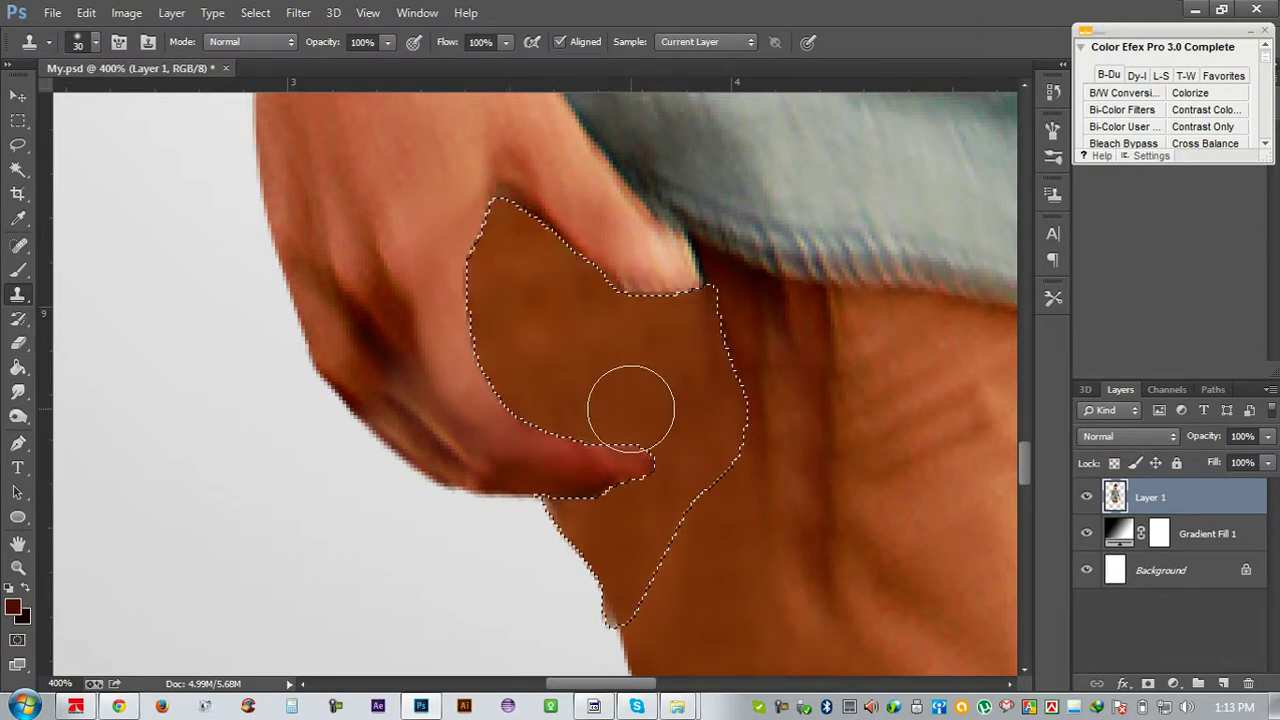
pyautogui.click(127, 706)
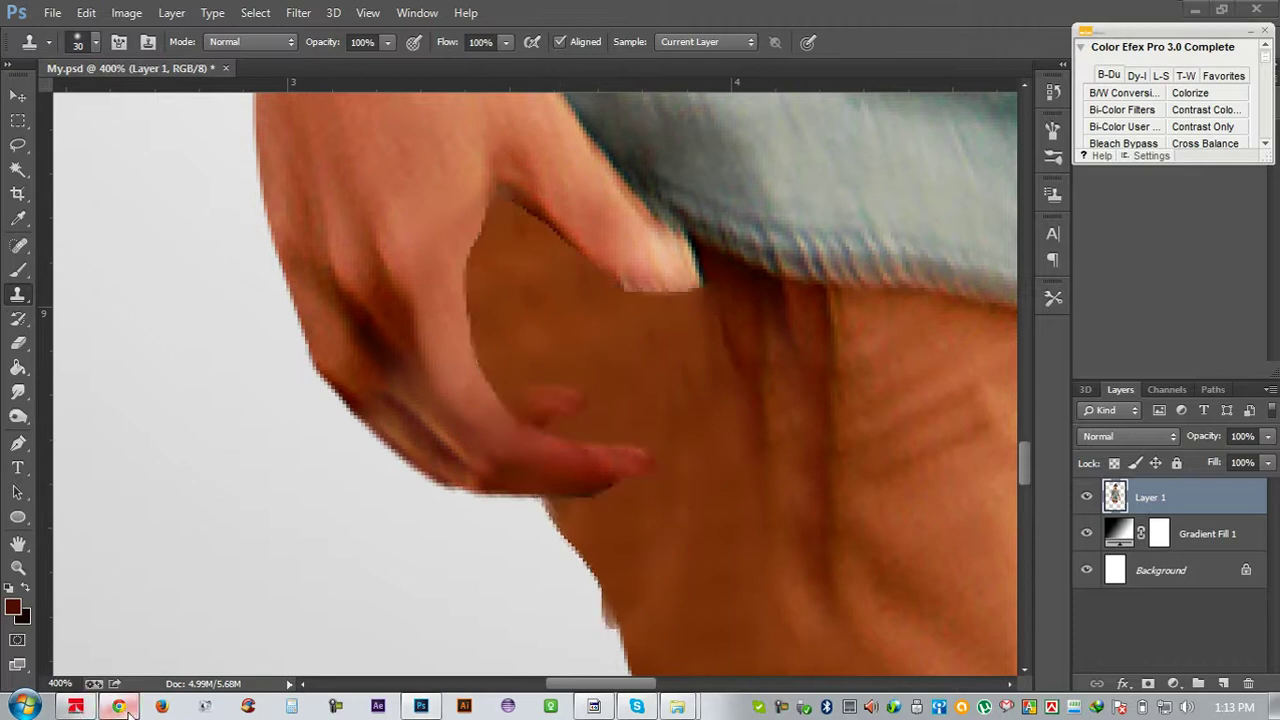
pyautogui.click(370, 537)
# Upload 'Green screen - star jump pose.psd' as an attachment to the oDesk reply
pyautogui.click(391, 570)
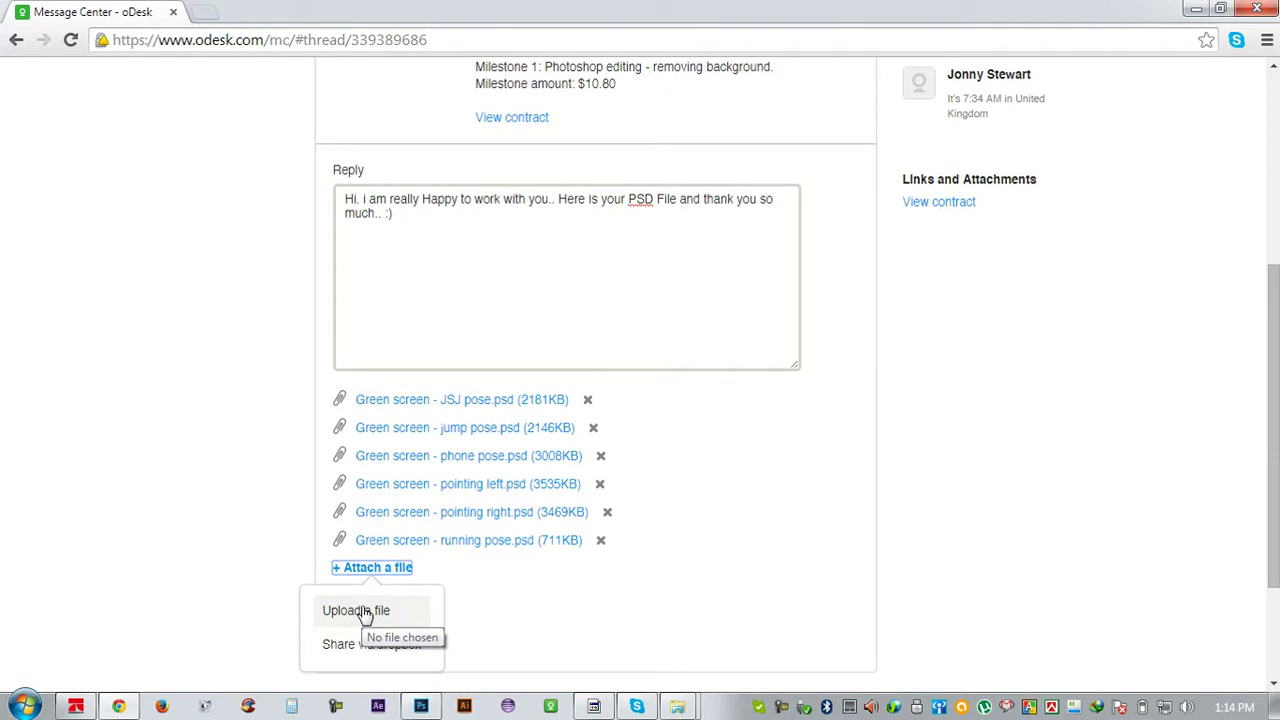
pyautogui.click(365, 613)
pyautogui.moveTo(615, 73)
pyautogui.mouseDown()
pyautogui.moveTo(597, 93)
pyautogui.moveTo(615, 87)
pyautogui.mouseUp()
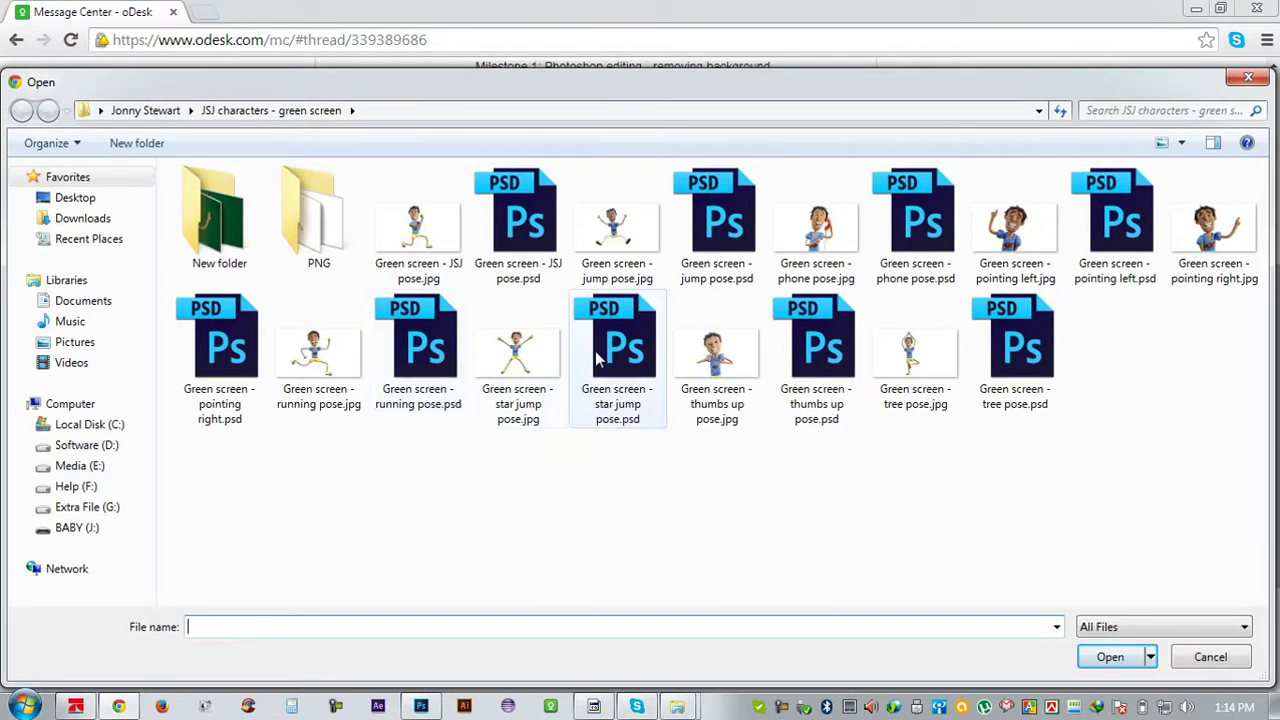
pyautogui.doubleClick(595, 351)
# Clone away the reddish knuckle spot and the dark crease at the hip, dropping the selection
pyautogui.click(1196, 10)
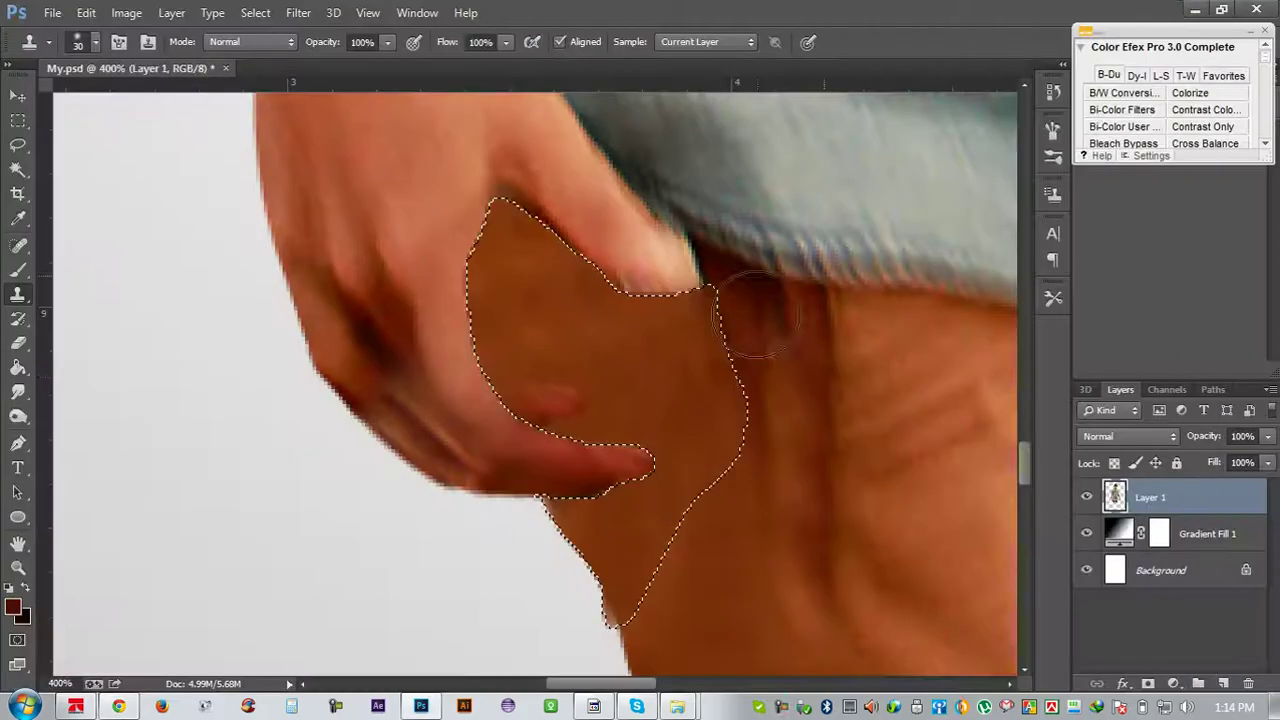
pyautogui.moveTo(590, 394)
pyautogui.mouseDown()
pyautogui.moveTo(537, 391)
pyautogui.moveTo(651, 371)
pyautogui.moveTo(671, 390)
pyautogui.mouseUp()
pyautogui.hotkey('ctrl', 'd')
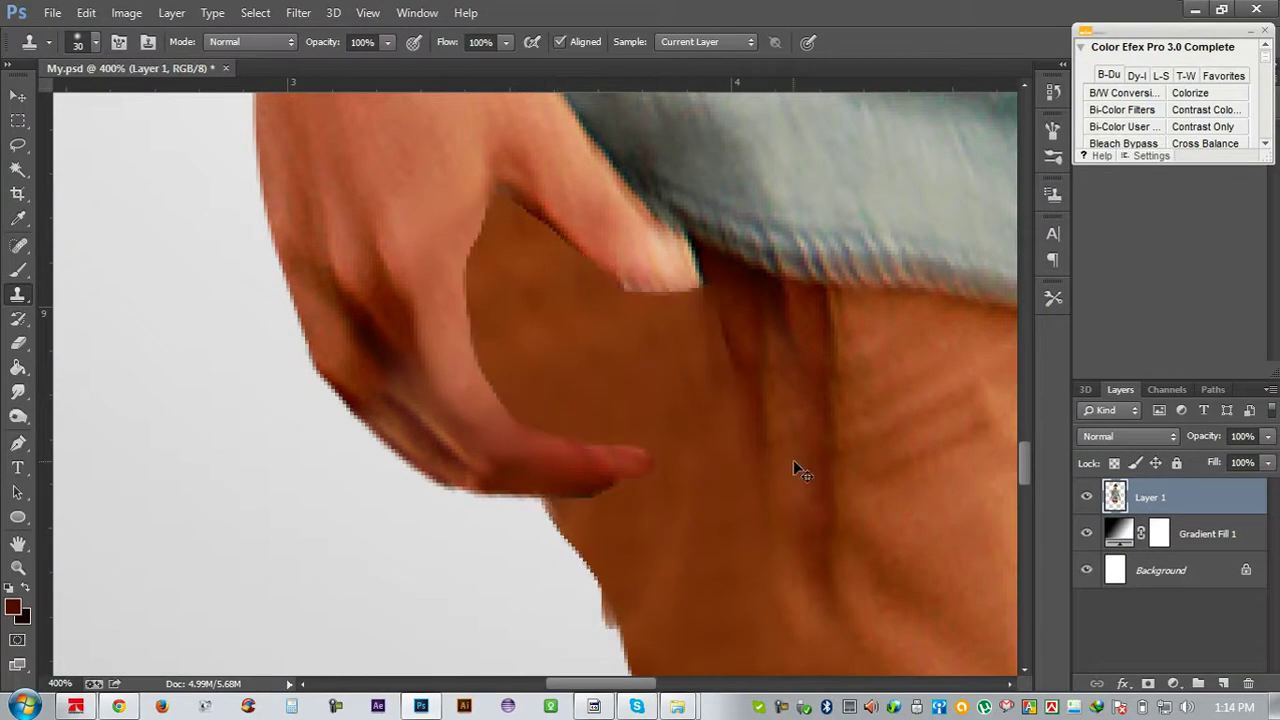
pyautogui.moveTo(755, 336)
pyautogui.mouseDown()
pyautogui.moveTo(731, 323)
pyautogui.moveTo(737, 363)
pyautogui.moveTo(708, 475)
pyautogui.moveTo(729, 543)
pyautogui.moveTo(663, 543)
pyautogui.moveTo(654, 586)
pyautogui.moveTo(738, 580)
pyautogui.mouseUp()
pyautogui.scroll(-1, 738, 580)
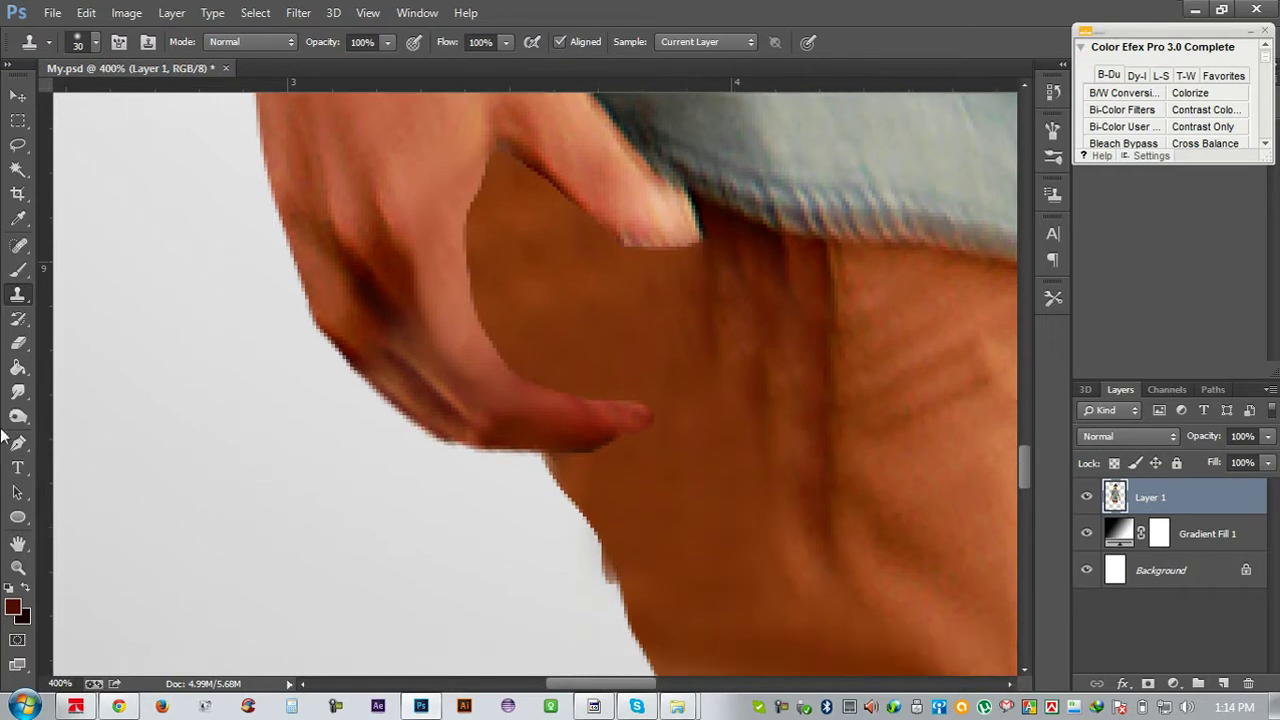
# Soften the hip edge with a 0%-hardness eraser
pyautogui.click(18, 343)
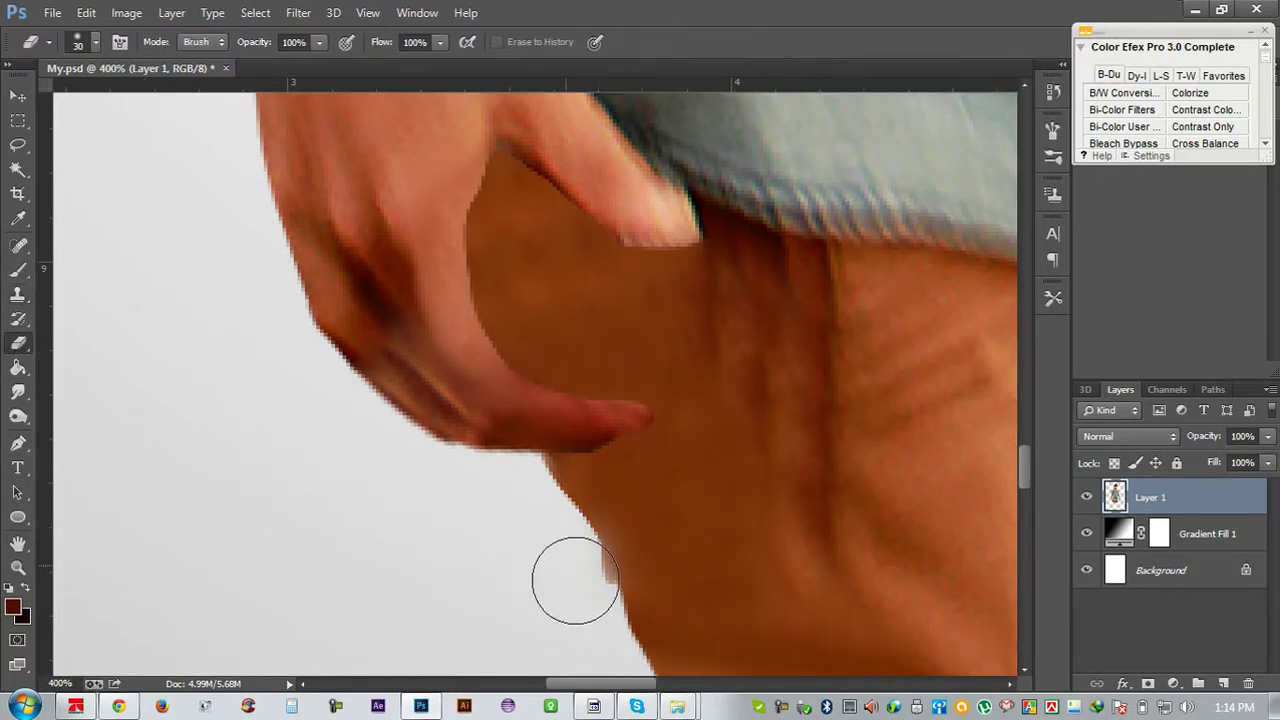
pyautogui.rightClick(706, 515)
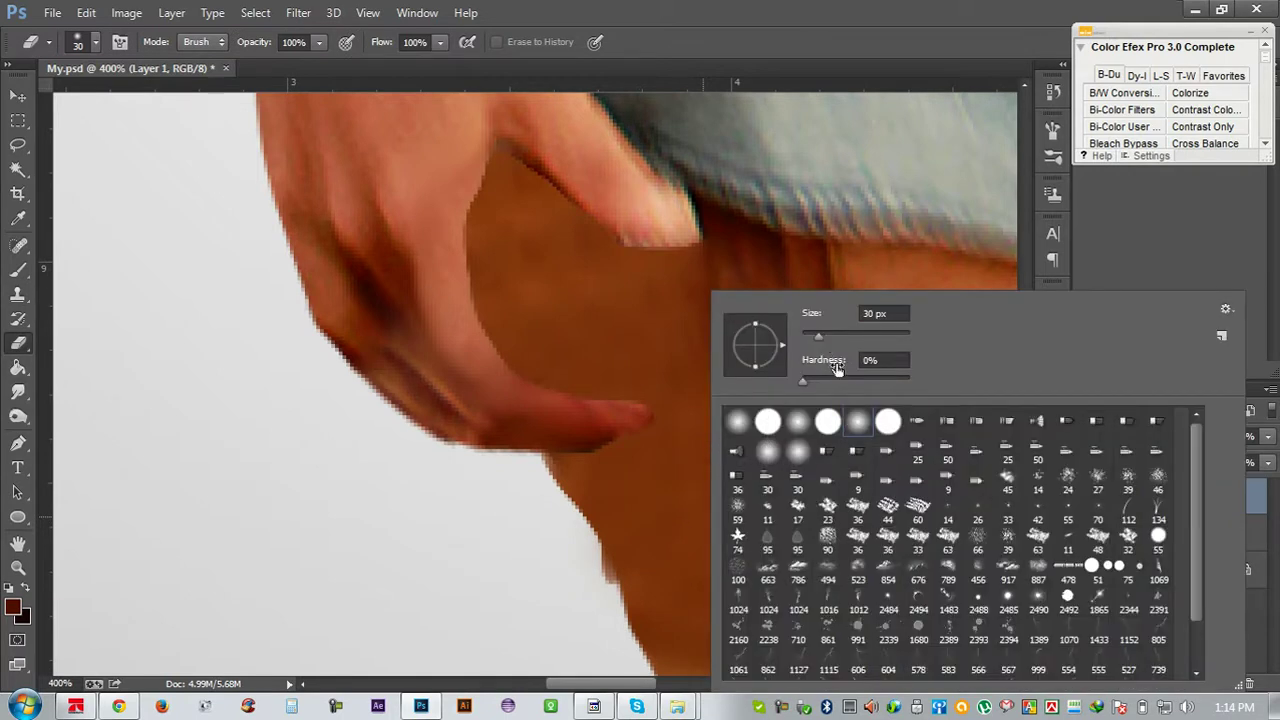
pyautogui.click(551, 577)
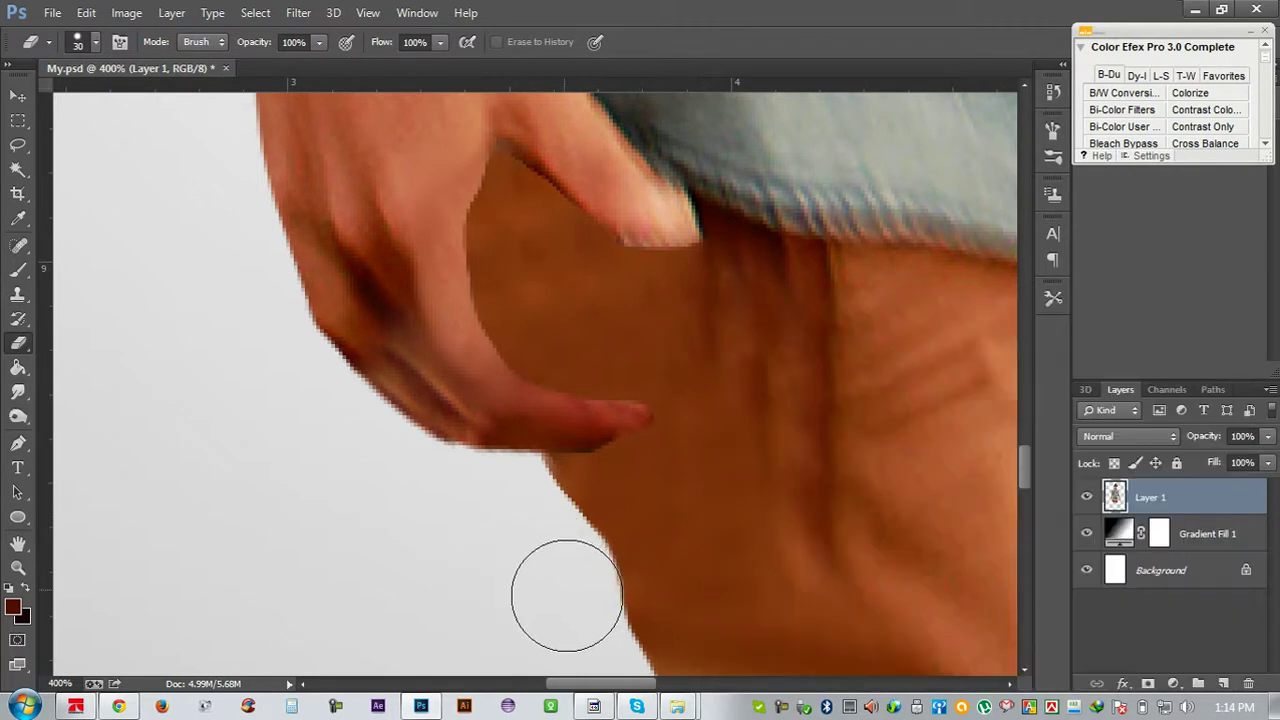
pyautogui.hotkey('ctrl', '-')
pyautogui.hotkey('ctrl', '-')
pyautogui.hotkey('ctrl', '-')
pyautogui.hotkey('ctrl', '-')
pyautogui.hotkey('ctrl', '-')
pyautogui.hotkey('ctrl', '-')
# Zoom in on the retouched lower body with the Move tool and save My.psd
pyautogui.hotkey('ctrl', '+')
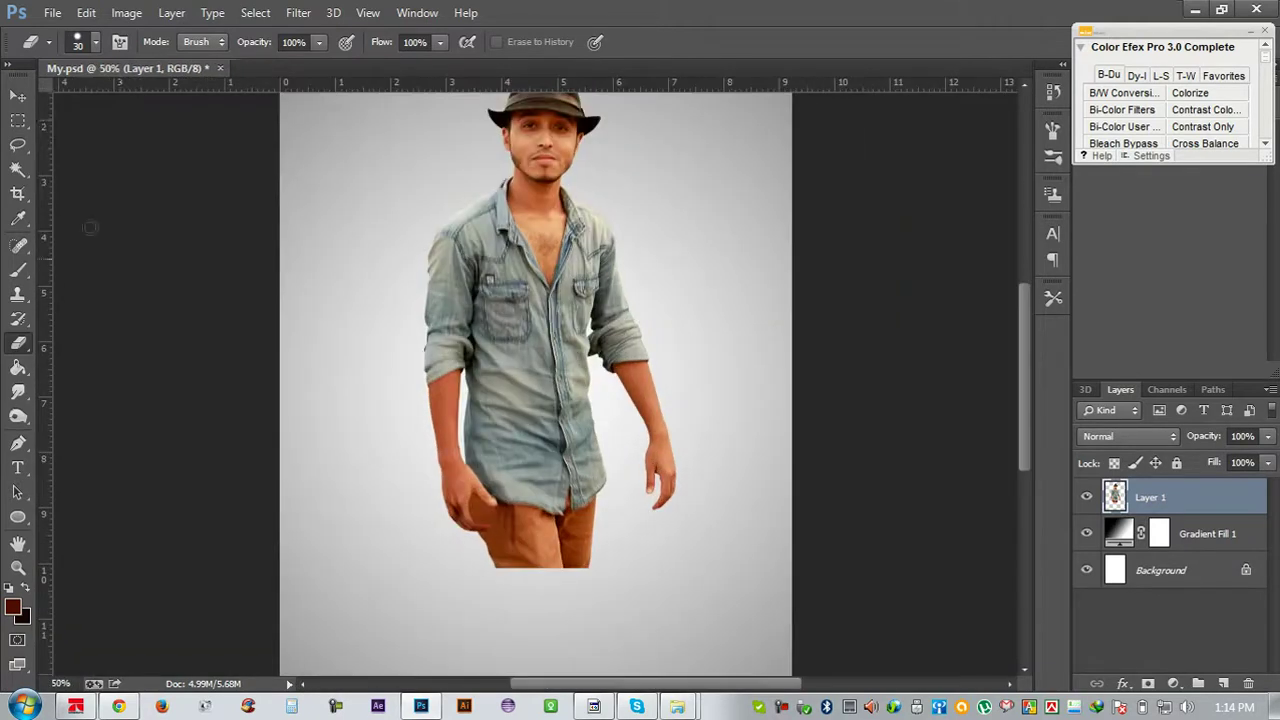
pyautogui.click(28, 100)
pyautogui.hotkey('ctrl', '+')
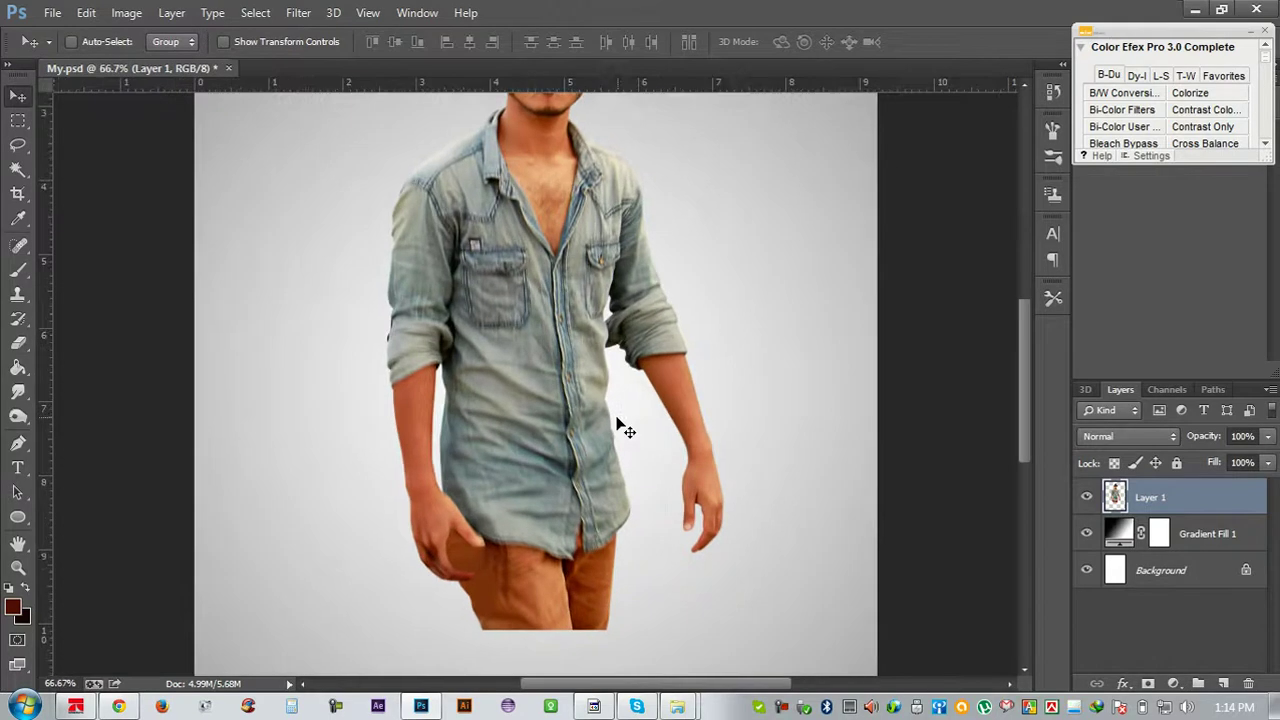
pyautogui.scroll(-3, 612, 425)
pyautogui.scroll(-1, 605, 425)
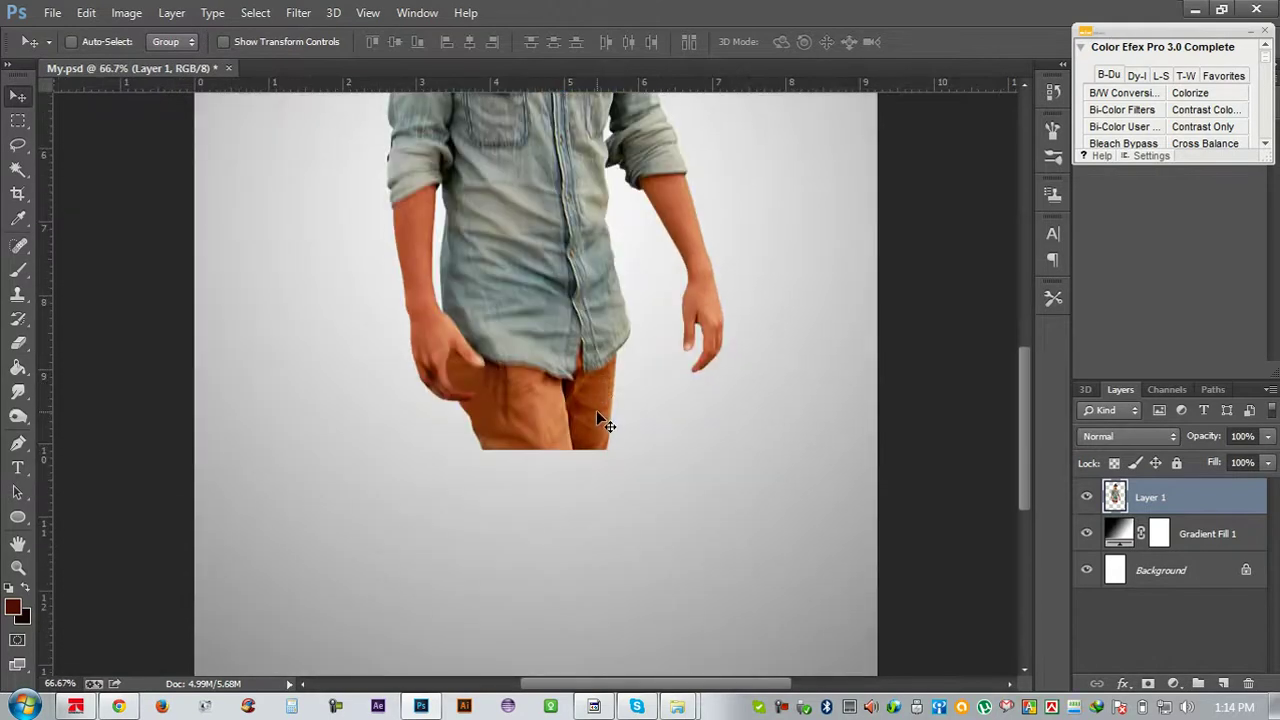
pyautogui.hotkey('ctrl', 's')
pyautogui.moveTo(575, 370); pyautogui.dragTo(480, 430)
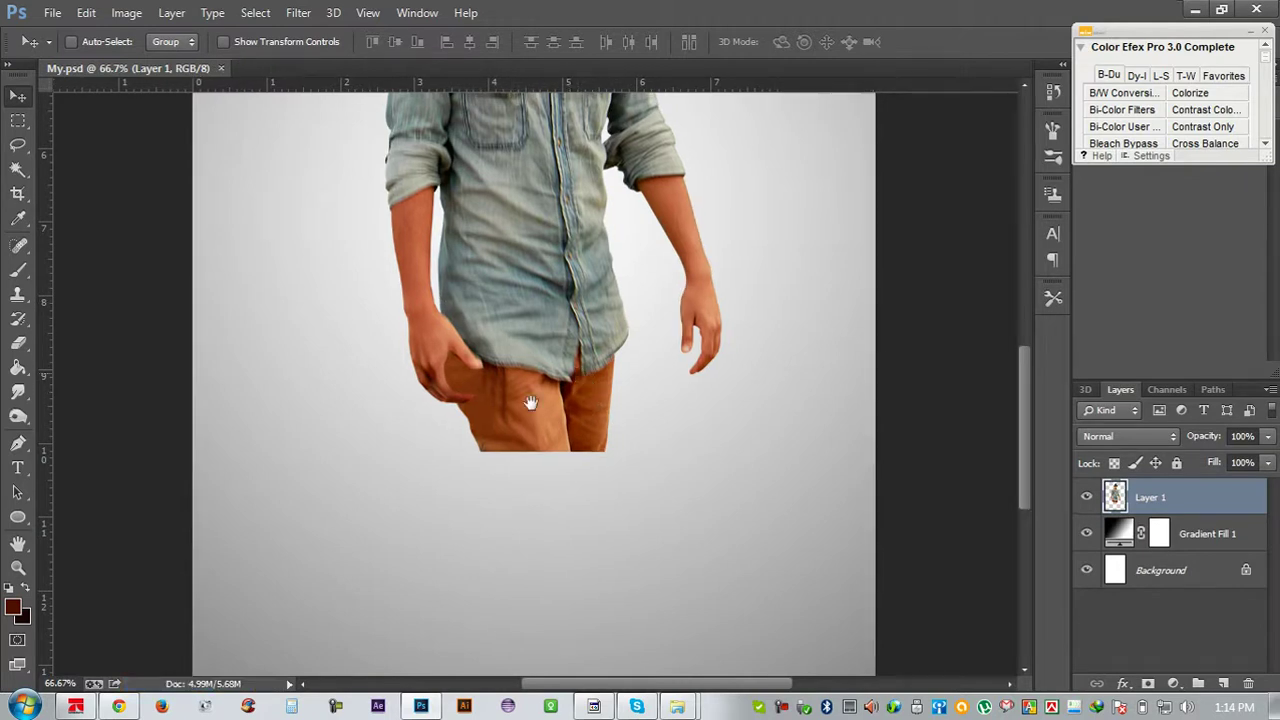
pyautogui.scroll(3, 490, 440)
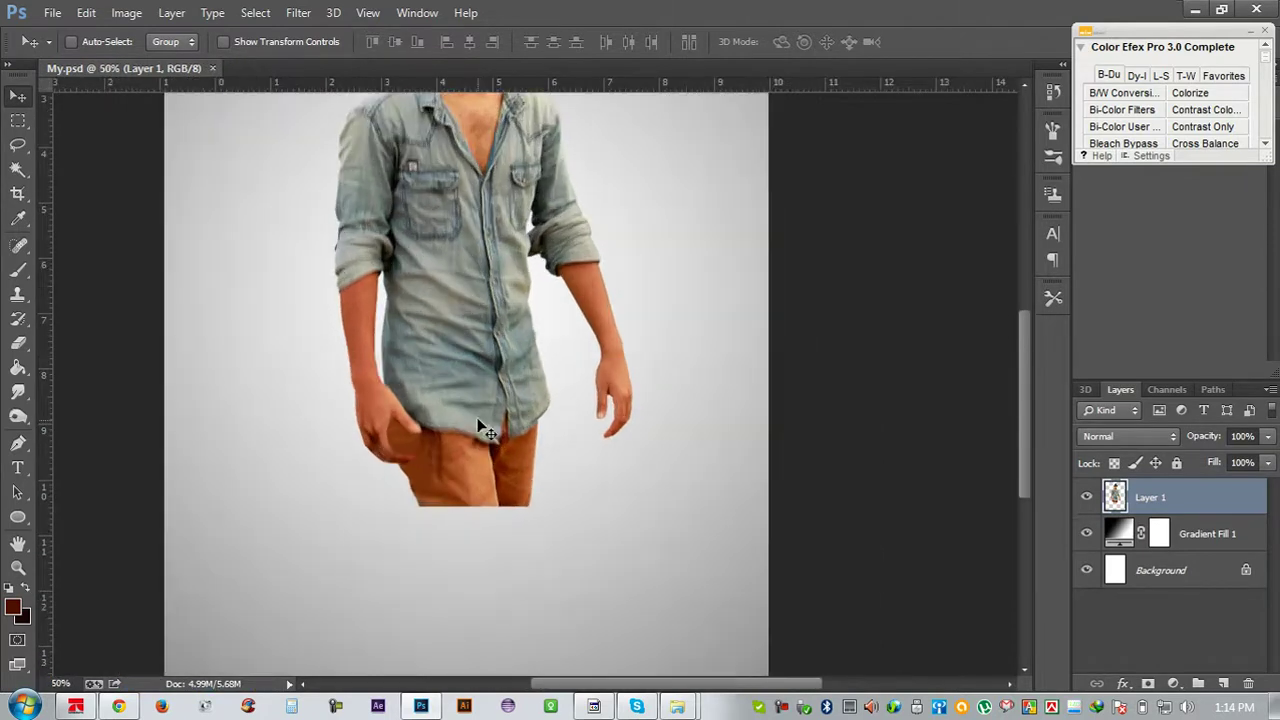
pyautogui.scroll(-2, 483, 425)
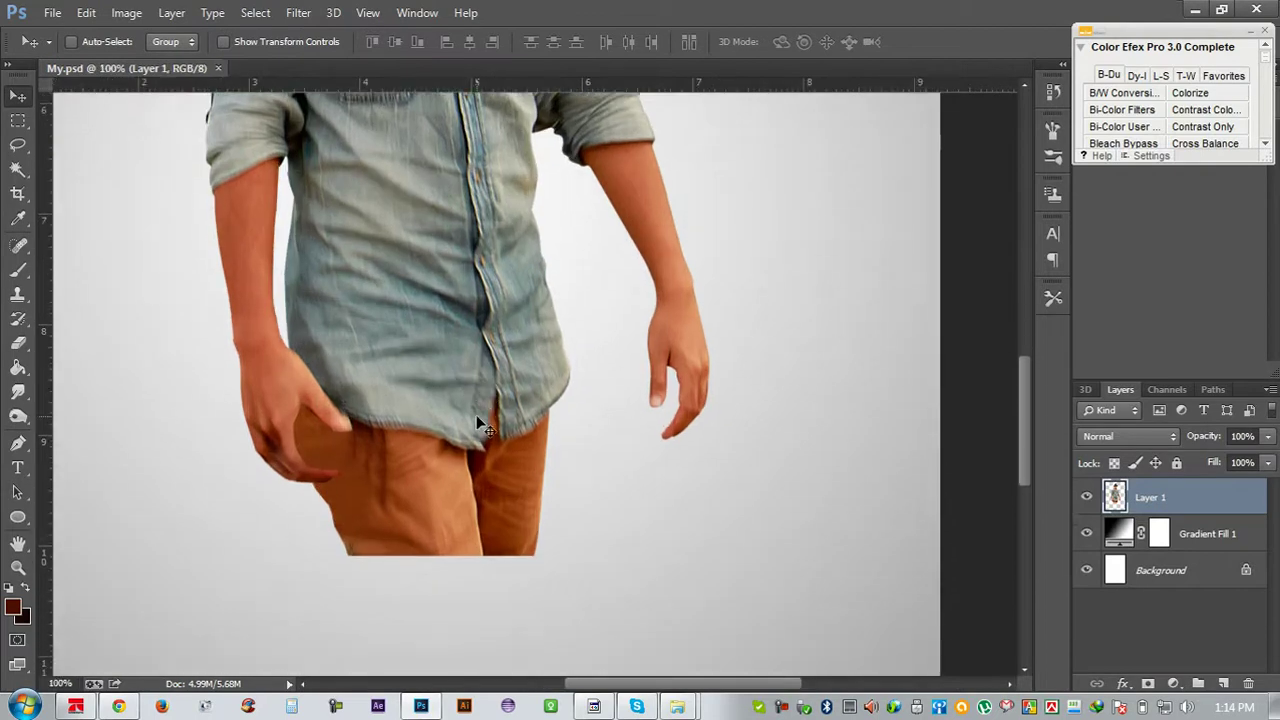
pyautogui.moveTo(677, 706)
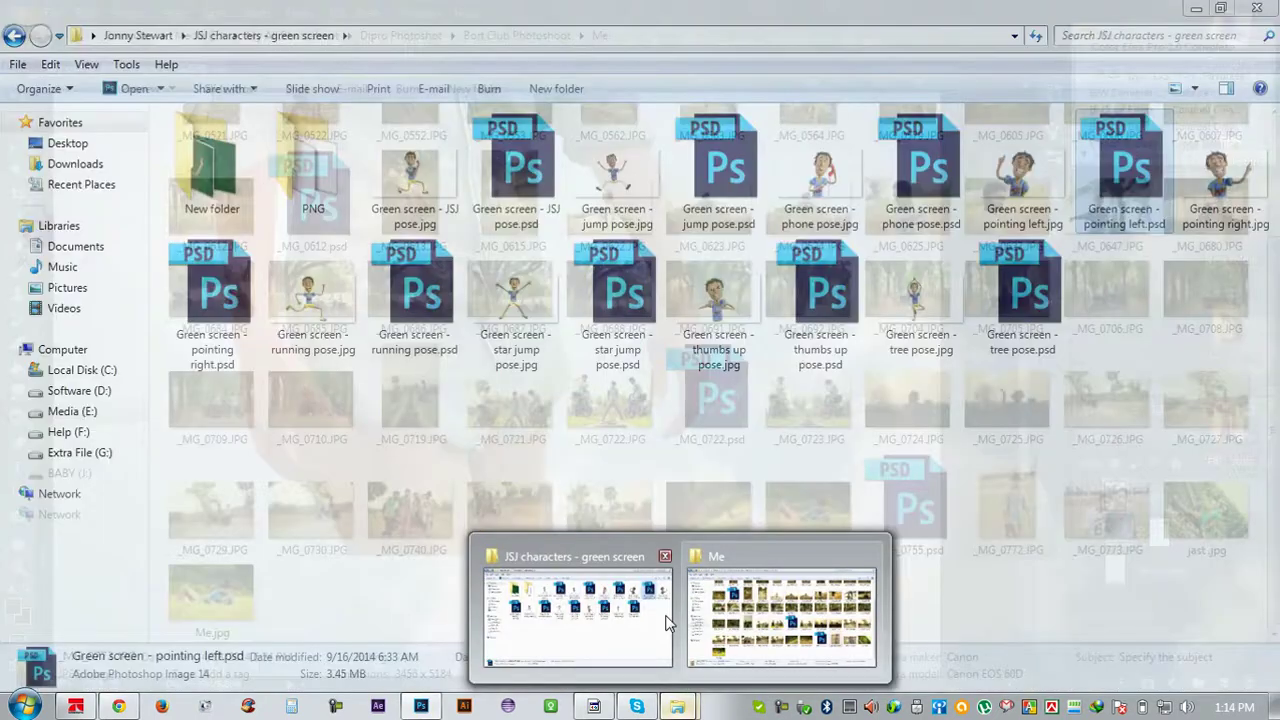
# Browse from Software (D:) through Maicrosoft and Photoshop Work File to the Photo shopp.txt folder
pyautogui.click(734, 614)
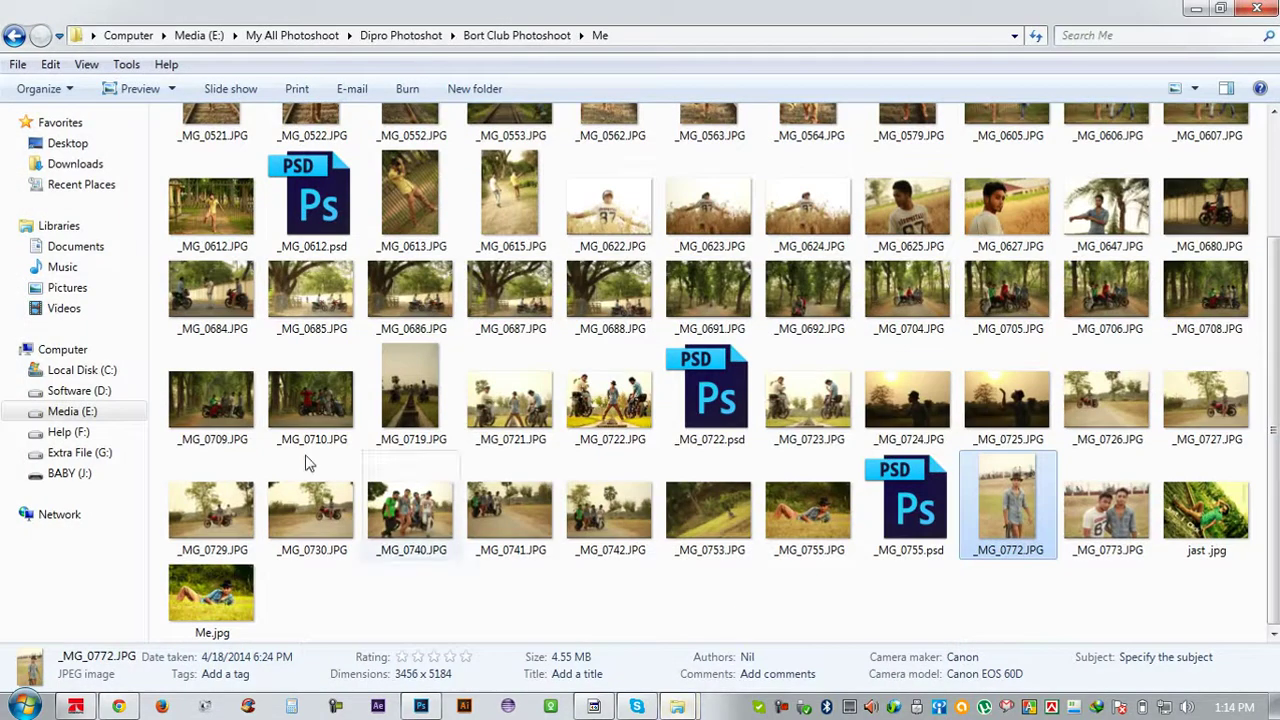
pyautogui.click(107, 390)
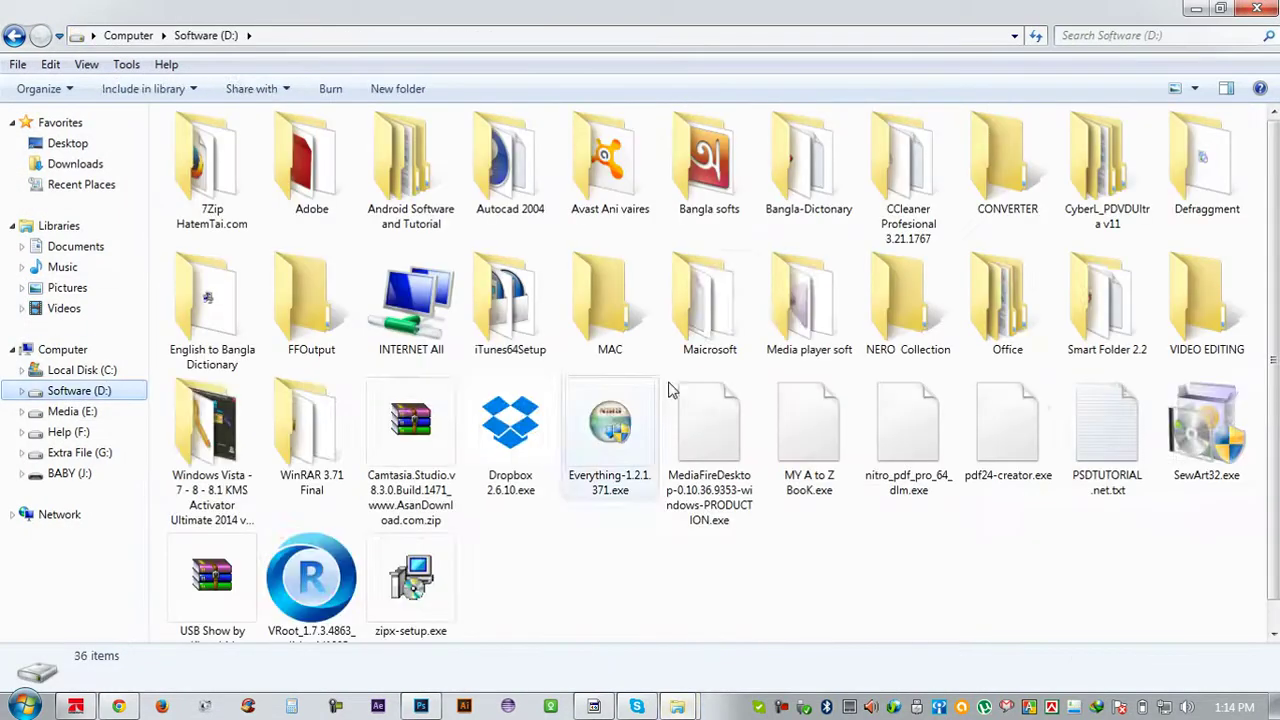
pyautogui.click(733, 315)
pyautogui.doubleClick(733, 315)
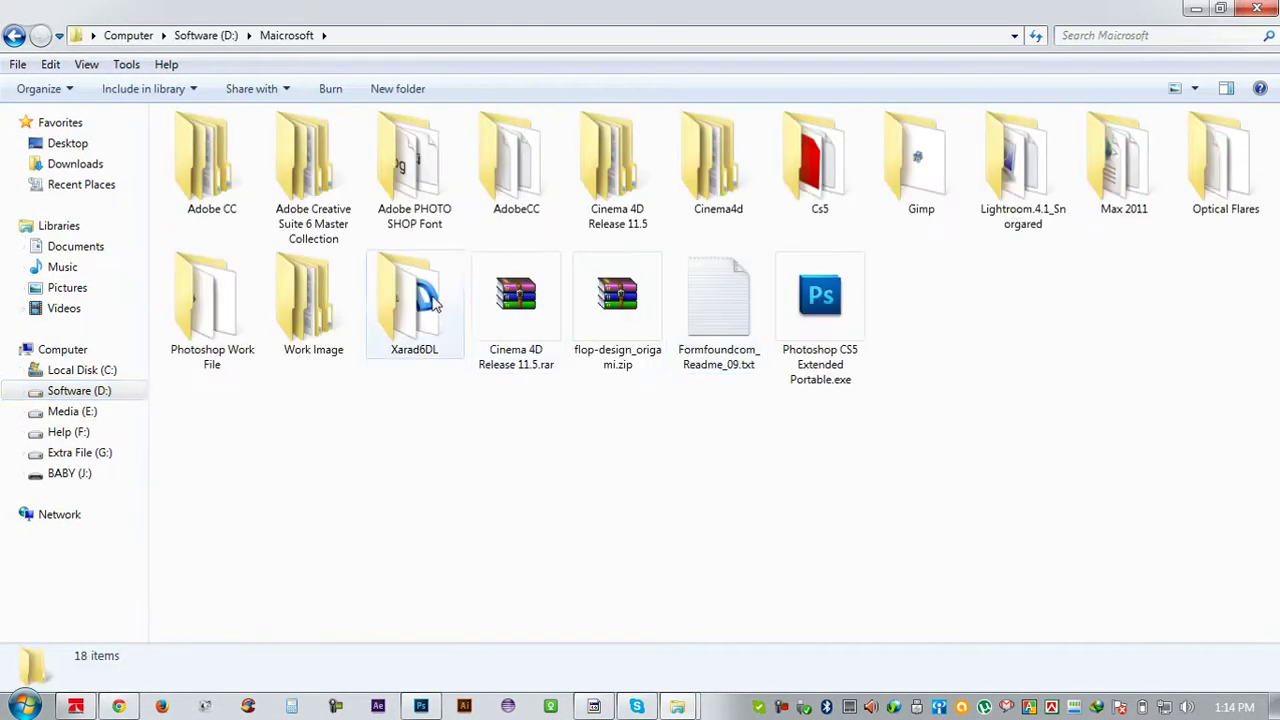
pyautogui.click(295, 320)
pyautogui.doubleClick(243, 342)
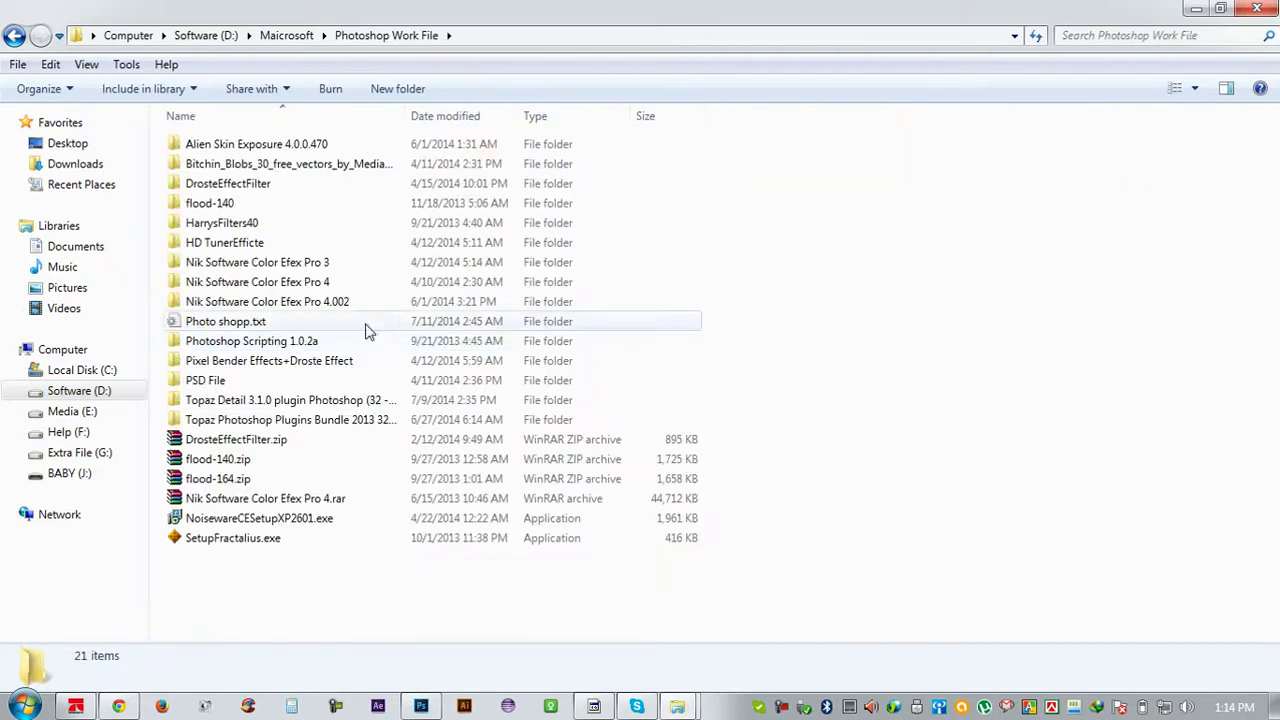
pyautogui.doubleClick(243, 330)
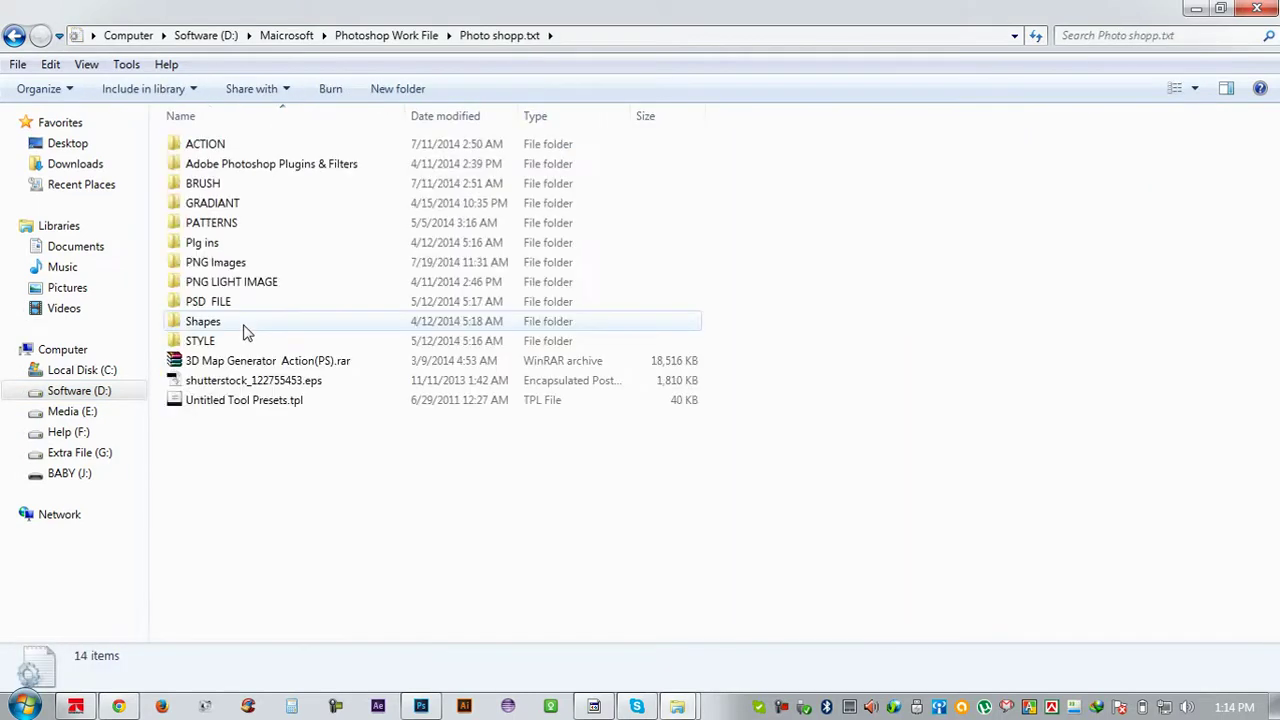
# Open PNG Images > splash and view 4 (3).jpg in Photo Viewer
pyautogui.click(232, 281)
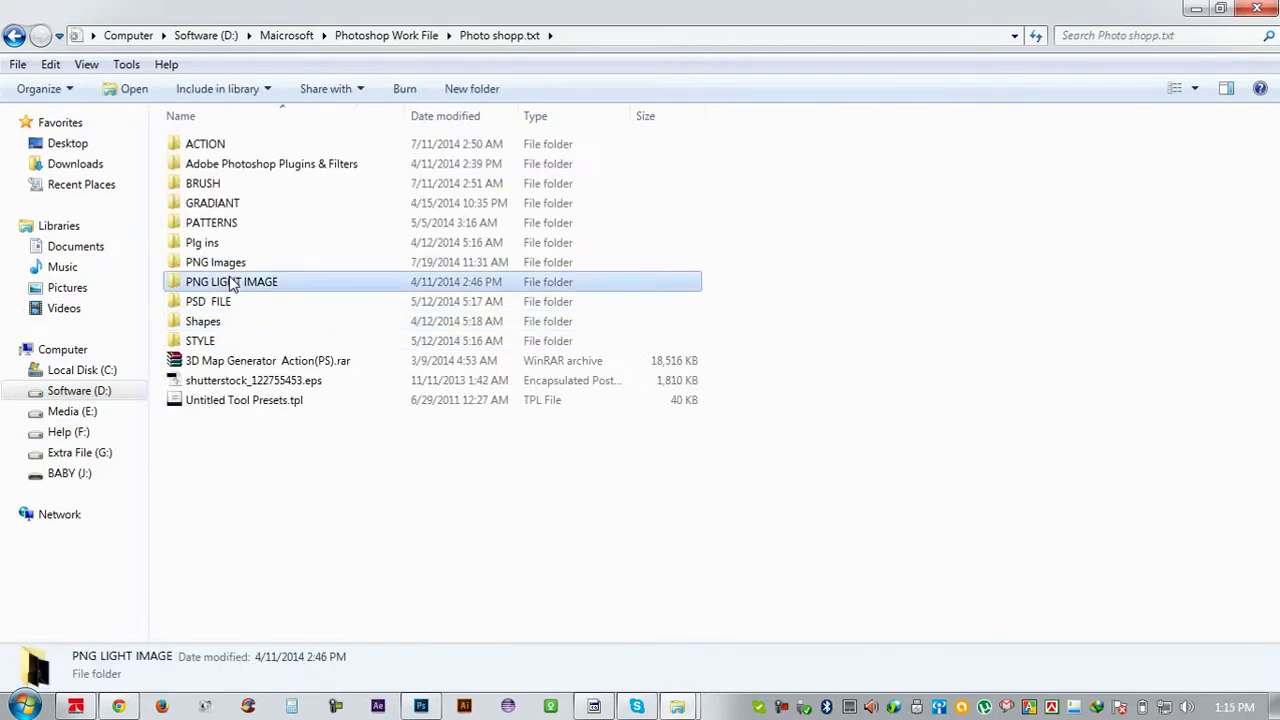
pyautogui.doubleClick(237, 266)
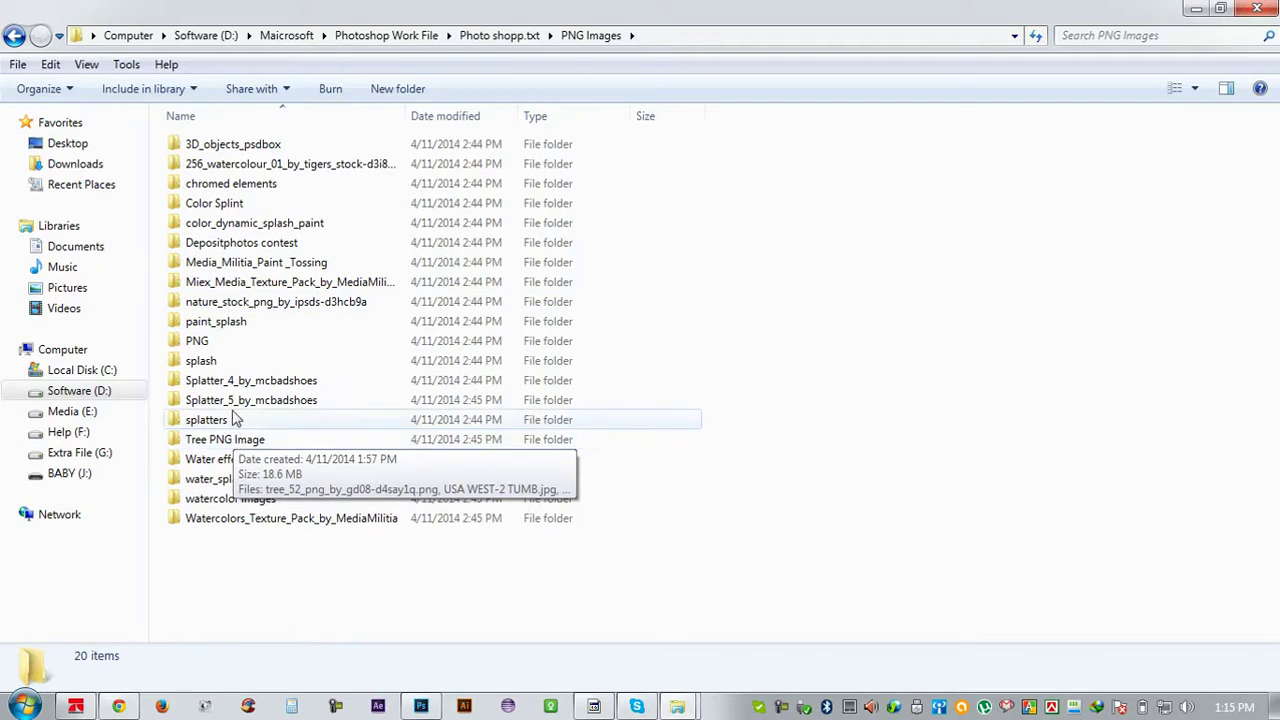
pyautogui.doubleClick(217, 364)
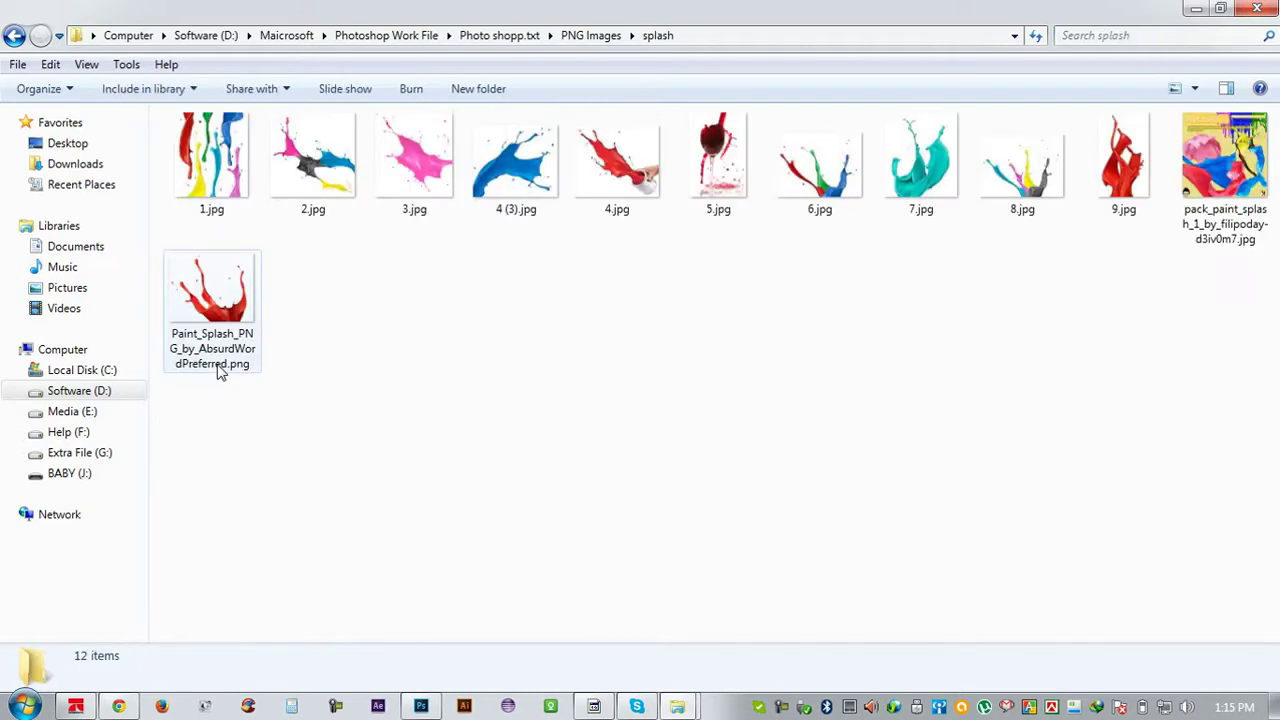
pyautogui.click(508, 158)
pyautogui.doubleClick(508, 158)
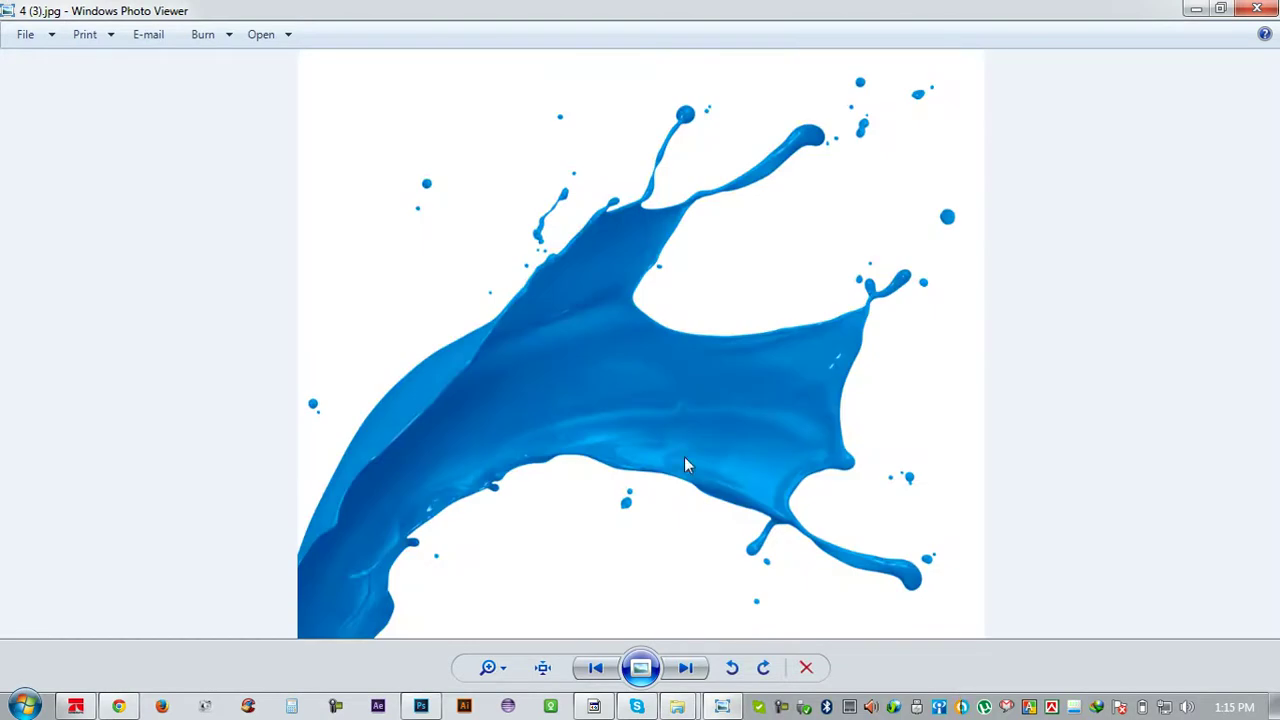
# Page through eight splash images past Paint_Splash_PNG, then close Photo Viewer
pyautogui.click(687, 667)
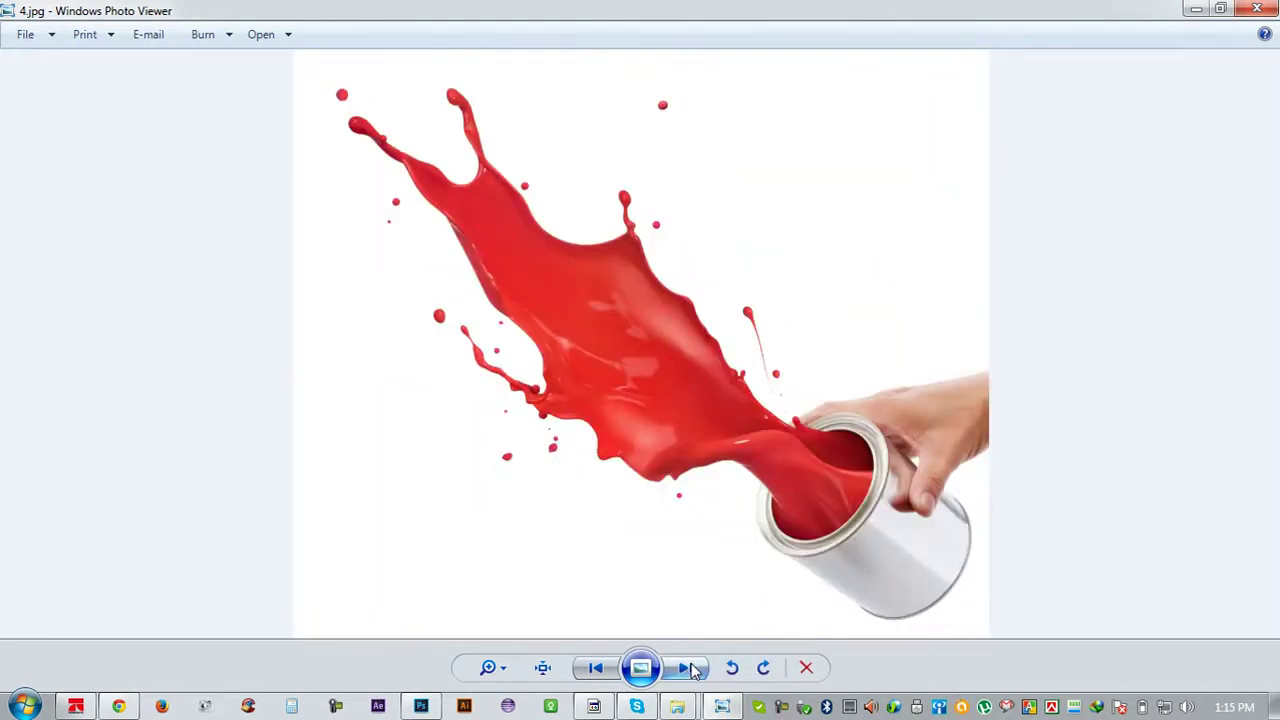
pyautogui.click(691, 665)
pyautogui.click(691, 665)
pyautogui.click(691, 665)
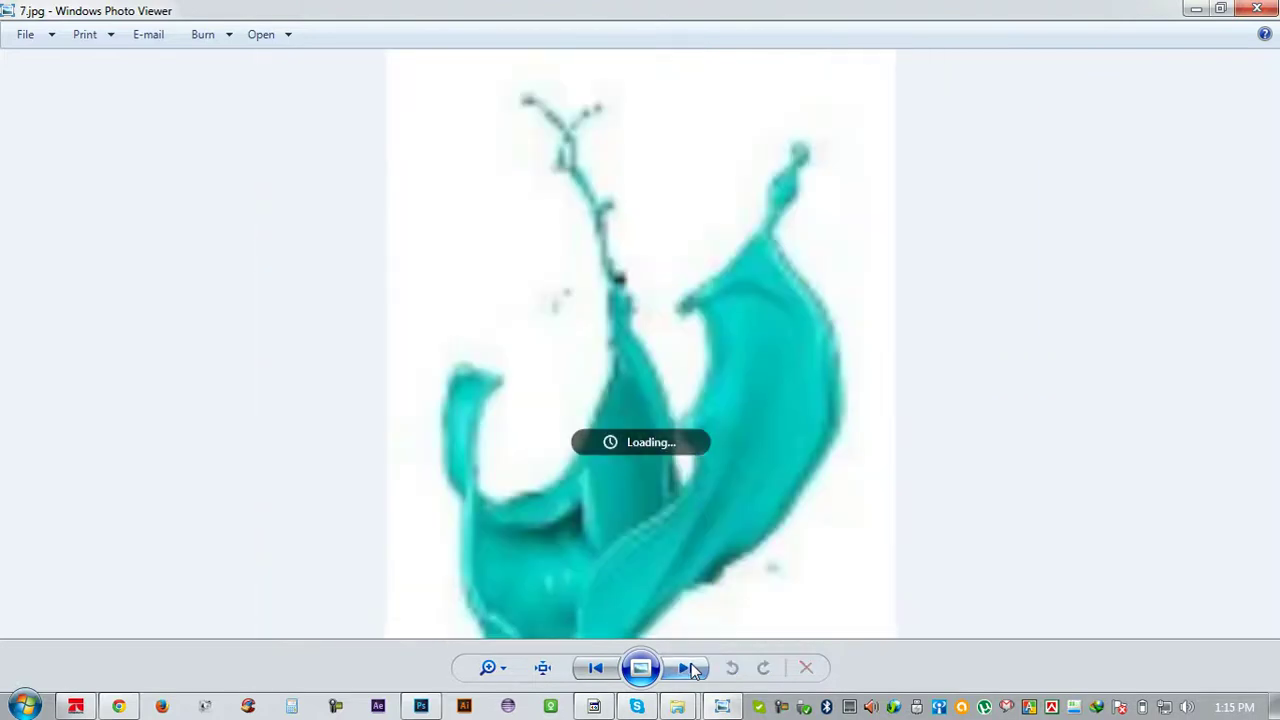
pyautogui.click(691, 665)
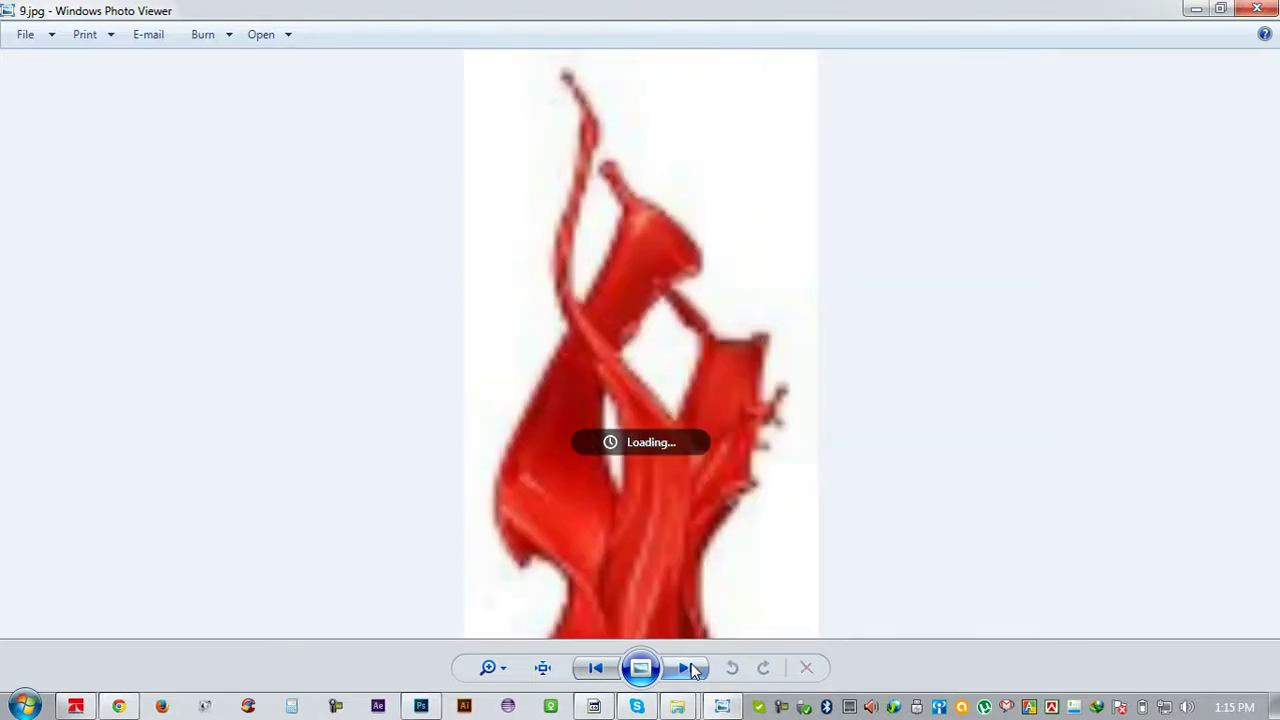
pyautogui.click(691, 665)
pyautogui.click(691, 665)
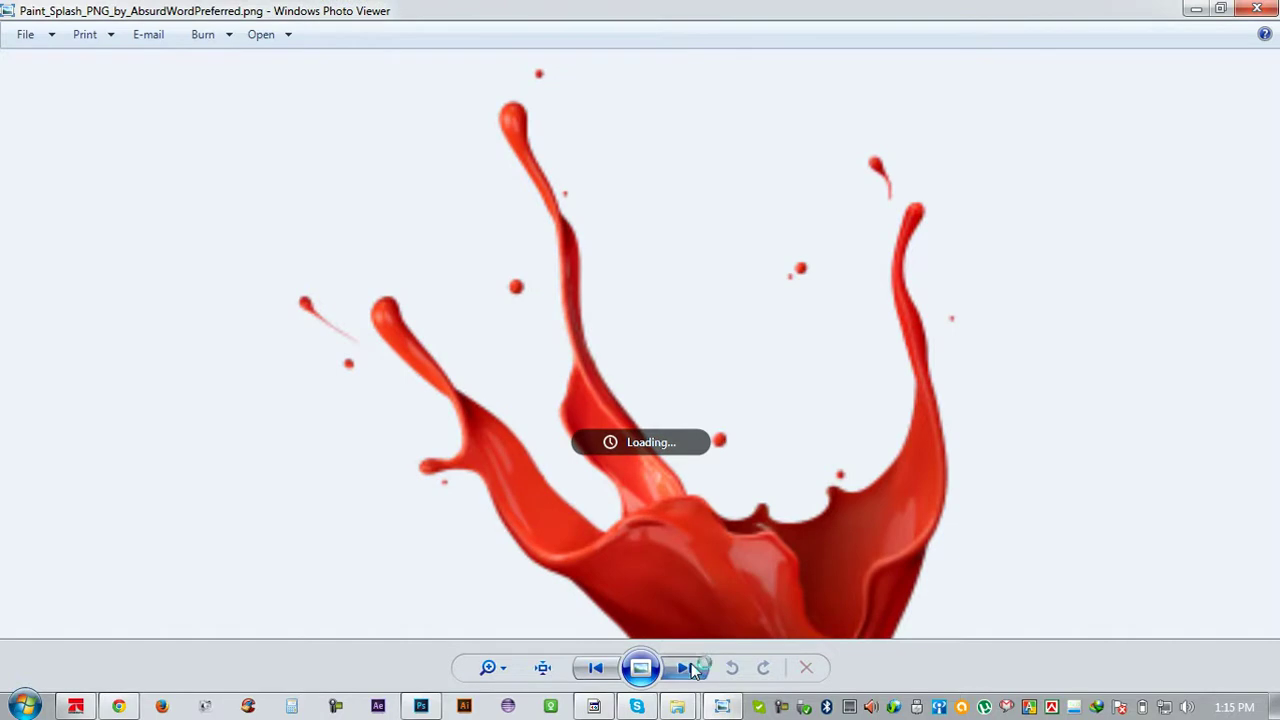
pyautogui.click(691, 665)
pyautogui.click(1256, 9)
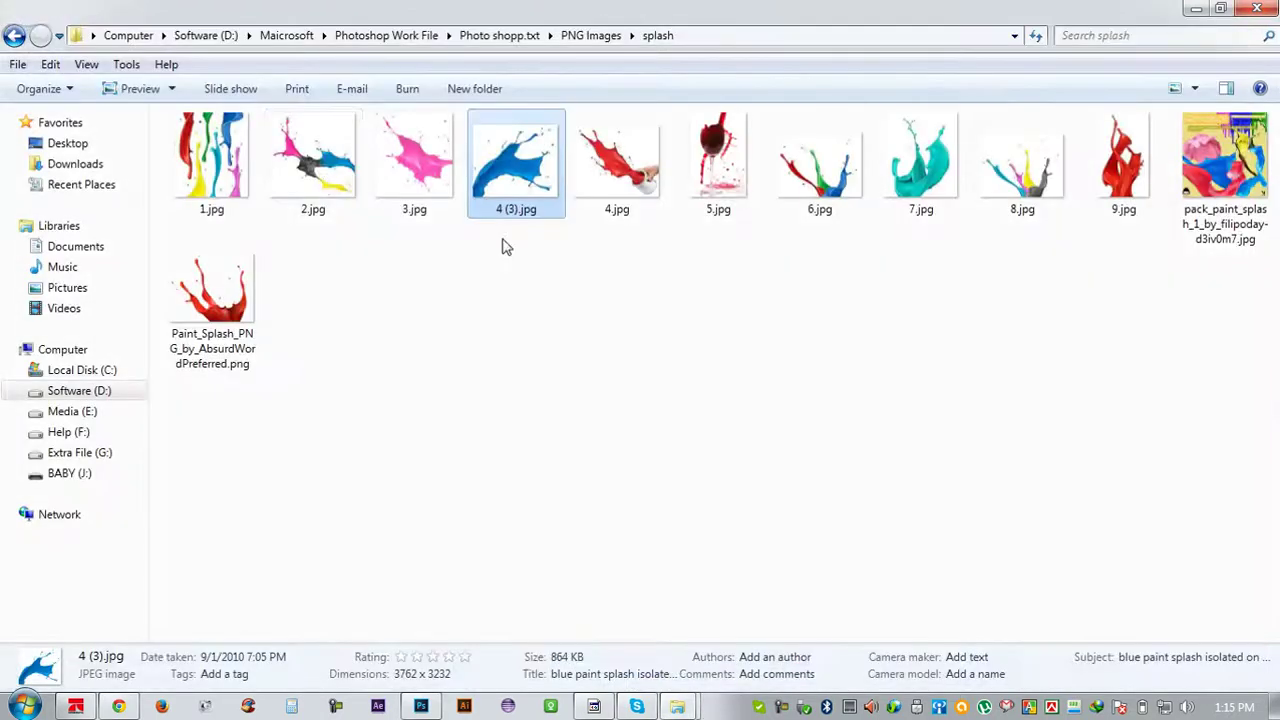
# Drag the red Paint_Splash_PNG into Photoshop and place it in My.psd as Layer 2
pyautogui.moveTo(232, 312); pyautogui.dragTo(420, 688)
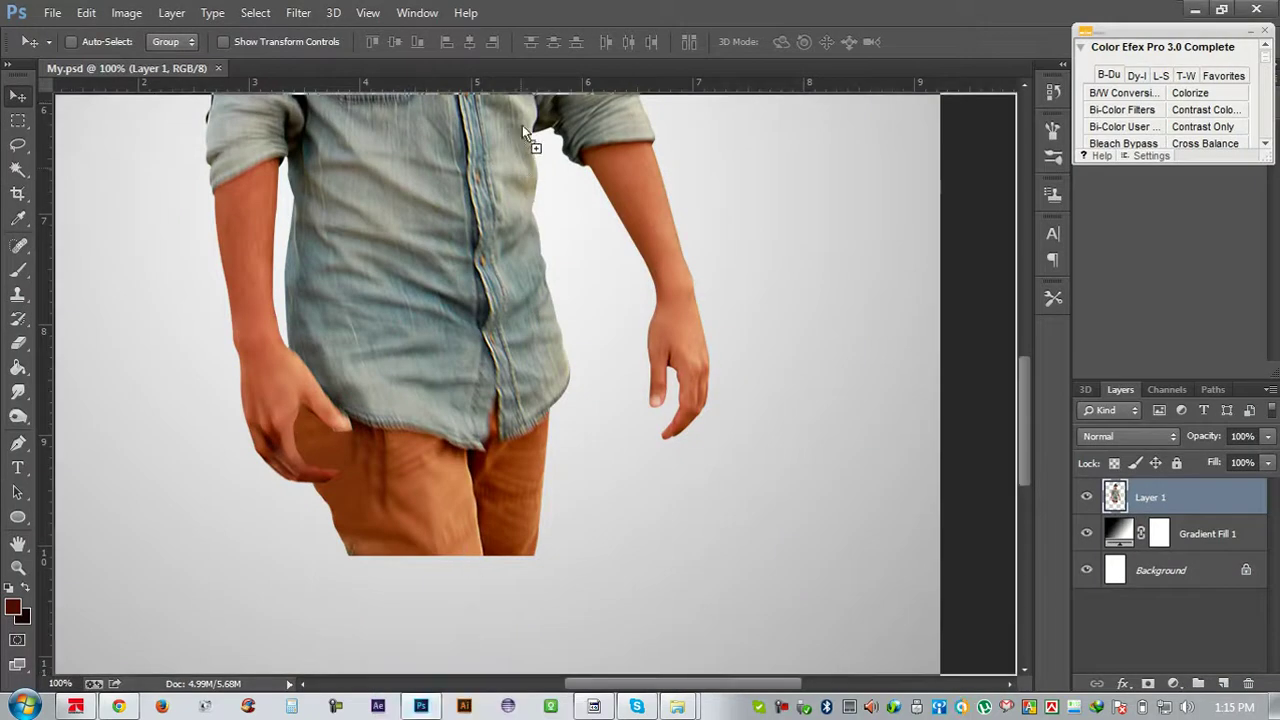
pyautogui.moveTo(420, 688); pyautogui.dragTo(530, 70)
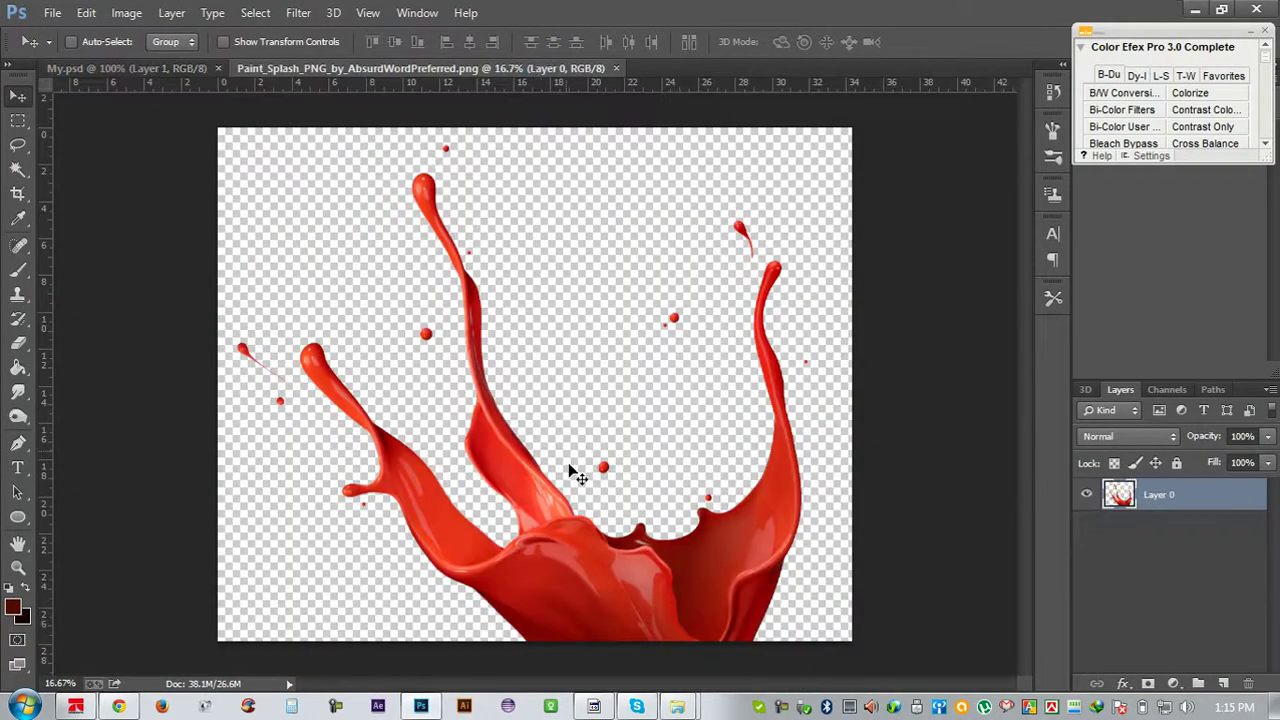
pyautogui.moveTo(571, 471)
pyautogui.mouseDown()
pyautogui.moveTo(240, 104)
pyautogui.moveTo(180, 82)
pyautogui.moveTo(386, 222)
pyautogui.mouseUp()
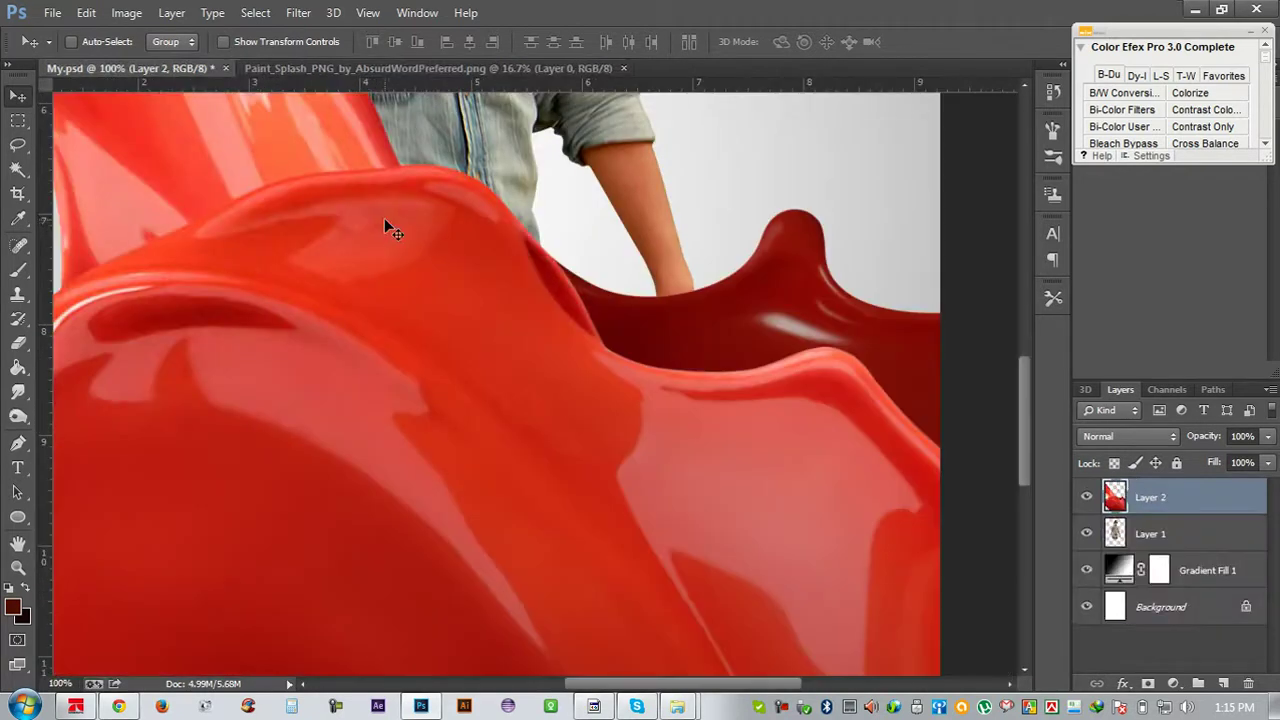
pyautogui.hotkey('ctrl', '-')
pyautogui.hotkey('ctrl', '-')
pyautogui.hotkey('ctrl', '-')
pyautogui.hotkey('ctrl', '-')
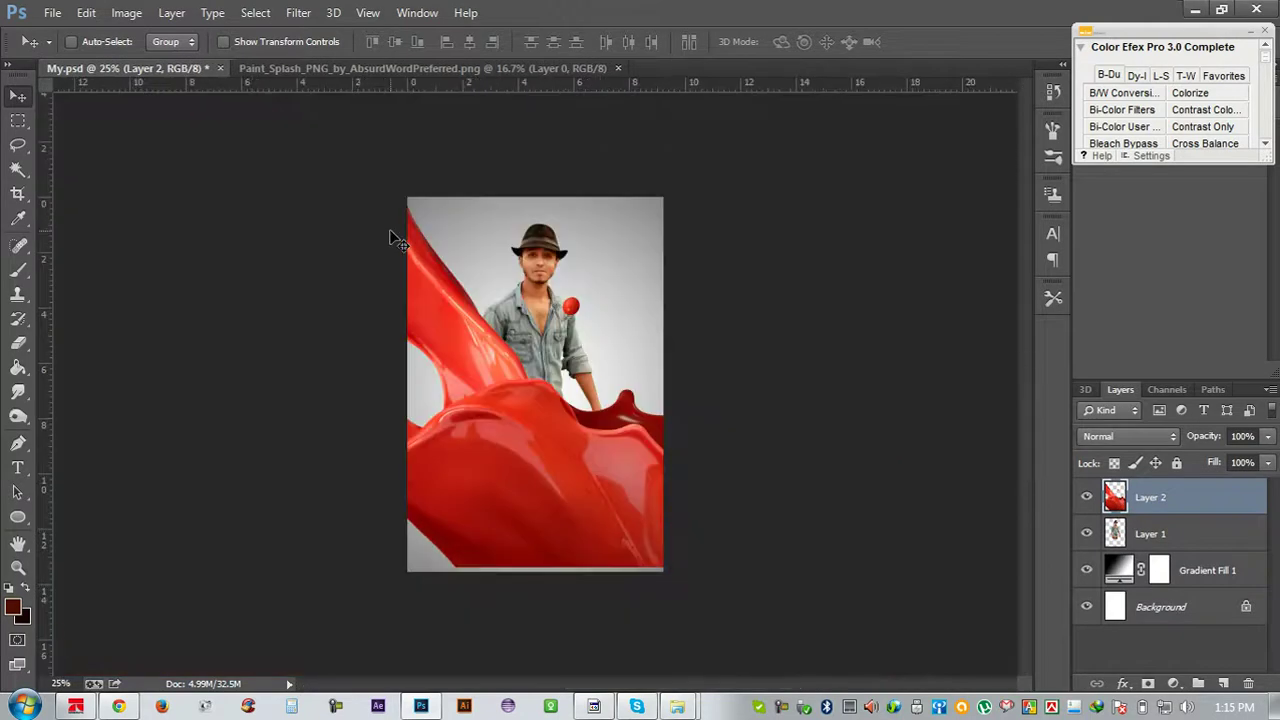
pyautogui.hotkey('ctrl', 't')
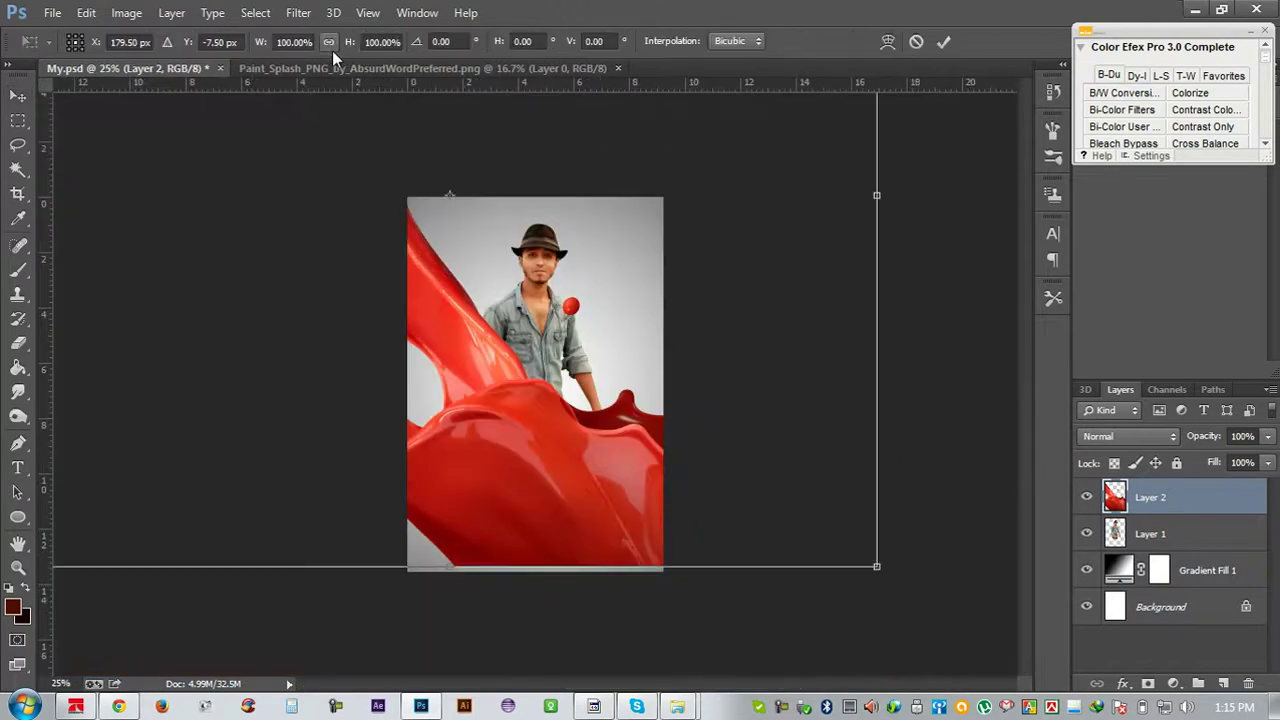
# Scale the red splash to about 19%, flip it vertically, and hang it from the man's waist
pyautogui.moveTo(260, 42); pyautogui.dragTo(184, 78)
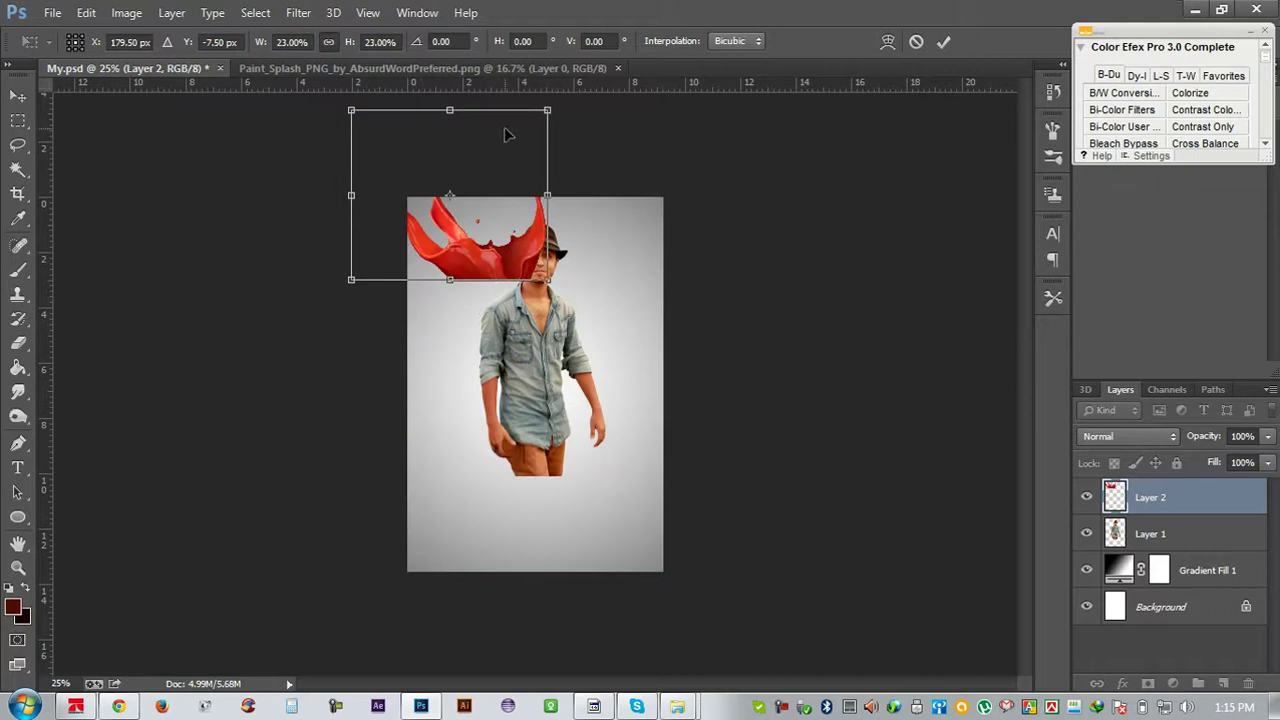
pyautogui.rightClick(483, 218)
pyautogui.click(491, 522)
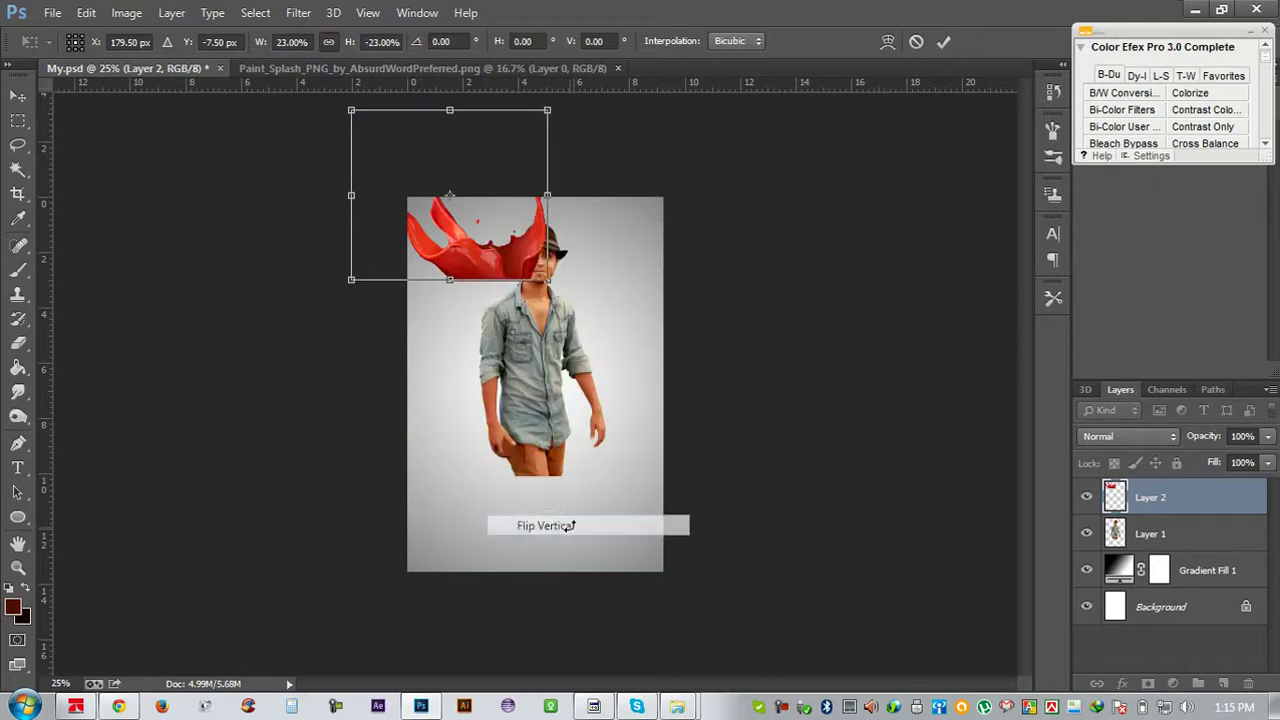
pyautogui.moveTo(490, 252)
pyautogui.mouseDown()
pyautogui.moveTo(533, 577)
pyautogui.moveTo(584, 592)
pyautogui.mouseUp()
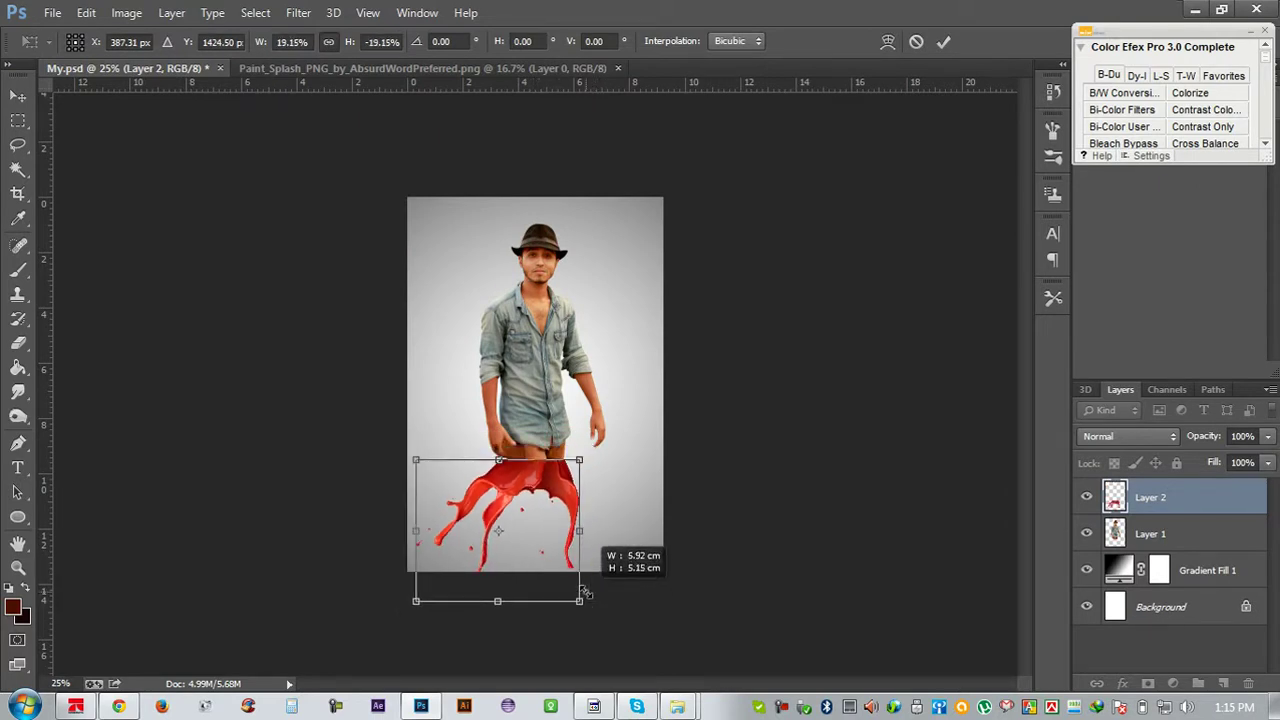
pyautogui.moveTo(543, 528); pyautogui.dragTo(541, 512)
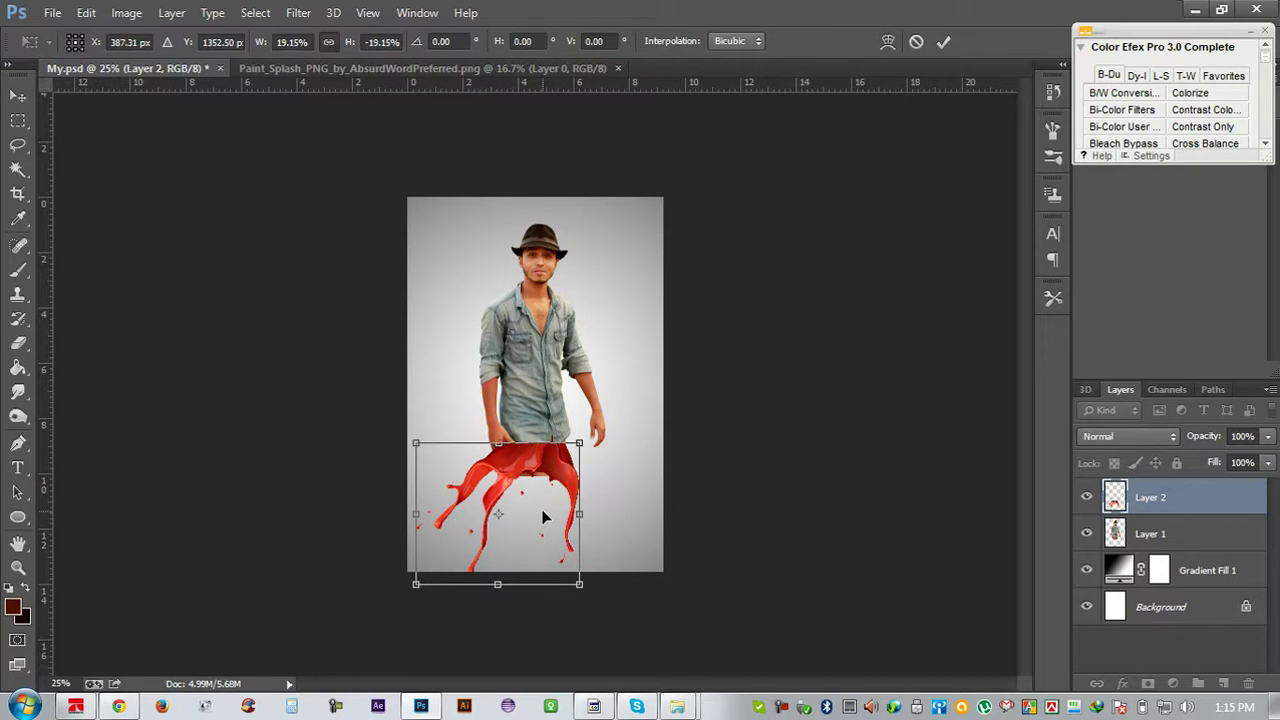
pyautogui.press('Return')
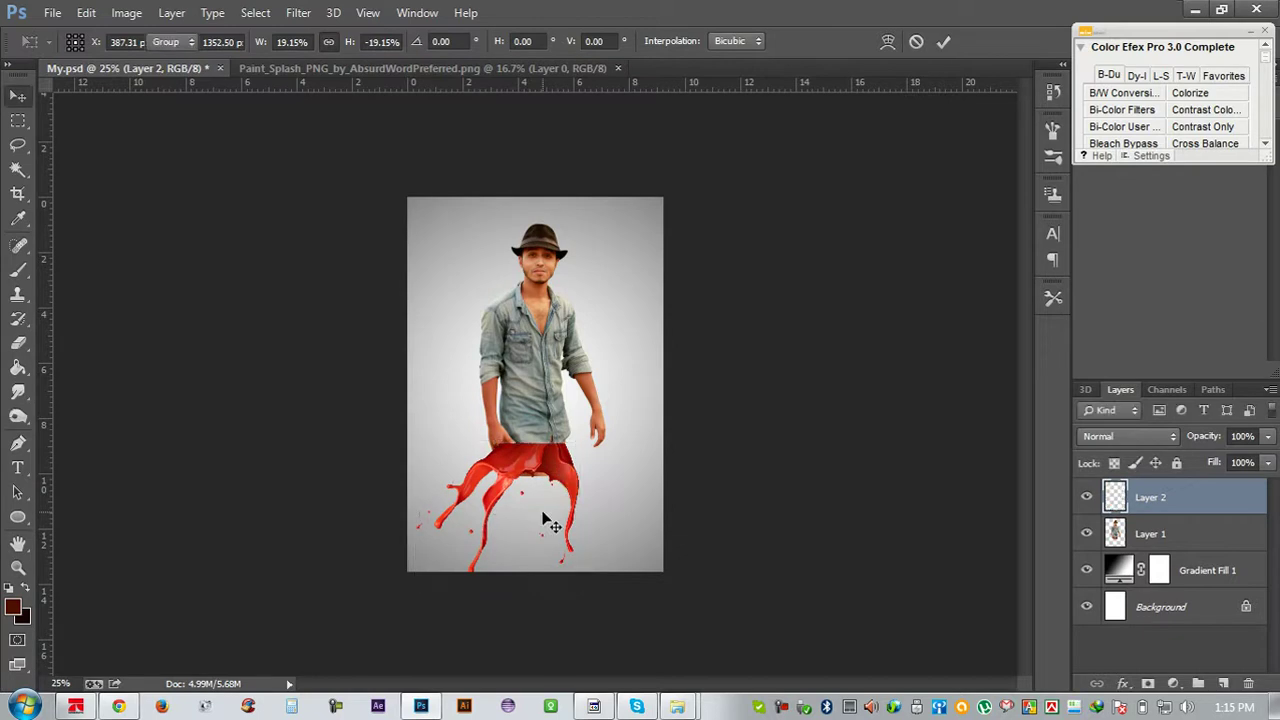
pyautogui.hotkey('ctrl', '+')
pyautogui.hotkey('ctrl', '+')
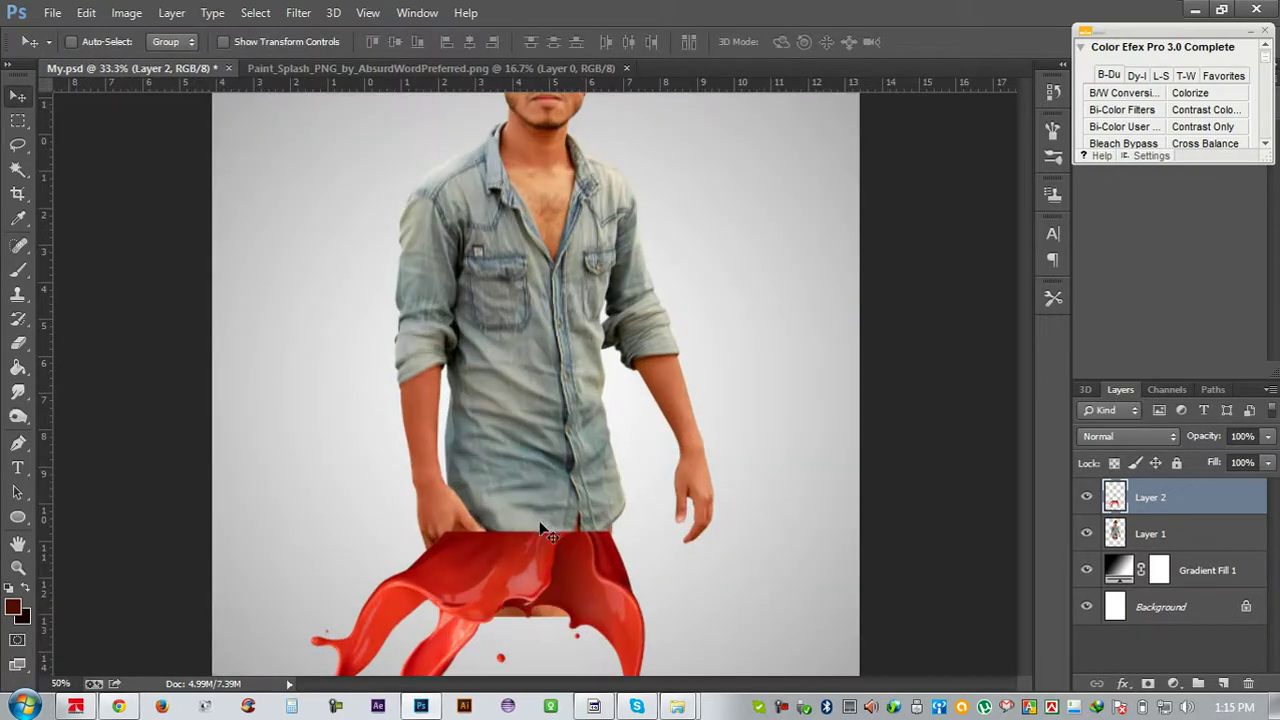
pyautogui.hotkey('ctrl', '+')
pyautogui.hotkey('ctrl', '+')
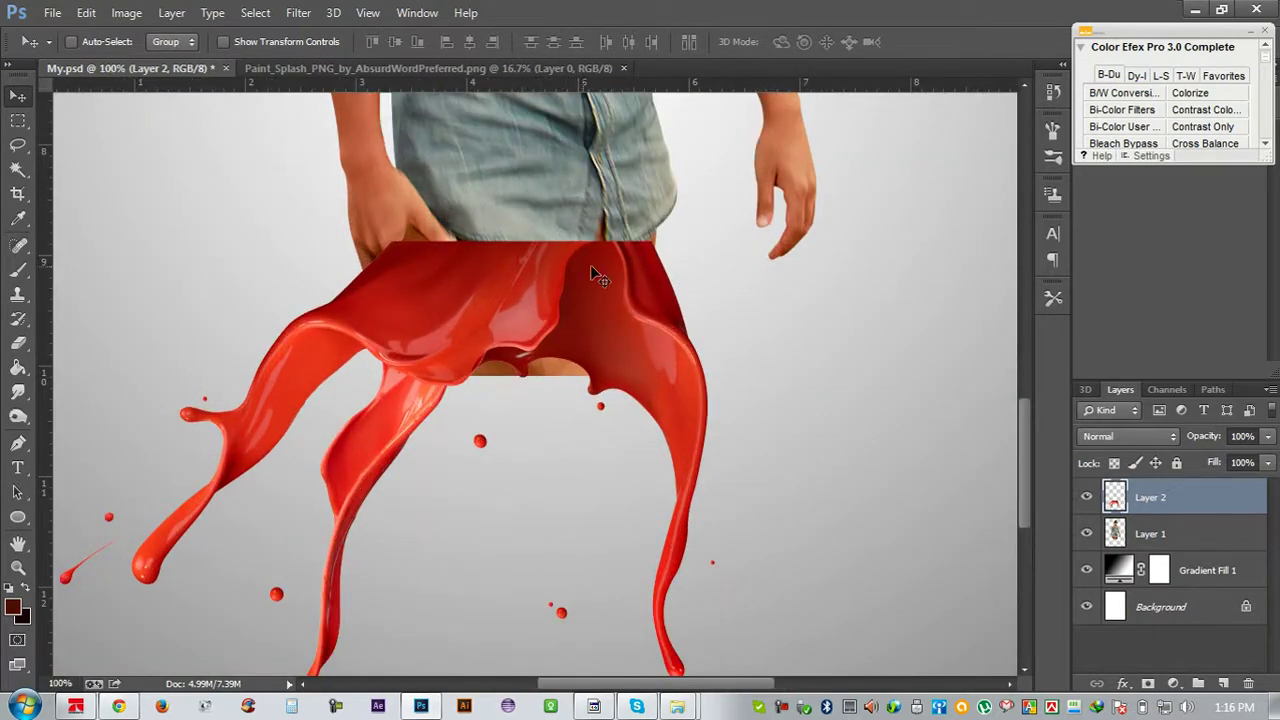
# At 200% zoom, scale the splash to about 85% and raise it to meet the upper thighs
pyautogui.moveTo(608, 277); pyautogui.dragTo(558, 397)
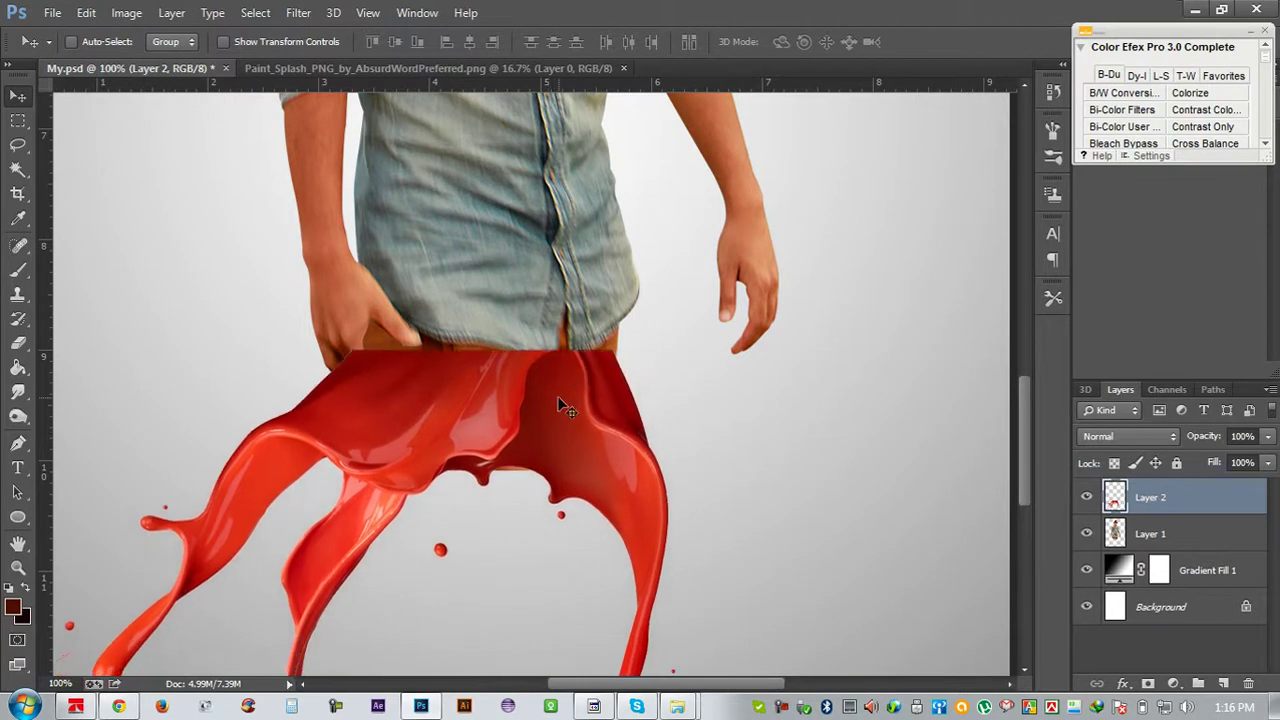
pyautogui.hotkey('ctrl', '+')
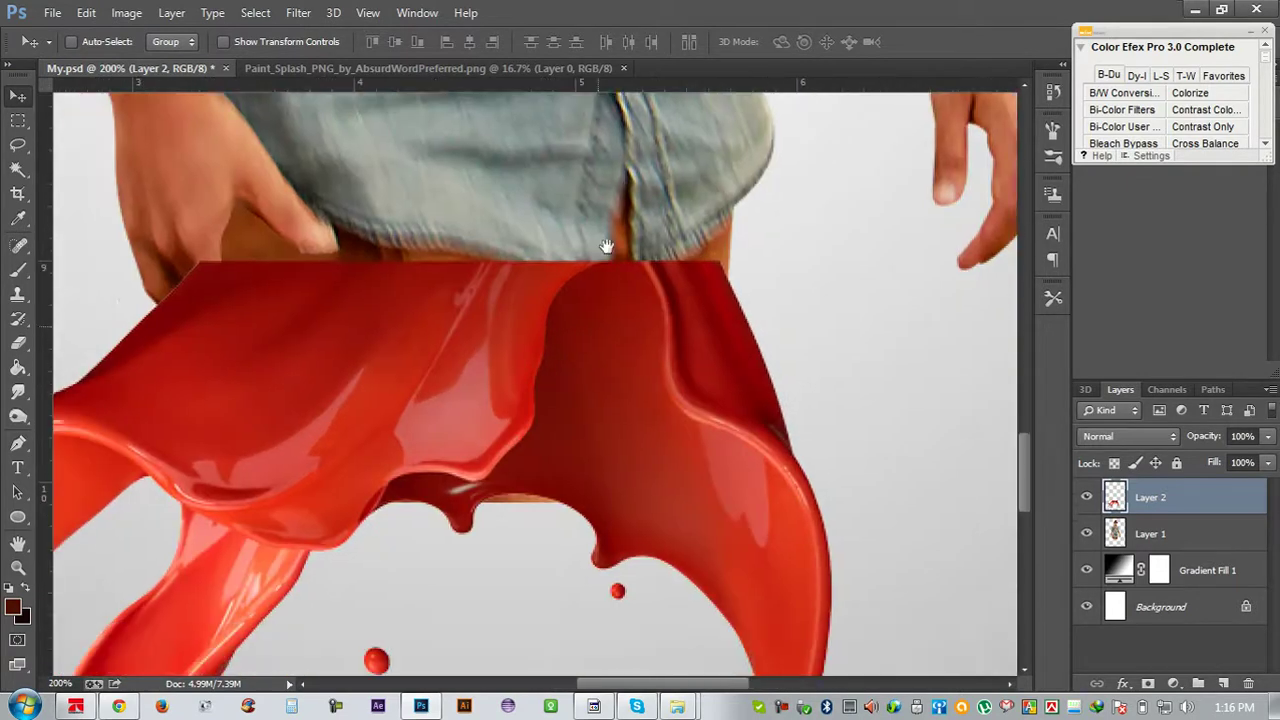
pyautogui.moveTo(545, 403)
pyautogui.mouseDown()
pyautogui.moveTo(632, 255)
pyautogui.moveTo(665, 277)
pyautogui.moveTo(686, 325)
pyautogui.mouseUp()
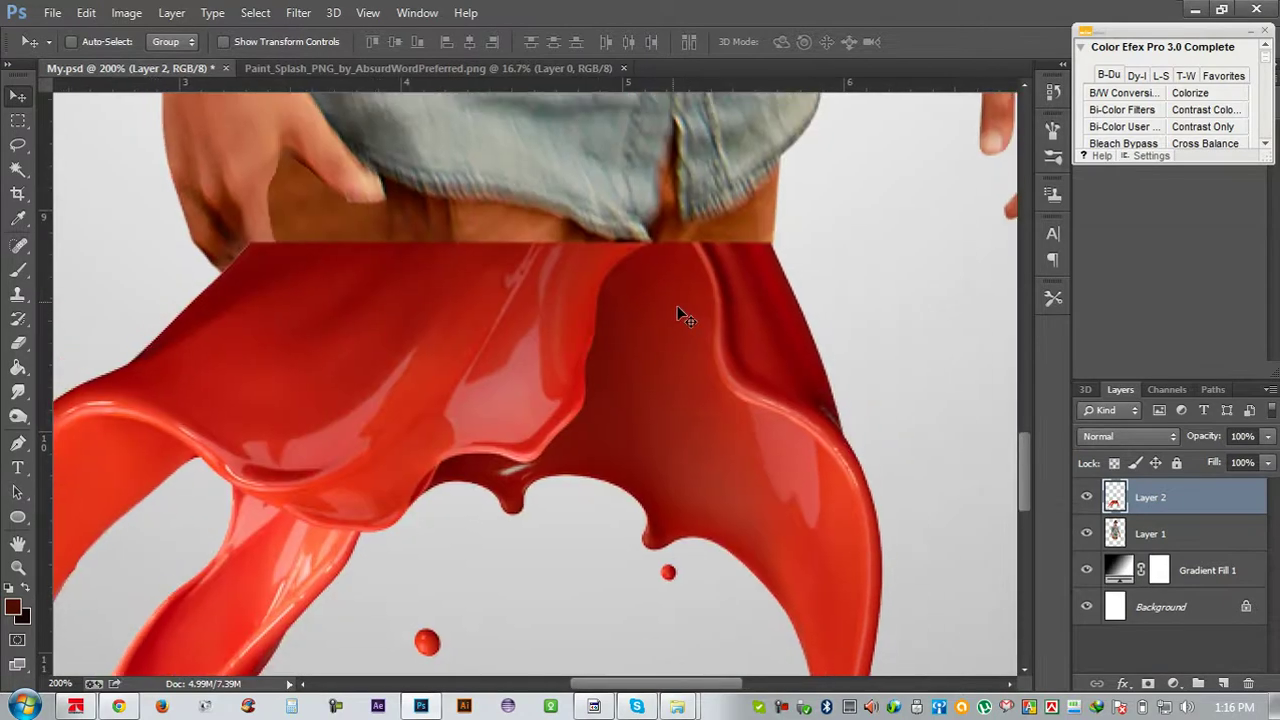
pyautogui.hotkey('ctrl', 't')
pyautogui.moveTo(875, 245); pyautogui.dragTo(757, 266)
pyautogui.moveTo(669, 352)
pyautogui.mouseDown()
pyautogui.moveTo(705, 310)
pyautogui.moveTo(695, 300)
pyautogui.mouseUp()
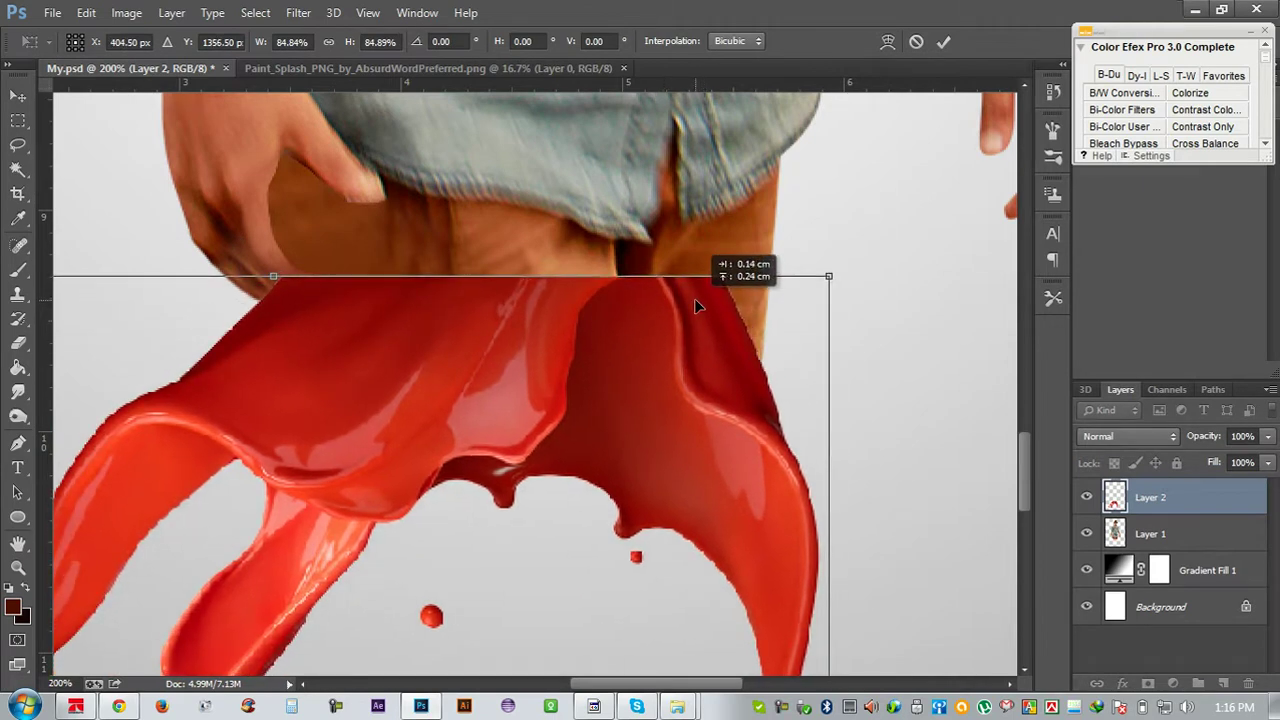
pyautogui.press('Return')
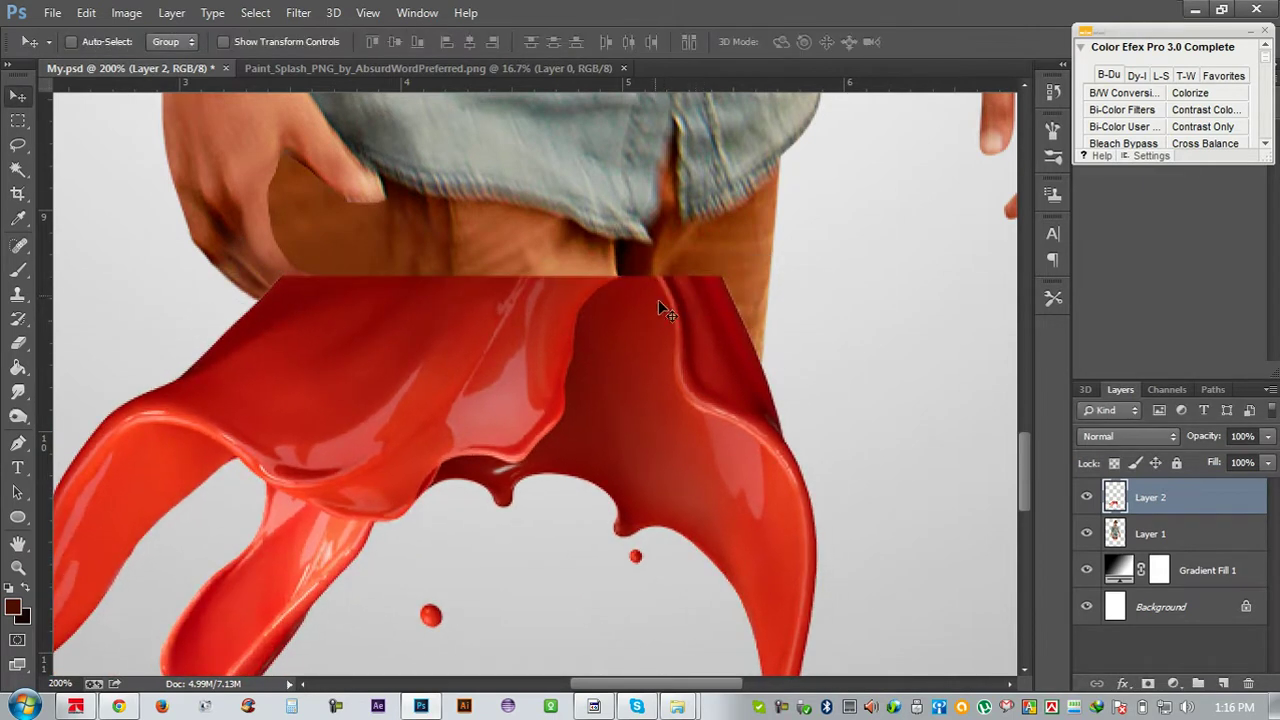
pyautogui.click(133, 18)
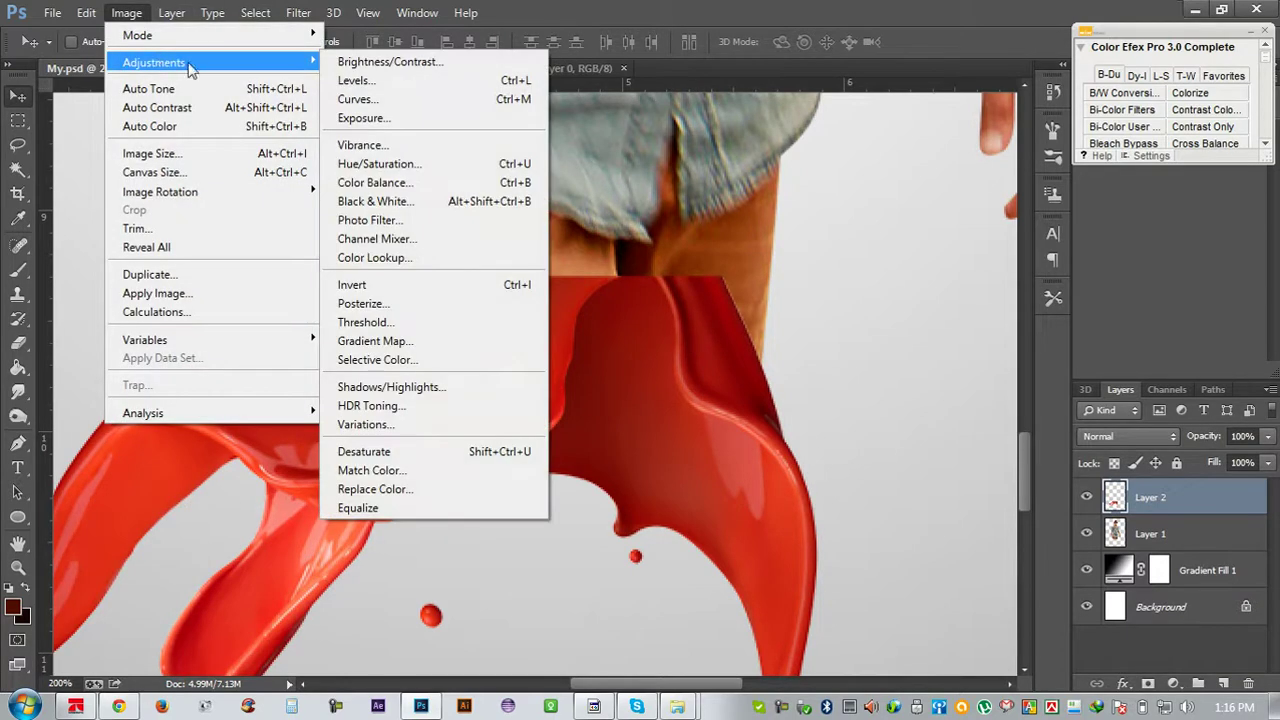
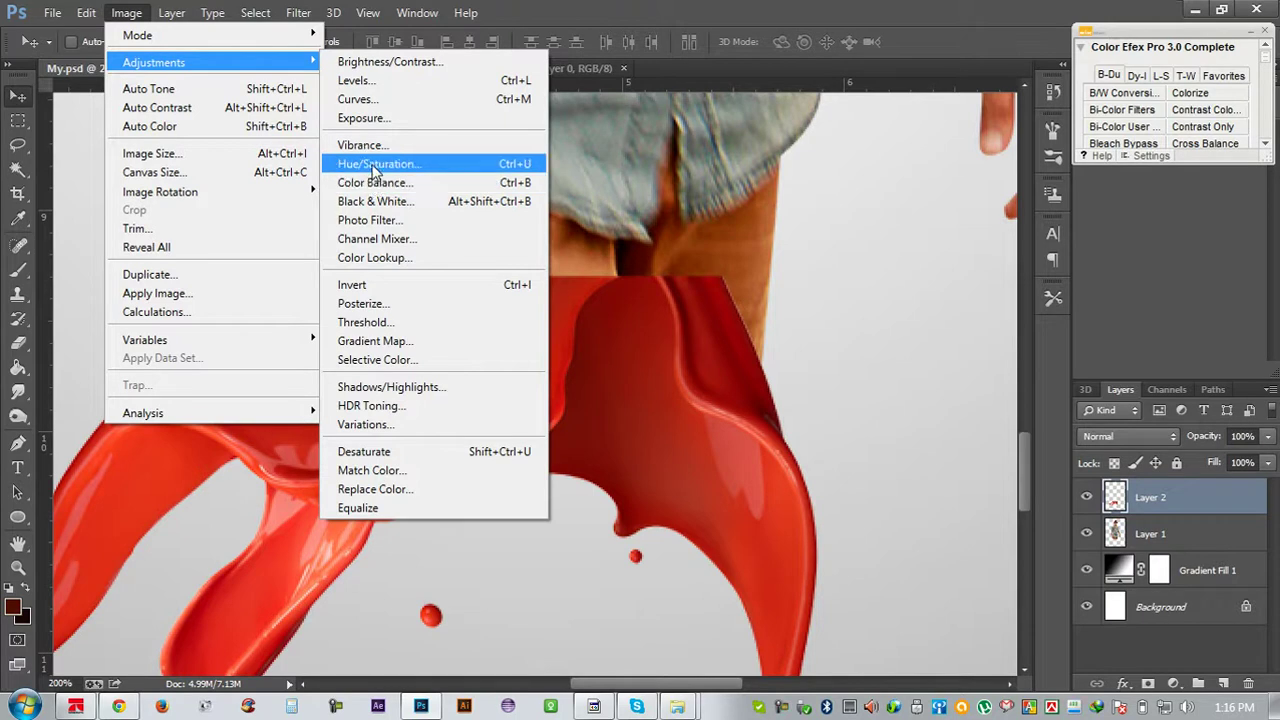
# Recolour the red splash to a muted orange with Hue +14 and Saturation -9
pyautogui.click(373, 166)
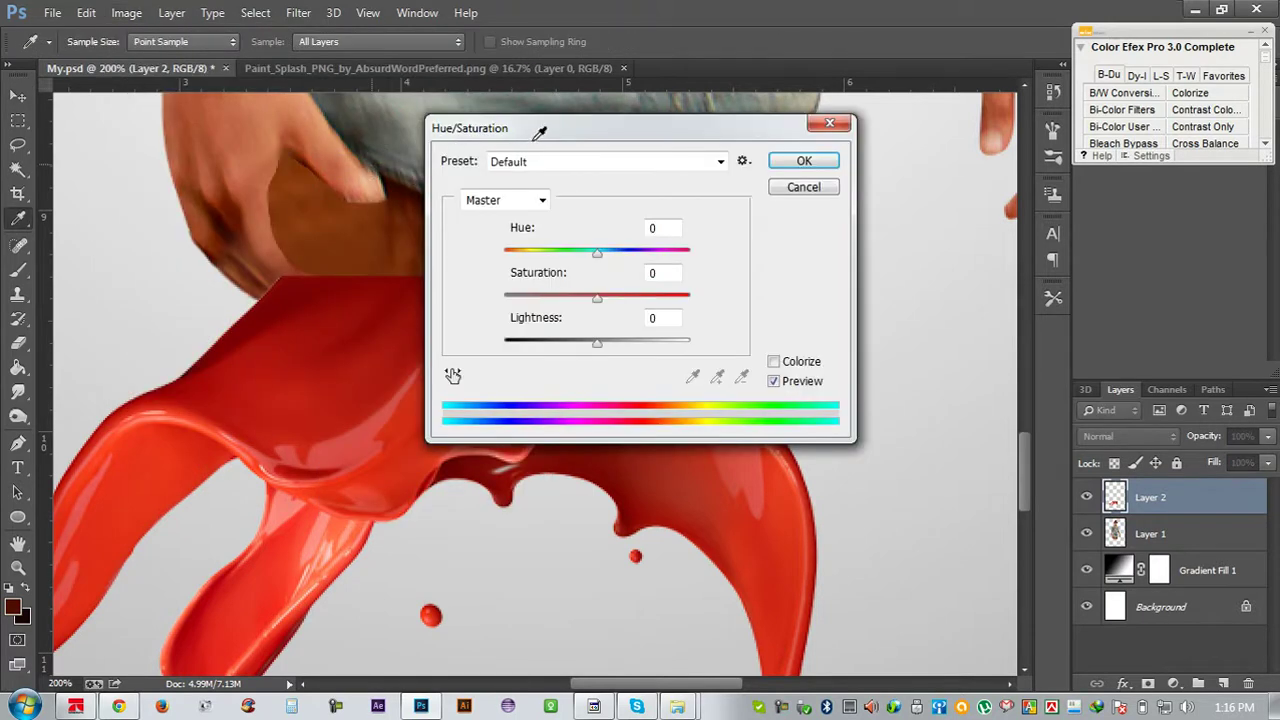
pyautogui.moveTo(553, 130); pyautogui.dragTo(891, 30)
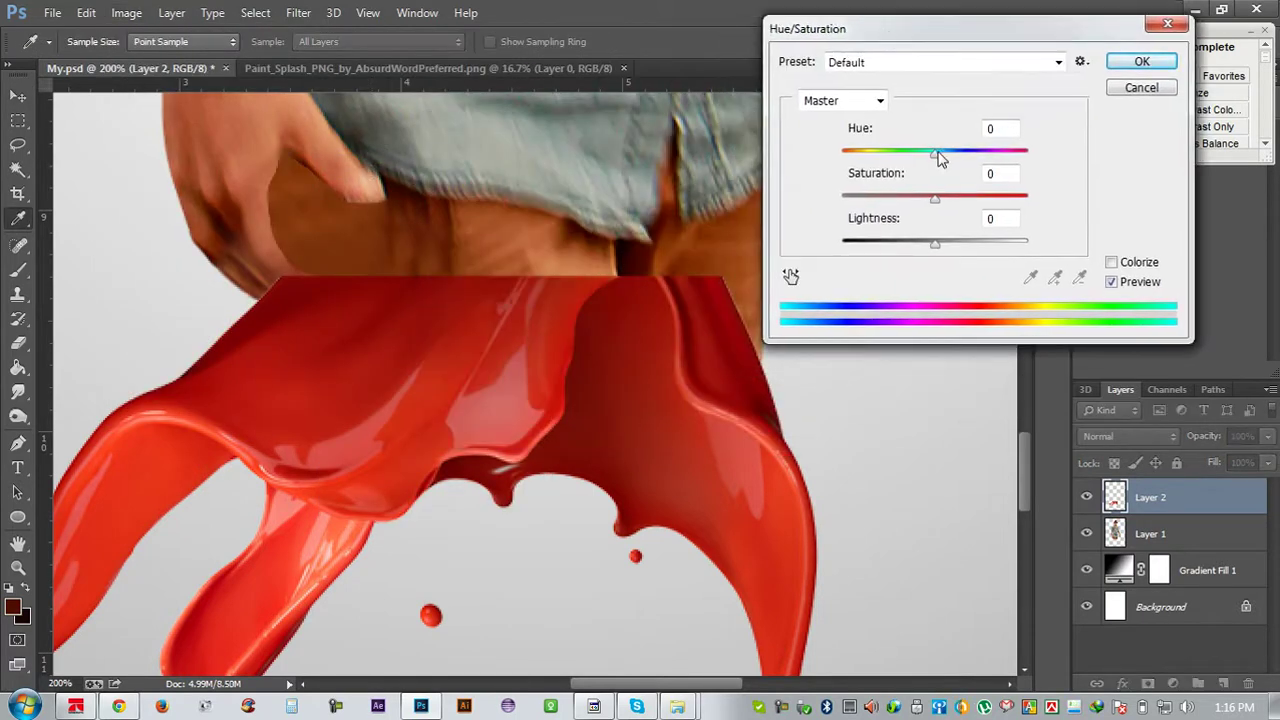
pyautogui.moveTo(935, 160); pyautogui.dragTo(949, 155)
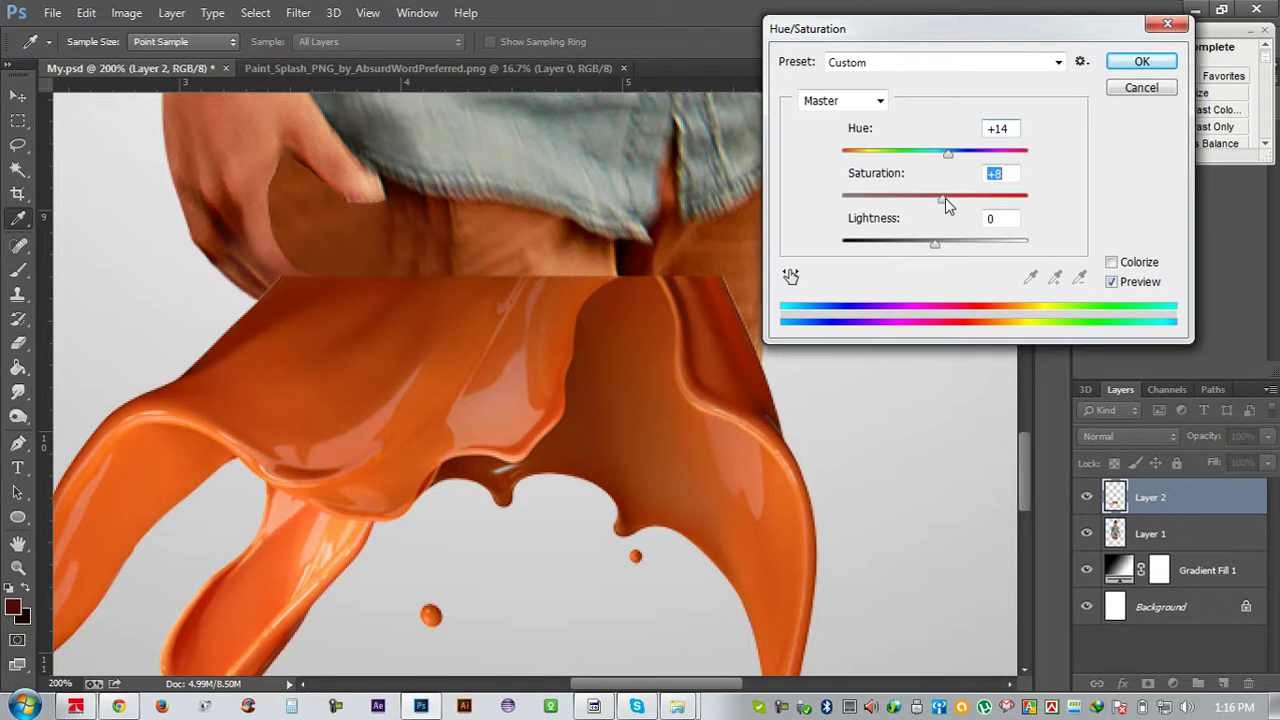
pyautogui.moveTo(945, 198); pyautogui.dragTo(928, 202)
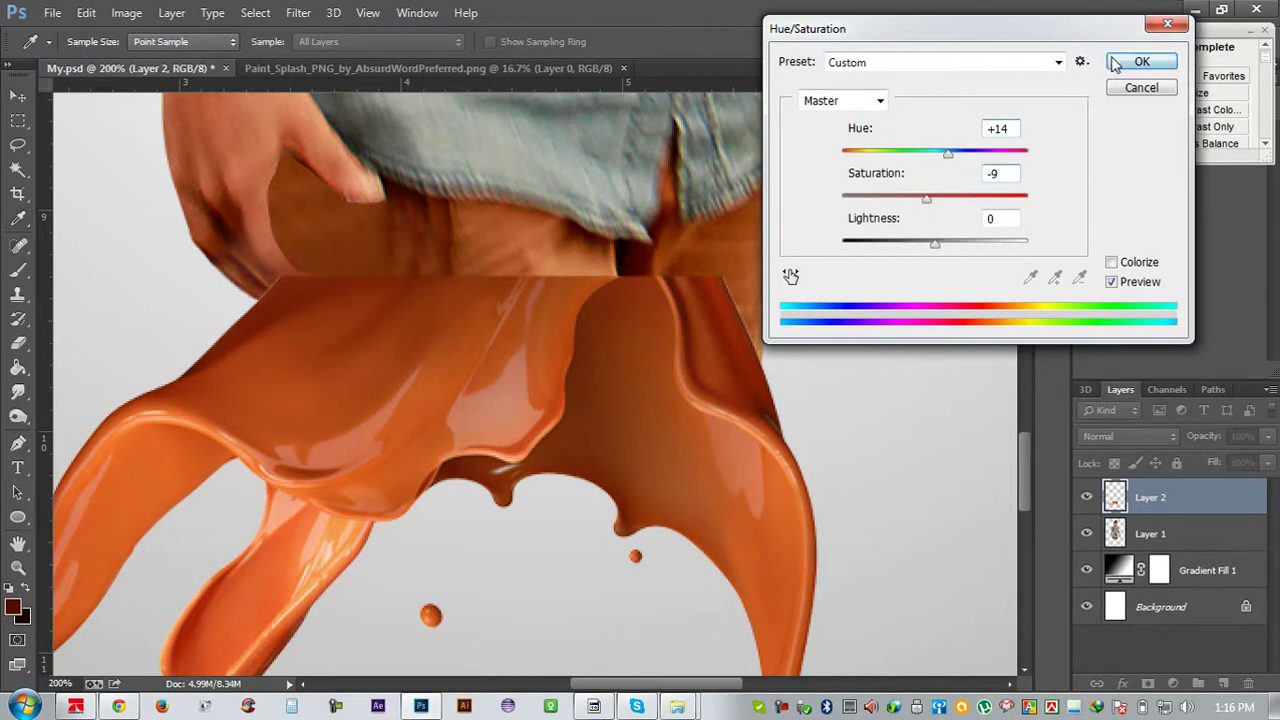
pyautogui.click(1141, 62)
# Nudge the recoloured splash slightly up and right with the Move tool
pyautogui.press('v')
pyautogui.scroll(-1, 518, 240)
pyautogui.moveTo(602, 274); pyautogui.dragTo(606, 271)
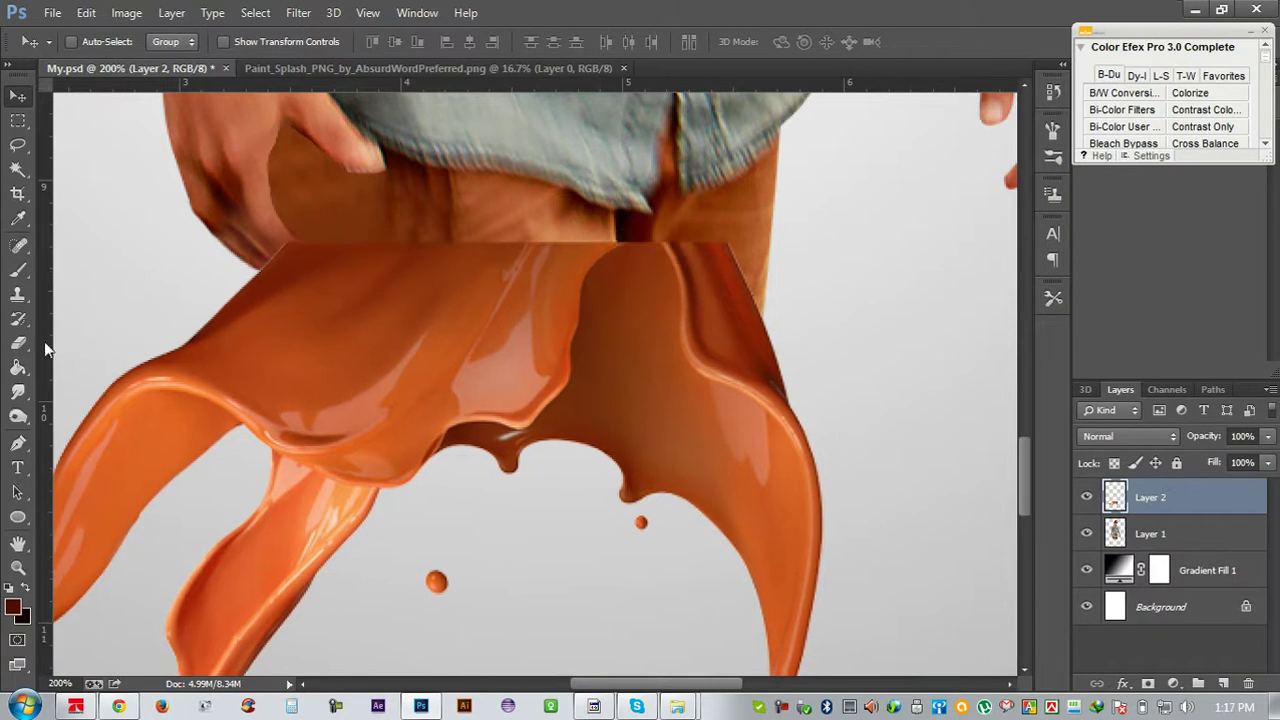
# Raise the orange splash toward the trousers, hide it, and make Layer 1 active
pyautogui.moveTo(452, 351); pyautogui.dragTo(497, 307)
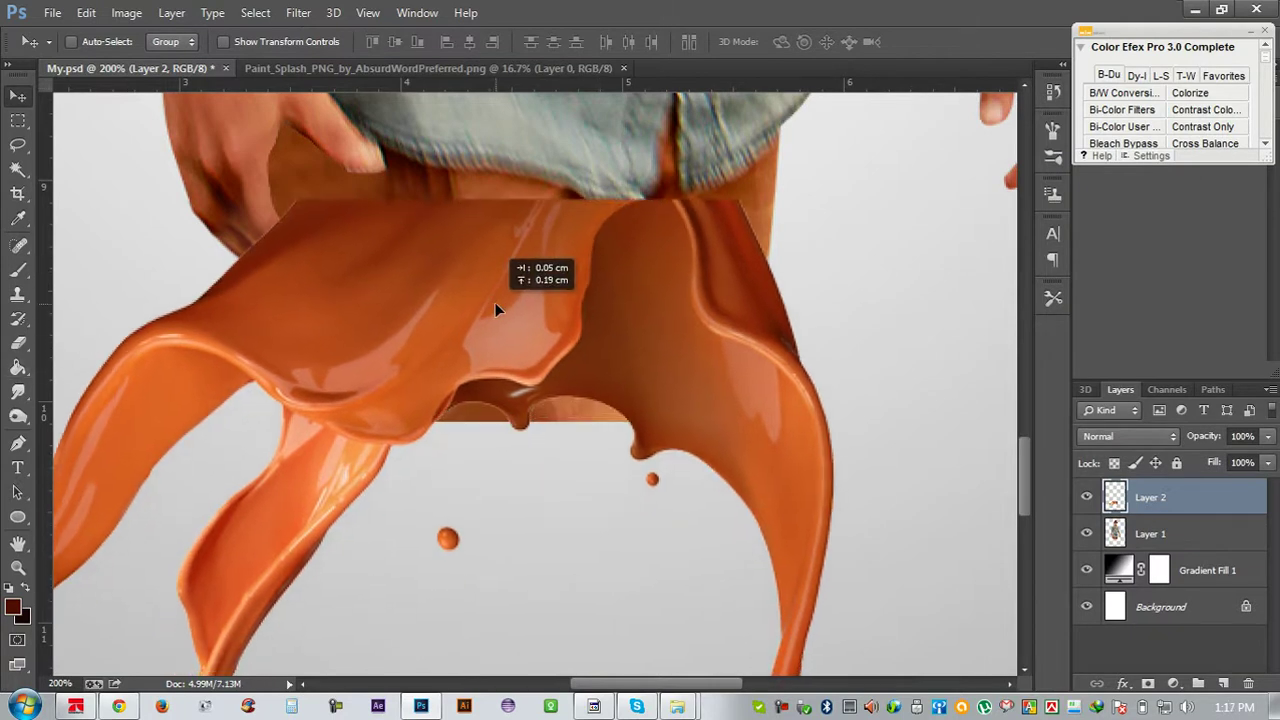
pyautogui.moveTo(497, 307); pyautogui.dragTo(499, 310)
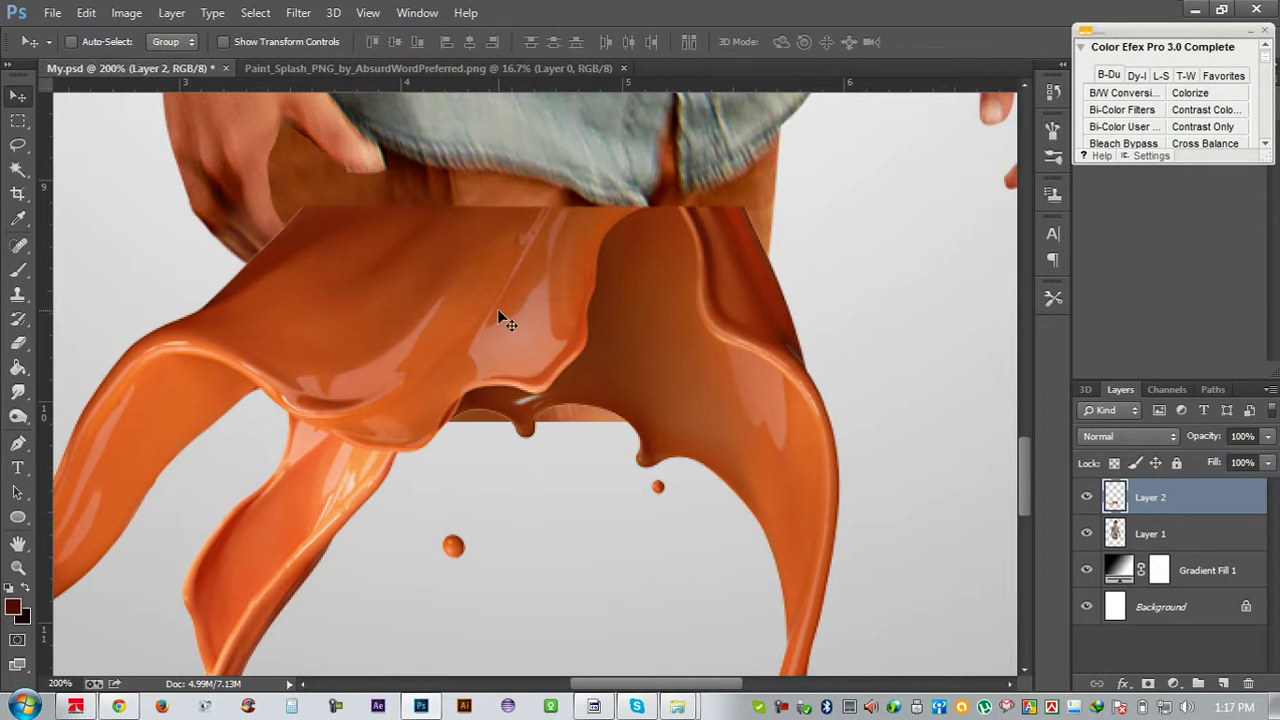
pyautogui.click(1087, 497)
pyautogui.click(1150, 534)
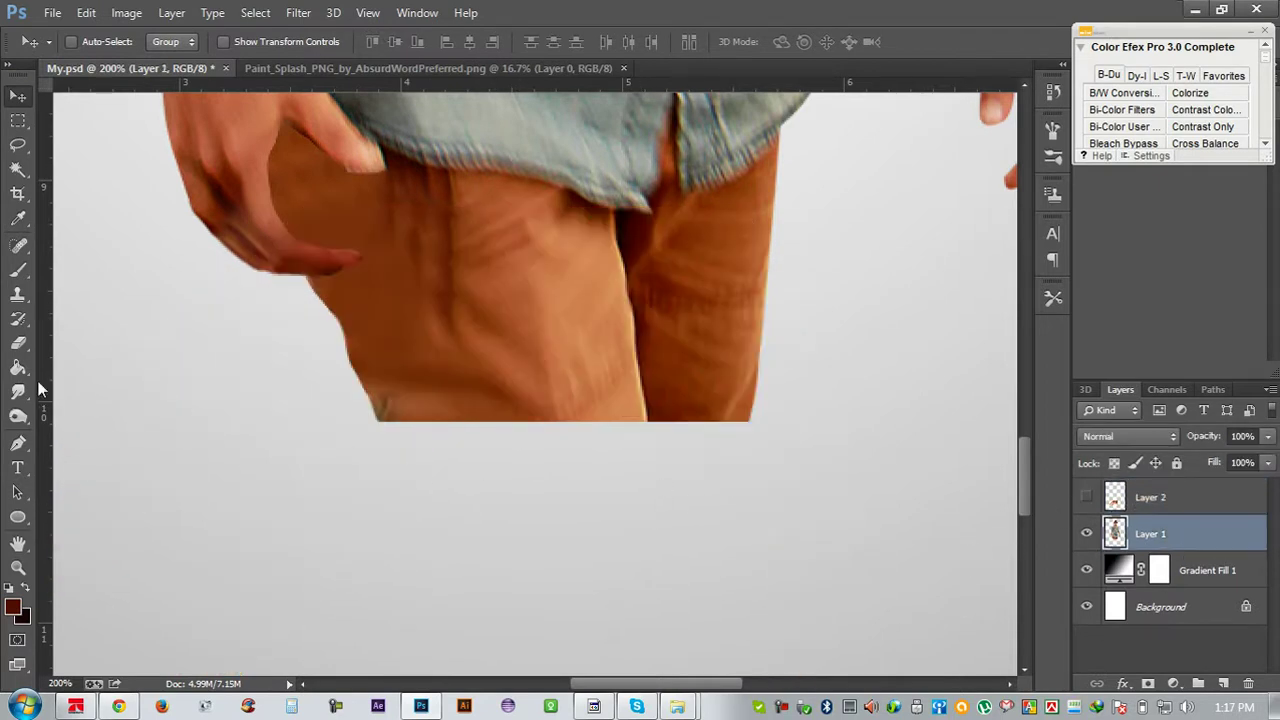
# Soft-erase the bottom of the trousers on Layer 1 with an 80 px eraser
pyautogui.click(18, 343)
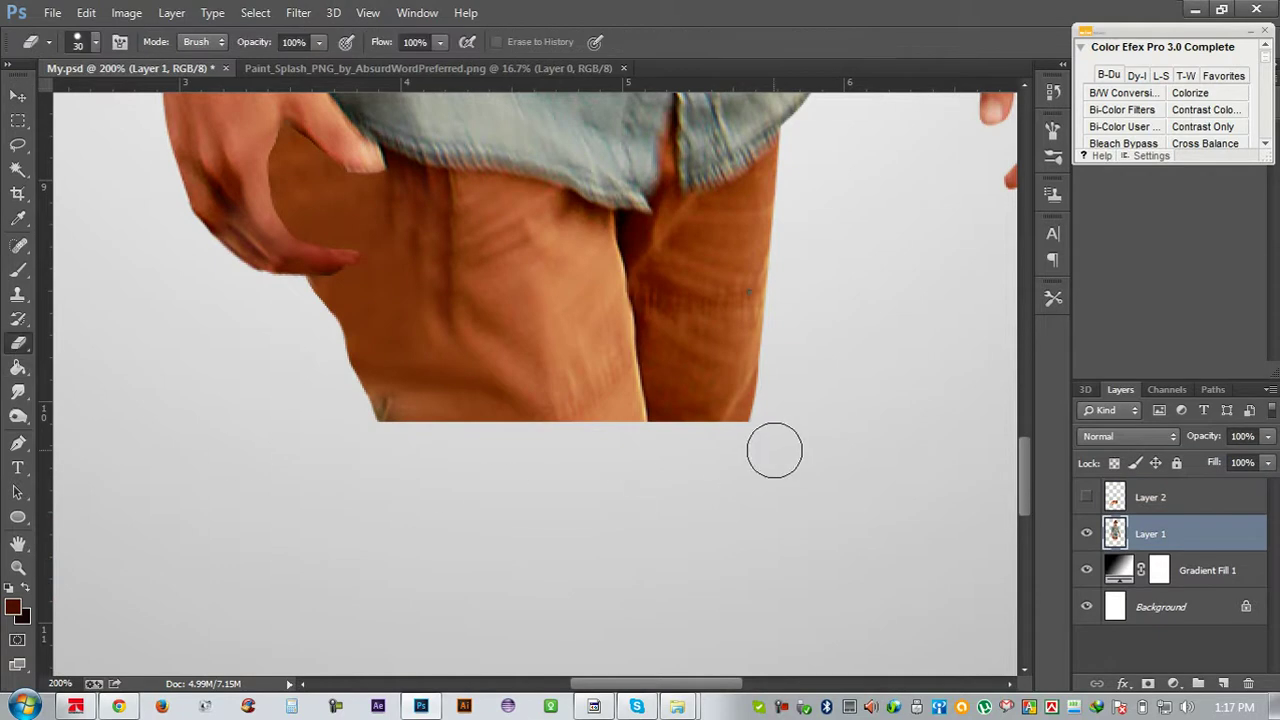
pyautogui.rightClick(774, 450)
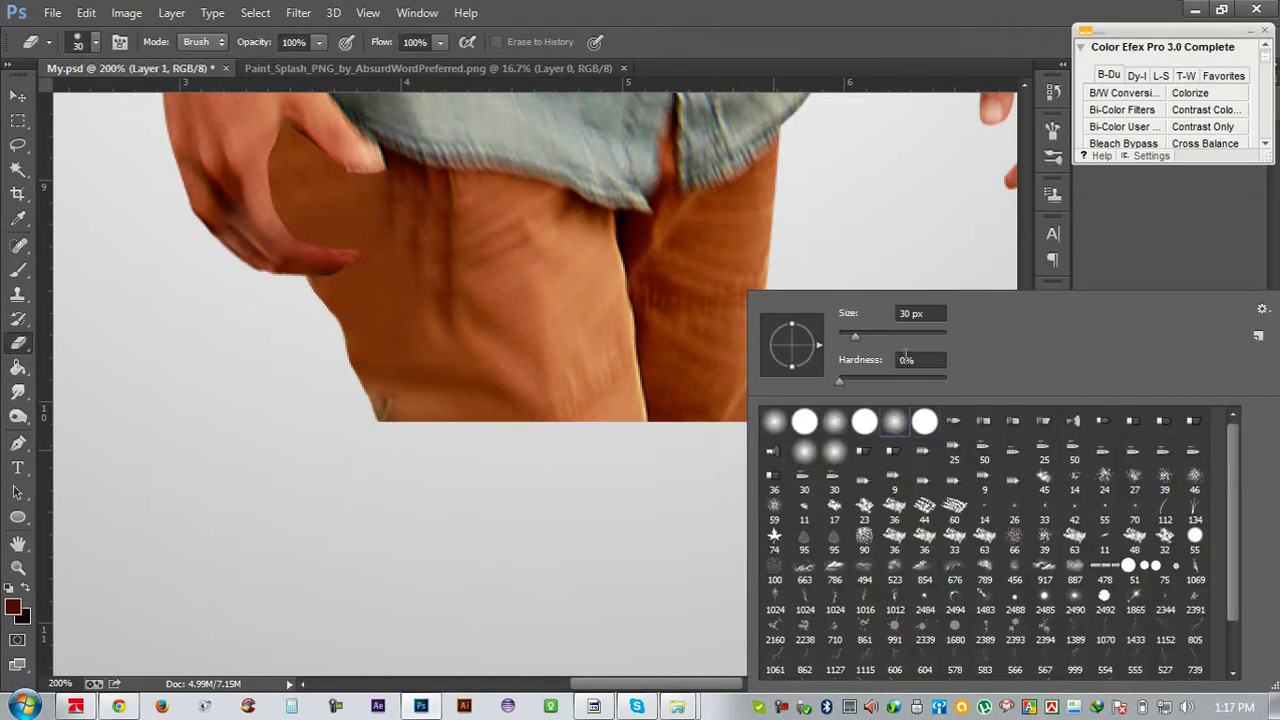
pyautogui.doubleClick(912, 313)
pyautogui.write('149')
pyautogui.press('Return')
pyautogui.press('[')
pyautogui.press('[')
pyautogui.press('[')
pyautogui.press('[')
pyautogui.moveTo(786, 429)
pyautogui.mouseDown()
pyautogui.moveTo(779, 413)
pyautogui.moveTo(646, 366)
pyautogui.moveTo(434, 449)
pyautogui.moveTo(314, 391)
pyautogui.moveTo(576, 428)
pyautogui.mouseUp()
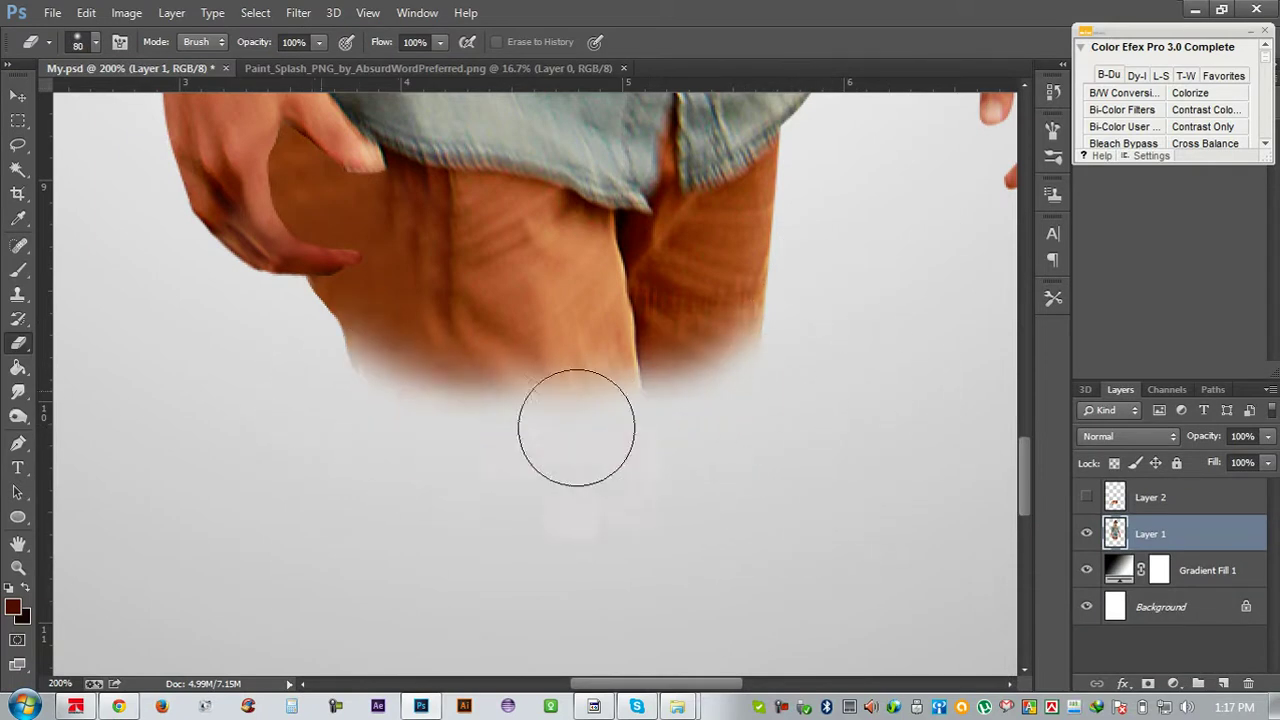
# Show Layer 2 again, make it active, and erase part of the splash's upper right
pyautogui.click(1087, 498)
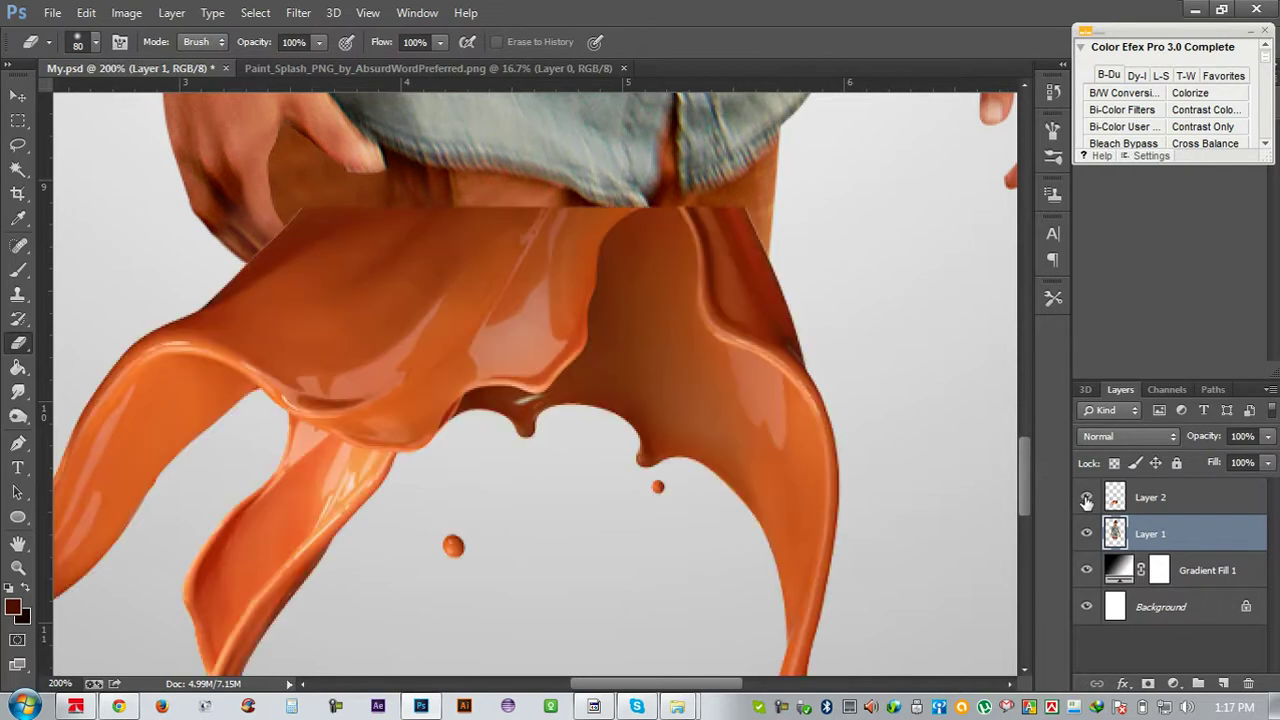
pyautogui.click(1131, 508)
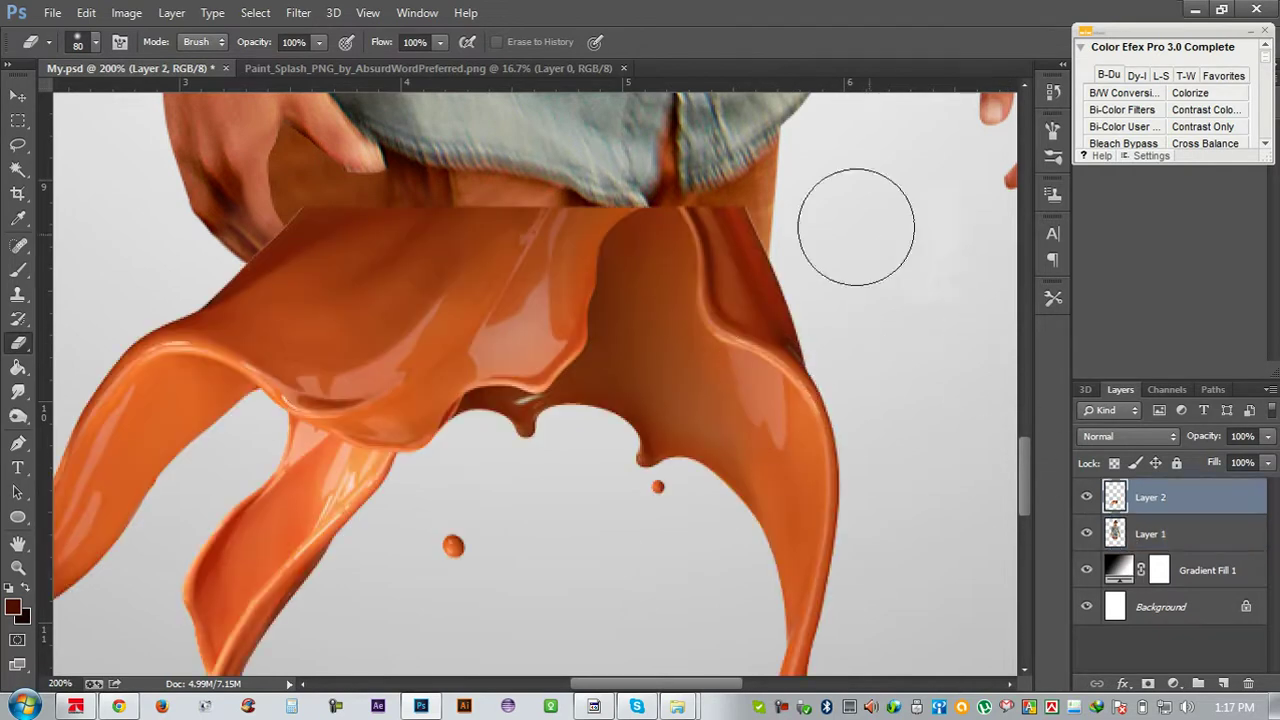
pyautogui.moveTo(732, 180)
pyautogui.mouseDown()
pyautogui.moveTo(760, 209)
pyautogui.moveTo(780, 205)
pyautogui.moveTo(718, 222)
pyautogui.mouseUp()
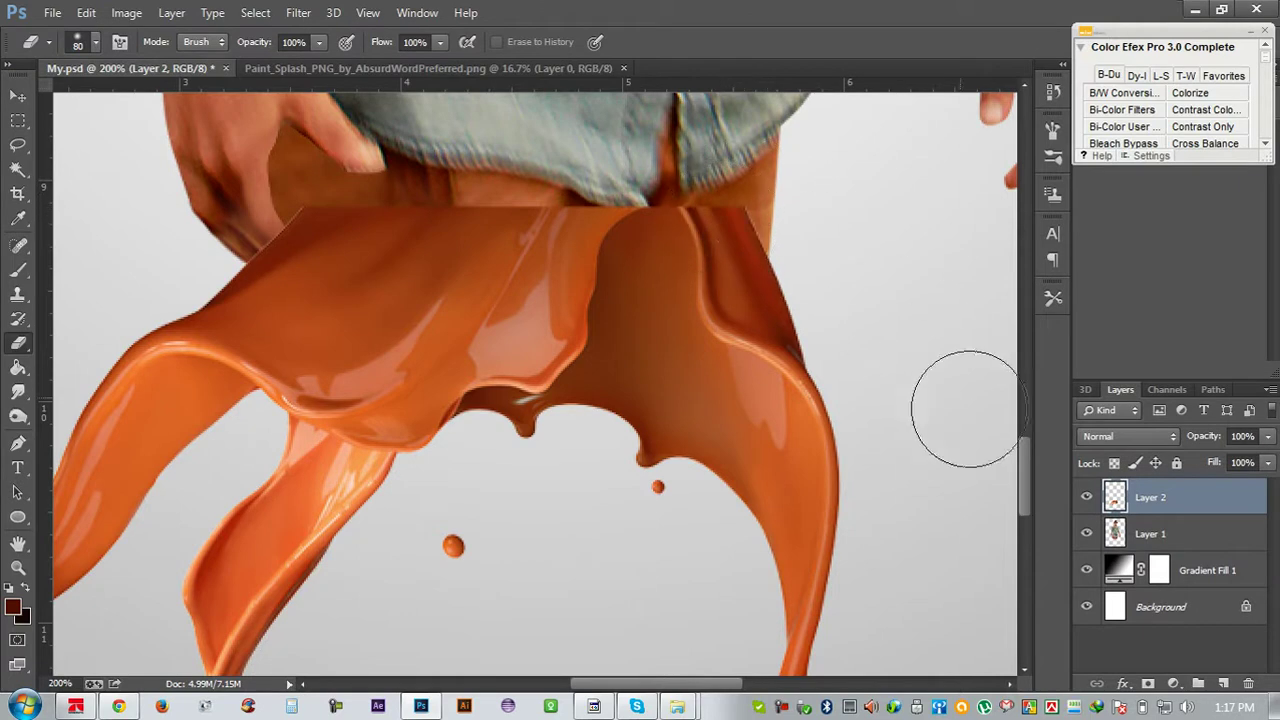
# Erase the splash's straight top edge inside the man's outline with a 50 px eraser
pyautogui.keyDown('ctrl'); pyautogui.click(1113, 524); pyautogui.keyUp('ctrl')
pyautogui.press('[')
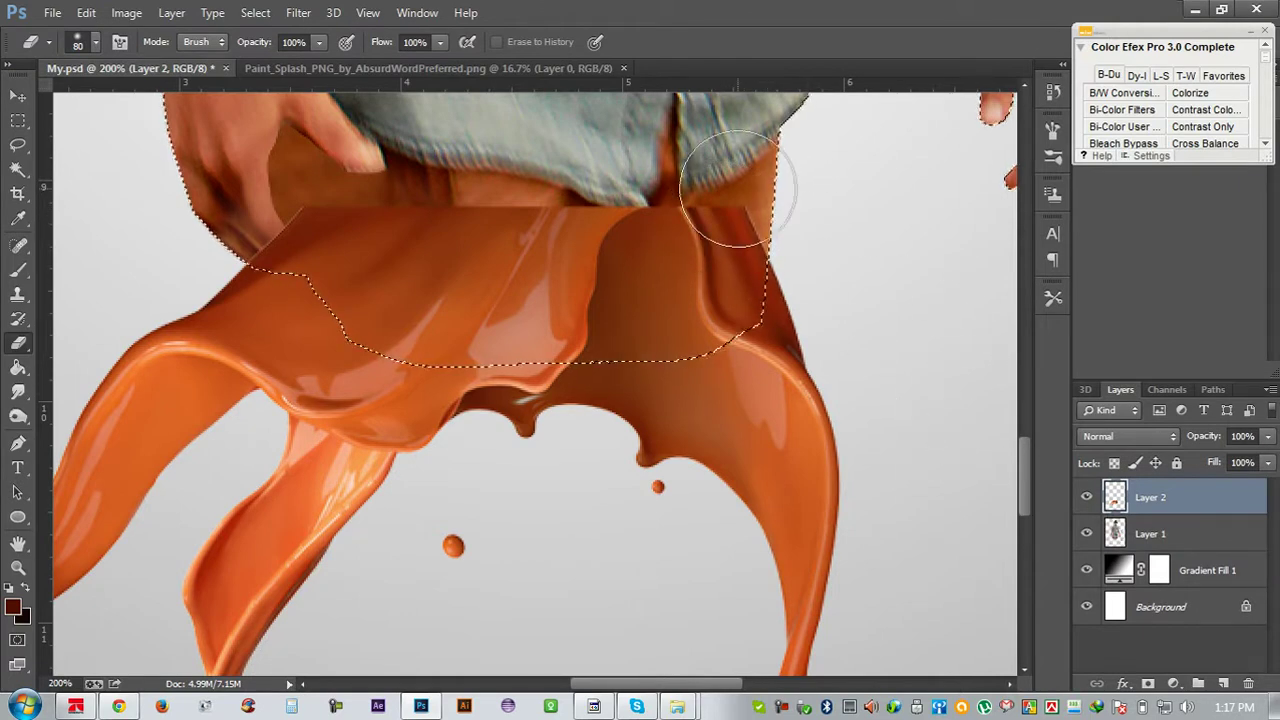
pyautogui.press('[')
pyautogui.press('[')
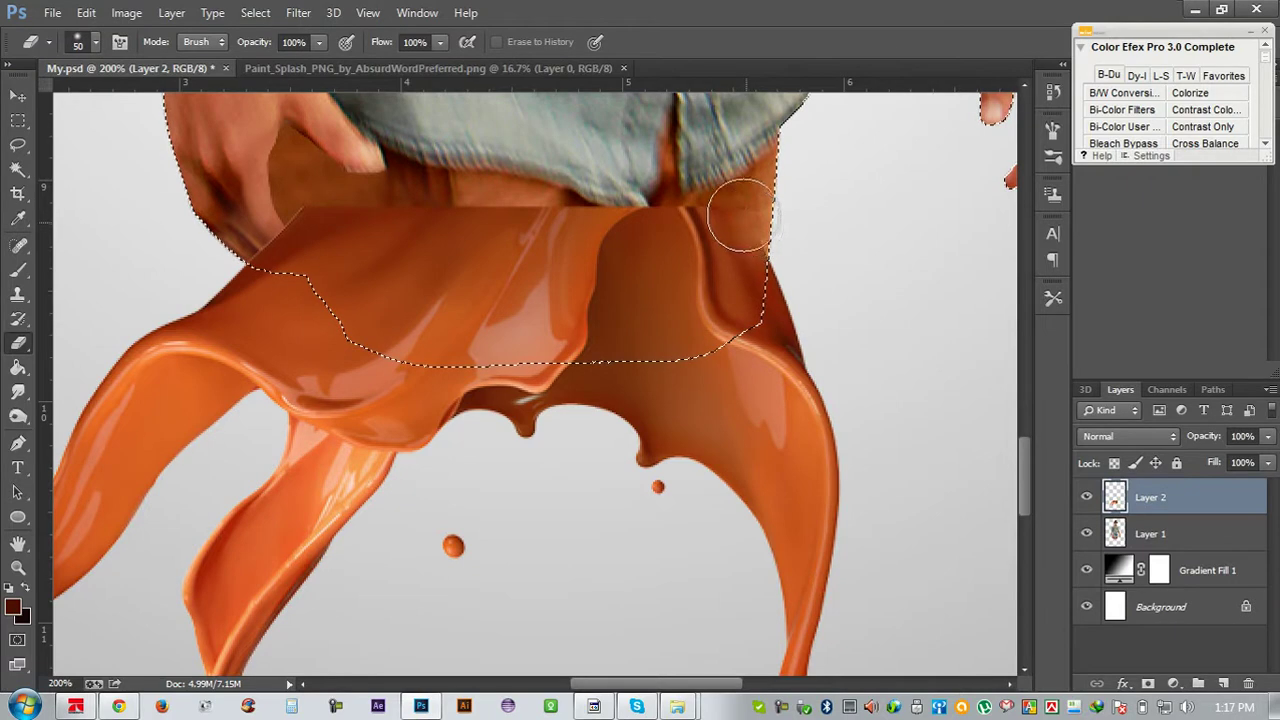
pyautogui.moveTo(718, 206)
pyautogui.mouseDown()
pyautogui.moveTo(635, 227)
pyautogui.moveTo(686, 223)
pyautogui.moveTo(276, 200)
pyautogui.moveTo(251, 229)
pyautogui.moveTo(337, 237)
pyautogui.moveTo(416, 204)
pyautogui.moveTo(550, 217)
pyautogui.mouseUp()
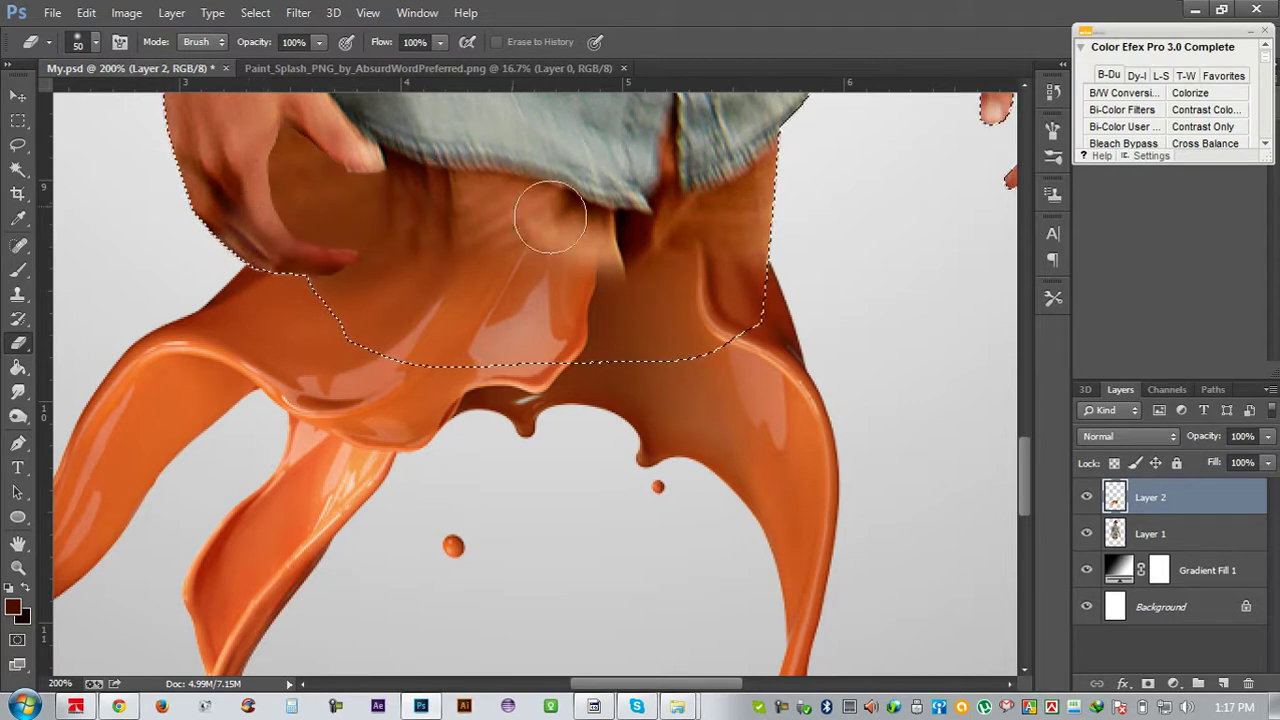
pyautogui.hotkey('ctrl', 'd')
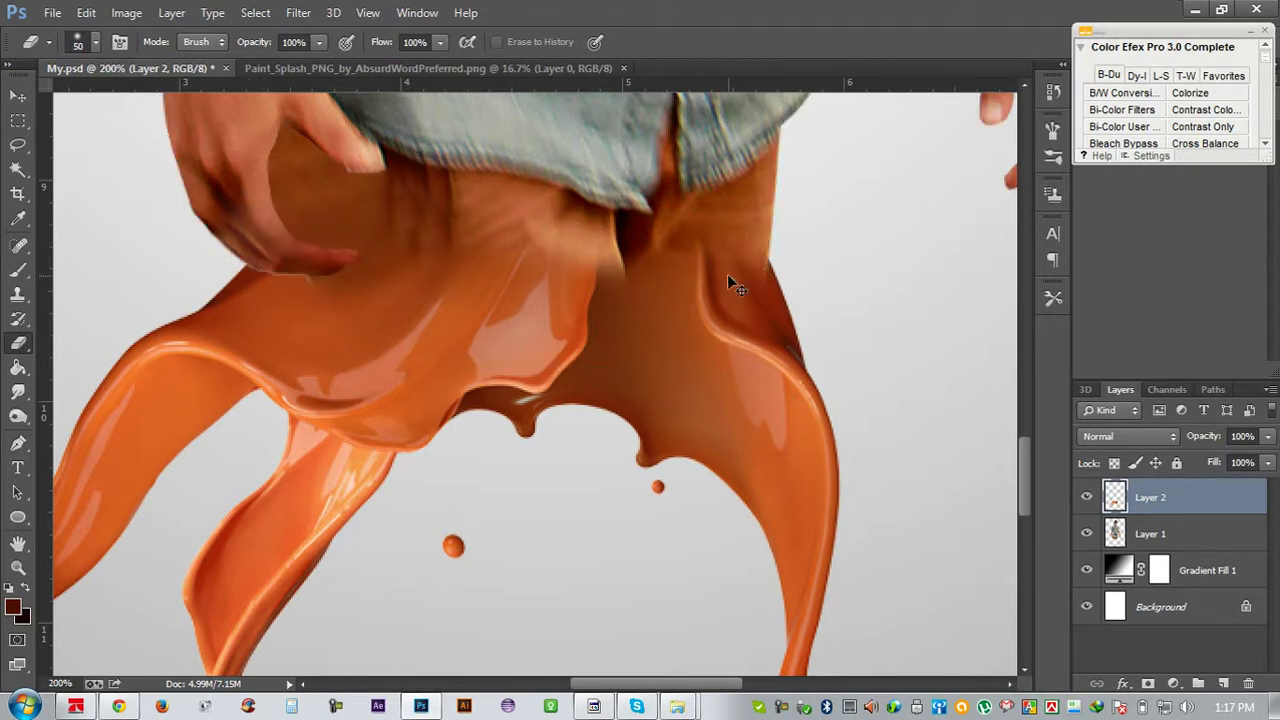
pyautogui.hotkey('ctrl', '-')
pyautogui.hotkey('ctrl', '-')
pyautogui.hotkey('ctrl', '-')
pyautogui.hotkey('ctrl', '-')
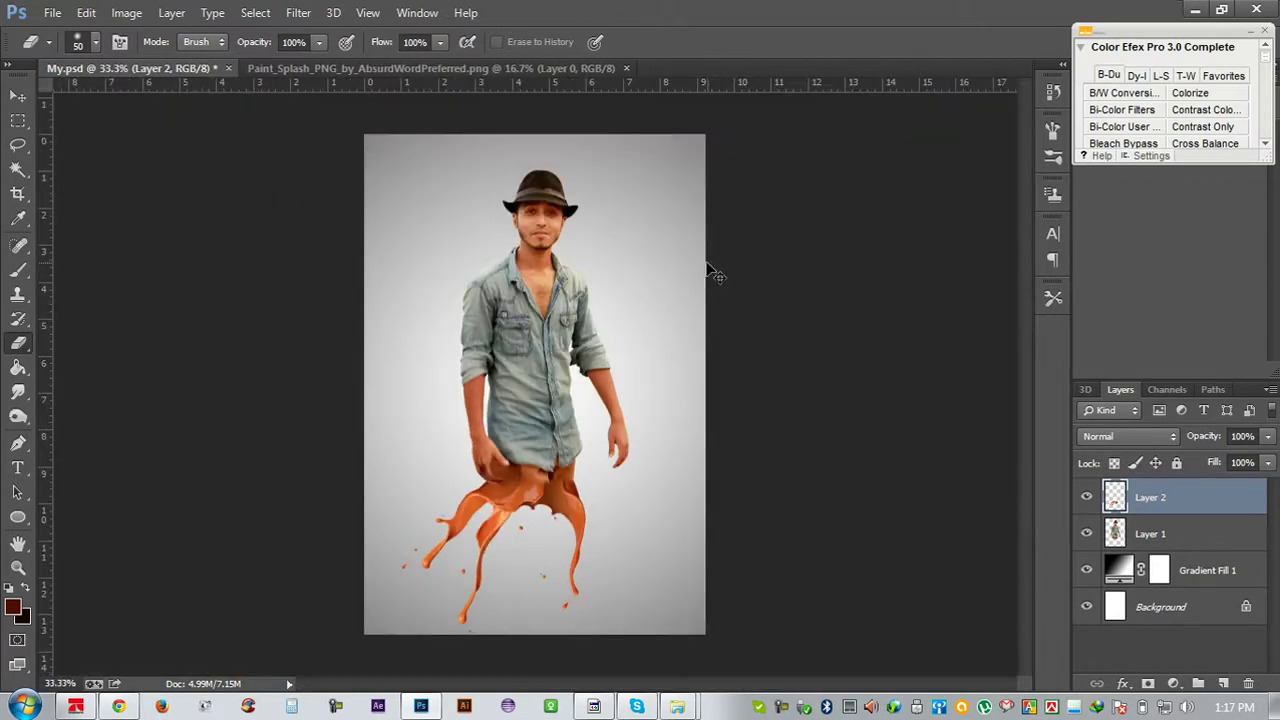
# Darken the orange splash layer by lowering Brightness/Contrast brightness to -15
pyautogui.hotkey('ctrl', '+')
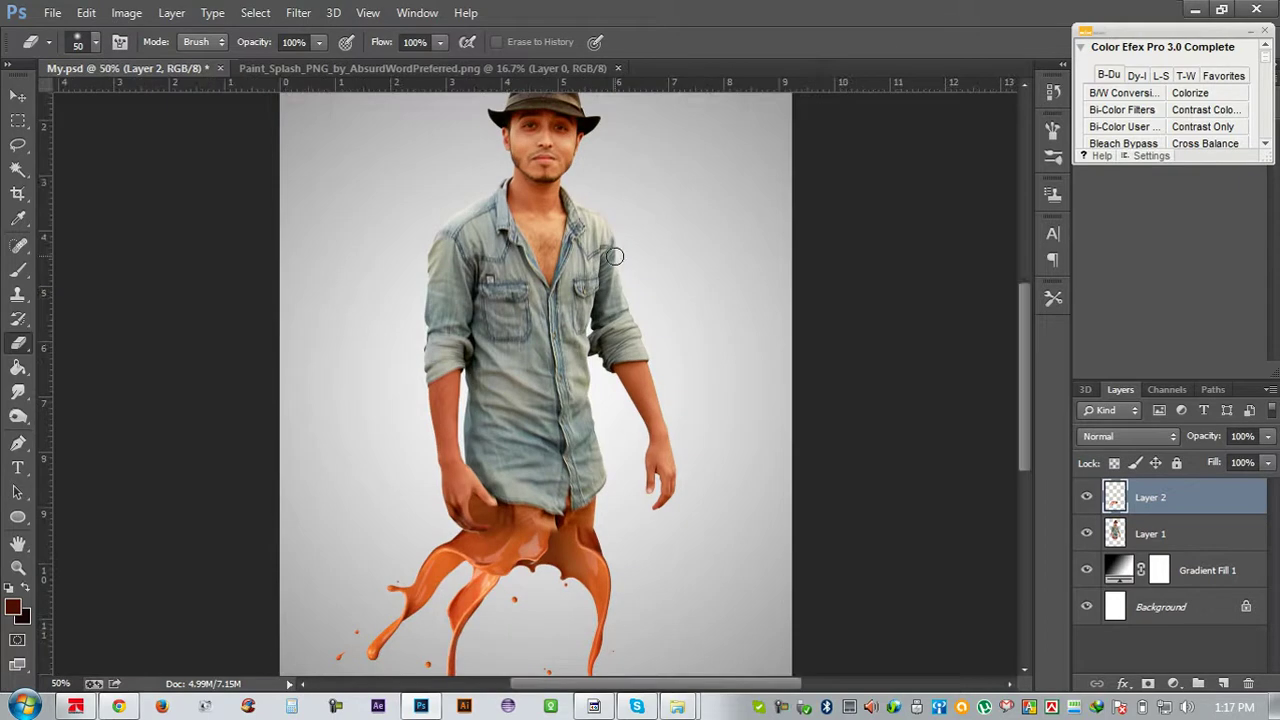
pyautogui.scroll(-3, 600, 251)
pyautogui.click(143, 12)
pyautogui.moveTo(154, 62)
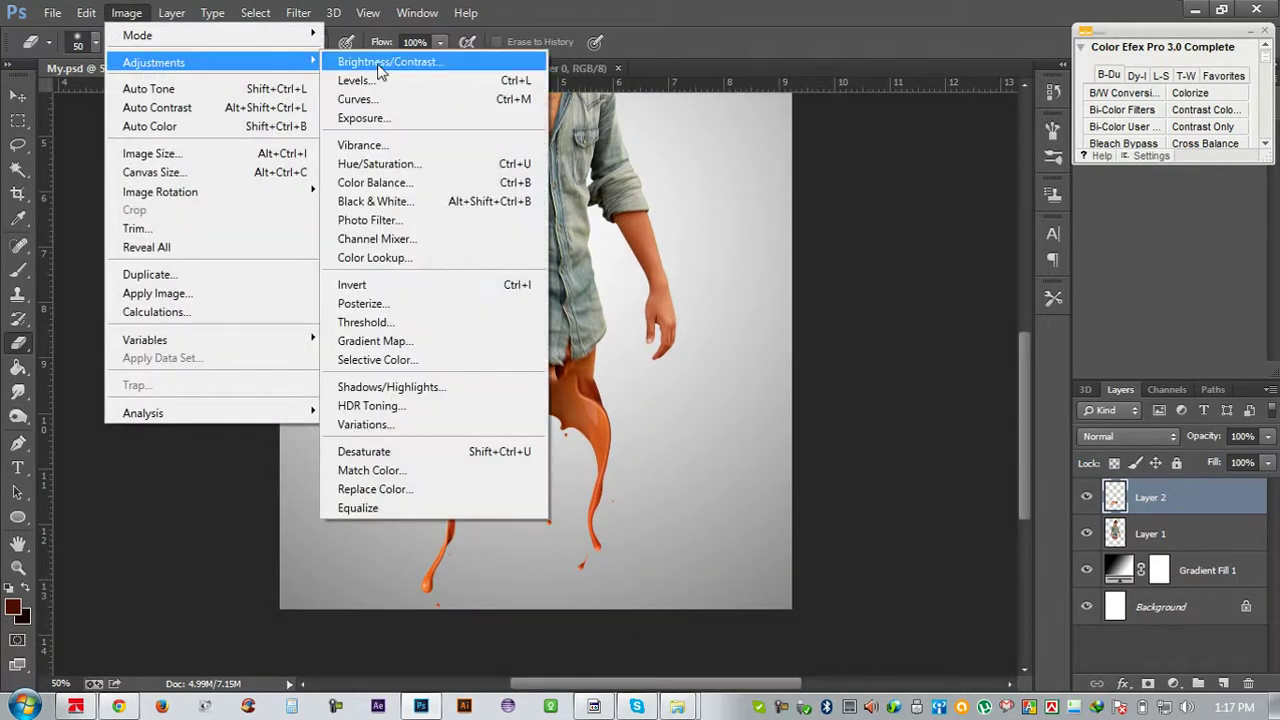
pyautogui.click(390, 62)
pyautogui.moveTo(660, 184); pyautogui.dragTo(891, 133)
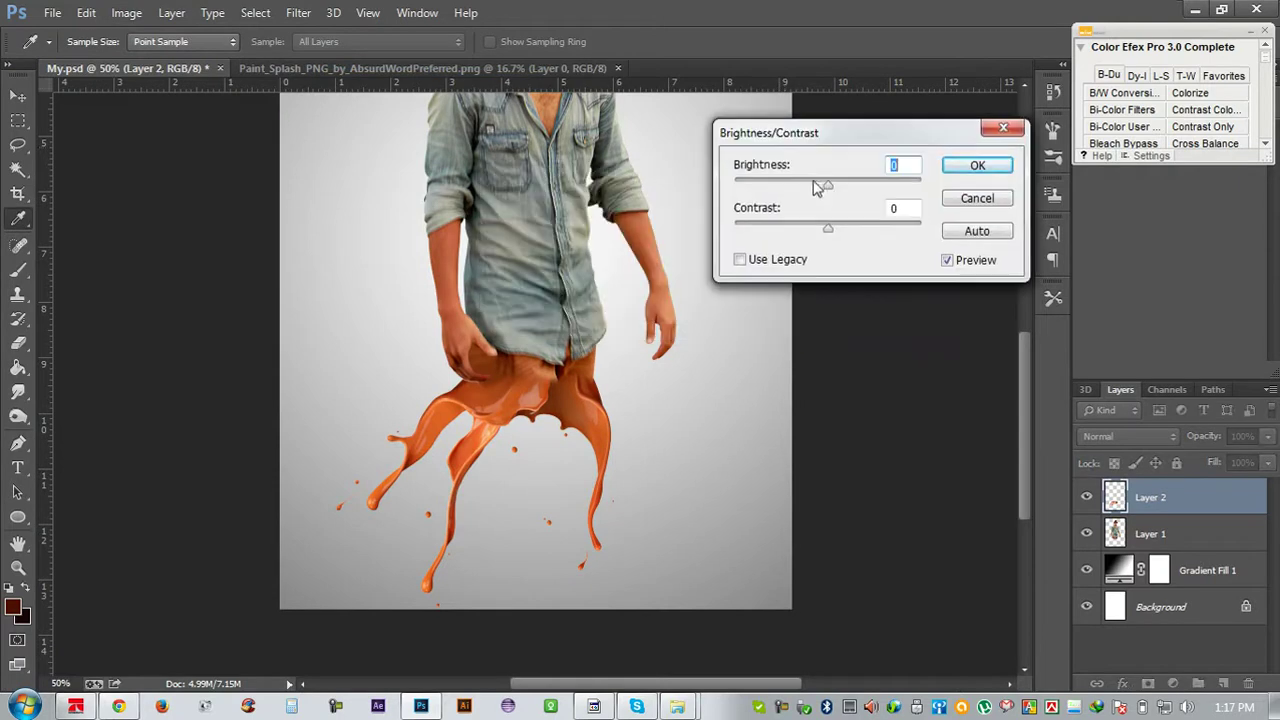
pyautogui.moveTo(823, 186); pyautogui.dragTo(817, 186)
pyautogui.click(977, 167)
pyautogui.press('e')
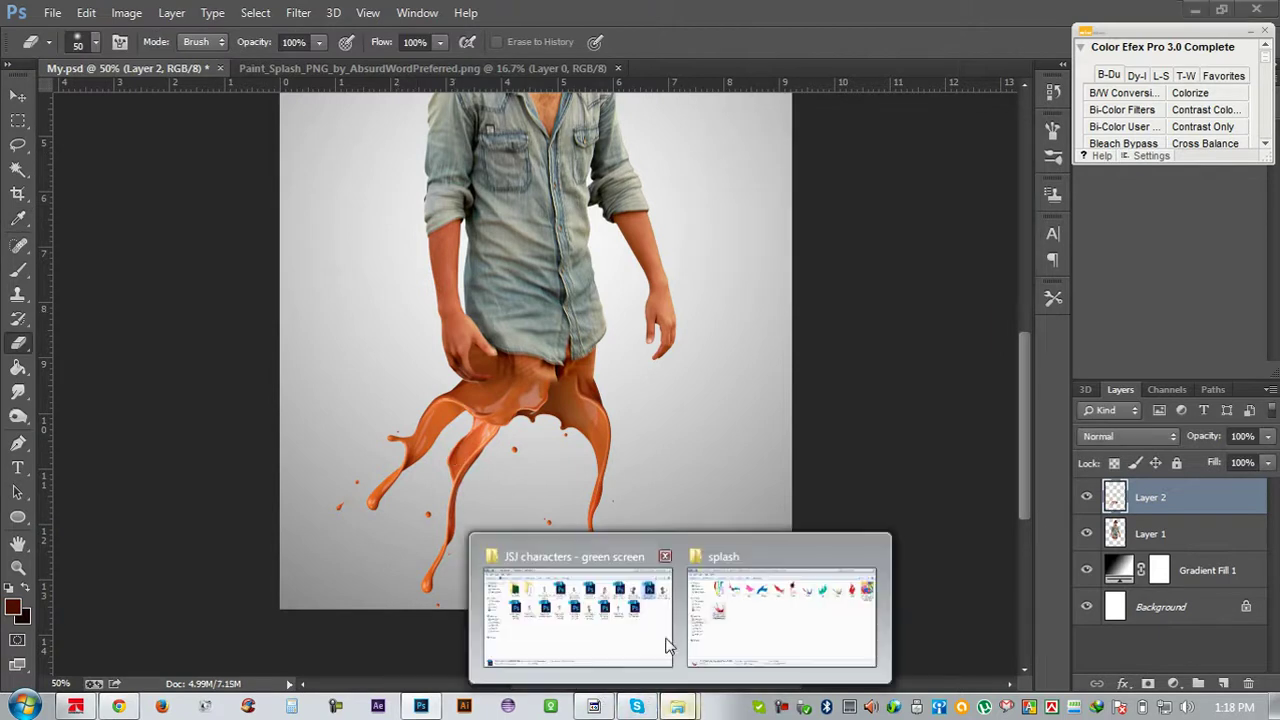
pyautogui.moveTo(677, 706)
pyautogui.click(745, 617)
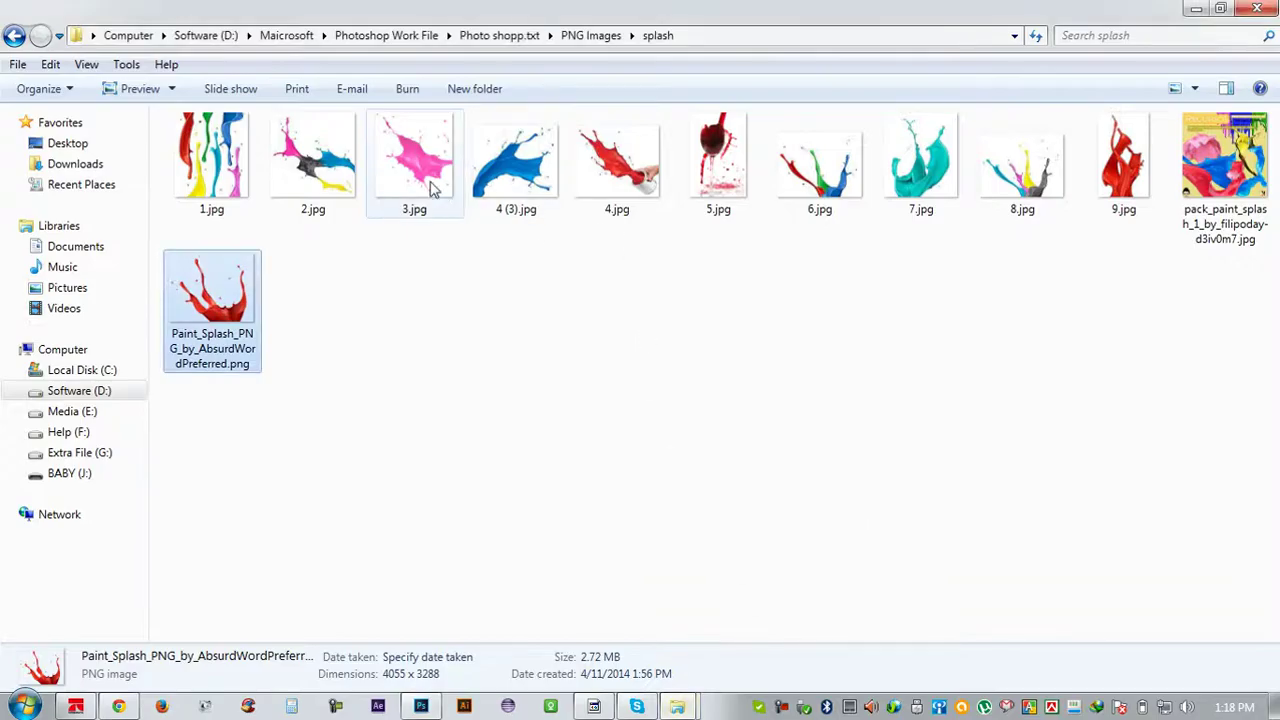
pyautogui.moveTo(912, 185)
pyautogui.mouseDown()
pyautogui.moveTo(870, 252)
pyautogui.moveTo(446, 378)
pyautogui.mouseUp()
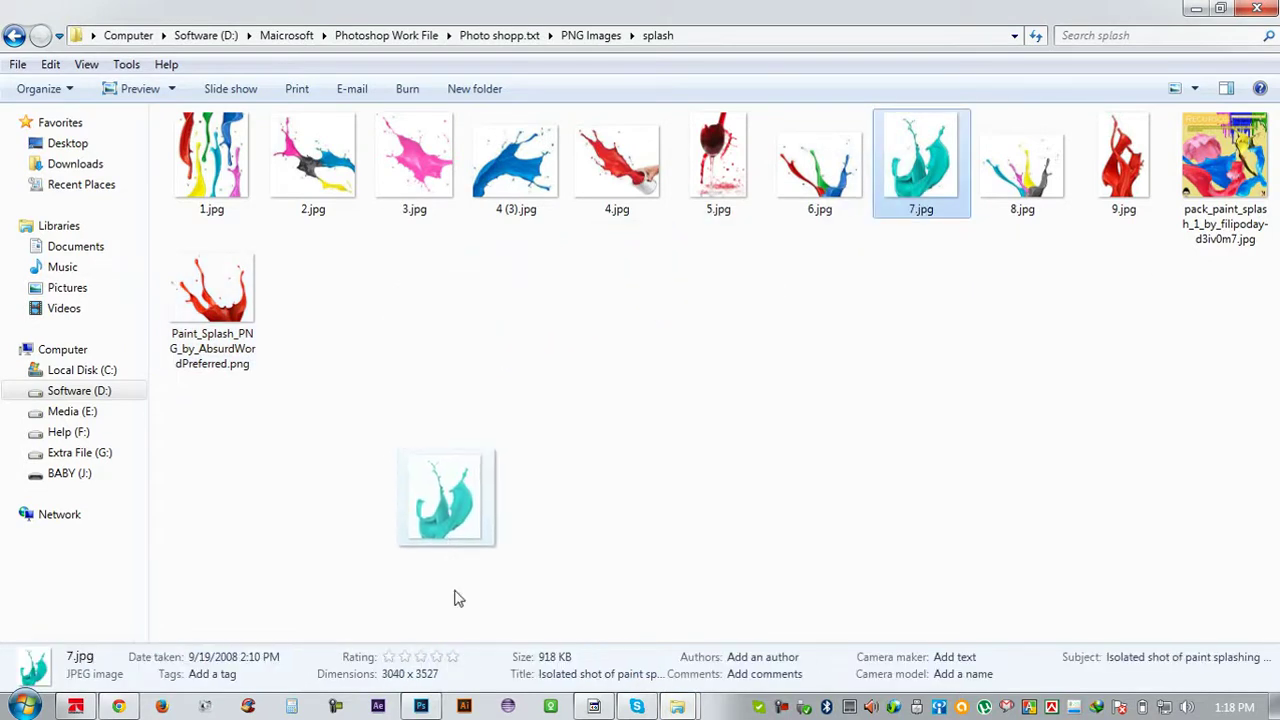
pyautogui.moveTo(446, 378)
pyautogui.mouseDown()
pyautogui.moveTo(533, 415)
pyautogui.moveTo(547, 379)
pyautogui.mouseUp()
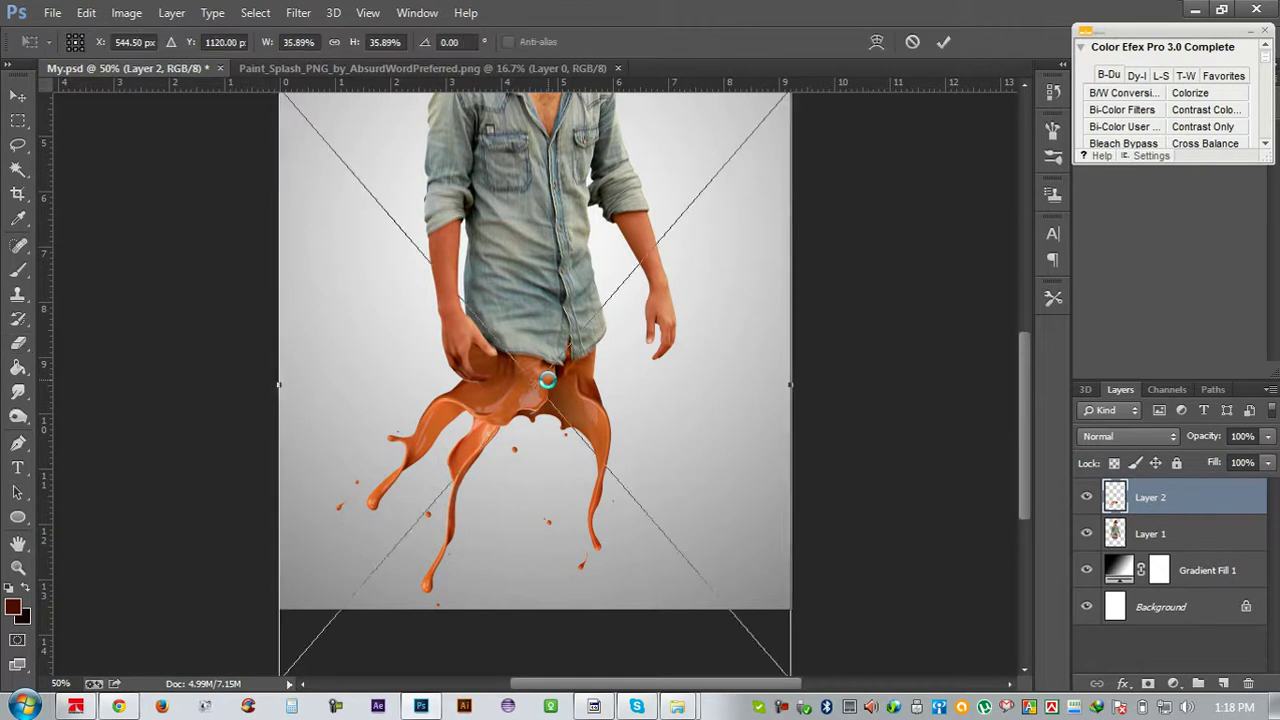
pyautogui.click(908, 43)
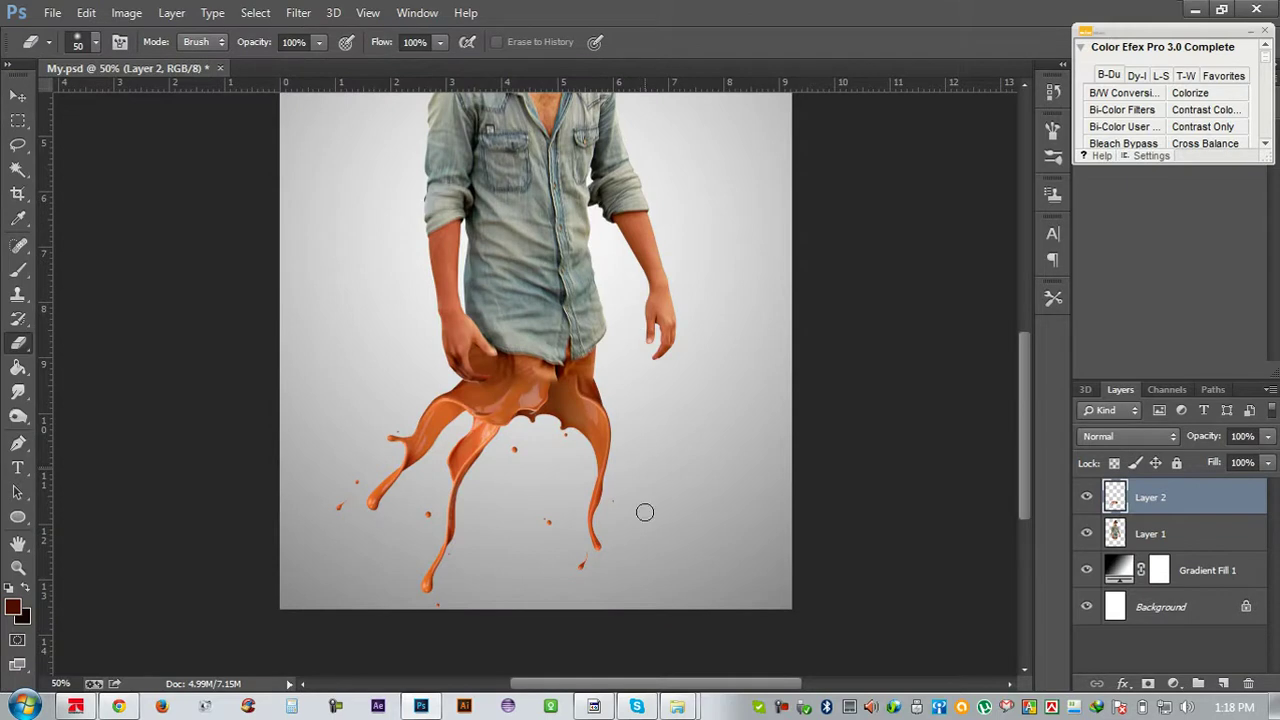
pyautogui.click(711, 622)
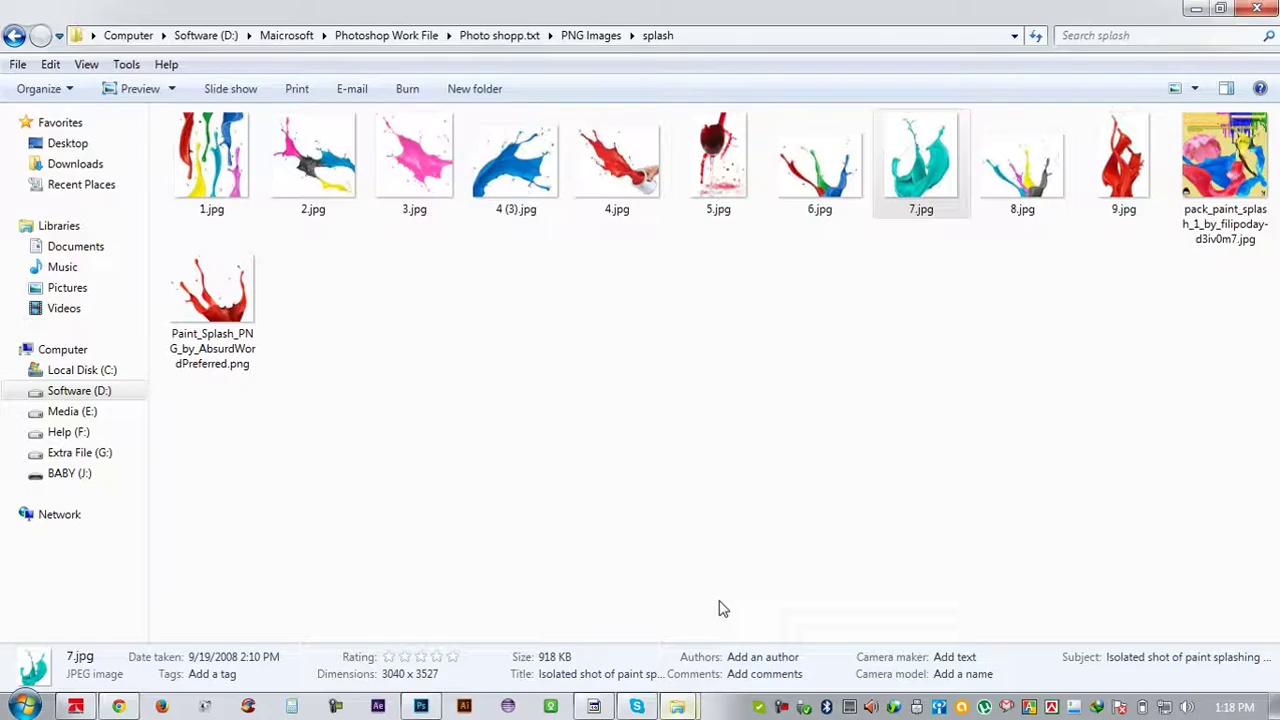
pyautogui.moveTo(915, 170)
pyautogui.mouseDown()
pyautogui.moveTo(432, 132)
pyautogui.moveTo(421, 63)
pyautogui.mouseUp()
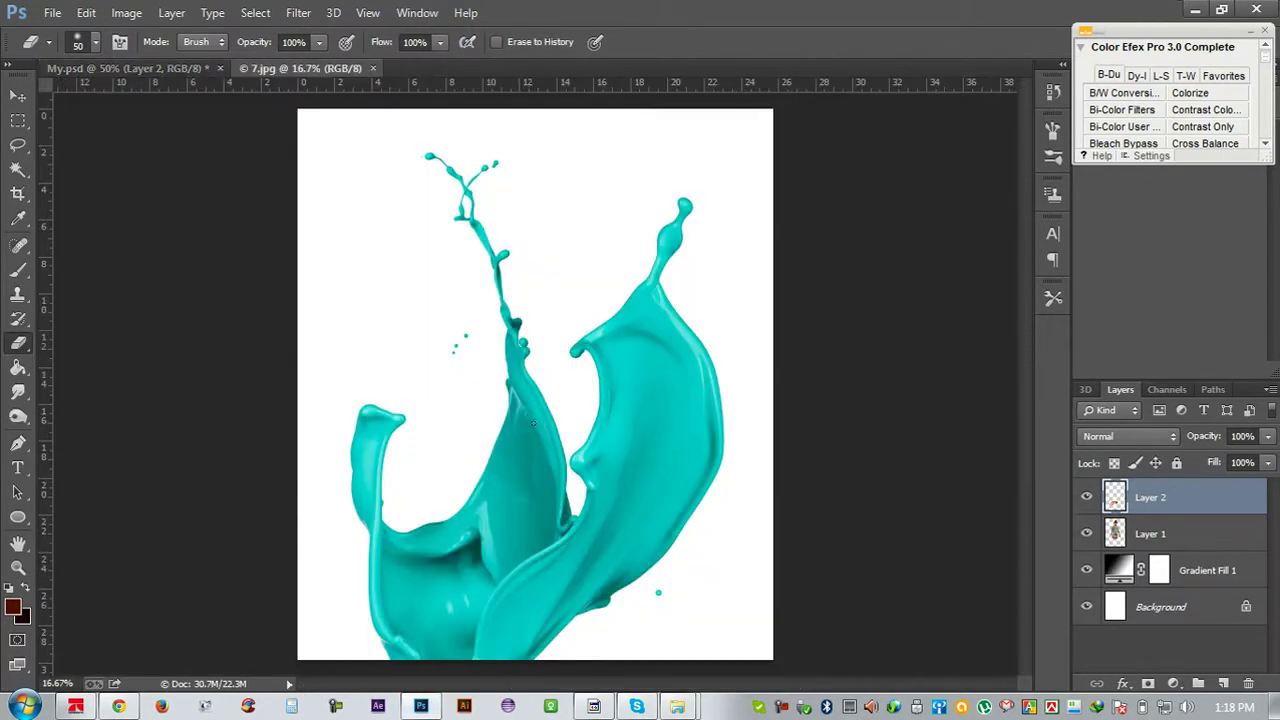
# Select 7.jpg's cyan splash by inverting a Magic Wand background selection and paste it into My.psd
pyautogui.click(18, 170)
pyautogui.click(375, 271)
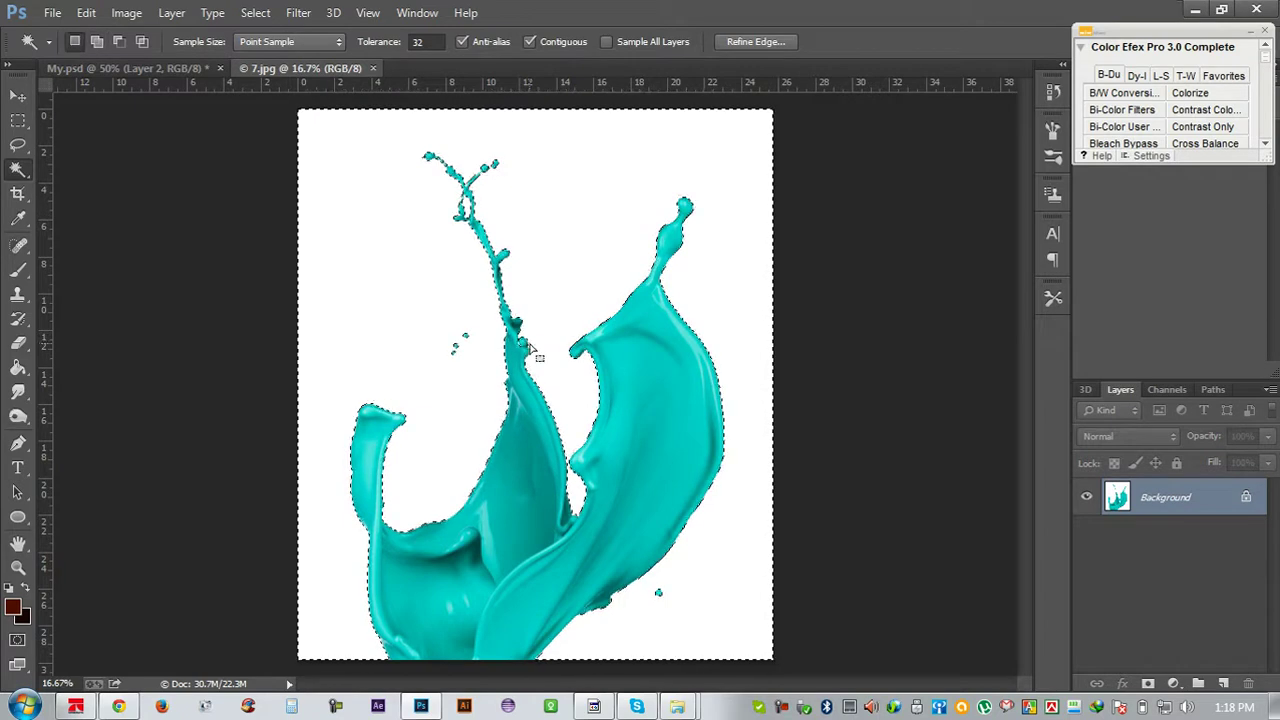
pyautogui.click(260, 14)
pyautogui.click(272, 90)
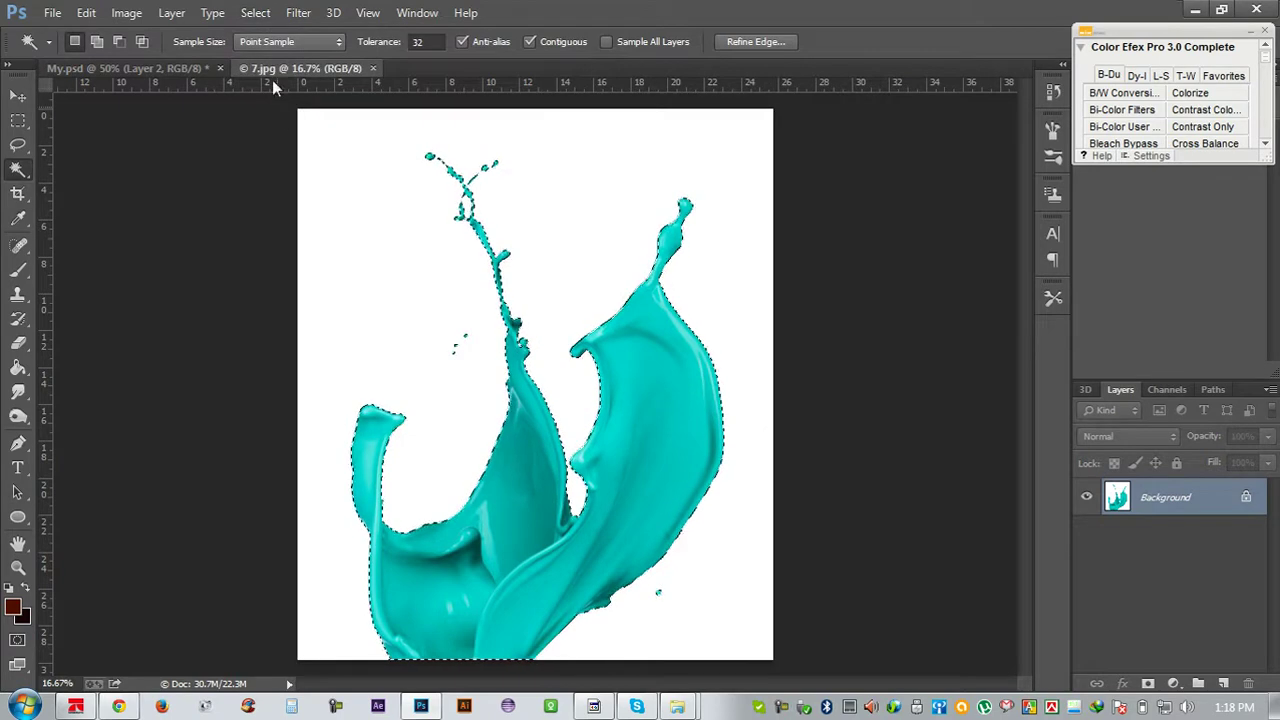
pyautogui.click(200, 69)
pyautogui.hotkey('ctrl', 'v')
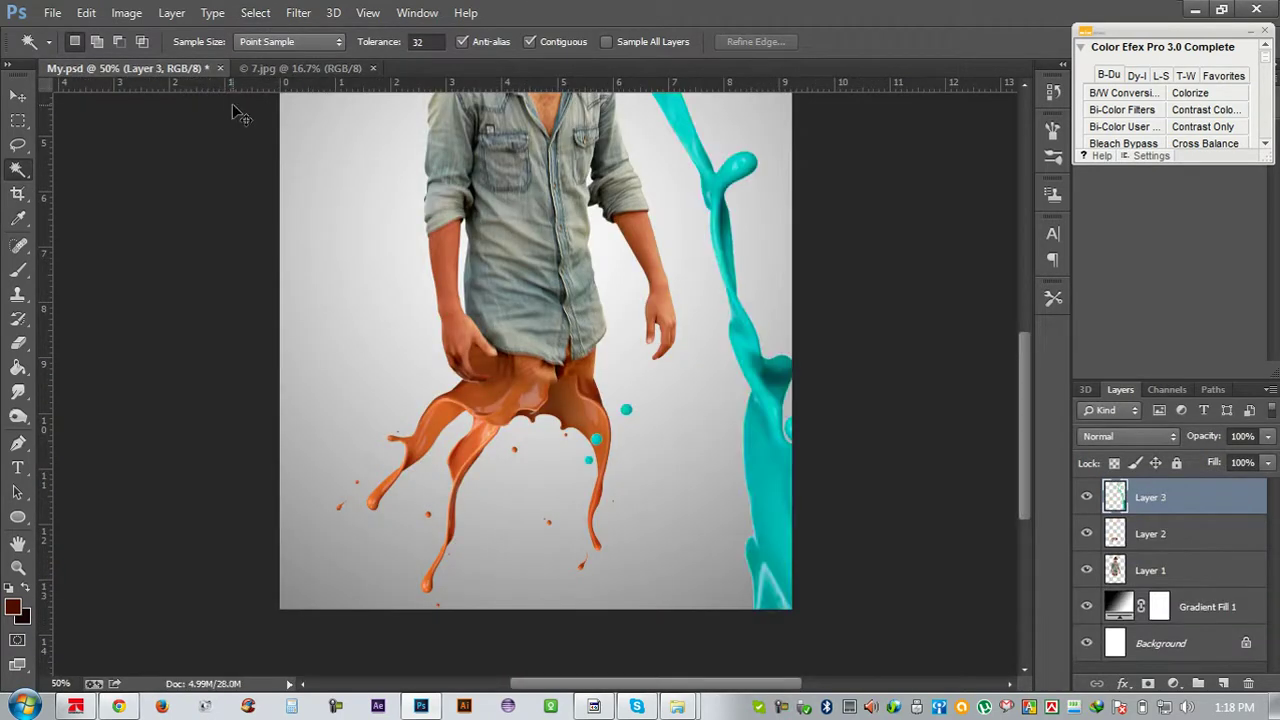
# Scale the teal splash down proportionally, flip it vertically, and place it near the hands
pyautogui.hotkey('ctrl', 't')
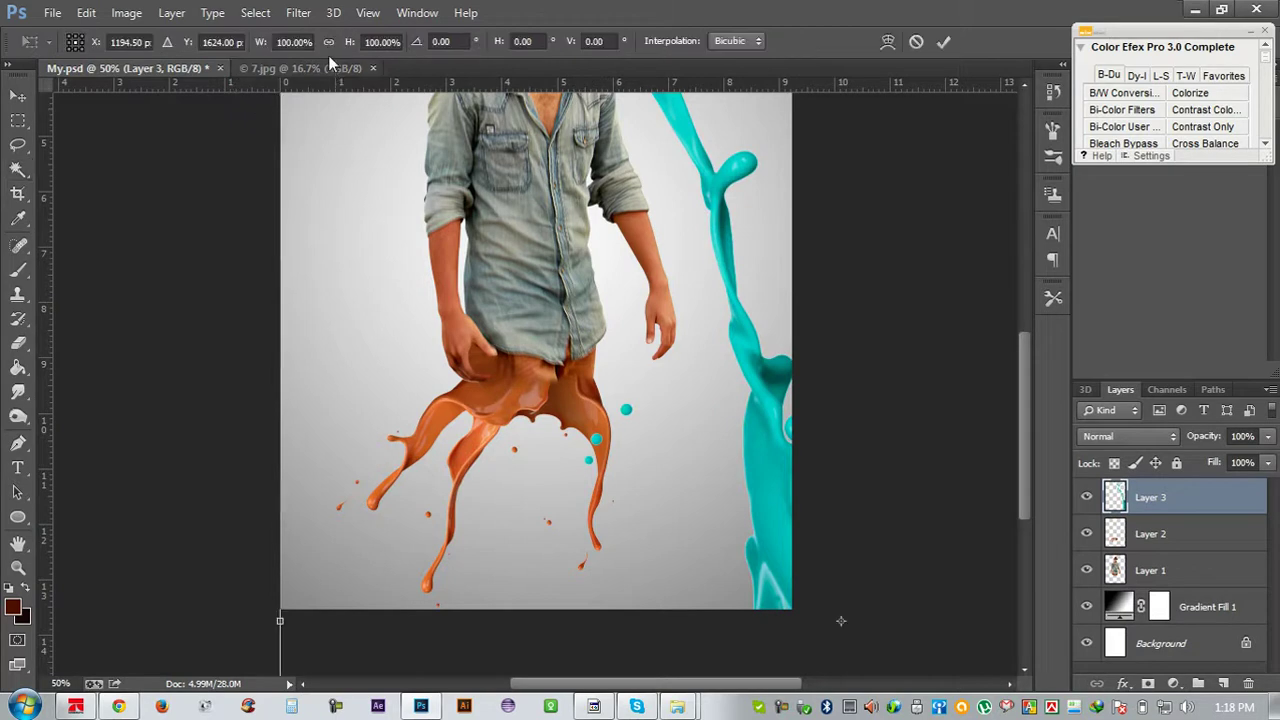
pyautogui.click(329, 42)
pyautogui.moveTo(262, 42)
pyautogui.mouseDown()
pyautogui.moveTo(191, 117)
pyautogui.moveTo(257, 143)
pyautogui.mouseUp()
pyautogui.moveTo(712, 444)
pyautogui.mouseDown()
pyautogui.moveTo(549, 381)
pyautogui.moveTo(442, 242)
pyautogui.mouseUp()
pyautogui.rightClick(608, 385)
pyautogui.click(647, 372)
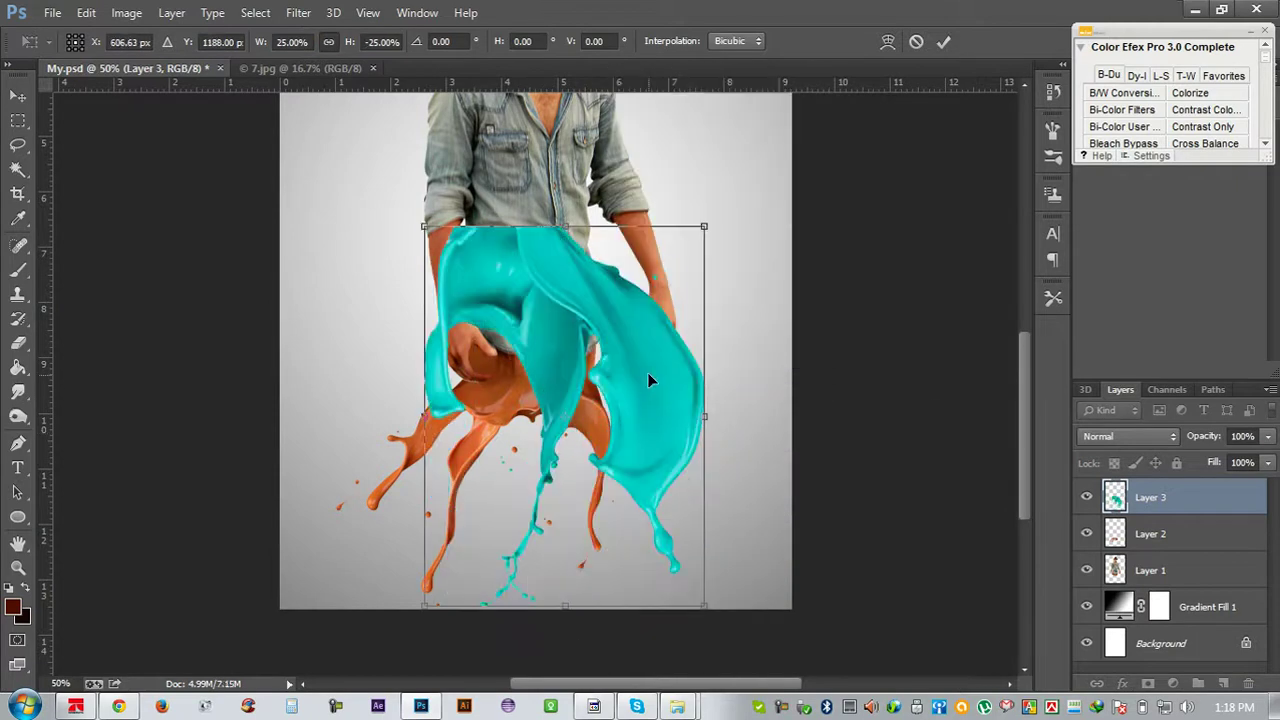
pyautogui.moveTo(594, 336); pyautogui.dragTo(657, 458)
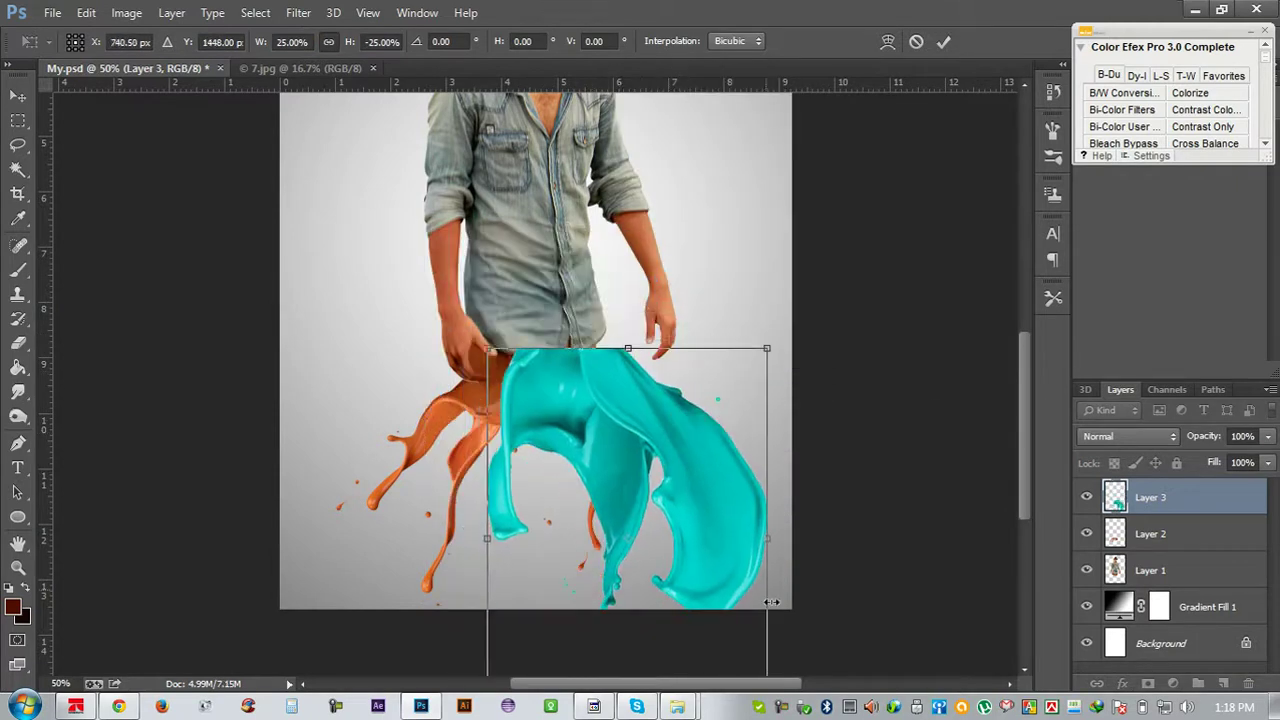
pyautogui.moveTo(757, 367)
pyautogui.mouseDown()
pyautogui.moveTo(686, 451)
pyautogui.moveTo(667, 387)
pyautogui.moveTo(643, 381)
pyautogui.mouseUp()
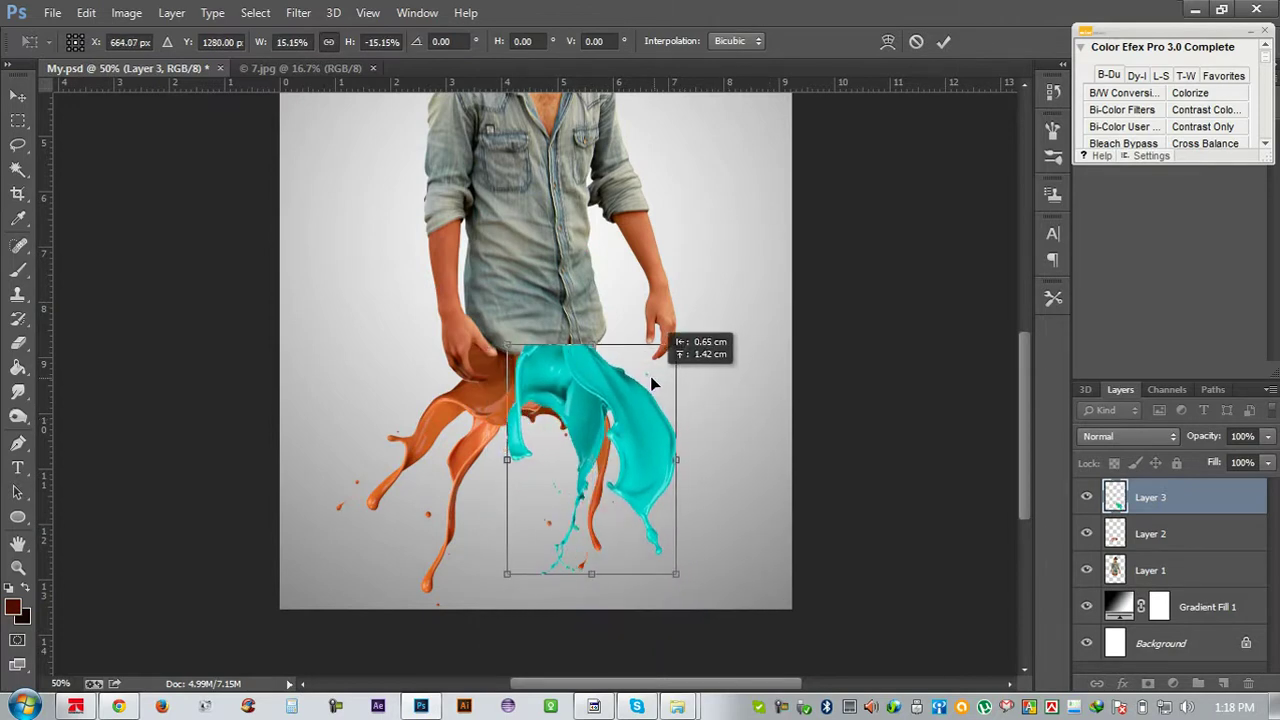
# Mirror the teal splash horizontally and back, reposition it, and commit the transform
pyautogui.rightClick(629, 474)
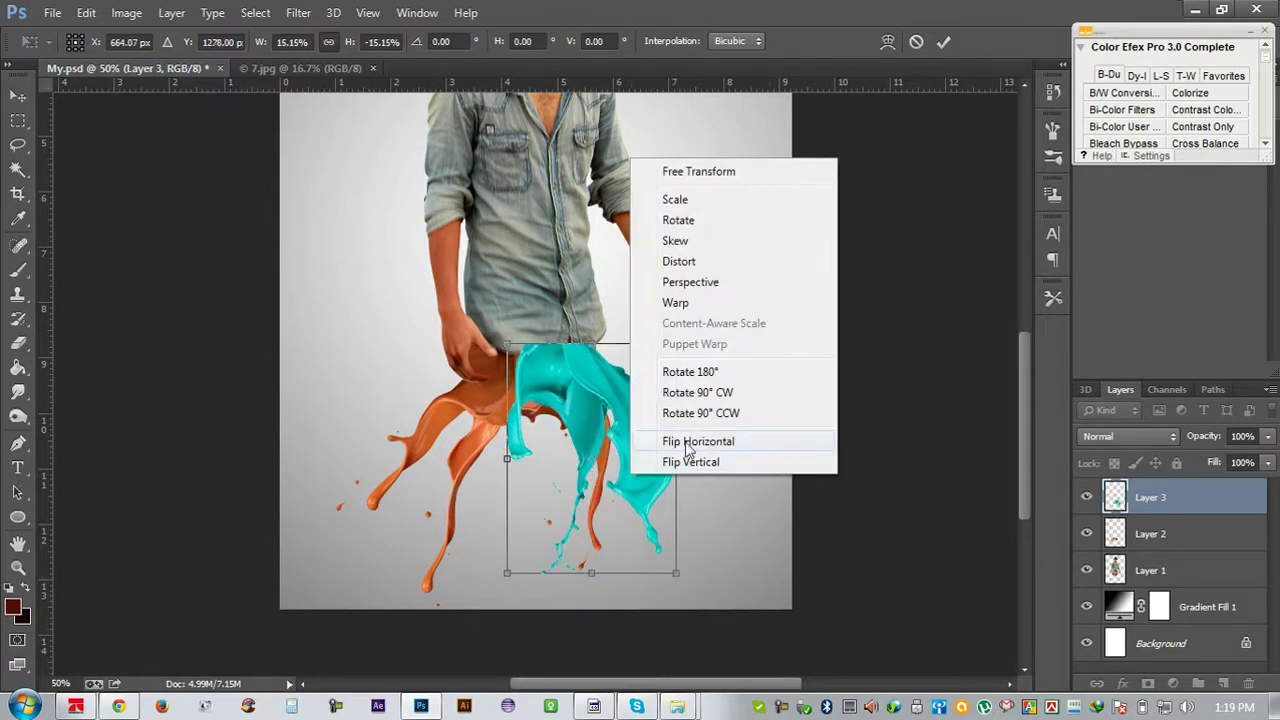
pyautogui.click(683, 443)
pyautogui.moveTo(629, 446)
pyautogui.mouseDown()
pyautogui.moveTo(592, 464)
pyautogui.moveTo(649, 424)
pyautogui.mouseUp()
pyautogui.rightClick(606, 446)
pyautogui.click(665, 412)
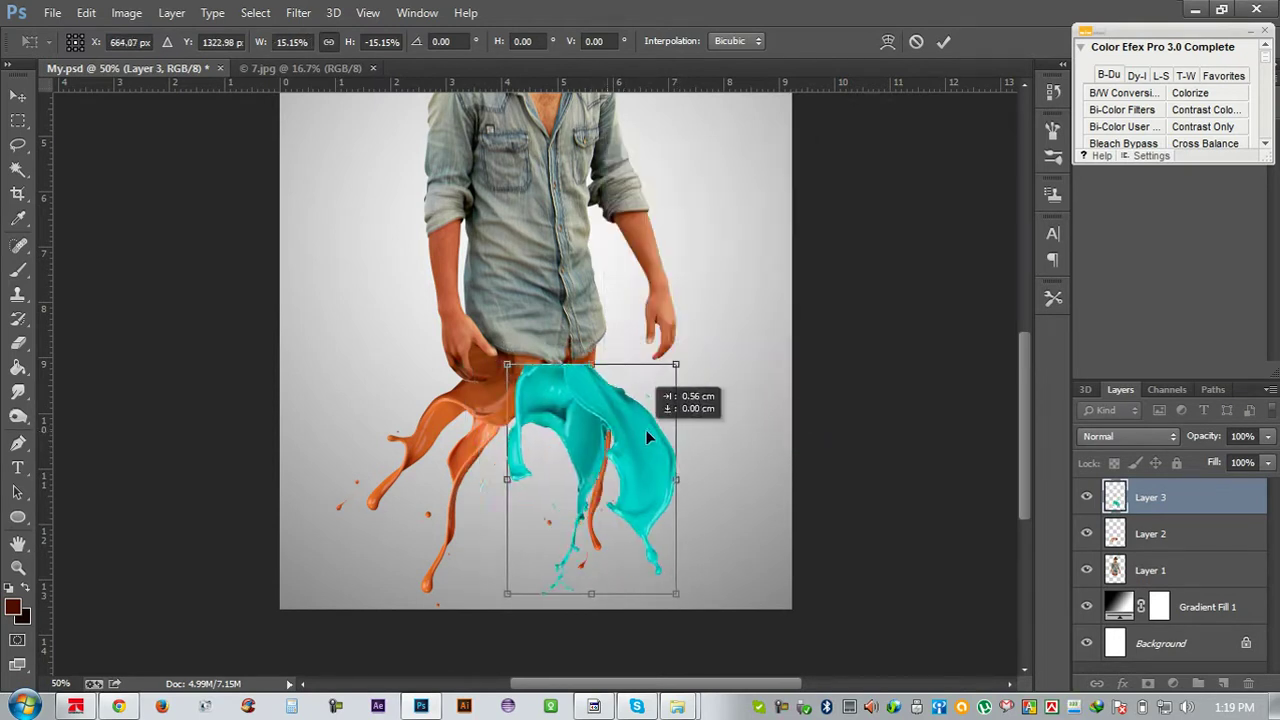
pyautogui.moveTo(688, 591)
pyautogui.mouseDown()
pyautogui.moveTo(620, 491)
pyautogui.moveTo(634, 482)
pyautogui.mouseUp()
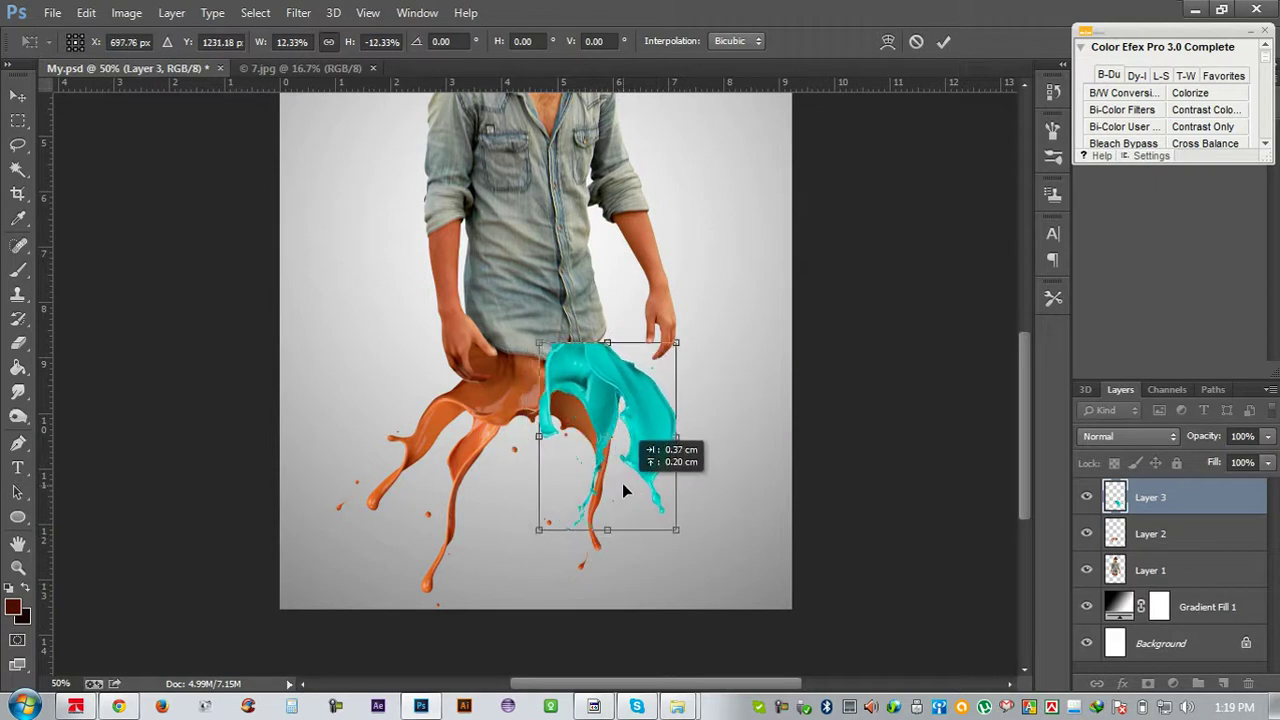
pyautogui.click(943, 42)
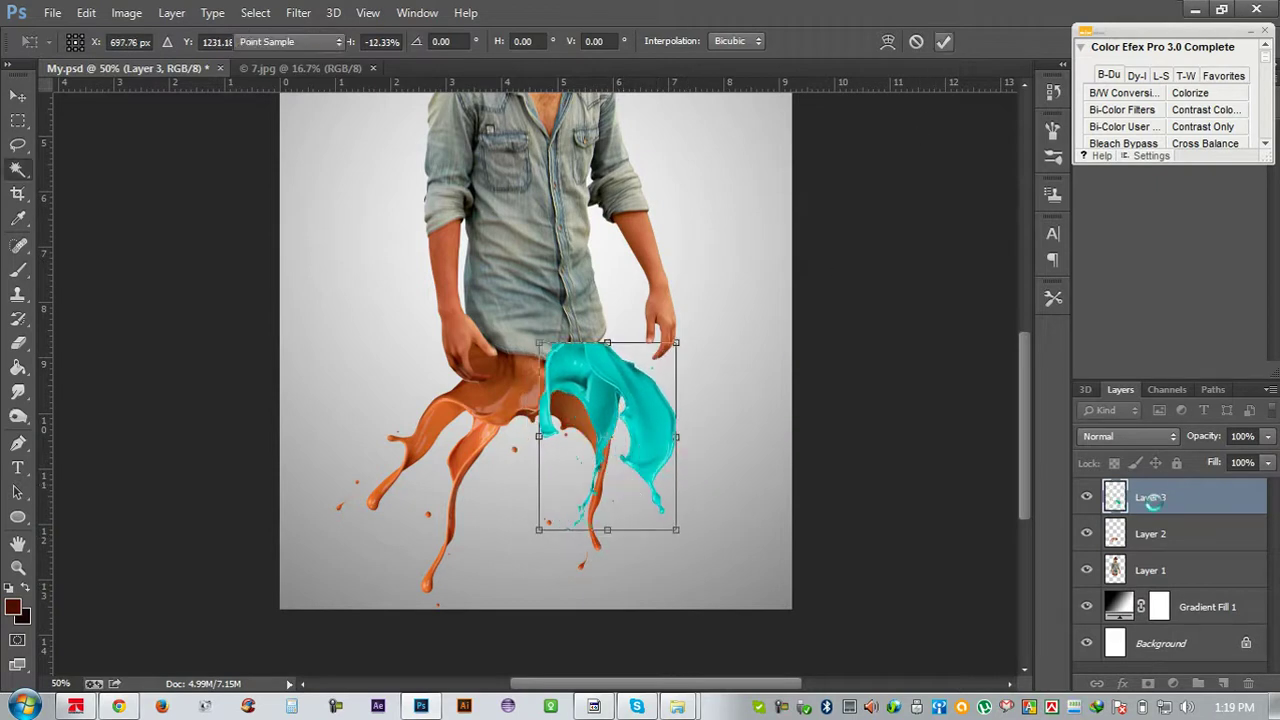
# Move Layer 3 beneath Layer 2, zoom in, and nudge the teal splash slightly left
pyautogui.moveTo(1152, 500); pyautogui.dragTo(1155, 545)
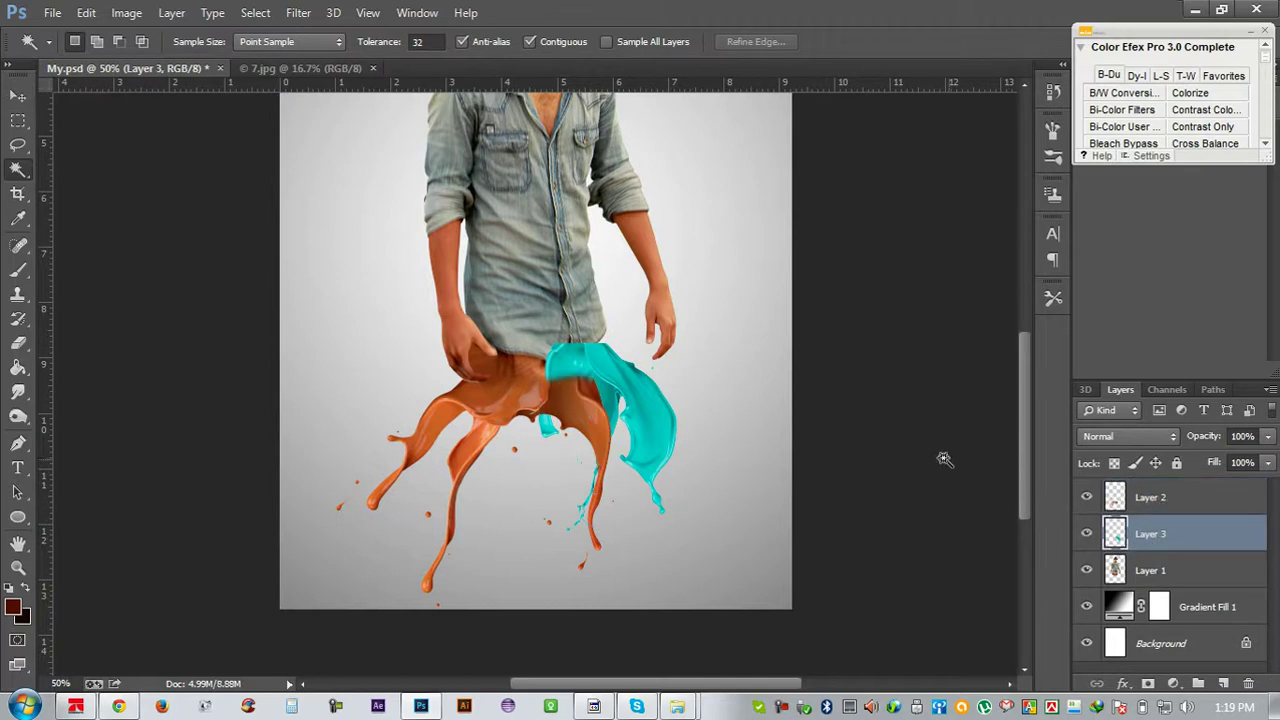
pyautogui.hotkey('ctrl', '+')
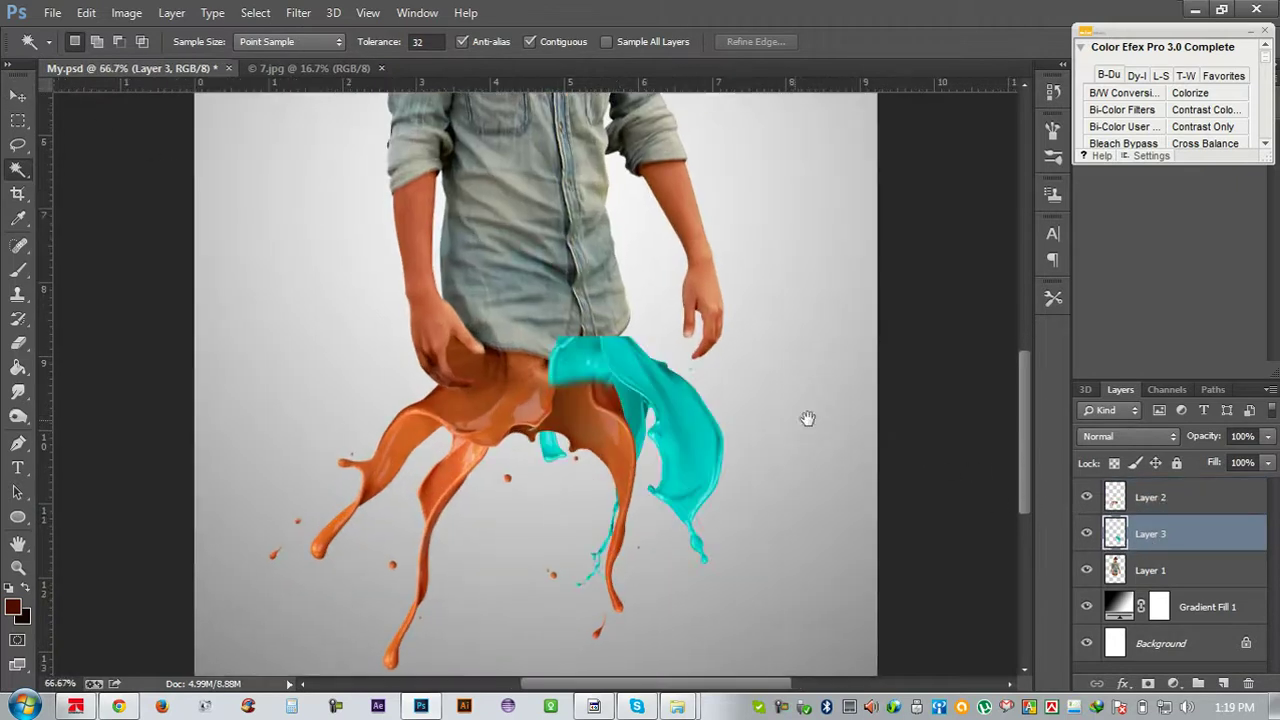
pyautogui.moveTo(808, 420); pyautogui.dragTo(748, 387)
pyautogui.hotkey('ctrl', '+')
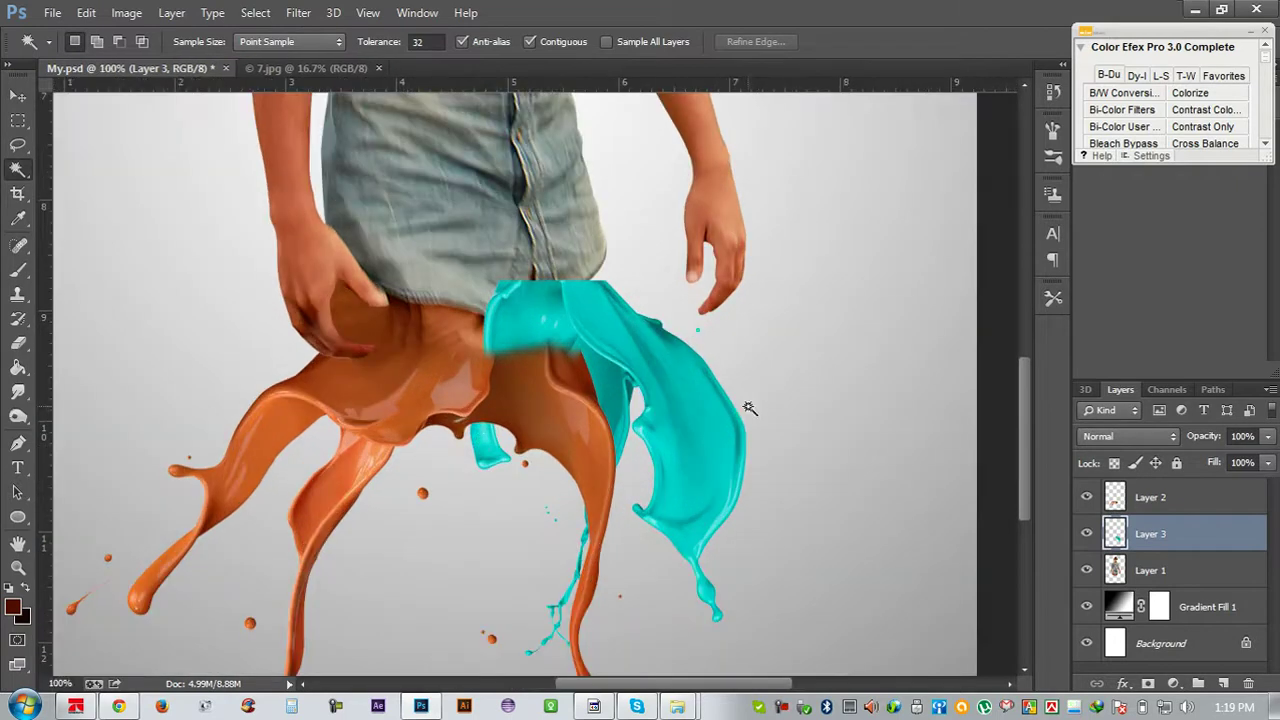
pyautogui.press('m')
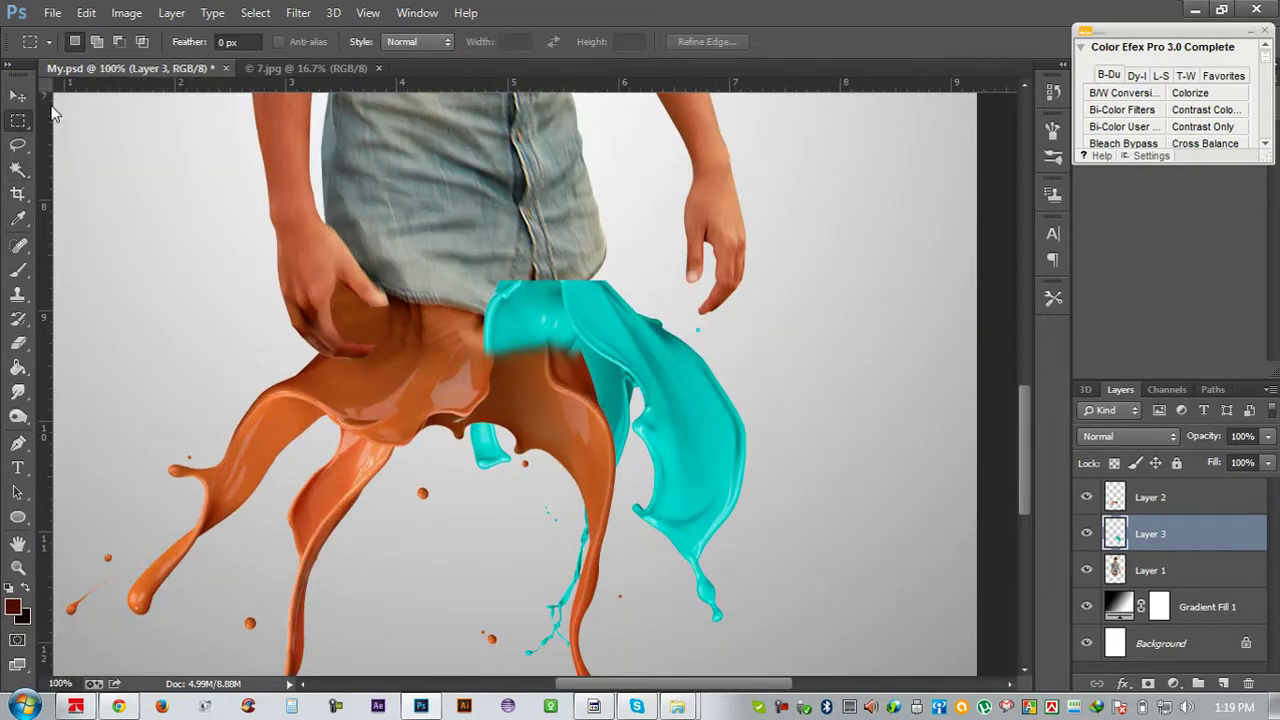
pyautogui.click(30, 104)
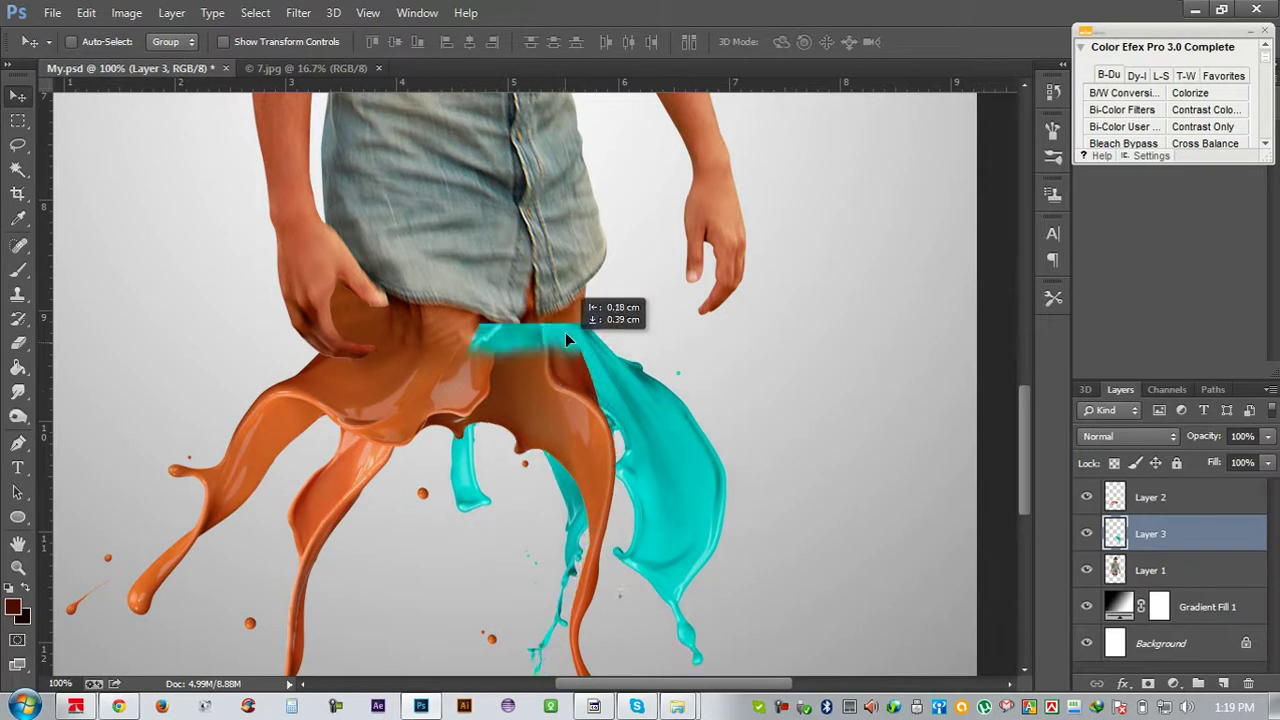
pyautogui.moveTo(580, 344); pyautogui.dragTo(561, 348)
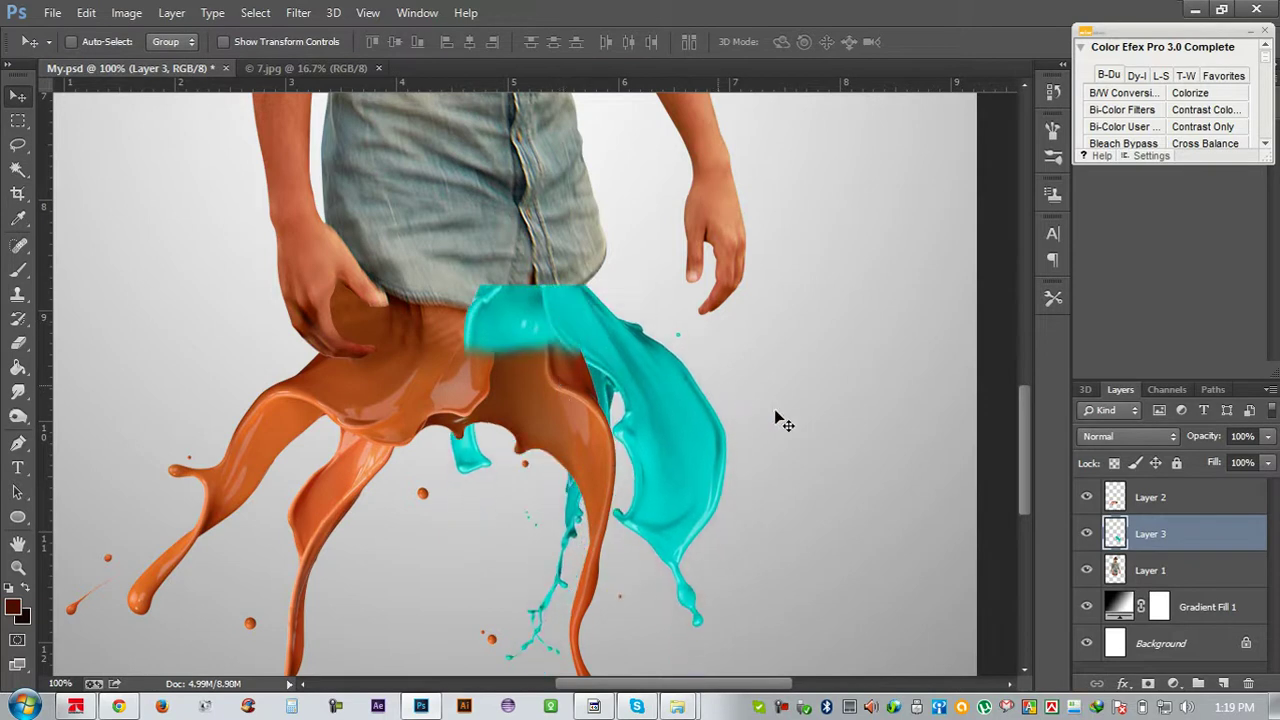
# Flip the teal splash vertically and rotate it to about -46° beside the orange splash
pyautogui.hotkey('ctrl', 't')
pyautogui.moveTo(817, 403); pyautogui.dragTo(790, 305)
pyautogui.moveTo(576, 442)
pyautogui.mouseDown()
pyautogui.moveTo(633, 426)
pyautogui.moveTo(616, 431)
pyautogui.mouseUp()
pyautogui.rightClick(616, 431)
pyautogui.click(670, 414)
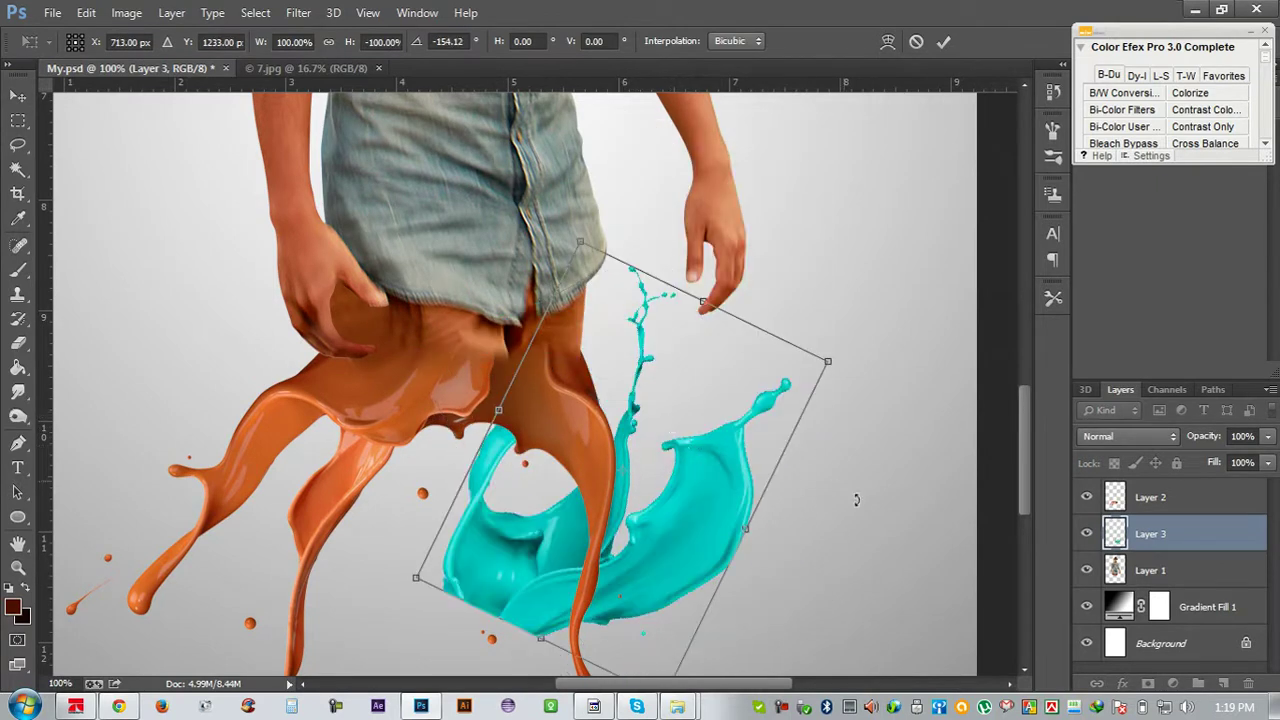
pyautogui.moveTo(856, 499); pyautogui.dragTo(600, 560)
pyautogui.moveTo(694, 463); pyautogui.dragTo(695, 473)
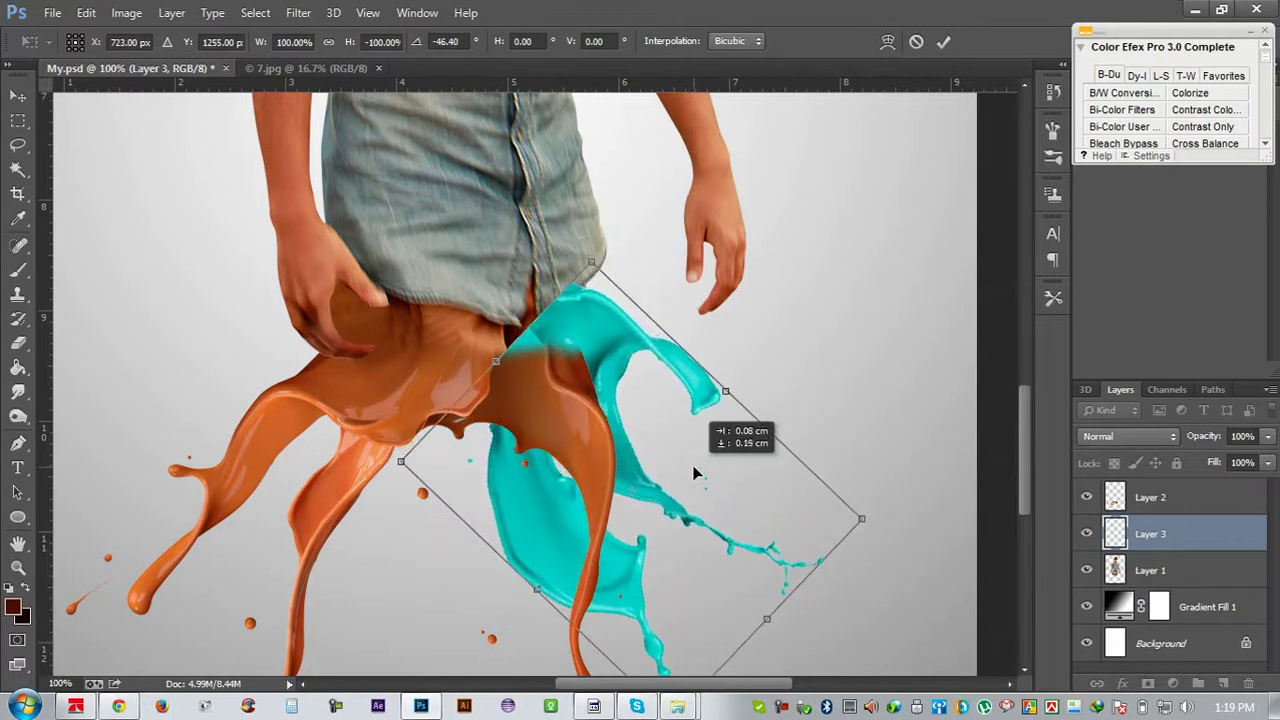
pyautogui.moveTo(822, 399); pyautogui.dragTo(817, 389)
pyautogui.moveTo(624, 439)
pyautogui.mouseDown()
pyautogui.moveTo(631, 467)
pyautogui.moveTo(618, 427)
pyautogui.mouseUp()
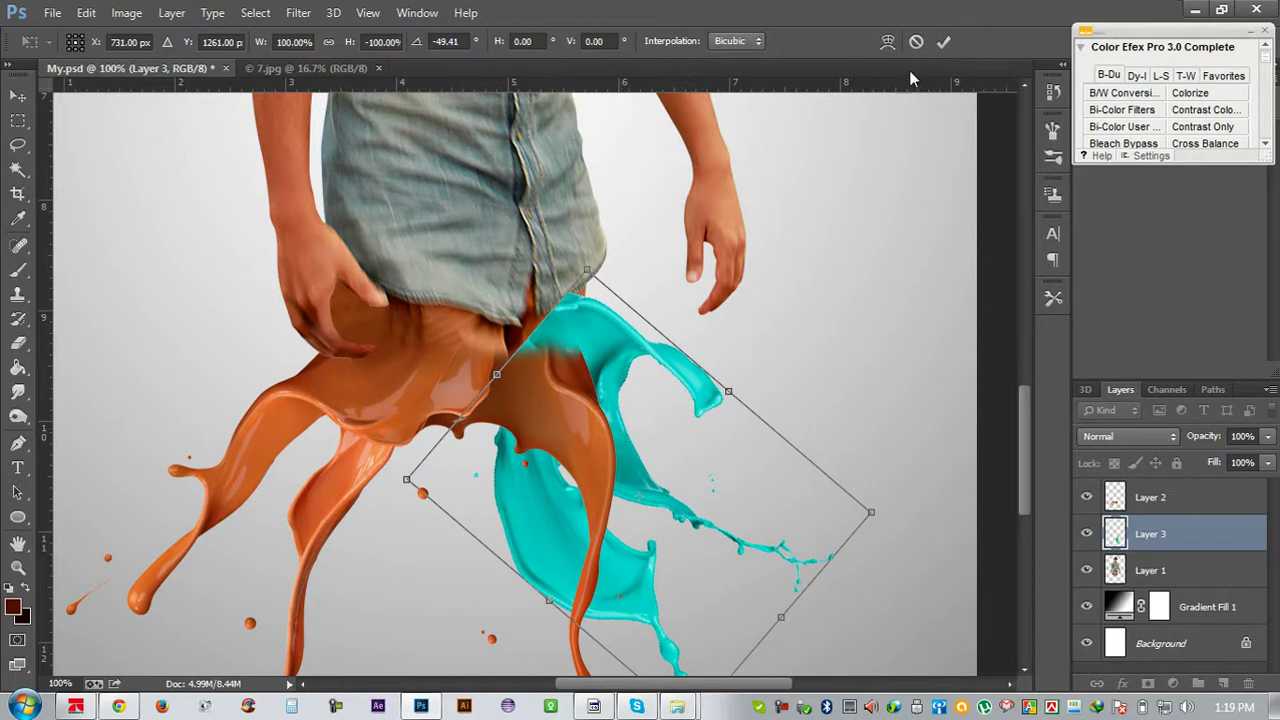
pyautogui.click(944, 42)
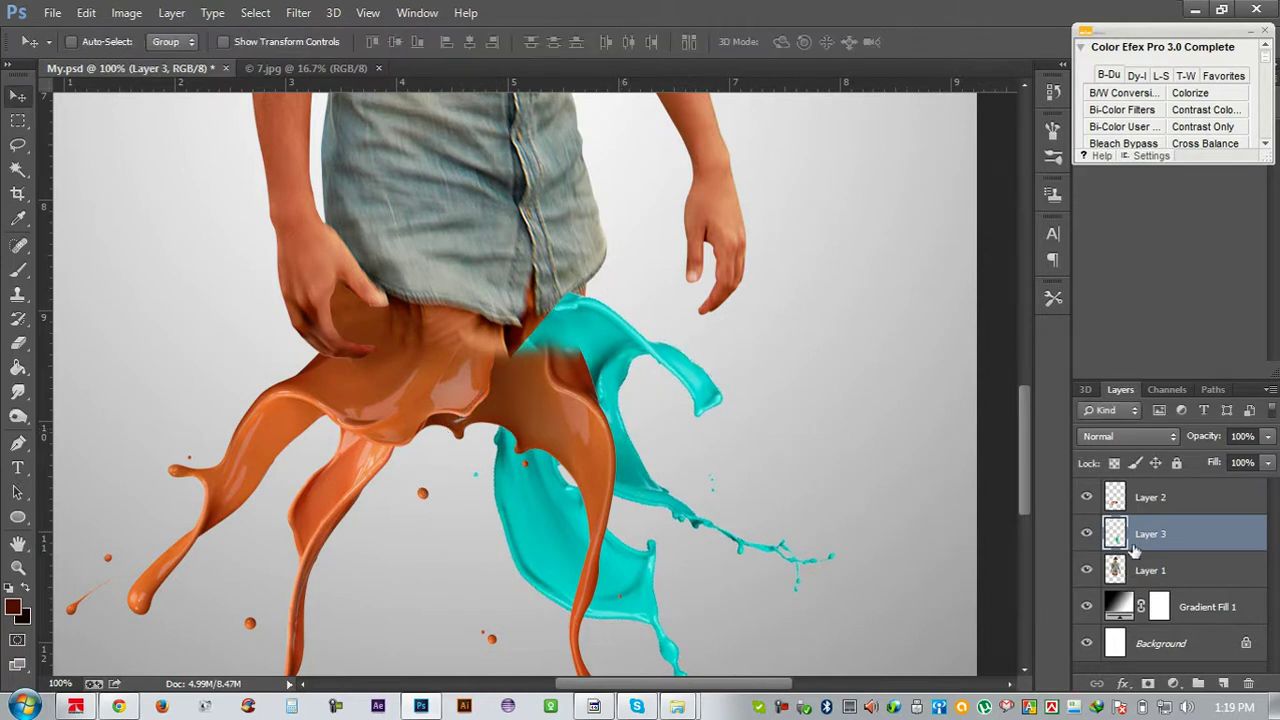
# Recolour Layer 3 from teal to orange-brown with Hue -158, Saturation -31, Lightness -4
pyautogui.click(127, 12)
pyautogui.moveTo(154, 62)
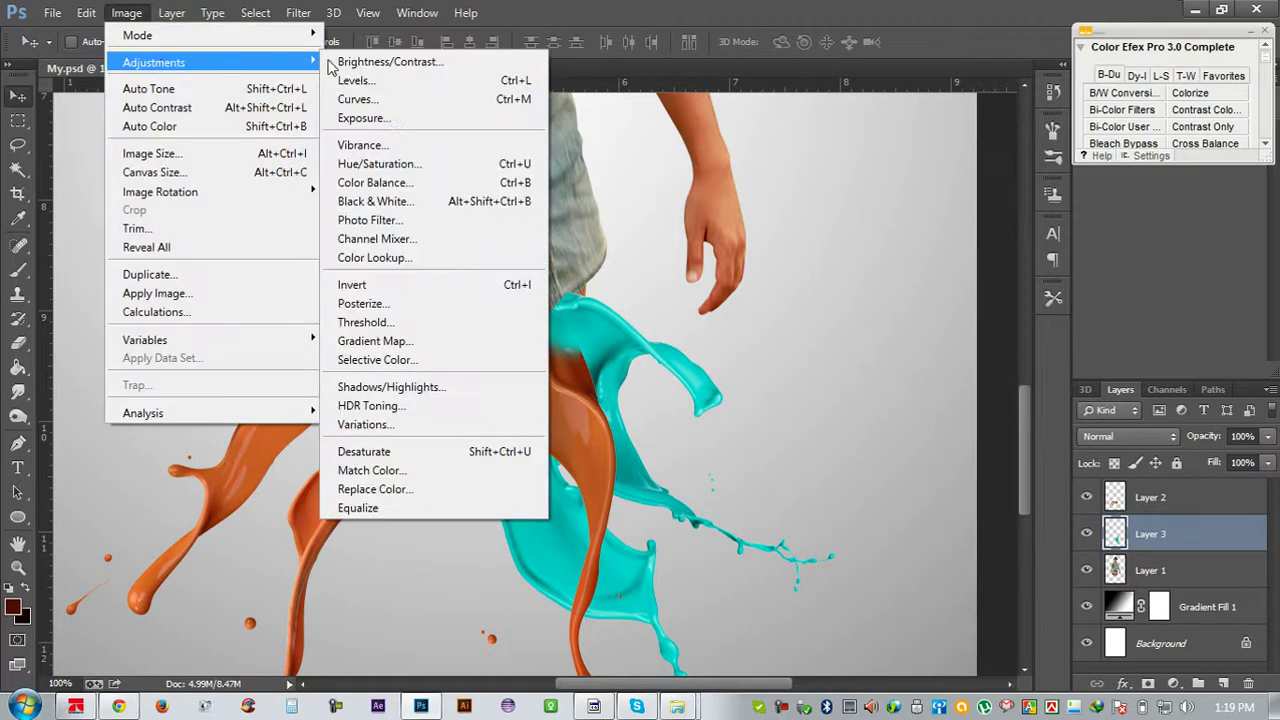
pyautogui.click(396, 164)
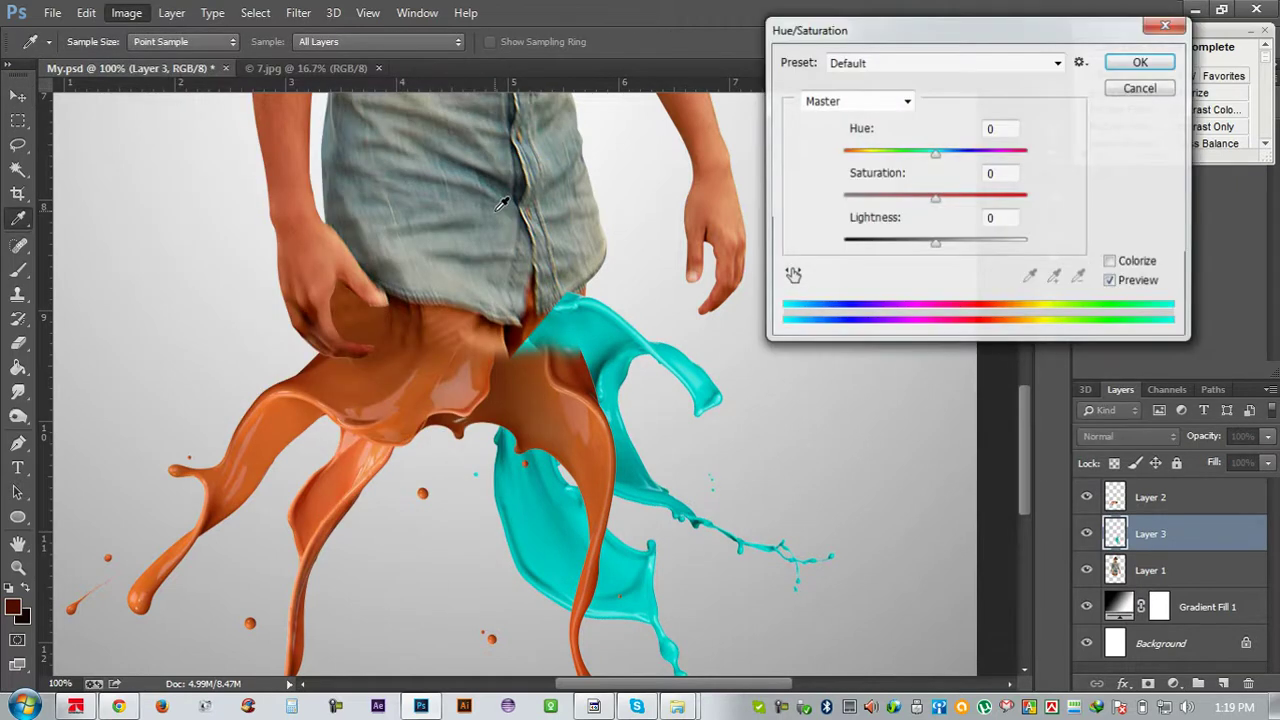
pyautogui.moveTo(944, 156)
pyautogui.mouseDown()
pyautogui.moveTo(1030, 160)
pyautogui.moveTo(860, 160)
pyautogui.mouseUp()
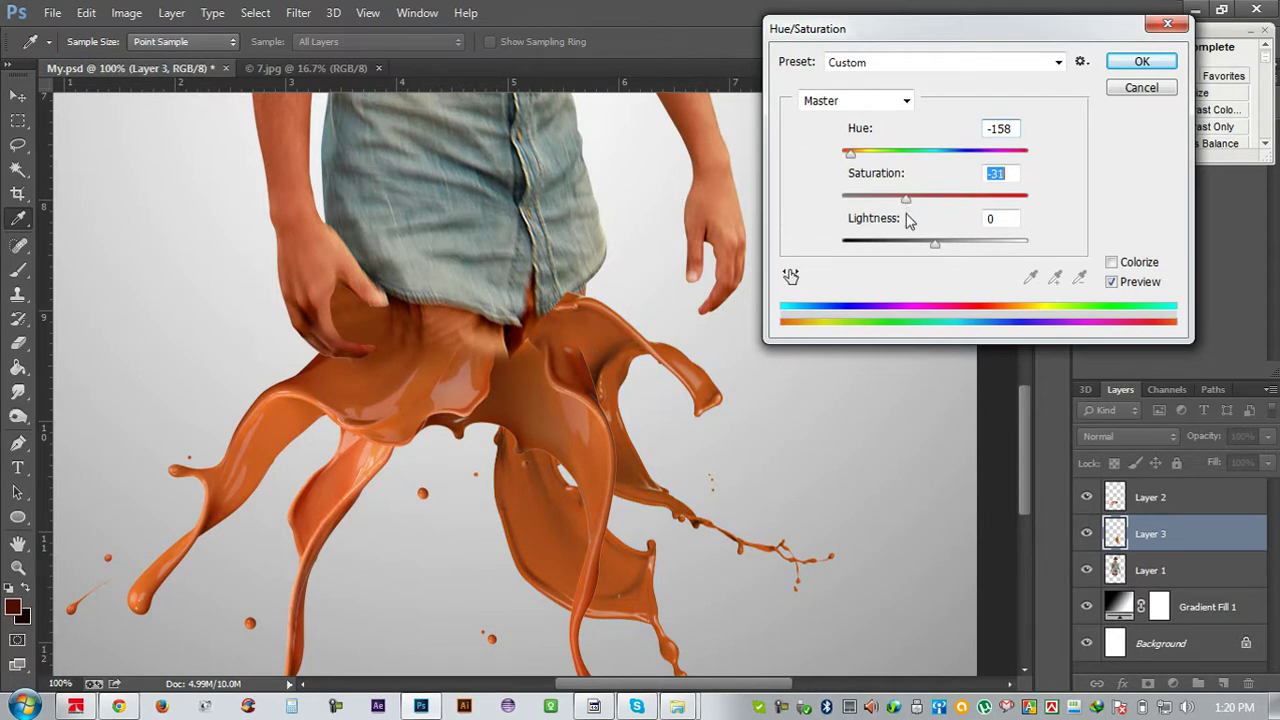
pyautogui.moveTo(935, 252); pyautogui.dragTo(926, 250)
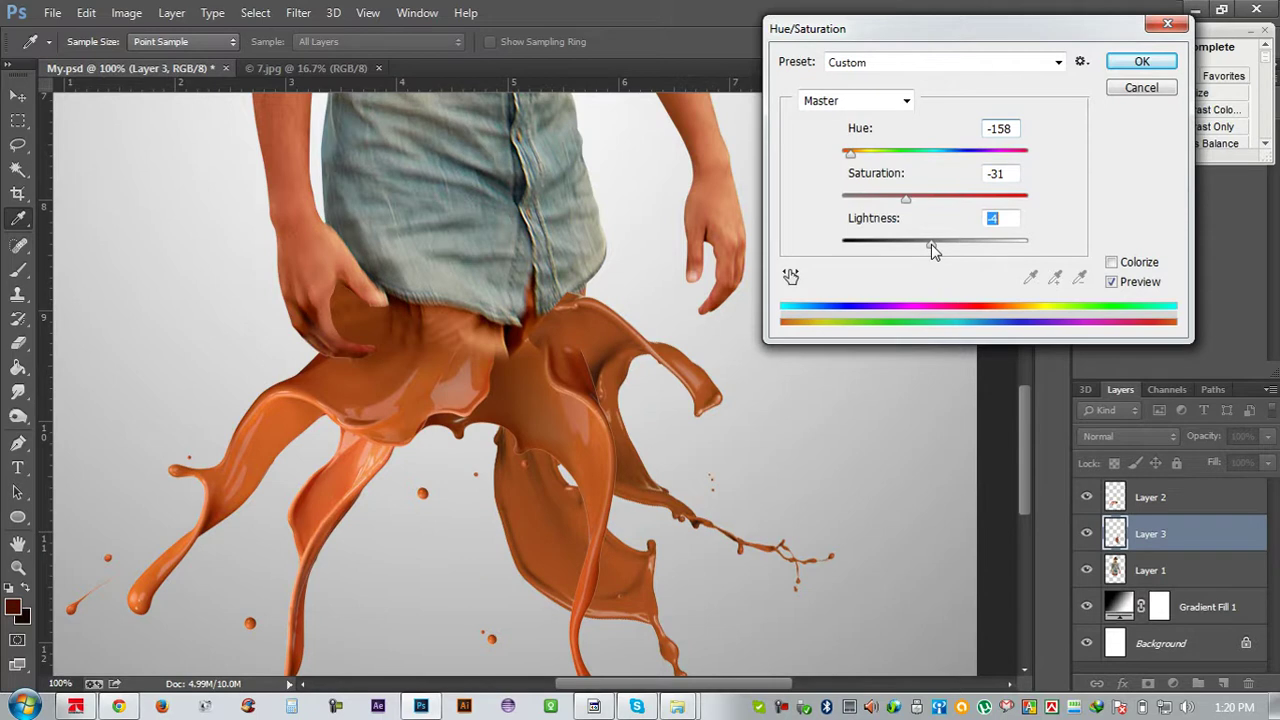
pyautogui.click(1005, 177)
pyautogui.click(1141, 61)
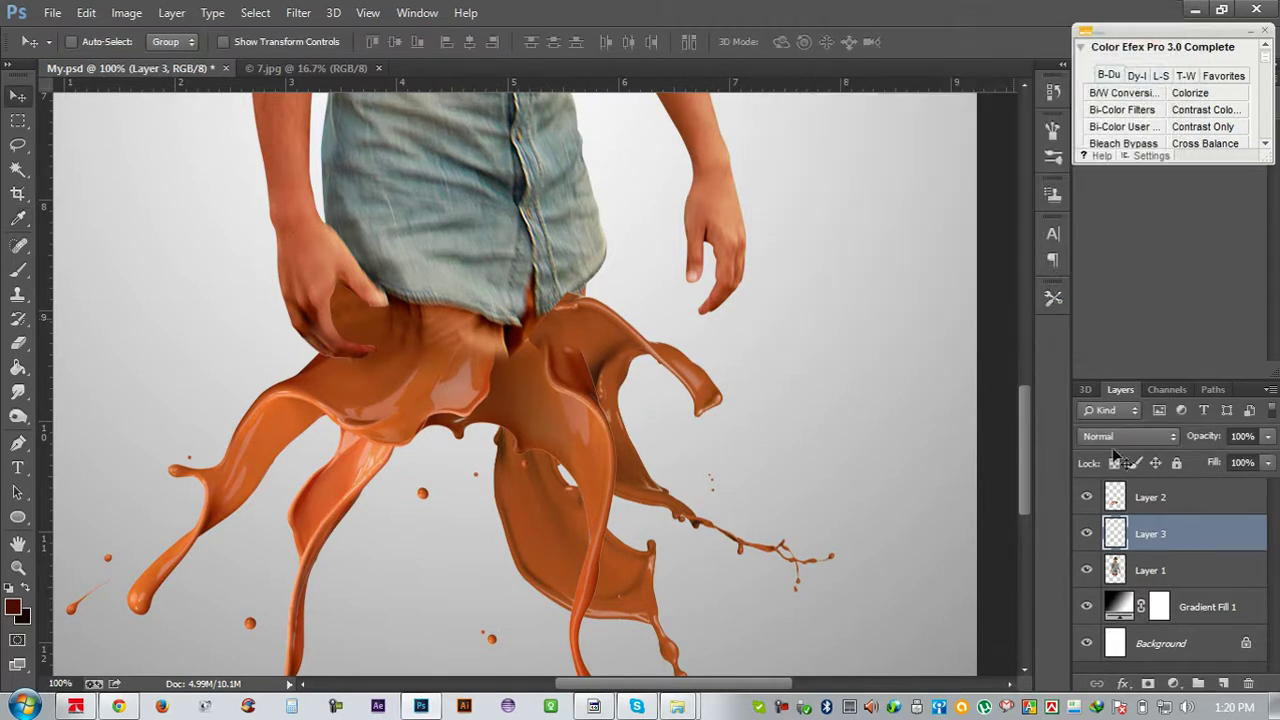
# Erase splash covering the lower jeans within the figure selection, then toggle Layer 2 to check
pyautogui.keyDown('ctrl'); pyautogui.click(1114, 571); pyautogui.keyUp('ctrl')
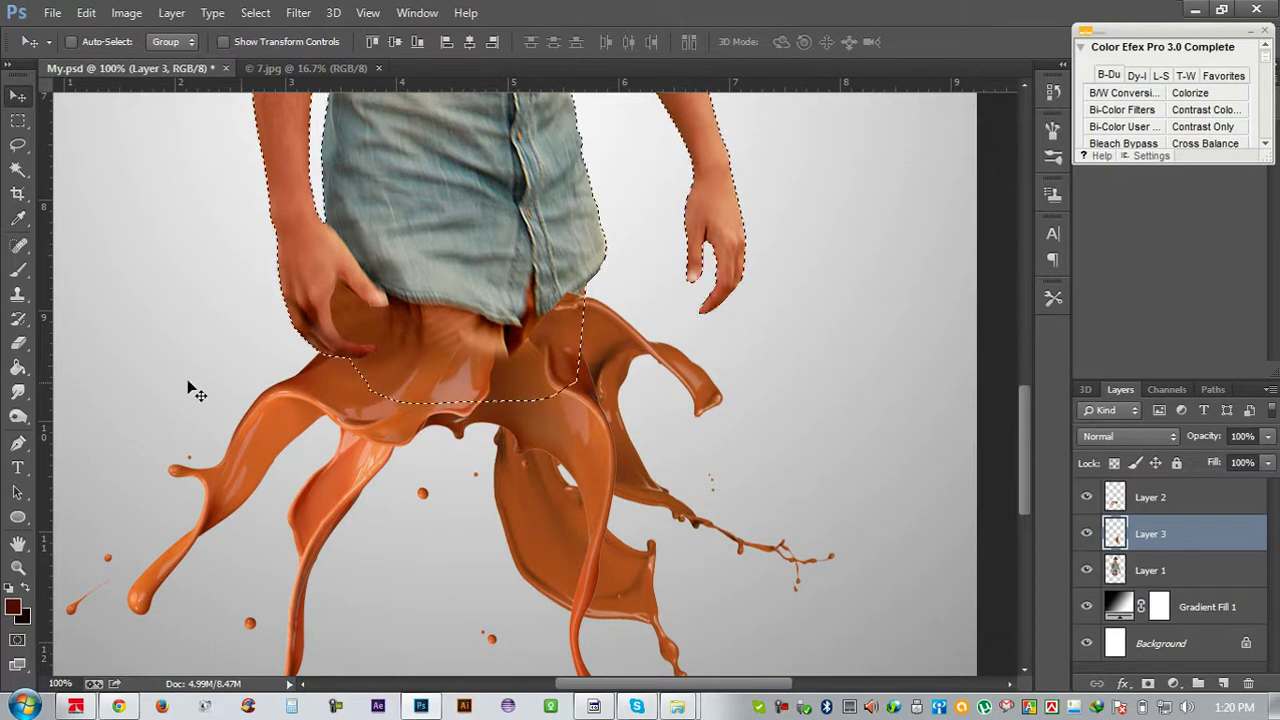
pyautogui.click(19, 345)
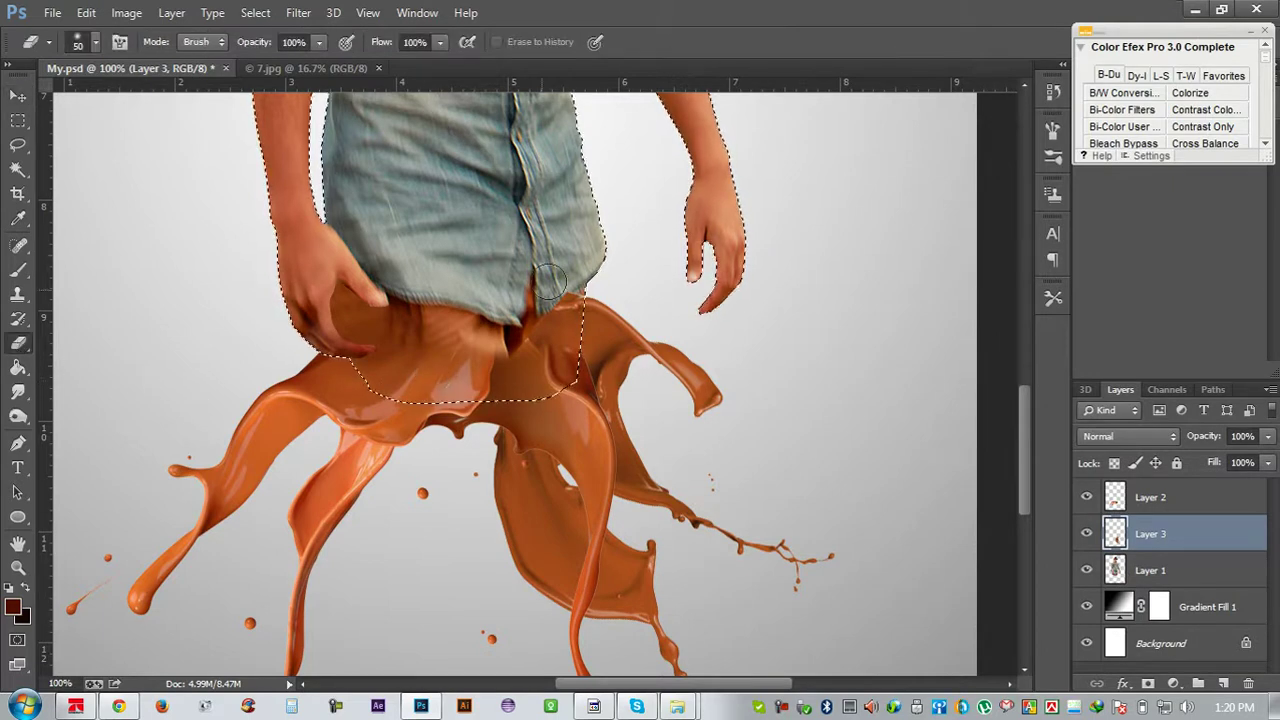
pyautogui.moveTo(560, 311); pyautogui.dragTo(522, 349)
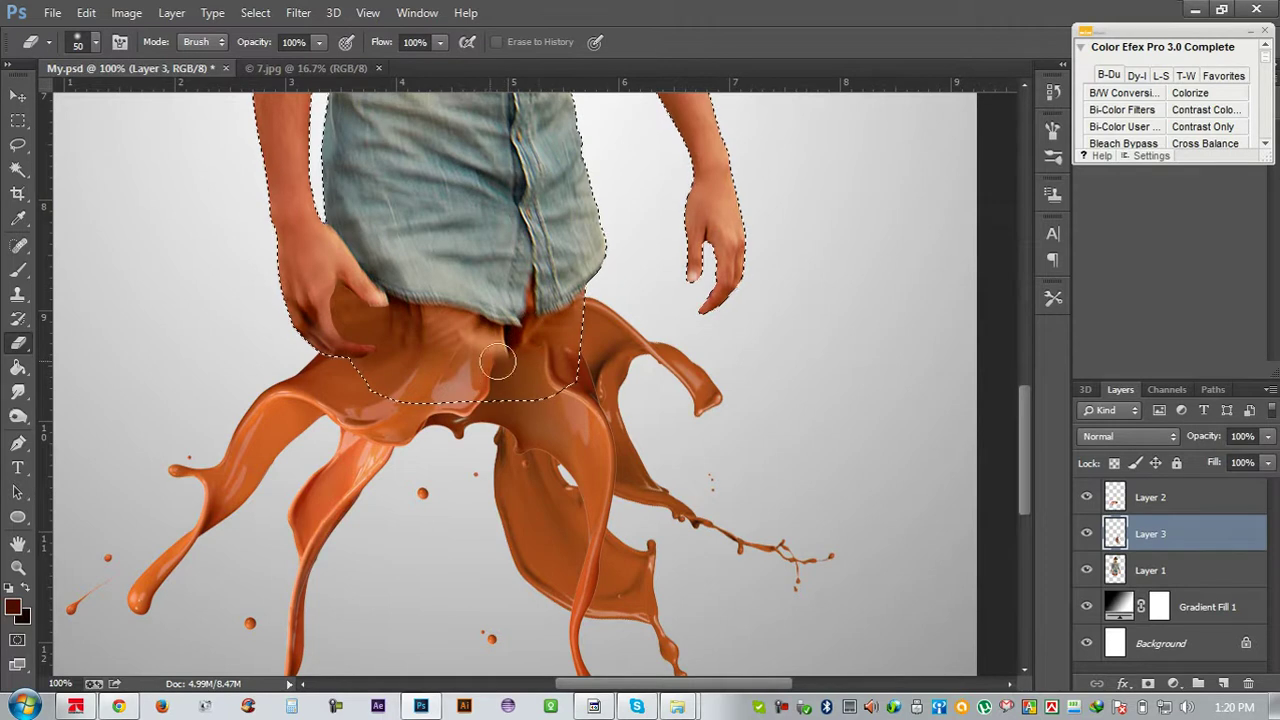
pyautogui.hotkey('ctrl', 'd')
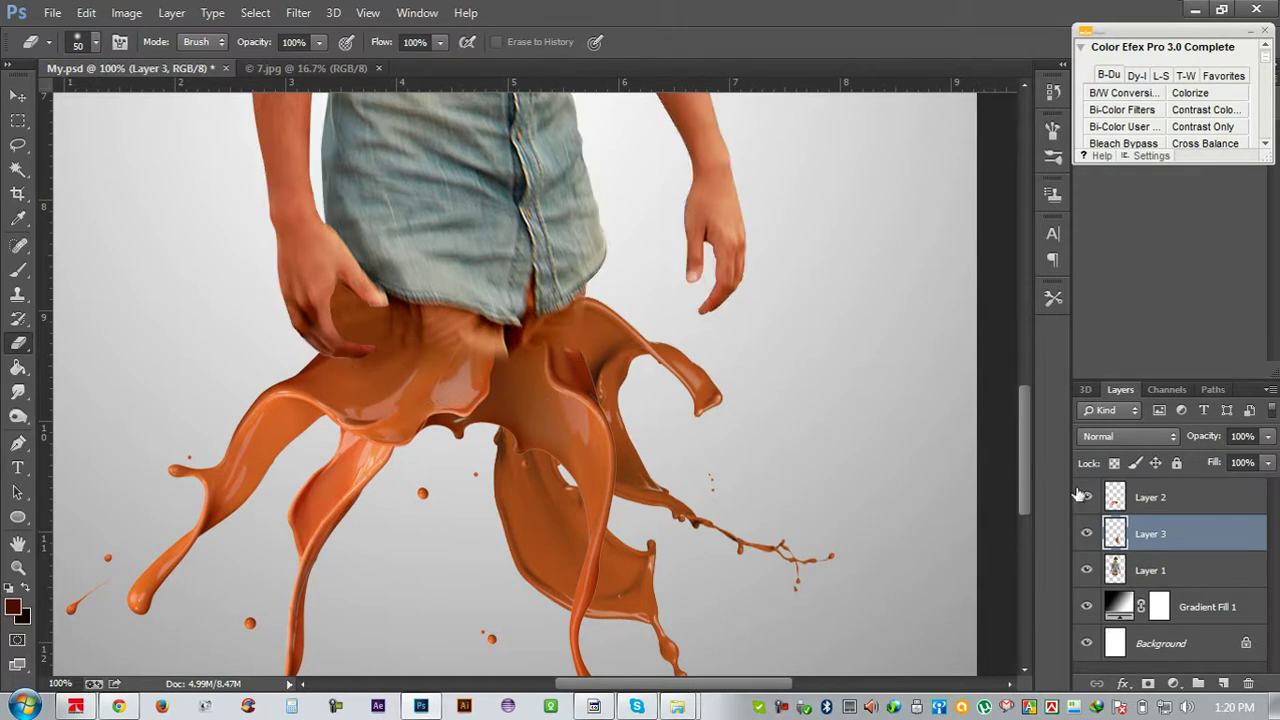
pyautogui.click(1085, 497)
pyautogui.click(1085, 497)
# Erase a small patch at the splash edge on Layer 2 within the figure outline
pyautogui.keyDown('ctrl'); pyautogui.click(1116, 569); pyautogui.keyUp('ctrl')
pyautogui.click(1138, 500)
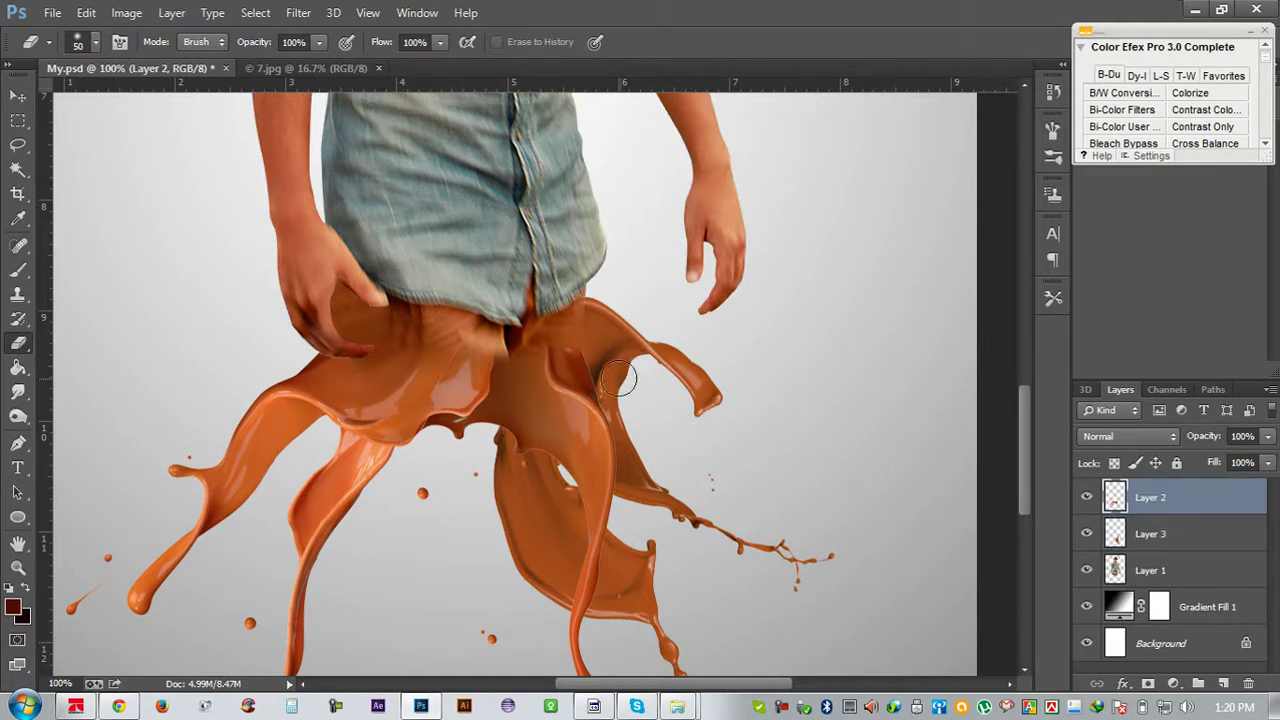
pyautogui.click(1141, 540)
pyautogui.moveTo(640, 360); pyautogui.dragTo(600, 350)
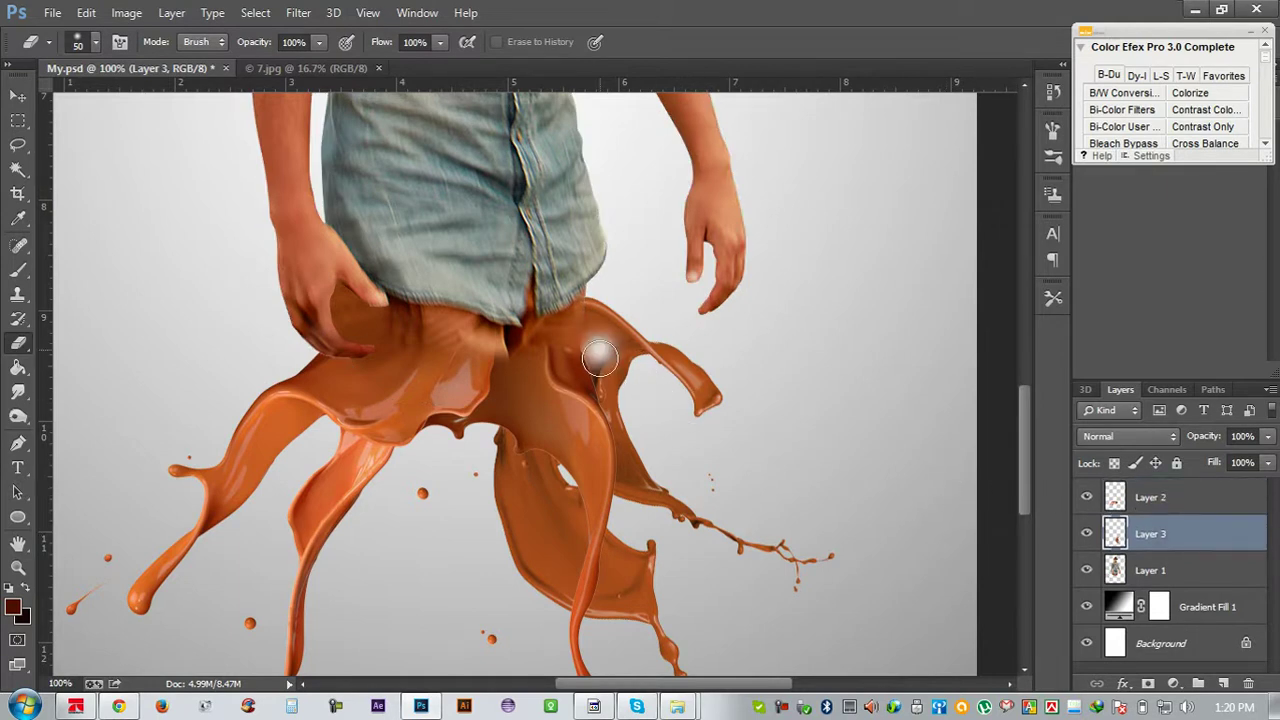
pyautogui.hotkey('ctrl', 'z')
pyautogui.click(1140, 497)
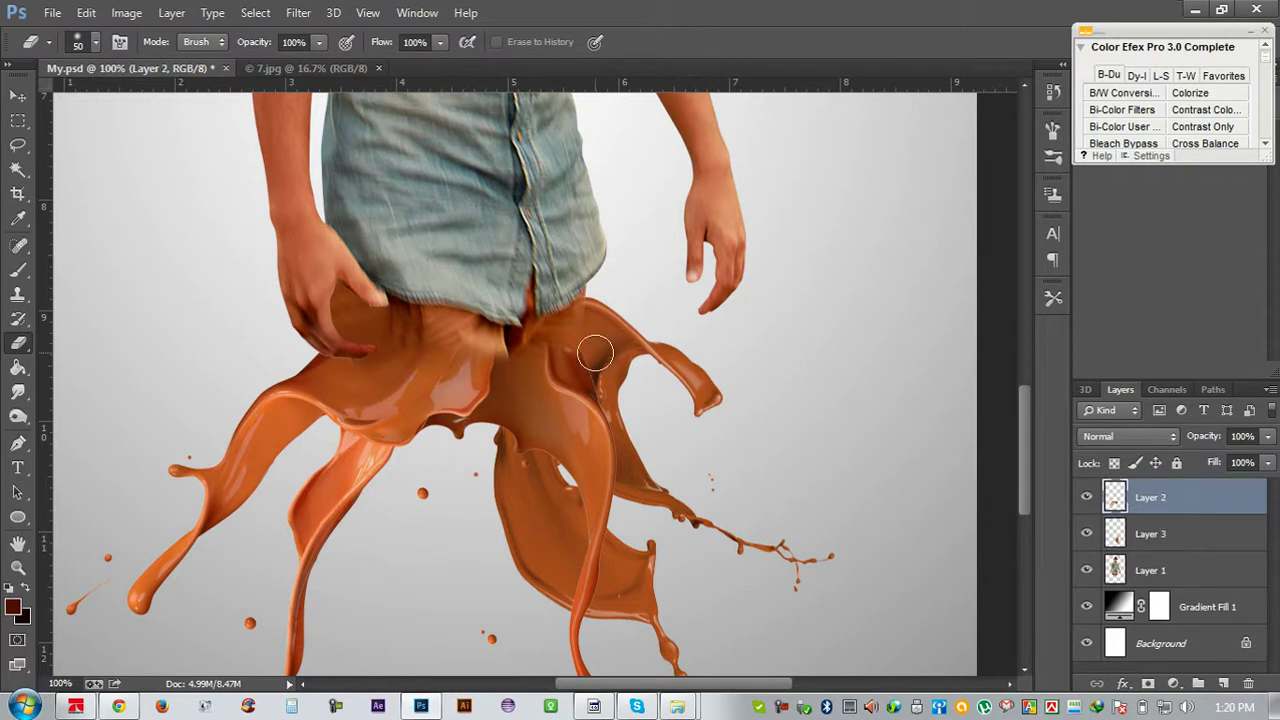
pyautogui.moveTo(614, 393); pyautogui.dragTo(630, 400)
# Save My.psd, zoom out to the whole figure, and close the 7.jpg document
pyautogui.hotkey('ctrl', 's')
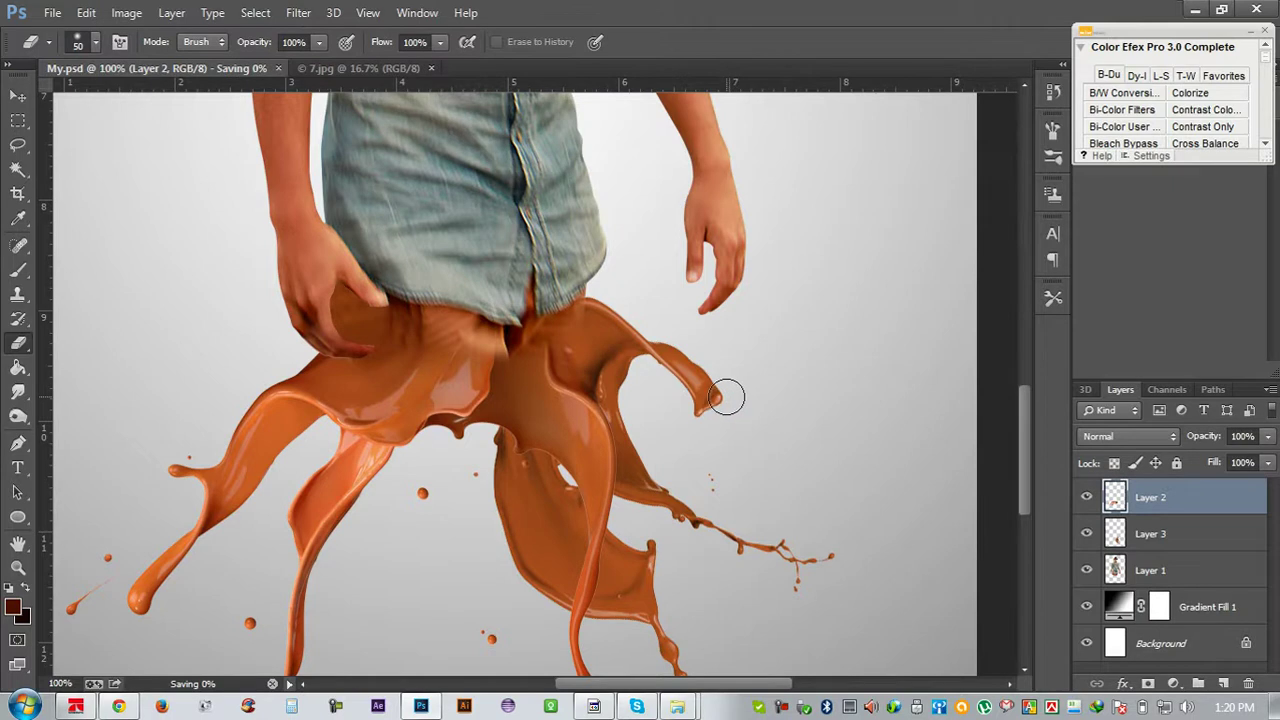
pyautogui.hotkey('ctrl', '-')
pyautogui.hotkey('ctrl', '-')
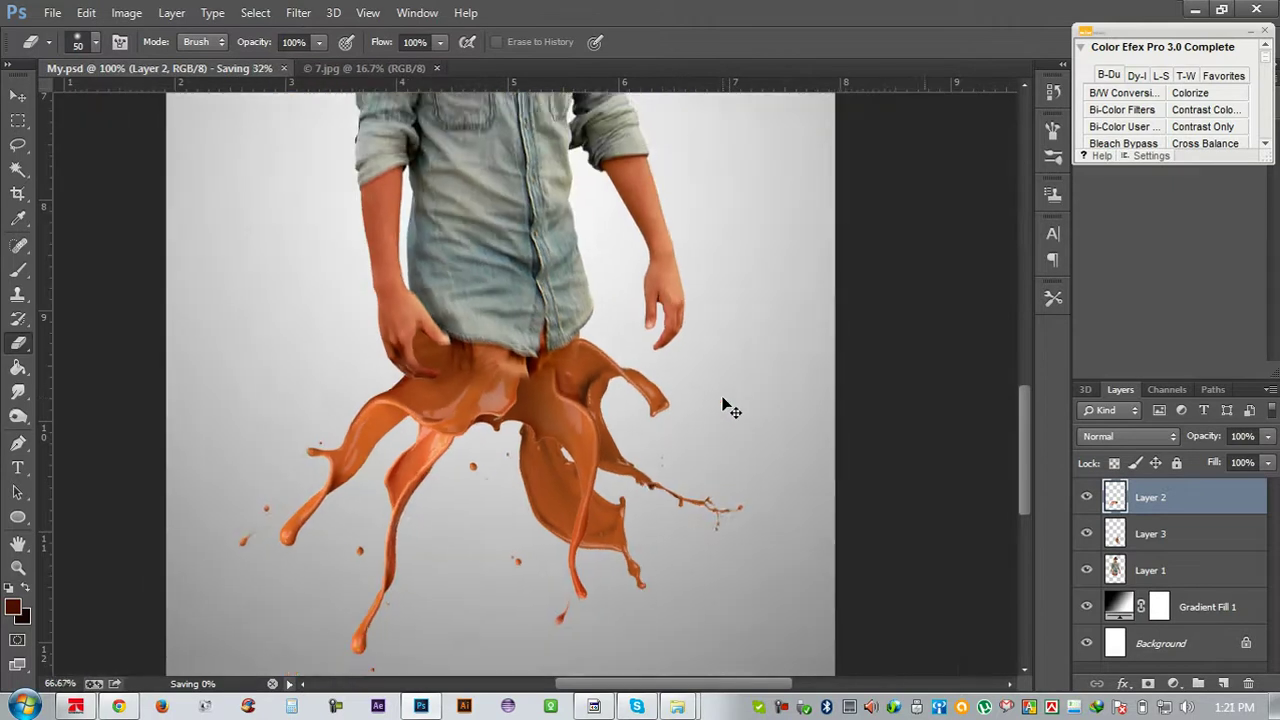
pyautogui.hotkey('ctrl', '-')
pyautogui.hotkey('ctrl', '-')
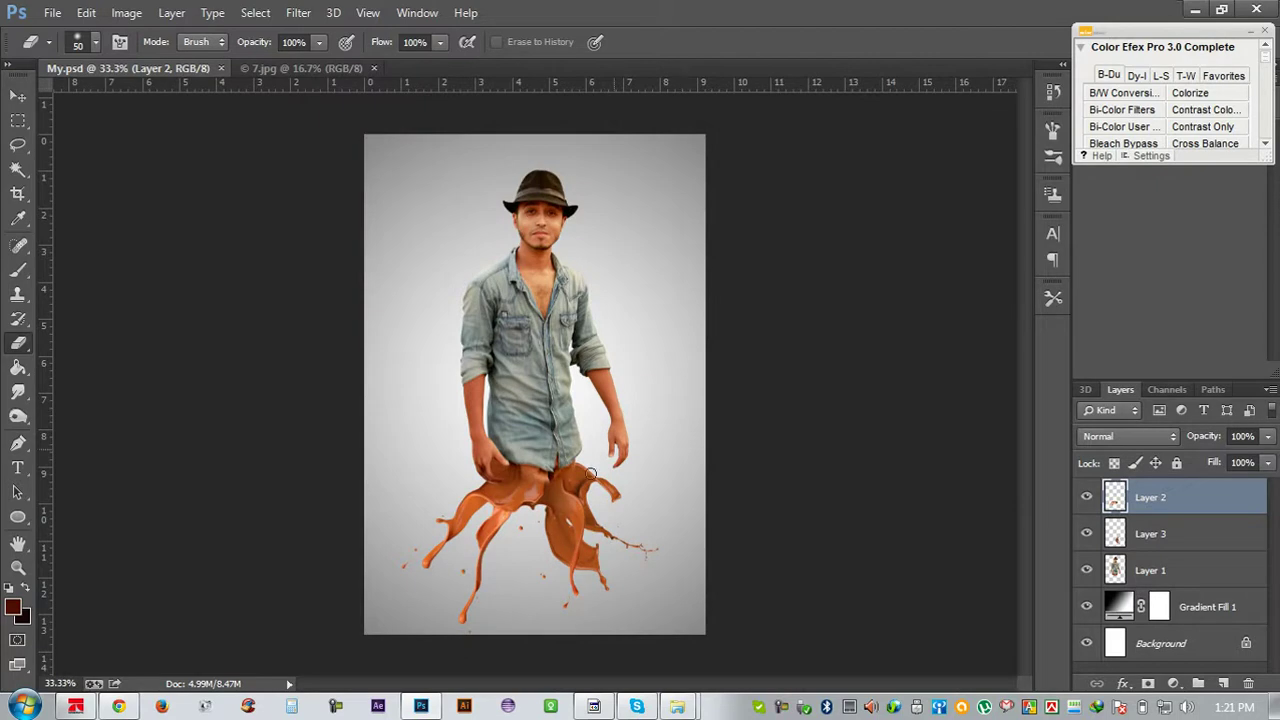
pyautogui.click(374, 68)
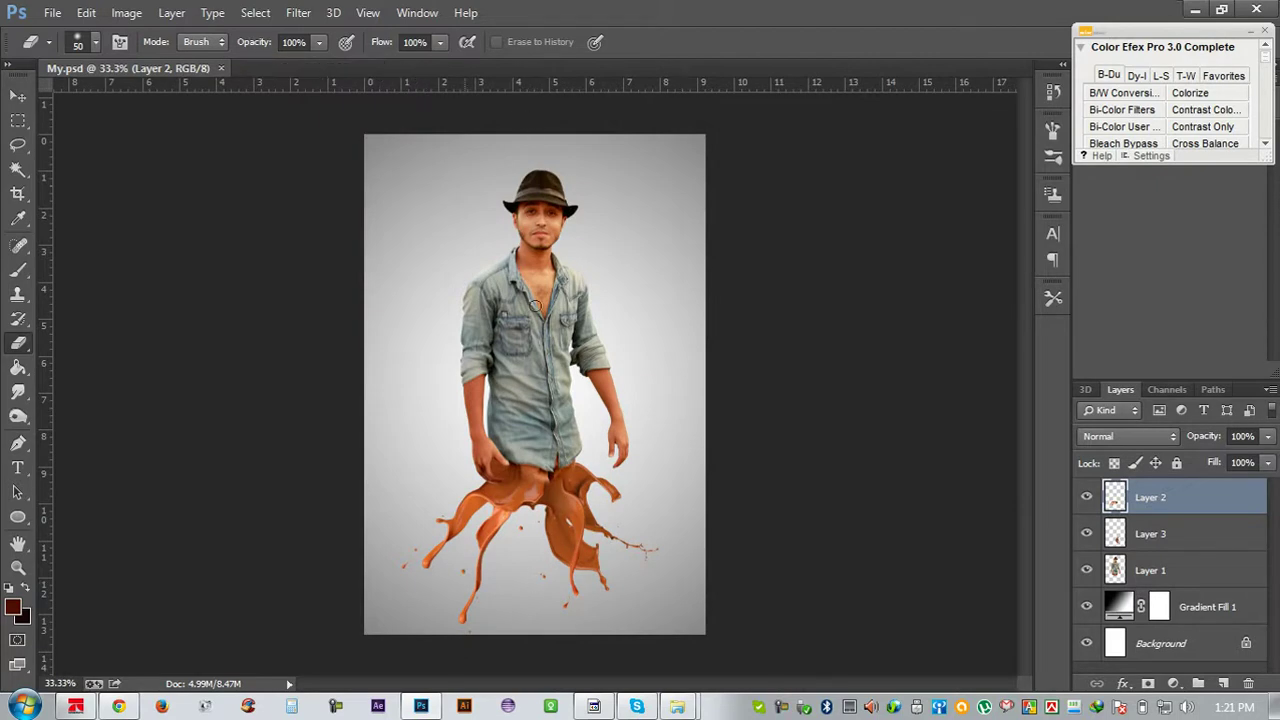
# Drag the blue splash 4 (3).jpg from the Explorer splash folder into Photoshop
pyautogui.moveTo(677, 706)
pyautogui.click(745, 615)
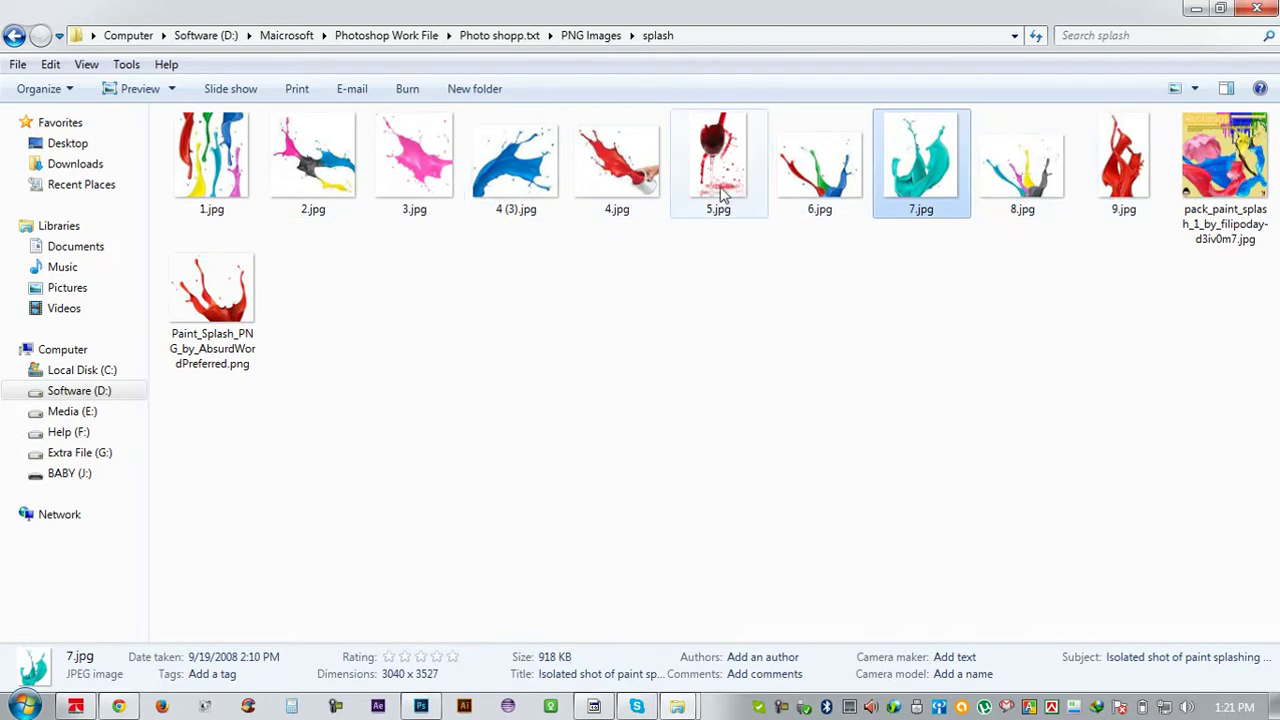
pyautogui.moveTo(515, 180)
pyautogui.mouseDown()
pyautogui.moveTo(590, 630)
pyautogui.moveTo(560, 73)
pyautogui.mouseUp()
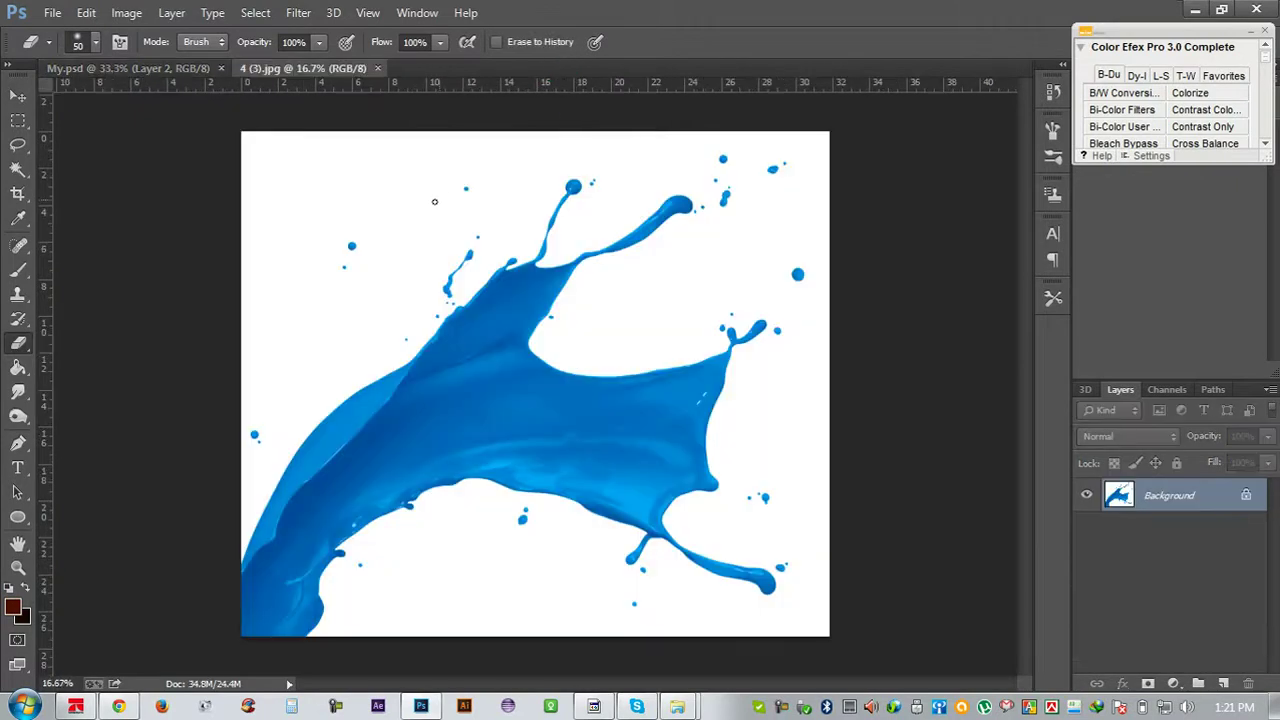
# Select the blue splash by inverting a Magic Wand selection and paste it into My.psd
pyautogui.click(18, 169)
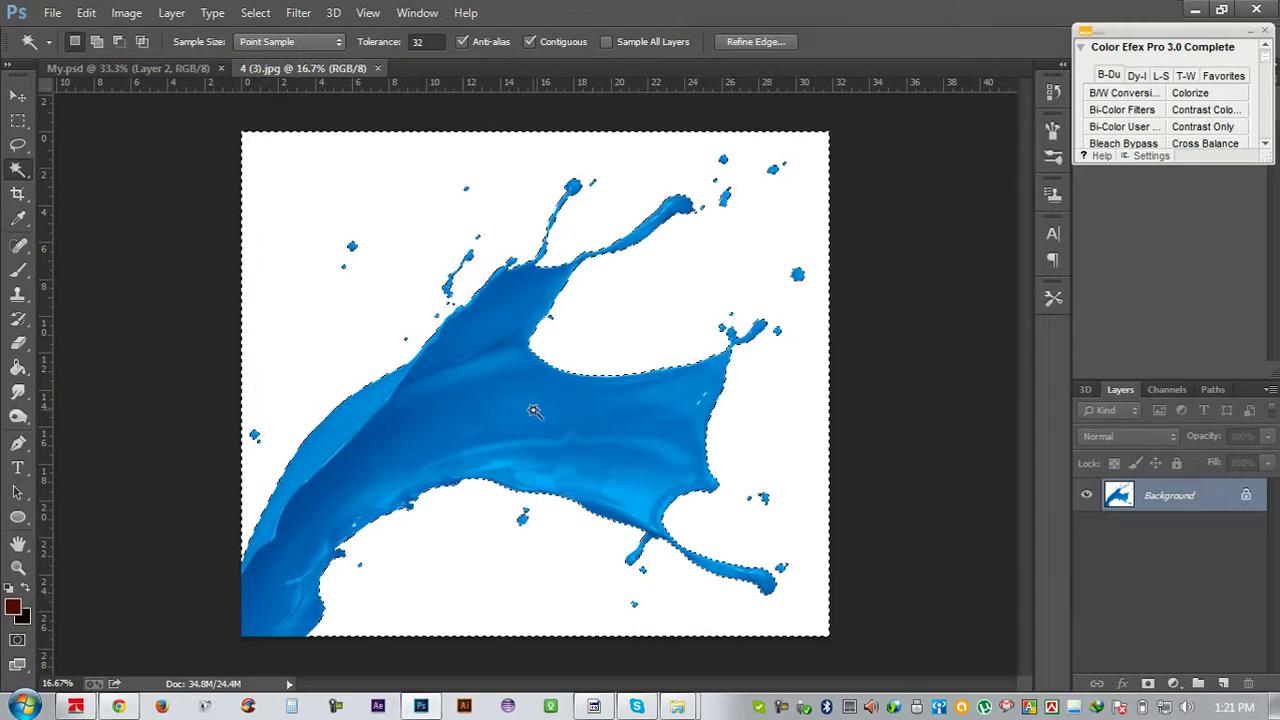
pyautogui.click(255, 12)
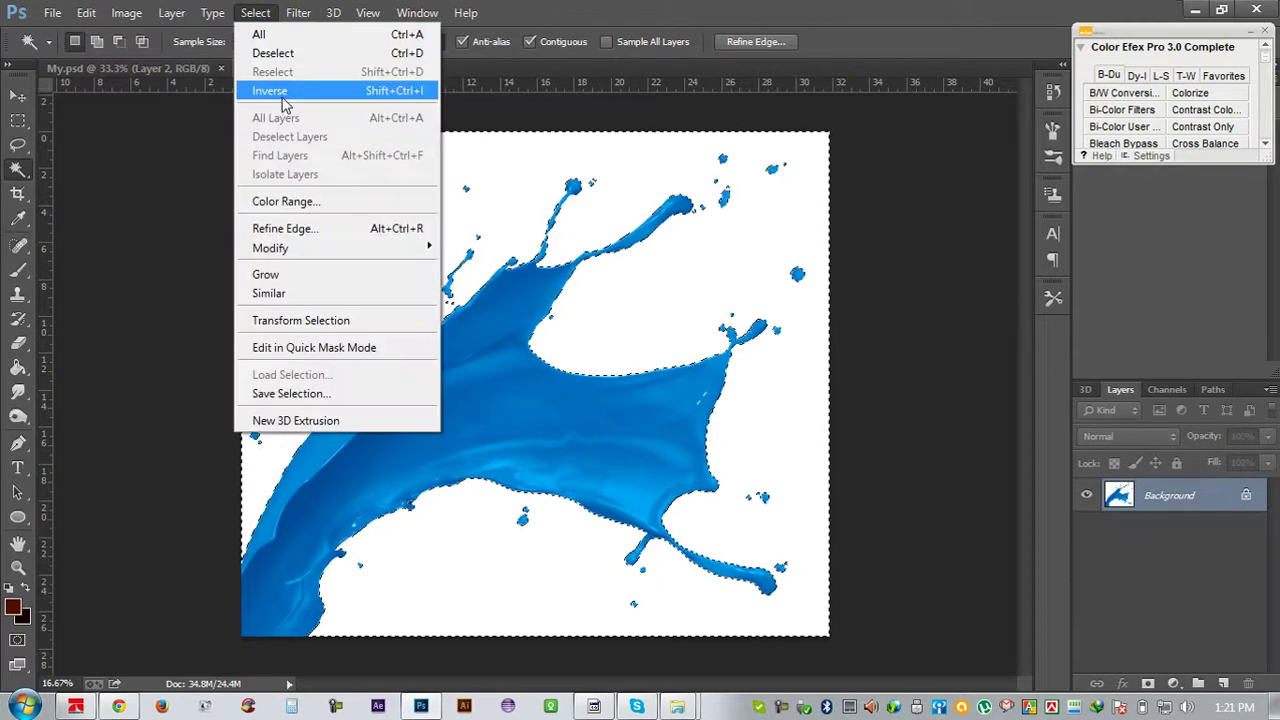
pyautogui.click(283, 89)
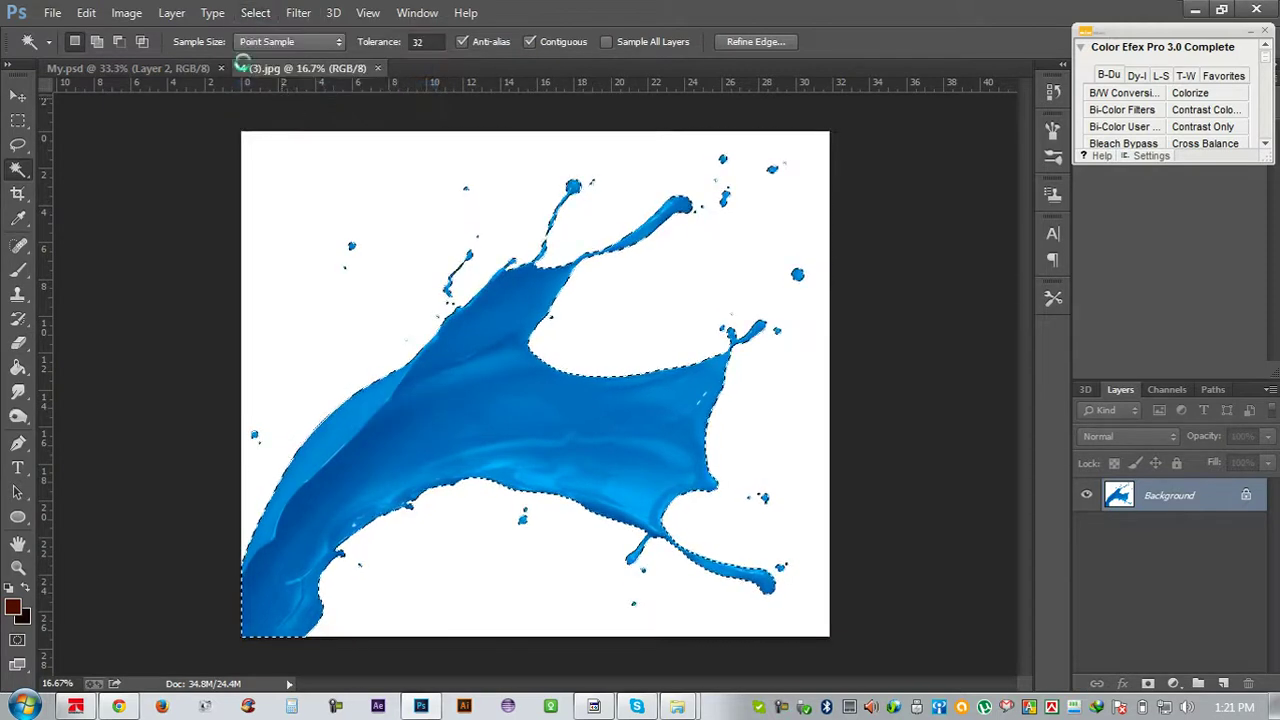
pyautogui.click(175, 74)
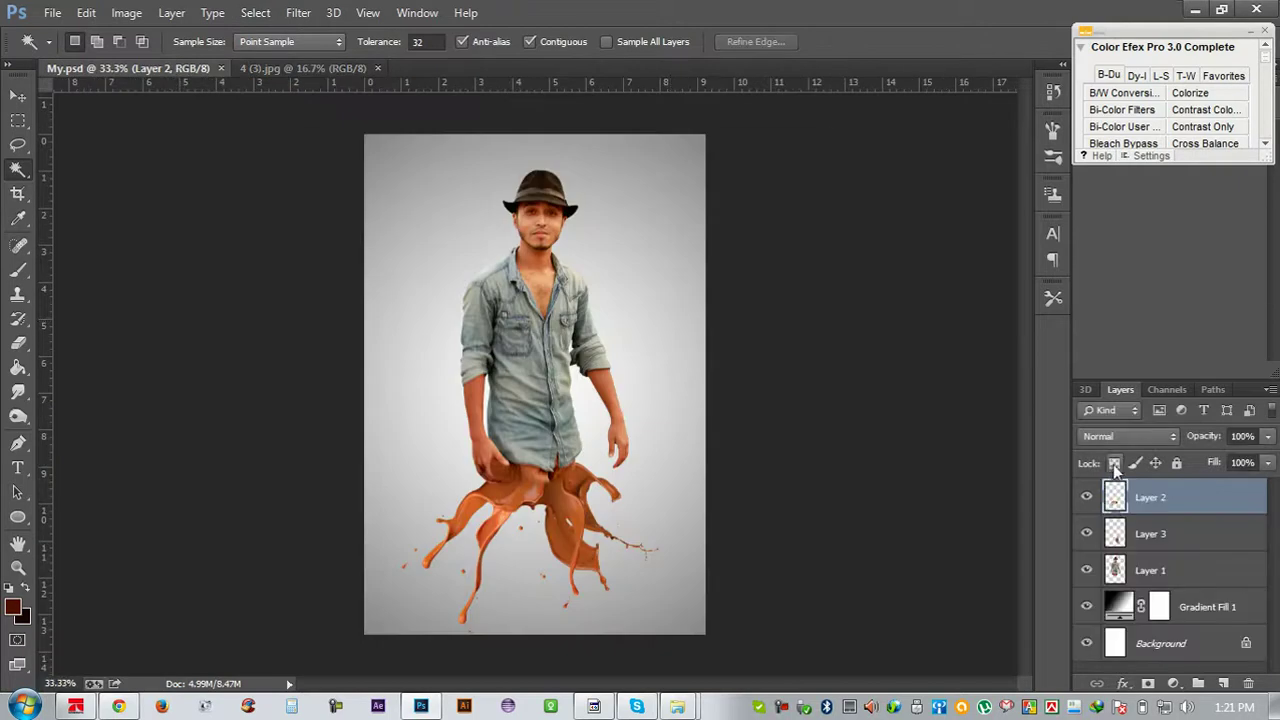
pyautogui.hotkey('ctrl', 'v')
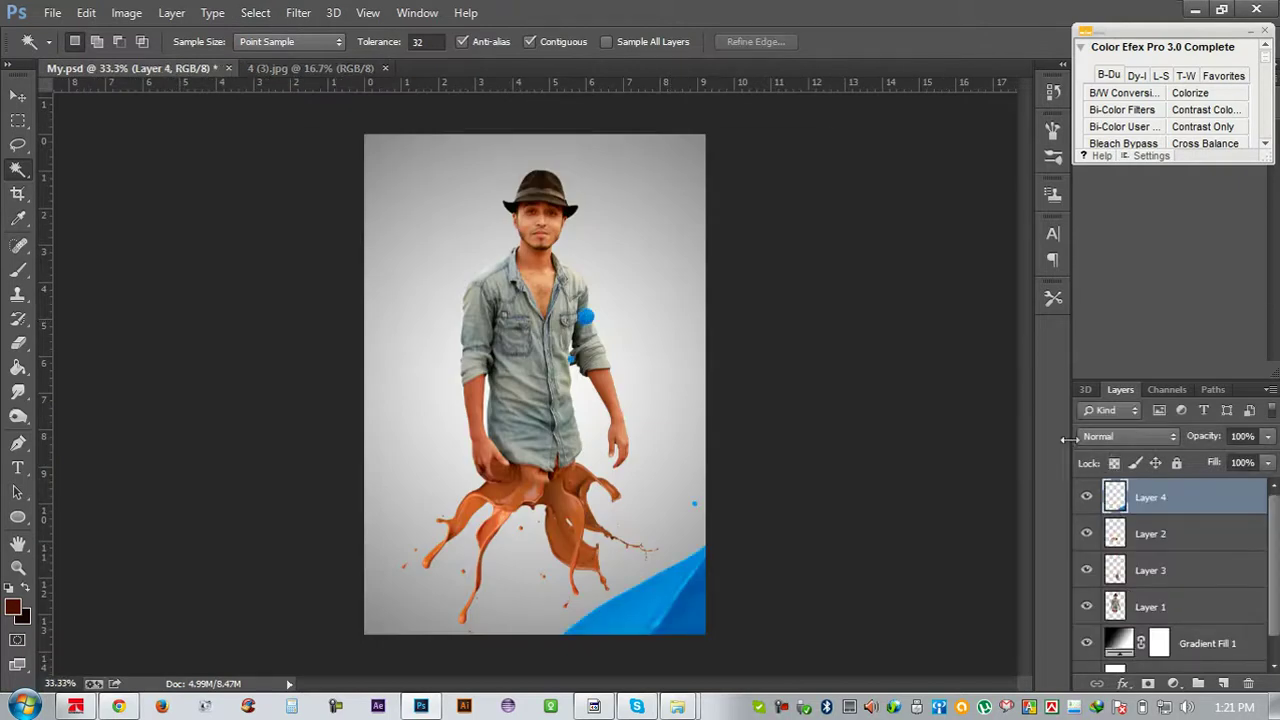
# Shrink the blue splash, flip it vertically, and rotate it down onto the orange splash
pyautogui.hotkey('ctrl', 't')
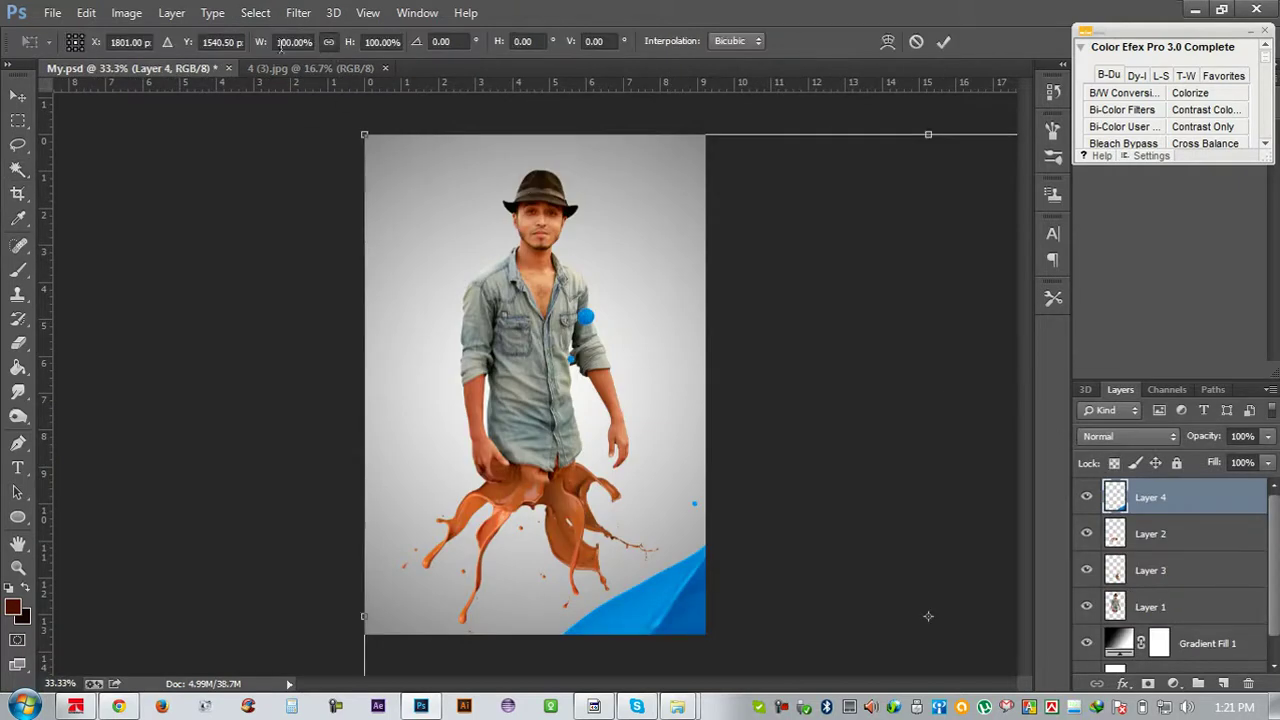
pyautogui.moveTo(263, 50); pyautogui.dragTo(176, 107)
pyautogui.moveTo(920, 576); pyautogui.dragTo(620, 398)
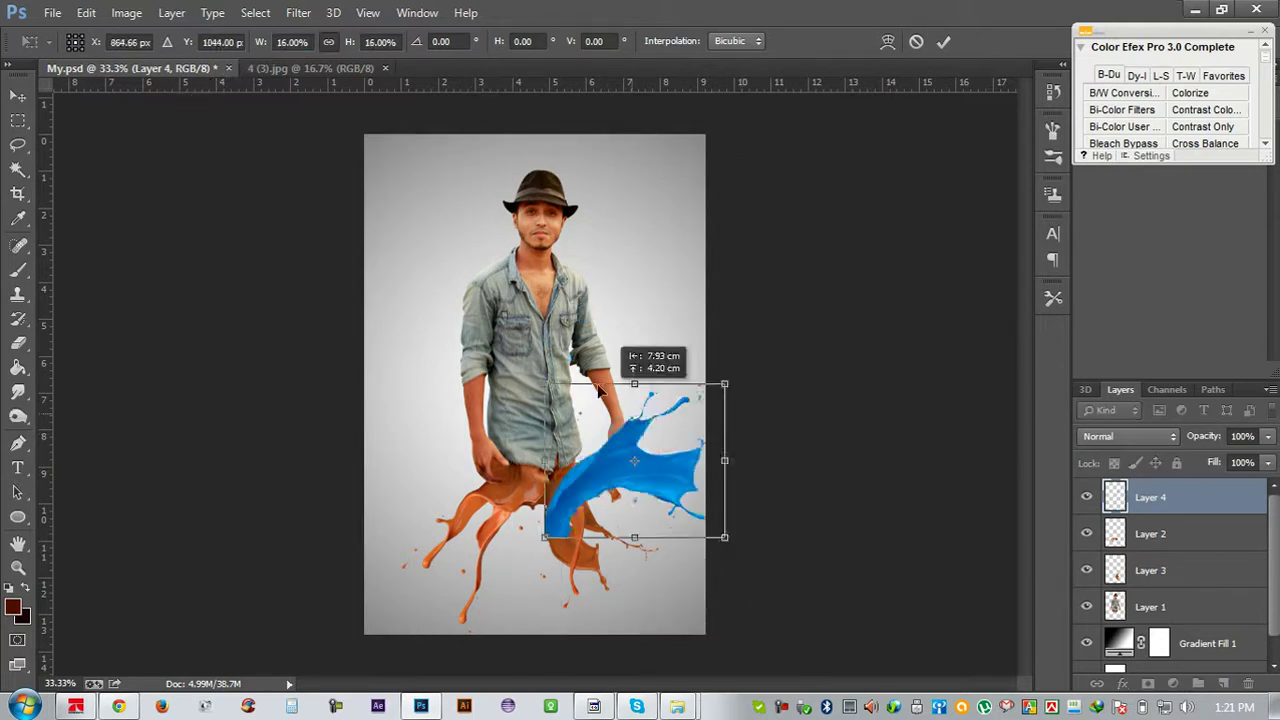
pyautogui.rightClick(620, 398)
pyautogui.click(662, 373)
pyautogui.moveTo(800, 414); pyautogui.dragTo(740, 501)
pyautogui.moveTo(600, 430); pyautogui.dragTo(534, 545)
pyautogui.moveTo(786, 517); pyautogui.dragTo(698, 600)
# Flip the blue splash back, rotate it up-left, and commit the transform
pyautogui.rightClick(573, 530)
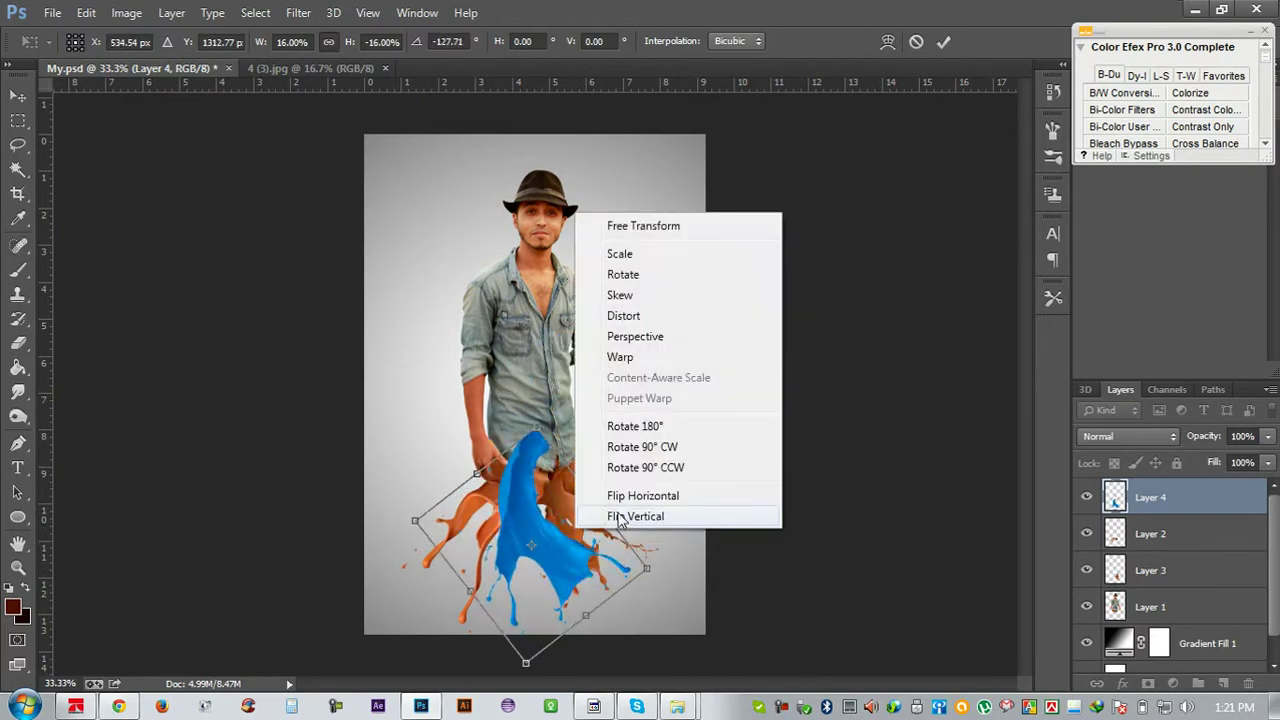
pyautogui.click(618, 518)
pyautogui.moveTo(552, 506); pyautogui.dragTo(481, 408)
pyautogui.moveTo(628, 486); pyautogui.dragTo(623, 384)
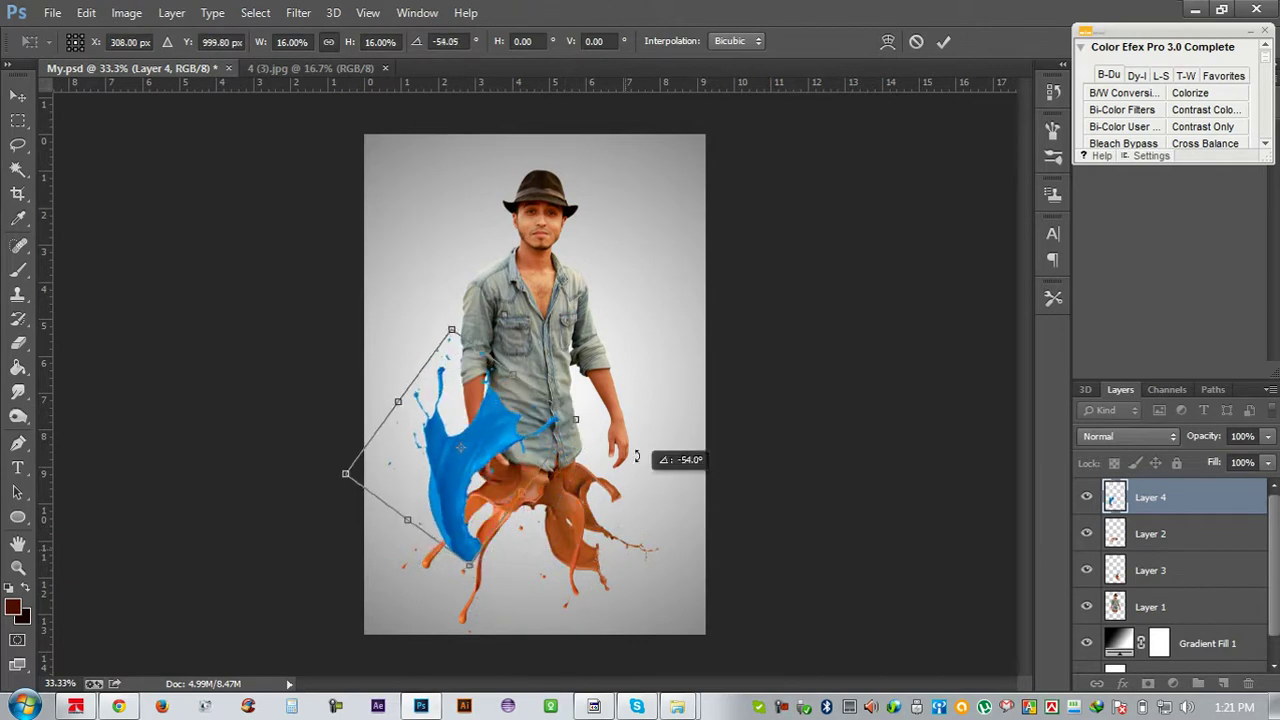
pyautogui.moveTo(484, 475); pyautogui.dragTo(498, 468)
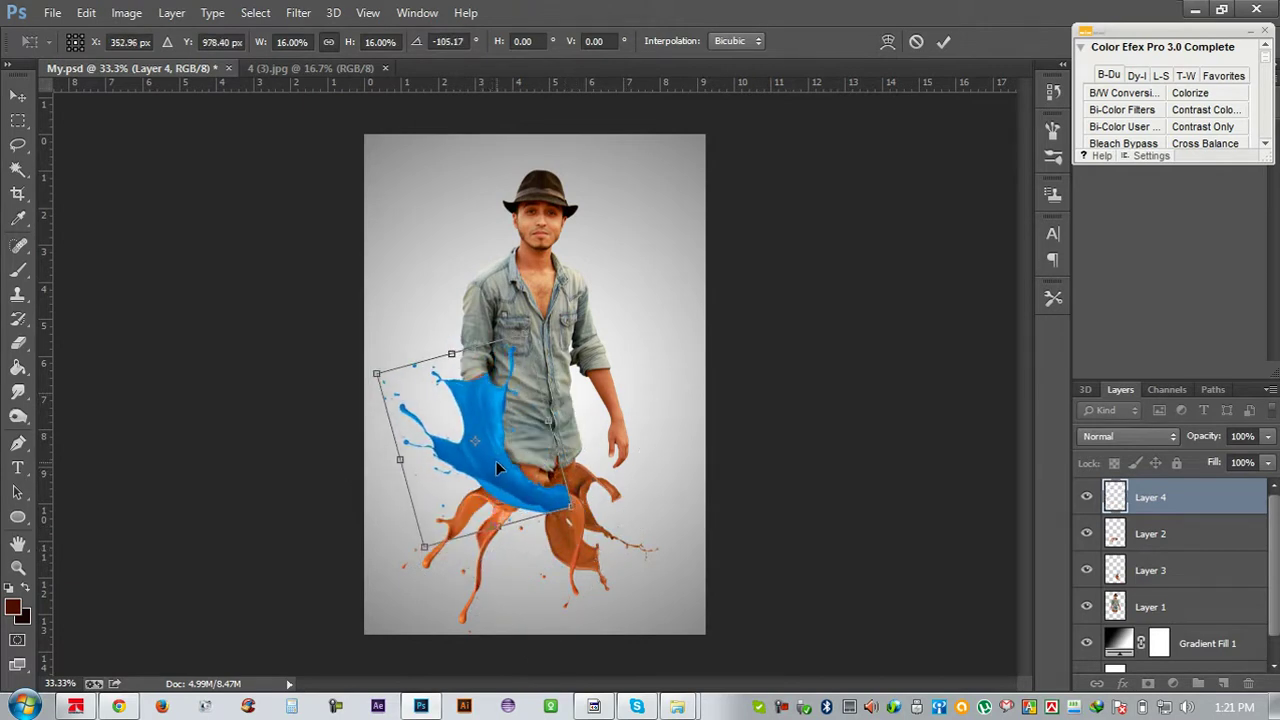
pyautogui.scroll(1, 491, 460)
pyautogui.scroll(1, 491, 453)
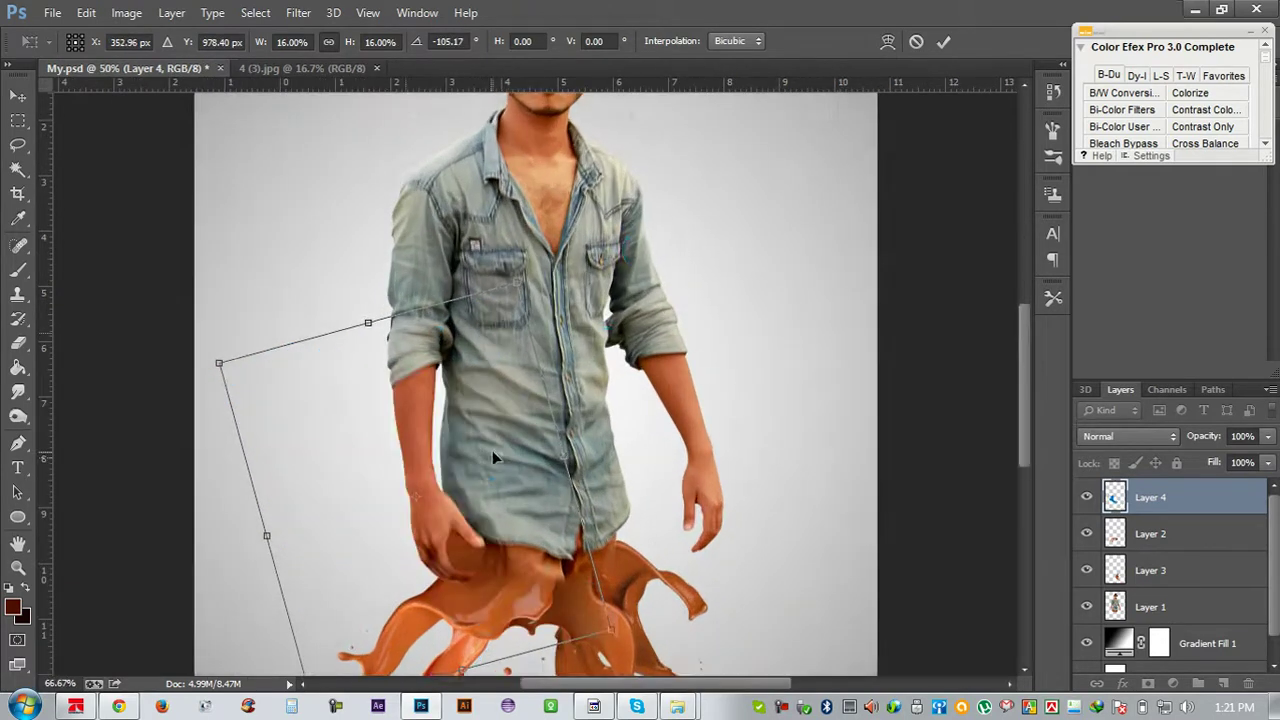
pyautogui.scroll(-1, 497, 440)
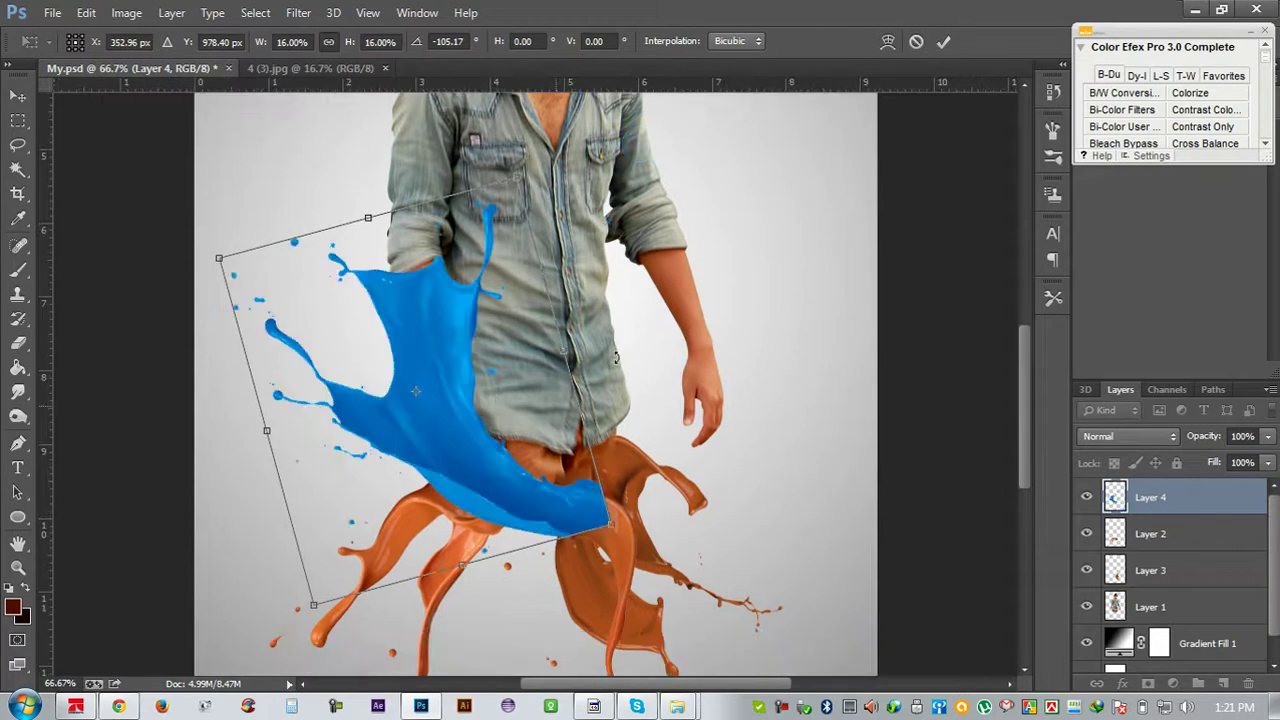
pyautogui.click(943, 41)
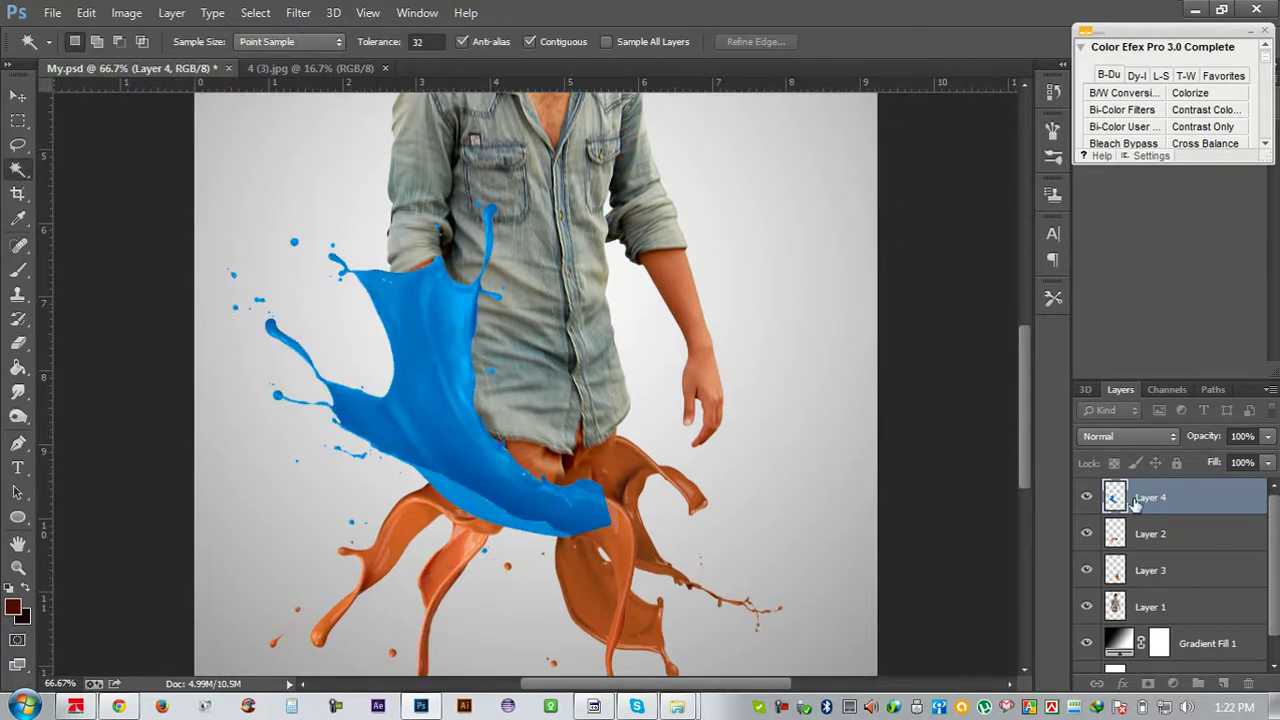
# Move Layer 4 below Layer 1, scale it to about 70% and rotate it beside the hip
pyautogui.moveTo(1135, 500); pyautogui.dragTo(1155, 620)
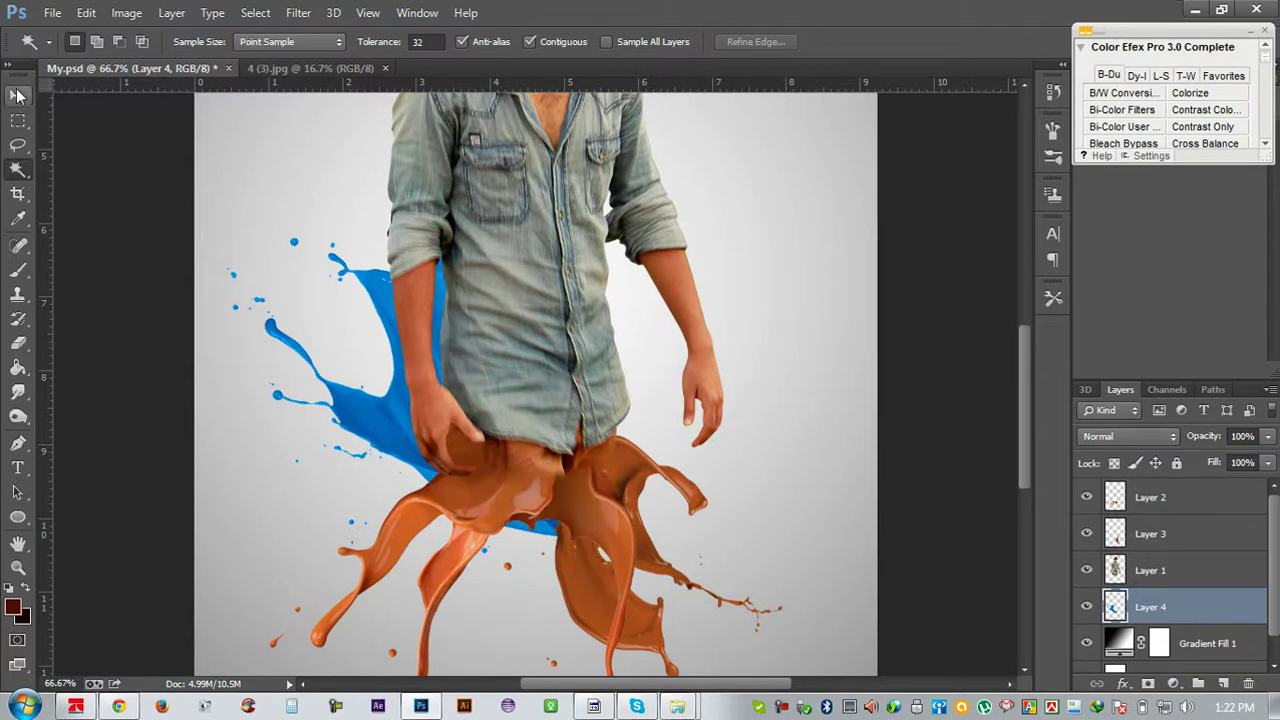
pyautogui.click(18, 95)
pyautogui.hotkey('ctrl', 't')
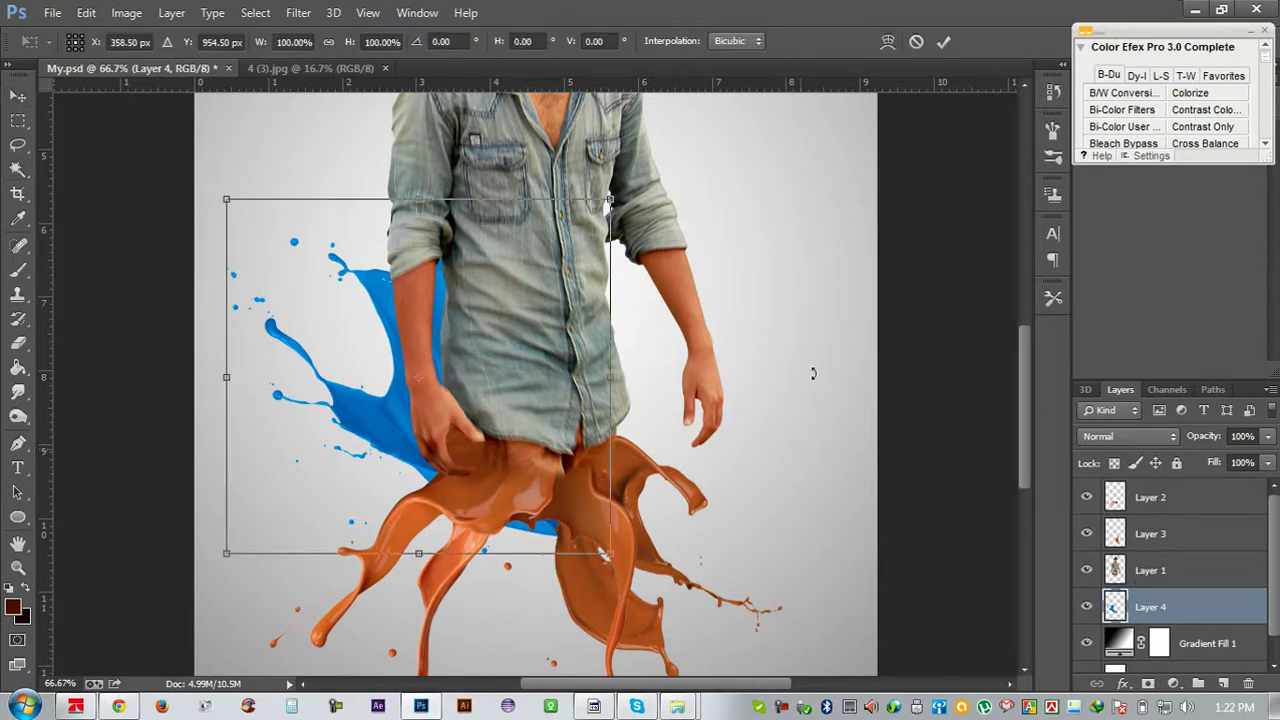
pyautogui.moveTo(822, 325); pyautogui.dragTo(837, 280)
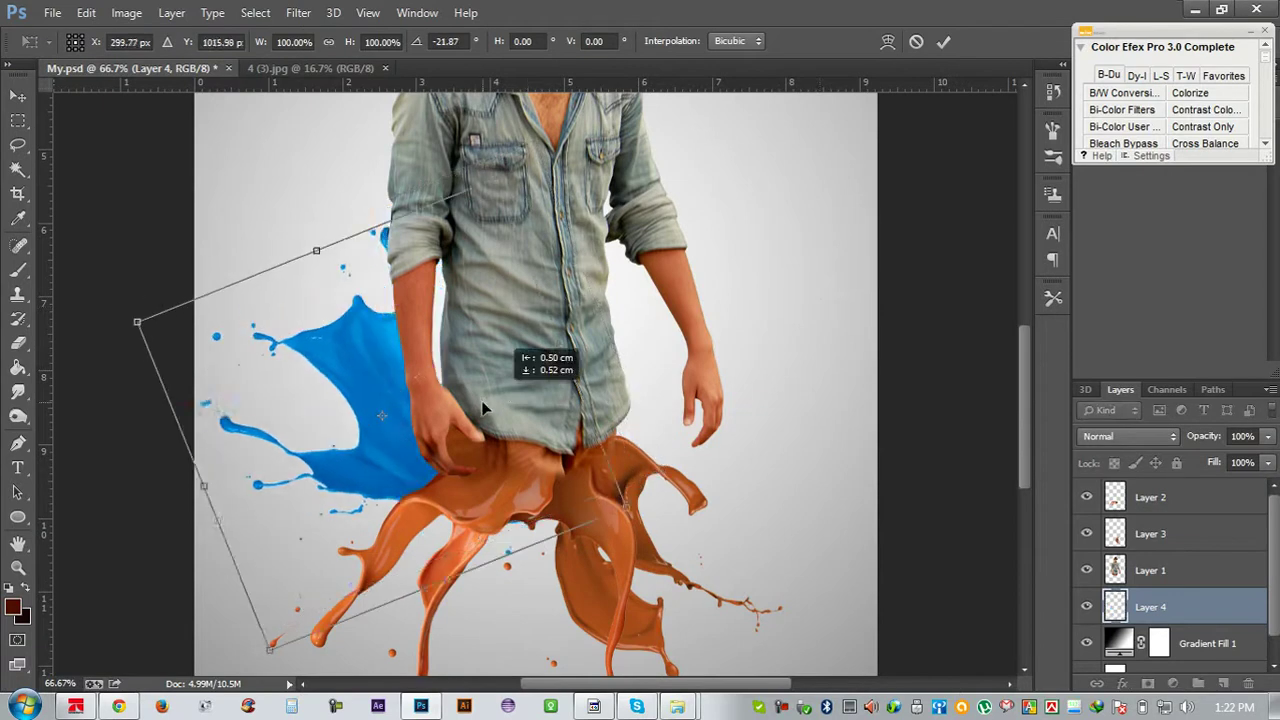
pyautogui.moveTo(516, 387); pyautogui.dragTo(479, 426)
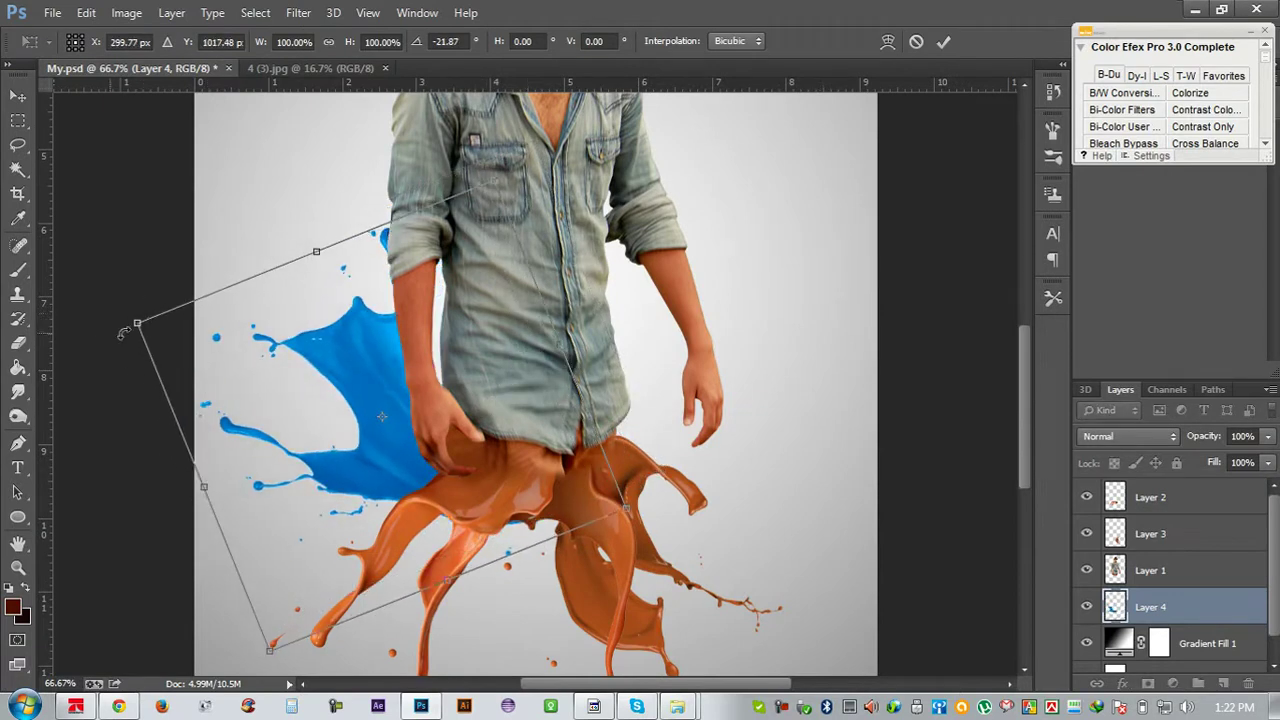
pyautogui.moveTo(136, 325)
pyautogui.mouseDown()
pyautogui.moveTo(203, 305)
pyautogui.moveTo(230, 356)
pyautogui.moveTo(286, 380)
pyautogui.mouseUp()
pyautogui.moveTo(355, 415); pyautogui.dragTo(310, 389)
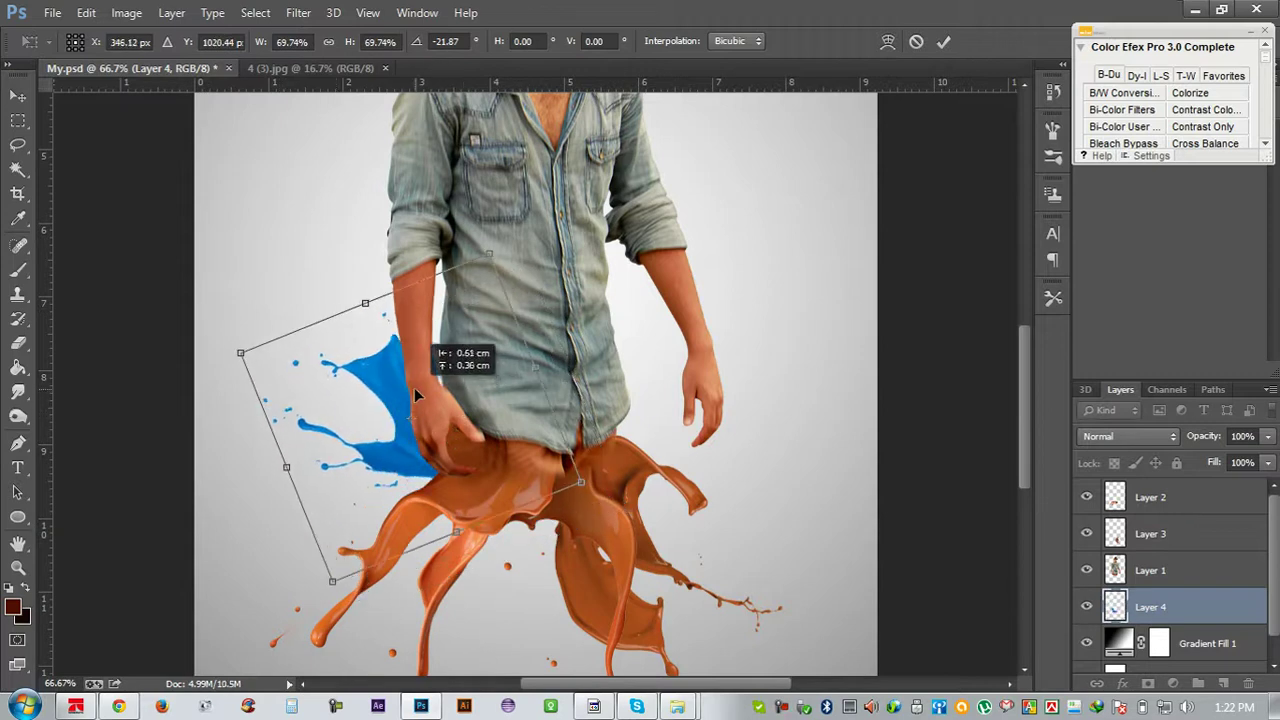
pyautogui.moveTo(703, 487); pyautogui.dragTo(748, 440)
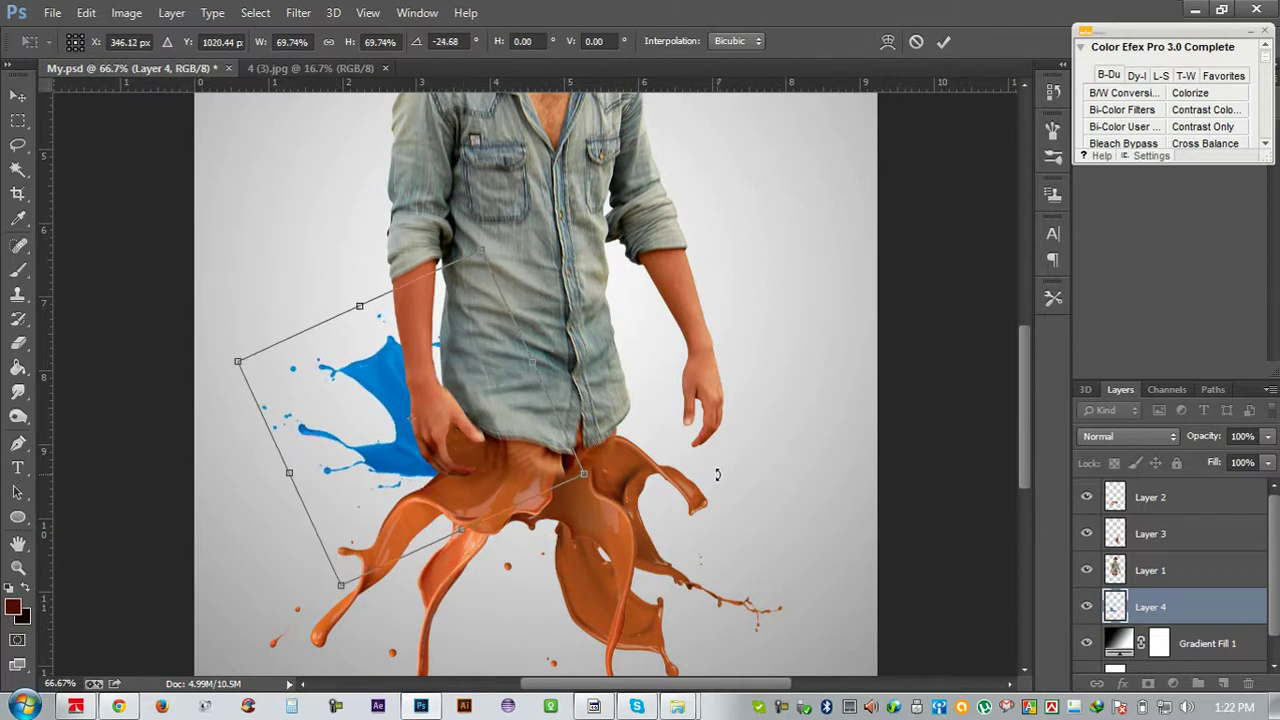
pyautogui.press('Return')
pyautogui.moveTo(509, 387); pyautogui.dragTo(500, 390)
# Turn Layer 4's blue splash orange-brown with Hue/Saturation: Hue +175, Saturation -34, Lightness -10
pyautogui.click(126, 12)
pyautogui.moveTo(150, 62)
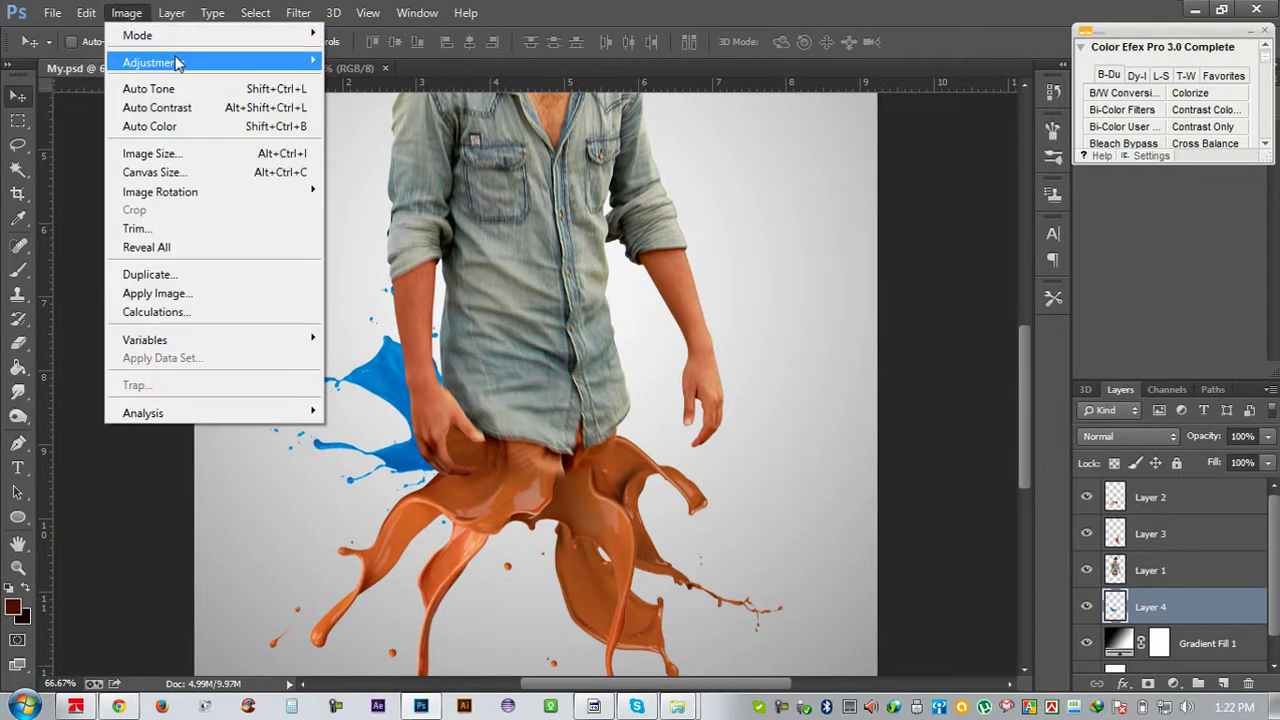
pyautogui.click(376, 163)
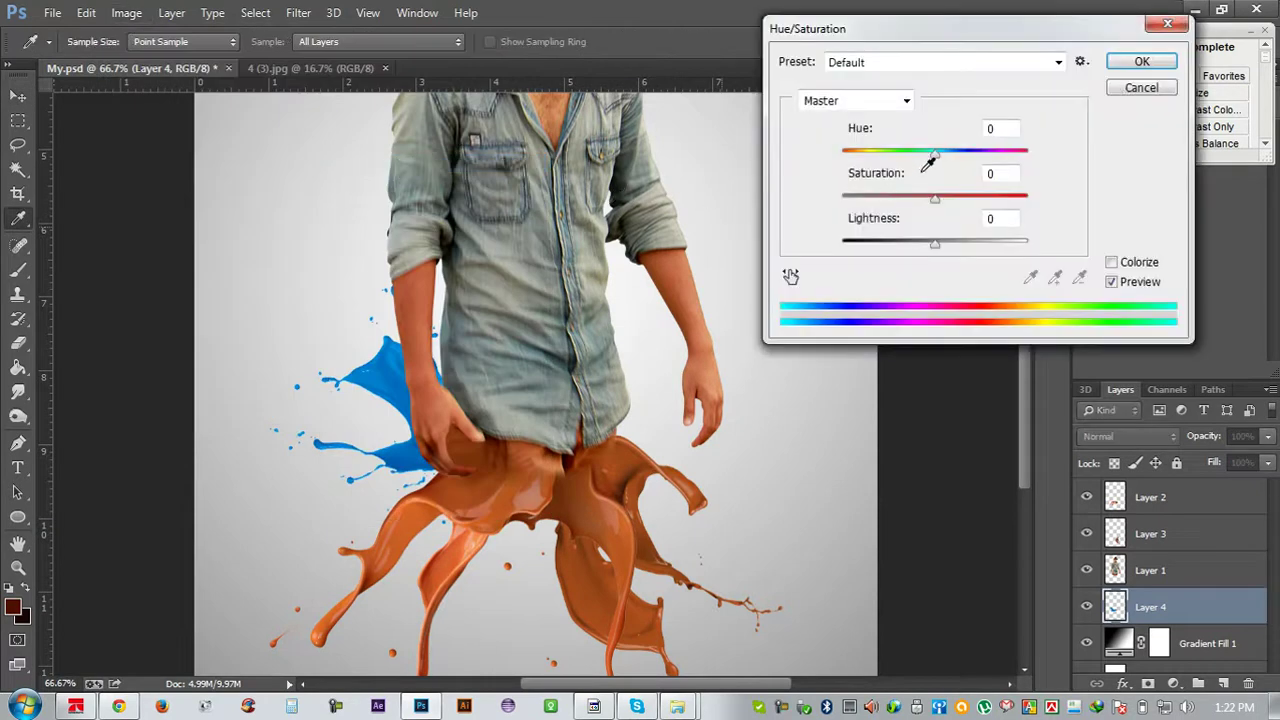
pyautogui.moveTo(933, 154)
pyautogui.mouseDown()
pyautogui.moveTo(843, 154)
pyautogui.moveTo(846, 171)
pyautogui.mouseUp()
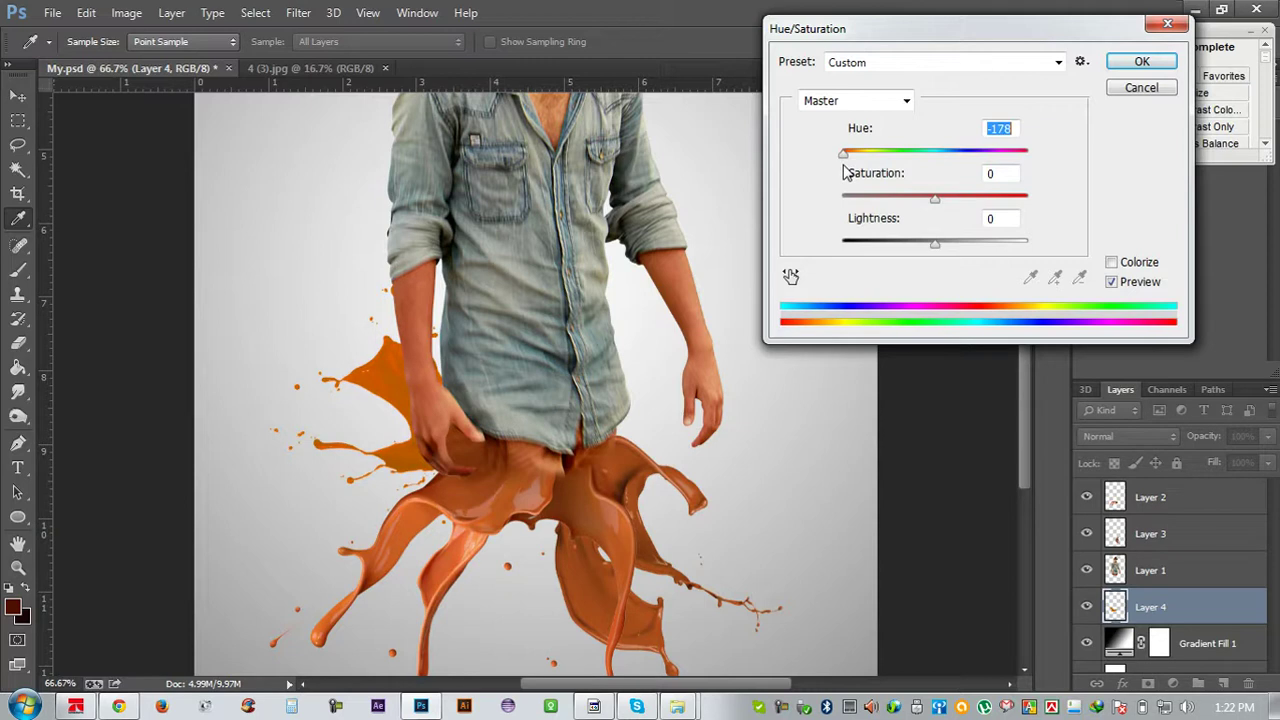
pyautogui.moveTo(934, 198); pyautogui.dragTo(905, 205)
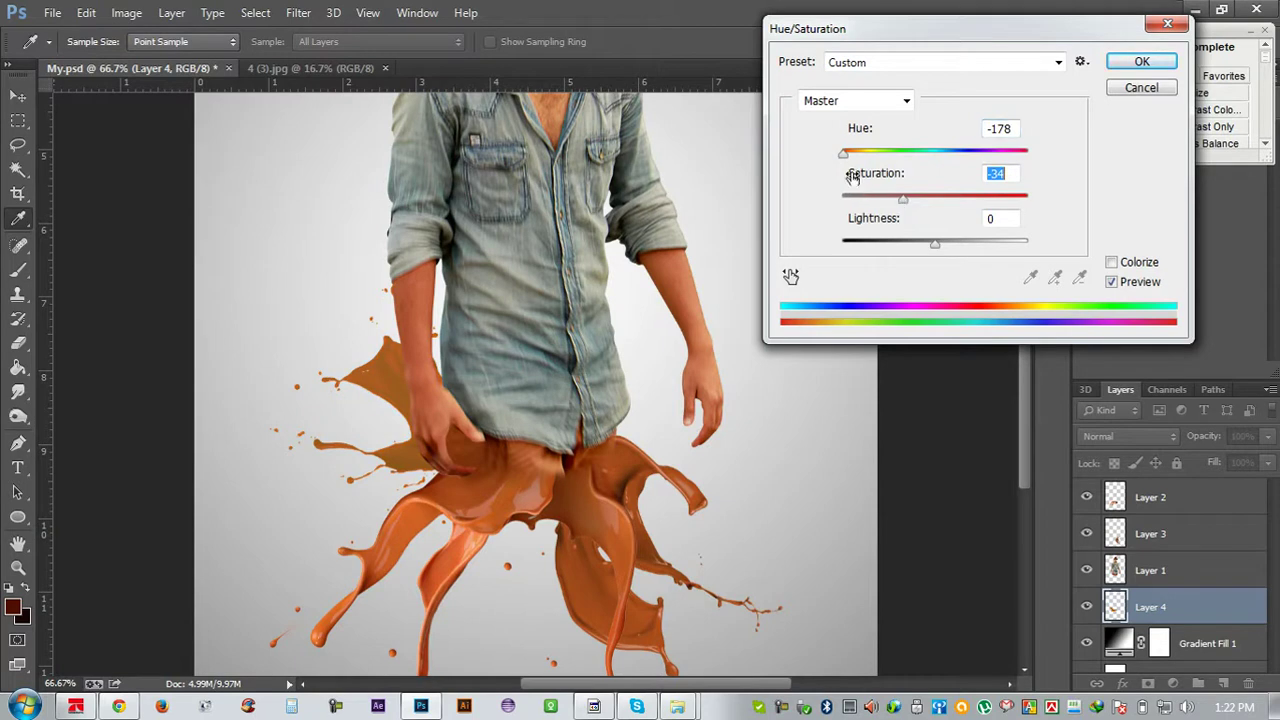
pyautogui.moveTo(1012, 155); pyautogui.dragTo(1027, 165)
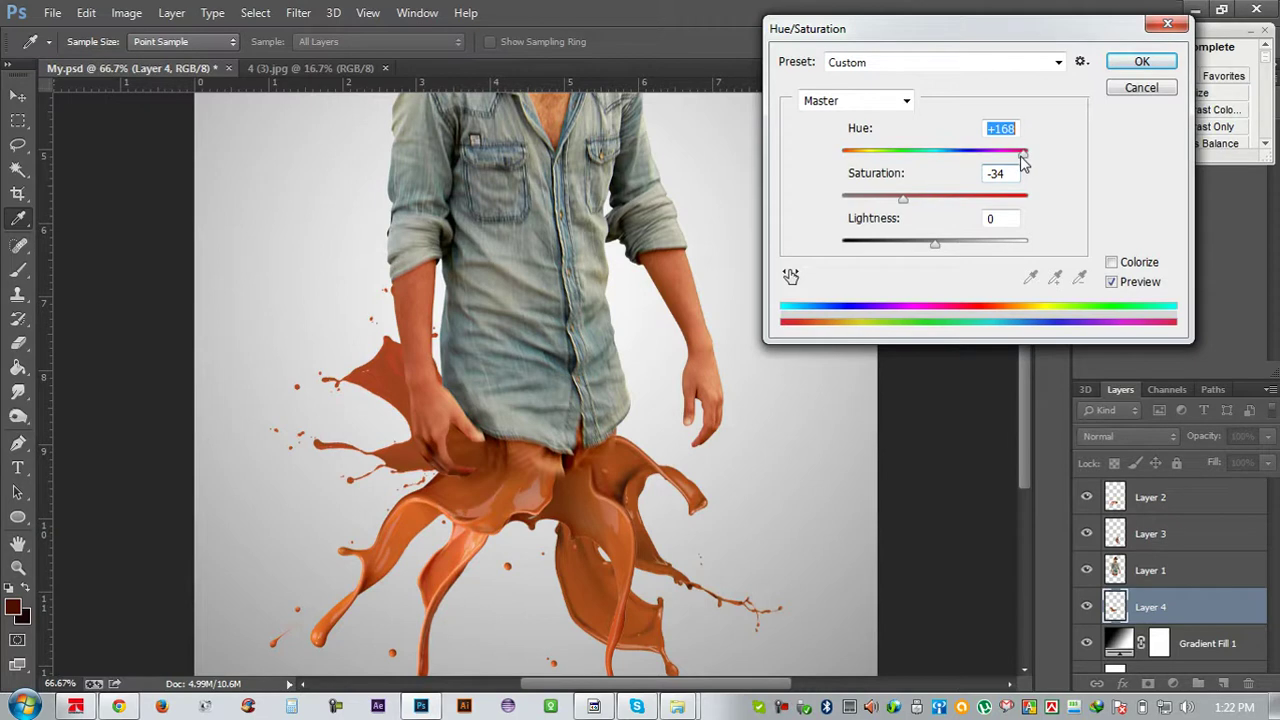
pyautogui.moveTo(1023, 163); pyautogui.dragTo(1020, 163)
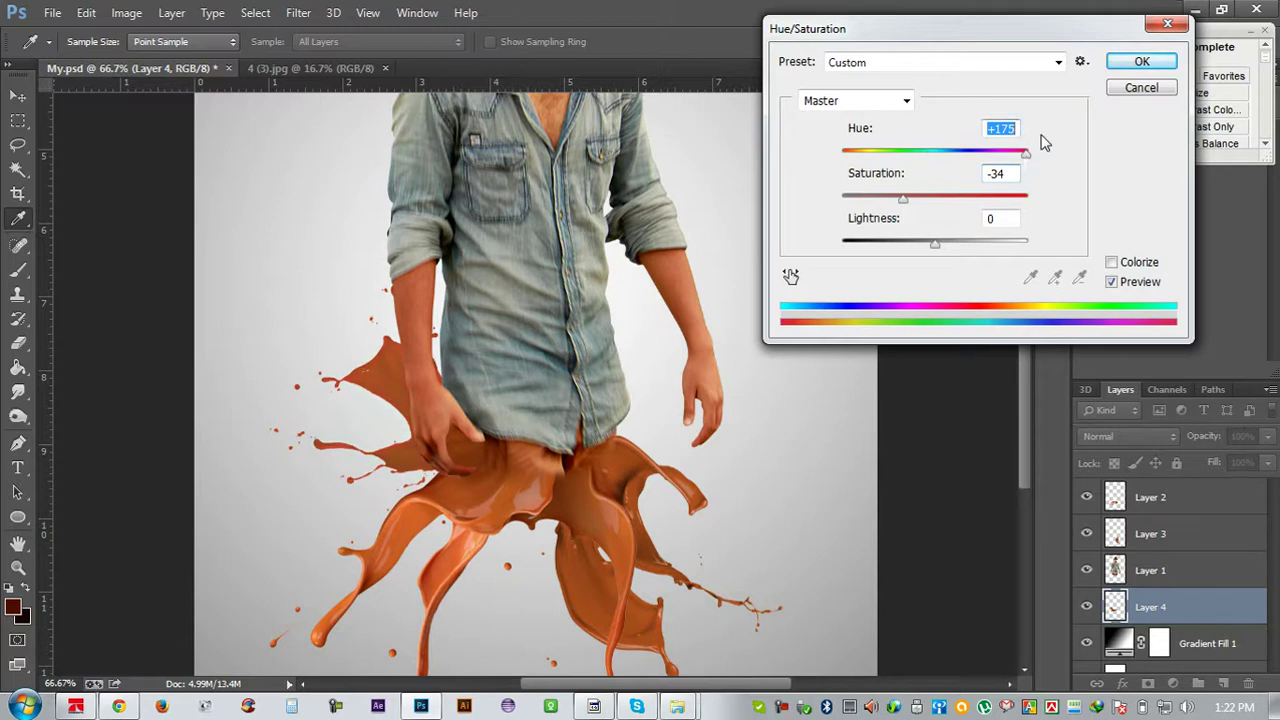
pyautogui.moveTo(934, 244); pyautogui.dragTo(918, 244)
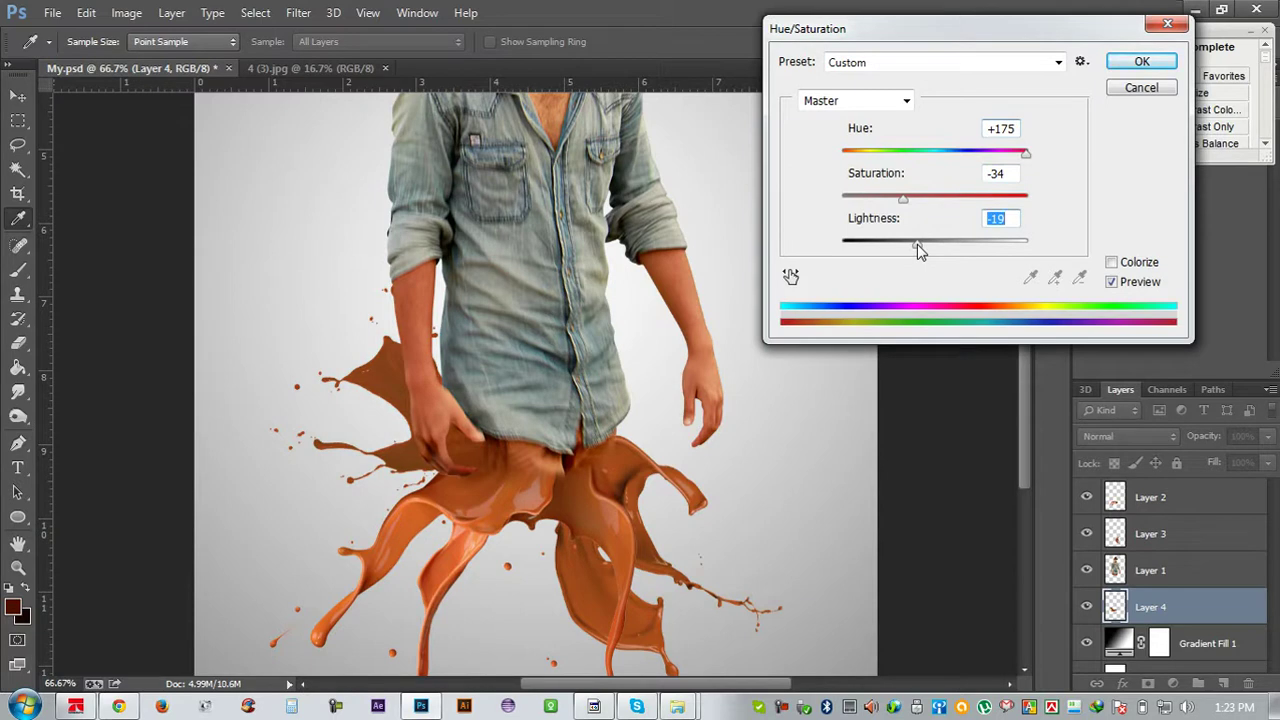
pyautogui.moveTo(917, 244); pyautogui.dragTo(925, 244)
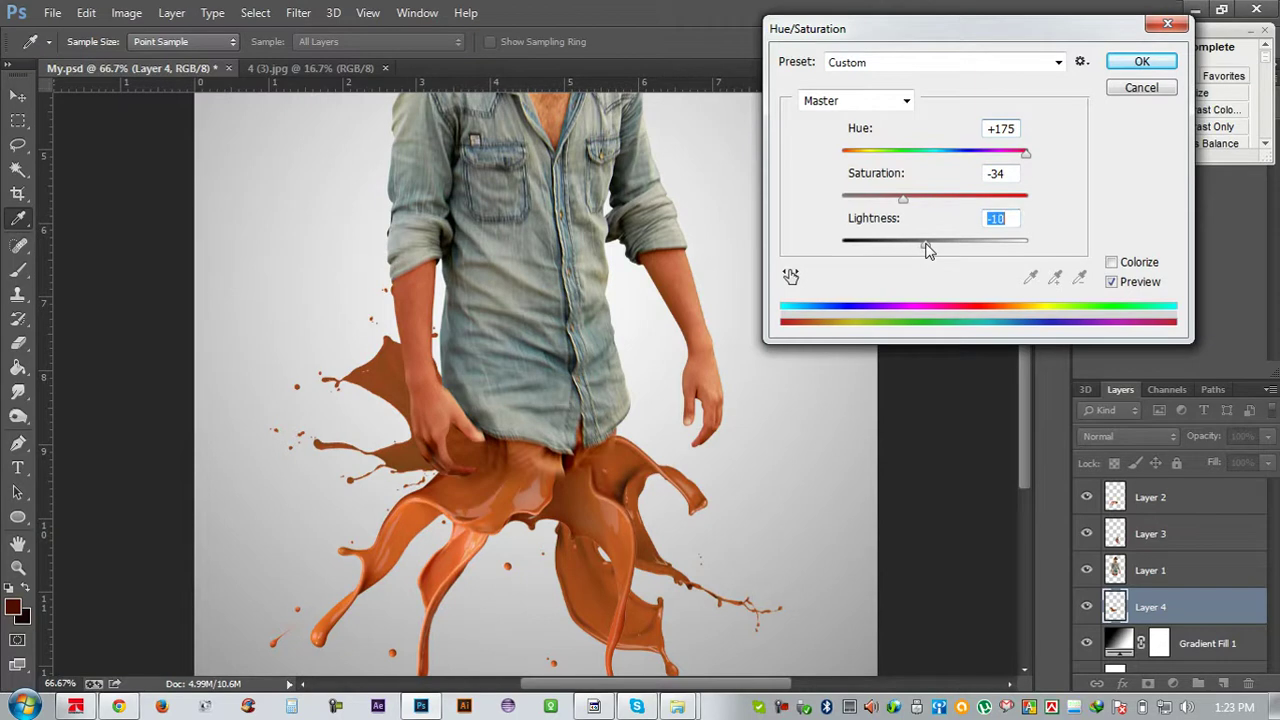
pyautogui.click(1138, 62)
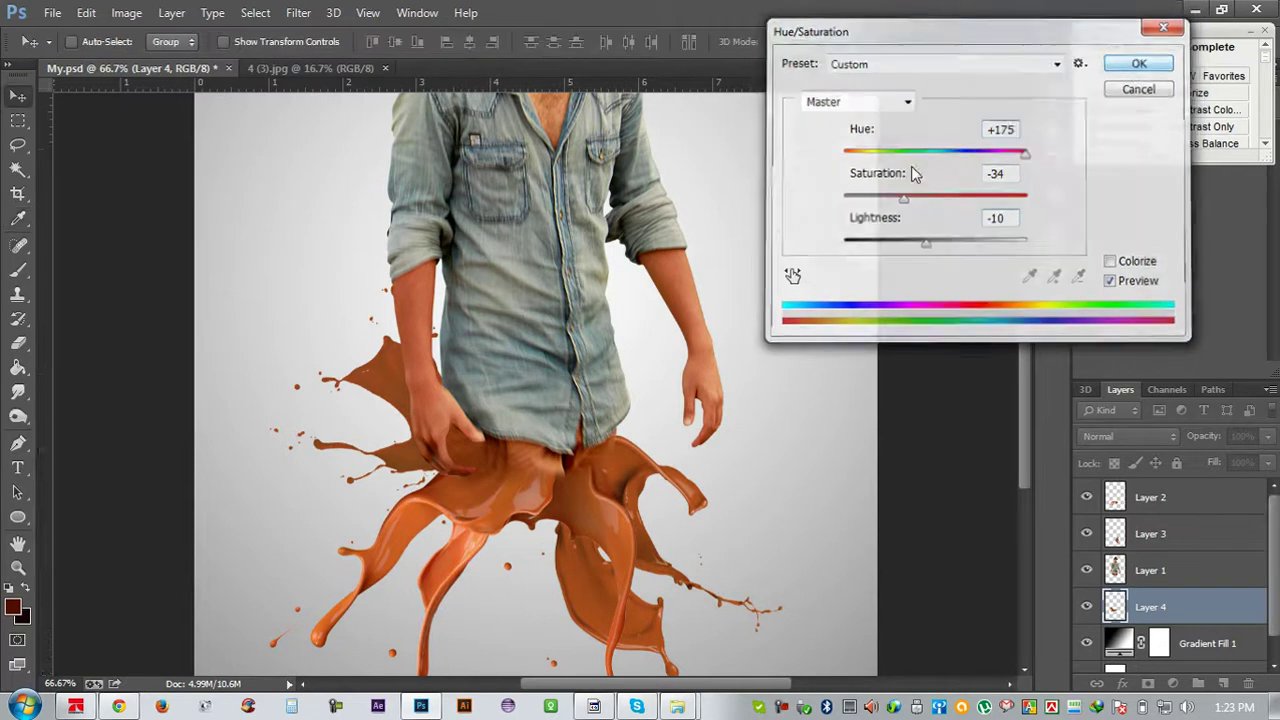
pyautogui.scroll(-3, 720, 280)
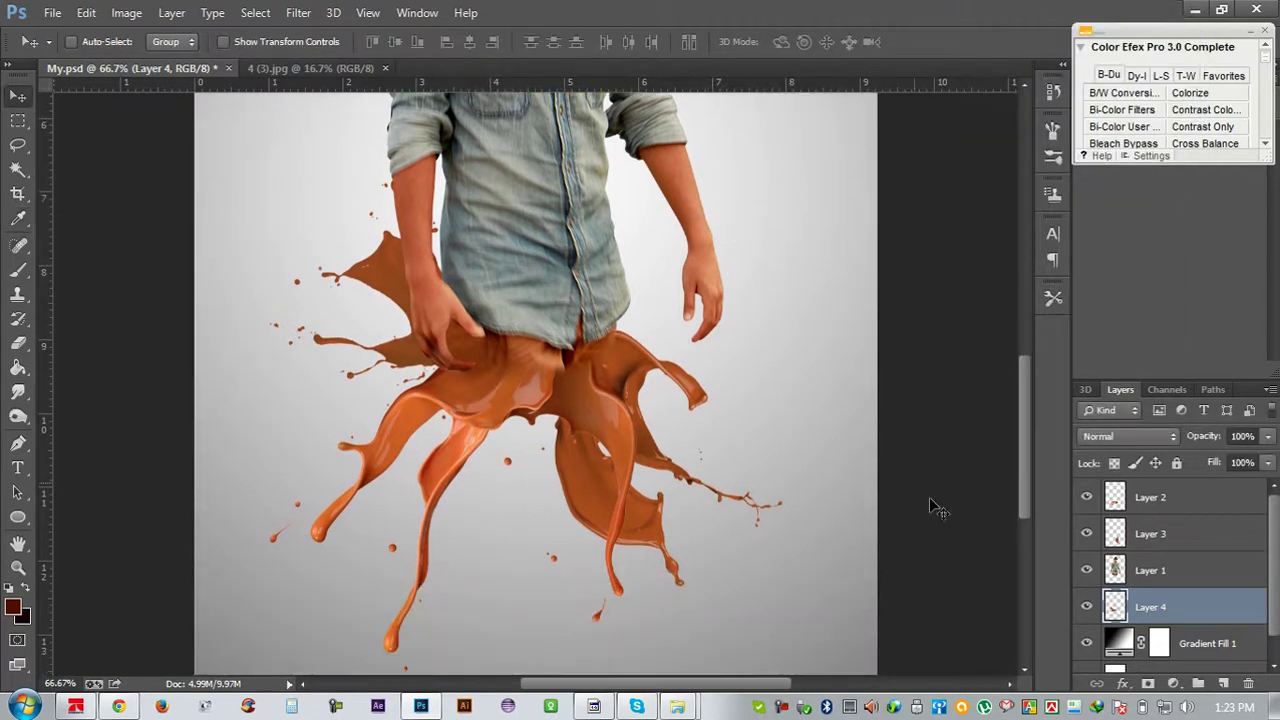
# Duplicate the Layer 2 splash and flip the copy horizontally in Free Transform
pyautogui.moveTo(1165, 536); pyautogui.dragTo(1162, 503)
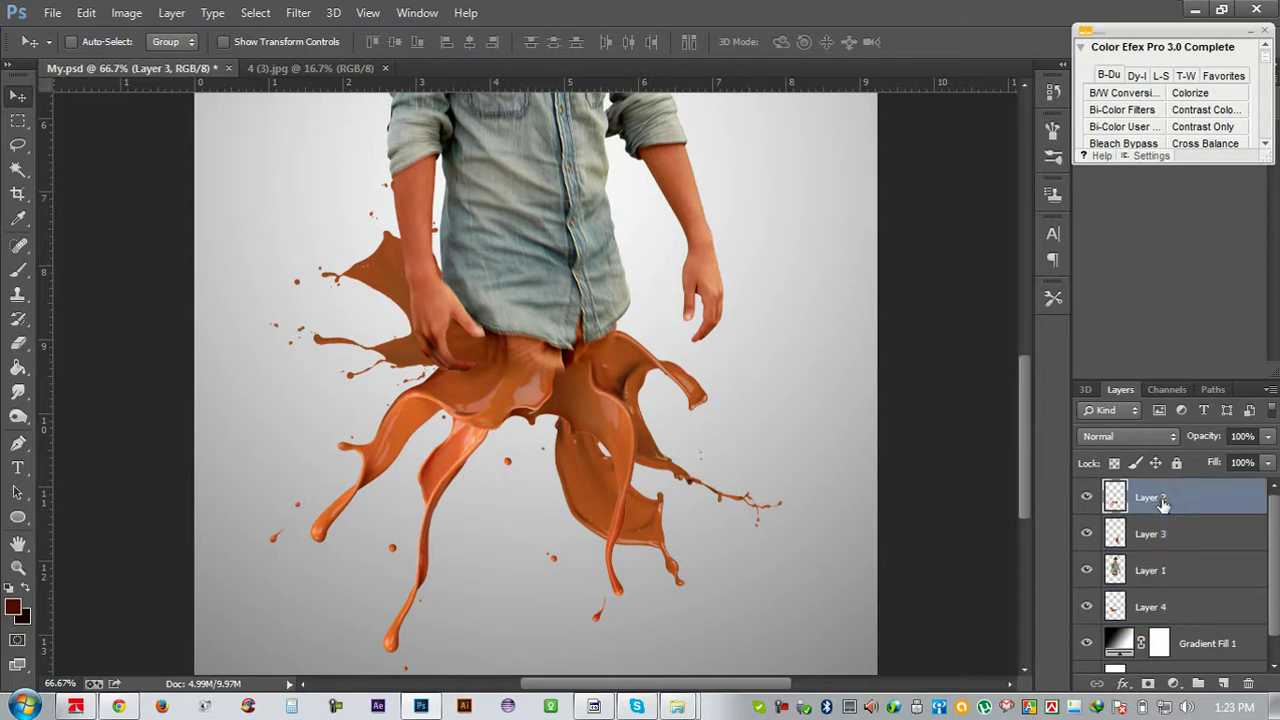
pyautogui.hotkey('ctrl', 'j')
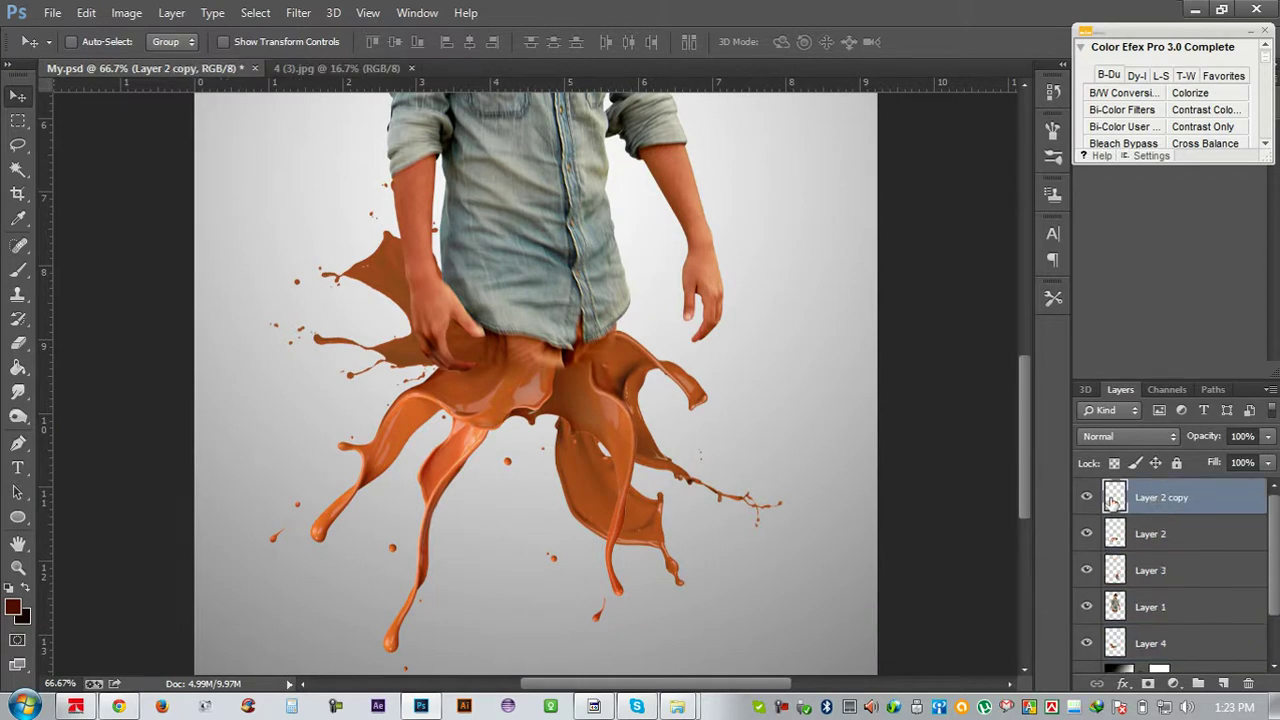
pyautogui.press('t')
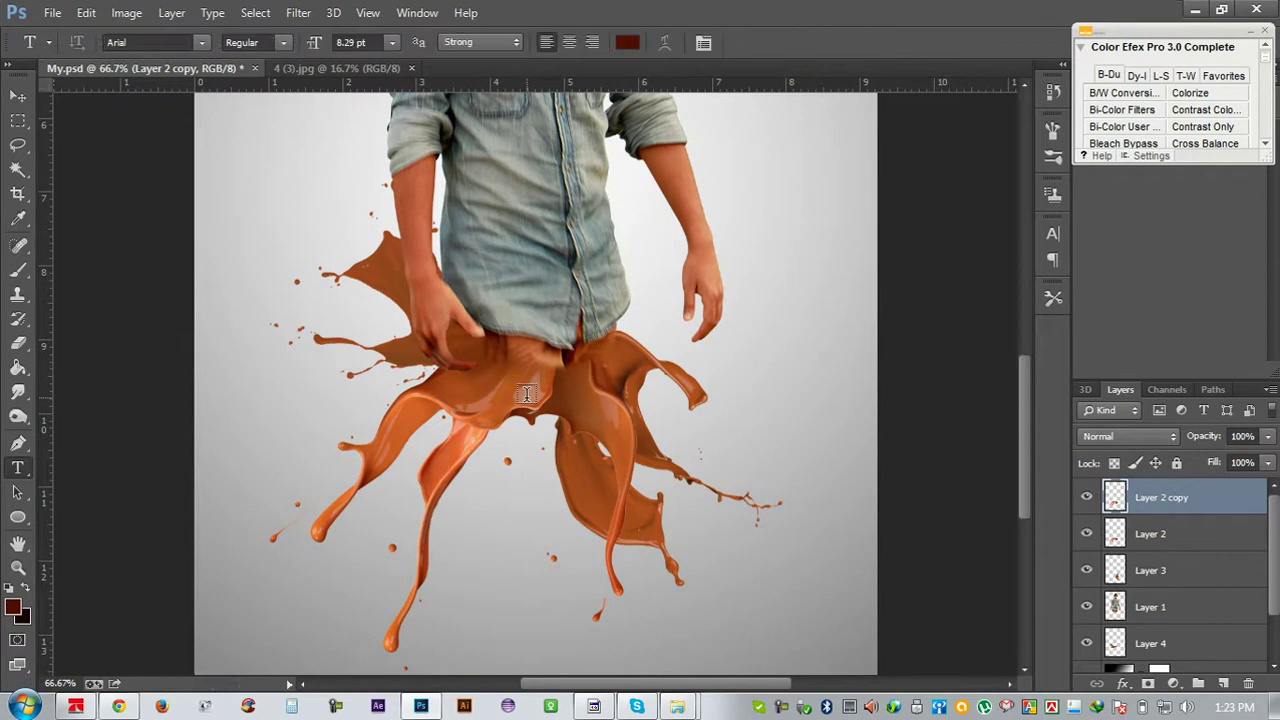
pyautogui.click(18, 100)
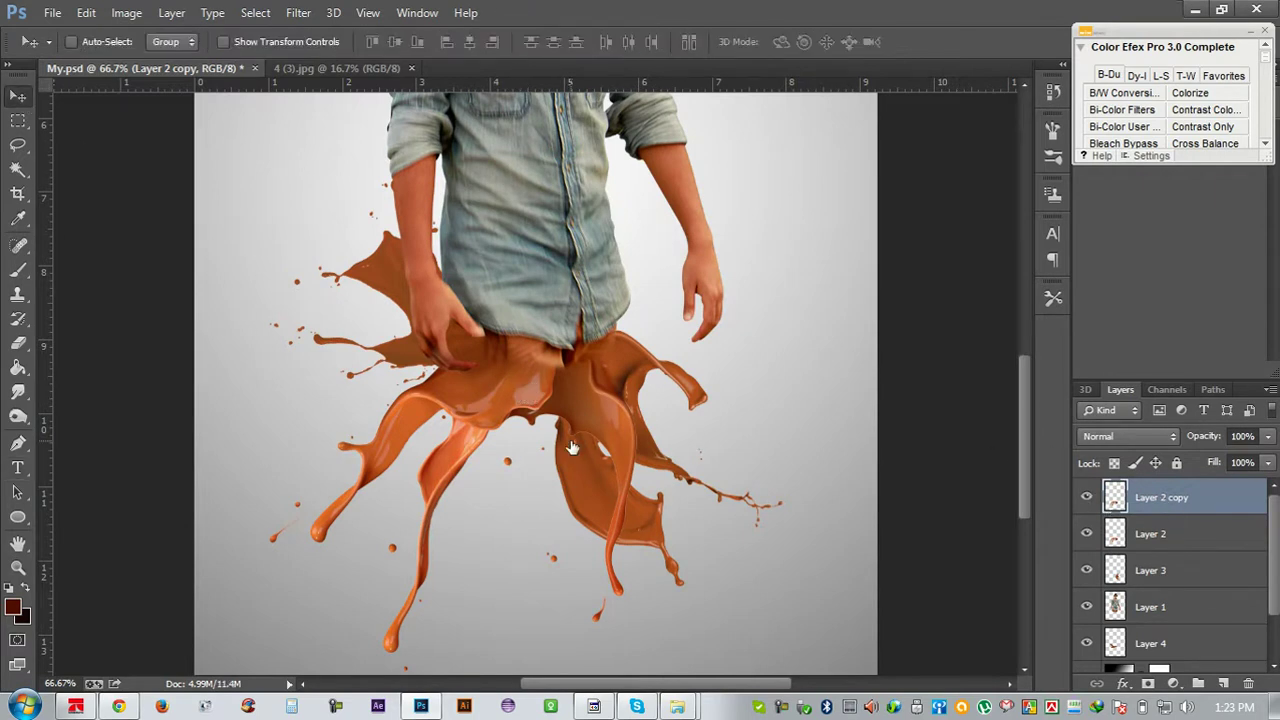
pyautogui.hotkey('ctrl', 't')
pyautogui.rightClick(573, 441)
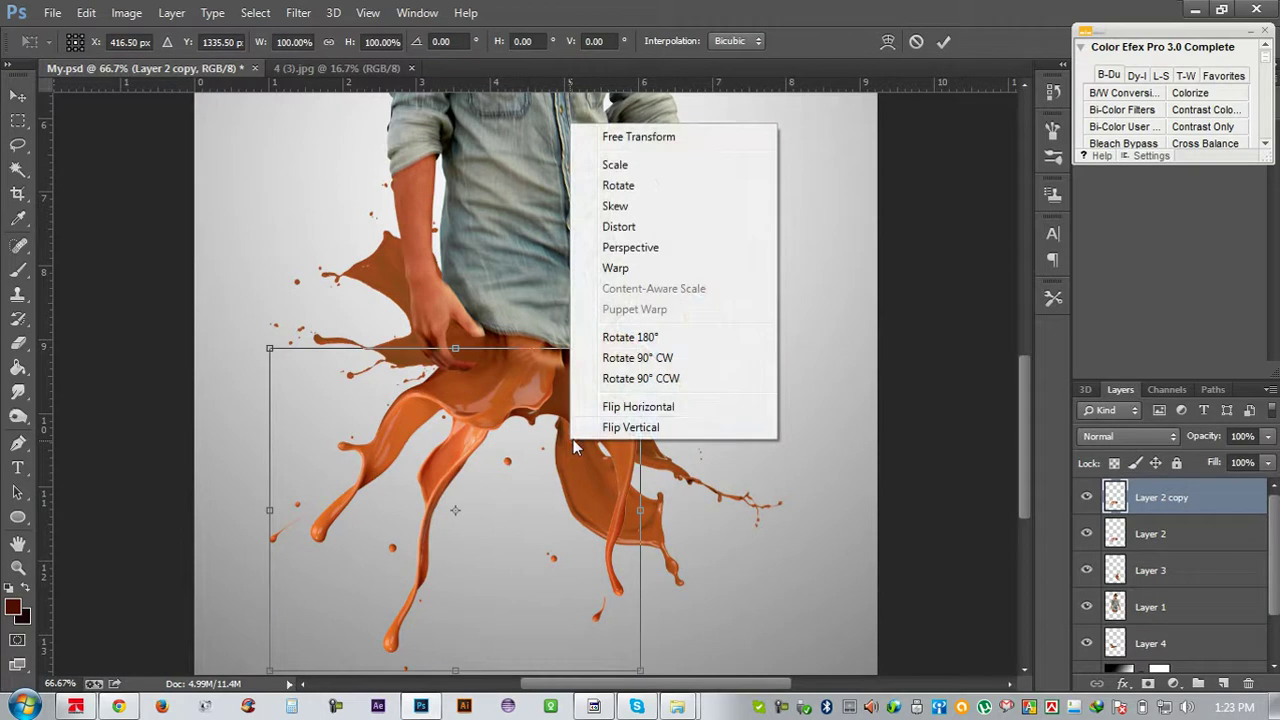
pyautogui.click(637, 407)
# Move, rotate and shrink the copied splash to about 45% size
pyautogui.moveTo(683, 436)
pyautogui.mouseDown()
pyautogui.moveTo(783, 436)
pyautogui.moveTo(784, 379)
pyautogui.mouseUp()
pyautogui.moveTo(943, 597)
pyautogui.mouseDown()
pyautogui.moveTo(946, 437)
pyautogui.moveTo(849, 318)
pyautogui.moveTo(858, 335)
pyautogui.moveTo(829, 367)
pyautogui.mouseUp()
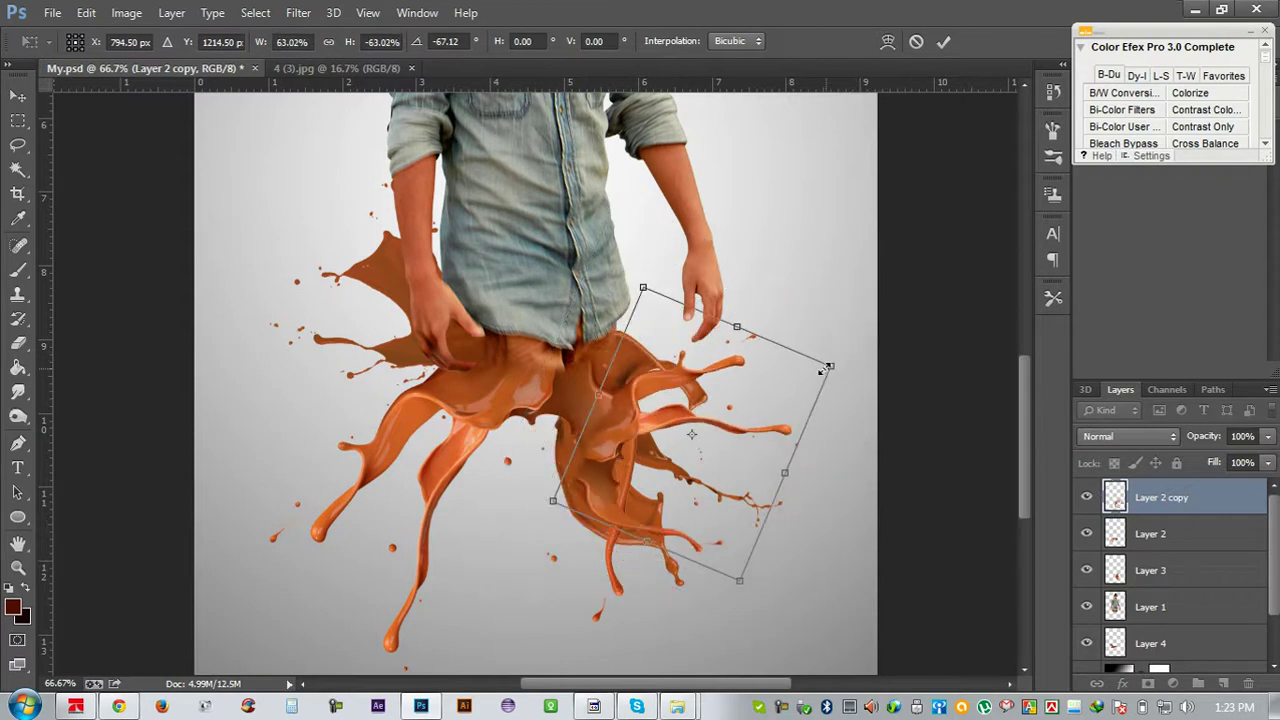
pyautogui.moveTo(745, 420); pyautogui.dragTo(716, 333)
pyautogui.moveTo(905, 421)
pyautogui.mouseDown()
pyautogui.moveTo(868, 496)
pyautogui.moveTo(834, 515)
pyautogui.mouseUp()
pyautogui.moveTo(740, 385); pyautogui.dragTo(736, 383)
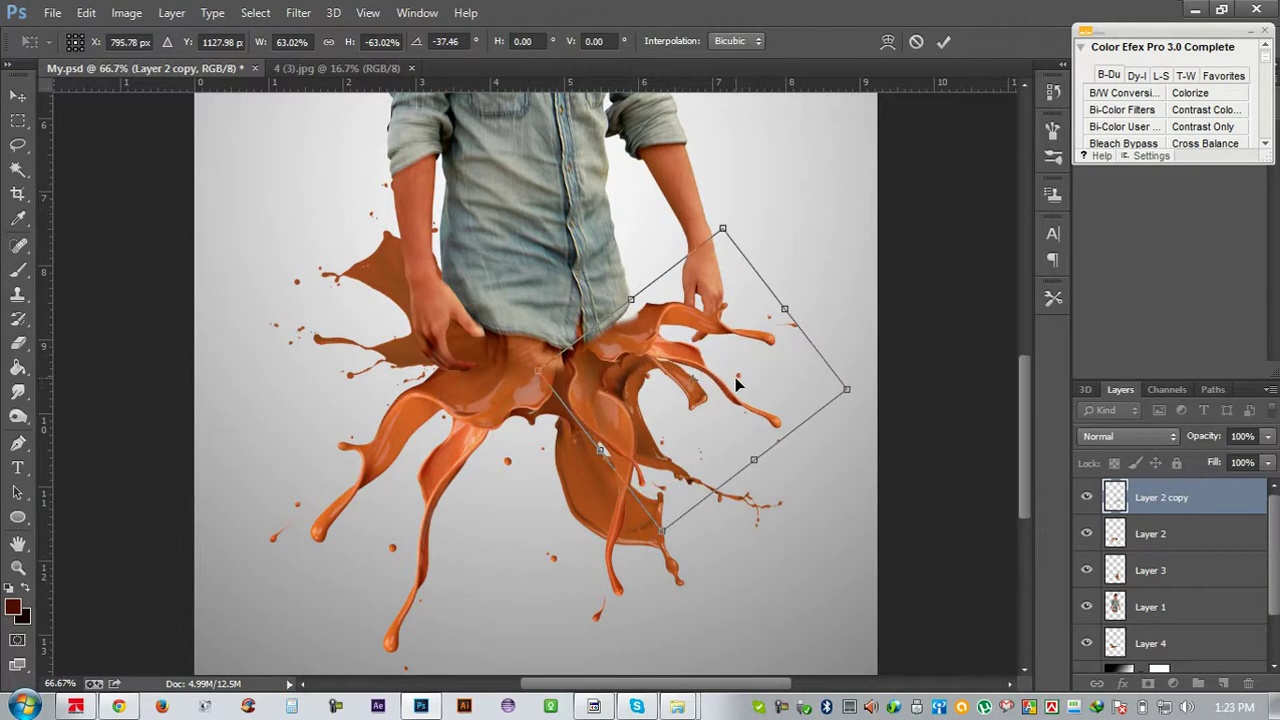
pyautogui.moveTo(850, 390); pyautogui.dragTo(762, 383)
pyautogui.moveTo(834, 449); pyautogui.dragTo(820, 466)
pyautogui.moveTo(631, 438); pyautogui.dragTo(561, 495)
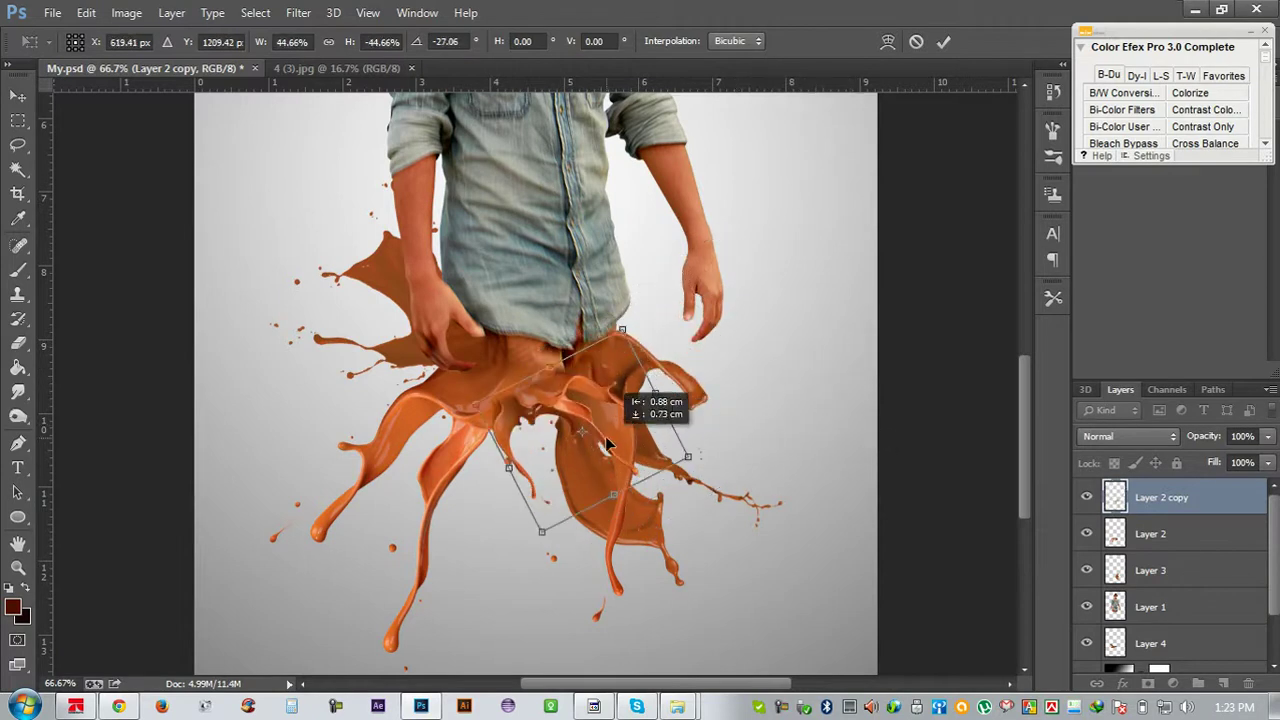
pyautogui.moveTo(812, 544); pyautogui.dragTo(662, 478)
pyautogui.moveTo(648, 407); pyautogui.dragTo(565, 436)
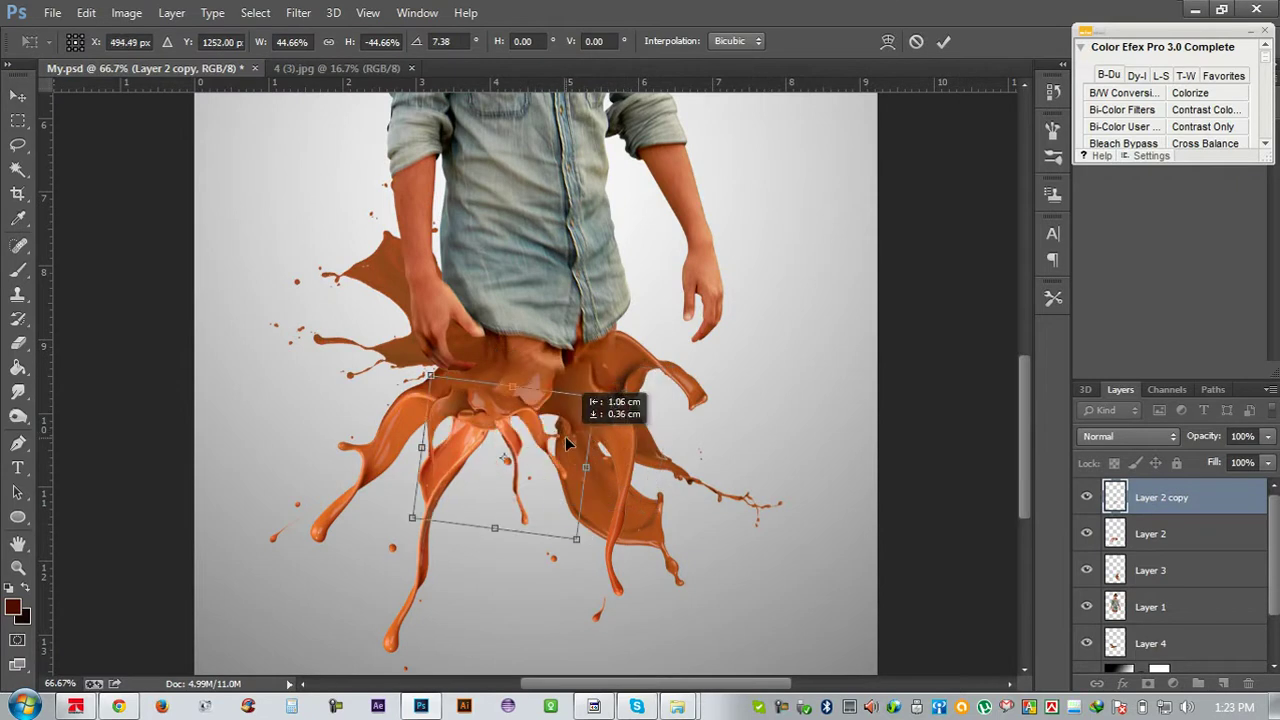
# Flip the splash vertically and rotate it to about -130°, rising beside the right-side hand
pyautogui.rightClick(536, 423)
pyautogui.click(619, 410)
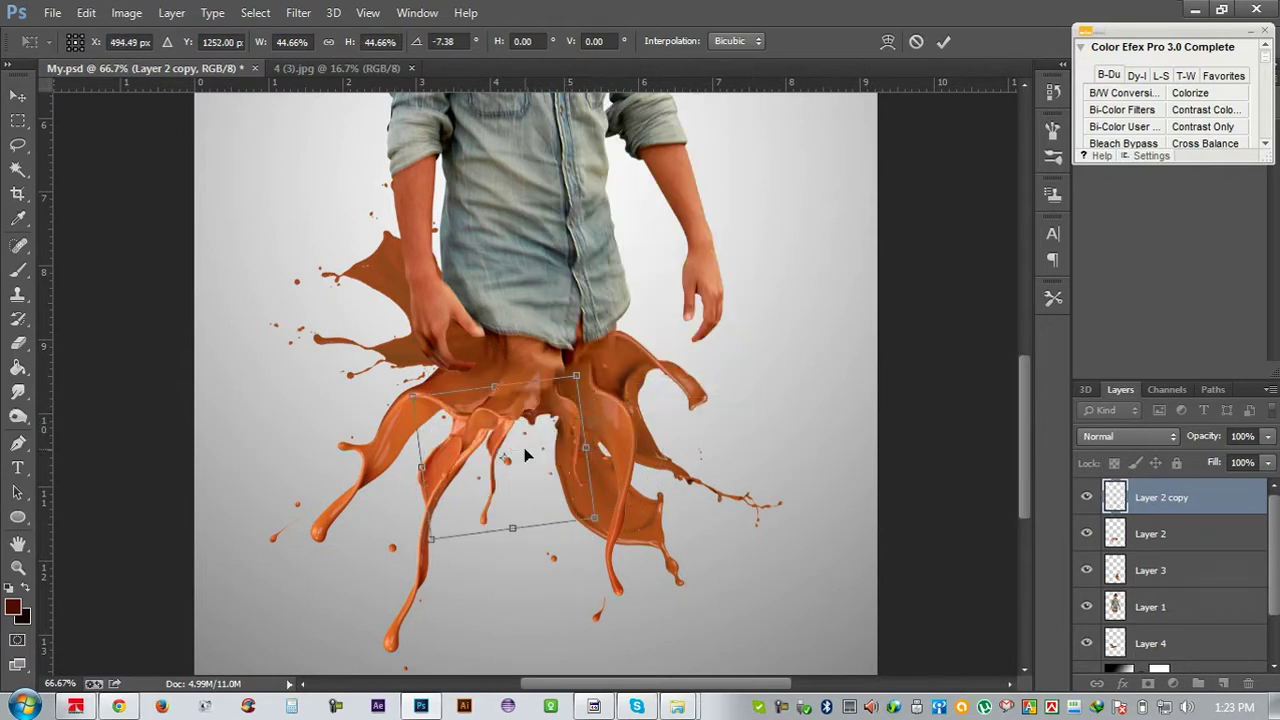
pyautogui.moveTo(530, 452); pyautogui.dragTo(570, 466)
pyautogui.moveTo(694, 515); pyautogui.dragTo(750, 425)
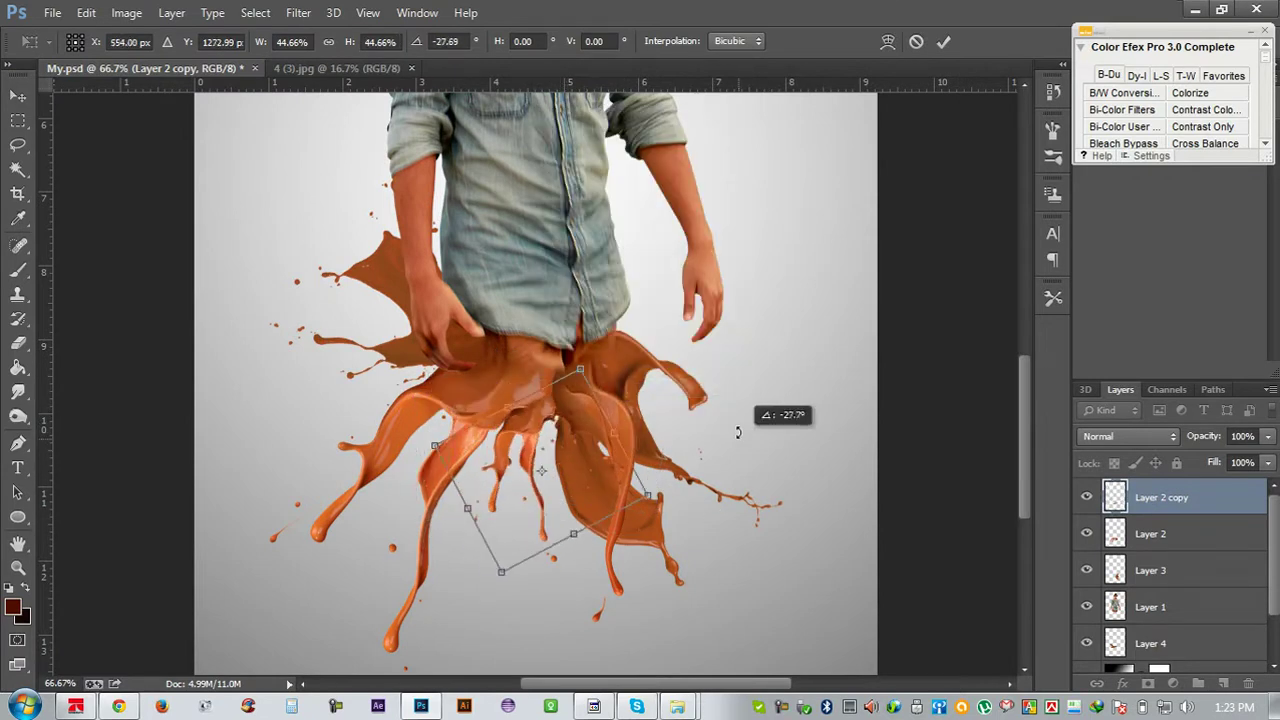
pyautogui.moveTo(597, 447); pyautogui.dragTo(595, 436)
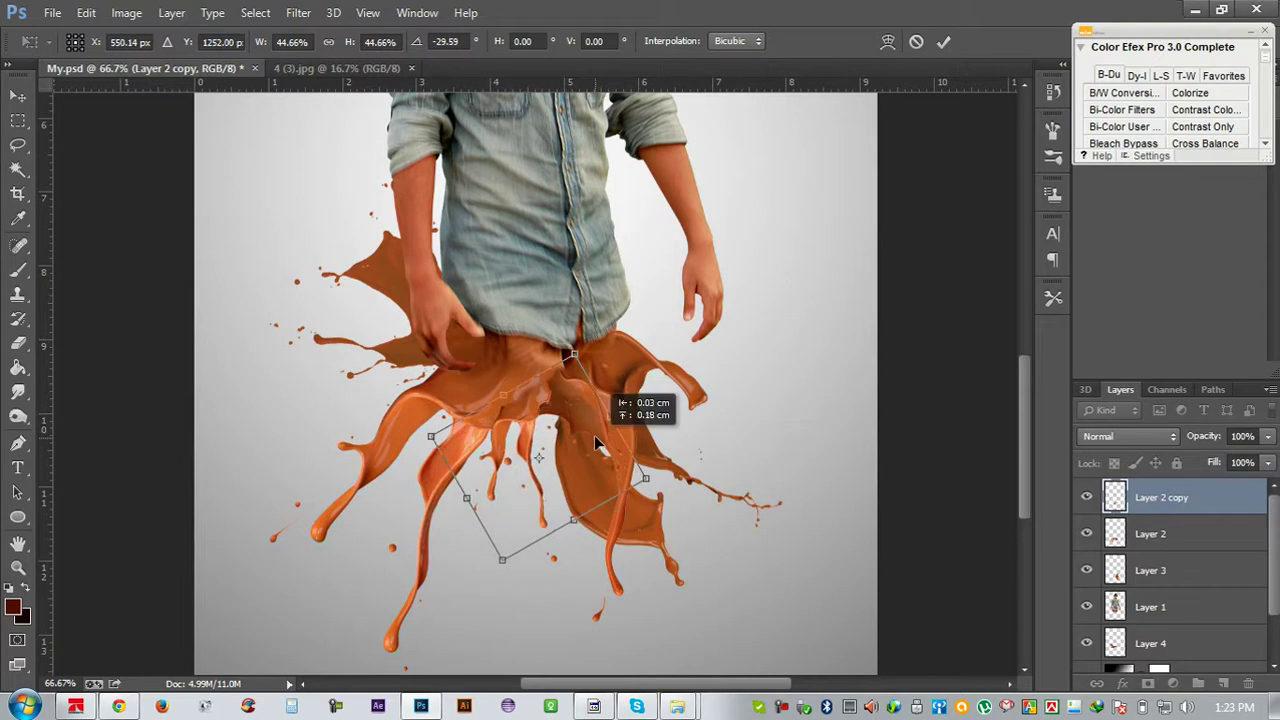
pyautogui.moveTo(712, 534); pyautogui.dragTo(735, 487)
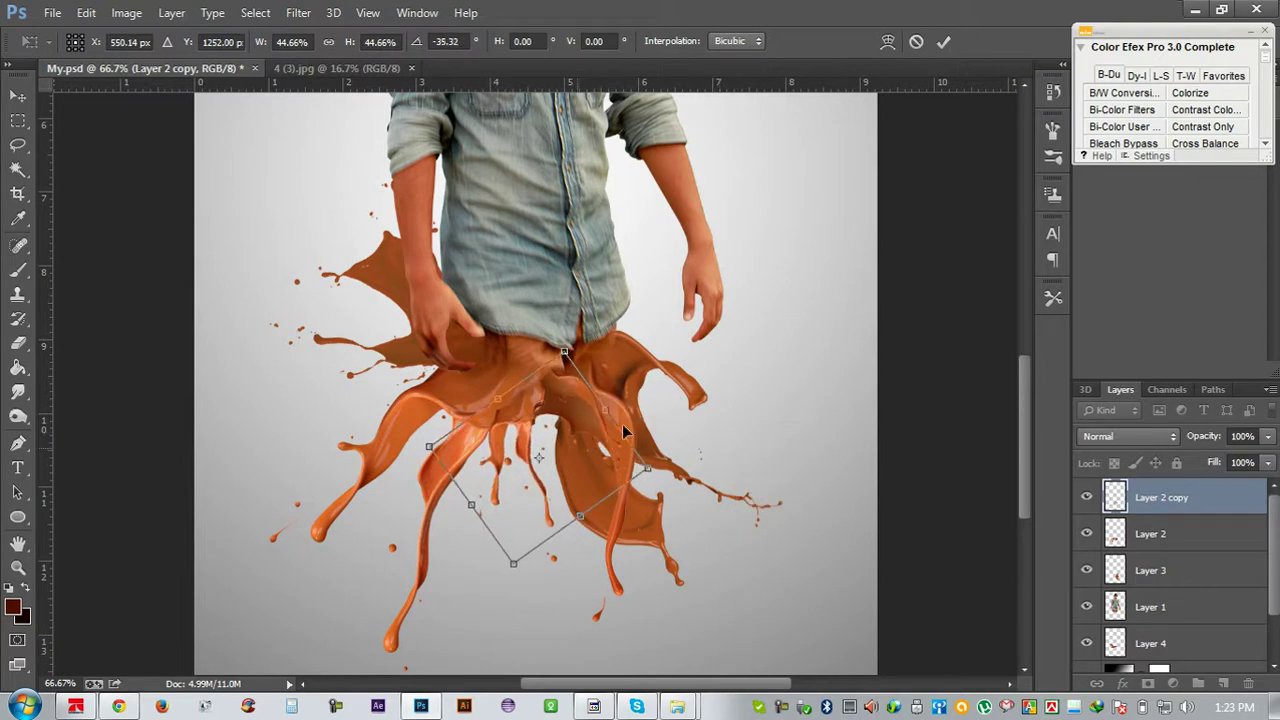
pyautogui.moveTo(580, 453); pyautogui.dragTo(660, 363)
pyautogui.moveTo(814, 463); pyautogui.dragTo(814, 403)
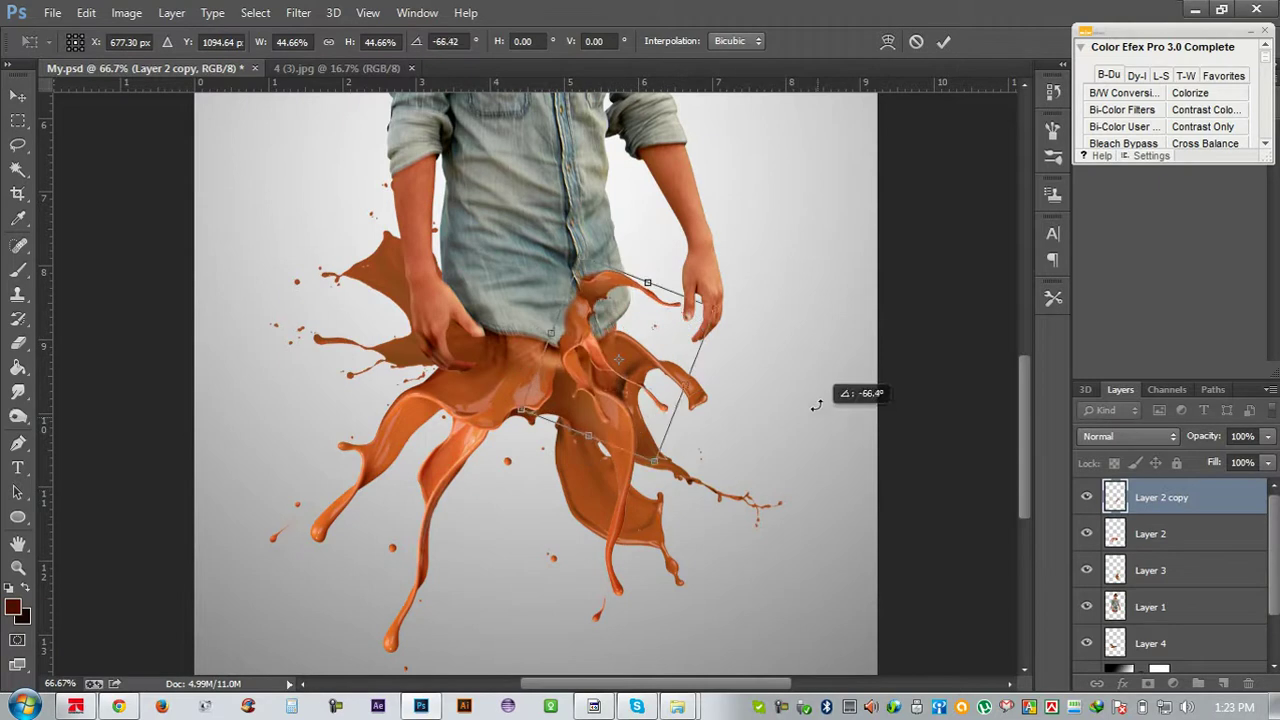
pyautogui.moveTo(646, 358); pyautogui.dragTo(668, 380)
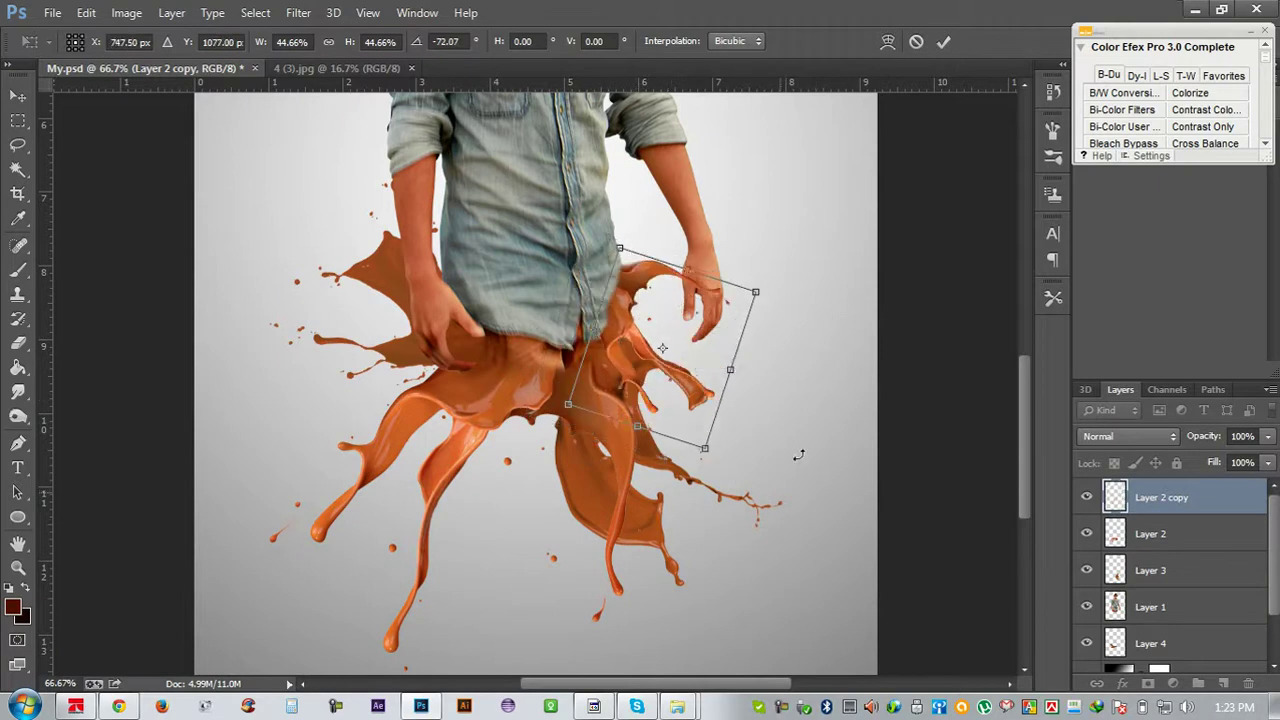
pyautogui.moveTo(790, 430); pyautogui.dragTo(815, 310)
pyautogui.moveTo(668, 392); pyautogui.dragTo(667, 343)
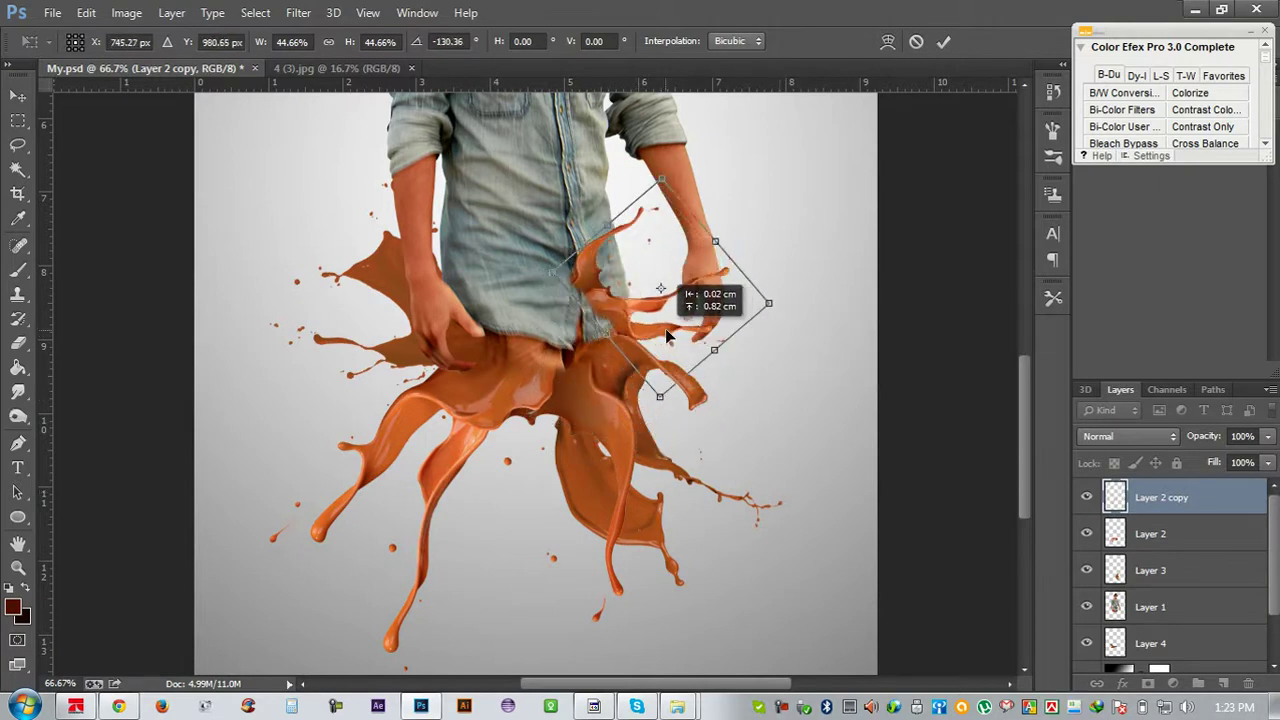
# Commit the transform, move Layer 2 copy below Layer 1, and nudge it slightly up and right
pyautogui.click(943, 42)
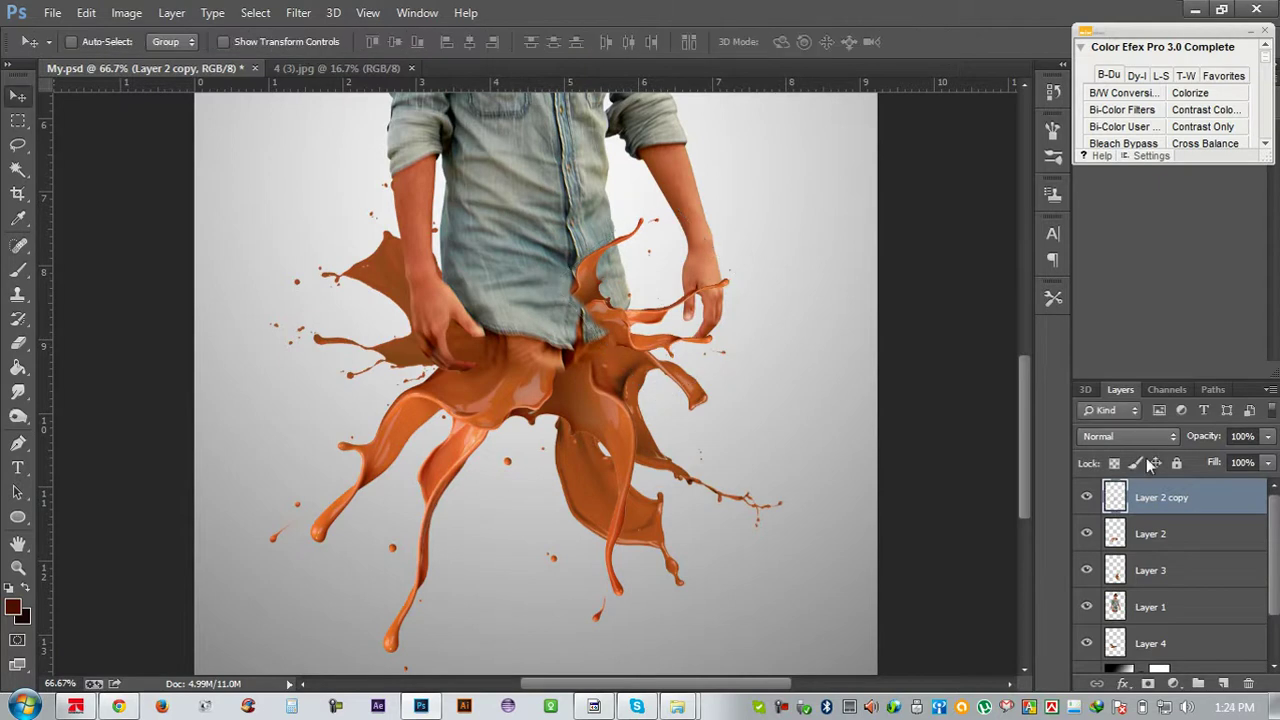
pyautogui.moveTo(1131, 502); pyautogui.dragTo(1140, 625)
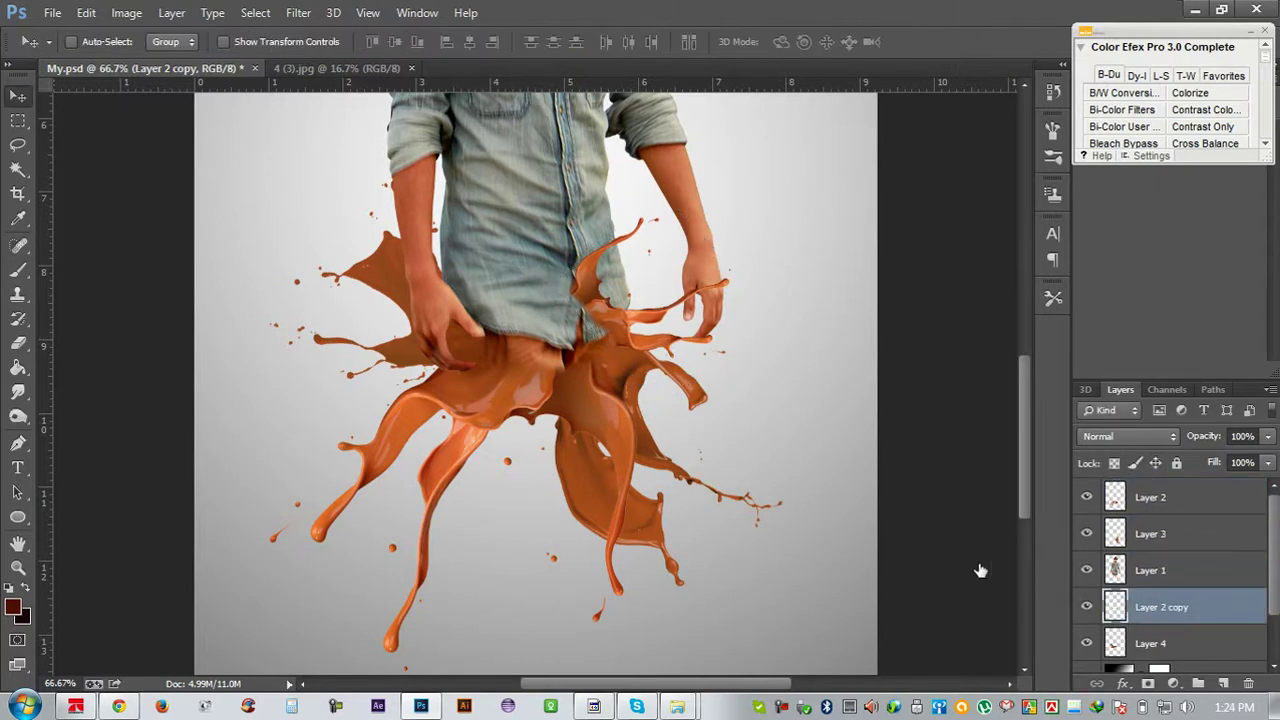
pyautogui.moveTo(772, 411); pyautogui.dragTo(770, 403)
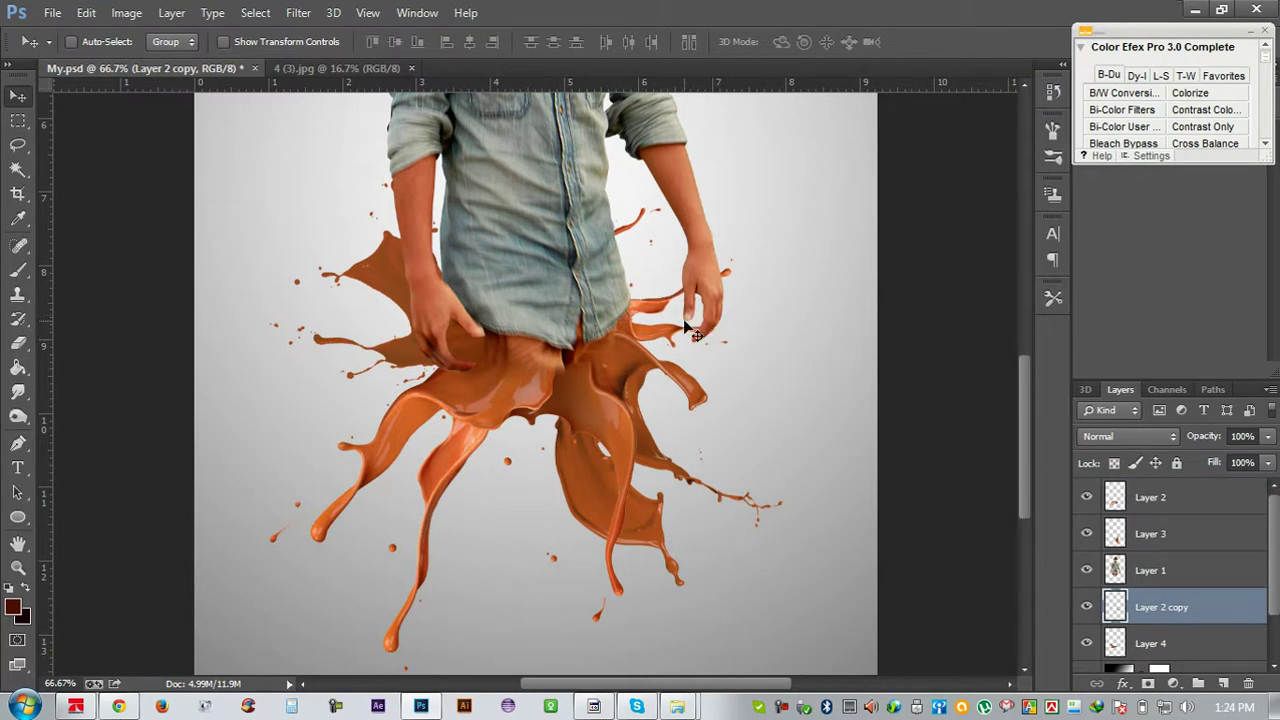
pyautogui.hotkey('ctrl', '+')
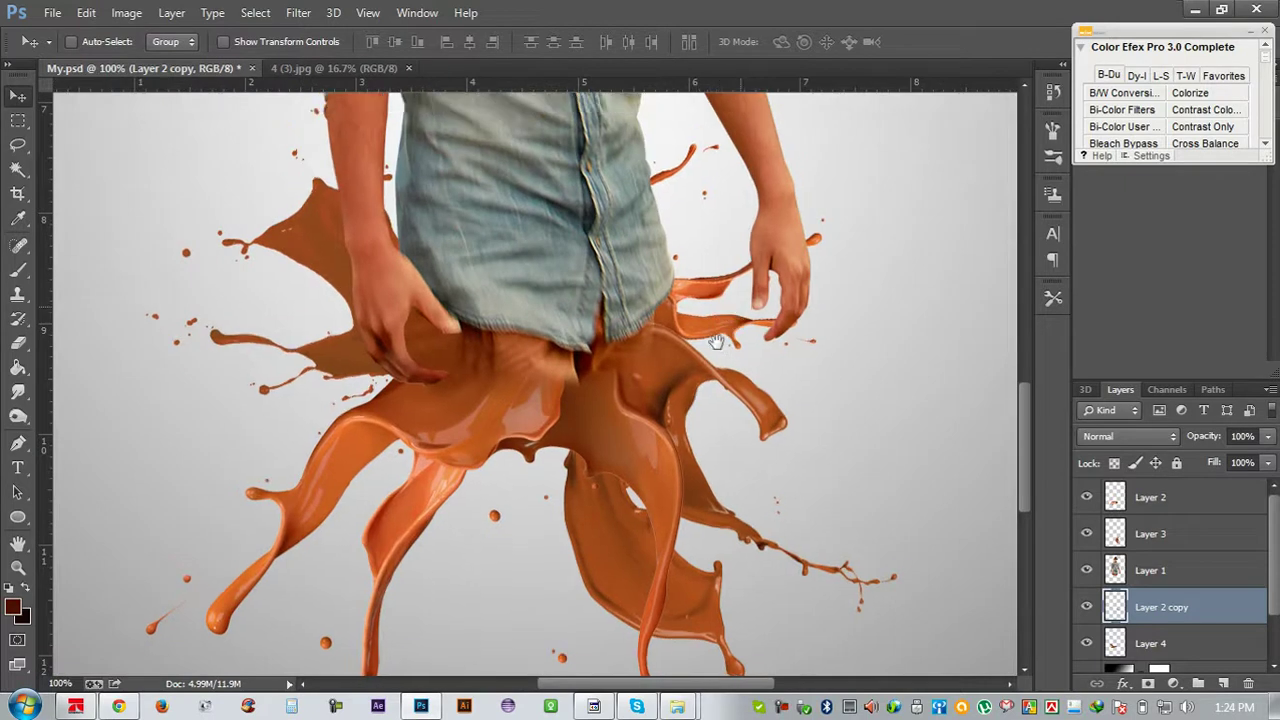
pyautogui.moveTo(733, 318); pyautogui.dragTo(595, 433)
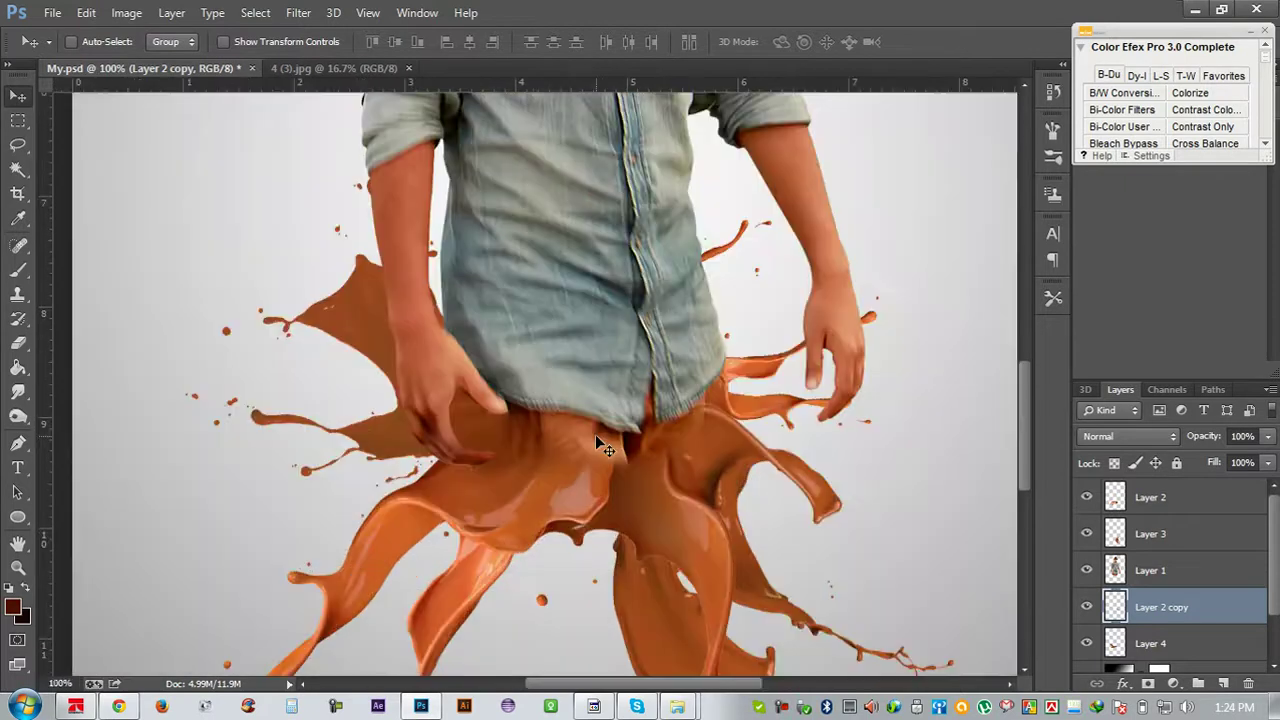
pyautogui.hotkey('ctrl', '-')
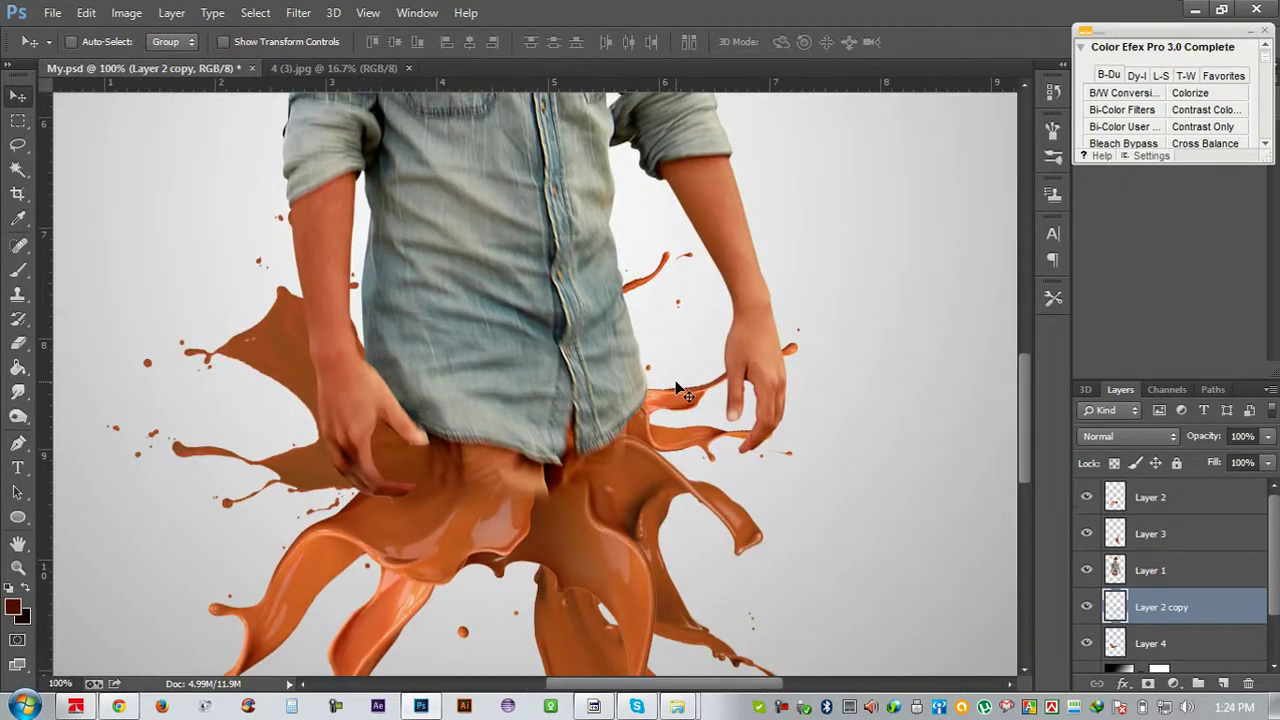
pyautogui.hotkey('ctrl', '+')
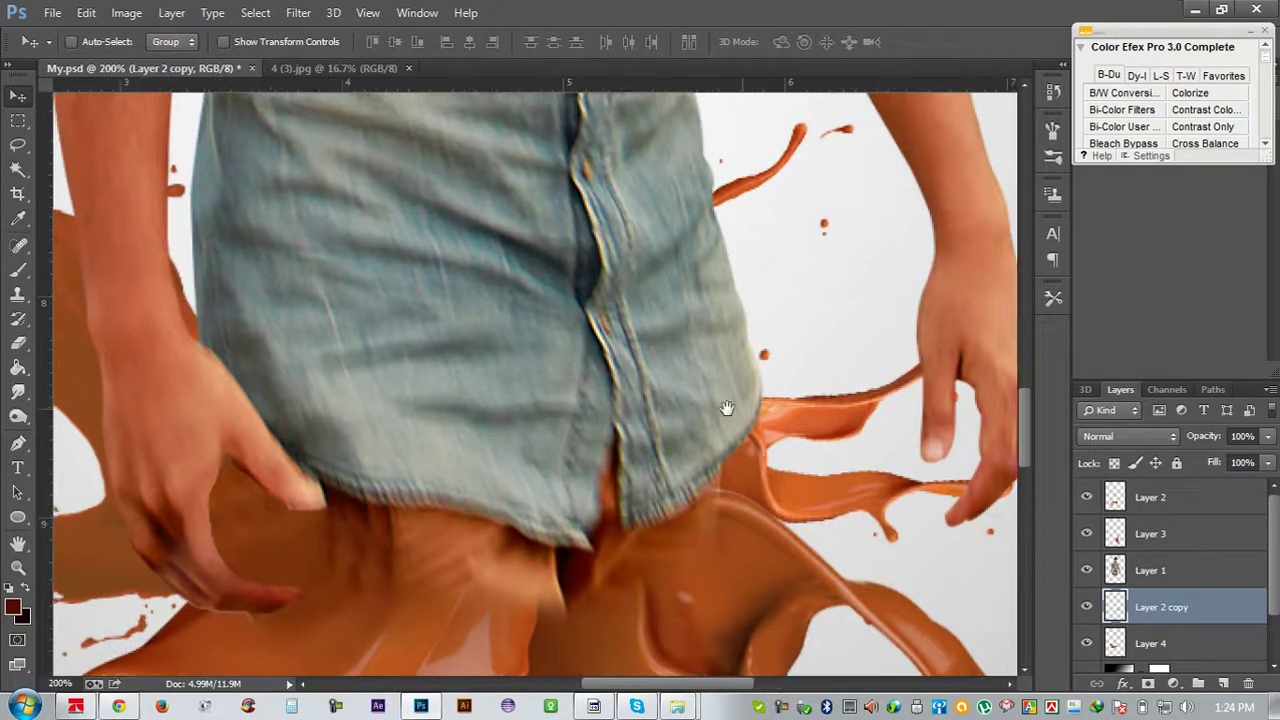
pyautogui.hotkey('ctrl', '-')
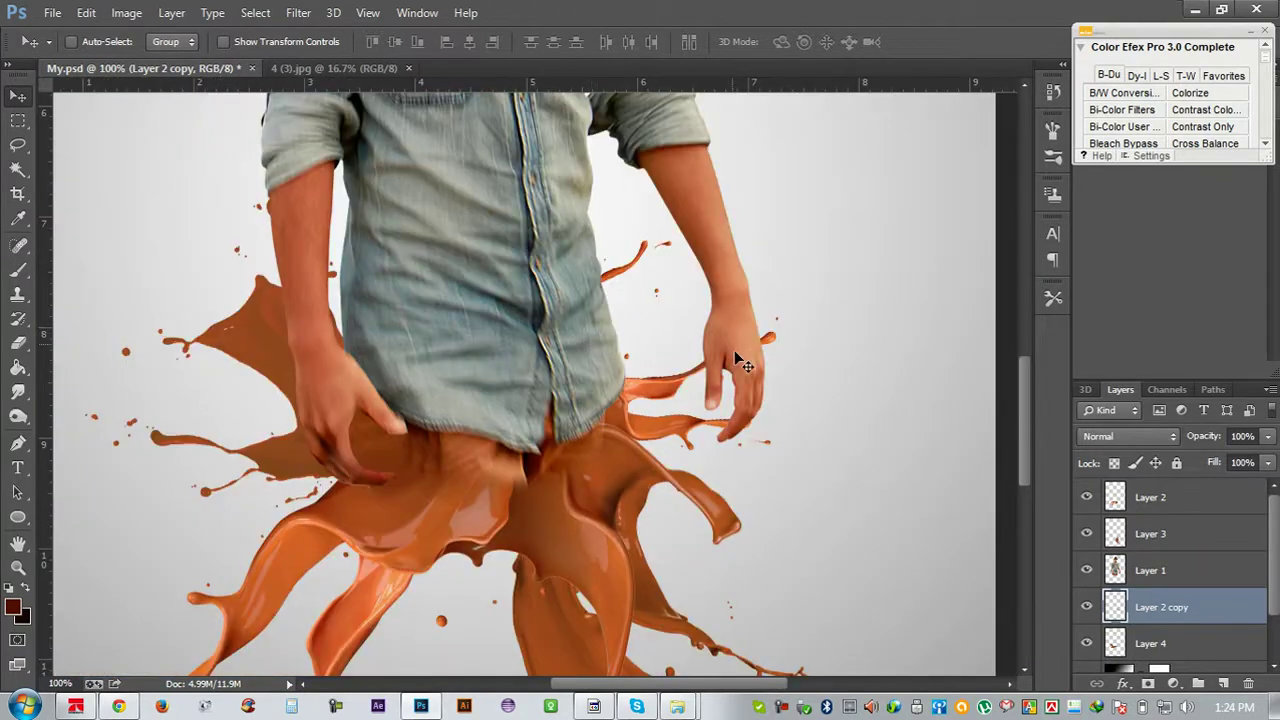
pyautogui.scroll(-5, 745, 438)
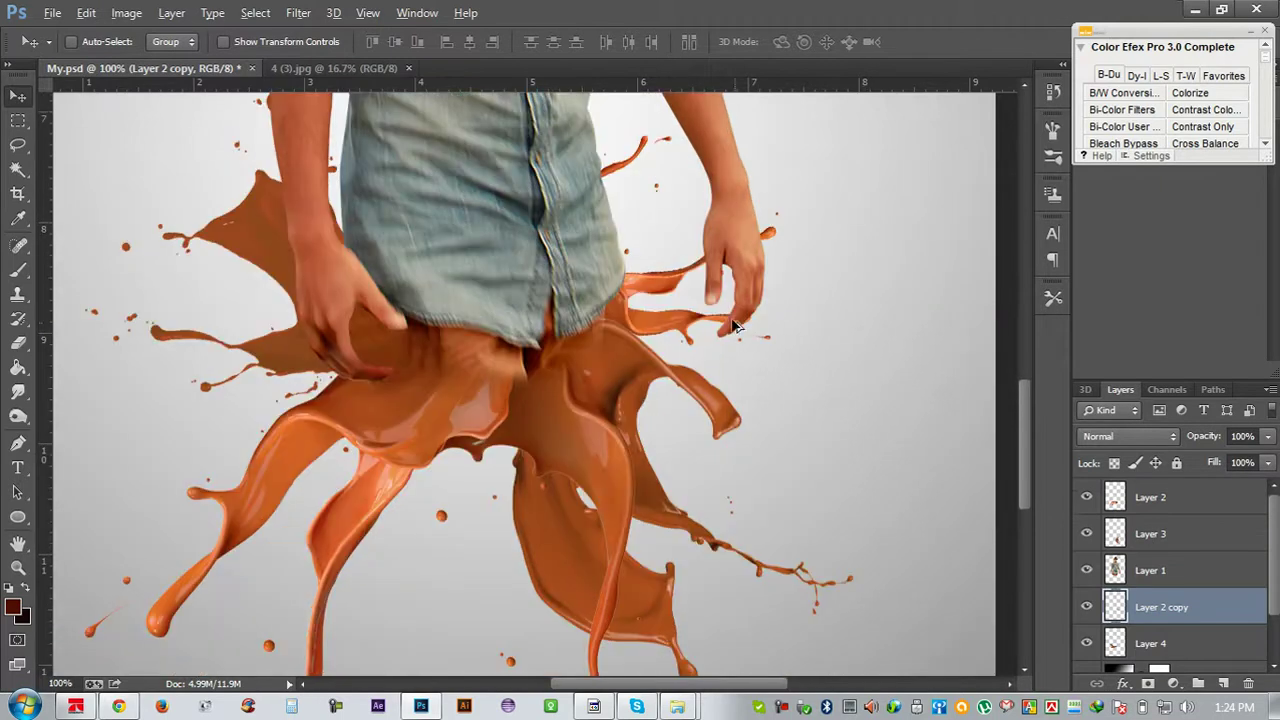
# Duplicate the splash lower-left and rotate the copy about 95°
pyautogui.moveTo(711, 378); pyautogui.dragTo(610, 472)
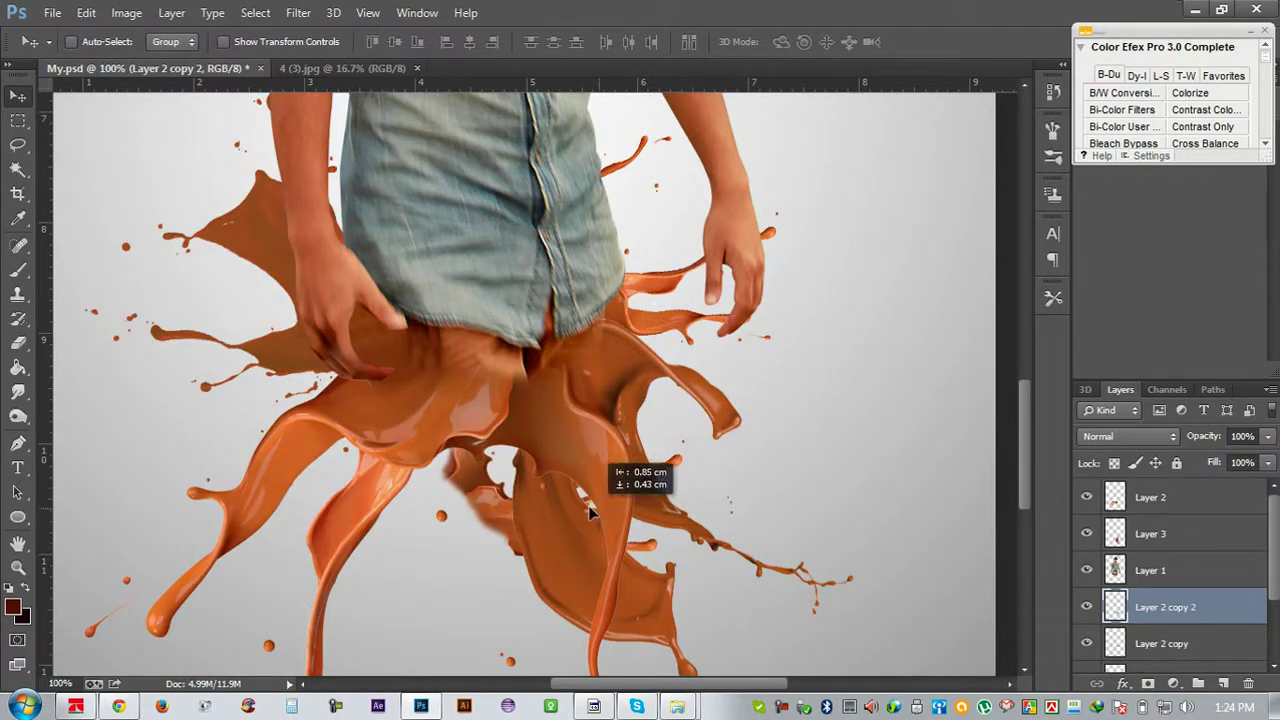
pyautogui.hotkey('ctrl', 't')
pyautogui.moveTo(820, 455)
pyautogui.mouseDown()
pyautogui.moveTo(842, 598)
pyautogui.moveTo(810, 650)
pyautogui.mouseUp()
pyautogui.moveTo(567, 525)
pyautogui.mouseDown()
pyautogui.moveTo(500, 535)
pyautogui.moveTo(545, 521)
pyautogui.mouseUp()
pyautogui.press('Return')
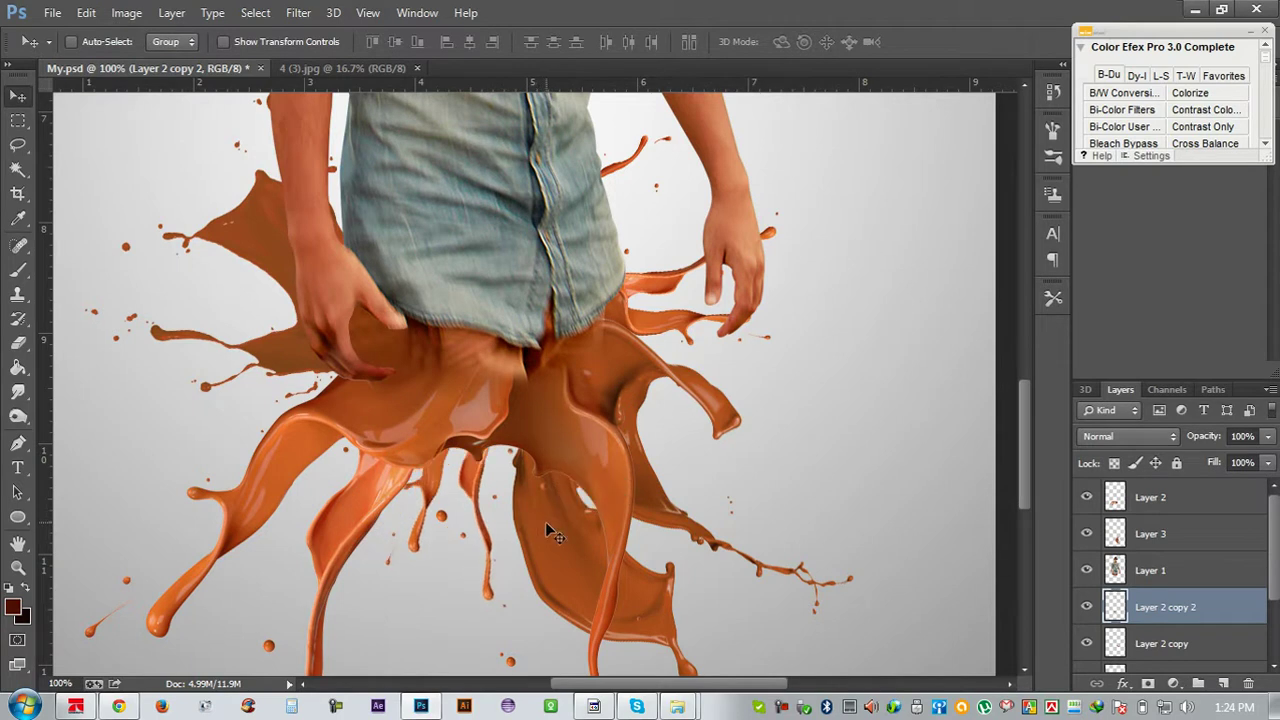
# Apply a 0.6-pixel Gaussian Blur to the splash copy
pyautogui.click(298, 13)
pyautogui.moveTo(307, 229)
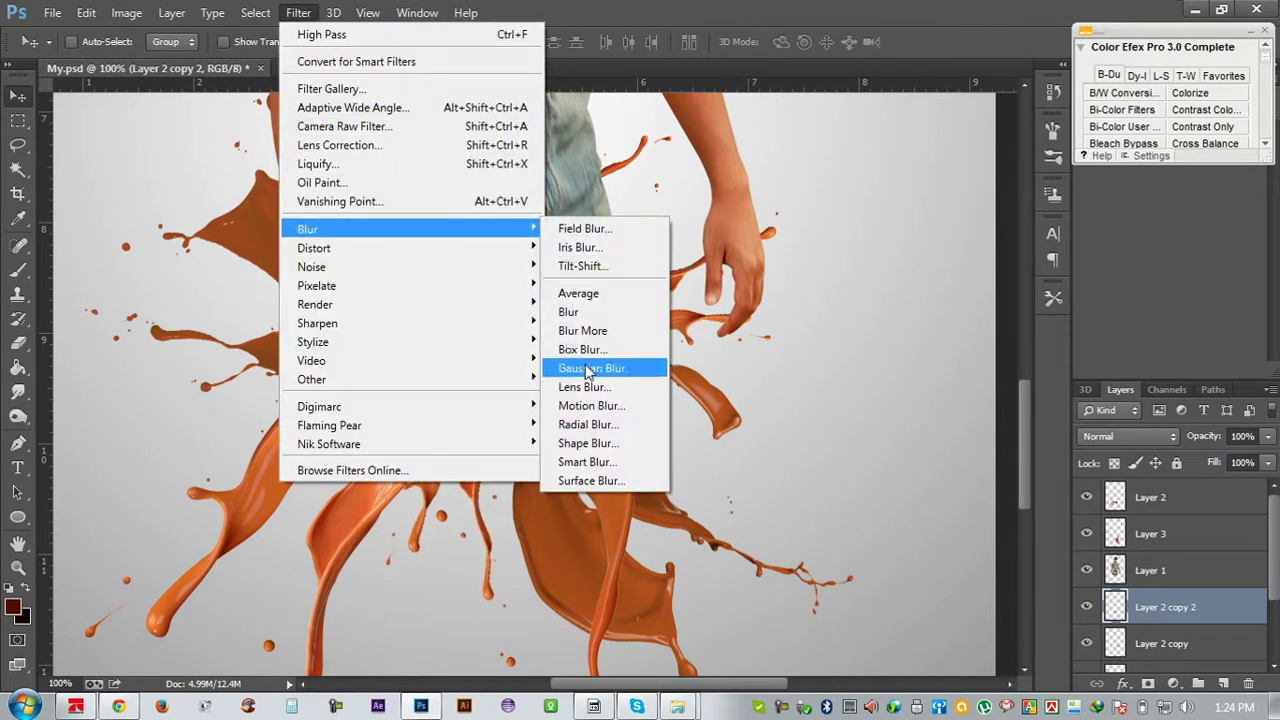
pyautogui.click(600, 368)
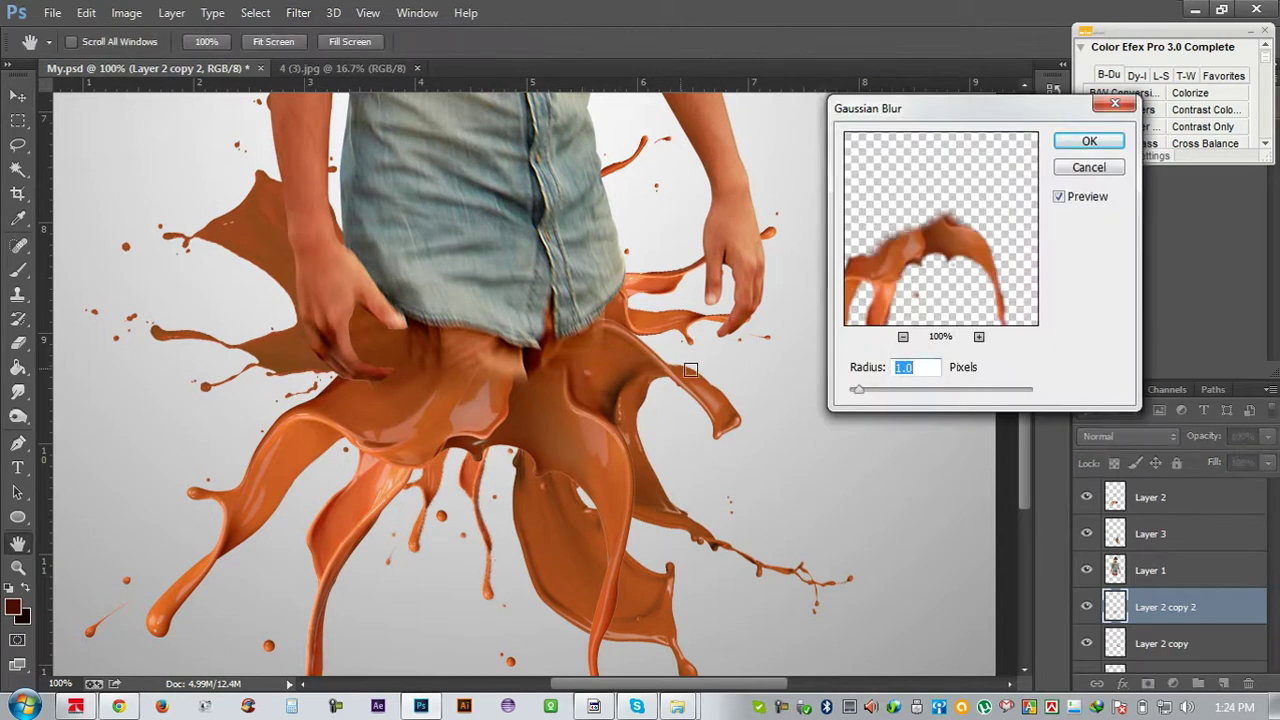
pyautogui.click(857, 389)
pyautogui.moveTo(857, 389); pyautogui.dragTo(855, 390)
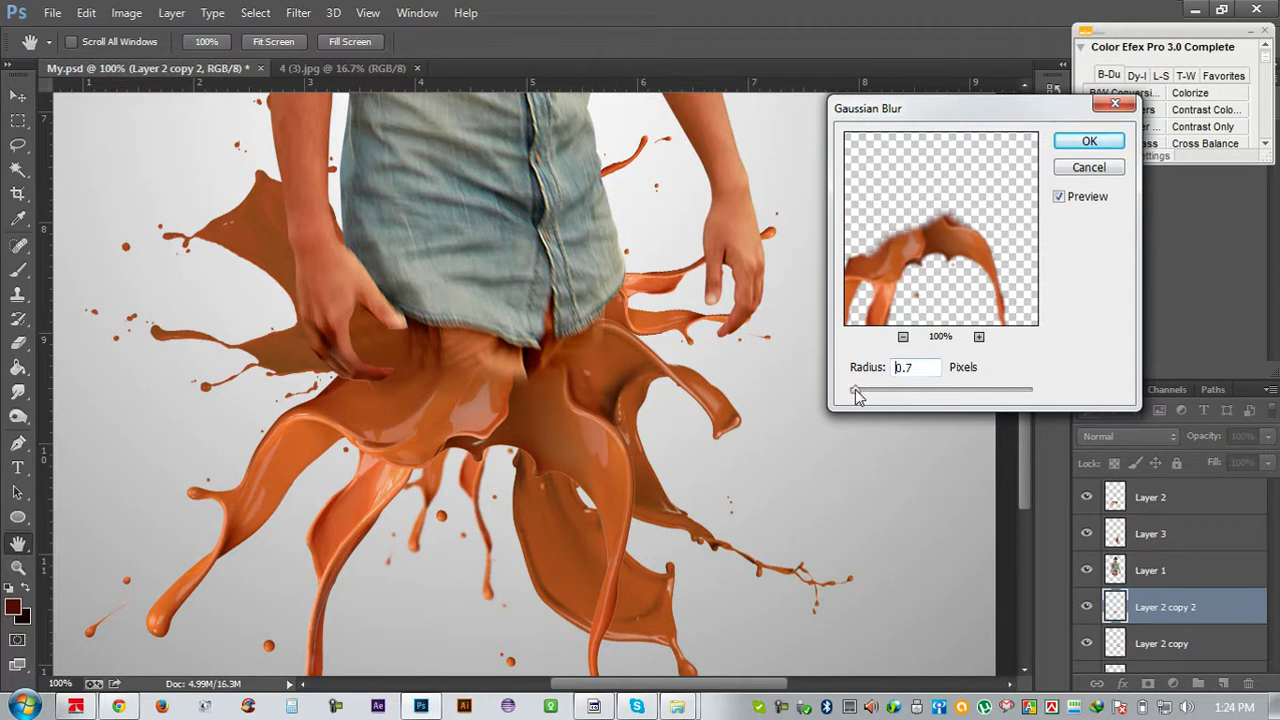
pyautogui.click(1095, 148)
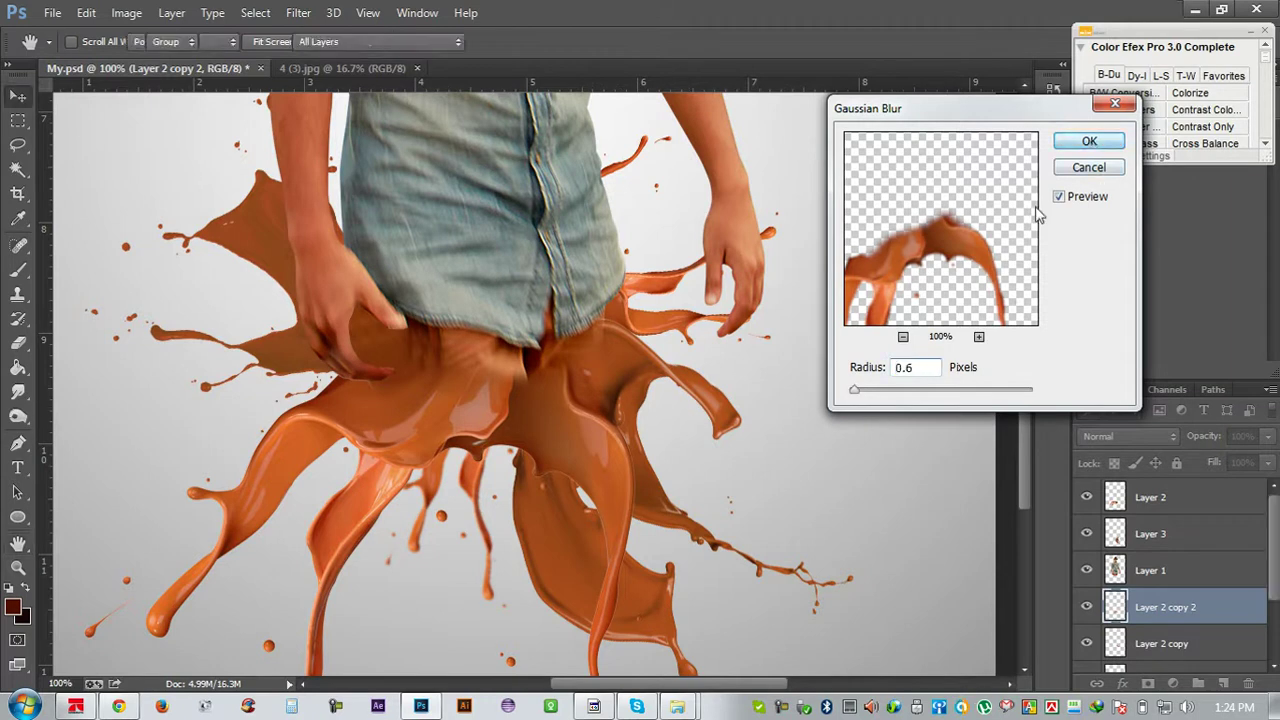
pyautogui.scroll(-2, 1160, 568)
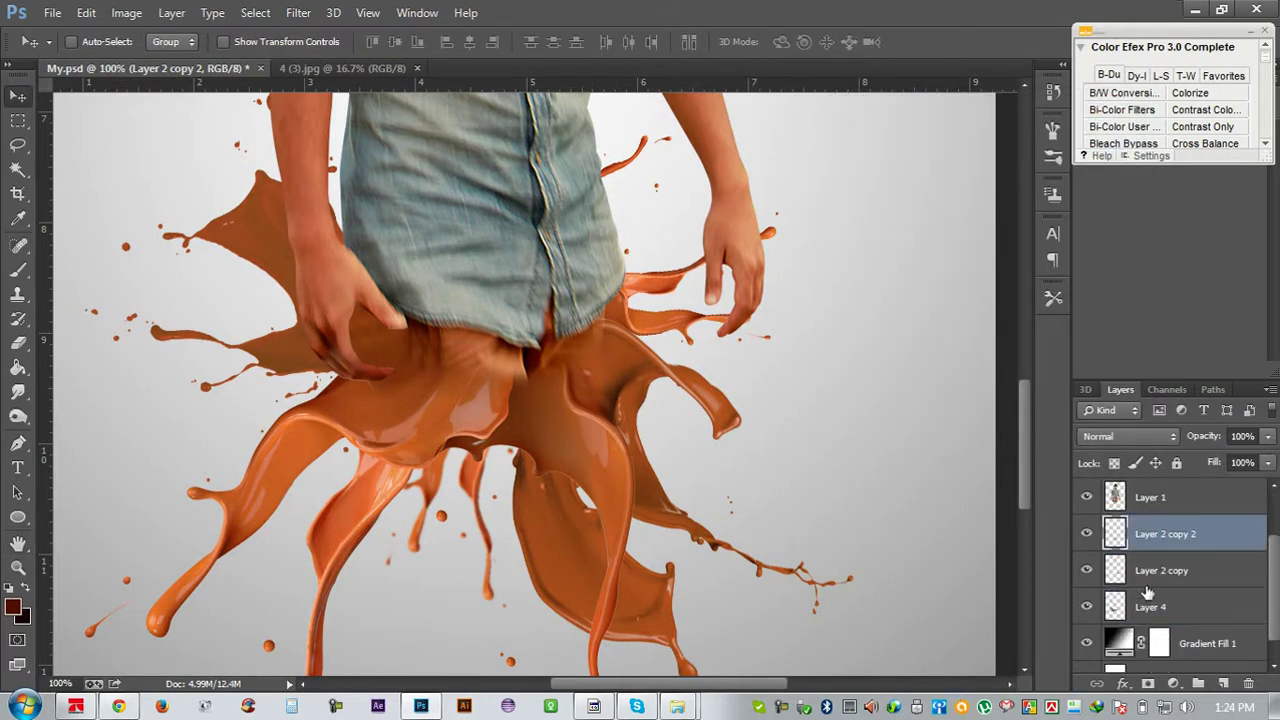
# Reapply the same 0.6-pixel blur to Layer 4 and zoom out to the whole image
pyautogui.click(1148, 606)
pyautogui.click(1086, 612)
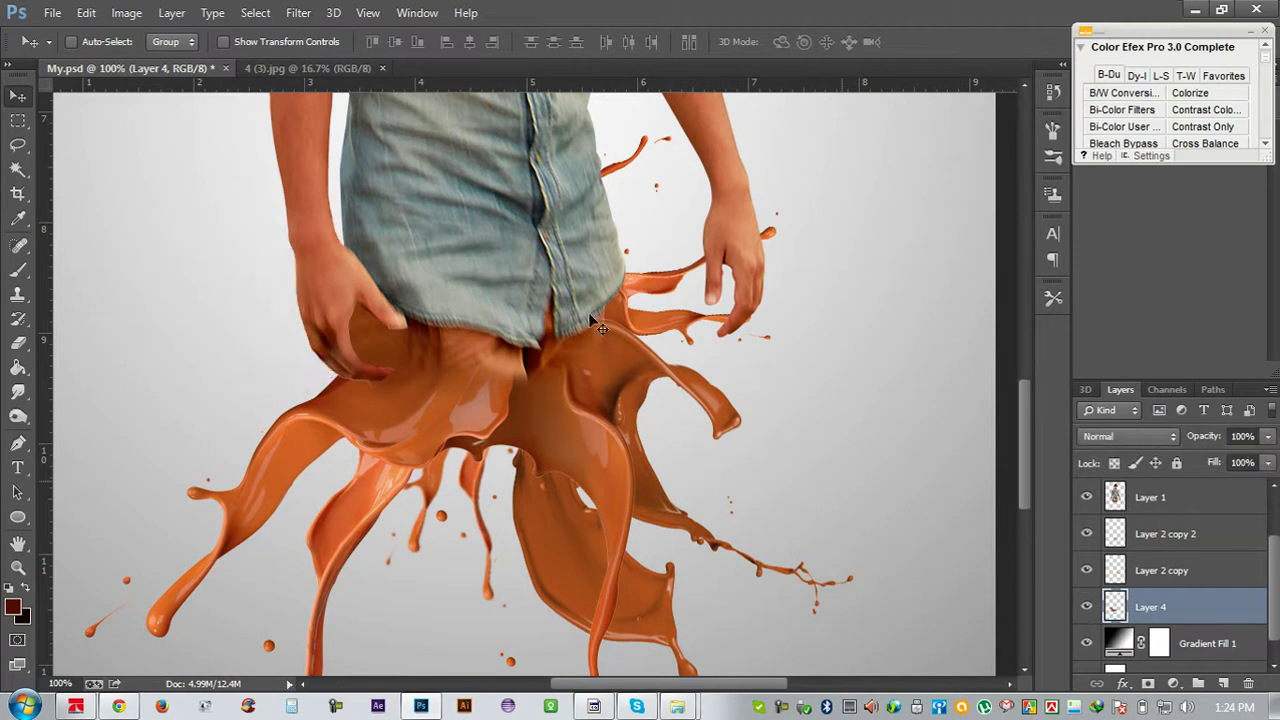
pyautogui.click(298, 12)
pyautogui.click(307, 36)
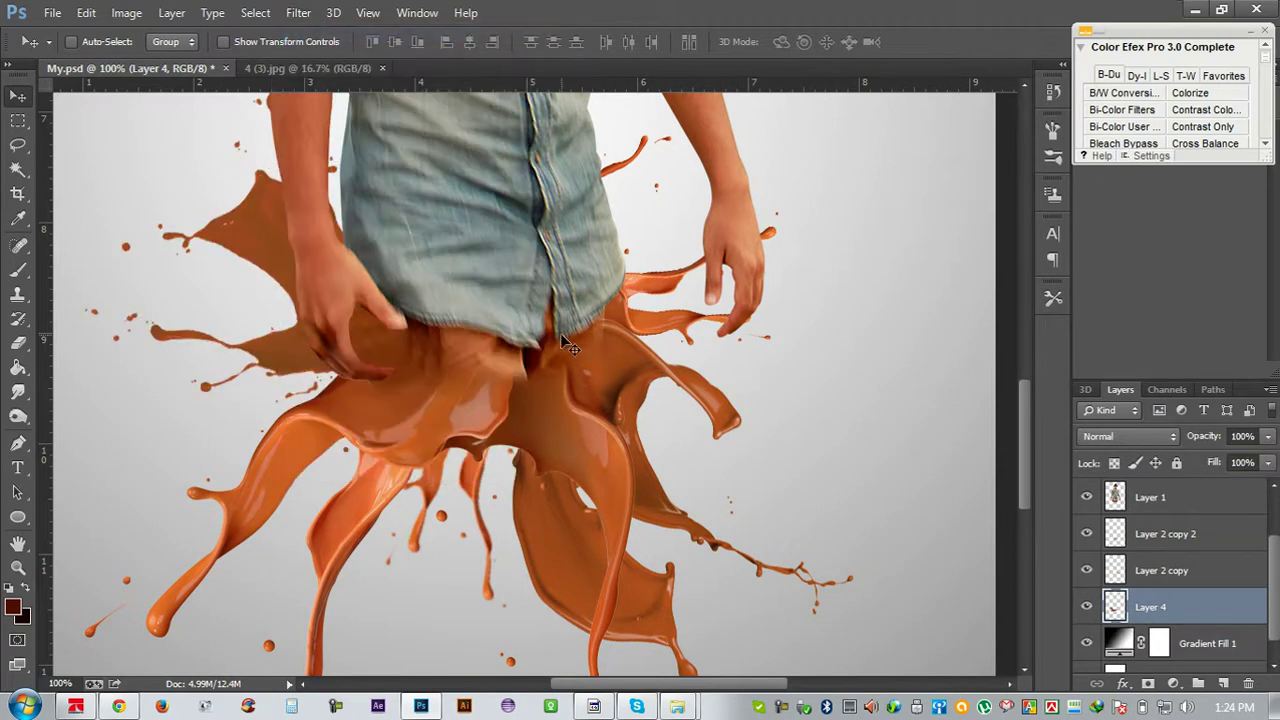
pyautogui.hotkey('ctrl', '-')
pyautogui.hotkey('ctrl', '-')
pyautogui.hotkey('ctrl', '-')
pyautogui.hotkey('ctrl', '+')
pyautogui.hotkey('ctrl', '-')
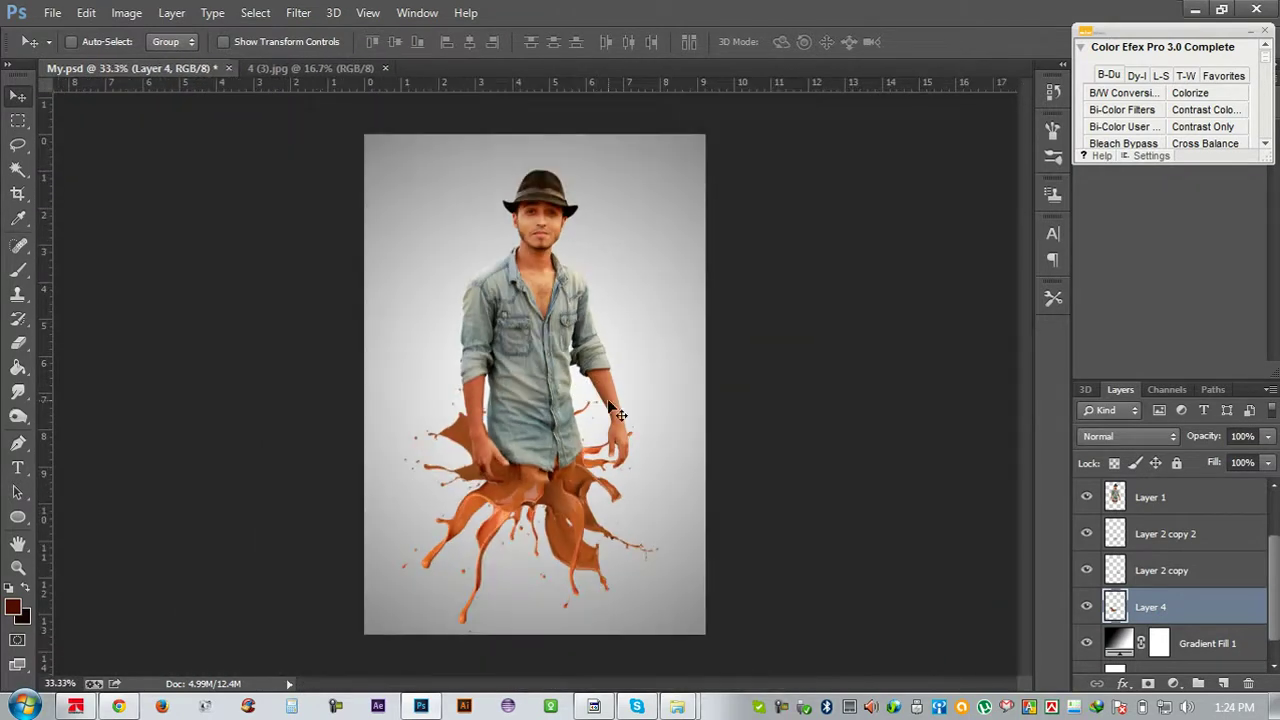
# Group the figure and splash layers, including Layers 2 and 3, into a group named Man
pyautogui.keyDown('shift'); pyautogui.click(1181, 511); pyautogui.keyUp('shift')
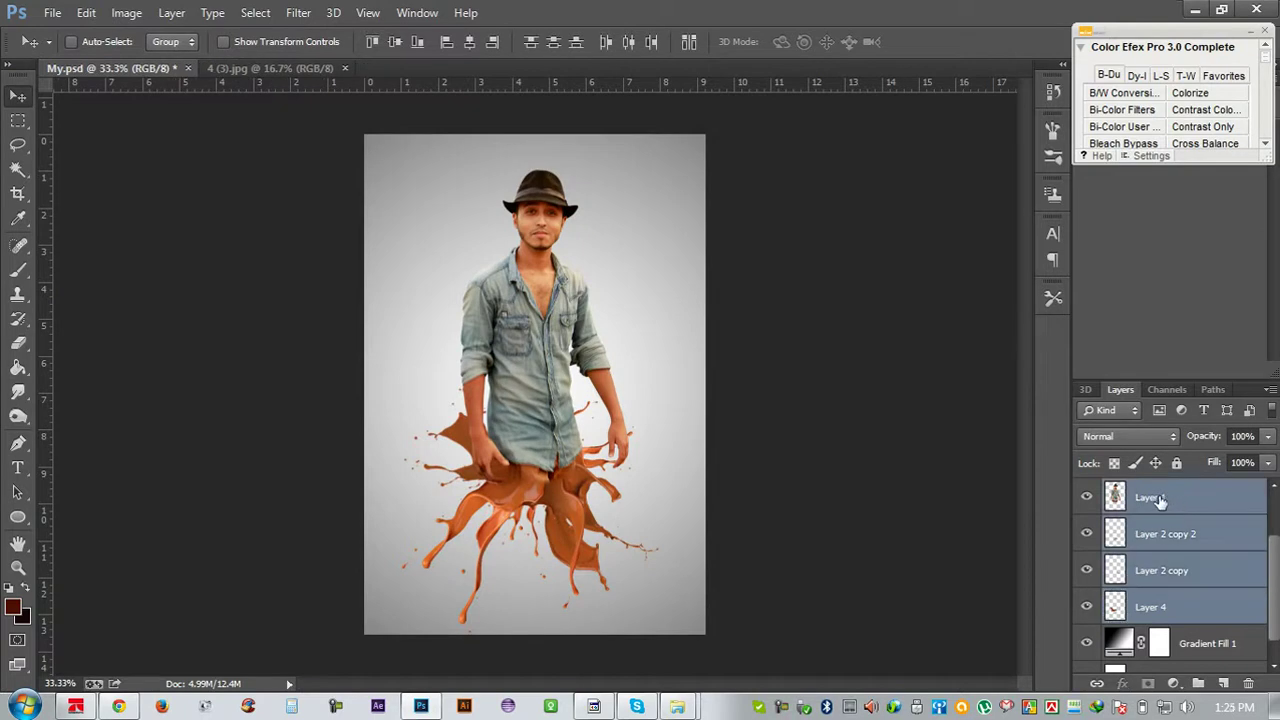
pyautogui.hotkey('ctrl', 'g')
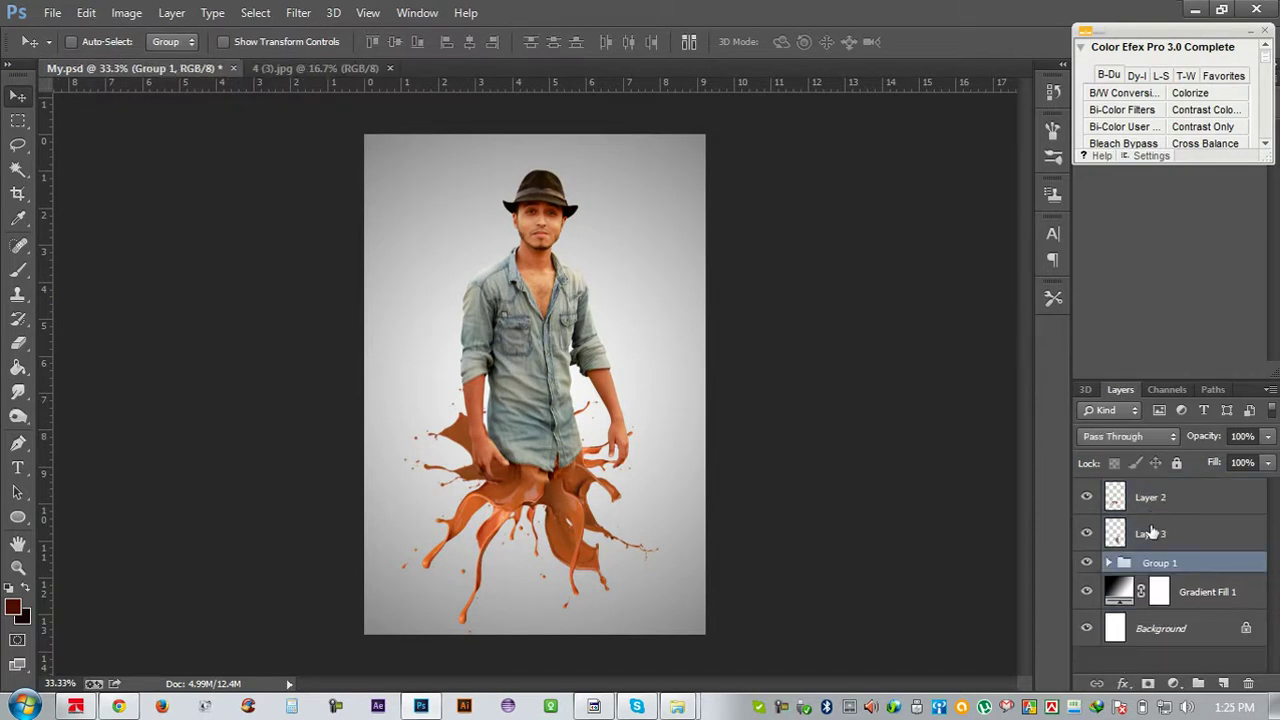
pyautogui.hotkey('ctrl', 'z')
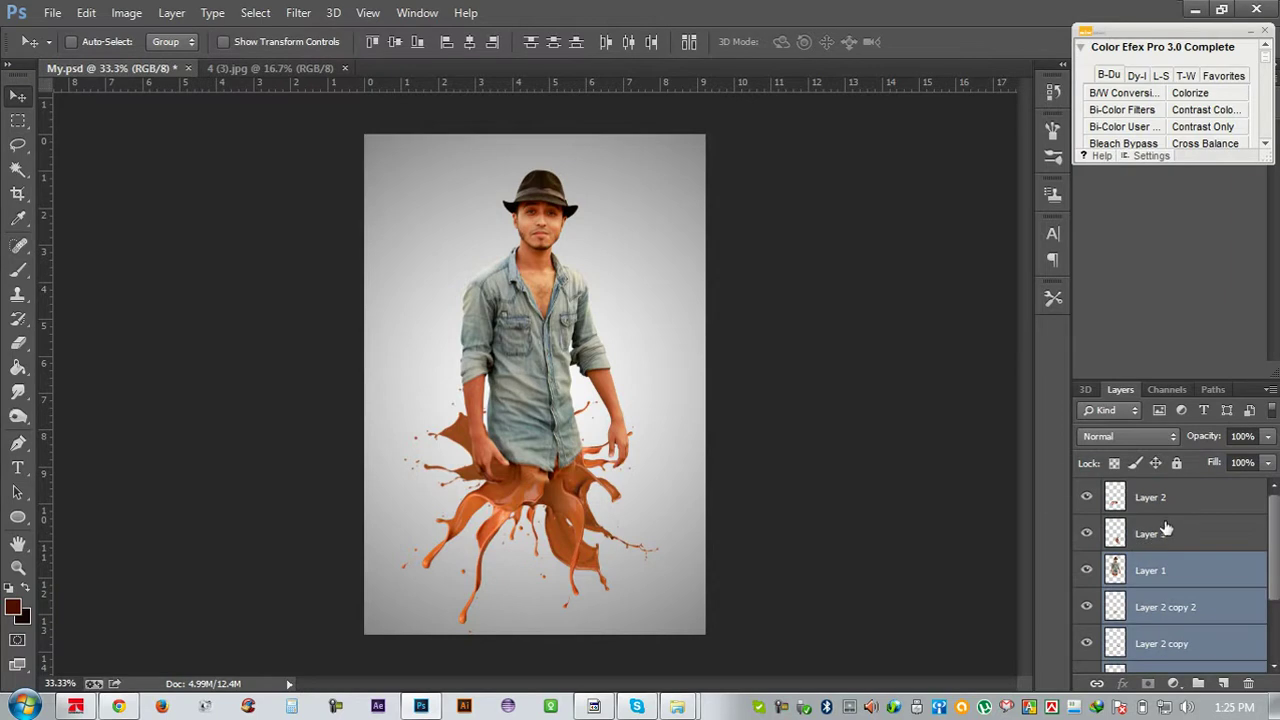
pyautogui.keyDown('shift'); pyautogui.click(1165, 529); pyautogui.keyUp('shift')
pyautogui.keyDown('shift'); pyautogui.click(1165, 505); pyautogui.keyUp('shift')
pyautogui.hotkey('ctrl', 'g')
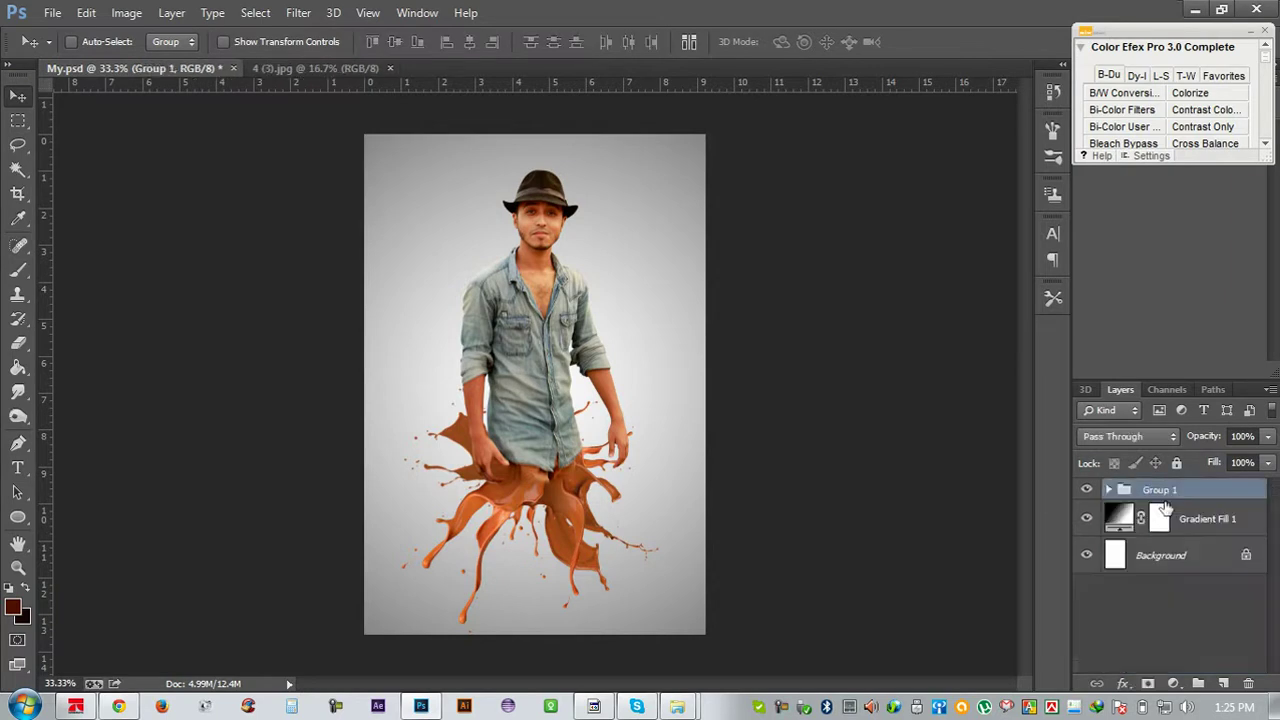
pyautogui.doubleClick(1159, 492)
pyautogui.write('Man')
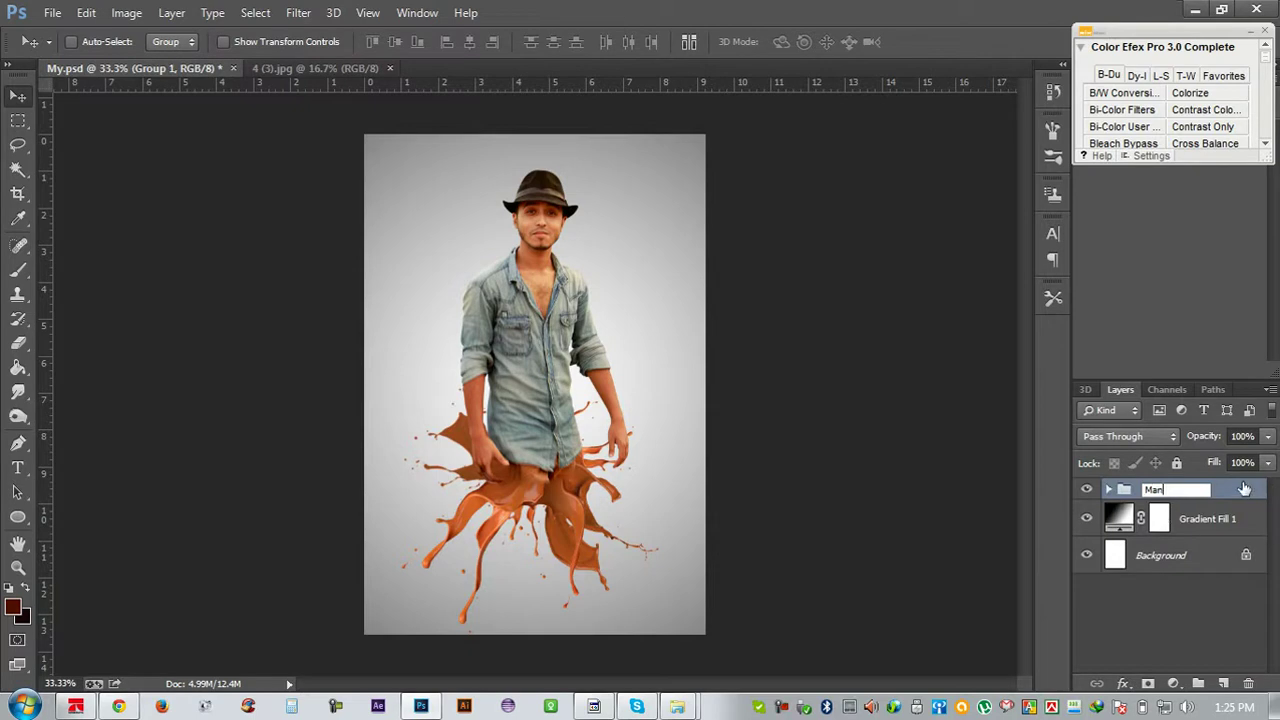
pyautogui.press('Return')
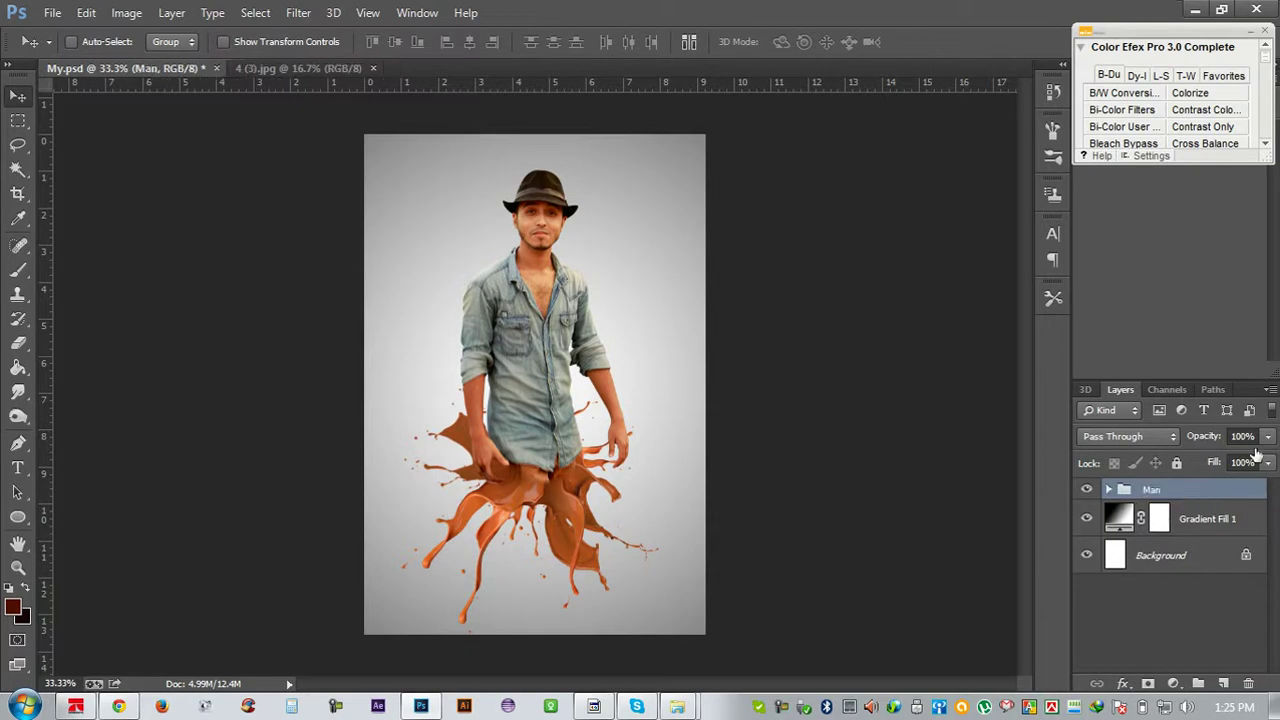
# Move the Man group up slightly and expand it to inspect its layers
pyautogui.moveTo(648, 444); pyautogui.dragTo(648, 435)
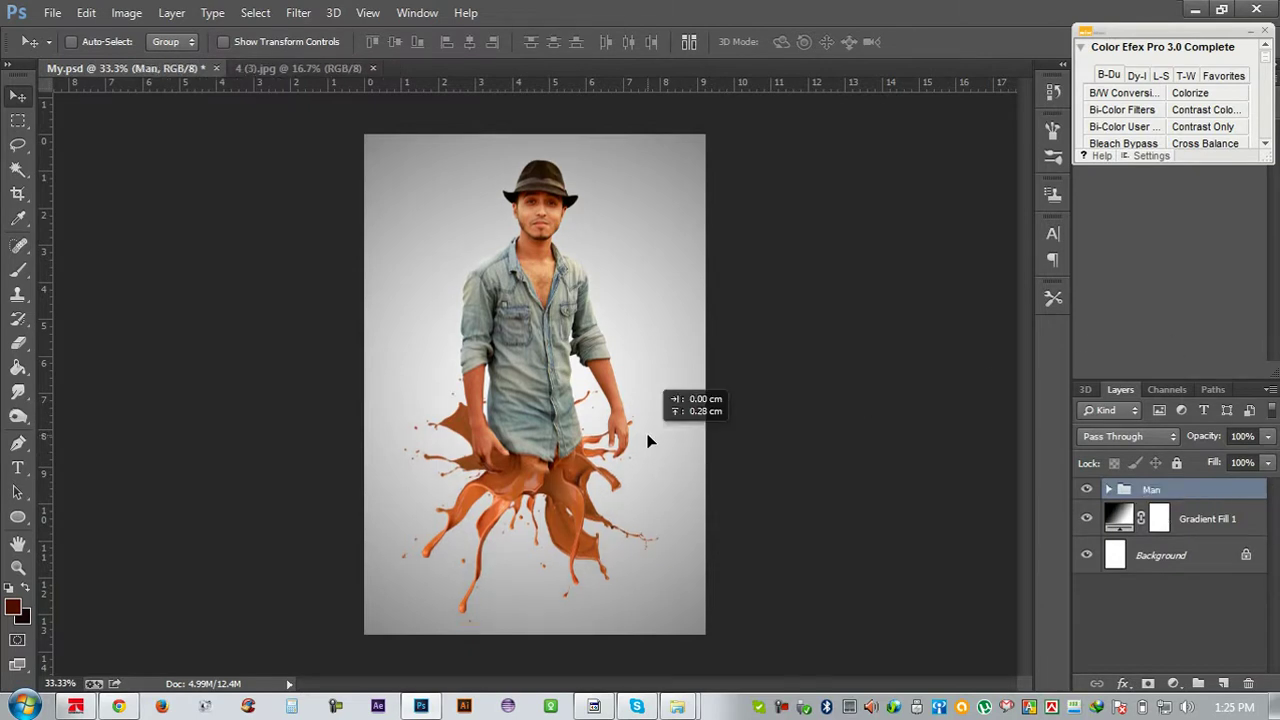
pyautogui.click(1108, 489)
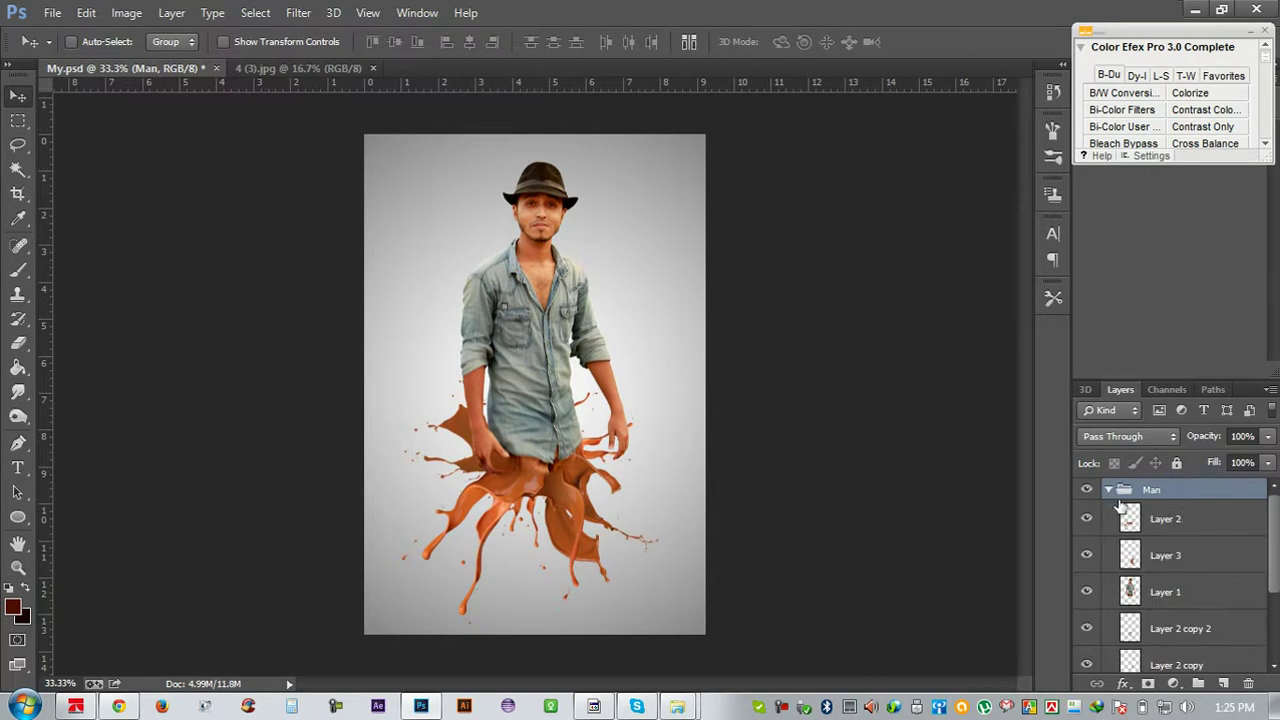
pyautogui.click(1165, 518)
pyautogui.click(1165, 591)
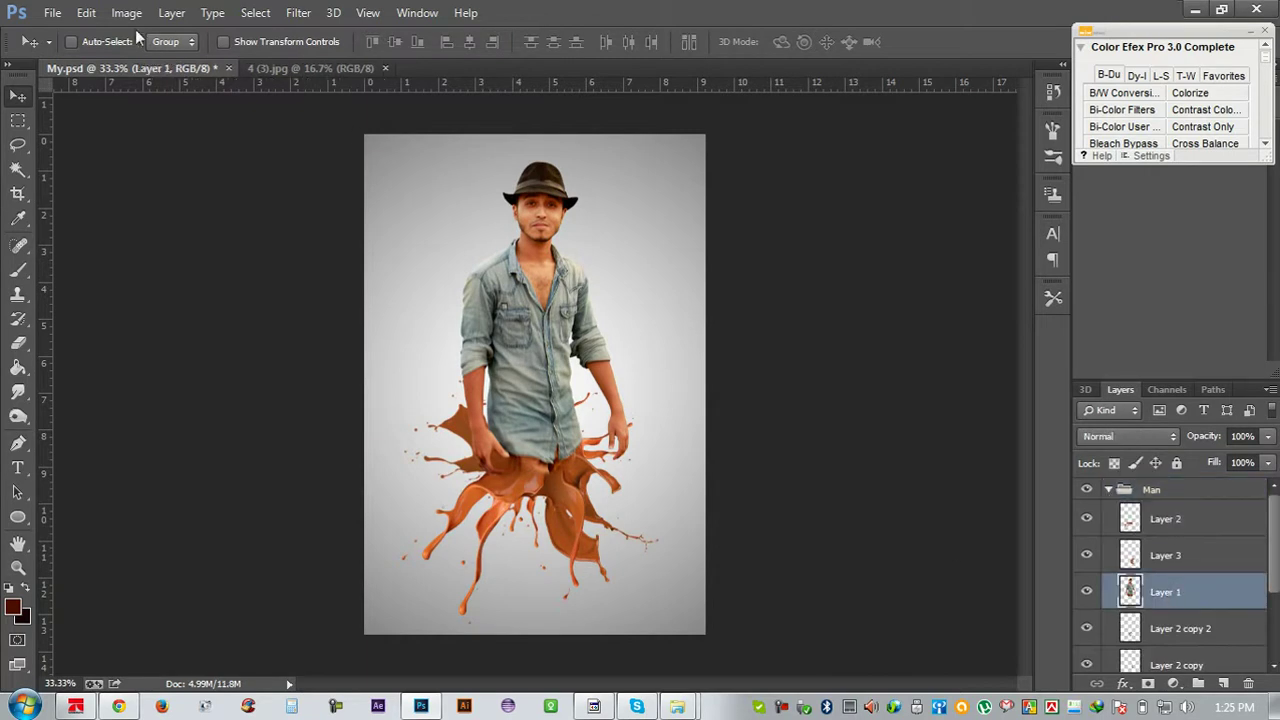
pyautogui.click(126, 12)
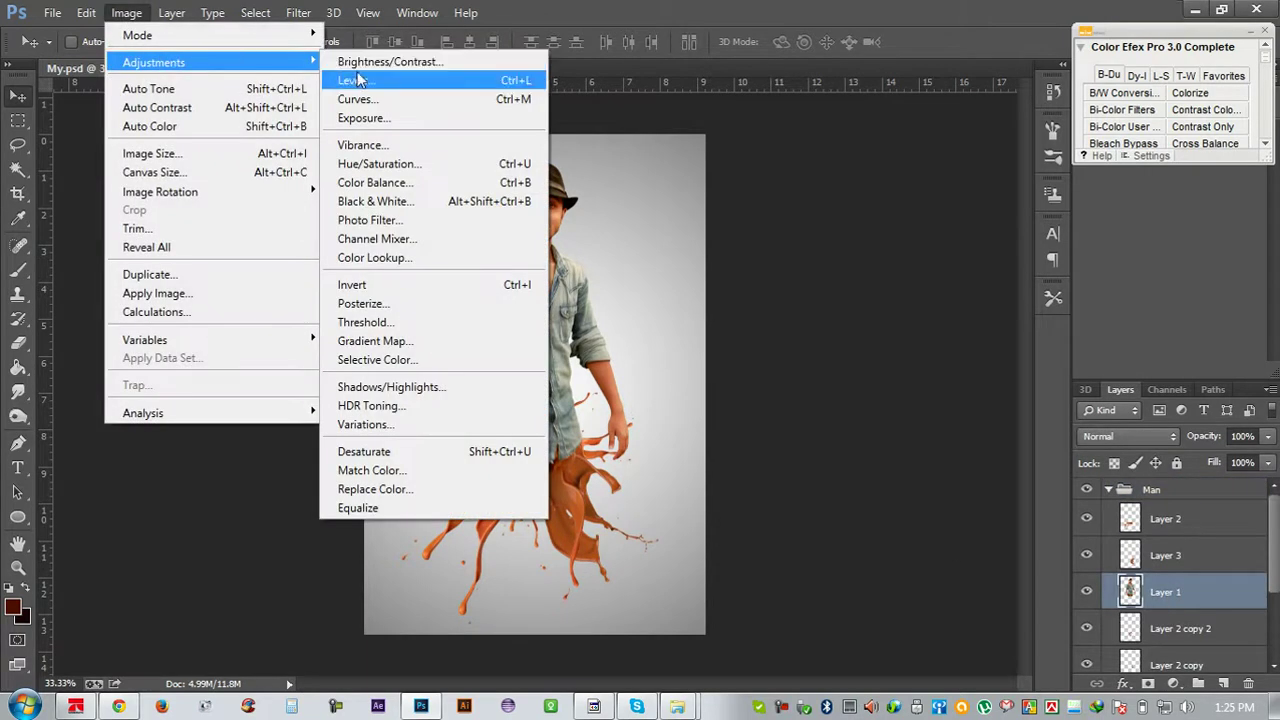
pyautogui.click(1110, 490)
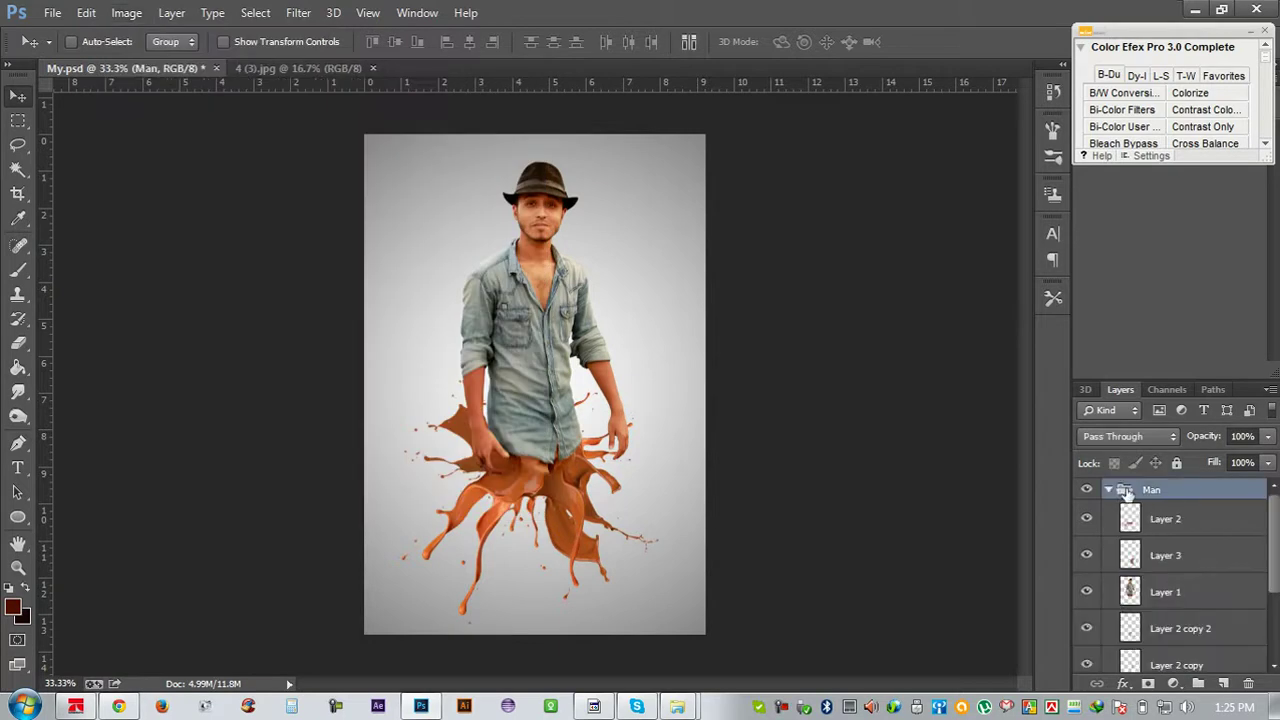
pyautogui.click(1109, 490)
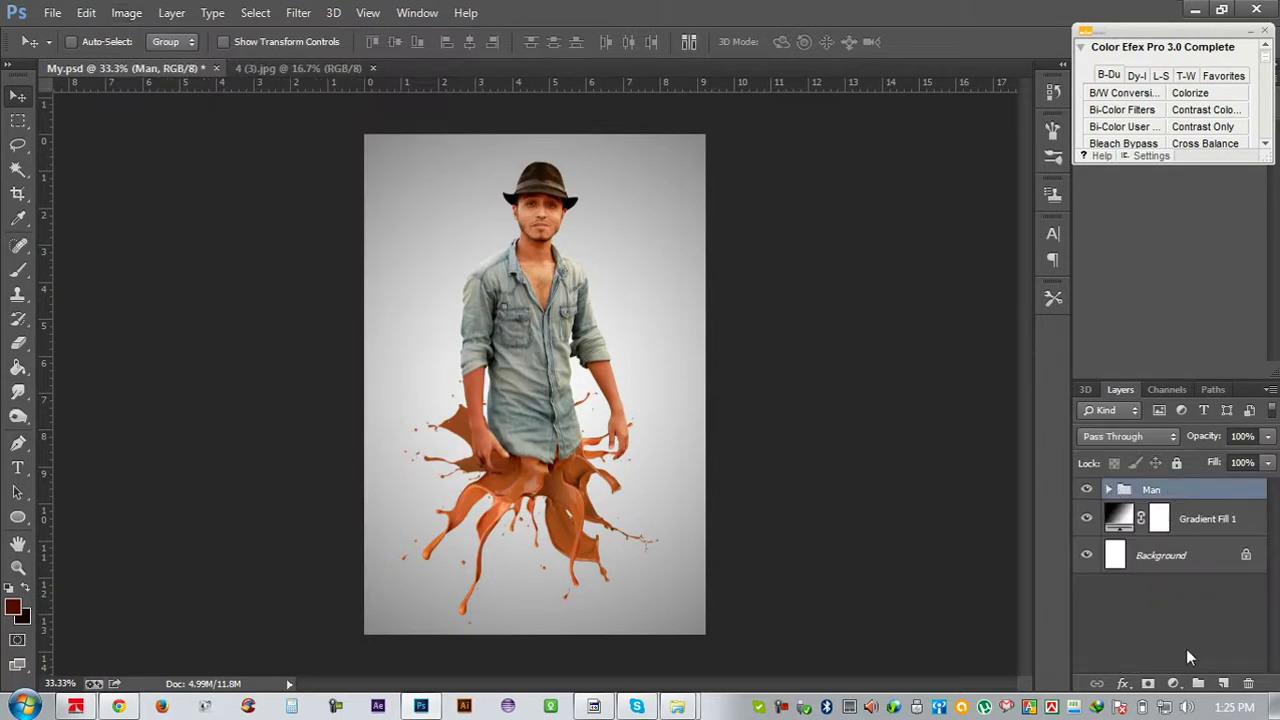
# Try a Levels adjustment with black input 19 above the group, then delete it
pyautogui.click(1173, 683)
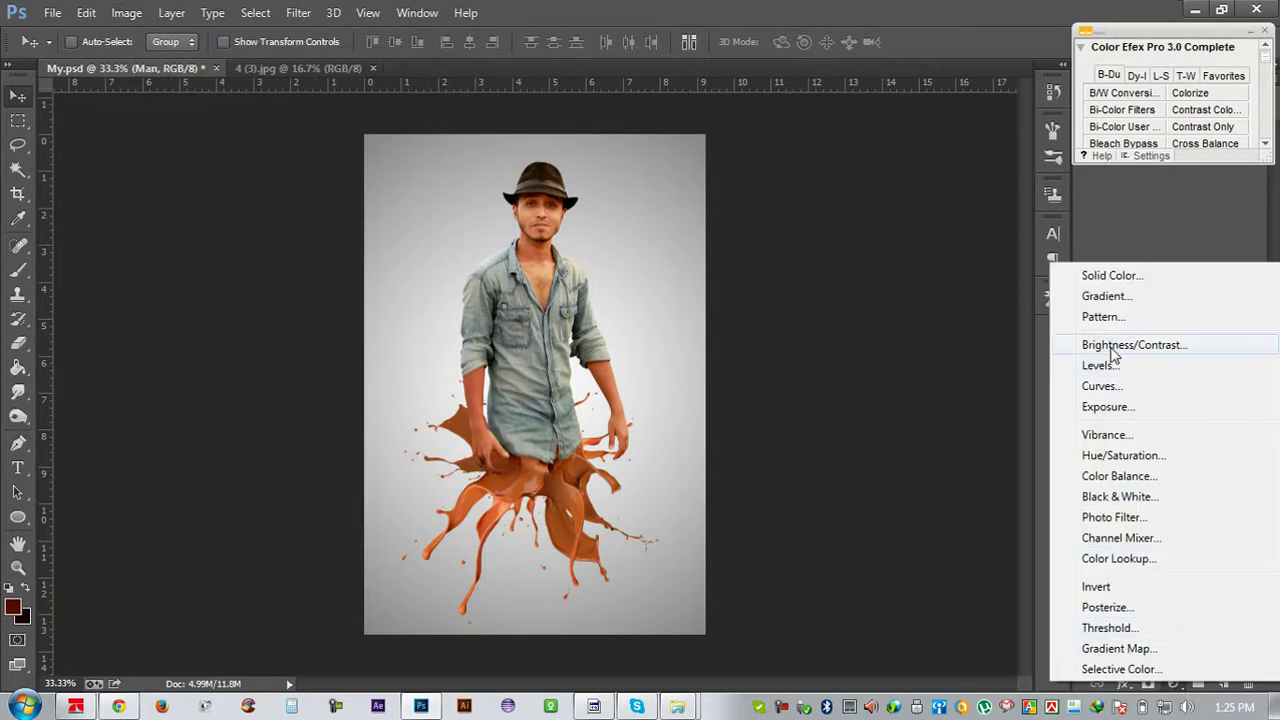
pyautogui.click(1103, 366)
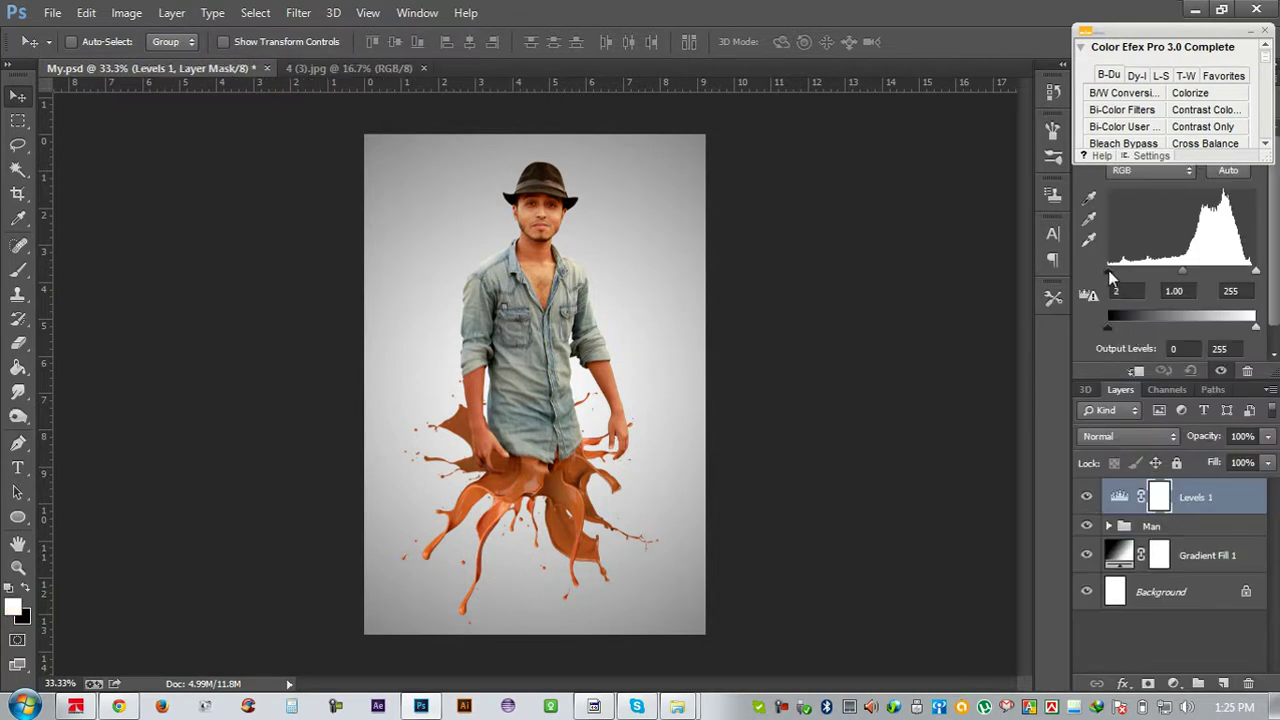
pyautogui.moveTo(1110, 276); pyautogui.dragTo(1104, 276)
pyautogui.moveTo(1199, 505); pyautogui.dragTo(1251, 679)
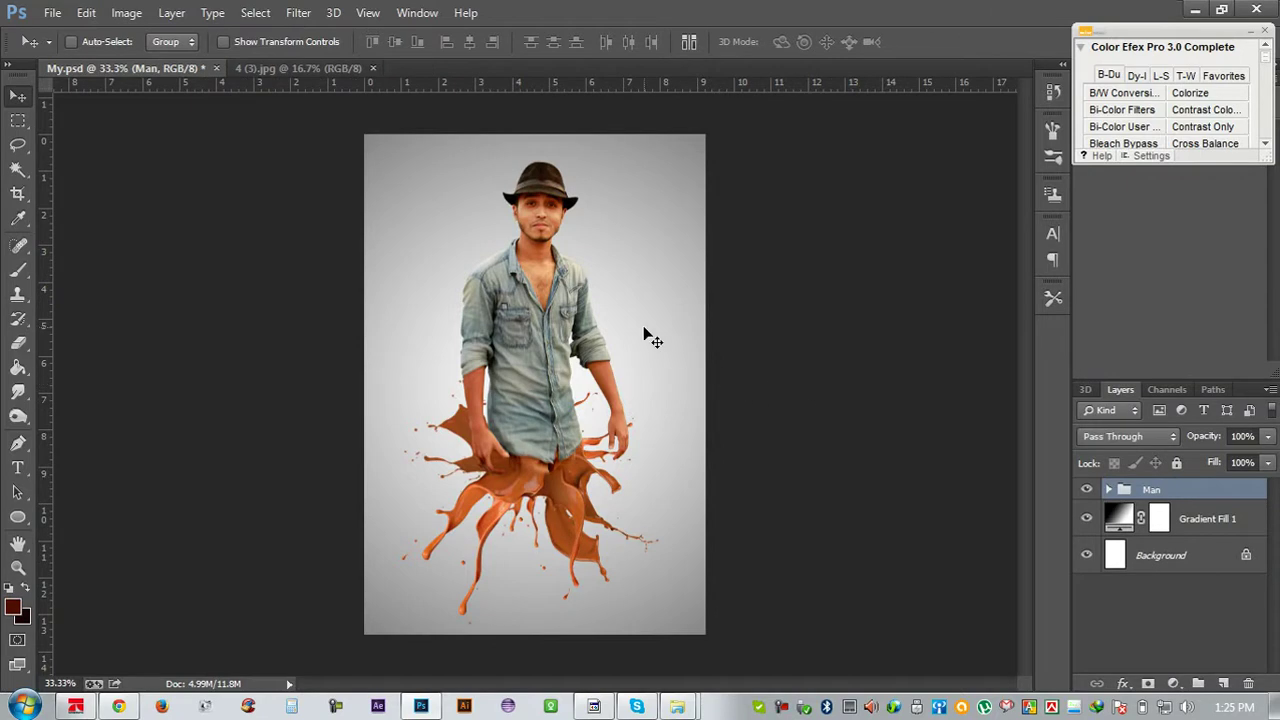
# Scale the Man group to about 97% and reposition it slightly
pyautogui.moveTo(651, 336); pyautogui.dragTo(659, 342)
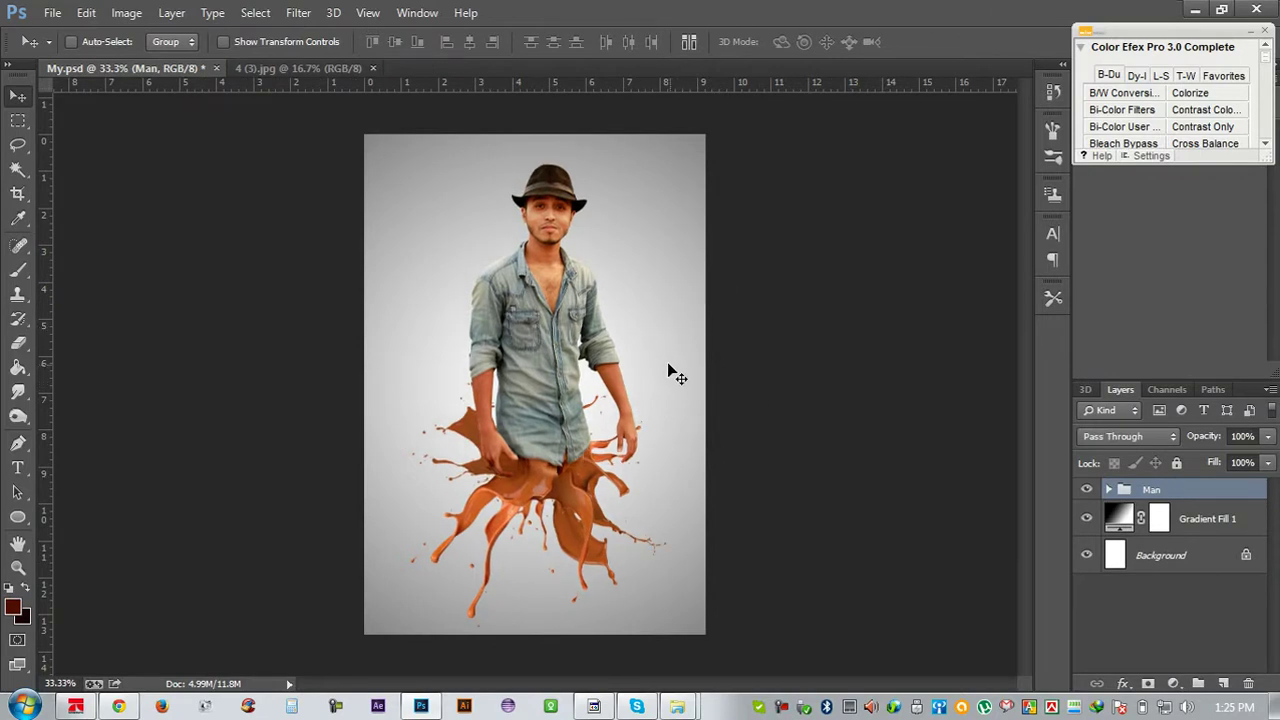
pyautogui.hotkey('ctrl', 't')
pyautogui.moveTo(663, 167); pyautogui.dragTo(660, 172)
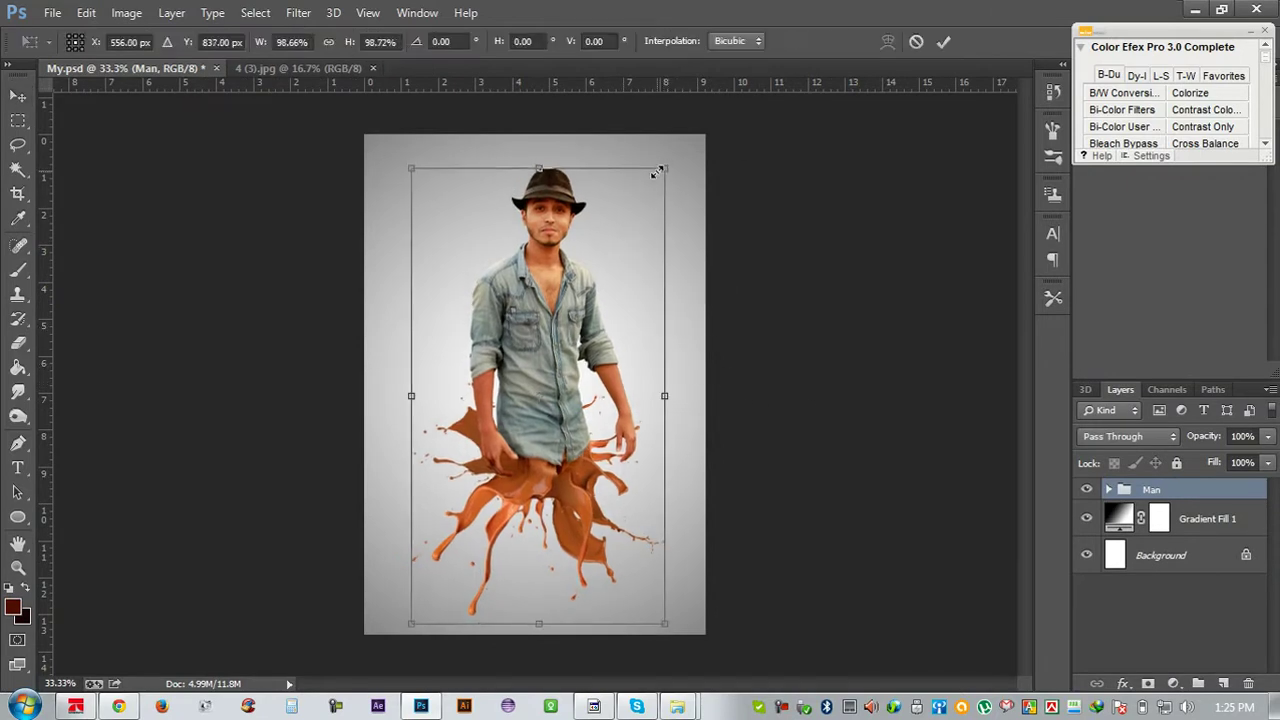
pyautogui.press('Return')
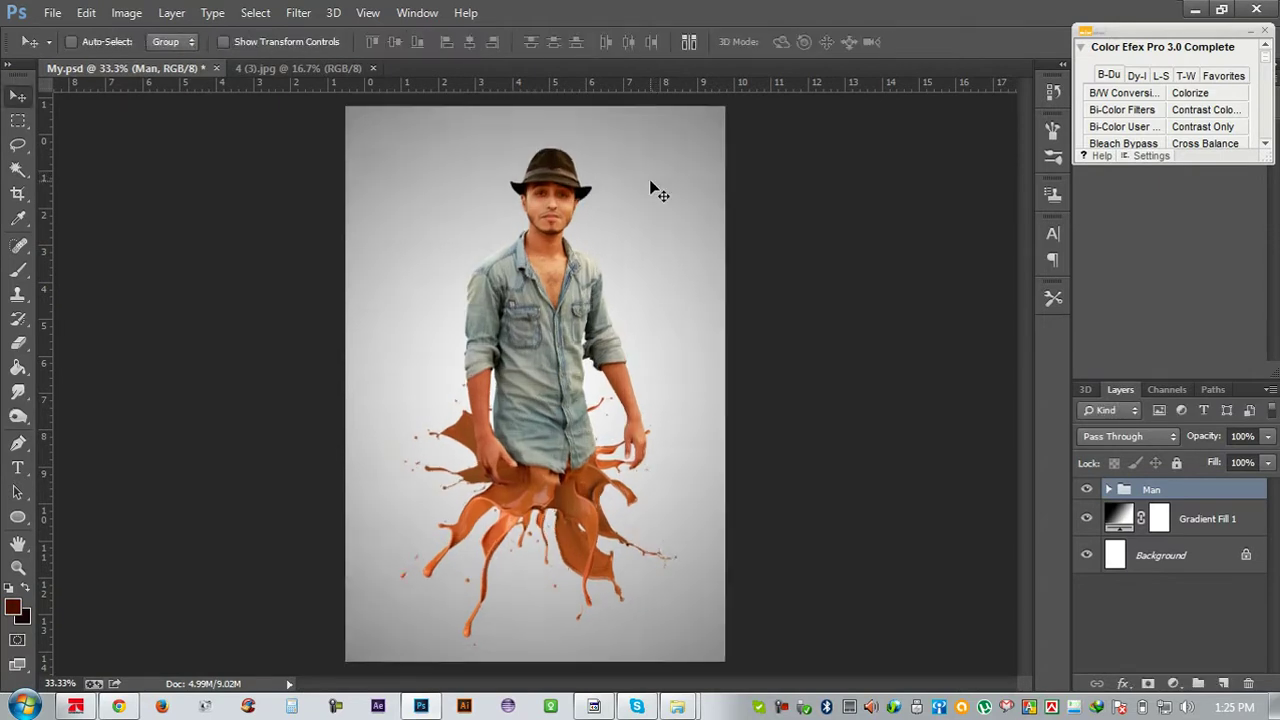
pyautogui.hotkey('ctrl', '+')
pyautogui.hotkey('ctrl', '-')
pyautogui.moveTo(623, 228); pyautogui.dragTo(621, 227)
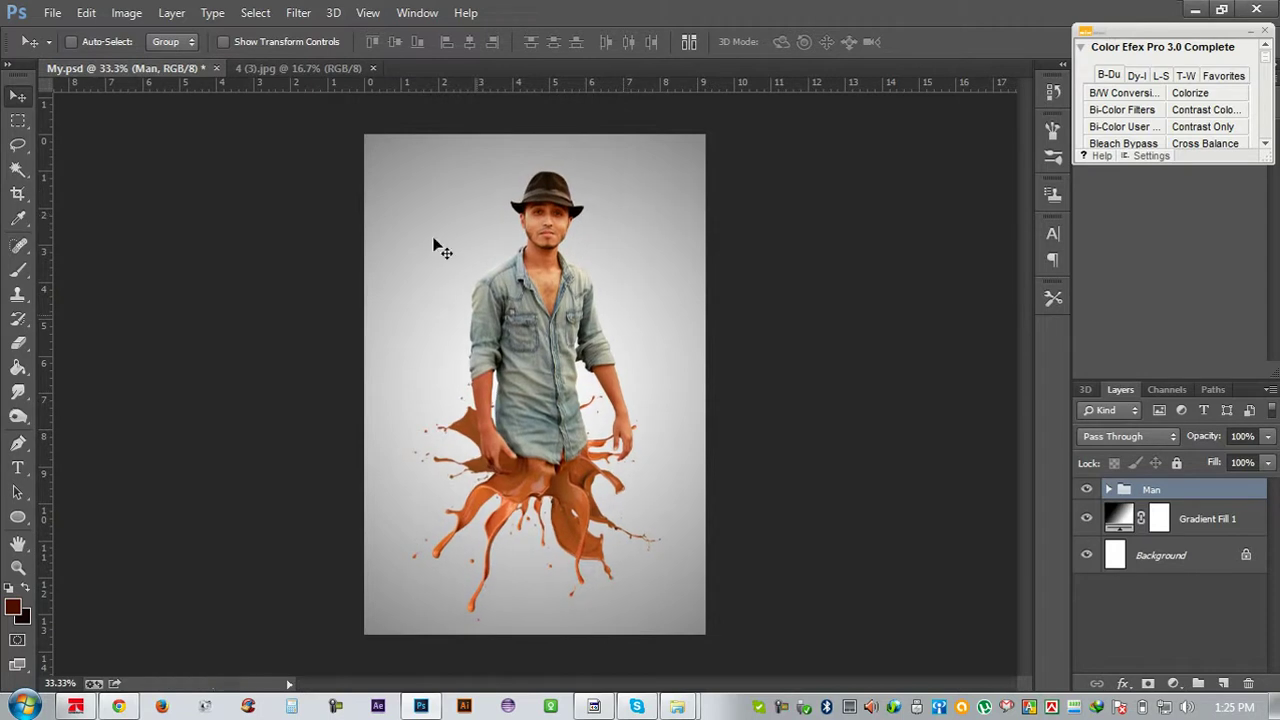
# Close the 4 (3).jpg splash document and zoom into the face in My.psd
pyautogui.click(320, 70)
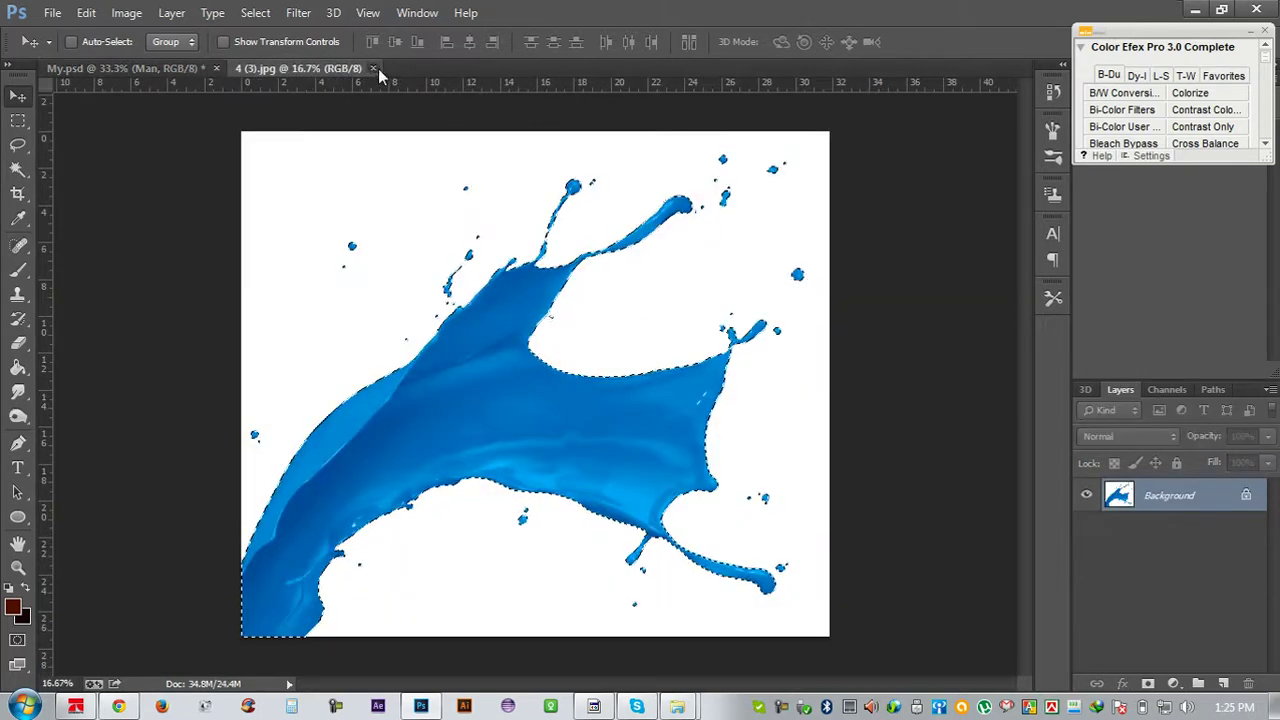
pyautogui.click(372, 68)
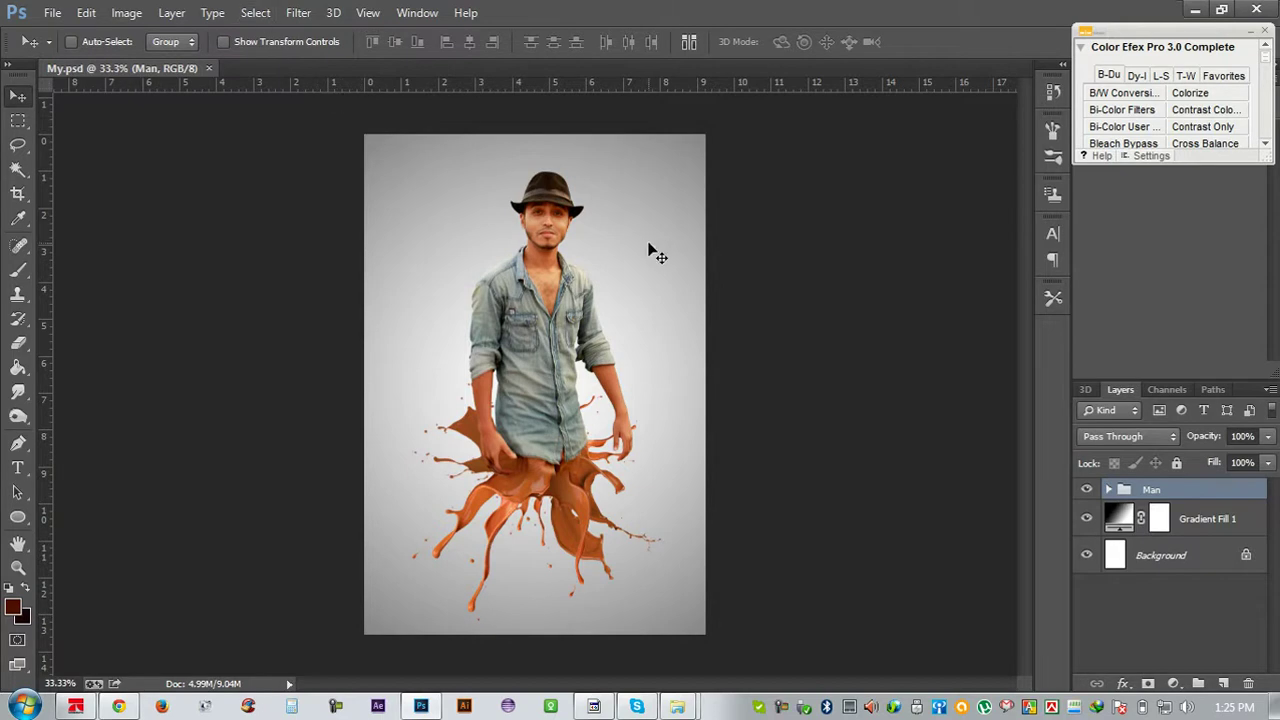
pyautogui.scroll(1, 549, 221)
pyautogui.scroll(1, 563, 334)
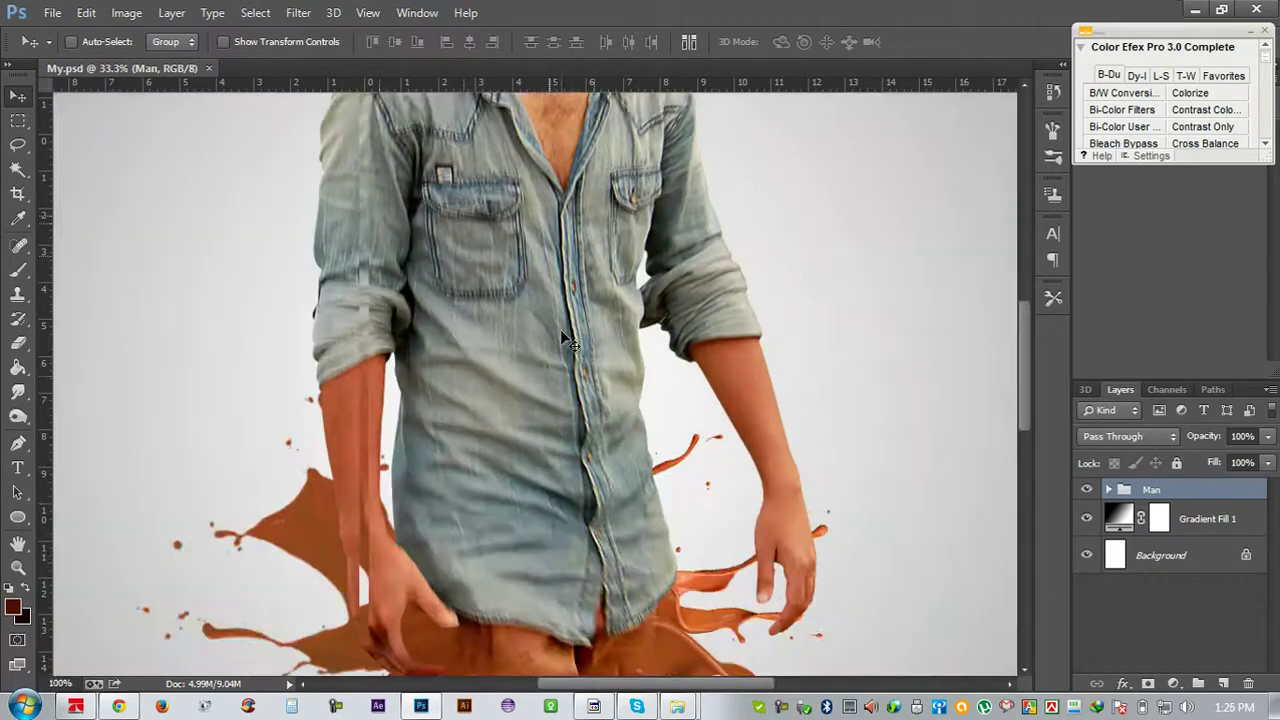
pyautogui.scroll(1, 559, 326)
pyautogui.scroll(1, 559, 326)
pyautogui.scroll(1, 555, 320)
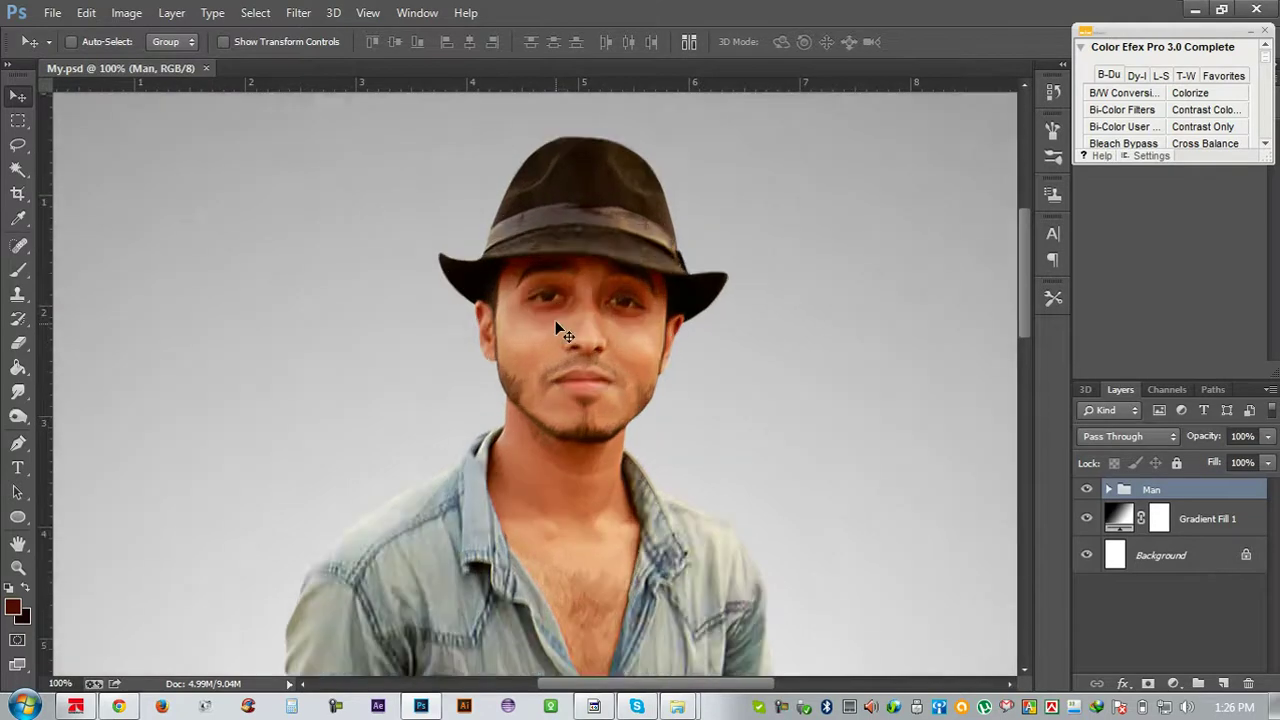
pyautogui.scroll(1, 555, 320)
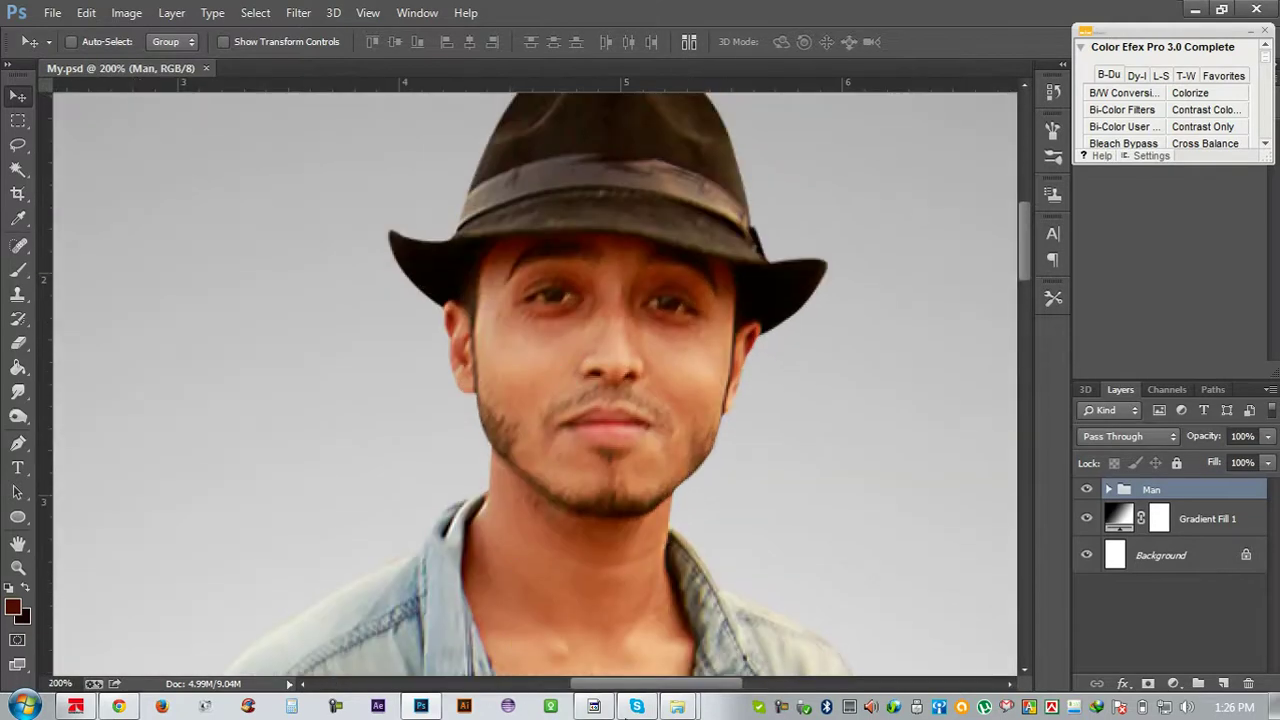
# Drag 4 (3).jpg from the splash folder in Explorer into Photoshop
pyautogui.moveTo(677, 707)
pyautogui.click(726, 636)
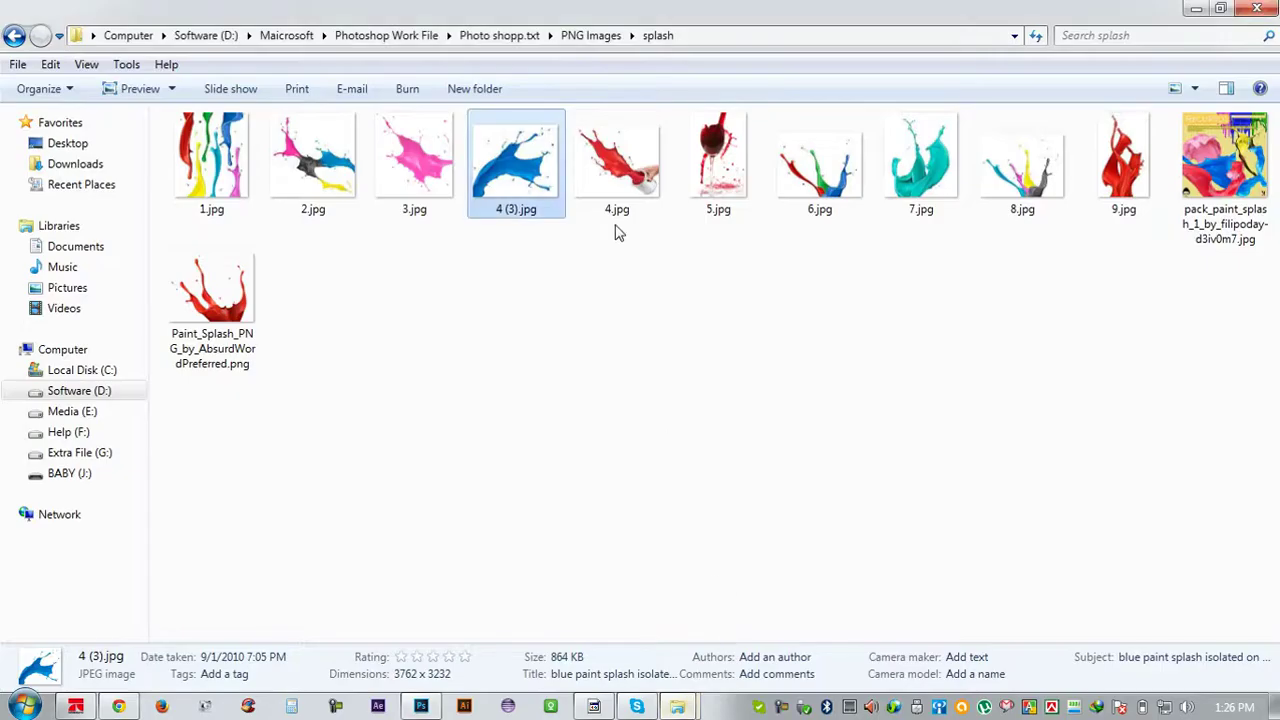
pyautogui.moveTo(510, 170)
pyautogui.mouseDown()
pyautogui.moveTo(447, 292)
pyautogui.moveTo(543, 607)
pyautogui.moveTo(427, 683)
pyautogui.mouseUp()
pyautogui.moveTo(535, 128); pyautogui.dragTo(535, 77)
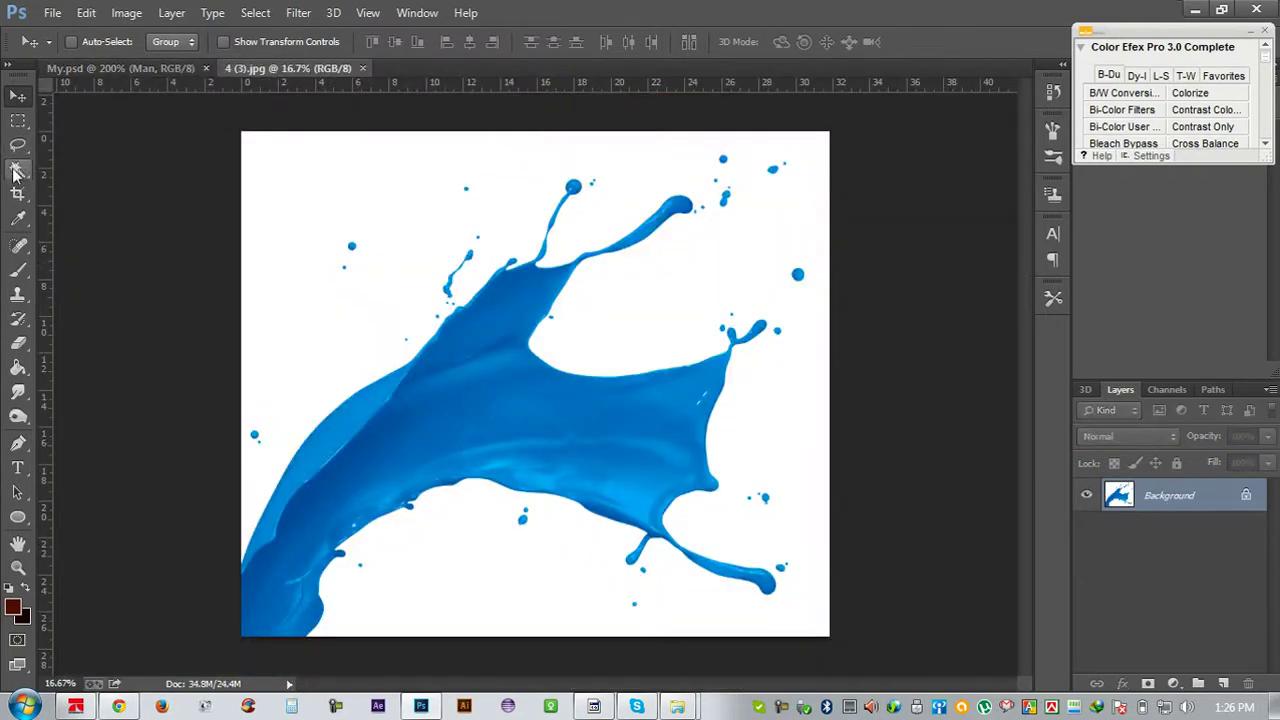
# Paste the blue splash into My.psd as a new layer, scaled proportionally to 16%
pyautogui.click(18, 168)
pyautogui.click(311, 207)
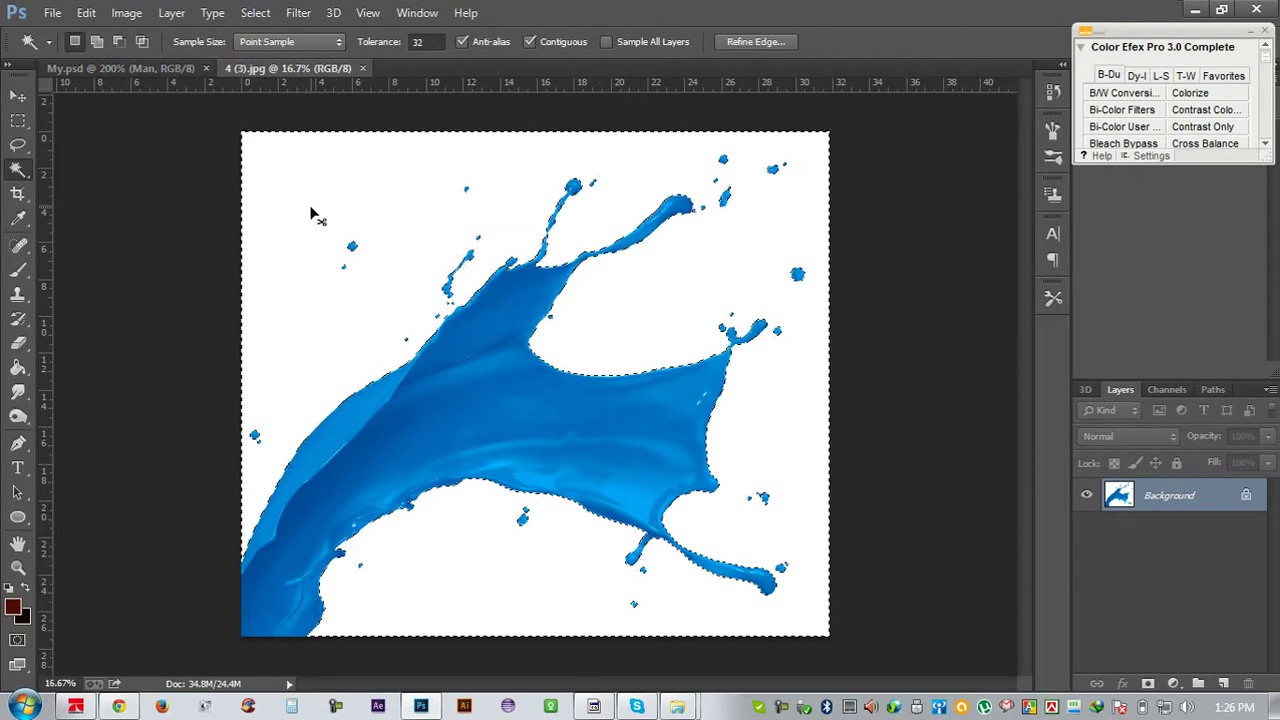
pyautogui.click(178, 68)
pyautogui.hotkey('ctrl', 'v')
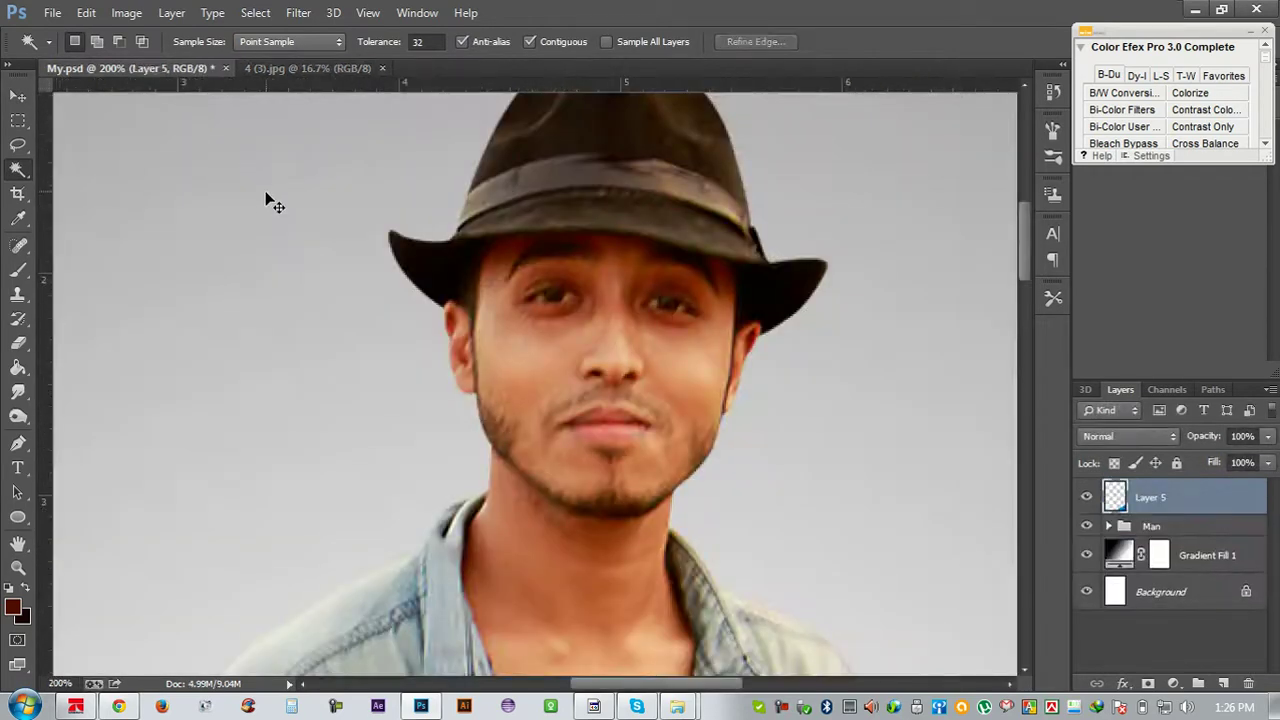
pyautogui.hotkey('ctrl', 't')
pyautogui.click(329, 42)
pyautogui.moveTo(258, 46); pyautogui.dragTo(145, 95)
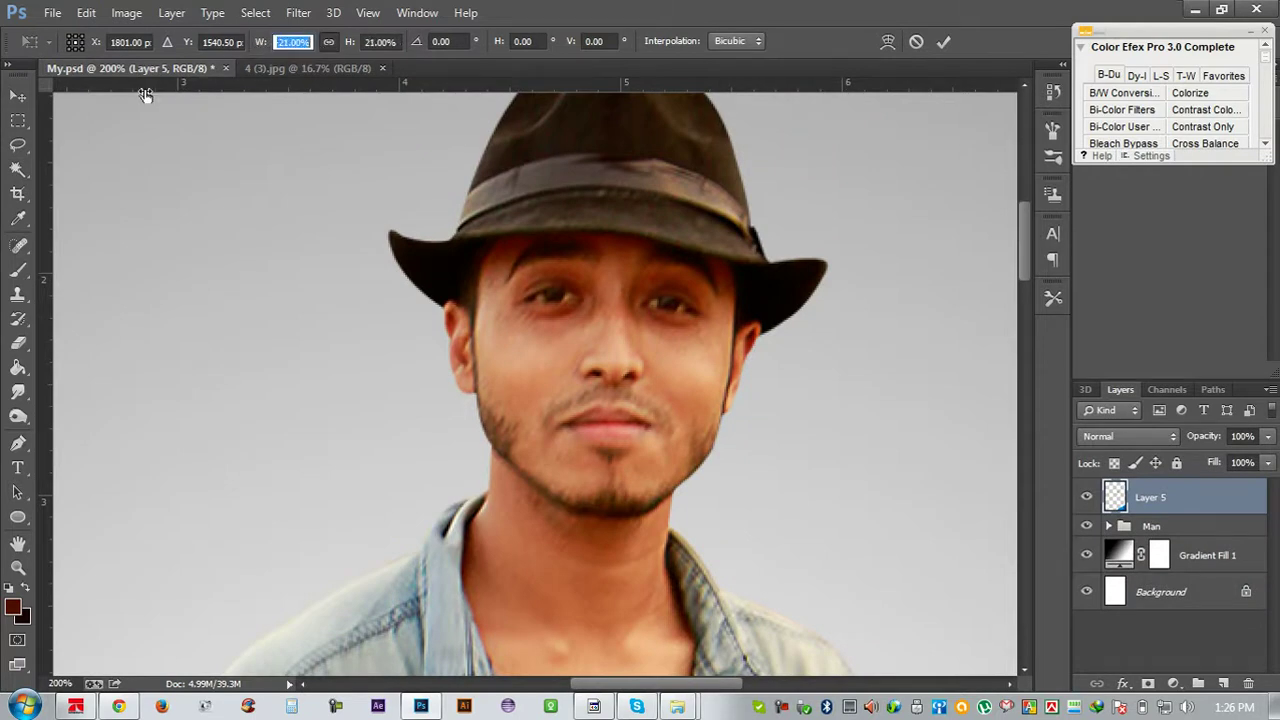
pyautogui.write('16')
pyautogui.press('Return')
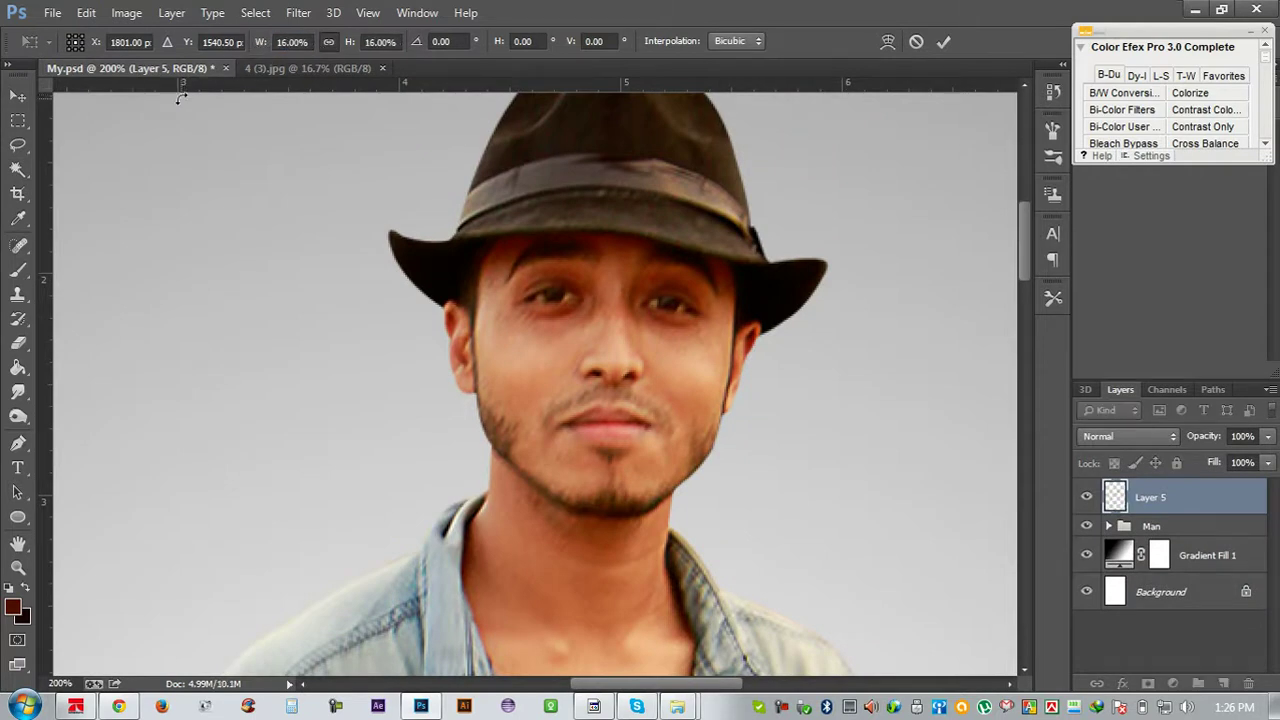
# Move the splash onto the man's head, shrink it to about 6%, and flip it vertically
pyautogui.hotkey('ctrl', '-')
pyautogui.hotkey('ctrl', '-')
pyautogui.hotkey('ctrl', '-')
pyautogui.hotkey('ctrl', '-')
pyautogui.hotkey('ctrl', '-')
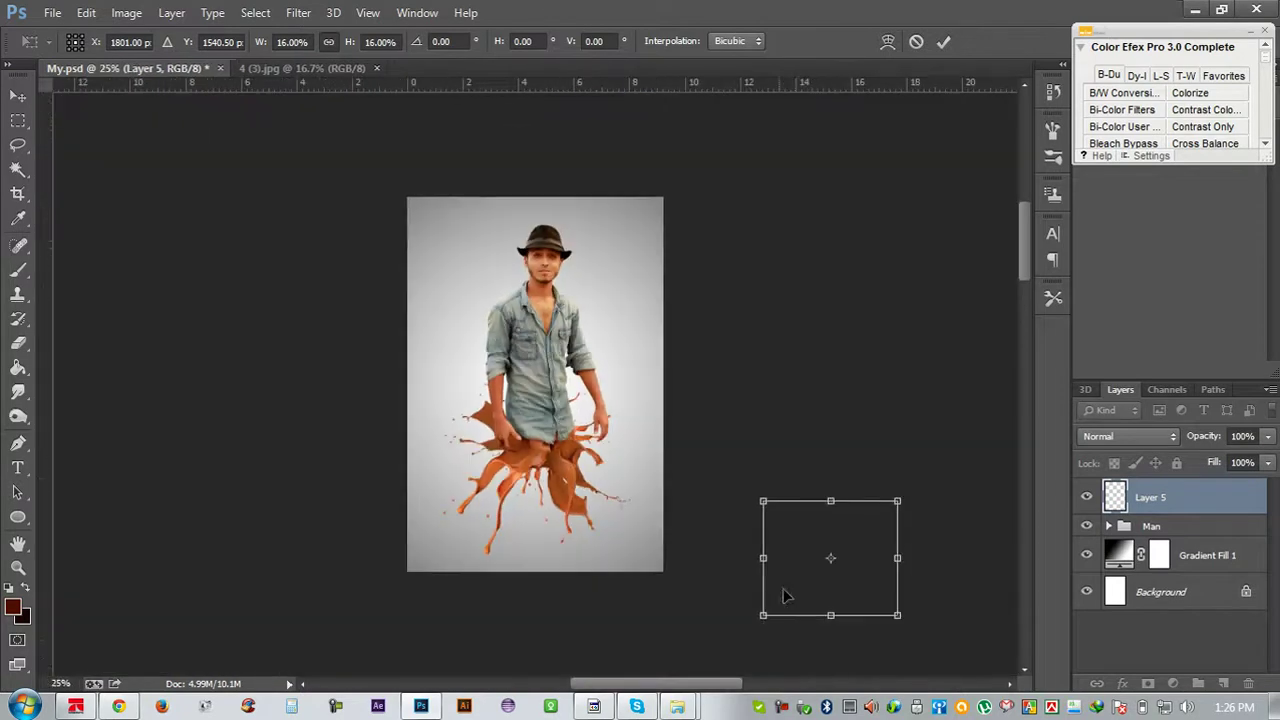
pyautogui.moveTo(783, 589); pyautogui.dragTo(506, 266)
pyautogui.hotkey('ctrl', '+')
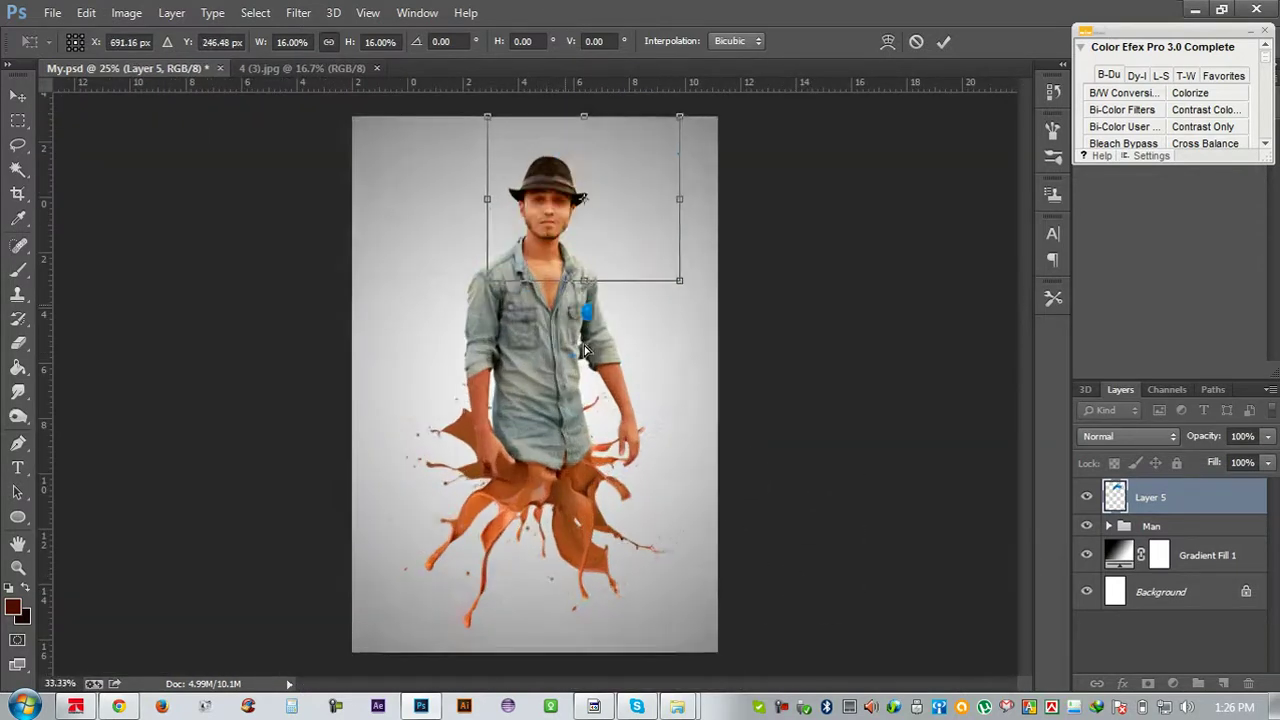
pyautogui.hotkey('ctrl', '+')
pyautogui.hotkey('ctrl', '+')
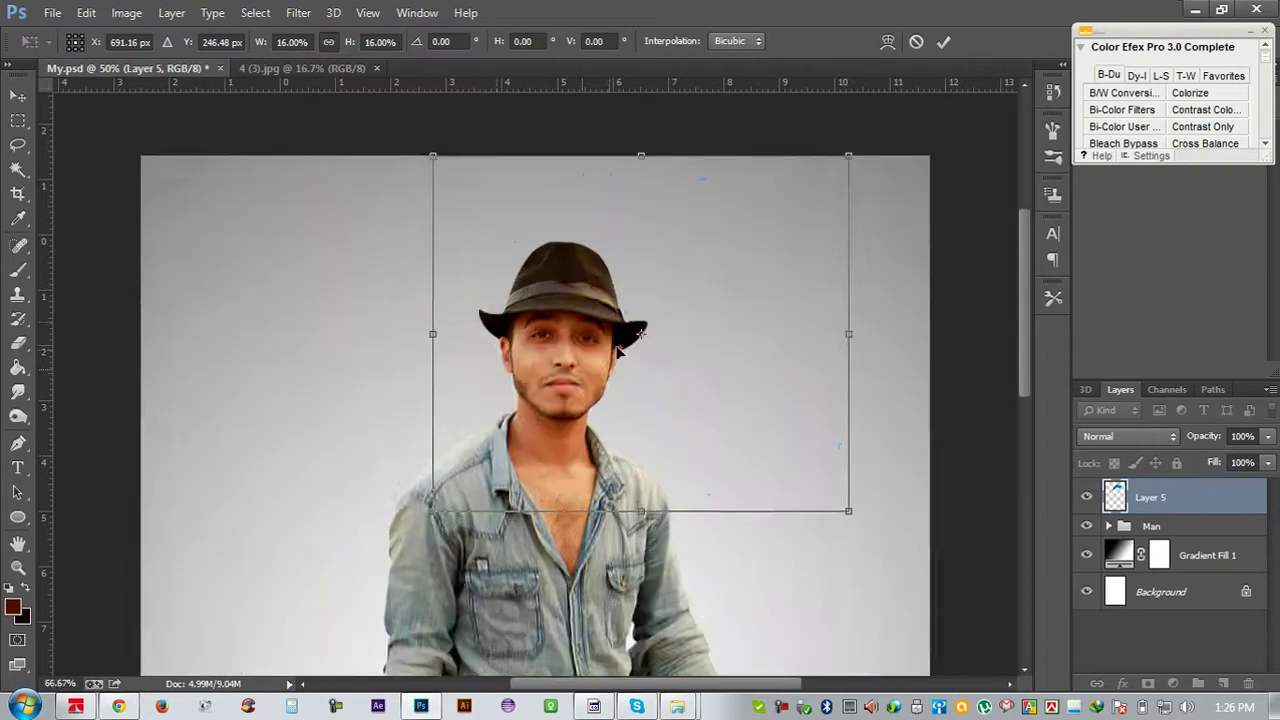
pyautogui.hotkey('ctrl', '+')
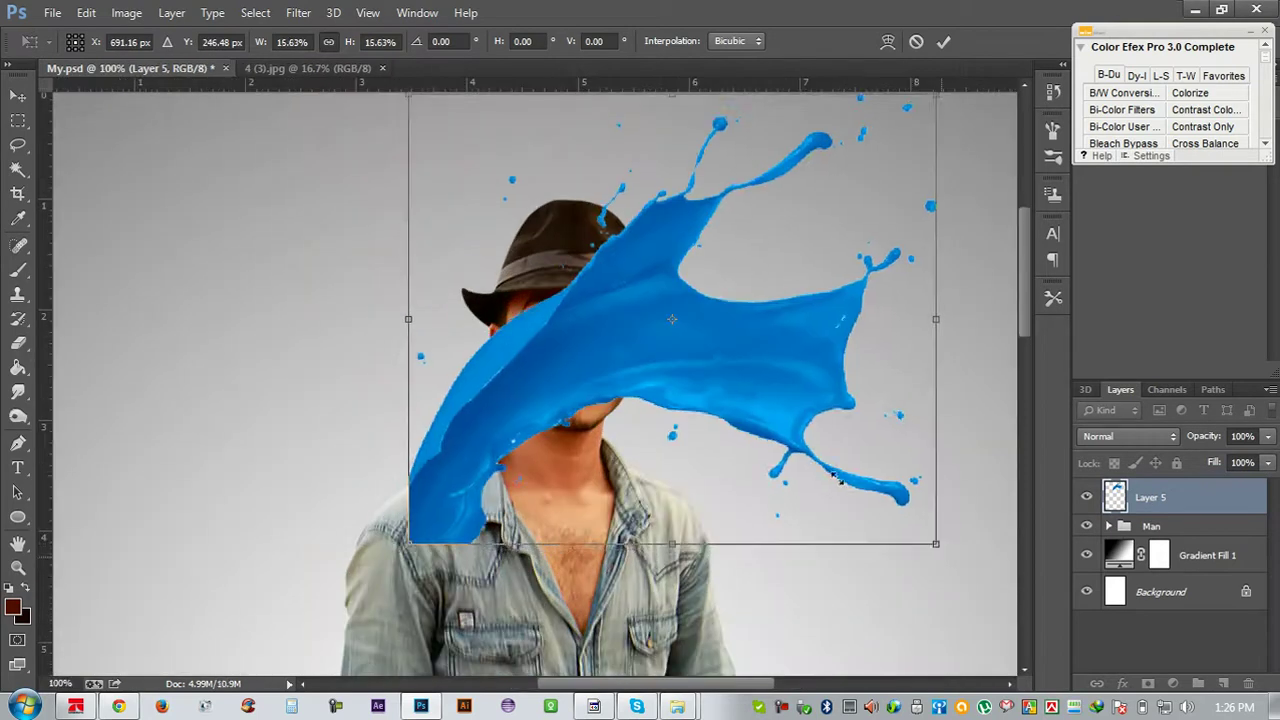
pyautogui.moveTo(941, 551); pyautogui.dragTo(779, 410)
pyautogui.rightClick(731, 376)
pyautogui.click(765, 365)
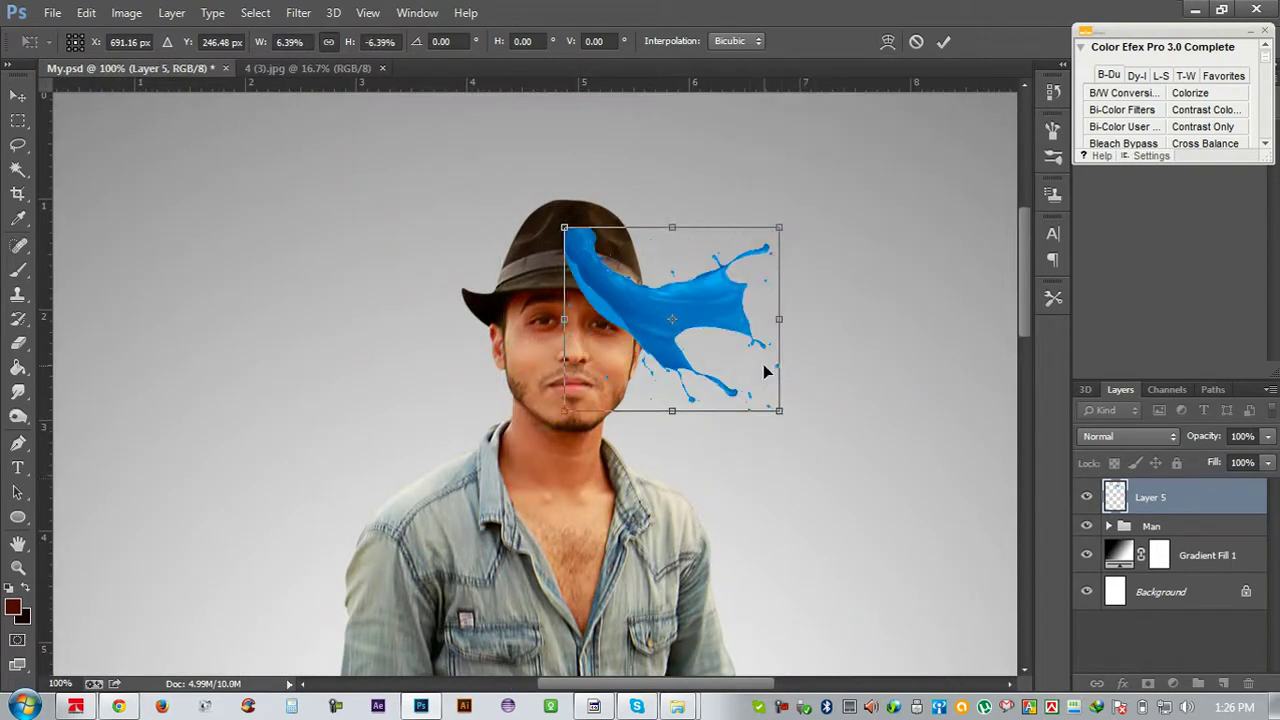
pyautogui.moveTo(714, 373); pyautogui.dragTo(579, 364)
# Flip the splash horizontally, shrink it to about 3%, and rotate it about -153° left of the hat
pyautogui.rightClick(579, 364)
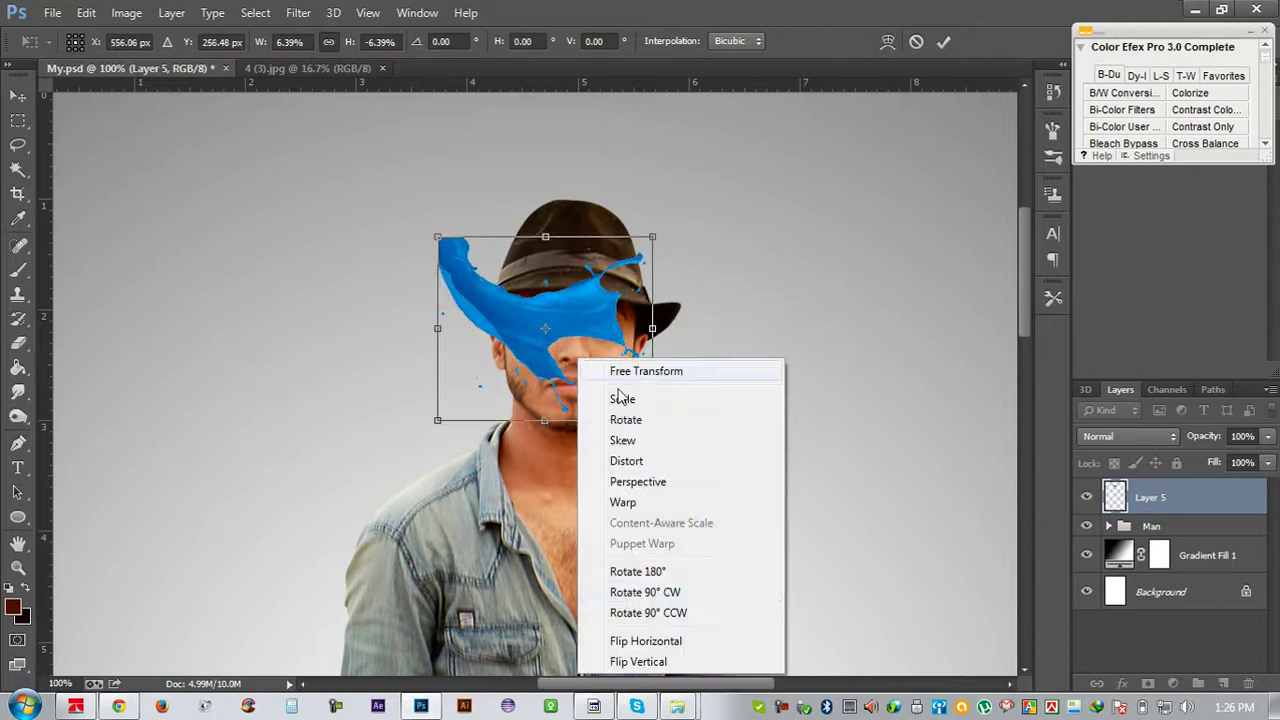
pyautogui.click(660, 645)
pyautogui.moveTo(563, 333); pyautogui.dragTo(464, 311)
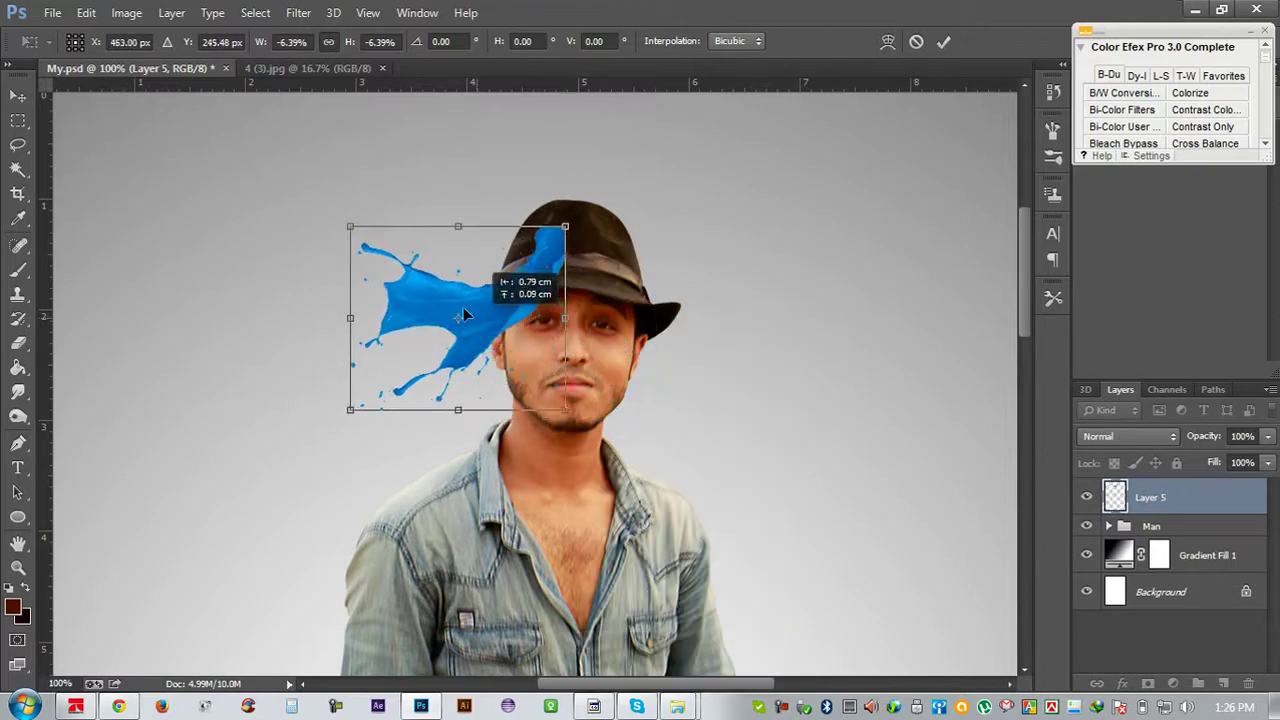
pyautogui.moveTo(553, 214); pyautogui.dragTo(512, 260)
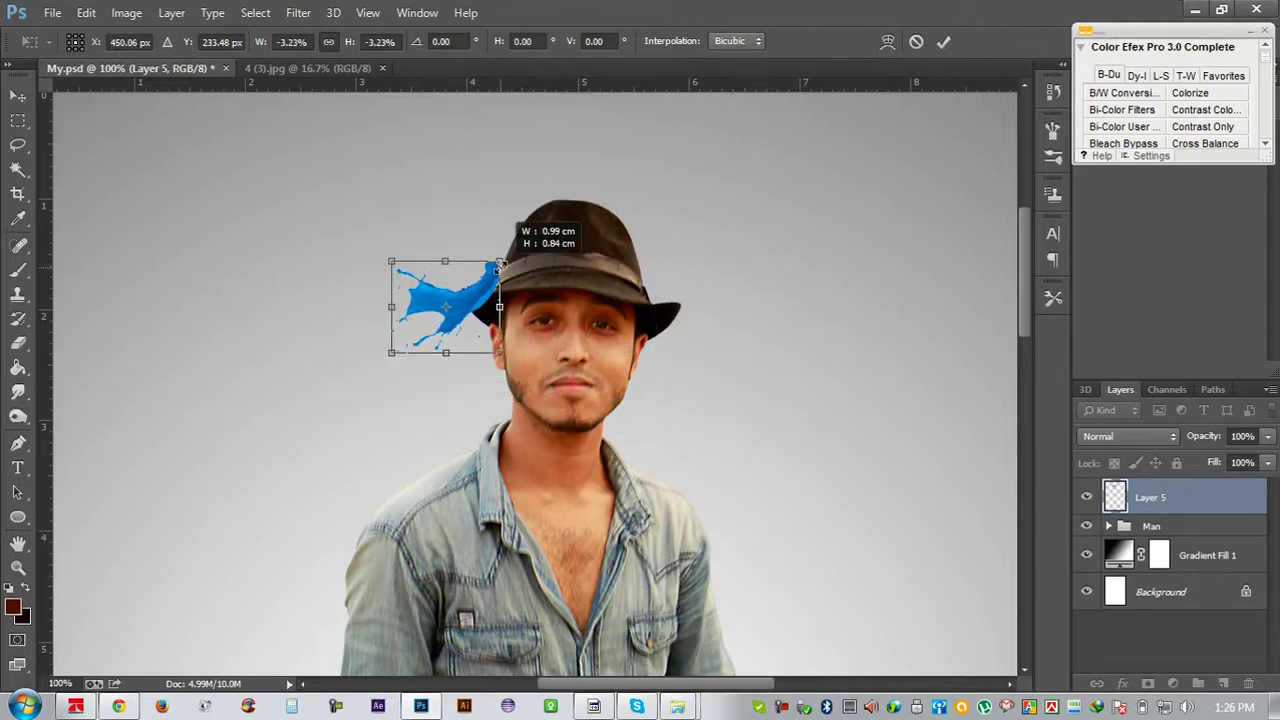
pyautogui.moveTo(604, 310); pyautogui.dragTo(584, 405)
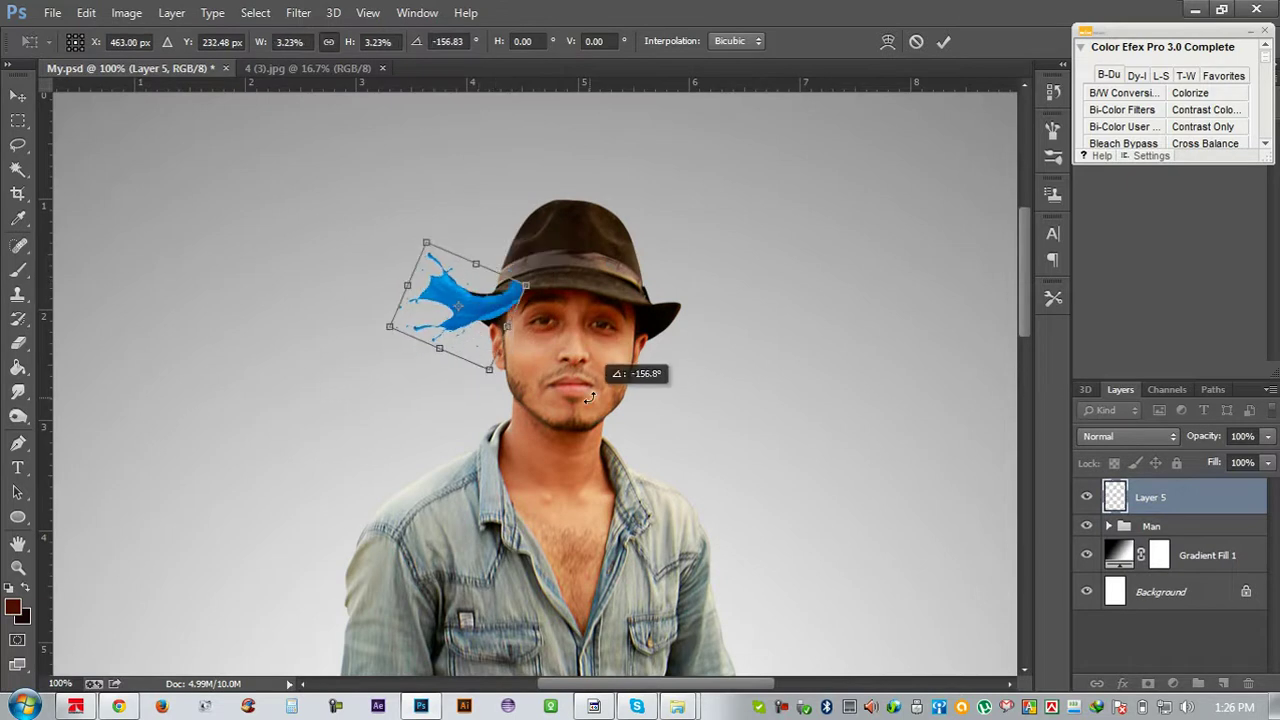
pyautogui.press('w')
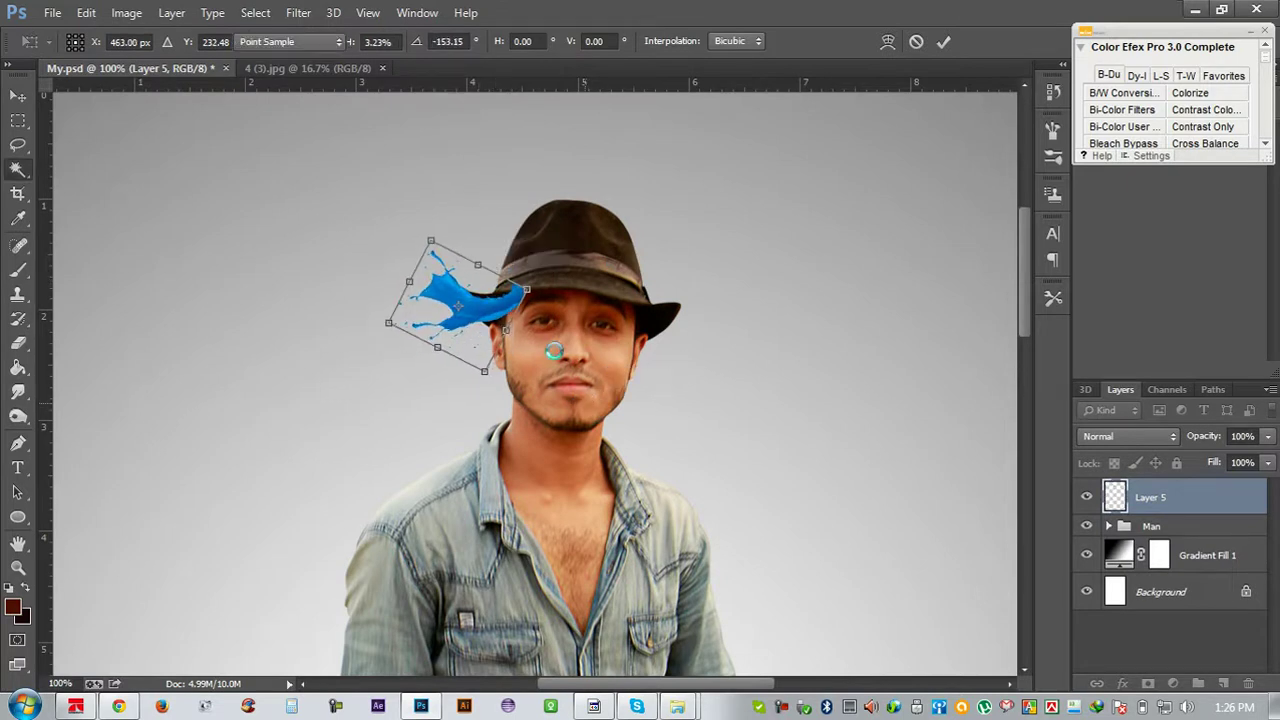
# Rotate the splash about 27° and position it so it meets the hat brim
pyautogui.scroll(3, 528, 291)
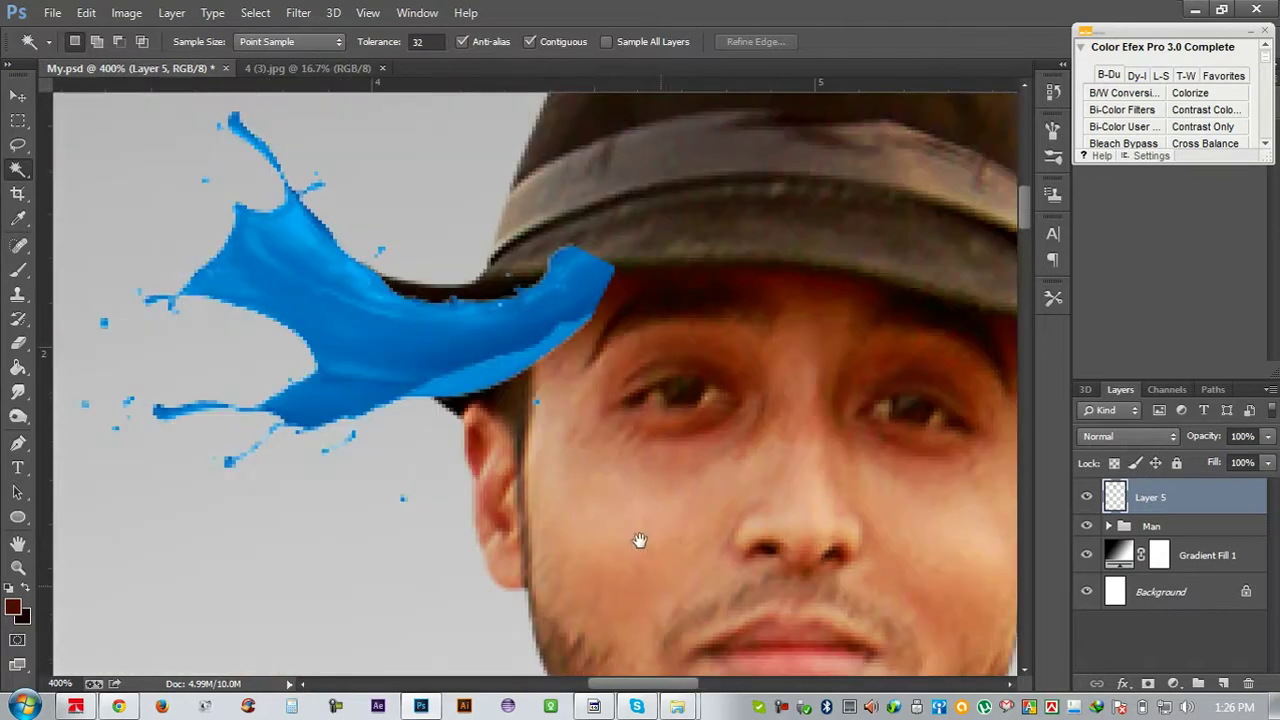
pyautogui.press('v')
pyautogui.moveTo(412, 252)
pyautogui.mouseDown()
pyautogui.moveTo(420, 327)
pyautogui.moveTo(377, 280)
pyautogui.mouseUp()
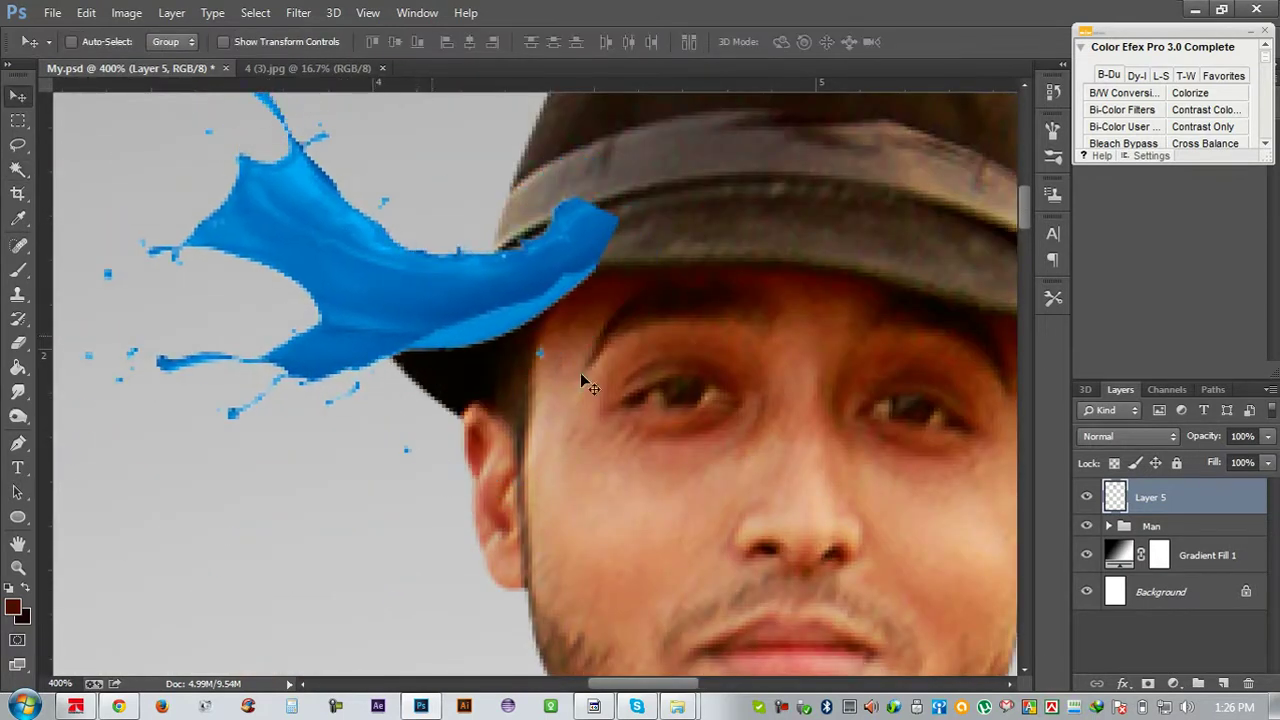
pyautogui.hotkey('ctrl', 't')
pyautogui.moveTo(715, 348); pyautogui.dragTo(616, 494)
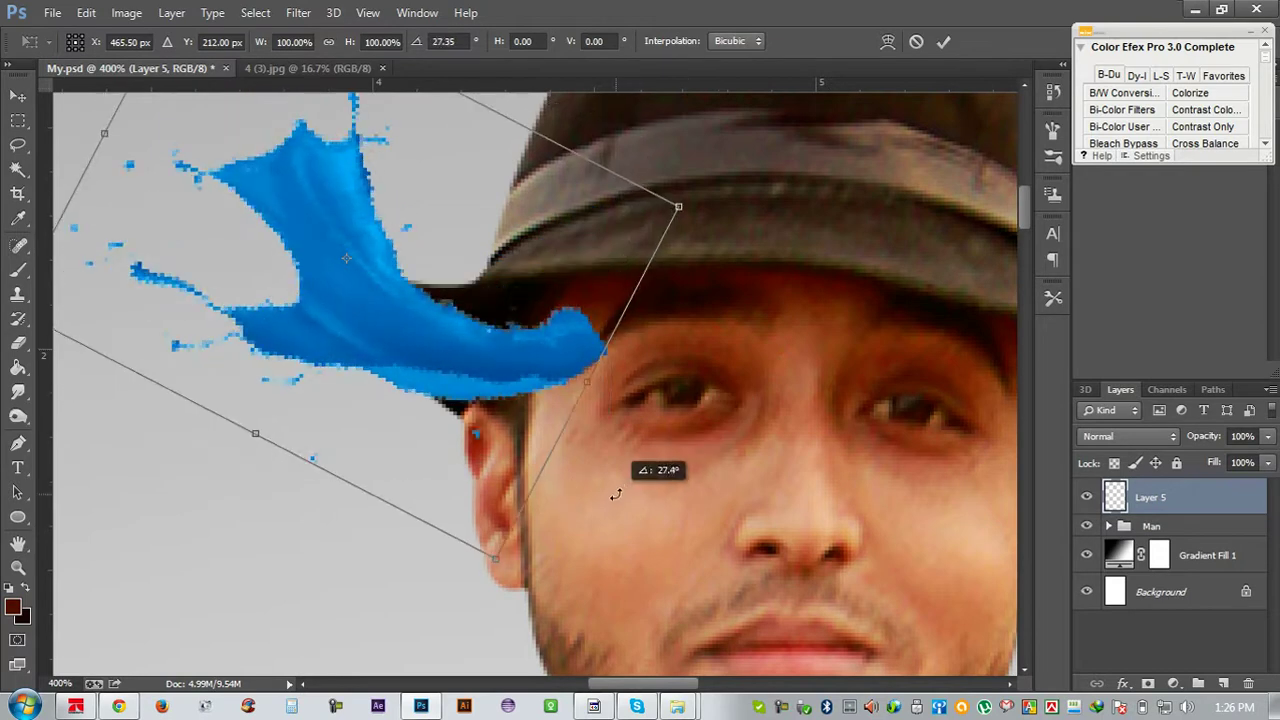
pyautogui.click(951, 46)
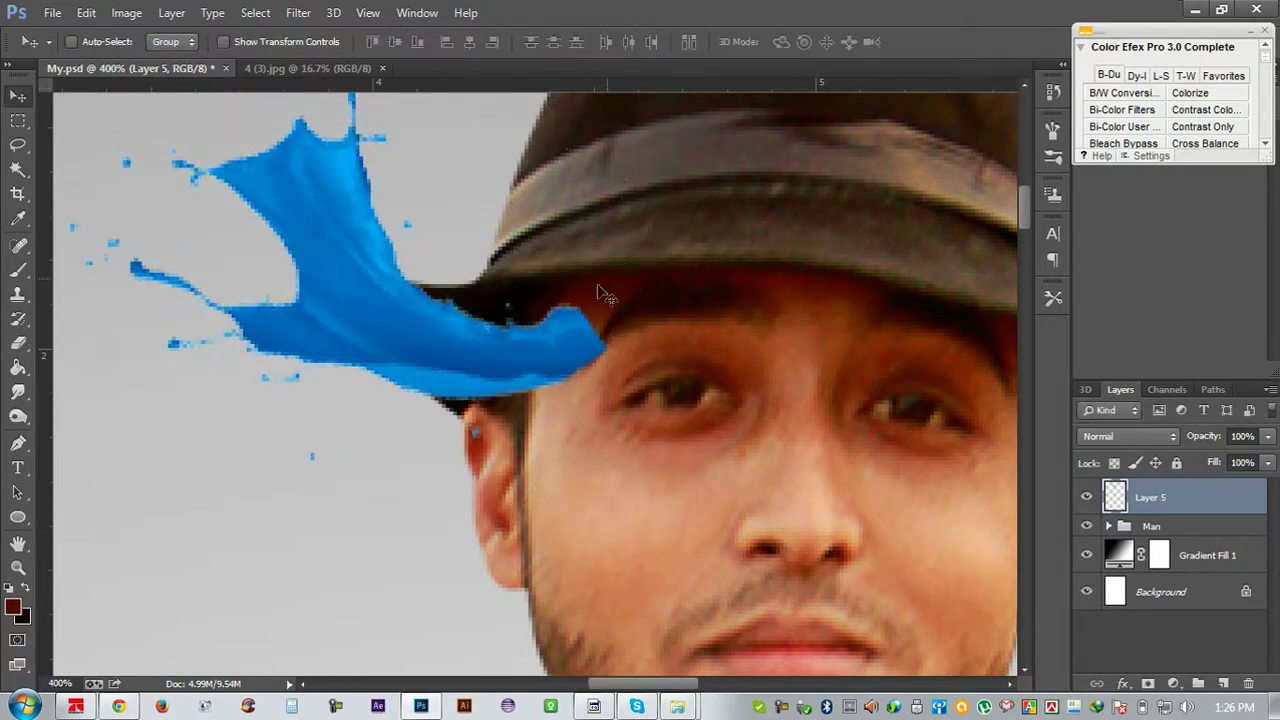
pyautogui.moveTo(450, 265)
pyautogui.mouseDown()
pyautogui.moveTo(478, 340)
pyautogui.moveTo(393, 338)
pyautogui.mouseUp()
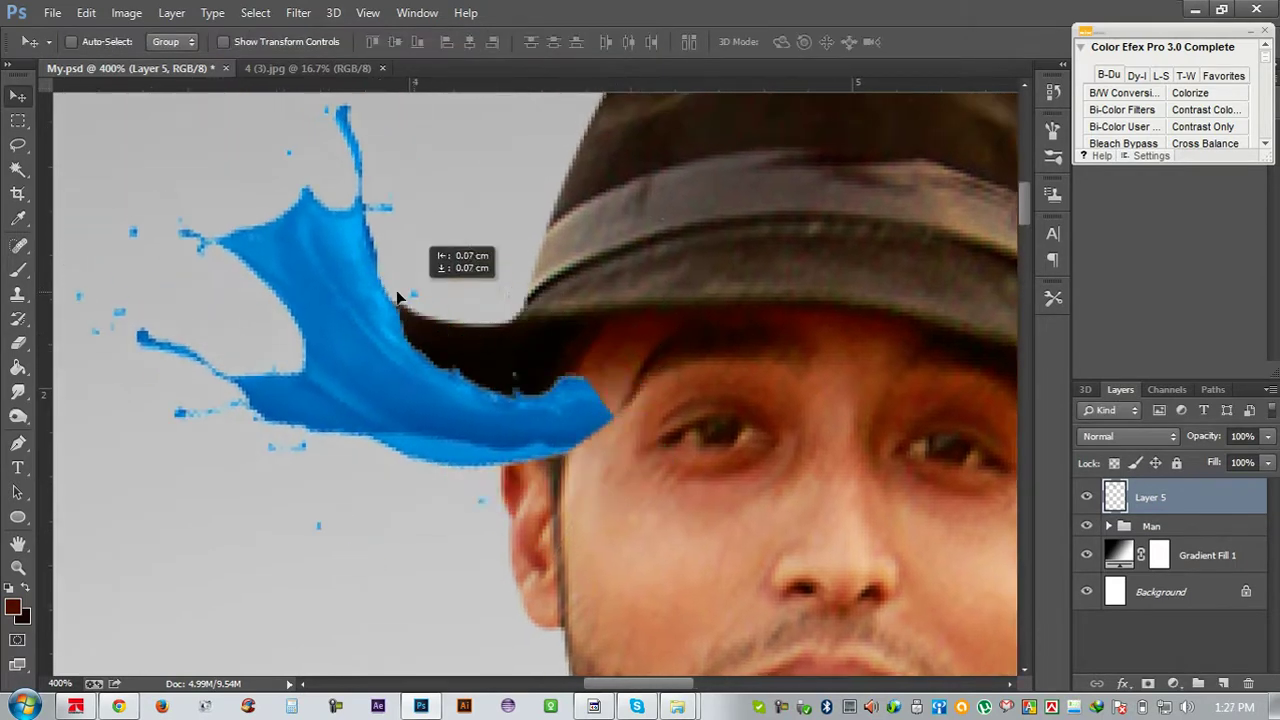
pyautogui.click(126, 12)
pyautogui.moveTo(154, 62)
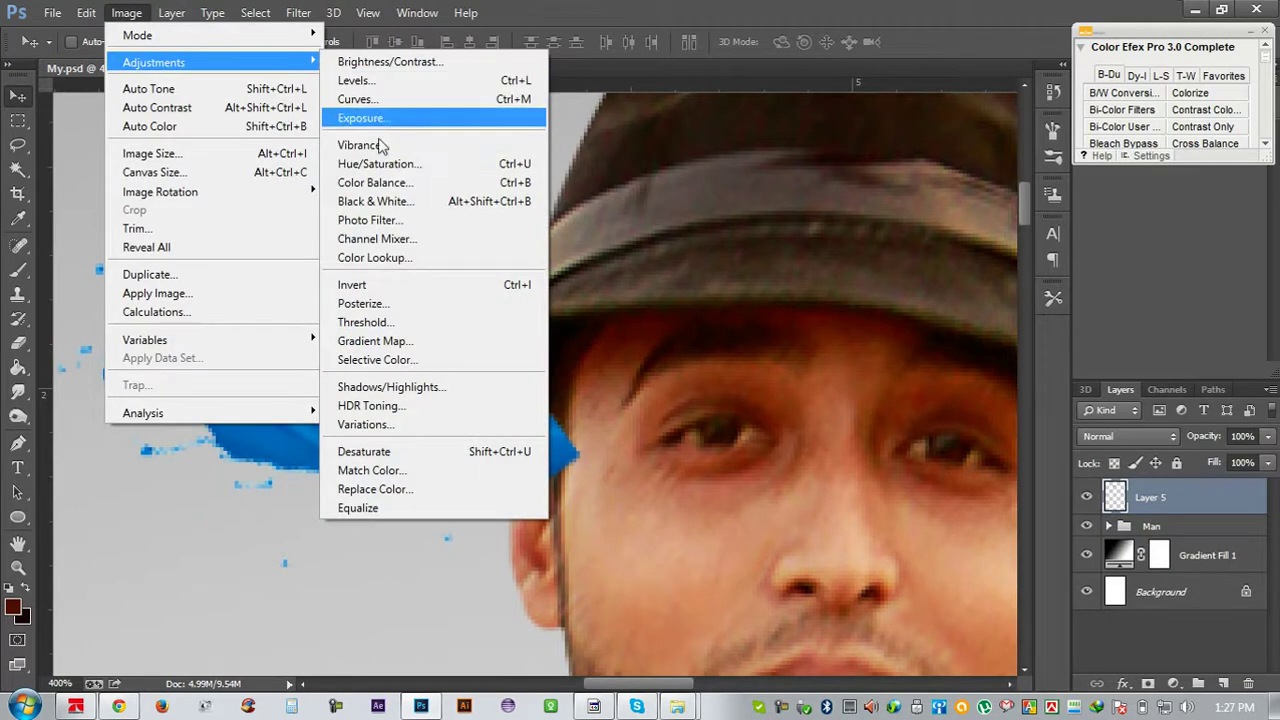
# Convert the hat-brim splash to dark grey with Black & White: Cyans 19%, Reds 62%
pyautogui.click(386, 201)
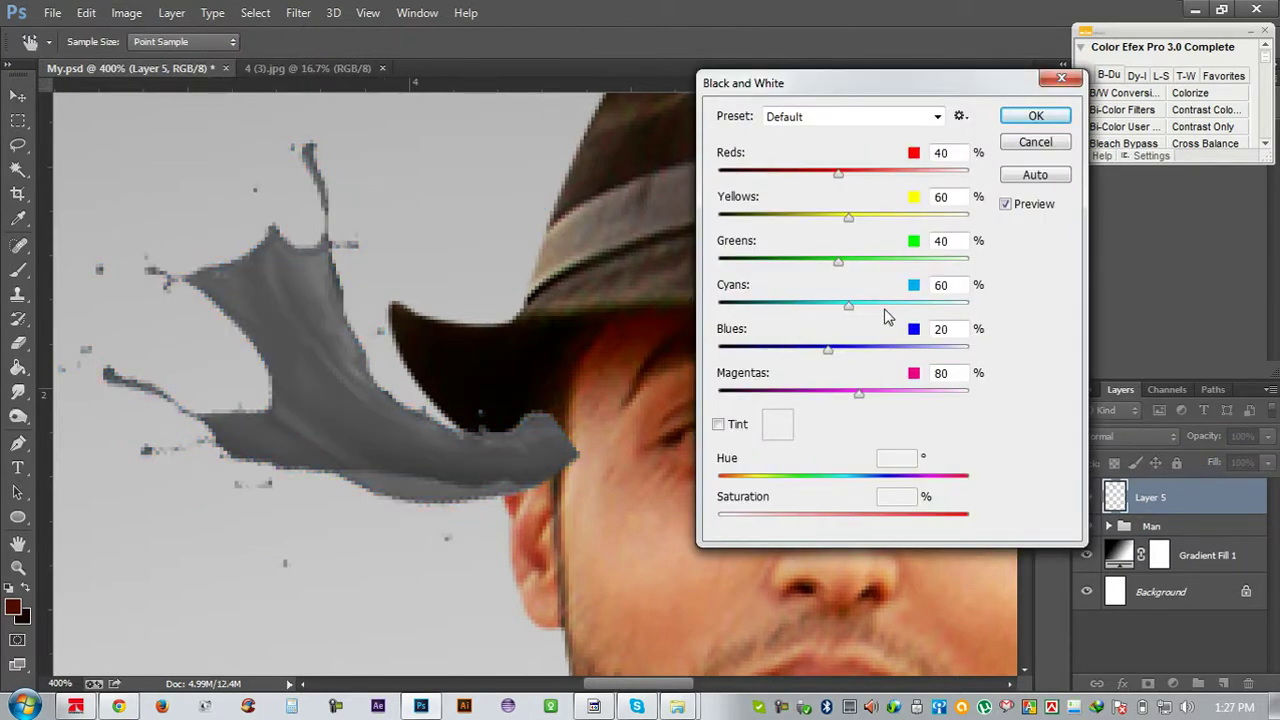
pyautogui.click(842, 309)
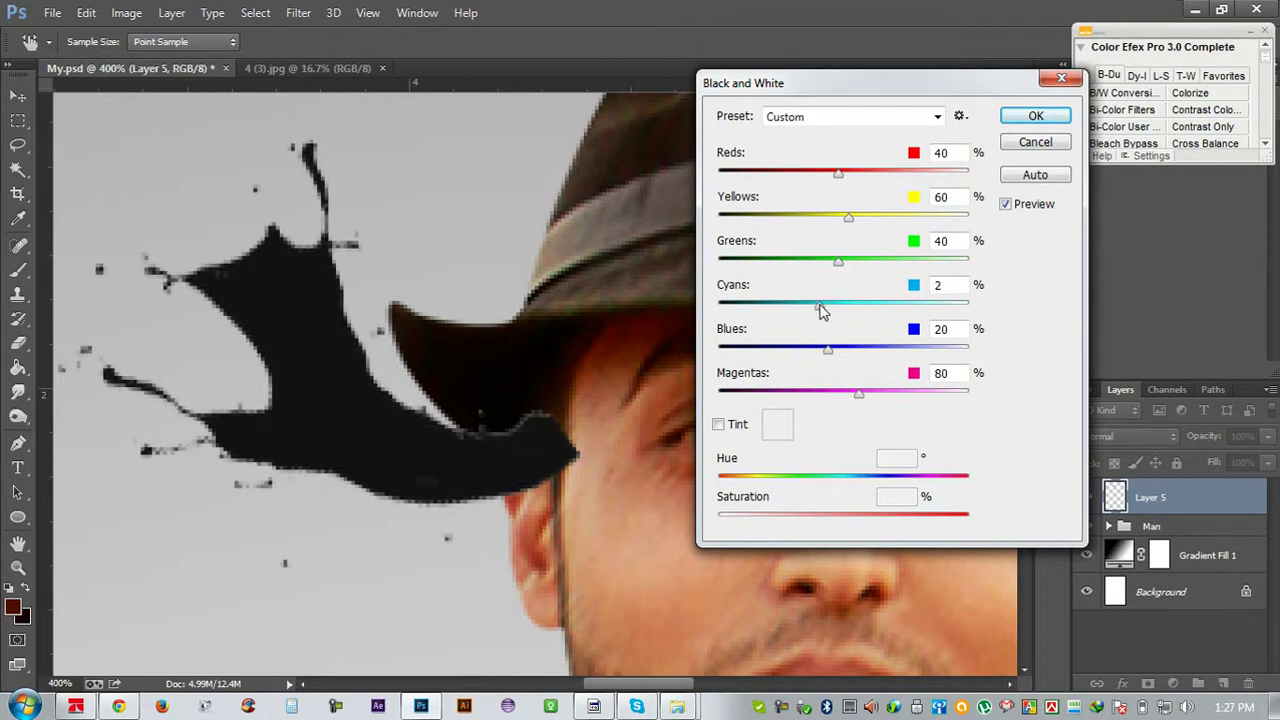
pyautogui.moveTo(829, 176); pyautogui.dragTo(846, 178)
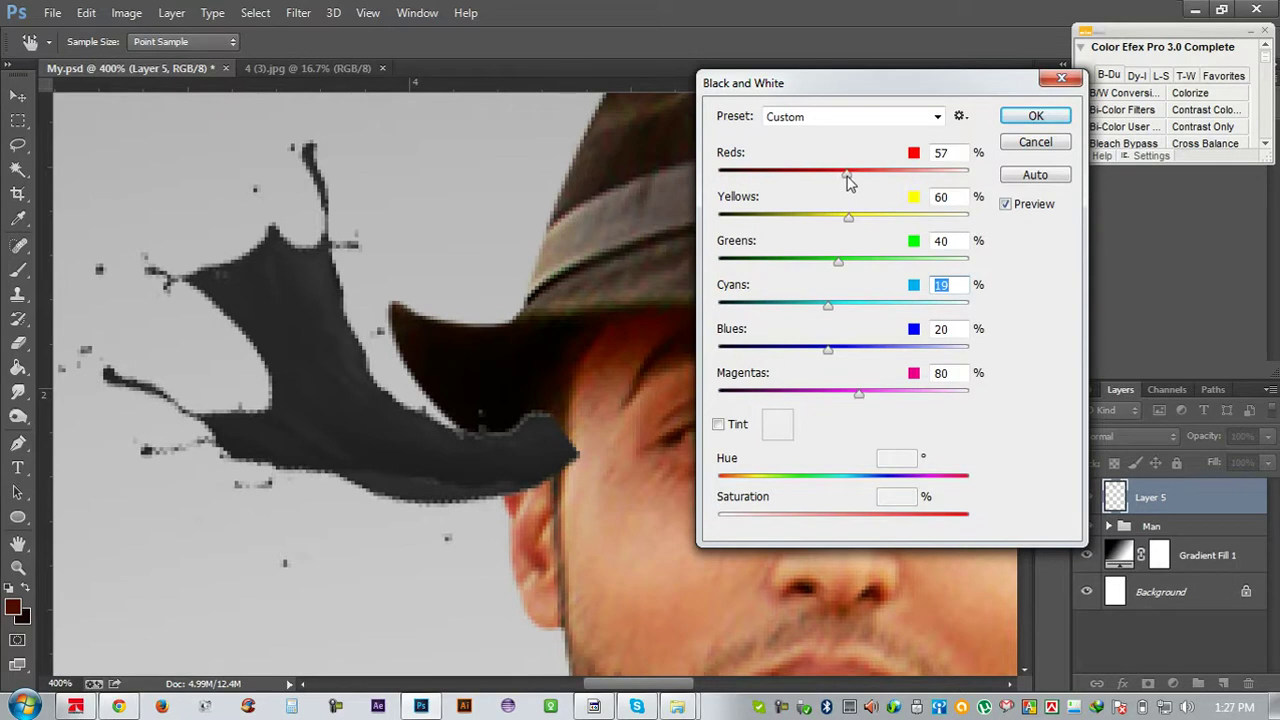
pyautogui.click(1035, 116)
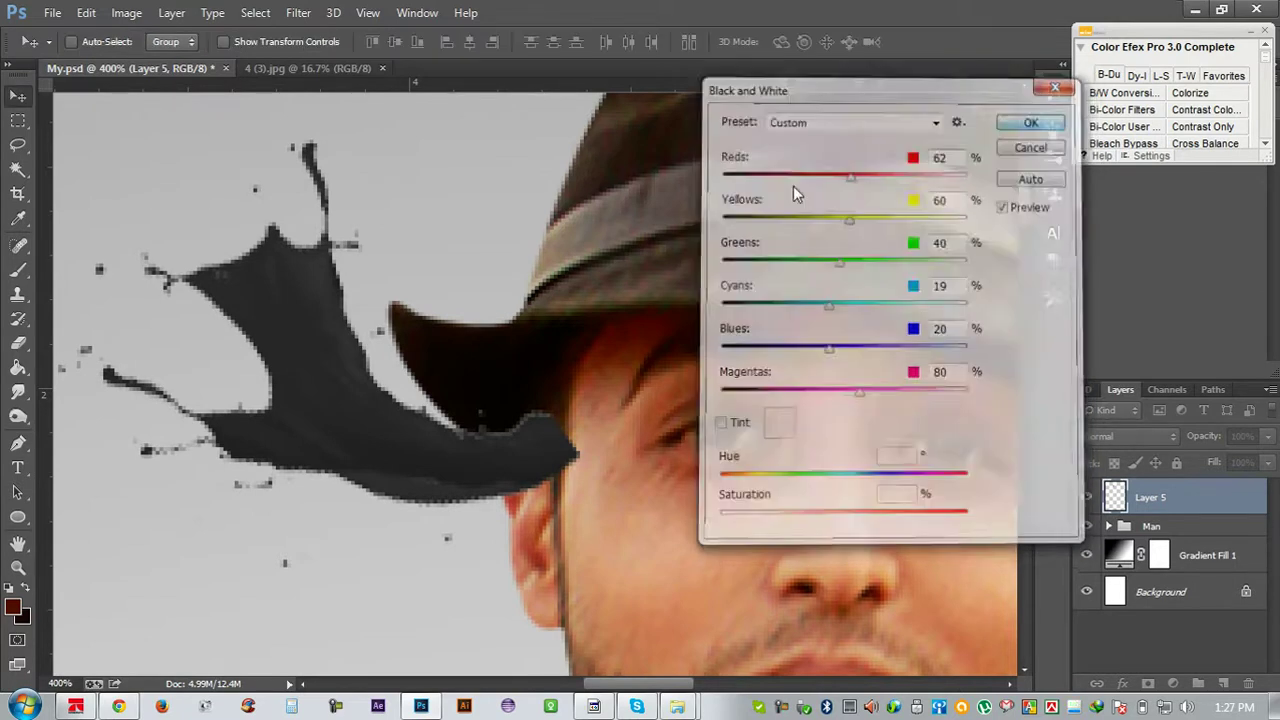
pyautogui.click(130, 14)
pyautogui.moveTo(154, 62)
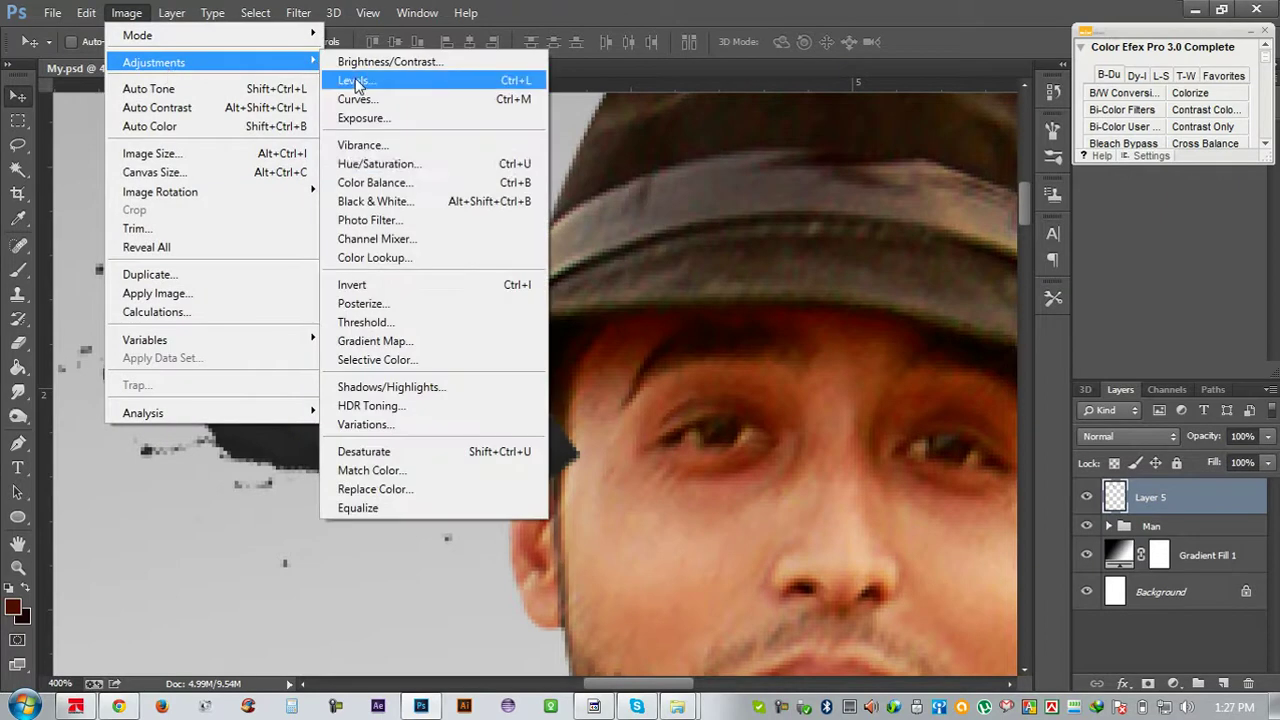
# Tint the splash dark brown in Color Balance: midtones and shadows toward Red, Highlights 0, +8, -16
pyautogui.click(386, 185)
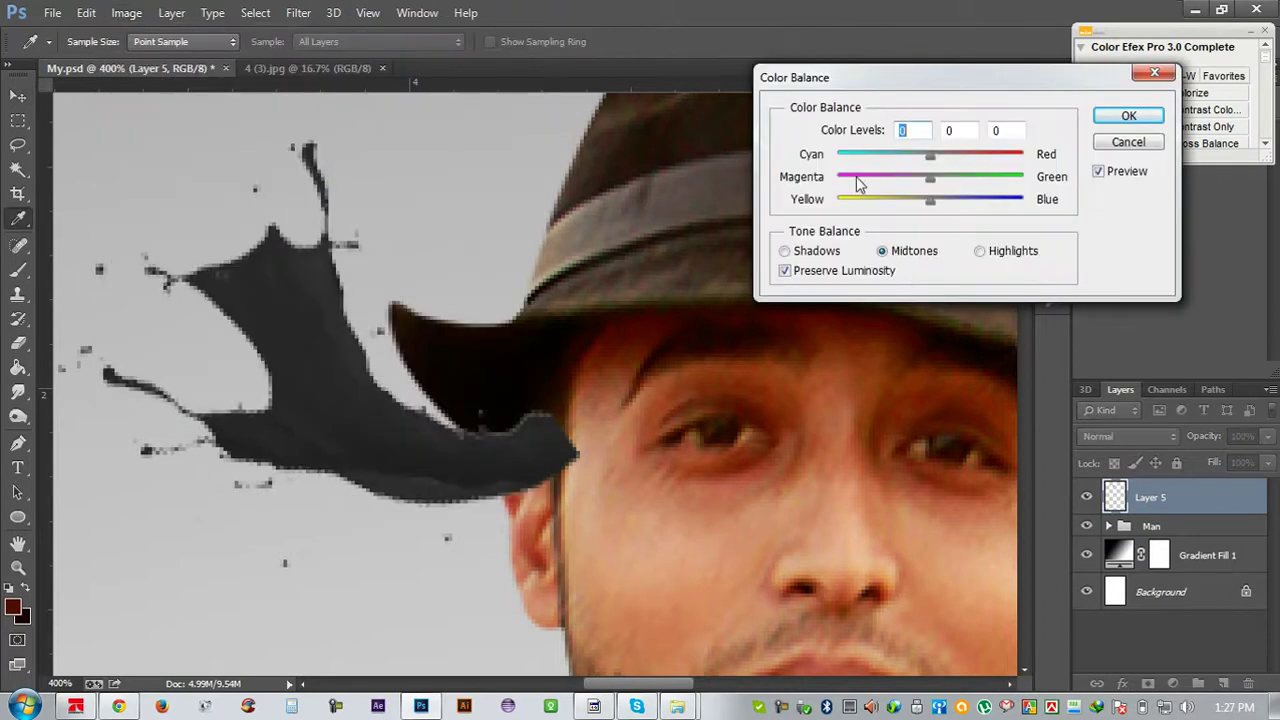
pyautogui.moveTo(930, 158)
pyautogui.mouseDown()
pyautogui.moveTo(967, 157)
pyautogui.moveTo(915, 199)
pyautogui.mouseUp()
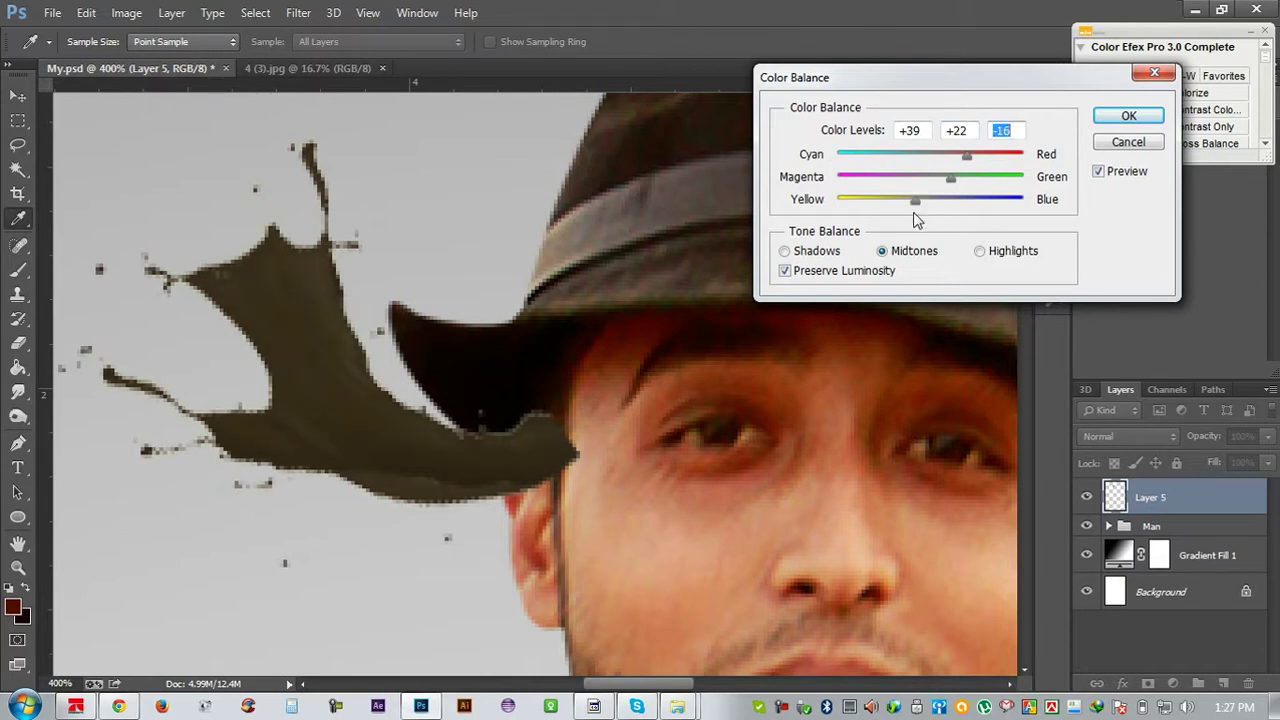
pyautogui.click(784, 251)
pyautogui.moveTo(931, 156); pyautogui.dragTo(941, 160)
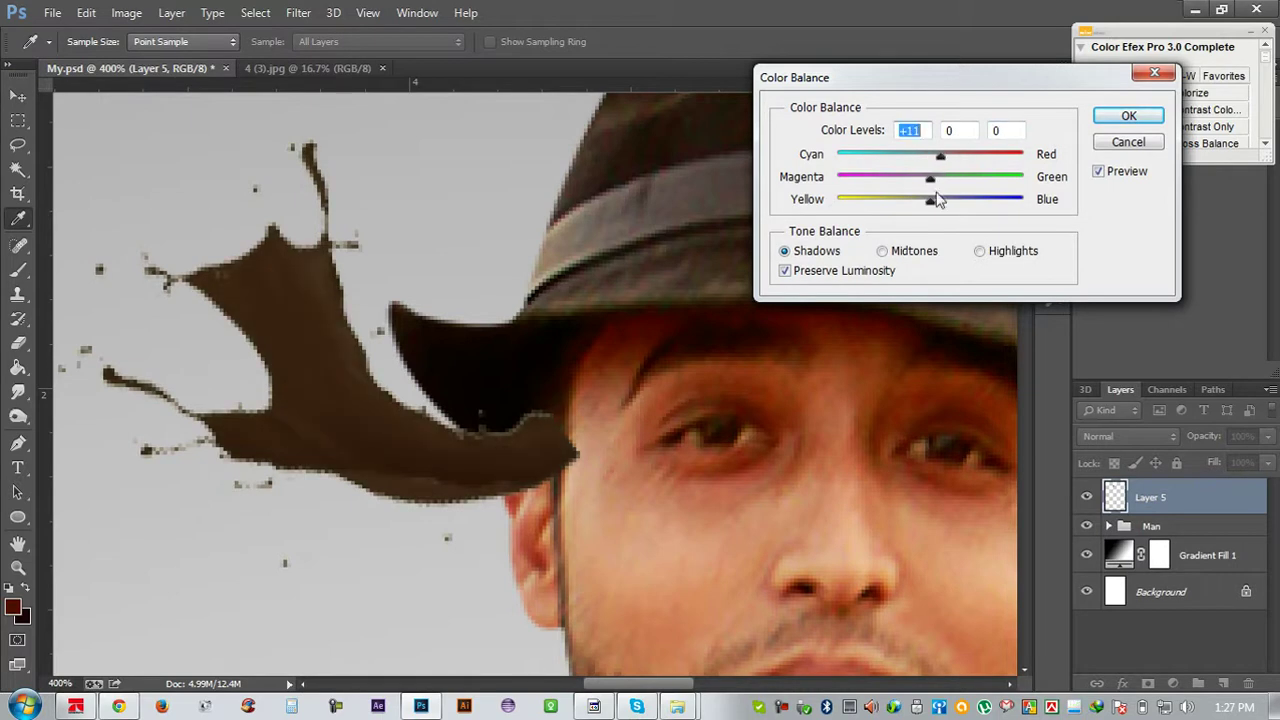
pyautogui.click(1013, 251)
pyautogui.moveTo(929, 204)
pyautogui.mouseDown()
pyautogui.moveTo(950, 210)
pyautogui.moveTo(912, 208)
pyautogui.mouseUp()
pyautogui.click(916, 202)
pyautogui.moveTo(948, 188); pyautogui.dragTo(941, 188)
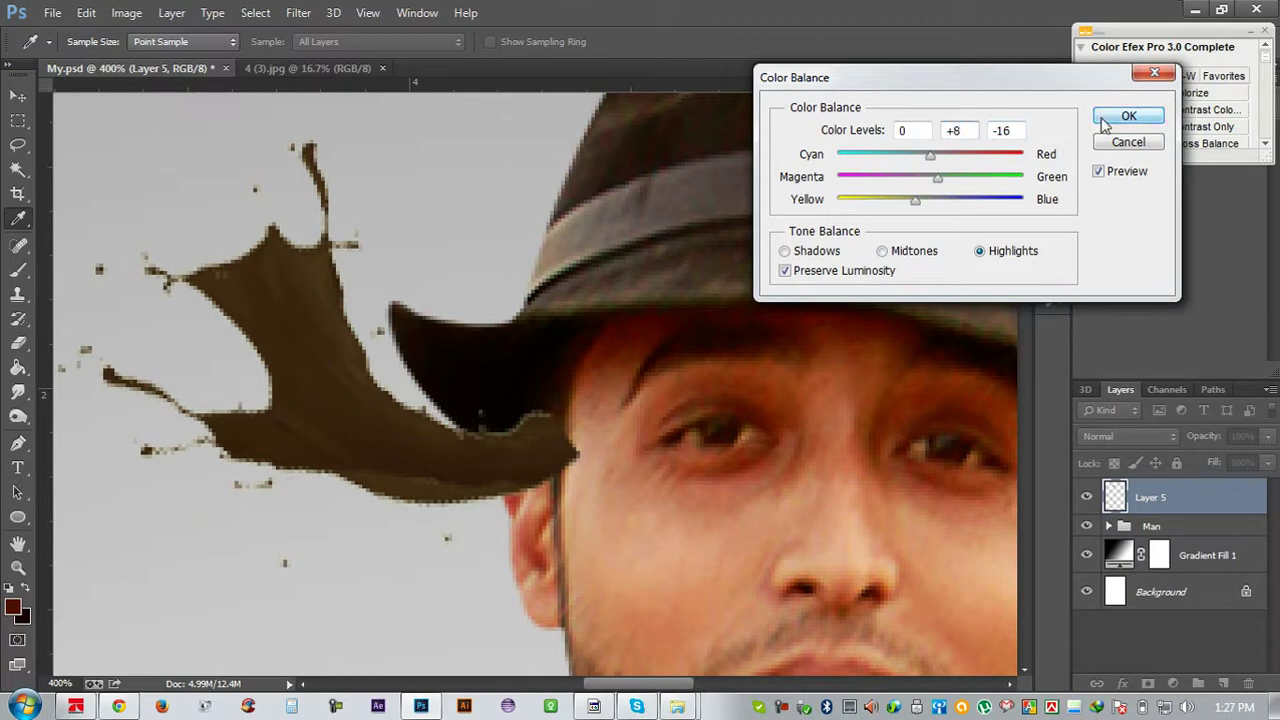
pyautogui.click(1120, 116)
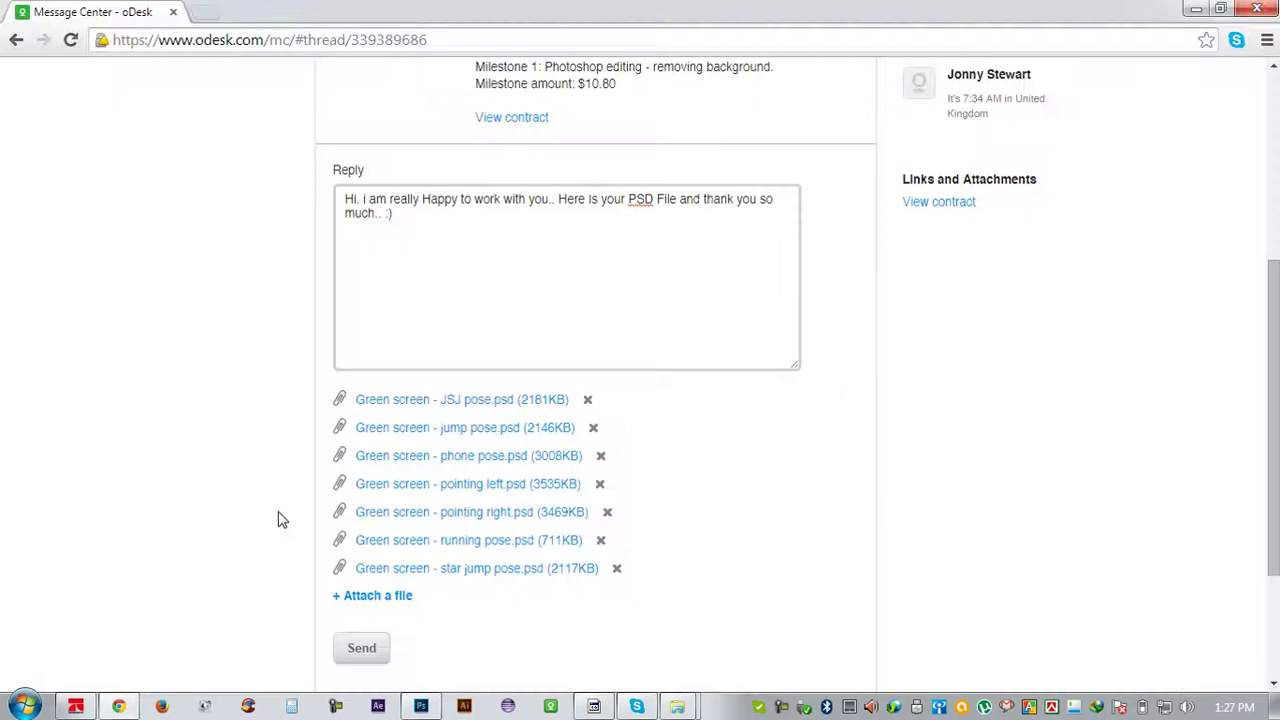
# Attach 'Green screen - thumbs up pose.psd' to the oDesk reply, then minimize the browser
pyautogui.click(118, 706)
pyautogui.click(380, 598)
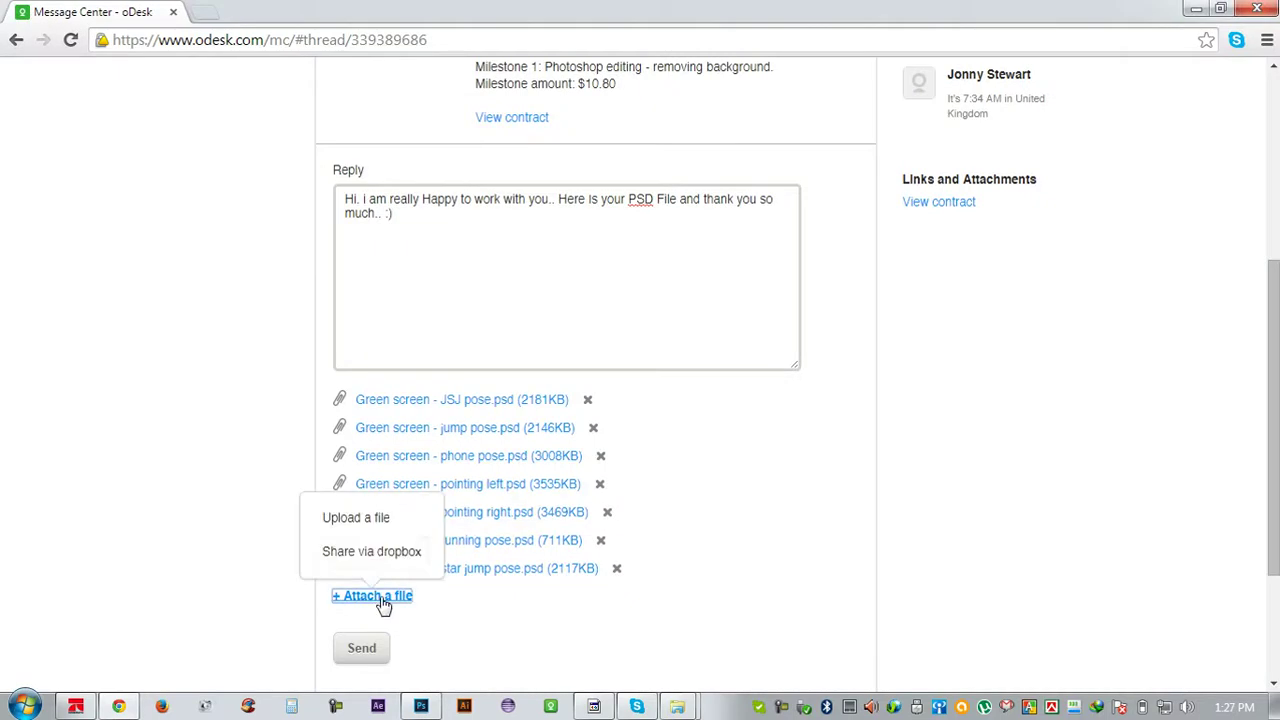
pyautogui.click(377, 519)
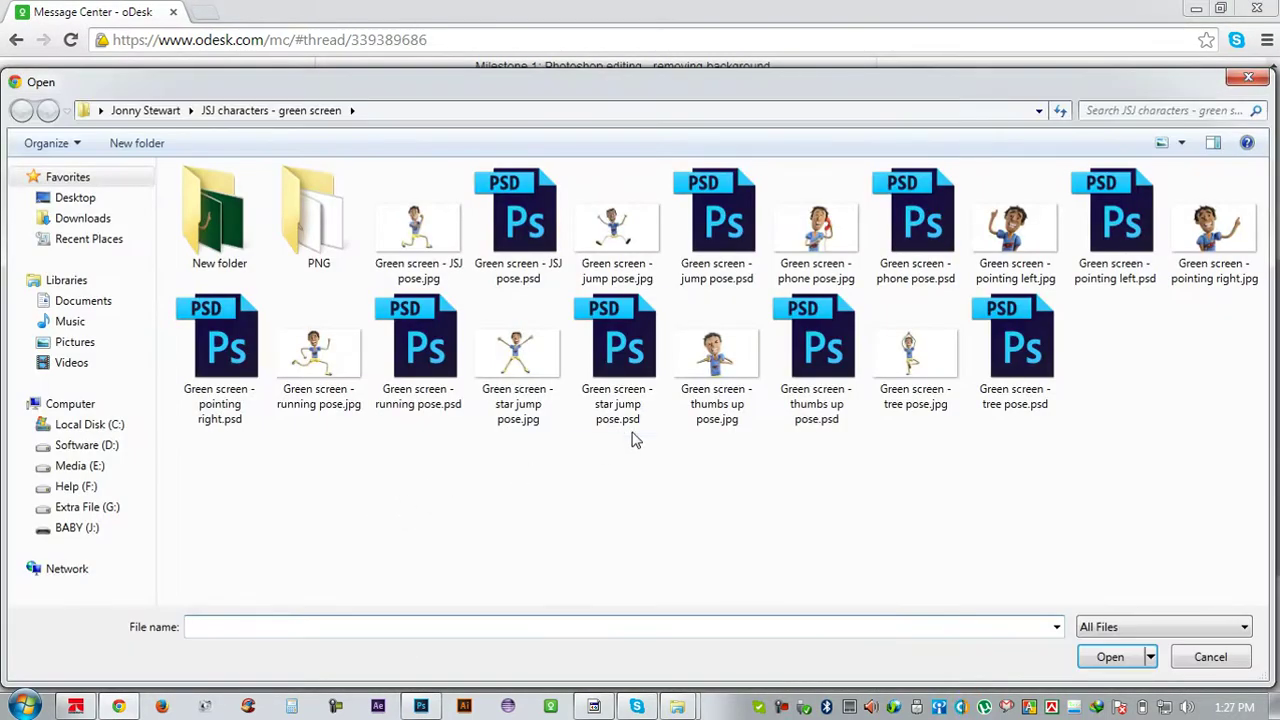
pyautogui.doubleClick(817, 365)
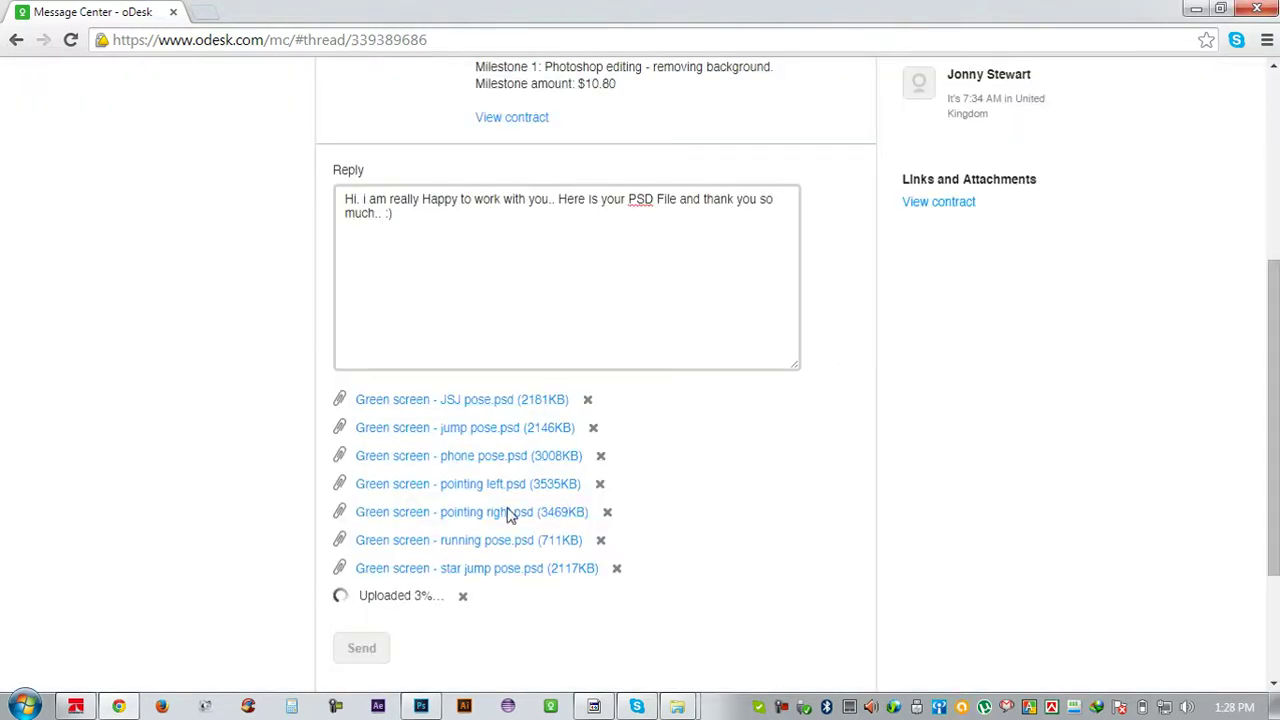
pyautogui.click(1193, 14)
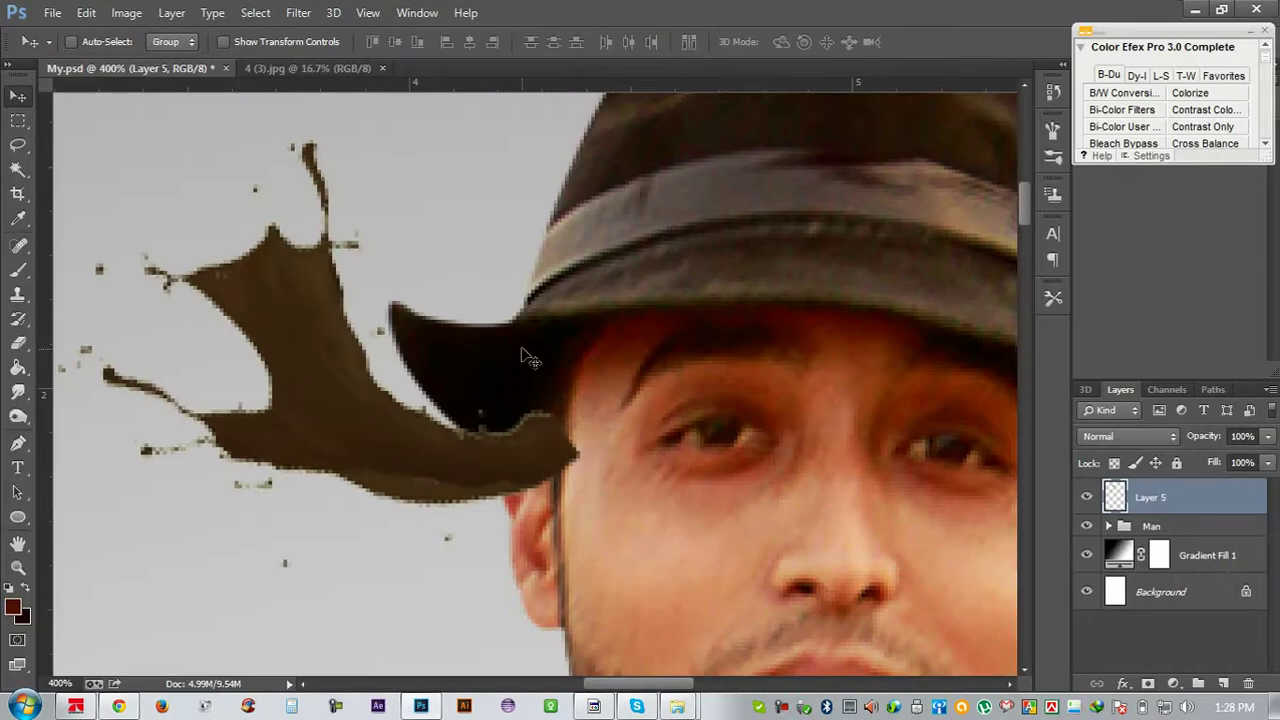
# Darken the splash with Levels black input 37 and move it up-right onto the hat brim
pyautogui.click(126, 12)
pyautogui.click(375, 88)
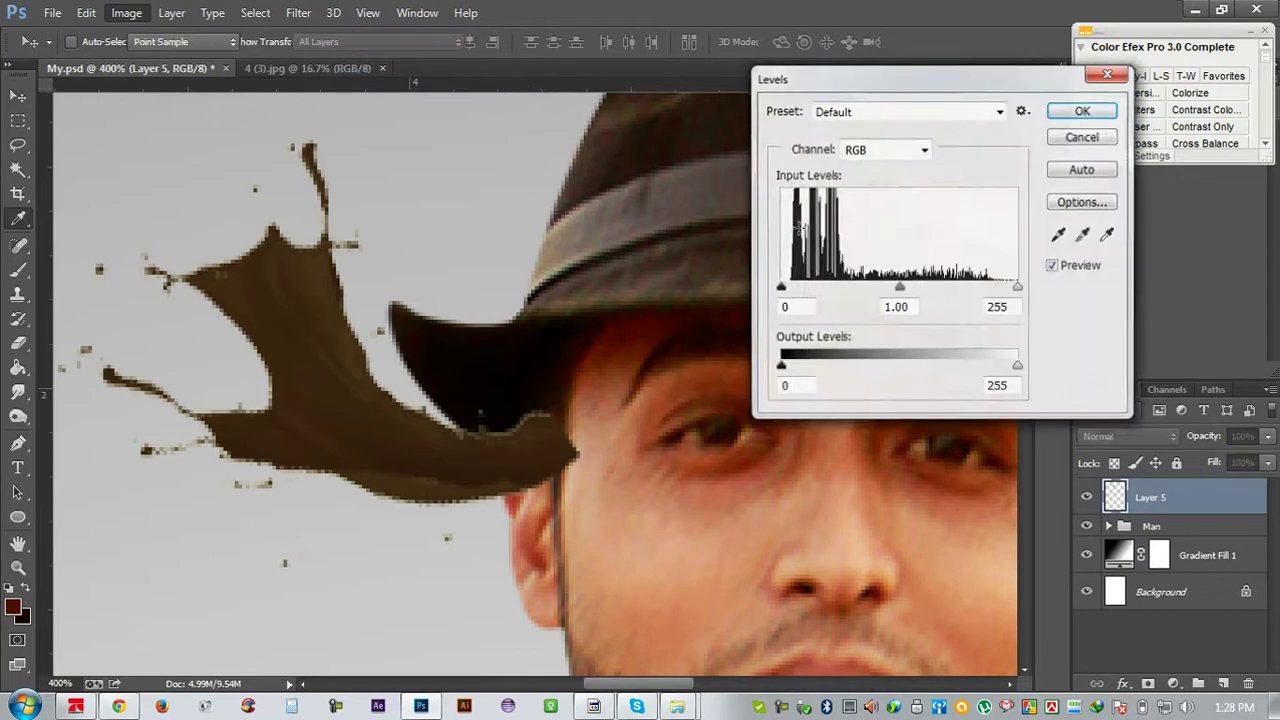
pyautogui.moveTo(779, 288); pyautogui.dragTo(801, 289)
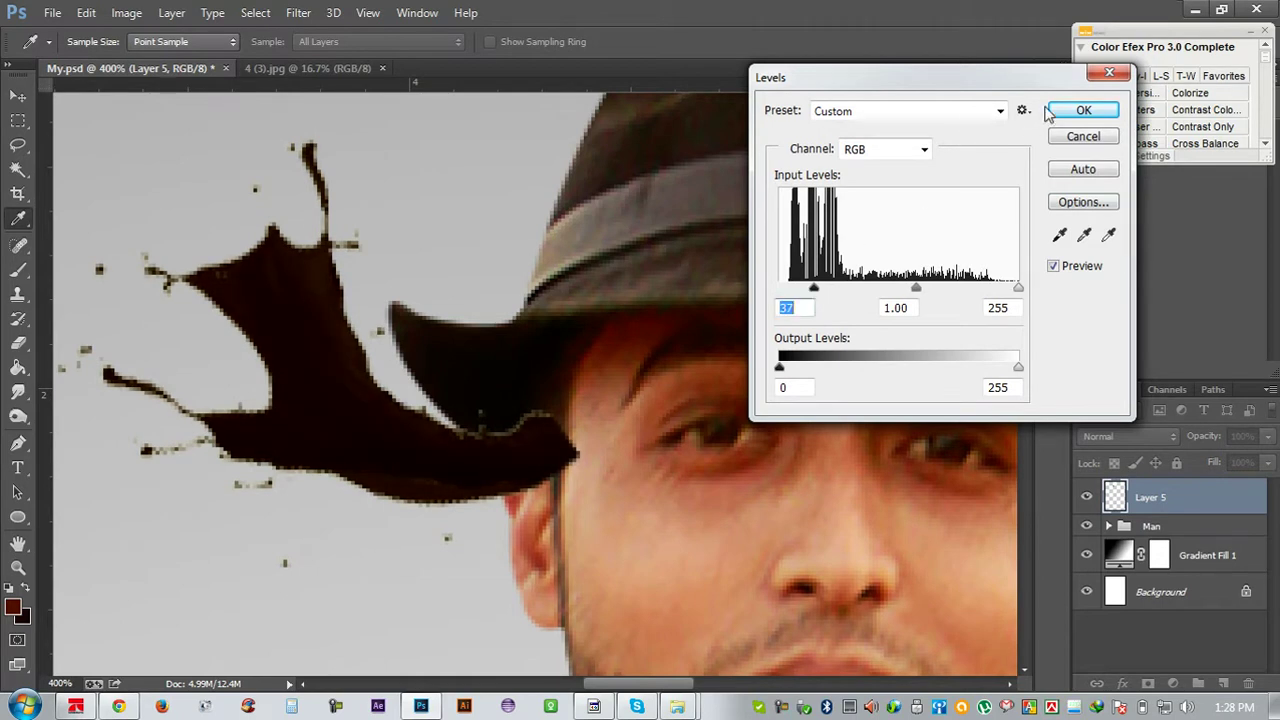
pyautogui.click(1083, 110)
pyautogui.moveTo(478, 327); pyautogui.dragTo(520, 267)
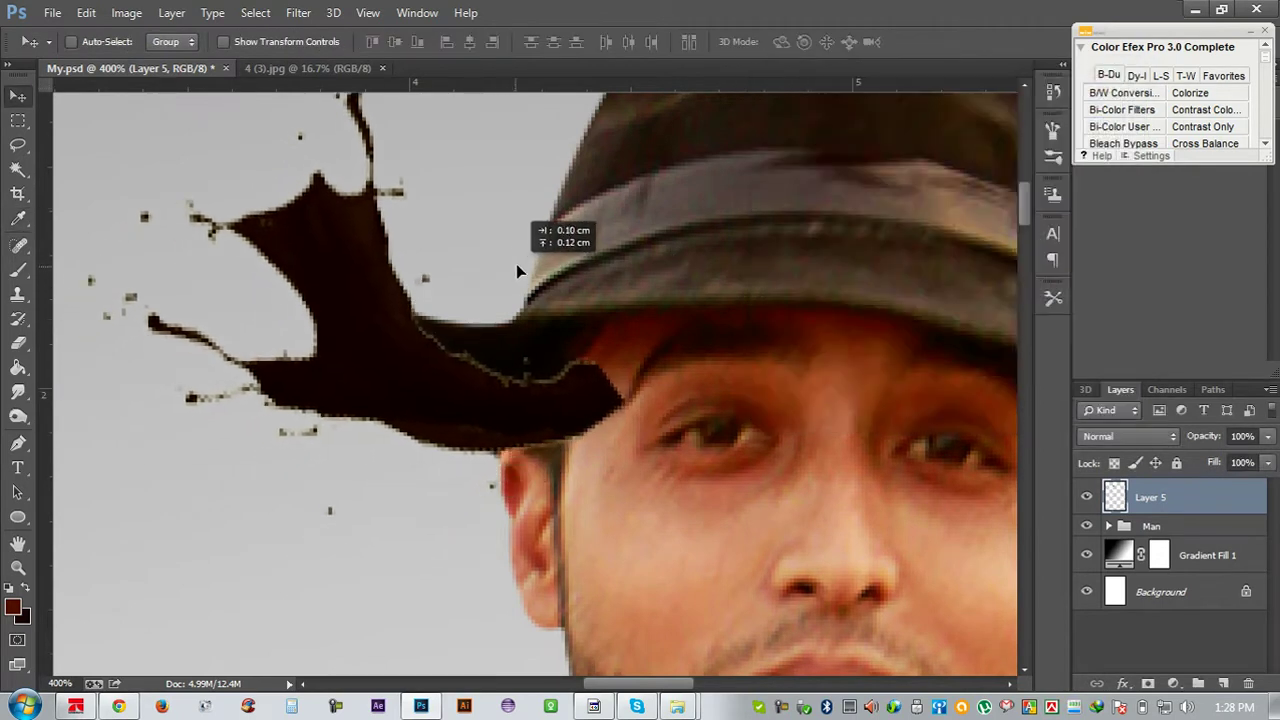
# Move the splash layer into the Man group below Layer 1 and nudge it slightly right
pyautogui.click(1108, 526)
pyautogui.scroll(-2, 1165, 505)
pyautogui.scroll(1, 1165, 505)
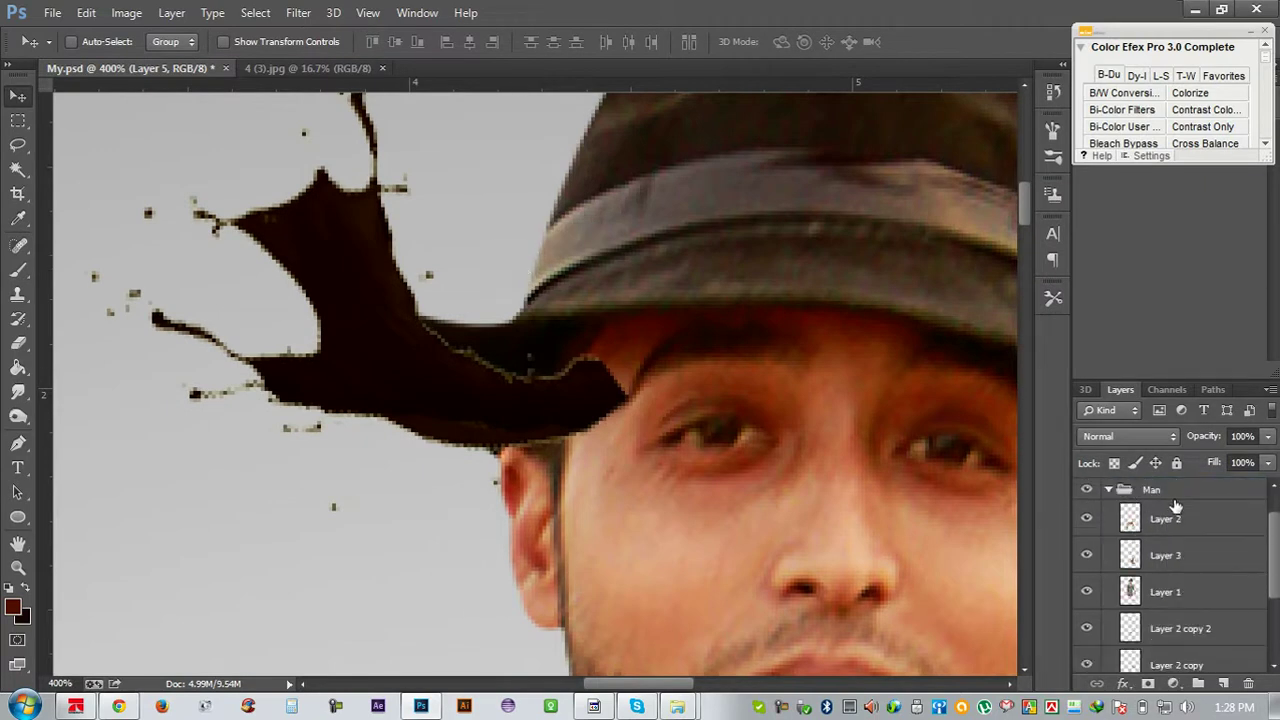
pyautogui.scroll(1, 1165, 505)
pyautogui.moveTo(1163, 500); pyautogui.dragTo(1160, 645)
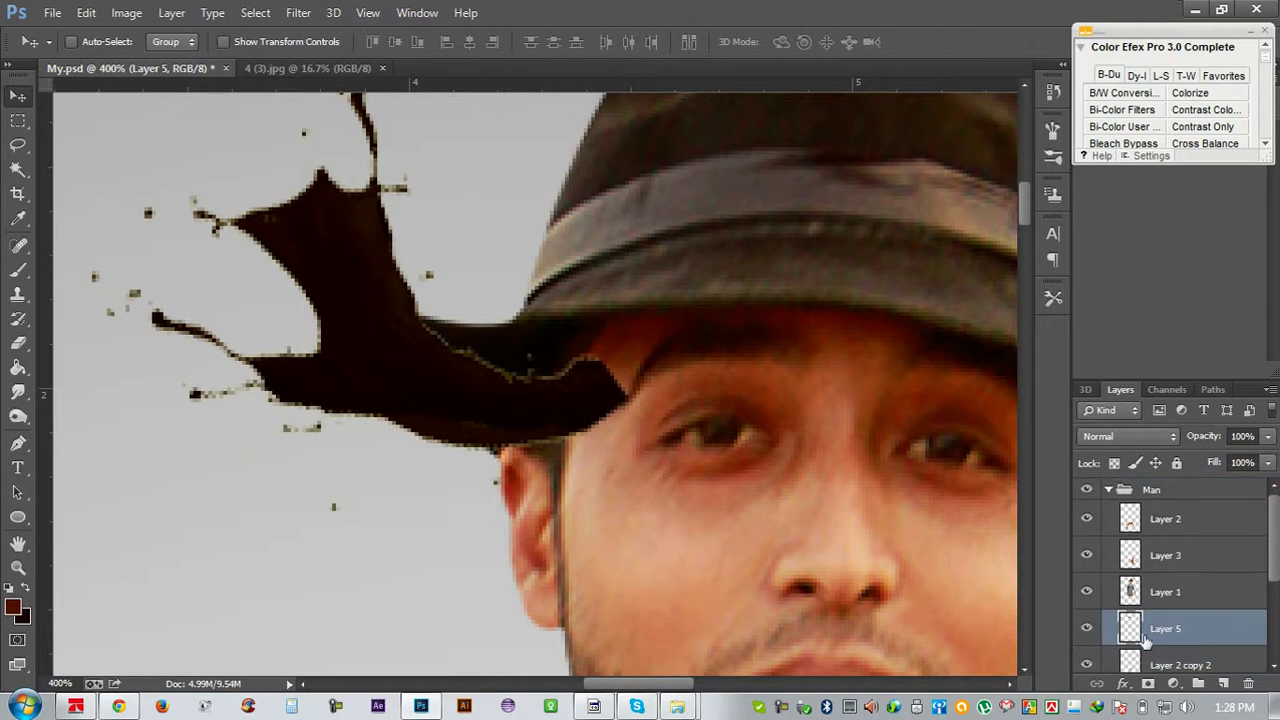
pyautogui.moveTo(503, 400); pyautogui.dragTo(510, 400)
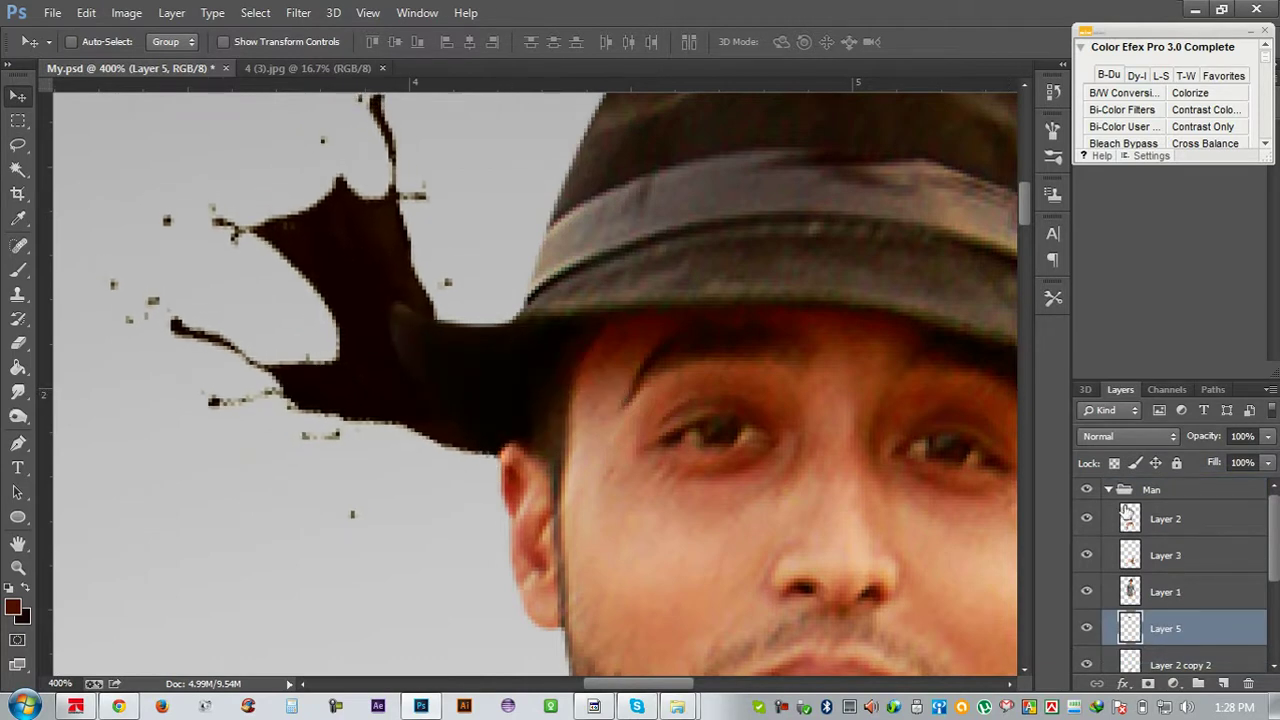
# Erase the lighter brim patch on Layer 1 with a size-15 eraser
pyautogui.click(1185, 598)
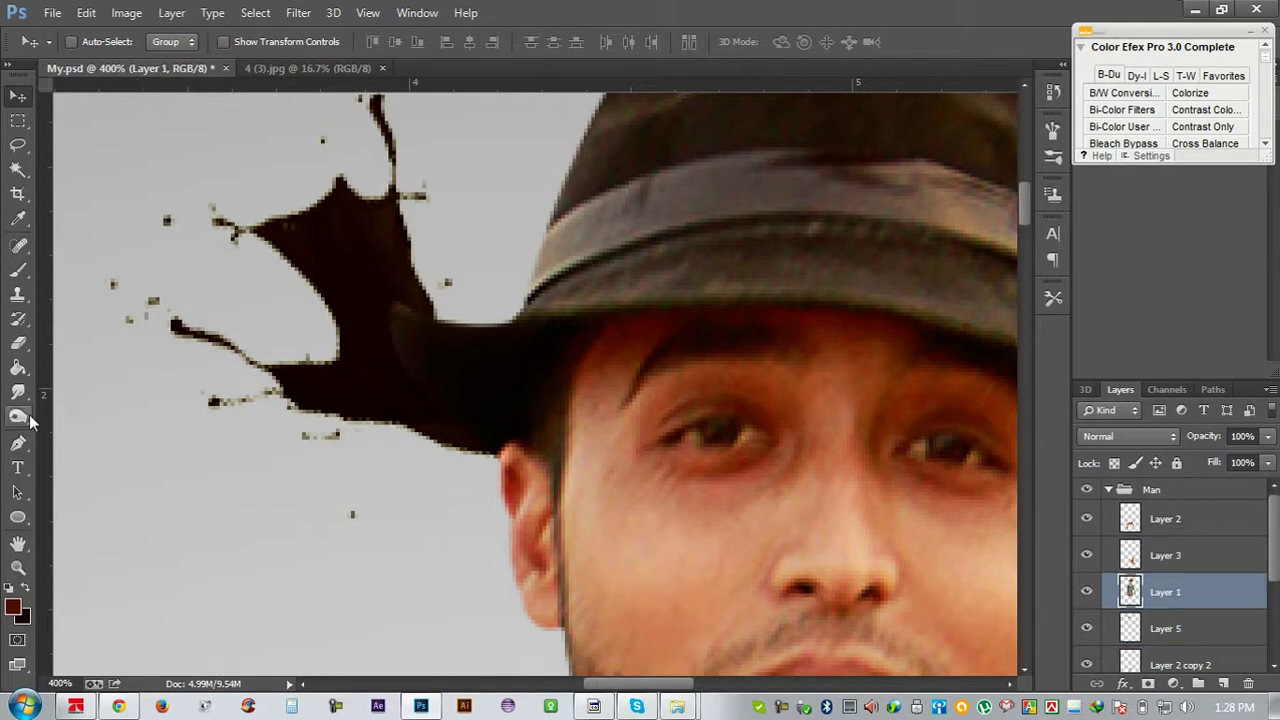
pyautogui.click(18, 343)
pyautogui.press('[')
pyautogui.press('[')
pyautogui.press('[')
pyautogui.press('[')
pyautogui.press('[')
pyautogui.press('[')
pyautogui.press('[')
pyautogui.moveTo(387, 370)
pyautogui.mouseDown()
pyautogui.moveTo(374, 283)
pyautogui.moveTo(403, 354)
pyautogui.moveTo(403, 305)
pyautogui.mouseUp()
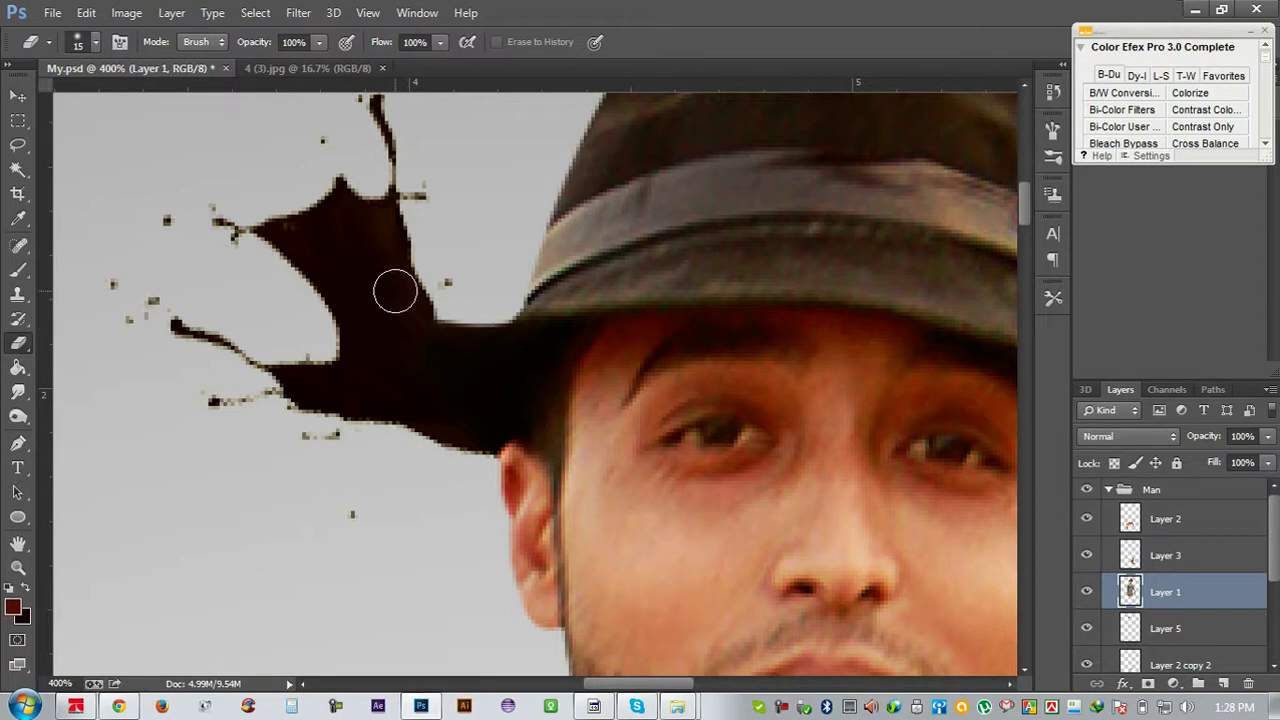
pyautogui.hotkey('ctrl', '-')
pyautogui.hotkey('ctrl', '-')
pyautogui.hotkey('ctrl', '-')
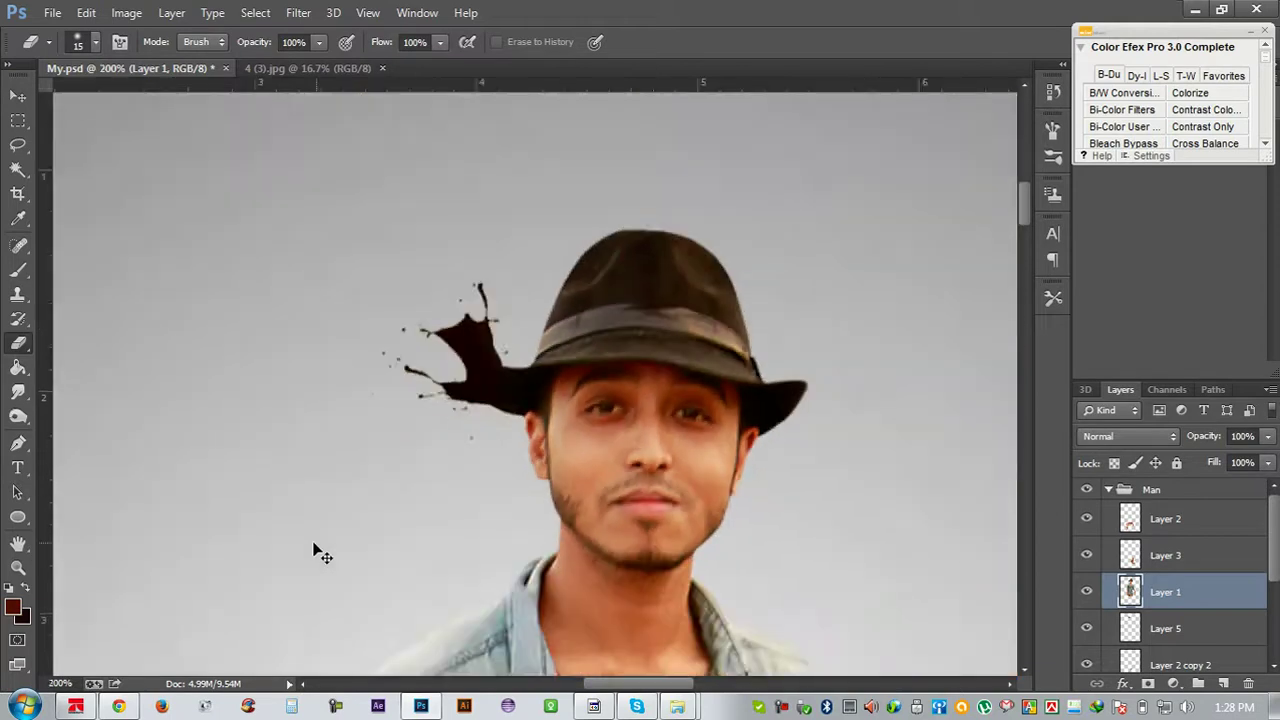
pyautogui.hotkey('ctrl', '-')
pyautogui.hotkey('ctrl', '+')
pyautogui.hotkey('ctrl', '+')
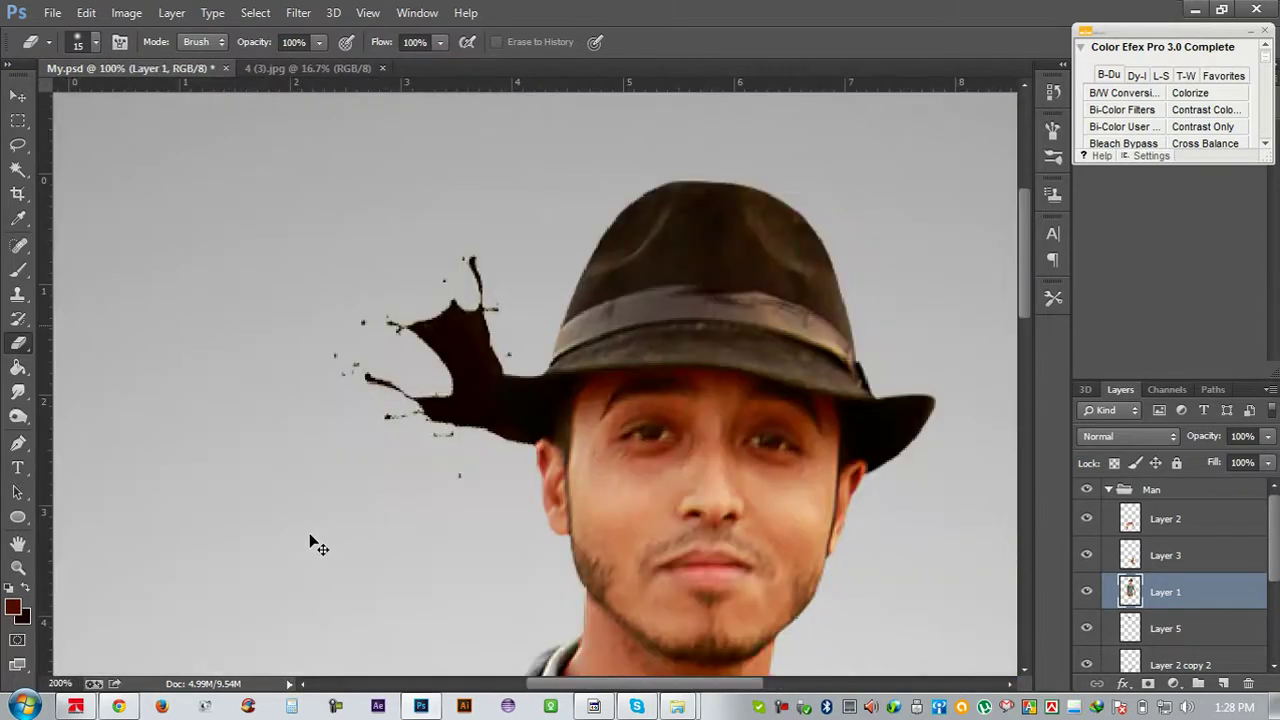
pyautogui.hotkey('ctrl', '+')
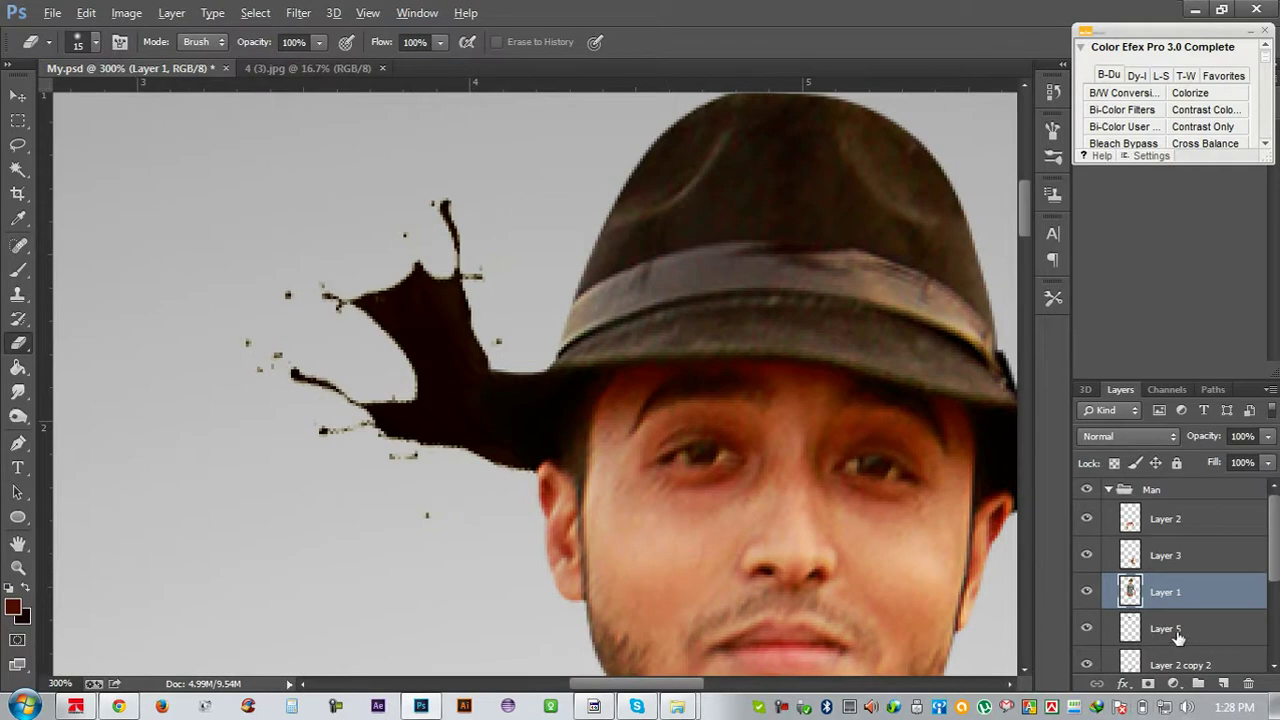
# Scale the Layer 5 splash to about 83.5% and rotate it about 23°
pyautogui.click(1178, 633)
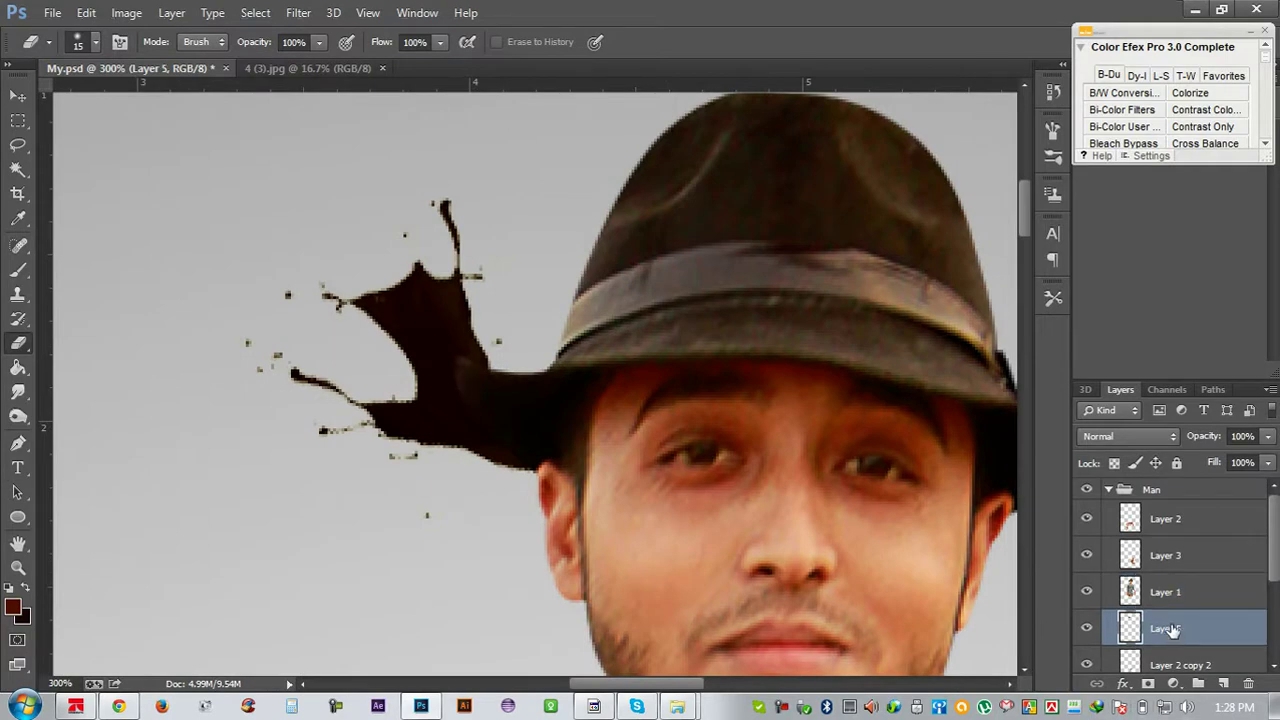
pyautogui.hotkey('ctrl', 't')
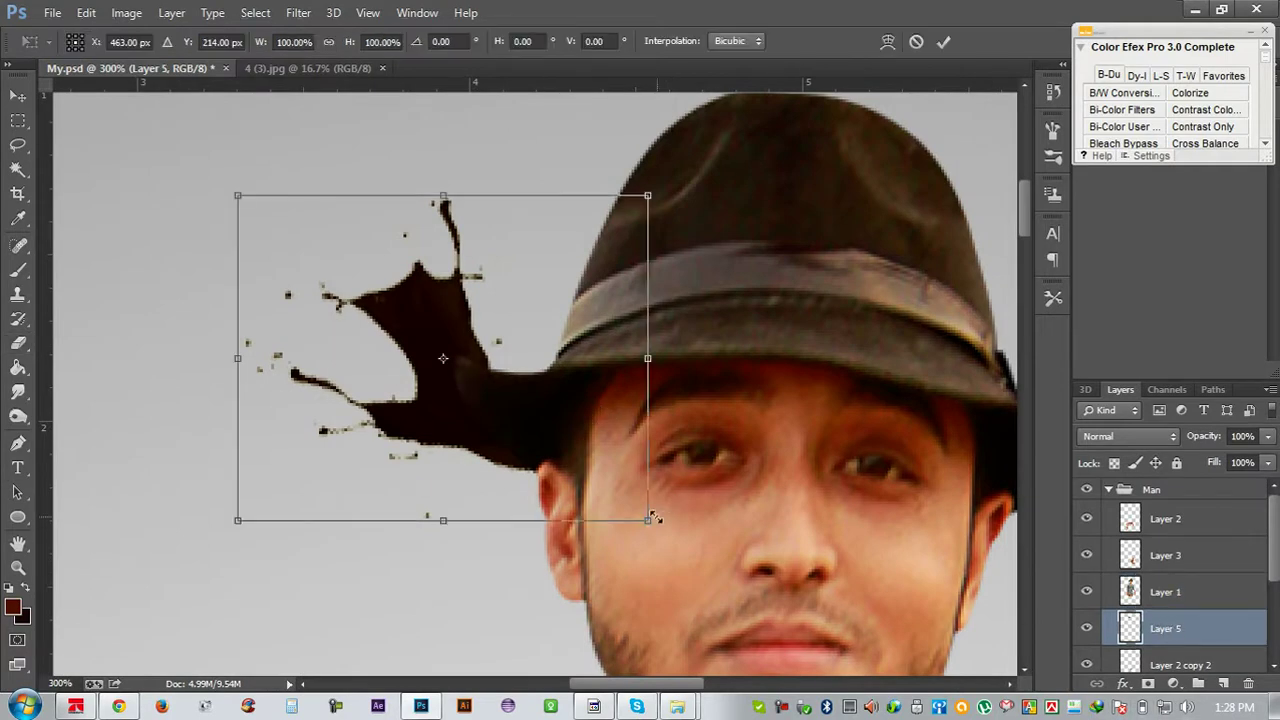
pyautogui.moveTo(652, 518); pyautogui.dragTo(614, 493)
pyautogui.moveTo(541, 434); pyautogui.dragTo(560, 422)
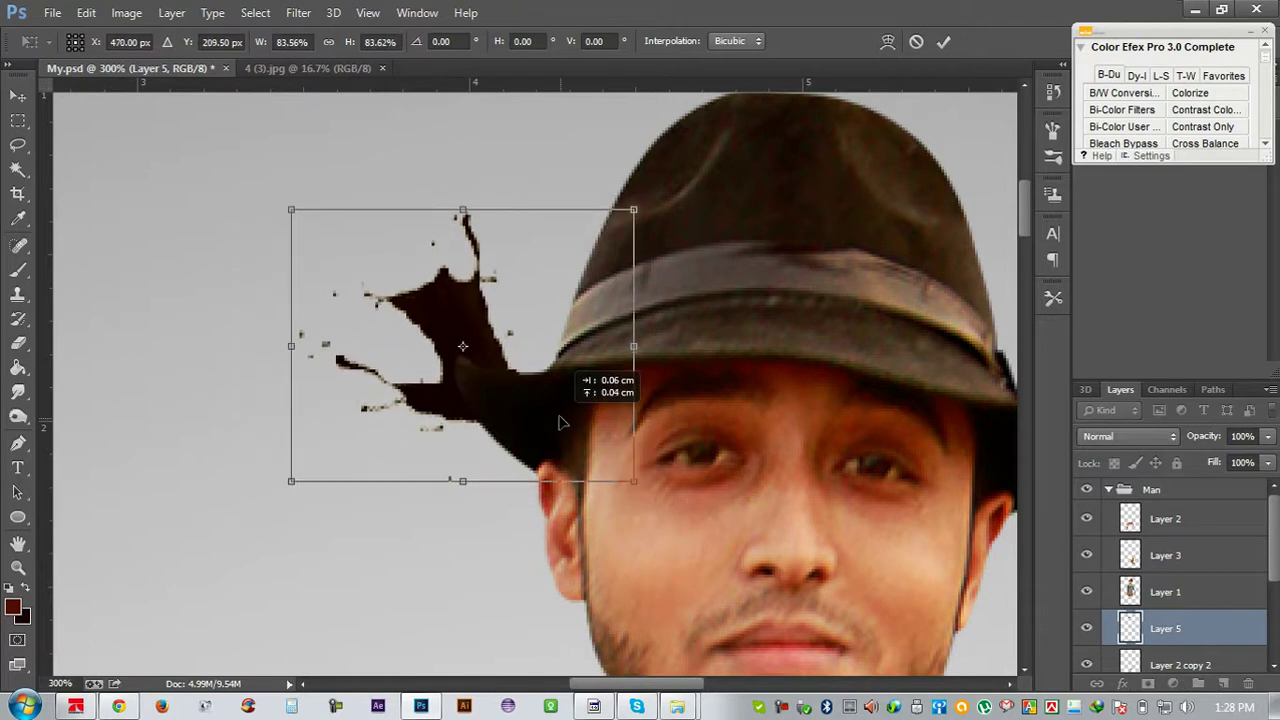
pyautogui.moveTo(700, 420); pyautogui.dragTo(745, 515)
pyautogui.moveTo(589, 418); pyautogui.dragTo(591, 399)
pyautogui.moveTo(745, 485); pyautogui.dragTo(730, 515)
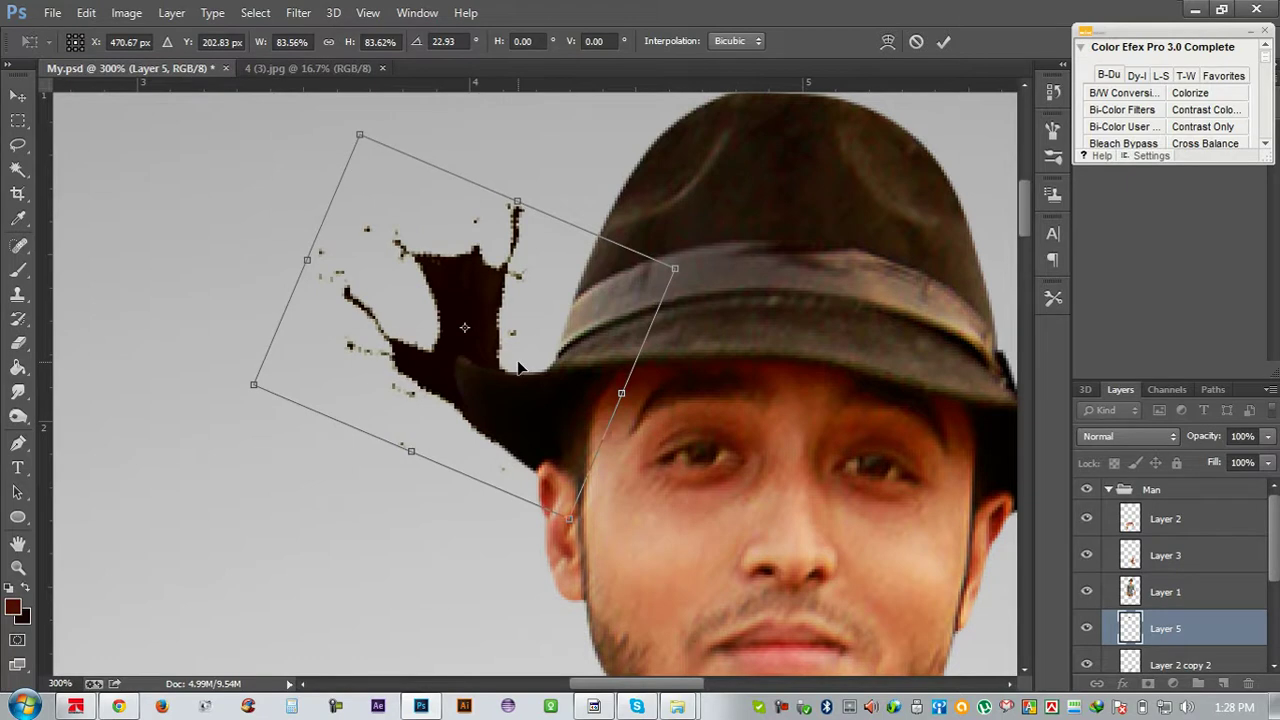
pyautogui.press('Return')
# Add a layer mask to Layer 1 and set up a black brush
pyautogui.press('e')
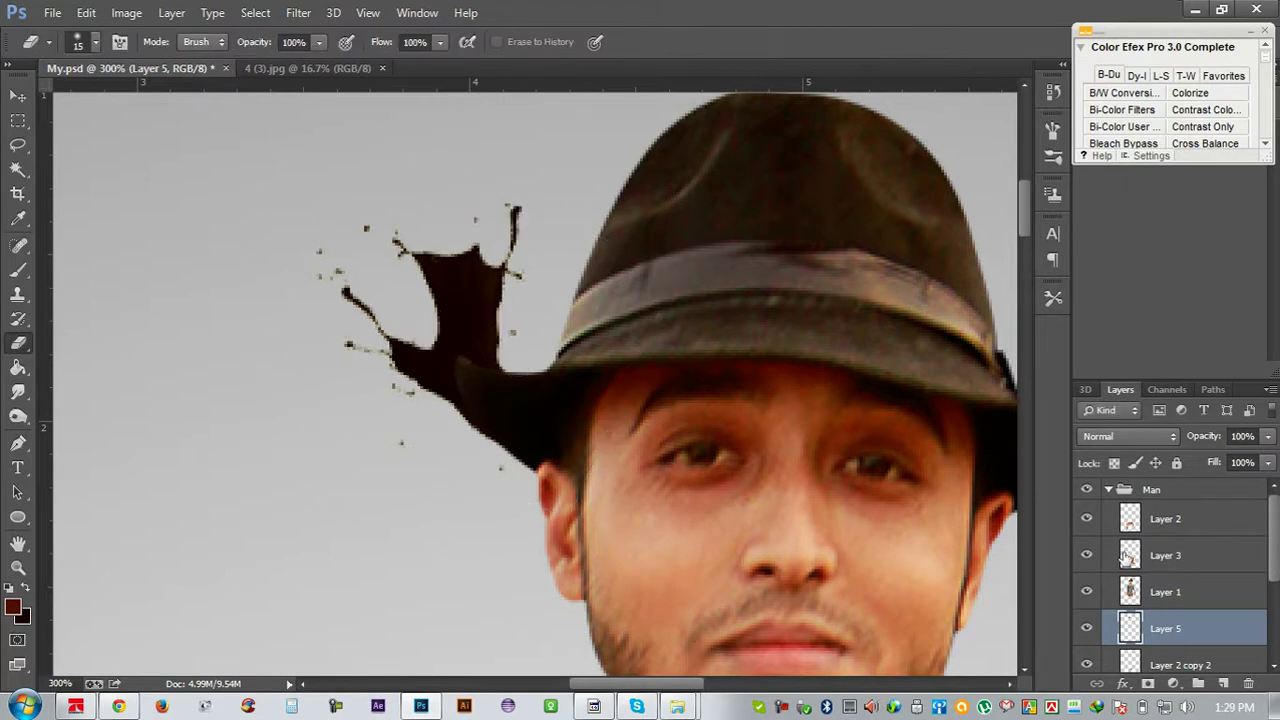
pyautogui.click(1148, 597)
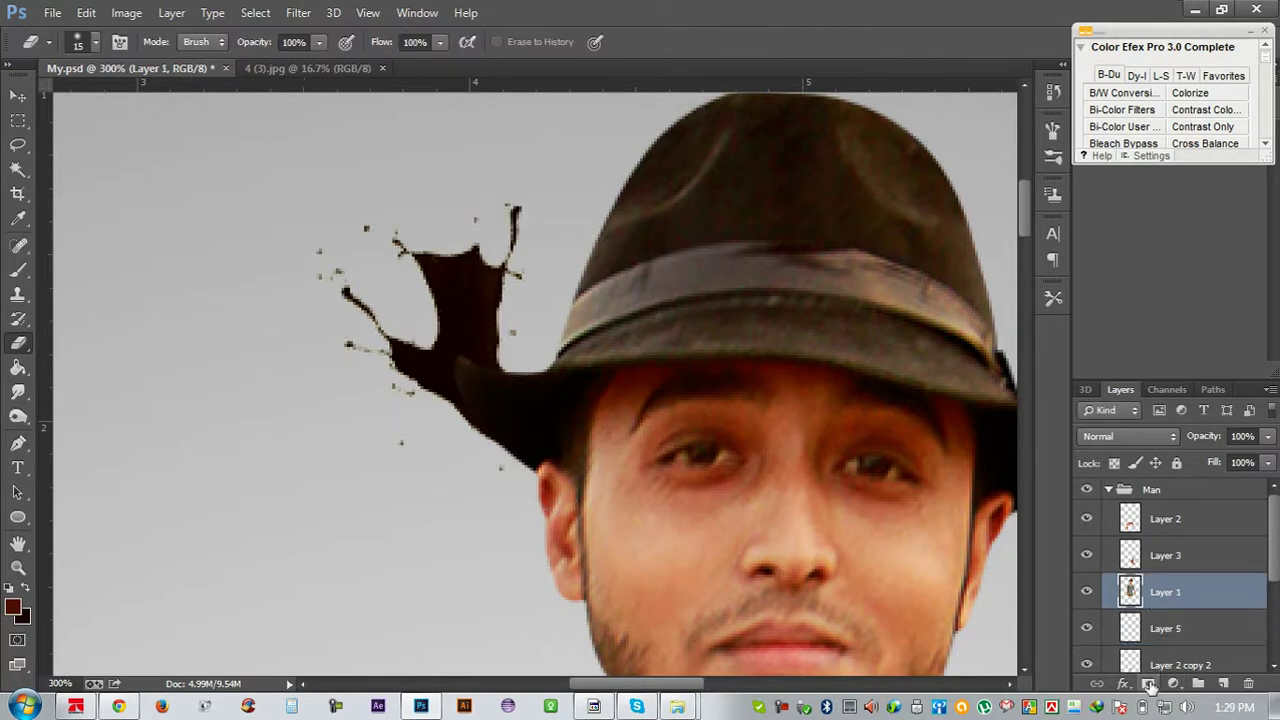
pyautogui.click(1148, 683)
pyautogui.press('b')
pyautogui.click(29, 591)
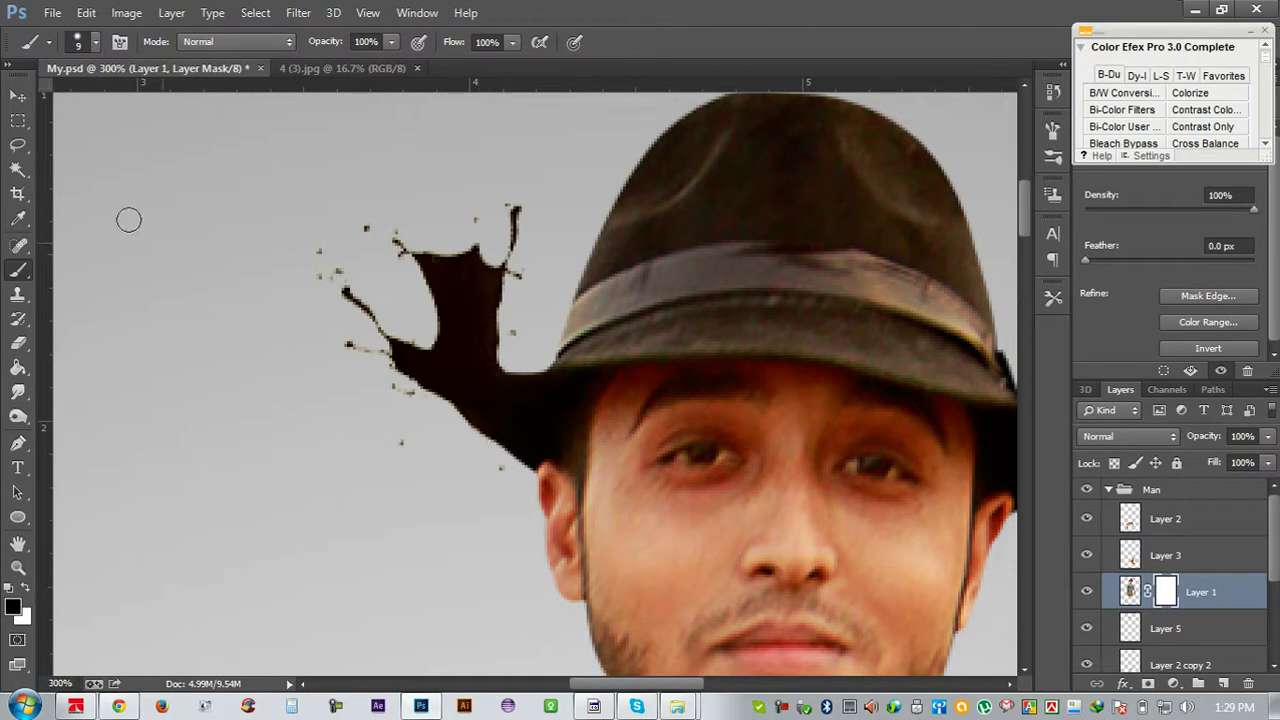
# Place a copy of the splash at the hat's right side and flip it horizontally
pyautogui.click(18, 95)
pyautogui.moveTo(297, 320); pyautogui.dragTo(190, 295)
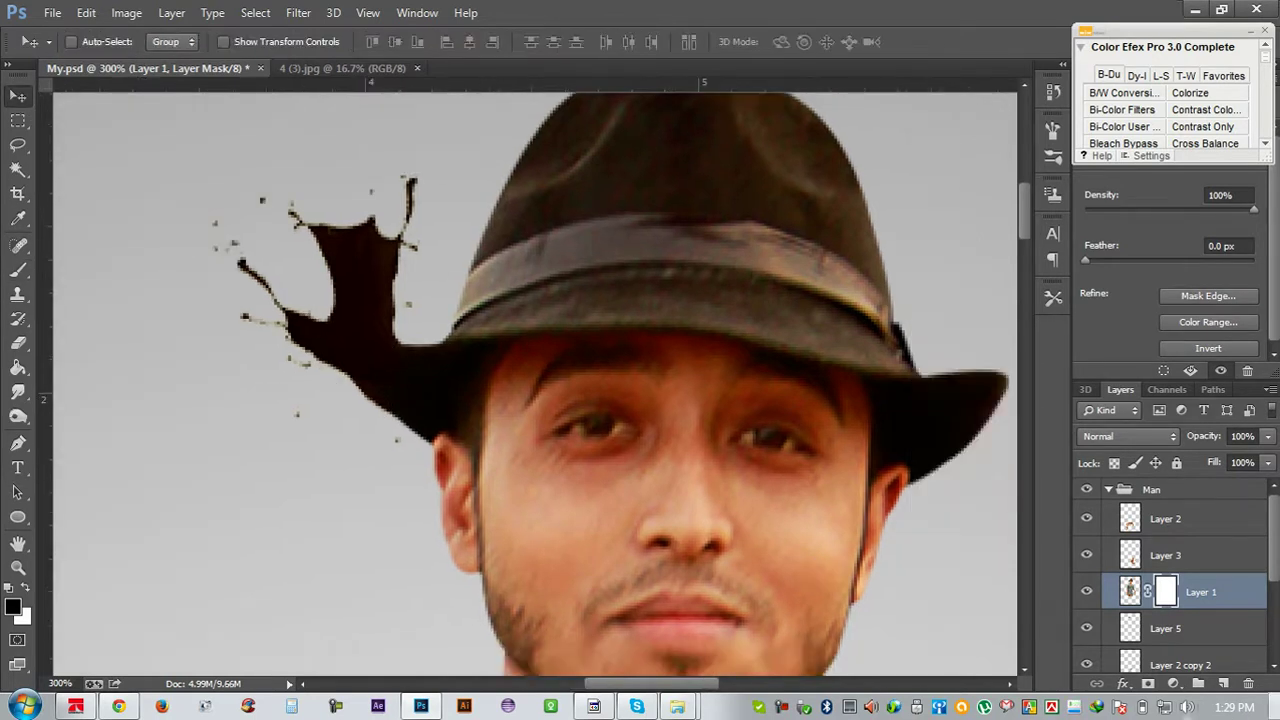
pyautogui.click(1204, 630)
pyautogui.moveTo(655, 345)
pyautogui.mouseDown()
pyautogui.moveTo(808, 336)
pyautogui.moveTo(571, 491)
pyautogui.moveTo(755, 457)
pyautogui.mouseUp()
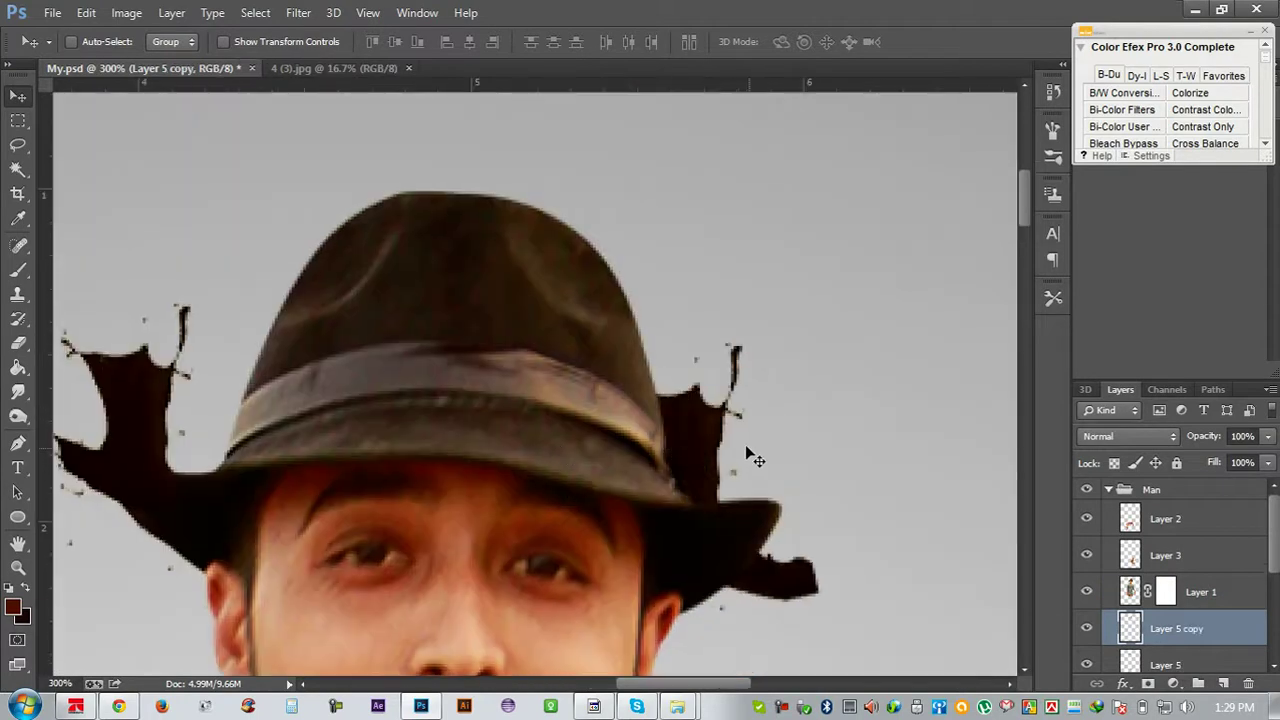
pyautogui.hotkey('ctrl', 't')
pyautogui.rightClick(716, 453)
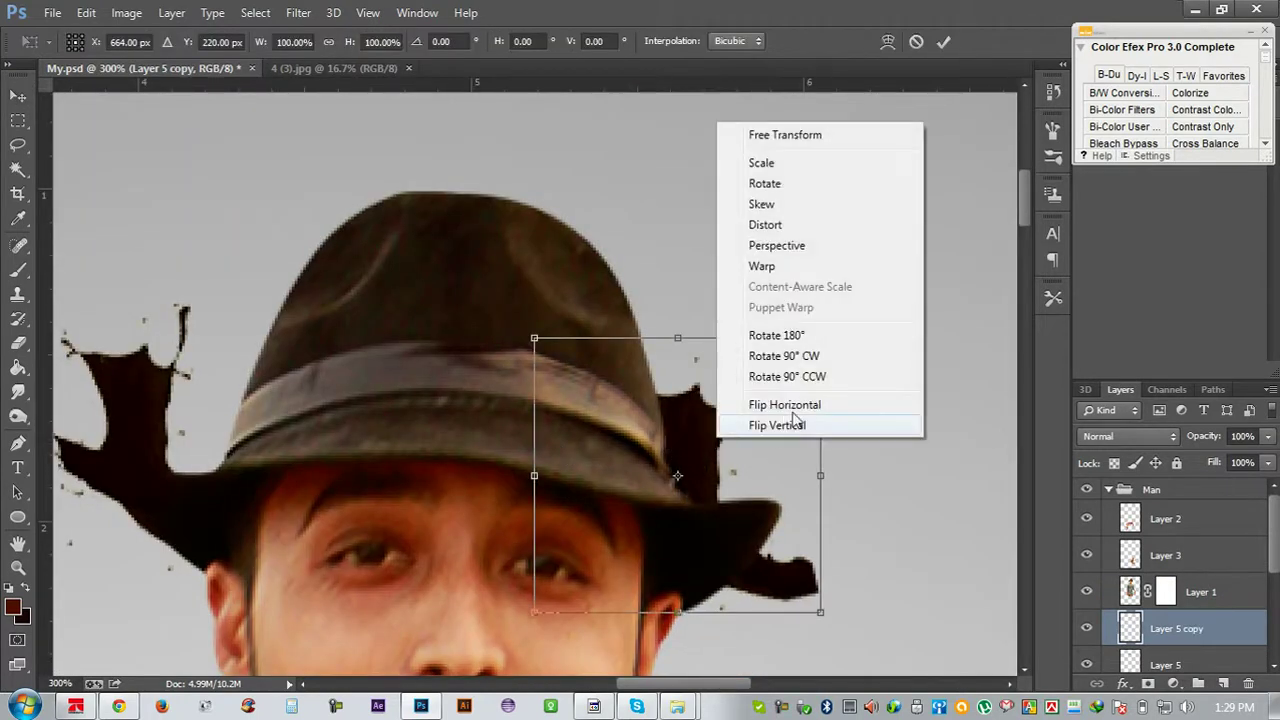
pyautogui.click(762, 426)
pyautogui.rightClick(730, 466)
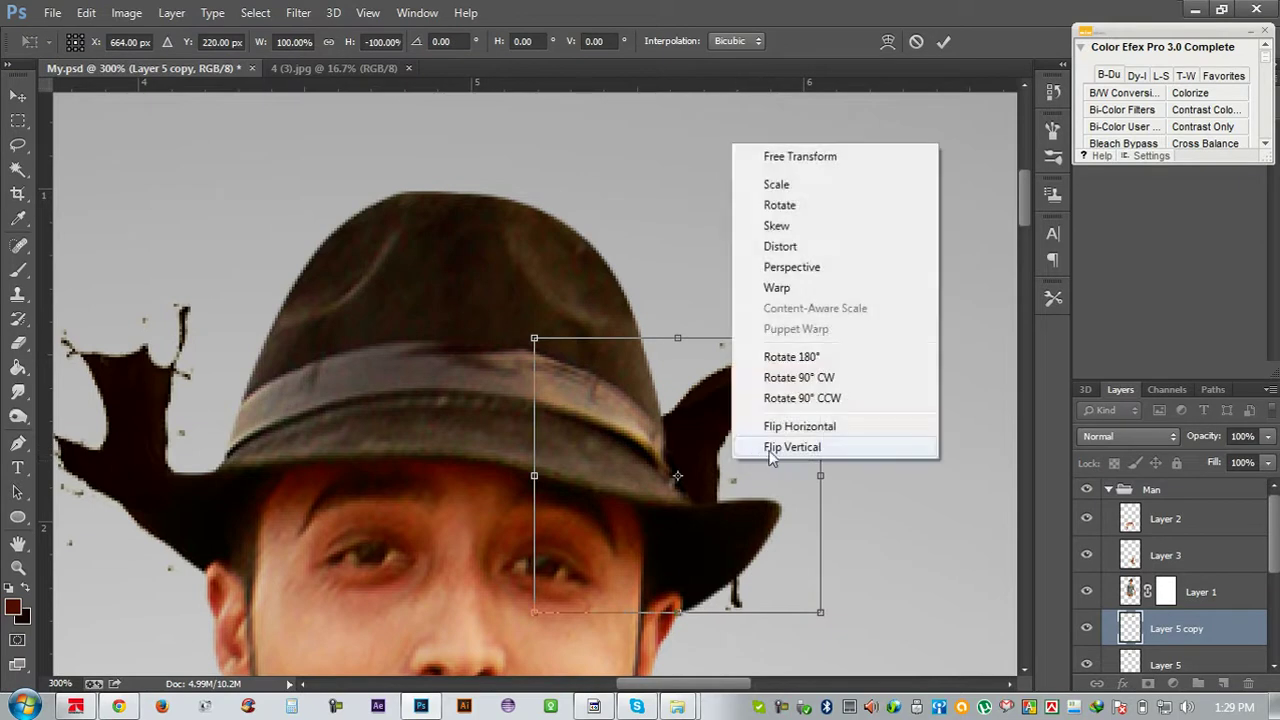
pyautogui.click(758, 452)
pyautogui.rightClick(758, 458)
pyautogui.click(835, 426)
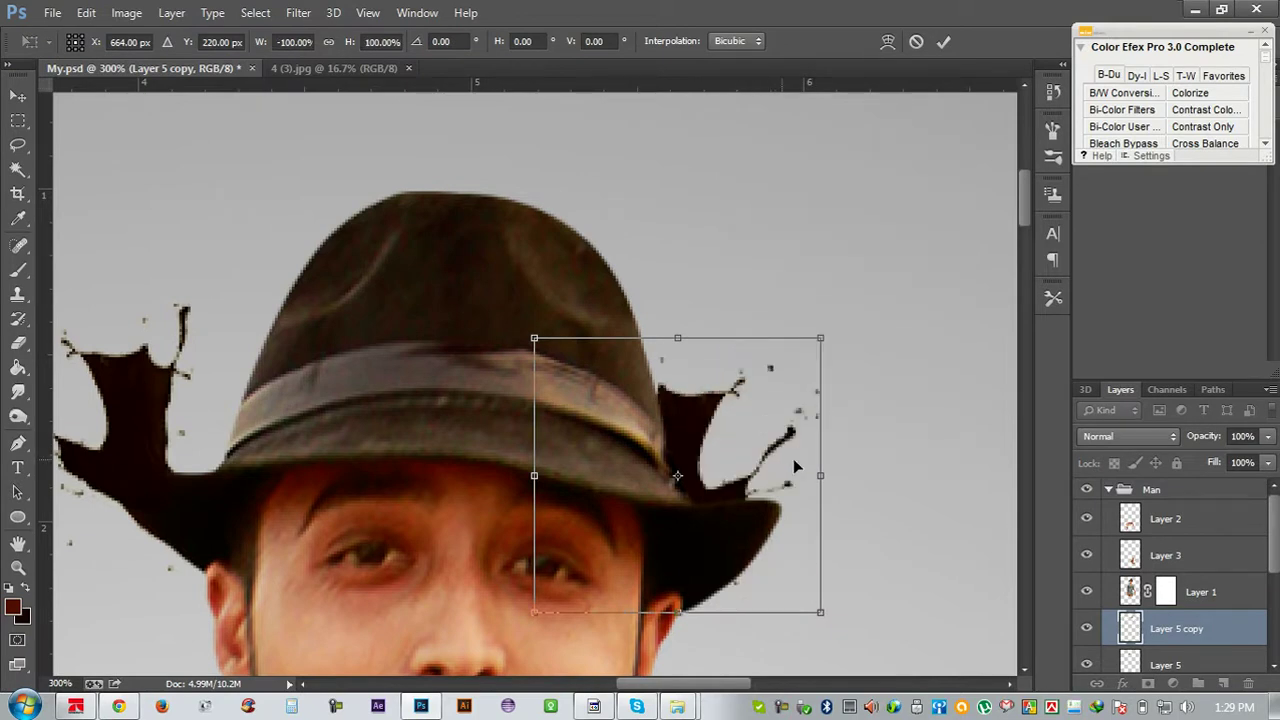
# Rotate the mirrored copy to about 28° and settle it onto the right of the brim
pyautogui.moveTo(860, 468); pyautogui.dragTo(845, 458)
pyautogui.moveTo(743, 480); pyautogui.dragTo(828, 520)
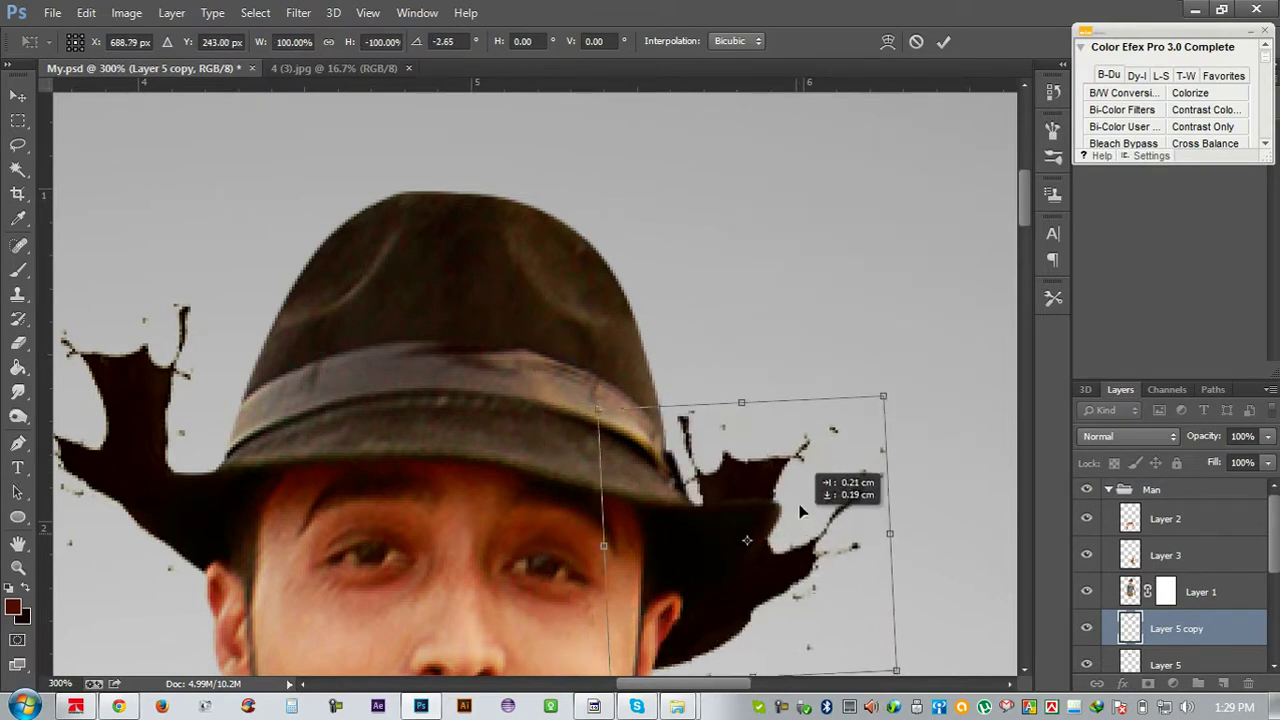
pyautogui.moveTo(925, 520); pyautogui.dragTo(918, 580)
pyautogui.moveTo(815, 537); pyautogui.dragTo(815, 505)
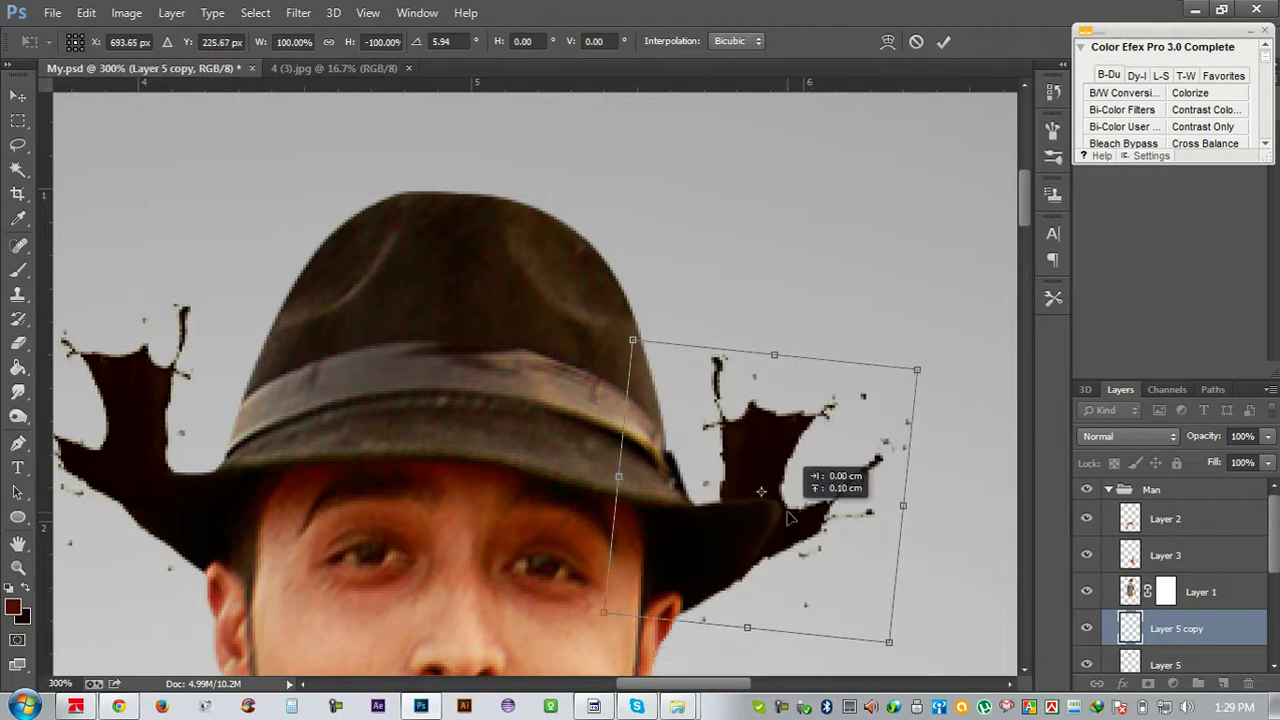
pyautogui.moveTo(802, 555); pyautogui.dragTo(801, 594)
pyautogui.moveTo(935, 585)
pyautogui.mouseDown()
pyautogui.moveTo(907, 627)
pyautogui.moveTo(855, 638)
pyautogui.mouseUp()
pyautogui.moveTo(765, 521); pyautogui.dragTo(737, 537)
pyautogui.moveTo(880, 630); pyautogui.dragTo(915, 592)
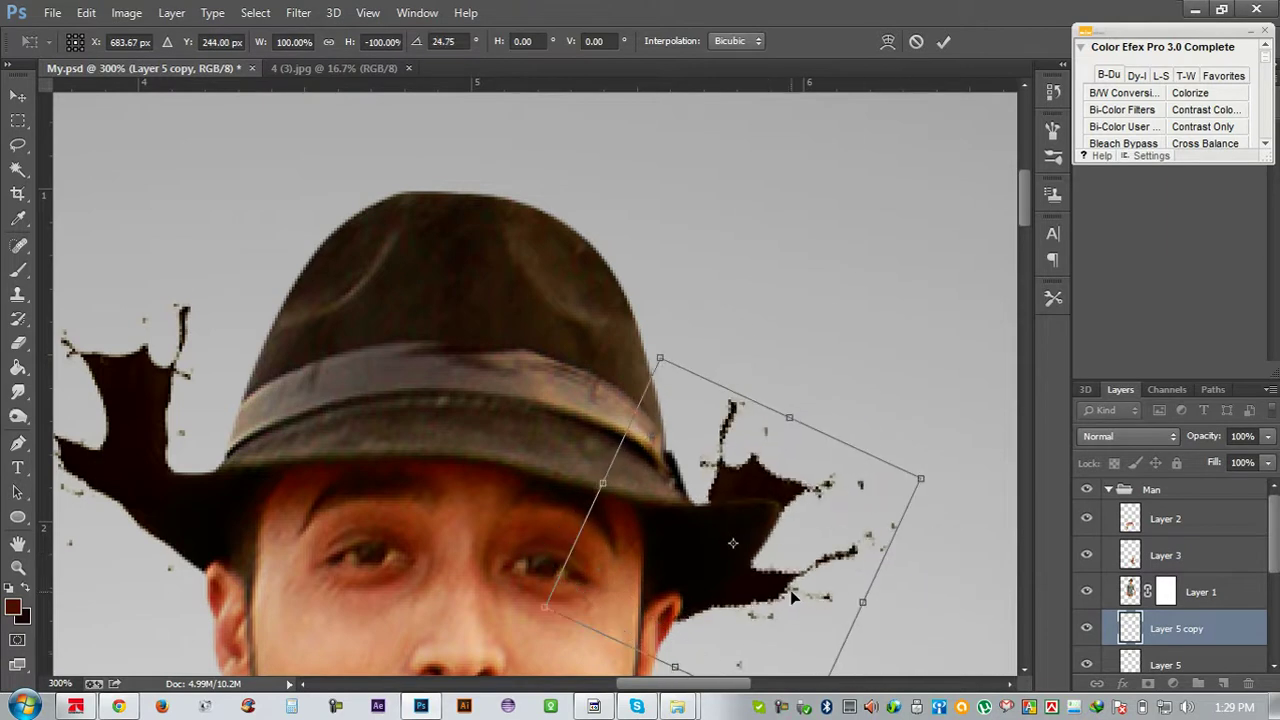
pyautogui.press('Return')
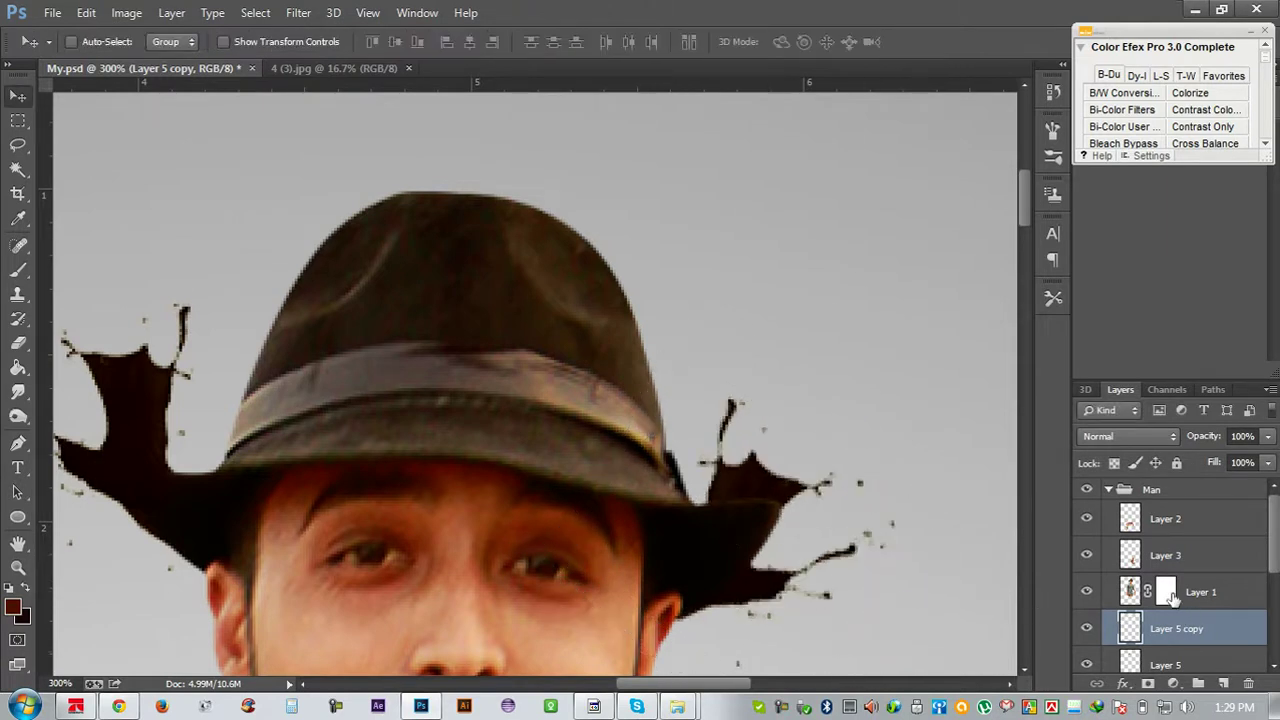
pyautogui.click(1166, 592)
# Set up a soft round brush, sizing it around 45 px then down to 15 px
pyautogui.press('b')
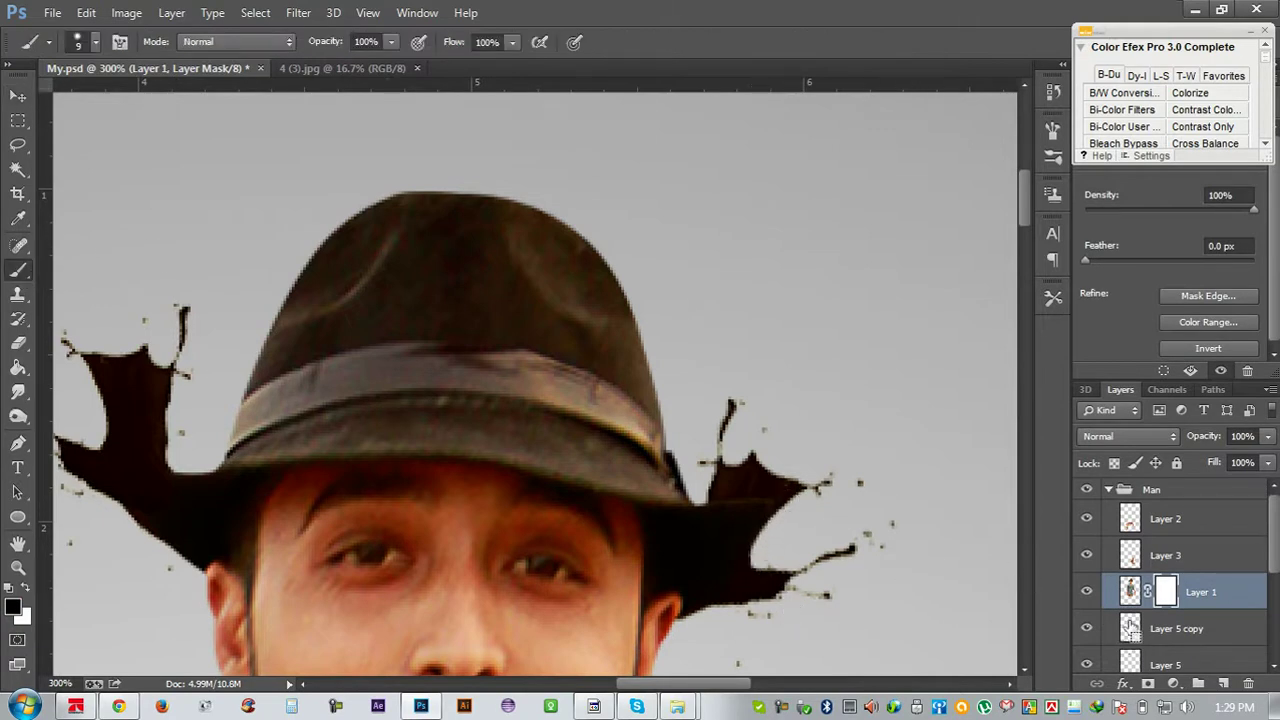
pyautogui.rightClick(829, 532)
pyautogui.click(890, 424)
pyautogui.moveTo(866, 333); pyautogui.dragTo(878, 333)
pyautogui.press('Return')
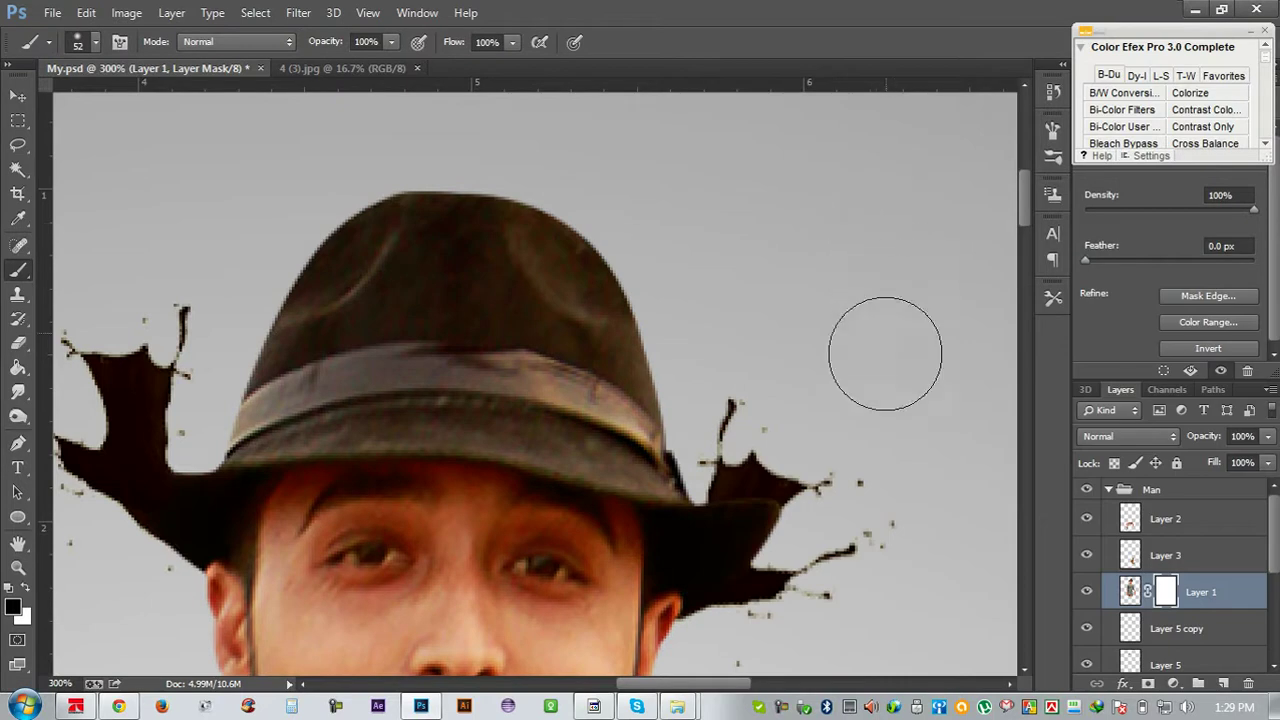
pyautogui.press('[')
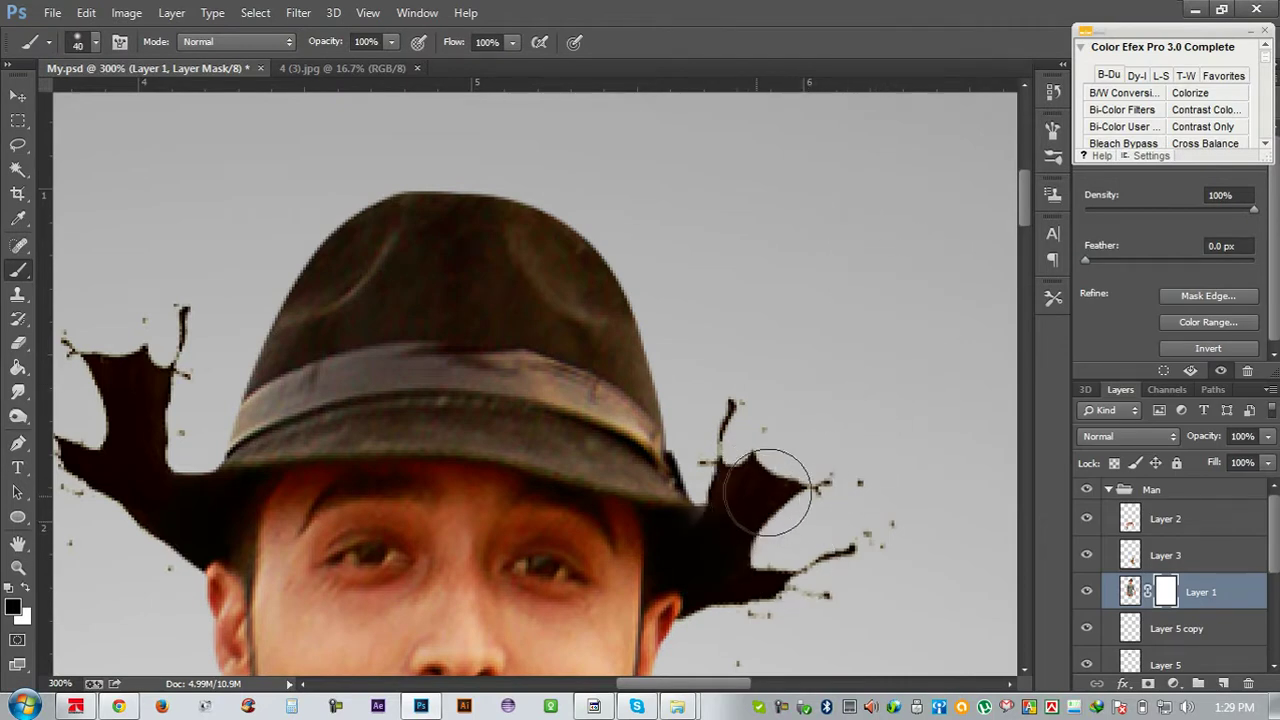
pyautogui.press('[')
pyautogui.press('[')
pyautogui.press('[')
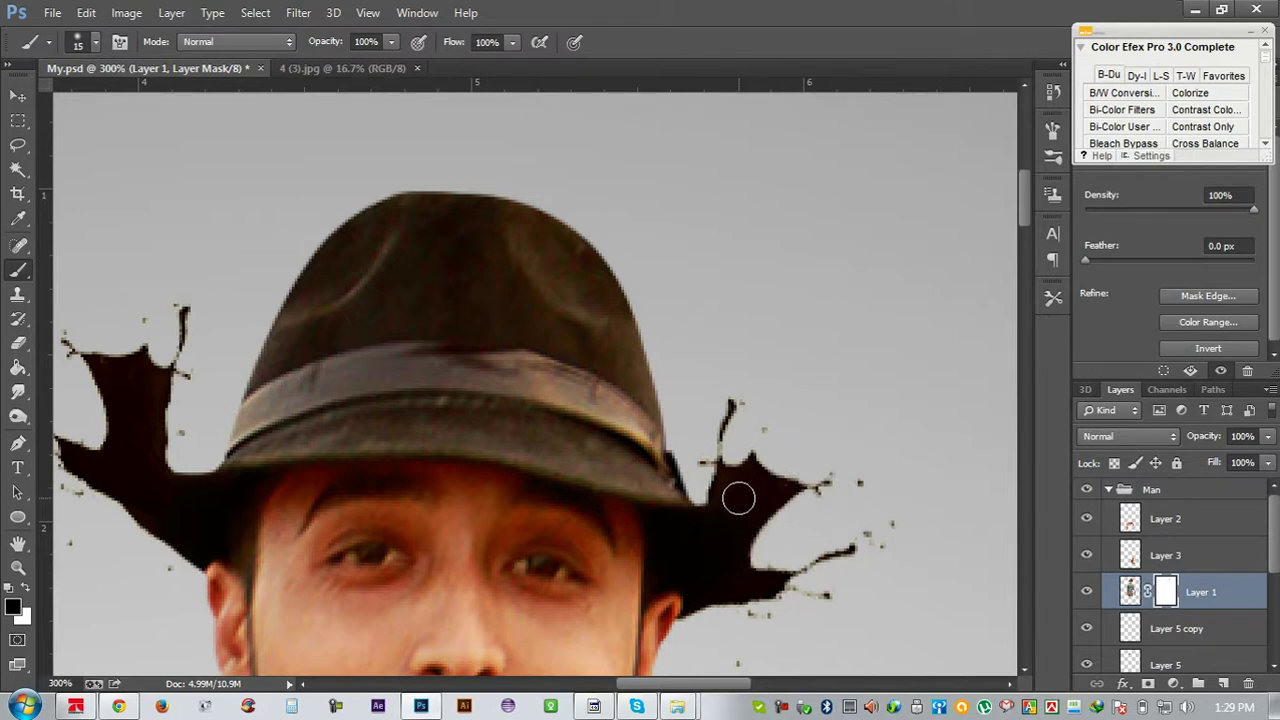
# Zoom out to view the whole figure, then step back through the recent edits
pyautogui.hotkey('ctrl', '-')
pyautogui.hotkey('ctrl', '-')
pyautogui.hotkey('ctrl', '-')
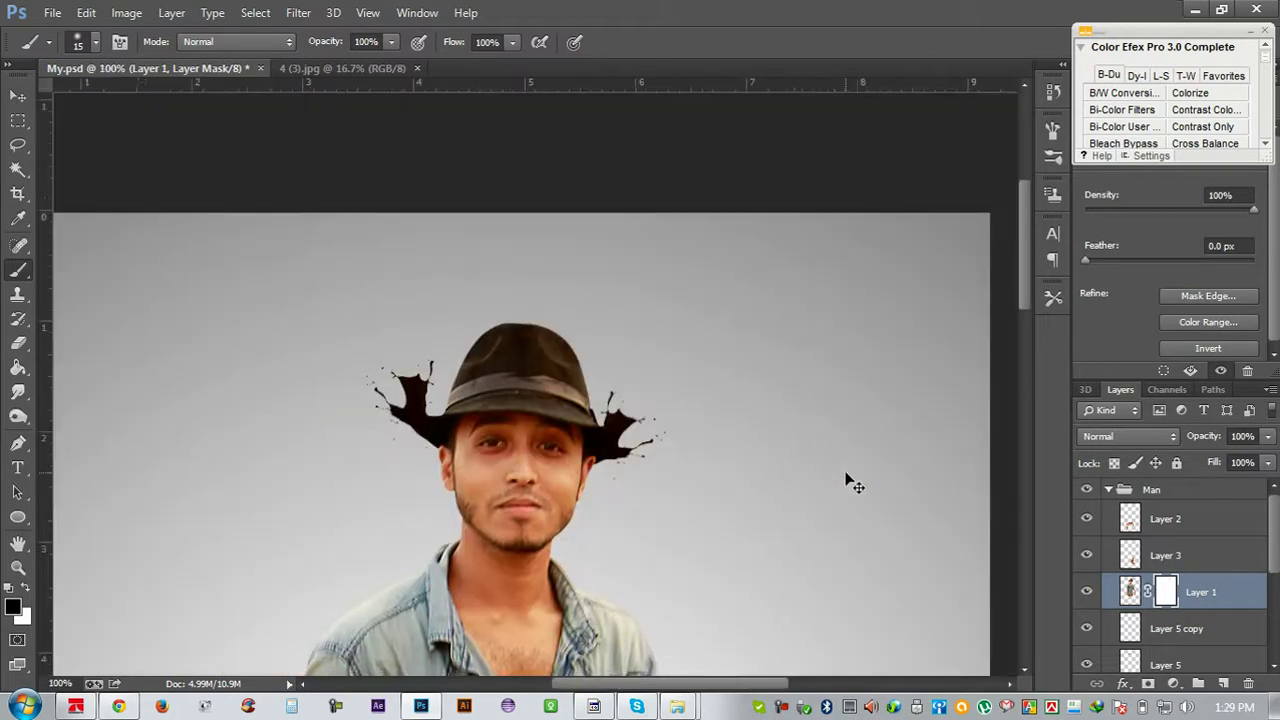
pyautogui.hotkey('ctrl', '-')
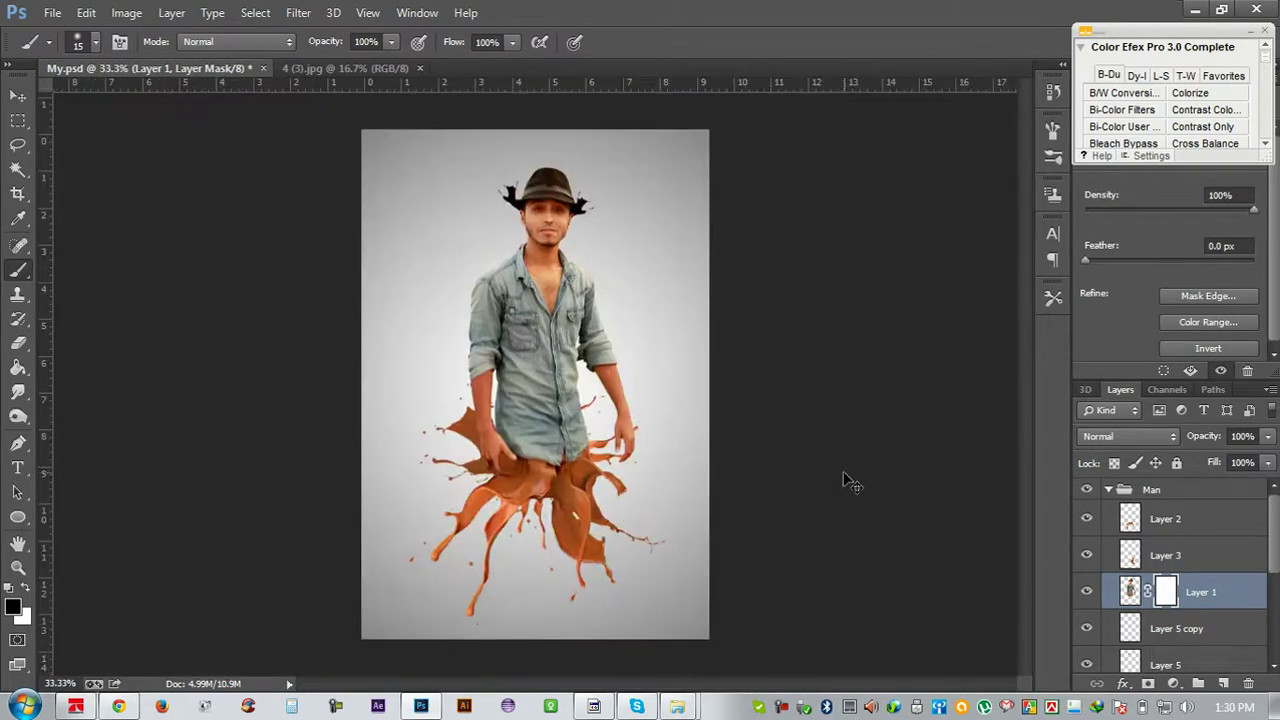
pyautogui.hotkey('ctrl', '+')
pyautogui.scroll(2, 843, 476)
pyautogui.scroll(2, 835, 478)
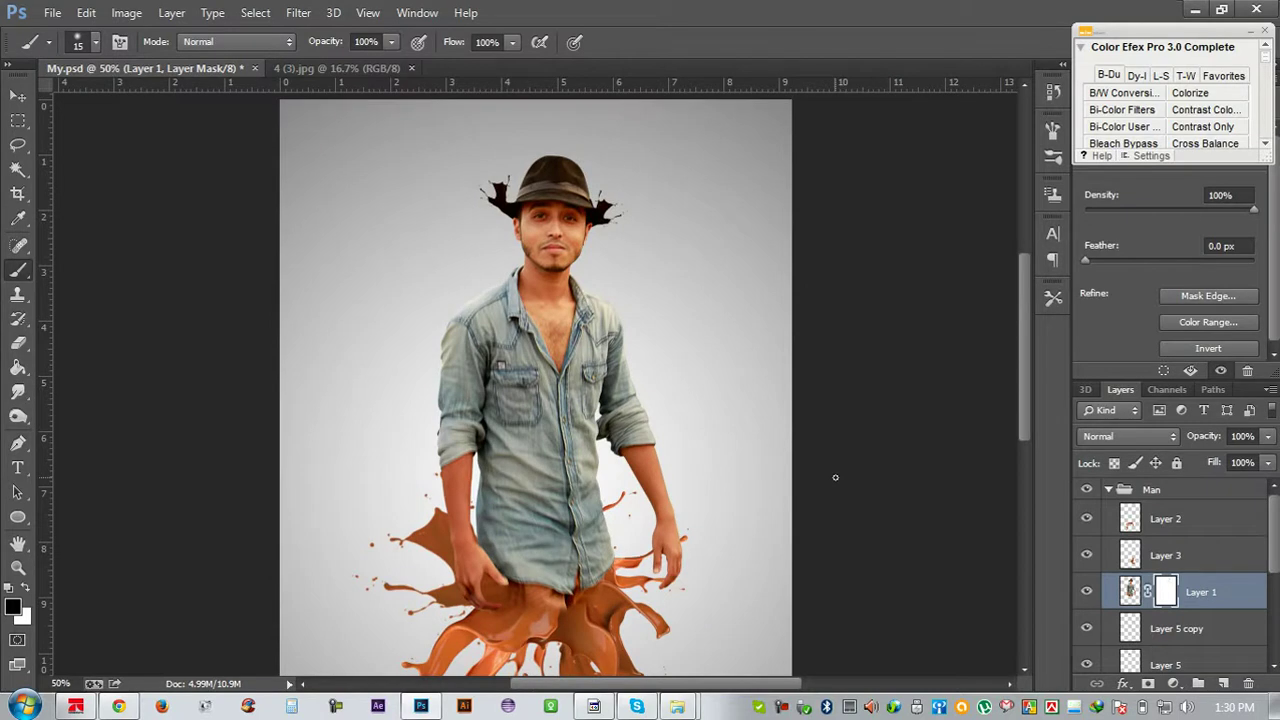
pyautogui.hotkey('ctrl', 'alt', 'z')
pyautogui.hotkey('ctrl', 'alt', 'z')
pyautogui.hotkey('ctrl', 'alt', 'z')
pyautogui.hotkey('ctrl', 'alt', 'z')
pyautogui.hotkey('ctrl', 'alt', 'z')
pyautogui.hotkey('ctrl', 'alt', 'z')
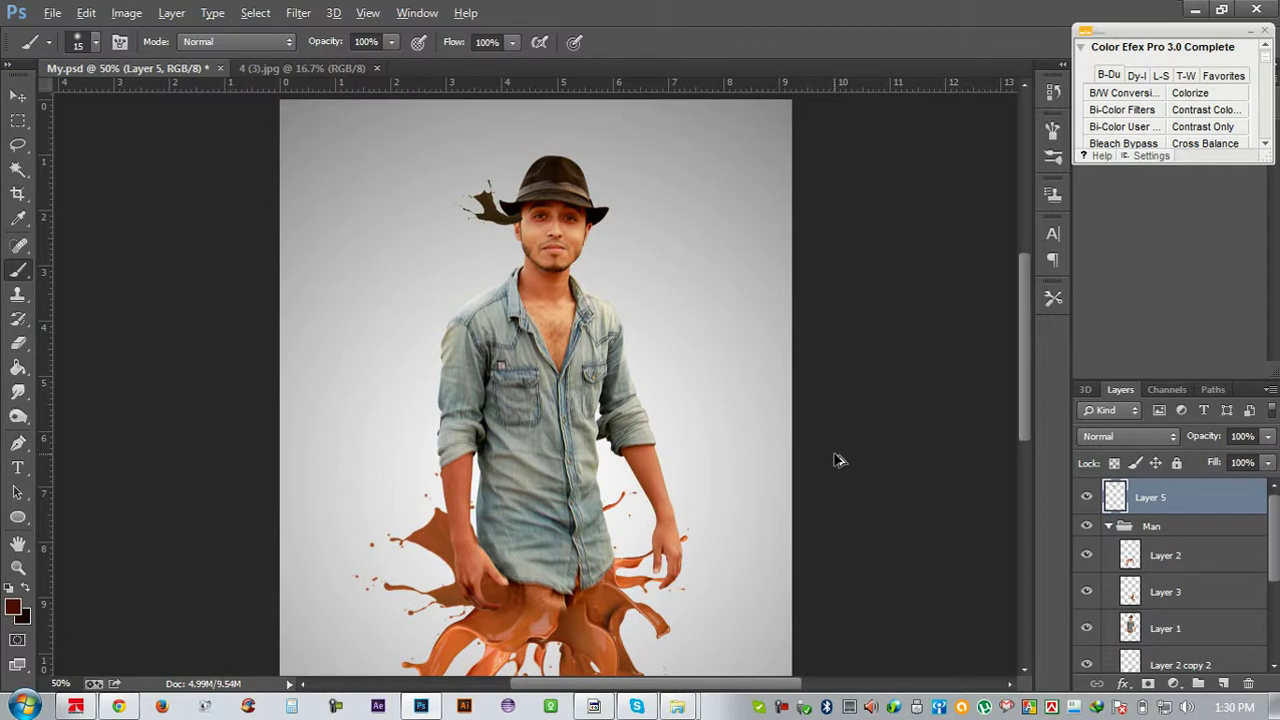
# Delete the splash layer, collapse the Man group, save, and close 4 (3).jpg
pyautogui.click(1248, 683)
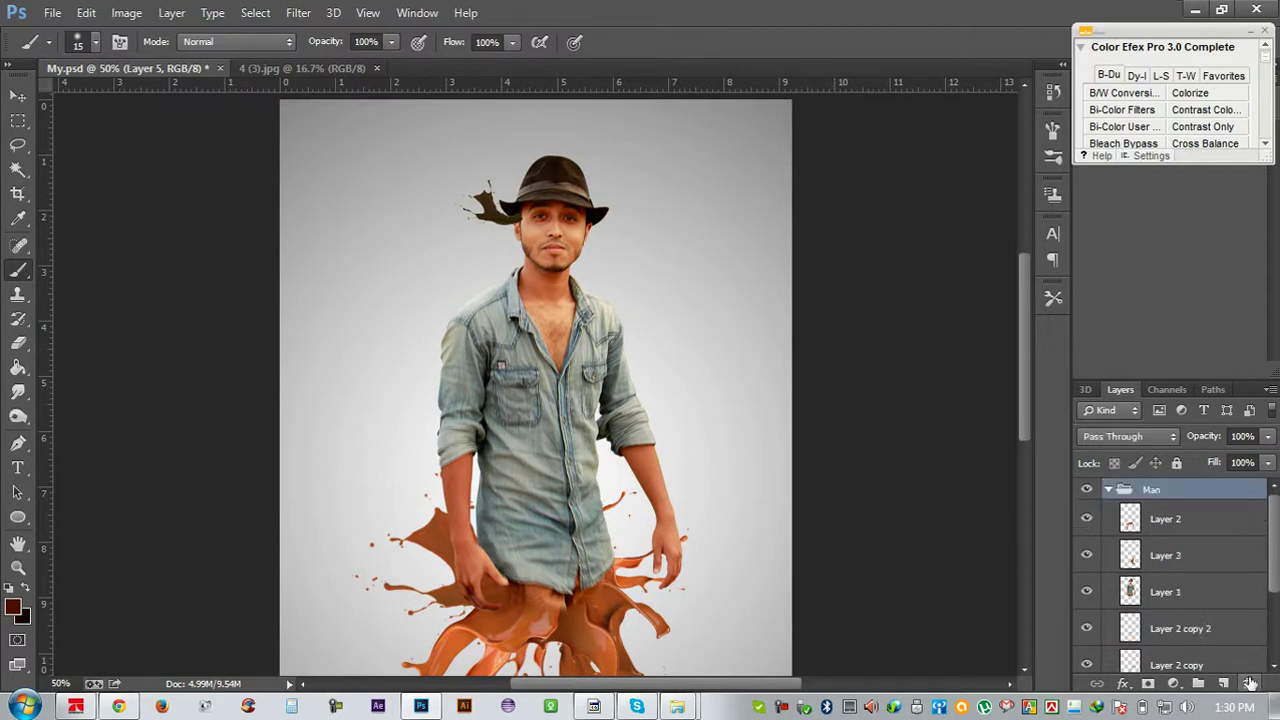
pyautogui.click(1108, 490)
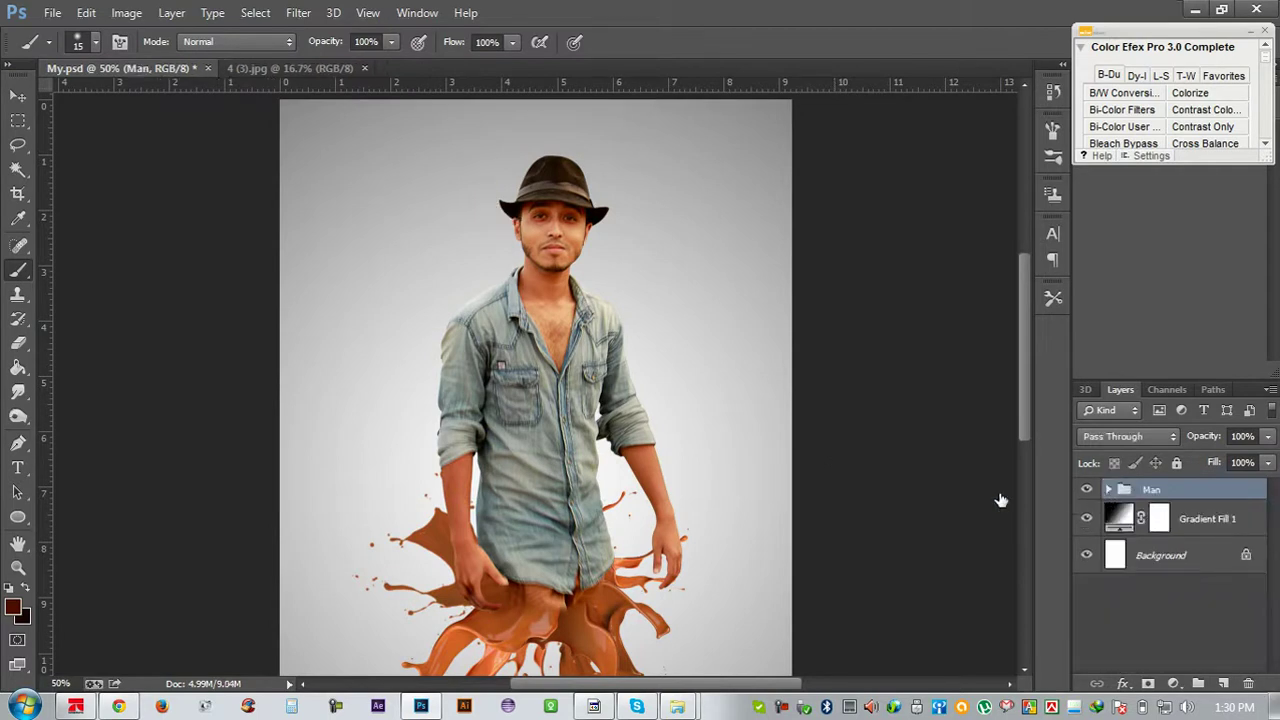
pyautogui.hotkey('ctrl', 's')
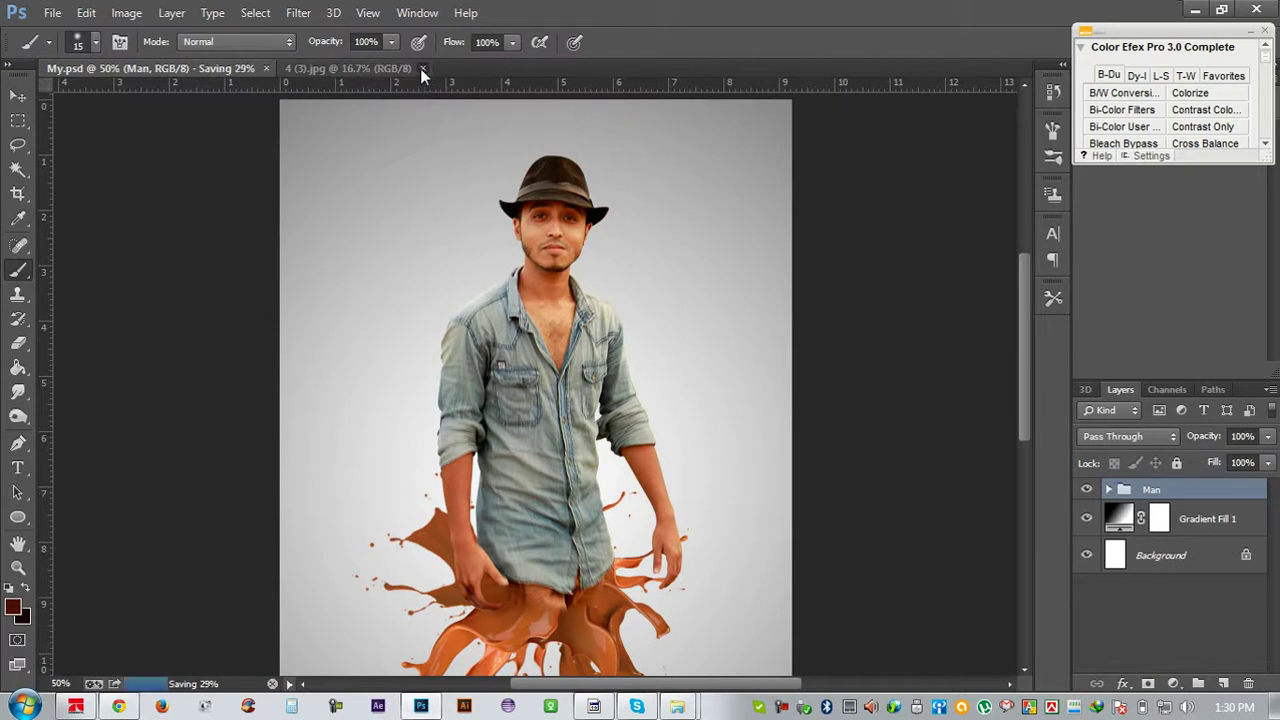
pyautogui.click(417, 68)
# Create a new document 1000 px wide and 1000 px high
pyautogui.click(76, 13)
pyautogui.press('Escape')
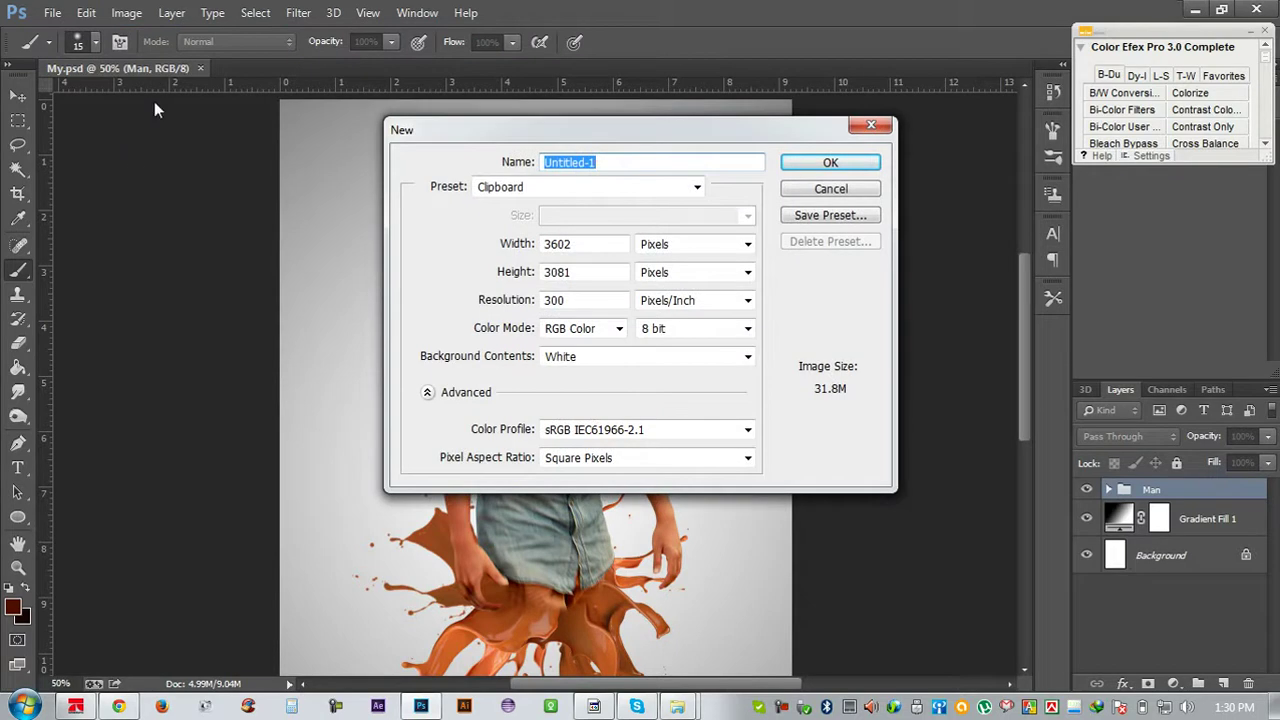
pyautogui.click(600, 244)
pyautogui.doubleClick(600, 244)
pyautogui.write('1000')
pyautogui.doubleClick(575, 270)
pyautogui.write('1000')
pyautogui.click(813, 168)
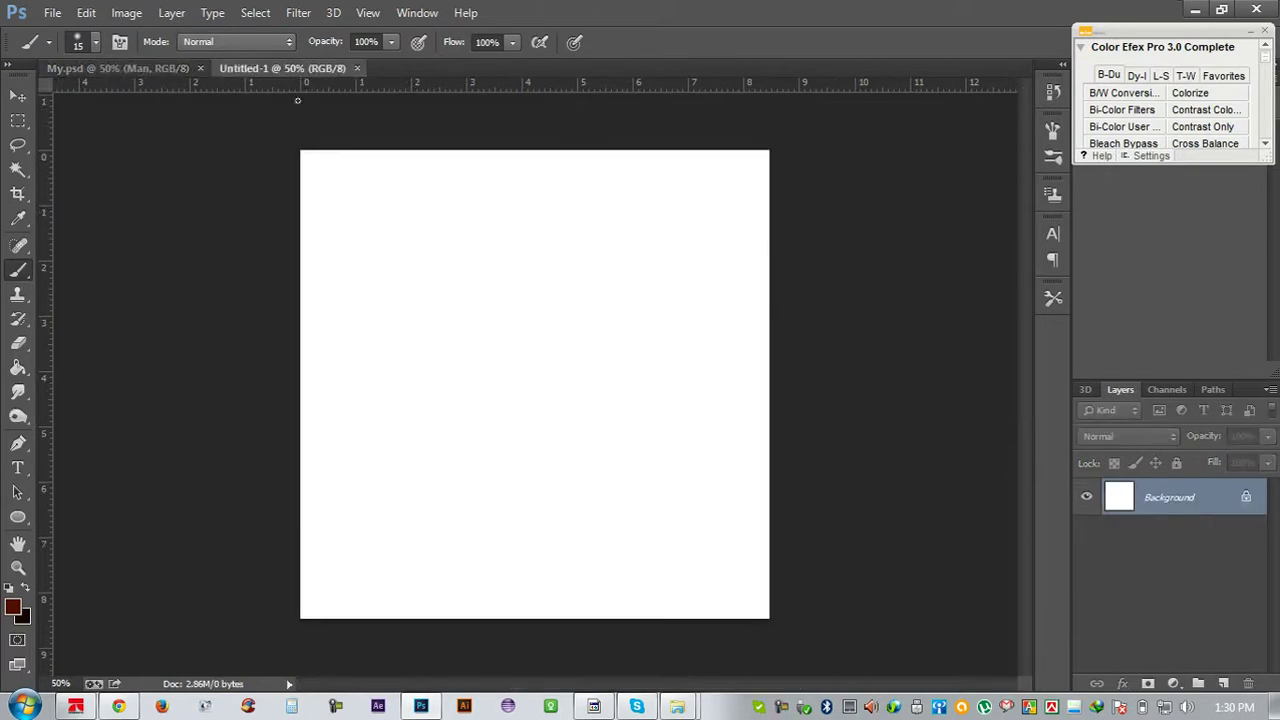
# Draw a black square with the Rectangle Tool and snap it into the top-left corner
pyautogui.click(34, 522)
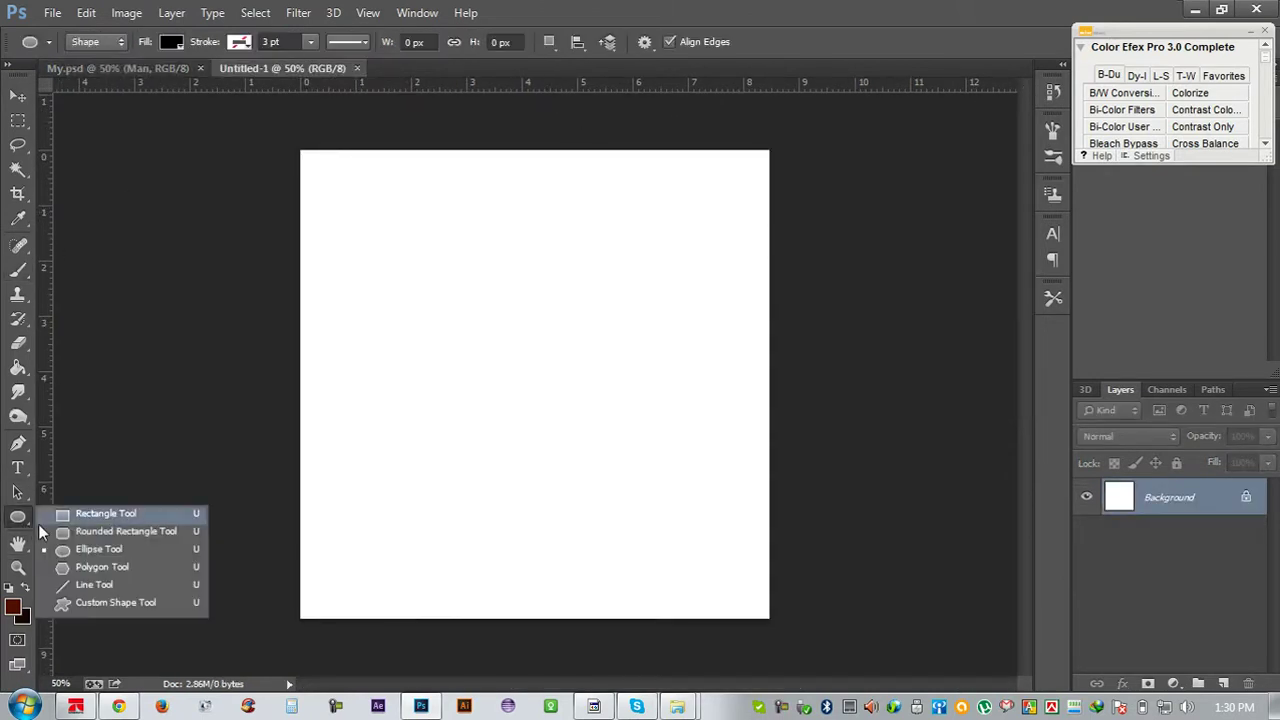
pyautogui.click(75, 514)
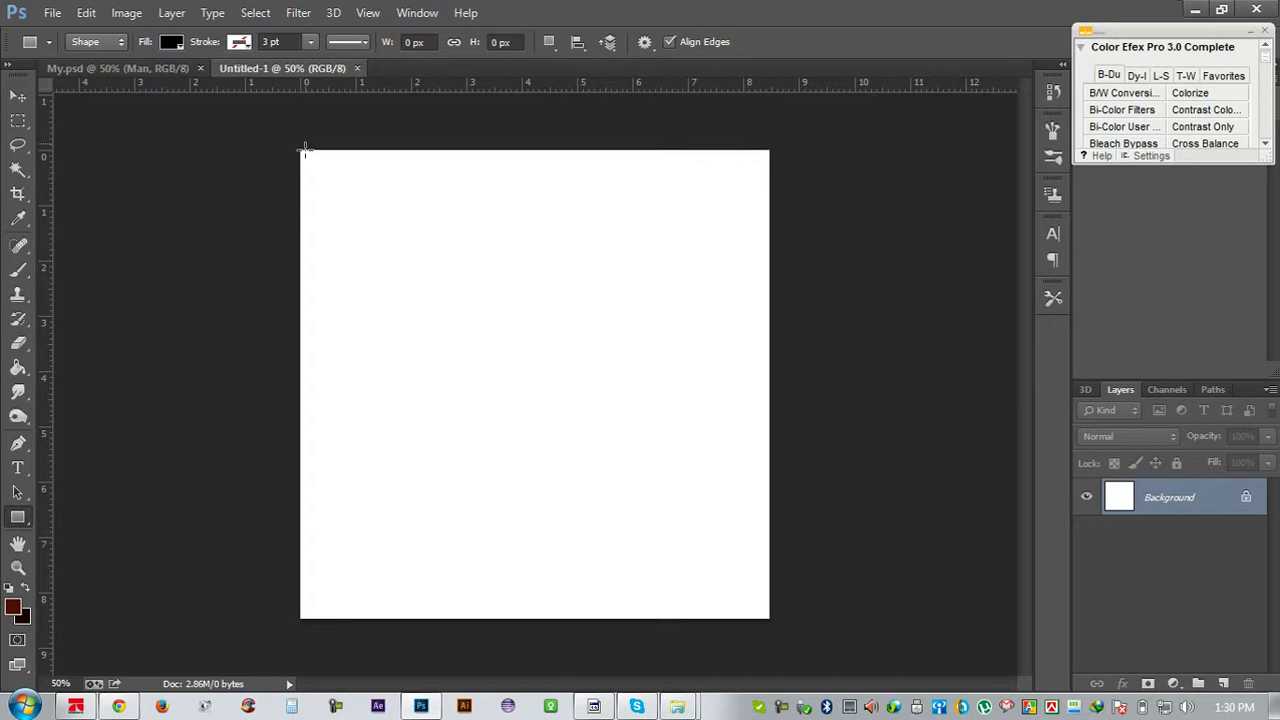
pyautogui.moveTo(347, 218); pyautogui.dragTo(431, 329)
pyautogui.click(17, 96)
pyautogui.moveTo(380, 251)
pyautogui.mouseDown()
pyautogui.moveTo(334, 190)
pyautogui.moveTo(795, 627)
pyautogui.mouseUp()
pyautogui.click(363, 224)
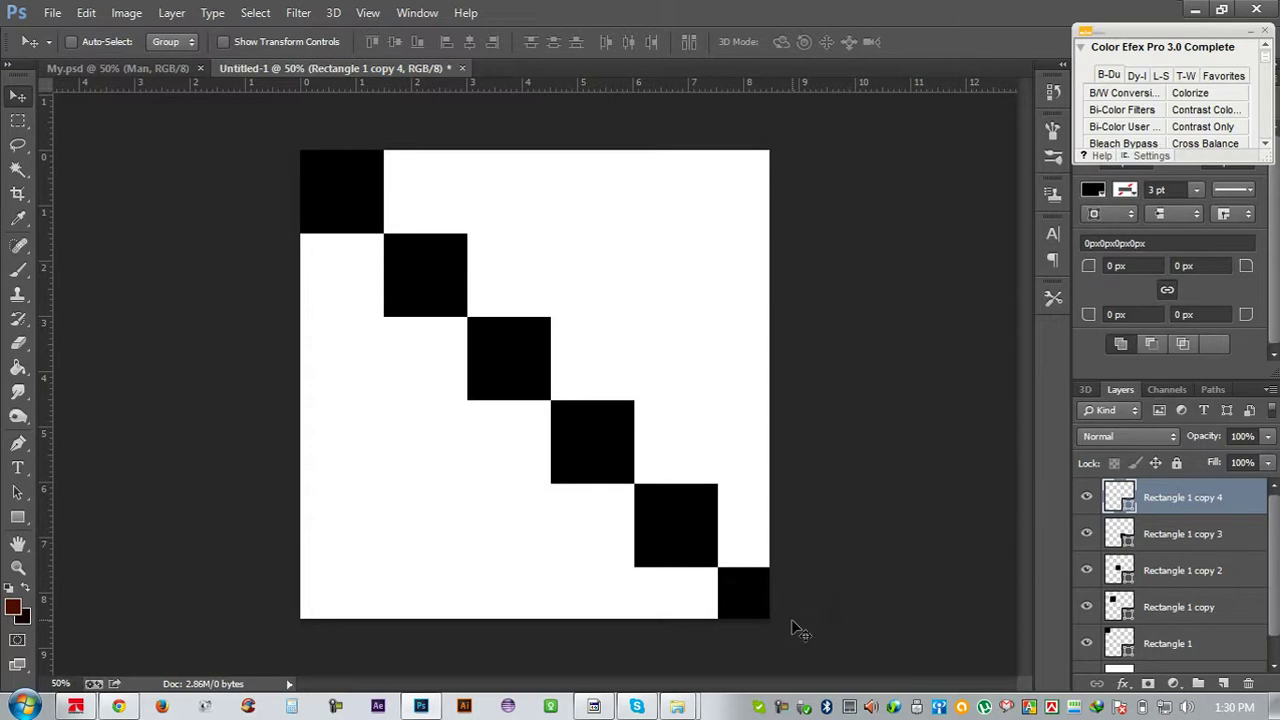
# Scale the six-square diagonal to run corner to corner and merge it into one layer
pyautogui.scroll(-1, 1190, 600)
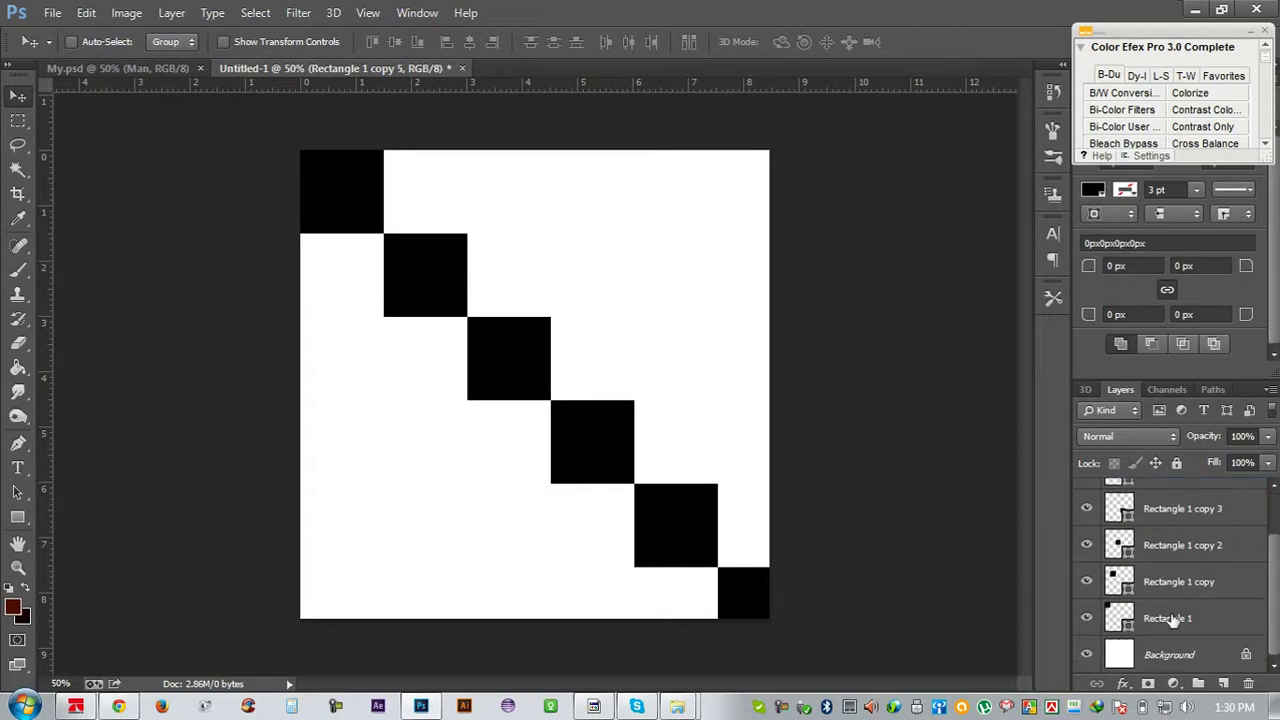
pyautogui.keyDown('shift'); pyautogui.click(1172, 620); pyautogui.keyUp('shift')
pyautogui.hotkey('ctrl', 't')
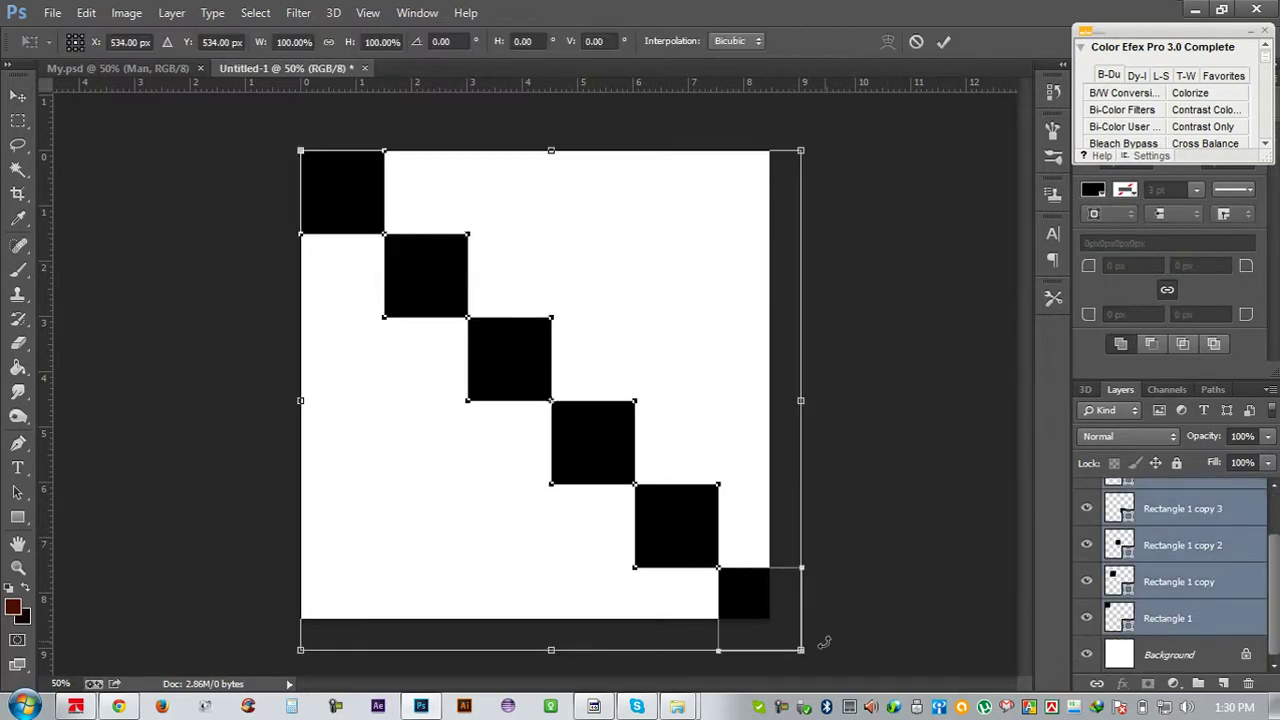
pyautogui.moveTo(800, 649); pyautogui.dragTo(772, 618)
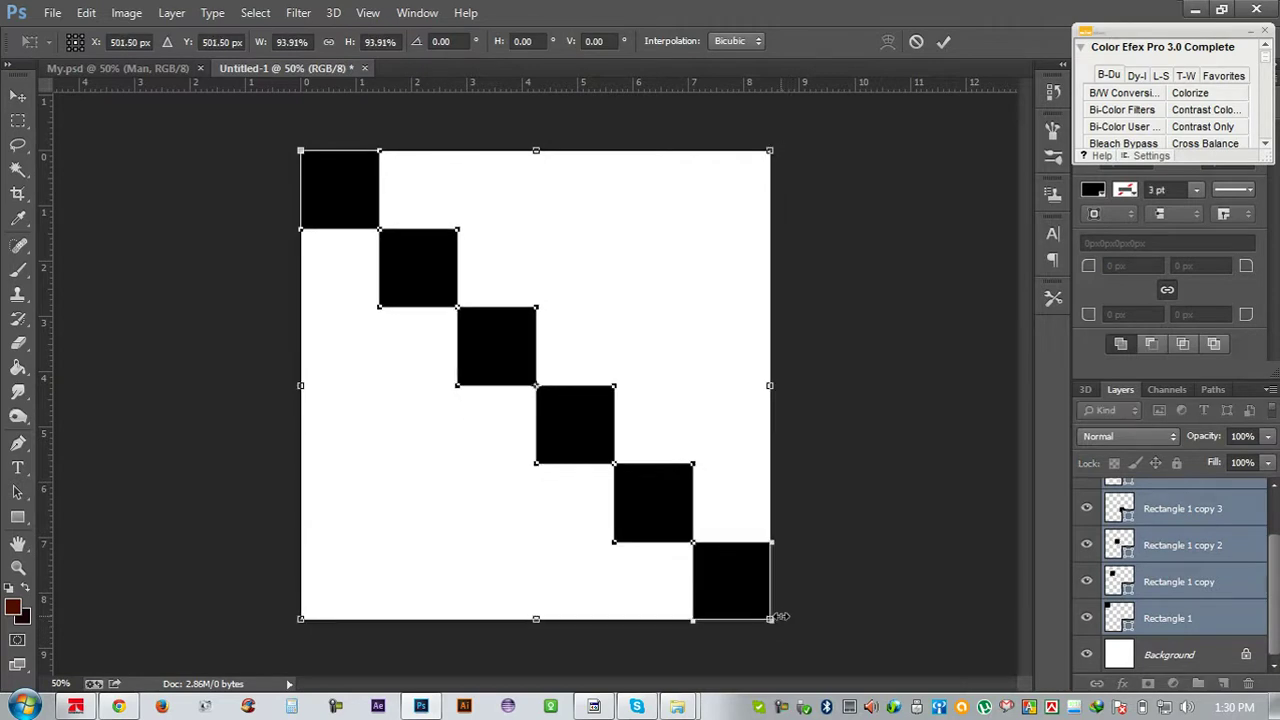
pyautogui.press('Return')
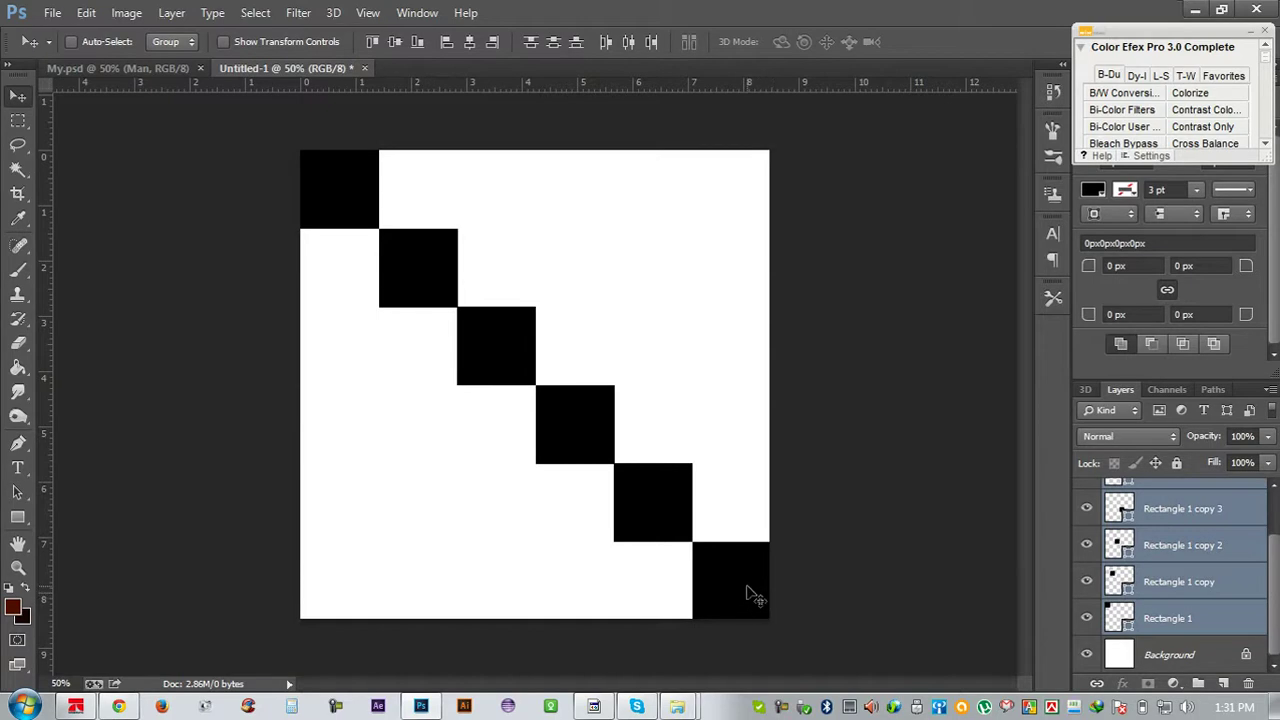
pyautogui.hotkey('ctrl', 'e')
# Copy the diagonal two squares to the right, align it, and merge both diagonals
pyautogui.moveTo(750, 590); pyautogui.dragTo(824, 485)
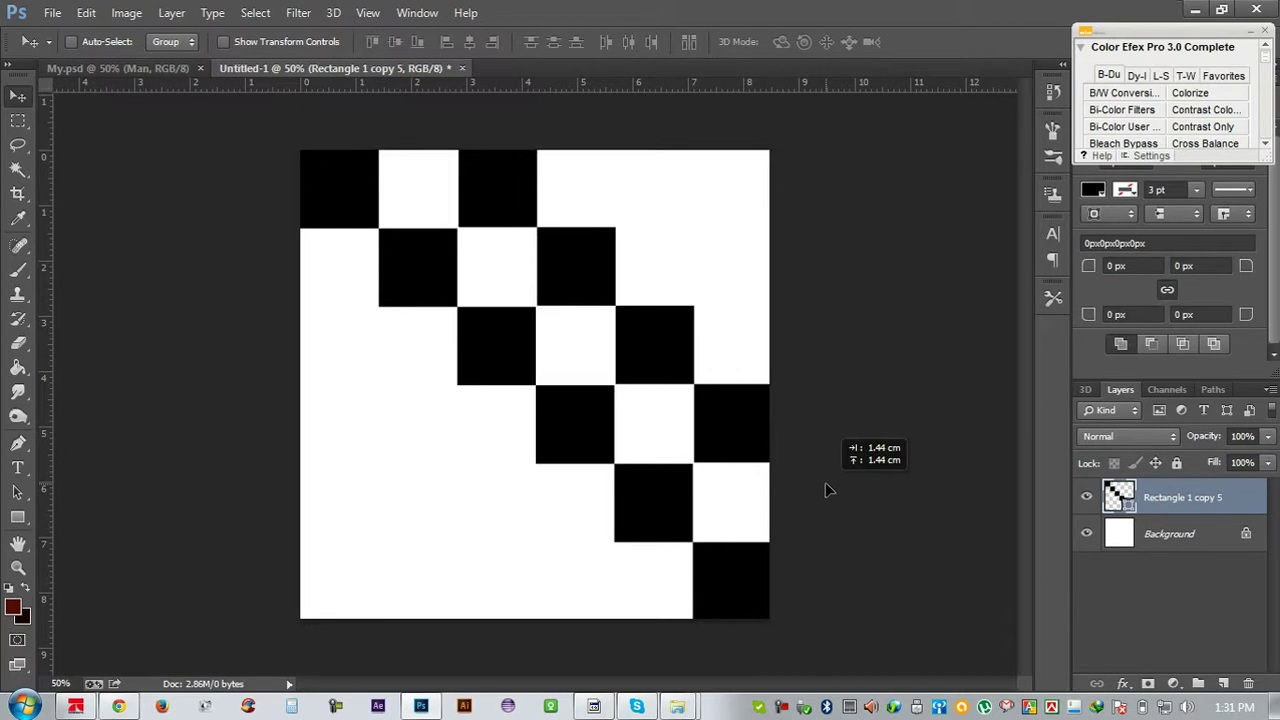
pyautogui.moveTo(826, 490); pyautogui.dragTo(800, 512)
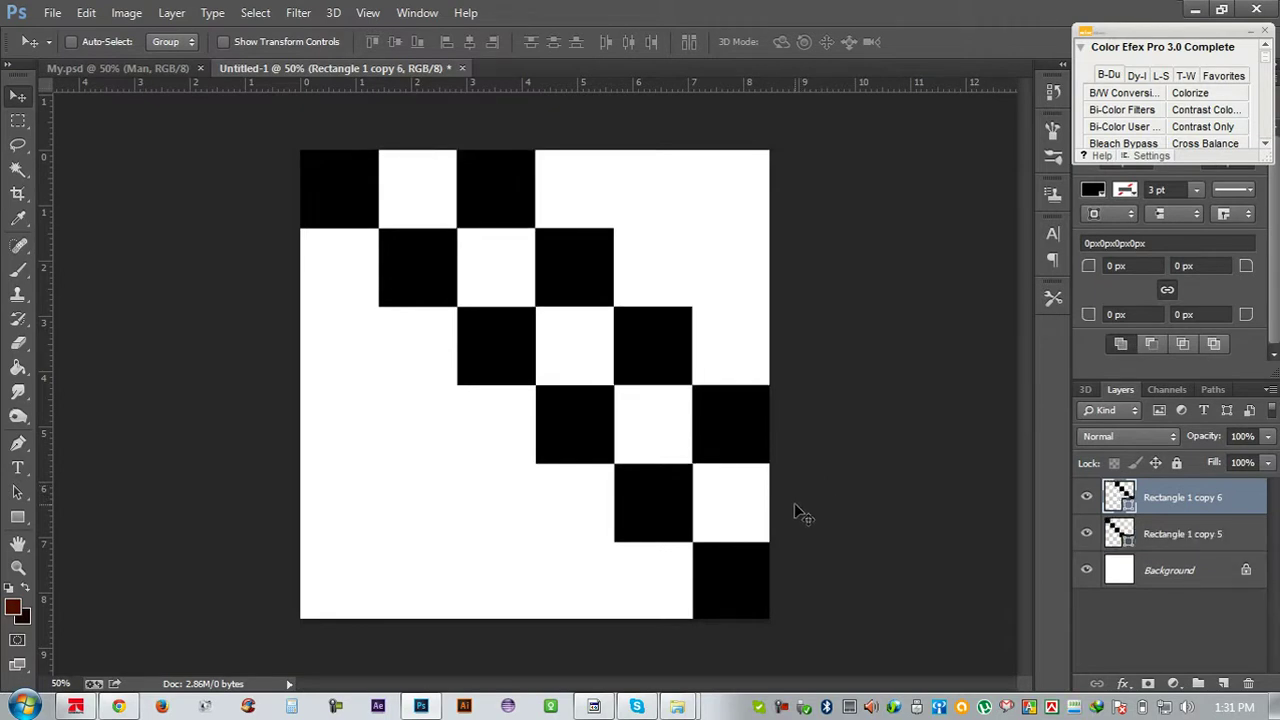
pyautogui.press('Right')
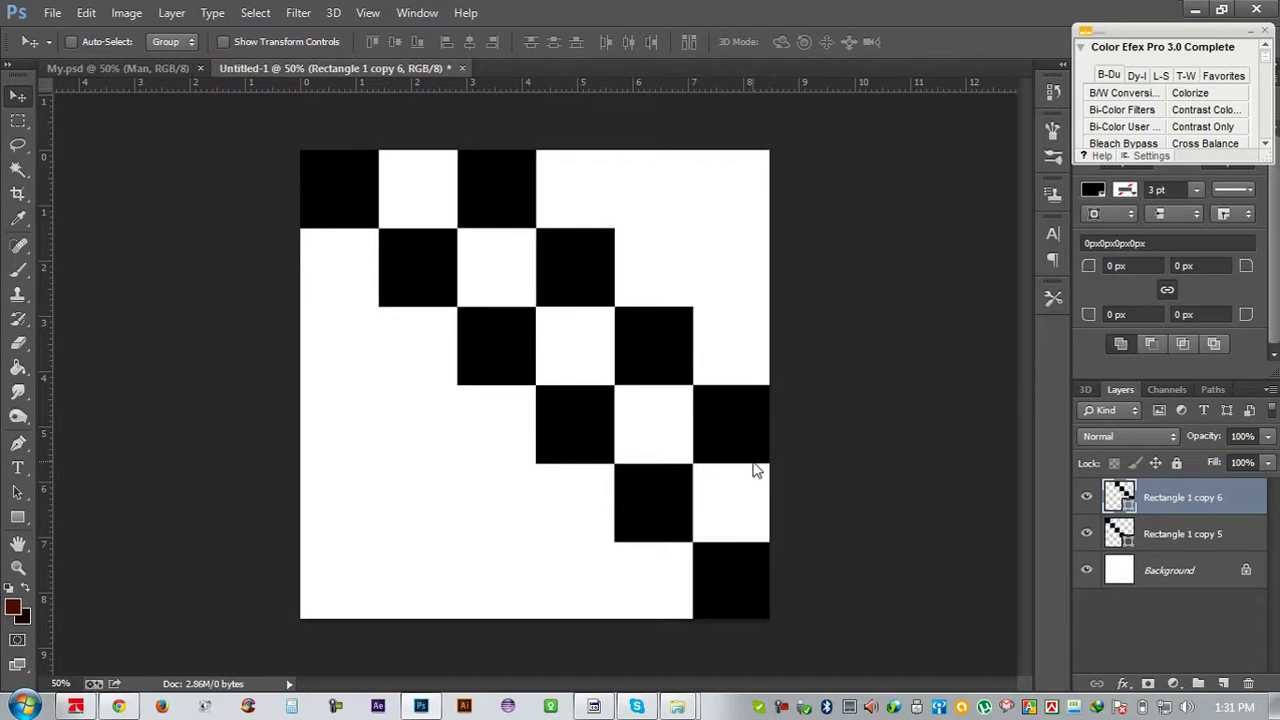
pyautogui.keyDown('shift'); pyautogui.click(1150, 533); pyautogui.keyUp('shift')
pyautogui.hotkey('ctrl', 'e')
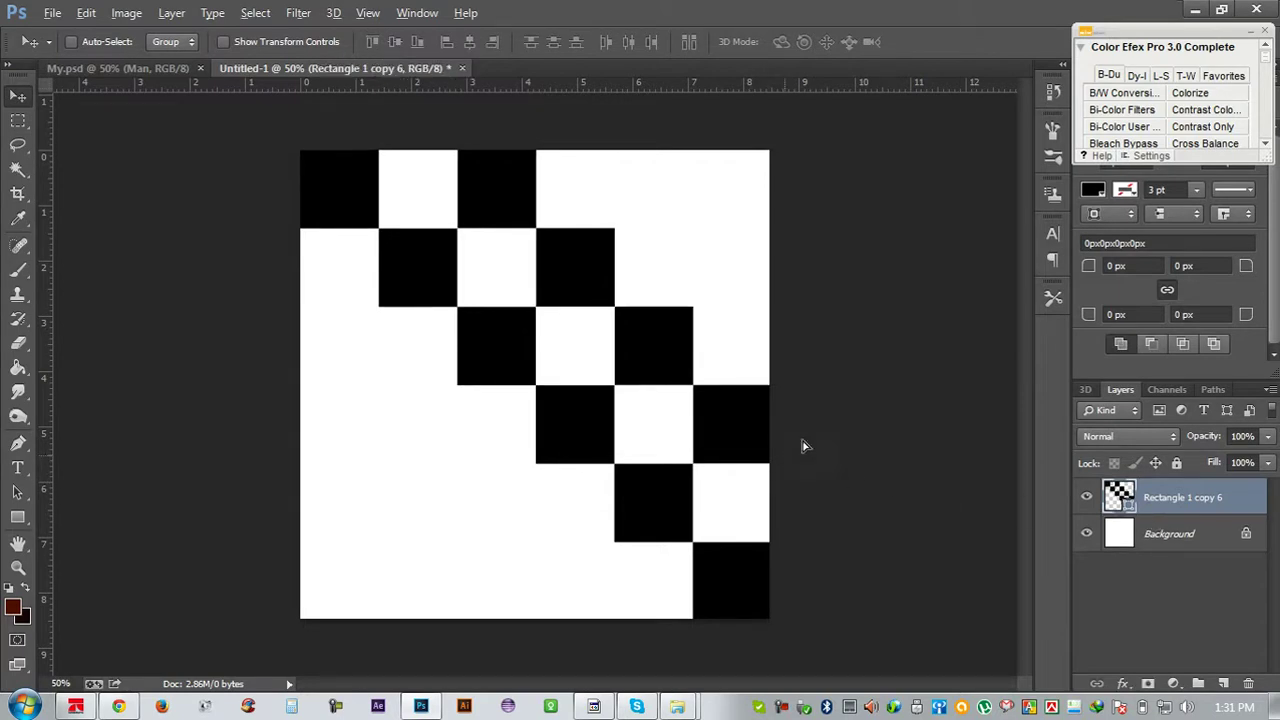
# Copy the pattern into the upper-right and toward the empty corner, then merge the layers
pyautogui.moveTo(807, 446); pyautogui.dragTo(993, 308)
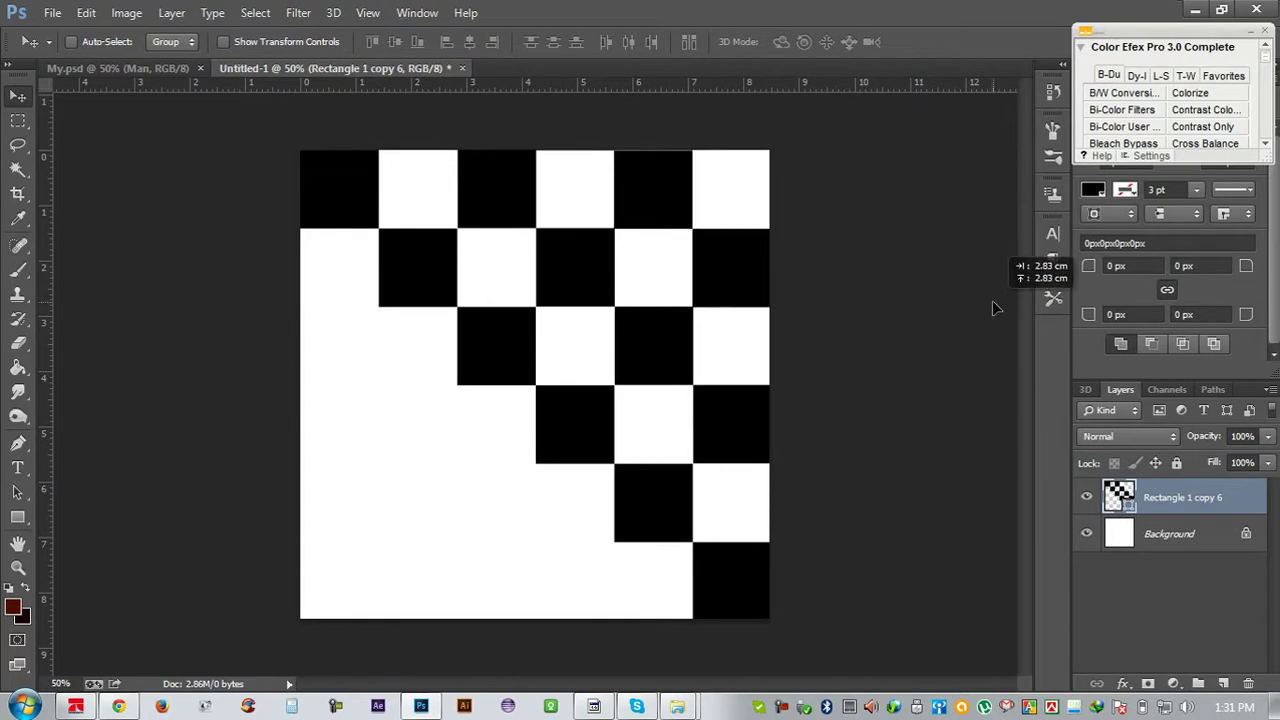
pyautogui.moveTo(993, 308); pyautogui.dragTo(998, 307)
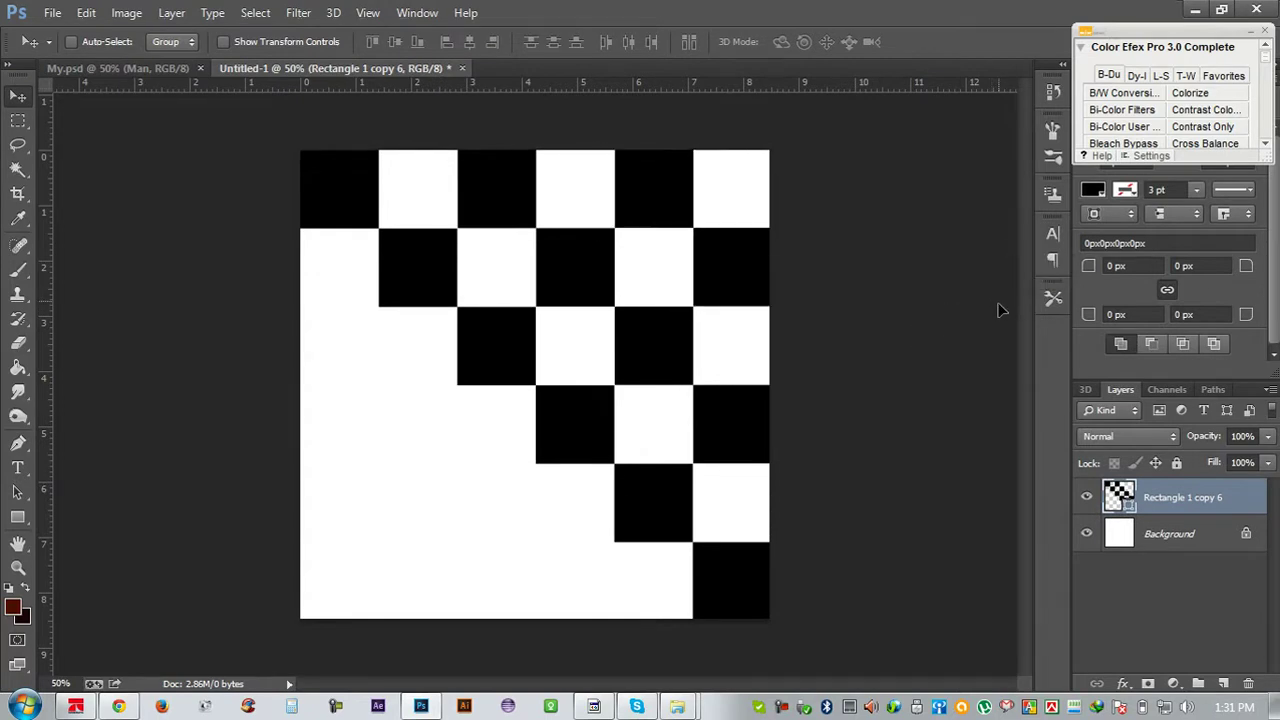
pyautogui.hotkey('ctrl', 'j')
pyautogui.moveTo(808, 424)
pyautogui.mouseDown()
pyautogui.moveTo(593, 640)
pyautogui.moveTo(754, 486)
pyautogui.moveTo(524, 684)
pyautogui.moveTo(648, 612)
pyautogui.mouseUp()
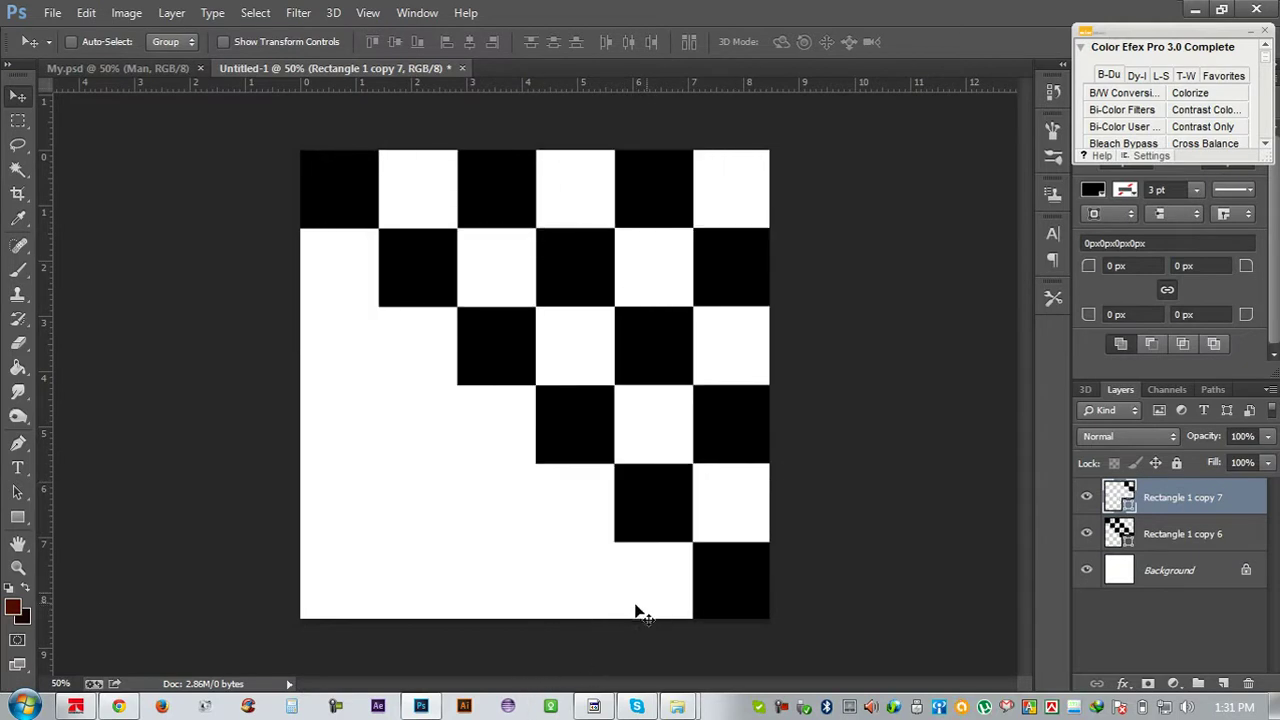
pyautogui.keyDown('shift'); pyautogui.click(1163, 537); pyautogui.keyUp('shift')
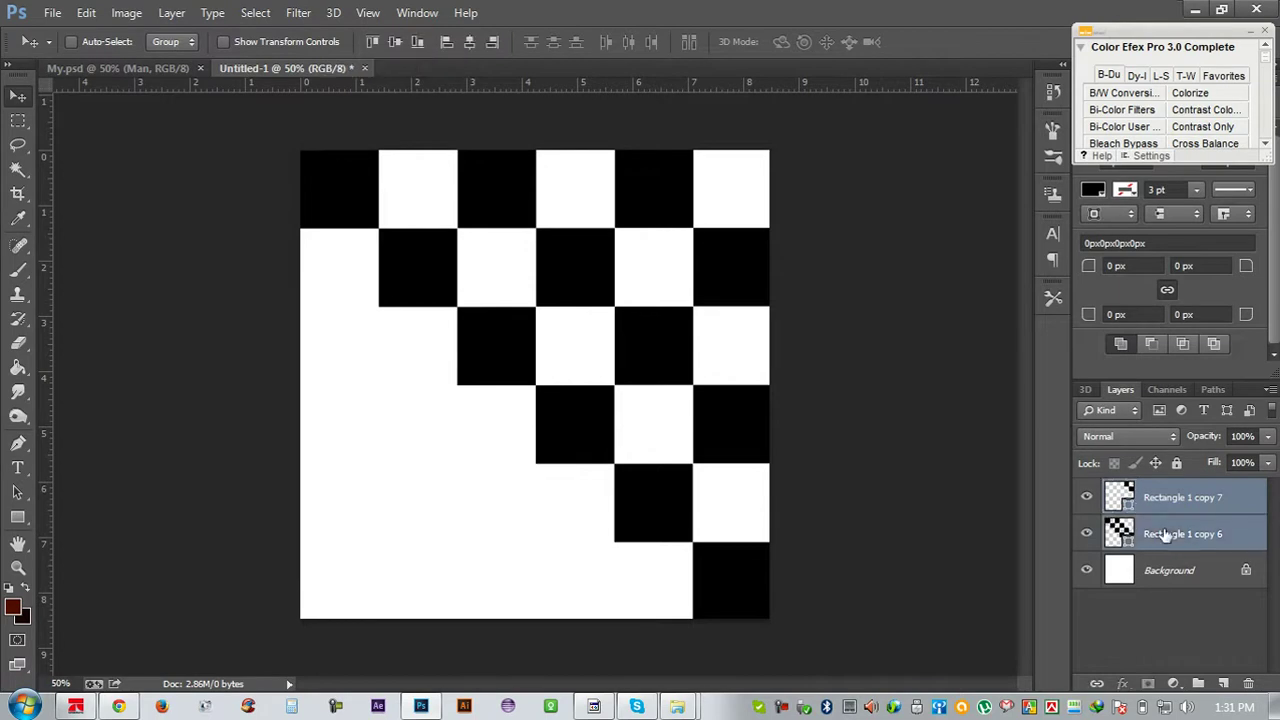
pyautogui.hotkey('ctrl', 'e')
# Fill the lower-left with another aligned copy and flatten everything into one layer
pyautogui.moveTo(700, 437)
pyautogui.mouseDown()
pyautogui.moveTo(733, 398)
pyautogui.moveTo(545, 607)
pyautogui.moveTo(400, 652)
pyautogui.mouseUp()
pyautogui.press('Right')
pyautogui.press('Right')
pyautogui.press('Left')
pyautogui.press('Left')
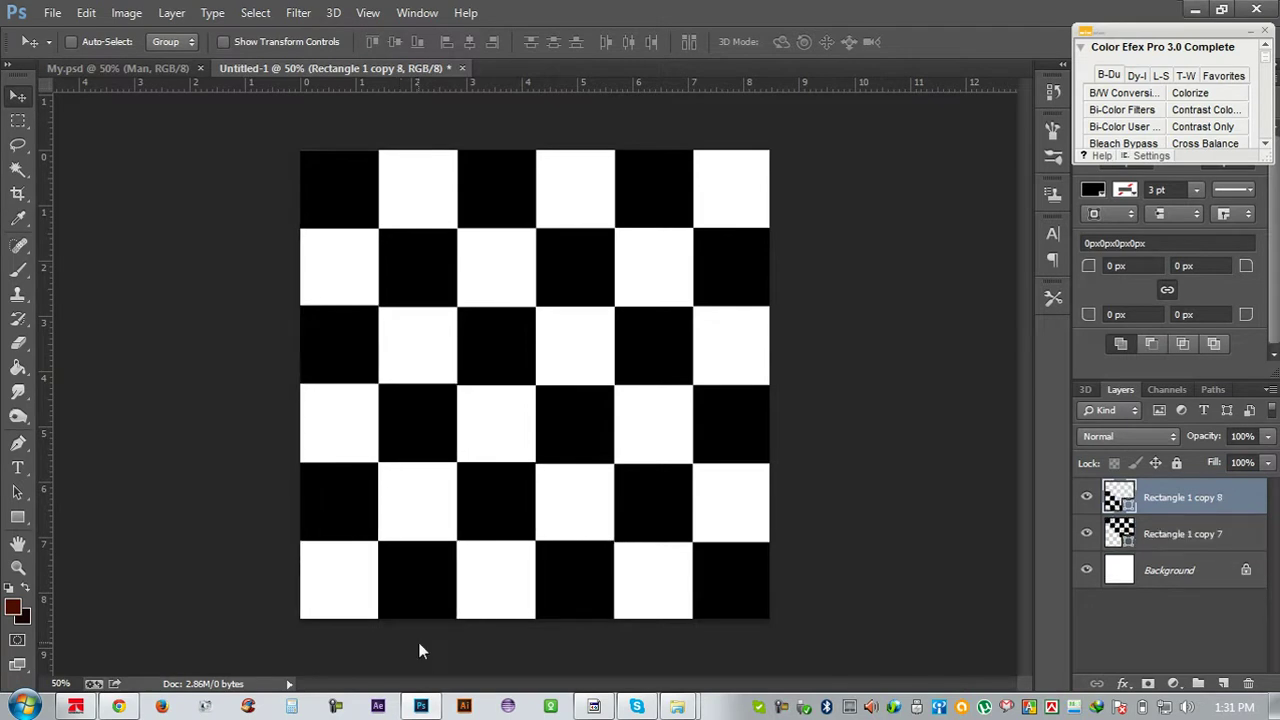
pyautogui.keyDown('shift'); pyautogui.click(1183, 578); pyautogui.keyUp('shift')
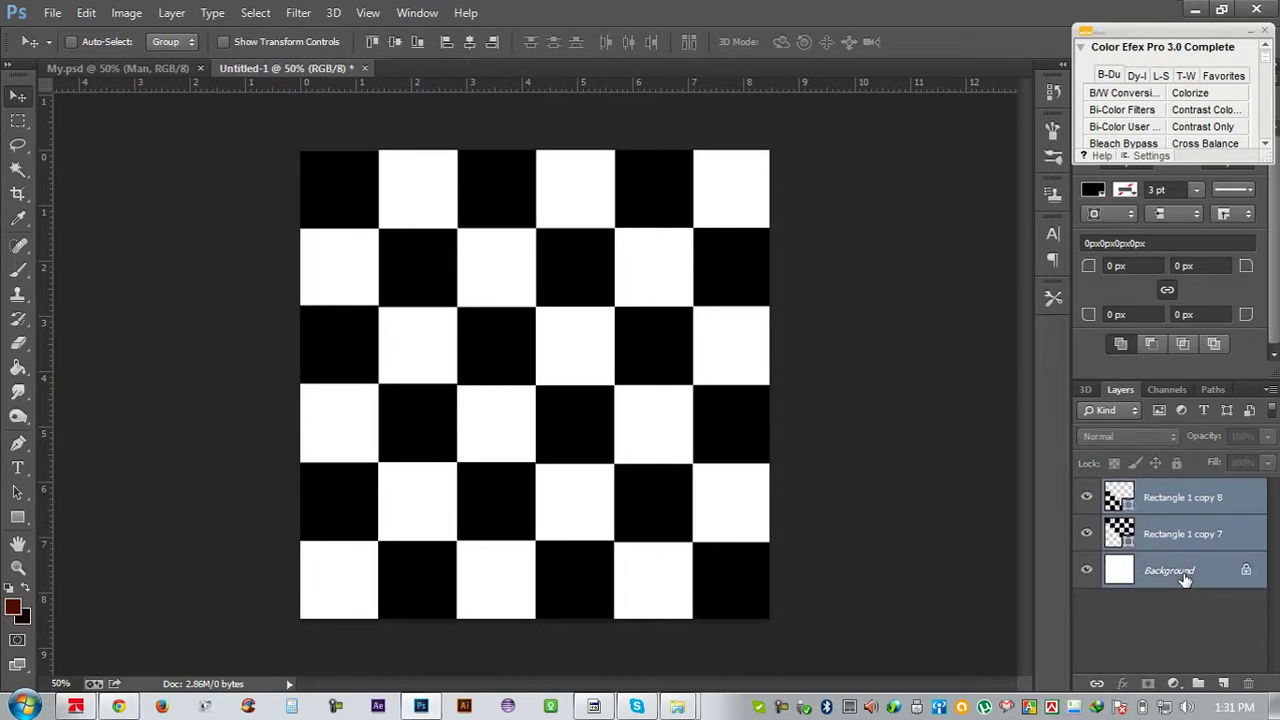
pyautogui.hotkey('ctrl', 'e')
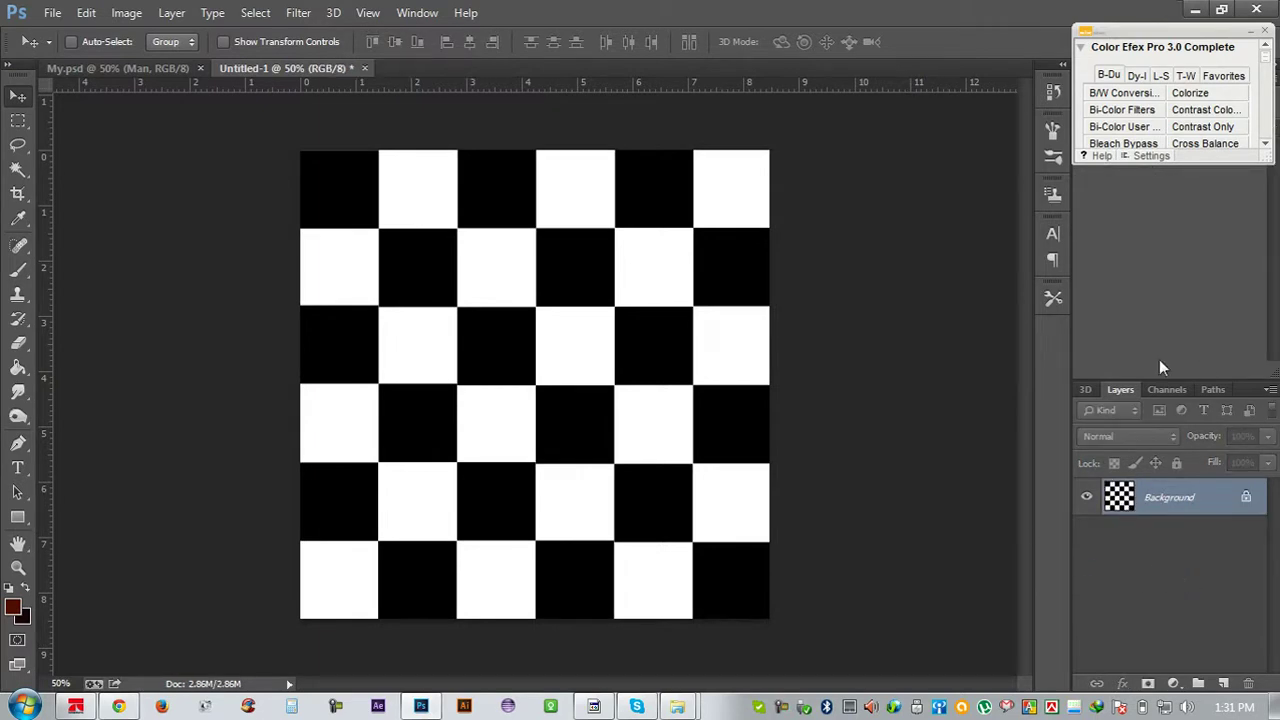
# Wrap the checkerboard onto a 3D Sphere mesh preset from the 3D menu
pyautogui.click(336, 16)
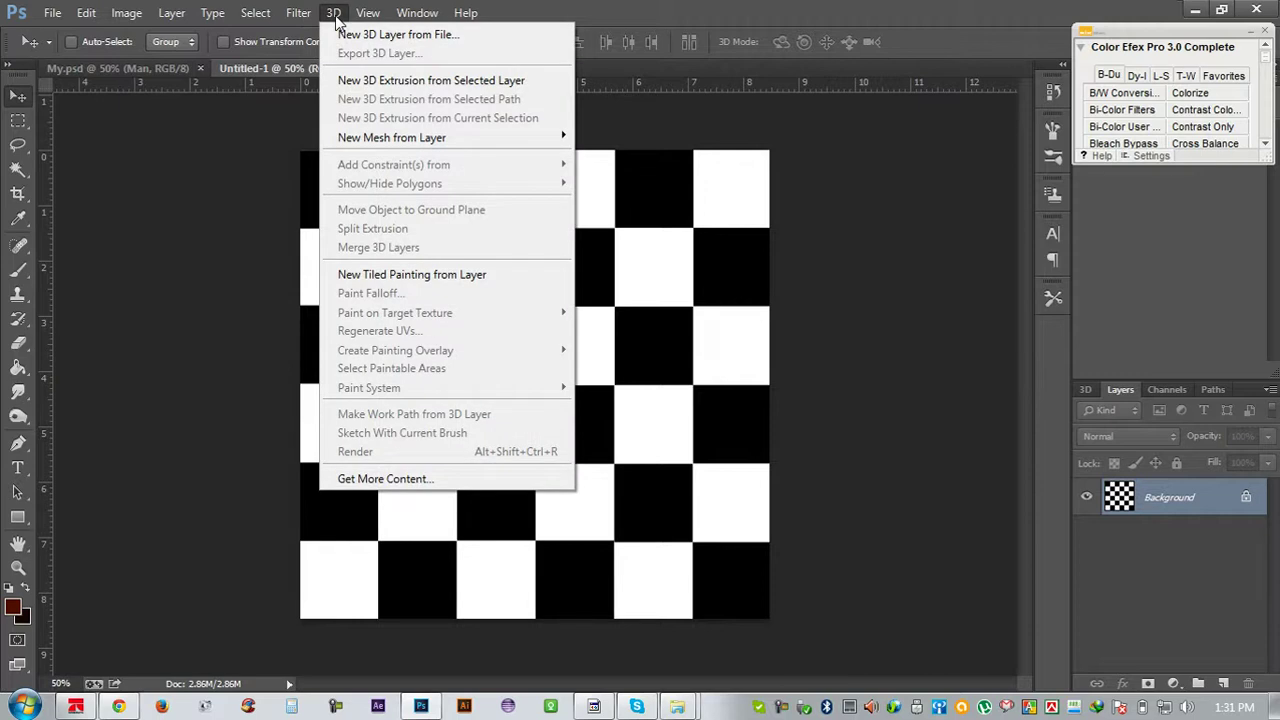
pyautogui.moveTo(392, 137)
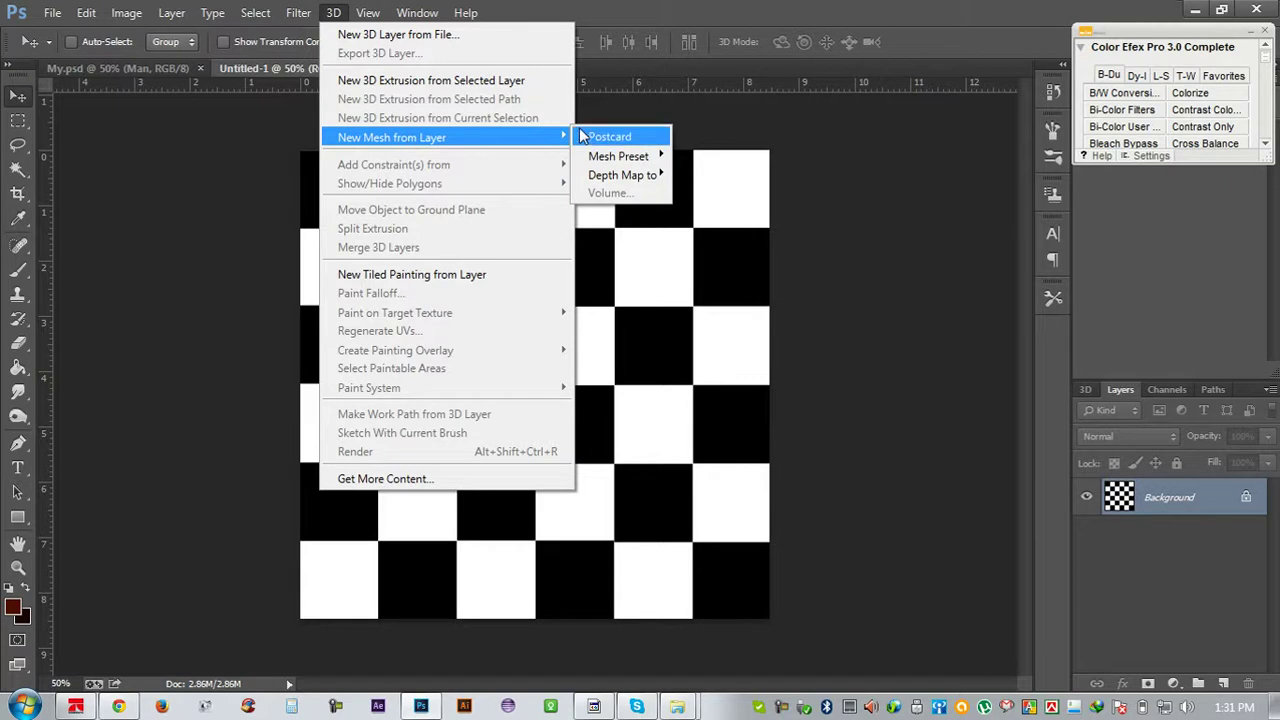
pyautogui.moveTo(619, 156)
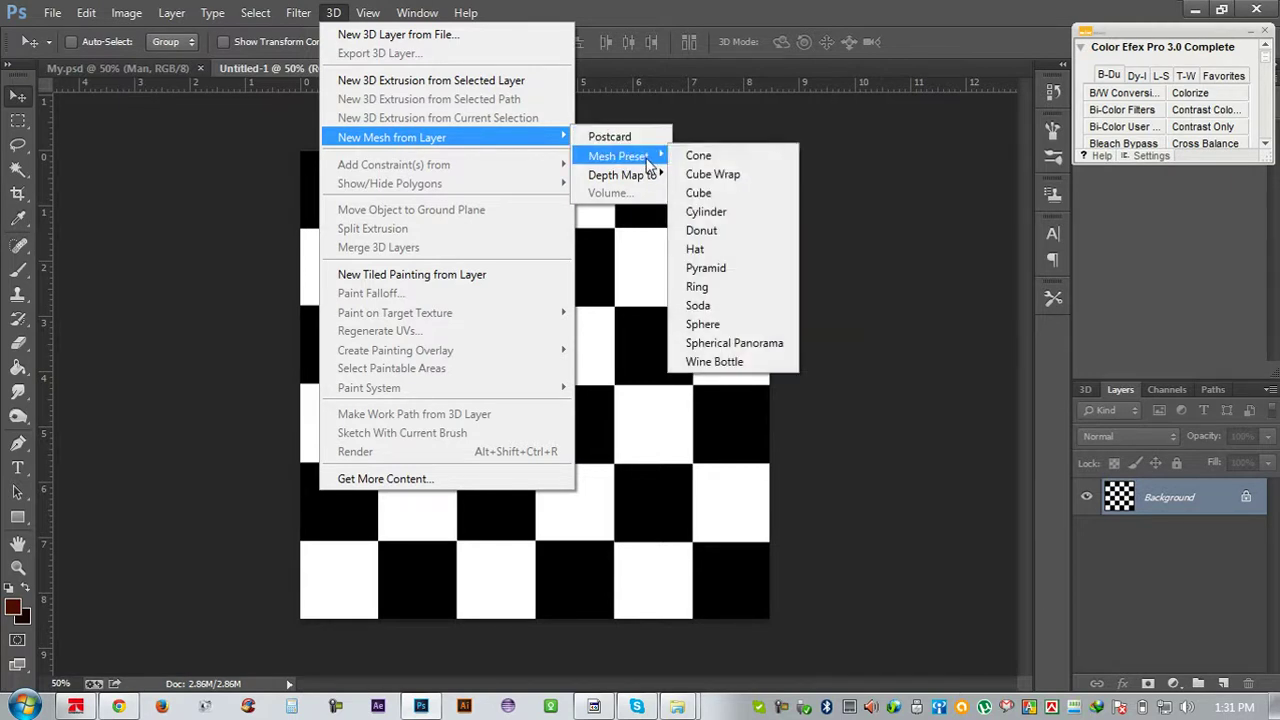
pyautogui.click(723, 328)
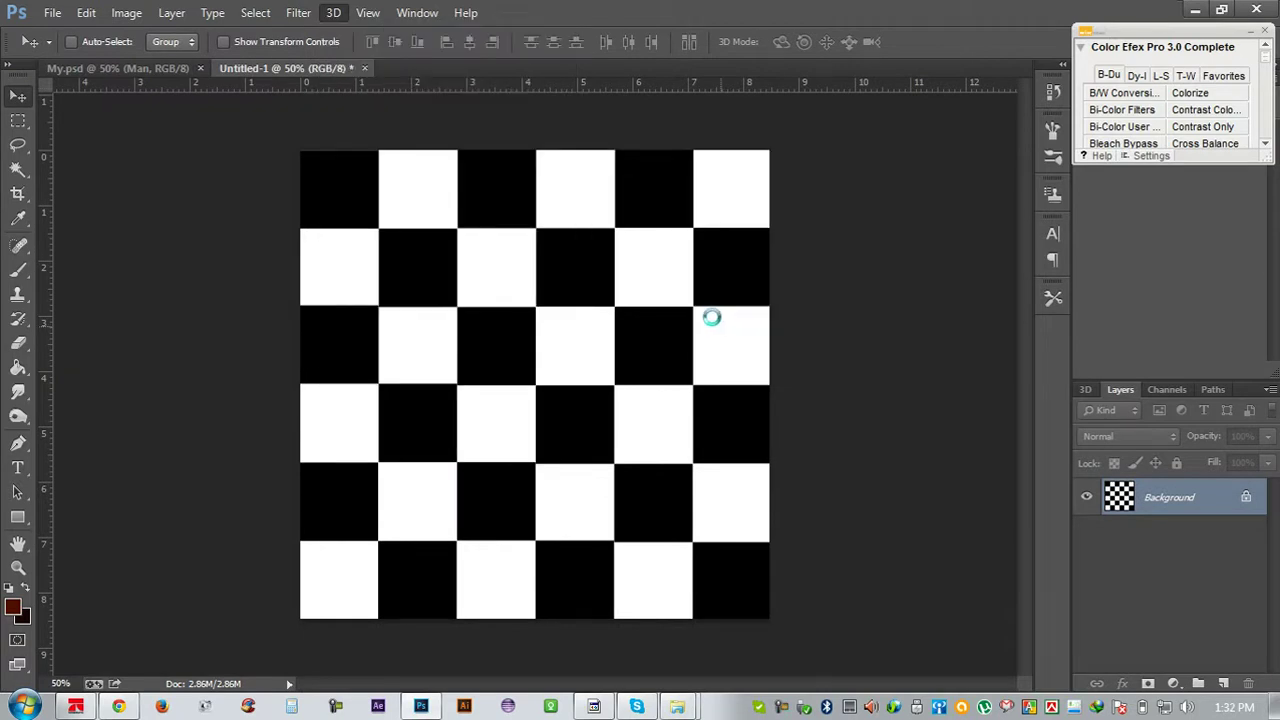
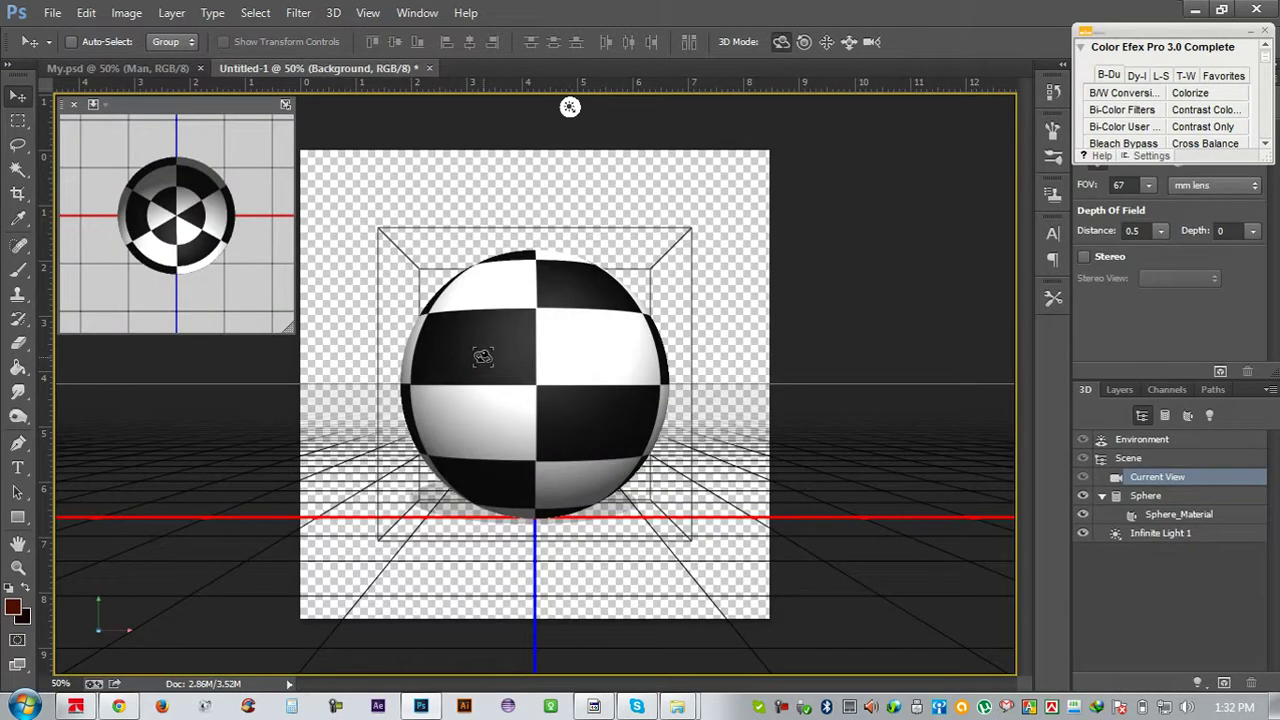
# Orbit the 3D view and turn off Infinite Light 1's shadow
pyautogui.moveTo(545, 335)
pyautogui.mouseDown()
pyautogui.moveTo(687, 352)
pyautogui.moveTo(535, 381)
pyautogui.moveTo(448, 338)
pyautogui.moveTo(592, 338)
pyautogui.moveTo(615, 365)
pyautogui.moveTo(592, 460)
pyautogui.moveTo(613, 397)
pyautogui.mouseUp()
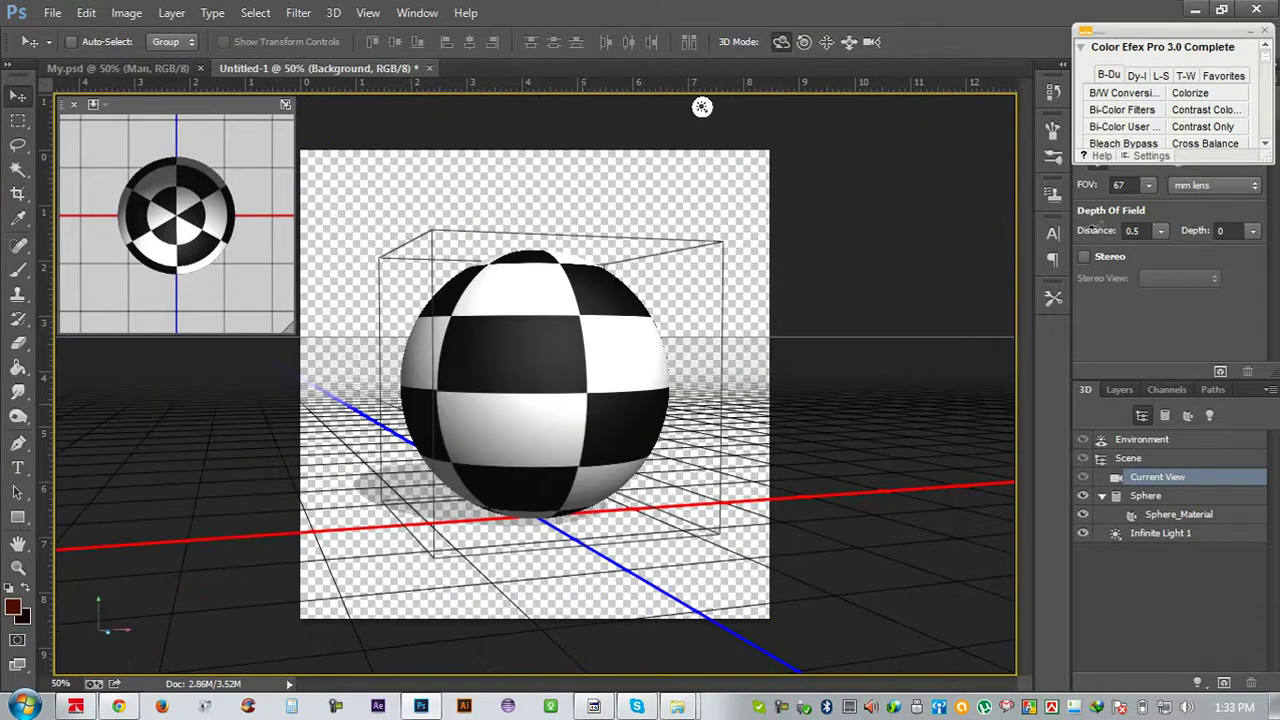
pyautogui.moveTo(1170, 38); pyautogui.dragTo(880, 88)
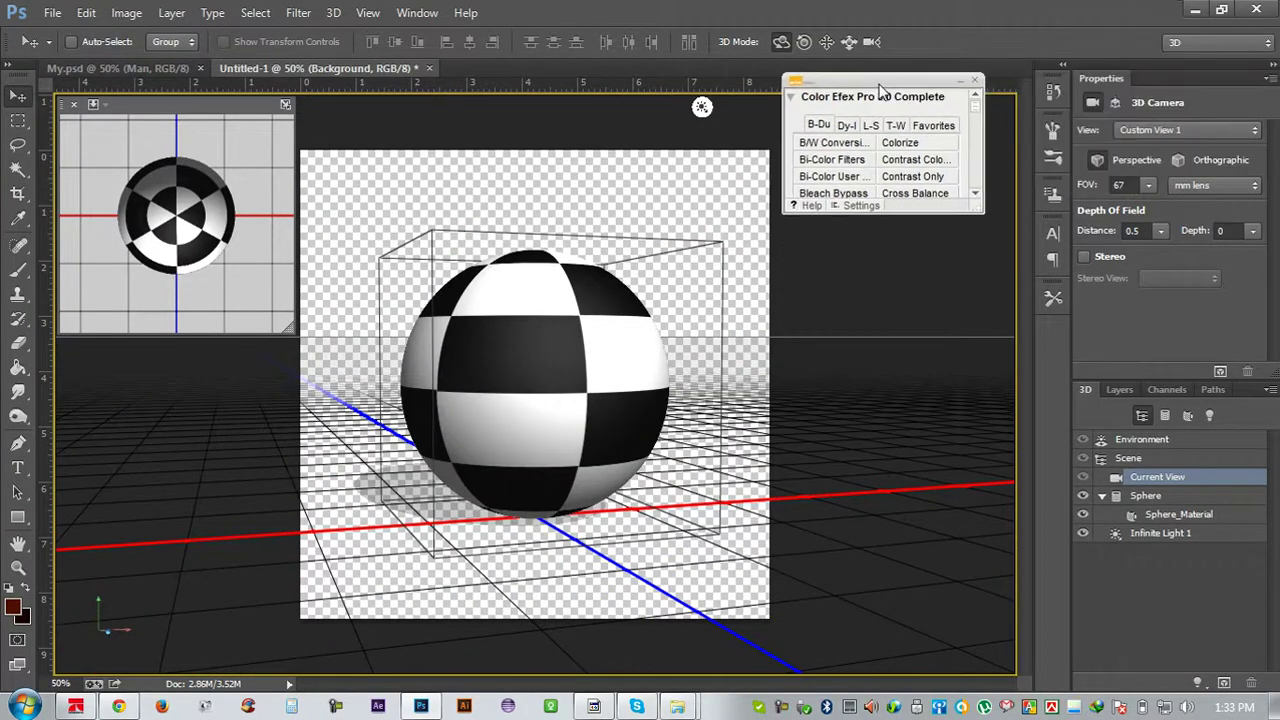
pyautogui.click(1165, 536)
pyautogui.click(1163, 534)
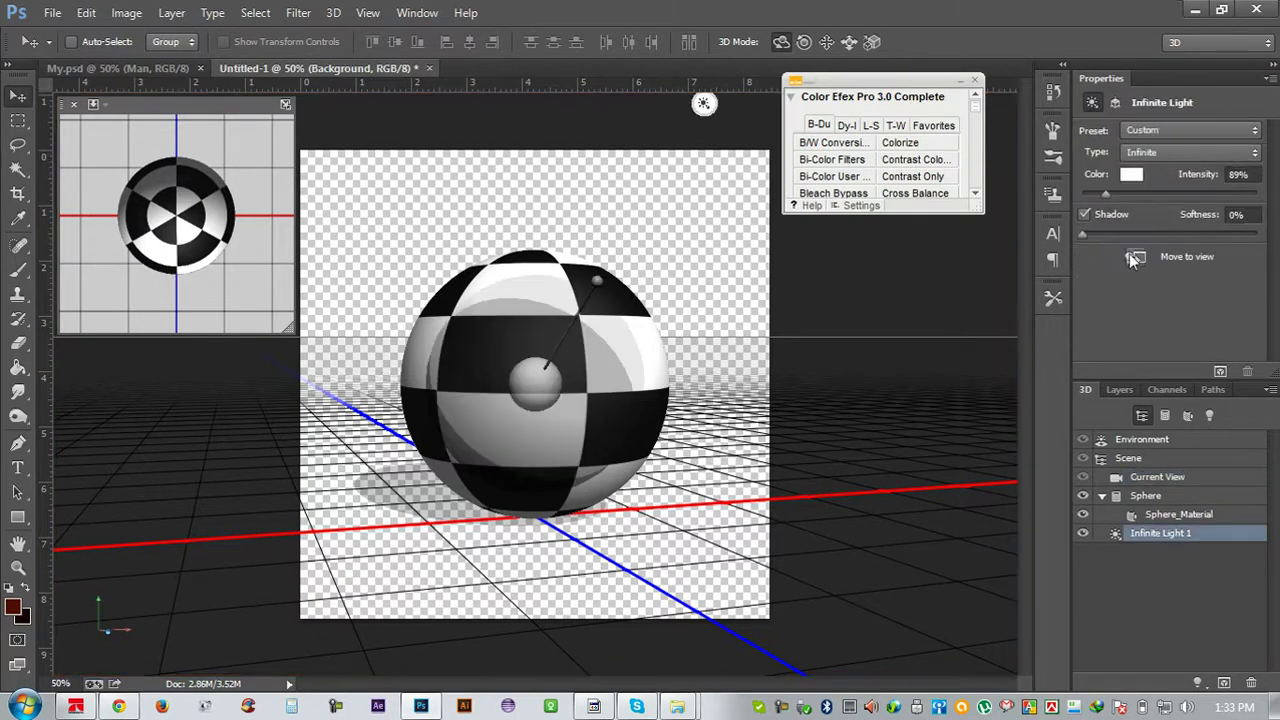
pyautogui.click(1084, 216)
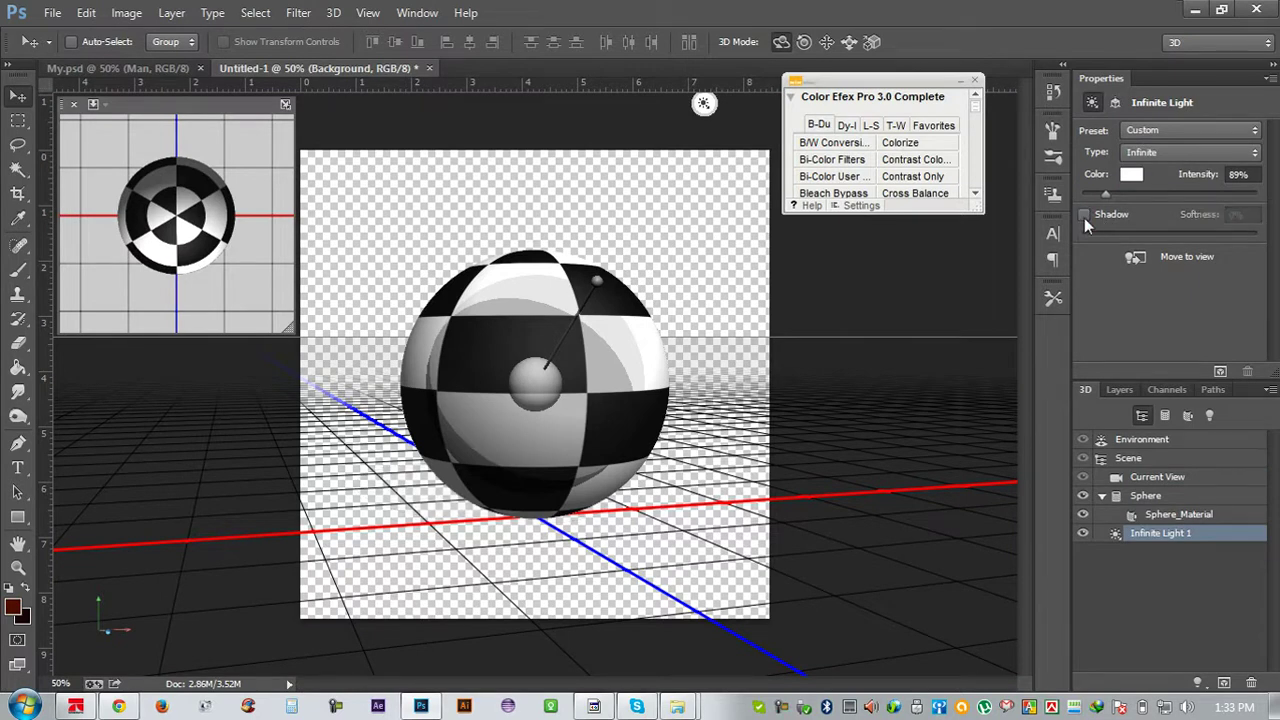
# Open the 3D layer's options in the Layers list, then return to the 3D scene settings
pyautogui.click(1137, 392)
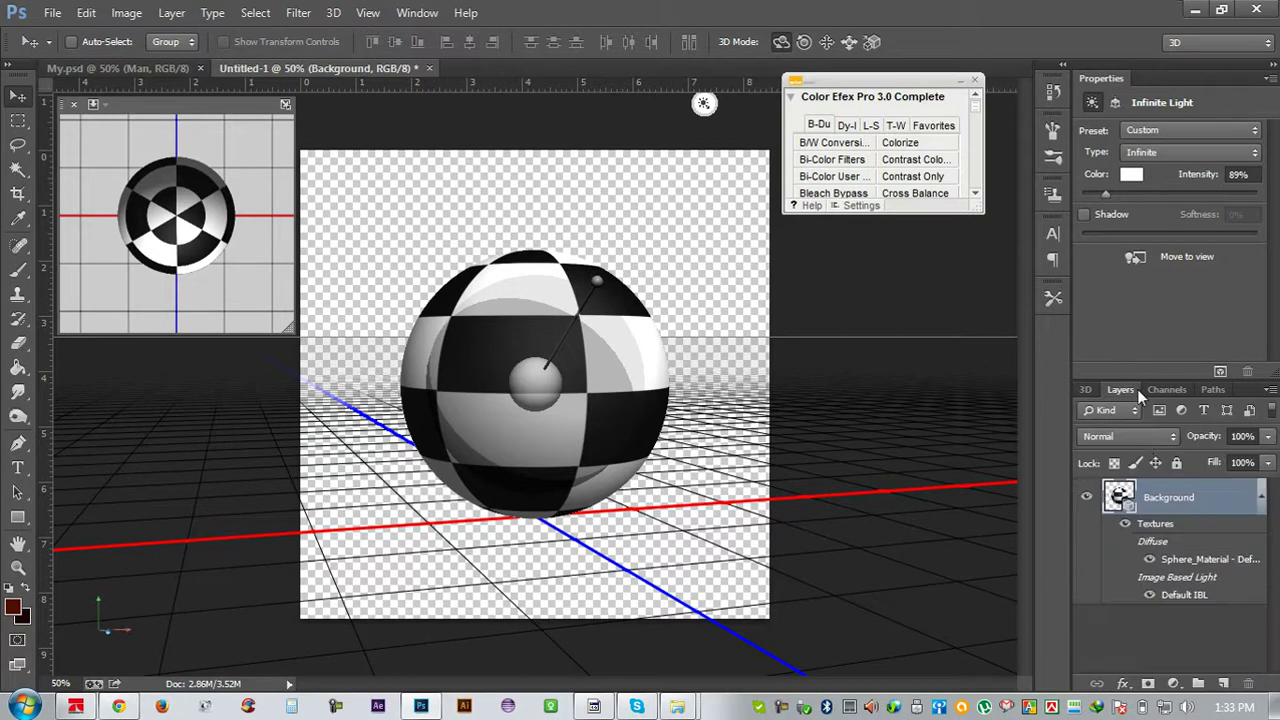
pyautogui.rightClick(1110, 492)
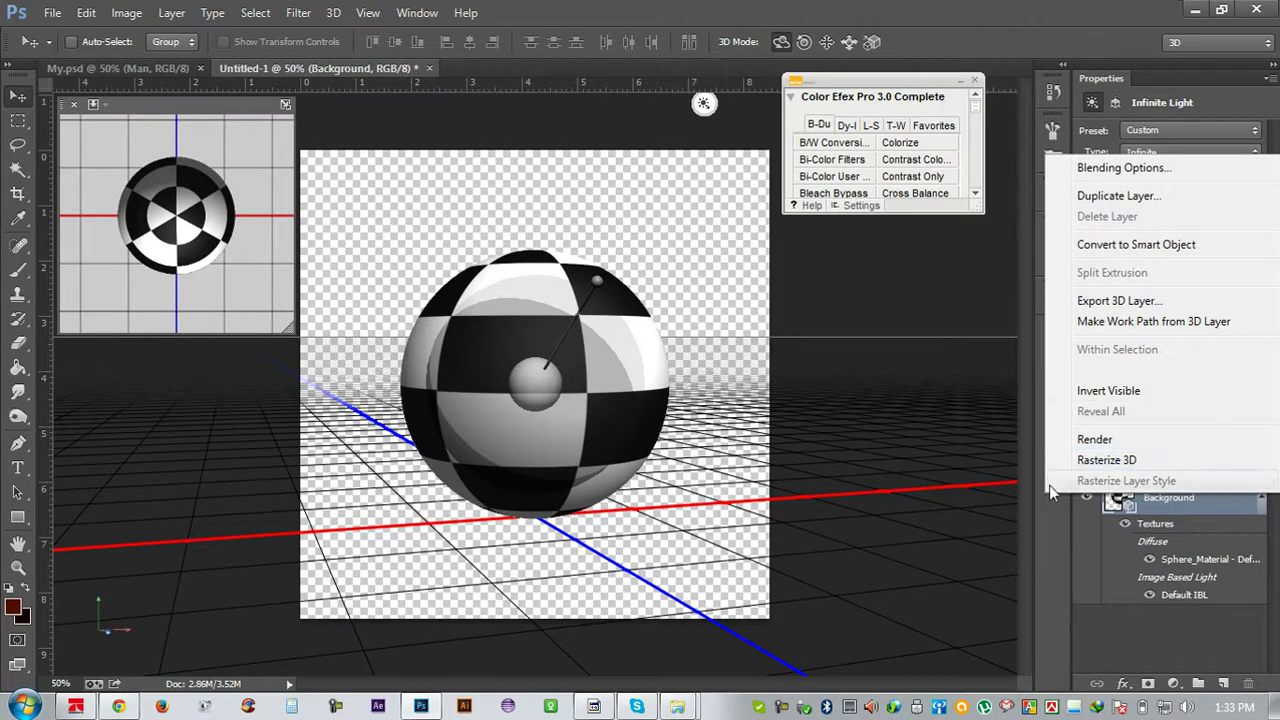
pyautogui.click(1105, 461)
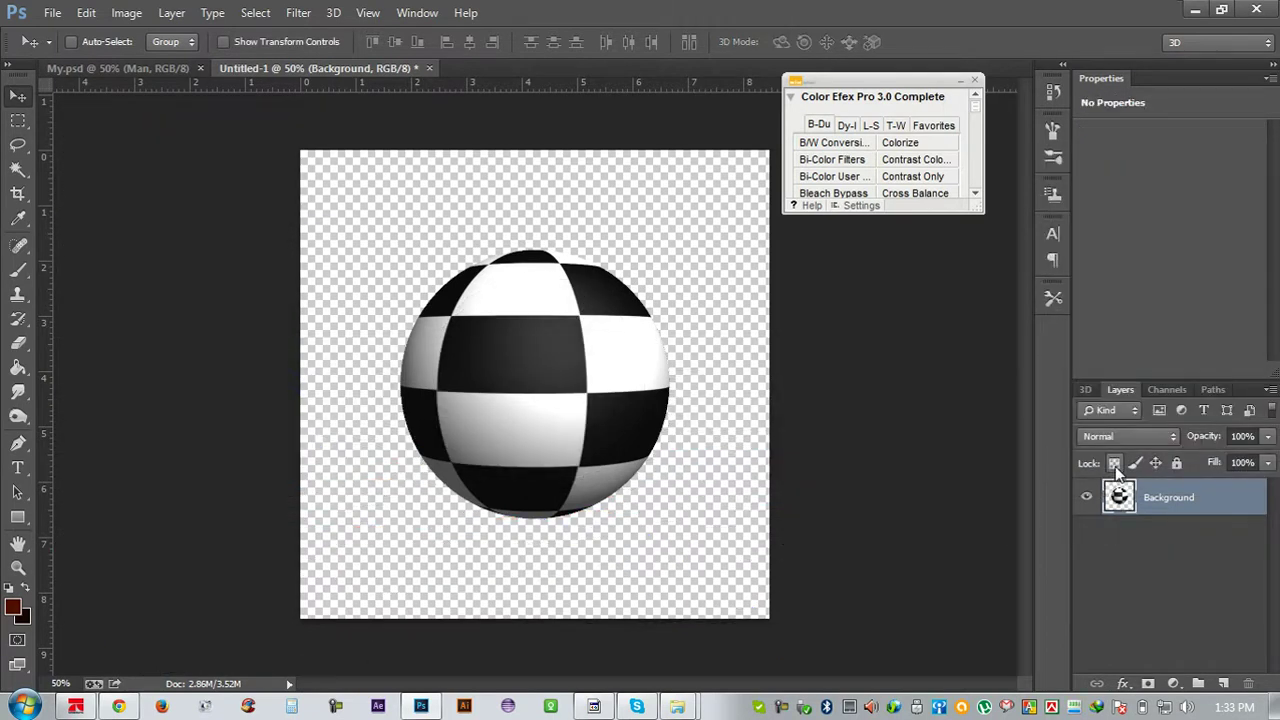
pyautogui.click(1095, 393)
pyautogui.click(1118, 391)
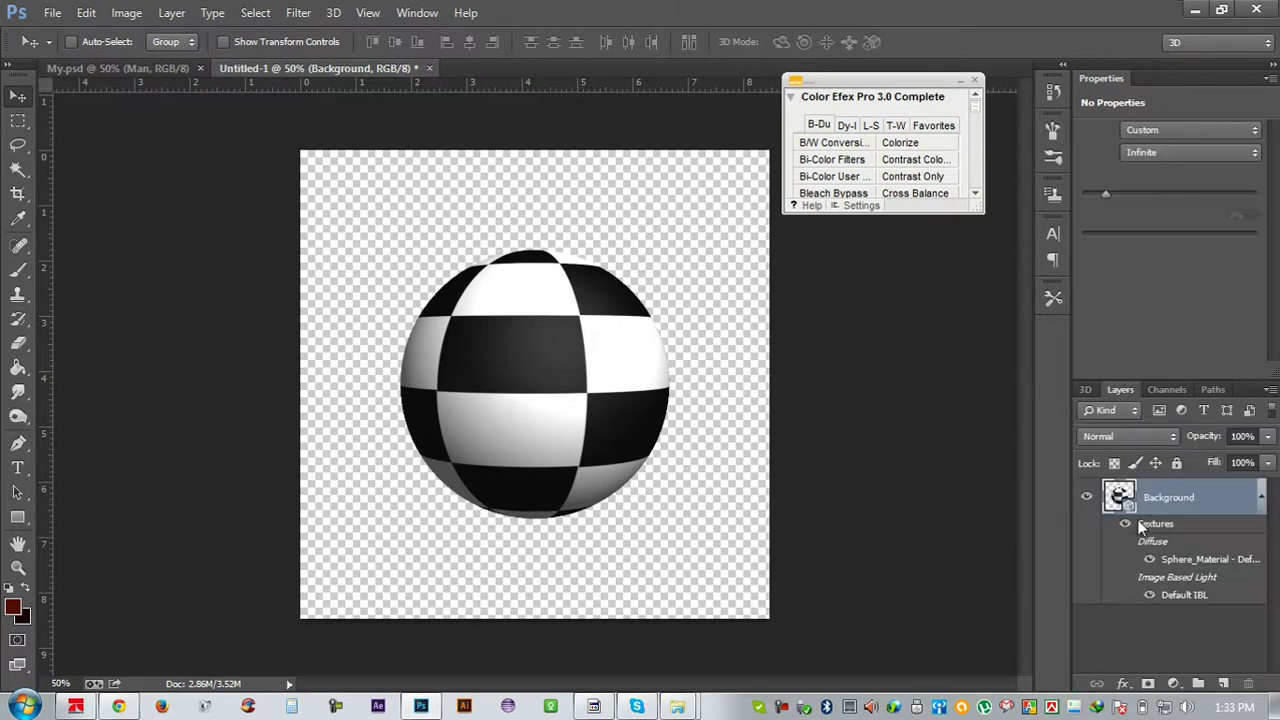
pyautogui.click(1093, 389)
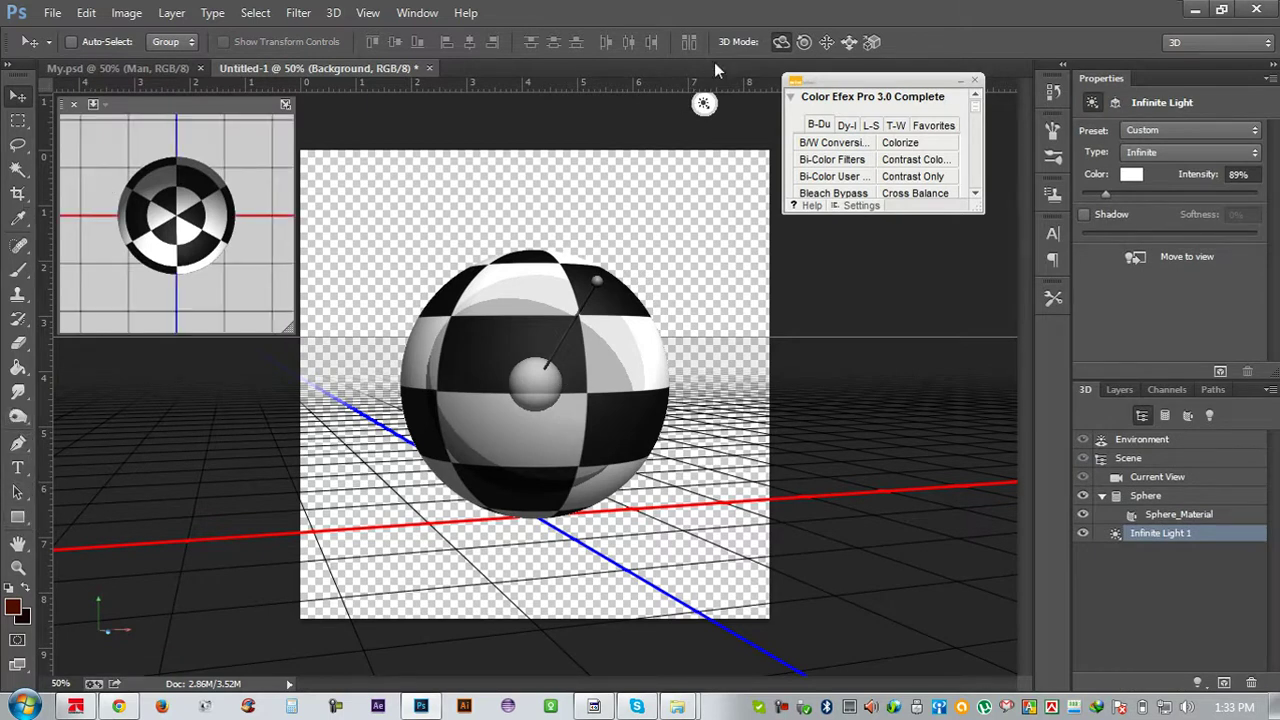
# Swing the light, then orbit, roll and rotate the camera to angle the checkered sphere
pyautogui.moveTo(579, 362); pyautogui.dragTo(586, 374)
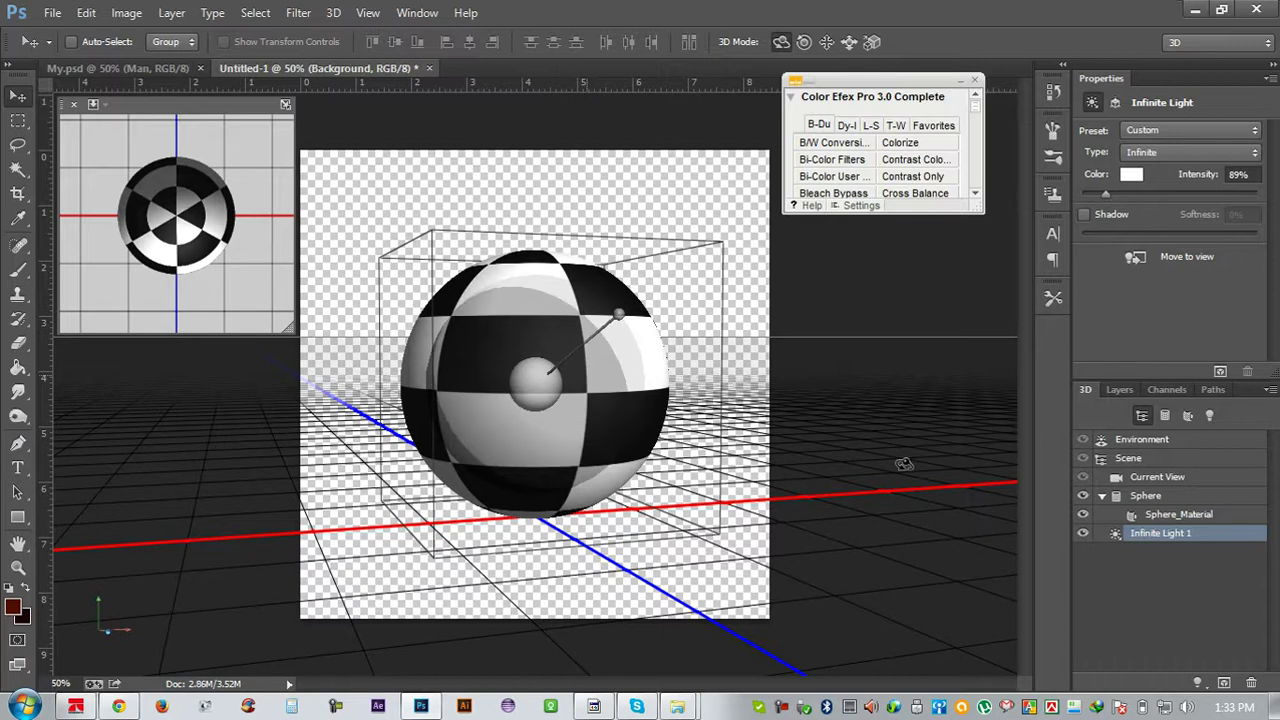
pyautogui.click(1157, 477)
pyautogui.moveTo(651, 291)
pyautogui.mouseDown()
pyautogui.moveTo(1000, 351)
pyautogui.moveTo(1002, 189)
pyautogui.moveTo(1000, 549)
pyautogui.moveTo(814, 666)
pyautogui.moveTo(162, 661)
pyautogui.moveTo(67, 507)
pyautogui.mouseUp()
pyautogui.click(804, 41)
pyautogui.moveTo(640, 320)
pyautogui.mouseDown()
pyautogui.moveTo(682, 352)
pyautogui.moveTo(578, 345)
pyautogui.mouseUp()
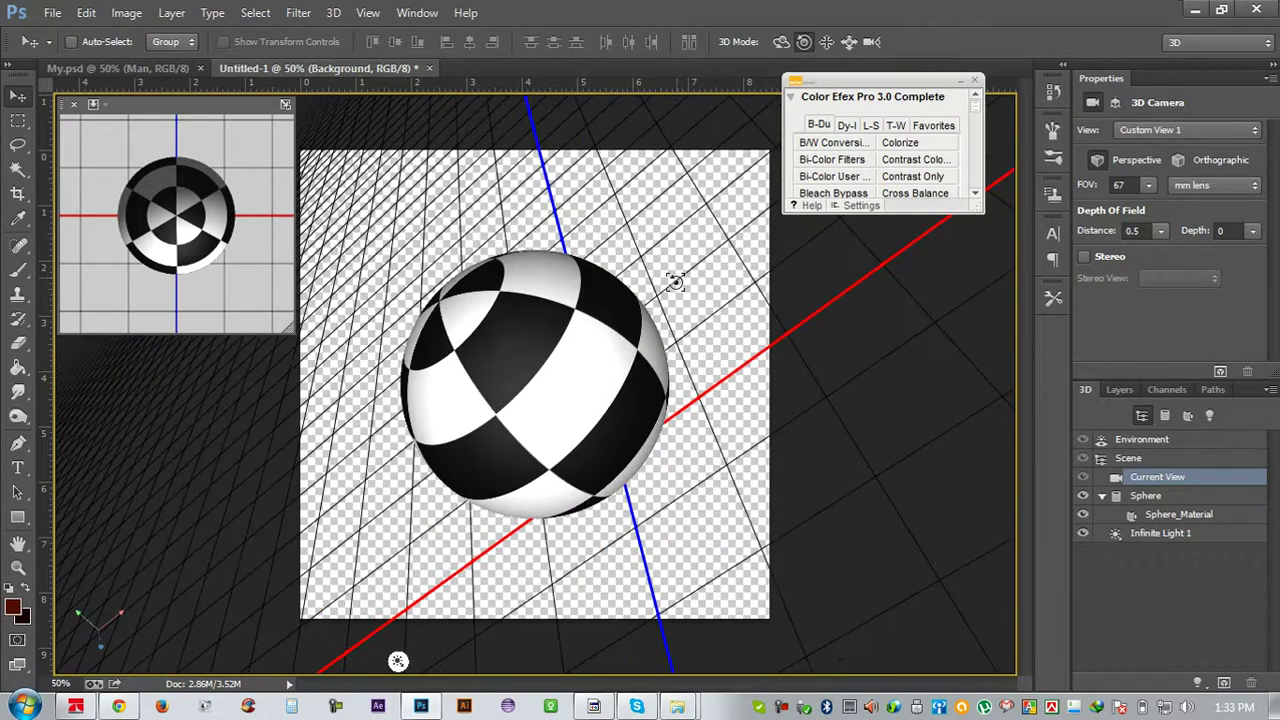
pyautogui.moveTo(675, 281); pyautogui.dragTo(765, 65)
pyautogui.click(781, 41)
pyautogui.moveTo(595, 256); pyautogui.dragTo(632, 240)
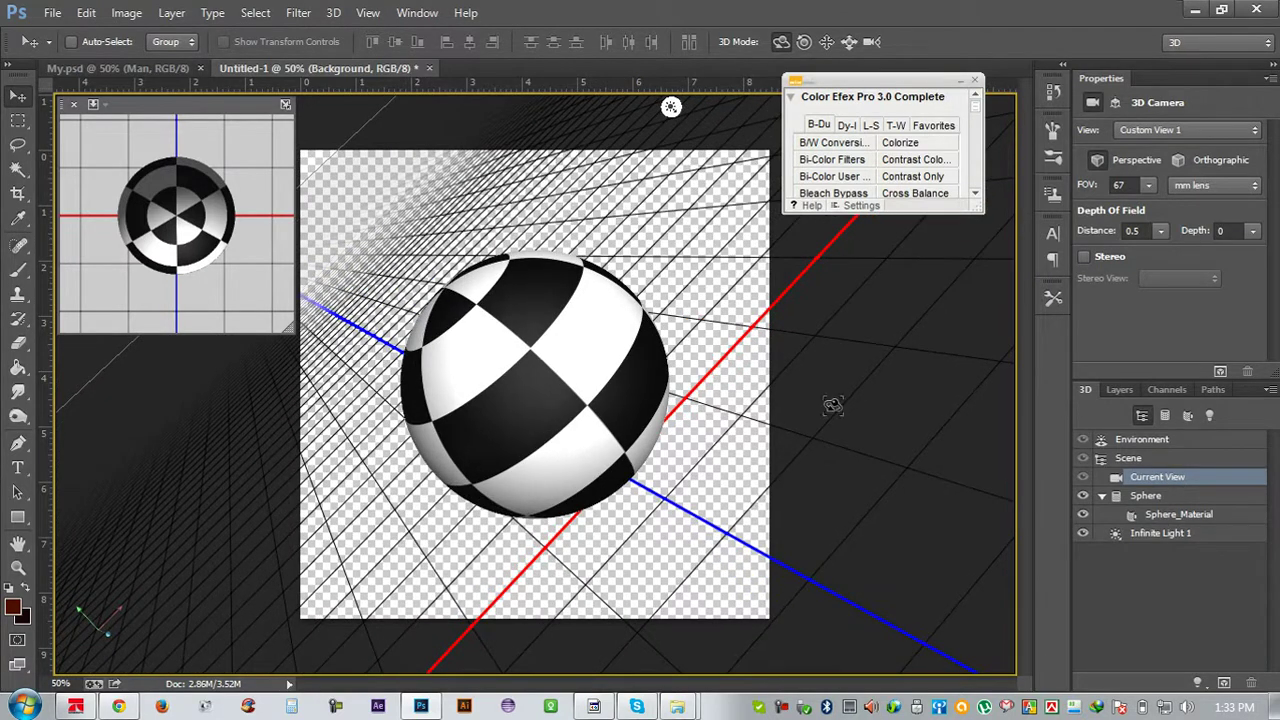
pyautogui.moveTo(628, 394)
pyautogui.mouseDown()
pyautogui.moveTo(571, 363)
pyautogui.moveTo(622, 398)
pyautogui.moveTo(908, 463)
pyautogui.mouseUp()
# Rasterize the 3D sphere layer into a plain pixel layer
pyautogui.click(1122, 390)
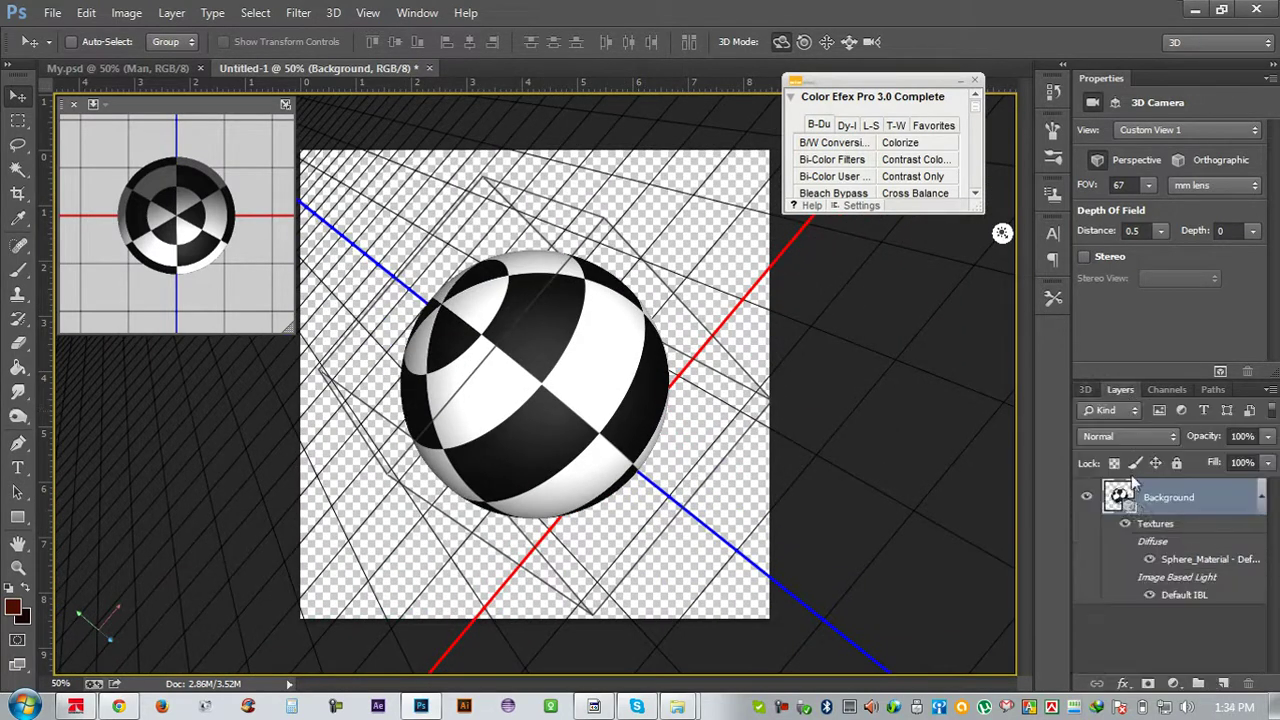
pyautogui.click(598, 386)
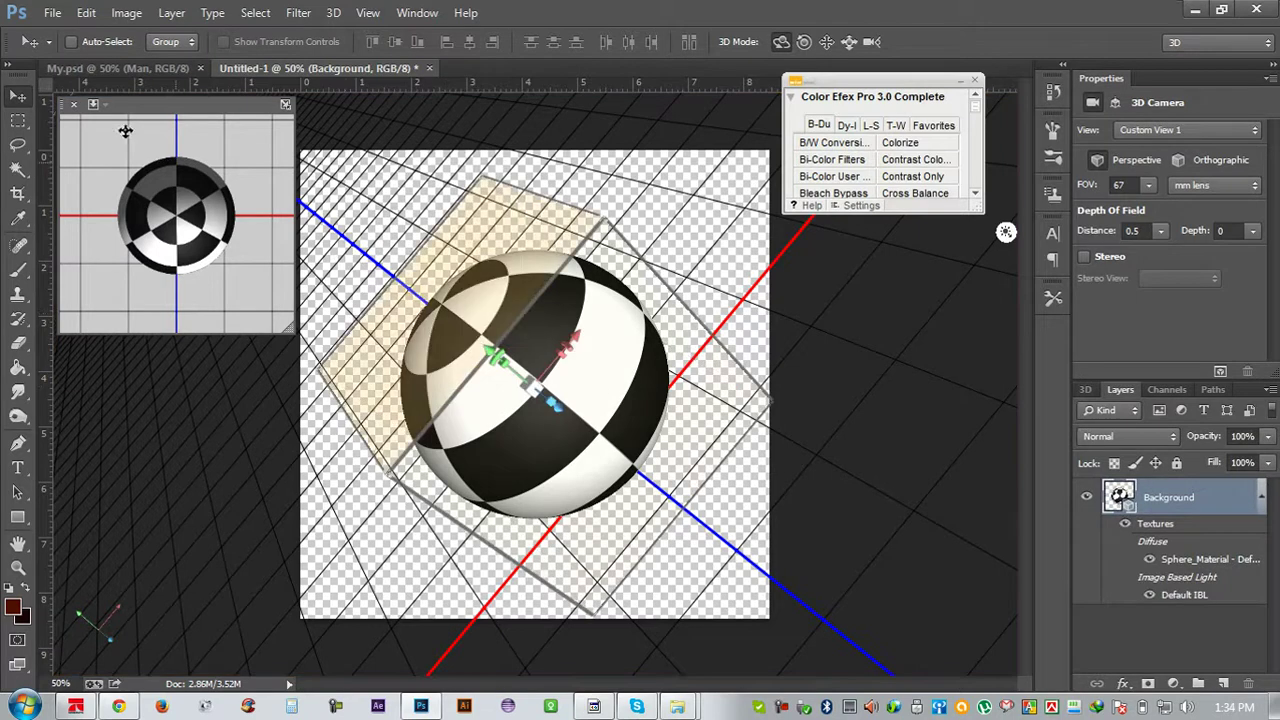
pyautogui.rightClick(1190, 496)
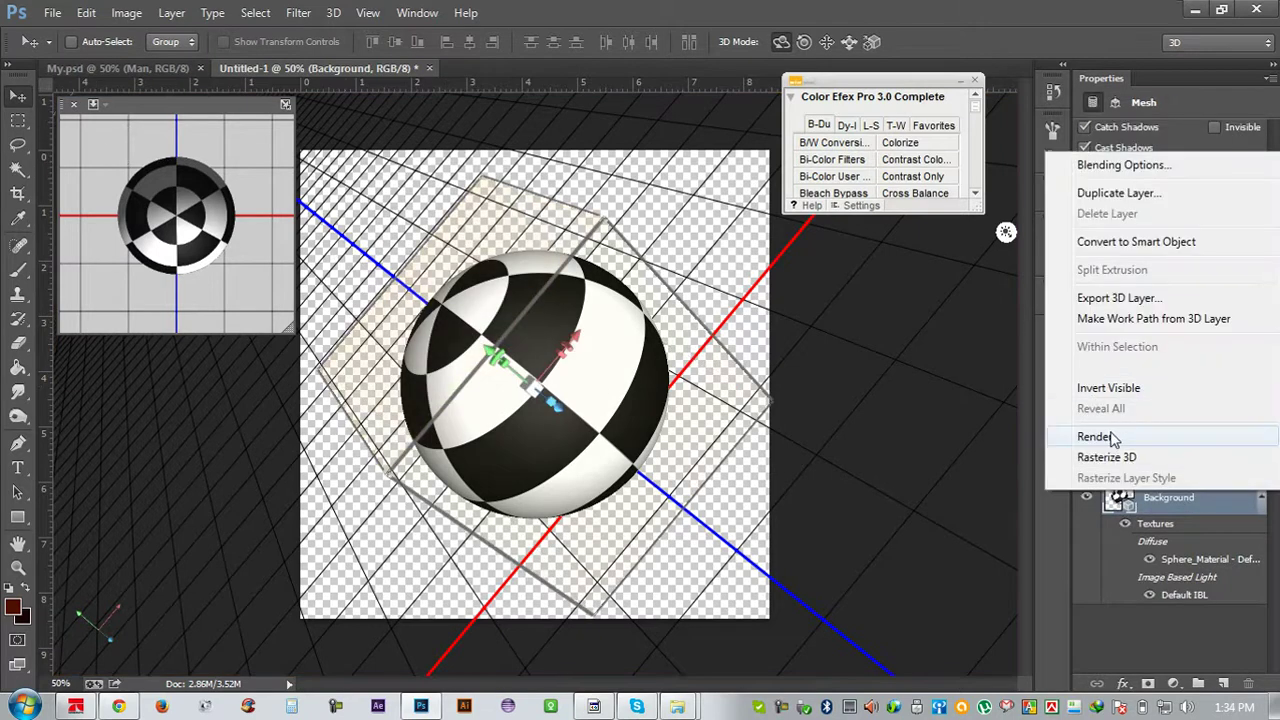
pyautogui.click(1106, 457)
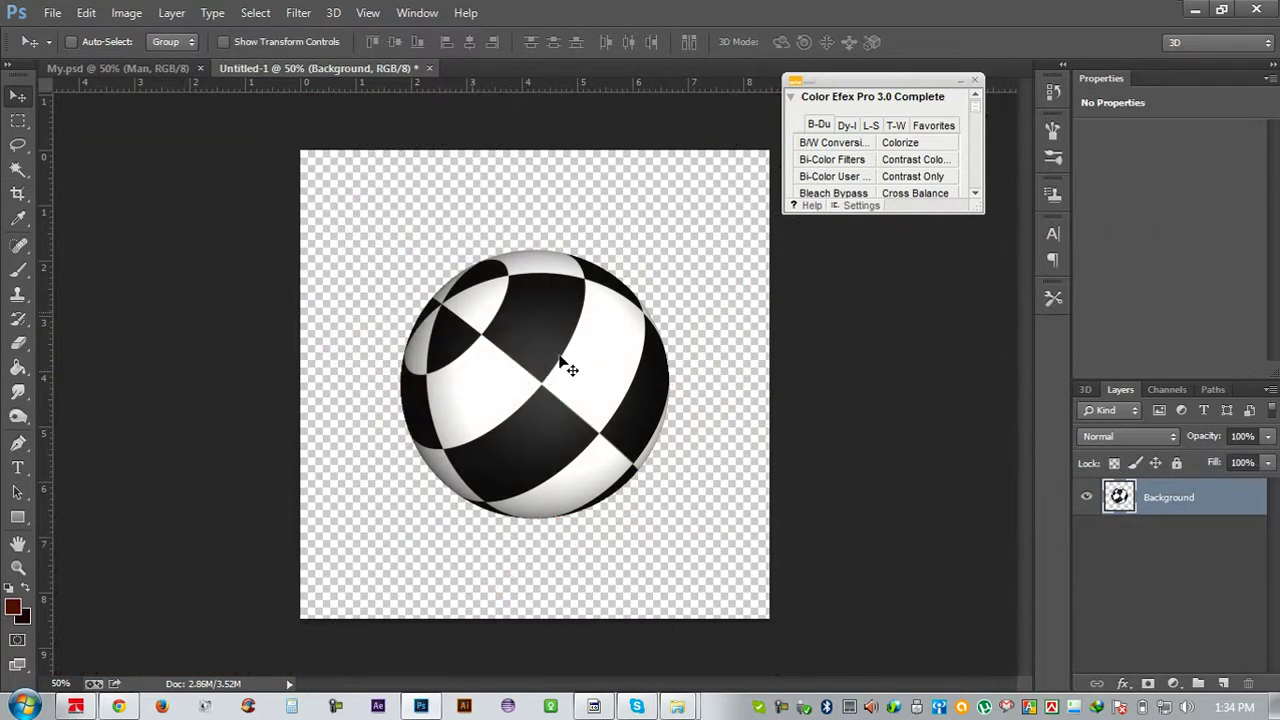
# Drop the sphere into My.psd below the Man group, right of his head
pyautogui.moveTo(561, 362); pyautogui.dragTo(181, 63)
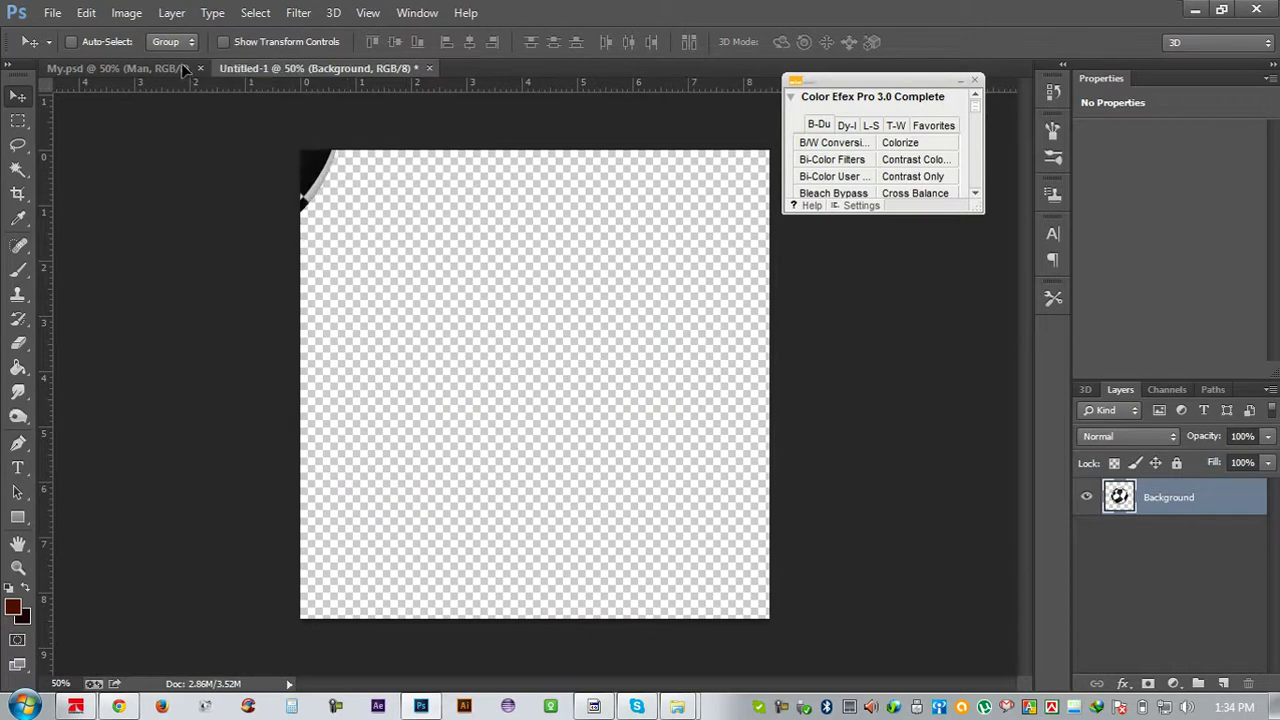
pyautogui.moveTo(181, 63)
pyautogui.mouseDown()
pyautogui.moveTo(476, 262)
pyautogui.moveTo(400, 258)
pyautogui.mouseUp()
pyautogui.moveTo(1140, 505); pyautogui.dragTo(1150, 548)
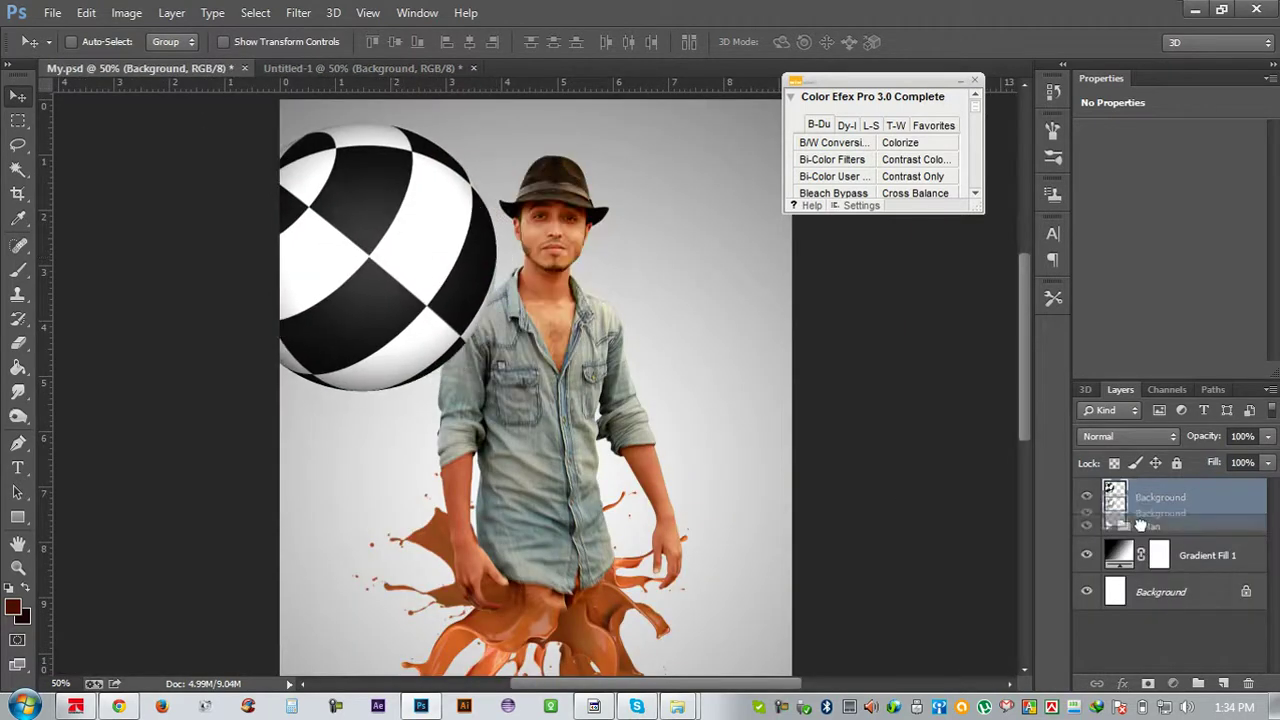
pyautogui.moveTo(543, 338); pyautogui.dragTo(645, 440)
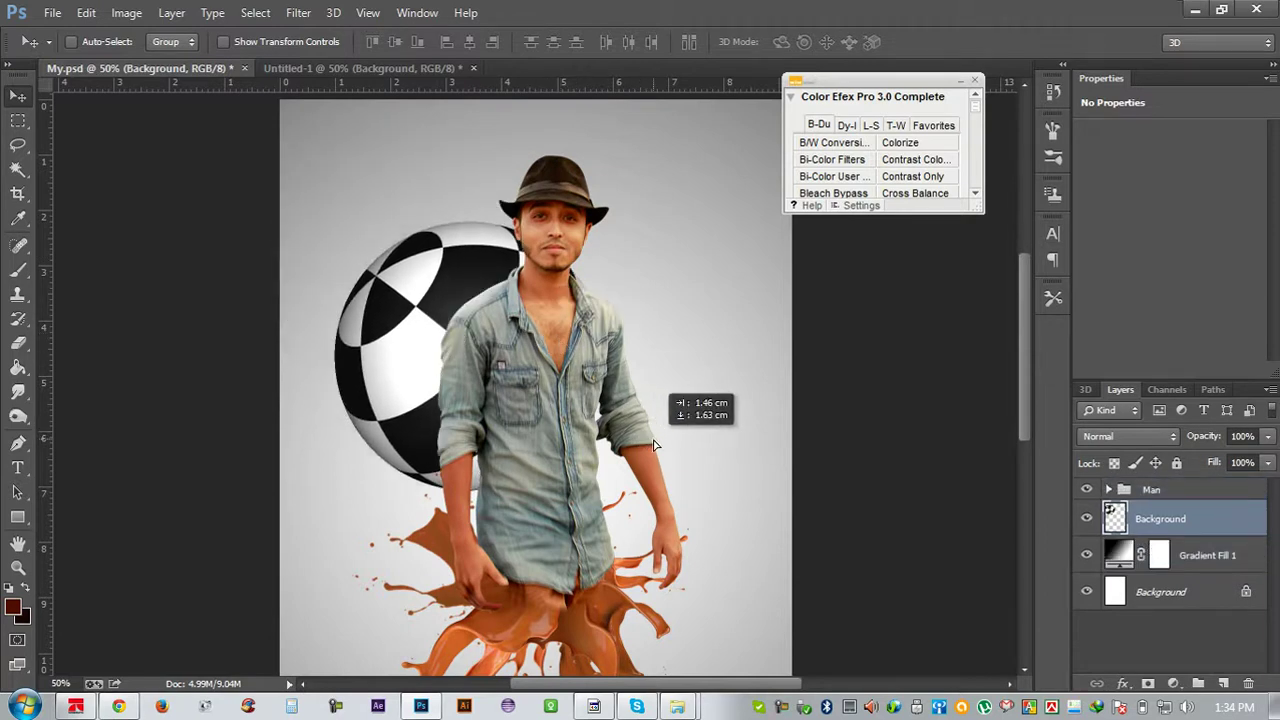
pyautogui.hotkey('ctrl', '-')
pyautogui.moveTo(581, 358); pyautogui.dragTo(696, 328)
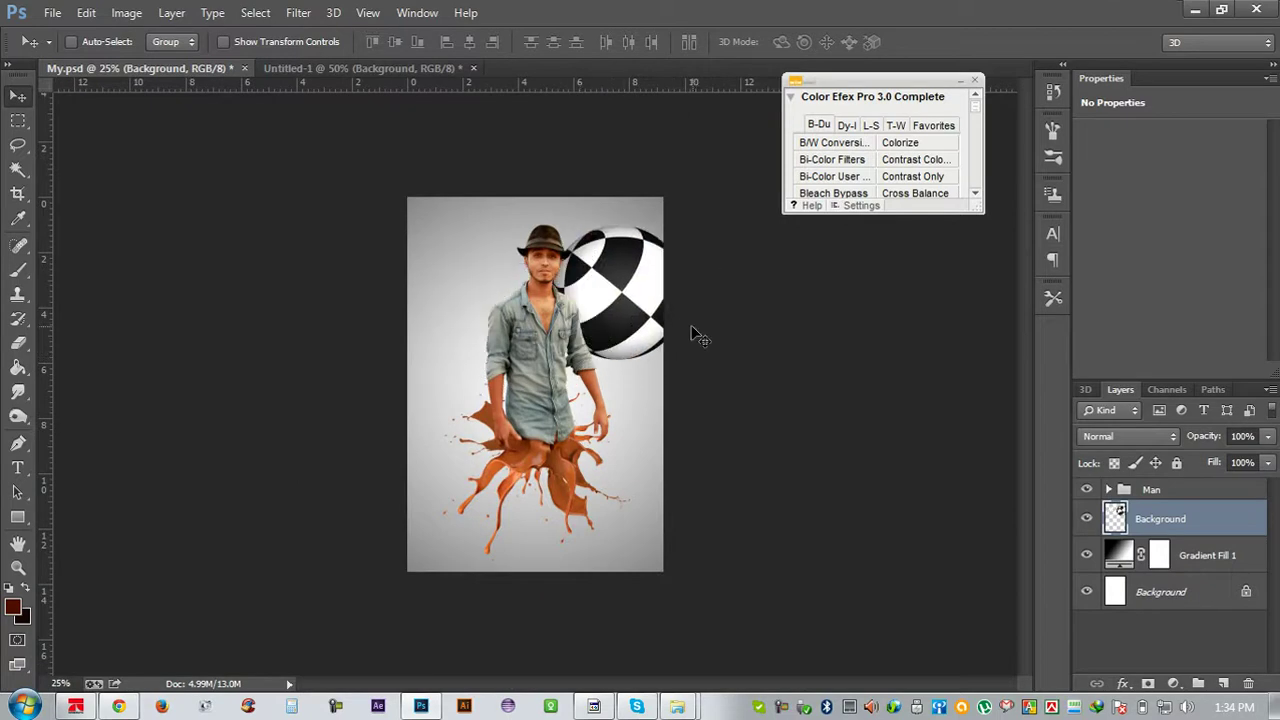
# Scale the sphere down to about 45.6%, rotated 22.9°
pyautogui.hotkey('ctrl', 't')
pyautogui.moveTo(688, 359); pyautogui.dragTo(650, 322)
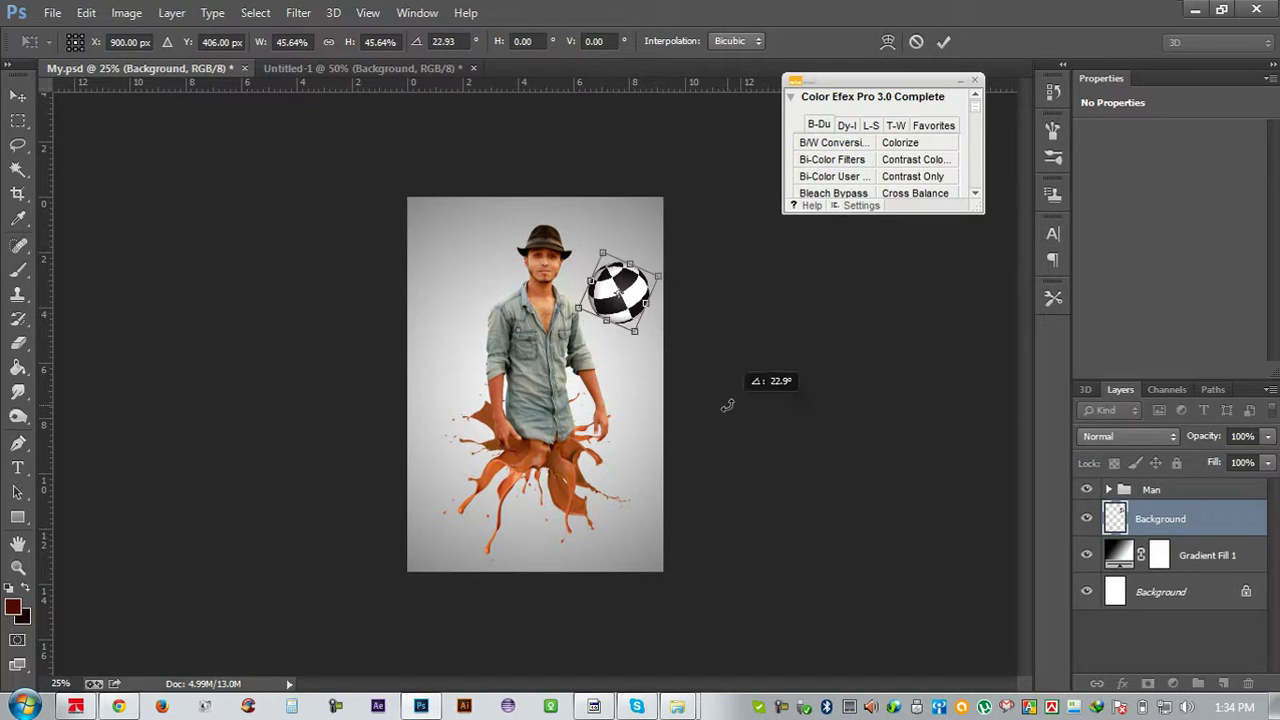
pyautogui.press('Return')
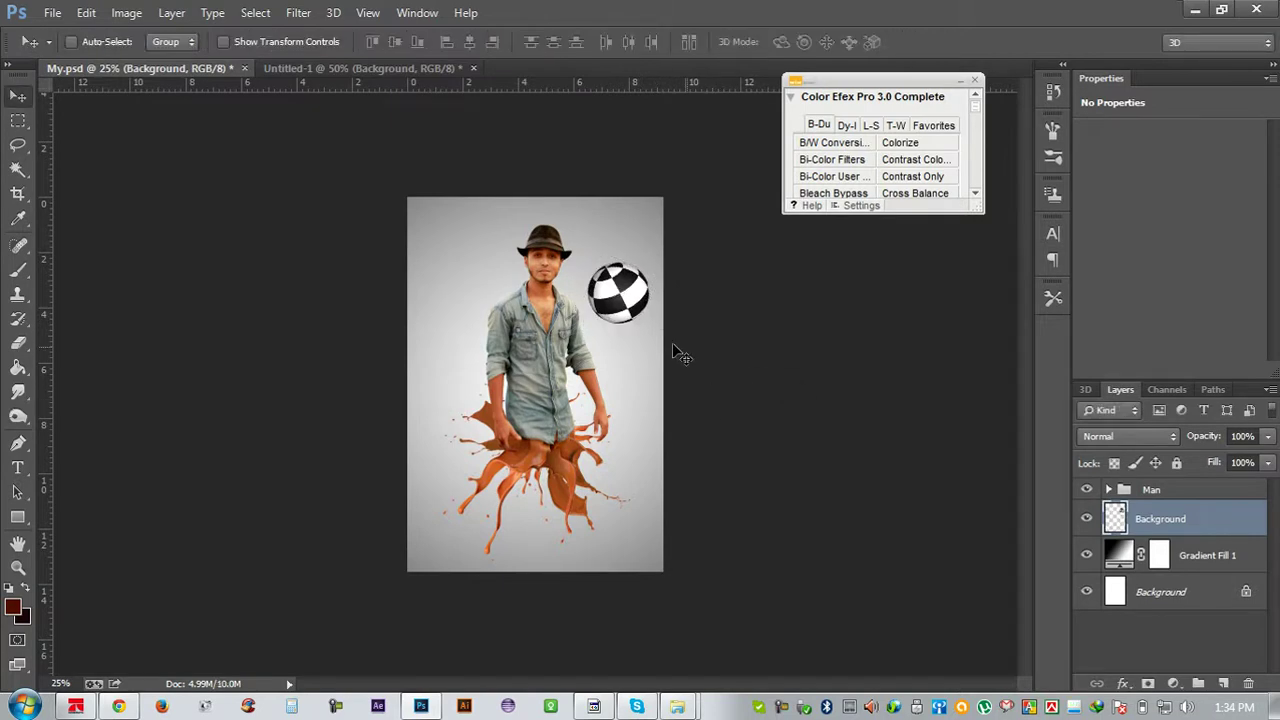
pyautogui.hotkey('ctrl', '+')
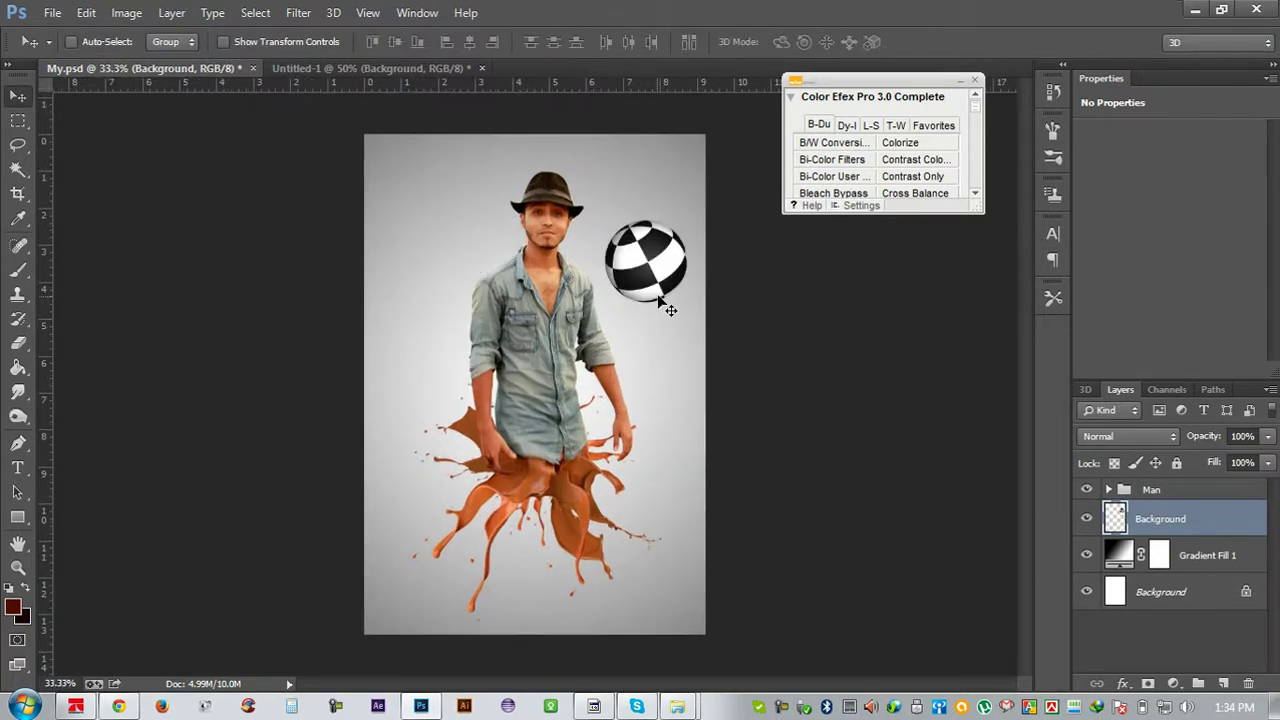
# Duplicate the sphere to the top of the stack, enlarged and rotated in the bottom-left corner
pyautogui.moveTo(676, 311); pyautogui.dragTo(702, 426)
pyautogui.moveTo(1170, 519); pyautogui.dragTo(1187, 484)
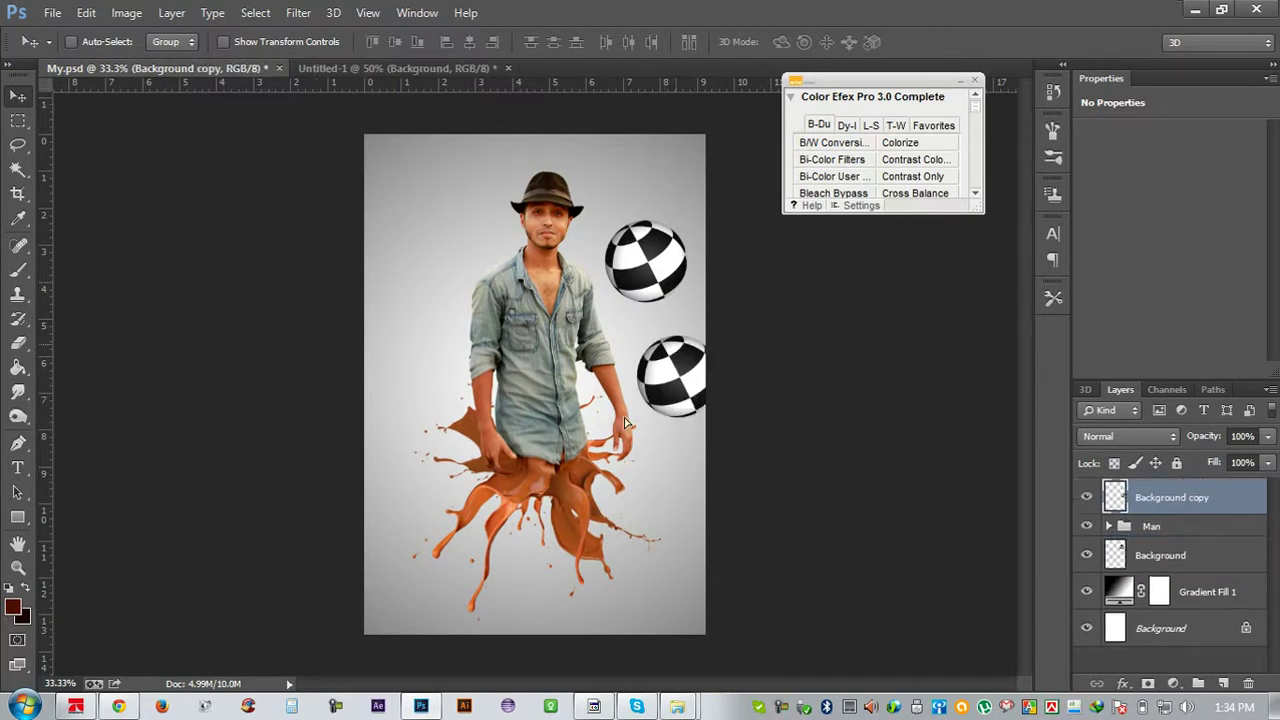
pyautogui.moveTo(686, 337); pyautogui.dragTo(425, 550)
pyautogui.hotkey('ctrl', 't')
pyautogui.moveTo(710, 500)
pyautogui.mouseDown()
pyautogui.moveTo(467, 620)
pyautogui.moveTo(555, 624)
pyautogui.mouseUp()
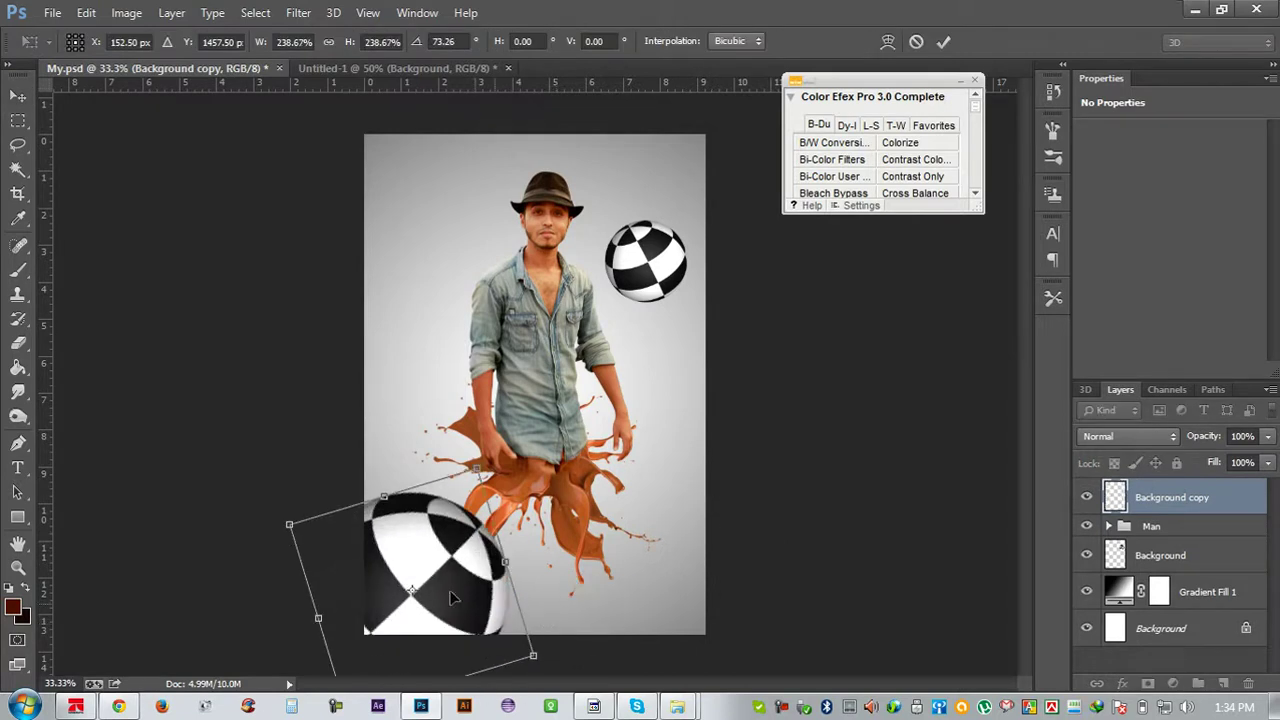
pyautogui.moveTo(440, 520); pyautogui.dragTo(407, 559)
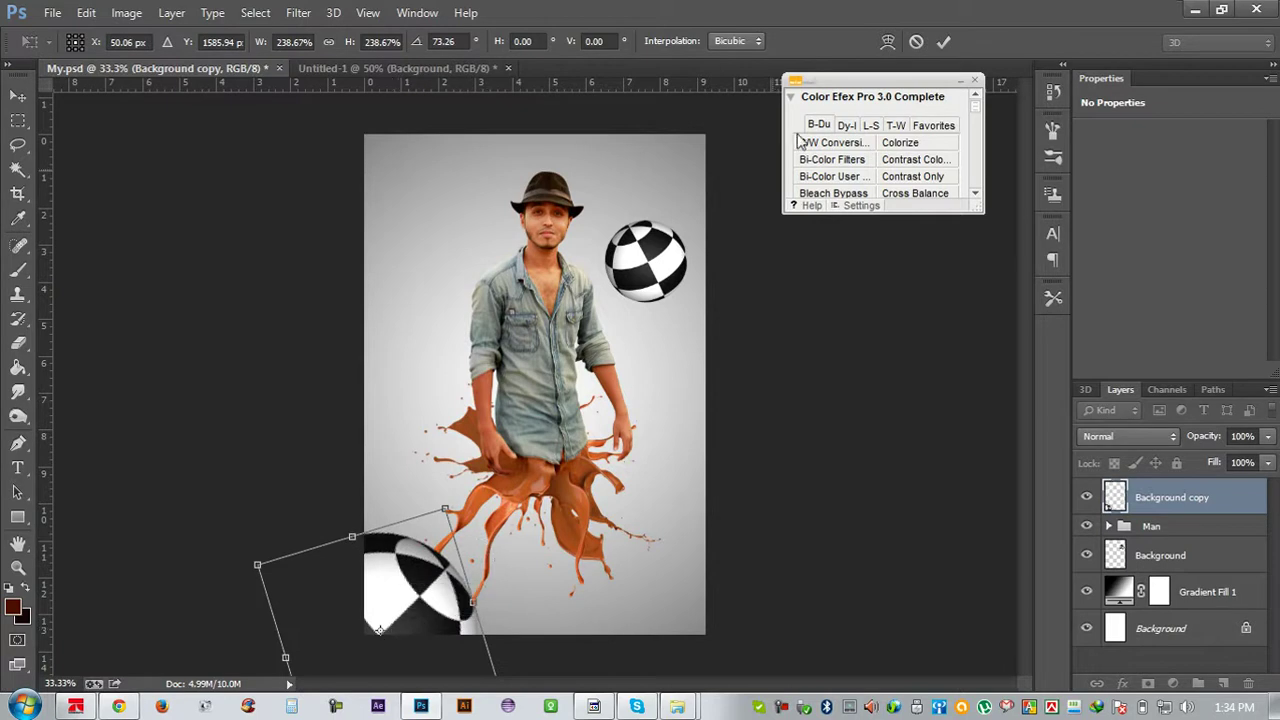
pyautogui.click(943, 42)
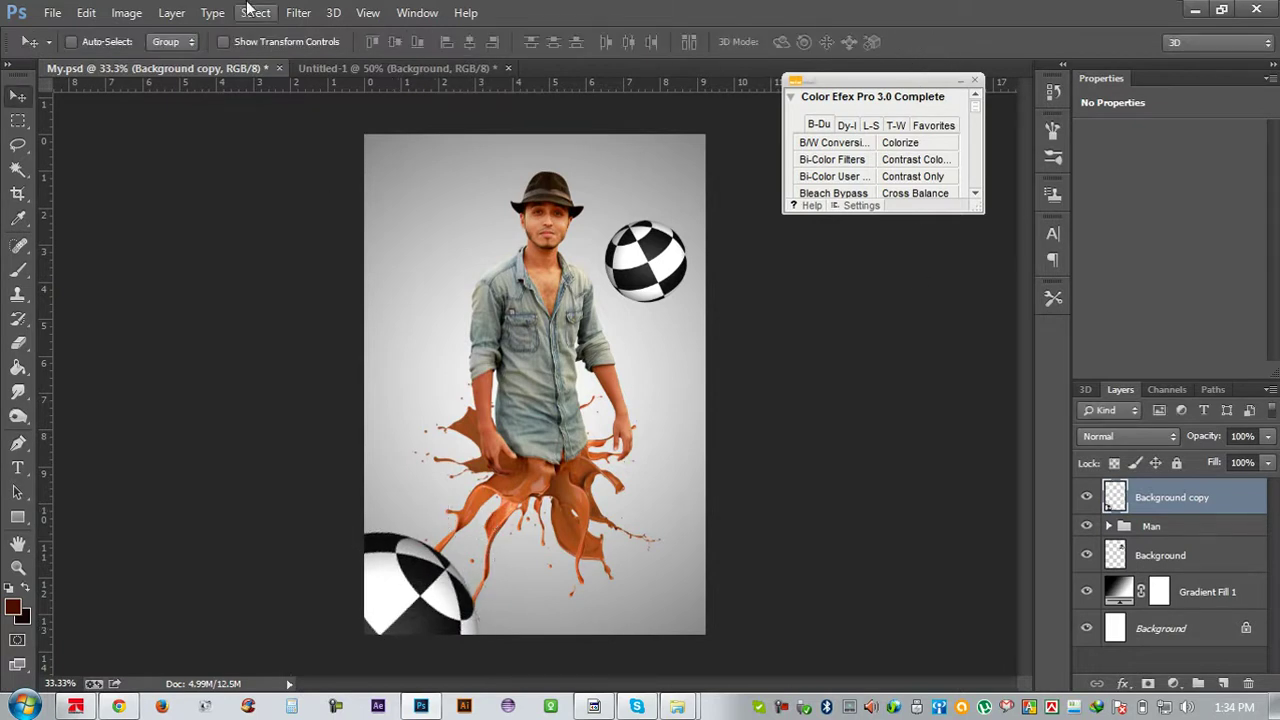
# Soften the lower checkered ball with a higher-radius Gaussian Blur
pyautogui.click(298, 12)
pyautogui.moveTo(308, 229)
pyautogui.click(595, 368)
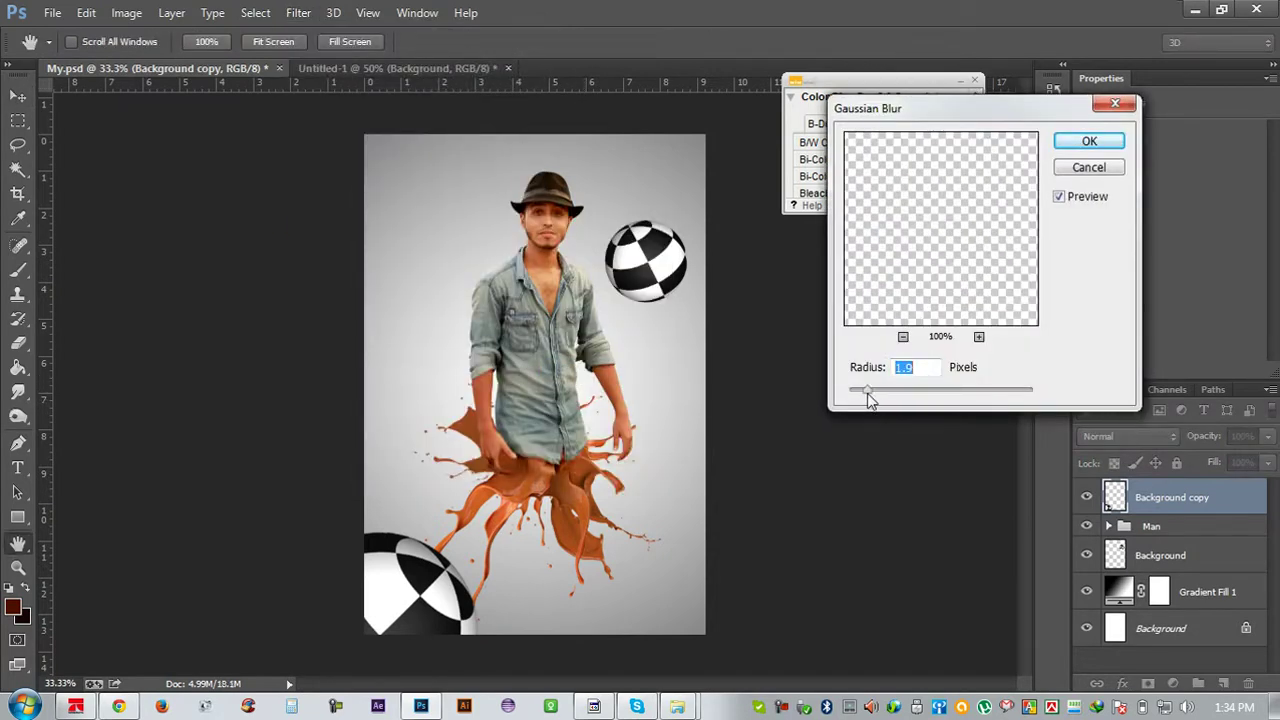
pyautogui.moveTo(872, 389); pyautogui.dragTo(909, 393)
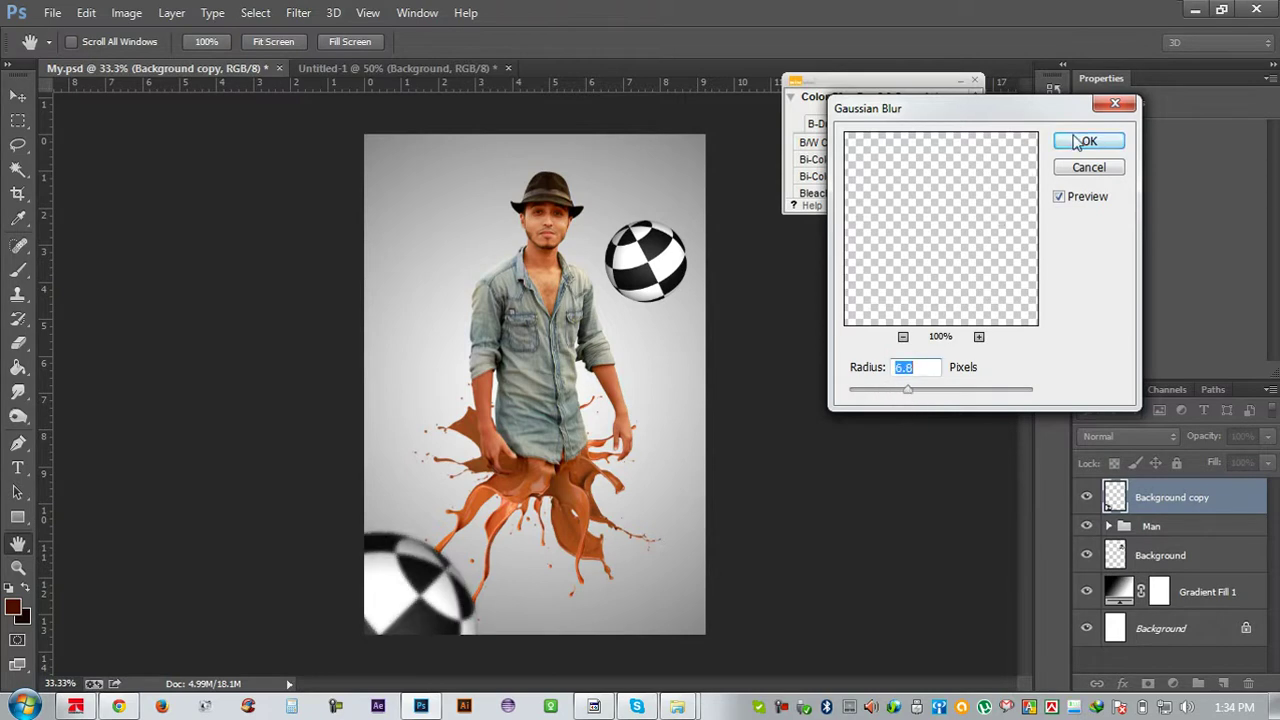
pyautogui.click(1076, 142)
# Reposition the upper checkered ball, blur it the same way, then switch to Untitled-1
pyautogui.click(1160, 556)
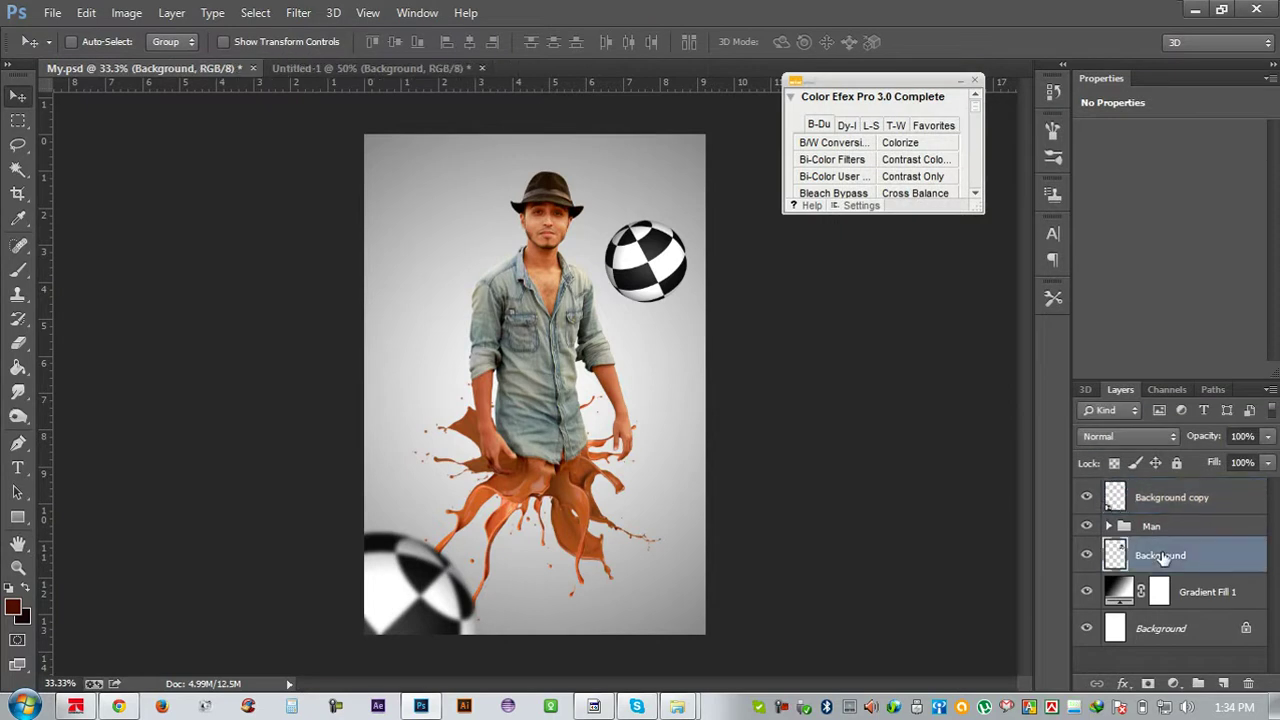
pyautogui.moveTo(808, 309)
pyautogui.mouseDown()
pyautogui.moveTo(832, 333)
pyautogui.moveTo(792, 351)
pyautogui.mouseUp()
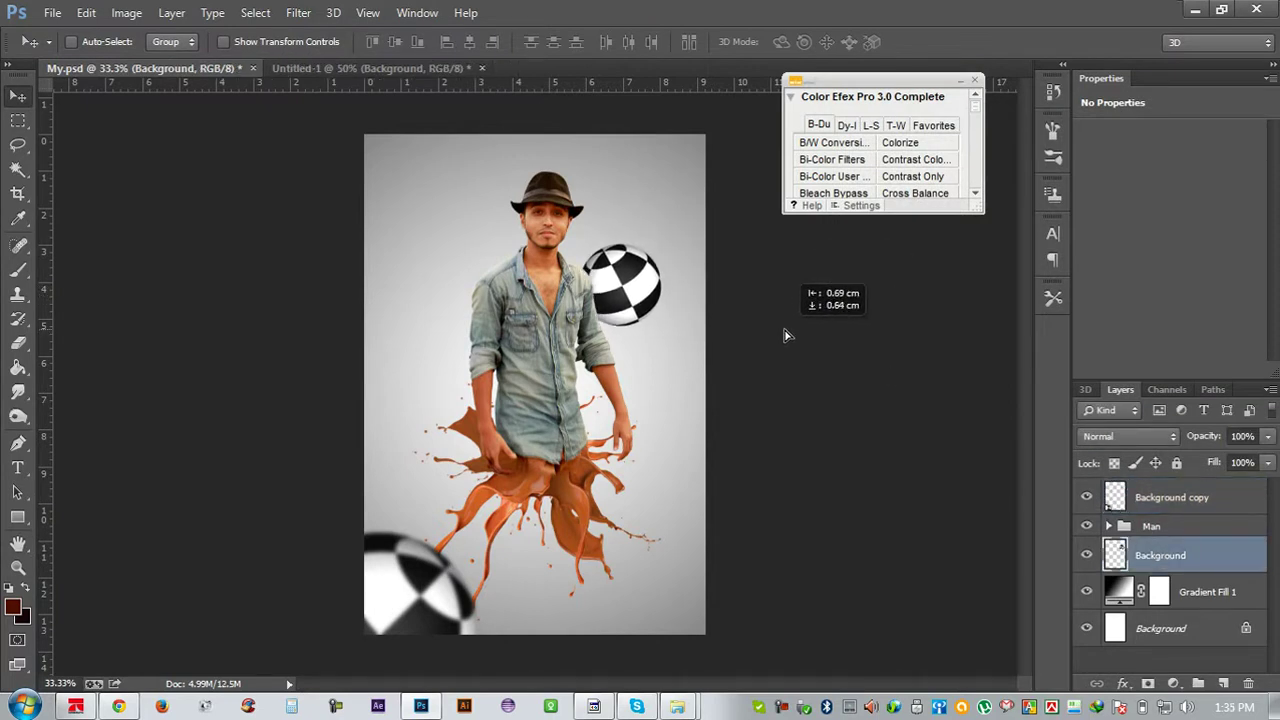
pyautogui.moveTo(792, 351); pyautogui.dragTo(820, 335)
pyautogui.click(305, 20)
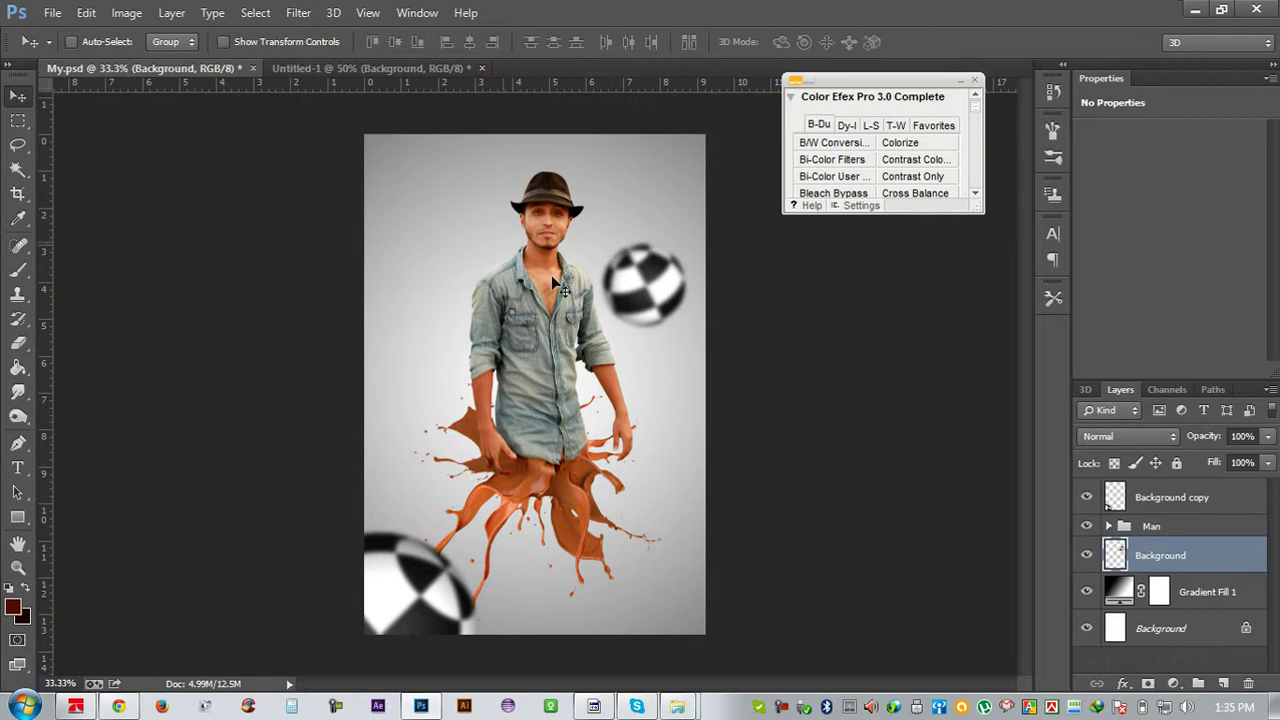
pyautogui.moveTo(616, 303); pyautogui.dragTo(622, 287)
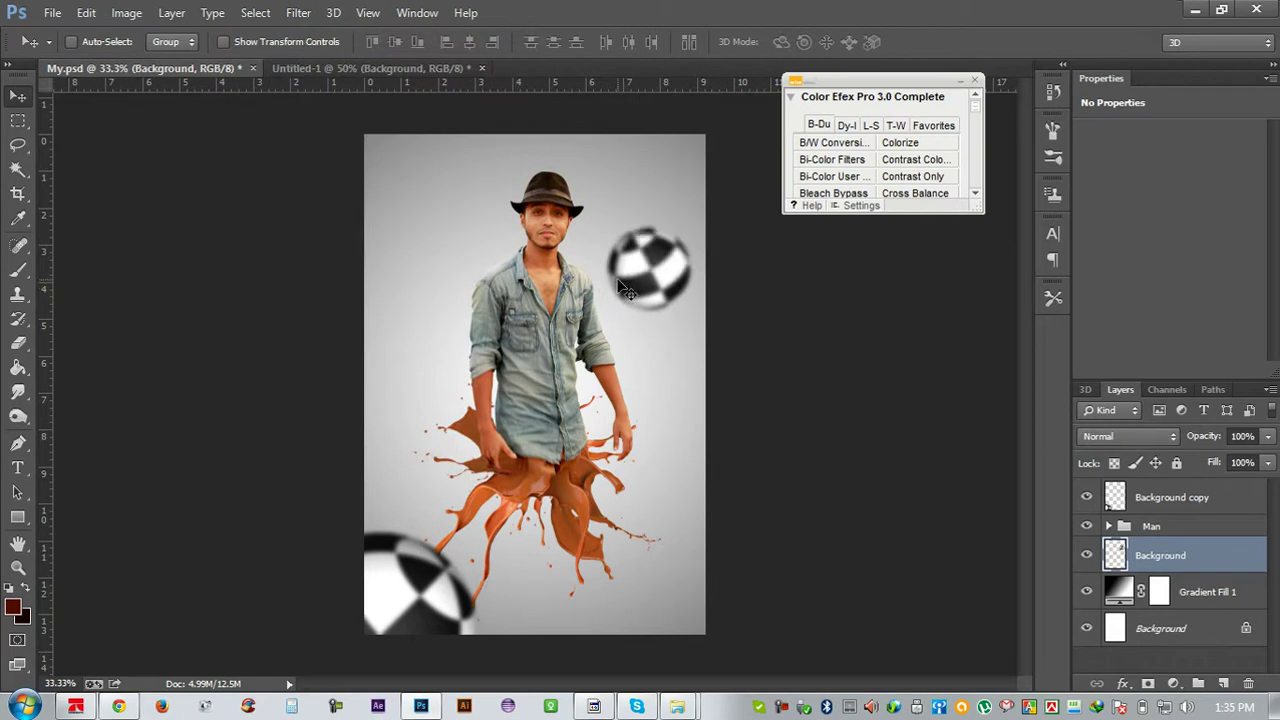
pyautogui.click(380, 68)
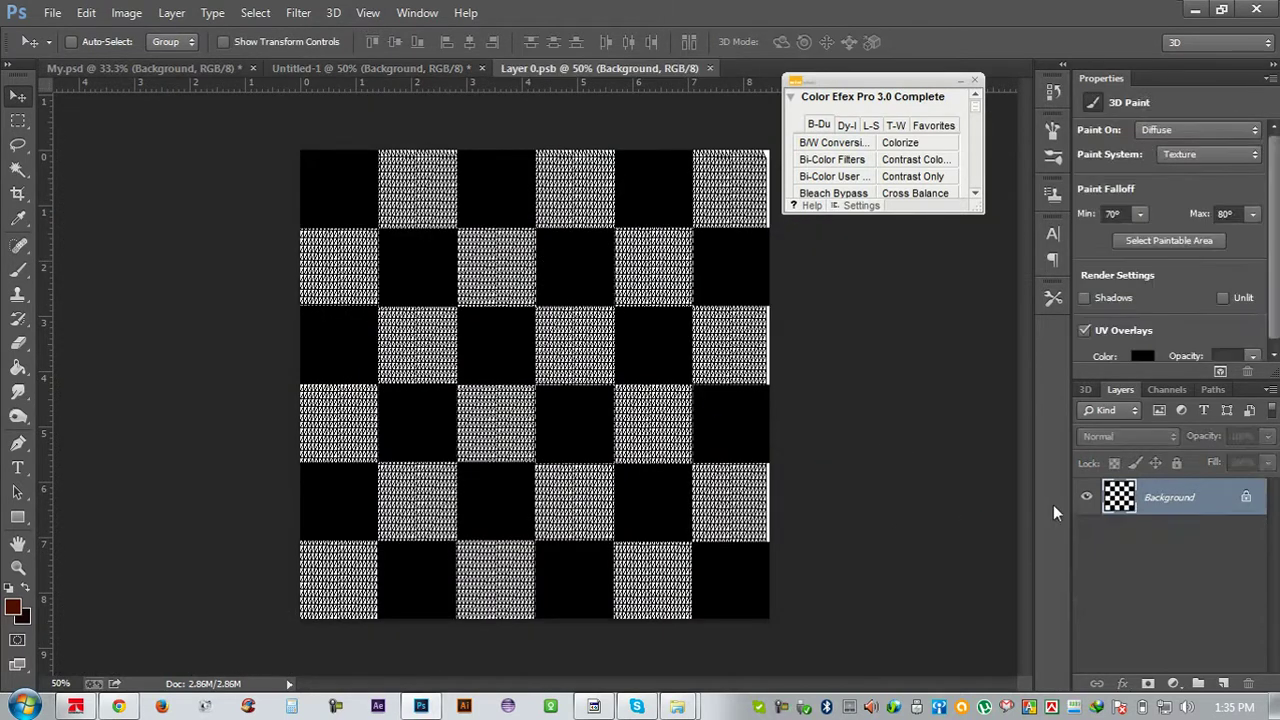
# Delete the checkered texture layer and draw a tall black rectangle near the left edge
pyautogui.click(1222, 684)
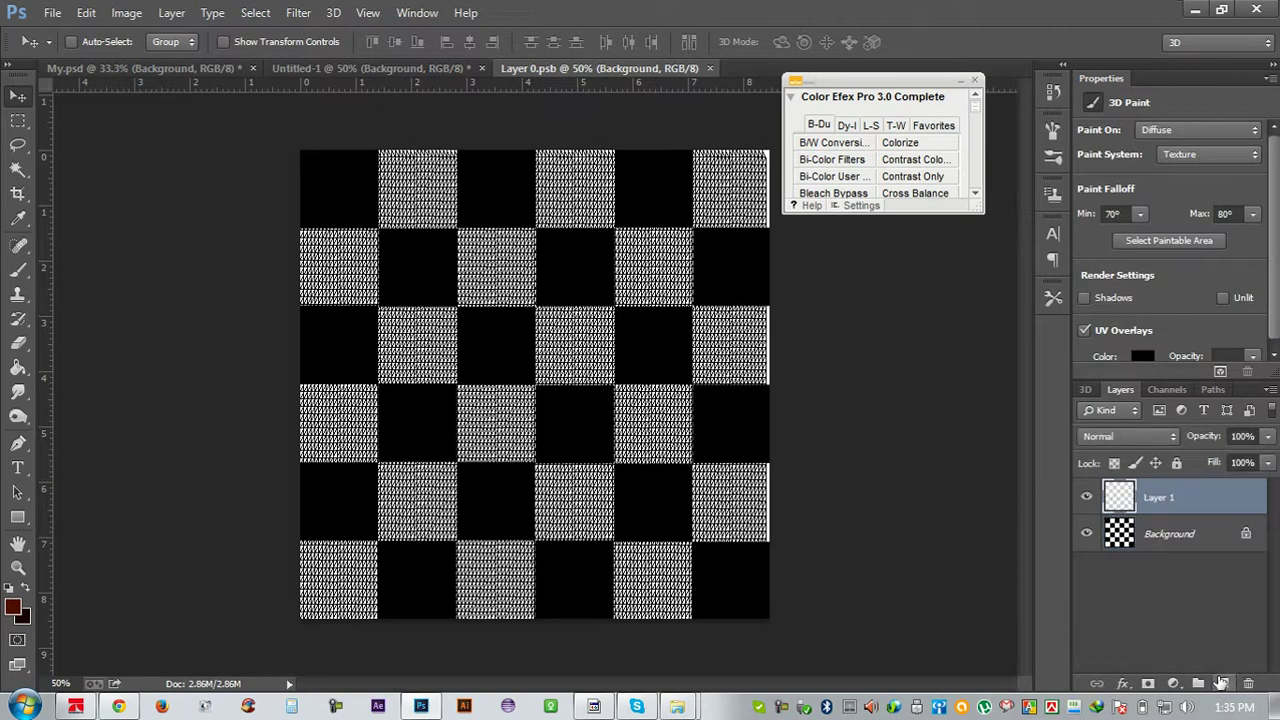
pyautogui.click(1166, 537)
pyautogui.click(1247, 683)
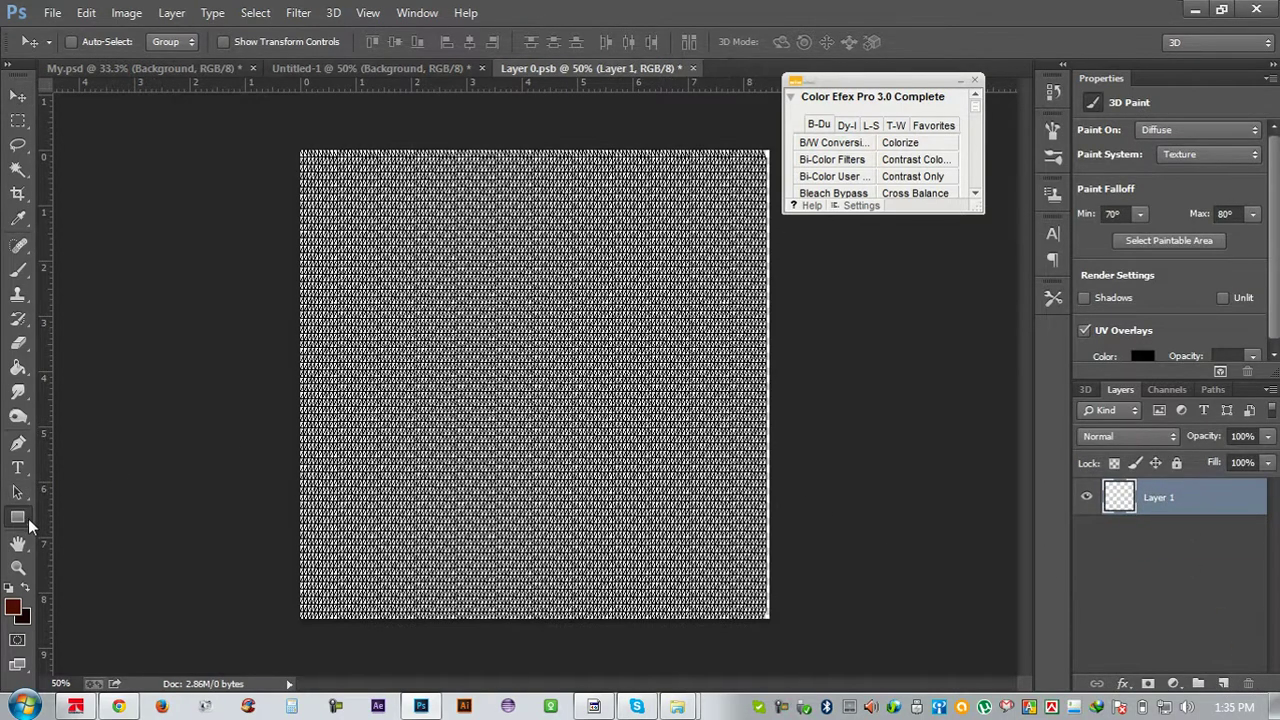
pyautogui.click(17, 517)
pyautogui.click(57, 520)
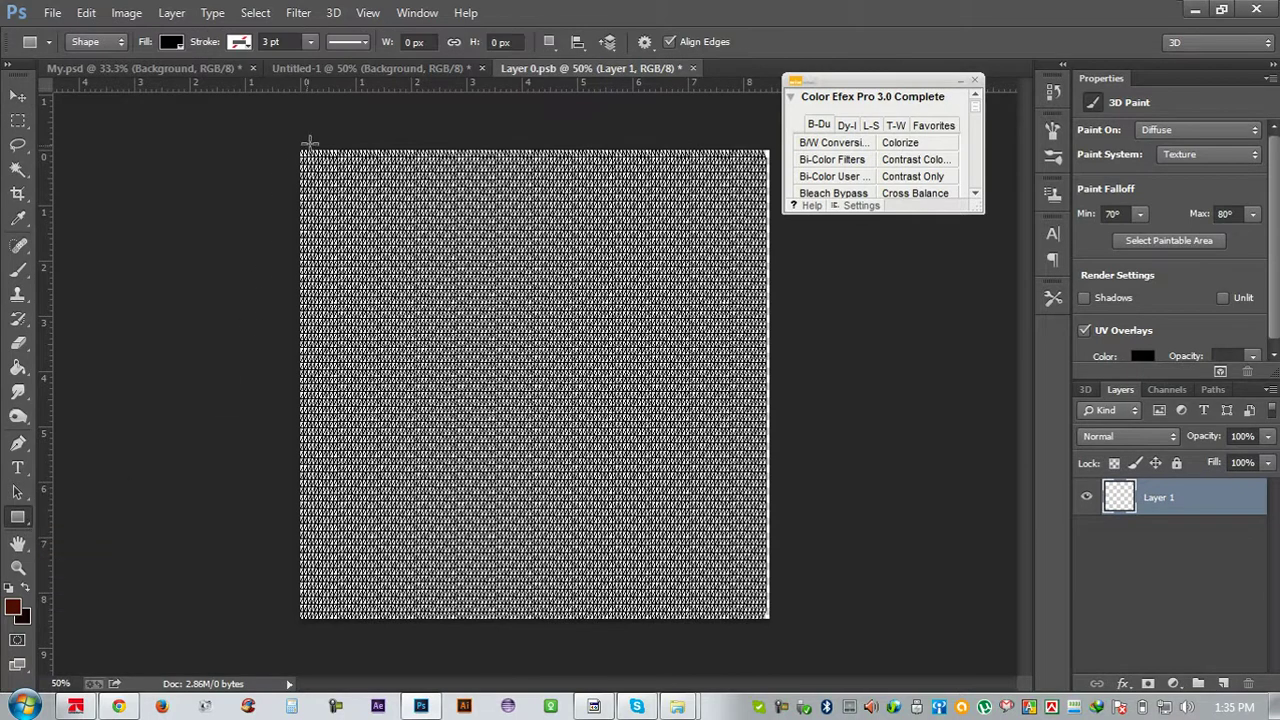
pyautogui.moveTo(337, 146); pyautogui.dragTo(359, 632)
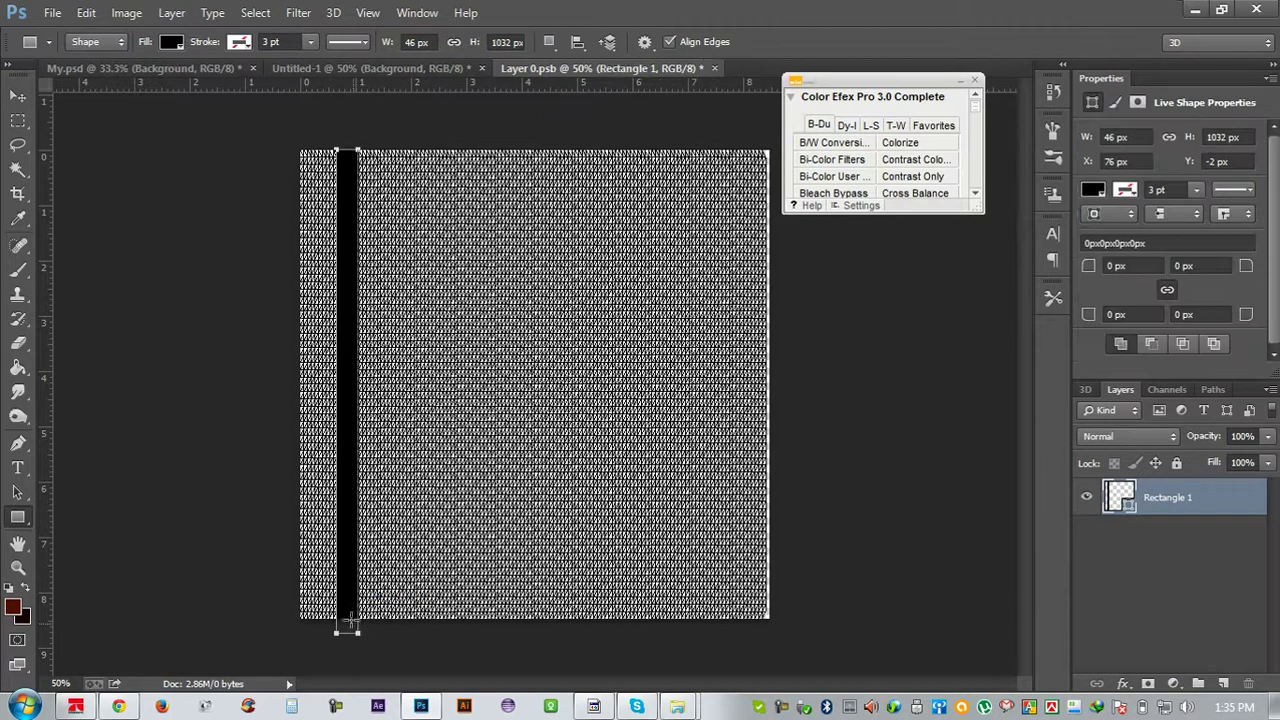
# Copy the bar across, distribute the bars evenly, merge them and save
pyautogui.click(17, 95)
pyautogui.moveTo(372, 388)
pyautogui.mouseDown()
pyautogui.moveTo(590, 428)
pyautogui.moveTo(681, 430)
pyautogui.moveTo(760, 462)
pyautogui.mouseUp()
pyautogui.scroll(-3, 1214, 546)
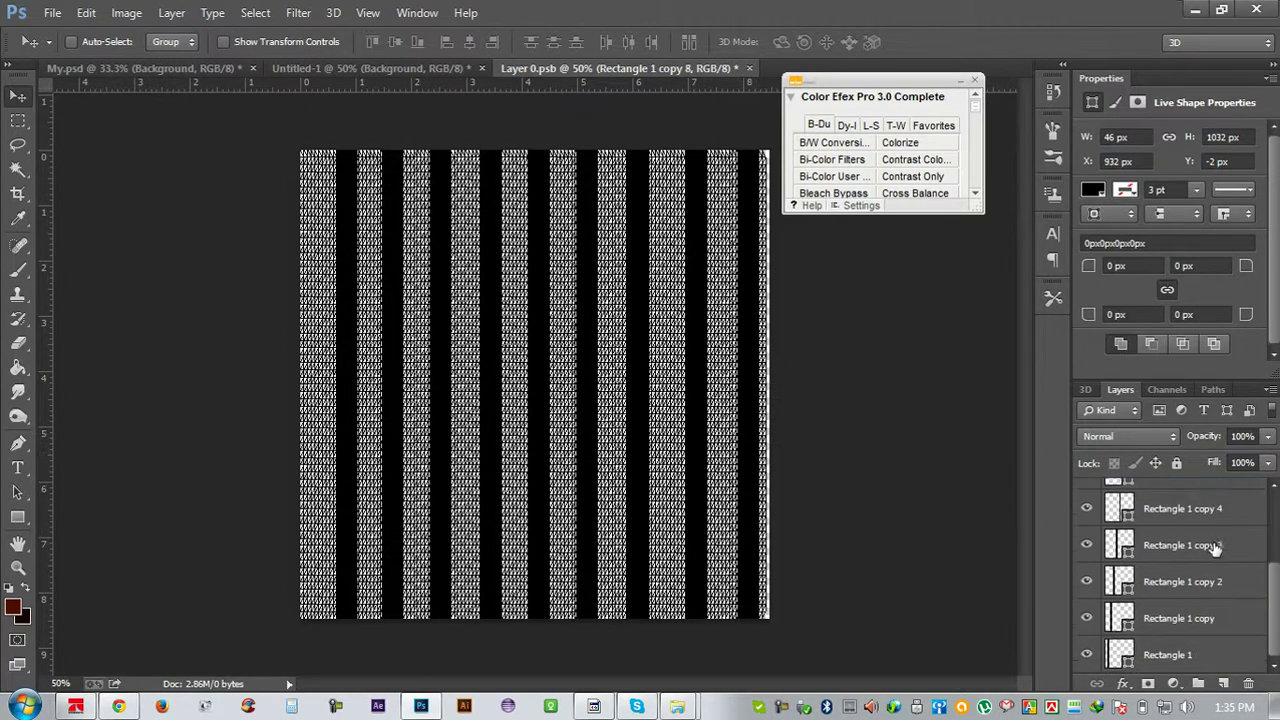
pyautogui.keyDown('shift'); pyautogui.click(1170, 652); pyautogui.keyUp('shift')
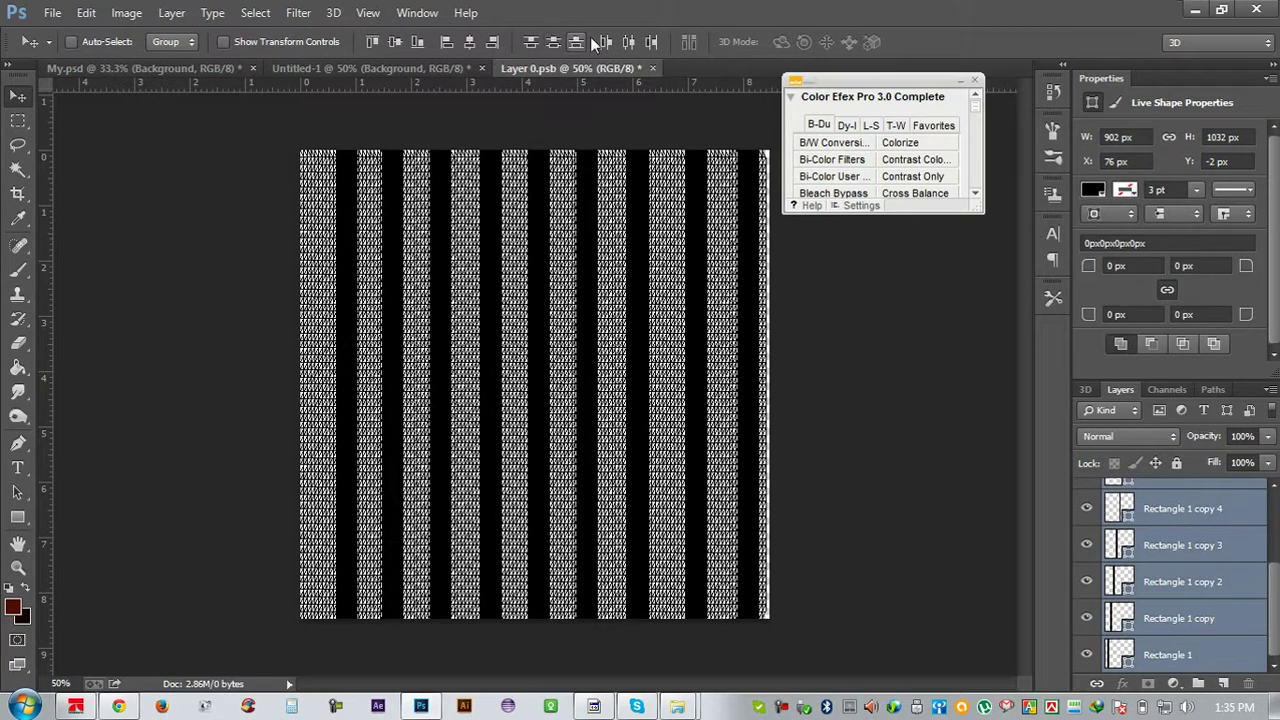
pyautogui.click(626, 43)
pyautogui.moveTo(646, 274); pyautogui.dragTo(621, 261)
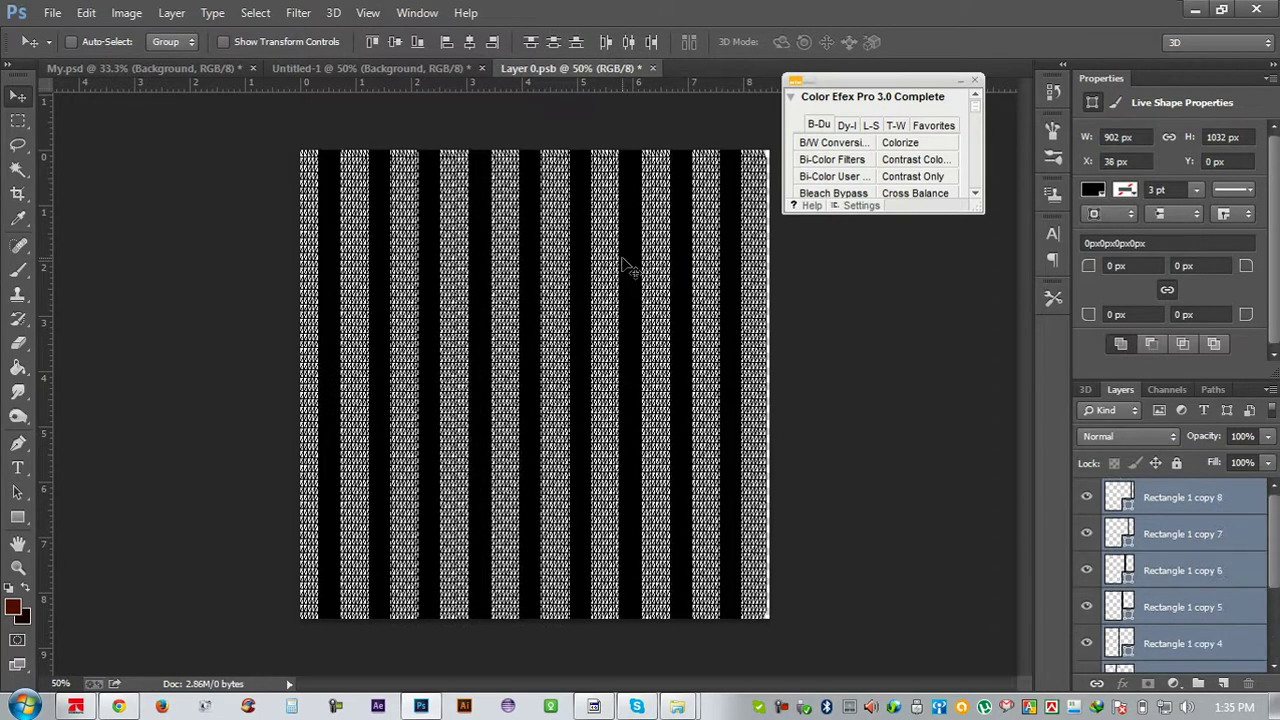
pyautogui.hotkey('ctrl', 'e')
pyautogui.hotkey('ctrl', 's')
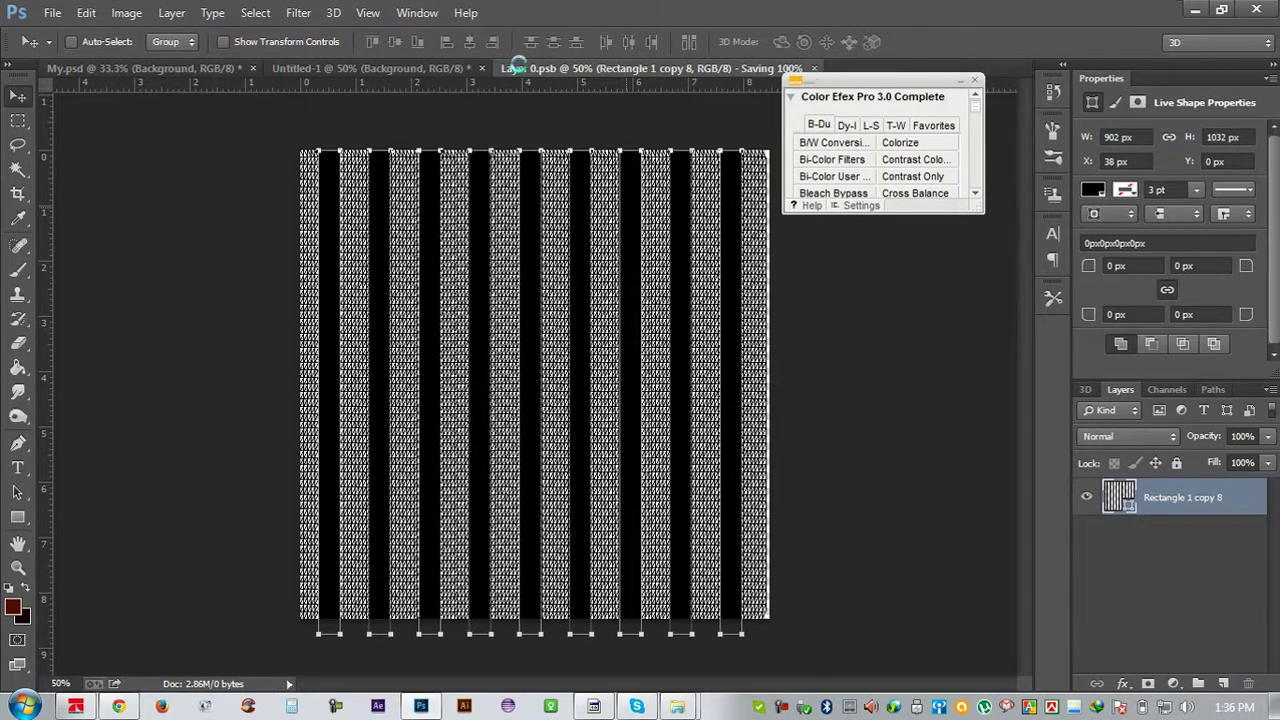
# Rotate the stripes 90° so they run horizontally and save the texture
pyautogui.click(434, 77)
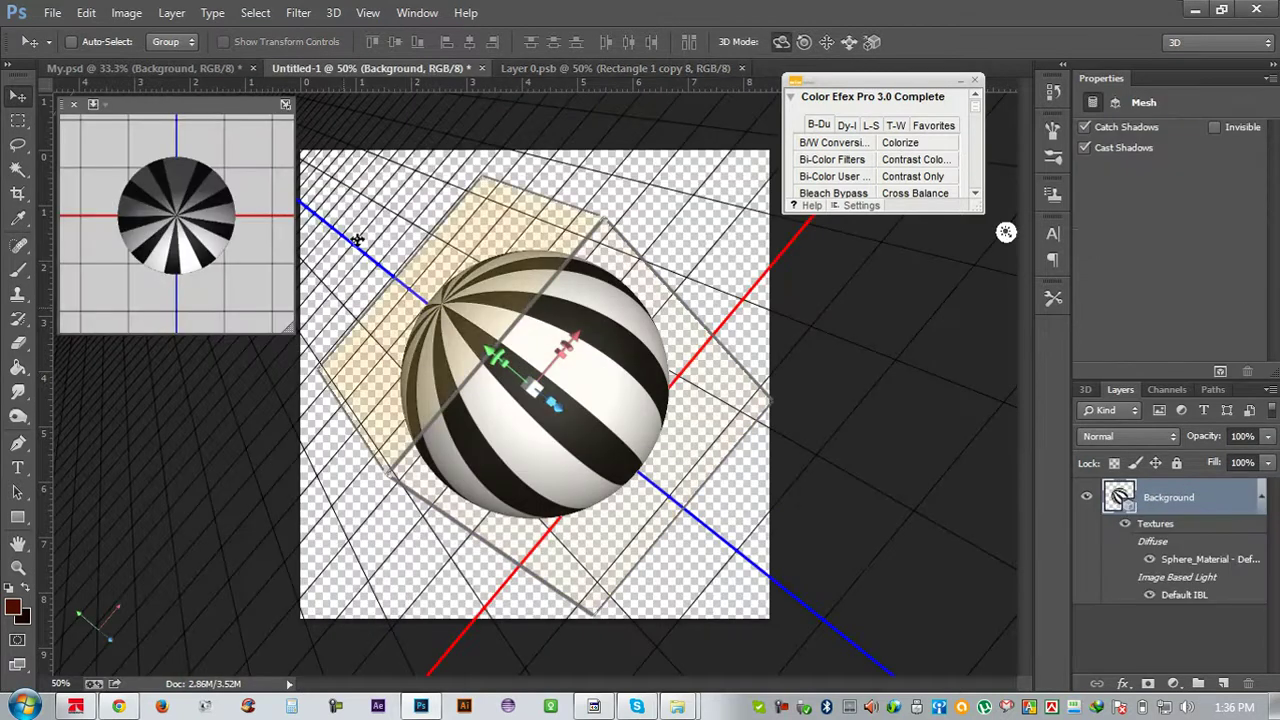
pyautogui.click(573, 66)
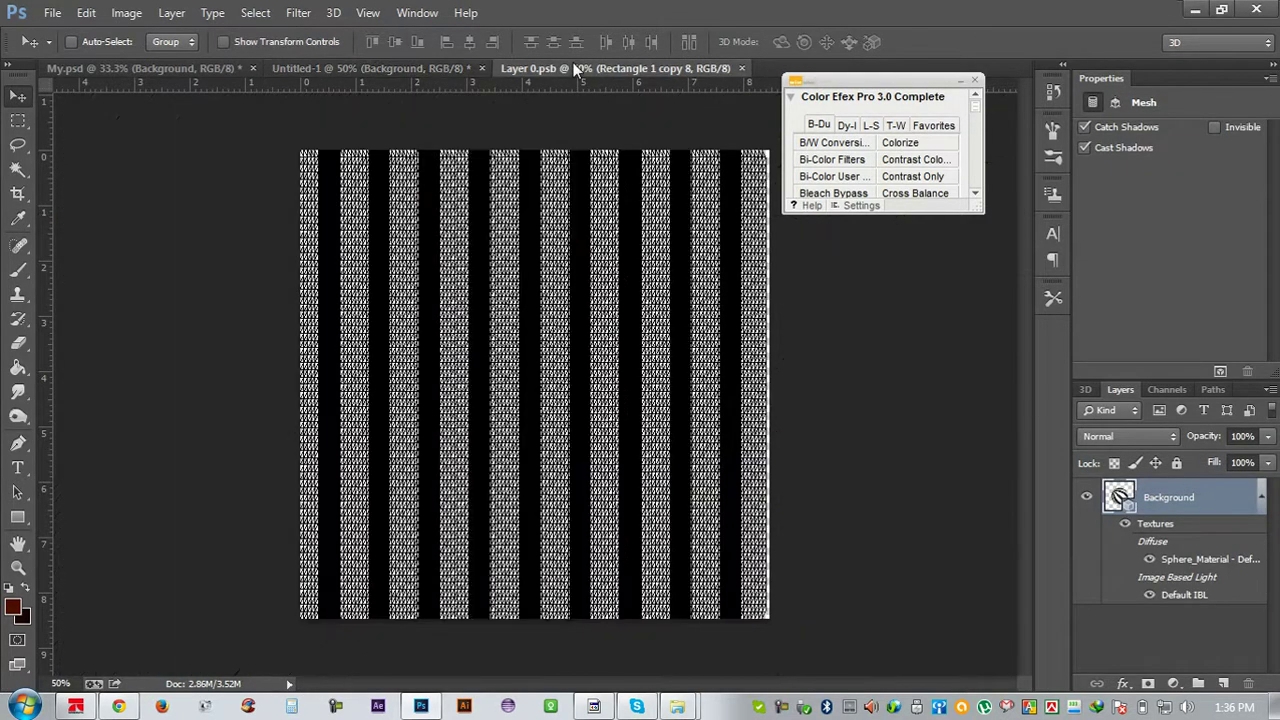
pyautogui.hotkey('ctrl', 't')
pyautogui.rightClick(583, 302)
pyautogui.click(674, 531)
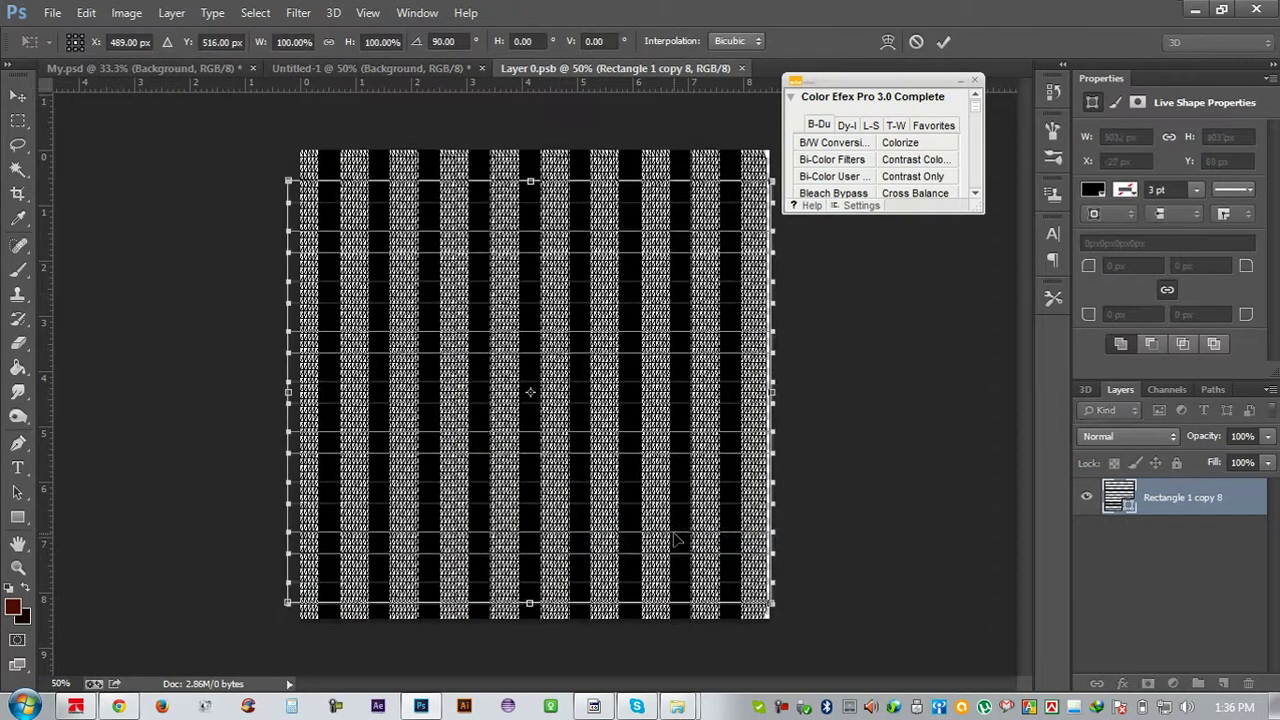
pyautogui.click(943, 41)
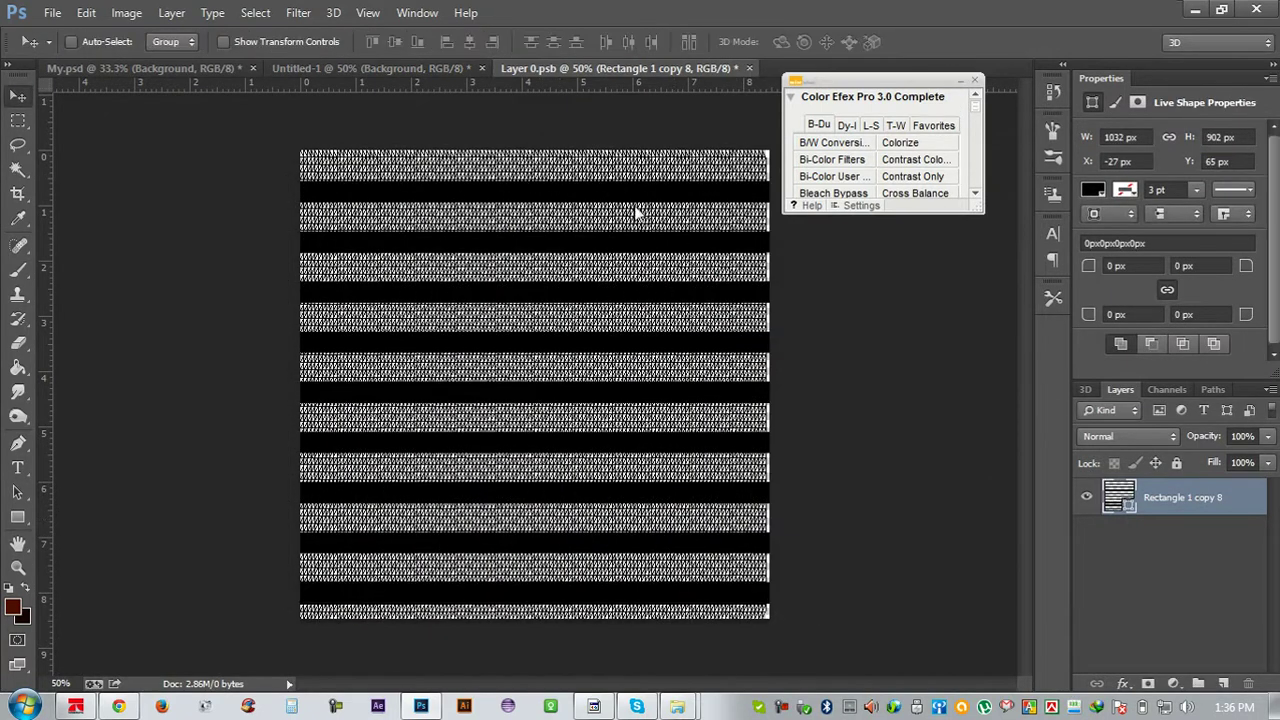
pyautogui.hotkey('ctrl', 's')
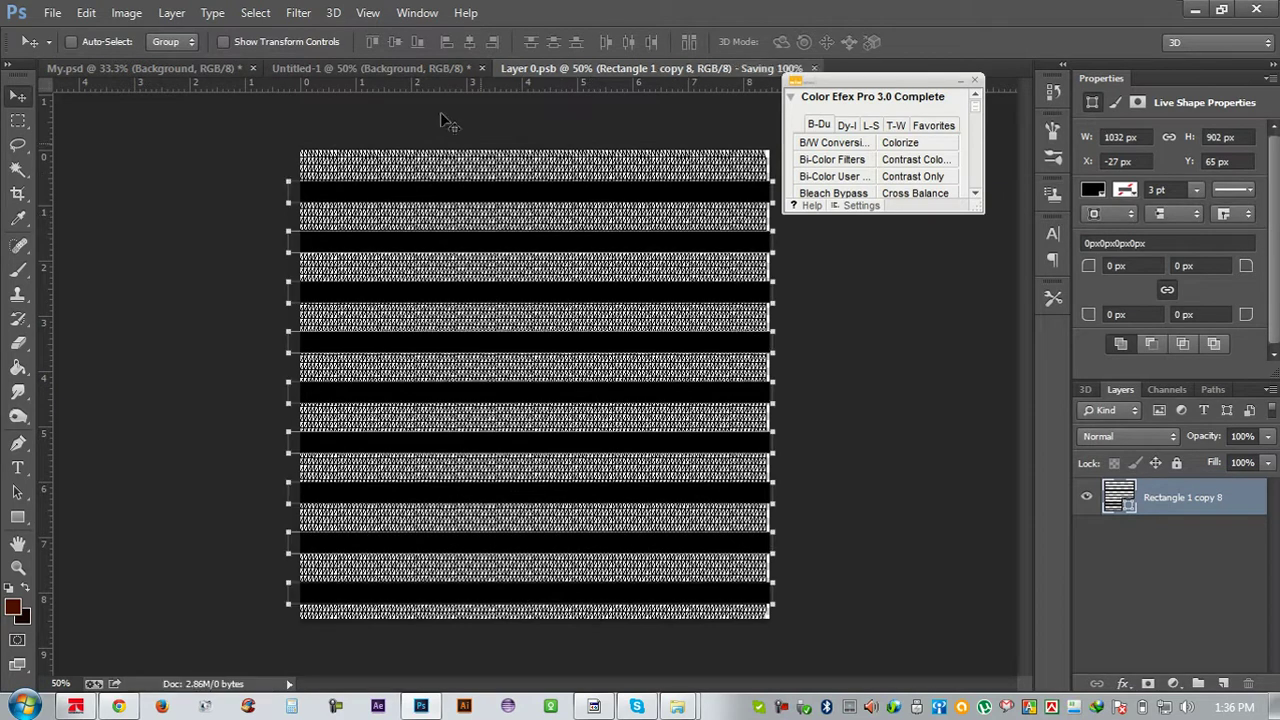
# Close the texture and orbit the camera so the stripes run diagonally
pyautogui.hotkey('ctrl', 'w')
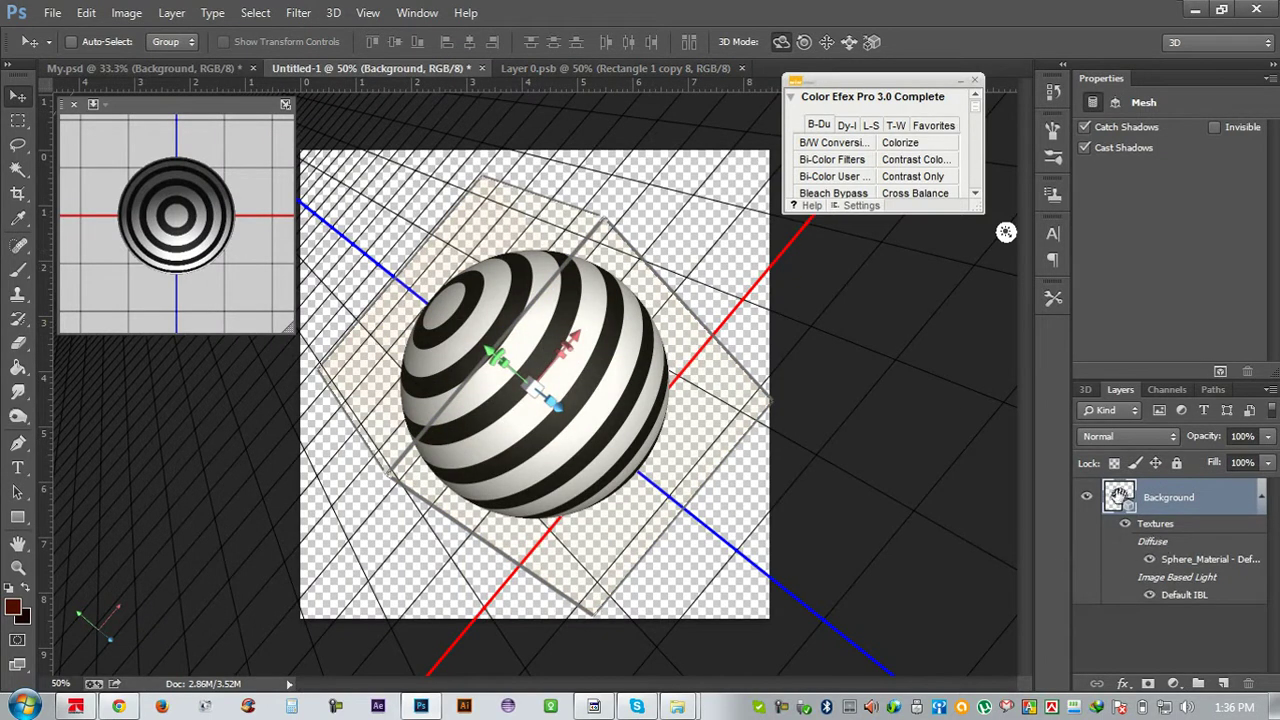
pyautogui.click(1087, 390)
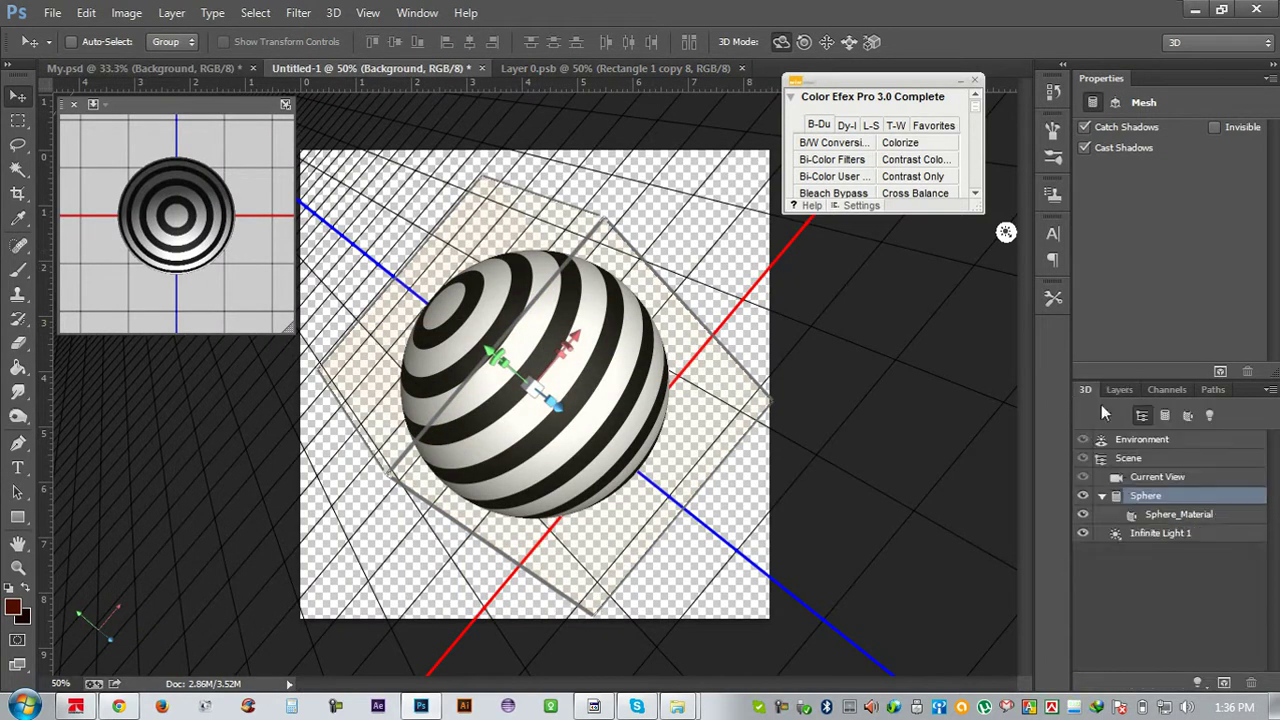
pyautogui.click(1157, 477)
pyautogui.moveTo(680, 380)
pyautogui.mouseDown()
pyautogui.moveTo(565, 378)
pyautogui.moveTo(600, 322)
pyautogui.moveTo(632, 346)
pyautogui.mouseUp()
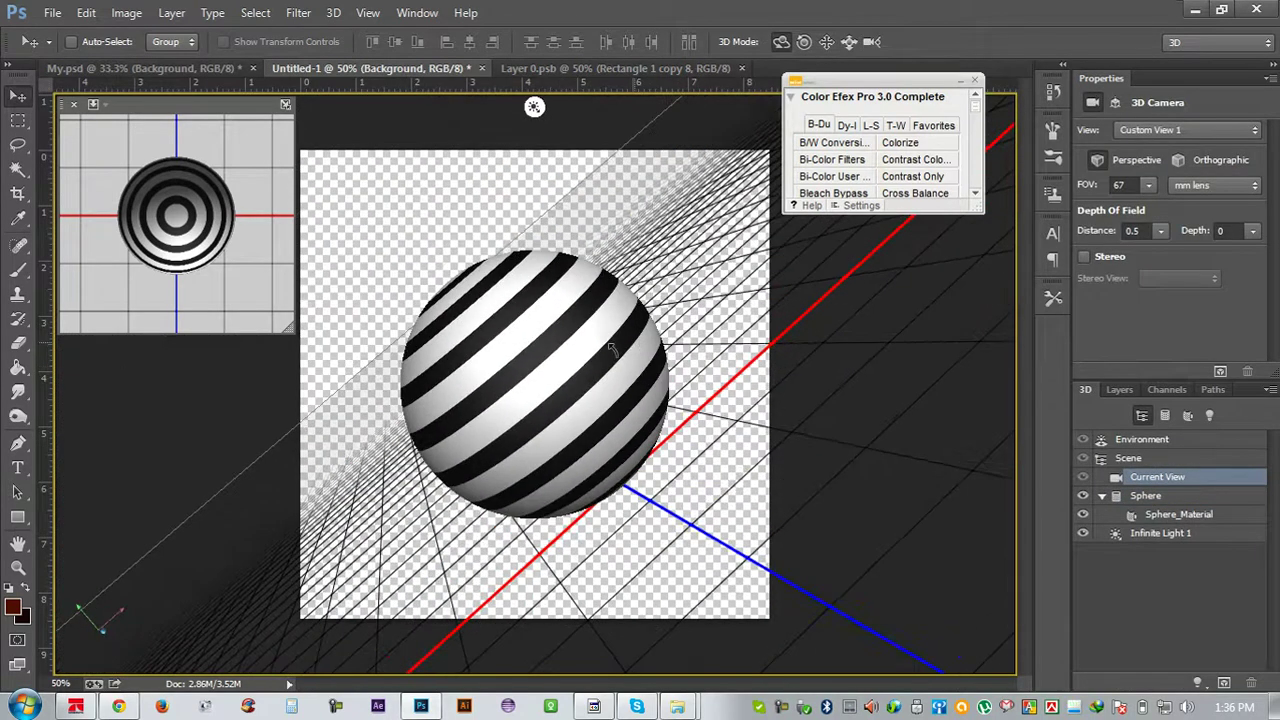
# Rasterize the striped sphere and place it at My.psd's top-left
pyautogui.click(1119, 390)
pyautogui.rightClick(1115, 500)
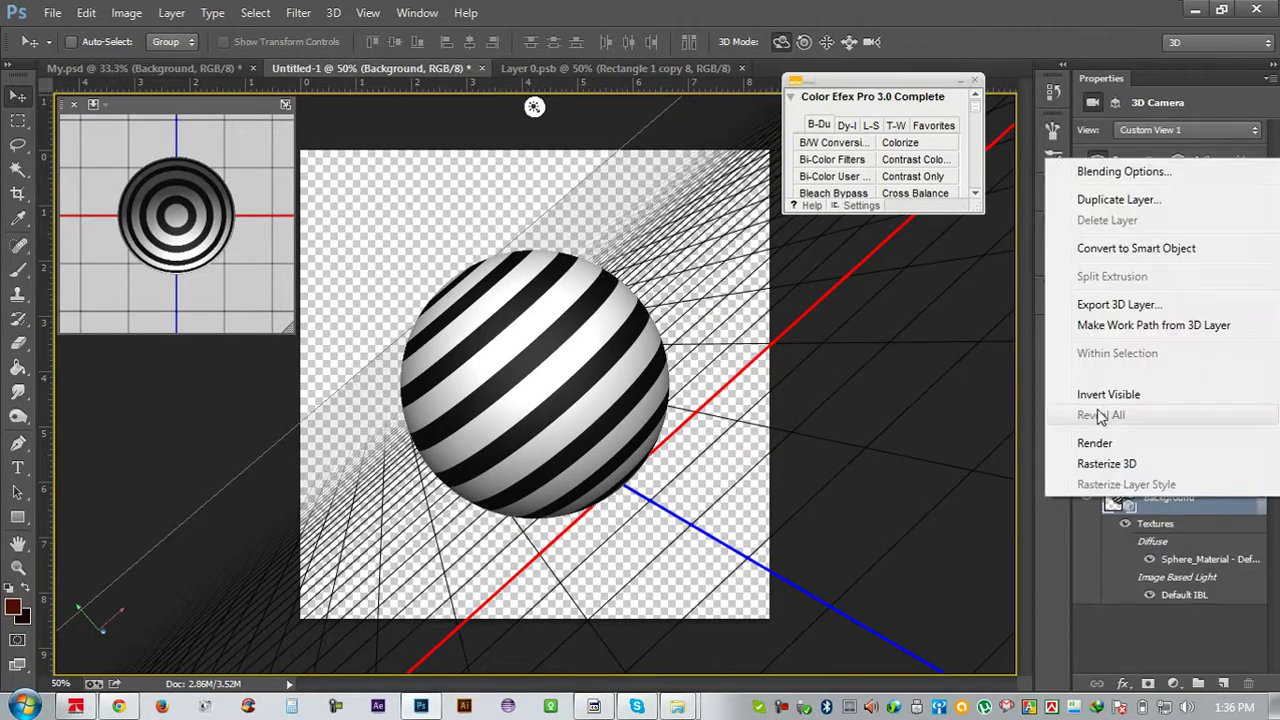
pyautogui.click(1106, 463)
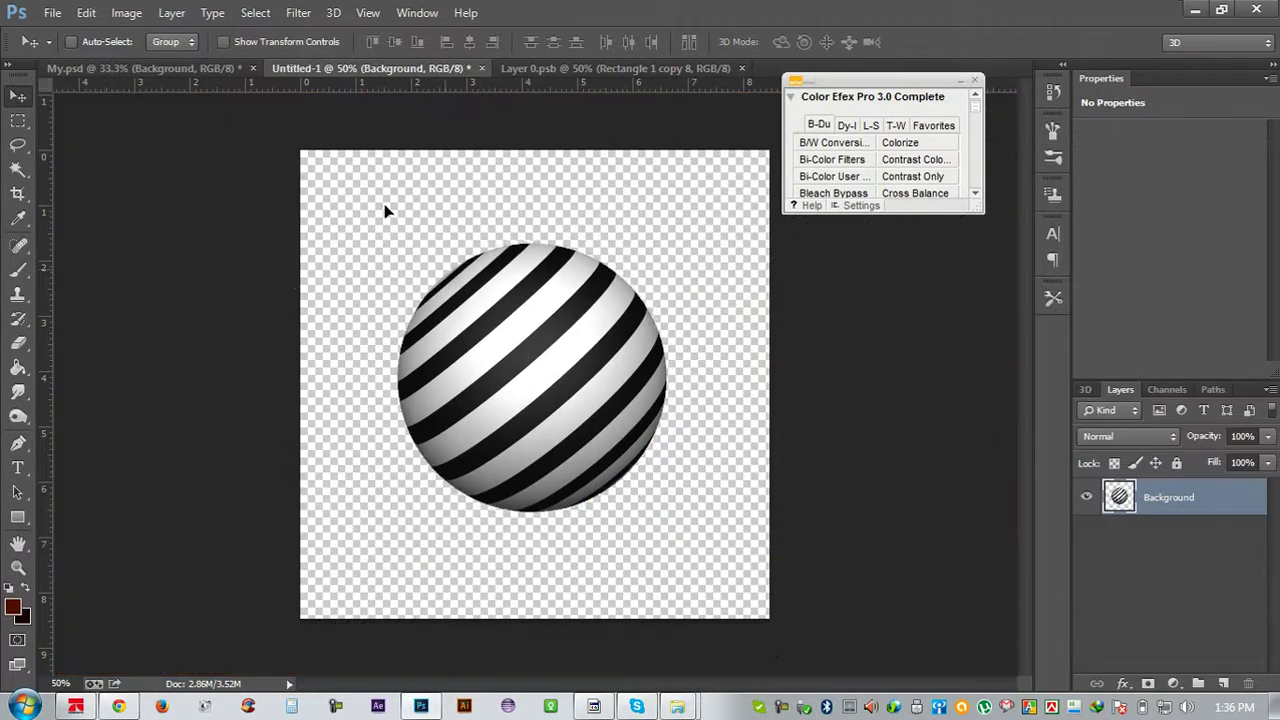
pyautogui.moveTo(385, 210); pyautogui.dragTo(257, 70)
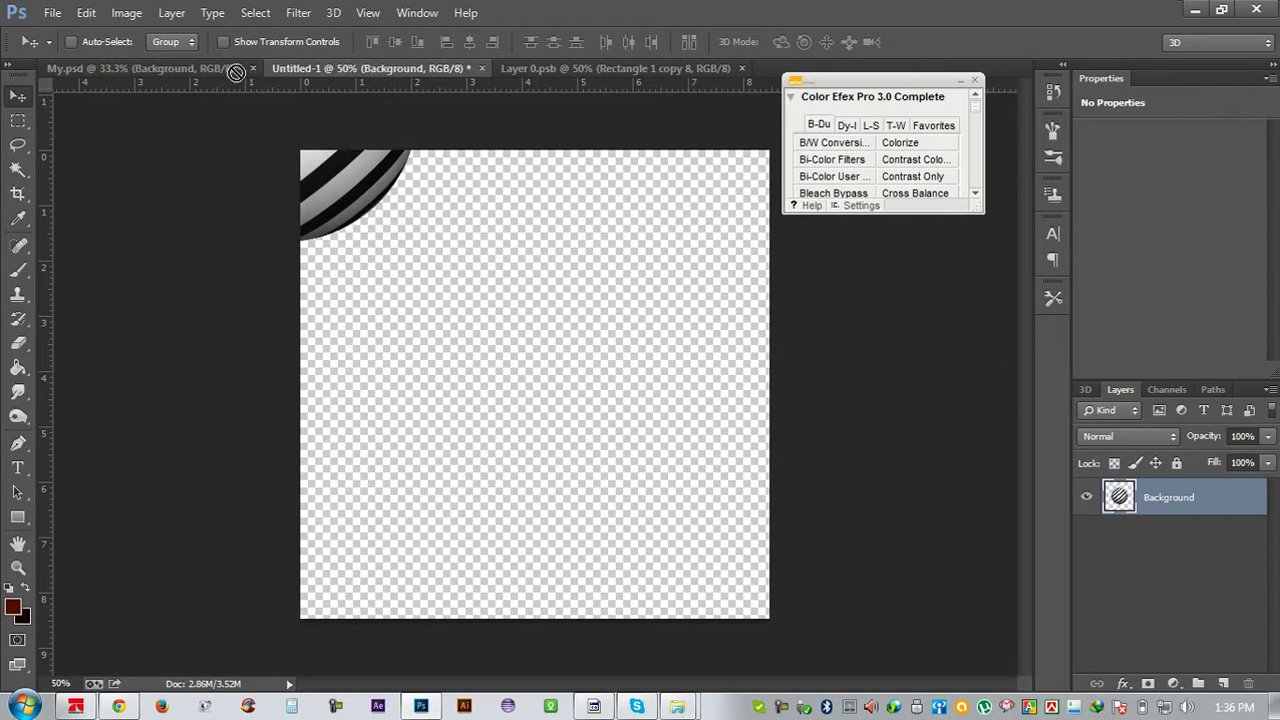
pyautogui.moveTo(236, 72); pyautogui.dragTo(450, 306)
# Commit the striped sphere's placement, trying and undoing a reapplied blur
pyautogui.hotkey('ctrl', 't')
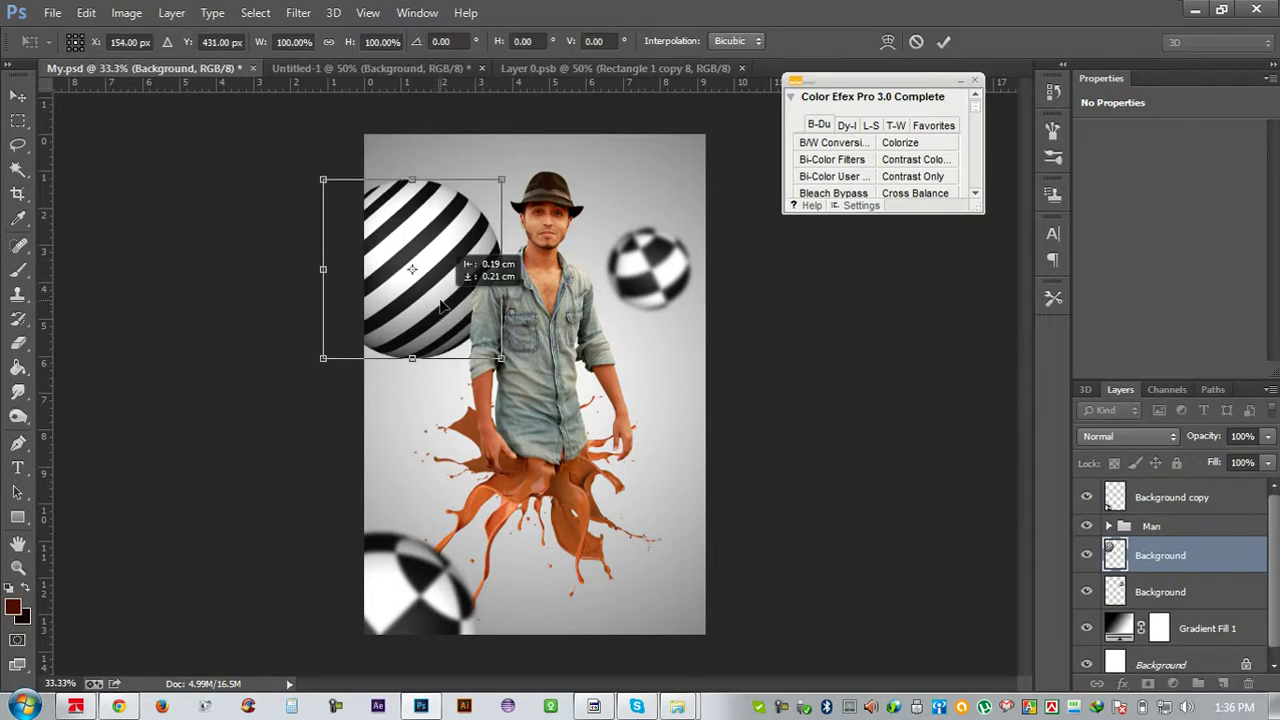
pyautogui.press('Return')
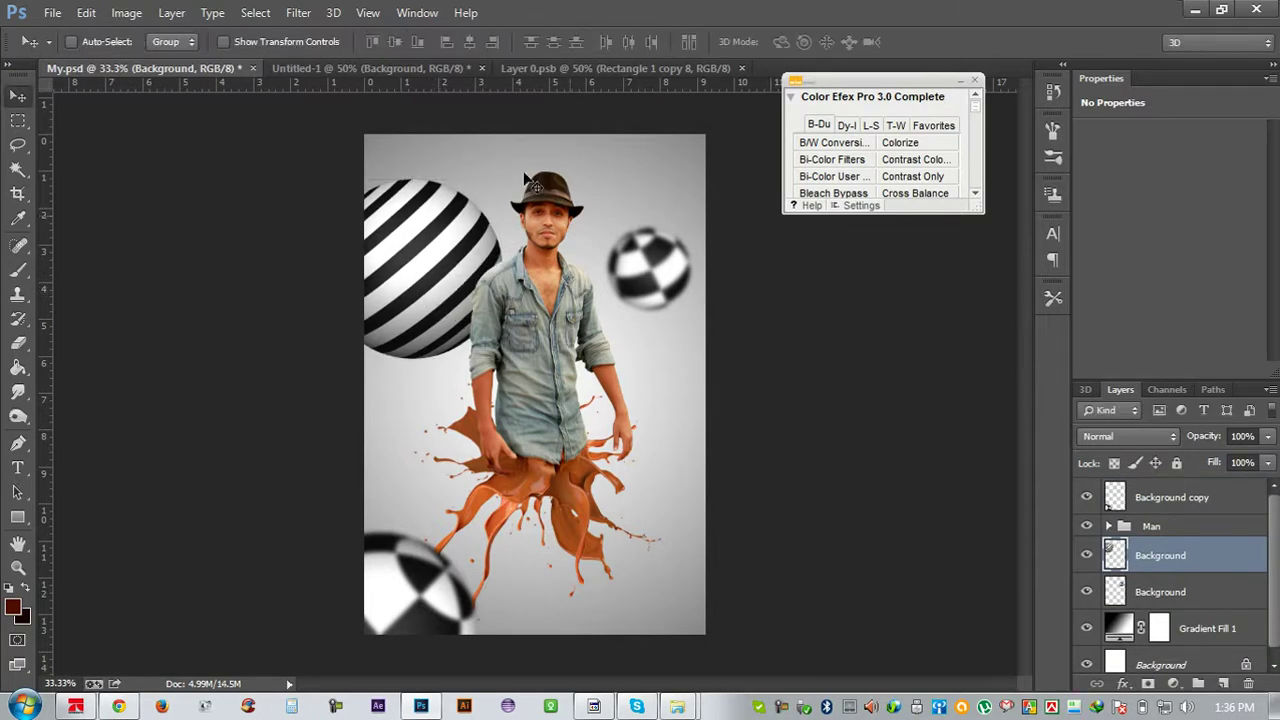
pyautogui.click(298, 12)
pyautogui.click(316, 27)
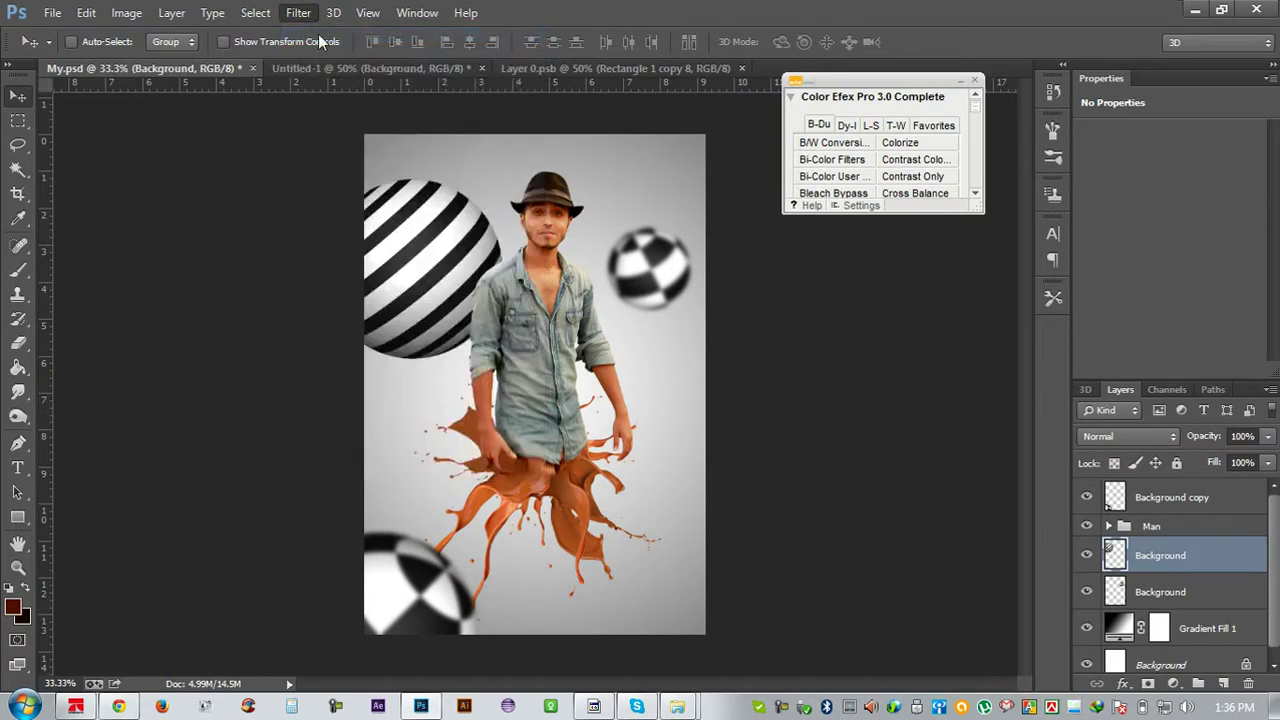
pyautogui.hotkey('ctrl', 'z')
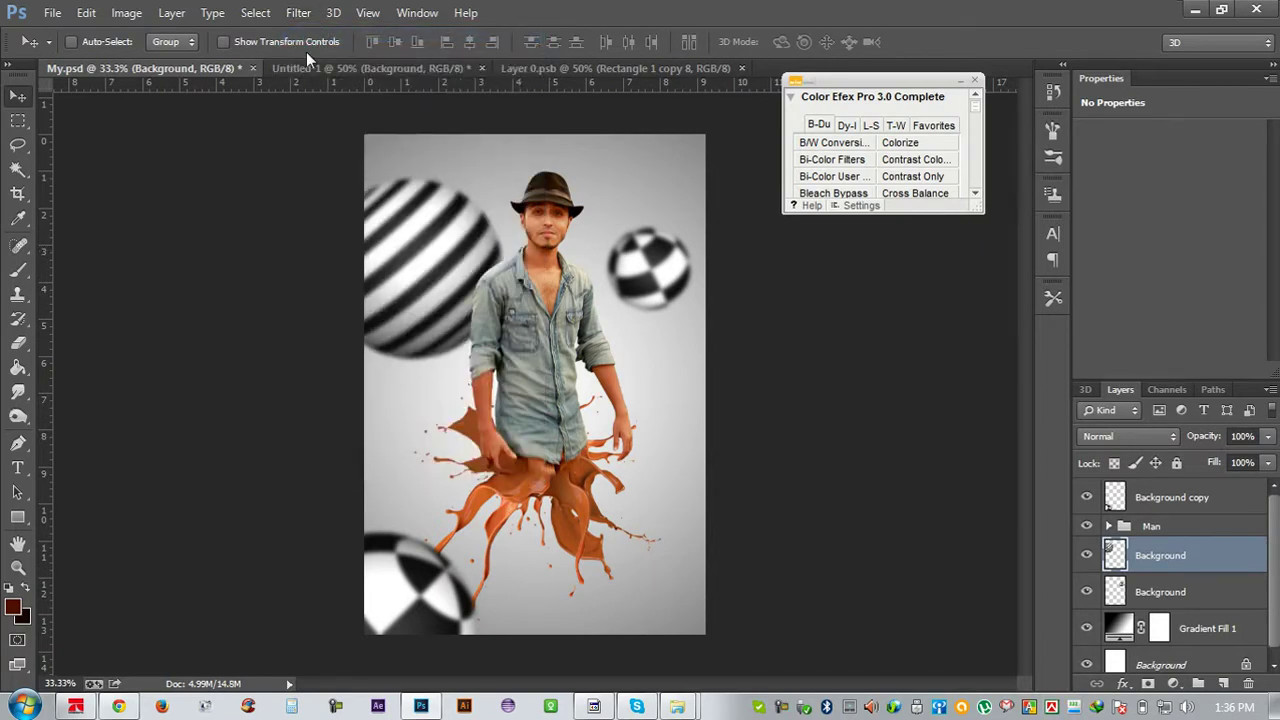
pyautogui.hotkey('ctrl', 'z')
# Apply a 3-pixel Gaussian Blur to the striped sphere and nudge it into place
pyautogui.click(255, 12)
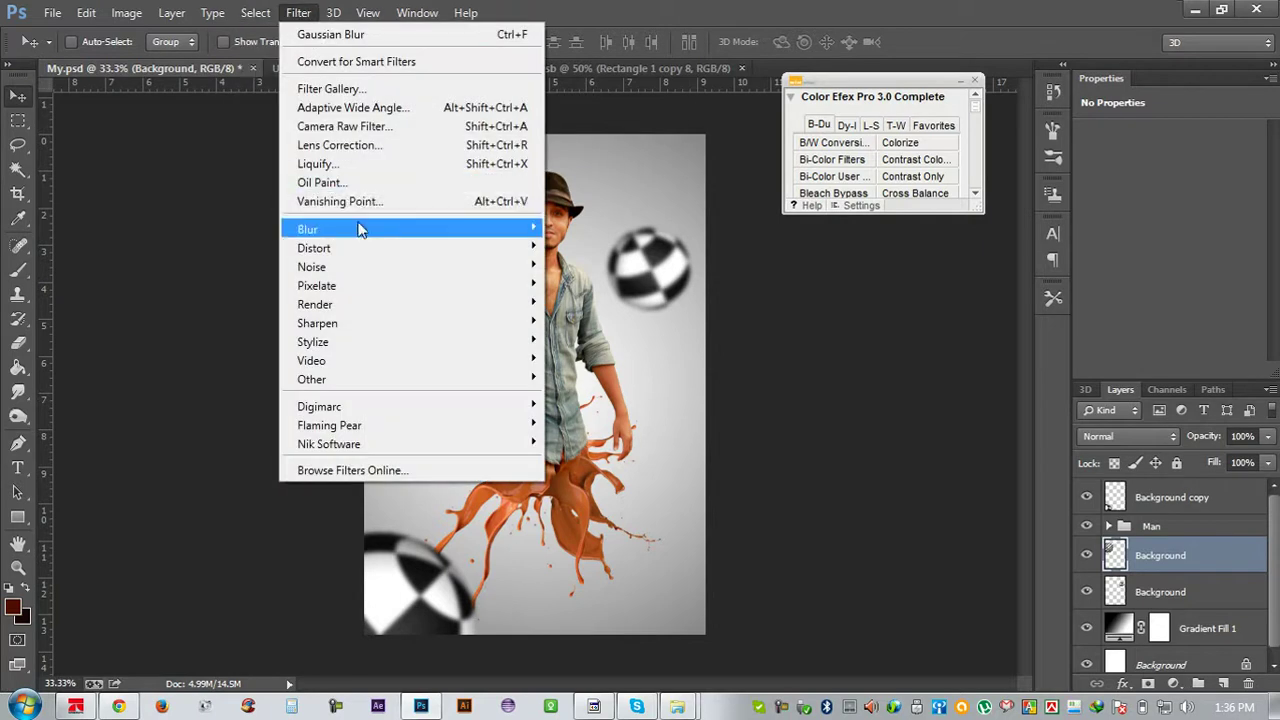
pyautogui.moveTo(308, 229)
pyautogui.click(628, 365)
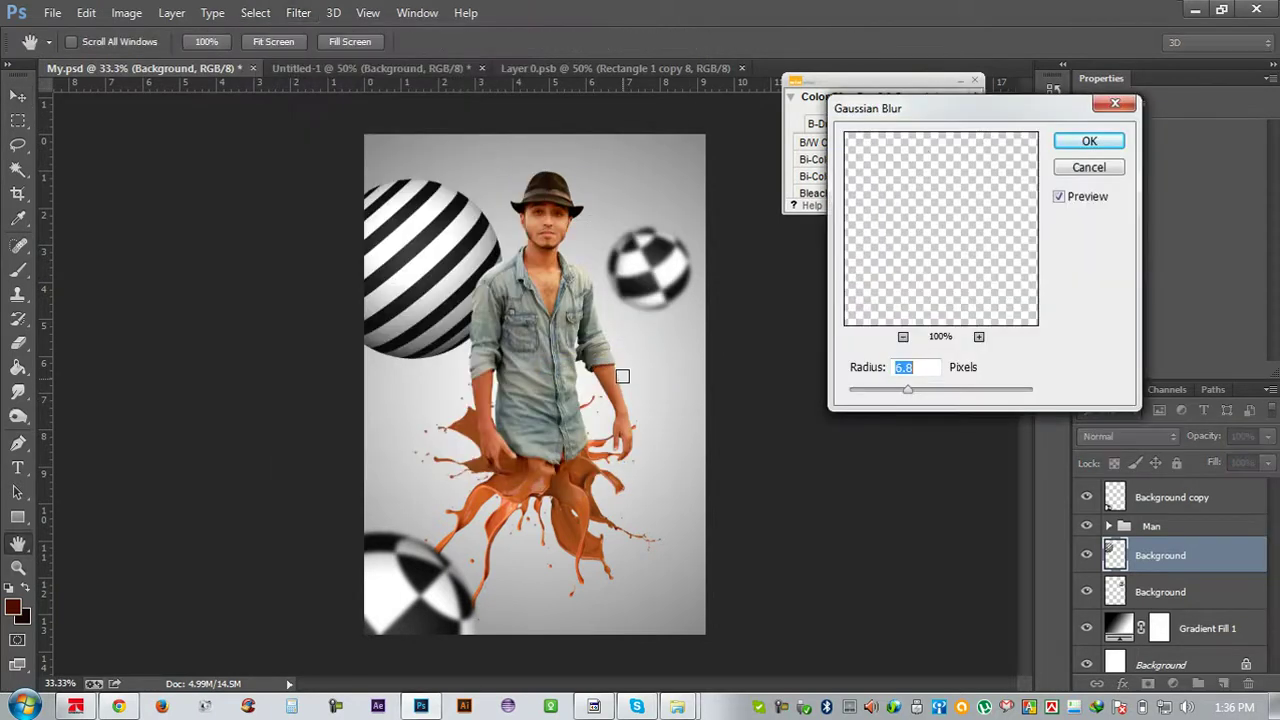
pyautogui.write('3')
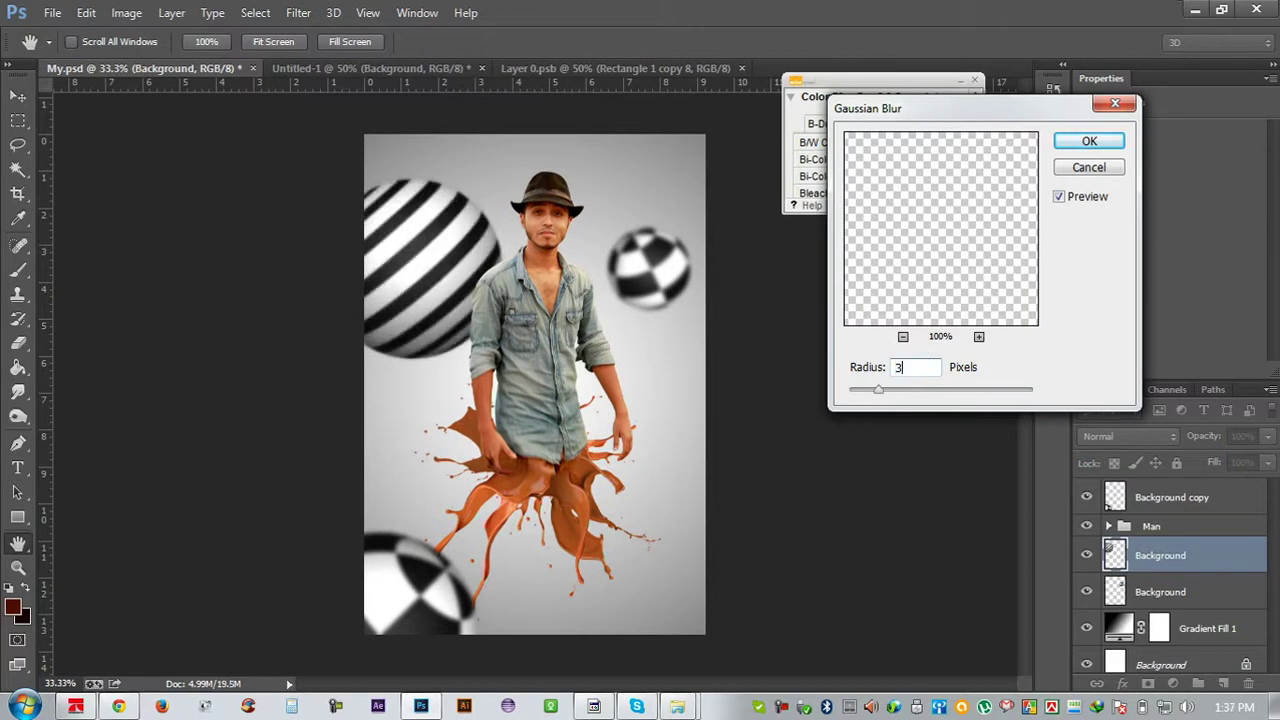
pyautogui.click(1088, 141)
pyautogui.press('v')
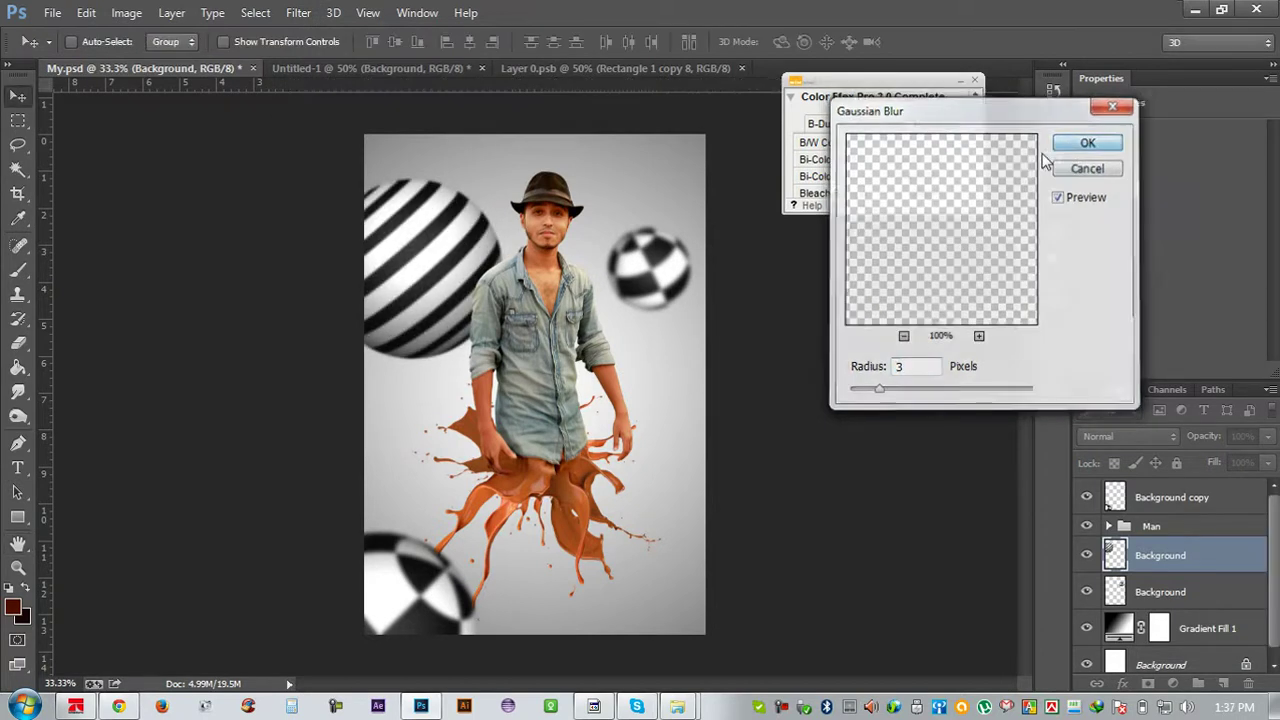
pyautogui.moveTo(518, 284); pyautogui.dragTo(505, 283)
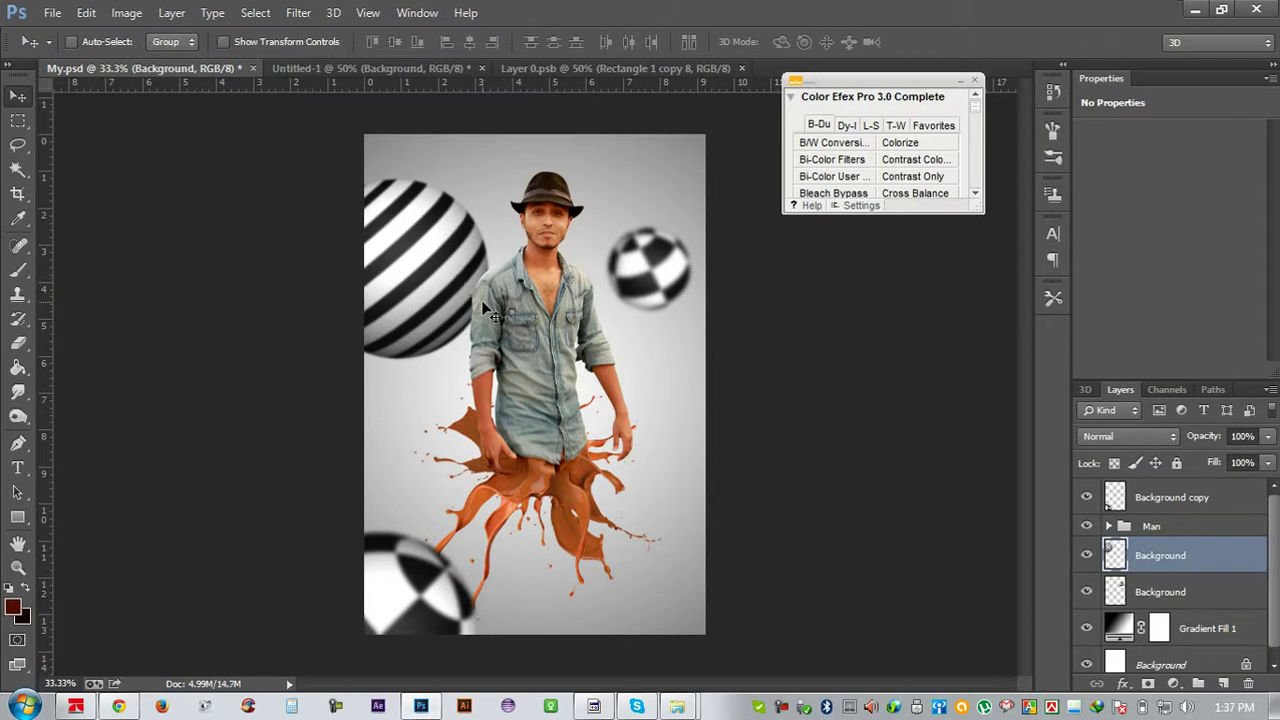
# Duplicate the striped sphere to the lower right, shrinking and rotating the copy
pyautogui.keyDown('alt'); pyautogui.moveTo(490, 312); pyautogui.dragTo(770, 512); pyautogui.keyUp('alt')
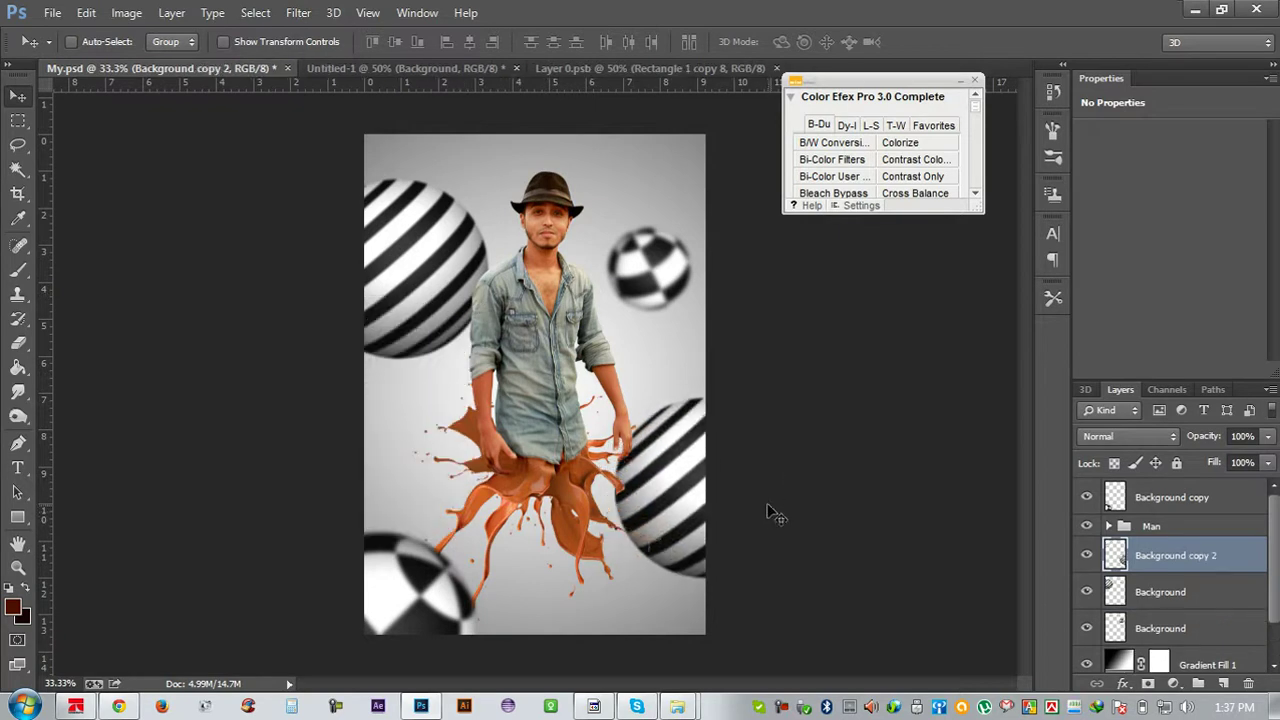
pyautogui.hotkey('ctrl', 't')
pyautogui.moveTo(787, 575); pyautogui.dragTo(771, 540)
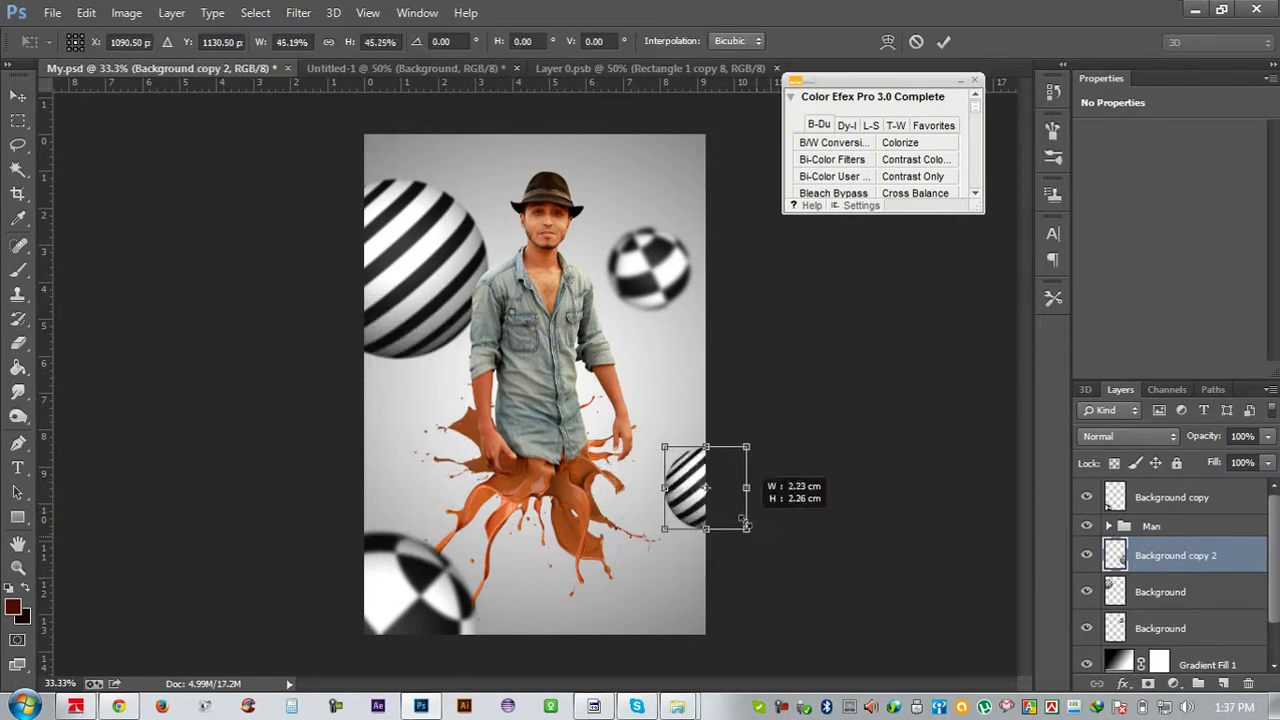
pyautogui.moveTo(857, 529)
pyautogui.mouseDown()
pyautogui.moveTo(701, 589)
pyautogui.moveTo(745, 587)
pyautogui.moveTo(727, 578)
pyautogui.mouseUp()
pyautogui.press('Return')
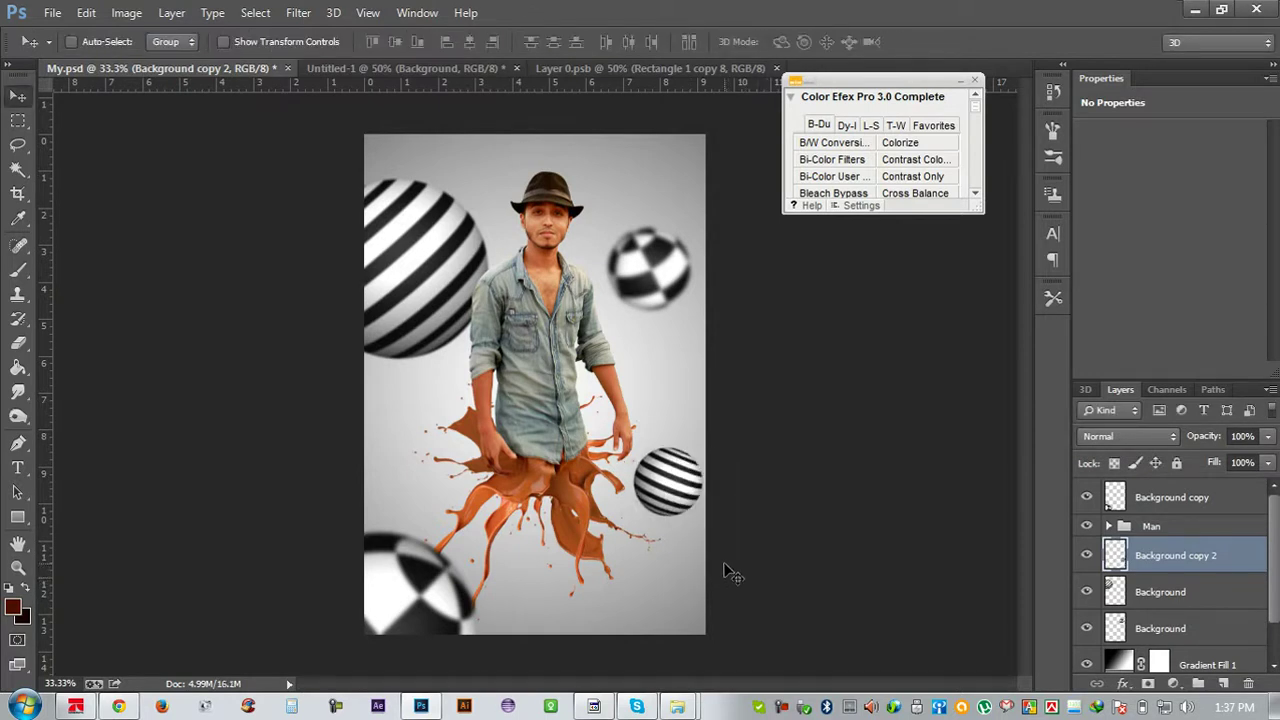
# Shrink the copy to about 50.67%, reapply the blur and nudge it down-left
pyautogui.hotkey('ctrl', 't')
pyautogui.moveTo(702, 516); pyautogui.dragTo(686, 502)
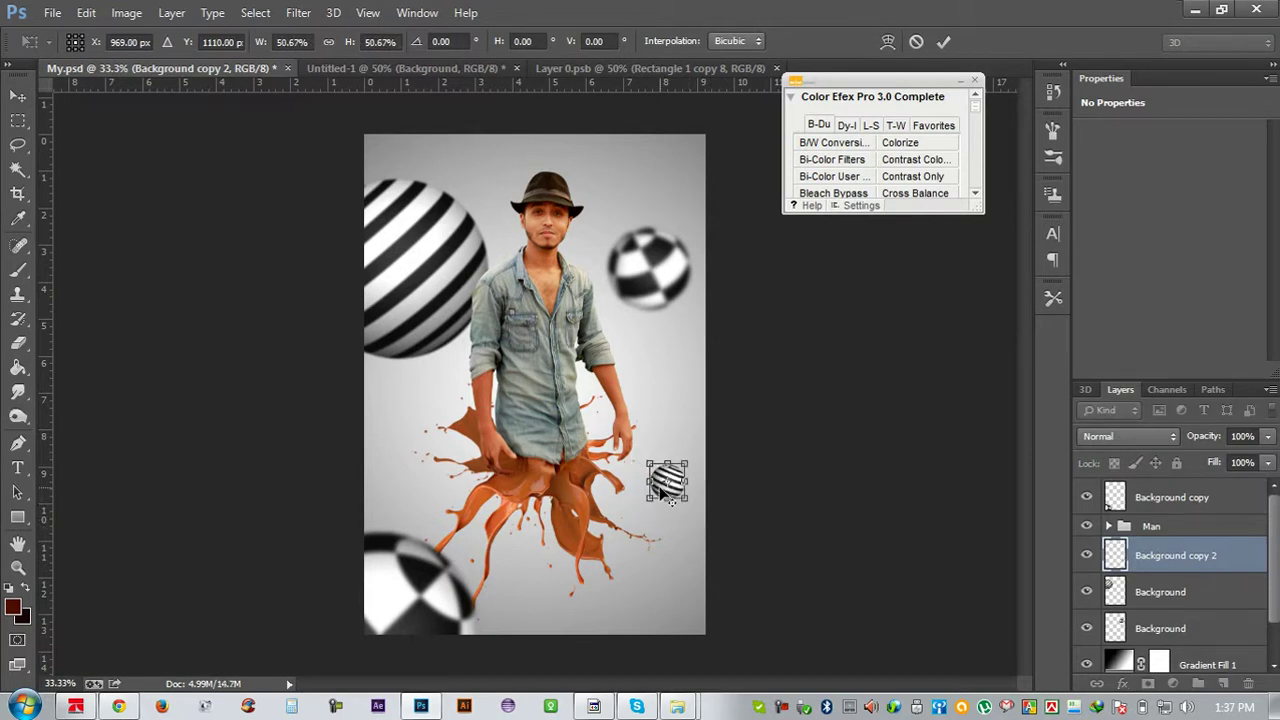
pyautogui.click(944, 41)
pyautogui.click(298, 12)
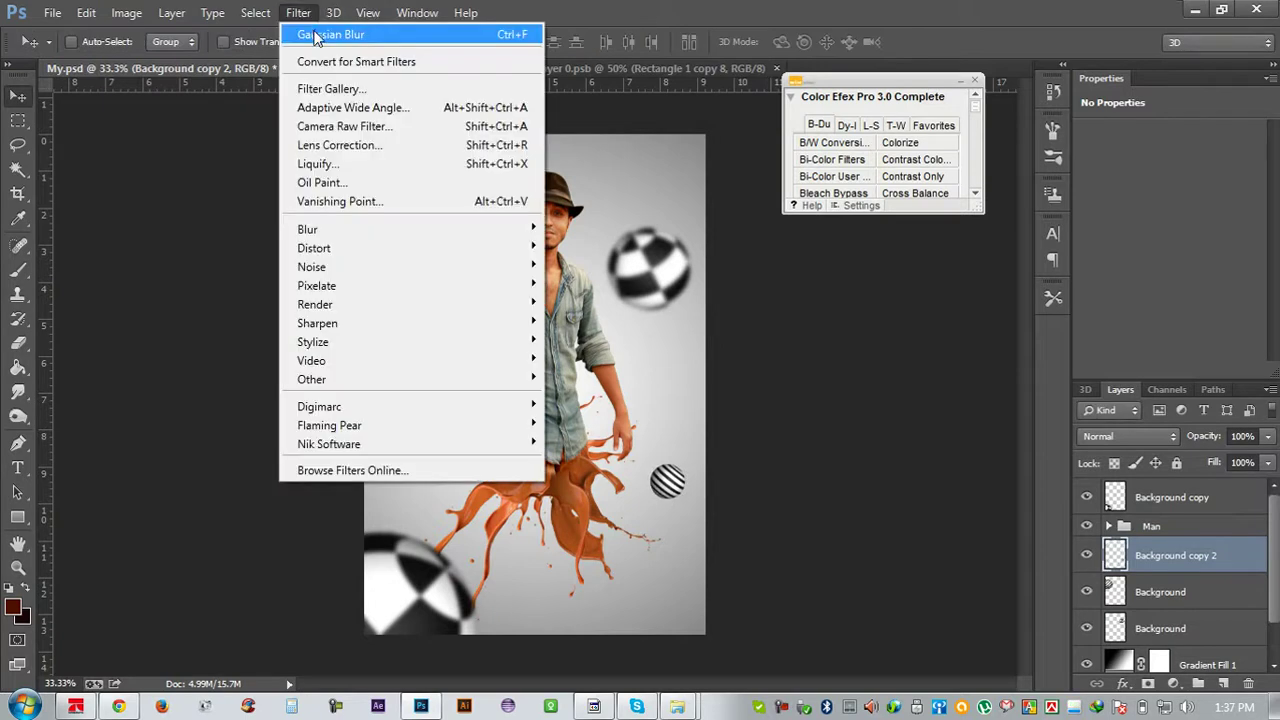
pyautogui.click(316, 36)
pyautogui.moveTo(625, 372); pyautogui.dragTo(618, 378)
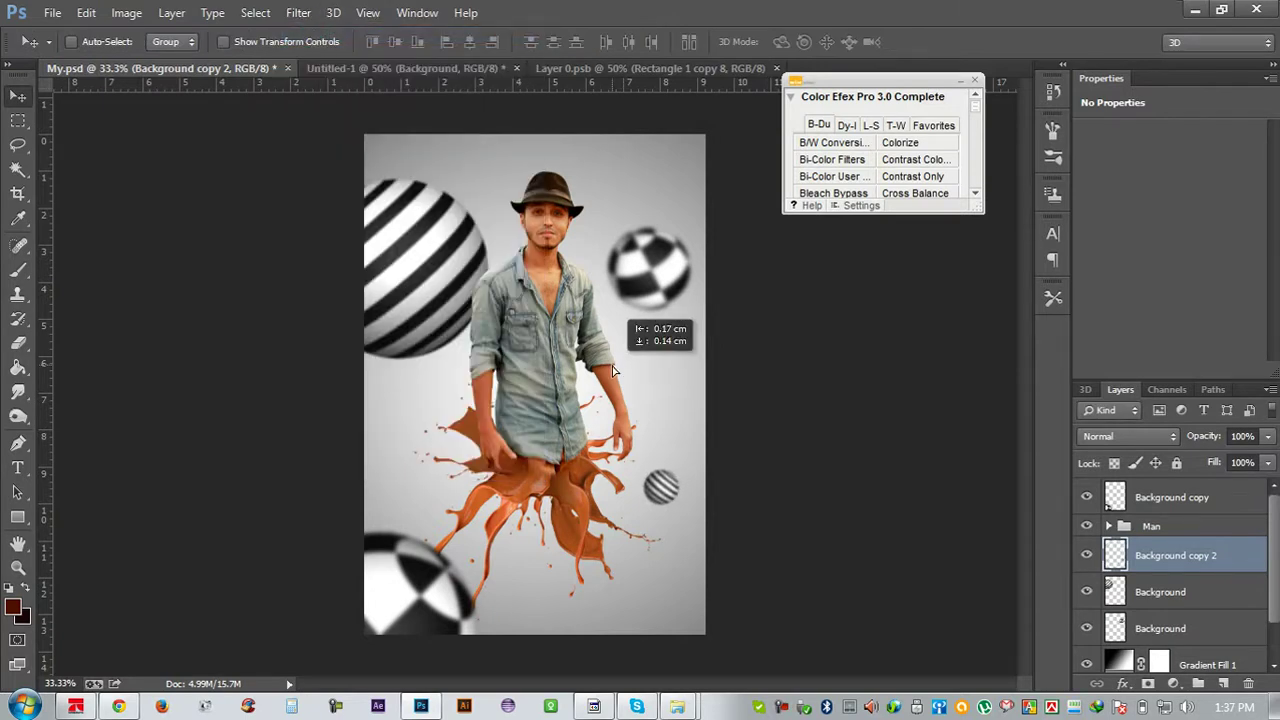
# Reapply the Gaussian Blur twice to the large striped sphere and shift it upward
pyautogui.click(1186, 592)
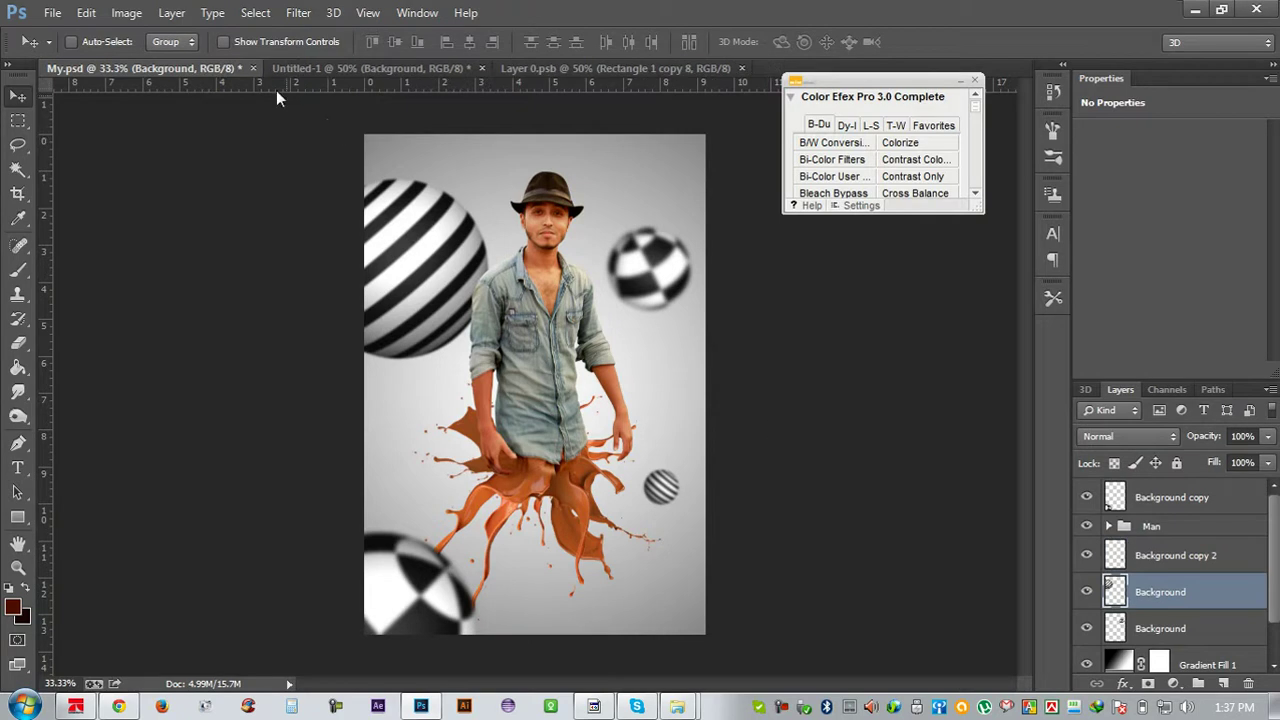
pyautogui.click(298, 12)
pyautogui.click(313, 36)
pyautogui.moveTo(437, 295); pyautogui.dragTo(440, 304)
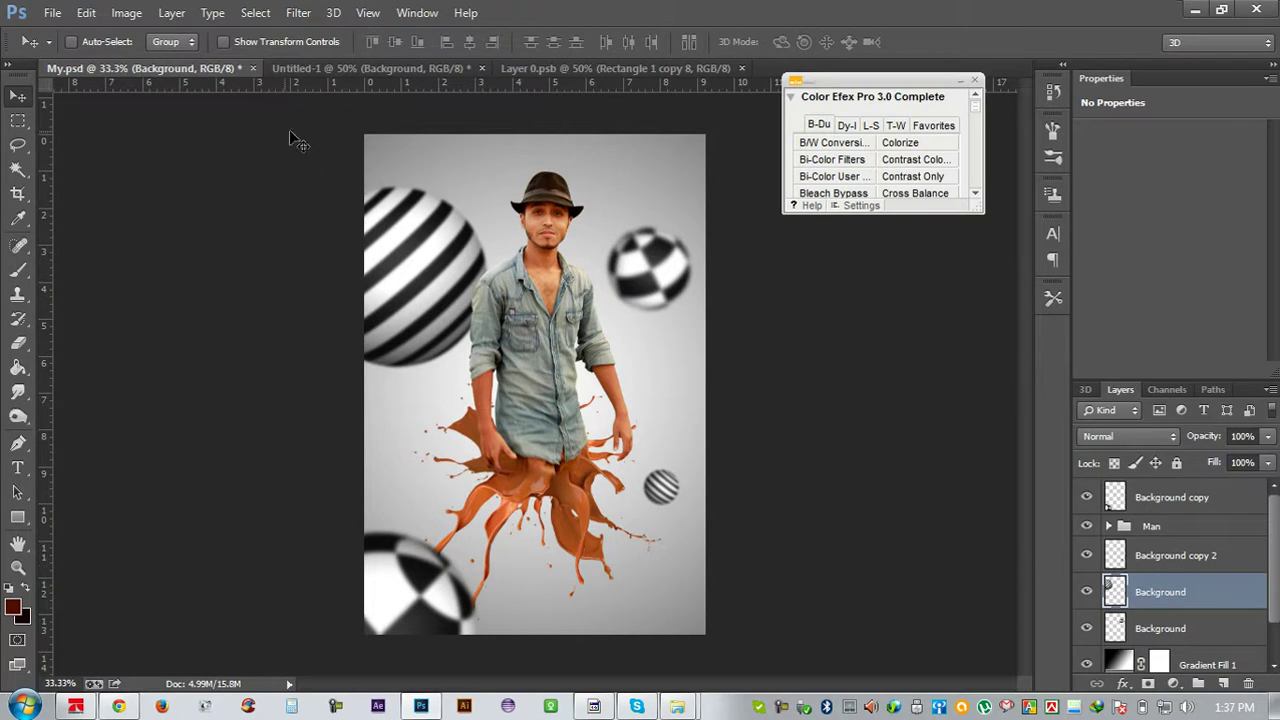
pyautogui.click(298, 12)
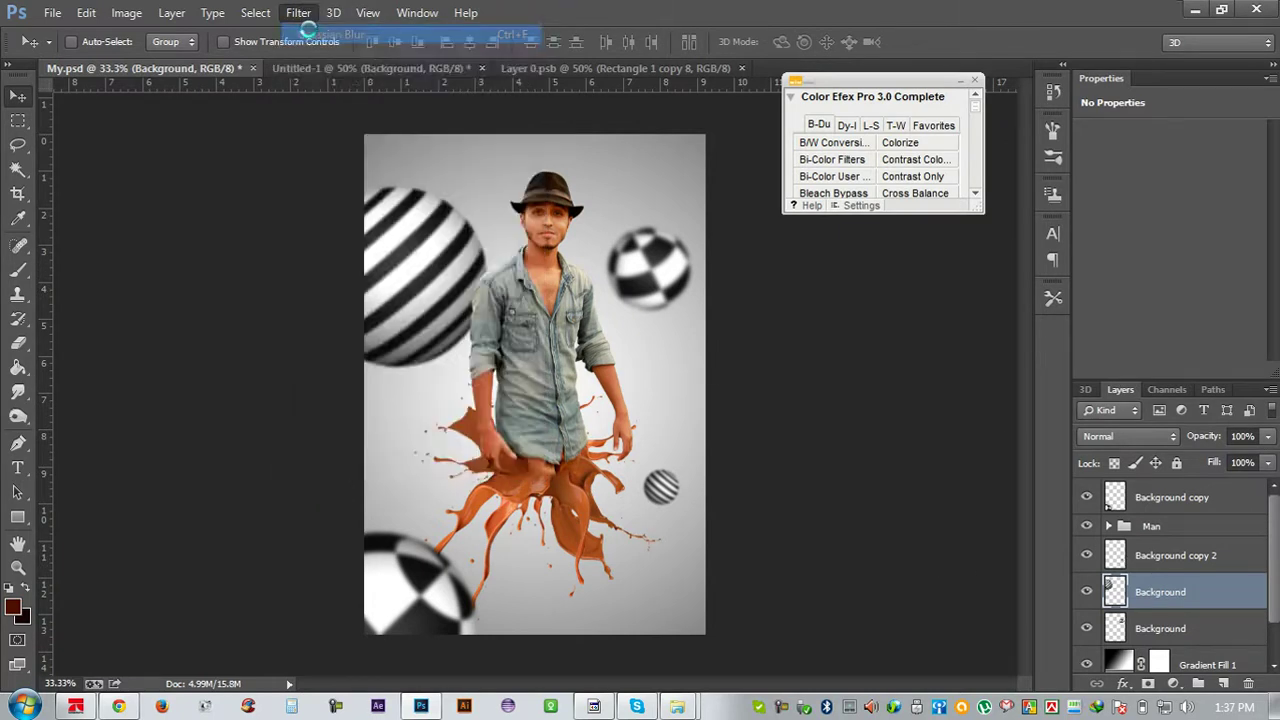
pyautogui.moveTo(466, 270)
pyautogui.mouseDown()
pyautogui.moveTo(463, 182)
pyautogui.moveTo(513, 259)
pyautogui.mouseUp()
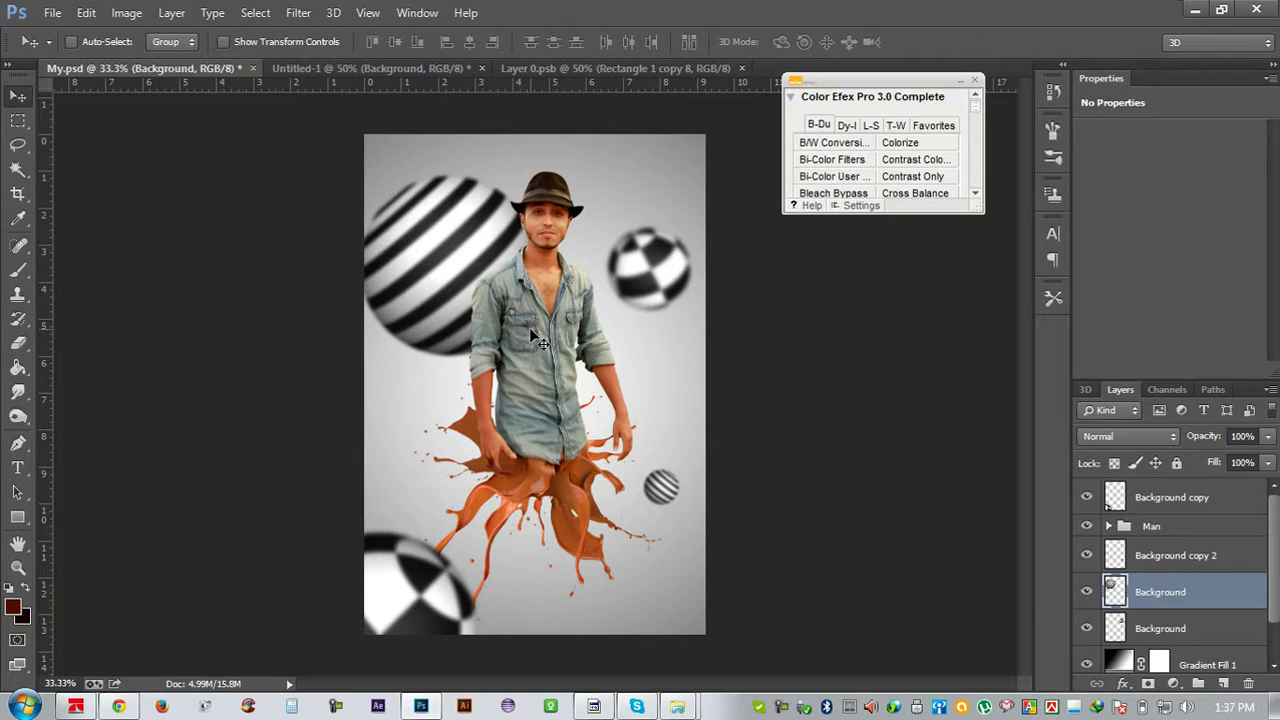
# Shrink and slightly rotate the large striped sphere
pyautogui.hotkey('ctrl', 't')
pyautogui.moveTo(528, 343); pyautogui.dragTo(521, 335)
pyautogui.moveTo(645, 345)
pyautogui.mouseDown()
pyautogui.moveTo(620, 398)
pyautogui.moveTo(565, 378)
pyautogui.moveTo(583, 362)
pyautogui.moveTo(770, 488)
pyautogui.mouseUp()
pyautogui.press('Return')
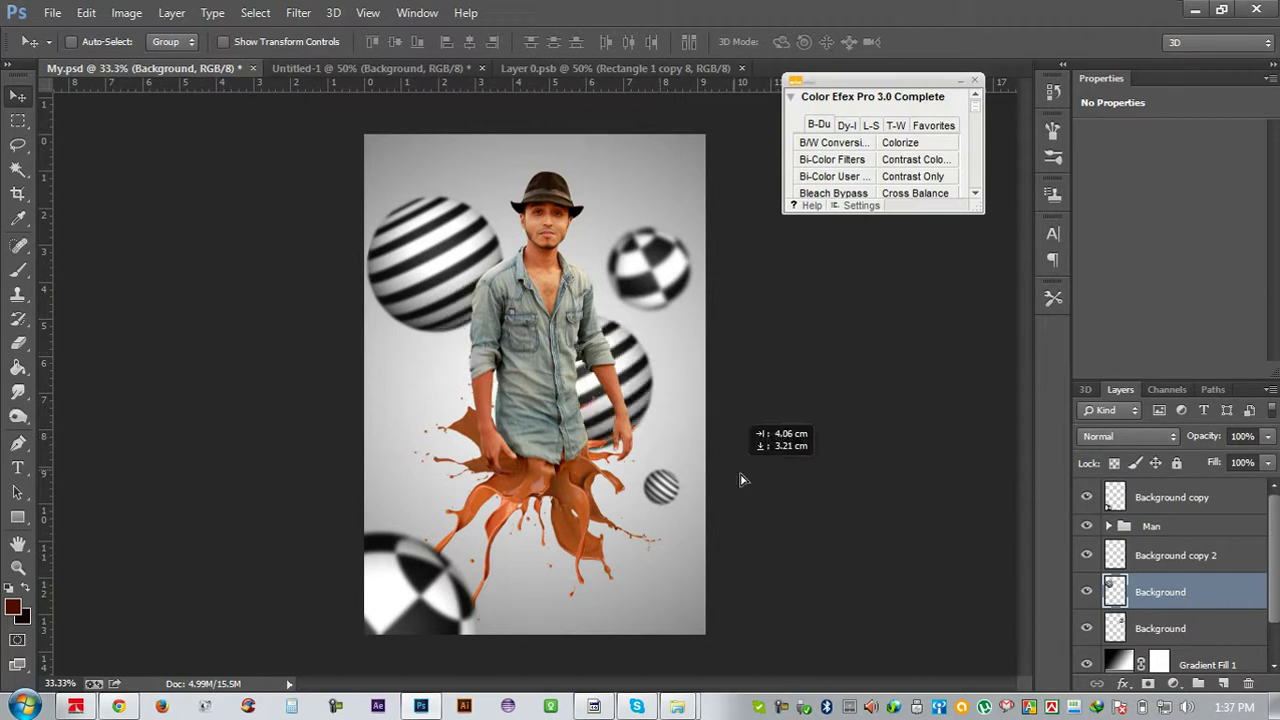
# Rotate and shrink the duplicate sphere to about 39%, nudging it up-left of the splash
pyautogui.hotkey('ctrl', 't')
pyautogui.moveTo(679, 500)
pyautogui.mouseDown()
pyautogui.moveTo(625, 506)
pyautogui.moveTo(732, 472)
pyautogui.moveTo(742, 385)
pyautogui.moveTo(592, 318)
pyautogui.moveTo(592, 336)
pyautogui.mouseUp()
pyautogui.moveTo(715, 349)
pyautogui.mouseDown()
pyautogui.moveTo(560, 402)
pyautogui.moveTo(497, 408)
pyautogui.moveTo(500, 427)
pyautogui.moveTo(455, 441)
pyautogui.moveTo(460, 455)
pyautogui.mouseUp()
pyautogui.press('Return')
pyautogui.hotkey('ctrl', 't')
pyautogui.press('Return')
pyautogui.click(298, 12)
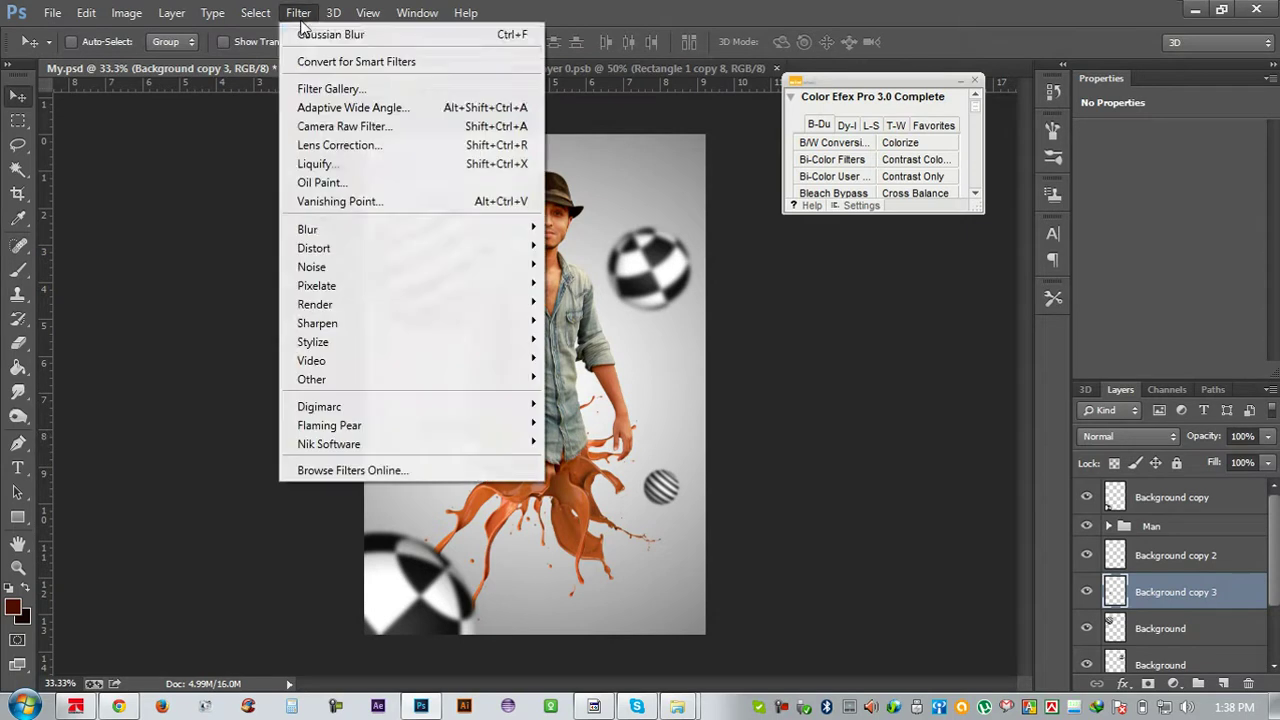
pyautogui.press('Escape')
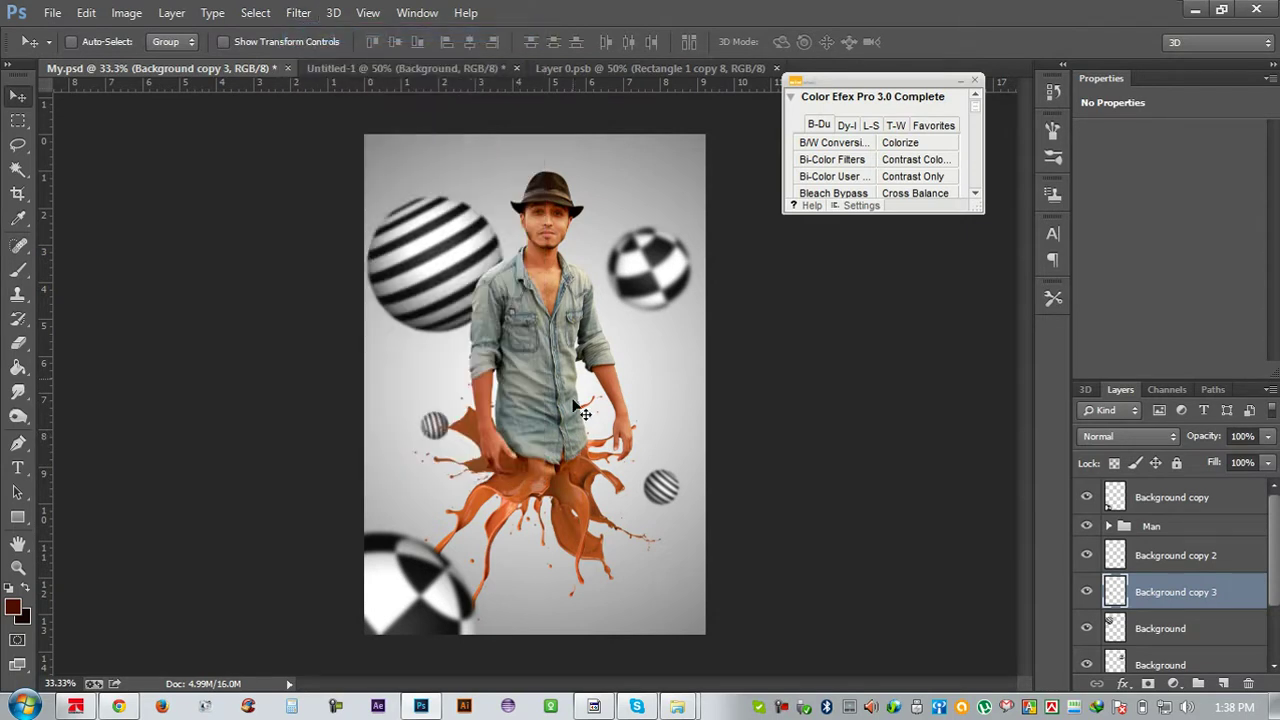
pyautogui.moveTo(574, 422); pyautogui.dragTo(561, 405)
pyautogui.click(298, 12)
pyautogui.press('Escape')
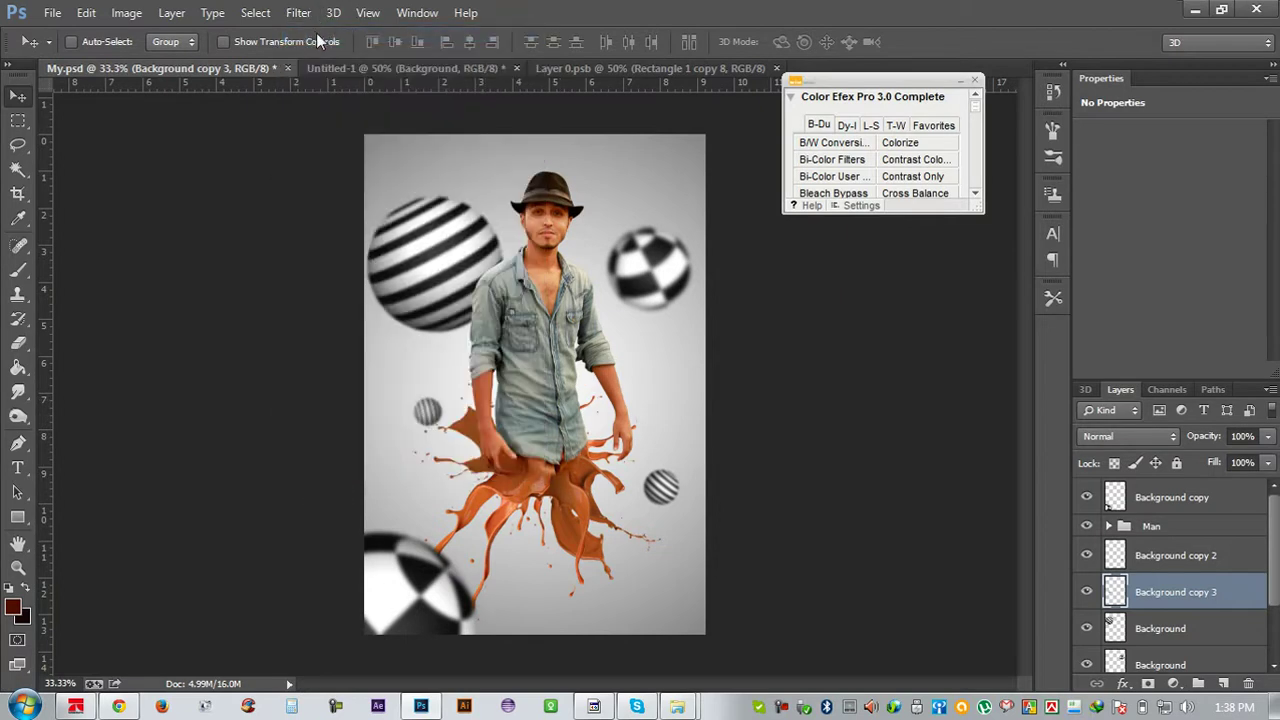
# Push the large striped sphere into the top-left corner and save the composite
pyautogui.click(1172, 618)
pyautogui.moveTo(449, 331); pyautogui.dragTo(424, 289)
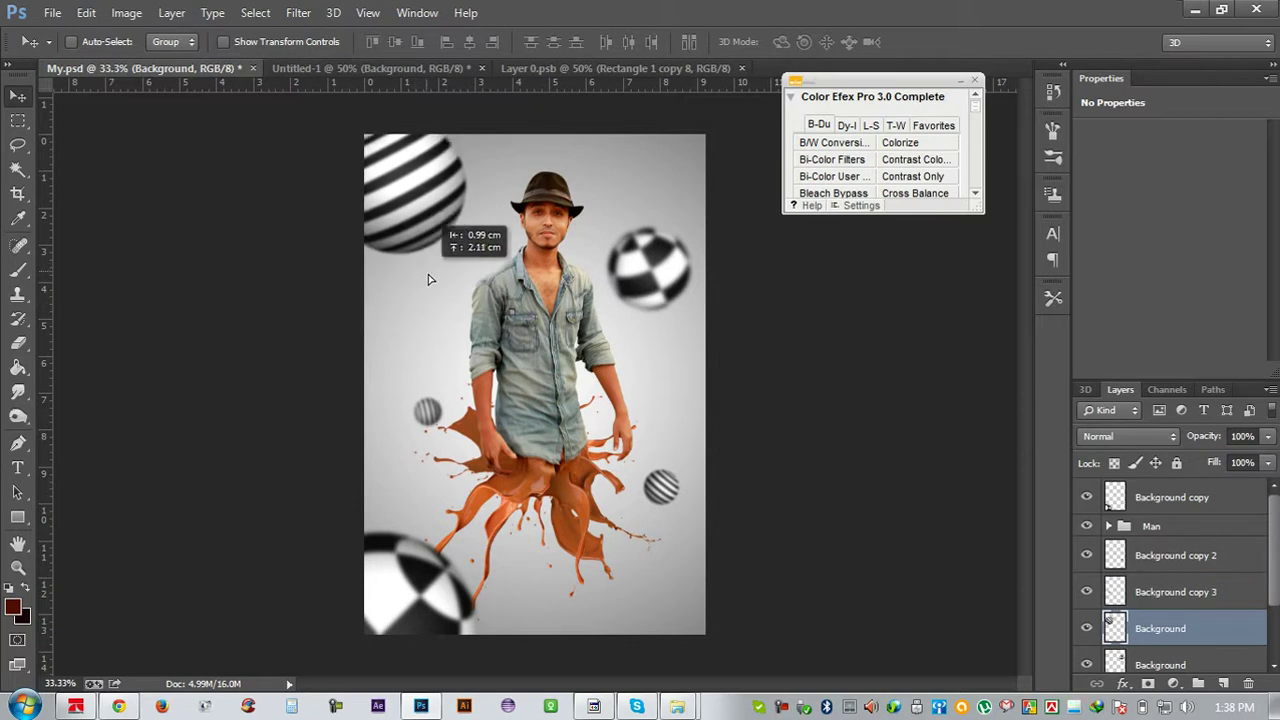
pyautogui.moveTo(424, 289); pyautogui.dragTo(430, 280)
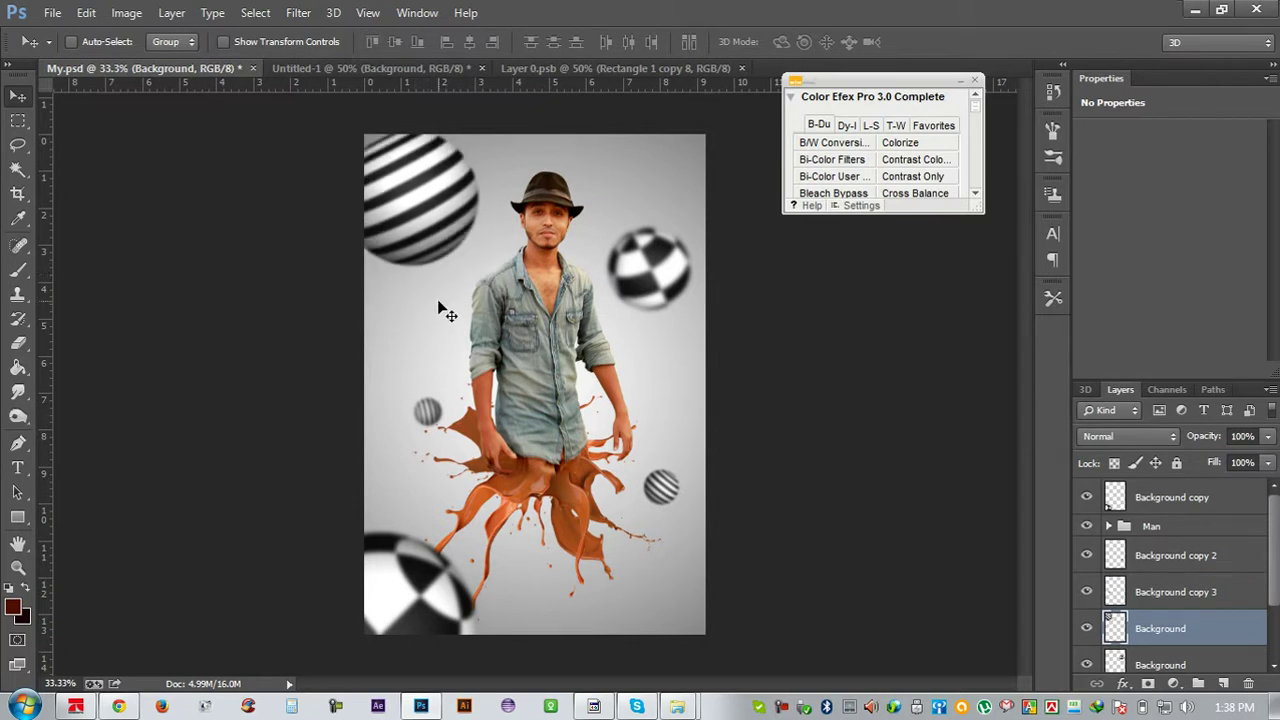
pyautogui.hotkey('ctrl', 's')
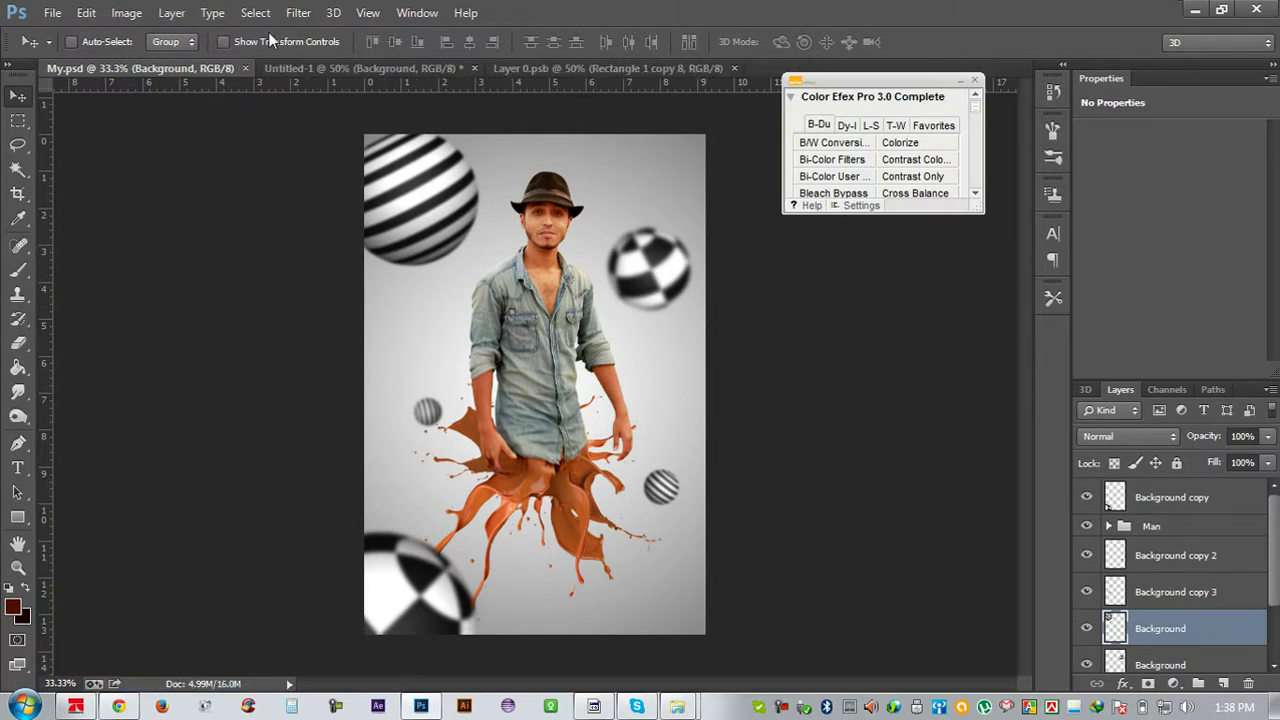
pyautogui.click(298, 13)
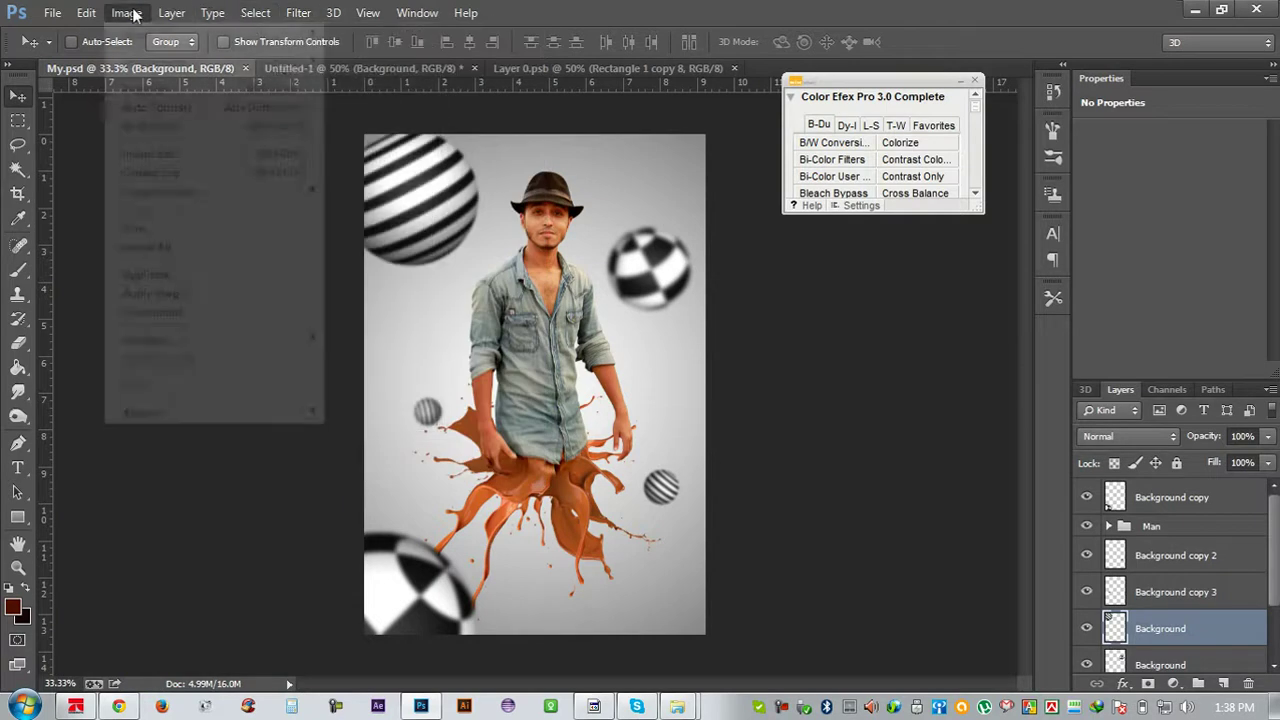
pyautogui.moveTo(154, 62)
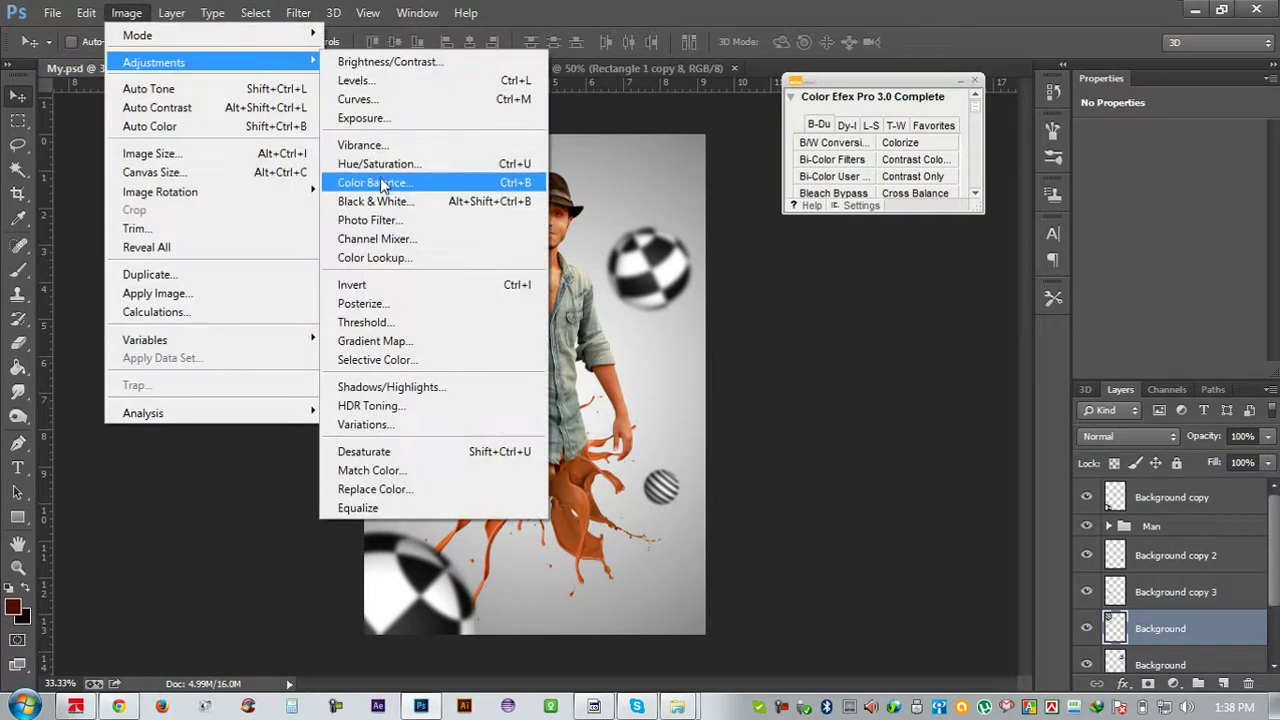
# Try a colorized Hue/Saturation tint on the sphere, then discard it
pyautogui.click(378, 168)
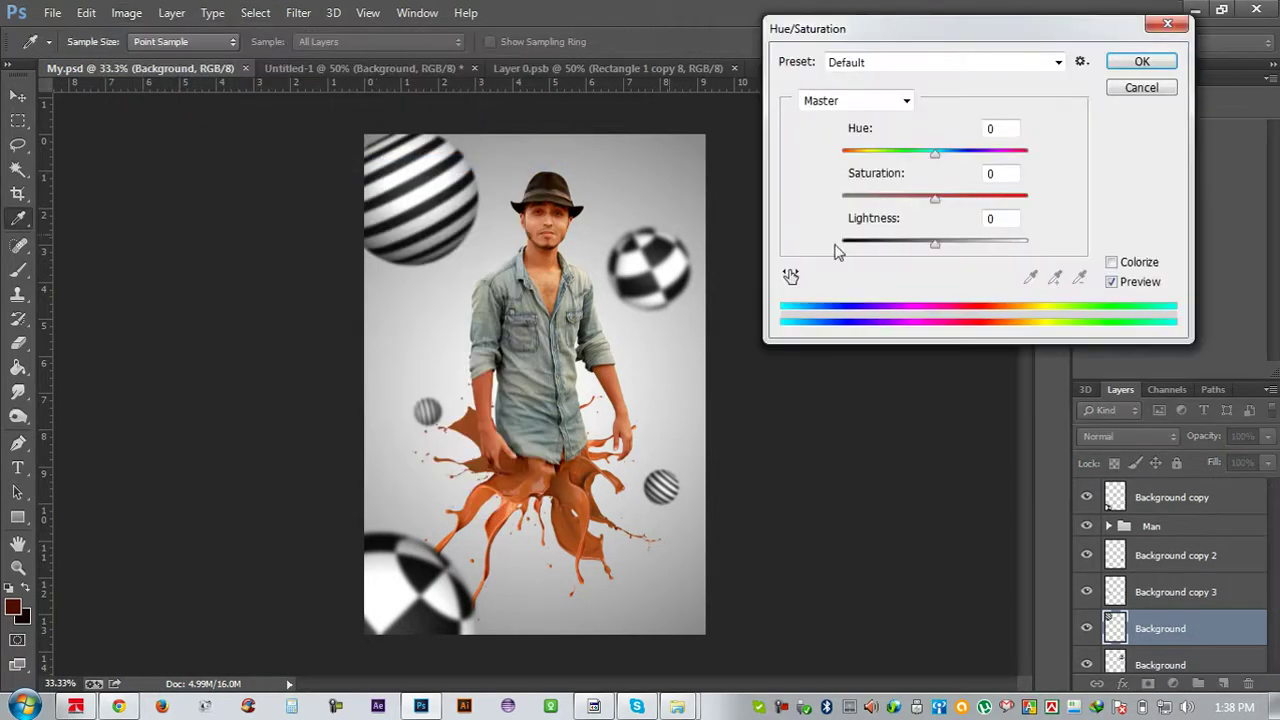
pyautogui.click(1110, 263)
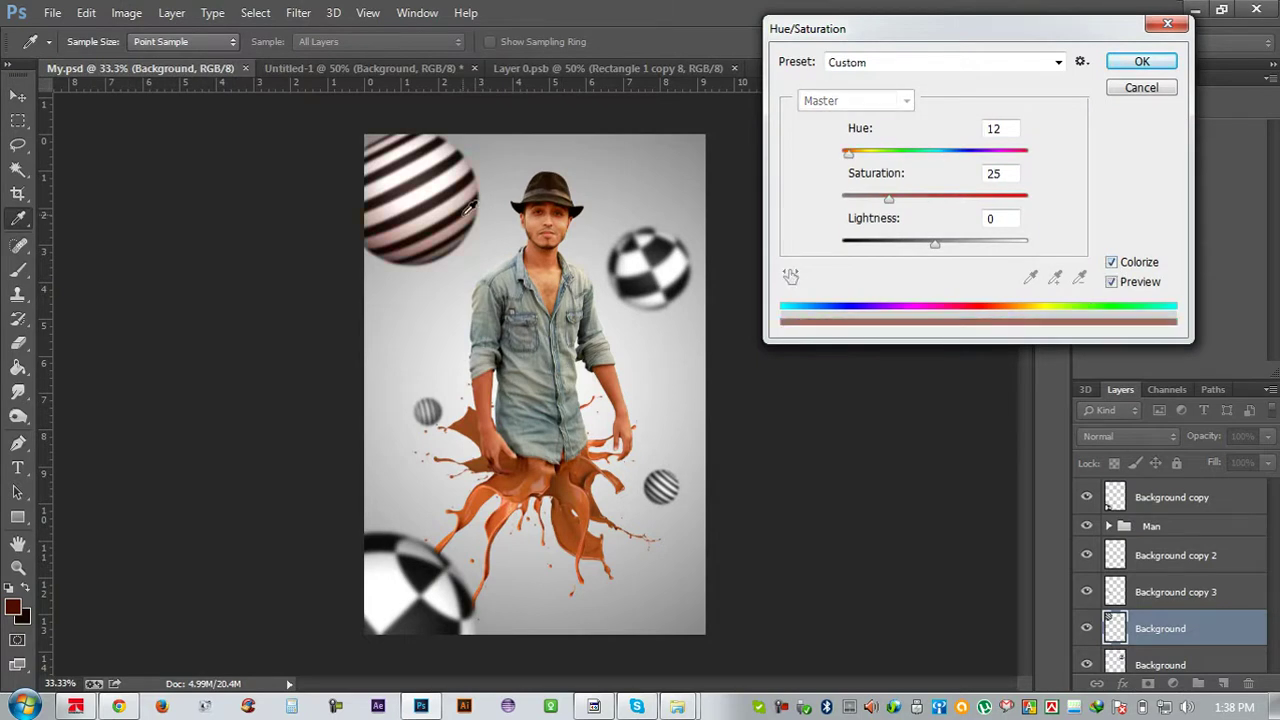
pyautogui.moveTo(889, 198)
pyautogui.mouseDown()
pyautogui.moveTo(983, 198)
pyautogui.moveTo(955, 203)
pyautogui.mouseUp()
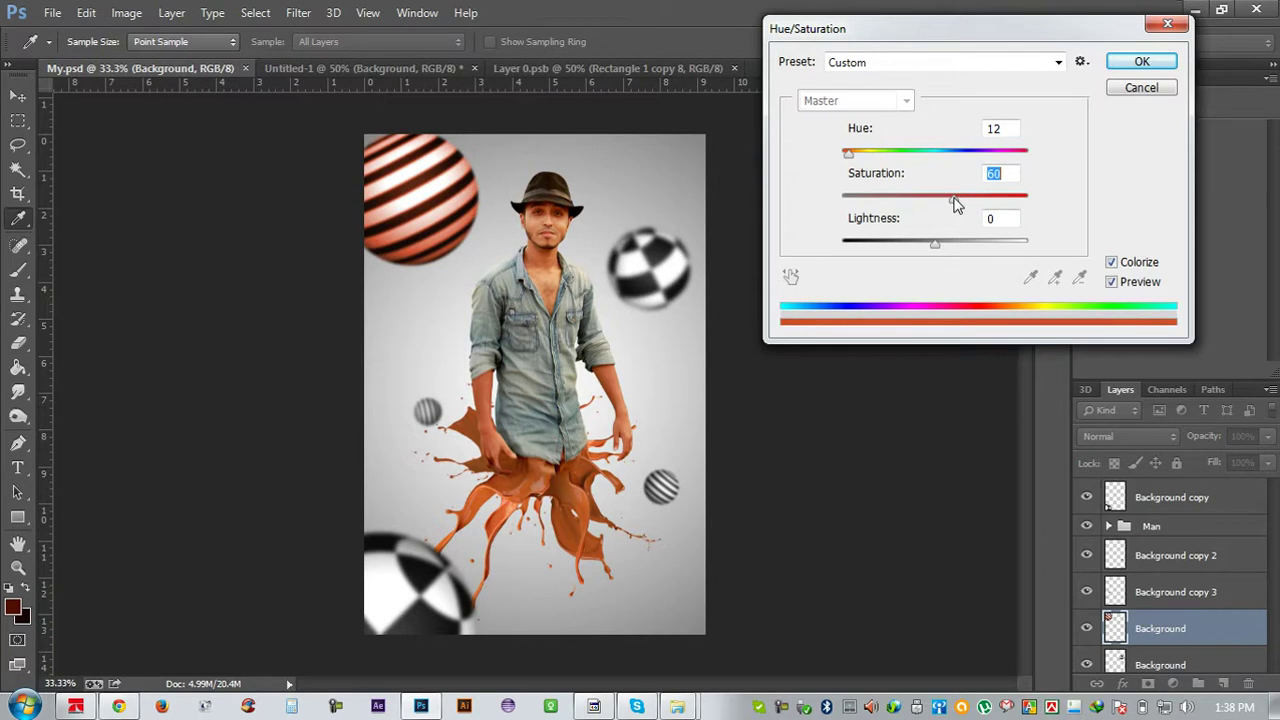
pyautogui.click(1141, 88)
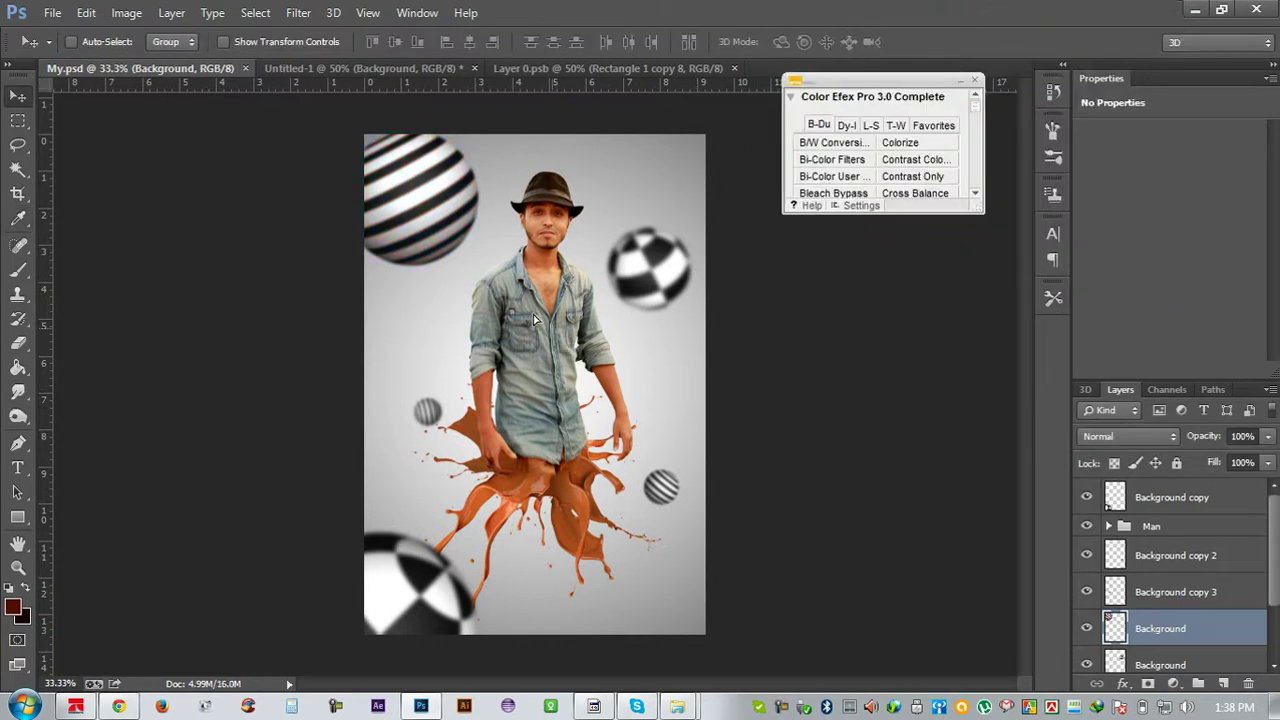
# Reposition the top-left striped ball and scale it to about 76.8%
pyautogui.moveTo(547, 333); pyautogui.dragTo(531, 317)
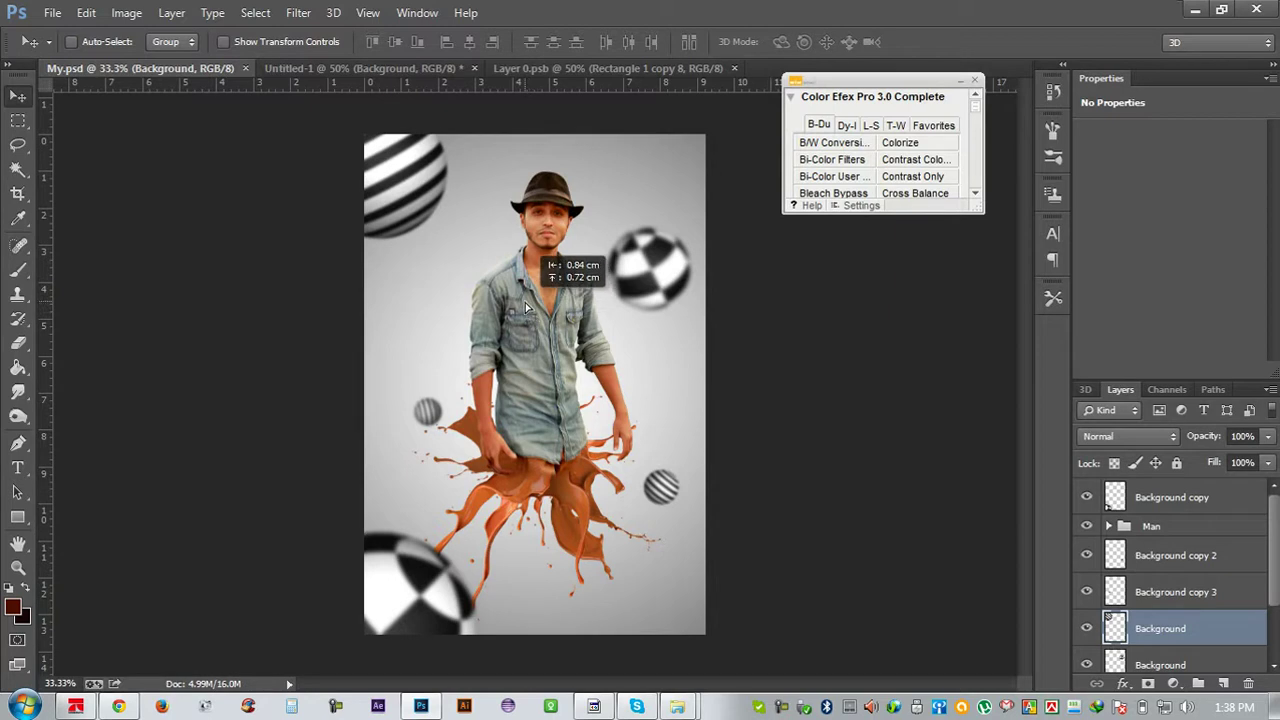
pyautogui.moveTo(527, 307); pyautogui.dragTo(548, 320)
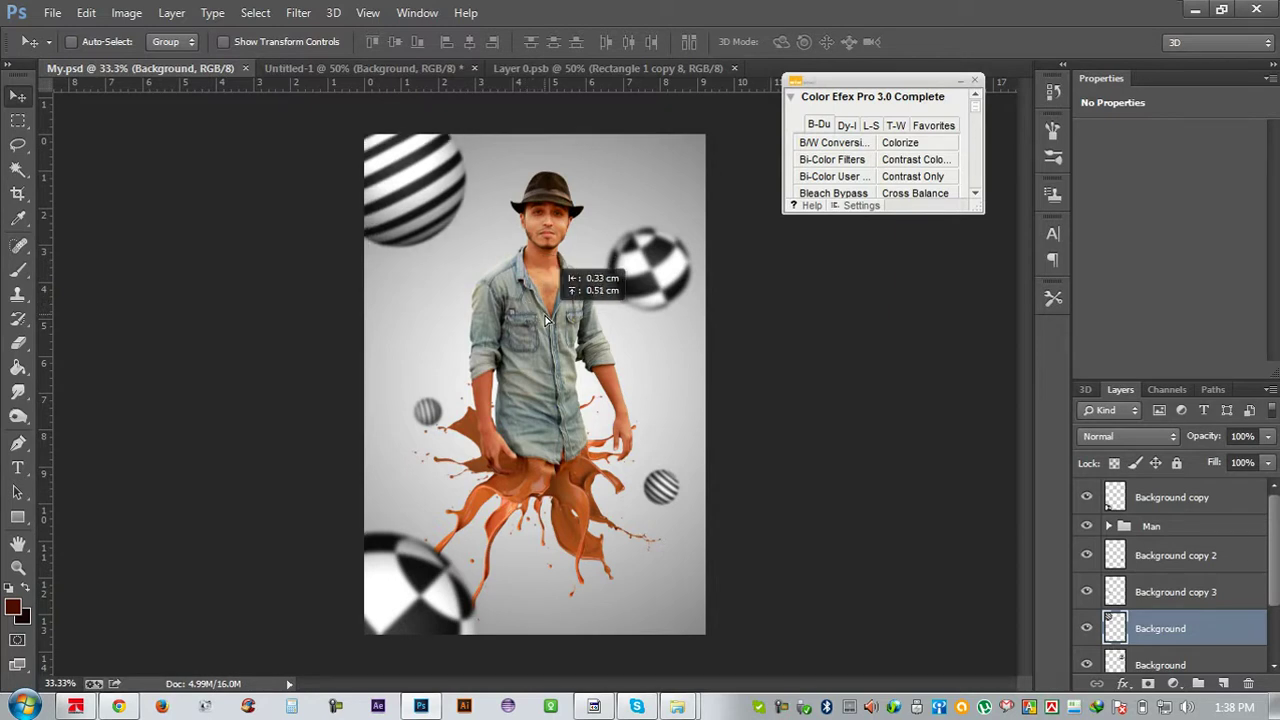
pyautogui.hotkey('ctrl', 't')
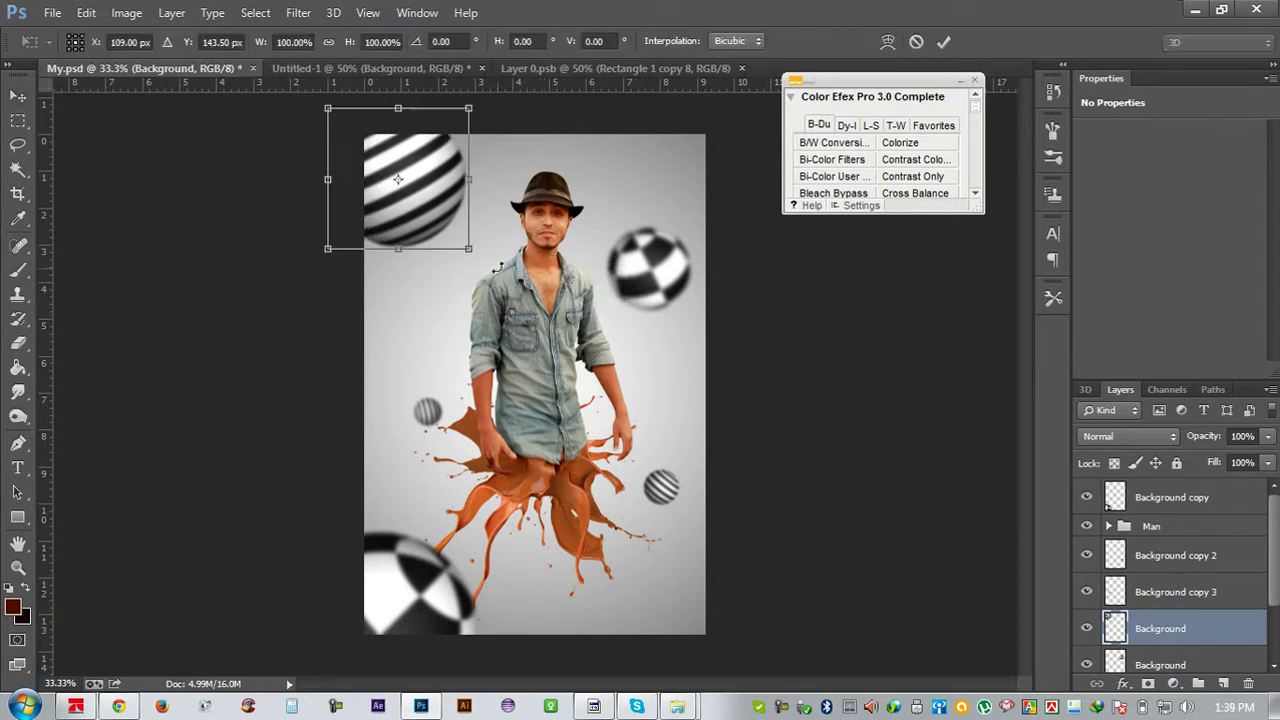
pyautogui.moveTo(470, 250); pyautogui.dragTo(450, 232)
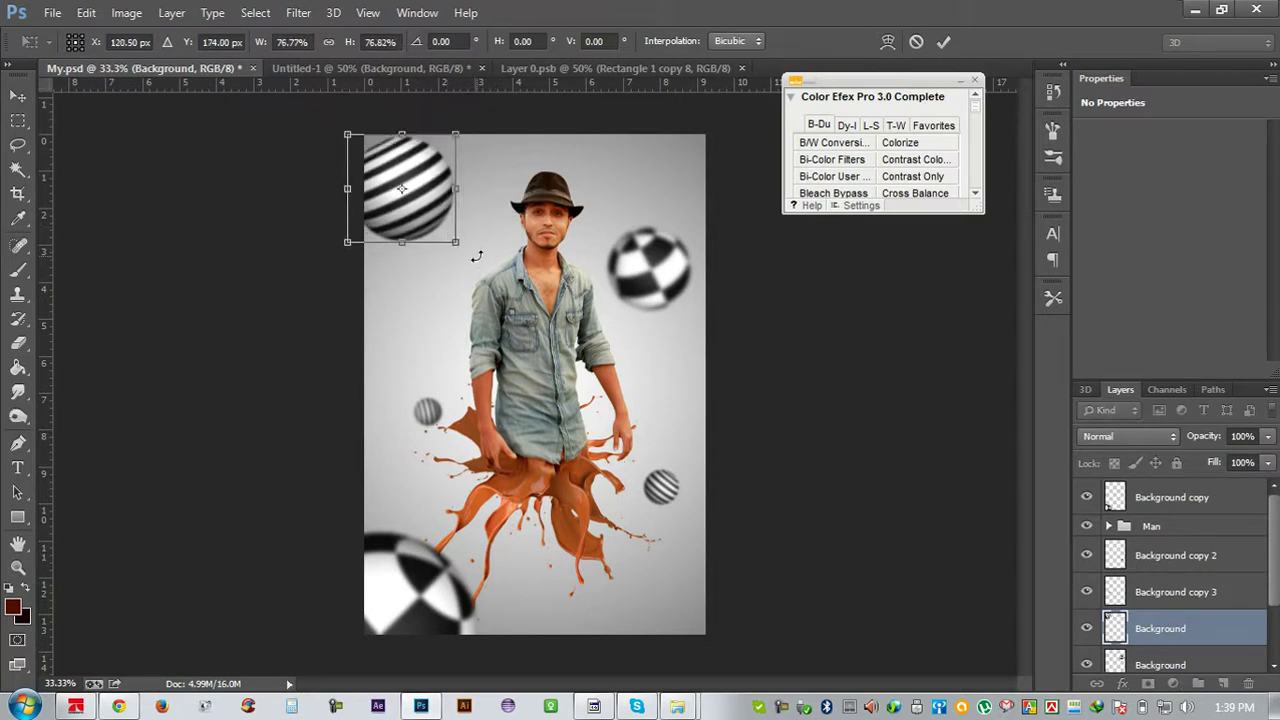
pyautogui.press('Return')
# Undo the striped ball's resize, save, and Alt-drag a copy of the ball beside the man
pyautogui.hotkey('ctrl', 'z')
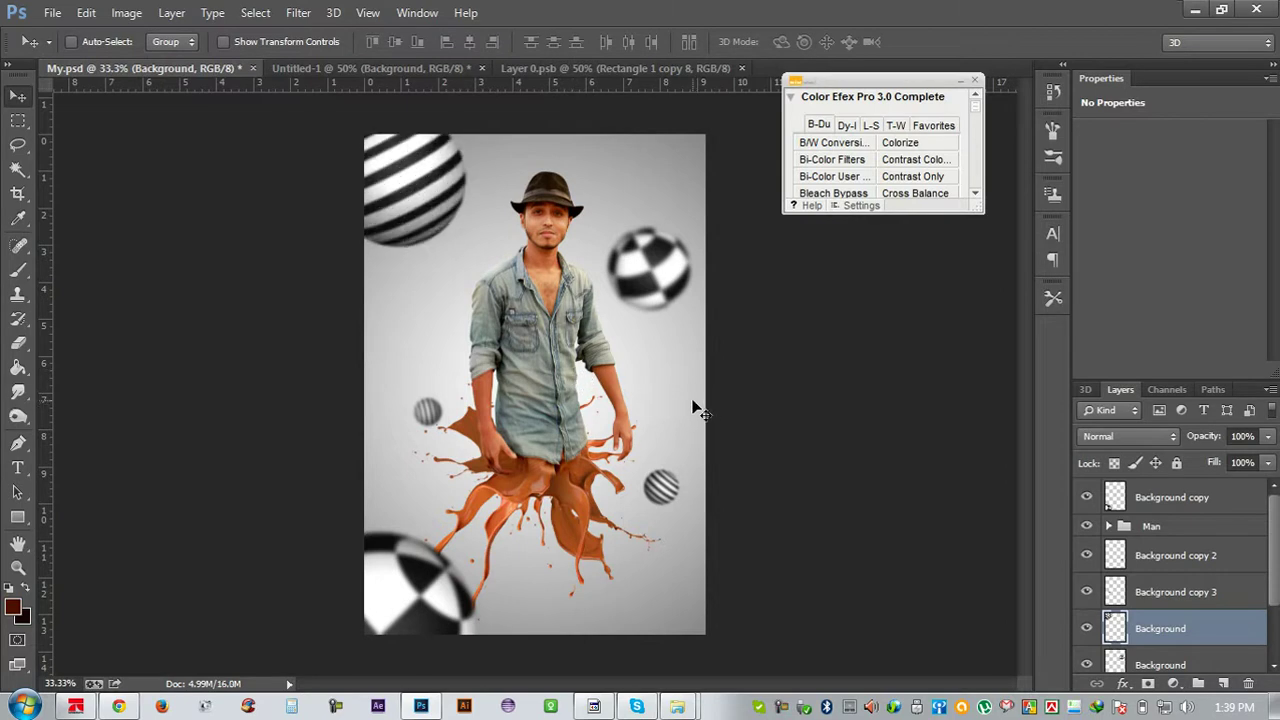
pyautogui.hotkey('ctrl', 's')
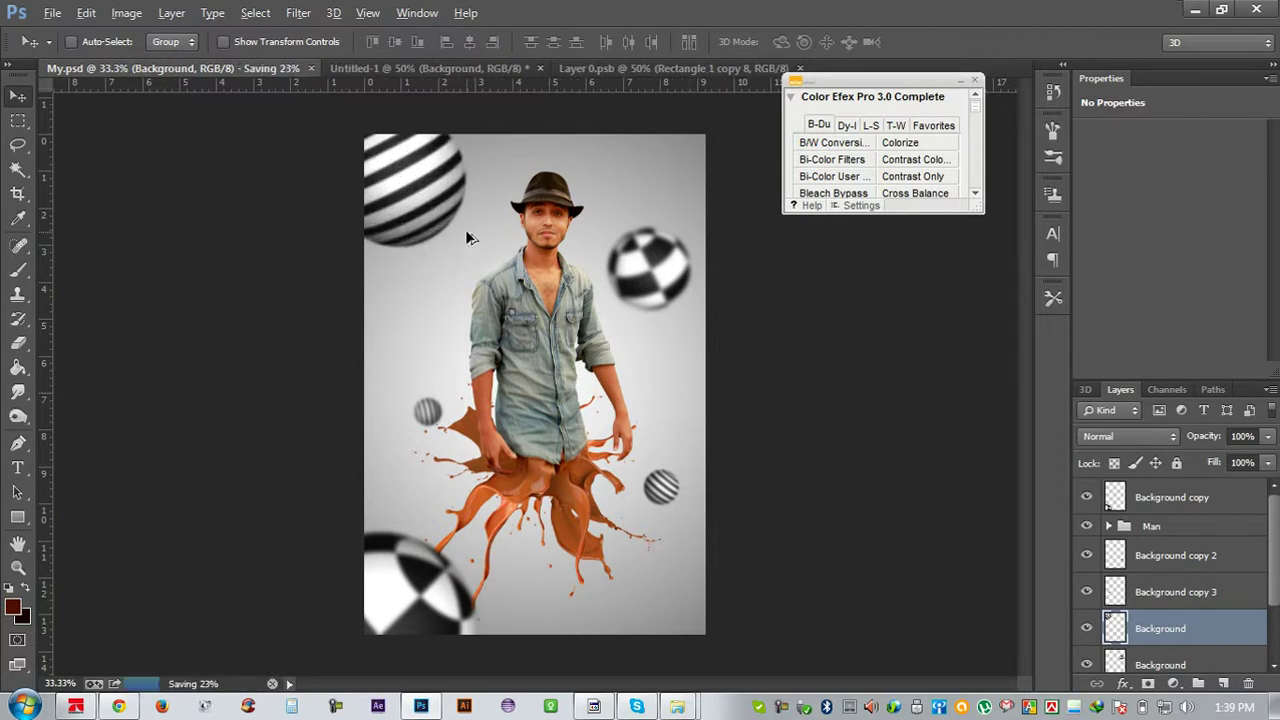
pyautogui.moveTo(546, 312); pyautogui.dragTo(718, 463)
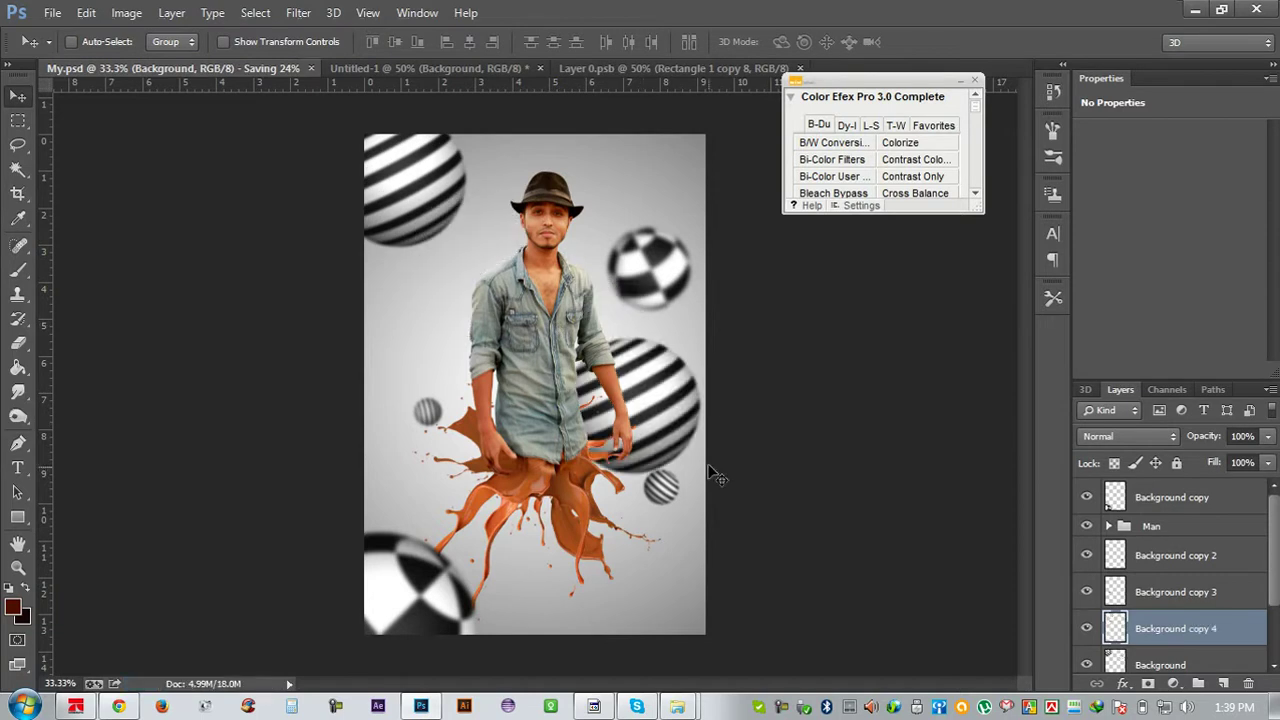
# Rotate the ball copy about 68°, scale it to about 206%, and place it top-right
pyautogui.hotkey('ctrl', 't')
pyautogui.moveTo(737, 509)
pyautogui.mouseDown()
pyautogui.moveTo(723, 450)
pyautogui.moveTo(923, 429)
pyautogui.mouseUp()
pyautogui.moveTo(789, 443)
pyautogui.mouseDown()
pyautogui.moveTo(679, 428)
pyautogui.moveTo(698, 160)
pyautogui.moveTo(763, 505)
pyautogui.mouseUp()
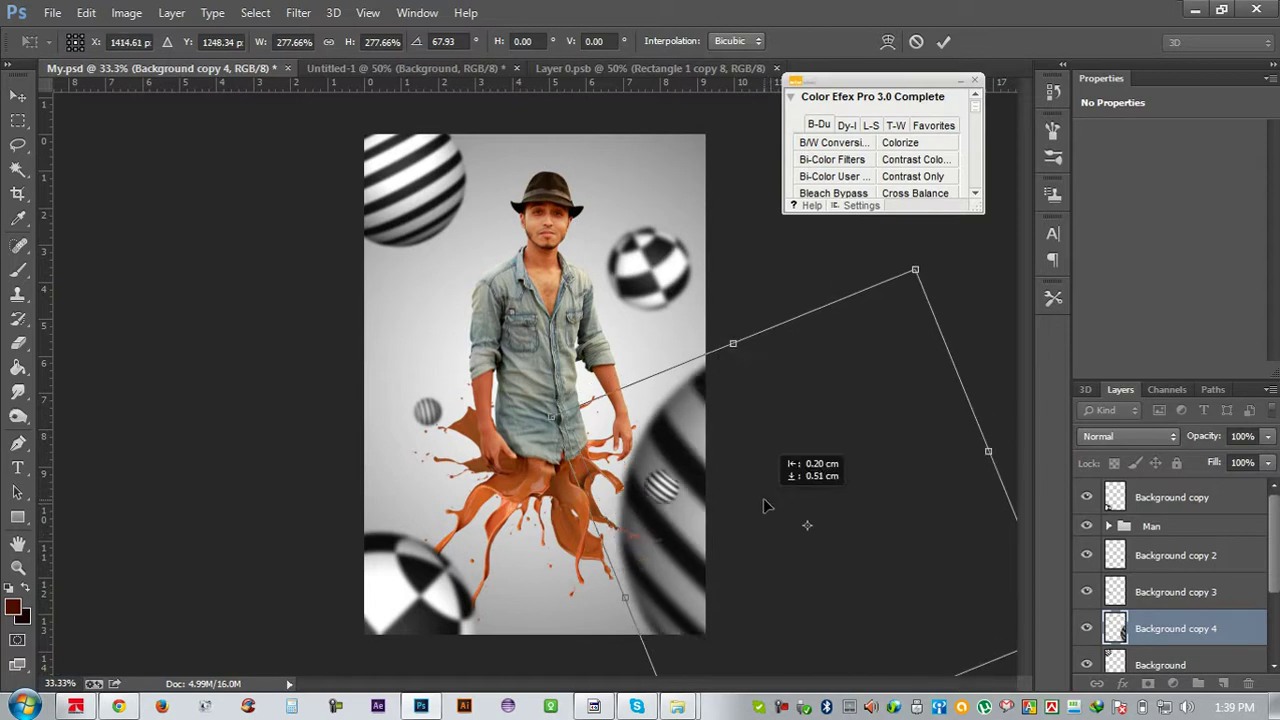
pyautogui.moveTo(763, 505)
pyautogui.mouseDown()
pyautogui.moveTo(729, 146)
pyautogui.moveTo(750, 157)
pyautogui.mouseUp()
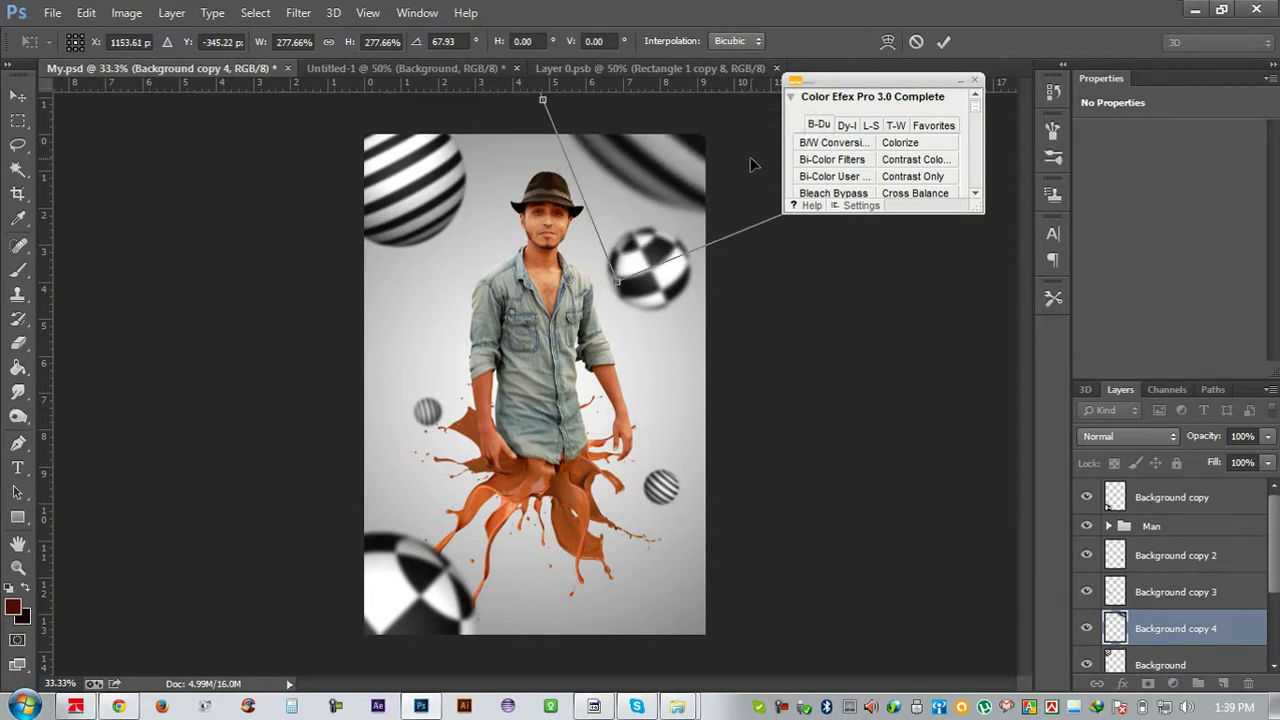
pyautogui.moveTo(617, 281); pyautogui.dragTo(660, 240)
pyautogui.moveTo(735, 185); pyautogui.dragTo(743, 195)
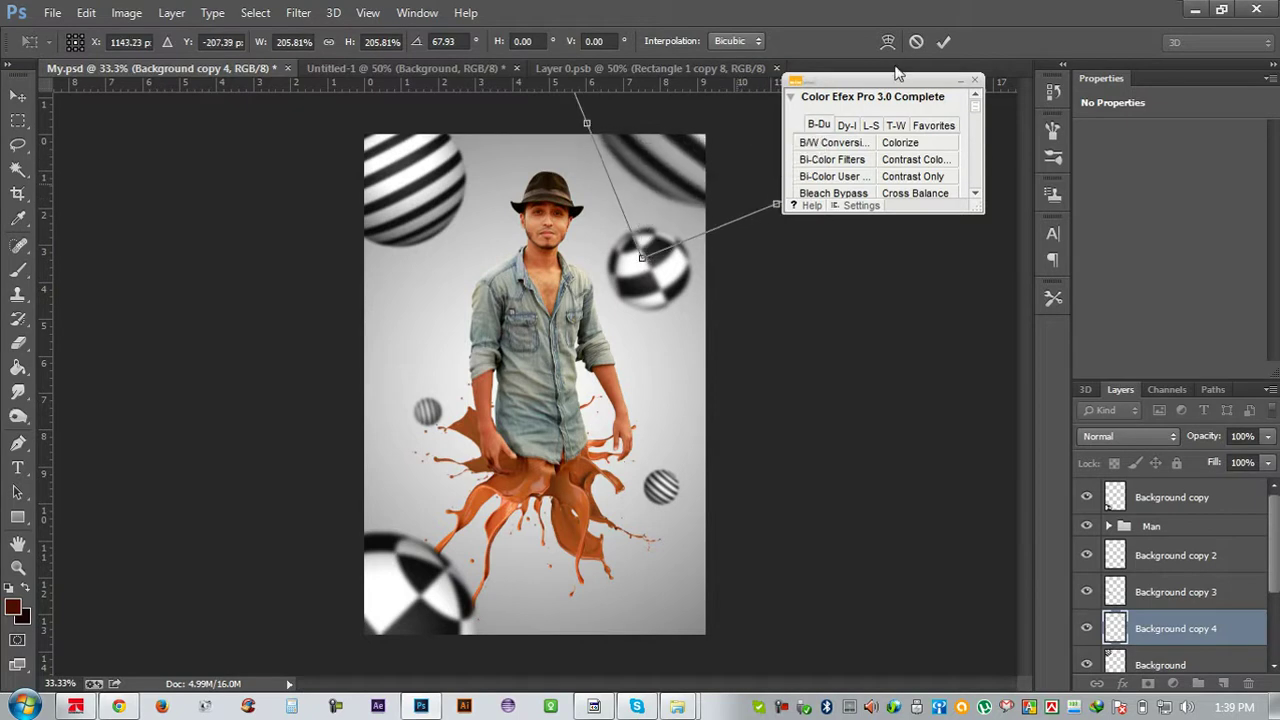
pyautogui.click(943, 41)
# Select the lower Background layer and drag its content slightly down
pyautogui.scroll(-1, 1148, 620)
pyautogui.click(1150, 626)
pyautogui.moveTo(750, 395); pyautogui.dragTo(752, 425)
# Nudge the top-right Background copy 4 ball slightly down and save the document
pyautogui.click(1178, 556)
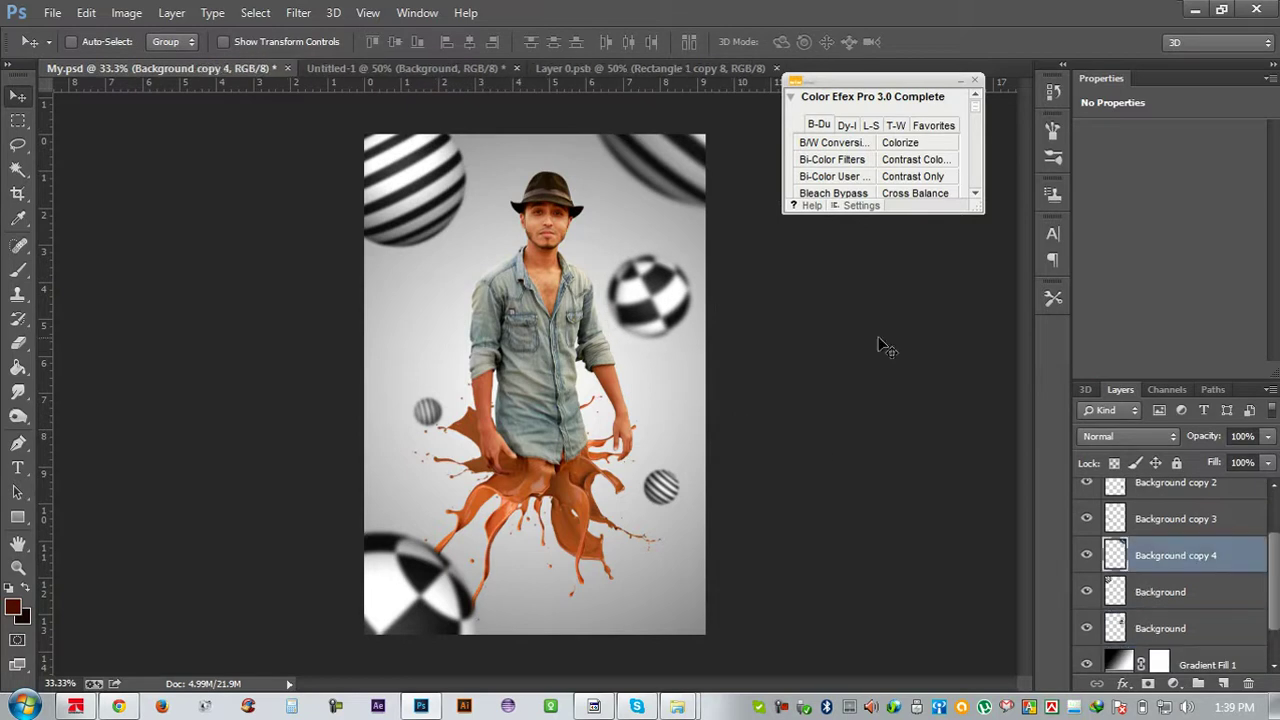
pyautogui.moveTo(880, 346); pyautogui.dragTo(878, 362)
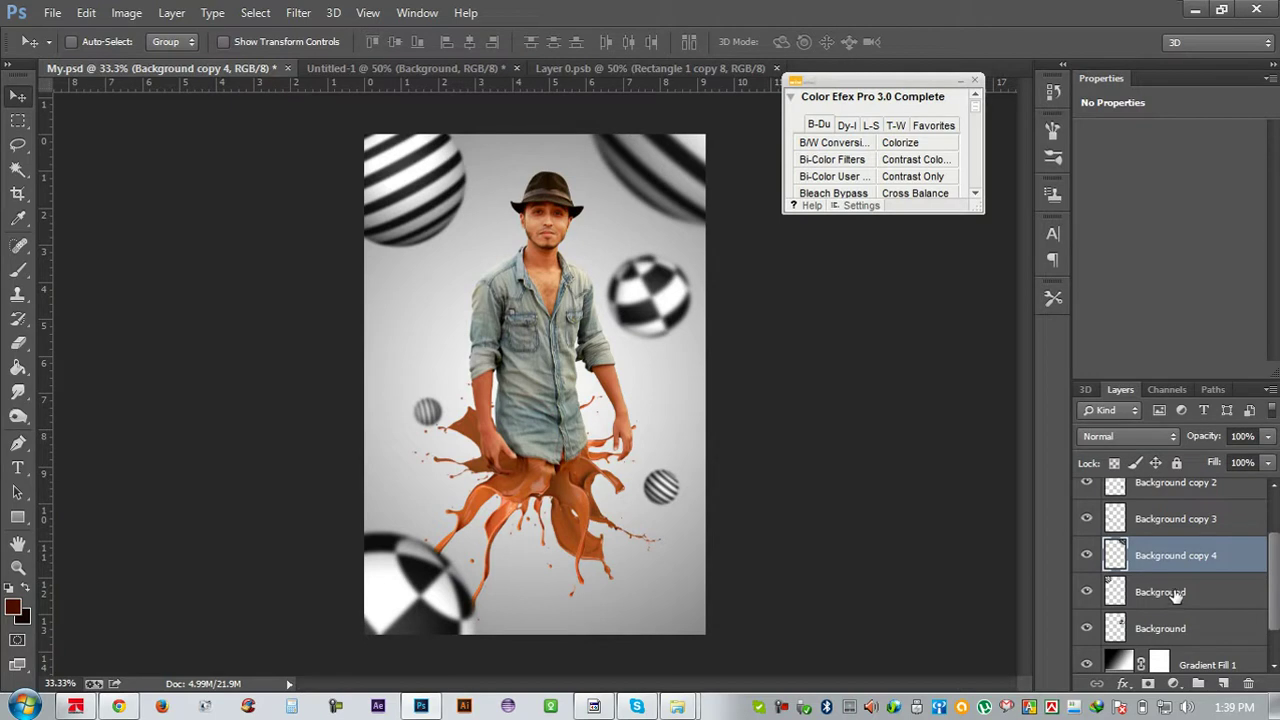
pyautogui.scroll(2, 1177, 595)
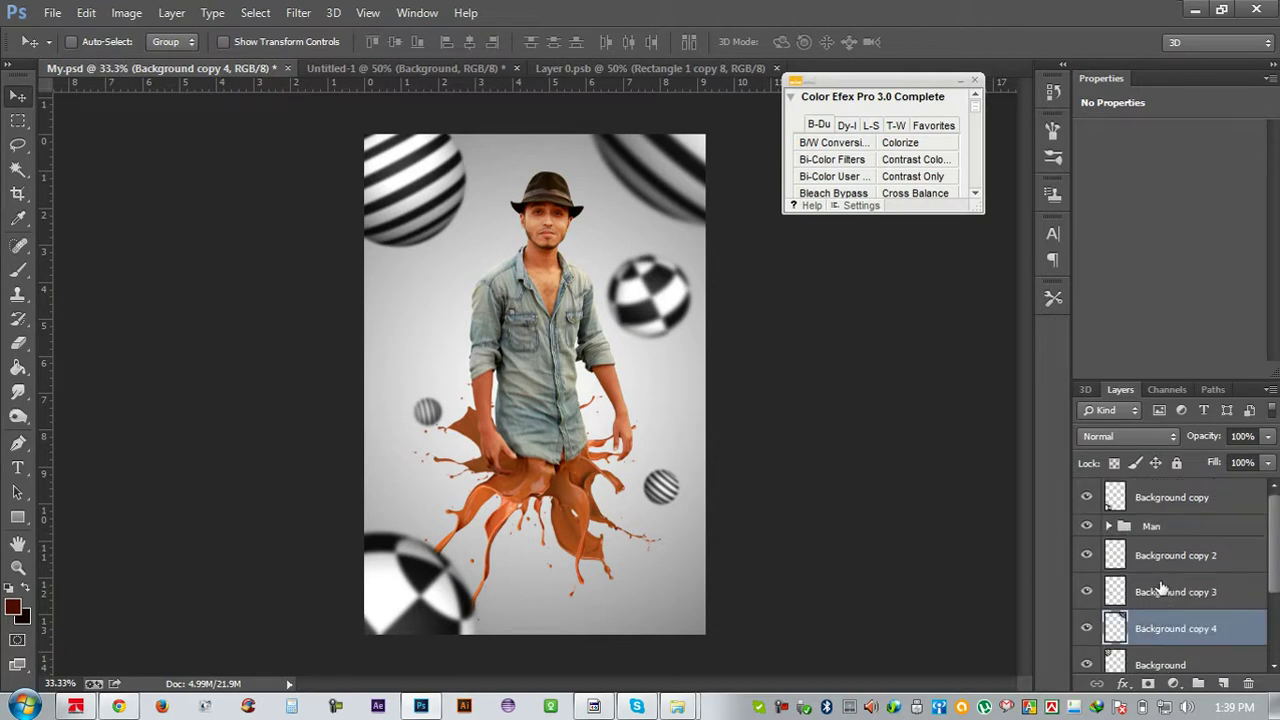
pyautogui.hotkey('ctrl', 's')
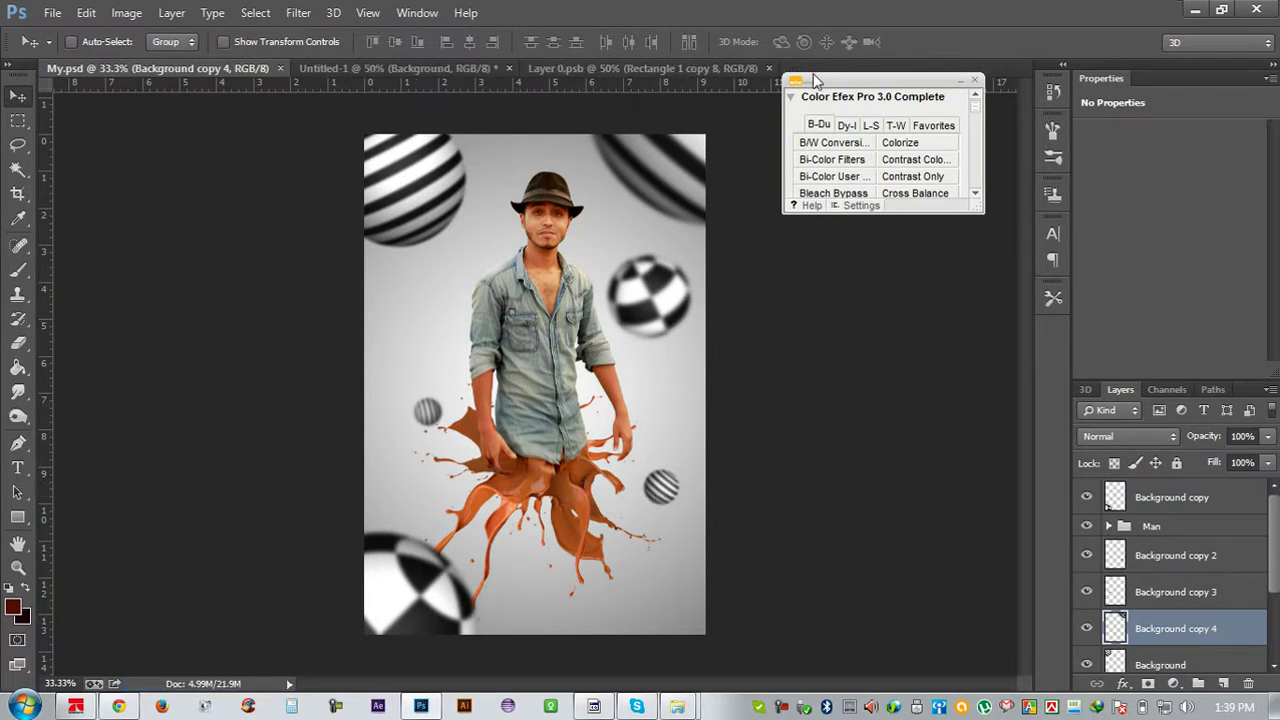
# Move the Color Efex Pro panel aside, zoom to 50%, and select Layer 1 in the expanded Man group
pyautogui.moveTo(820, 83)
pyautogui.mouseDown()
pyautogui.moveTo(1103, 50)
pyautogui.moveTo(1117, 34)
pyautogui.mouseUp()
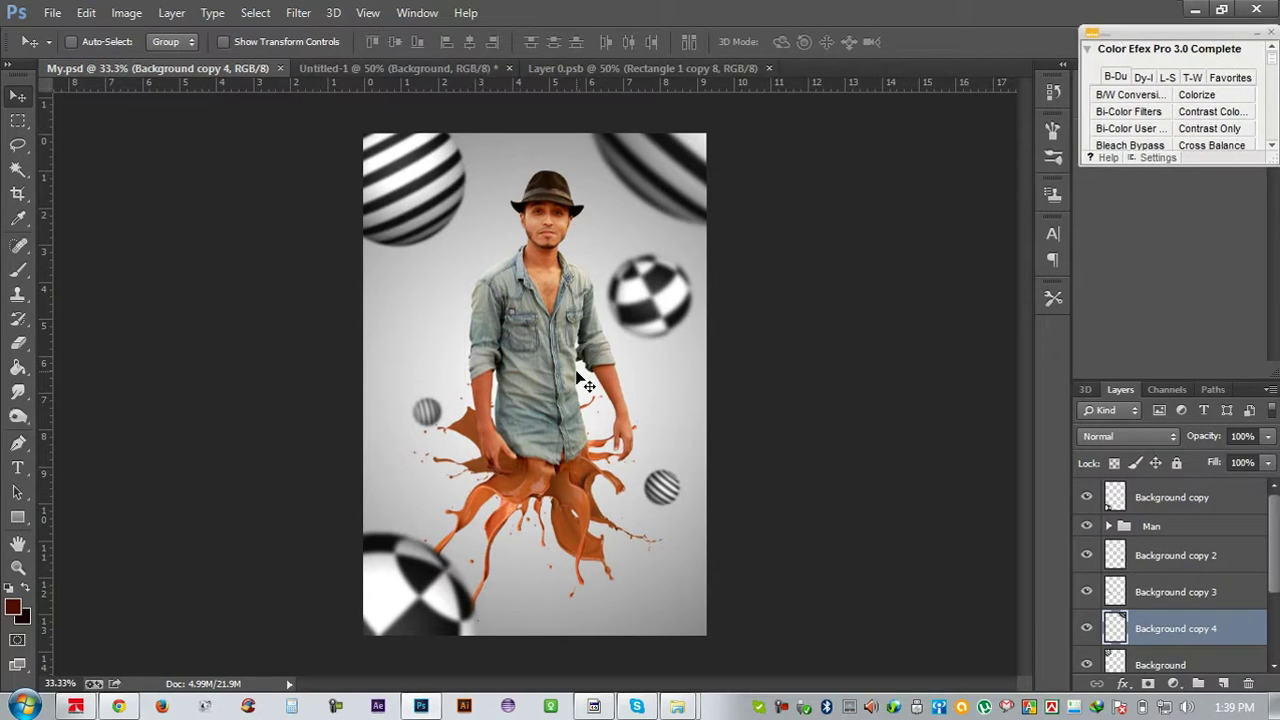
pyautogui.hotkey('ctrl', '+')
pyautogui.scroll(-3, 1168, 588)
pyautogui.scroll(3, 1140, 580)
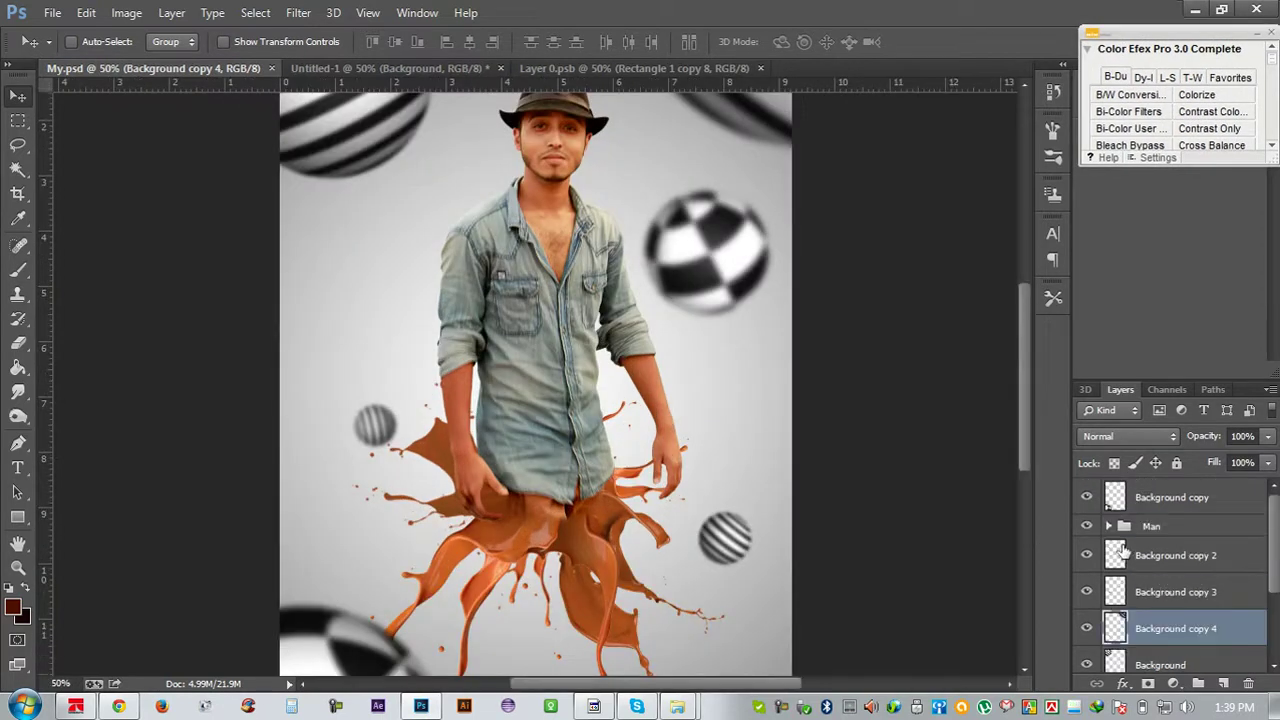
pyautogui.click(1108, 526)
pyautogui.click(1153, 628)
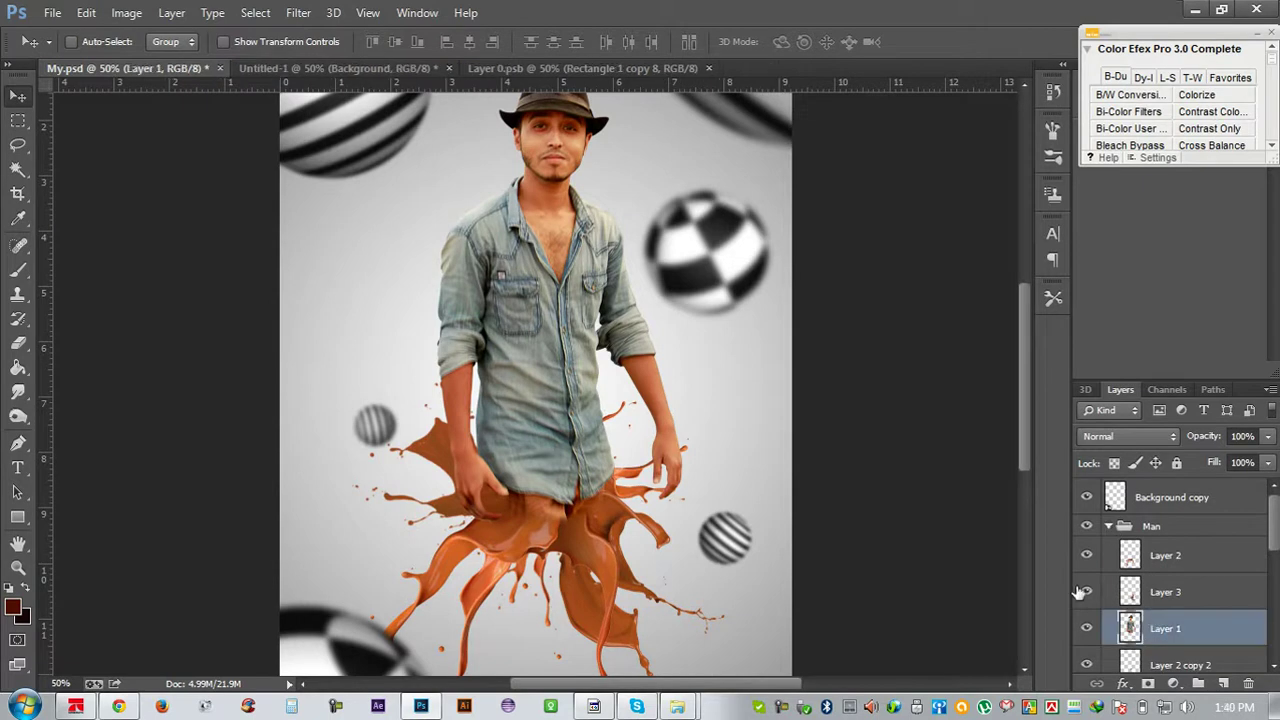
pyautogui.moveTo(793, 518); pyautogui.dragTo(762, 535)
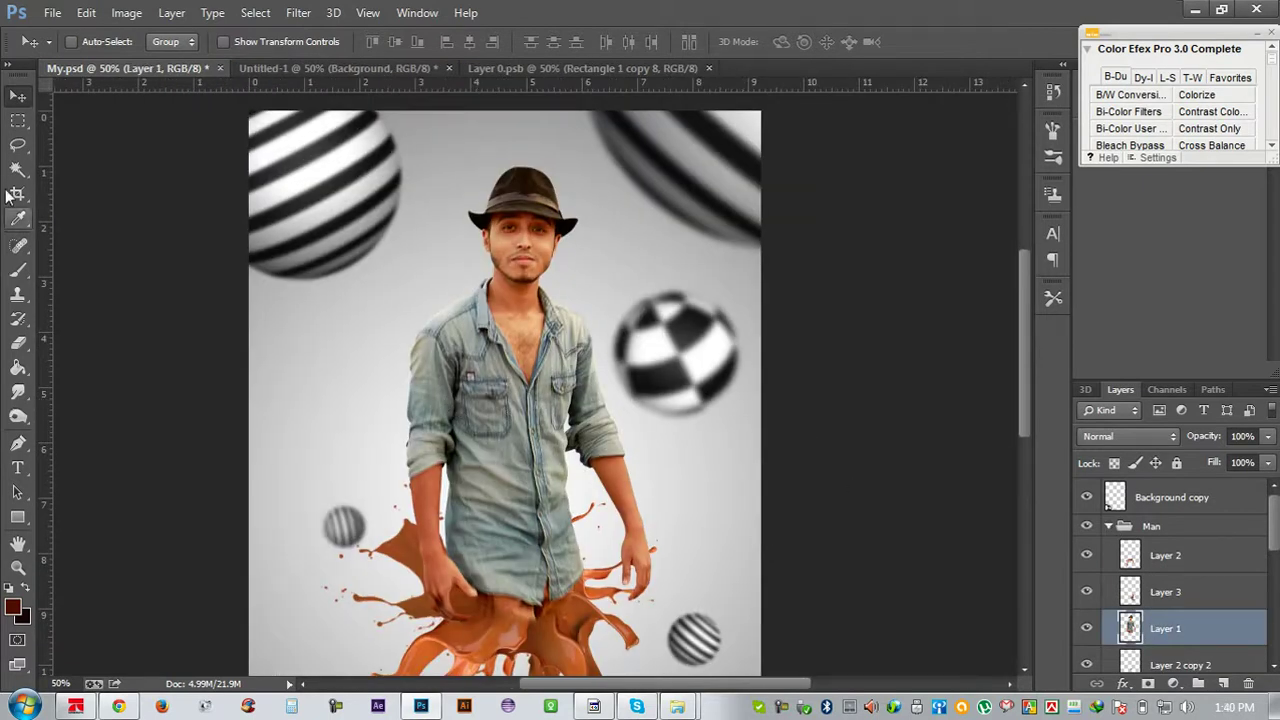
# Make a diagonal Polygonal Lasso selection around the man's upper body
pyautogui.moveTo(15, 143); pyautogui.dragTo(100, 157)
pyautogui.click(374, 569)
pyautogui.click(720, 272)
pyautogui.click(640, 105)
pyautogui.click(445, 130)
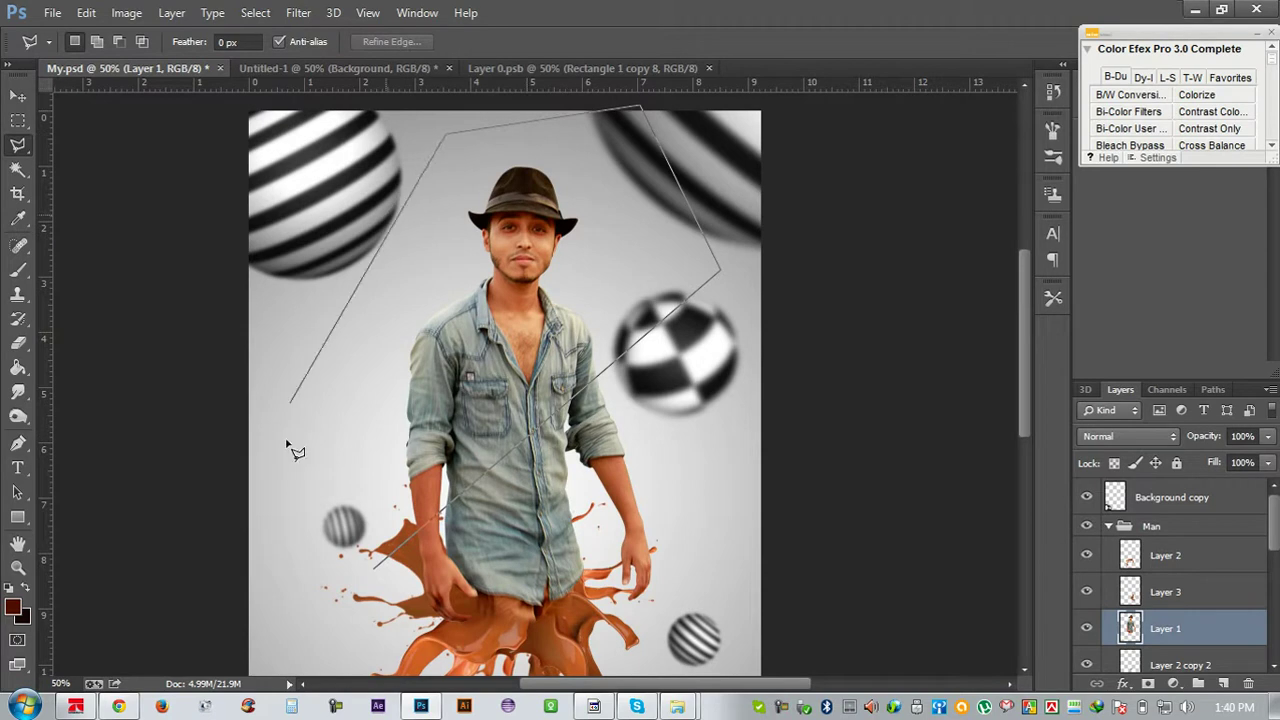
pyautogui.click(381, 577)
# Cut the upper body onto its own layer and offset it to leave a thin diagonal gap
pyautogui.hotkey('ctrl', 'd')
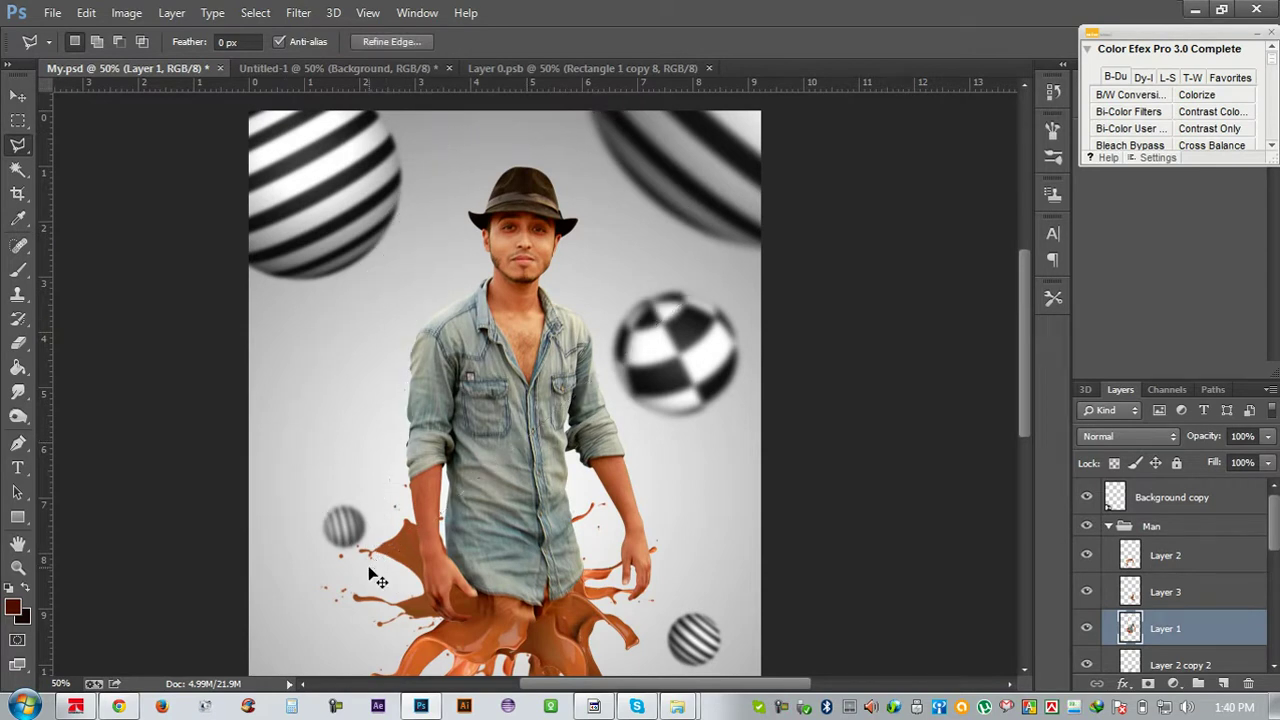
pyautogui.press('Delete')
pyautogui.hotkey('ctrl', 'd')
pyautogui.hotkey('ctrl', 'v')
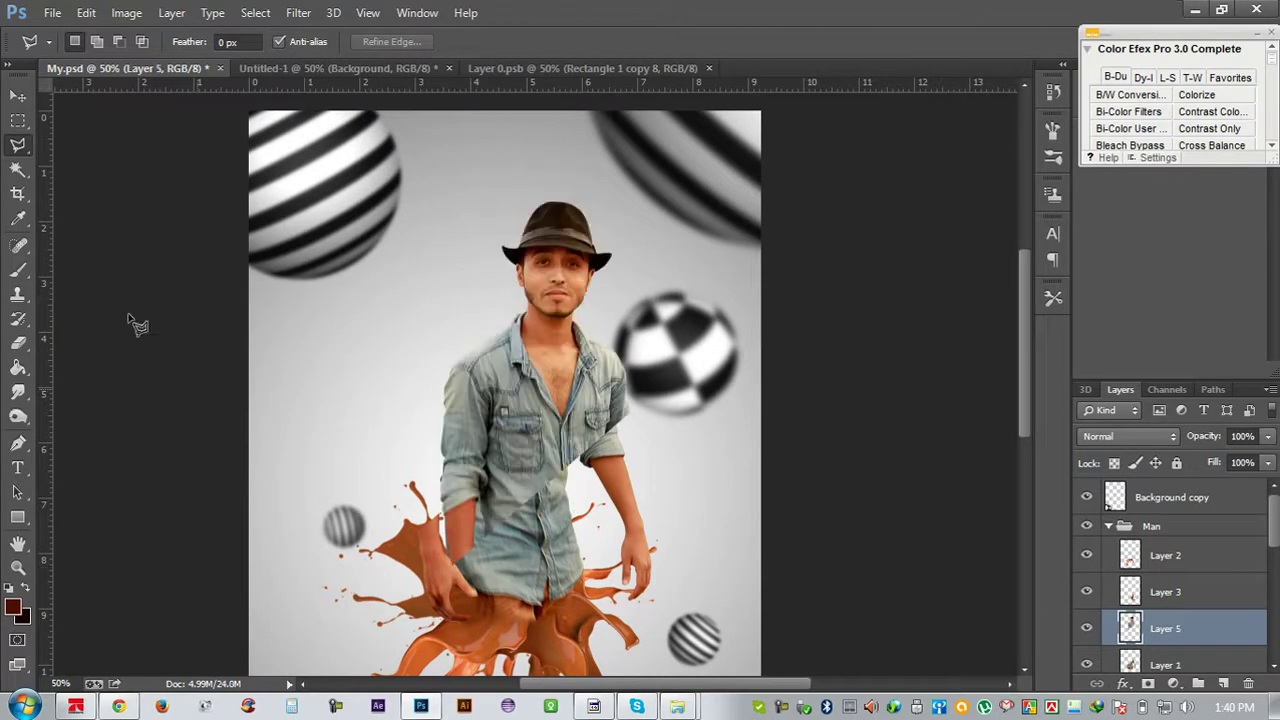
pyautogui.click(17, 92)
pyautogui.moveTo(391, 346); pyautogui.dragTo(400, 337)
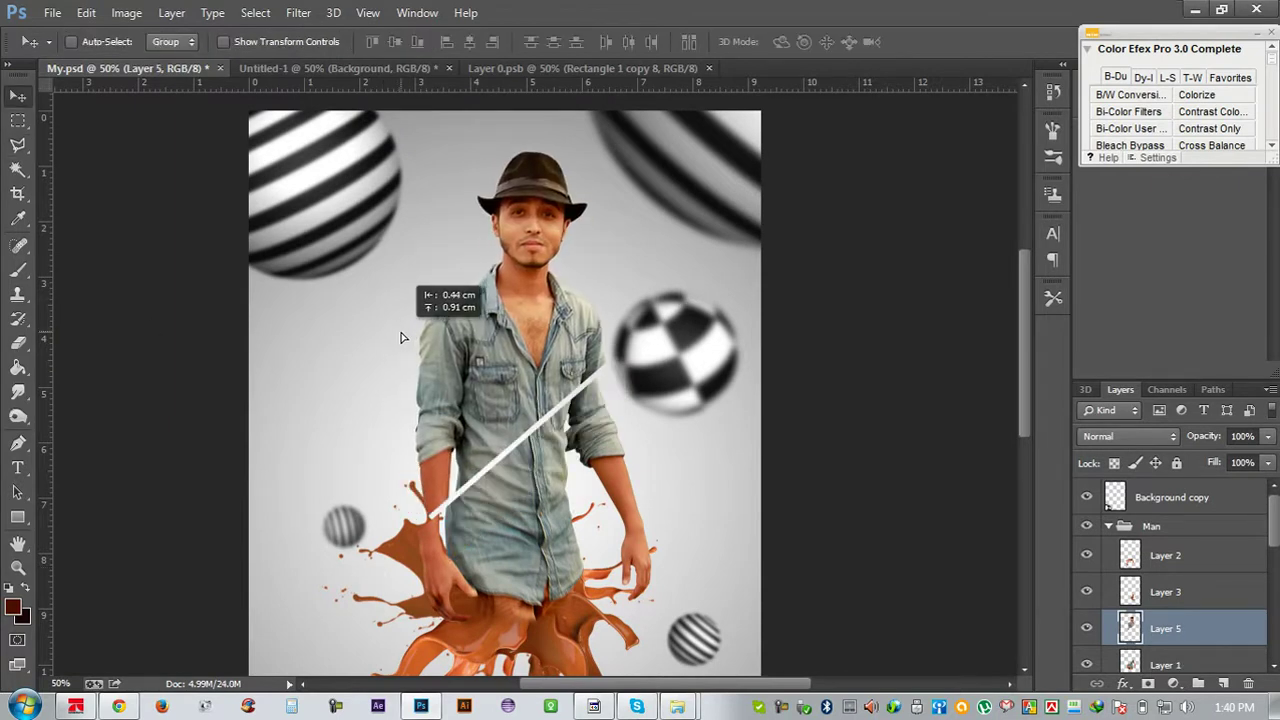
pyautogui.press('Down')
pyautogui.press('Down')
pyautogui.press('Down')
pyautogui.press('Down')
pyautogui.press('Down')
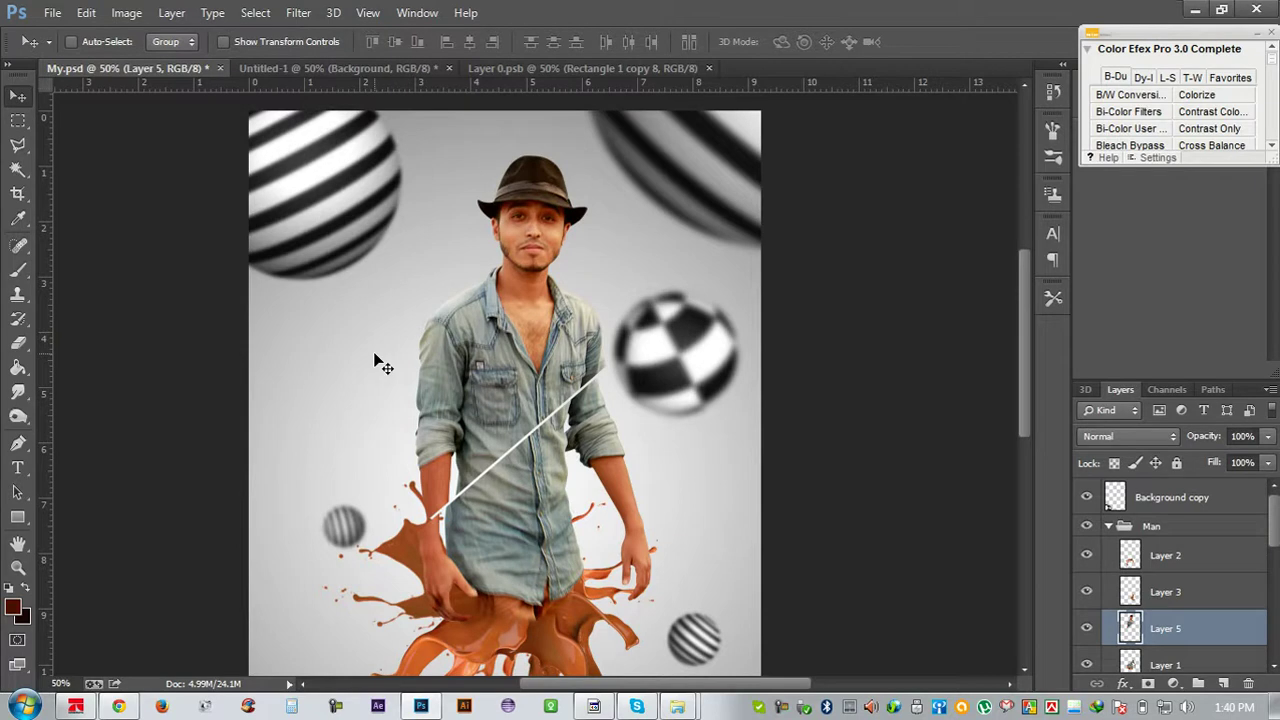
pyautogui.click(18, 517)
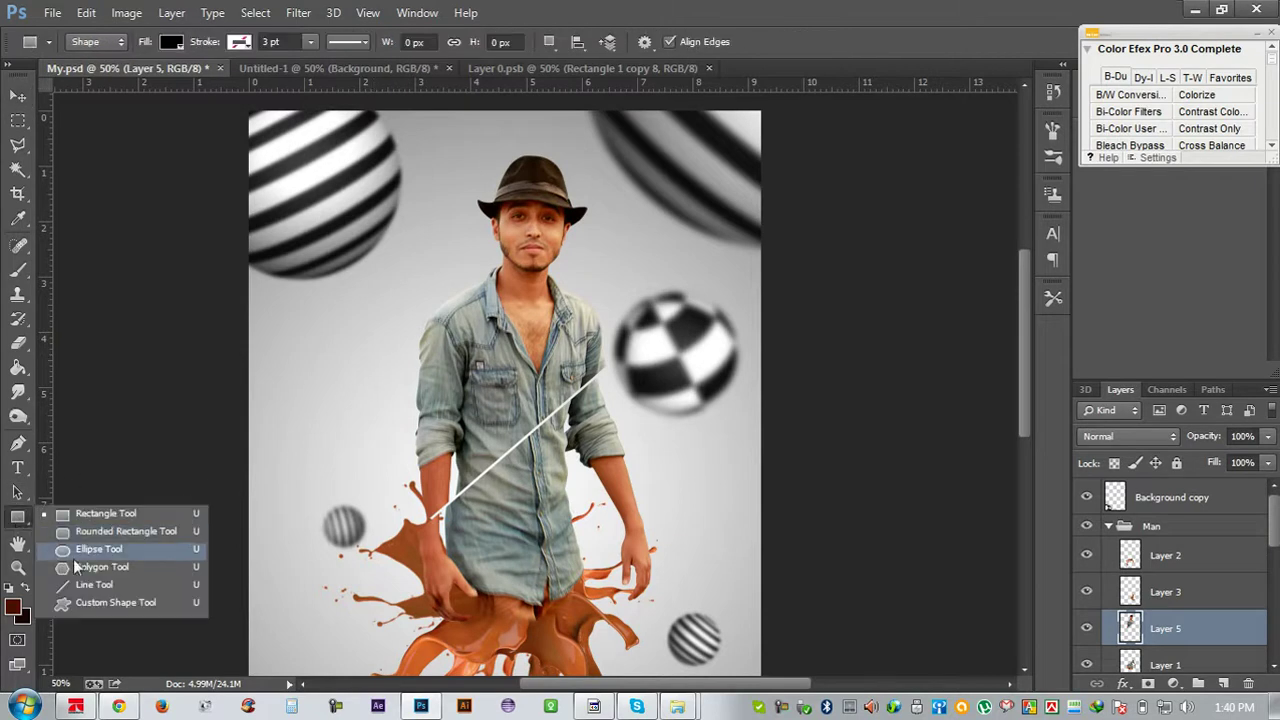
# Draw a horizontal line shape across the man's chest and colour it white
pyautogui.click(87, 584)
pyautogui.moveTo(304, 378); pyautogui.dragTo(703, 377)
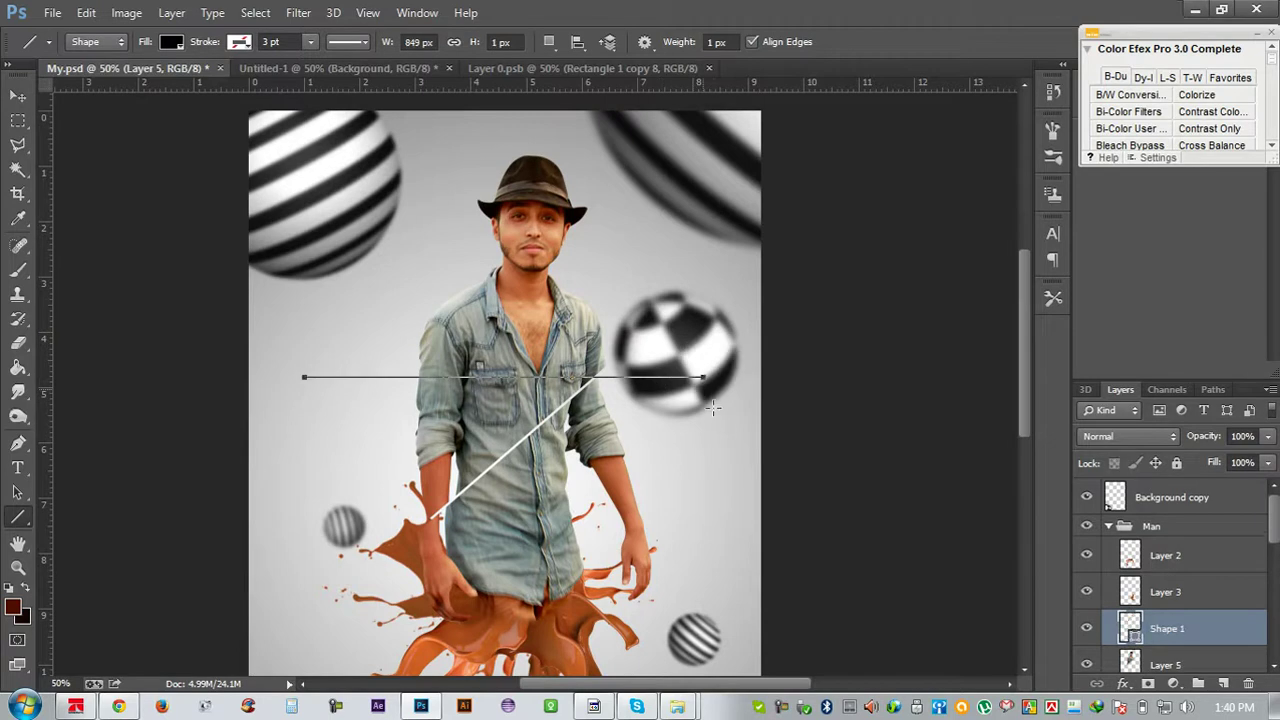
pyautogui.click(17, 95)
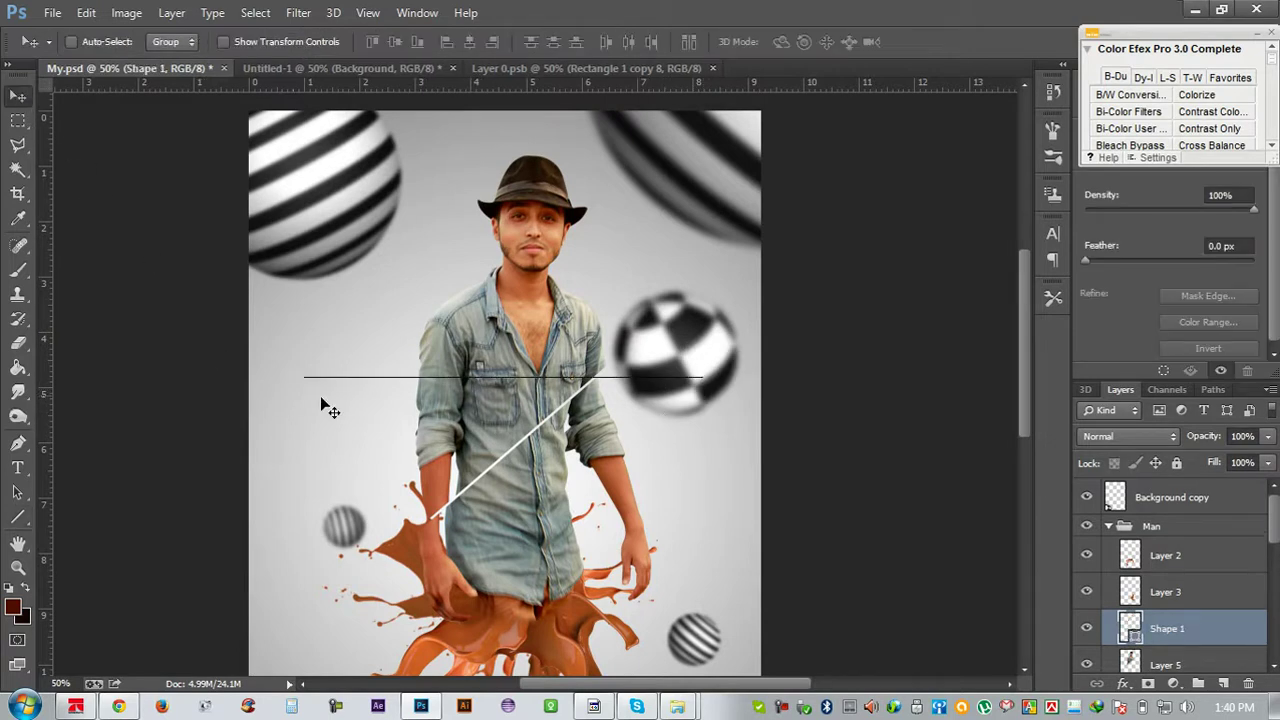
pyautogui.doubleClick(1130, 627)
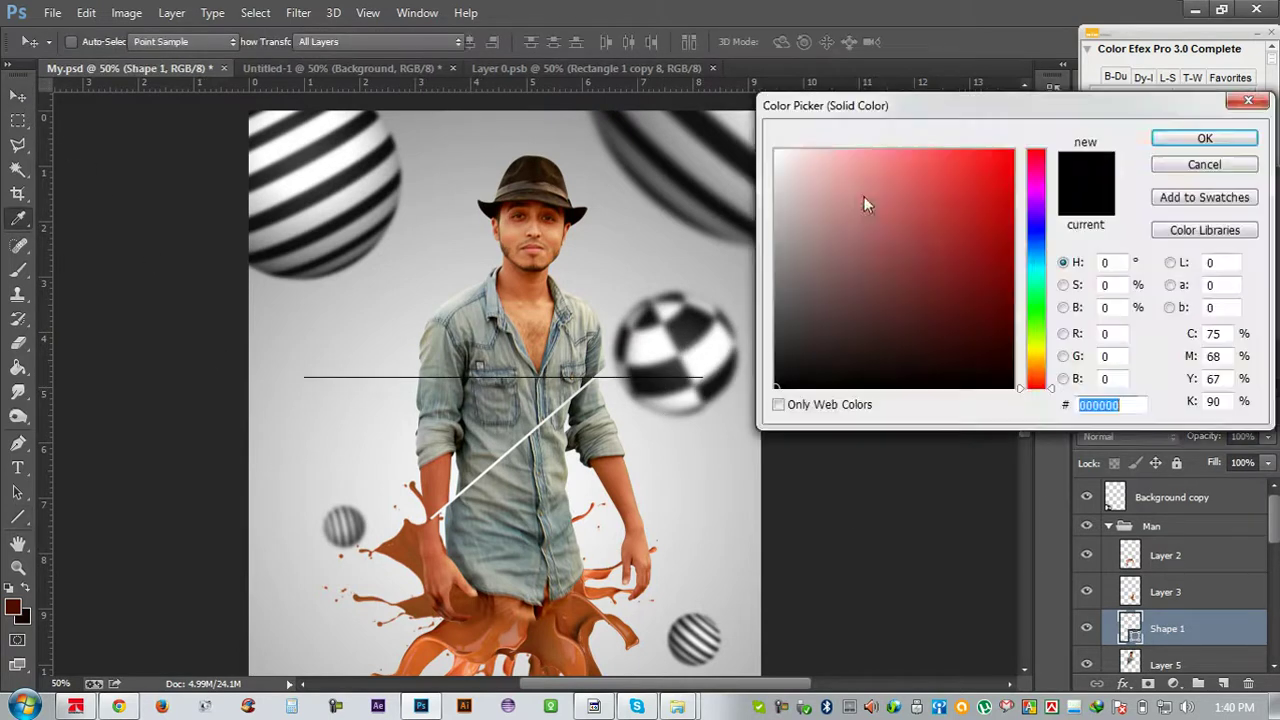
pyautogui.moveTo(831, 194); pyautogui.dragTo(674, 114)
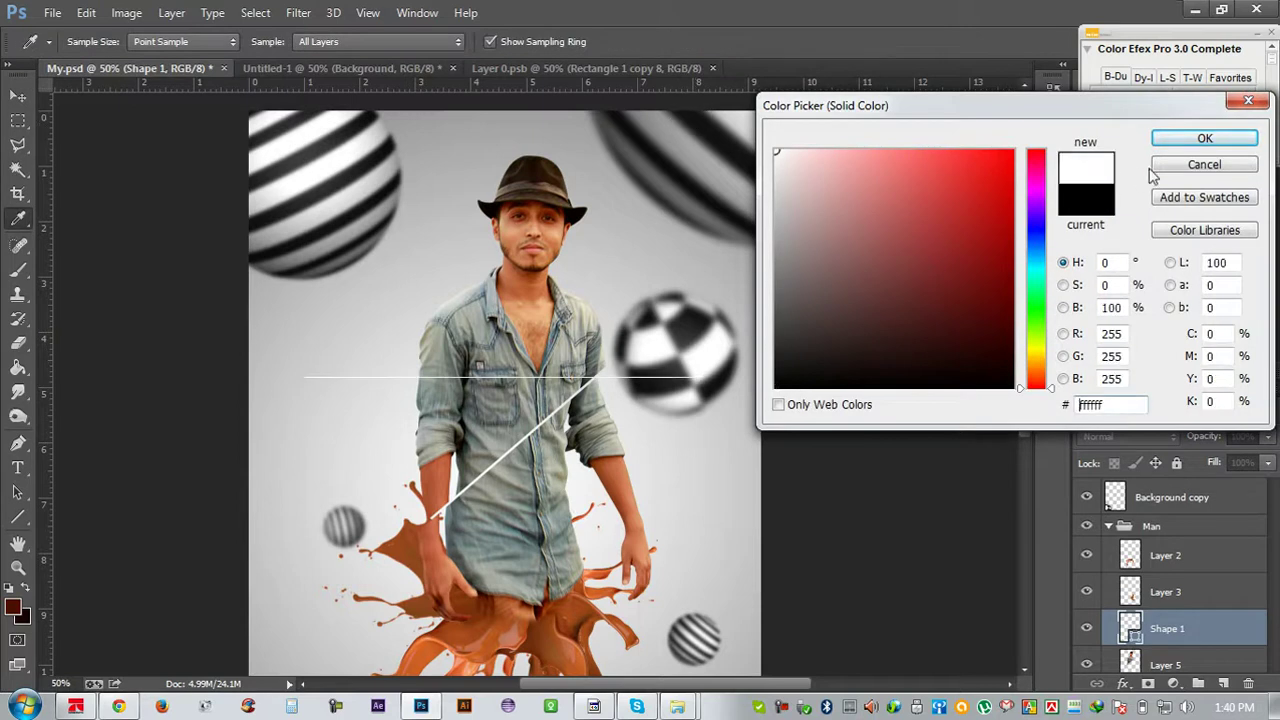
pyautogui.click(1165, 139)
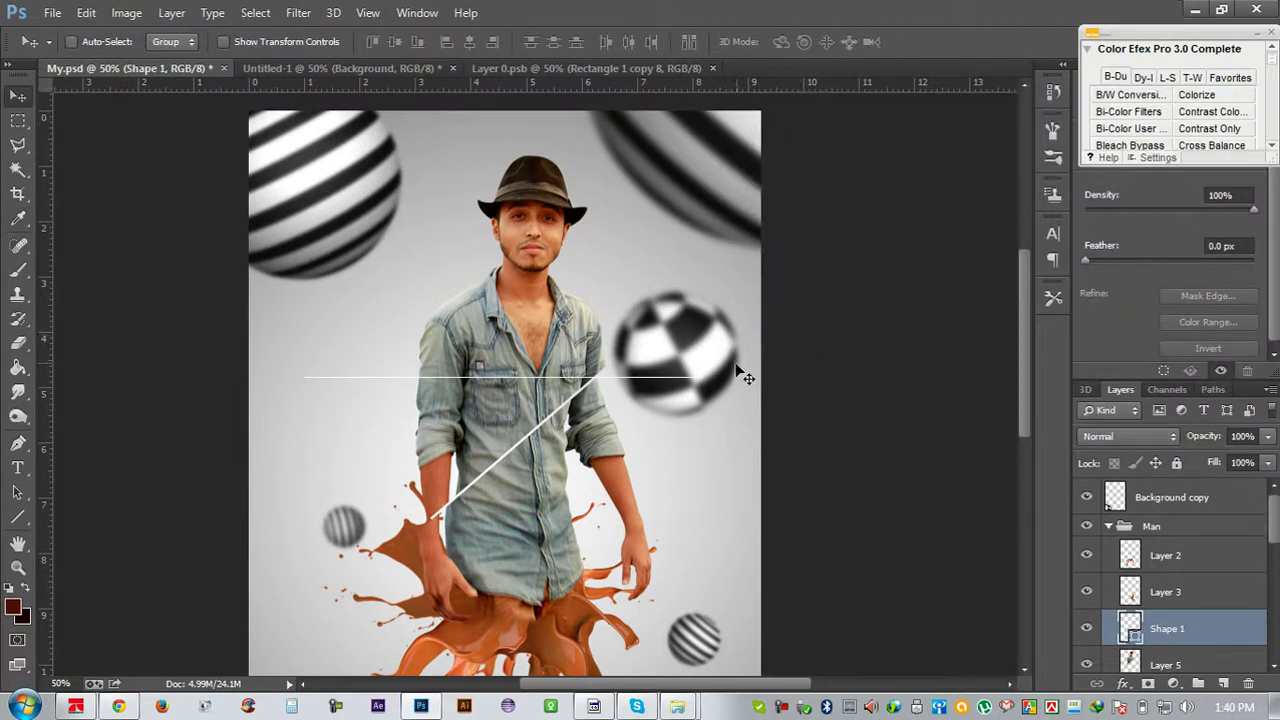
pyautogui.scroll(-3, 651, 386)
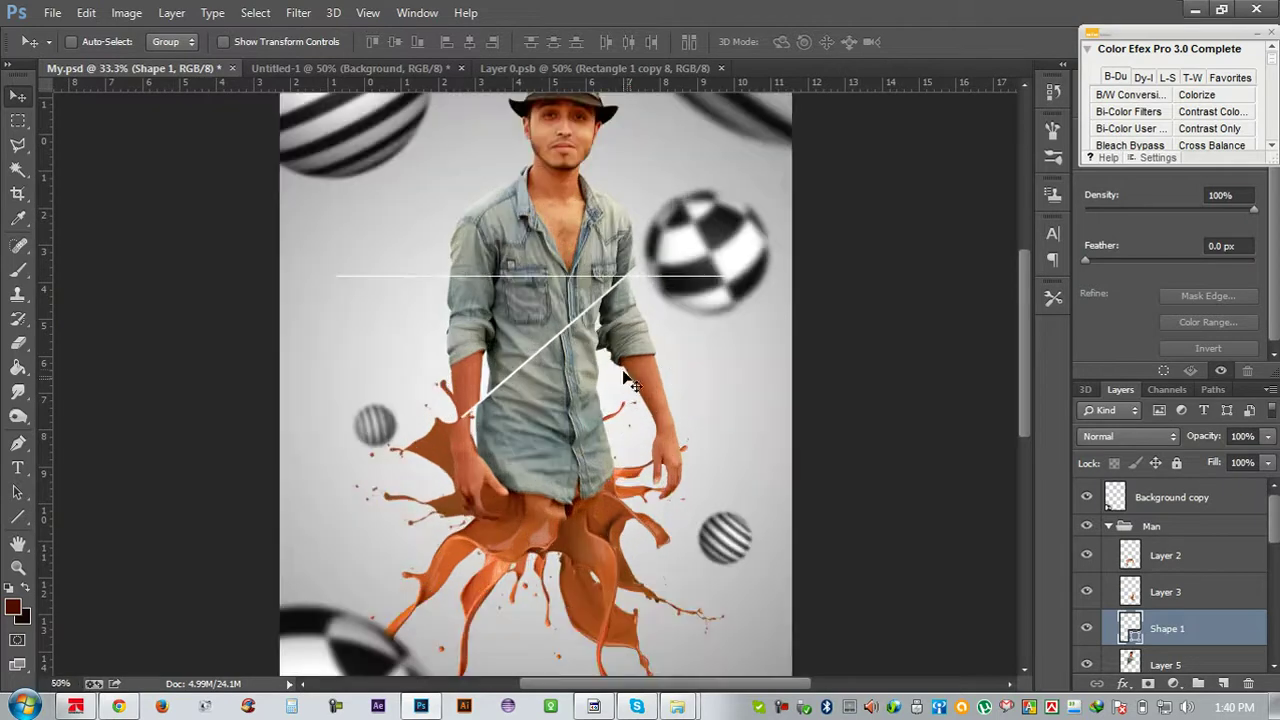
pyautogui.scroll(3, 630, 383)
pyautogui.scroll(1, 586, 340)
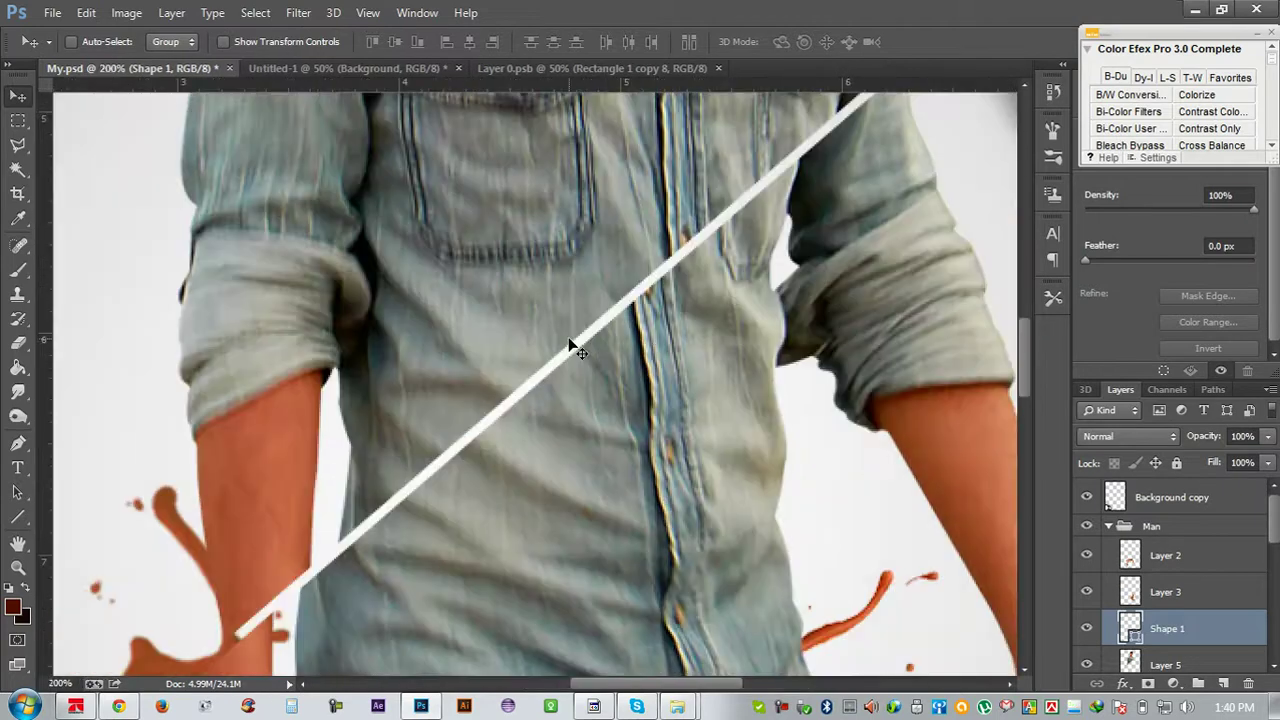
pyautogui.scroll(2, 570, 342)
# Stretch the line to about 583% height and rotate it to about -41° across the shirt
pyautogui.hotkey('ctrl', 't')
pyautogui.moveTo(592, 195); pyautogui.dragTo(592, 200)
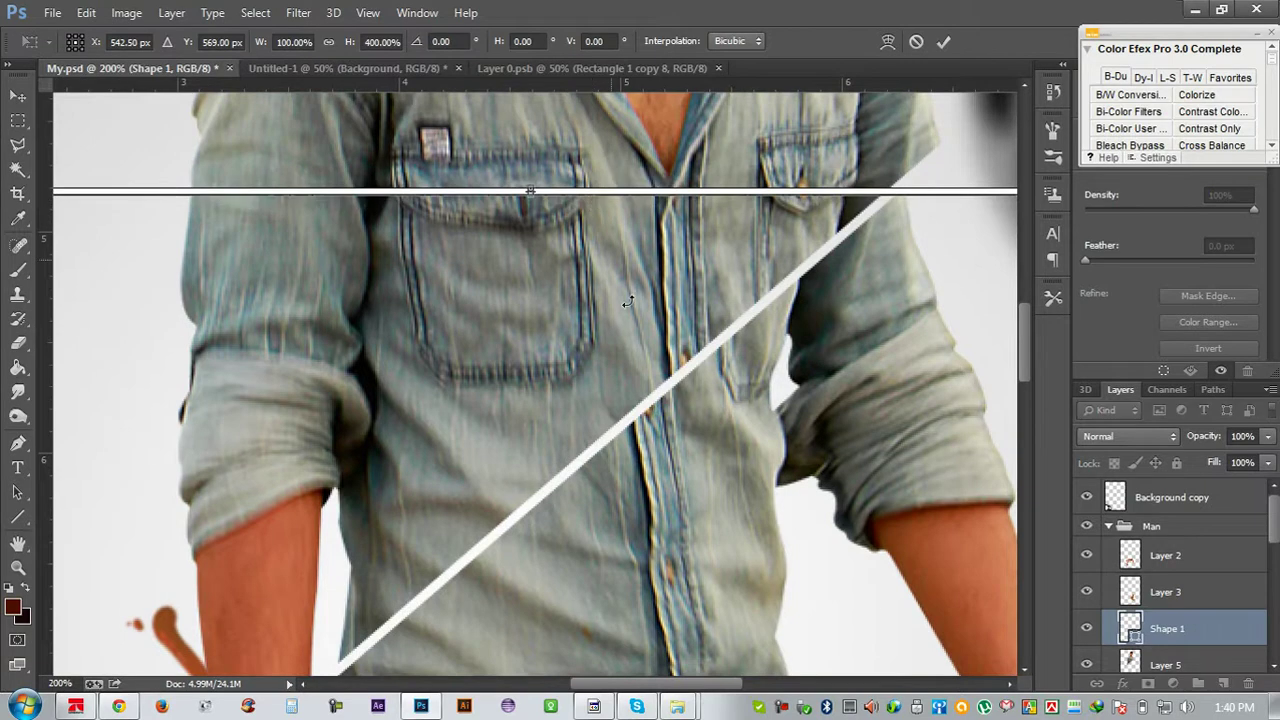
pyautogui.moveTo(750, 370)
pyautogui.mouseDown()
pyautogui.moveTo(745, 325)
pyautogui.moveTo(537, 196)
pyautogui.mouseUp()
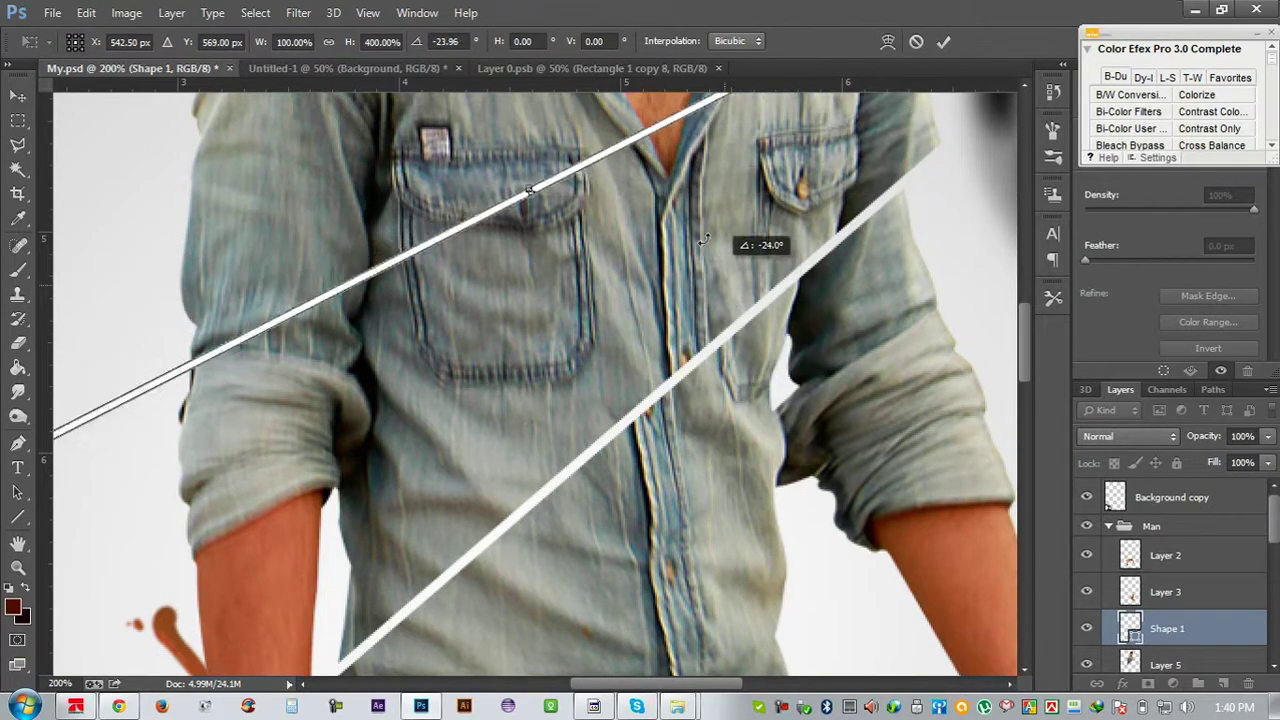
pyautogui.moveTo(537, 193)
pyautogui.mouseDown()
pyautogui.moveTo(555, 189)
pyautogui.moveTo(658, 395)
pyautogui.mouseUp()
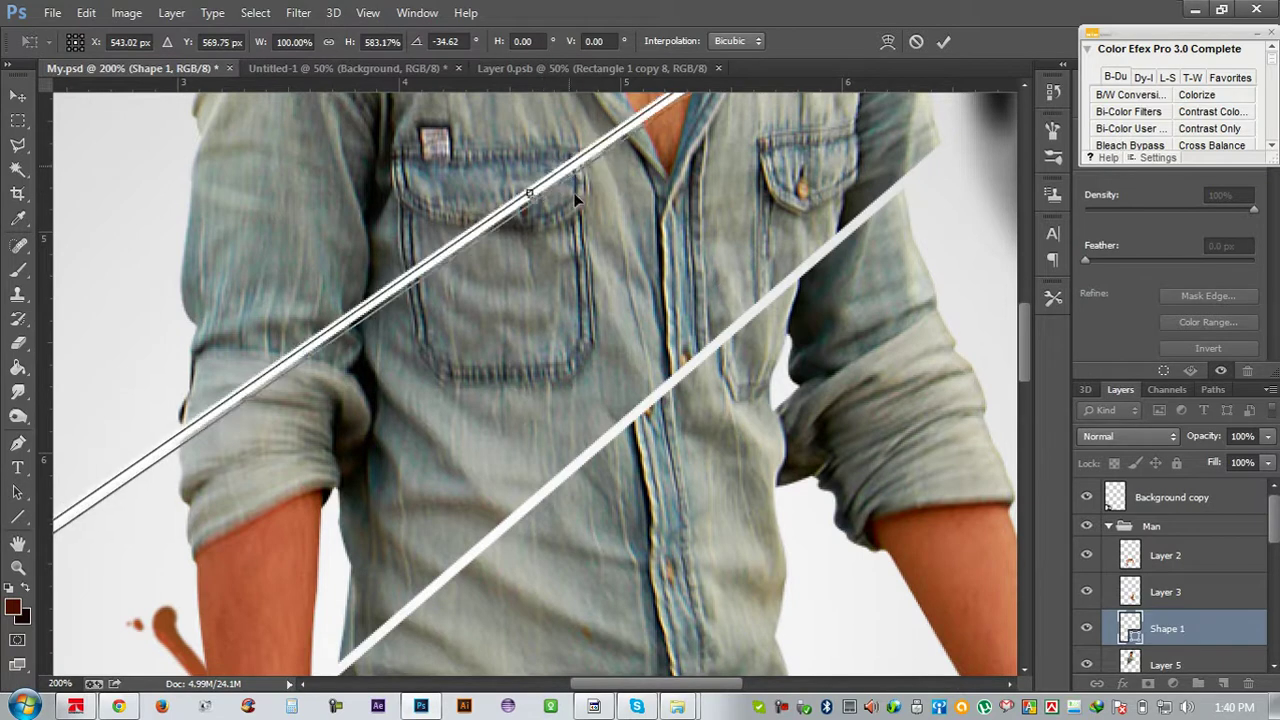
pyautogui.moveTo(775, 445); pyautogui.dragTo(764, 482)
pyautogui.scroll(-2, 764, 482)
pyautogui.press('Down')
pyautogui.press('Down')
pyautogui.press('Down')
pyautogui.press('Down')
pyautogui.press('Down')
pyautogui.press('Down')
pyautogui.press('Down')
pyautogui.press('Down')
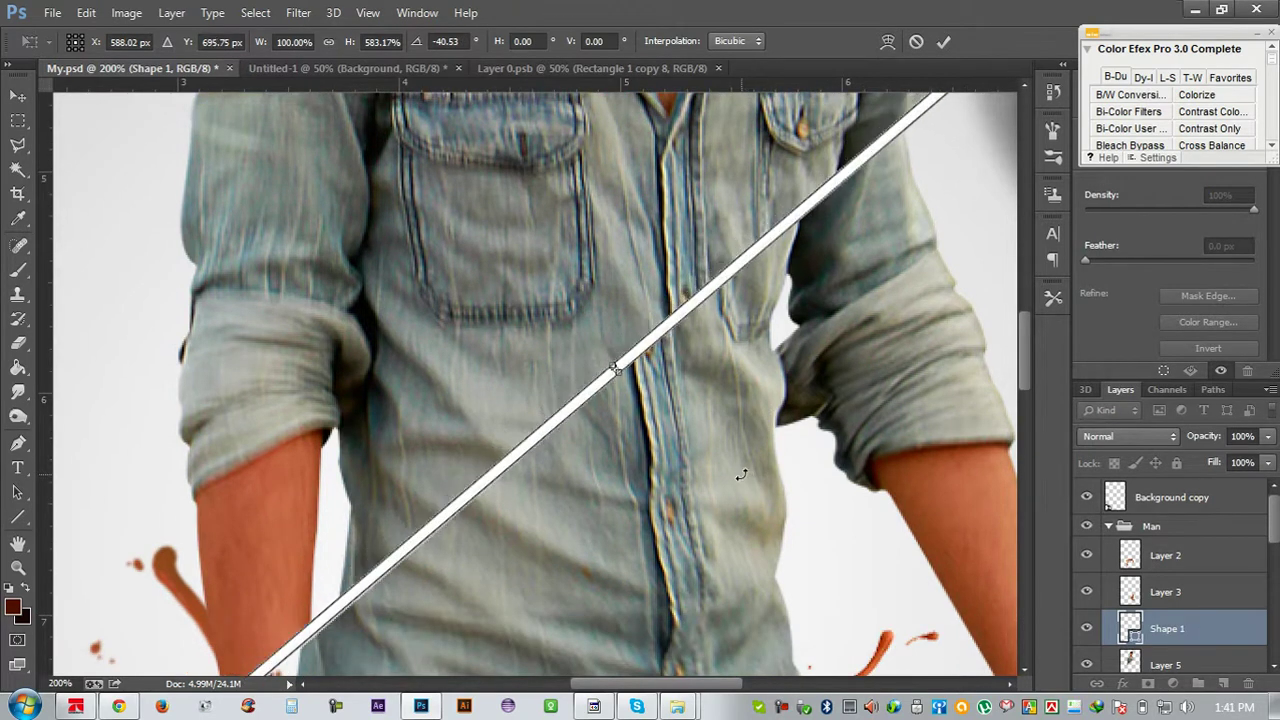
pyautogui.moveTo(741, 475); pyautogui.dragTo(765, 481)
pyautogui.press('Down')
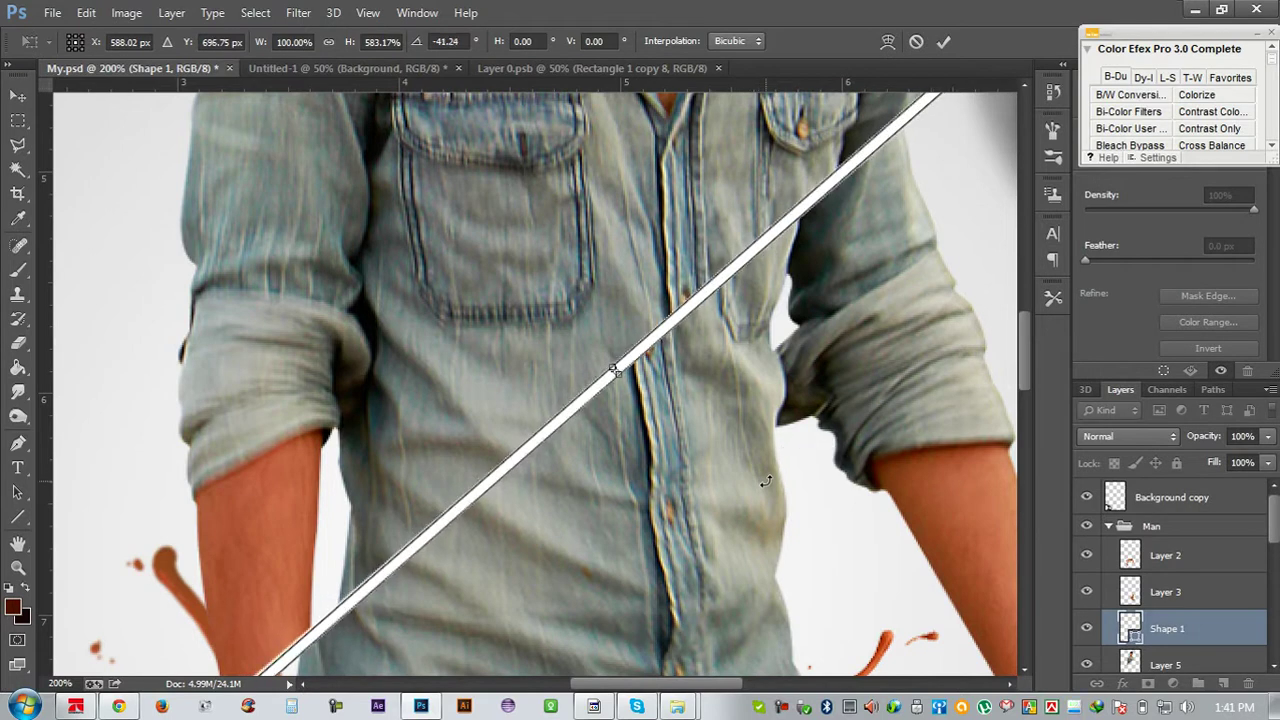
pyautogui.moveTo(768, 484); pyautogui.dragTo(767, 484)
pyautogui.press('Return')
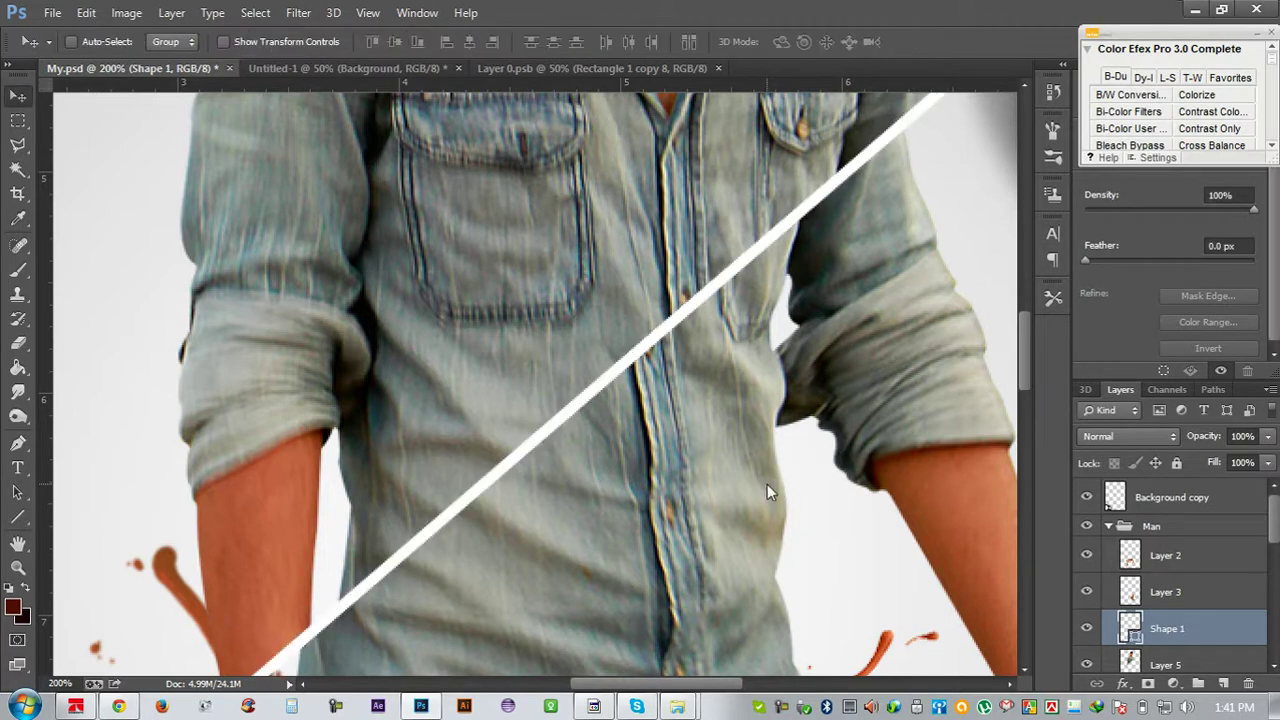
pyautogui.hotkey('ctrl', '-')
pyautogui.hotkey('ctrl', '-')
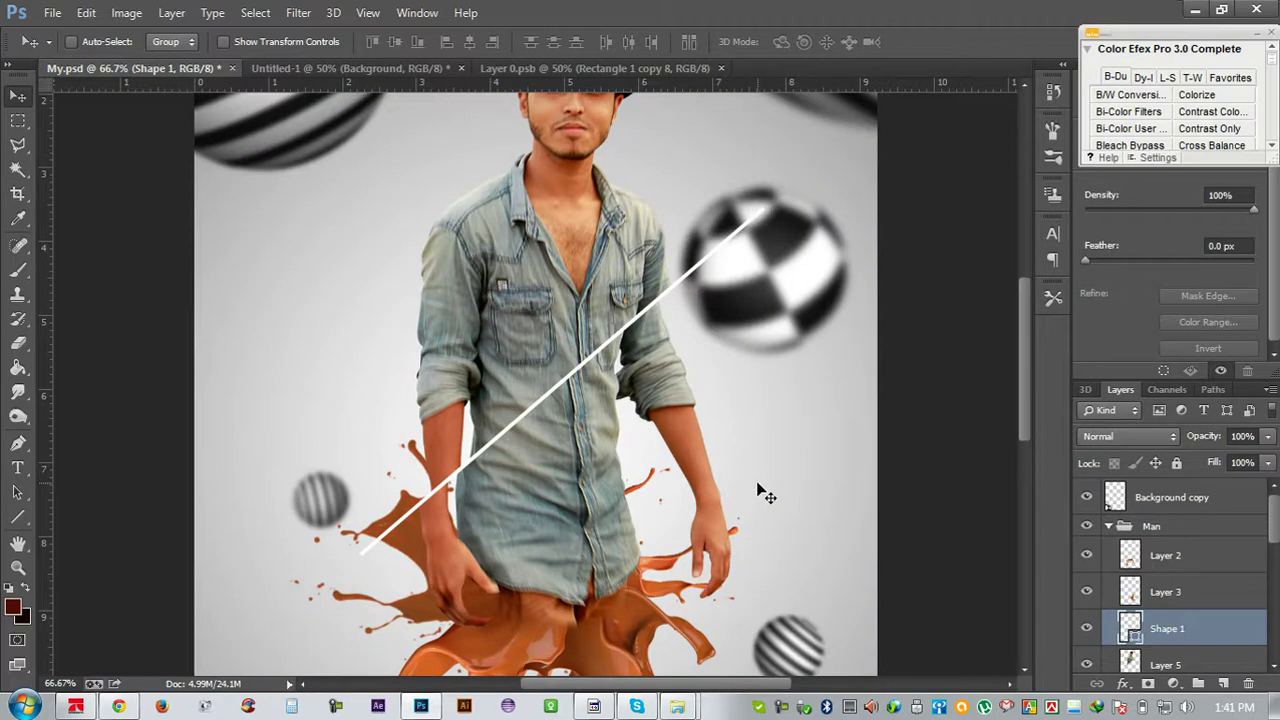
# On Layer 5, outline the man's head with a Polygonal Lasso selection
pyautogui.scroll(1, 553, 461)
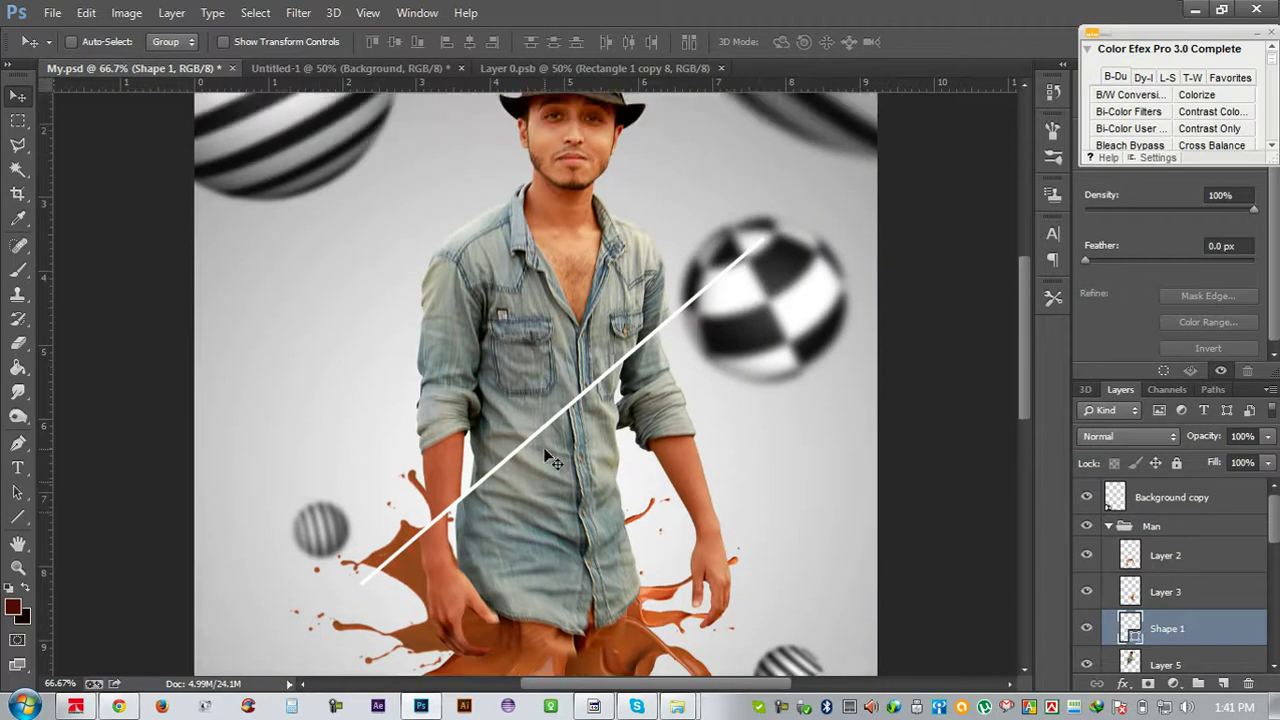
pyautogui.scroll(1, 553, 461)
pyautogui.scroll(2, 590, 480)
pyautogui.scroll(-1, 623, 500)
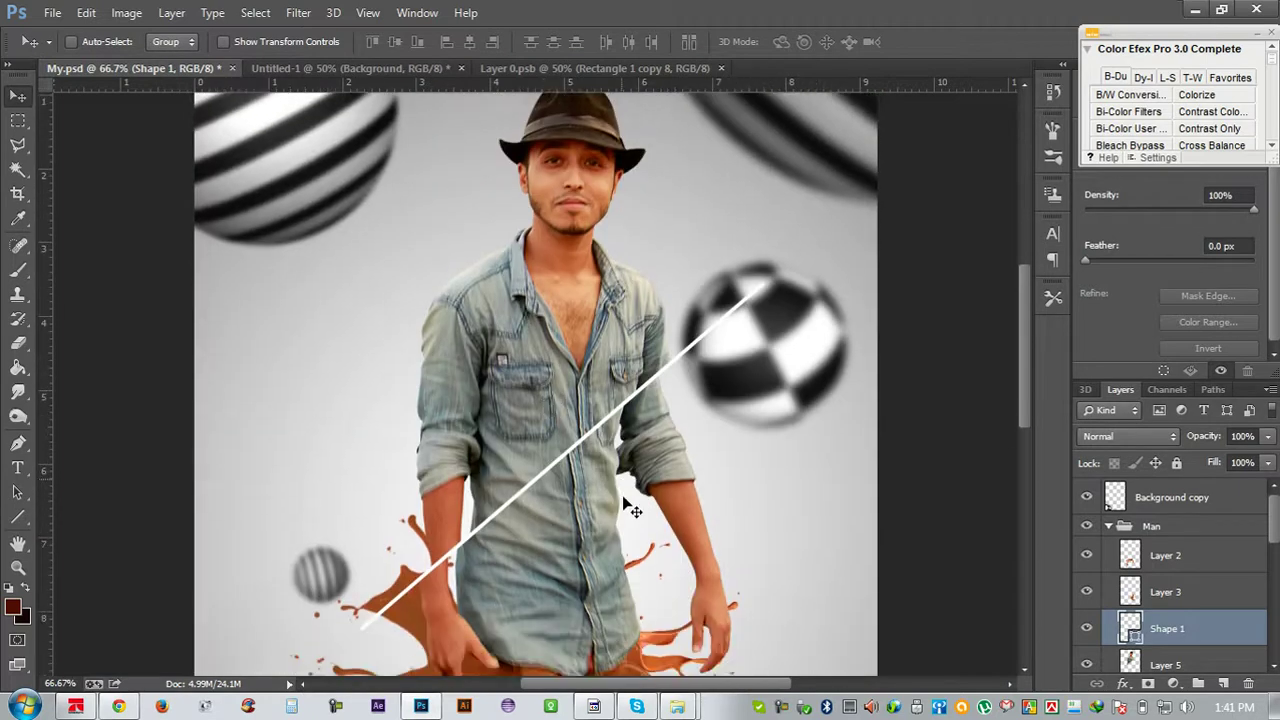
pyautogui.scroll(-1, 623, 497)
pyautogui.scroll(1, 660, 454)
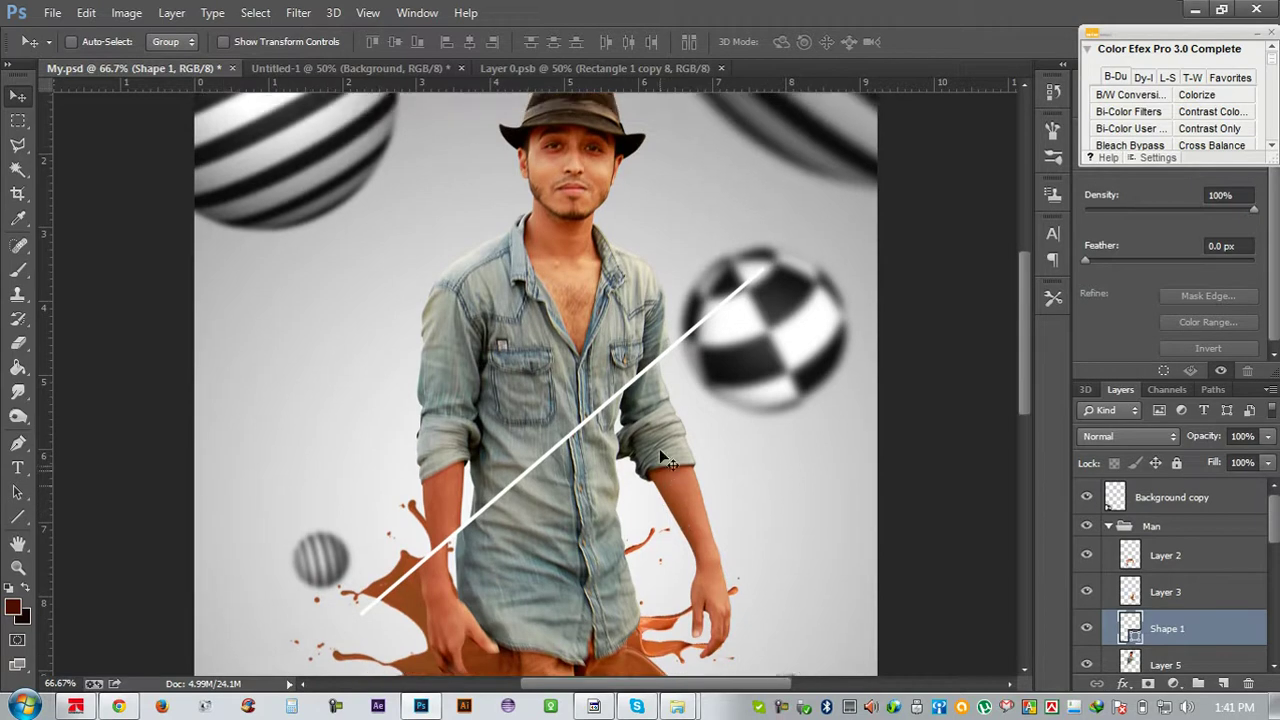
pyautogui.scroll(1, 660, 454)
pyautogui.click(1160, 662)
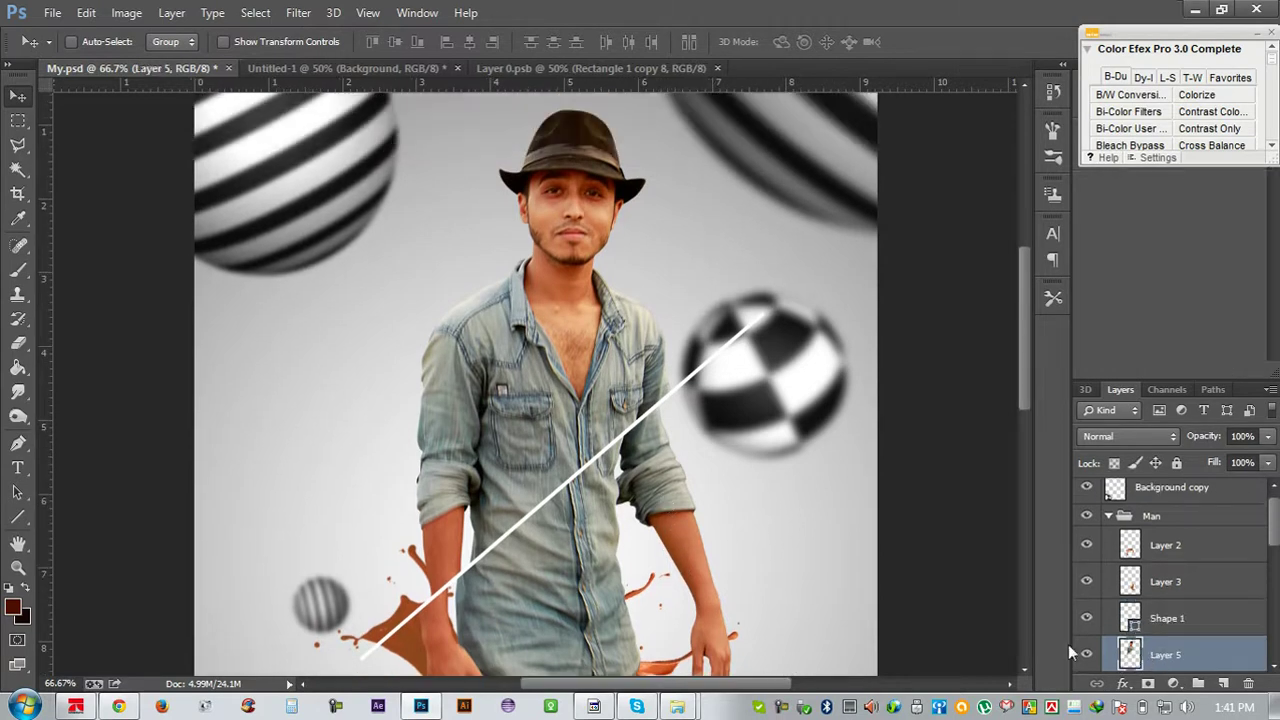
pyautogui.click(15, 150)
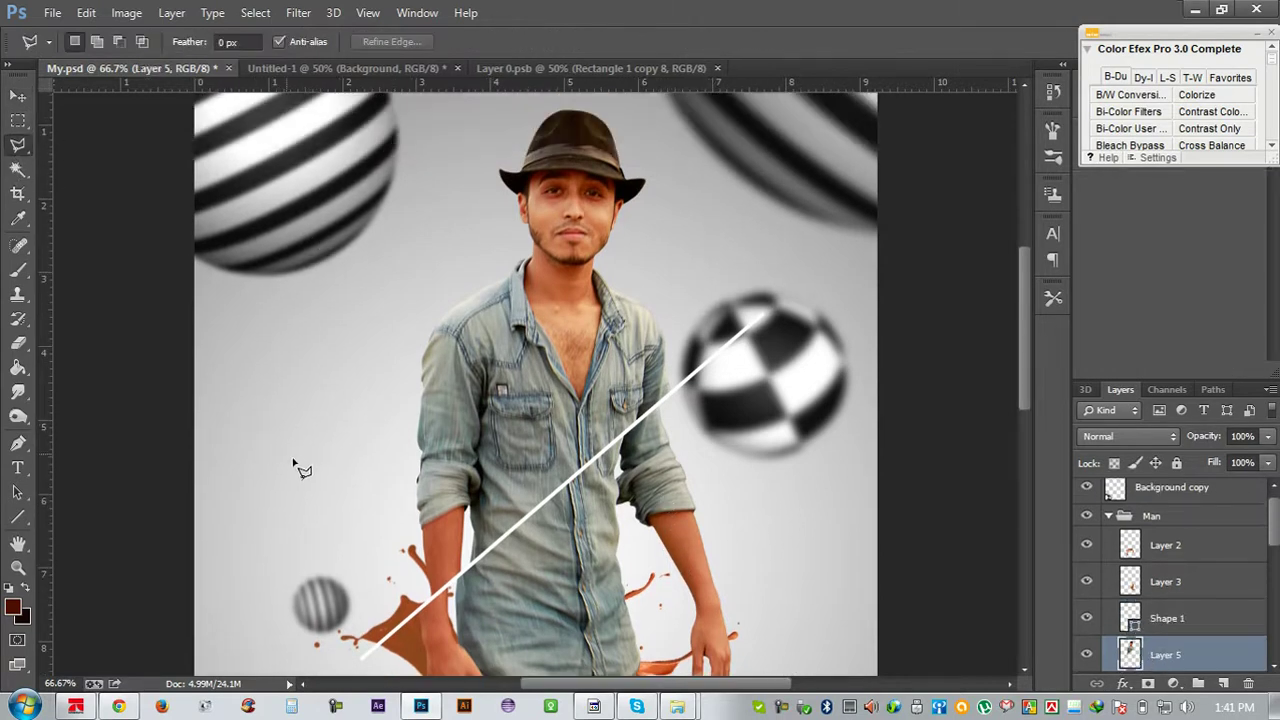
pyautogui.scroll(1, 300, 455)
pyautogui.click(304, 386)
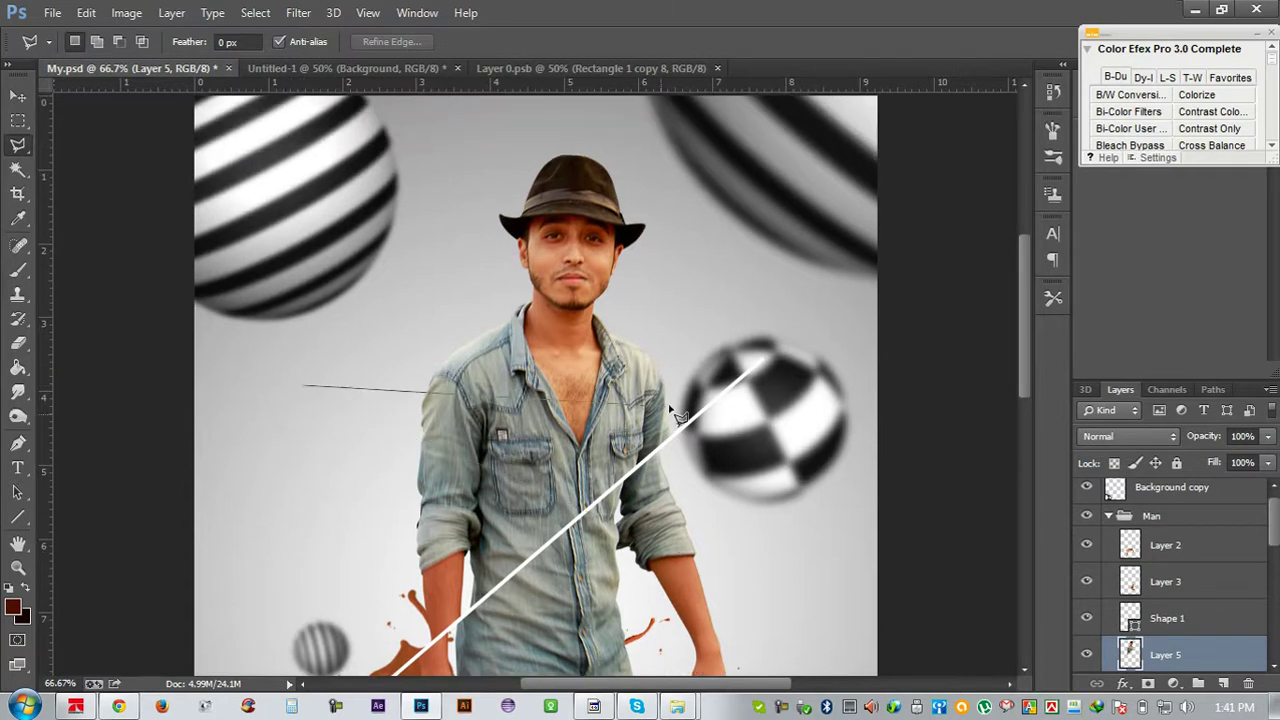
pyautogui.press('Escape')
pyautogui.click(326, 180)
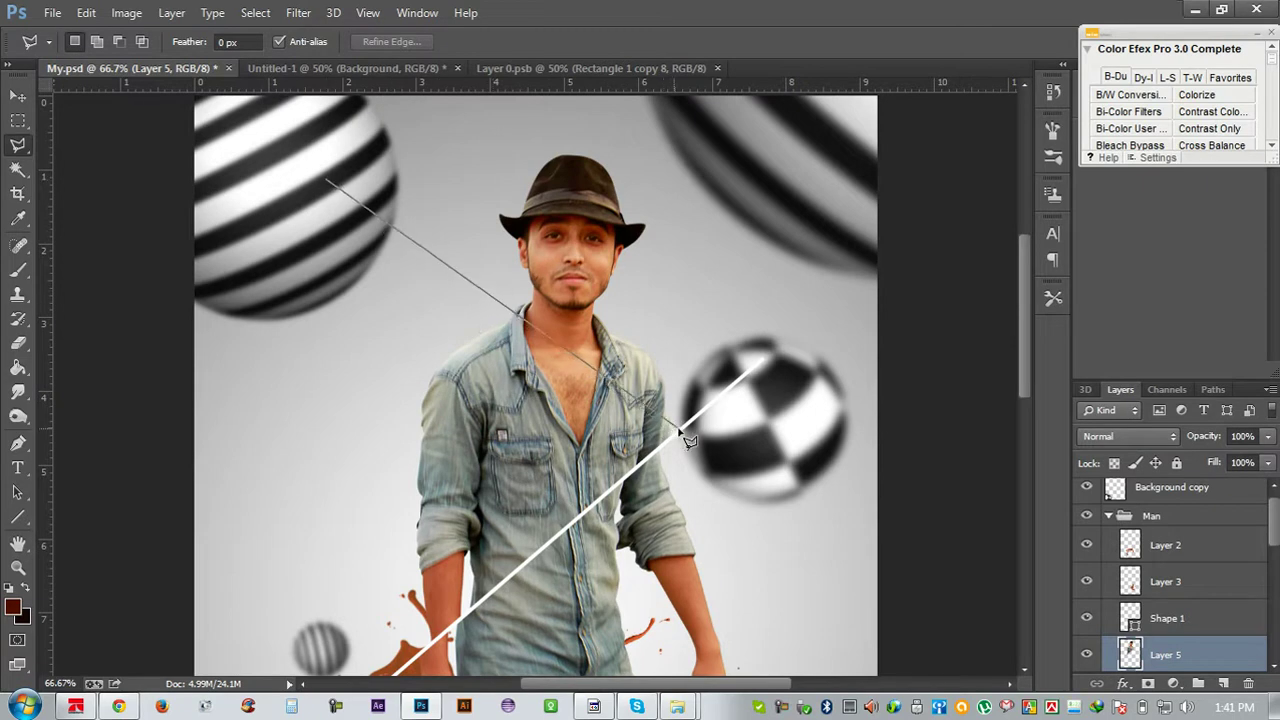
pyautogui.click(795, 510)
pyautogui.click(668, 126)
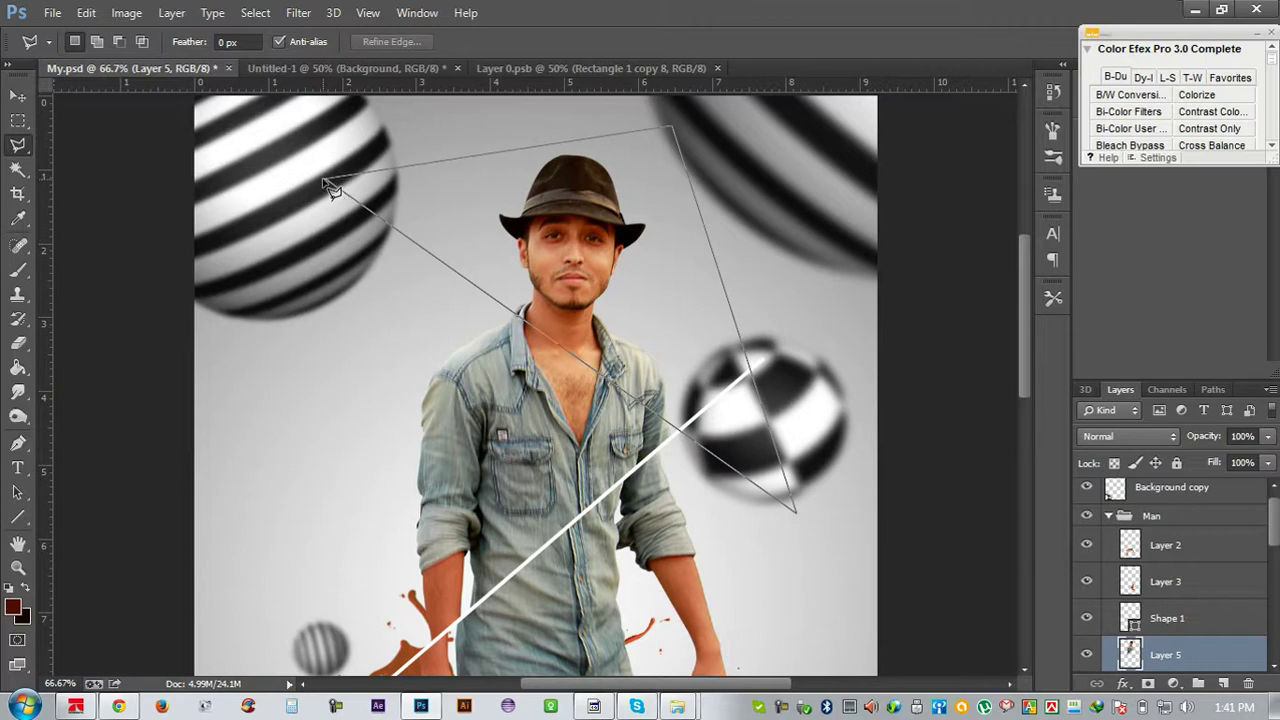
pyautogui.click(325, 182)
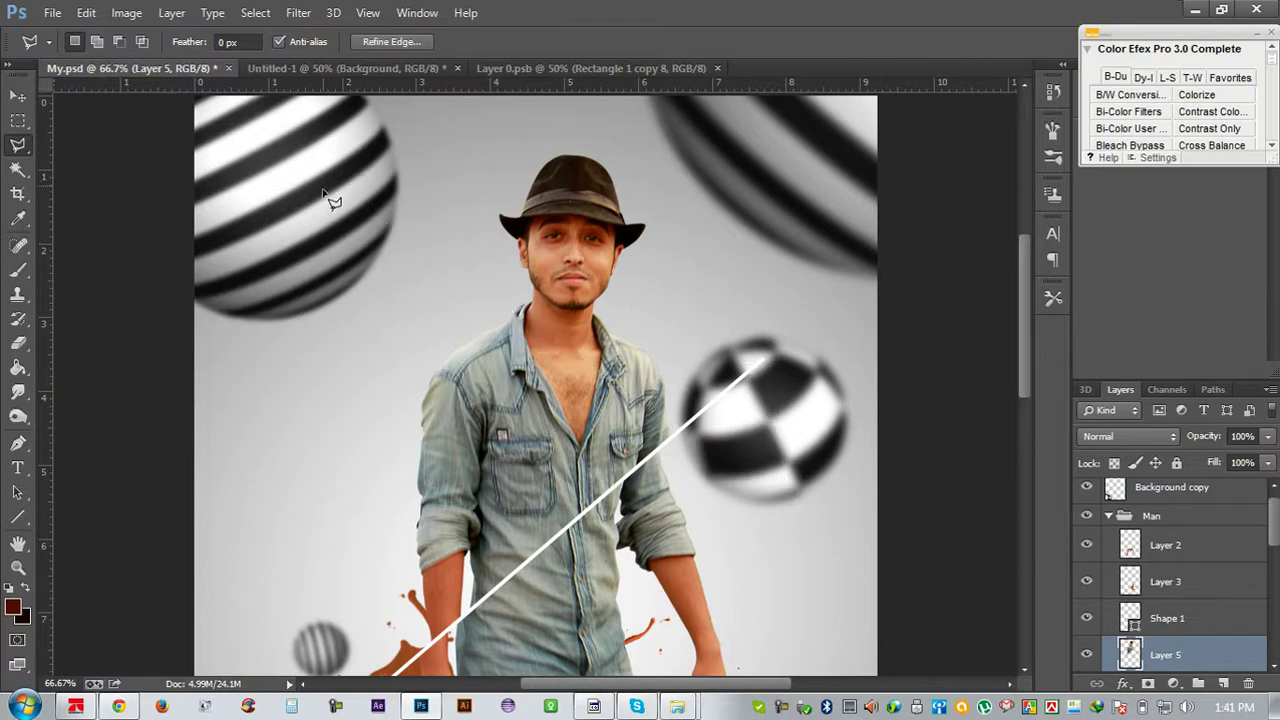
# Delete the old head, paste the new hatted head, and move it onto the shoulders
pyautogui.press('Delete')
pyautogui.hotkey('ctrl', 'd')
pyautogui.hotkey('ctrl', 'v')
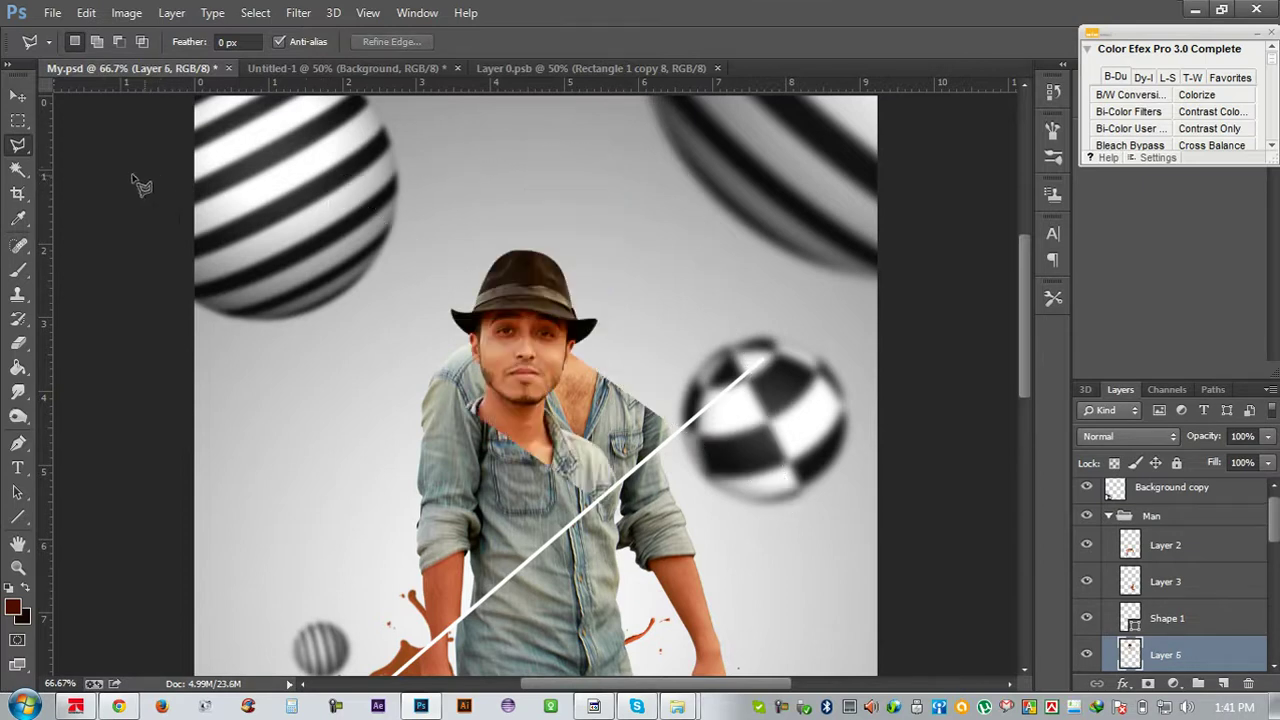
pyautogui.click(18, 95)
pyautogui.moveTo(473, 255)
pyautogui.mouseDown()
pyautogui.moveTo(534, 208)
pyautogui.moveTo(498, 197)
pyautogui.mouseUp()
pyautogui.scroll(-1, 689, 418)
pyautogui.scroll(-1, 689, 418)
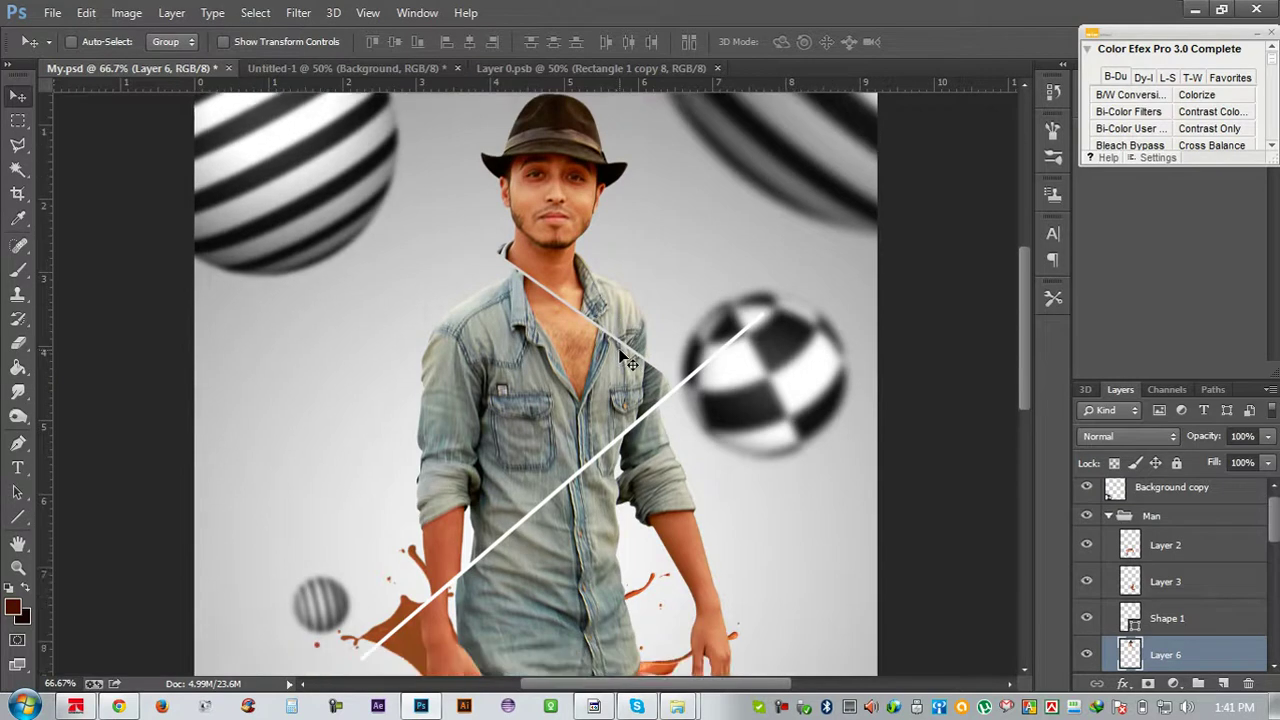
pyautogui.scroll(-1, 689, 418)
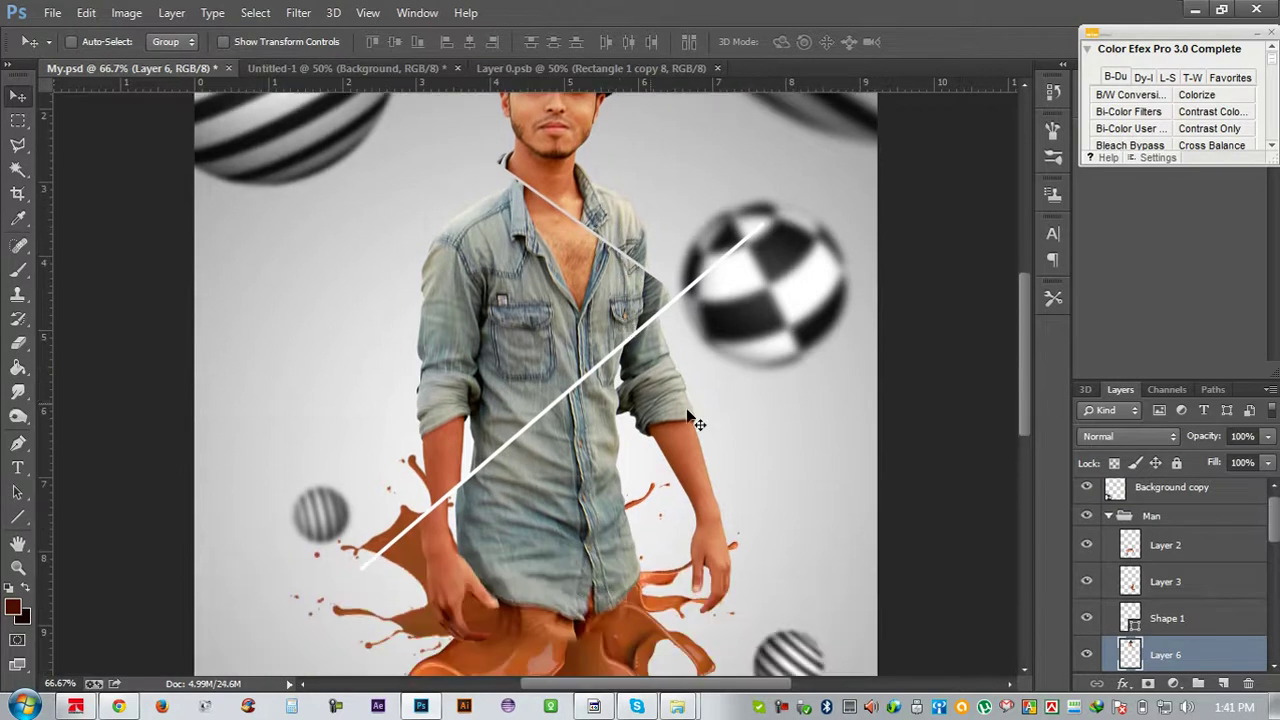
# Duplicate the Shape 1 line, rotating the copy and scaling it to about 78%
pyautogui.click(1170, 582)
pyautogui.scroll(-1, 1167, 552)
pyautogui.click(1167, 552)
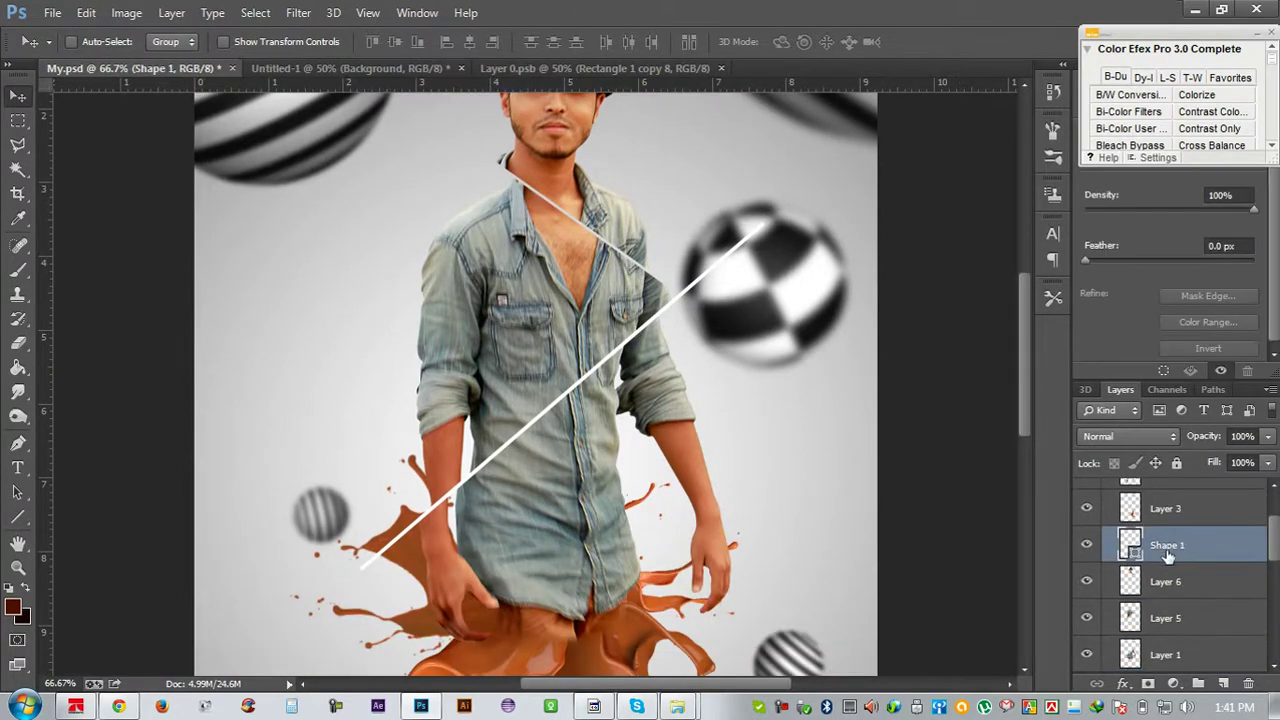
pyautogui.hotkey('ctrl', 'j')
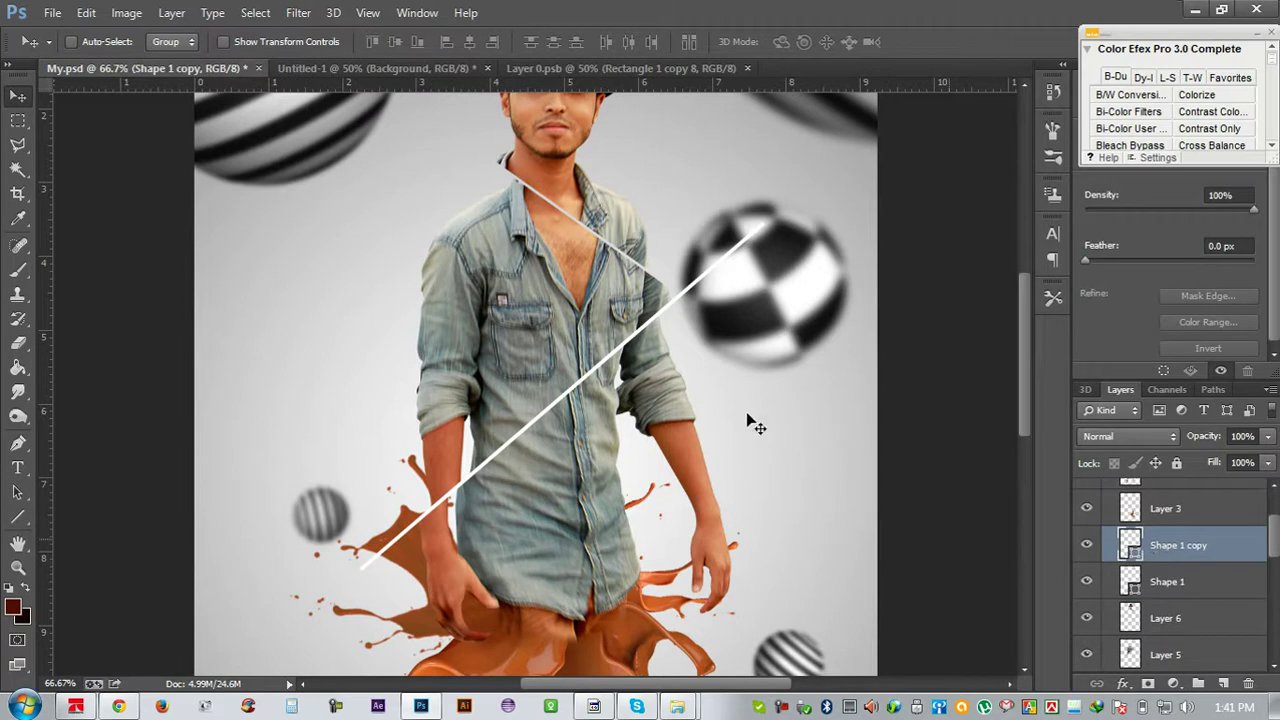
pyautogui.hotkey('ctrl', 't')
pyautogui.moveTo(772, 463)
pyautogui.mouseDown()
pyautogui.moveTo(738, 513)
pyautogui.moveTo(560, 517)
pyautogui.moveTo(612, 484)
pyautogui.mouseUp()
pyautogui.moveTo(615, 412); pyautogui.dragTo(673, 342)
pyautogui.moveTo(777, 463)
pyautogui.mouseDown()
pyautogui.moveTo(763, 470)
pyautogui.moveTo(780, 420)
pyautogui.mouseUp()
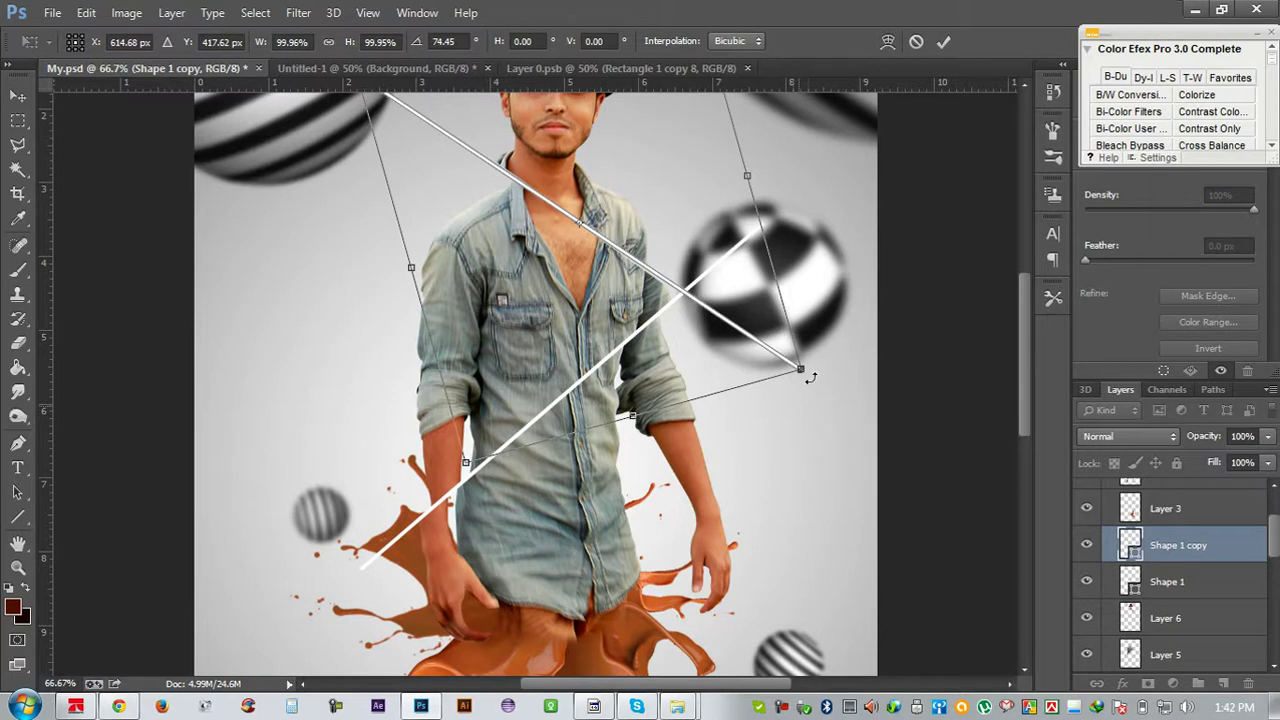
pyautogui.moveTo(800, 369); pyautogui.dragTo(760, 338)
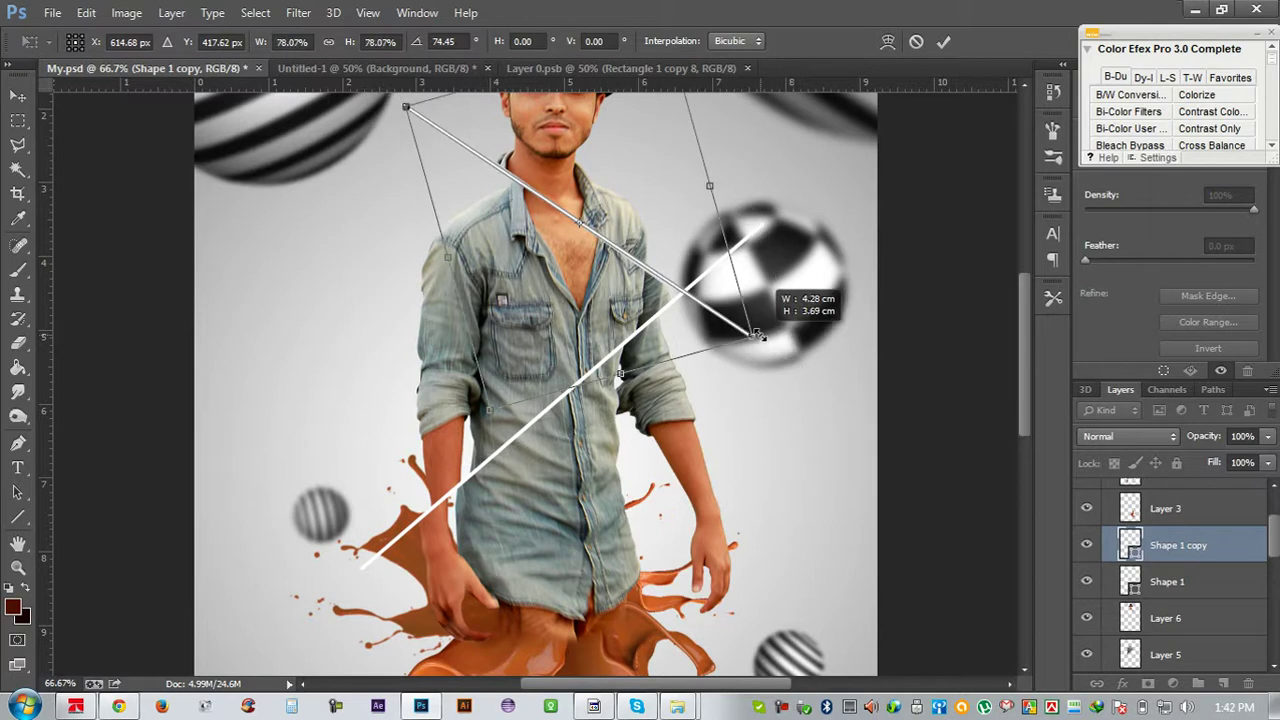
pyautogui.press('Return')
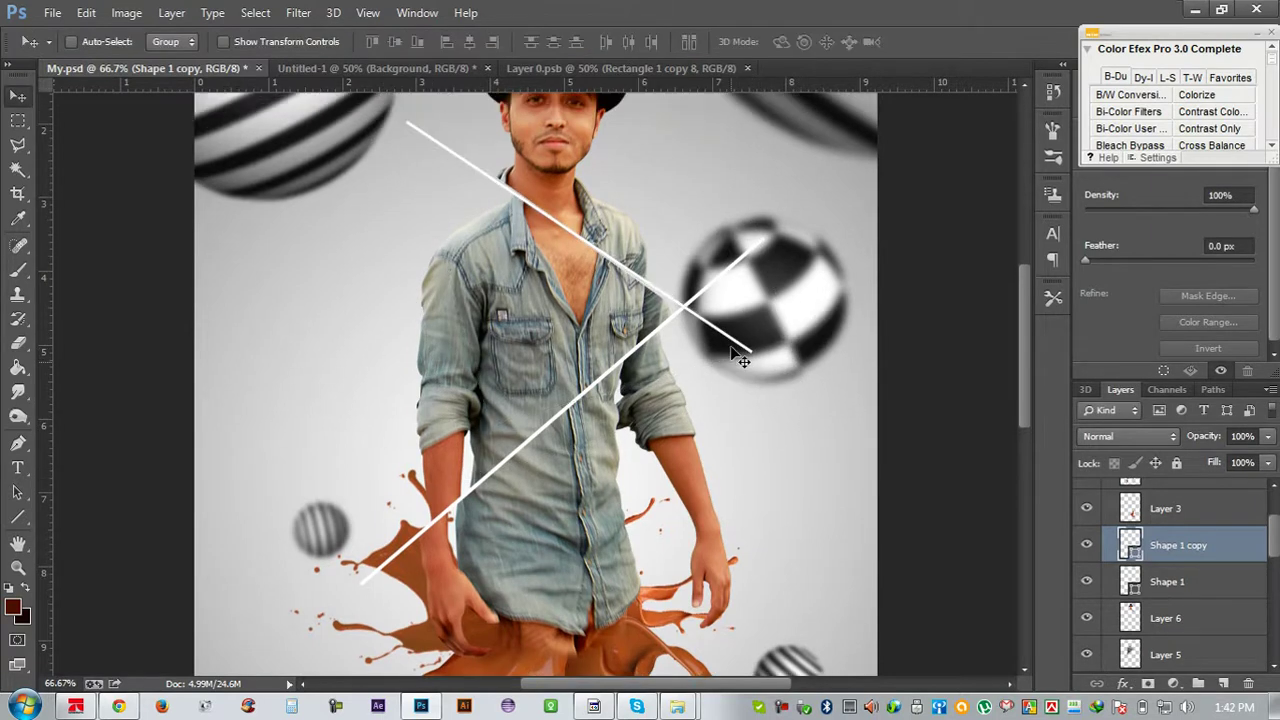
# Rotate the line copy slightly more and nudge it down to form the X
pyautogui.hotkey('ctrl', '-')
pyautogui.hotkey('ctrl', '+')
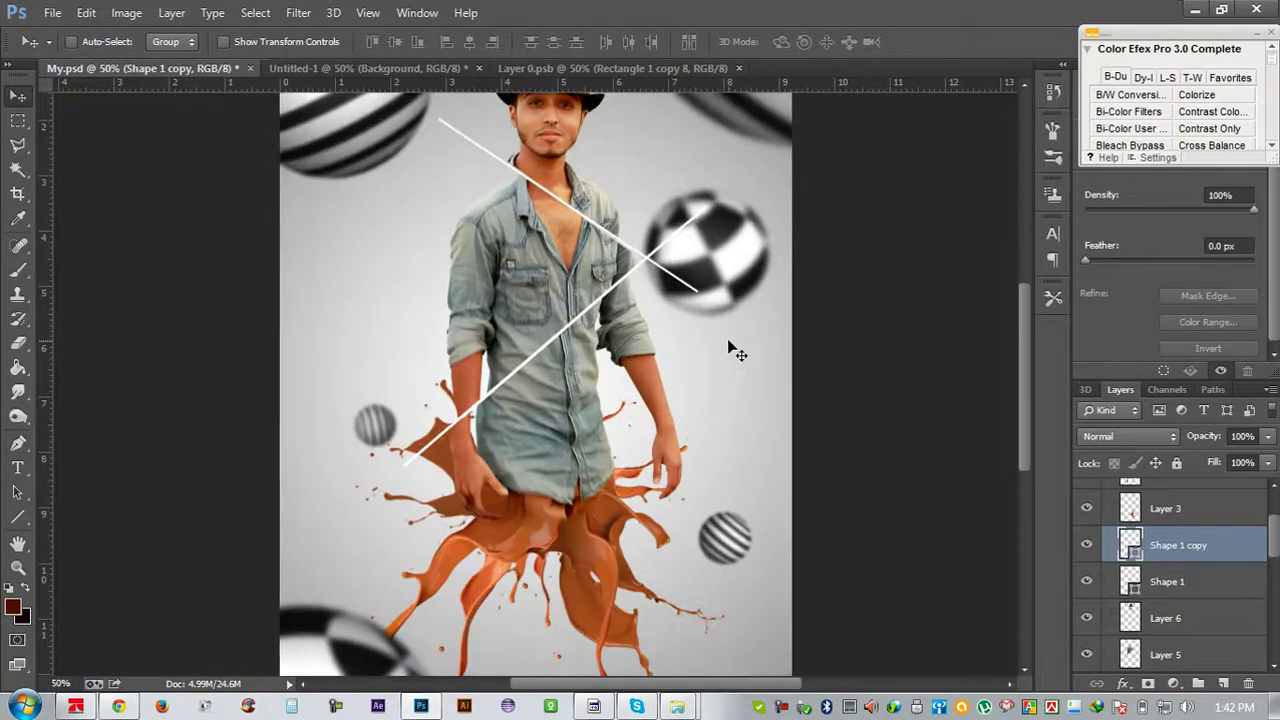
pyautogui.hotkey('ctrl', '+')
pyautogui.hotkey('ctrl', '+')
pyautogui.hotkey('ctrl', '-')
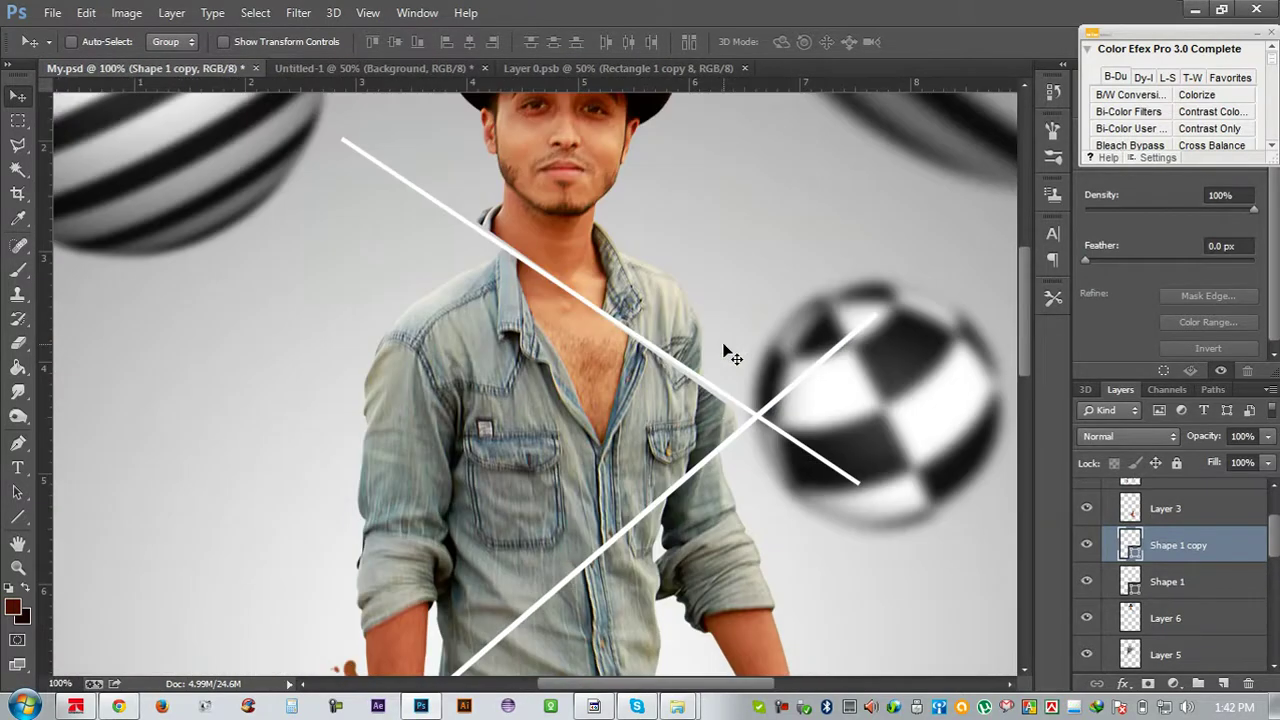
pyautogui.hotkey('ctrl', '+')
pyautogui.hotkey('ctrl', '+')
pyautogui.hotkey('ctrl', 't')
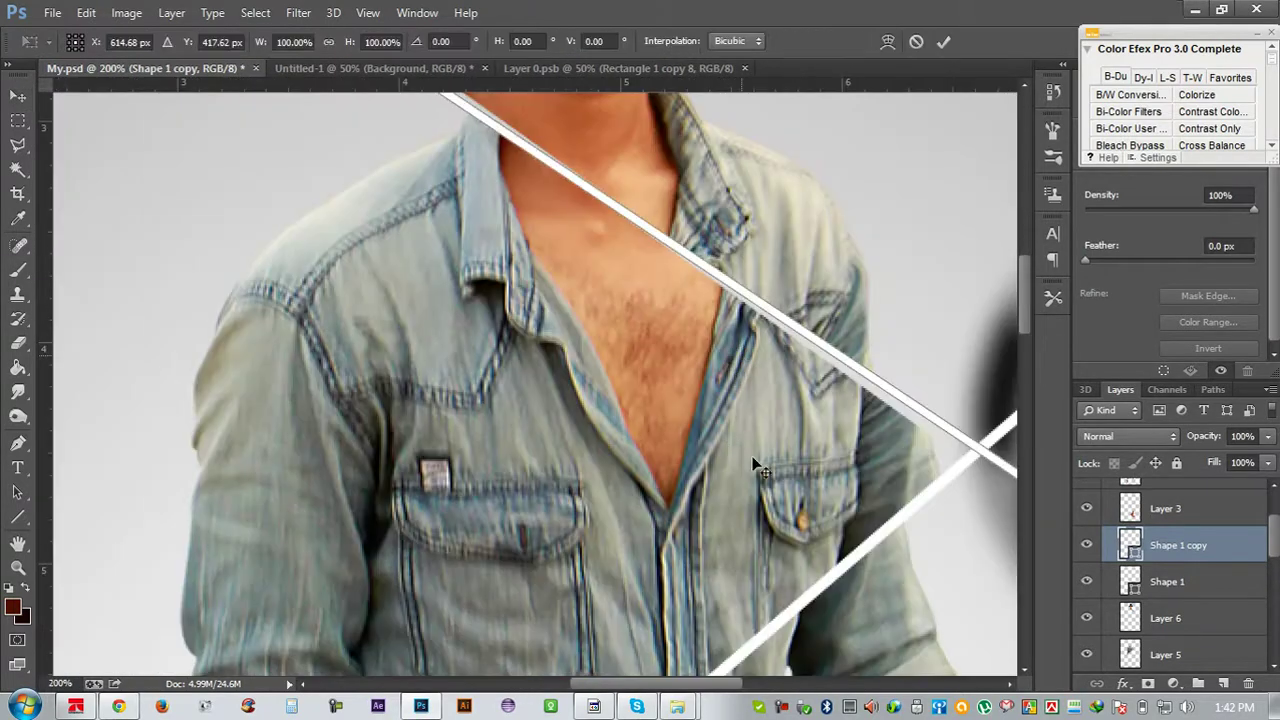
pyautogui.moveTo(719, 621); pyautogui.dragTo(705, 623)
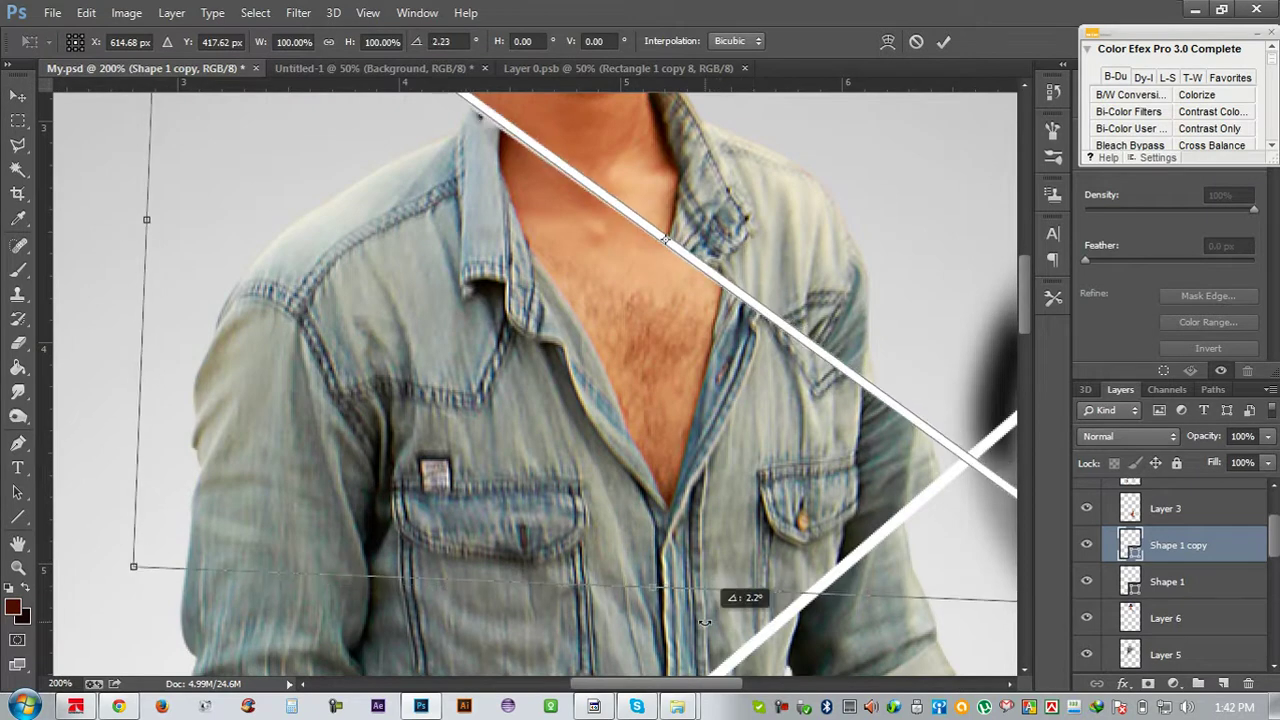
pyautogui.press('Return')
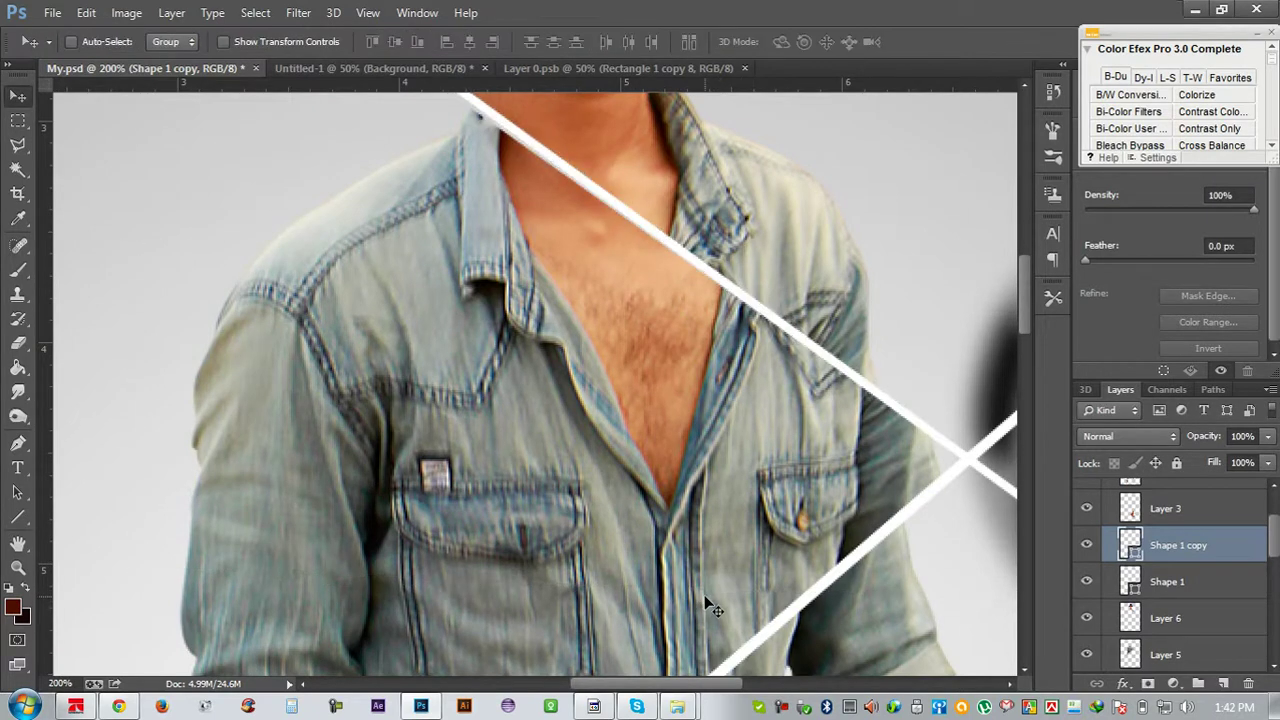
pyautogui.press('Down')
pyautogui.hotkey('ctrl', '-')
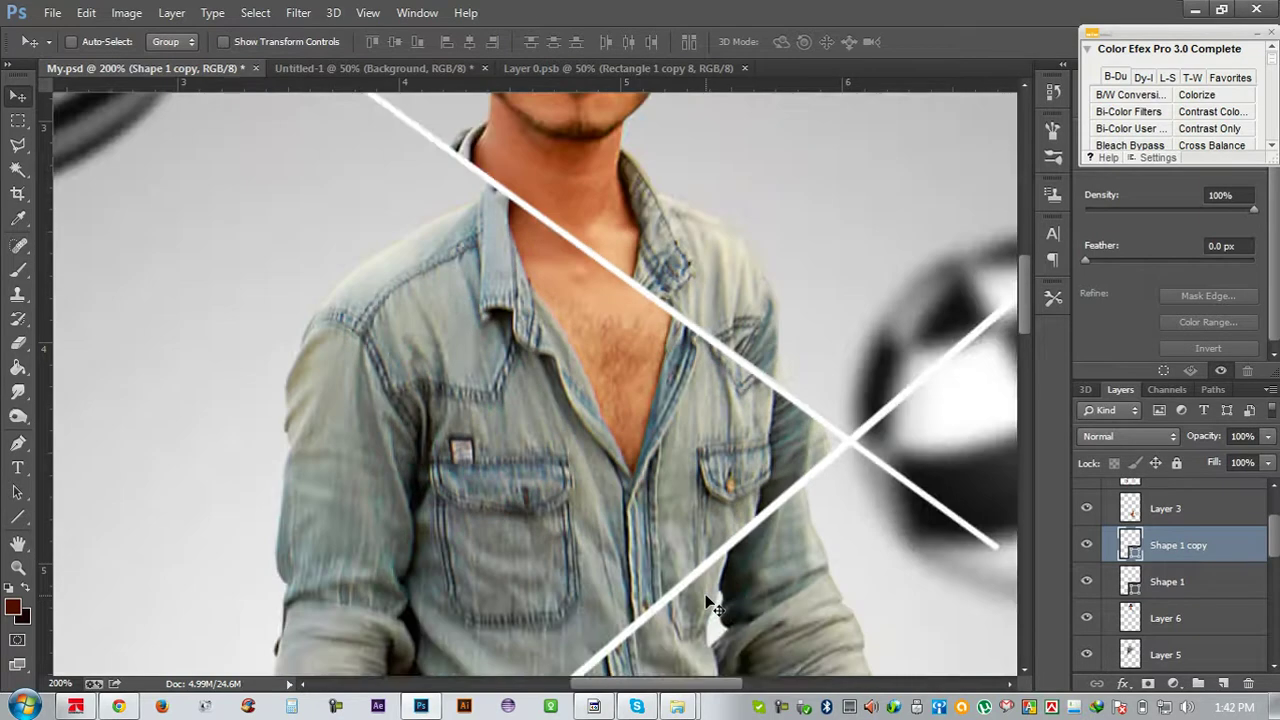
pyautogui.hotkey('ctrl', '-')
pyautogui.scroll(-1, 656, 441)
pyautogui.scroll(-1, 656, 441)
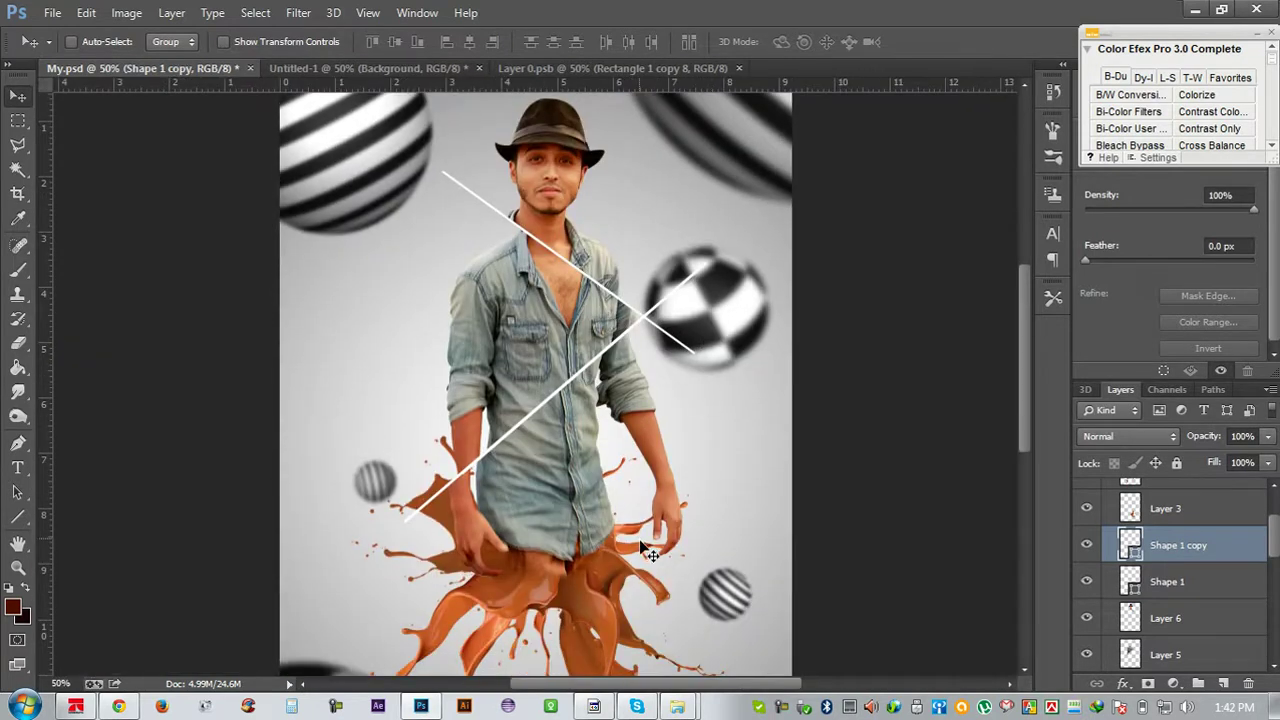
pyautogui.scroll(-1, 645, 550)
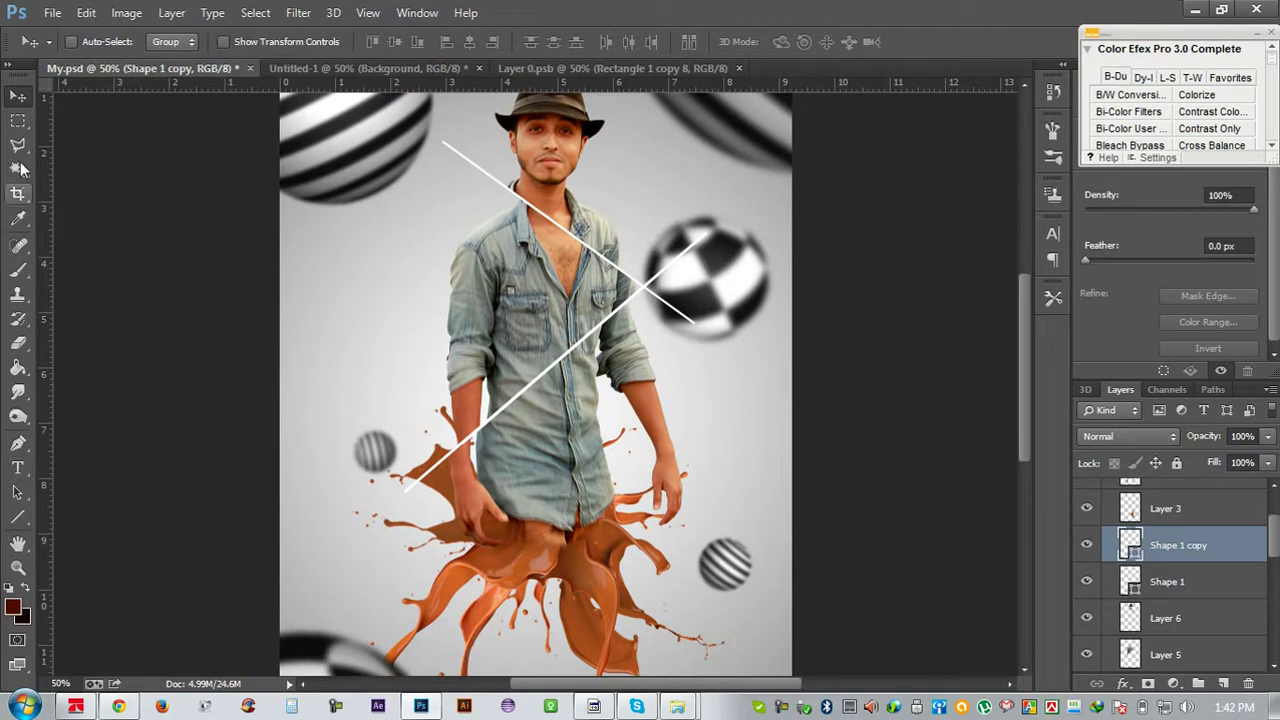
# Start a Polygonal Lasso selection across the torso, then remove its last corner
pyautogui.click(17, 145)
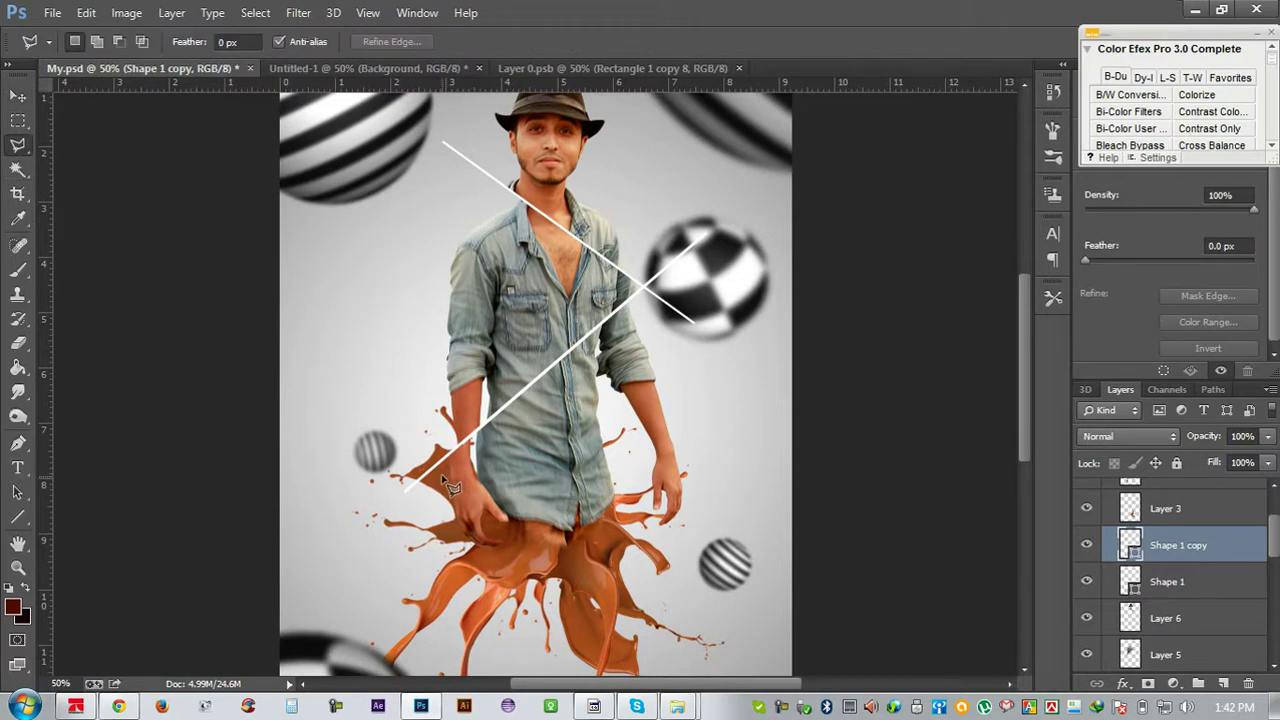
pyautogui.click(442, 477)
pyautogui.click(761, 553)
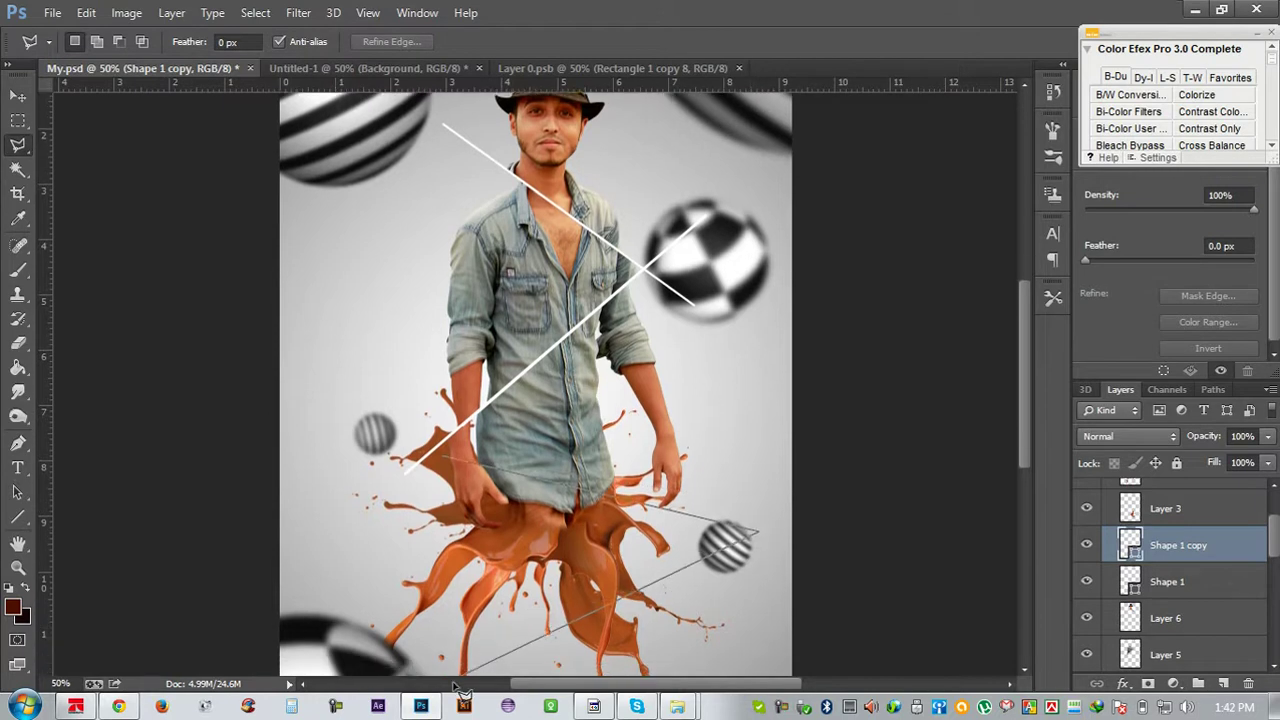
pyautogui.press('BackSpace')
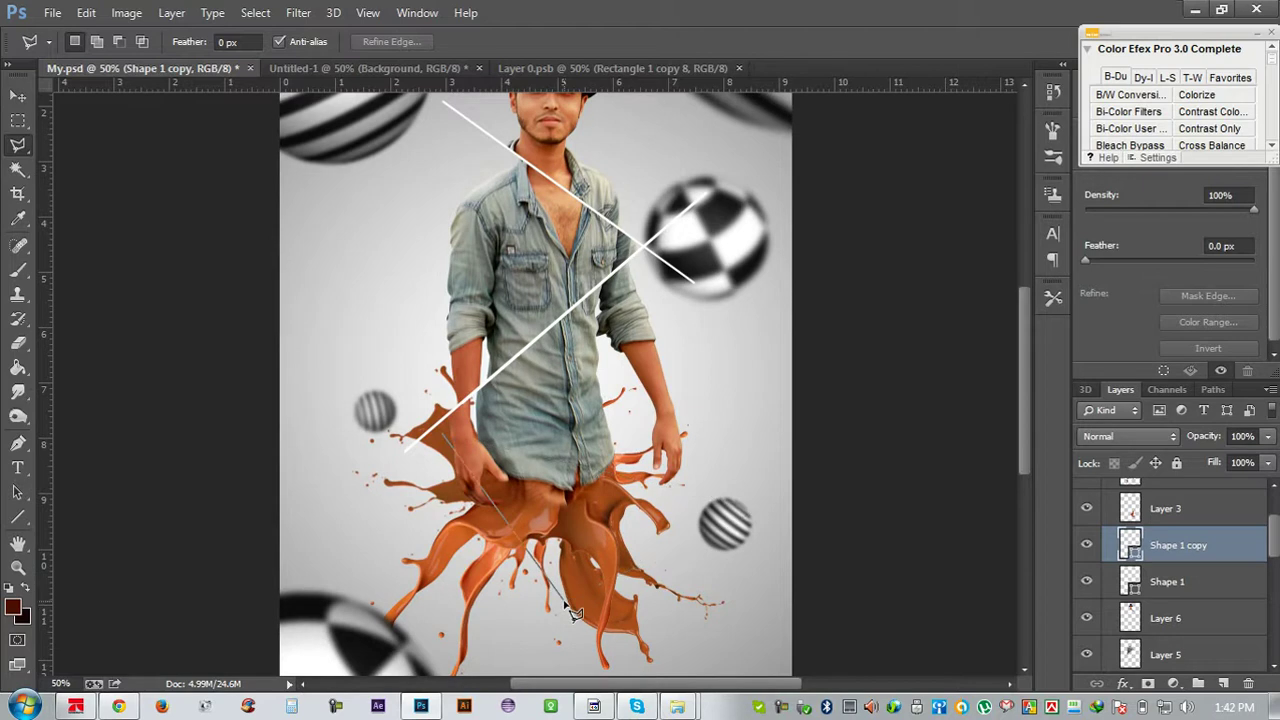
pyautogui.scroll(3, 556, 545)
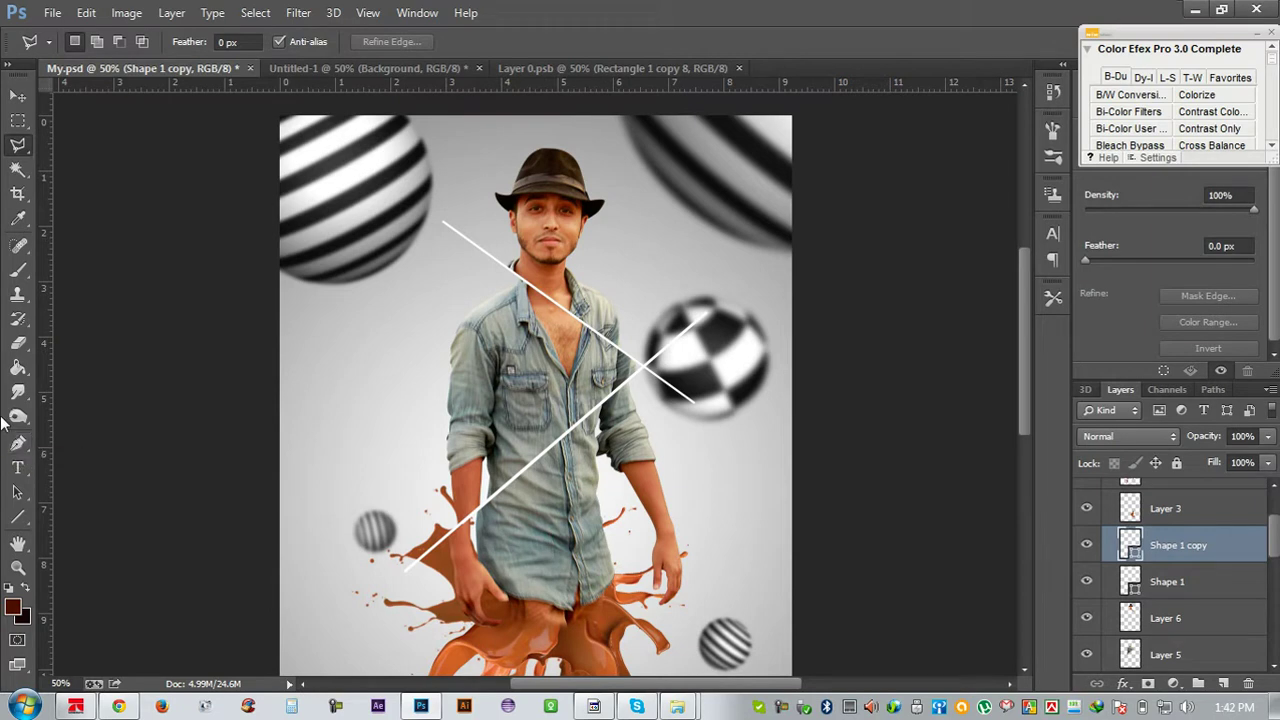
# On a new Layer 7, draw a closed polygonal Pen path around the head and torso
pyautogui.click(1223, 683)
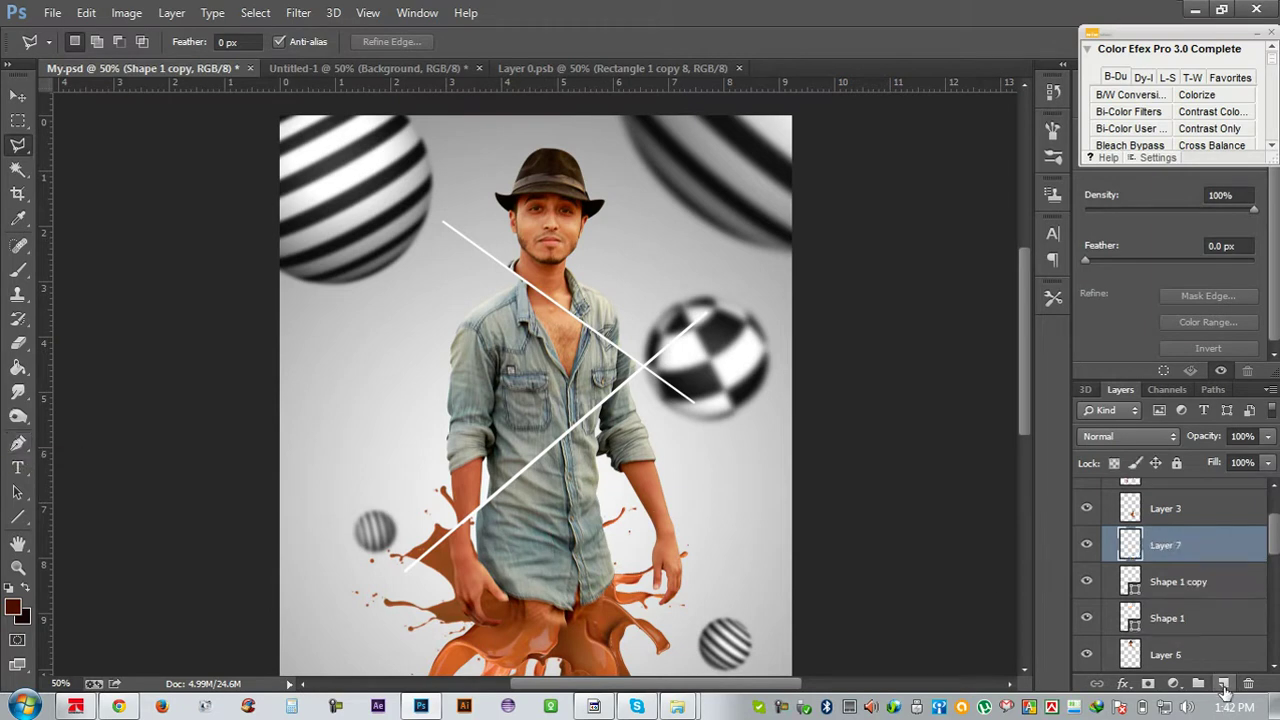
pyautogui.click(17, 443)
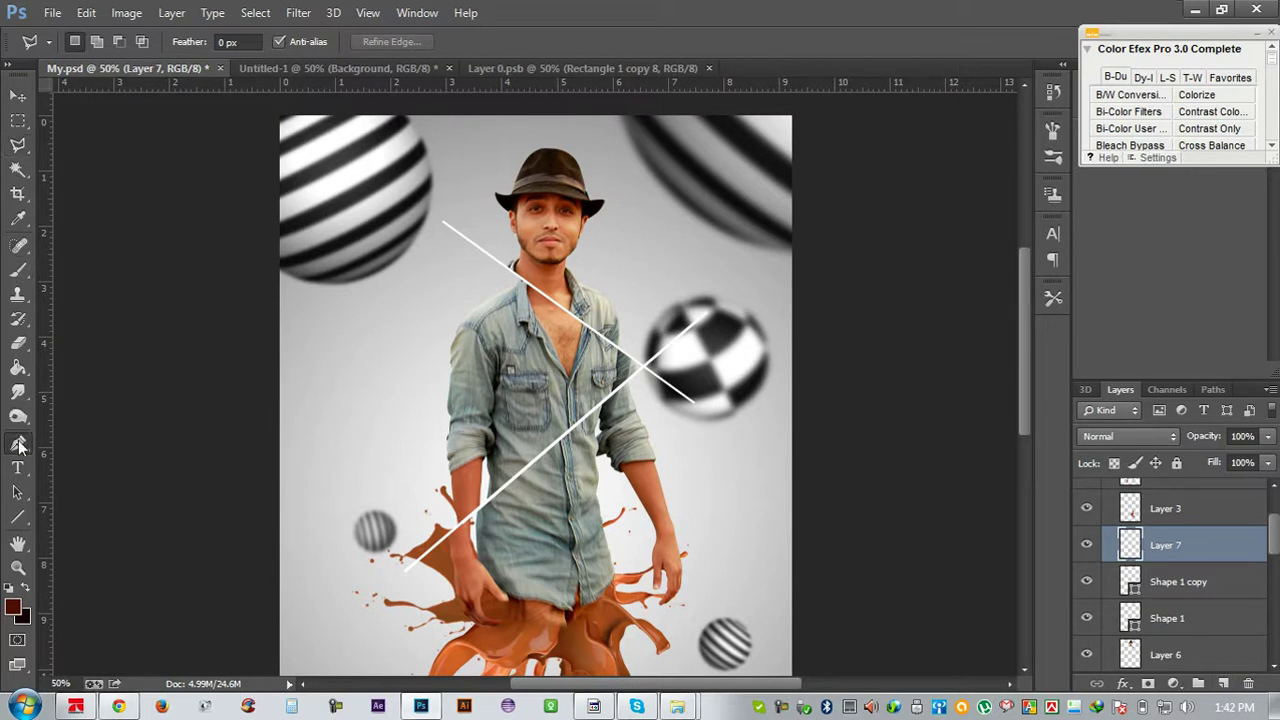
pyautogui.scroll(1, 155, 403)
pyautogui.scroll(3, 155, 403)
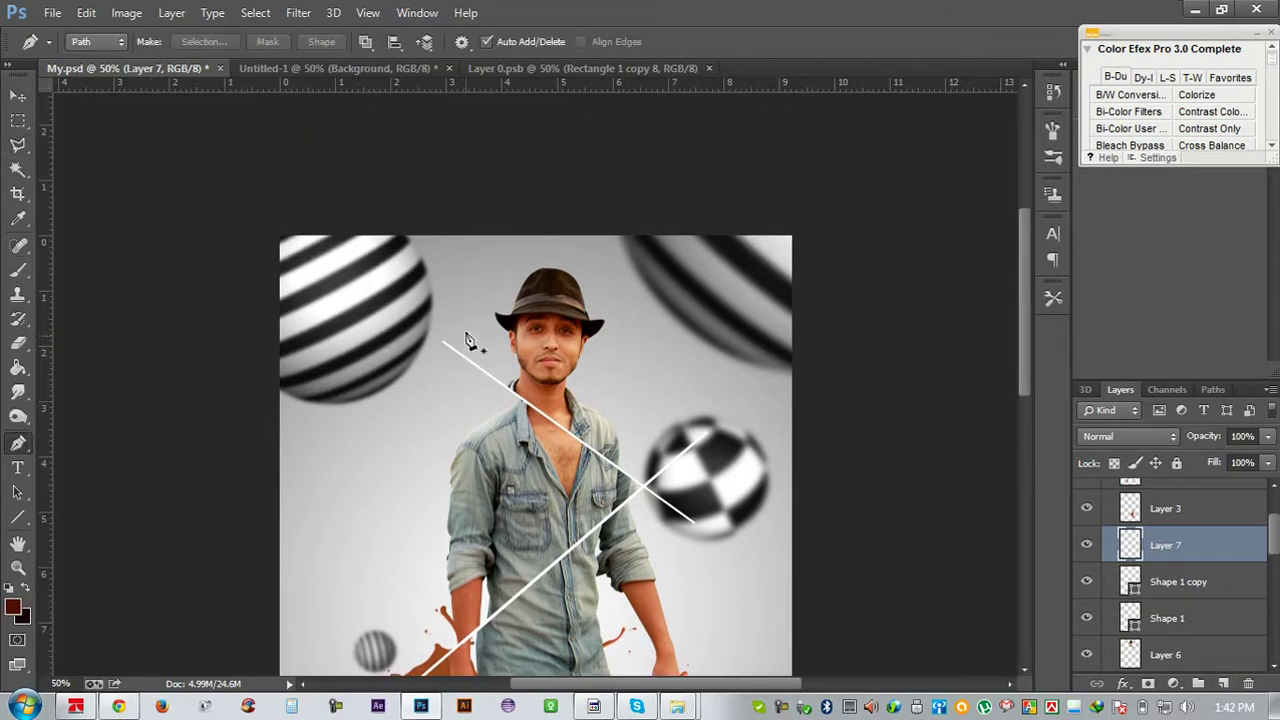
pyautogui.click(460, 450)
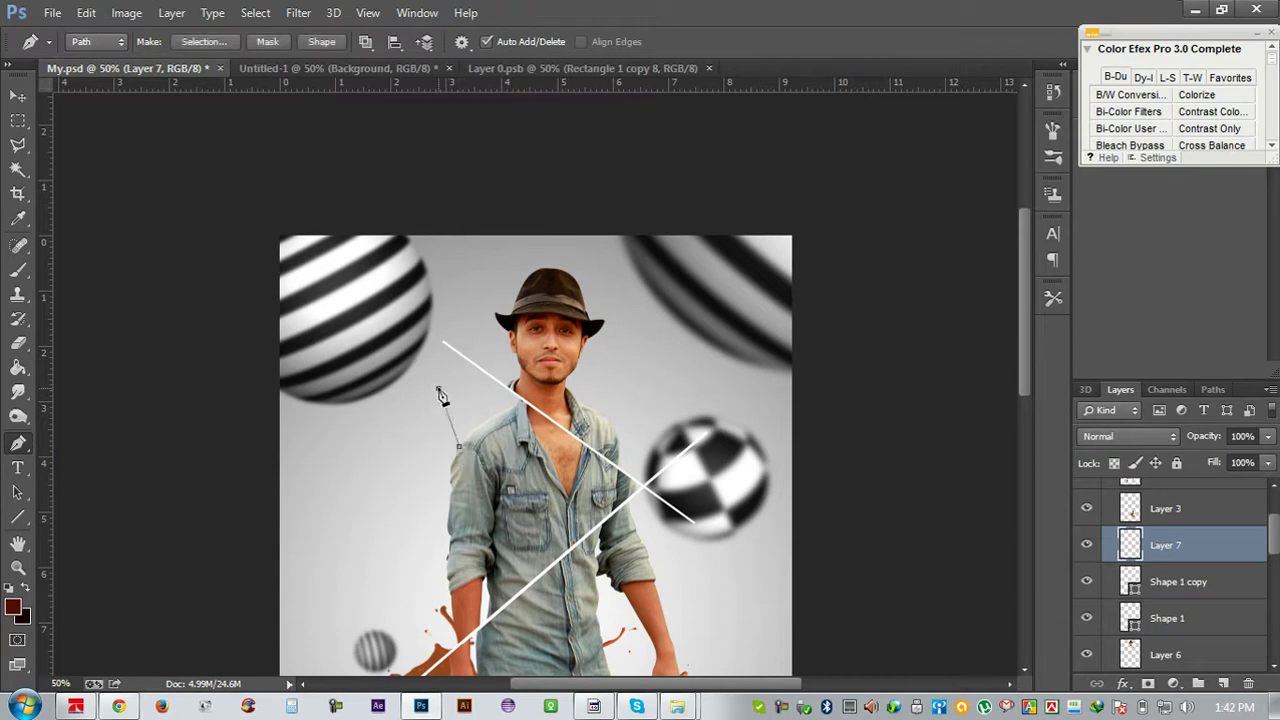
pyautogui.click(502, 366)
pyautogui.click(530, 261)
pyautogui.click(715, 350)
pyautogui.click(765, 318)
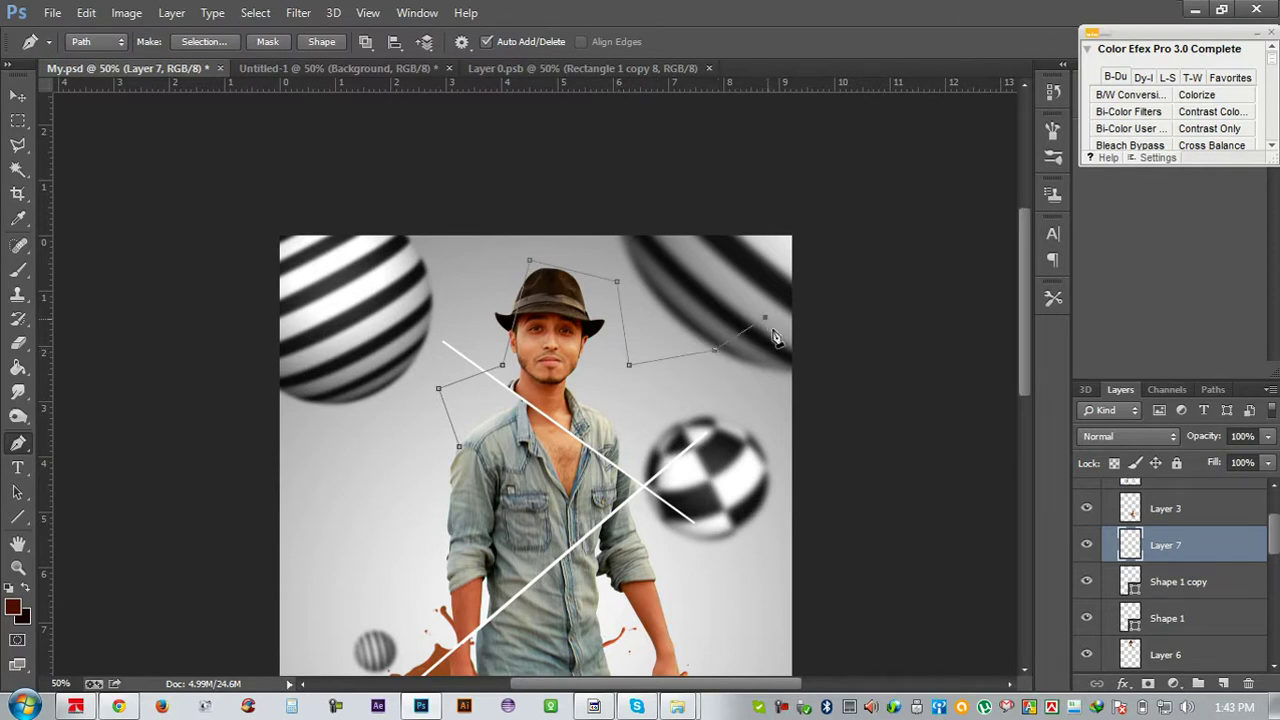
pyautogui.click(650, 515)
pyautogui.scroll(-2, 650, 546)
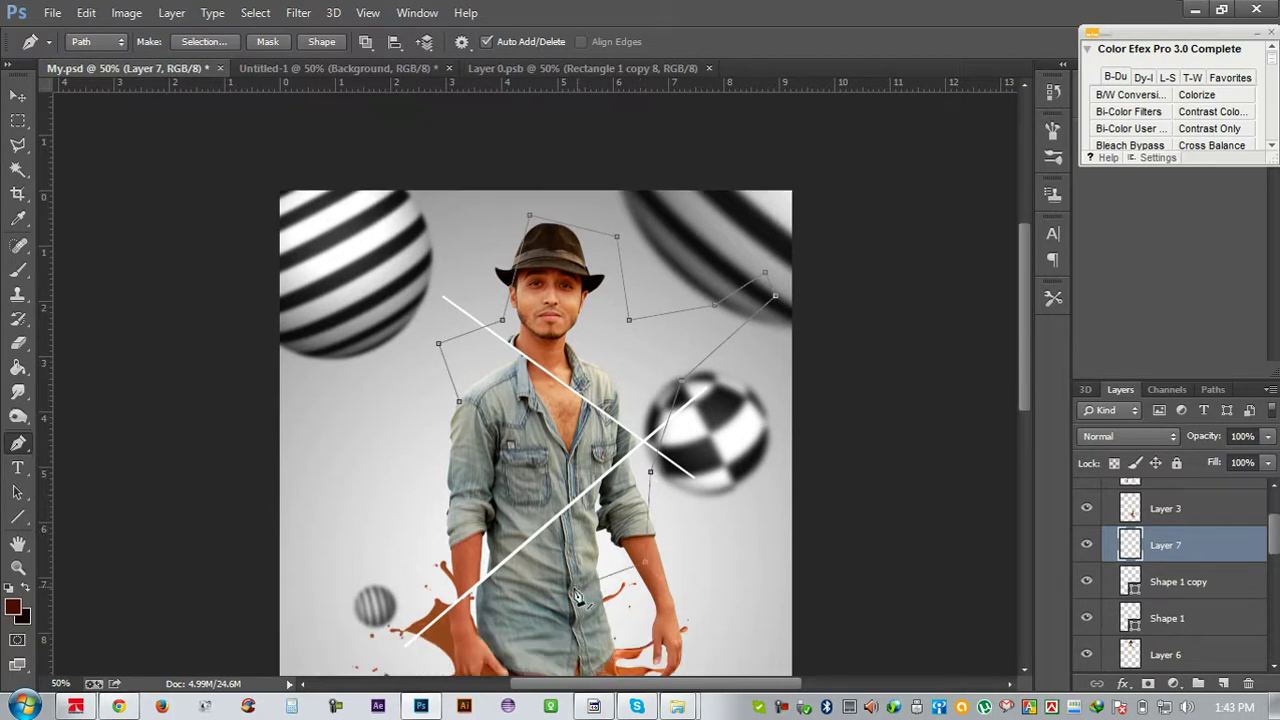
pyautogui.click(458, 404)
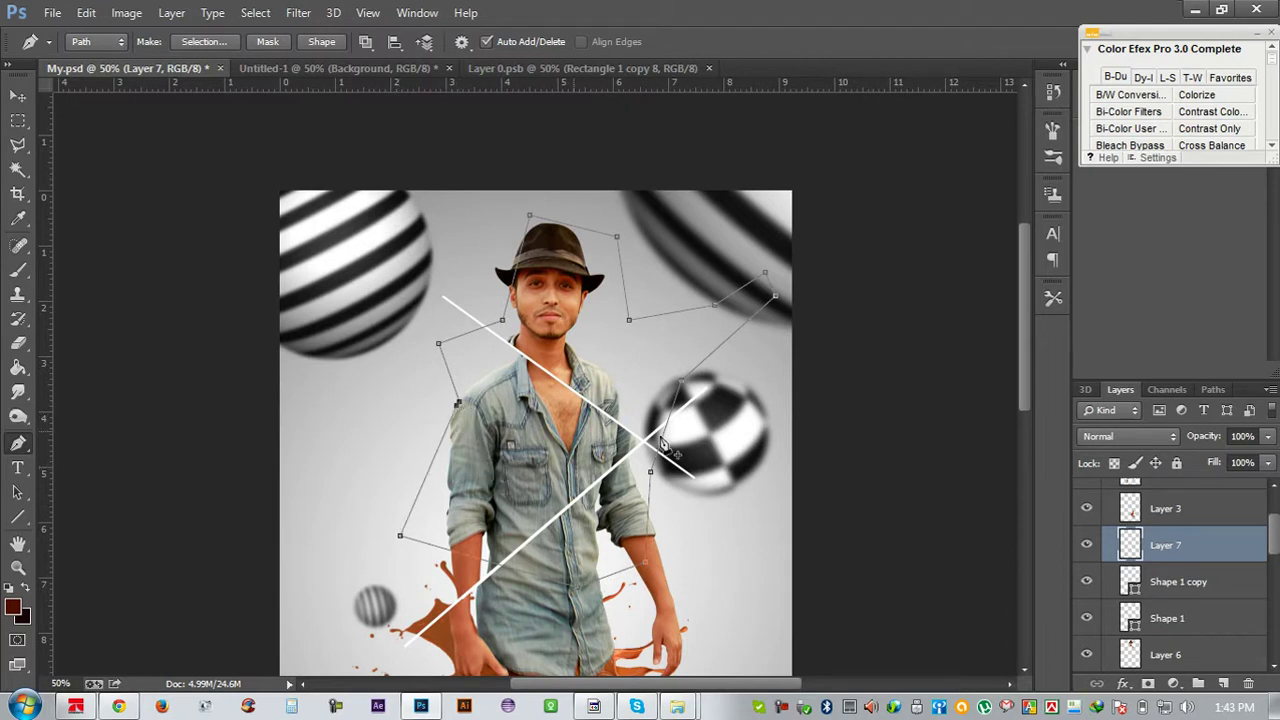
# Set a white foreground colour and a 4 px brush, testing and undoing strokes
pyautogui.click(18, 270)
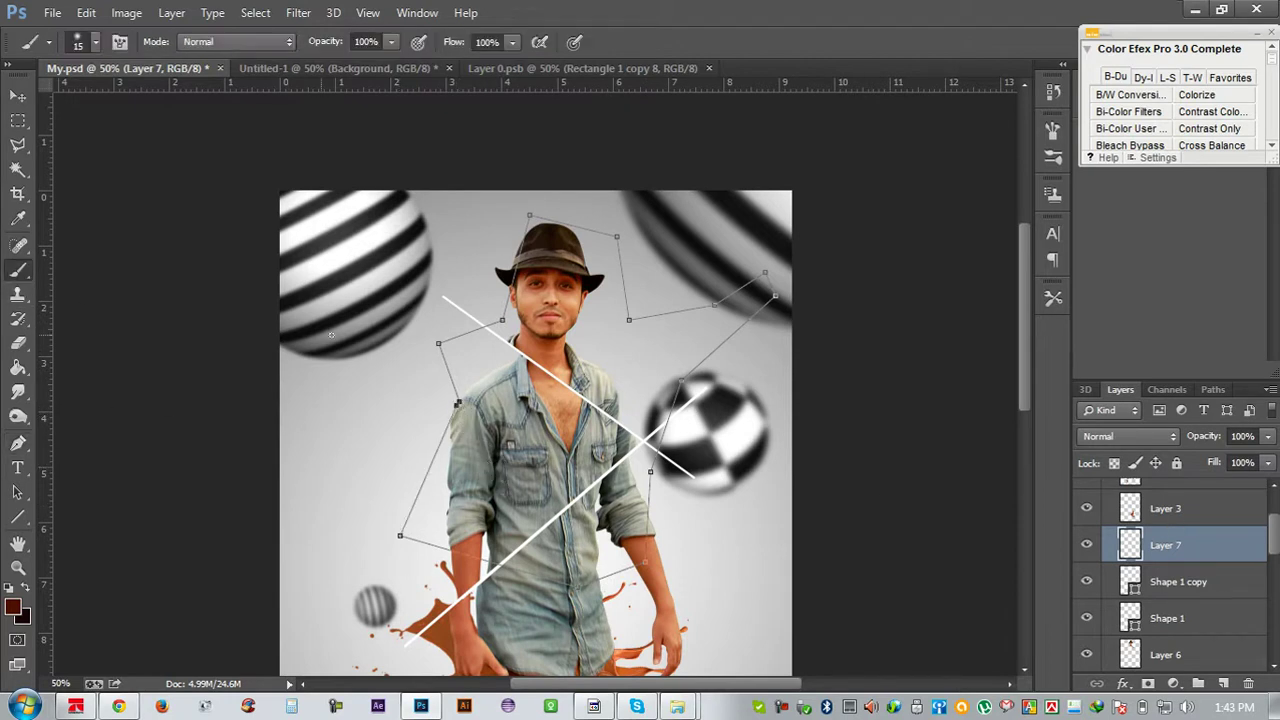
pyautogui.moveTo(366, 397); pyautogui.dragTo(368, 466)
pyautogui.hotkey('ctrl', 'z')
pyautogui.click(18, 567)
pyautogui.click(10, 590)
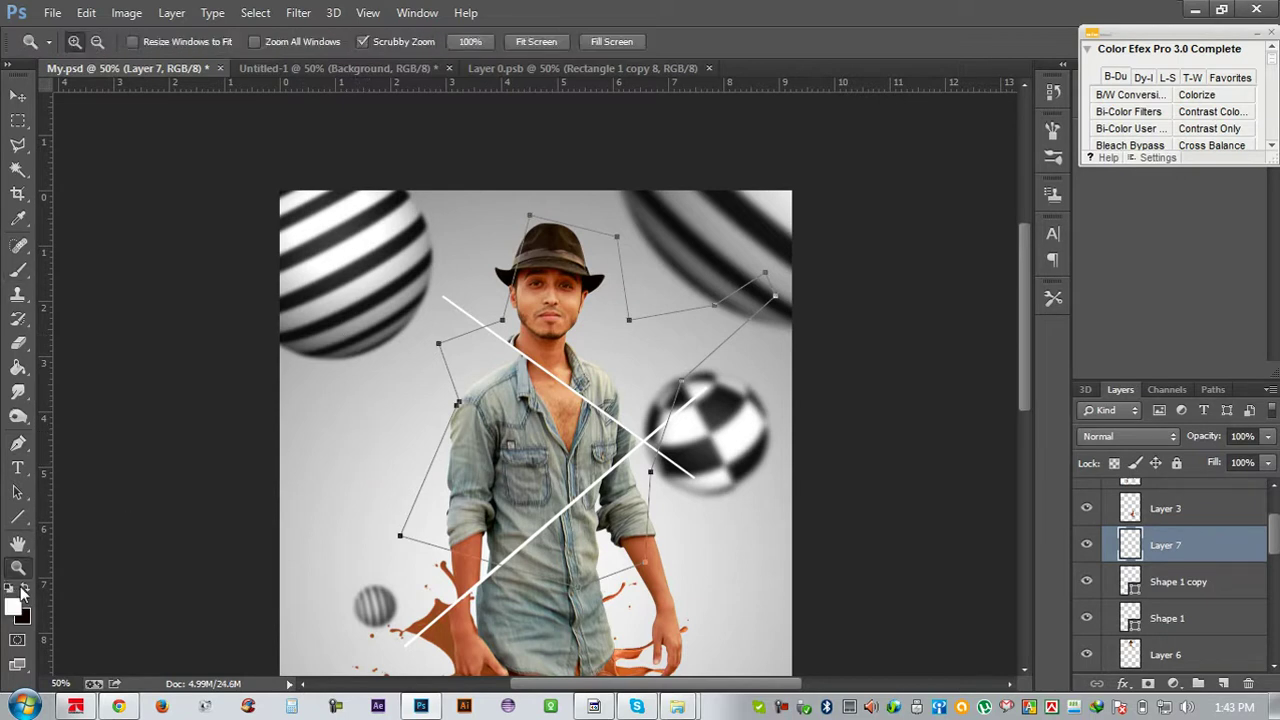
pyautogui.click(19, 271)
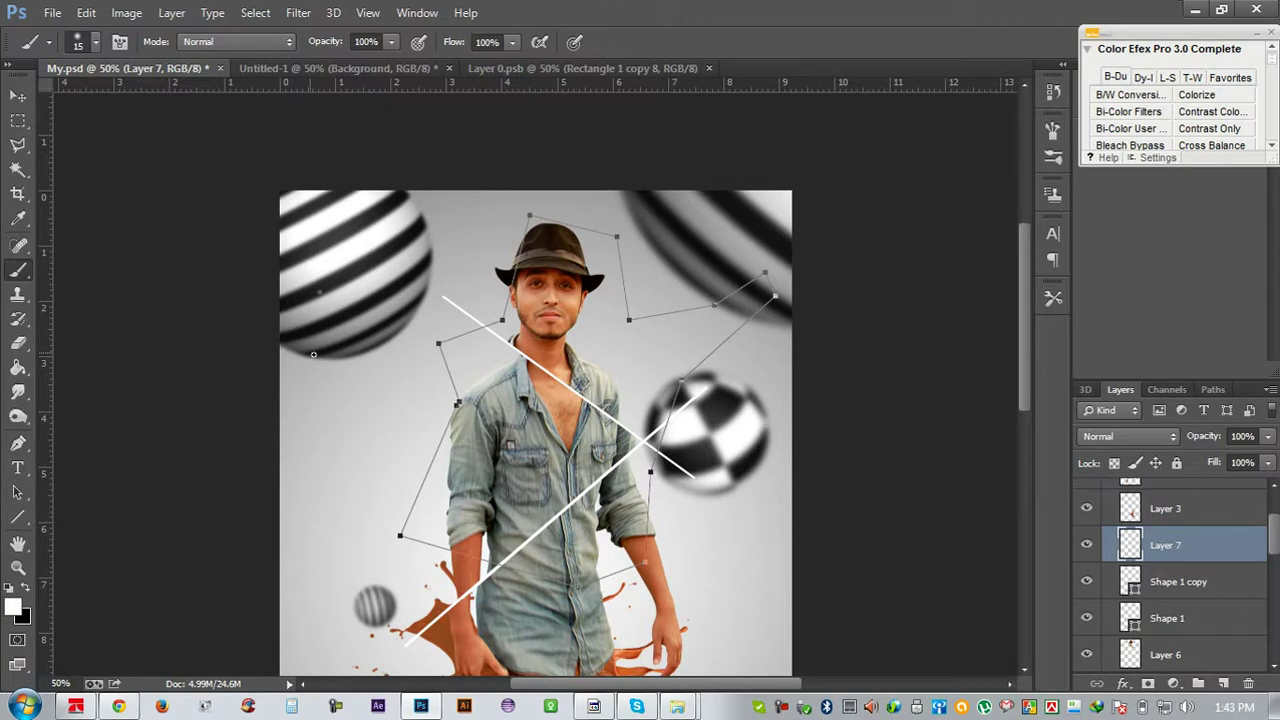
pyautogui.rightClick(313, 354)
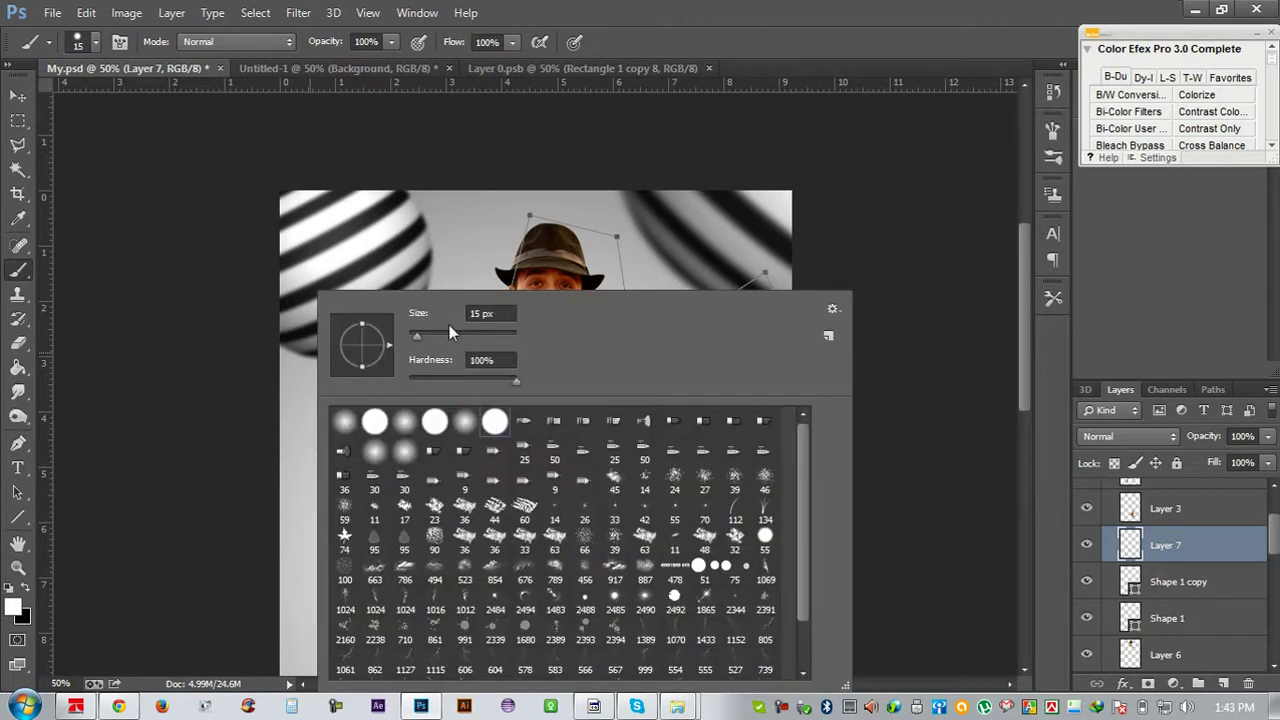
pyautogui.moveTo(448, 250); pyautogui.dragTo(466, 293)
pyautogui.hotkey('ctrl', 'z')
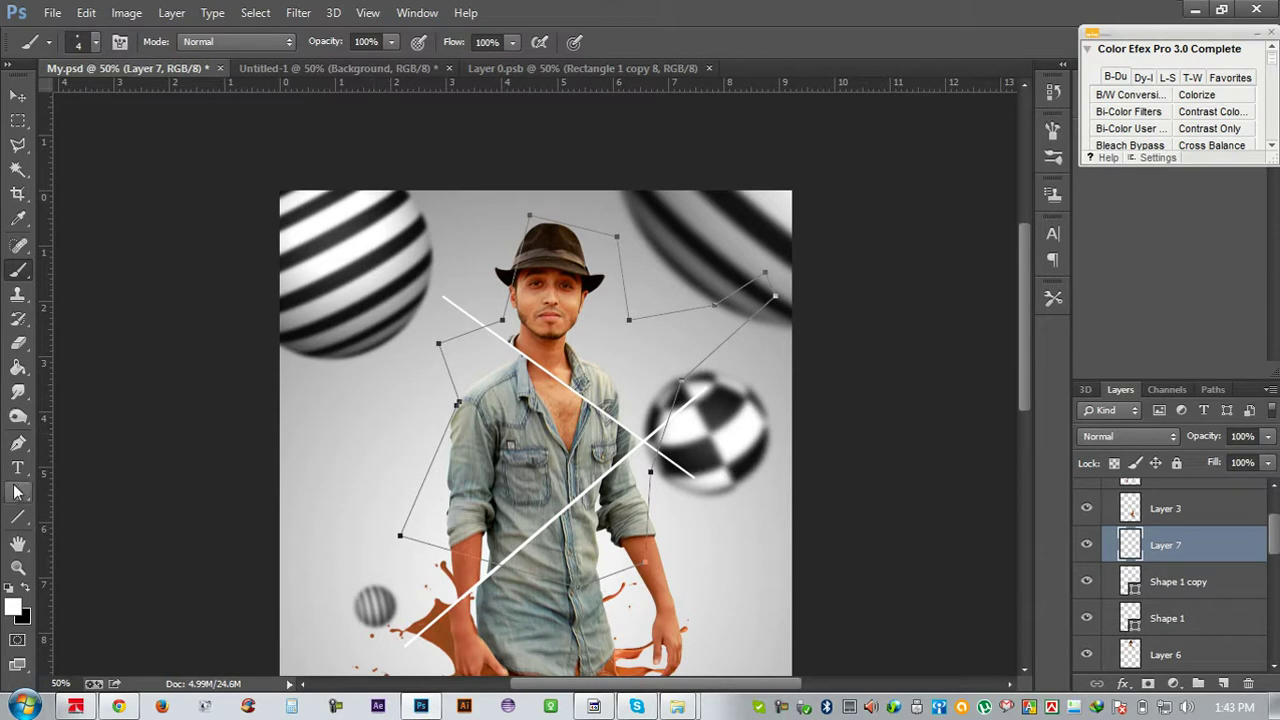
# Stroke the path with the Brush, Simulate Pressure off, then delete the path
pyautogui.click(18, 443)
pyautogui.rightClick(364, 435)
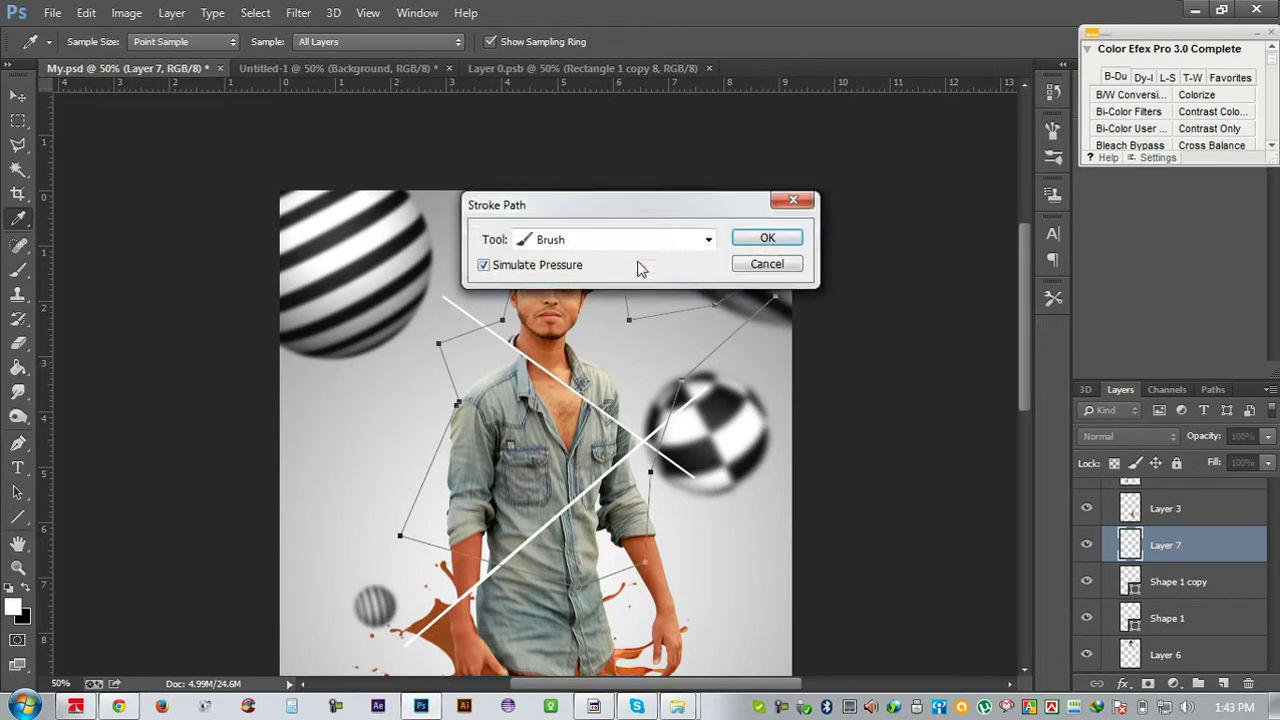
pyautogui.click(562, 265)
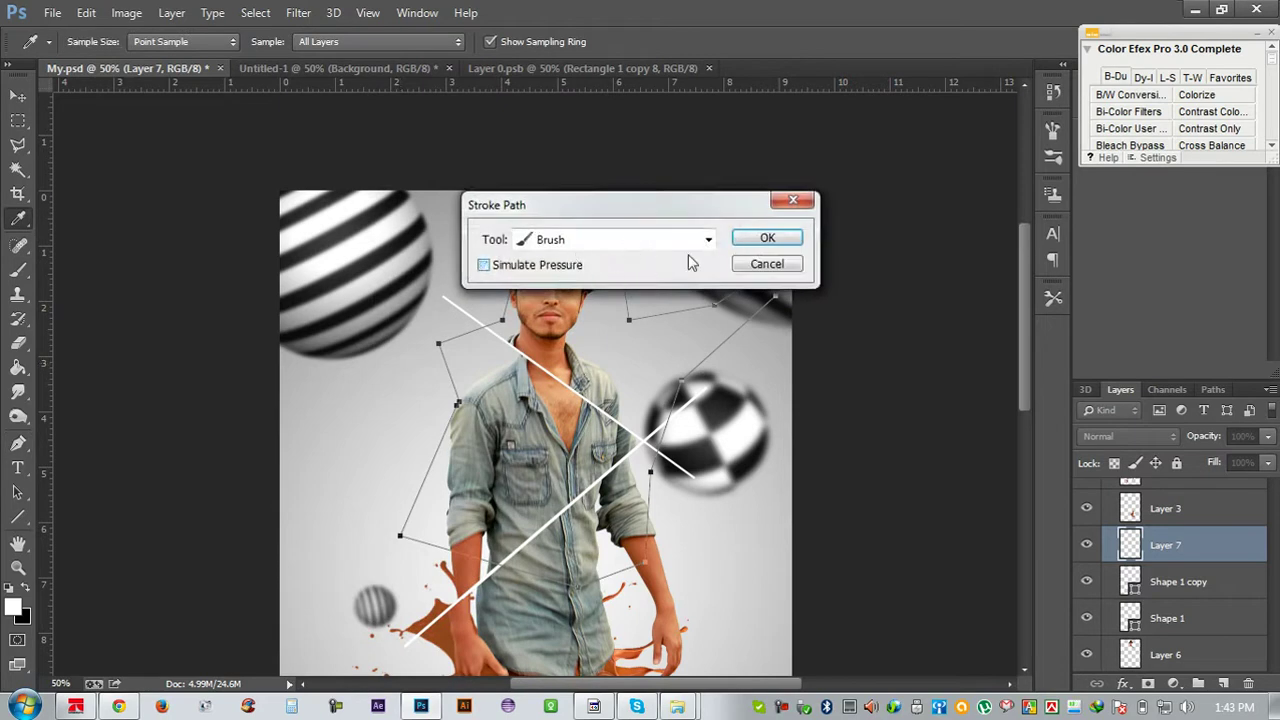
pyautogui.click(767, 238)
pyautogui.rightClick(455, 303)
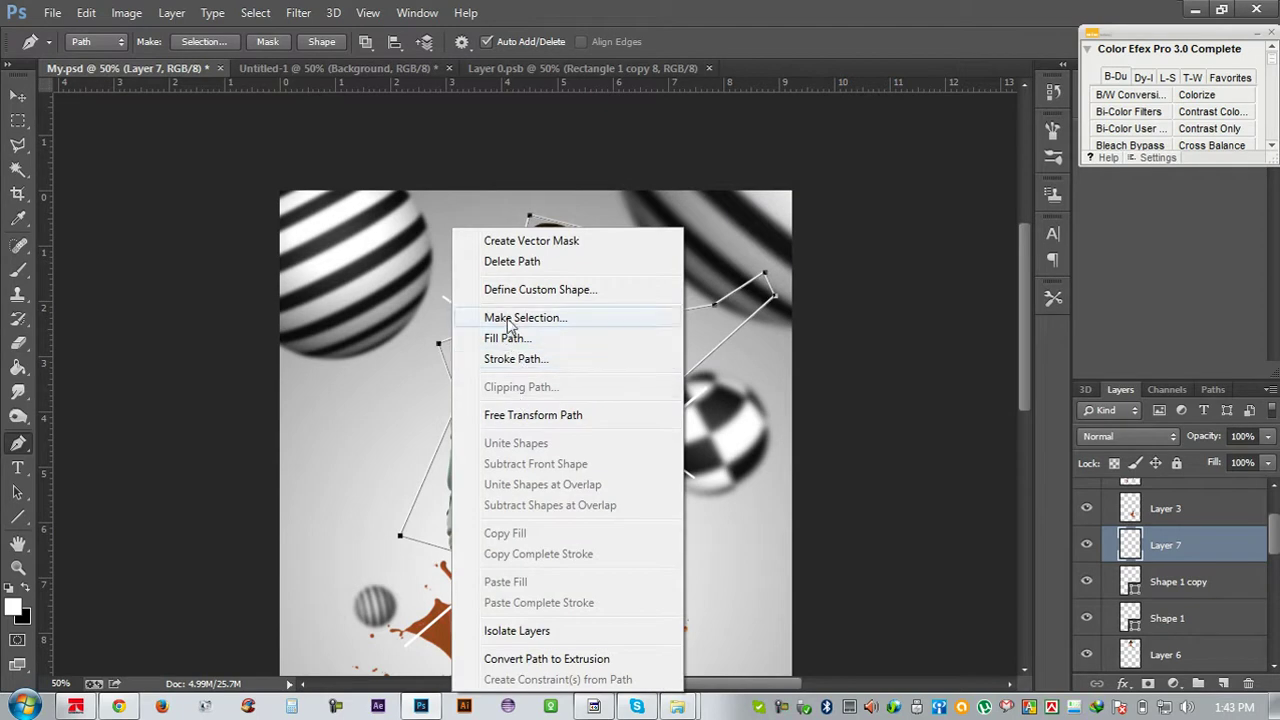
pyautogui.click(509, 263)
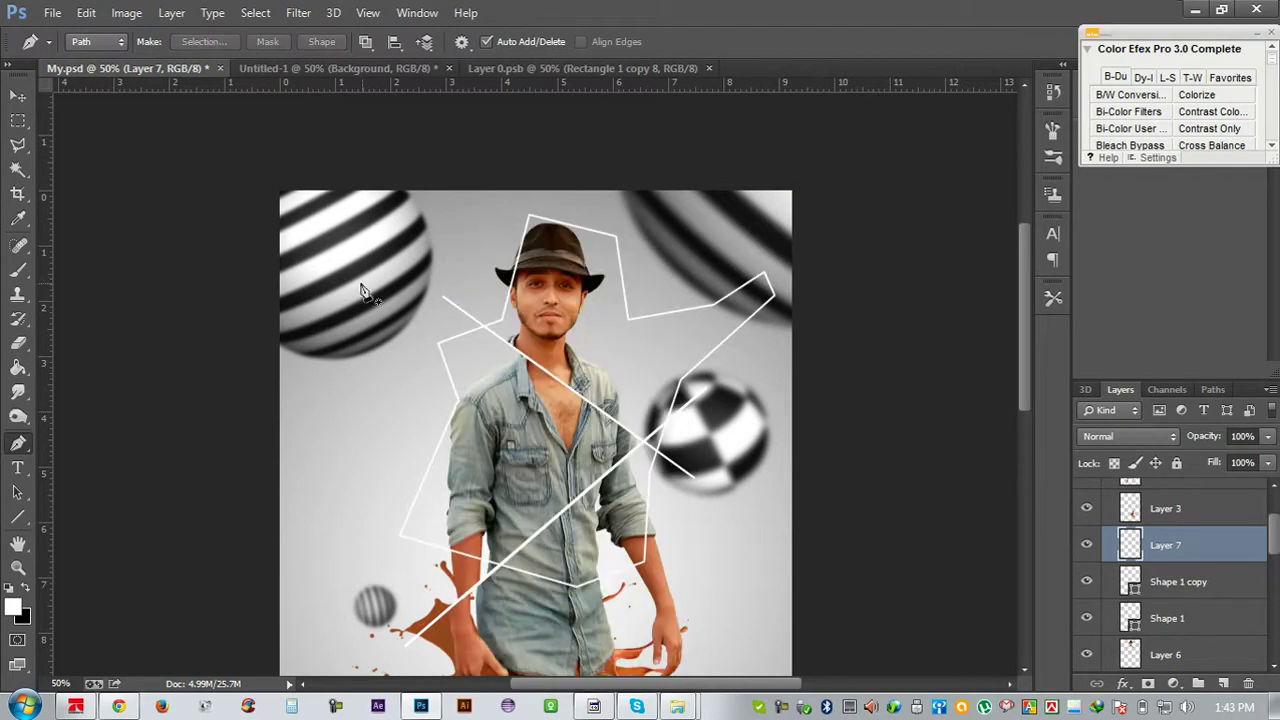
# At 66.7% zoom, draw a Pen path from the outline's left corner, past the face, to the lower-right shirt
pyautogui.click(17, 104)
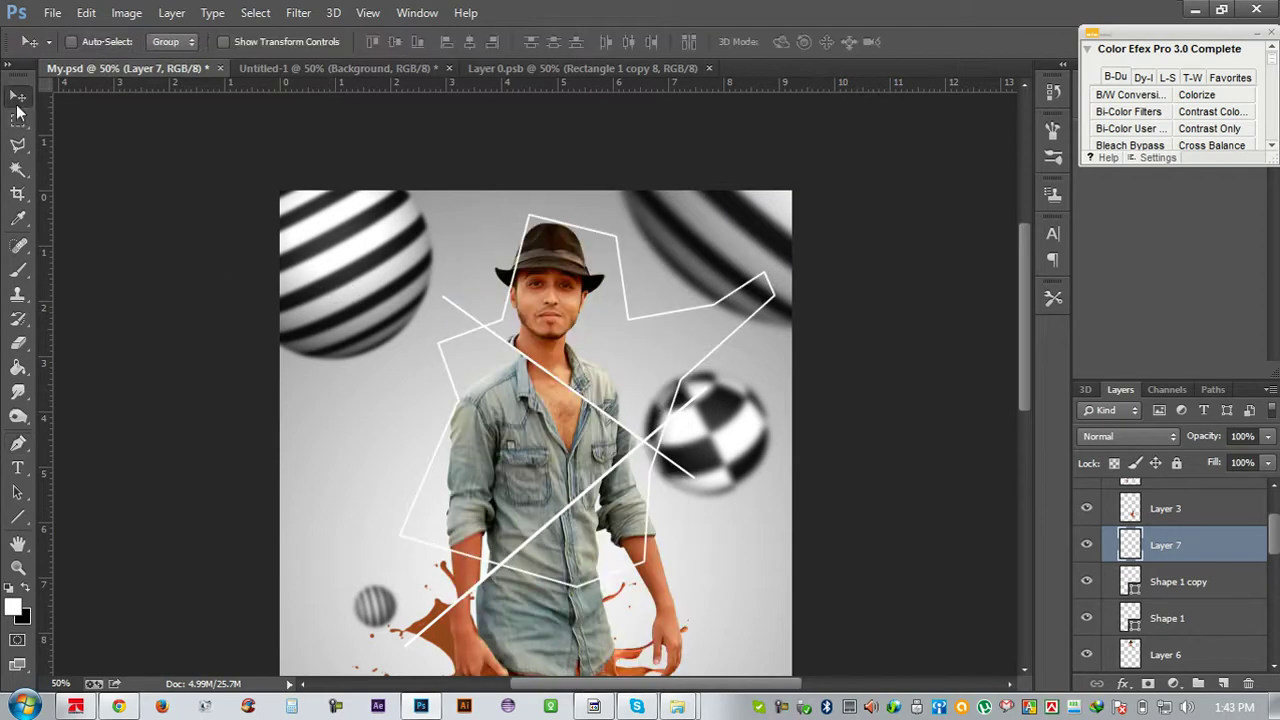
pyautogui.hotkey('ctrl', '+')
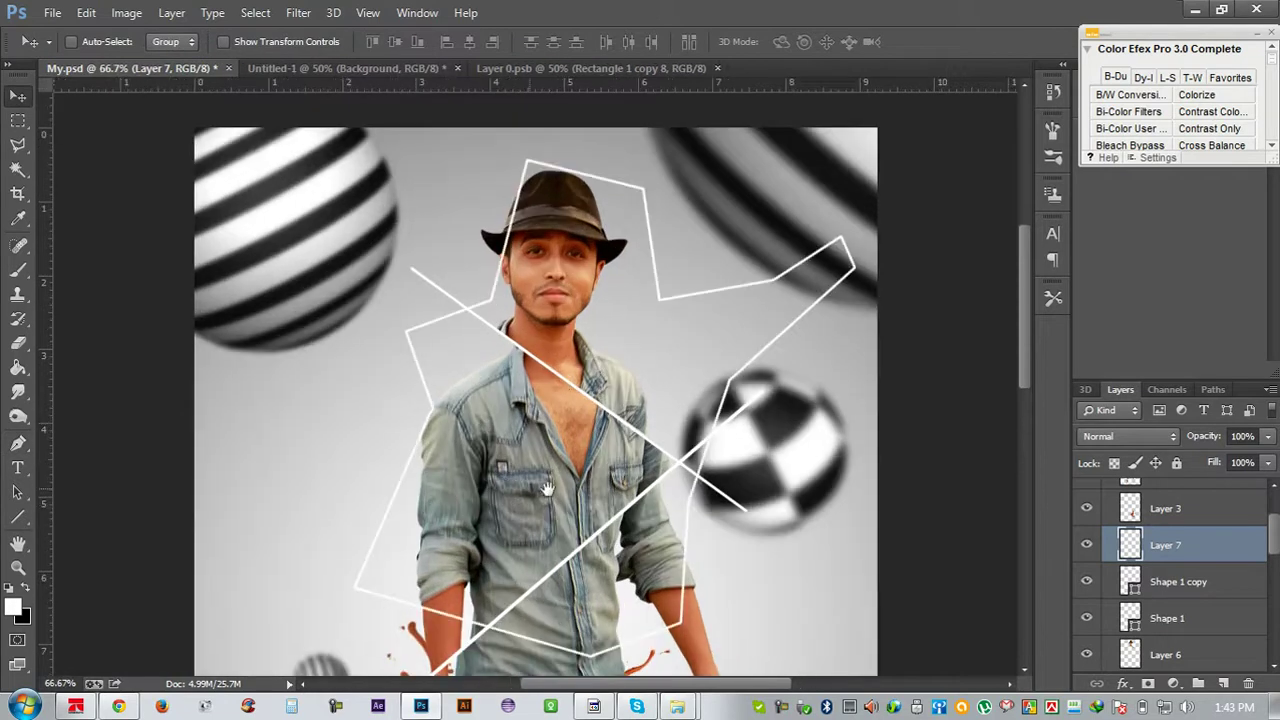
pyautogui.moveTo(549, 406); pyautogui.dragTo(576, 293)
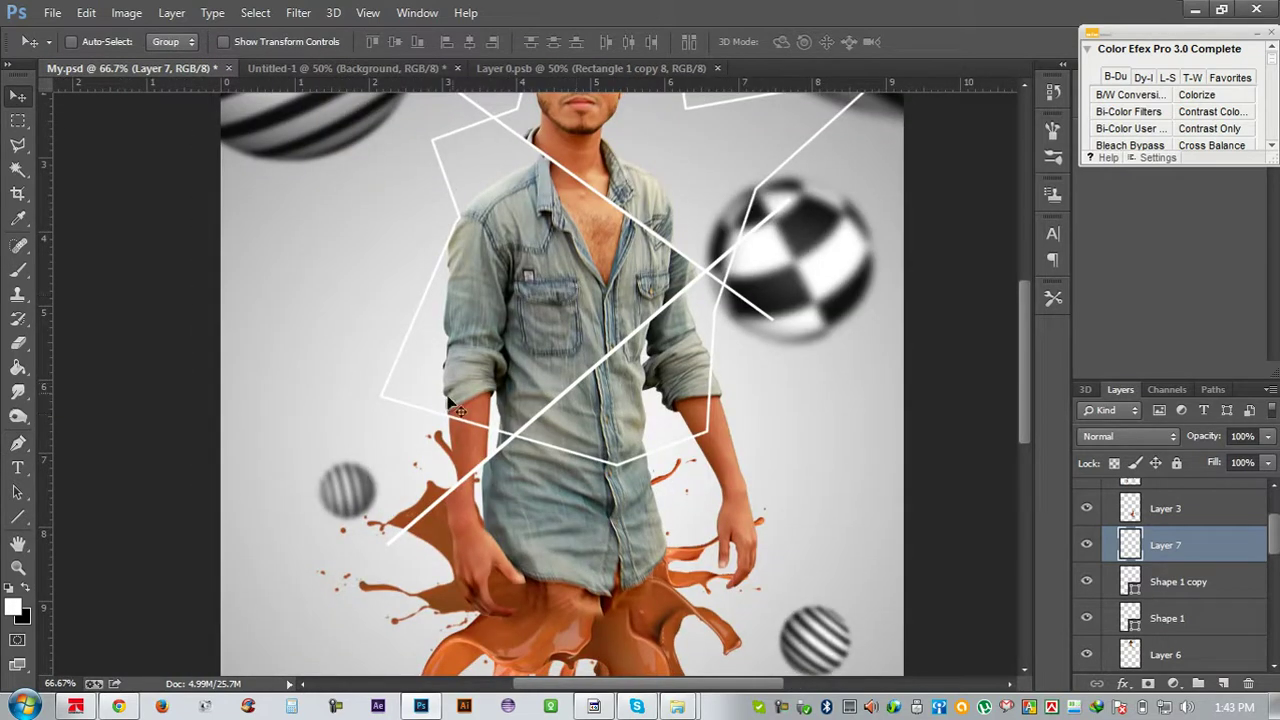
pyautogui.click(18, 443)
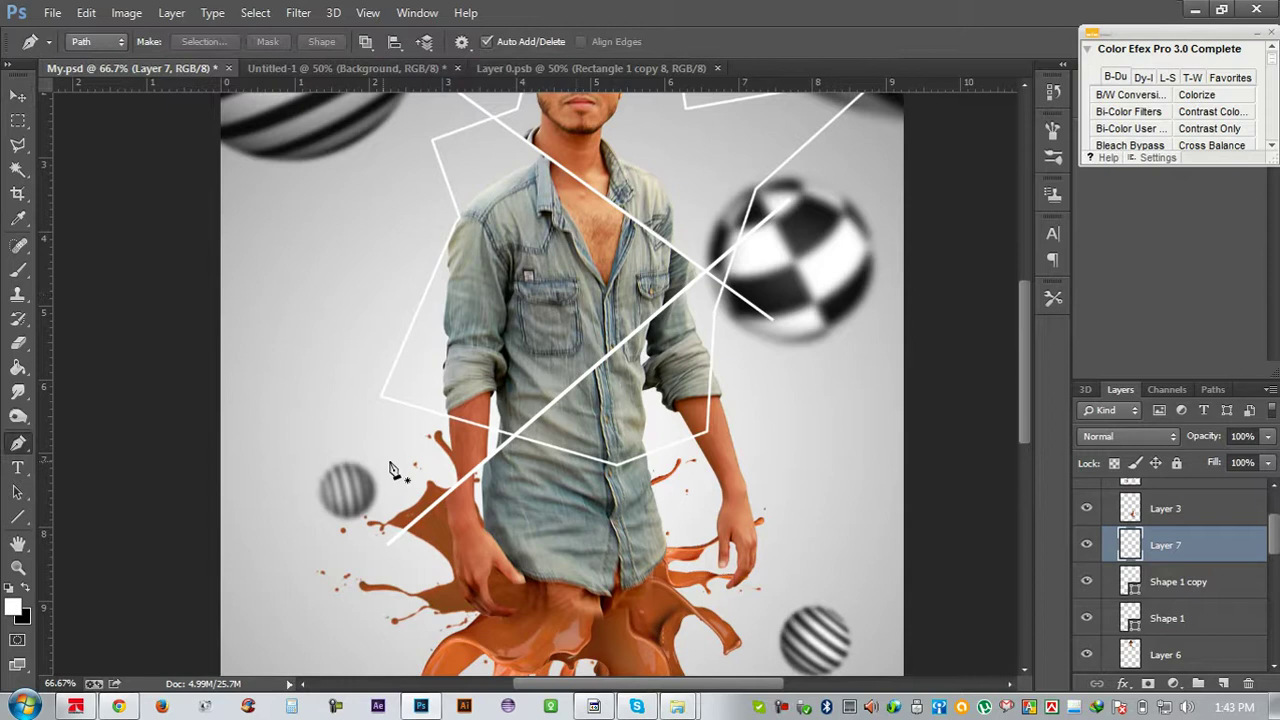
pyautogui.click(380, 400)
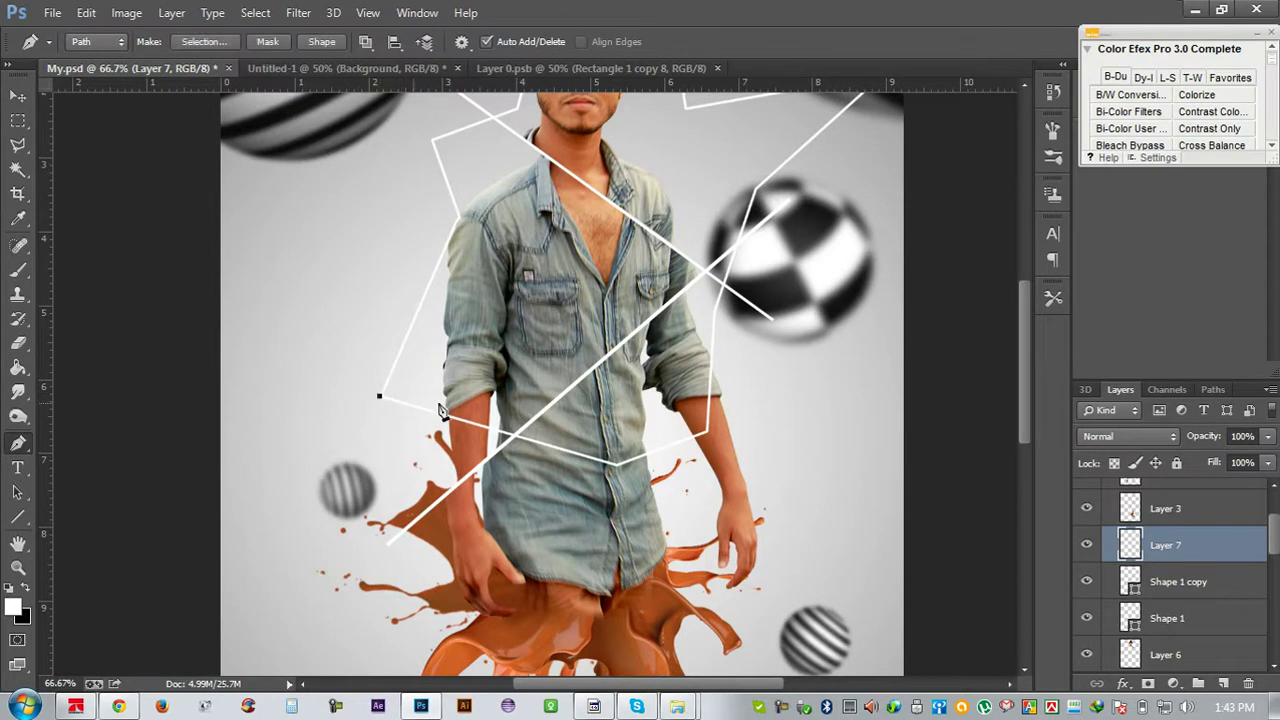
pyautogui.scroll(1, 500, 390)
pyautogui.scroll(1, 588, 380)
pyautogui.scroll(1, 588, 378)
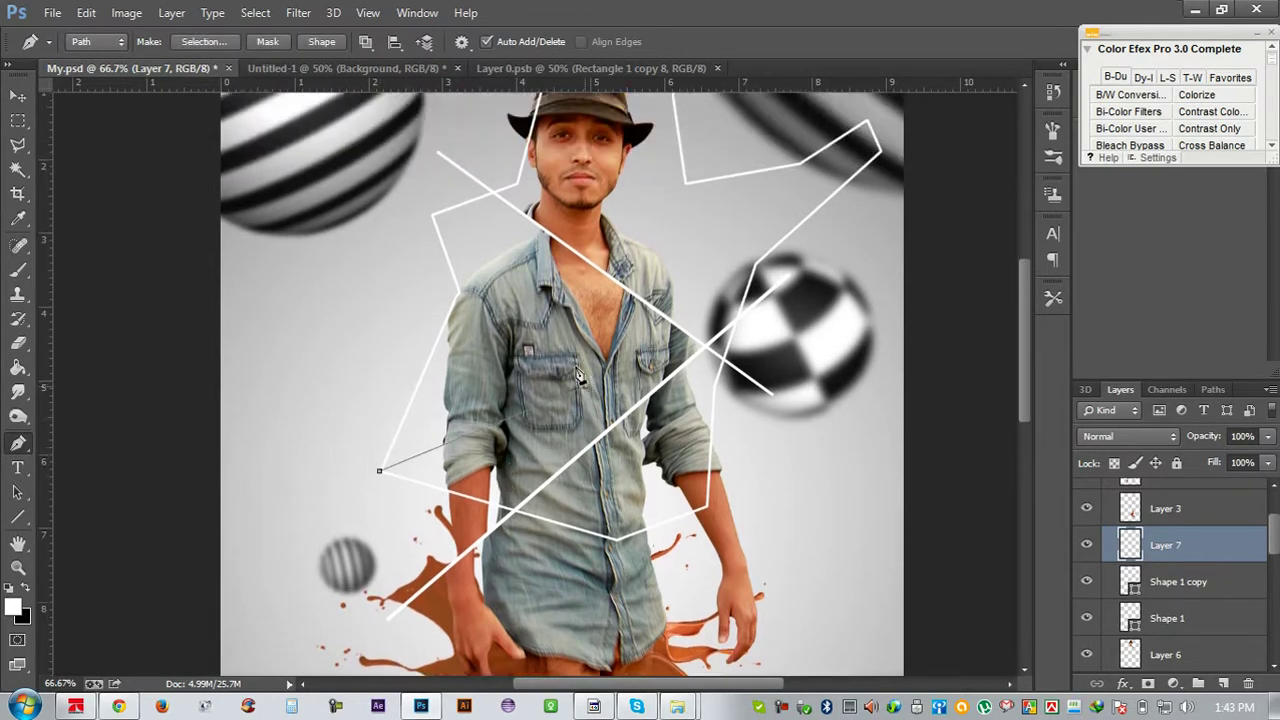
pyautogui.scroll(1, 440, 260)
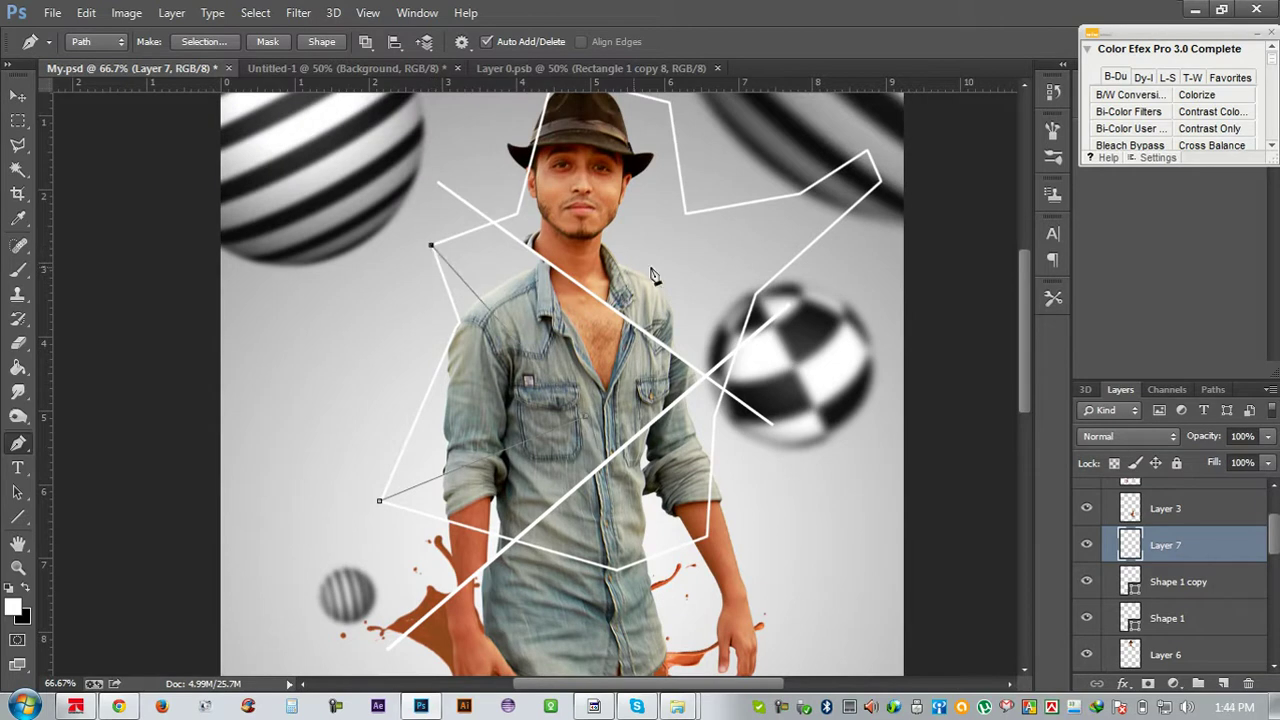
pyautogui.click(684, 216)
pyautogui.click(706, 539)
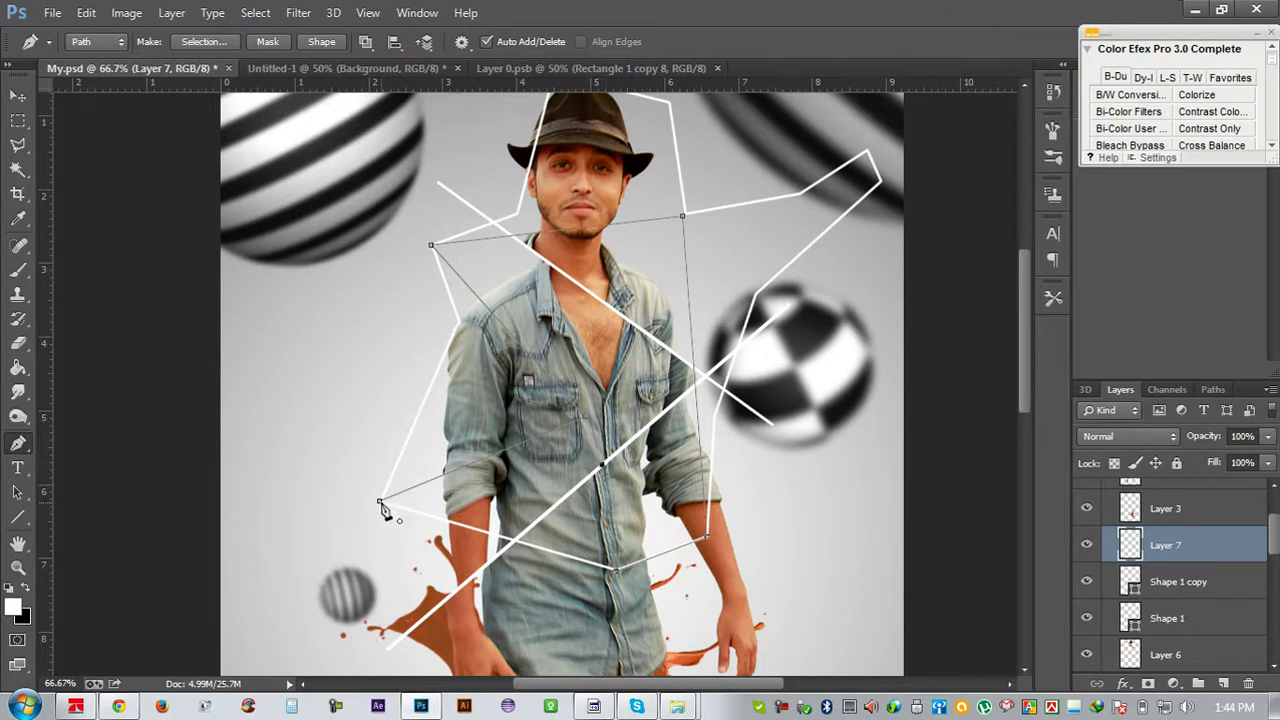
# Stroke that path with the white brush and delete the work path
pyautogui.rightClick(667, 338)
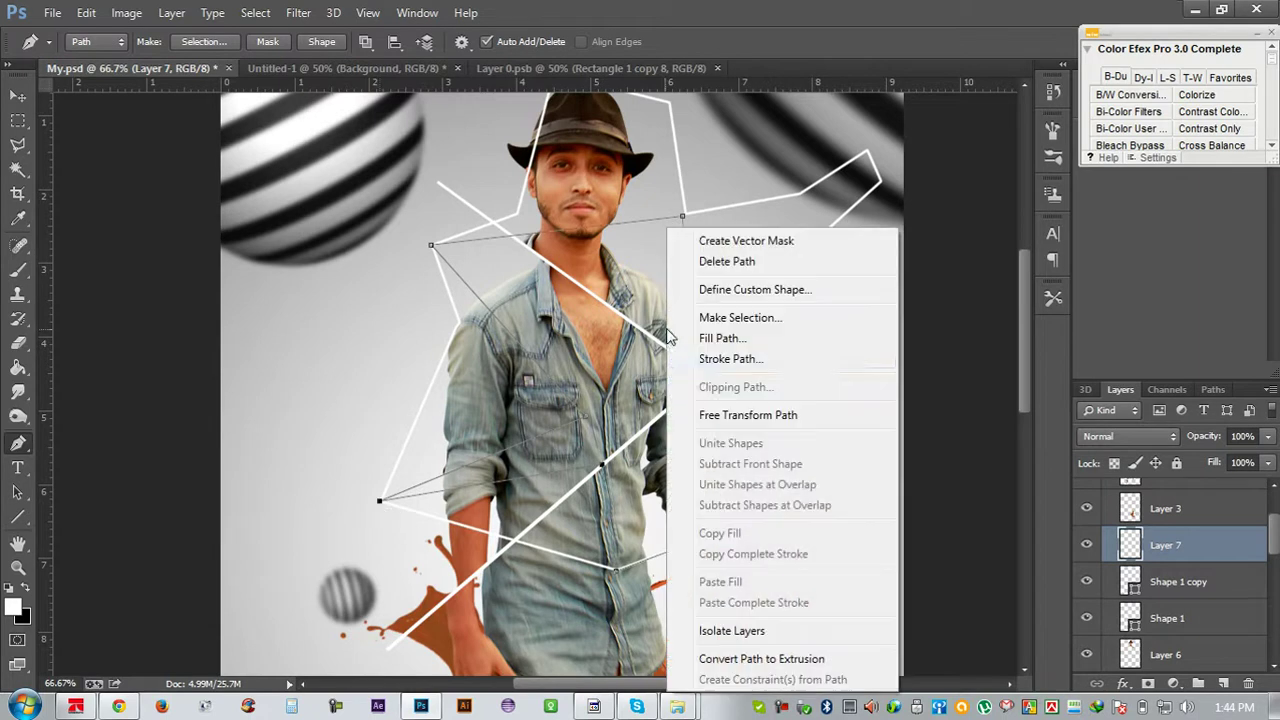
pyautogui.click(712, 359)
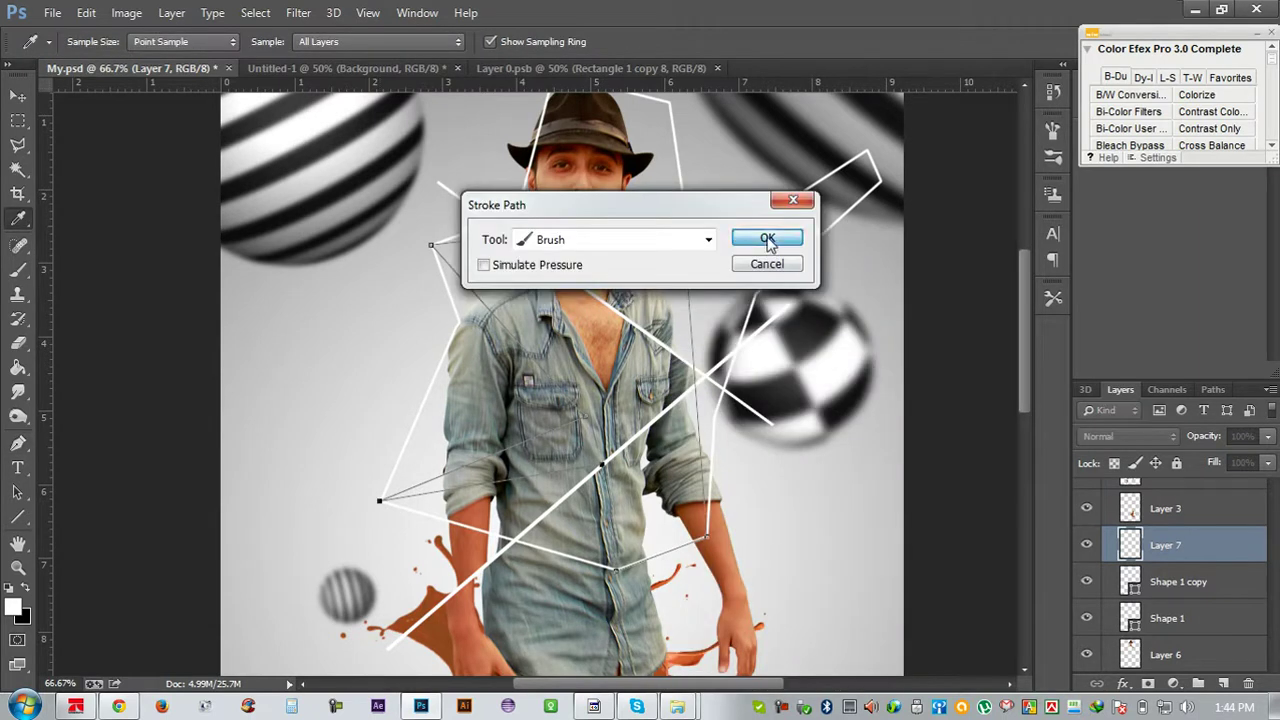
pyautogui.click(757, 238)
pyautogui.rightClick(745, 260)
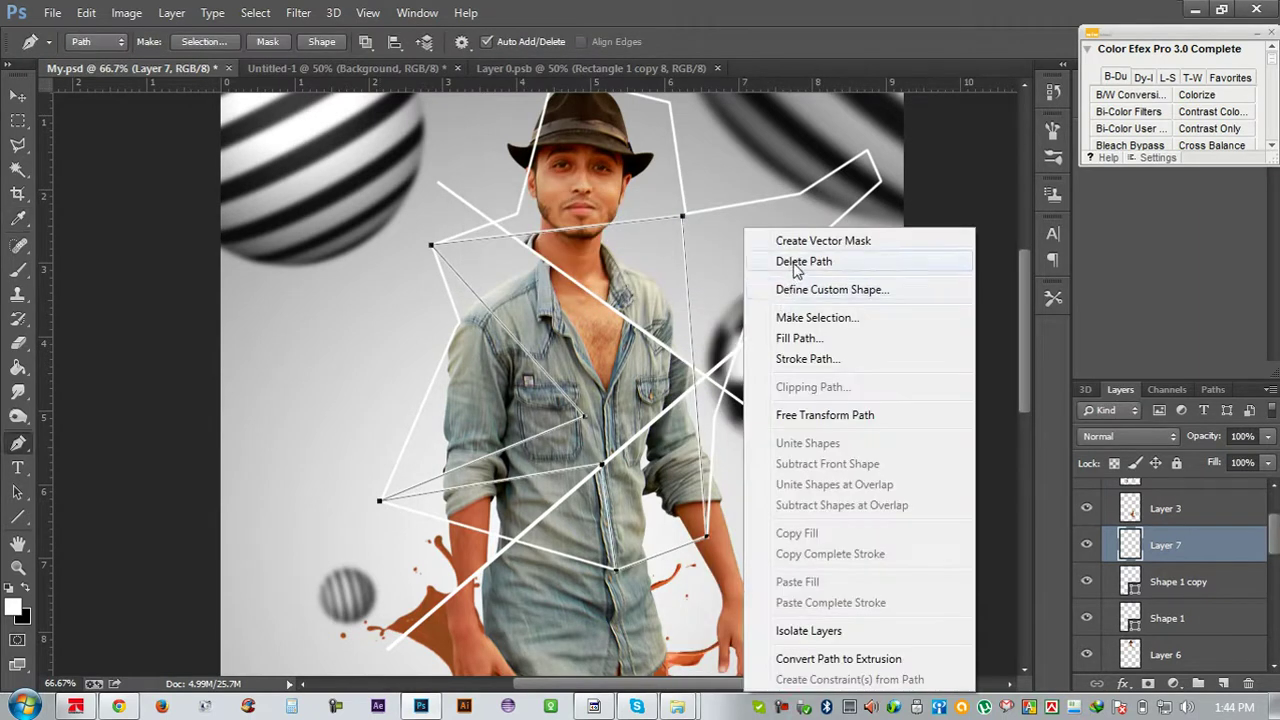
pyautogui.click(790, 257)
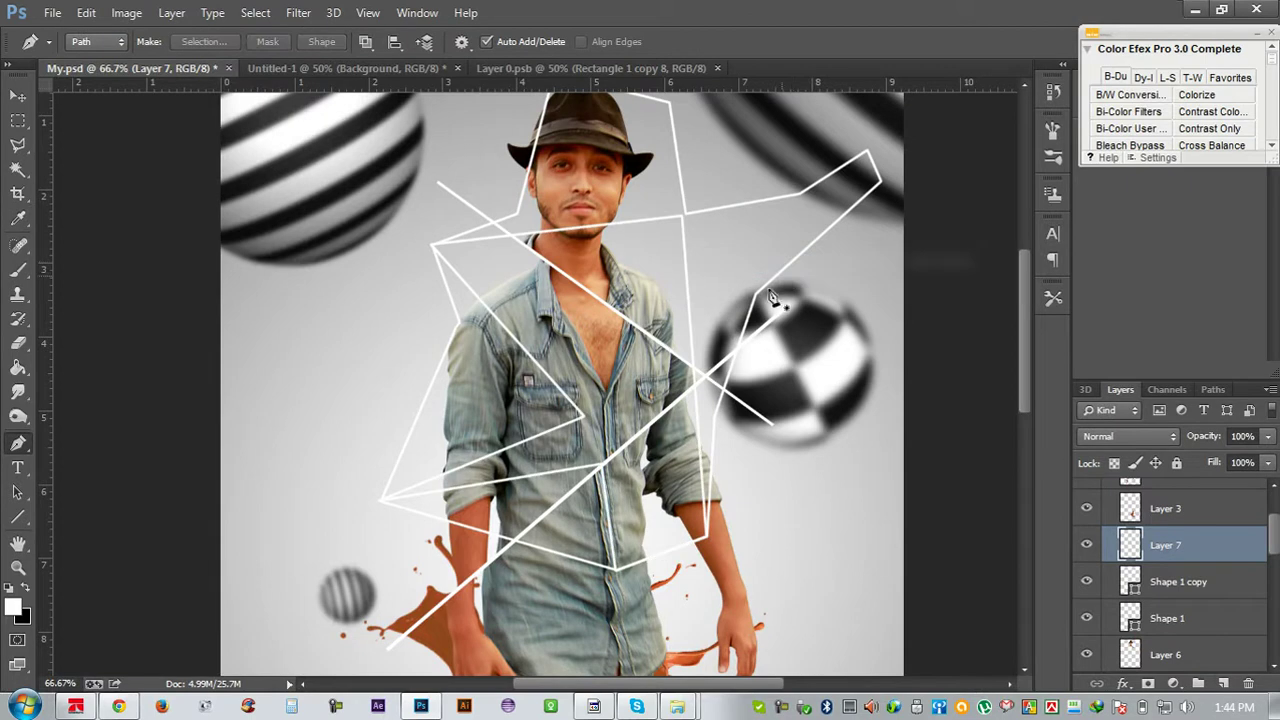
# Add a second thin white stroked line across the shirt
pyautogui.click(585, 422)
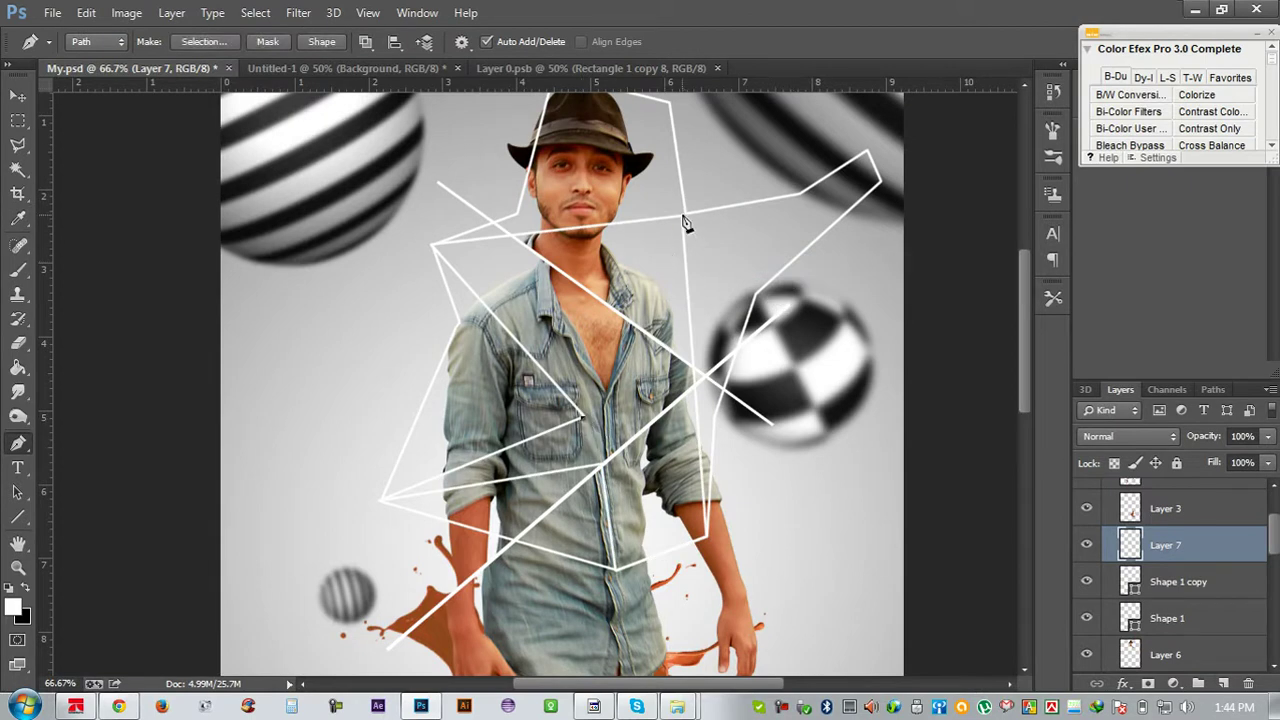
pyautogui.rightClick(690, 228)
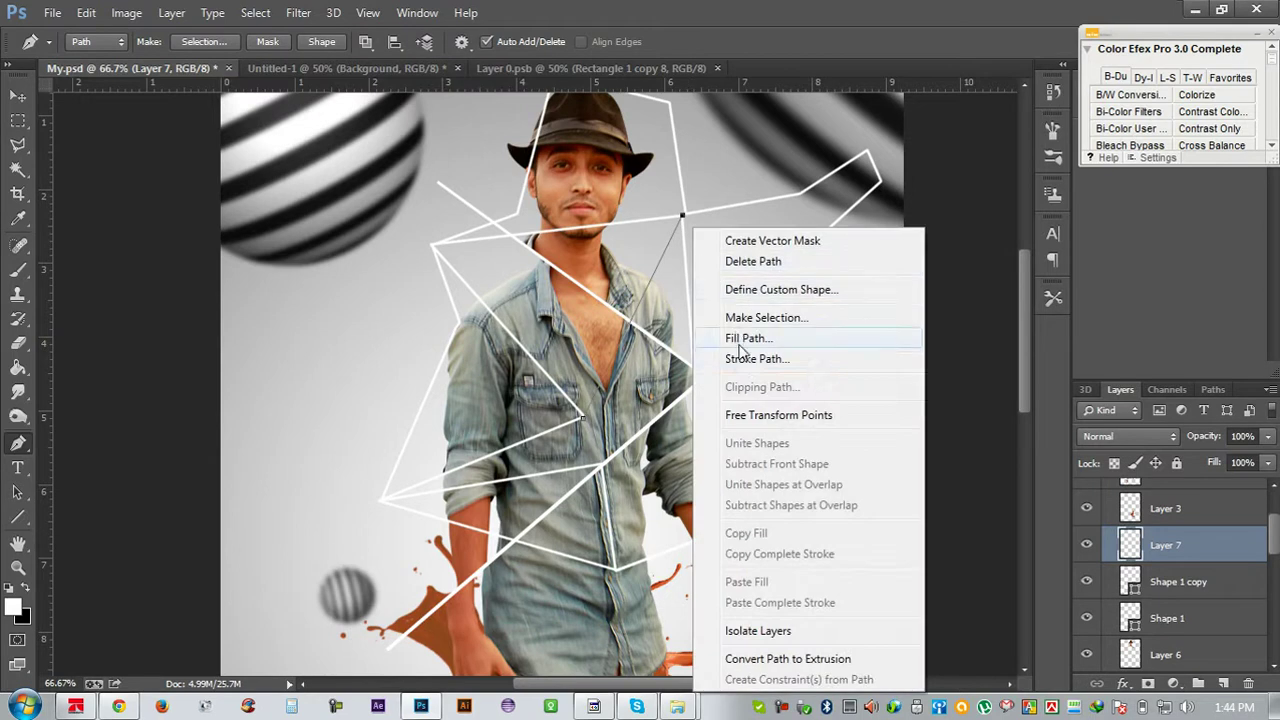
pyautogui.click(740, 354)
pyautogui.click(762, 239)
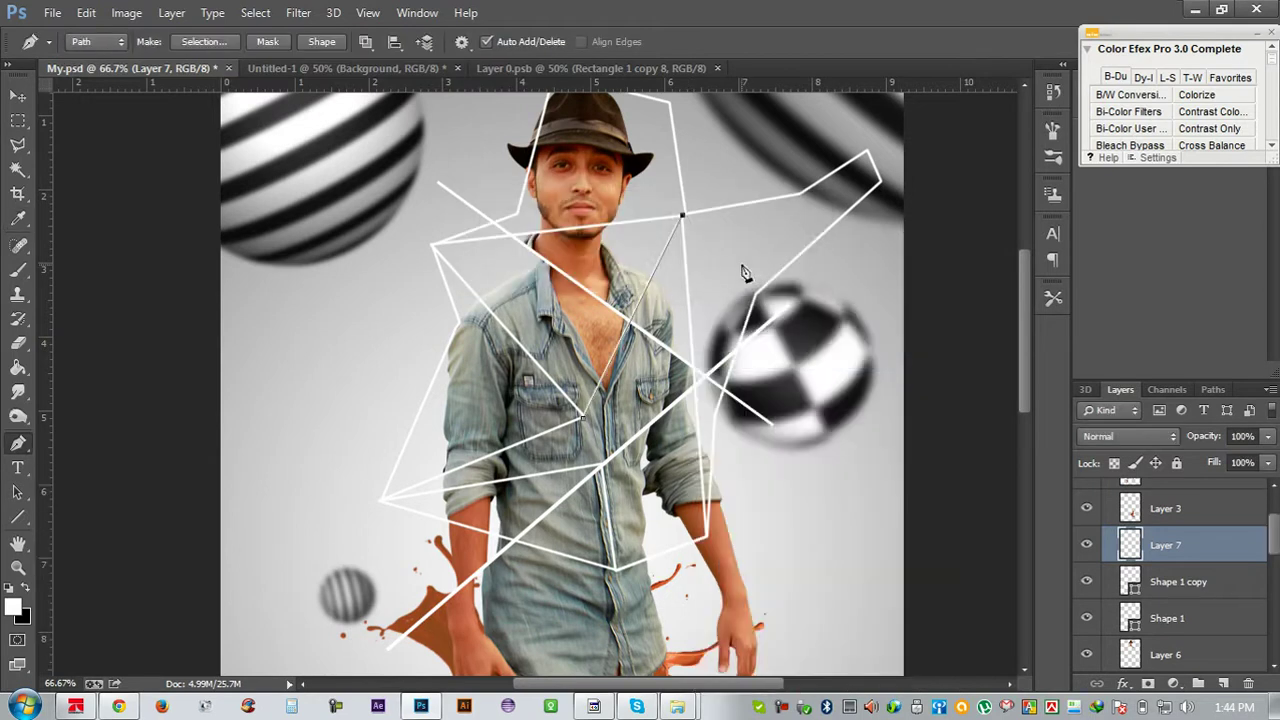
pyautogui.rightClick(743, 228)
pyautogui.click(800, 262)
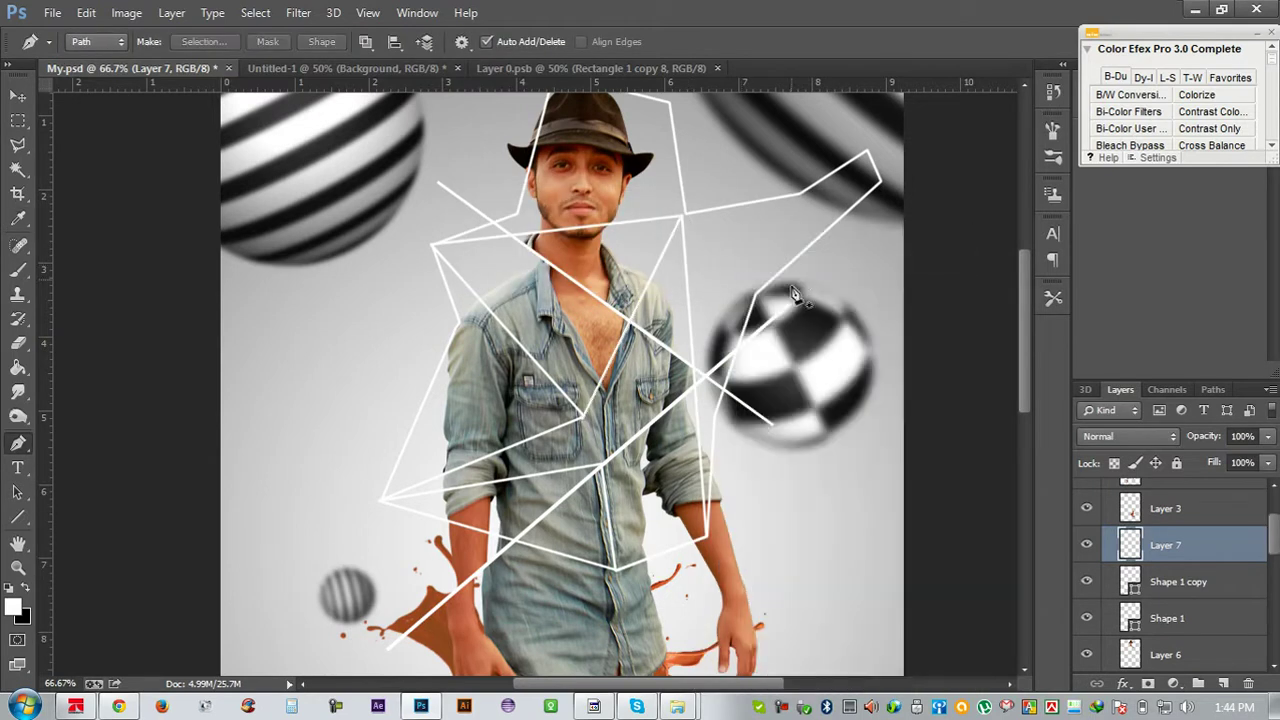
# Add a third white line on the shirt ending at the lower-right vertex
pyautogui.scroll(-1, 757, 351)
pyautogui.scroll(-2, 748, 368)
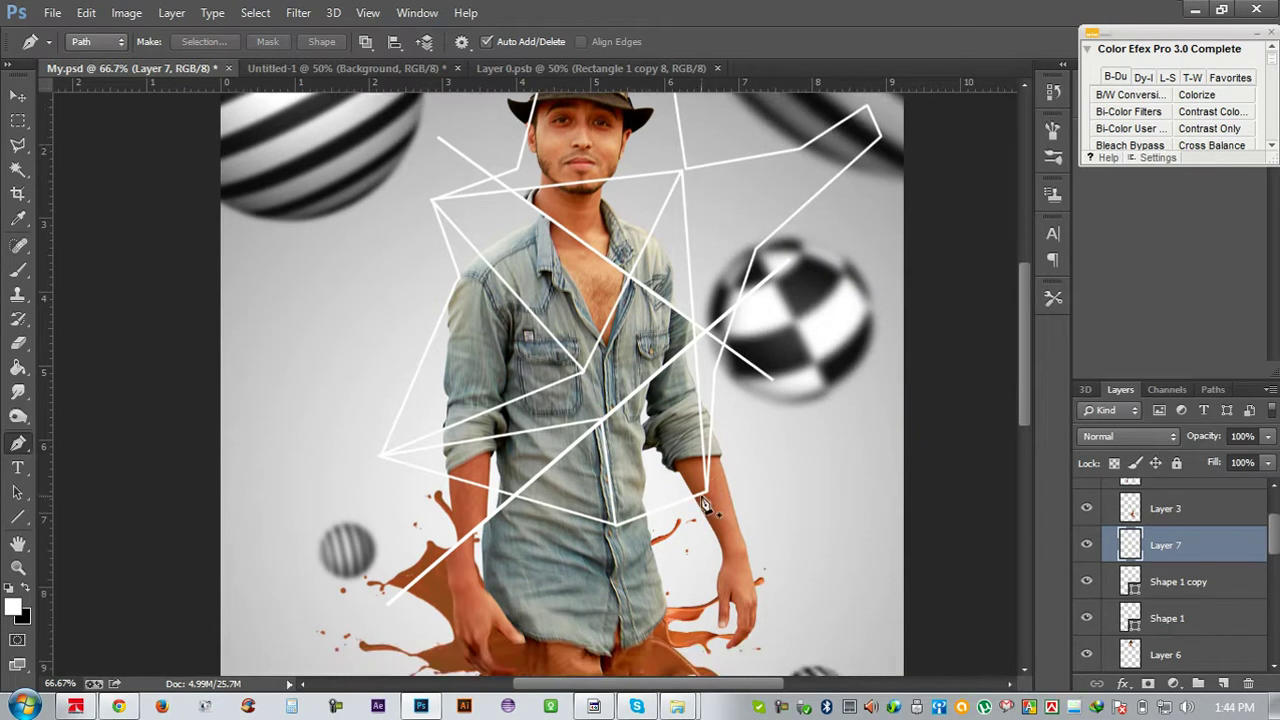
pyautogui.click(636, 440)
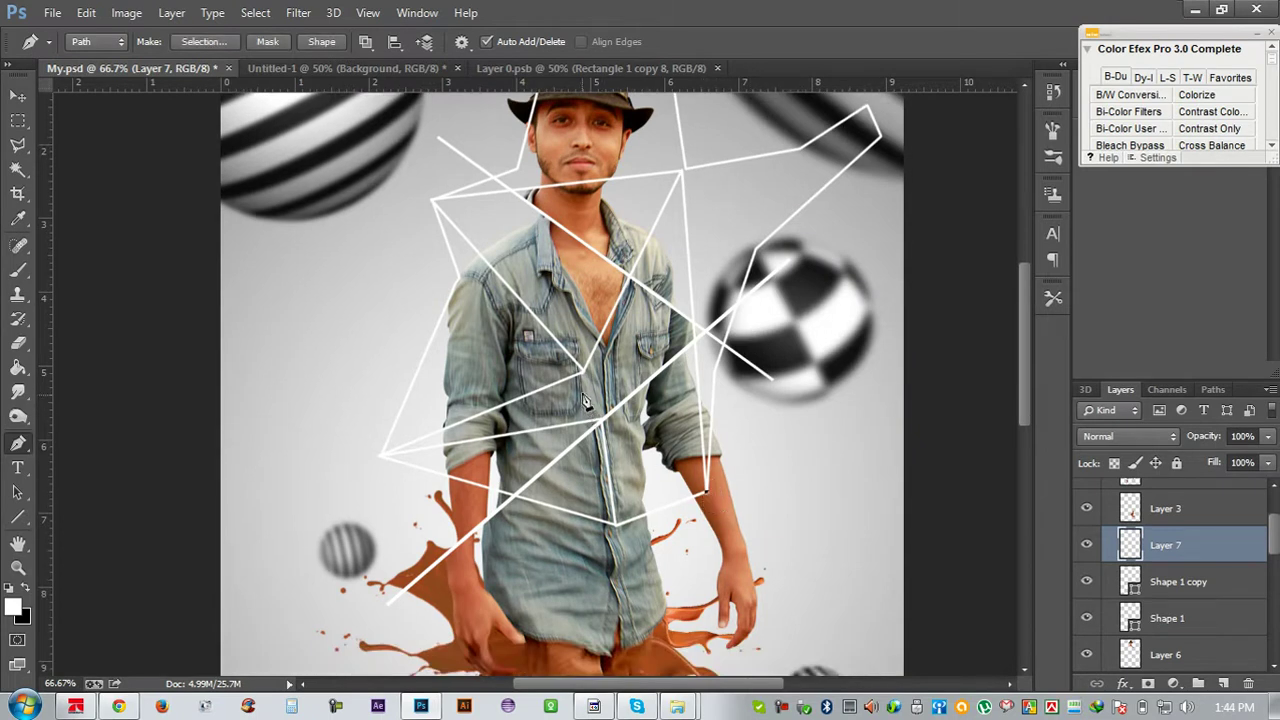
pyautogui.click(603, 423)
pyautogui.rightClick(657, 328)
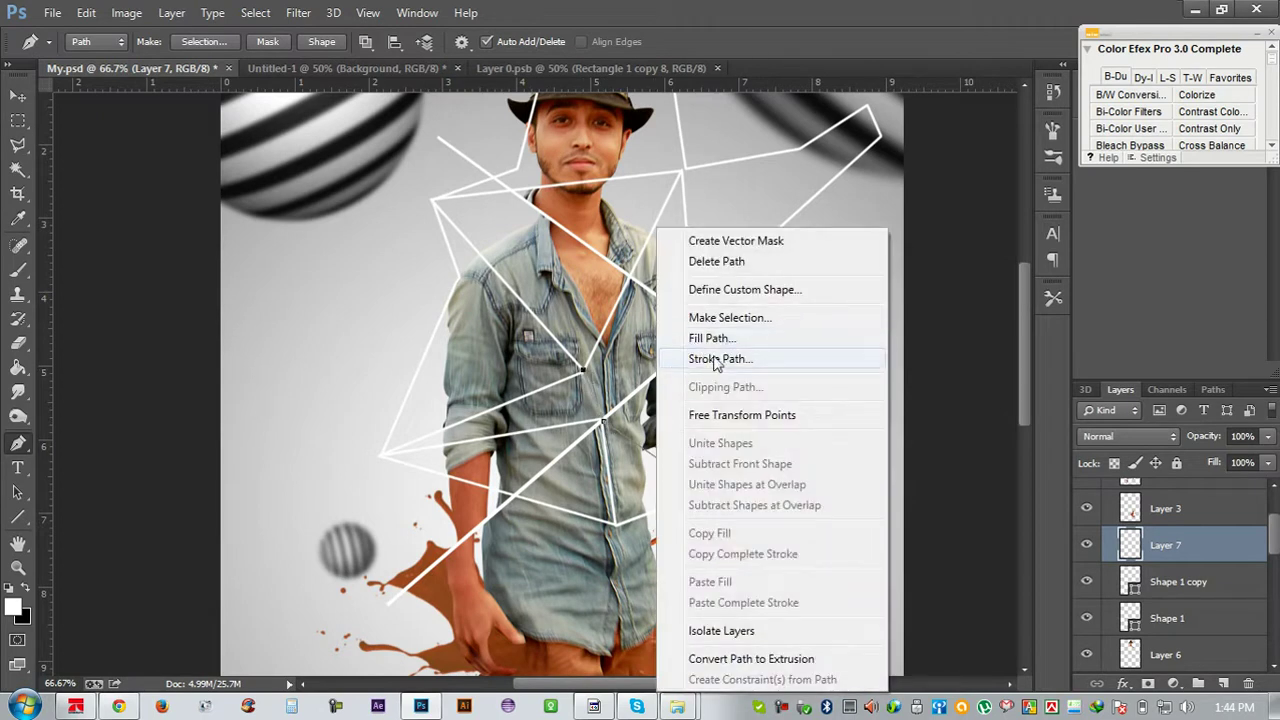
pyautogui.click(716, 360)
pyautogui.click(762, 158)
pyautogui.rightClick(736, 316)
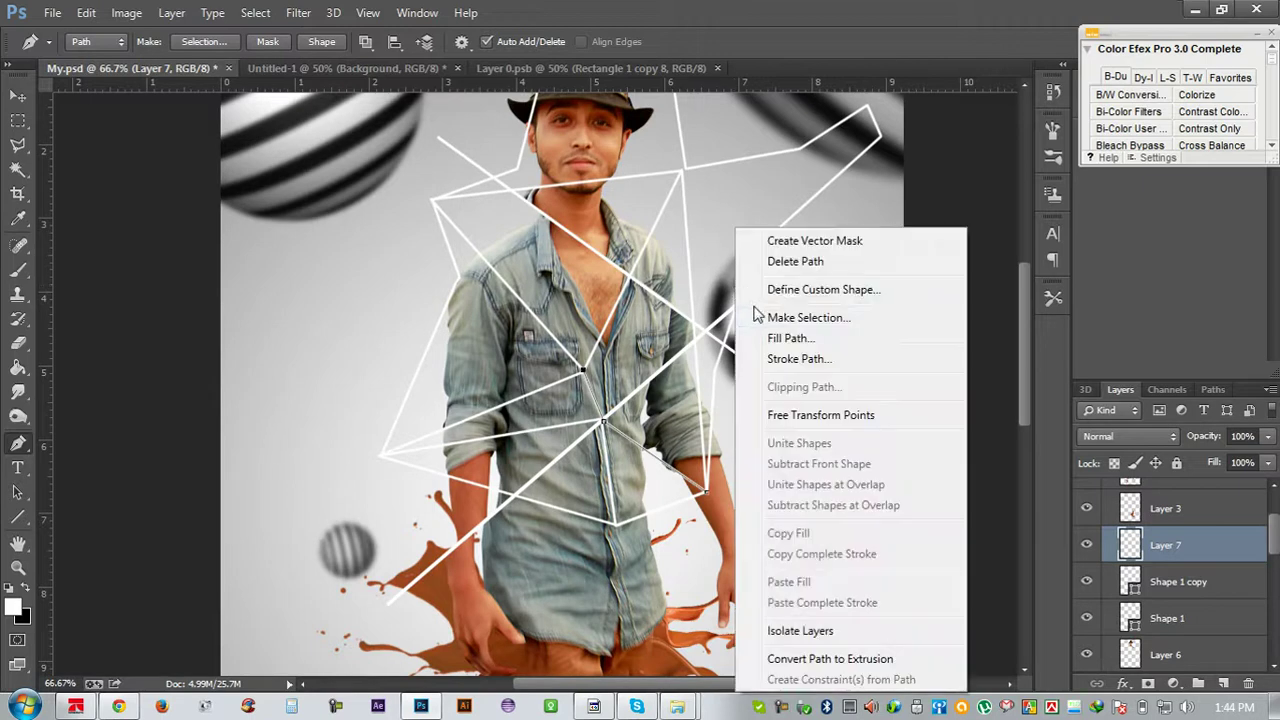
pyautogui.click(792, 263)
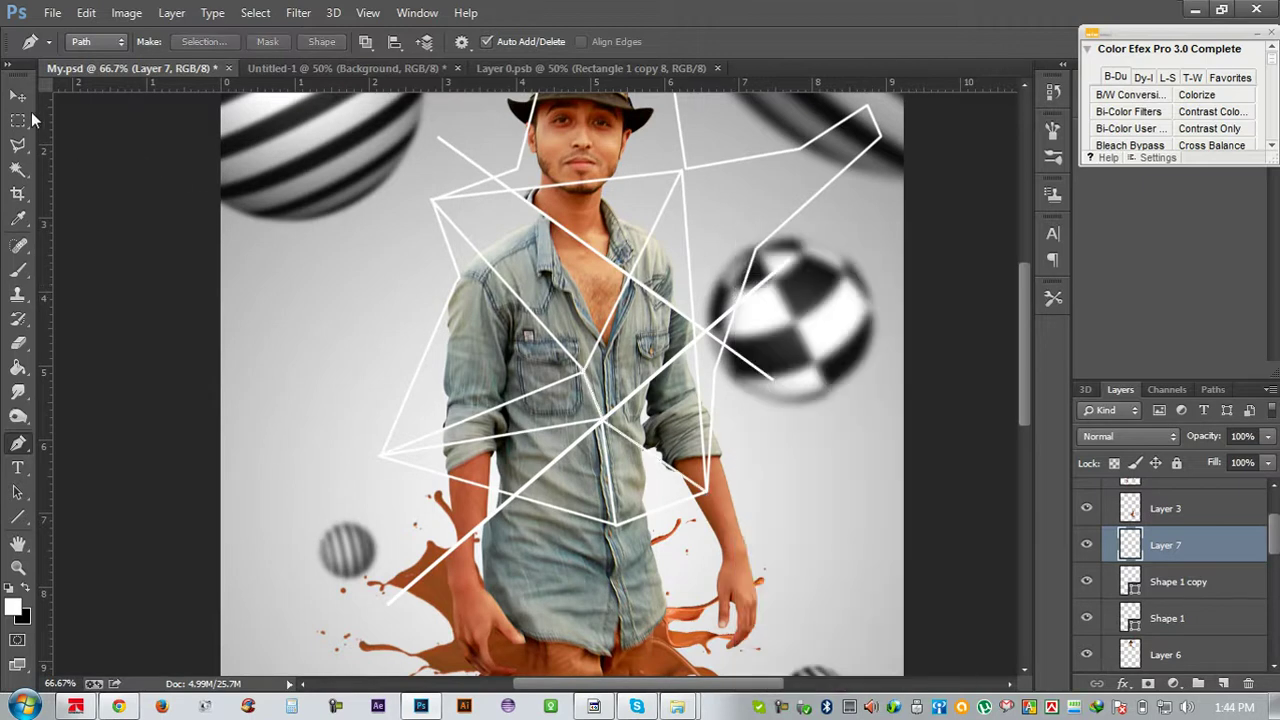
# Move the line network up and right over the man and zoom out to the whole image
pyautogui.click(20, 96)
pyautogui.scroll(-1, 662, 393)
pyautogui.moveTo(662, 393); pyautogui.dragTo(550, 588)
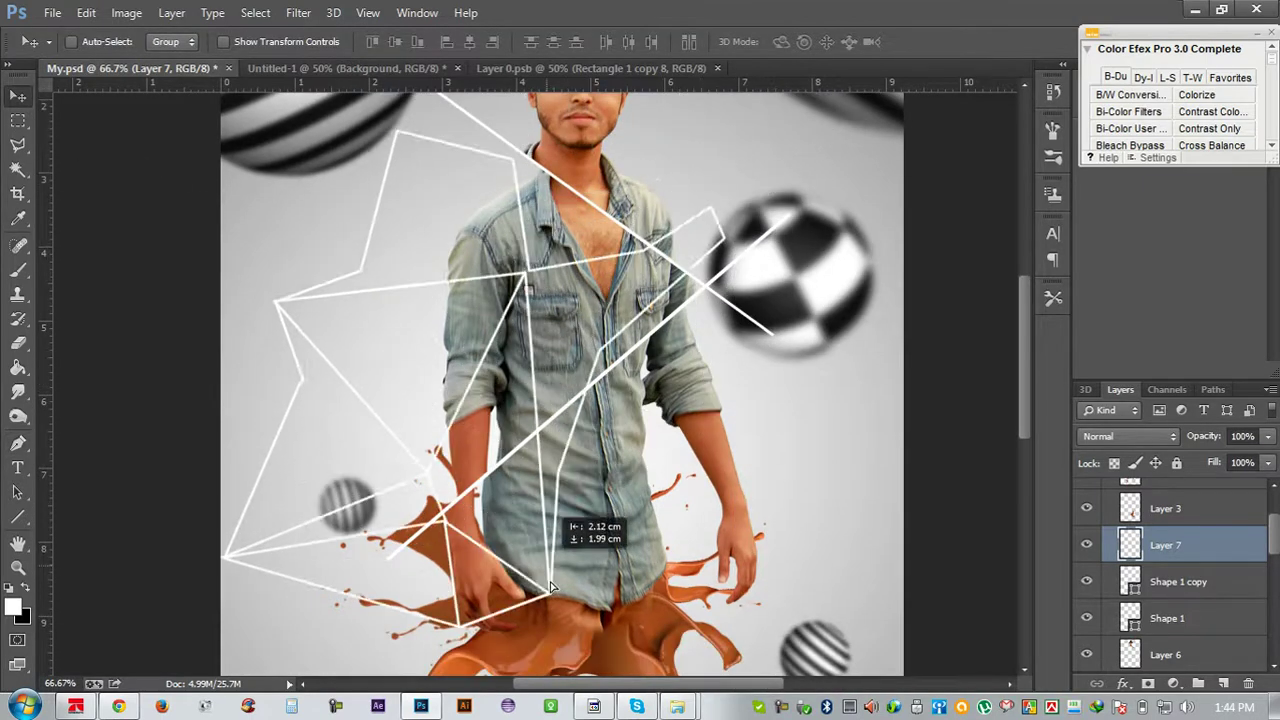
pyautogui.moveTo(550, 588); pyautogui.dragTo(651, 426)
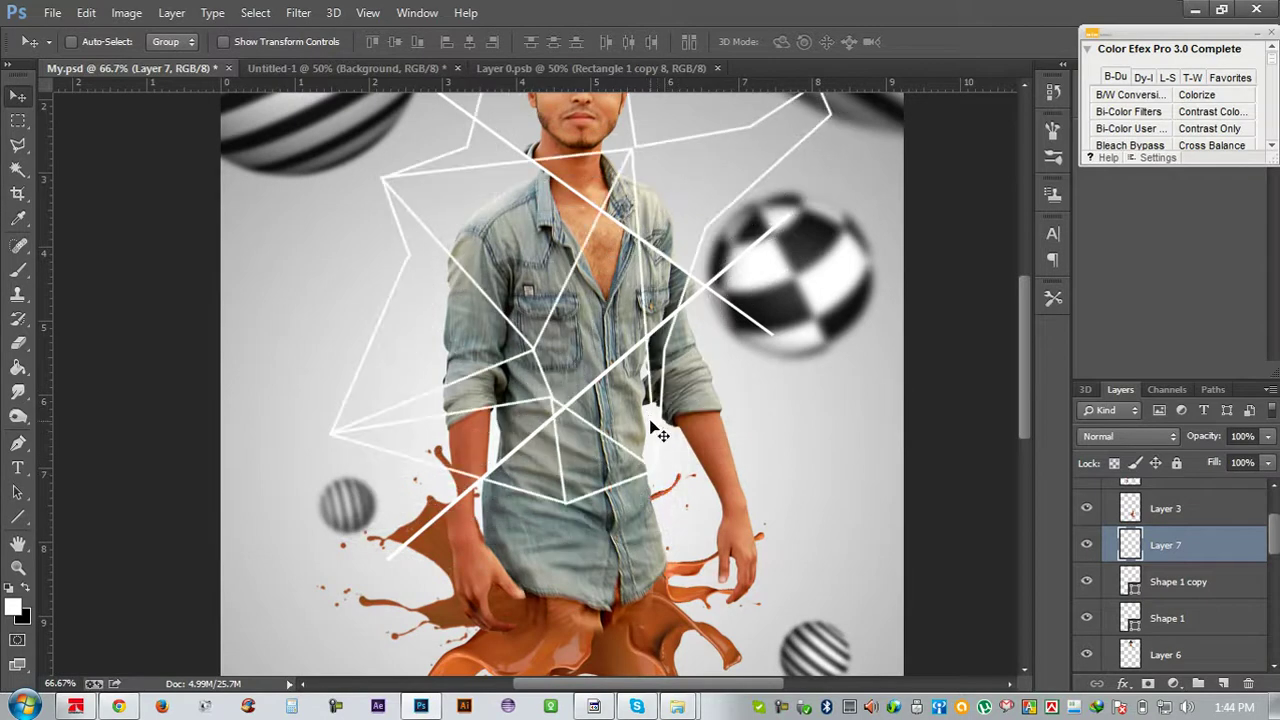
pyautogui.hotkey('ctrl', '-')
pyautogui.hotkey('ctrl', '-')
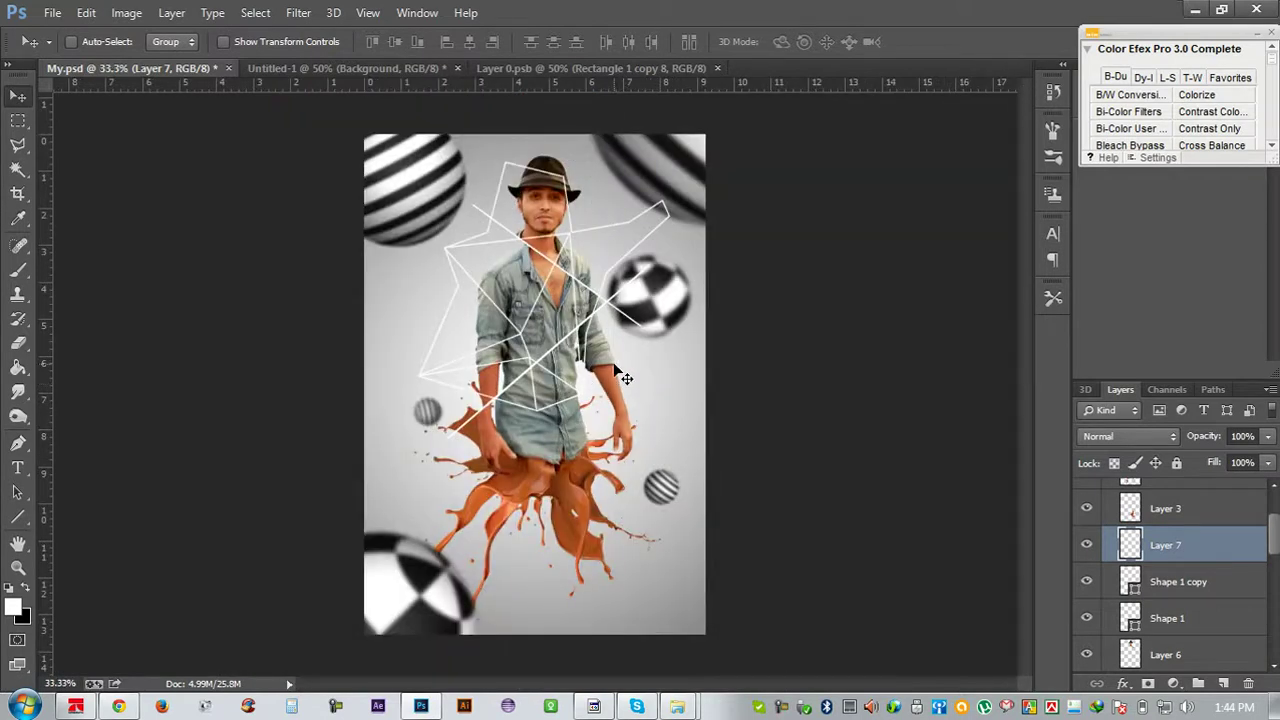
# Scale the network to about 70%, rotate it about 11°, and place Layer 7 below Layer 6
pyautogui.hotkey('ctrl', 't')
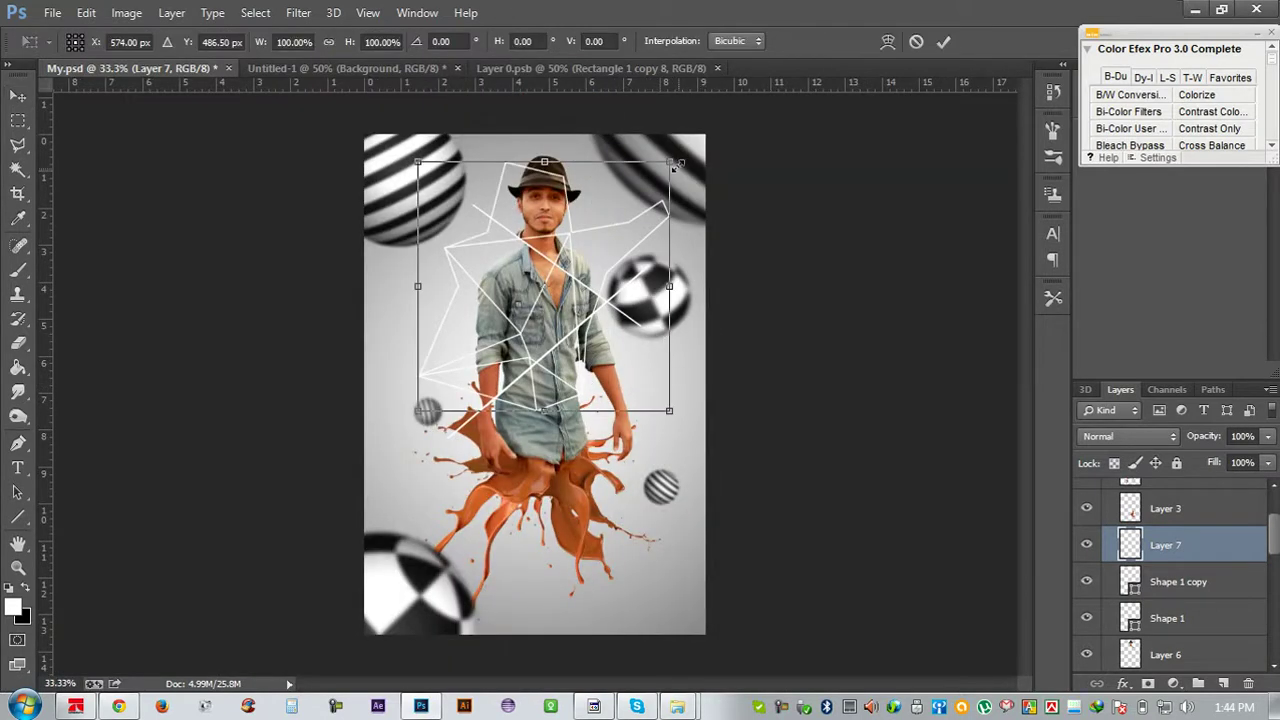
pyautogui.moveTo(670, 166)
pyautogui.mouseDown()
pyautogui.moveTo(630, 200)
pyautogui.moveTo(757, 290)
pyautogui.mouseUp()
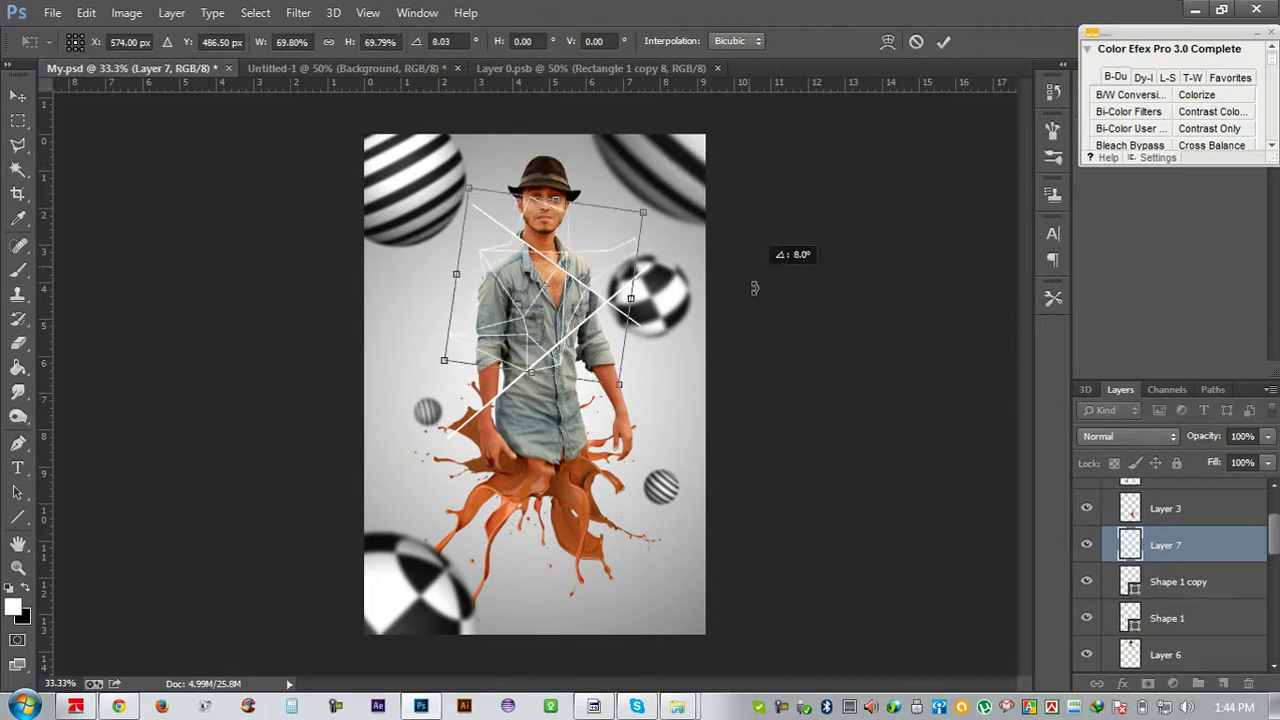
pyautogui.moveTo(627, 292); pyautogui.dragTo(629, 283)
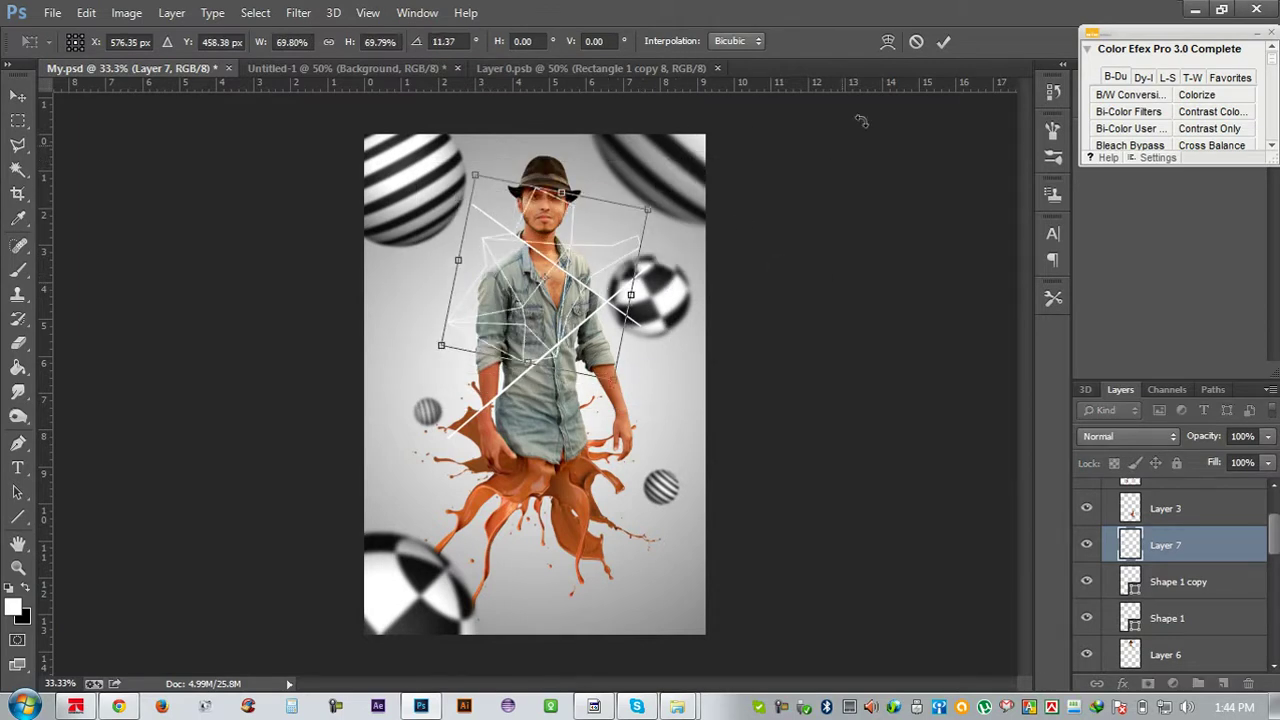
pyautogui.click(943, 41)
pyautogui.moveTo(600, 310)
pyautogui.mouseDown()
pyautogui.moveTo(630, 388)
pyautogui.moveTo(615, 263)
pyautogui.mouseUp()
pyautogui.moveTo(1198, 548)
pyautogui.mouseDown()
pyautogui.moveTo(1165, 655)
pyautogui.moveTo(1168, 560)
pyautogui.mouseUp()
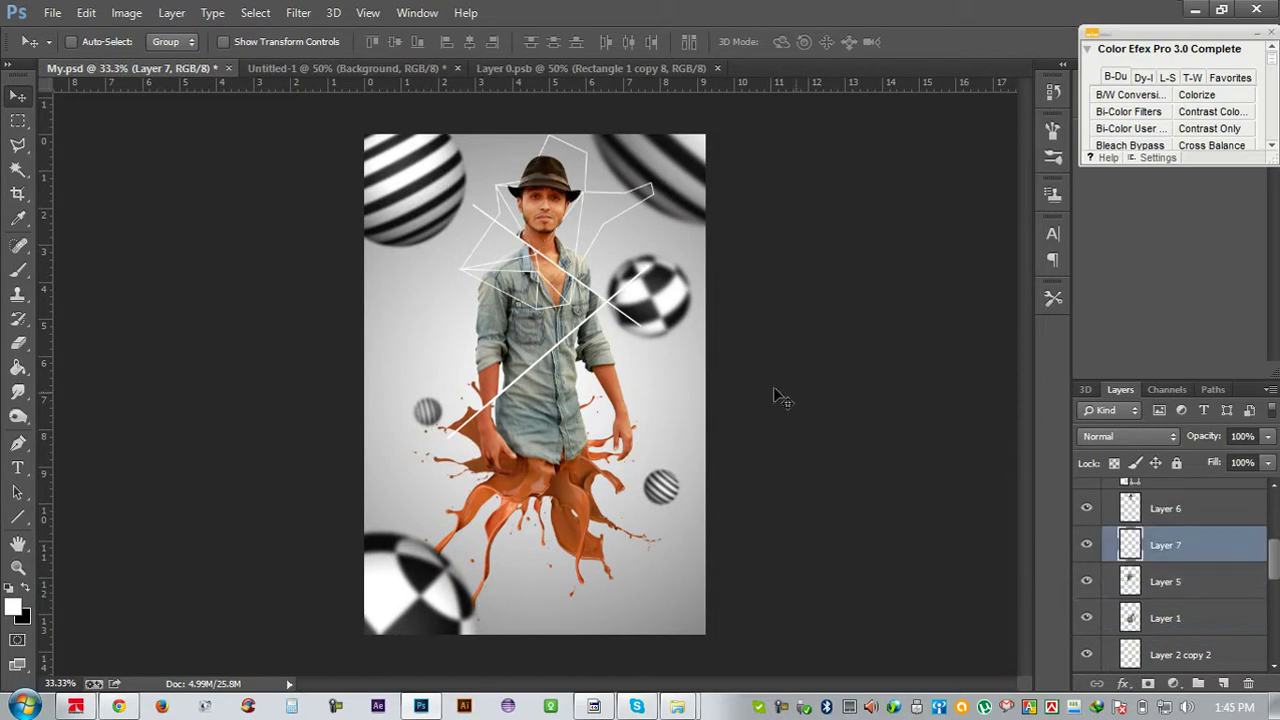
pyautogui.moveTo(681, 352); pyautogui.dragTo(676, 346)
# Set the Brush to 36 px, then shrink it to about 15 px for node dots
pyautogui.scroll(2, 676, 346)
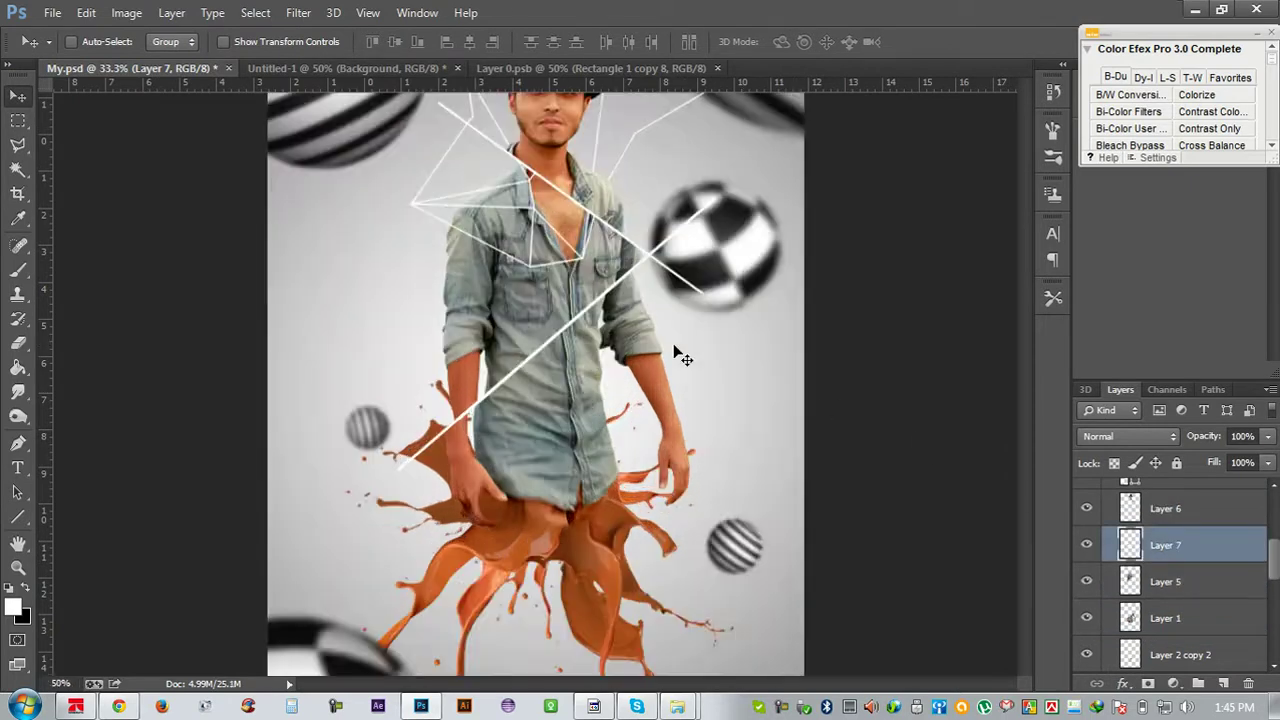
pyautogui.scroll(1, 651, 417)
pyautogui.scroll(2, 650, 418)
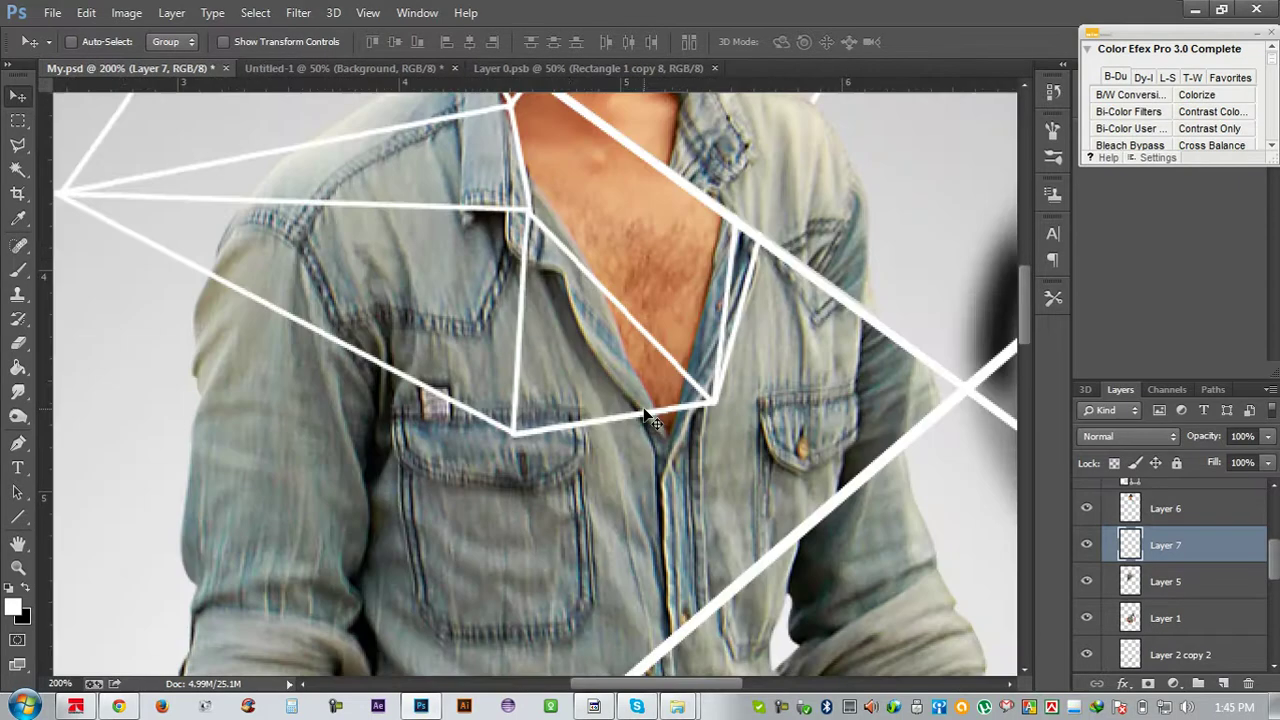
pyautogui.press('b')
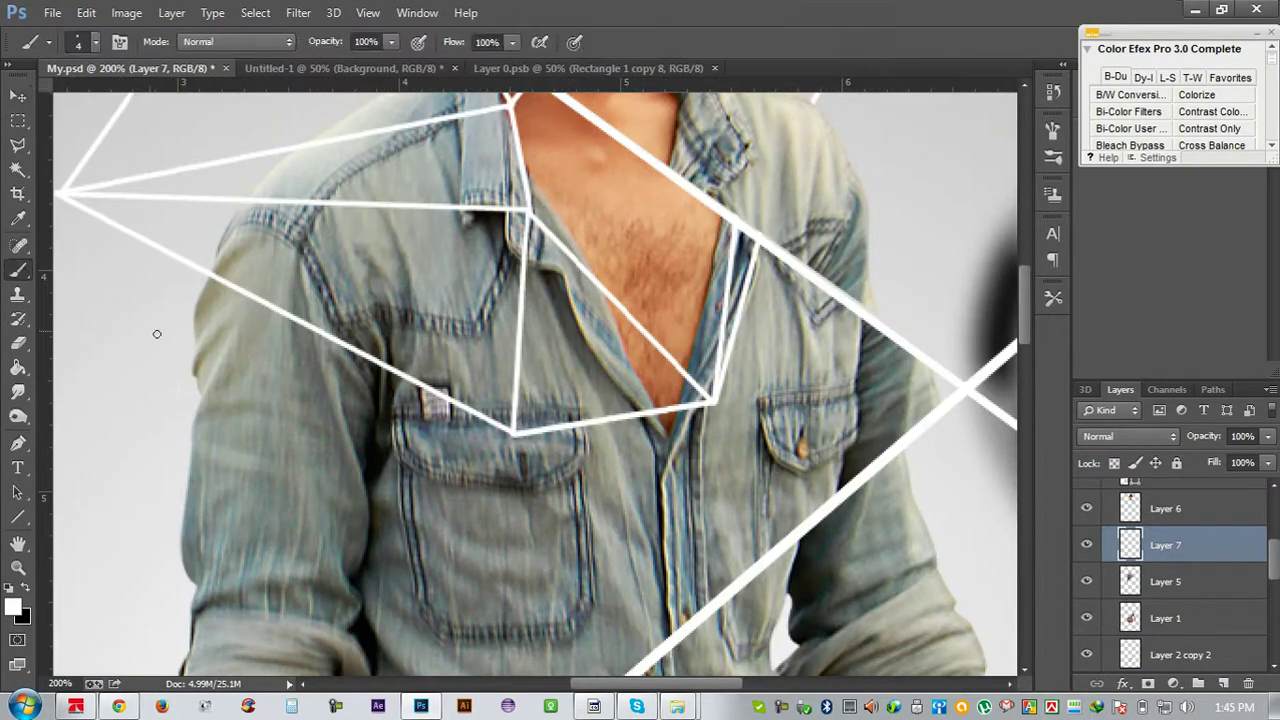
pyautogui.rightClick(166, 291)
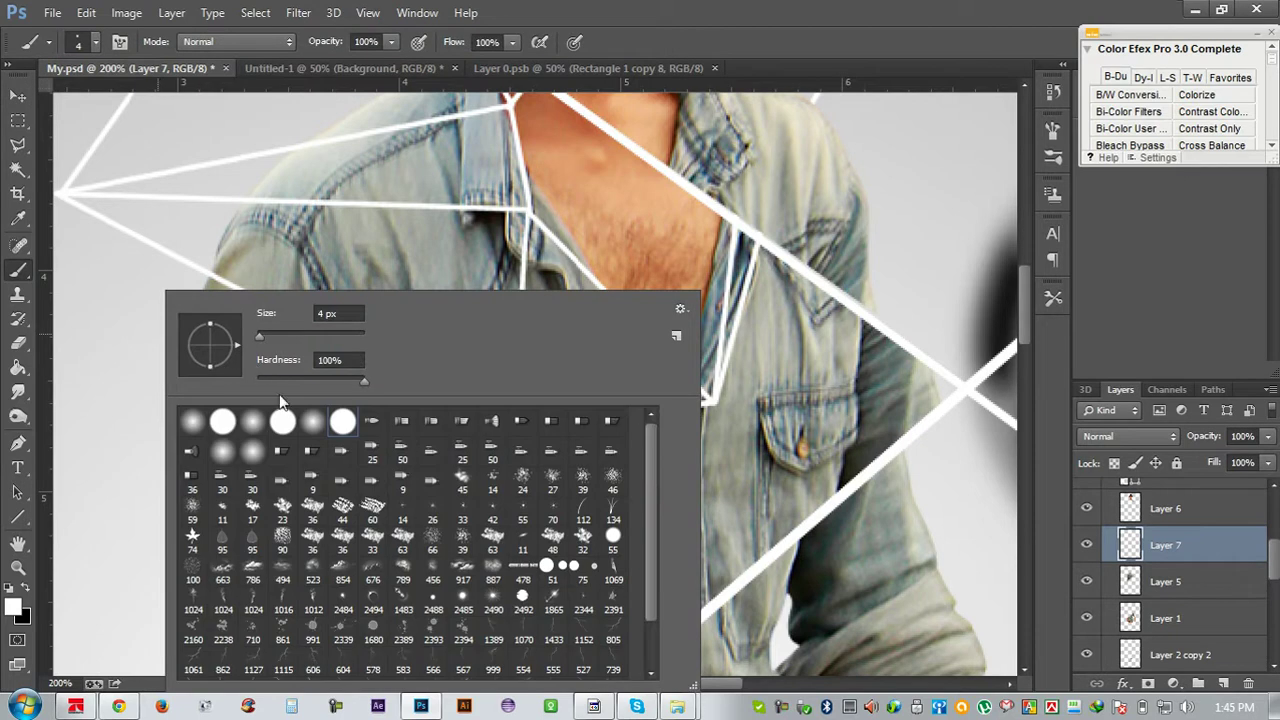
pyautogui.write('36')
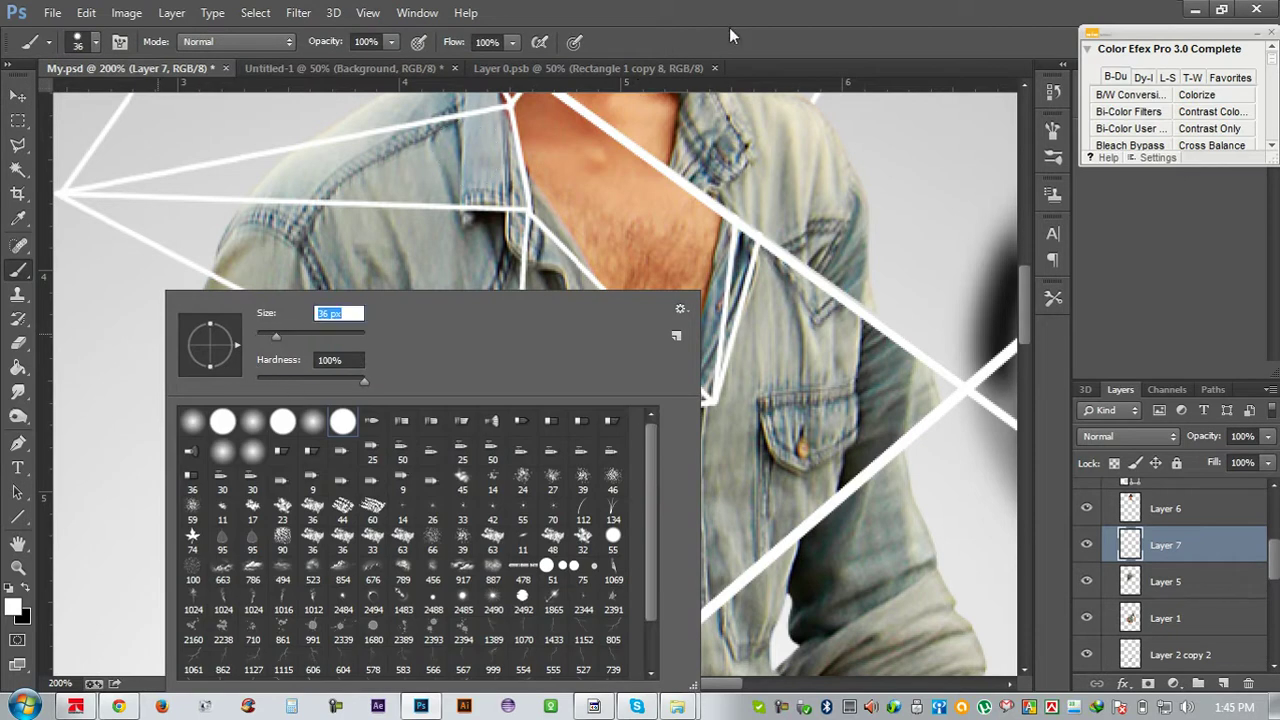
pyautogui.press('Return')
pyautogui.press('[')
pyautogui.press('[')
pyautogui.press('[')
# Stamp white node dots on the chest junctions by the pocket, the collar and the top vertex
pyautogui.click(513, 429)
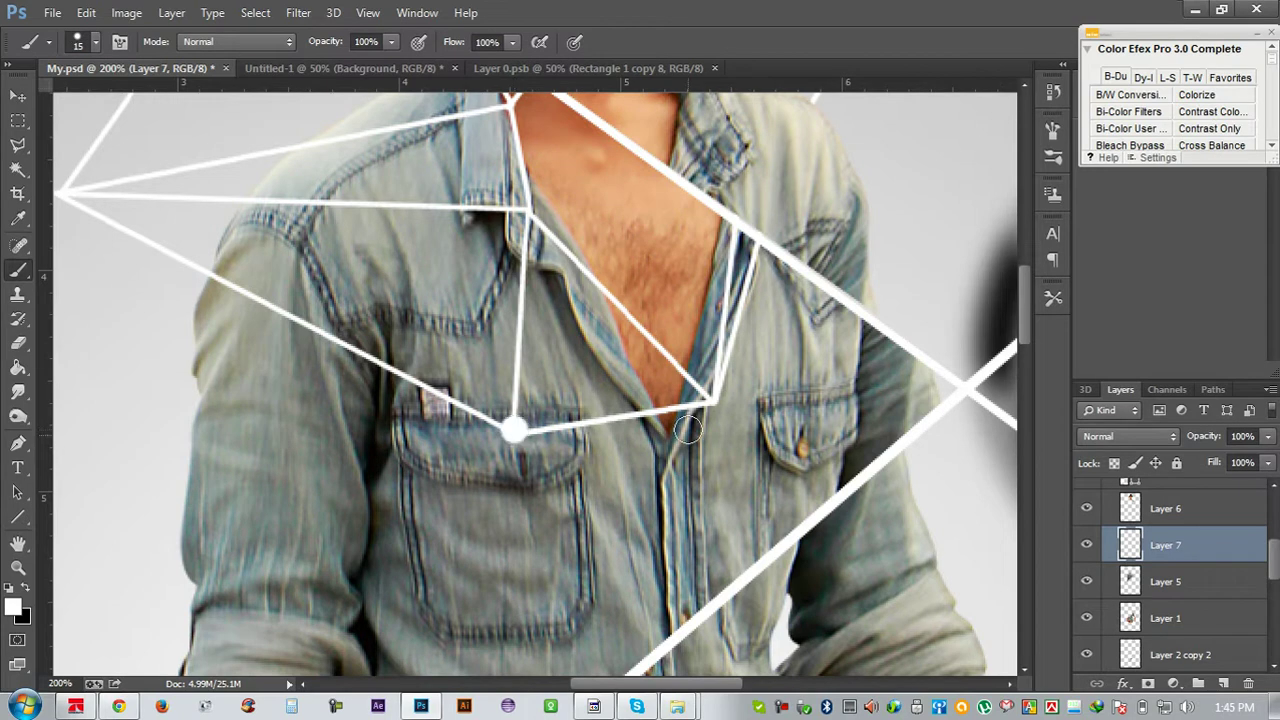
pyautogui.moveTo(661, 506); pyautogui.dragTo(882, 620)
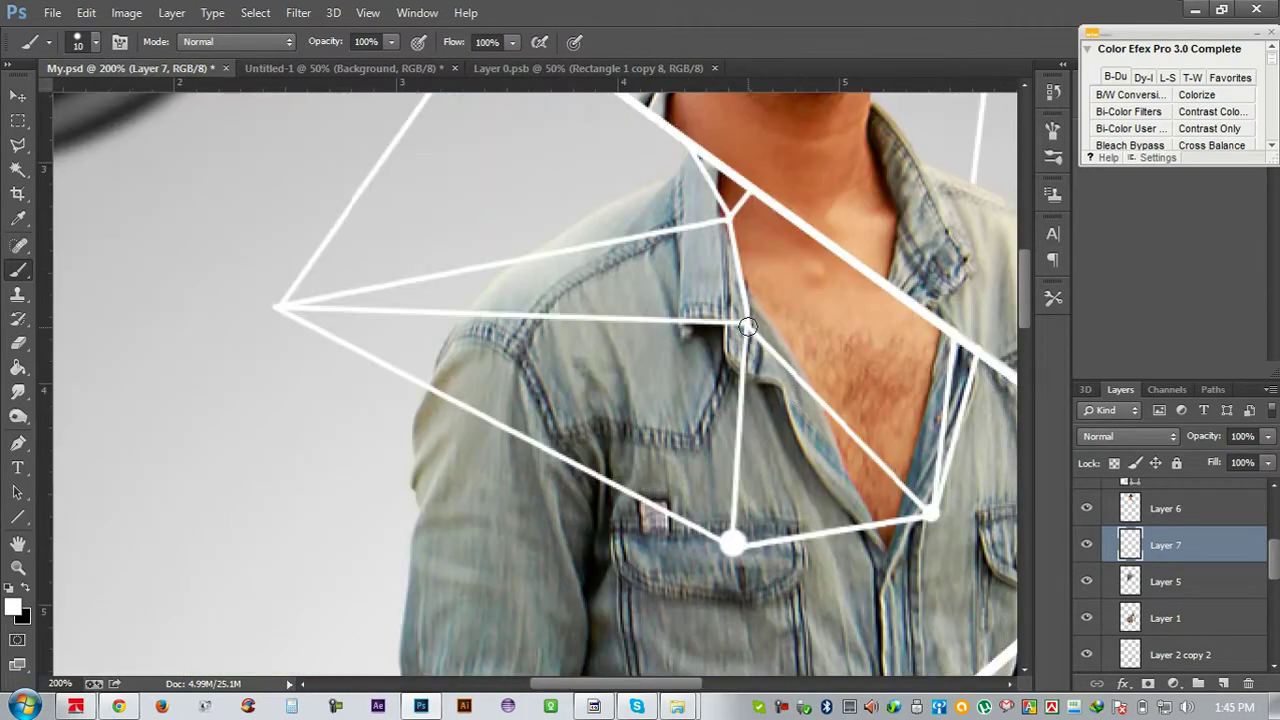
pyautogui.click(282, 308)
pyautogui.scroll(2, 360, 365)
pyautogui.scroll(2, 390, 380)
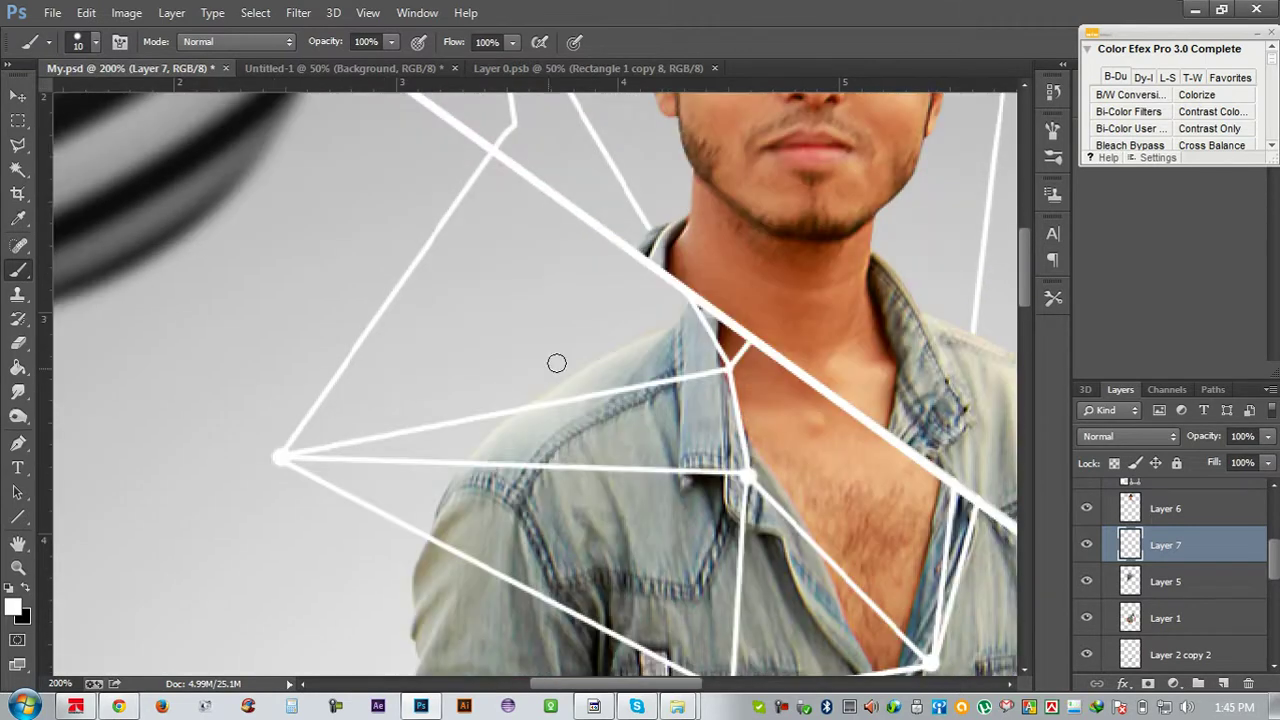
pyautogui.click(728, 366)
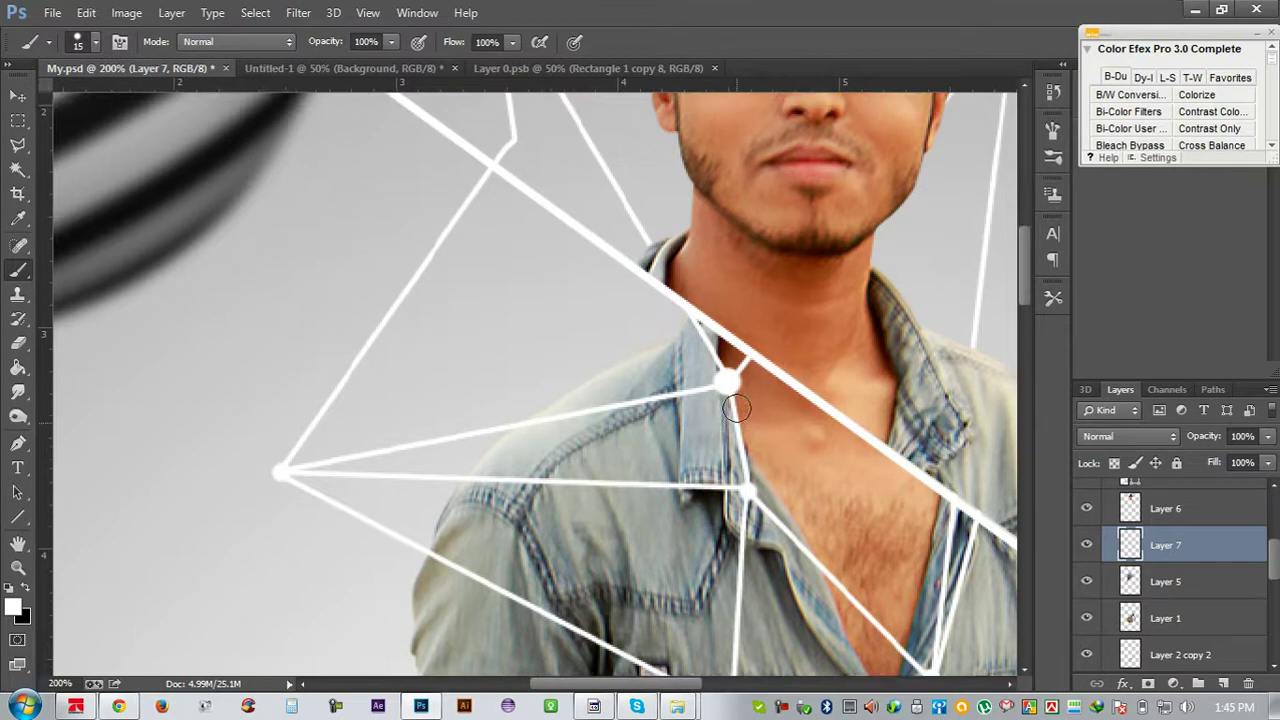
pyautogui.scroll(2, 735, 395)
pyautogui.scroll(1, 730, 400)
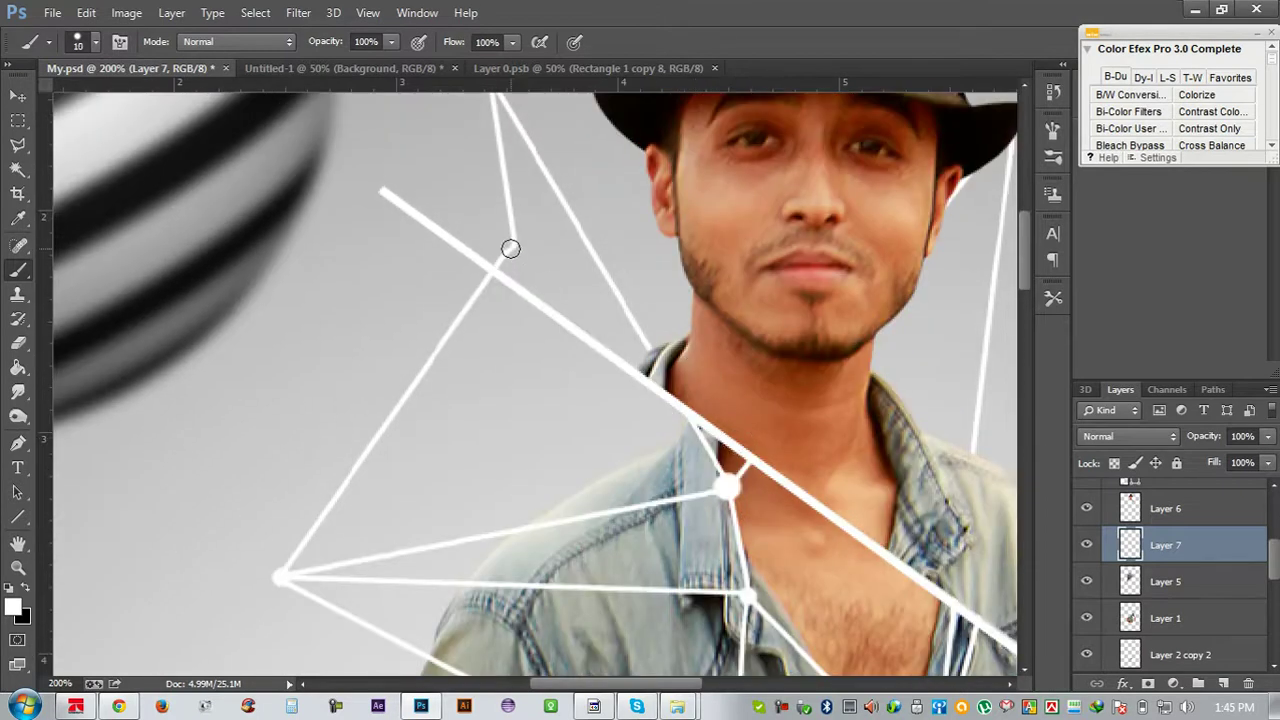
pyautogui.click(512, 243)
pyautogui.scroll(2, 571, 331)
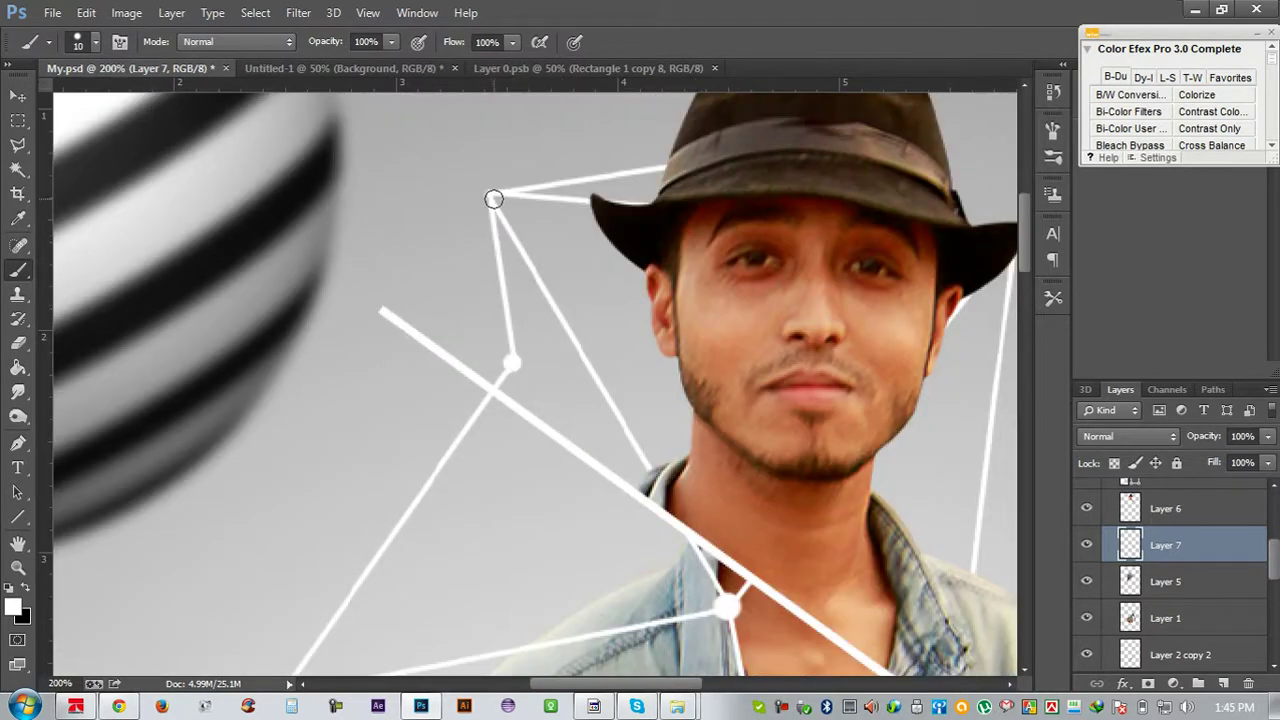
pyautogui.press(']')
pyautogui.click(491, 197)
# Add larger white dots on the outline corners right of the hat and the lower-left vertex
pyautogui.moveTo(689, 360); pyautogui.dragTo(534, 366)
pyautogui.moveTo(860, 420); pyautogui.dragTo(543, 429)
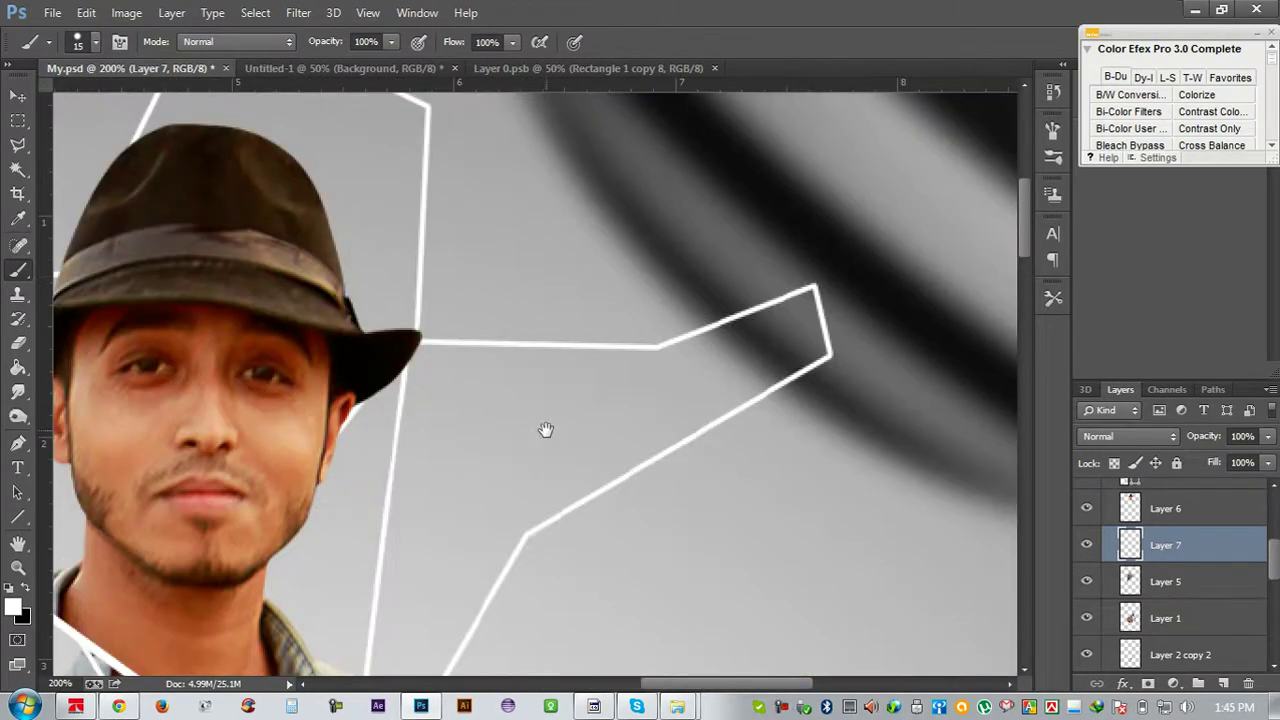
pyautogui.click(810, 290)
pyautogui.click(811, 289)
pyautogui.click(651, 349)
pyautogui.scroll(-2, 724, 472)
pyautogui.press(']')
pyautogui.press(']')
pyautogui.click(526, 460)
# Shrink the brush and zoom out to review the dotted network across the shirt
pyautogui.scroll(3, 504, 434)
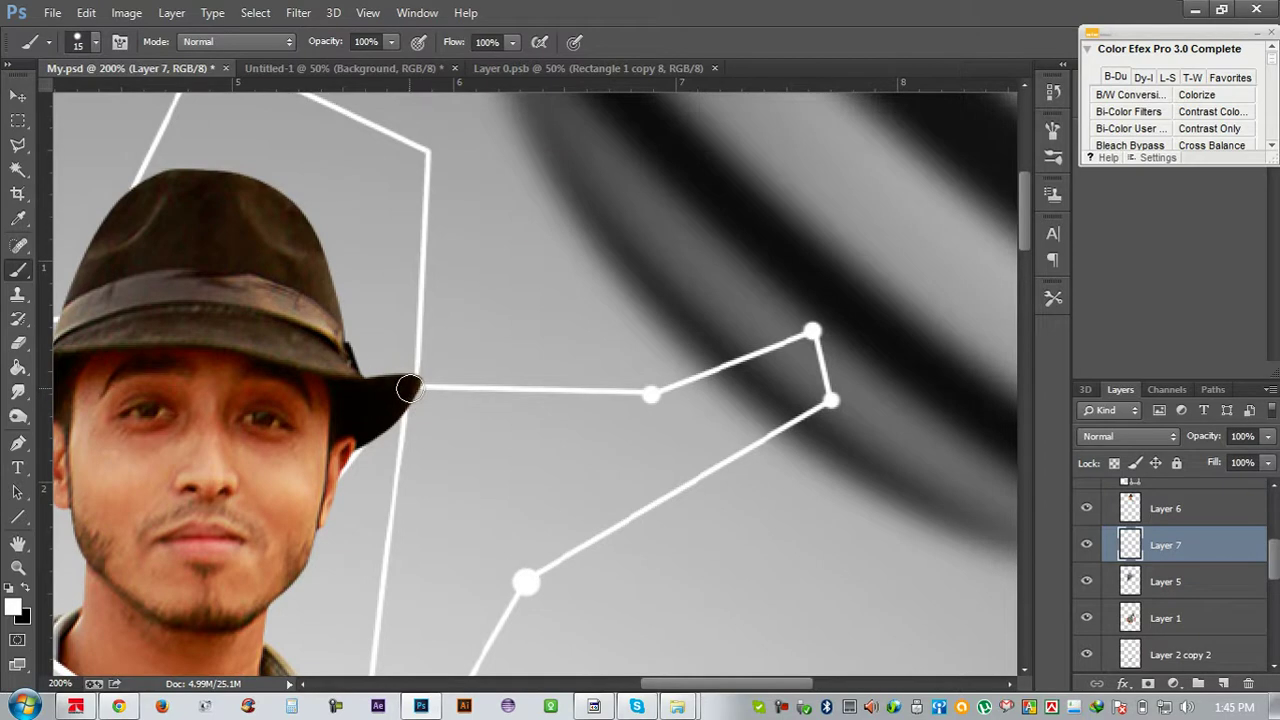
pyautogui.scroll(2, 454, 437)
pyautogui.scroll(1, 454, 417)
pyautogui.press('[')
pyautogui.press('[')
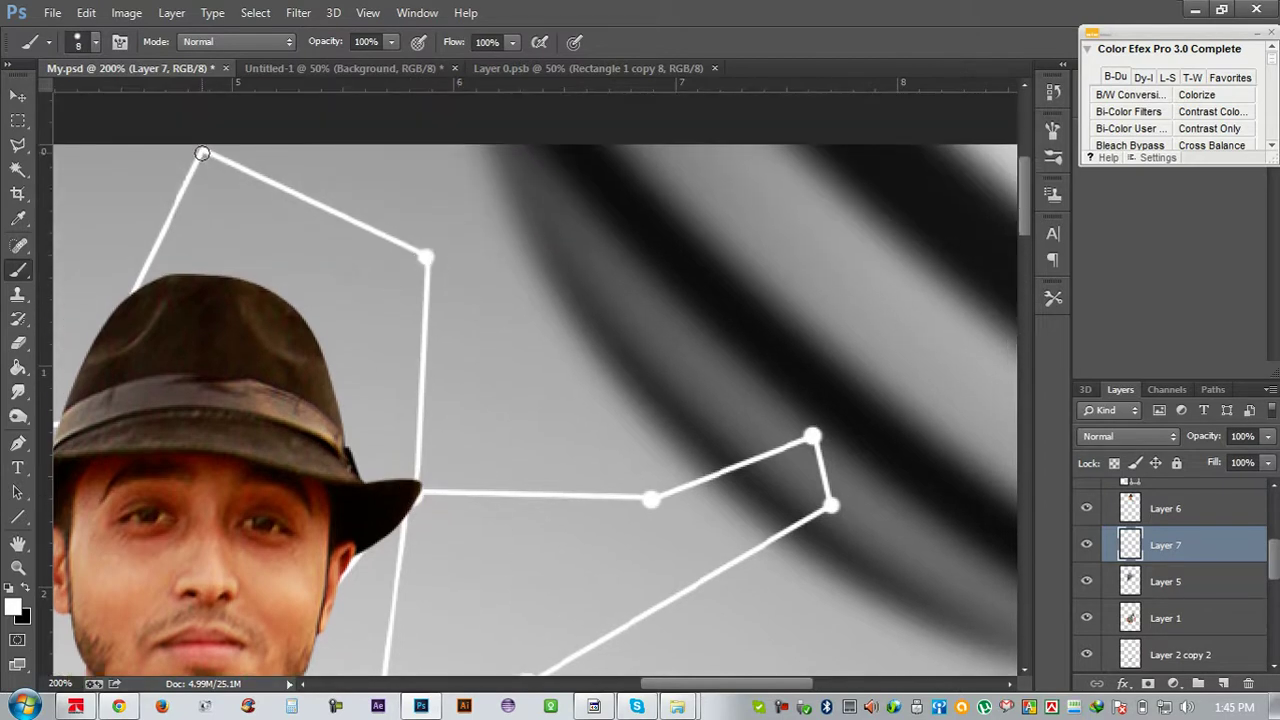
pyautogui.scroll(-10, 480, 183)
pyautogui.scroll(-1, 495, 300)
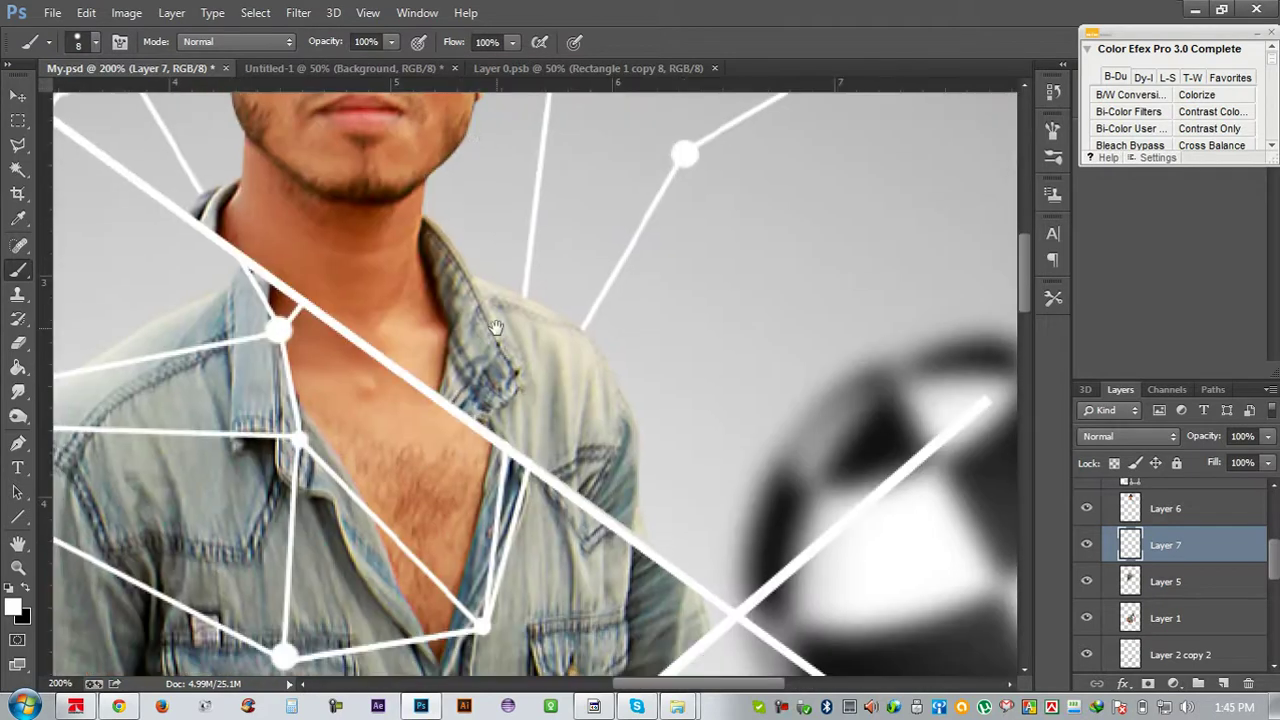
pyautogui.scroll(-1, 577, 197)
pyautogui.scroll(-1, 577, 197)
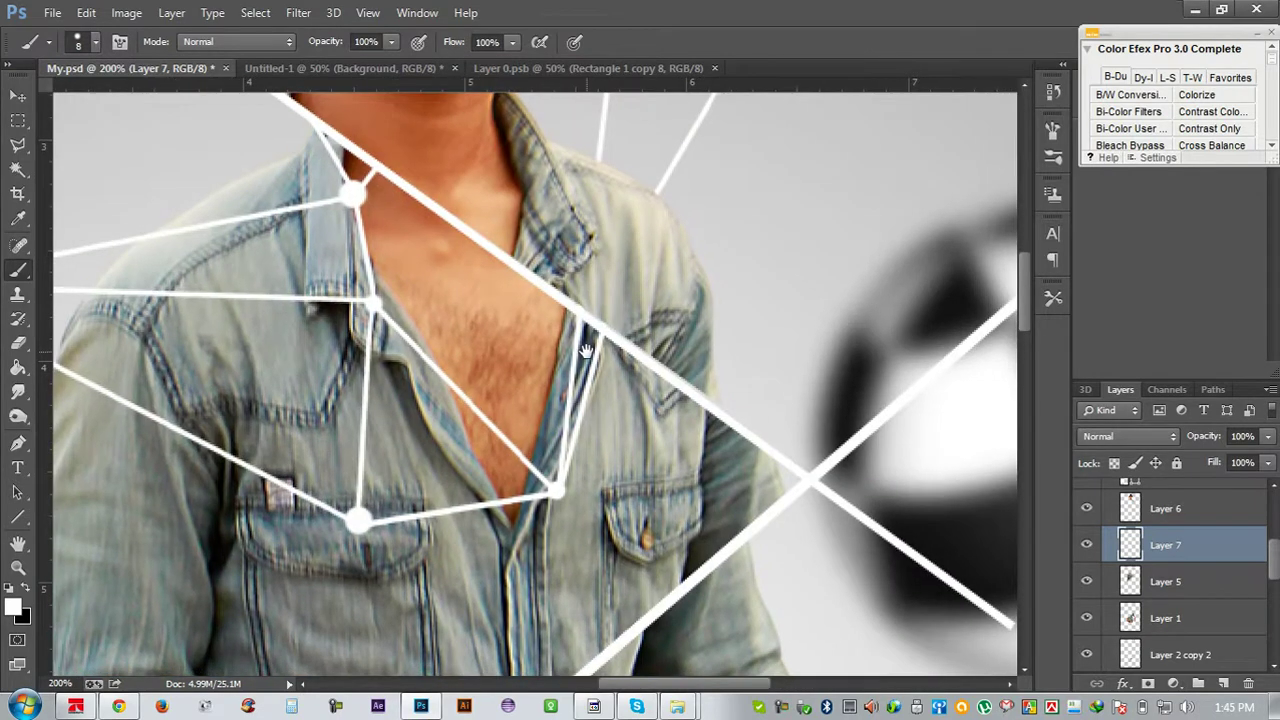
pyautogui.moveTo(587, 350); pyautogui.dragTo(537, 277)
pyautogui.scroll(-1, 548, 306)
pyautogui.scroll(-1, 548, 306)
pyautogui.scroll(-1, 547, 310)
pyautogui.scroll(-1, 546, 313)
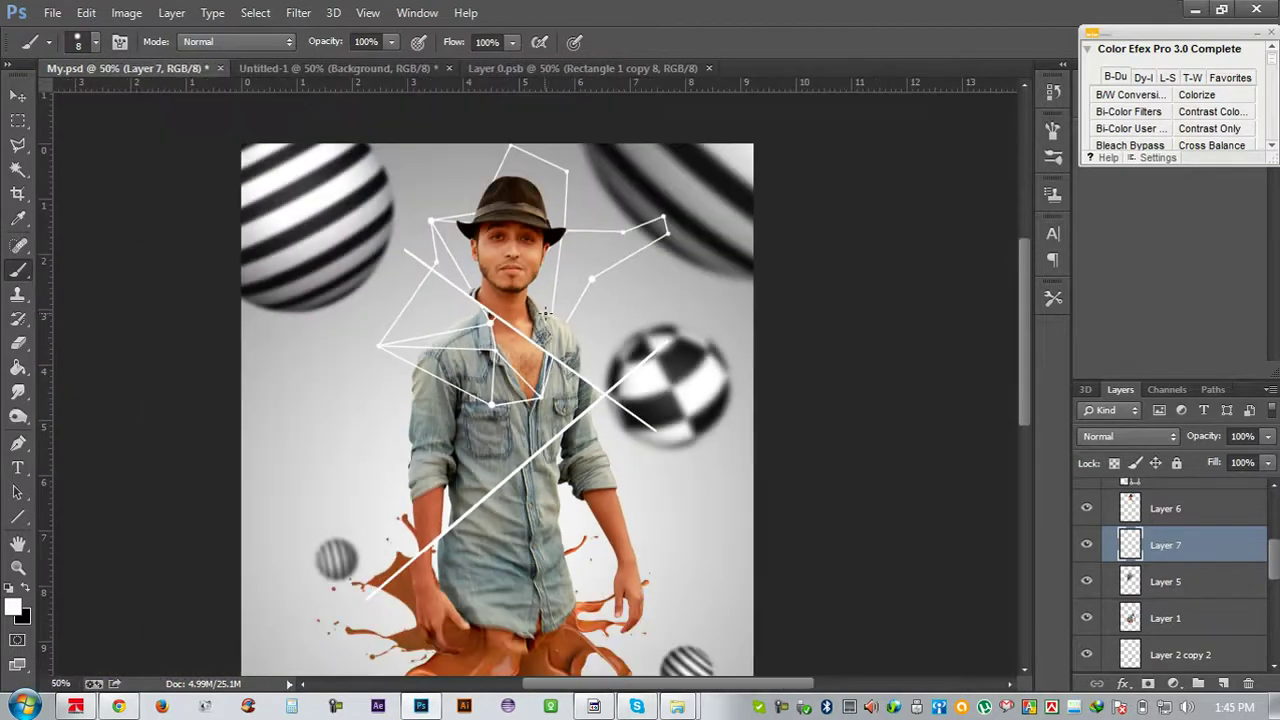
# Save the document with the finished node network
pyautogui.hotkey('ctrl', 's')
pyautogui.scroll(-1, 575, 331)
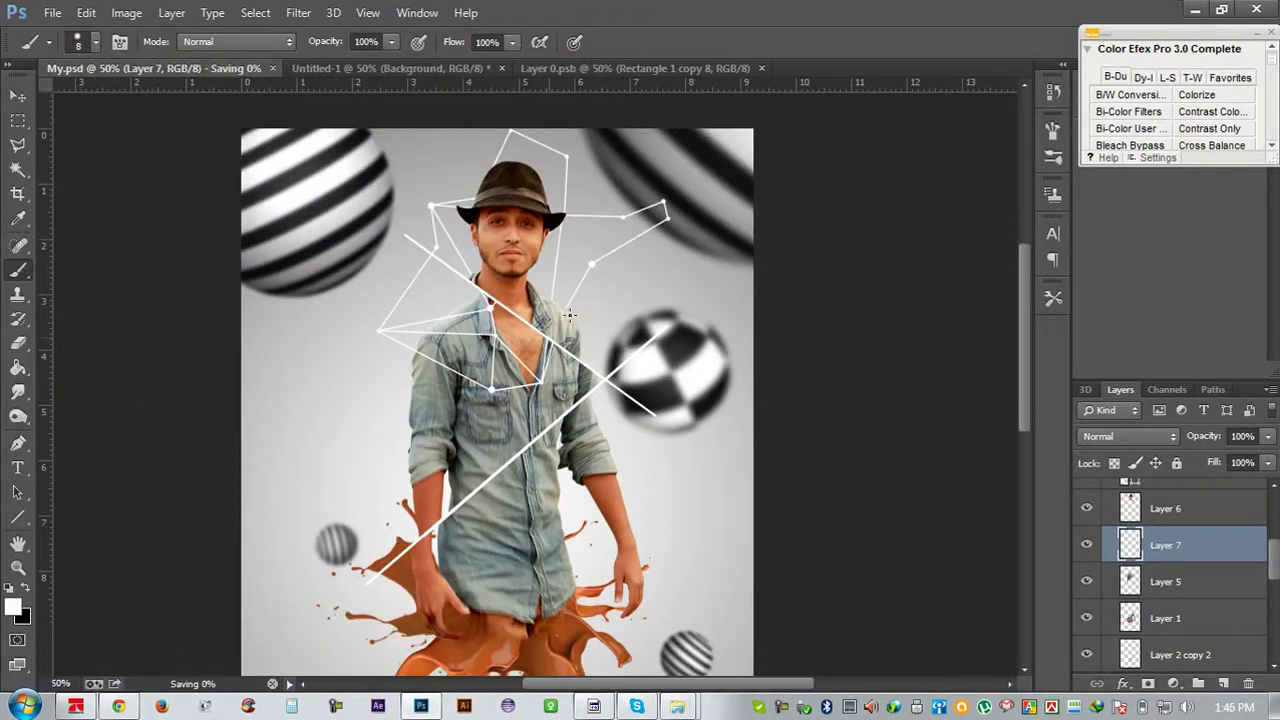
pyautogui.scroll(-1, 590, 334)
pyautogui.scroll(-1, 597, 335)
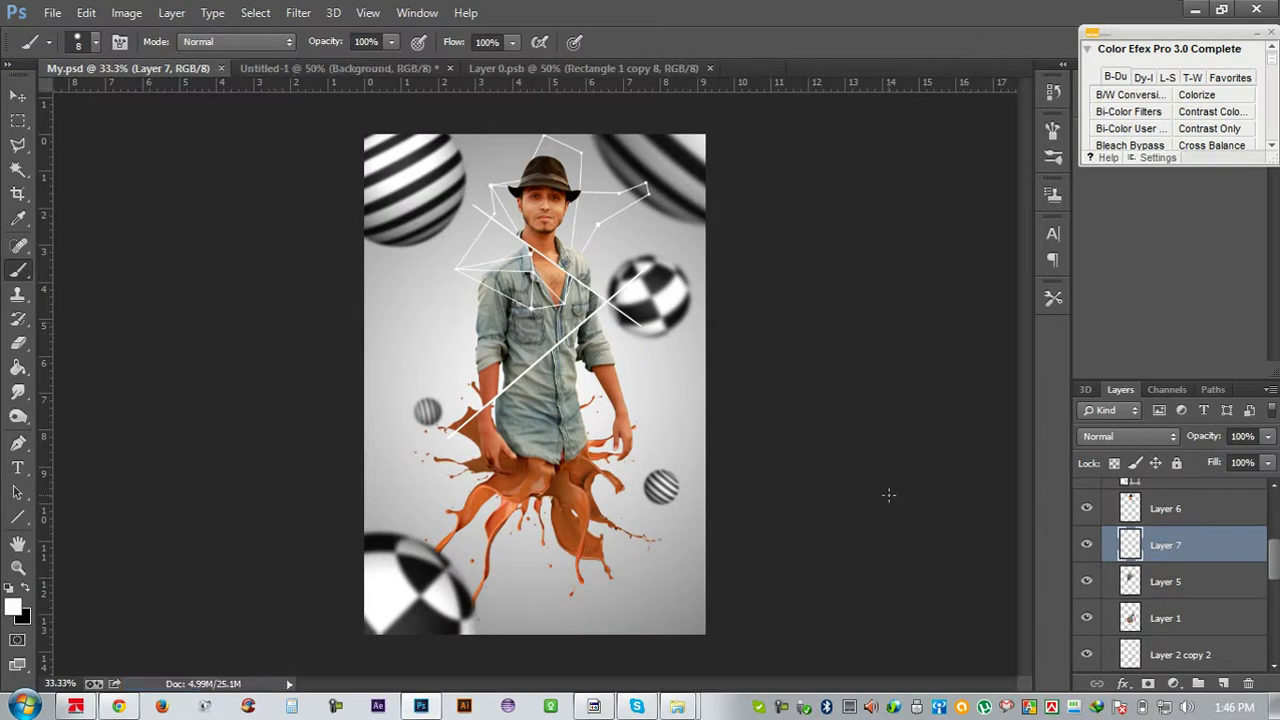
# Duplicate Layer 7, rotate the copy about 112° and scale it to 45% over the right arm
pyautogui.hotkey('ctrl', 'j')
pyautogui.click(17, 96)
pyautogui.moveTo(619, 392); pyautogui.dragTo(662, 507)
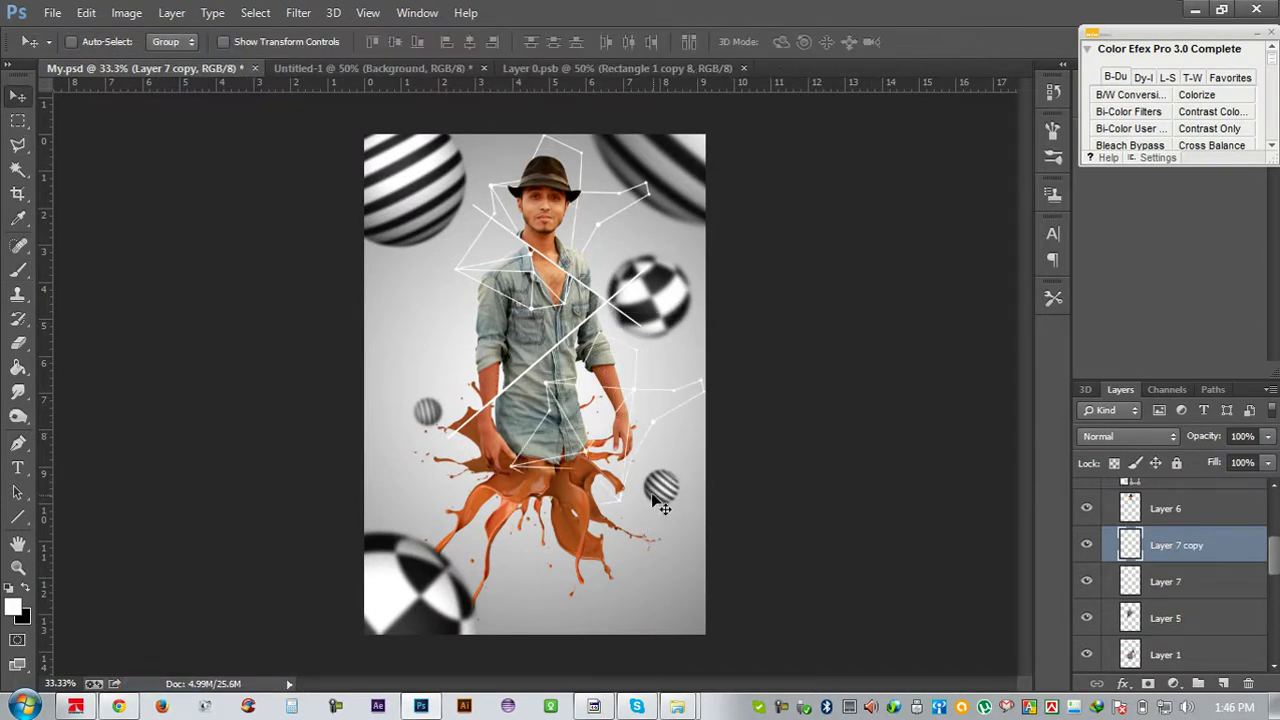
pyautogui.hotkey('ctrl', 't')
pyautogui.moveTo(871, 394); pyautogui.dragTo(795, 405)
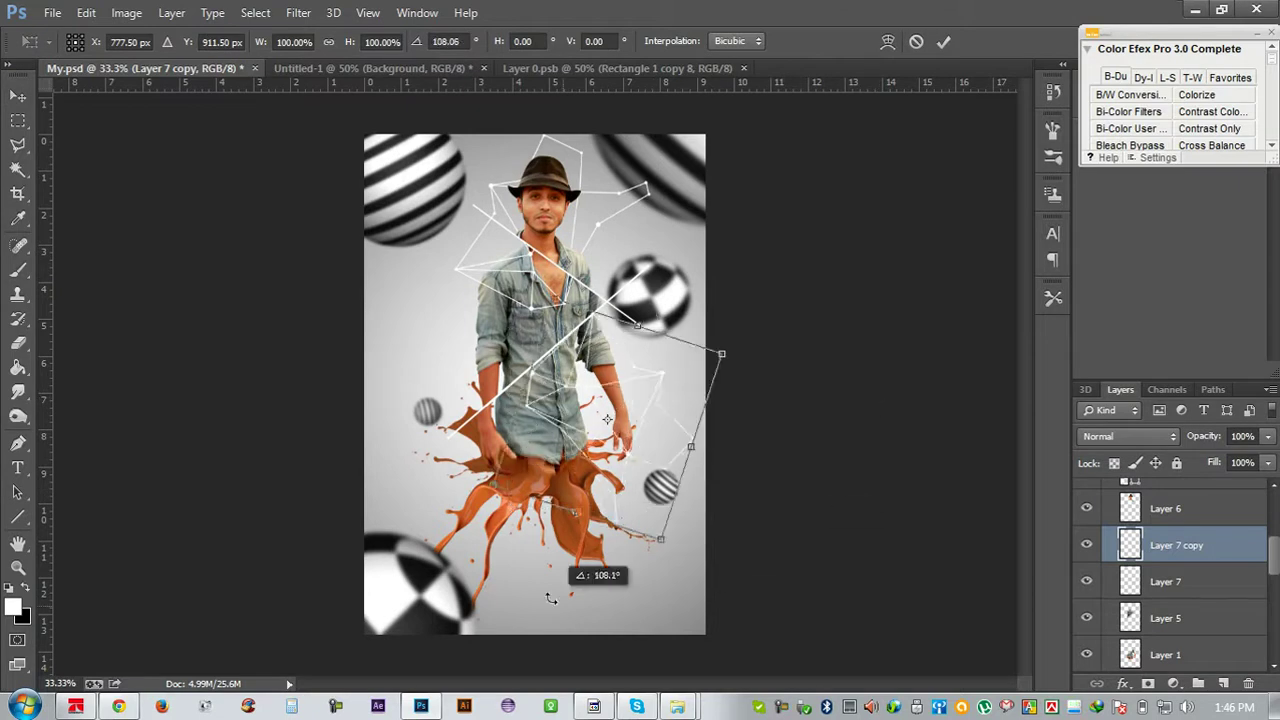
pyautogui.moveTo(726, 362); pyautogui.dragTo(652, 392)
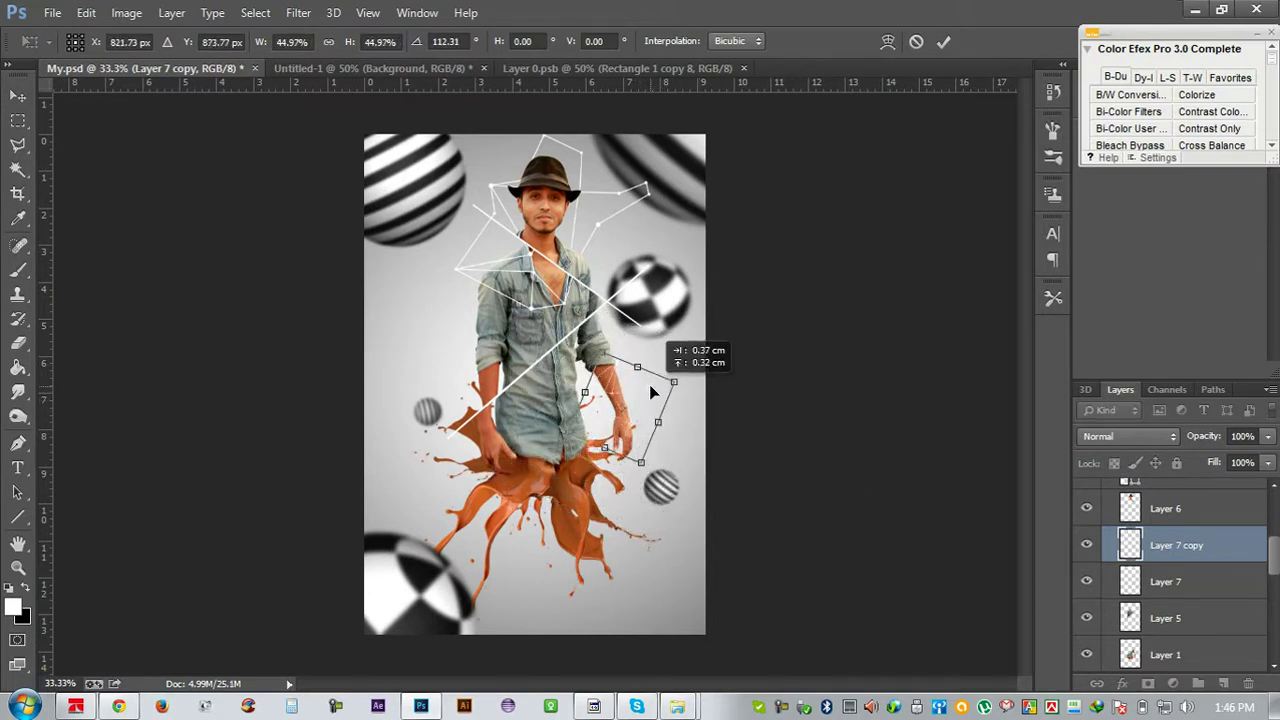
pyautogui.press('Return')
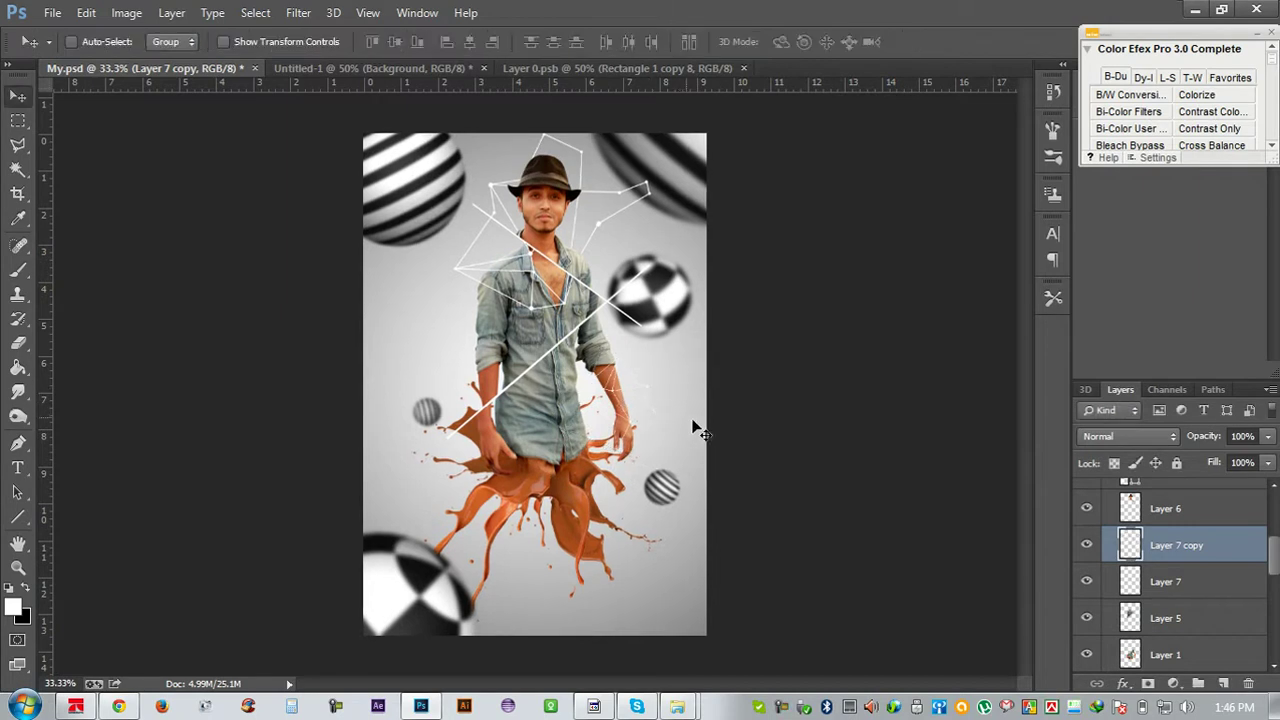
# Place a second copy on the left arm and rotate it to about -35.8°
pyautogui.hotkey('ctrl', '+')
pyautogui.hotkey('ctrl', '+')
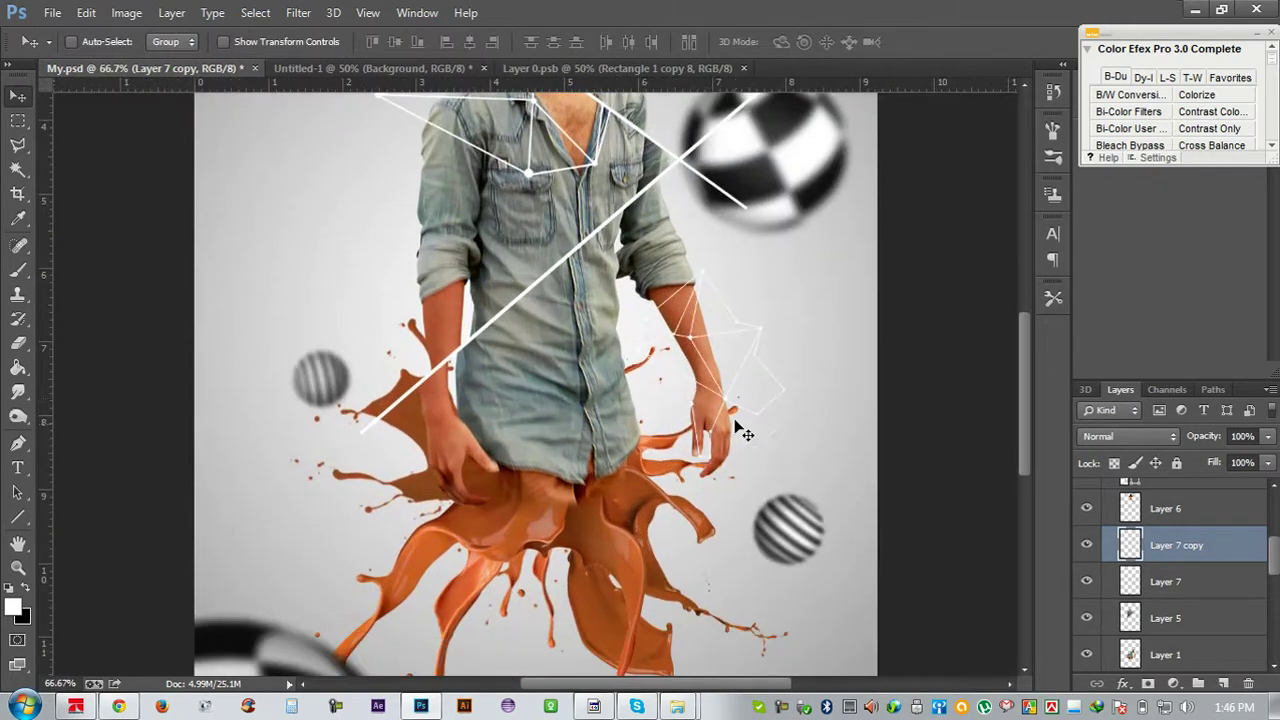
pyautogui.moveTo(733, 404); pyautogui.dragTo(461, 316)
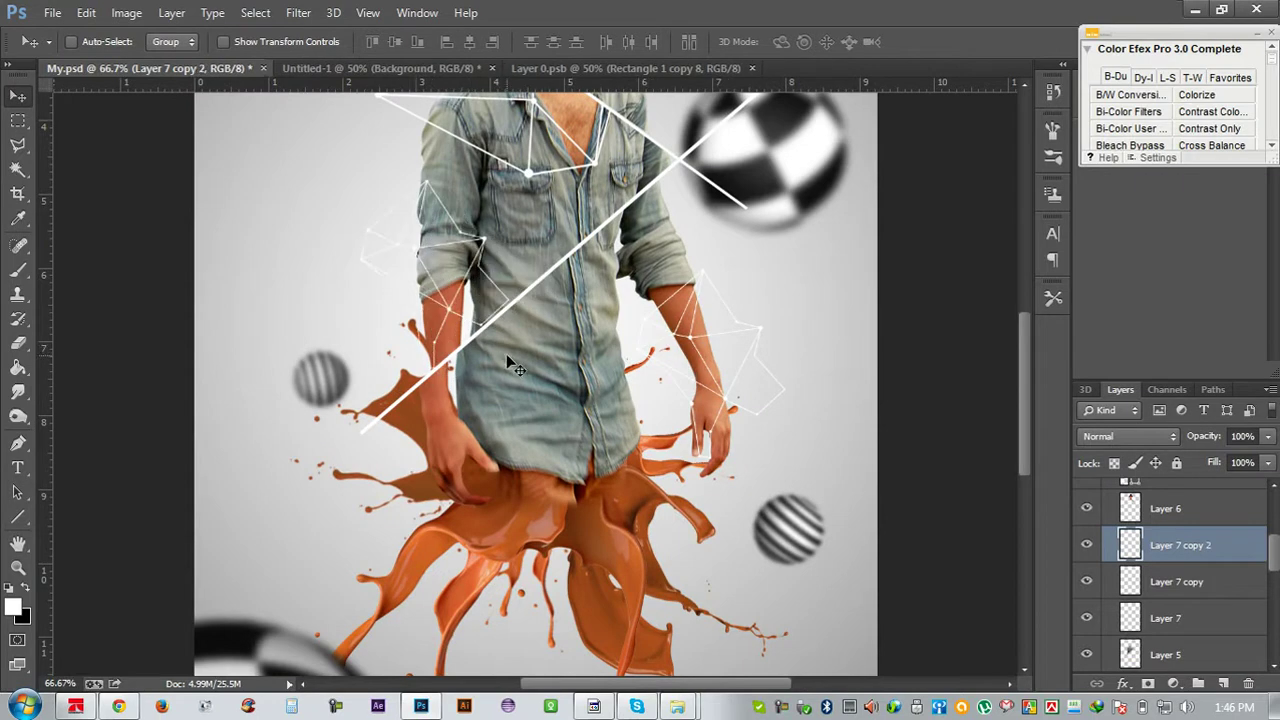
pyautogui.hotkey('ctrl', 't')
pyautogui.moveTo(556, 435)
pyautogui.mouseDown()
pyautogui.moveTo(636, 266)
pyautogui.moveTo(630, 246)
pyautogui.moveTo(520, 360)
pyautogui.moveTo(484, 448)
pyautogui.mouseUp()
pyautogui.press('Return')
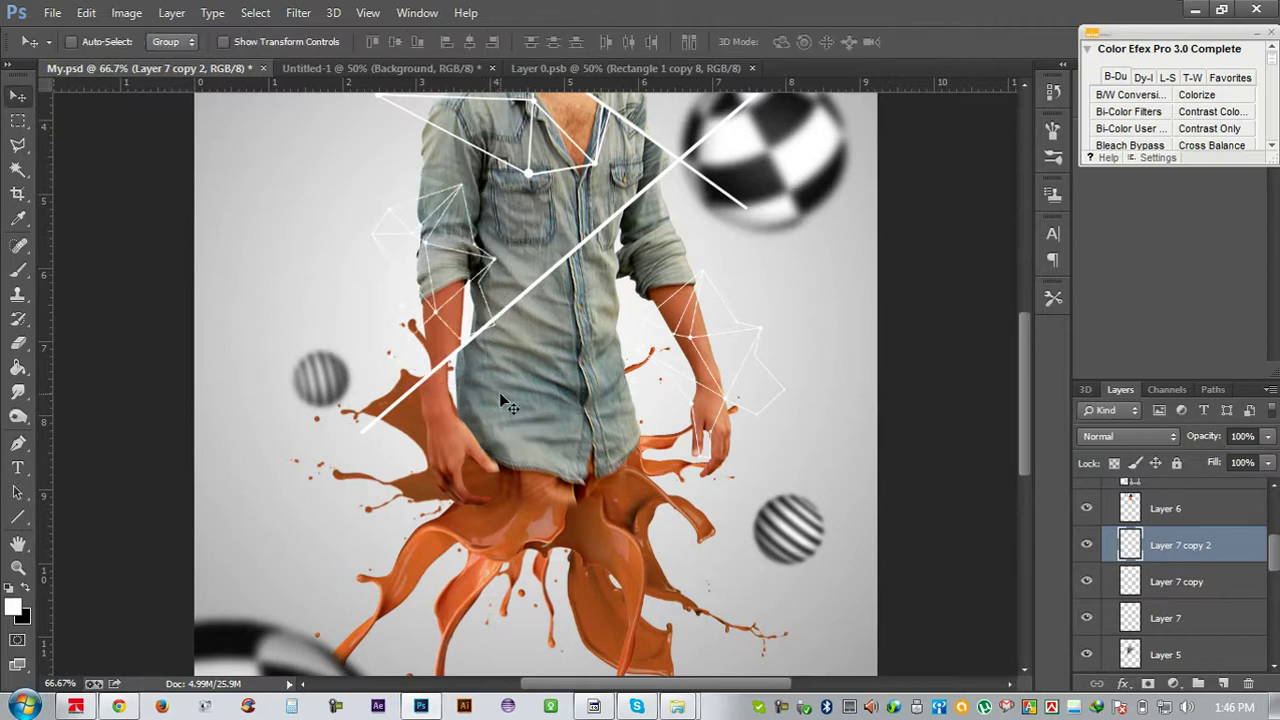
# Zoom out and save the document again
pyautogui.scroll(-1, 507, 405)
pyautogui.scroll(-1, 507, 405)
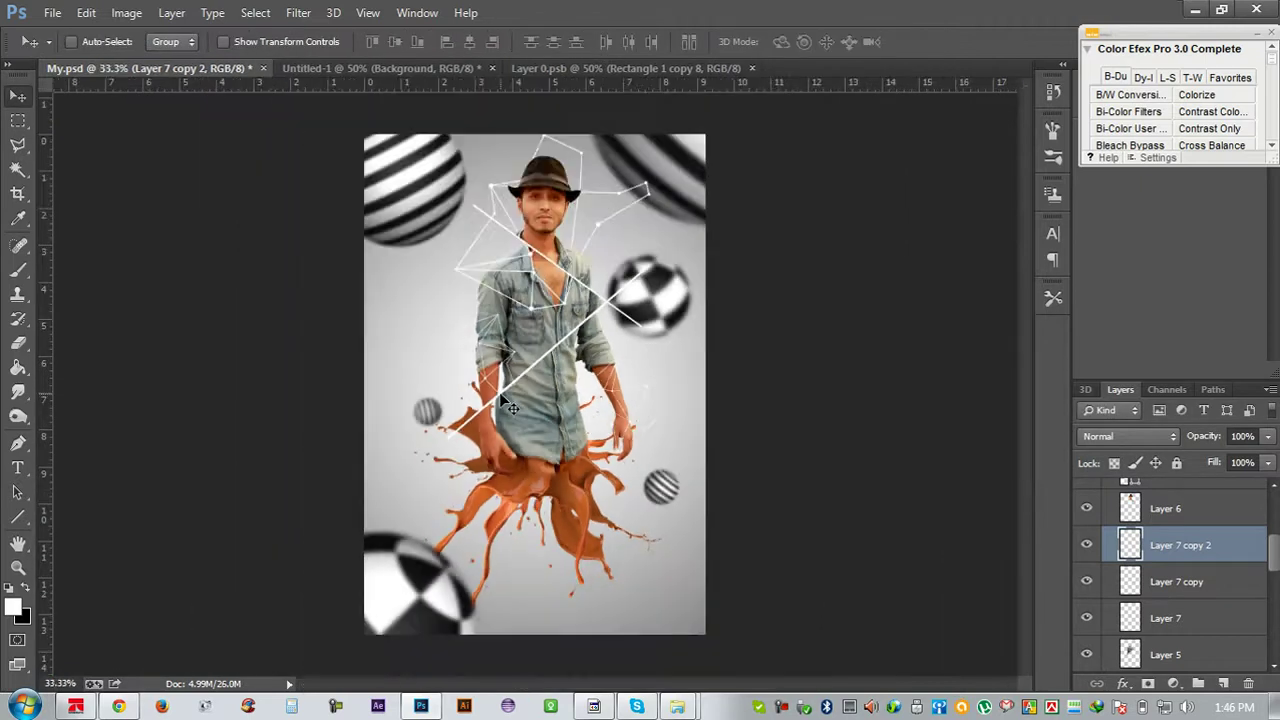
pyautogui.hotkey('ctrl', 's')
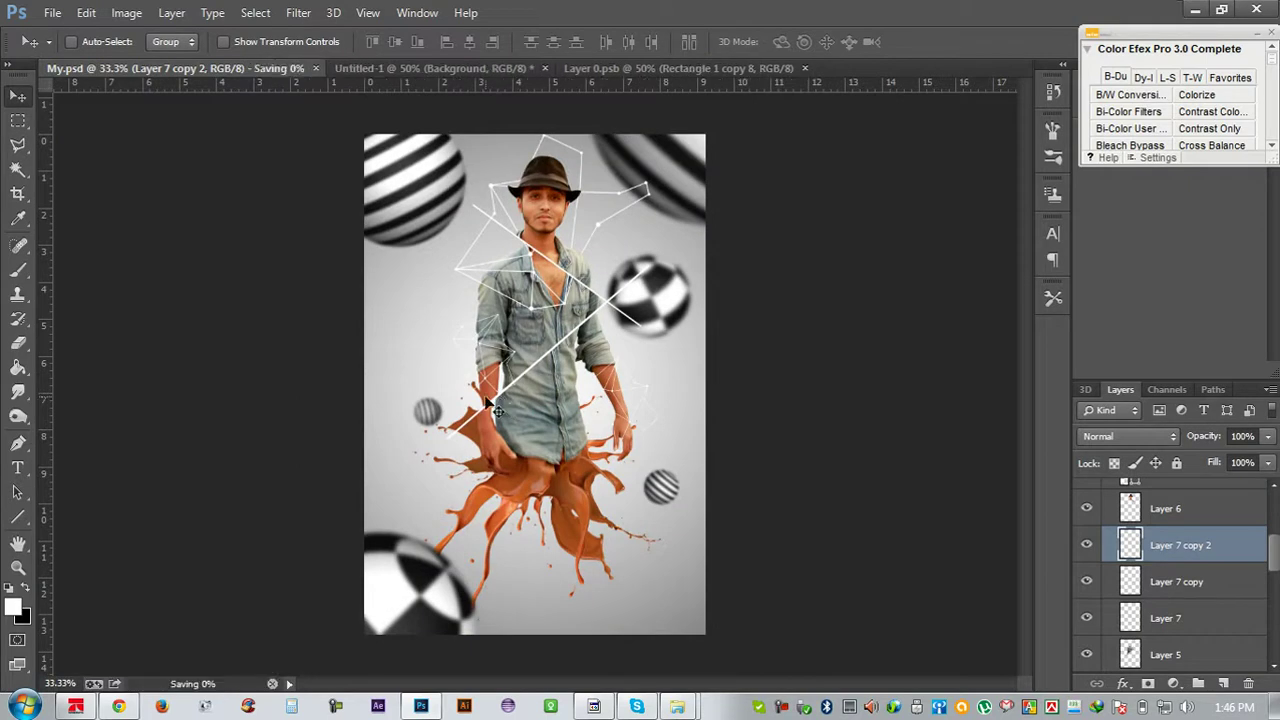
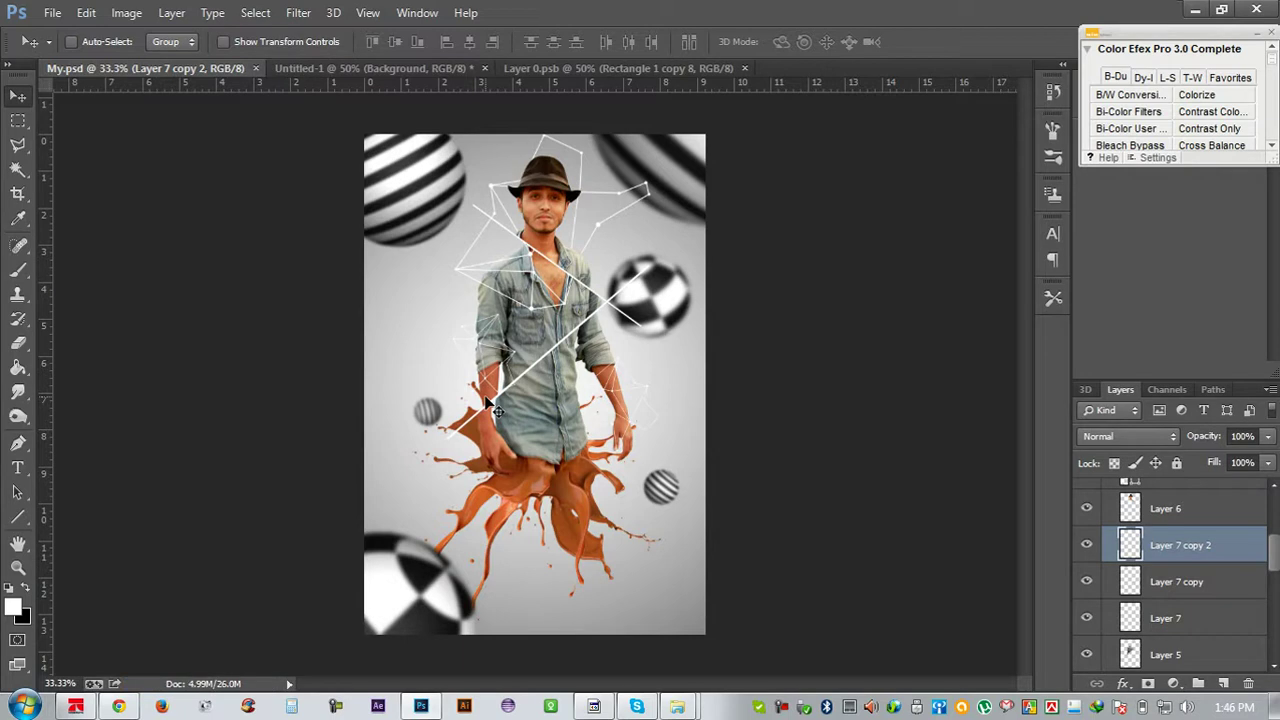
# Drag the crop box edges outward on the top, bottom-right, right and left
pyautogui.click(17, 194)
pyautogui.moveTo(532, 133); pyautogui.dragTo(535, 125)
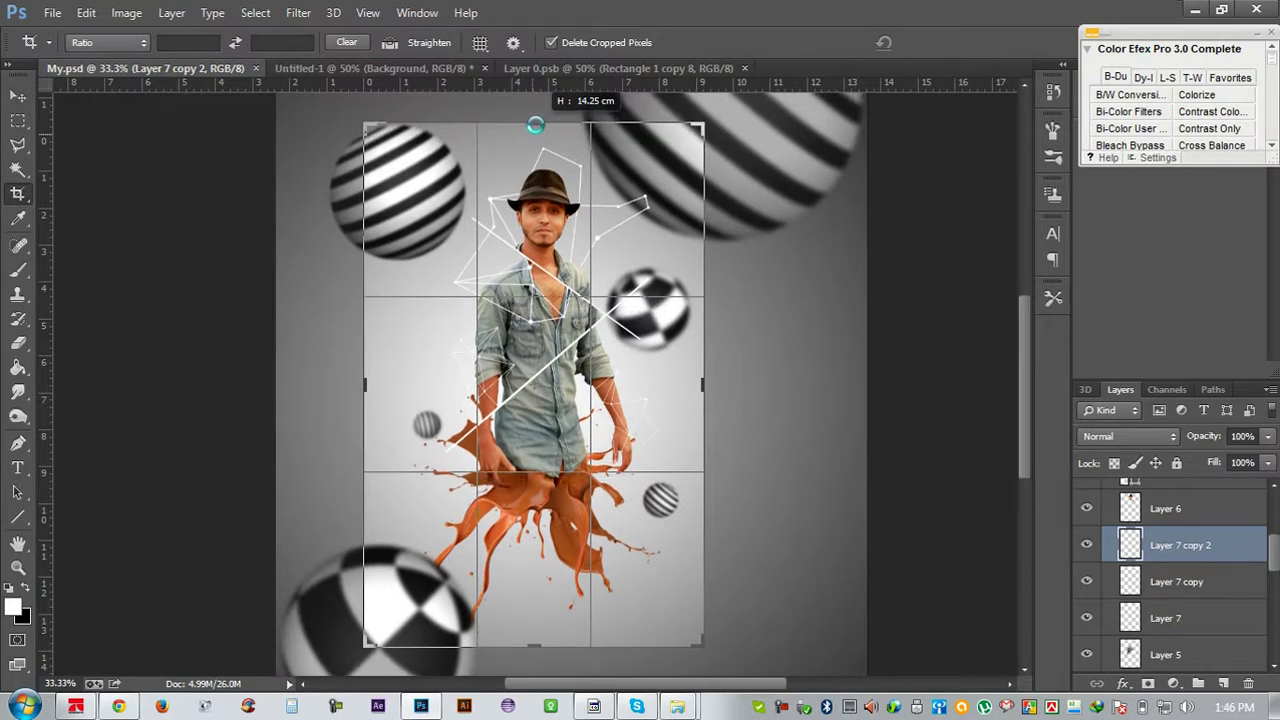
pyautogui.moveTo(535, 125); pyautogui.dragTo(530, 124)
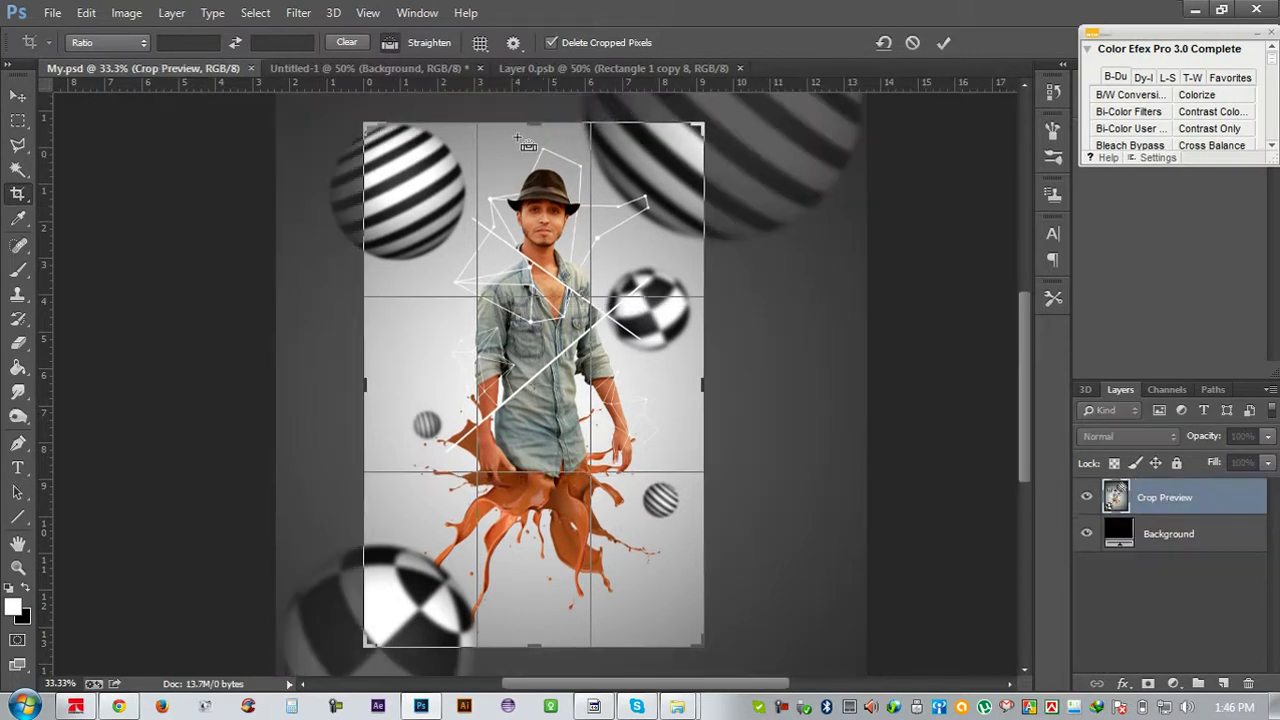
pyautogui.hotkey('ctrl', '-')
pyautogui.hotkey('ctrl', '-')
pyautogui.moveTo(612, 518); pyautogui.dragTo(654, 553)
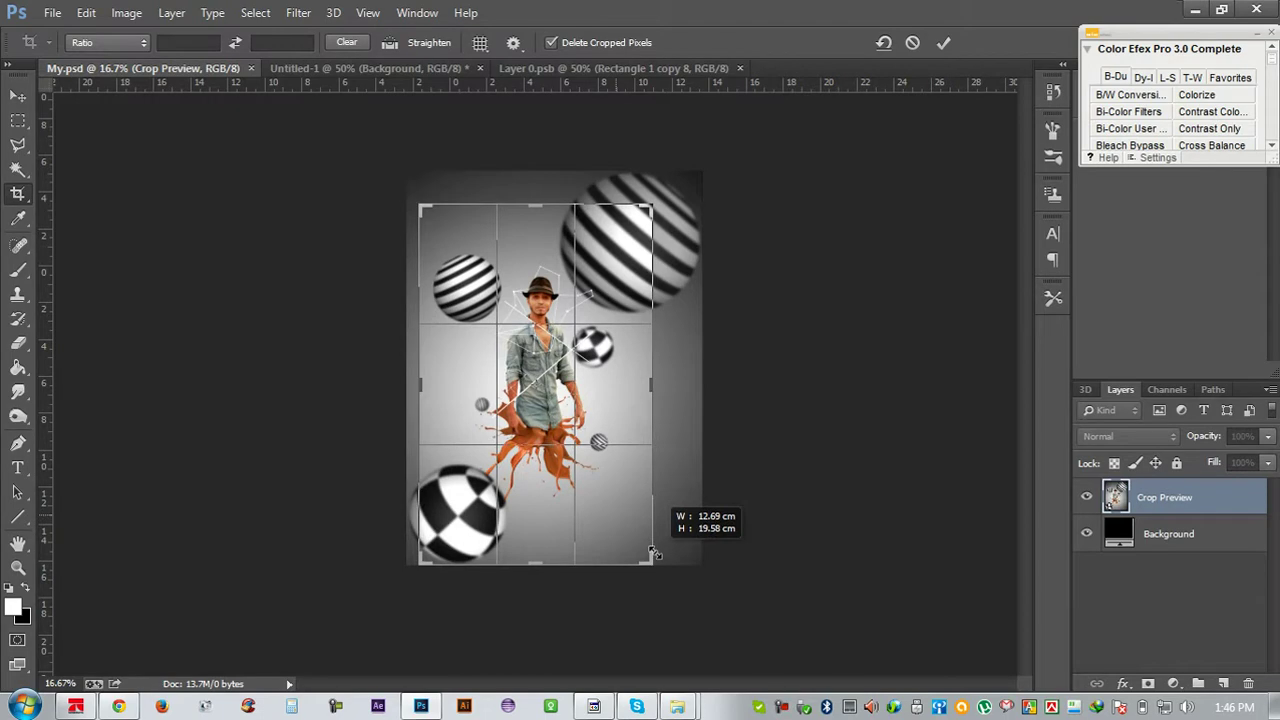
pyautogui.moveTo(654, 553); pyautogui.dragTo(654, 553)
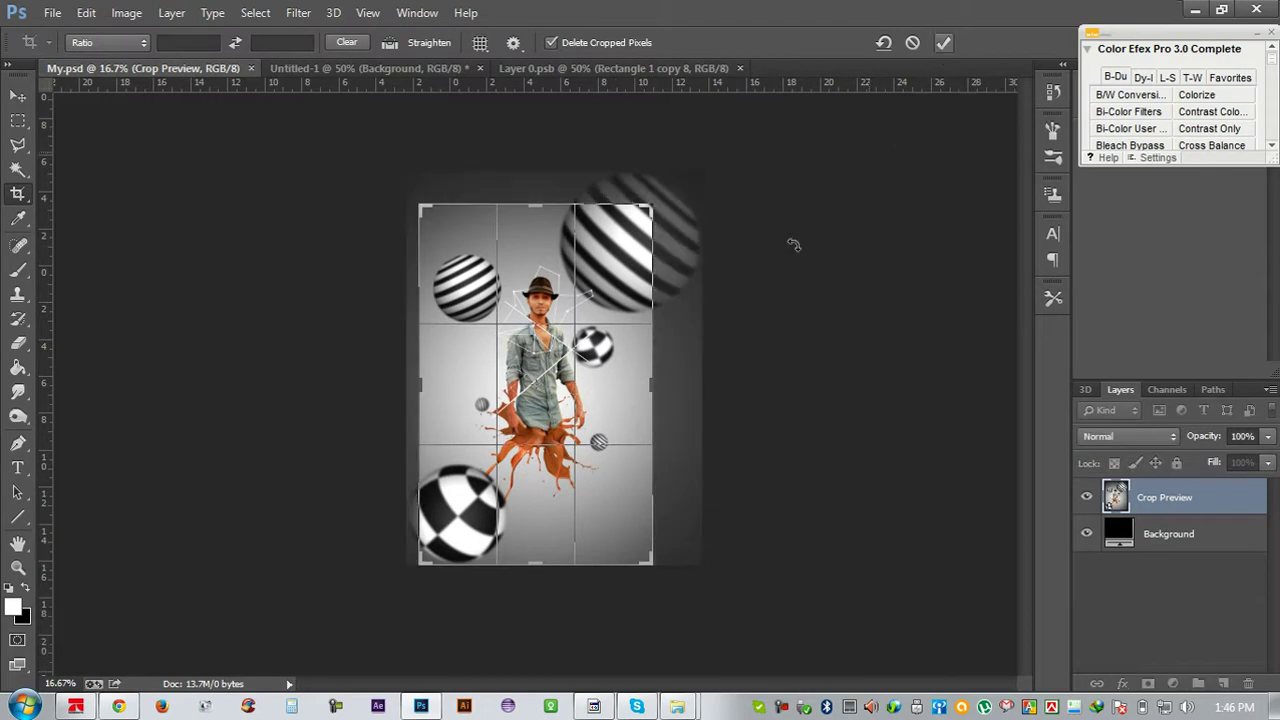
pyautogui.moveTo(656, 396); pyautogui.dragTo(681, 391)
pyautogui.moveTo(390, 304); pyautogui.dragTo(384, 304)
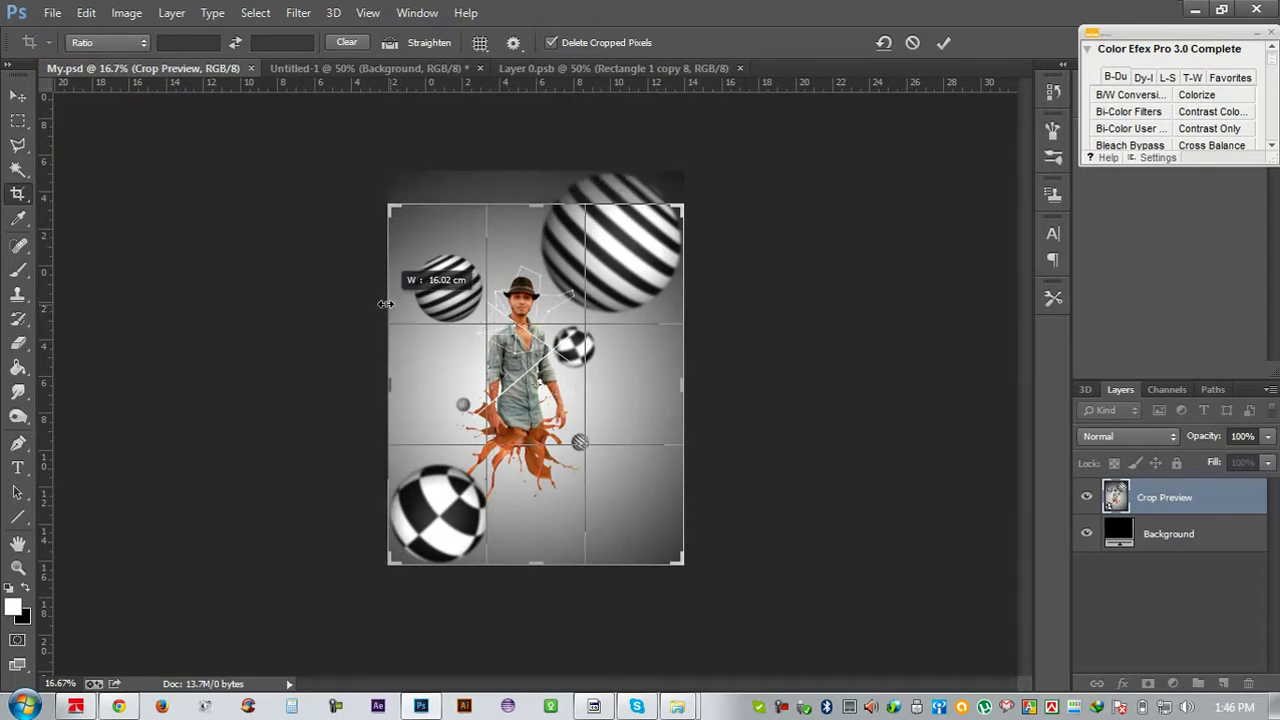
# Tighten the crop to about 10.50 cm wide by 21.38 cm tall and apply it
pyautogui.moveTo(549, 203); pyautogui.dragTo(549, 192)
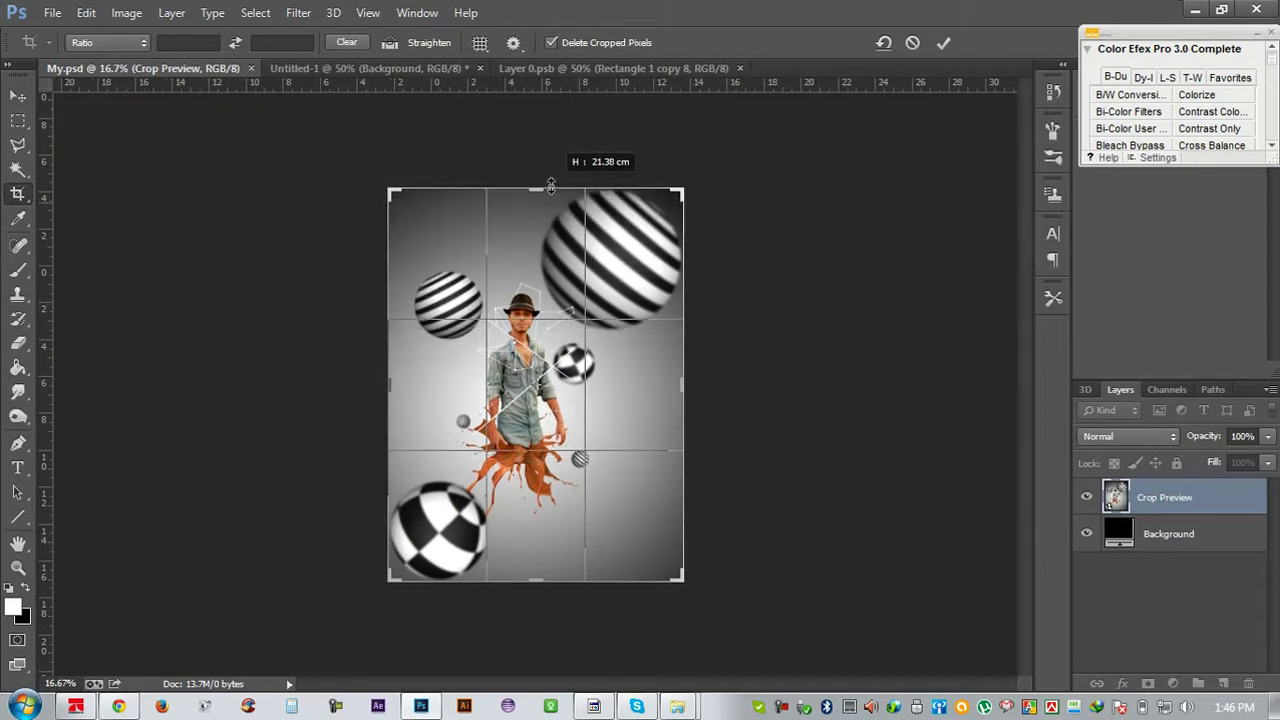
pyautogui.moveTo(550, 187); pyautogui.dragTo(546, 210)
pyautogui.moveTo(397, 383); pyautogui.dragTo(412, 383)
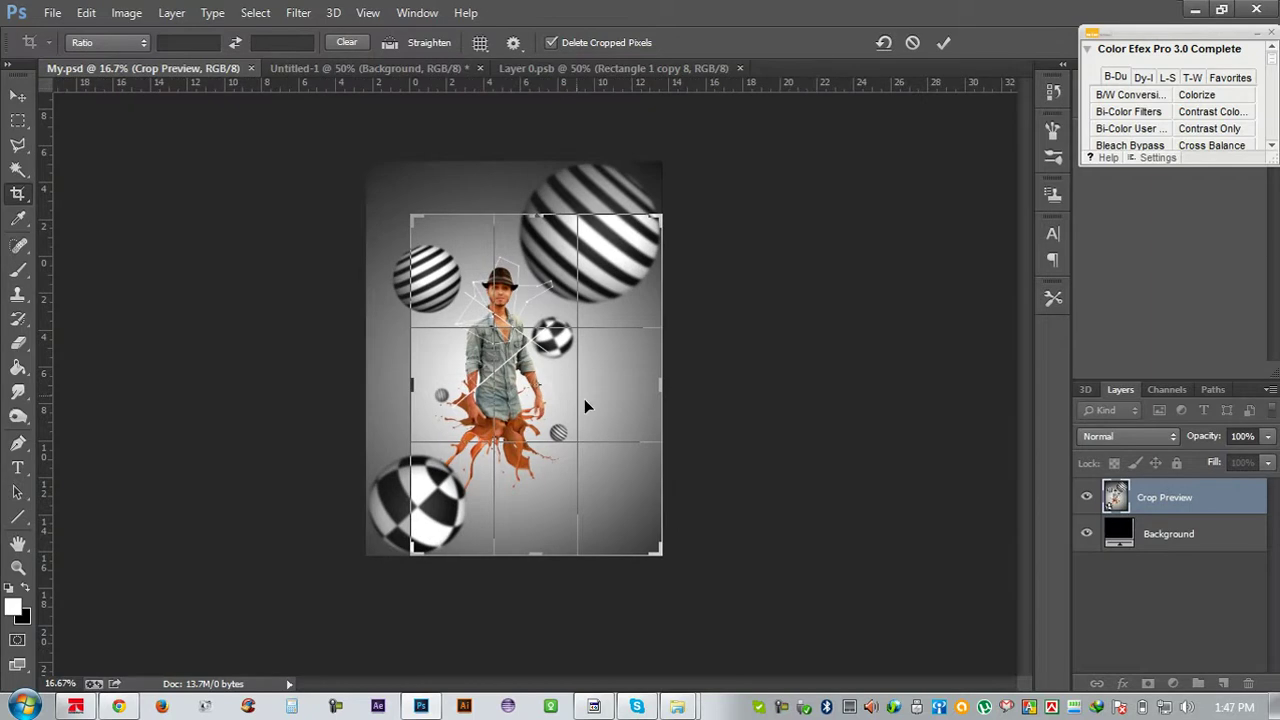
pyautogui.moveTo(660, 384); pyautogui.dragTo(633, 386)
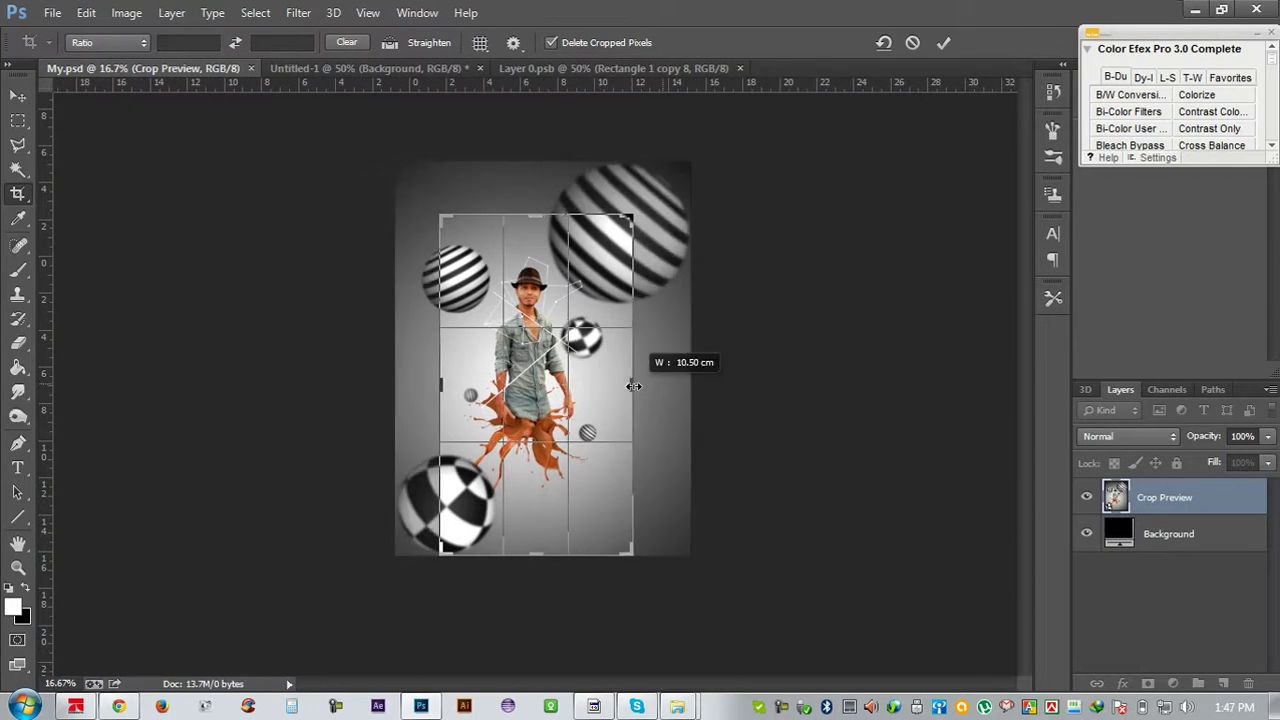
pyautogui.moveTo(440, 386); pyautogui.dragTo(437, 387)
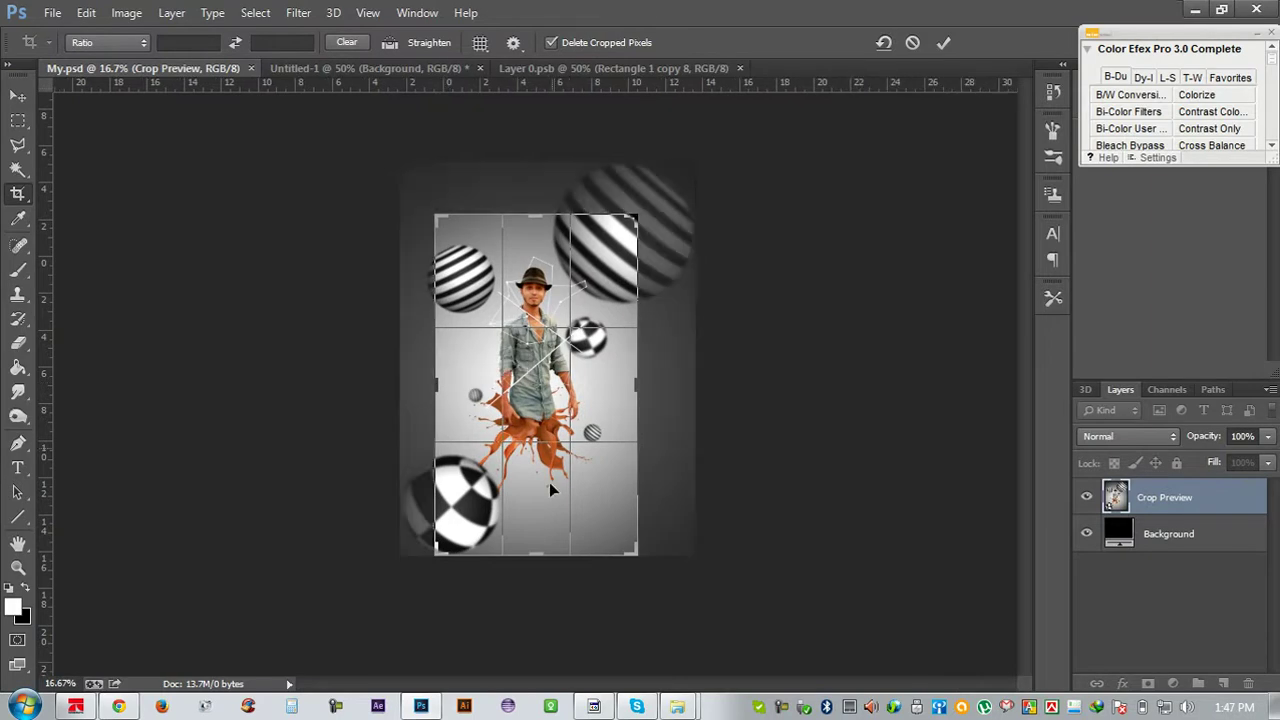
pyautogui.moveTo(542, 554); pyautogui.dragTo(542, 530)
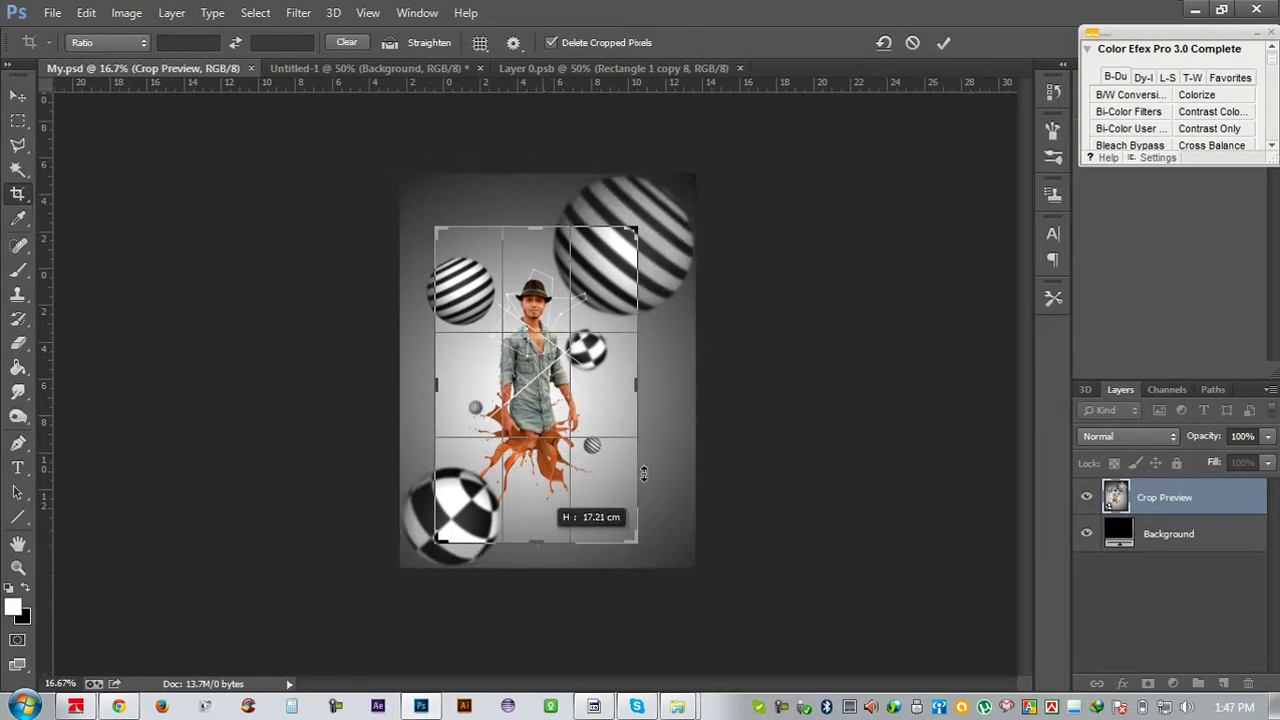
pyautogui.click(943, 44)
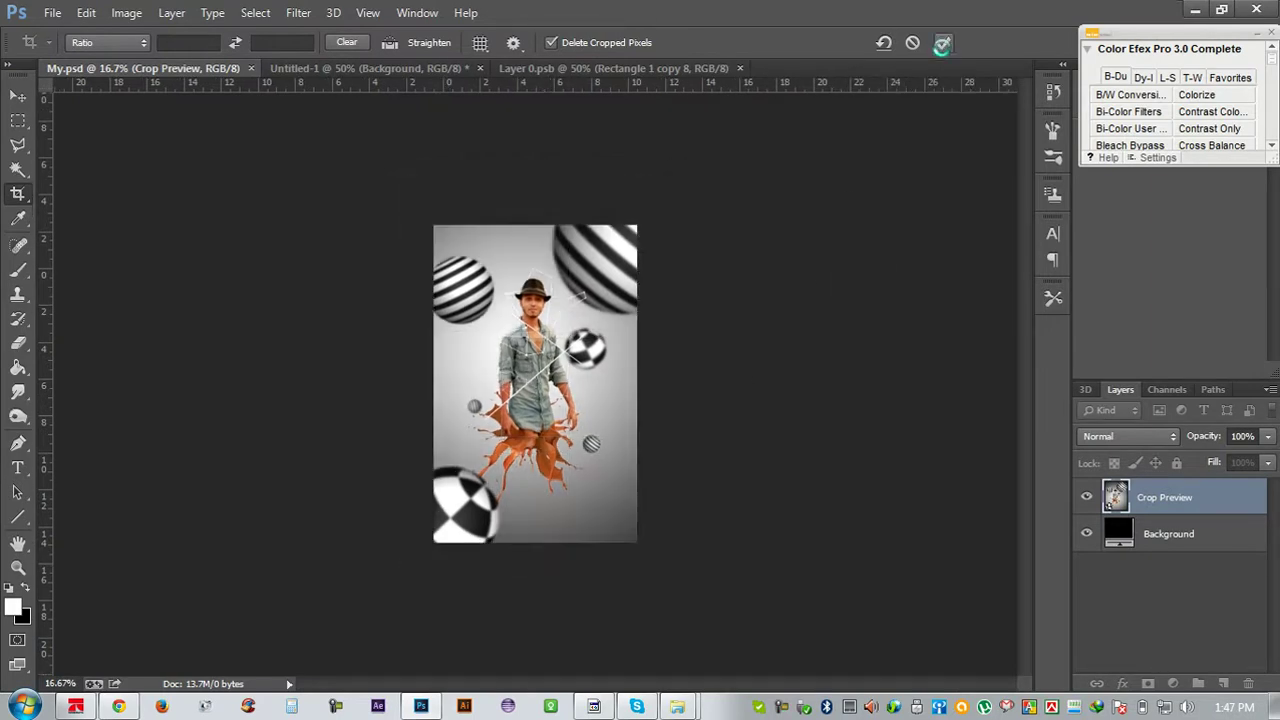
# Switch to the Move tool and save the cropped poster as My.psd
pyautogui.hotkey('ctrl', '+')
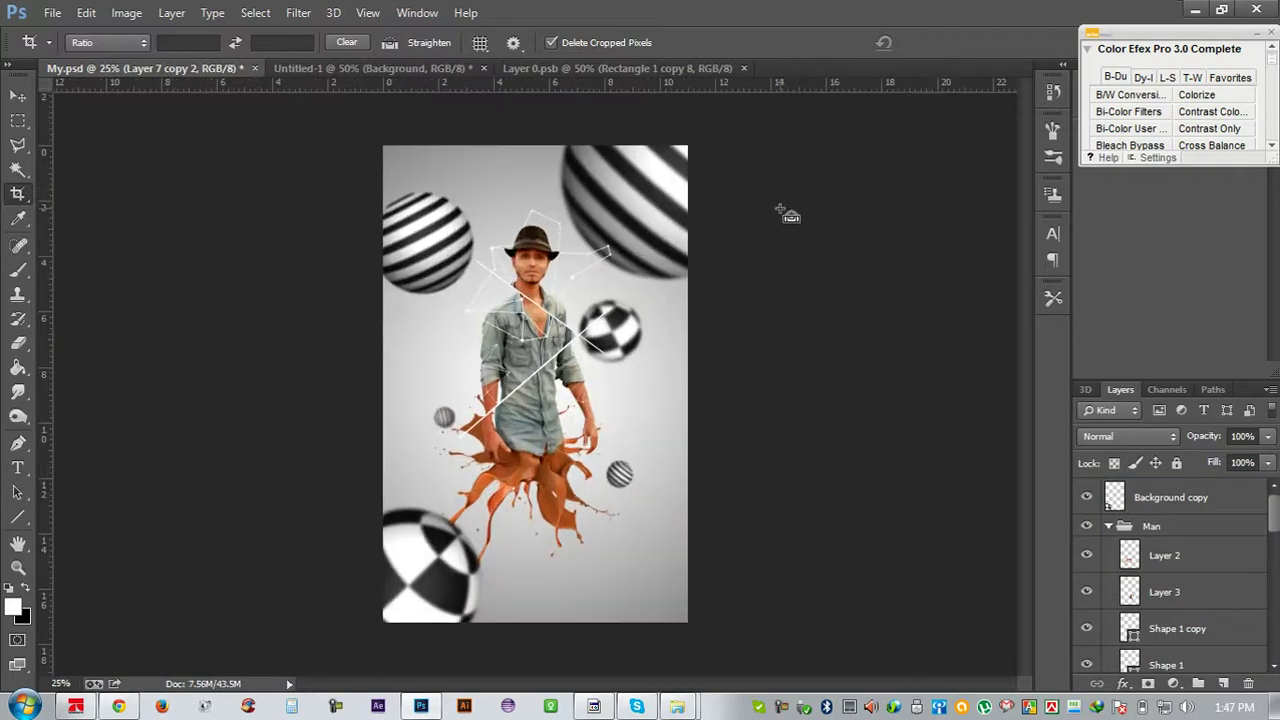
pyautogui.hotkey('ctrl', '+')
pyautogui.click(20, 96)
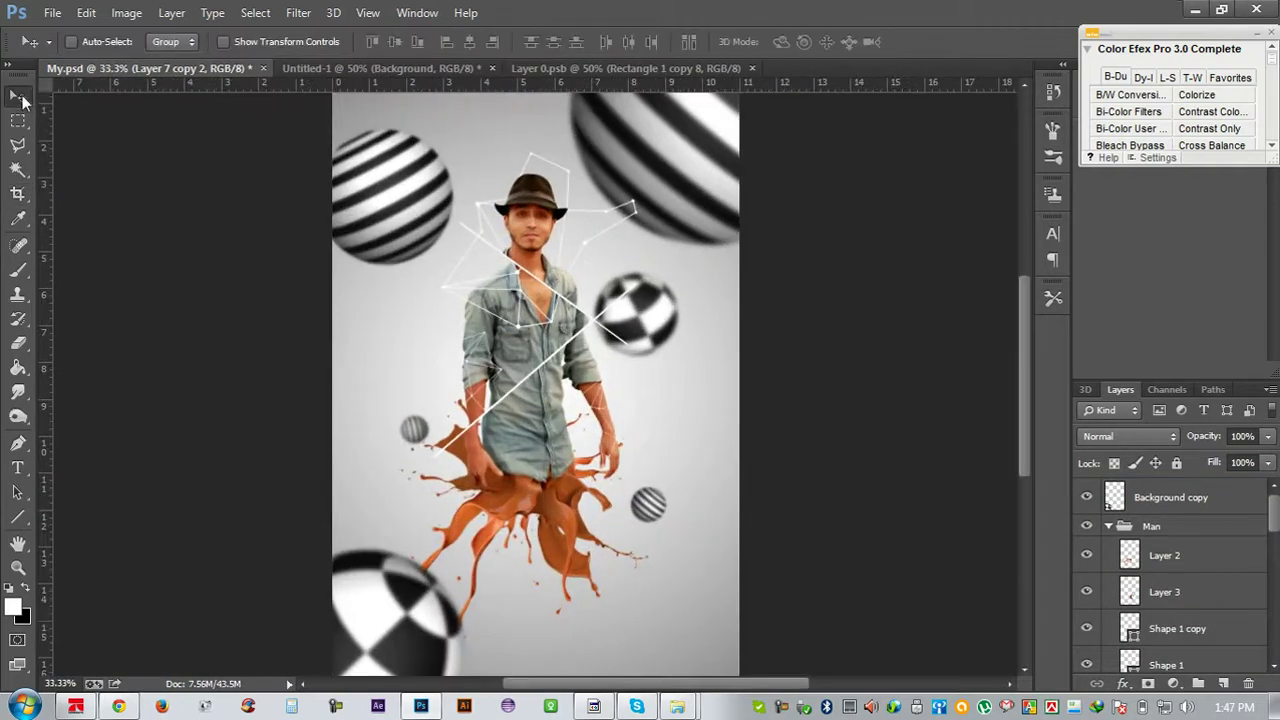
pyautogui.hotkey('ctrl', 's')
# Select the Man group and zoom in to inspect the man at 50%
pyautogui.hotkey('ctrl', '-')
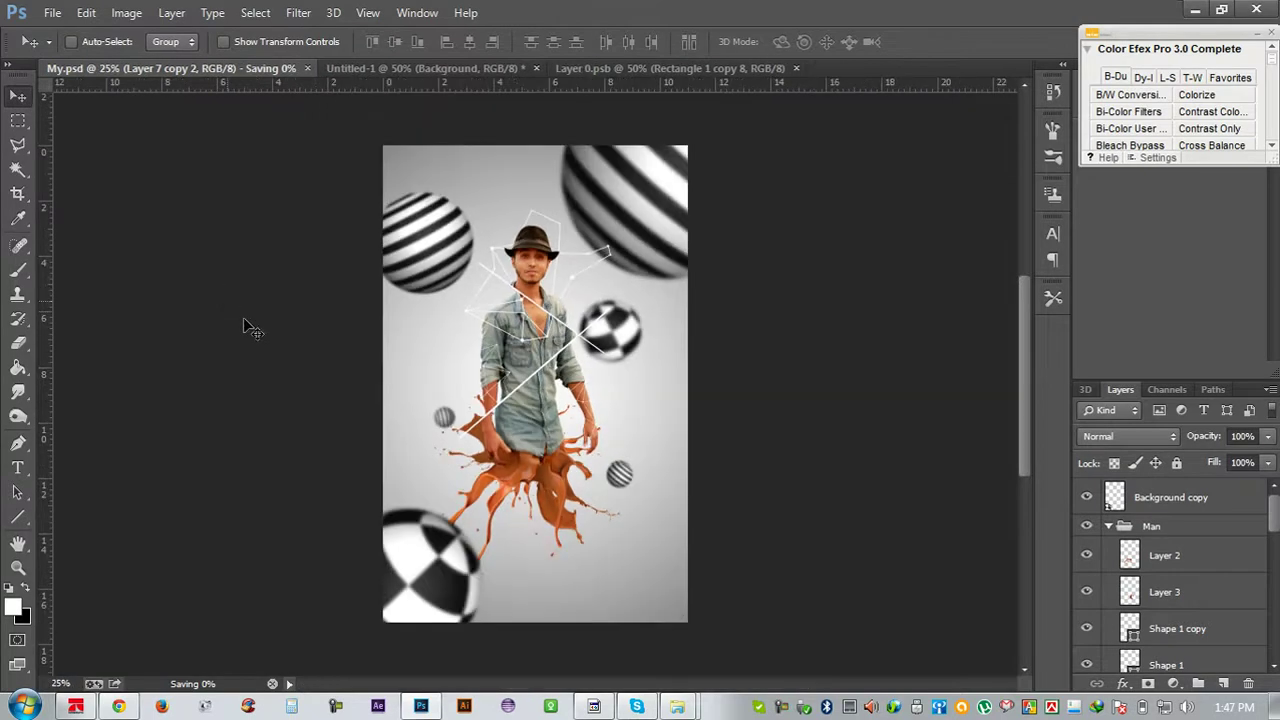
pyautogui.click(1151, 525)
pyautogui.hotkey('ctrl', '+')
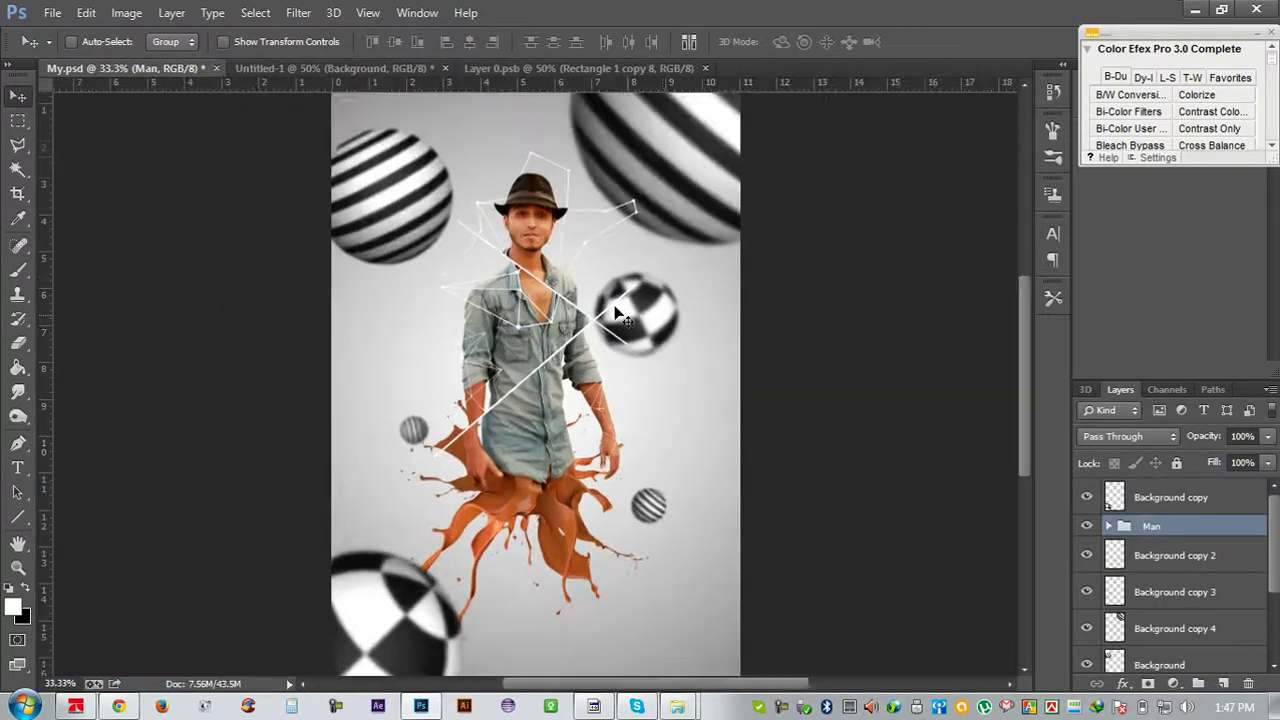
pyautogui.hotkey('ctrl', '+')
pyautogui.scroll(1, 600, 272)
pyautogui.scroll(1, 595, 272)
pyautogui.hotkey('ctrl', '+')
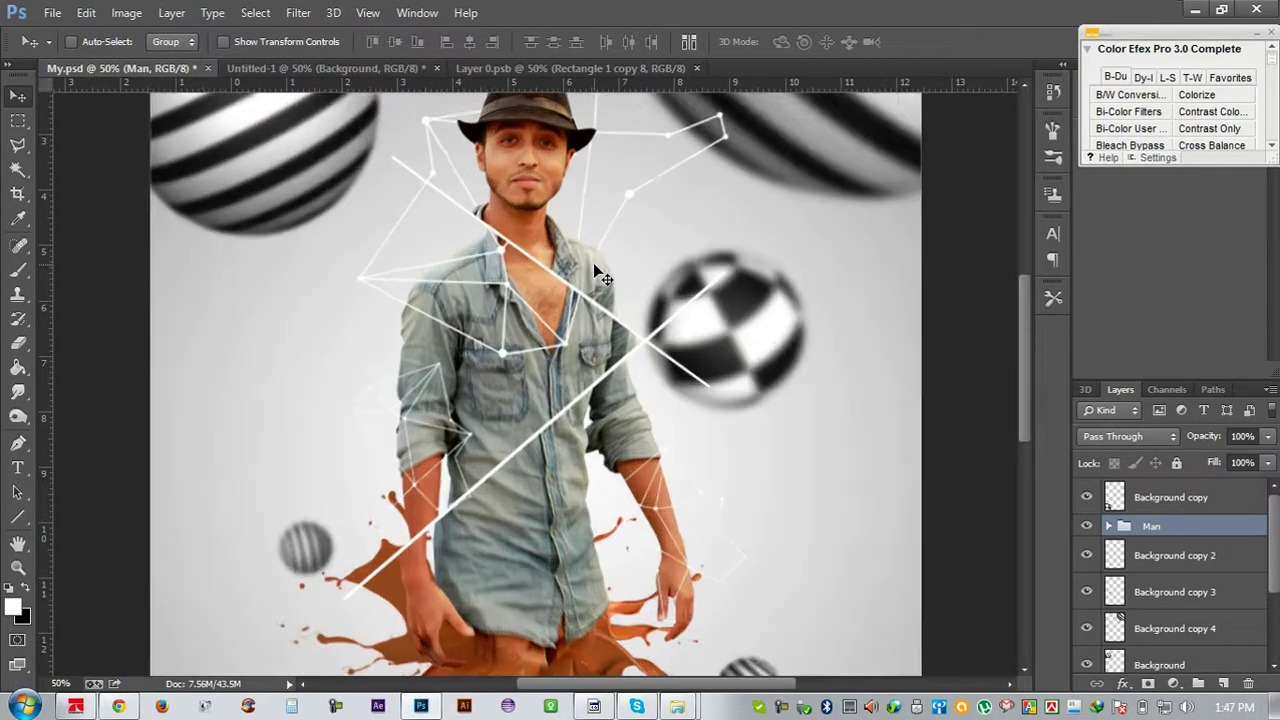
pyautogui.scroll(1, 593, 272)
pyautogui.hotkey('ctrl', '-')
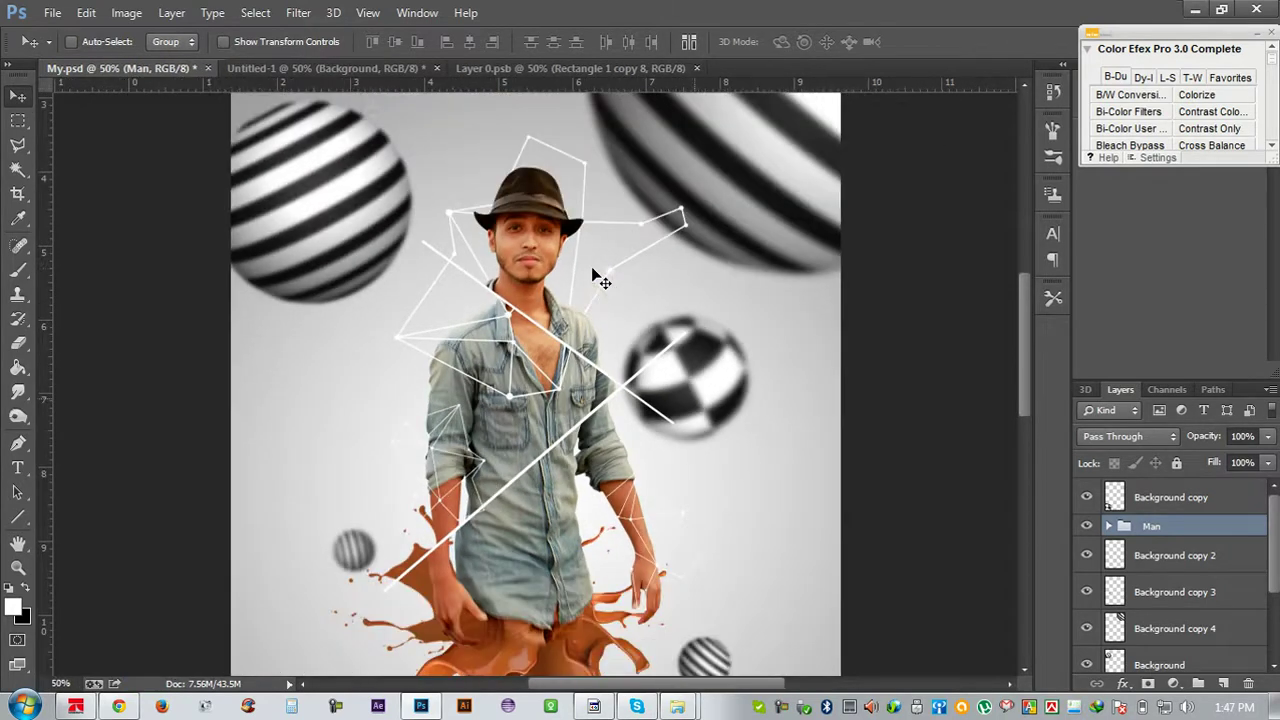
pyautogui.scroll(-1, 524, 384)
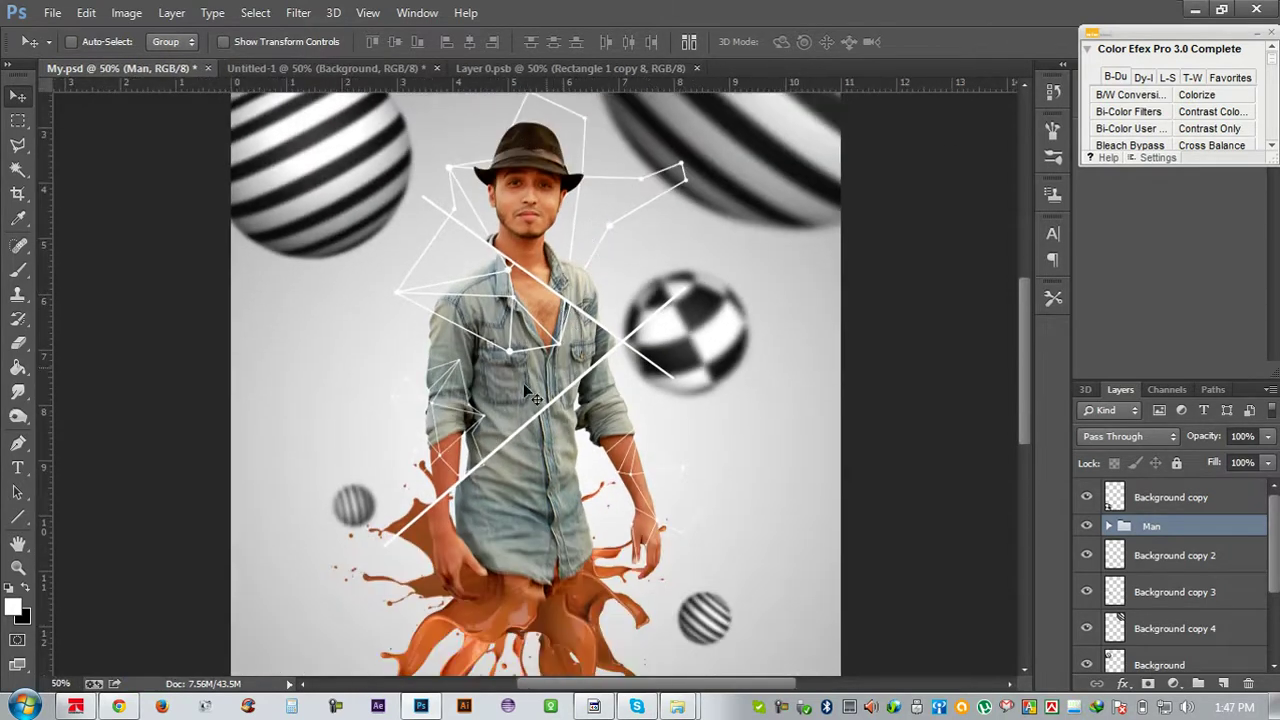
# Send the splash folder to the BABY (J:) drive
pyautogui.moveTo(677, 707)
pyautogui.click(740, 618)
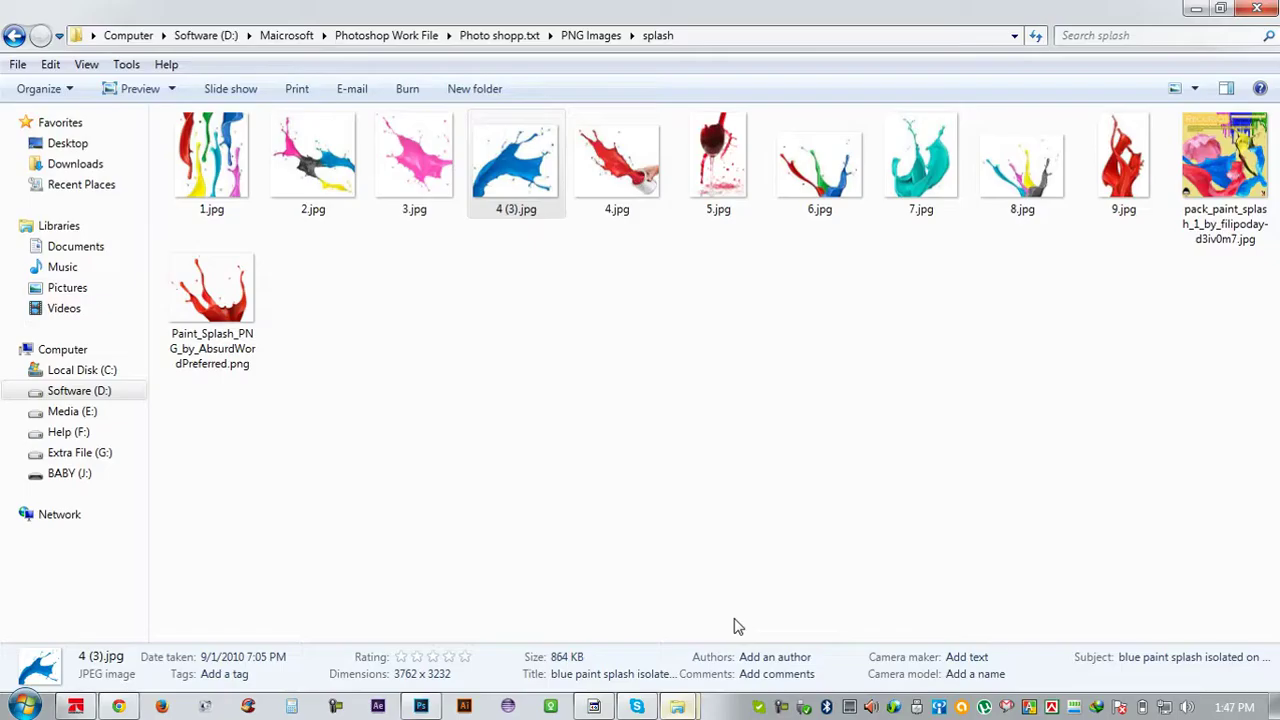
pyautogui.click(15, 36)
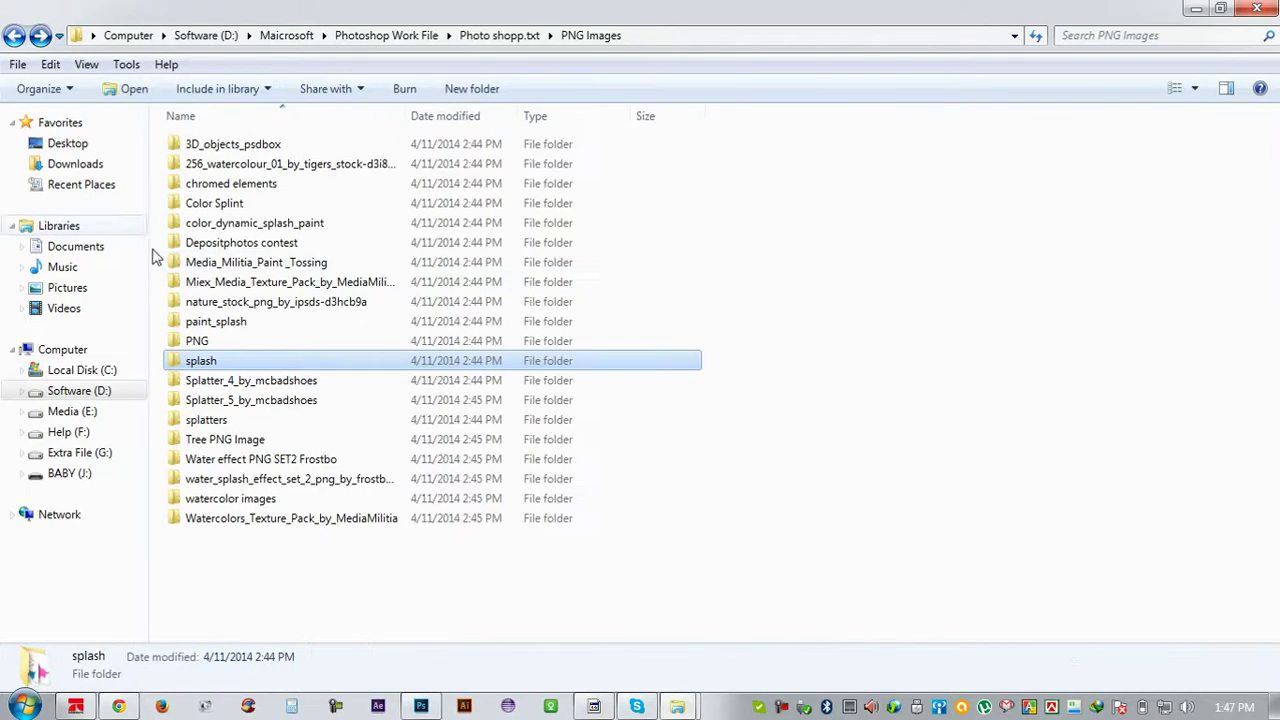
pyautogui.rightClick(206, 362)
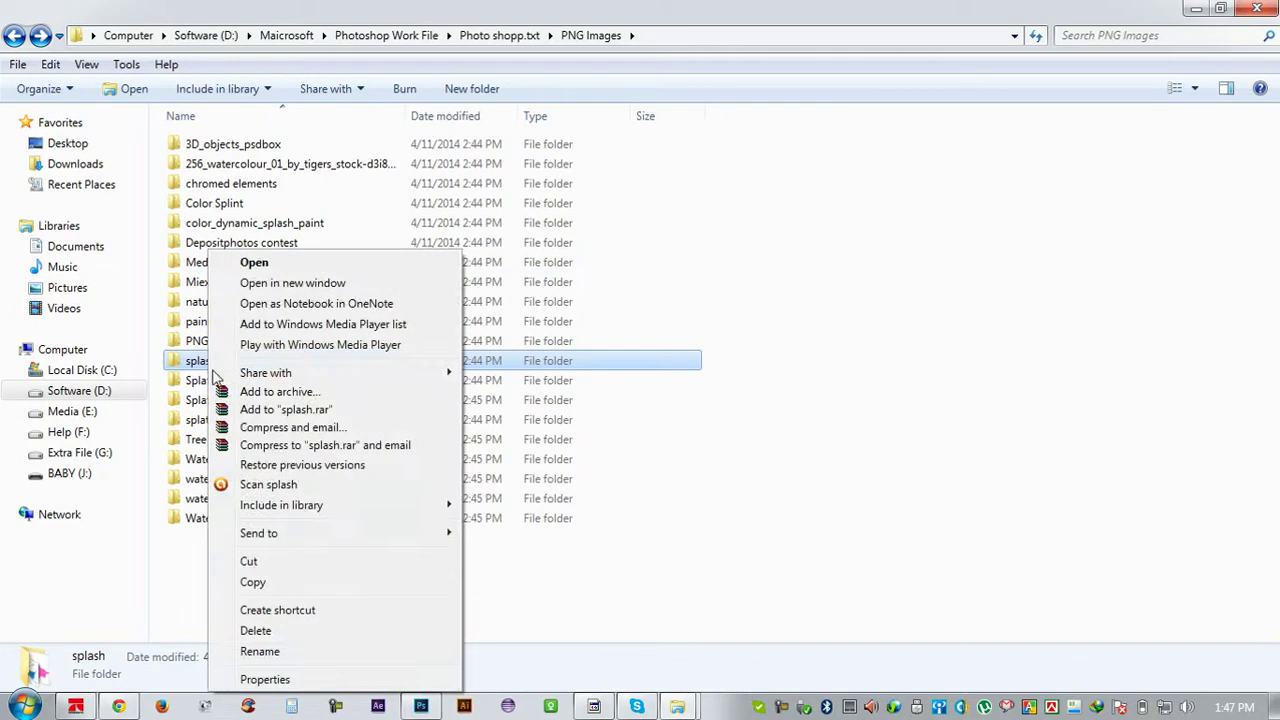
pyautogui.moveTo(259, 533)
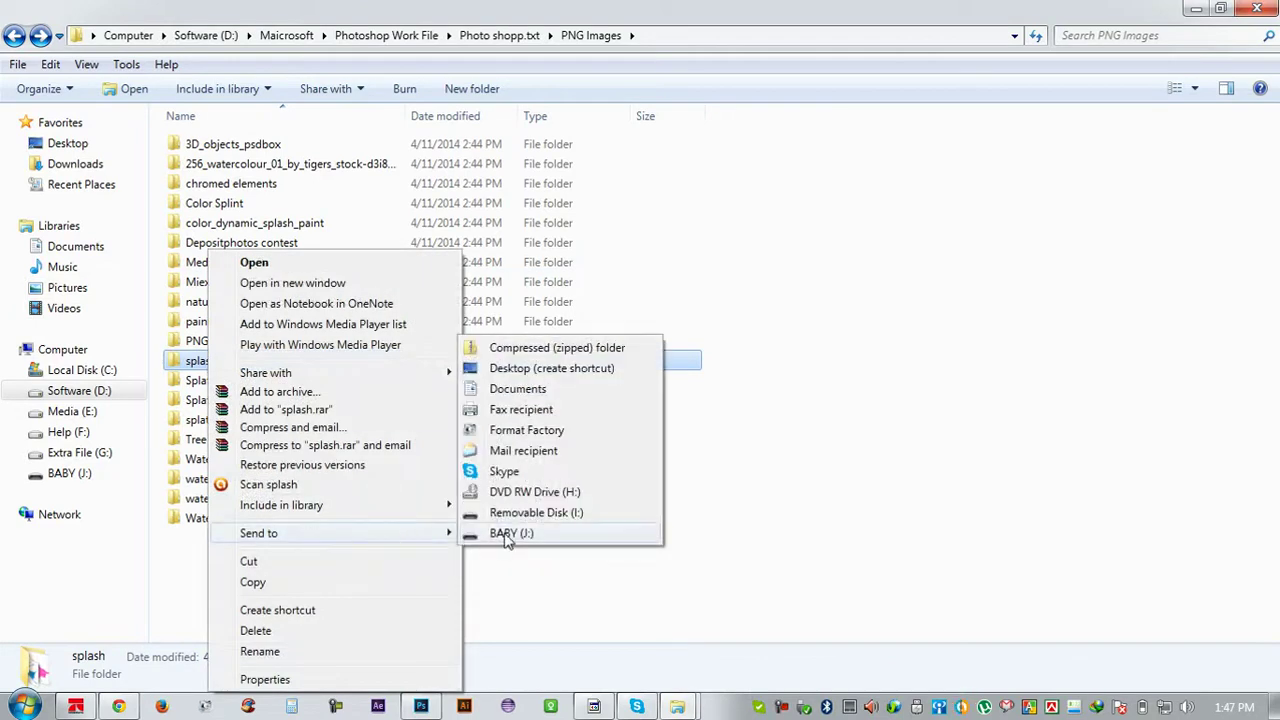
pyautogui.click(510, 533)
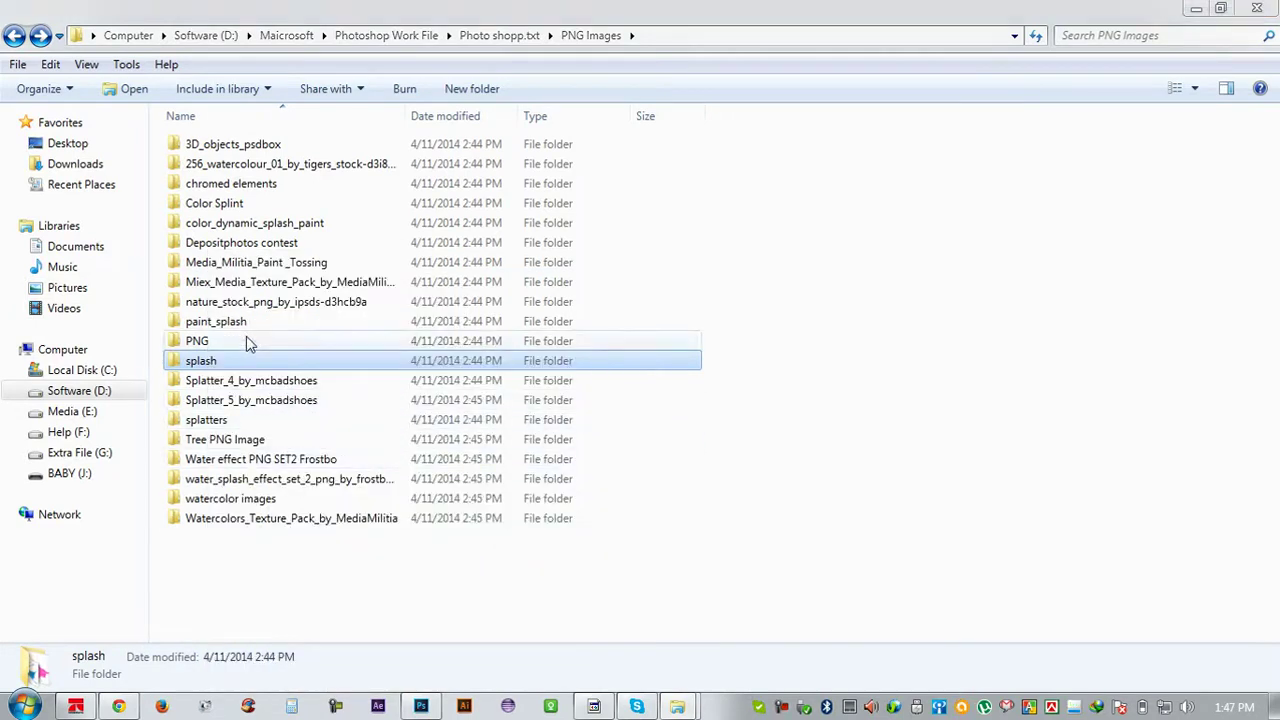
# Open PNG LIGHT IMAGE > Optical-Flares- > JPG Stock and drag Optical-6-psdbox.jpg toward Photoshop
pyautogui.click(14, 35)
pyautogui.doubleClick(215, 281)
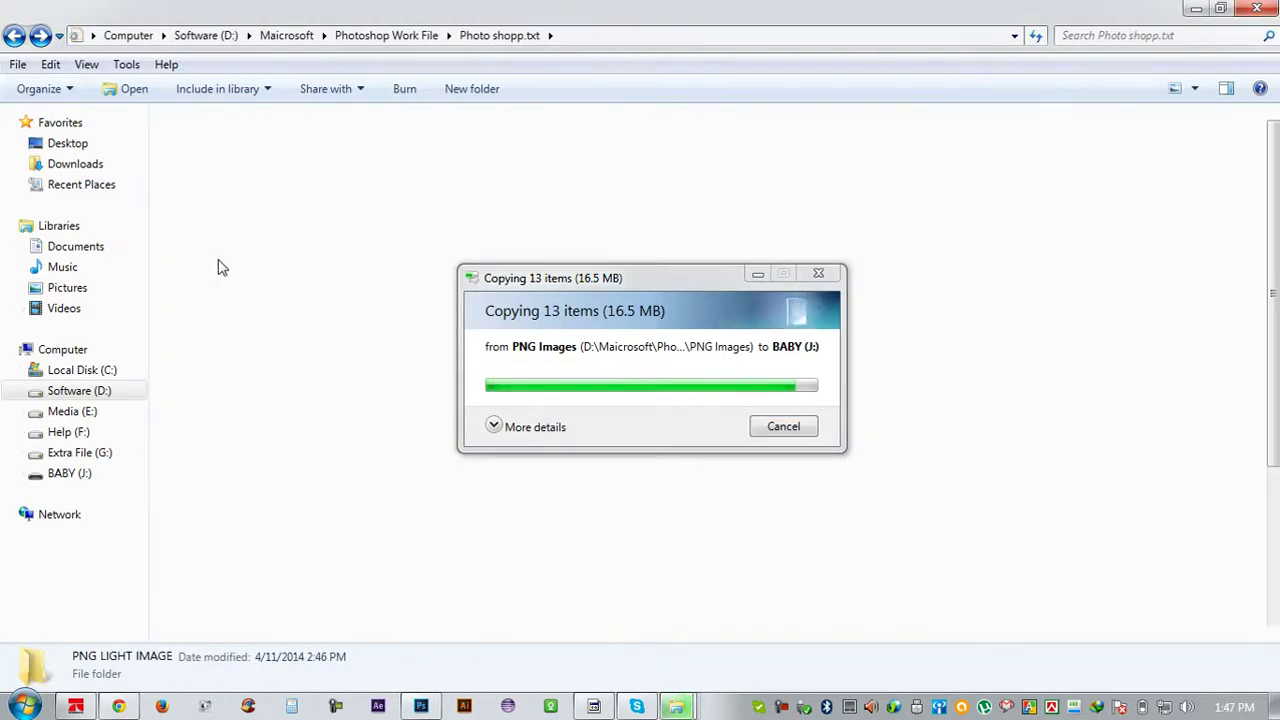
pyautogui.doubleClick(1203, 168)
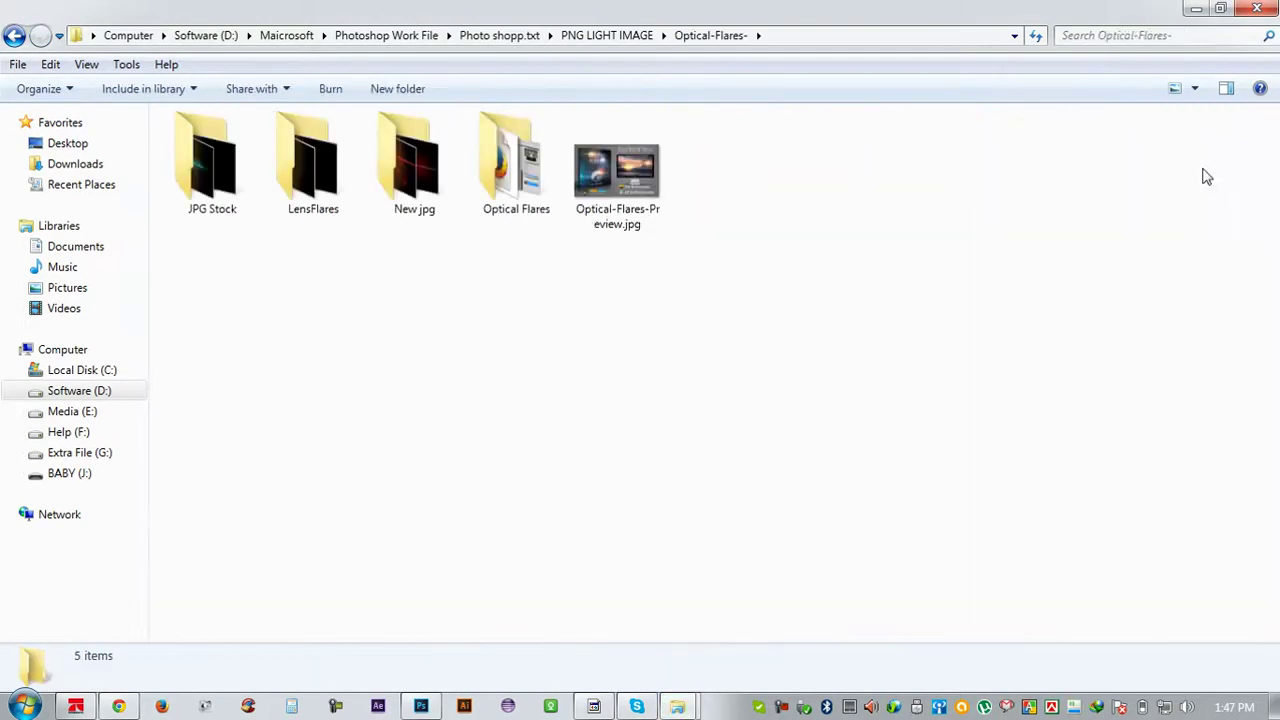
pyautogui.doubleClick(229, 187)
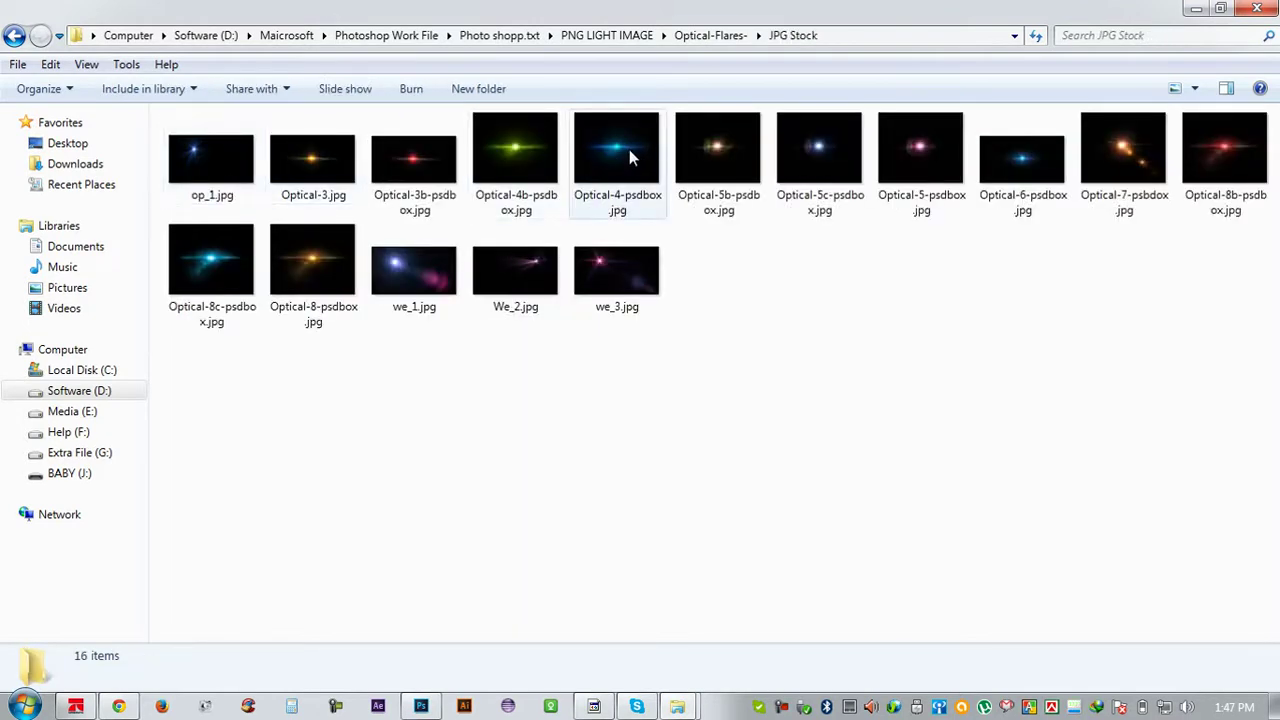
pyautogui.click(1022, 165)
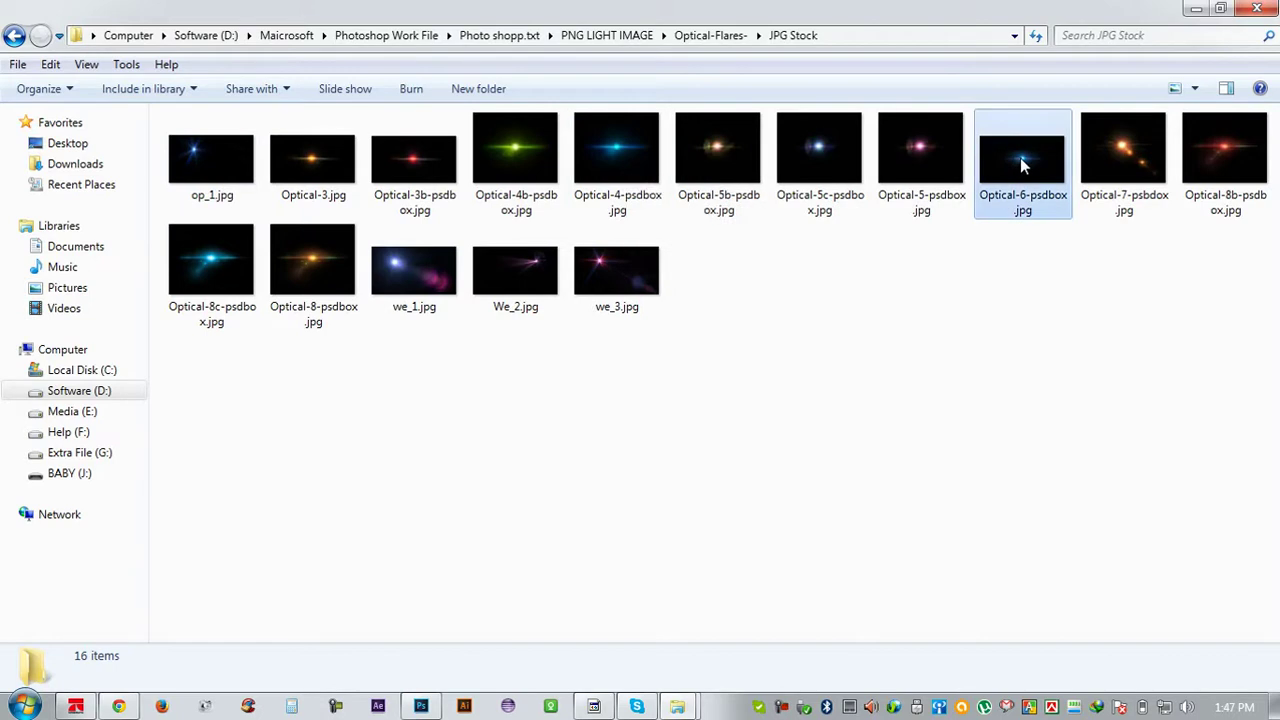
pyautogui.moveTo(1022, 165); pyautogui.dragTo(447, 712)
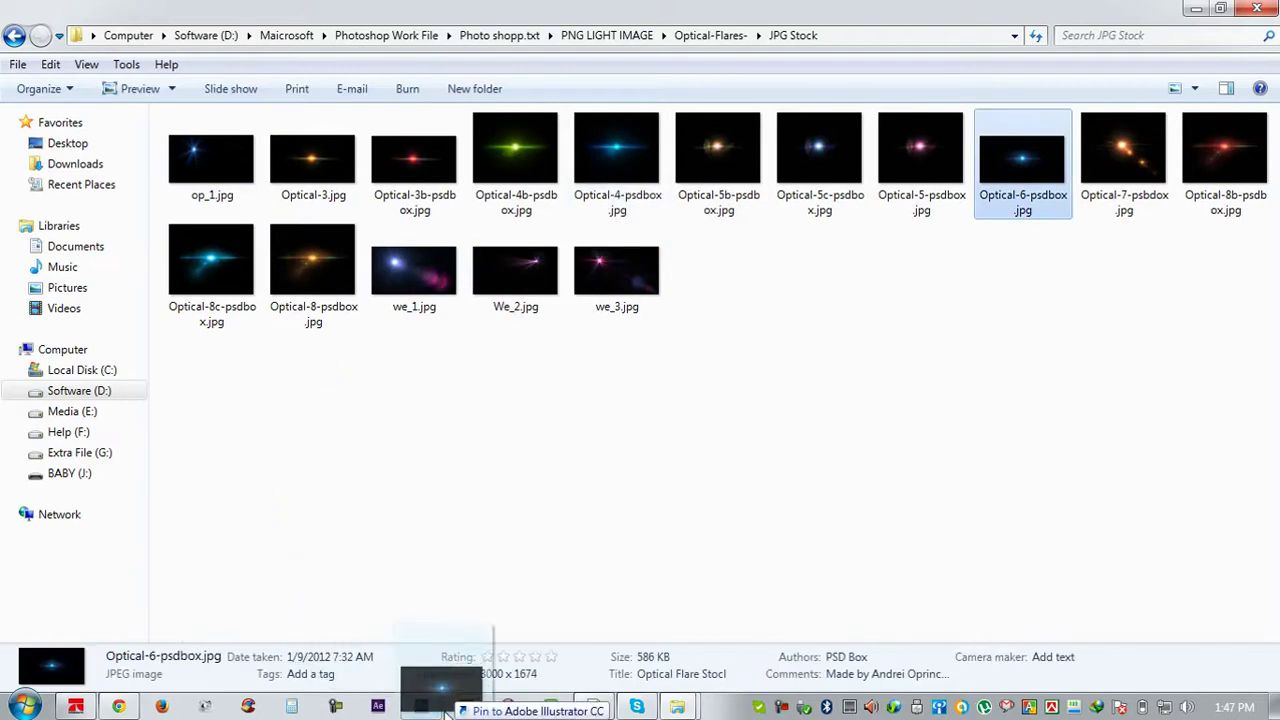
# Place the Optical-6 flare at half size on the man's chest
pyautogui.moveTo(447, 712)
pyautogui.mouseDown()
pyautogui.moveTo(478, 712)
pyautogui.moveTo(501, 515)
pyautogui.mouseUp()
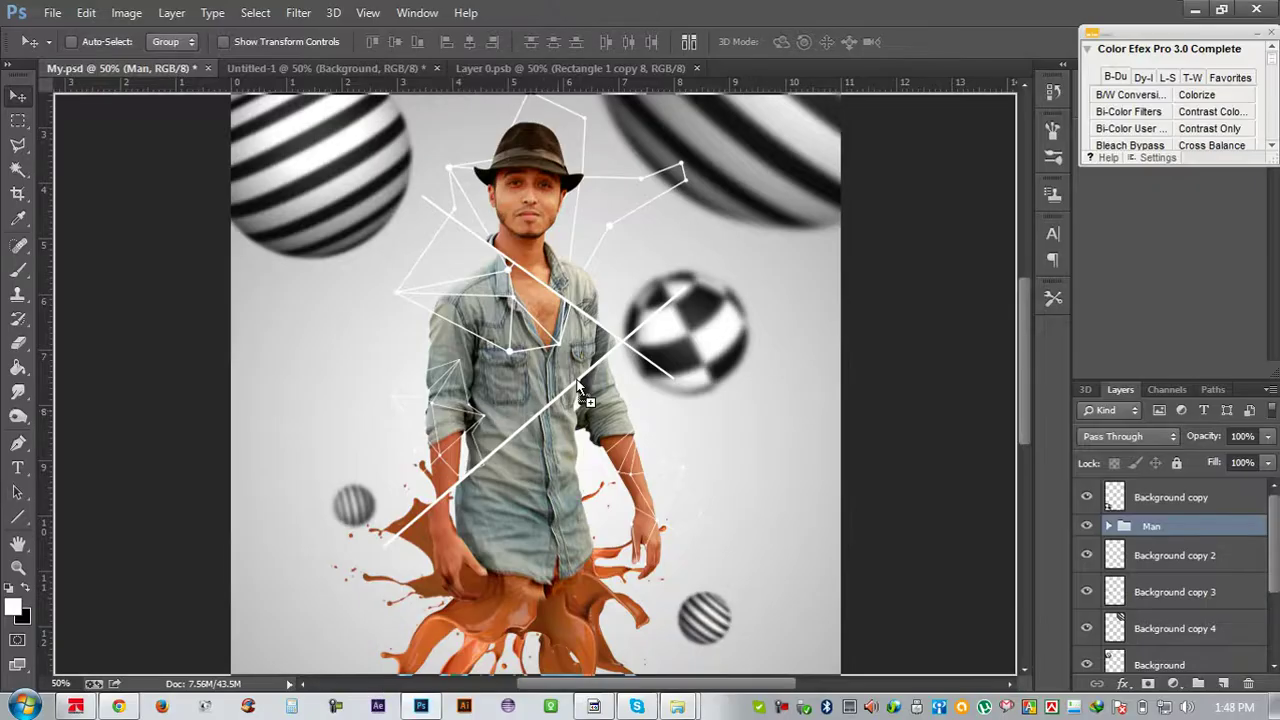
pyautogui.moveTo(579, 382); pyautogui.dragTo(576, 378)
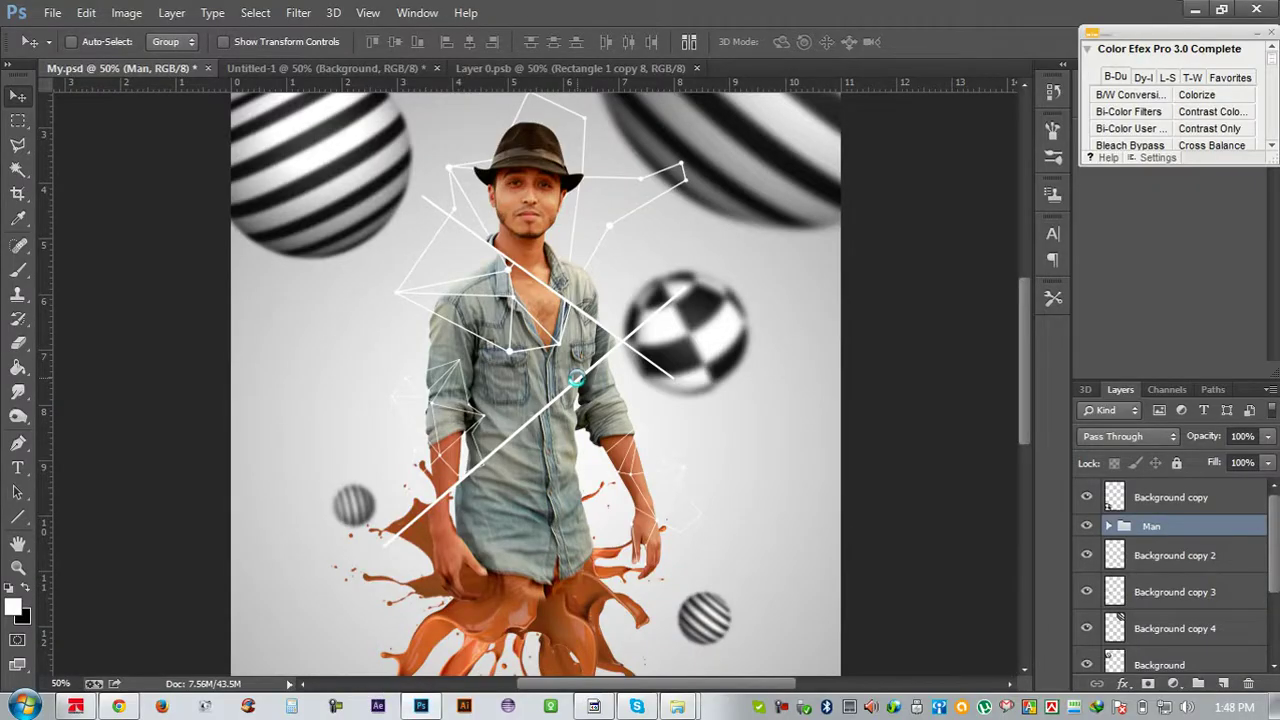
pyautogui.moveTo(835, 555); pyautogui.dragTo(687, 465)
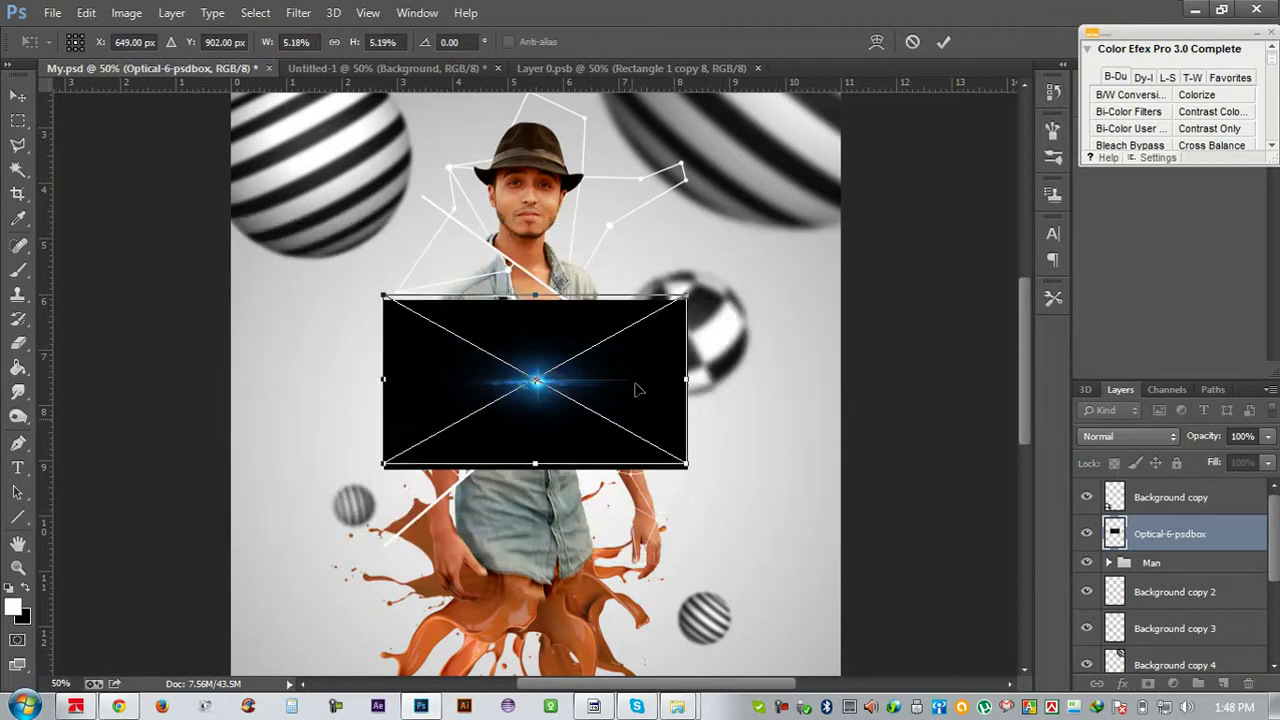
pyautogui.moveTo(636, 389); pyautogui.dragTo(651, 300)
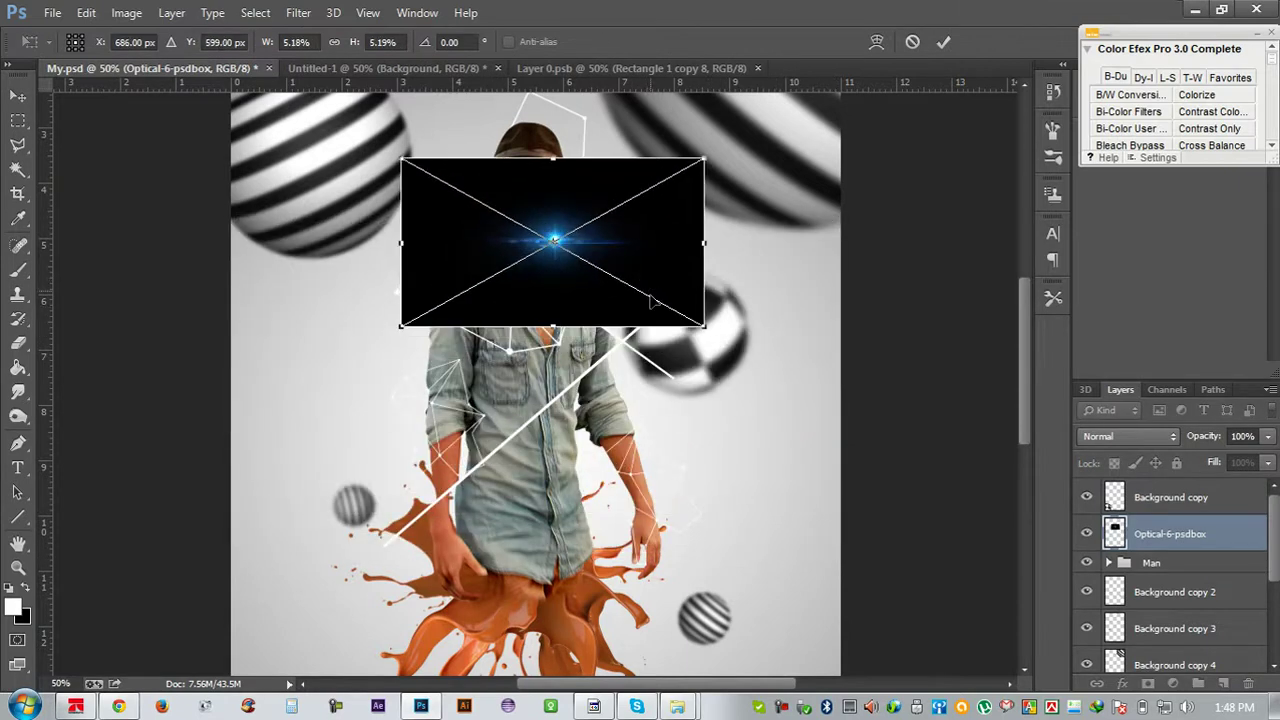
pyautogui.press('Return')
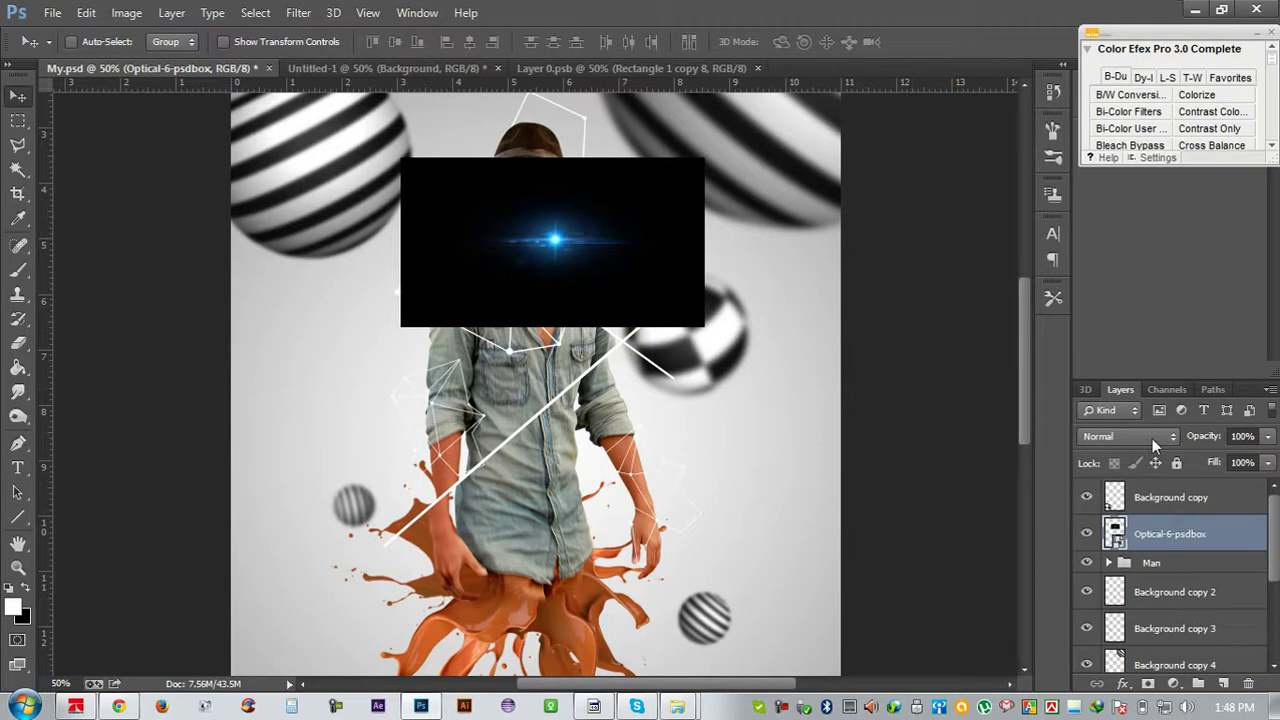
# Set the blue flare layer to Screen blend mode and nudge it into position
pyautogui.click(1152, 438)
pyautogui.click(1084, 160)
pyautogui.moveTo(737, 251); pyautogui.dragTo(742, 270)
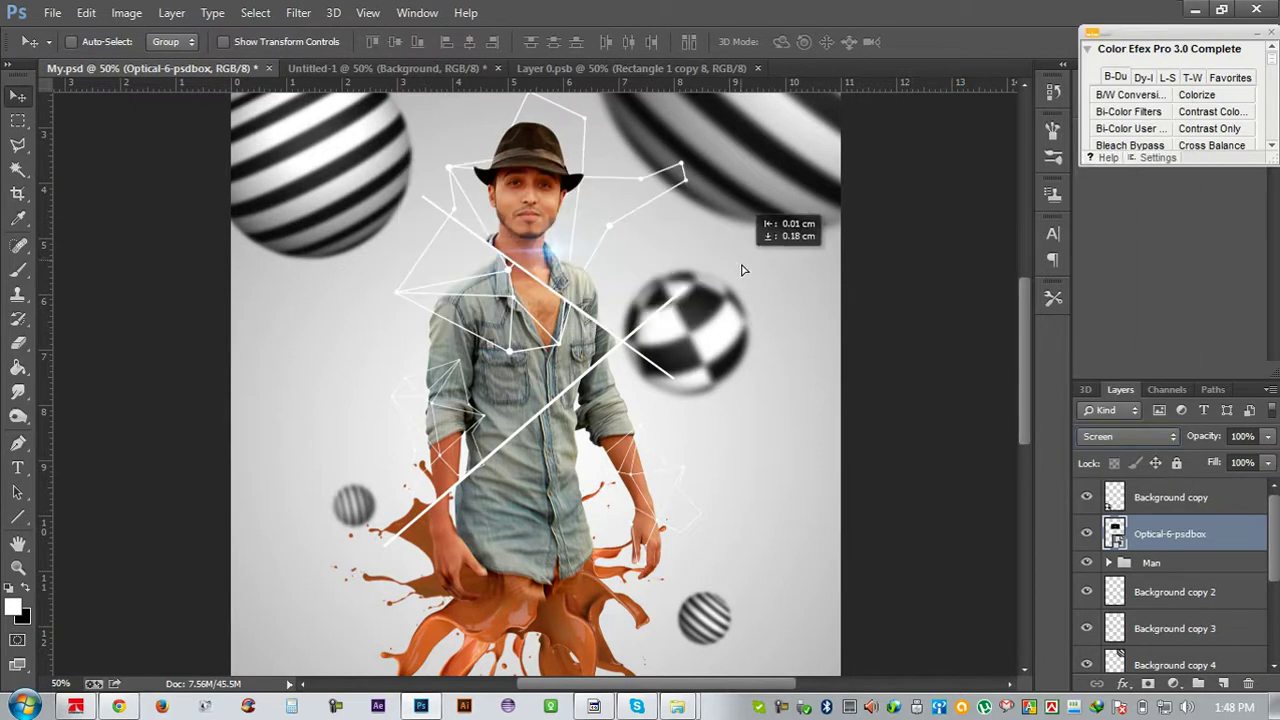
pyautogui.moveTo(742, 270); pyautogui.dragTo(746, 263)
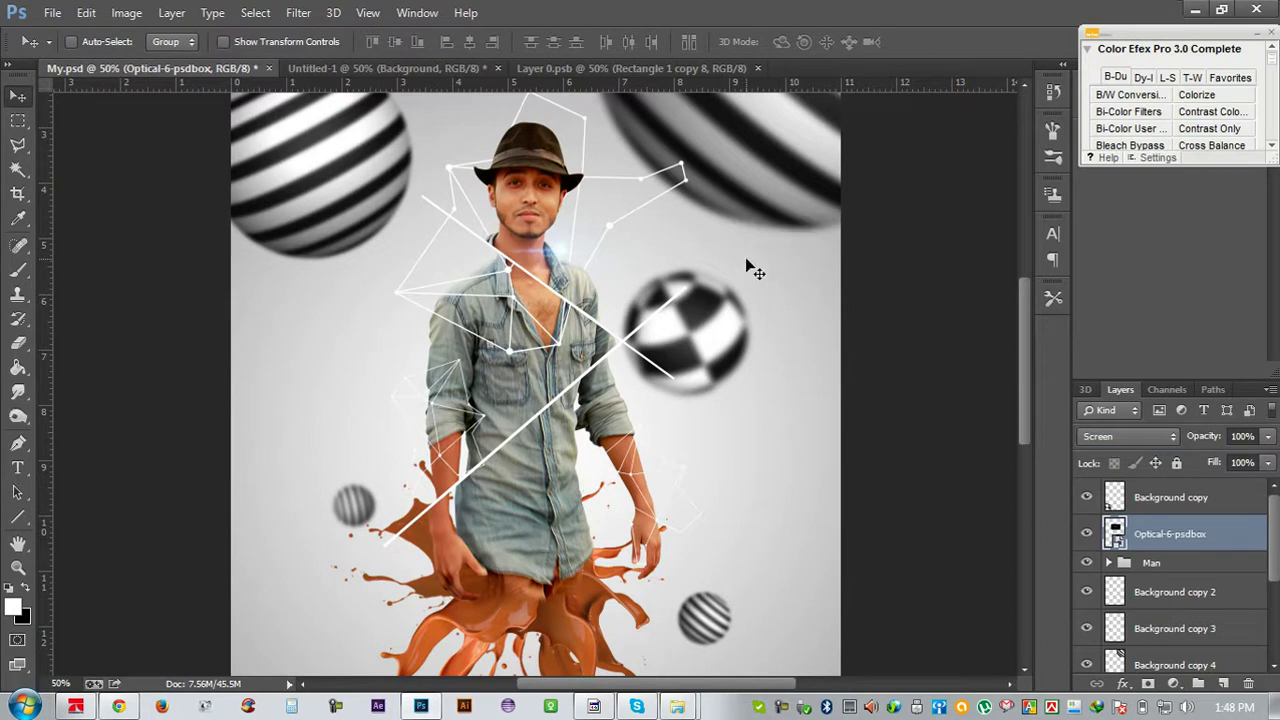
# Scale the blue flare to about 10% and move it onto the man's collar
pyautogui.hotkey('ctrl', 't')
pyautogui.moveTo(710, 338); pyautogui.dragTo(714, 340)
pyautogui.moveTo(861, 355); pyautogui.dragTo(882, 362)
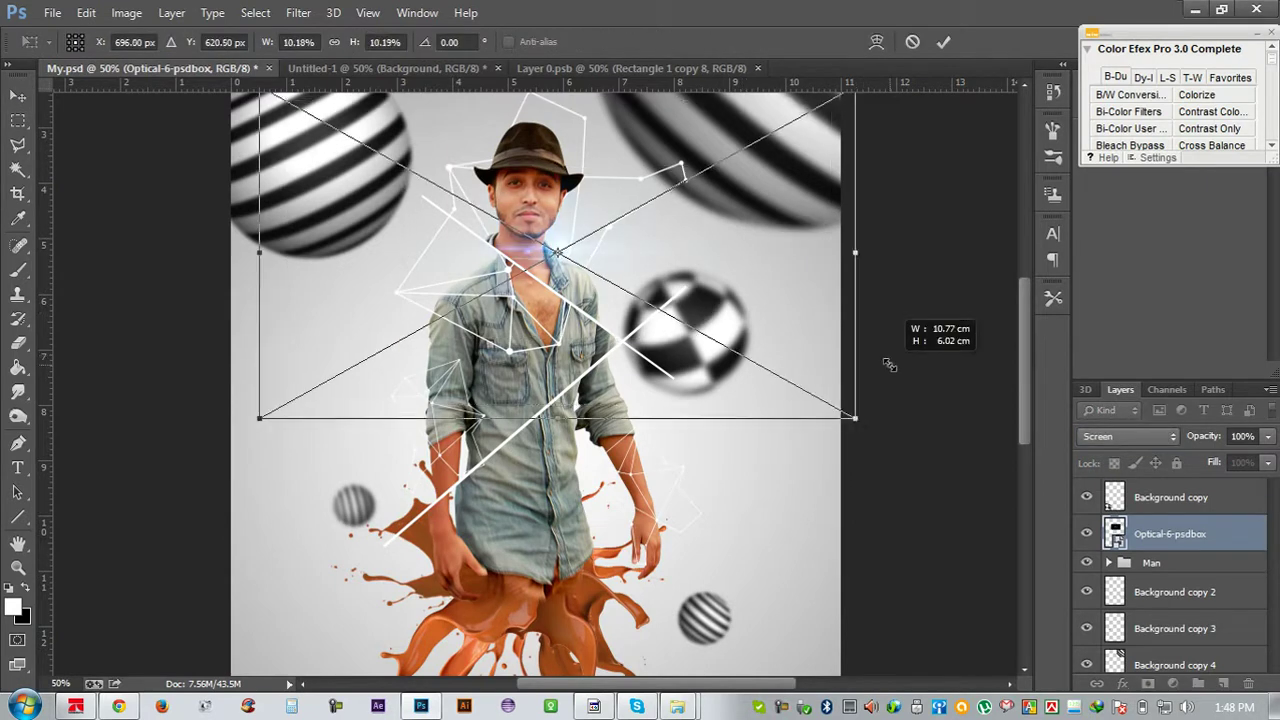
pyautogui.moveTo(698, 301); pyautogui.dragTo(698, 308)
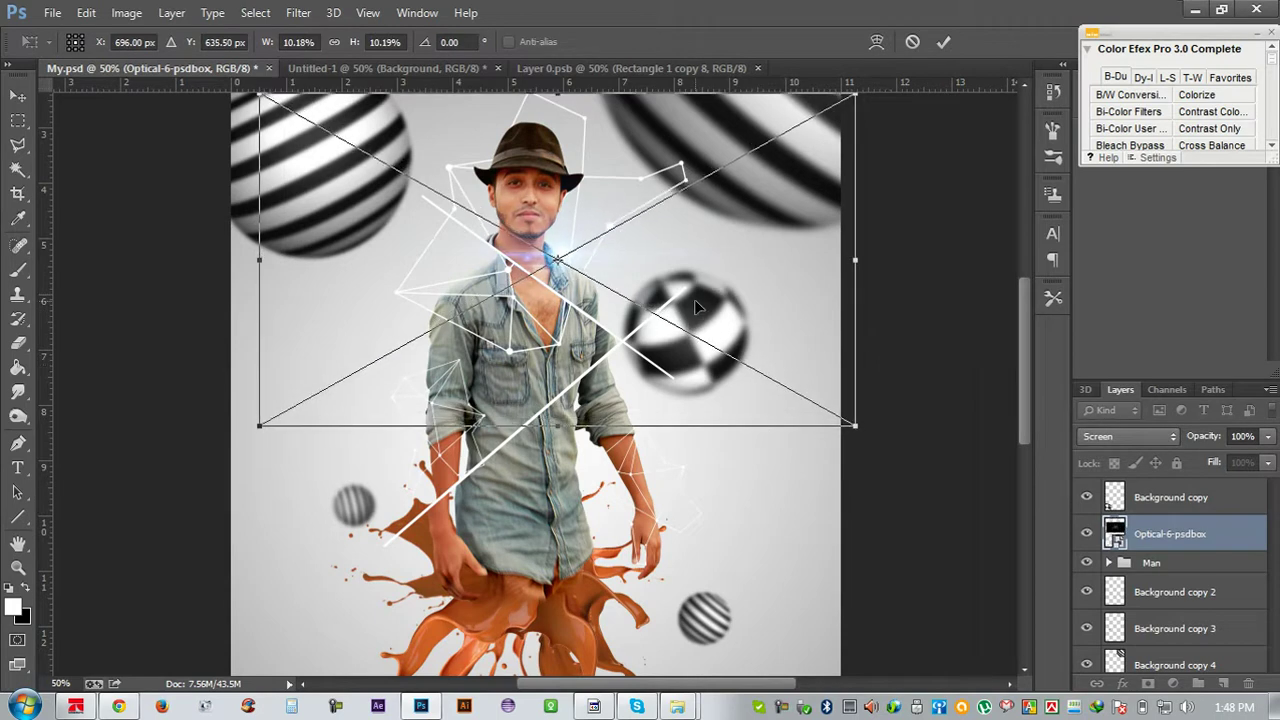
pyautogui.scroll(2, 698, 308)
pyautogui.scroll(-1, 657, 320)
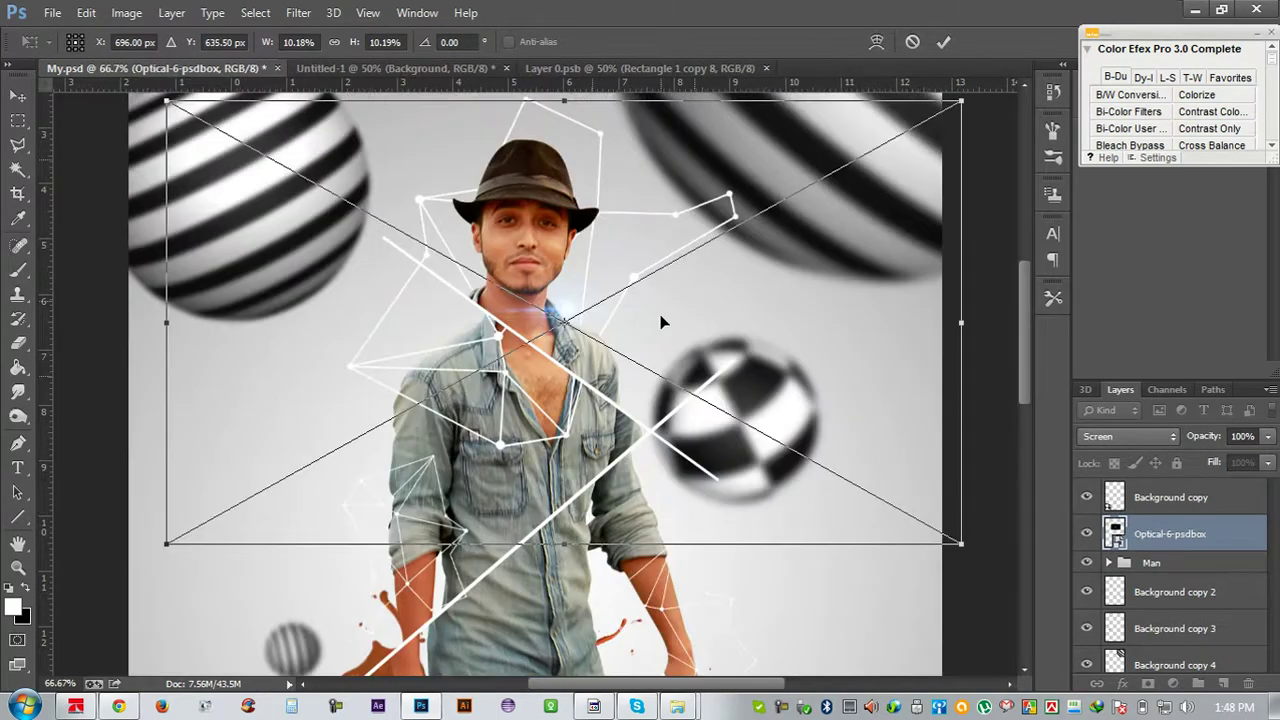
pyautogui.moveTo(655, 317)
pyautogui.mouseDown()
pyautogui.moveTo(650, 328)
pyautogui.moveTo(659, 316)
pyautogui.mouseUp()
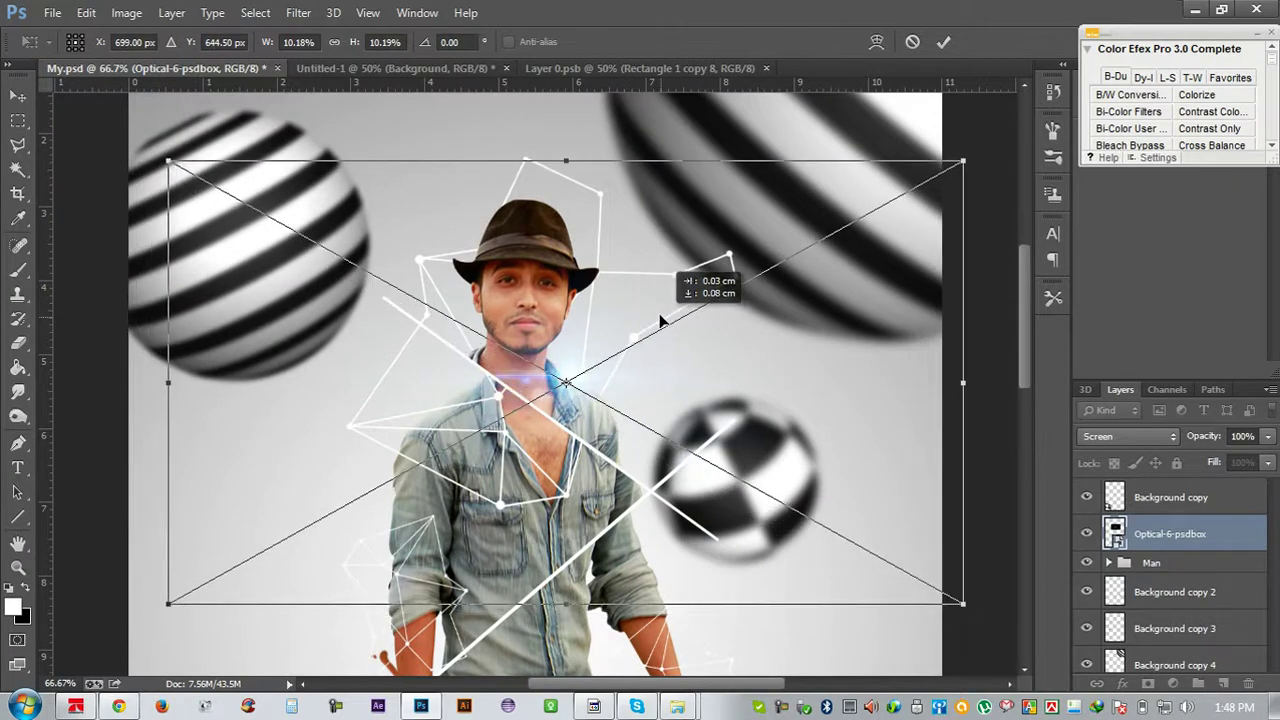
pyautogui.press('Return')
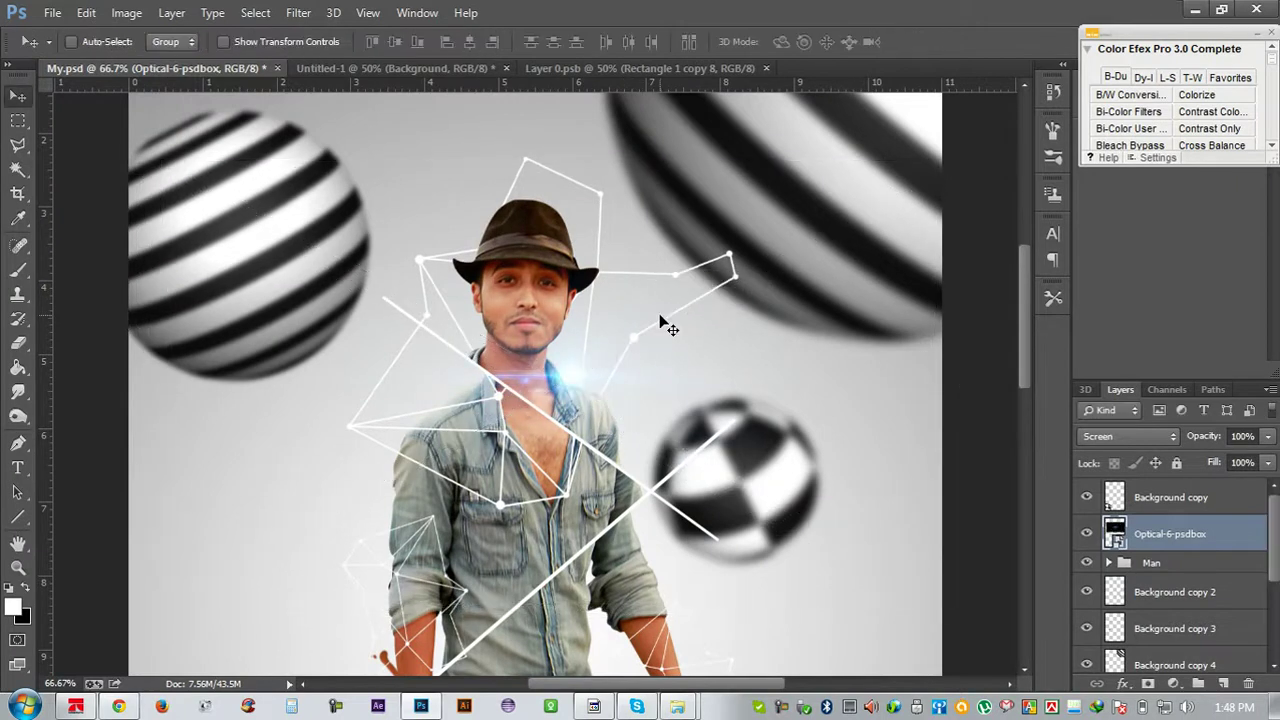
pyautogui.scroll(-1, 660, 320)
pyautogui.scroll(-5, 662, 325)
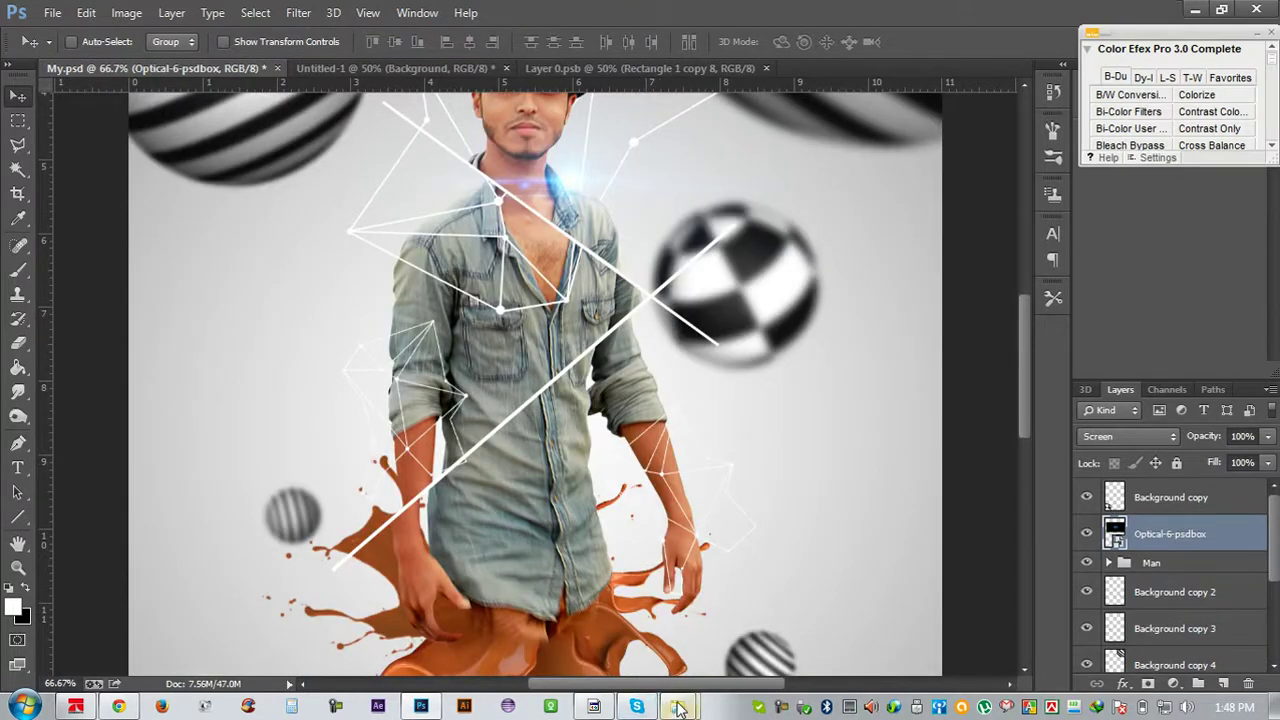
# Place the Optical-7-psdbox flare in Screen blend mode over the man's waist
pyautogui.moveTo(677, 707)
pyautogui.click(731, 605)
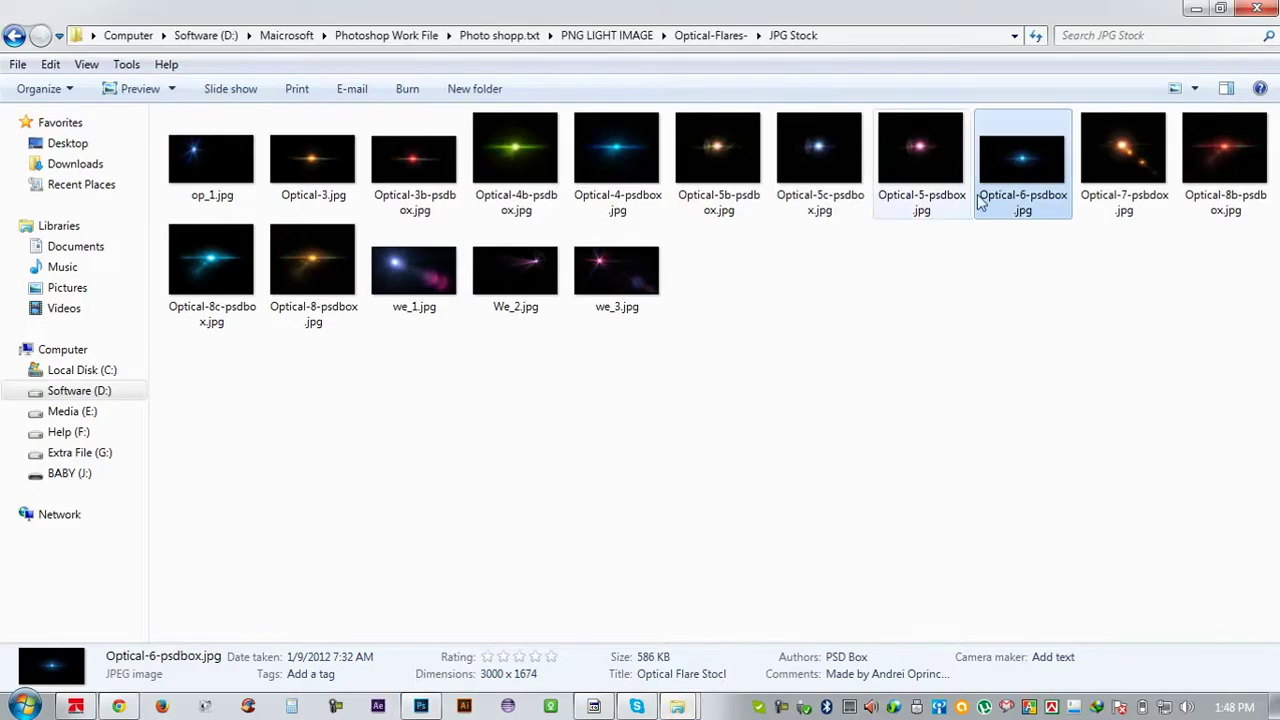
pyautogui.moveTo(1110, 155)
pyautogui.mouseDown()
pyautogui.moveTo(476, 601)
pyautogui.moveTo(443, 500)
pyautogui.mouseUp()
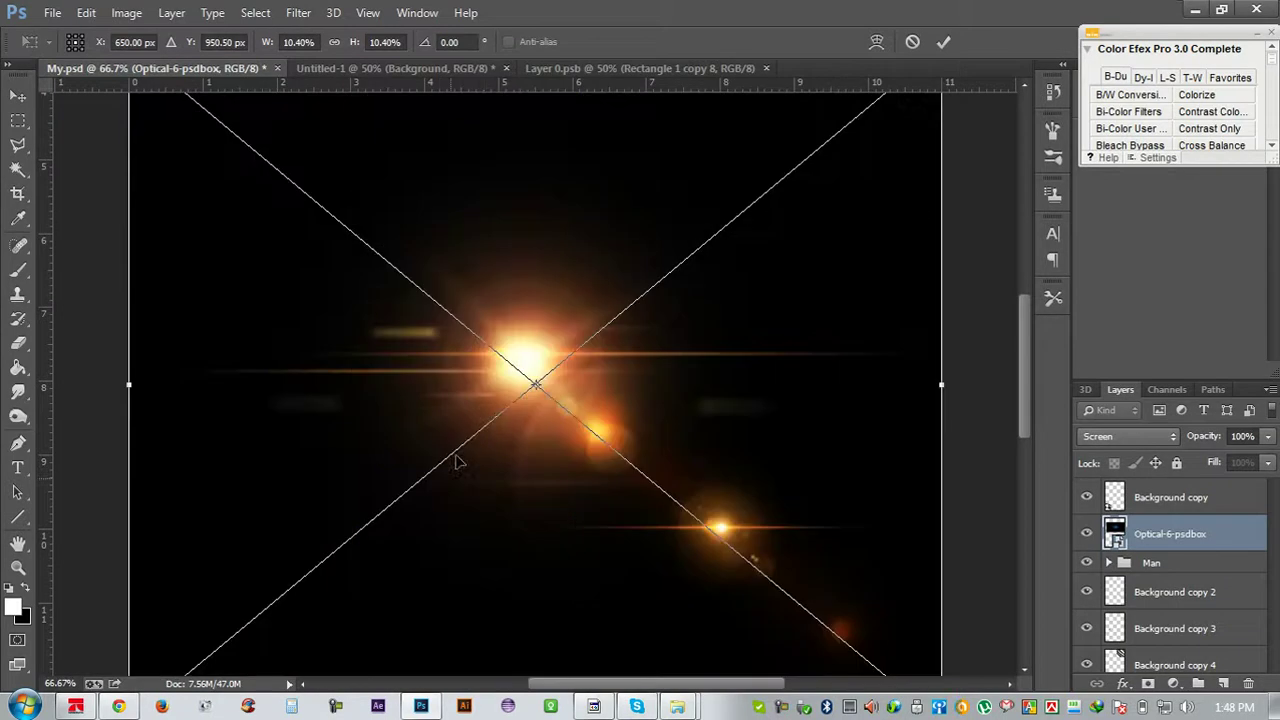
pyautogui.click(941, 42)
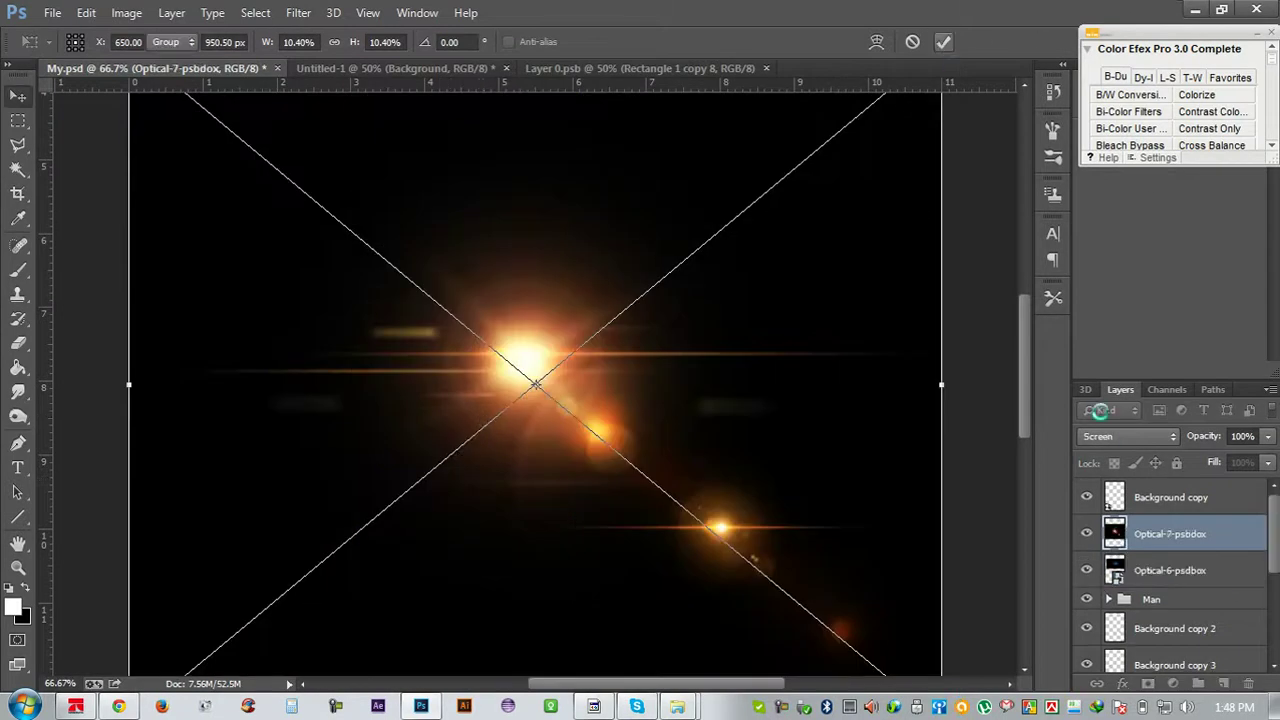
pyautogui.click(1109, 437)
pyautogui.click(1100, 158)
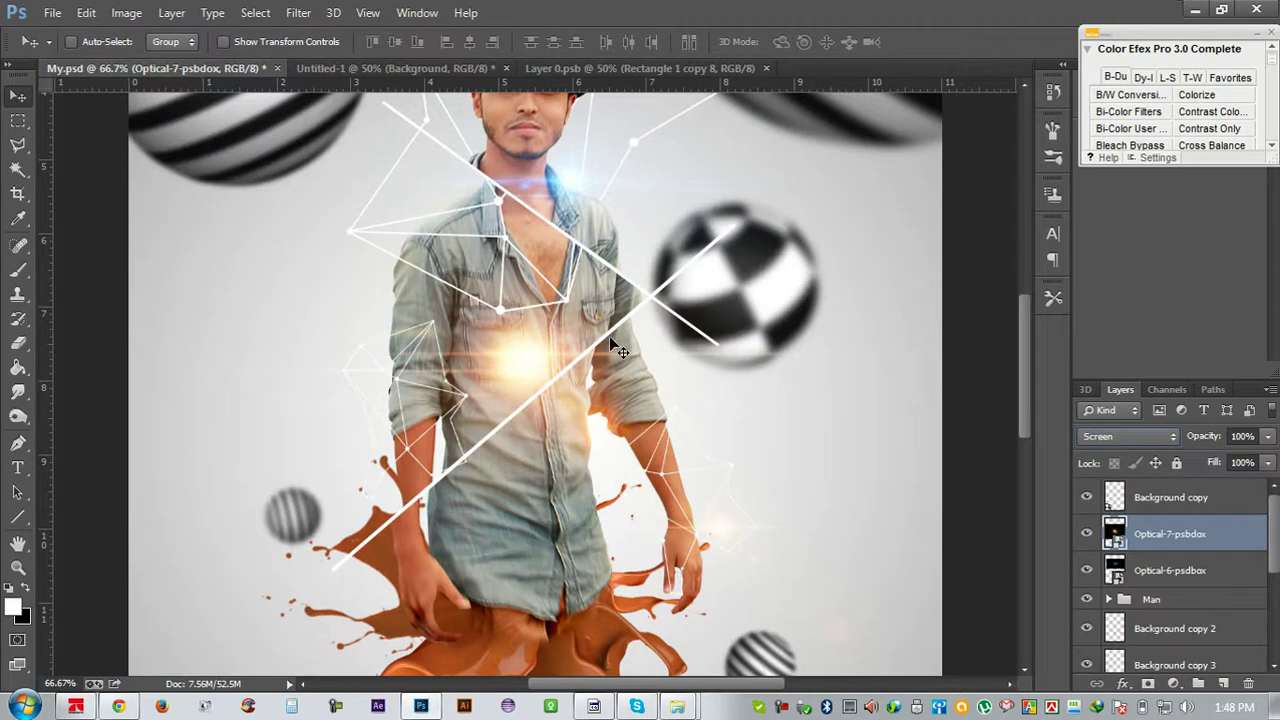
pyautogui.moveTo(577, 336); pyautogui.dragTo(449, 404)
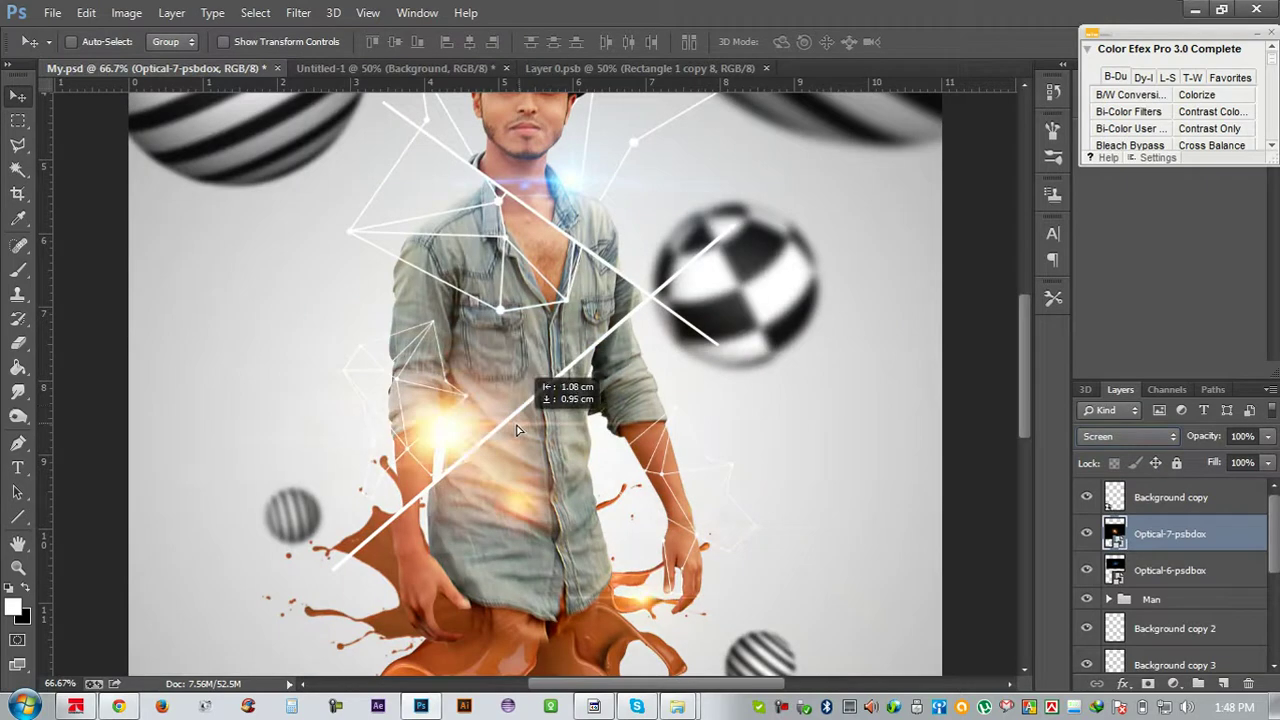
pyautogui.moveTo(449, 404)
pyautogui.mouseDown()
pyautogui.moveTo(441, 295)
pyautogui.moveTo(714, 437)
pyautogui.moveTo(677, 428)
pyautogui.mouseUp()
pyautogui.hotkey('ctrl', '-')
pyautogui.hotkey('ctrl', '-')
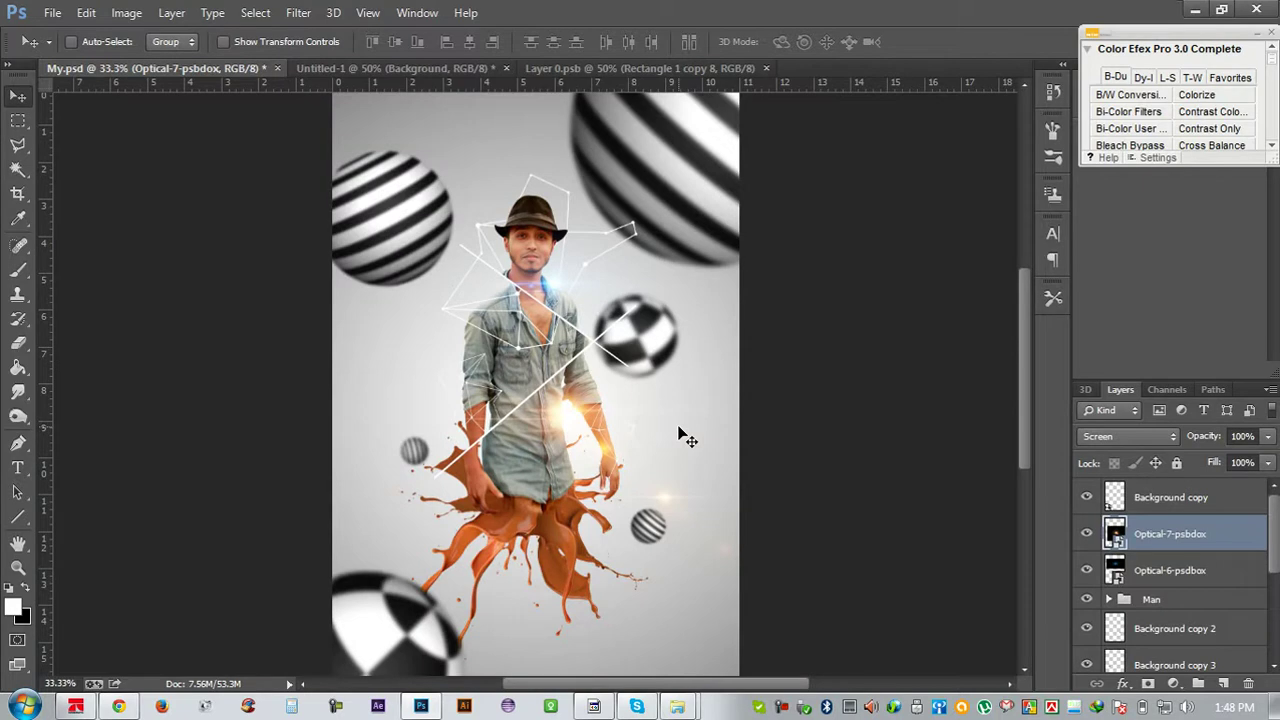
# Flip the orange flare horizontally, shrink it to about 6.5%, nudge it and save
pyautogui.hotkey('ctrl', 't')
pyautogui.rightClick(620, 440)
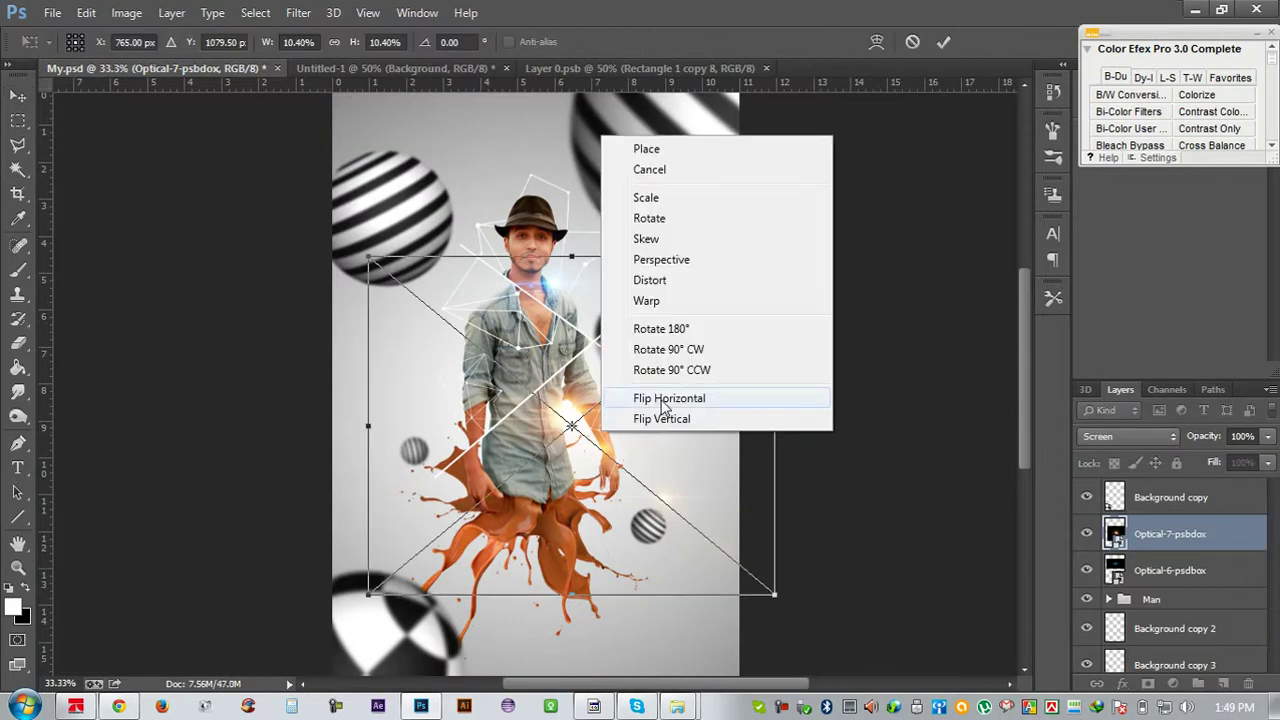
pyautogui.click(665, 397)
pyautogui.moveTo(611, 416); pyautogui.dragTo(603, 410)
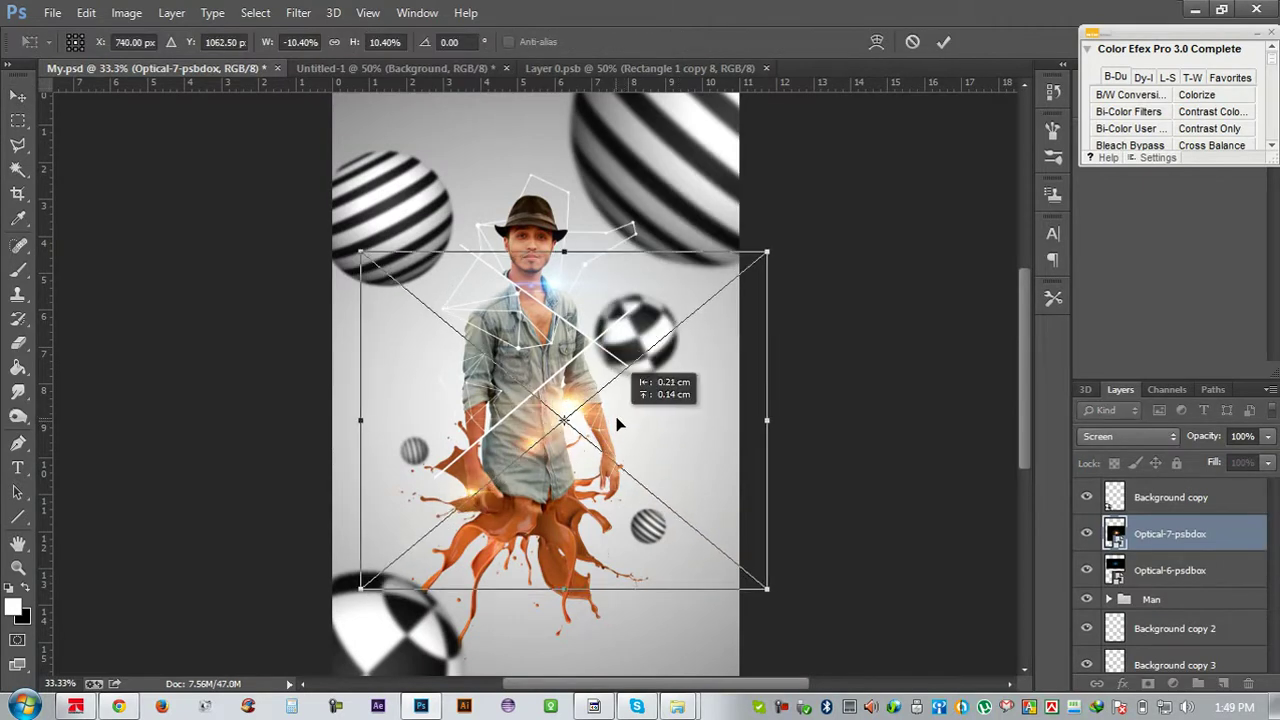
pyautogui.moveTo(764, 590); pyautogui.dragTo(705, 512)
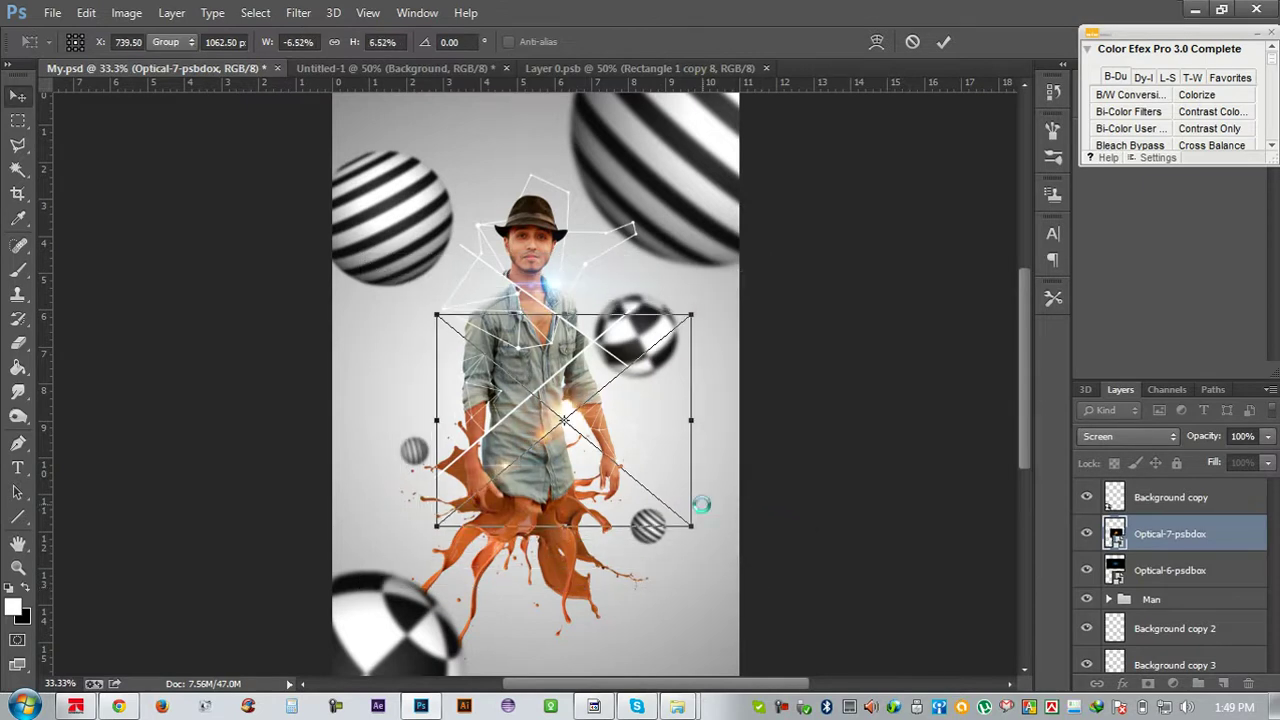
pyautogui.hotkey('ctrl', '+')
pyautogui.press('Return')
pyautogui.hotkey('ctrl', '+')
pyautogui.moveTo(705, 508); pyautogui.dragTo(642, 478)
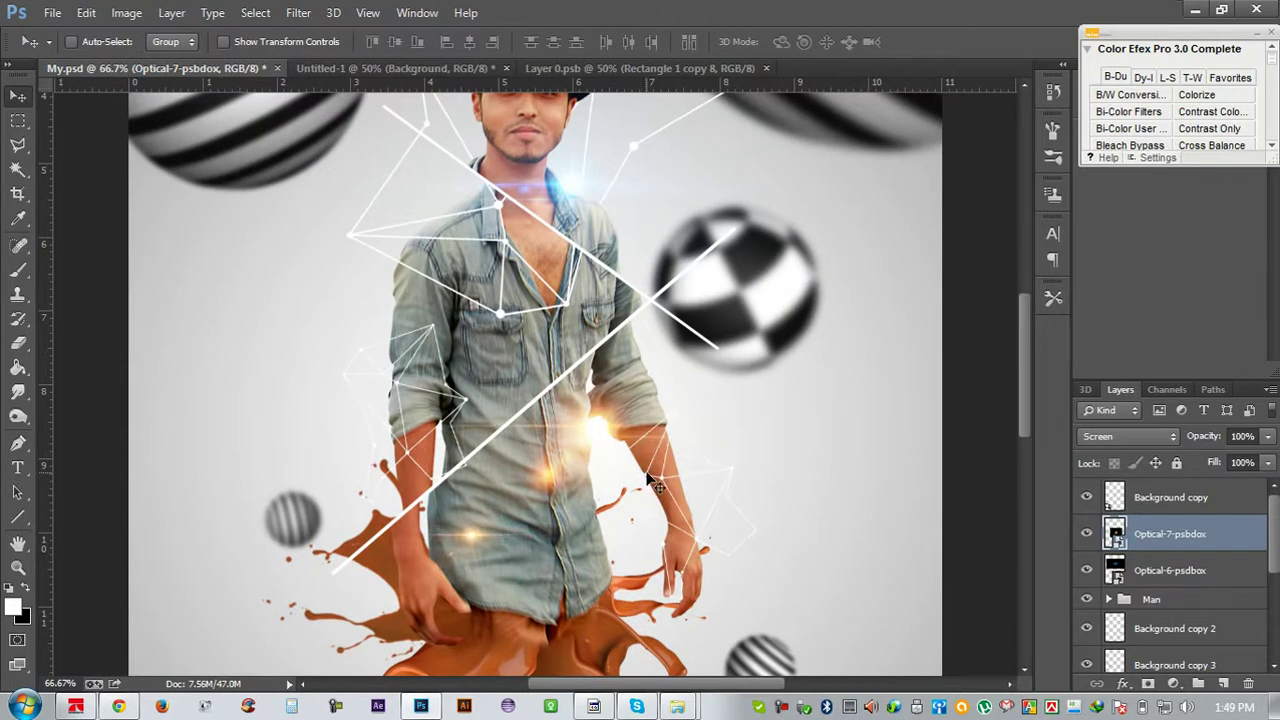
pyautogui.hotkey('ctrl', 's')
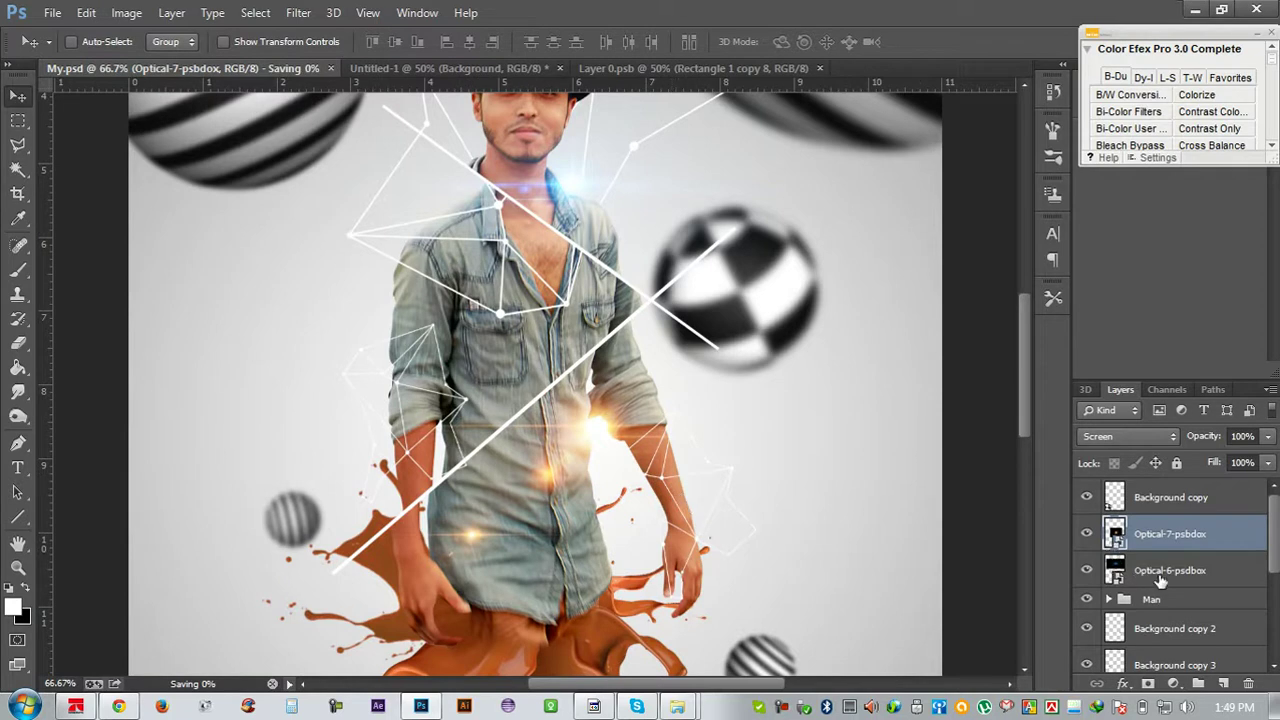
# Duplicate the blue flare, scale the copy to about 14.6% and place it beside the man's waist
pyautogui.click(1160, 574)
pyautogui.moveTo(634, 317)
pyautogui.mouseDown()
pyautogui.moveTo(481, 305)
pyautogui.moveTo(494, 301)
pyautogui.mouseUp()
pyautogui.hotkey('ctrl', 't')
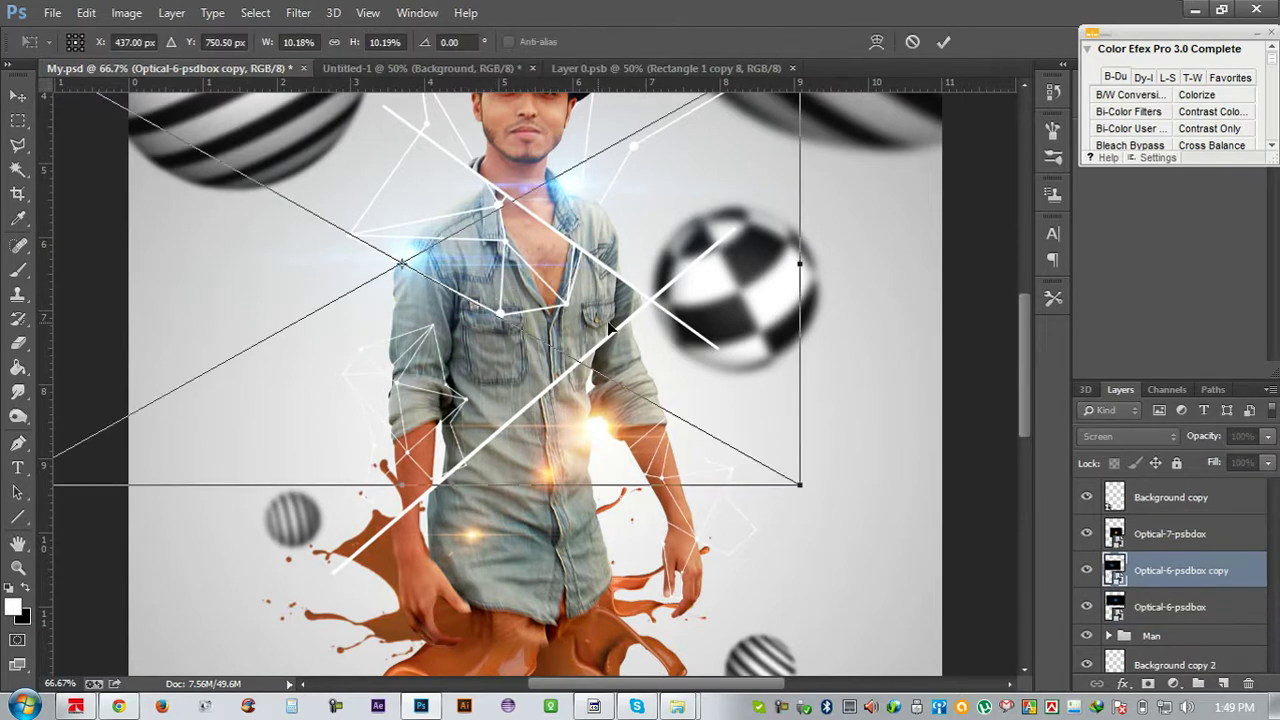
pyautogui.moveTo(822, 487); pyautogui.dragTo(996, 540)
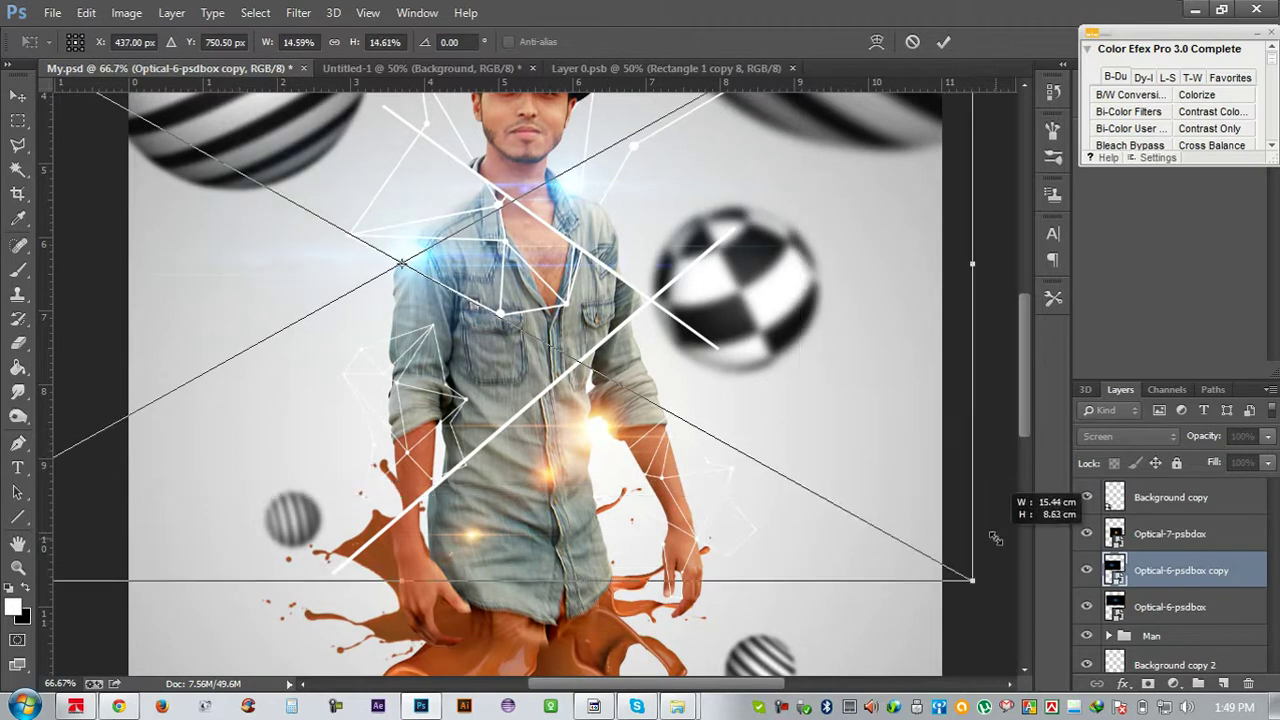
pyautogui.moveTo(812, 410); pyautogui.dragTo(715, 378)
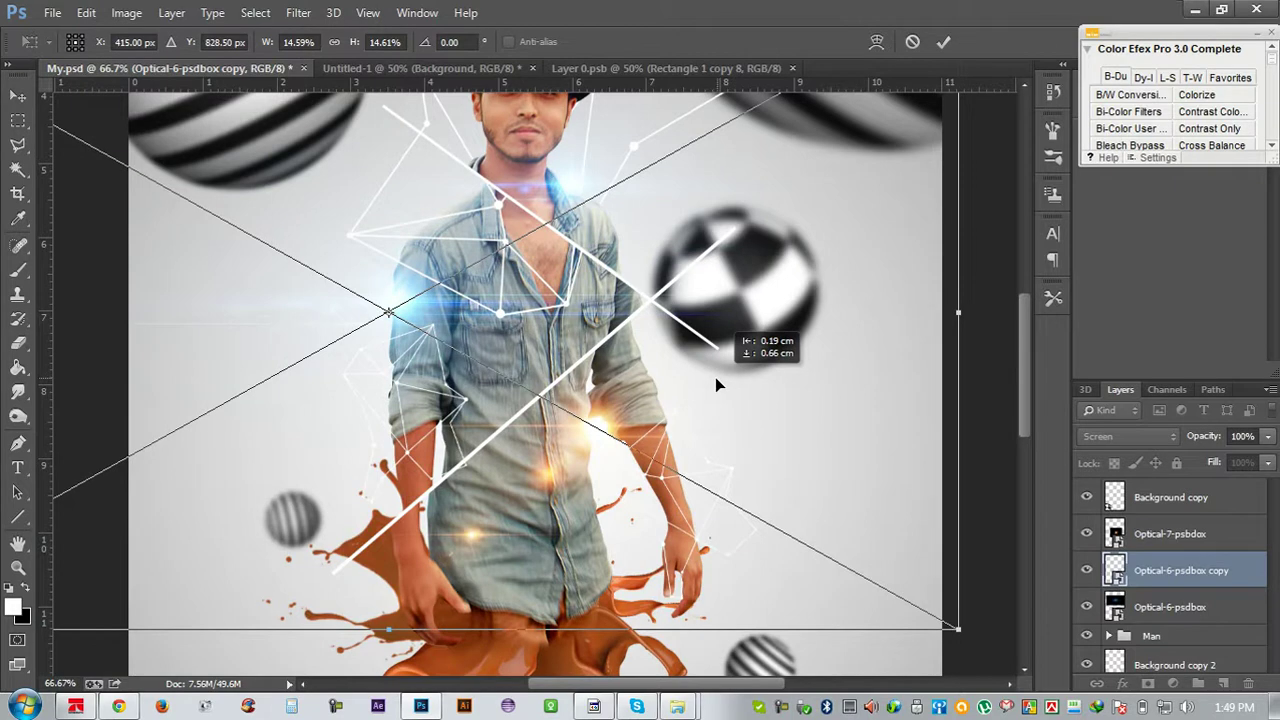
pyautogui.press('Return')
pyautogui.hotkey('ctrl', '-')
pyautogui.hotkey('ctrl', '-')
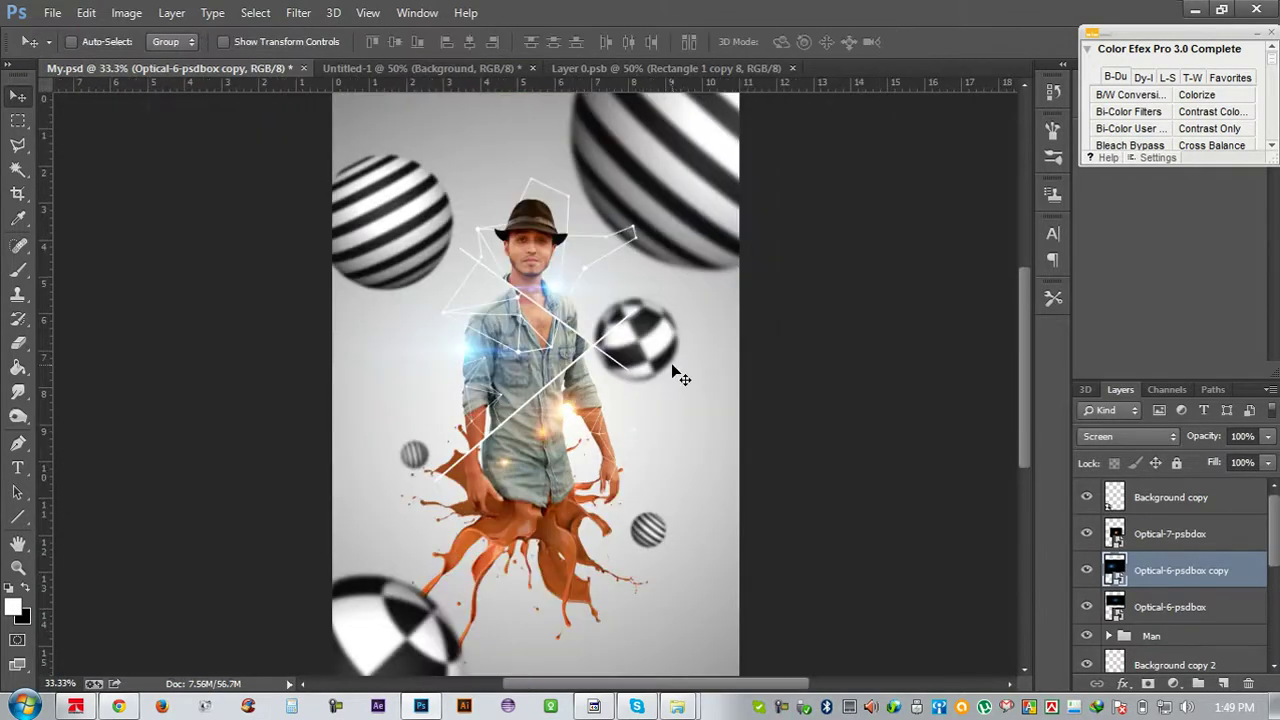
pyautogui.moveTo(670, 363)
pyautogui.mouseDown()
pyautogui.moveTo(703, 232)
pyautogui.moveTo(706, 245)
pyautogui.moveTo(535, 177)
pyautogui.mouseUp()
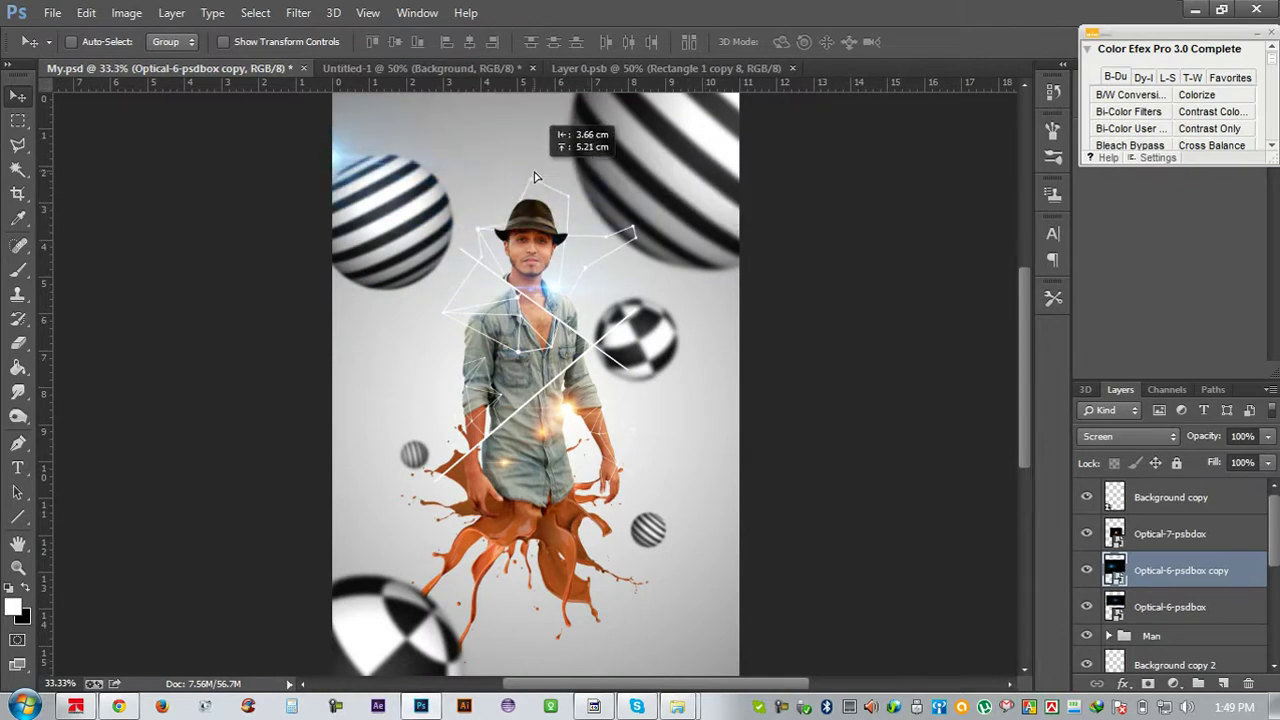
pyautogui.moveTo(545, 205)
pyautogui.mouseDown()
pyautogui.moveTo(714, 457)
pyautogui.moveTo(828, 500)
pyautogui.moveTo(814, 508)
pyautogui.moveTo(711, 380)
pyautogui.moveTo(669, 359)
pyautogui.moveTo(667, 389)
pyautogui.moveTo(628, 394)
pyautogui.mouseUp()
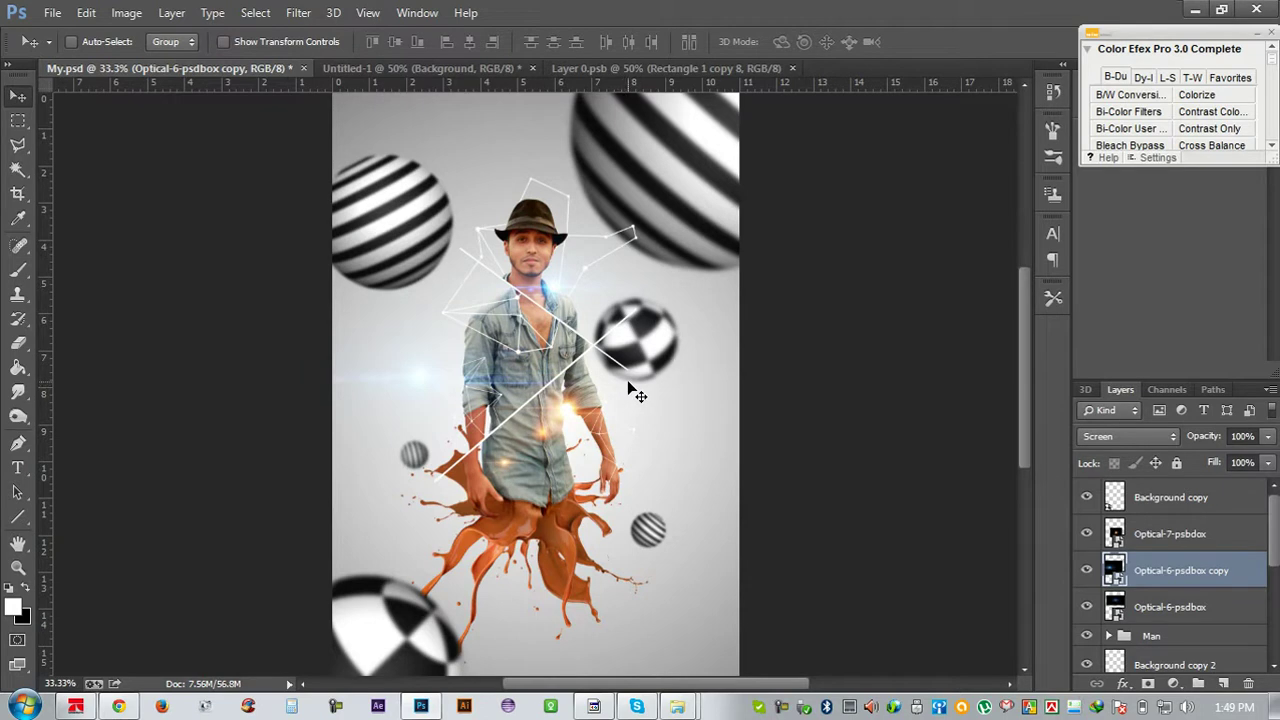
# Reposition the original blue flare at the chest and save the poster
pyautogui.click(1162, 546)
pyautogui.click(1160, 597)
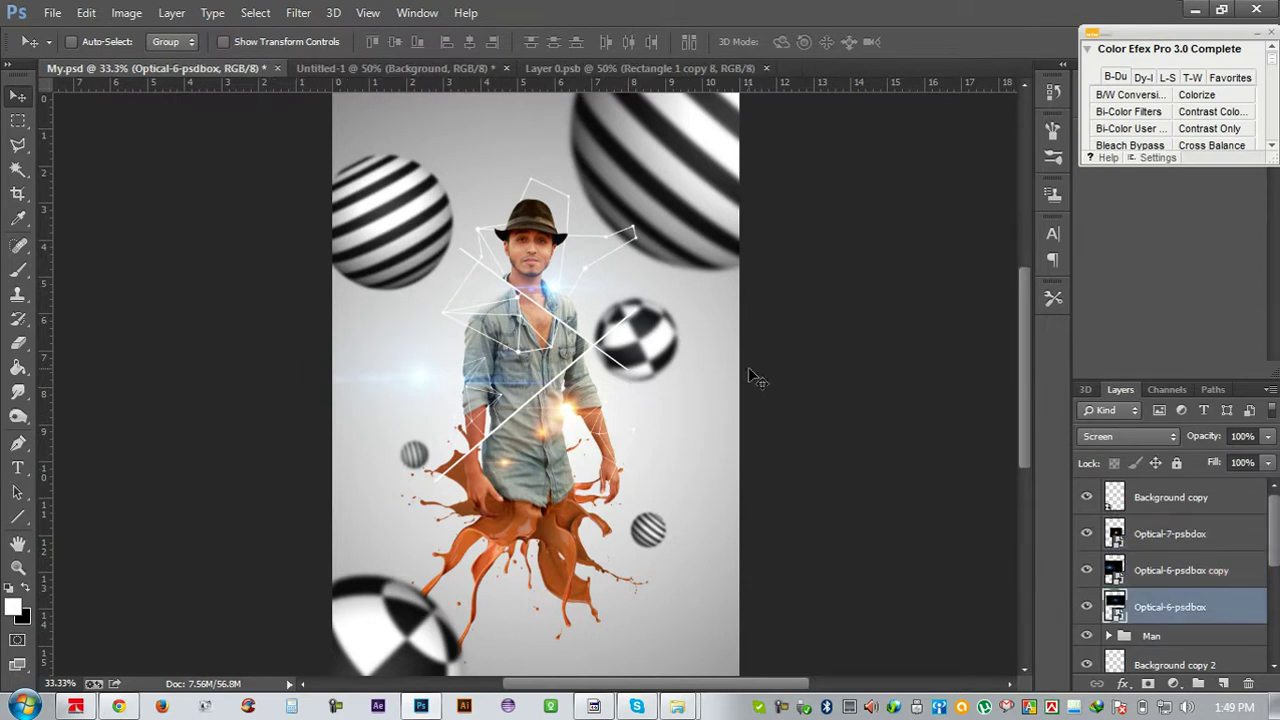
pyautogui.moveTo(760, 373); pyautogui.dragTo(765, 315)
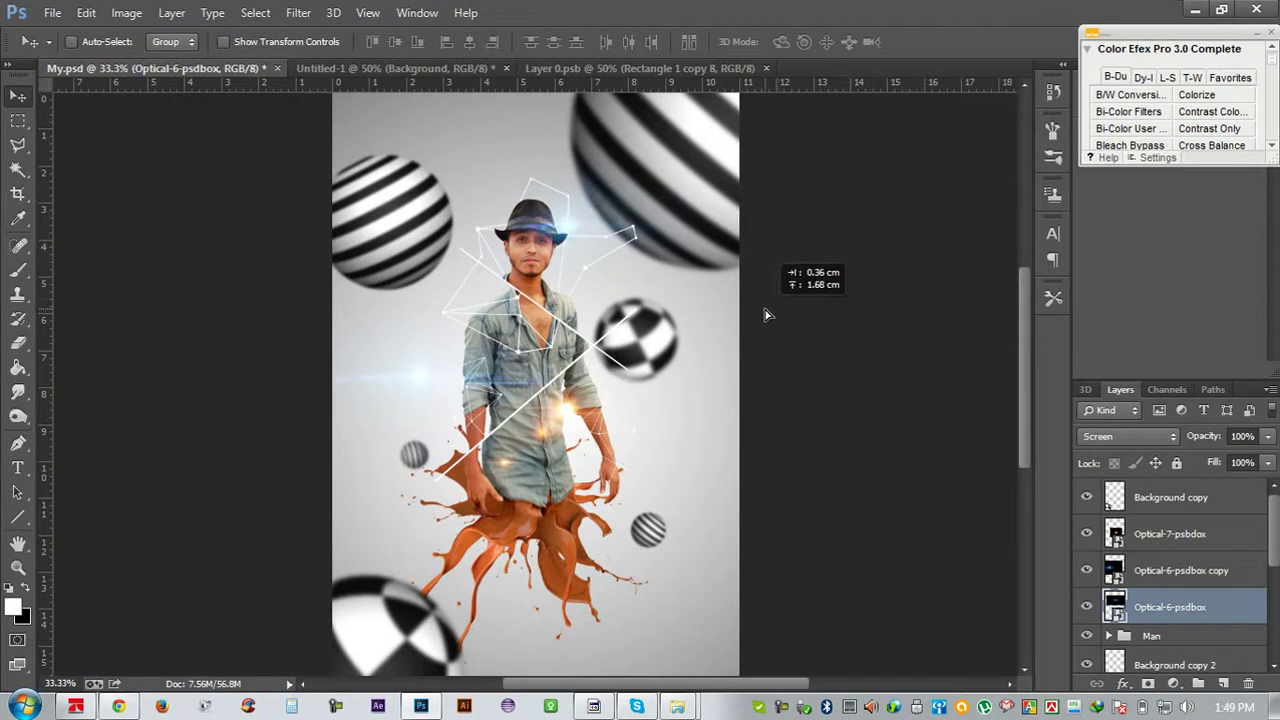
pyautogui.moveTo(765, 315)
pyautogui.mouseDown()
pyautogui.moveTo(806, 362)
pyautogui.moveTo(783, 389)
pyautogui.mouseUp()
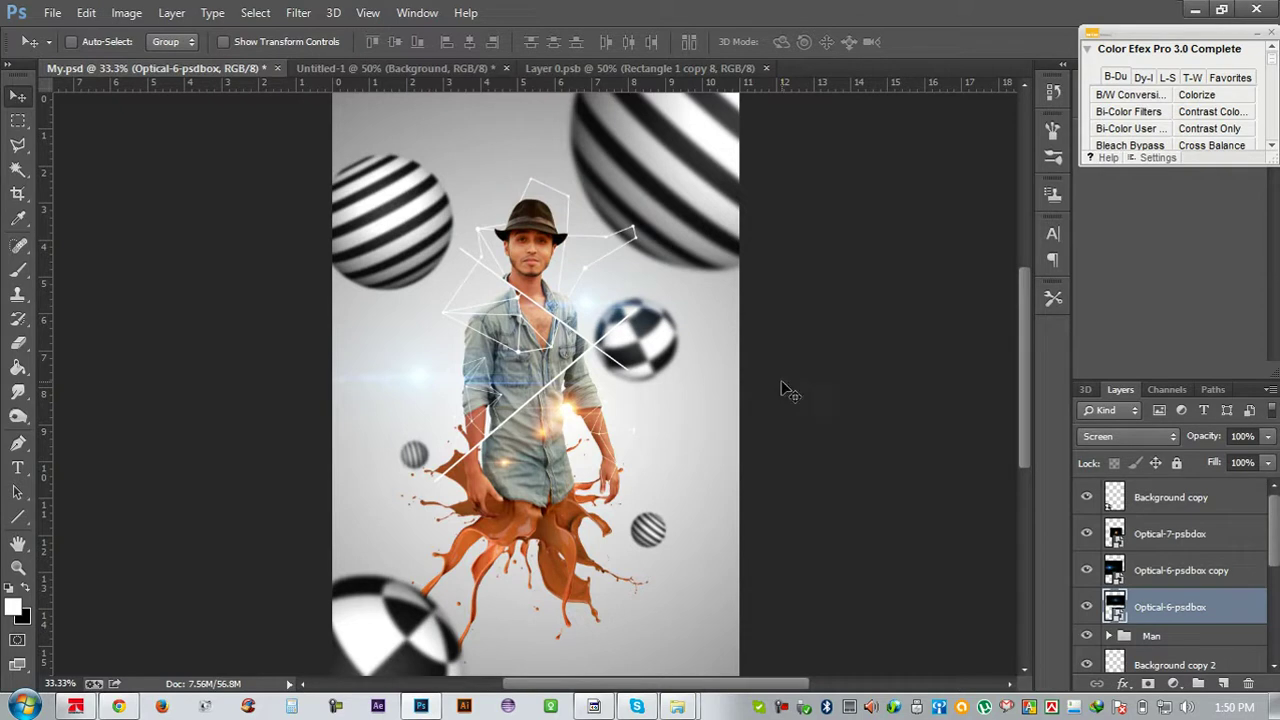
pyautogui.hotkey('ctrl', 's')
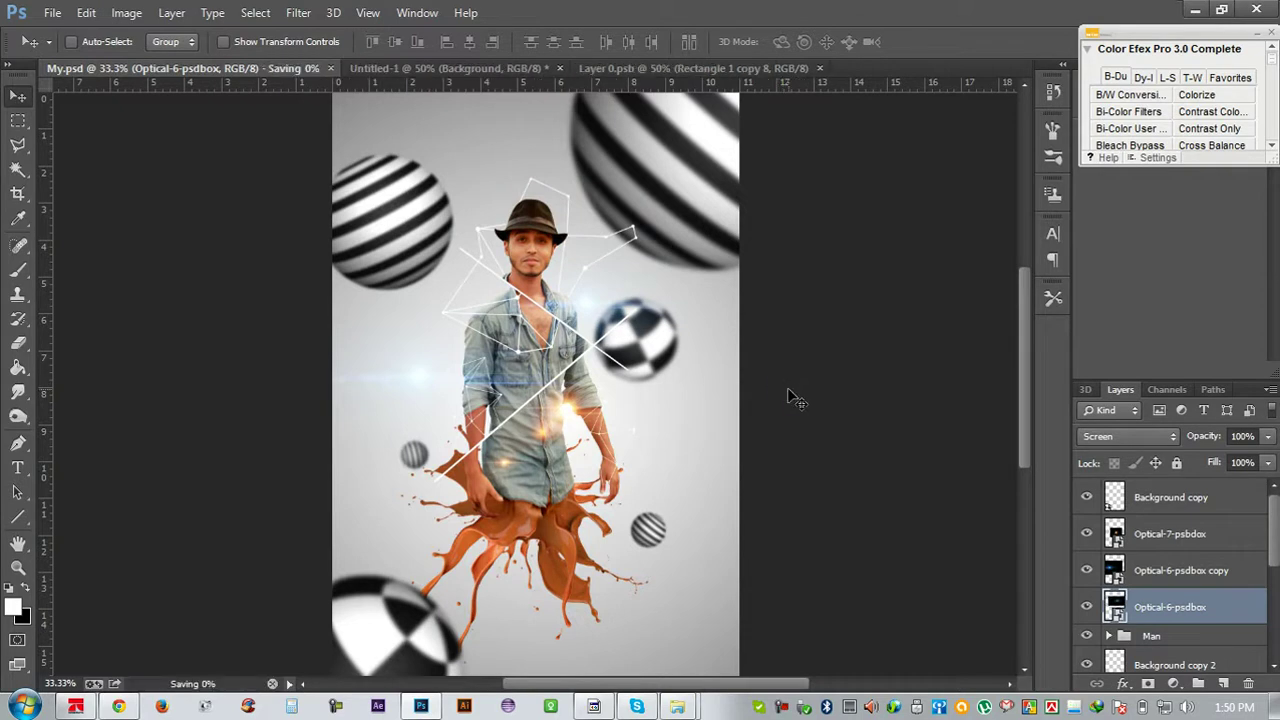
pyautogui.moveTo(677, 706)
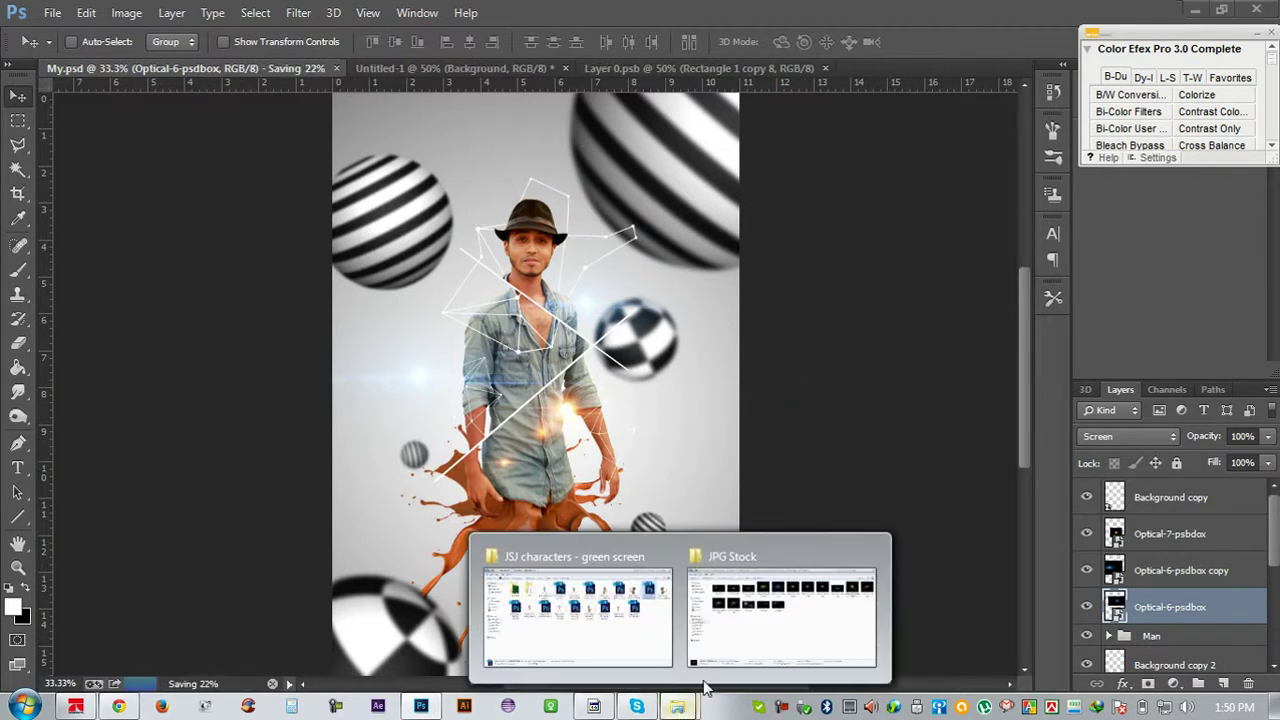
# Drag Optical-4-psdbox.jpg from the JPG Stock folder toward the Photoshop poster
pyautogui.click(765, 612)
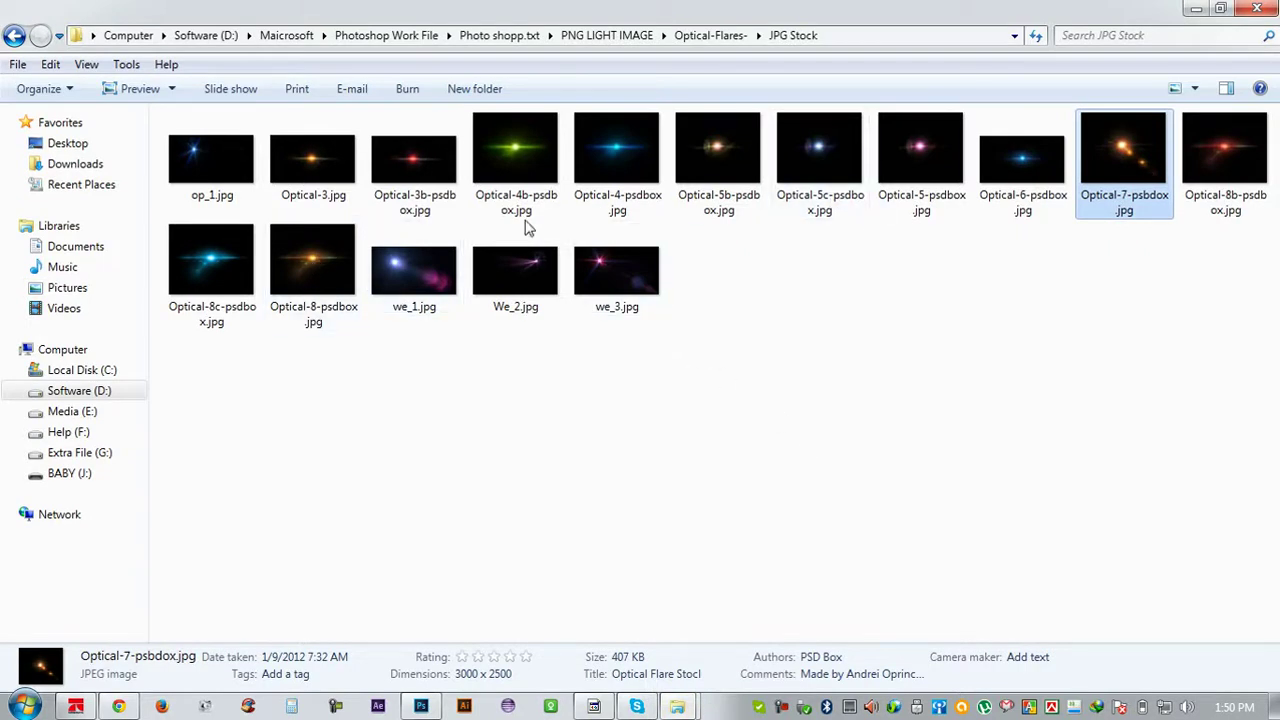
pyautogui.moveTo(207, 263); pyautogui.dragTo(638, 457)
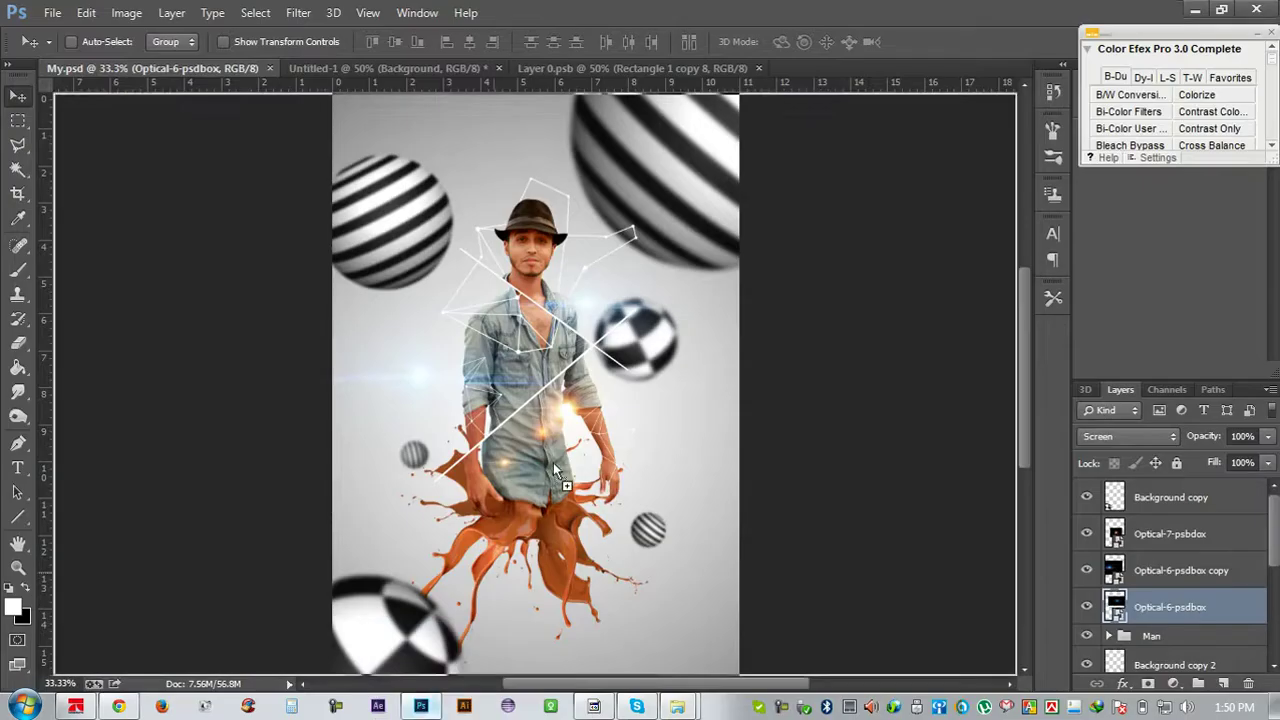
# Place the Optical-4 flare in the poster and set its blend mode to Screen
pyautogui.moveTo(638, 457)
pyautogui.mouseDown()
pyautogui.moveTo(597, 428)
pyautogui.moveTo(607, 418)
pyautogui.mouseUp()
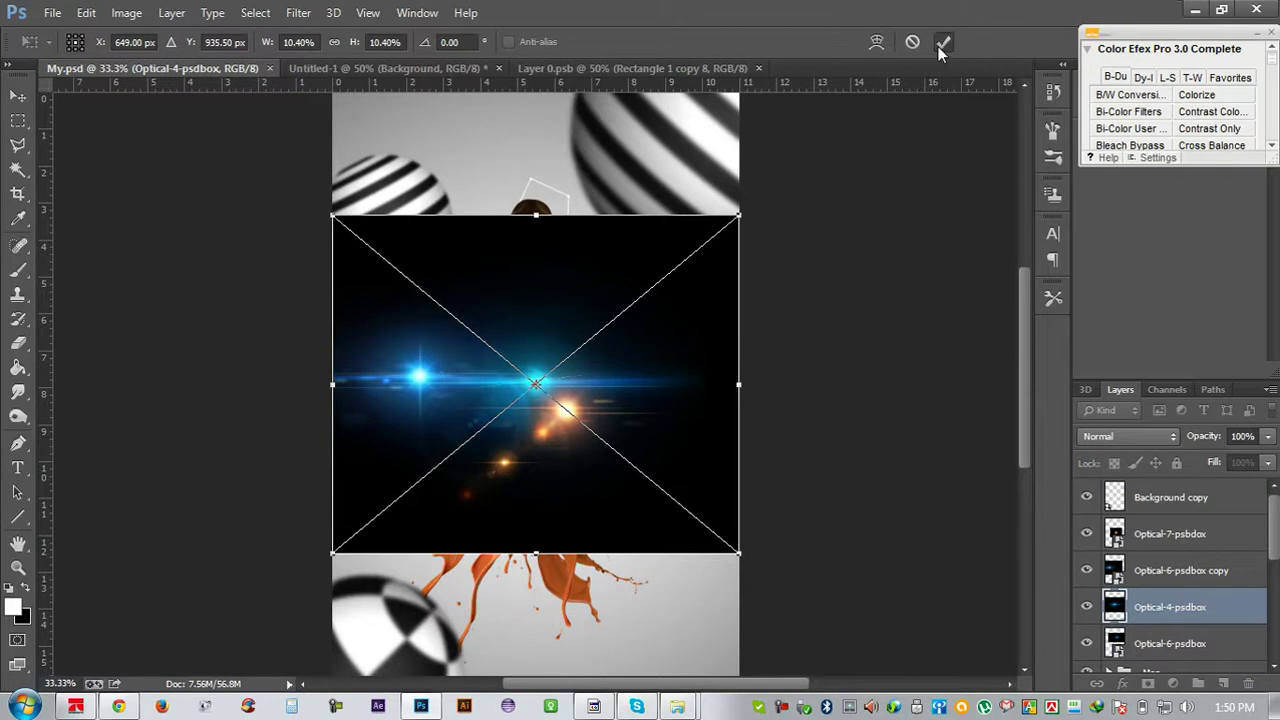
pyautogui.click(940, 43)
pyautogui.click(1128, 436)
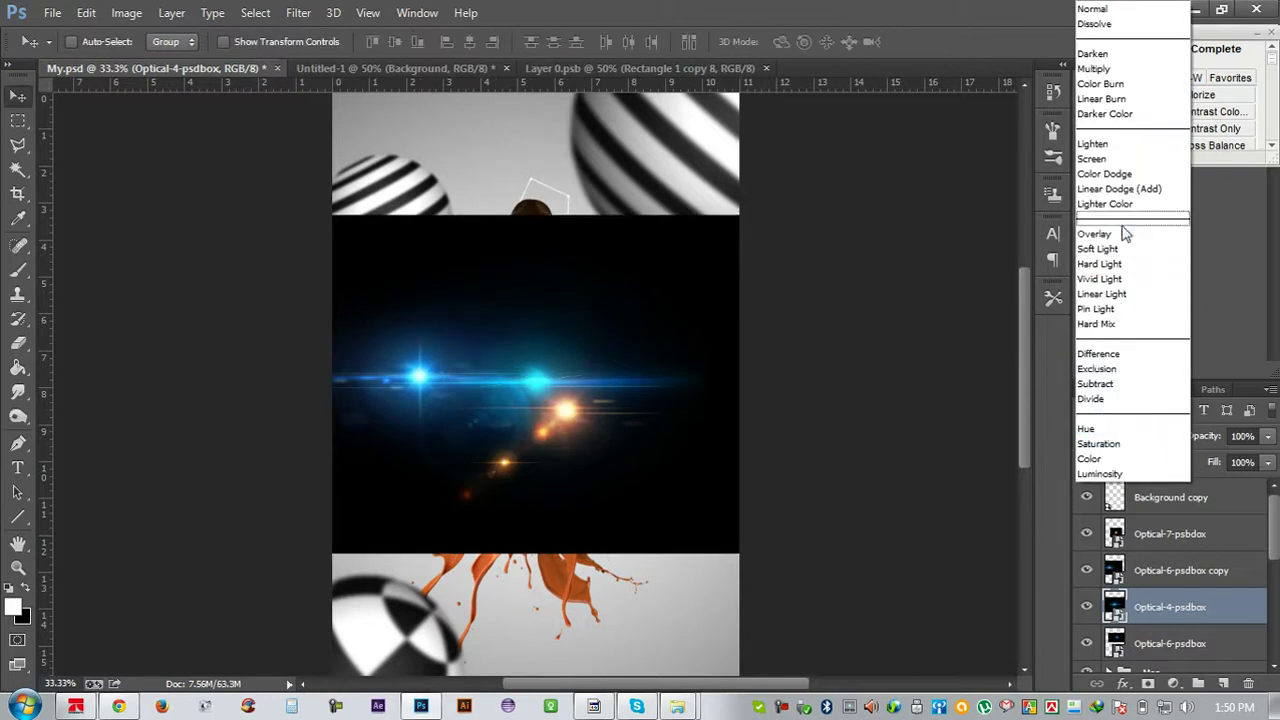
pyautogui.click(1092, 158)
# Move the Optical-4 light streak around the man and save the poster
pyautogui.moveTo(581, 378)
pyautogui.mouseDown()
pyautogui.moveTo(596, 206)
pyautogui.moveTo(586, 216)
pyautogui.mouseUp()
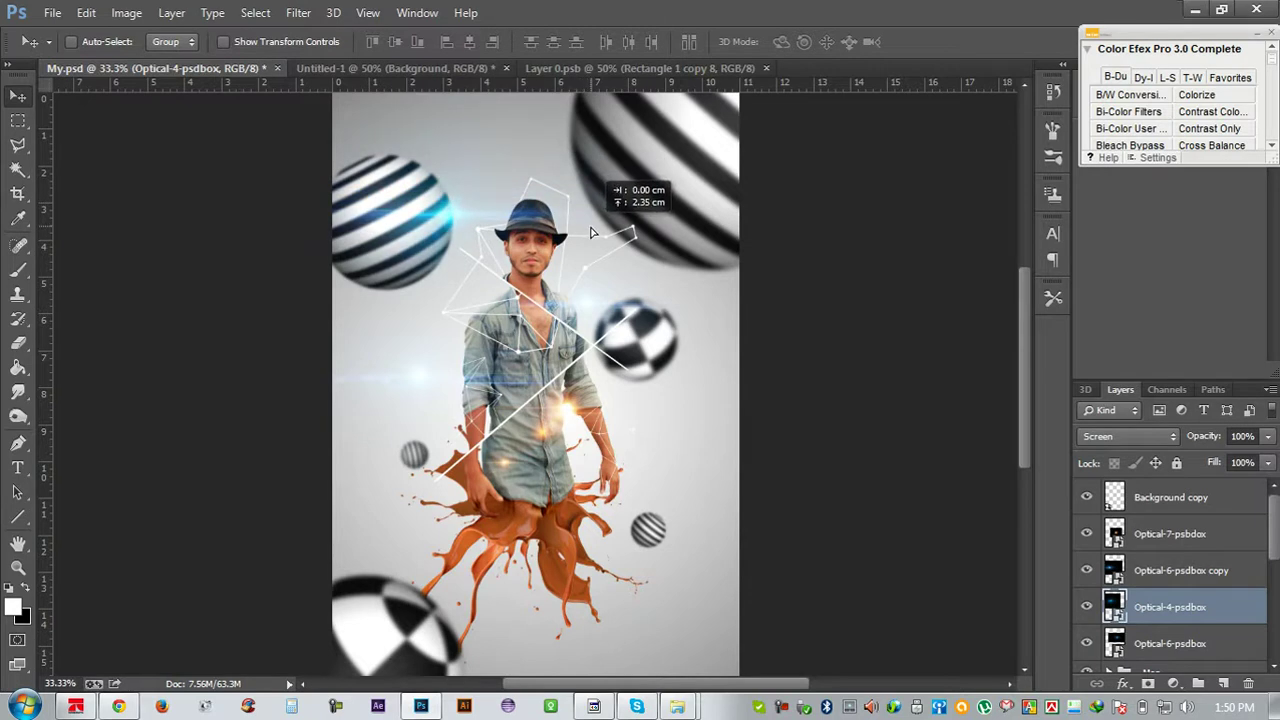
pyautogui.moveTo(586, 216)
pyautogui.mouseDown()
pyautogui.moveTo(440, 214)
pyautogui.moveTo(557, 298)
pyautogui.mouseUp()
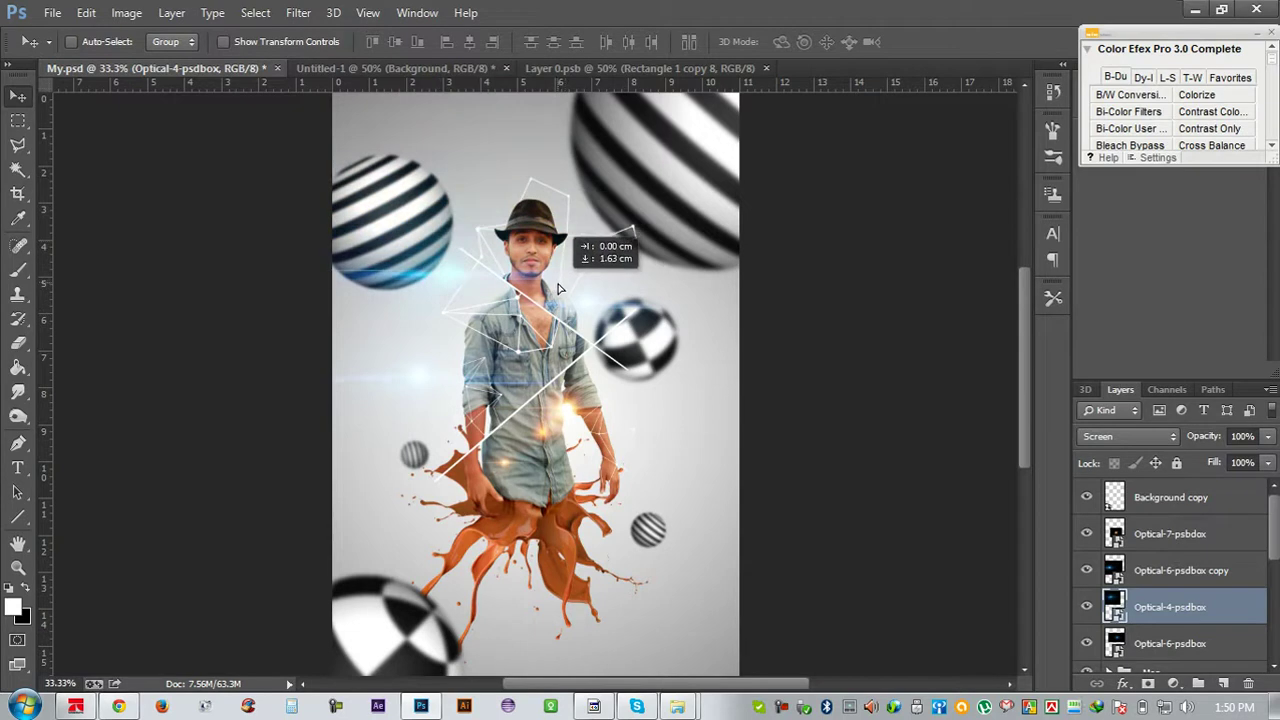
pyautogui.moveTo(557, 298); pyautogui.dragTo(559, 205)
pyautogui.moveTo(655, 446)
pyautogui.mouseDown()
pyautogui.moveTo(796, 573)
pyautogui.moveTo(796, 559)
pyautogui.mouseUp()
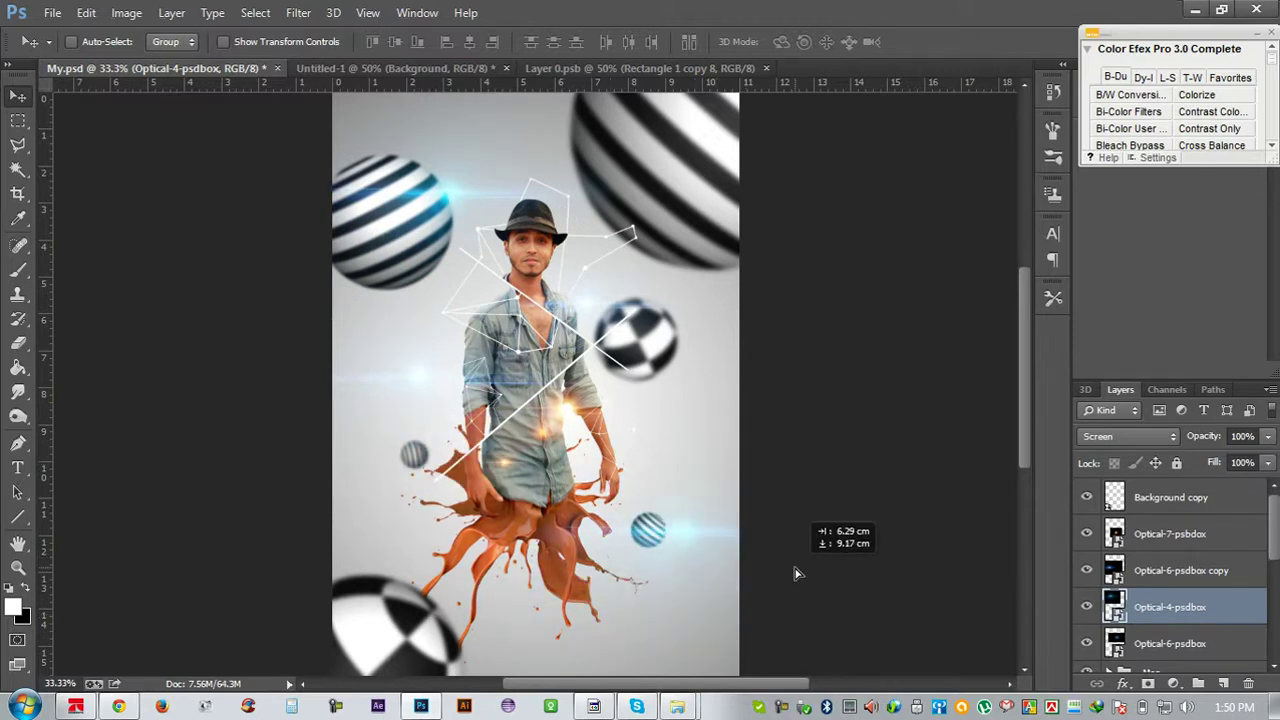
pyautogui.moveTo(796, 573)
pyautogui.mouseDown()
pyautogui.moveTo(843, 220)
pyautogui.moveTo(871, 251)
pyautogui.moveTo(768, 439)
pyautogui.moveTo(711, 471)
pyautogui.moveTo(666, 523)
pyautogui.moveTo(609, 623)
pyautogui.moveTo(464, 644)
pyautogui.moveTo(460, 625)
pyautogui.mouseUp()
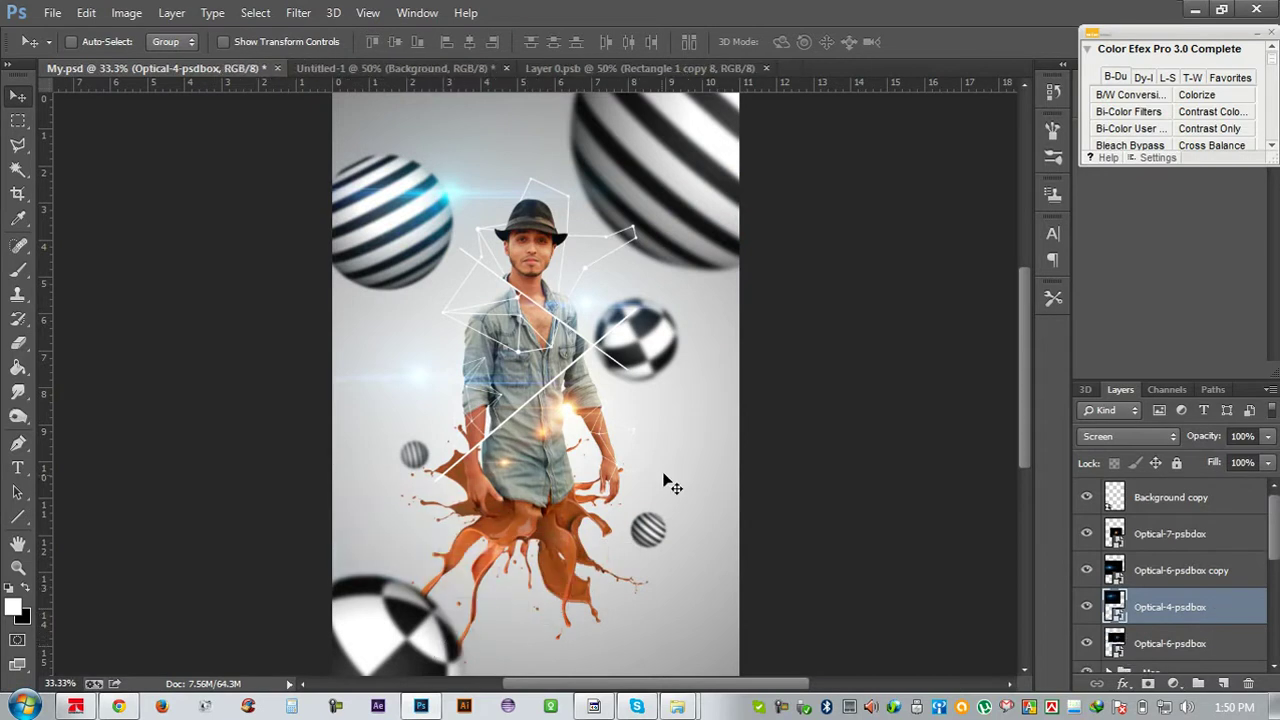
pyautogui.hotkey('ctrl', 's')
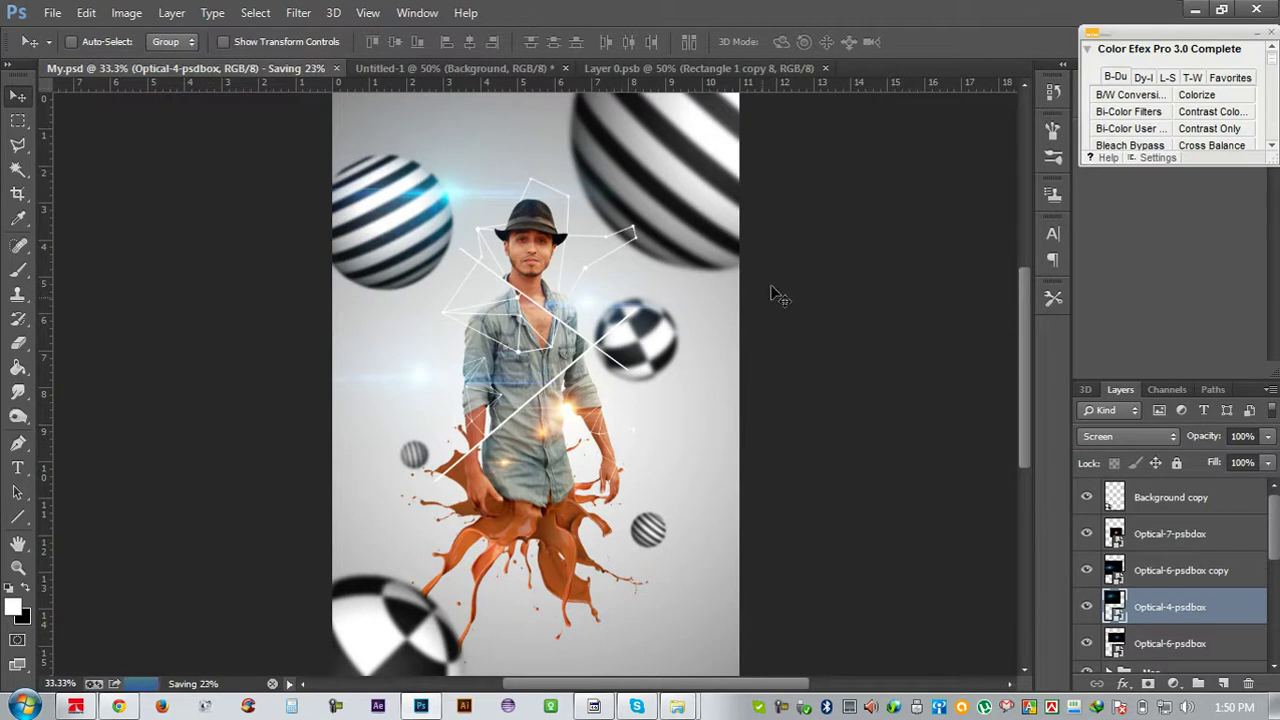
# Fill the locked Background layer with black
pyautogui.click(1205, 503)
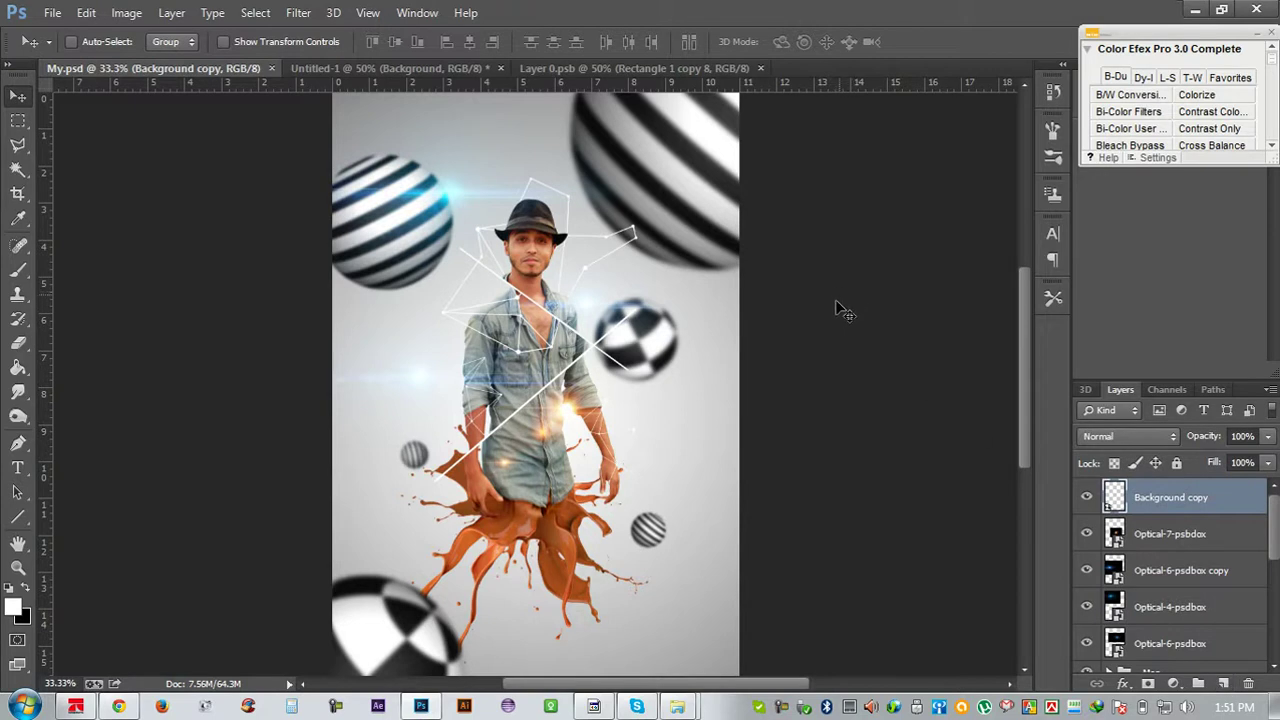
pyautogui.scroll(-5, 1202, 570)
pyautogui.scroll(-3, 1185, 600)
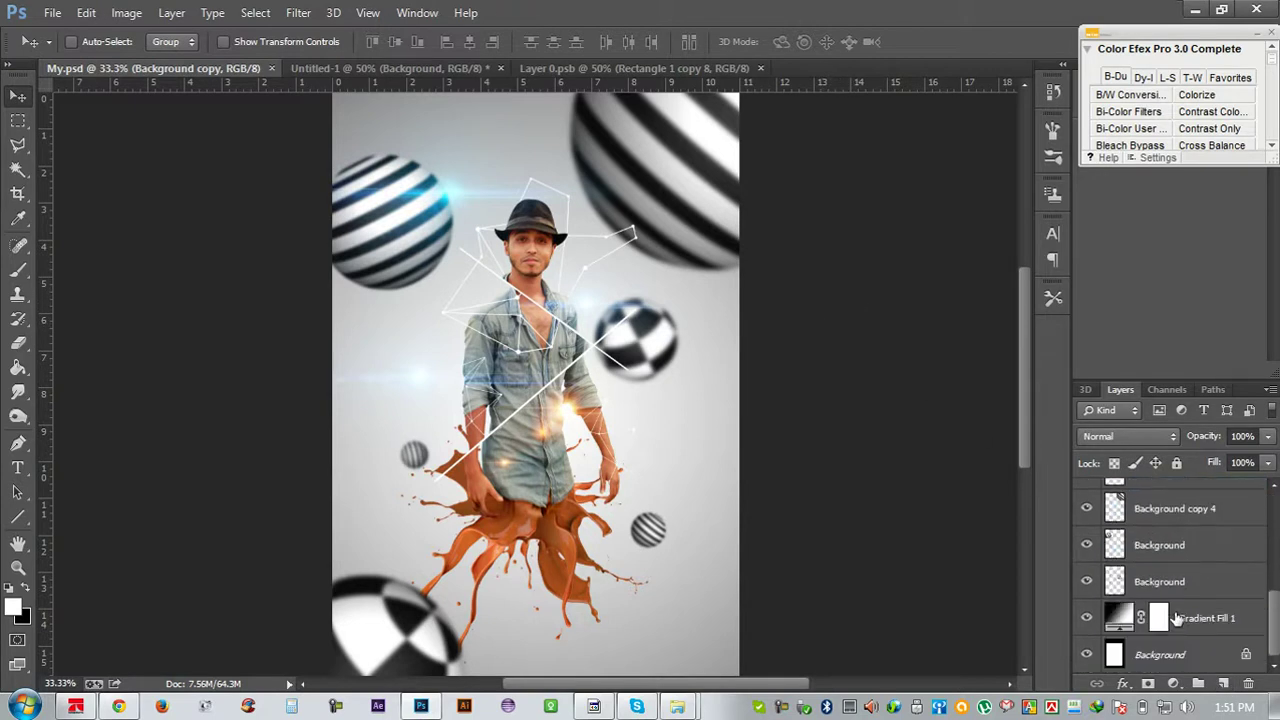
pyautogui.click(1182, 655)
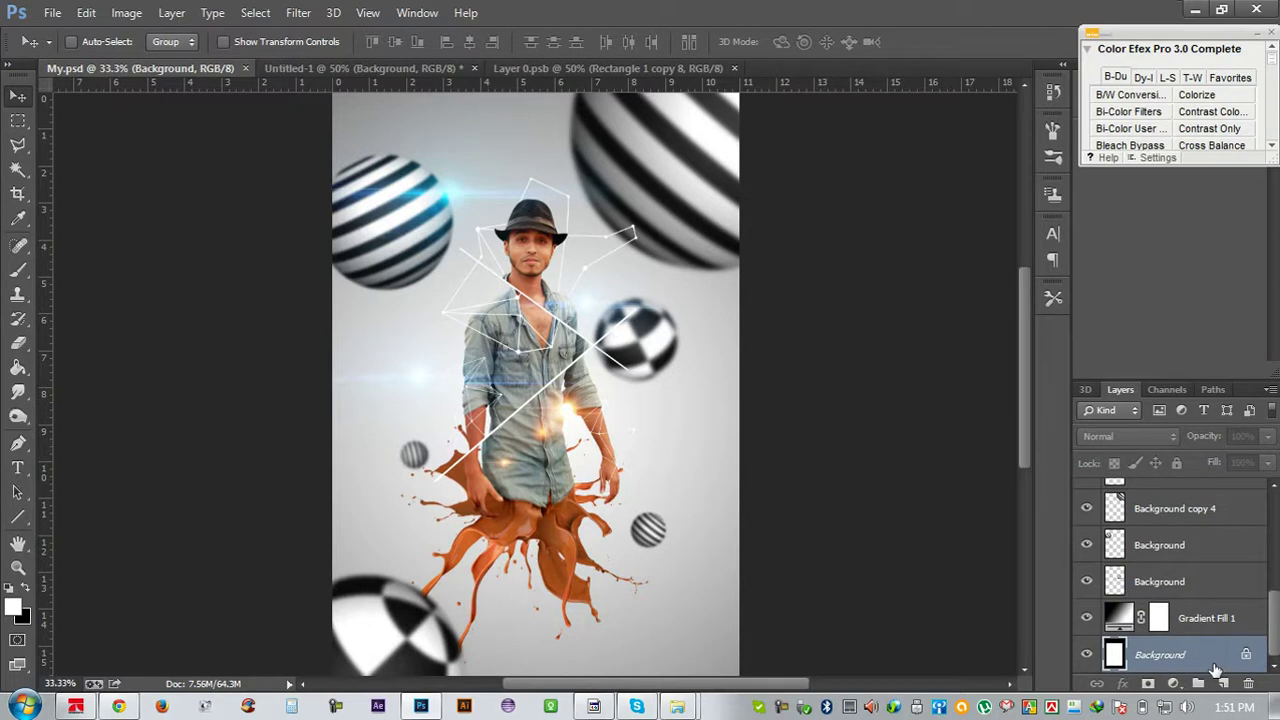
pyautogui.hotkey('ctrl', 'i')
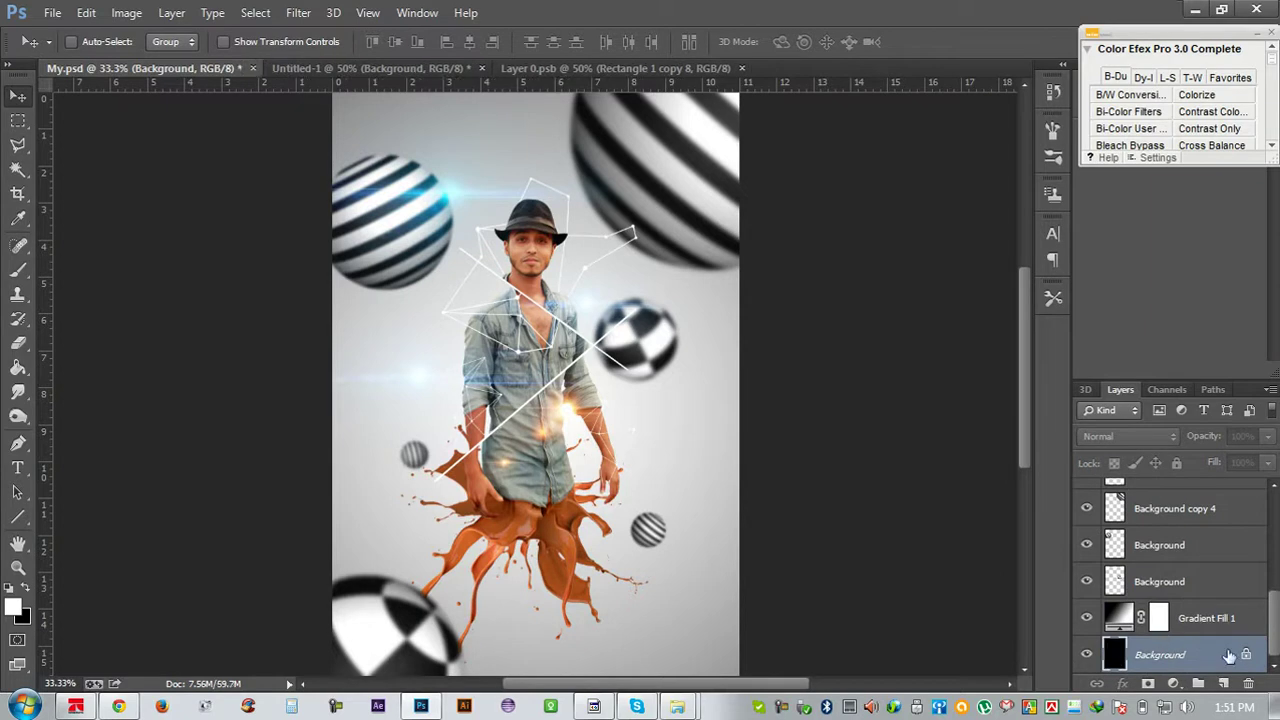
# Try out Gradient Fill 1 opacities and toggle its visibility to preview the black backdrop
pyautogui.click(1226, 619)
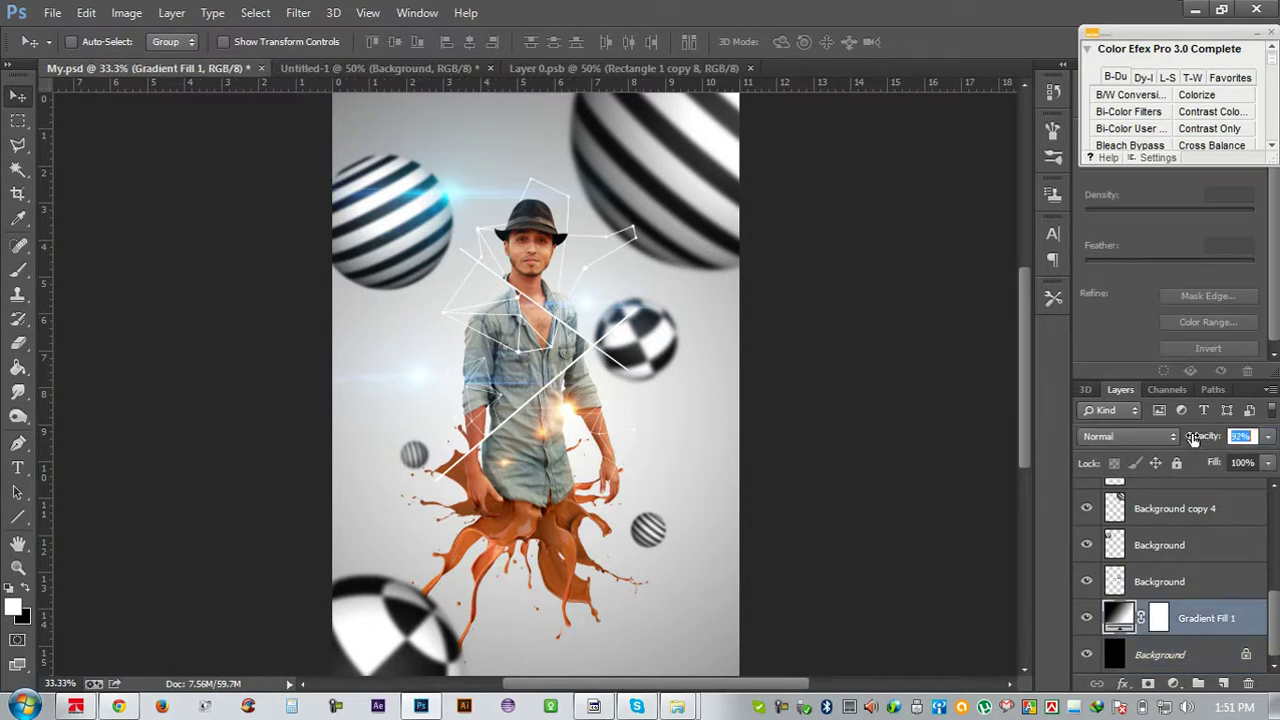
pyautogui.moveTo(1201, 441); pyautogui.dragTo(1193, 440)
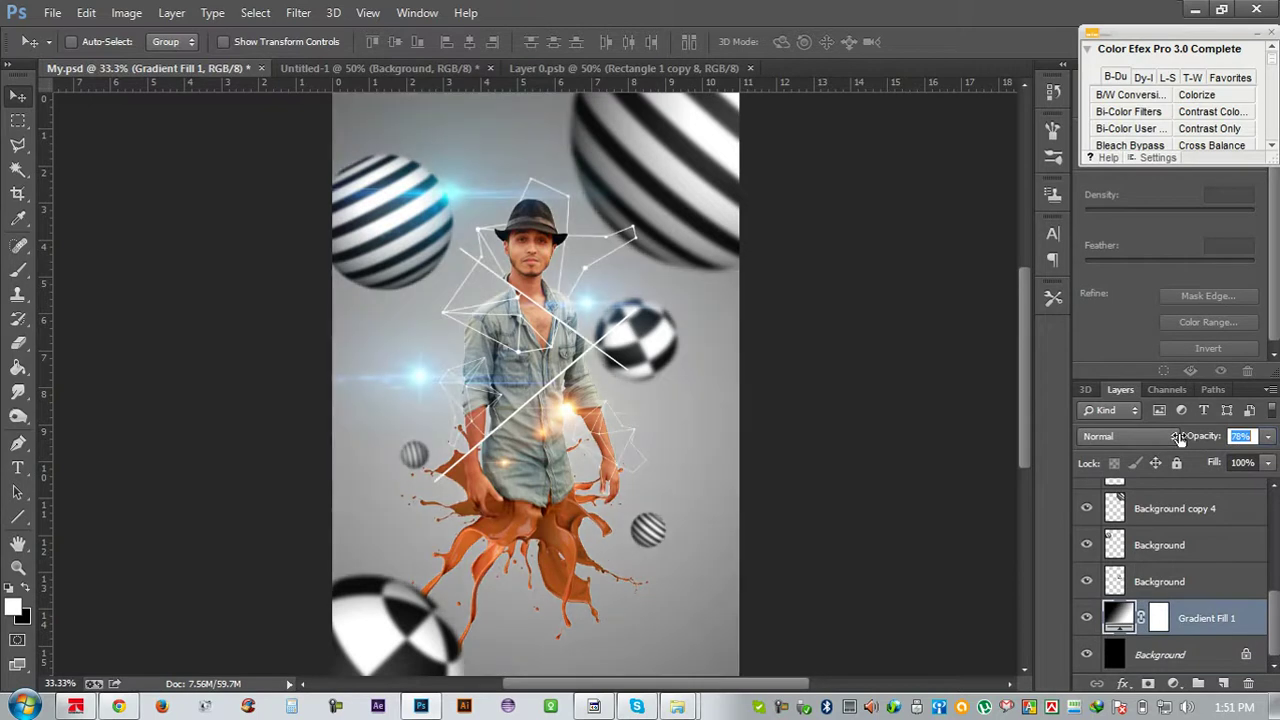
pyautogui.moveTo(1179, 438); pyautogui.dragTo(1194, 441)
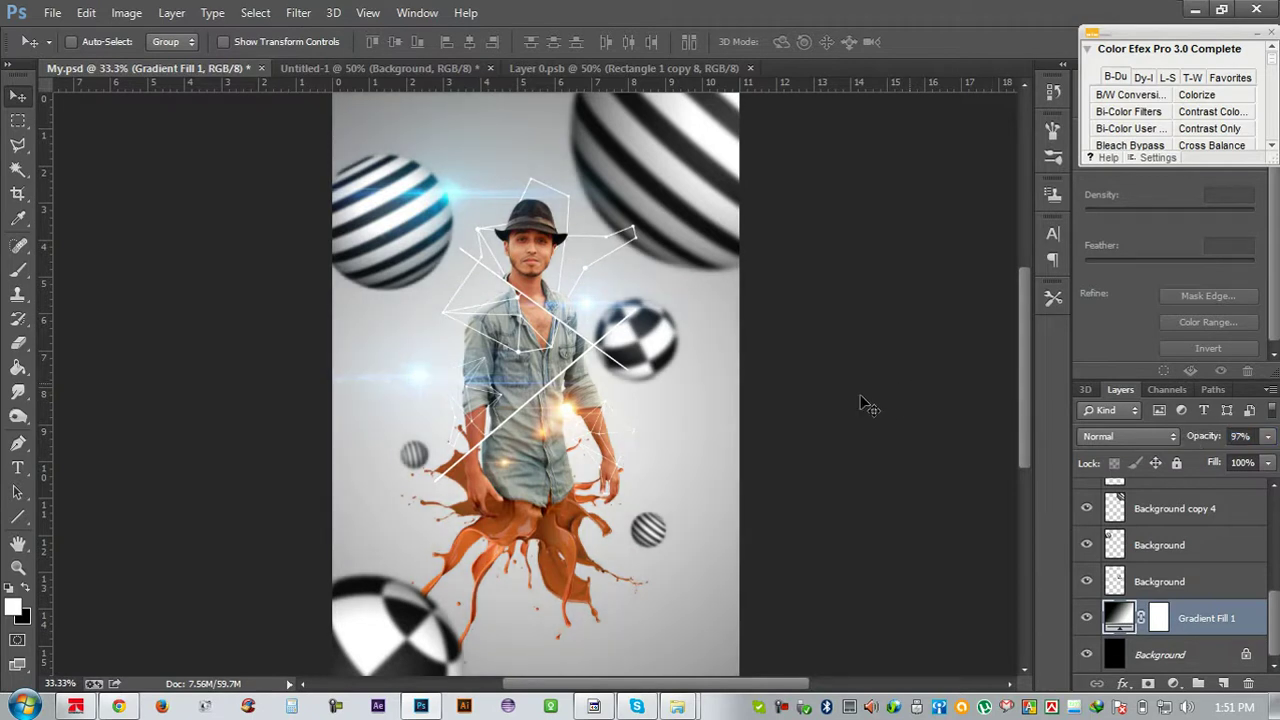
pyautogui.hotkey('ctrl', '+')
pyautogui.hotkey('ctrl', '+')
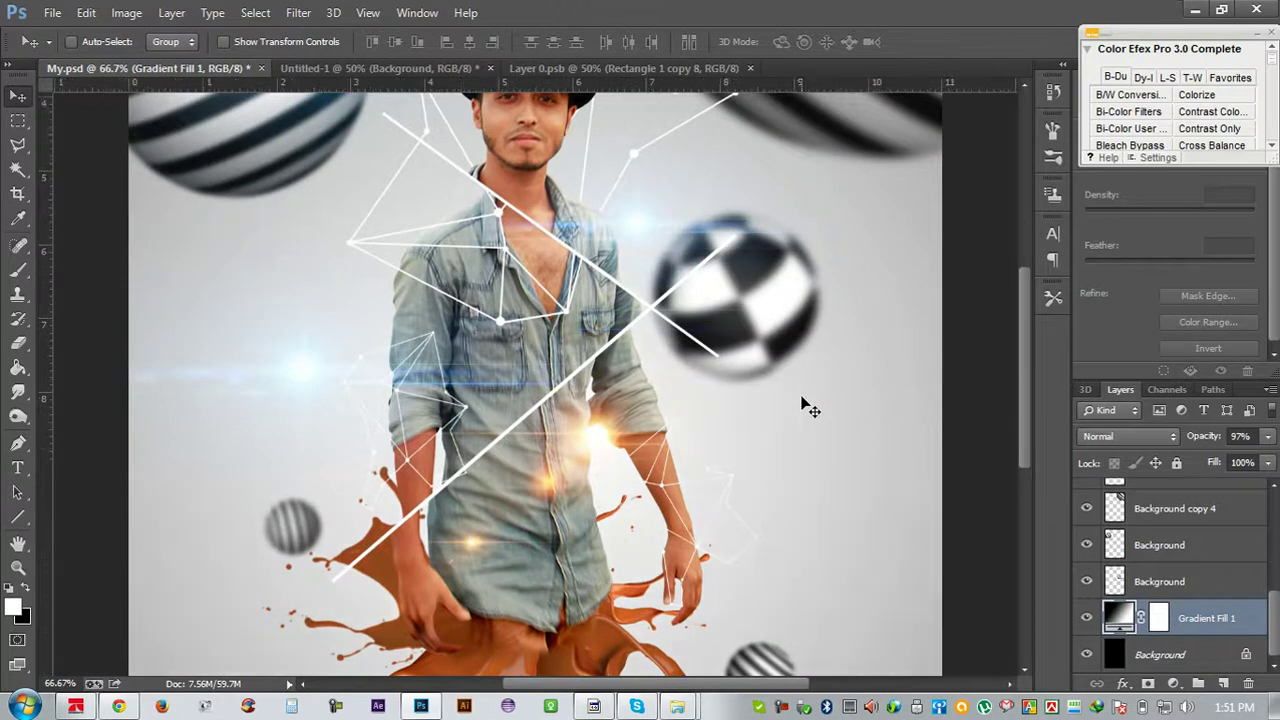
pyautogui.scroll(-2, 810, 408)
pyautogui.scroll(-1, 808, 400)
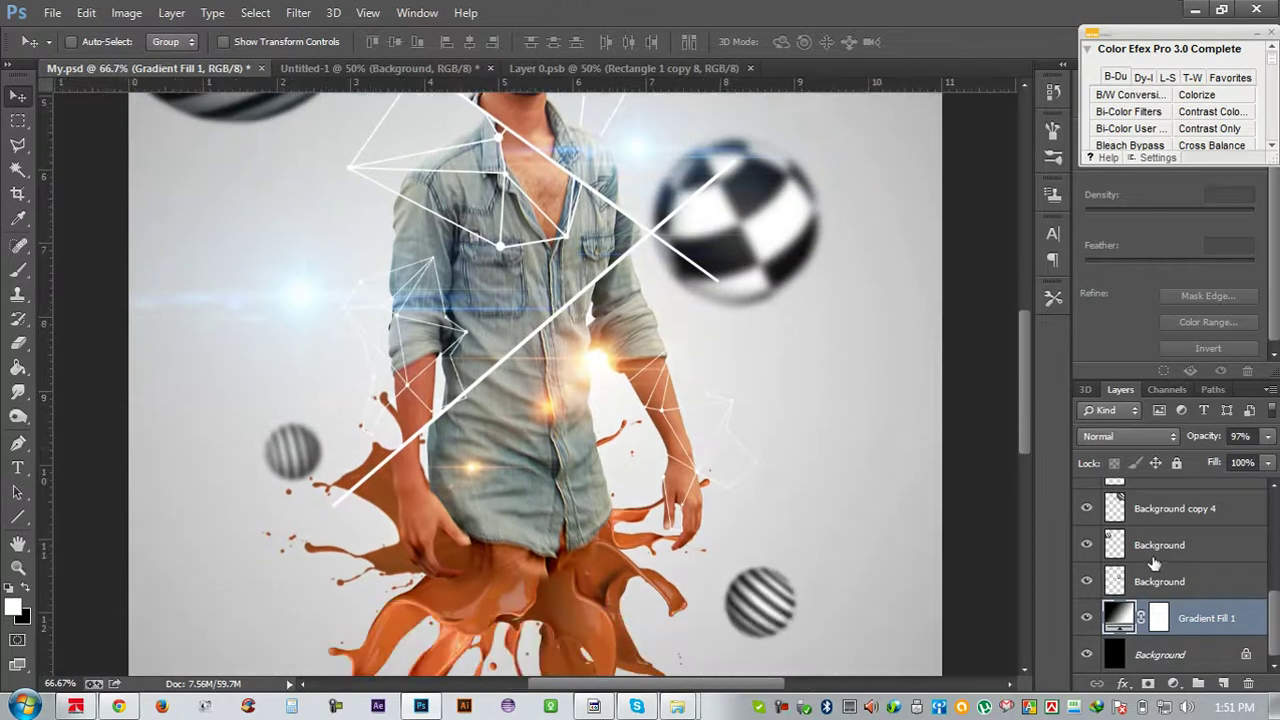
pyautogui.click(1086, 618)
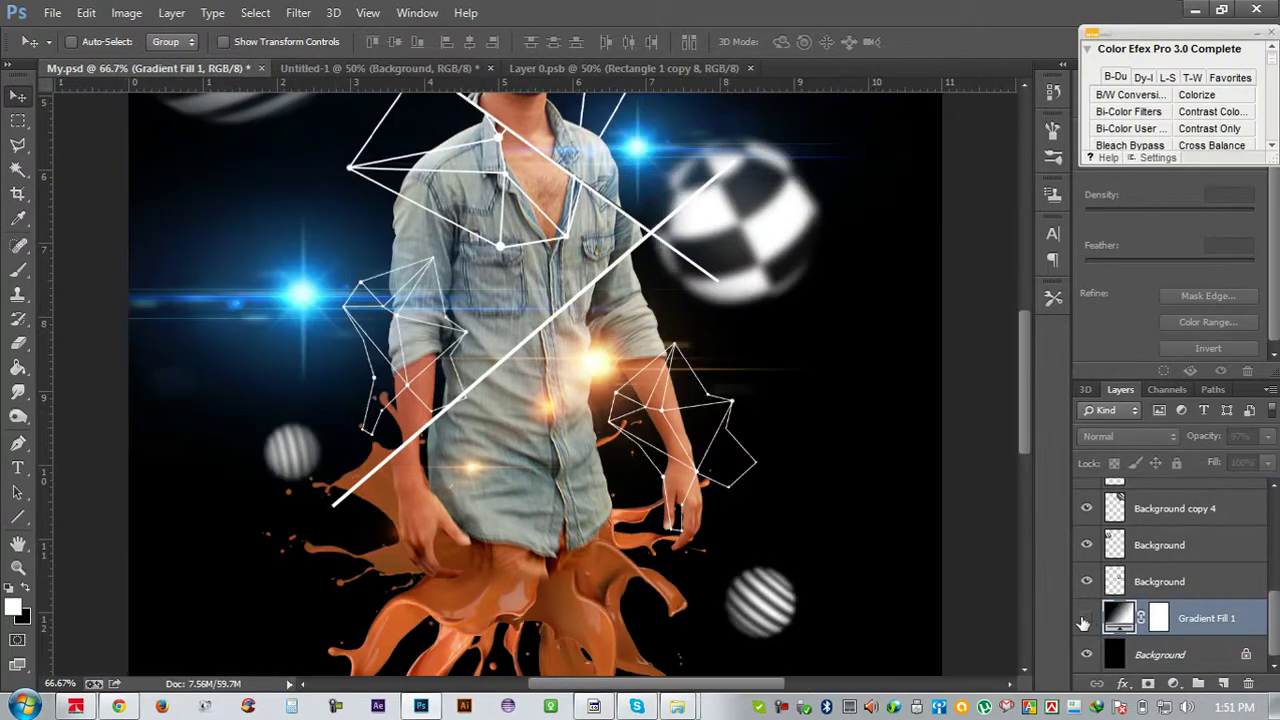
pyautogui.click(1086, 618)
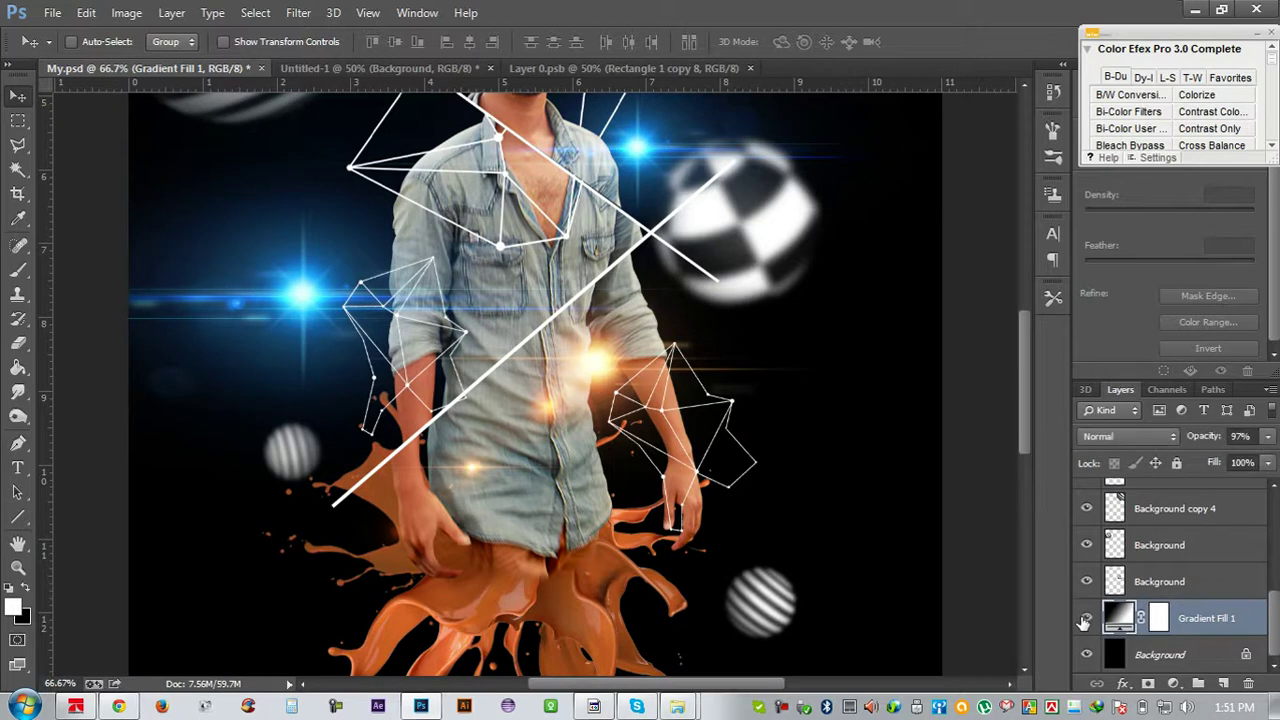
# Set the Gradient Fill 1 opacity to 85%
pyautogui.moveTo(1214, 437); pyautogui.dragTo(1197, 438)
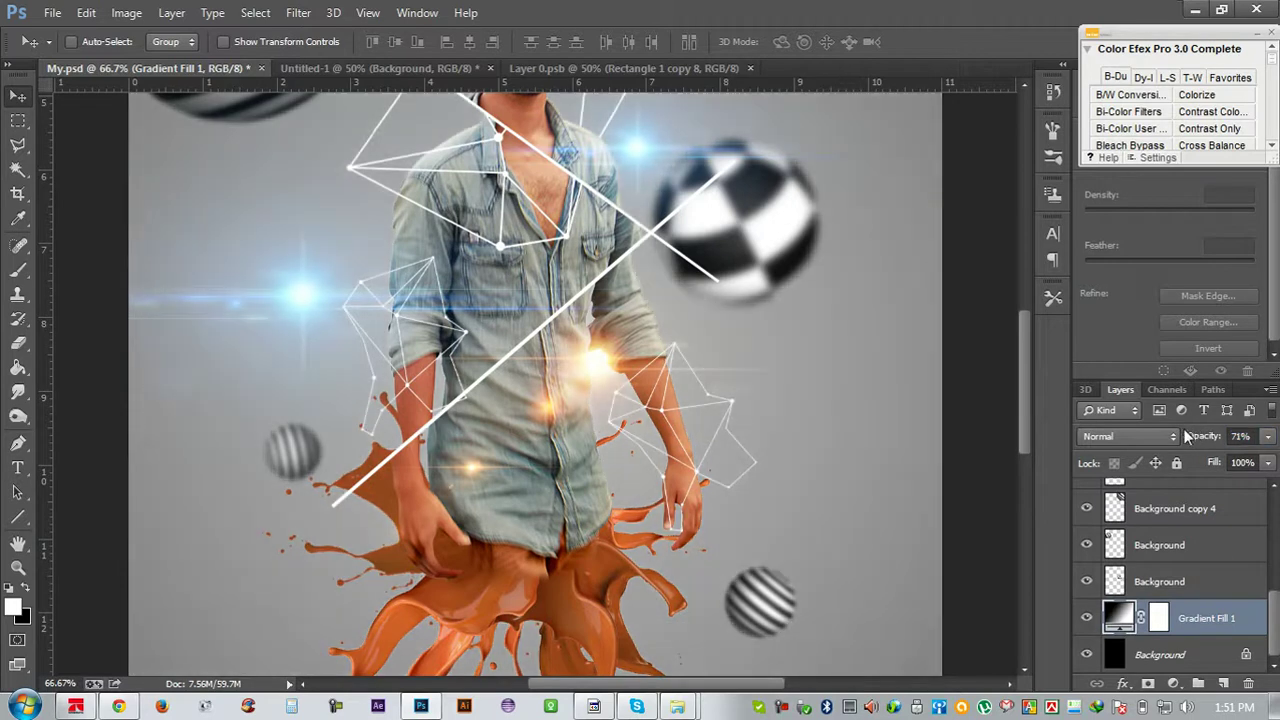
pyautogui.hotkey('ctrl', '-')
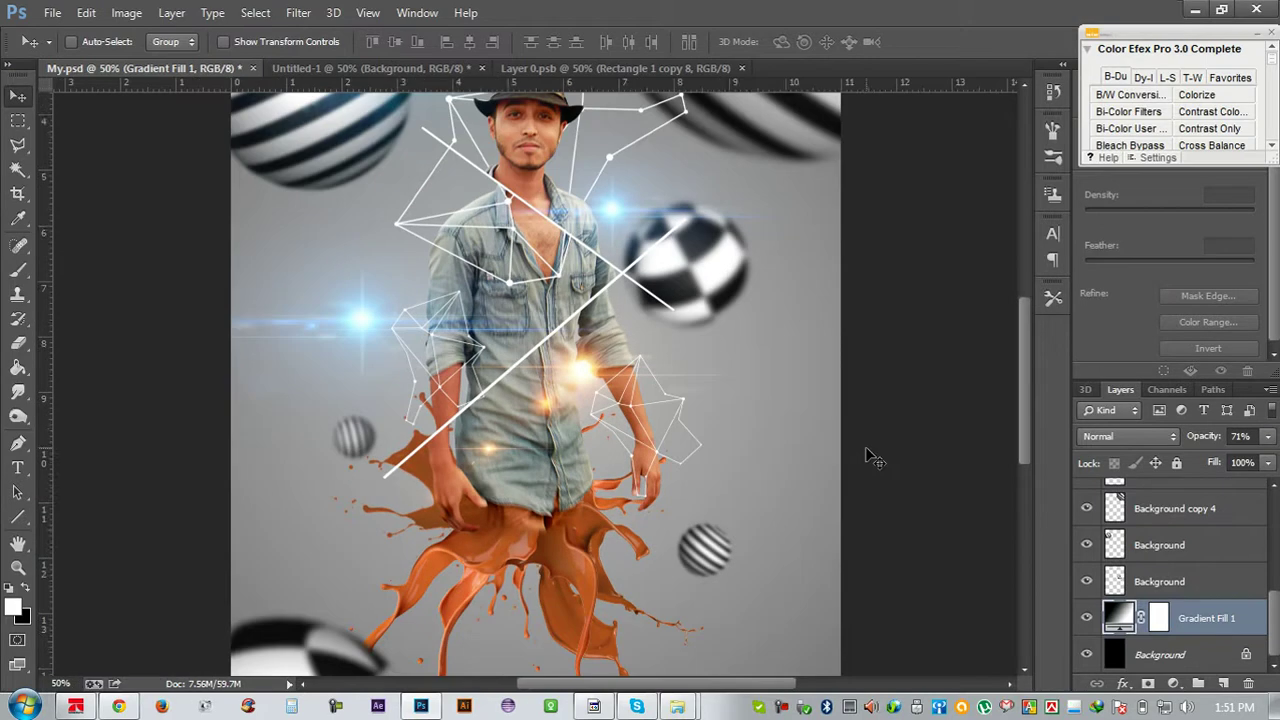
pyautogui.hotkey('ctrl', '-')
pyautogui.hotkey('ctrl', '+')
pyautogui.scroll(-2, 866, 452)
pyautogui.click(1243, 437)
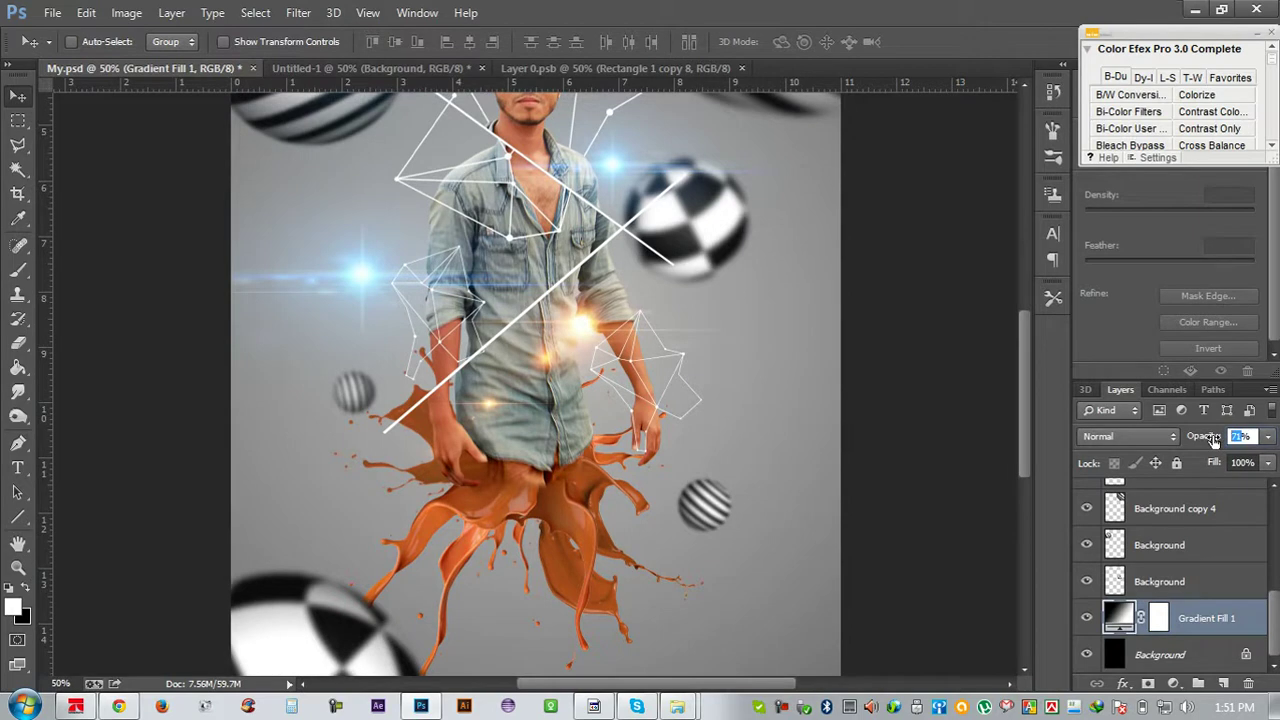
pyautogui.write('85')
pyautogui.press('Return')
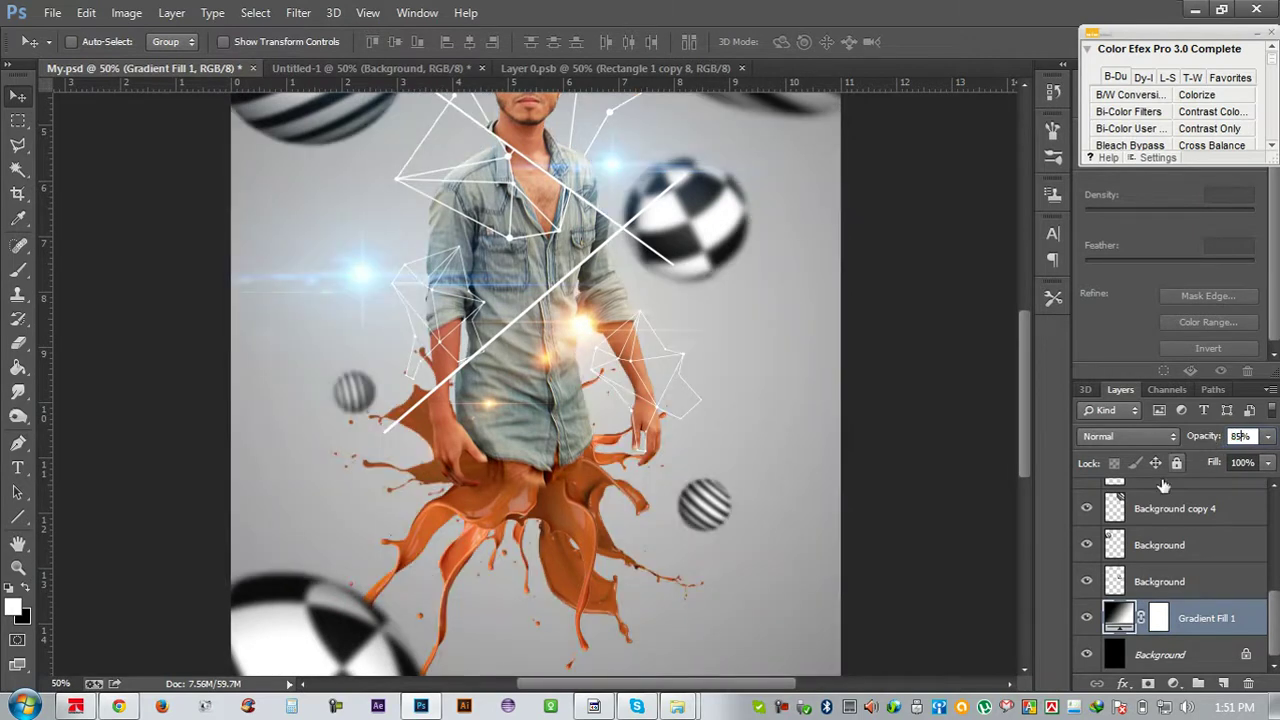
# Nudge the Optical-6-psdbox flare slightly left
pyautogui.scroll(2, 1170, 543)
pyautogui.scroll(2, 1170, 543)
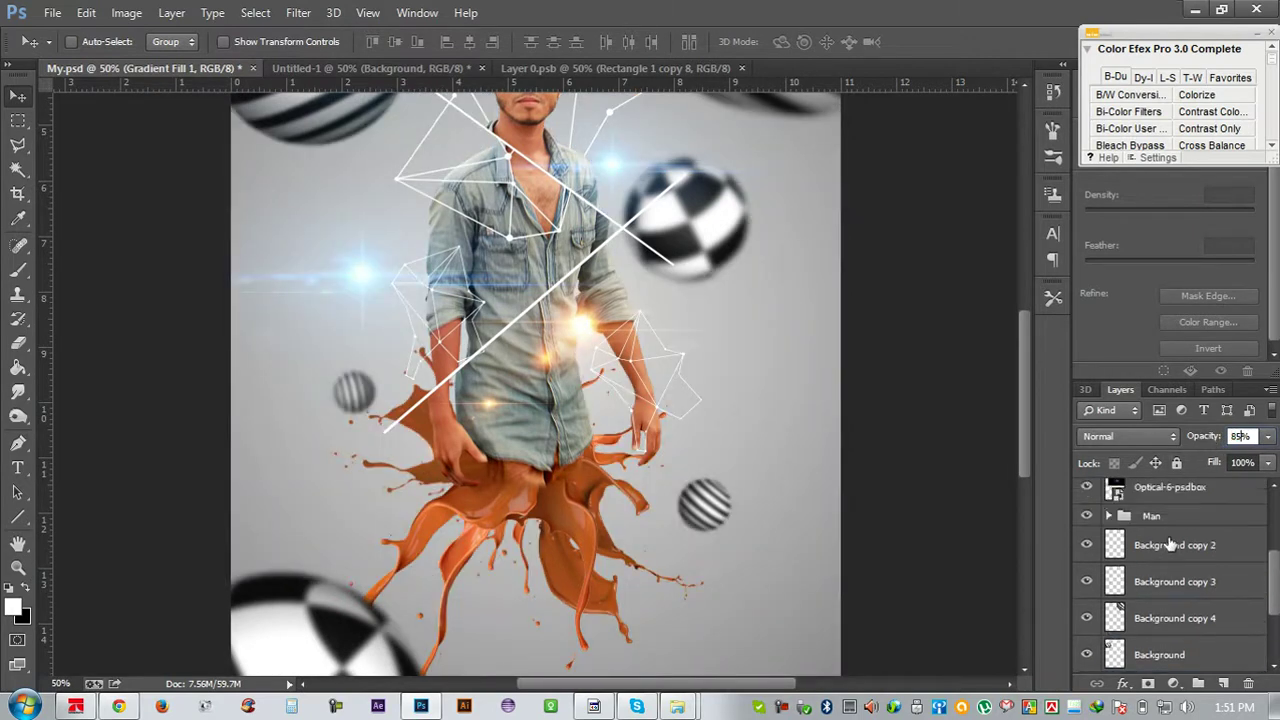
pyautogui.scroll(2, 1170, 543)
pyautogui.click(1106, 558)
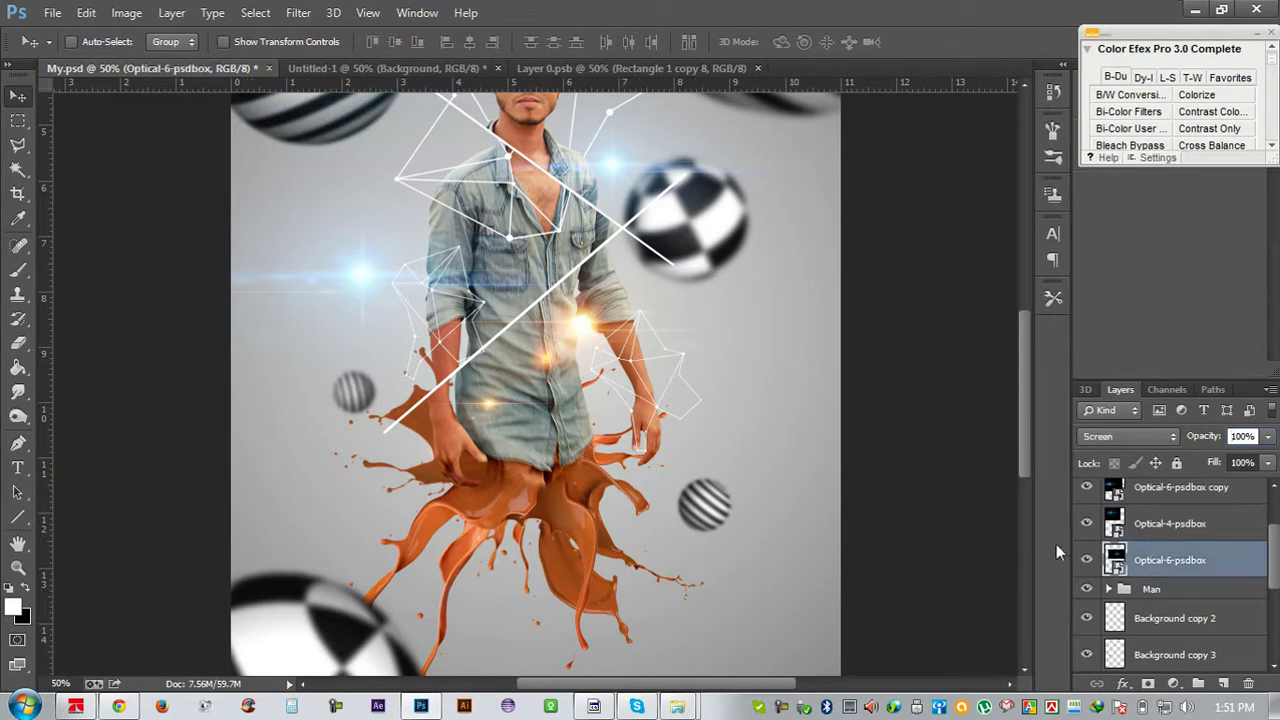
pyautogui.moveTo(692, 201); pyautogui.dragTo(668, 193)
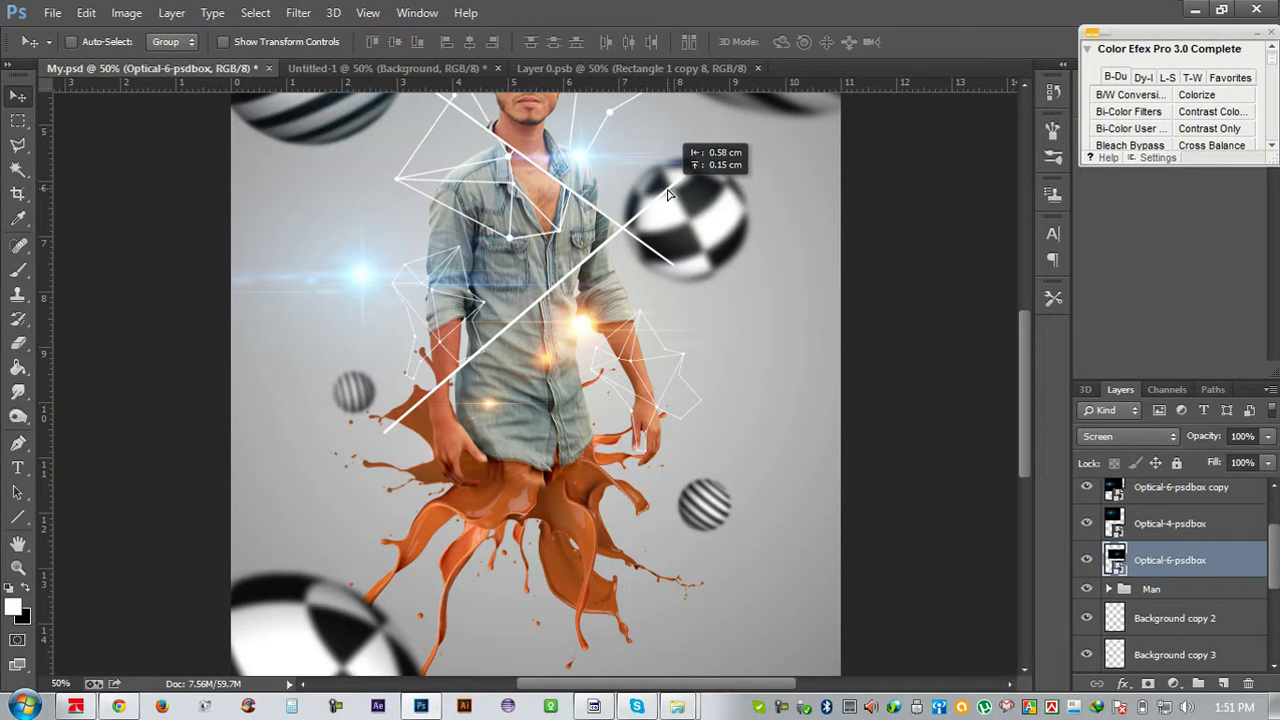
pyautogui.moveTo(668, 193); pyautogui.dragTo(667, 190)
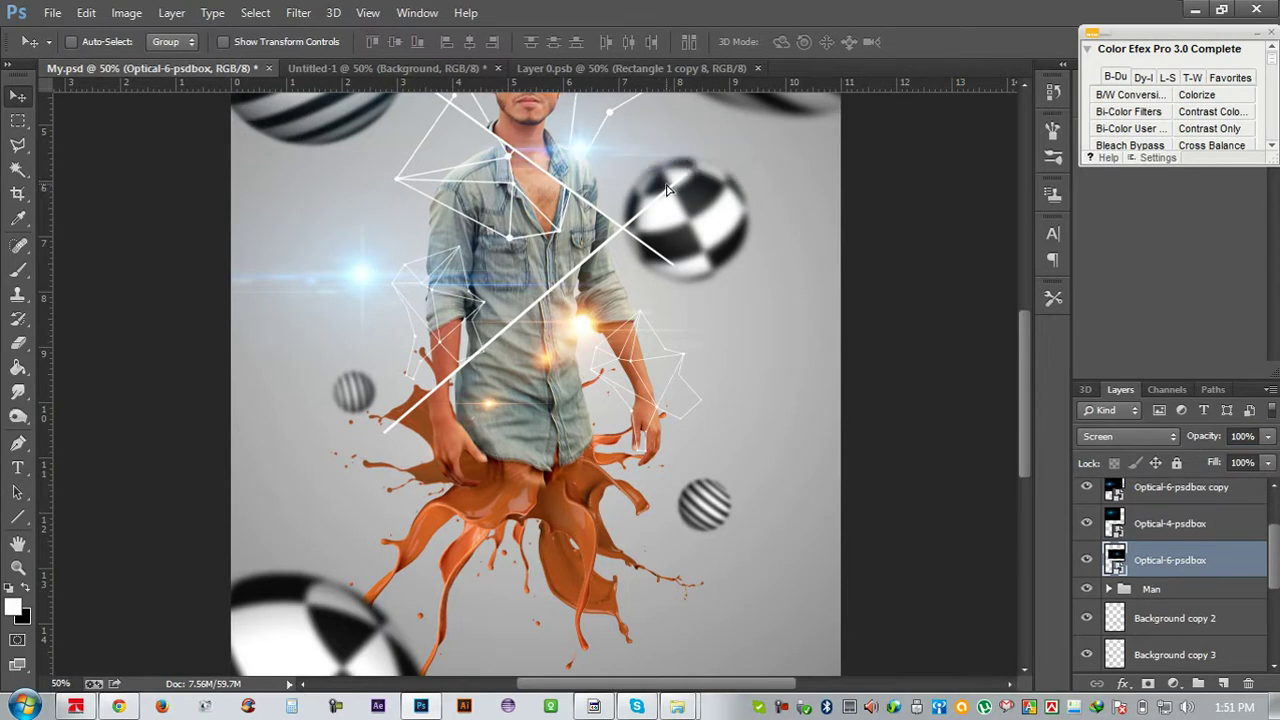
# Move Optical-4 left and down, shift the Optical-6 copy right, and save
pyautogui.click(1153, 530)
pyautogui.moveTo(530, 400)
pyautogui.mouseDown()
pyautogui.moveTo(561, 408)
pyautogui.moveTo(606, 386)
pyautogui.mouseUp()
pyautogui.scroll(3, 600, 330)
pyautogui.moveTo(592, 272)
pyautogui.mouseDown()
pyautogui.moveTo(513, 288)
pyautogui.moveTo(557, 332)
pyautogui.mouseUp()
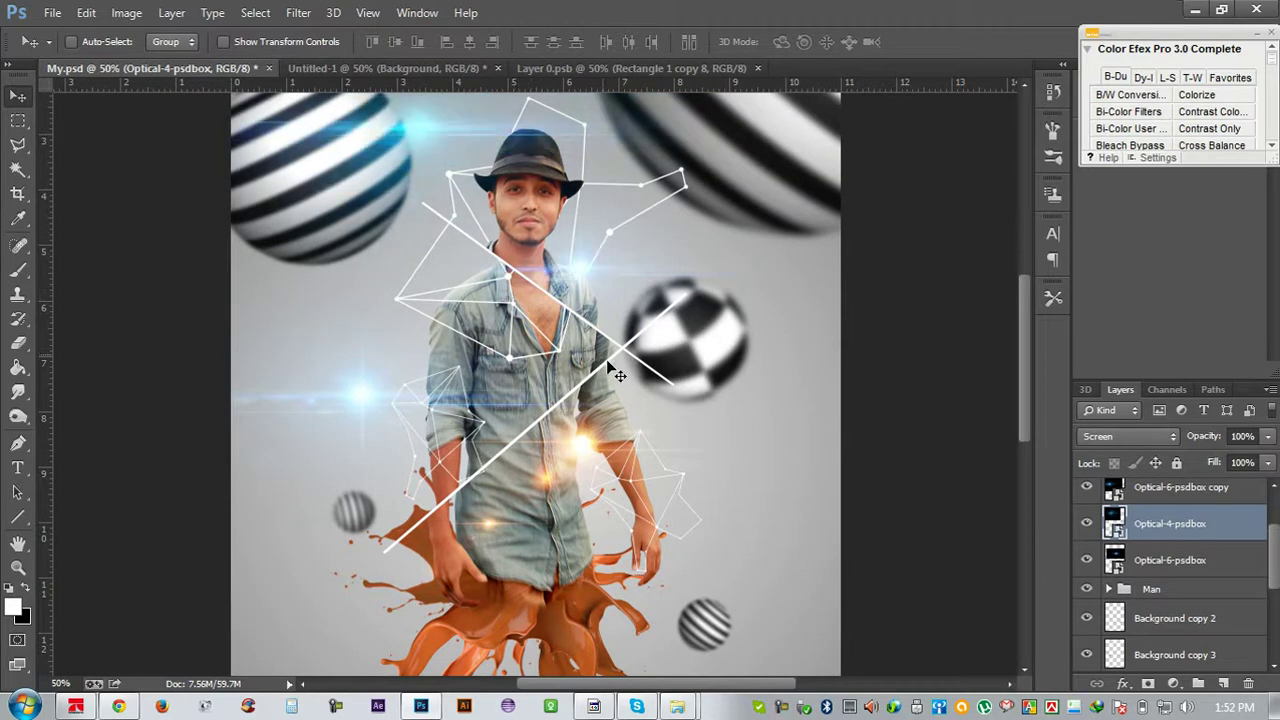
pyautogui.scroll(-1, 610, 364)
pyautogui.click(1176, 487)
pyautogui.moveTo(576, 430); pyautogui.dragTo(618, 421)
pyautogui.hotkey('ctrl', 's')
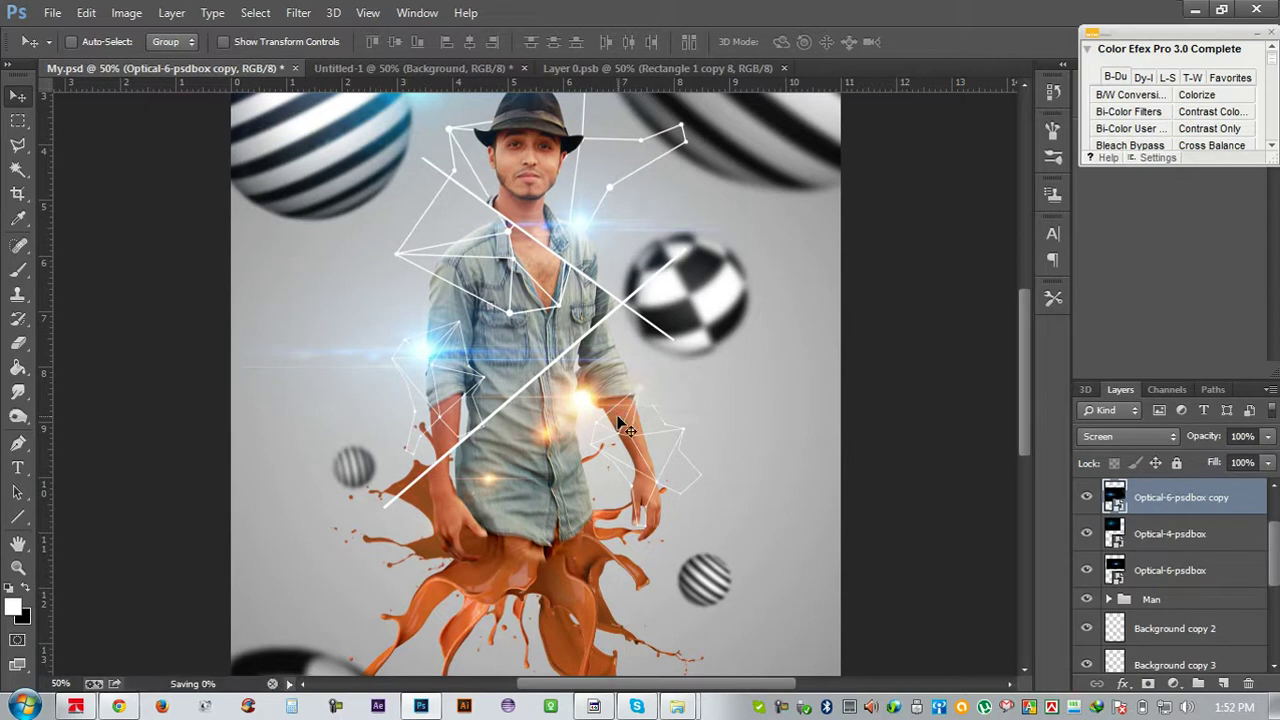
pyautogui.hotkey('ctrl', '-')
pyautogui.hotkey('ctrl', '-')
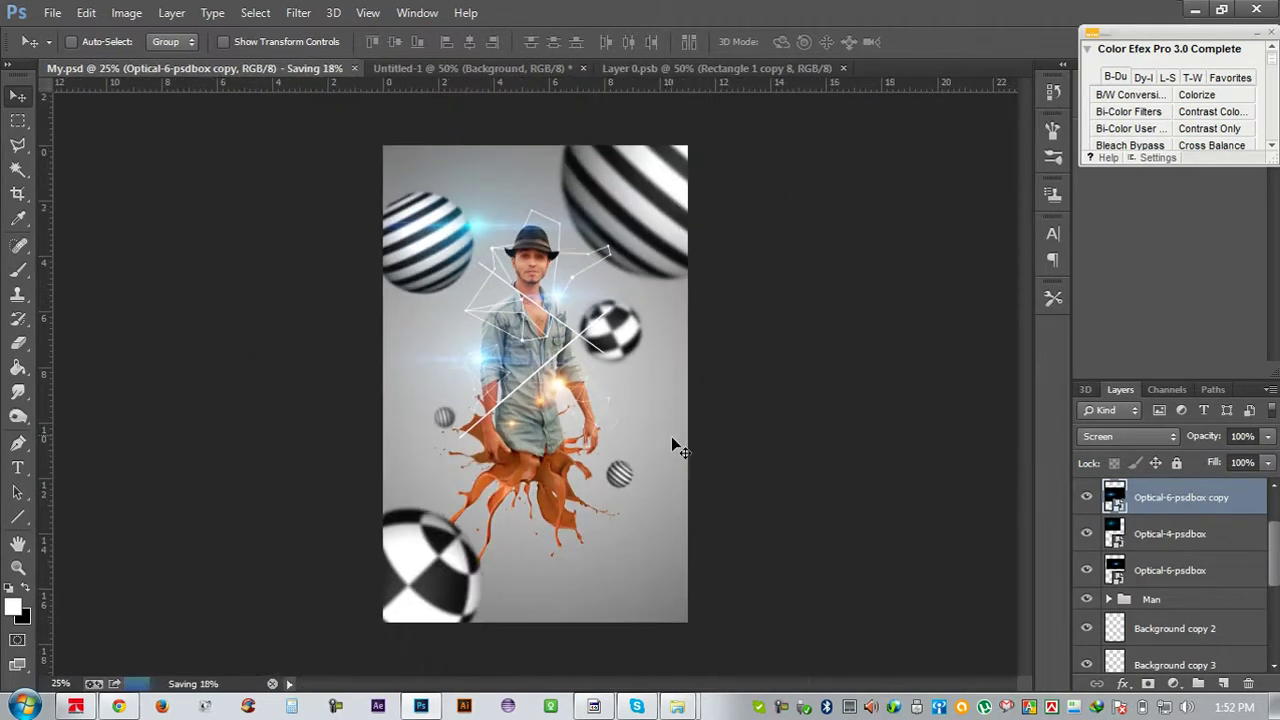
# Set the Gradient Fill 1 background layer to 95% opacity and save My.psd
pyautogui.scroll(-5, 1174, 557)
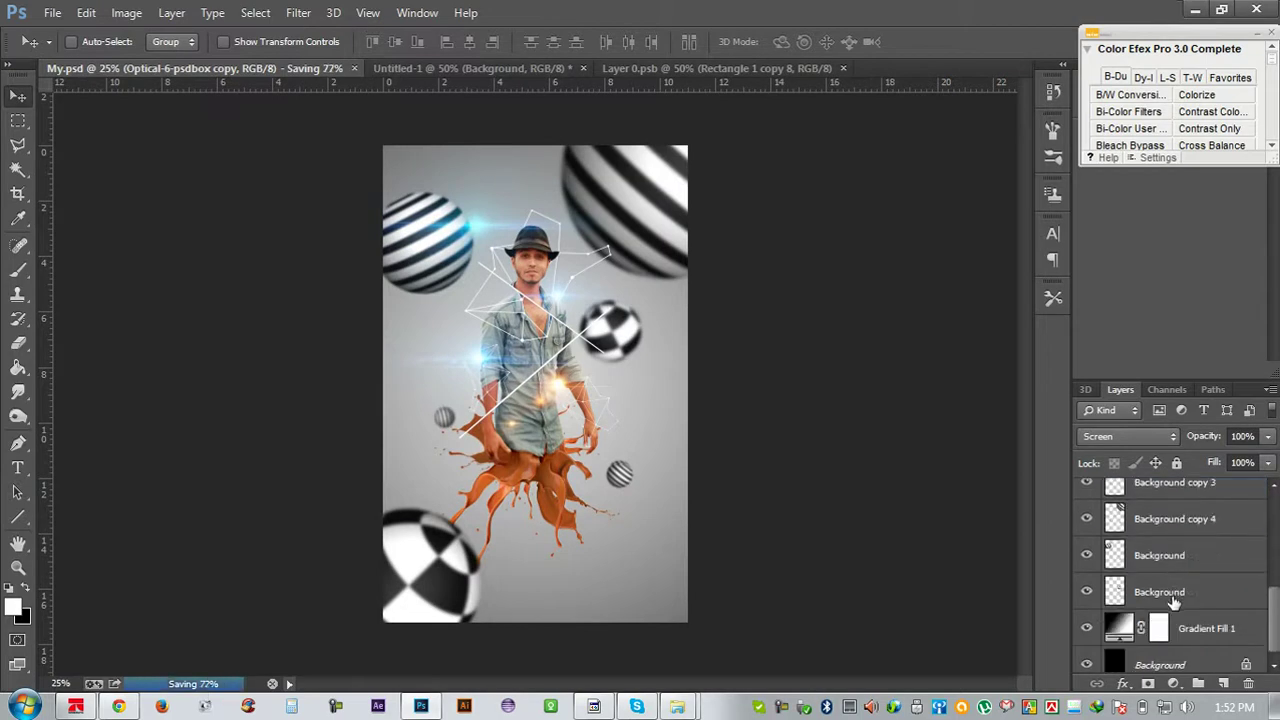
pyautogui.click(1200, 626)
pyautogui.click(1238, 436)
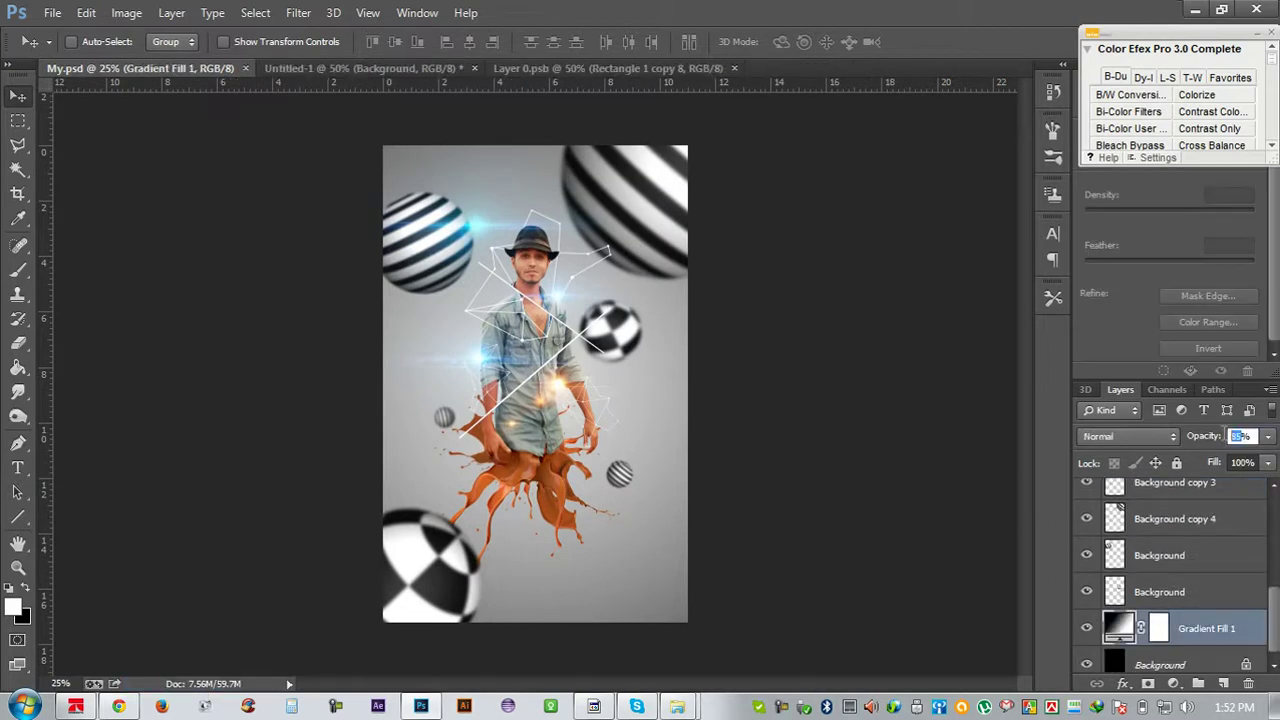
pyautogui.write('90')
pyautogui.press('Return')
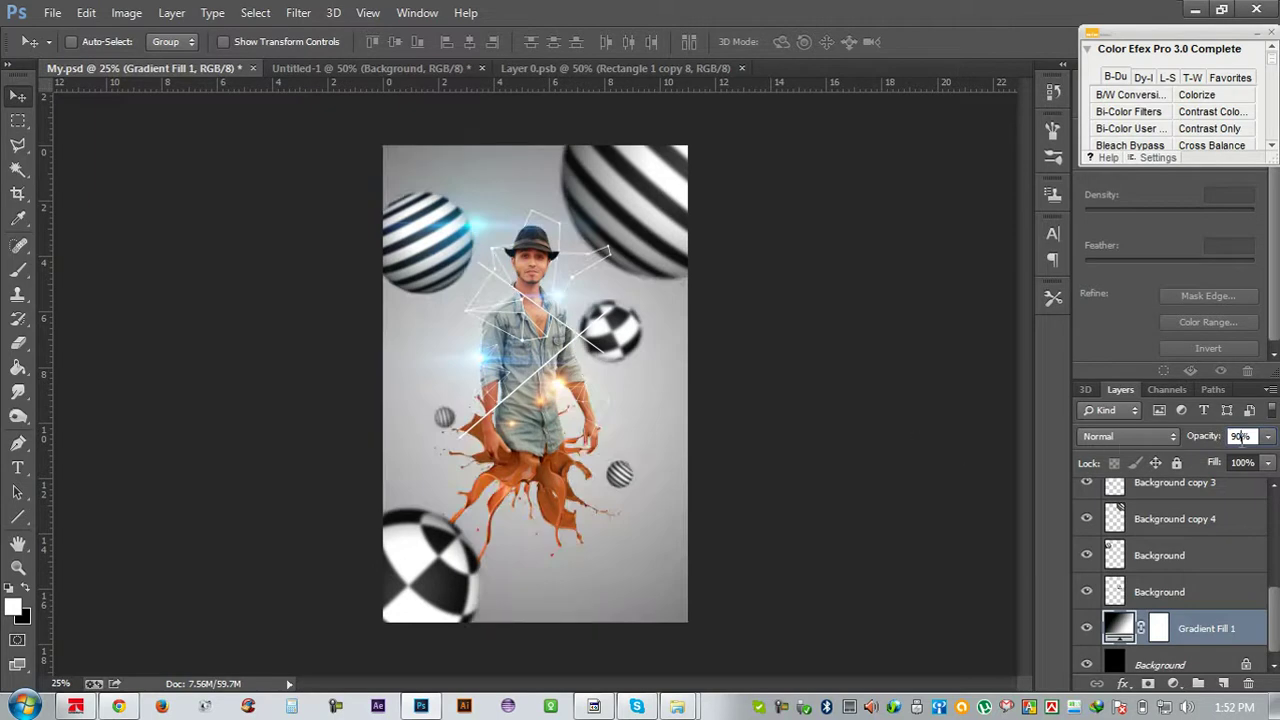
pyautogui.press('Return')
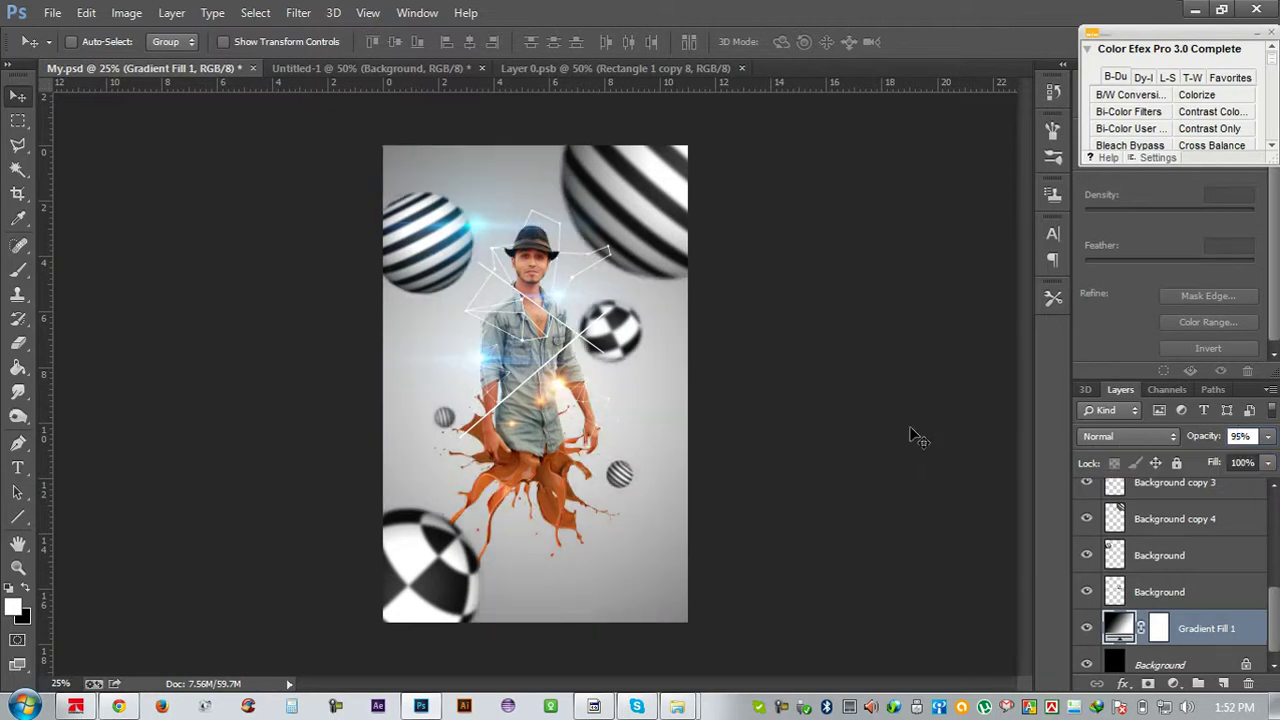
pyautogui.hotkey('ctrl', 's')
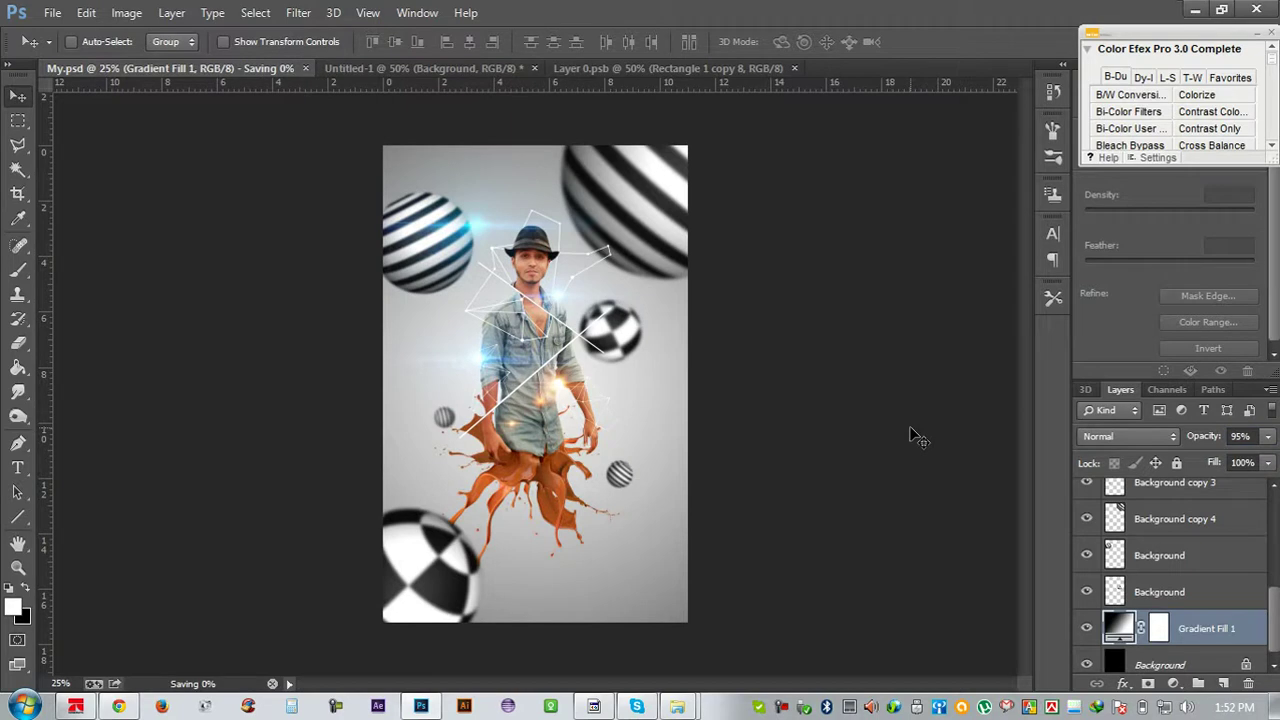
pyautogui.scroll(3, 1163, 607)
pyautogui.scroll(2, 1136, 585)
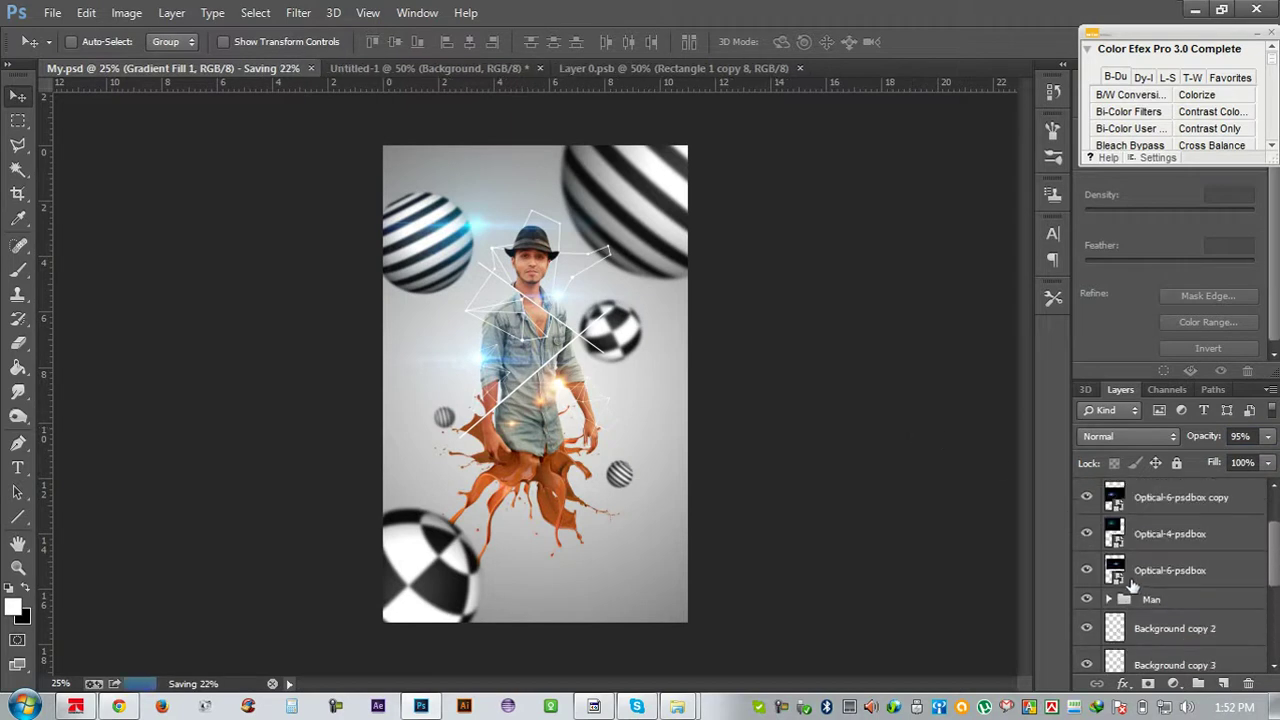
# Make the Optical-6-psdbox copy and Optical-4-psdbox flare layers visible, with Optical-4-psdbox selected
pyautogui.click(1141, 570)
pyautogui.click(1135, 497)
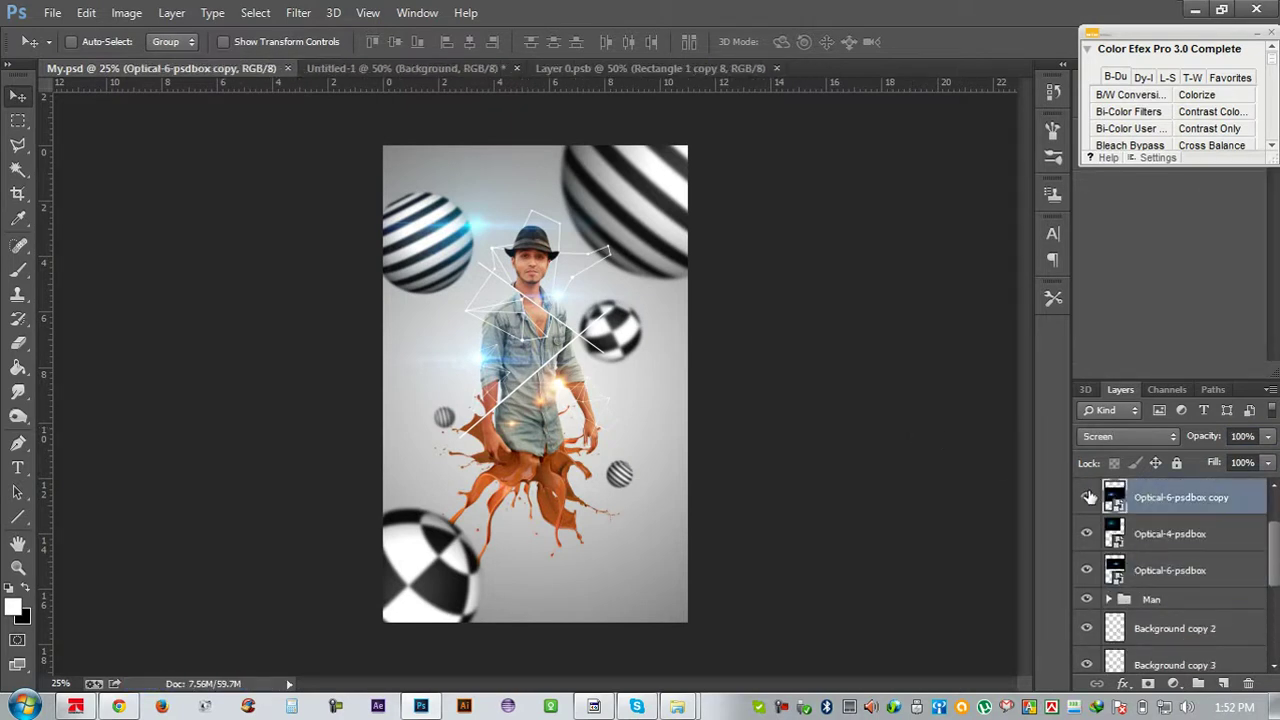
pyautogui.click(1088, 497)
pyautogui.click(1088, 533)
pyautogui.click(1150, 533)
pyautogui.moveTo(1218, 438); pyautogui.dragTo(1181, 442)
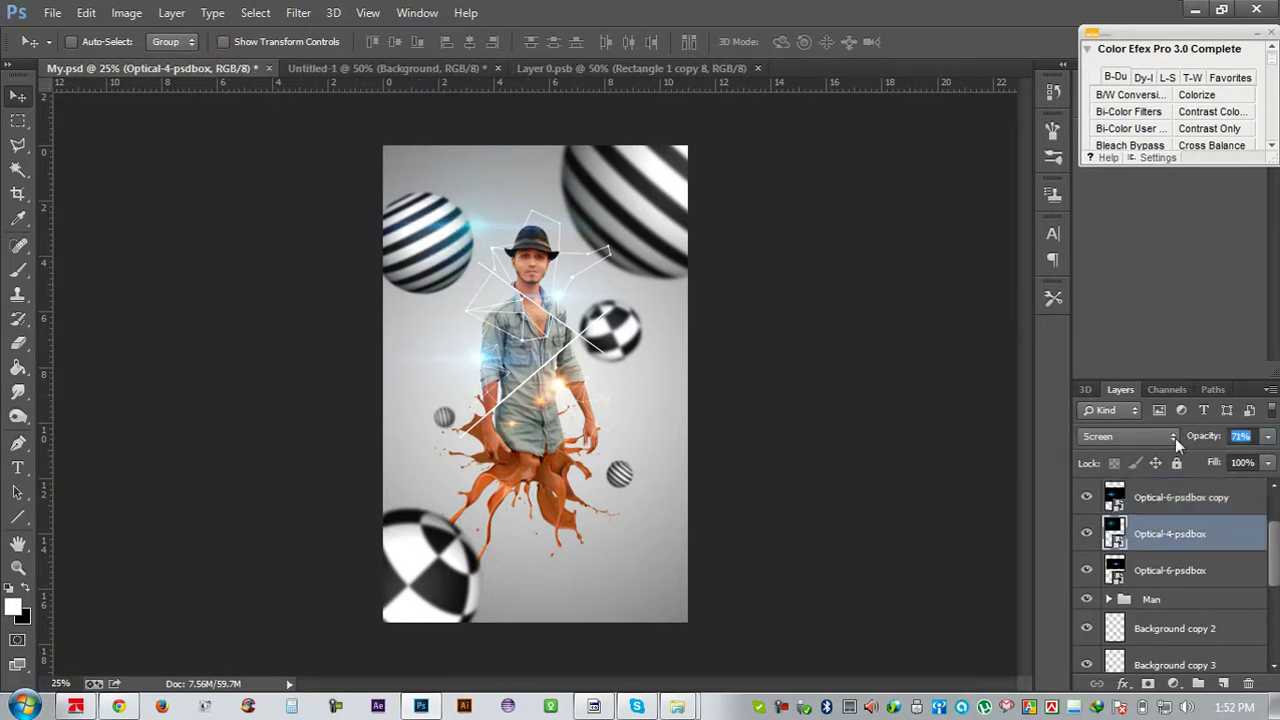
# Set the Optical-4-psdbox flare to 100% opacity and position it across the checkered ball
pyautogui.moveTo(633, 267)
pyautogui.mouseDown()
pyautogui.moveTo(656, 493)
pyautogui.moveTo(743, 388)
pyautogui.mouseUp()
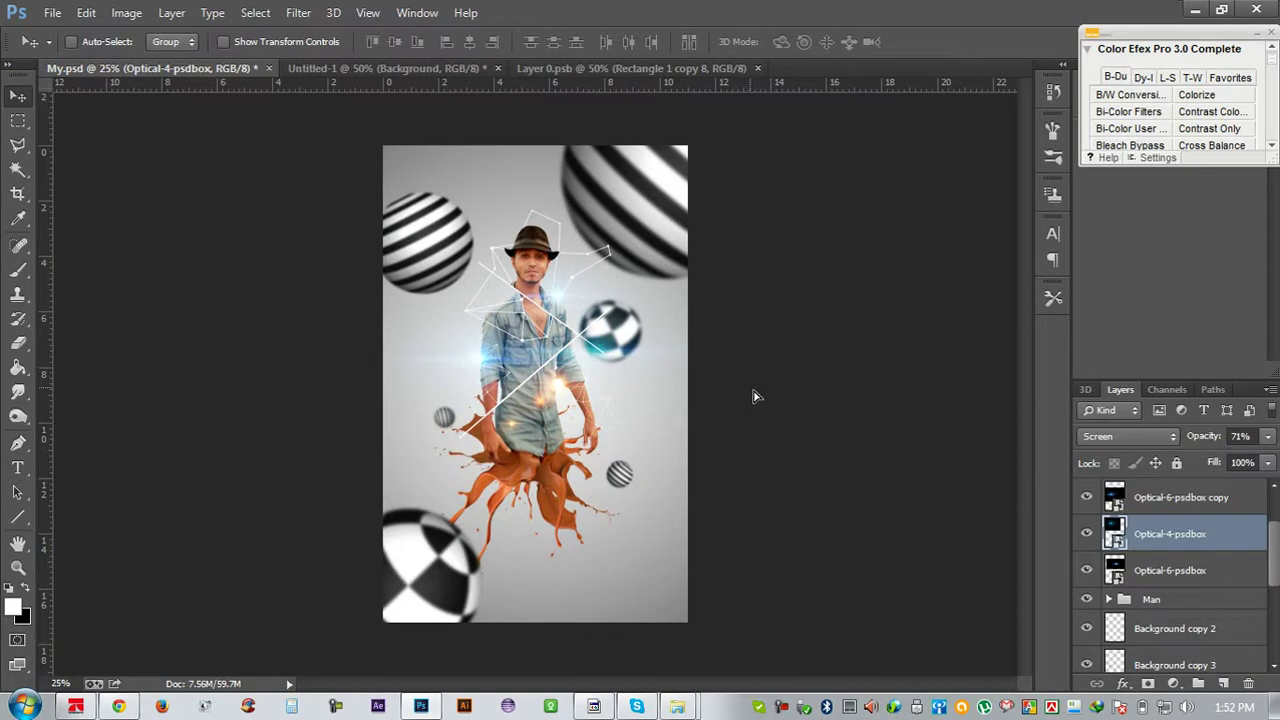
pyautogui.moveTo(743, 388); pyautogui.dragTo(689, 371)
pyautogui.moveTo(1205, 440); pyautogui.dragTo(1265, 440)
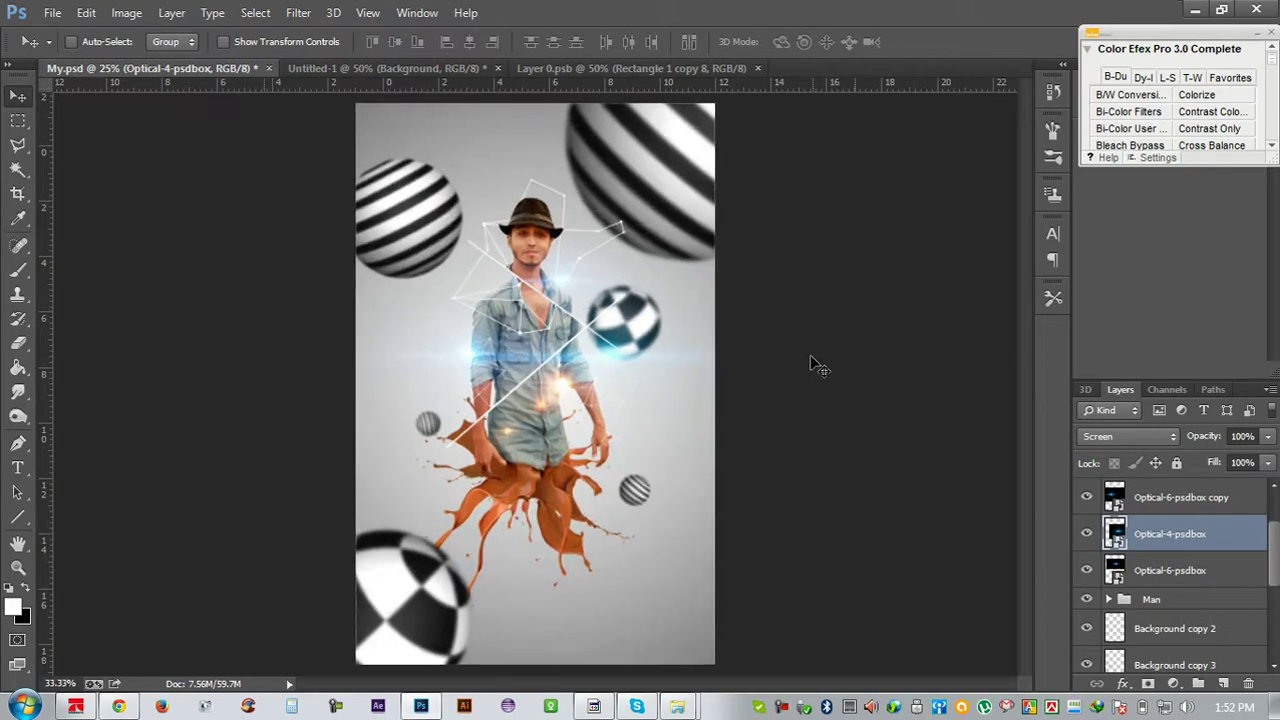
pyautogui.hotkey('ctrl', '+')
pyautogui.moveTo(758, 361); pyautogui.dragTo(727, 311)
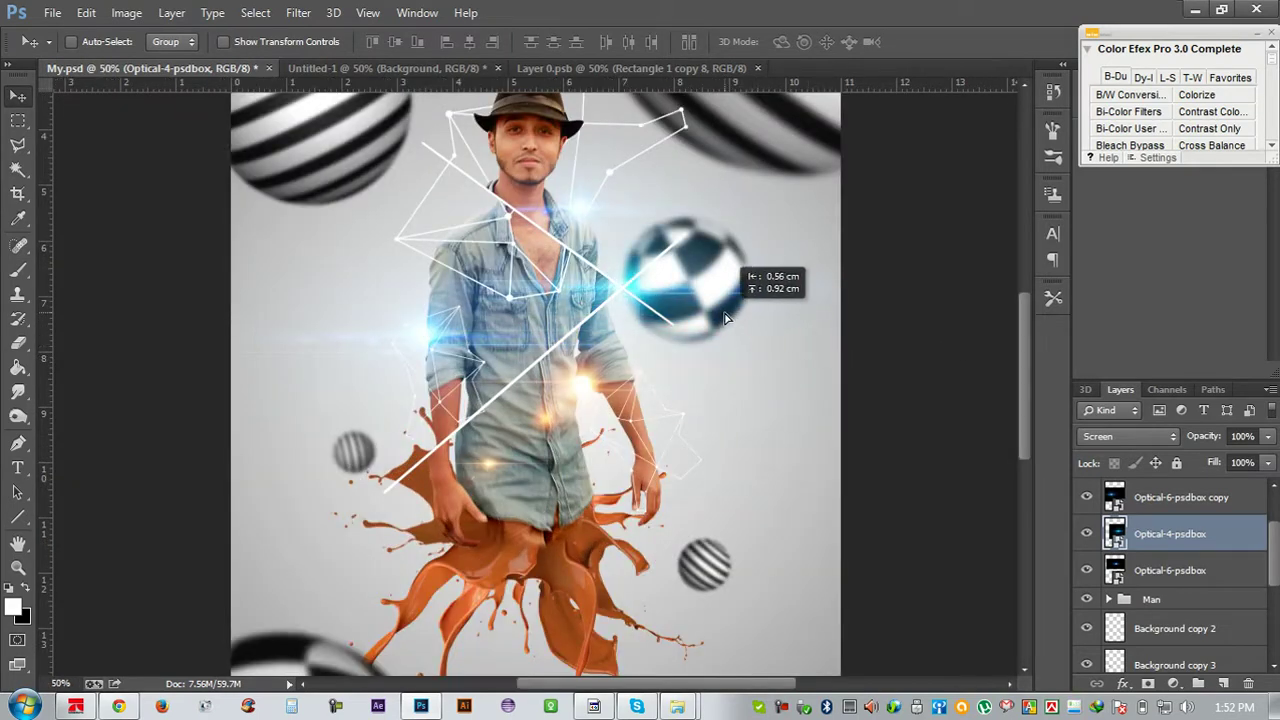
pyautogui.moveTo(727, 318); pyautogui.dragTo(936, 363)
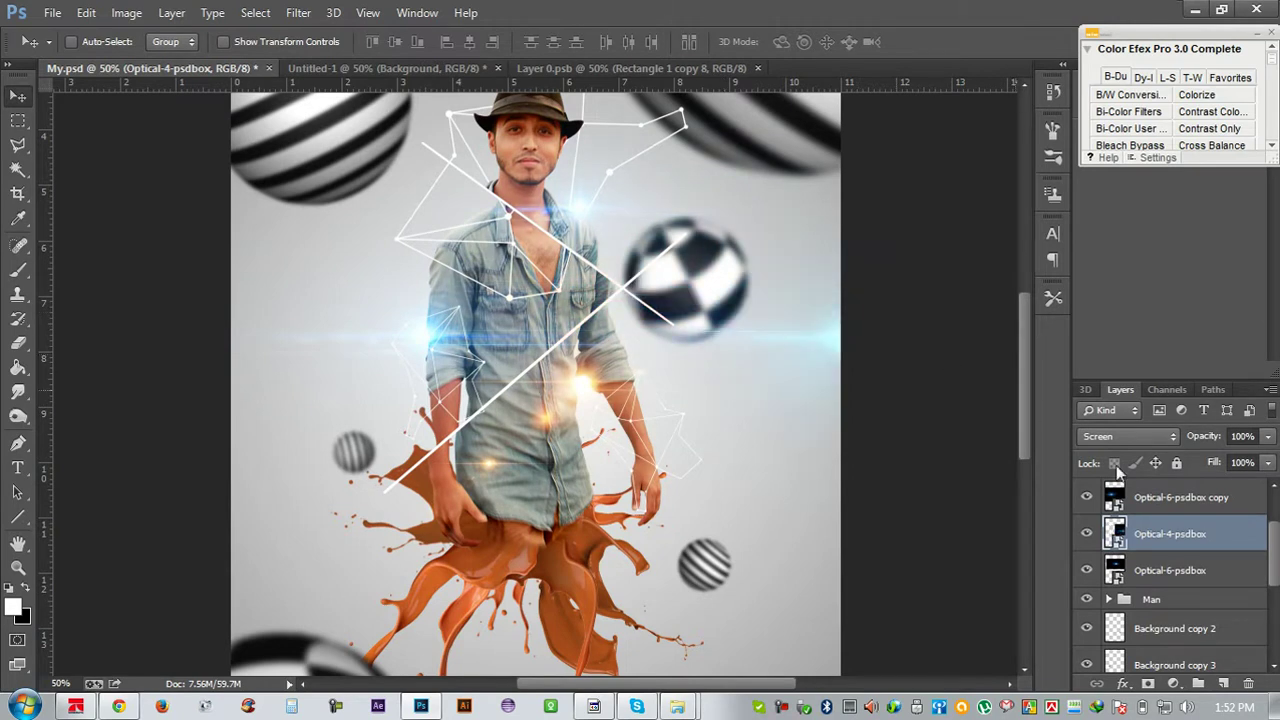
# Move Optical-4-psdbox below the Man group, place the flare on his chest, and save
pyautogui.moveTo(1146, 535); pyautogui.dragTo(1150, 612)
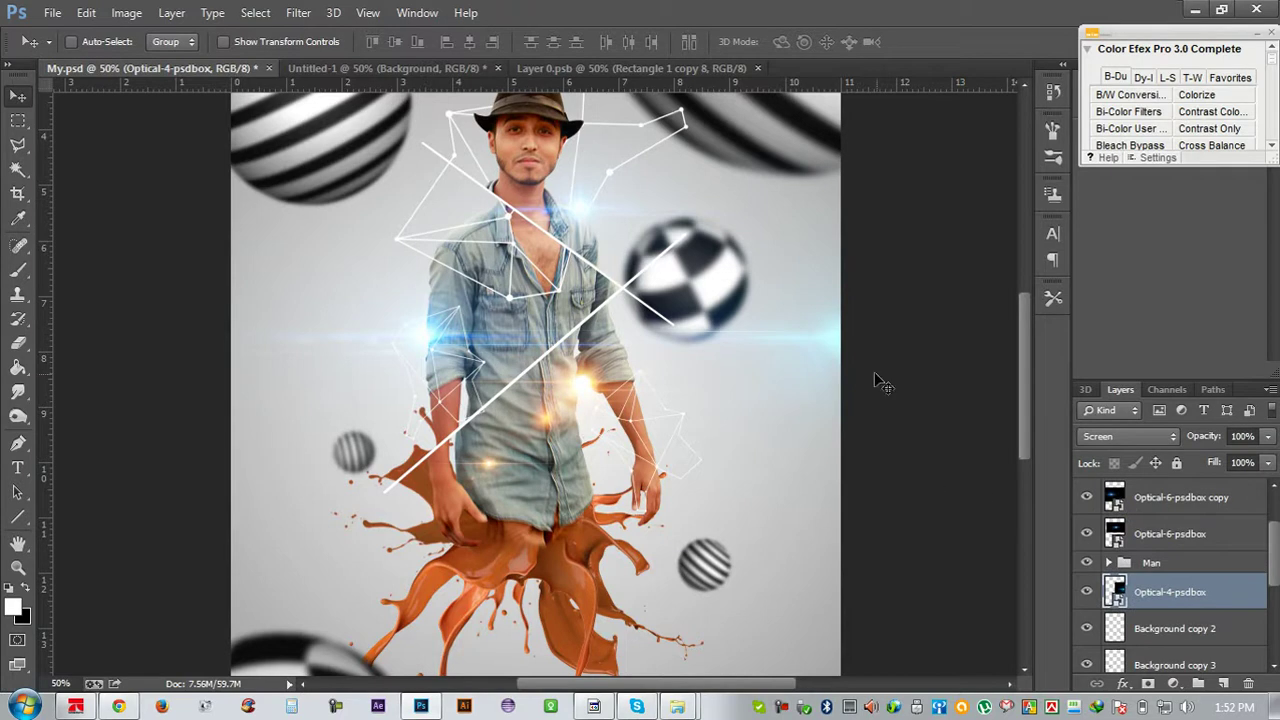
pyautogui.moveTo(706, 379); pyautogui.dragTo(460, 287)
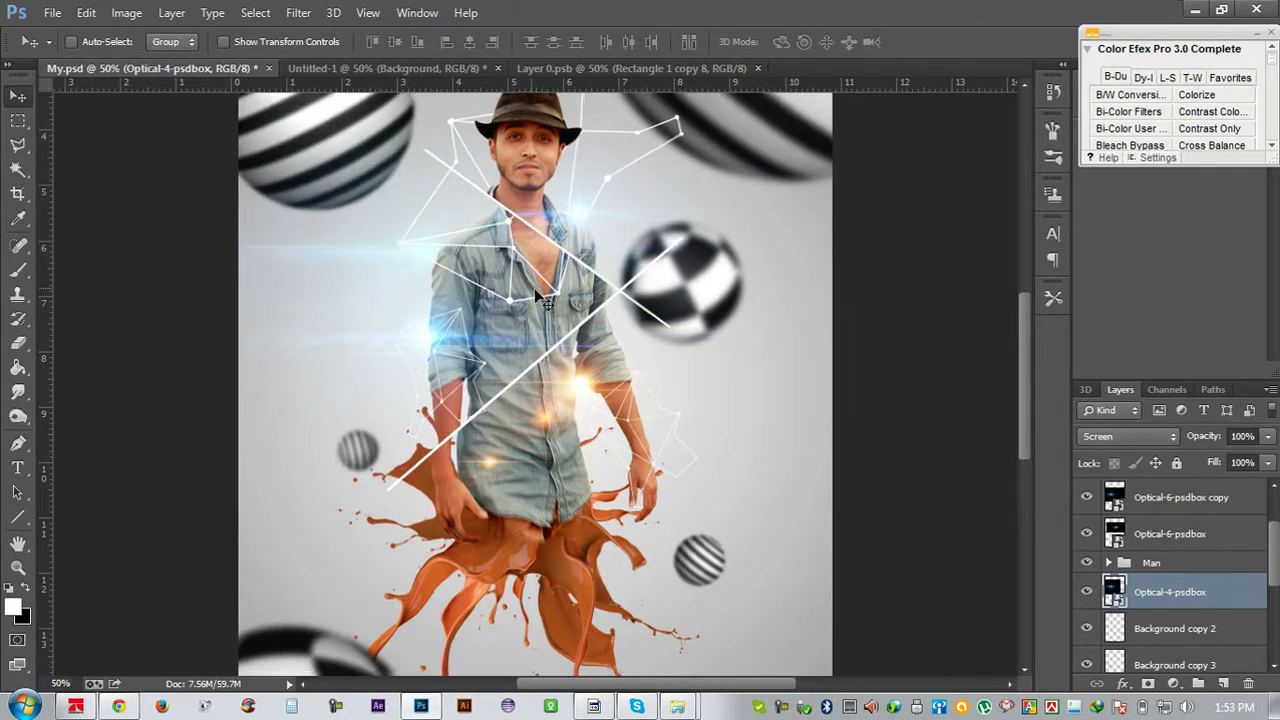
pyautogui.hotkey('ctrl', '-')
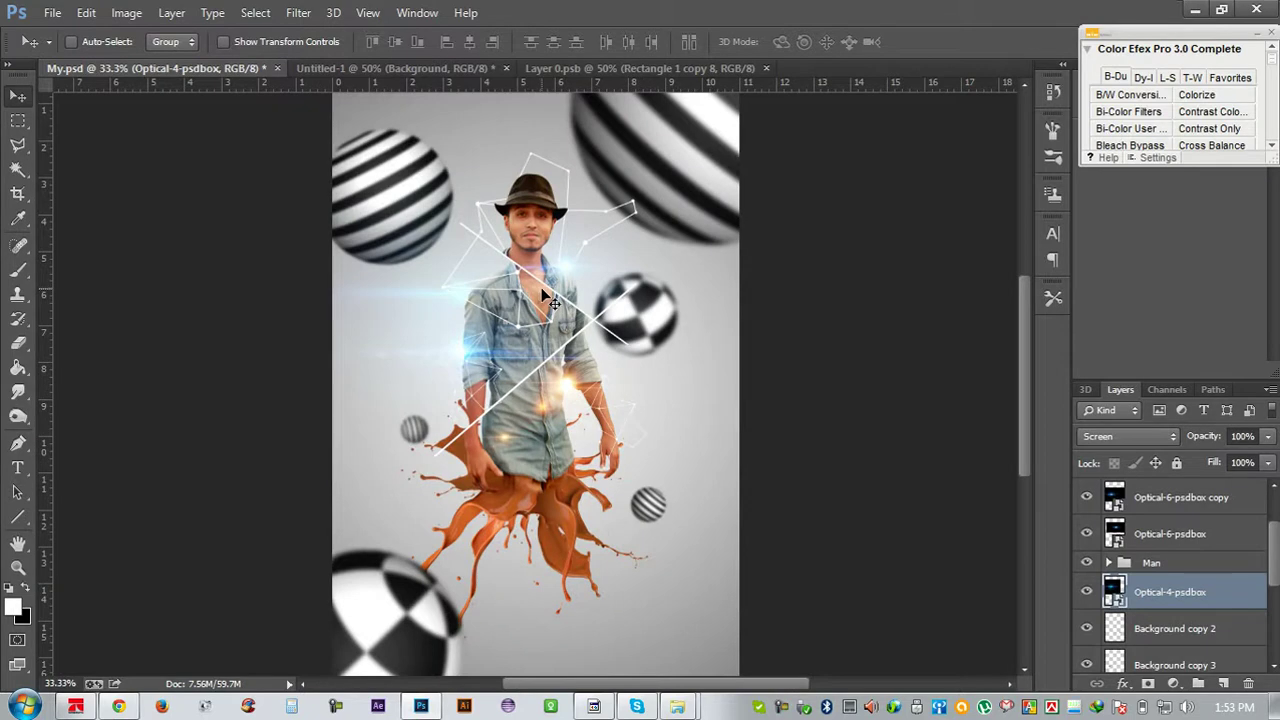
pyautogui.hotkey('ctrl', 's')
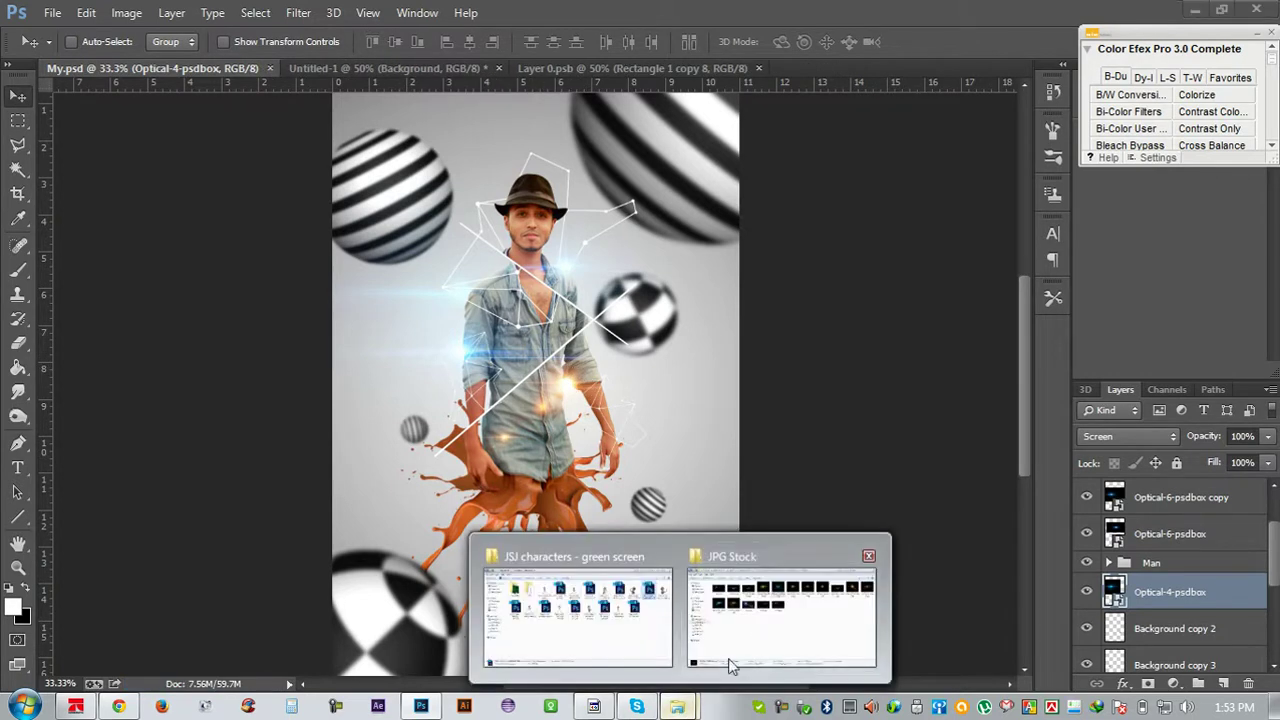
# Copy the Optical-Flares- folder to the BABY (J:) drive via Send to
pyautogui.click(755, 635)
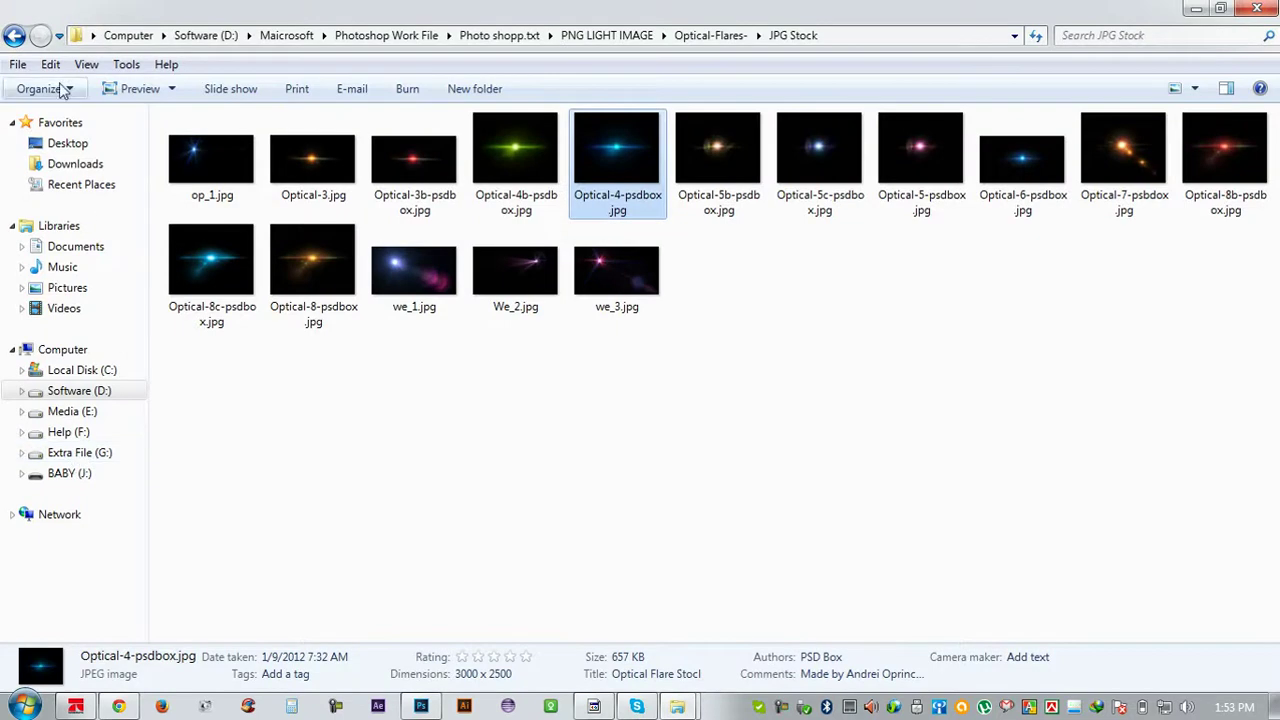
pyautogui.click(15, 38)
pyautogui.click(15, 38)
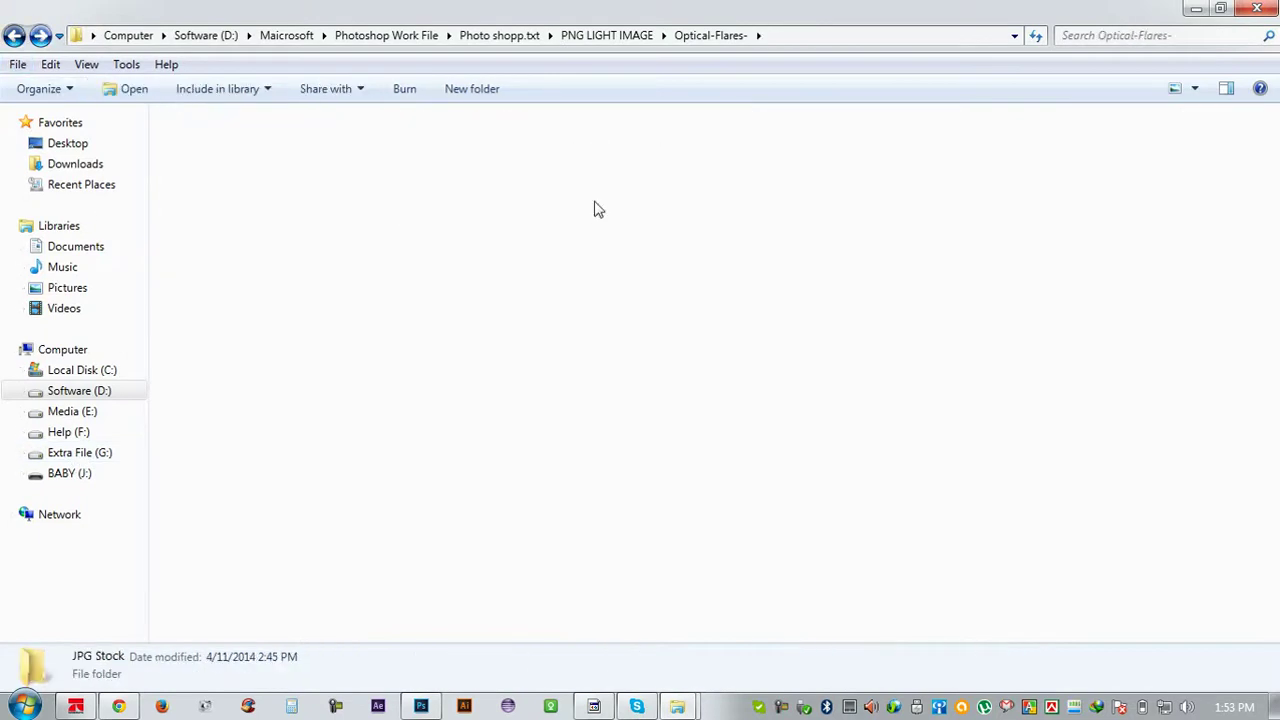
pyautogui.rightClick(1200, 188)
pyautogui.moveTo(1036, 429)
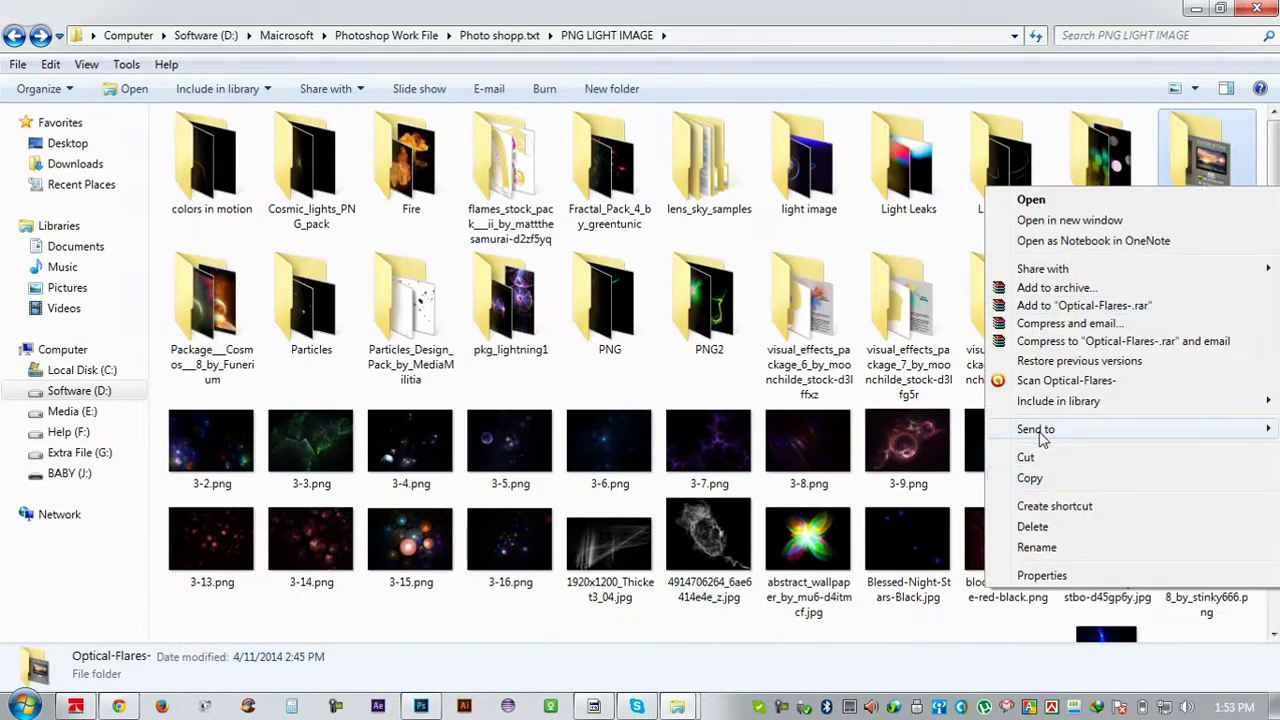
pyautogui.click(835, 614)
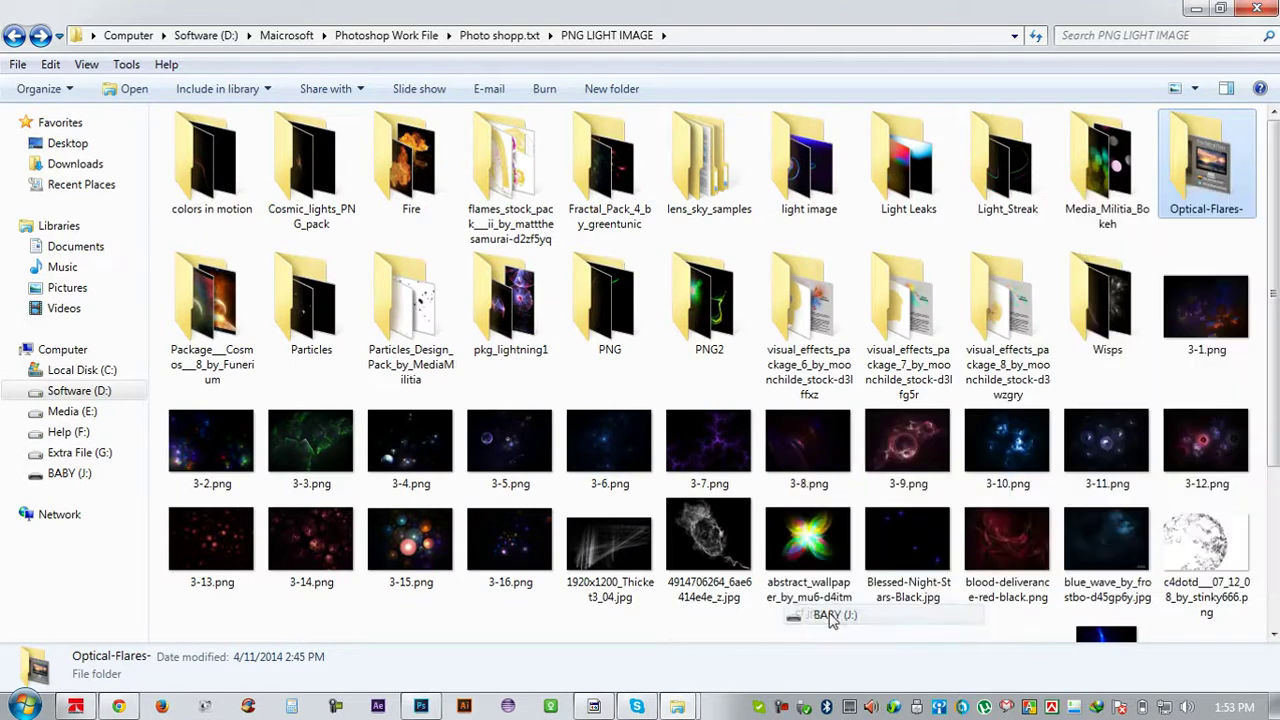
# Browse the Help (F:) drive and preview Effextures-Weather28.jpg, then close the preview
pyautogui.click(62, 456)
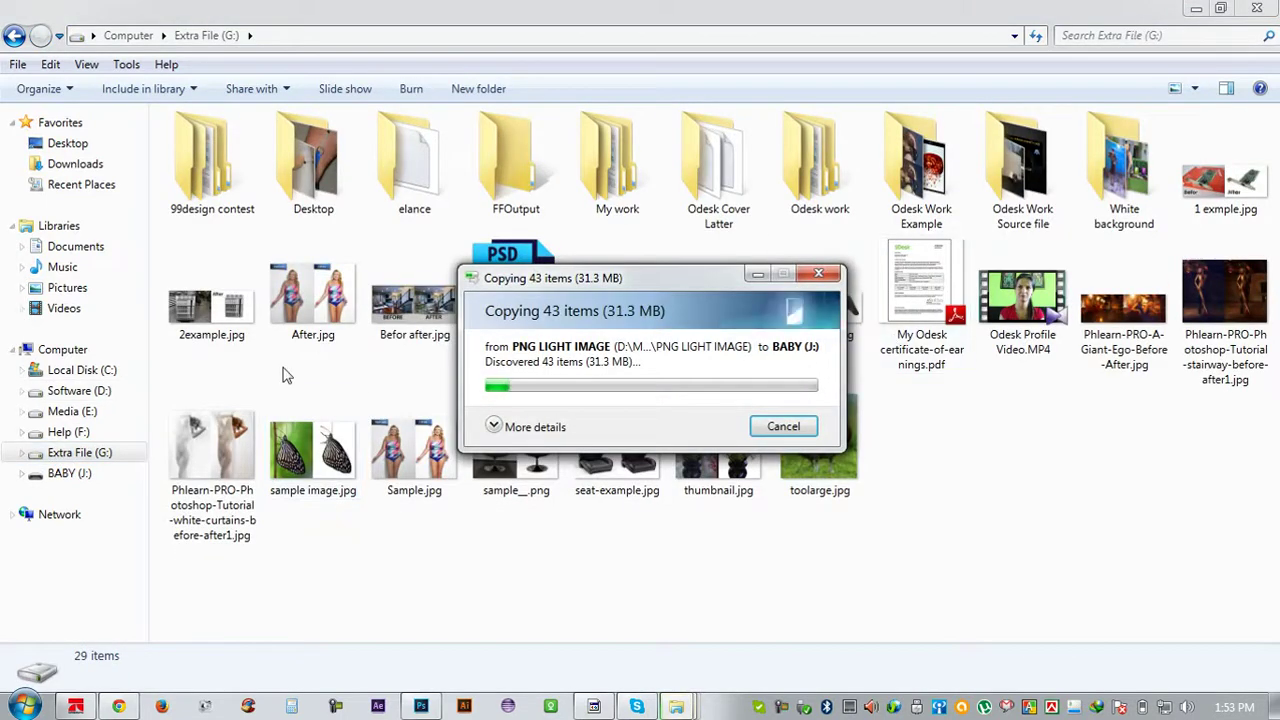
pyautogui.click(68, 432)
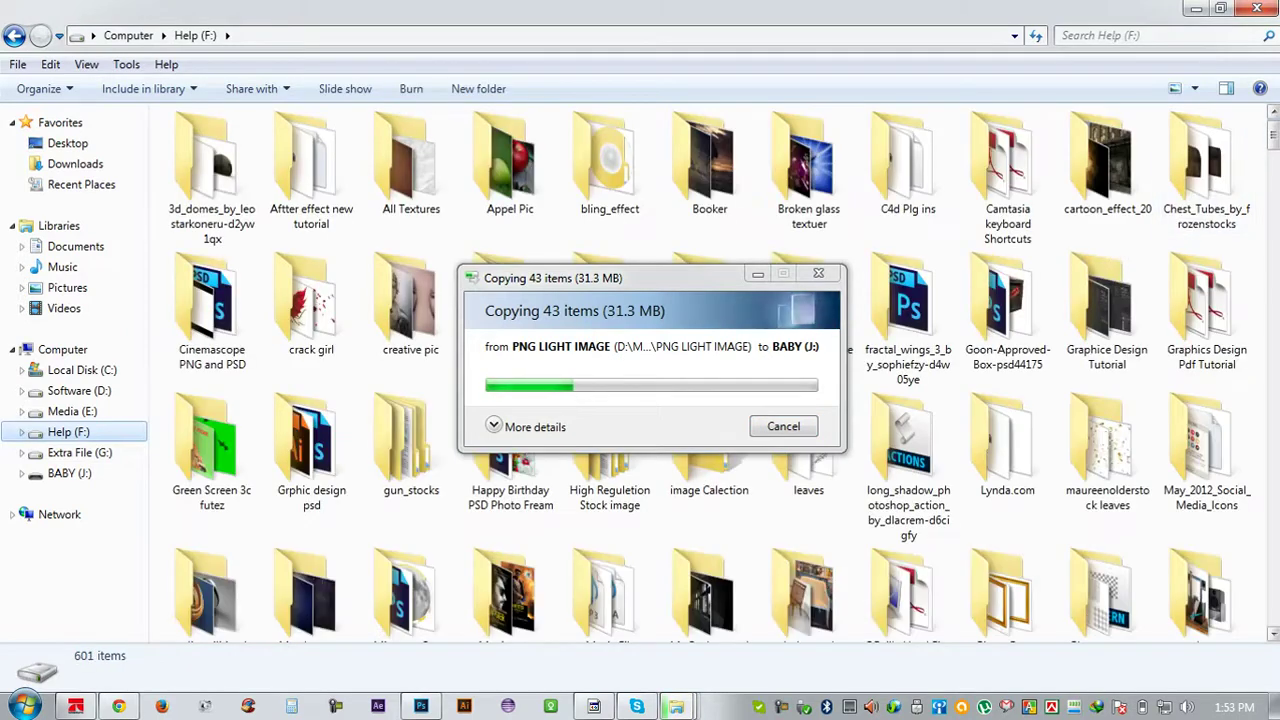
pyautogui.scroll(-2, 705, 370)
pyautogui.scroll(-1, 705, 370)
pyautogui.scroll(-3, 705, 370)
pyautogui.scroll(-2, 705, 370)
pyautogui.scroll(-2, 705, 370)
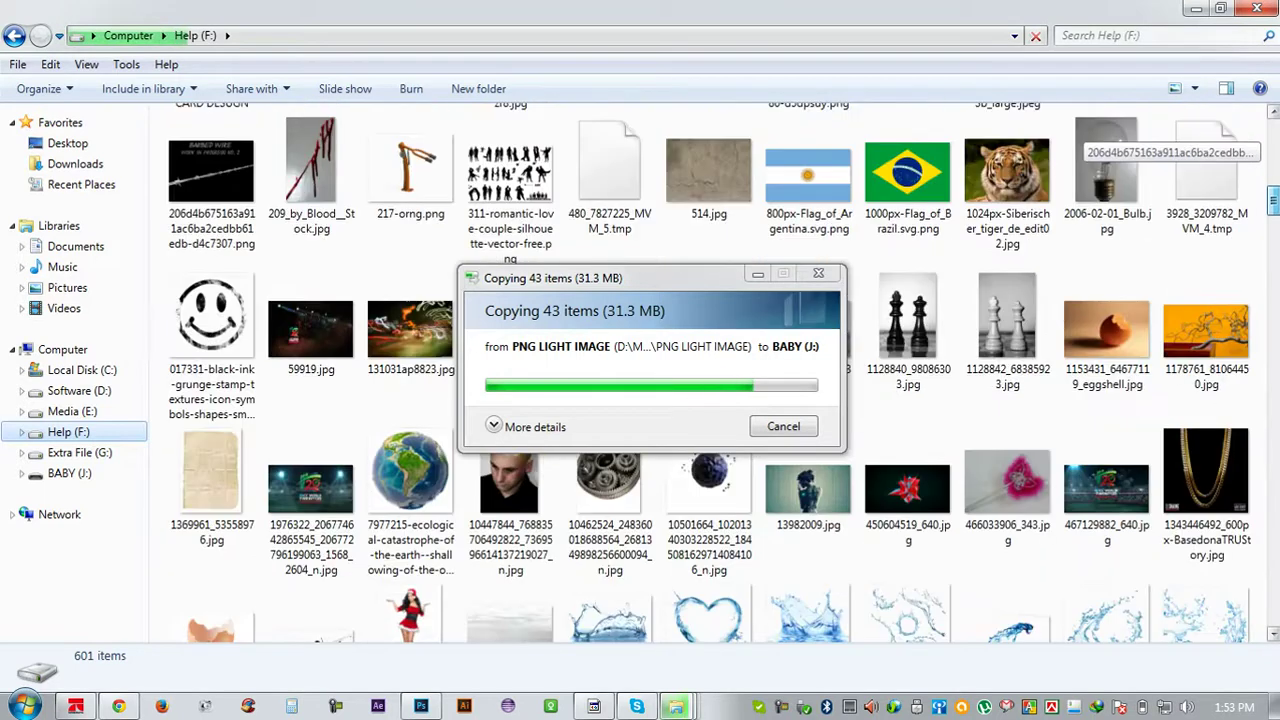
pyautogui.scroll(-1, 705, 370)
pyautogui.scroll(-1, 705, 370)
pyautogui.scroll(-1, 705, 370)
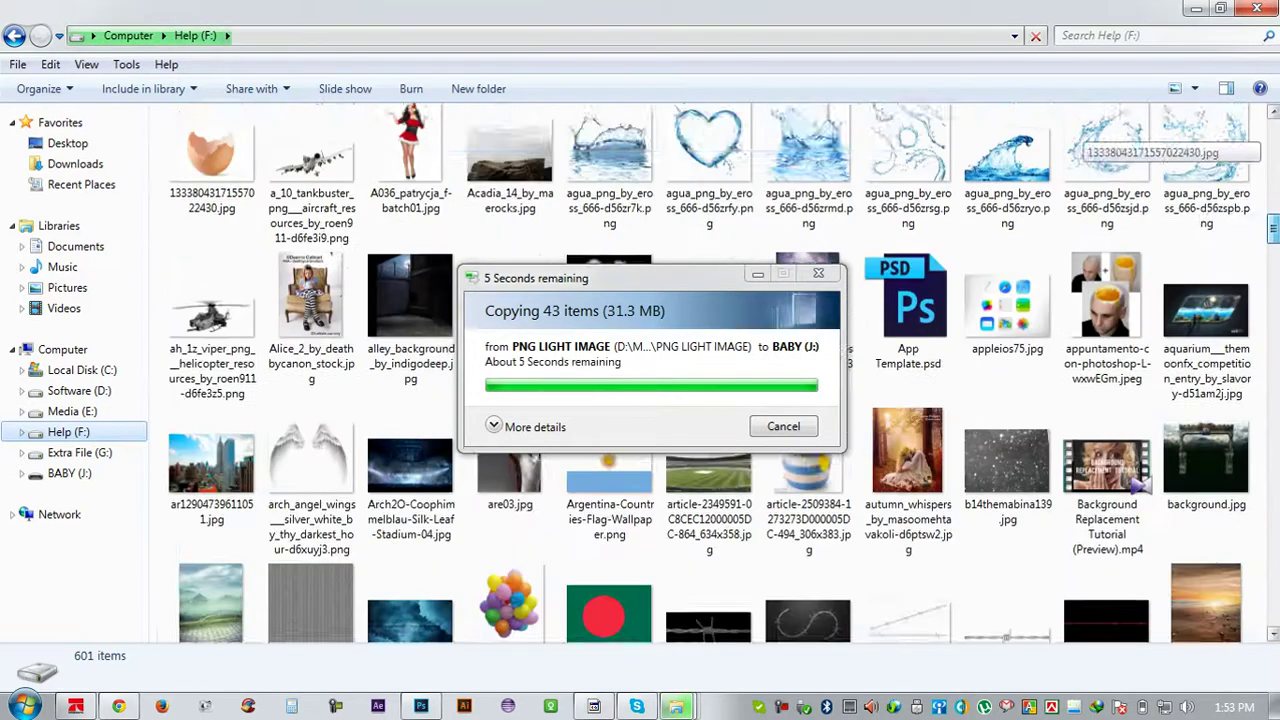
pyautogui.scroll(-1, 705, 370)
pyautogui.scroll(-2, 705, 370)
pyautogui.scroll(-3, 705, 370)
pyautogui.scroll(-1, 705, 370)
pyautogui.scroll(-1, 705, 370)
pyautogui.scroll(-1, 705, 370)
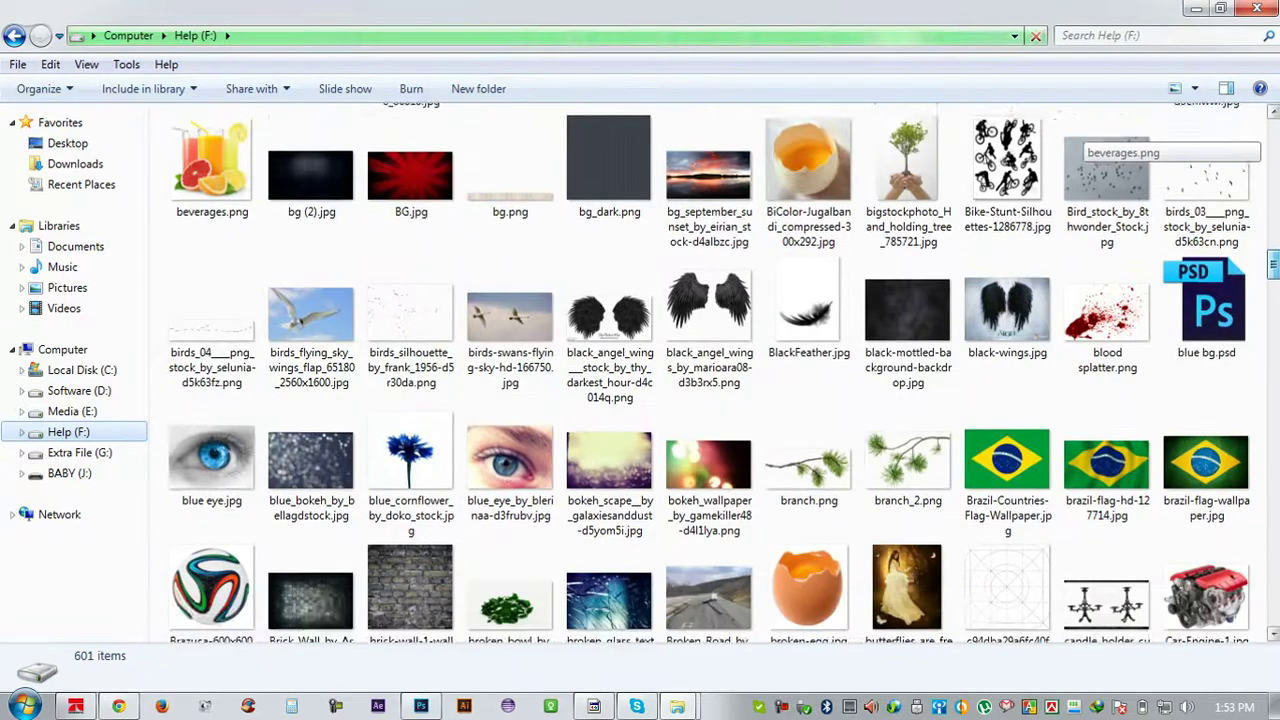
pyautogui.scroll(-2, 705, 370)
pyautogui.scroll(-1, 705, 370)
pyautogui.scroll(-1, 1078, 138)
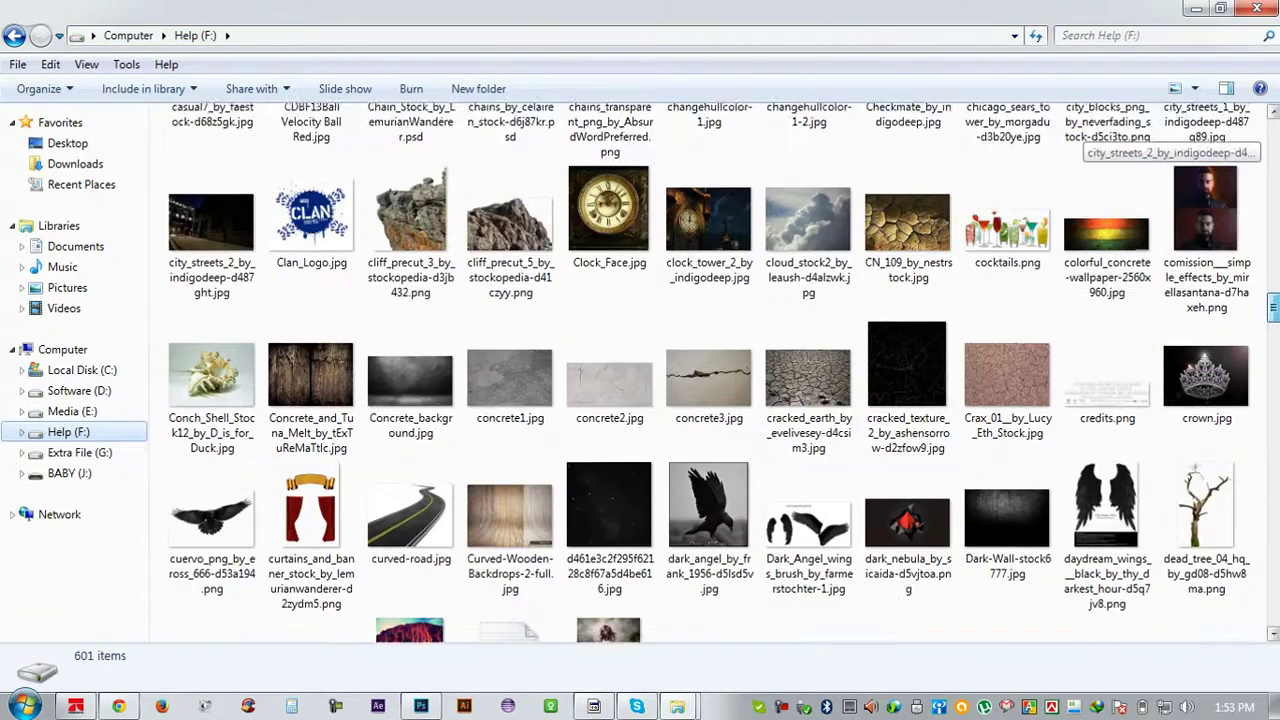
pyautogui.scroll(-1, 1078, 138)
pyautogui.scroll(-2, 1078, 138)
pyautogui.scroll(-1, 1078, 138)
pyautogui.scroll(-2, 1078, 145)
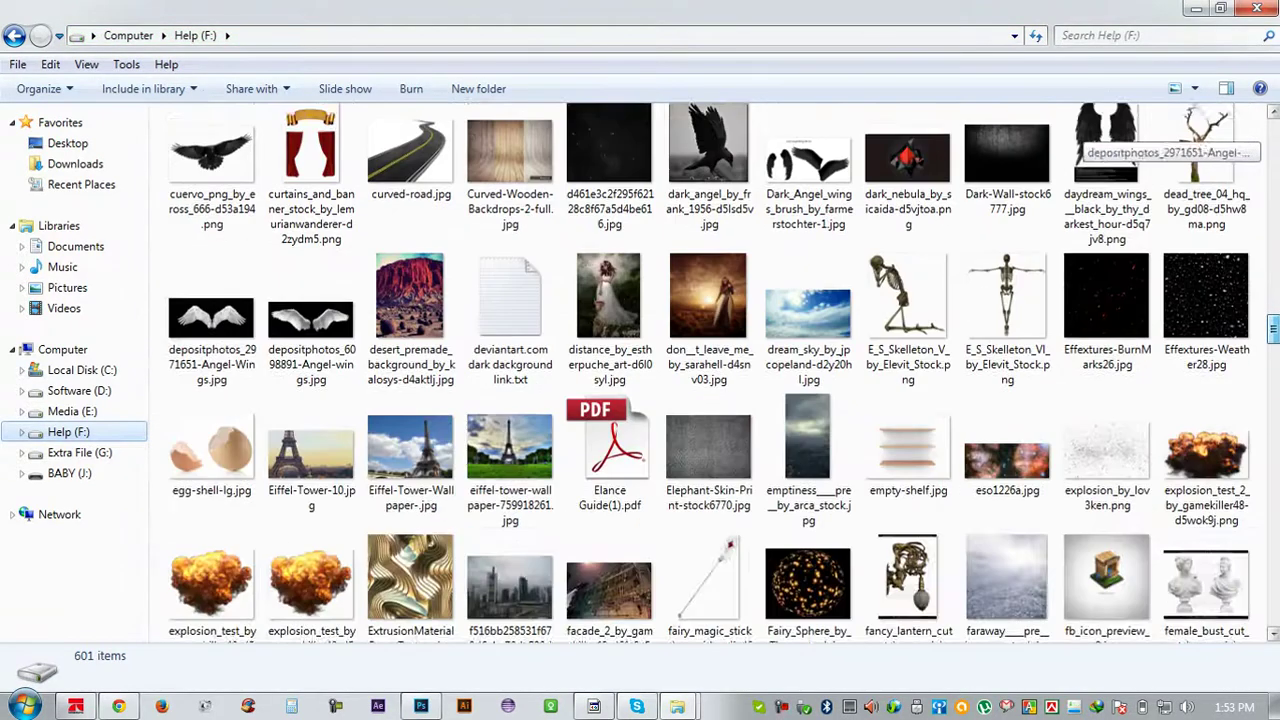
pyautogui.scroll(-1, 1078, 145)
pyautogui.doubleClick(1224, 221)
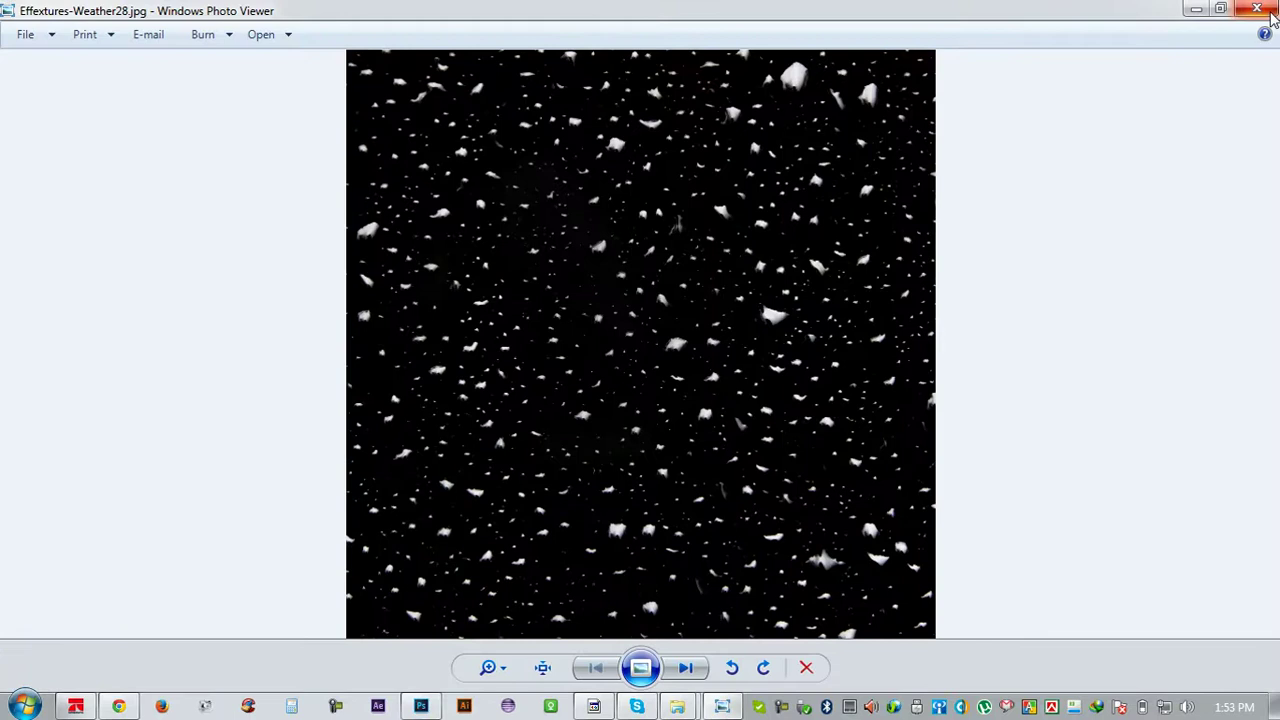
pyautogui.click(1257, 9)
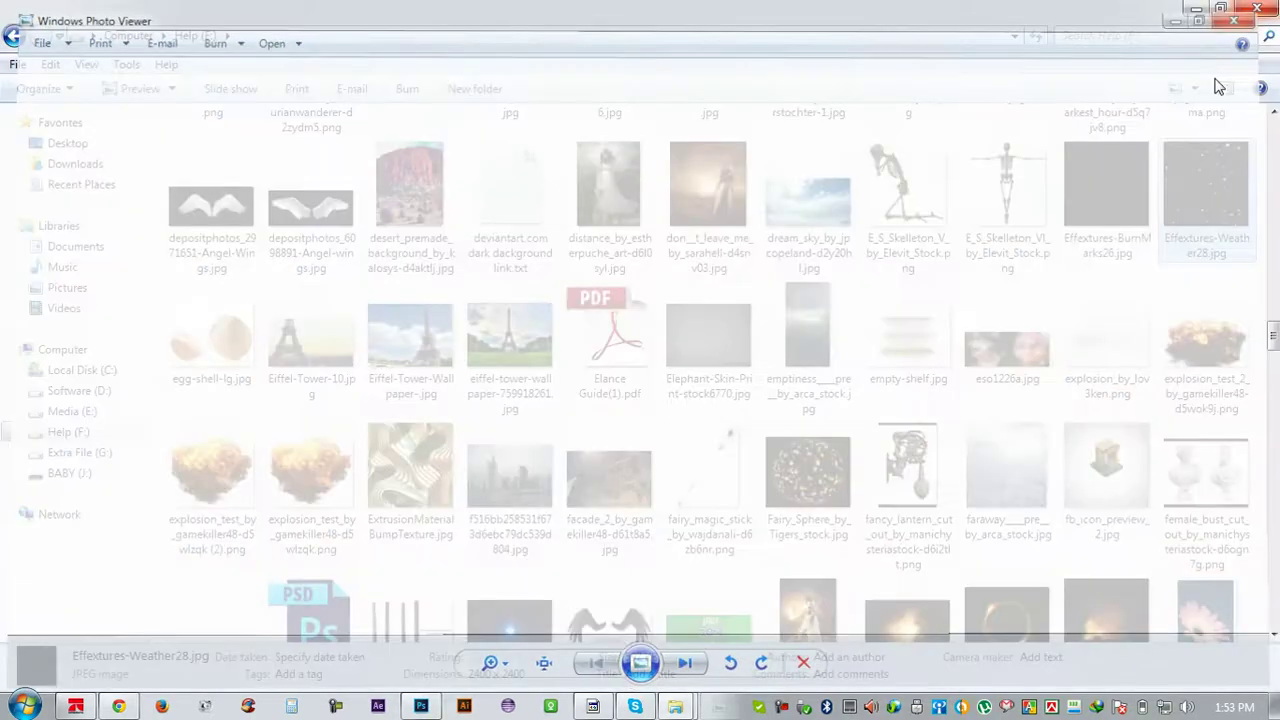
# Scroll through the Help (F:) thumbnails and select explosion_by_lov3ken.png
pyautogui.scroll(-3, 978, 270)
pyautogui.scroll(-3, 978, 270)
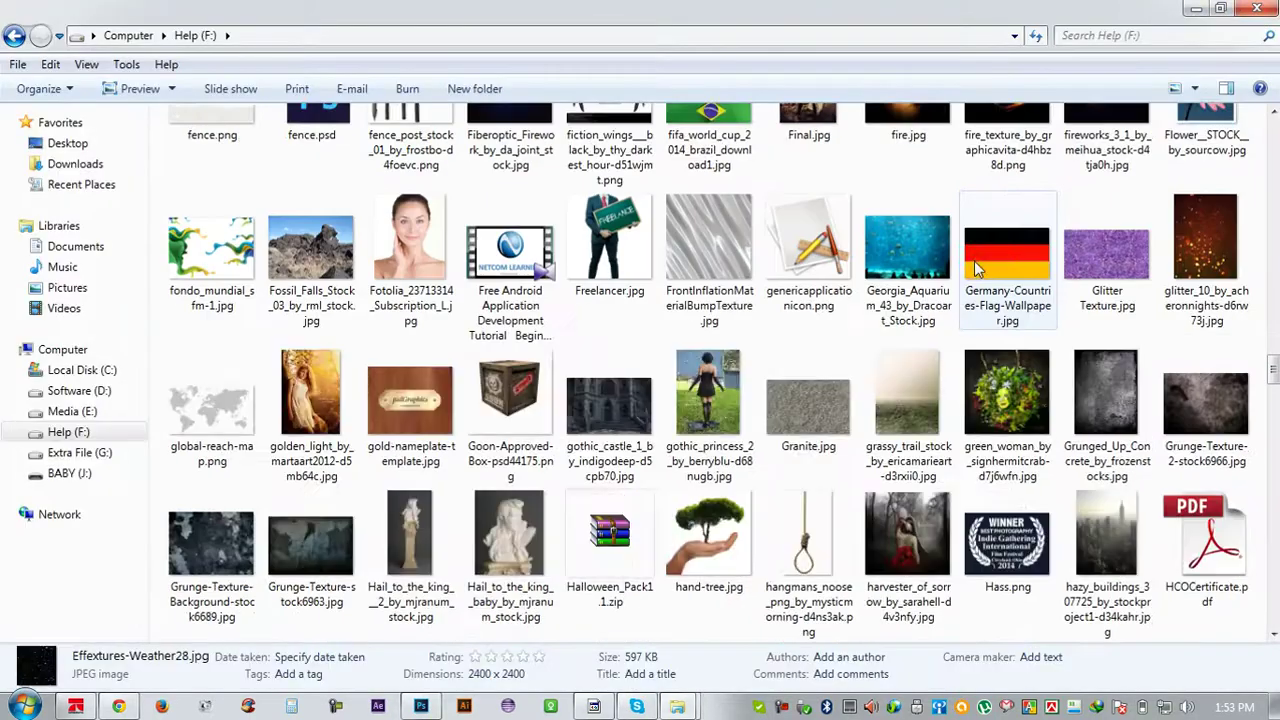
pyautogui.scroll(-3, 978, 270)
pyautogui.scroll(-3, 978, 270)
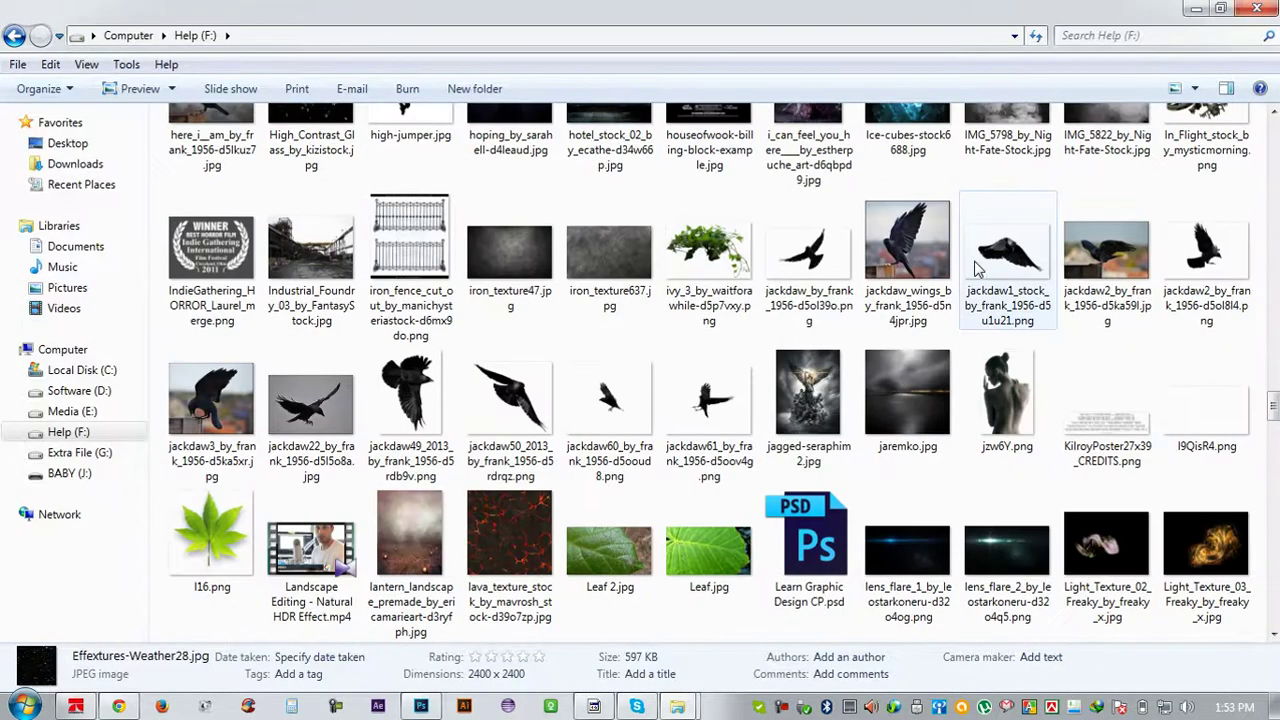
pyautogui.scroll(-3, 978, 268)
pyautogui.scroll(-3, 978, 268)
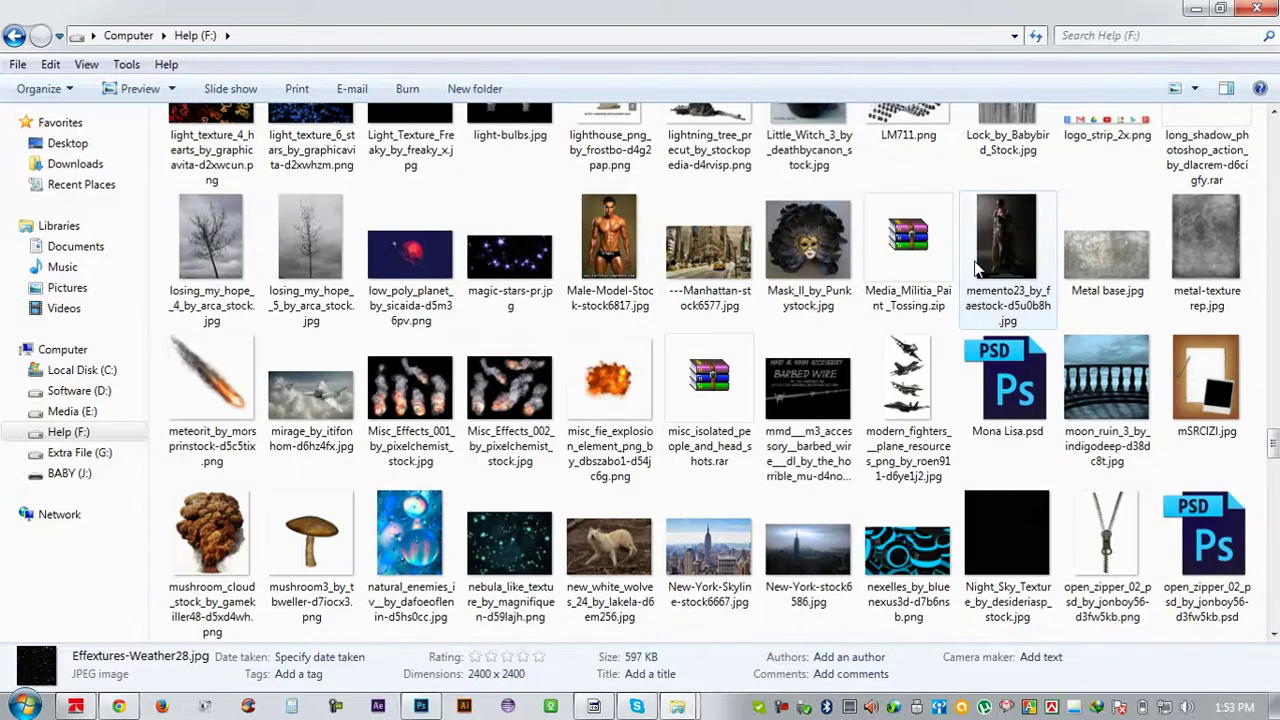
pyautogui.scroll(-3, 978, 268)
pyautogui.scroll(-3, 978, 268)
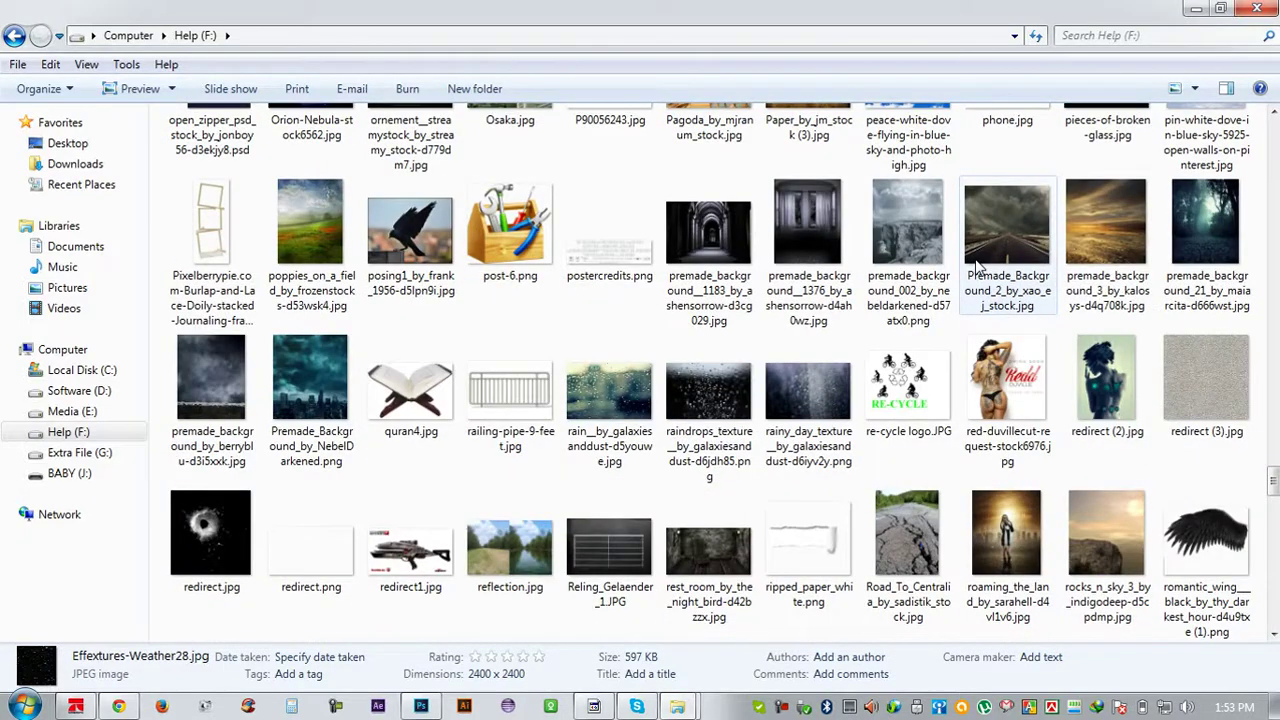
pyautogui.scroll(-3, 978, 268)
pyautogui.scroll(-3, 977, 264)
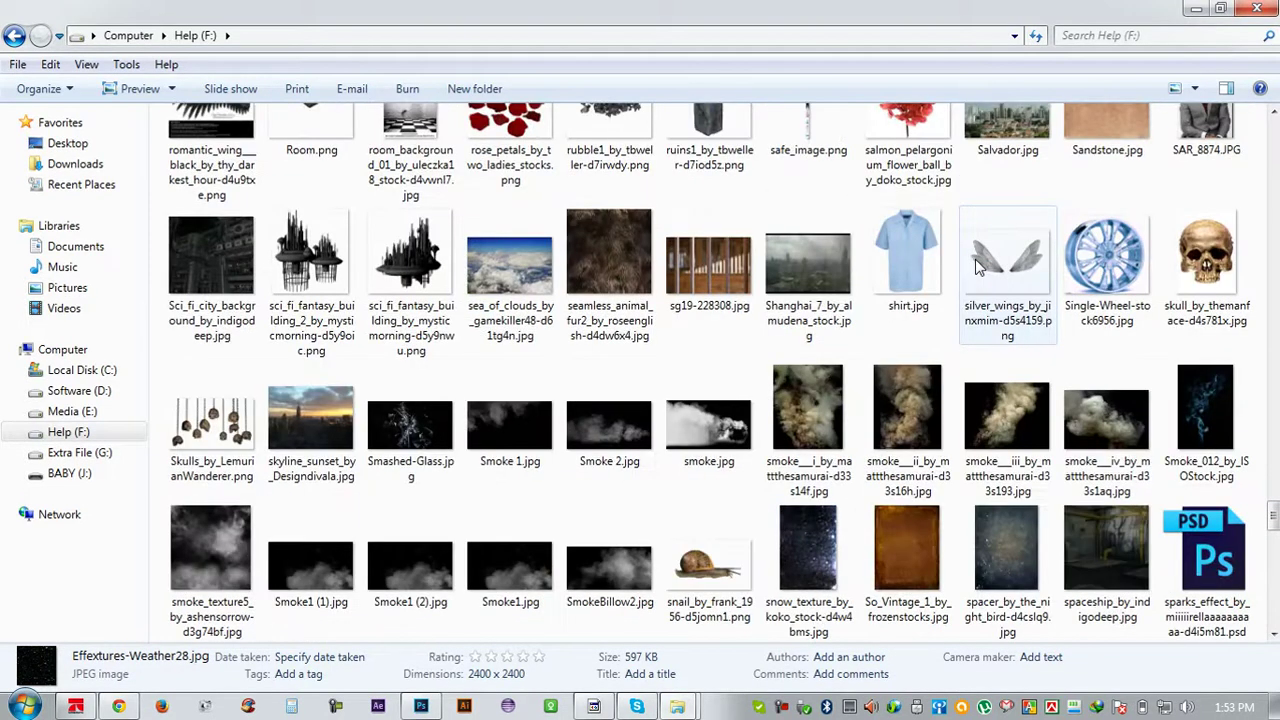
pyautogui.scroll(-3, 978, 266)
pyautogui.scroll(-3, 978, 268)
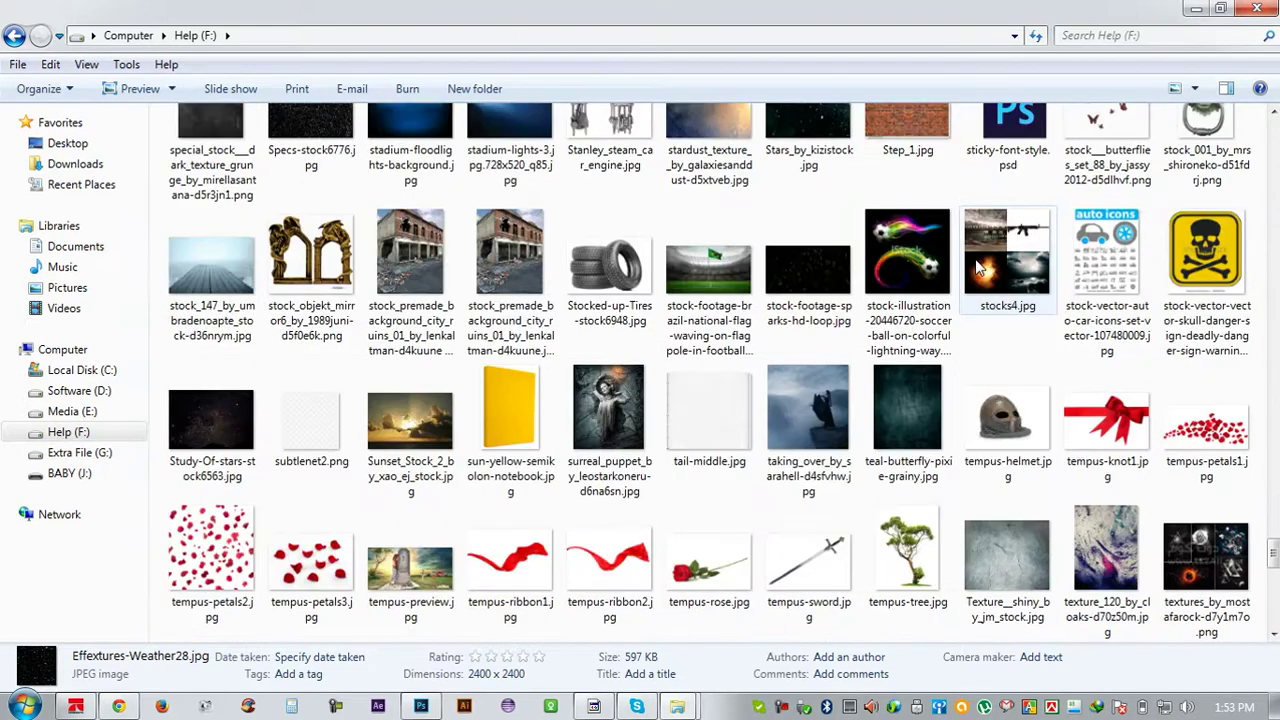
pyautogui.scroll(-3, 740, 395)
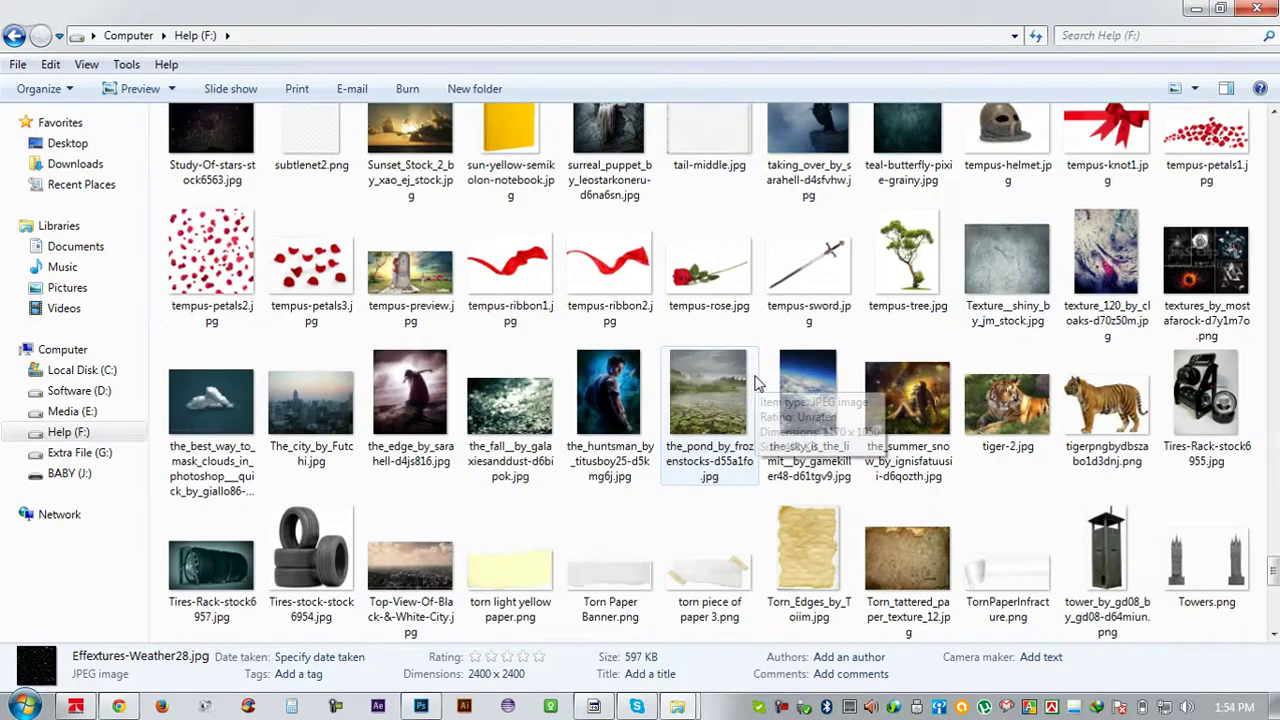
pyautogui.scroll(-3, 757, 383)
pyautogui.scroll(-3, 757, 383)
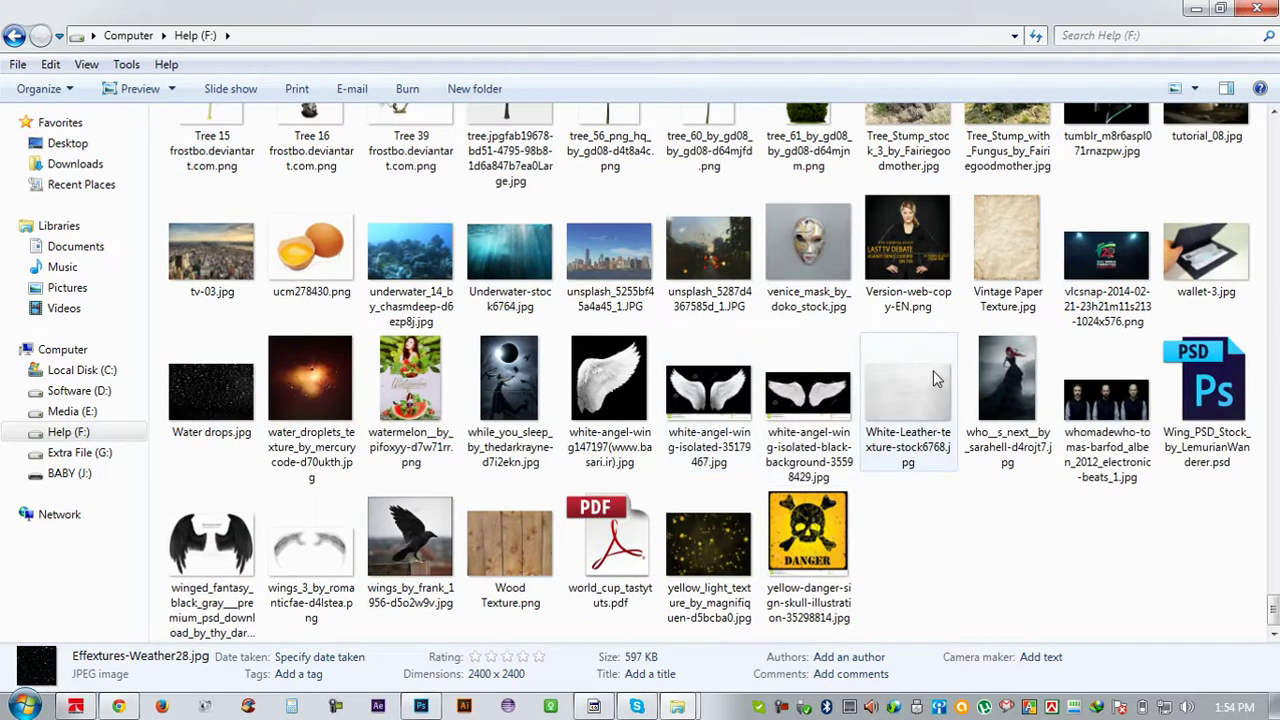
pyautogui.scroll(3, 600, 420)
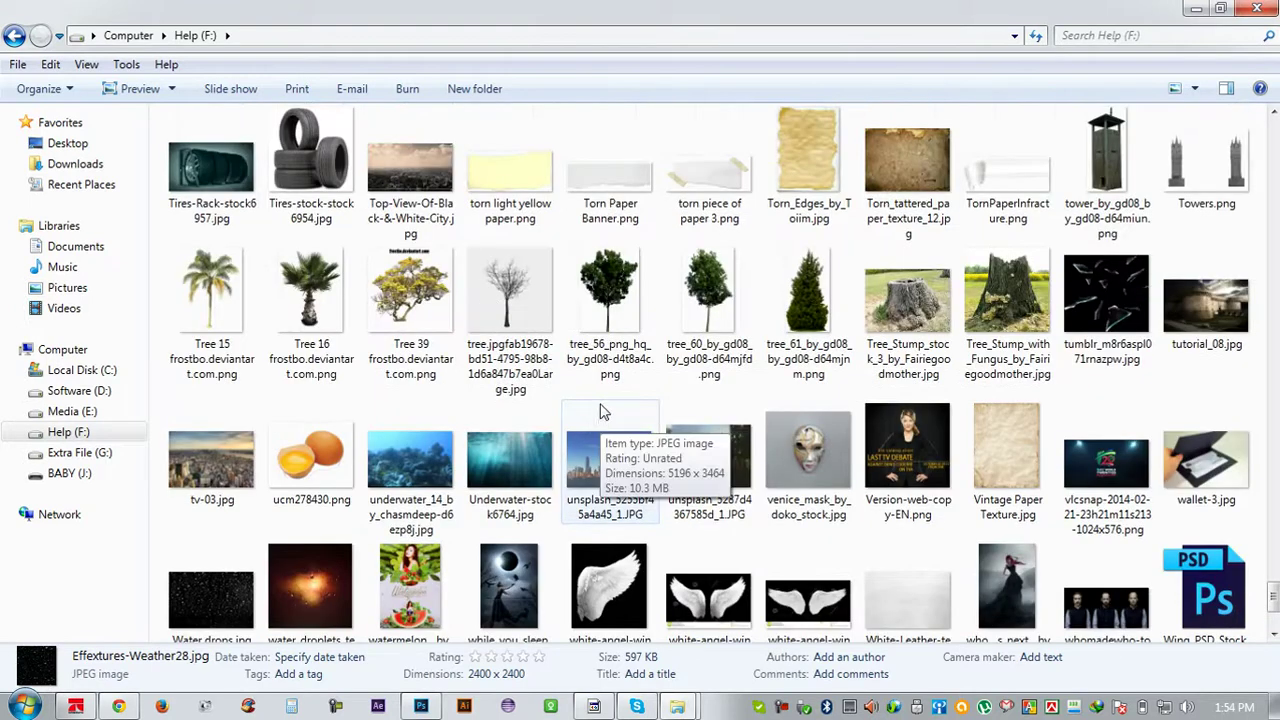
pyautogui.scroll(5, 600, 410)
pyautogui.scroll(5, 600, 410)
pyautogui.scroll(5, 600, 410)
pyautogui.scroll(5, 600, 410)
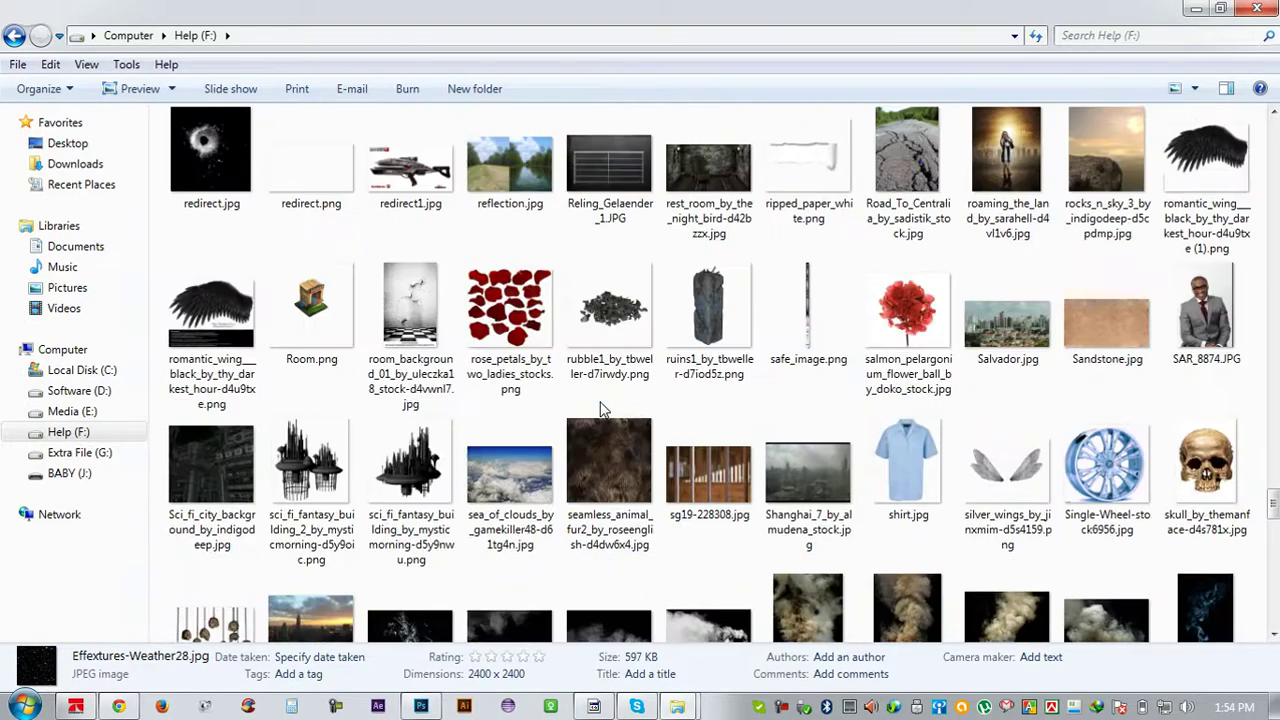
pyautogui.scroll(2, 603, 409)
pyautogui.scroll(2, 603, 409)
pyautogui.scroll(1, 603, 407)
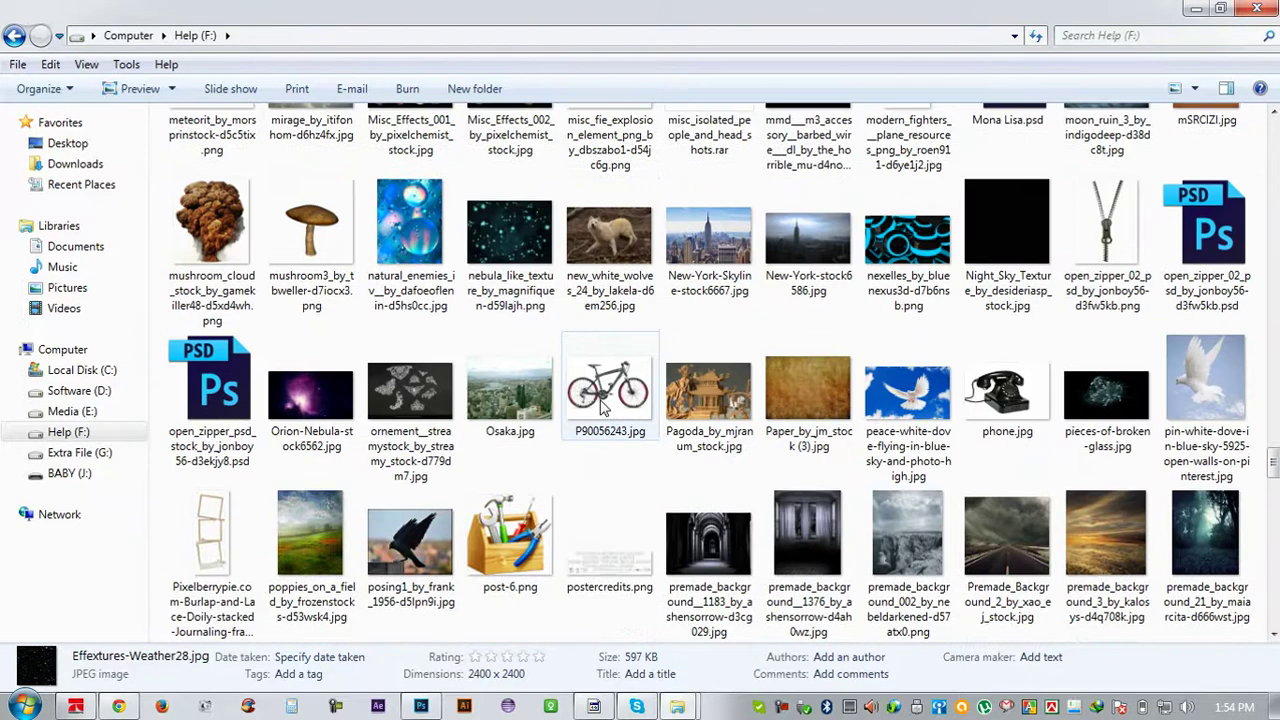
pyautogui.scroll(5, 603, 407)
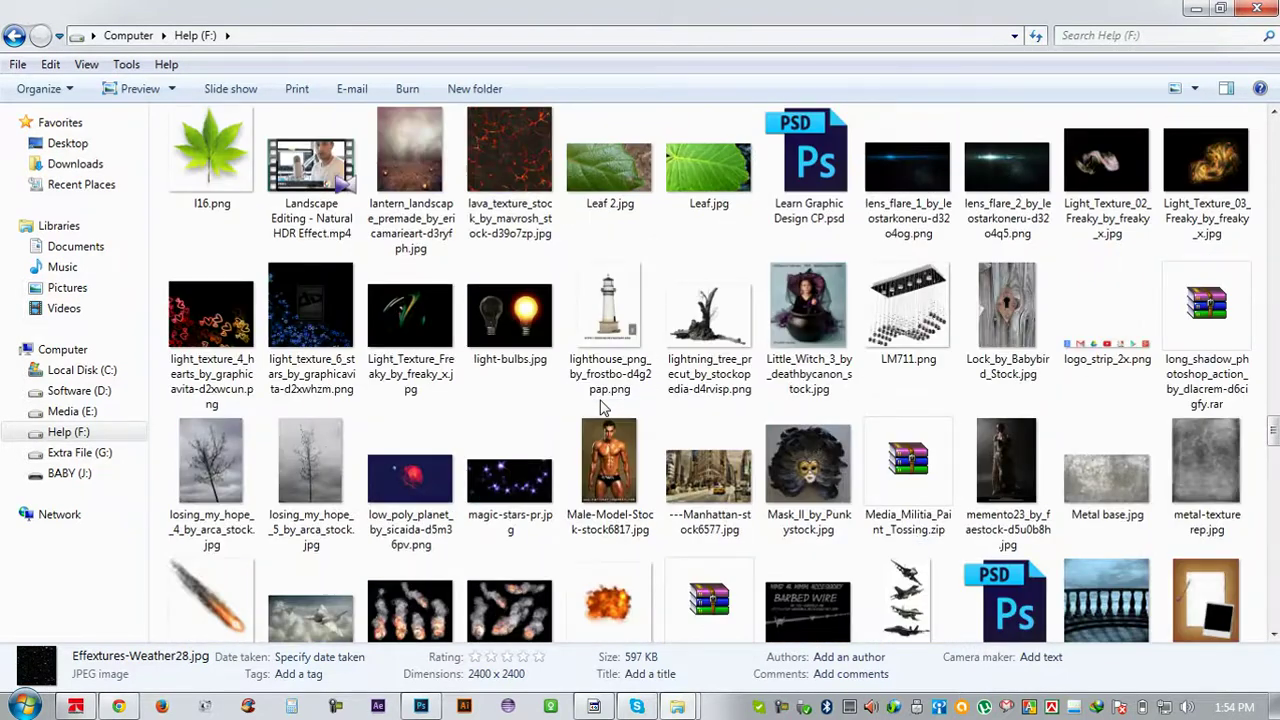
pyautogui.scroll(2, 603, 407)
pyautogui.scroll(2, 603, 407)
pyautogui.scroll(2, 603, 408)
pyautogui.scroll(2, 603, 409)
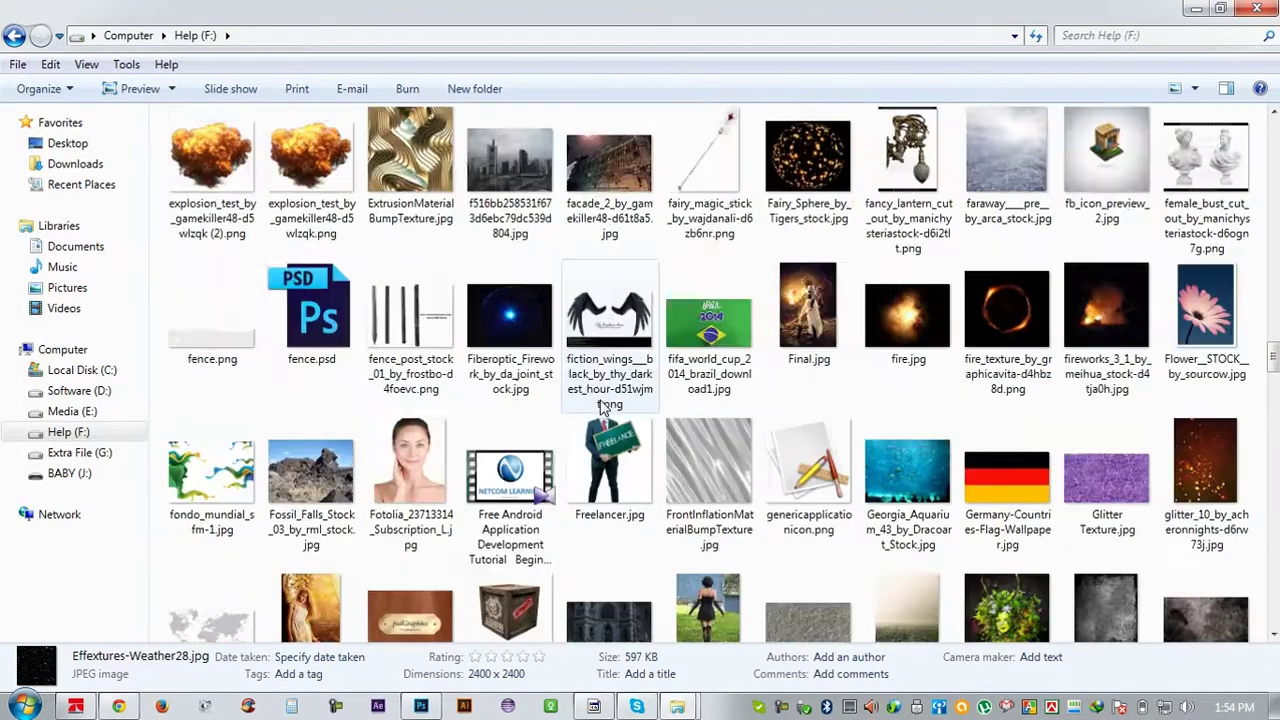
pyautogui.scroll(2, 603, 409)
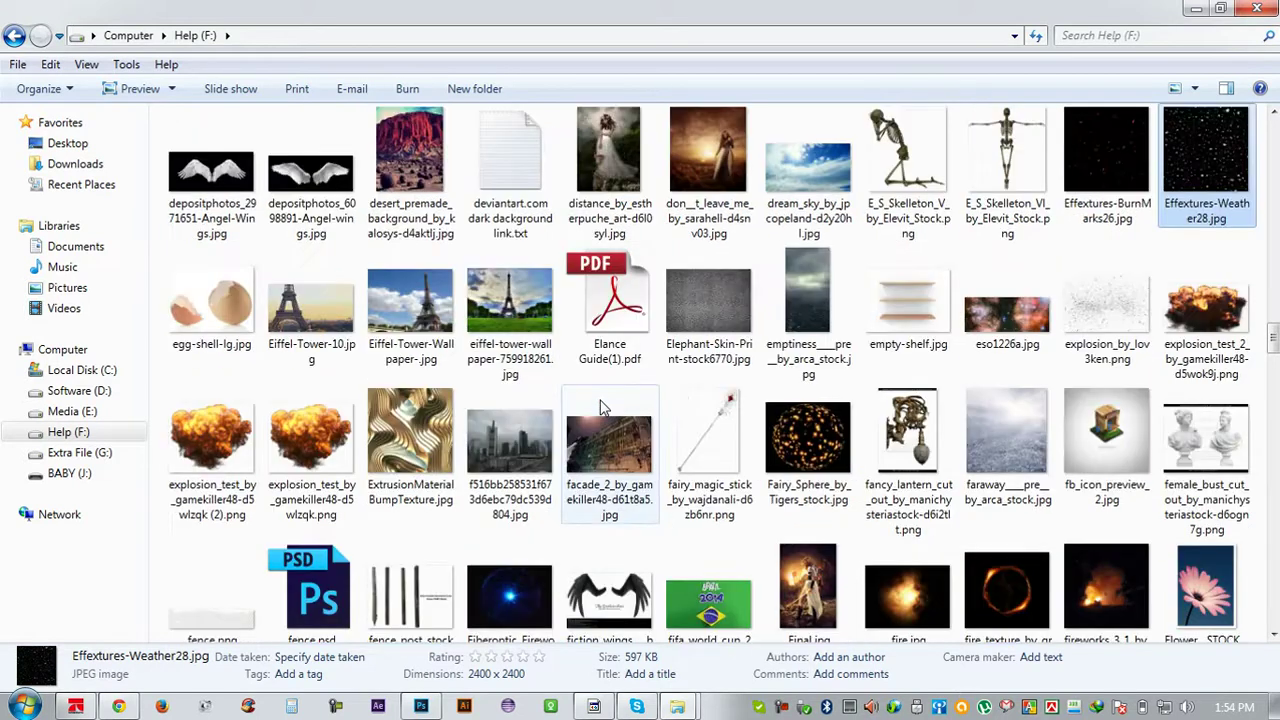
pyautogui.scroll(2, 640, 410)
pyautogui.click(1105, 590)
# Place explosion_by_lov3ken.png into the poster, rotated 90° clockwise and enlarged
pyautogui.moveTo(814, 570); pyautogui.dragTo(623, 437)
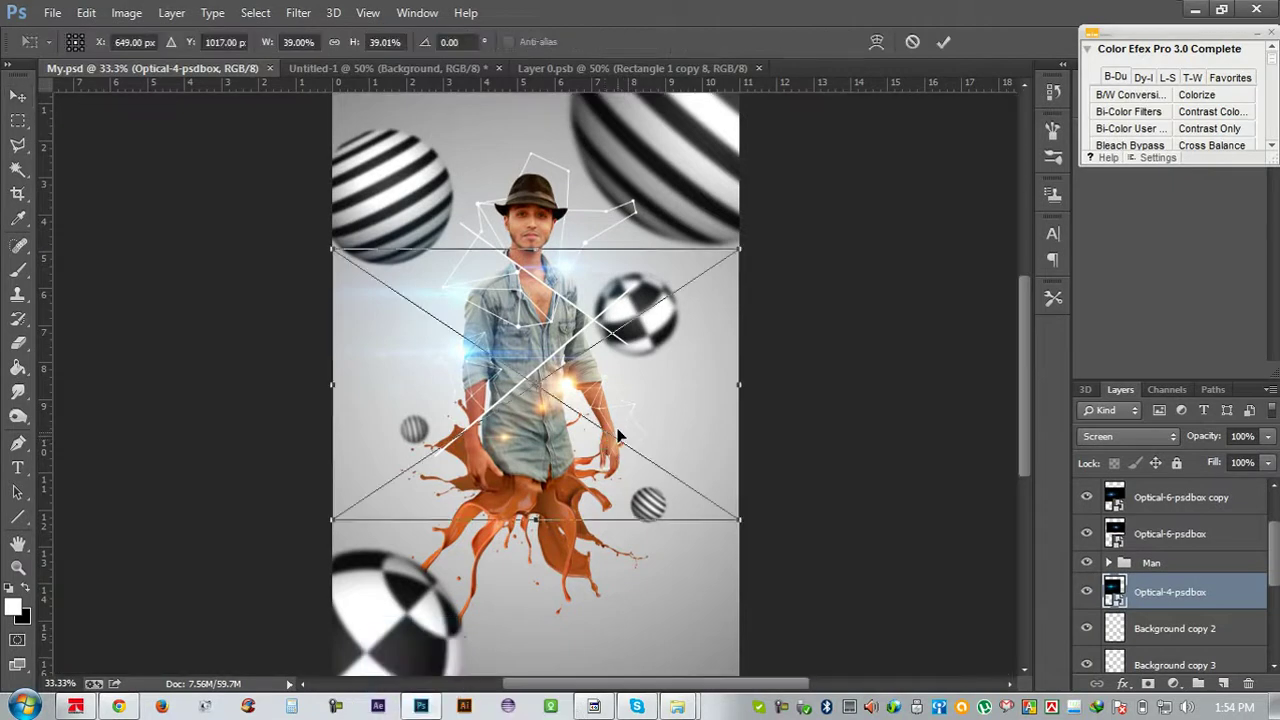
pyautogui.rightClick(635, 408)
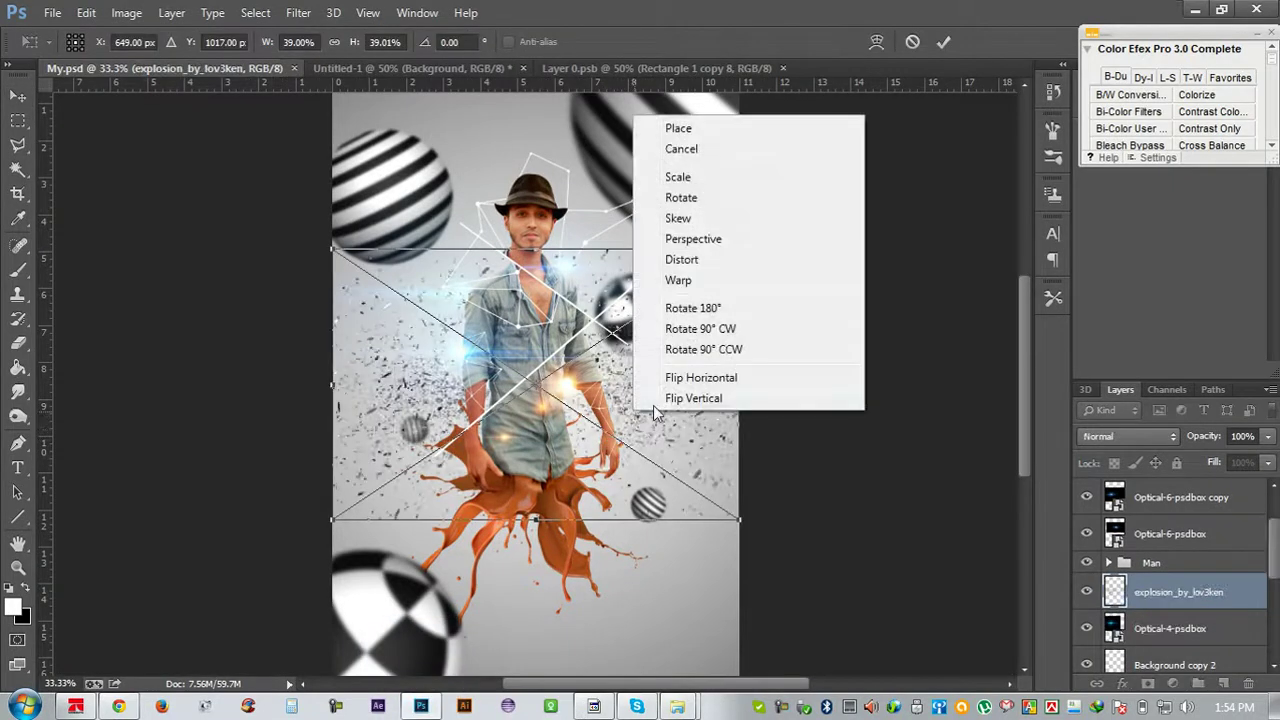
pyautogui.click(704, 328)
pyautogui.moveTo(670, 184); pyautogui.dragTo(818, 140)
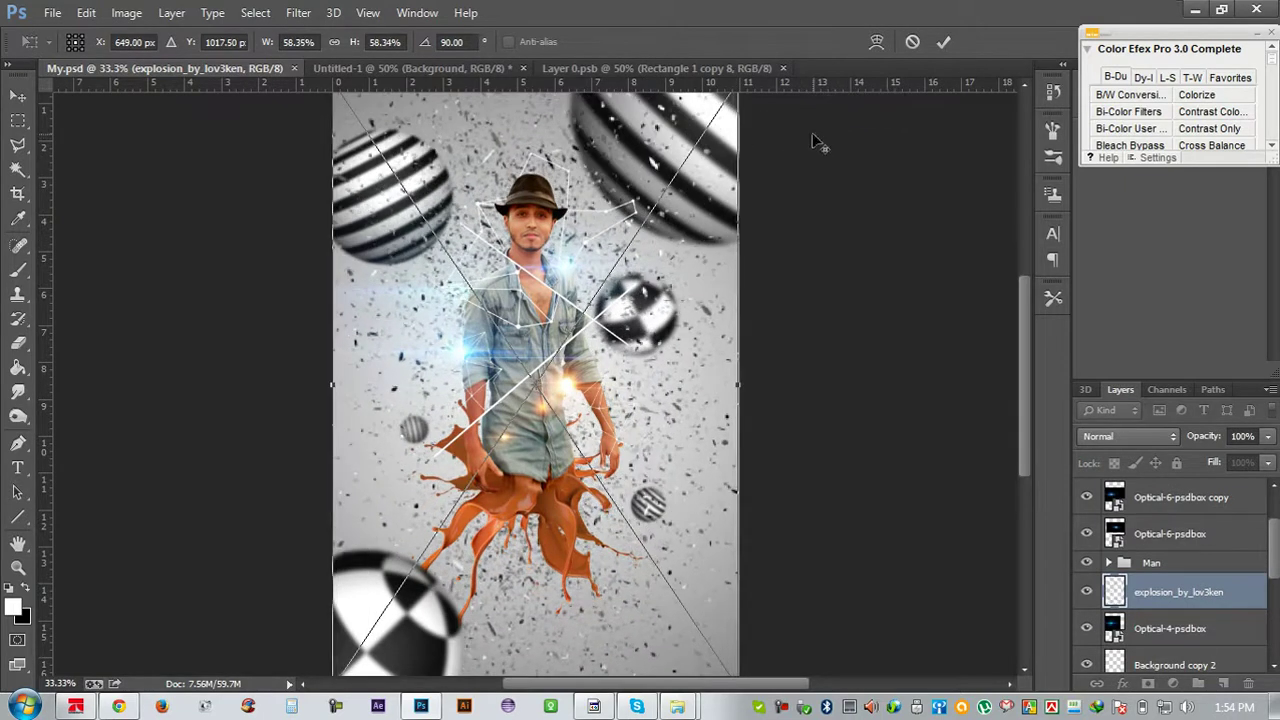
pyautogui.click(946, 40)
# Set the explosion layer's blend mode to Screen and enlarge it further
pyautogui.click(1112, 436)
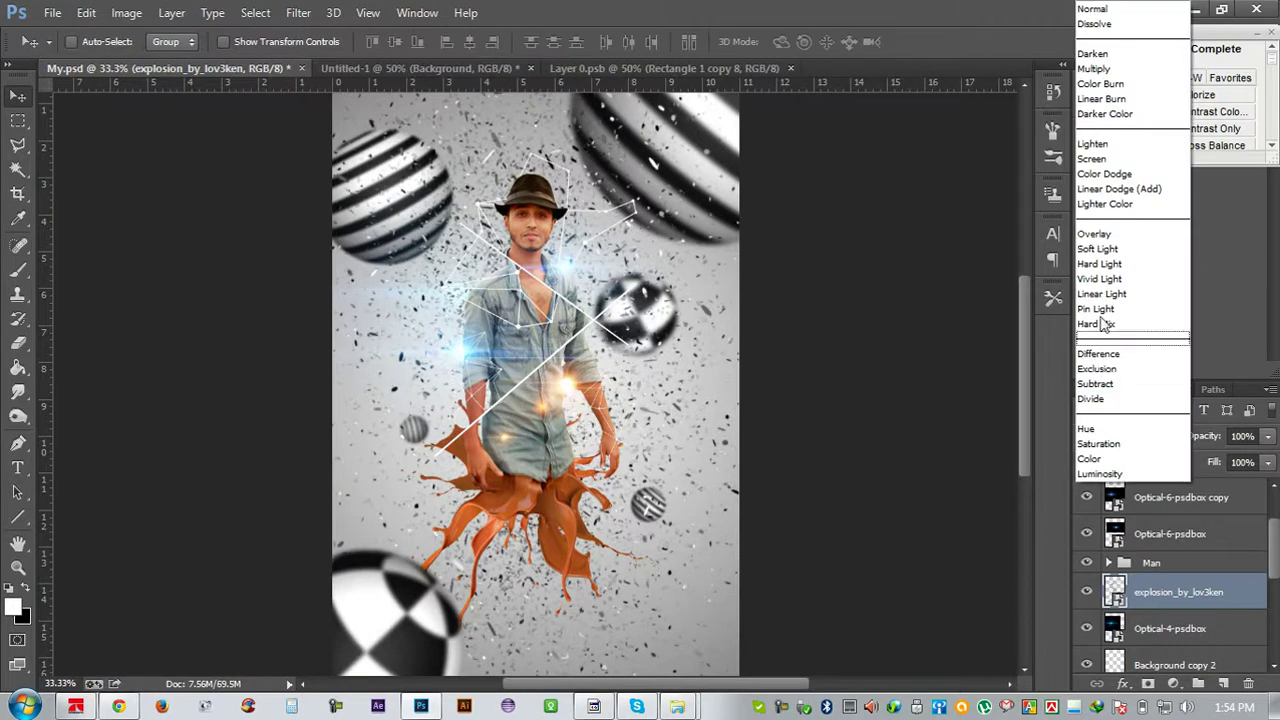
pyautogui.click(1097, 249)
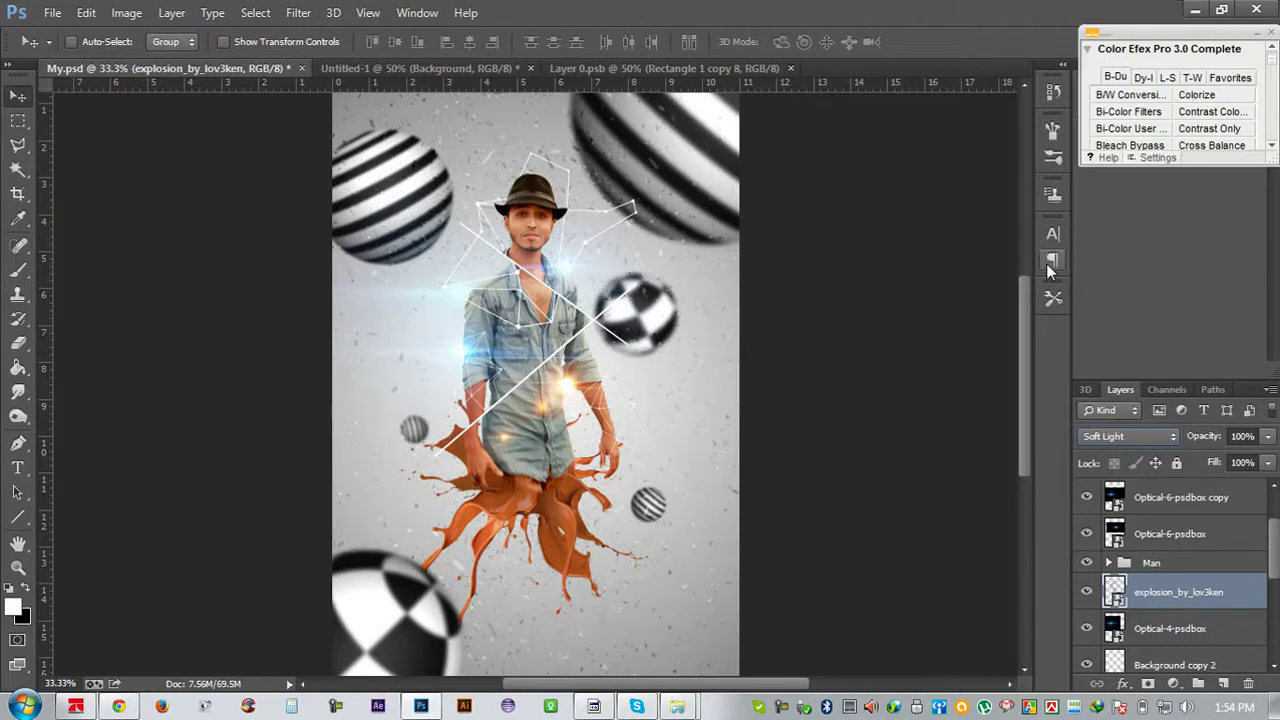
pyautogui.click(1097, 436)
pyautogui.click(1095, 161)
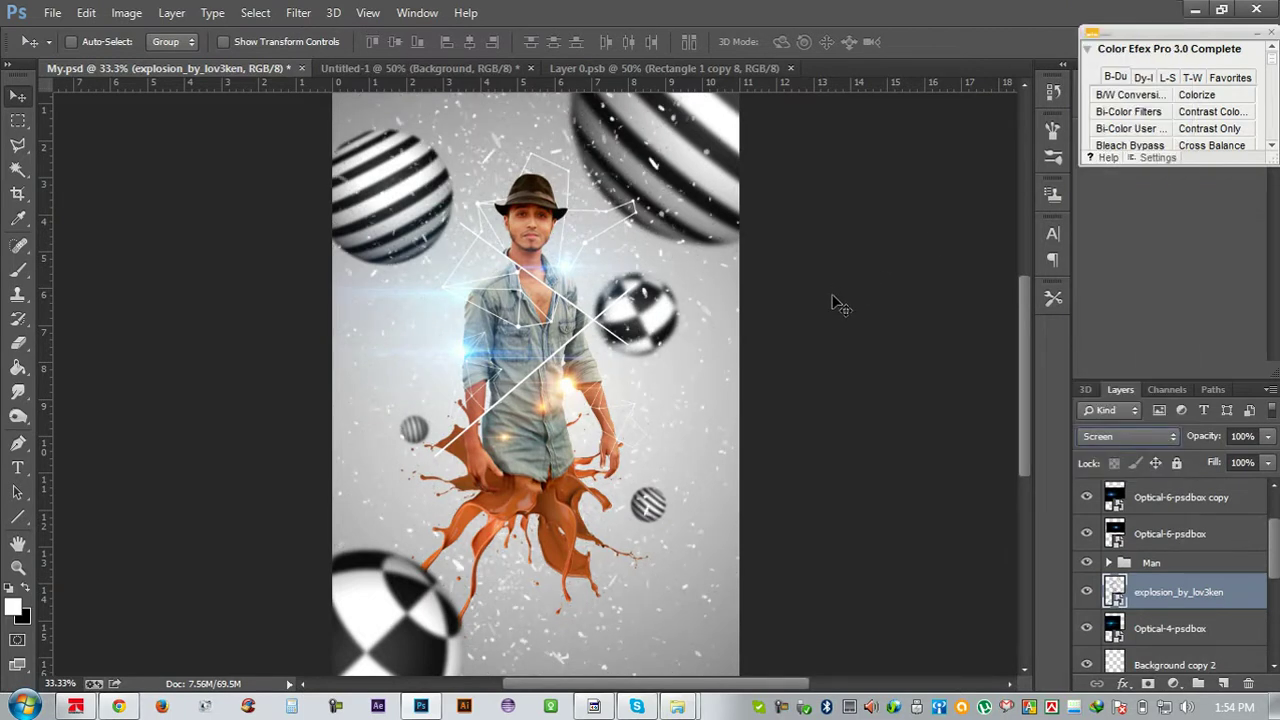
pyautogui.hotkey('ctrl', '-')
pyautogui.hotkey('ctrl', '-')
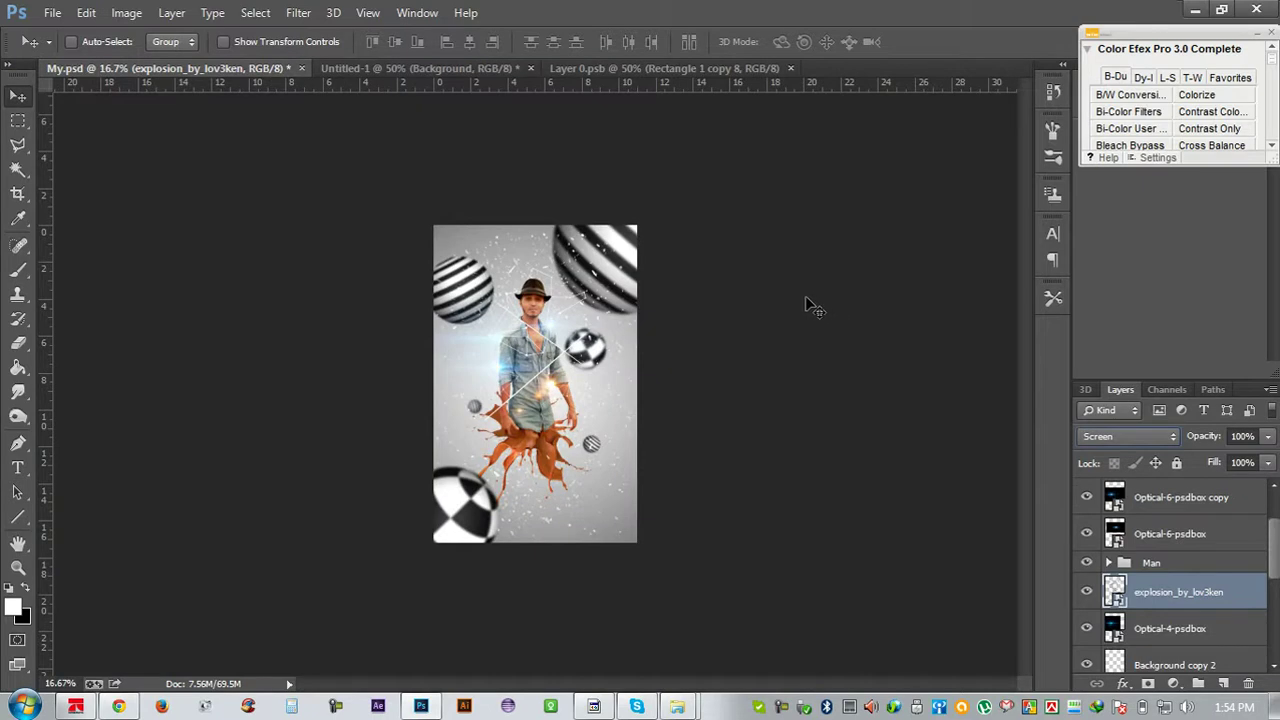
pyautogui.hotkey('ctrl', 't')
pyautogui.moveTo(643, 231); pyautogui.dragTo(712, 198)
pyautogui.click(943, 42)
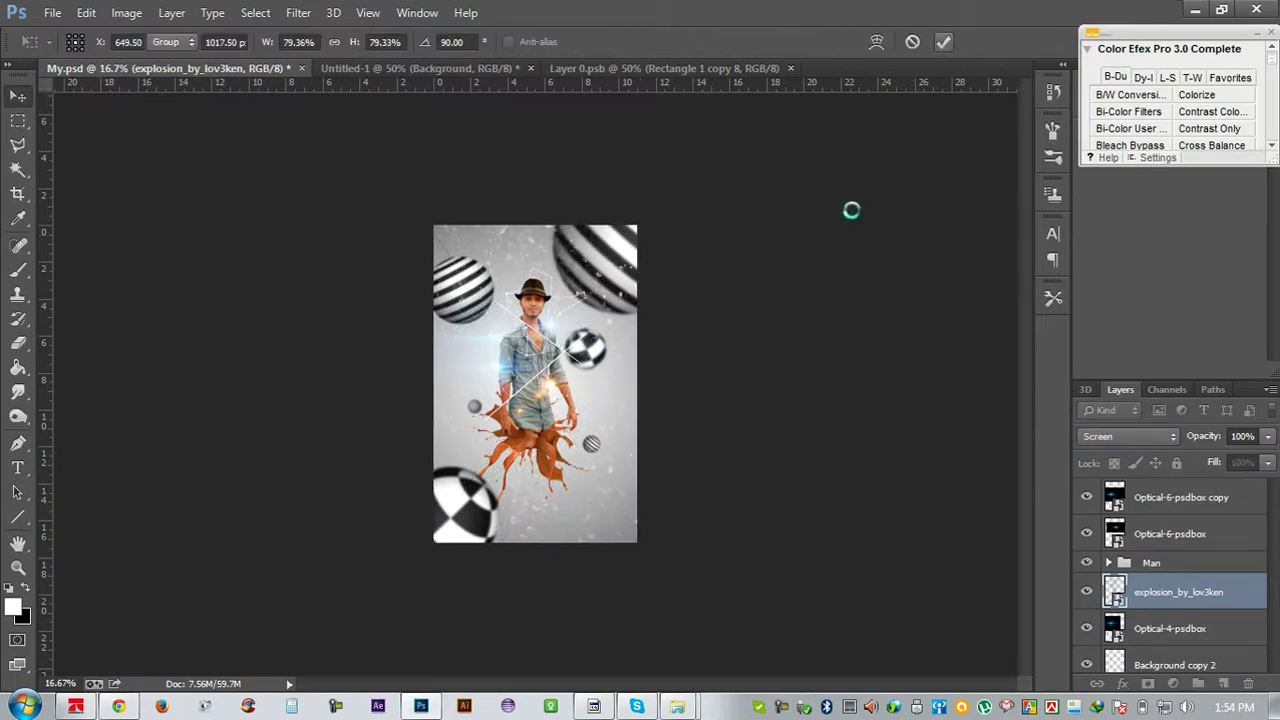
# Set the explosion layer to 50% opacity and shrink it proportionally to about 59%
pyautogui.hotkey('ctrl', '+')
pyautogui.hotkey('ctrl', '+')
pyautogui.hotkey('ctrl', '-')
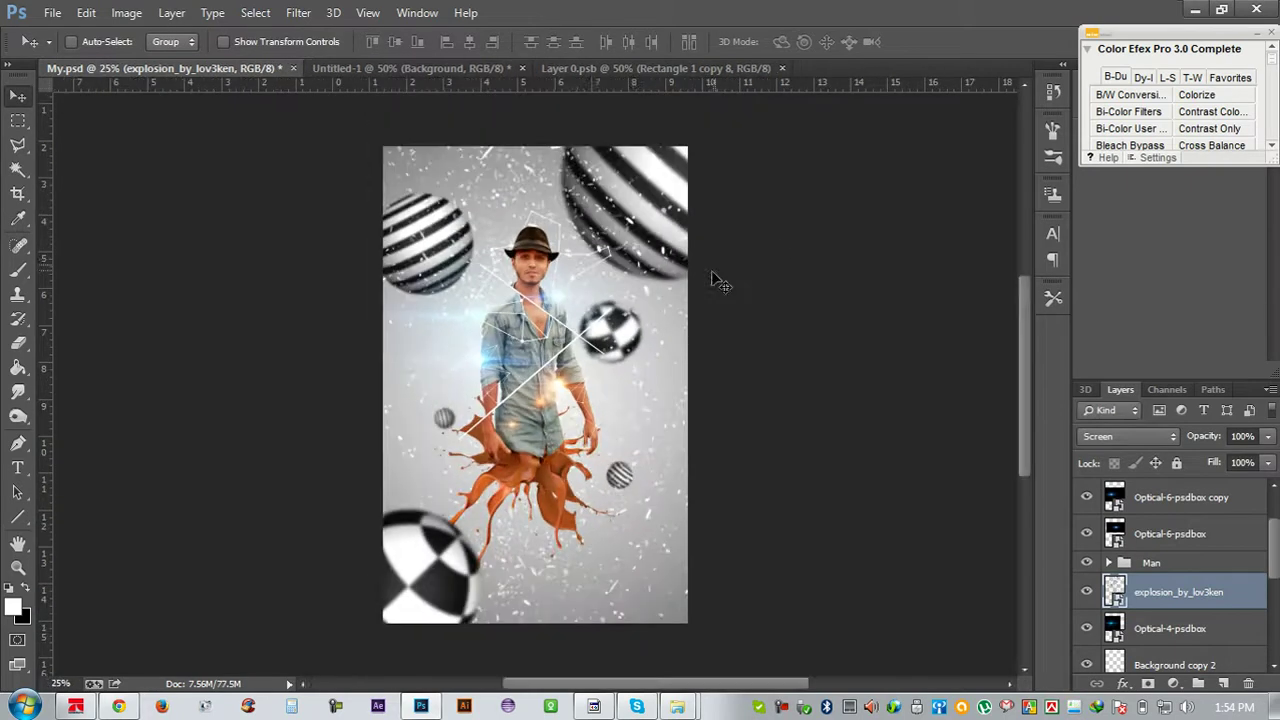
pyautogui.click(1240, 436)
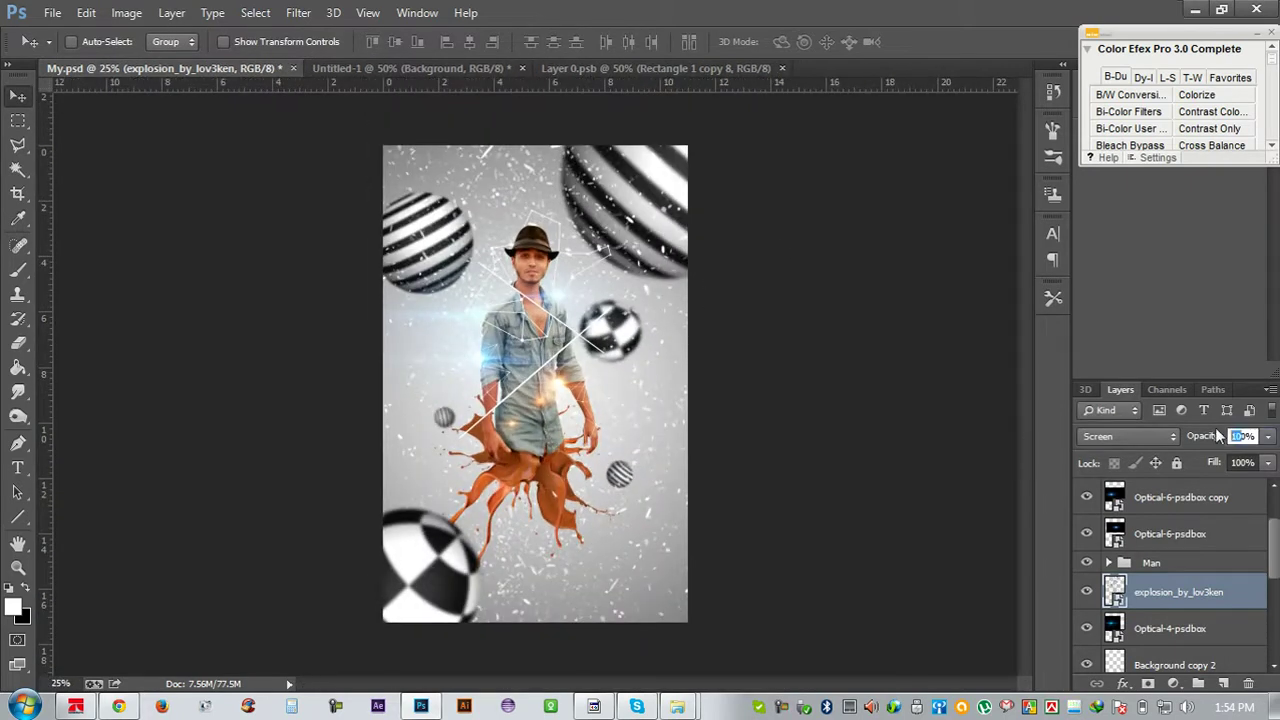
pyautogui.write('50')
pyautogui.press('Return')
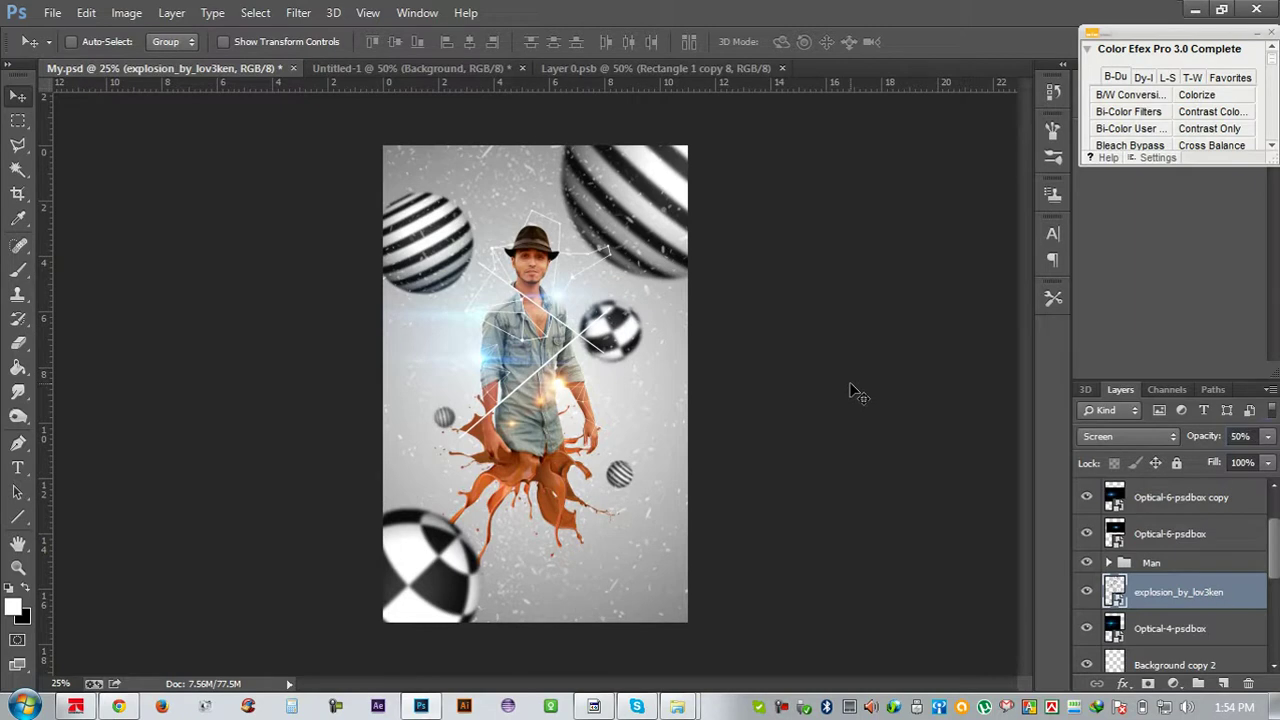
pyautogui.hotkey('ctrl', 't')
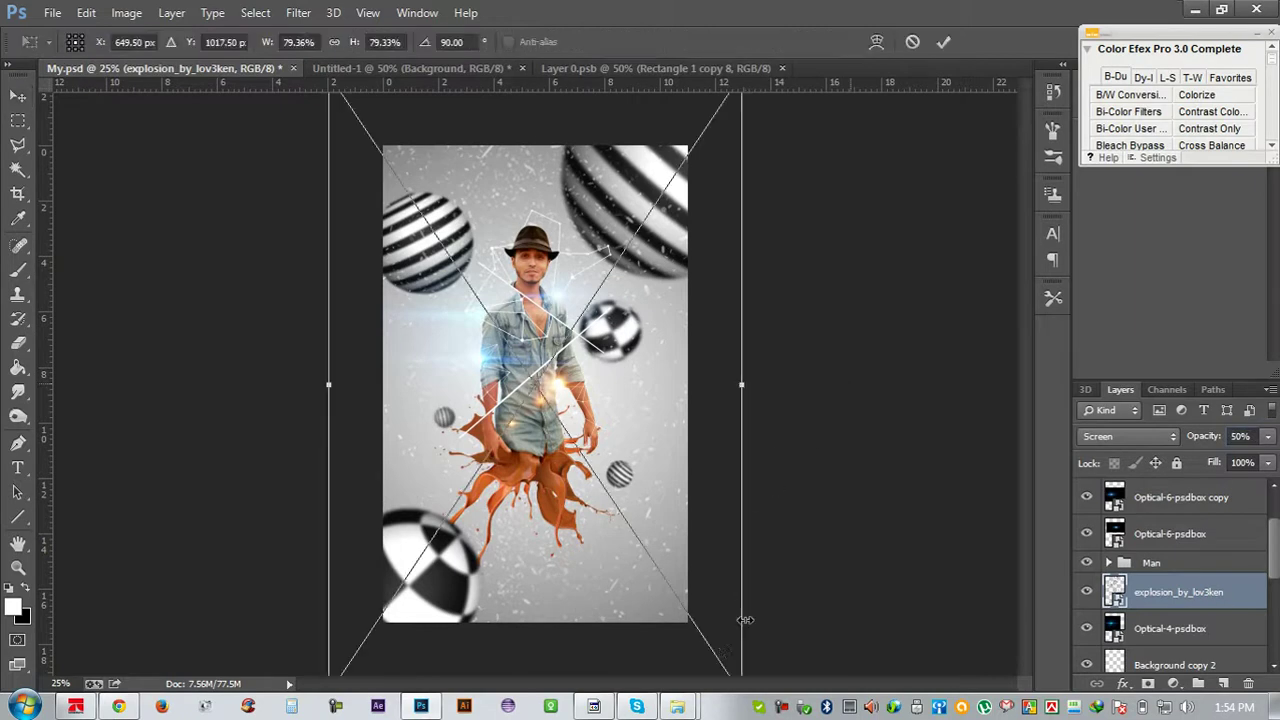
pyautogui.click(334, 42)
pyautogui.moveTo(267, 48); pyautogui.dragTo(247, 48)
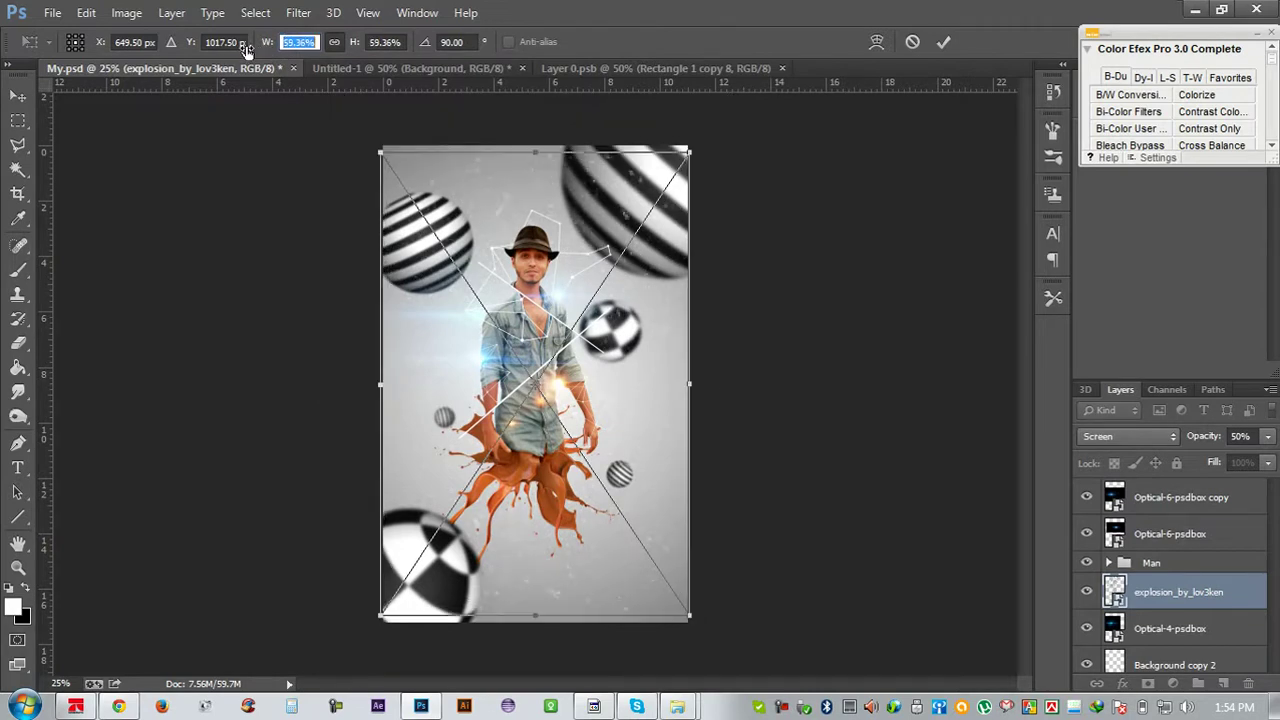
pyautogui.click(940, 43)
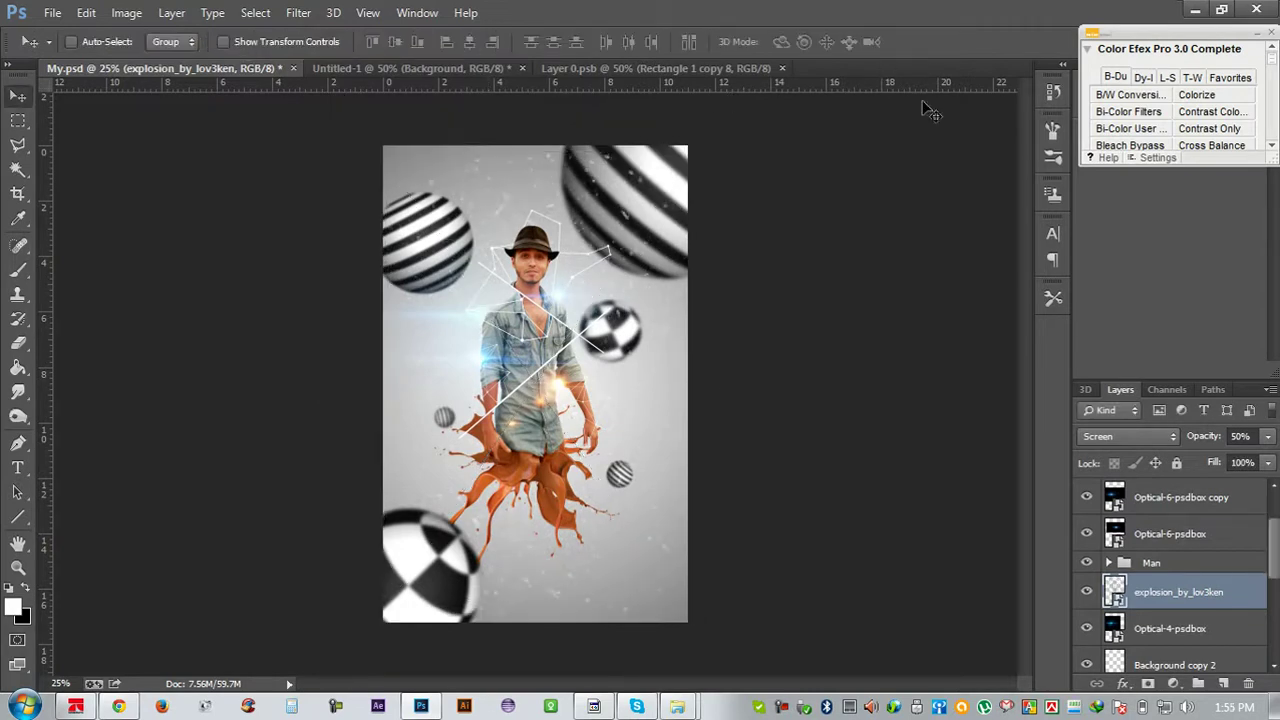
# Move the explosion layer just above Gradient Fill 1 at 27% opacity and save
pyautogui.moveTo(1220, 580); pyautogui.dragTo(1163, 604)
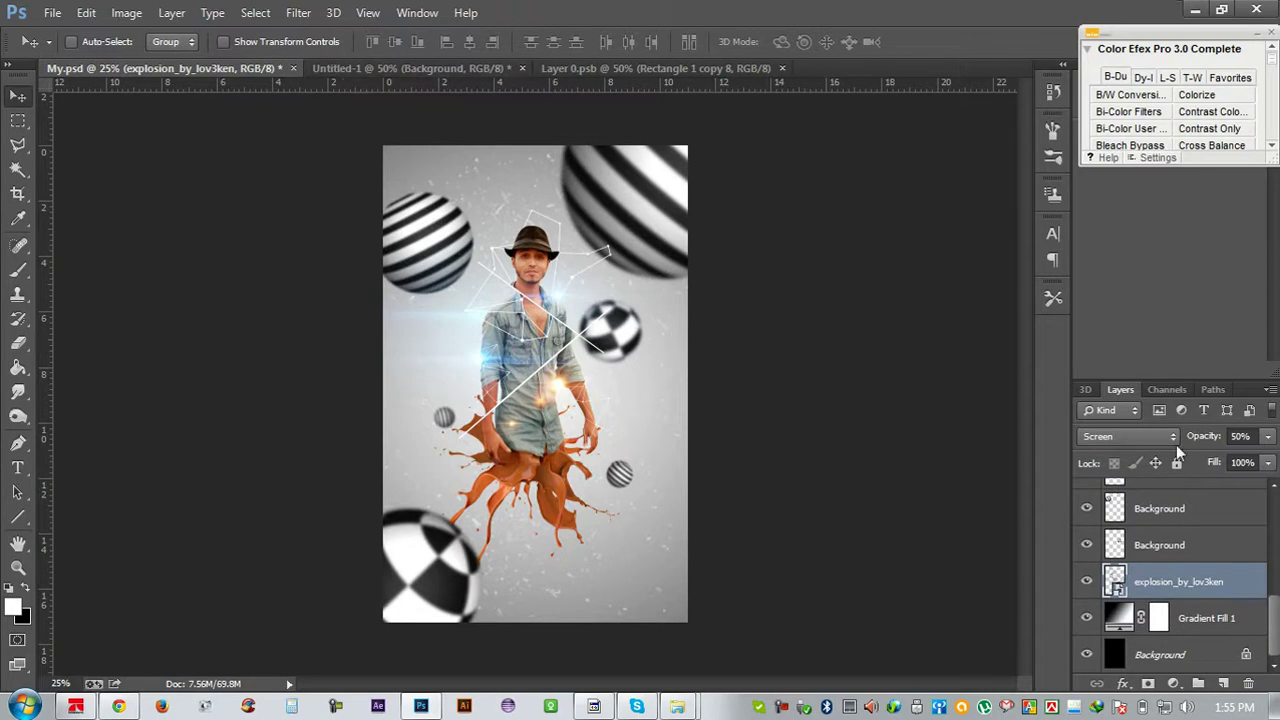
pyautogui.moveTo(1210, 443); pyautogui.dragTo(1186, 435)
pyautogui.hotkey('ctrl', 's')
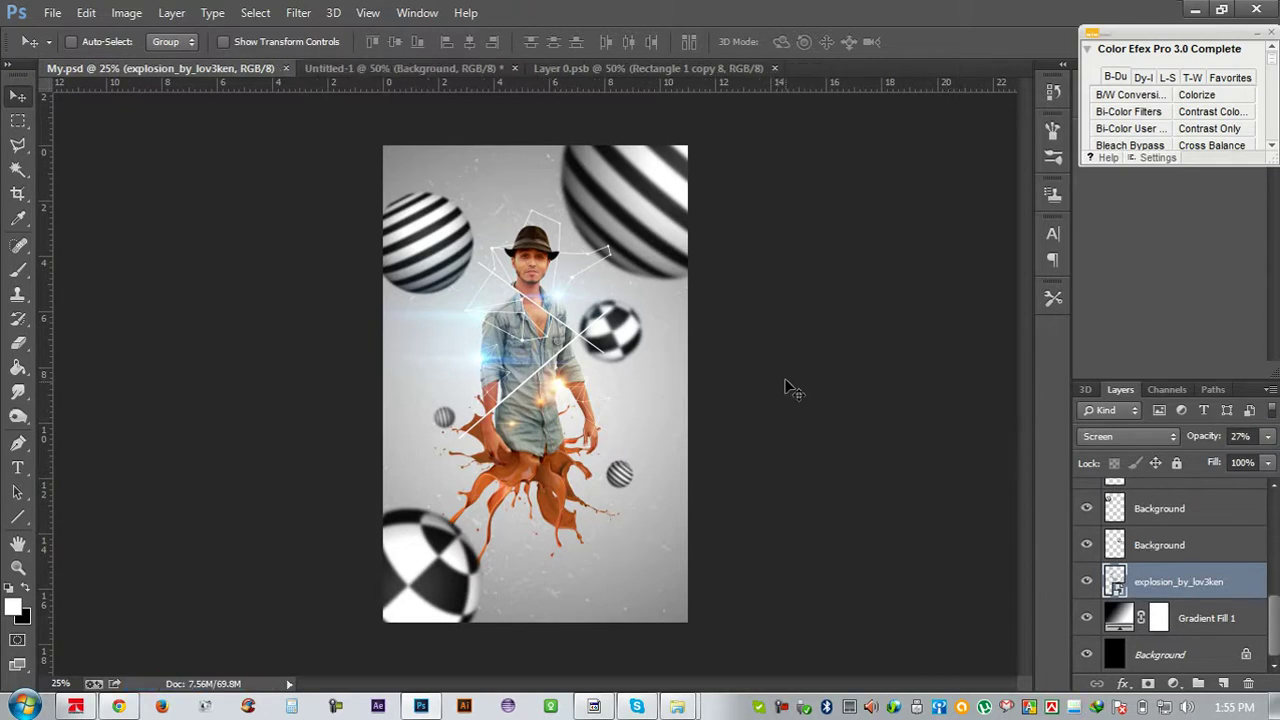
pyautogui.click(1236, 618)
# Add a new layer above Gradient Fill 1 and load the 854 cloud brush at 800 px
pyautogui.click(1222, 683)
pyautogui.press('b')
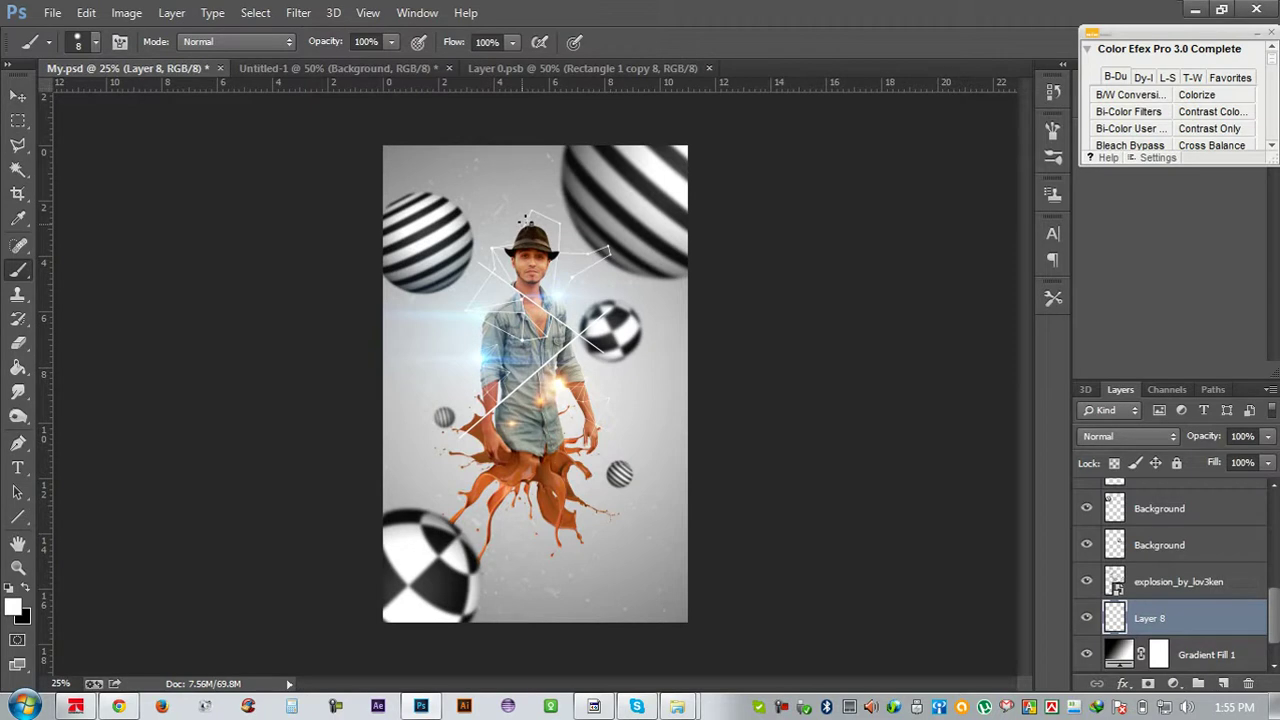
pyautogui.rightClick(521, 218)
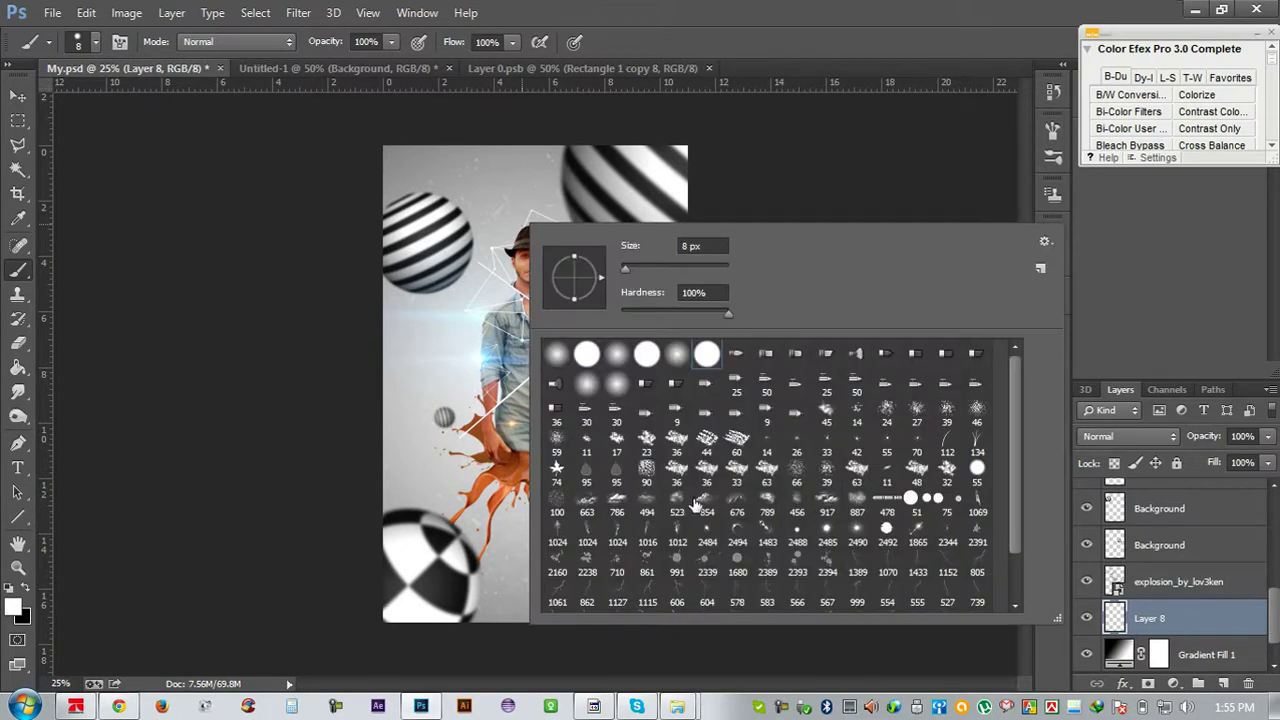
pyautogui.click(614, 505)
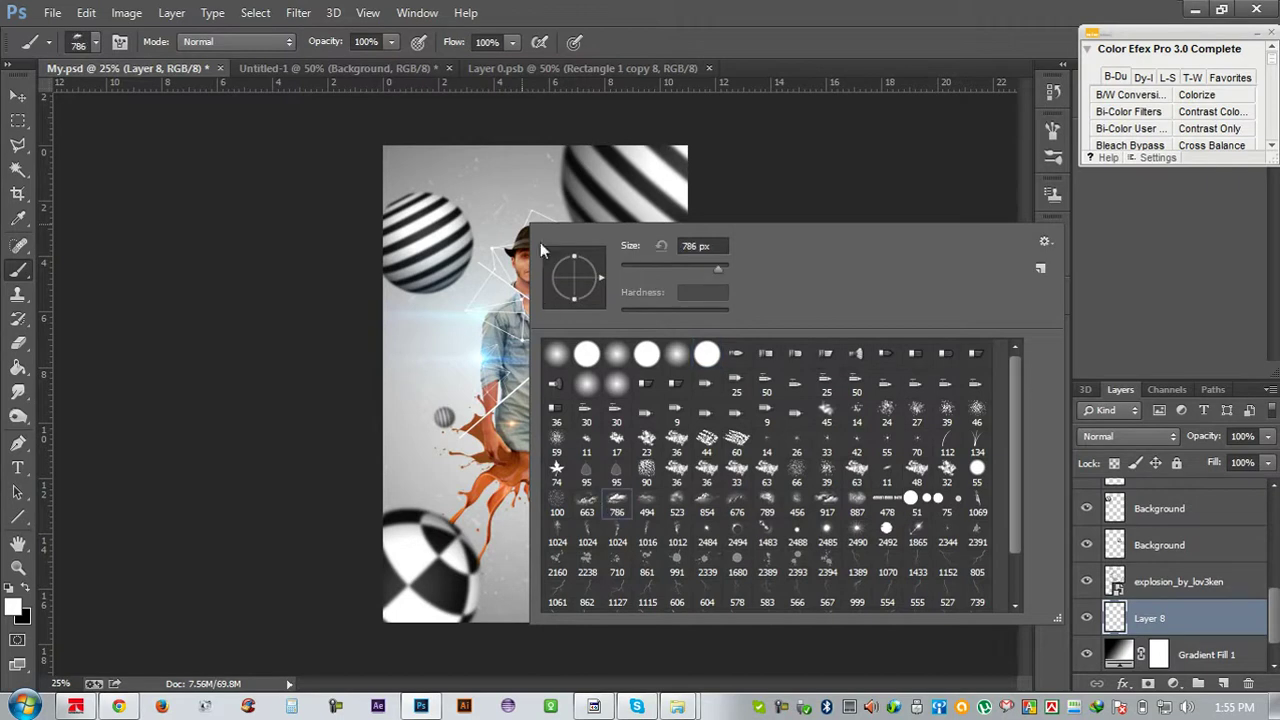
pyautogui.click(703, 511)
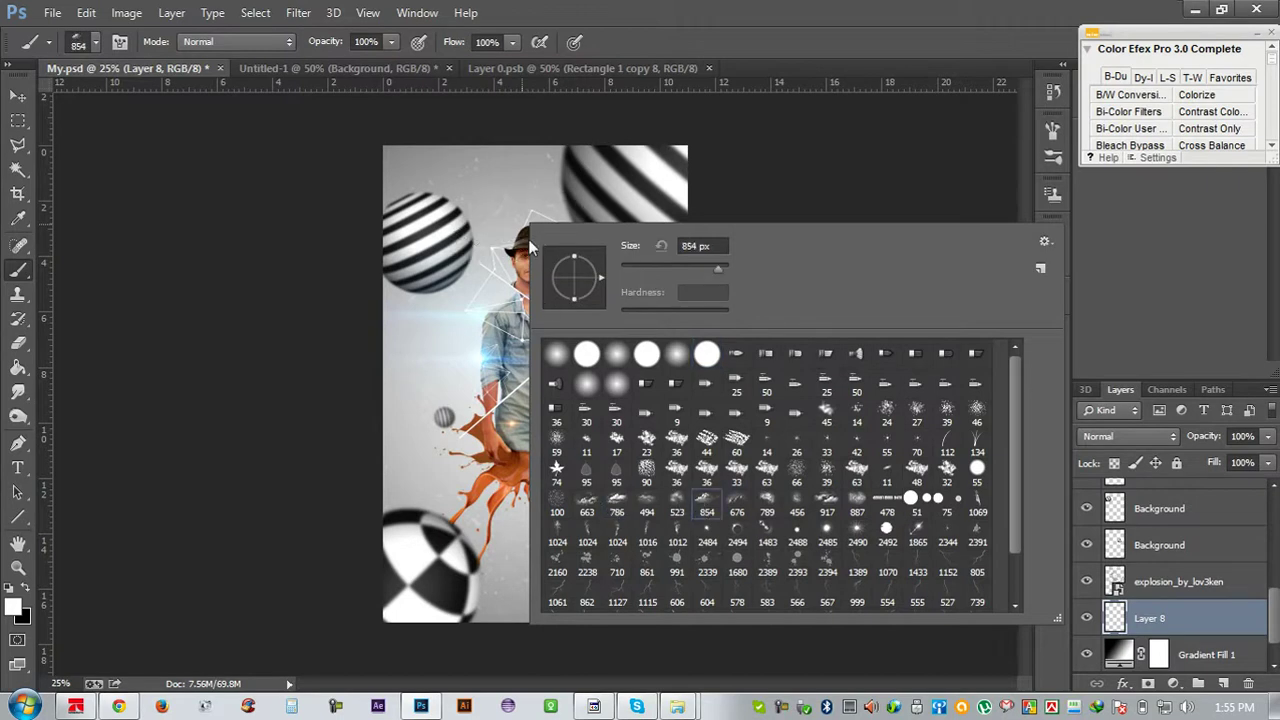
pyautogui.press('Return')
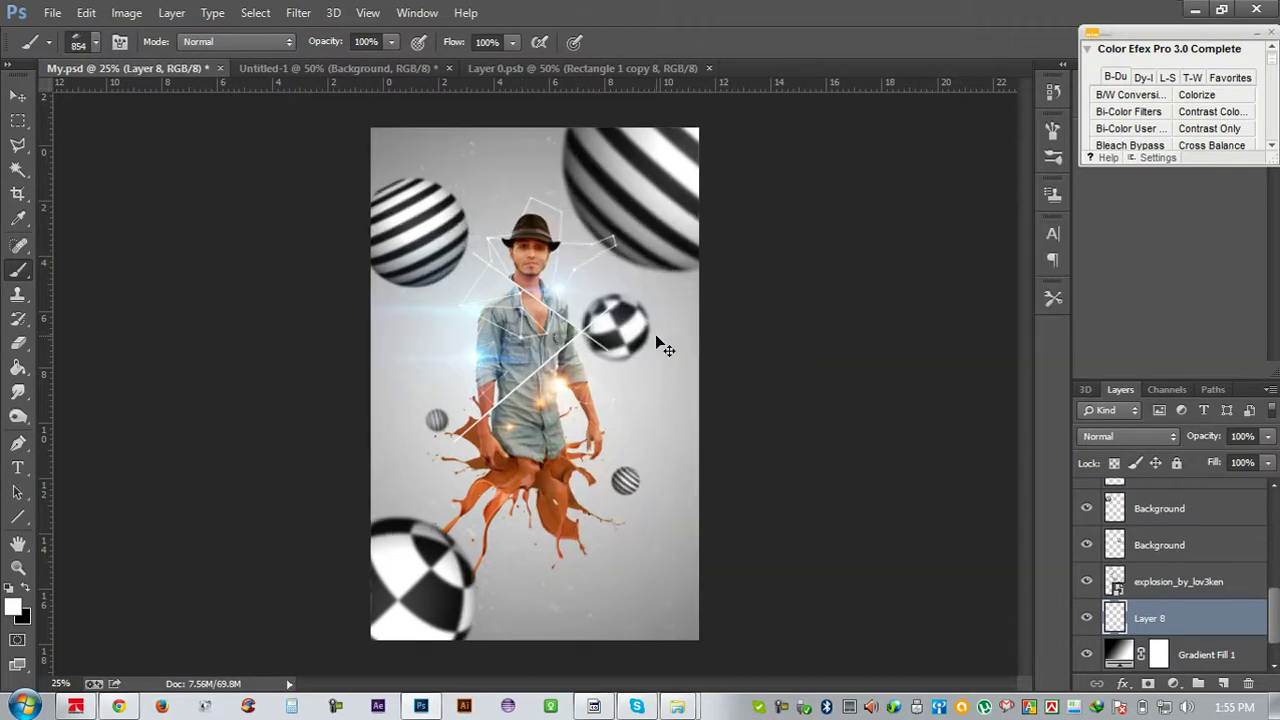
pyautogui.hotkey('ctrl', '+')
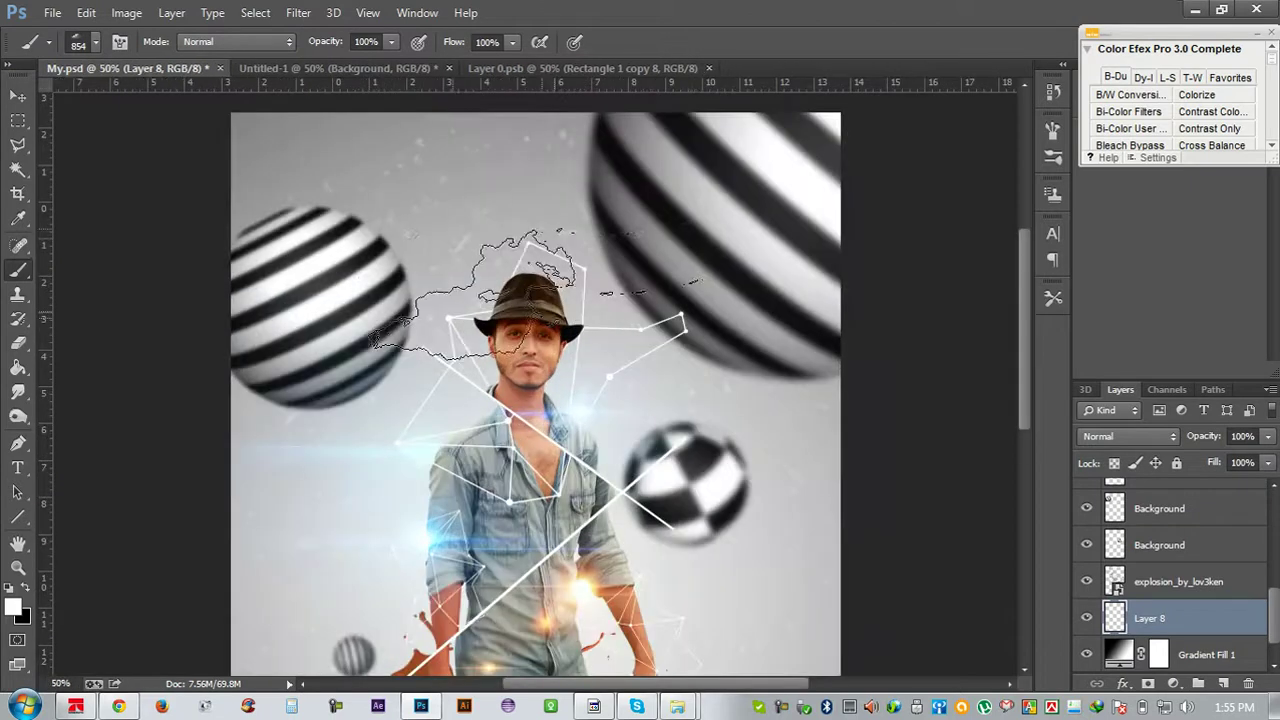
pyautogui.press('[')
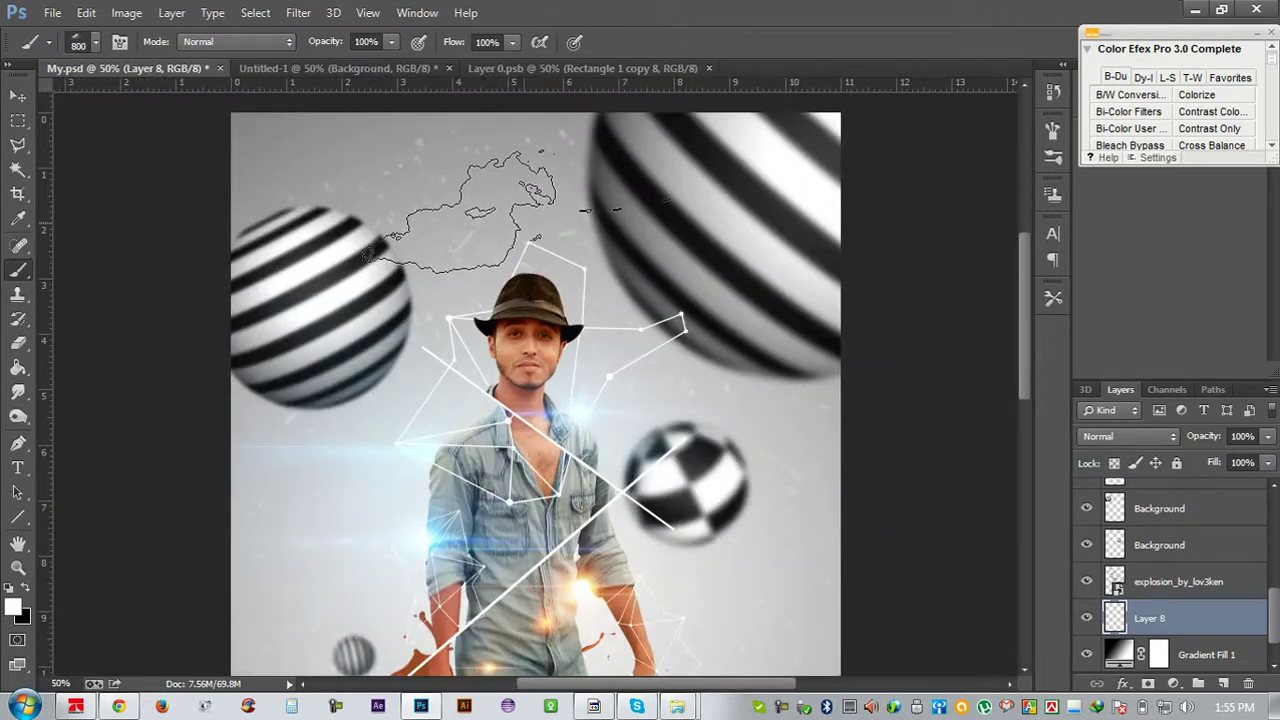
# Stamp a white cloud in the sky and shift it slightly left and down
pyautogui.click(475, 228)
pyautogui.scroll(-1, 580, 345)
pyautogui.scroll(-1, 600, 355)
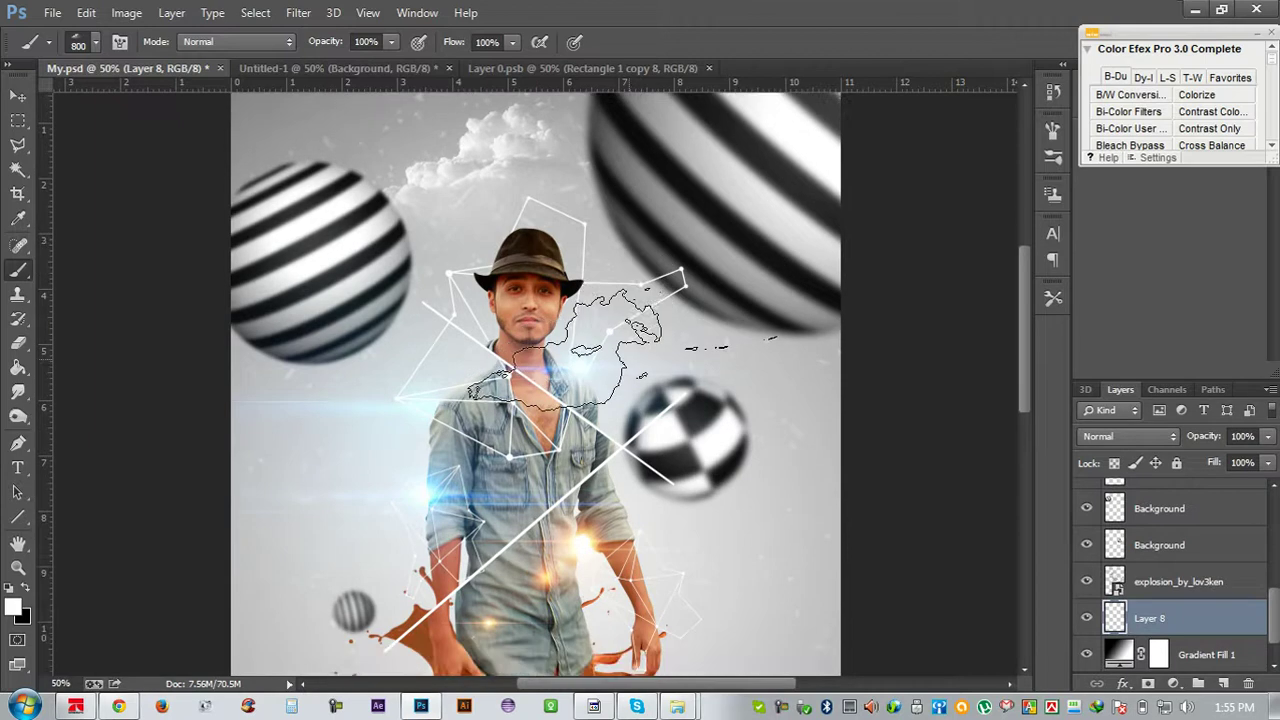
pyautogui.hotkey('ctrl', 't')
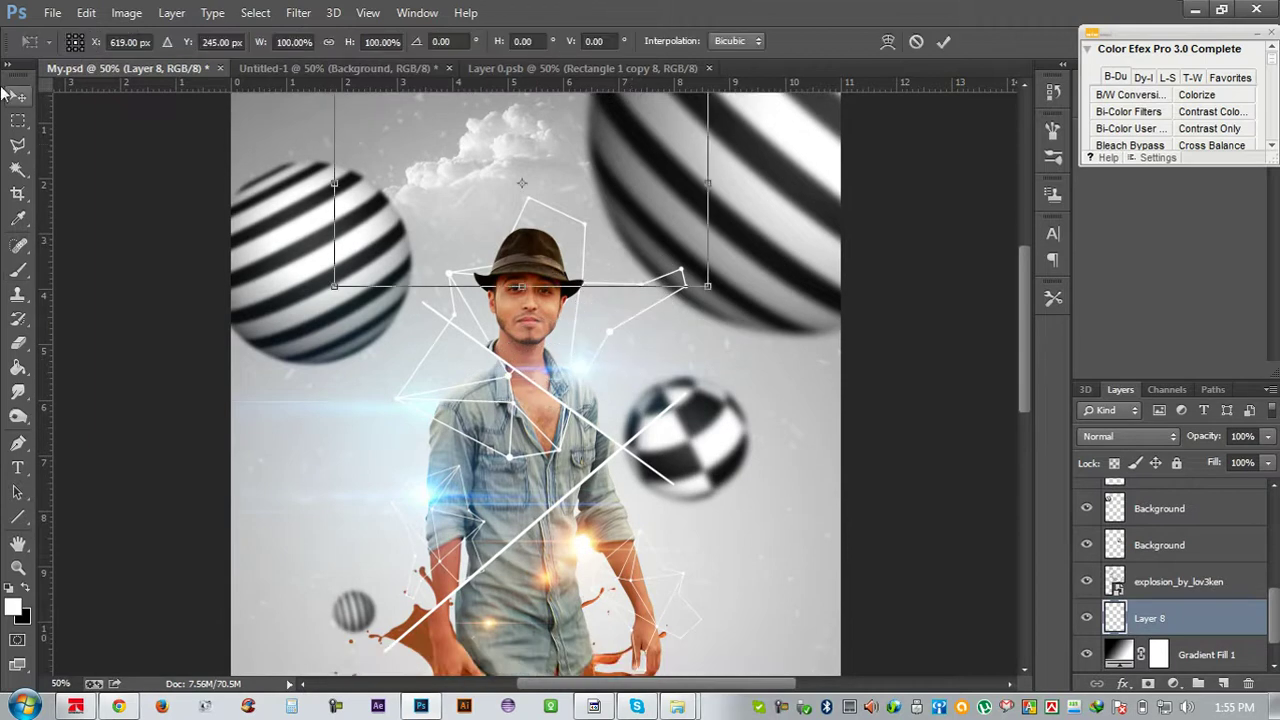
pyautogui.moveTo(548, 196); pyautogui.dragTo(512, 210)
pyautogui.click(944, 42)
# Stamp a 600 px cloud at the poster's lower right
pyautogui.press('b')
pyautogui.scroll(-2, 710, 350)
pyautogui.scroll(-3, 710, 350)
pyautogui.scroll(-2, 710, 350)
pyautogui.scroll(-1, 676, 351)
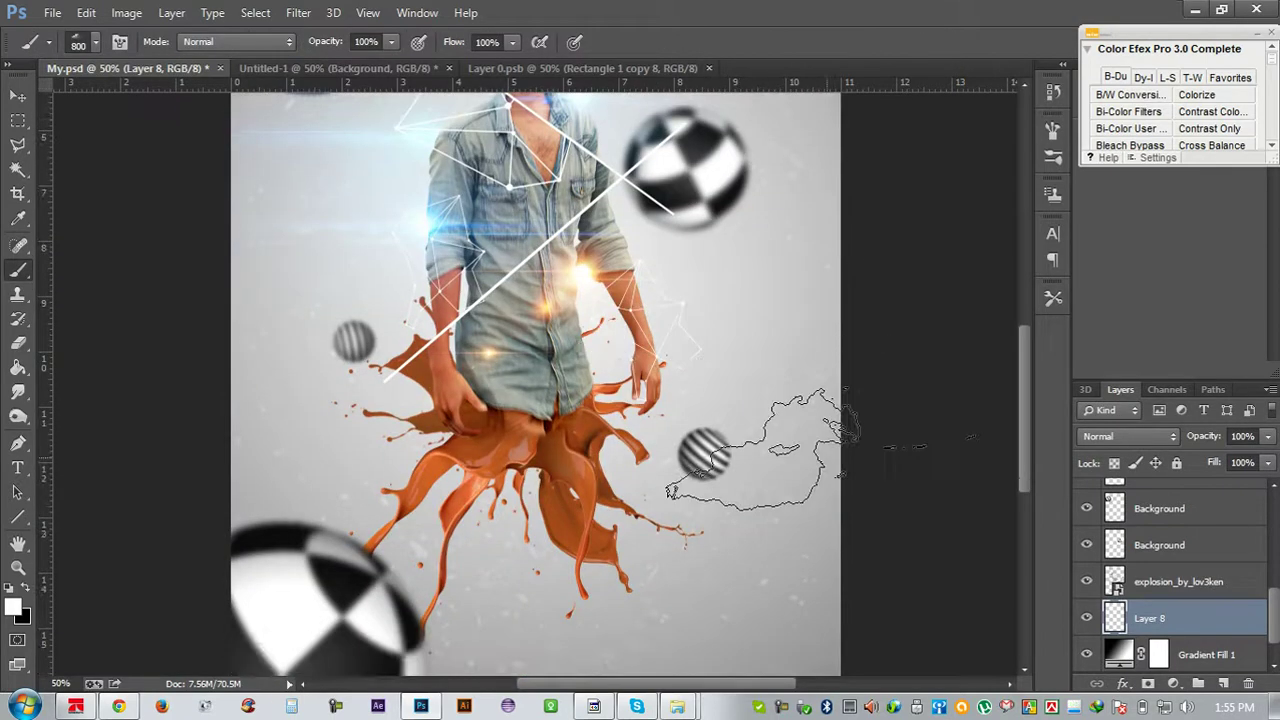
pyautogui.press('[')
pyautogui.press('[')
pyautogui.click(765, 555)
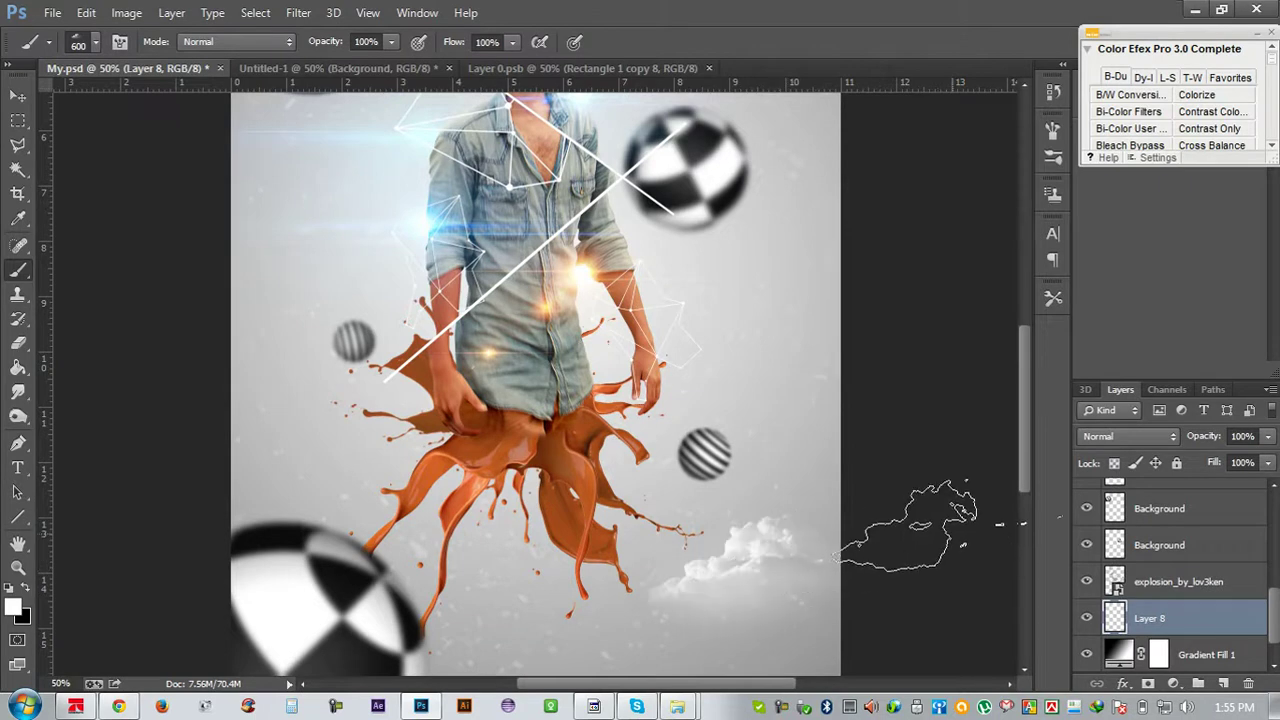
pyautogui.hotkey('ctrl', '-')
pyautogui.hotkey('ctrl', '-')
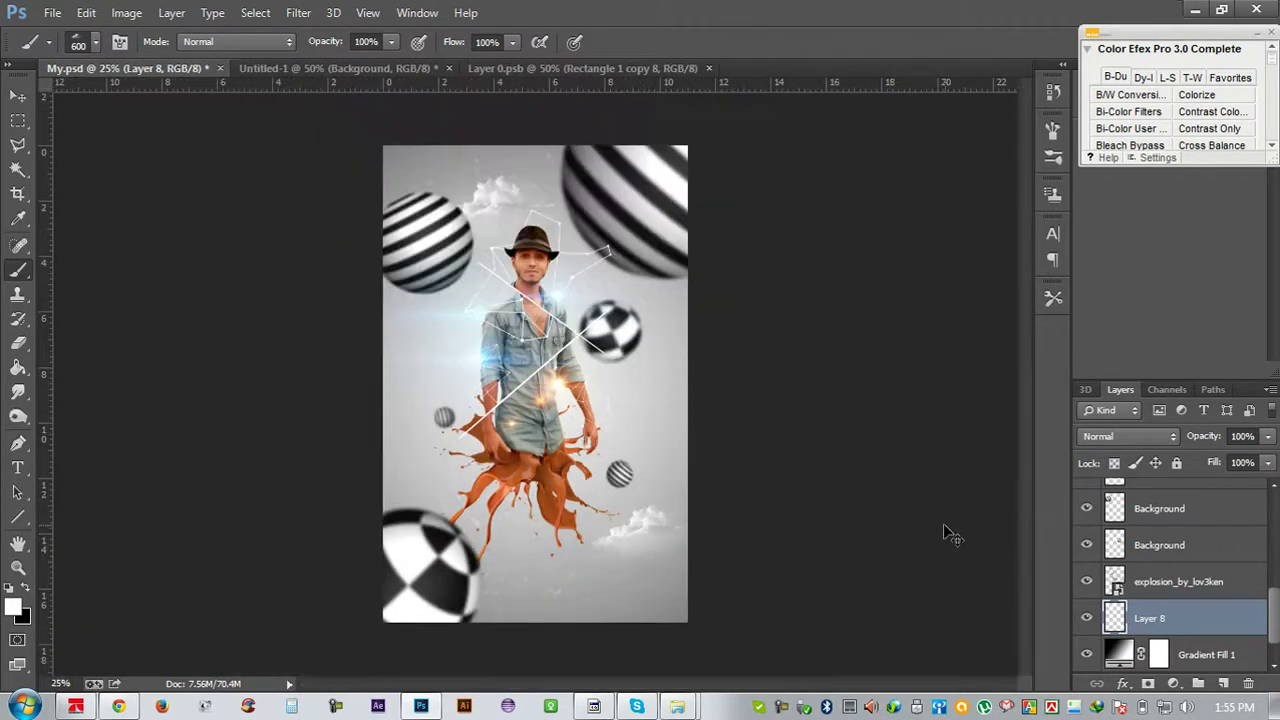
pyautogui.hotkey('ctrl', '+')
pyautogui.scroll(-2, 850, 480)
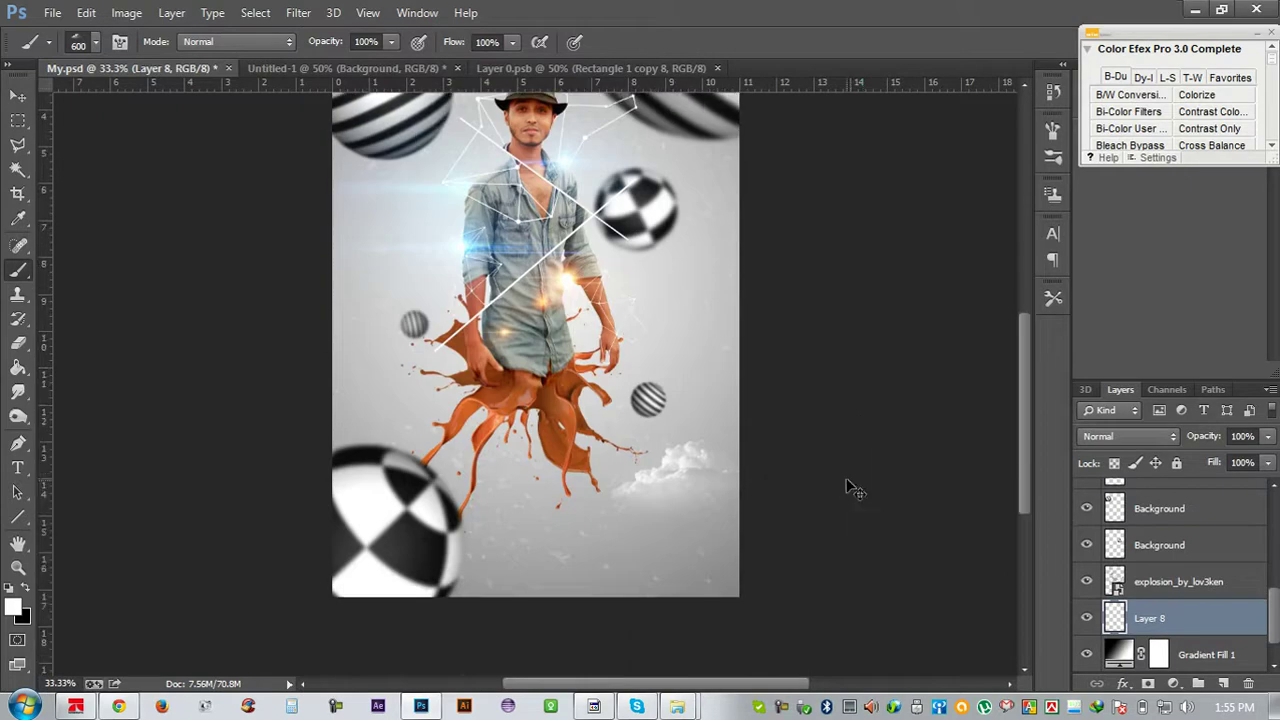
# Stamp clouds at the bottom right and upper left with the 676 cloud brush
pyautogui.rightClick(737, 292)
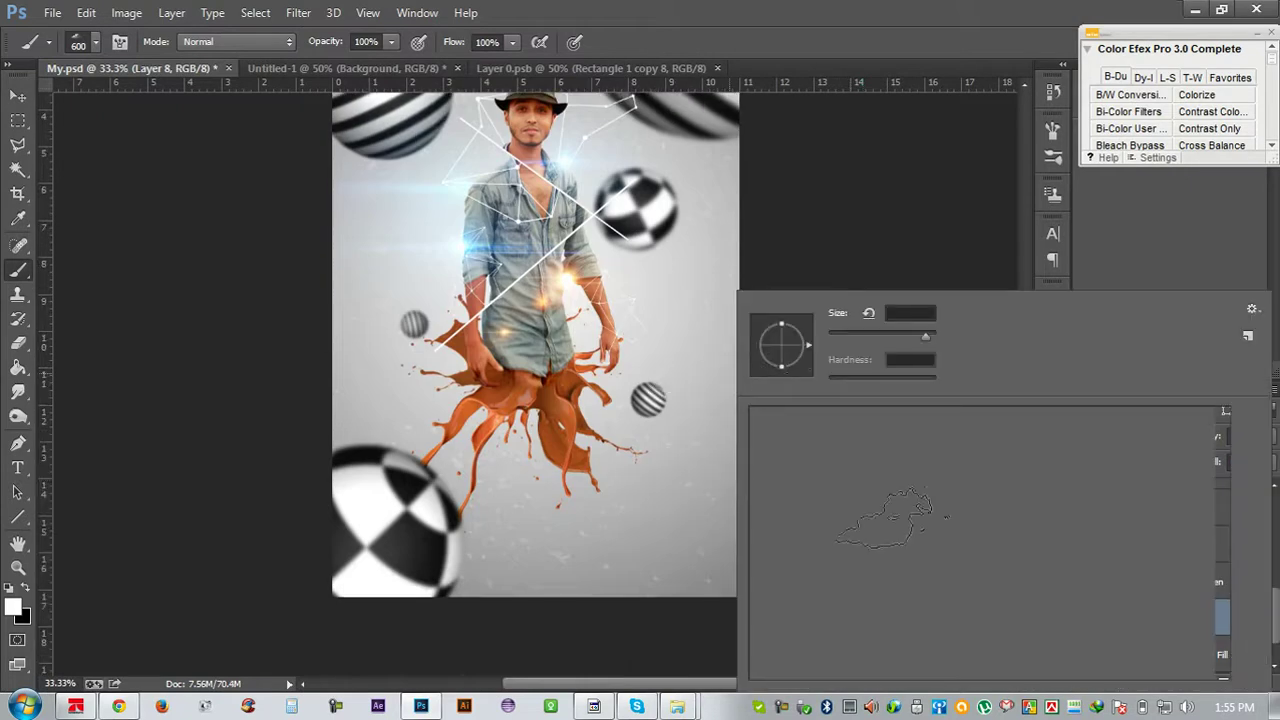
pyautogui.click(940, 570)
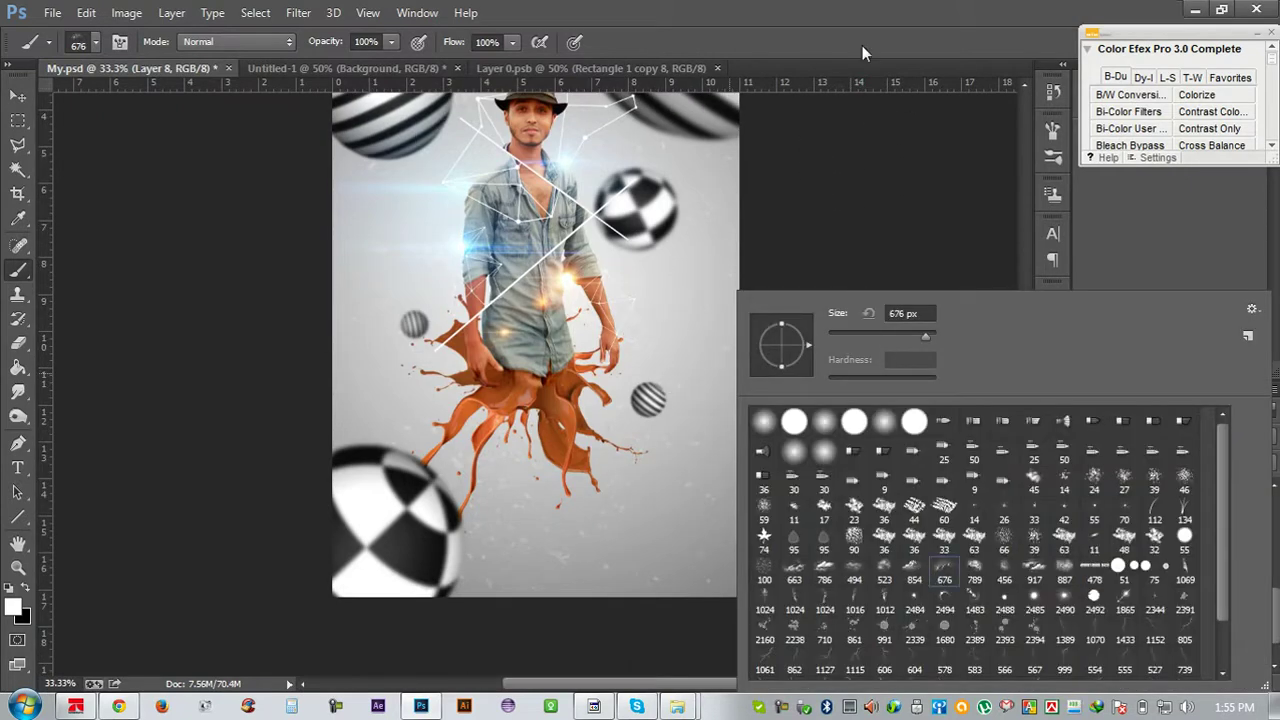
pyautogui.press('Return')
pyautogui.click(663, 520)
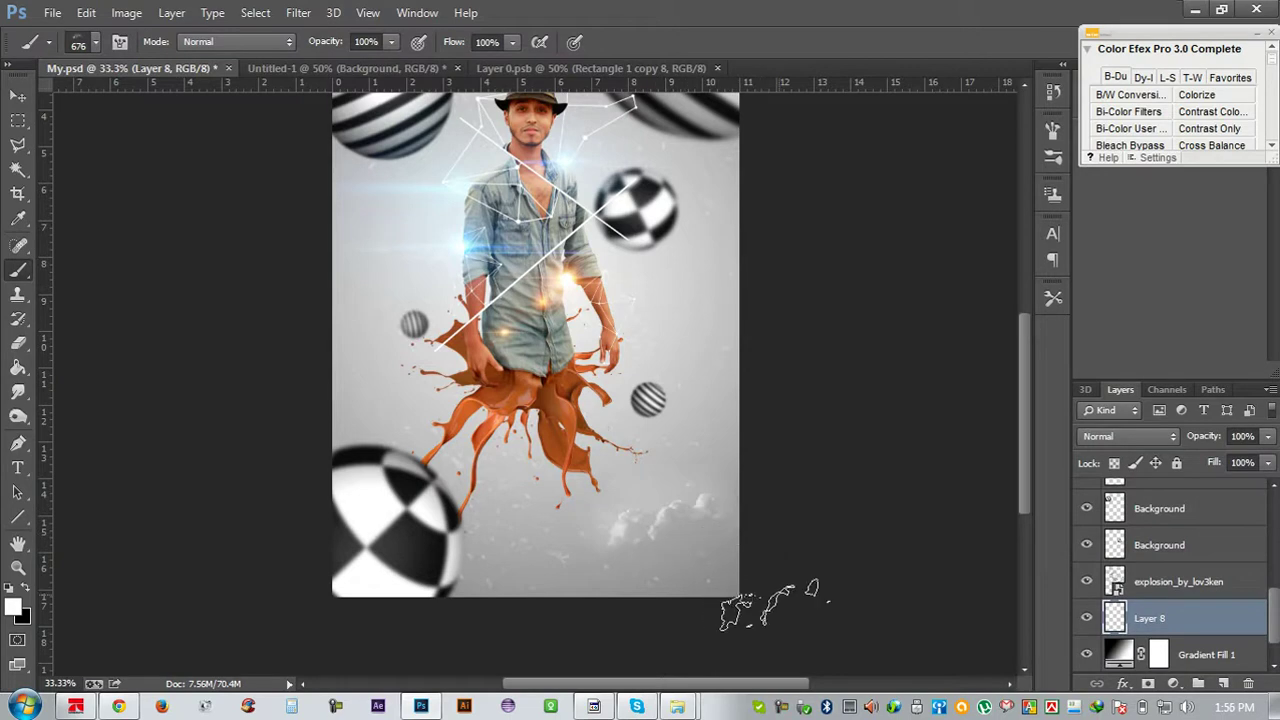
pyautogui.click(435, 225)
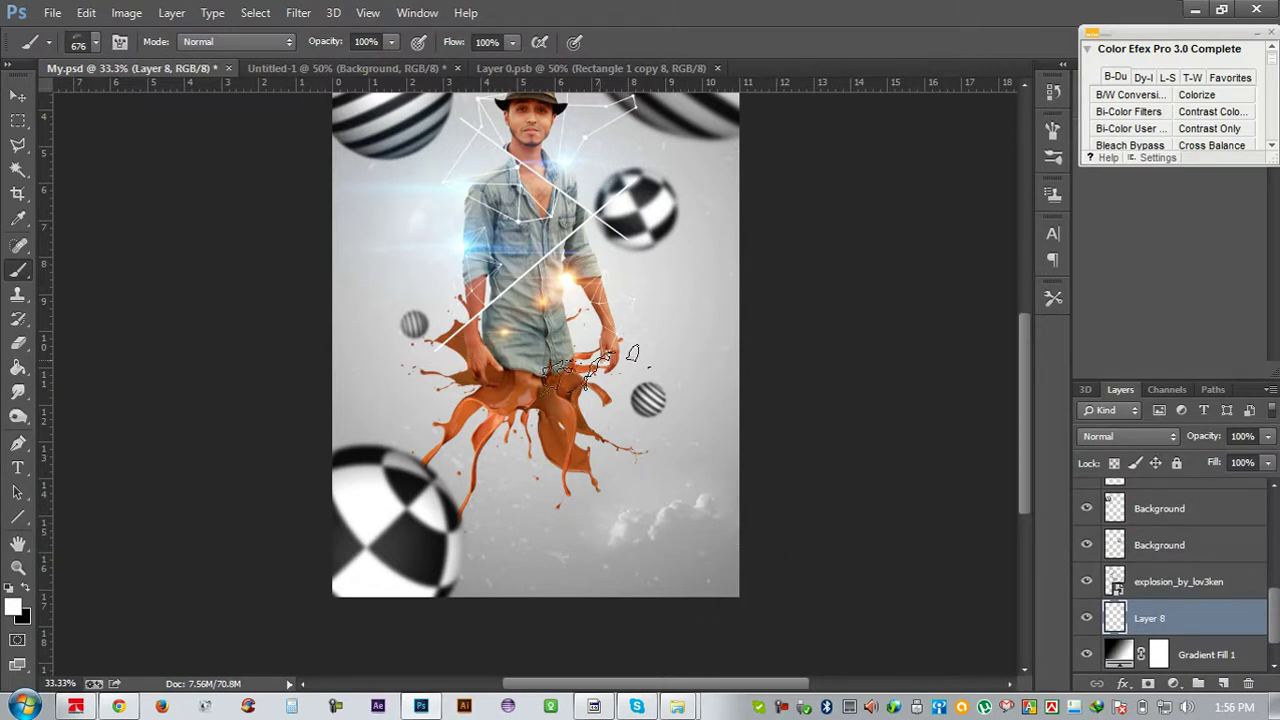
# Stamp clouds on the left side and right edge with the 663 cloud brush
pyautogui.rightClick(756, 300)
pyautogui.click(666, 301)
pyautogui.rightClick(666, 301)
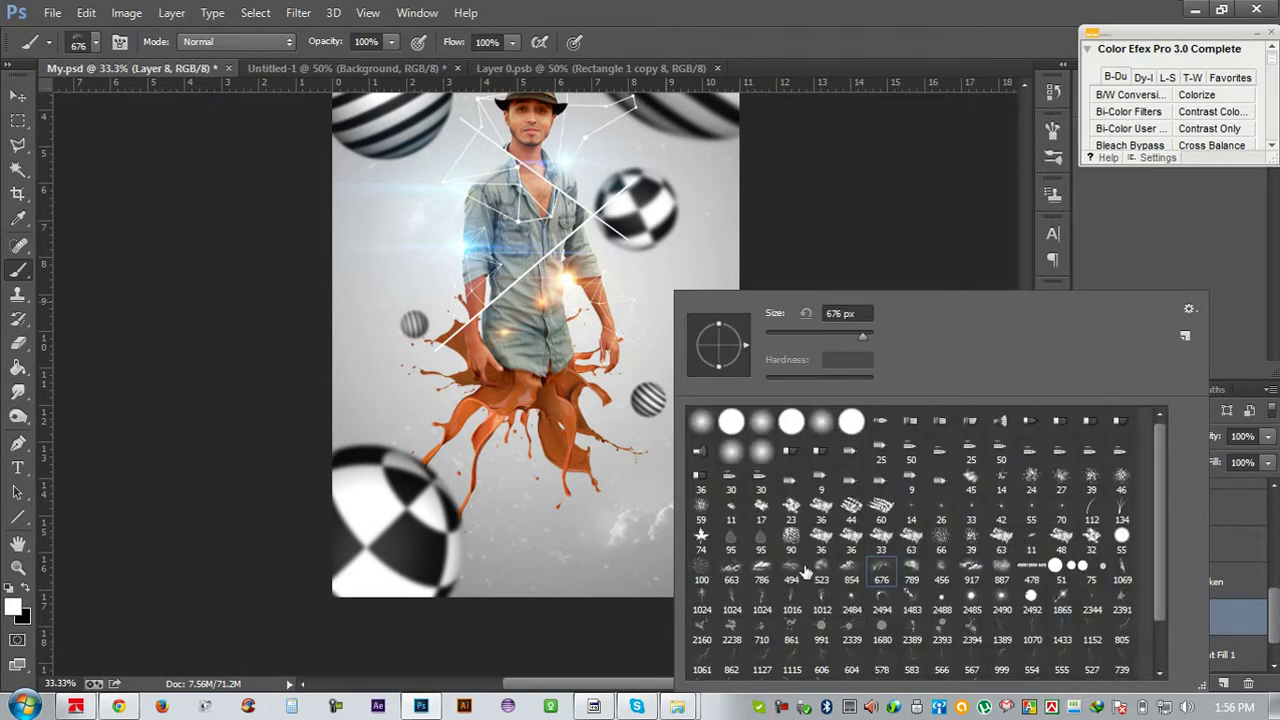
pyautogui.click(735, 575)
pyautogui.click(367, 371)
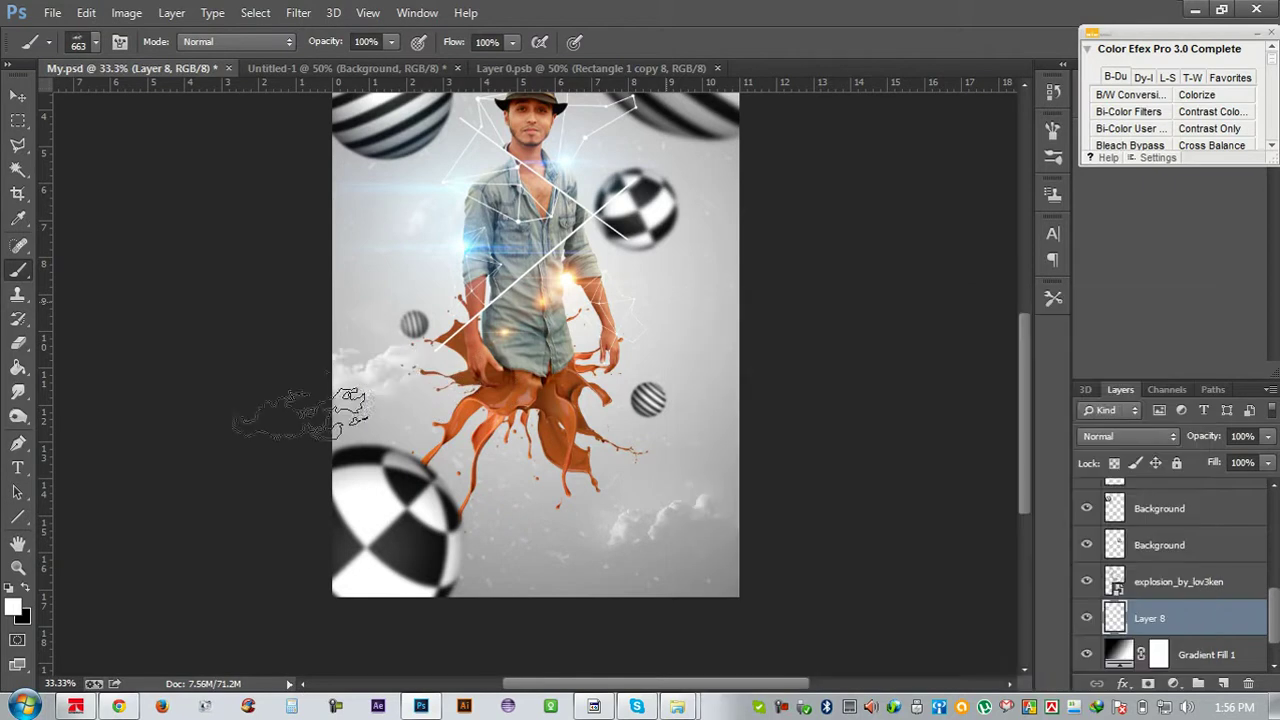
pyautogui.click(768, 171)
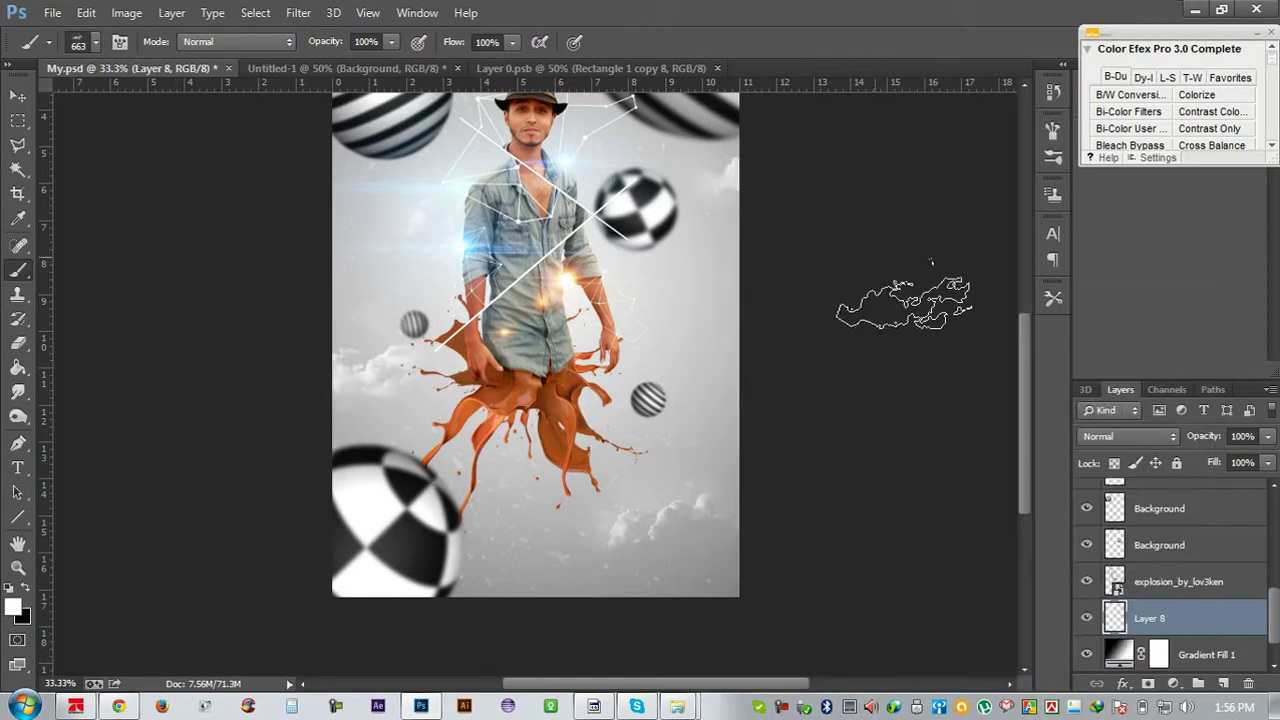
pyautogui.hotkey('ctrl', '-')
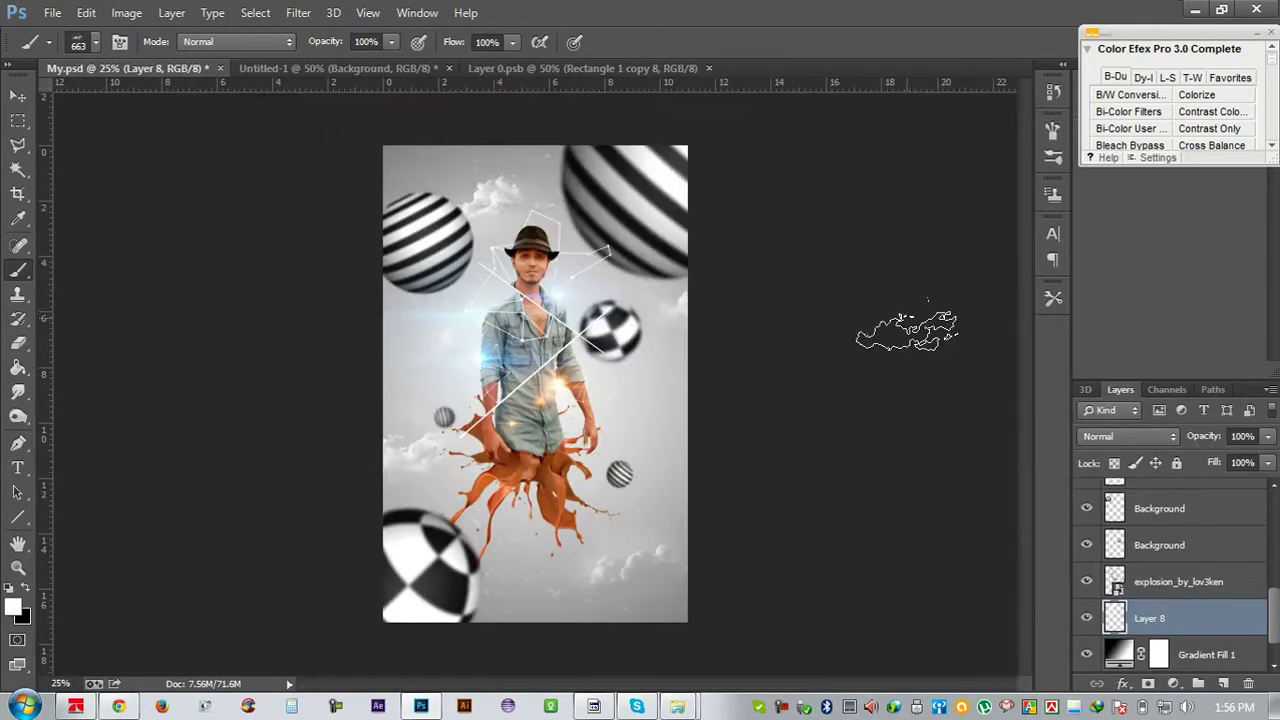
# Adjust the cloud layer's opacity, leaving it at 100%, and enlarge the brush to 700
pyautogui.moveTo(1205, 436); pyautogui.dragTo(1174, 435)
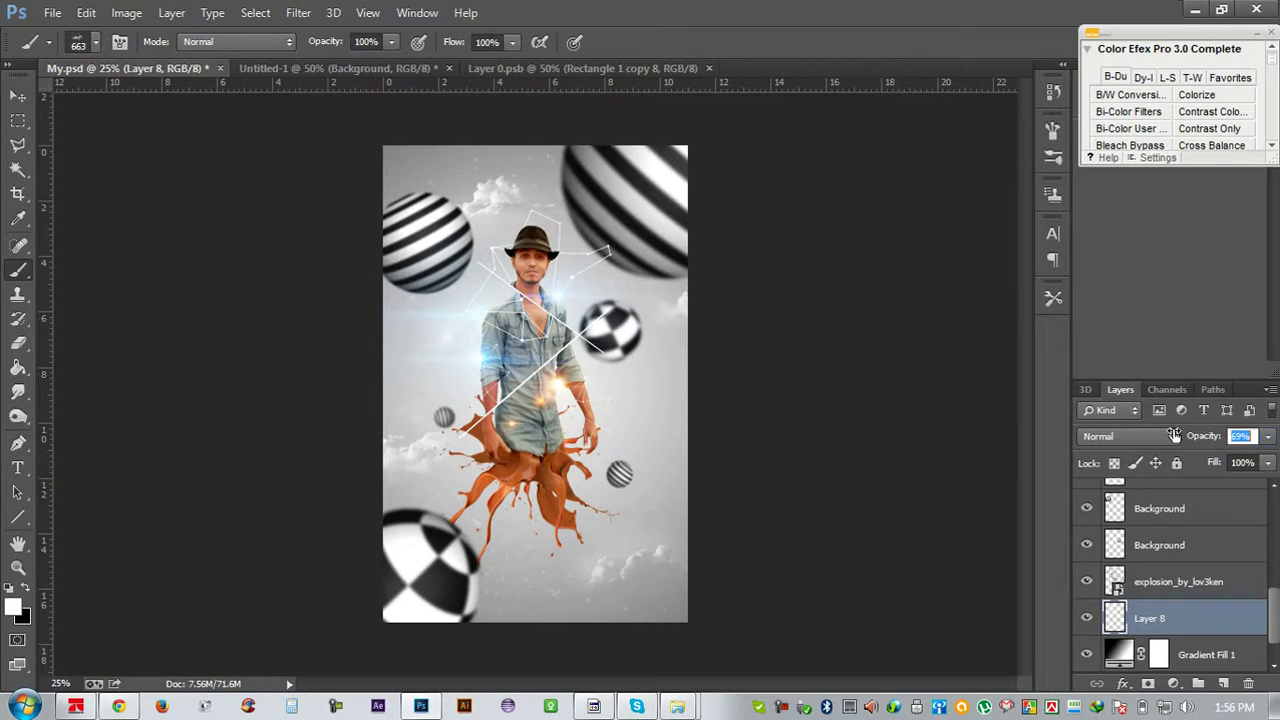
pyautogui.write('100')
pyautogui.press('Return')
pyautogui.press(']')
pyautogui.press(']')
pyautogui.press(']')
pyautogui.press(']')
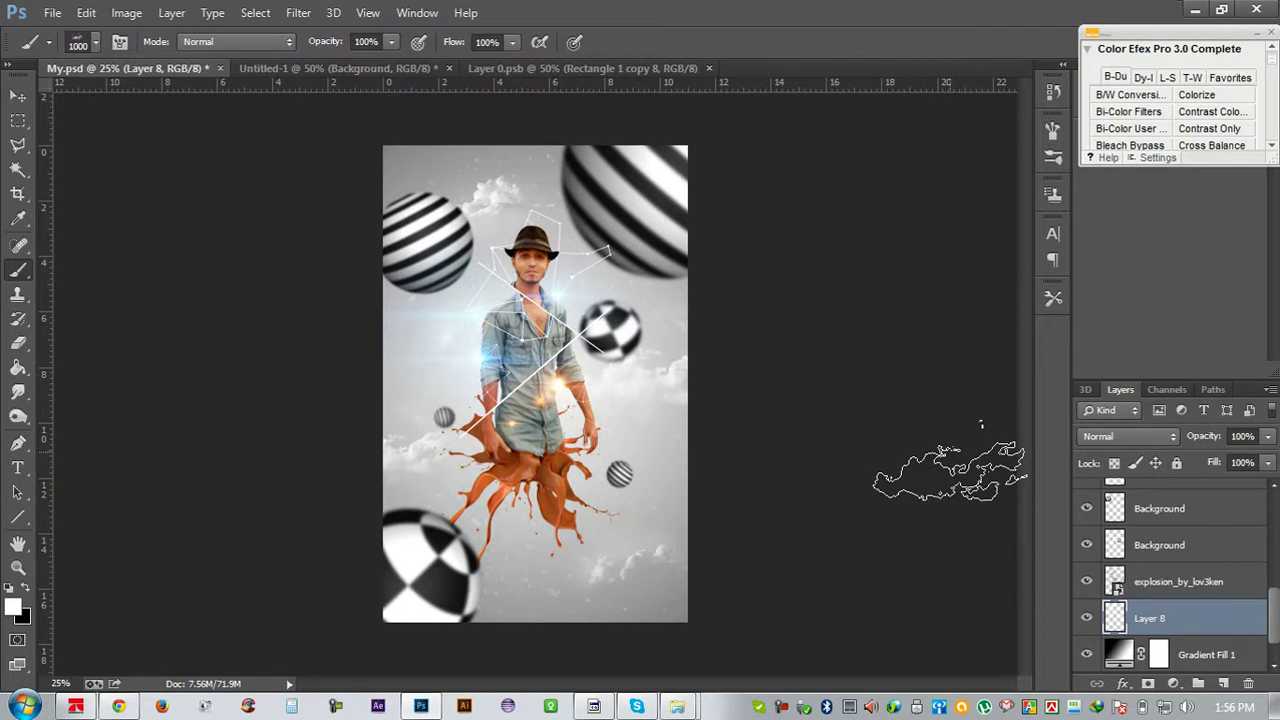
pyautogui.moveTo(1215, 437)
pyautogui.mouseDown()
pyautogui.moveTo(1171, 436)
pyautogui.moveTo(1198, 436)
pyautogui.mouseUp()
pyautogui.press('Return')
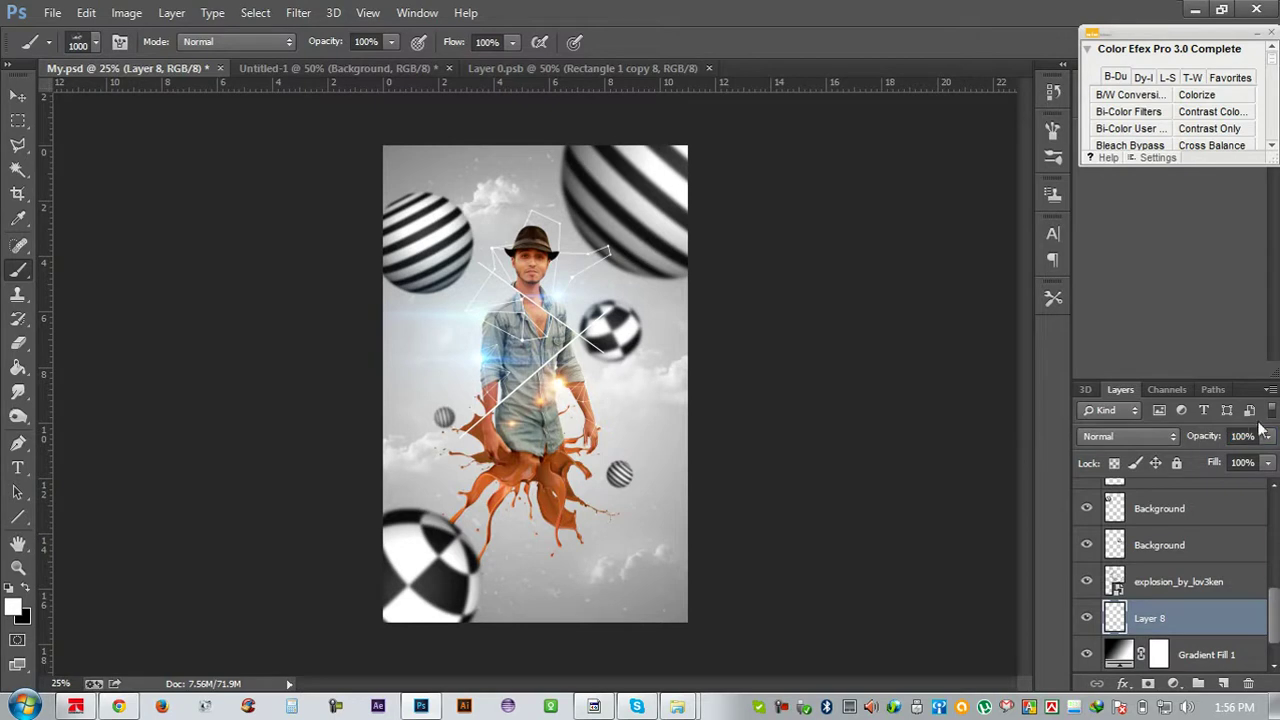
# Save My.psd, hide the cloud layer and select the Background copy layer
pyautogui.hotkey('ctrl', 's')
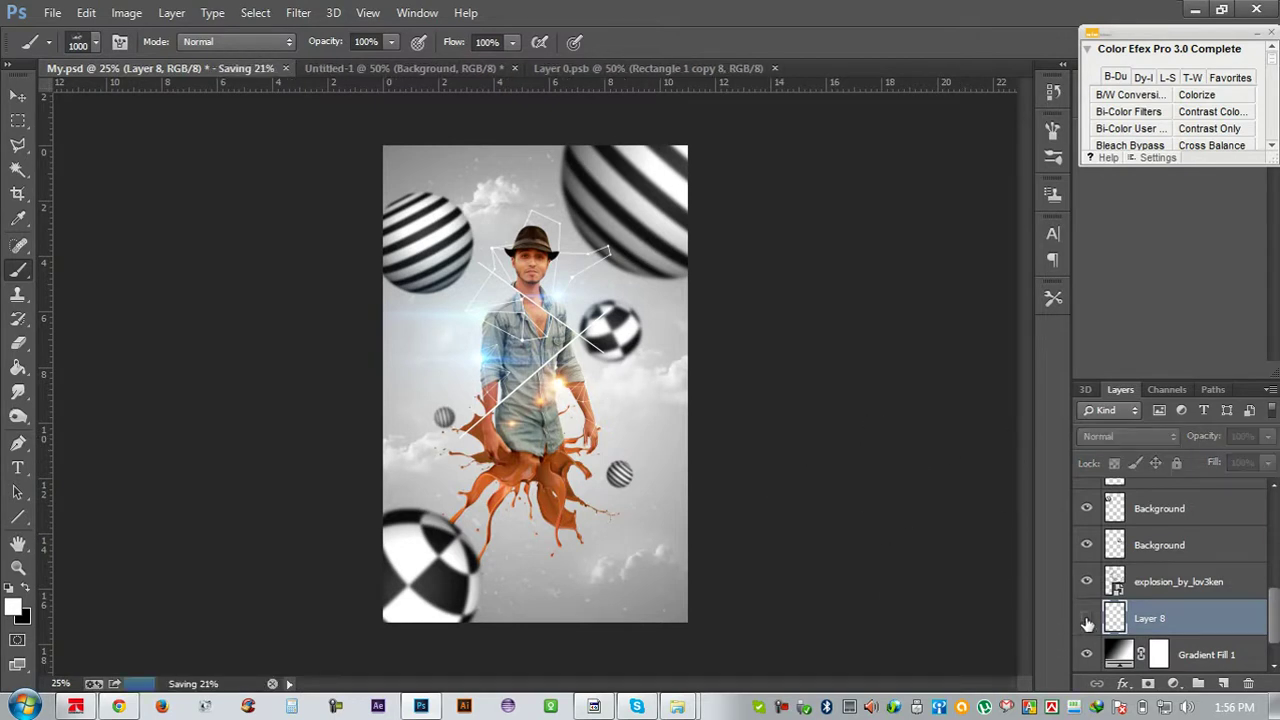
pyautogui.click(1087, 619)
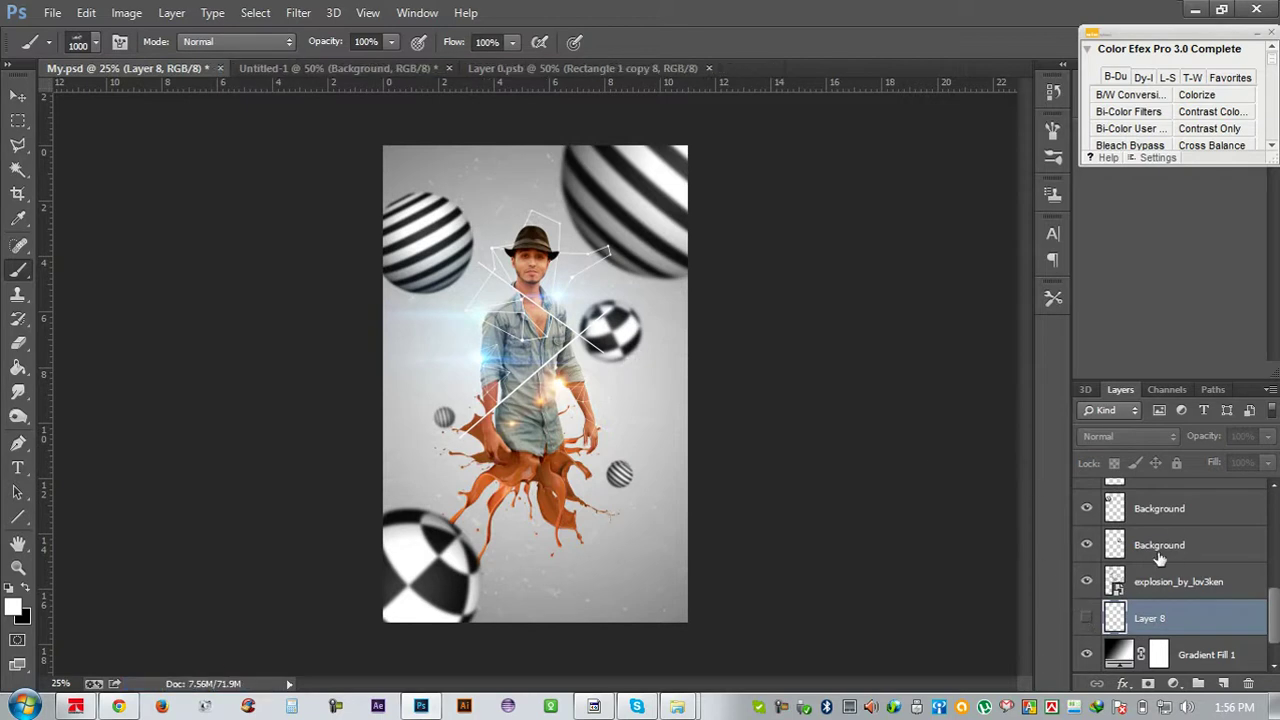
pyautogui.scroll(5, 1155, 547)
pyautogui.scroll(1, 1157, 535)
pyautogui.click(1169, 505)
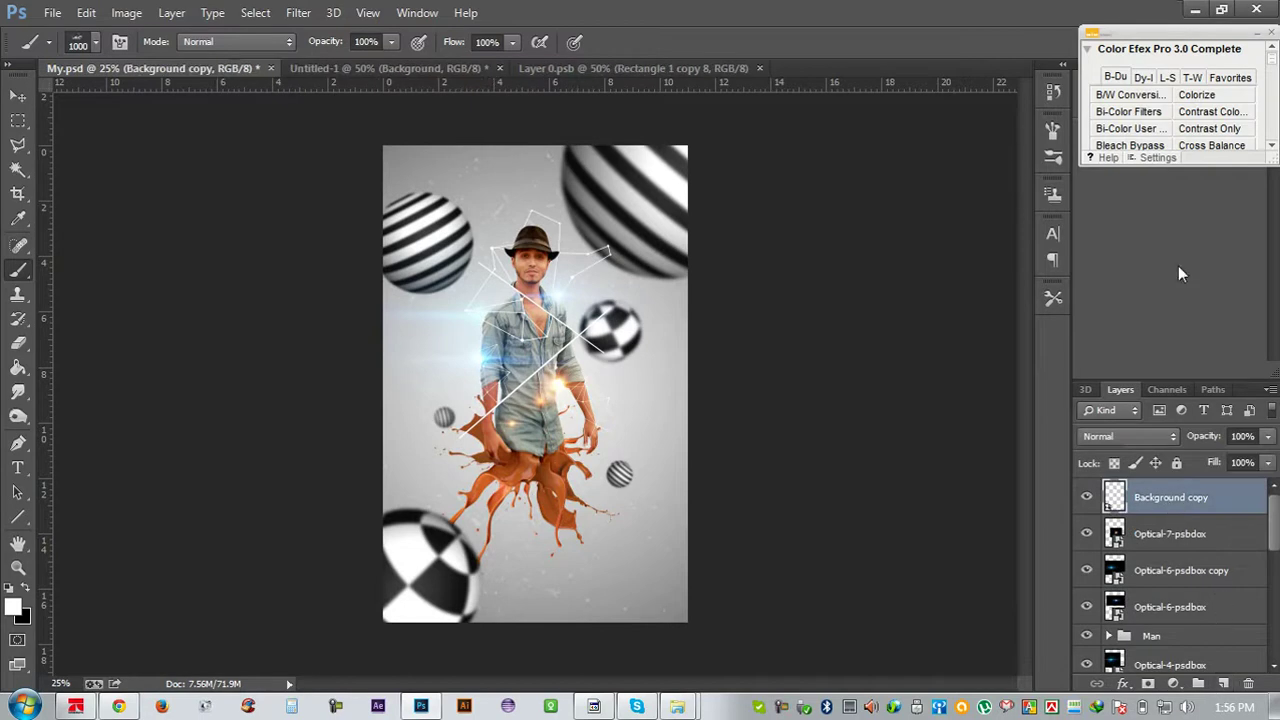
# Minimize Photoshop and drag dream_sky_by_jpcopeland-d2y20hl.jpg from Help (F:) into Photoshop
pyautogui.click(1196, 10)
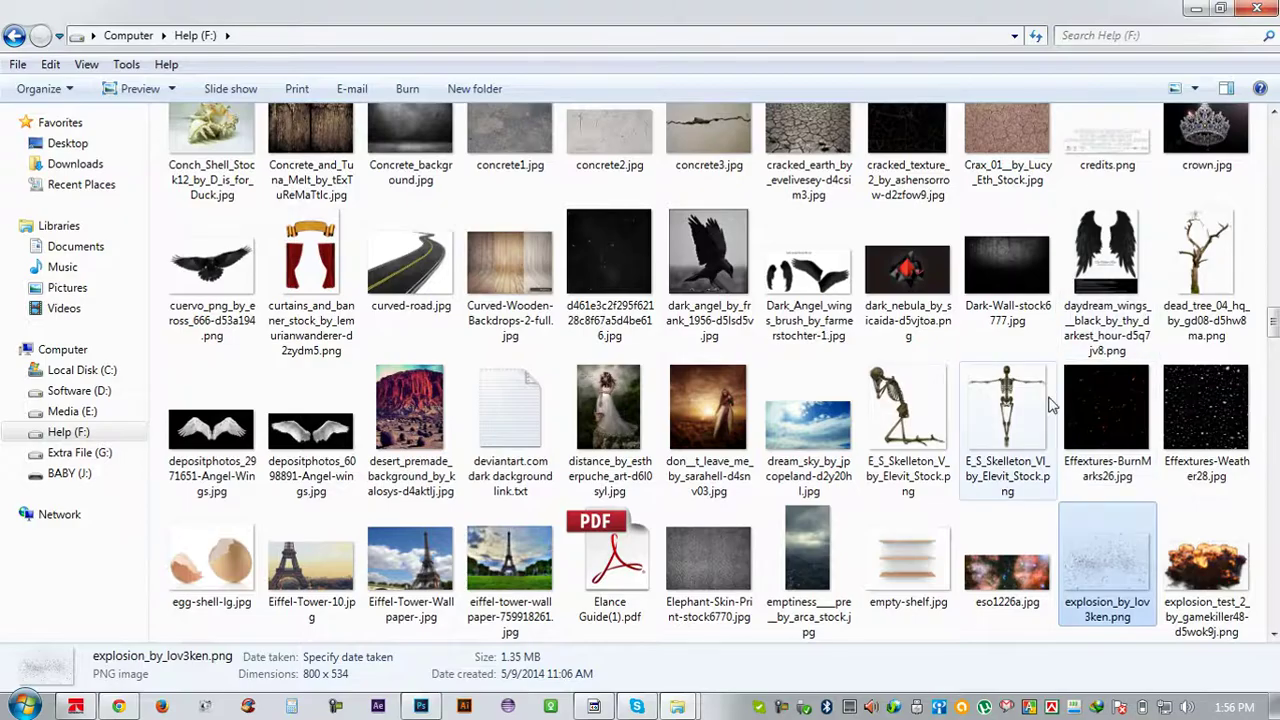
pyautogui.moveTo(787, 441)
pyautogui.mouseDown()
pyautogui.moveTo(425, 706)
pyautogui.moveTo(814, 71)
pyautogui.mouseUp()
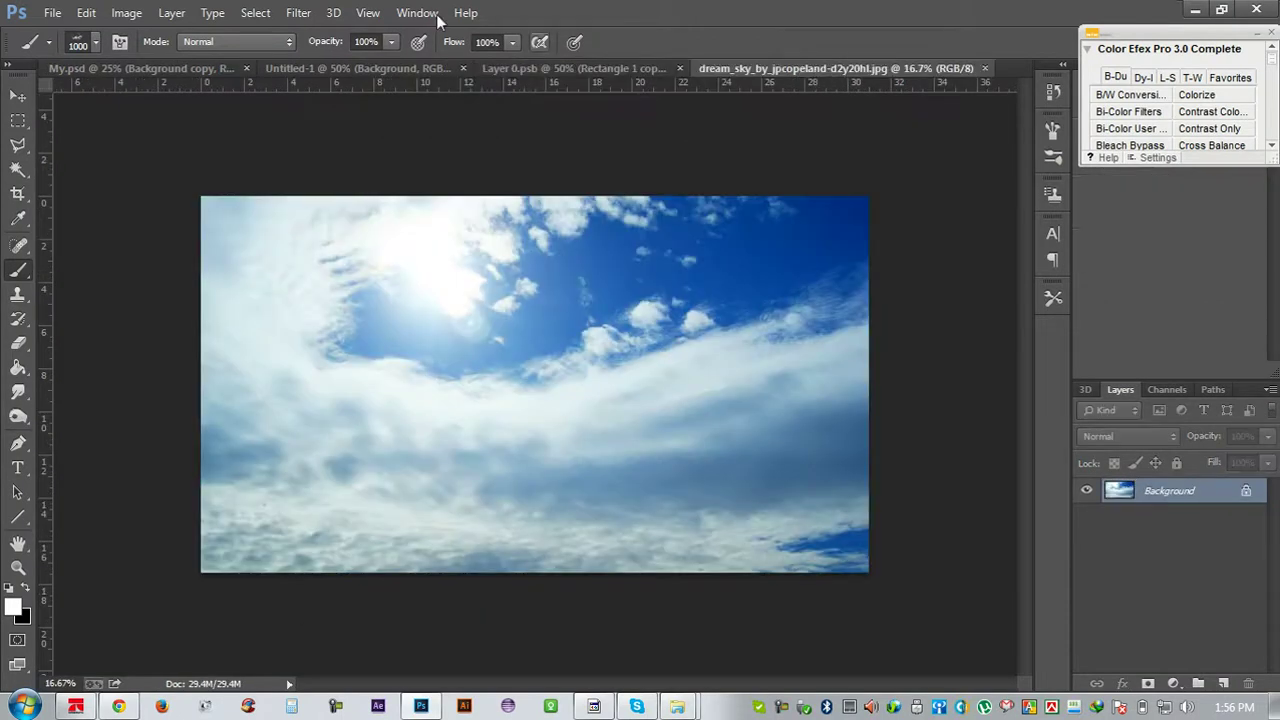
# Apply the Sphere mesh preset to the dream sky photo and orbit to view it from above
pyautogui.click(334, 13)
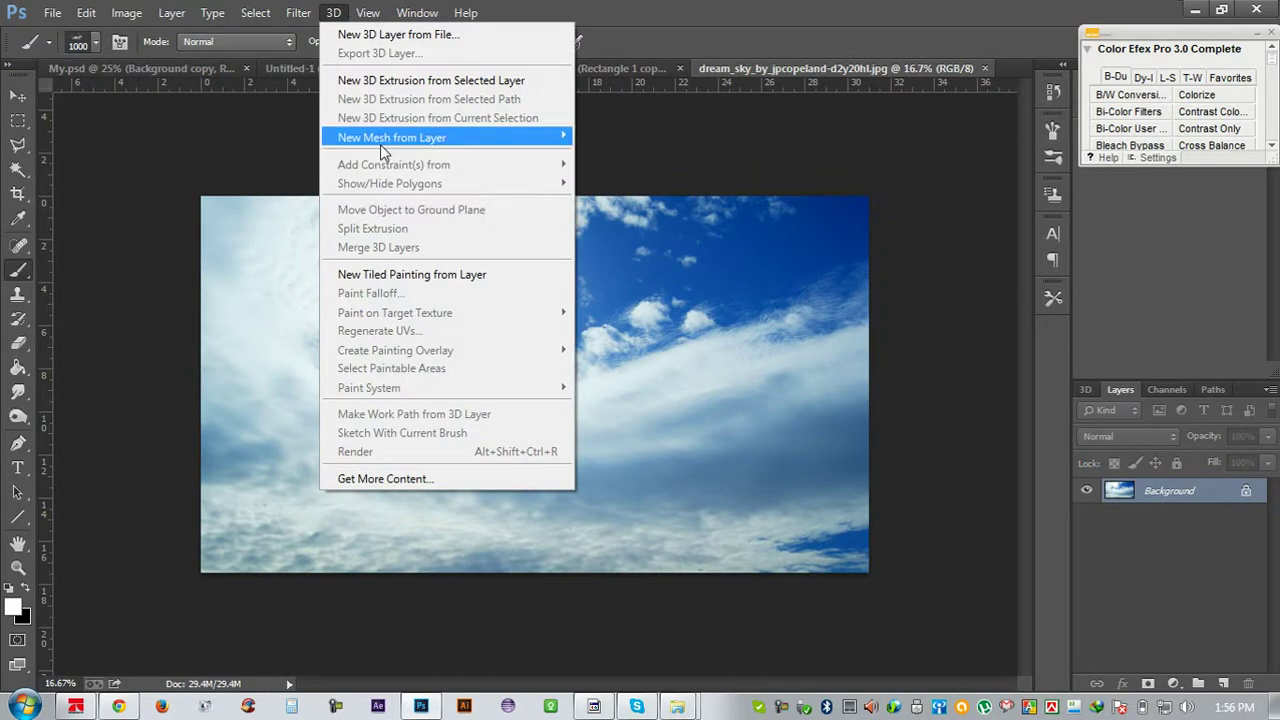
pyautogui.moveTo(618, 156)
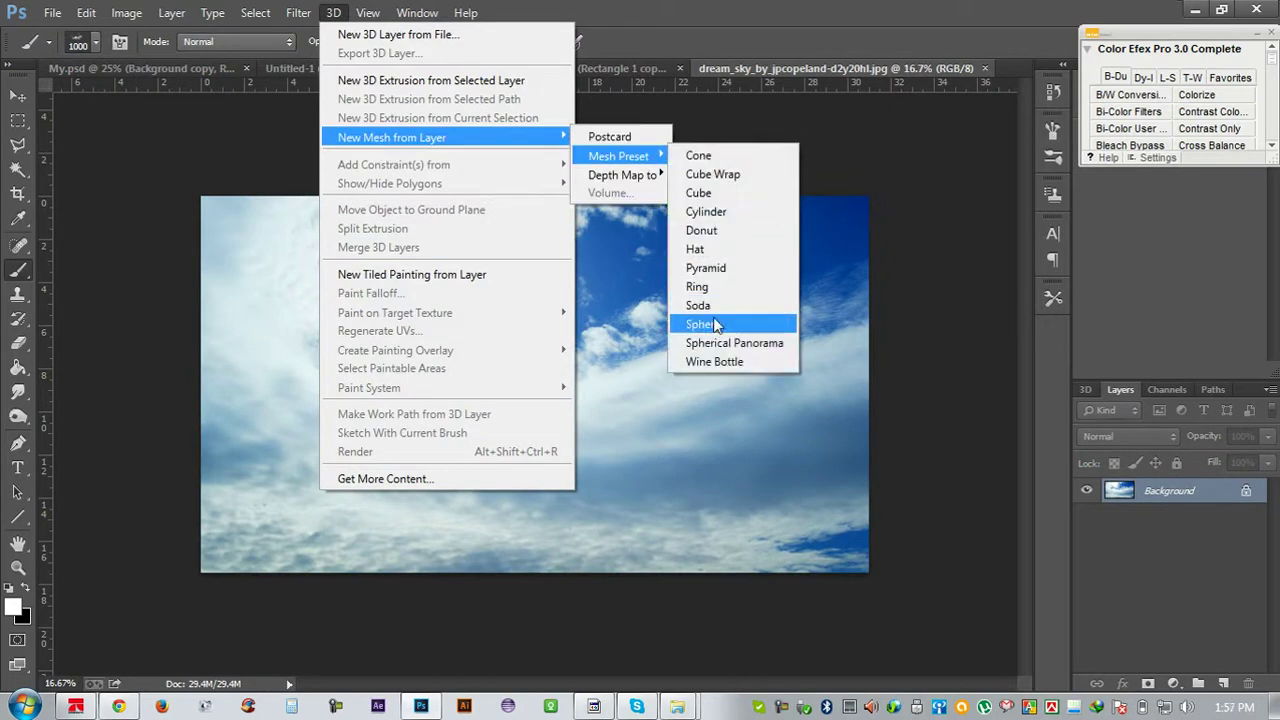
pyautogui.click(712, 324)
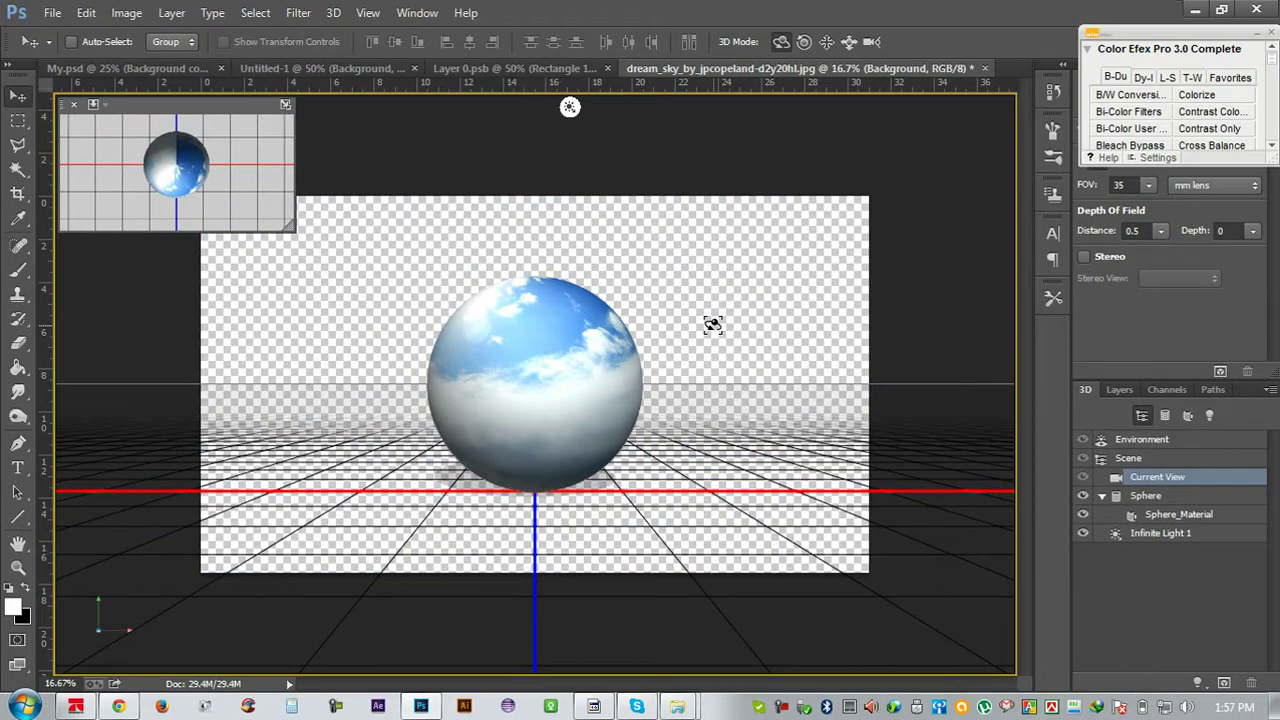
pyautogui.moveTo(491, 377)
pyautogui.mouseDown()
pyautogui.moveTo(541, 425)
pyautogui.moveTo(502, 383)
pyautogui.mouseUp()
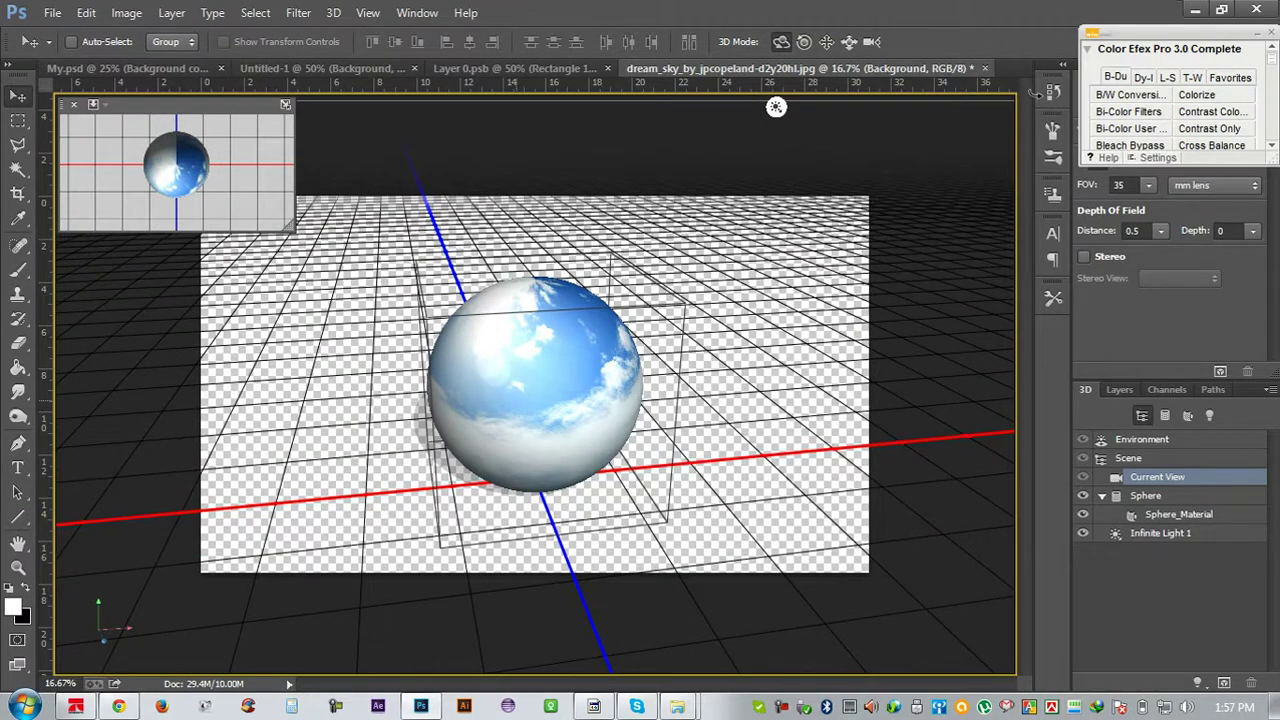
# Close the sky sphere and striped-sphere documents without saving changes
pyautogui.click(984, 68)
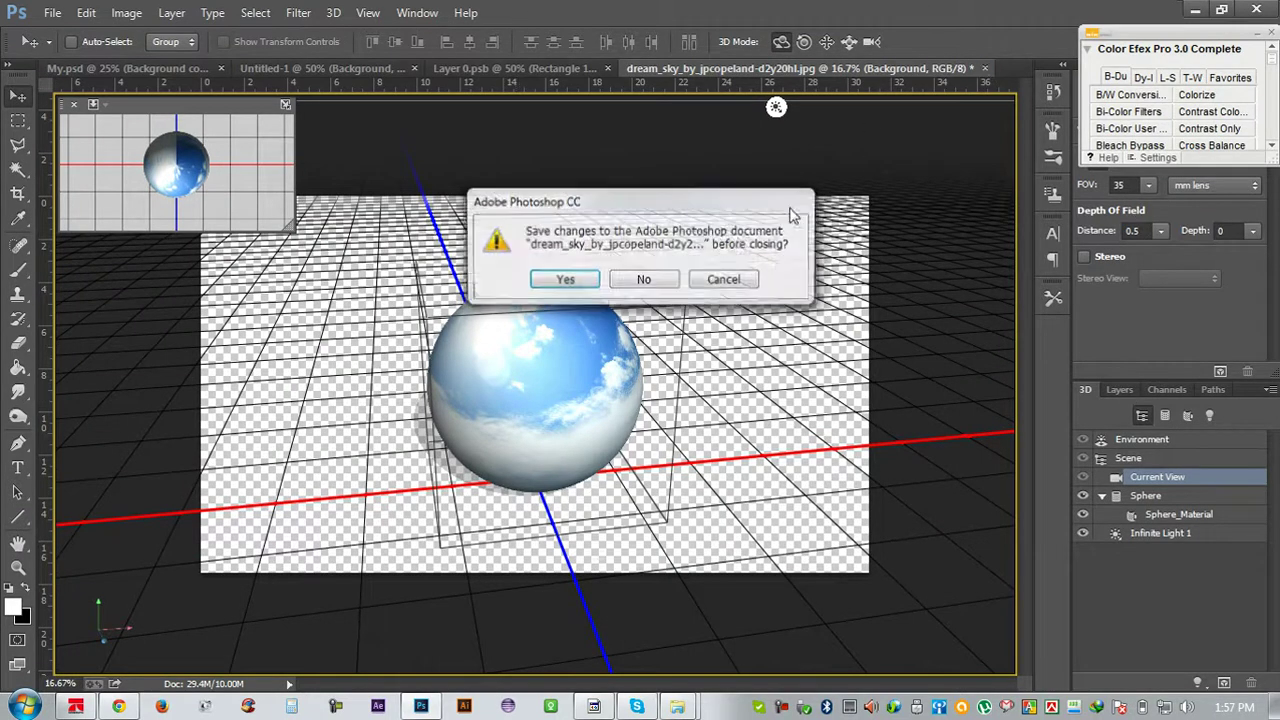
pyautogui.click(648, 281)
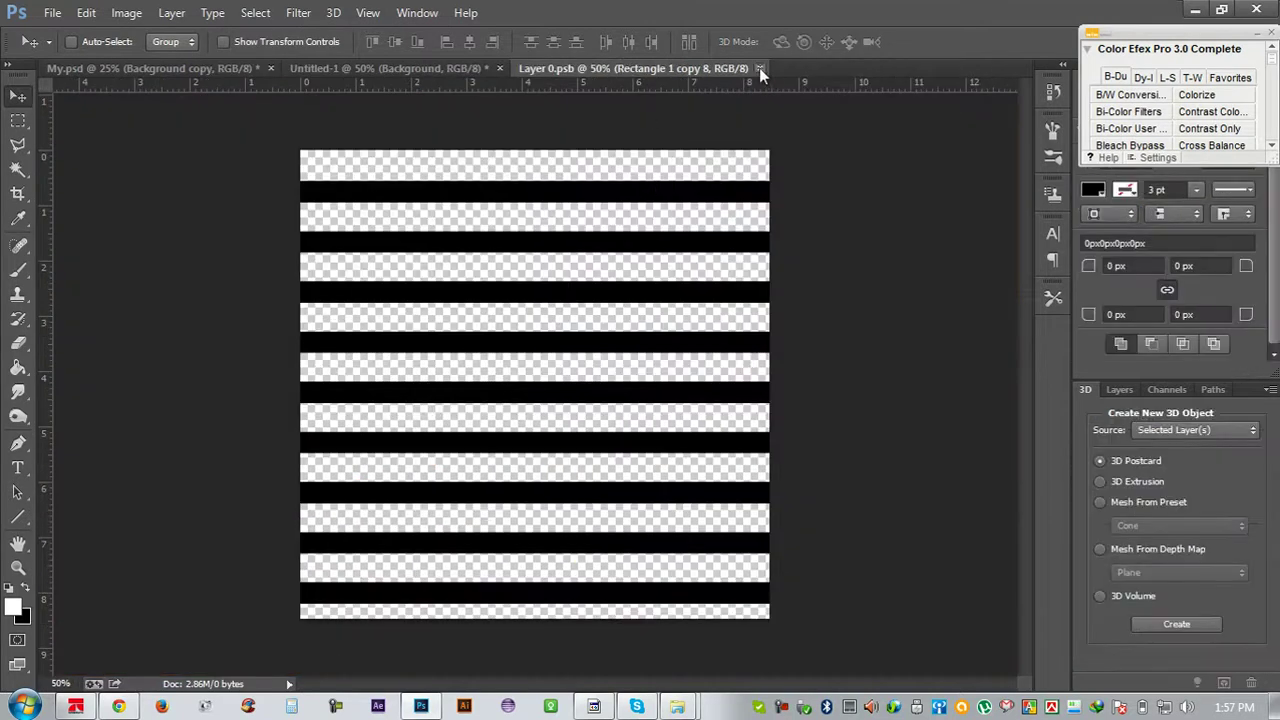
pyautogui.click(759, 68)
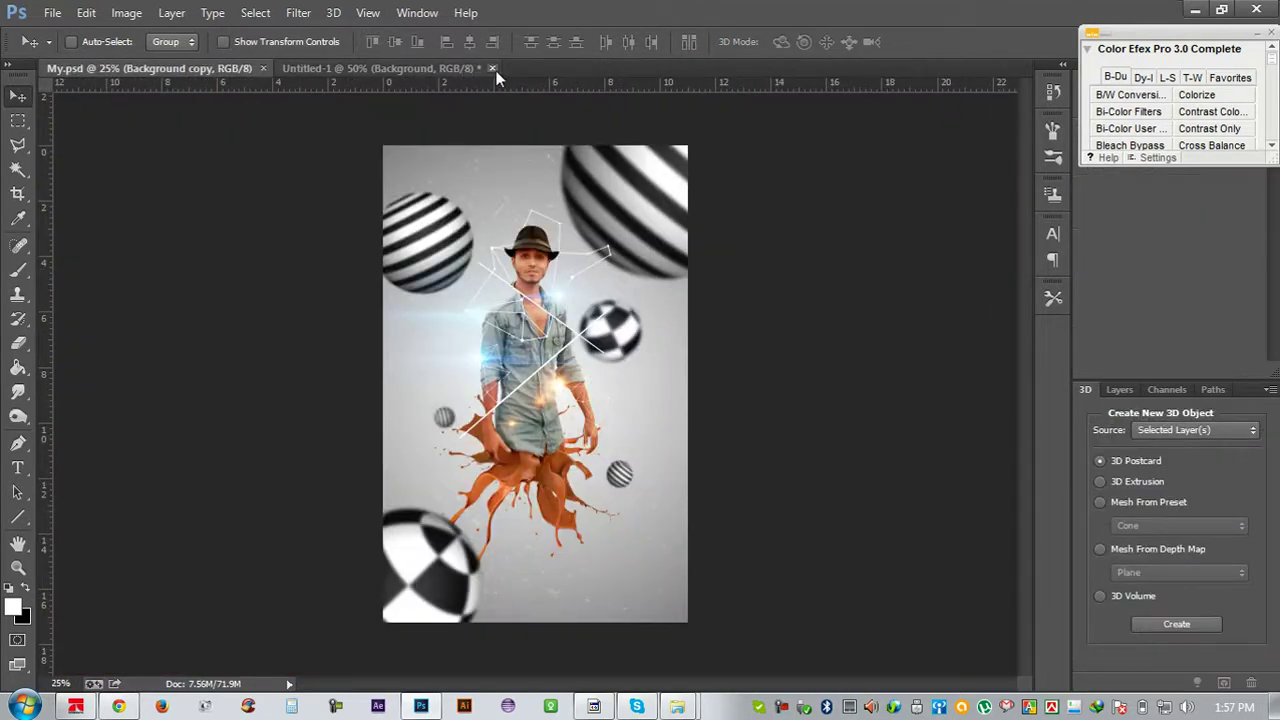
pyautogui.click(492, 68)
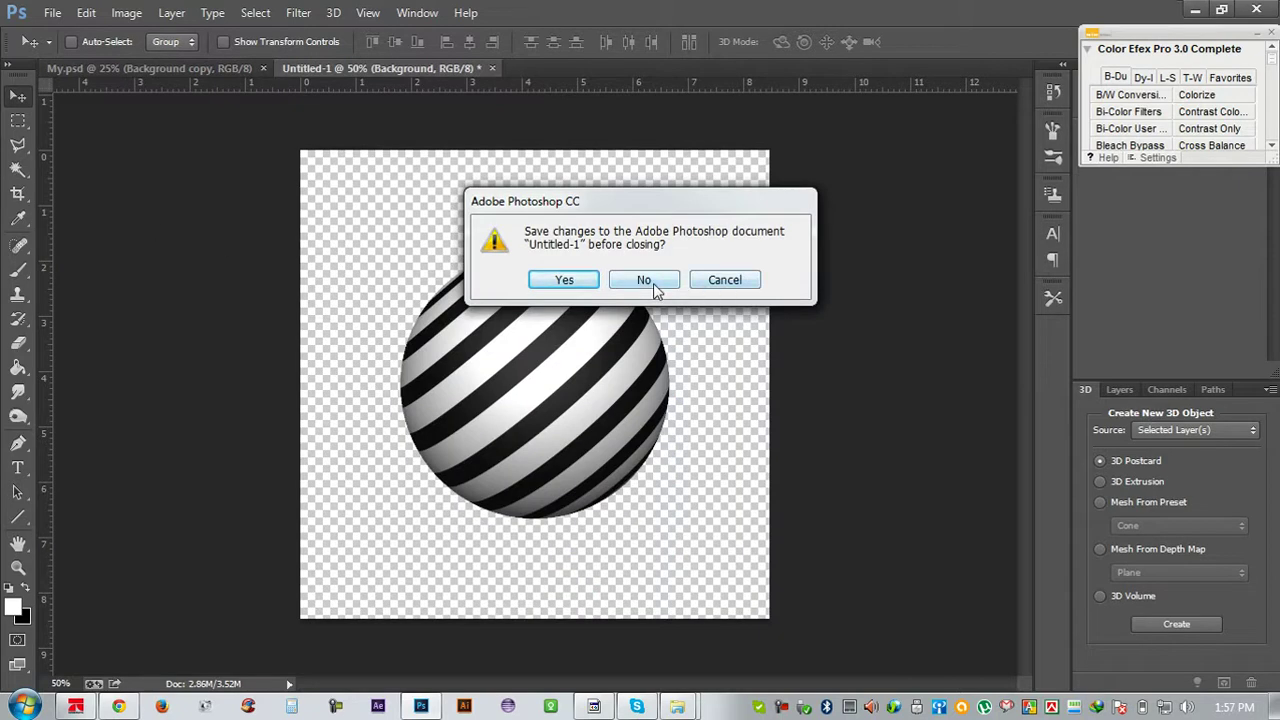
pyautogui.click(653, 283)
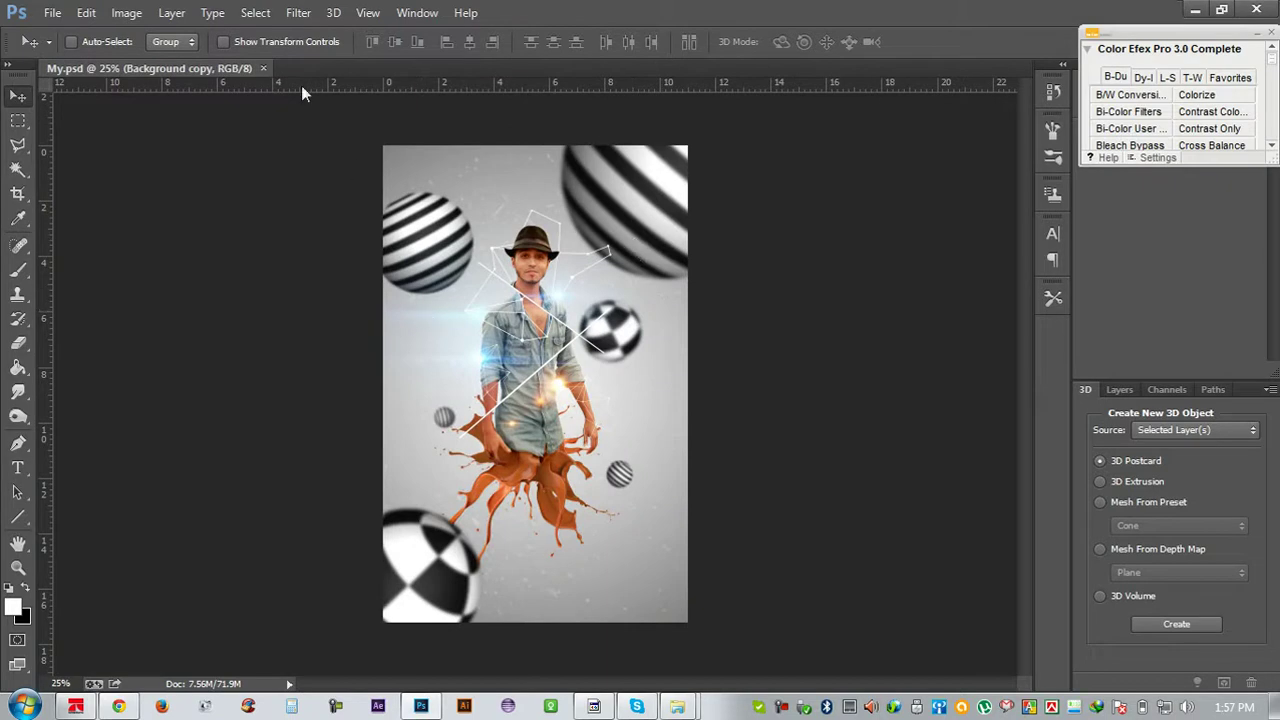
# Create a new 1000 × 1000 px document
pyautogui.click(52, 12)
pyautogui.click(75, 36)
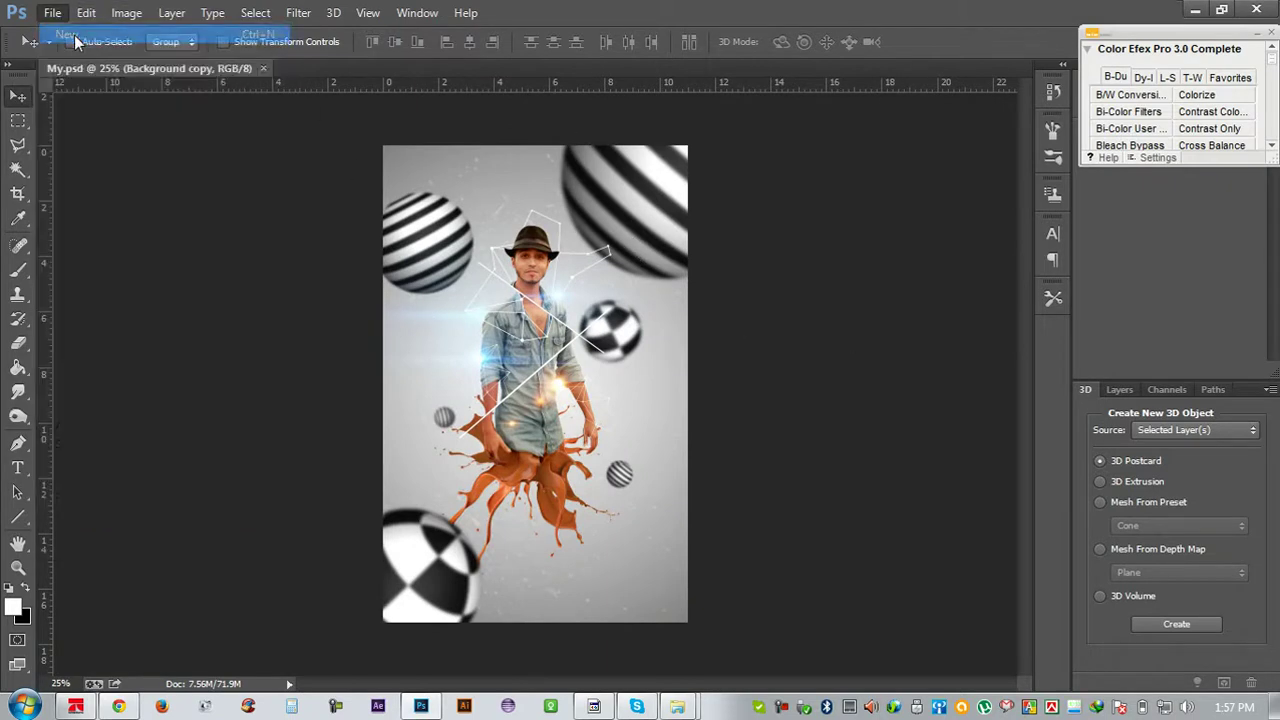
pyautogui.click(599, 189)
pyautogui.moveTo(580, 246); pyautogui.dragTo(500, 253)
pyautogui.write('1000')
pyautogui.moveTo(591, 272); pyautogui.dragTo(497, 276)
pyautogui.write('1000')
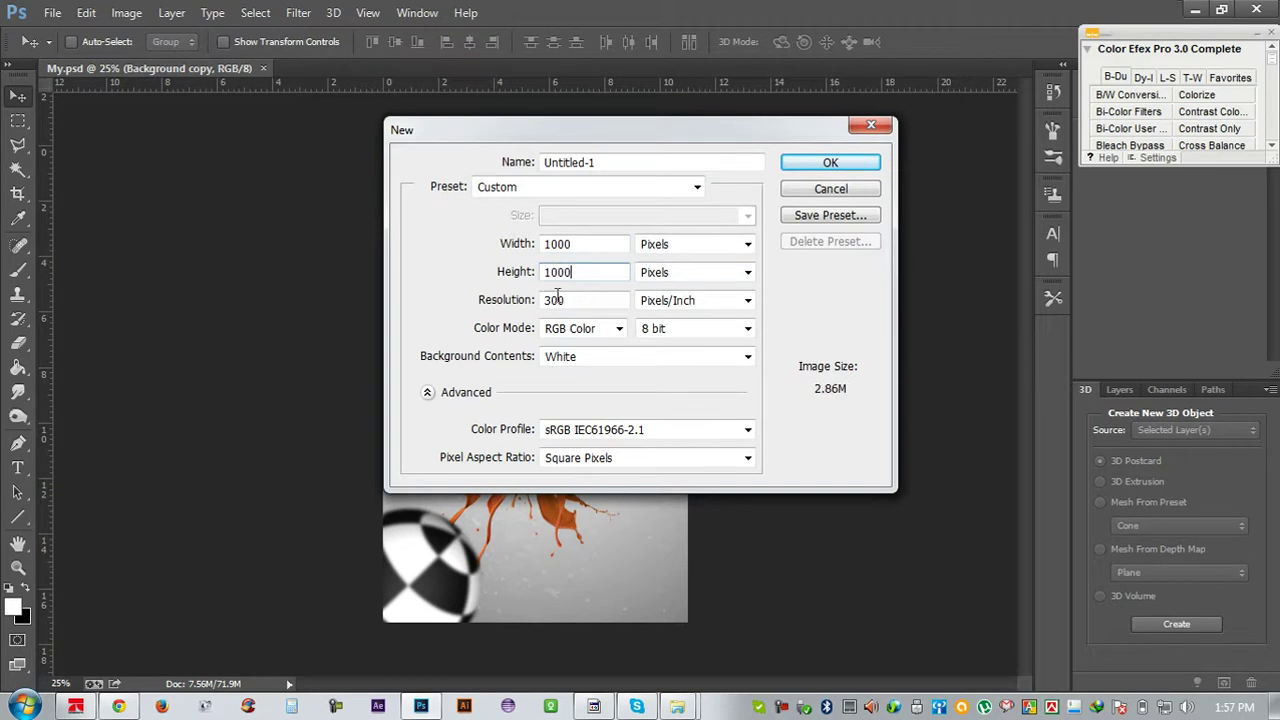
pyautogui.click(830, 163)
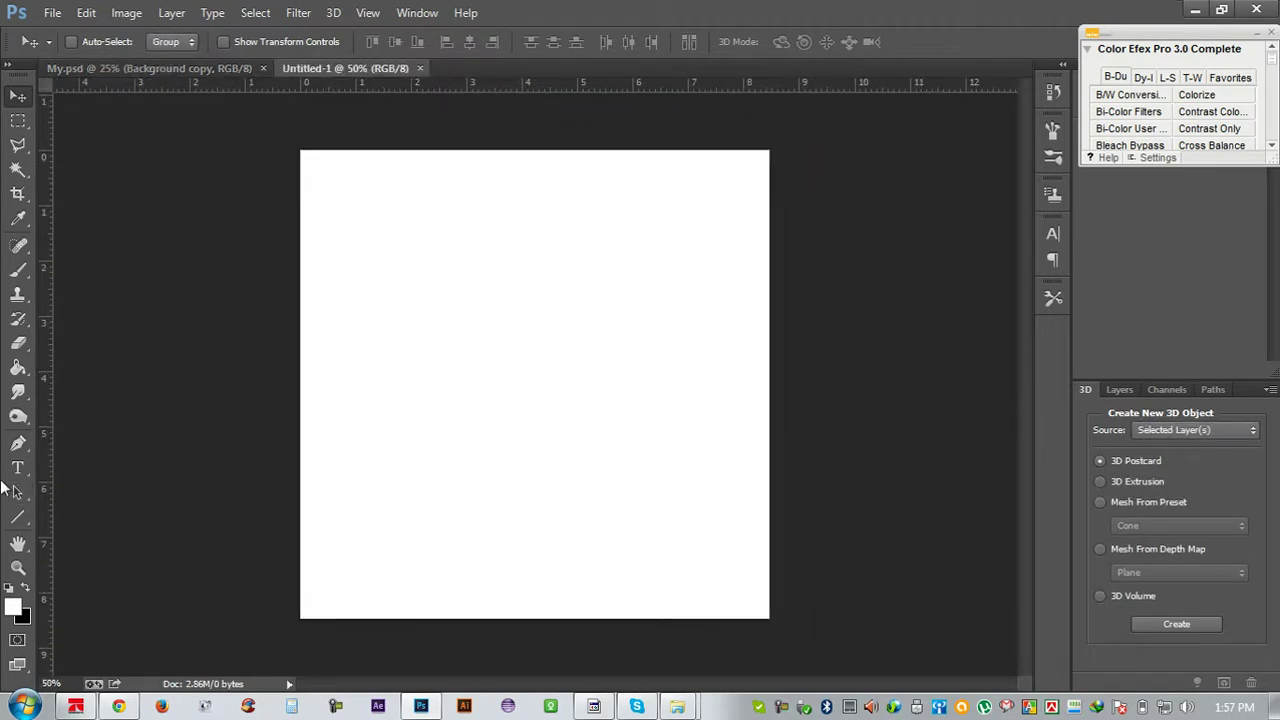
# Set the Brush tool to a hard round tip and paint the first two black dots
pyautogui.click(22, 274)
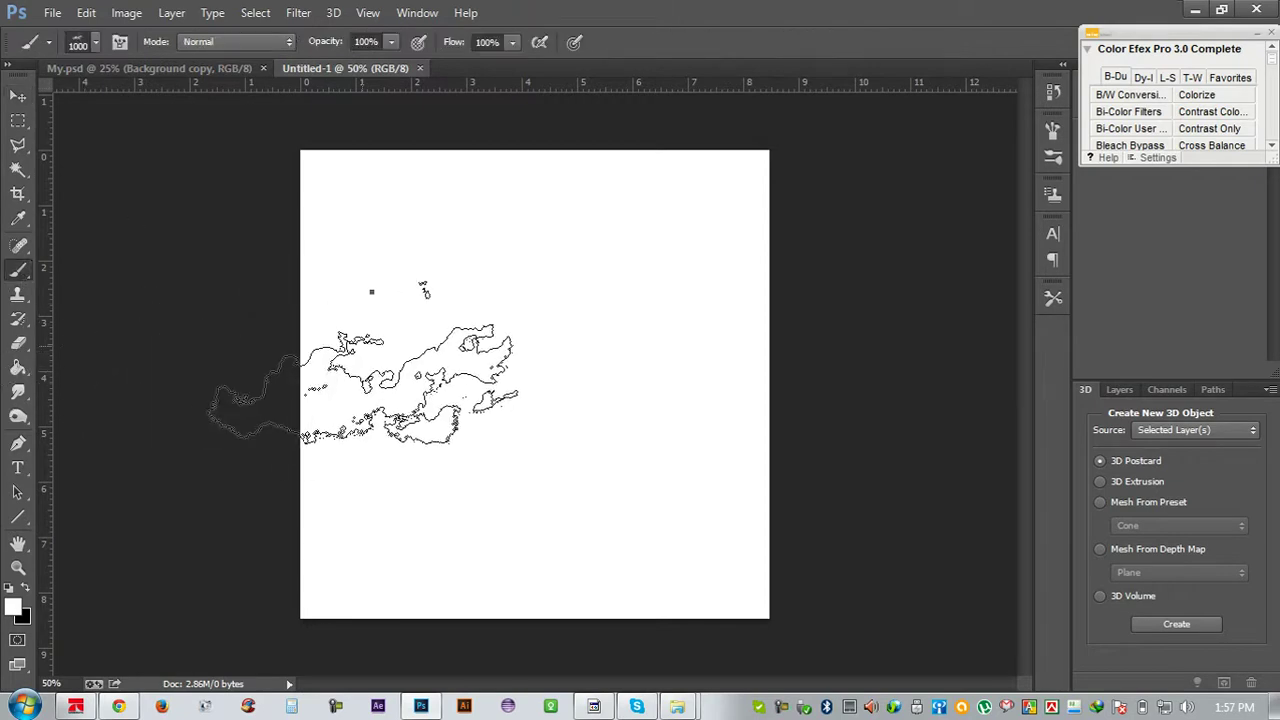
pyautogui.rightClick(366, 363)
pyautogui.click(547, 421)
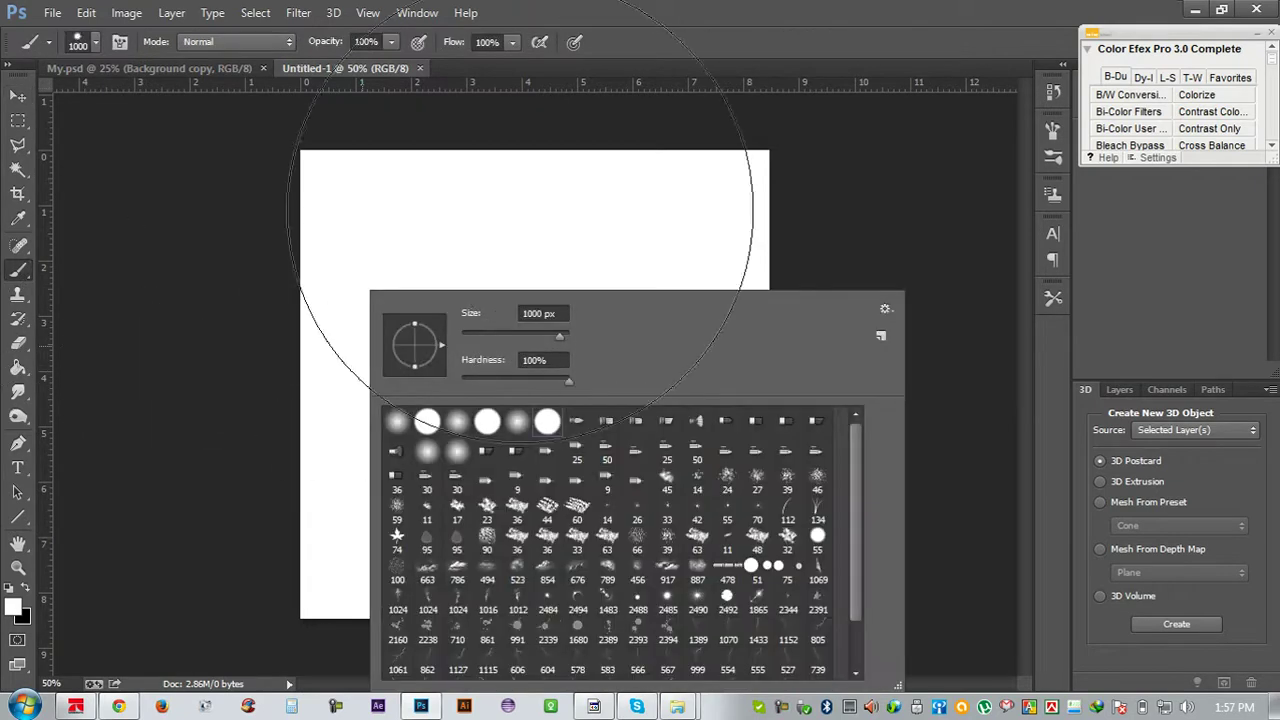
pyautogui.click(697, 22)
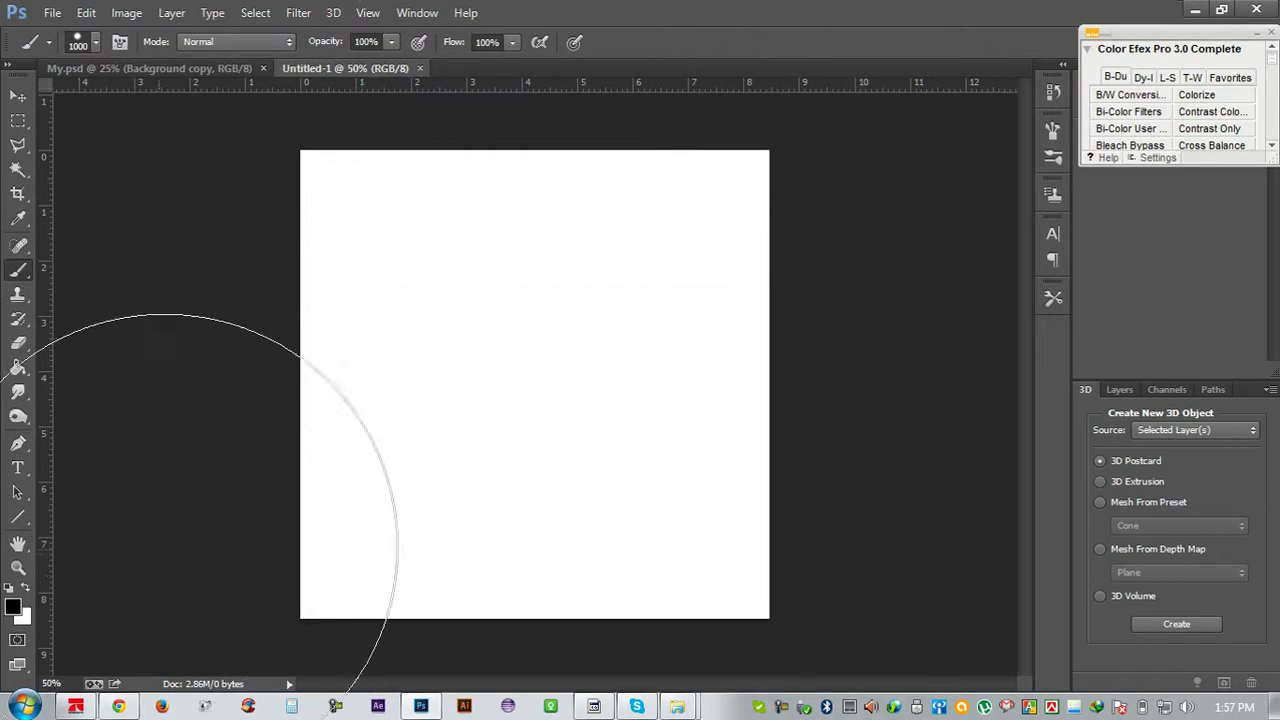
pyautogui.press('[')
pyautogui.press('[')
pyautogui.press('[')
pyautogui.press('[')
pyautogui.press('[')
pyautogui.press('[')
pyautogui.click(380, 250)
# Paint black dots of varying sizes across the canvas, including a large circle at top centre
pyautogui.press('[')
pyautogui.press('[')
pyautogui.press('[')
pyautogui.click(399, 455)
pyautogui.press('[')
pyautogui.press('[')
pyautogui.click(583, 556)
pyautogui.press('[')
pyautogui.press('[')
pyautogui.press('[')
pyautogui.click(705, 237)
pyautogui.press('[')
pyautogui.press(']')
pyautogui.press(']')
# Add more black dots, including big circles on the right and near the bottom
pyautogui.press(']')
pyautogui.press(']')
pyautogui.press(']')
pyautogui.press(']')
pyautogui.press(']')
pyautogui.press(']')
pyautogui.click(580, 162)
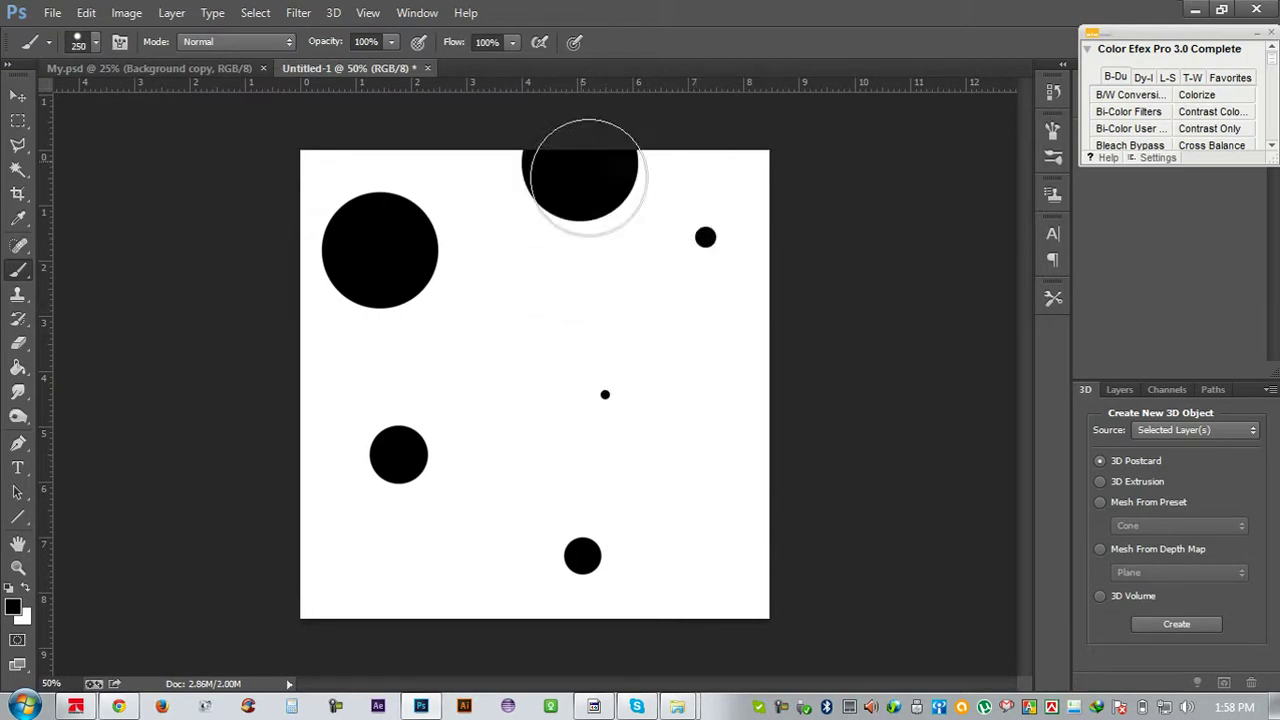
pyautogui.press('[')
pyautogui.press('[')
pyautogui.press('[')
pyautogui.click(768, 357)
pyautogui.press('[')
pyautogui.press('[')
pyautogui.press('[')
pyautogui.click(731, 552)
pyautogui.press('[')
pyautogui.press('[')
pyautogui.click(395, 598)
pyautogui.press(']')
pyautogui.press(']')
pyautogui.press(']')
pyautogui.click(322, 540)
pyautogui.click(497, 331)
pyautogui.press('[')
pyautogui.press('[')
pyautogui.press('[')
pyautogui.click(548, 432)
pyautogui.press(']')
pyautogui.press(']')
pyautogui.press(']')
pyautogui.press(']')
pyautogui.press(']')
pyautogui.press(']')
pyautogui.press(']')
pyautogui.press(']')
pyautogui.click(623, 315)
pyautogui.press('[')
pyautogui.press('[')
pyautogui.press(']')
pyautogui.press(']')
pyautogui.press(']')
pyautogui.click(492, 535)
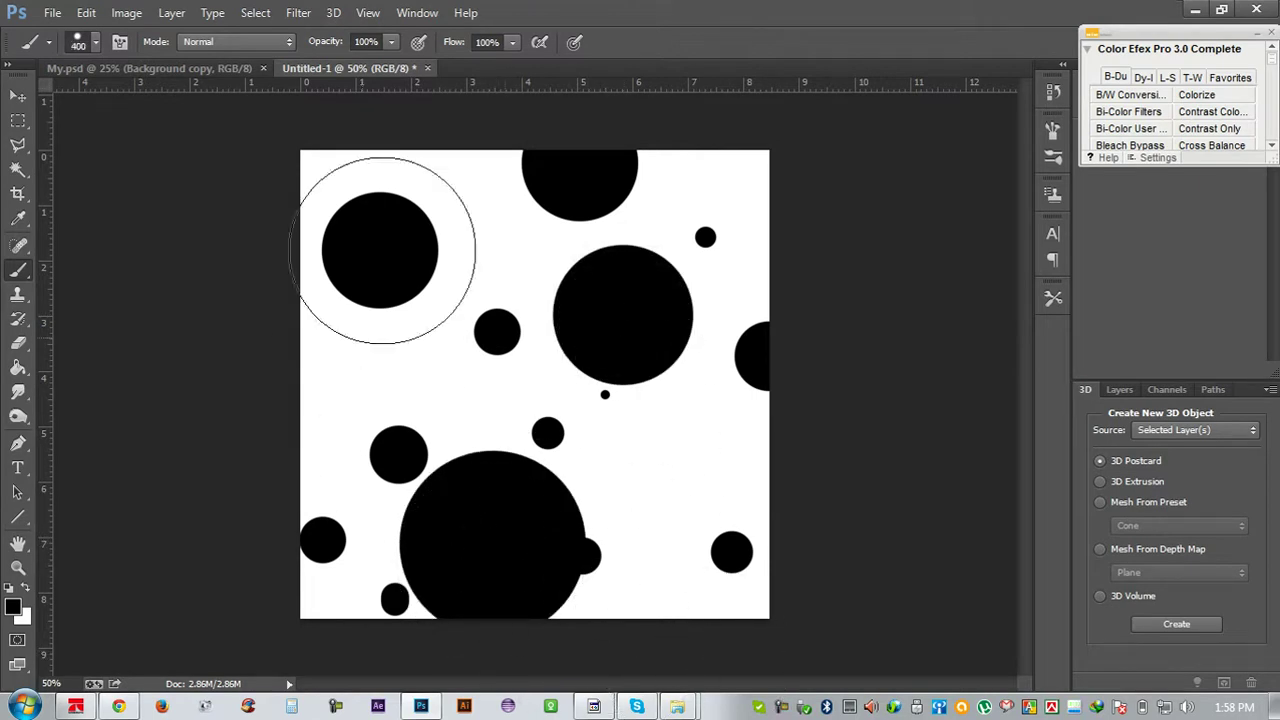
pyautogui.click(298, 13)
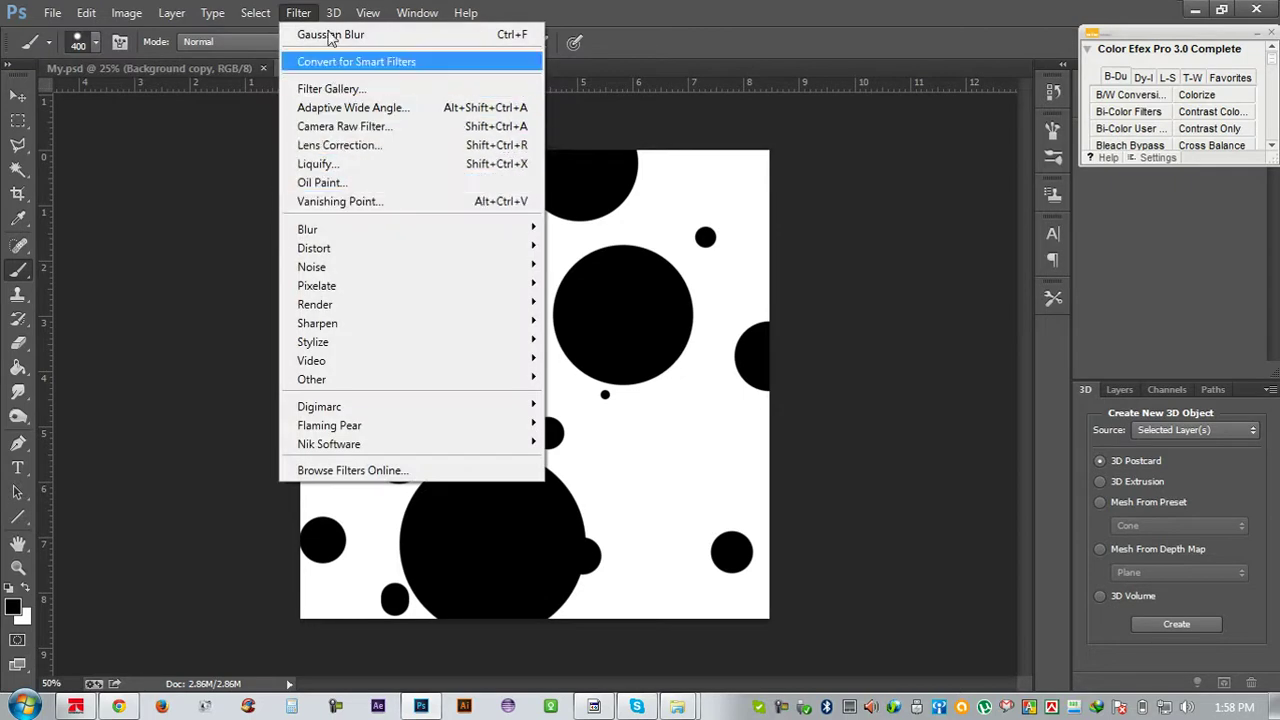
pyautogui.moveTo(392, 137)
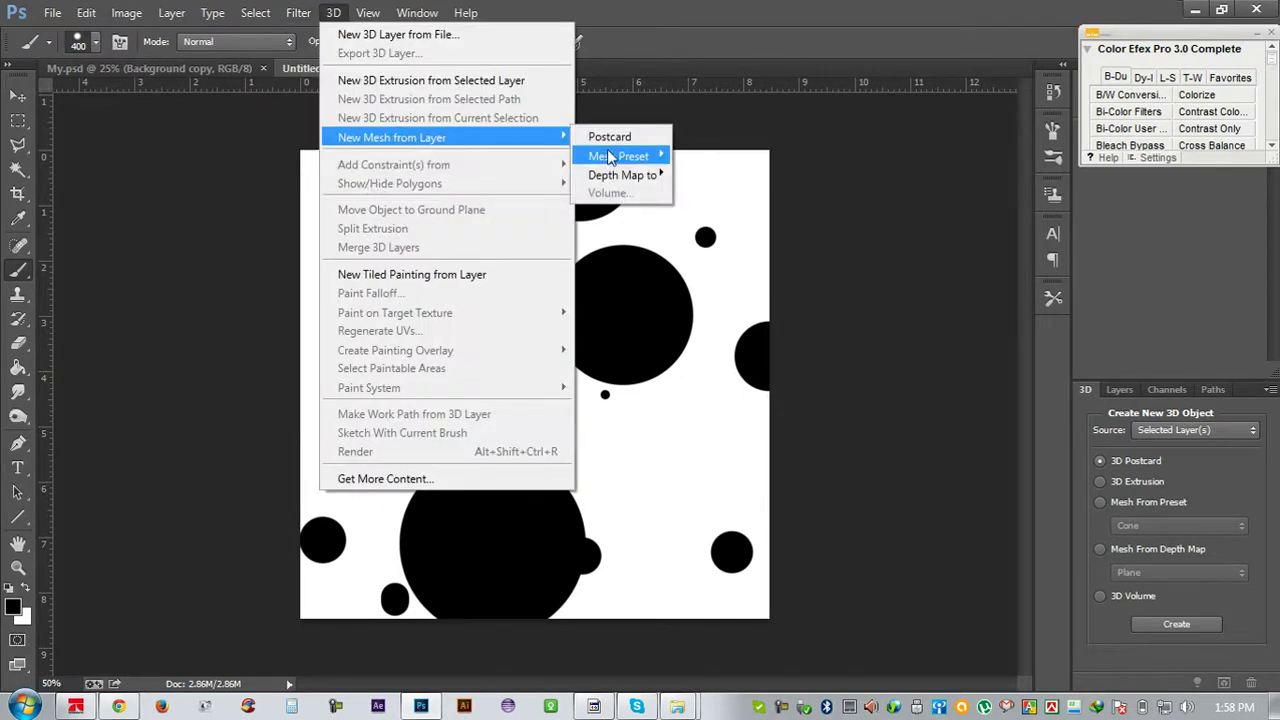
pyautogui.moveTo(618, 156)
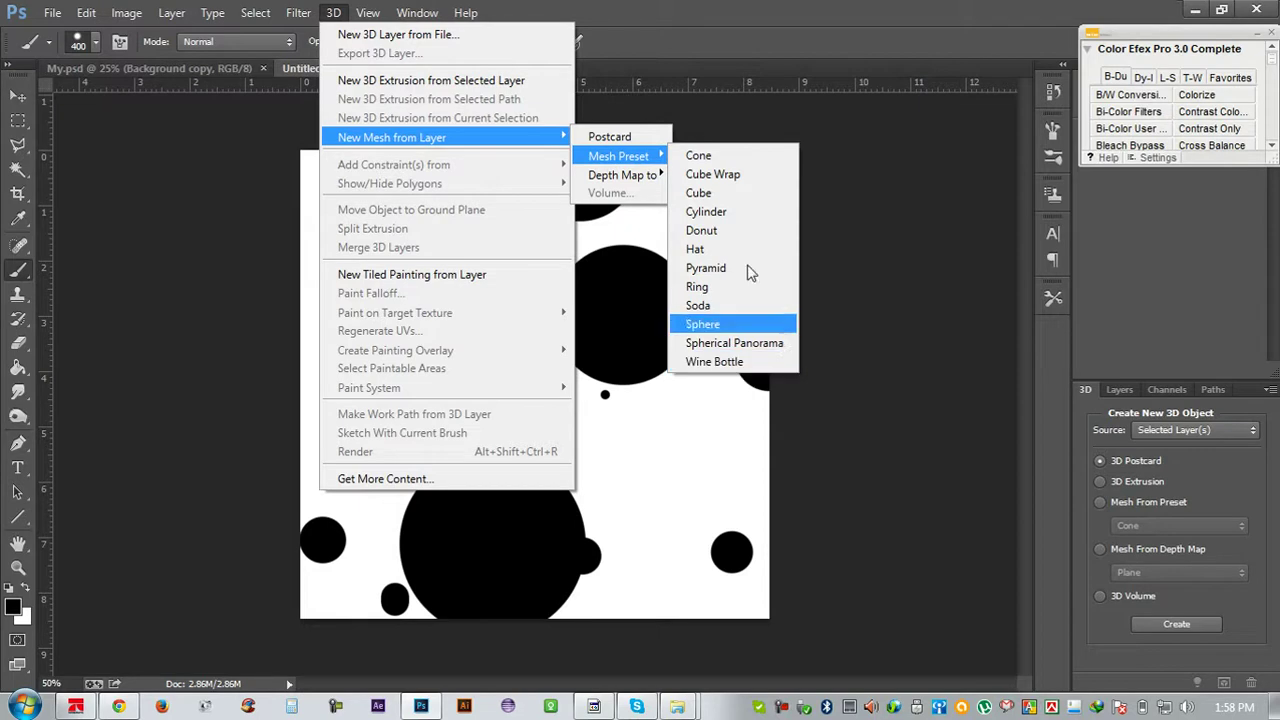
# Convert the dotted canvas into a Cube mesh, orbit to its side faces, and show the Layers panel
pyautogui.click(741, 200)
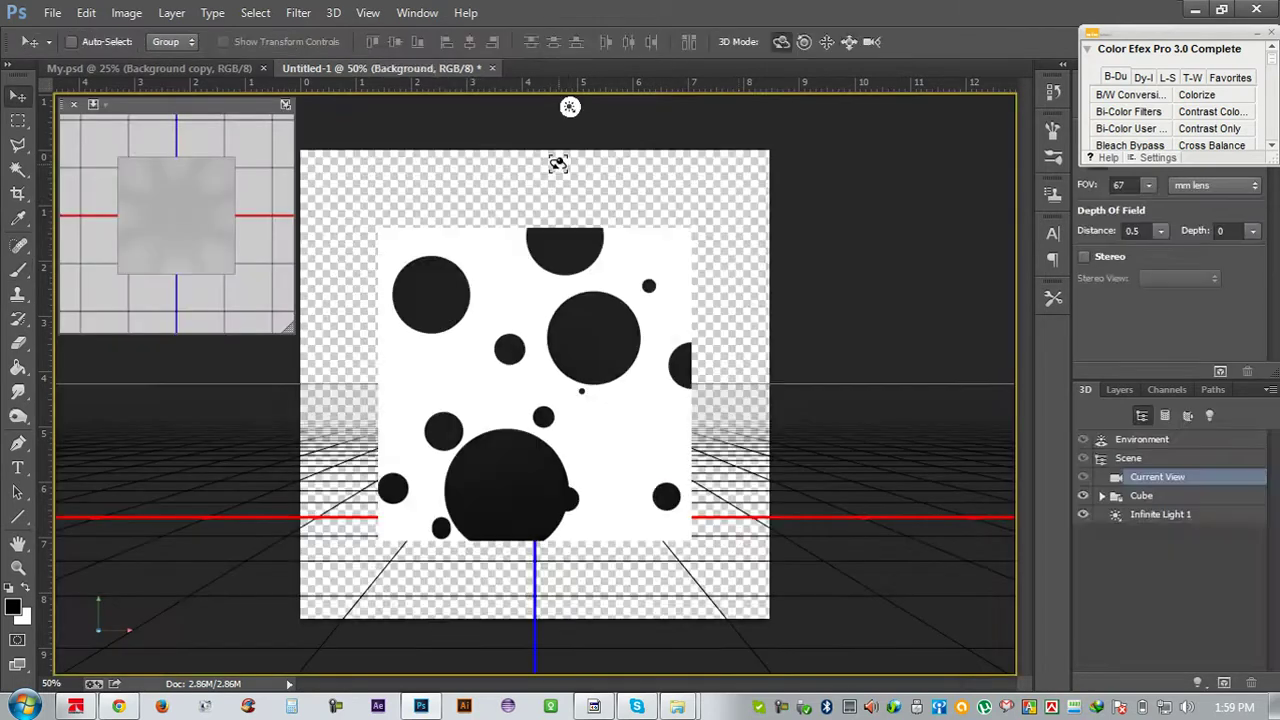
pyautogui.moveTo(563, 217)
pyautogui.mouseDown()
pyautogui.moveTo(625, 340)
pyautogui.moveTo(447, 383)
pyautogui.moveTo(533, 350)
pyautogui.moveTo(625, 384)
pyautogui.mouseUp()
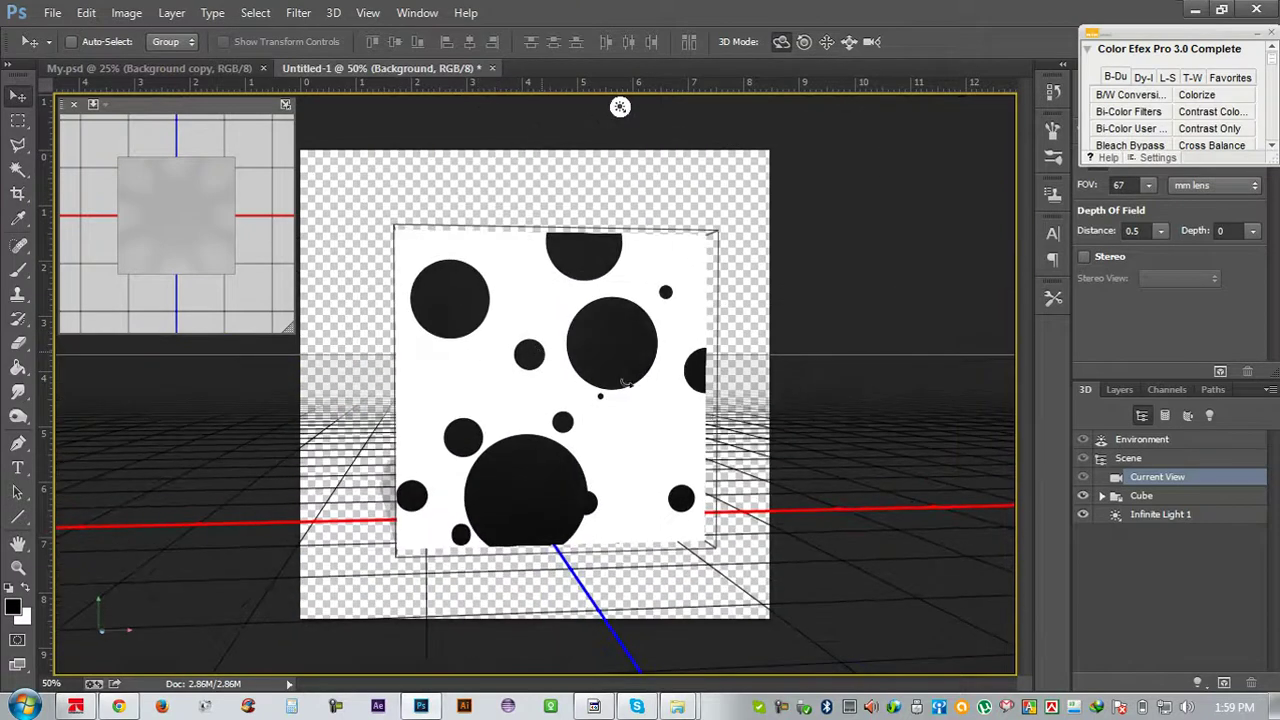
pyautogui.click(1119, 389)
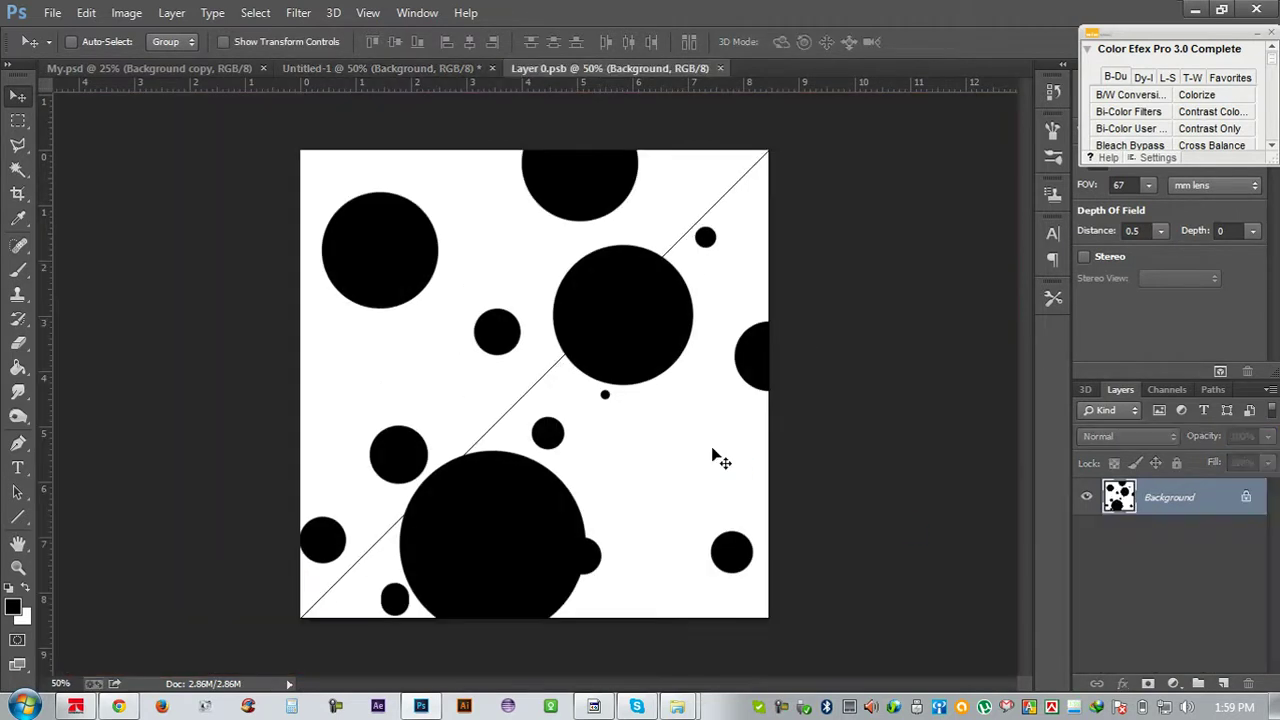
# Paste the dot pattern into the Right_Material texture and shift it left and up
pyautogui.click(470, 70)
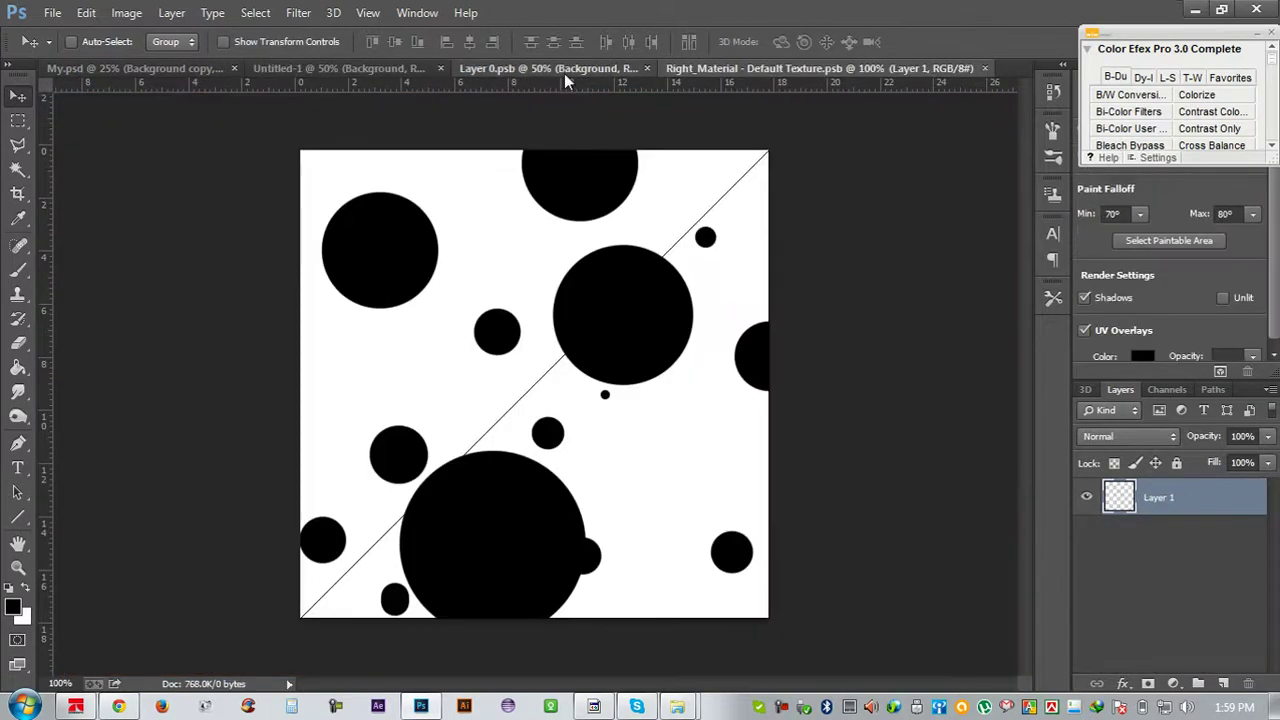
pyautogui.click(564, 73)
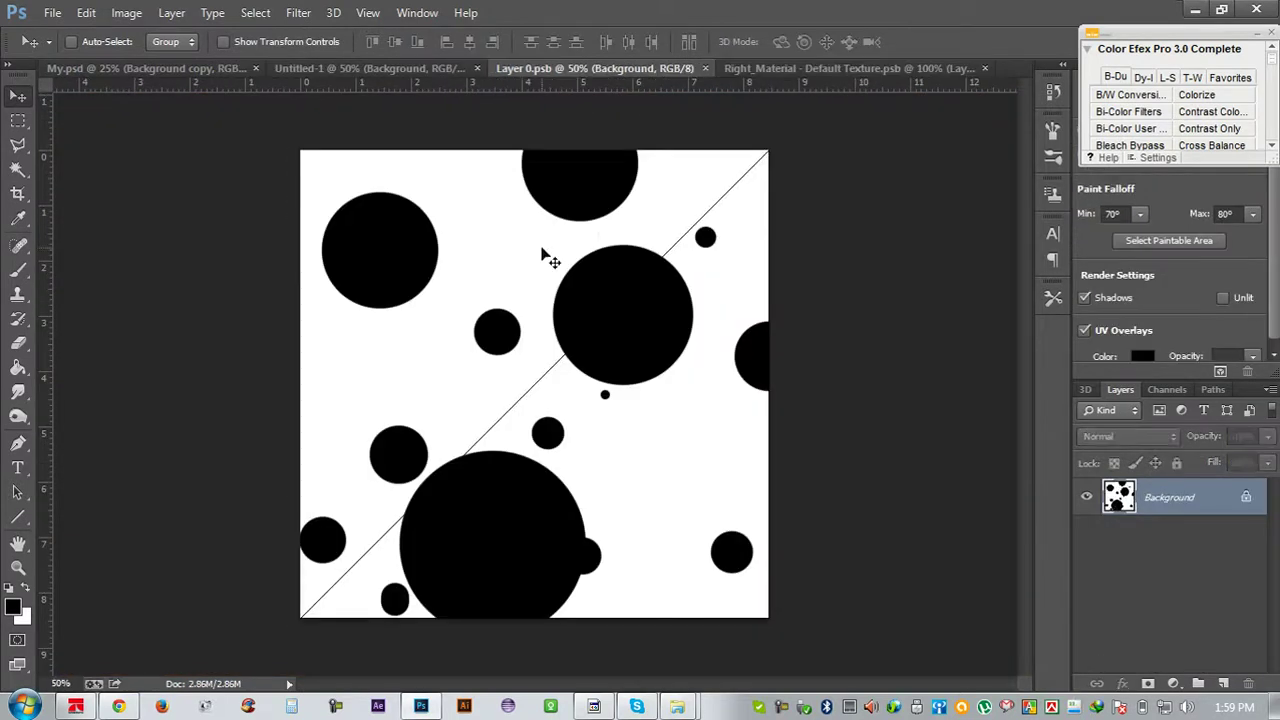
pyautogui.click(760, 70)
pyautogui.hotkey('ctrl', 'v')
pyautogui.moveTo(677, 234)
pyautogui.mouseDown()
pyautogui.moveTo(671, 428)
pyautogui.moveTo(666, 249)
pyautogui.moveTo(633, 233)
pyautogui.mouseUp()
pyautogui.moveTo(663, 277); pyautogui.dragTo(620, 249)
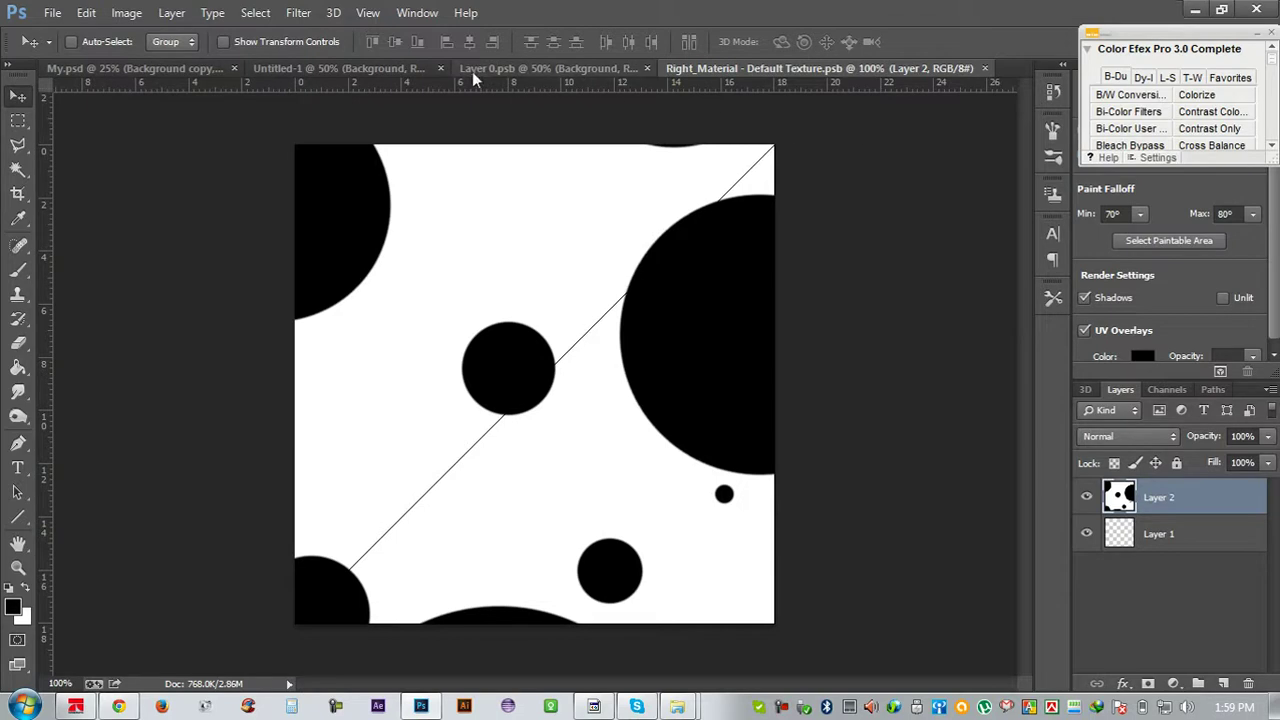
# Open the cube's Back_Material texture from the Layers panel
pyautogui.click(398, 72)
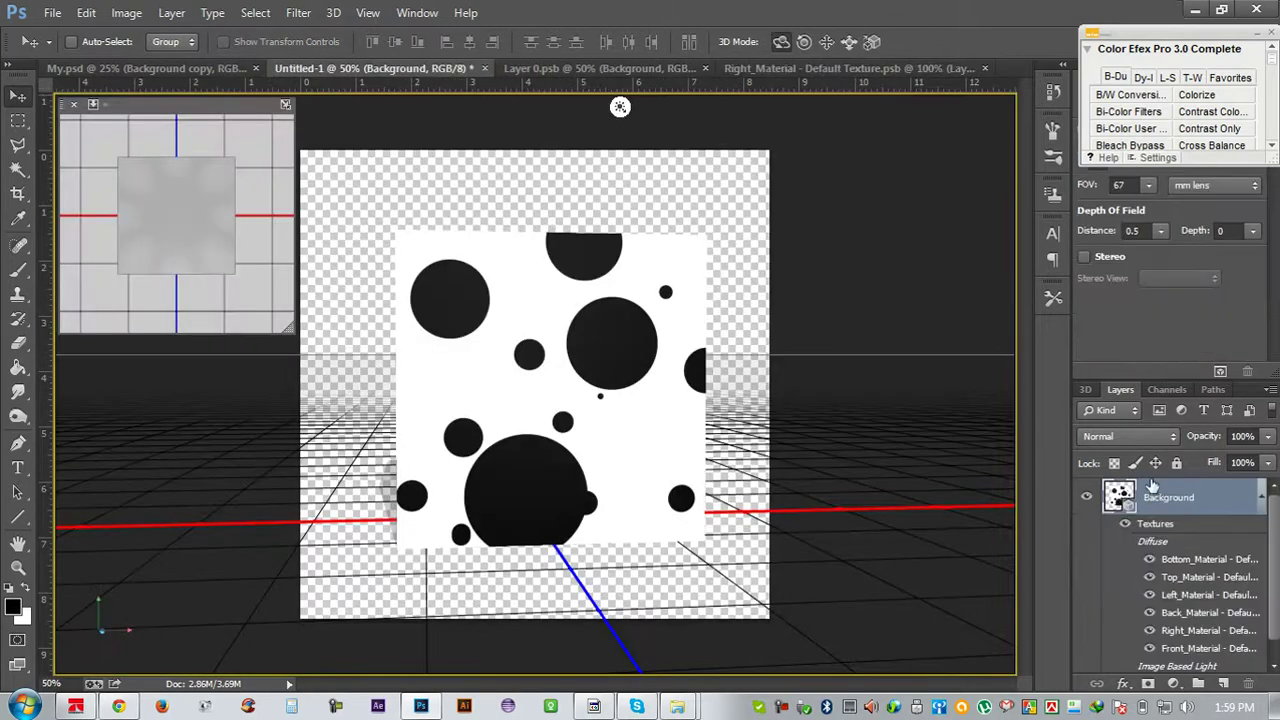
pyautogui.doubleClick(1193, 612)
pyautogui.moveTo(118, 706)
pyautogui.click(170, 597)
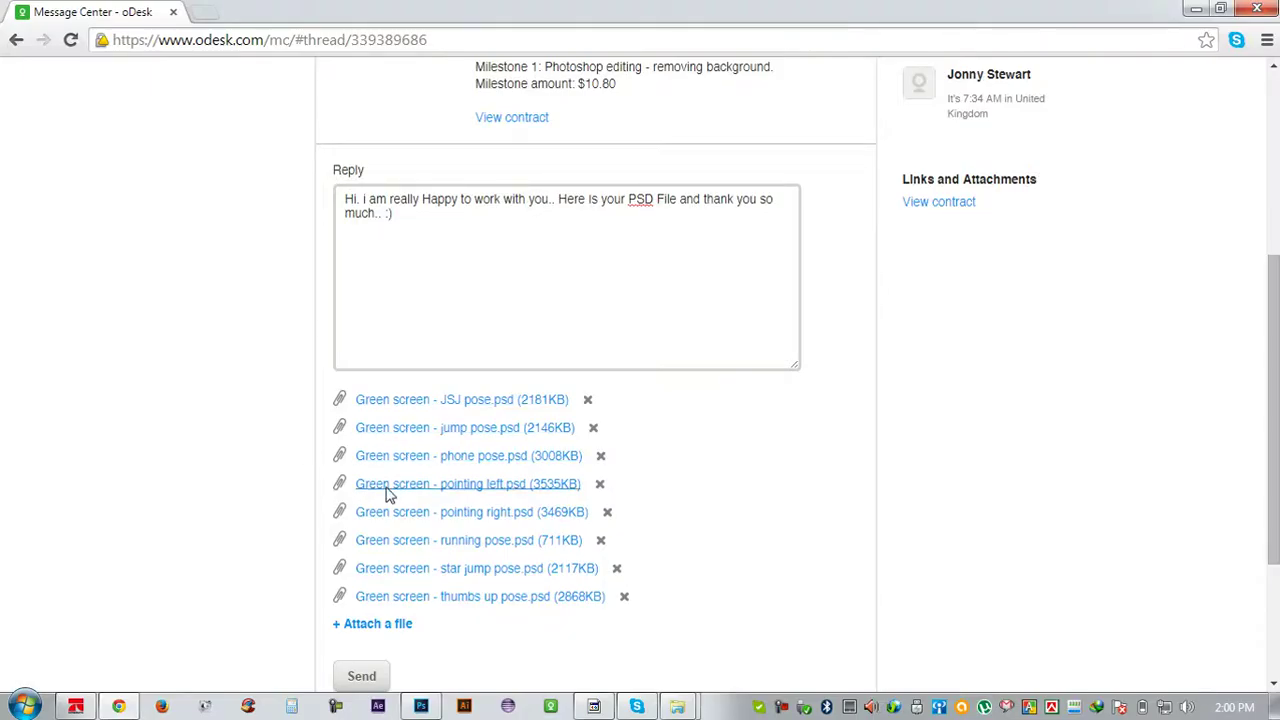
# Upload another PSD file as an attachment to the oDesk reply
pyautogui.click(379, 635)
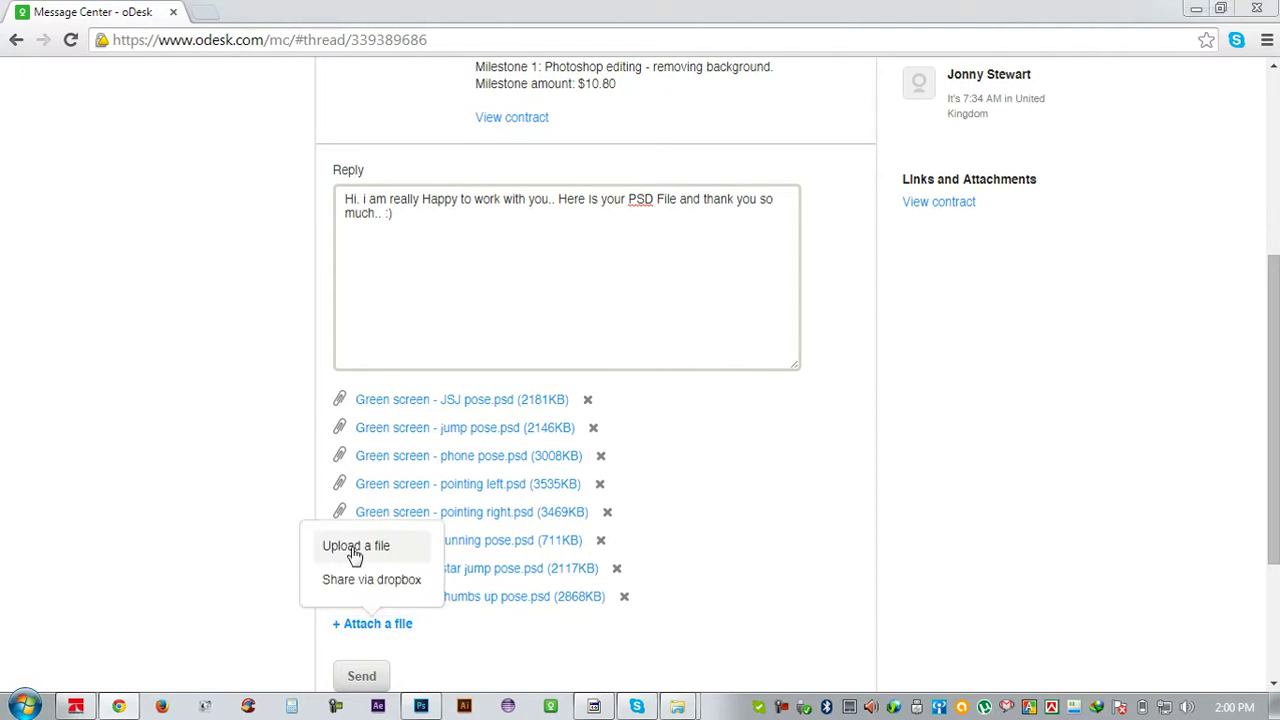
pyautogui.click(352, 550)
pyautogui.doubleClick(1016, 340)
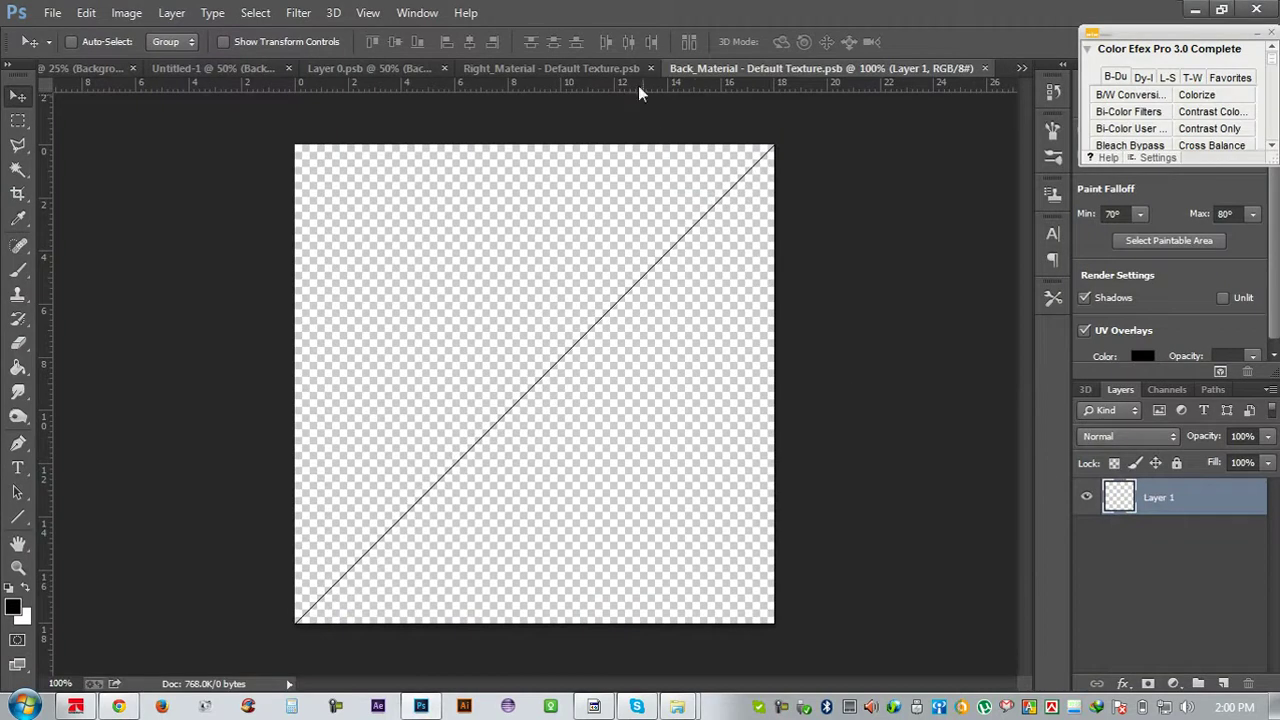
# Position the pasted dots on the Back_Material texture and close it
pyautogui.click(600, 68)
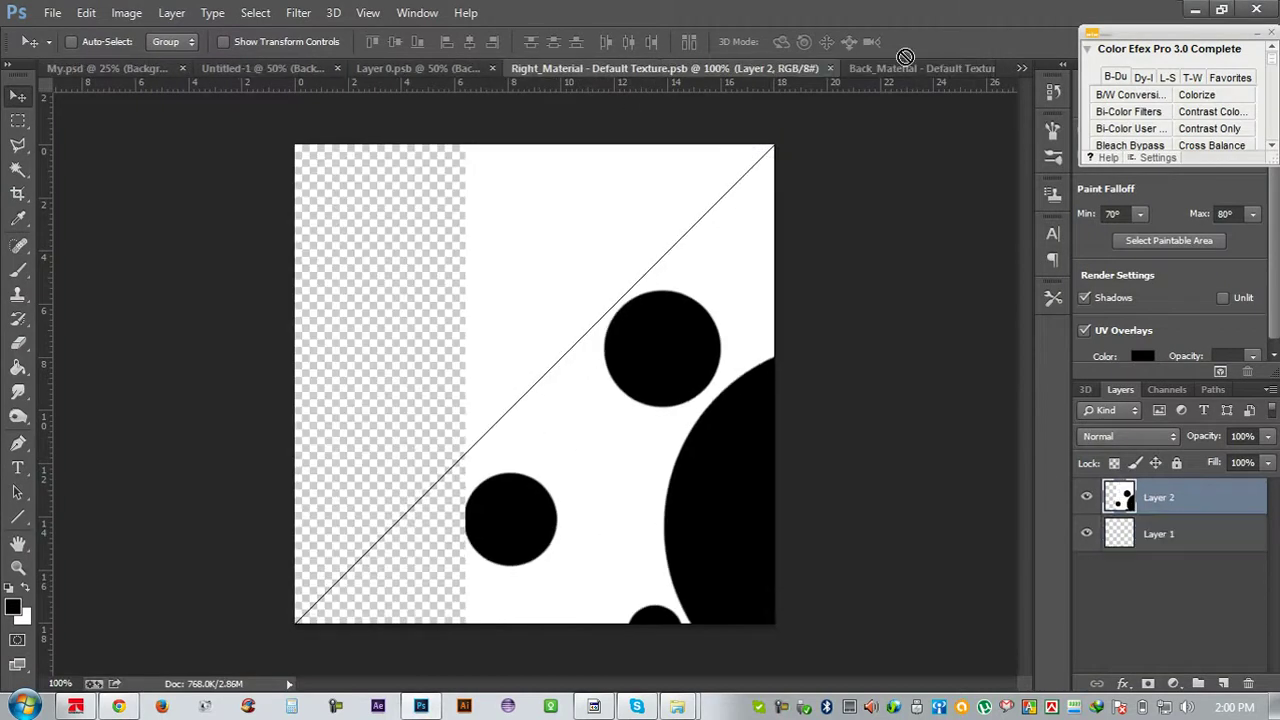
pyautogui.click(905, 66)
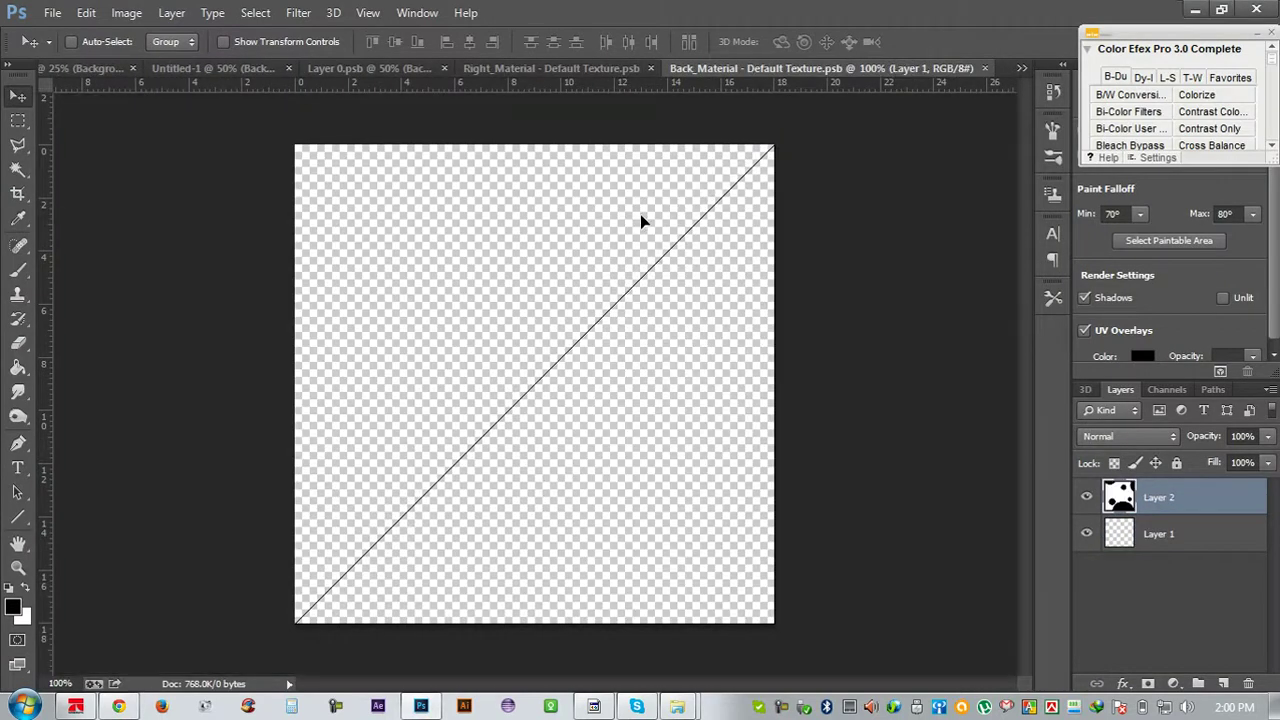
pyautogui.moveTo(660, 251)
pyautogui.mouseDown()
pyautogui.moveTo(516, 283)
pyautogui.moveTo(526, 297)
pyautogui.moveTo(563, 297)
pyautogui.mouseUp()
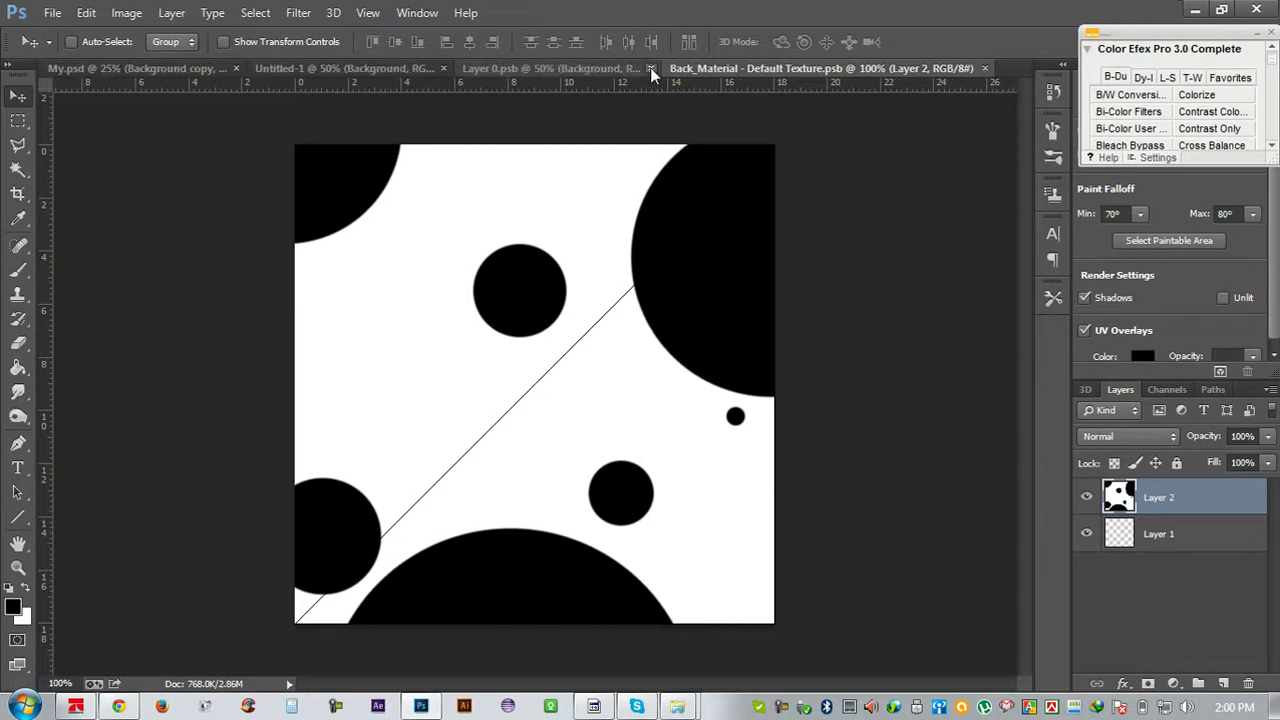
pyautogui.click(985, 68)
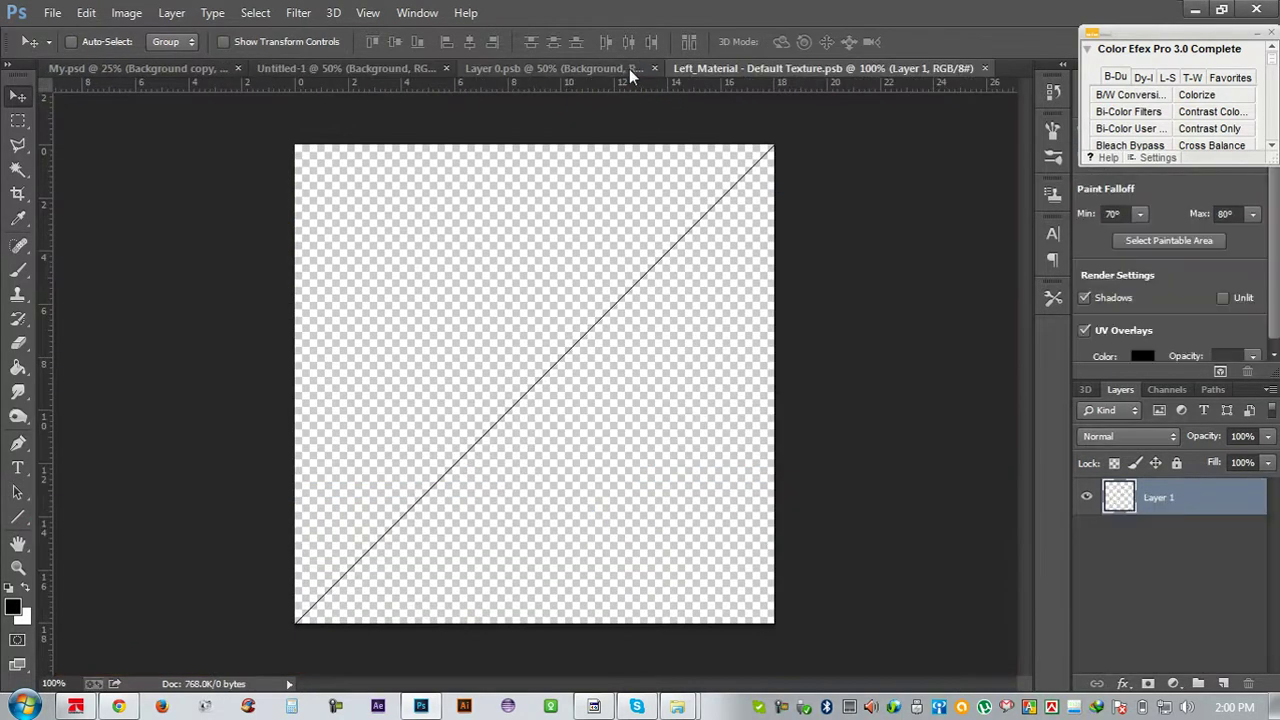
pyautogui.click(380, 68)
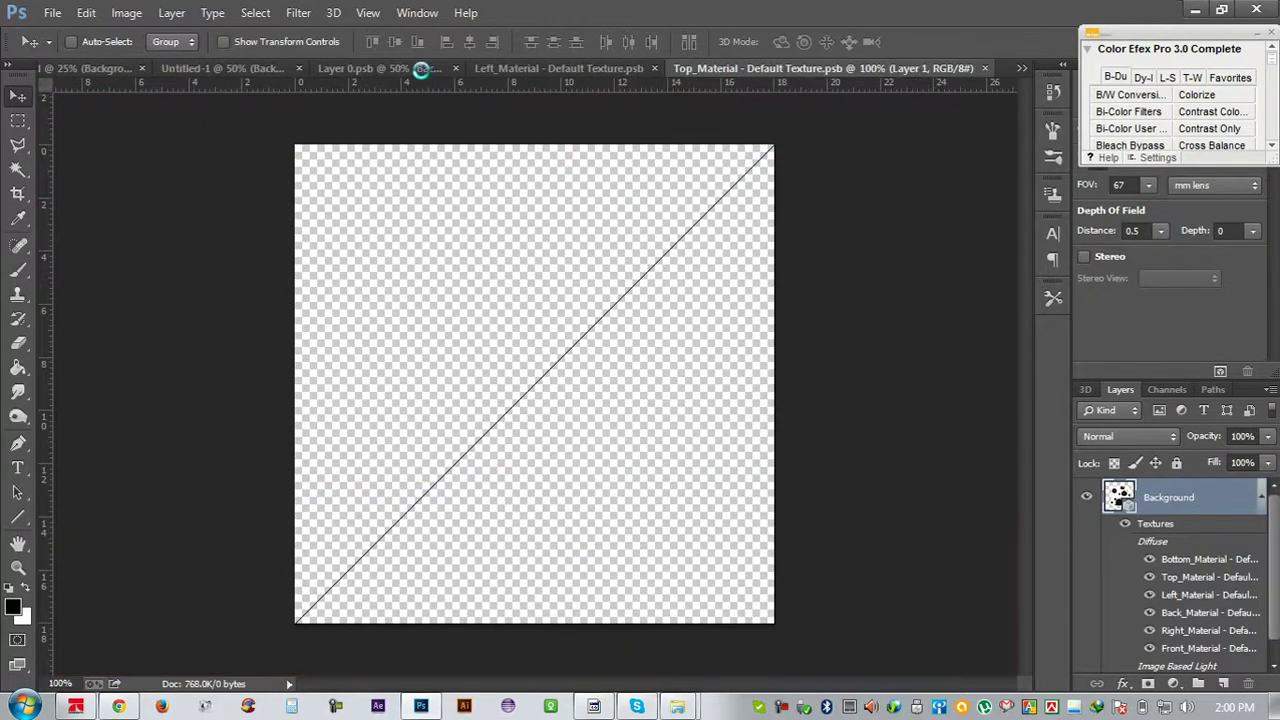
# Drag the circle pattern from Layer 0.psb into the bottom face texture and save it
pyautogui.click(421, 68)
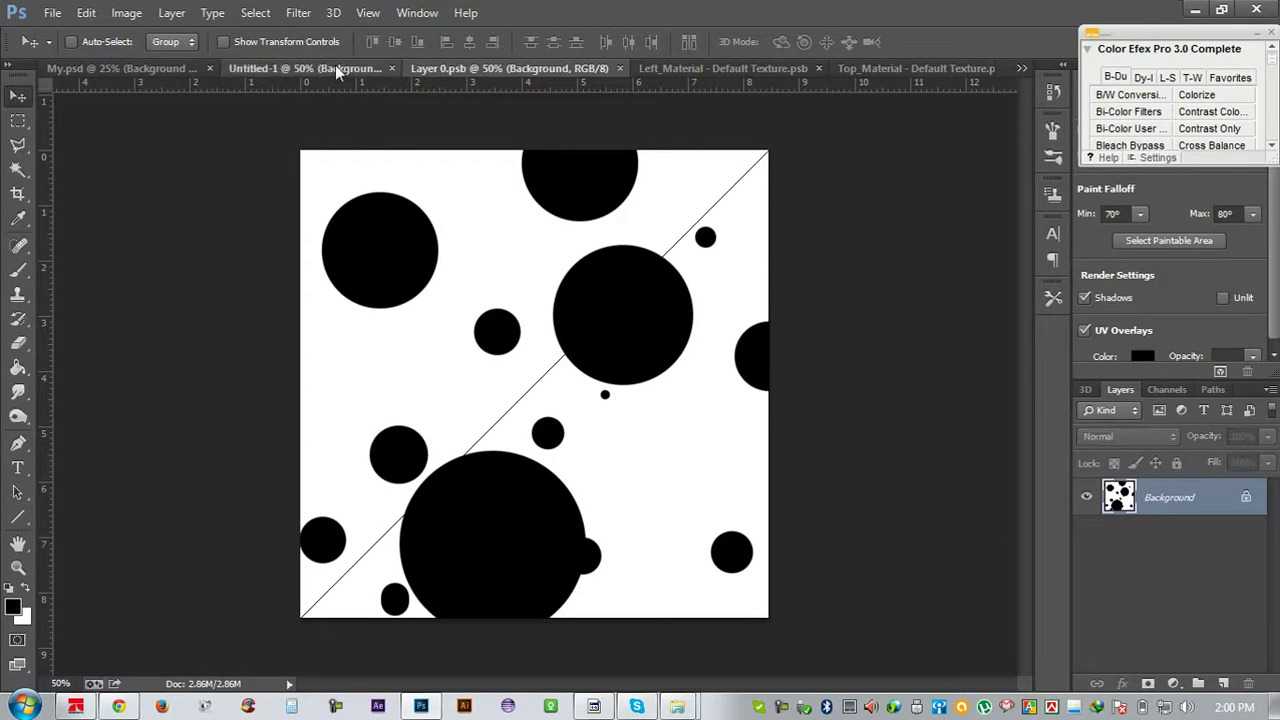
pyautogui.click(310, 68)
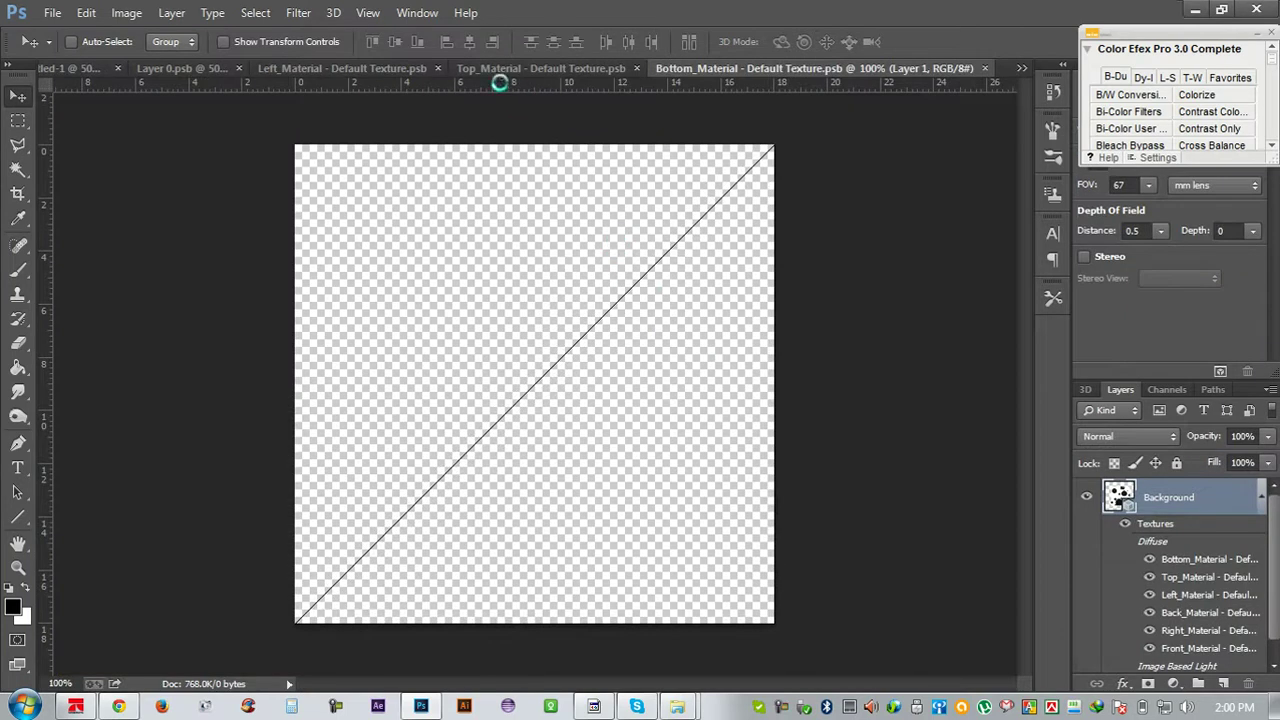
pyautogui.click(316, 72)
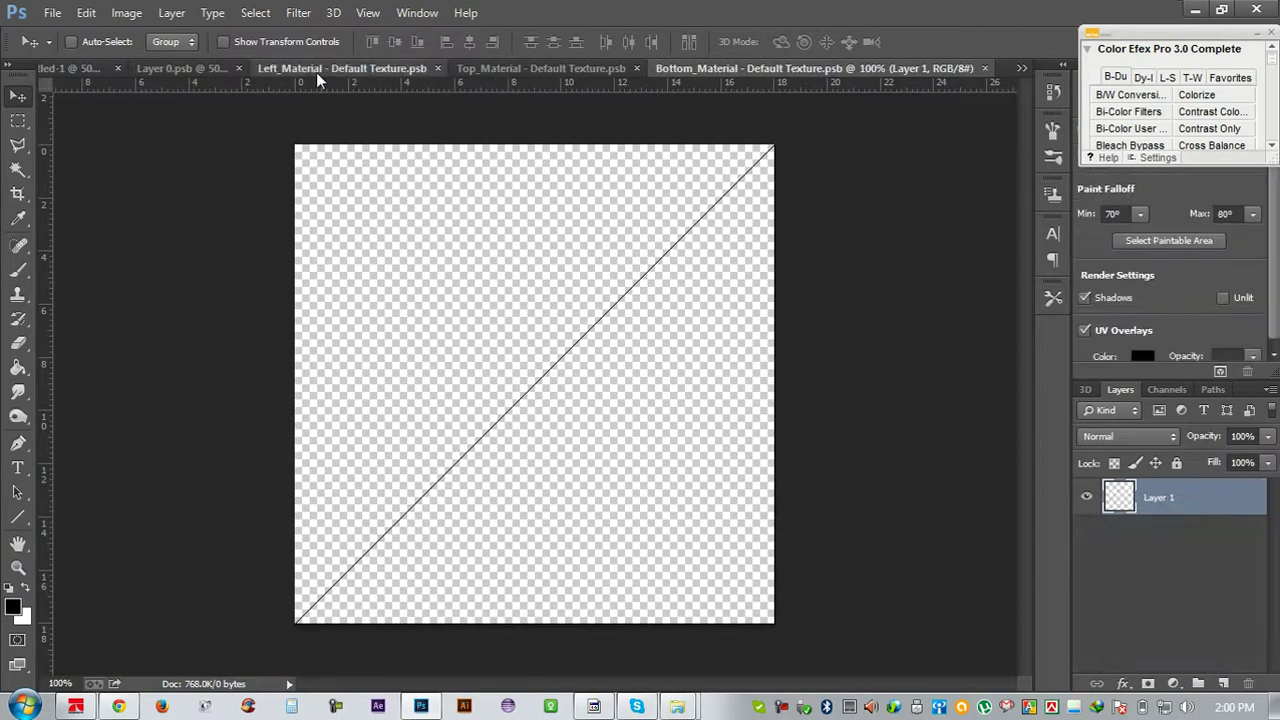
pyautogui.click(219, 70)
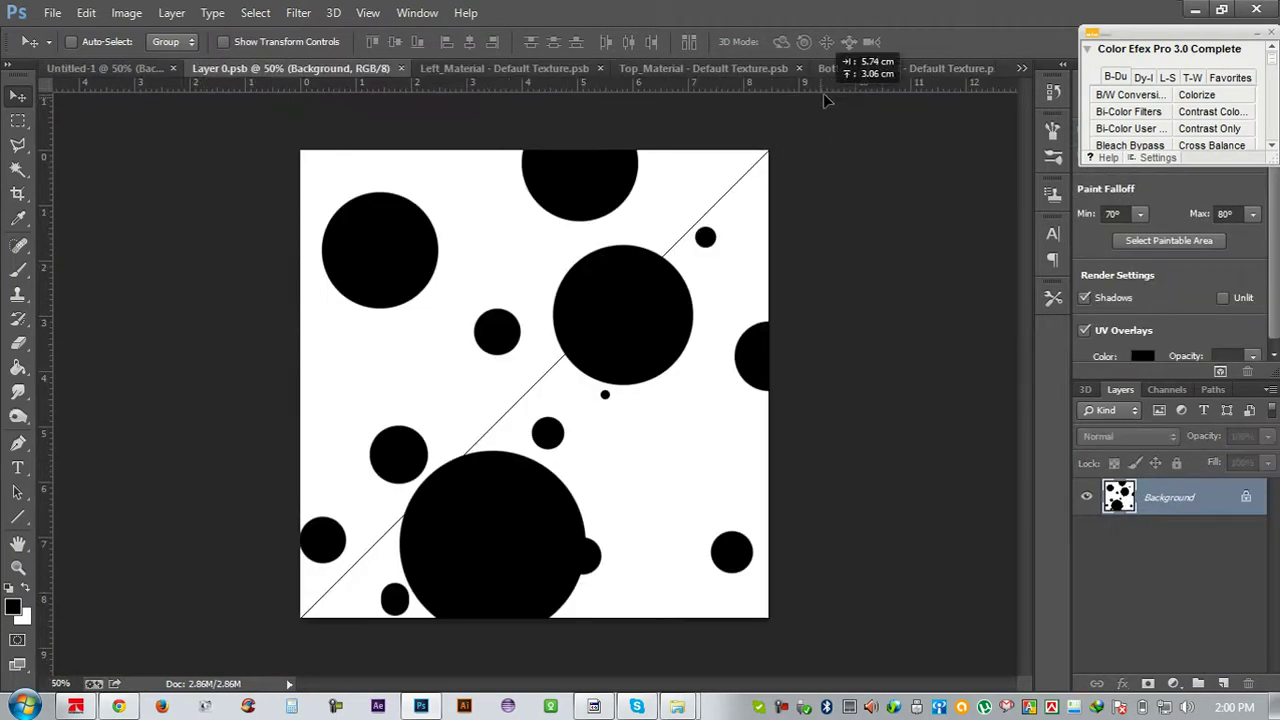
pyautogui.moveTo(838, 75); pyautogui.dragTo(572, 256)
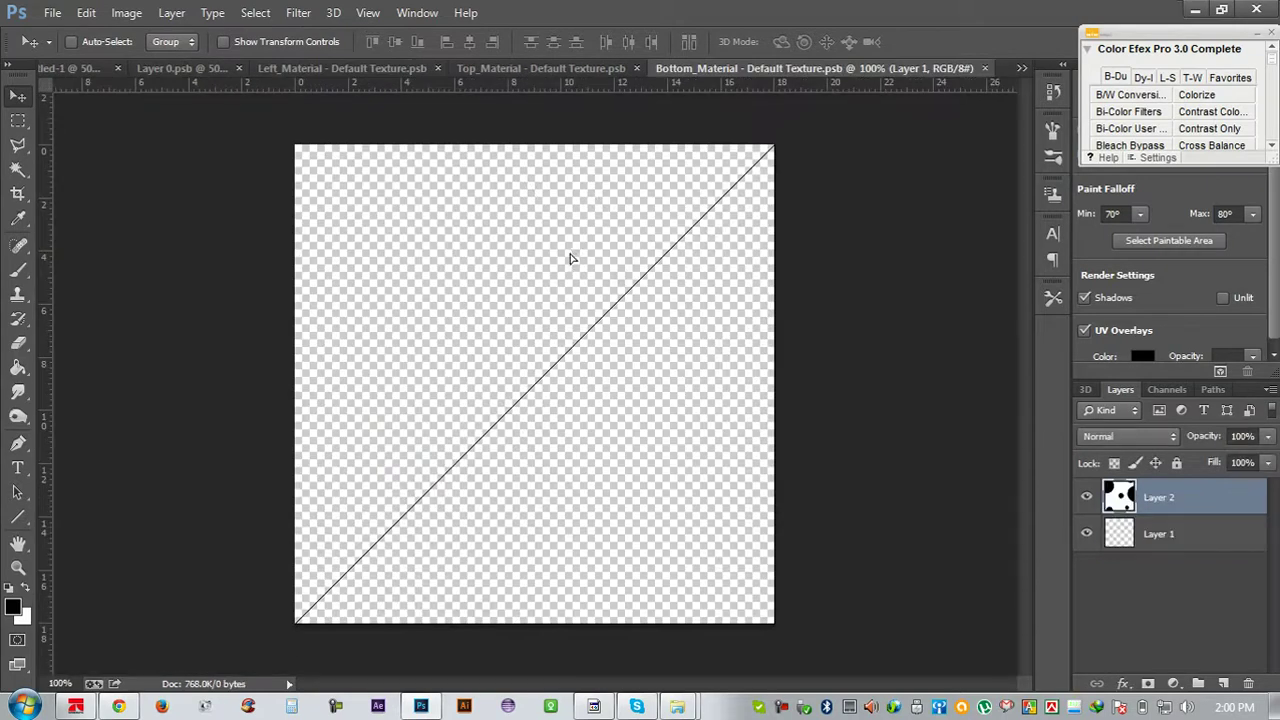
pyautogui.hotkey('ctrl', 's')
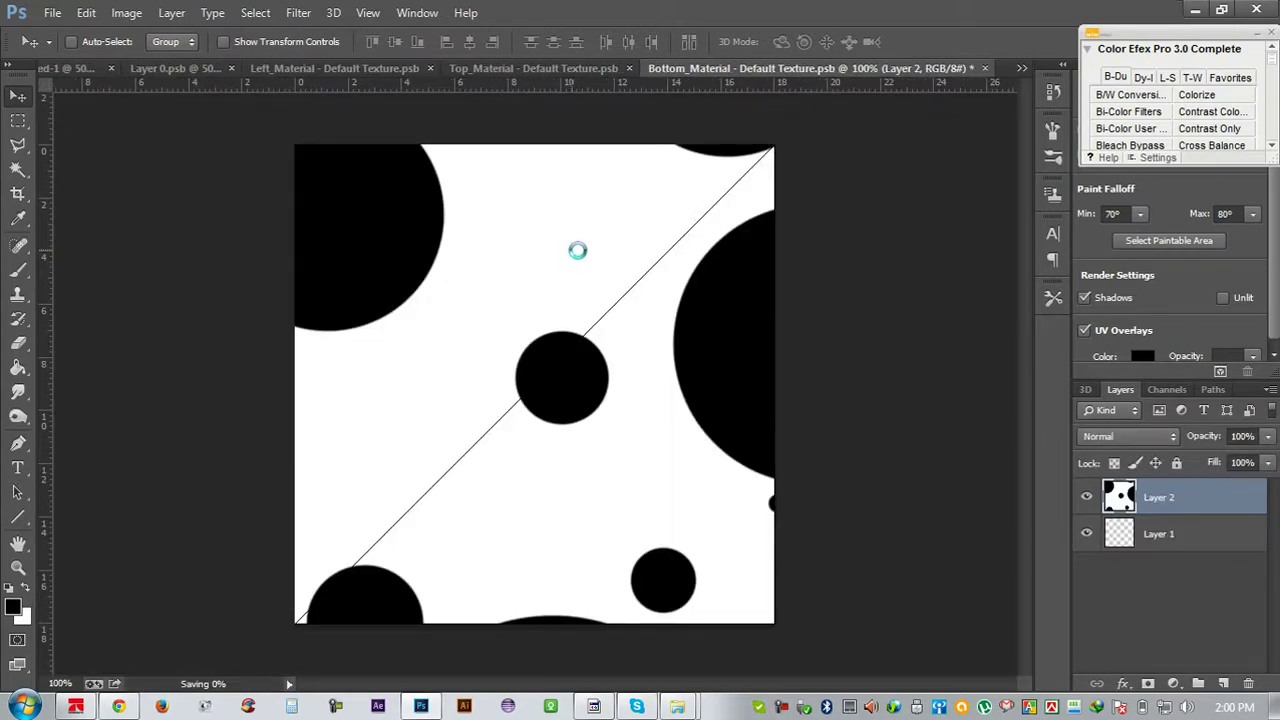
# Offset the circle patterns on the top and left face textures, then return to Untitled-1
pyautogui.moveTo(578, 255)
pyautogui.mouseDown()
pyautogui.moveTo(597, 75)
pyautogui.moveTo(544, 290)
pyautogui.mouseUp()
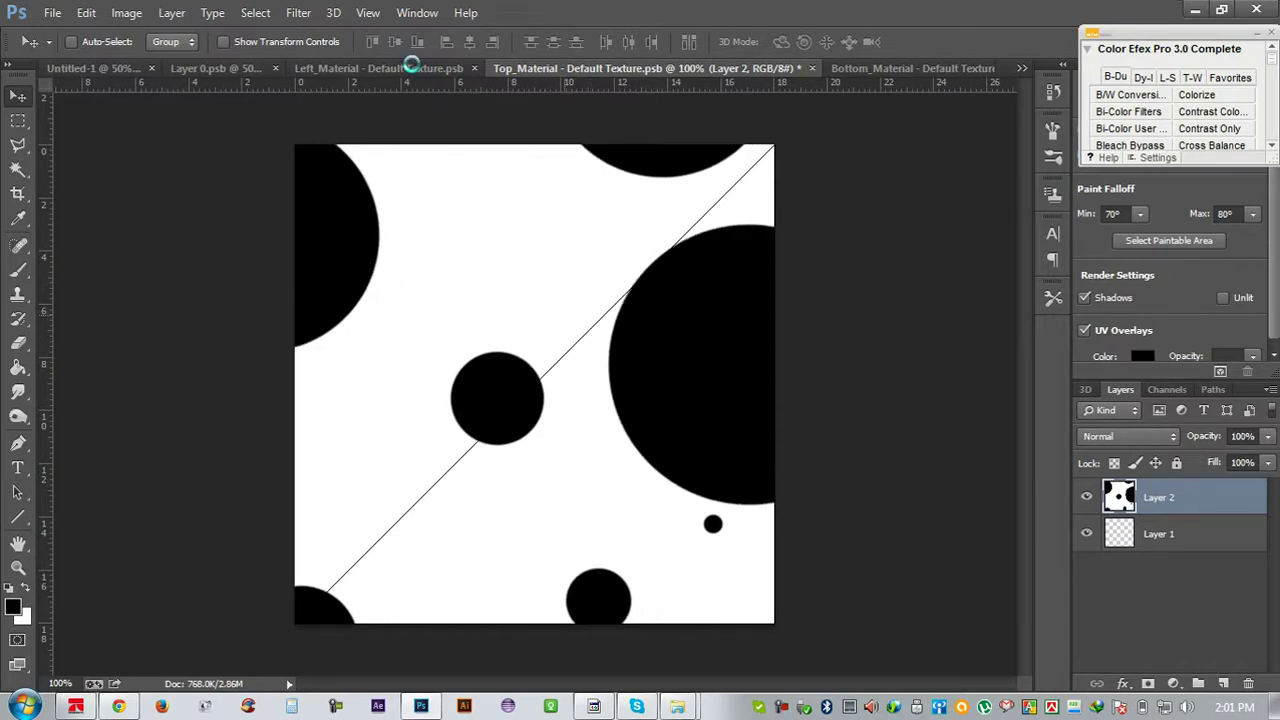
pyautogui.moveTo(420, 226)
pyautogui.mouseDown()
pyautogui.moveTo(390, 75)
pyautogui.moveTo(400, 165)
pyautogui.mouseUp()
pyautogui.moveTo(400, 299); pyautogui.dragTo(405, 312)
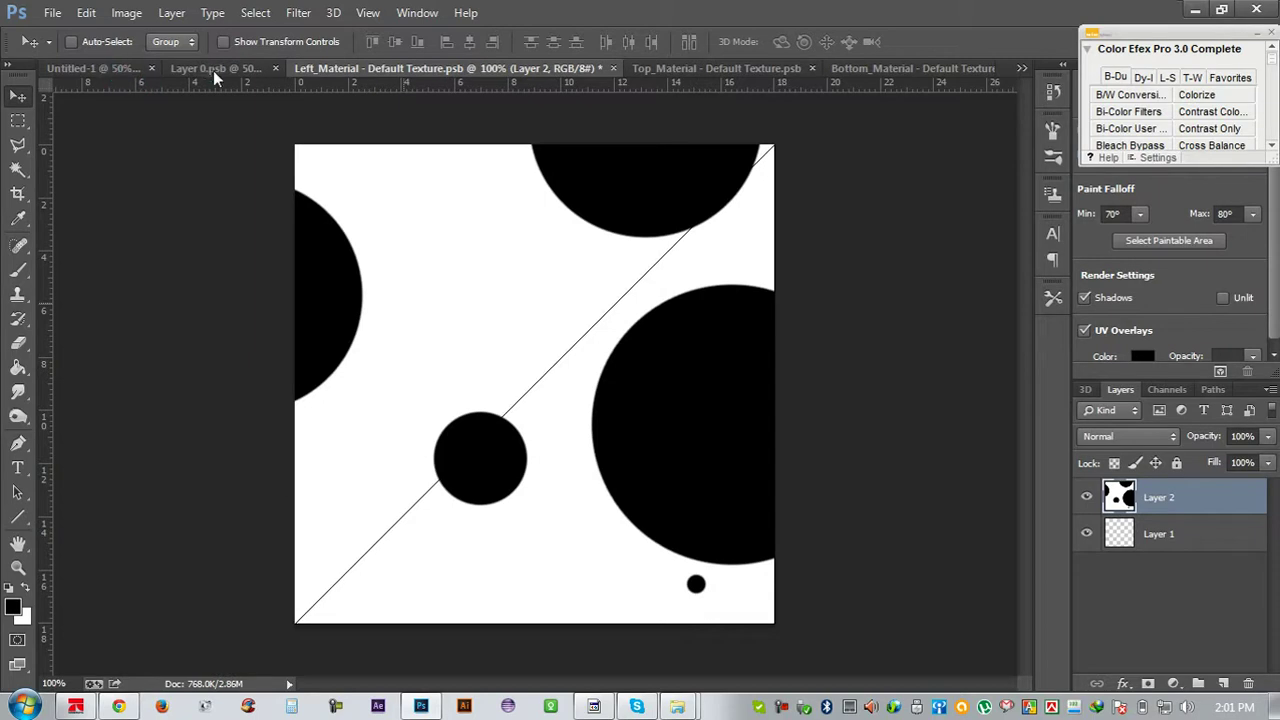
pyautogui.click(212, 70)
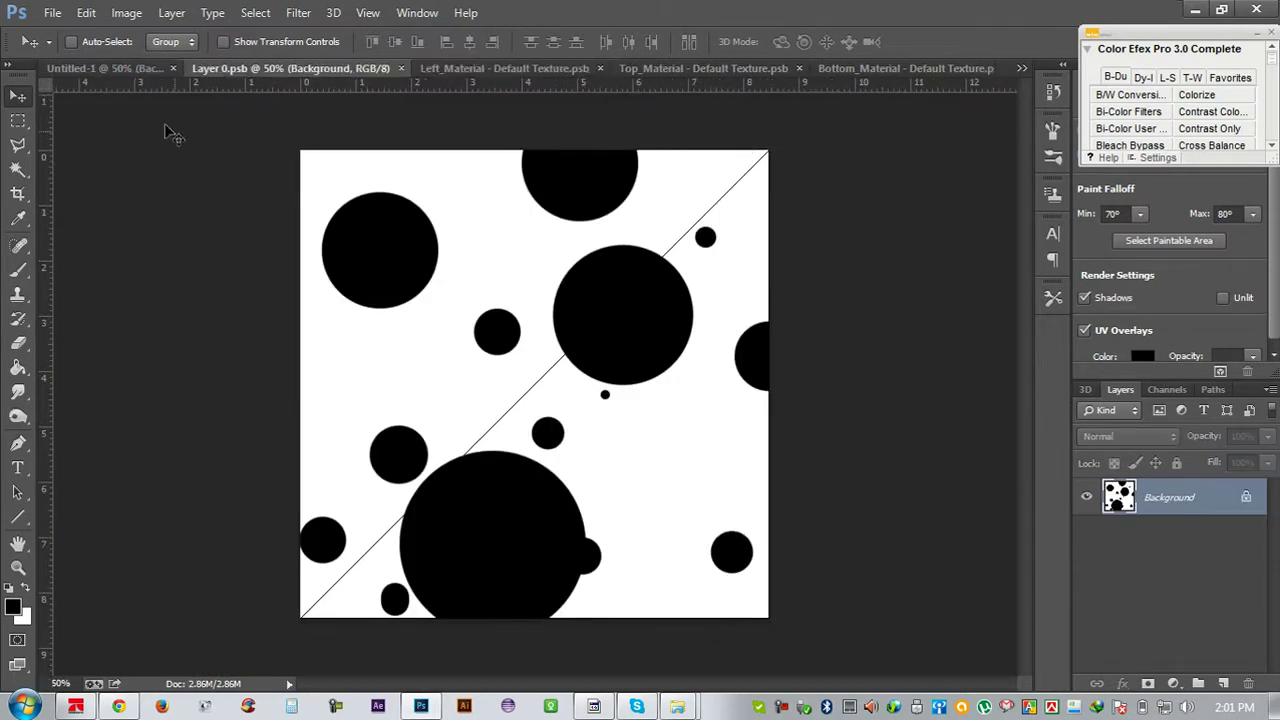
pyautogui.click(120, 66)
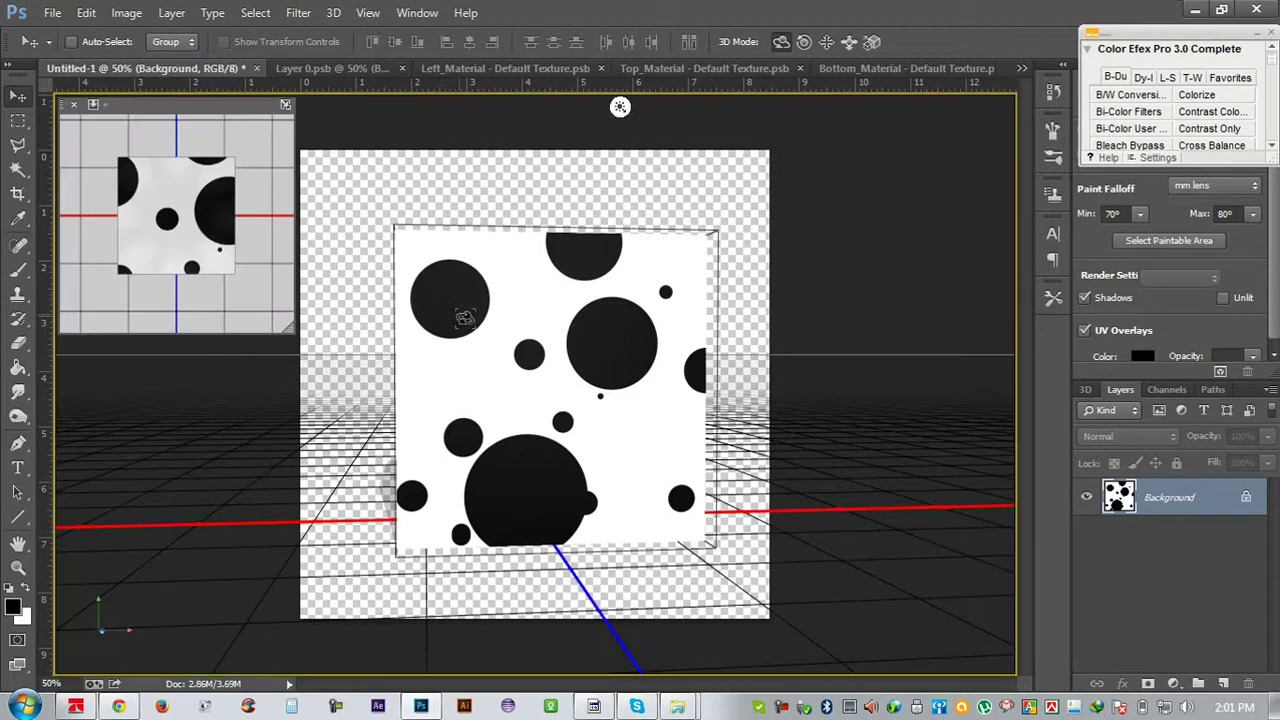
# Orbit, rotate, pan and slide the polka-dot cube to a diagonal angle
pyautogui.moveTo(484, 342)
pyautogui.mouseDown()
pyautogui.moveTo(520, 272)
pyautogui.moveTo(780, 110)
pyautogui.mouseUp()
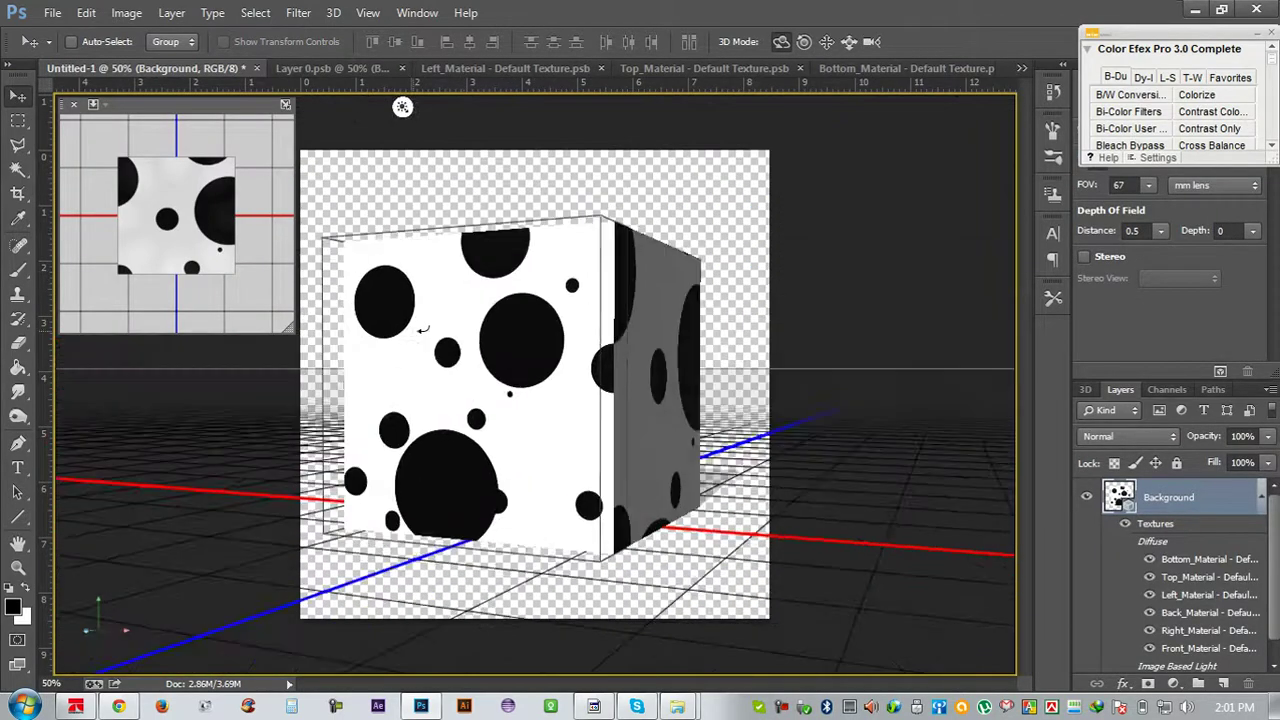
pyautogui.moveTo(660, 380)
pyautogui.mouseDown()
pyautogui.moveTo(741, 396)
pyautogui.moveTo(590, 316)
pyautogui.mouseUp()
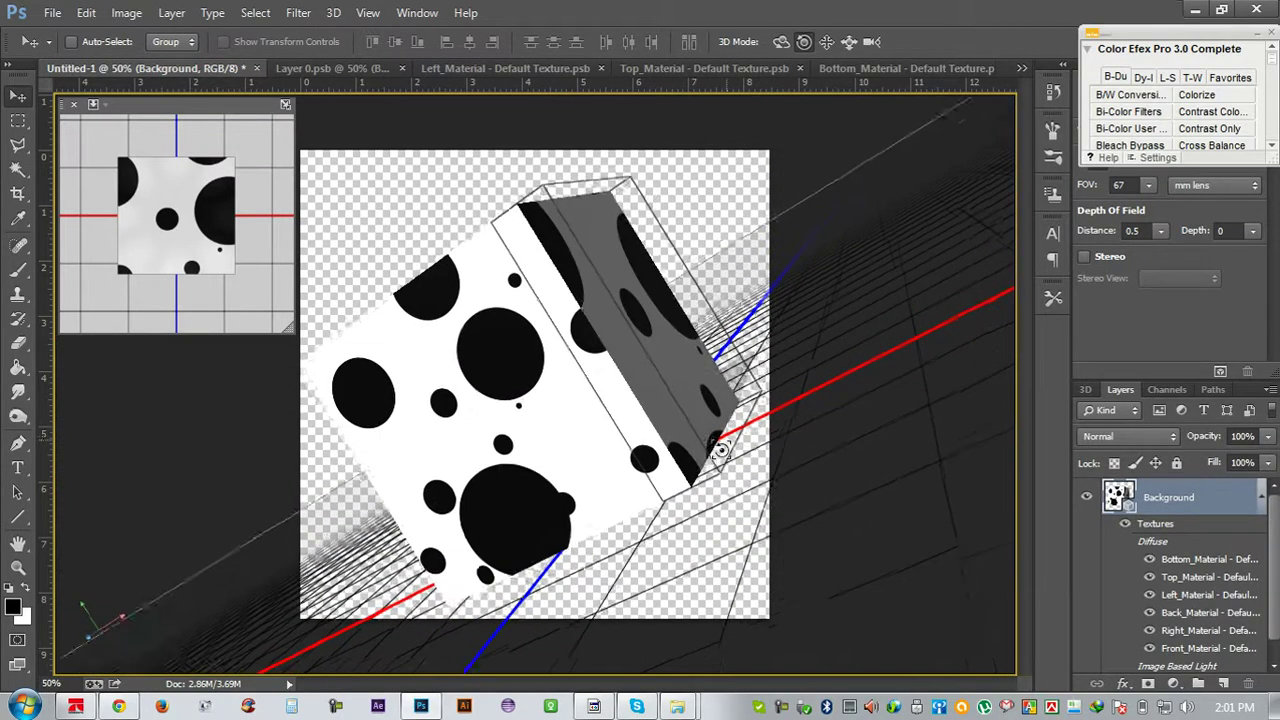
pyautogui.moveTo(590, 316); pyautogui.dragTo(594, 310)
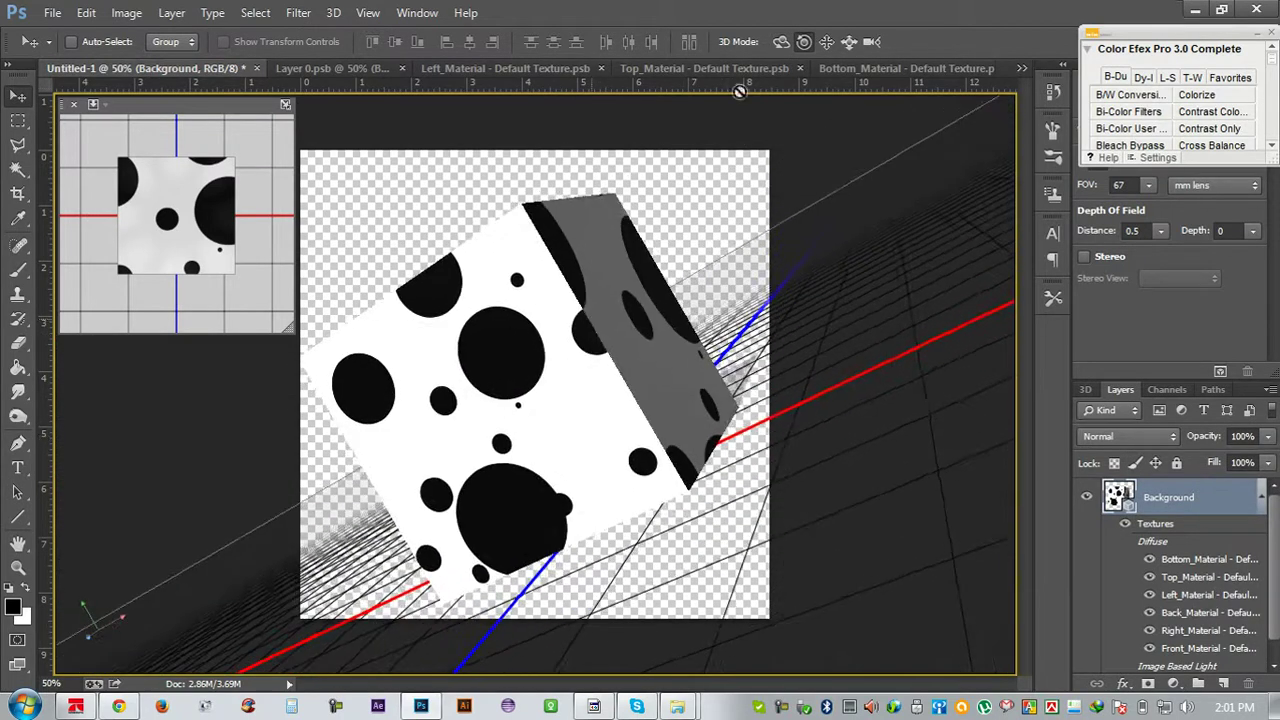
pyautogui.click(781, 42)
pyautogui.moveTo(681, 137); pyautogui.dragTo(575, 243)
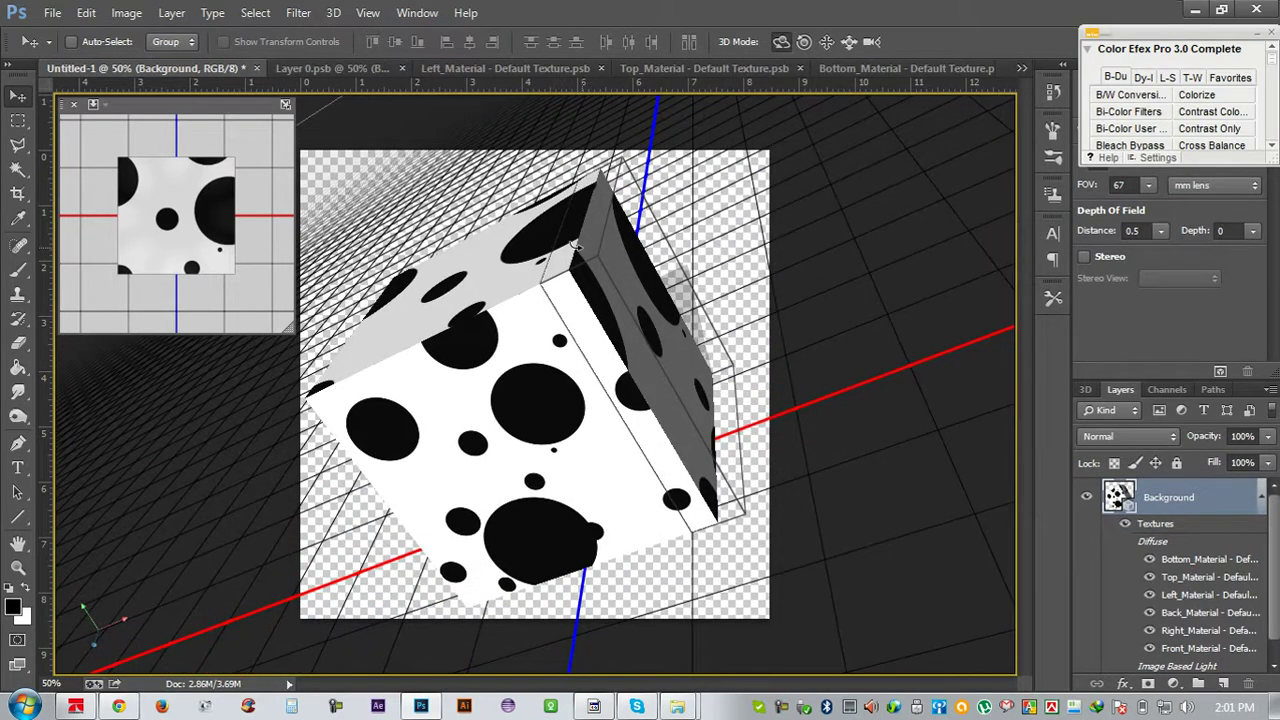
pyautogui.click(827, 42)
pyautogui.moveTo(665, 205); pyautogui.dragTo(781, 121)
pyautogui.click(849, 42)
pyautogui.moveTo(623, 266)
pyautogui.mouseDown()
pyautogui.moveTo(555, 285)
pyautogui.moveTo(573, 292)
pyautogui.mouseUp()
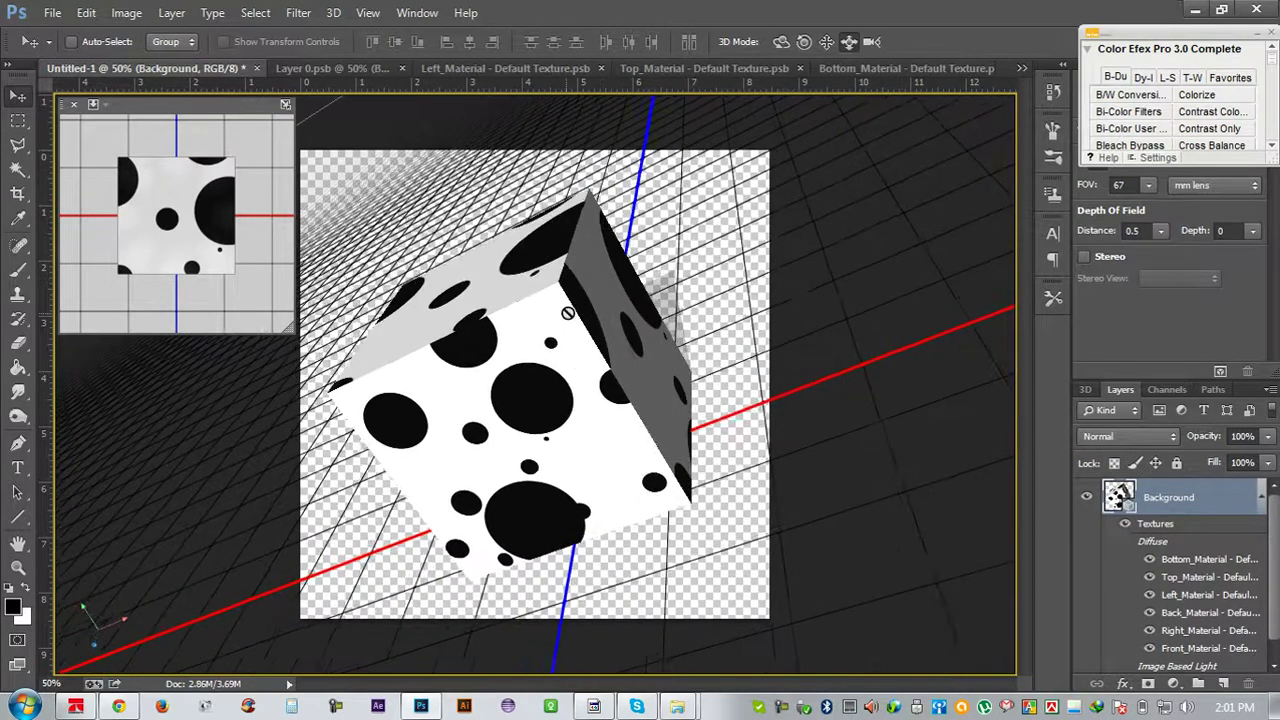
# Rasterize the 3D cube layer into flat pixels and nudge it slightly
pyautogui.click(1086, 389)
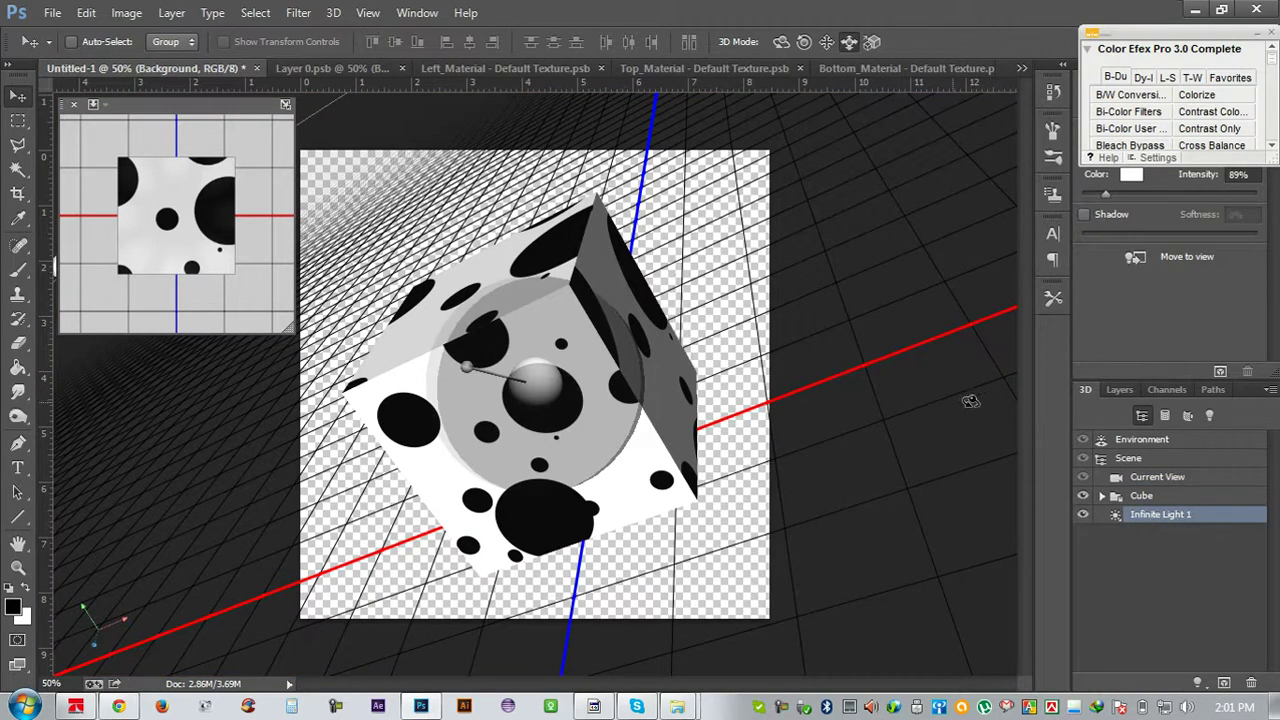
pyautogui.click(1118, 389)
pyautogui.rightClick(1155, 497)
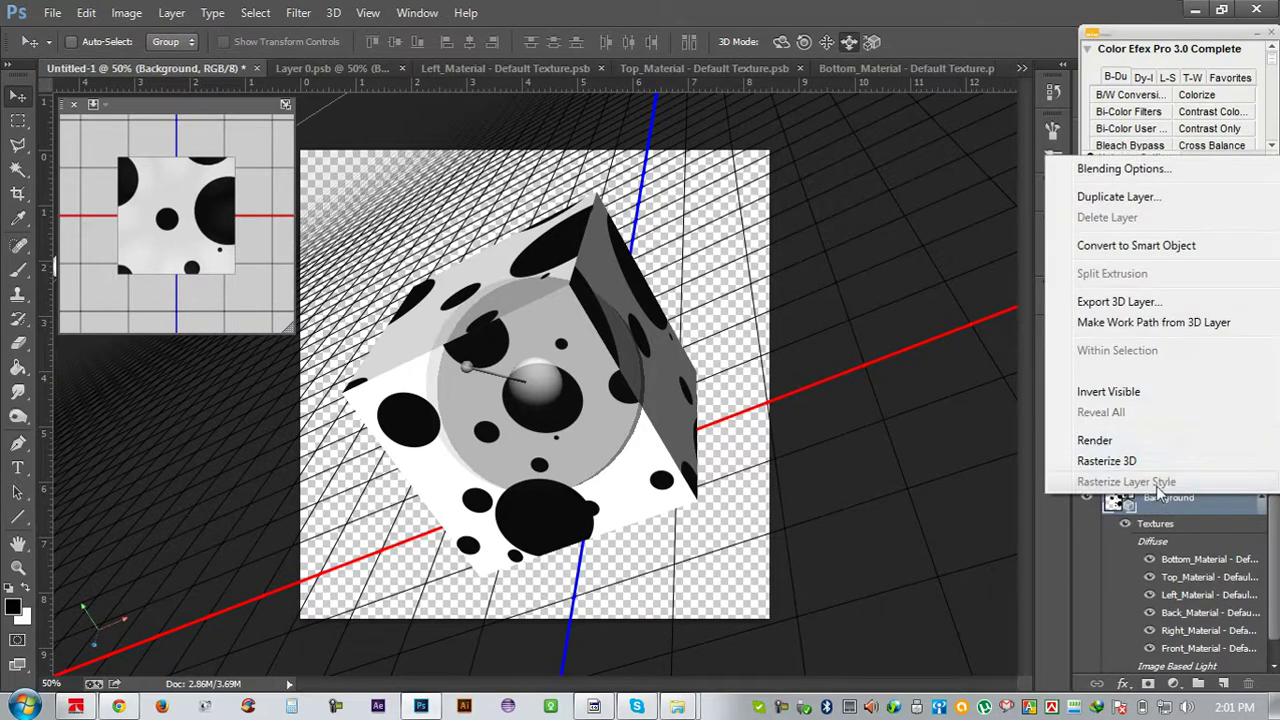
pyautogui.click(1106, 461)
pyautogui.moveTo(405, 305)
pyautogui.mouseDown()
pyautogui.moveTo(203, 72)
pyautogui.moveTo(420, 277)
pyautogui.mouseUp()
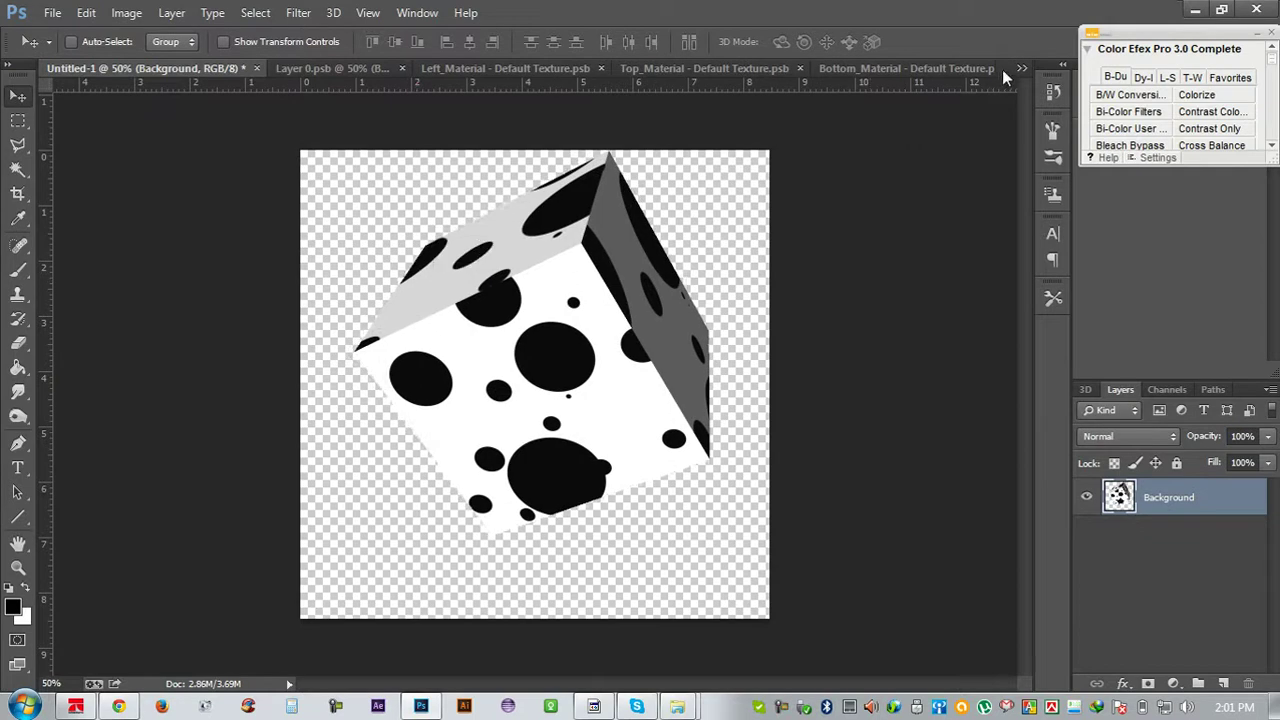
# Close the top, left and bottom face textures and the Layer 0.psb document
pyautogui.click(800, 68)
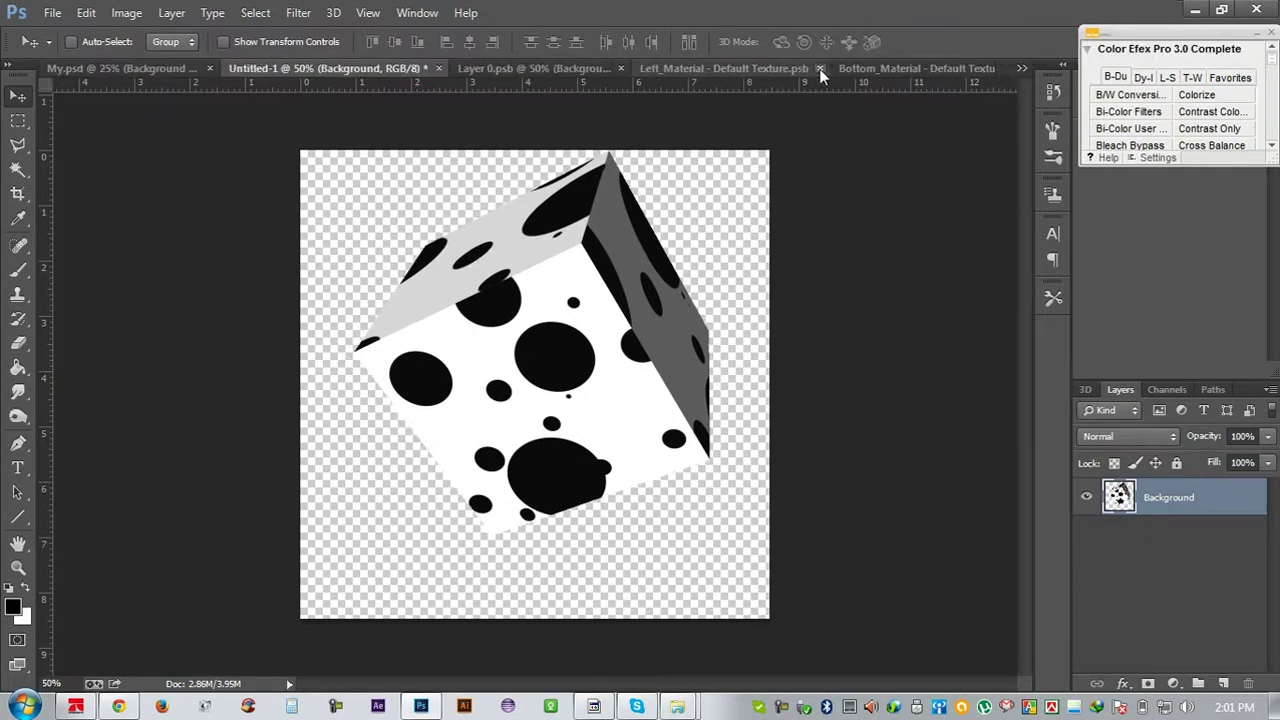
pyautogui.click(819, 69)
pyautogui.click(702, 68)
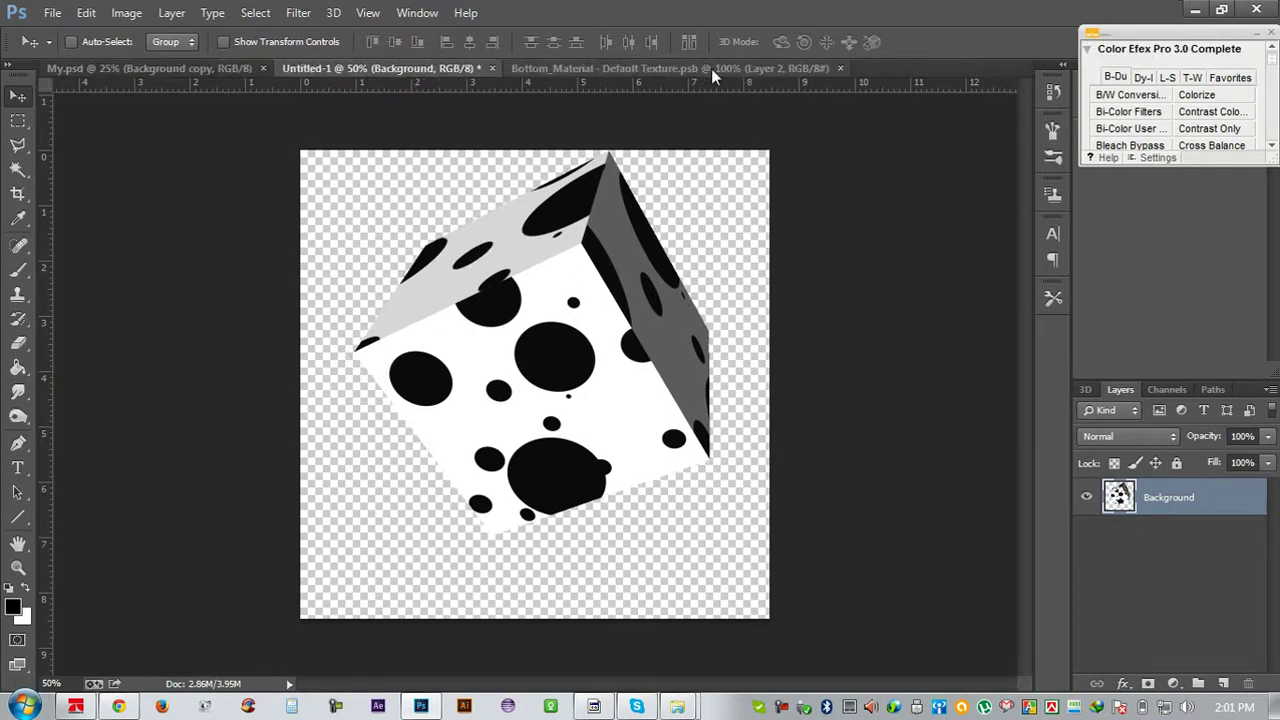
pyautogui.click(840, 68)
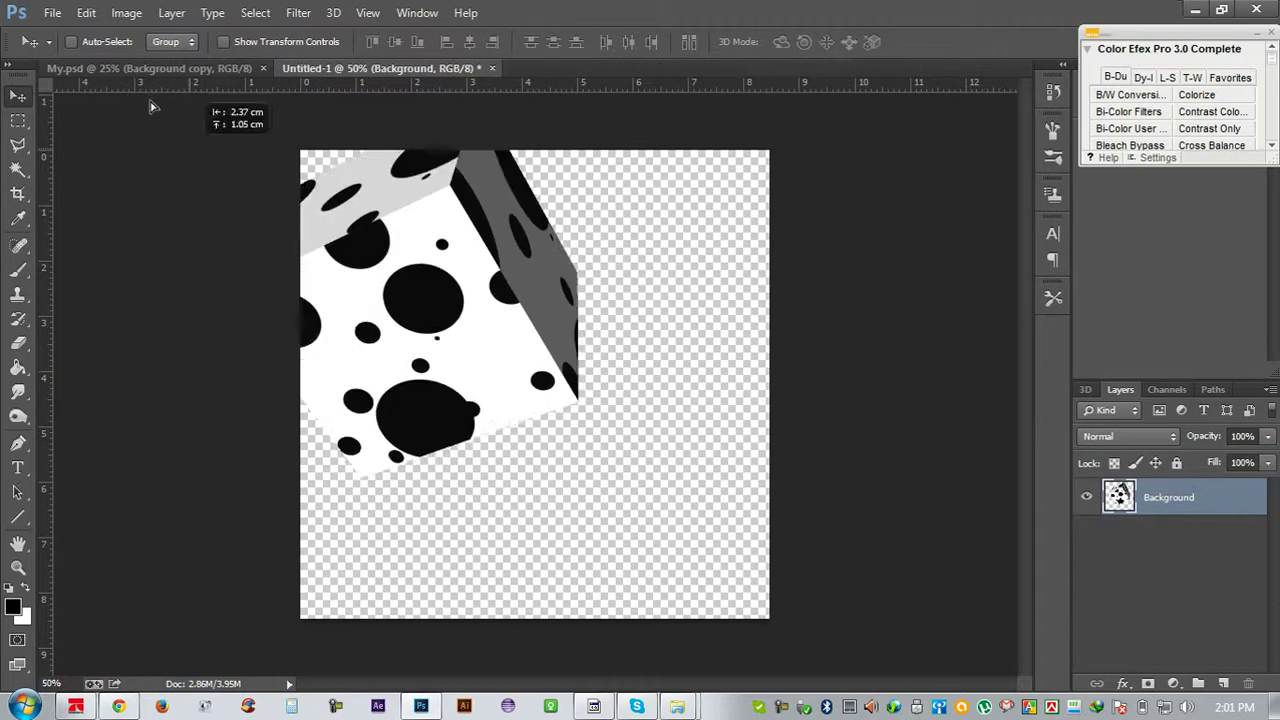
# Bring the cube into My.psd at bottom-right, scaled to about 43% and tilted
pyautogui.click(133, 68)
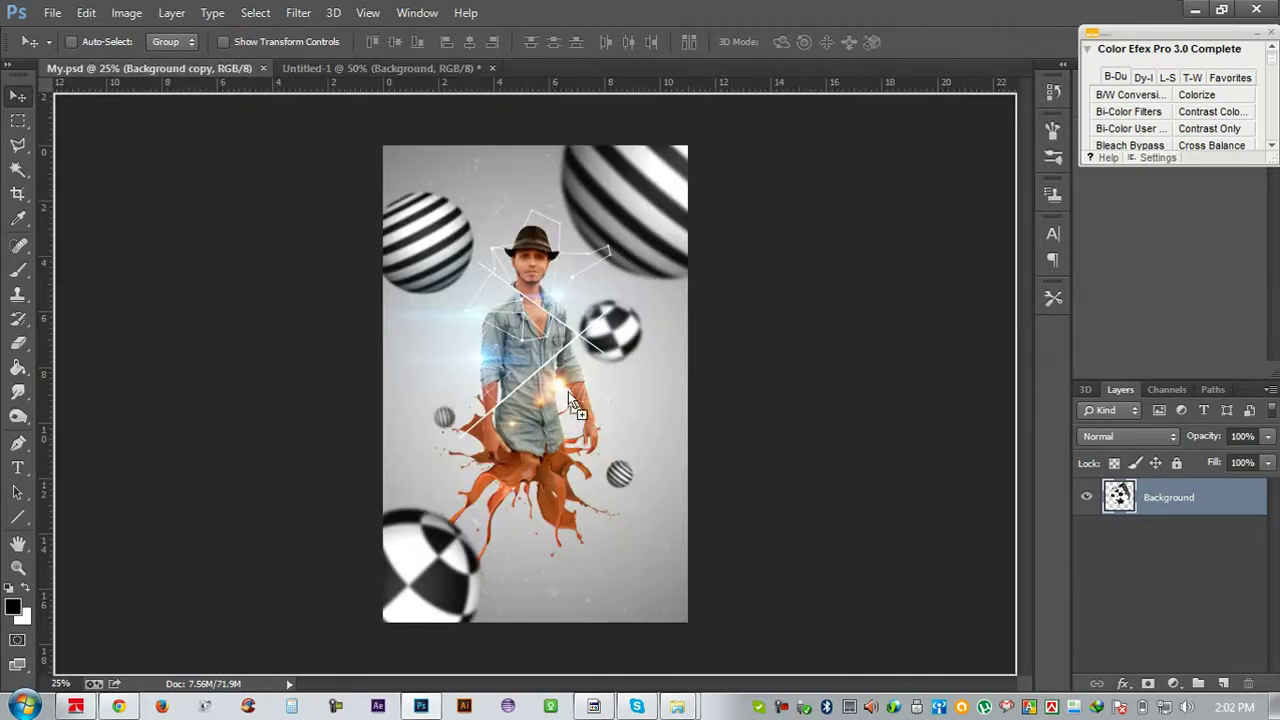
pyautogui.moveTo(674, 518); pyautogui.dragTo(705, 558)
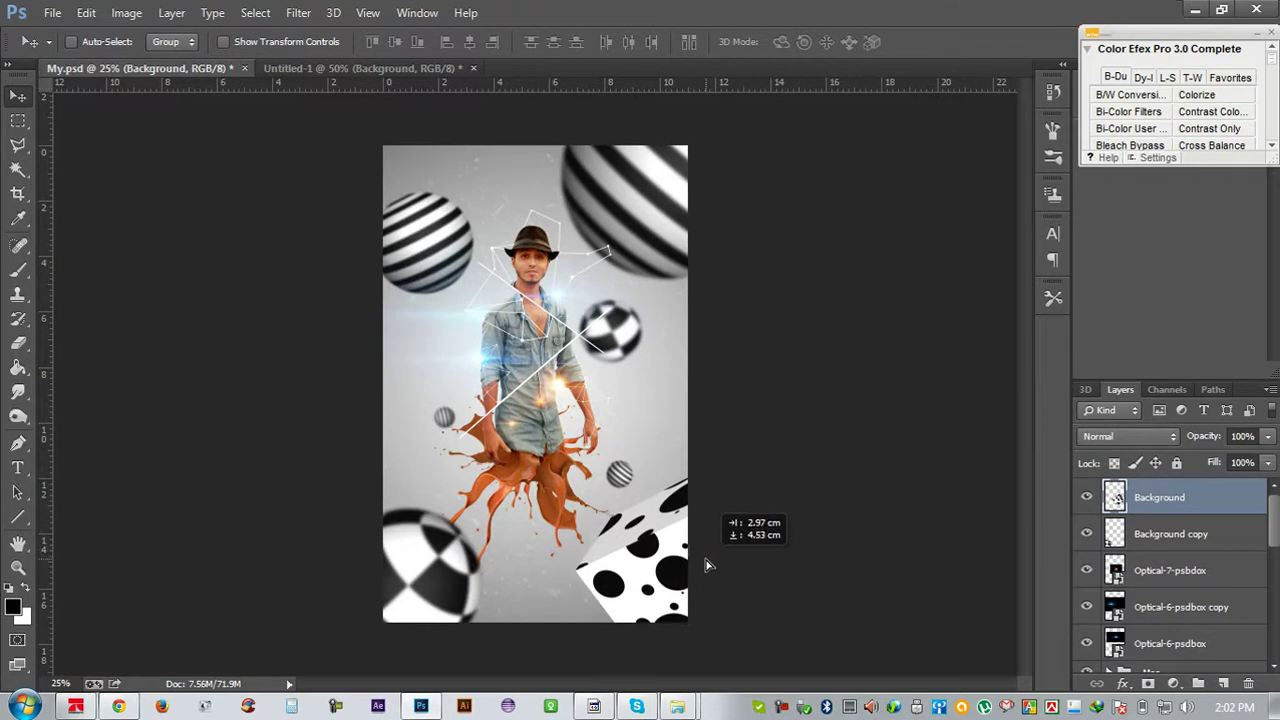
pyautogui.hotkey('ctrl', 't')
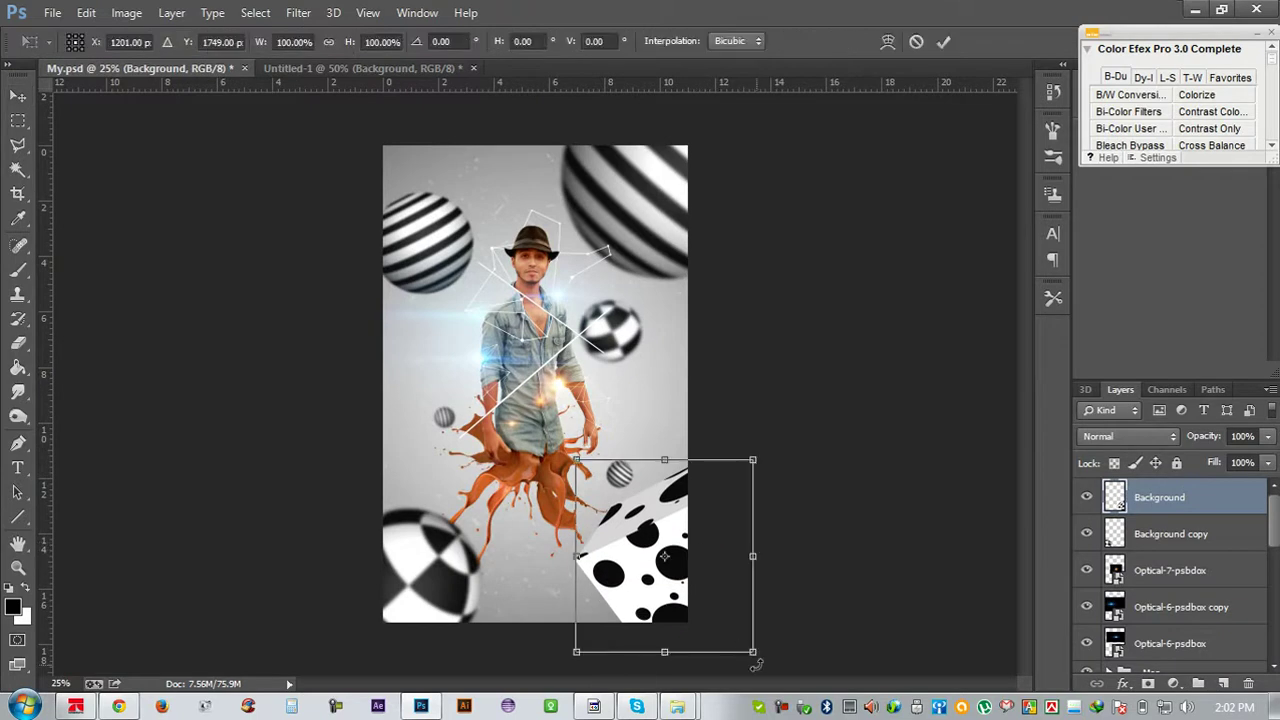
pyautogui.moveTo(752, 652)
pyautogui.mouseDown()
pyautogui.moveTo(714, 606)
pyautogui.moveTo(788, 620)
pyautogui.moveTo(742, 612)
pyautogui.mouseUp()
pyautogui.press('Return')
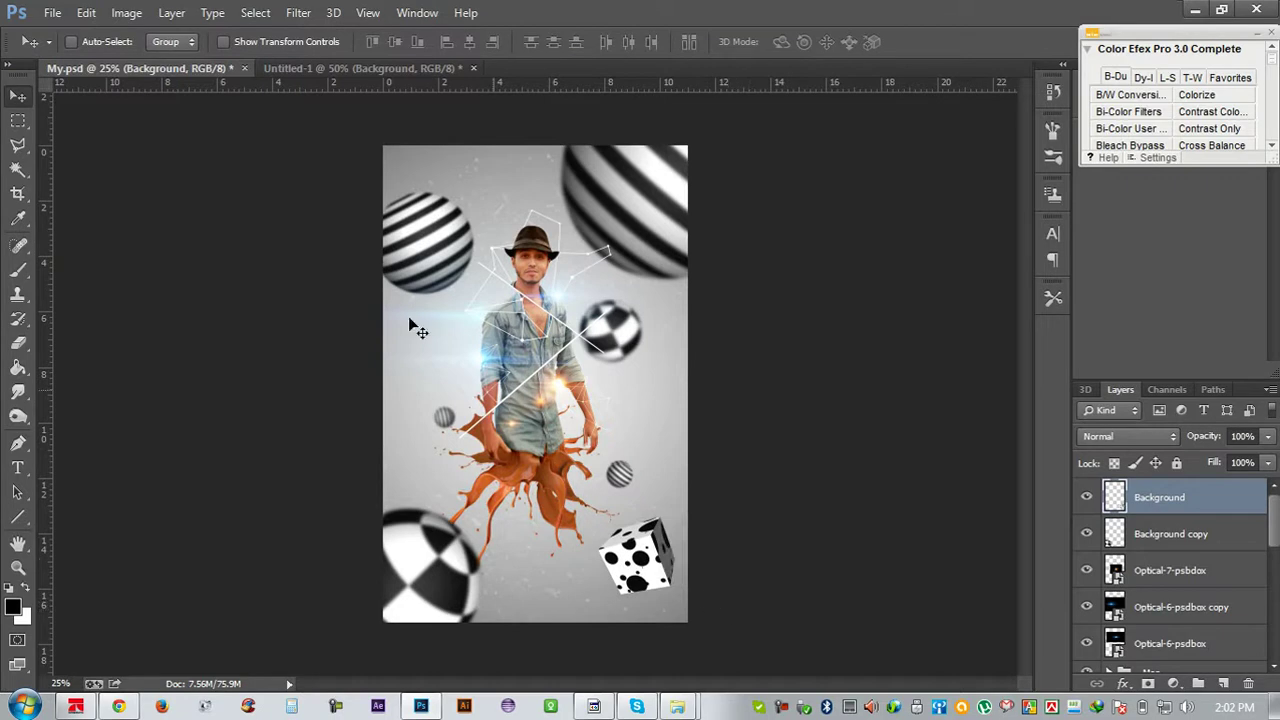
# Reapply Gaussian Blur, then place a duplicate cube upper left, rotated about 64.56°
pyautogui.click(298, 13)
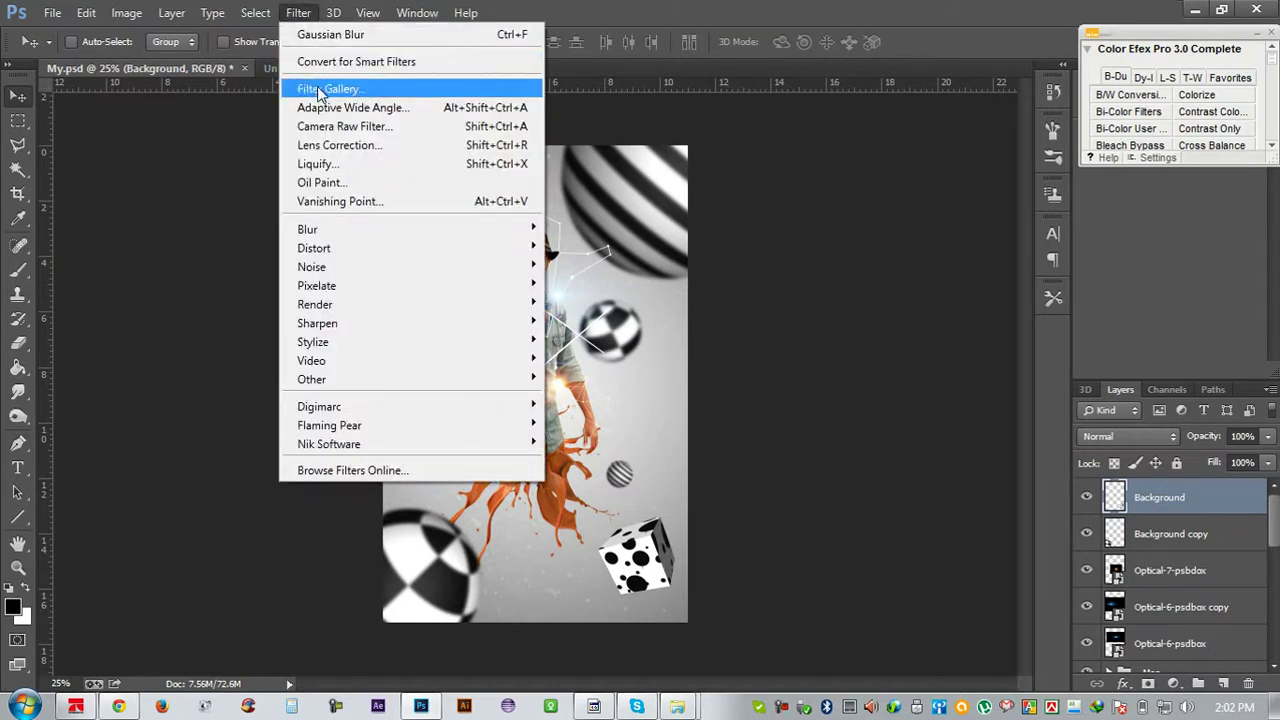
pyautogui.click(321, 36)
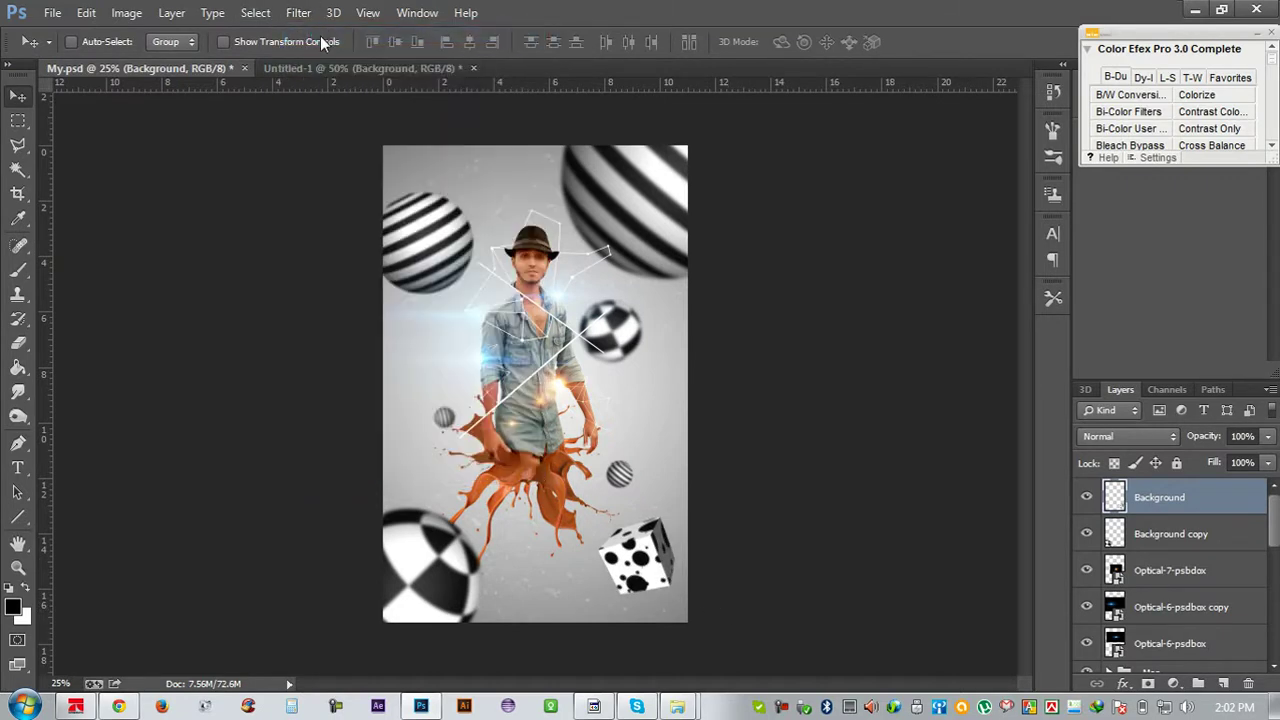
pyautogui.moveTo(666, 527)
pyautogui.mouseDown()
pyautogui.moveTo(465, 322)
pyautogui.moveTo(522, 157)
pyautogui.mouseUp()
pyautogui.hotkey('ctrl', 't')
pyautogui.moveTo(610, 250)
pyautogui.mouseDown()
pyautogui.moveTo(510, 192)
pyautogui.moveTo(475, 370)
pyautogui.mouseUp()
pyautogui.press('Return')
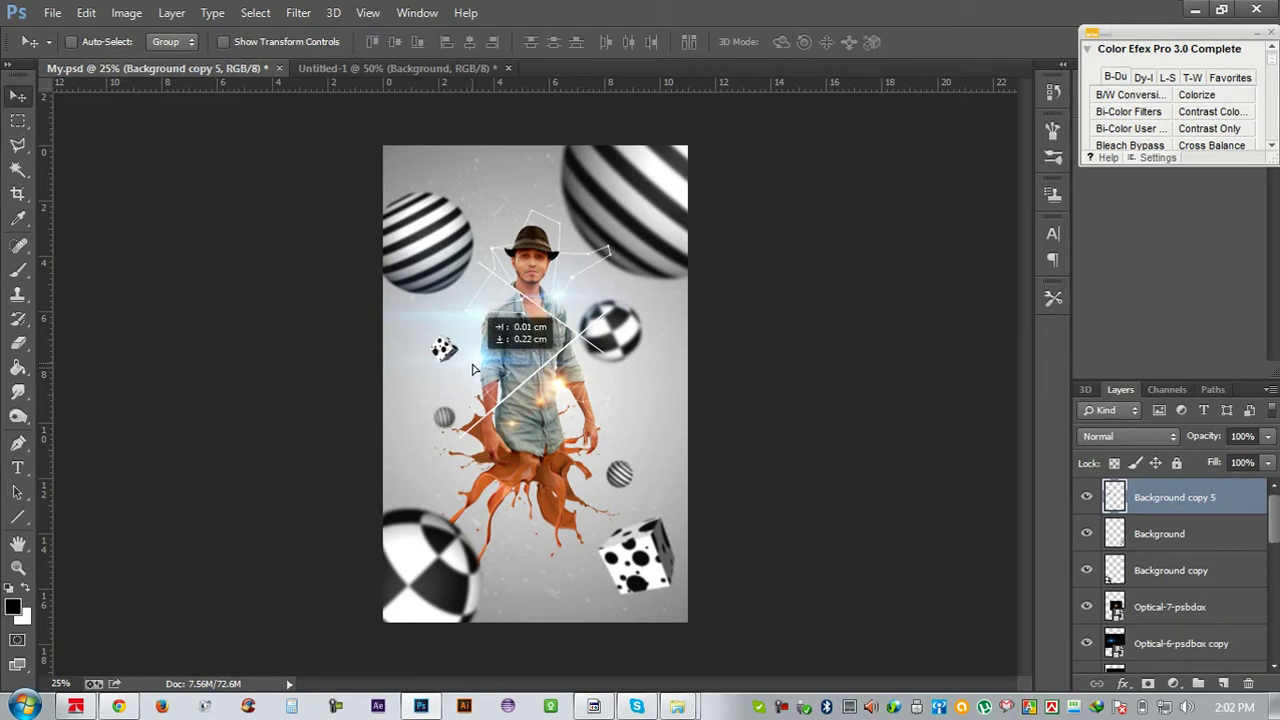
# Enlarge the small cube to about 156%
pyautogui.hotkey('ctrl', 't')
pyautogui.moveTo(458, 361); pyautogui.dragTo(478, 374)
pyautogui.press('Return')
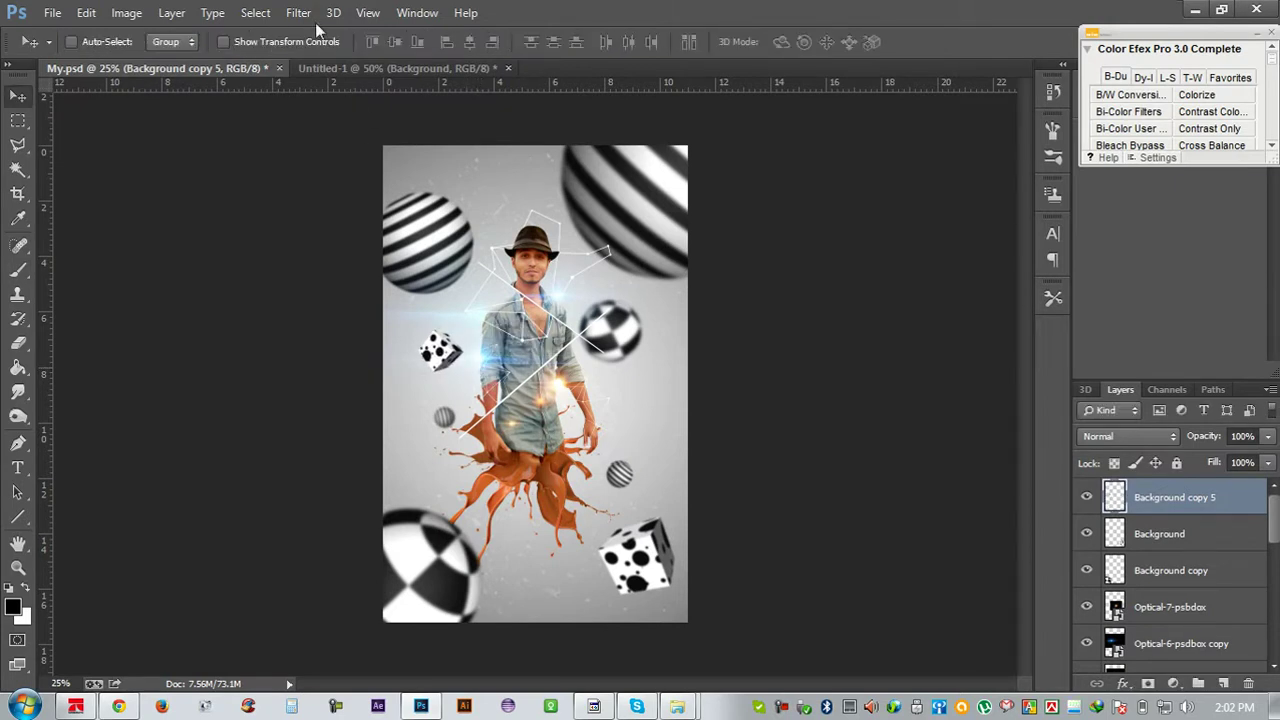
# Place another duplicate cube at the poster's right edge and enlarge it
pyautogui.click(298, 12)
pyautogui.click(308, 13)
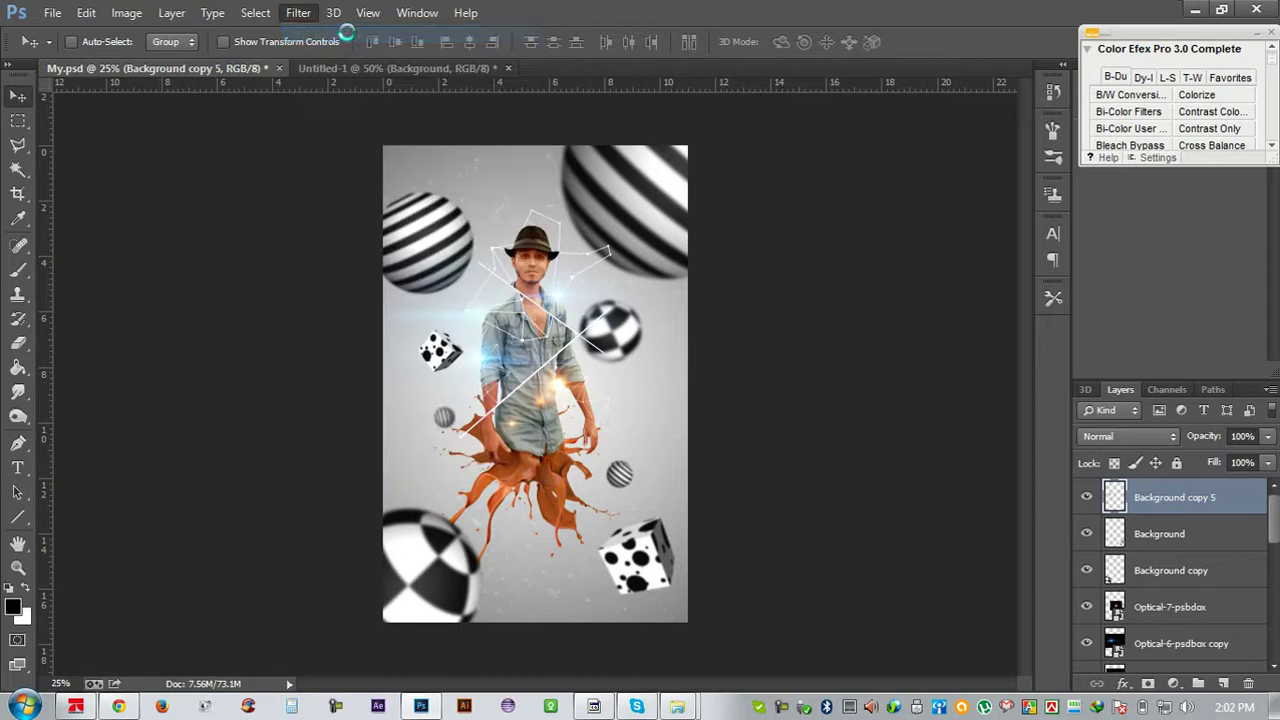
pyautogui.click(318, 13)
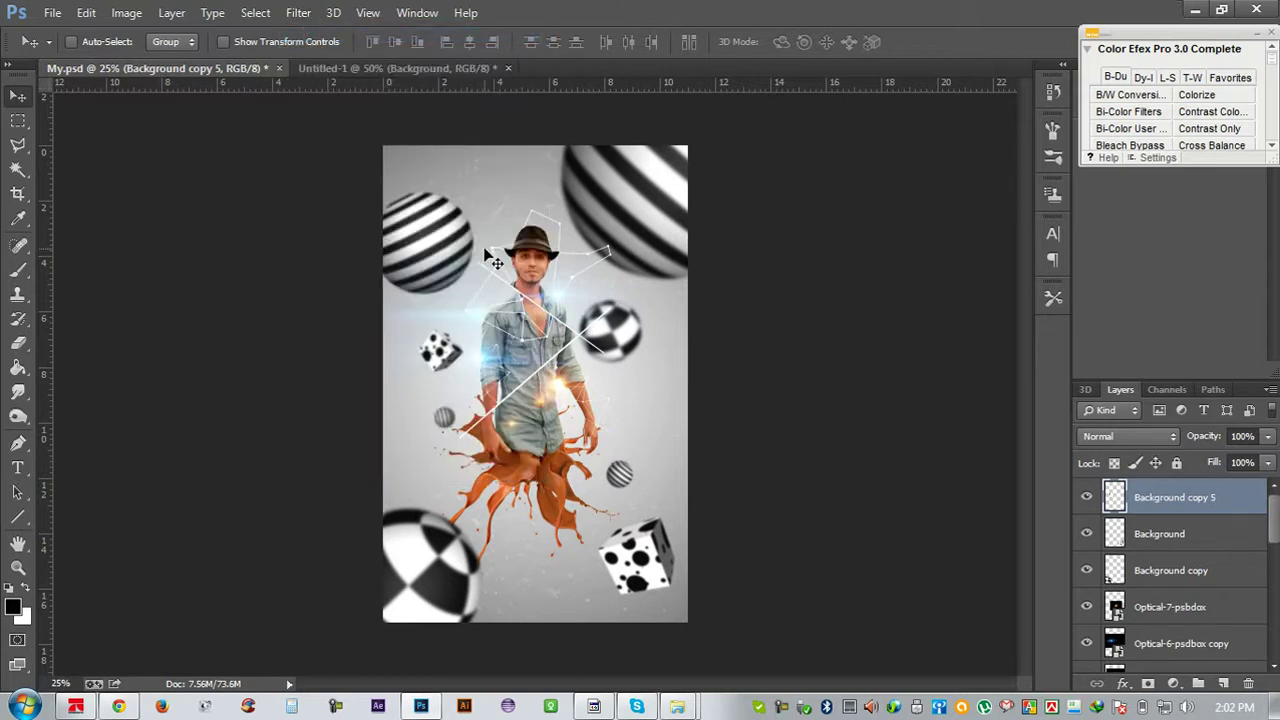
pyautogui.moveTo(530, 355); pyautogui.dragTo(730, 365)
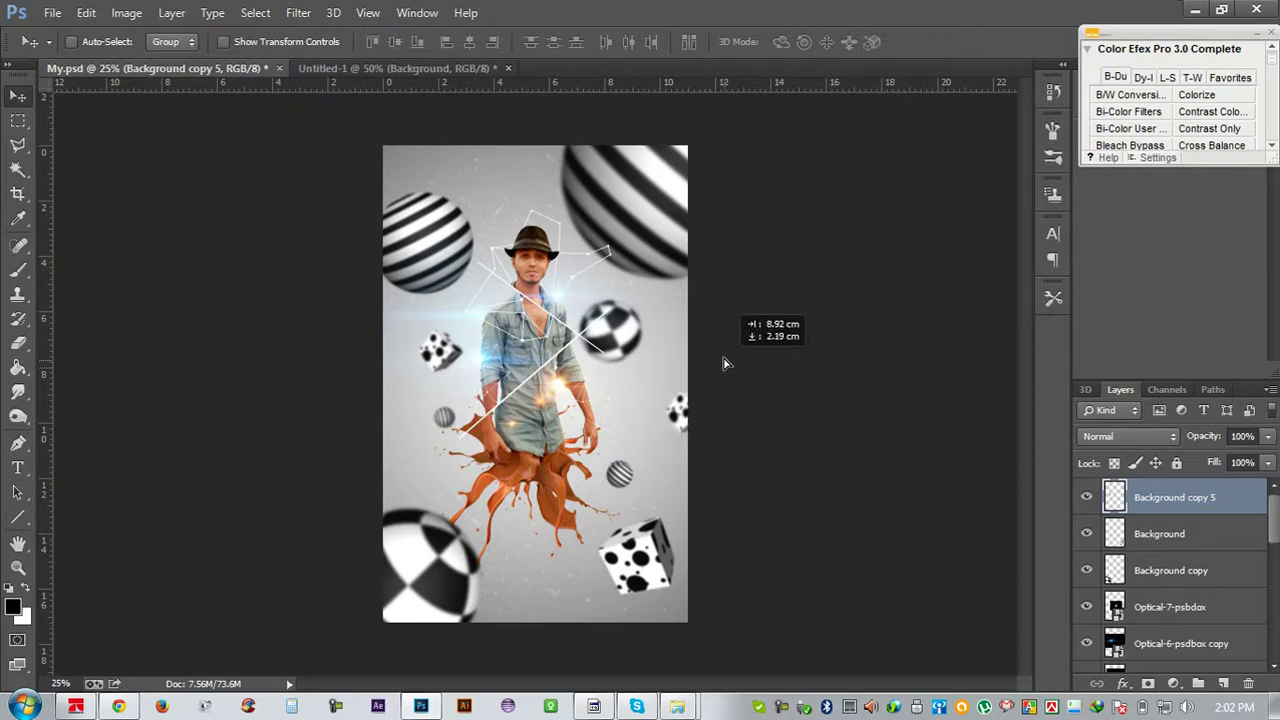
pyautogui.hotkey('ctrl', 't')
pyautogui.moveTo(700, 422)
pyautogui.mouseDown()
pyautogui.moveTo(776, 450)
pyautogui.moveTo(548, 136)
pyautogui.mouseUp()
pyautogui.press('Return')
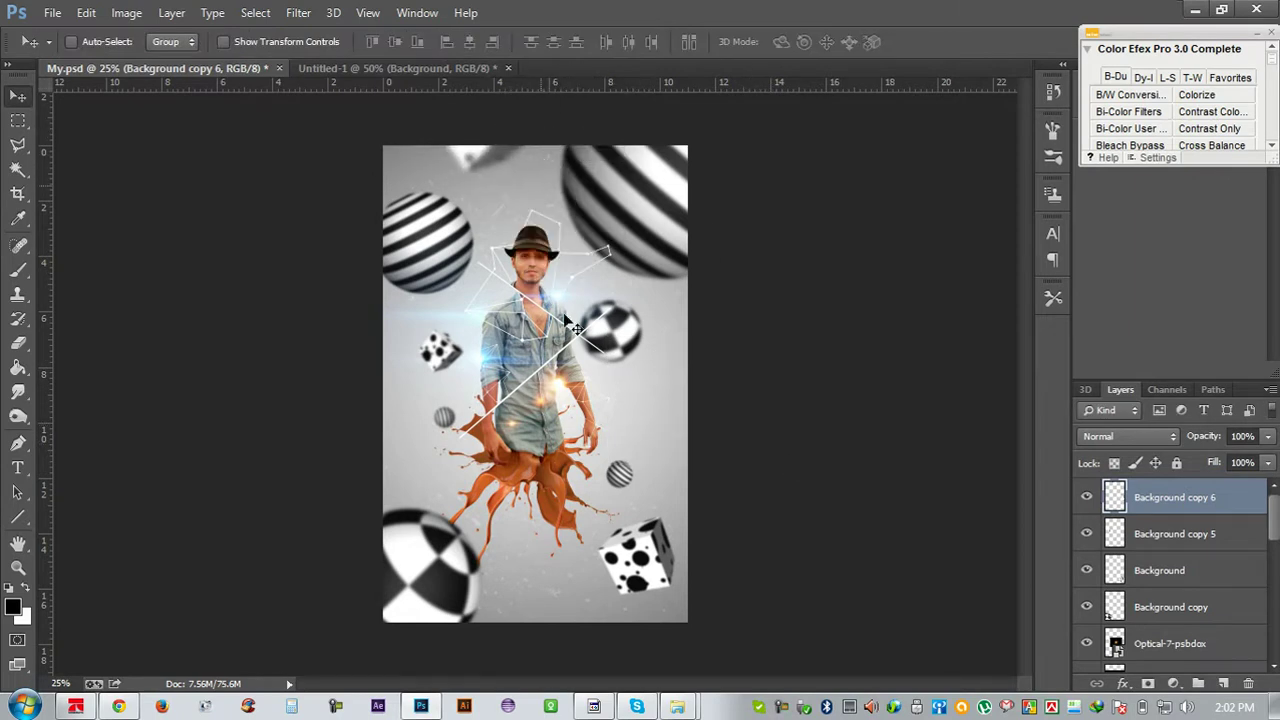
# Rotate the cube near the top to about -134° and shrink it to about 22%
pyautogui.hotkey('ctrl', 't')
pyautogui.moveTo(671, 363); pyautogui.dragTo(726, 181)
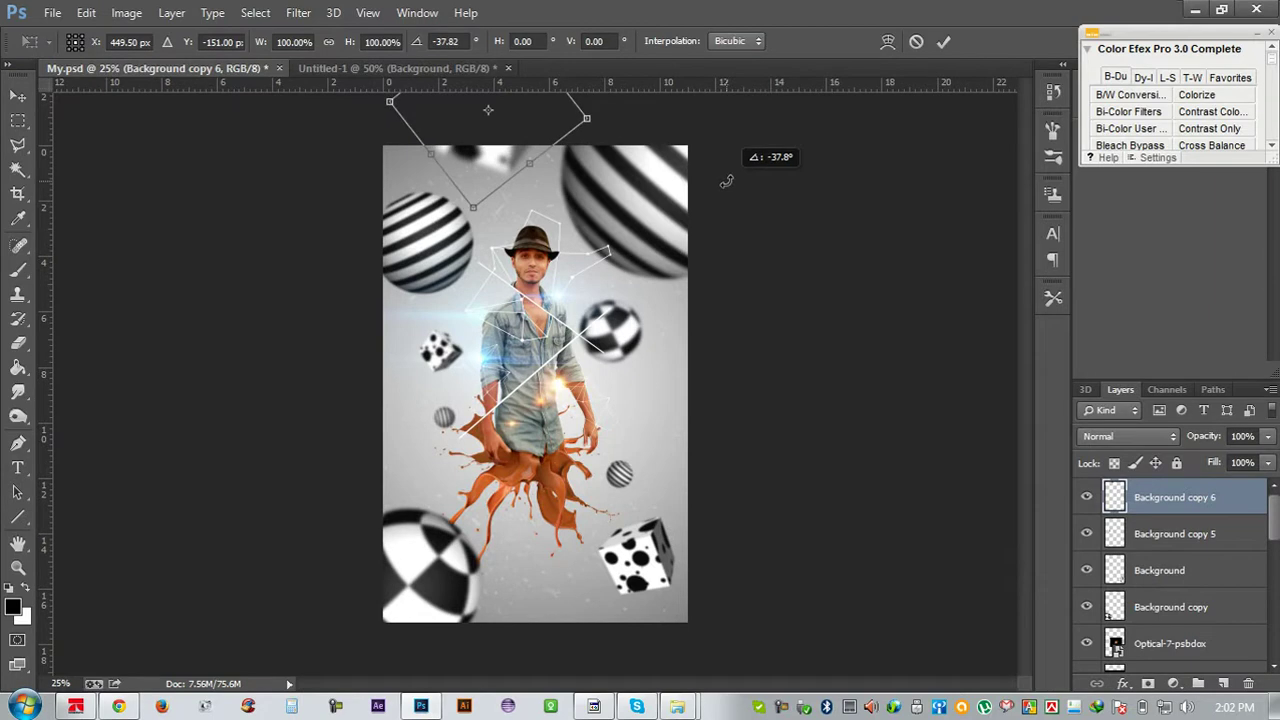
pyautogui.moveTo(516, 128); pyautogui.dragTo(517, 147)
pyautogui.moveTo(740, 198); pyautogui.dragTo(520, 90)
pyautogui.moveTo(507, 160); pyautogui.dragTo(492, 153)
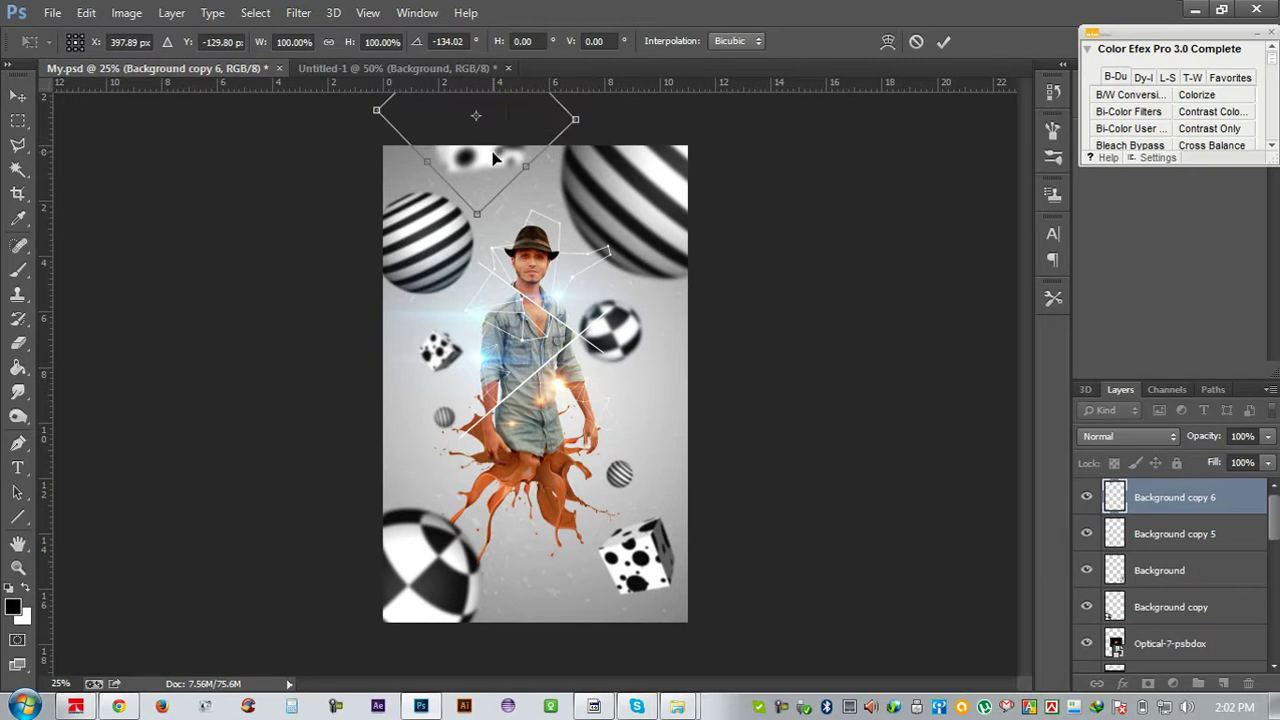
pyautogui.moveTo(477, 217)
pyautogui.mouseDown()
pyautogui.moveTo(458, 150)
pyautogui.moveTo(522, 212)
pyautogui.mouseUp()
pyautogui.press('Return')
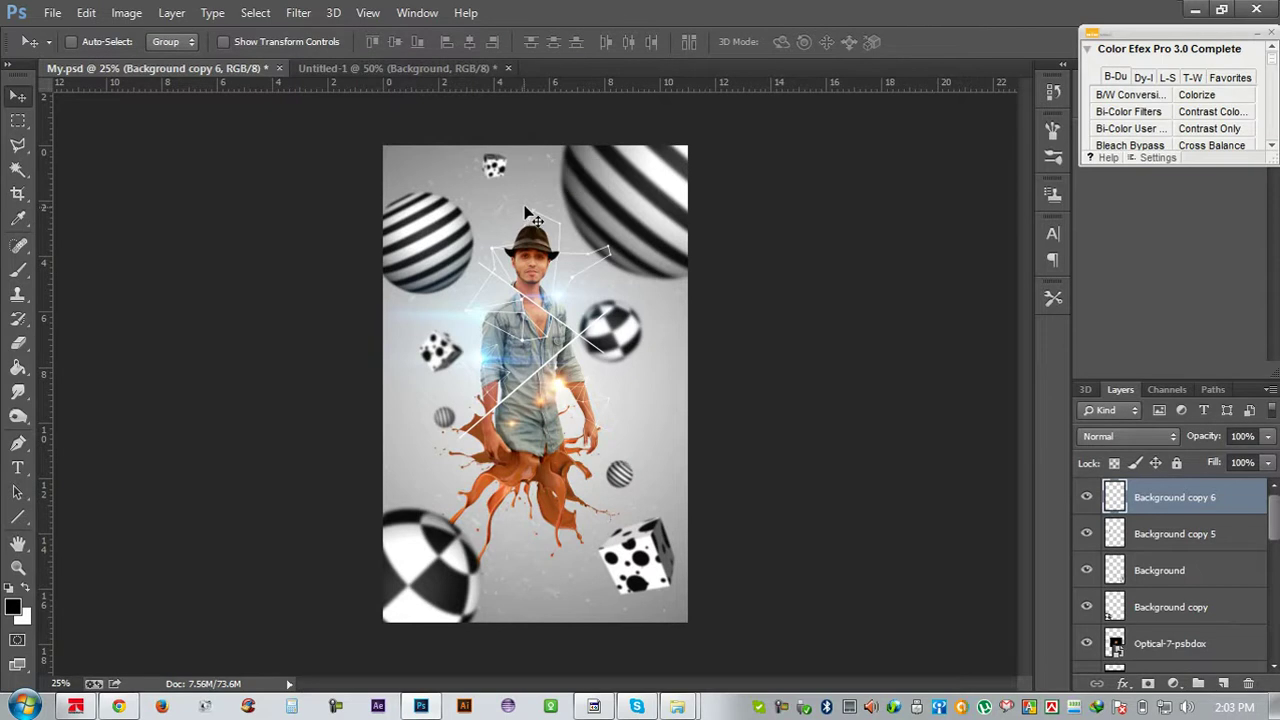
# Lower Background copy 6's opacity; enlarge the lower-right cube to about 128% and tilt it
pyautogui.click(298, 13)
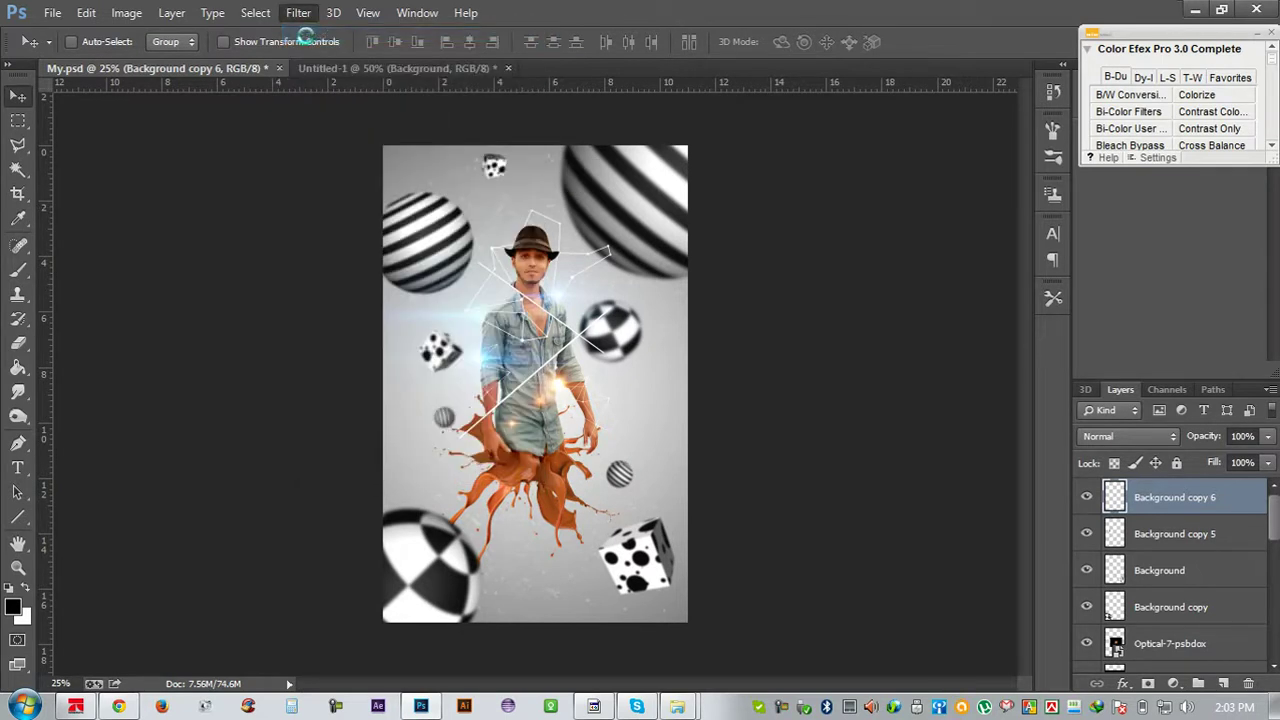
pyautogui.moveTo(1205, 442); pyautogui.dragTo(1176, 441)
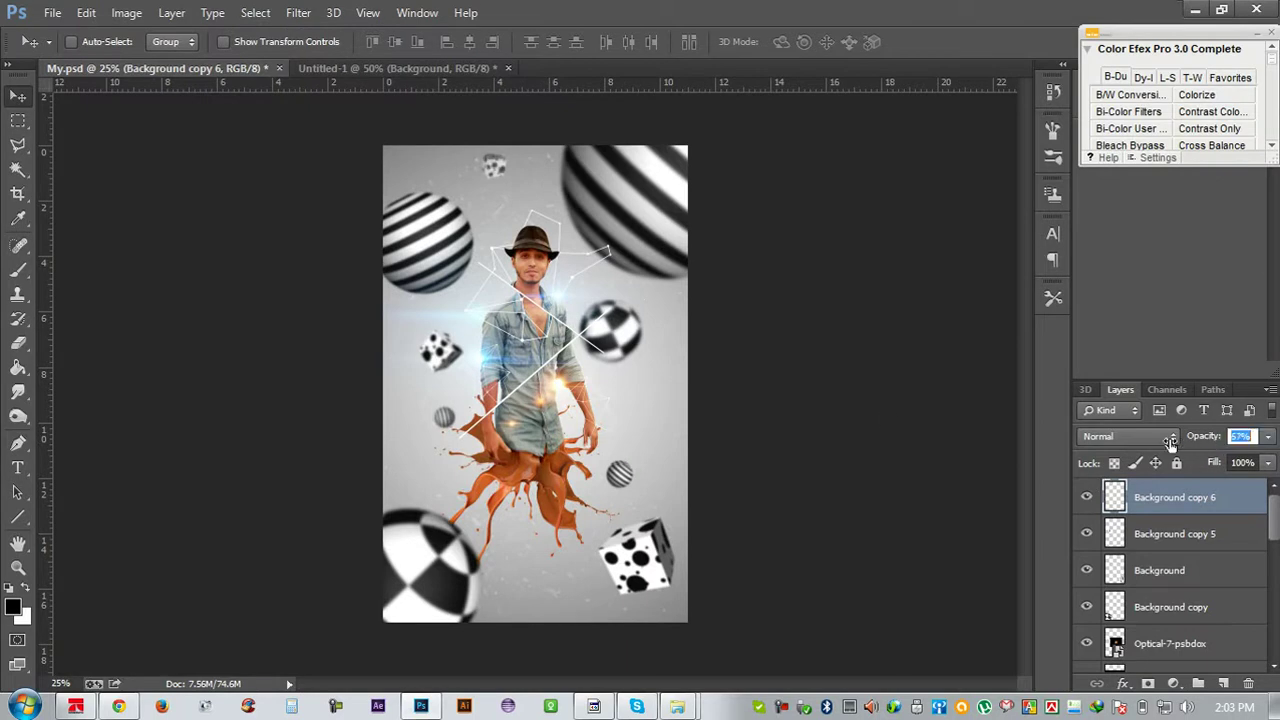
pyautogui.click(1160, 578)
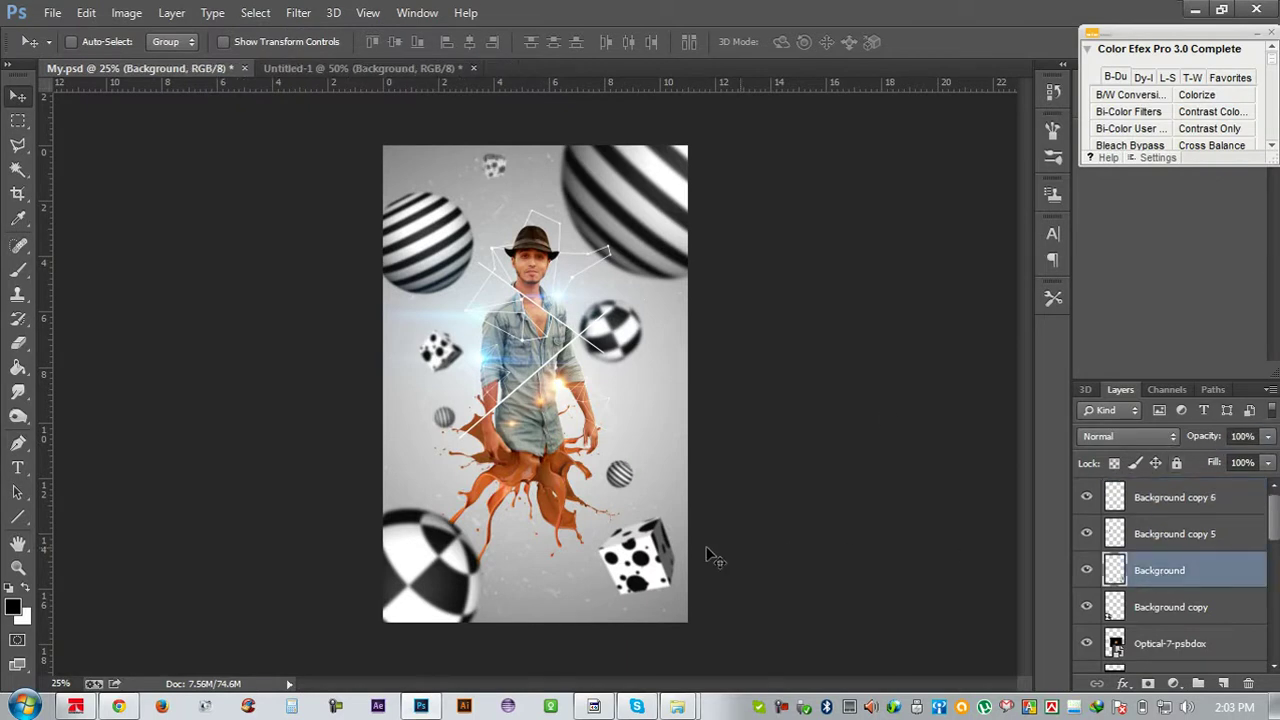
pyautogui.moveTo(705, 557)
pyautogui.mouseDown()
pyautogui.moveTo(694, 612)
pyautogui.moveTo(762, 573)
pyautogui.moveTo(760, 584)
pyautogui.mouseUp()
pyautogui.hotkey('ctrl', 't')
pyautogui.press('Return')
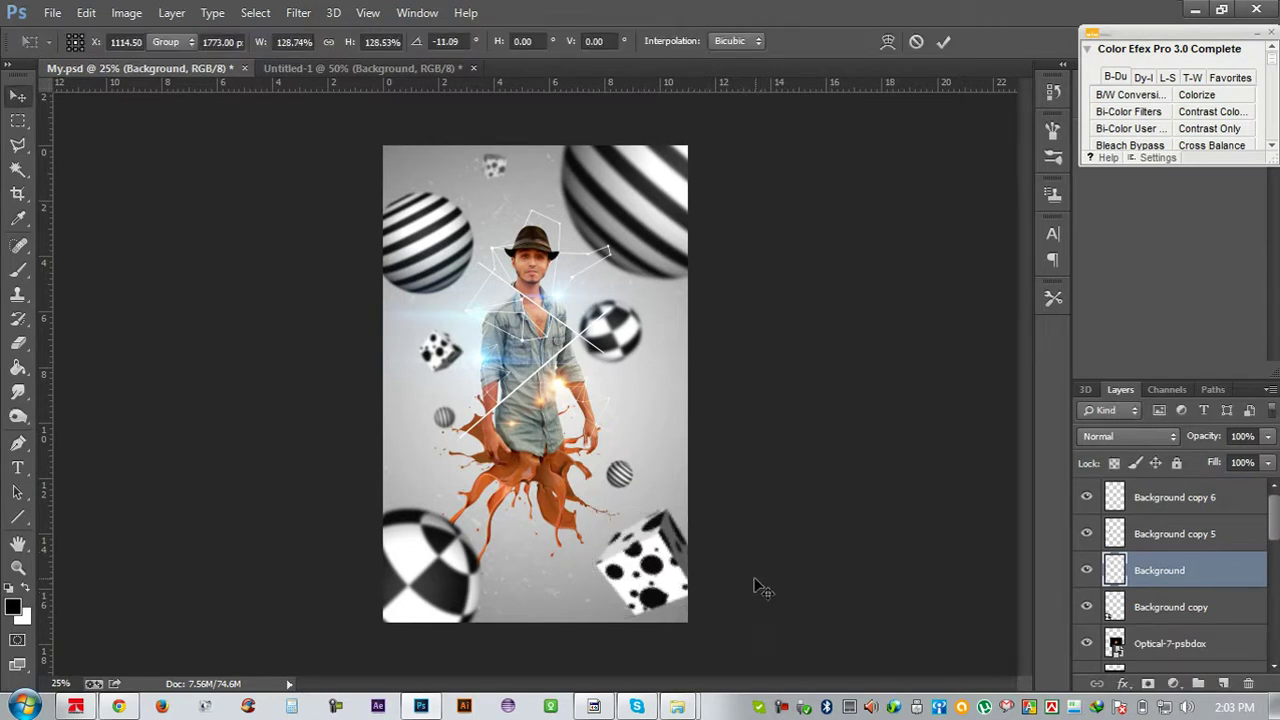
# Save the poster and add a new empty Layer 9 above Background copy 6
pyautogui.hotkey('ctrl', 's')
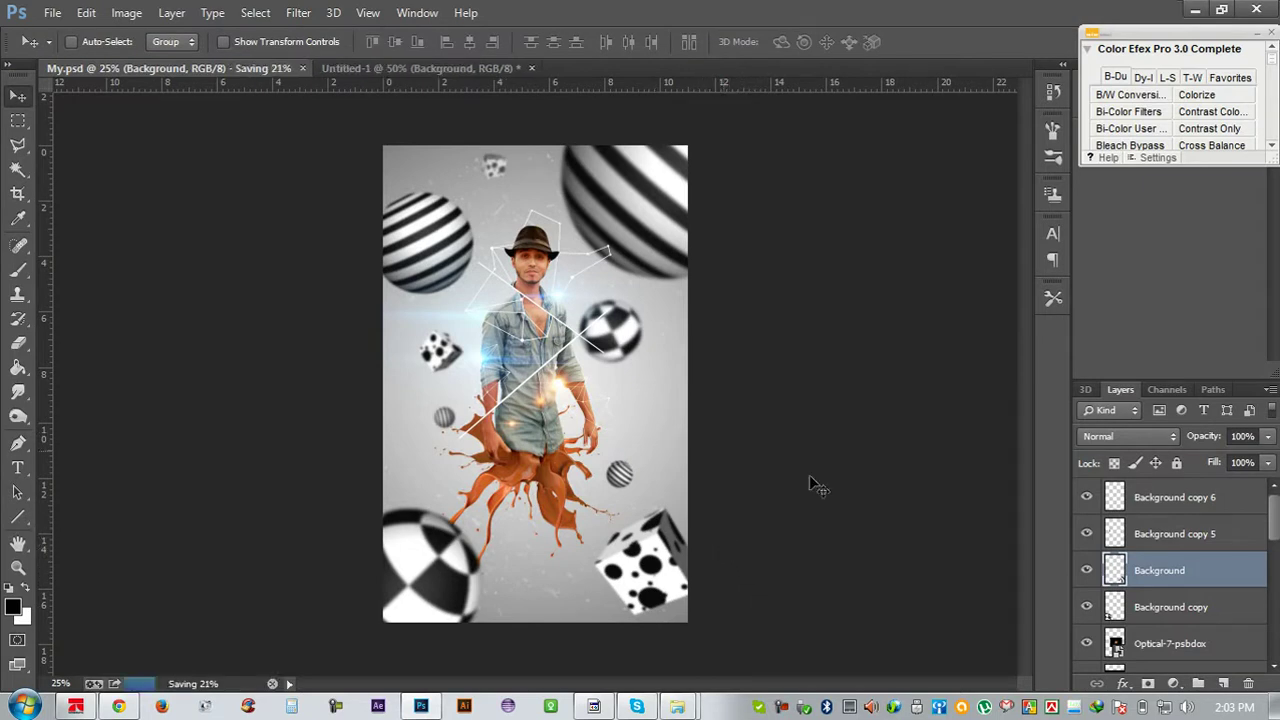
pyautogui.click(1168, 505)
pyautogui.click(1223, 683)
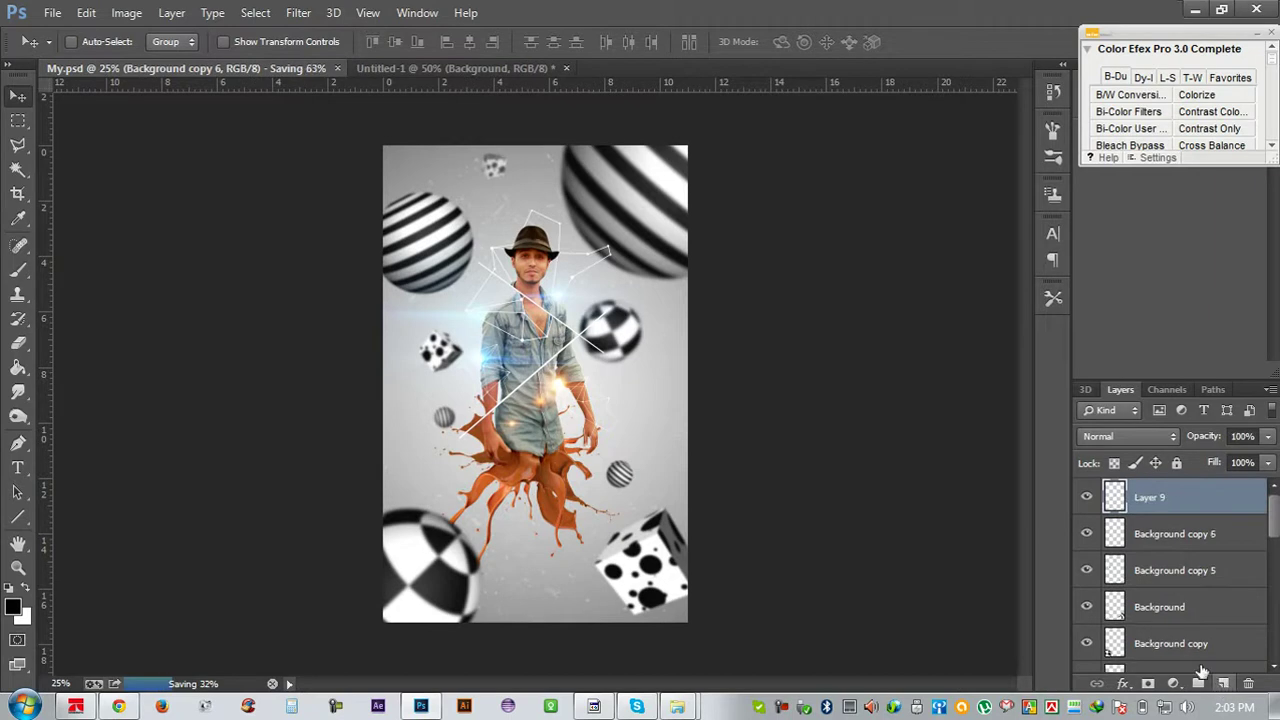
# Fill Layer 9 with a merged copy of the poster via Apply Image
pyautogui.click(126, 12)
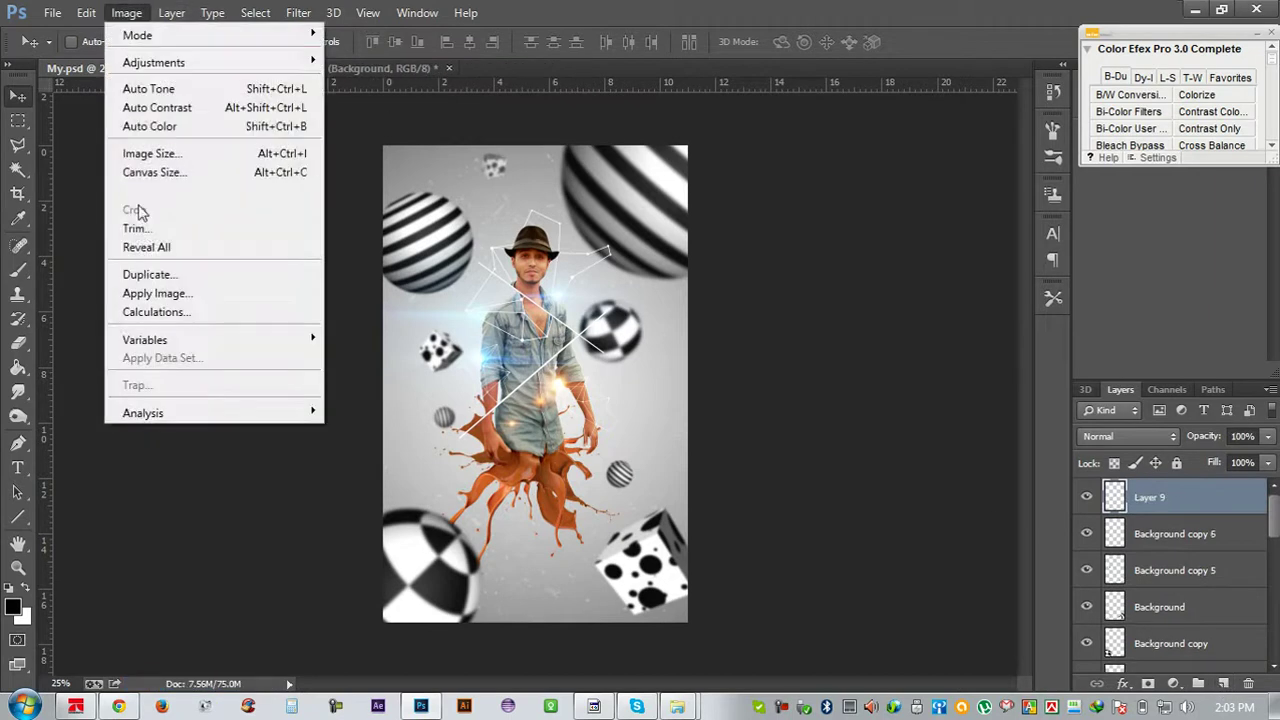
pyautogui.click(150, 292)
pyautogui.click(785, 190)
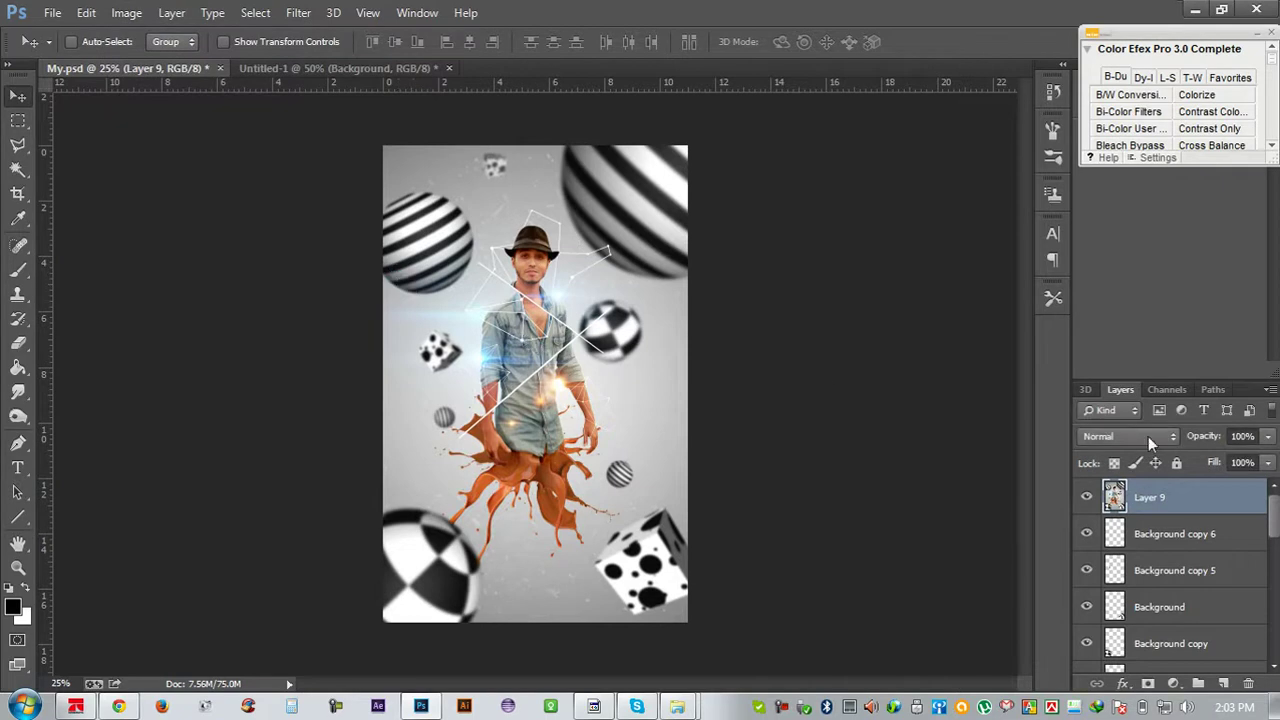
# Add Color Balance, shift midtones toward red and Yellow-Blue +8, then delete it
pyautogui.click(1175, 684)
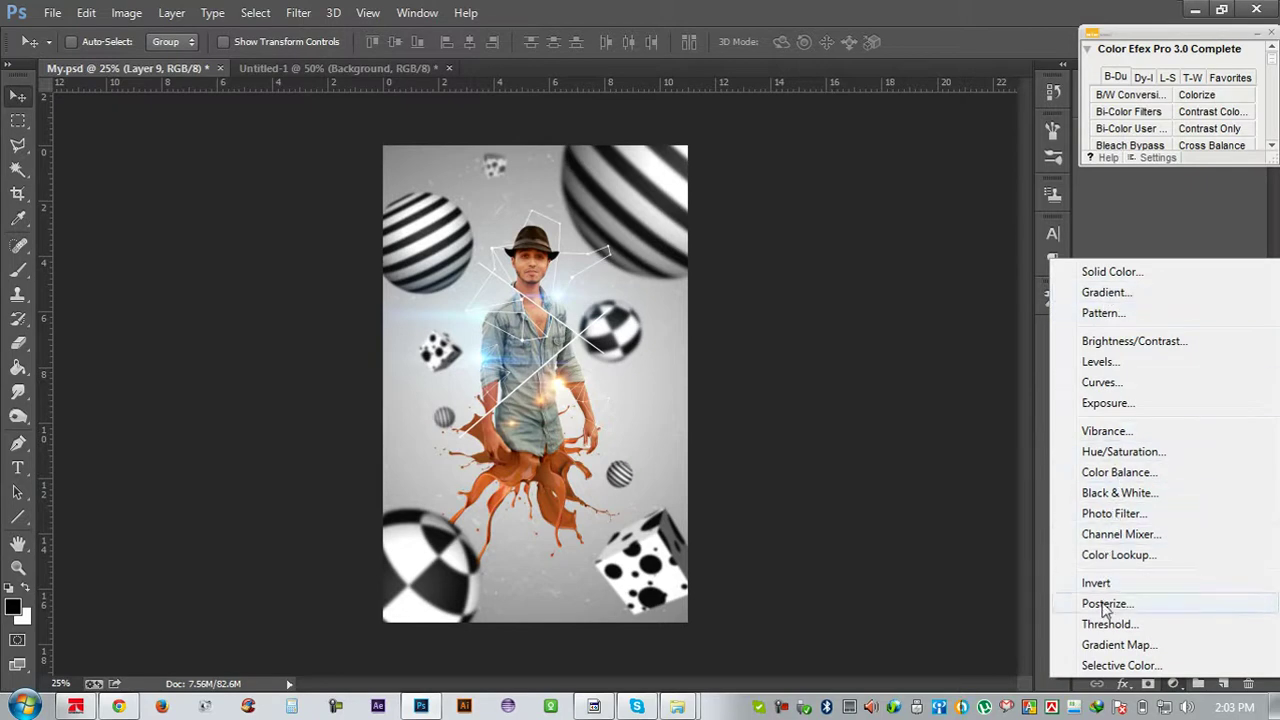
pyautogui.click(1107, 472)
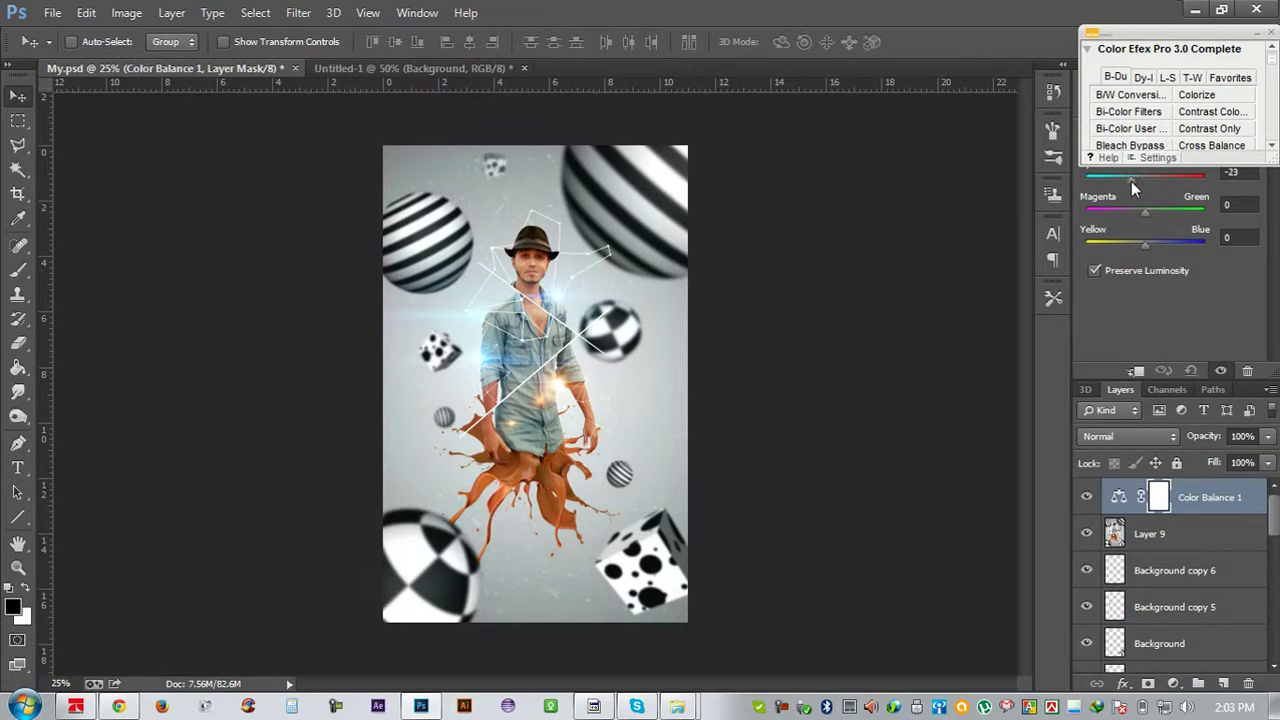
pyautogui.moveTo(1131, 181); pyautogui.dragTo(1152, 182)
pyautogui.moveTo(1145, 245); pyautogui.dragTo(1159, 246)
pyautogui.click(1236, 173)
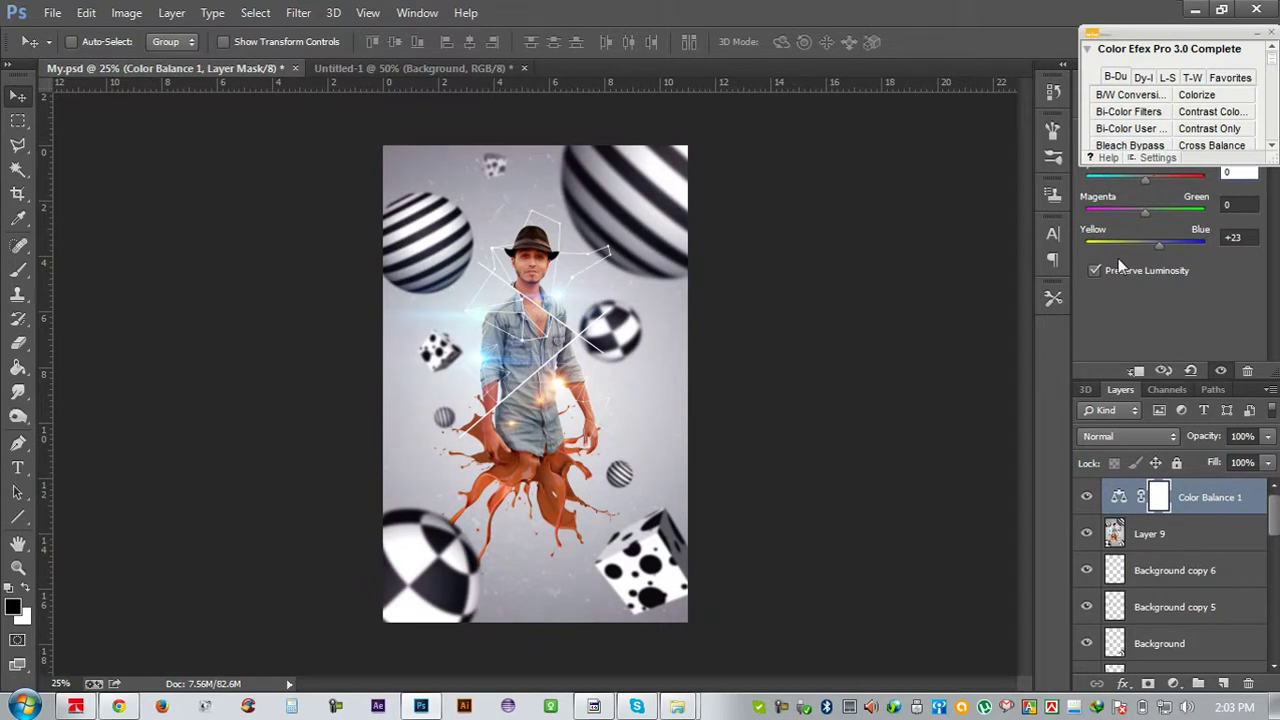
pyautogui.moveTo(1155, 246); pyautogui.dragTo(1143, 244)
pyautogui.moveTo(1172, 50); pyautogui.dragTo(899, 77)
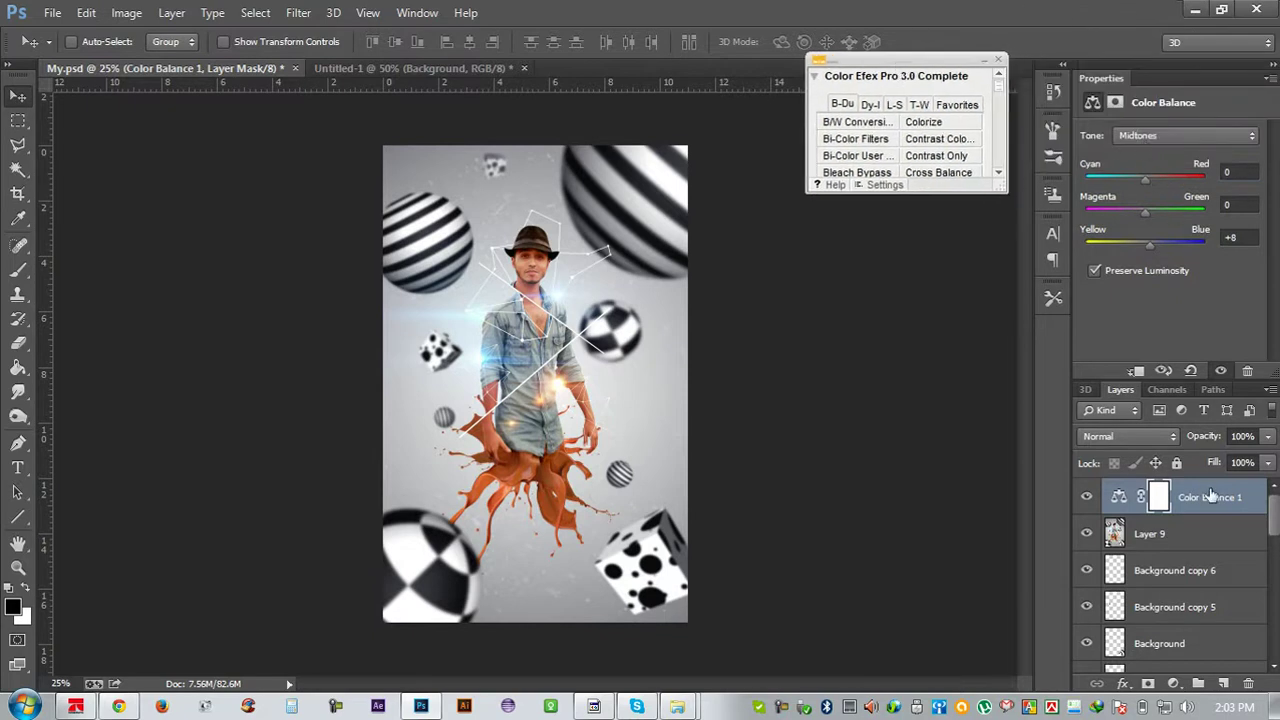
pyautogui.moveTo(1212, 497); pyautogui.dragTo(1247, 683)
# Run Color Efex Pro's Ink filter at 10% strength and zoom in to check the result
pyautogui.click(857, 121)
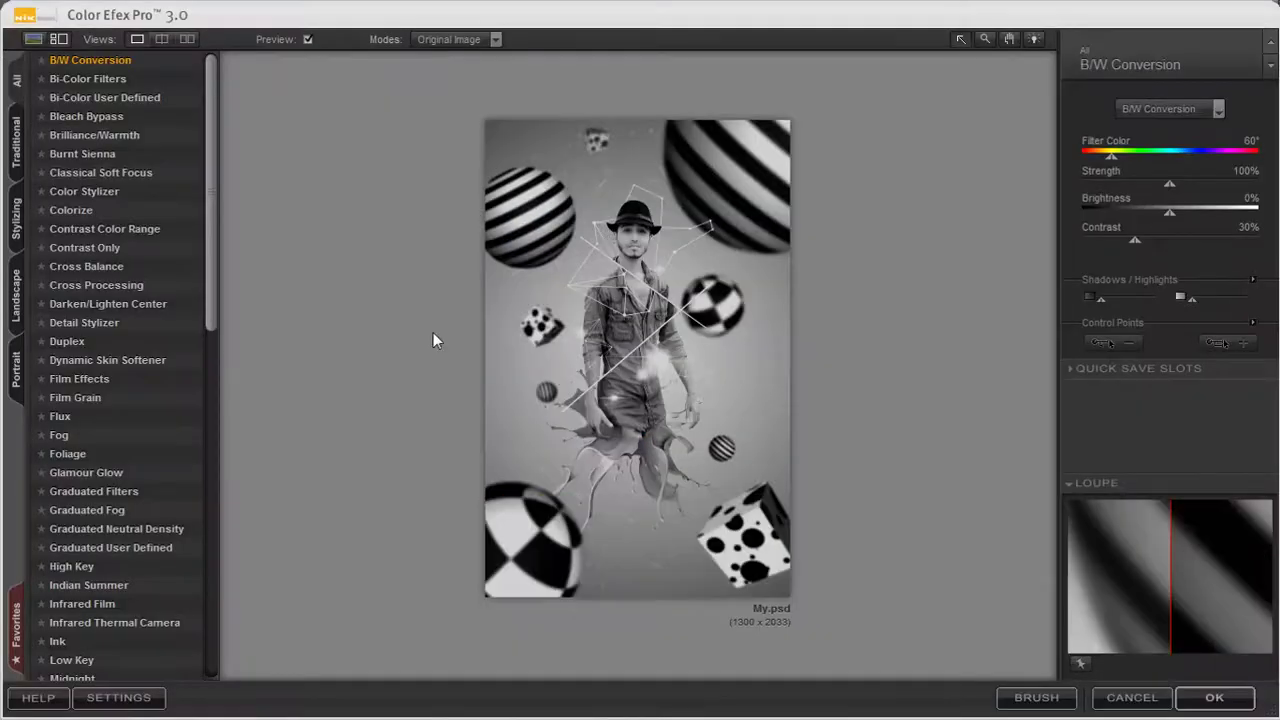
pyautogui.click(55, 641)
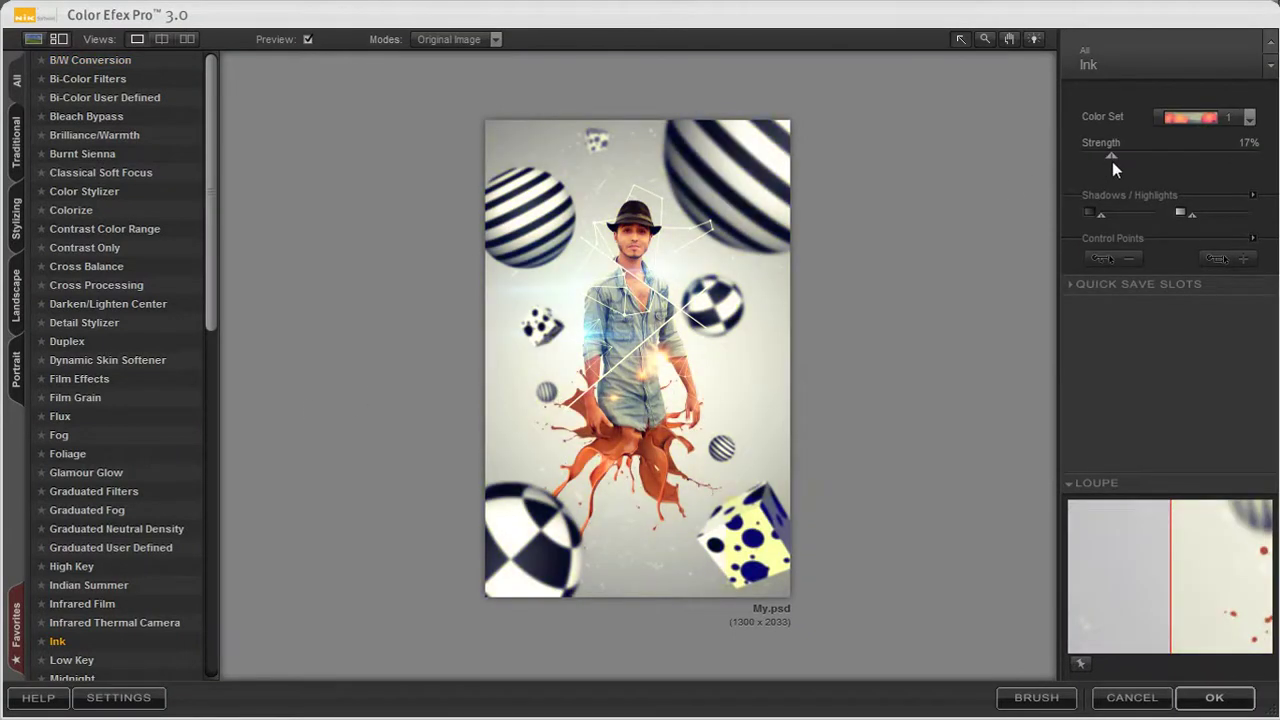
pyautogui.moveTo(1111, 157); pyautogui.dragTo(1100, 157)
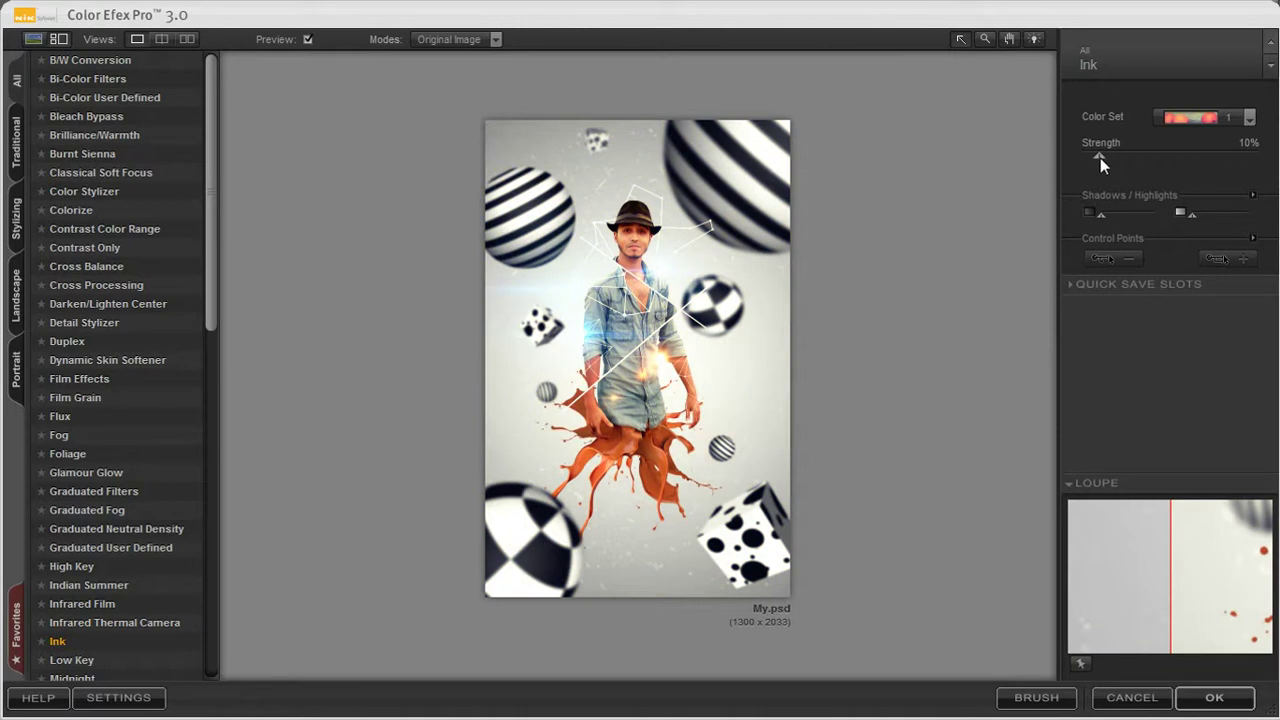
pyautogui.click(1214, 697)
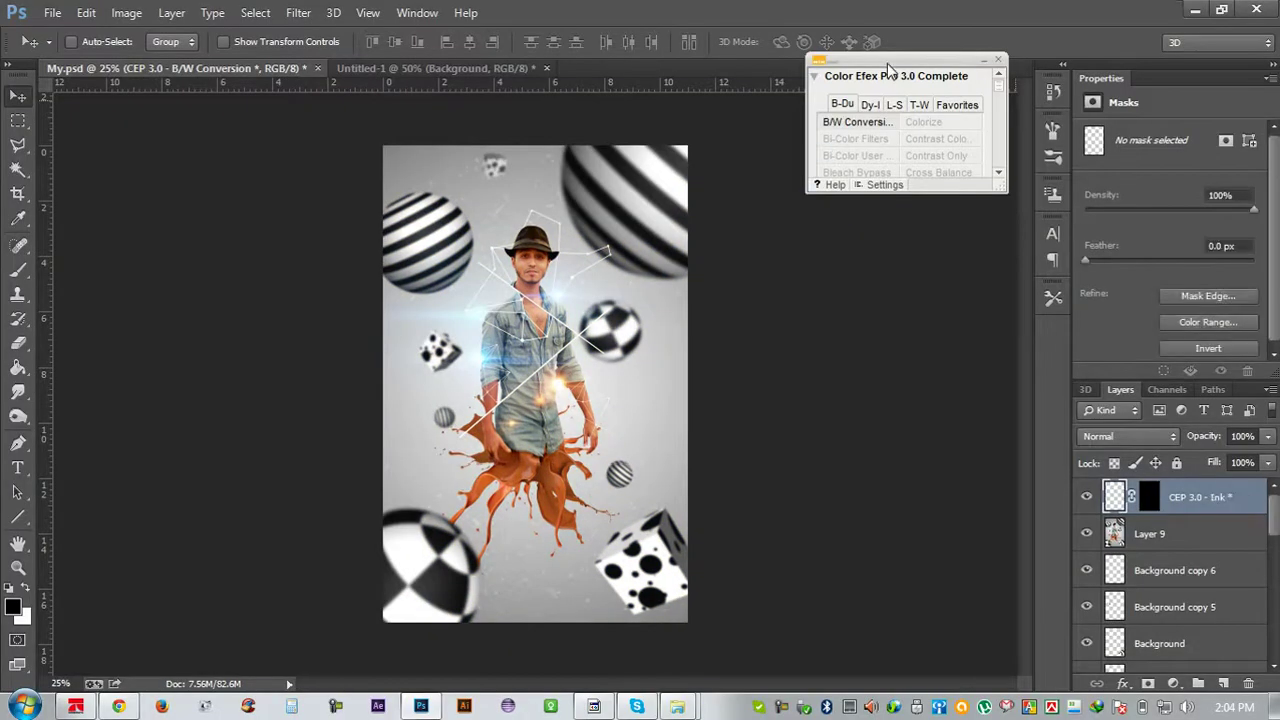
pyautogui.moveTo(888, 68); pyautogui.dragTo(1155, 70)
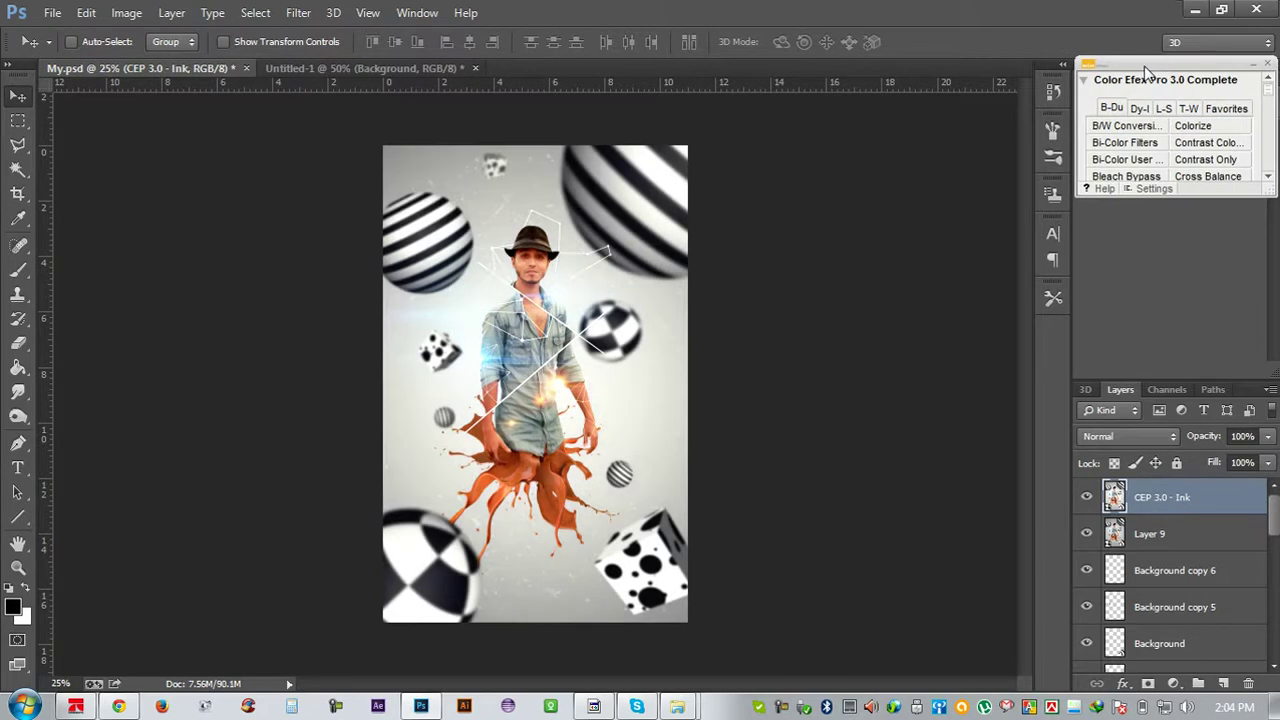
pyautogui.hotkey('ctrl', '+')
pyautogui.hotkey('ctrl', '+')
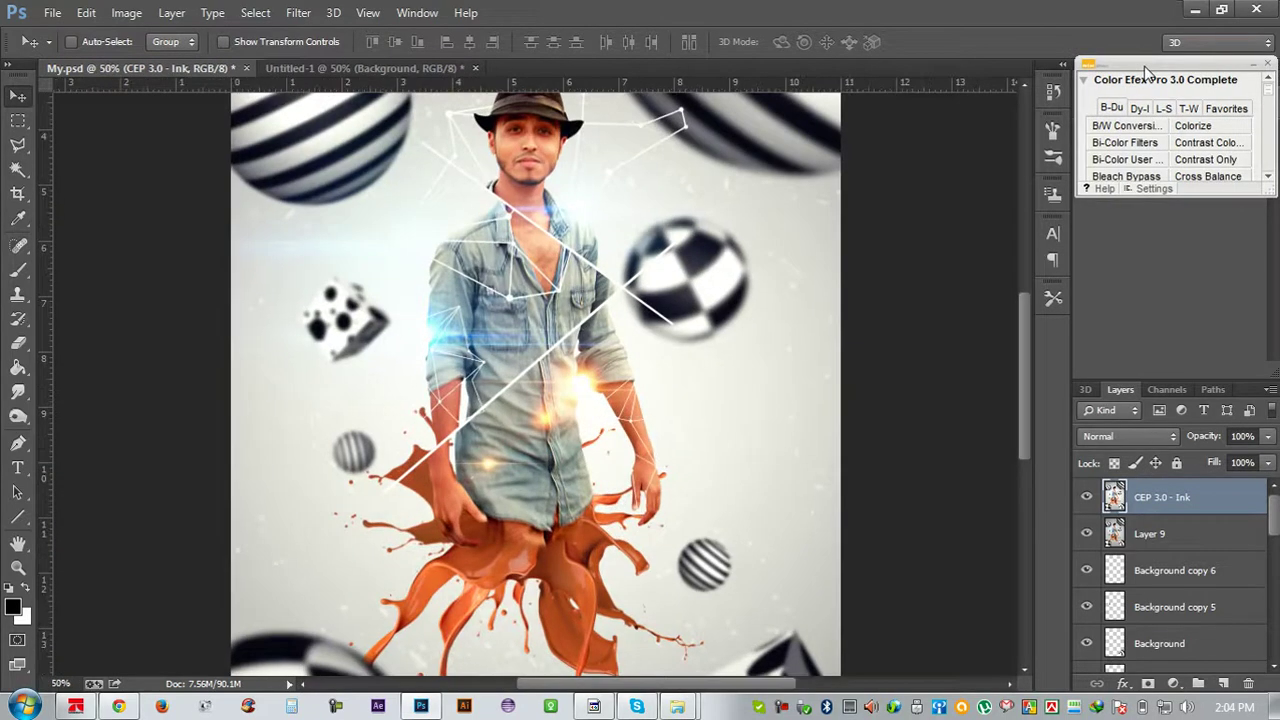
pyautogui.hotkey('ctrl', '-')
pyautogui.hotkey('ctrl', '-')
# Apply a Lens Correction custom vignette with Amount -42 and Midpoint +40
pyautogui.click(298, 13)
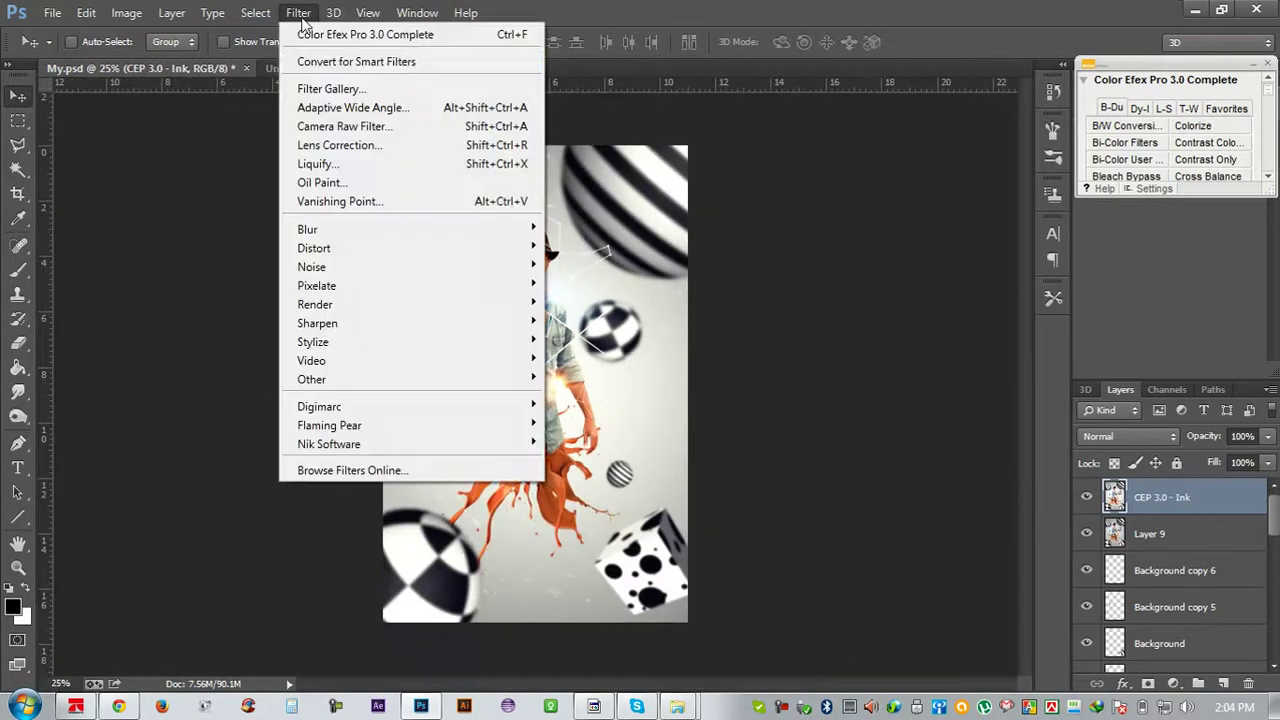
pyautogui.click(333, 147)
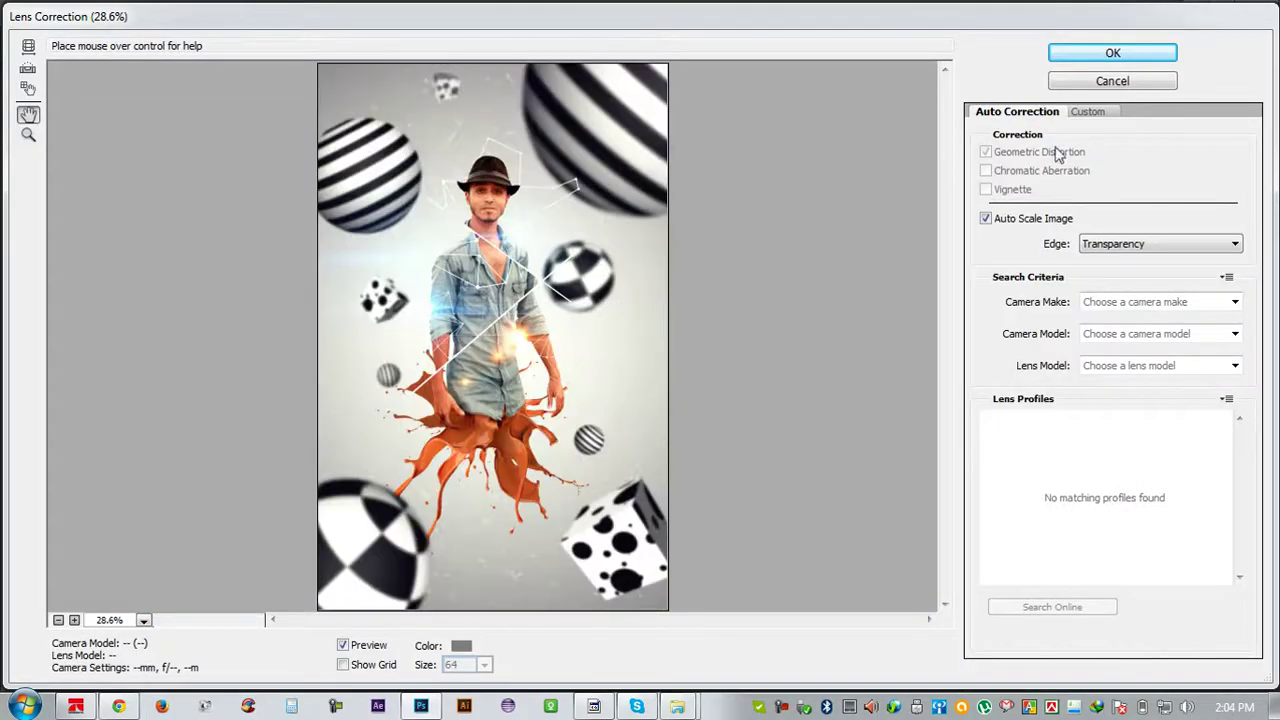
pyautogui.click(1092, 114)
pyautogui.moveTo(1111, 395); pyautogui.dragTo(1066, 400)
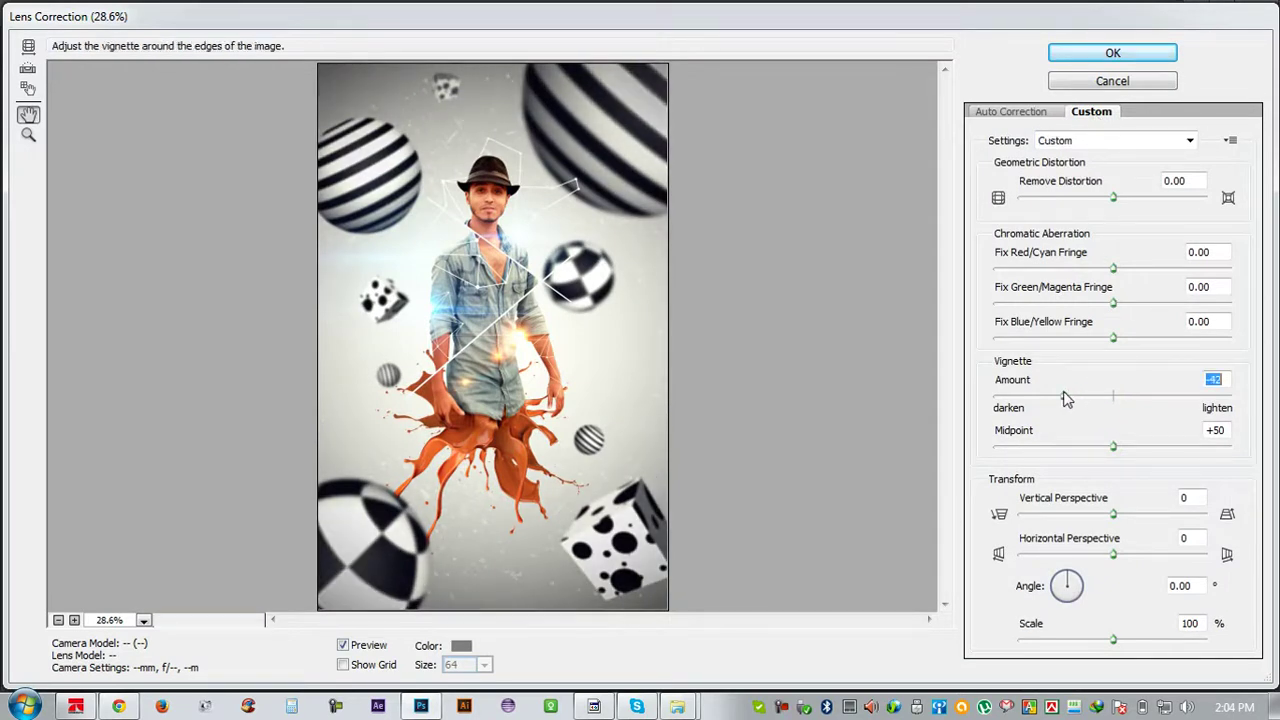
pyautogui.moveTo(1113, 447); pyautogui.dragTo(1091, 447)
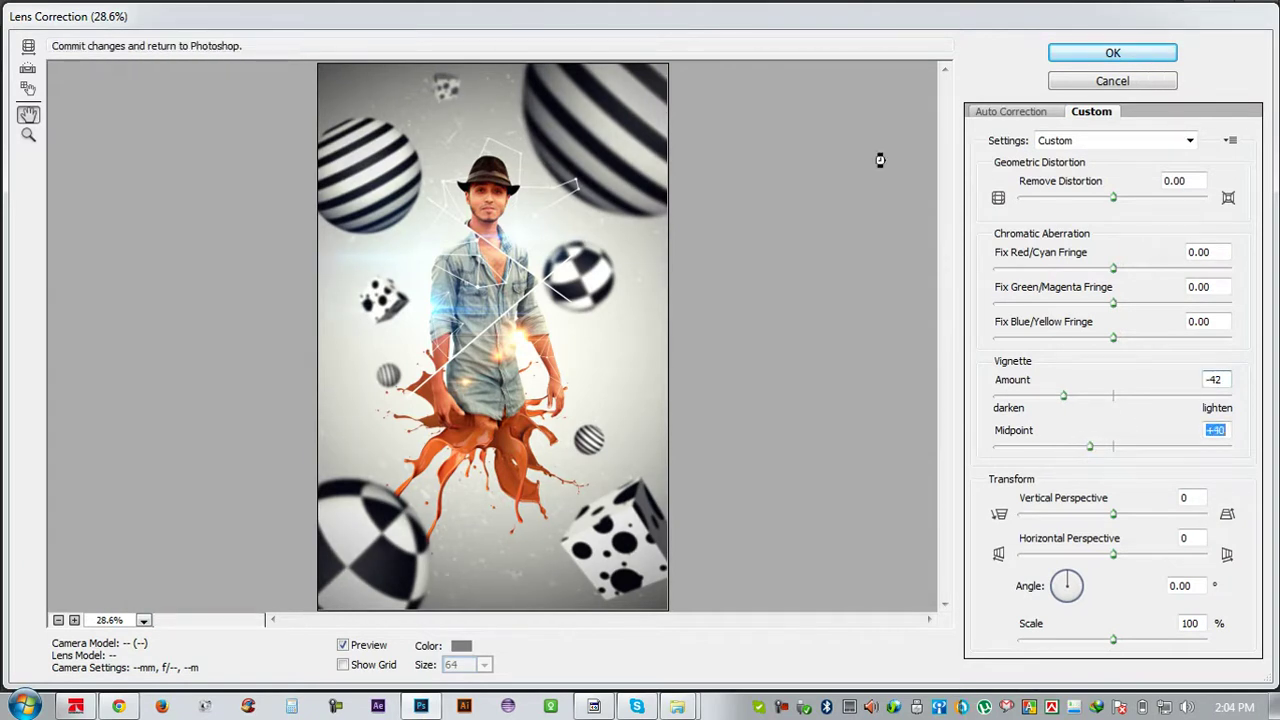
pyautogui.press('Return')
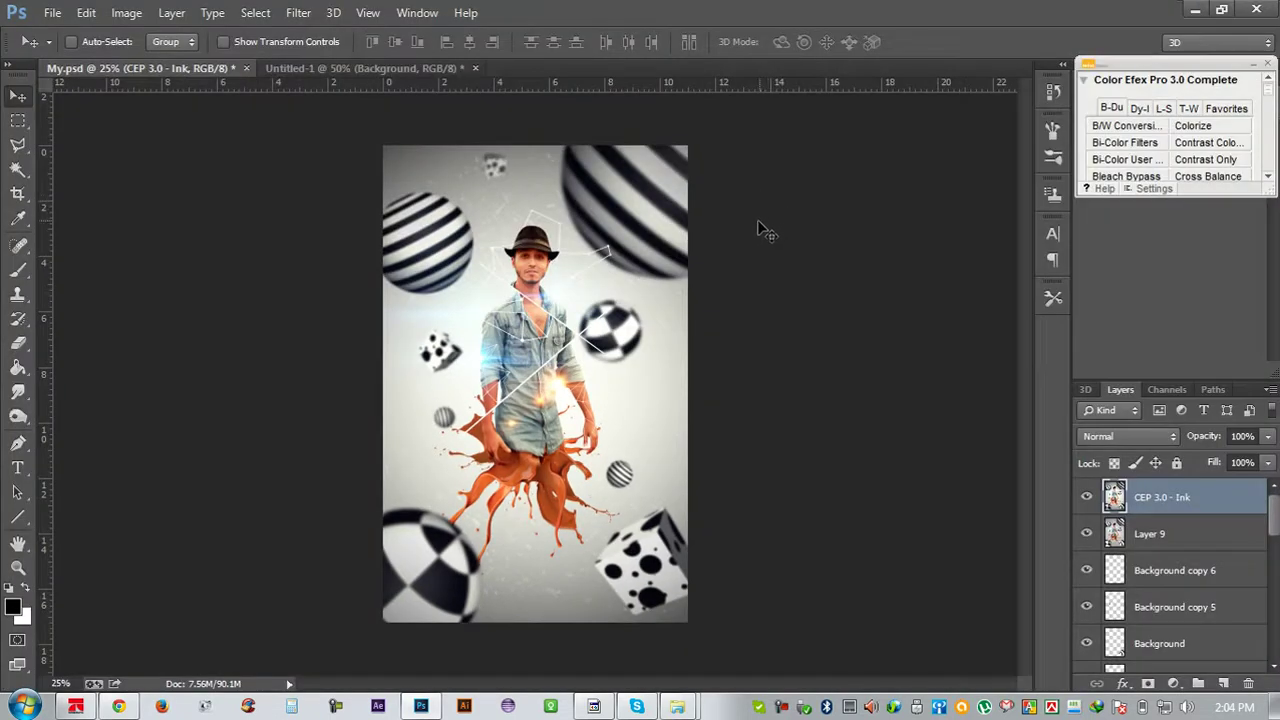
# Set the CEP 3.0 - Ink layer to 74% opacity and start a text entry below the splash
pyautogui.hotkey('ctrl', '+')
pyautogui.hotkey('ctrl', '+')
pyautogui.moveTo(1215, 440); pyautogui.dragTo(1193, 440)
pyautogui.scroll(-1, 662, 360)
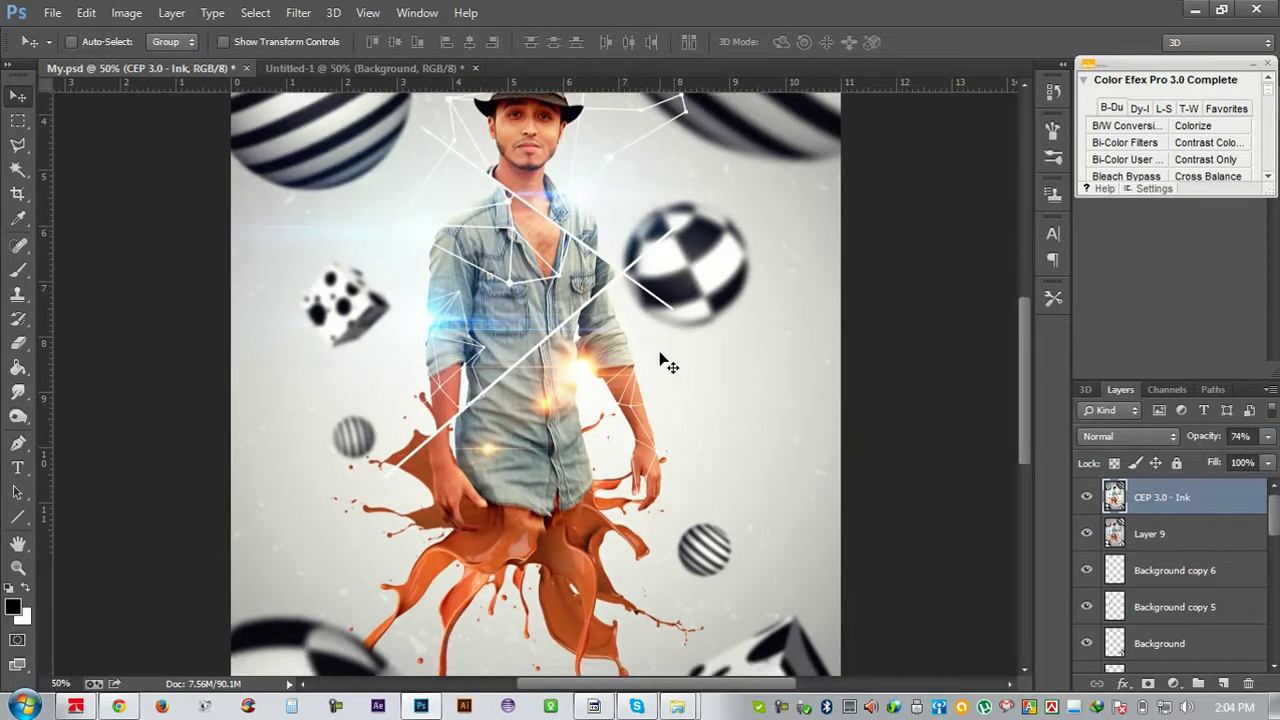
pyautogui.scroll(-4, 662, 360)
pyautogui.scroll(-3, 660, 368)
pyautogui.scroll(-2, 657, 366)
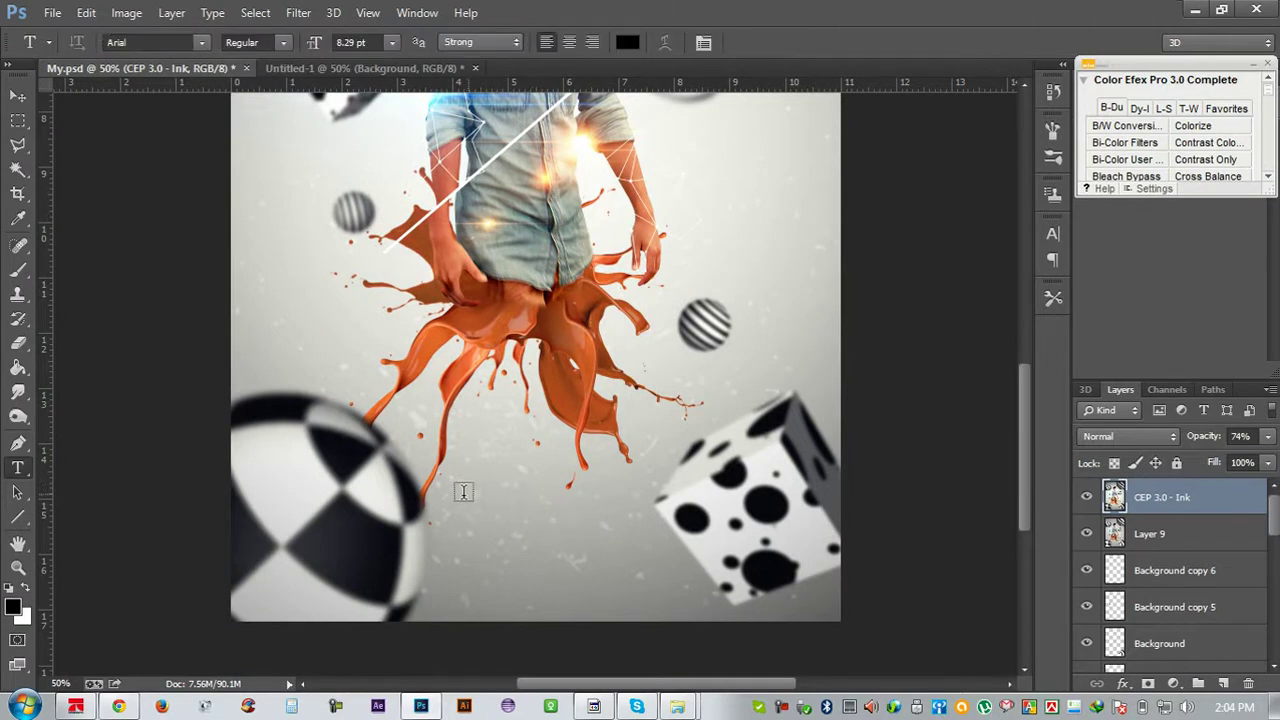
pyautogui.click(463, 491)
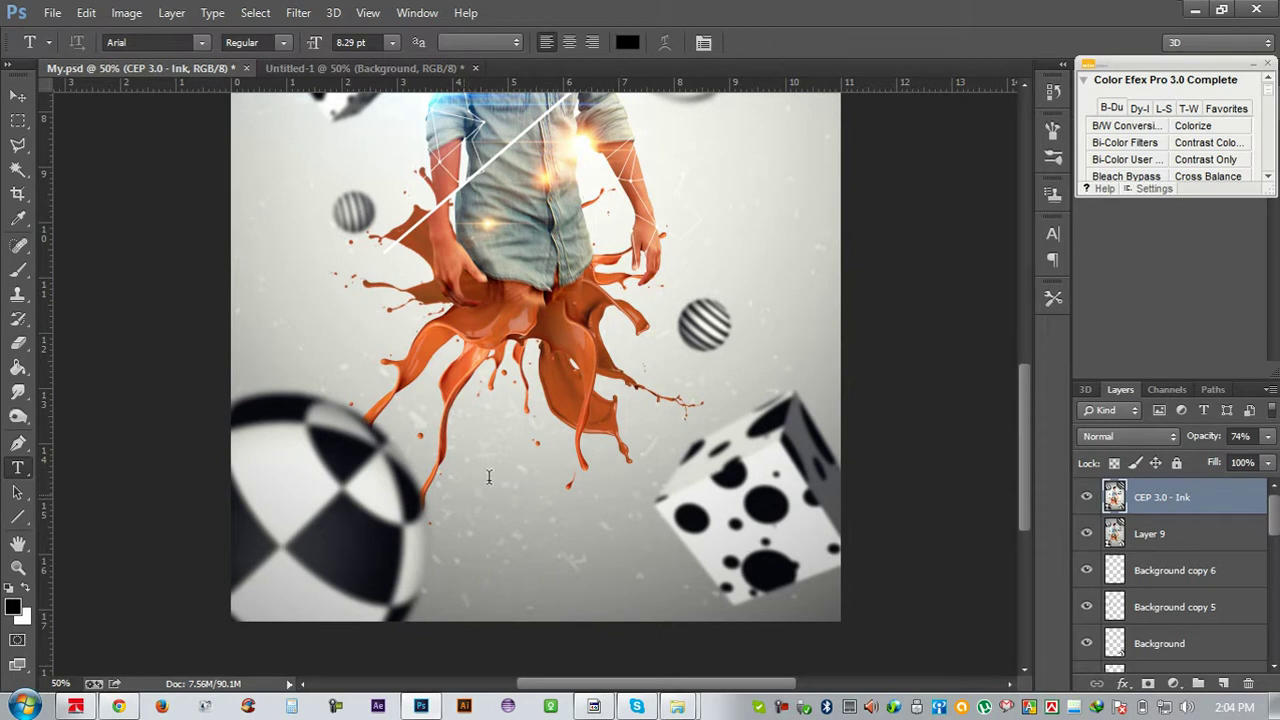
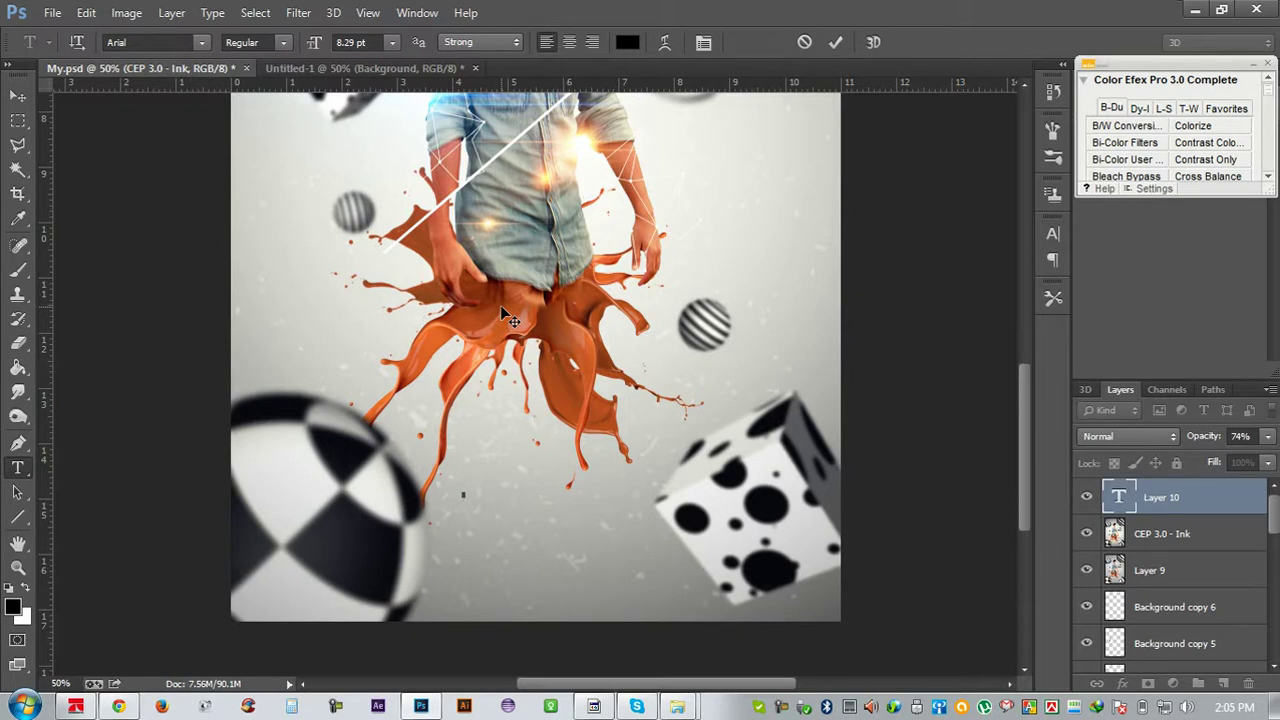
# Type the title 'SPARE AND CUBE' under the splash, briefly checking the cube document
pyautogui.click(333, 13)
pyautogui.click(838, 12)
pyautogui.write('PA')
pyautogui.write('RE AND ')
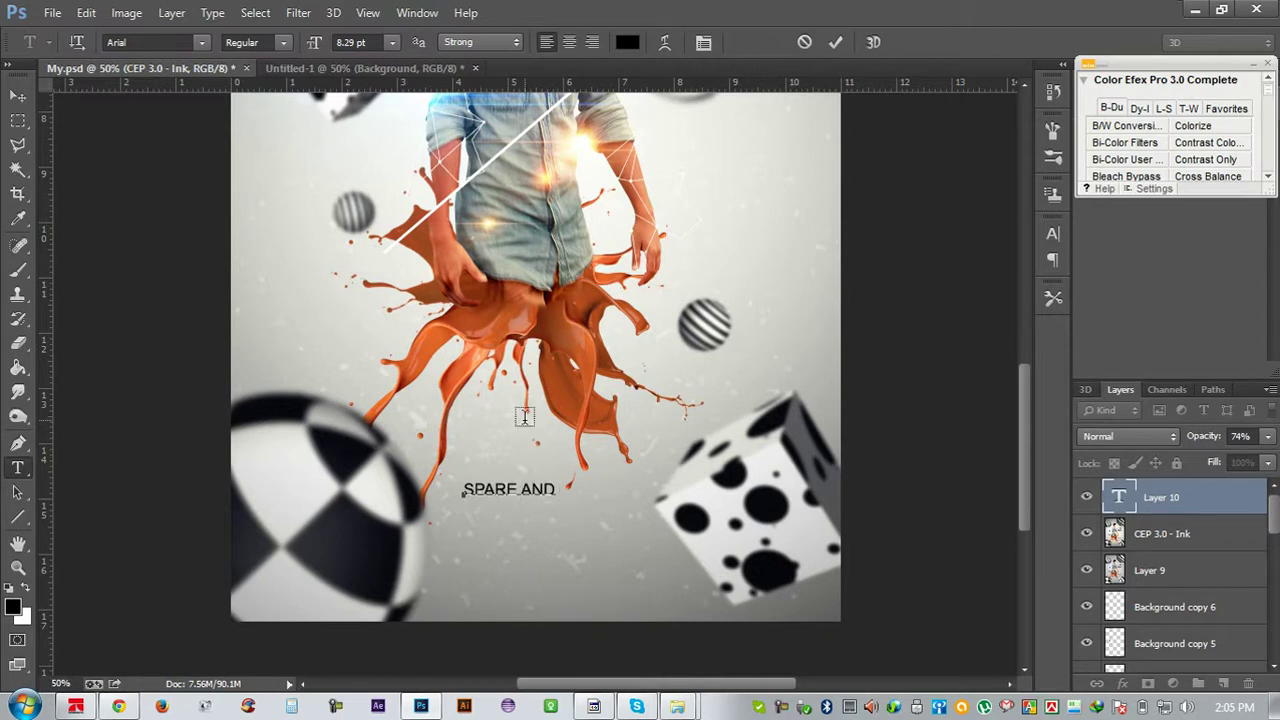
pyautogui.write('CUBE')
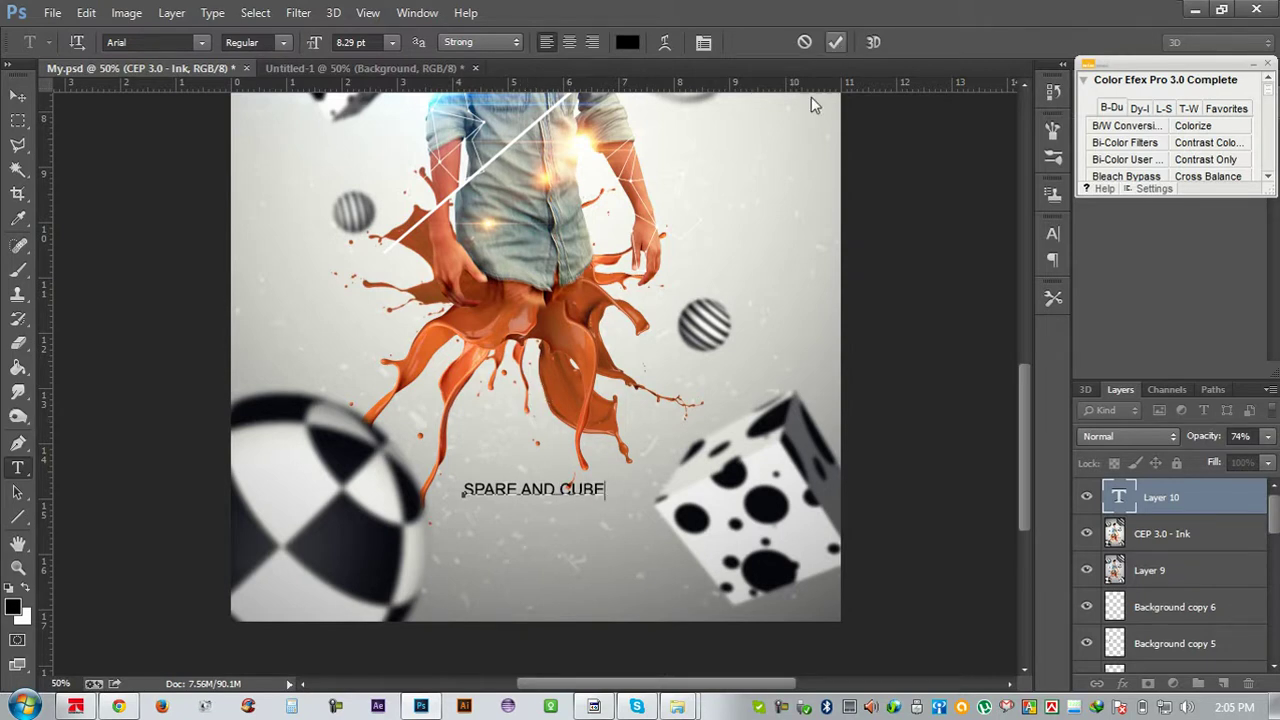
pyautogui.click(403, 67)
pyautogui.click(334, 14)
pyautogui.moveTo(391, 137)
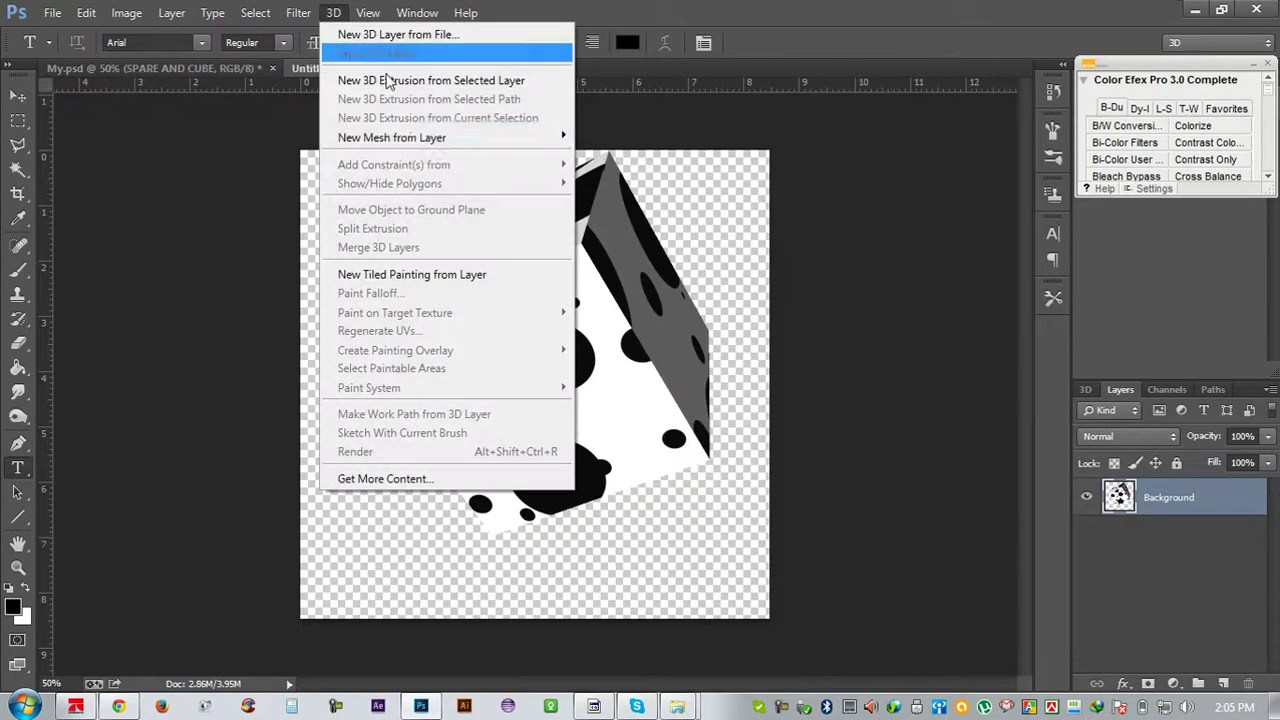
pyautogui.moveTo(618, 156)
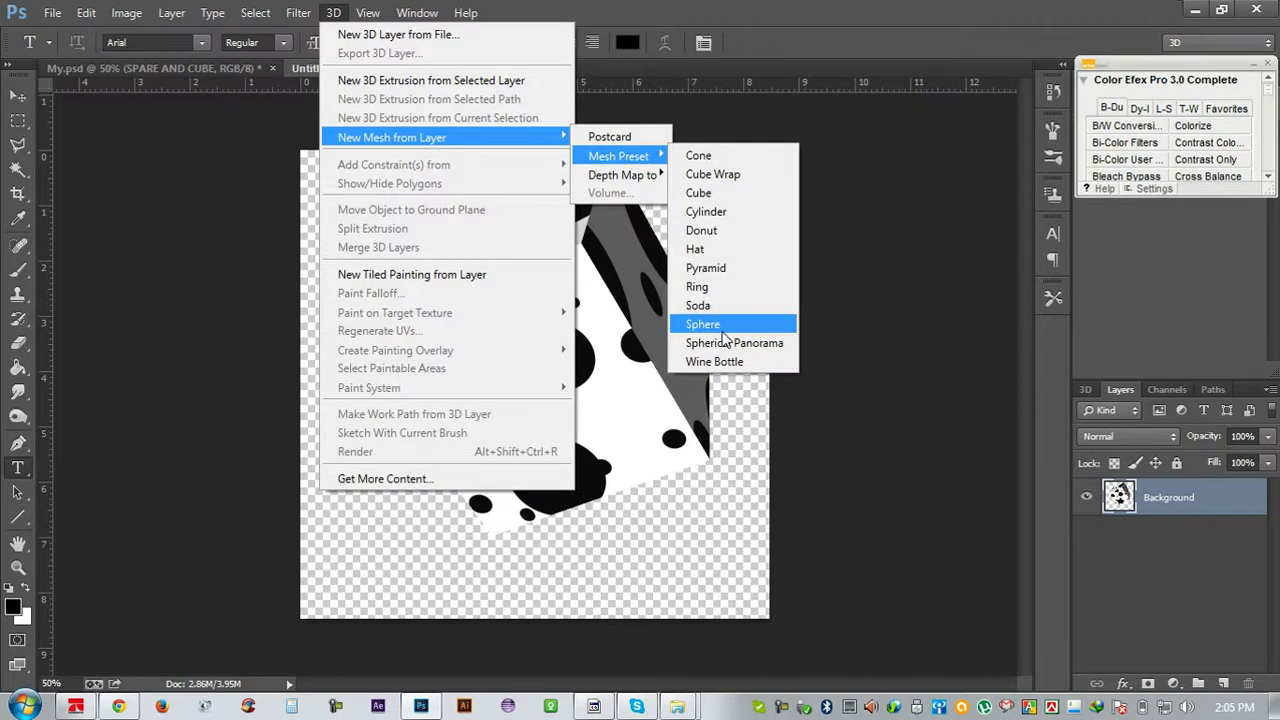
pyautogui.click(226, 69)
pyautogui.click(227, 69)
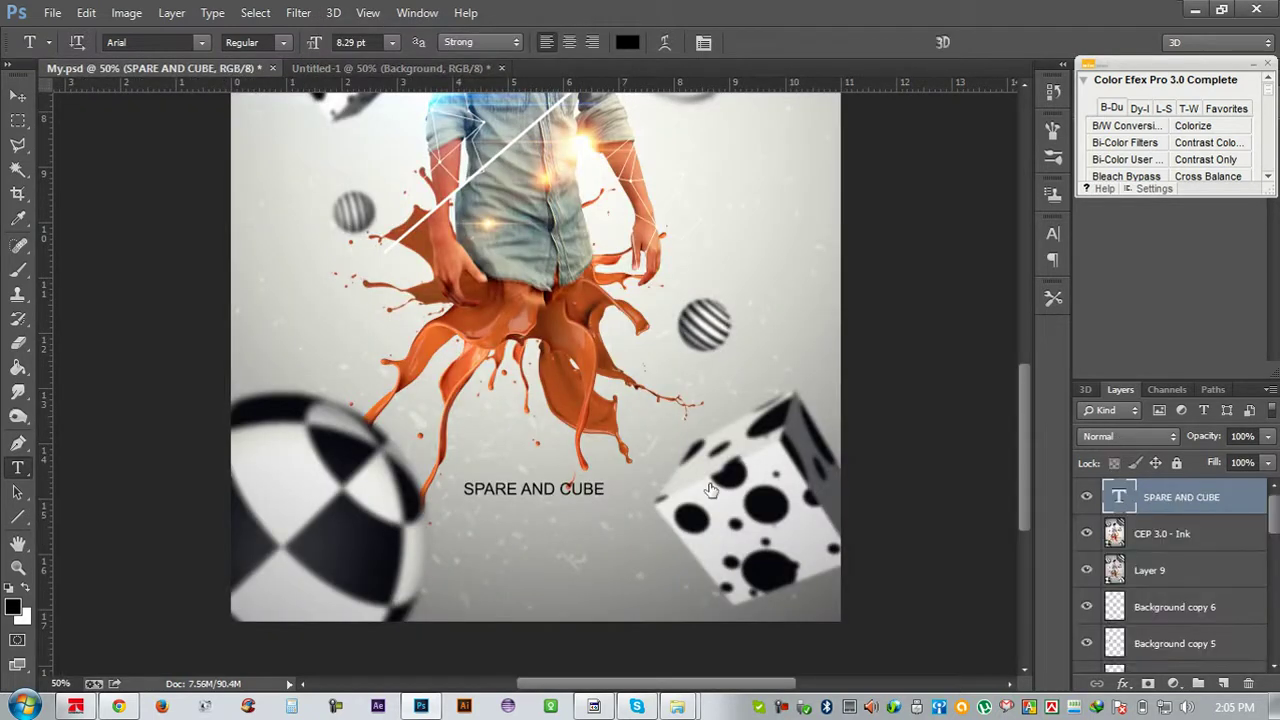
# Correct the title's spelling from SPARE to SPHERE
pyautogui.tripleClick(484, 491)
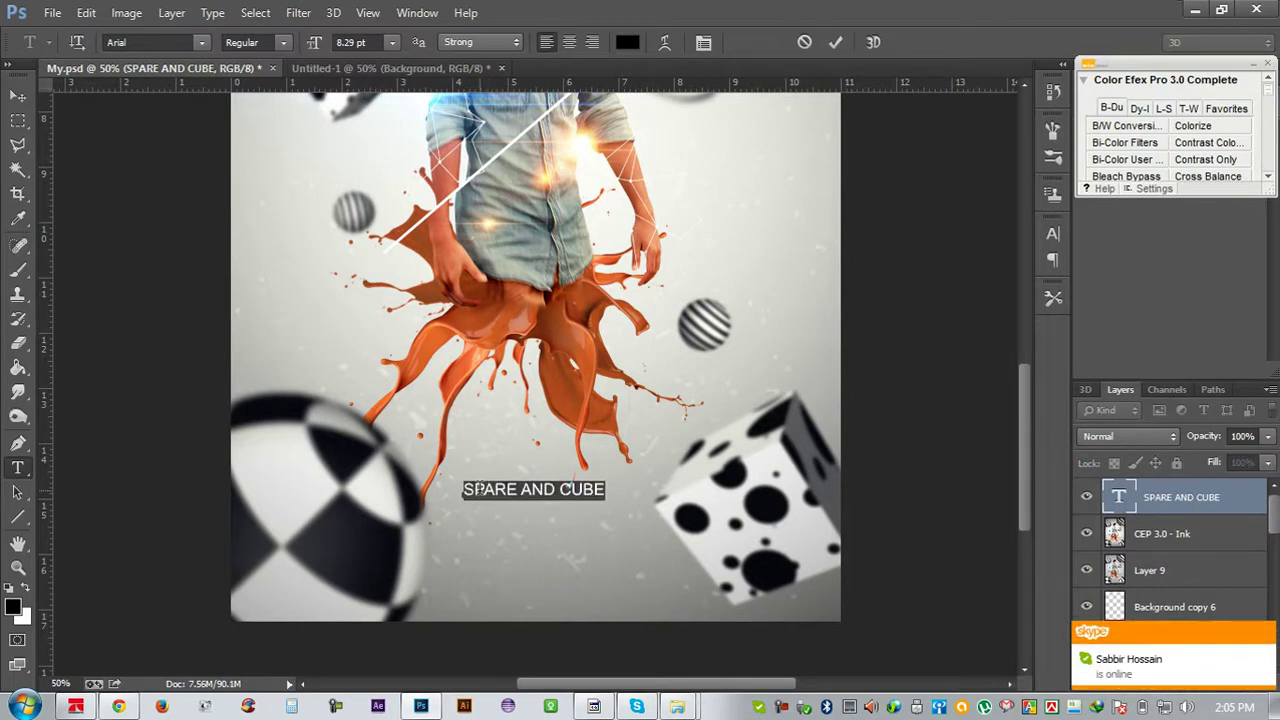
pyautogui.click(484, 491)
pyautogui.write('H')
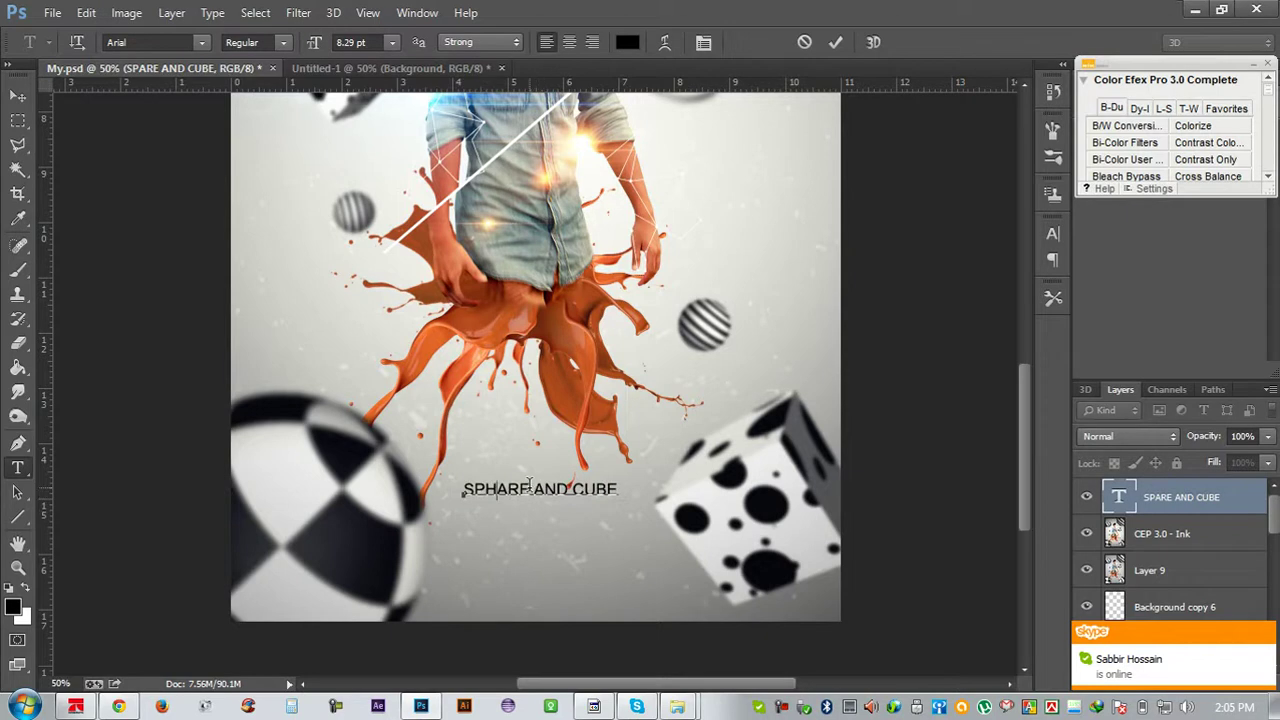
pyautogui.press('Delete')
pyautogui.write('E')
pyautogui.click(118, 705)
# Send the oDesk reply with the attached green screen pose PSDs, then minimise Chrome
pyautogui.scroll(-1, 405, 640)
pyautogui.scroll(-1, 414, 608)
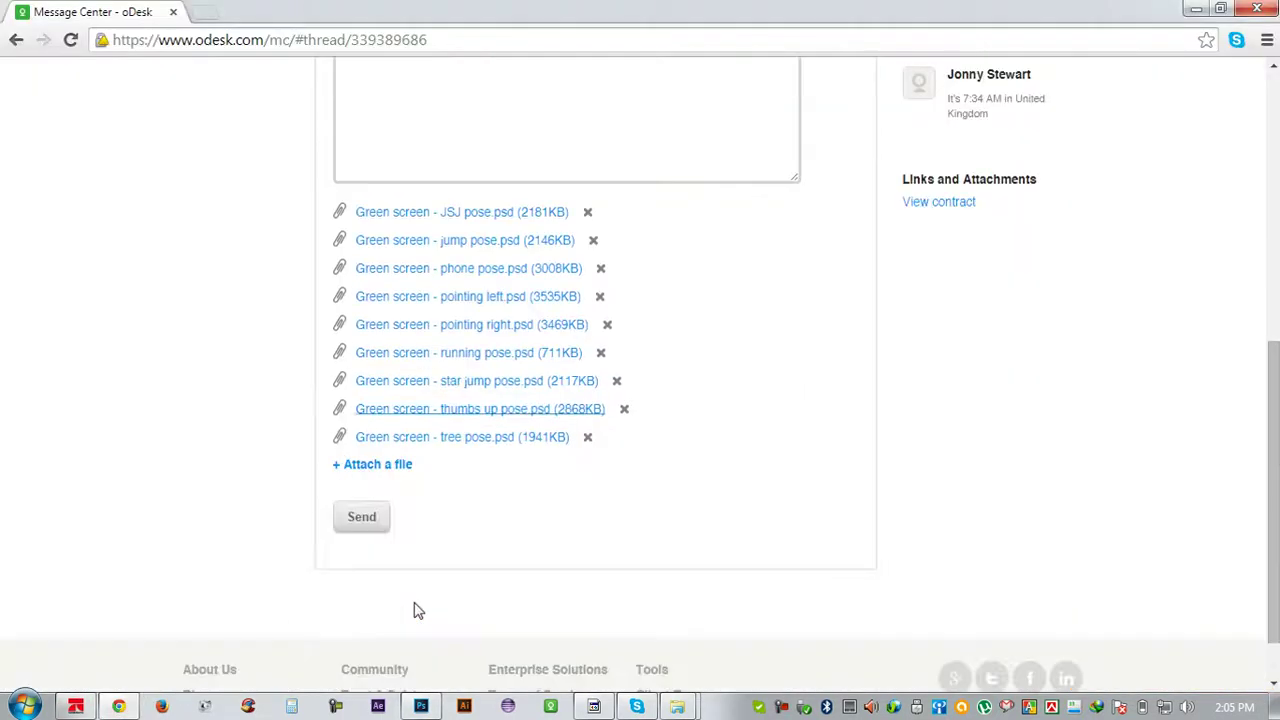
pyautogui.click(370, 530)
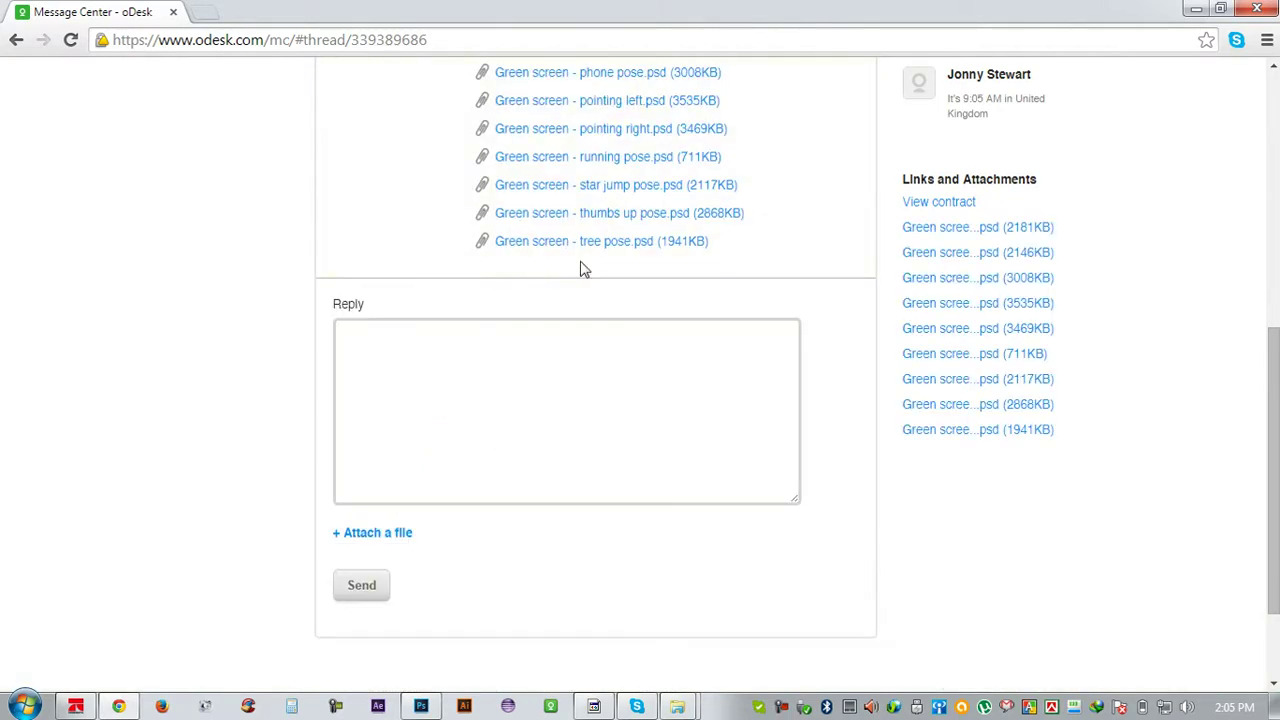
pyautogui.click(1197, 10)
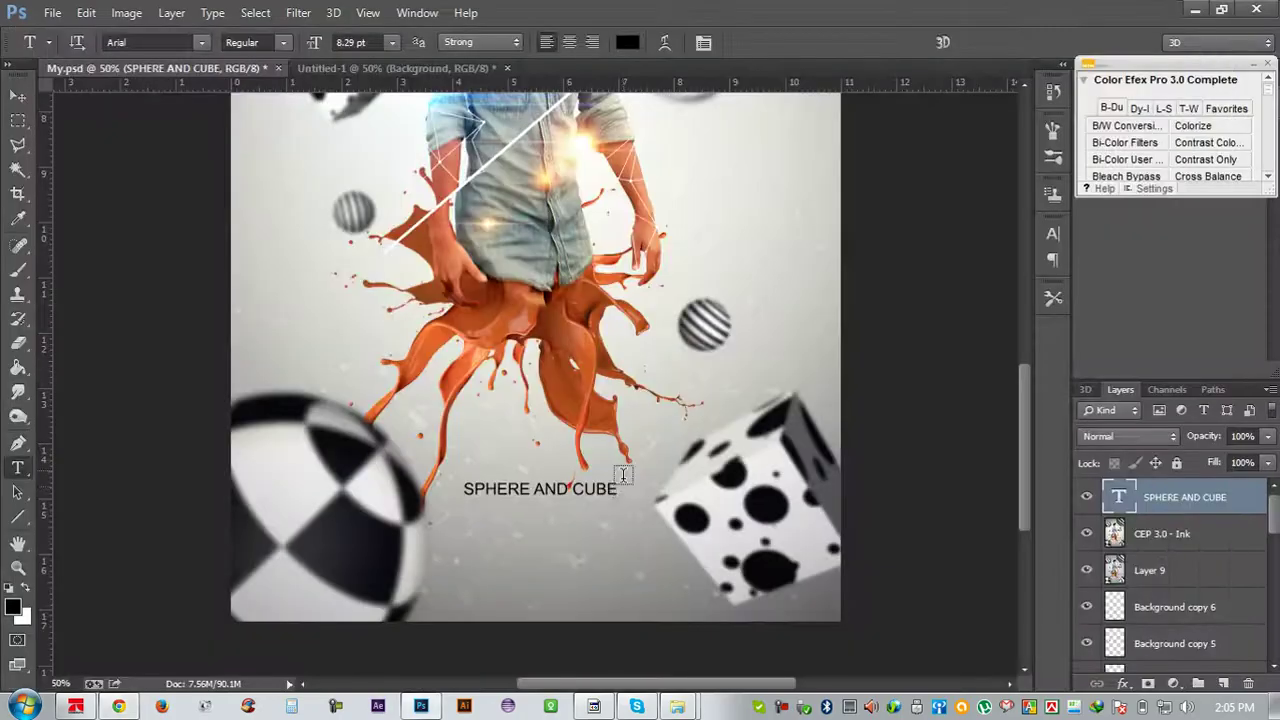
pyautogui.click(460, 68)
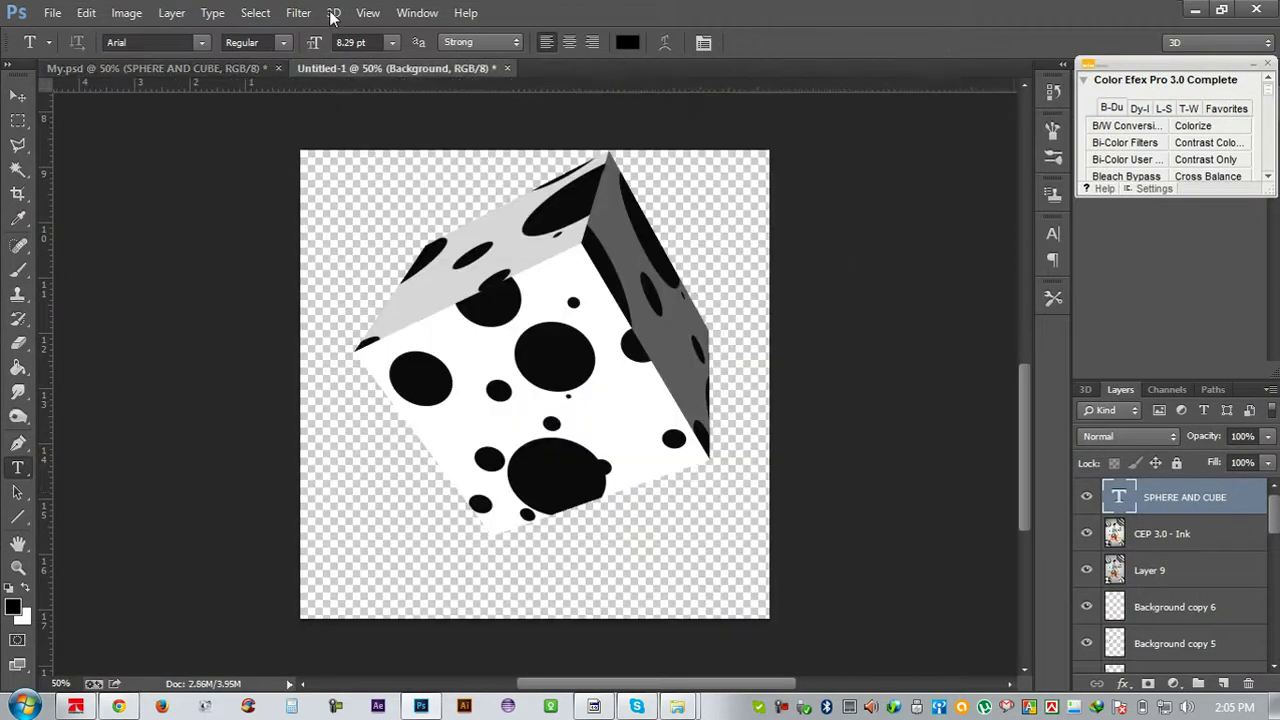
pyautogui.click(333, 13)
pyautogui.moveTo(392, 137)
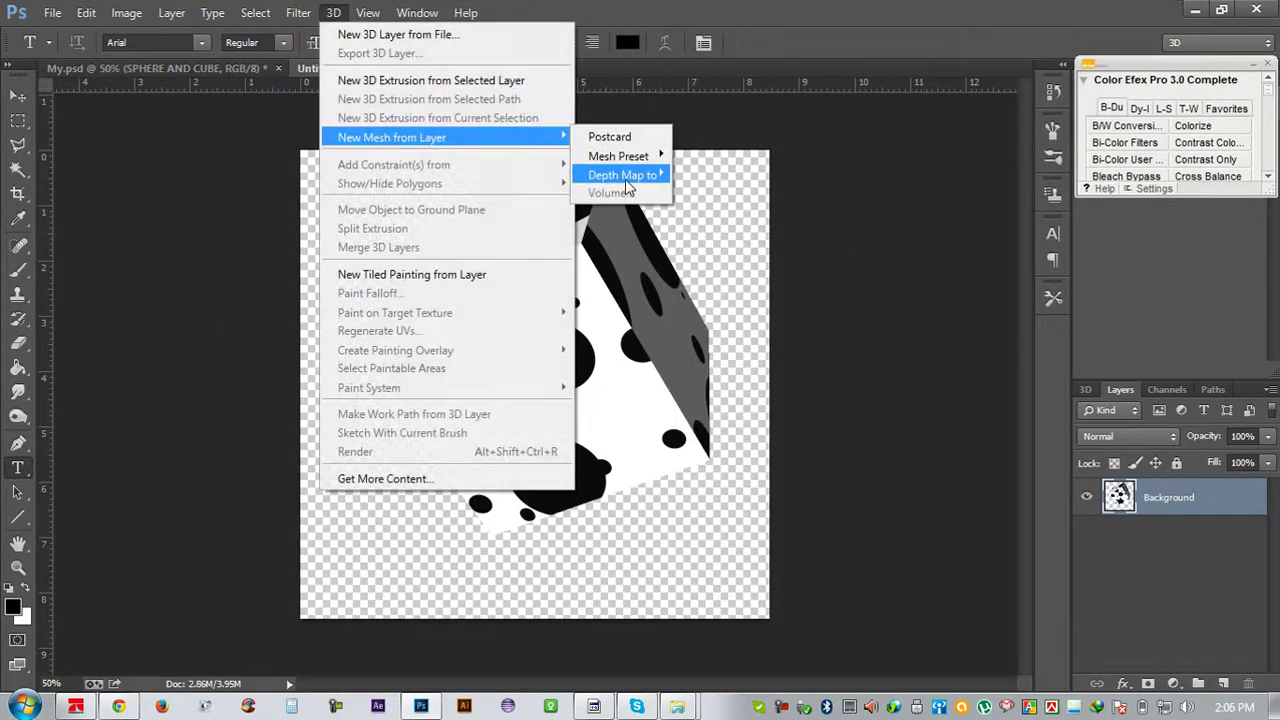
pyautogui.moveTo(618, 156)
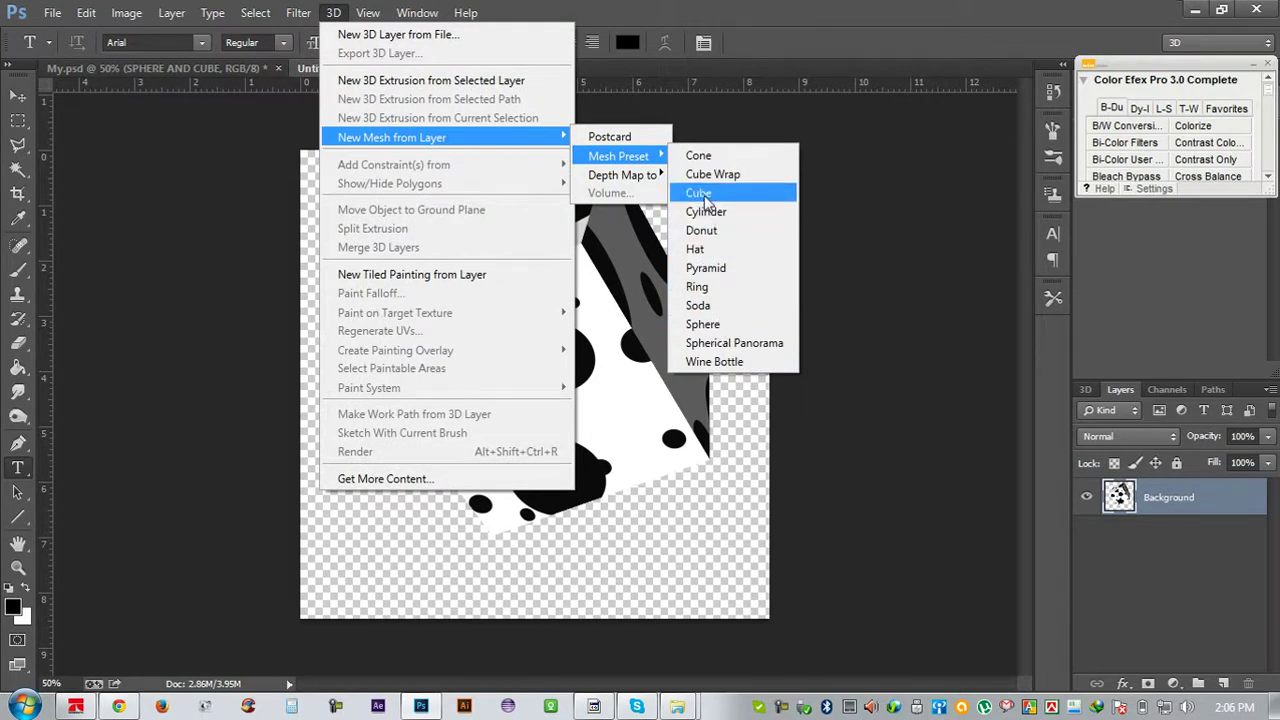
pyautogui.click(265, 70)
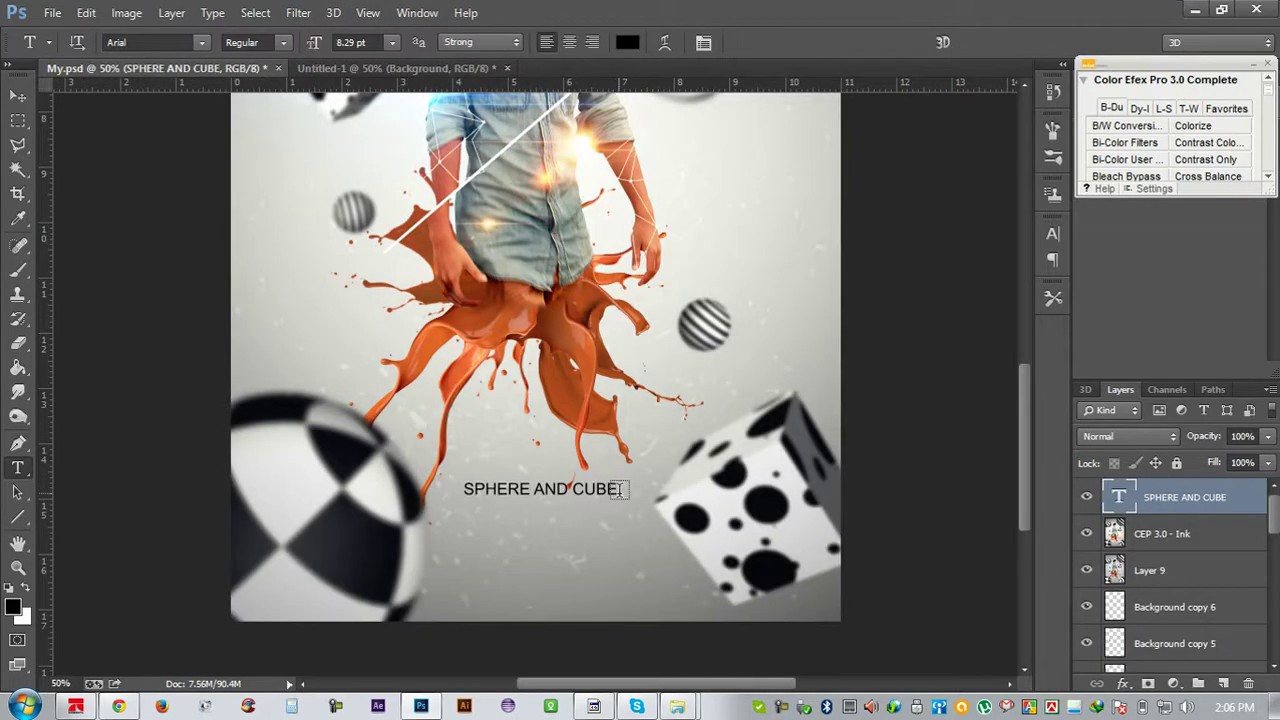
pyautogui.moveTo(617, 489); pyautogui.dragTo(455, 482)
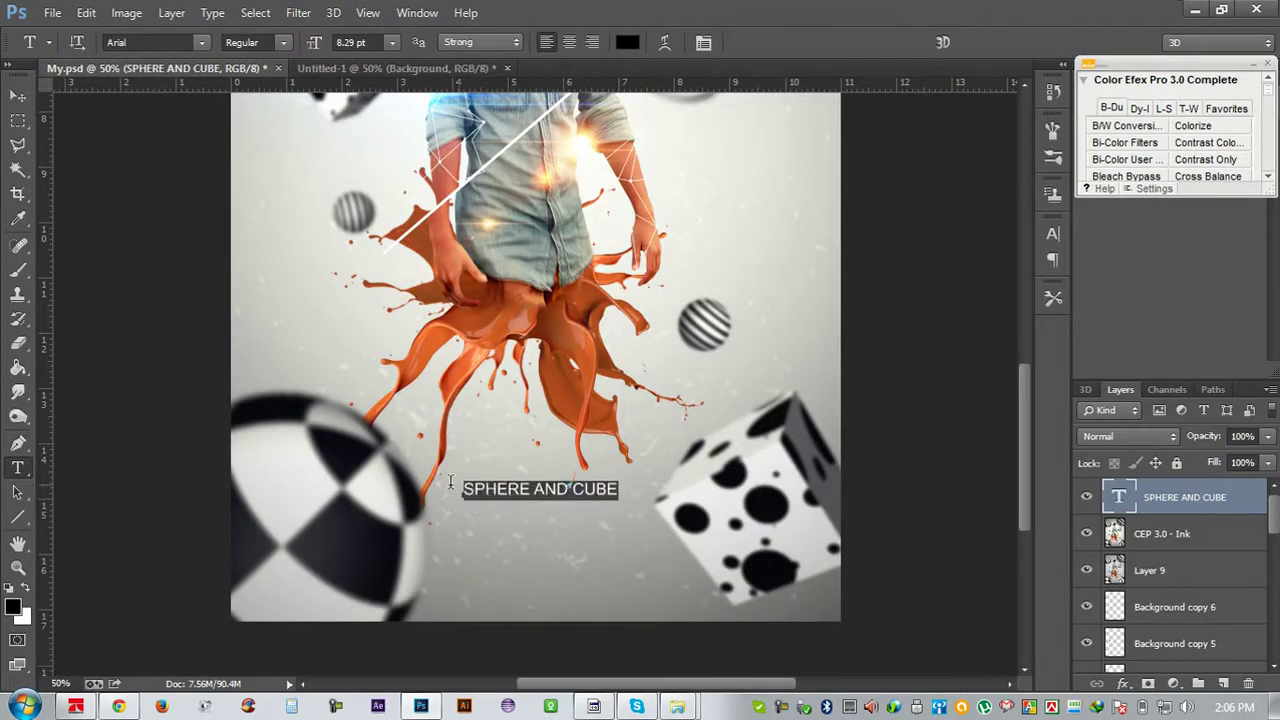
# Set the title's font to Source Sans Pro
pyautogui.click(191, 44)
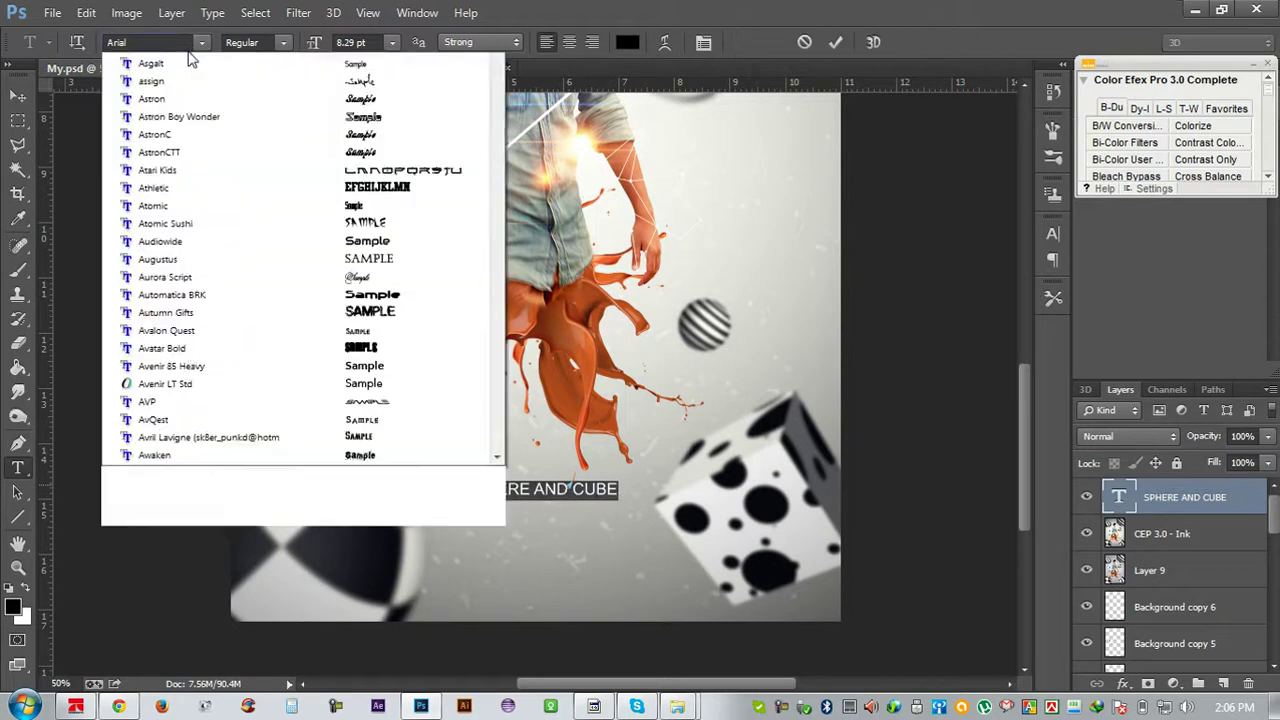
pyautogui.click(193, 44)
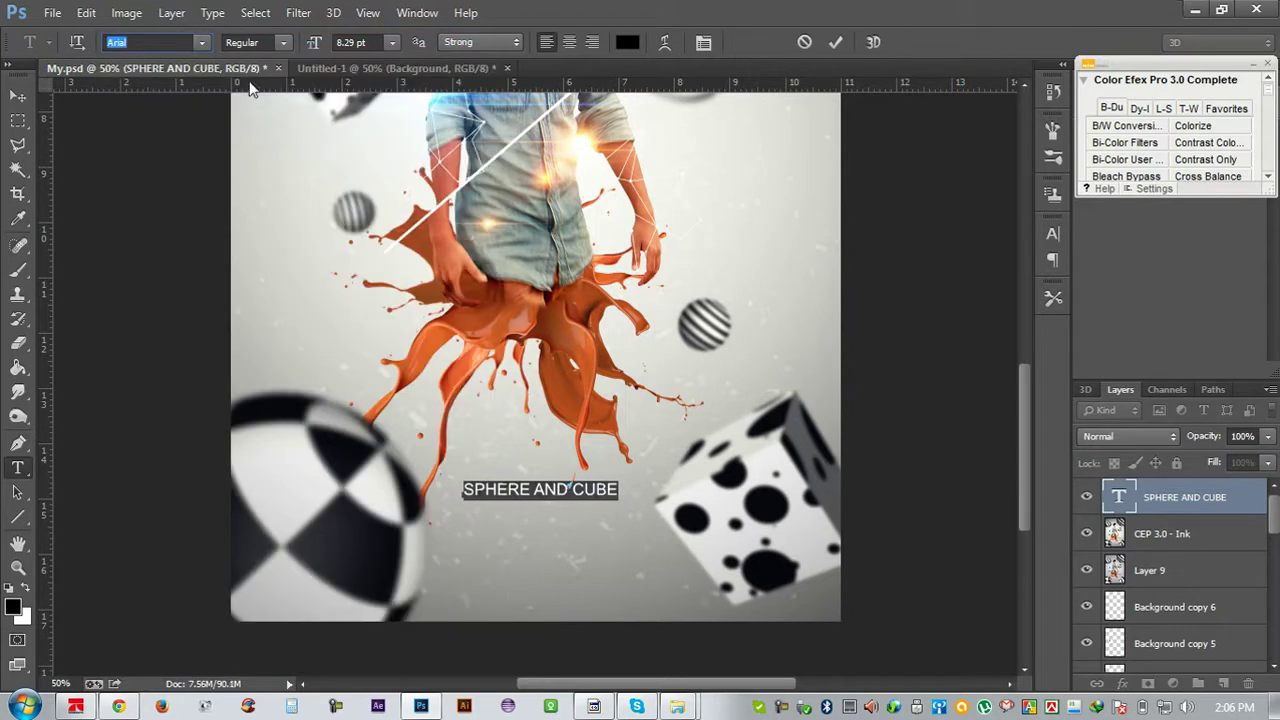
pyautogui.write('Source Sans Pro...')
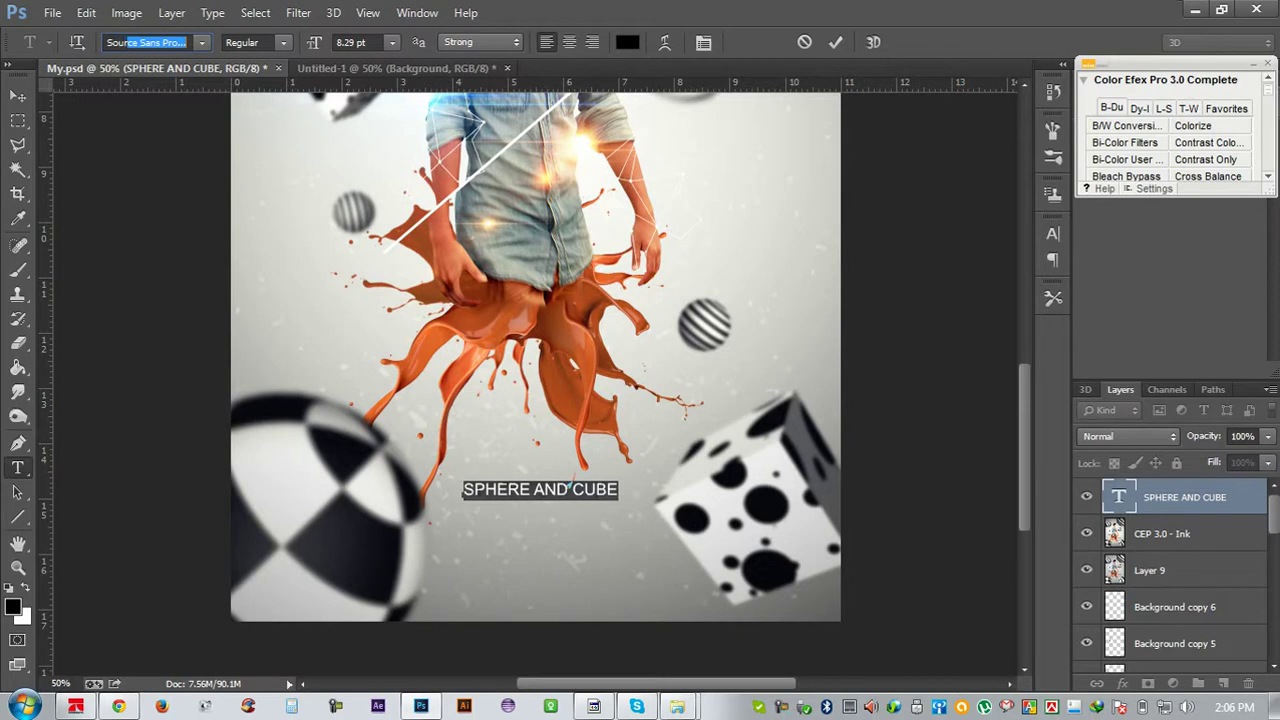
pyautogui.press('Return')
pyautogui.press('Return')
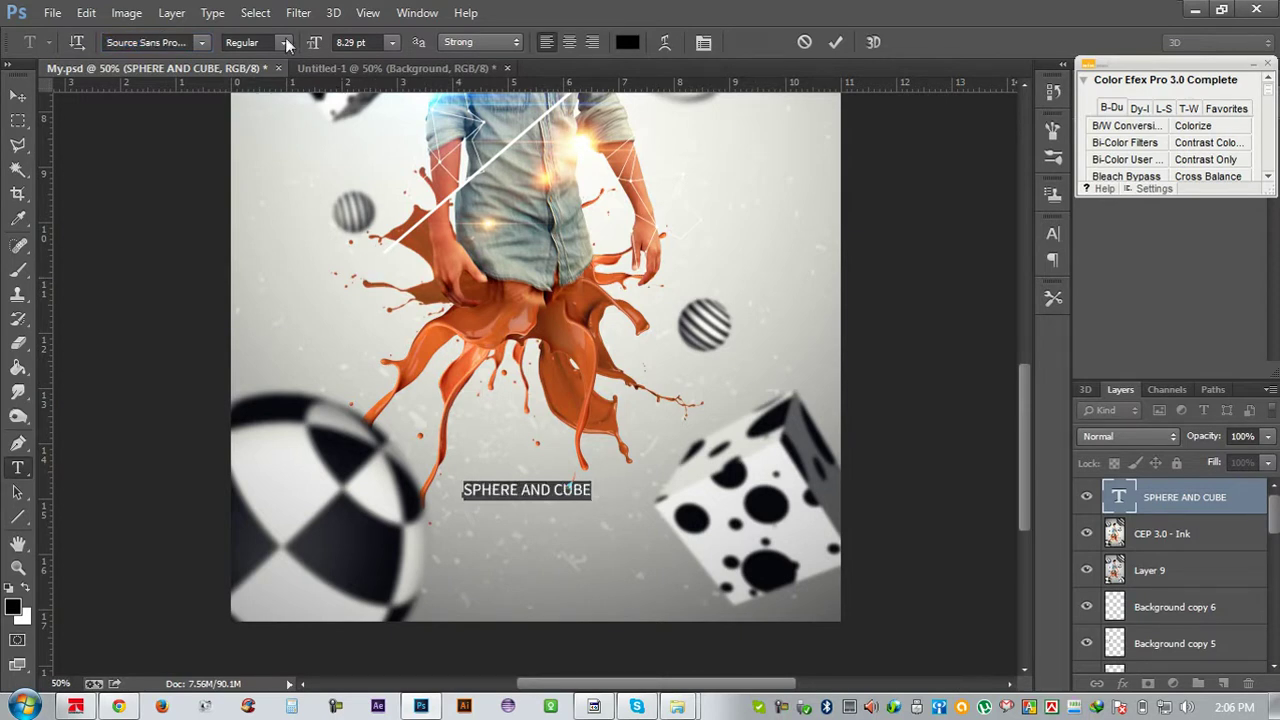
# Enlarge the title to 20.29 pt, move it lower, and commit
pyautogui.moveTo(314, 45); pyautogui.dragTo(425, 143)
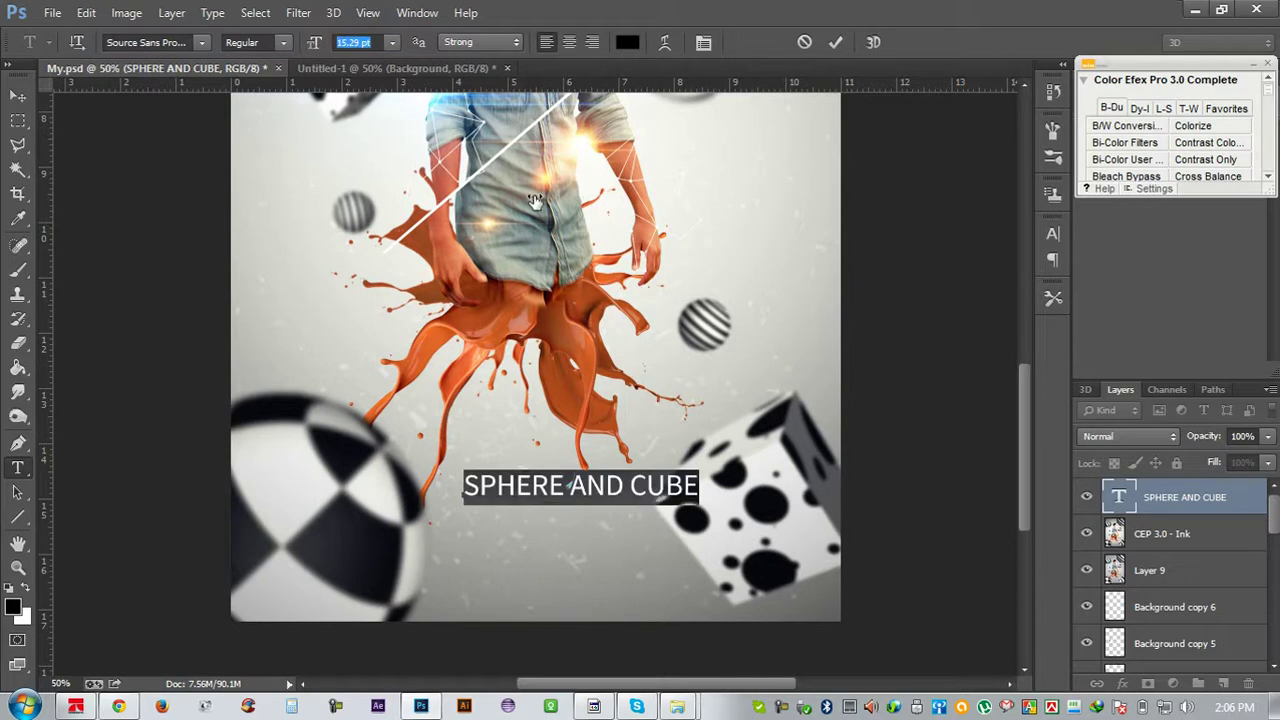
pyautogui.moveTo(497, 232); pyautogui.dragTo(492, 240)
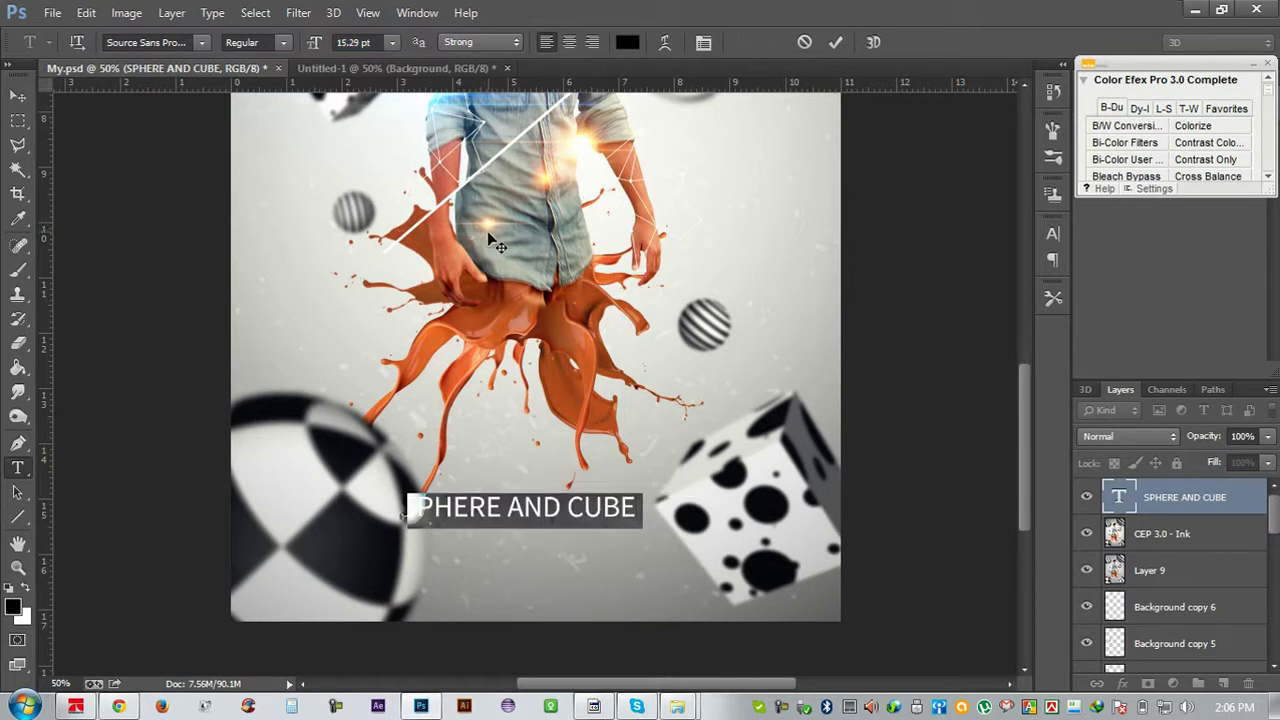
pyautogui.click(355, 41)
pyautogui.press('Up')
pyautogui.press('Up')
pyautogui.press('Up')
pyautogui.press('Up')
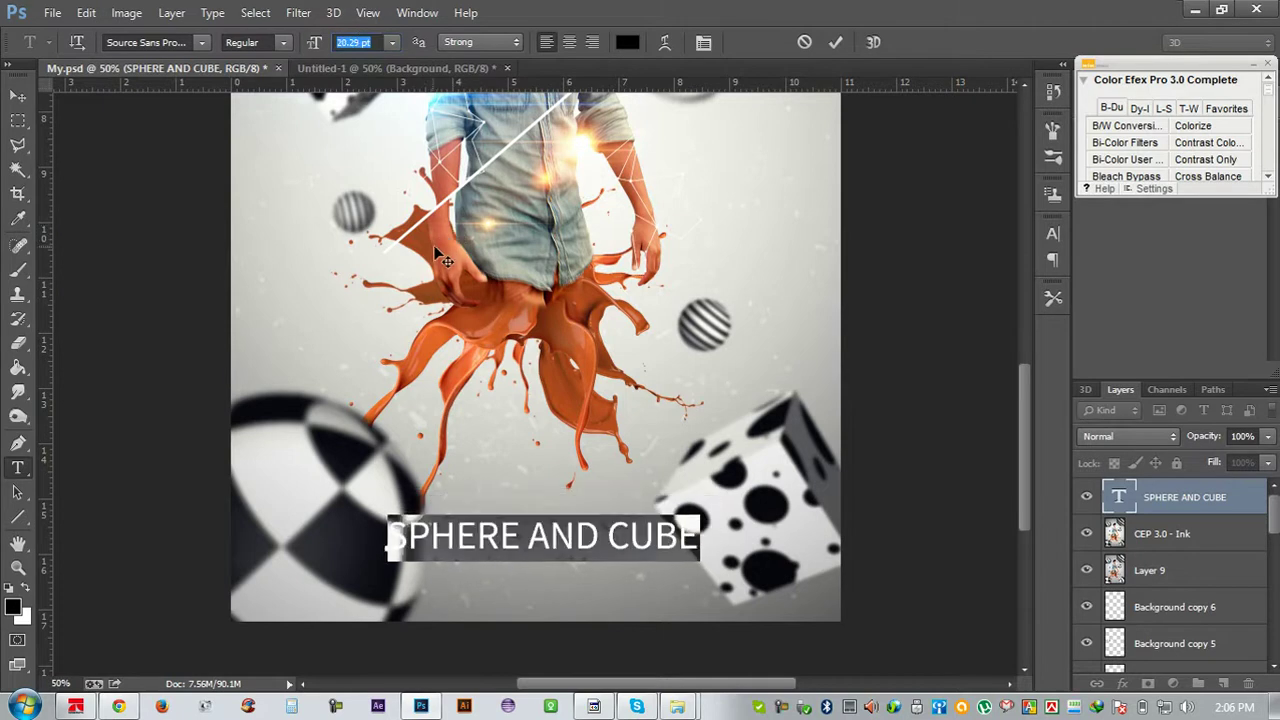
pyautogui.moveTo(440, 258); pyautogui.dragTo(442, 265)
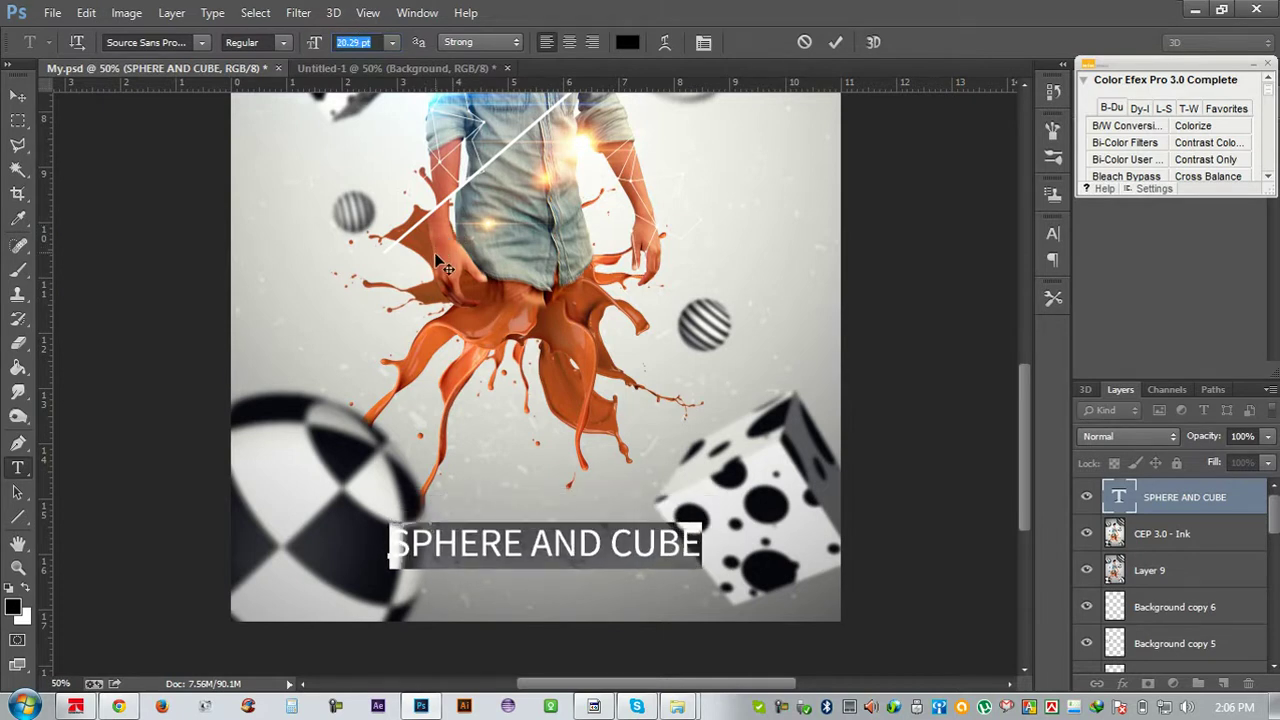
pyautogui.click(829, 46)
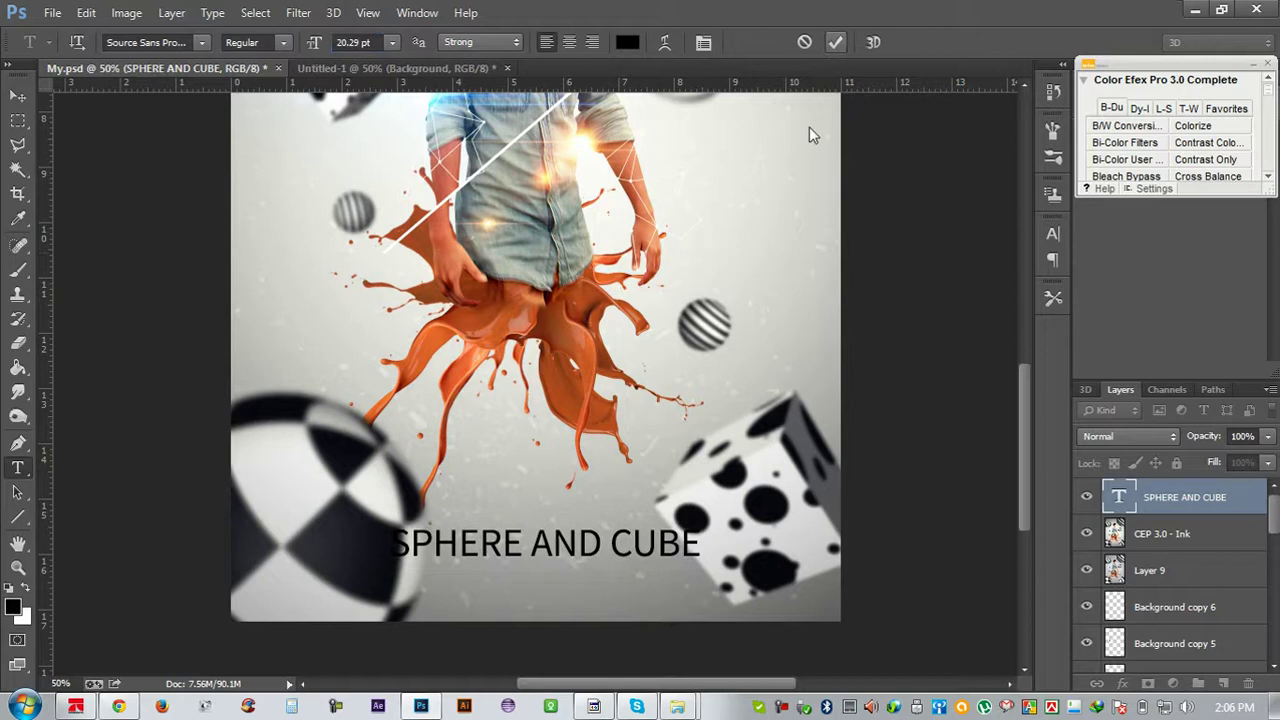
# Insert an empty line above the SPHERE AND CUBE title
pyautogui.click(692, 545)
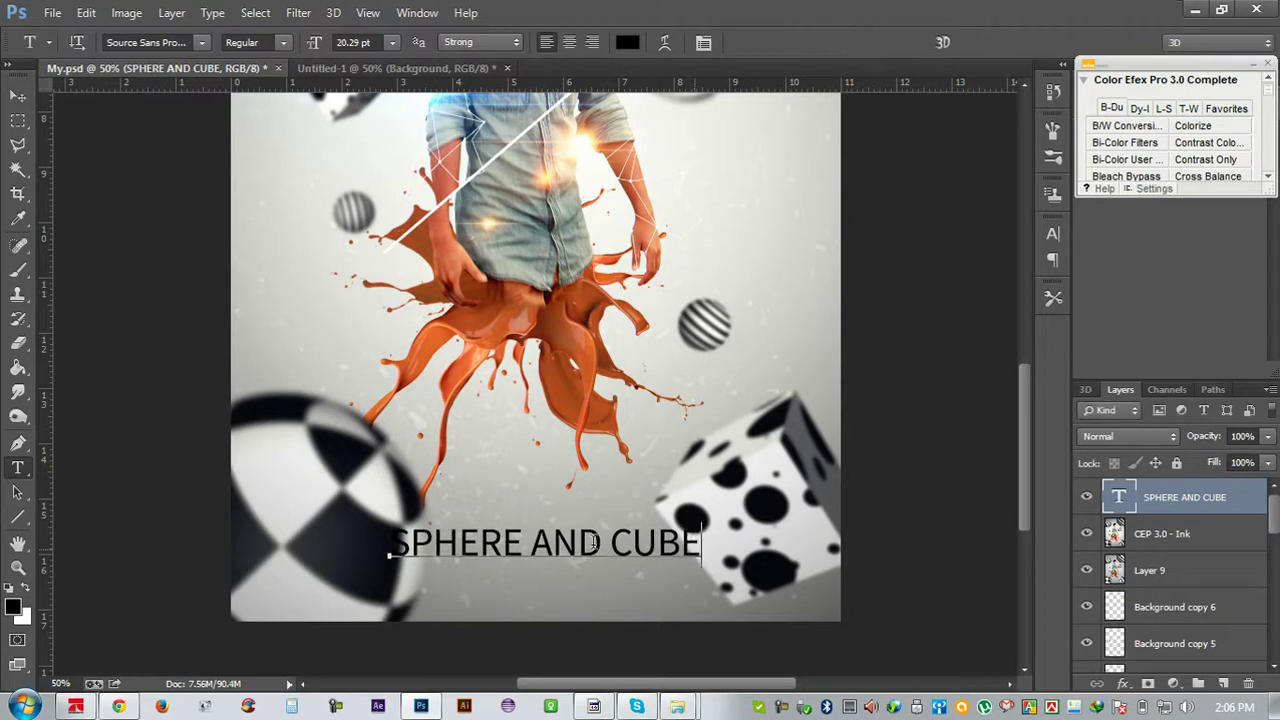
pyautogui.click(393, 540)
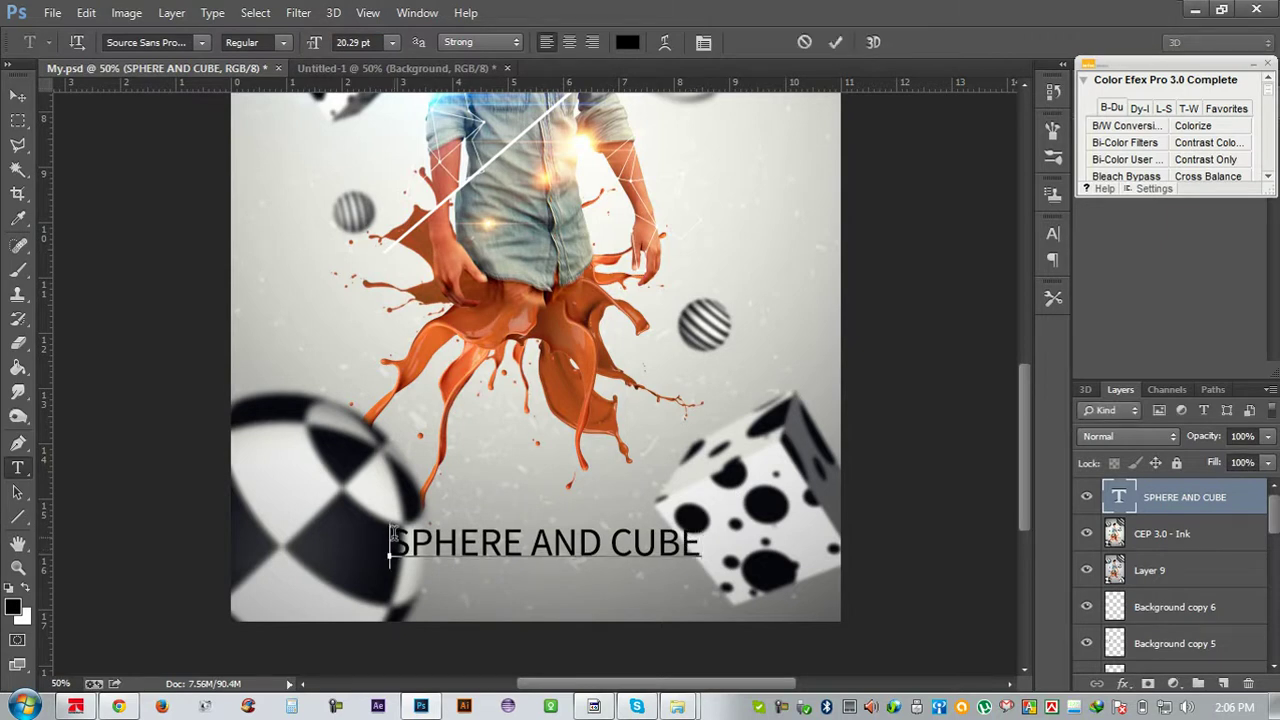
pyautogui.press('Return')
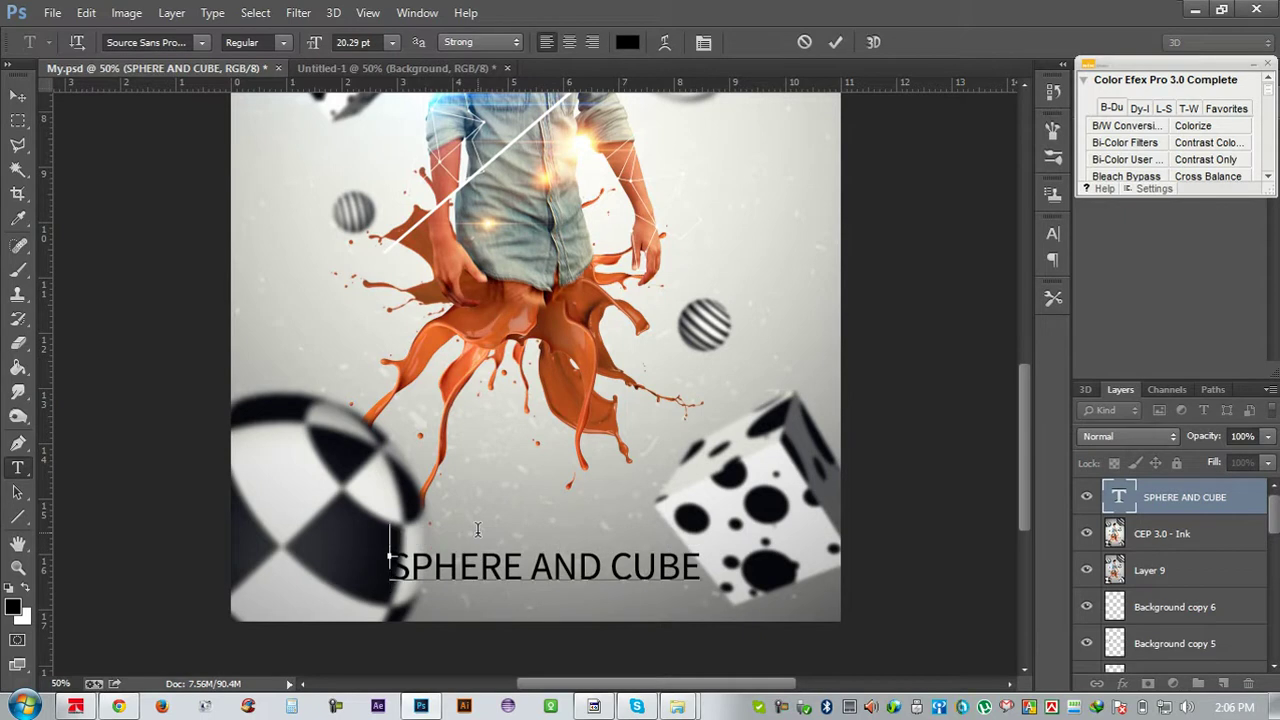
# Type '3D' on the new line, enlarge it to 71.29 pt and make it Bold
pyautogui.write('3D')
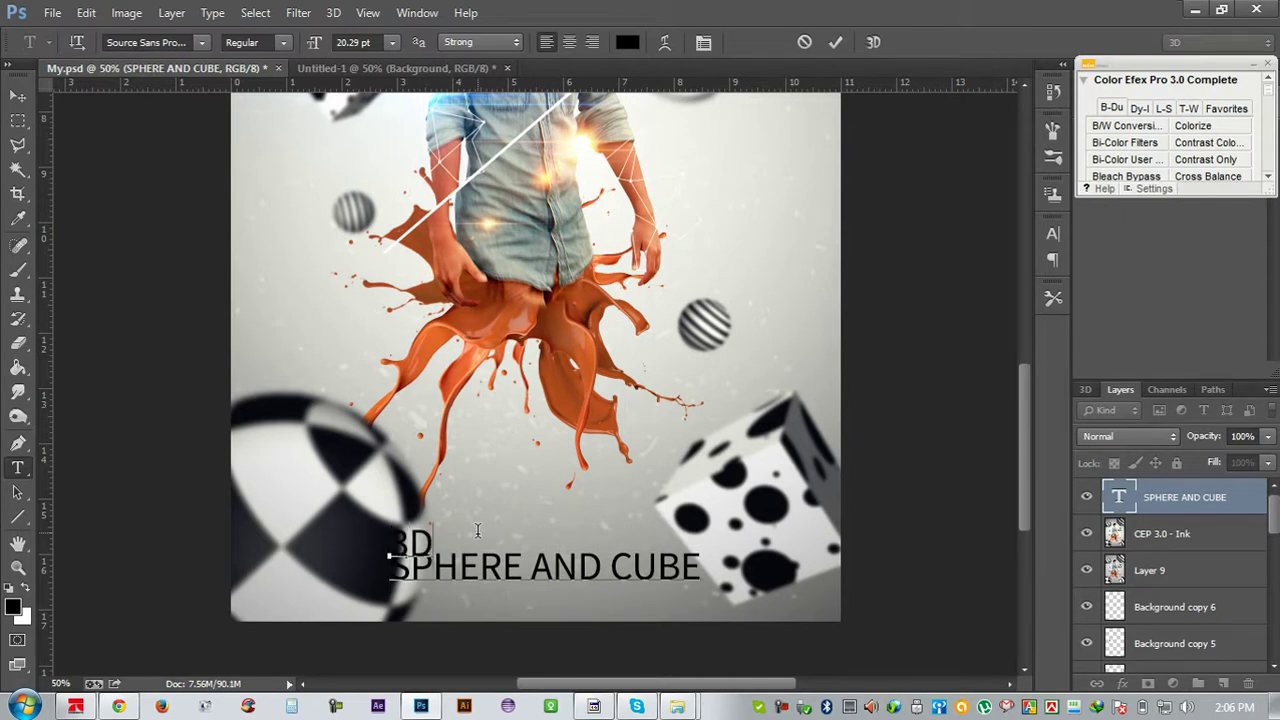
pyautogui.moveTo(464, 534); pyautogui.dragTo(369, 533)
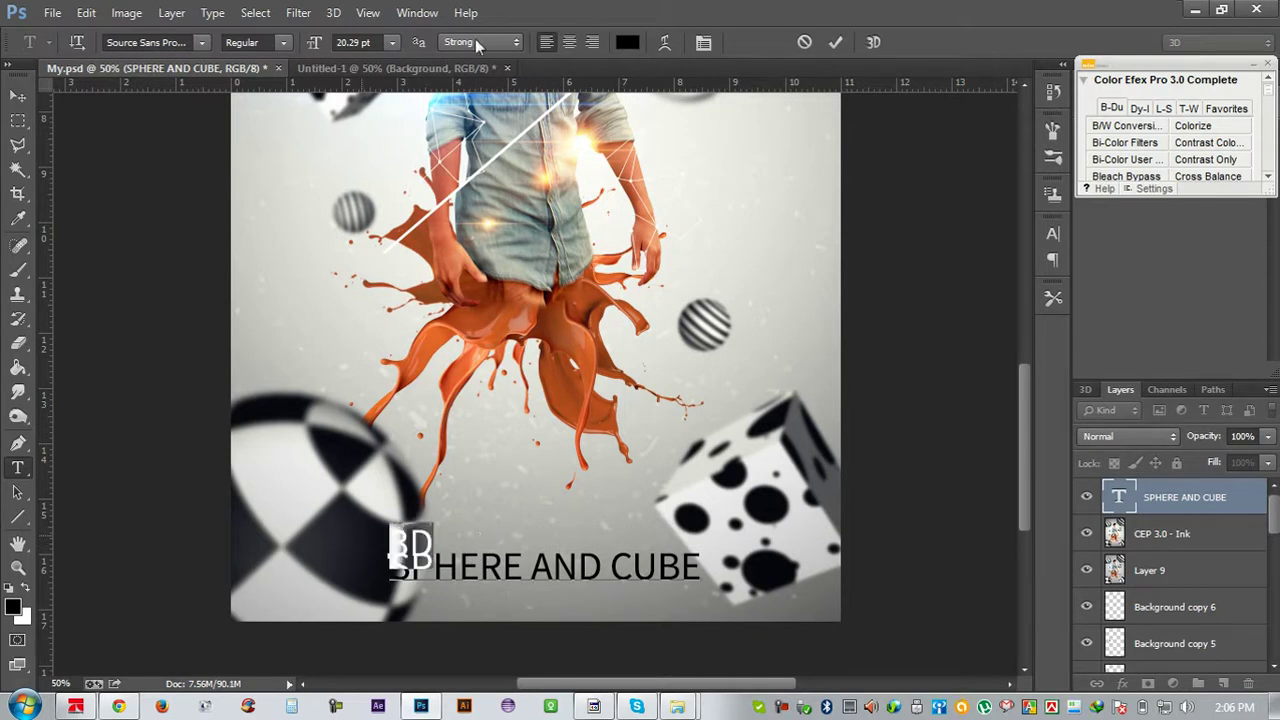
pyautogui.moveTo(314, 44); pyautogui.dragTo(432, 114)
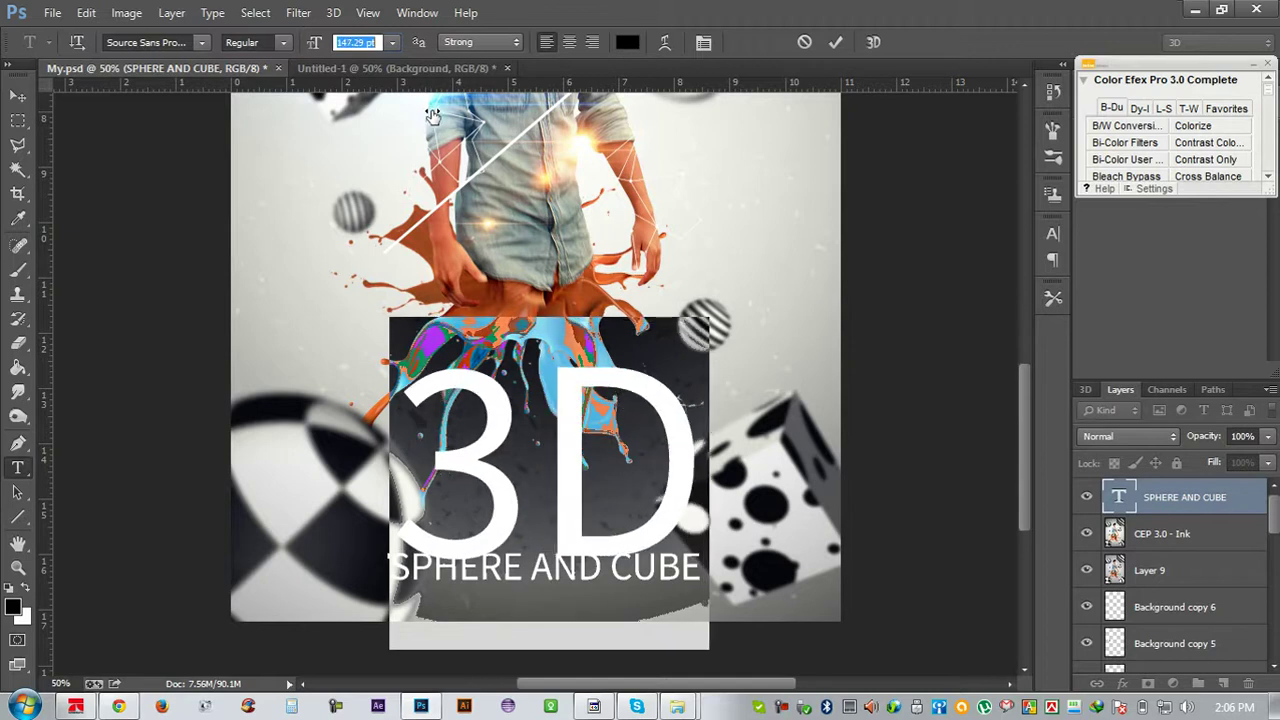
pyautogui.click(262, 42)
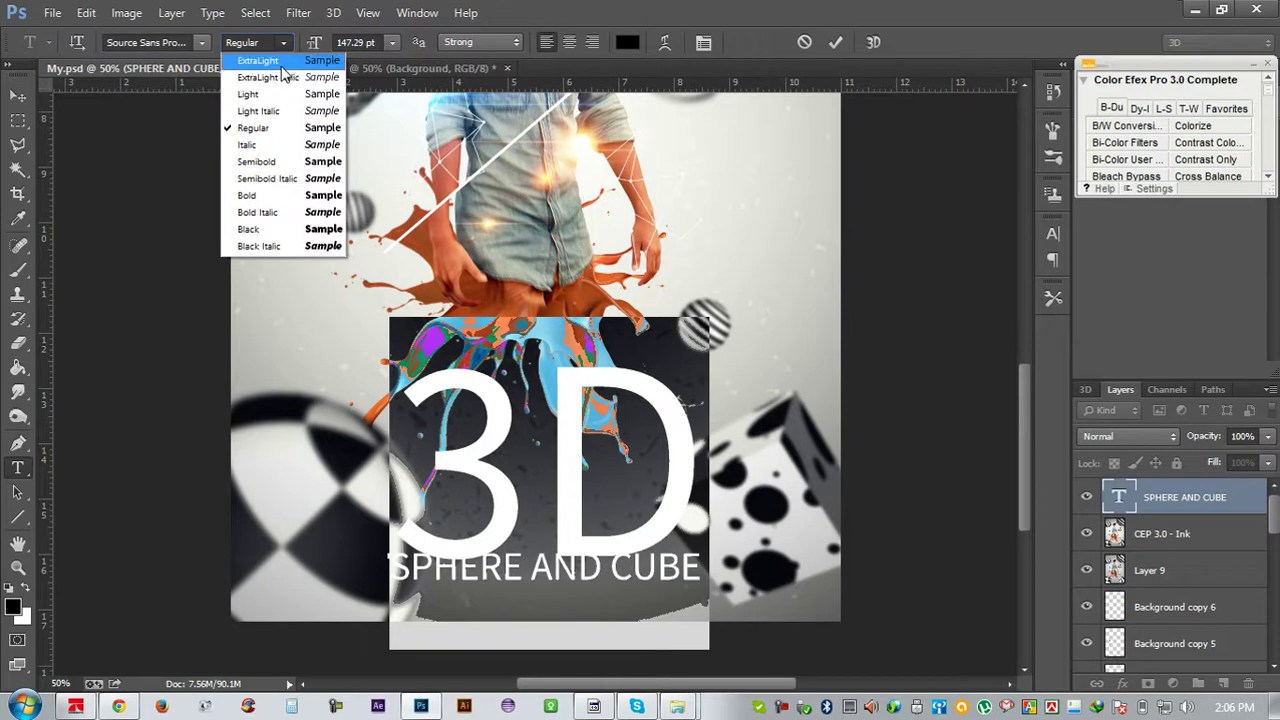
pyautogui.click(281, 64)
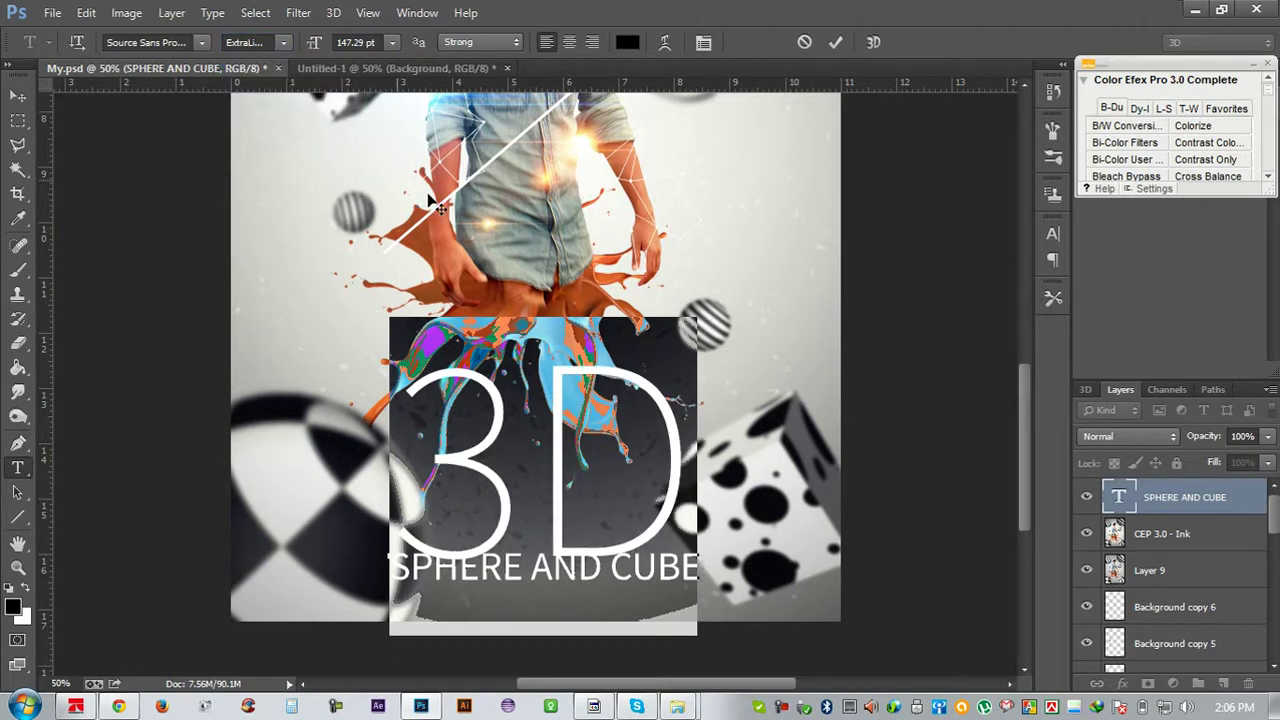
pyautogui.moveTo(495, 223); pyautogui.dragTo(505, 217)
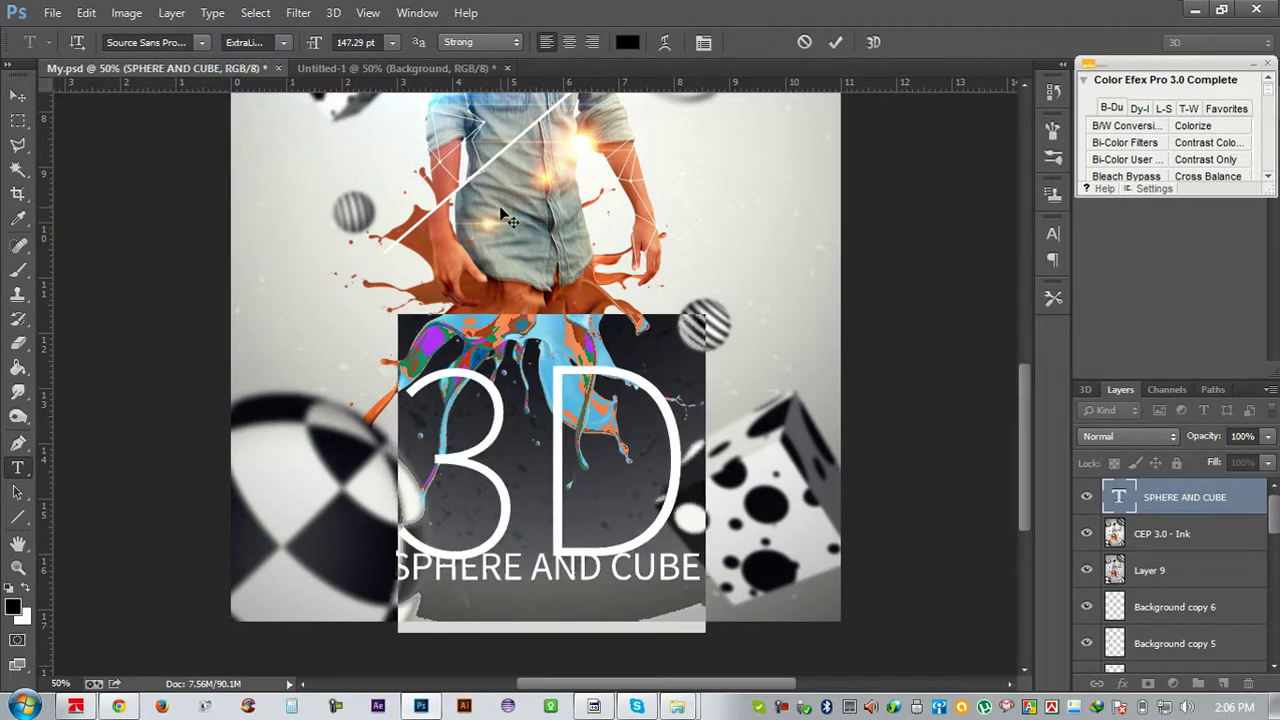
pyautogui.click(284, 42)
pyautogui.click(285, 203)
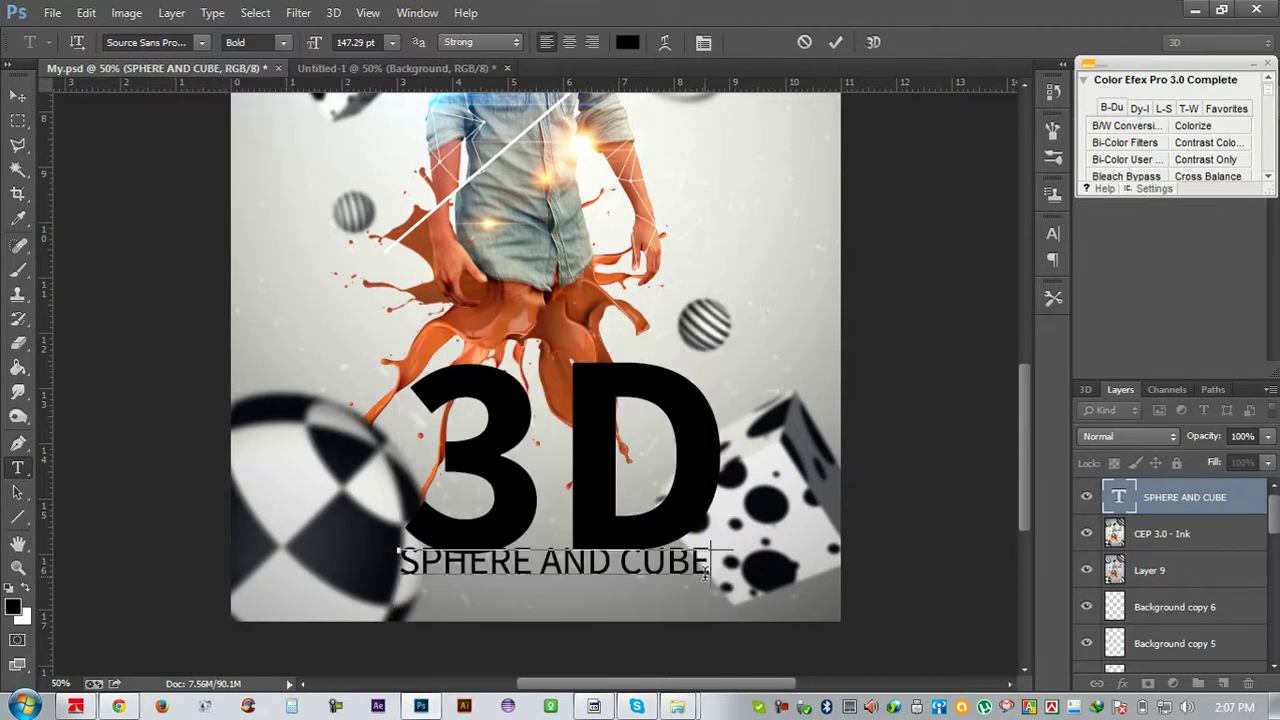
# Set the SPHERE AND CUBE line to ExtraLight weight
pyautogui.moveTo(706, 565); pyautogui.dragTo(397, 563)
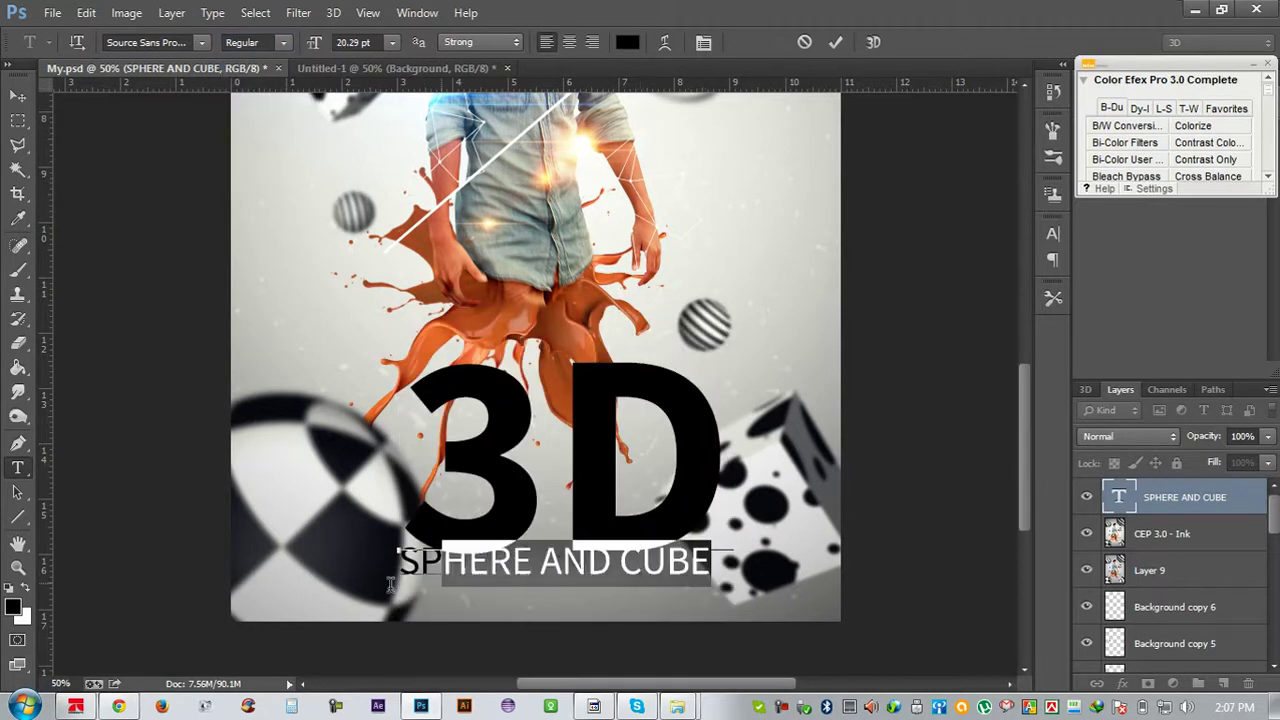
pyautogui.click(284, 42)
pyautogui.click(286, 58)
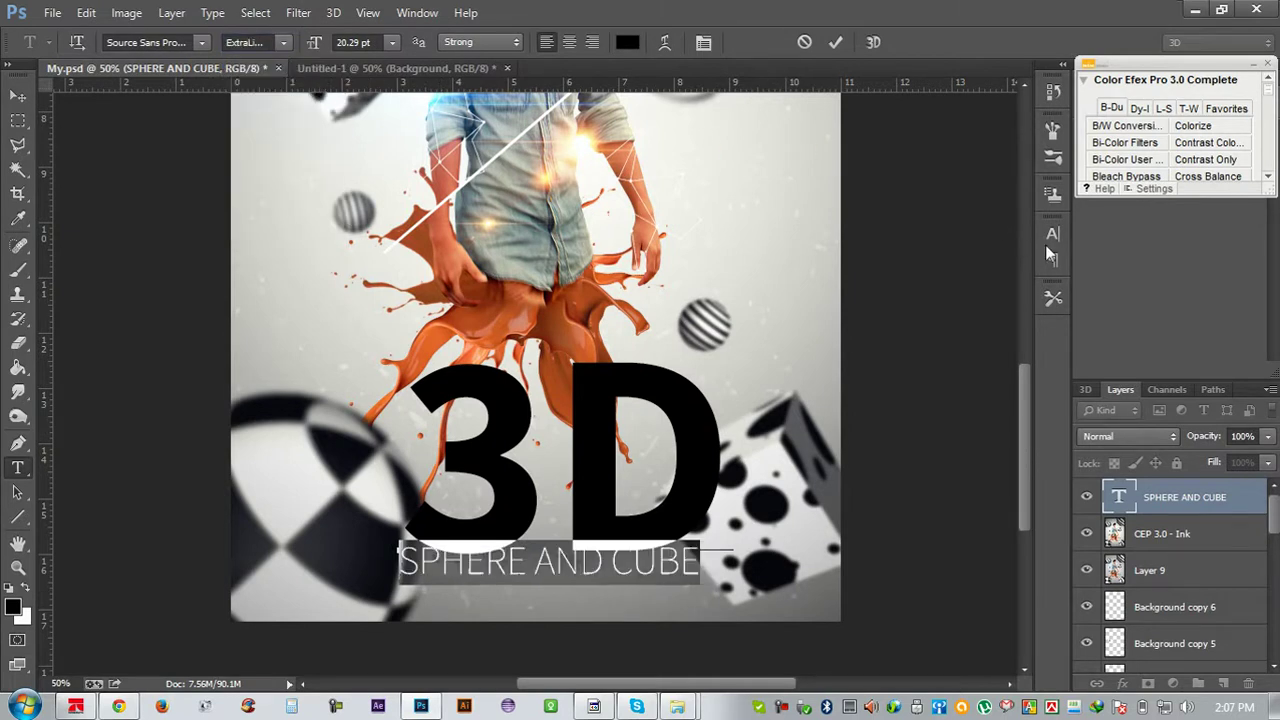
pyautogui.hotkey('ctrl', 'h')
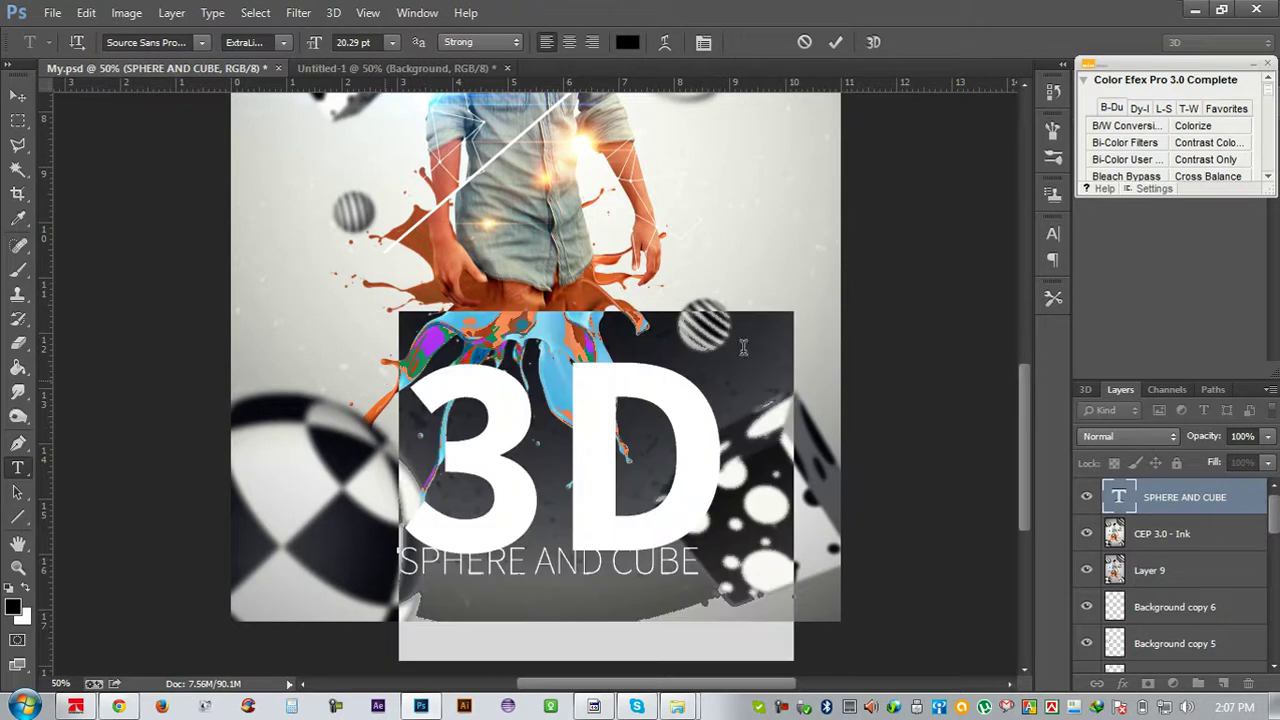
# Set the caption's leading to 18 pt in the Character panel
pyautogui.click(1053, 234)
pyautogui.click(1014, 271)
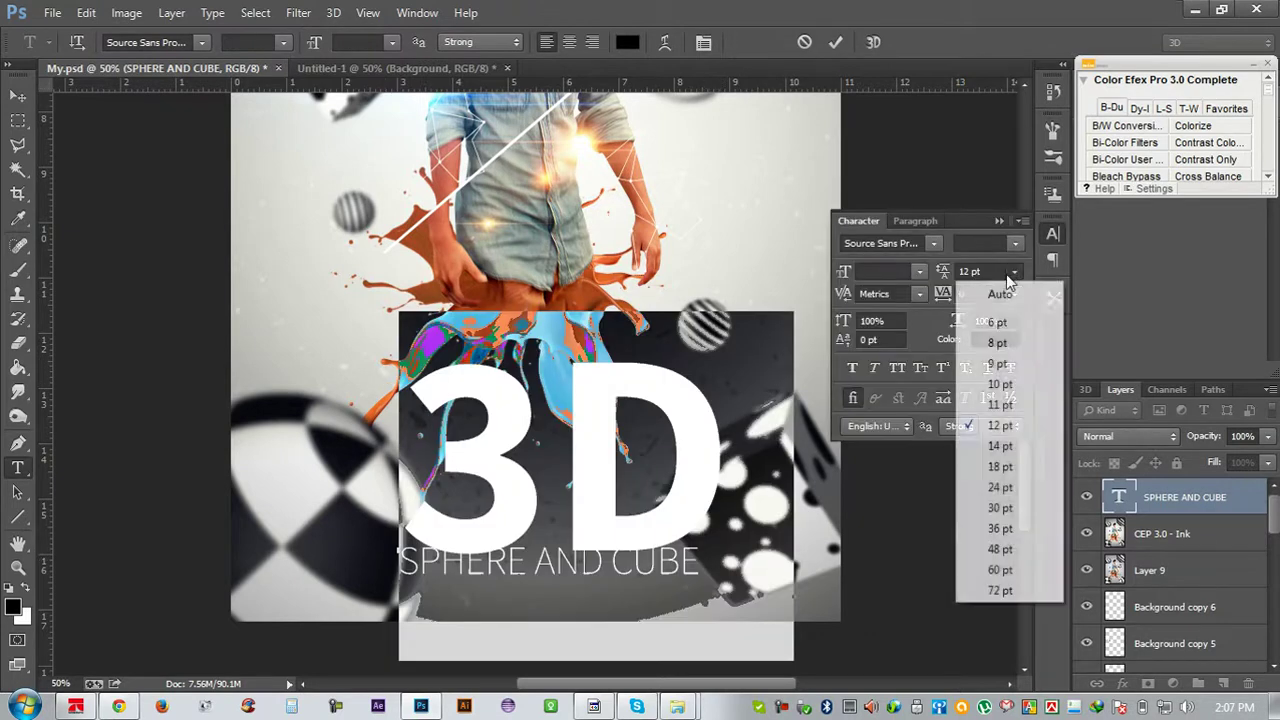
pyautogui.click(1000, 293)
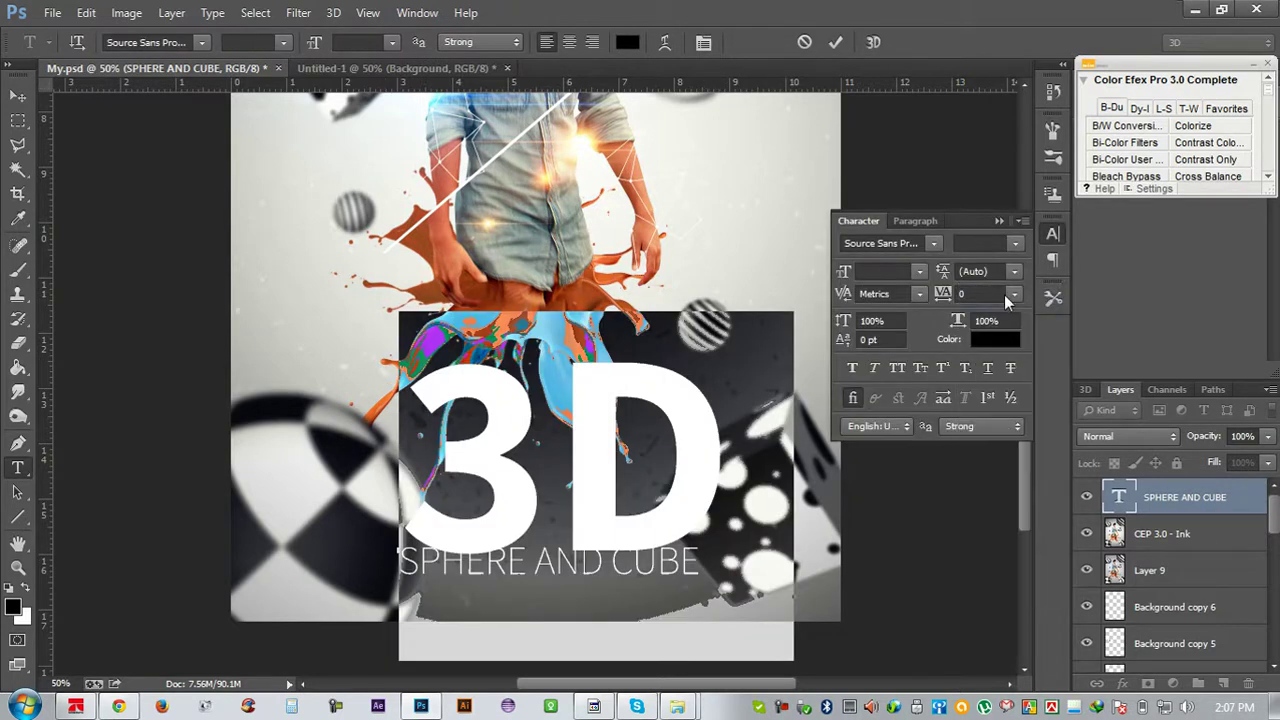
pyautogui.click(962, 271)
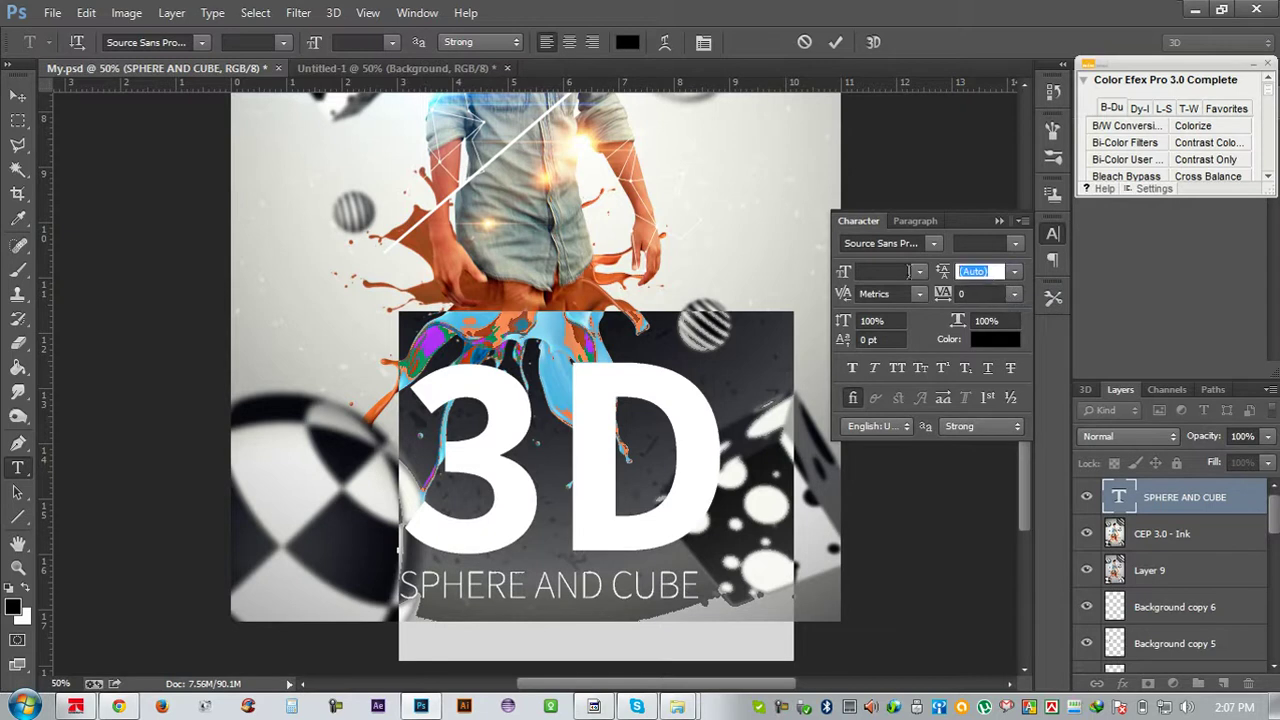
pyautogui.write('30')
pyautogui.press('Return')
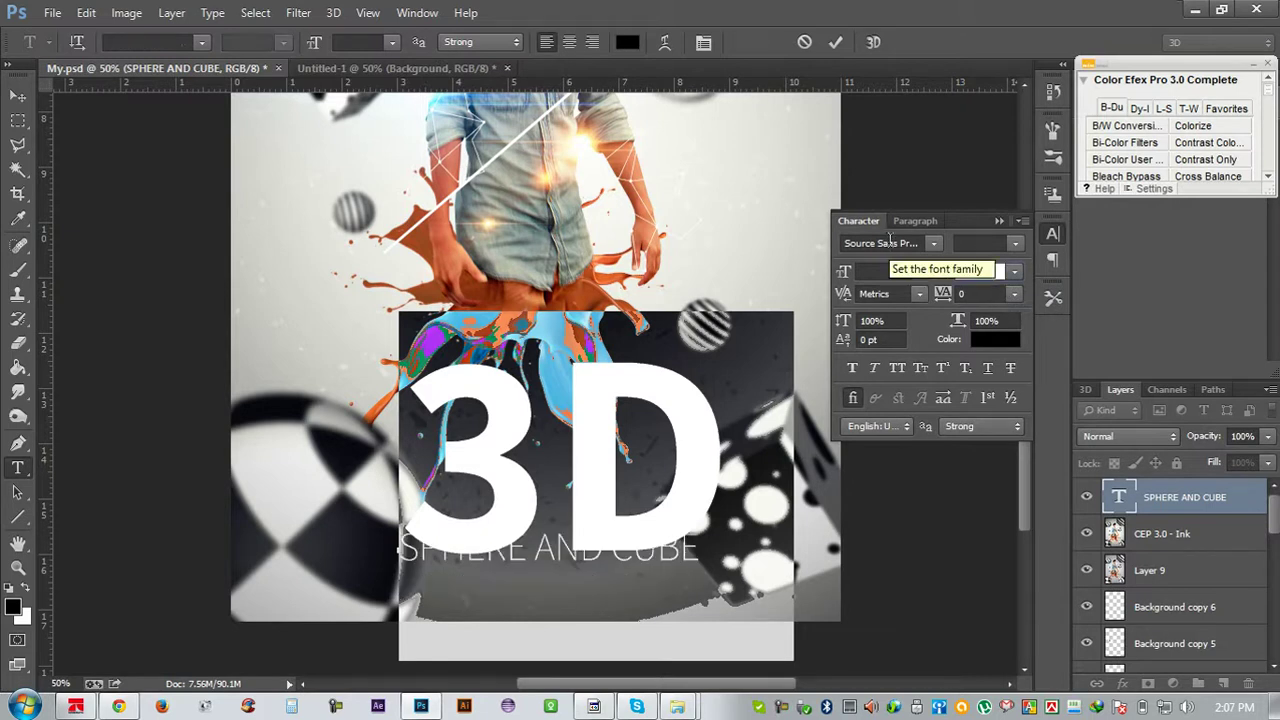
pyautogui.click(962, 272)
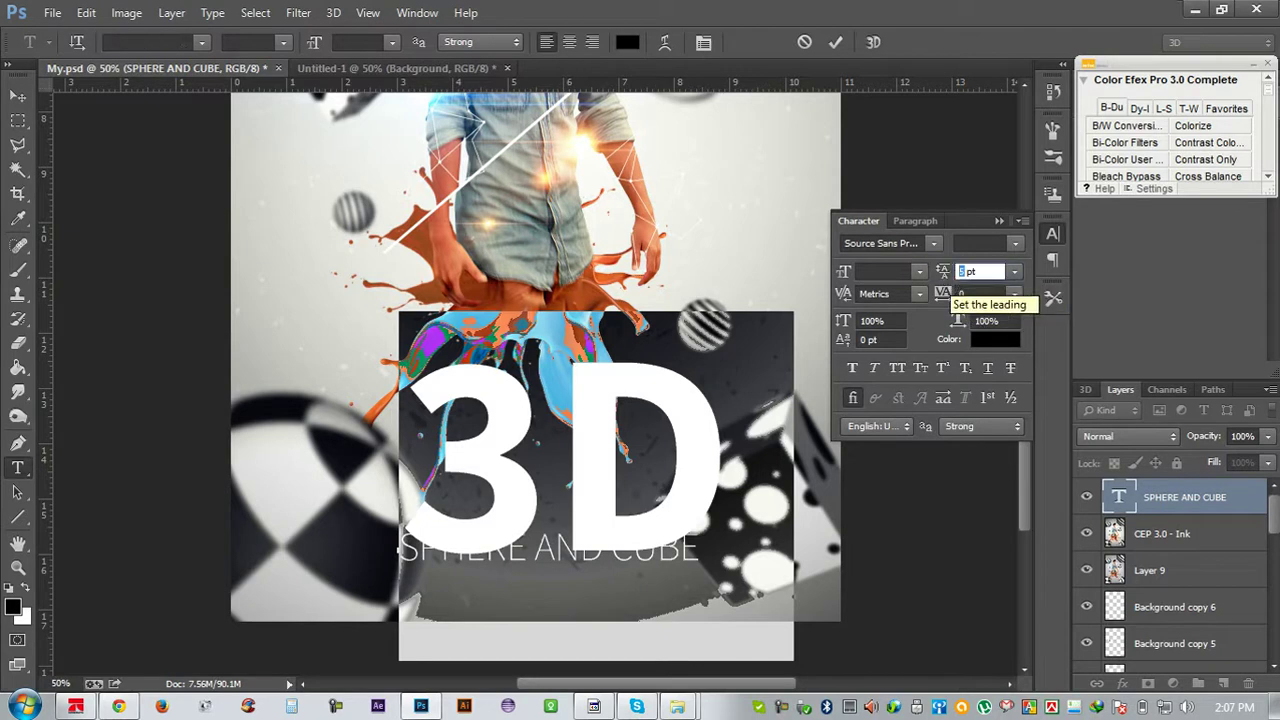
pyautogui.write('15')
pyautogui.press('Return')
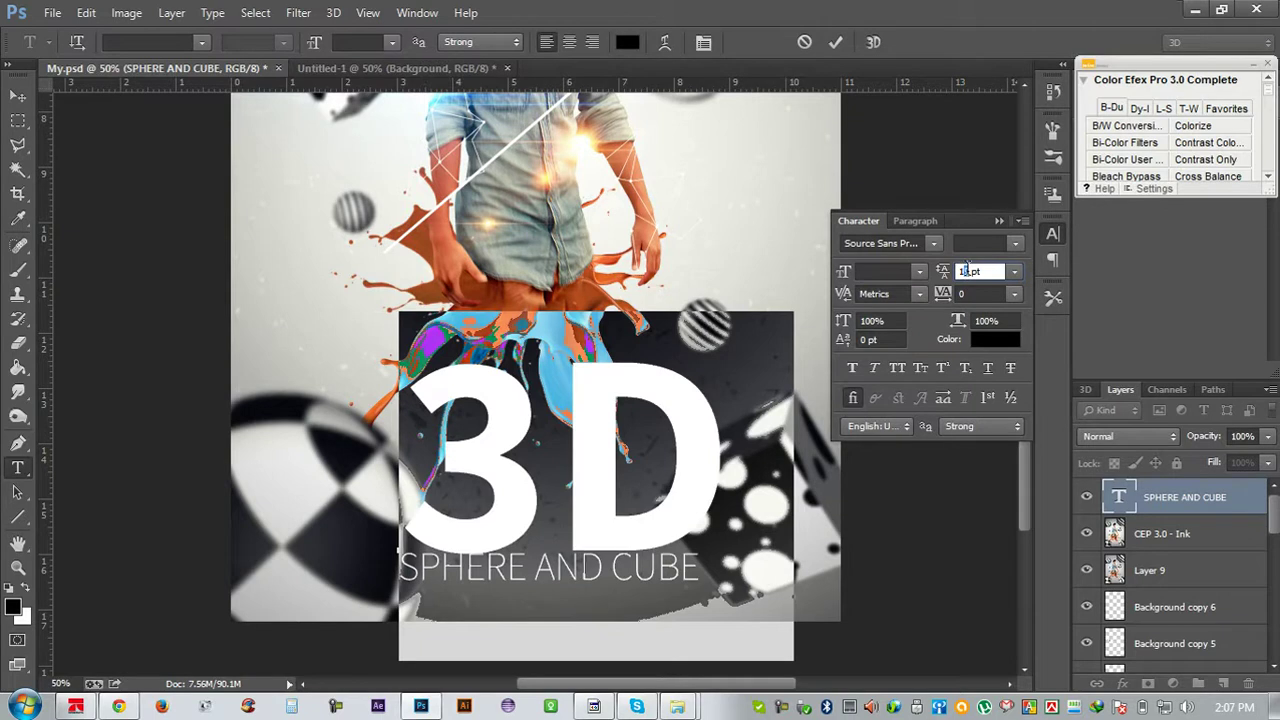
pyautogui.press('Return')
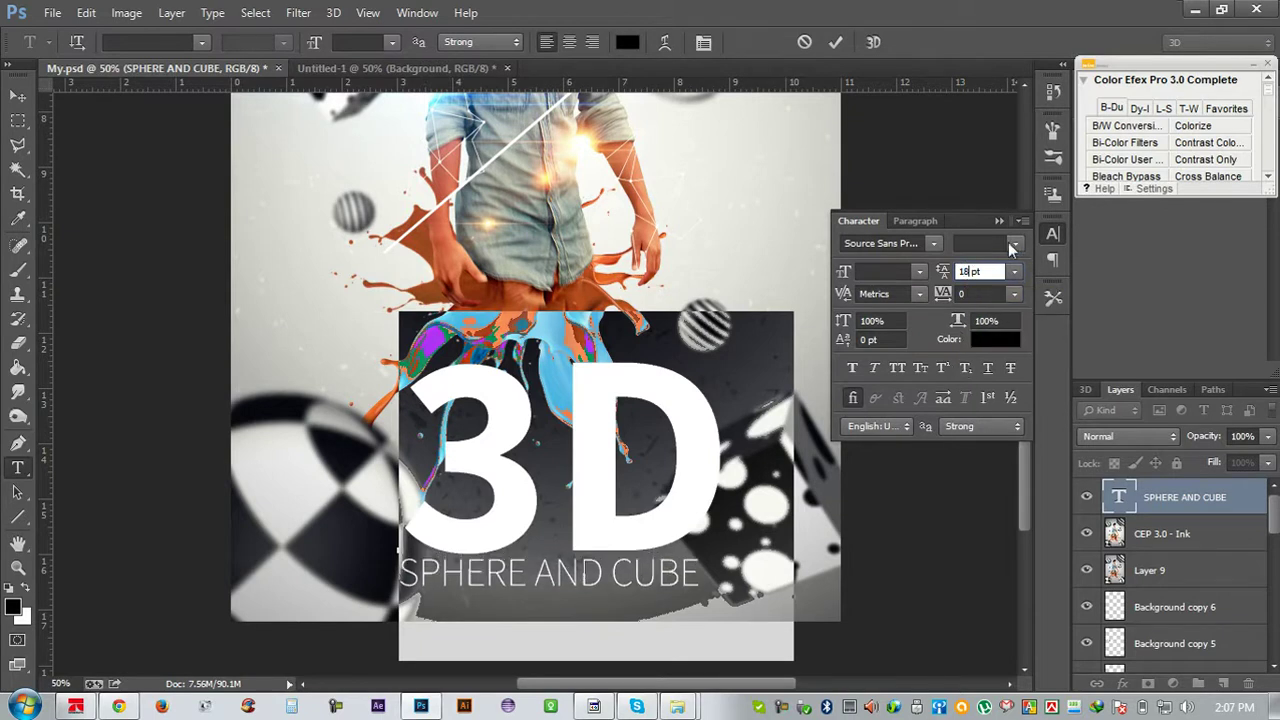
pyautogui.click(999, 221)
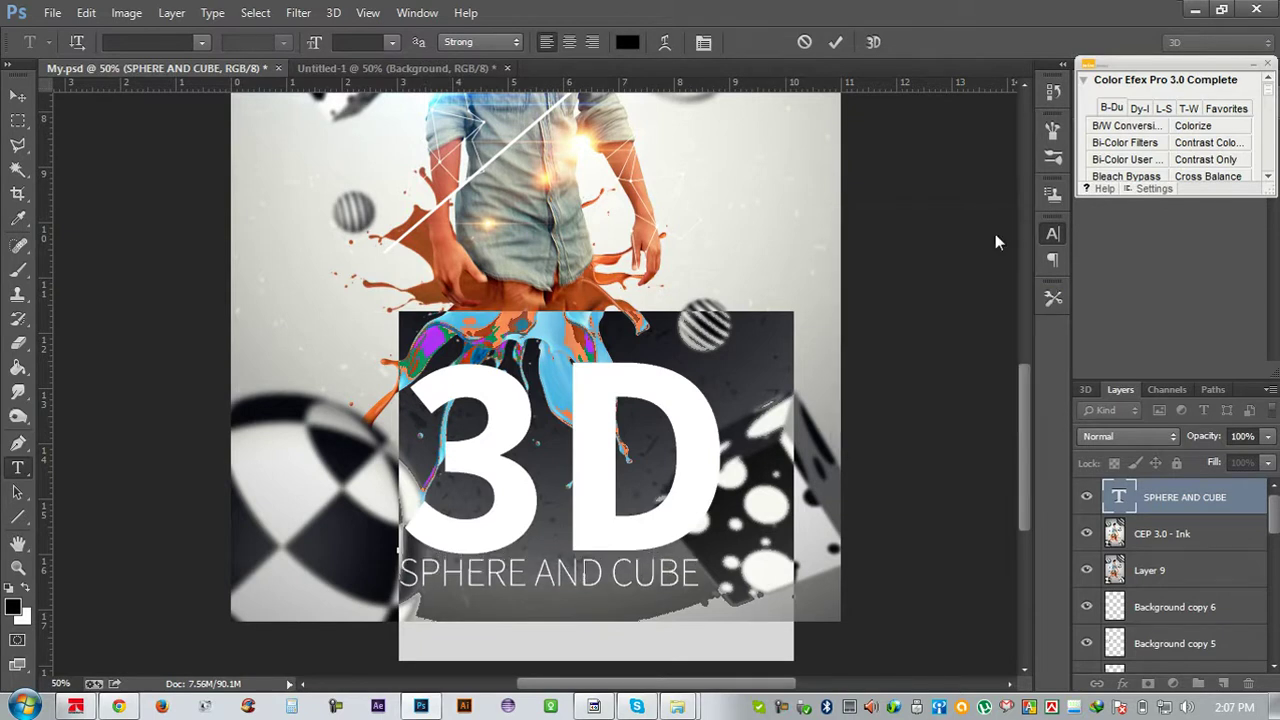
# Free-transform the 3D SPHERE AND CUBE title down to about 60% size
pyautogui.click(836, 42)
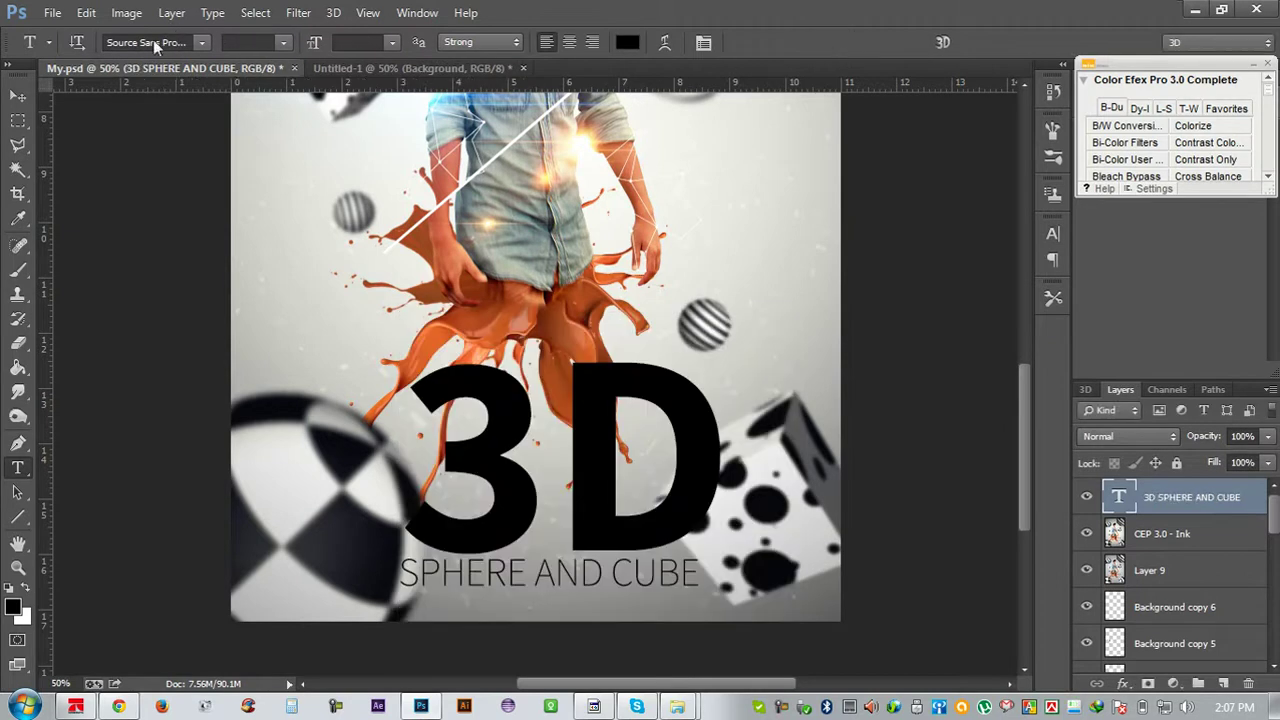
pyautogui.click(30, 99)
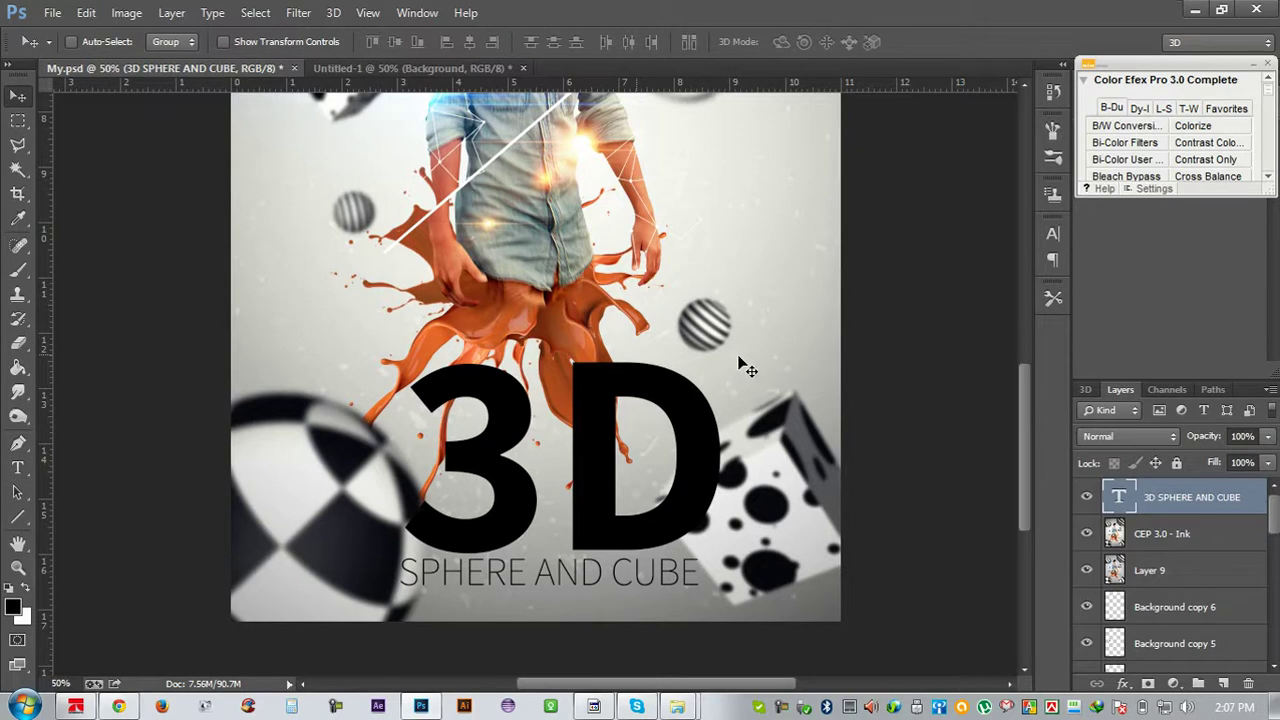
pyautogui.hotkey('ctrl', 't')
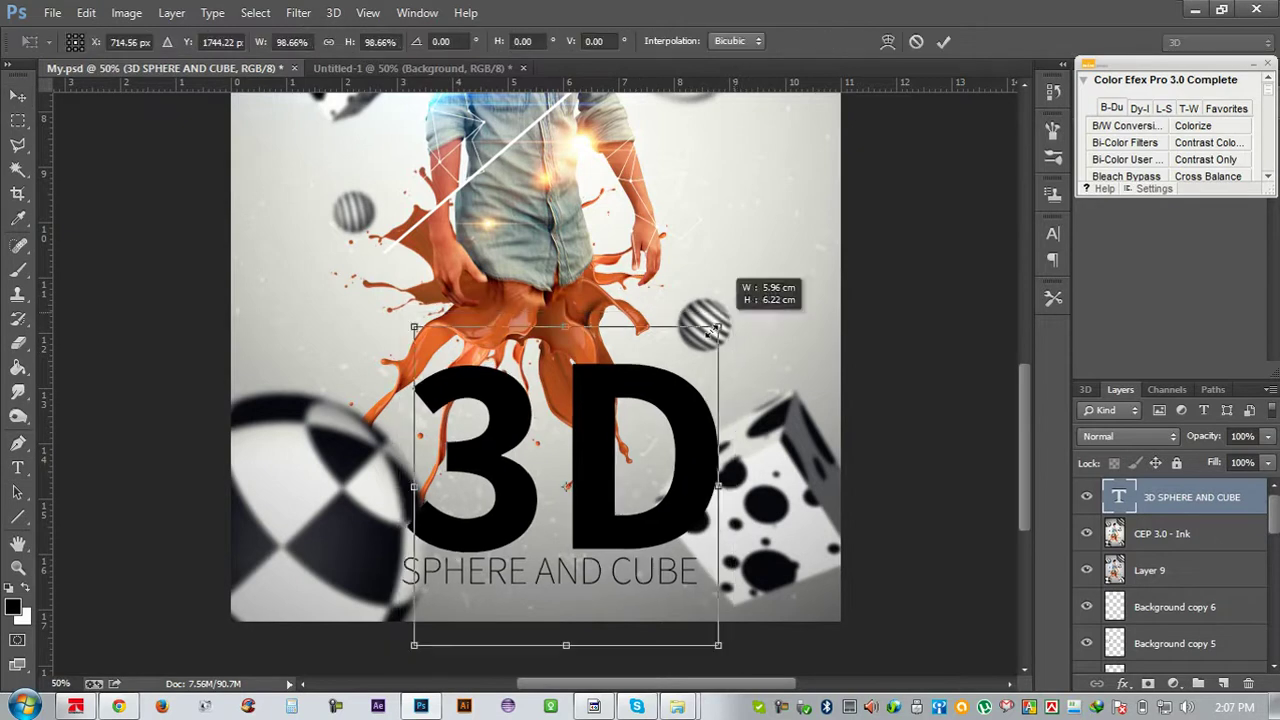
pyautogui.moveTo(735, 313); pyautogui.dragTo(685, 361)
pyautogui.moveTo(610, 404); pyautogui.dragTo(583, 443)
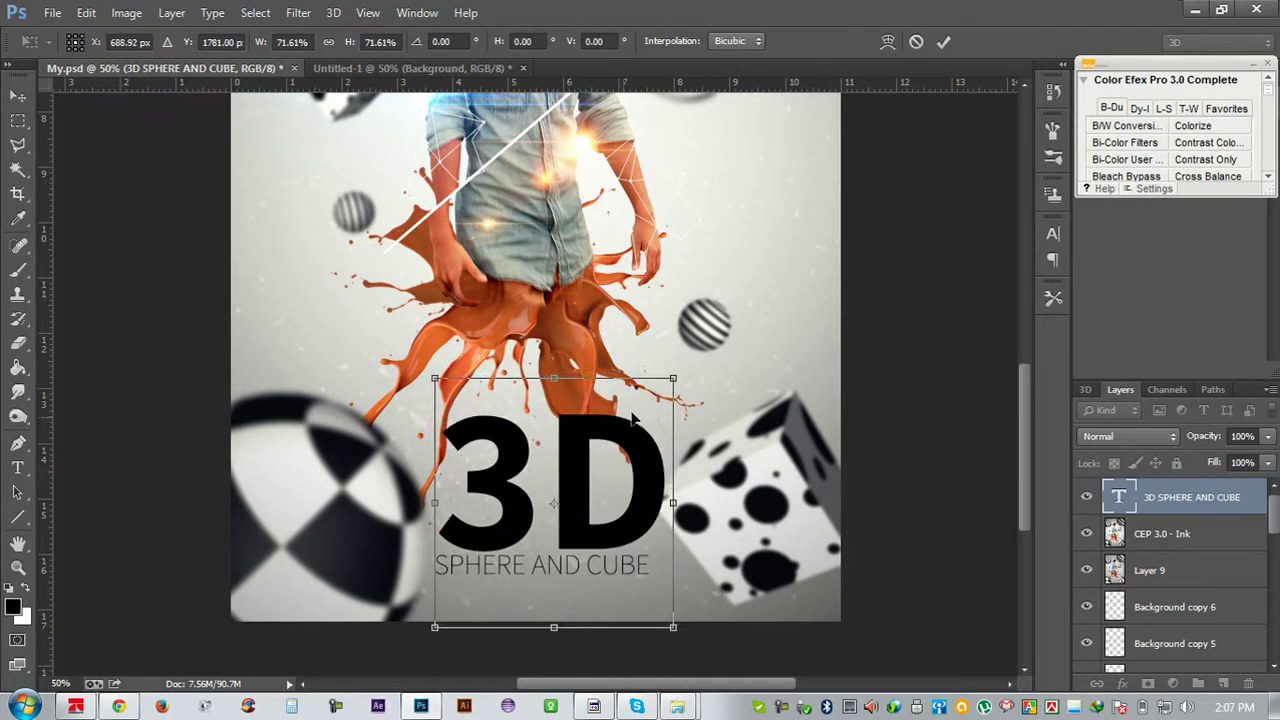
pyautogui.moveTo(668, 382); pyautogui.dragTo(647, 402)
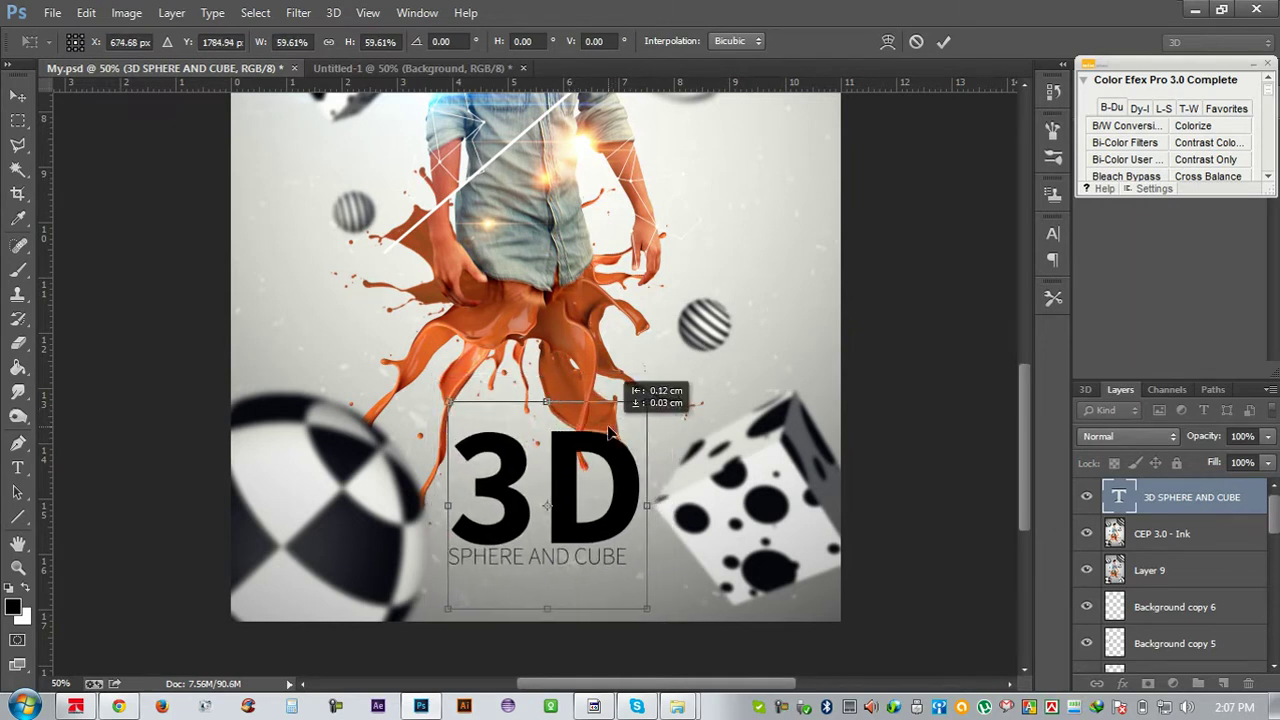
pyautogui.click(942, 43)
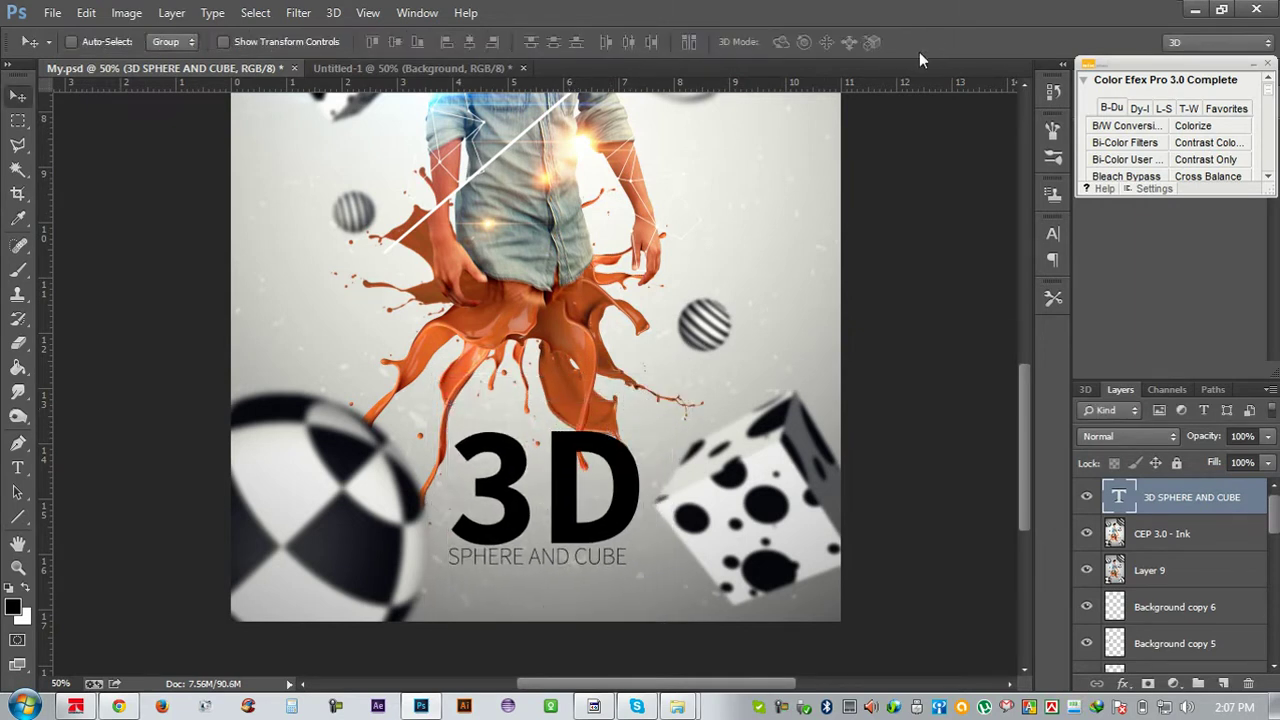
# Move the title lower on the poster and set its layer opacity to 77%
pyautogui.hotkey('ctrl', '-')
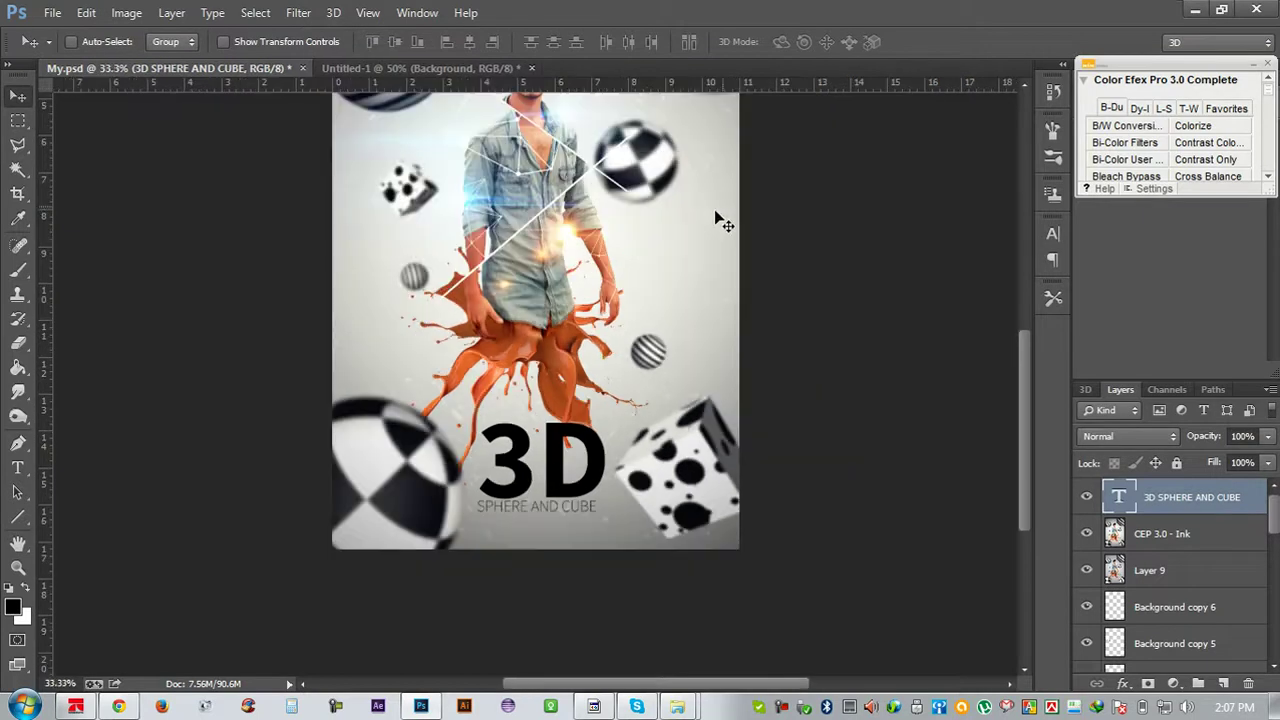
pyautogui.scroll(3, 606, 307)
pyautogui.moveTo(606, 370); pyautogui.dragTo(605, 383)
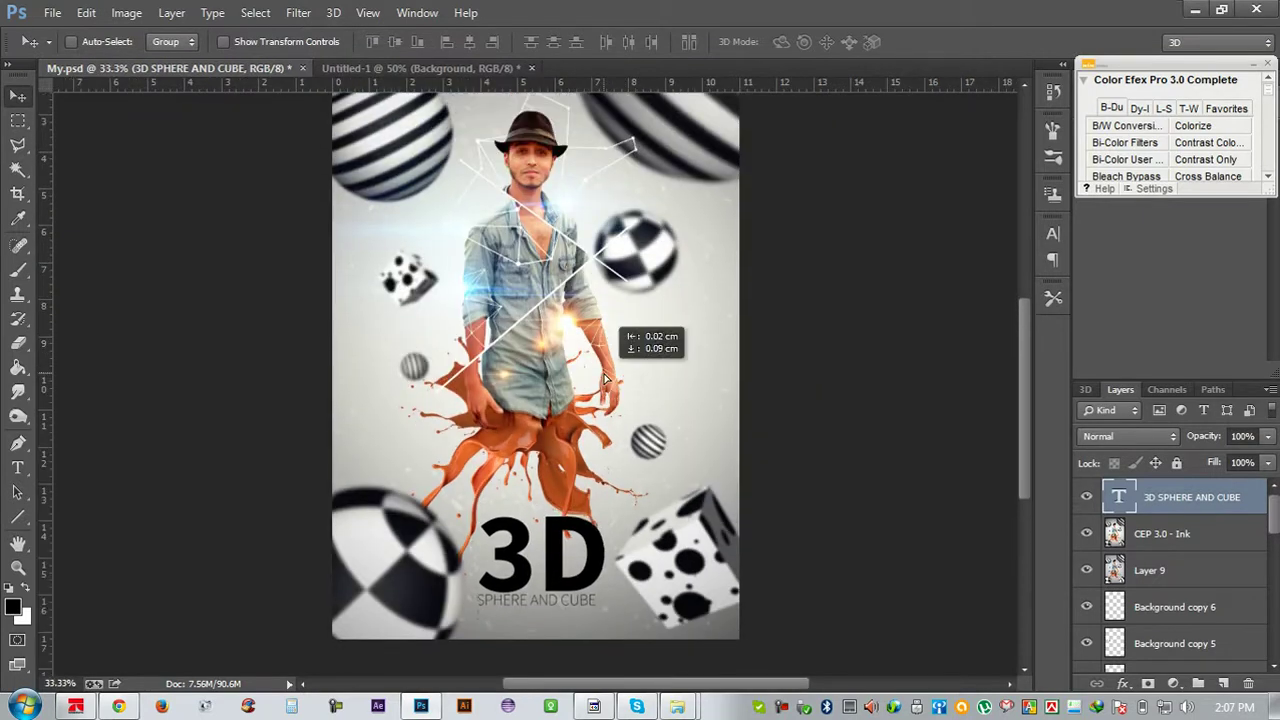
pyautogui.moveTo(1196, 437); pyautogui.dragTo(1180, 437)
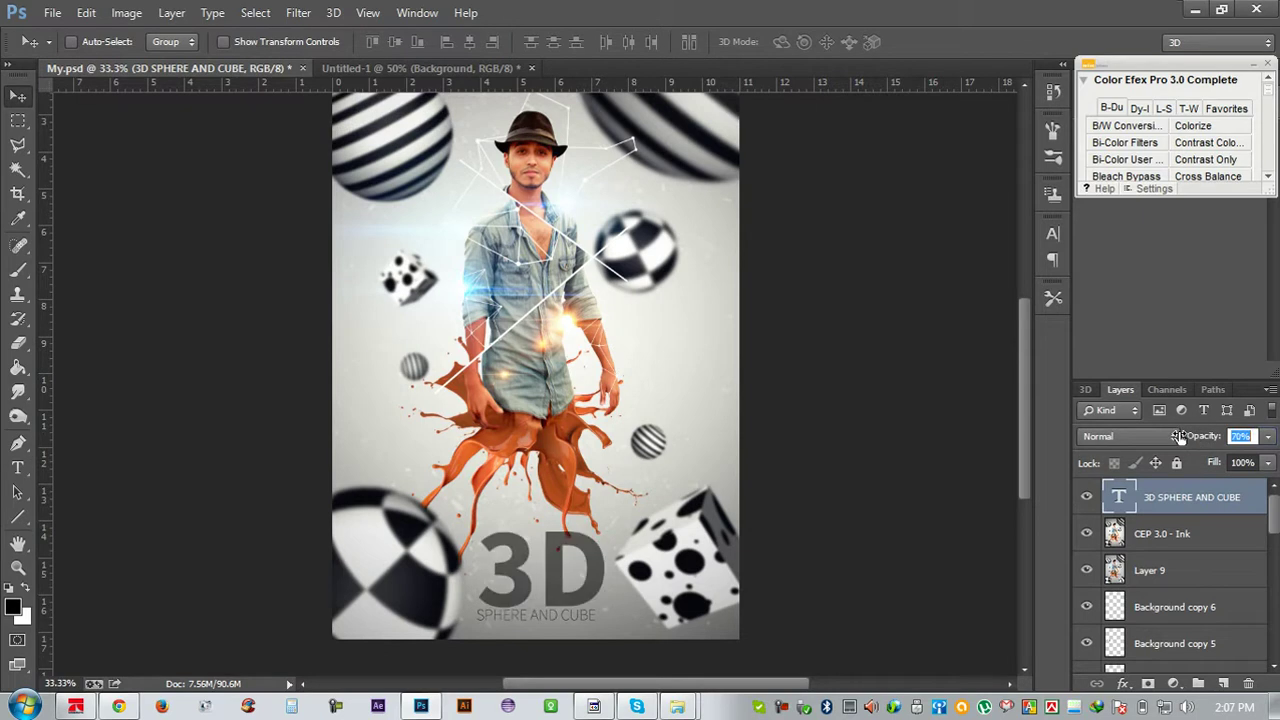
pyautogui.moveTo(662, 407); pyautogui.dragTo(658, 411)
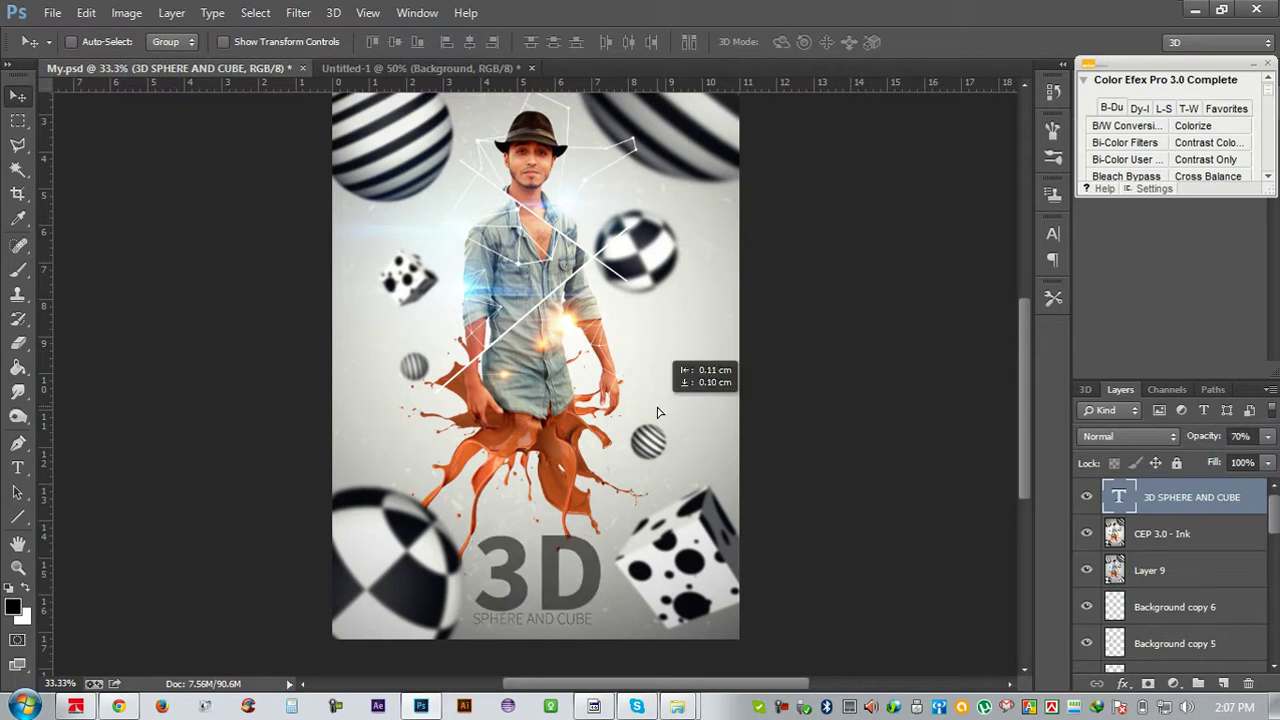
pyautogui.moveTo(1201, 437); pyautogui.dragTo(1207, 440)
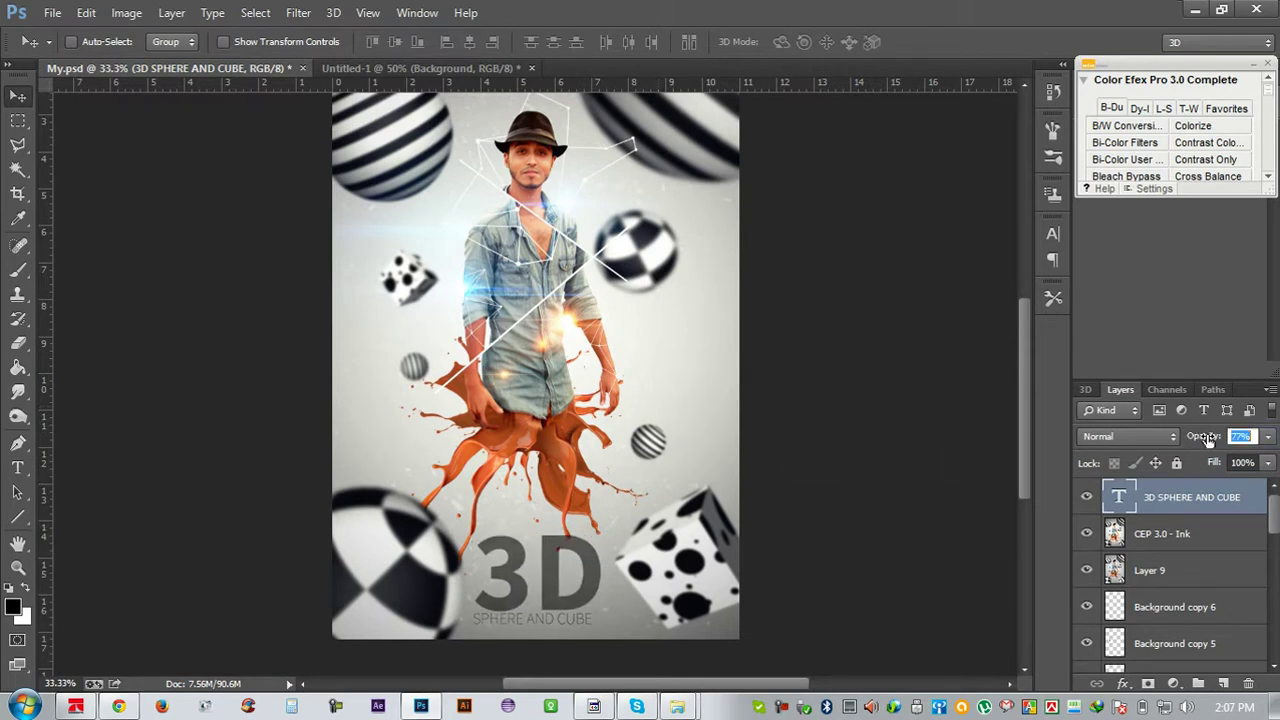
pyautogui.press('Return')
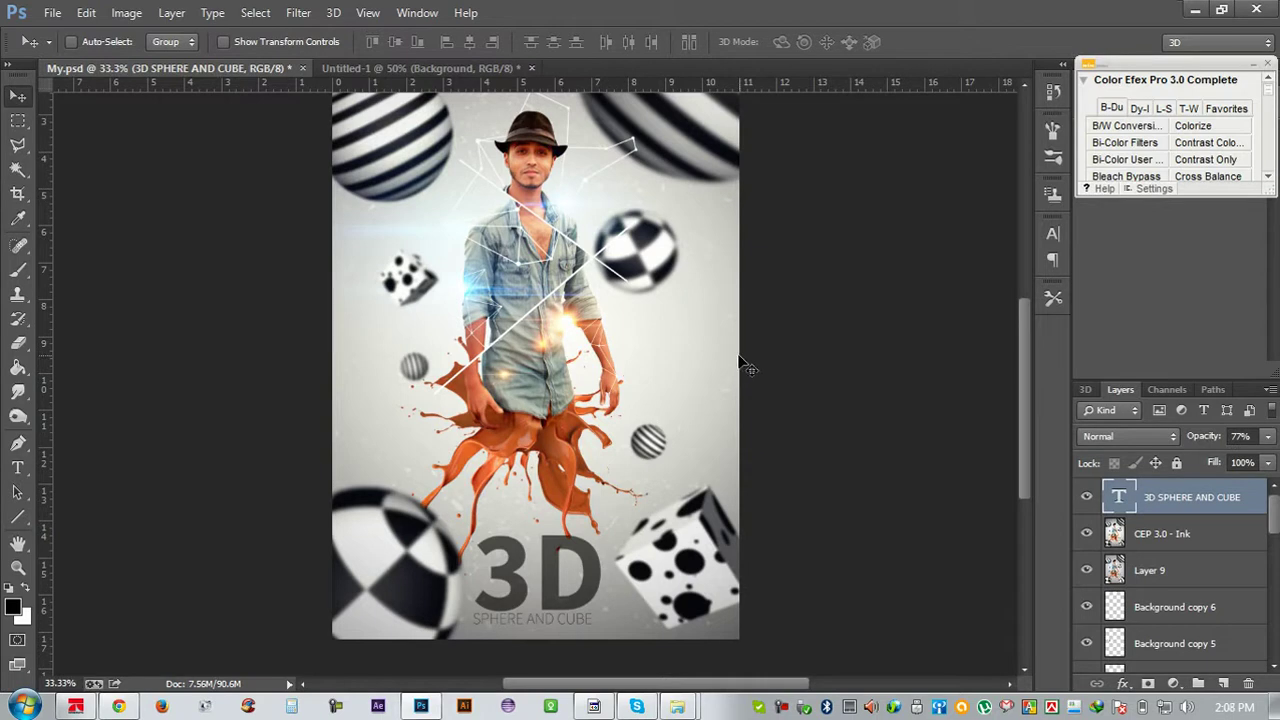
# Restore the title layer's opacity to 100%
pyautogui.click(333, 13)
pyautogui.moveTo(367, 13)
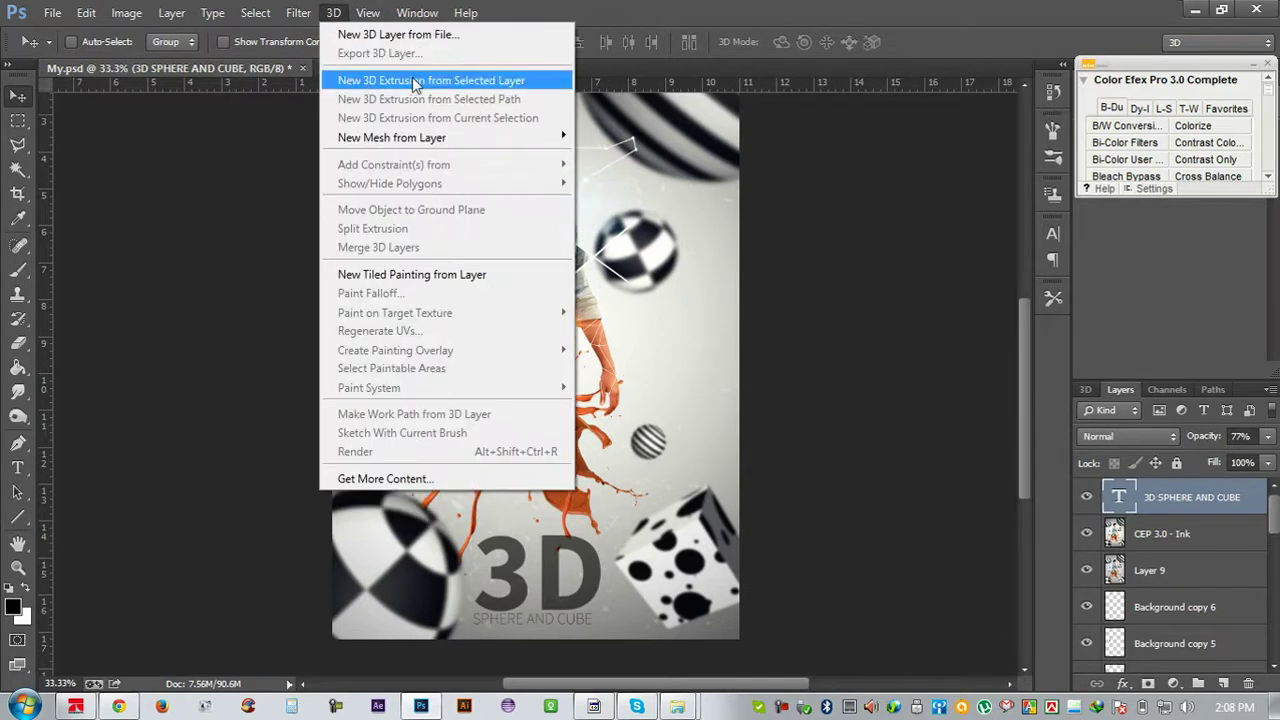
pyautogui.press('Escape')
pyautogui.write('100')
pyautogui.press('Return')
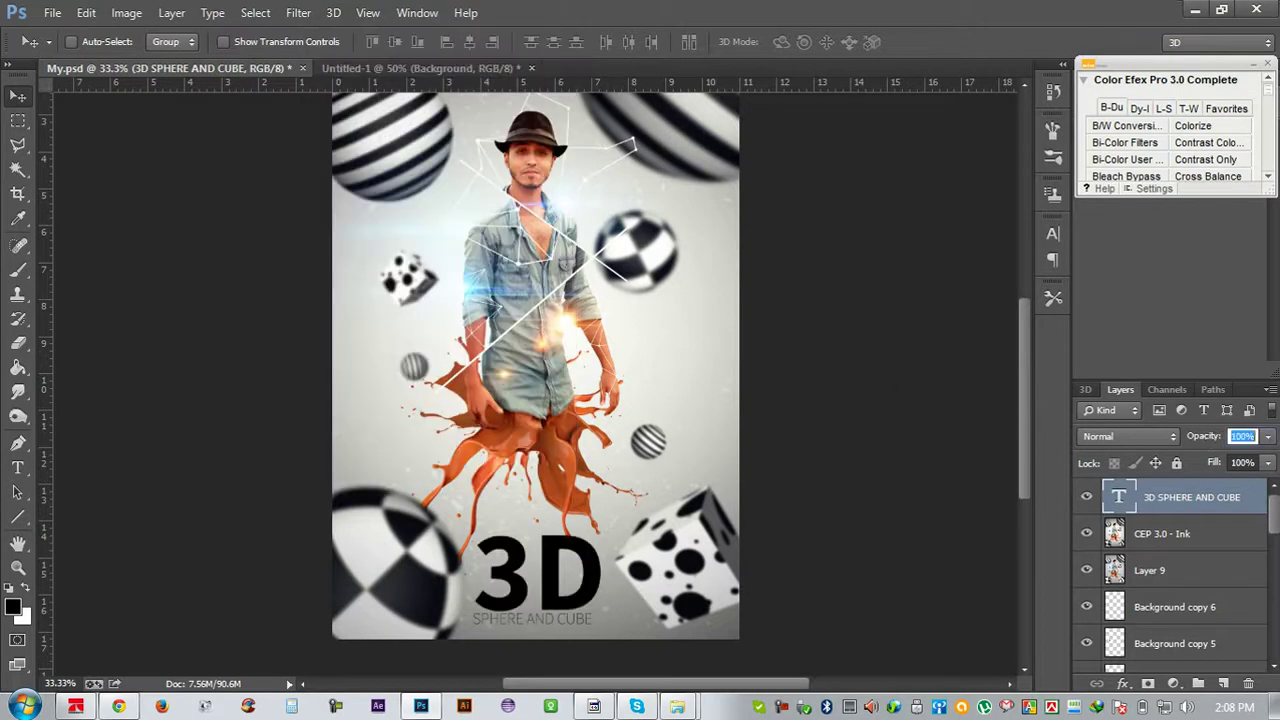
# Extrude the title into a 3D object and rotate it to face the viewer
pyautogui.click(333, 13)
pyautogui.click(362, 80)
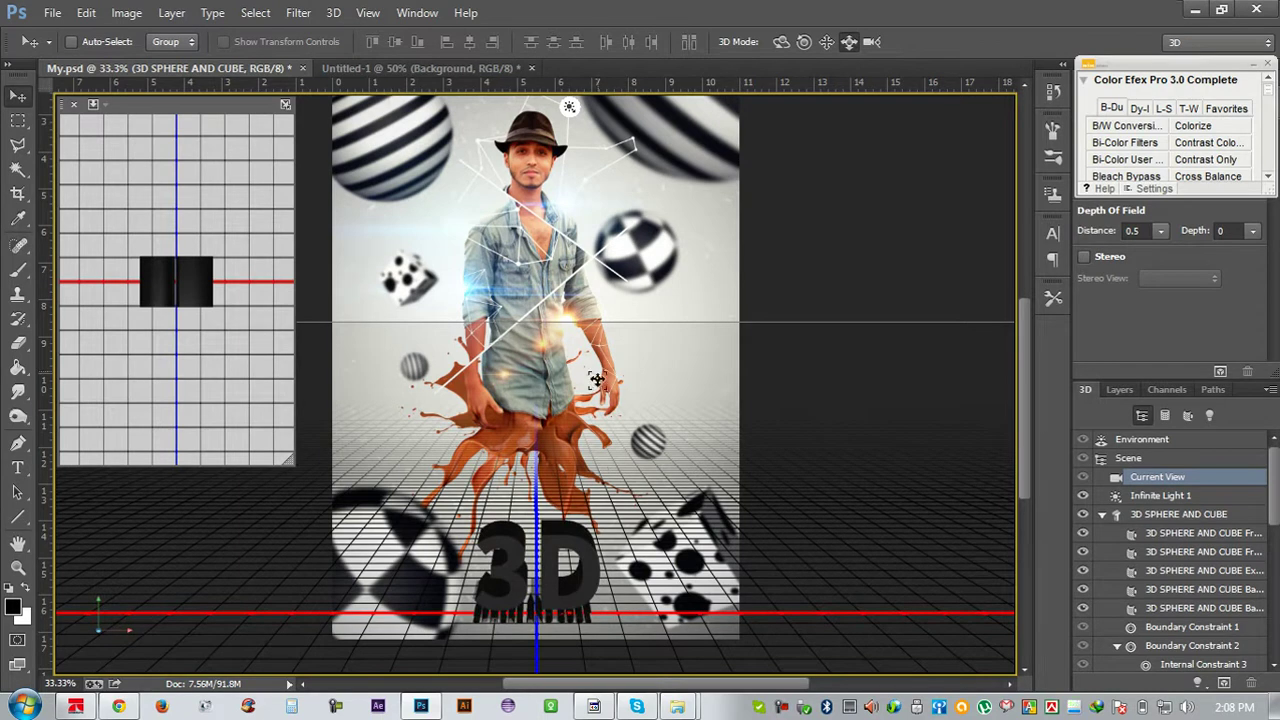
pyautogui.click(783, 43)
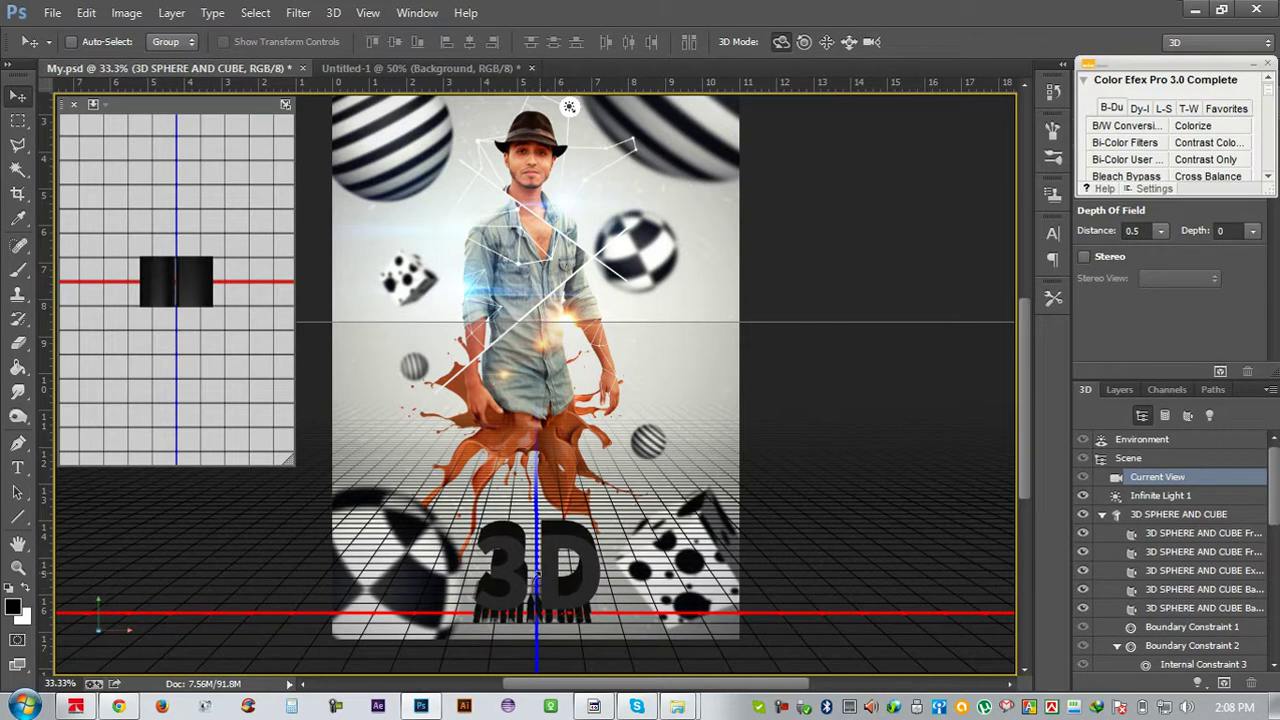
pyautogui.moveTo(538, 570); pyautogui.dragTo(535, 566)
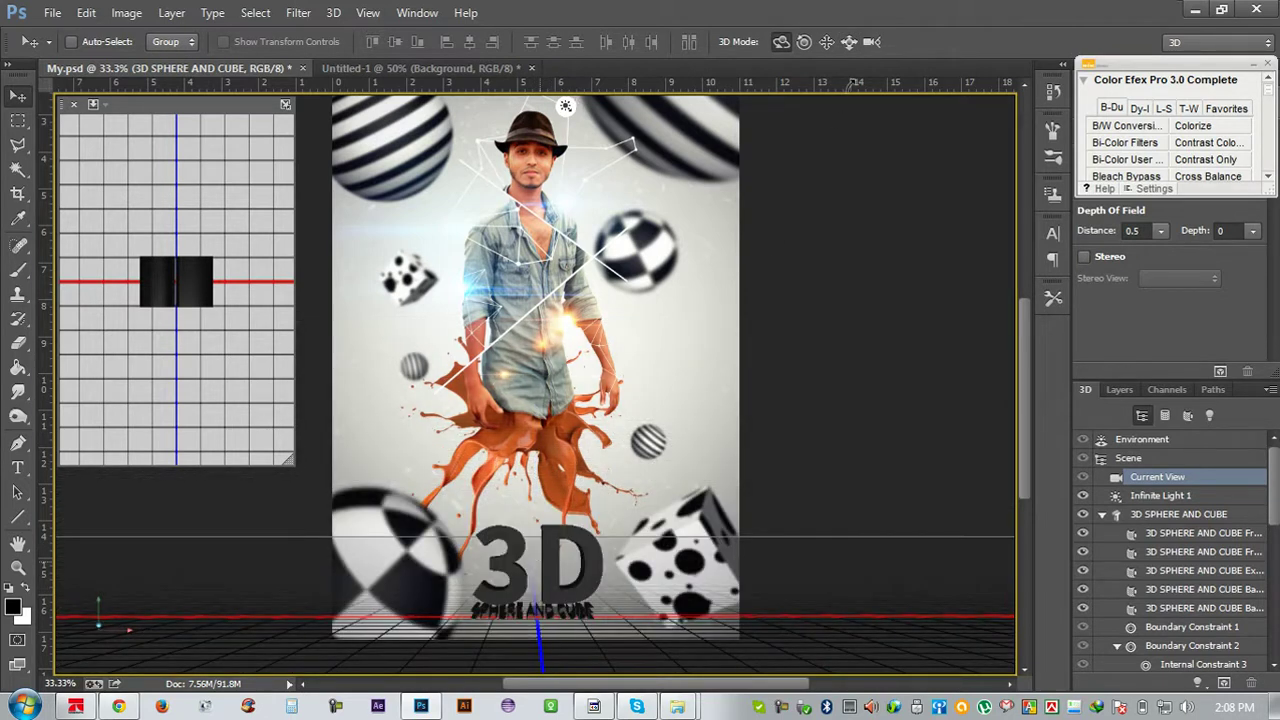
# Start a render of the 3D title layer, cancel it, and orbit the camera
pyautogui.click(1118, 393)
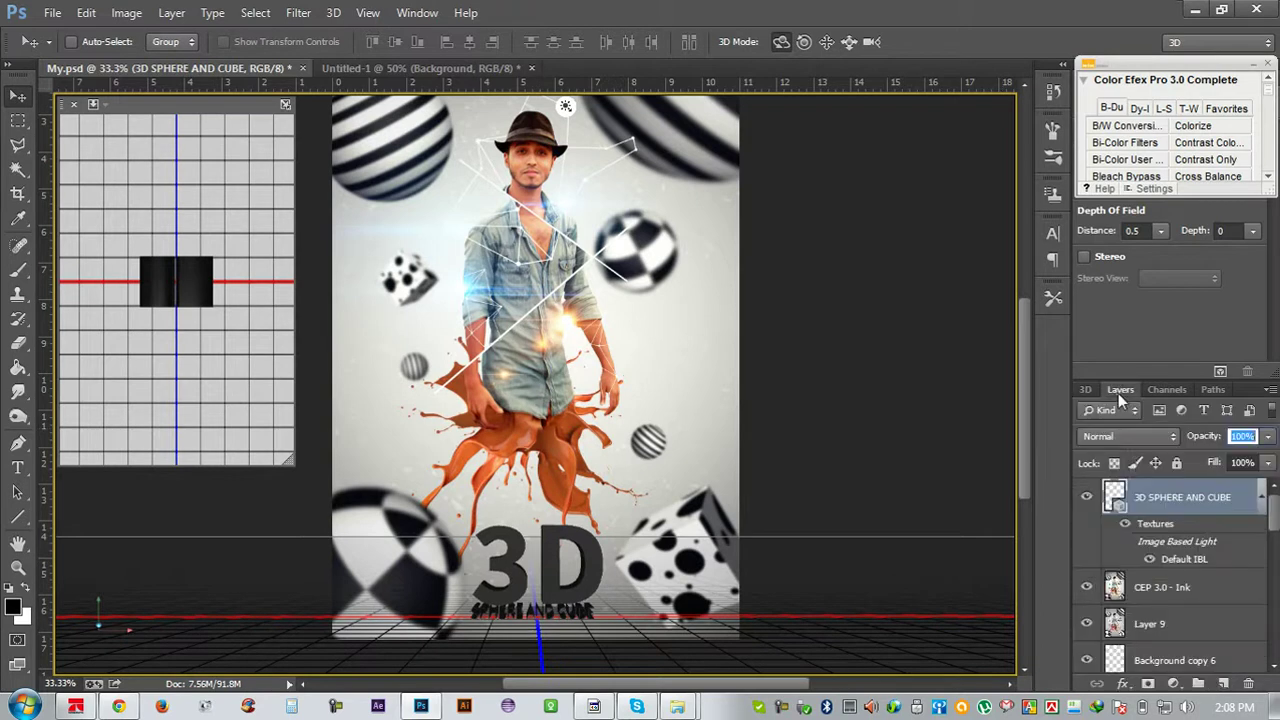
pyautogui.click(1260, 500)
pyautogui.rightClick(1222, 500)
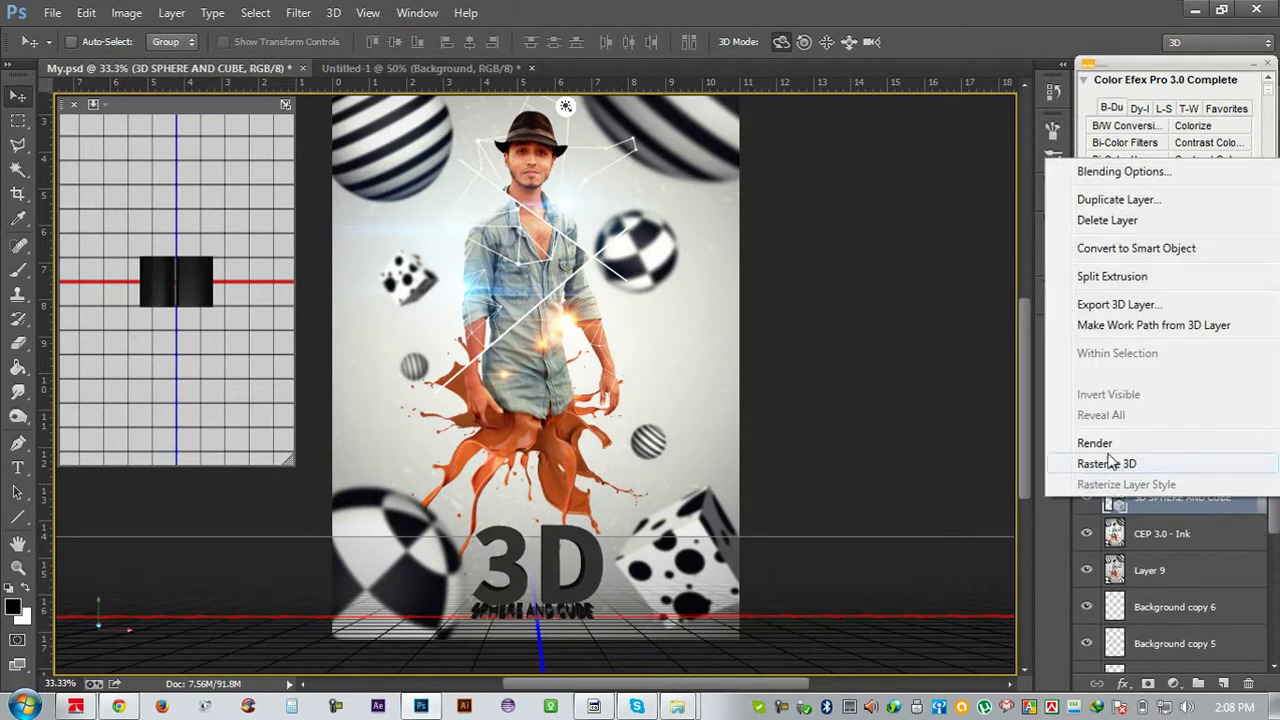
pyautogui.click(1095, 443)
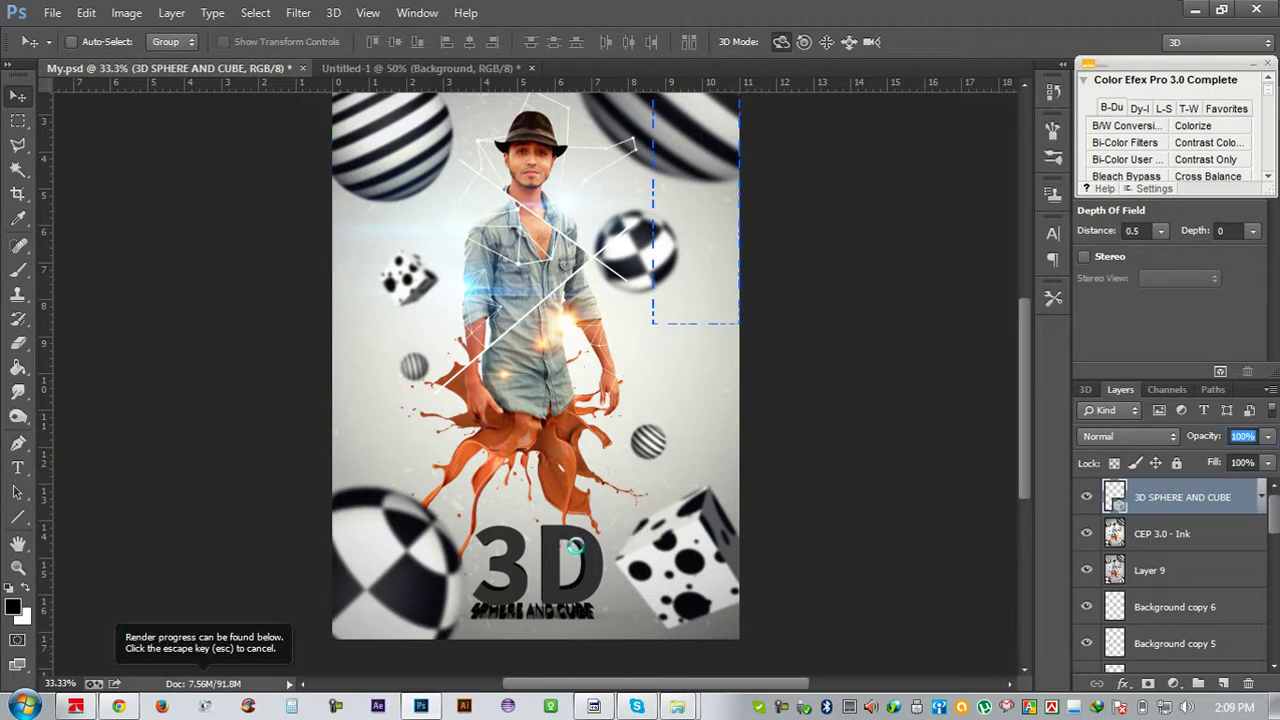
pyautogui.press('Escape')
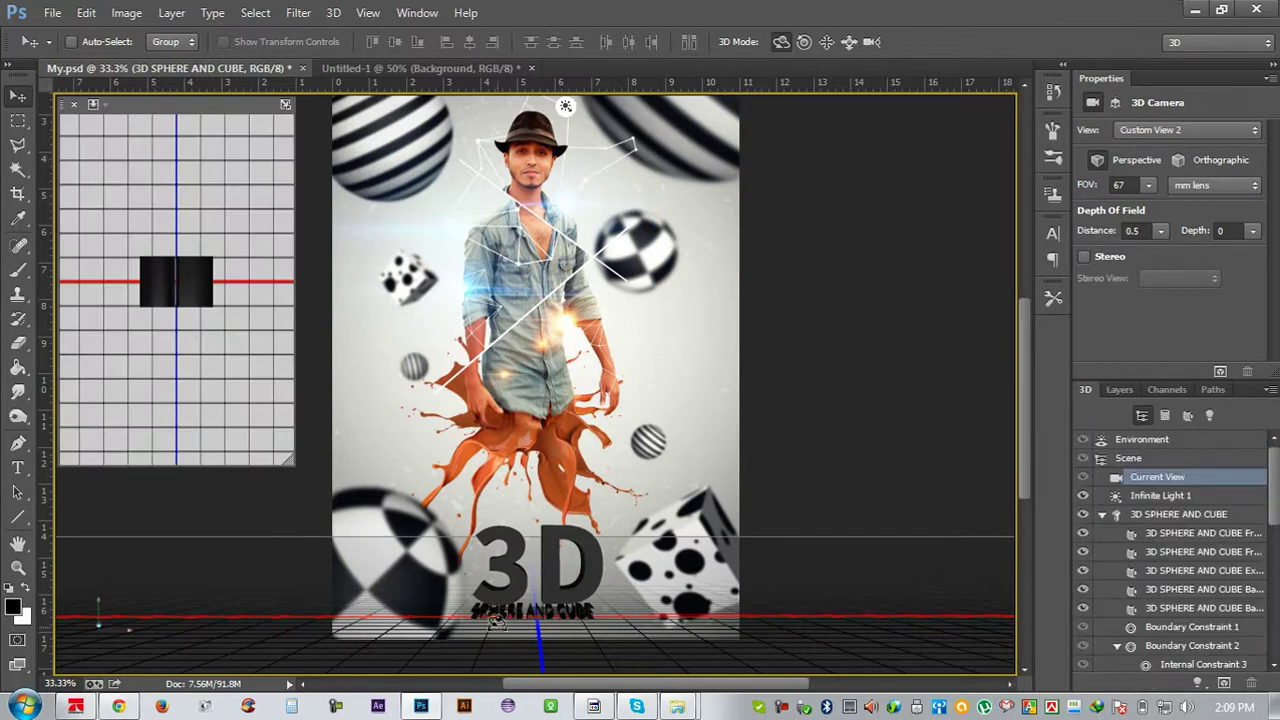
pyautogui.moveTo(588, 562); pyautogui.dragTo(599, 563)
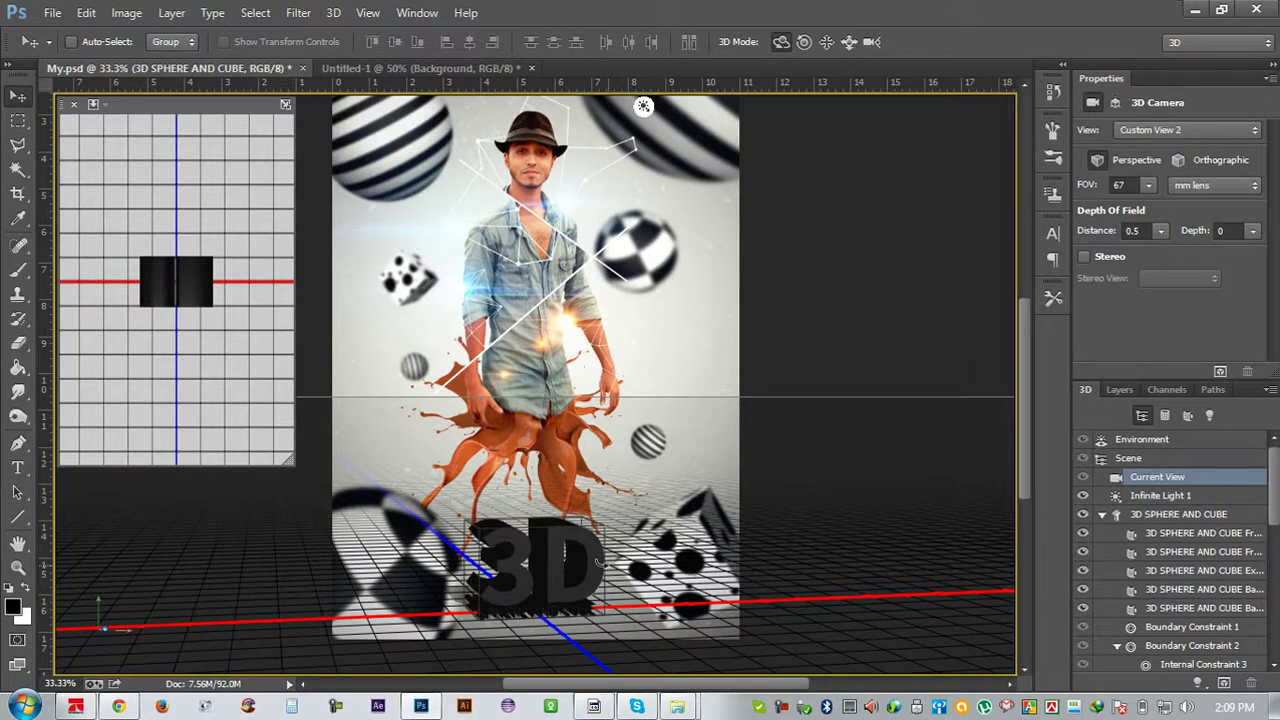
# Rasterize the 3D title layer, undoing a trial move afterwards
pyautogui.click(1124, 389)
pyautogui.rightClick(1188, 500)
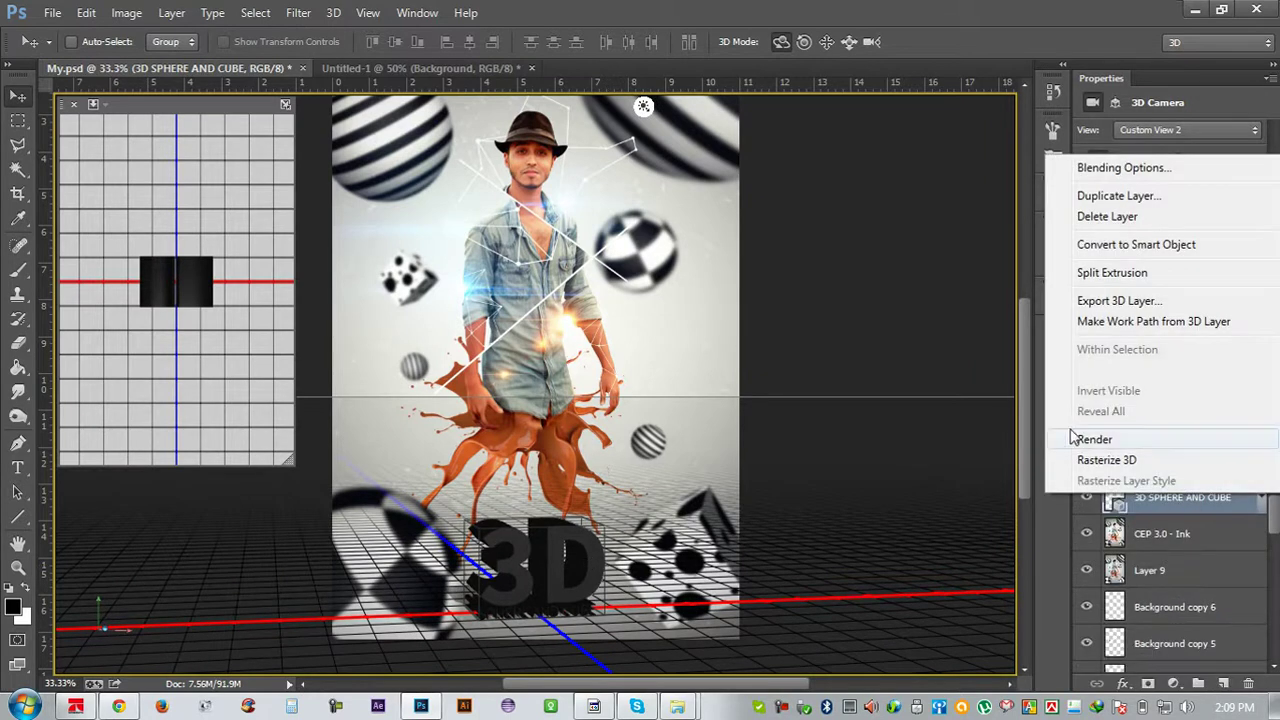
pyautogui.click(1106, 459)
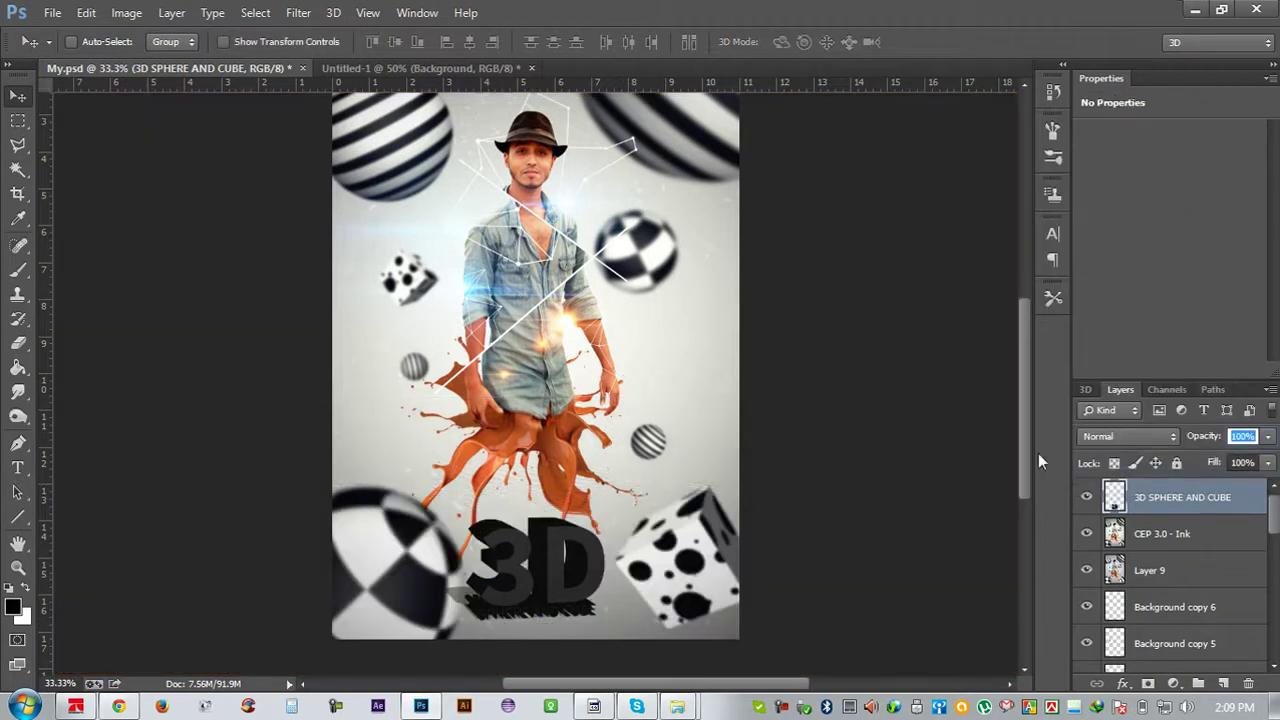
pyautogui.moveTo(481, 402); pyautogui.dragTo(505, 413)
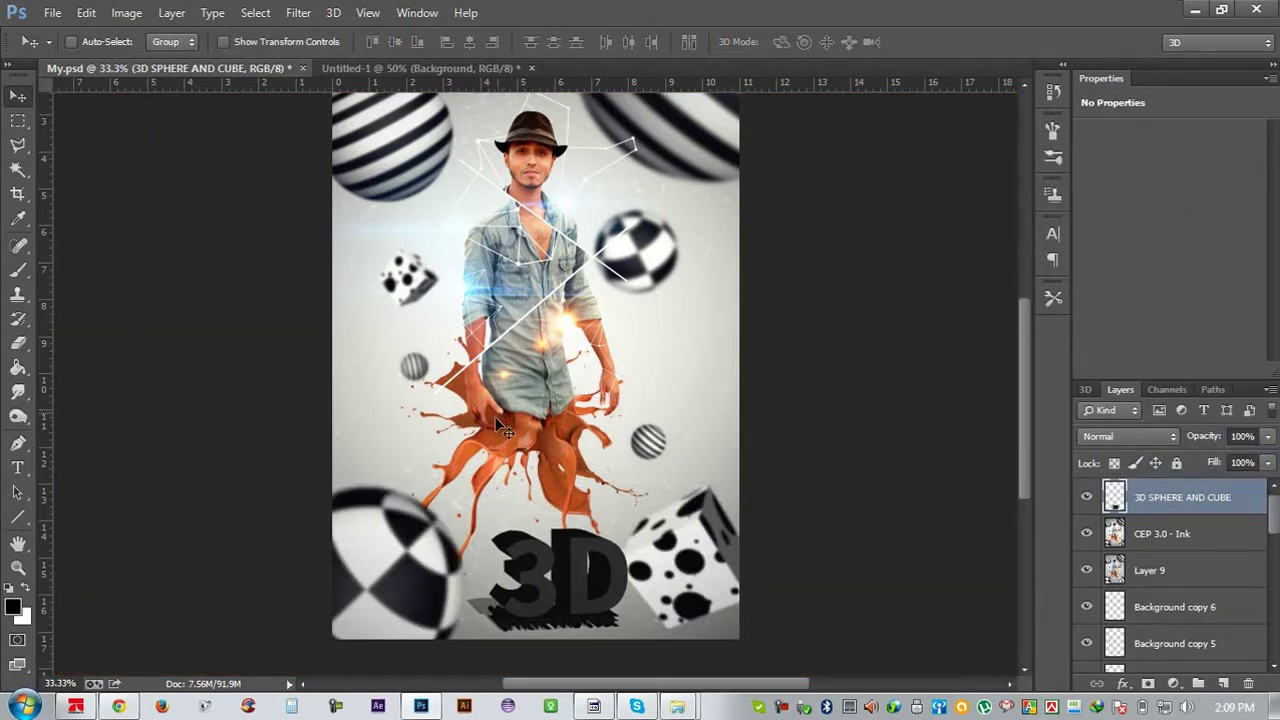
pyautogui.hotkey('ctrl', 'z')
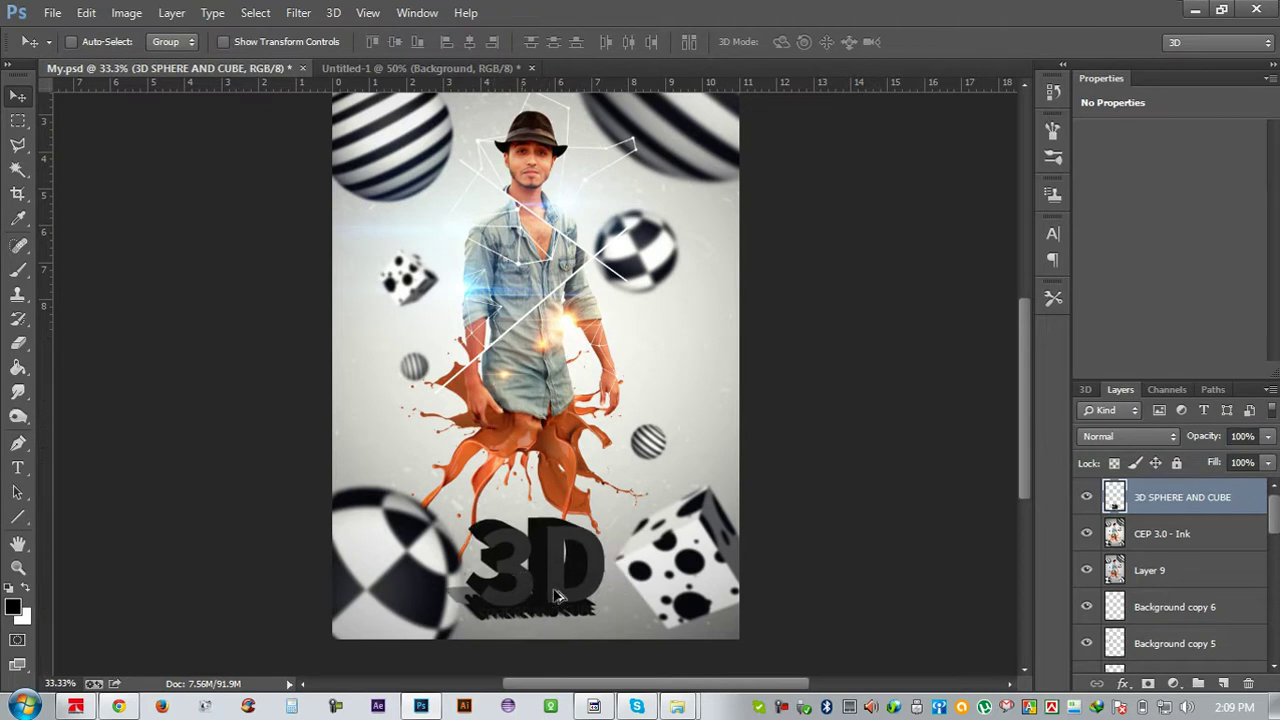
# Revert to the editable text title, set 70% opacity, and move it over the man's face
pyautogui.click(560, 578)
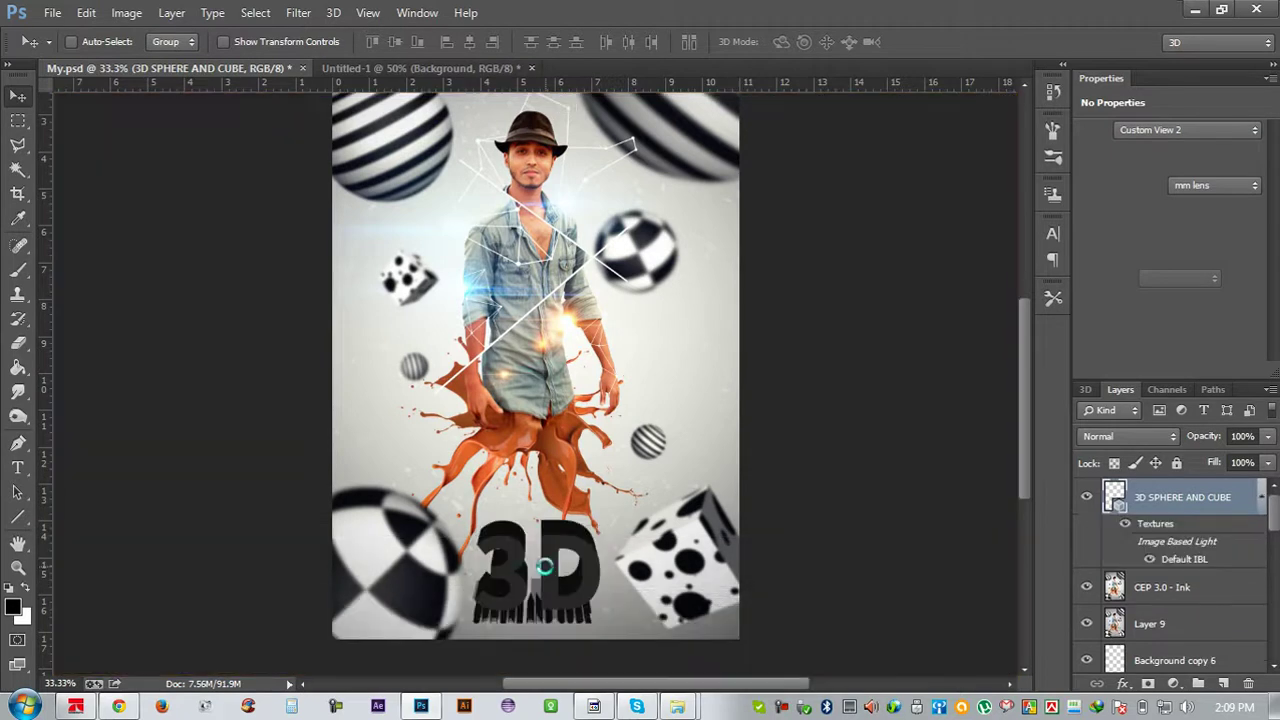
pyautogui.hotkey('ctrl', 'z')
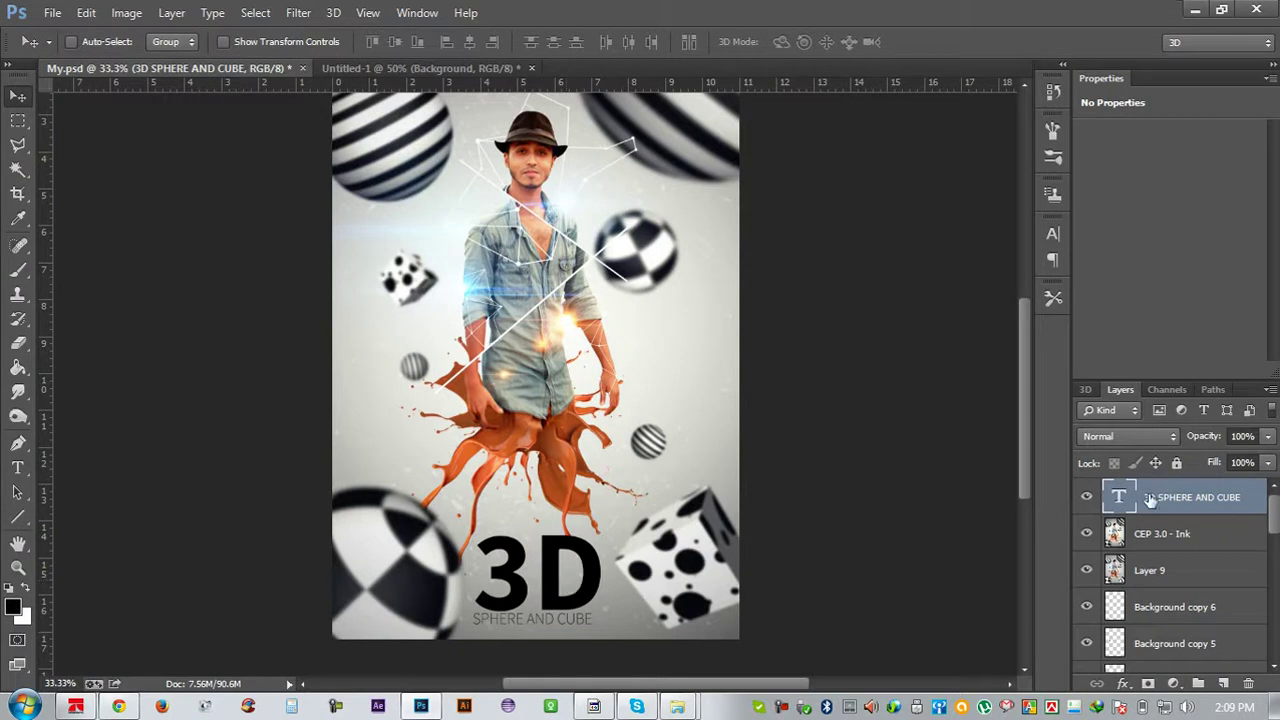
pyautogui.moveTo(1208, 447); pyautogui.dragTo(1176, 436)
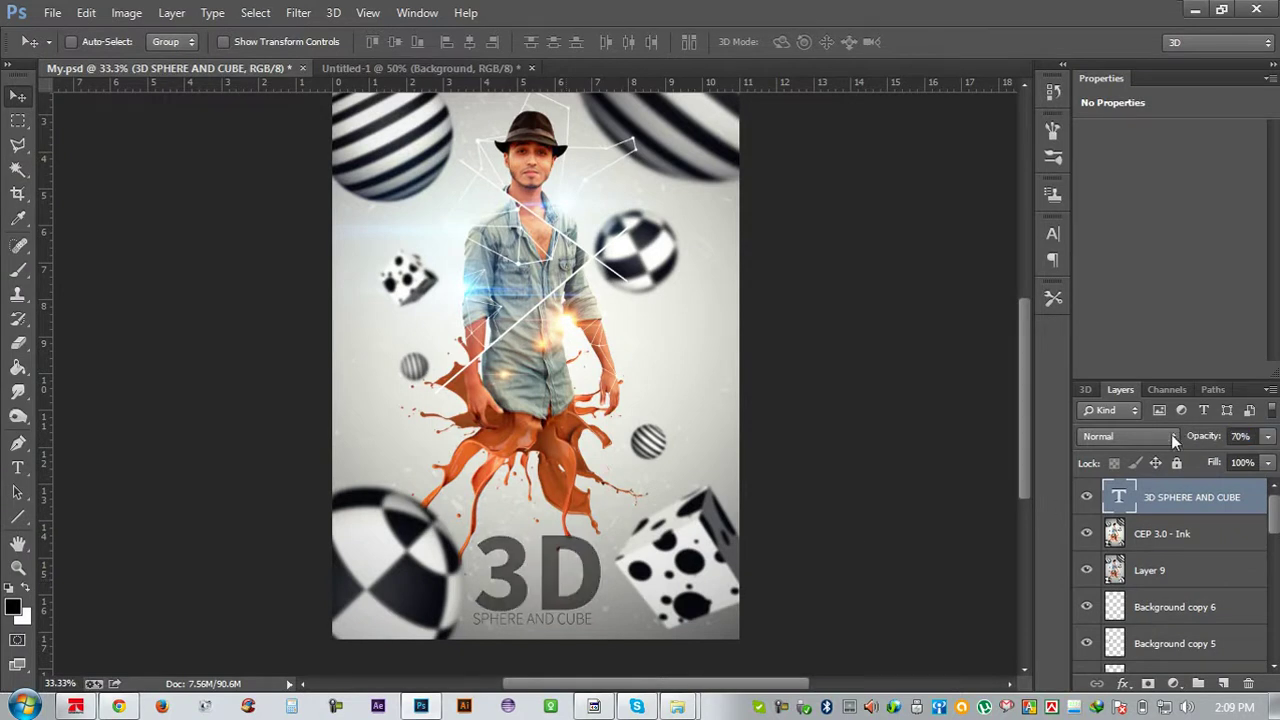
pyautogui.scroll(2, 537, 576)
pyautogui.moveTo(530, 568); pyautogui.dragTo(540, 380)
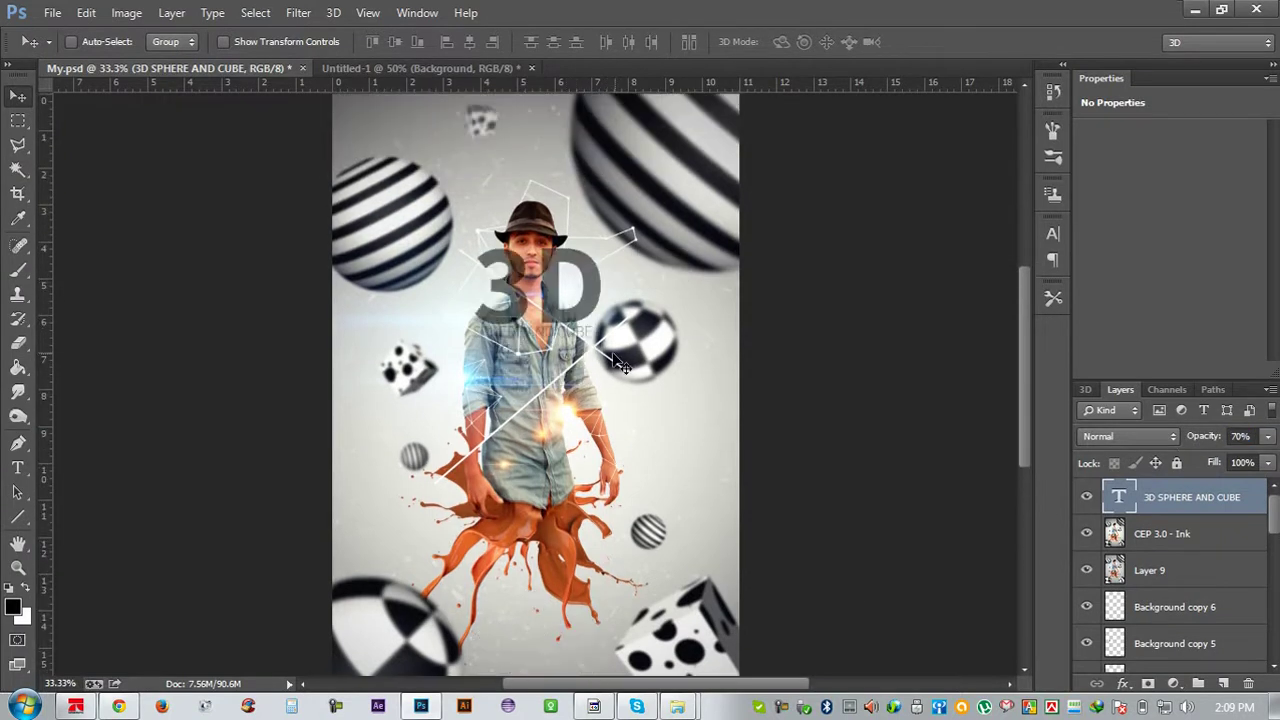
# Drag the 70% title down to the poster bottom, between the checkered sphere and spotted cube
pyautogui.moveTo(615, 355); pyautogui.dragTo(575, 505)
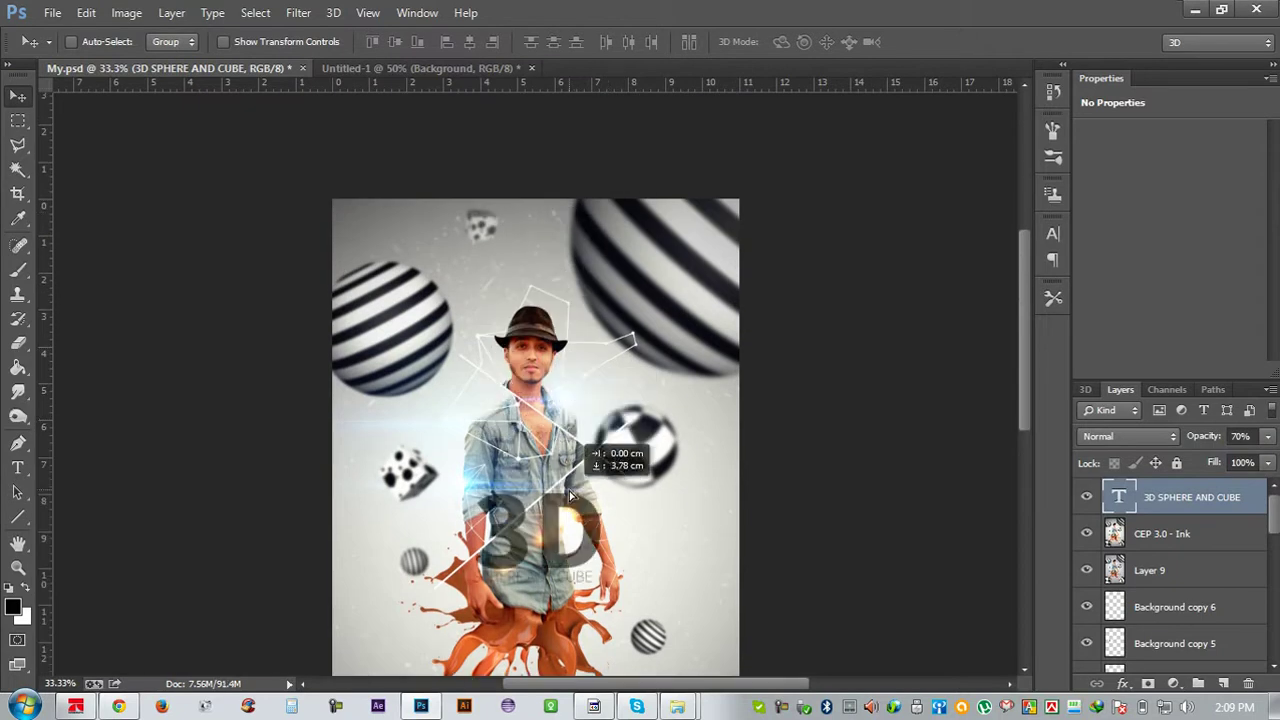
pyautogui.scroll(-1, 575, 505)
pyautogui.scroll(-4, 578, 508)
pyautogui.moveTo(575, 345); pyautogui.dragTo(579, 565)
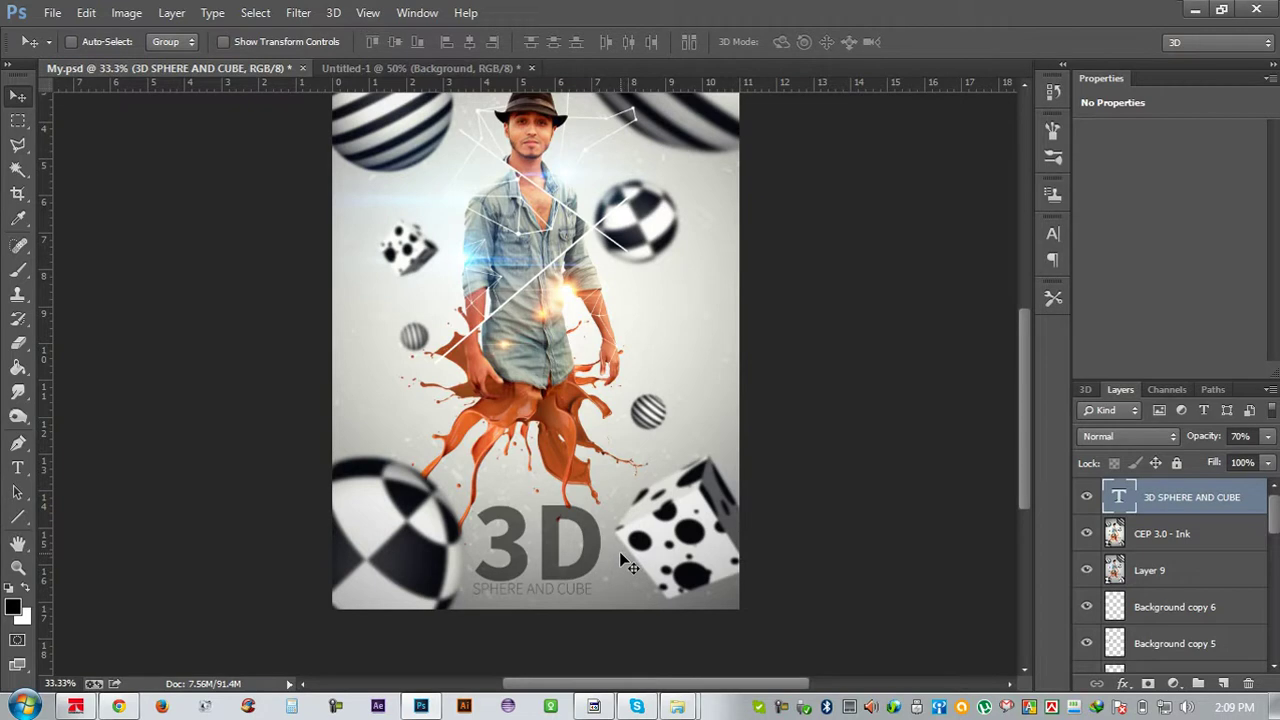
pyautogui.scroll(1, 620, 560)
pyautogui.scroll(2, 612, 557)
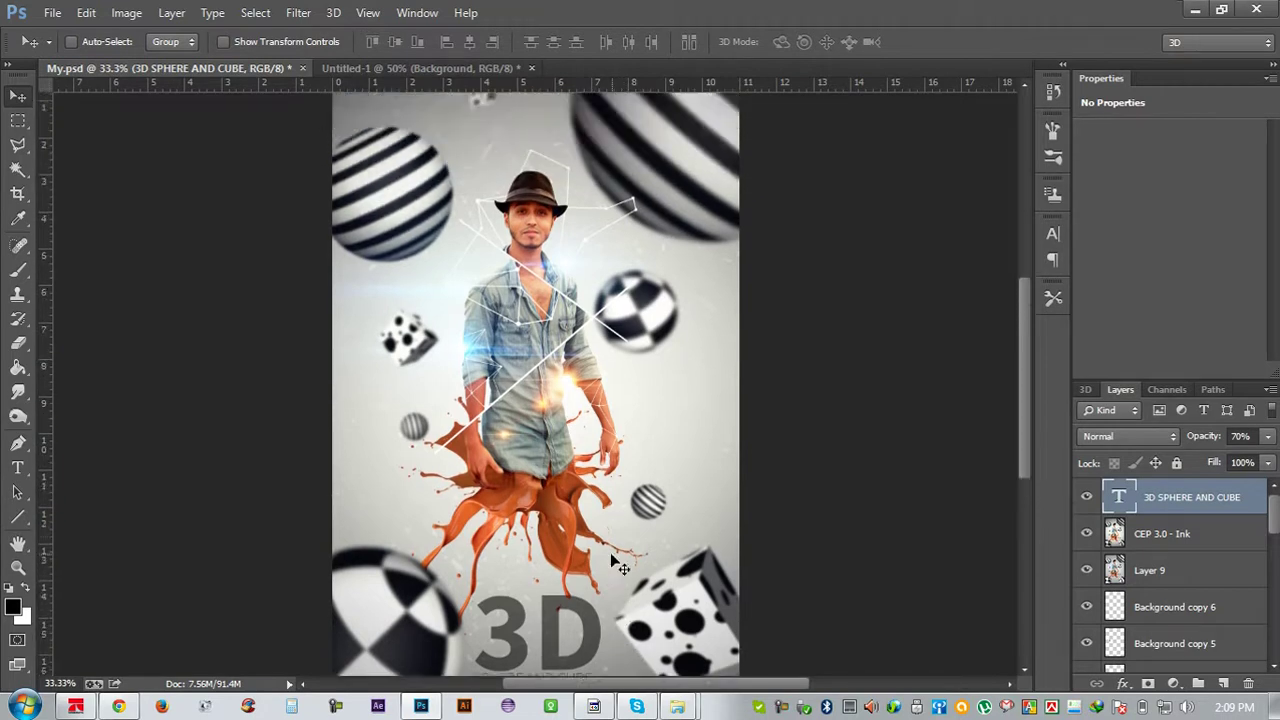
pyautogui.scroll(2, 600, 562)
# Duplicate the title to the top and retype it as the DESIGN BY credit with the designer's name
pyautogui.moveTo(590, 615)
pyautogui.mouseDown()
pyautogui.moveTo(619, 271)
pyautogui.moveTo(600, 90)
pyautogui.mouseUp()
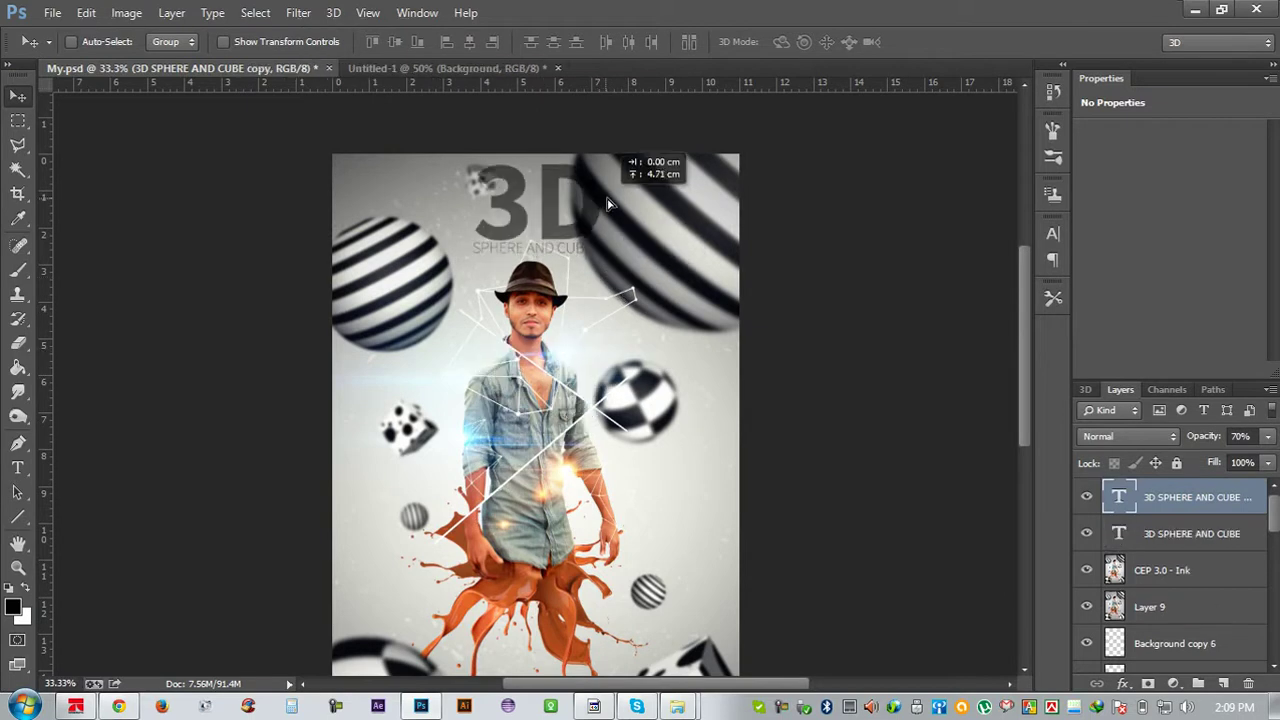
pyautogui.press('t')
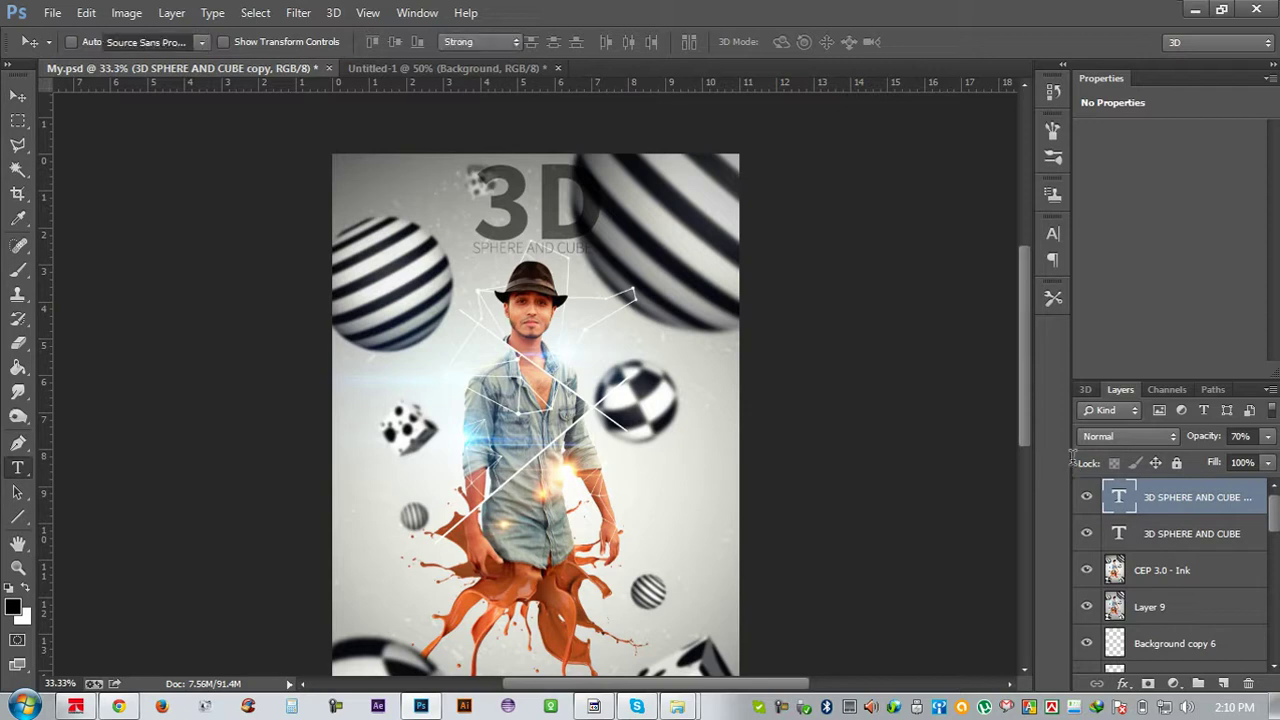
pyautogui.doubleClick(1118, 497)
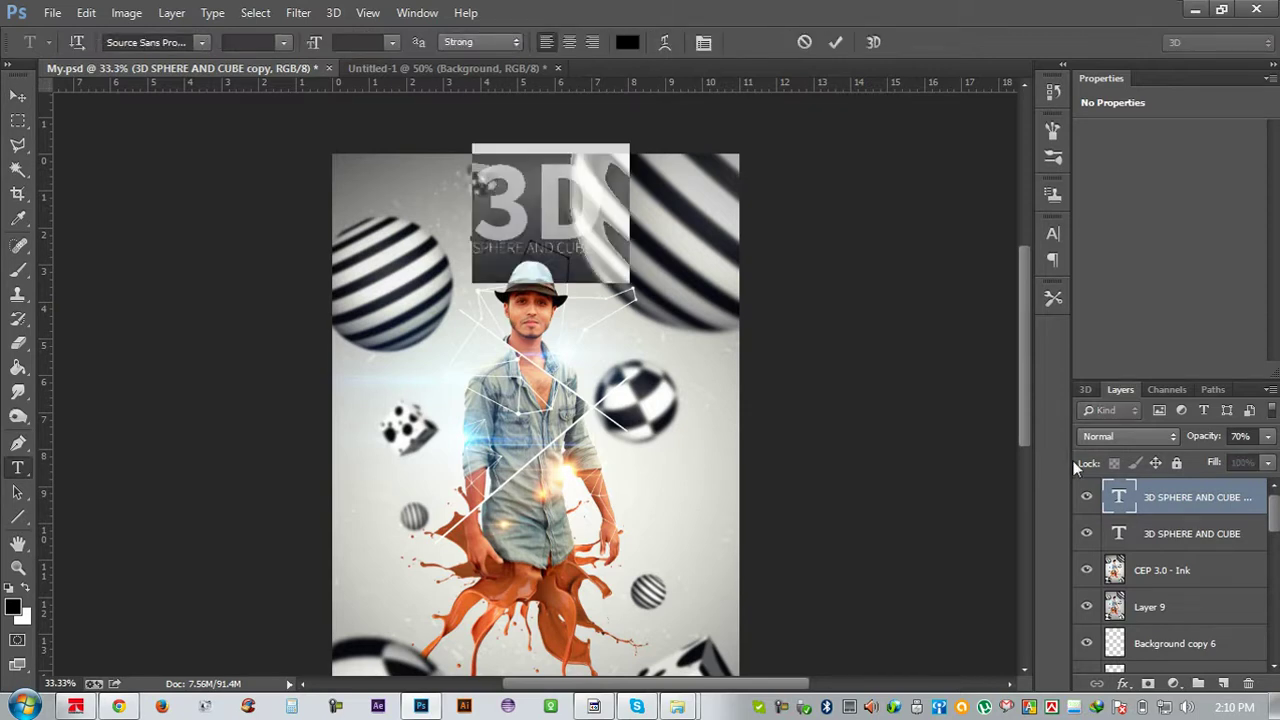
pyautogui.press('Right')
pyautogui.write('DESIGN')
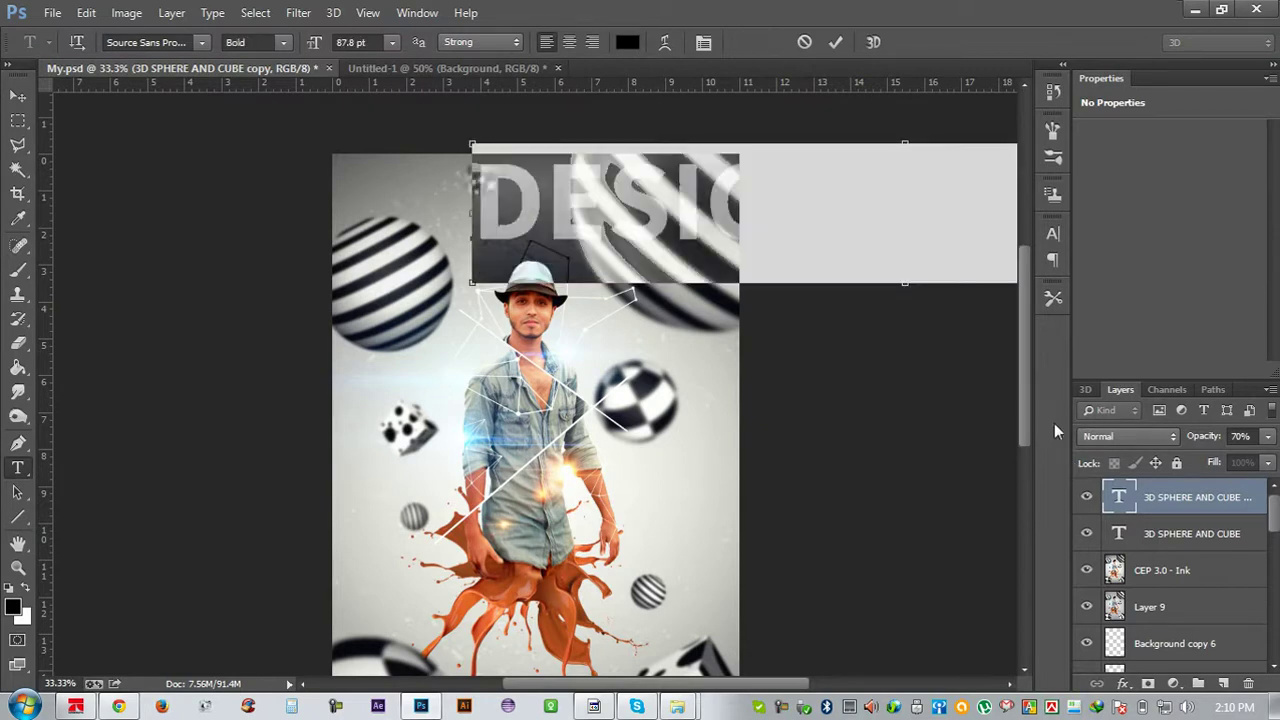
# Make the credit Light at 14 pt, position it near the poster top, and commit
pyautogui.moveTo(316, 58); pyautogui.dragTo(278, 60)
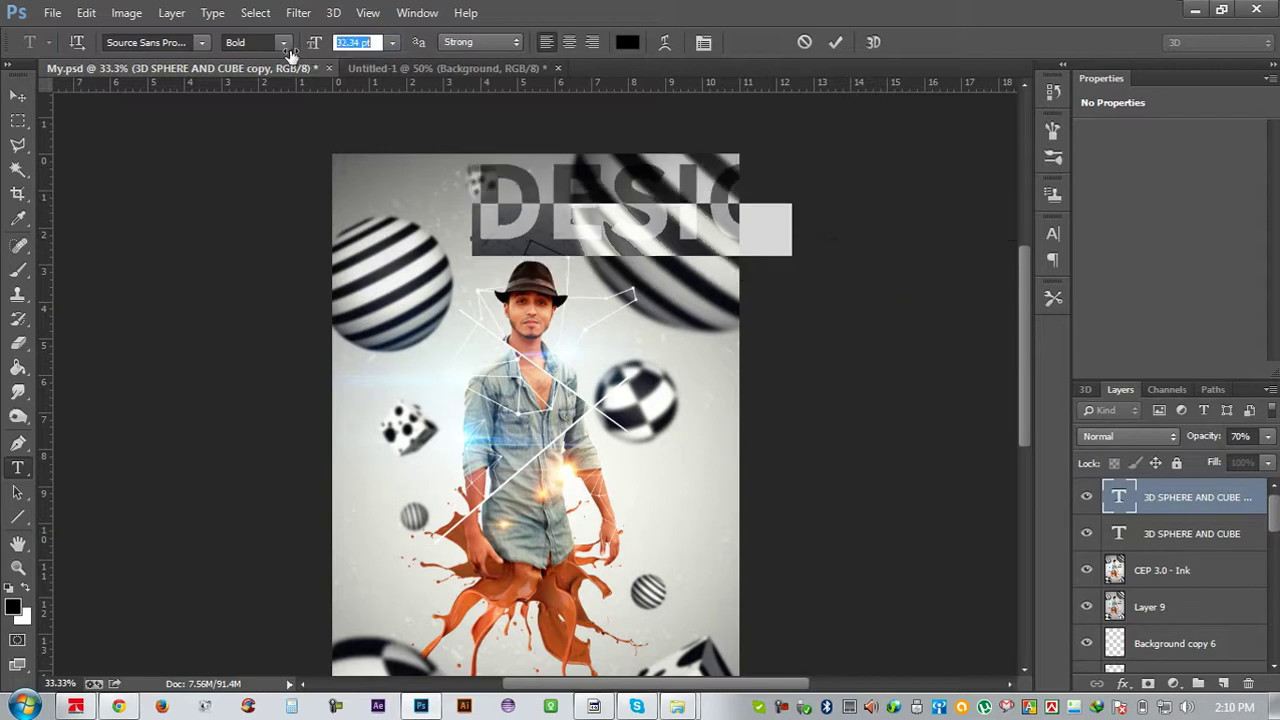
pyautogui.moveTo(413, 201); pyautogui.dragTo(397, 161)
pyautogui.click(281, 50)
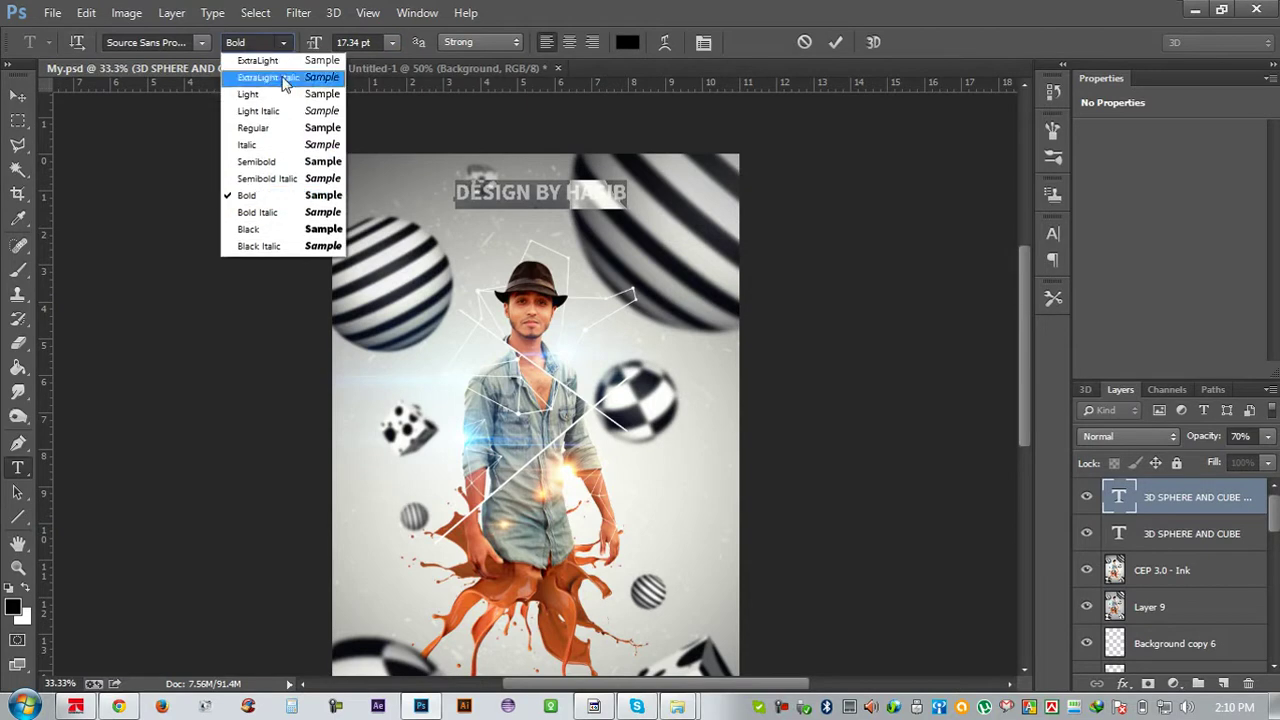
pyautogui.click(282, 92)
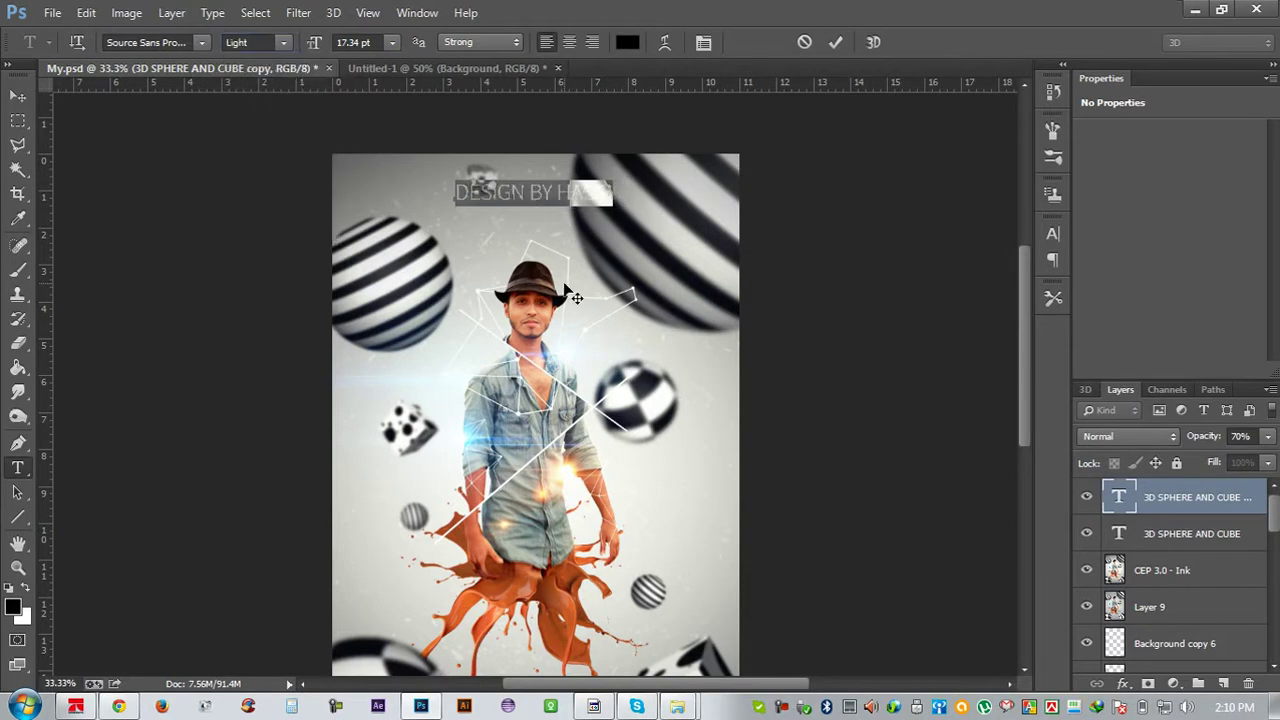
pyautogui.moveTo(566, 290); pyautogui.dragTo(564, 284)
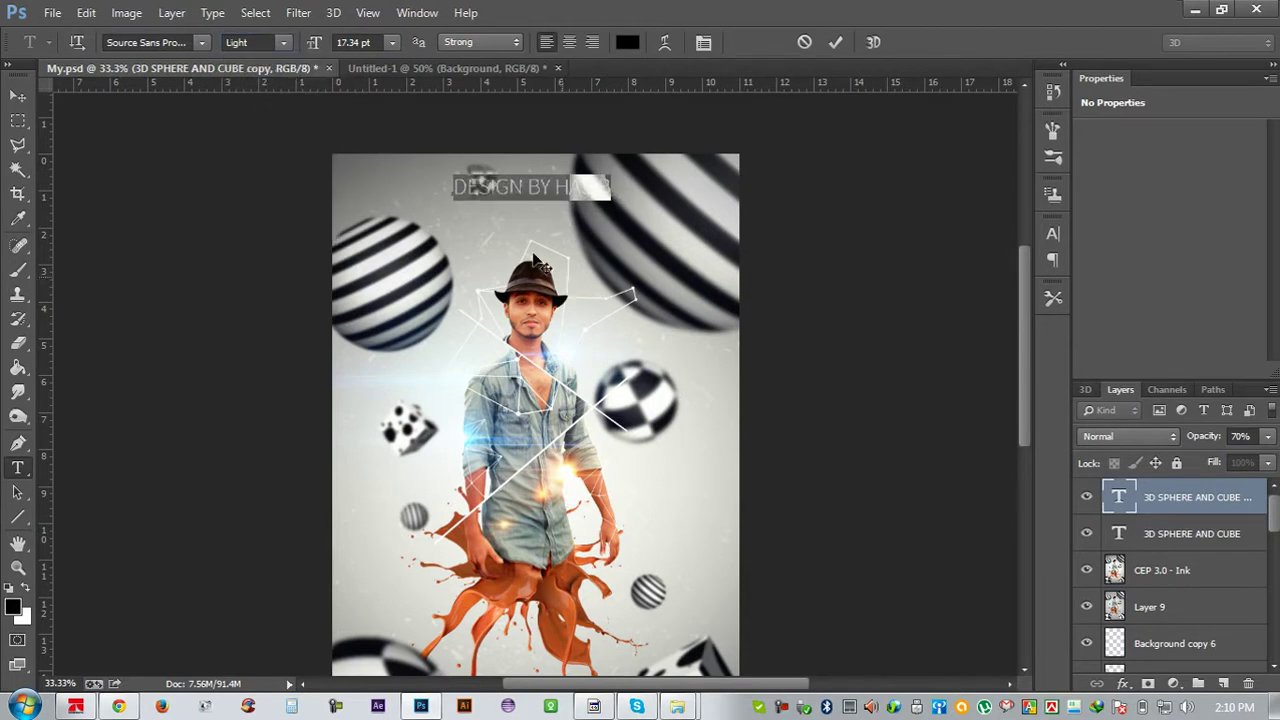
pyautogui.click(391, 45)
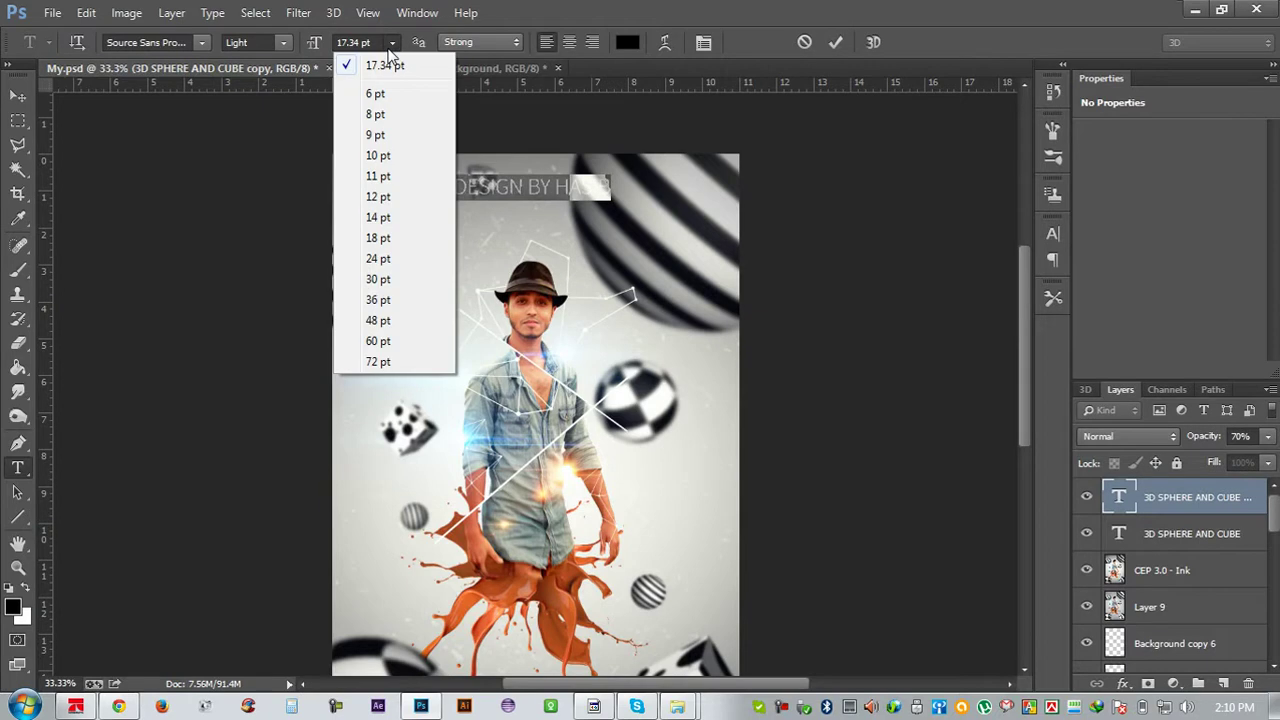
pyautogui.click(378, 217)
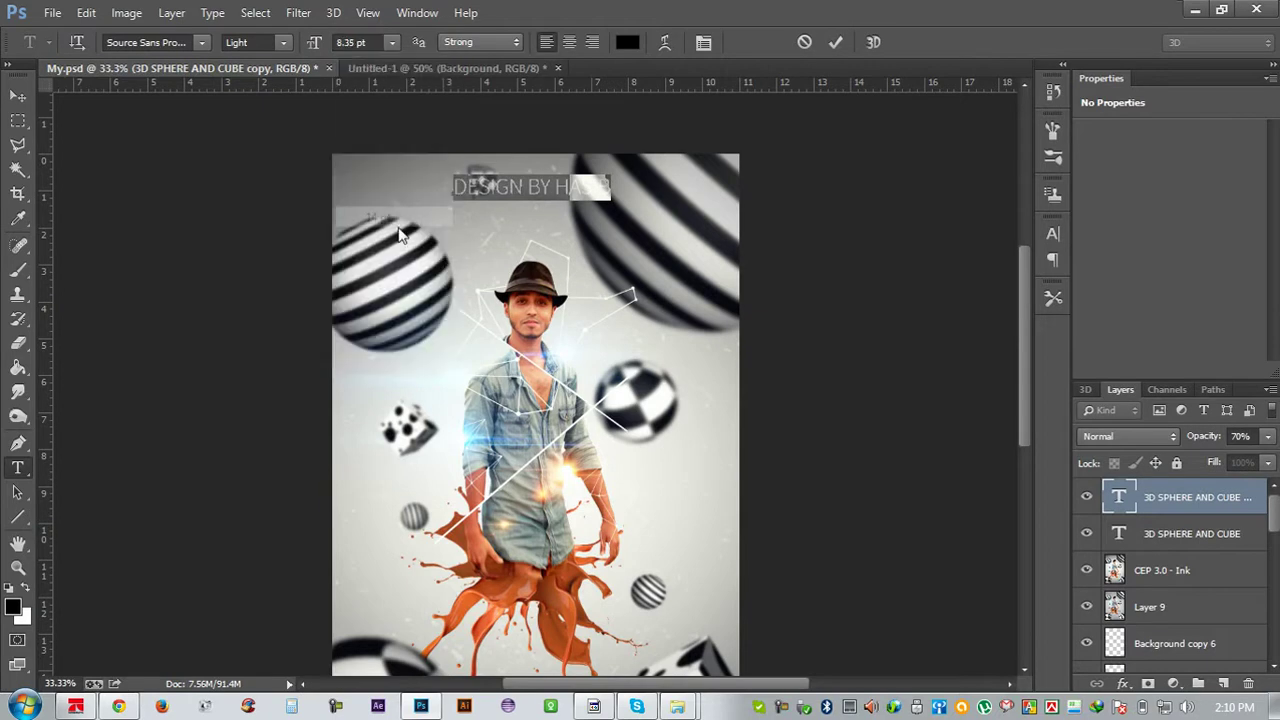
pyautogui.click(835, 42)
pyautogui.press('v')
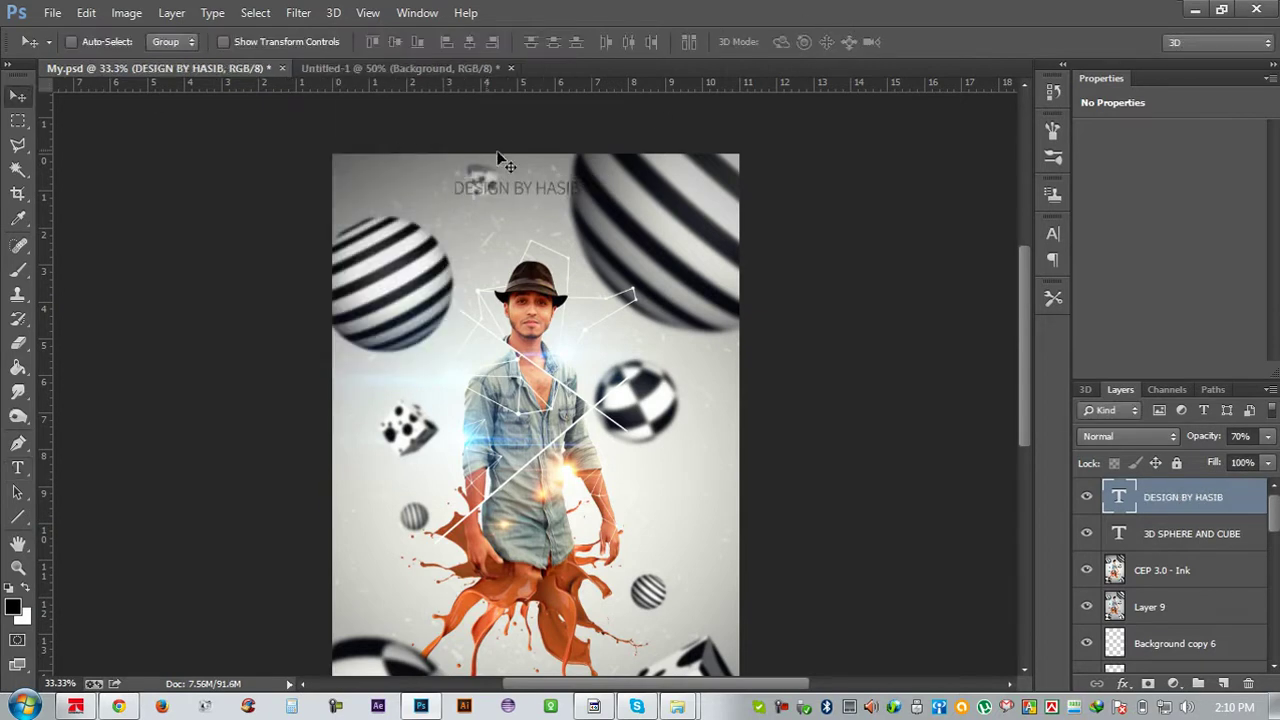
# Nudge the credit right, select its text, and set leading to Auto
pyautogui.moveTo(485, 157); pyautogui.dragTo(490, 156)
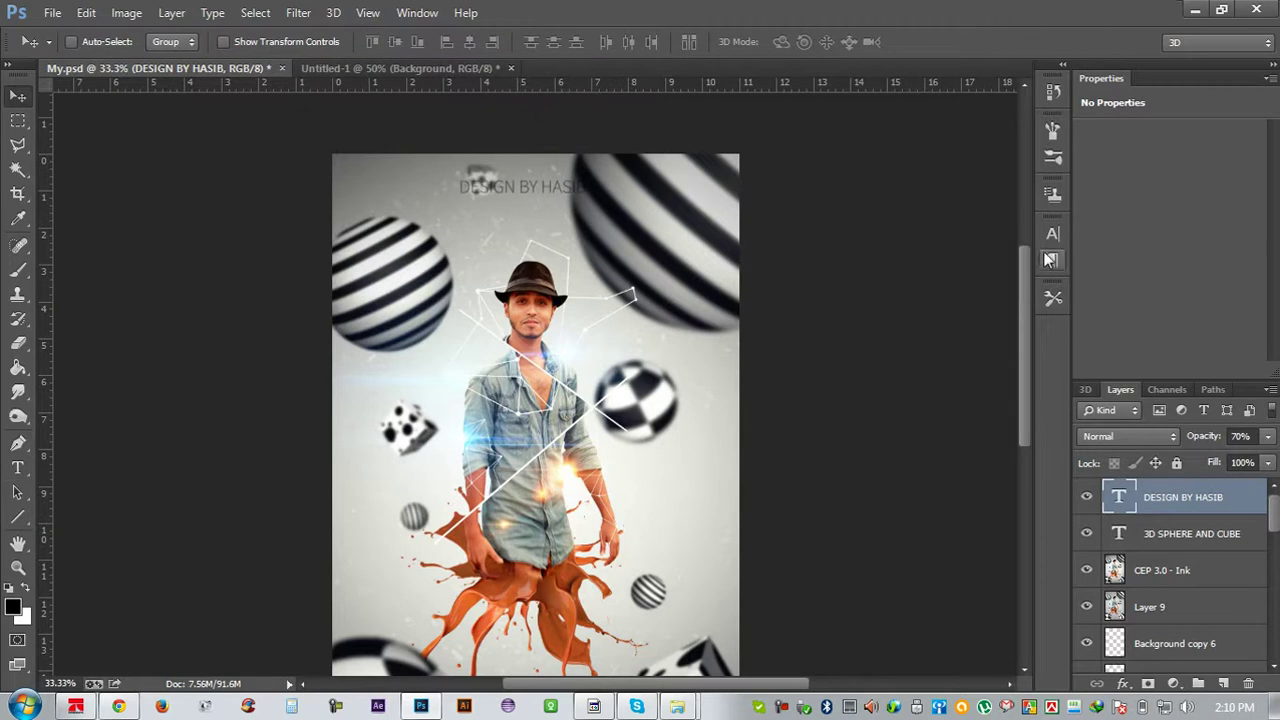
pyautogui.press('t')
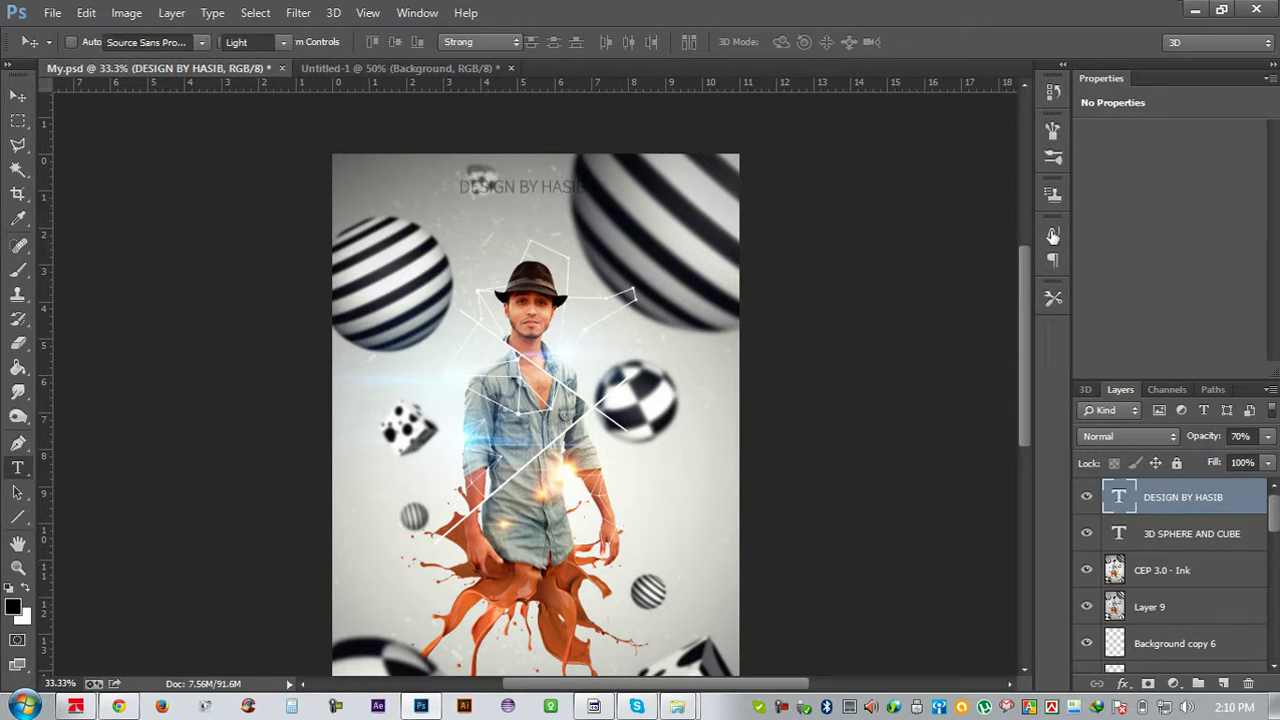
pyautogui.doubleClick(1118, 497)
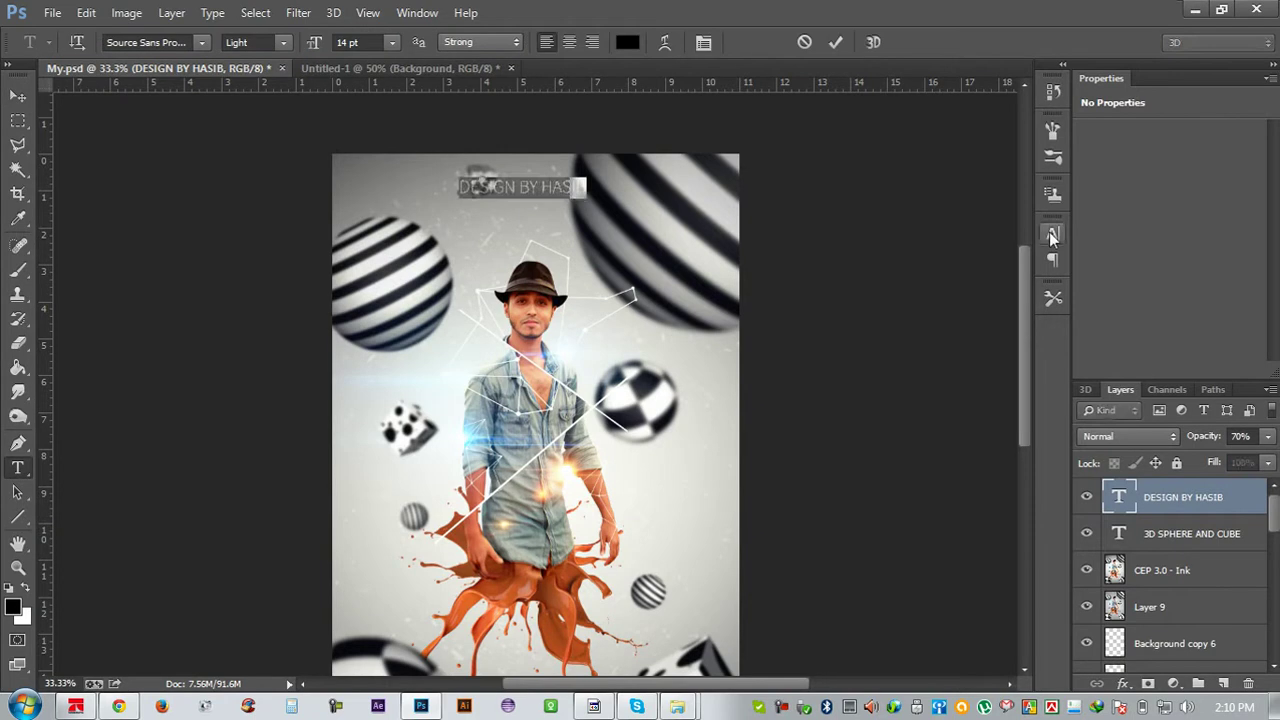
pyautogui.click(1053, 233)
pyautogui.click(1014, 271)
pyautogui.click(1014, 294)
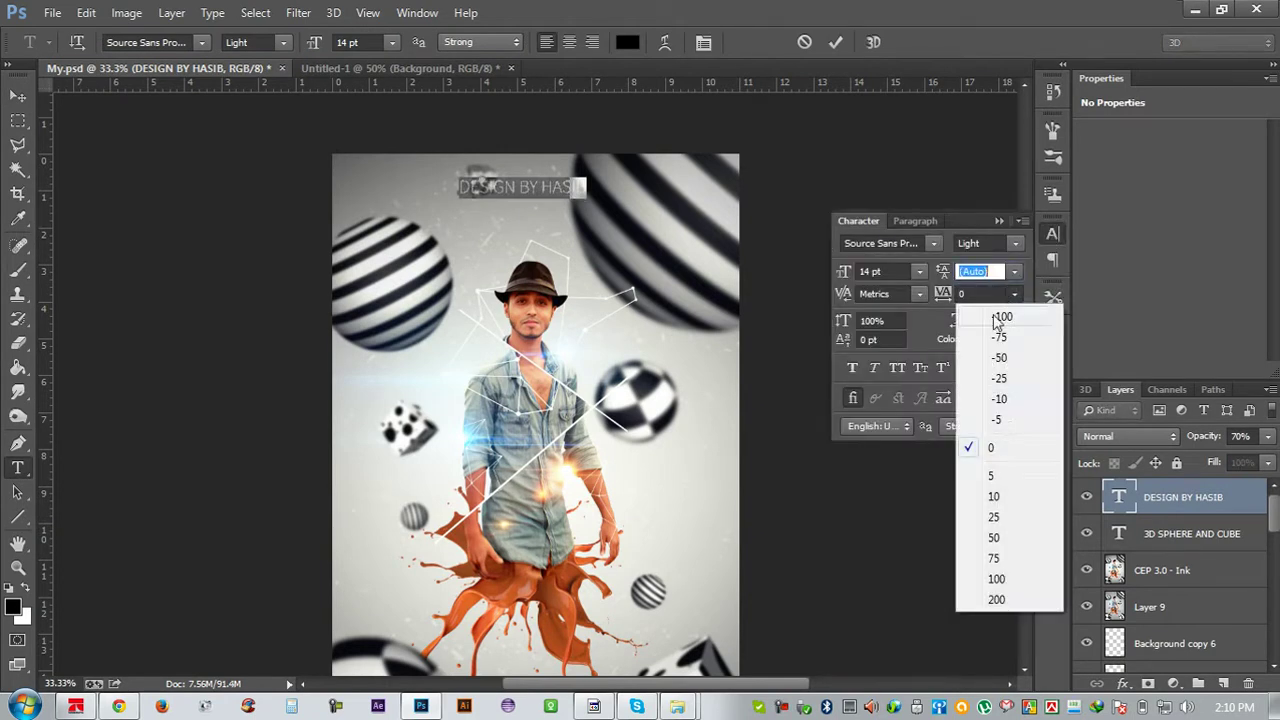
pyautogui.click(1006, 517)
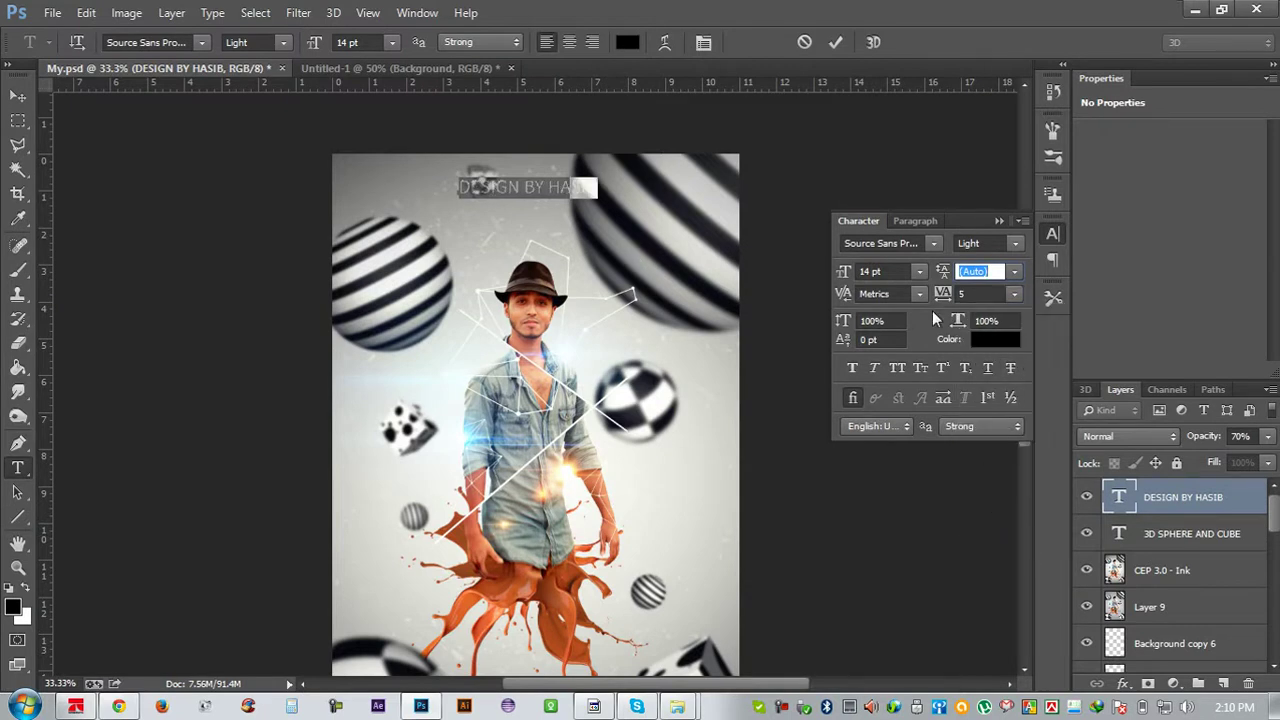
# Try letter-spacing values for the credit, starting with tracking 12
pyautogui.moveTo(950, 302); pyautogui.dragTo(961, 309)
pyautogui.write('12')
pyautogui.press('Tab')
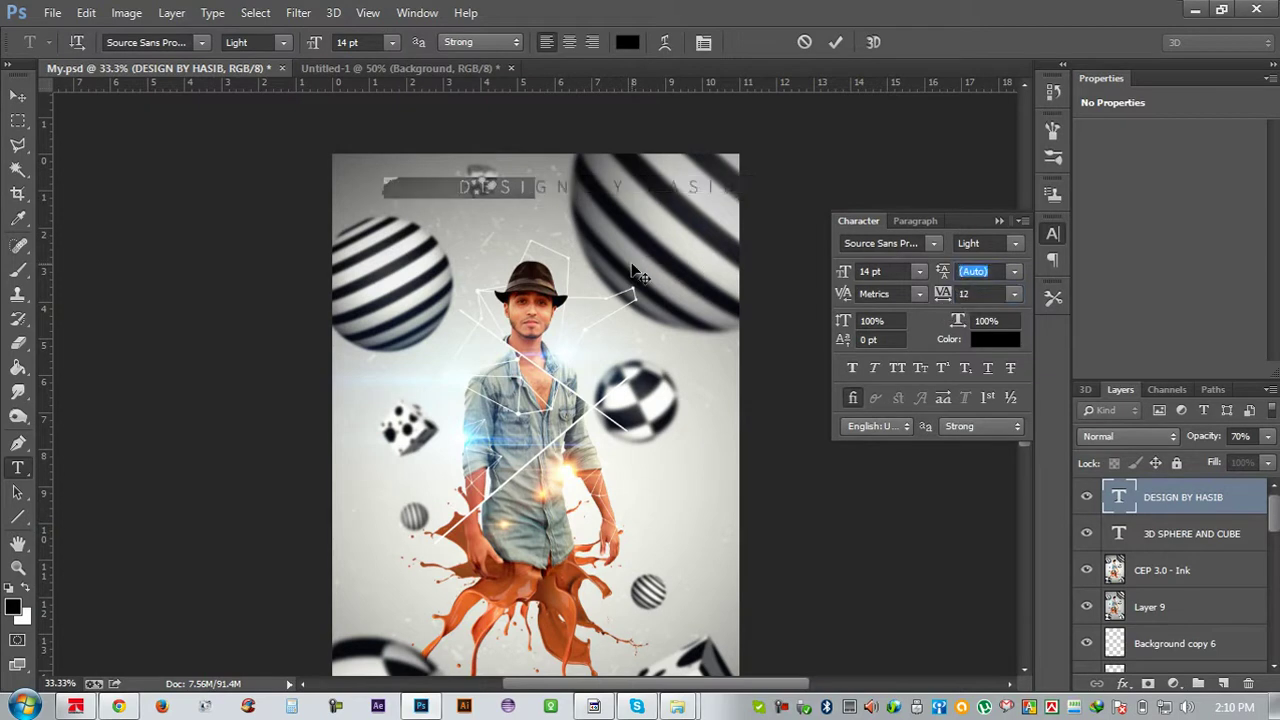
pyautogui.press('Return')
pyautogui.moveTo(943, 303); pyautogui.dragTo(962, 303)
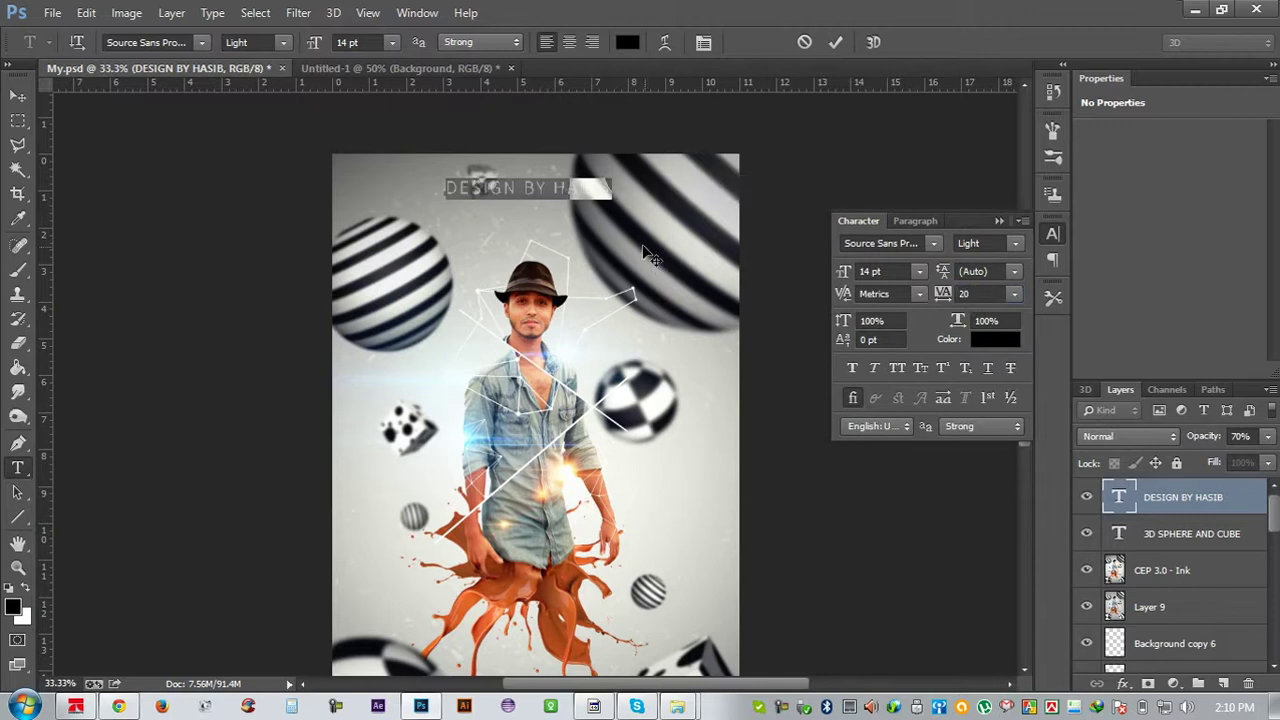
pyautogui.click(1014, 294)
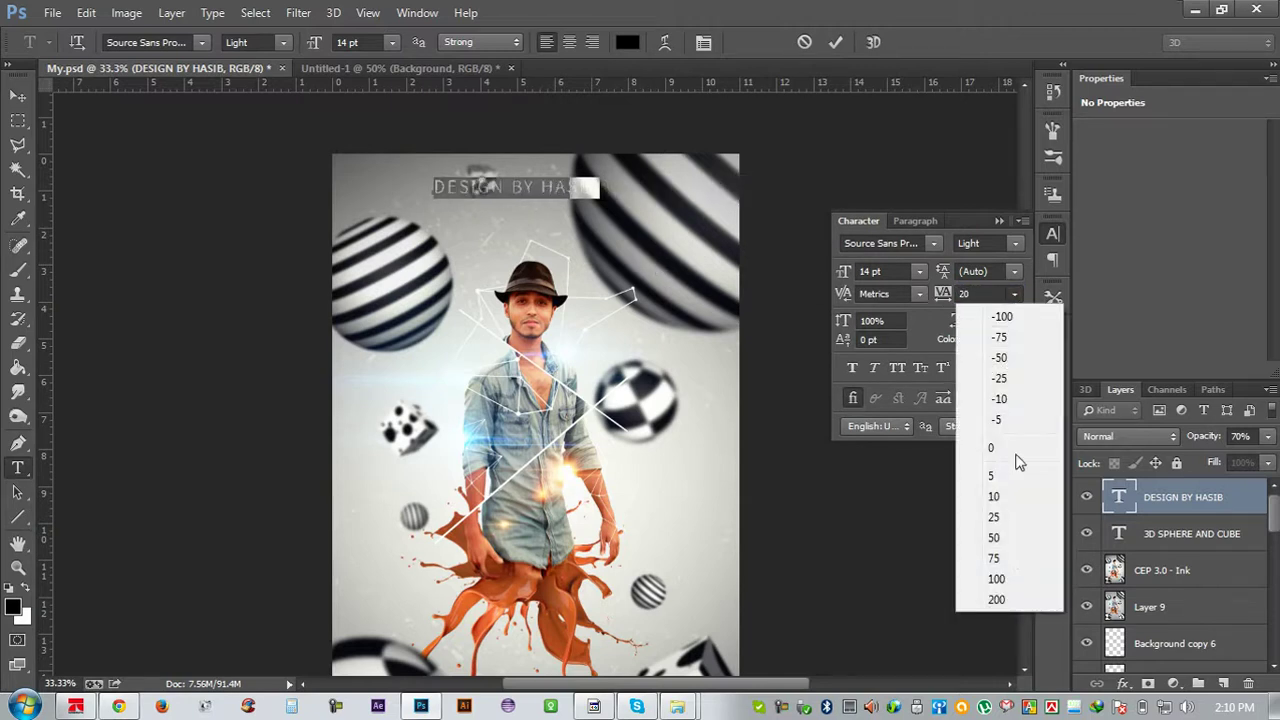
pyautogui.click(994, 496)
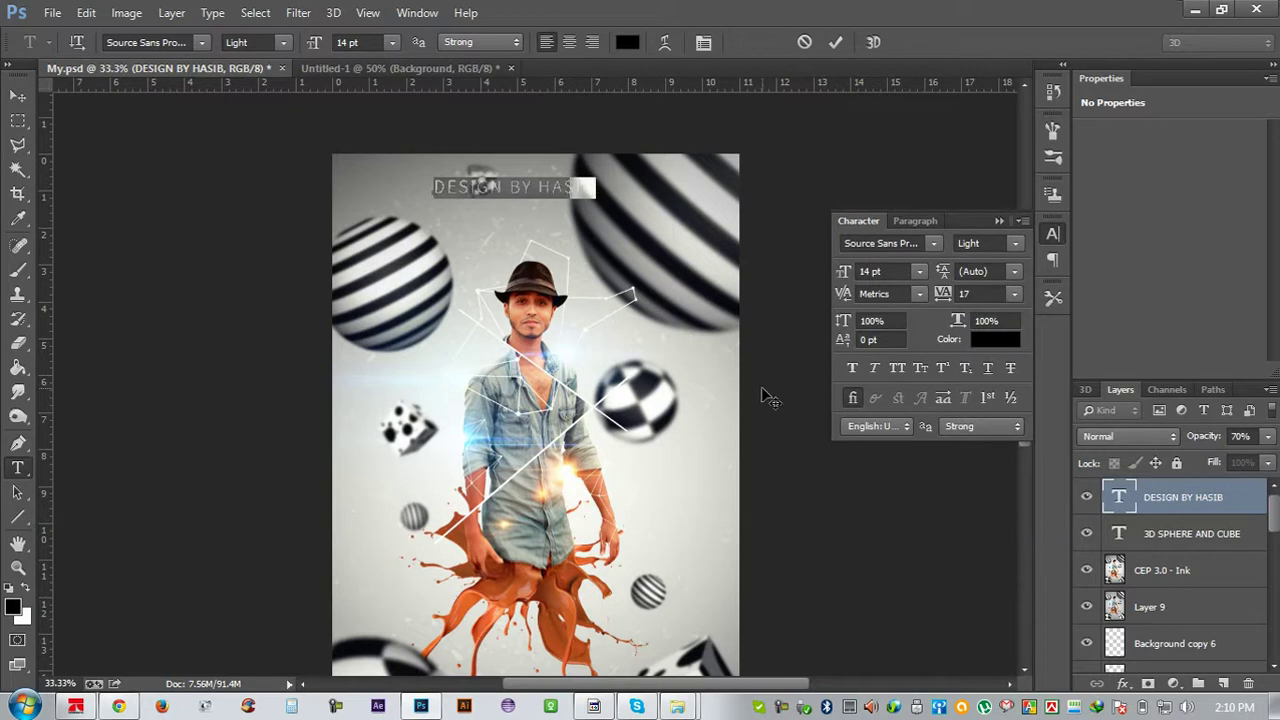
# Raise the credit's tracking to 13
pyautogui.click(1014, 294)
pyautogui.press('Escape')
pyautogui.press('Up')
pyautogui.press('Up')
pyautogui.press('Up')
pyautogui.moveTo(943, 293); pyautogui.dragTo(958, 297)
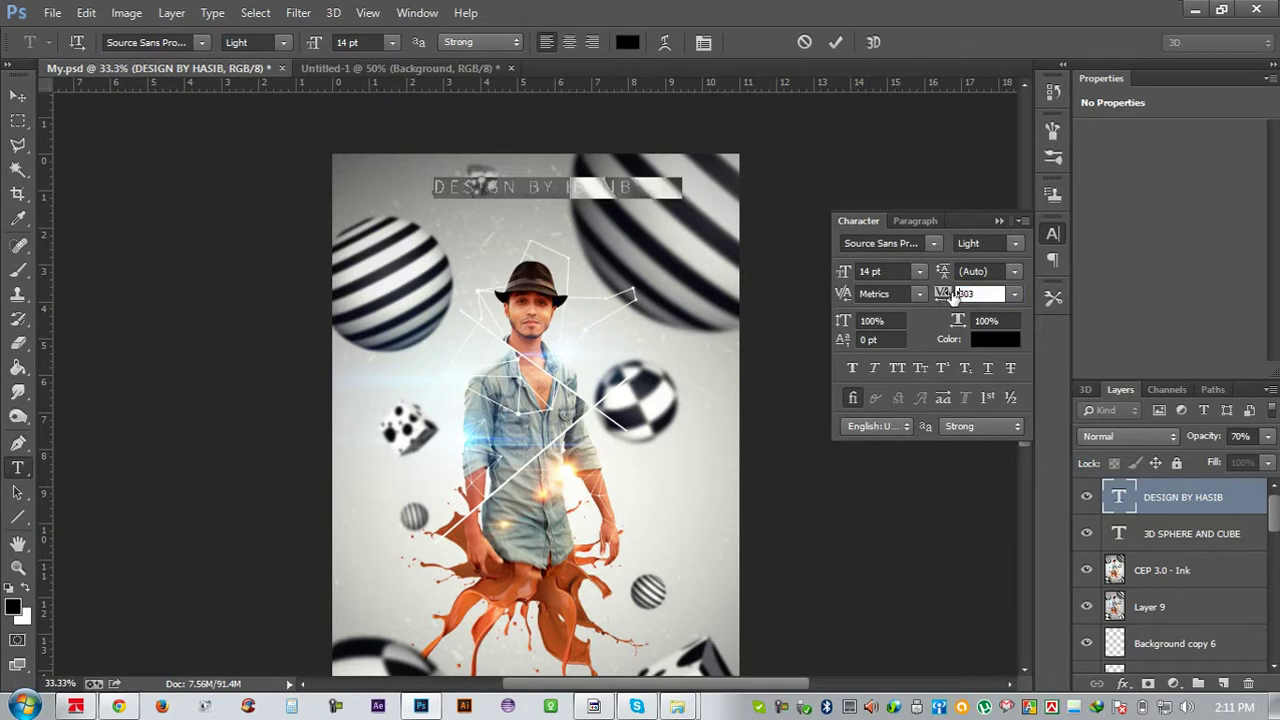
pyautogui.write('13')
pyautogui.press('Return')
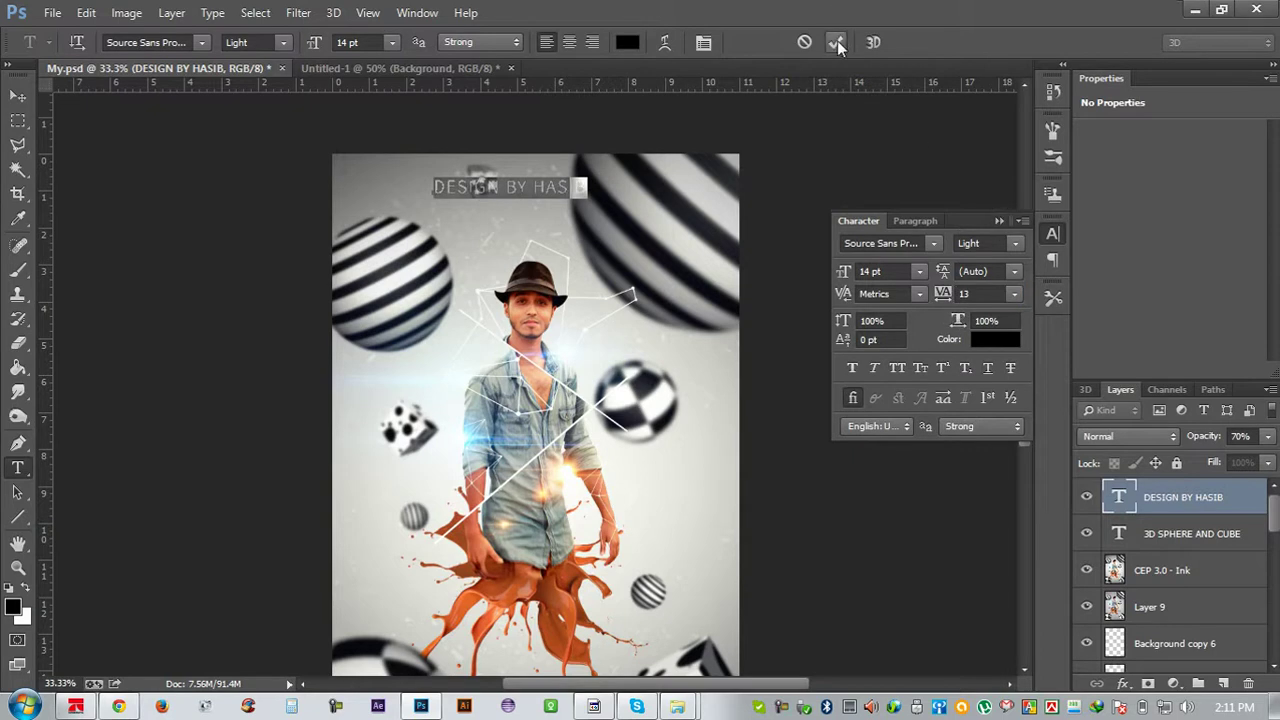
# Commit the text, set tracking to 71, and move the credit slightly up and left
pyautogui.hotkey('ctrl', 'Return')
pyautogui.press('v')
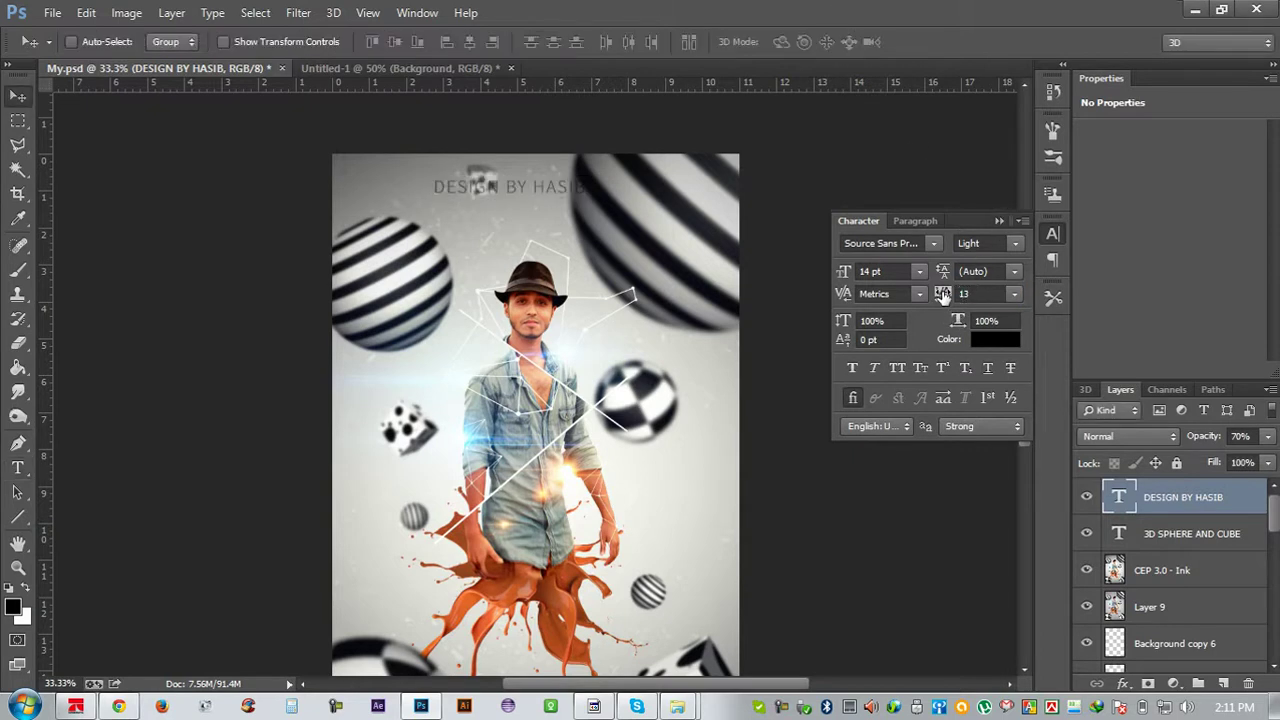
pyautogui.moveTo(954, 294); pyautogui.dragTo(1038, 301)
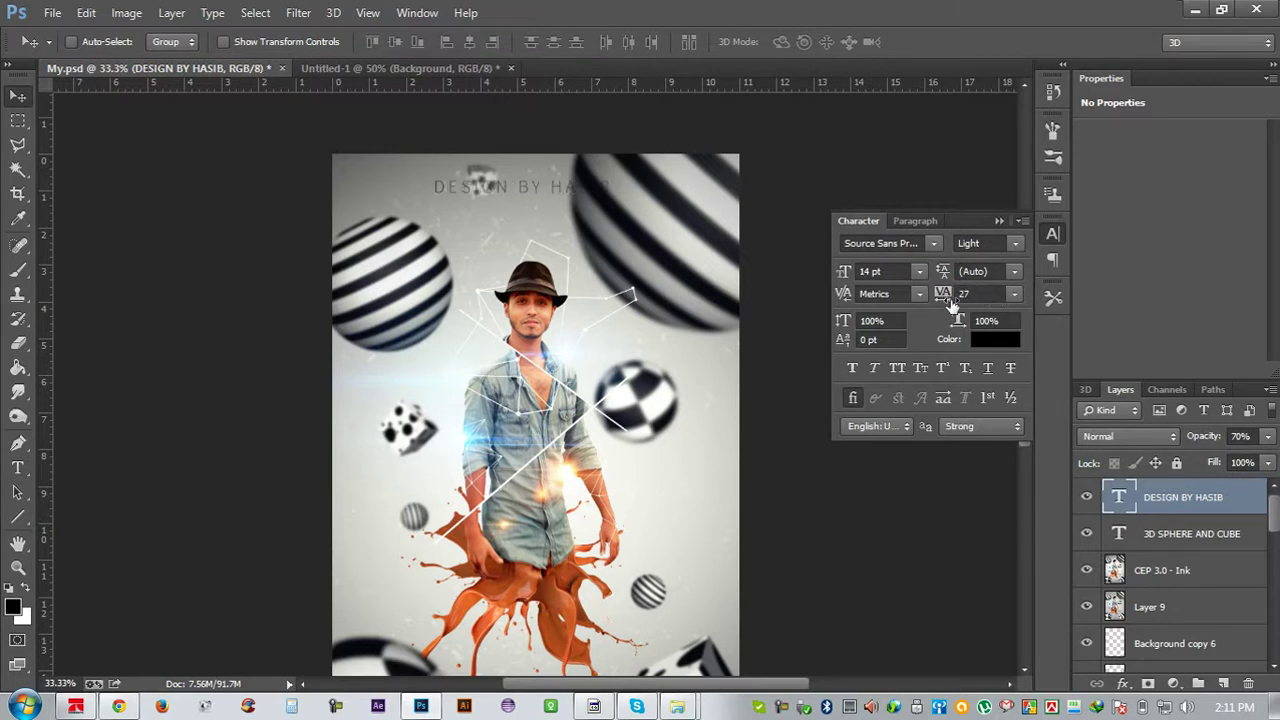
pyautogui.write('71')
pyautogui.press('Return')
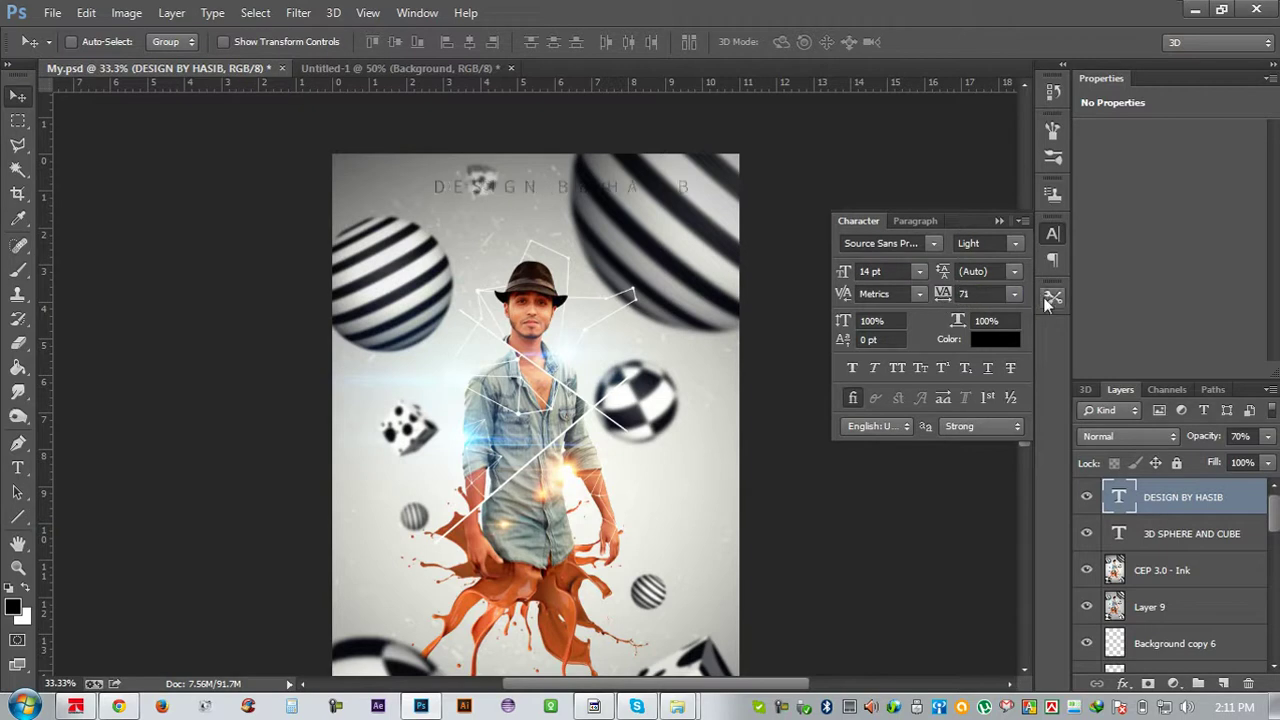
pyautogui.moveTo(684, 209); pyautogui.dragTo(668, 198)
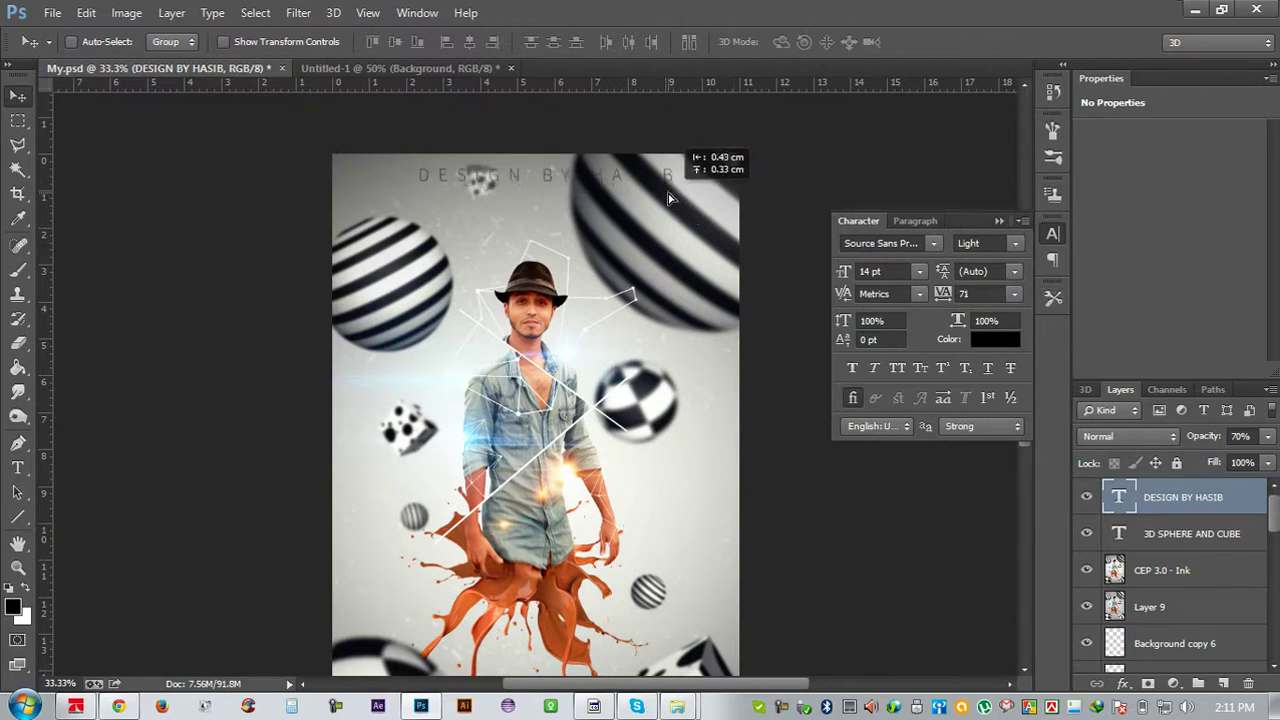
# Close the Character panel and set the credit layer's opacity to 100%
pyautogui.click(1001, 217)
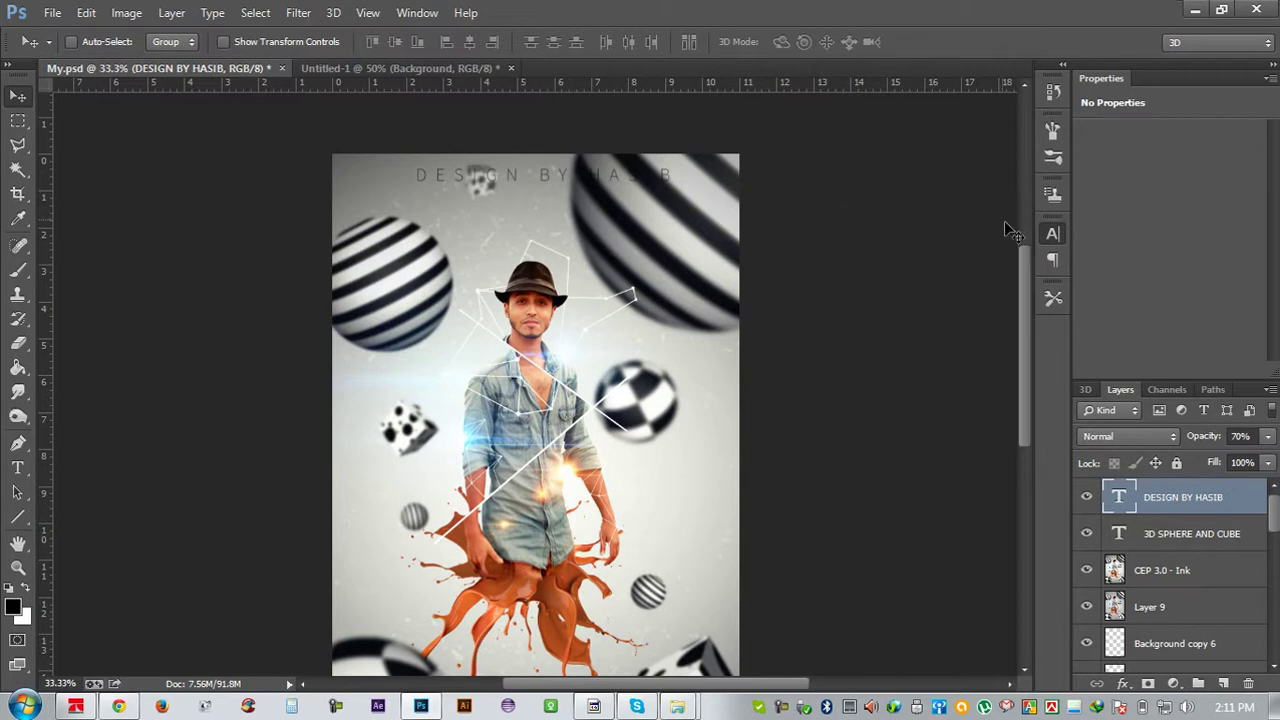
pyautogui.click(1240, 436)
pyautogui.write('100')
pyautogui.press('Return')
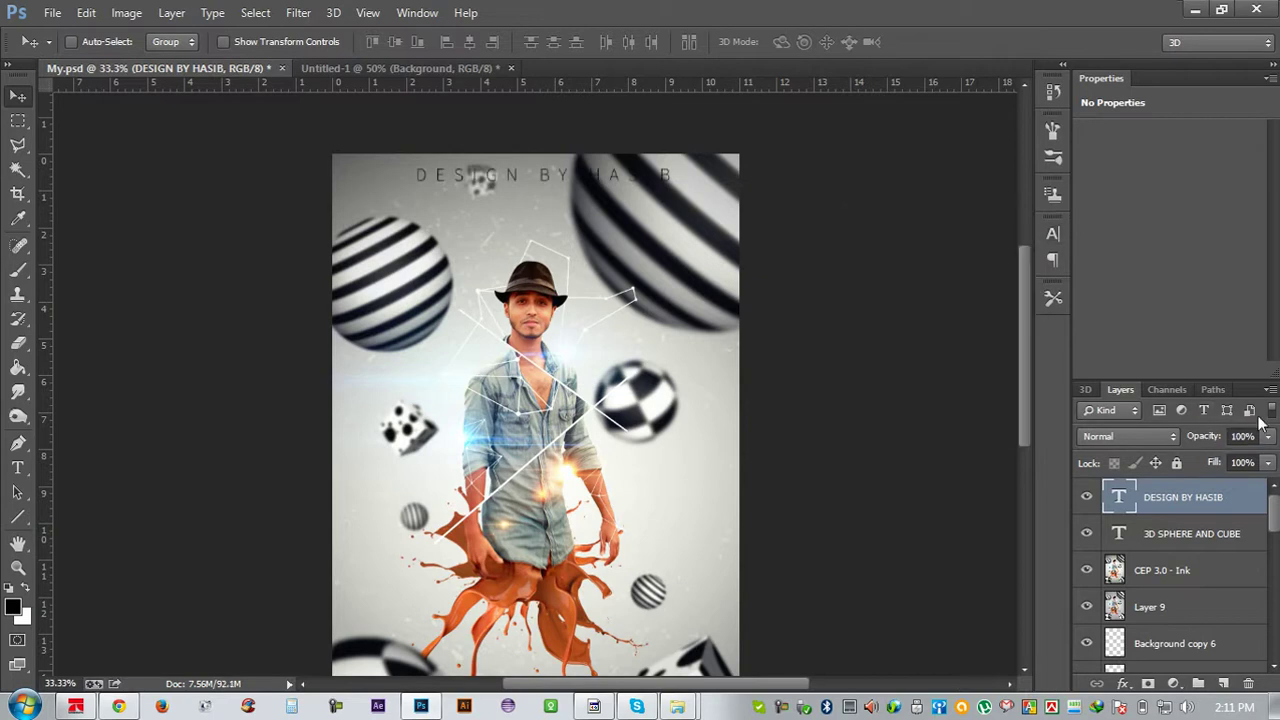
# Change the credit text colour to white (ffffff) and commit
pyautogui.press('t')
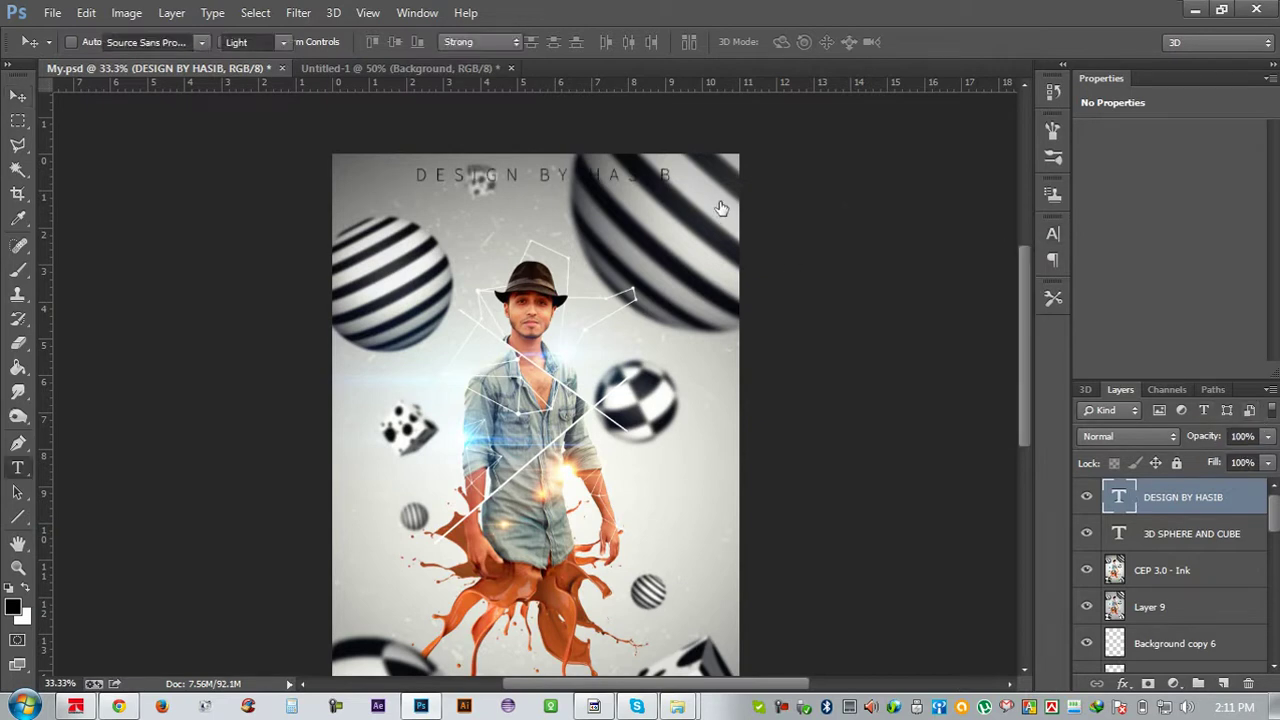
pyautogui.press('Return')
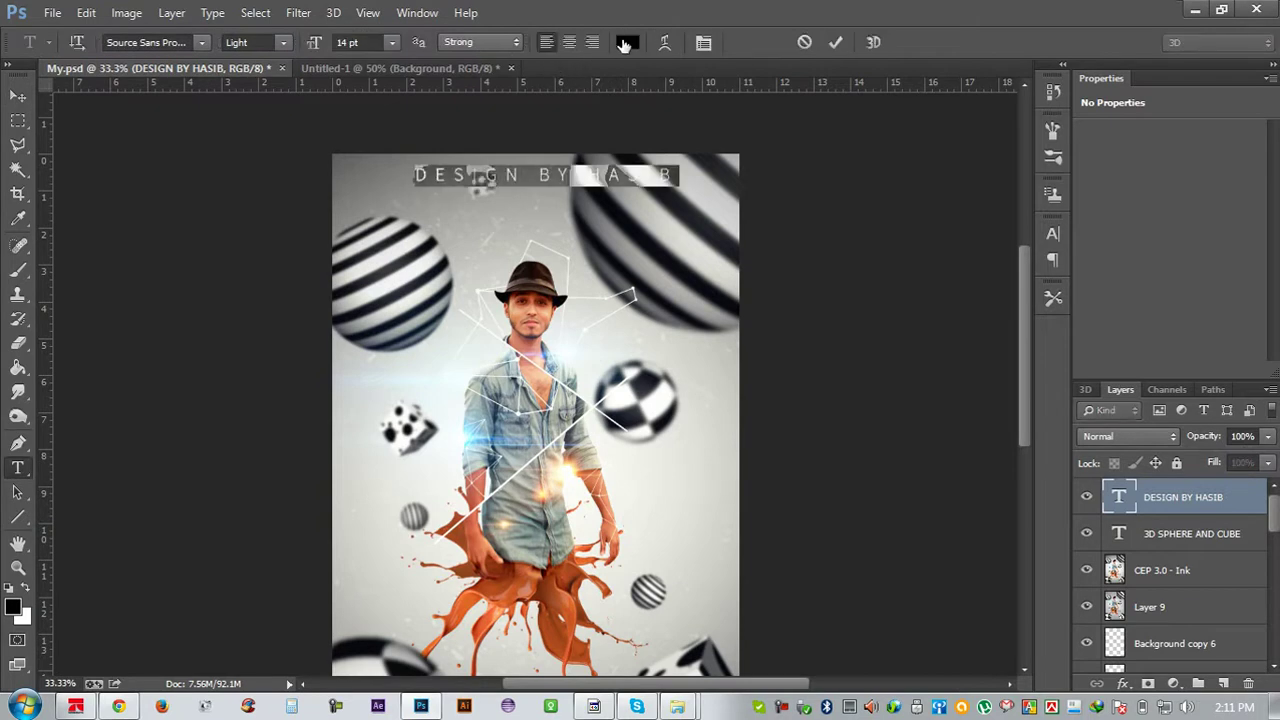
pyautogui.click(627, 42)
pyautogui.write('ffffff')
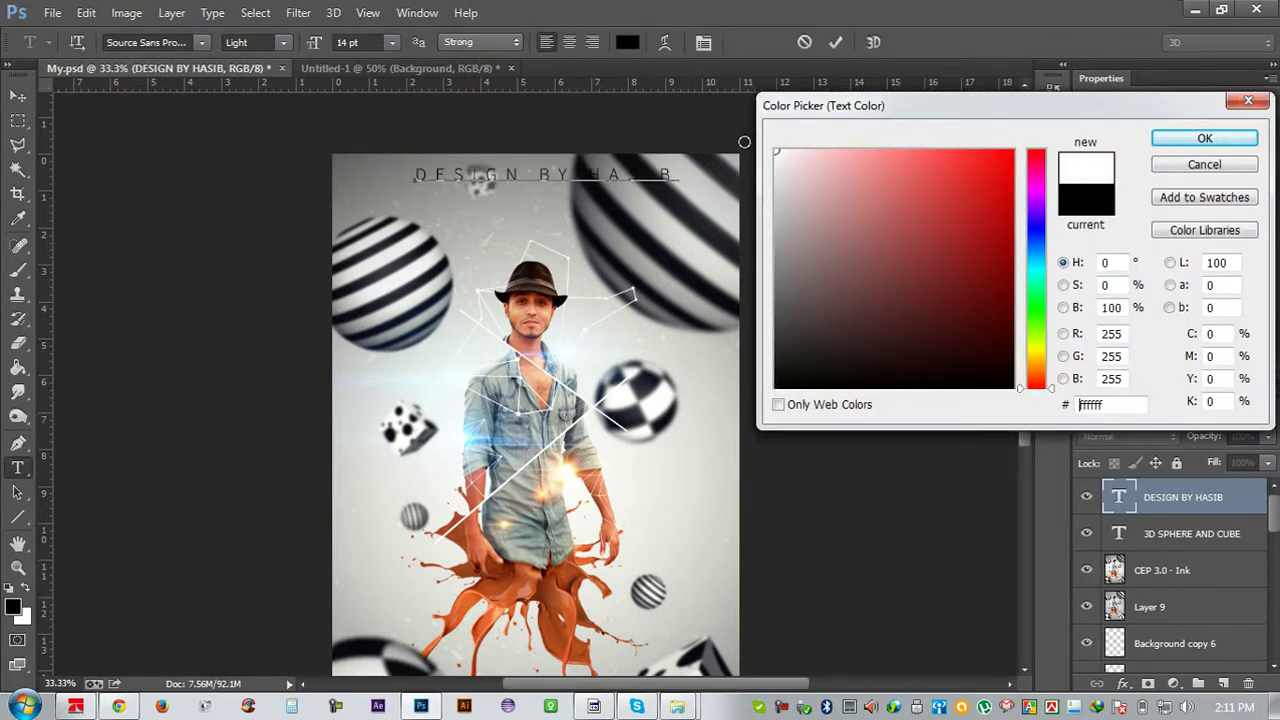
pyautogui.click(1204, 138)
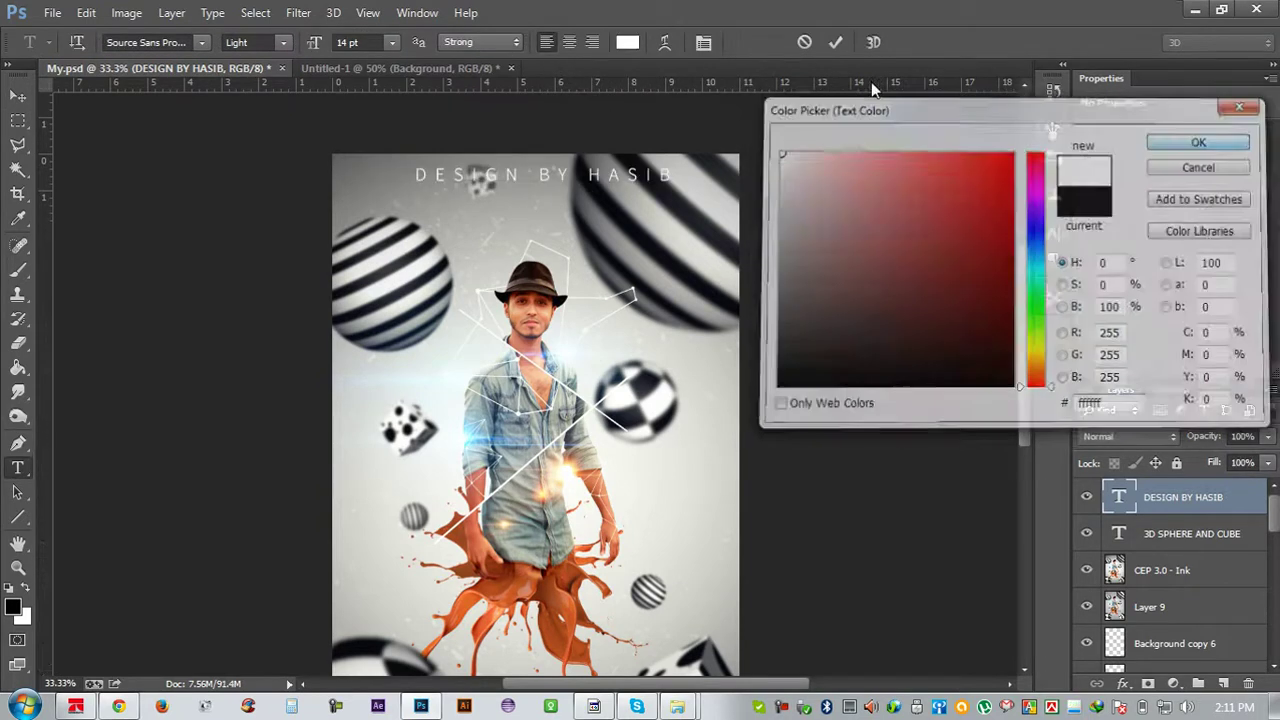
pyautogui.click(830, 44)
# Fade the credit layer to 34% opacity and shift it slightly left
pyautogui.press('v')
pyautogui.press('6')
pyautogui.press('8')
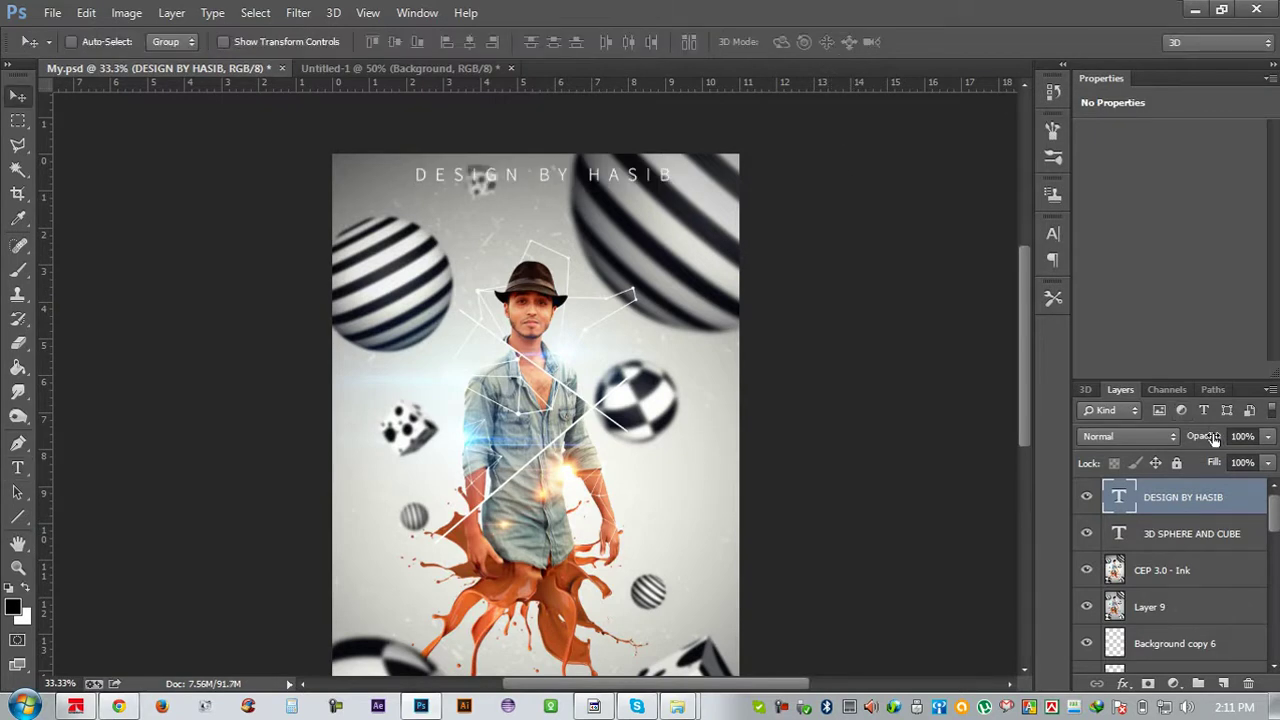
pyautogui.press('3')
pyautogui.press('4')
pyautogui.moveTo(756, 207); pyautogui.dragTo(742, 207)
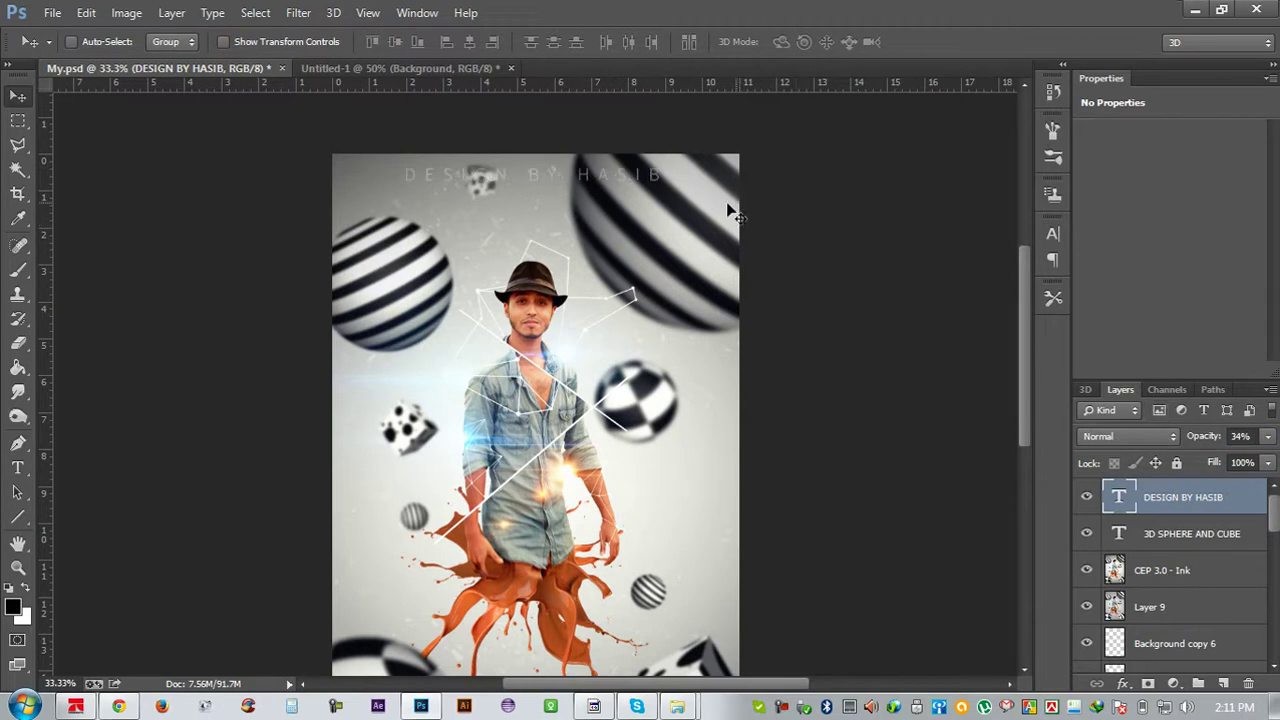
# Scale the credit down to about 63% and save the poster
pyautogui.hotkey('ctrl', 't')
pyautogui.moveTo(667, 193); pyautogui.dragTo(620, 175)
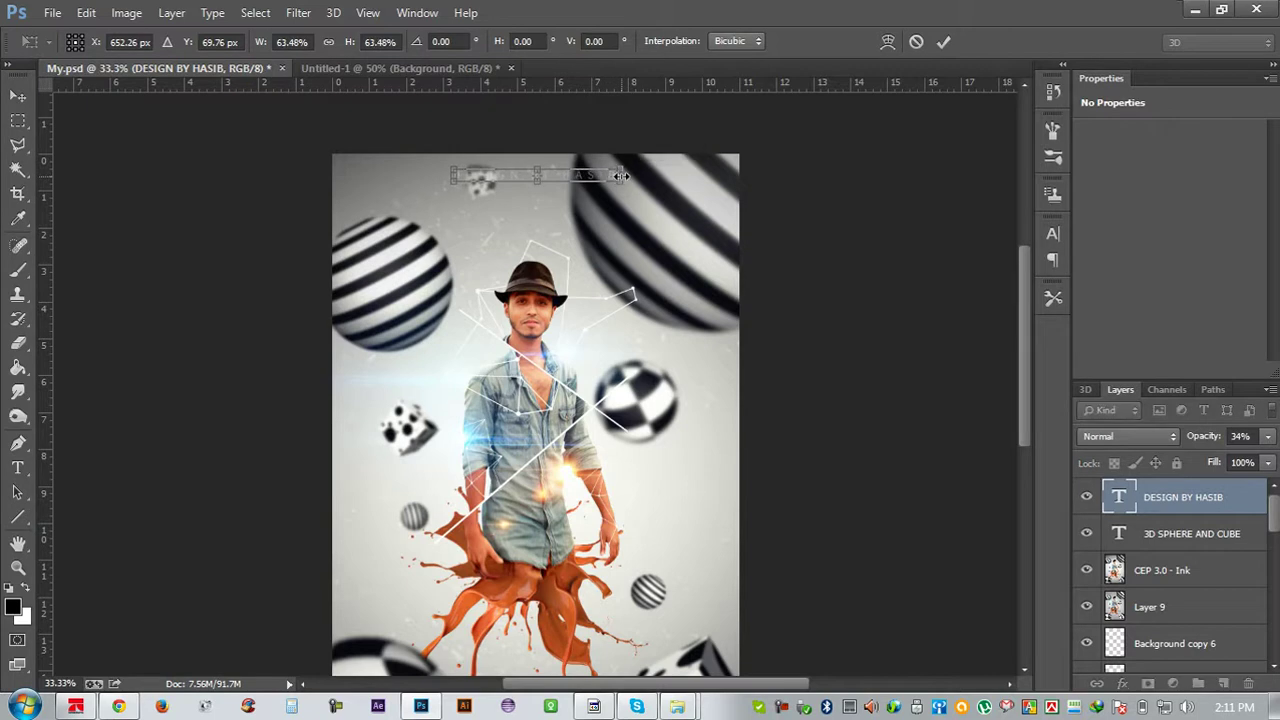
pyautogui.press('Return')
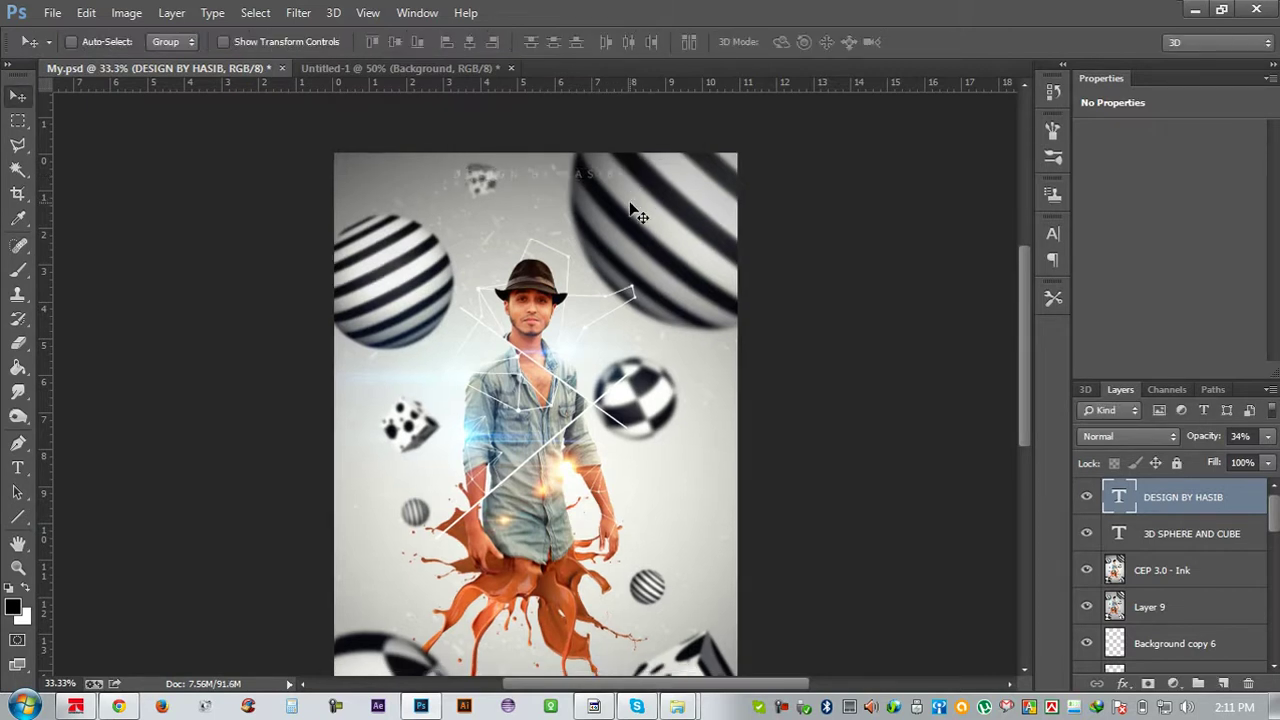
pyautogui.scroll(-2, 633, 213)
pyautogui.scroll(1, 628, 213)
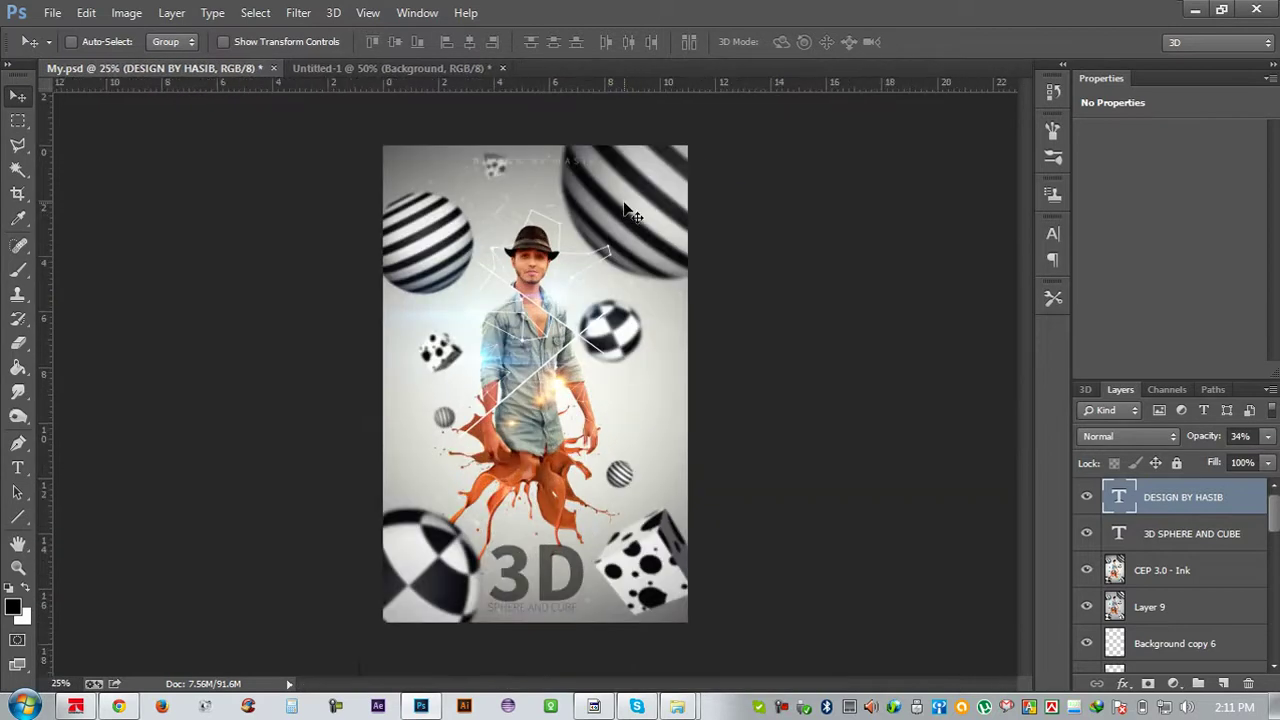
pyautogui.hotkey('ctrl', 's')
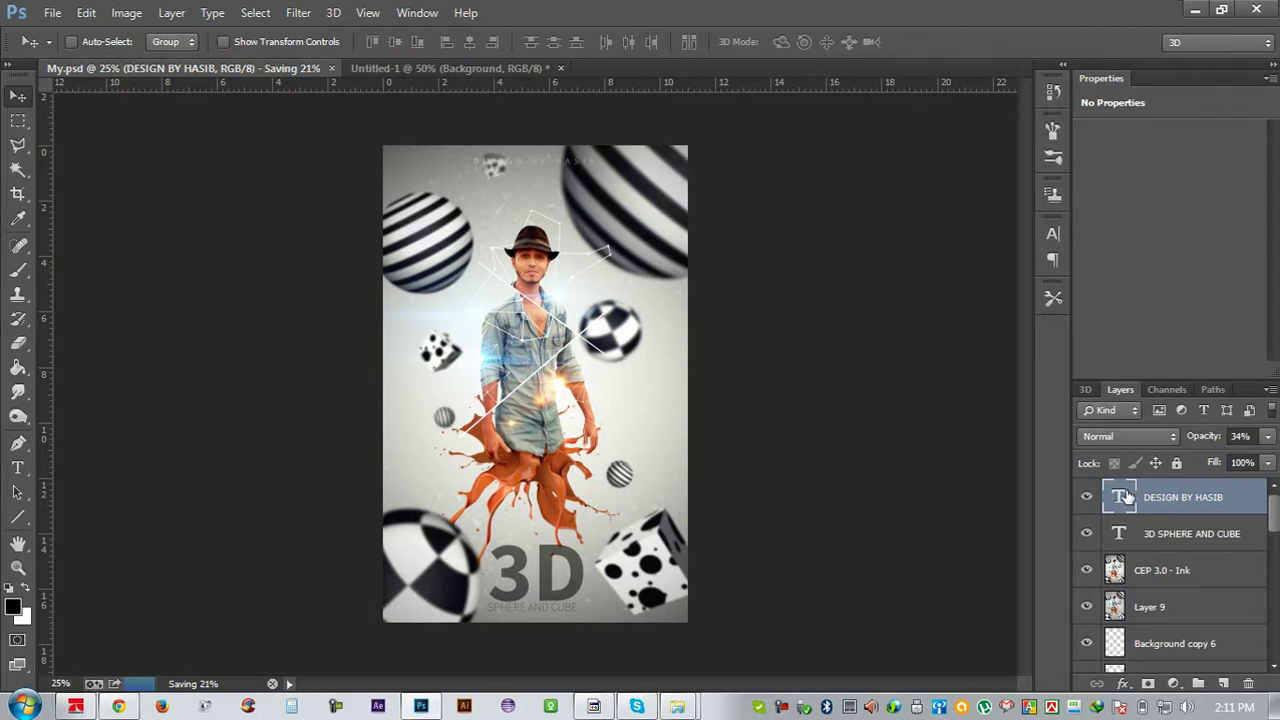
# Change the credit text colour to black (000000) and commit
pyautogui.press('t')
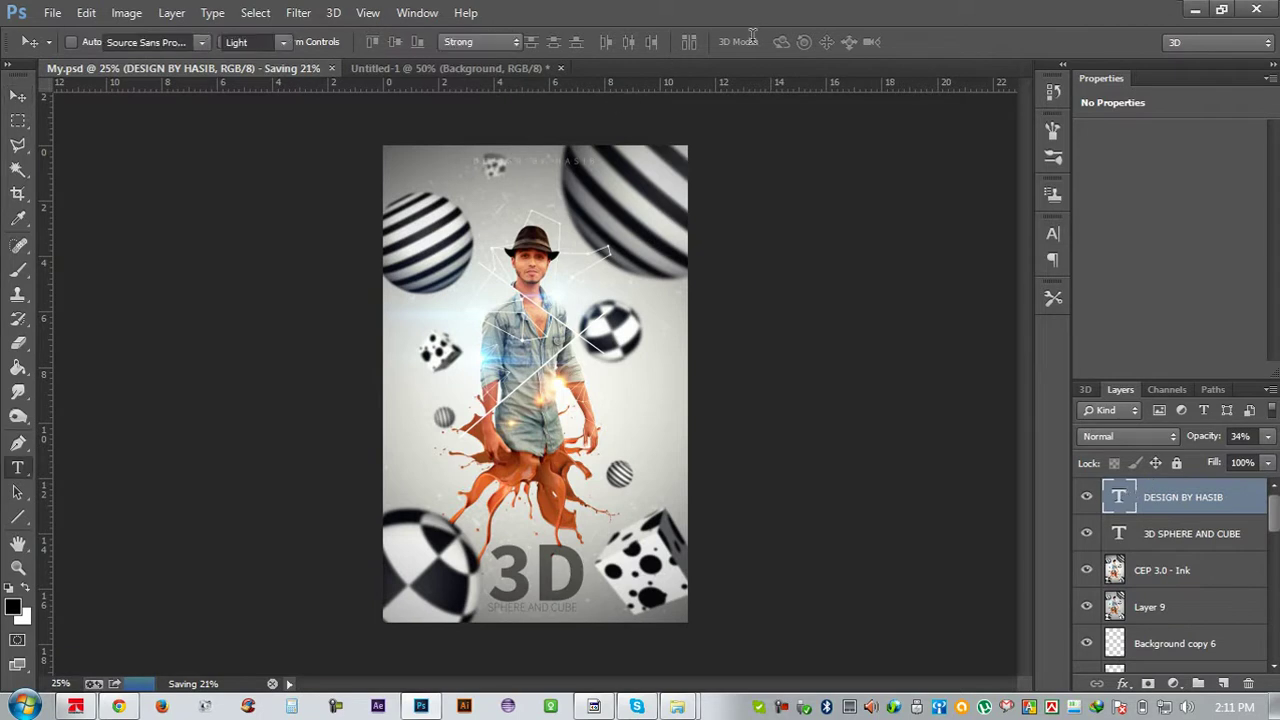
pyautogui.press('Return')
pyautogui.click(627, 42)
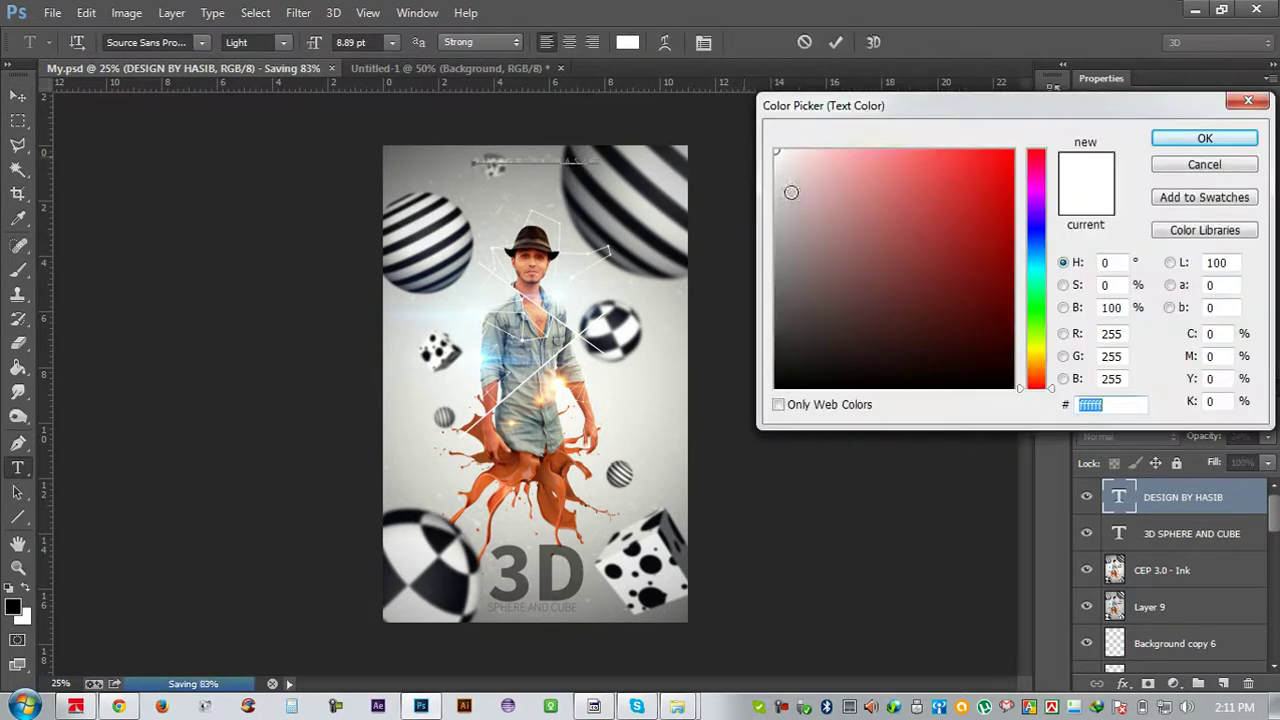
pyautogui.write('000000')
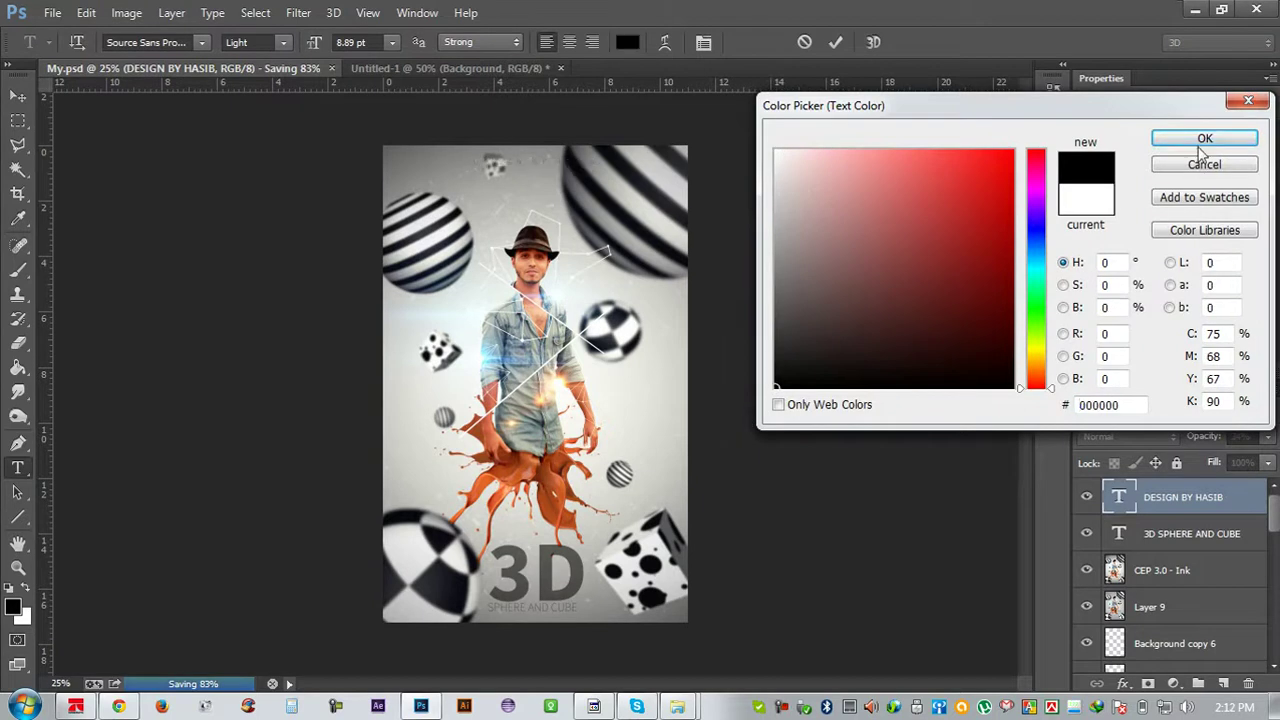
pyautogui.click(1205, 138)
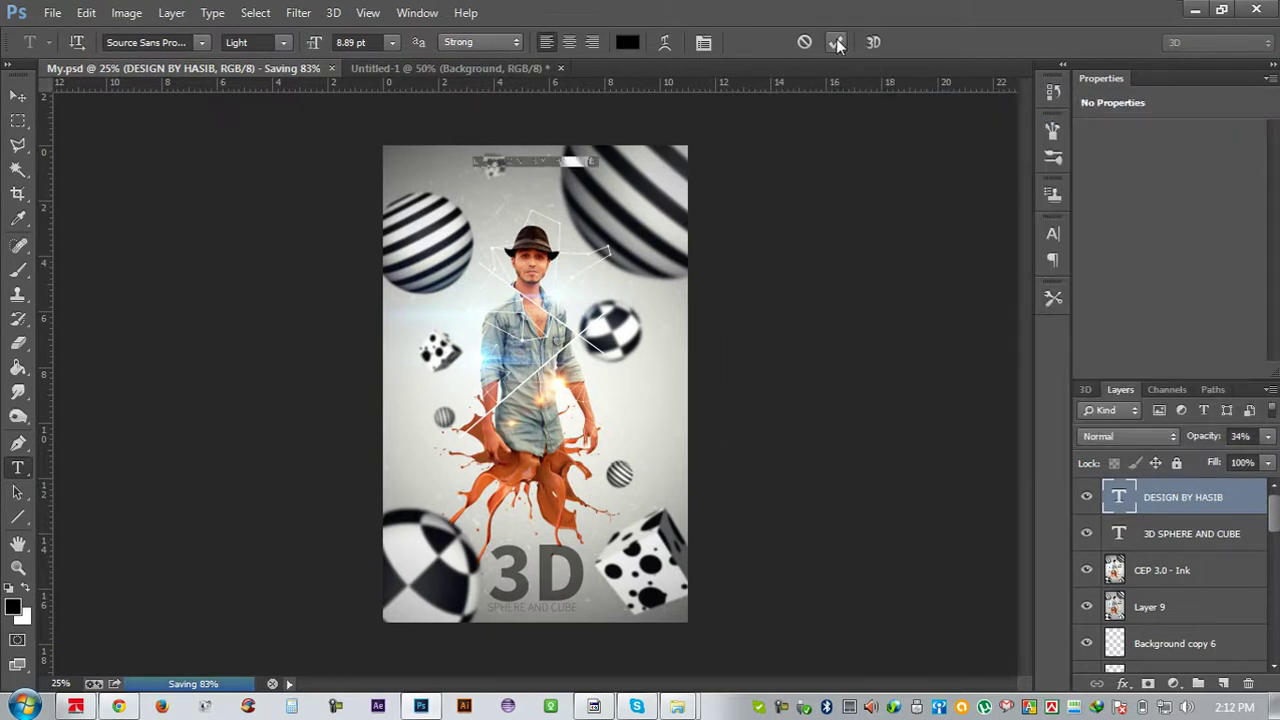
pyautogui.click(837, 42)
pyautogui.press('v')
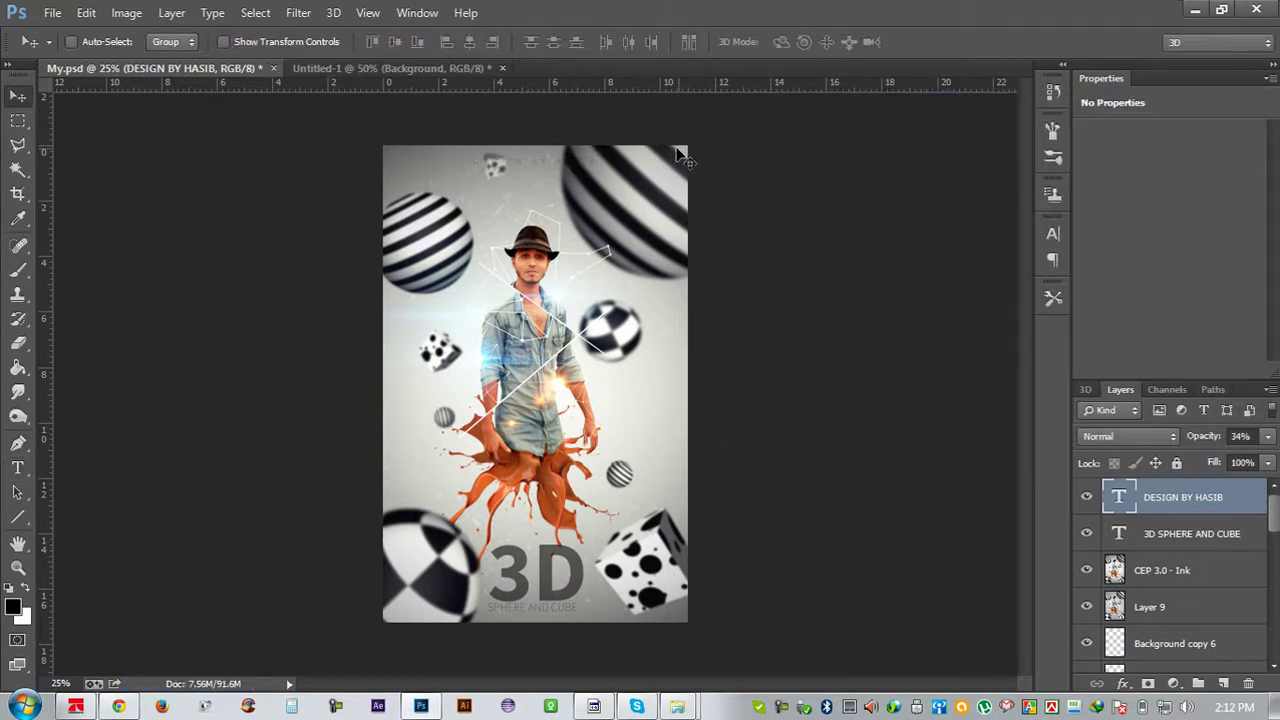
# Raise the DESIGN BY HASIB layer opacity to about 73%
pyautogui.hotkey('ctrl', '+')
pyautogui.hotkey('ctrl', '+')
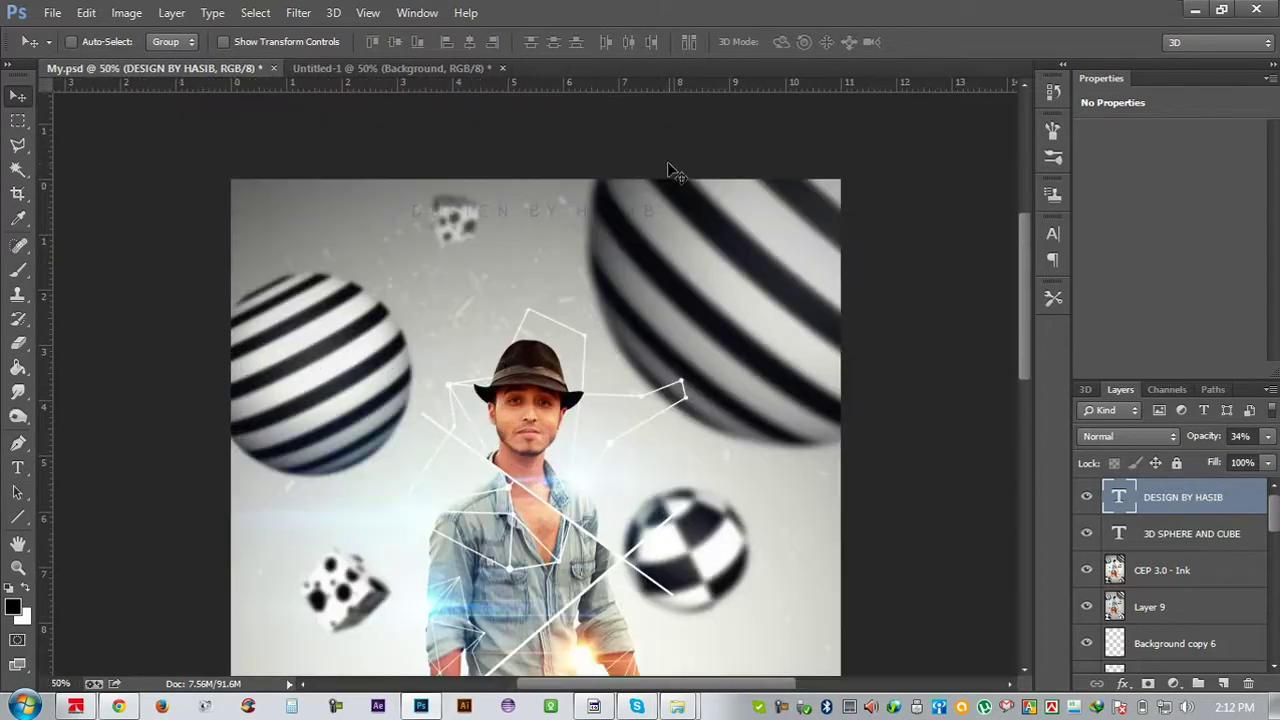
pyautogui.hotkey('ctrl', '+')
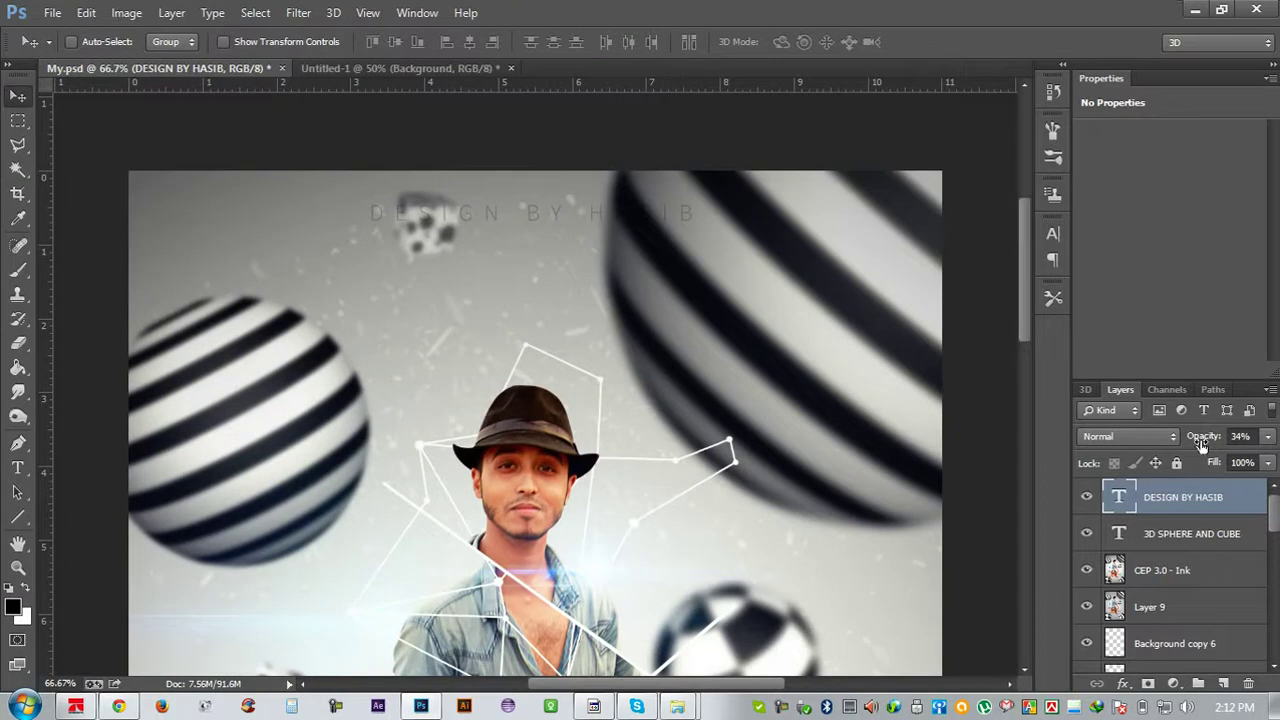
pyautogui.moveTo(1202, 444); pyautogui.dragTo(1246, 438)
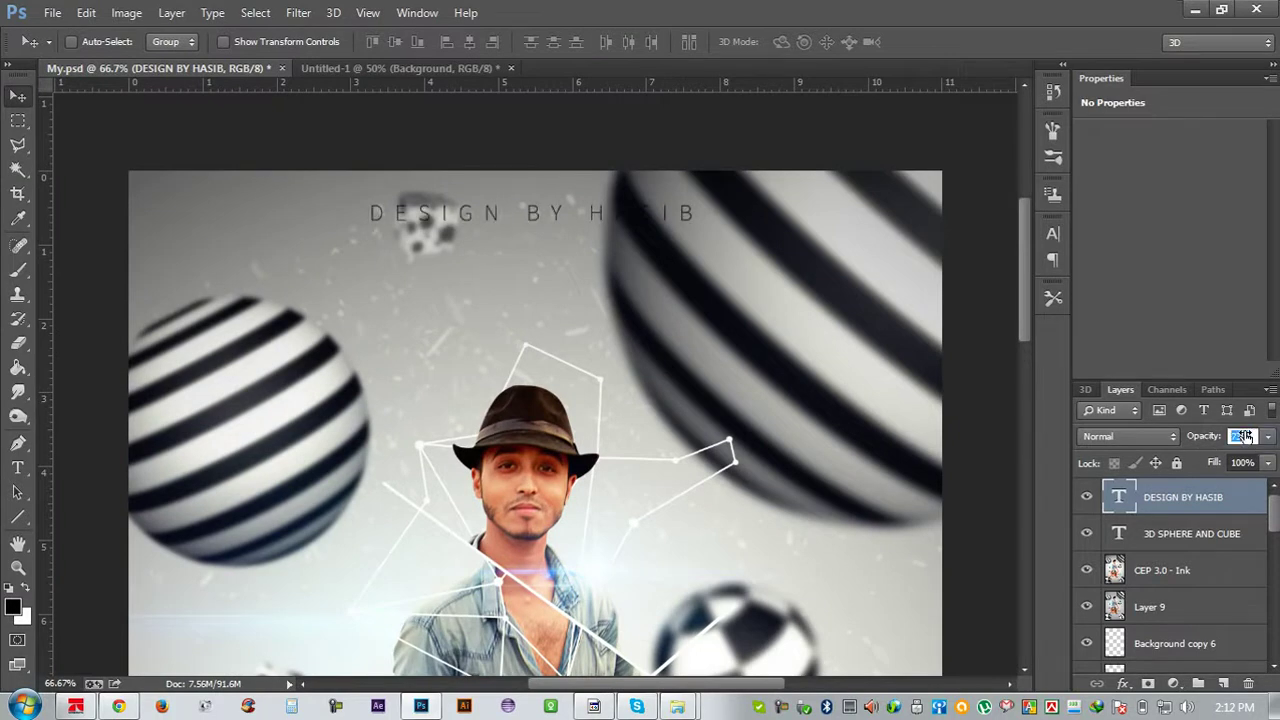
pyautogui.scroll(-3, 717, 411)
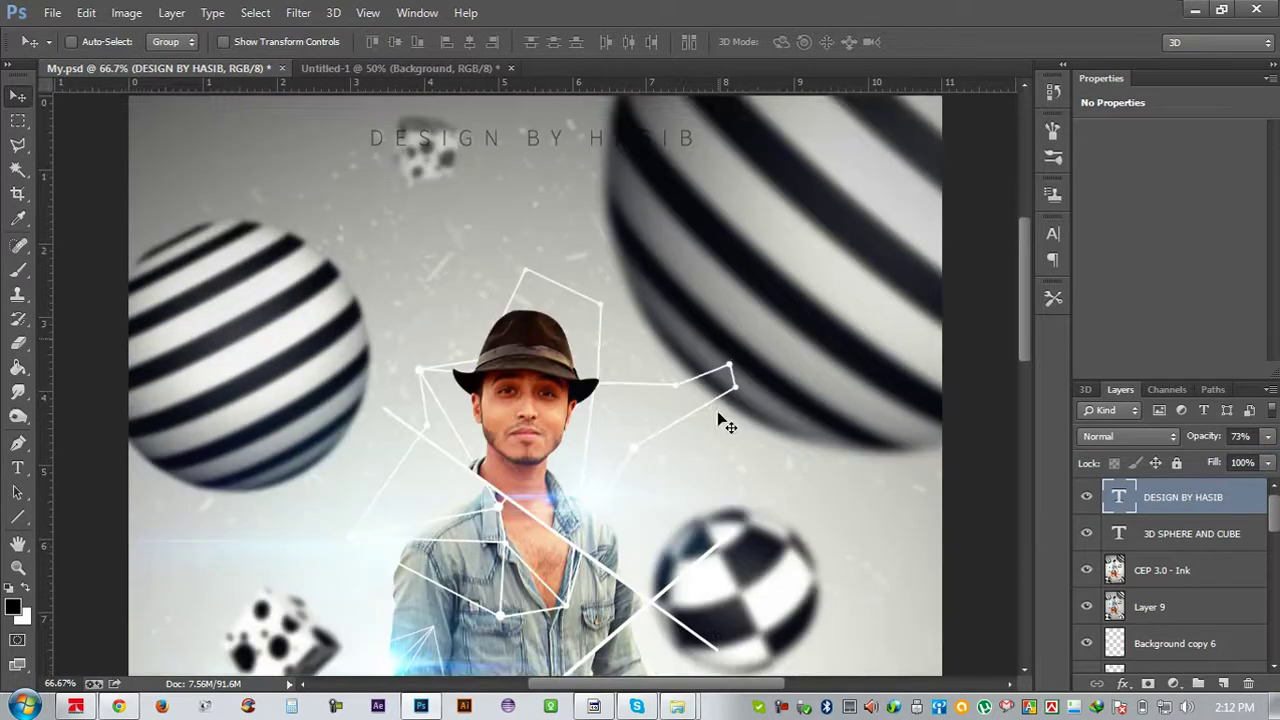
pyautogui.scroll(-3, 720, 415)
pyautogui.scroll(-3, 724, 422)
pyautogui.scroll(-5, 724, 415)
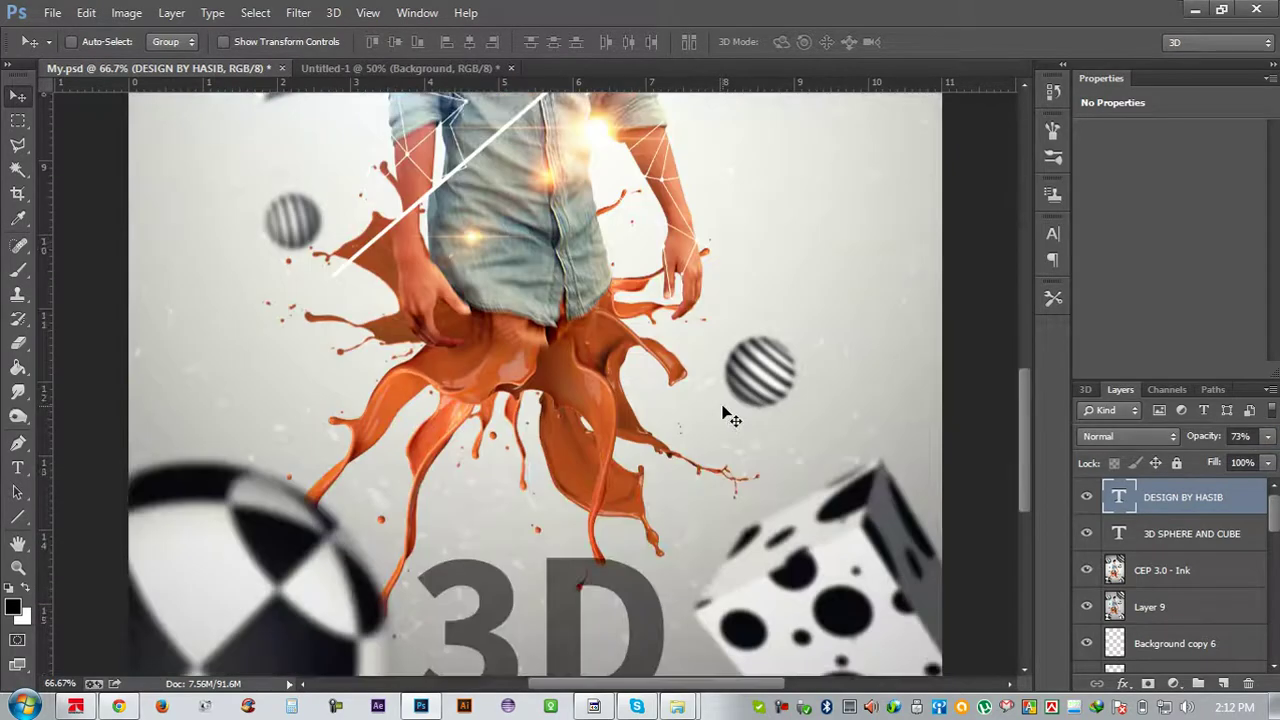
pyautogui.scroll(-3, 729, 412)
pyautogui.scroll(-1, 729, 410)
# Select the 3D SPHERE AND CUBE layer and set its opacity to 80%
pyautogui.click(1186, 540)
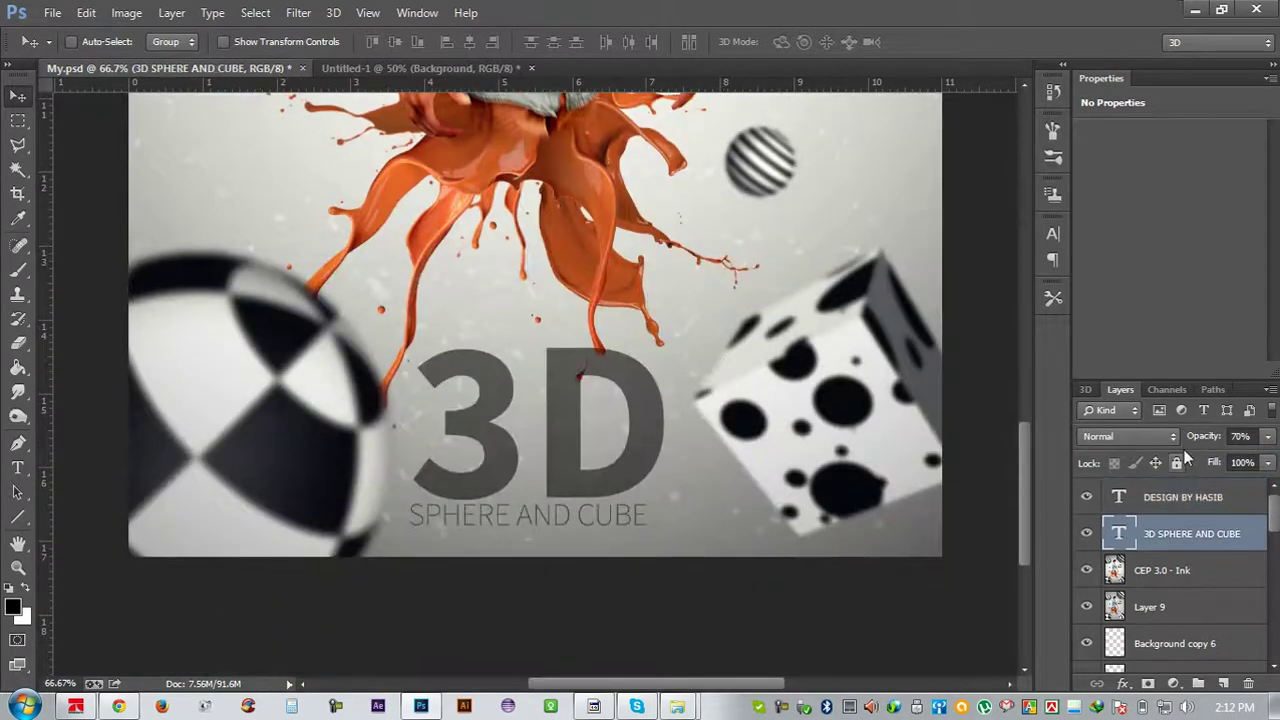
pyautogui.click(1207, 438)
pyautogui.moveTo(1211, 441); pyautogui.dragTo(1215, 441)
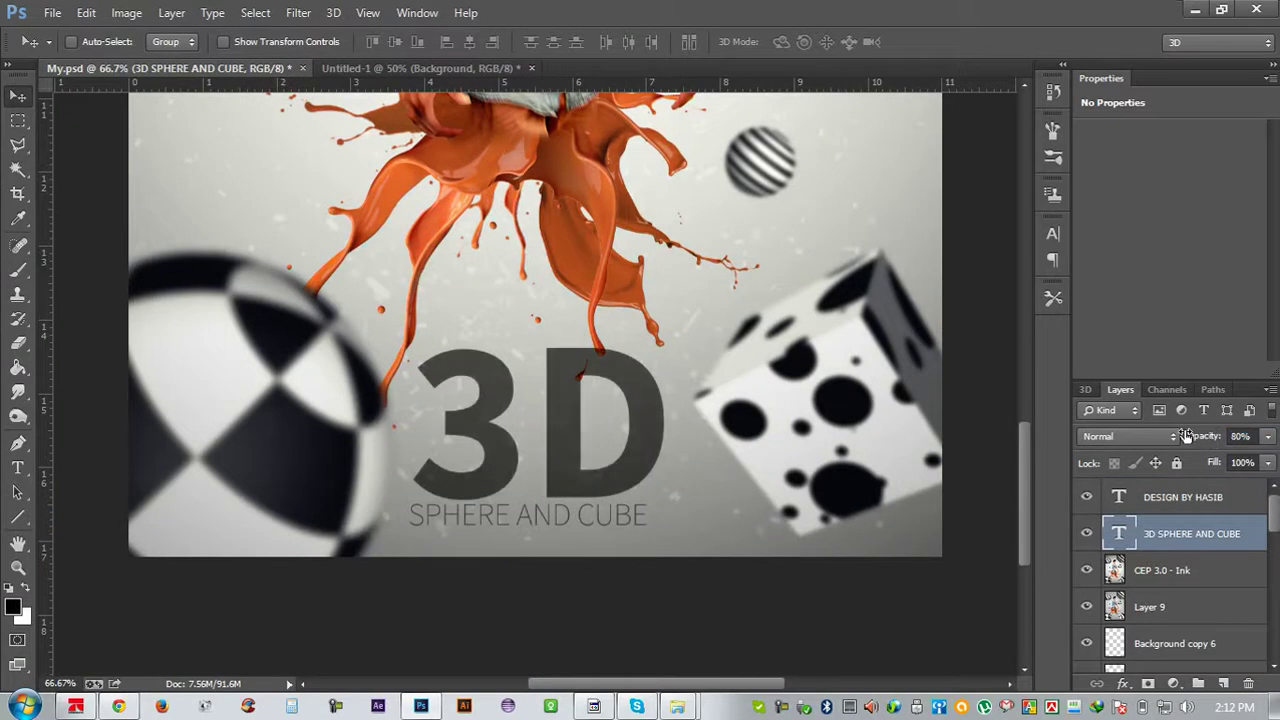
# Scale the title to about 107% and nudge it slightly upward
pyautogui.hotkey('ctrl', 't')
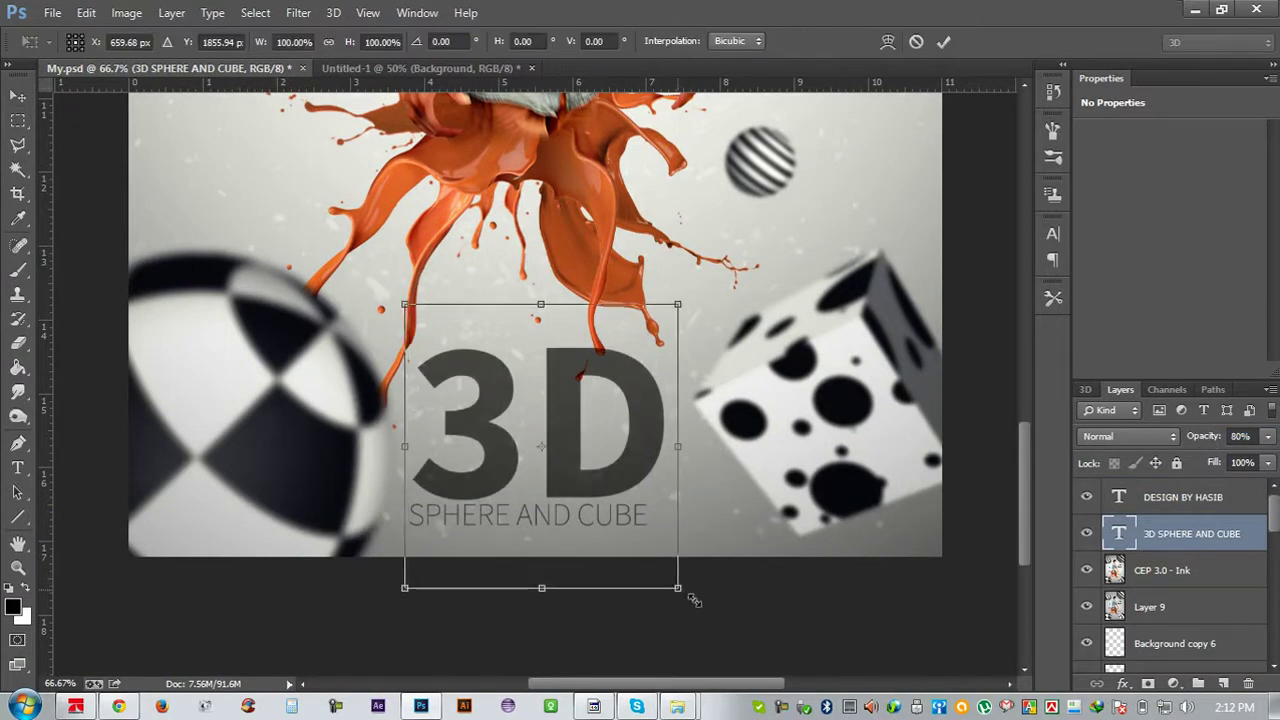
pyautogui.moveTo(678, 592); pyautogui.dragTo(711, 626)
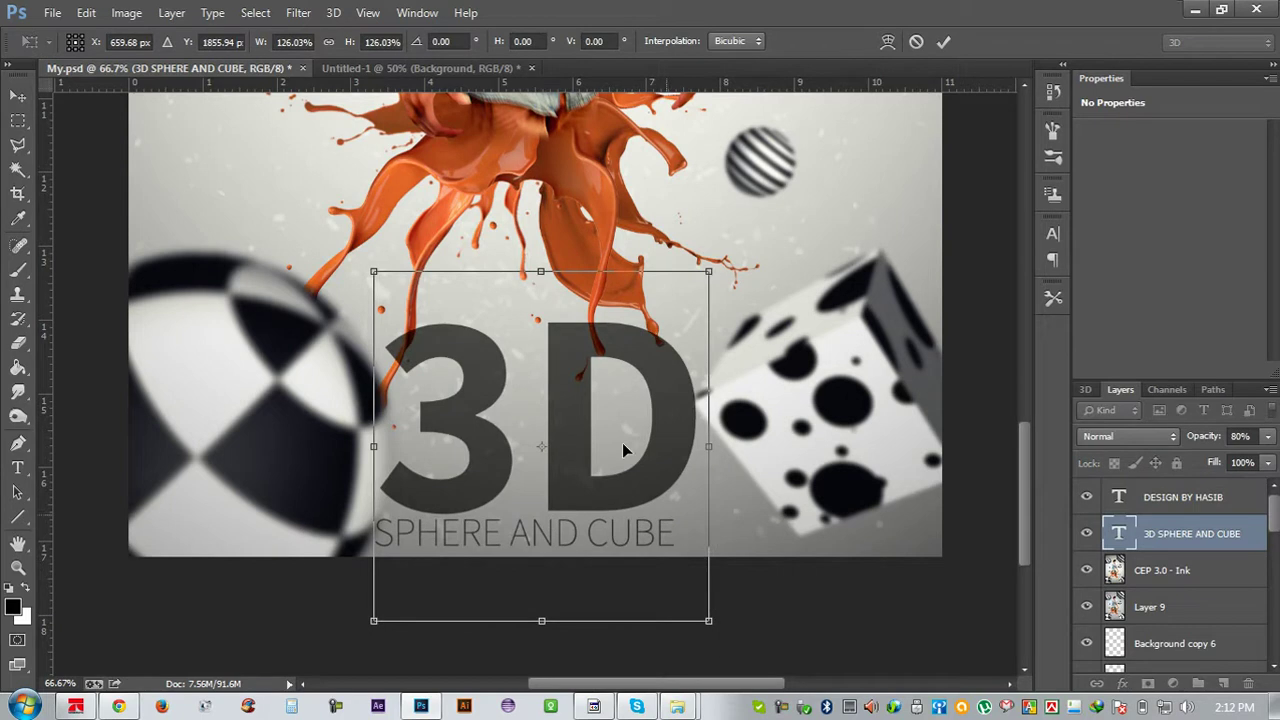
pyautogui.moveTo(622, 442); pyautogui.dragTo(622, 425)
pyautogui.moveTo(703, 256); pyautogui.dragTo(682, 281)
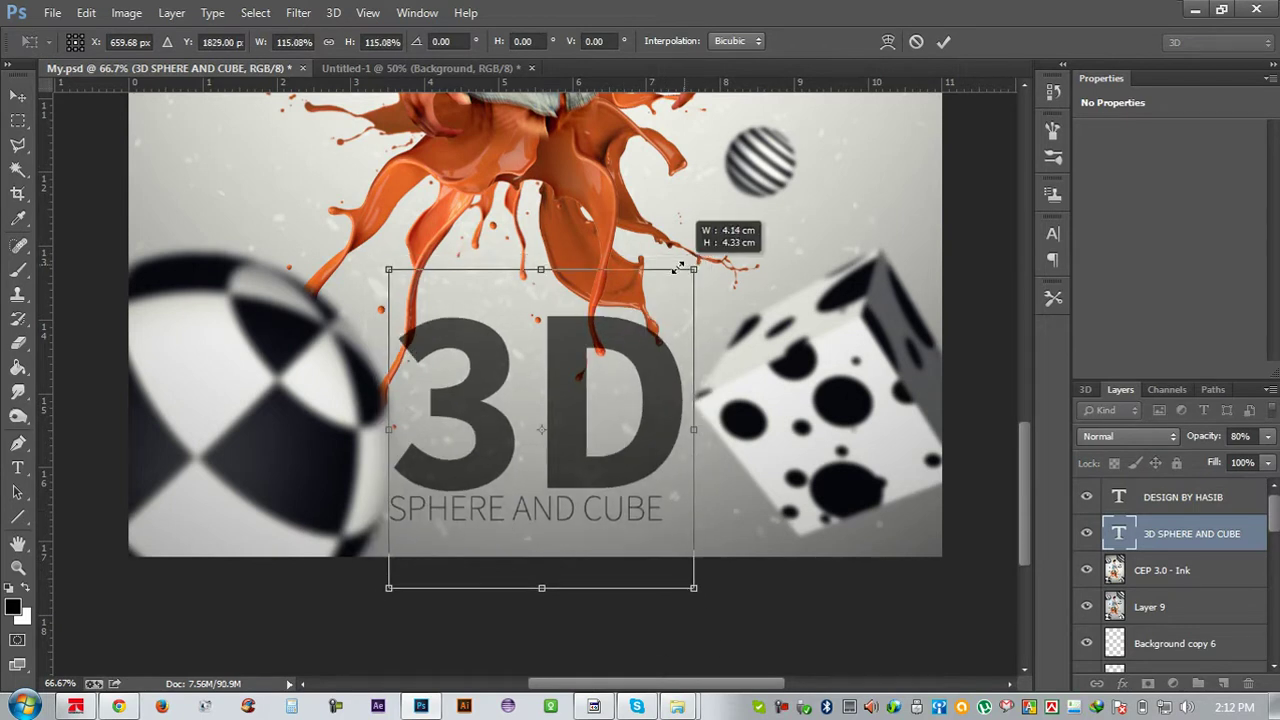
pyautogui.click(944, 41)
pyautogui.press('t')
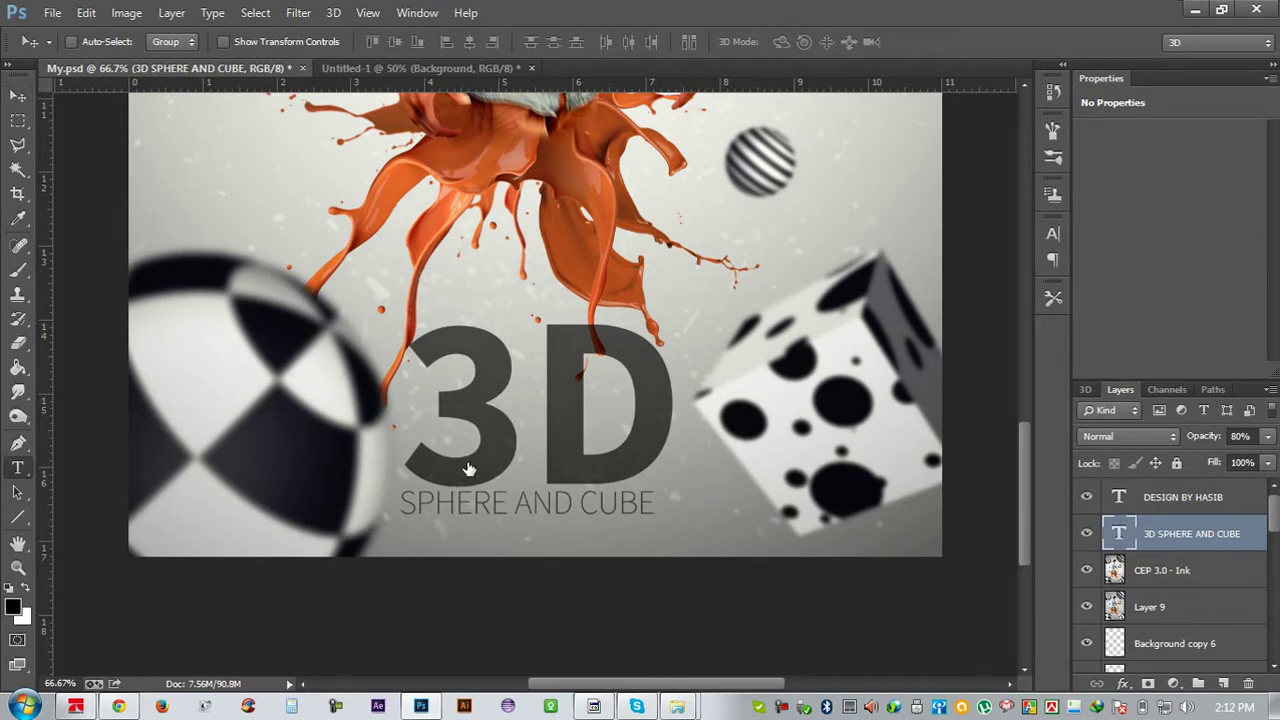
# Delete the large 3D line from the title text
pyautogui.click(630, 420)
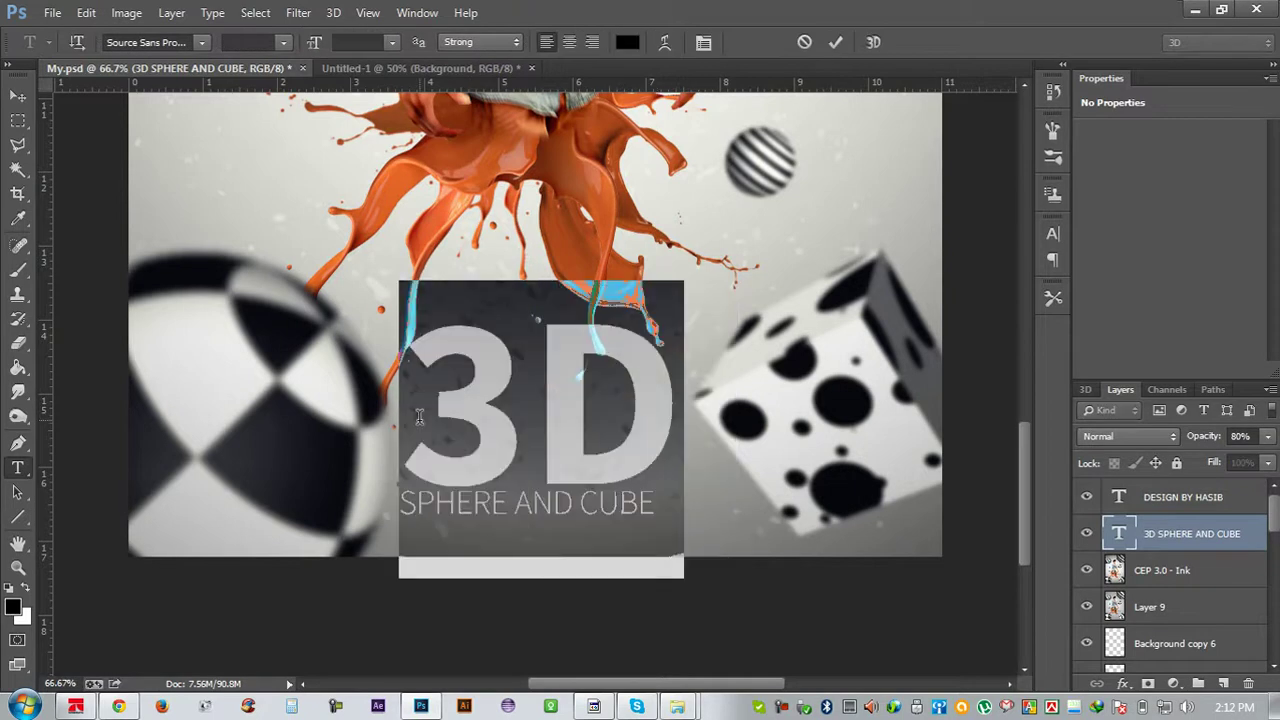
pyautogui.press('BackSpace')
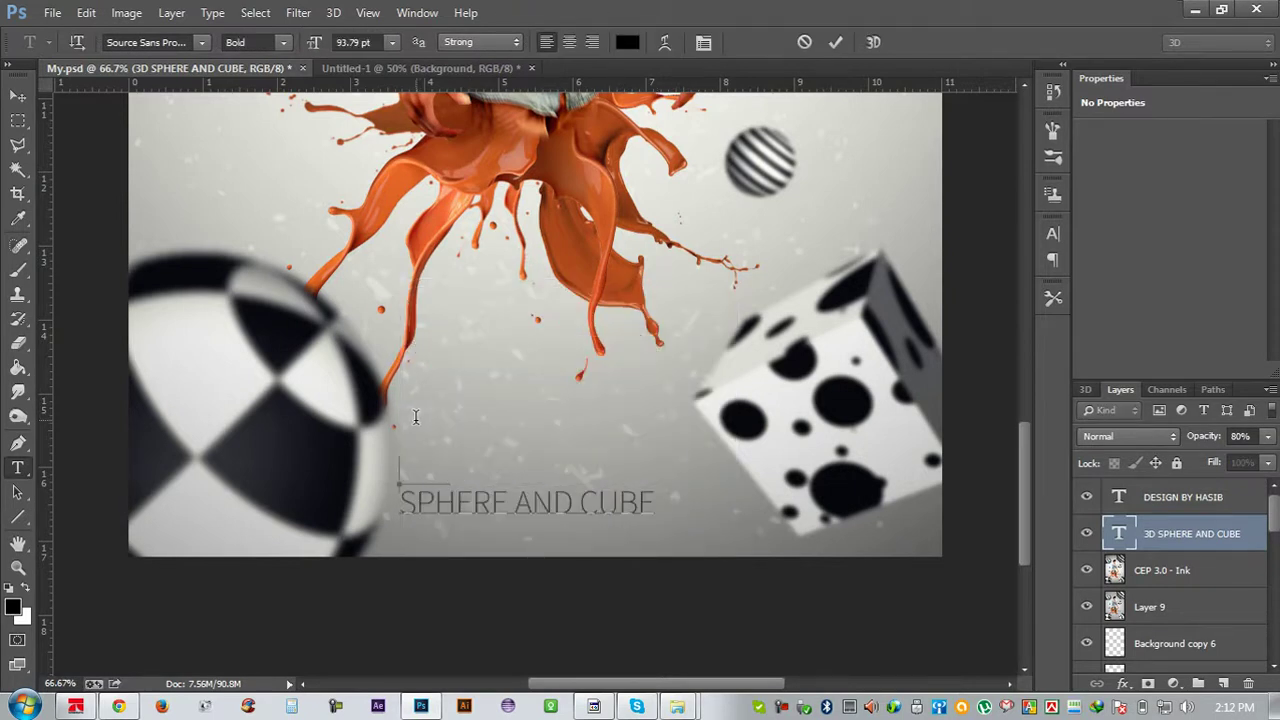
pyautogui.press('Delete')
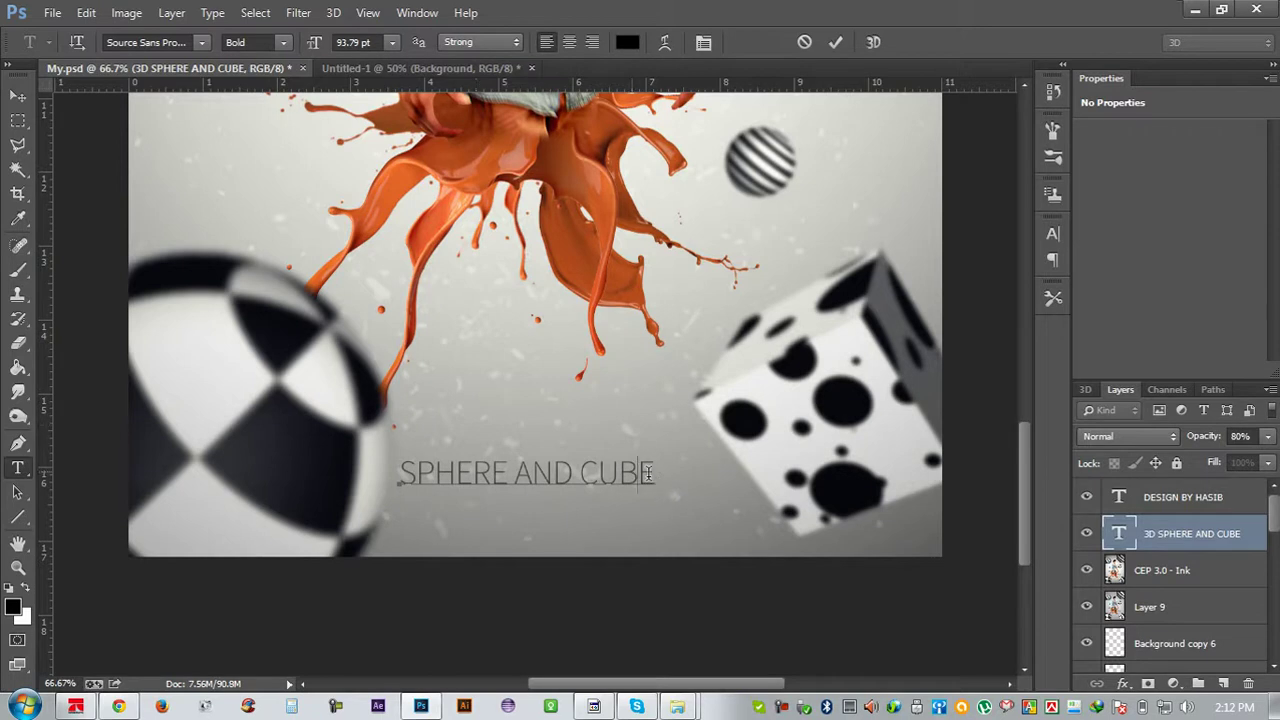
# Set SPHERE AND CUBE to Semibold with AND in Light weight, and commit
pyautogui.moveTo(655, 473); pyautogui.dragTo(335, 445)
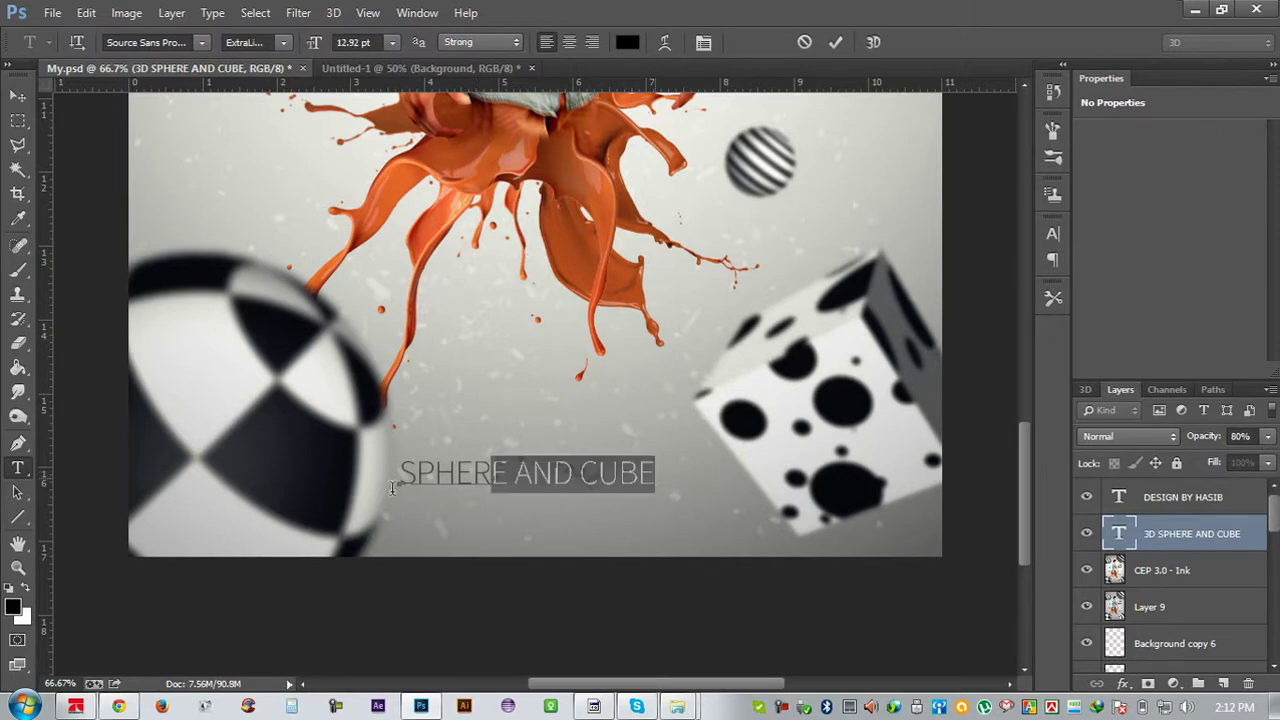
pyautogui.click(291, 49)
pyautogui.click(281, 162)
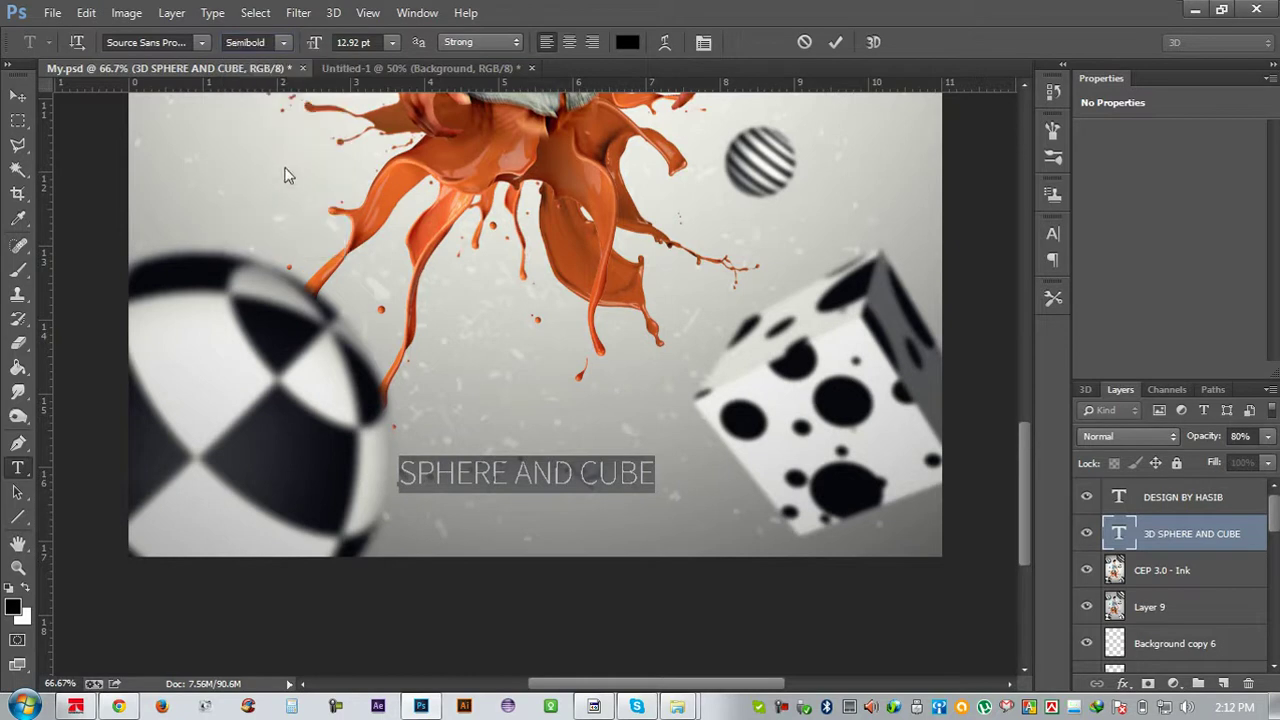
pyautogui.moveTo(586, 474); pyautogui.dragTo(529, 476)
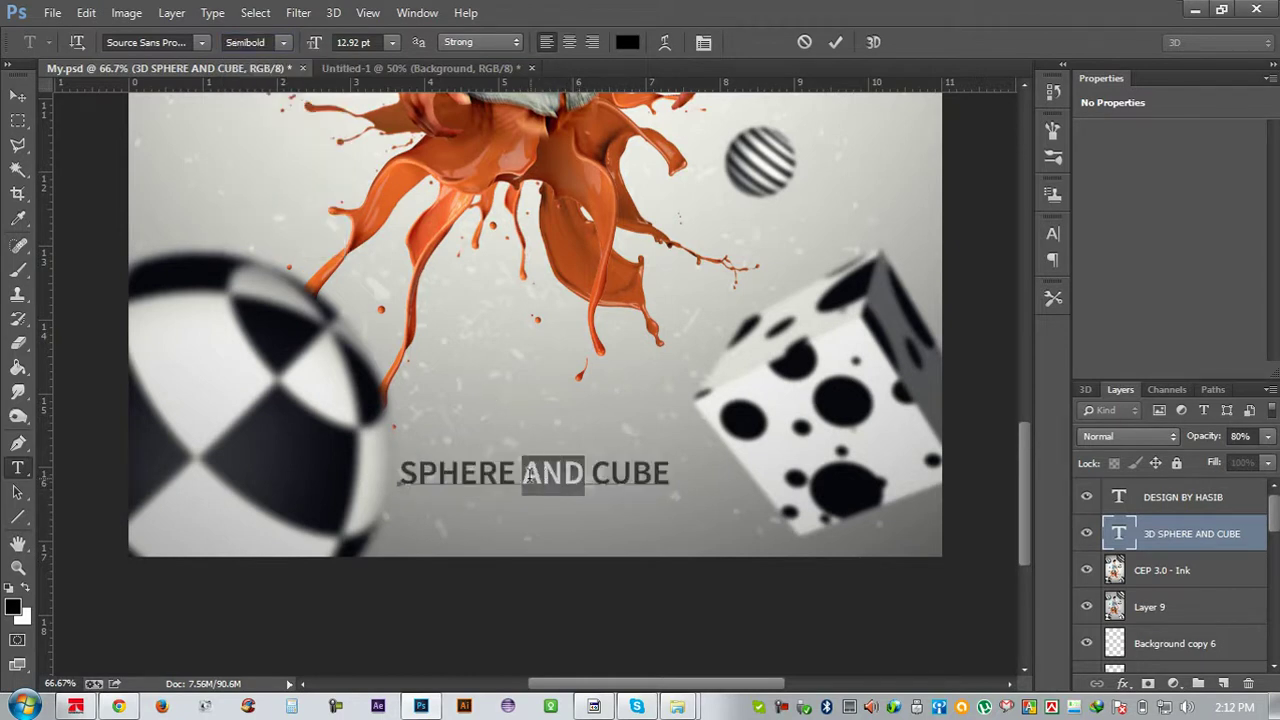
pyautogui.click(285, 50)
pyautogui.click(278, 98)
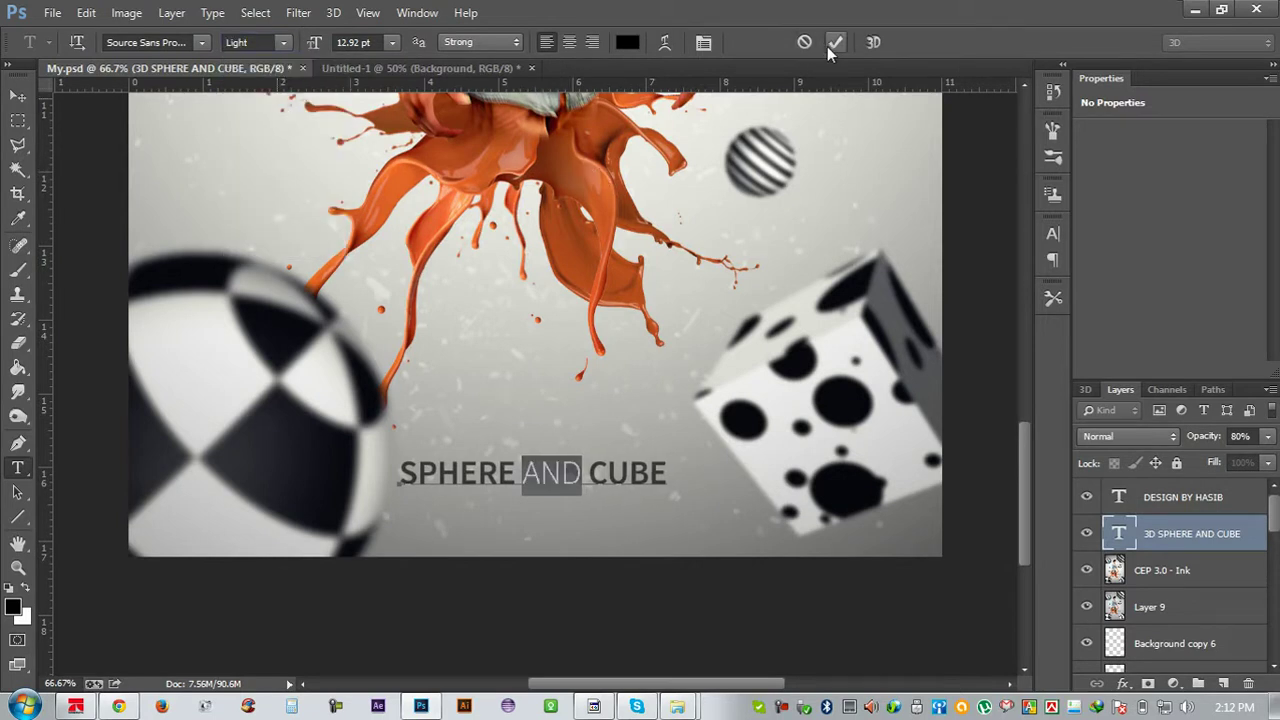
pyautogui.hotkey('ctrl', 'Return')
# Scale the SPHERE AND CUBE title up and shift it slightly up and left
pyautogui.press('v')
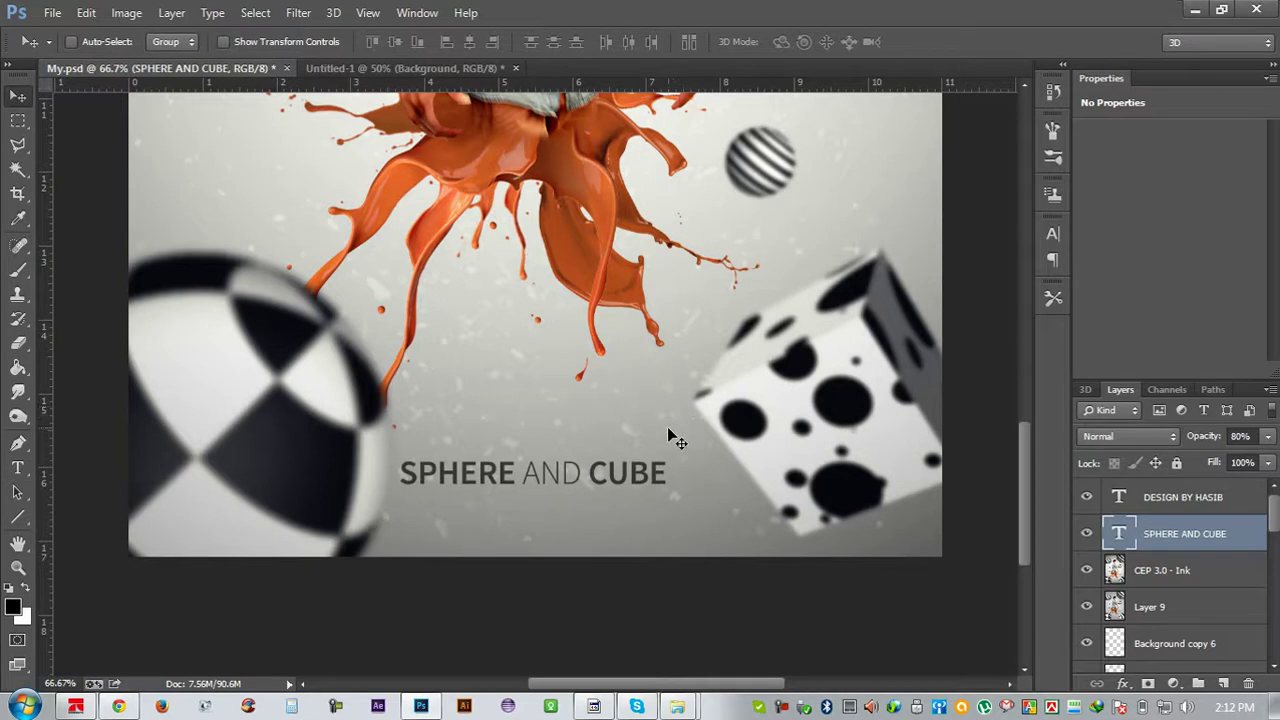
pyautogui.hotkey('ctrl', 't')
pyautogui.moveTo(668, 490); pyautogui.dragTo(795, 570)
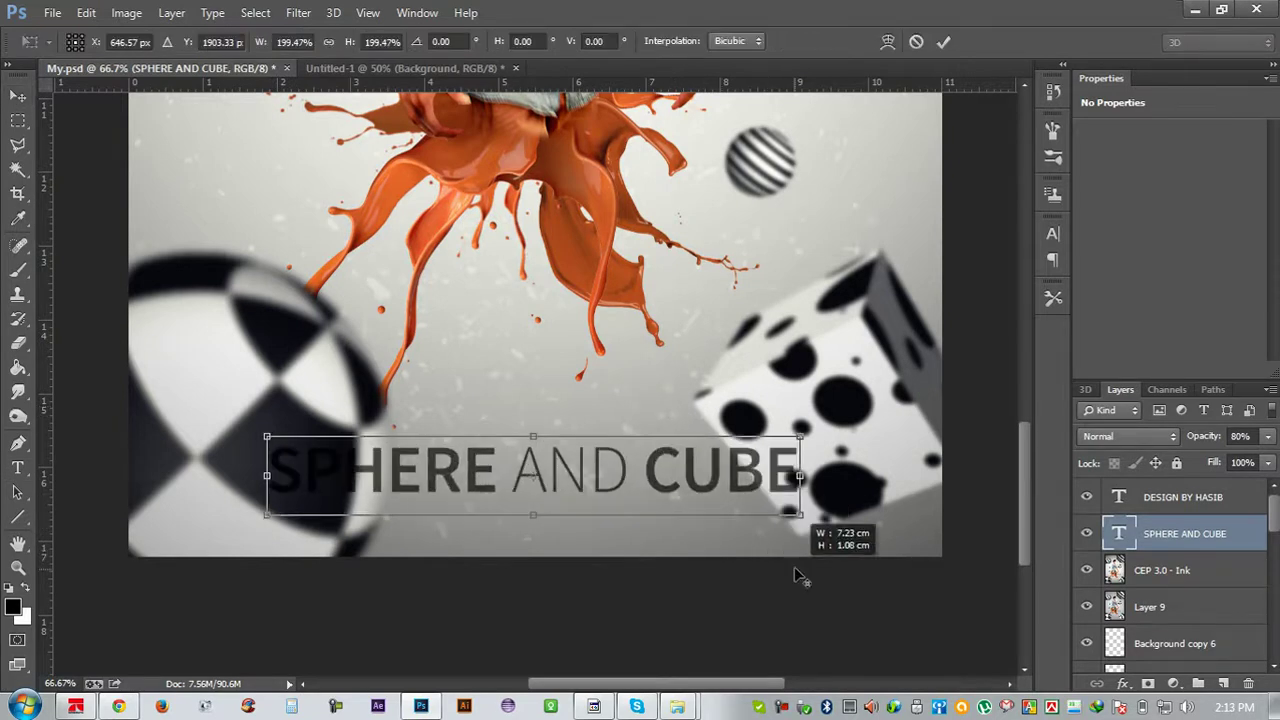
pyautogui.moveTo(756, 491)
pyautogui.mouseDown()
pyautogui.moveTo(744, 484)
pyautogui.moveTo(815, 511)
pyautogui.mouseUp()
pyautogui.press('Return')
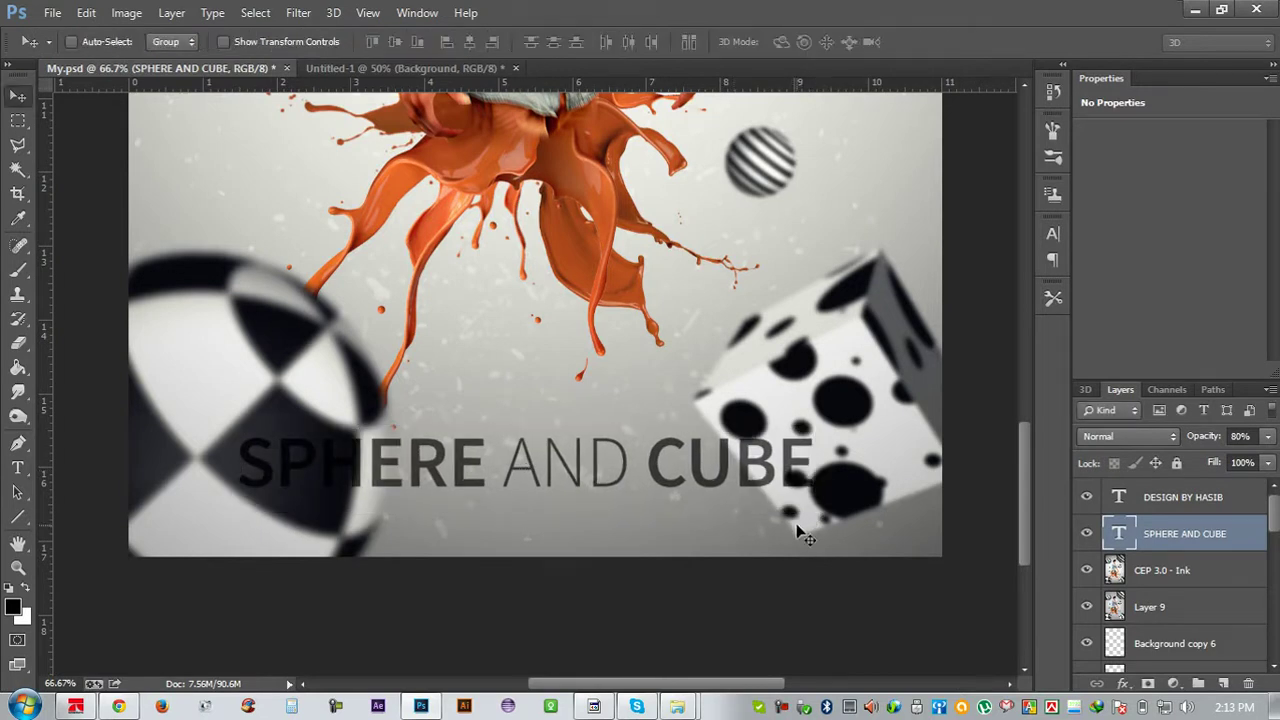
# Reposition the title, then step back in history to the large 3D version
pyautogui.hotkey('ctrl', '-')
pyautogui.hotkey('ctrl', '-')
pyautogui.hotkey('ctrl', '-')
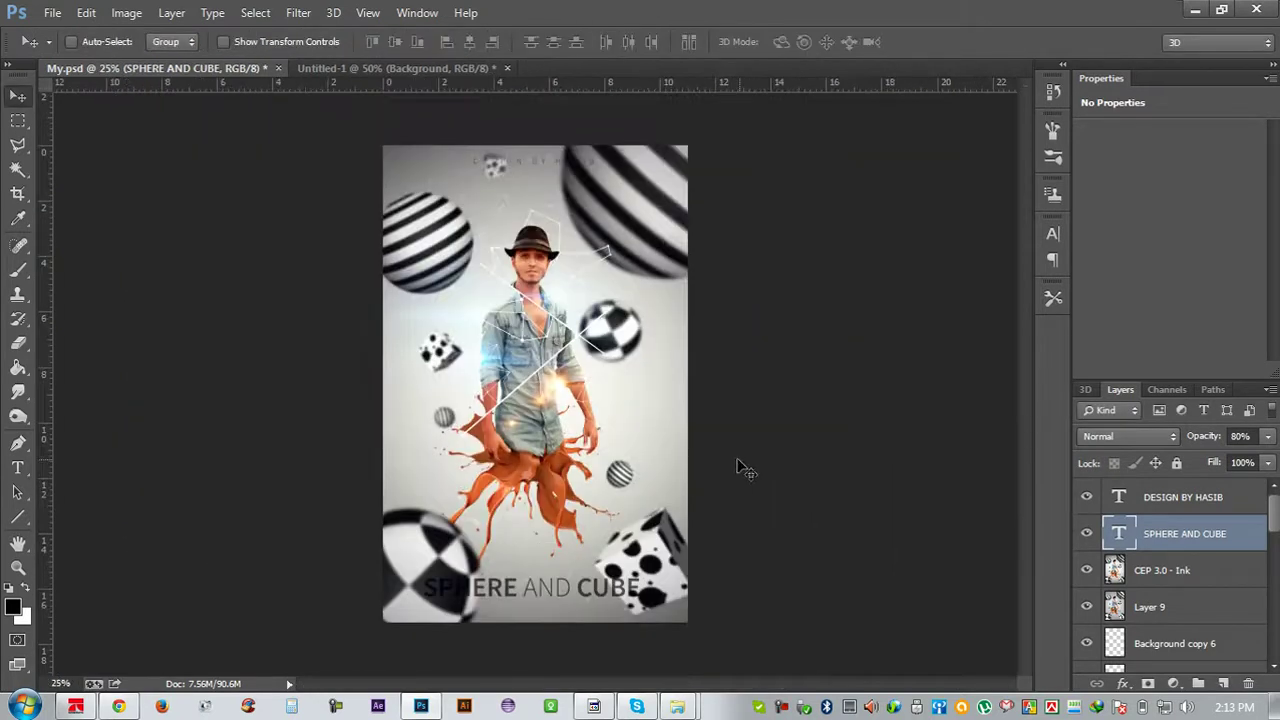
pyautogui.moveTo(634, 550); pyautogui.dragTo(640, 540)
pyautogui.hotkey('ctrl', 'alt', 'z')
pyautogui.hotkey('ctrl', 'alt', 'z')
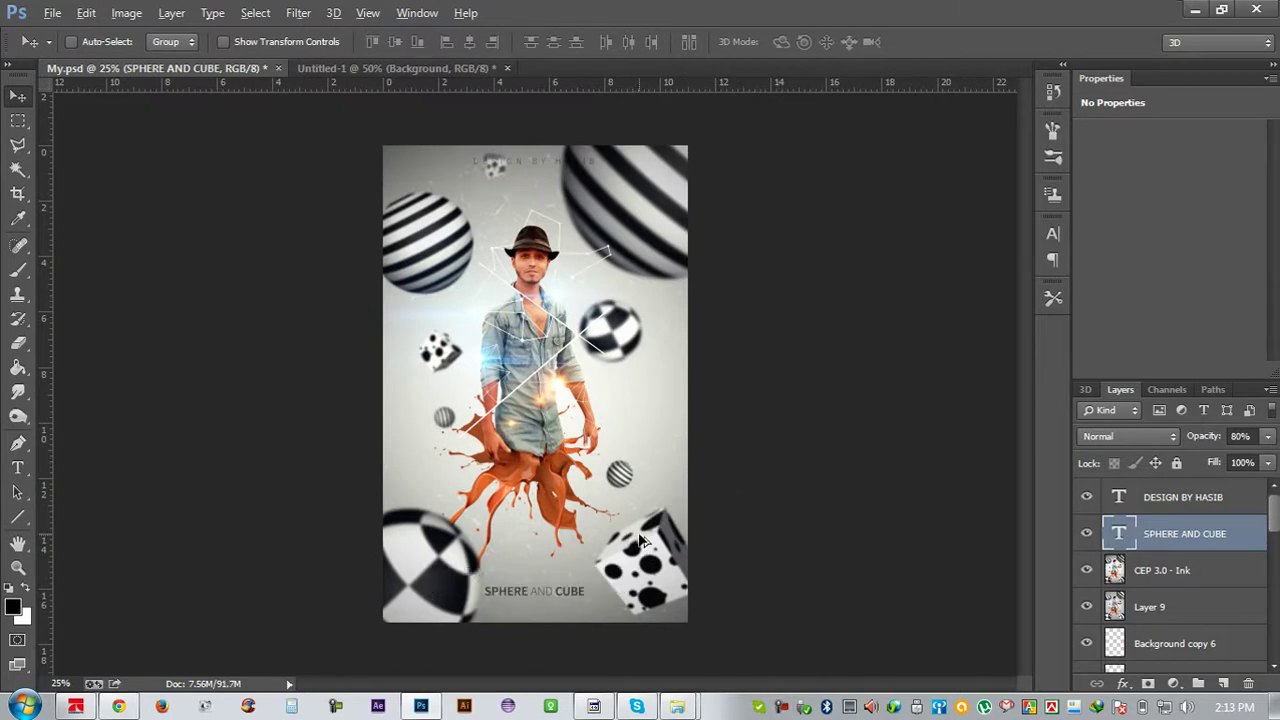
pyautogui.hotkey('ctrl', 'shift', 'z')
pyautogui.hotkey('ctrl', 'shift', 'z')
# Remove the 3D SPHERE AND CUBE layer, save My.psd, and drag DESIGN BY HASIB to the canvas bottom
pyautogui.moveTo(640, 540); pyautogui.dragTo(610, 556)
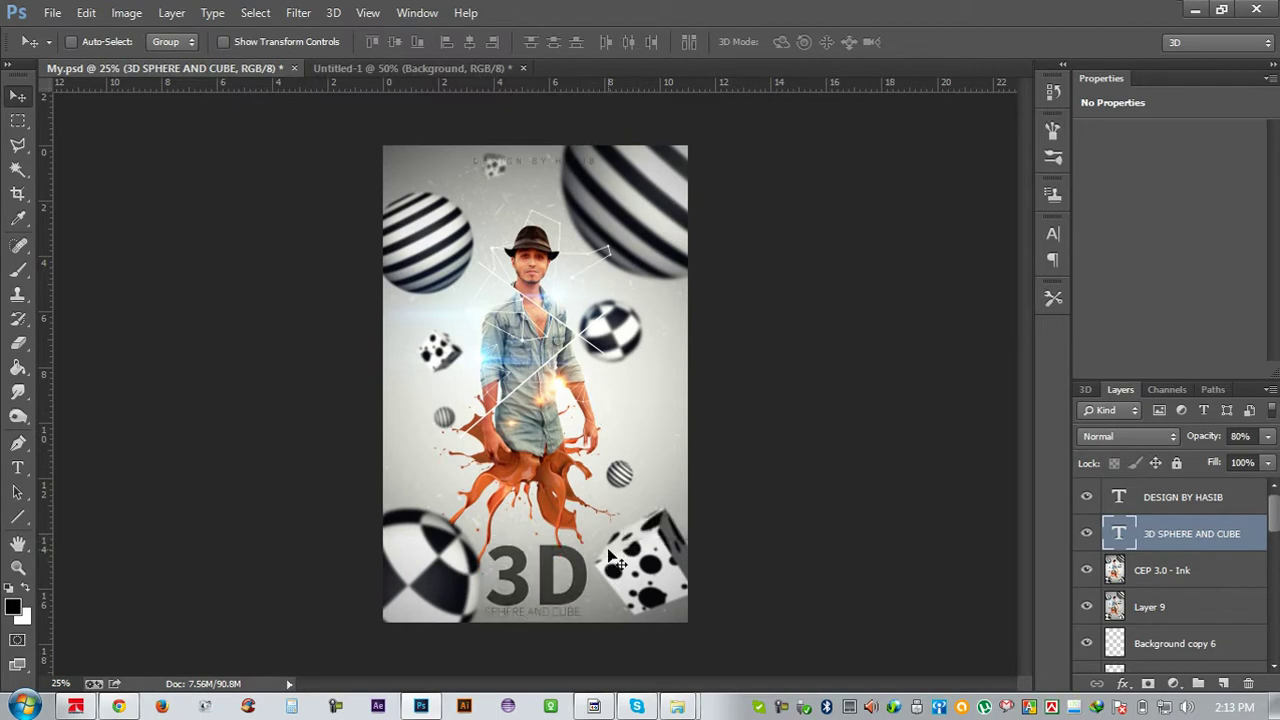
pyautogui.press('Delete')
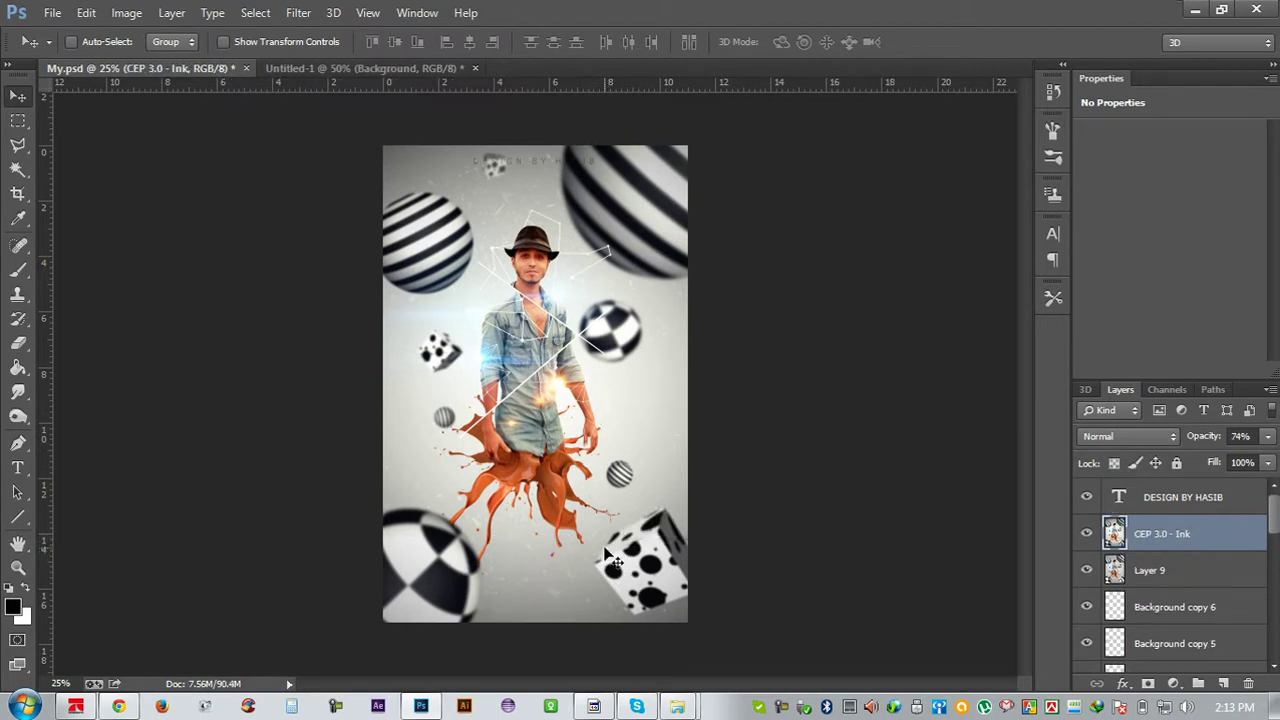
pyautogui.hotkey('ctrl', 's')
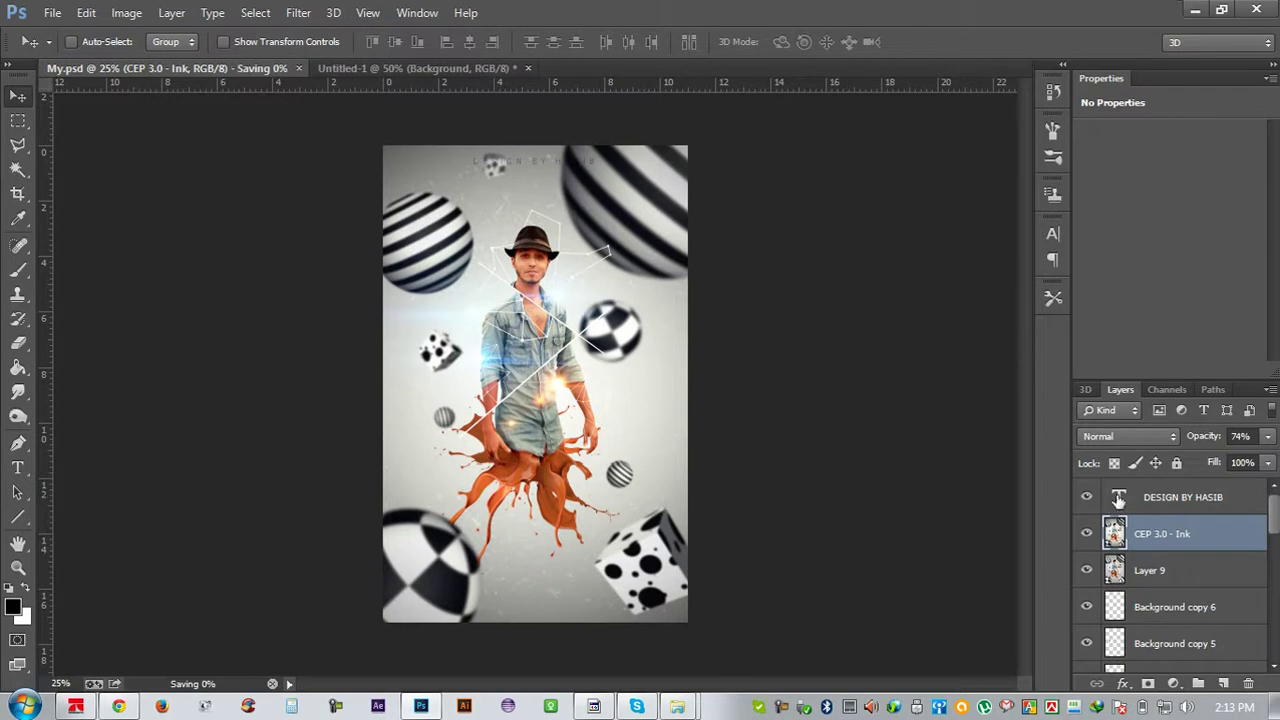
pyautogui.click(1118, 500)
pyautogui.moveTo(716, 174); pyautogui.dragTo(675, 614)
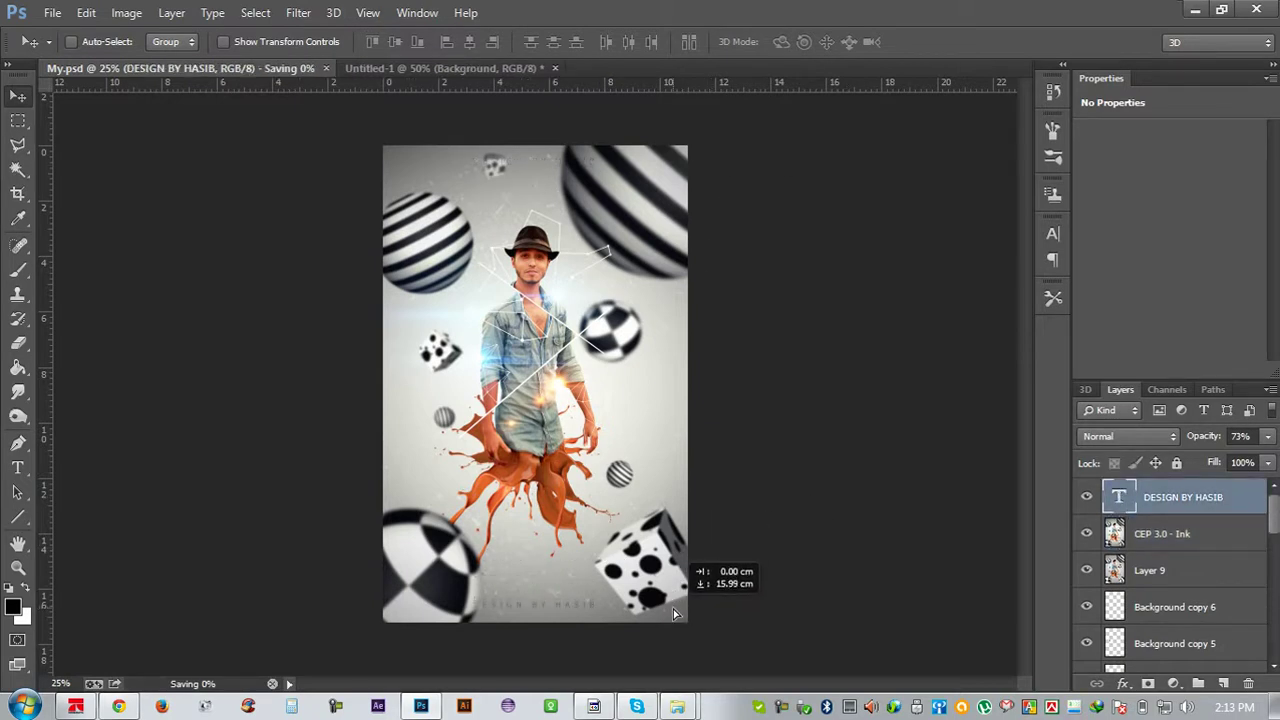